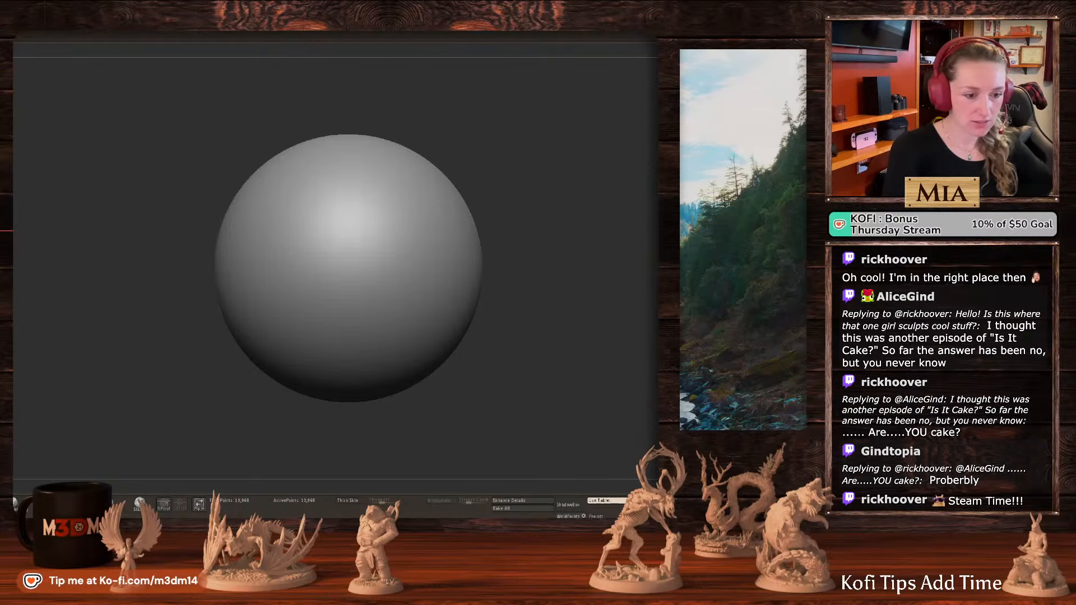
Switch to Chrome and close the Twitch Affiliate welcome email tab.
key(super+Tab)
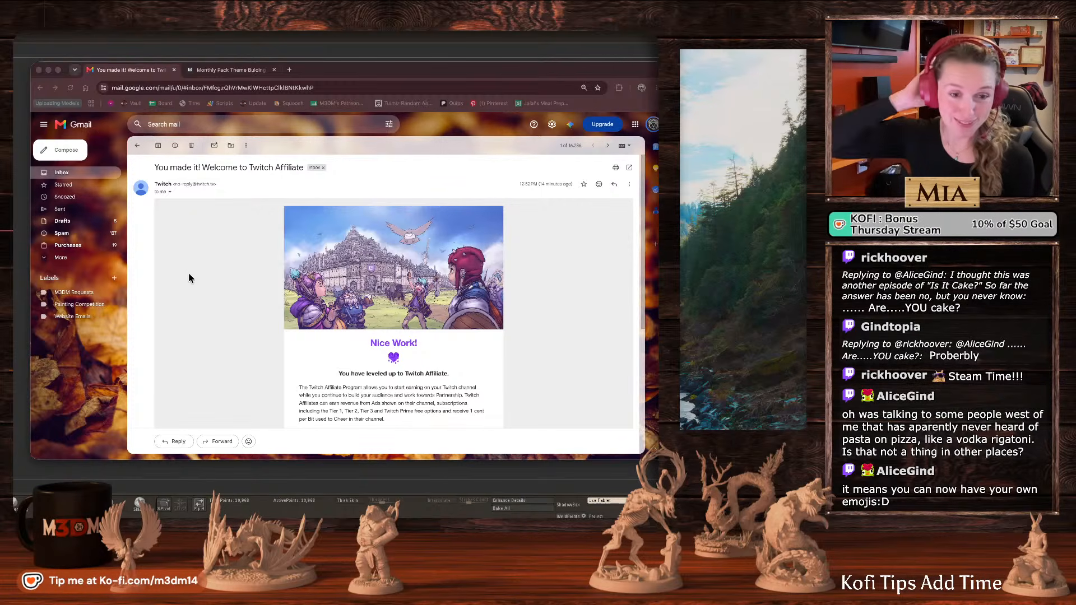
click(174, 70)
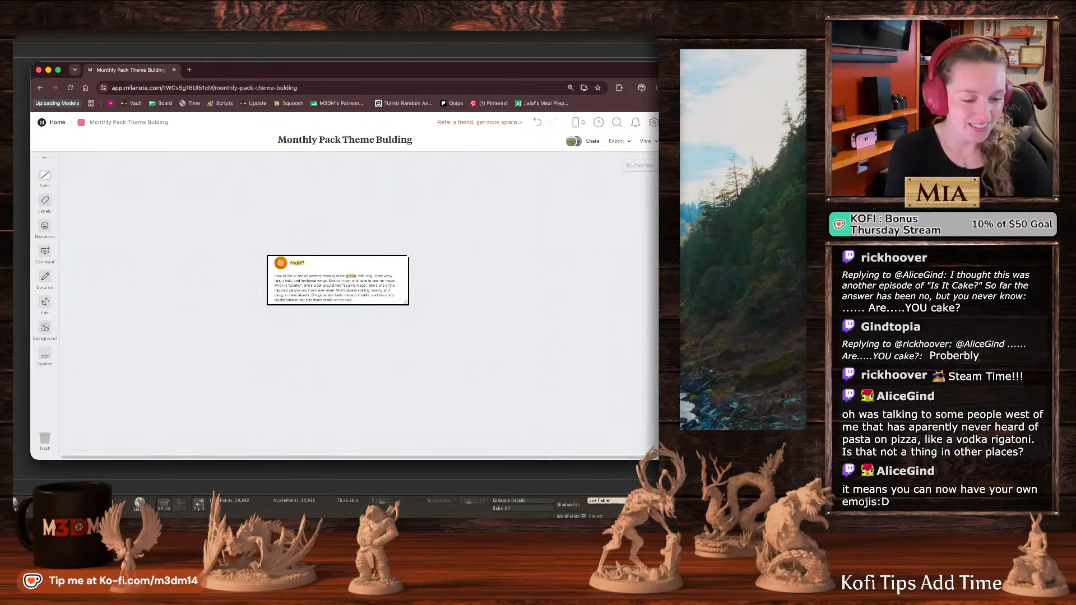
Load m3dmprints.com/free-mini/ in a new tab, copy its address and close that tab again.
click(190, 69)
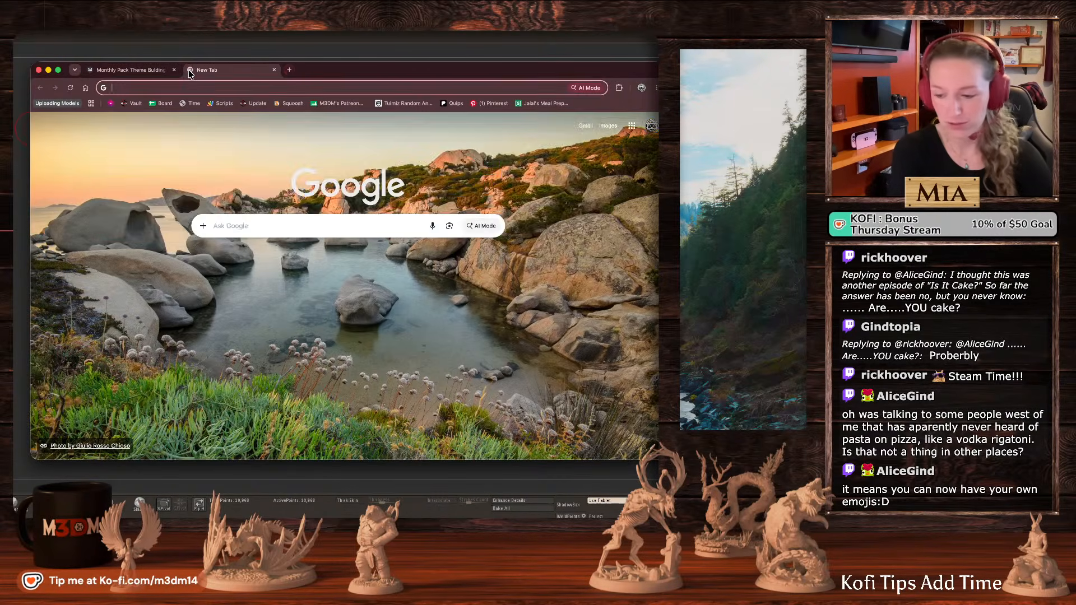
text(3]])
key(BackSpace)
key(BackSpace)
key(BackSpace)
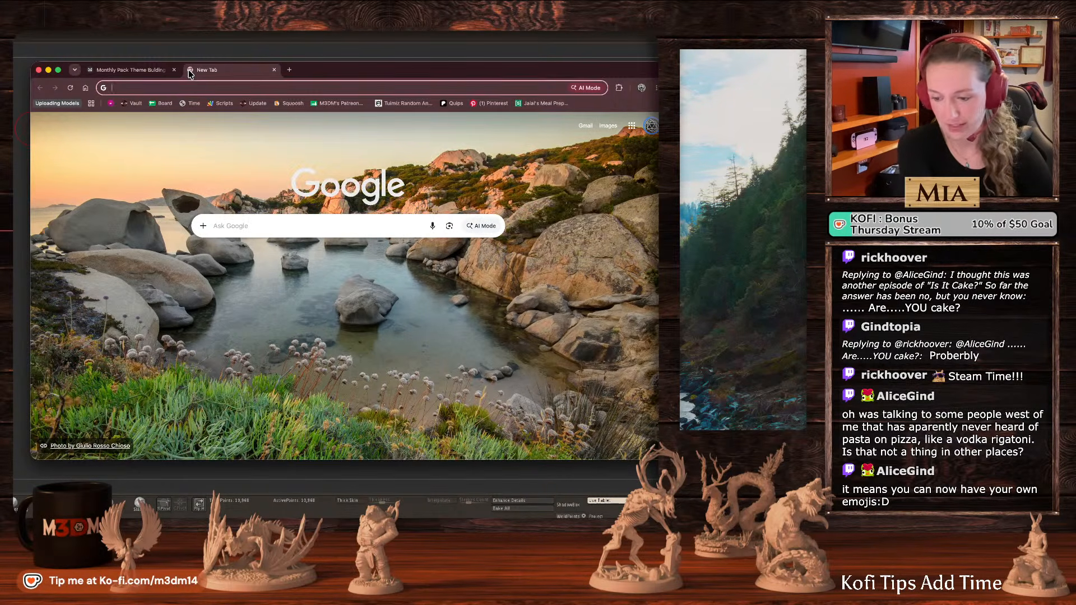
text(m3dmprints.com)
key(Right)
text(/free-mini/)
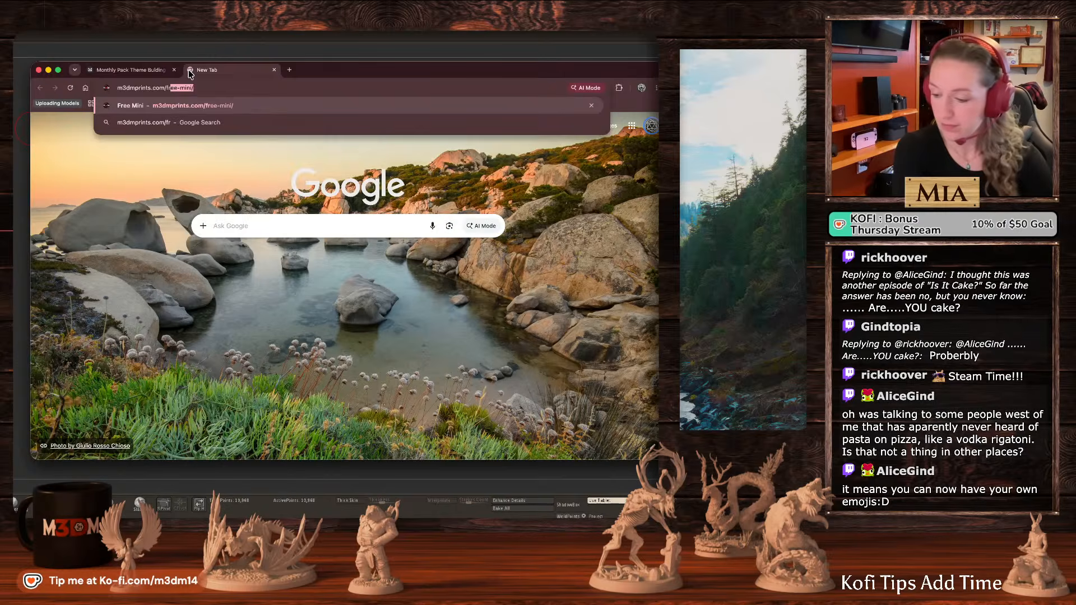
key(Return)
key(super+l)
key(super+c)
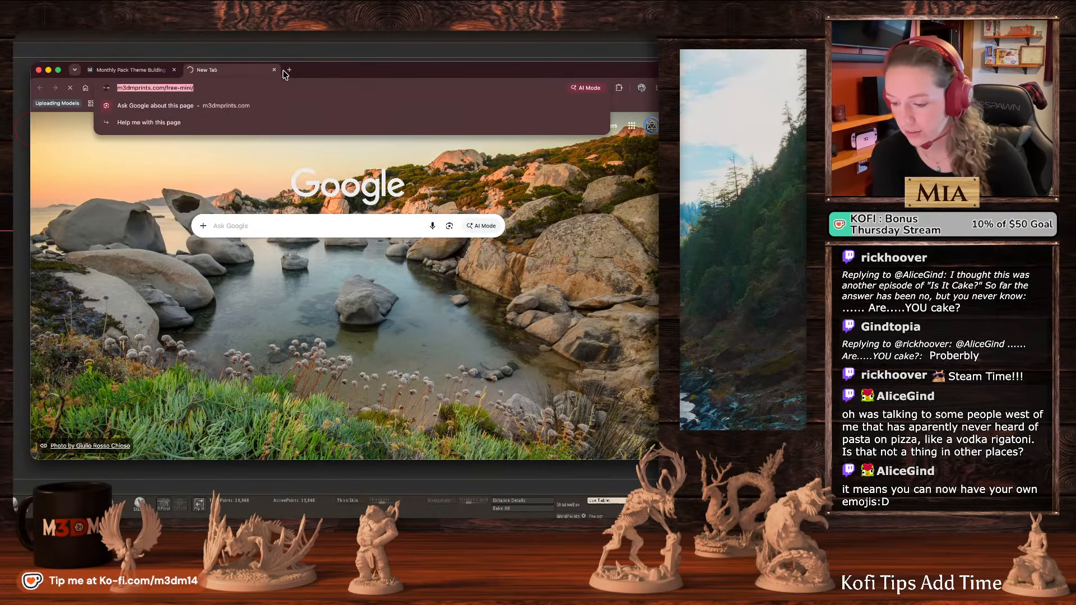
click(275, 69)
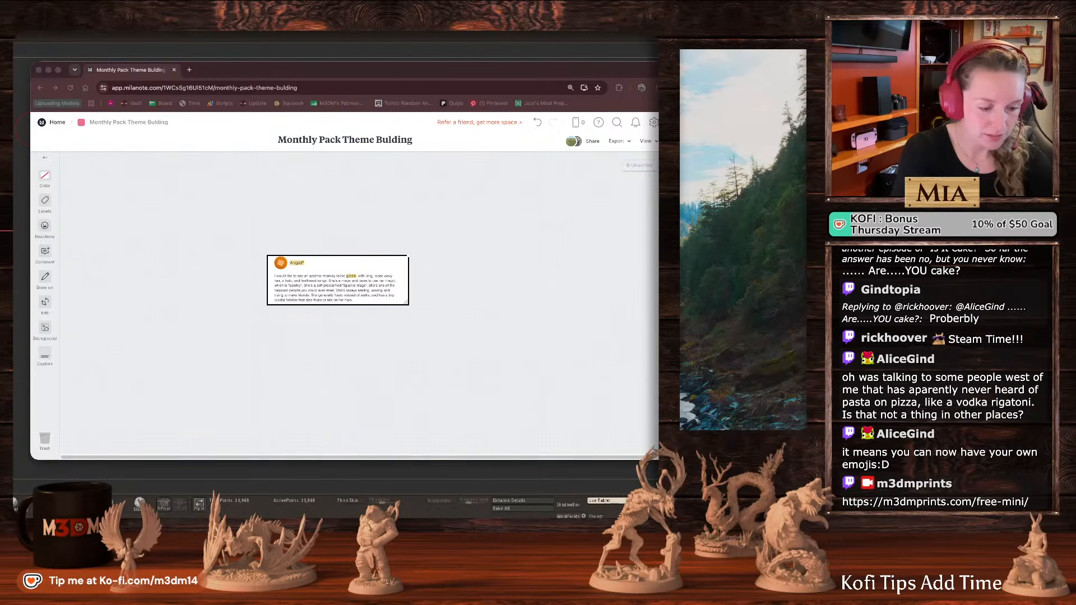
Reopen the copied free-mini address in a new tab, look over the sign-up form and miniature pictures, and close the page.
click(189, 69)
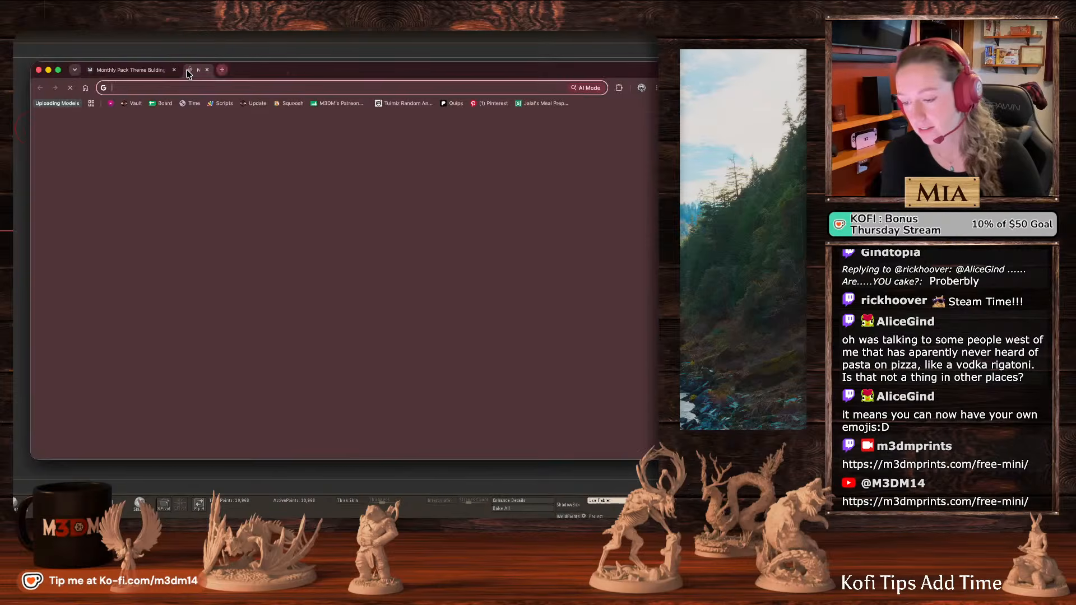
key(super+v)
key(Return)
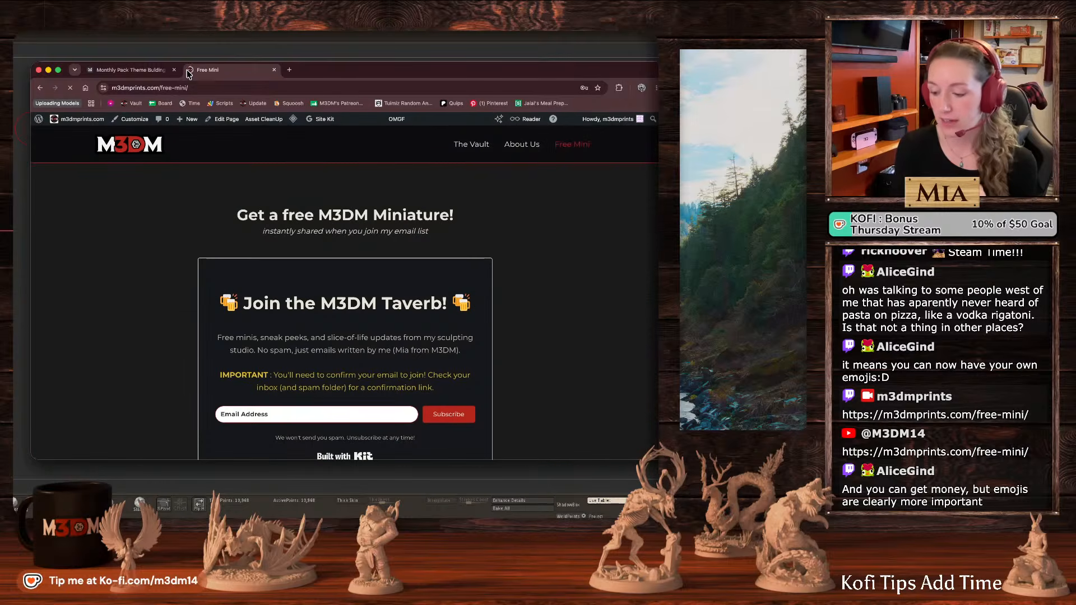
scroll(129, 271, down, 3)
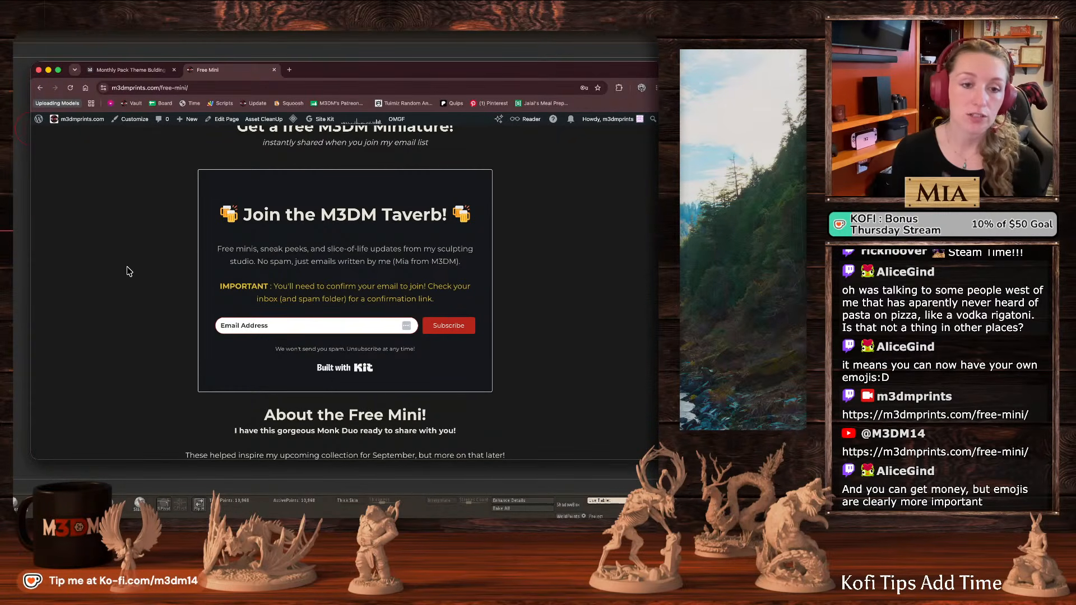
scroll(130, 272, down, 10)
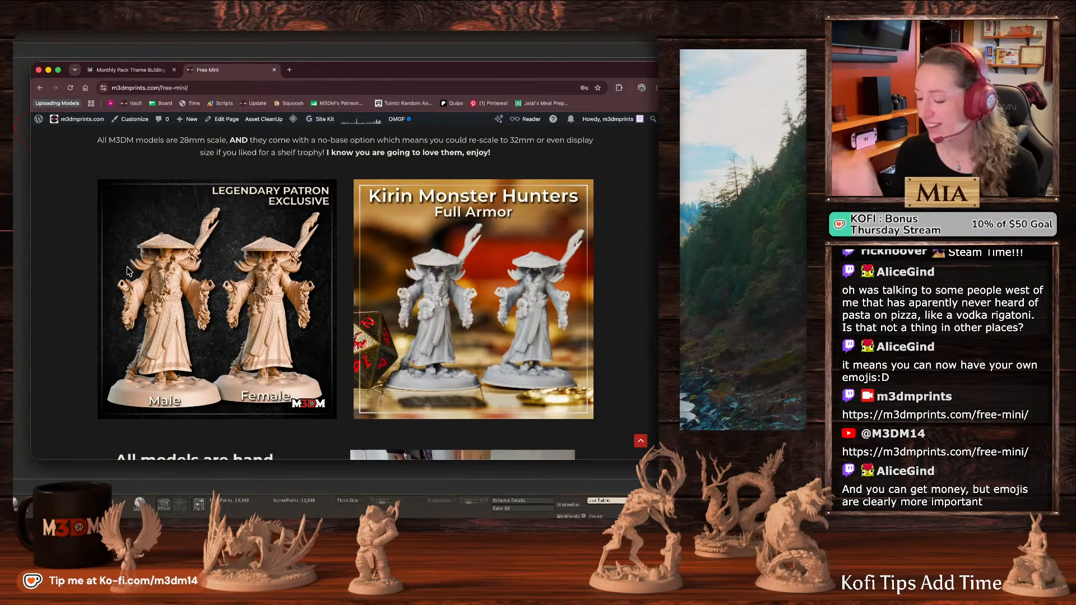
scroll(308, 293, up, 5)
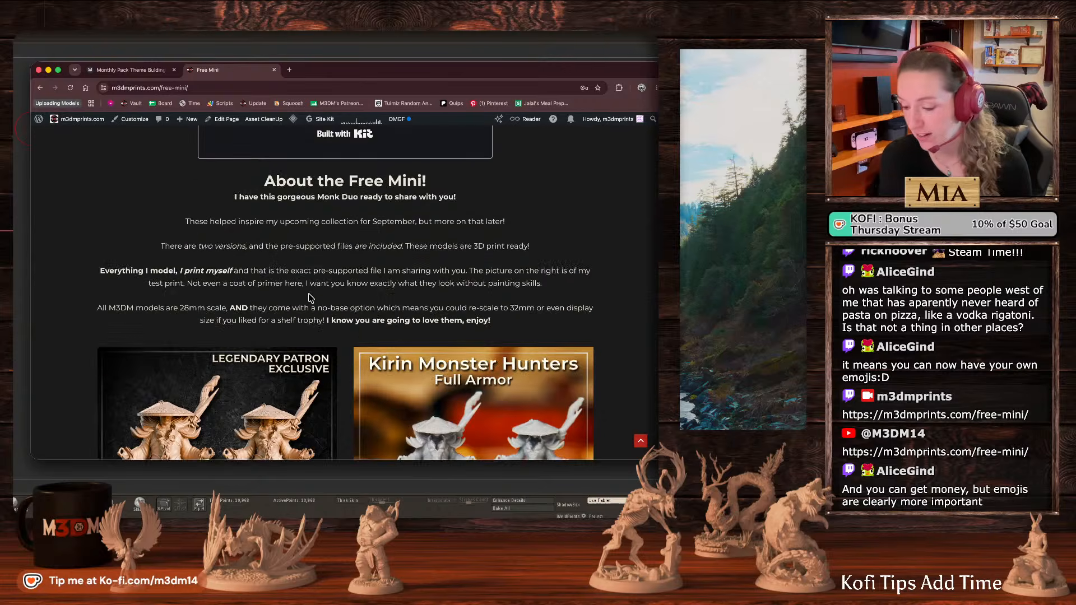
scroll(209, 279, up, 2)
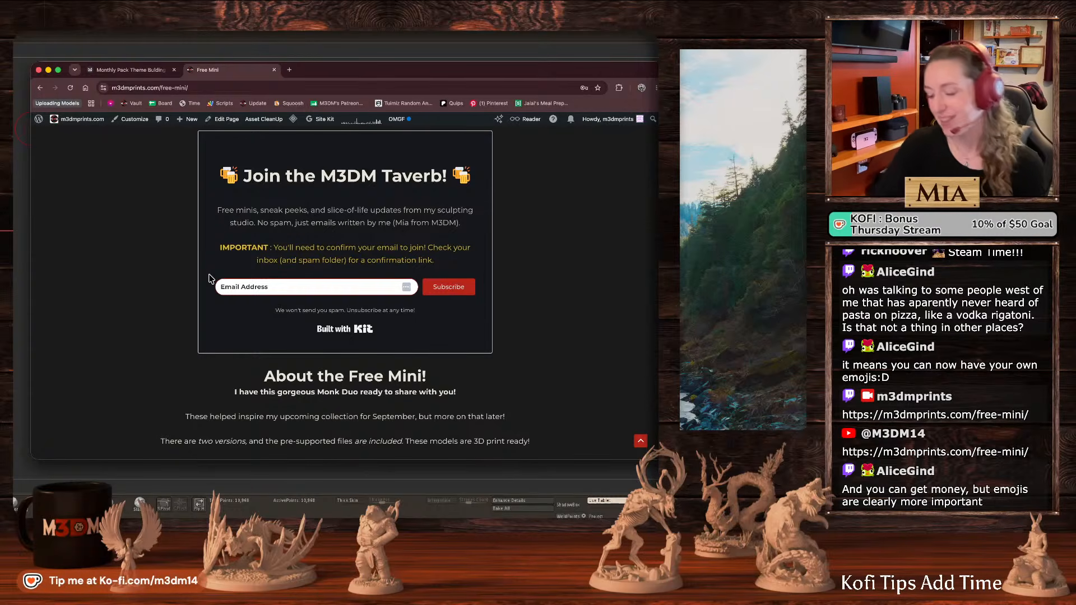
scroll(144, 304, down, 6)
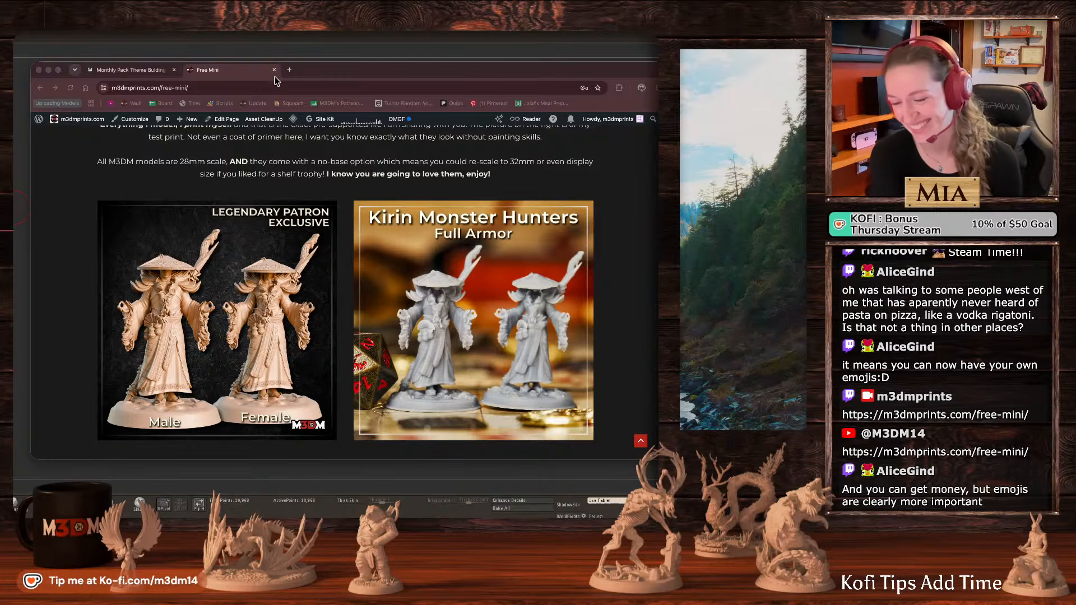
click(274, 70)
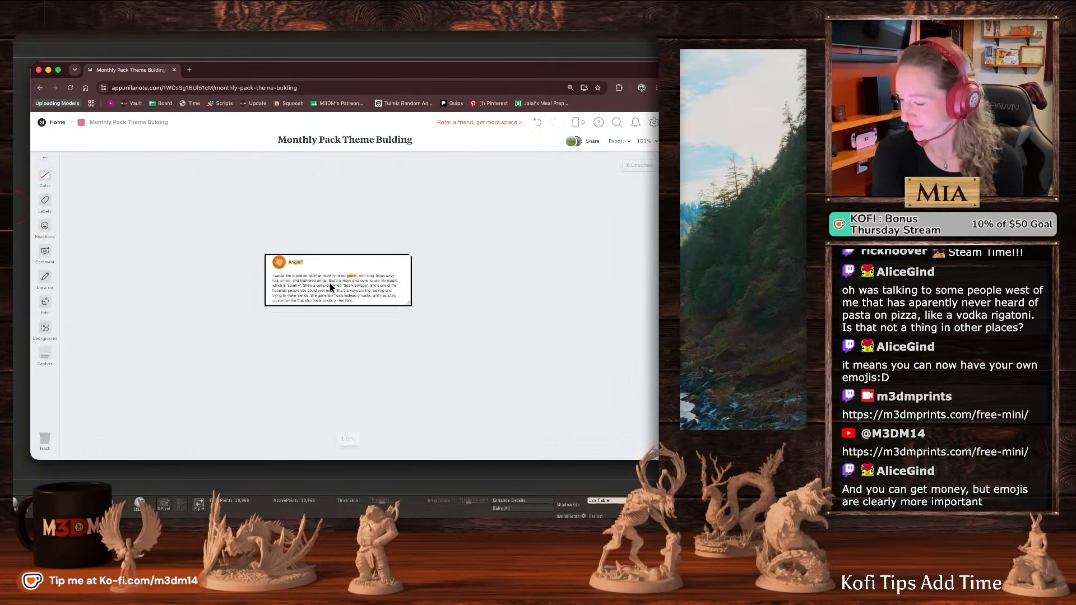
Enlarge and centre the goblin mage request card on the Monthly Pack Theme Bulding board for reading.
ctrl+scroll(330, 284, up, 3)
click(250, 352)
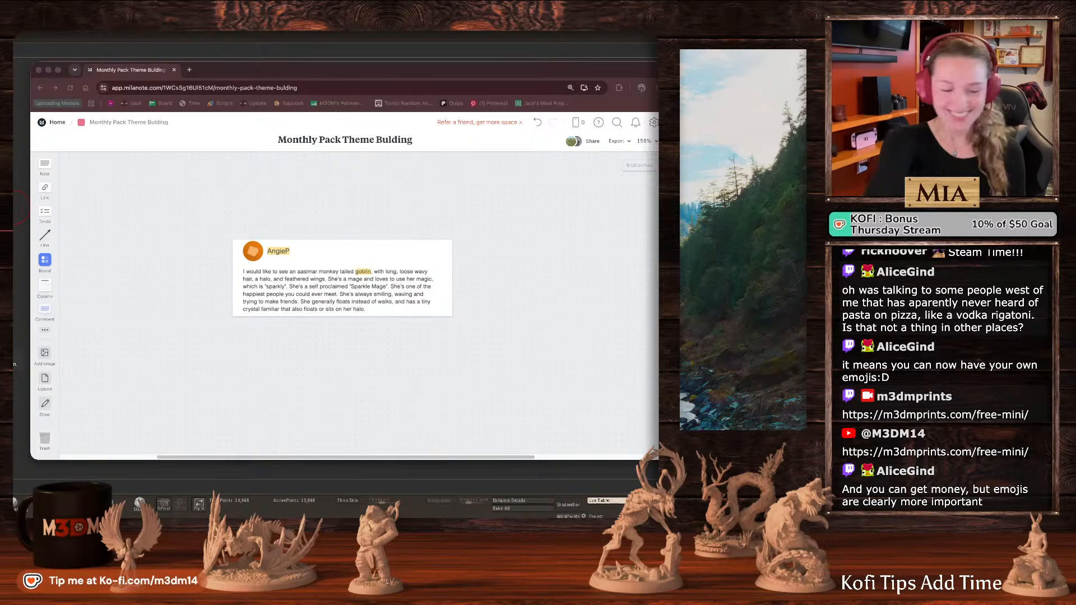
click(153, 304)
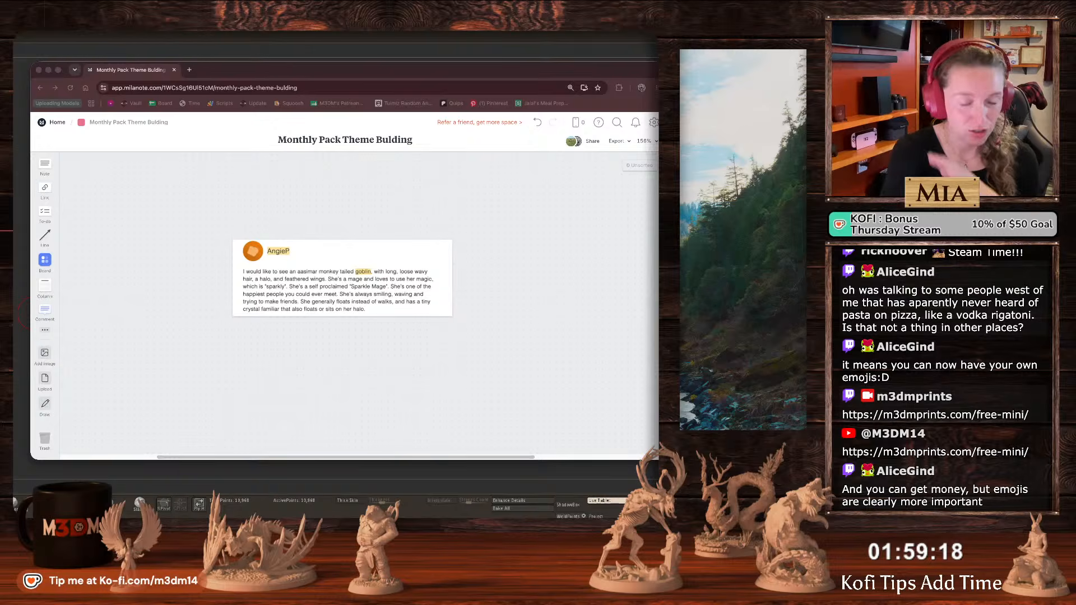
click(197, 227)
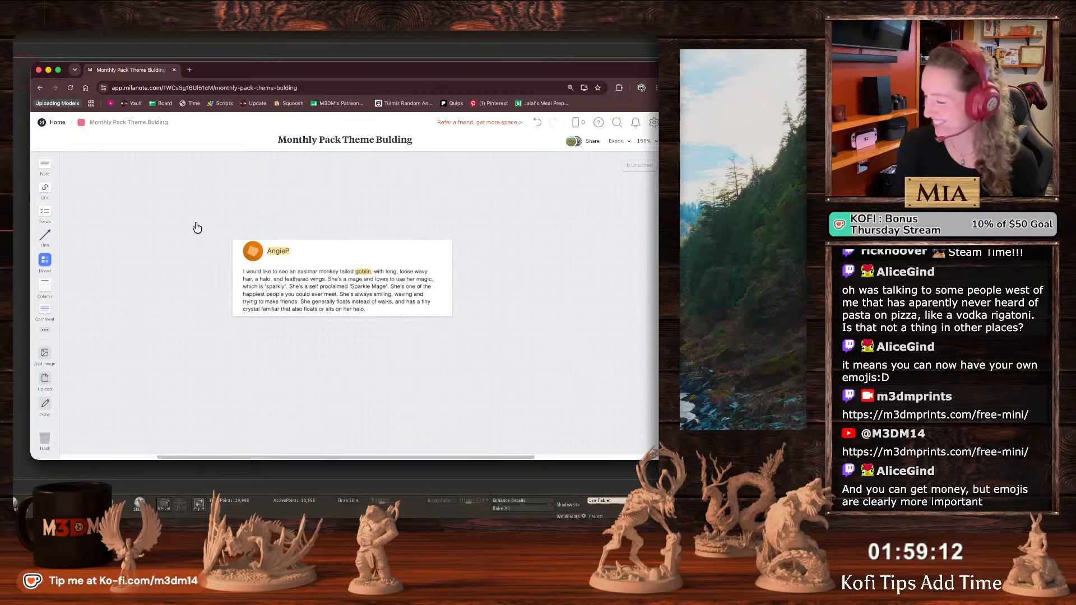
ctrl+scroll(194, 261, up, 5)
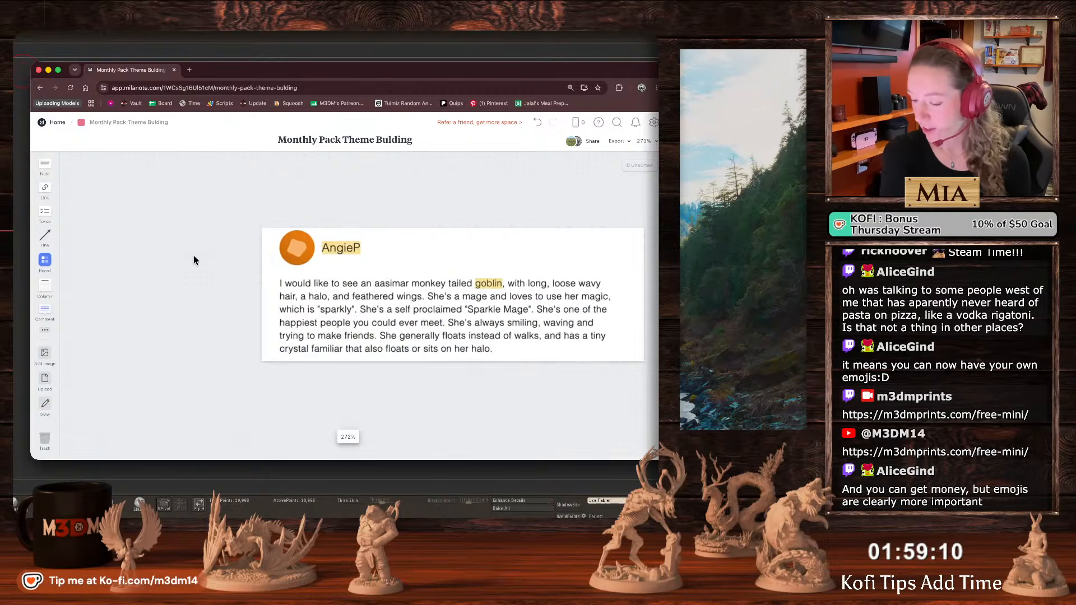
scroll(194, 255, right, 5)
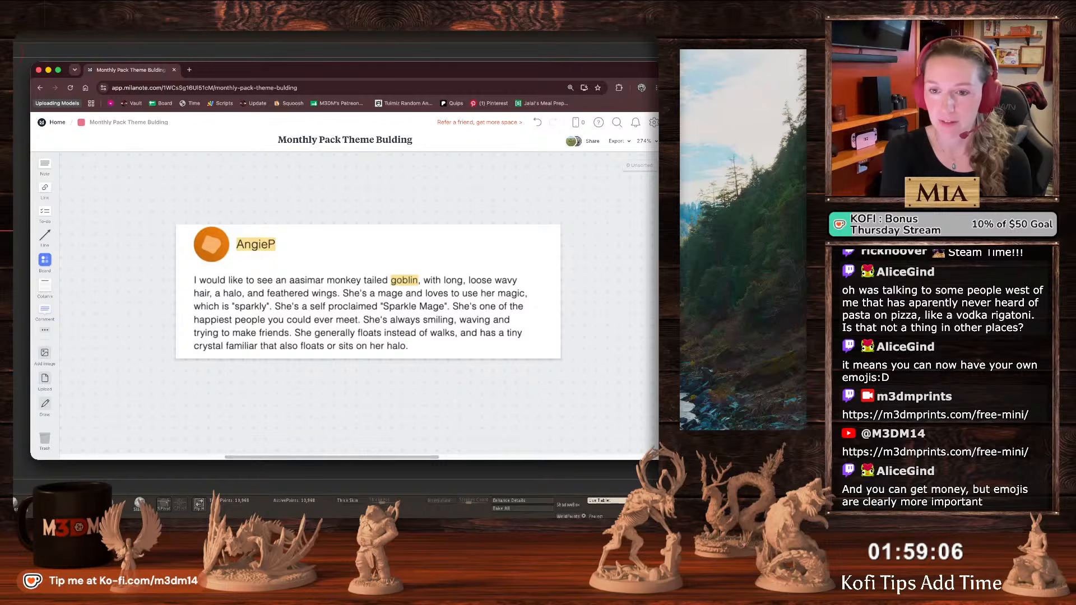
In Discord, mention the character's requester and post "Last minute heads up sorry, but in good news, I am sculpting your character today!!" and "Like right now".
key(super+Tab)
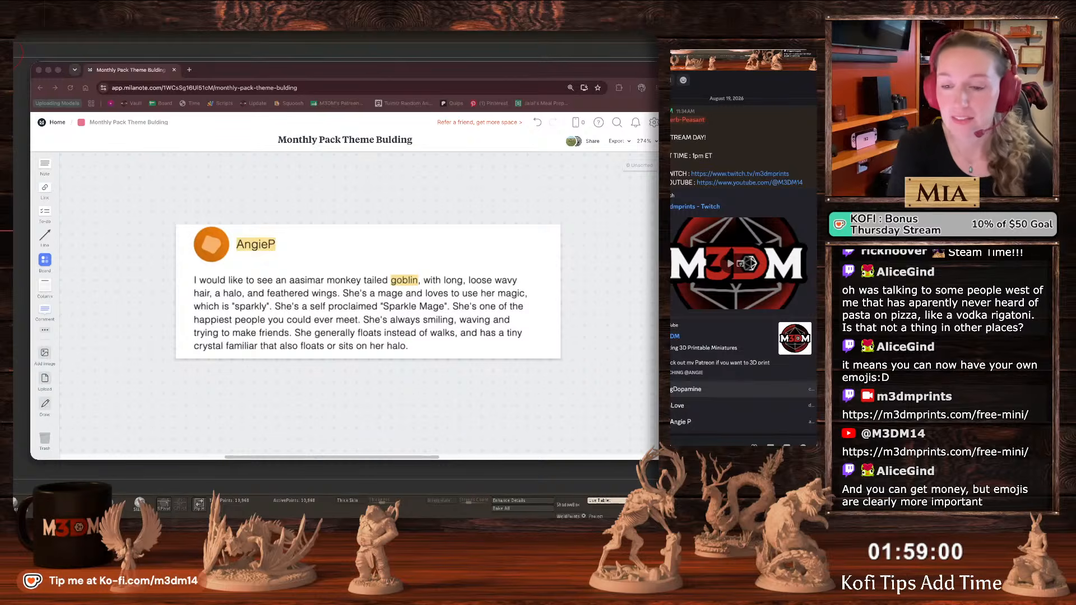
click(712, 424)
key(shift+Return)
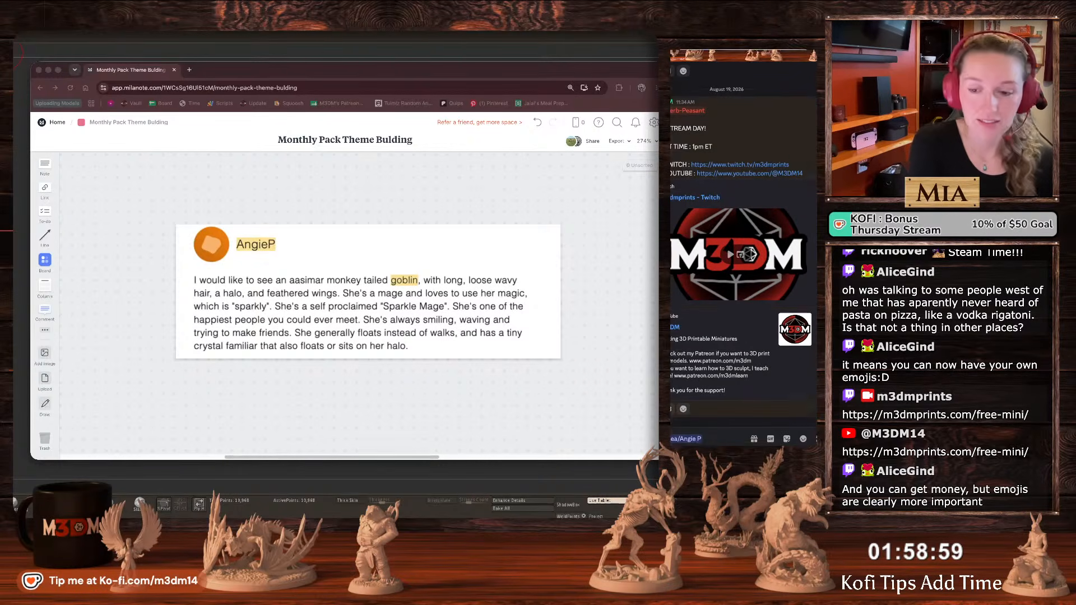
key(shift+Return)
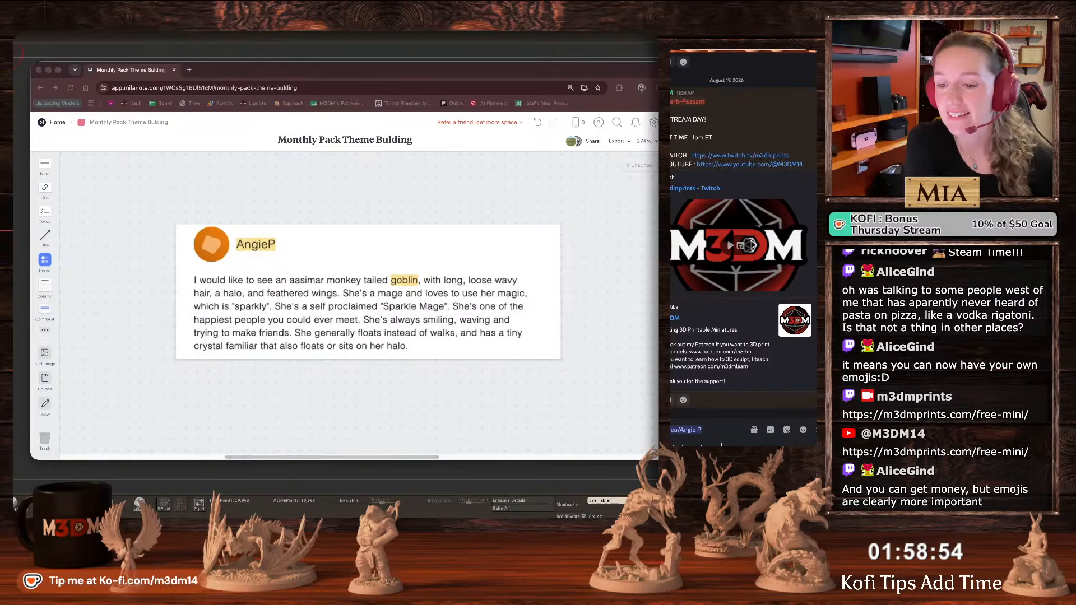
text(mode)
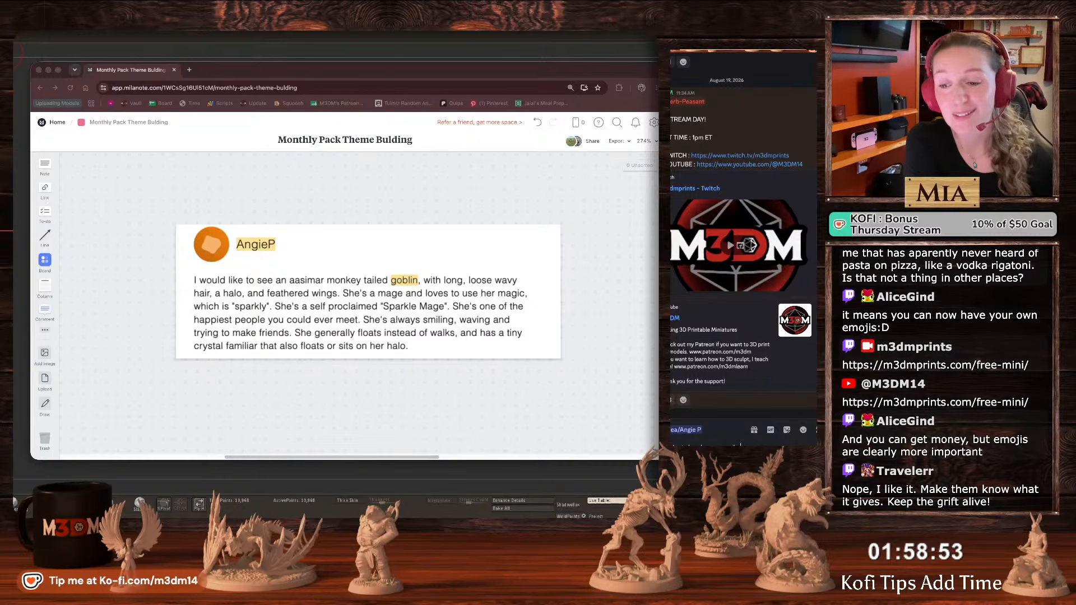
key(shift+Return)
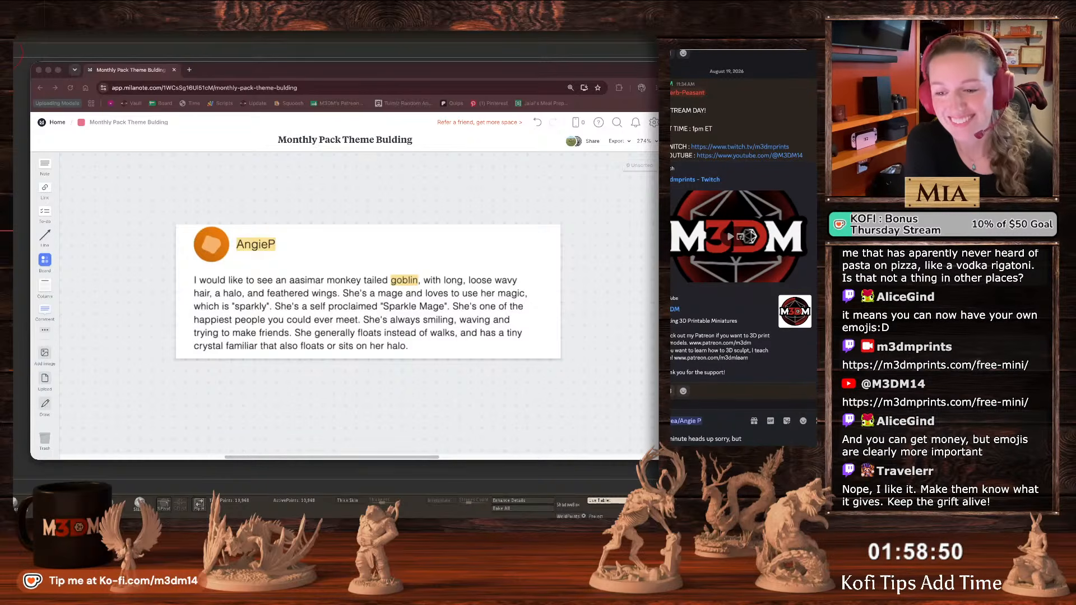
text(t)
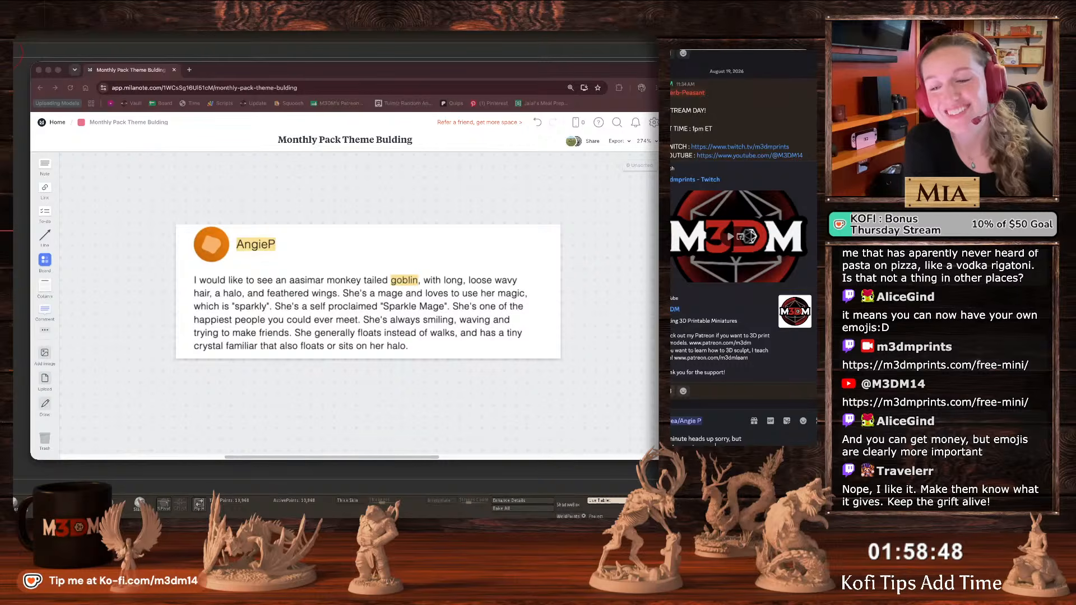
text(ing your )
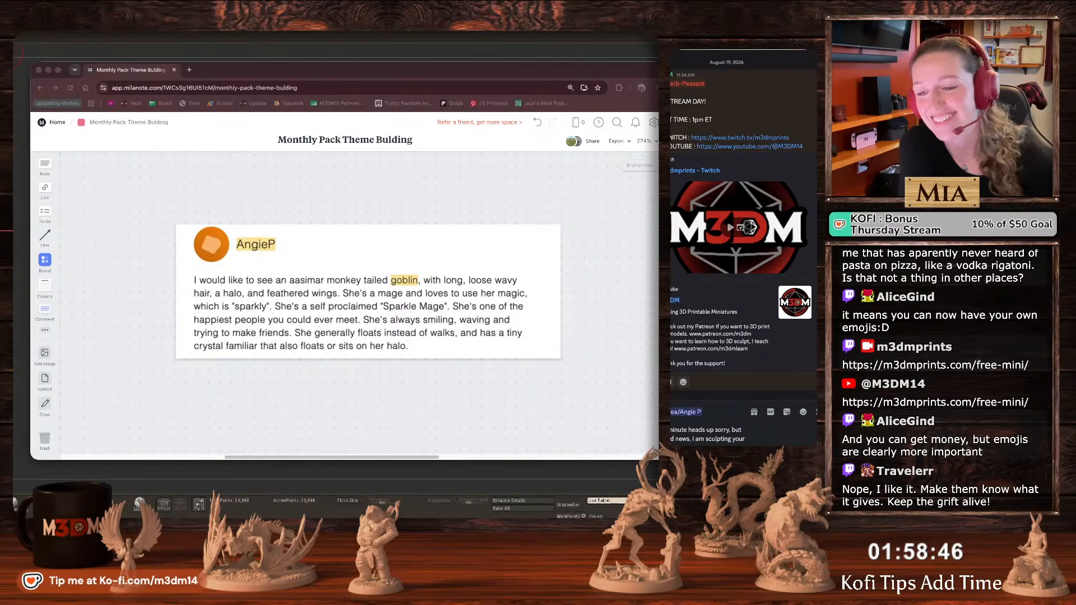
text(suggestion)
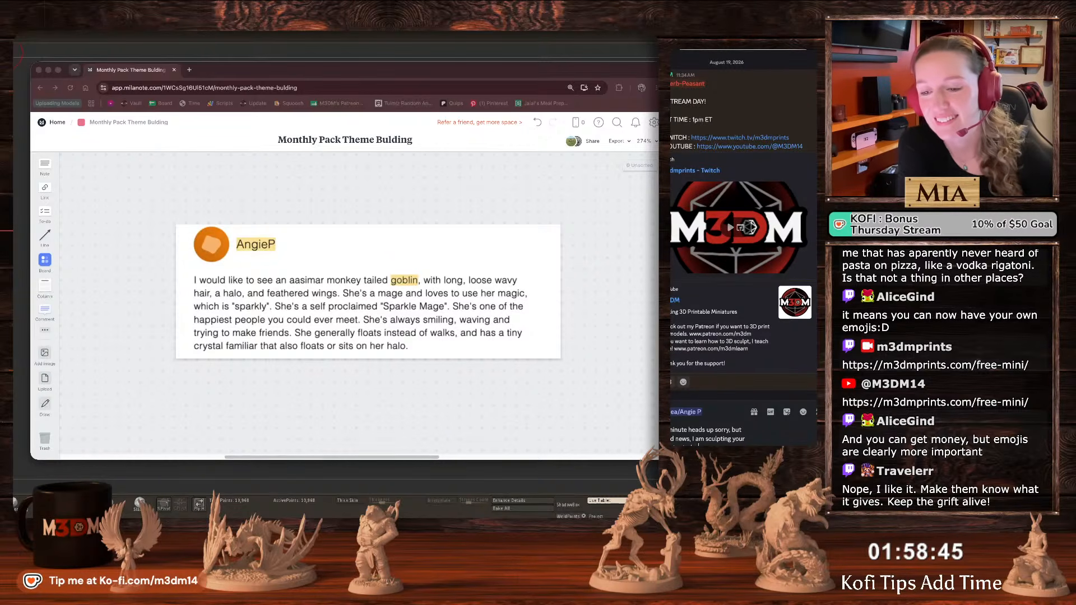
key(Return)
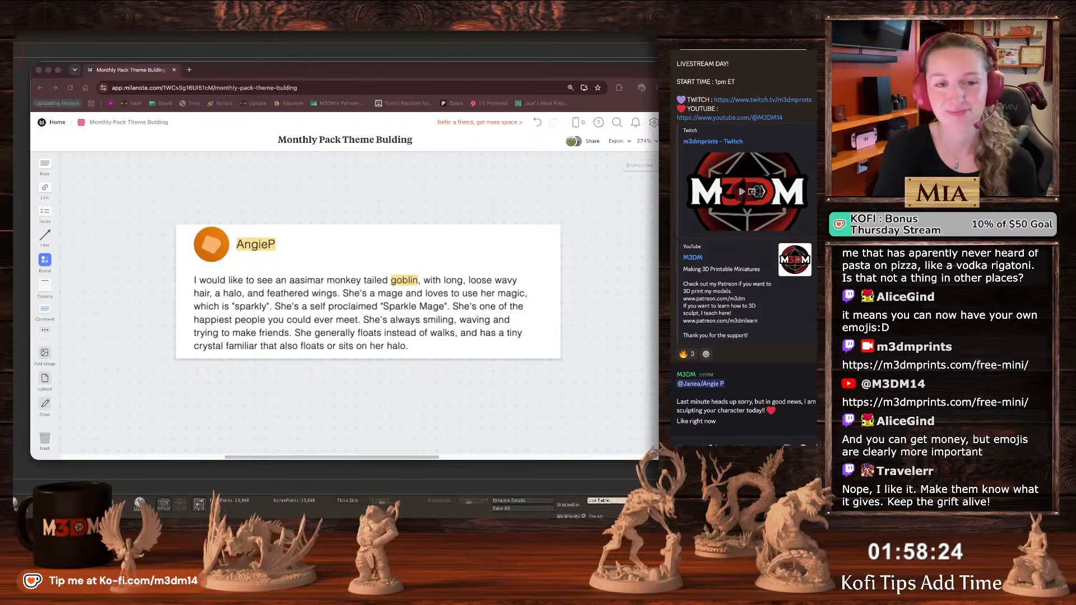
Return to the Milanote board and magnify the goblin mage request card to 300%.
click(136, 242)
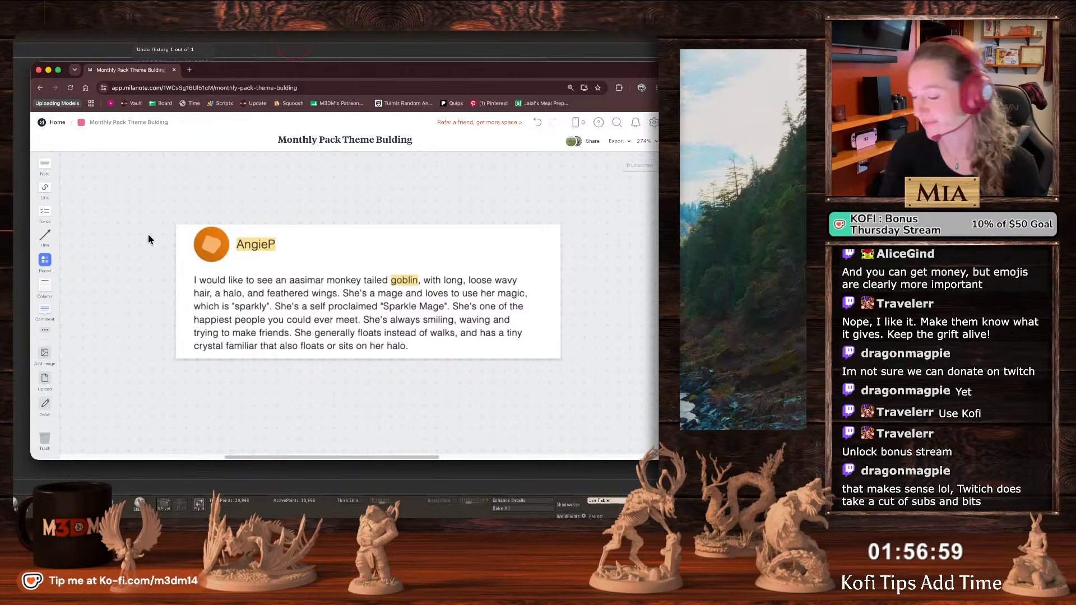
ctrl+scroll(156, 291, up, 2)
scroll(156, 291, right, 2)
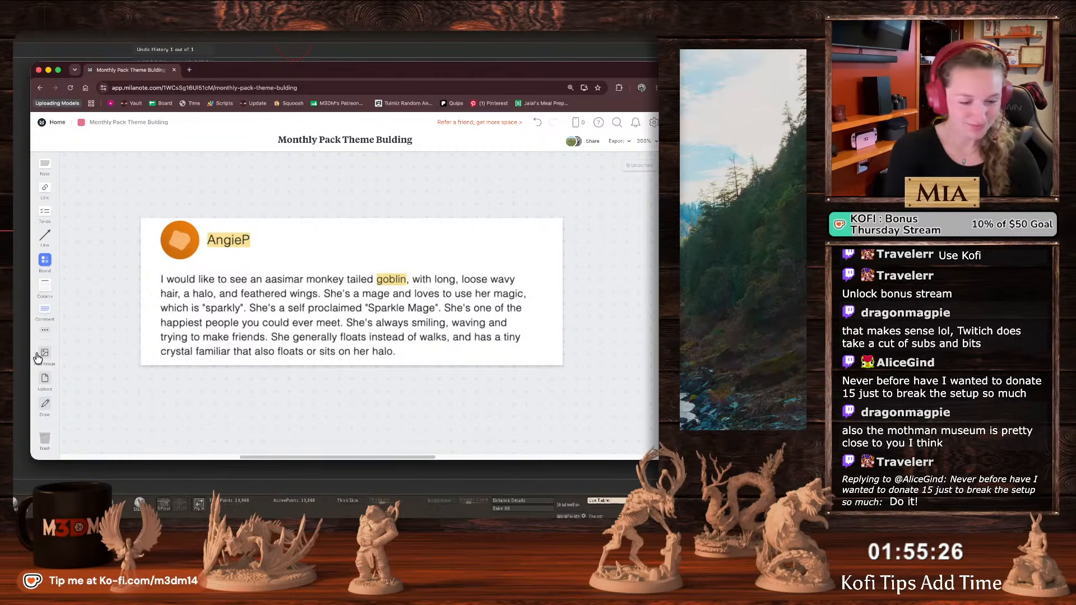
Open Pinterest's "bugbear ranger" search results in a new tab and activate its search field.
mouse_move(279, 508)
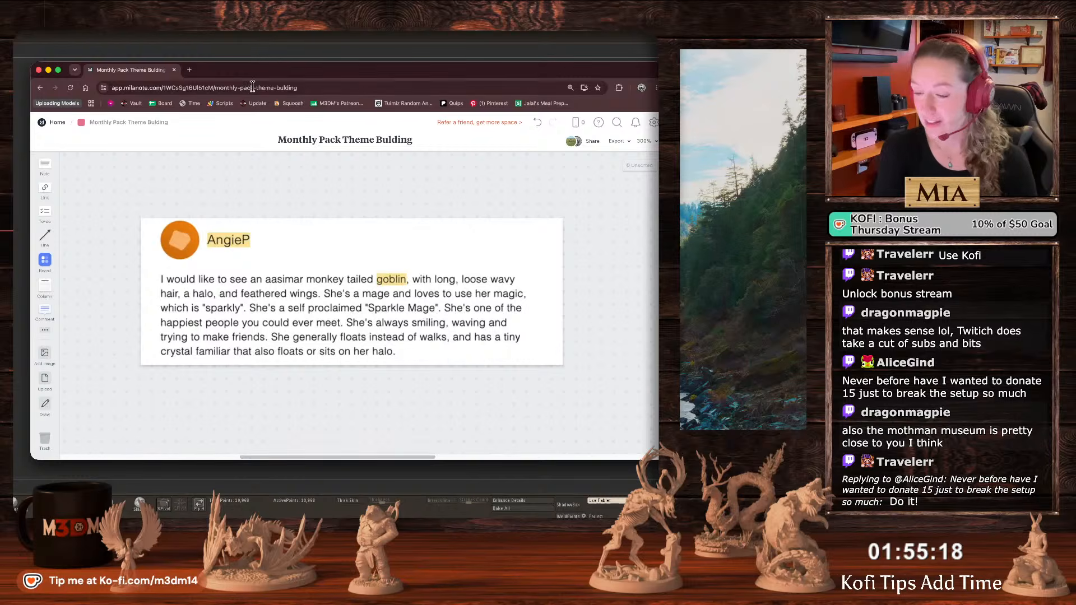
click(190, 70)
text(pinterest.com/search/pins/?q=bugbear%20ranger&rs=typed)
key(Return)
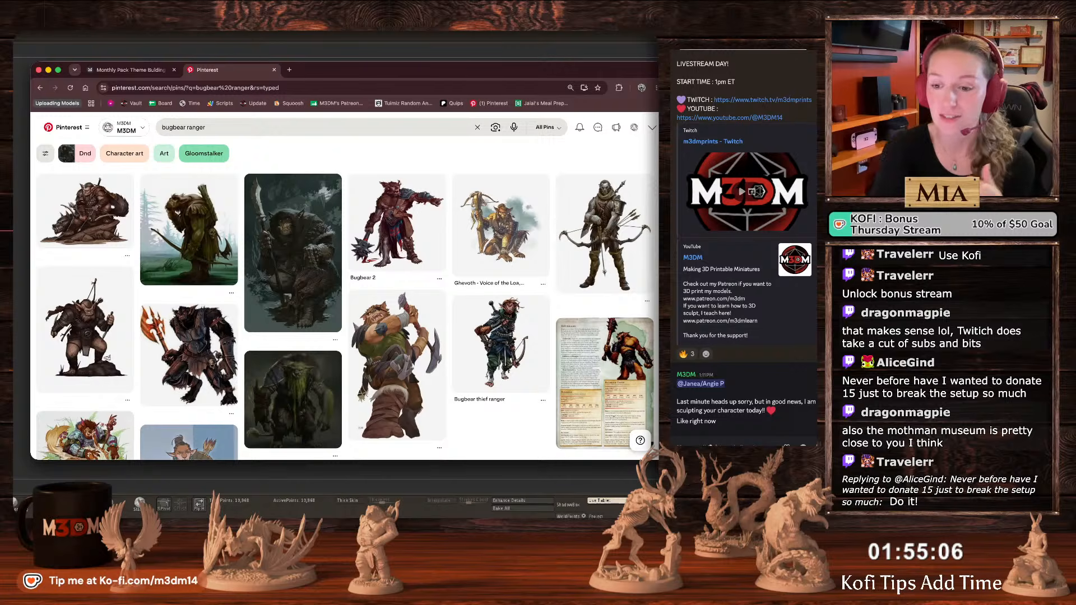
click(214, 135)
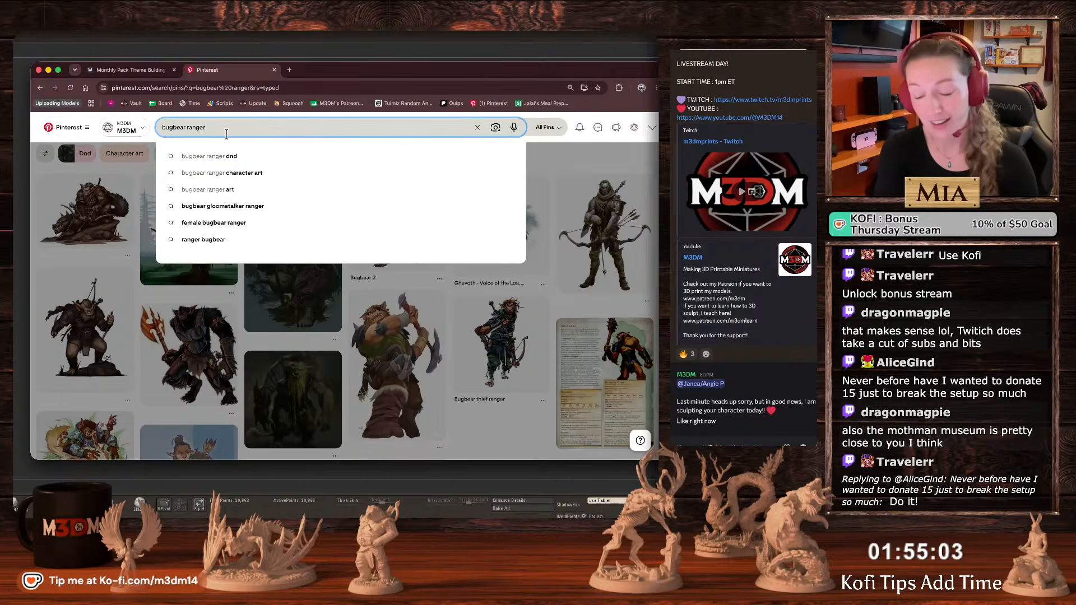
Detach the Monthly Pack Theme Bulding tab into its own window, separate from the Pinterest window.
click(124, 70)
drag(135, 70, 68, 48)
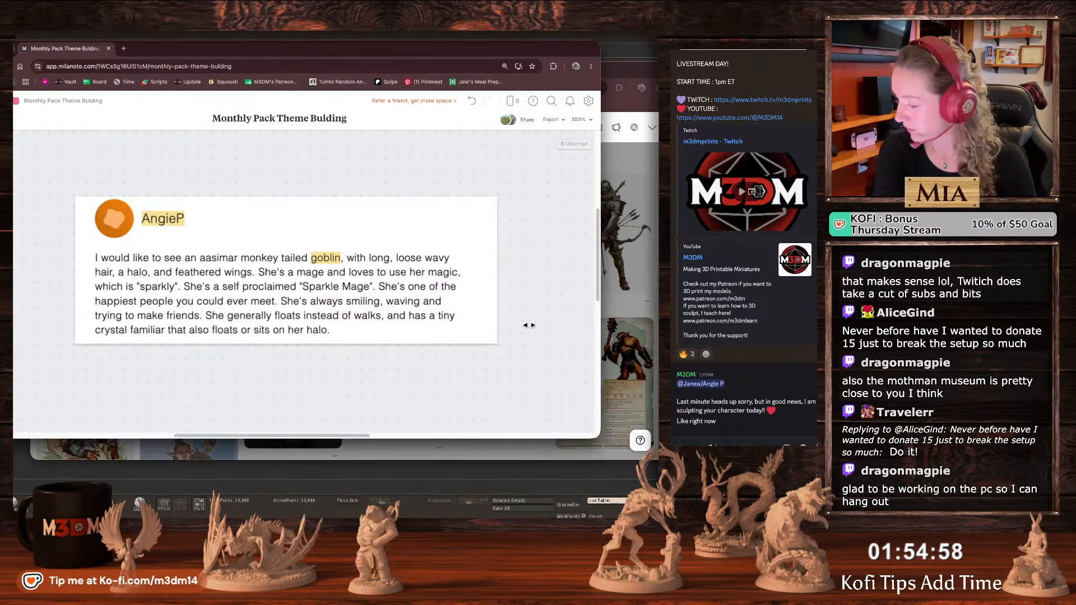
Resize the Milanote board and Pinterest windows to sit side by side, with the full goblin request card in view.
drag(601, 330, 321, 518)
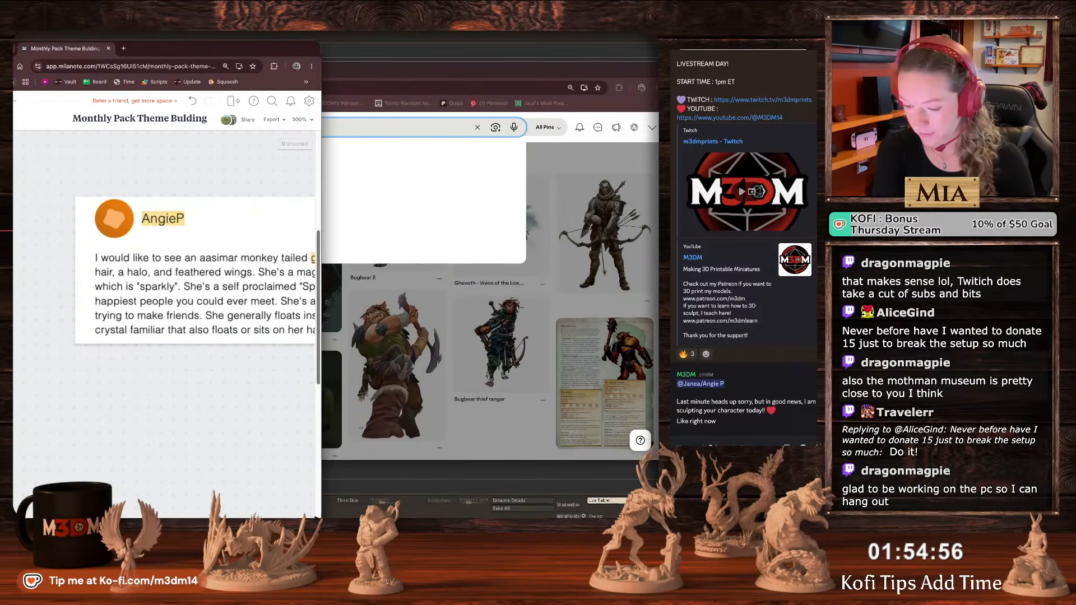
super+scroll(204, 382, down, 3)
super+scroll(203, 383, down, 3)
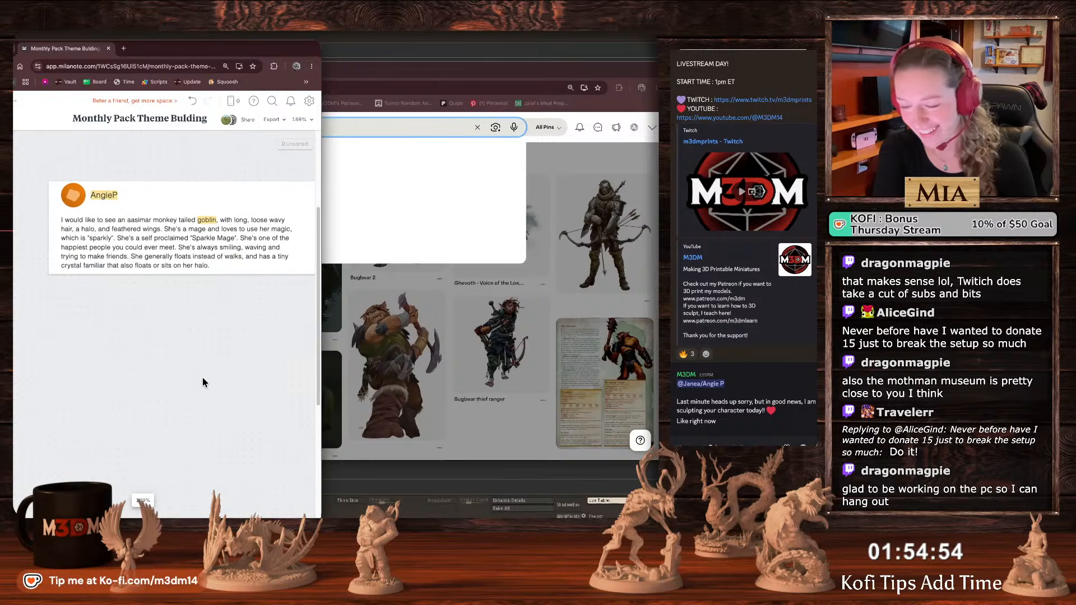
click(375, 77)
drag(376, 77, 440, 59)
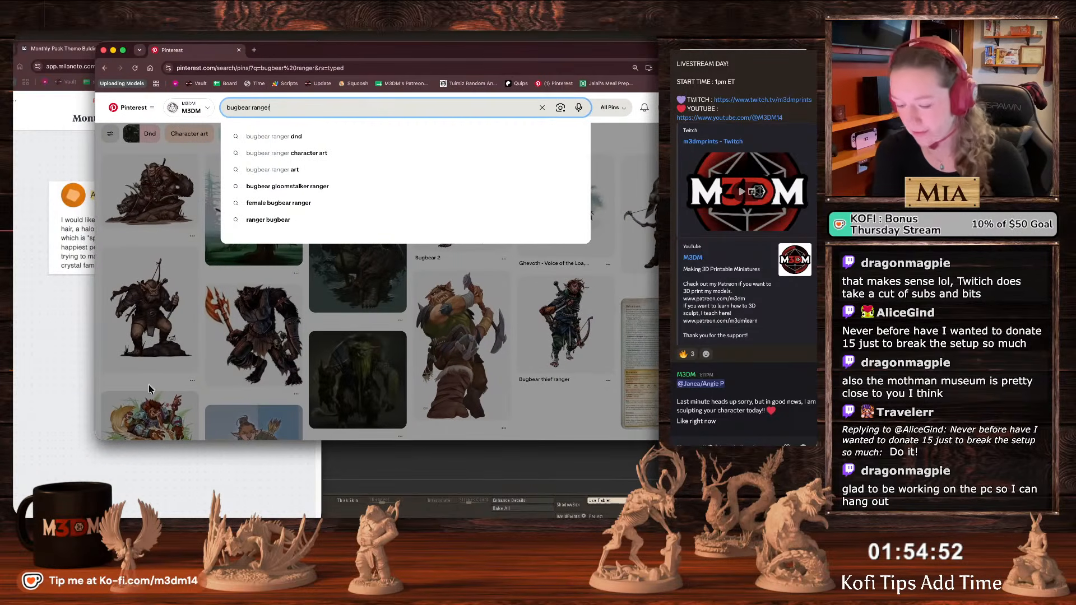
drag(96, 437, 302, 515)
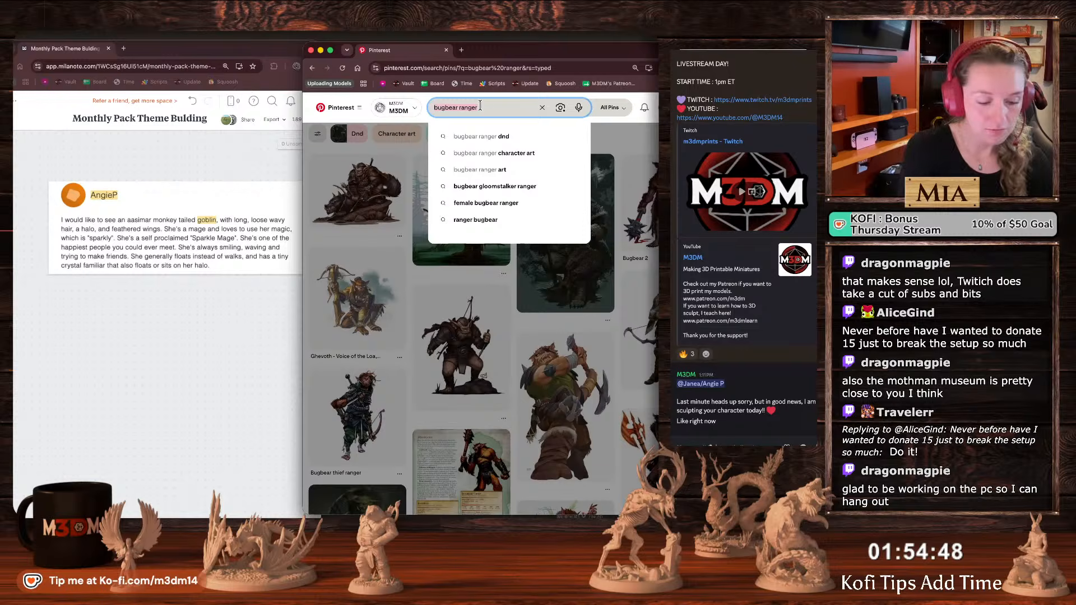
Search Pinterest for "goblin D&D" and zoom out the Milanote board to make room around the request card.
key(super+a)
text(goblin D&D)
key(Return)
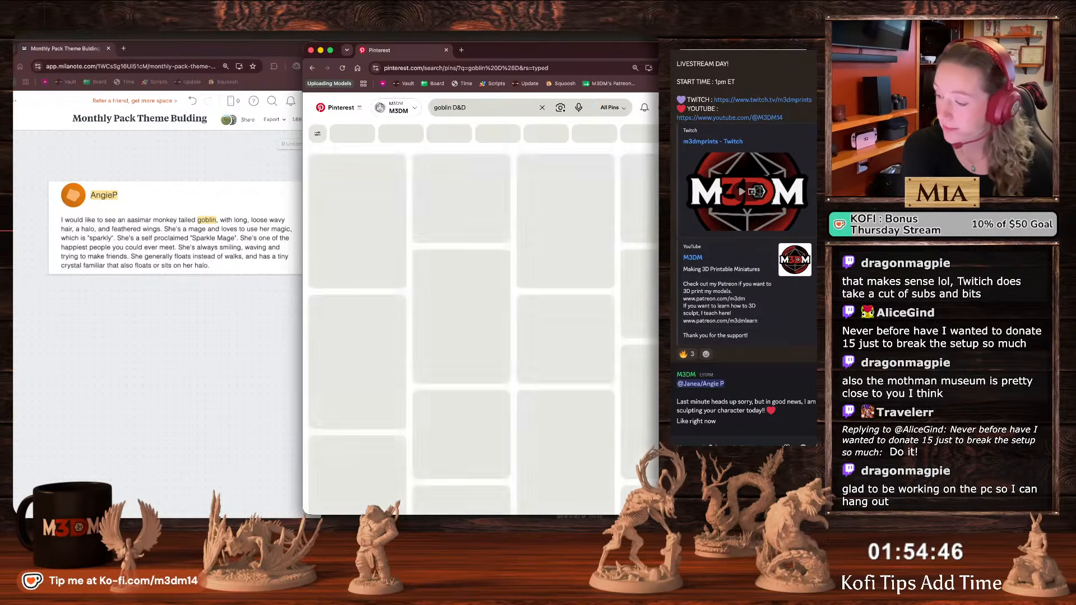
click(258, 329)
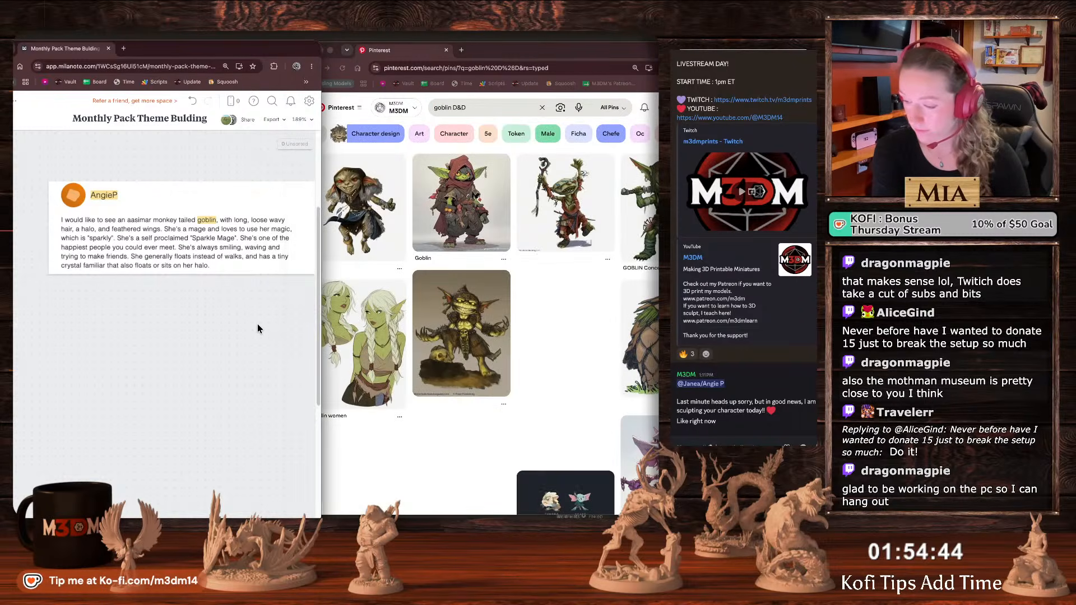
ctrl+scroll(257, 329, down, 5)
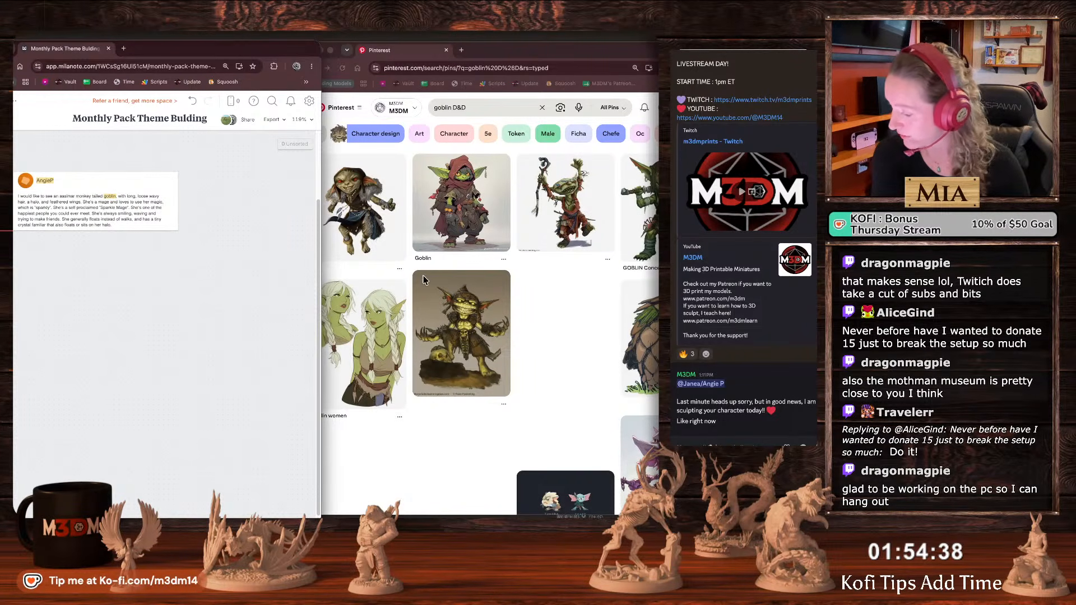
Examine the goblin results, viewing the Goblin women pin and the grinning goblin standing beside a skull.
key(super+shift+4)
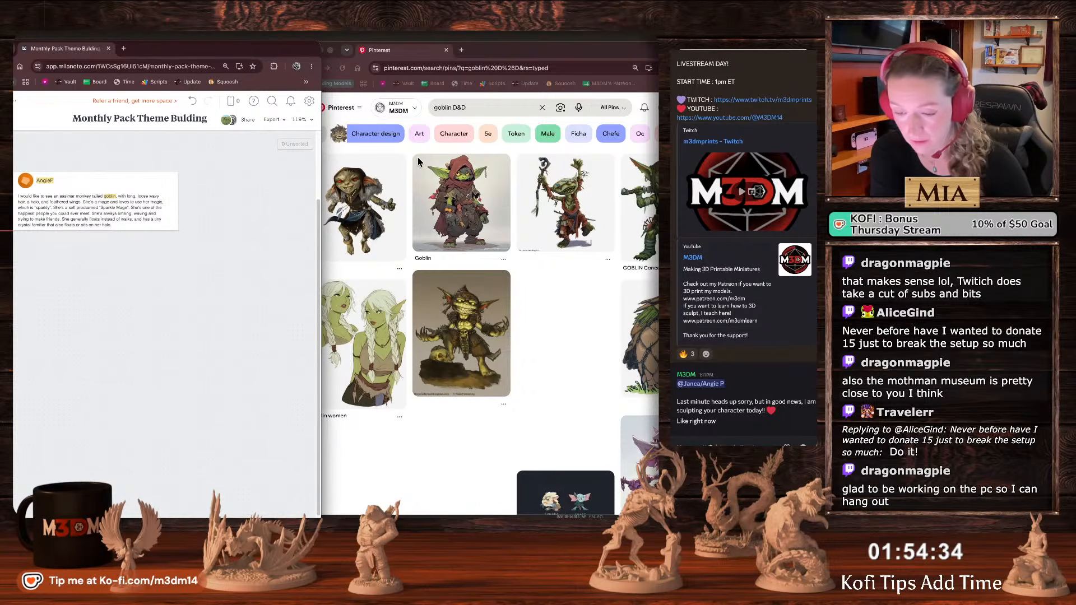
scroll(483, 253, down, 1)
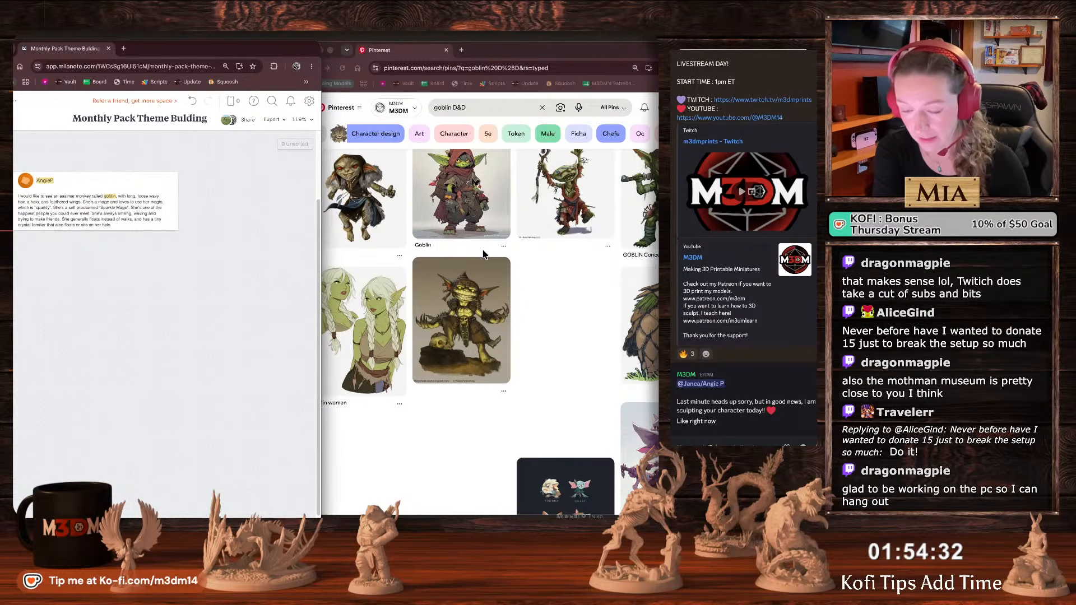
scroll(483, 250, up, 1)
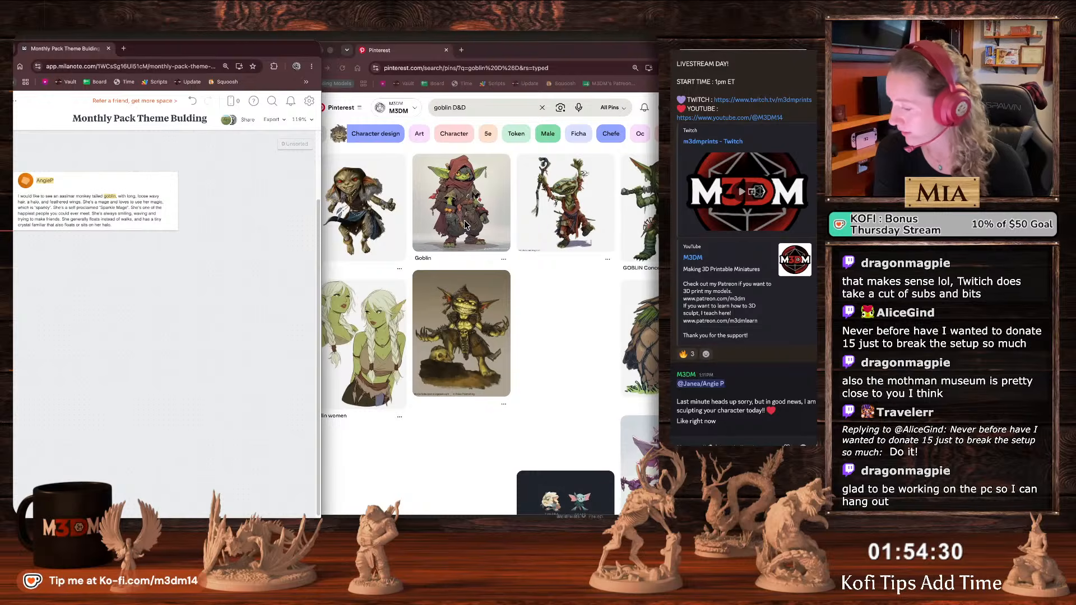
click(371, 379)
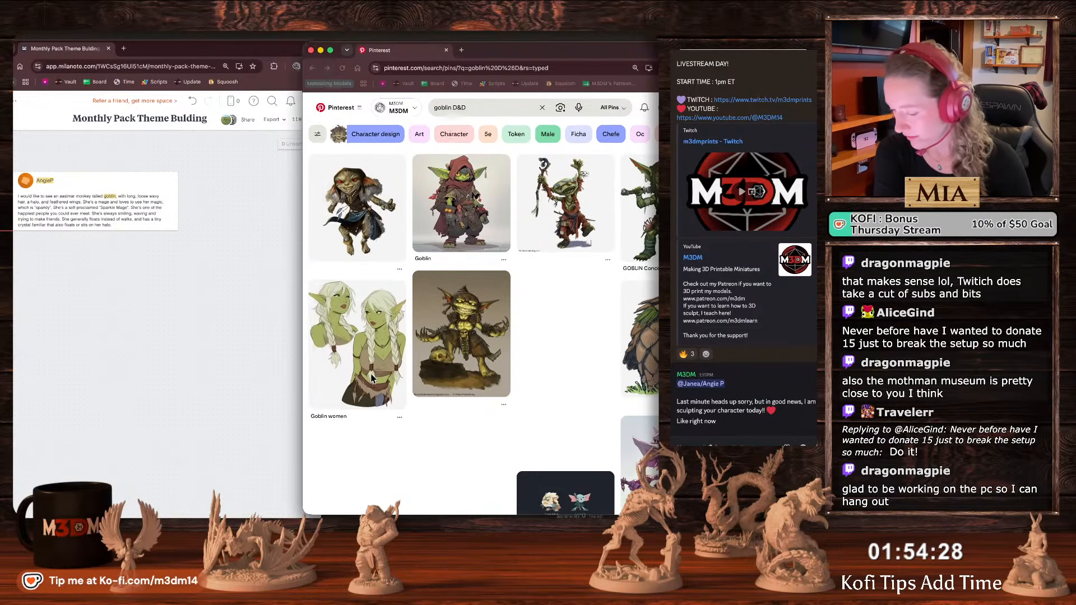
click(372, 377)
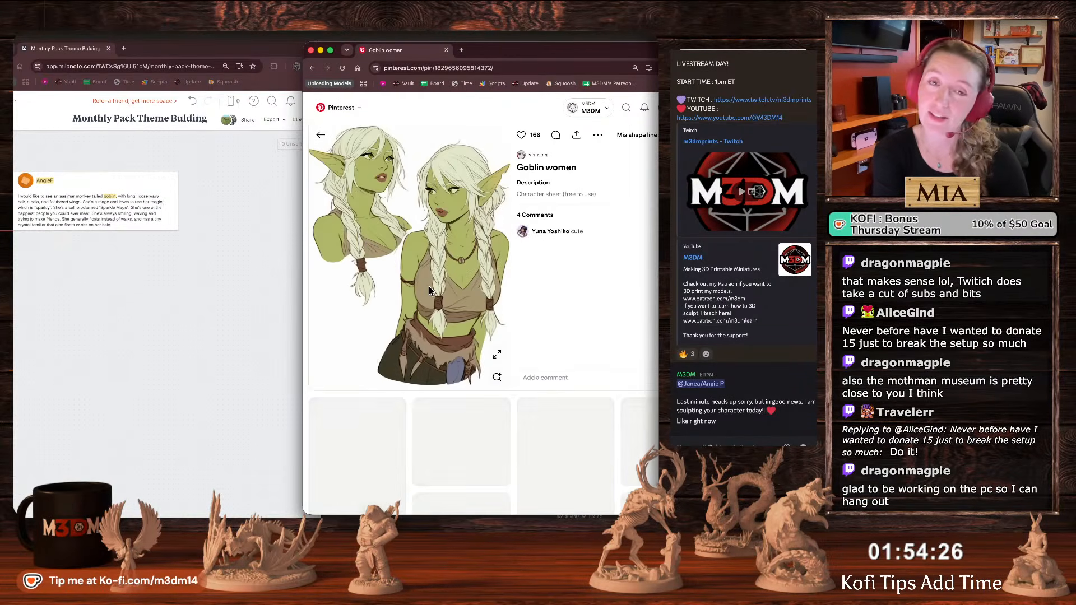
click(317, 135)
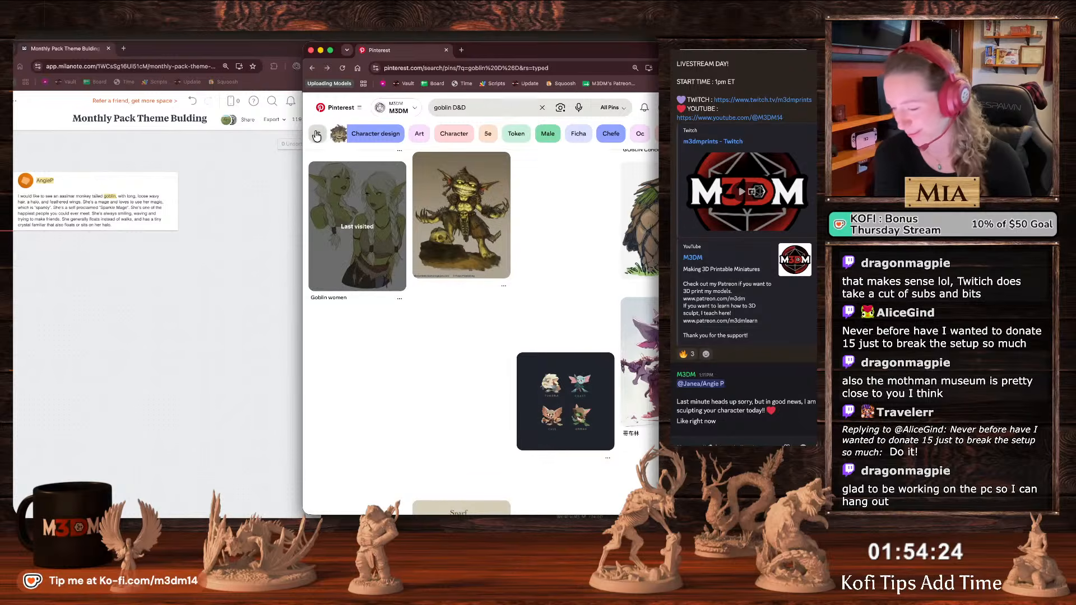
click(447, 218)
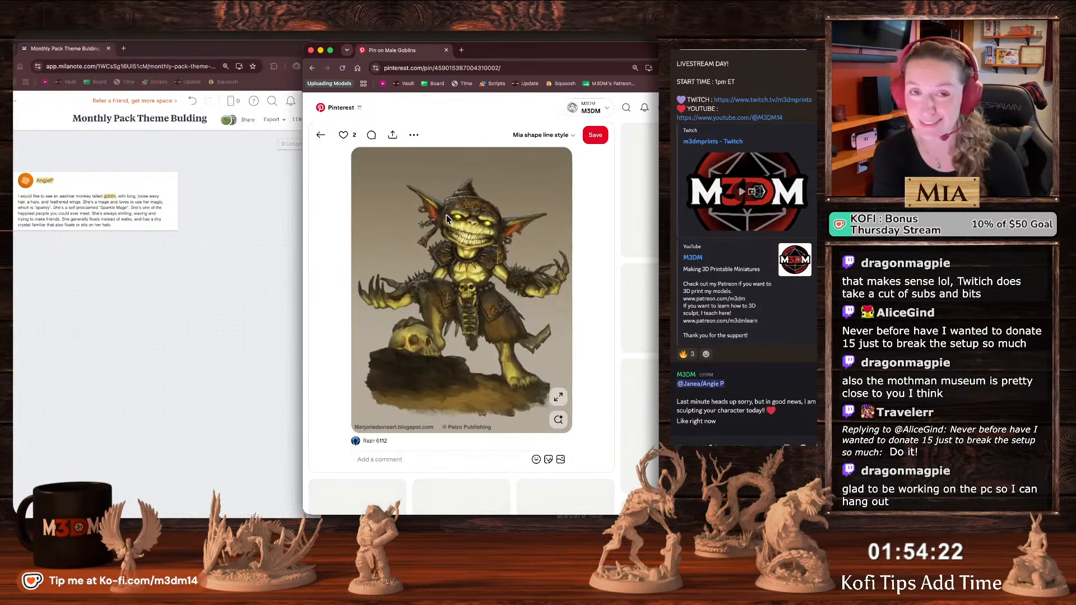
click(321, 136)
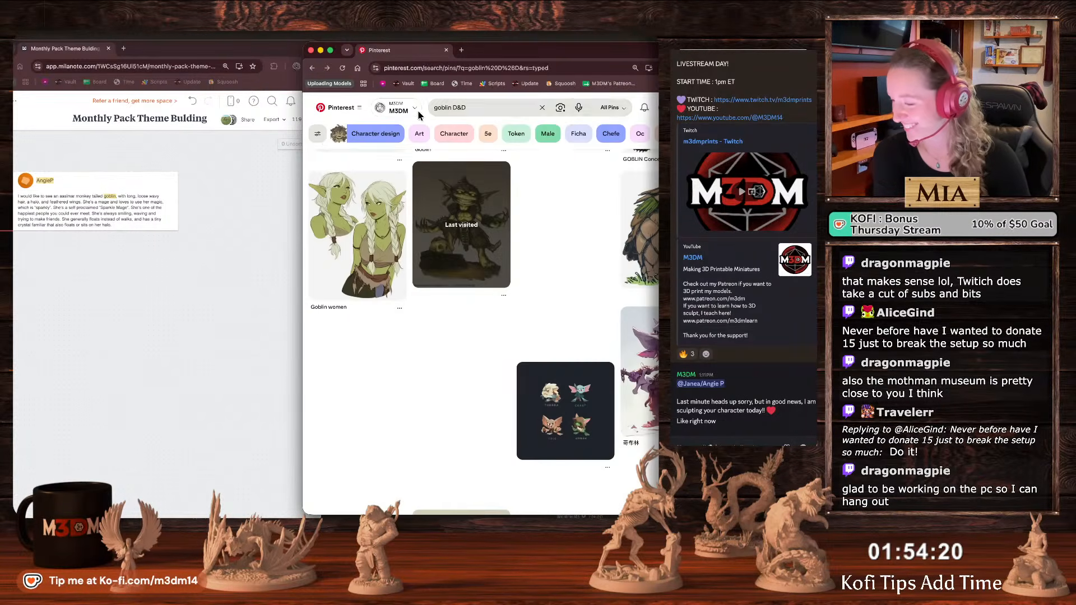
Extend the Pinterest search to "goblin D&D angel" and look through the results for winged goblin references.
click(455, 111)
text(angel)
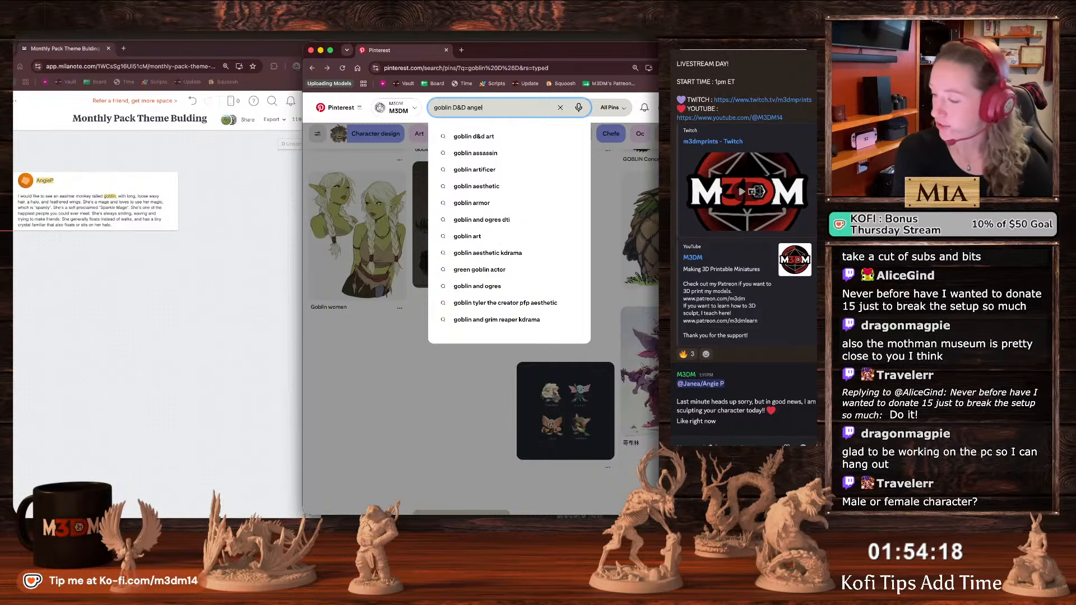
key(Return)
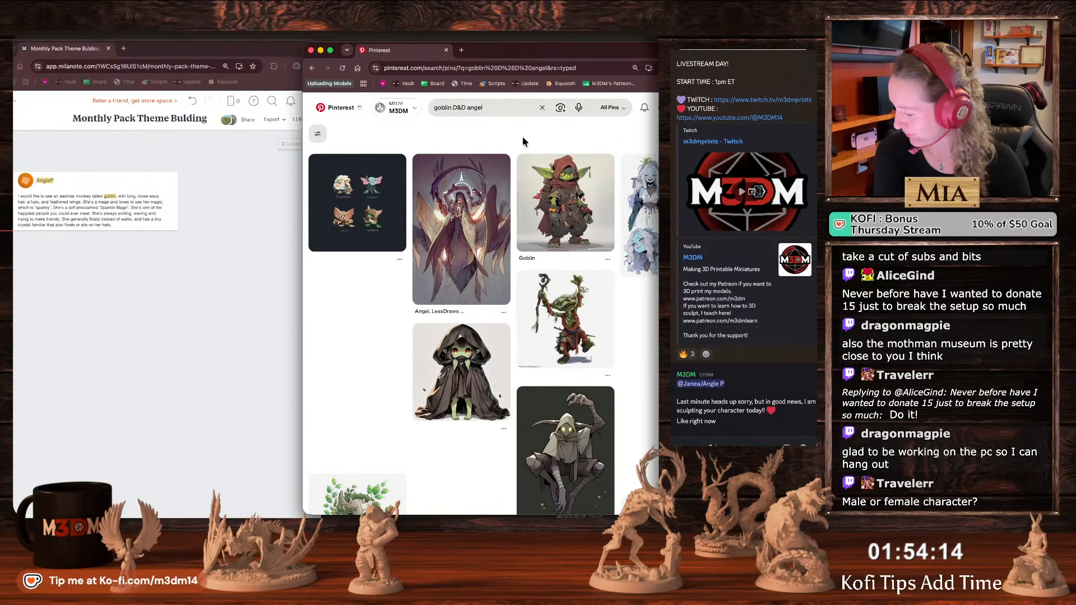
scroll(492, 289, down, 10)
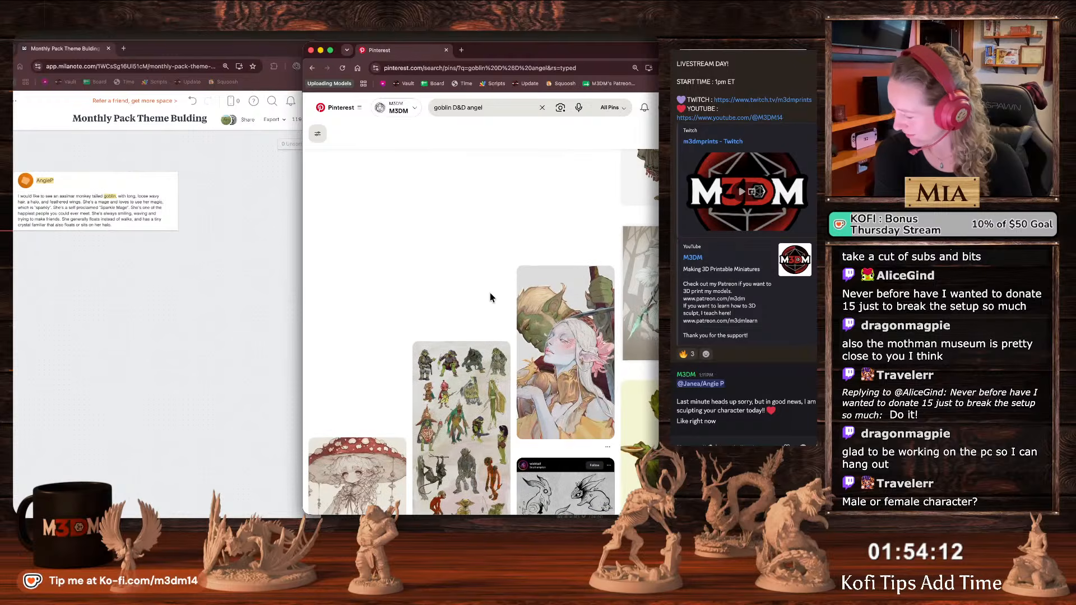
scroll(490, 298, down, 3)
scroll(490, 297, up, 15)
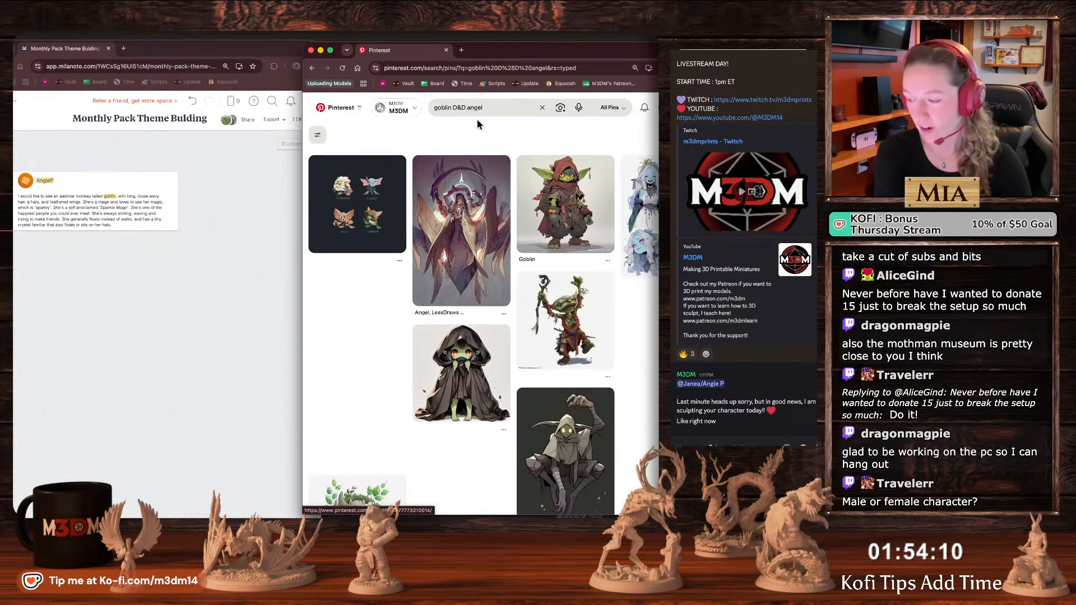
Change the Pinterest search to "goblin D&D aasimar" and browse the results for a suitable goblin reference.
click(476, 107)
key(BackSpace)
key(BackSpace)
key(BackSpace)
key(BackSpace)
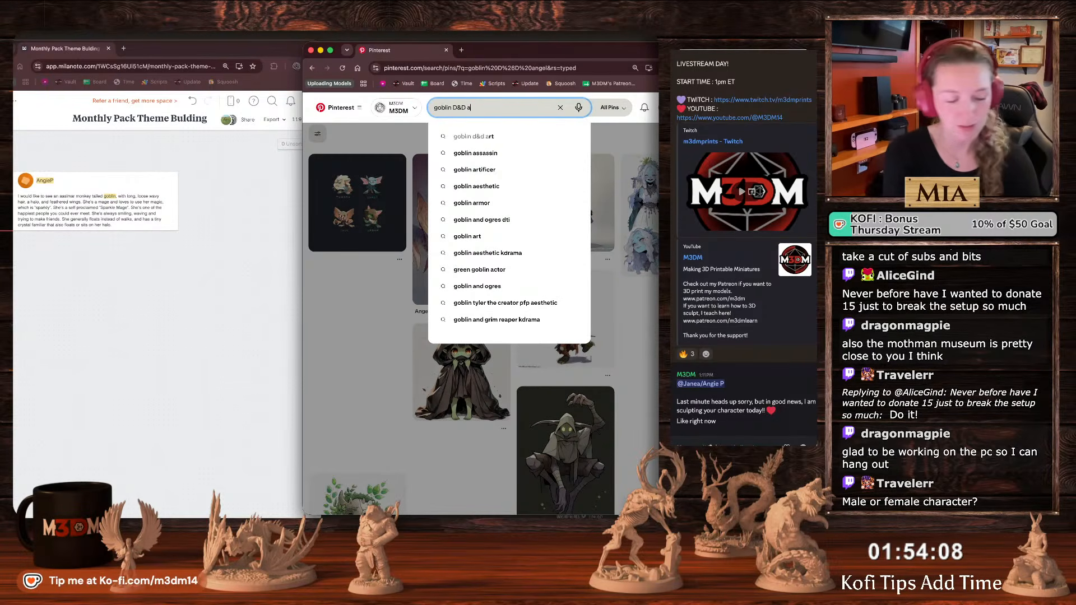
text(asimar)
key(Return)
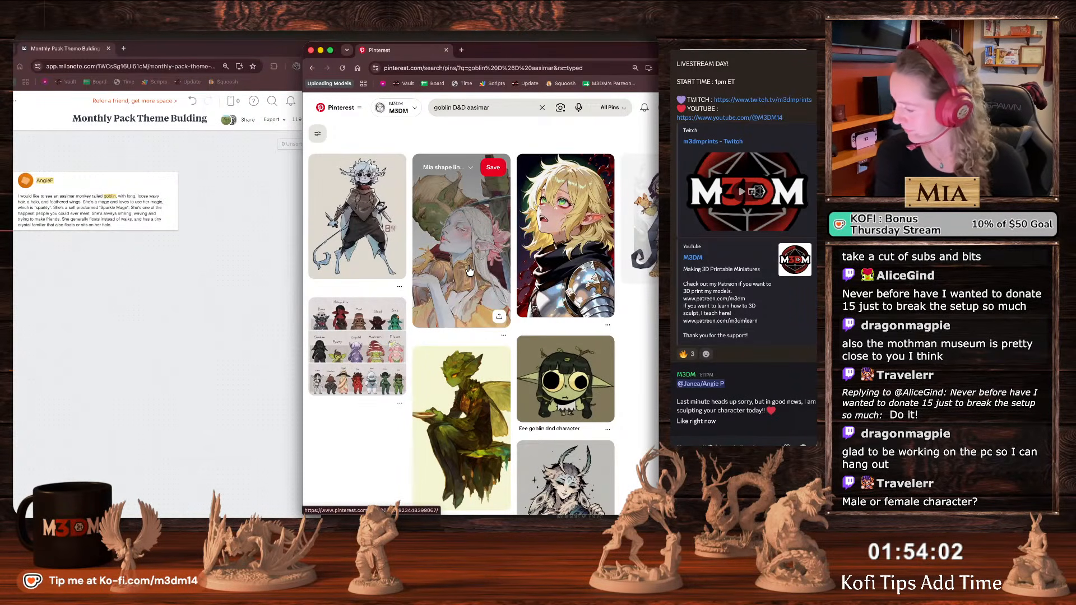
scroll(439, 424, down, 10)
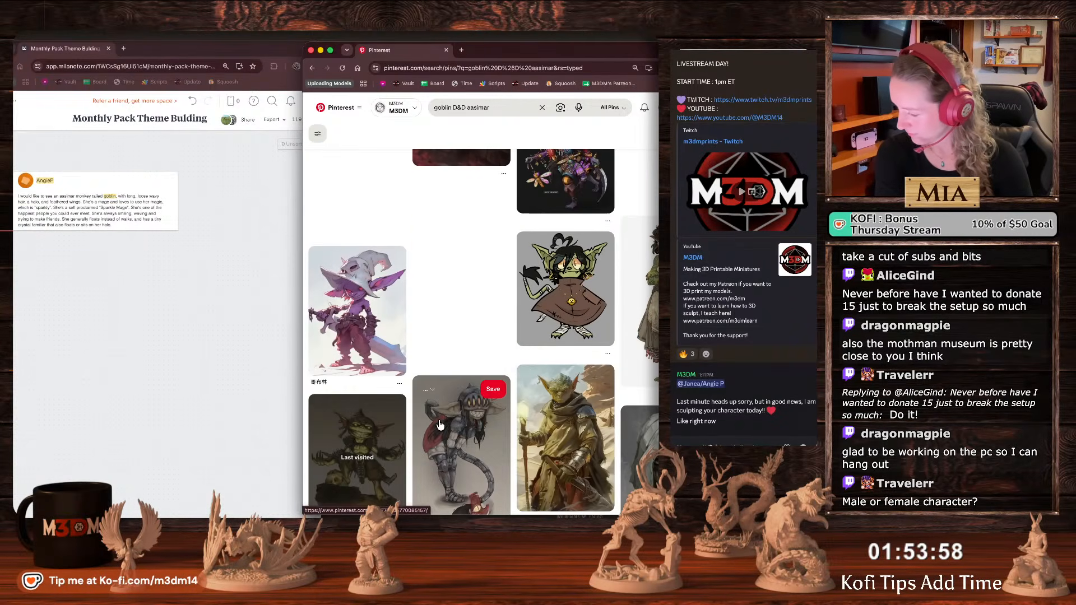
Capture the black-haired goblin in a brown cape from Pinterest and place it directly below the request card in Milanote.
scroll(439, 424, up, 1)
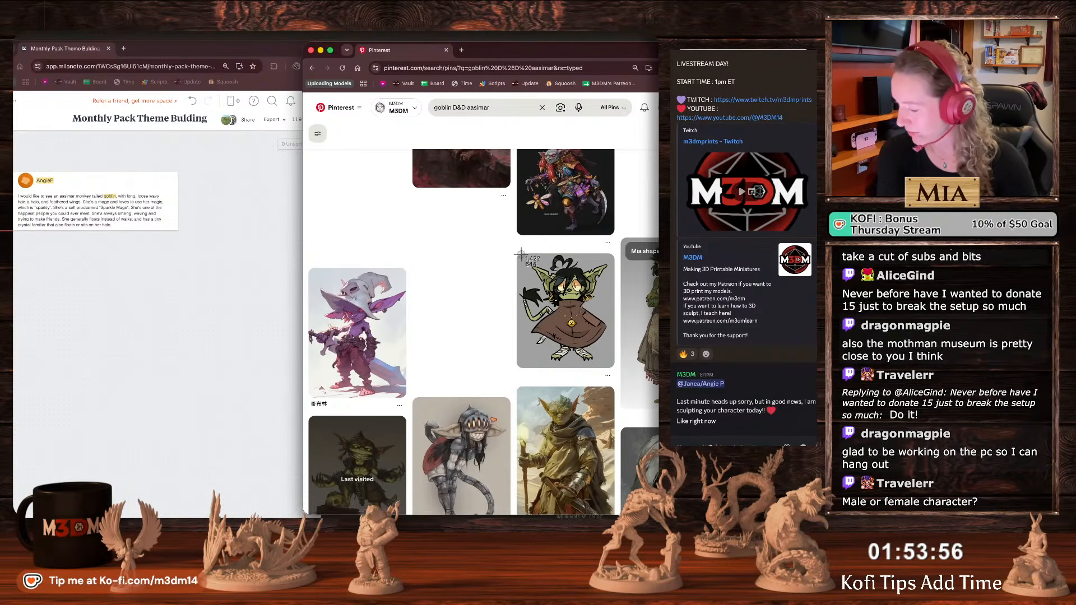
drag(517, 254, 615, 369)
drag(522, 335, 152, 291)
drag(245, 271, 42, 325)
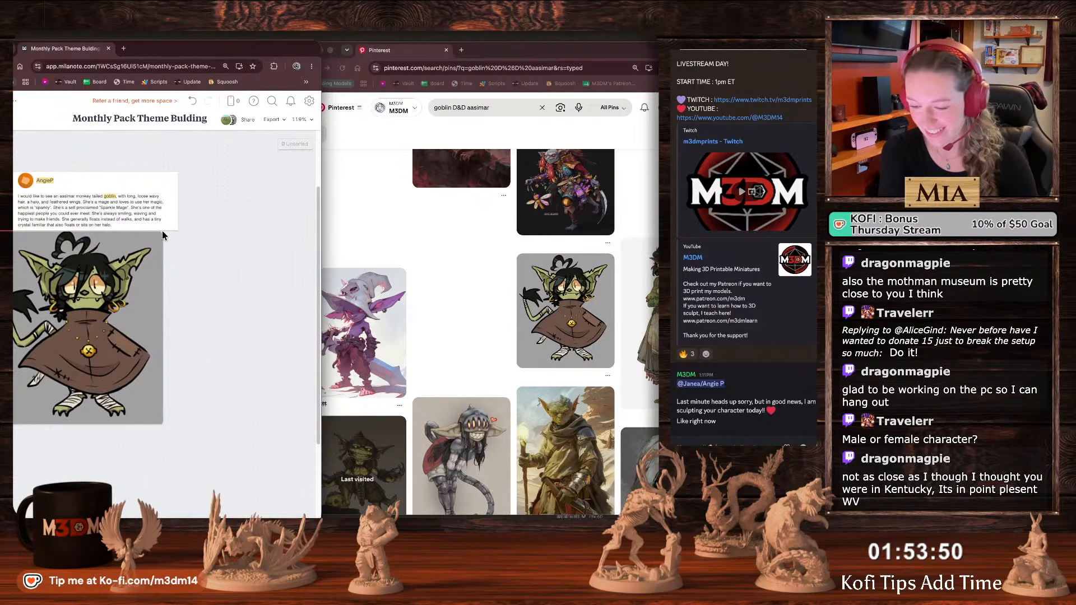
Change the Pinterest search to "goblin D&D happy" and browse the results for a cheerful goblin reference.
click(469, 212)
scroll(468, 213, up, 10)
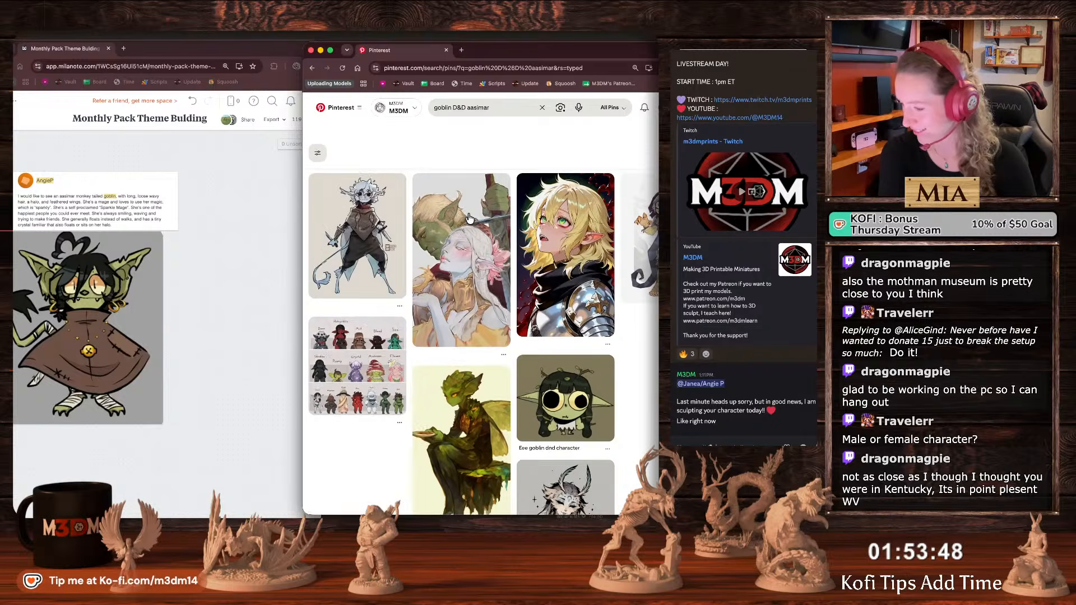
click(470, 107)
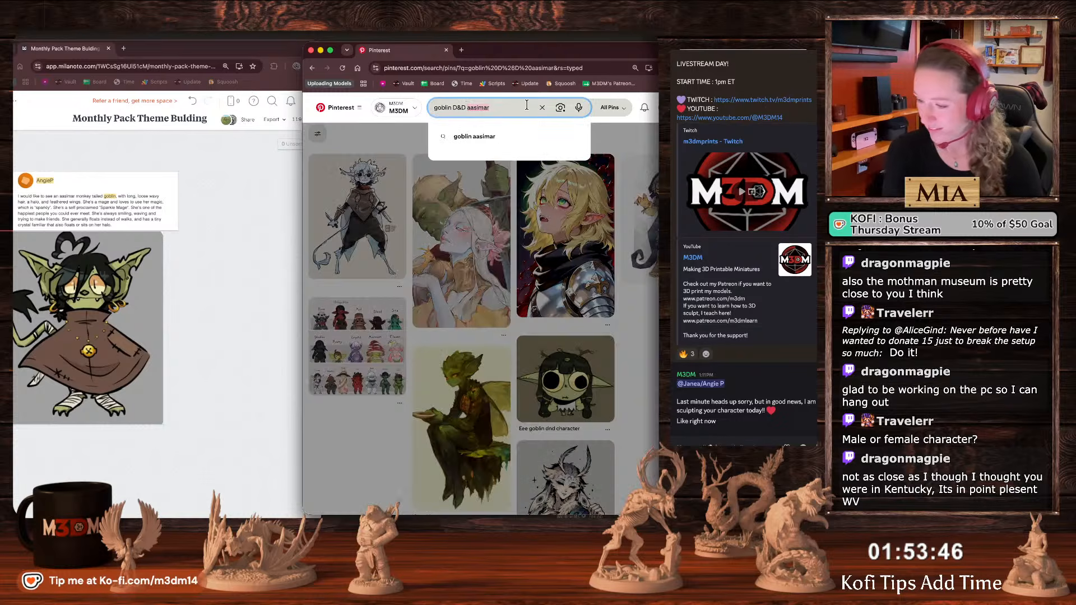
key(BackSpace)
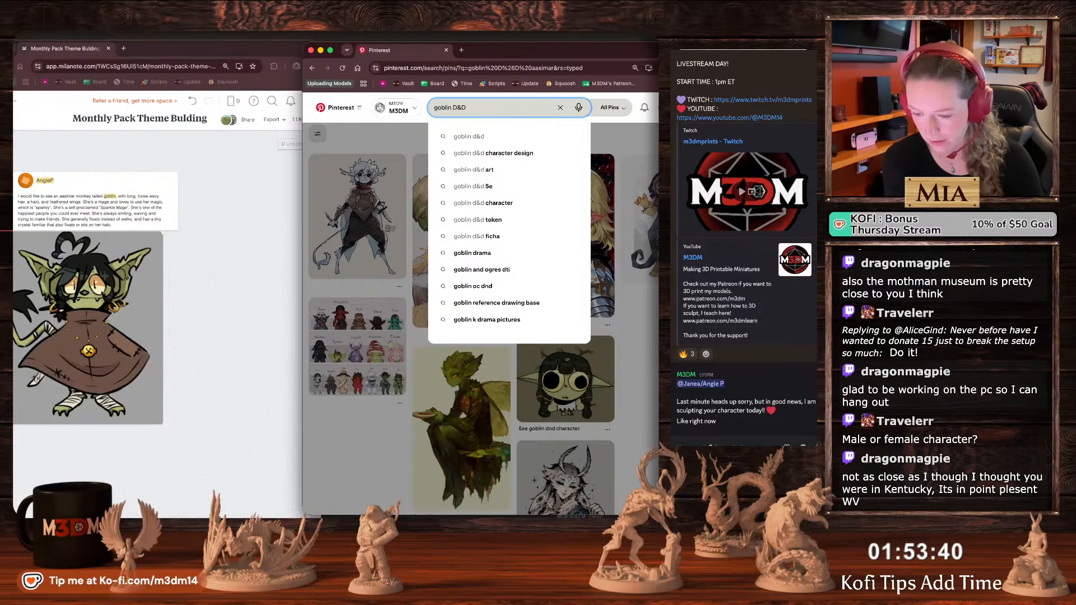
text(happy)
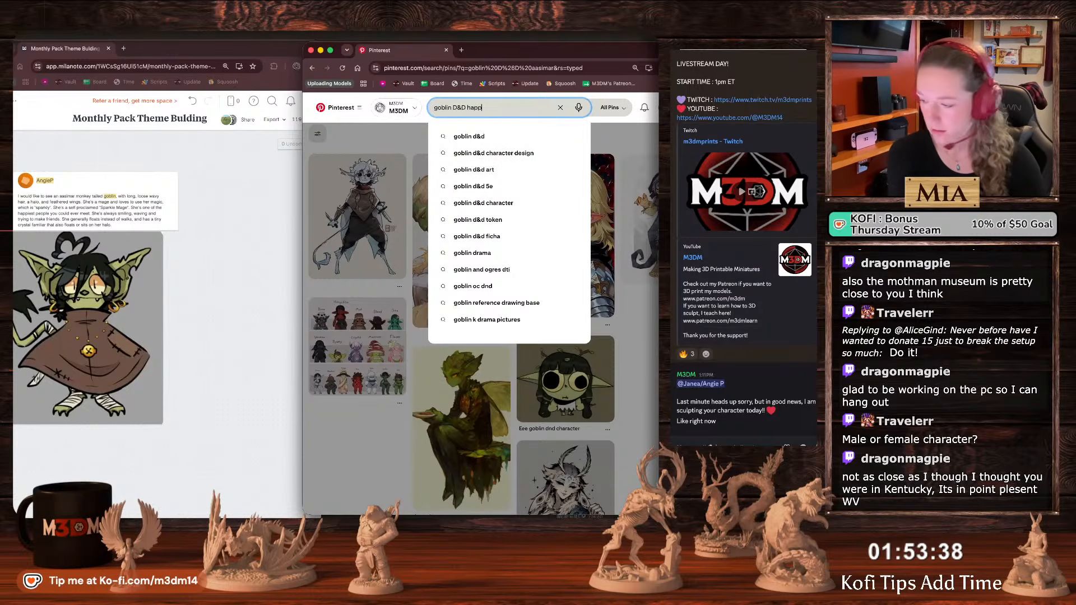
key(Return)
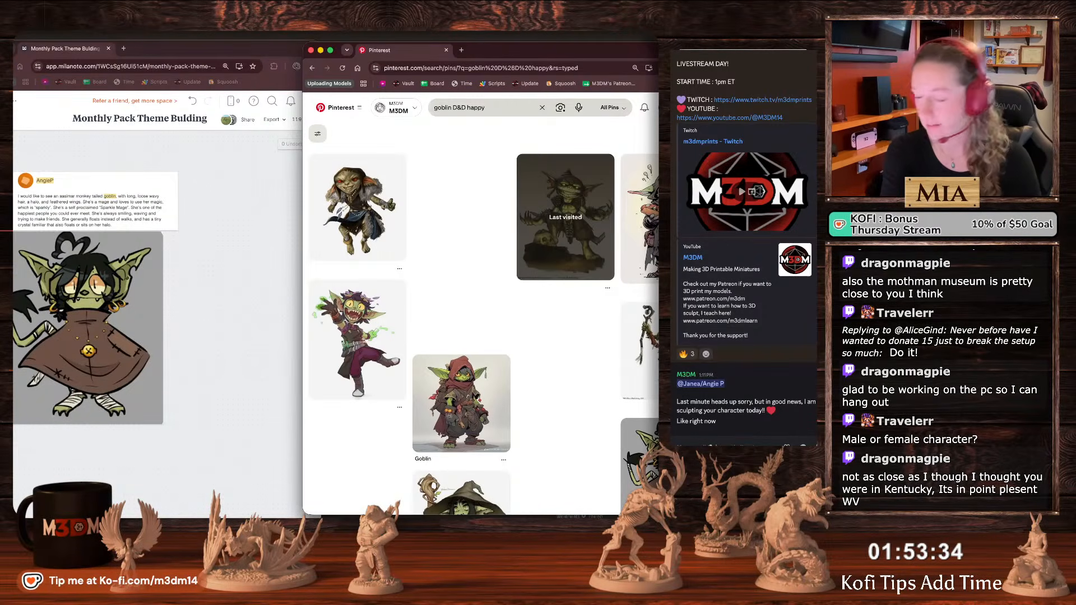
scroll(507, 327, down, 2)
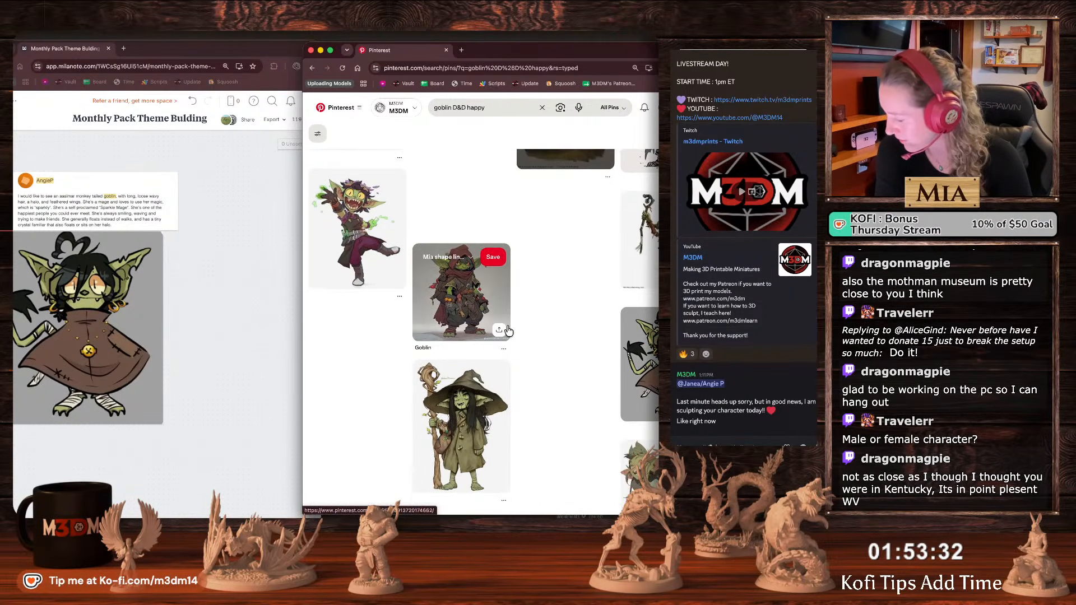
scroll(507, 334, down, 2)
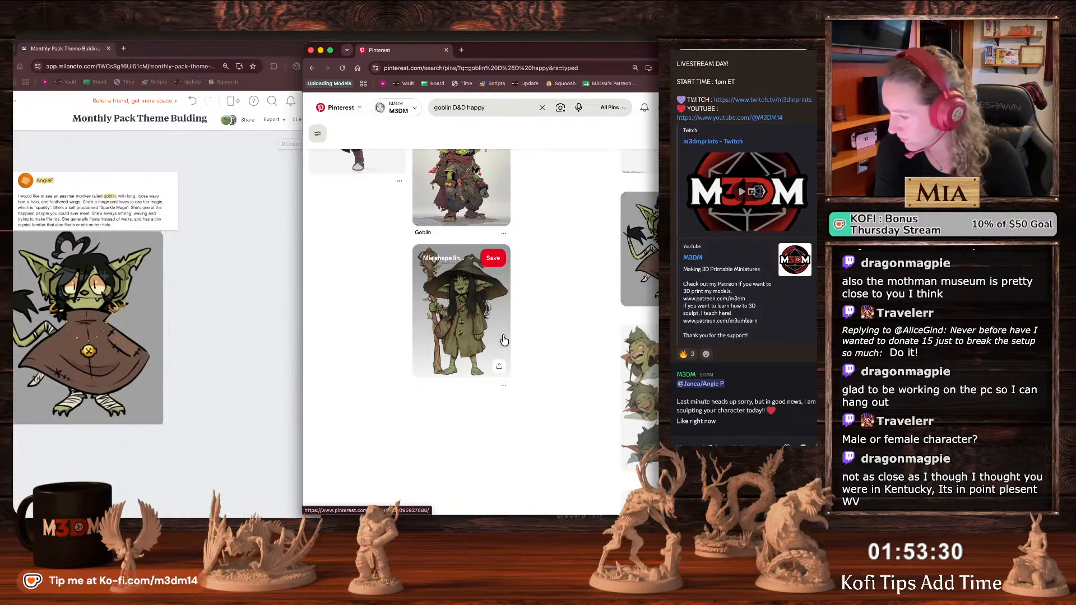
scroll(503, 340, down, 4)
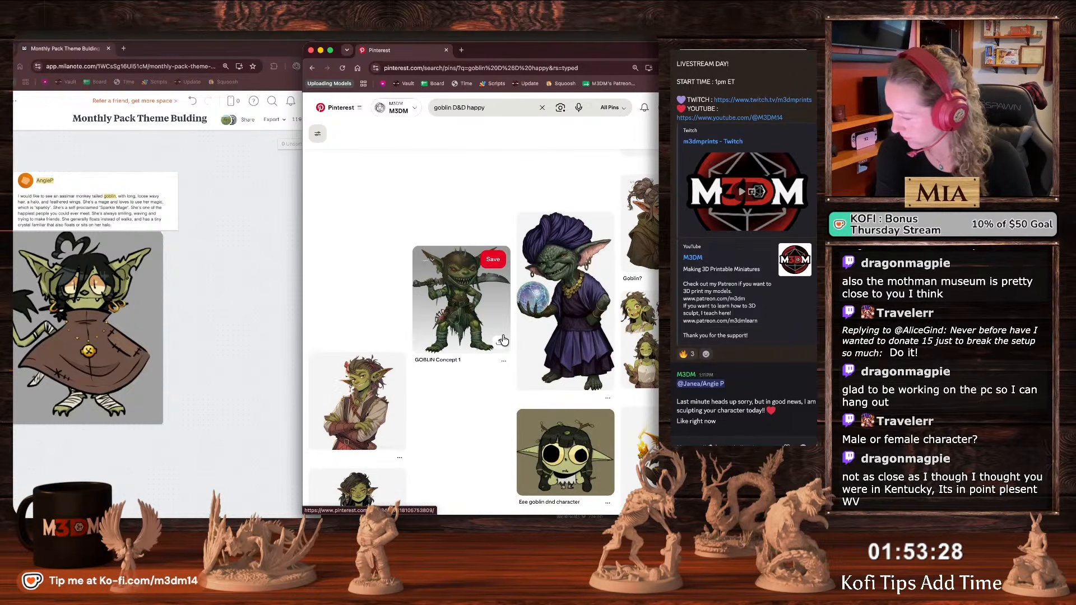
scroll(502, 340, down, 5)
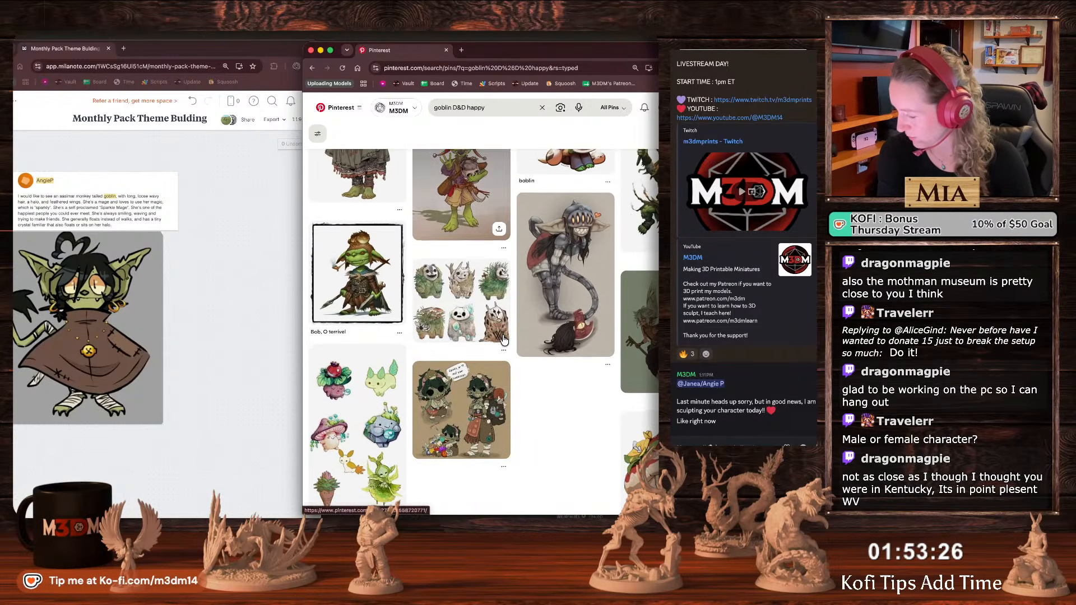
scroll(503, 339, down, 5)
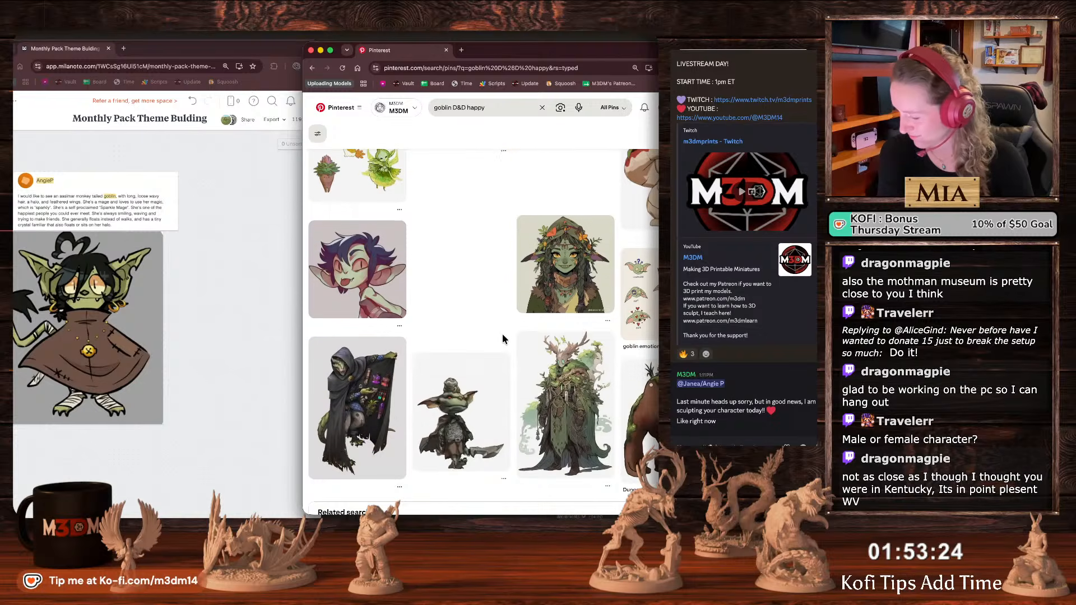
scroll(503, 339, down, 6)
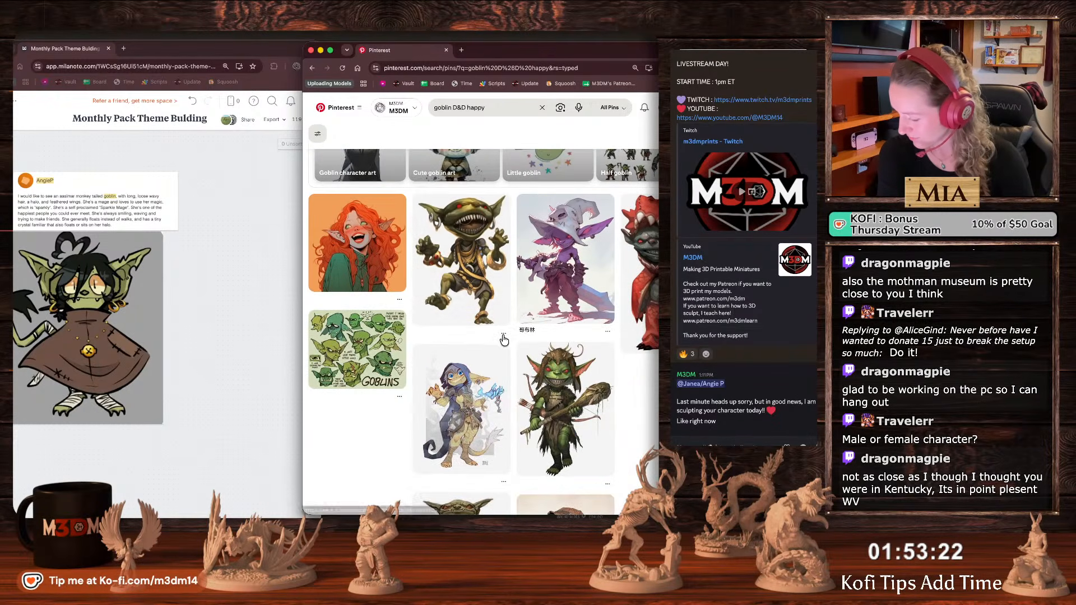
scroll(503, 339, up, 20)
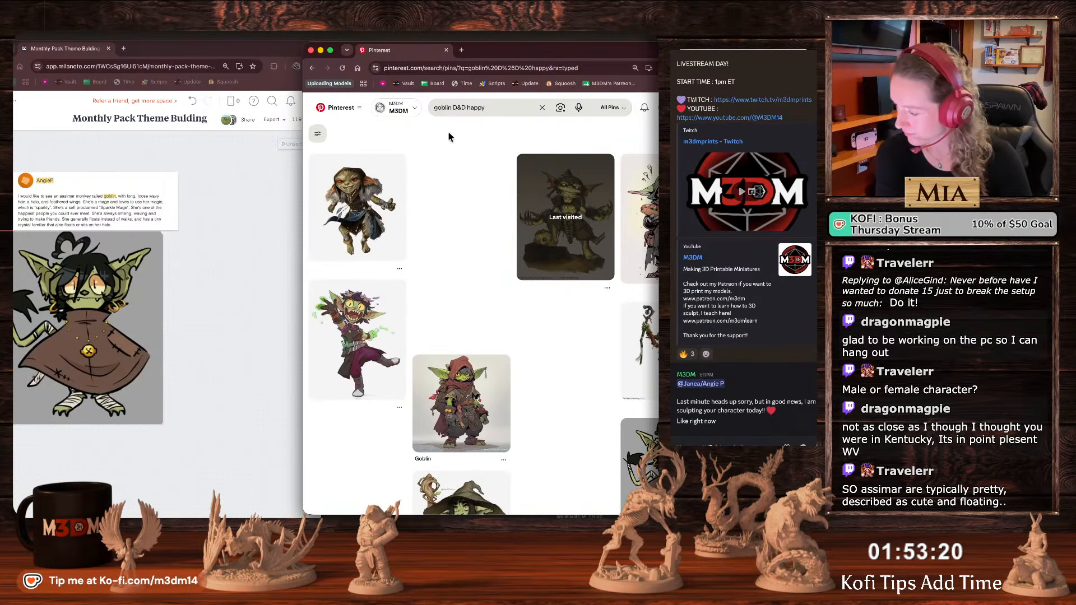
Capture the laughing goblin with green magic from the Pinterest results and place it on the Milanote board beside the caped goblin.
key(super+shift+4)
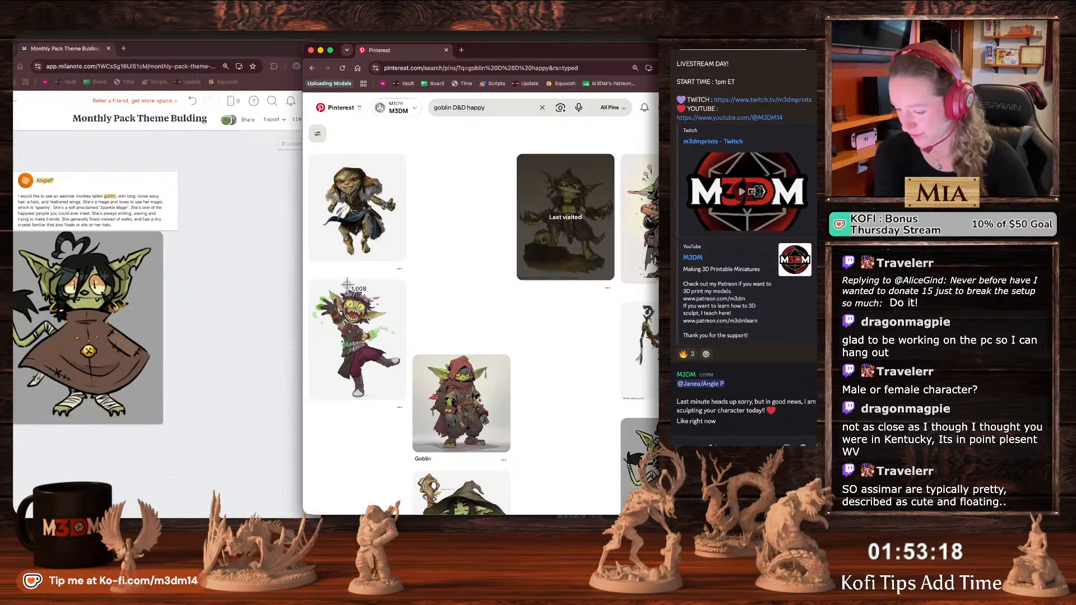
drag(305, 287, 422, 416)
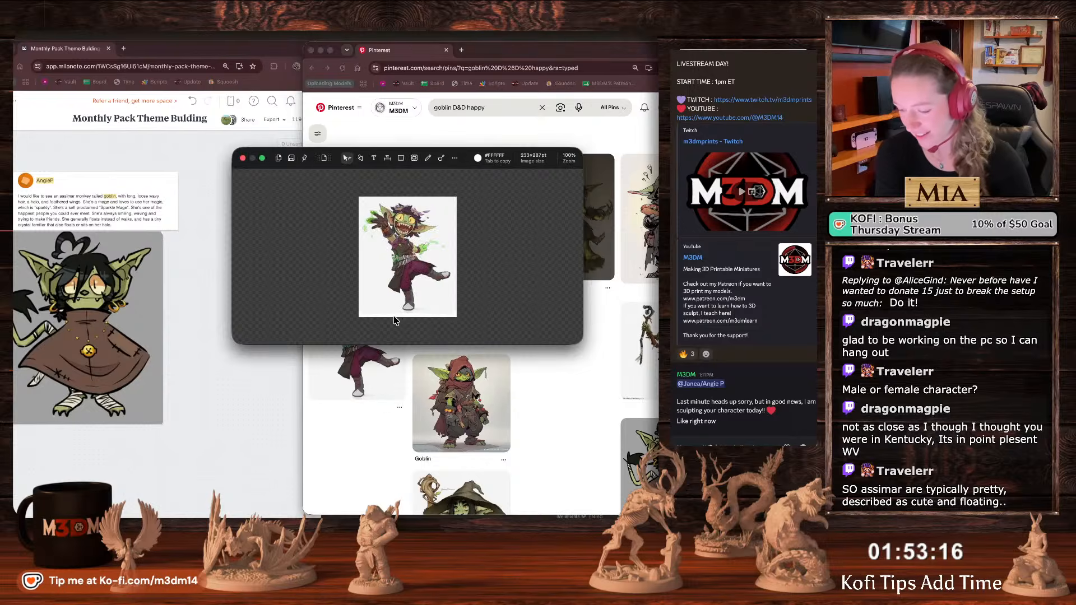
click(276, 311)
key(super+v)
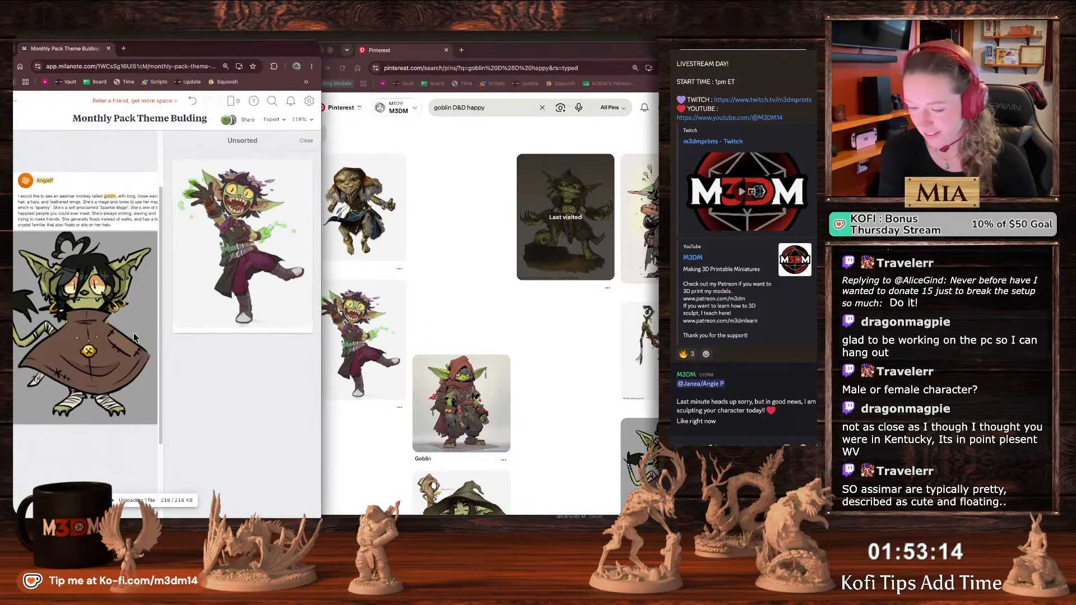
drag(233, 258, 202, 399)
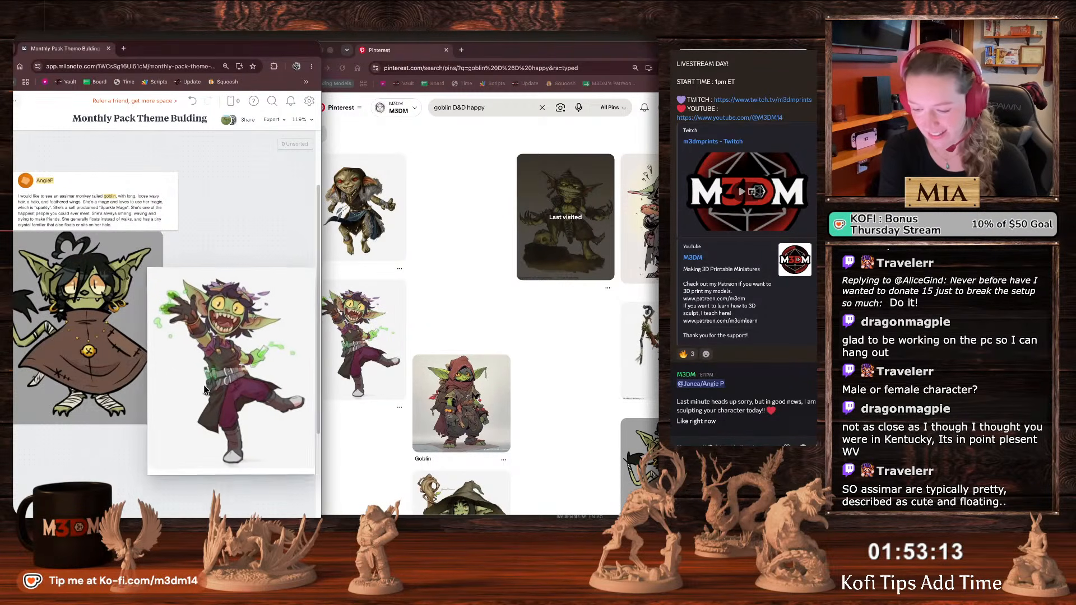
Replace the Pinterest search with "pretty goblin" and look through the results for a female goblin reference.
click(486, 107)
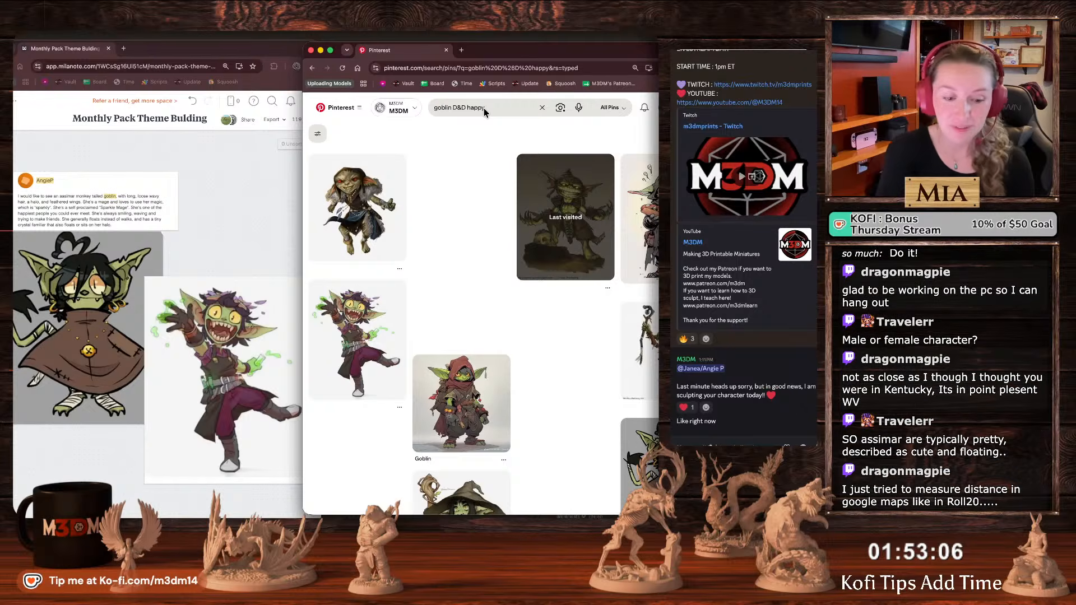
click(489, 109)
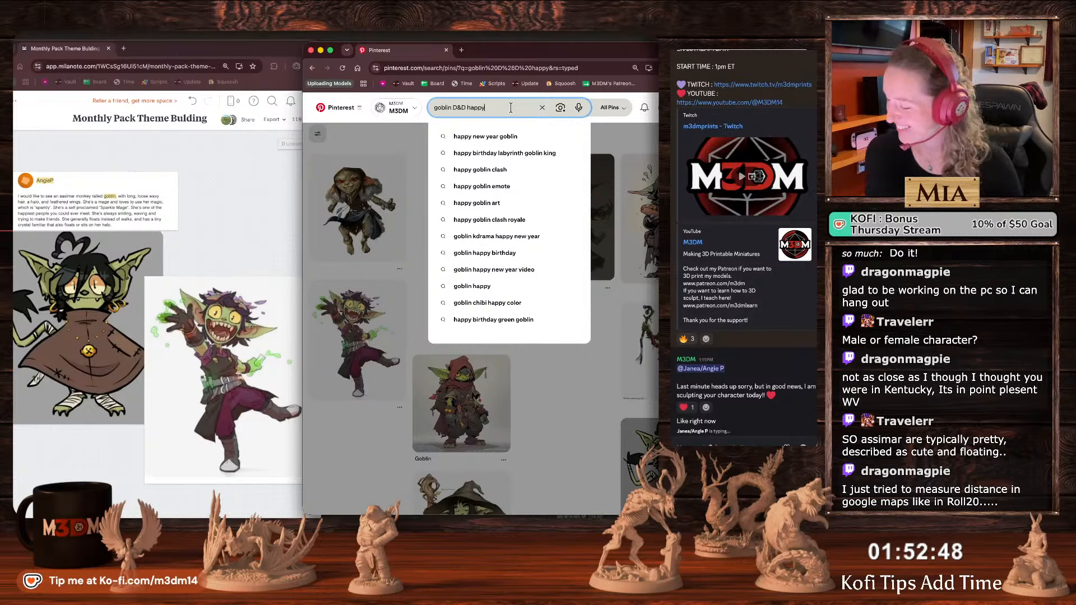
triple_click(511, 107)
text(pretty )
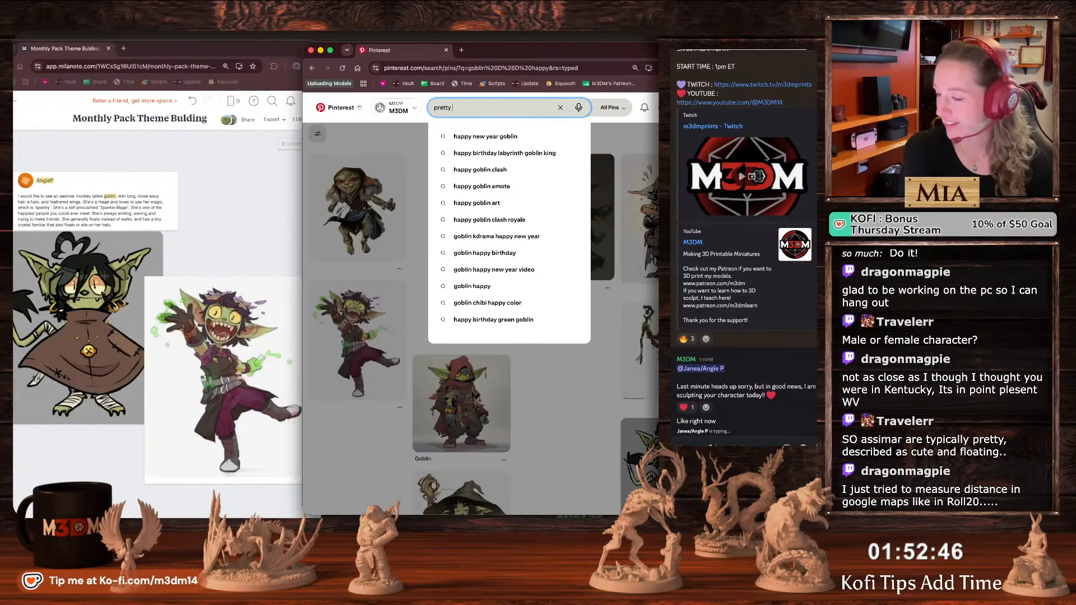
text(go)
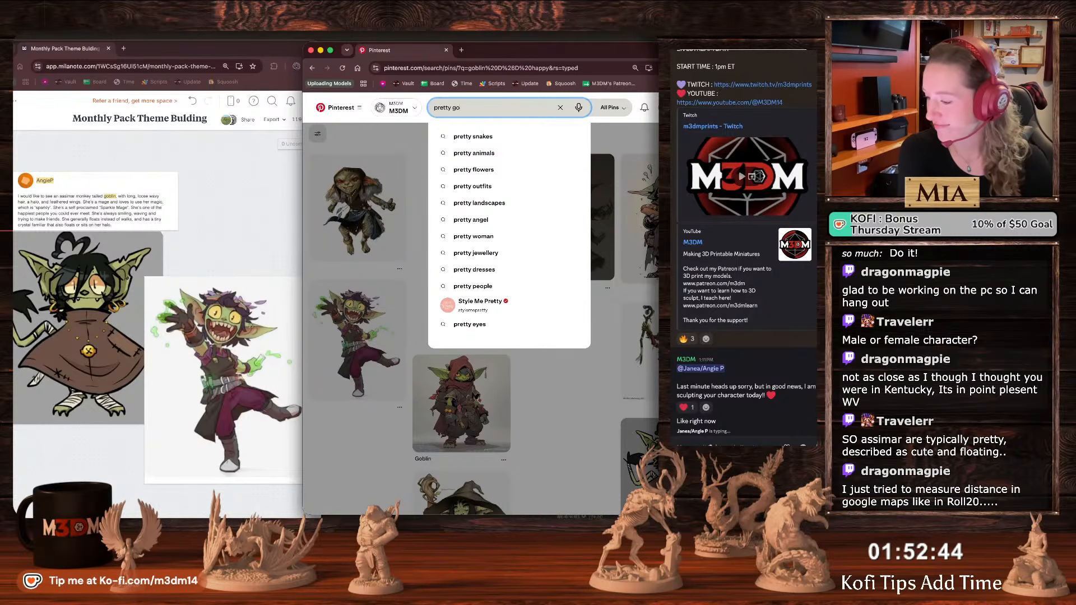
text(blin)
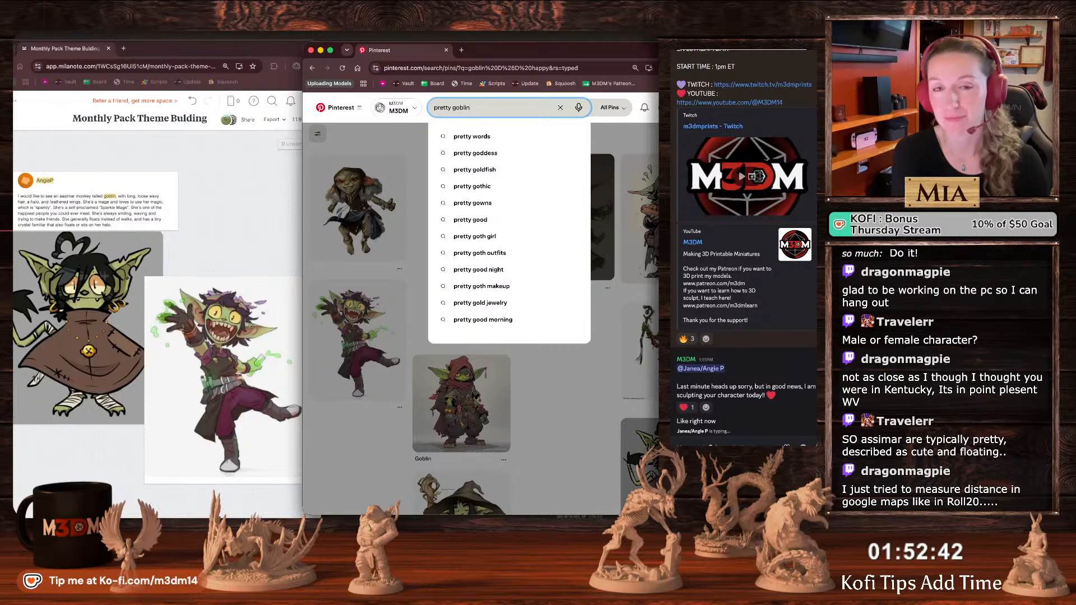
key(Return)
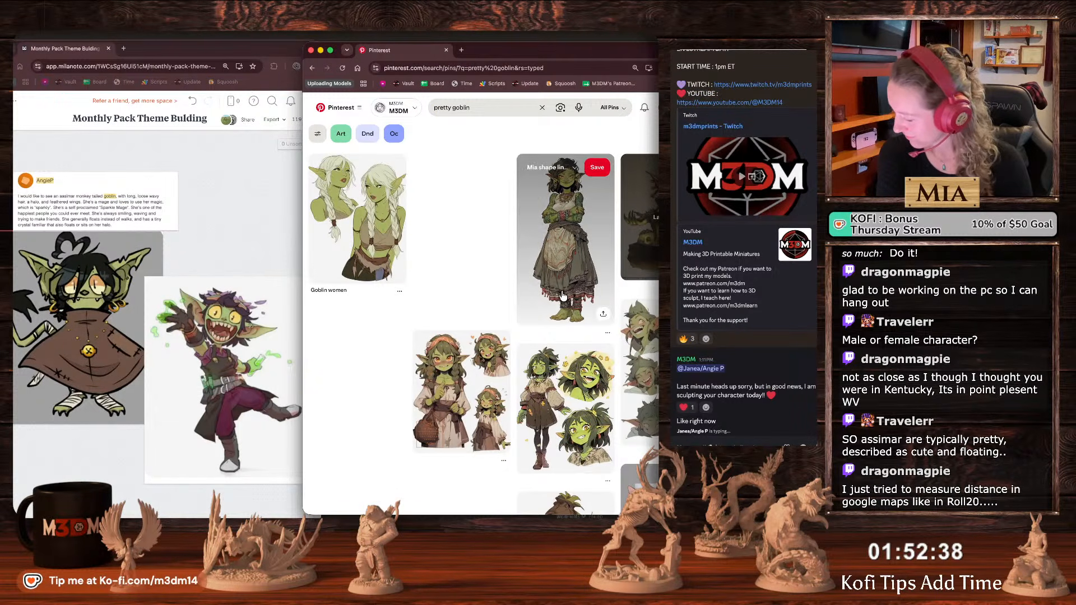
scroll(617, 196, down, 2)
scroll(646, 227, down, 1)
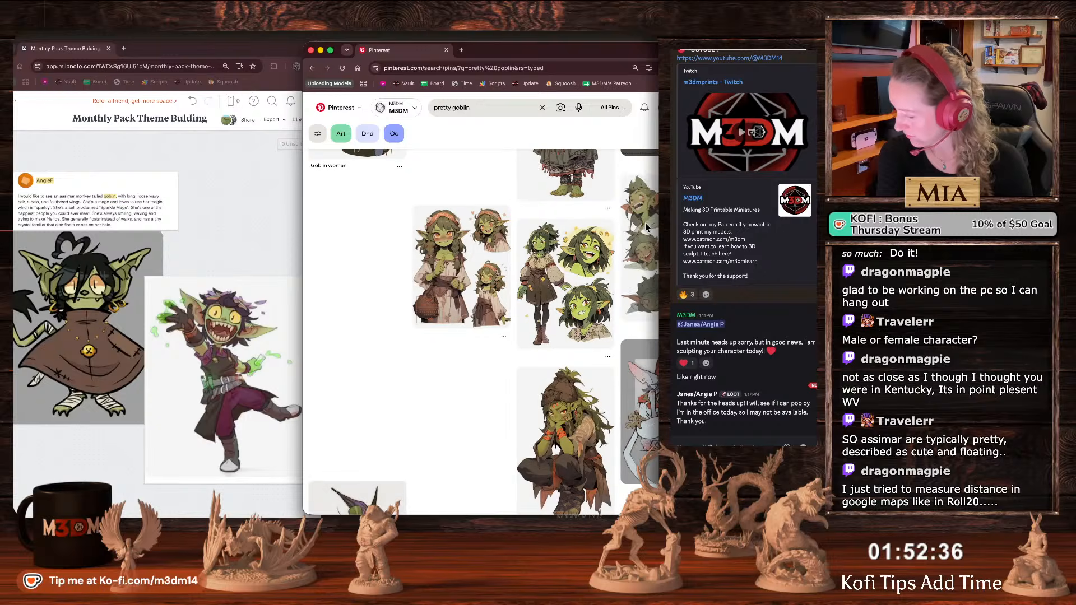
Open the pin of the dark-haired goblin girl with two smiling head studies, capture it, and place it beside the caped goblin in Milanote.
click(559, 318)
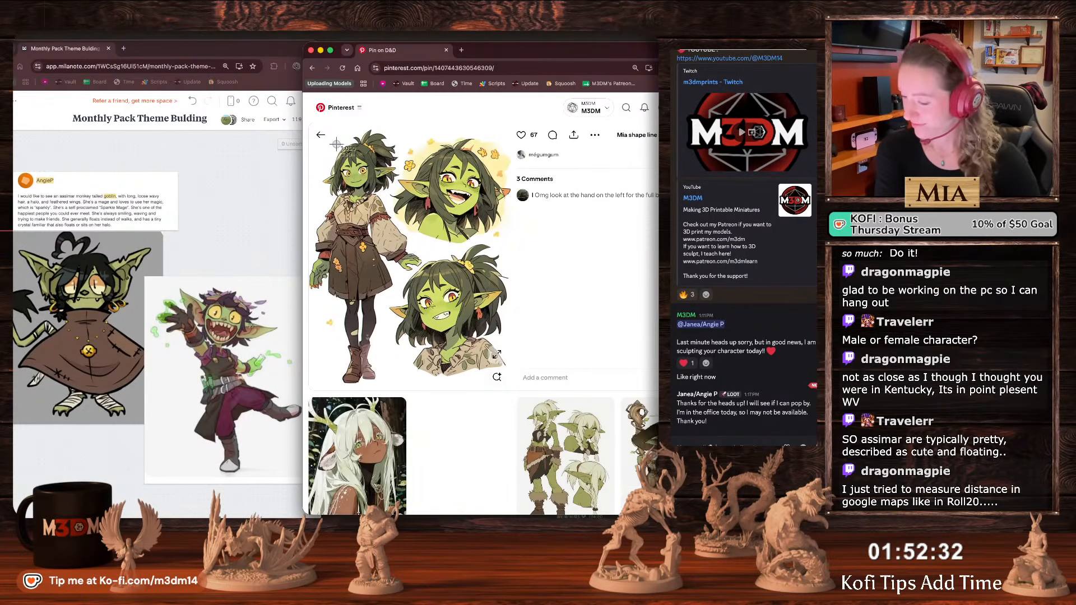
key(super+shift+4)
drag(320, 129, 506, 381)
drag(444, 303, 116, 241)
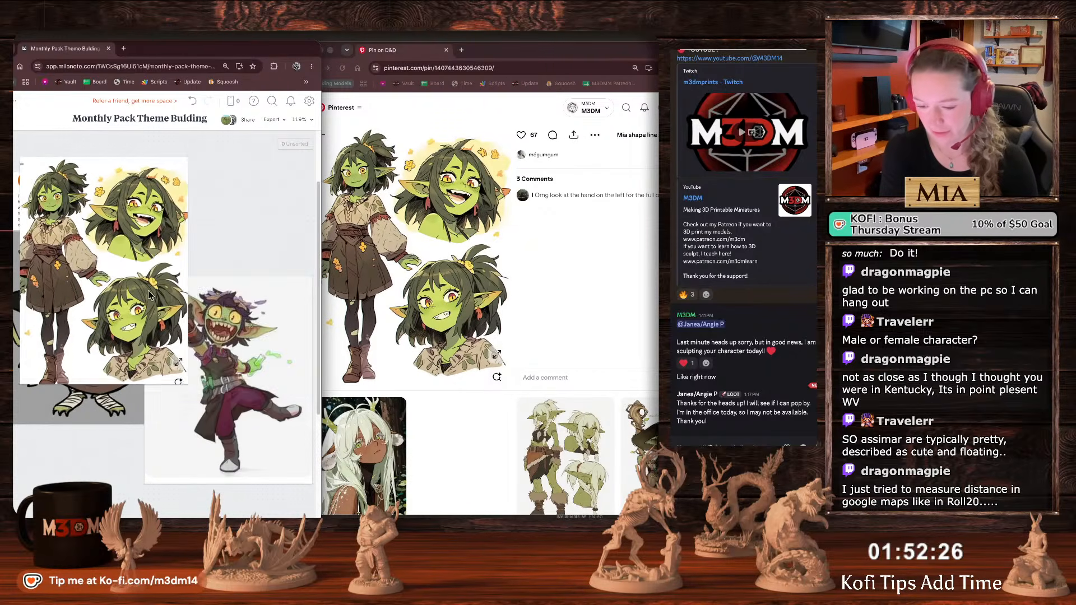
drag(39, 375, 140, 401)
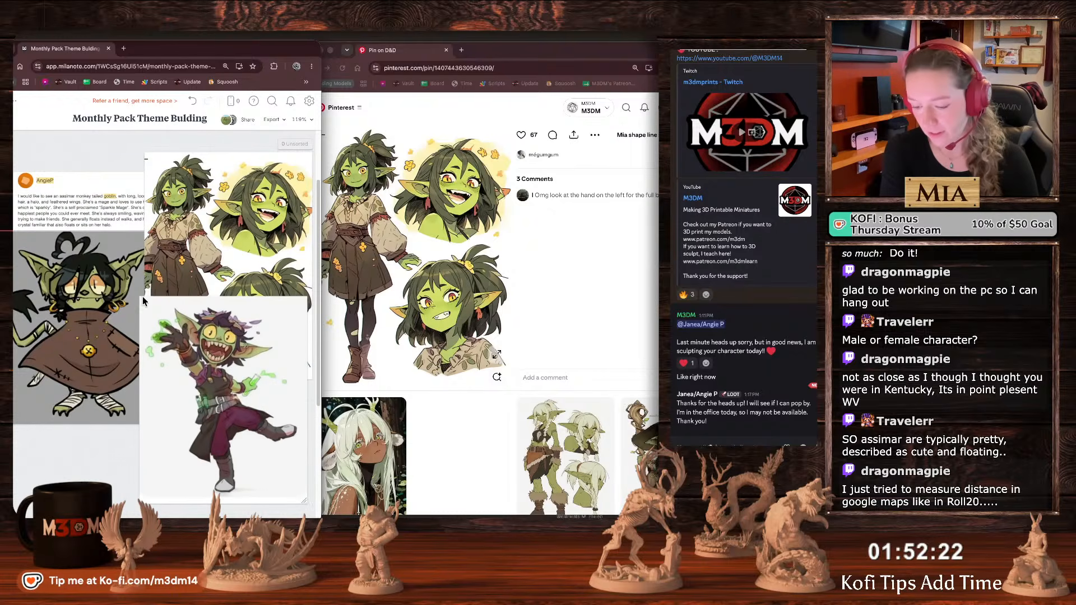
Shrink the laughing goblin image on the board and move it directly below the goblin girl reference.
drag(143, 301, 165, 346)
drag(177, 383, 116, 282)
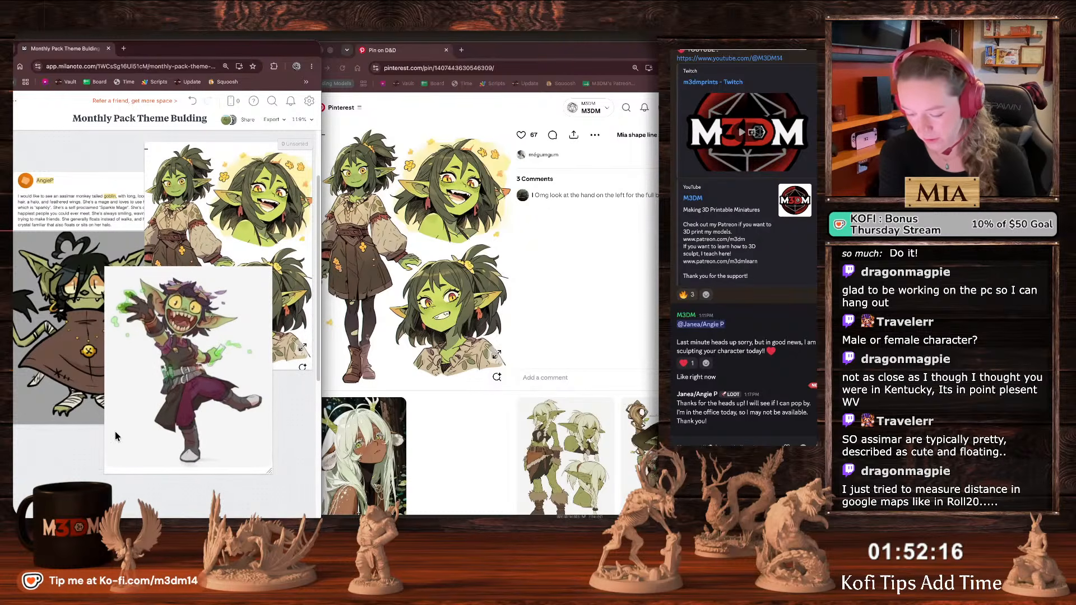
drag(270, 471, 225, 416)
drag(178, 351, 241, 448)
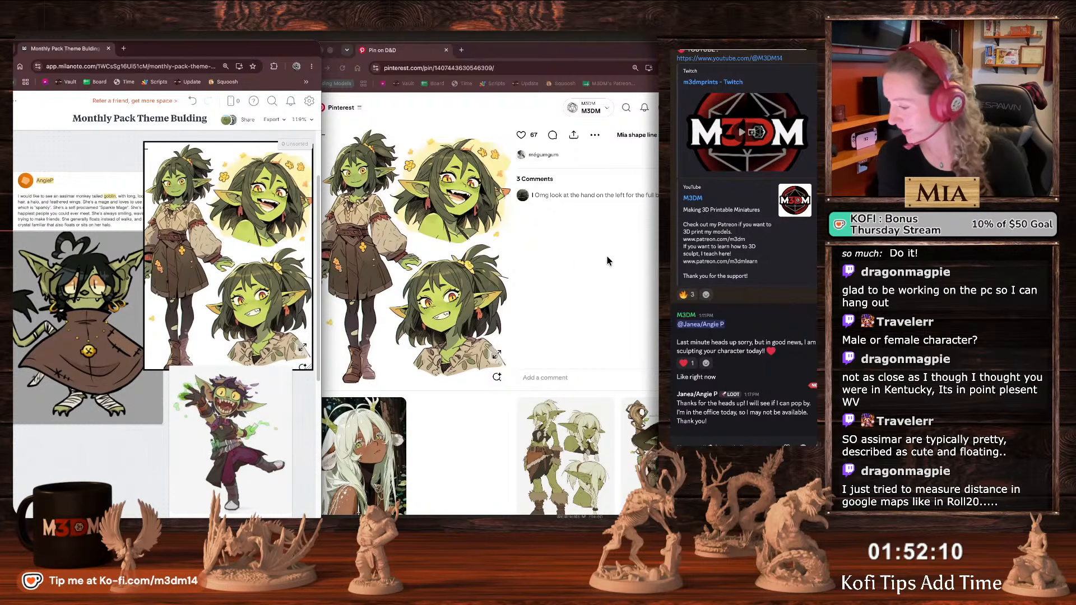
Return to the Pinterest results and change the search to "sorcerer goblin".
click(383, 270)
scroll(383, 270, down, 1)
click(321, 135)
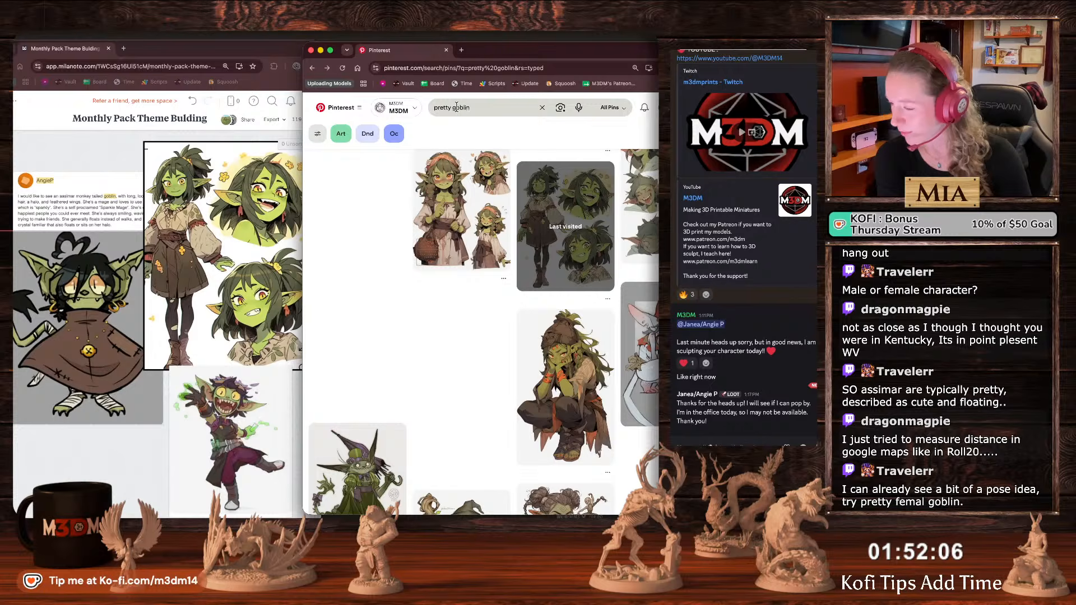
click(457, 107)
key(BackSpace)
key(BackSpace)
key(BackSpace)
key(BackSpace)
key(BackSpace)
key(BackSpace)
text(sorce)
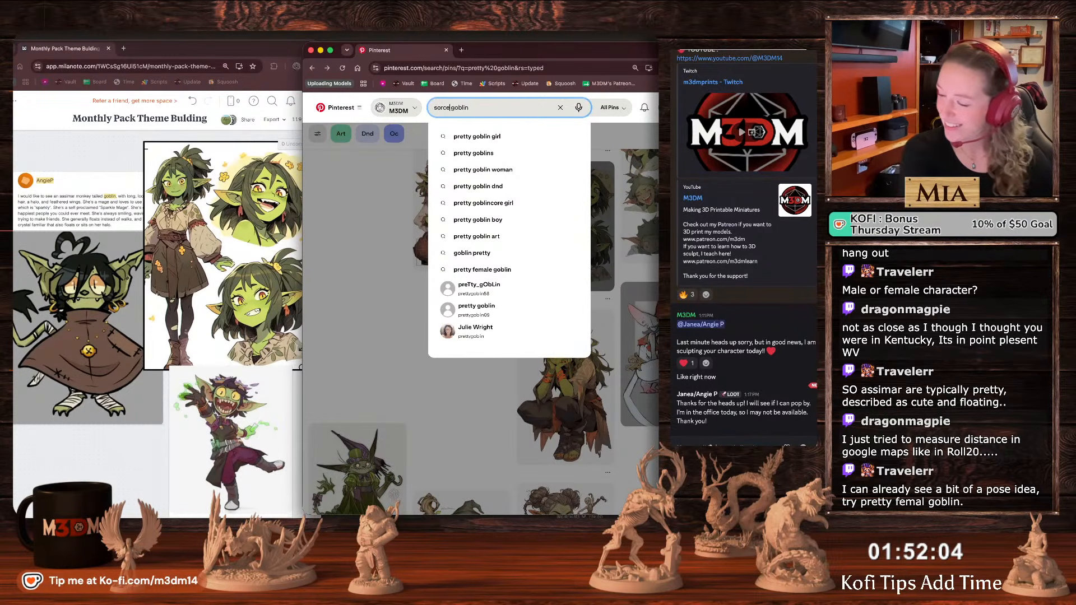
text(rer)
key(Return)
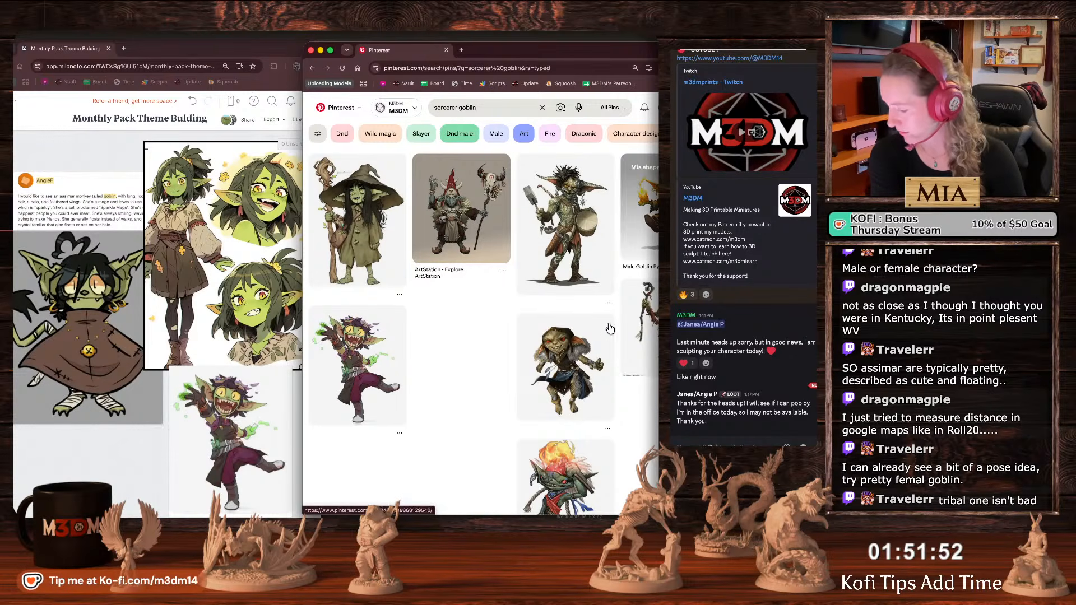
Browse the sorcerer goblin results for a suitable magic-using goblin reference.
scroll(453, 378, down, 3)
scroll(453, 376, down, 8)
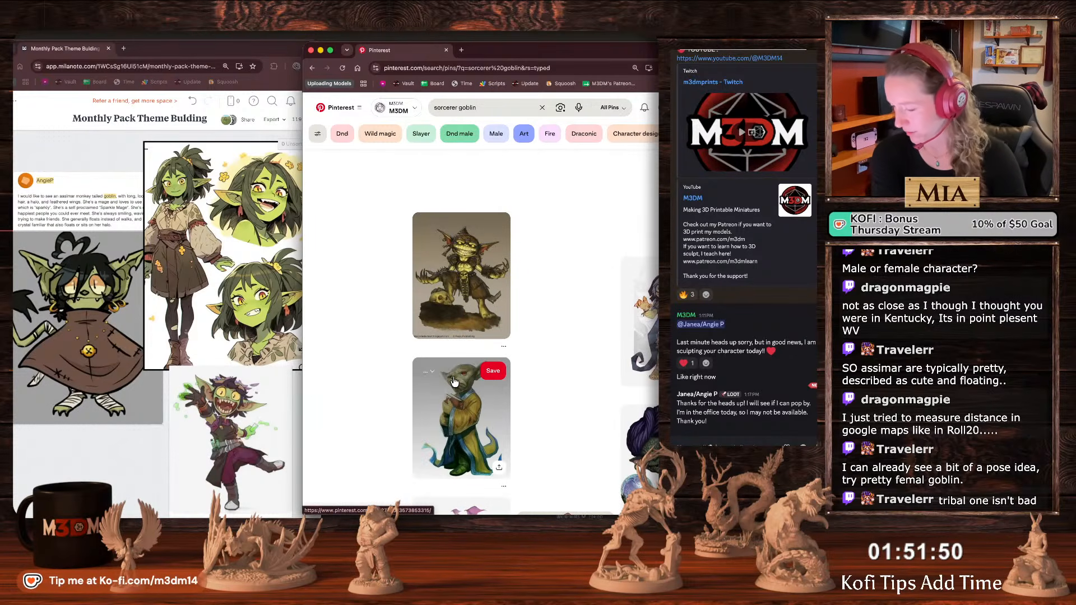
scroll(454, 382, down, 4)
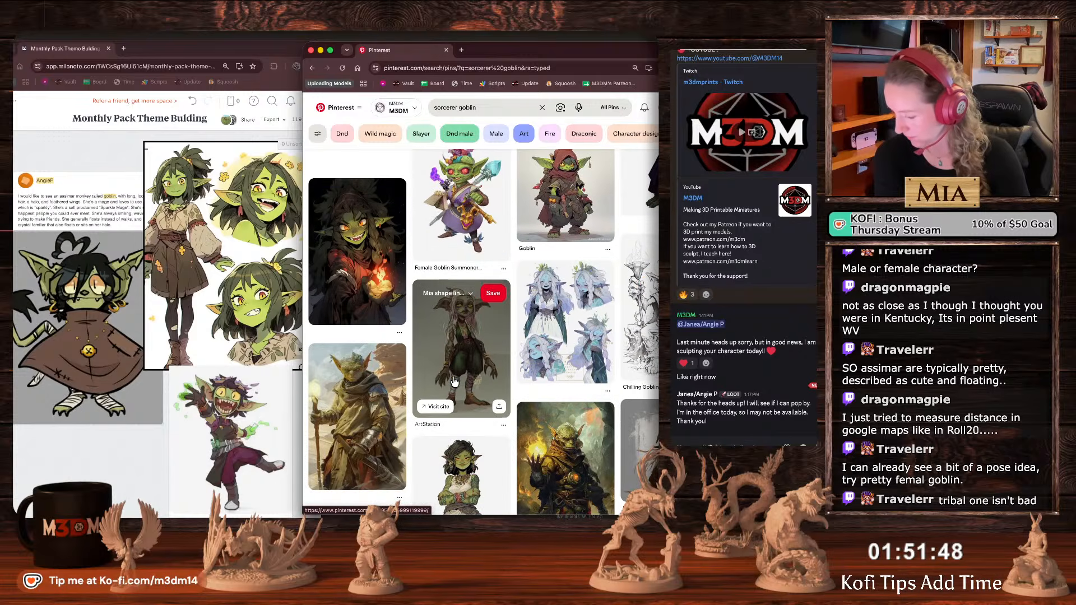
scroll(453, 375, up, 15)
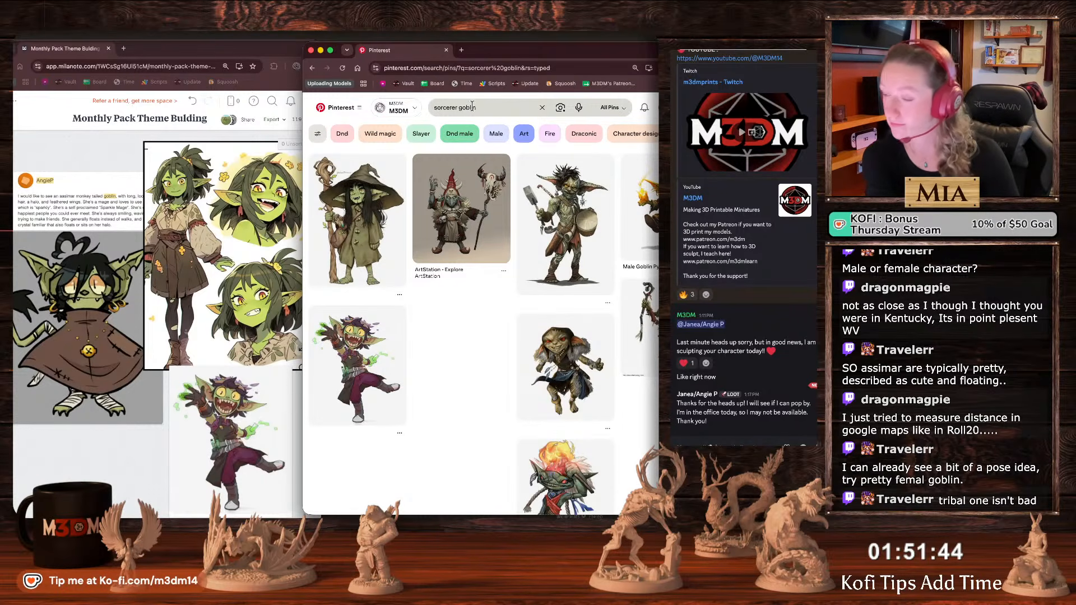
Change the Pinterest search to "pretty female goblin" and look through the results for a feminine goblin reference.
double_click(436, 108)
key(BackSpace)
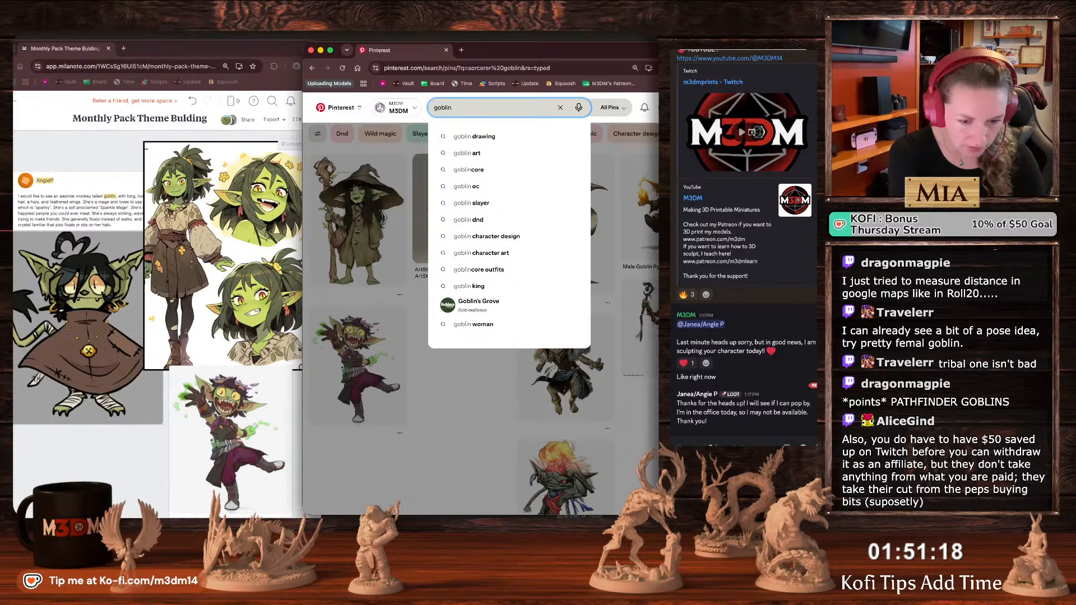
text(pretty female)
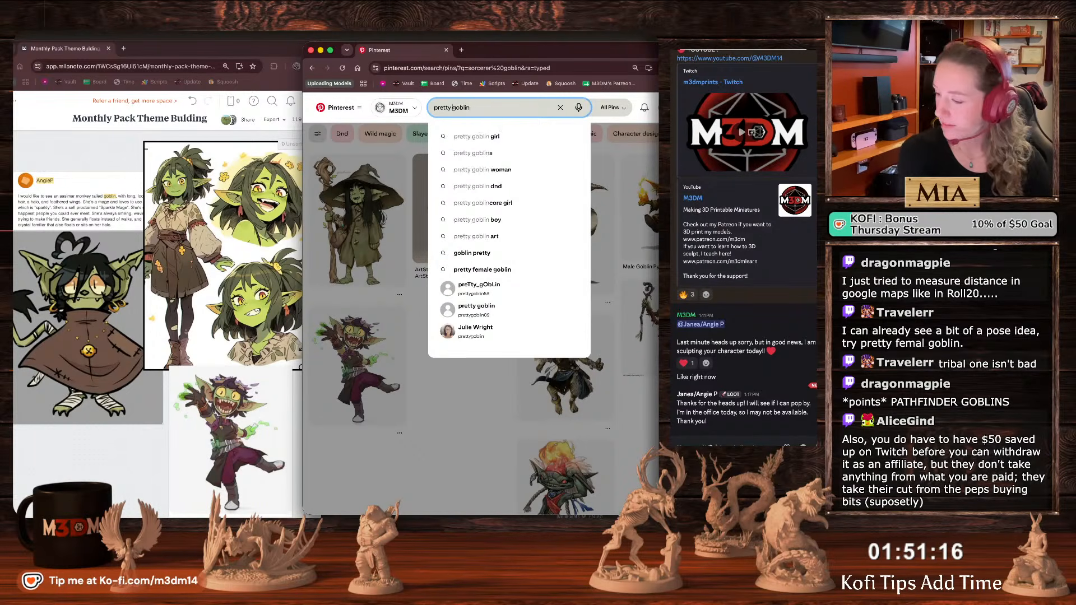
key(Return)
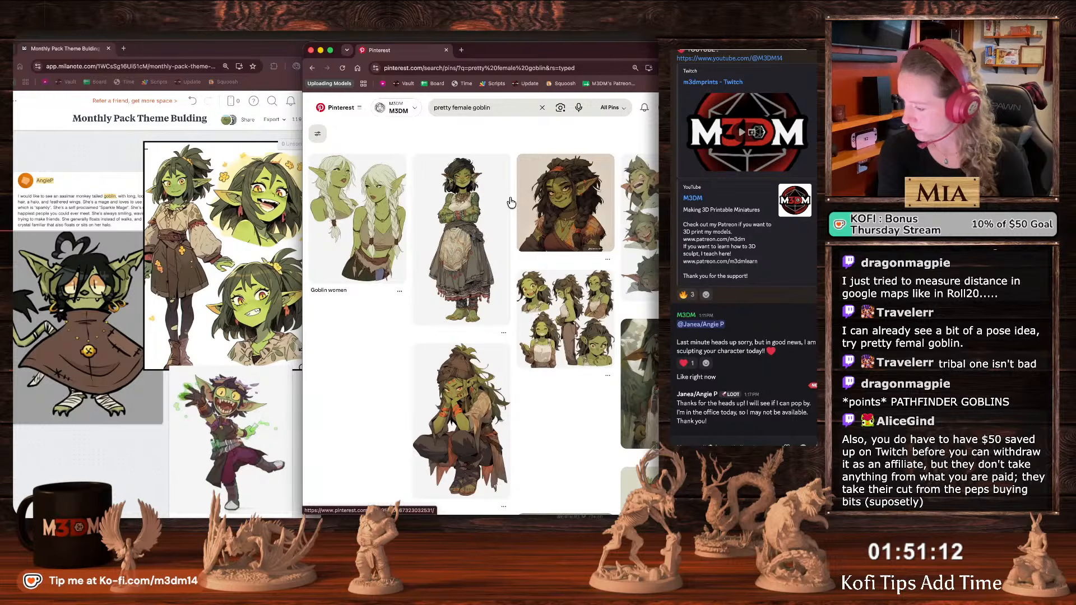
scroll(418, 391, down, 5)
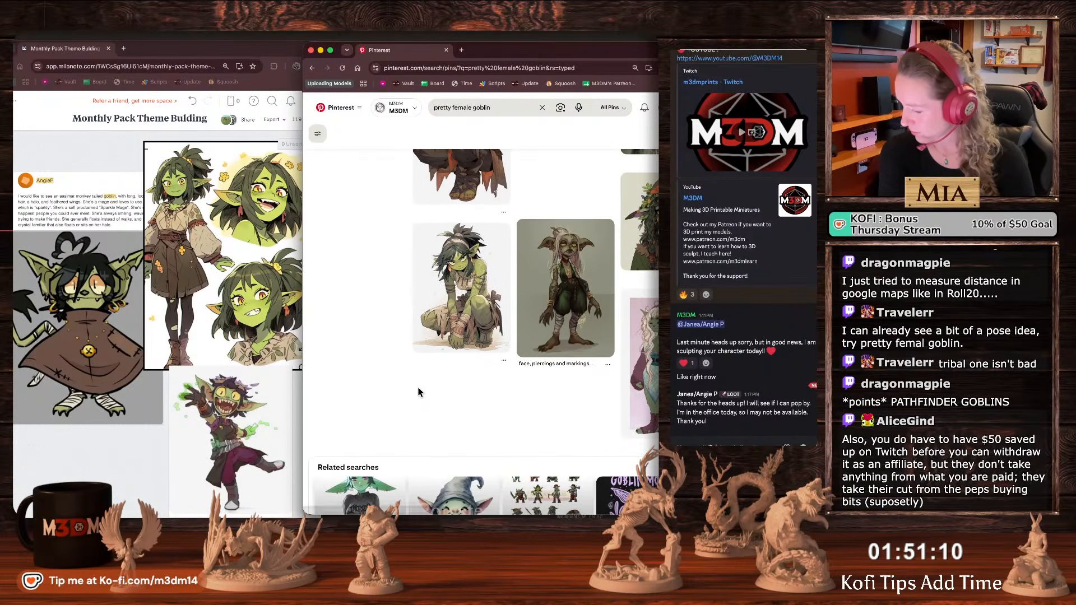
scroll(418, 391, down, 2)
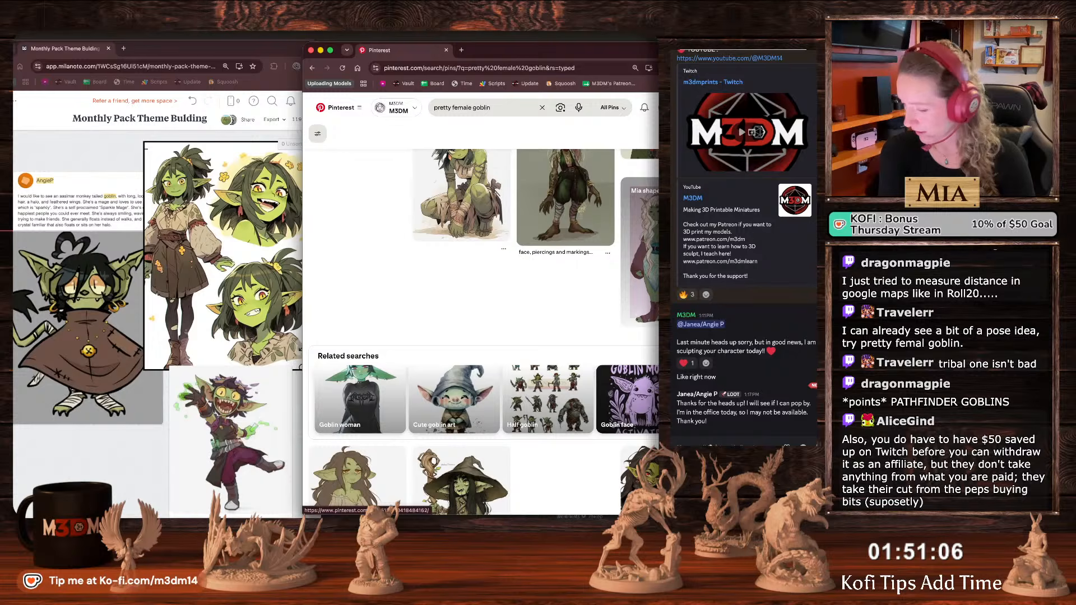
Nudge the request card left in Milanote, then capture the white-haired goblin with a tail from Pinterest and float it below the caped goblin.
click(121, 217)
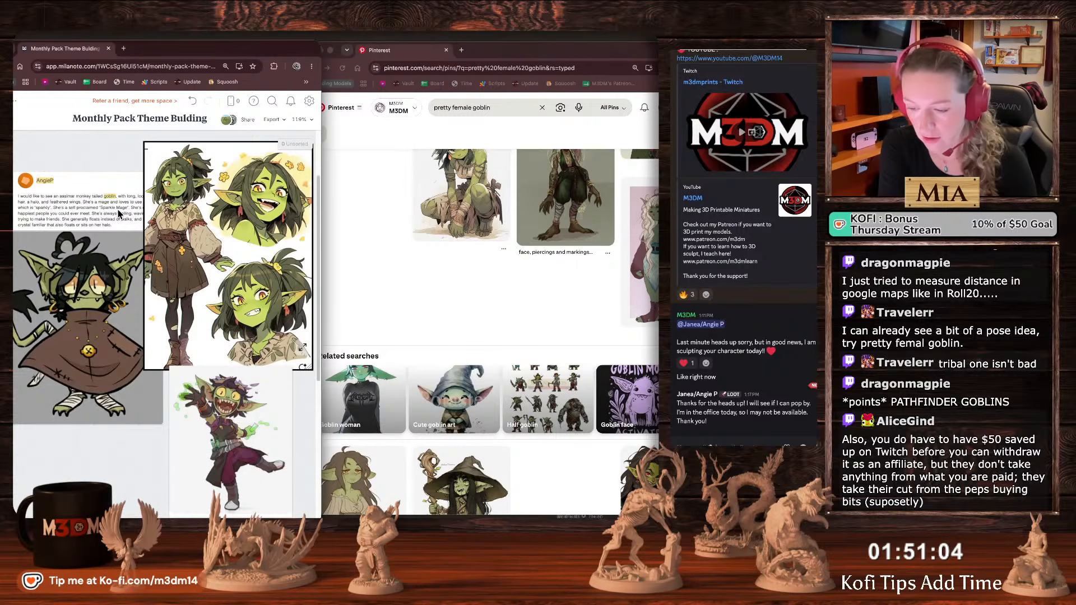
drag(118, 213, 101, 205)
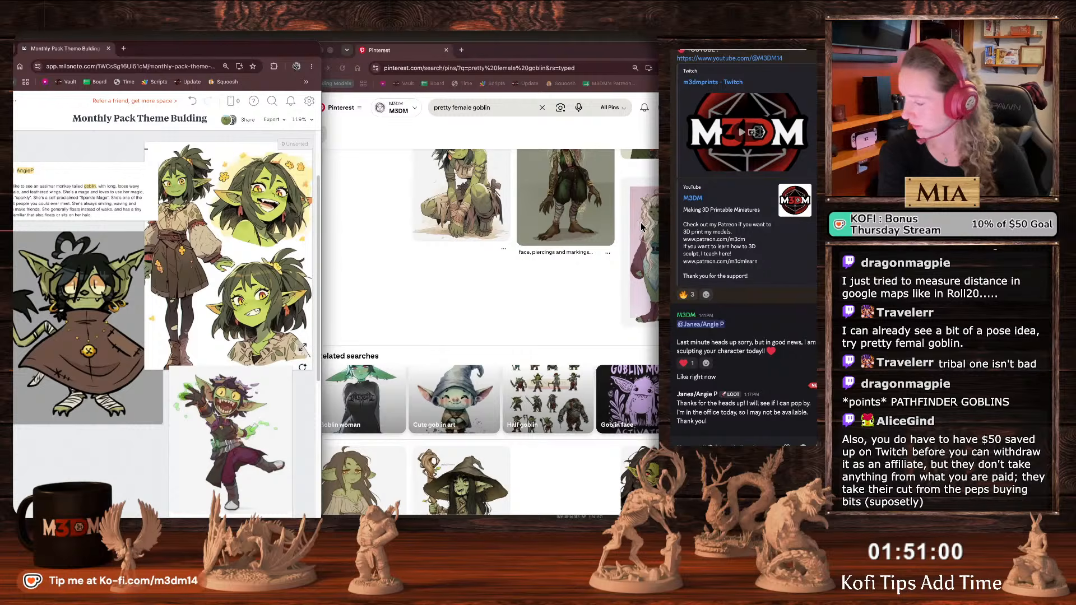
scroll(642, 227, up, 1)
key(super+shift+4)
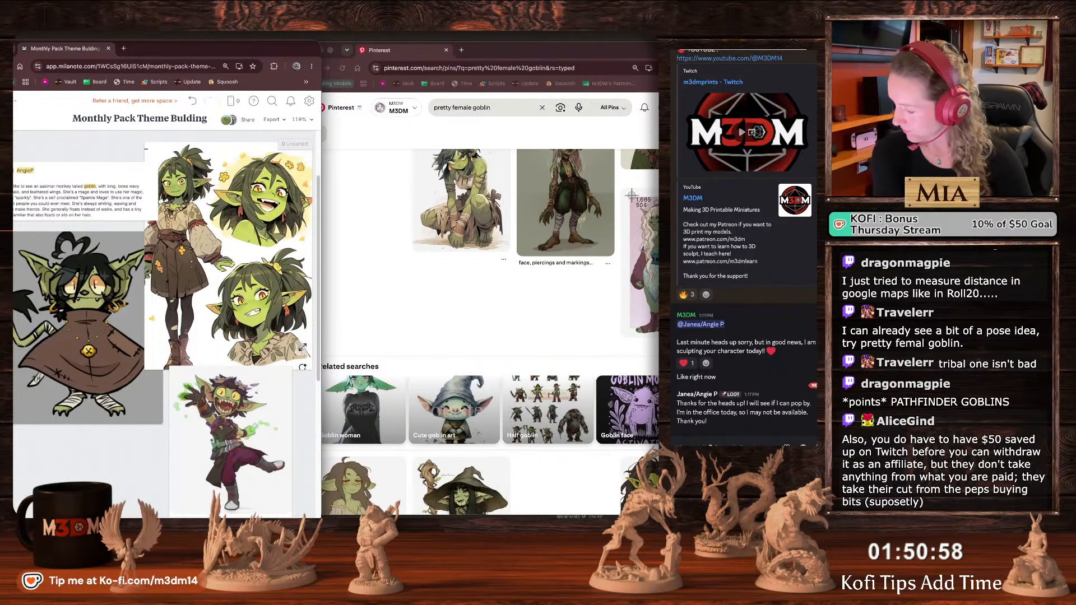
drag(632, 196, 709, 336)
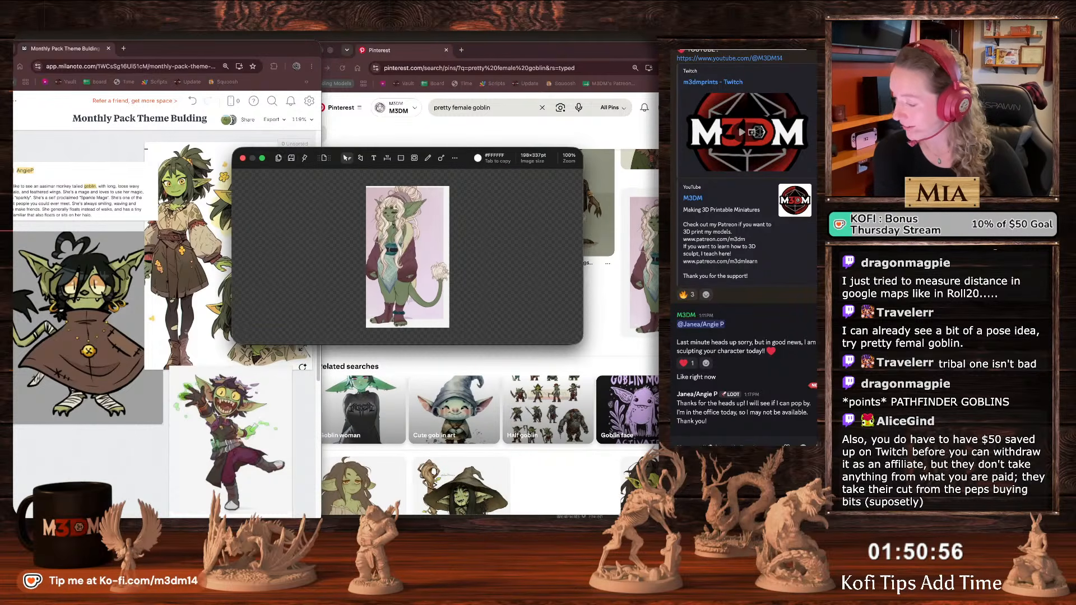
click(306, 159)
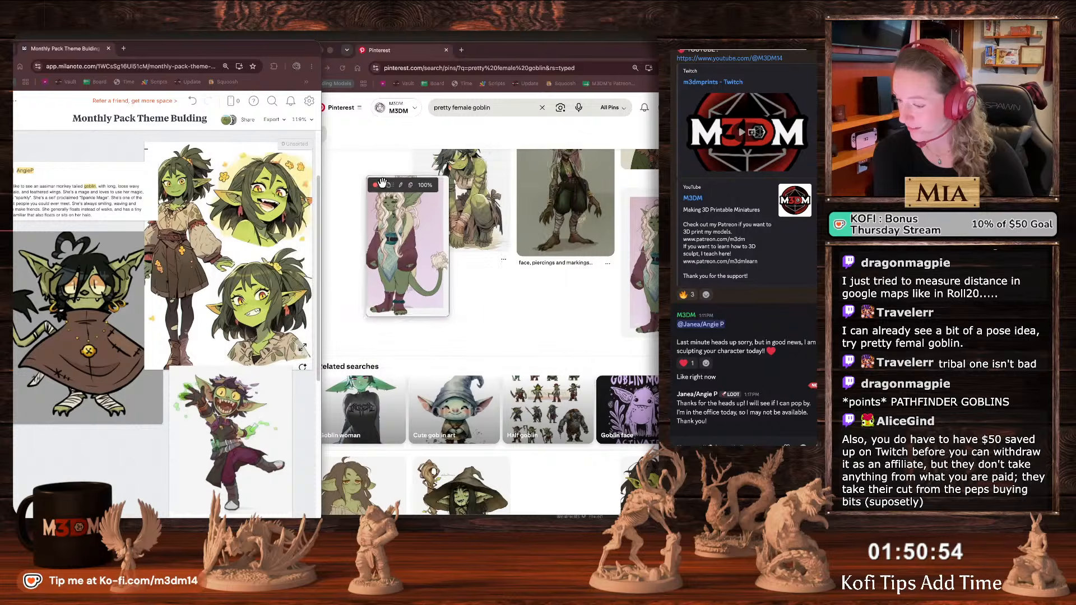
drag(390, 226, 25, 434)
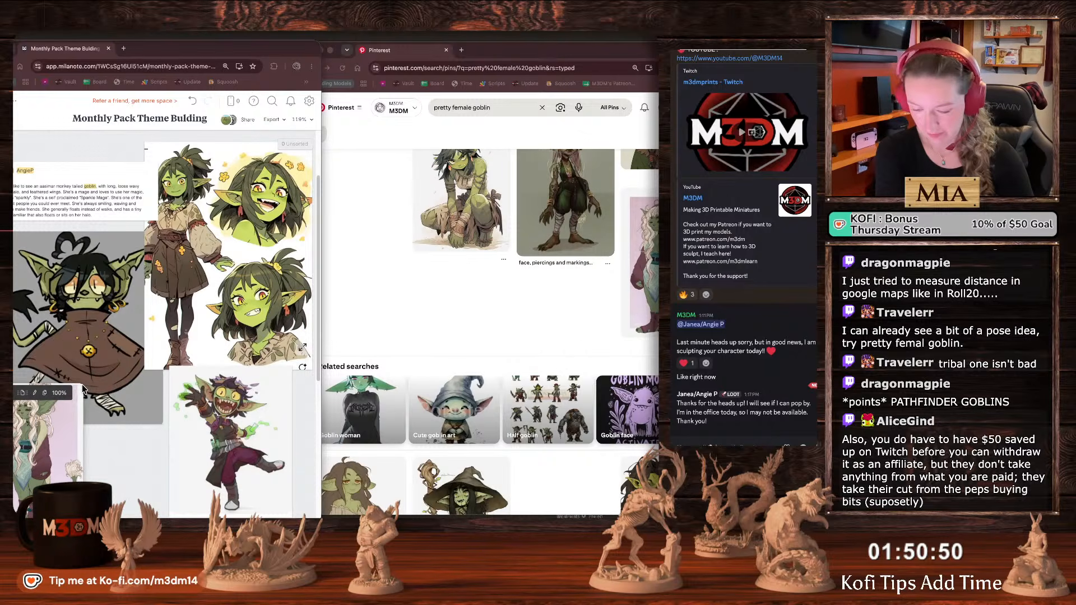
Look further through the female goblin results on Pinterest and change the search to "goblin mage".
click(444, 307)
scroll(444, 307, down, 3)
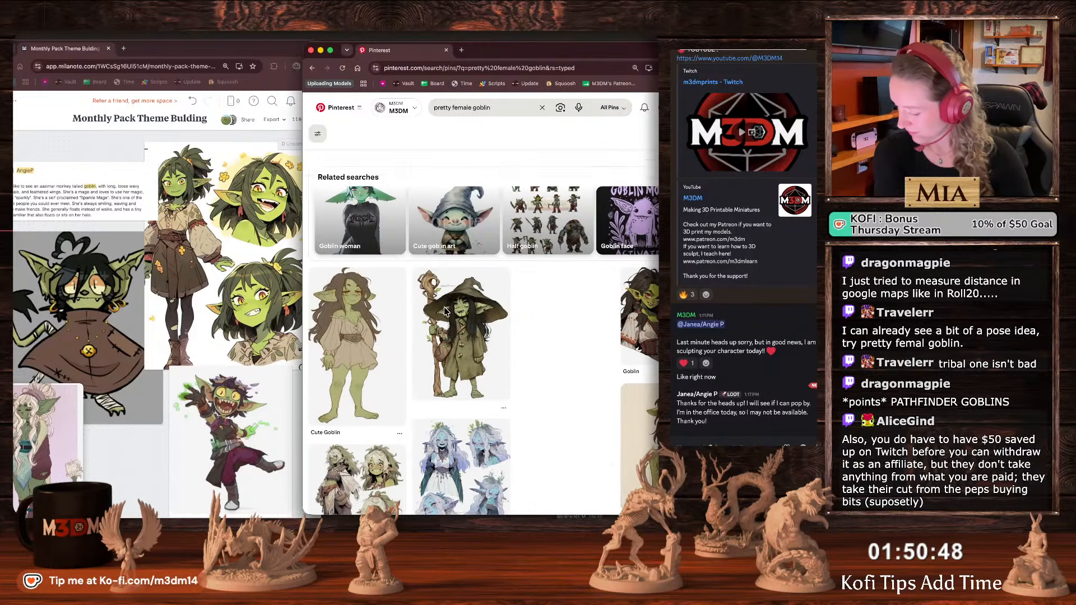
scroll(444, 310, down, 2)
click(498, 109)
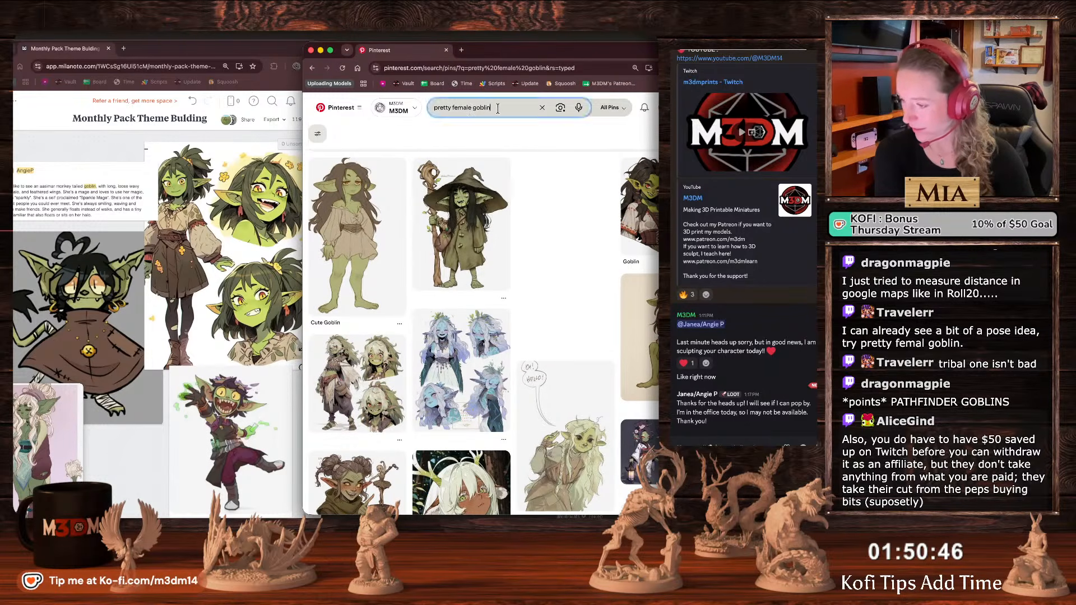
key(super+a)
text(goblin mage)
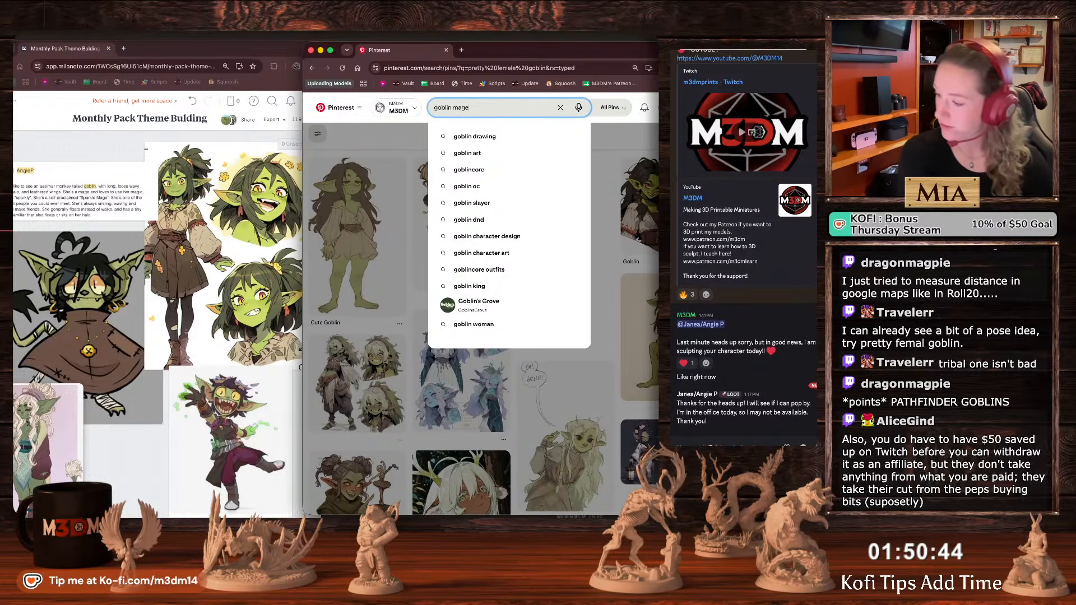
key(Return)
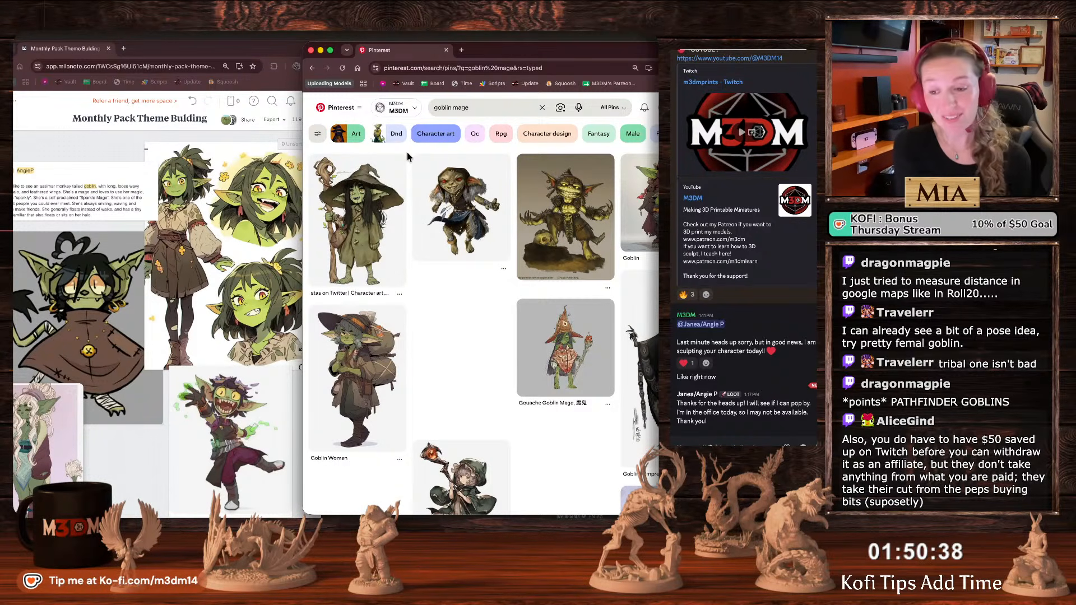
Heart the requester's Discord message and reply, "Not a problem!! If you did have any refs, feel free to send them over," noting it is totally optional.
click(707, 412)
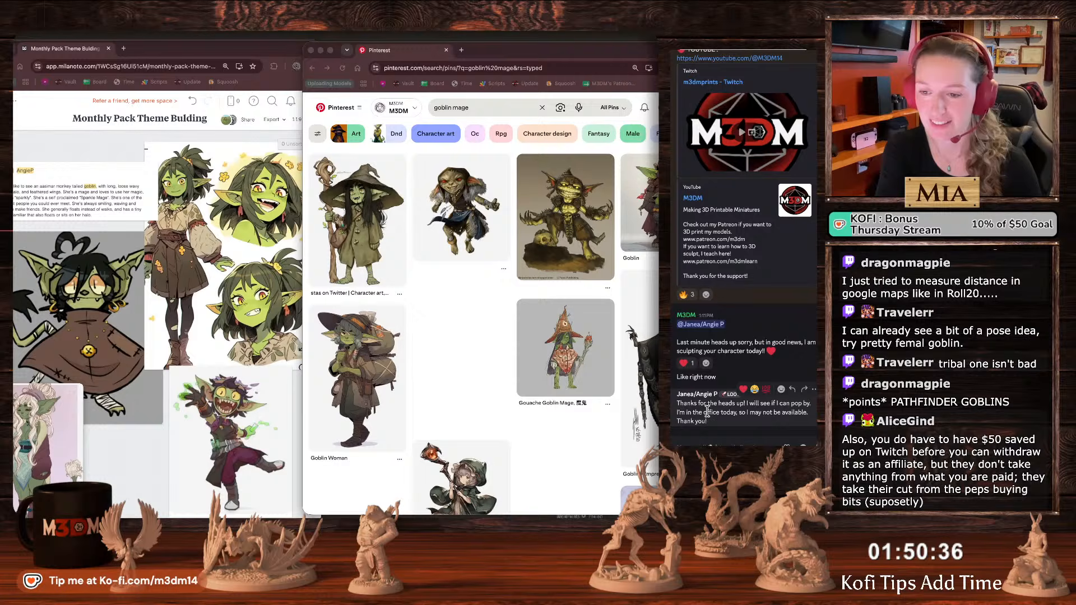
click(744, 389)
click(792, 359)
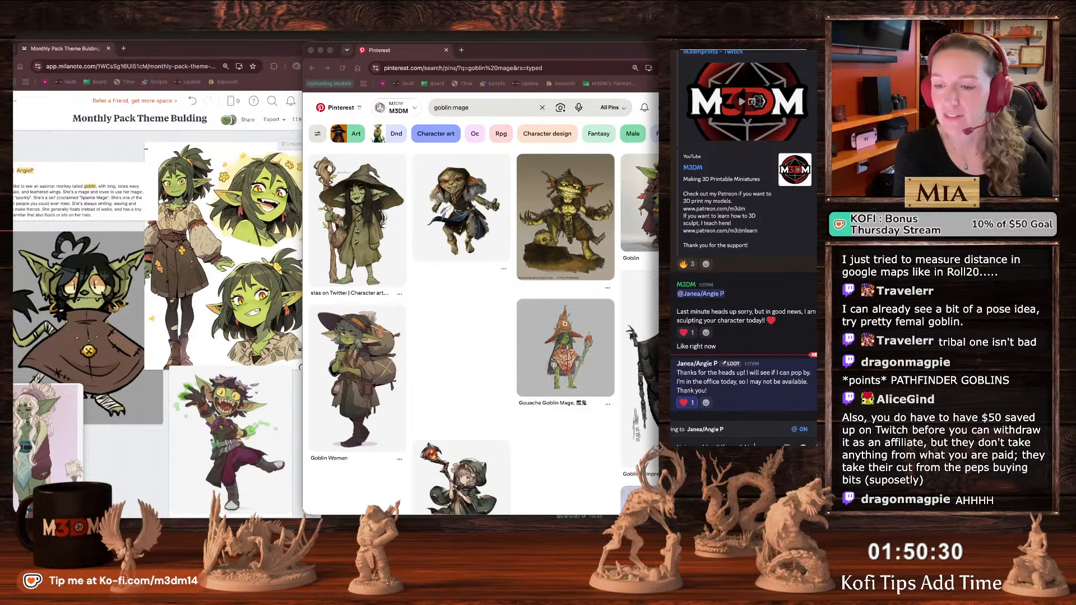
text(Not a problem!! If you did have any)
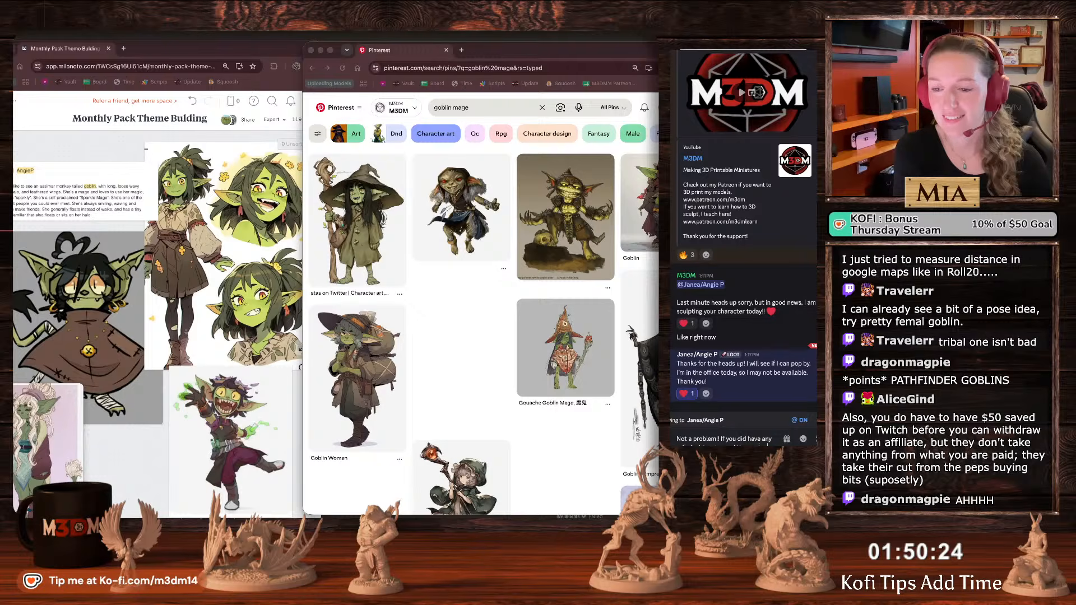
text( que I)
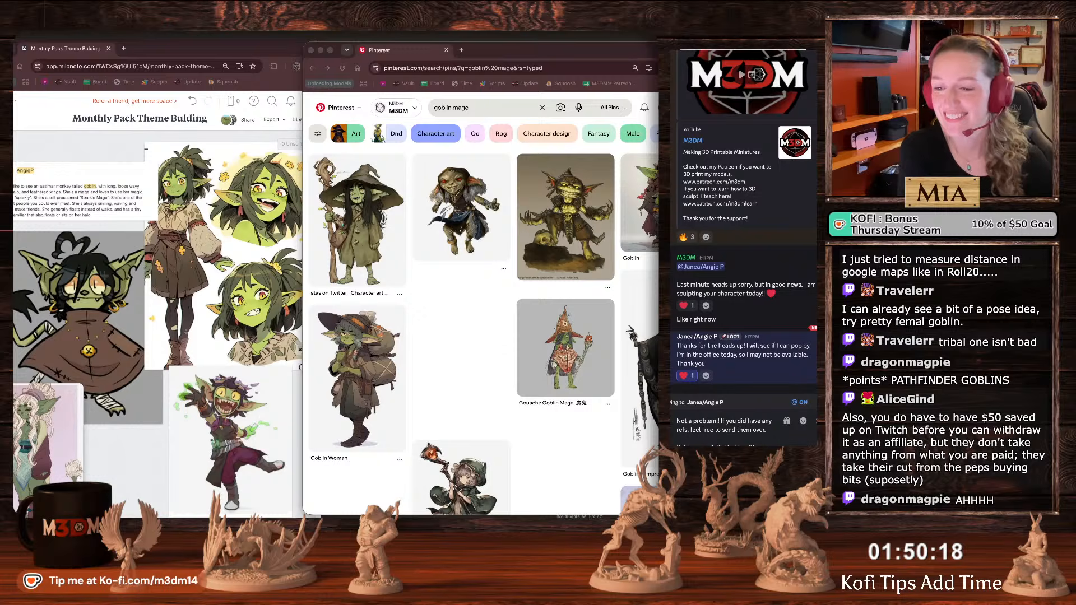
text(w)
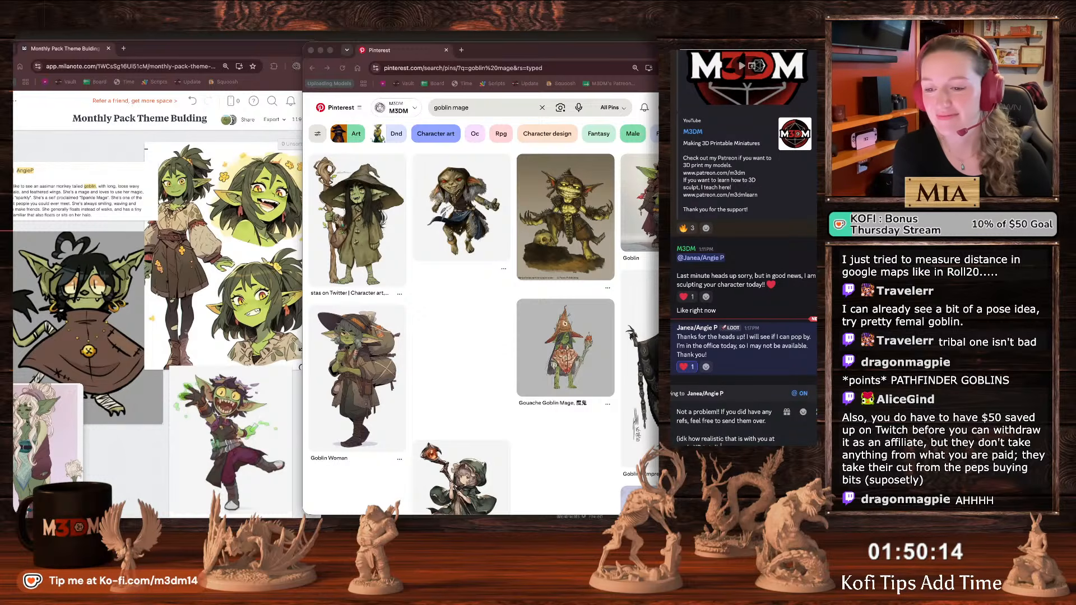
key(Return)
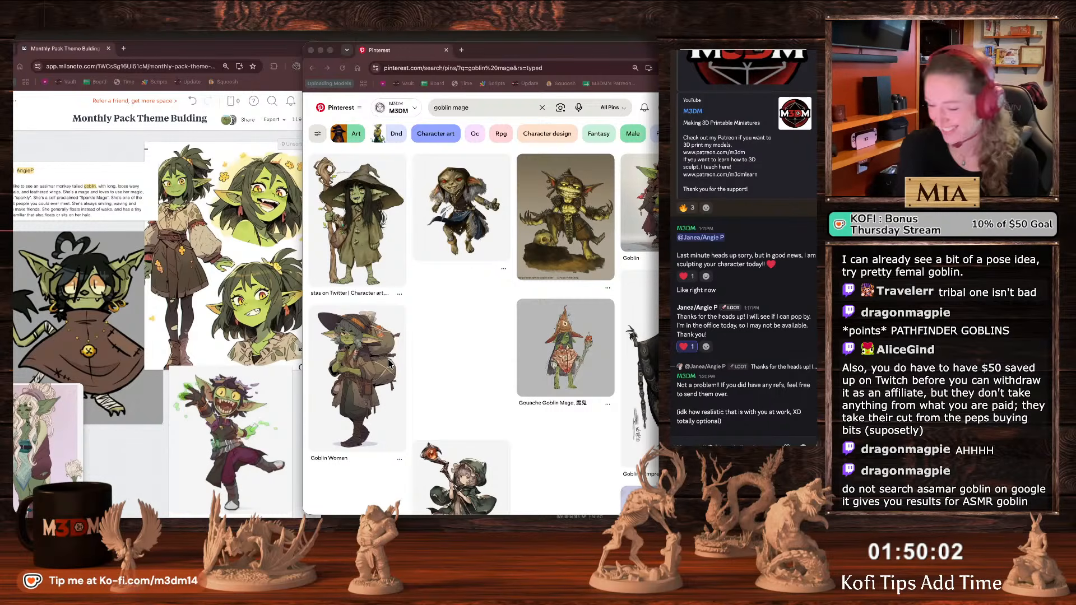
Browse the goblin mage results on Pinterest for usable references and change the search to "sparkle goblin".
scroll(385, 392, down, 4)
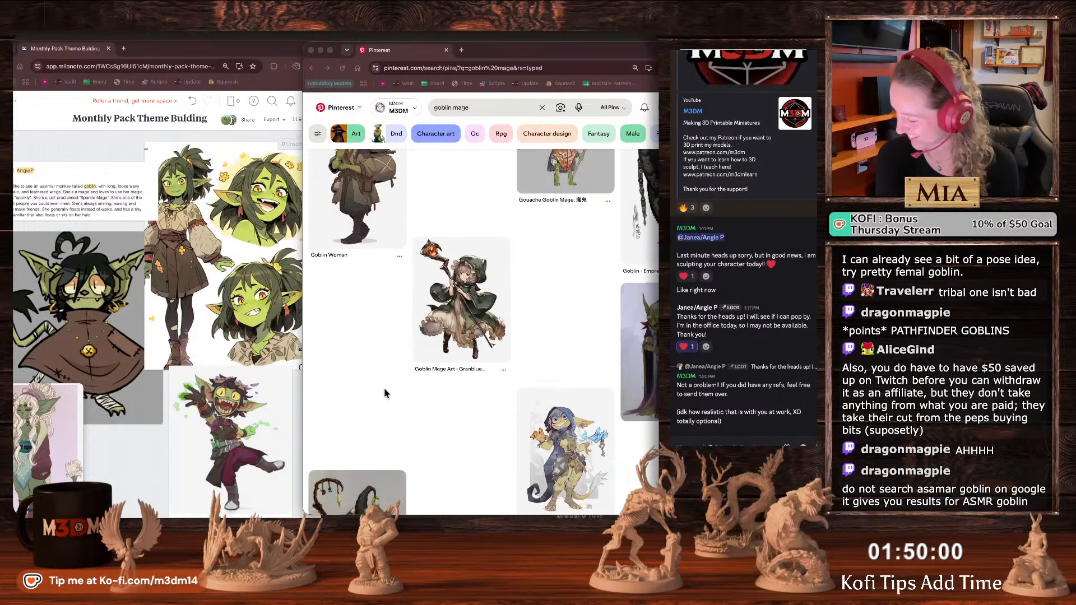
scroll(385, 393, down, 5)
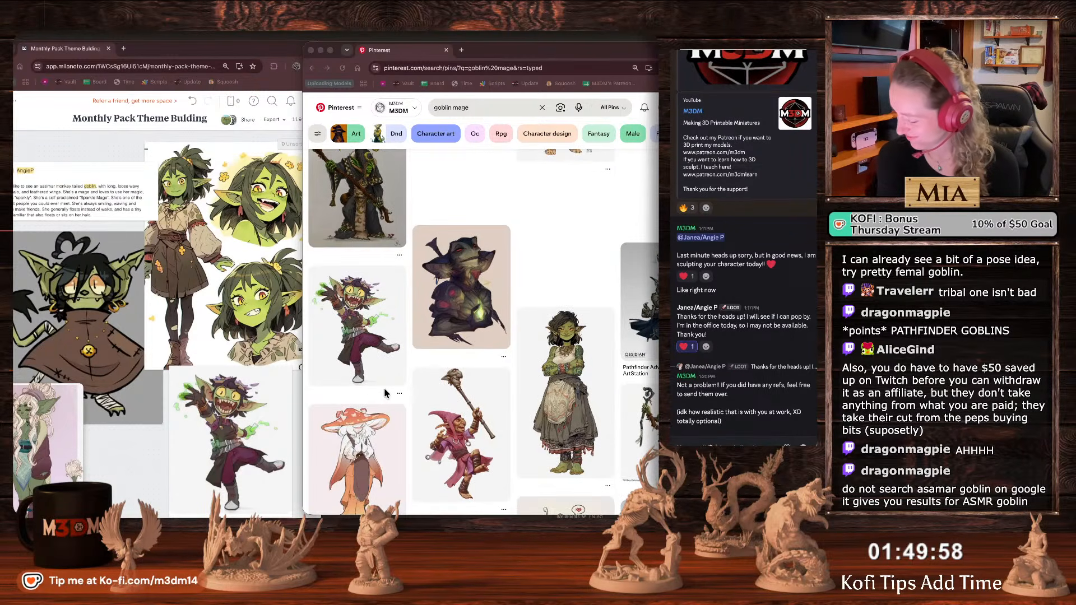
scroll(385, 388, down, 1)
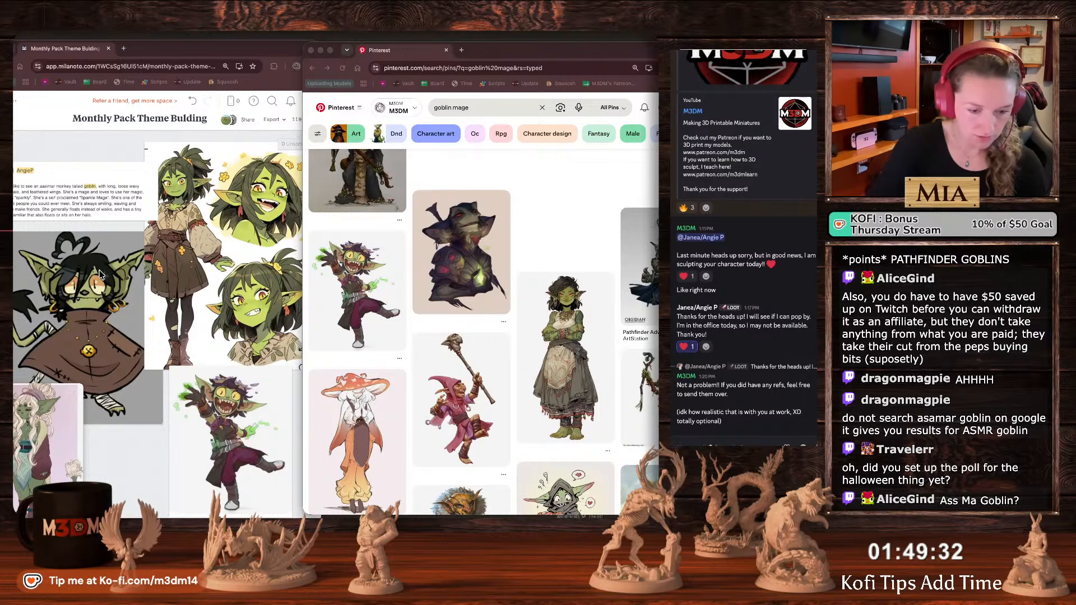
scroll(499, 379, down, 2)
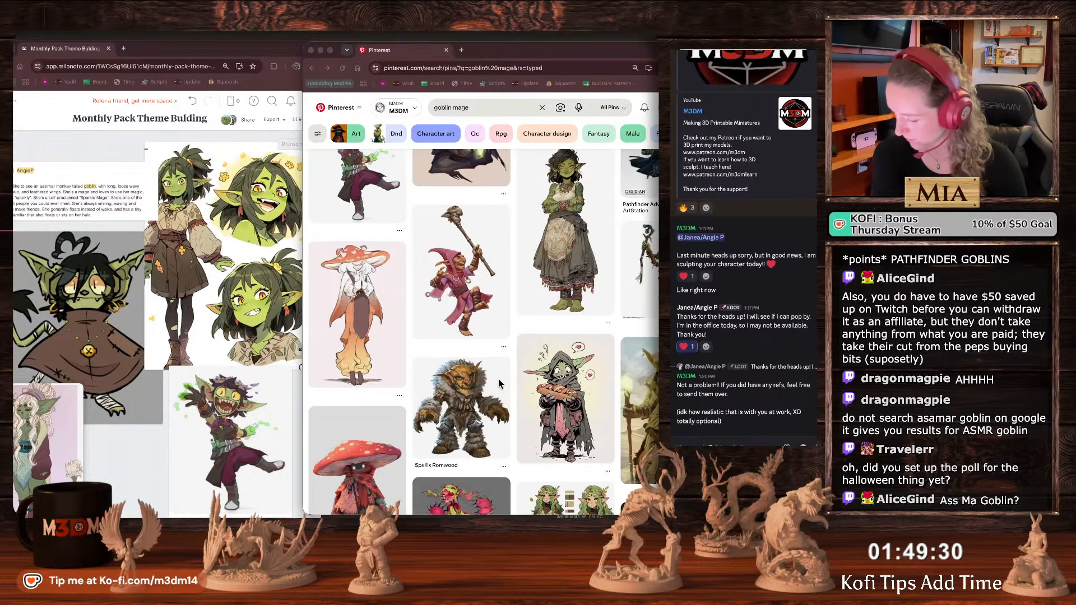
scroll(499, 379, down, 2)
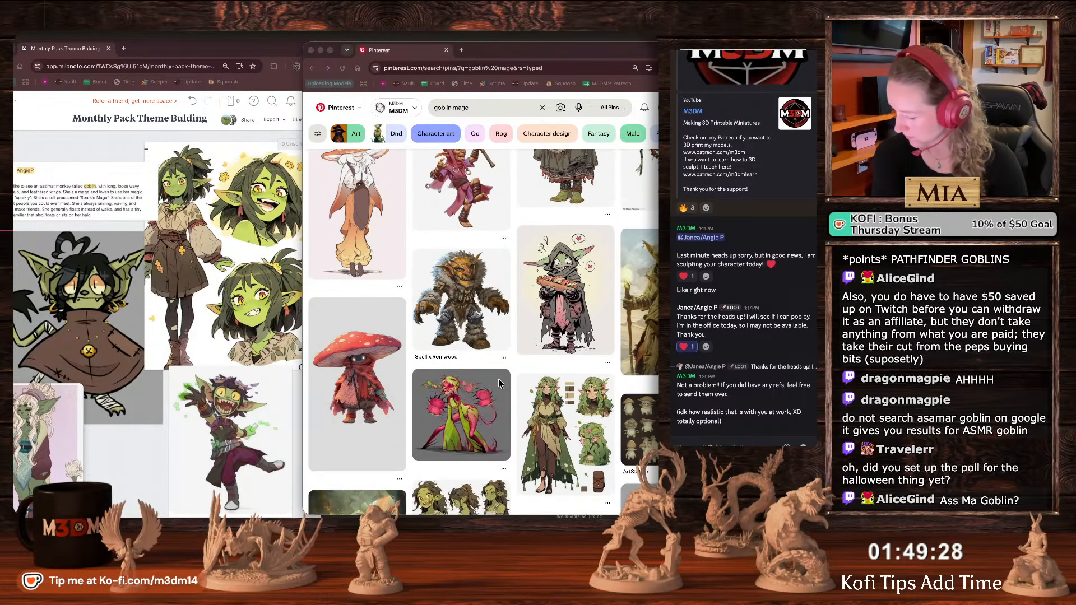
click(450, 107)
text(spa)
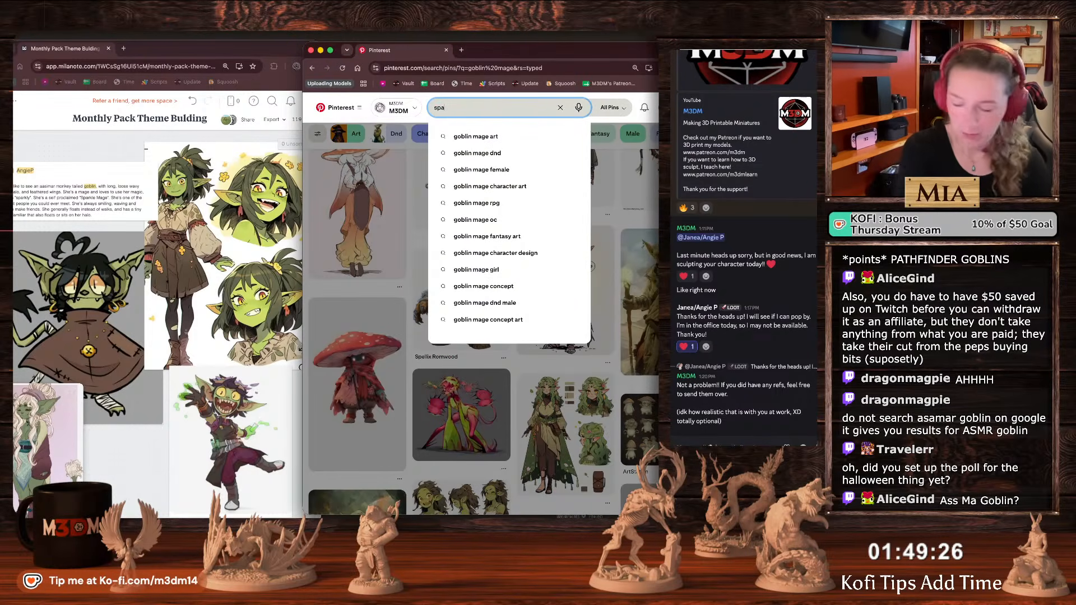
text(rkle goblin)
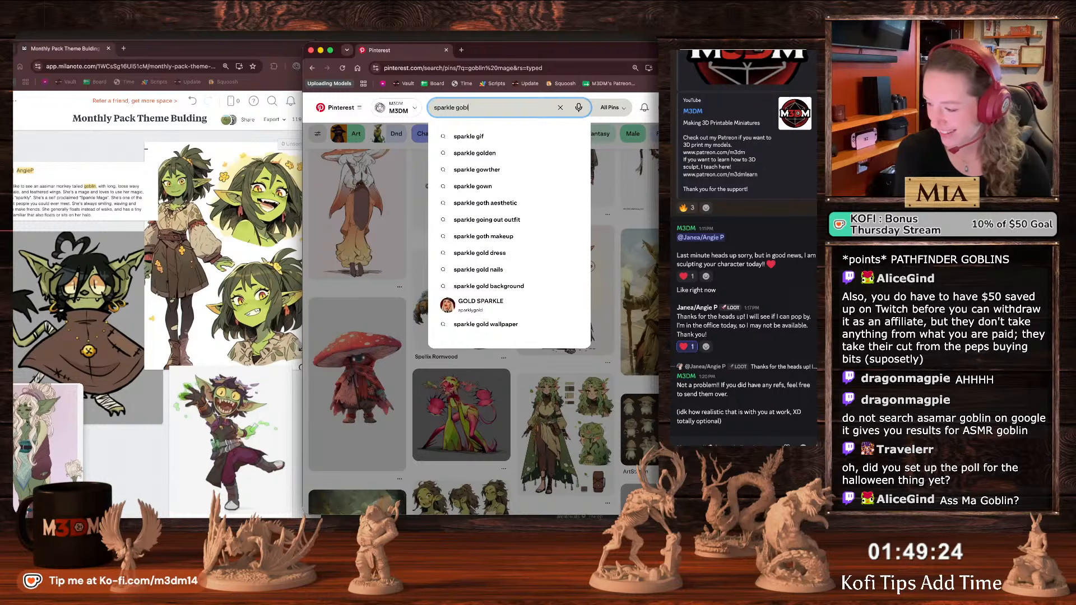
key(Return)
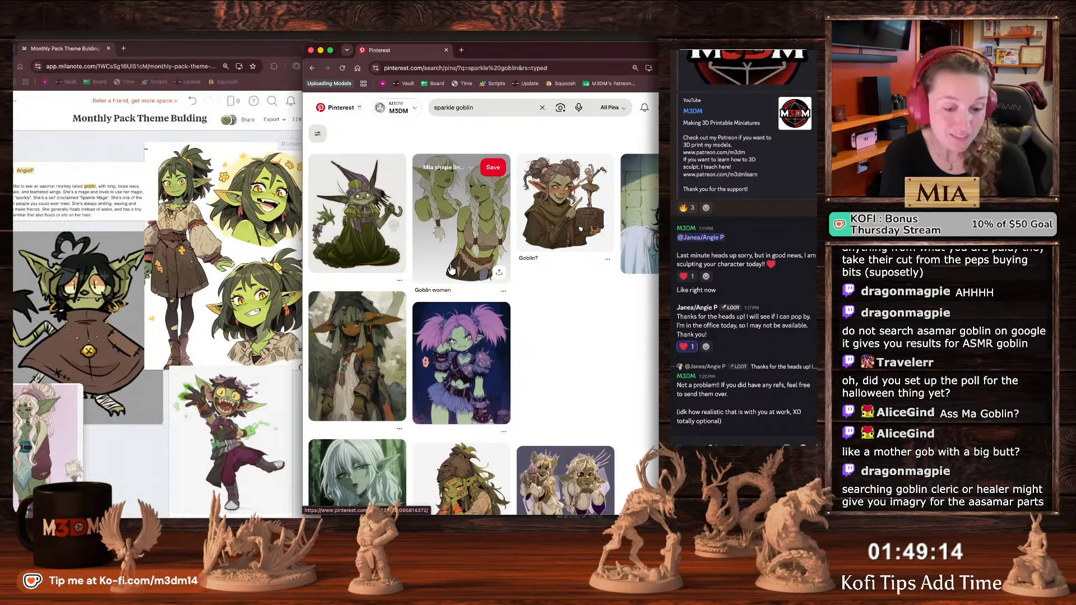
Search Pinterest for "goblin cleric" and browse the results for imagery suited to the aasimar side of the character.
click(464, 107)
key(super+a)
text(goblin cleric)
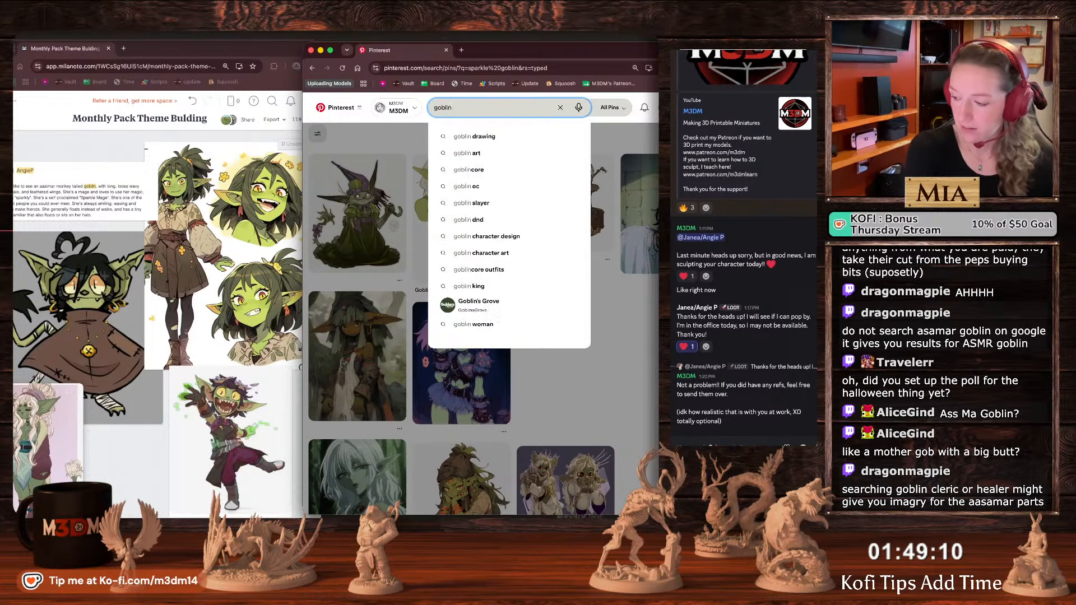
key(Return)
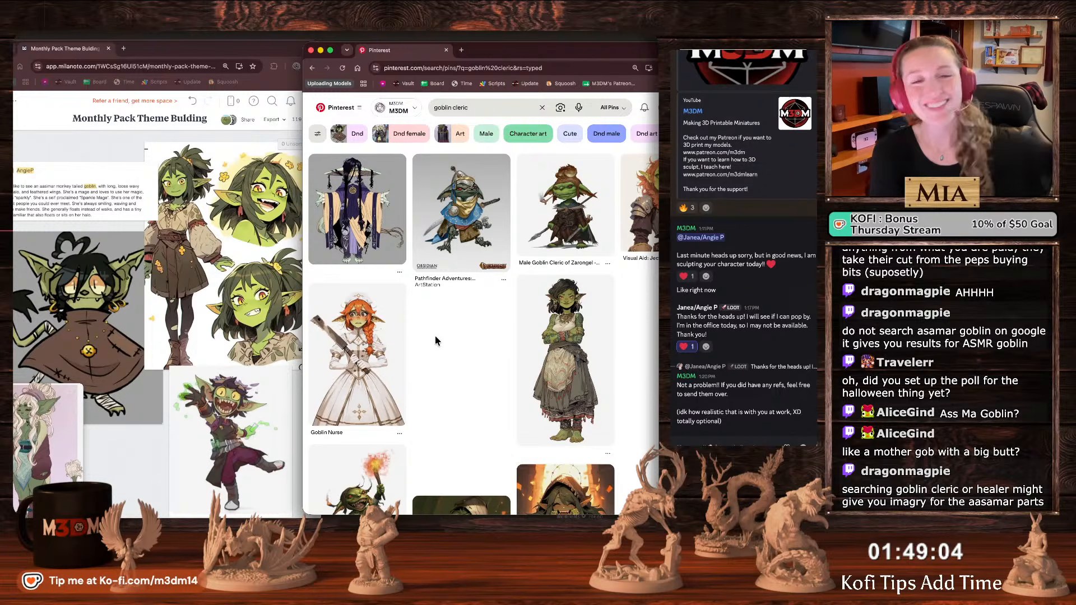
scroll(436, 337, down, 5)
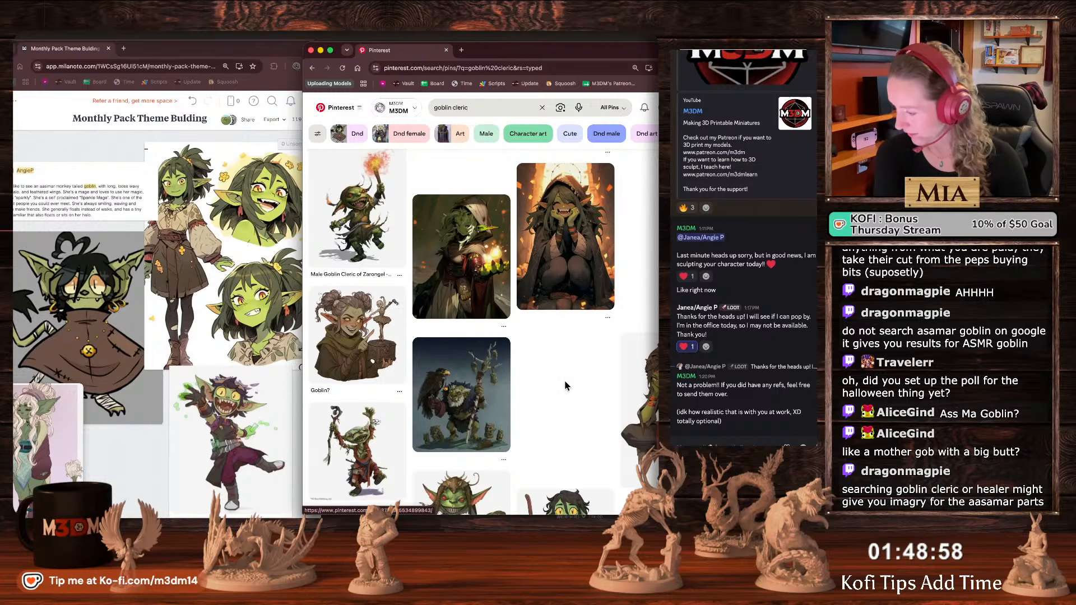
scroll(565, 386, up, 2)
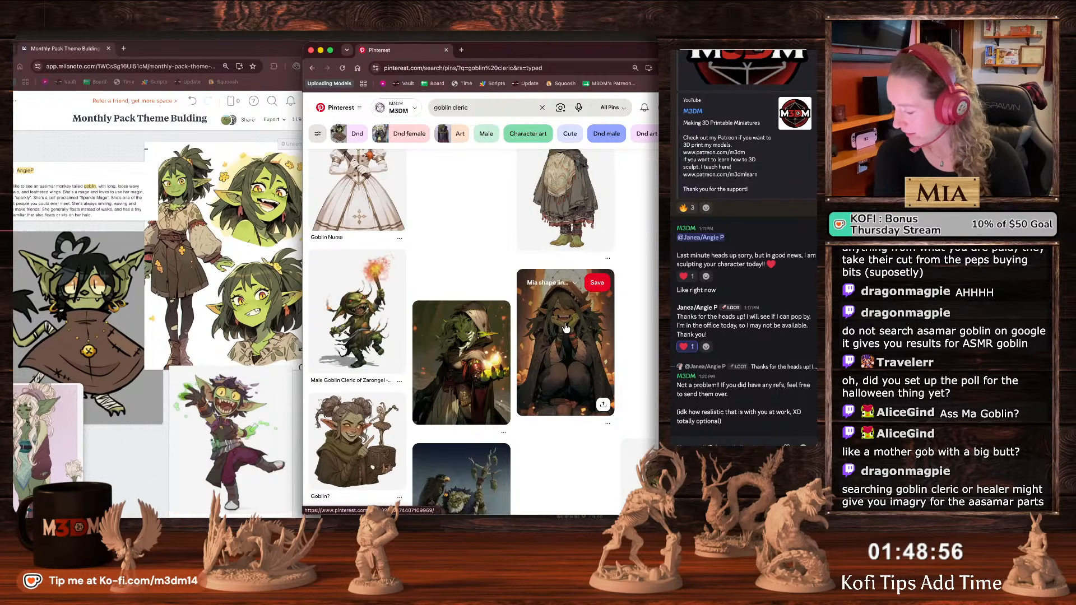
scroll(565, 331, down, 5)
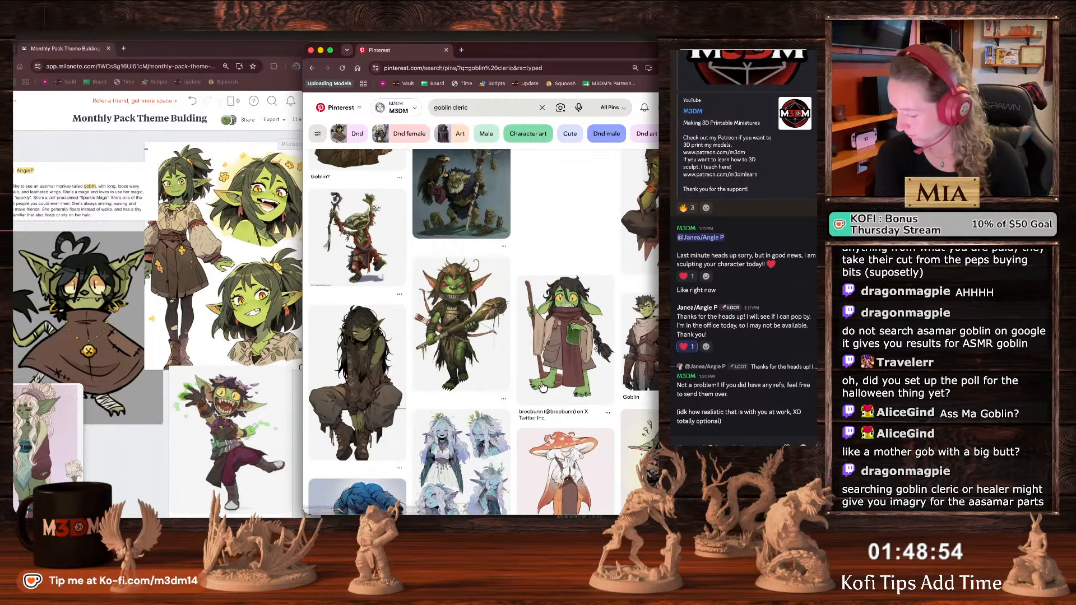
scroll(542, 387, down, 2)
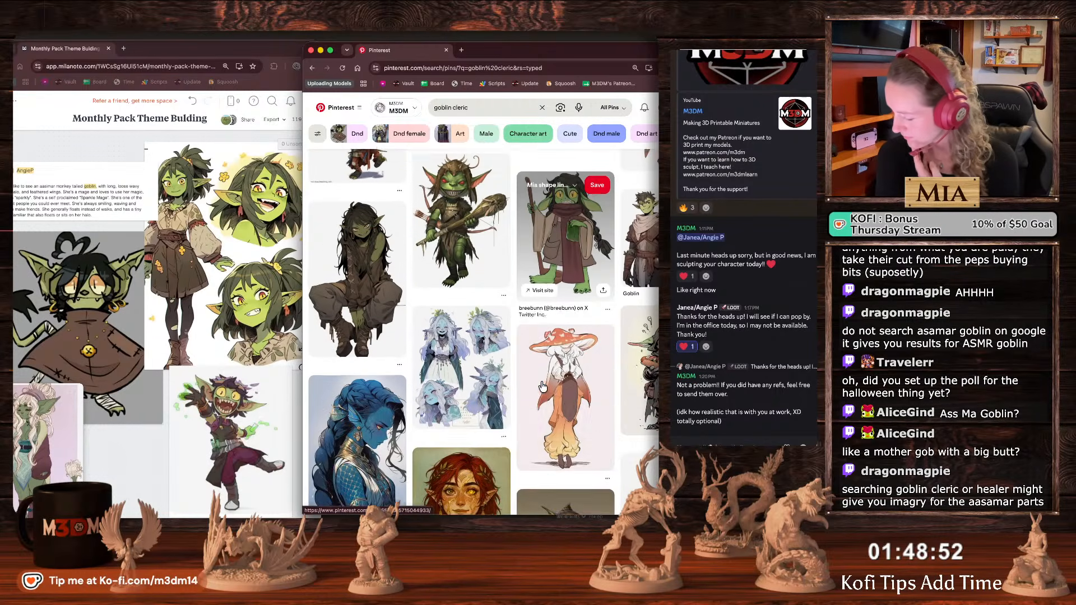
Look further through the goblin cleric results on Pinterest for cleric outfits and poses usable as references.
scroll(542, 387, down, 5)
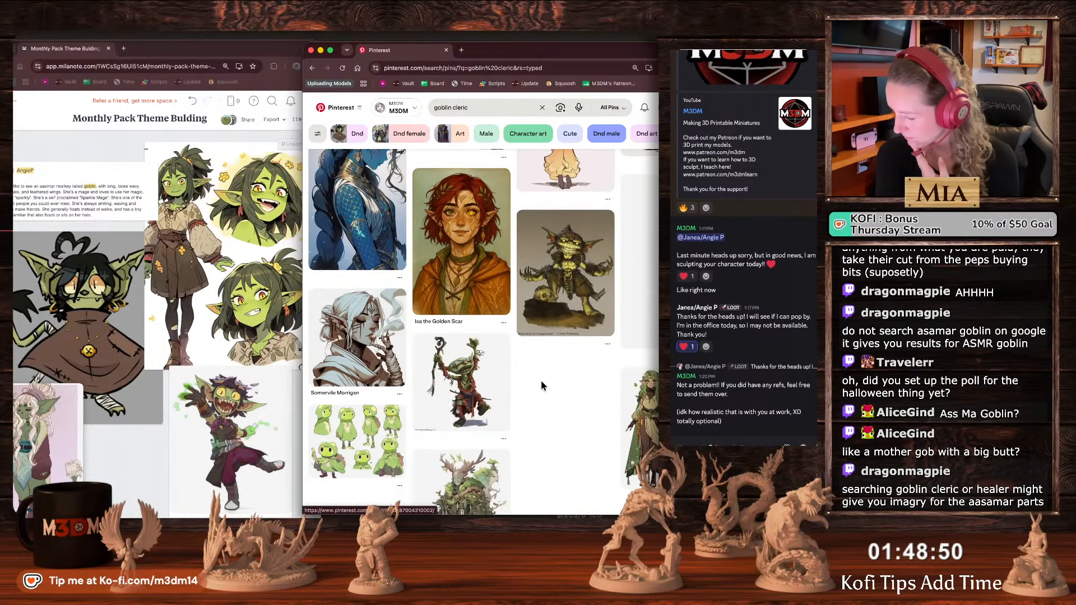
scroll(541, 386, down, 3)
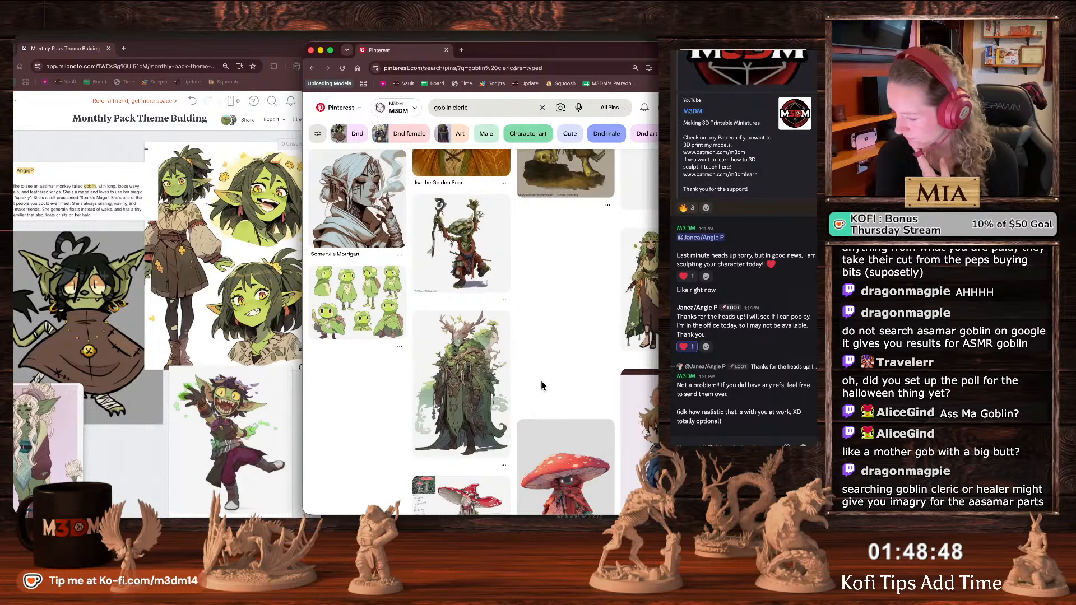
scroll(542, 386, down, 5)
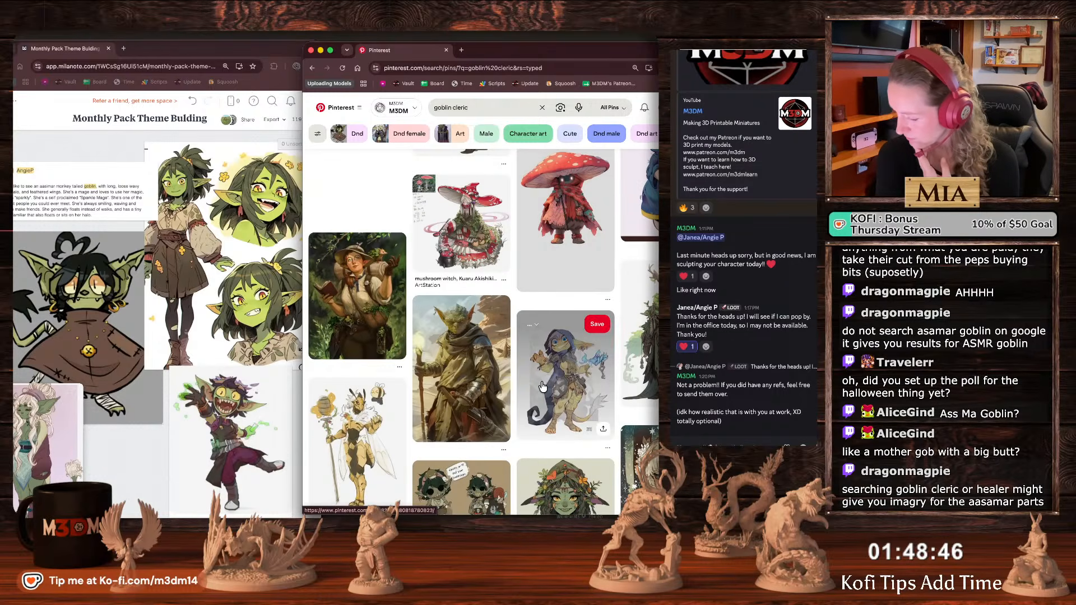
scroll(542, 387, down, 2)
scroll(542, 387, down, 3)
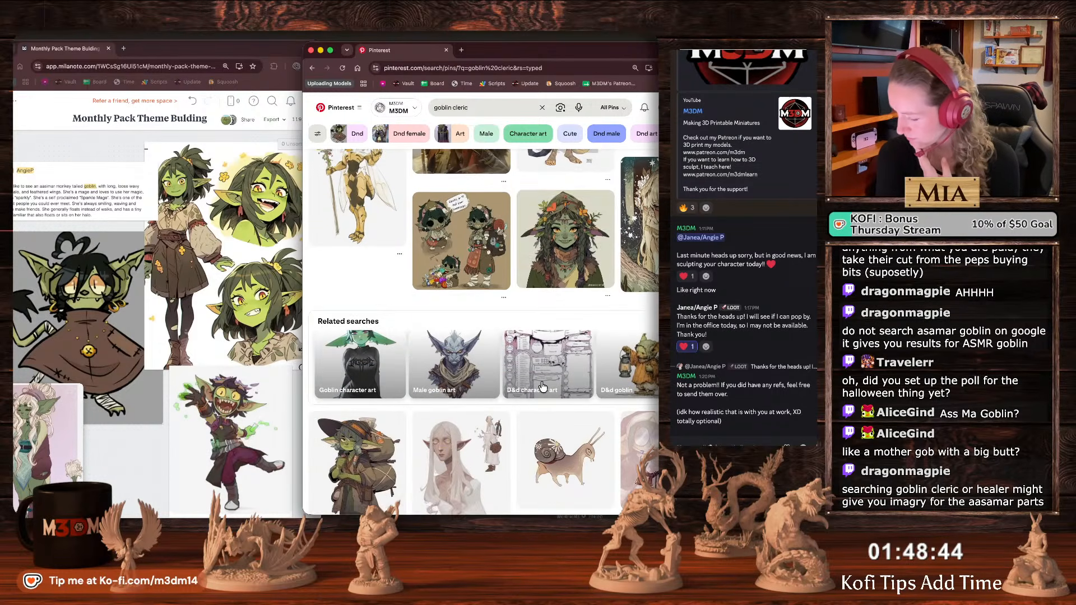
scroll(542, 387, down, 3)
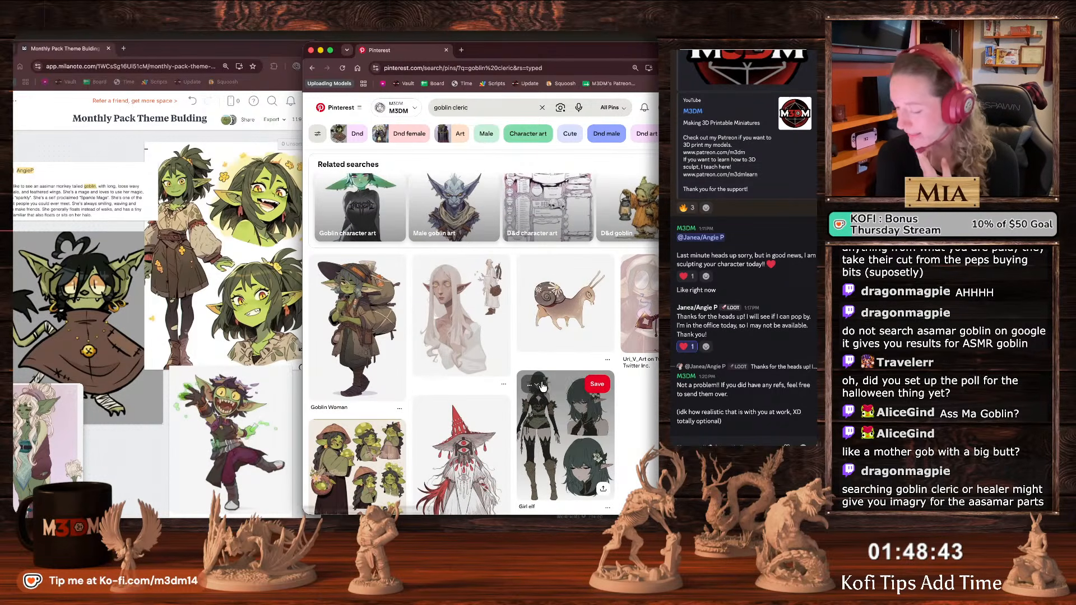
Delete the brown-cloaked goblin image from the Milanote board's reference images.
click(287, 260)
drag(198, 220, 208, 221)
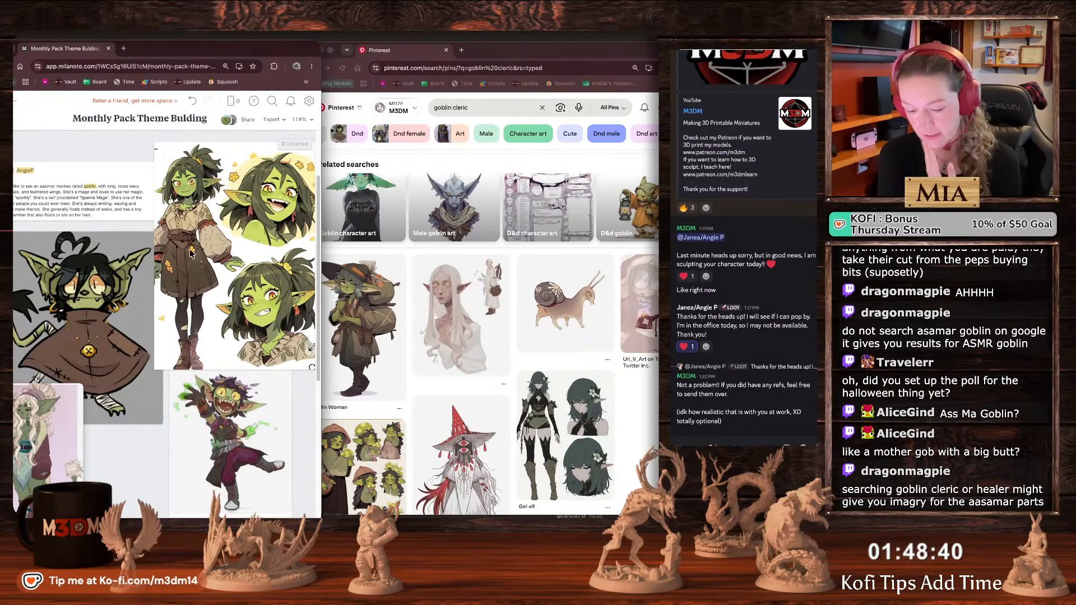
click(66, 317)
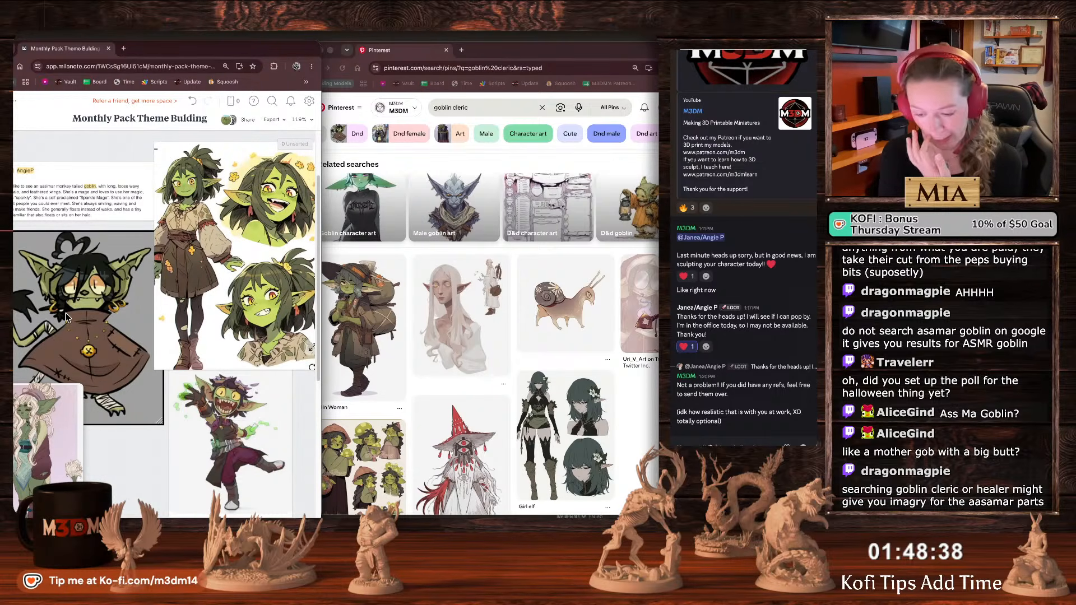
key(Delete)
Arrange the green goblin girl sheet under the request card, with the pink-haired goblin and a smaller purple-clothed goblin stacked beside it.
drag(252, 277, 76, 376)
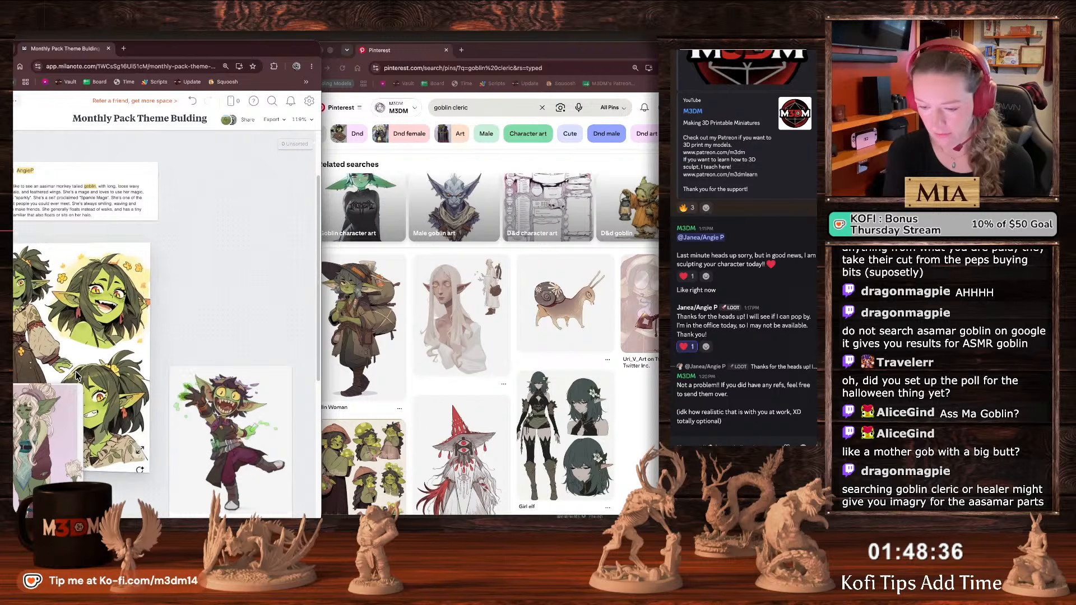
drag(48, 449, 204, 303)
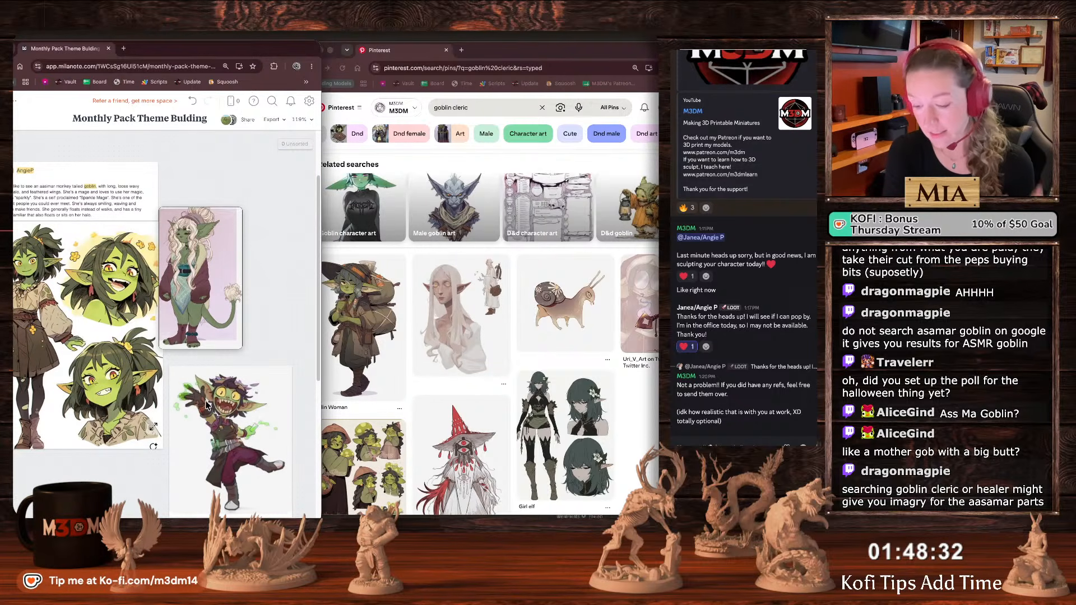
drag(206, 405, 197, 384)
drag(282, 495, 256, 463)
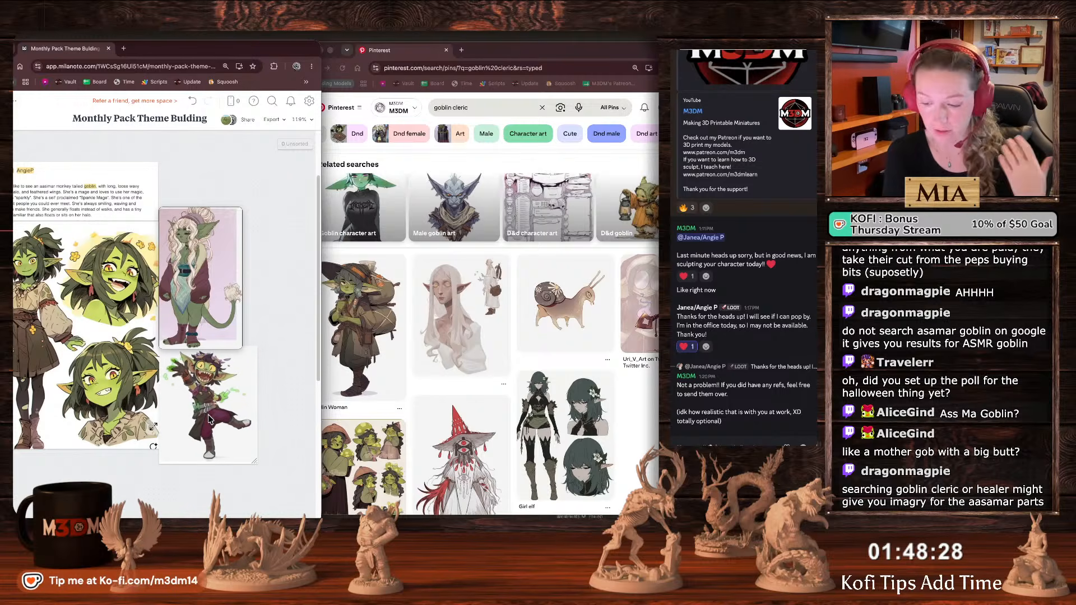
Return to Pinterest and scan the remaining goblin cleric pins, past the related searches, for more usable goblin imagery.
click(629, 389)
scroll(628, 389, down, 3)
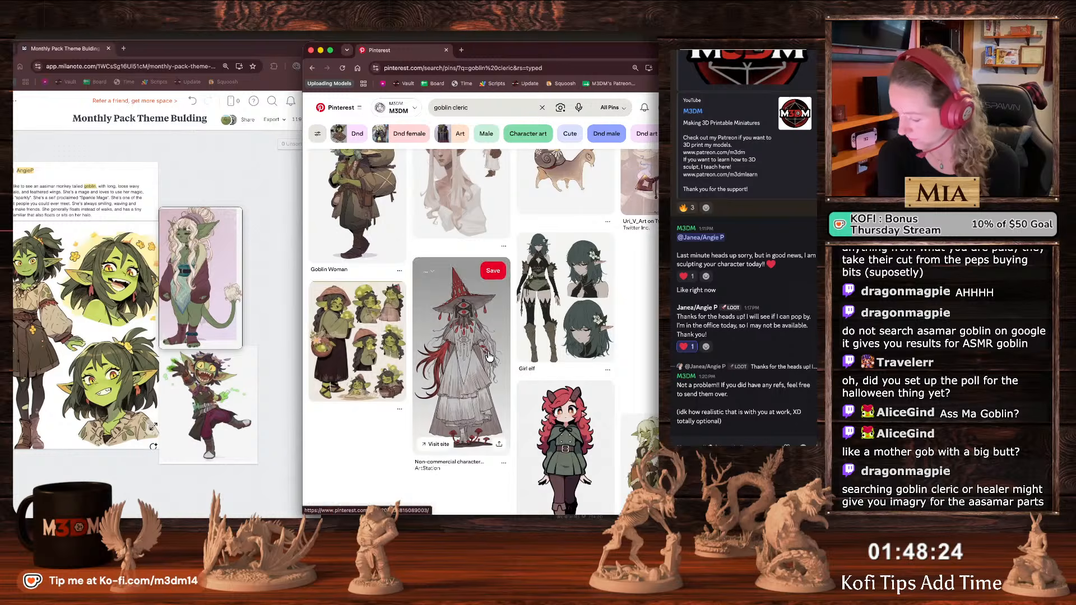
scroll(489, 356, down, 5)
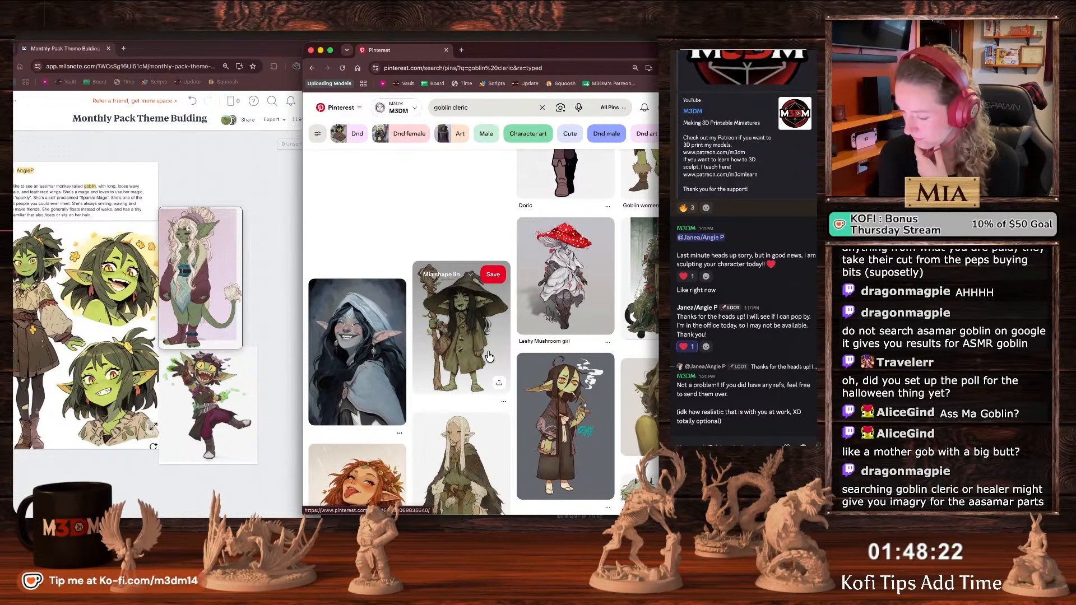
scroll(489, 356, down, 5)
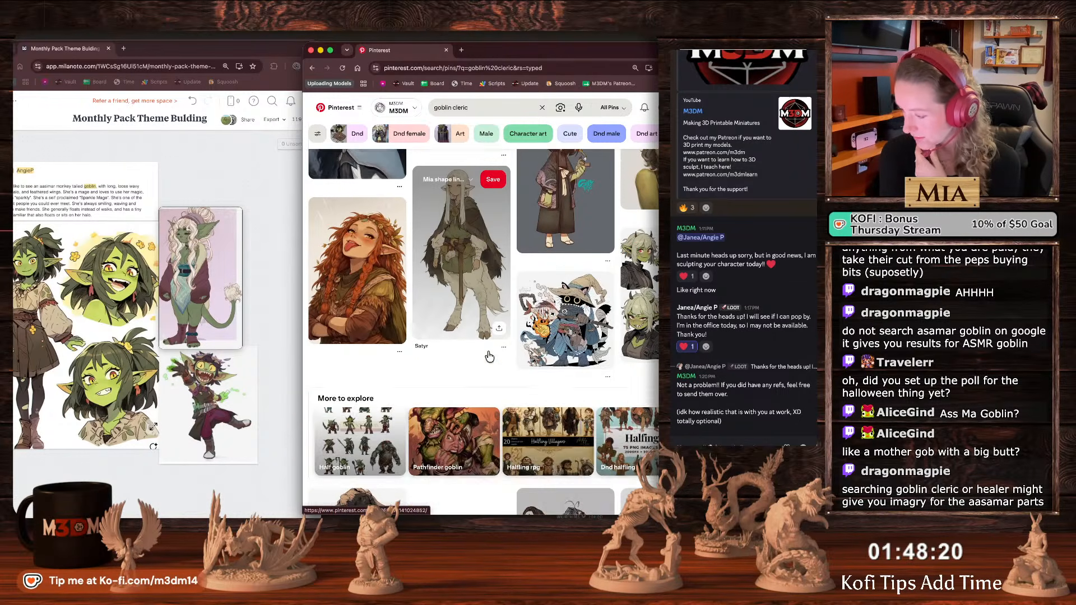
scroll(489, 356, down, 1)
scroll(489, 356, down, 2)
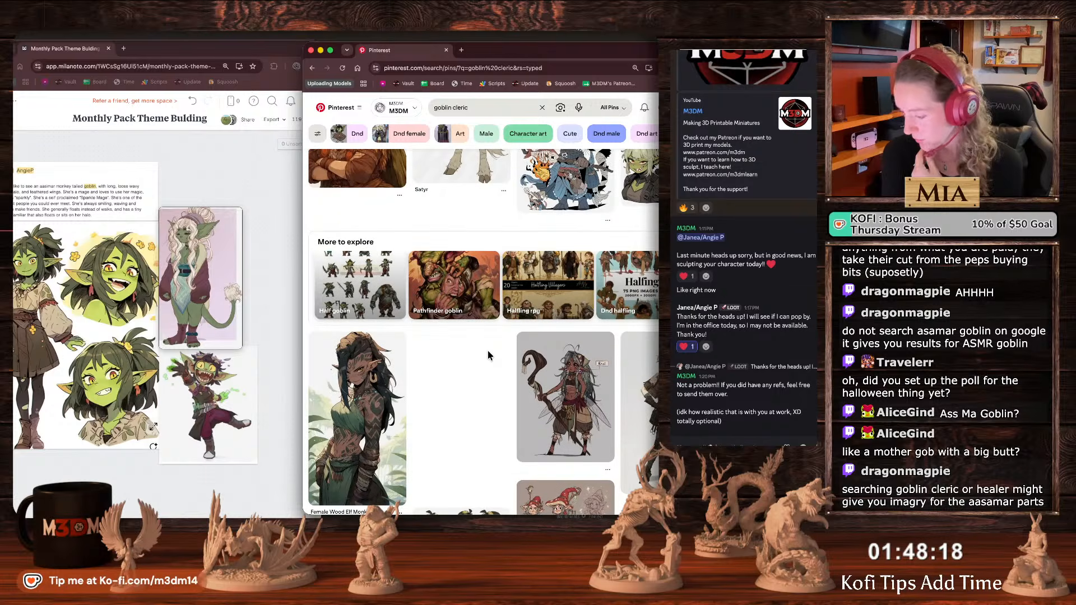
Change the Pinterest search to "goblin healer" and browse the results for references.
click(460, 108)
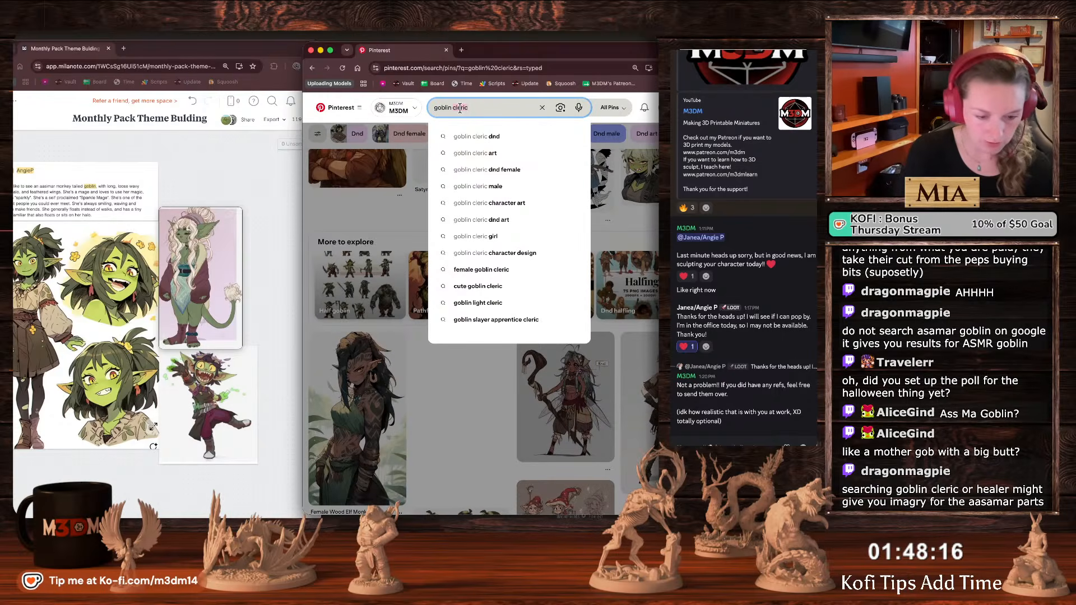
key(BackSpace)
key(BackSpace)
key(BackSpace)
key(BackSpace)
key(BackSpace)
key(BackSpace)
text(healer)
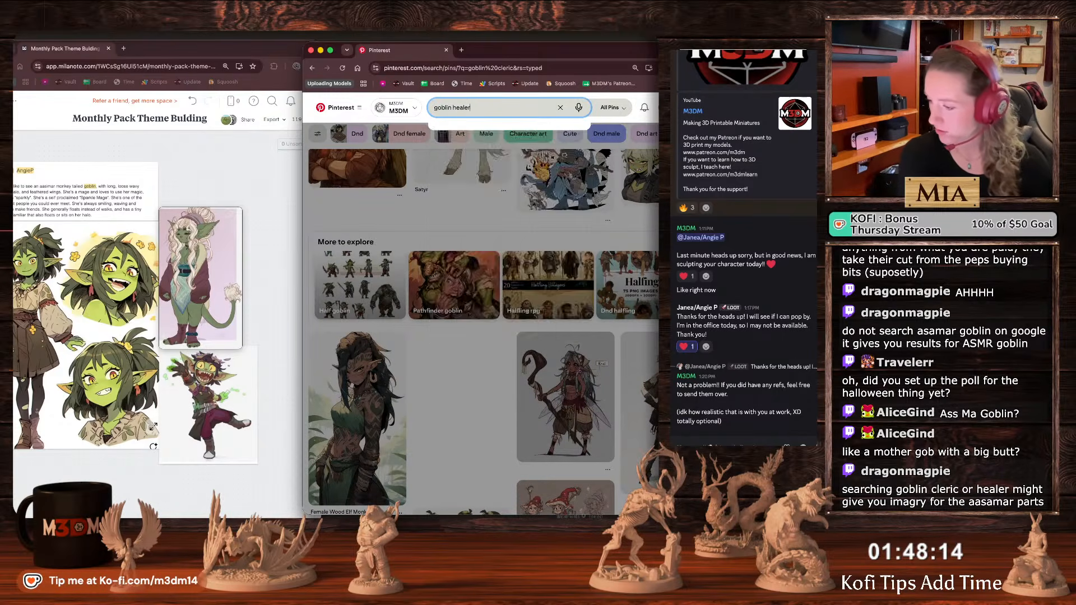
key(Return)
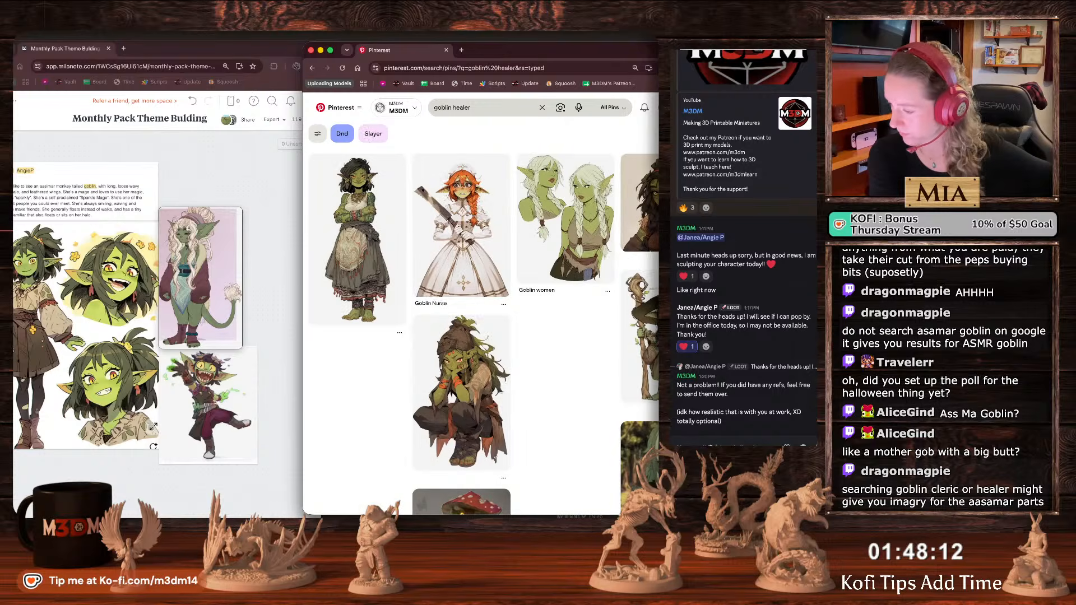
scroll(449, 291, down, 4)
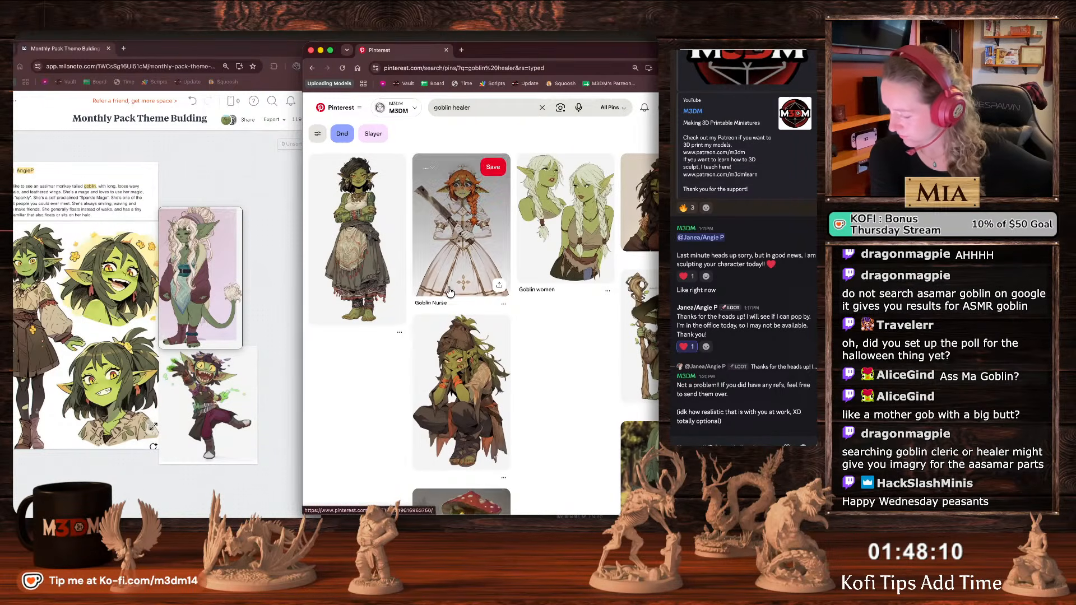
scroll(448, 291, down, 4)
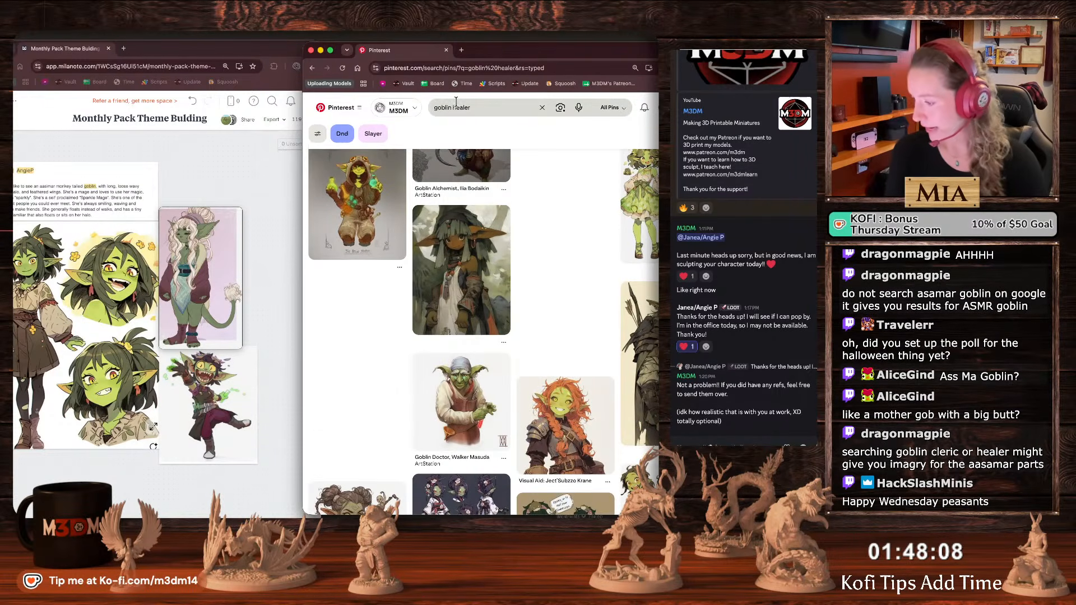
Search Pinterest for "assimar cleric" and browse the results for celestial character designs.
click(455, 107)
key(super+a)
key(BackSpace)
text(assimar cleric)
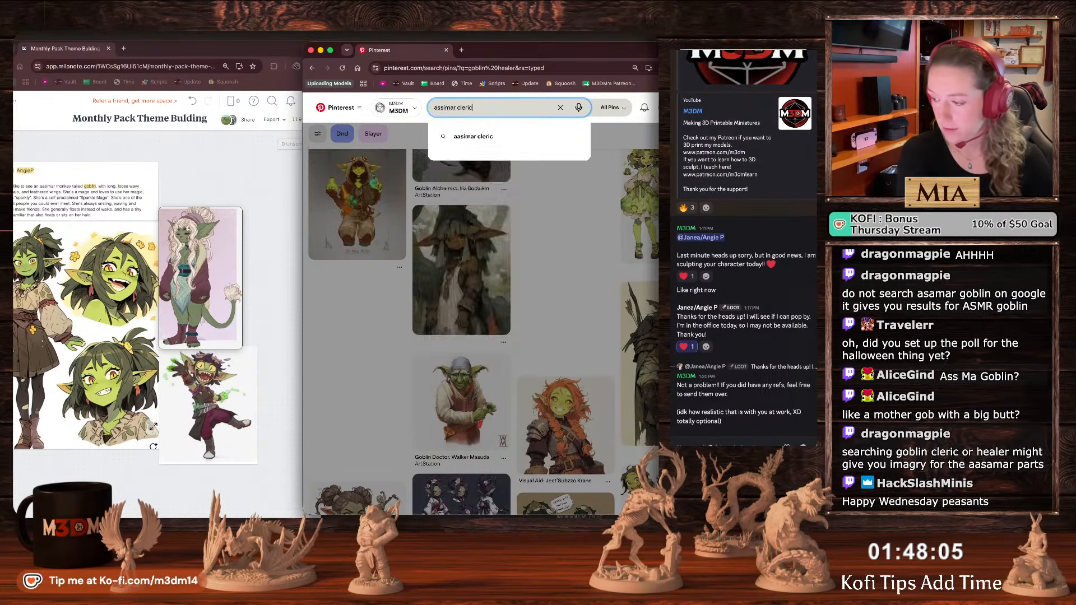
key(Return)
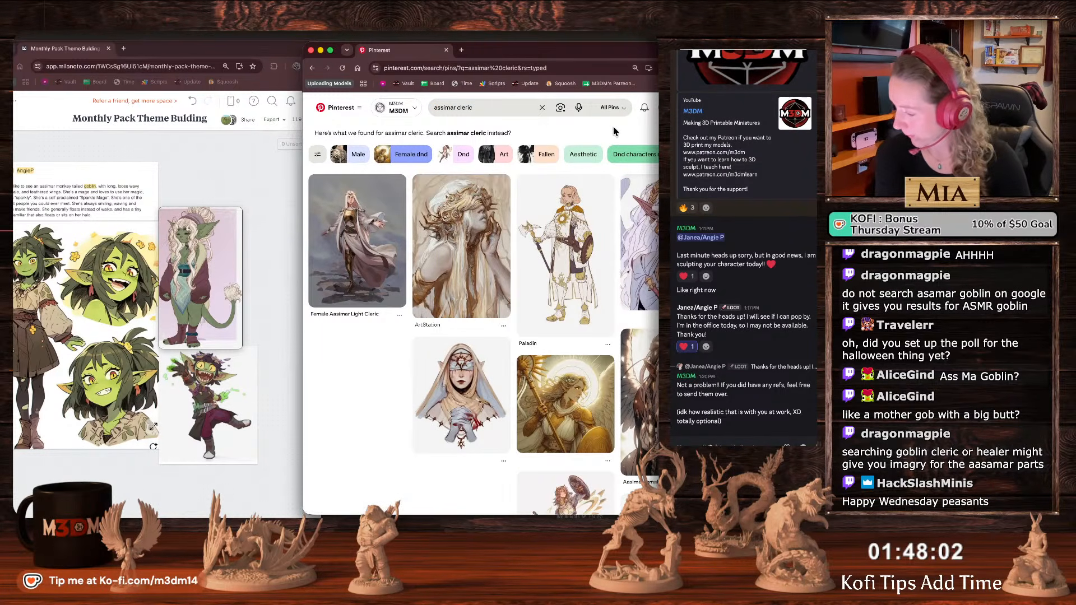
scroll(423, 333, down, 3)
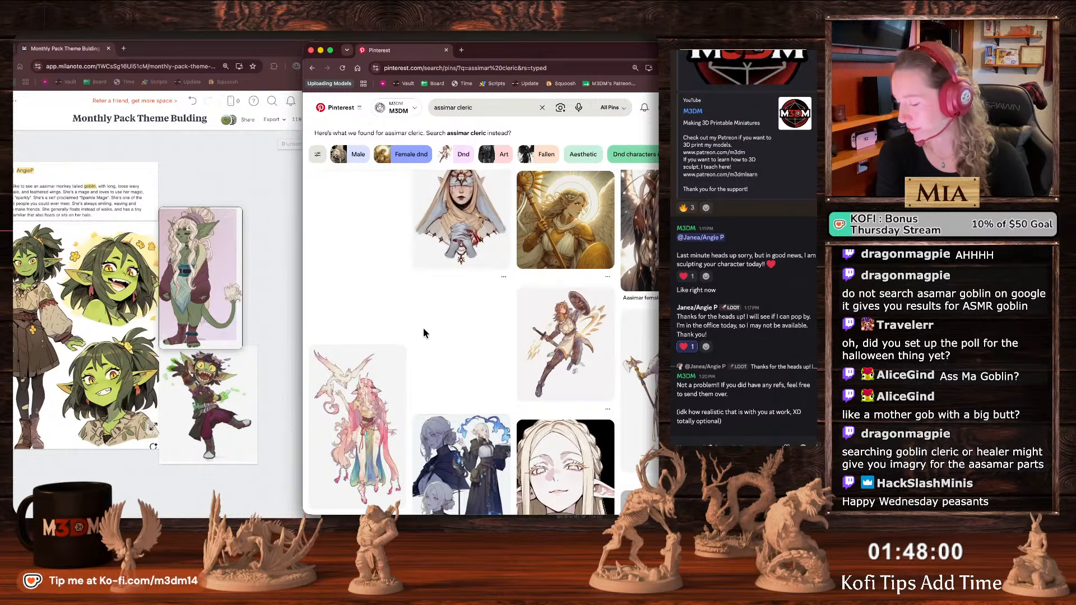
scroll(424, 333, down, 2)
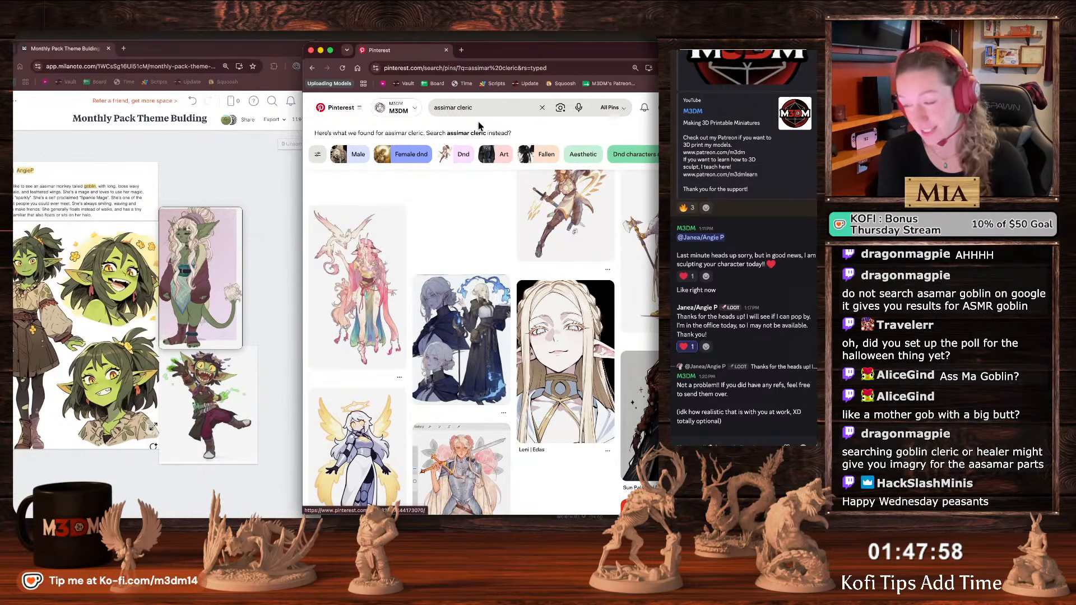
Enlarge the request card on the Milanote board and shift it up above the reference images so its description is readable.
click(462, 107)
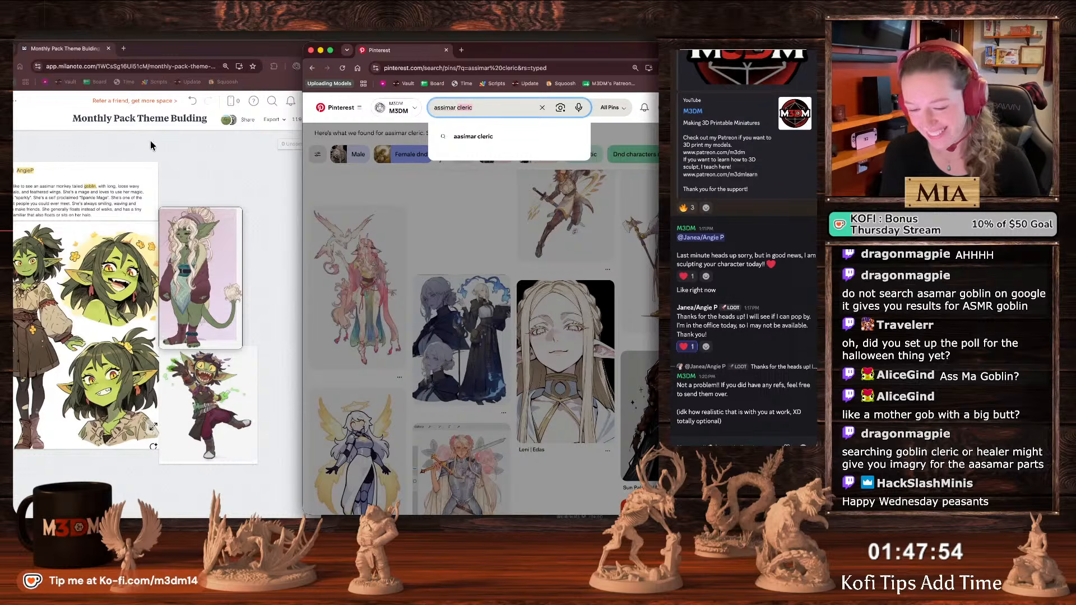
click(134, 180)
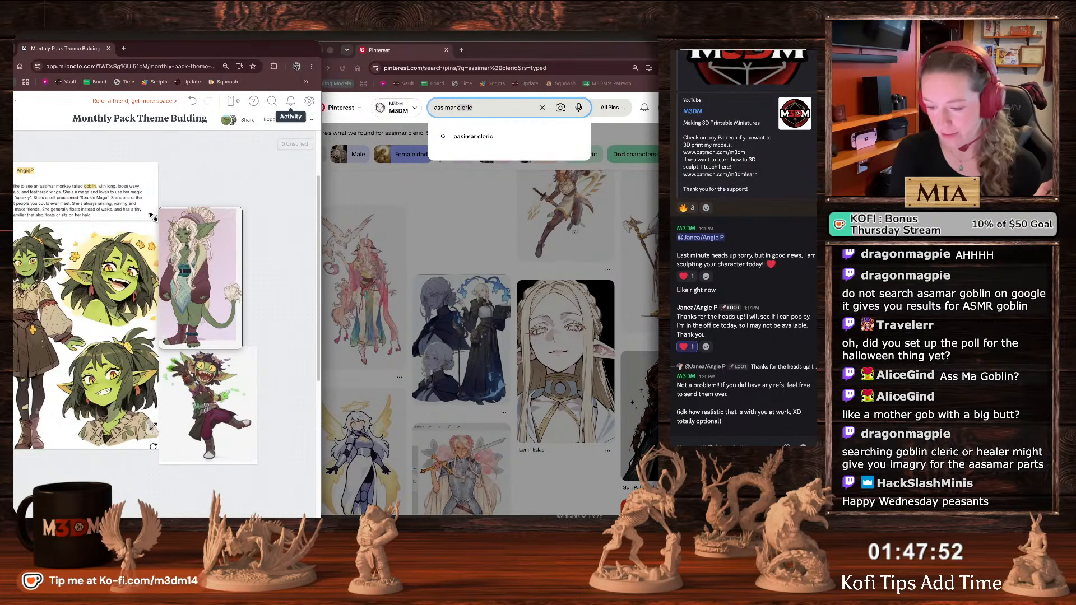
drag(153, 217, 232, 247)
mouse_move(121, 176)
mouse_down()
mouse_move(119, 152)
mouse_move(120, 178)
mouse_up()
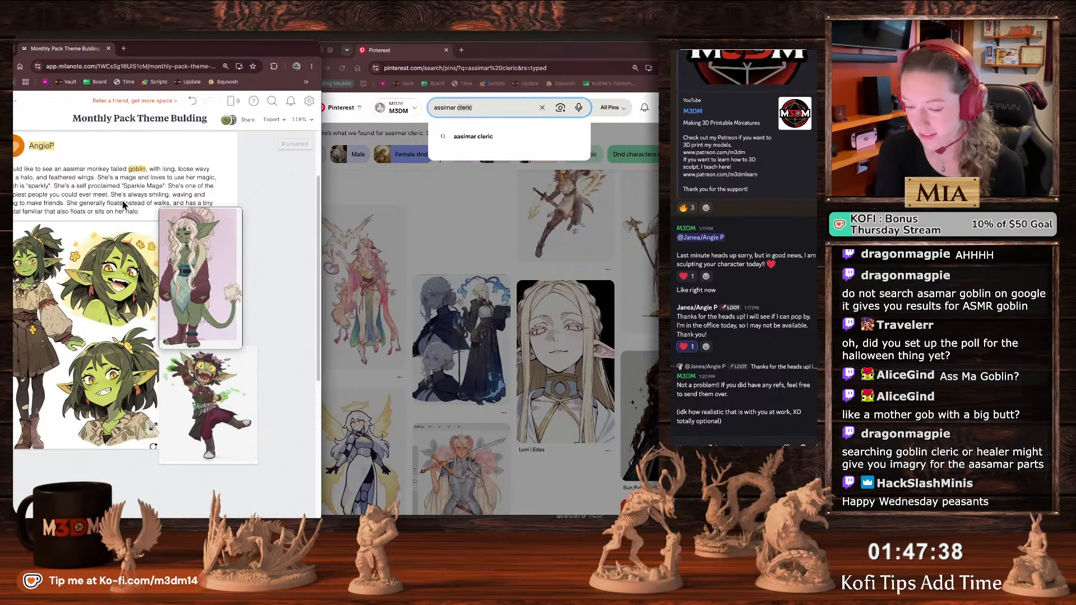
drag(123, 202, 123, 193)
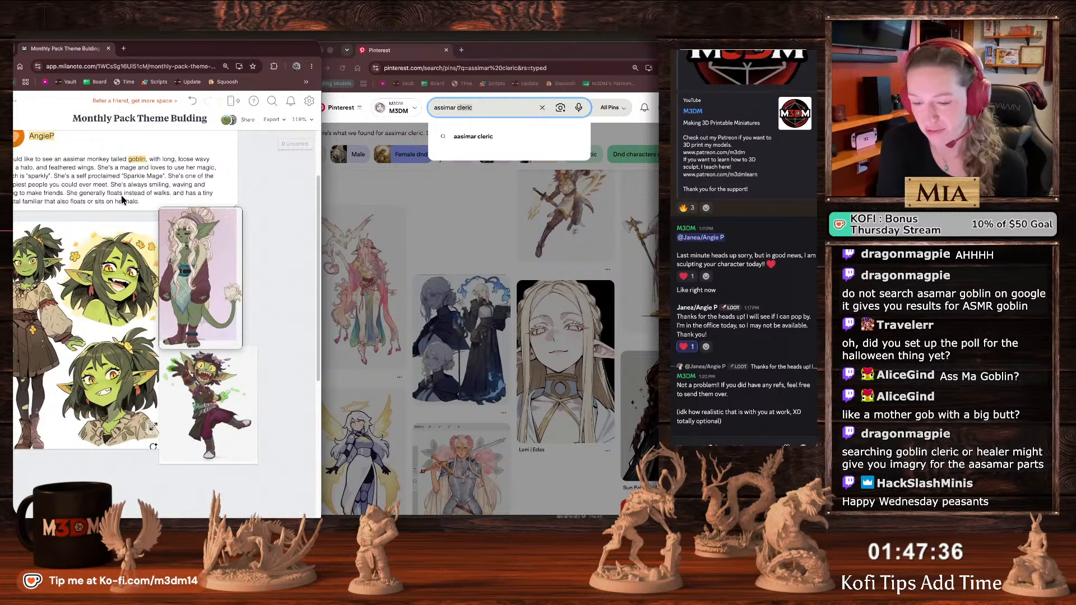
Search Pinterest for "whimsy goblin" and browse the results for a playful goblin look.
click(483, 109)
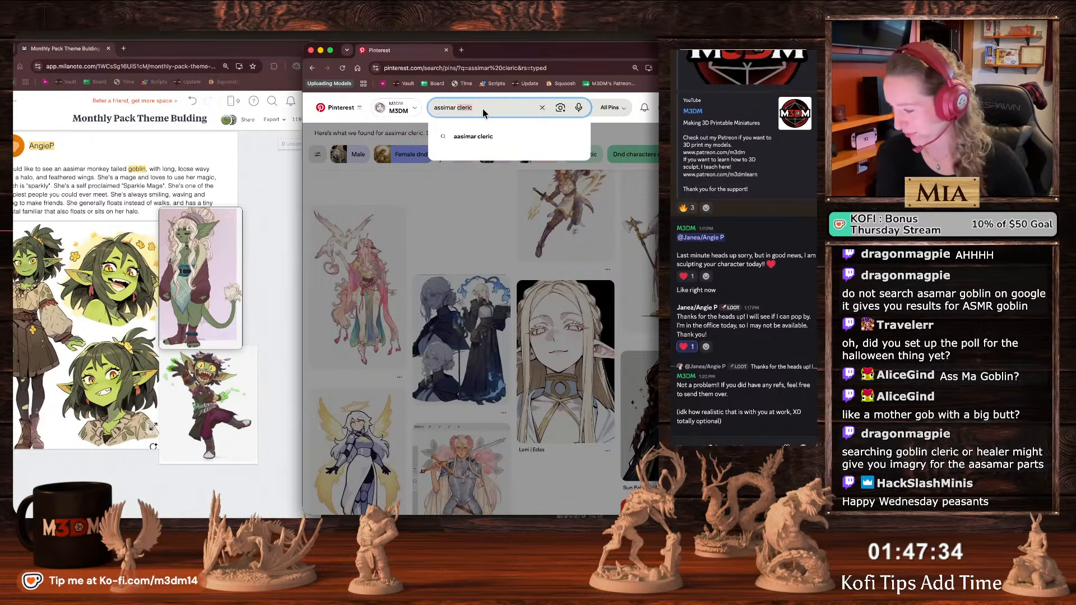
key(super+a)
text(whimsy)
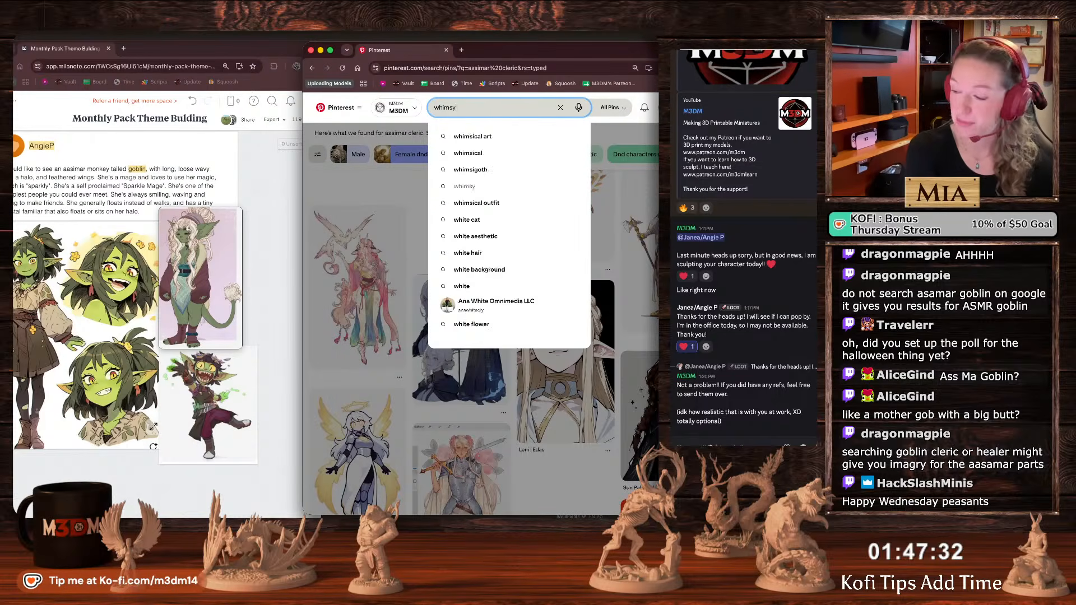
text( goblin)
key(Return)
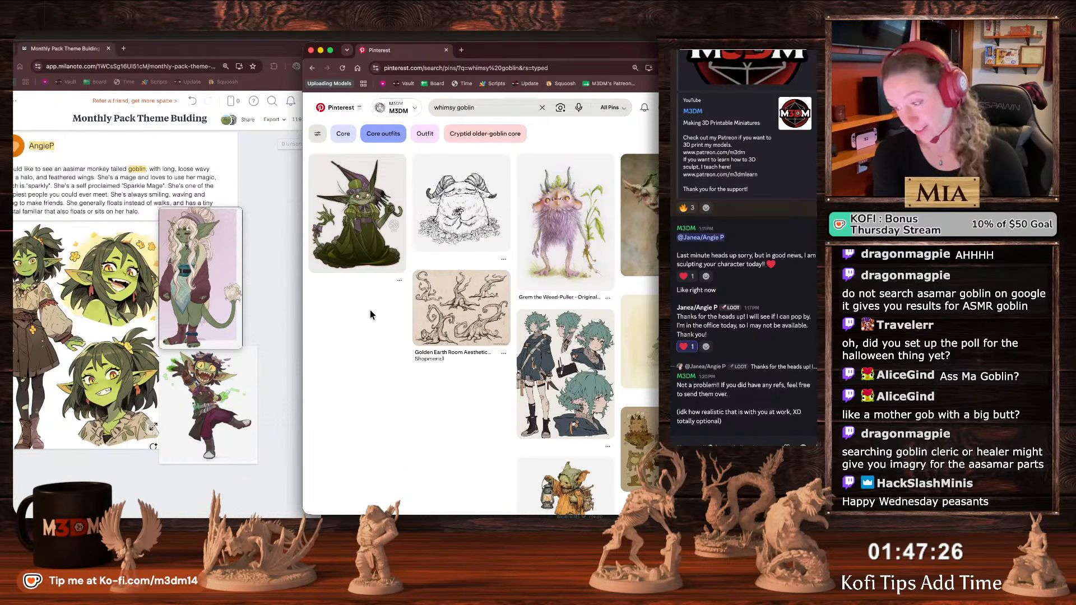
scroll(425, 286, down, 5)
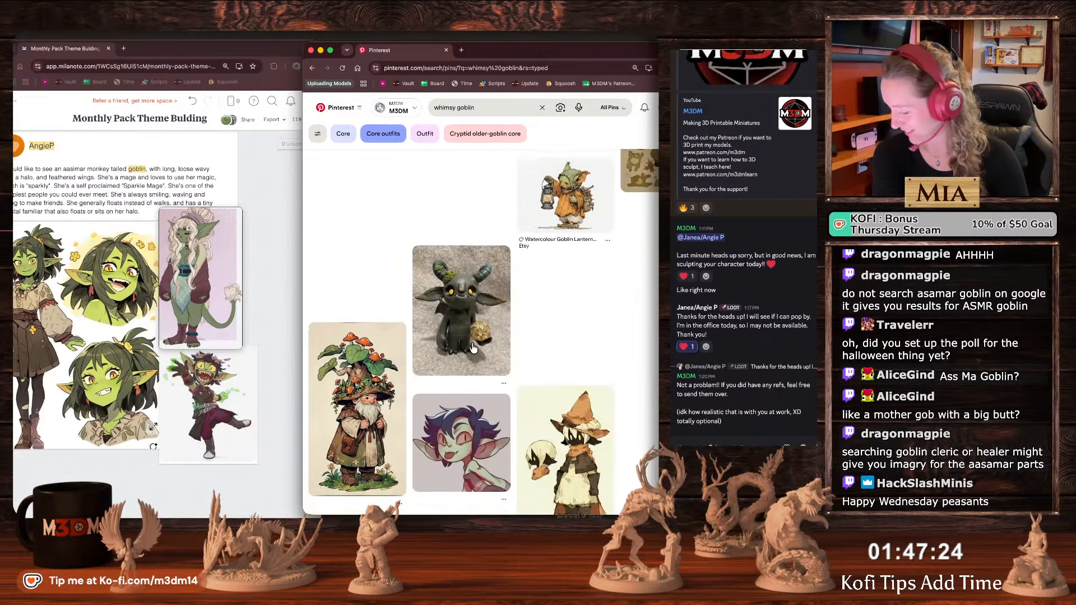
scroll(473, 348, up, 5)
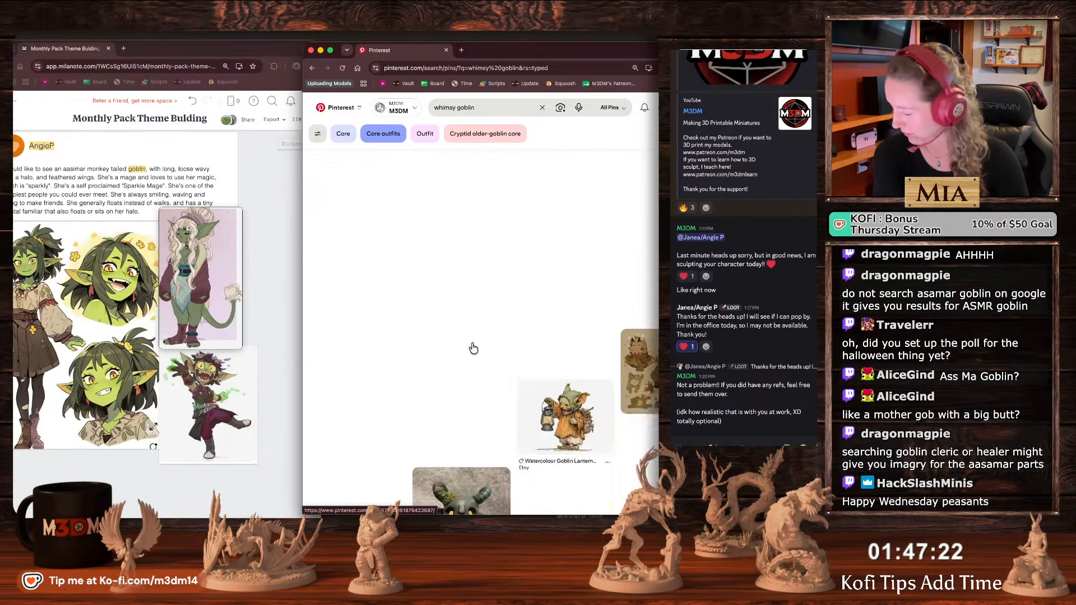
Search Pinterest for "aasimar mage" and look through the first results.
click(458, 108)
text(aasimar mage)
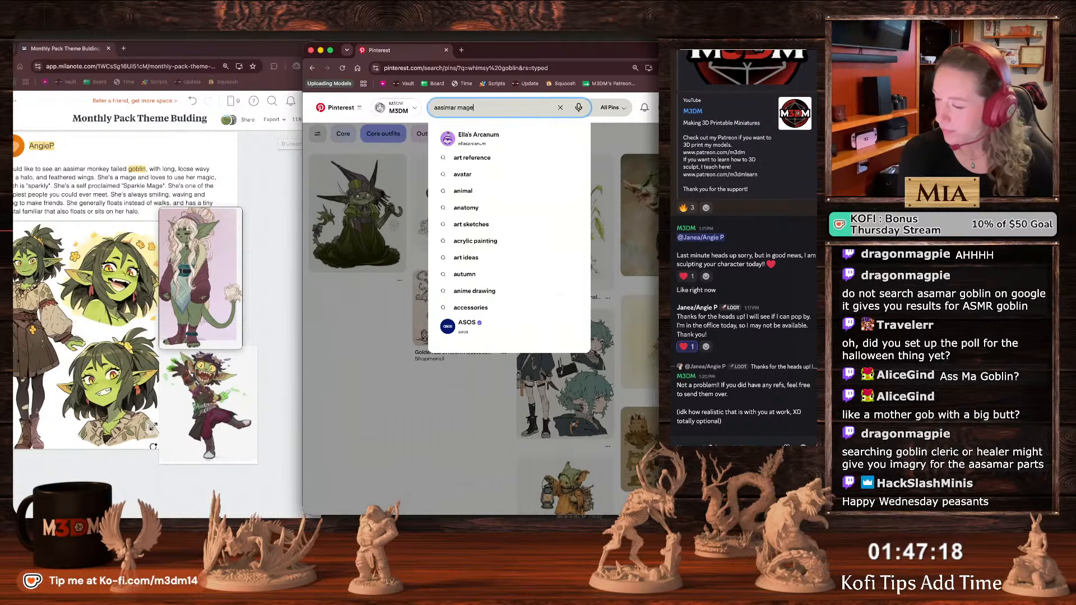
key(Return)
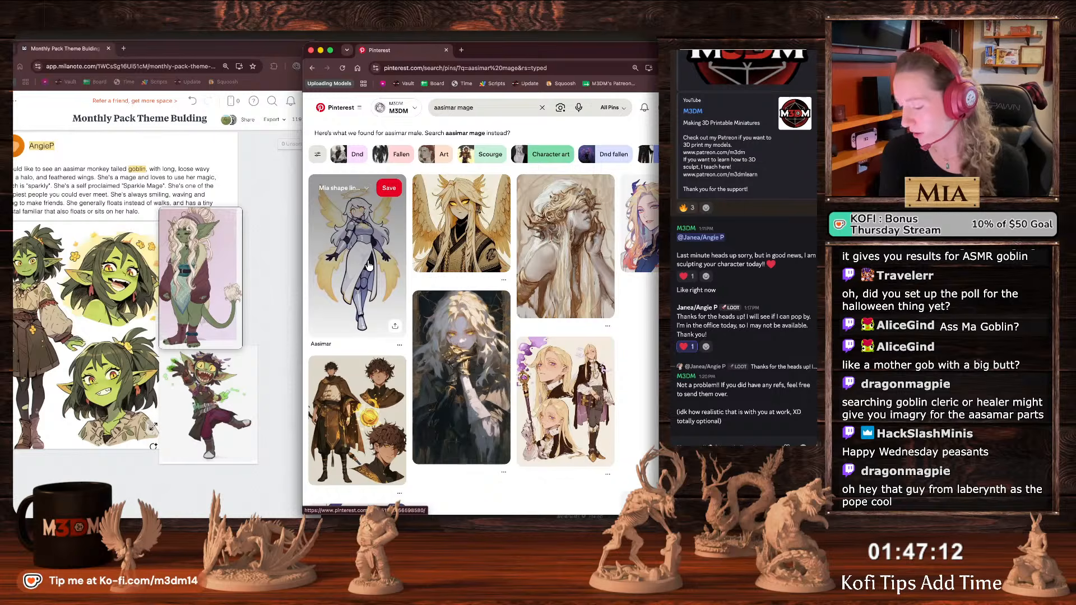
scroll(412, 313, down, 3)
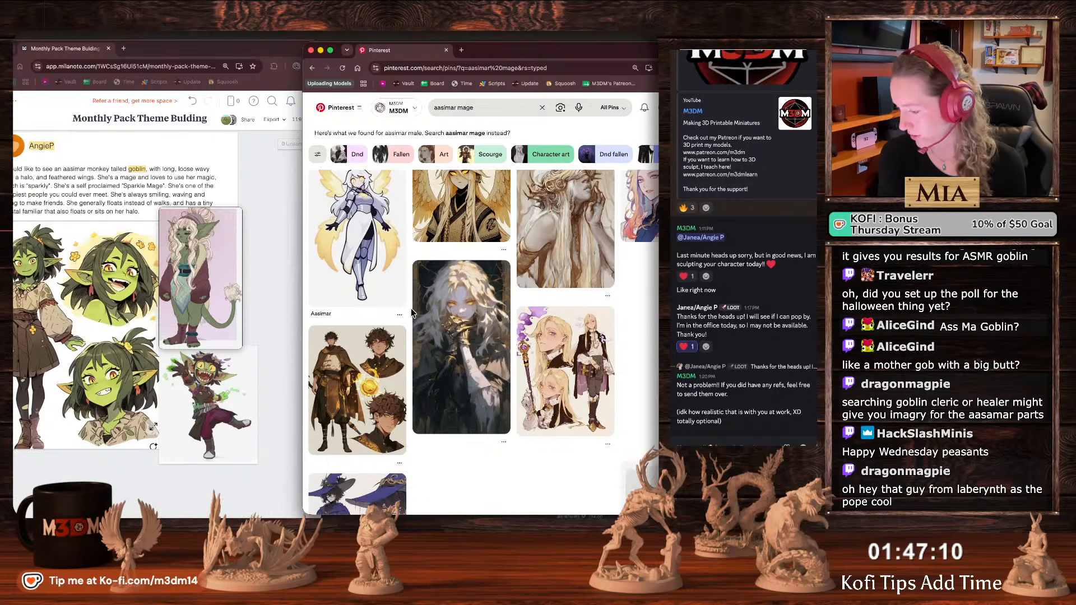
Browse the "aasimar mage" results and view the pink-robed fairy pin with two small dragons up close.
scroll(412, 312, down, 4)
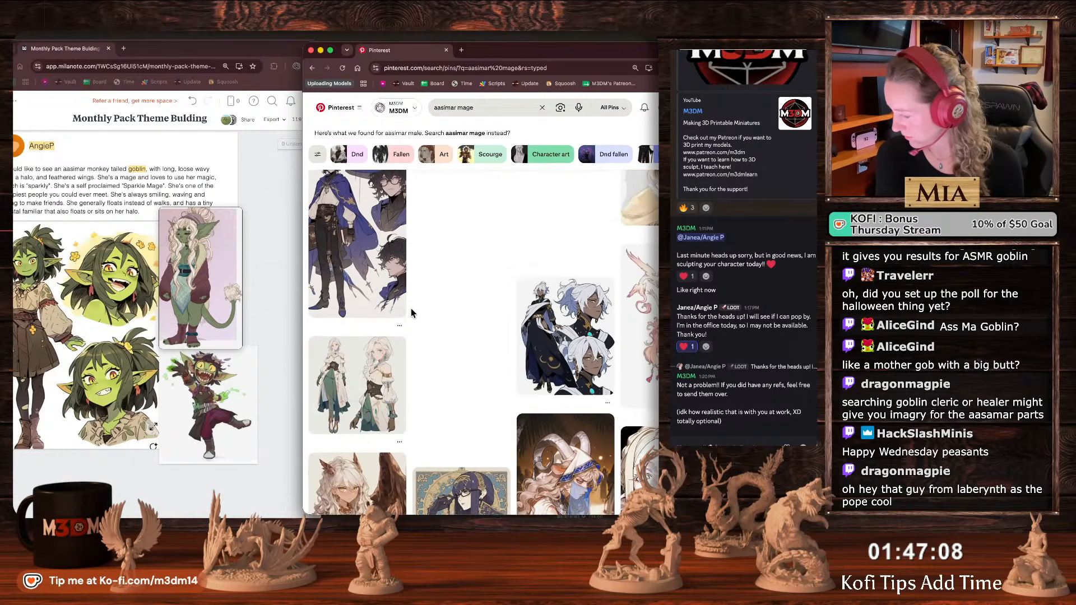
click(639, 258)
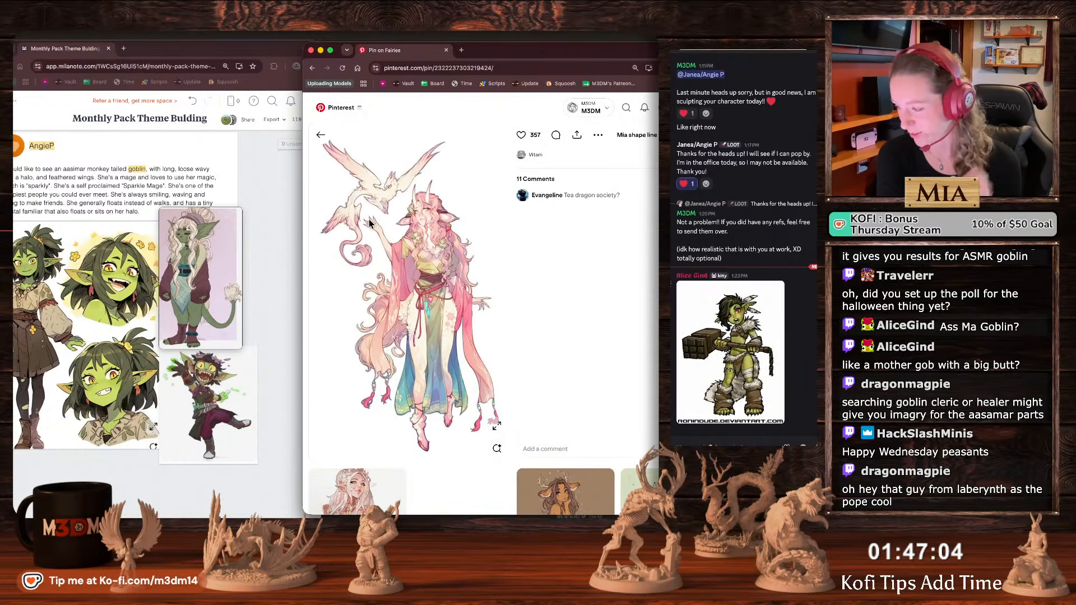
click(321, 136)
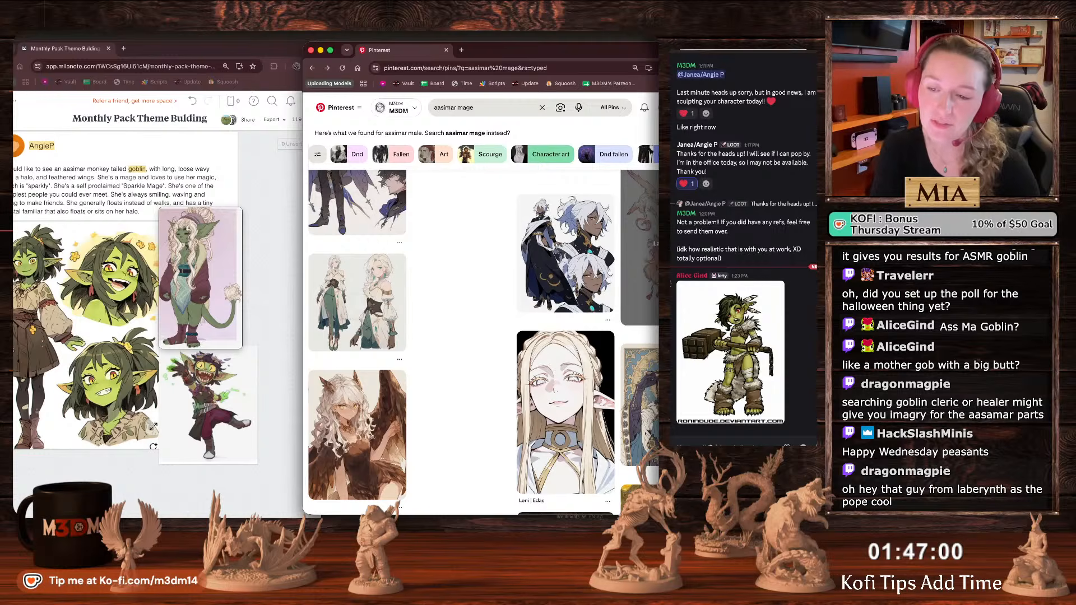
Capture the hammer-wielding goblin image from the Discord chat and paste it into the Milanote board's unsorted items.
click(721, 436)
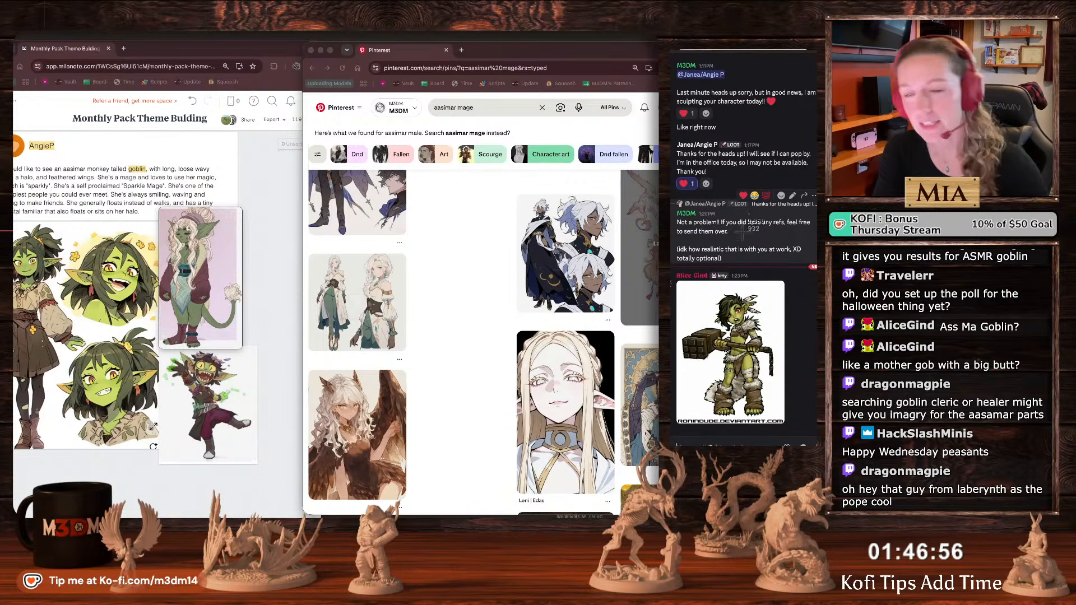
key(super+shift+4)
drag(679, 283, 785, 424)
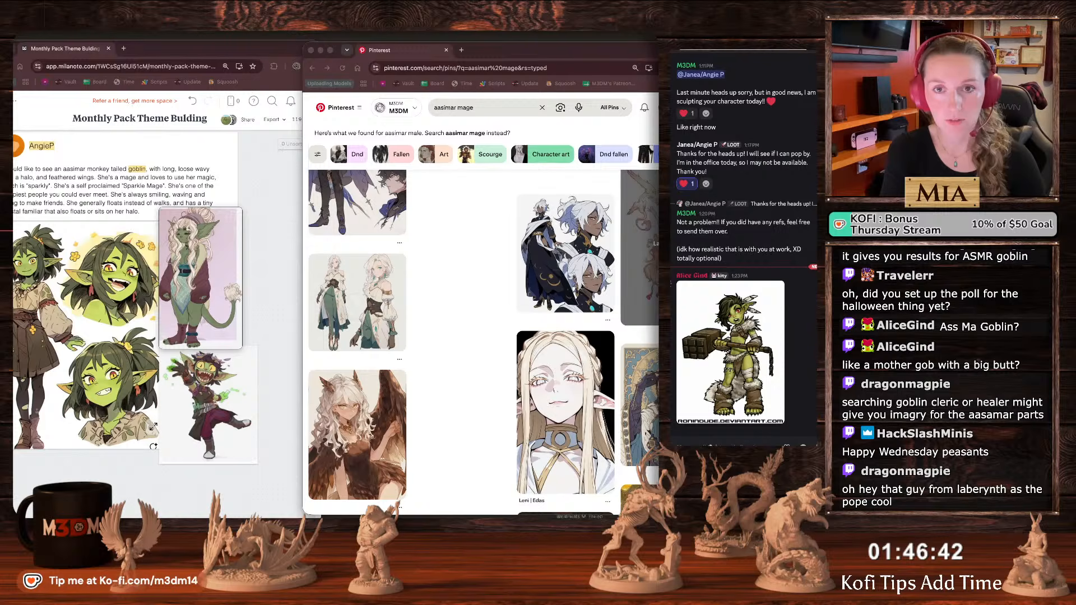
key(super+shift+4)
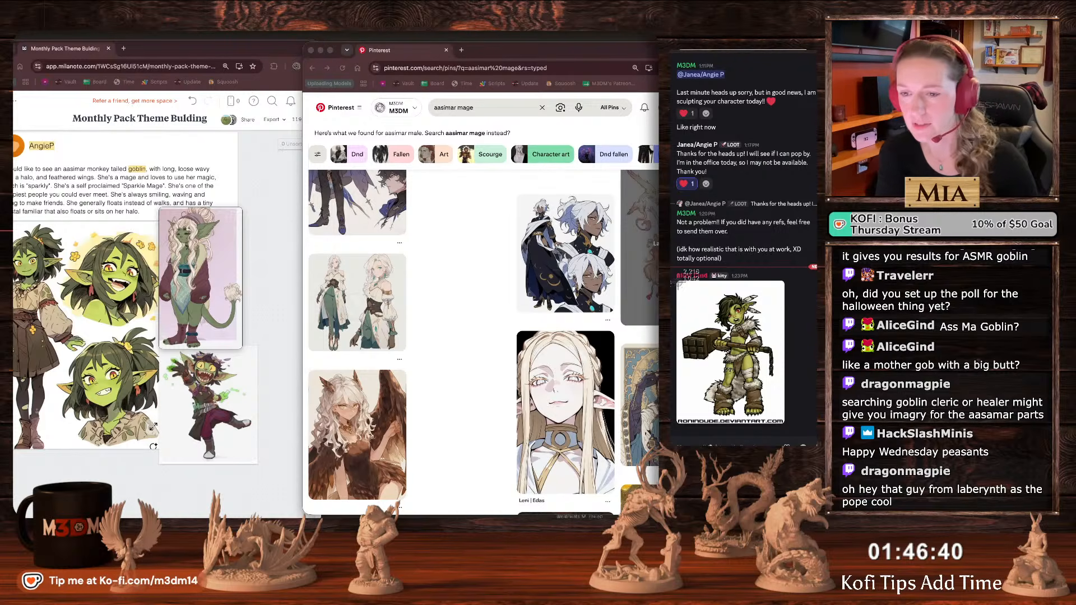
drag(675, 279, 787, 429)
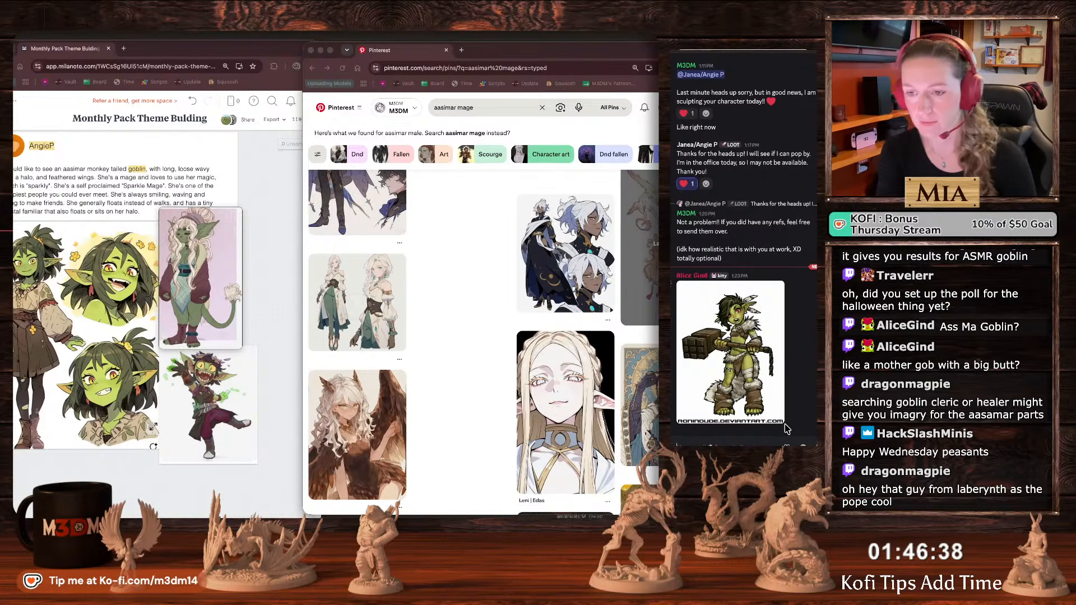
double_click(269, 293)
key(super+v)
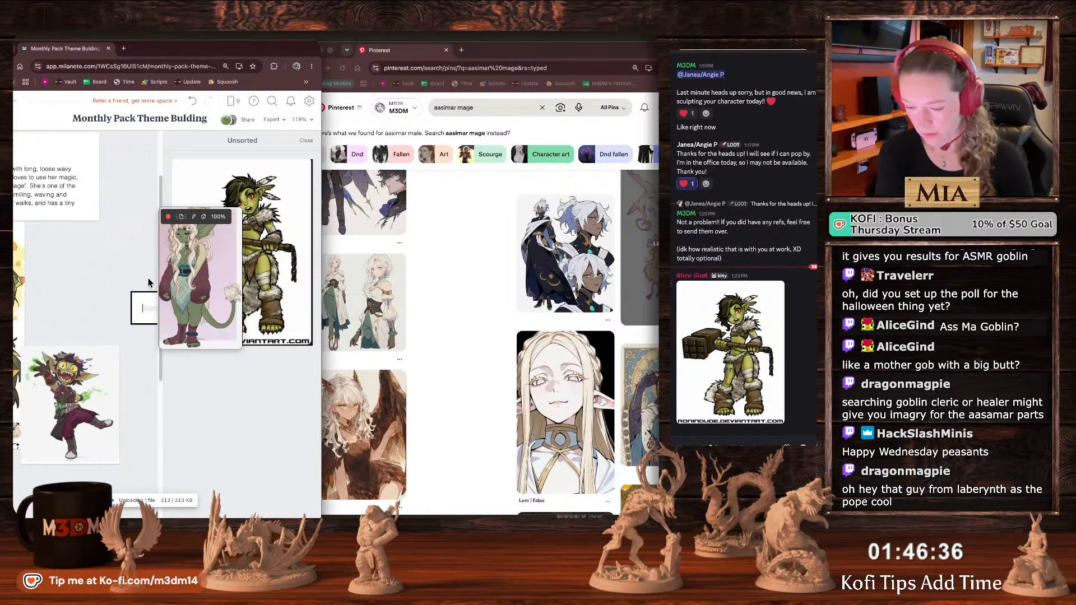
Transfer the floating screenshot of the long-haired goblin into the board's unsorted items.
drag(173, 271, 50, 269)
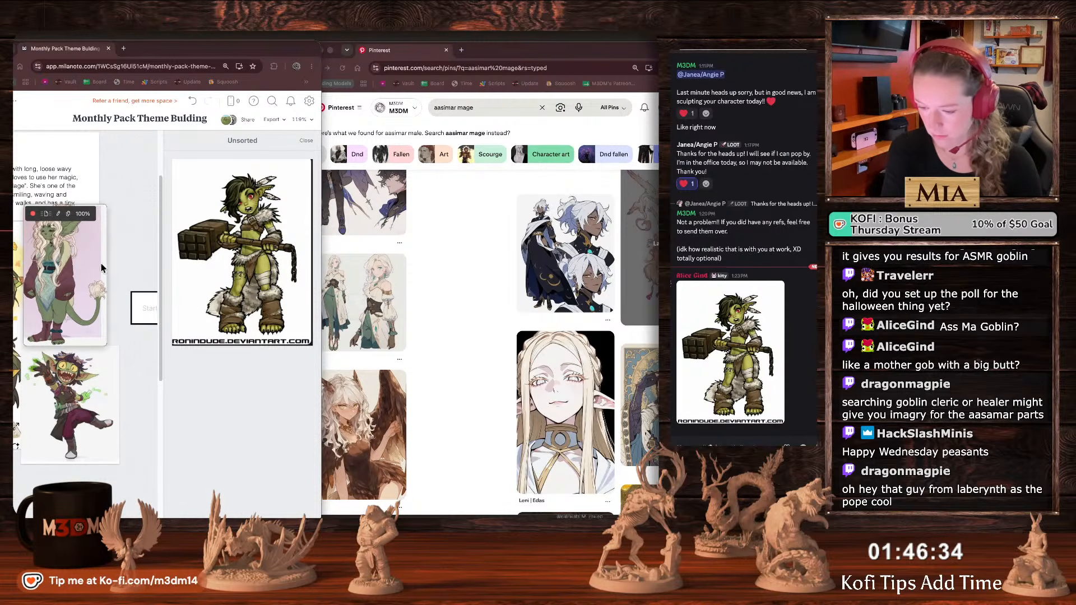
click(90, 356)
click(81, 312)
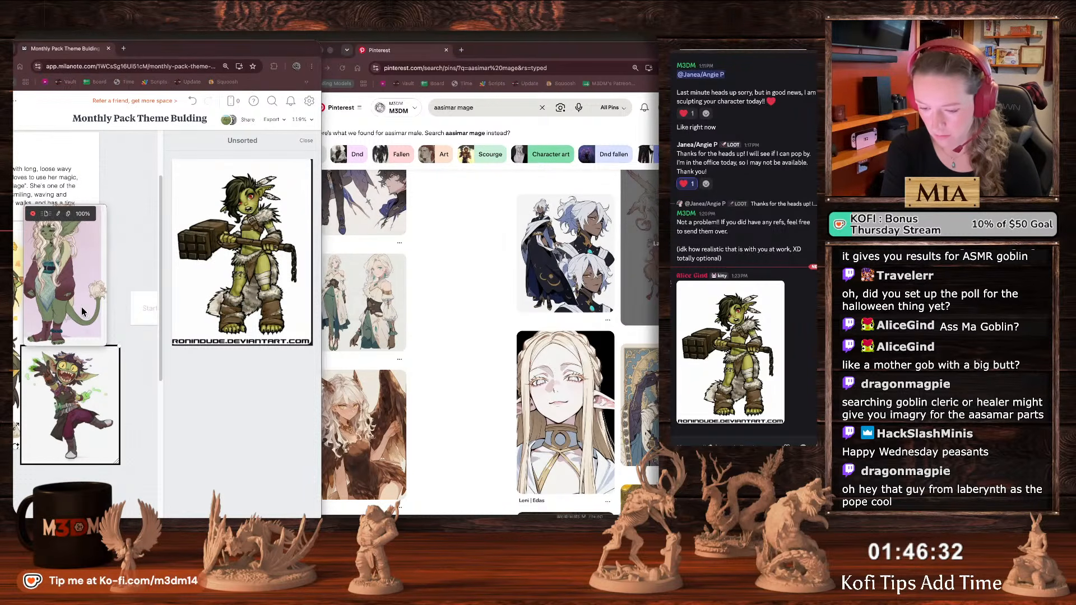
drag(81, 312, 90, 317)
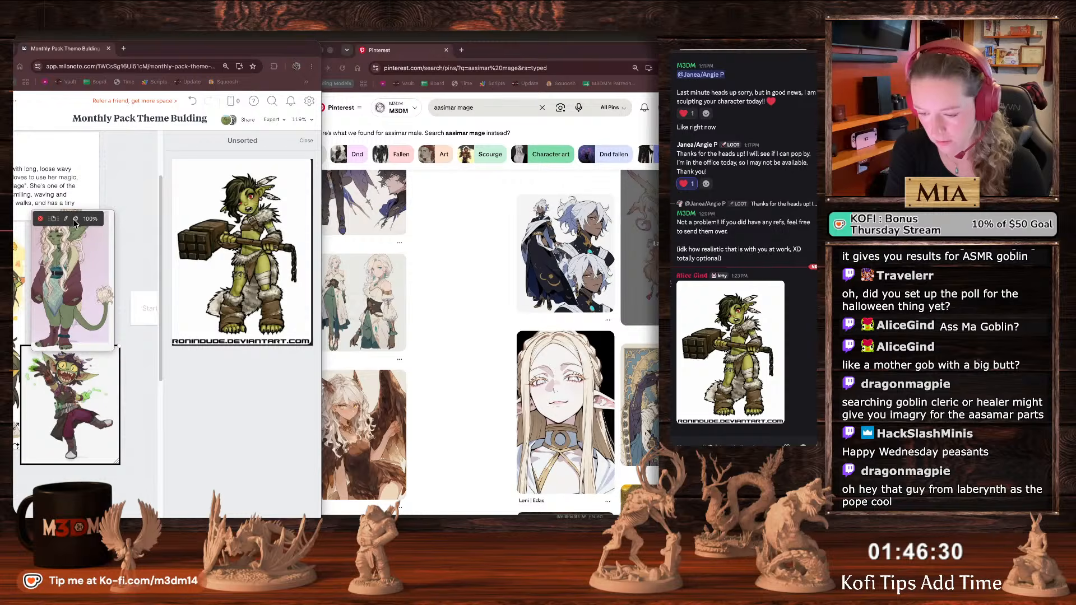
click(130, 241)
key(super+v)
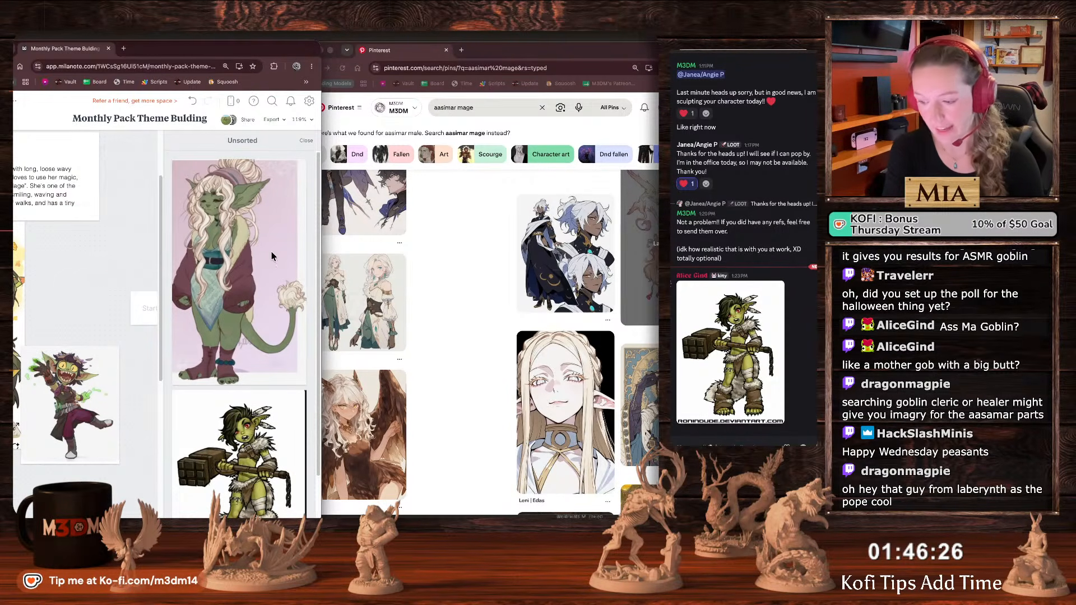
Place the long-haired goblin image on the board and shrink it to fit above the dancing goblin.
drag(272, 257, 115, 274)
ctrl+scroll(102, 289, down, 5)
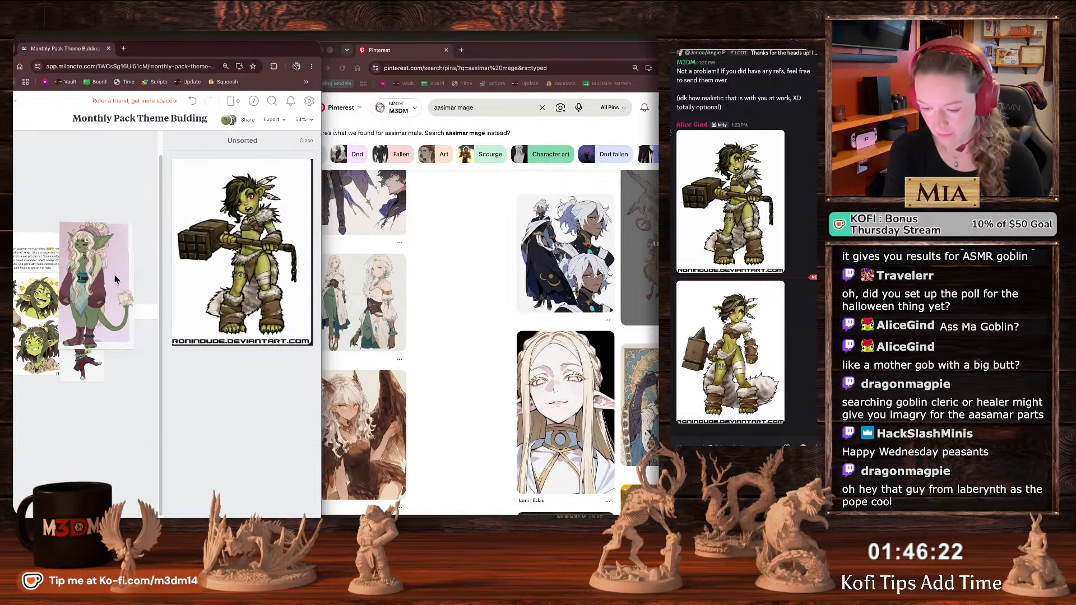
drag(133, 346, 86, 252)
drag(78, 242, 77, 314)
Move the hammer goblin image onto the board, shrink it, and set it beside the long-haired goblin.
drag(274, 268, 88, 306)
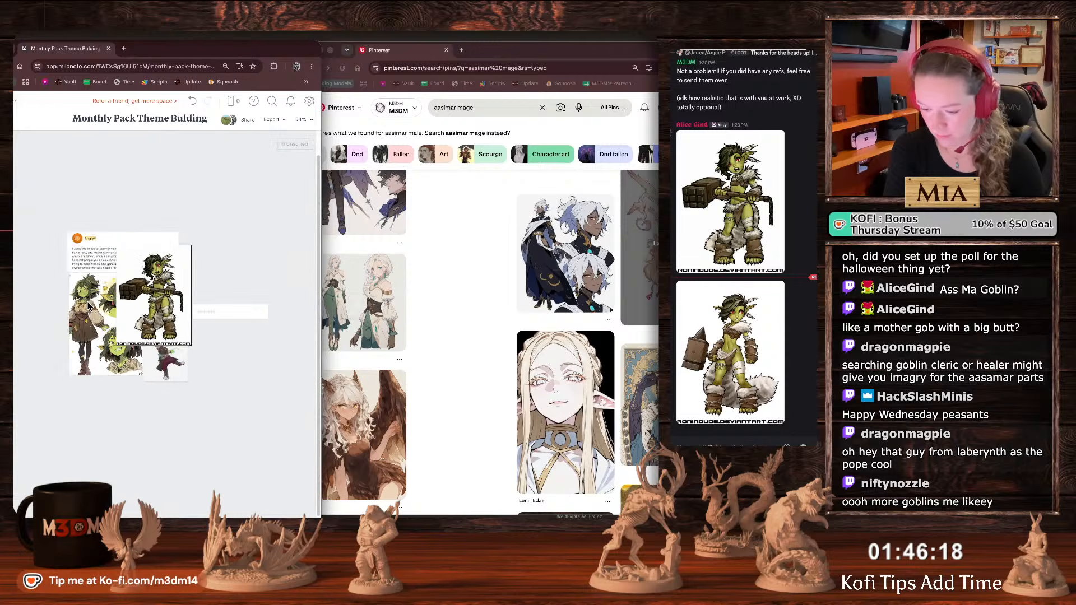
ctrl+scroll(88, 305, up, 5)
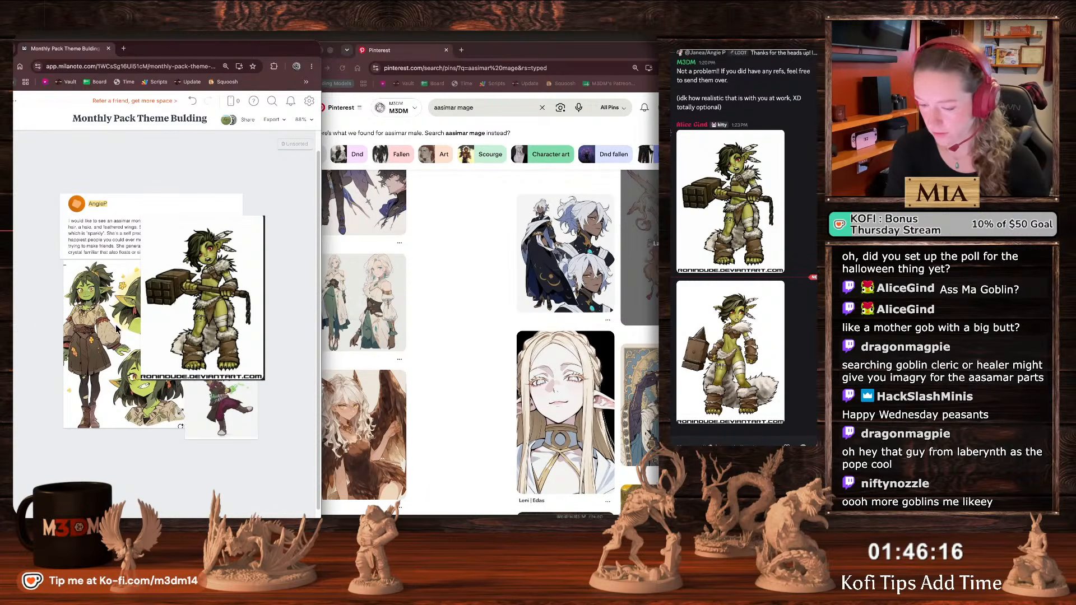
scroll(117, 329, right, 3)
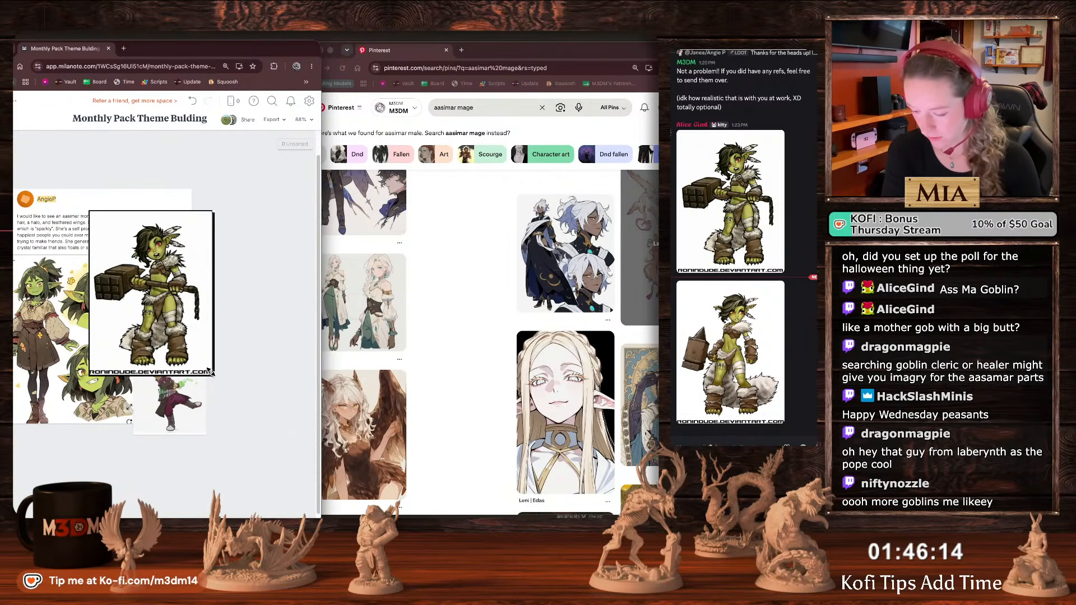
drag(211, 373, 159, 303)
drag(124, 258, 205, 310)
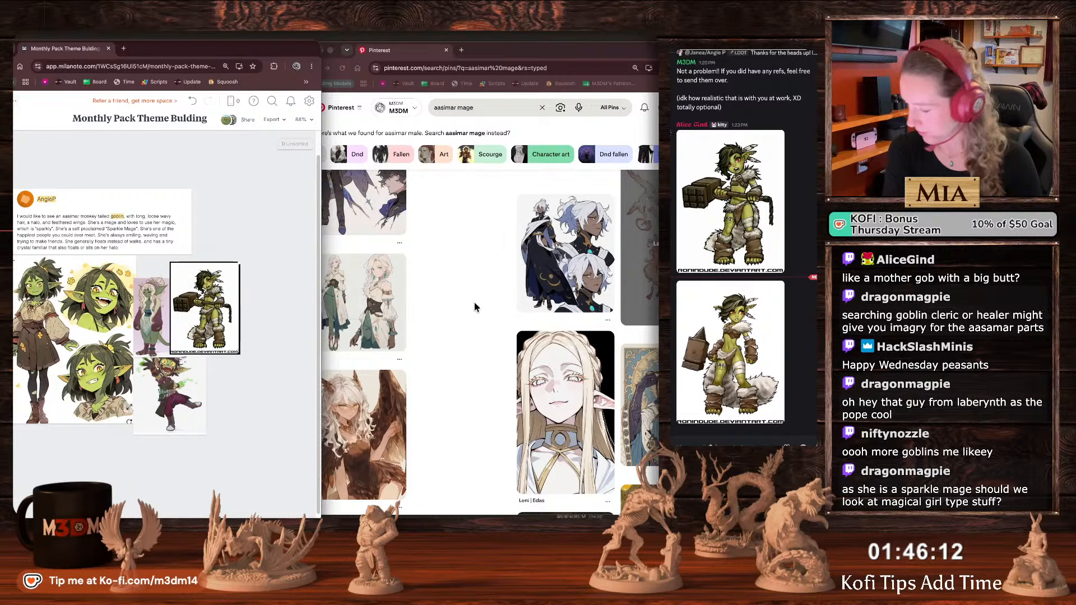
Return to Pinterest and browse the remaining "aasimar mage" results down to the related topics.
click(455, 320)
mouse_move(390, 305)
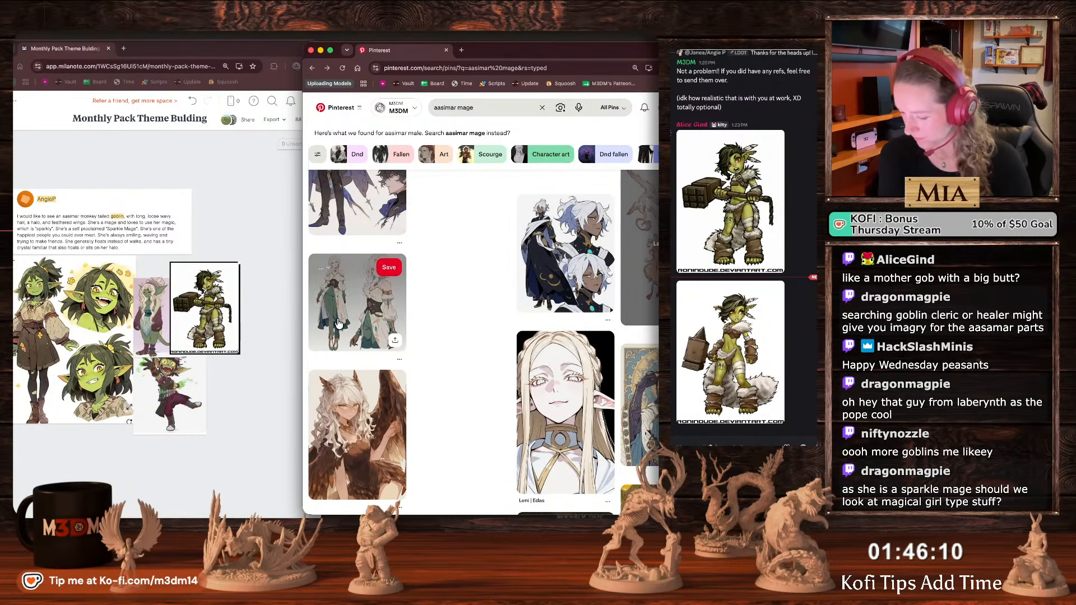
scroll(391, 305, down, 10)
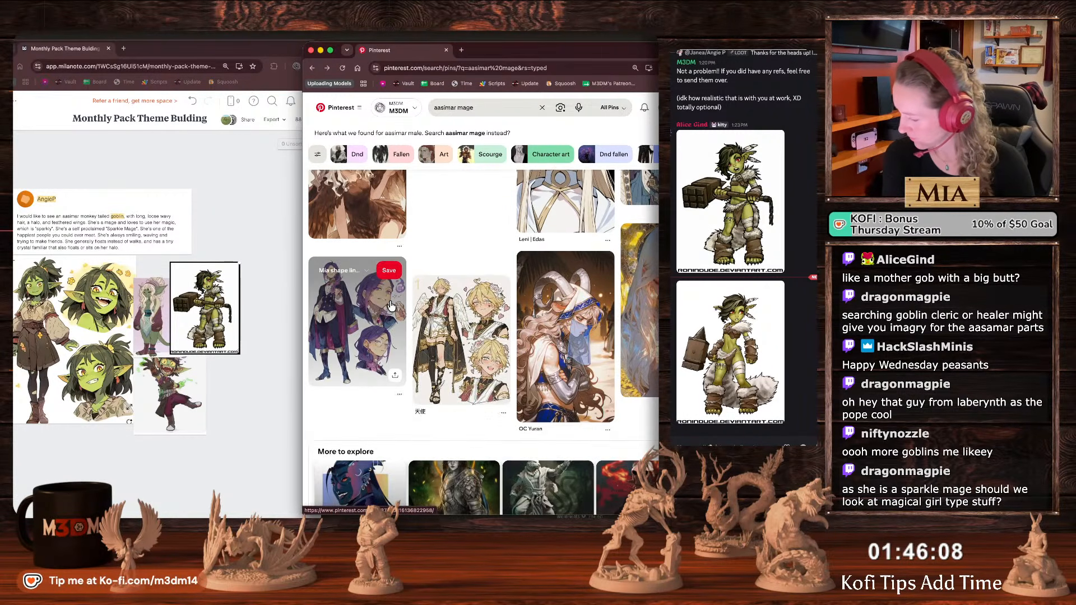
scroll(391, 305, down, 1)
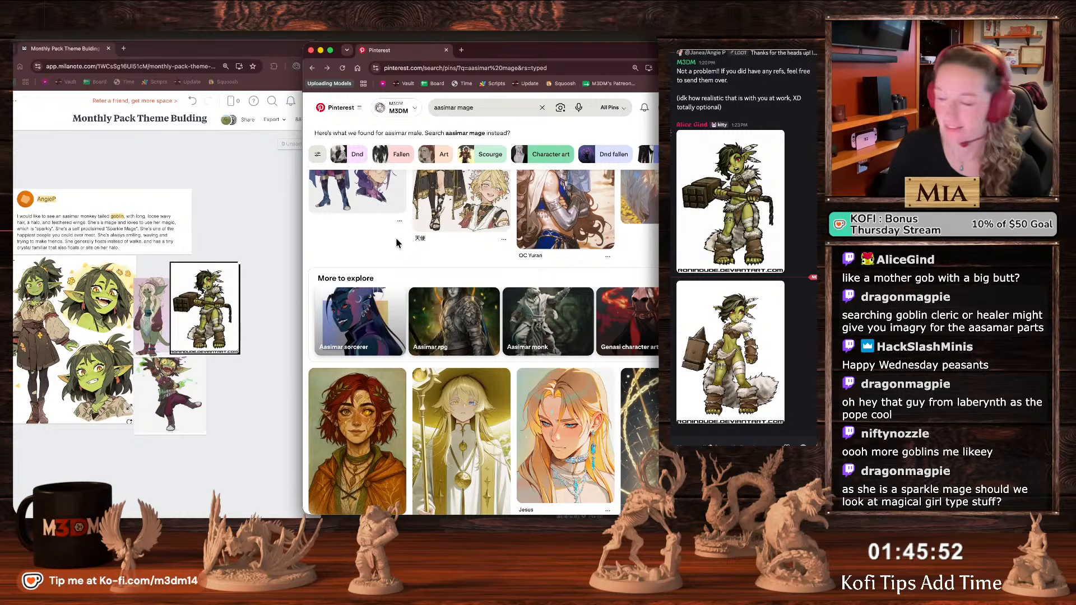
Search Pinterest for "magical girl" and browse the results for outfit and accessory ideas.
click(456, 108)
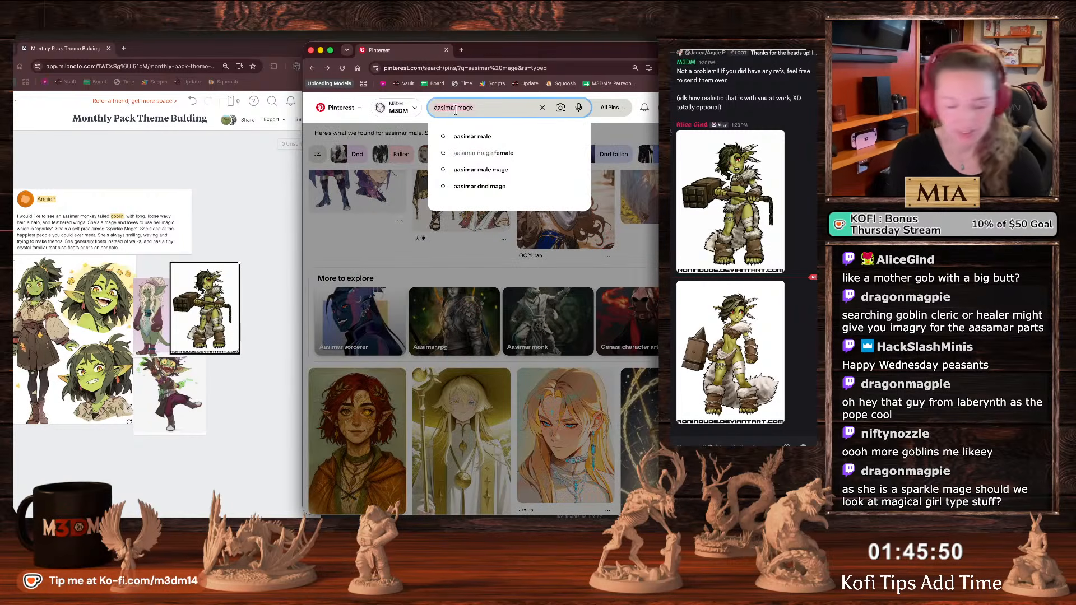
key(super+a)
text(magical girl)
key(Return)
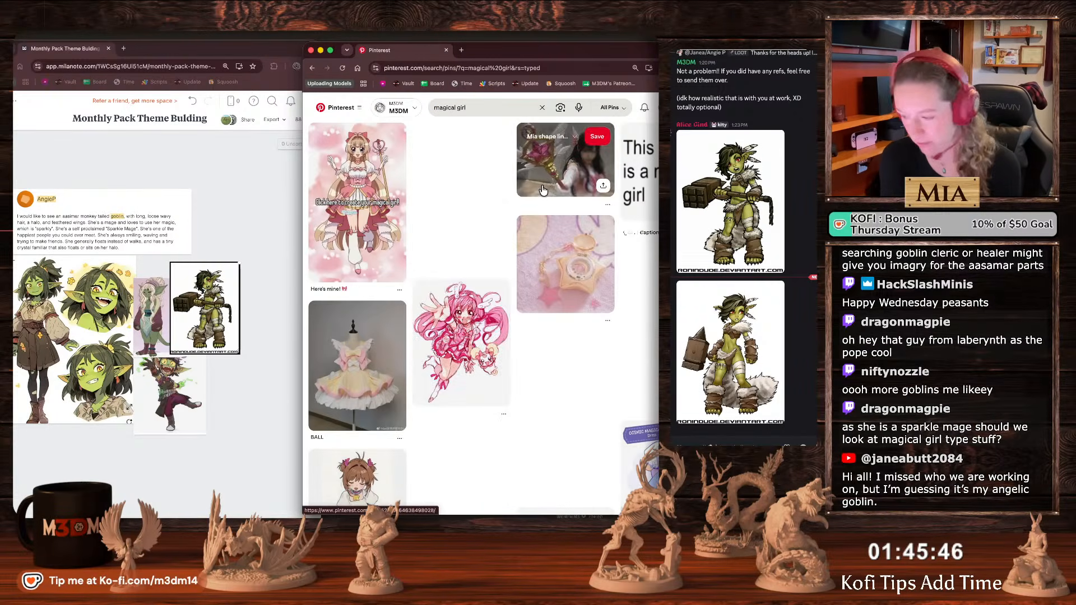
scroll(469, 346, down, 3)
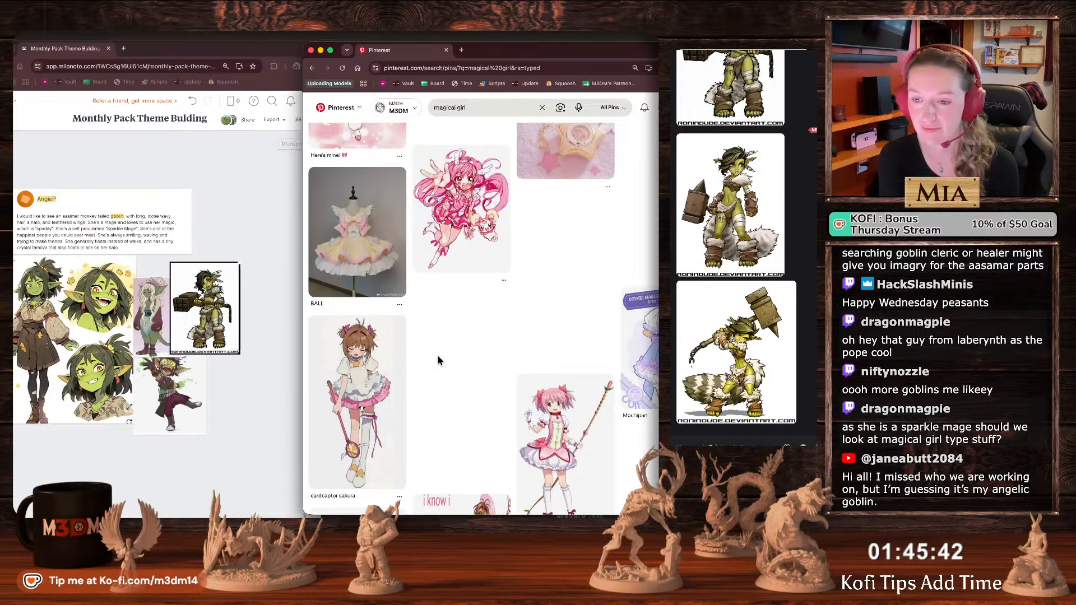
scroll(439, 355, down, 5)
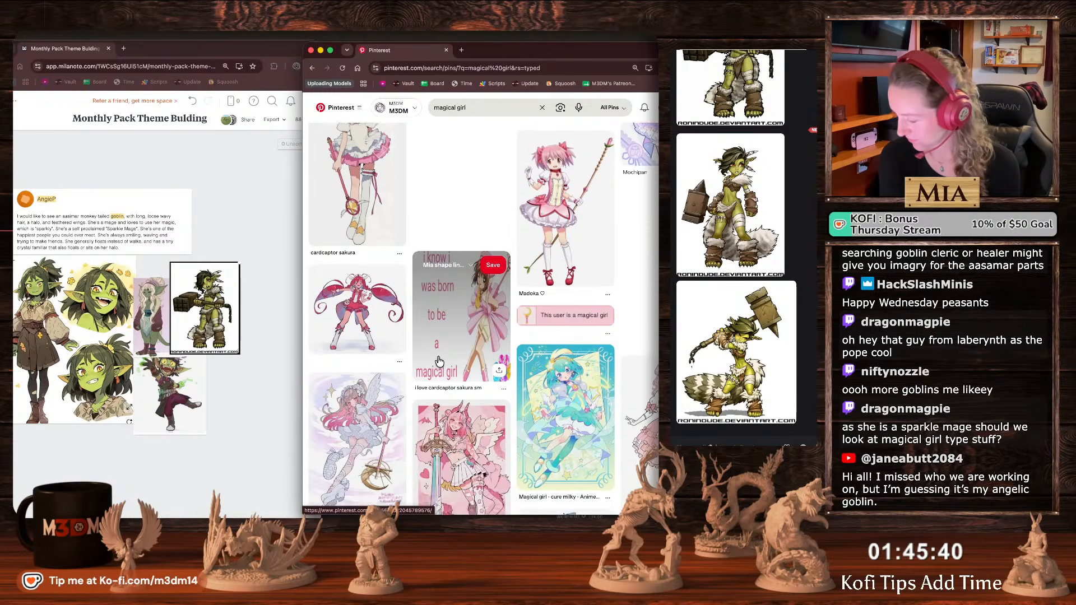
scroll(439, 361, down, 3)
scroll(439, 362, down, 2)
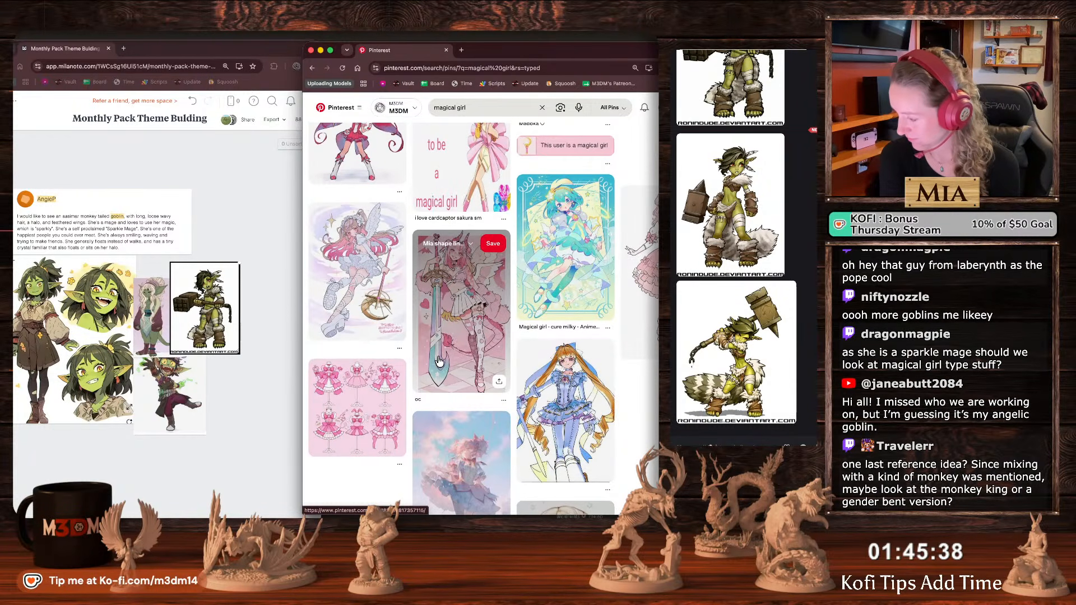
scroll(457, 397, down, 4)
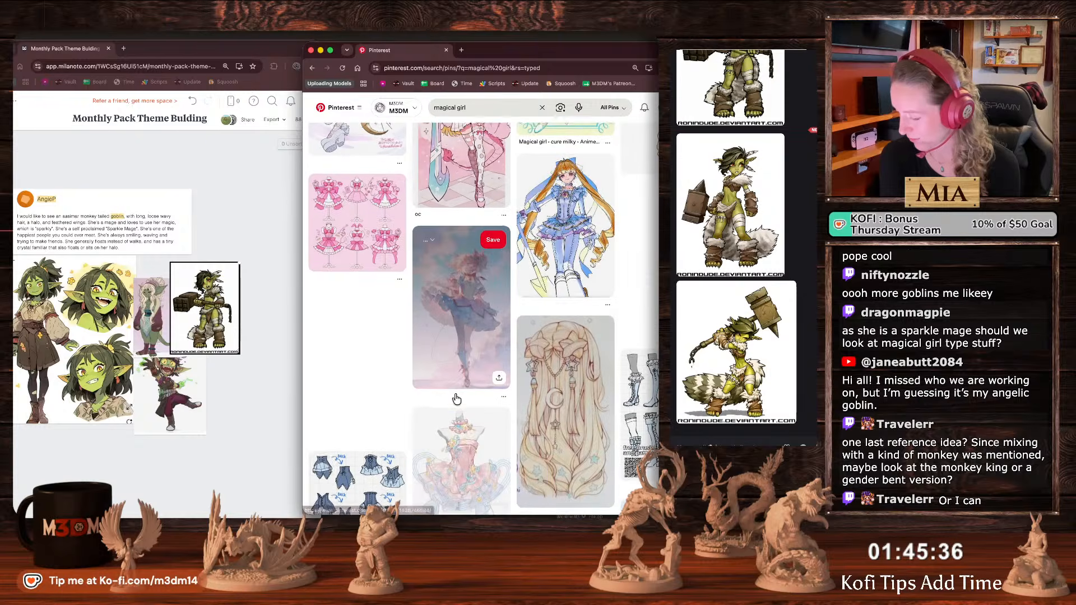
scroll(457, 399, down, 4)
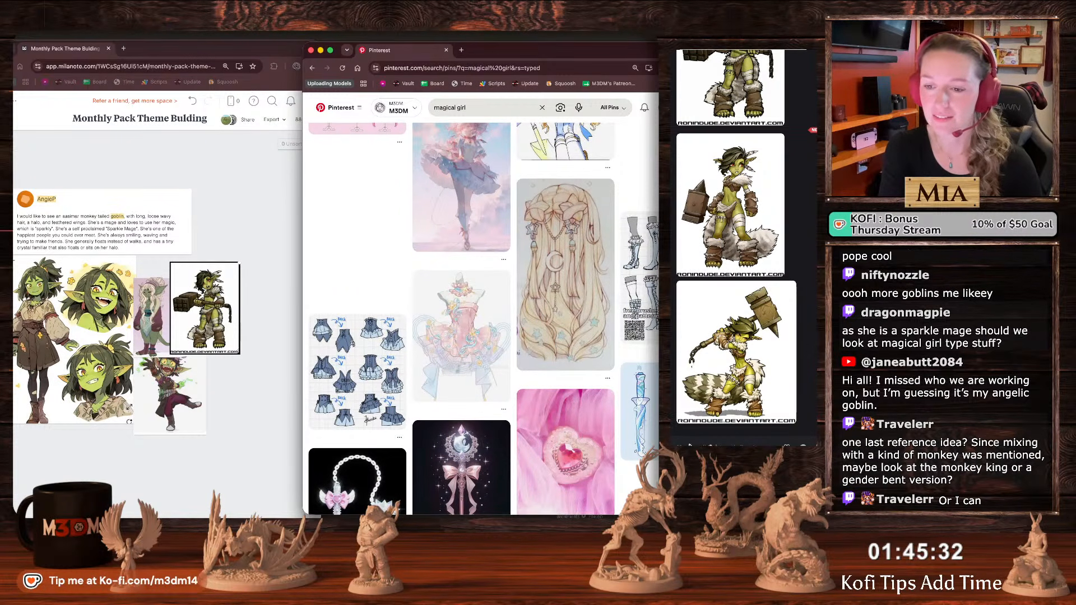
Review the goblin images in the Discord chat and look back over the magical girl pins.
click(691, 446)
scroll(721, 294, up, 3)
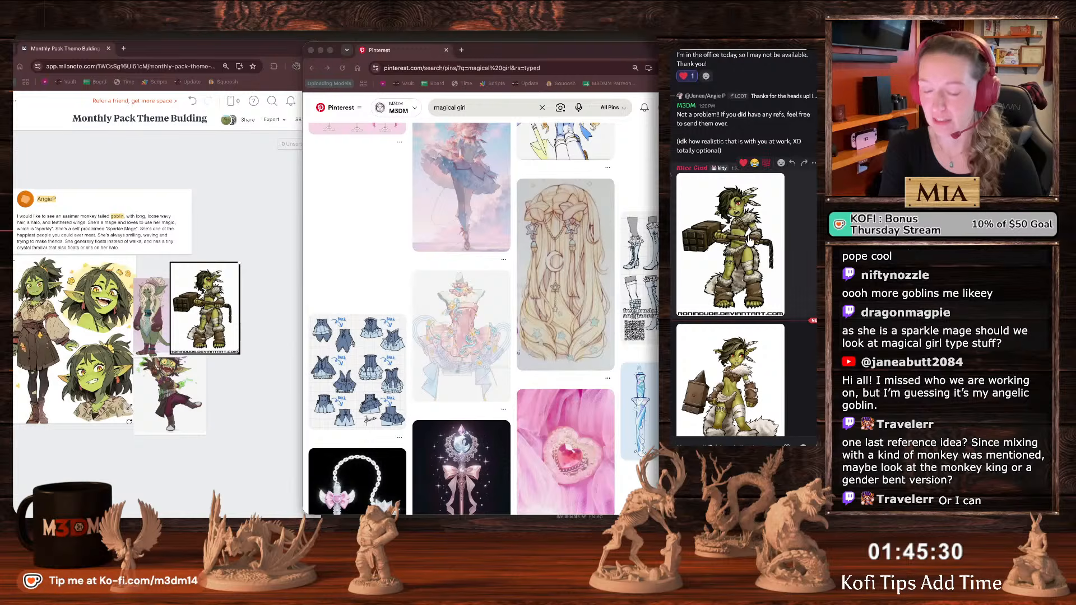
click(209, 322)
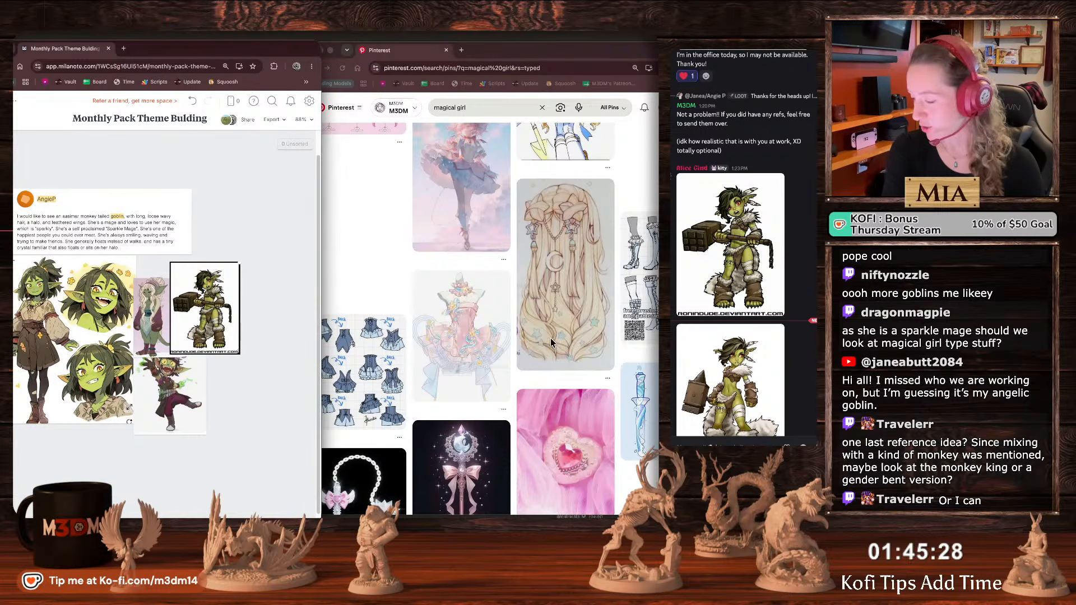
scroll(538, 355, down, 10)
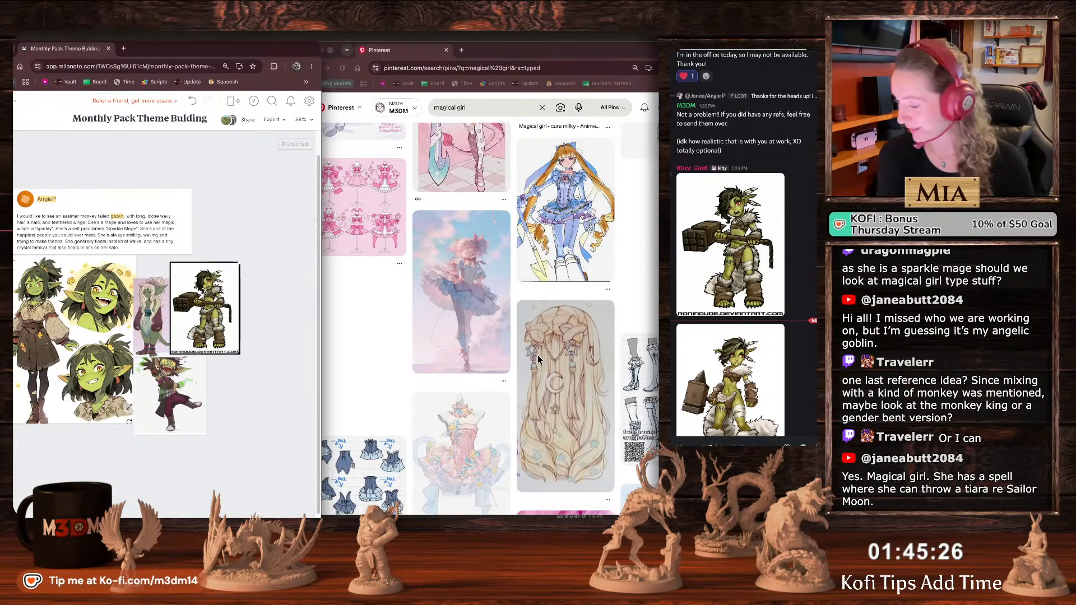
scroll(538, 358, up, 1)
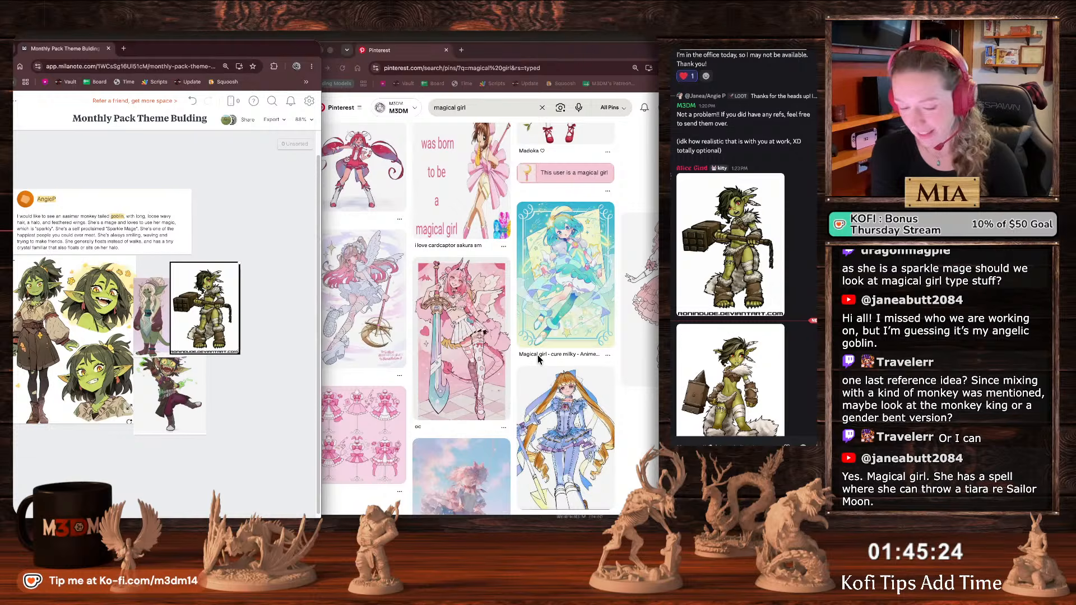
click(50, 357)
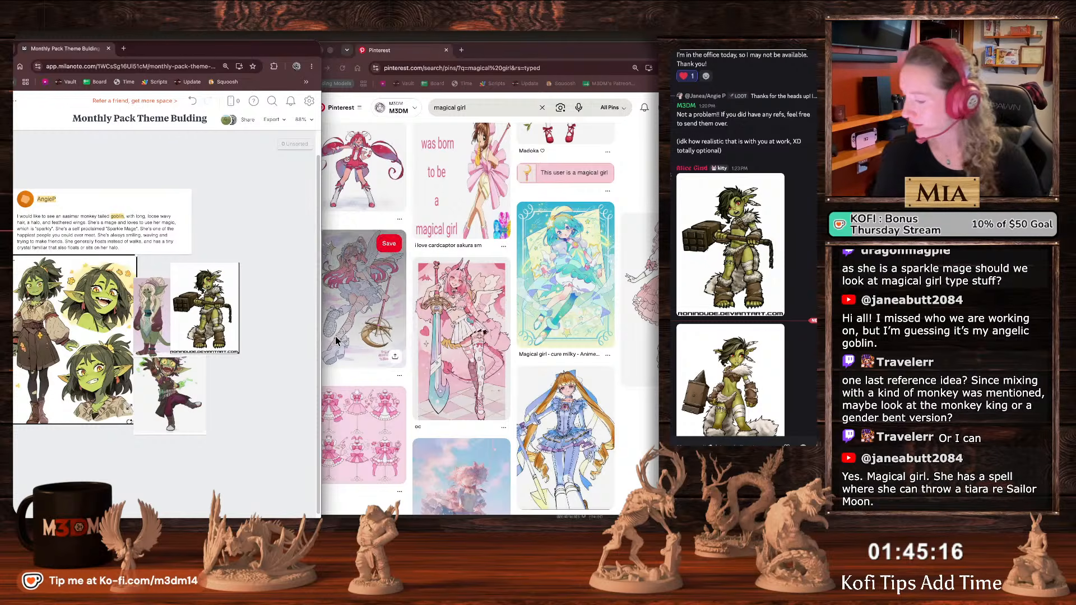
Capture the pink ruffled magical girl outfit from Pinterest and place it on the Milanote board beside the goblin references.
click(485, 108)
scroll(544, 320, up, 1)
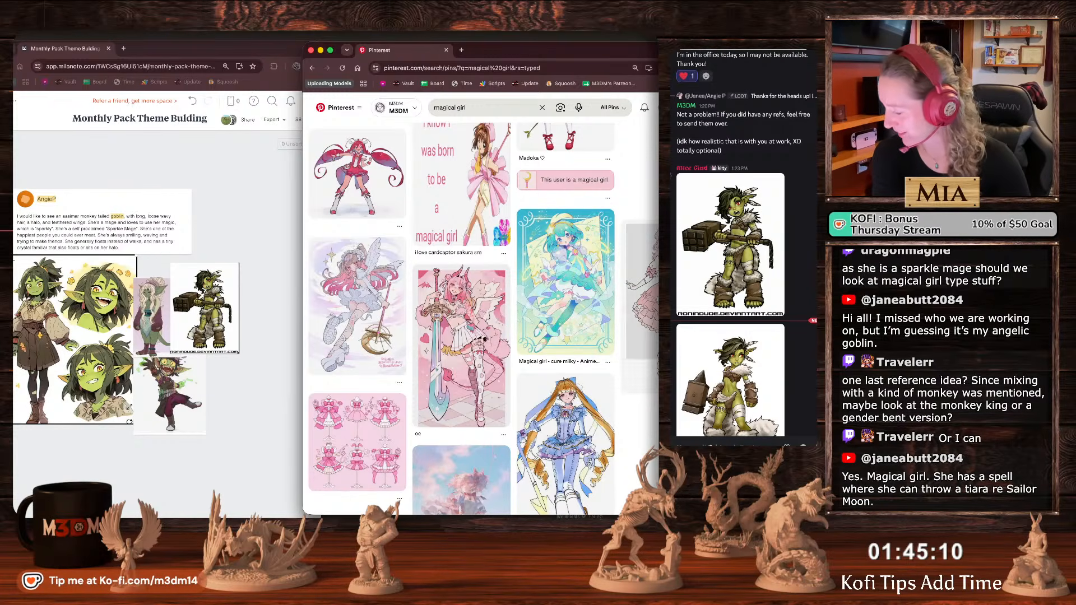
drag(718, 401, 719, 398)
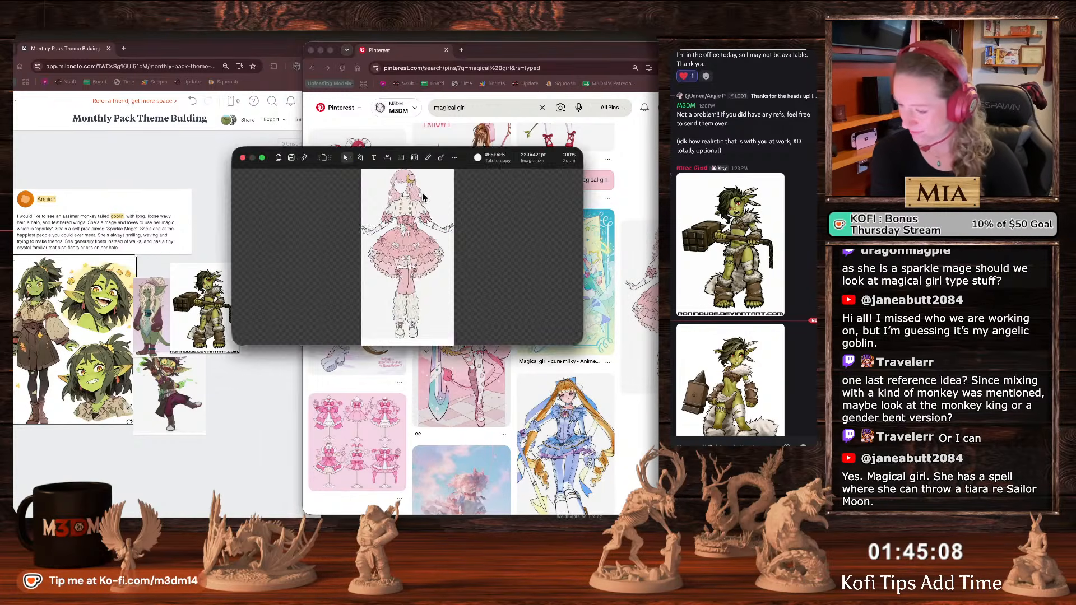
key(super+c)
click(252, 403)
key(super+v)
drag(253, 404, 292, 283)
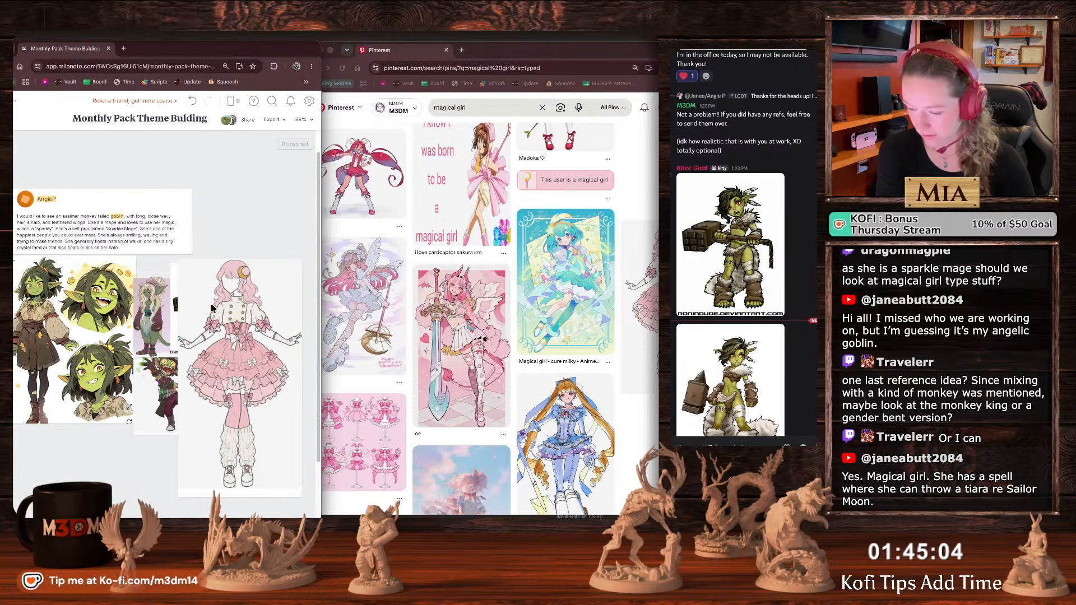
Shrink the pink ruffled outfit image and set it beside the goblin references on the Milanote board.
drag(211, 309, 91, 379)
drag(161, 444, 177, 352)
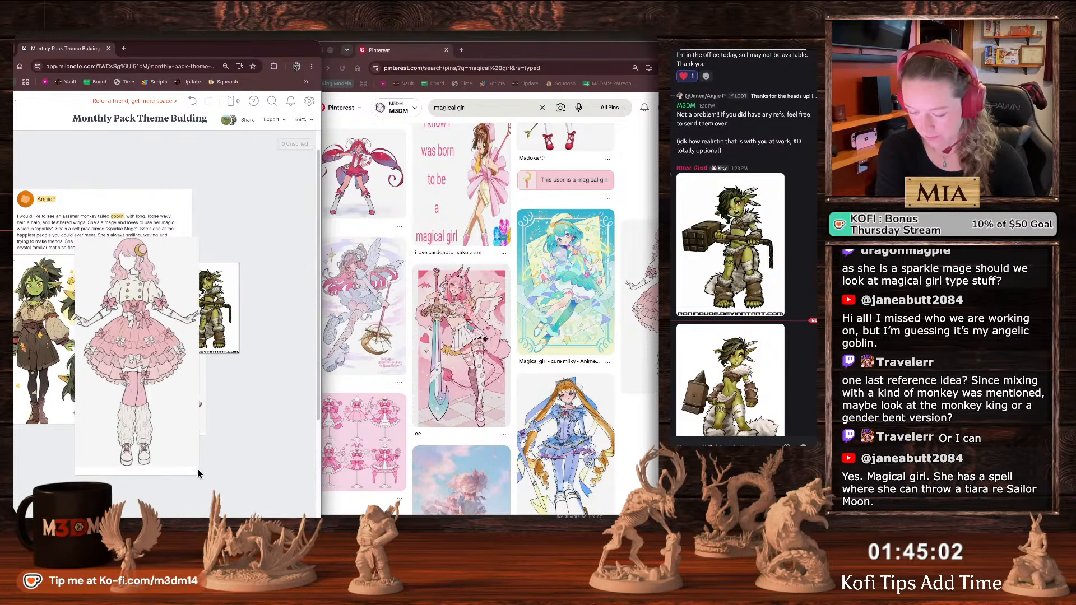
drag(197, 474, 165, 410)
drag(126, 335, 218, 358)
Browse further magical girl pins on Pinterest and open the long wavy hairstyle with star and moon ornaments.
click(529, 405)
scroll(529, 406, down, 4)
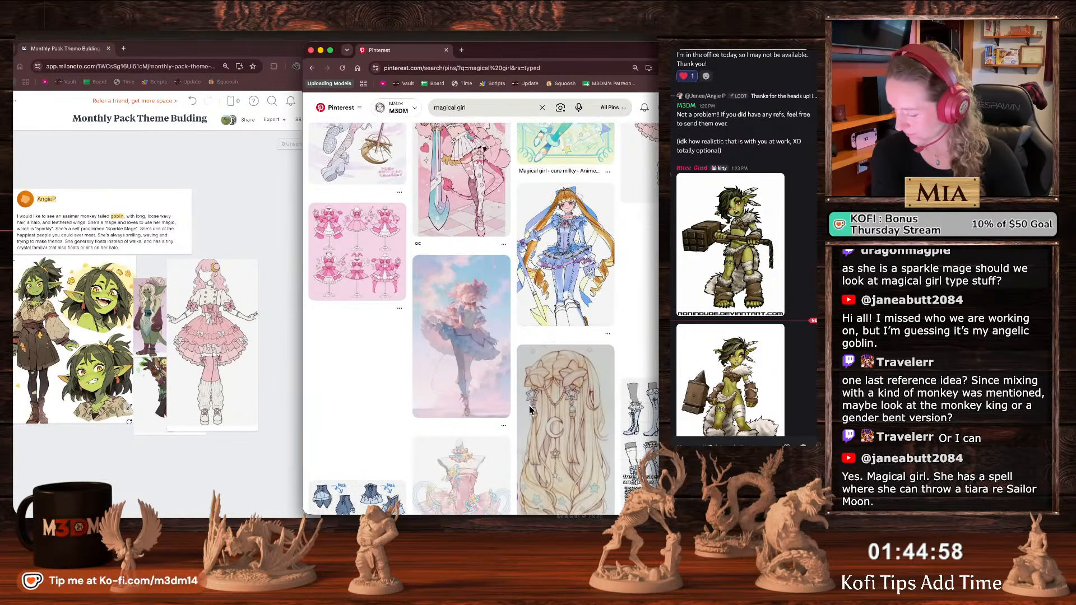
scroll(531, 410, down, 3)
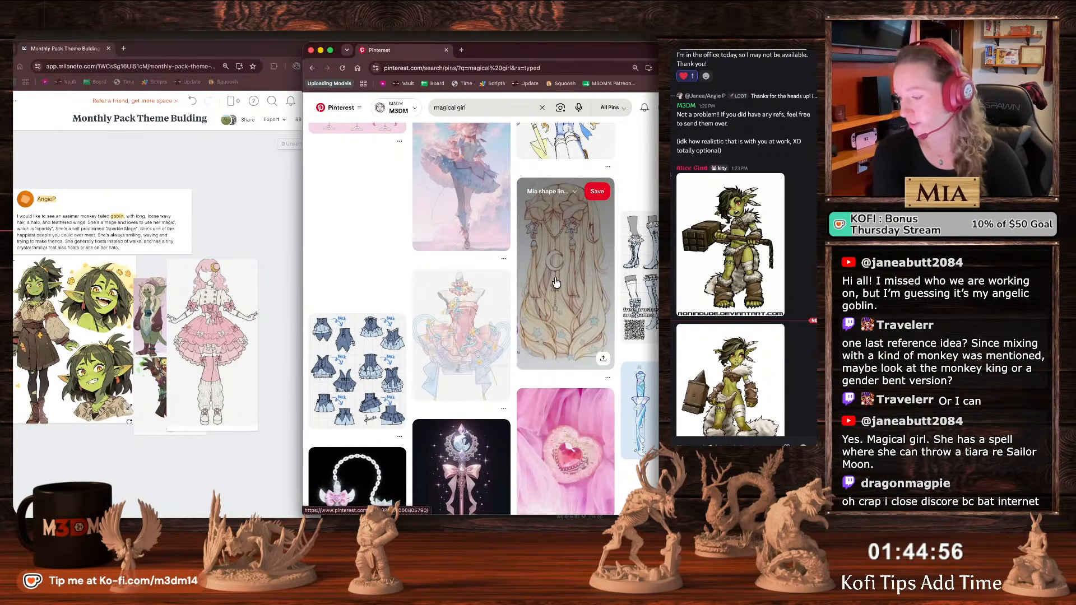
click(561, 303)
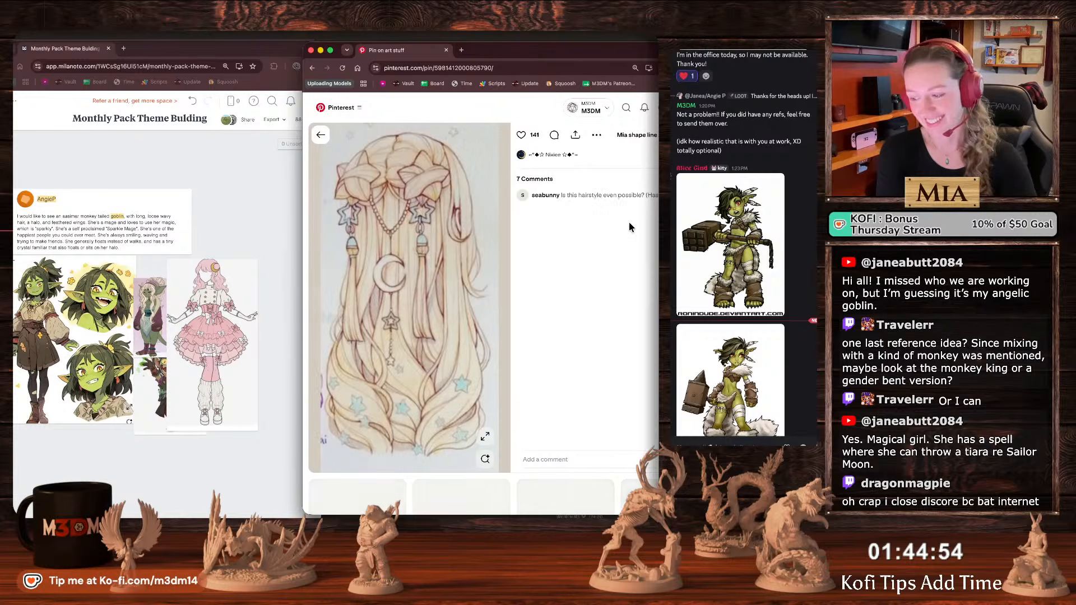
Capture the ornamented long hairstyle illustration and place it on the Milanote board next to the pink outfit.
key(super+shift+4)
drag(330, 133, 498, 459)
key(super+c)
key(super+w)
click(140, 463)
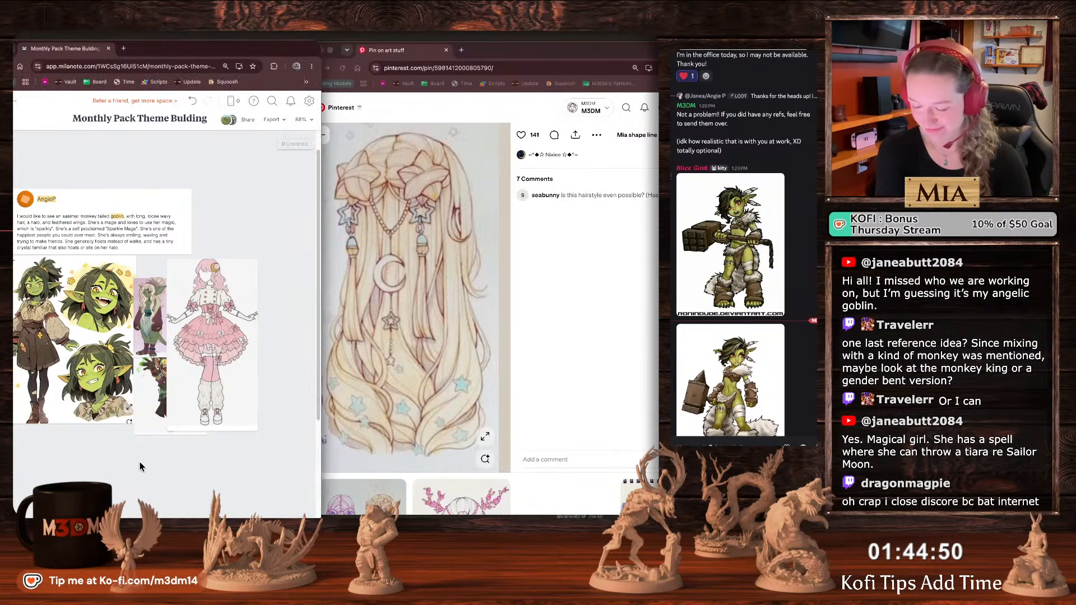
key(super+v)
click(337, 141)
click(256, 212)
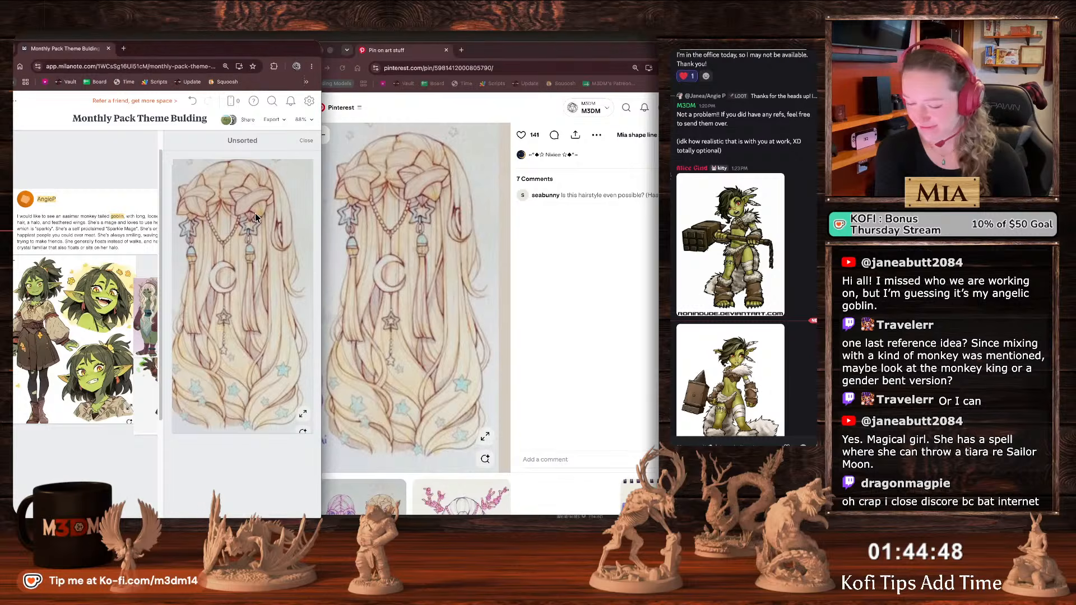
drag(173, 267, 80, 286)
Leave the hairstyle pin, close the Pinterest window and widen the Milanote window to show the whole board.
click(594, 224)
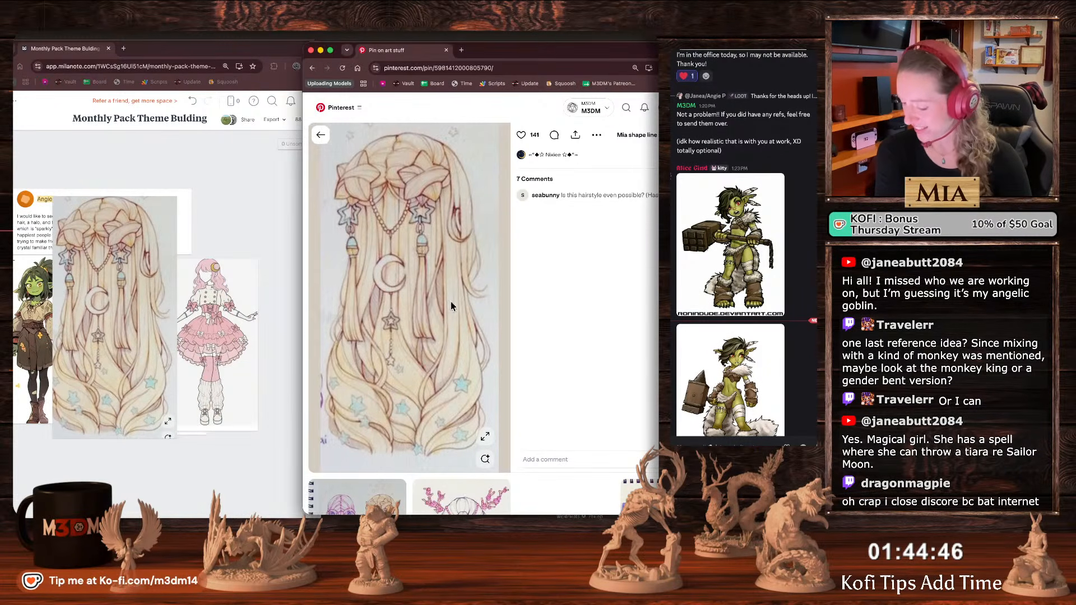
scroll(451, 301, down, 4)
click(320, 134)
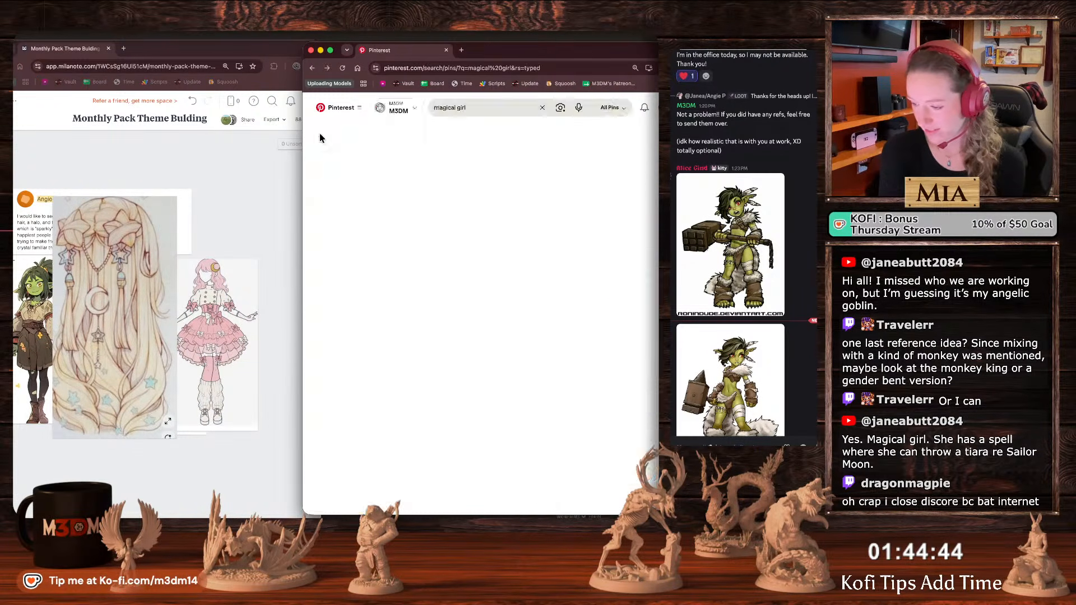
click(447, 50)
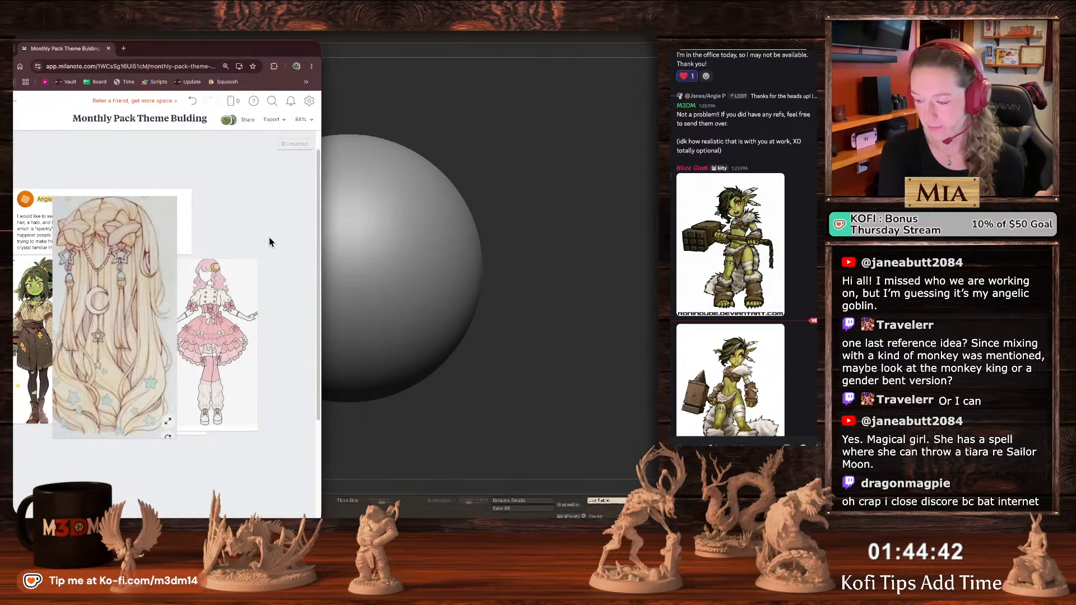
drag(319, 245, 572, 237)
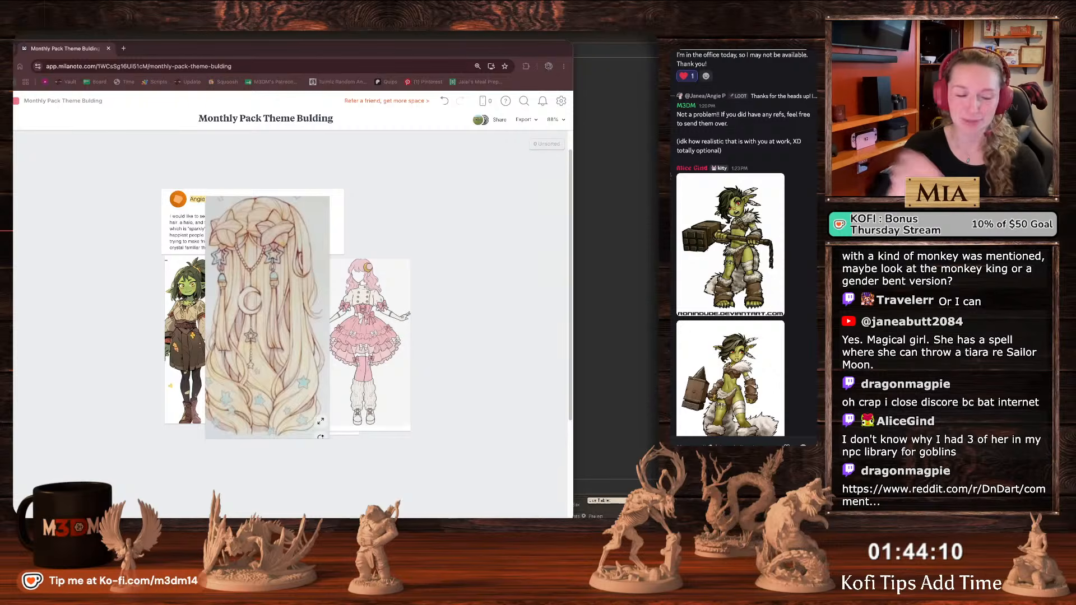
Capture the goblin in the pink witch hat and dress from the Reddit post and add it to the Milanote board.
drag(572, 185, 155, 138)
click(151, 283)
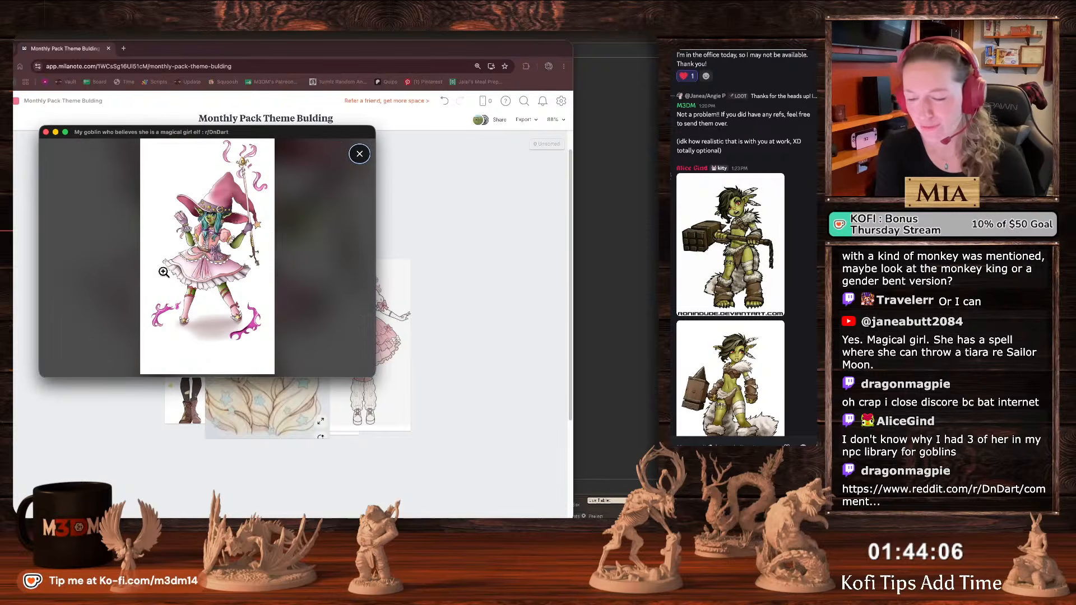
key(super+shift+4)
mouse_move(155, 145)
mouse_down()
mouse_move(275, 367)
mouse_move(266, 354)
mouse_up()
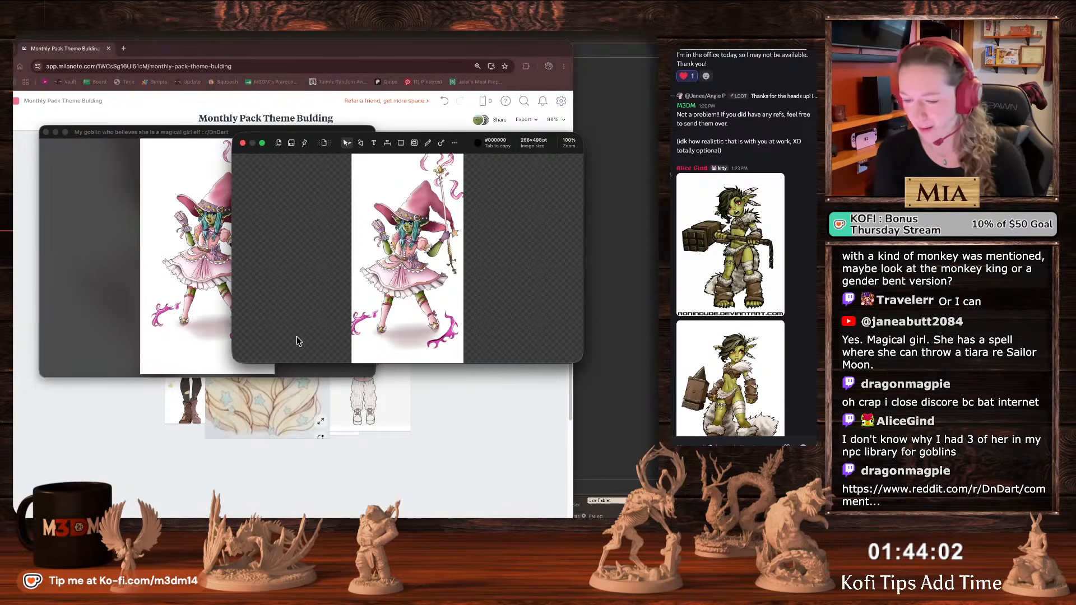
key(super+c)
click(103, 442)
drag(451, 257, 194, 284)
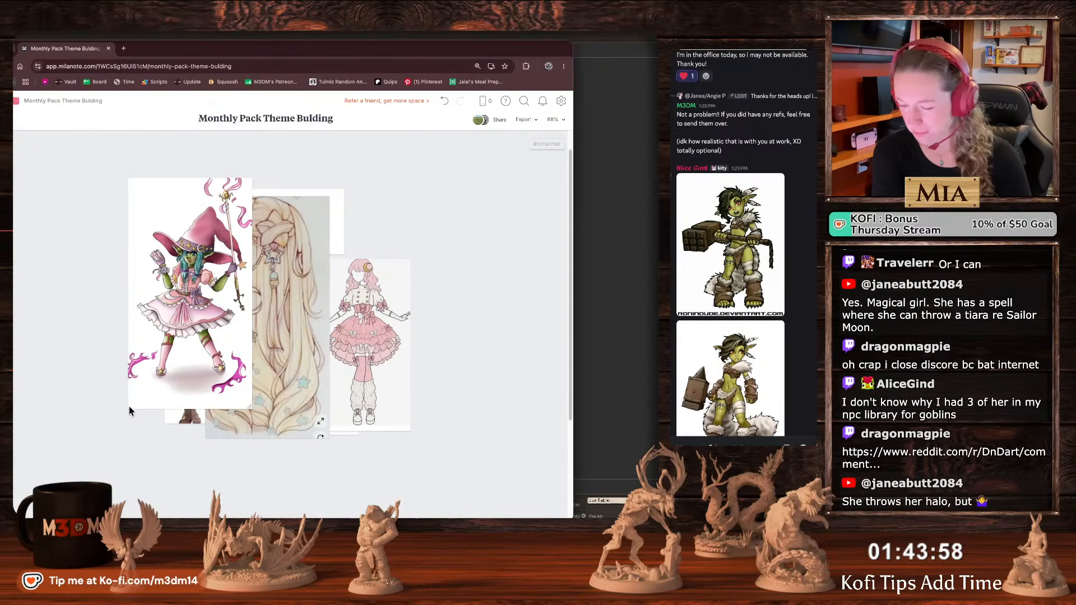
Shrink the pink goblin witch image and spread it, the hairstyle and the pink outfit around the request card.
drag(130, 402, 235, 351)
drag(358, 359, 310, 275)
drag(291, 230, 382, 270)
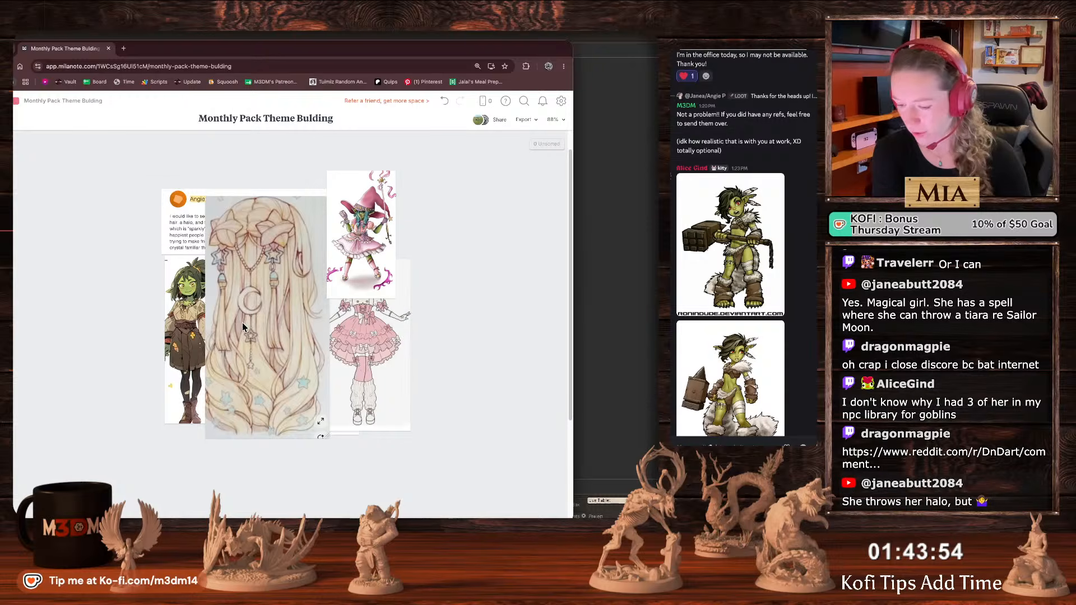
drag(247, 326, 77, 324)
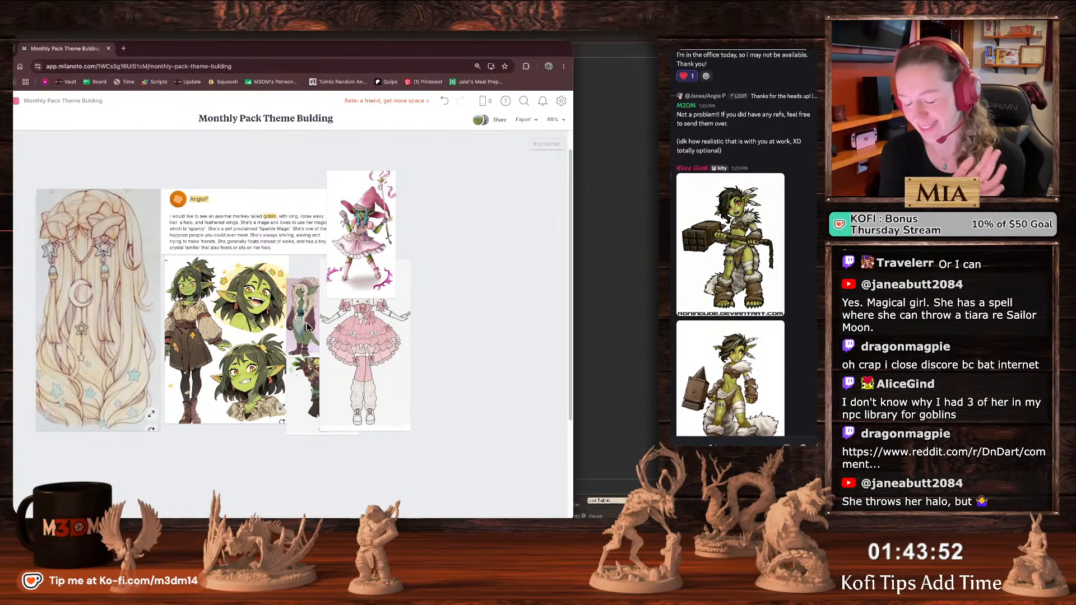
drag(372, 354, 445, 261)
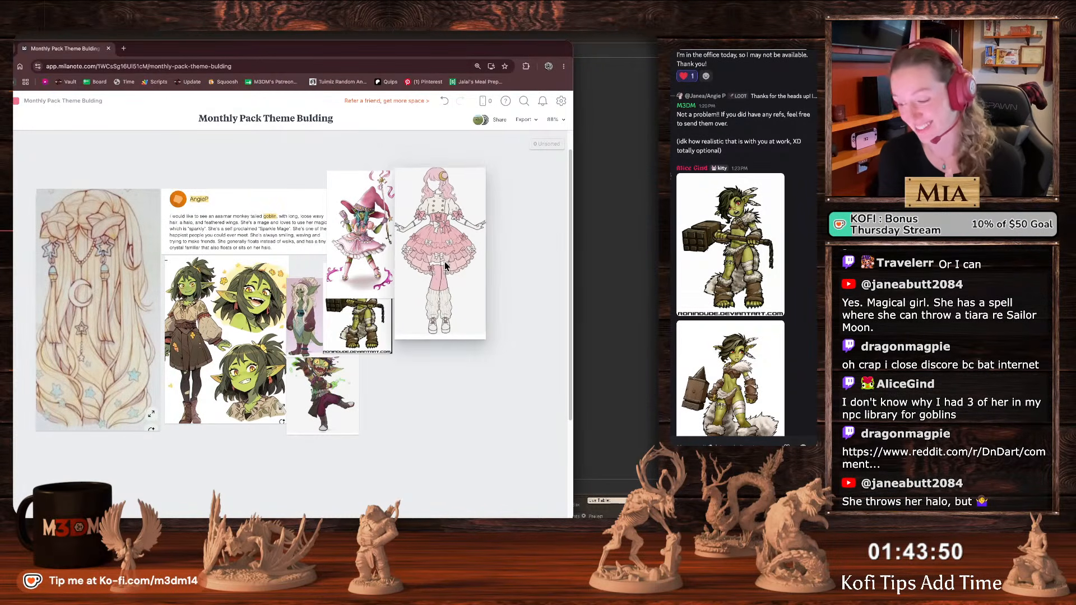
Delete the hammer goblin and the dancing goblin images from the board.
click(352, 327)
key(Delete)
click(326, 378)
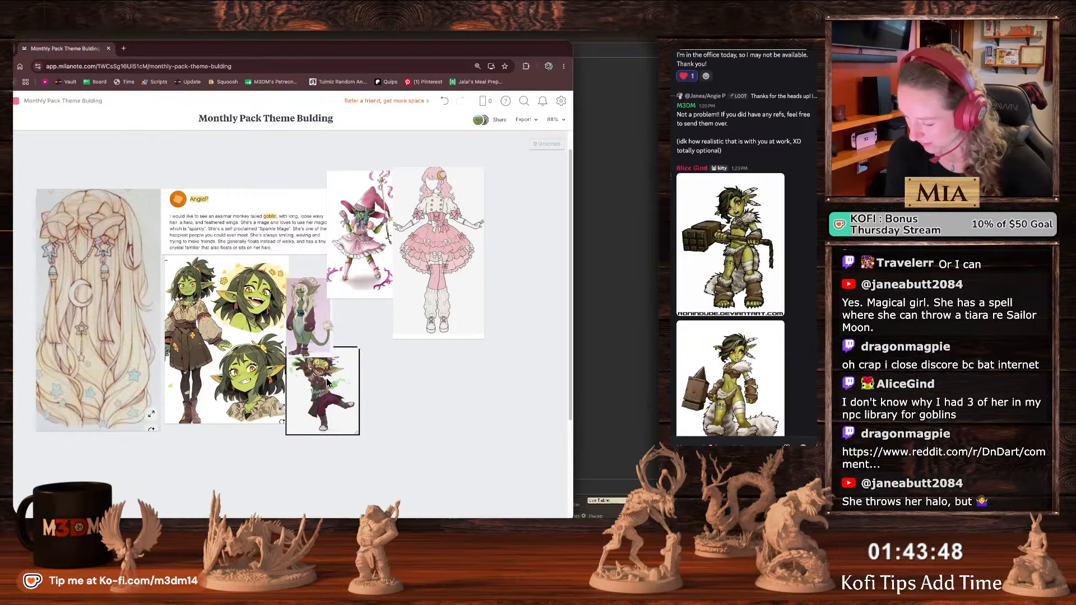
key(Delete)
Enlarge the white-haired tailed goblin image and position it next to the green goblin character sheet.
click(325, 351)
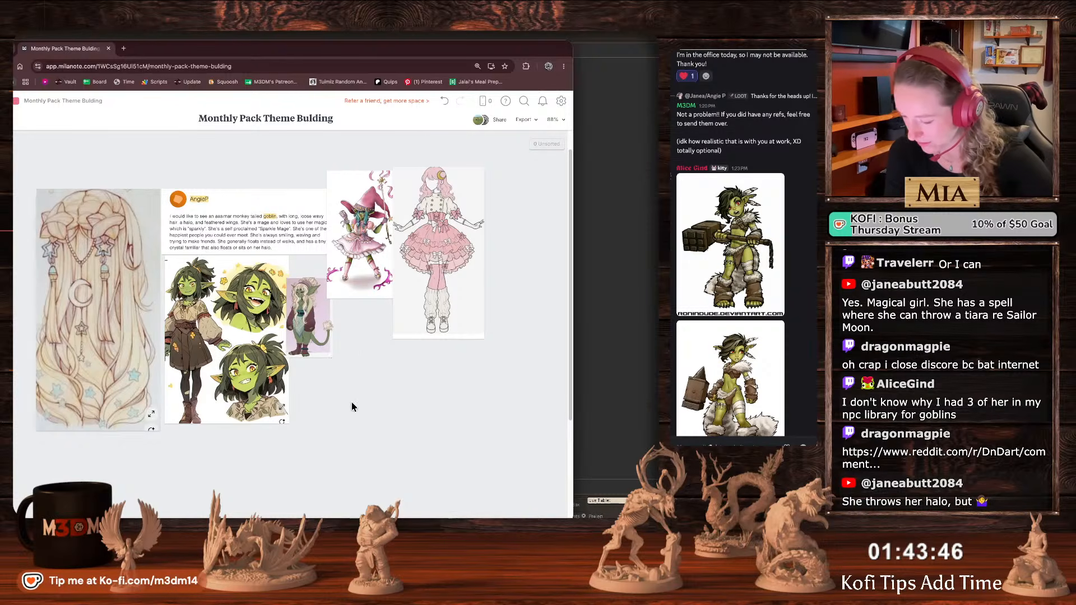
drag(330, 355, 378, 431)
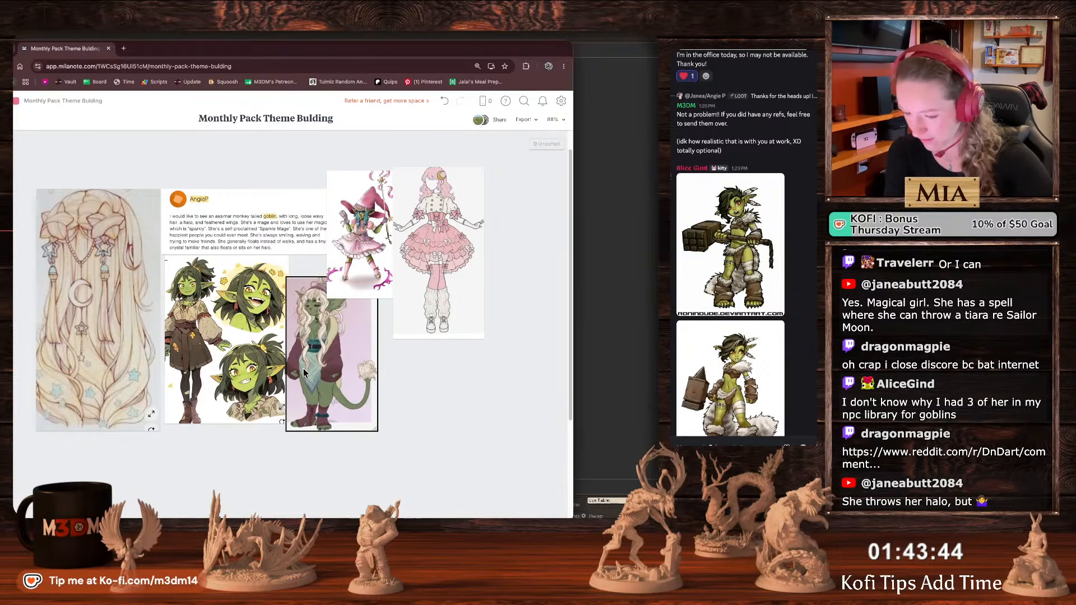
drag(329, 356, 326, 340)
click(130, 309)
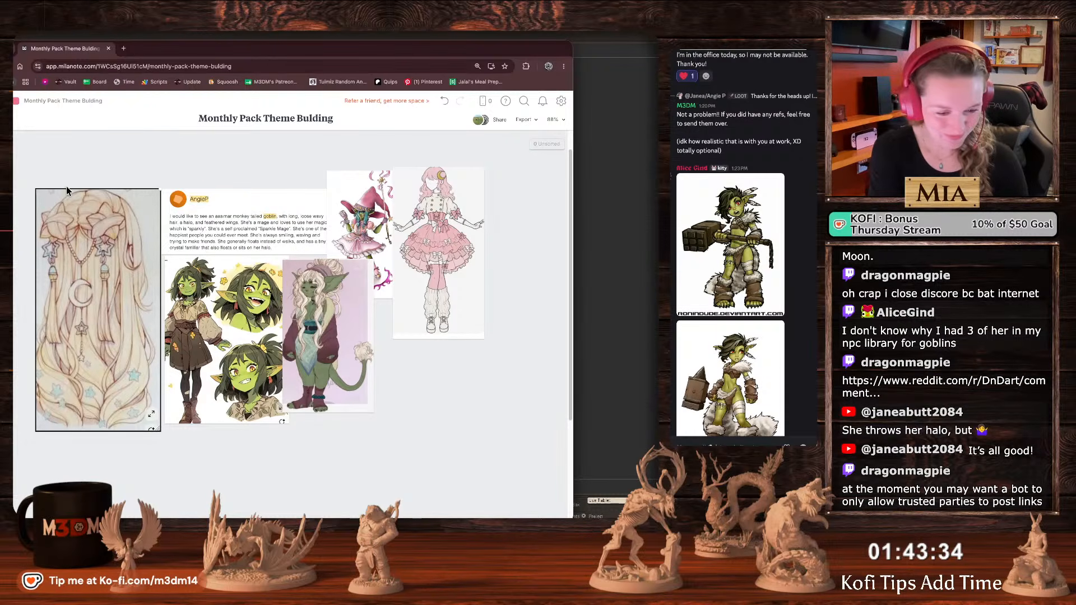
click(22, 161)
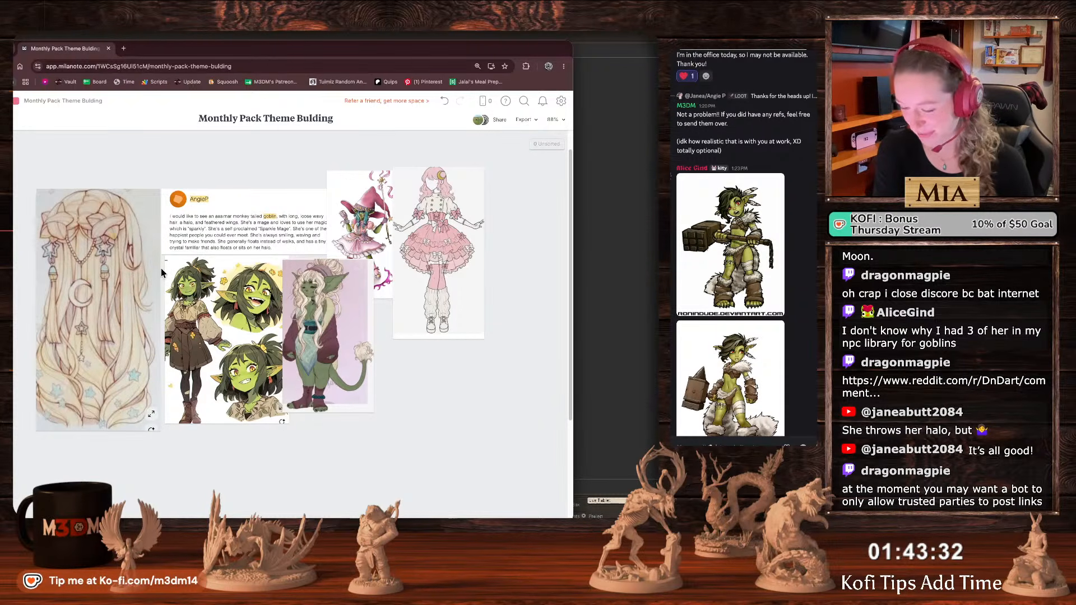
click(196, 338)
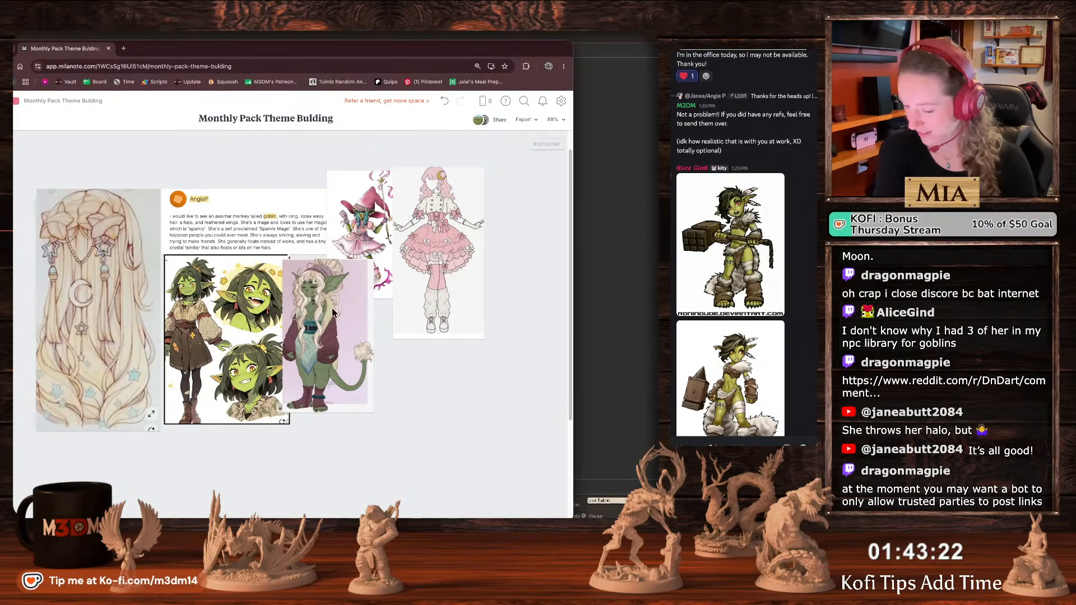
Delete the white-haired tailed goblin image from the board.
click(311, 366)
drag(325, 349, 299, 354)
key(Delete)
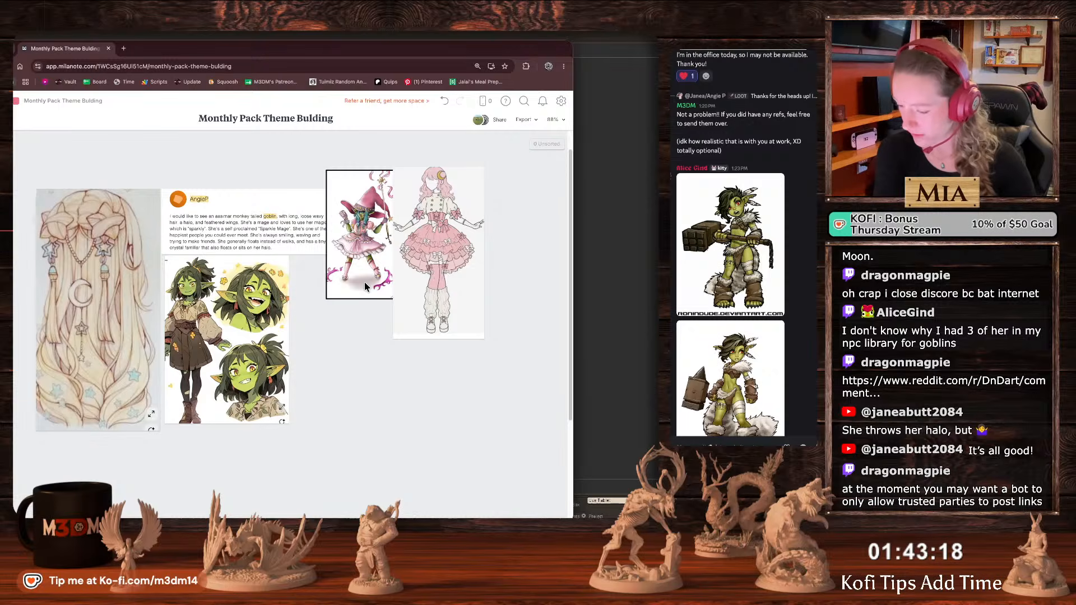
Enlarge the pink goblin witch image beside the goblin character sheet and move the pink outfit next to it.
drag(364, 286, 339, 404)
drag(297, 362, 339, 378)
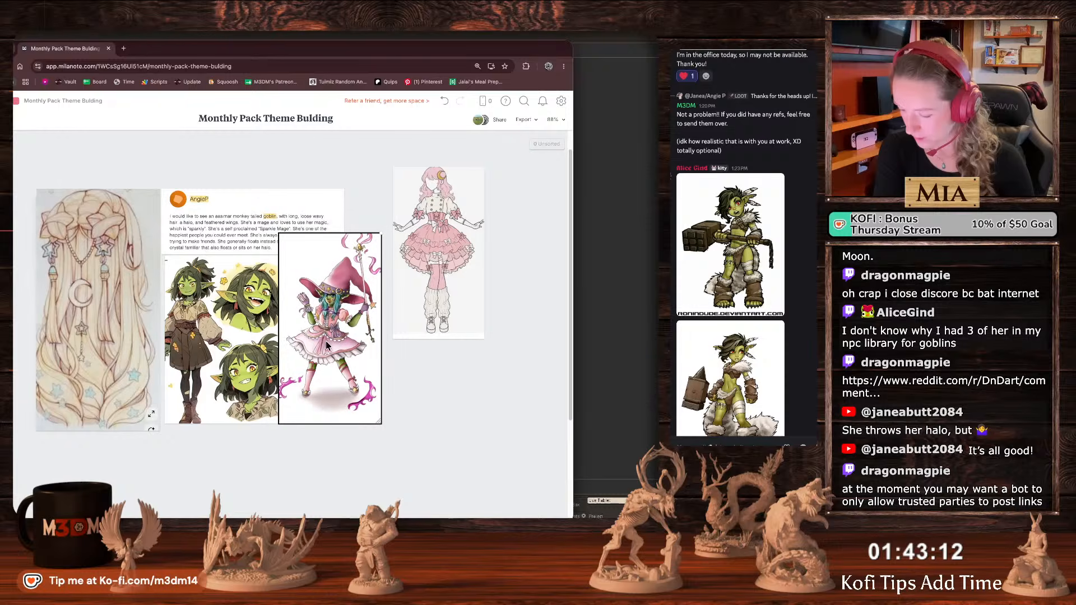
drag(452, 277, 352, 339)
Shrink the long hairstyle image and move it to the right edge of the request card.
click(82, 266)
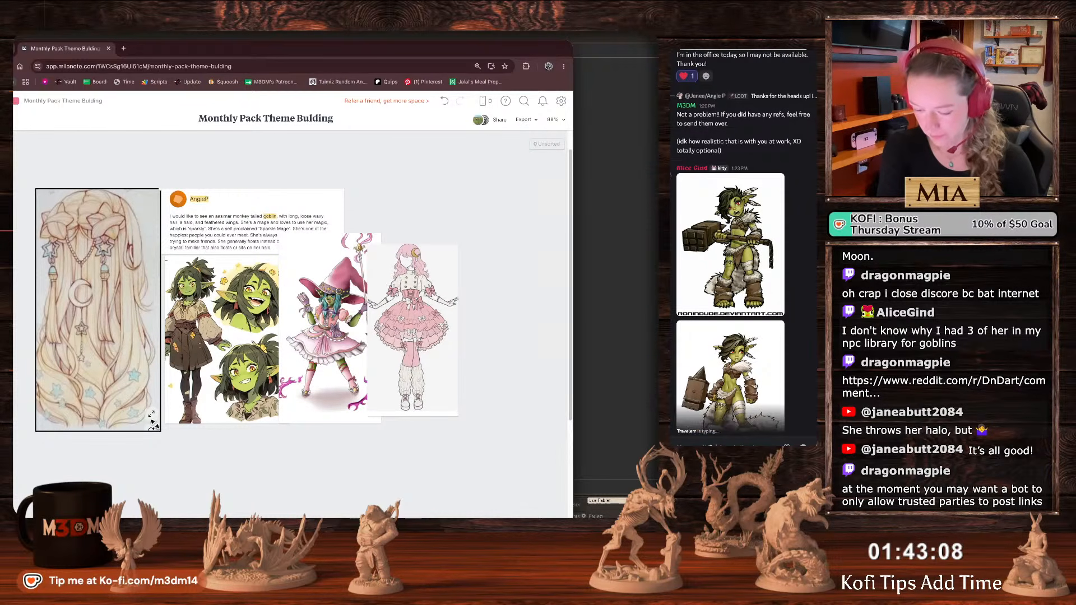
drag(155, 426, 106, 349)
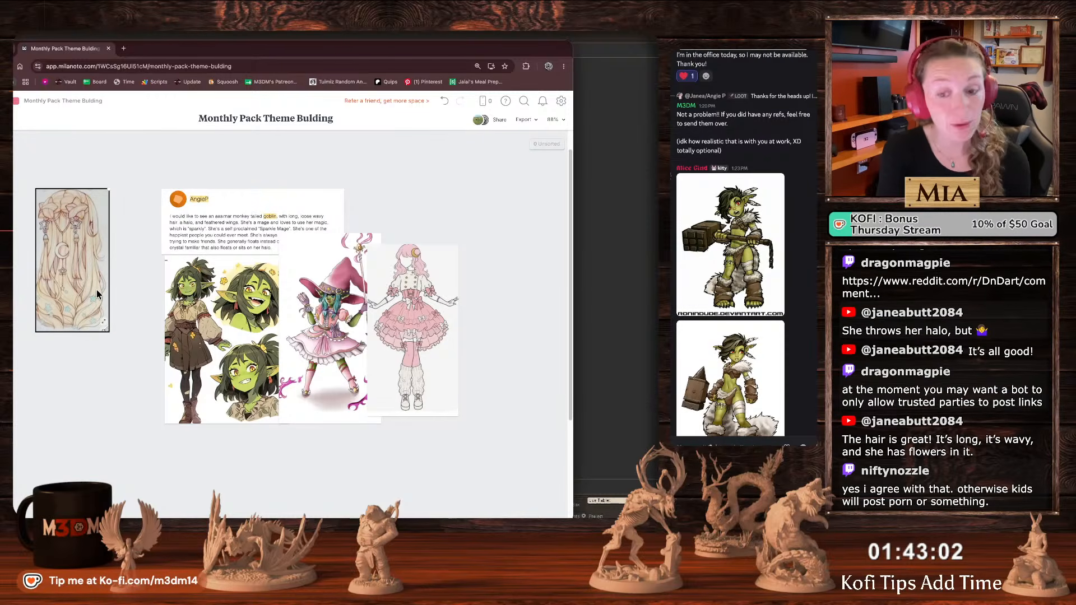
drag(97, 290, 134, 285)
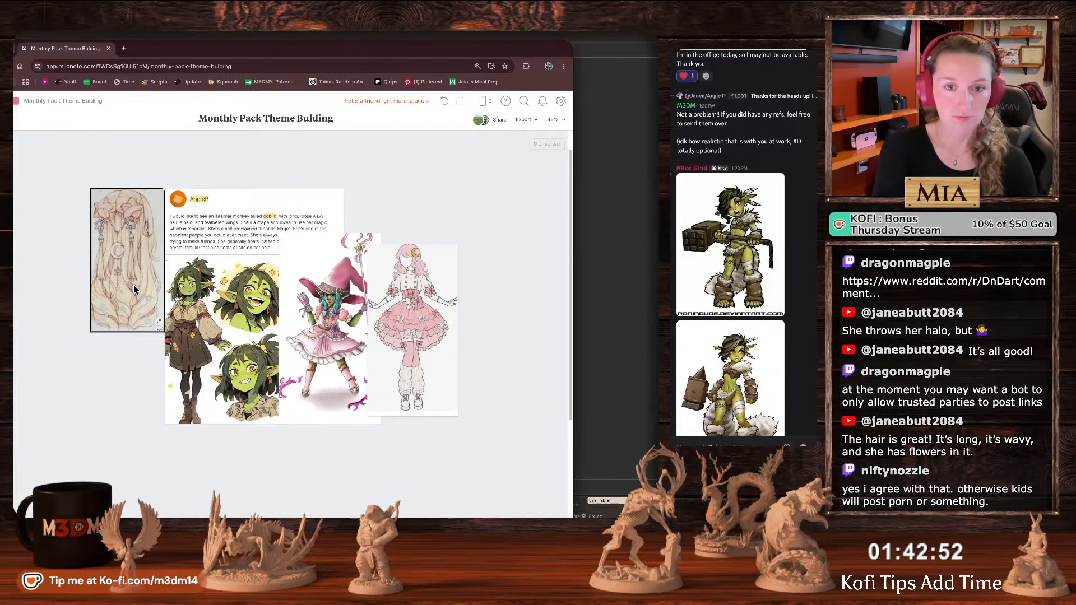
drag(156, 266, 370, 267)
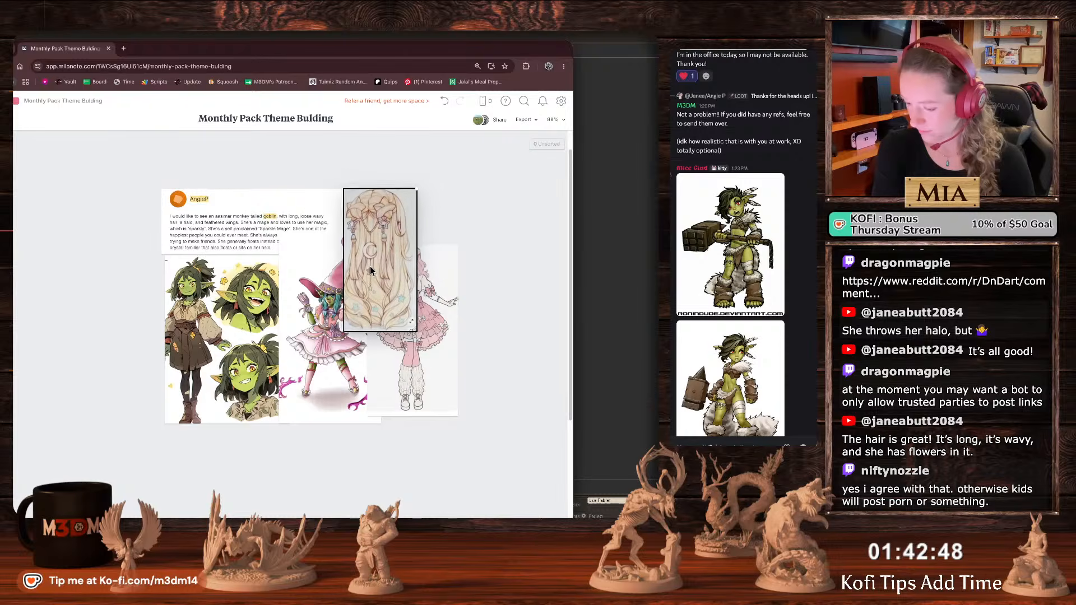
Shift the goblin character sheet left, then shrink the pink goblin witch and align it directly beside the sheet.
drag(225, 339, 192, 332)
click(313, 355)
drag(312, 354, 286, 355)
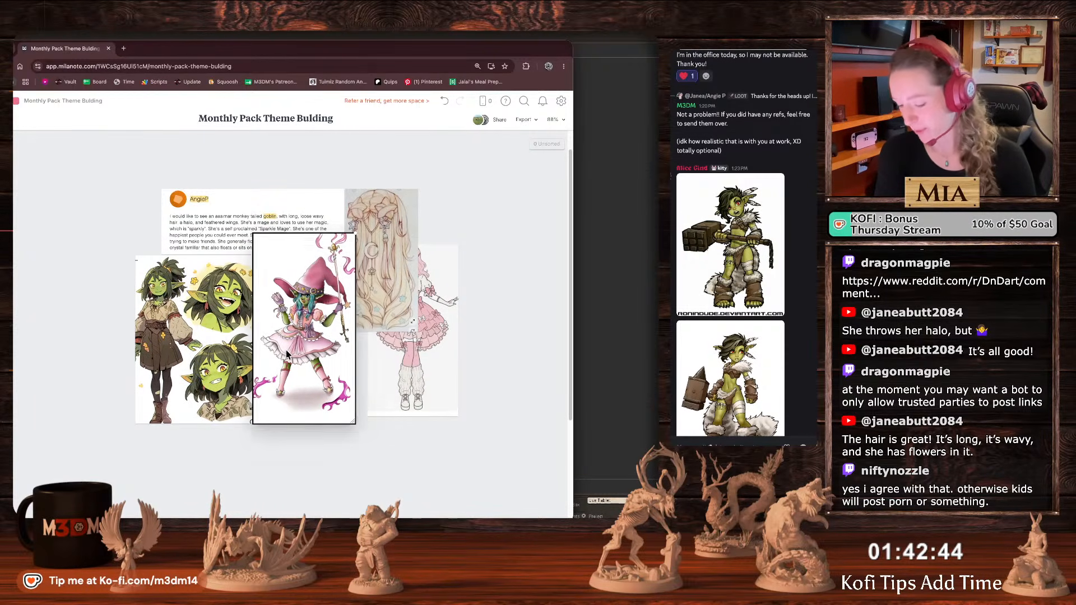
drag(356, 423, 330, 400)
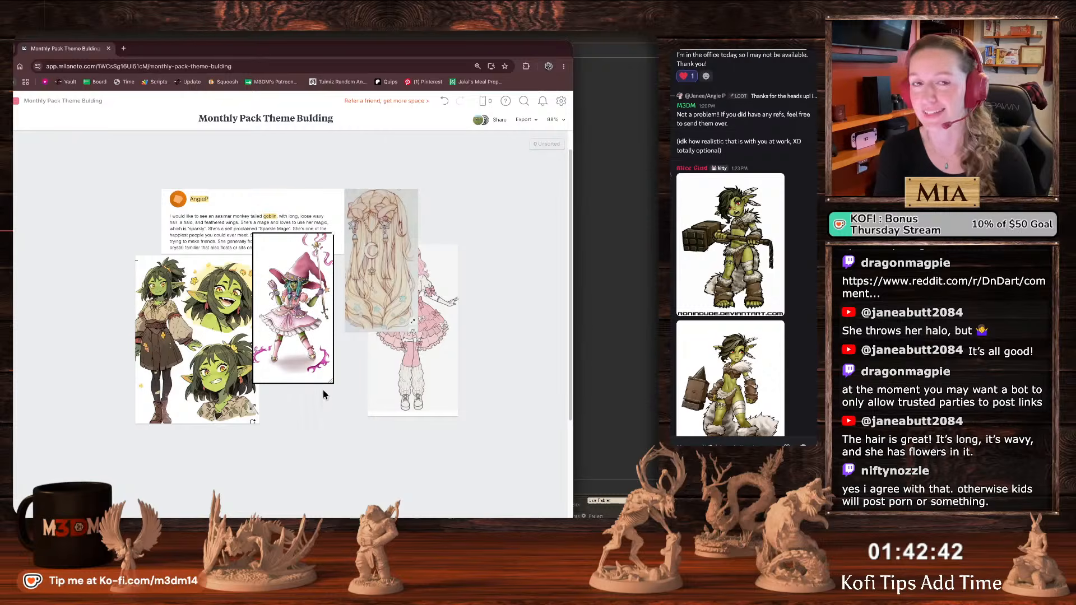
drag(308, 359, 314, 397)
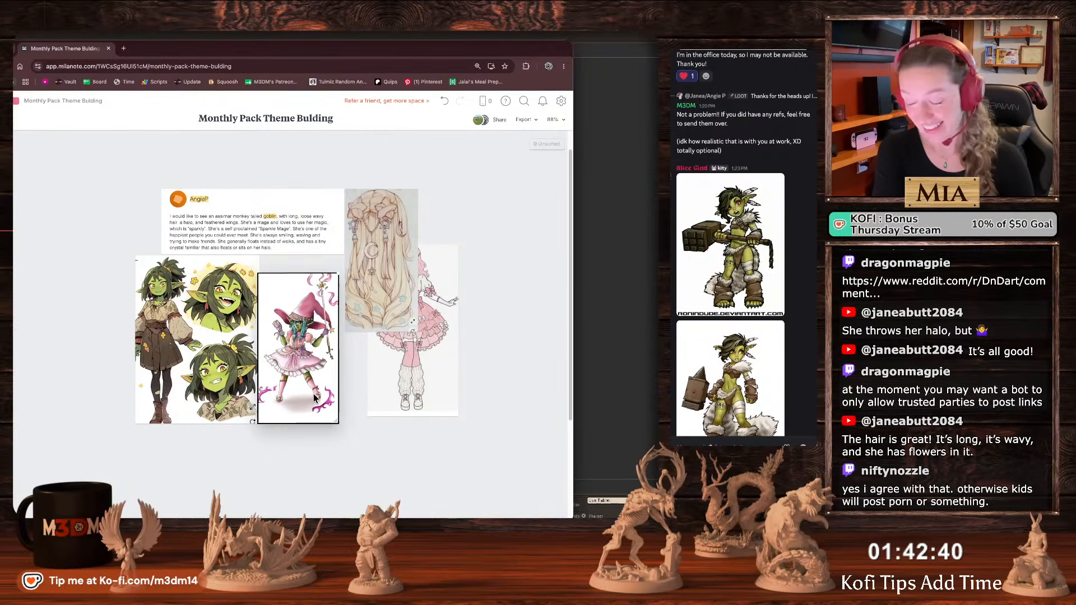
Place the hairstyle image beside the goblin witch and move the pink outfit up next to the request card.
drag(386, 288, 375, 386)
click(434, 357)
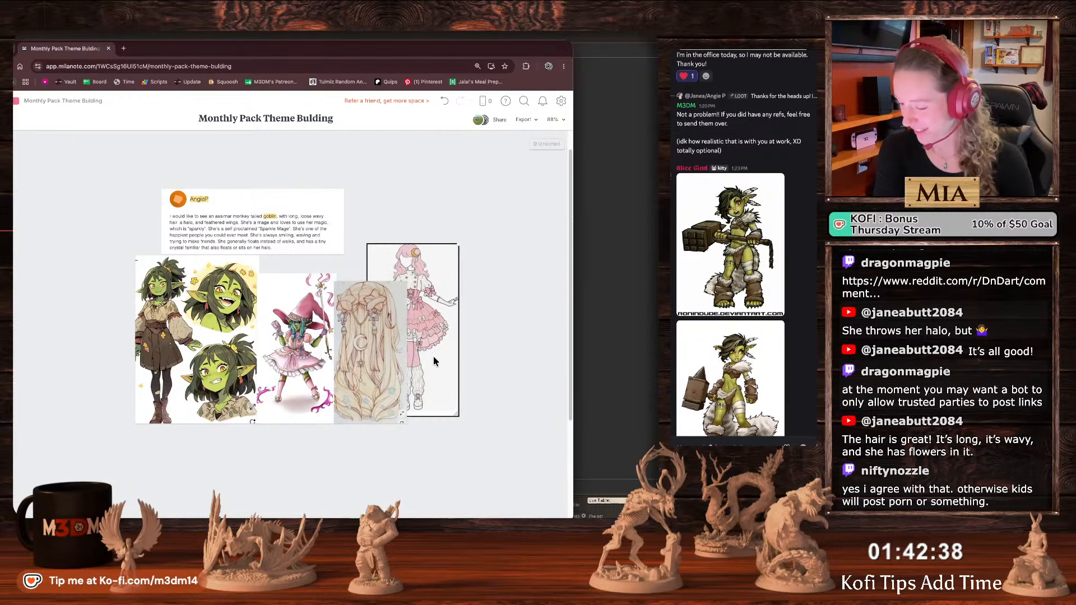
drag(441, 356, 401, 295)
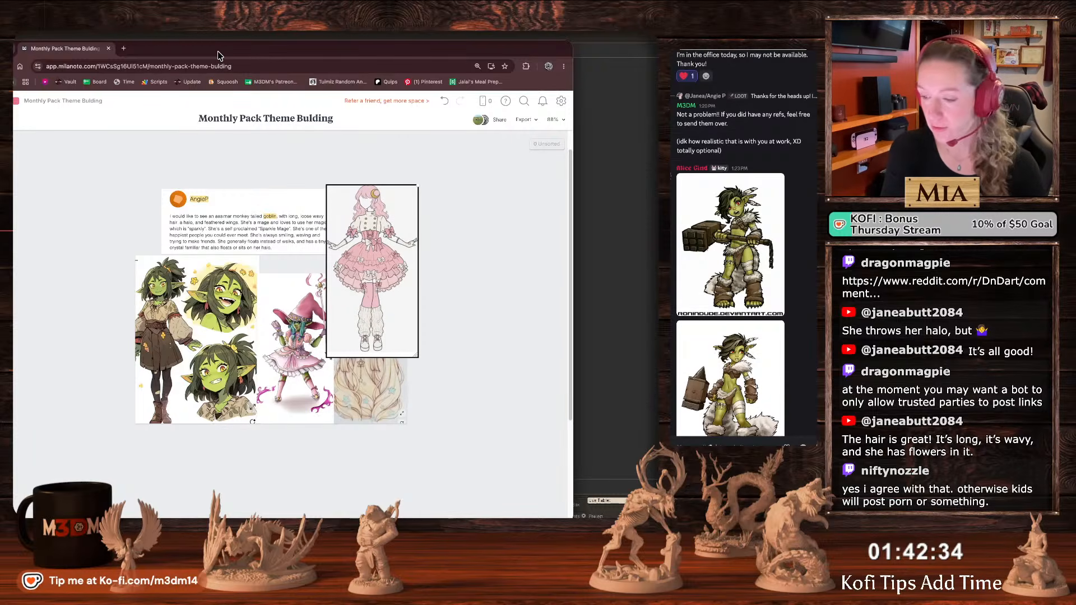
Move the Milanote window into the narrow side view and align it to show the request card and goblin sheet.
drag(217, 55, 0, 45)
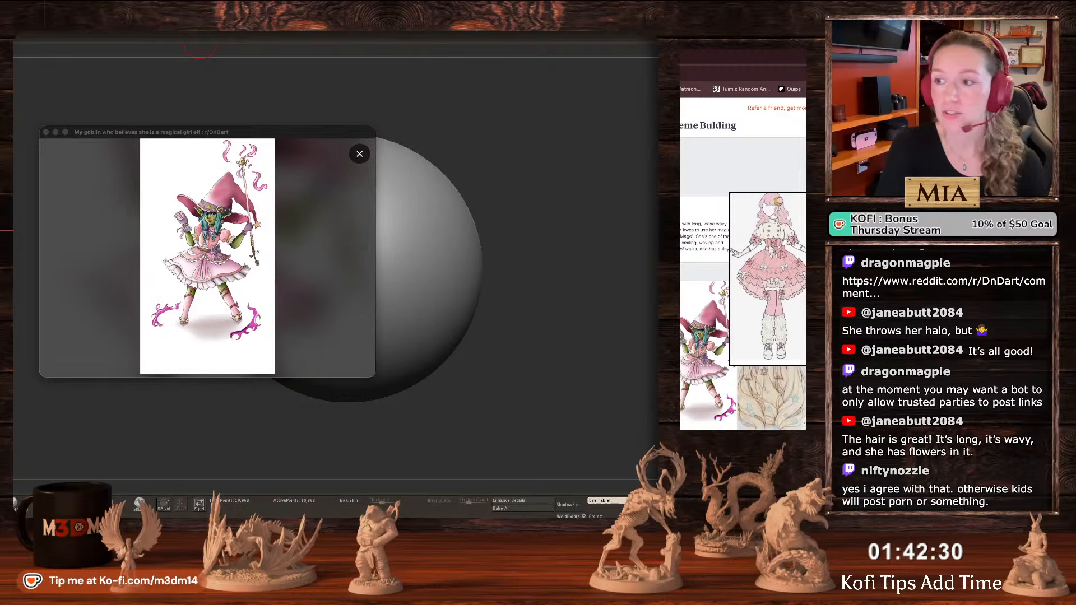
key(ctrl+alt+Right)
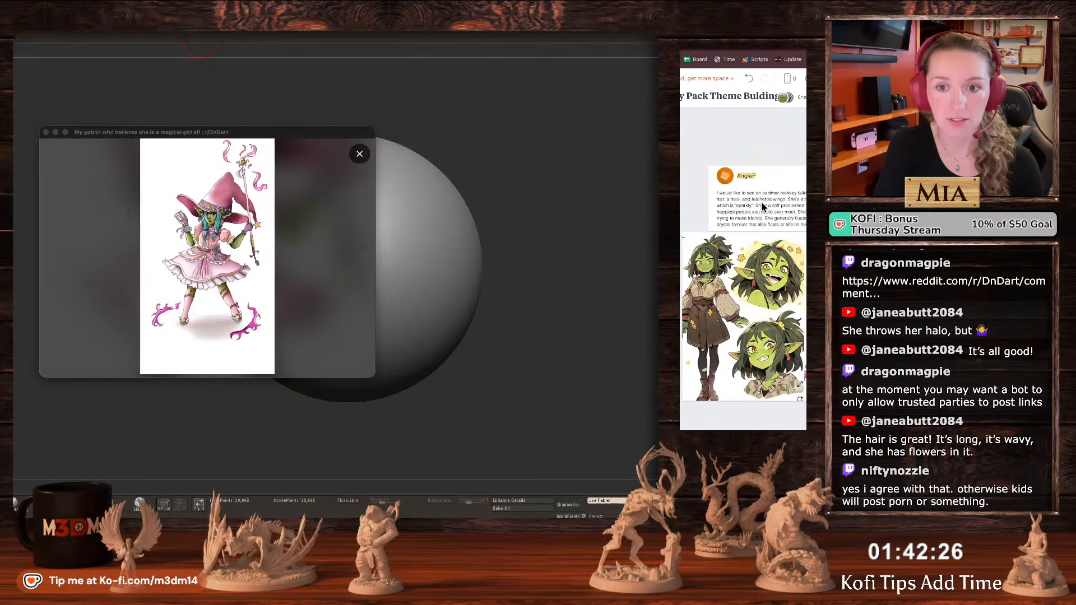
Move the request card down over the goblin character sheet so its text shows inside the narrow side view.
scroll(761, 207, right, 2)
scroll(762, 207, down, 1)
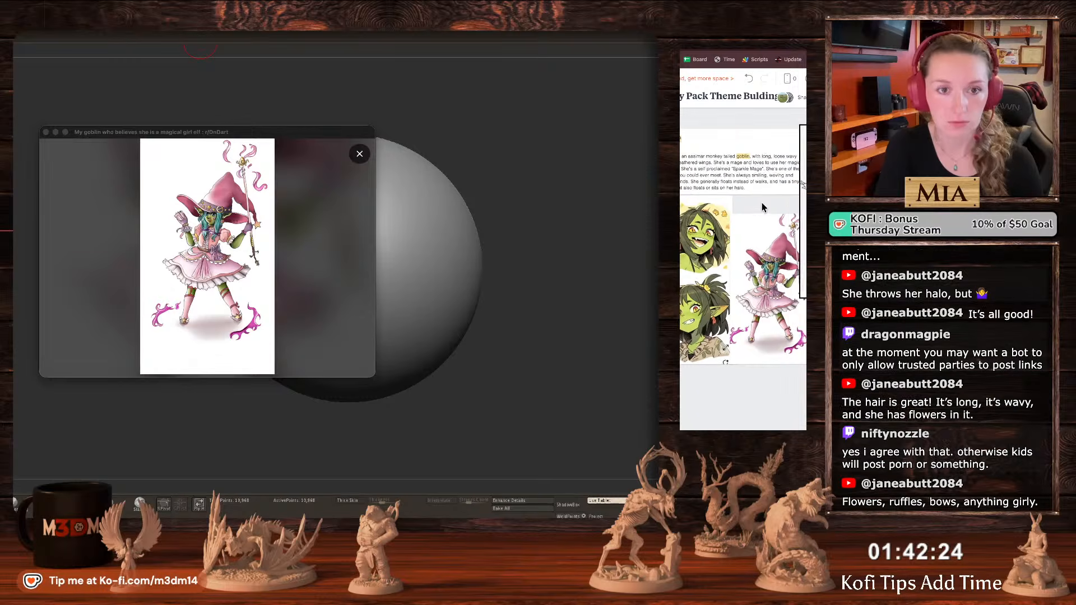
scroll(762, 207, left, 2)
scroll(762, 207, down, 1)
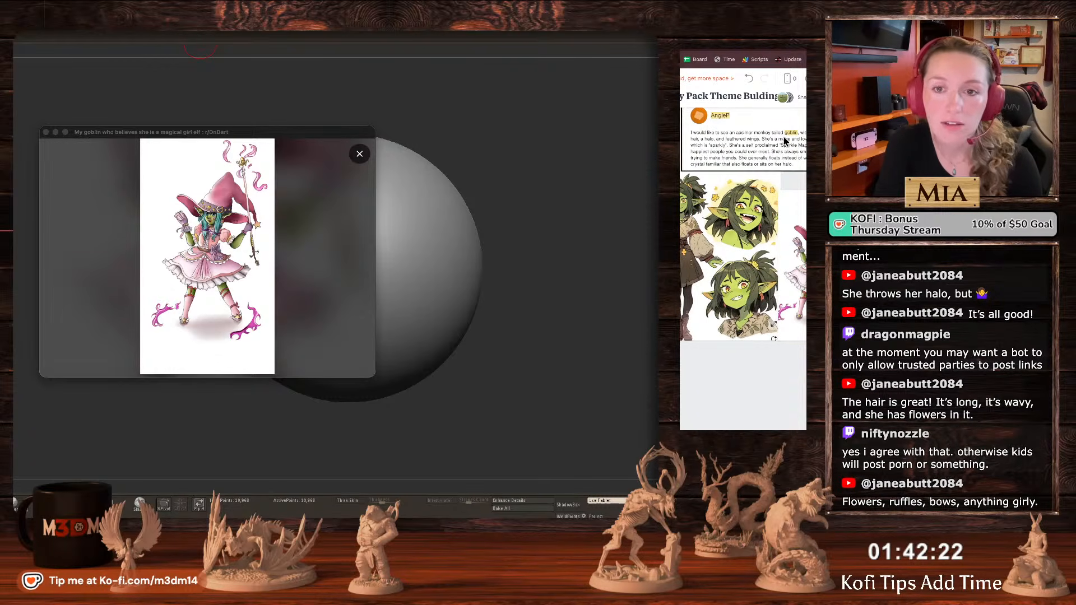
drag(740, 144, 688, 211)
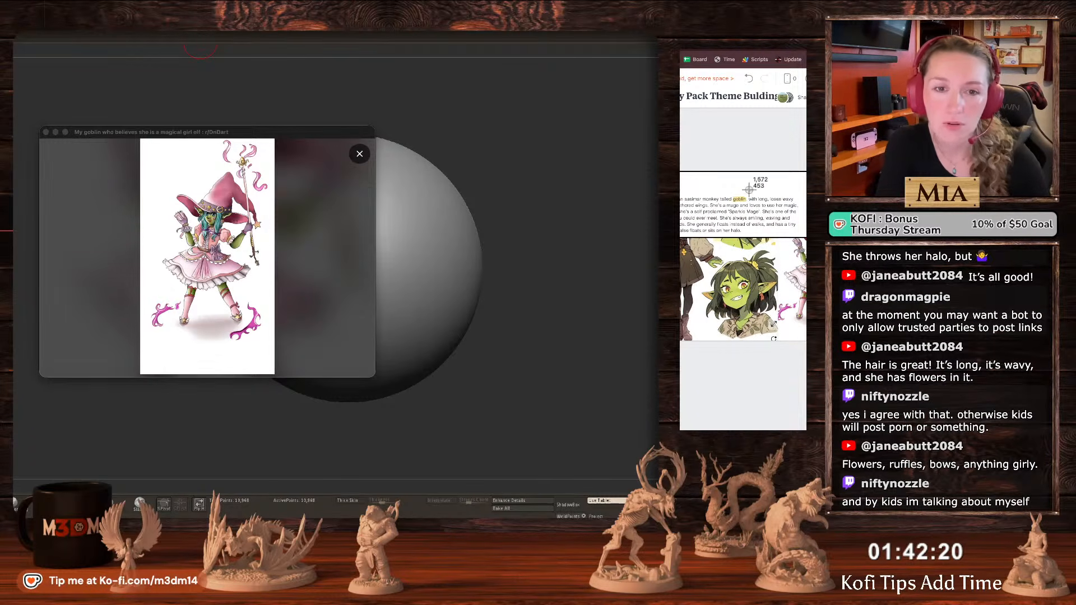
Capture the request card as a floating image above the sphere and close the separate goblin witch picture.
drag(632, 173, 814, 233)
key(Escape)
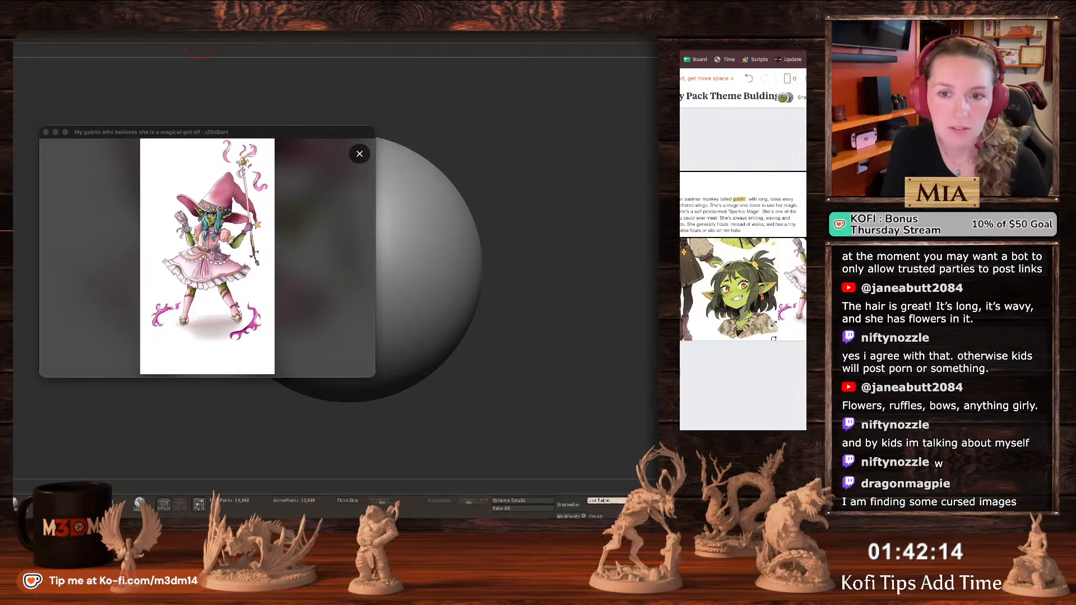
drag(631, 173, 814, 236)
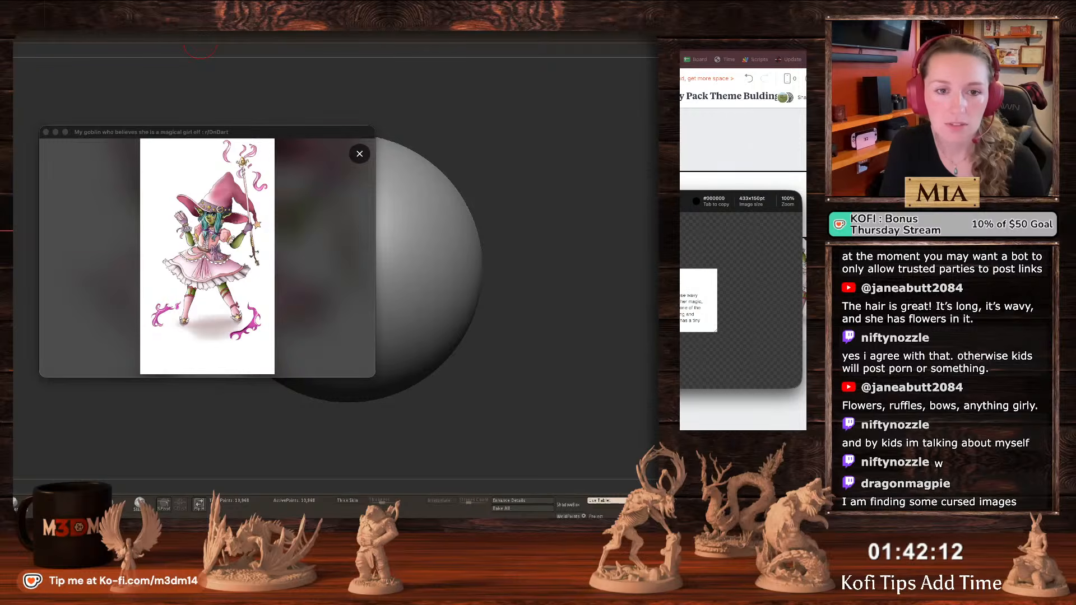
key(Escape)
drag(577, 281, 192, 62)
click(46, 132)
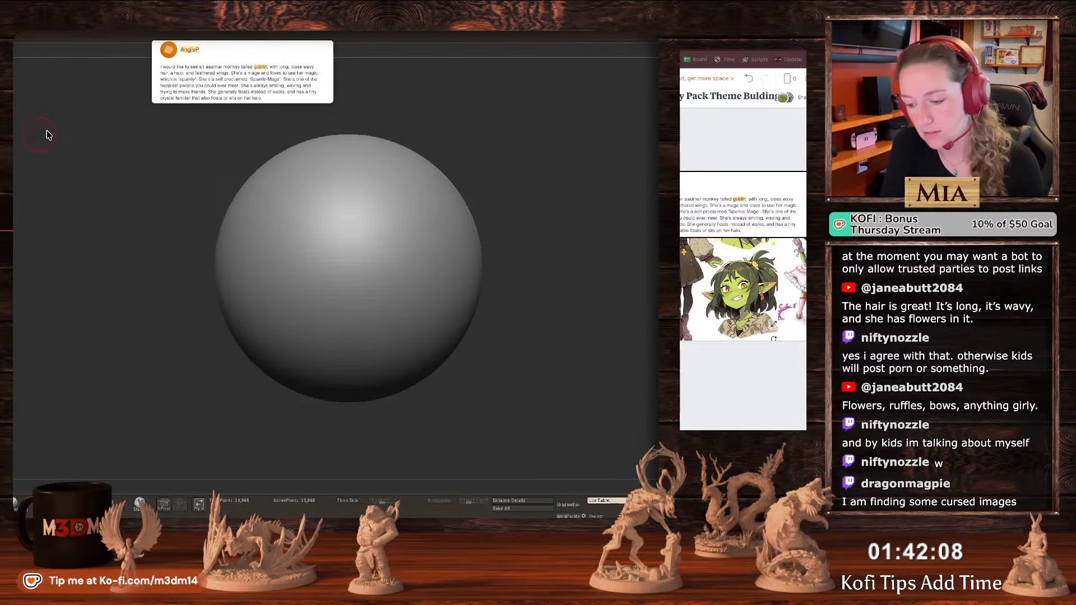
Delete the request card from the board and move the goblin character sheet up into the freed space.
key(Delete)
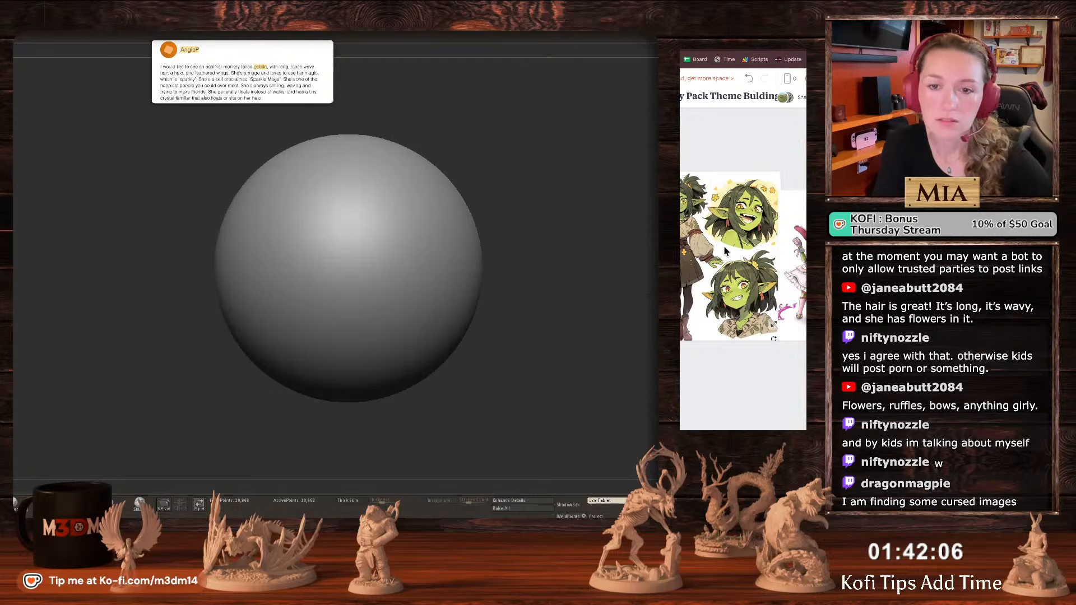
drag(721, 241, 748, 181)
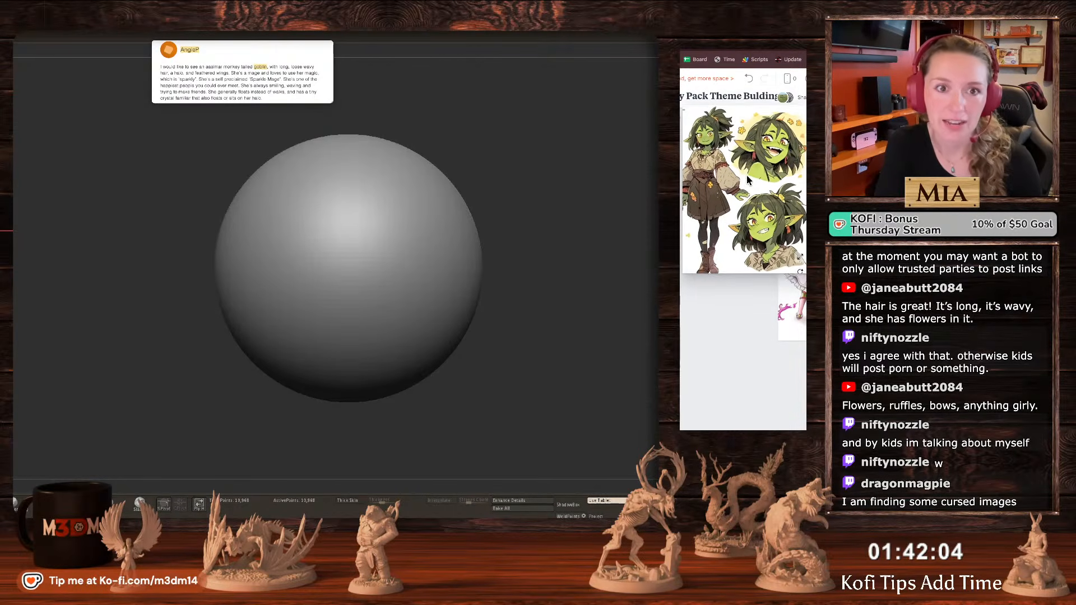
drag(806, 46, 804, 41)
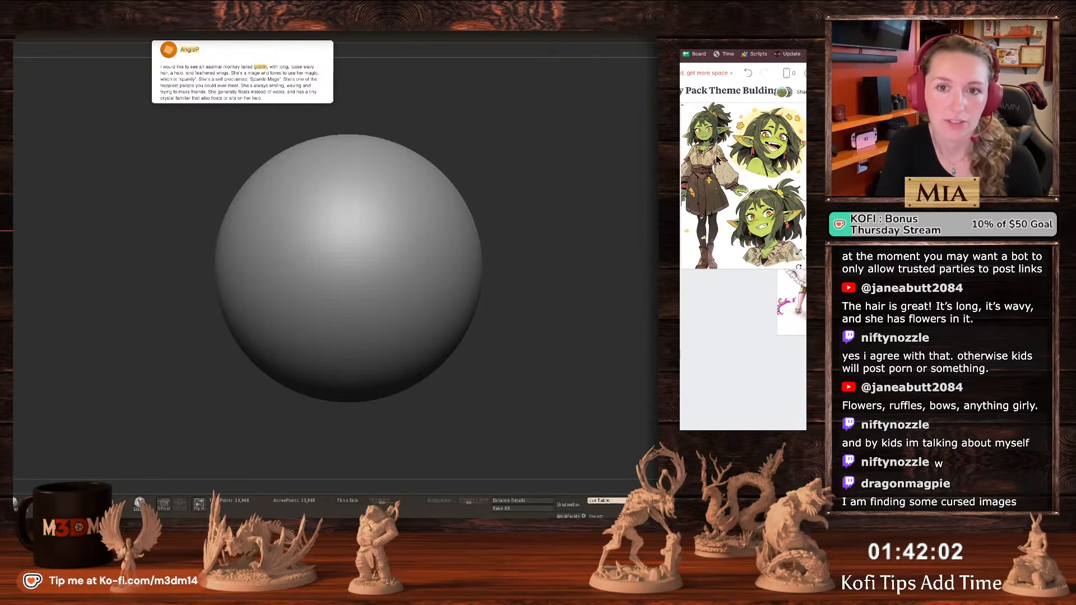
drag(735, 175, 728, 138)
Place the goblin witch and long hairstyle images side by side beneath the goblin sheet and close the gap above them.
drag(793, 311, 697, 366)
drag(710, 207, 710, 213)
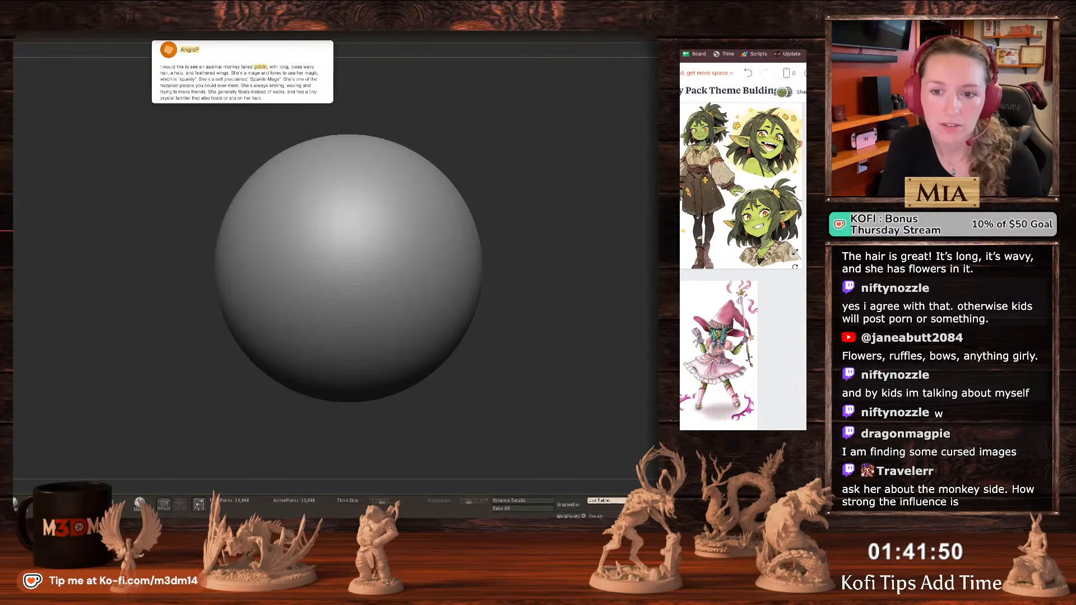
drag(681, 328, 715, 372)
drag(784, 372, 784, 372)
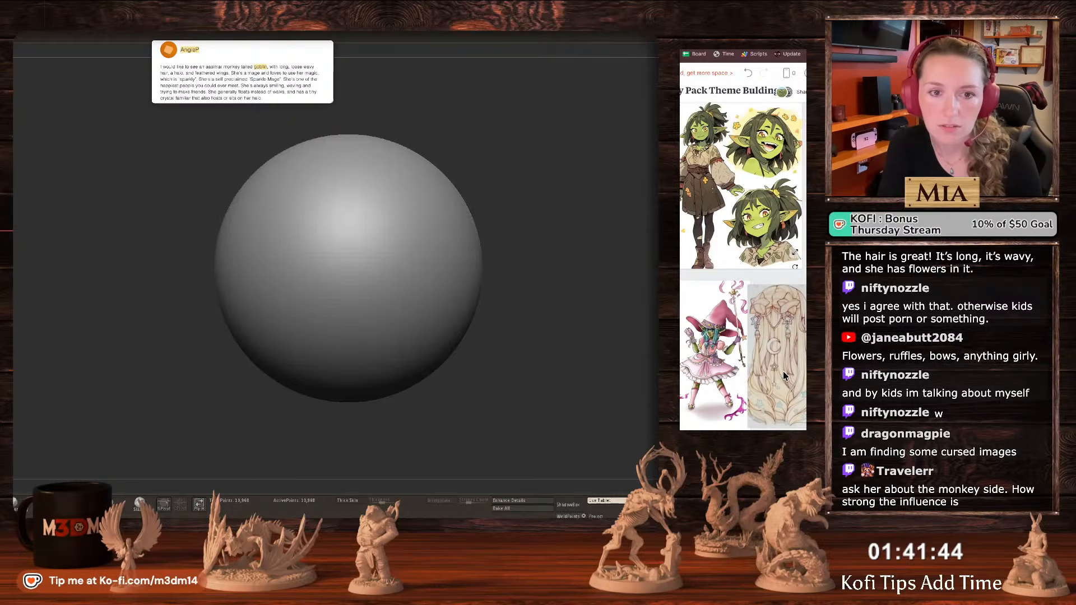
drag(749, 241, 744, 248)
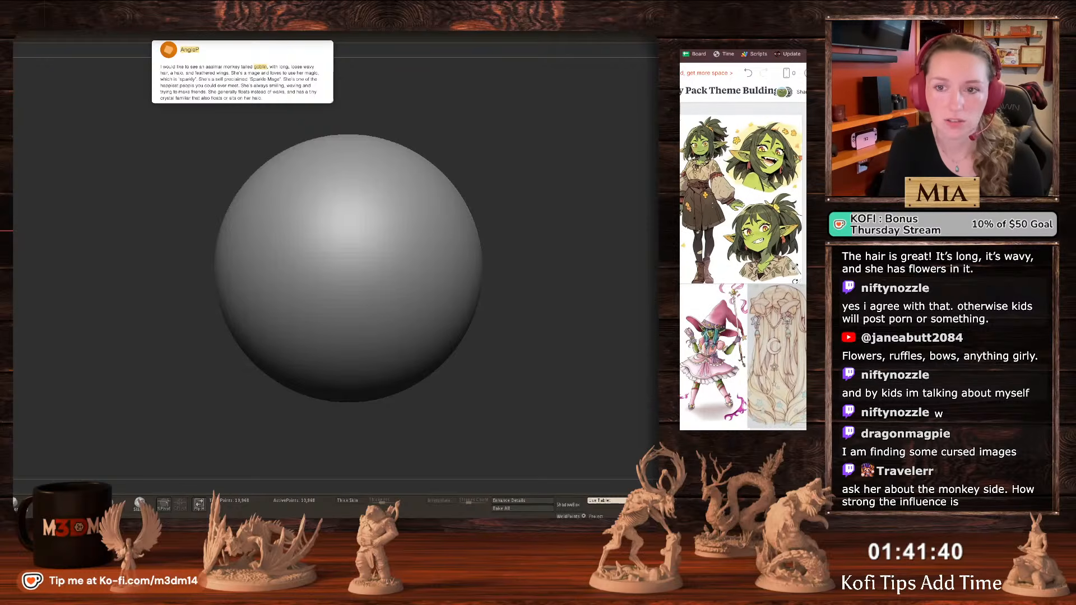
Place the pink outfit over the goblin sheet's lower portrait and shrink the hairstyle image to fit beneath the outfit.
drag(594, 320, 681, 346)
drag(760, 388, 781, 287)
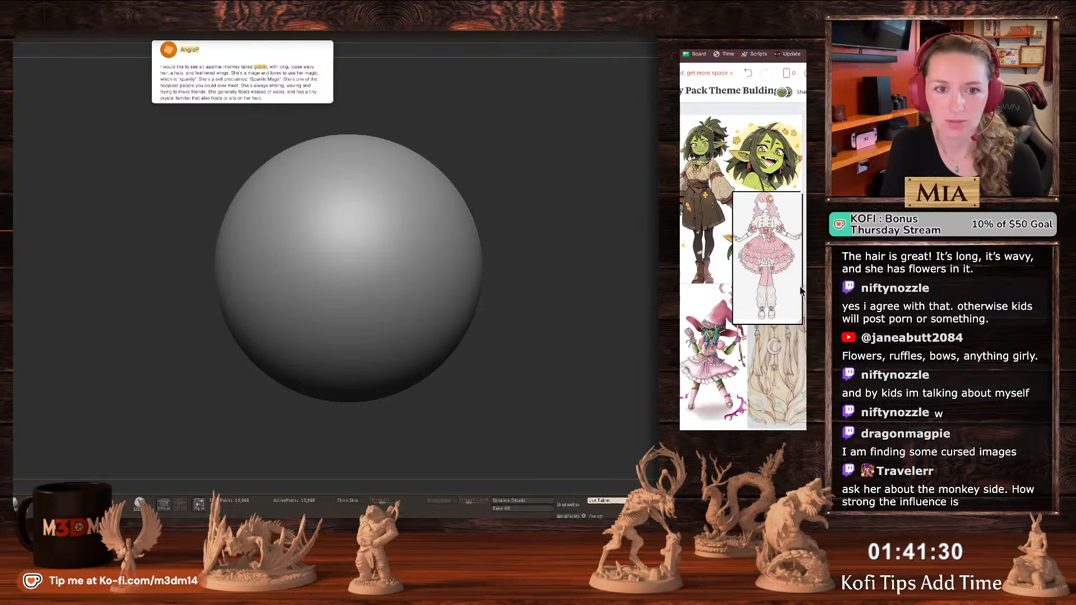
click(791, 359)
drag(820, 426, 780, 420)
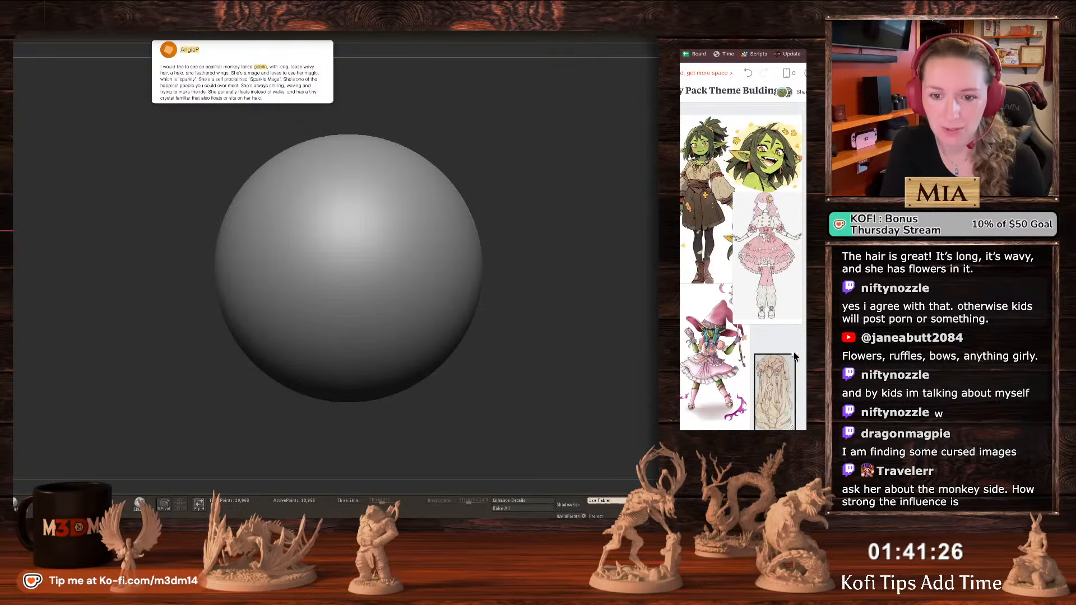
drag(795, 353, 807, 332)
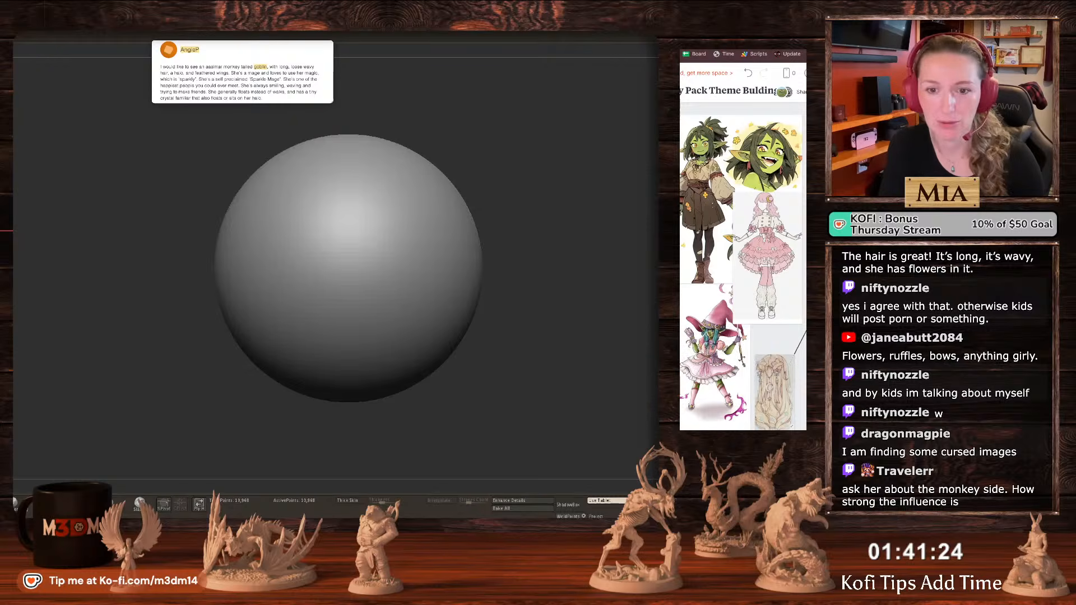
drag(783, 380, 779, 352)
drag(785, 397, 802, 426)
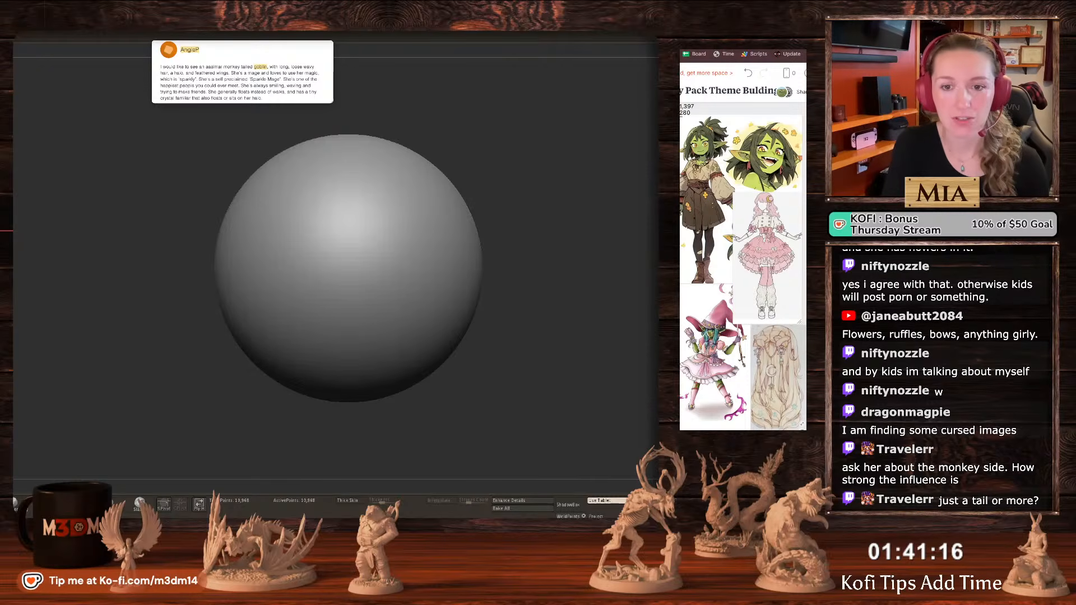
Capture the arranged references as one floating image and enlarge it to fill the narrow side view.
drag(806, 428, 802, 431)
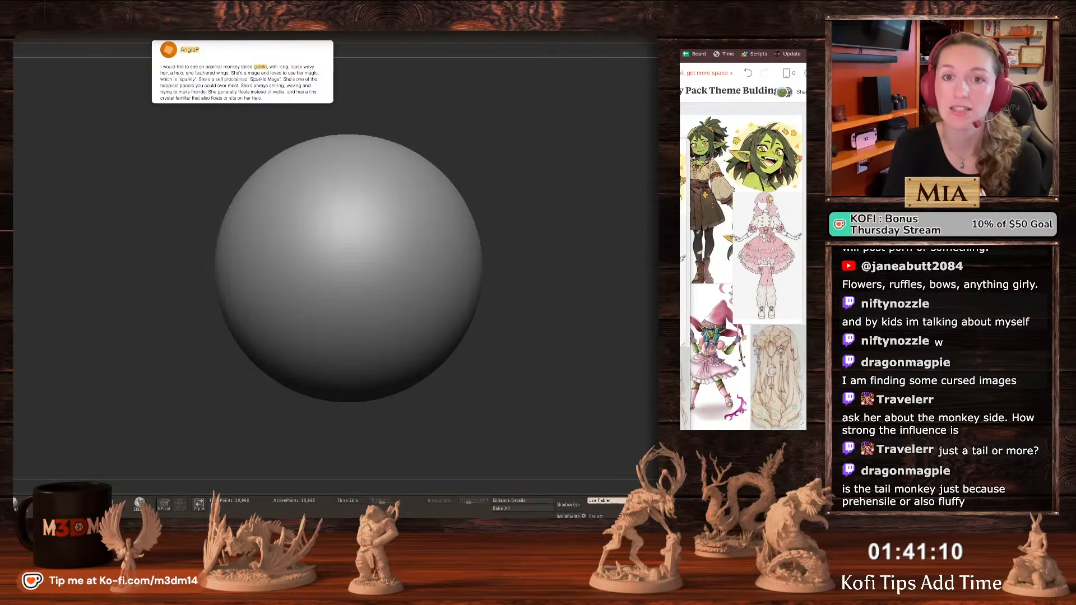
drag(689, 220, 758, 140)
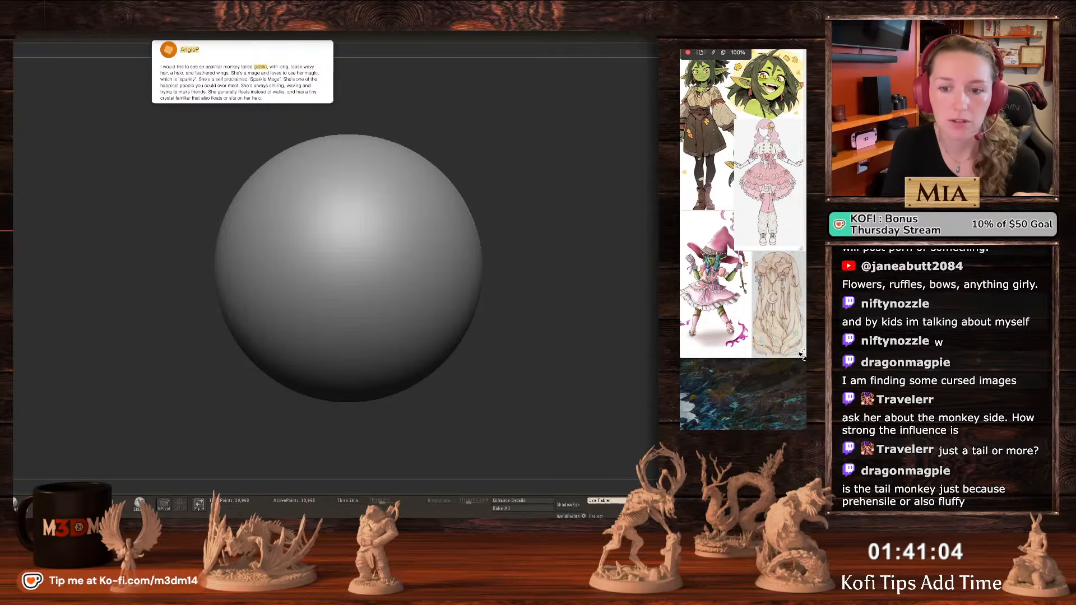
scroll(777, 315, up, 2)
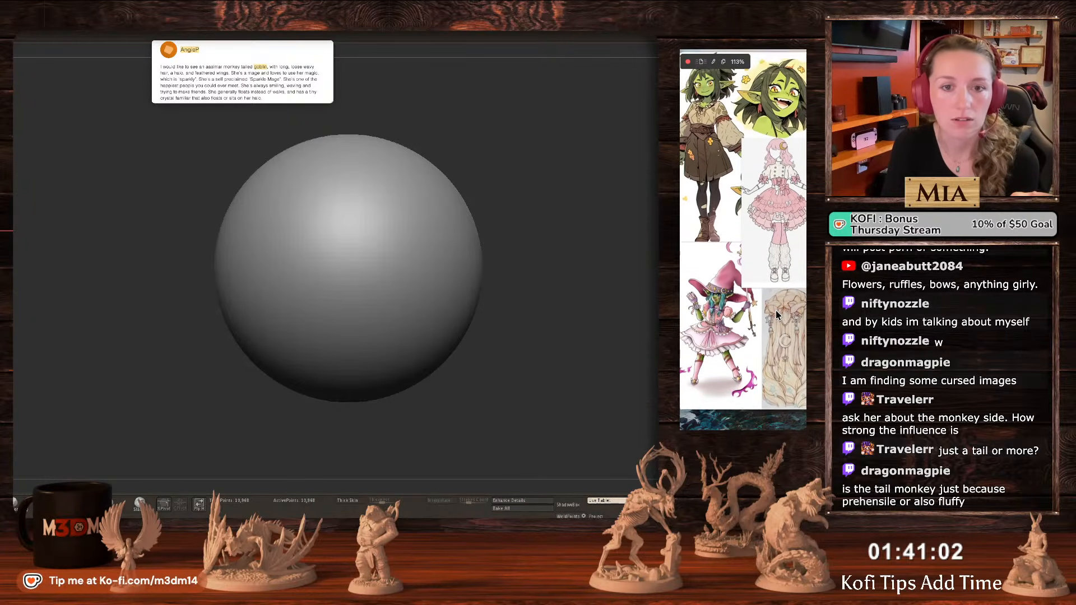
drag(776, 311, 775, 299)
scroll(775, 373, up, 2)
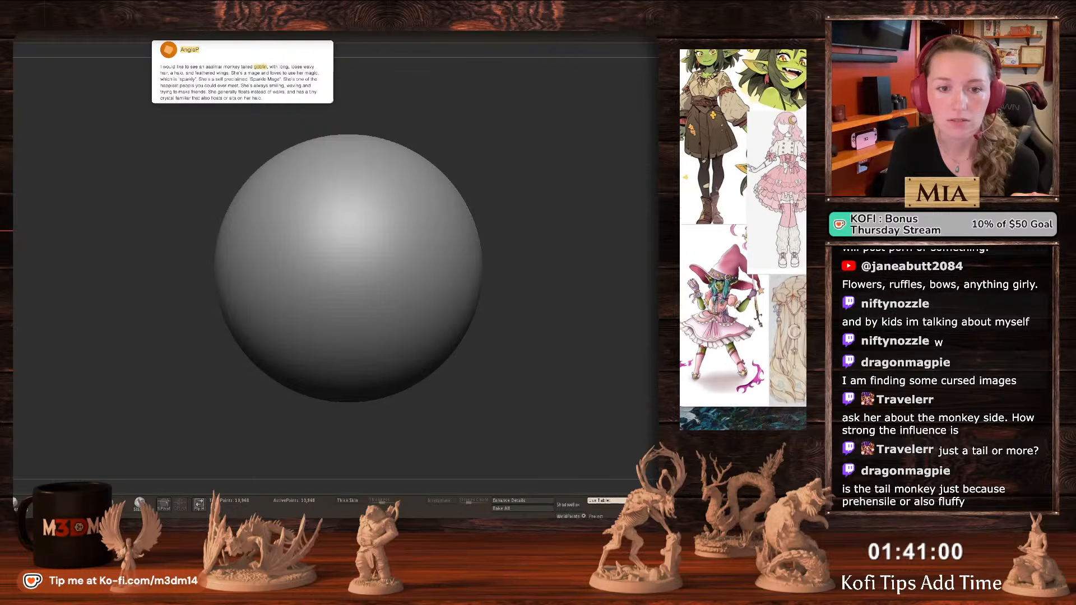
scroll(776, 372, up, 2)
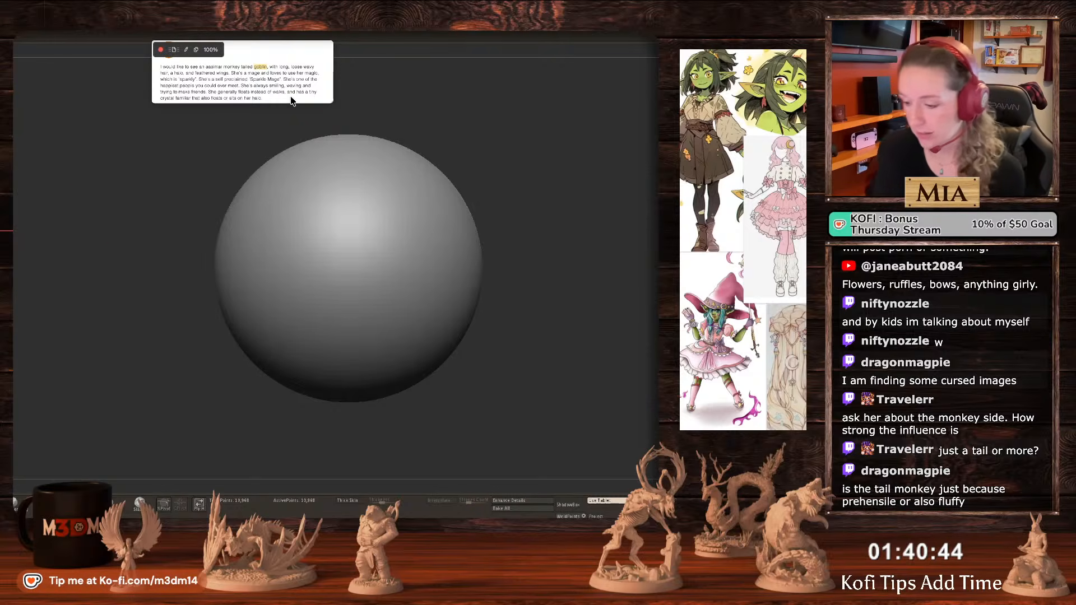
Enlarge the floating request text to 152% and bring the Notes window up beside it.
drag(293, 102, 259, 190)
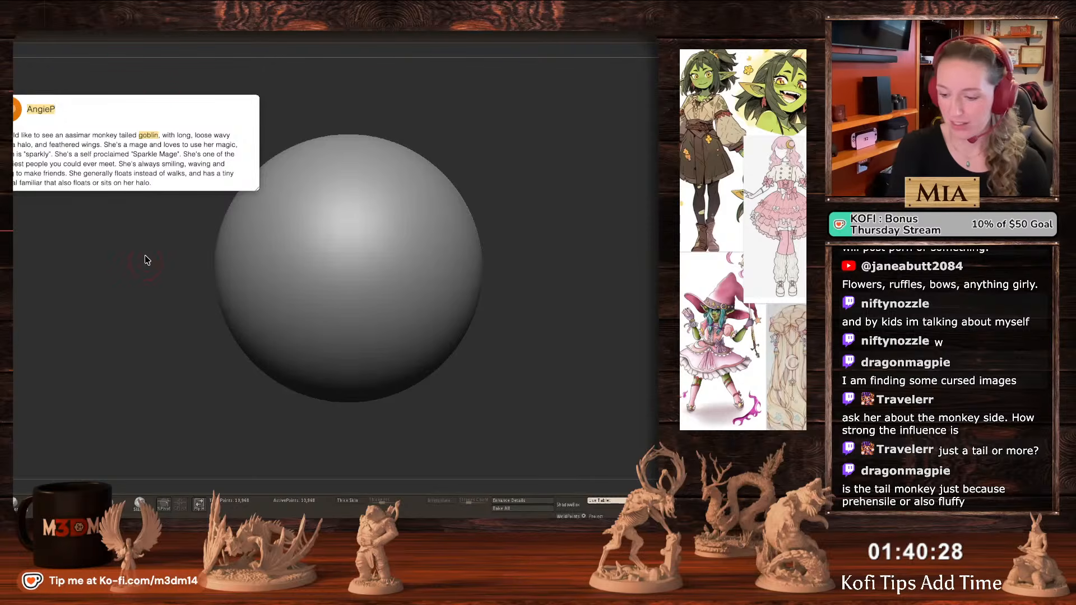
drag(142, 133, 137, 97)
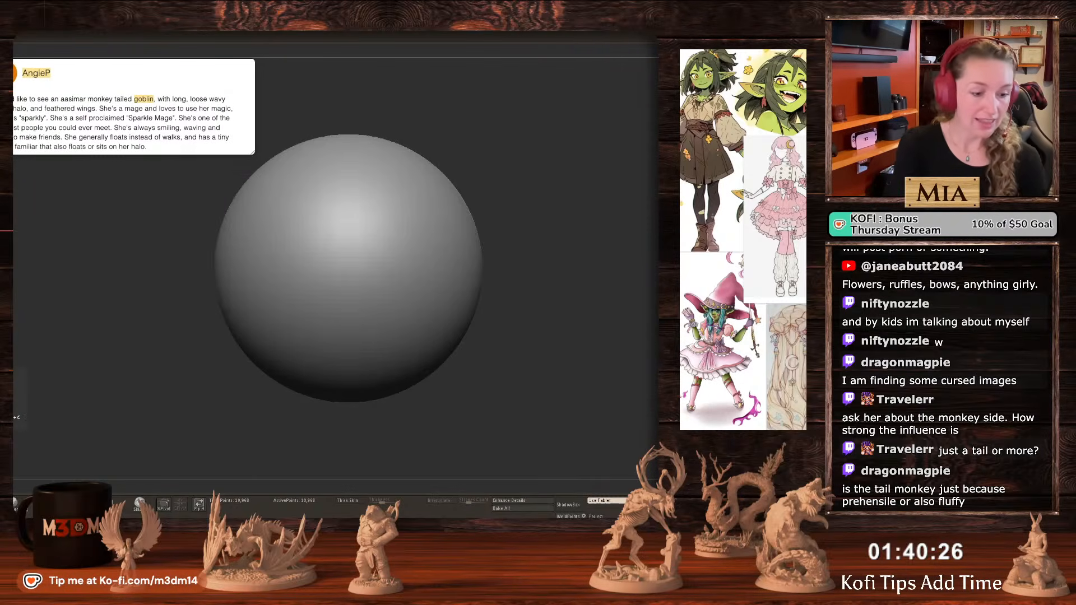
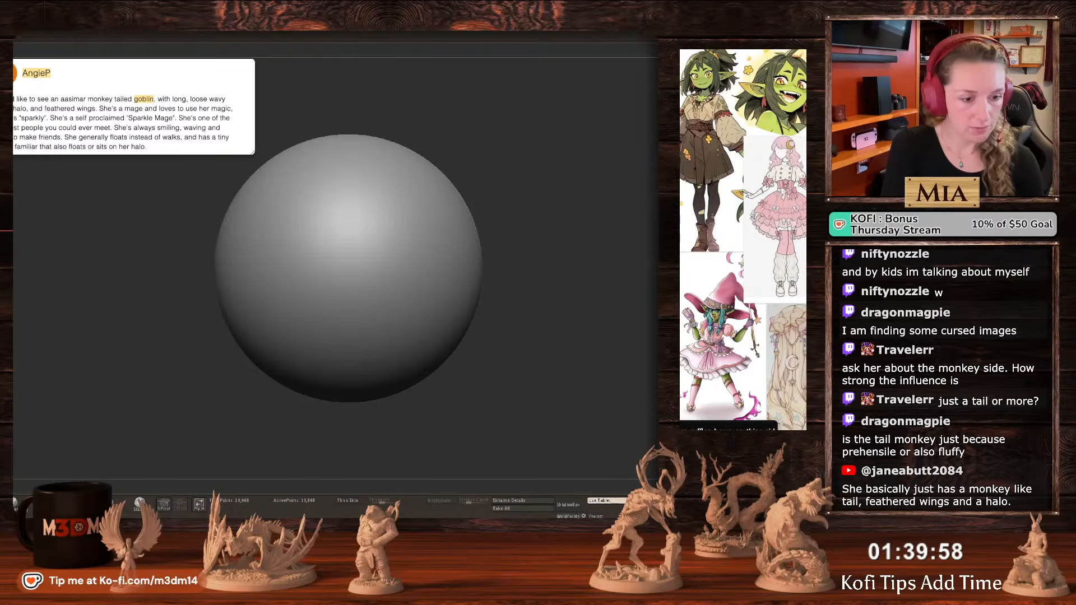
key(super+Tab)
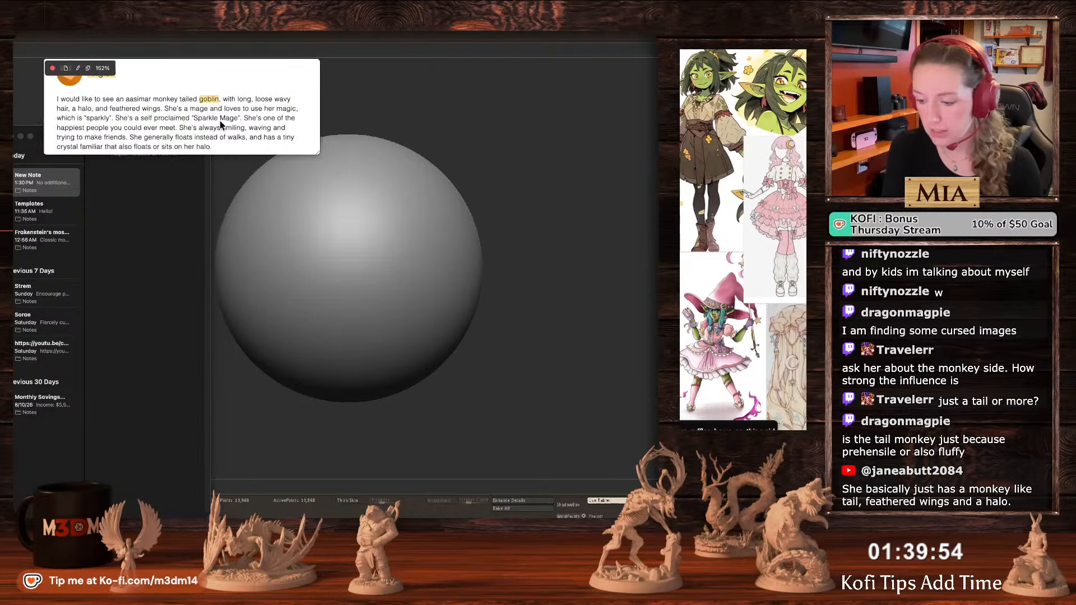
drag(107, 142, 94, 97)
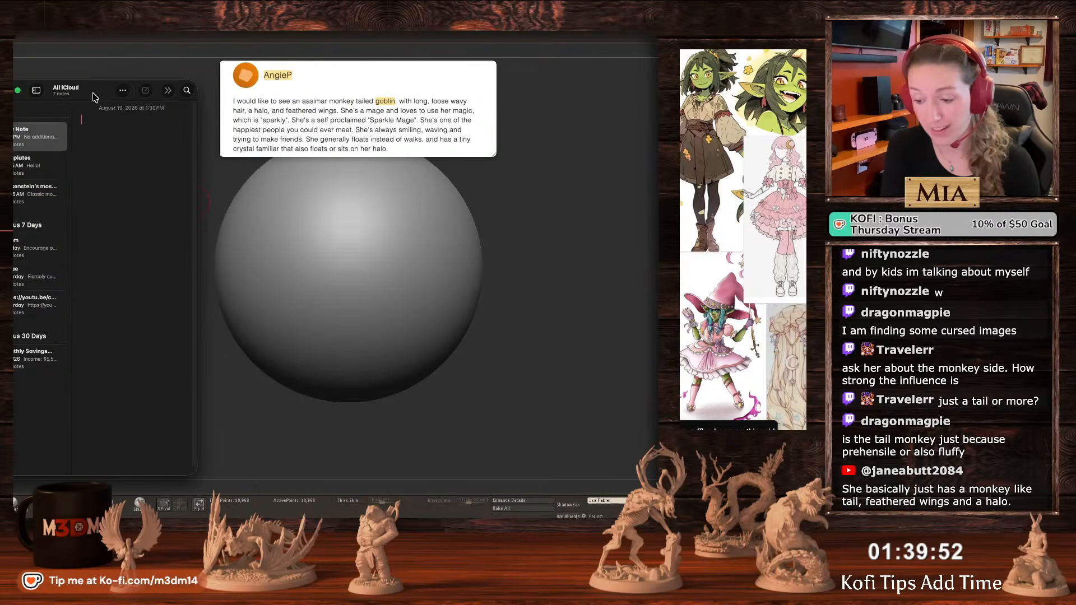
Start a checklist in the new note with the items "Monkey tail" and "Feathered wings".
click(168, 91)
click(189, 95)
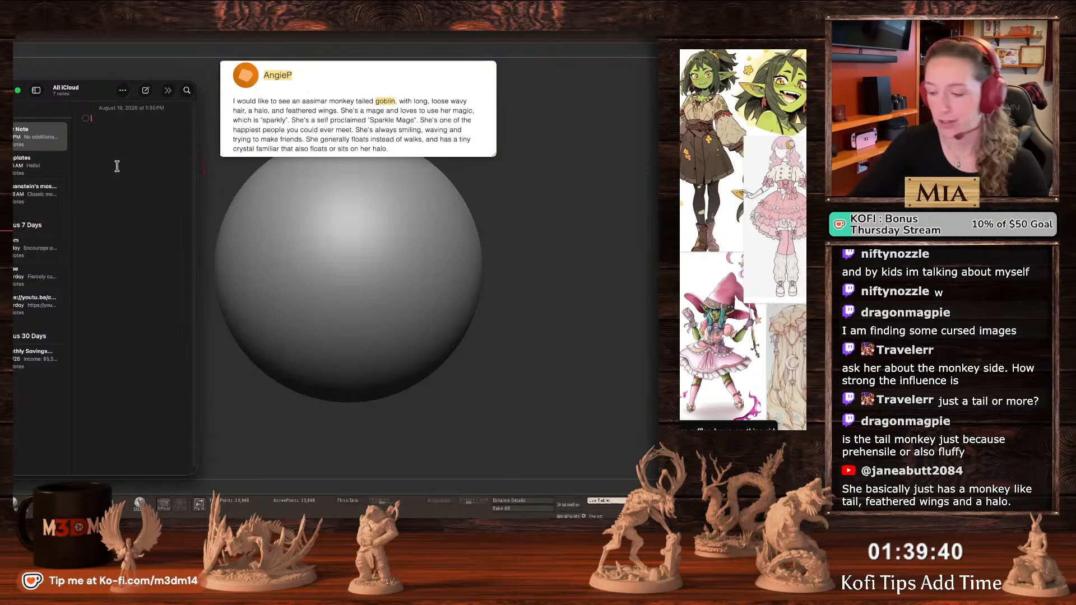
text(Monkey tail)
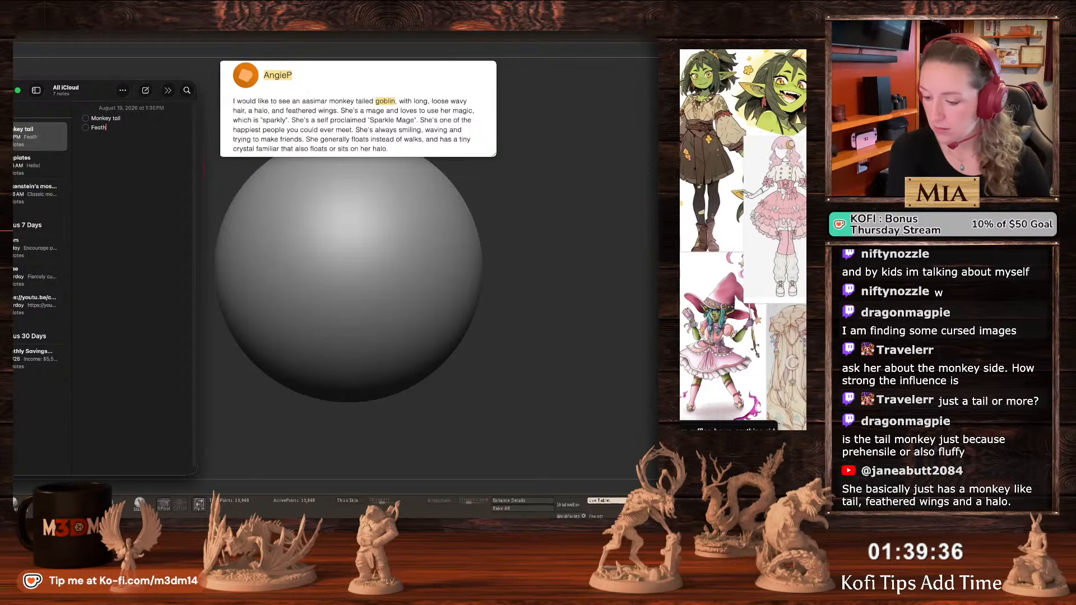
key(BackSpace)
text(wings)
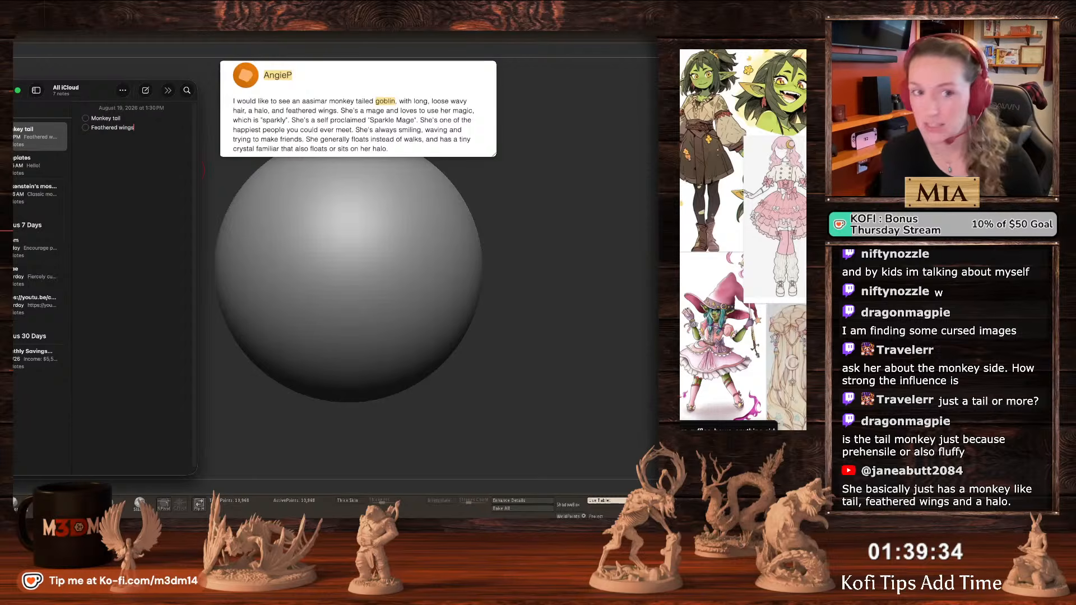
Add the checklist items "Loose, wavy hair", "Halo" and "Sparkle Mage".
key(Return)
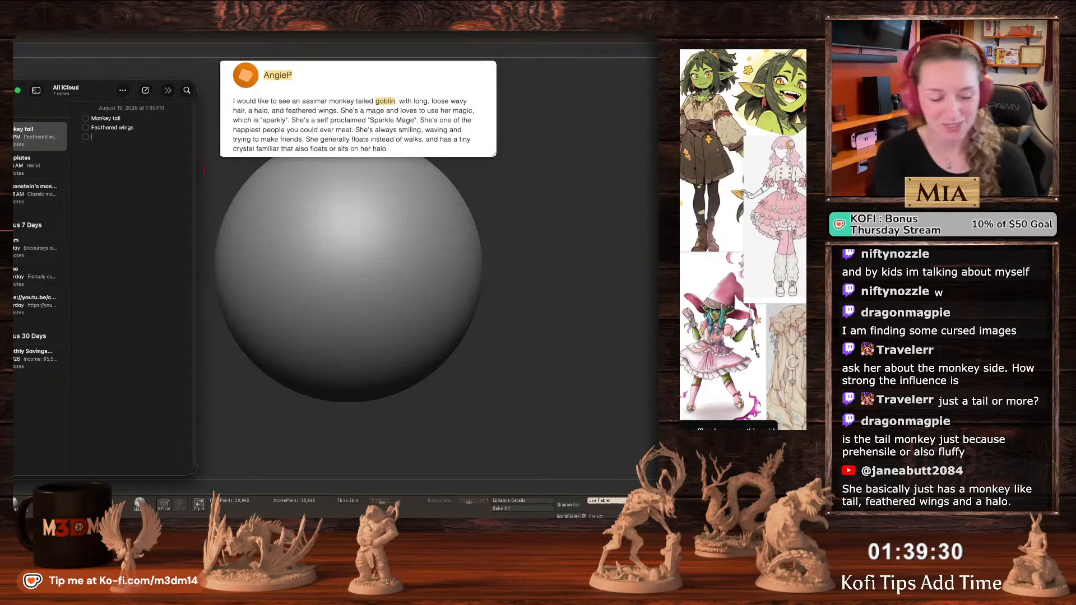
text(W)
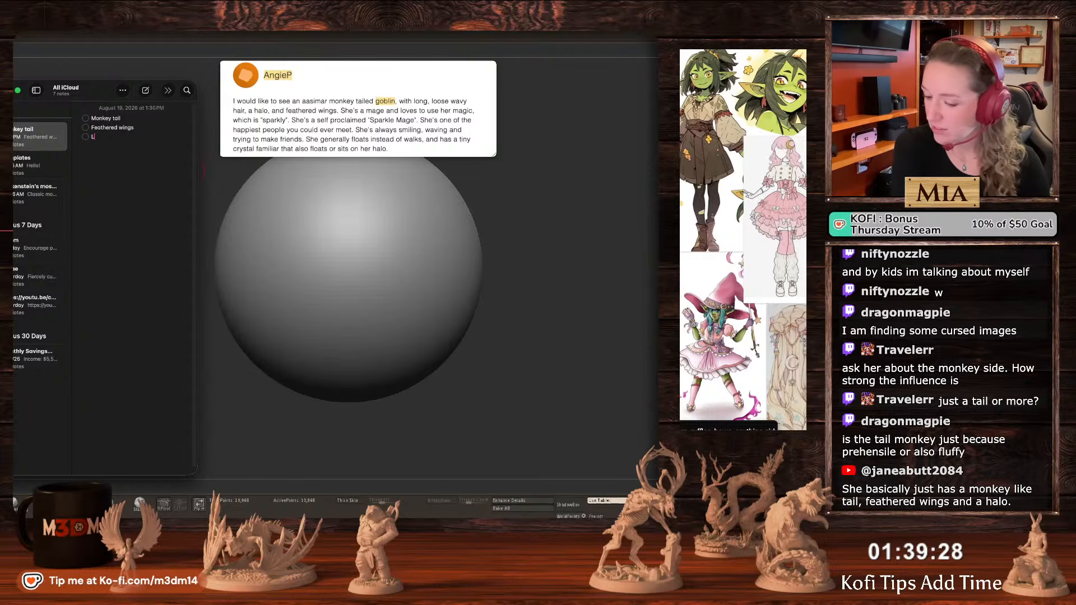
text(oose, wavy hair)
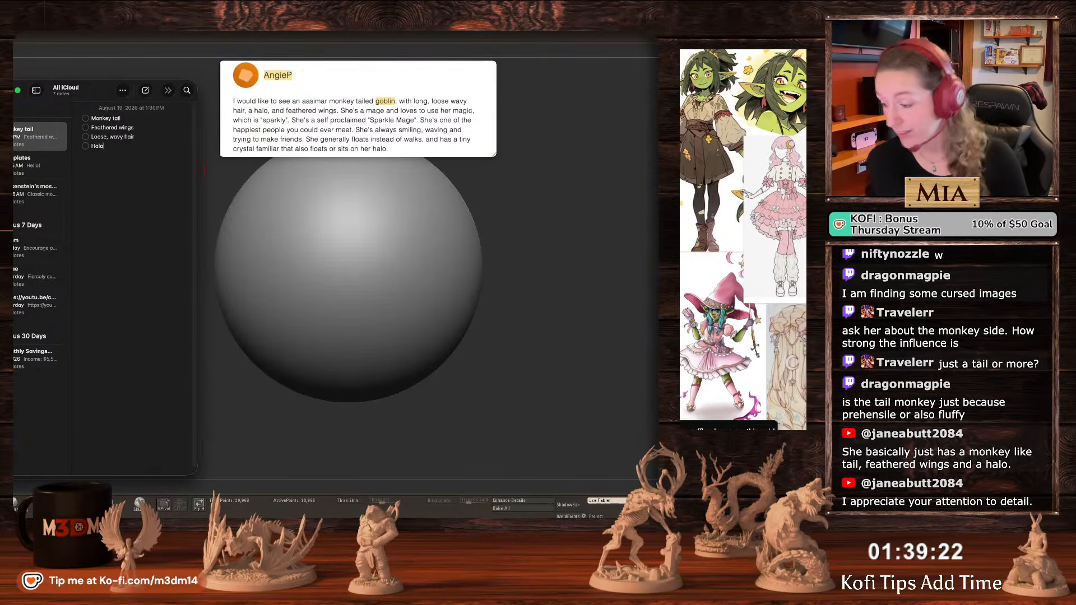
key(Return)
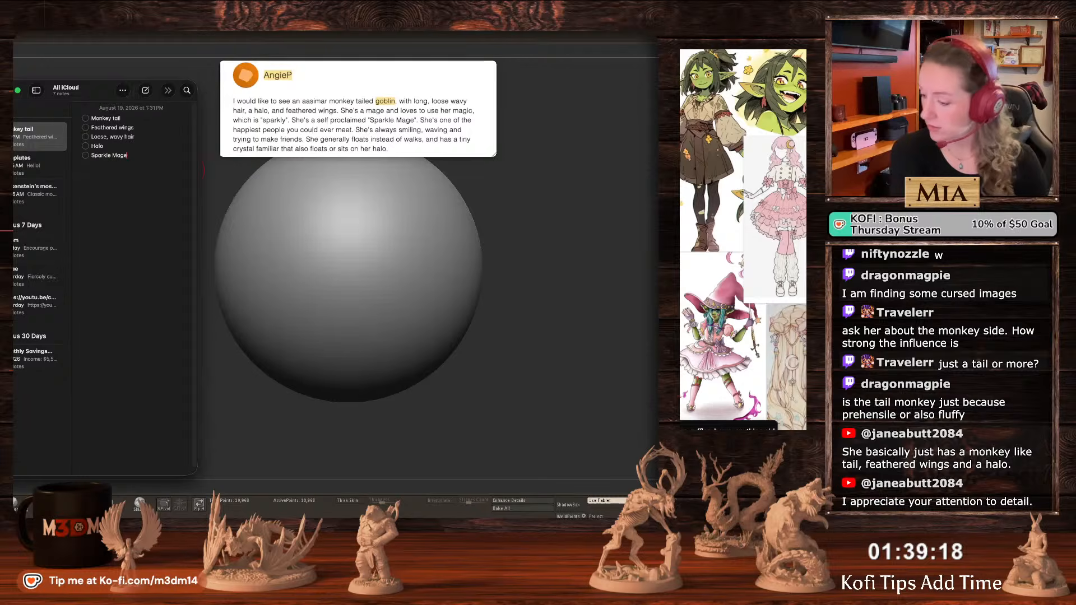
text(Sparkle Mage)
key(Return)
Add the checklist items "Smiling" and "Flowers, ruffles, bows, GIRLY".
text(Smiling)
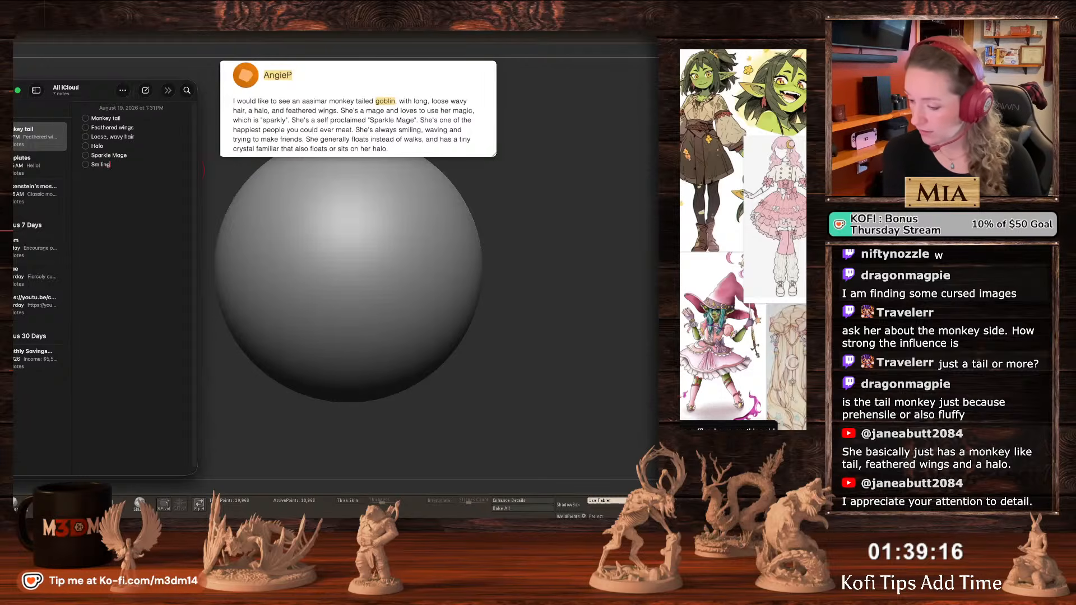
key(Return)
text(Ant)
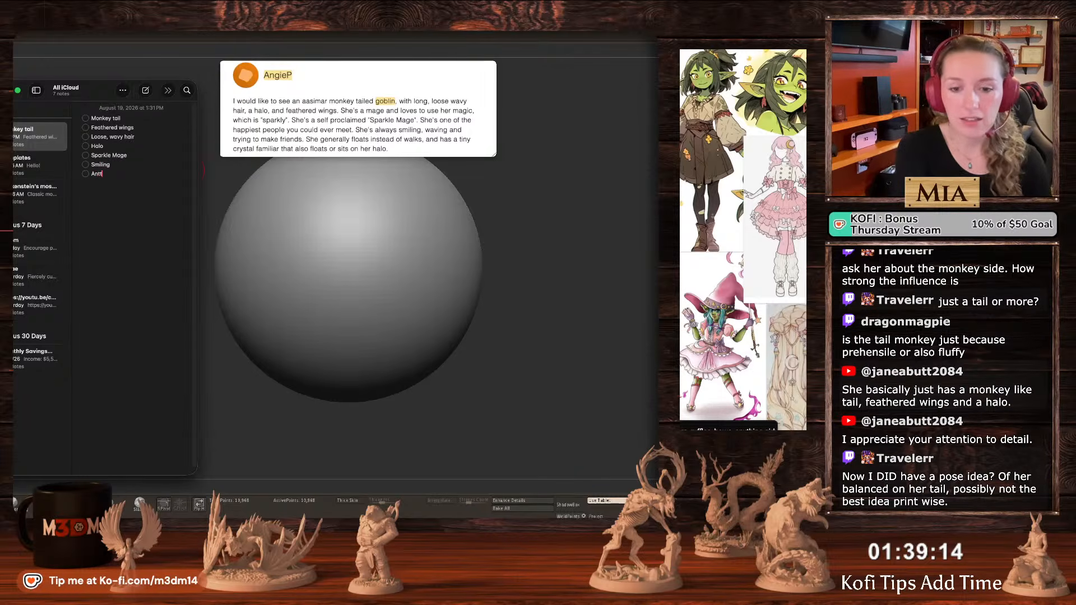
text(t==)
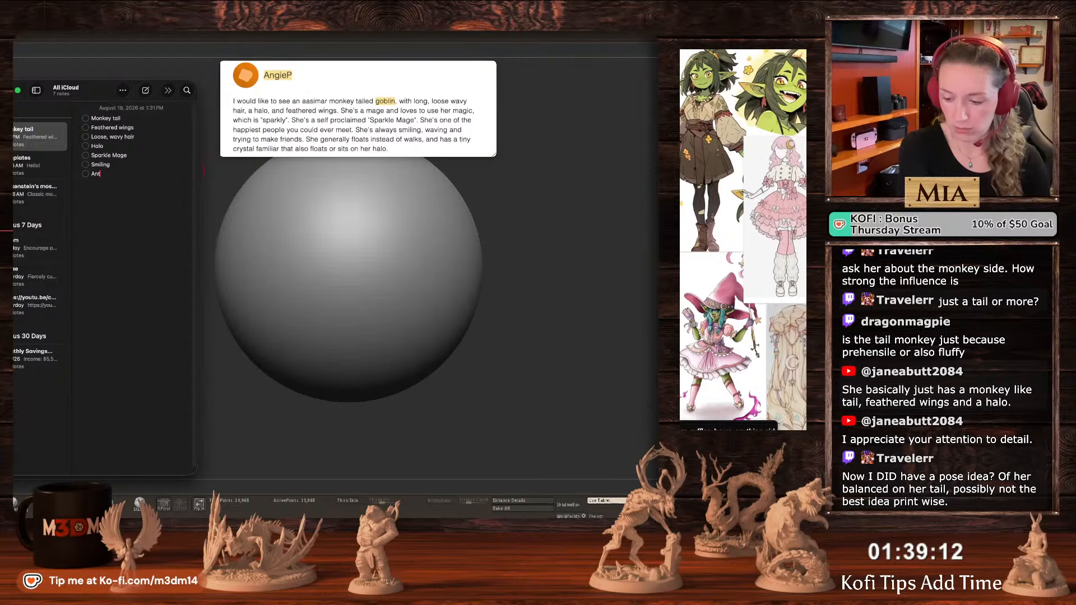
text(Flow)
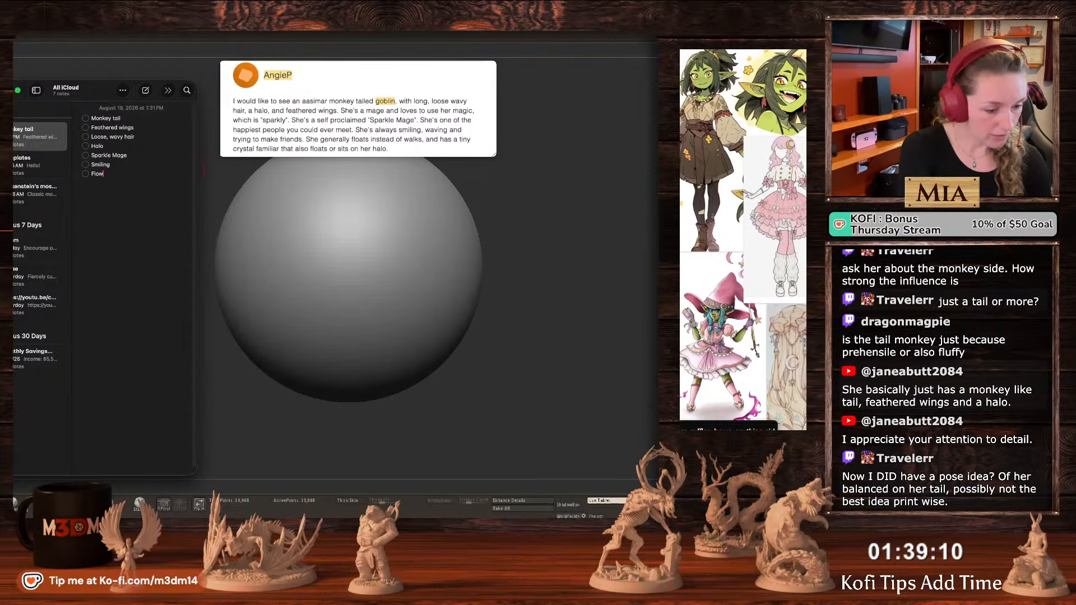
text(ers, r)
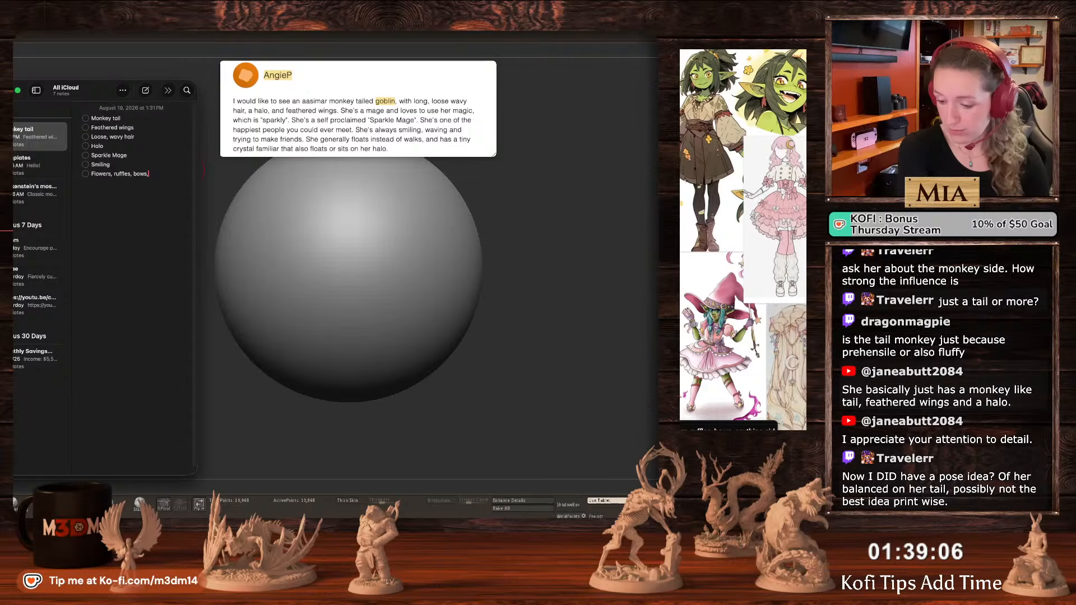
text(uffles, bows, GIRLY)
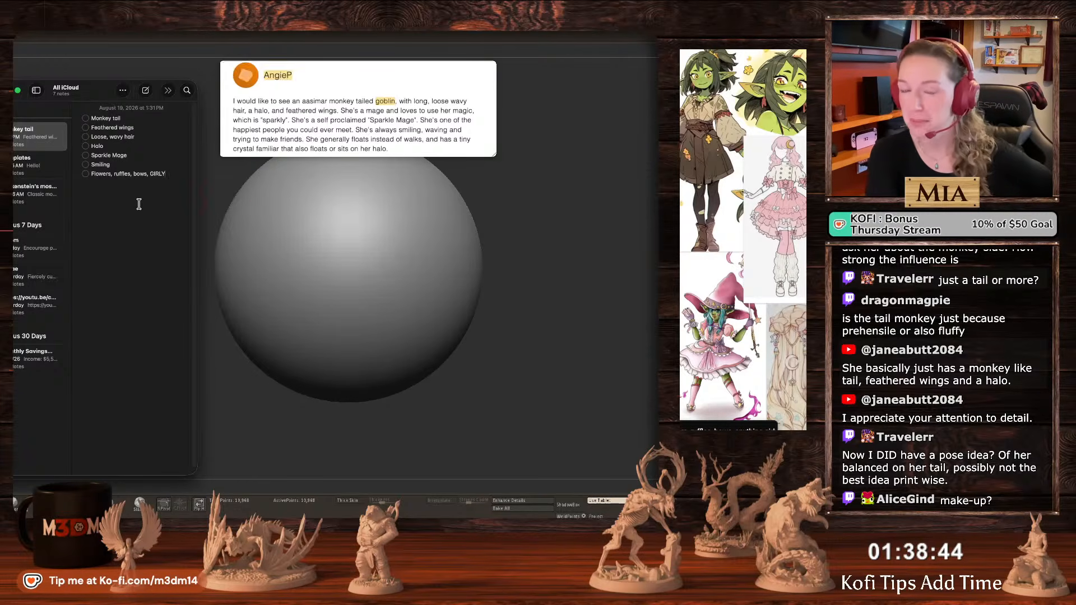
Extend the smiling item to "Smiling, BIG HAPPY" and add a last checklist item "Floating?".
click(146, 158)
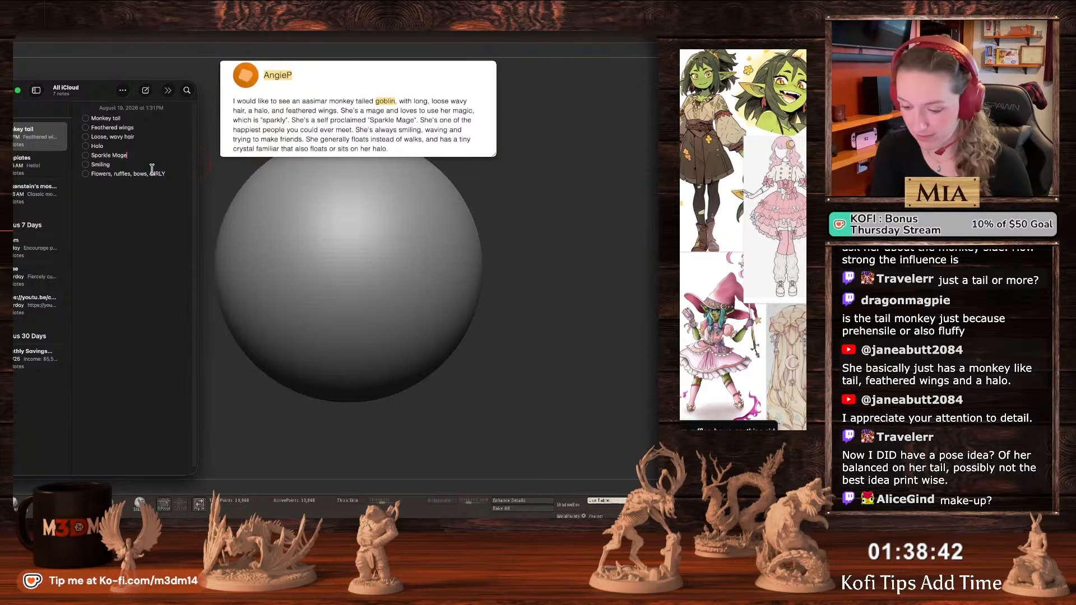
click(124, 166)
text(,)
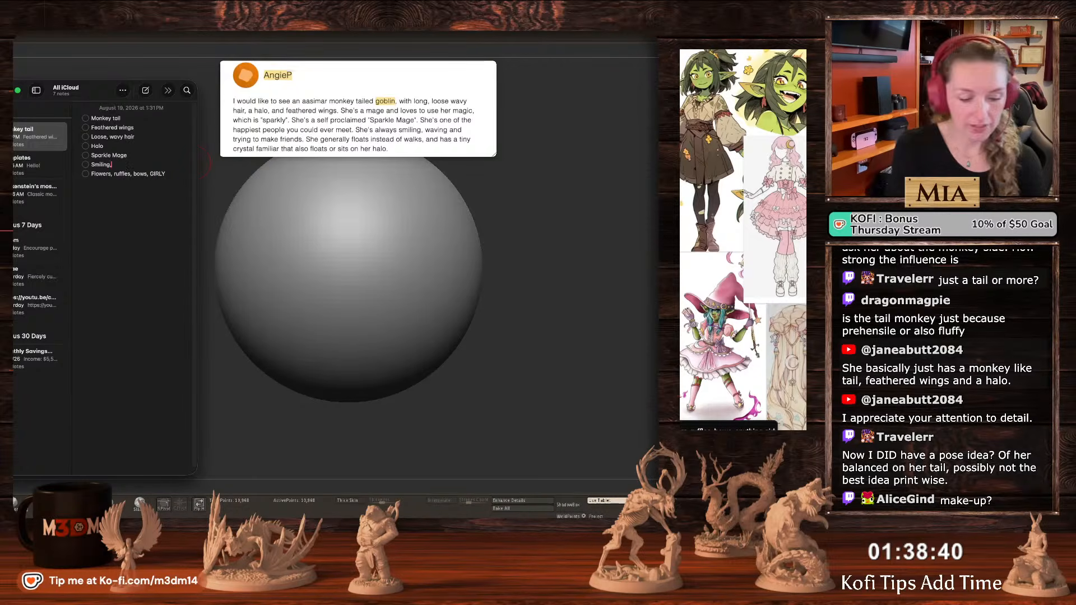
text( BIG HAPPY)
key(Return)
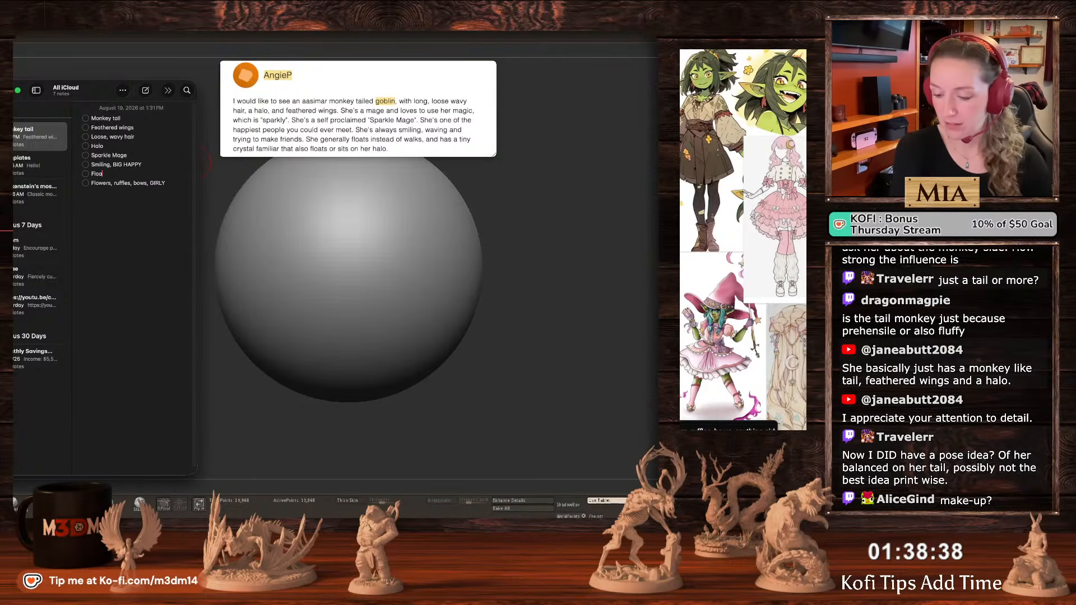
key(BackSpace)
key(BackSpace)
key(BackSpace)
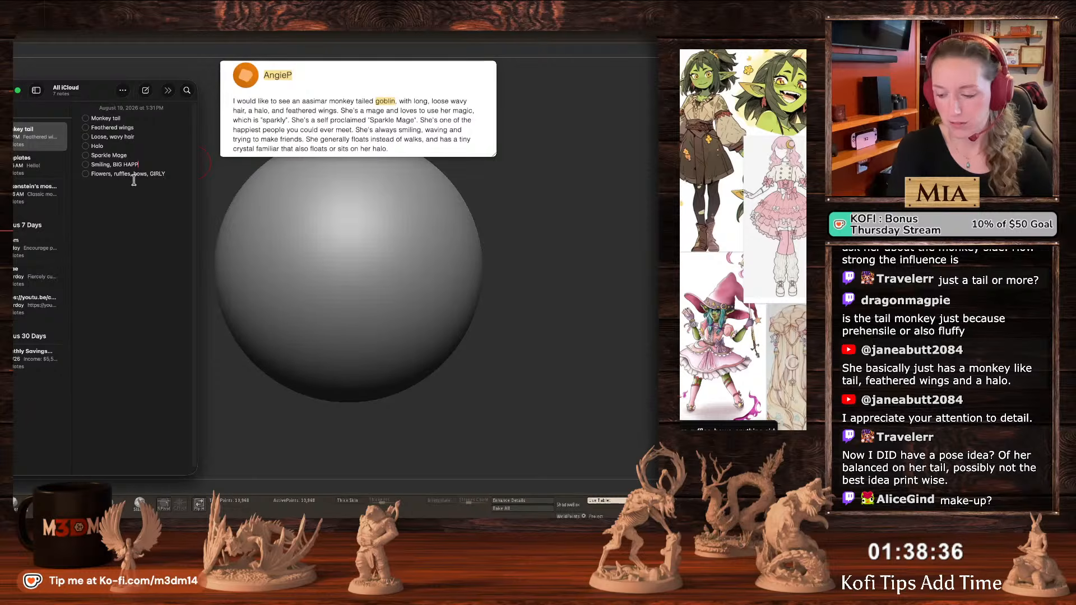
click(175, 175)
text(Fl)
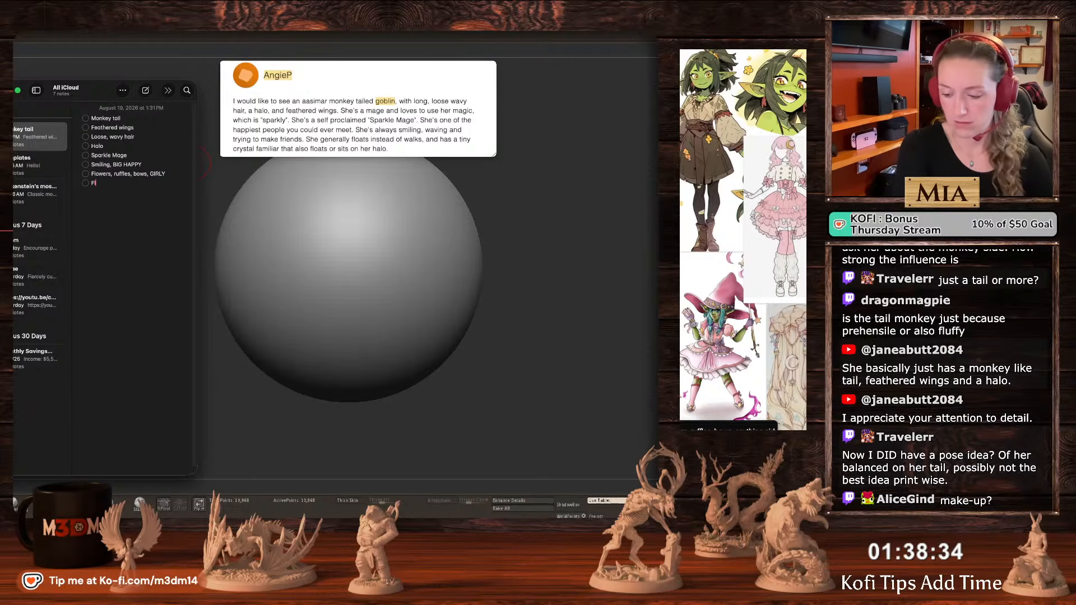
text(oating?)
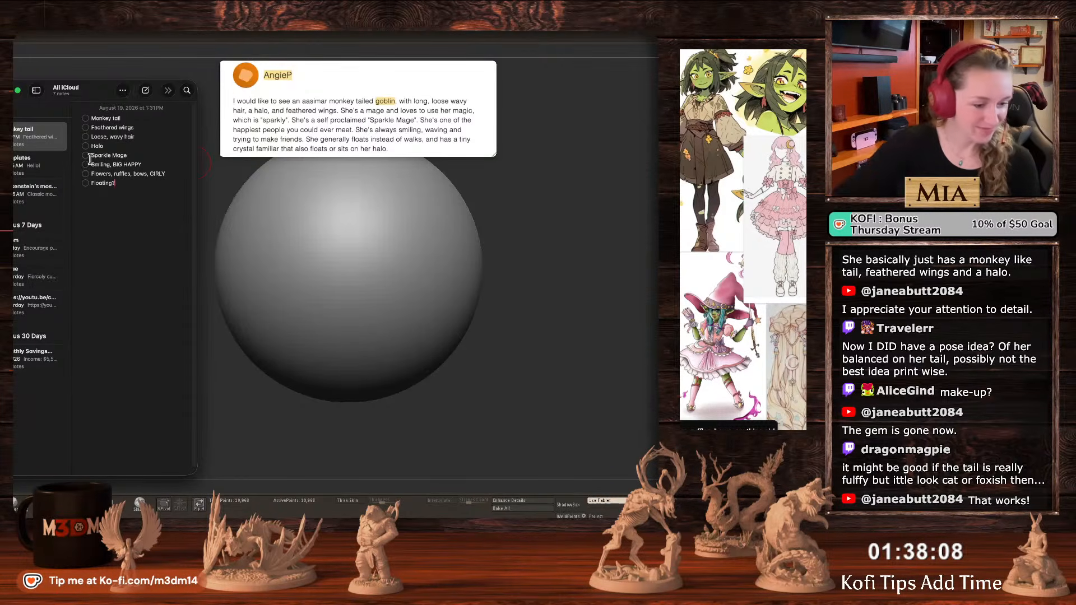
Close the floating image of the request text that covers the sphere.
click(345, 101)
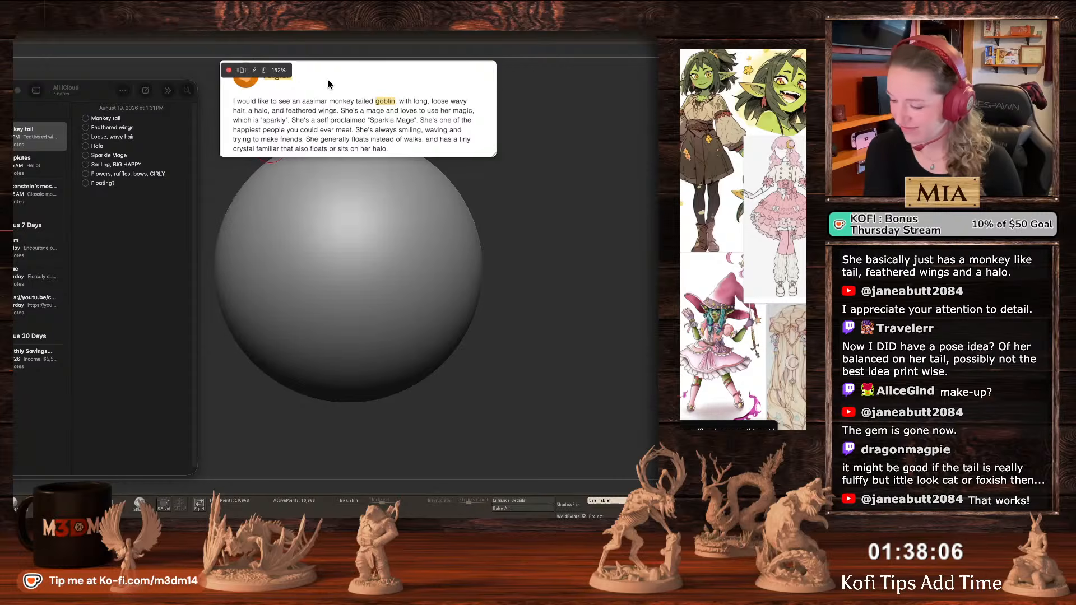
drag(337, 70, 336, 96)
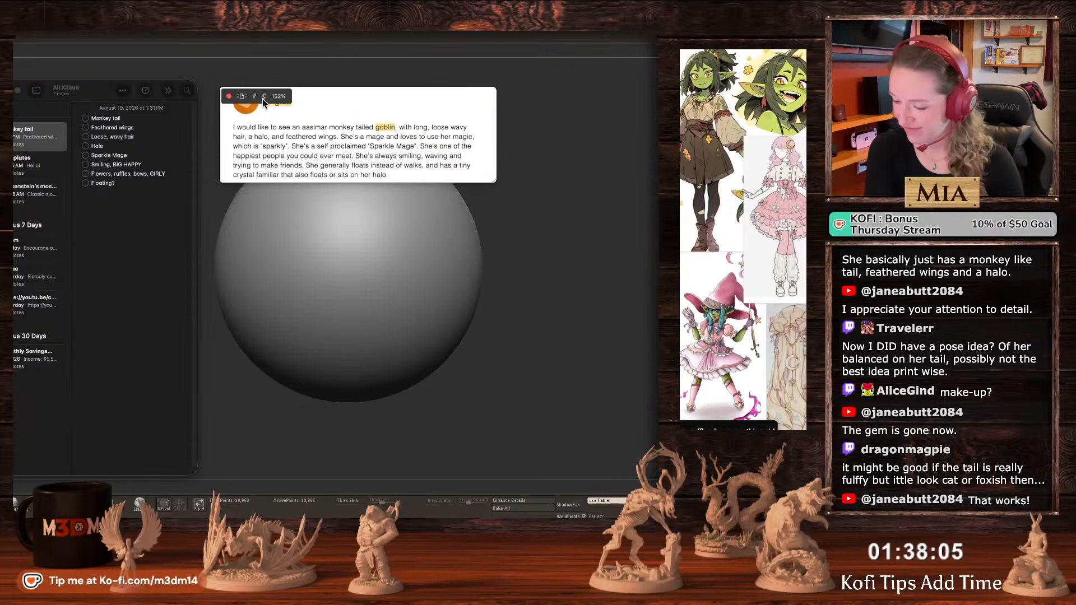
click(229, 97)
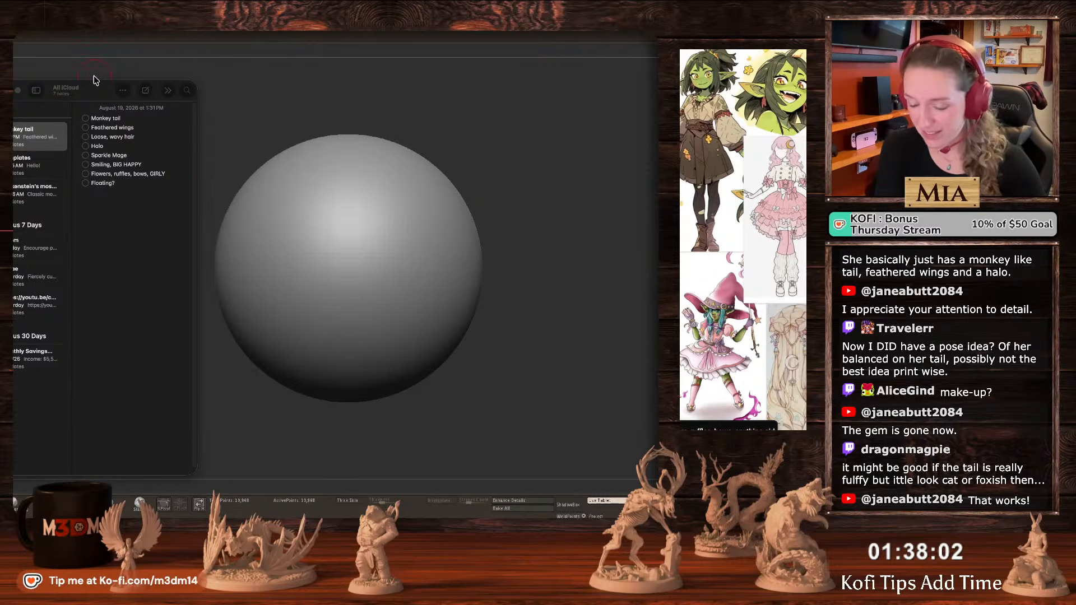
Capture the finished checklist as a floating image, place it in a corner of the canvas and put the Notes window away.
key(super+shift+4)
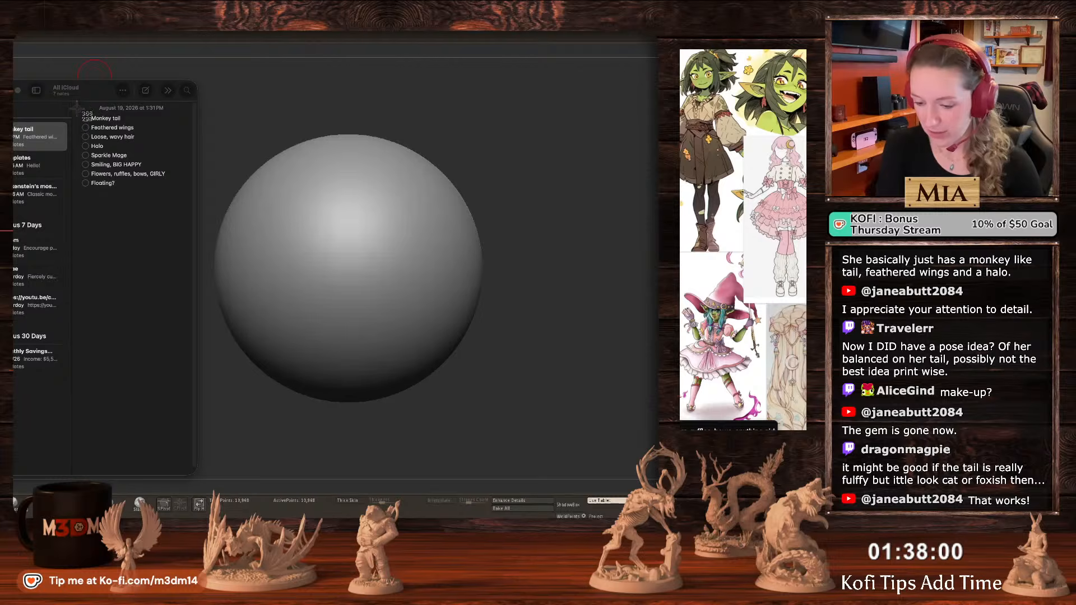
drag(77, 110, 183, 196)
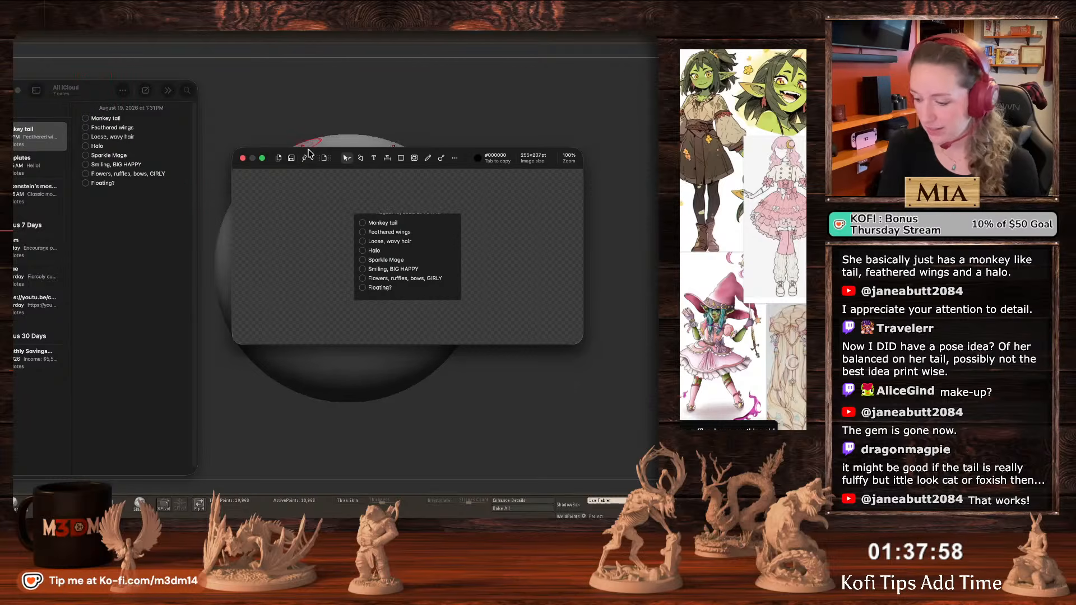
click(324, 220)
drag(385, 240, 75, 97)
click(1, 91)
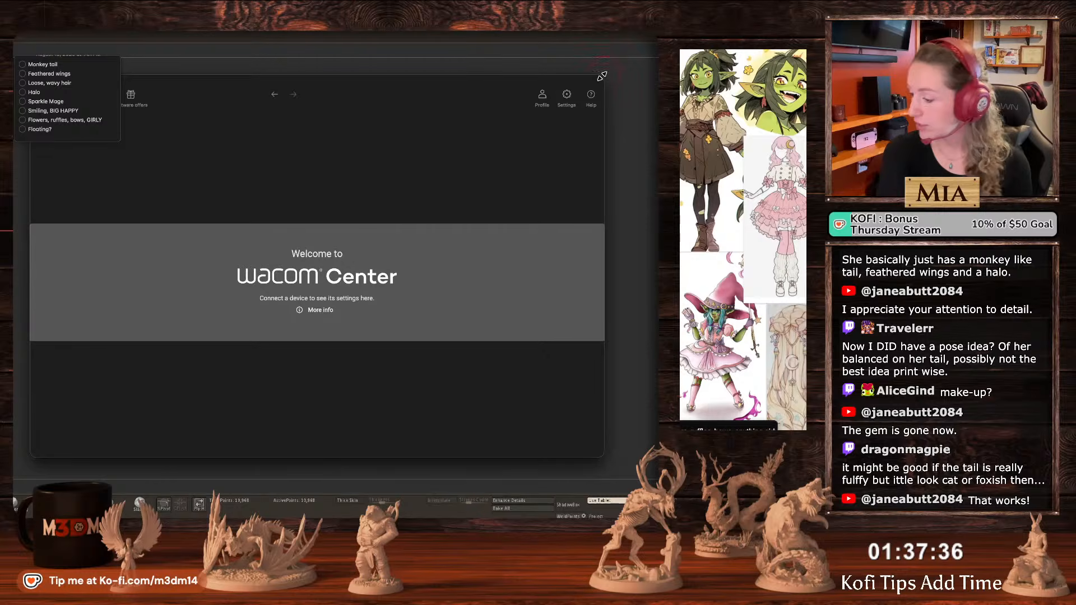
Restart the tablet driver from the Wacom Center settings and close that window.
click(566, 97)
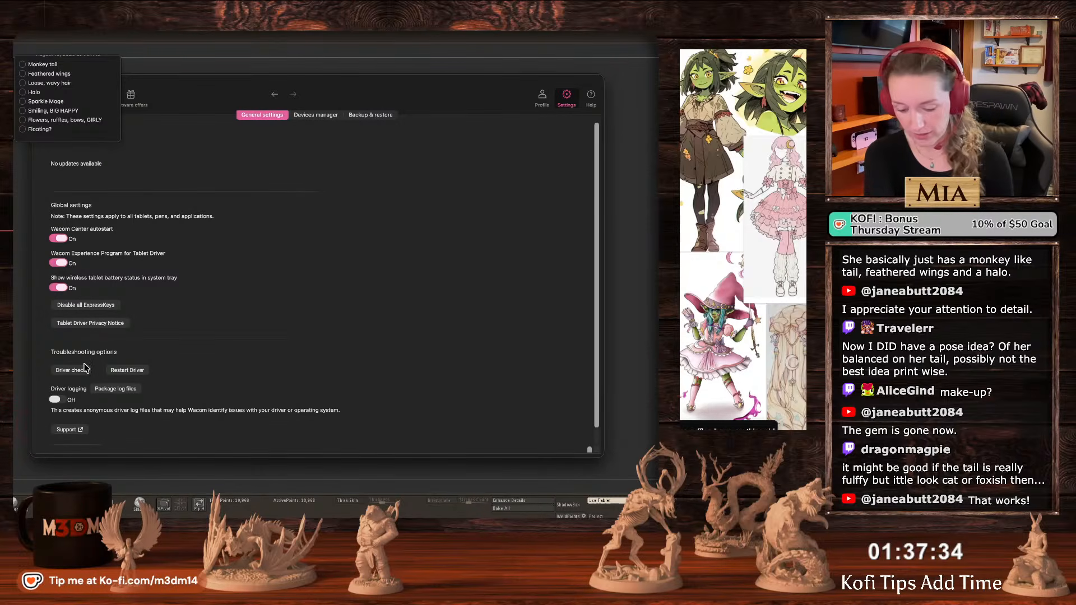
click(143, 370)
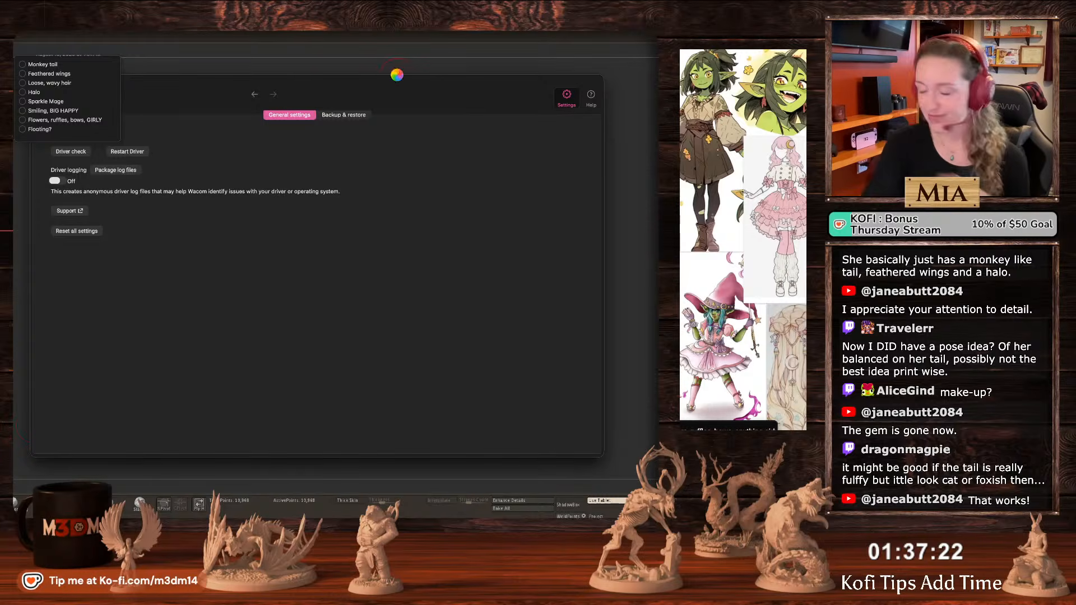
click(642, 244)
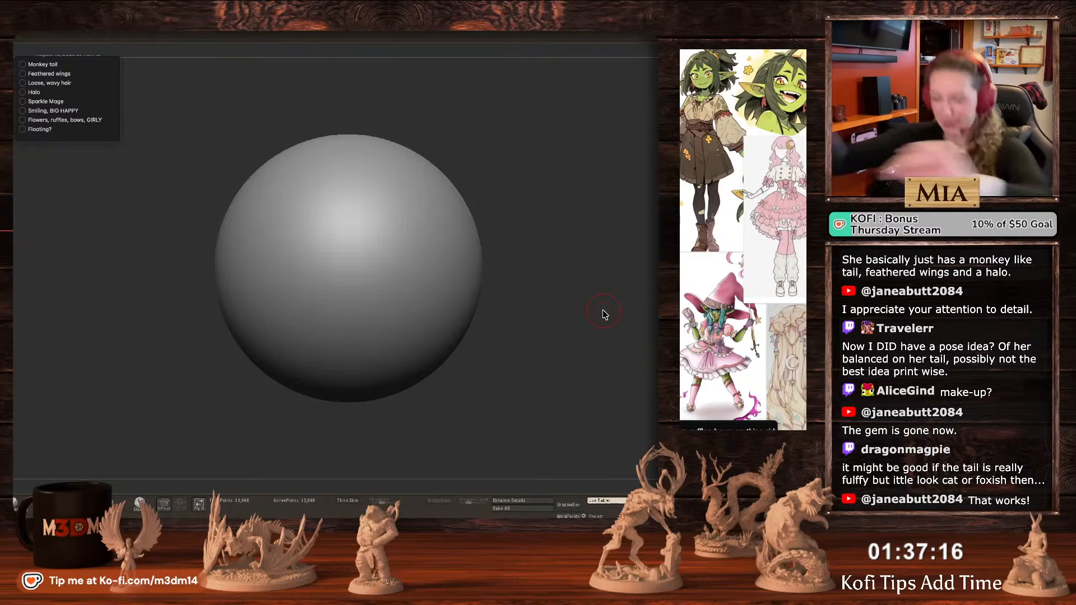
Discard the current project's changes, search the files for "goblin" and open the goblin base project.
click(75, 30)
click(91, 37)
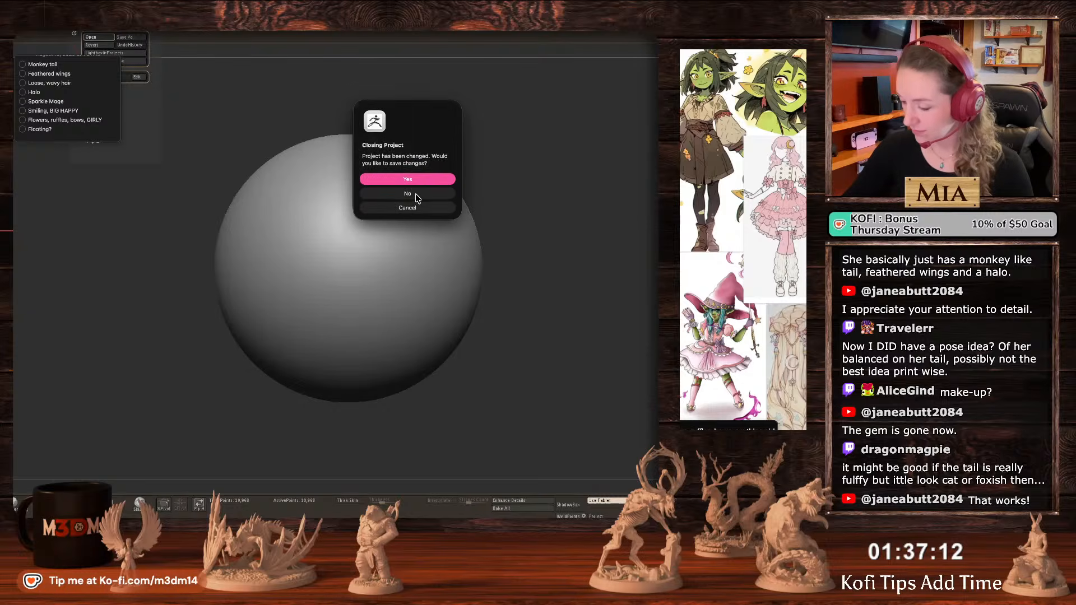
click(415, 206)
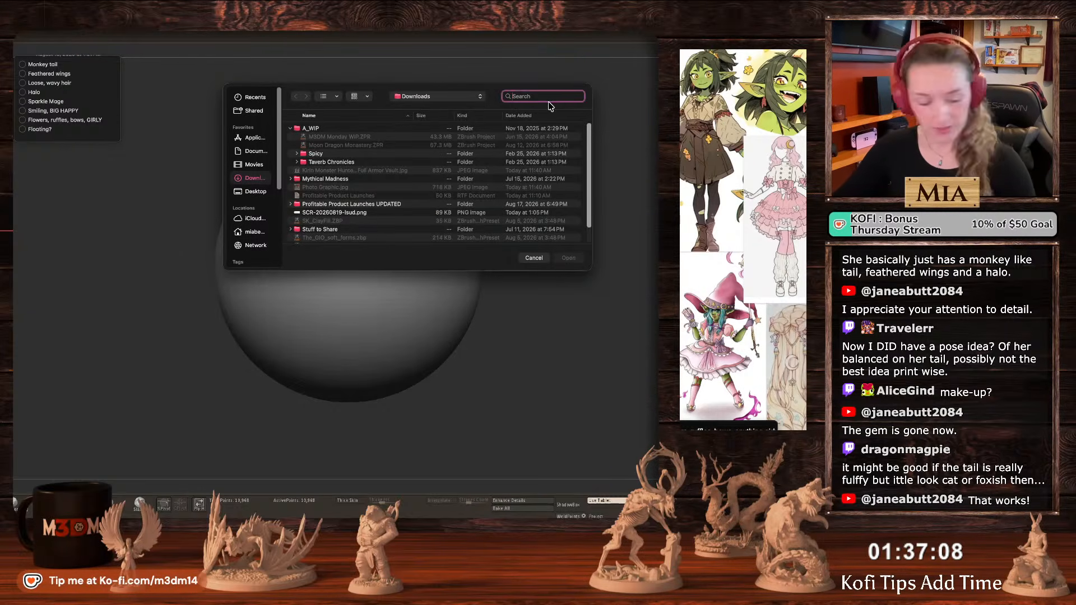
text(goblin)
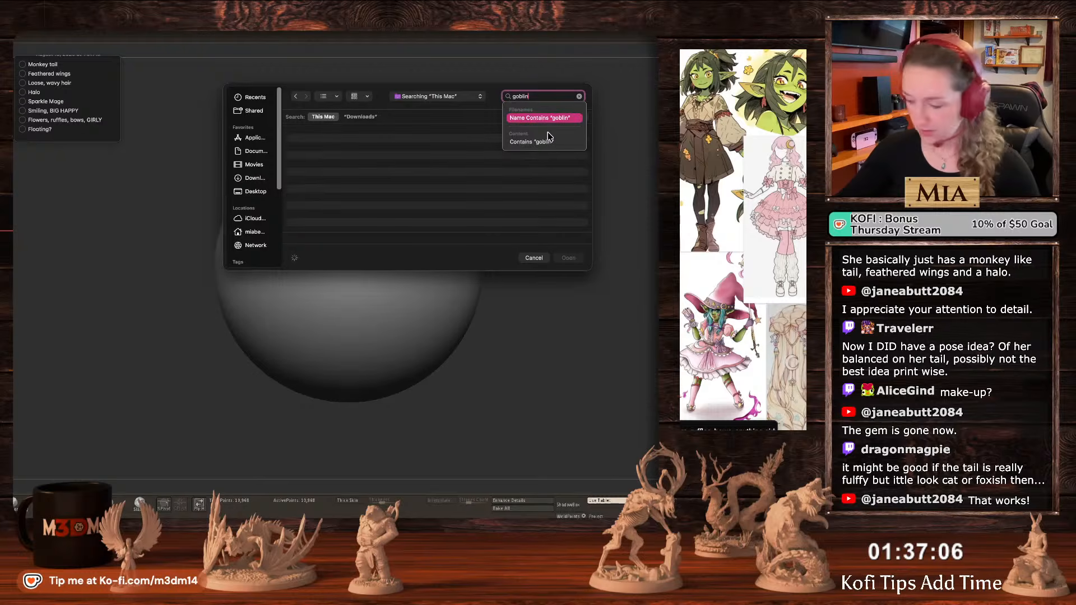
double_click(346, 139)
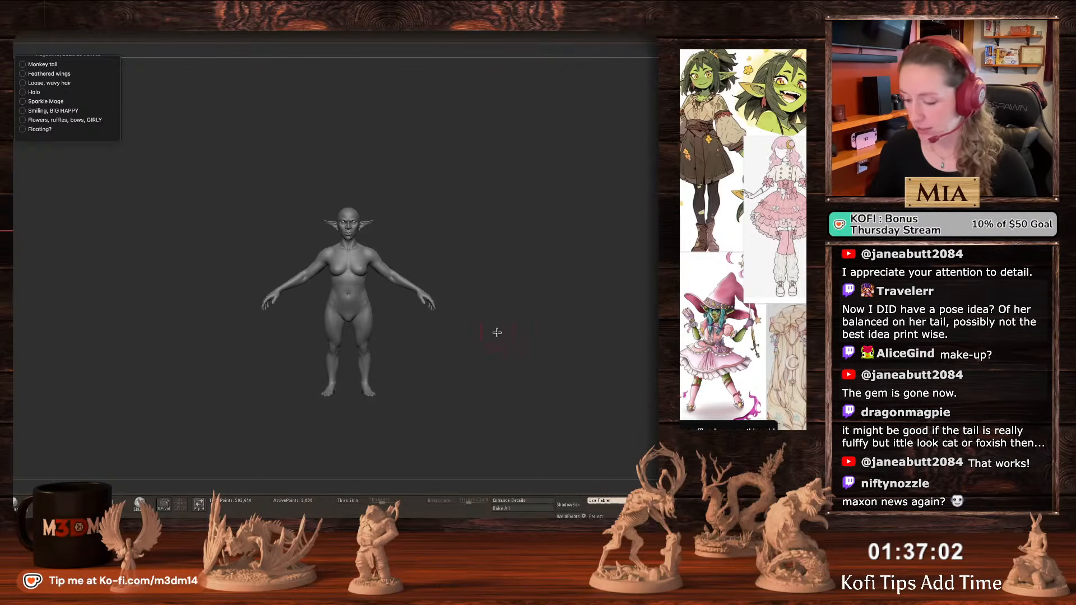
Move the floating checklist to the canvas corner beside the reference images and frame the goblin body larger.
mouse_move(90, 106)
mouse_down()
mouse_move(84, 389)
mouse_move(68, 446)
mouse_move(327, 279)
mouse_move(692, 106)
mouse_move(631, 102)
mouse_up()
click(586, 303)
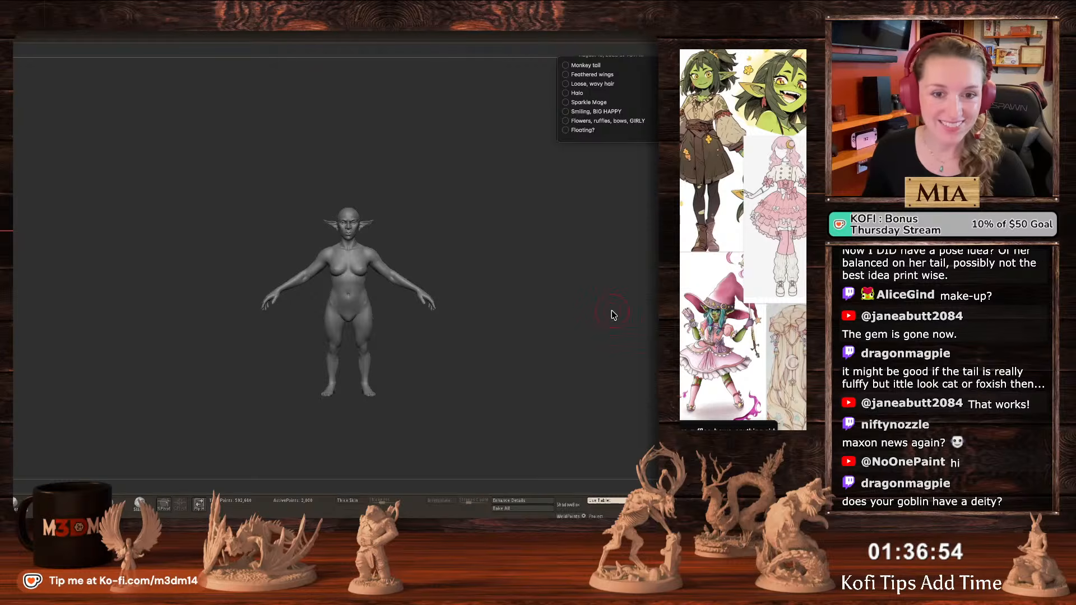
mouse_move(612, 315)
alt+mouse_down()
mouse_move(560, 301)
mouse_move(571, 318)
alt+mouse_up()
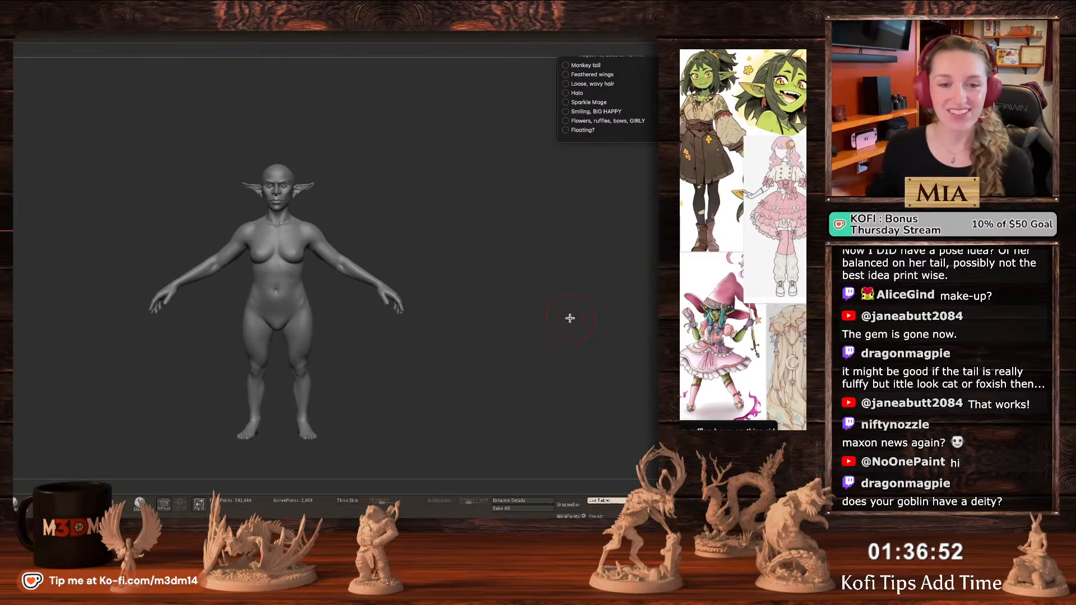
click(570, 318)
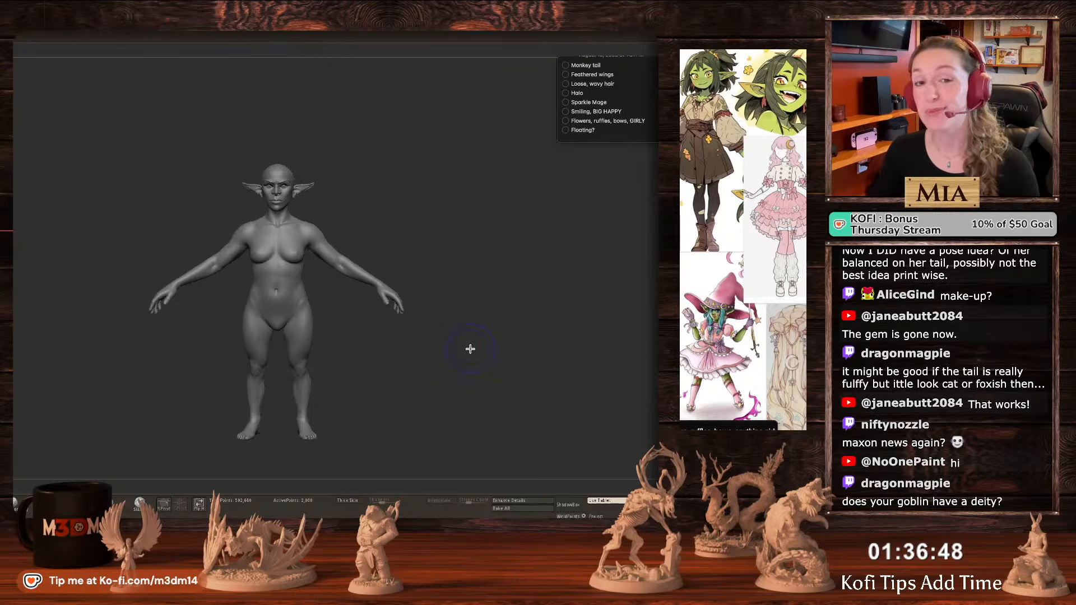
alt+drag(481, 369, 502, 361)
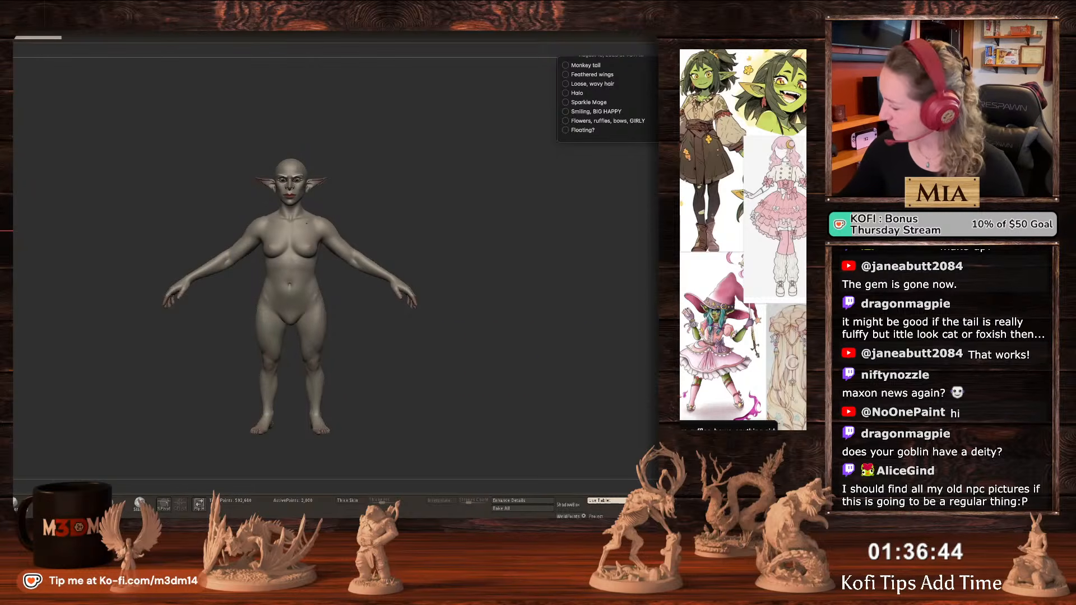
Delete the male body and eyebrow subtools from the goblin base and show the female body.
click(561, 369)
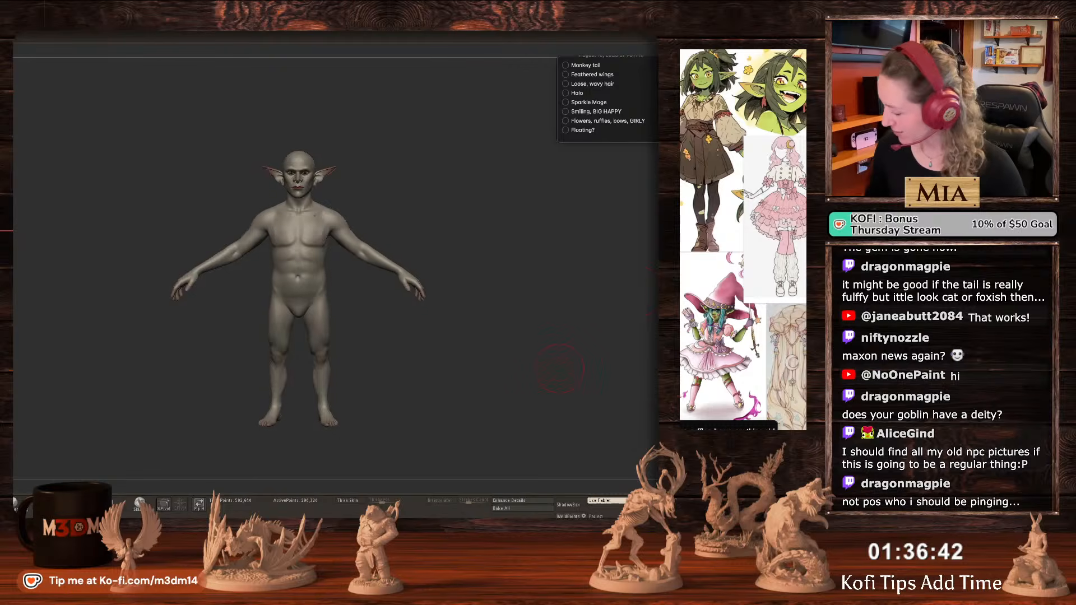
key(Return)
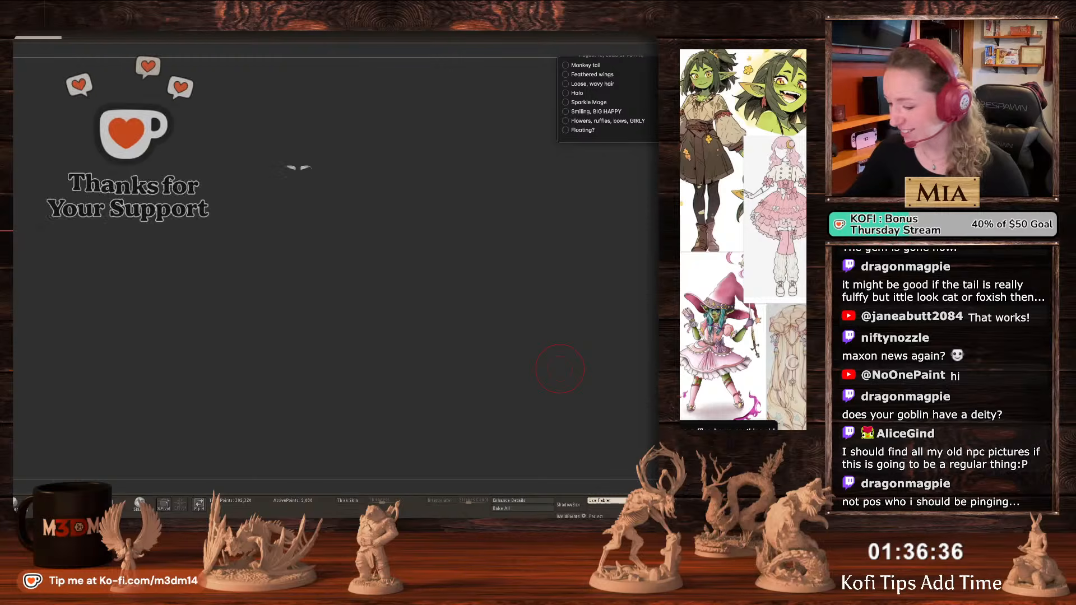
key(Return)
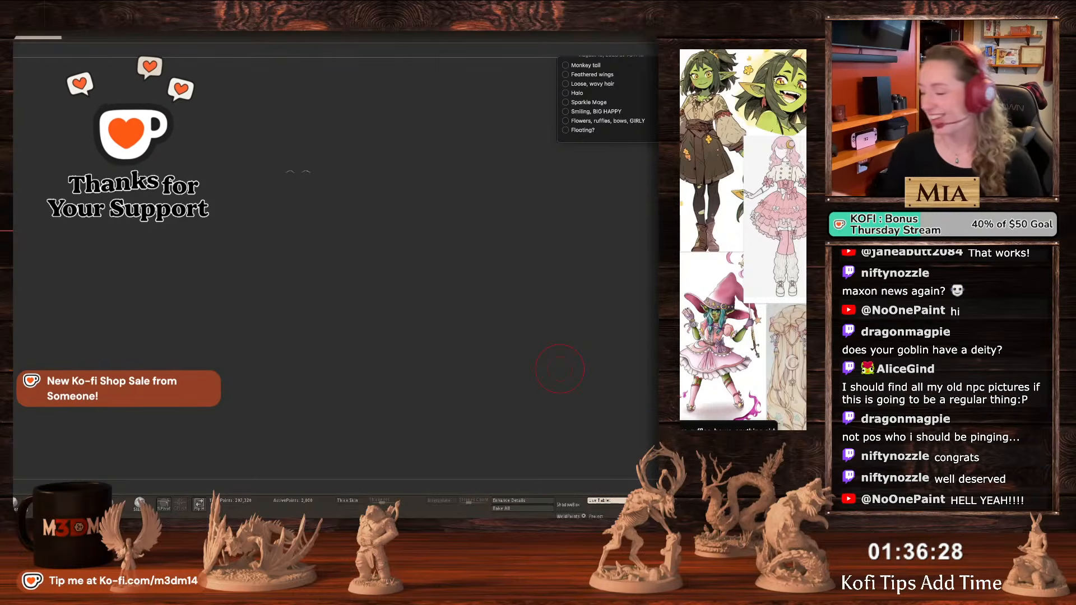
click(583, 309)
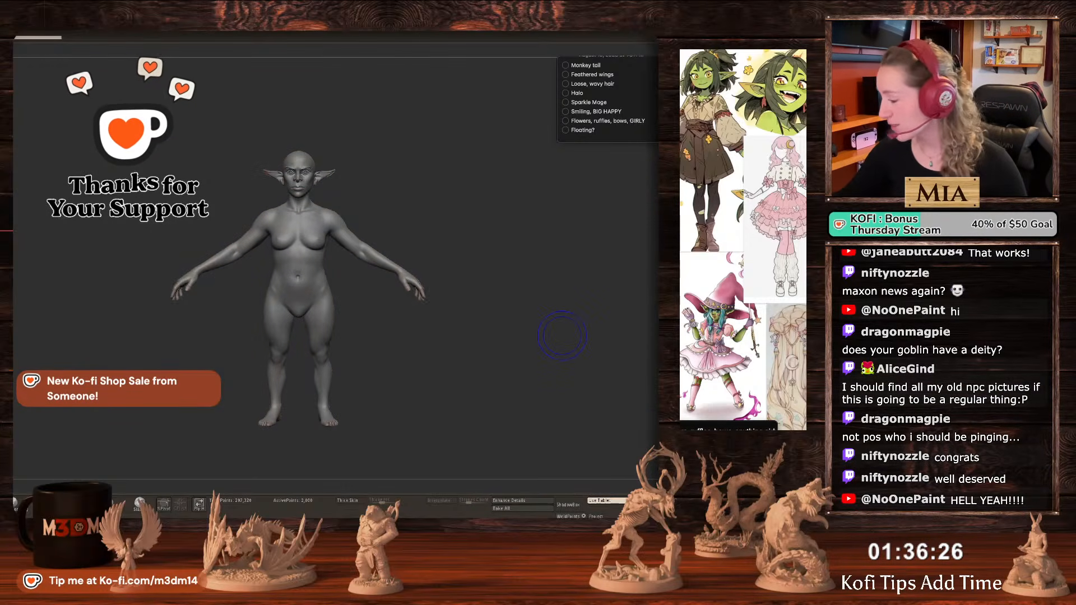
mouse_move(482, 353)
alt+mouse_down()
mouse_move(522, 358)
mouse_move(515, 351)
alt+mouse_up()
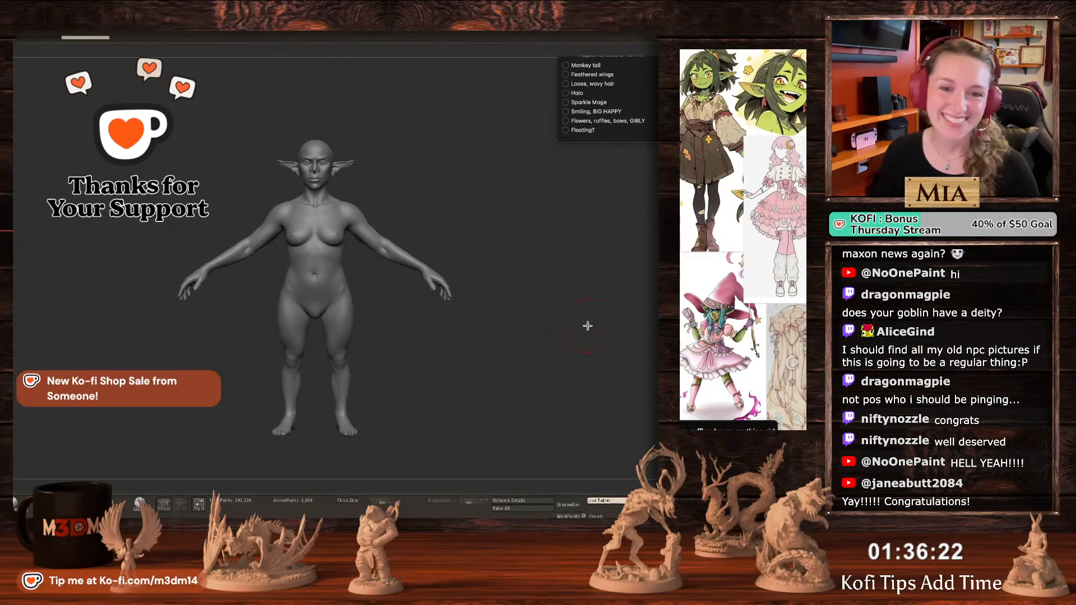
drag(547, 370, 555, 348)
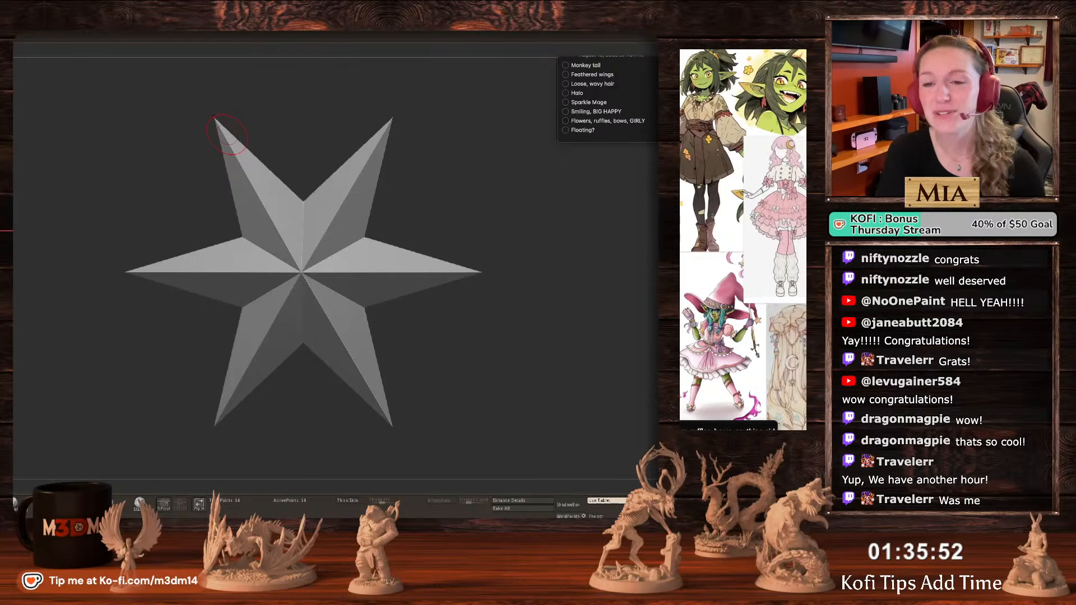
Bring the StreamElements timer editor window over the canvas and close it.
key(F11)
key(F11)
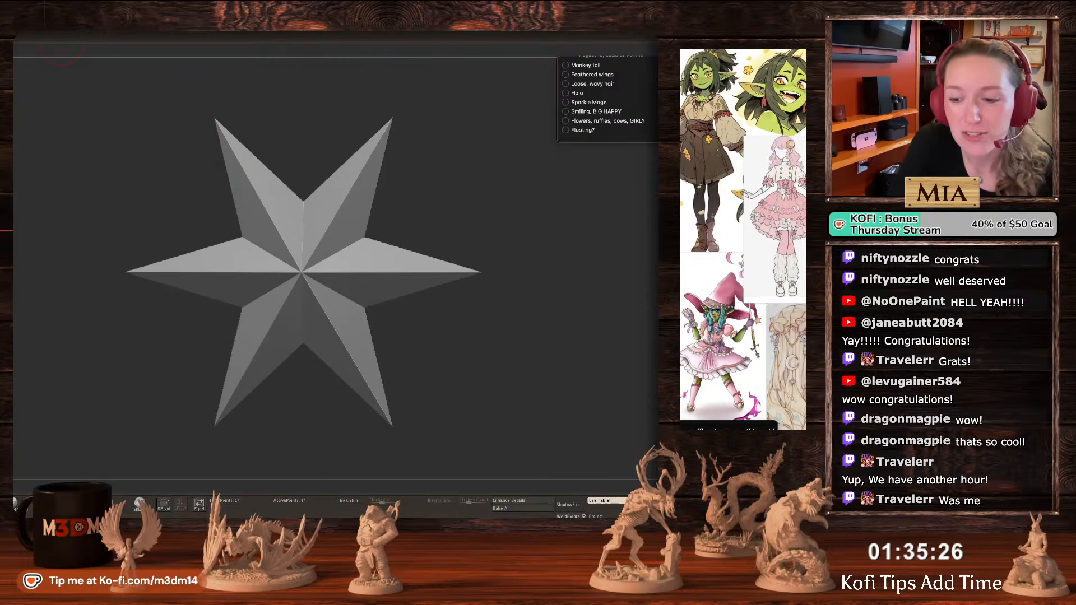
drag(468, 145, 369, 66)
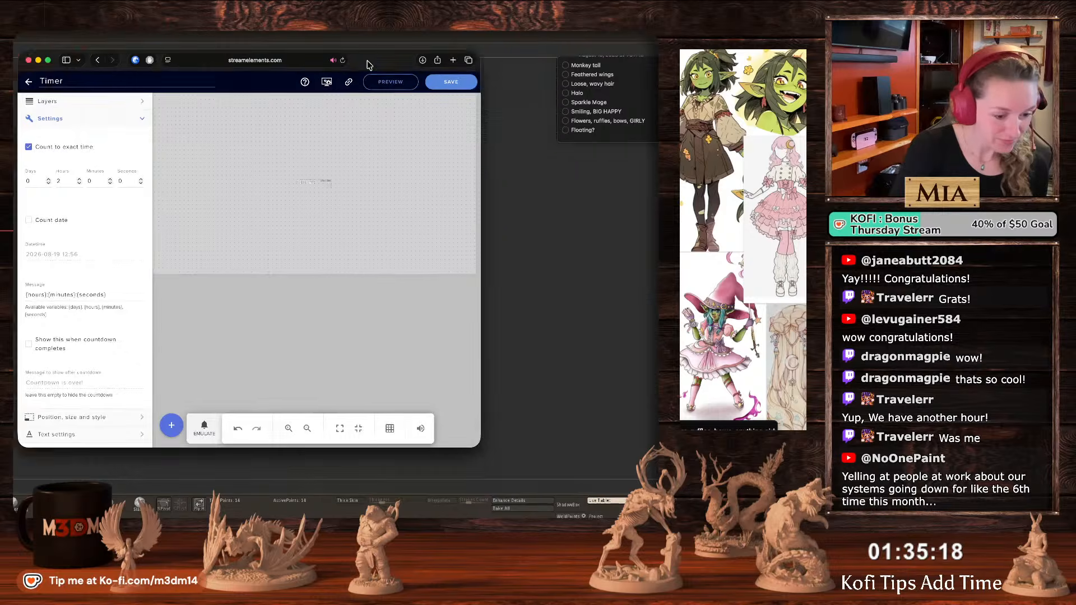
click(29, 60)
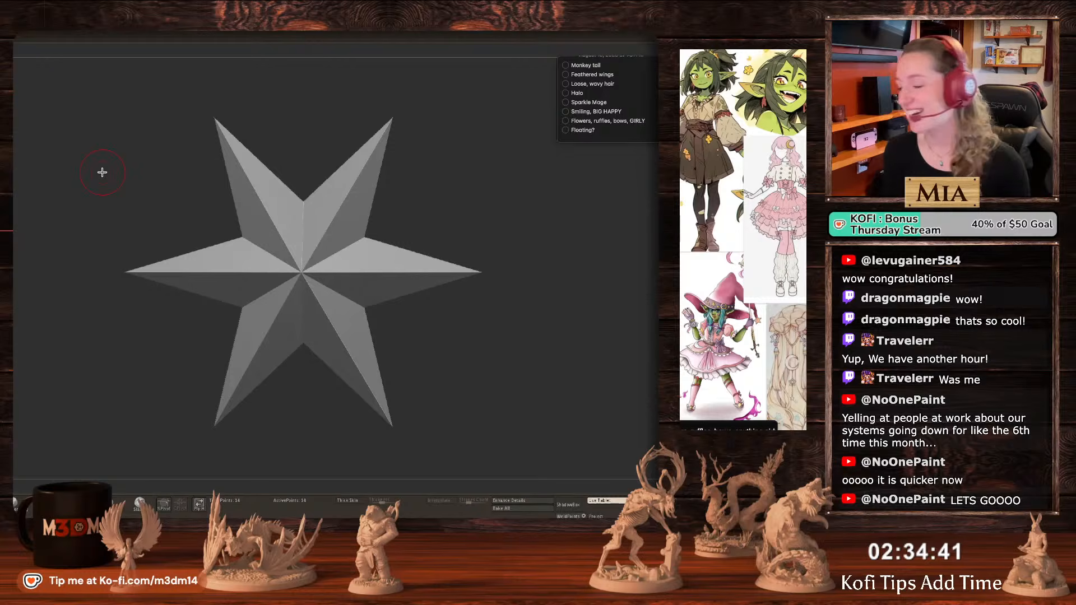
Switch from the star to the goblin body and apply the PolySkin material to it.
drag(571, 351, 551, 353)
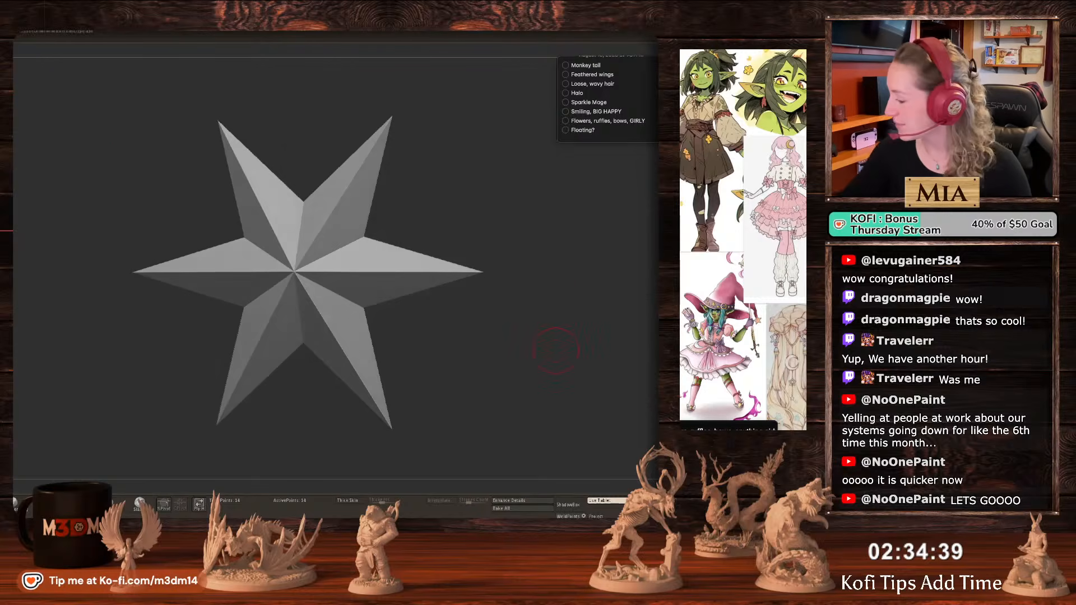
shift+drag(564, 305, 540, 329)
key(space)
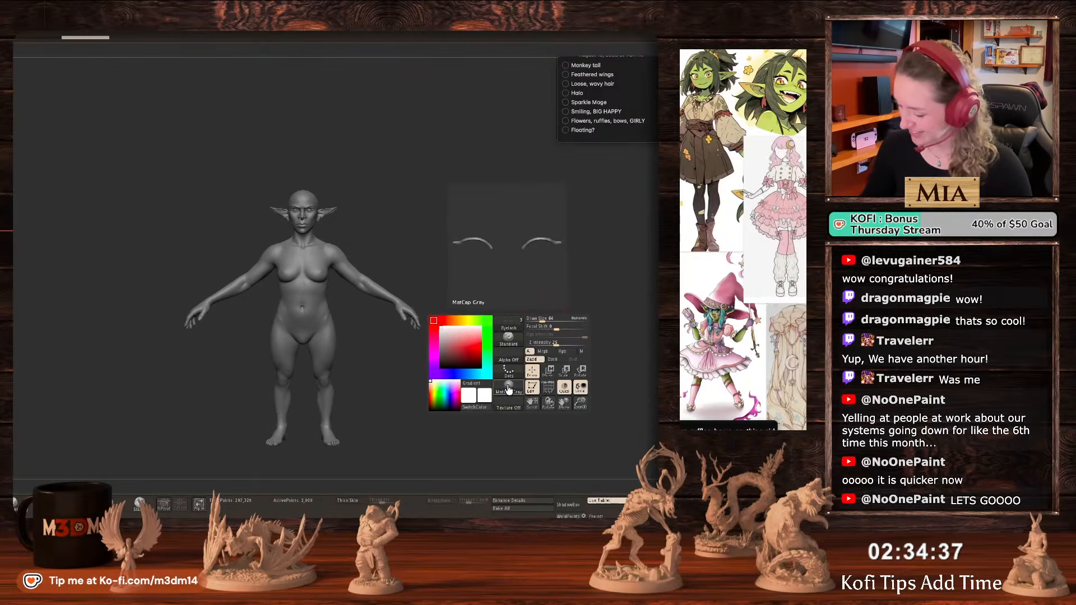
click(508, 391)
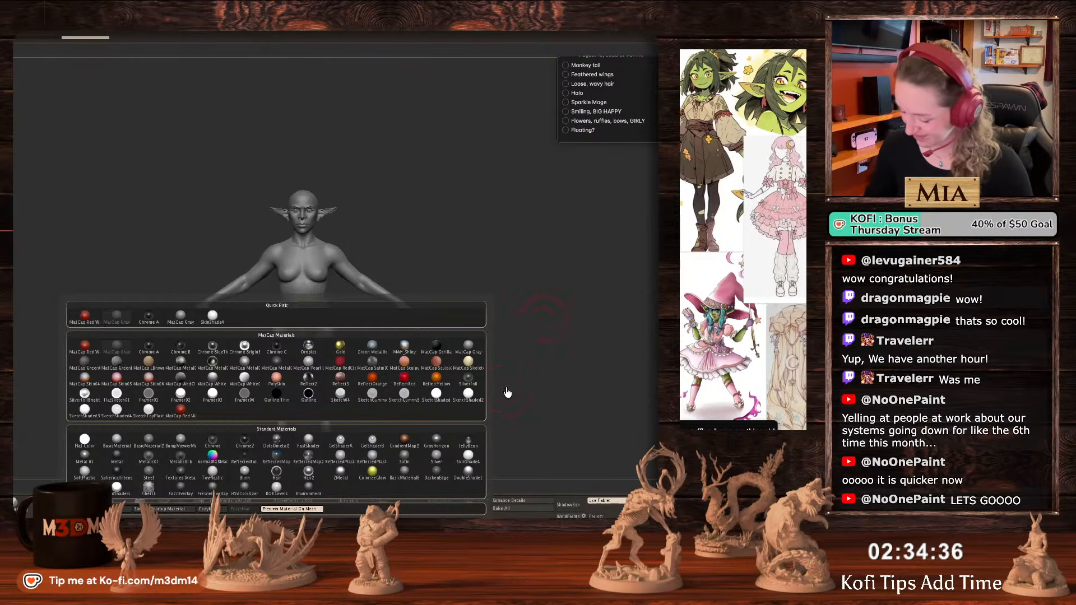
click(276, 377)
alt+drag(554, 323, 546, 350)
alt+drag(546, 349, 555, 314)
Discard the current project's changes, search the files for "begin" and open the BEGIN.zpr project.
key(space)
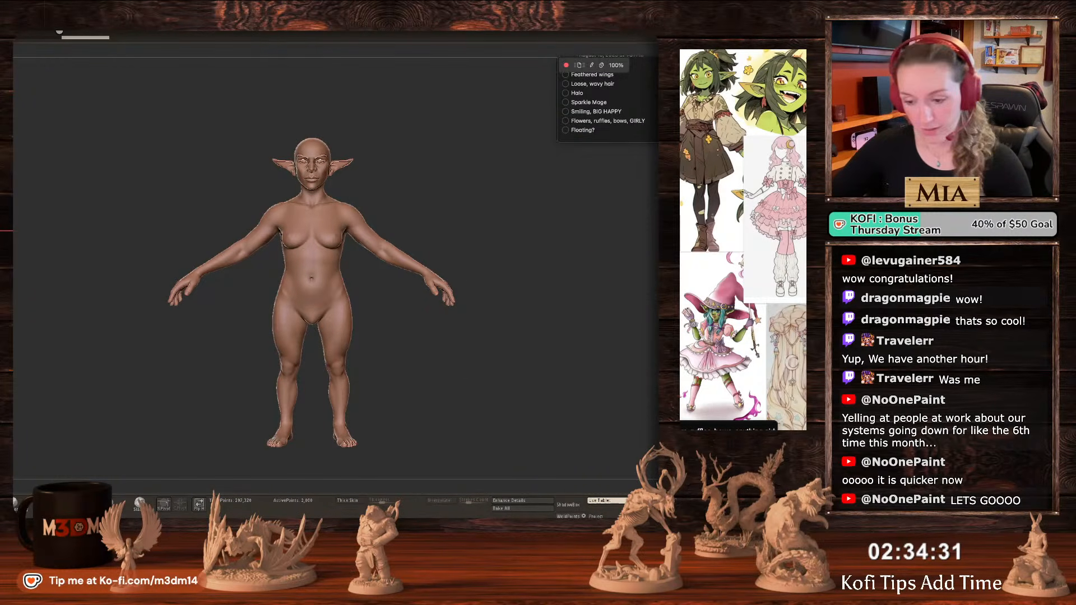
click(78, 31)
click(96, 38)
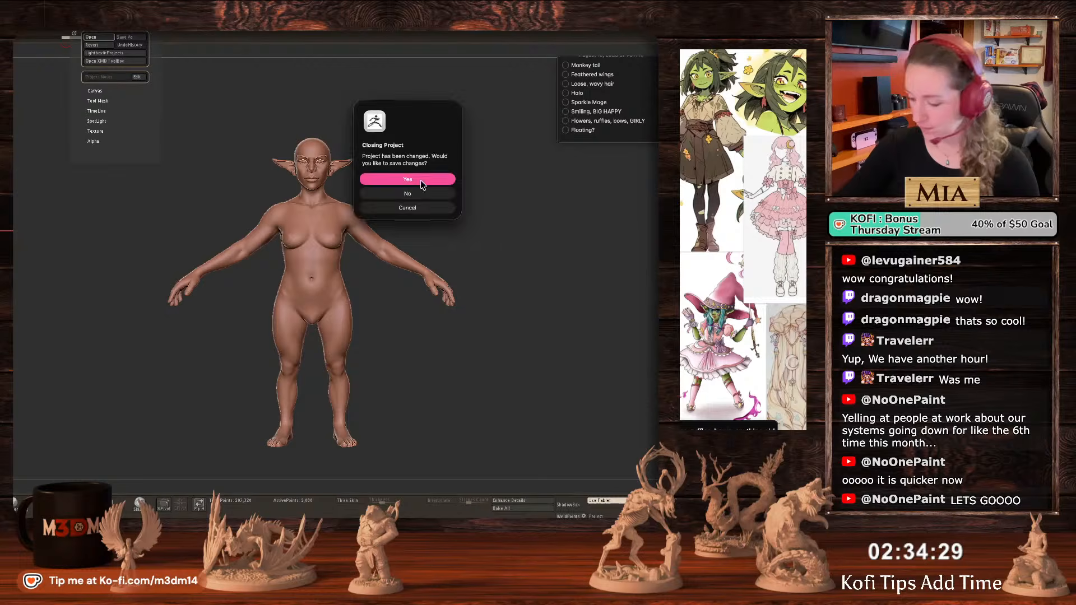
click(412, 196)
click(533, 97)
text(be)
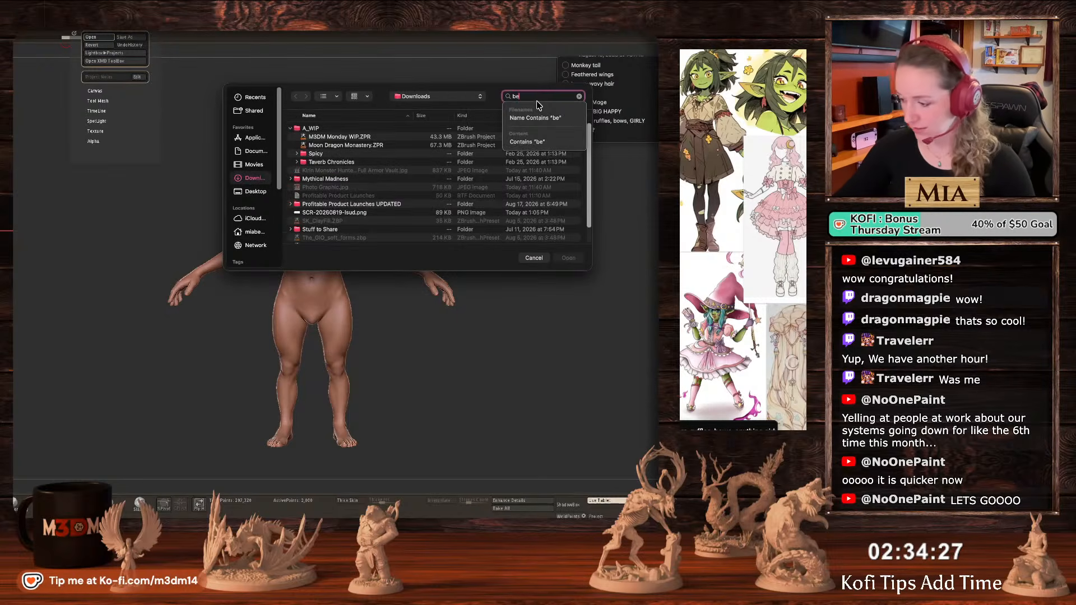
text(gin)
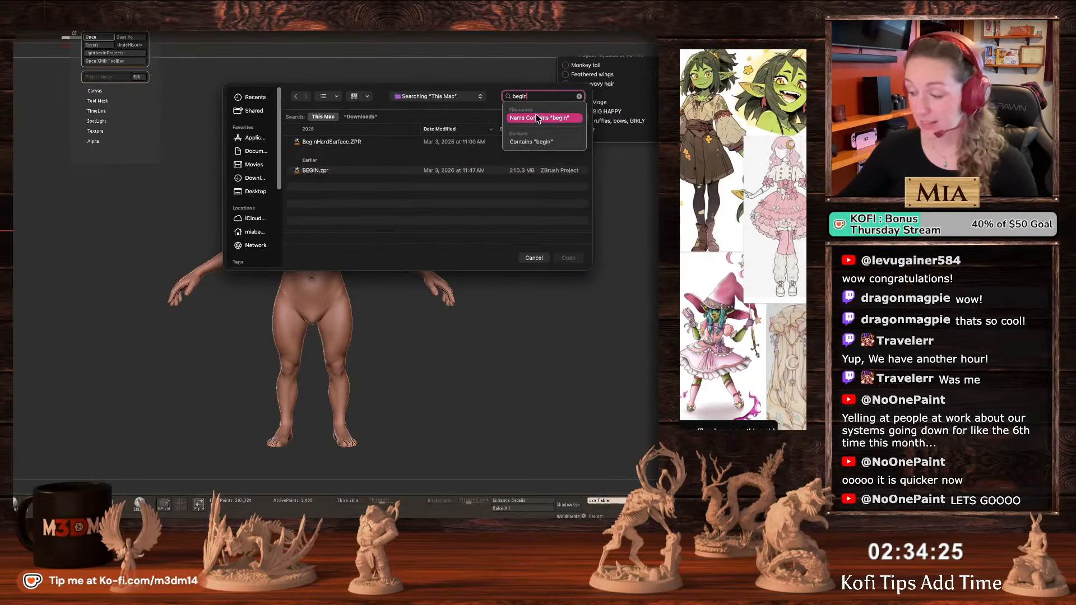
double_click(360, 170)
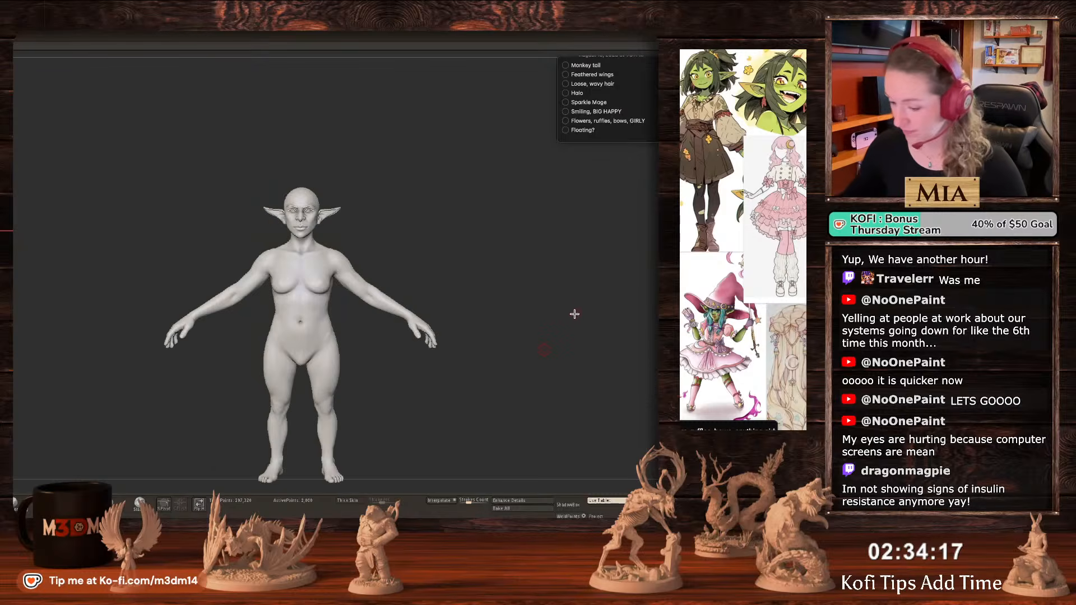
Frame the goblin body higher in the canvas and apply the PolySkin material to it.
alt+drag(566, 334, 579, 305)
key(space)
click(561, 362)
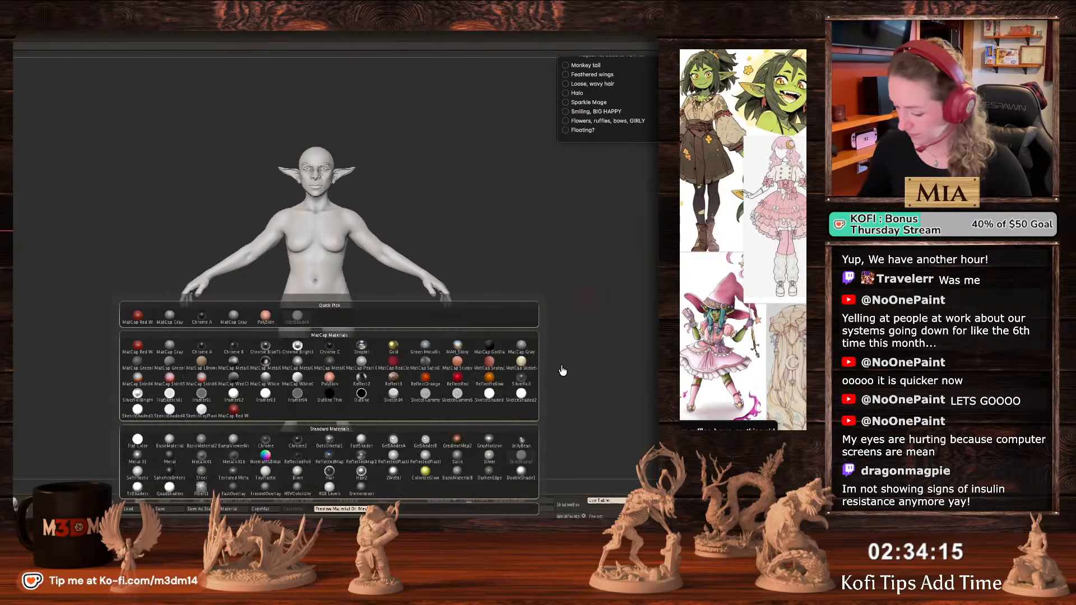
click(330, 377)
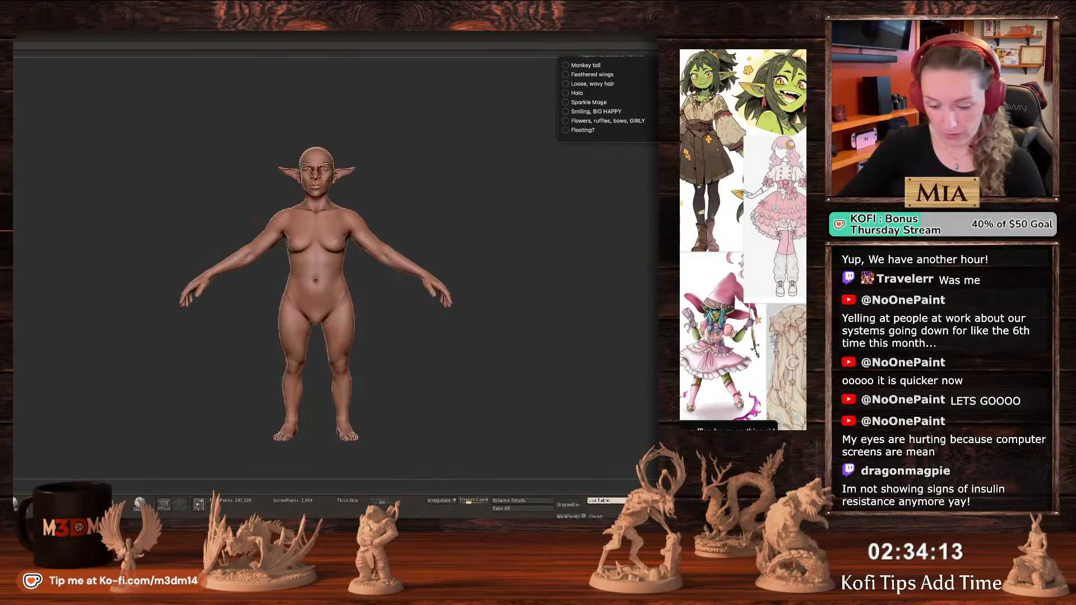
Change the canvas background to a brown gradient and switch the goblin body to white.
key(ctrl+z)
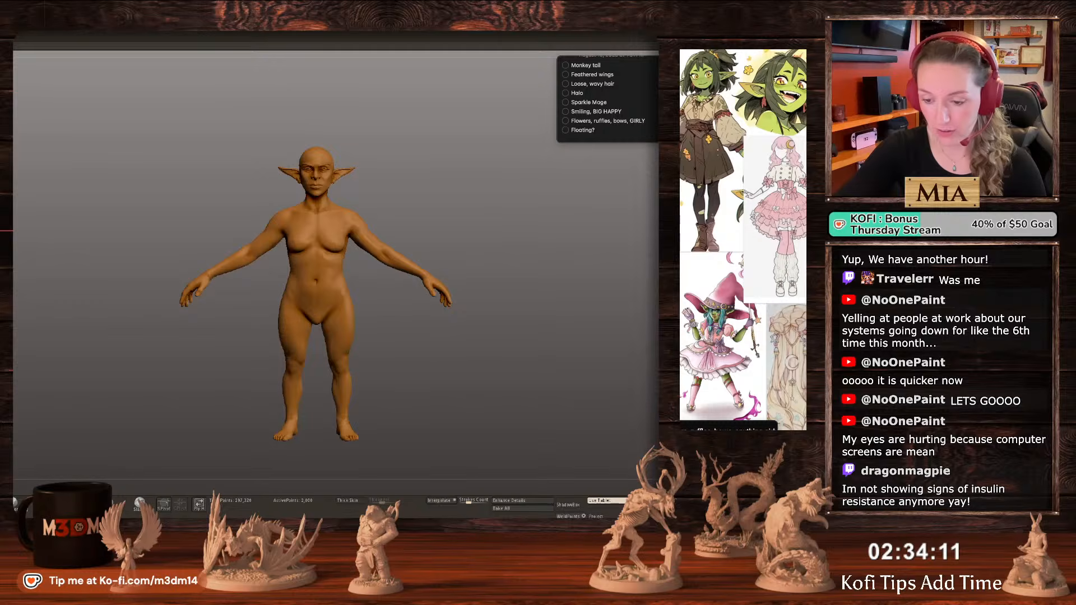
click(38, 164)
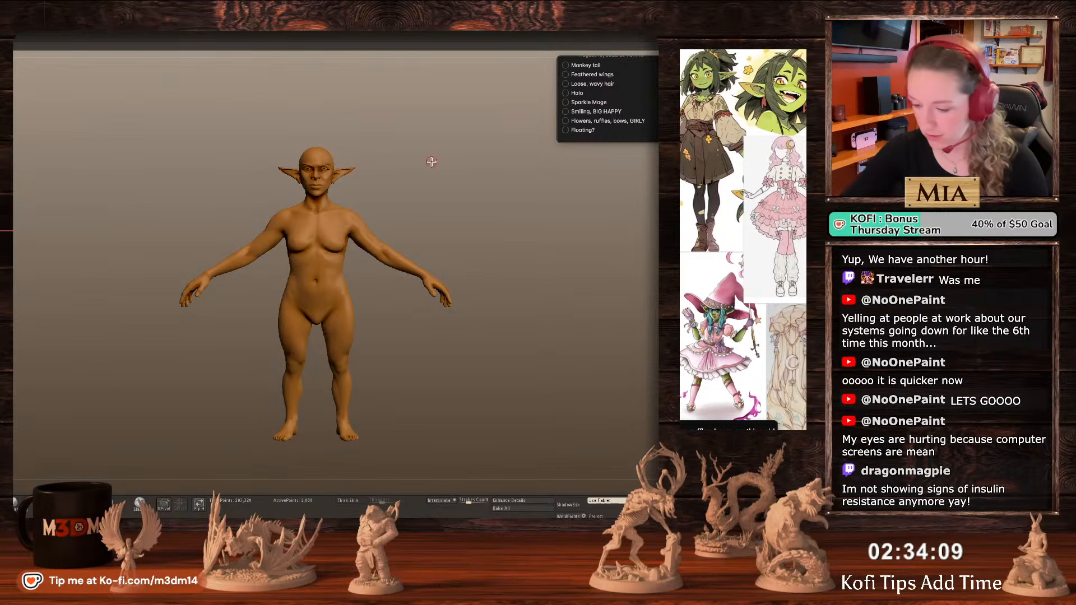
key(c)
click(443, 196)
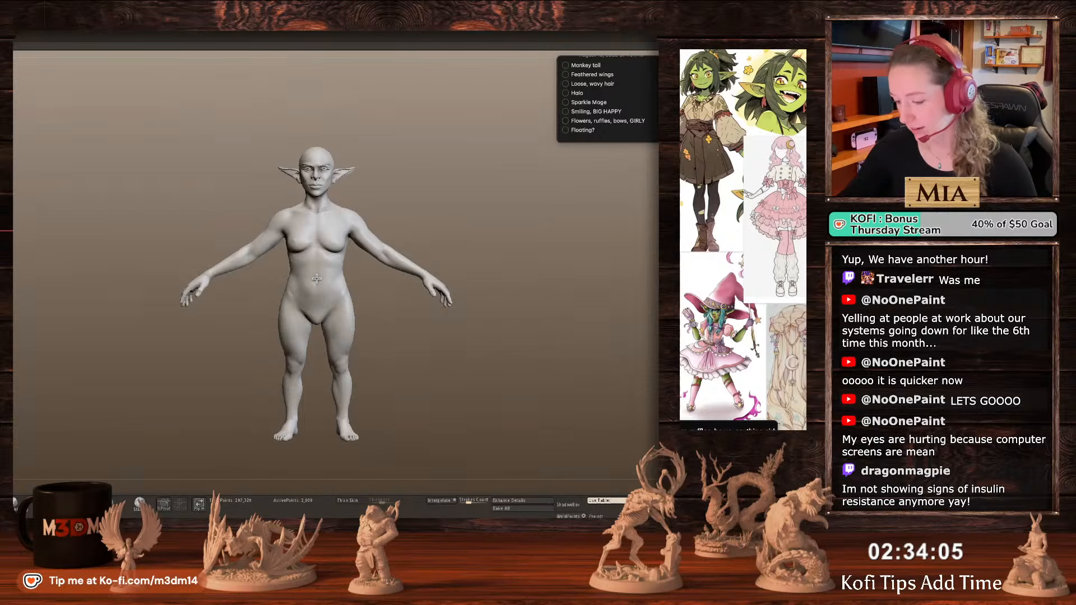
Mask the torso from chest to upper thighs, extract it as a separate leotard subtool and rework its front with a short stroke.
key(f)
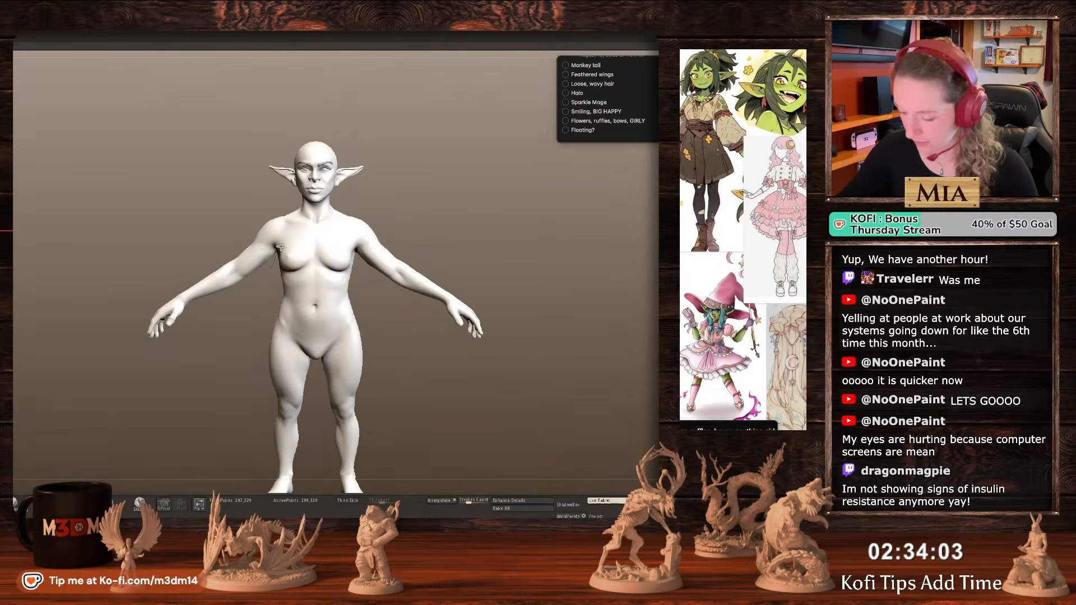
mouse_move(280, 247)
ctrl+mouse_down()
mouse_move(358, 269)
mouse_move(281, 342)
mouse_move(326, 377)
ctrl+mouse_up()
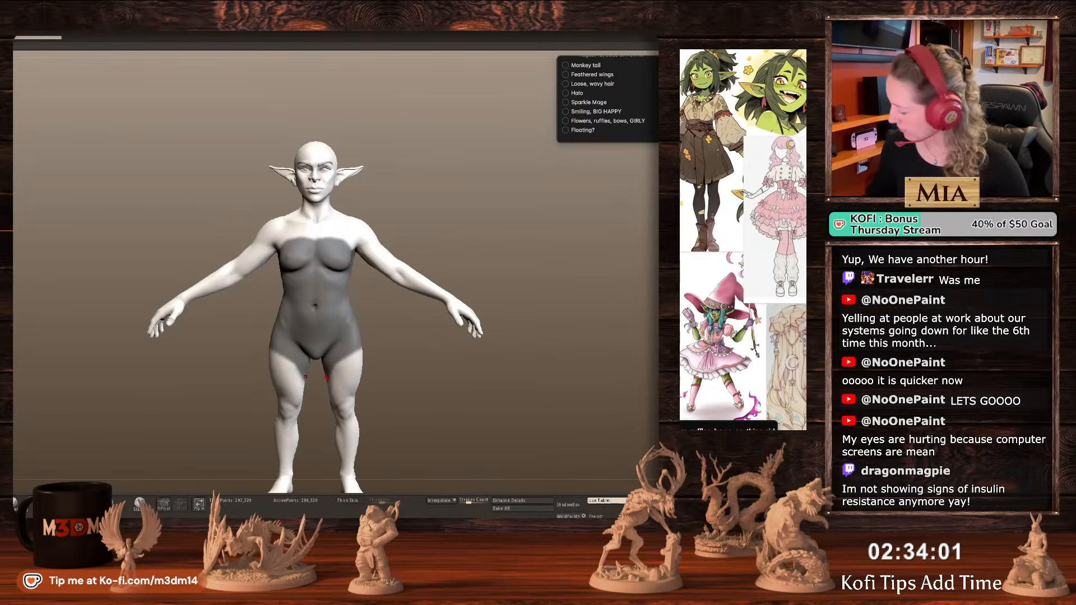
key(shift+d)
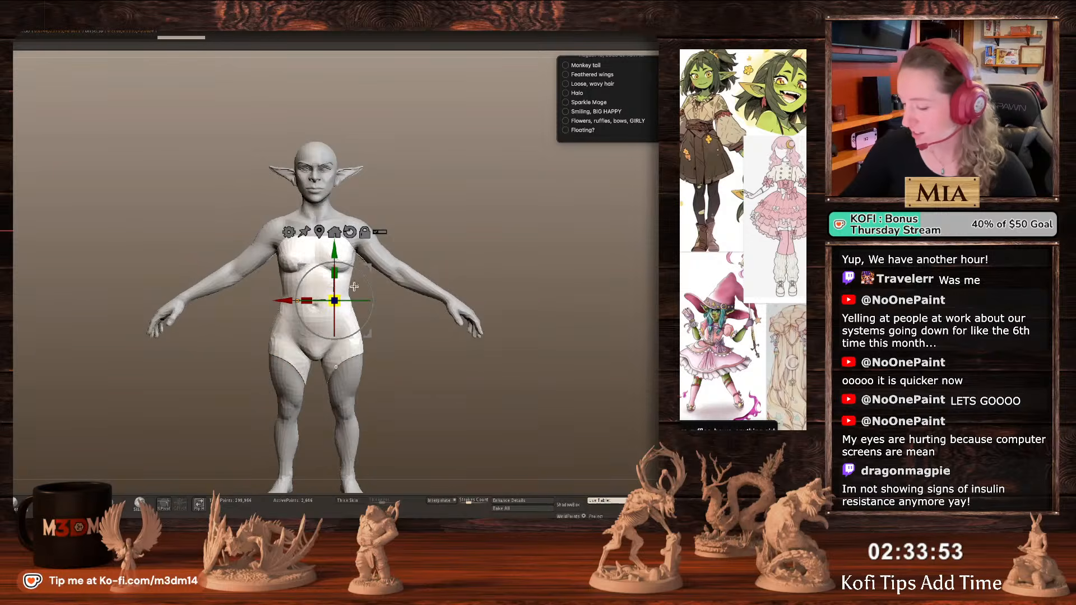
key(q)
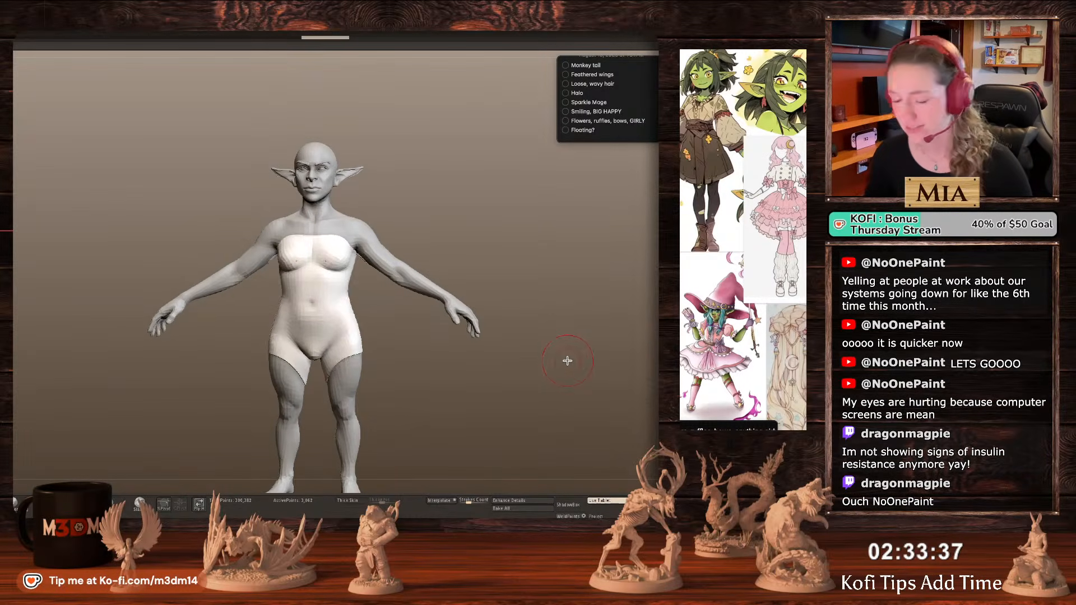
alt+drag(568, 363, 566, 350)
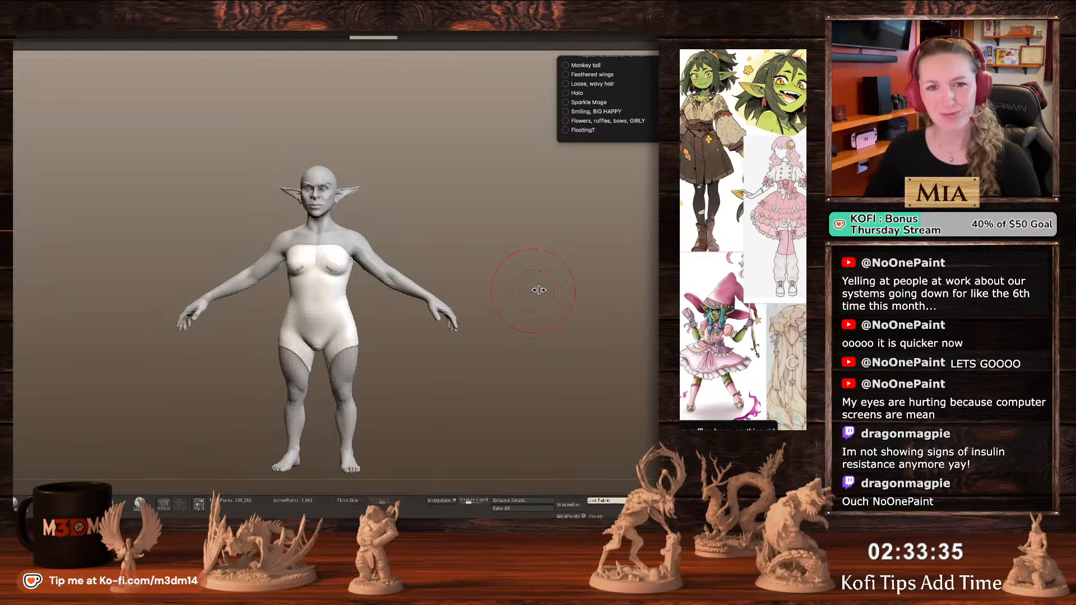
drag(329, 277, 334, 289)
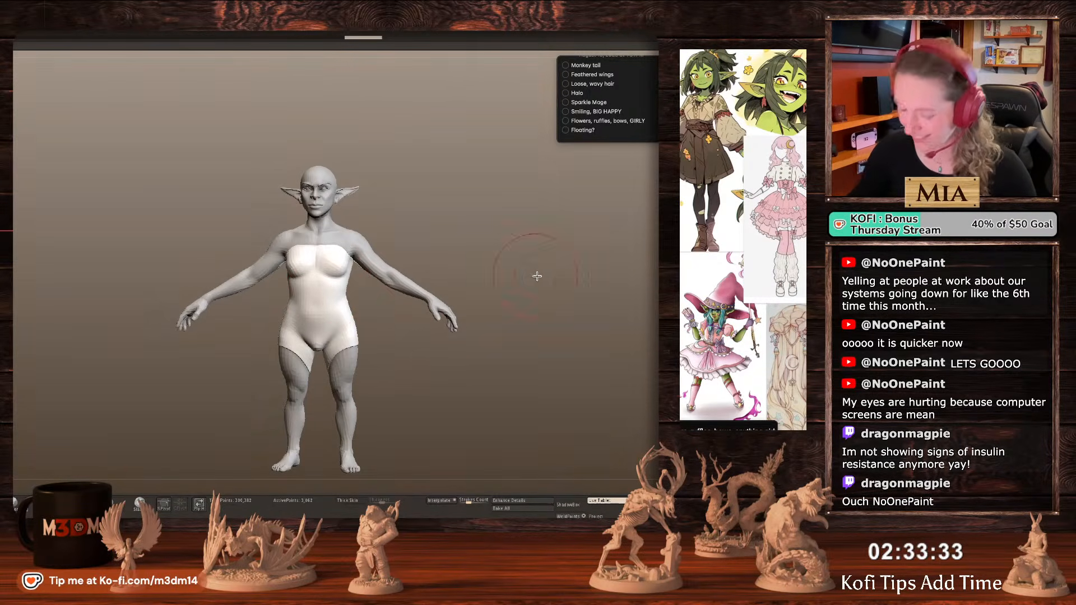
mouse_move(538, 278)
mouse_down()
mouse_move(552, 295)
mouse_move(540, 272)
mouse_up()
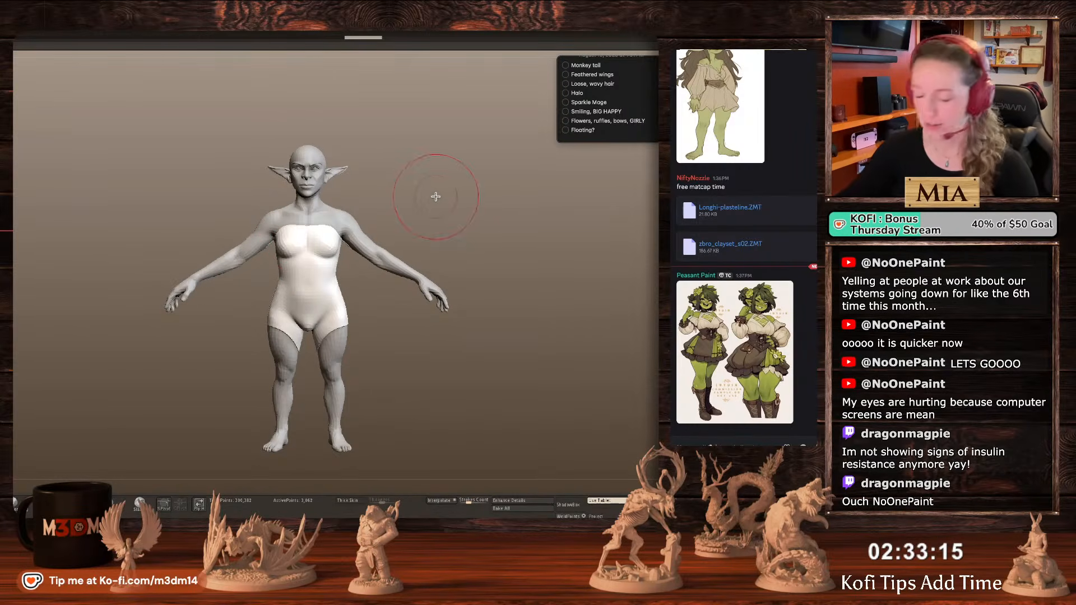
Load the zbro_clayset_s02.ZMT material from the Downloads folder onto the model.
key(space)
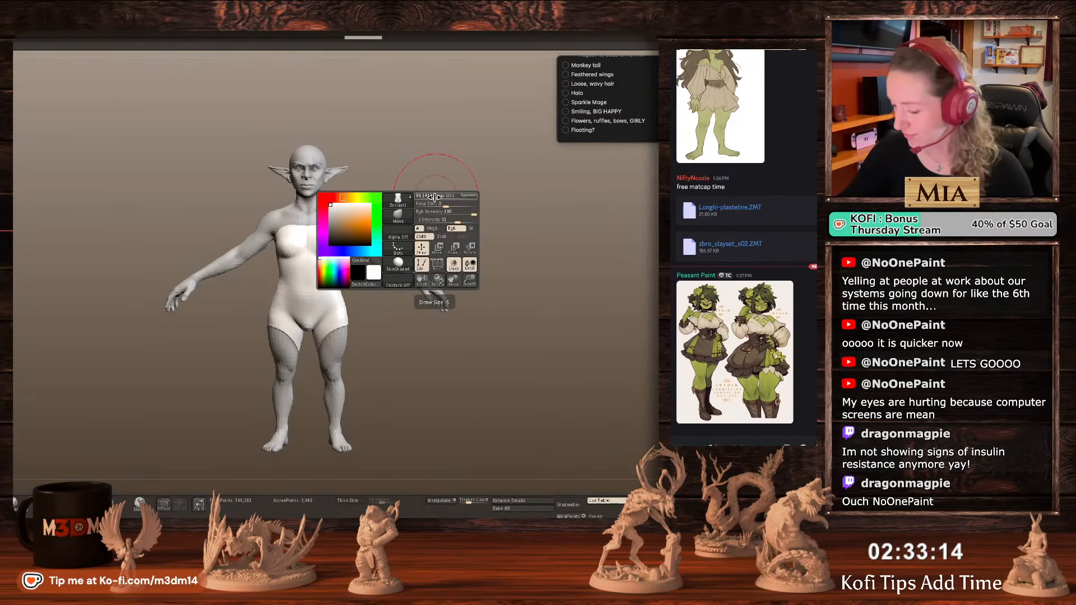
click(399, 271)
click(526, 308)
key(space)
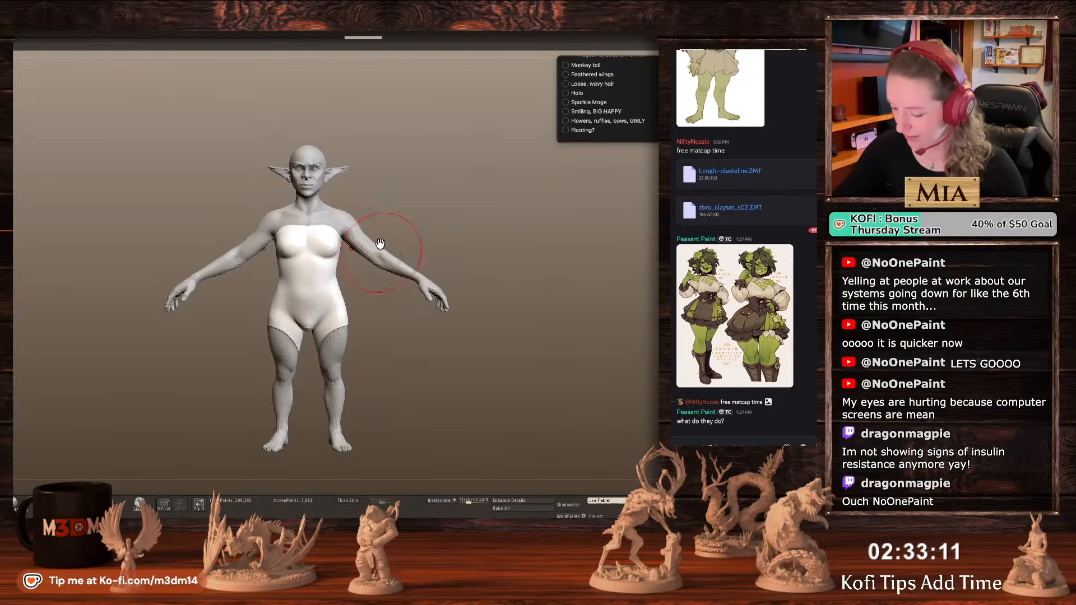
key(space)
click(399, 270)
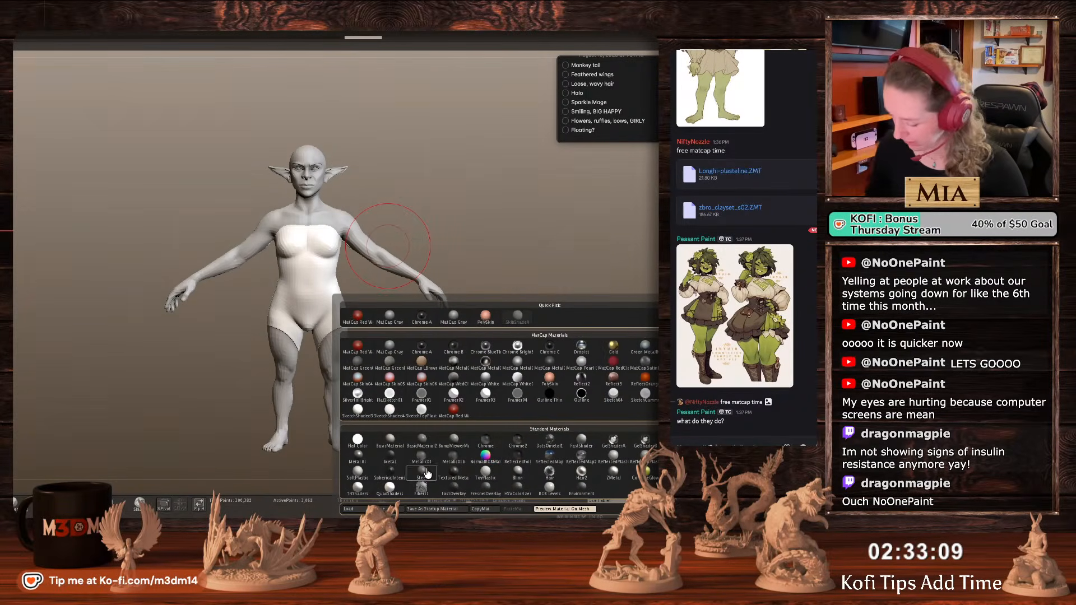
click(359, 511)
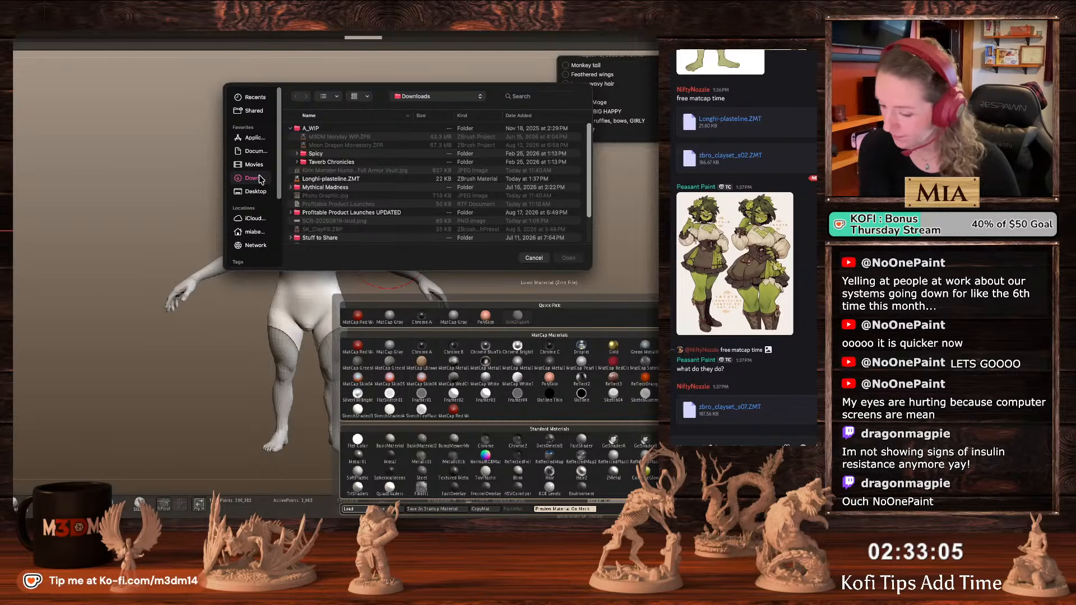
scroll(325, 212, down, 3)
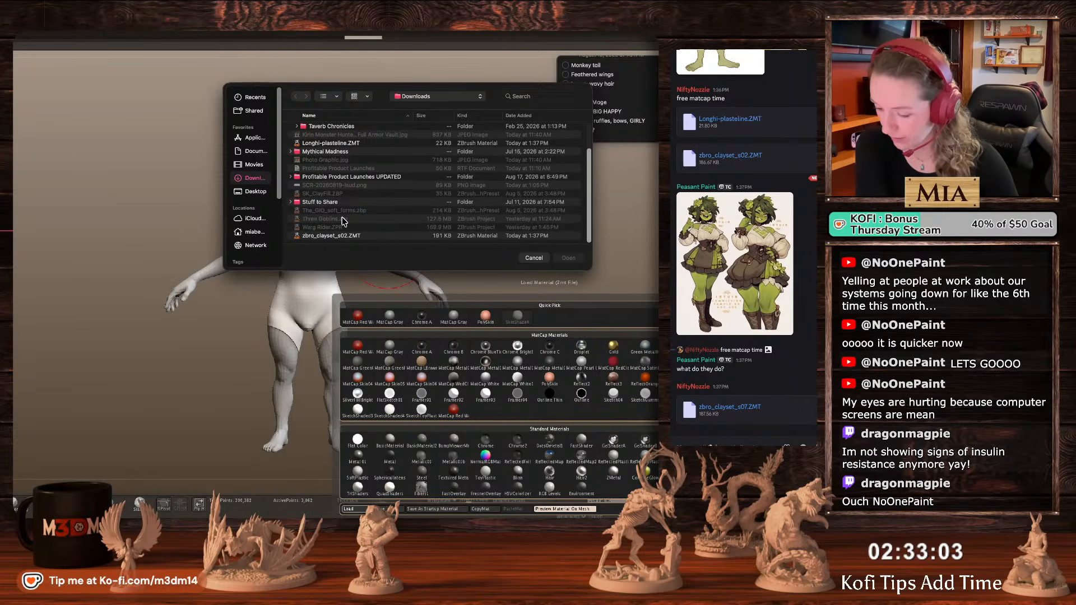
double_click(327, 236)
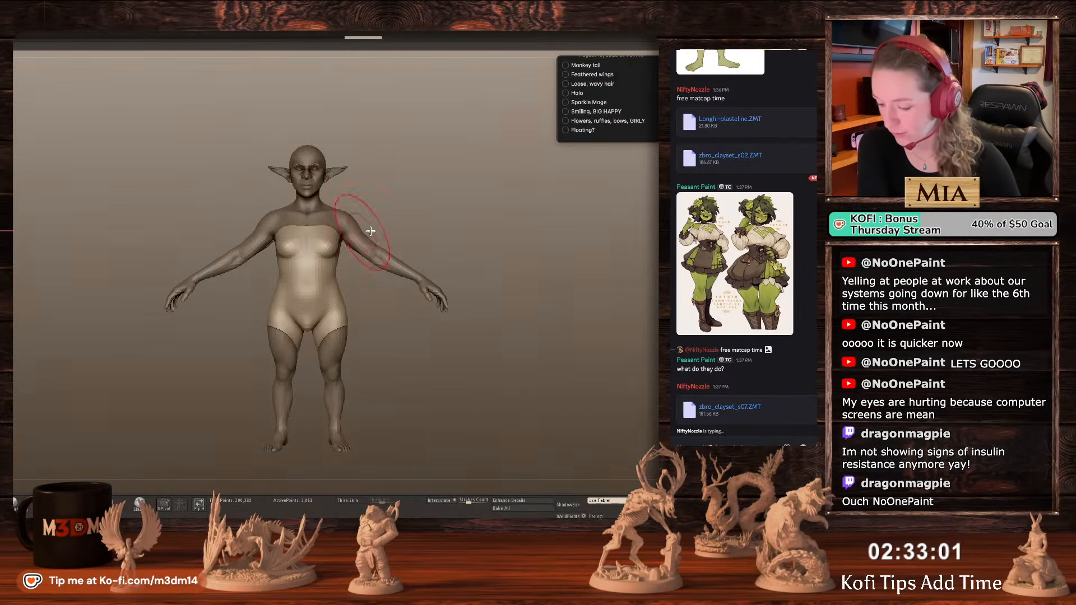
Reduce the brush's draw size and make the goblin body the active subtool instead of the leotard.
key(space)
key(space)
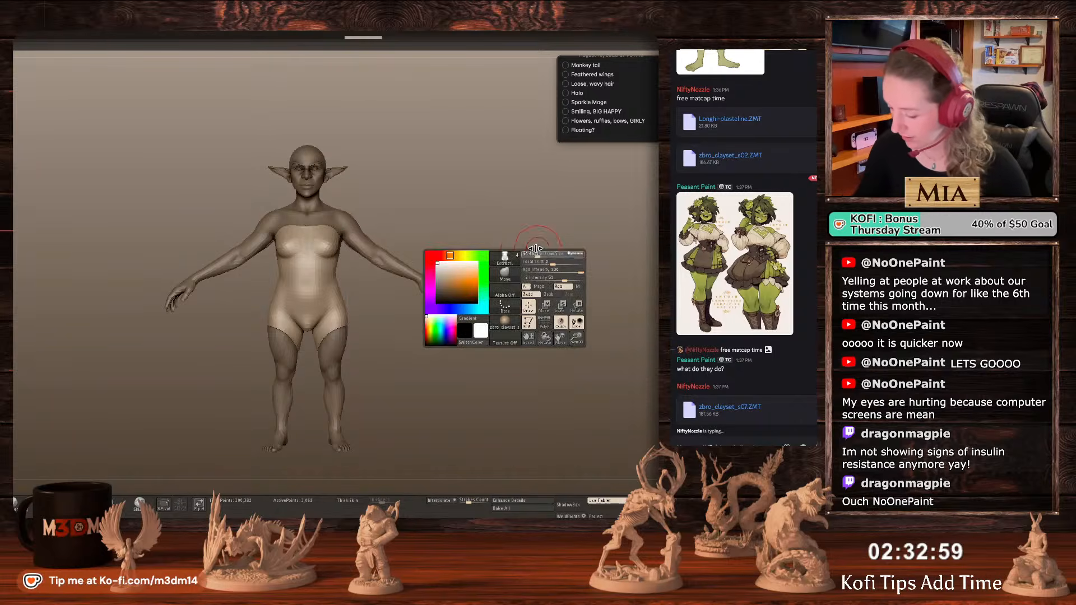
drag(541, 262, 510, 254)
alt+click(332, 215)
drag(428, 217, 541, 293)
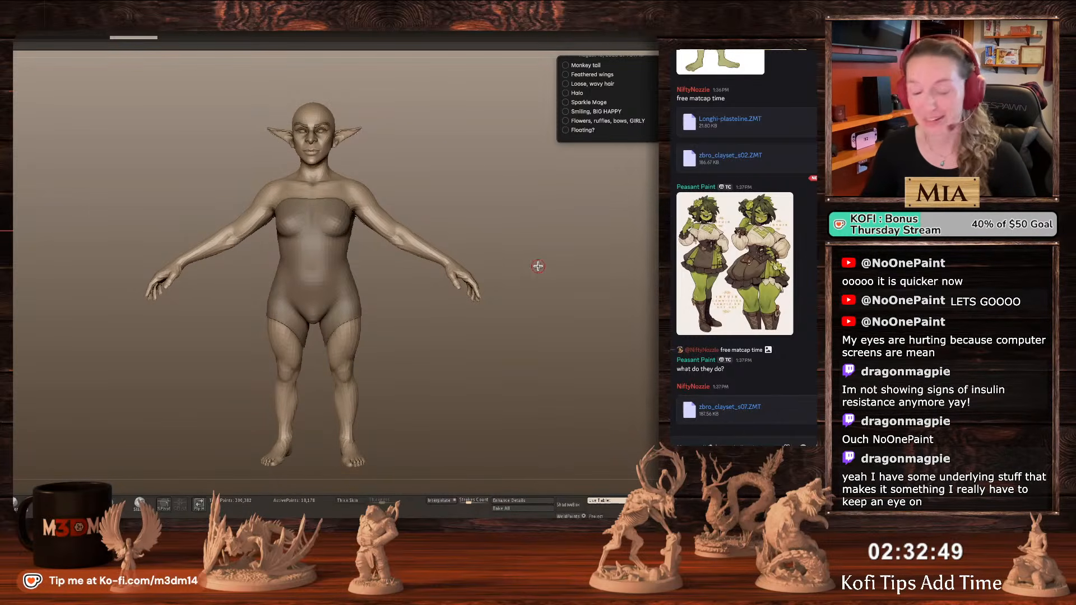
Apply the PolySkin material to the goblin body and leotard.
key(space)
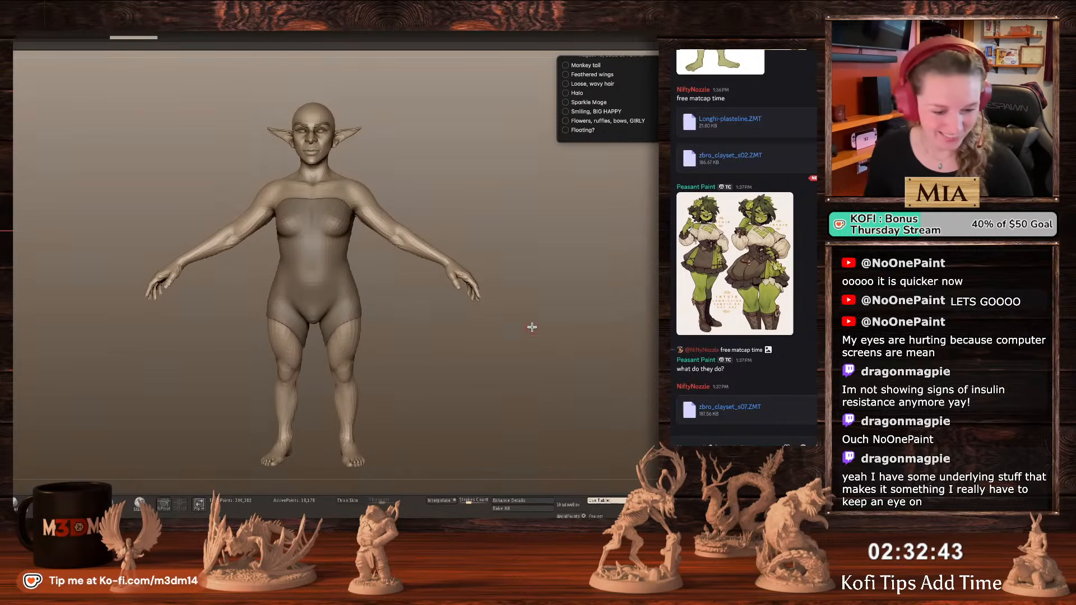
drag(532, 327, 541, 320)
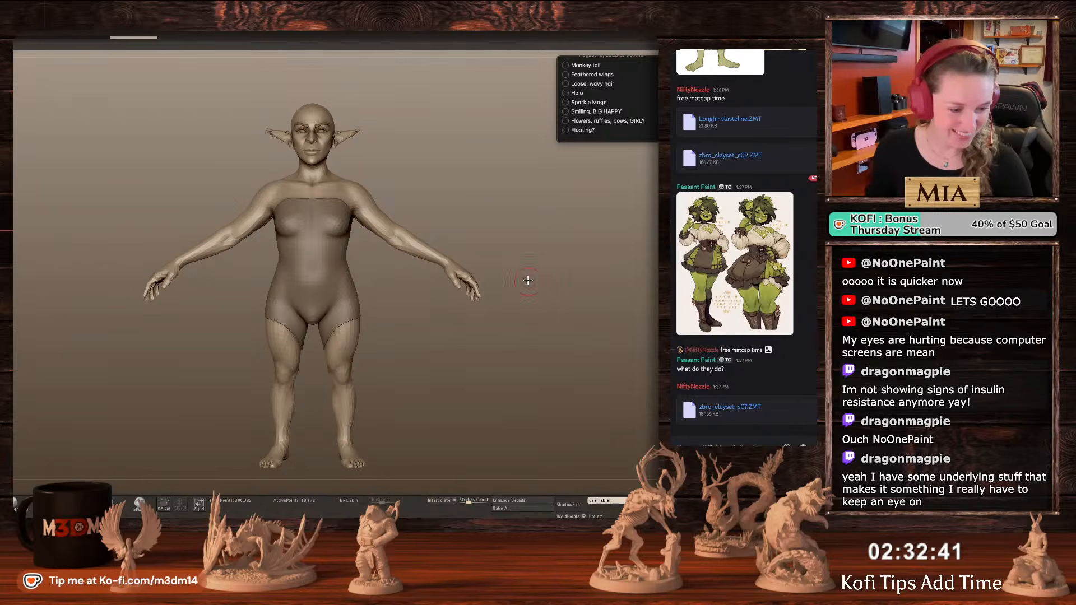
key(space)
click(492, 337)
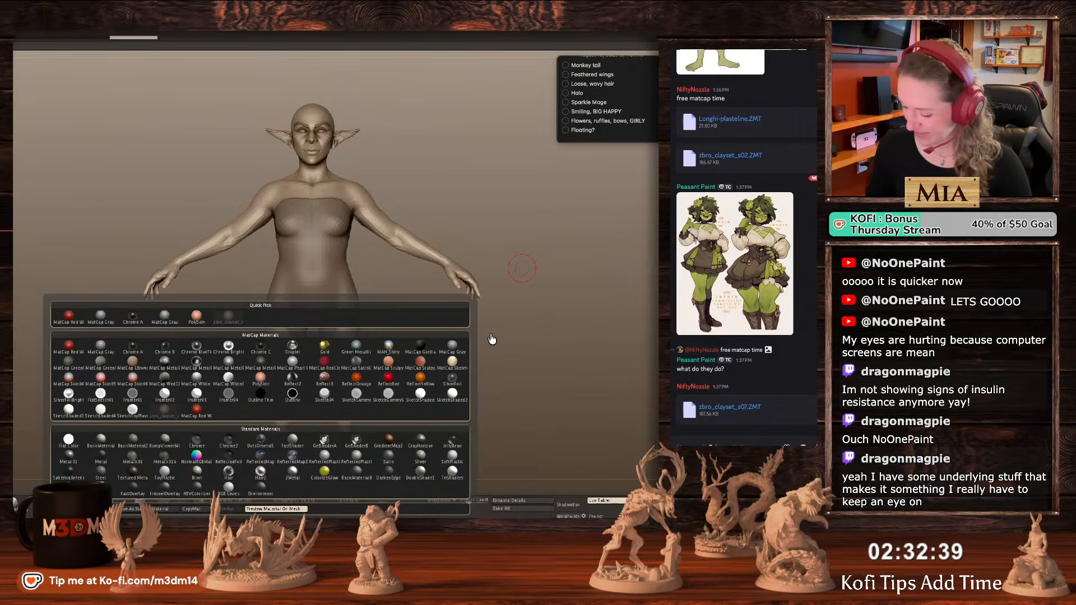
click(260, 377)
alt+drag(549, 300, 554, 293)
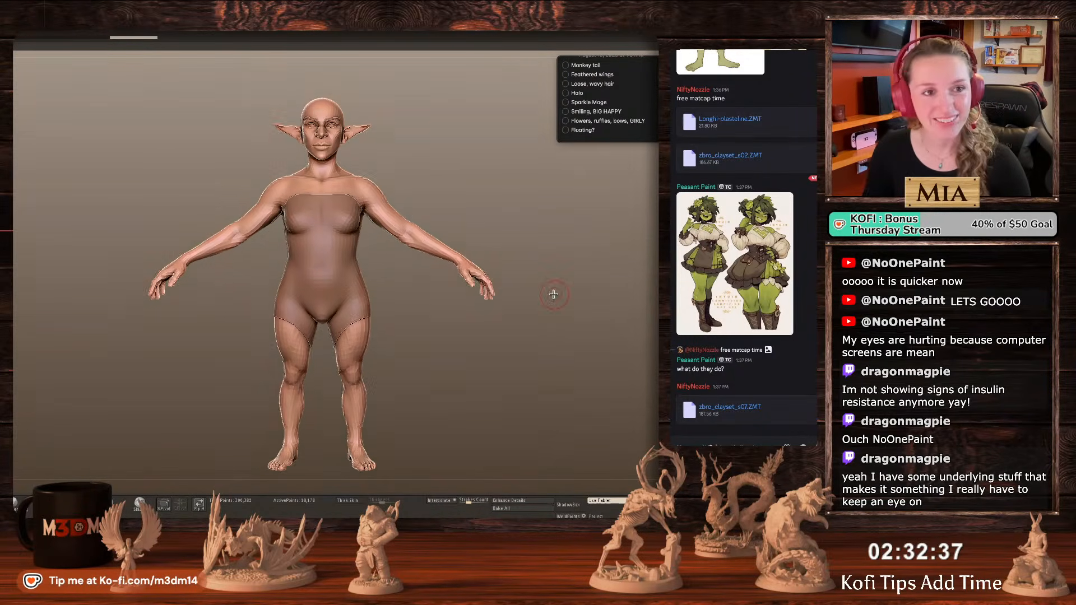
Make the leotard the active subtool and inspect its polygon wireframe and polygroup.
alt+click(344, 245)
key(shift+f)
key(shift+f)
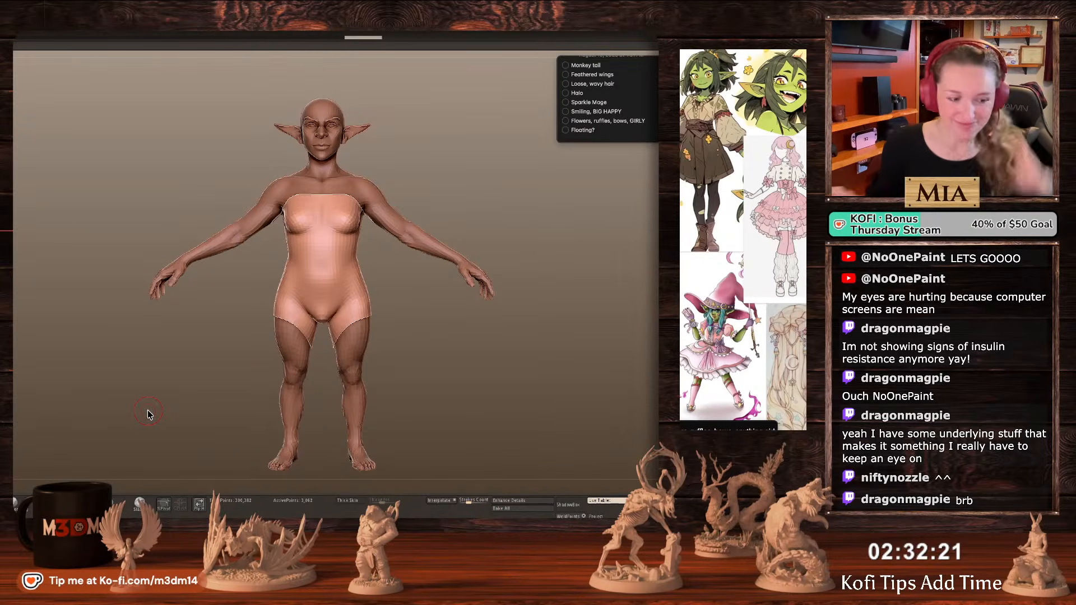
drag(506, 346, 512, 349)
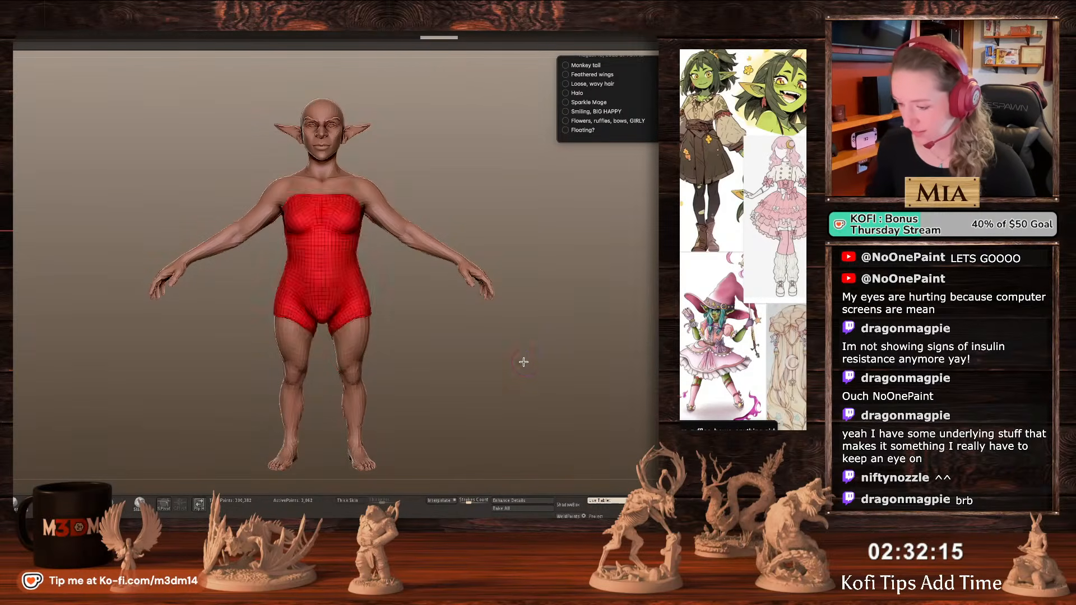
key(shift+f)
alt+drag(513, 373, 504, 370)
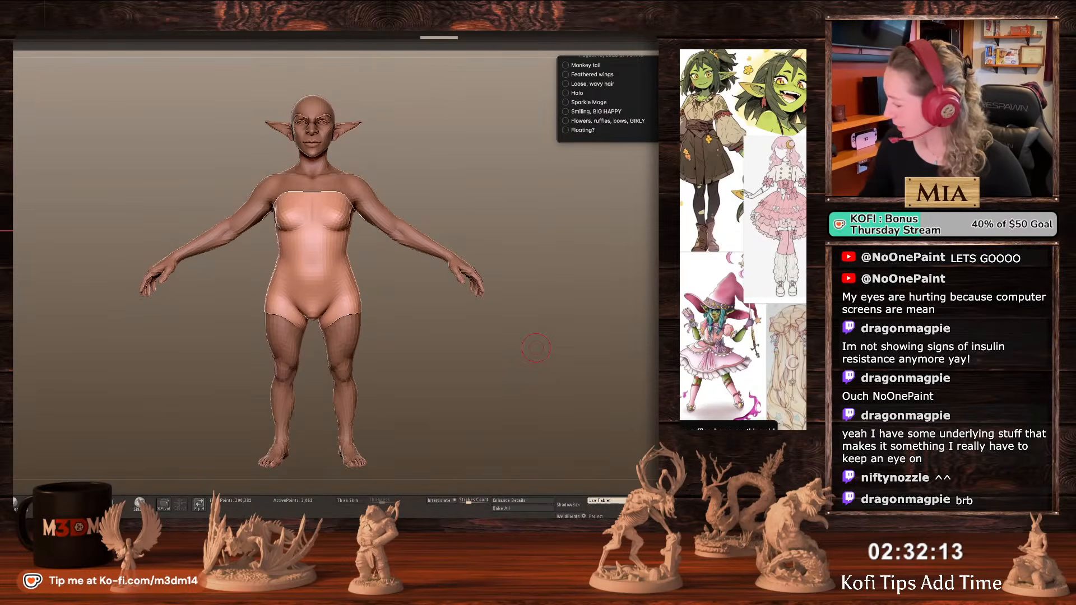
Find the base collection by searching for "bases" and load Bases.ztl in place of the displayed star tool.
key(F1)
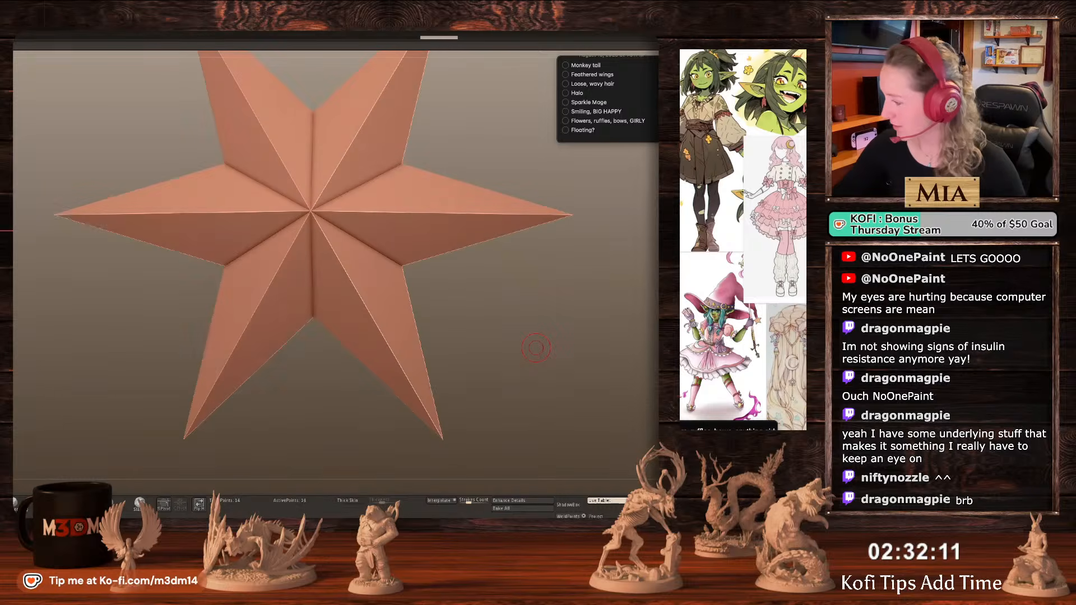
key(ctrl+o)
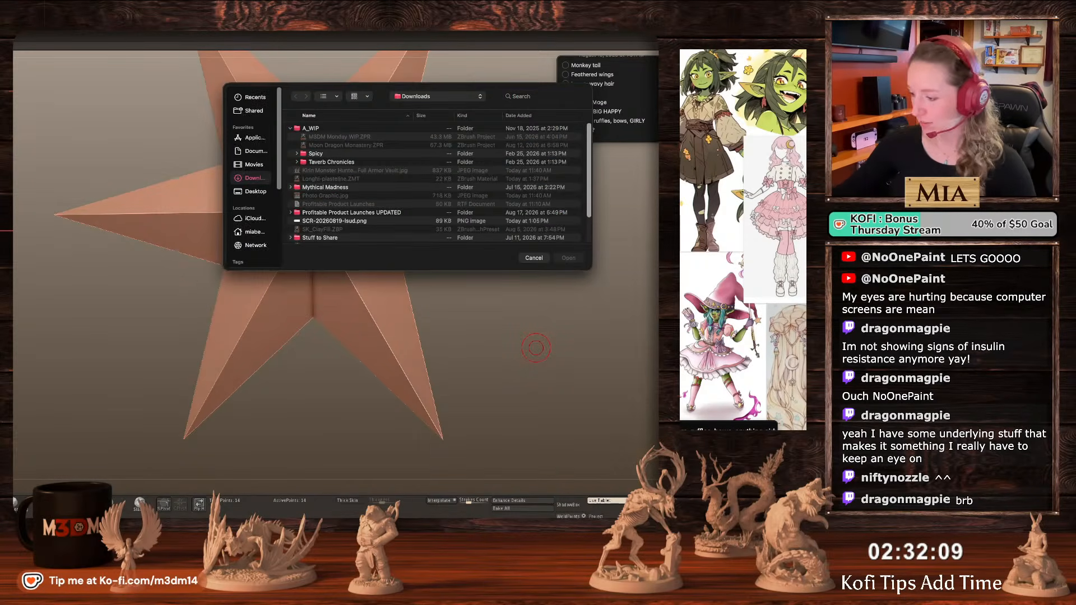
click(529, 100)
text(bases)
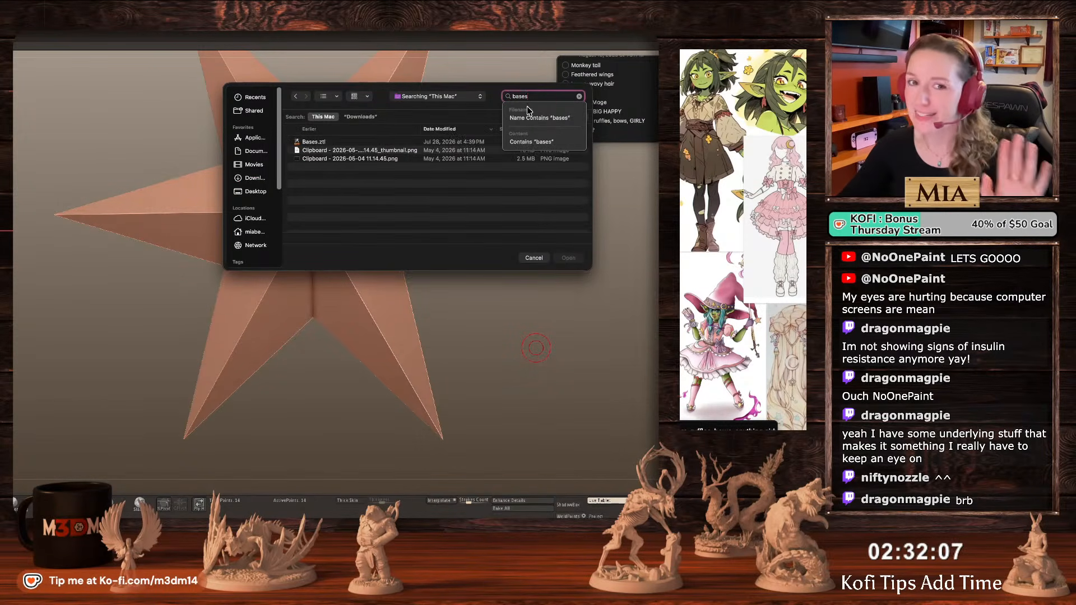
double_click(336, 142)
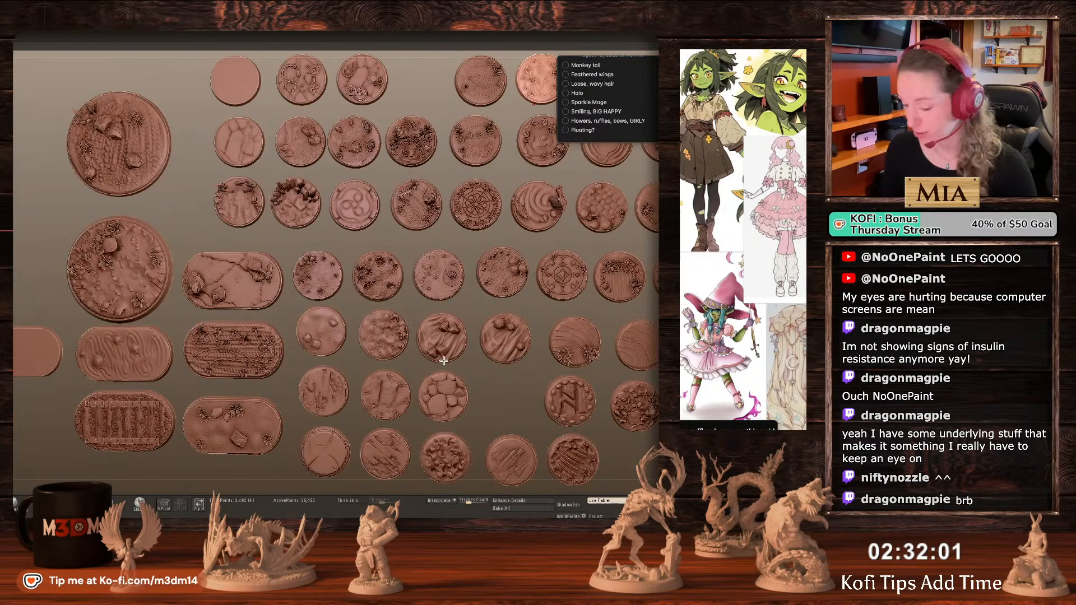
Select the grooved round base in the collection's fourth row of small bases and inspect its wireframe.
alt+click(438, 345)
key(space)
key(shift+f)
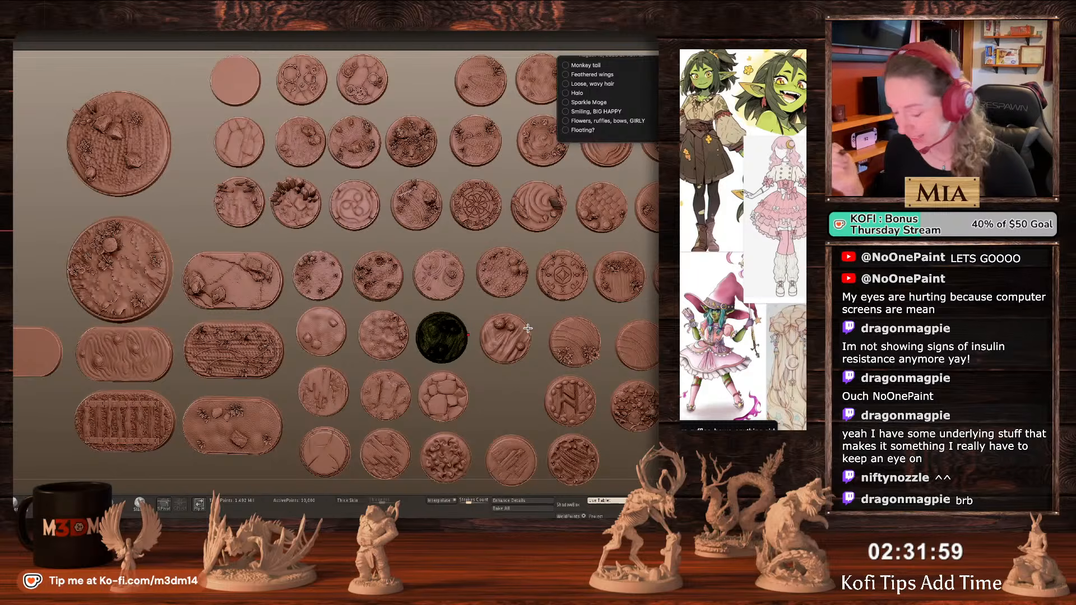
key(shift+f)
alt+drag(528, 328, 518, 330)
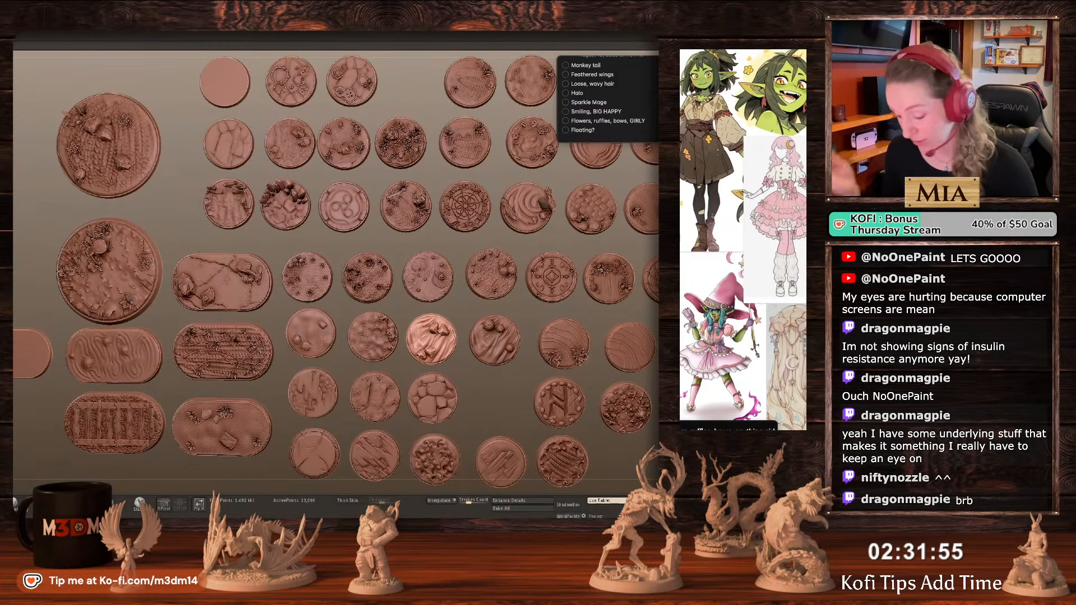
Pick the round swirl-textured base from the collection's lowest row and append it to the goblin as a subtool.
alt+click(444, 461)
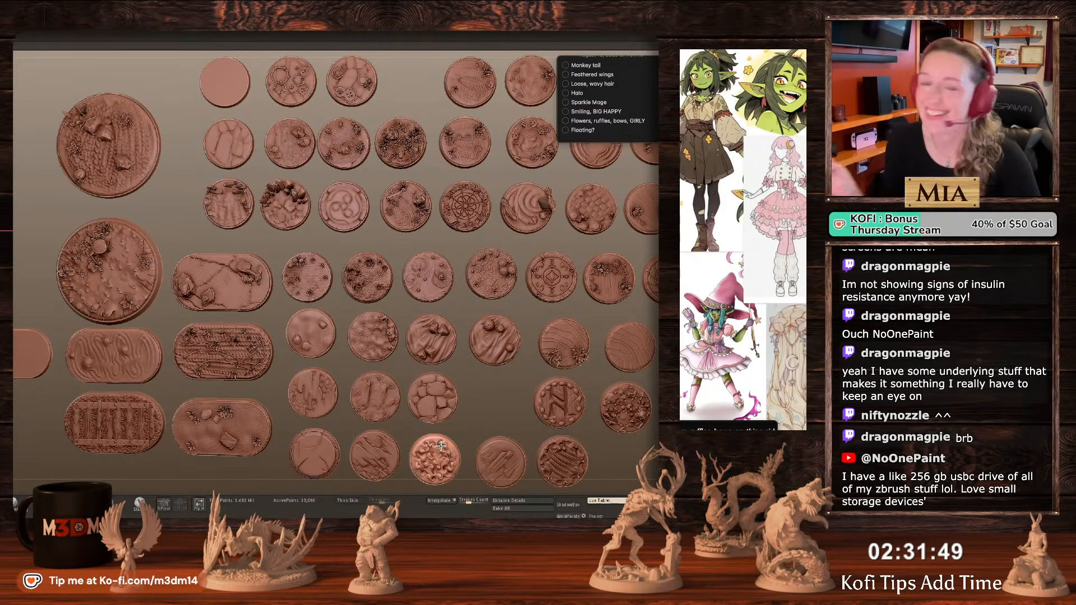
key(f)
key(f)
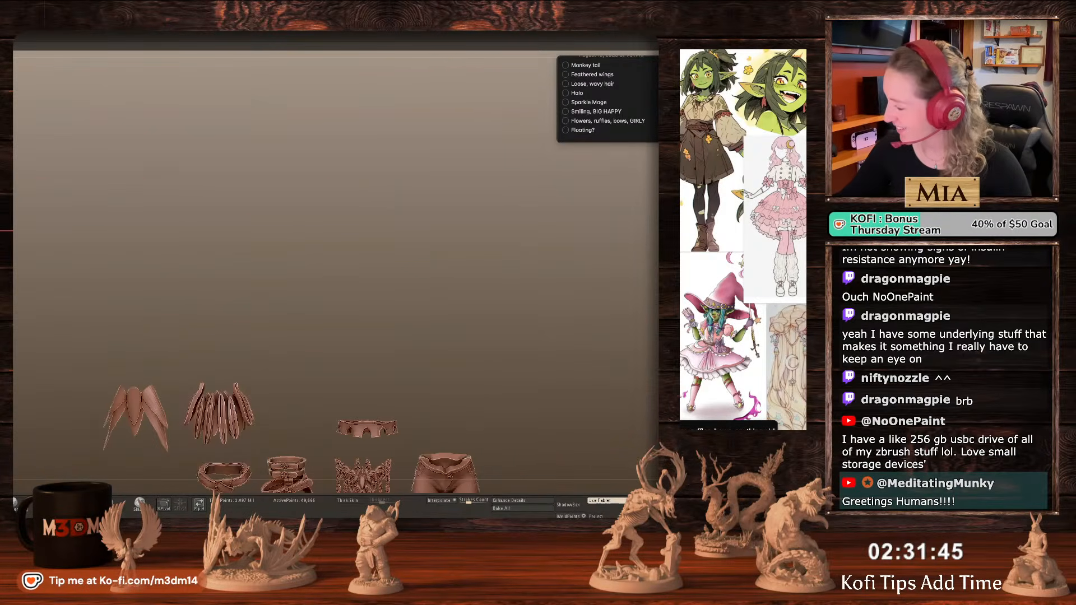
alt+drag(544, 380, 603, 300)
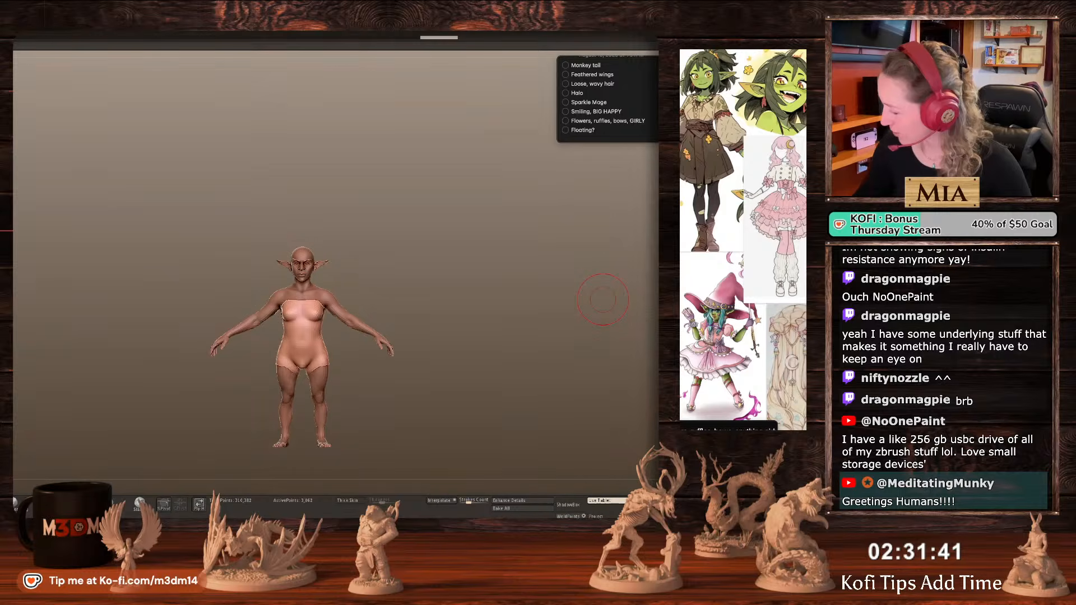
alt+drag(516, 372, 560, 261)
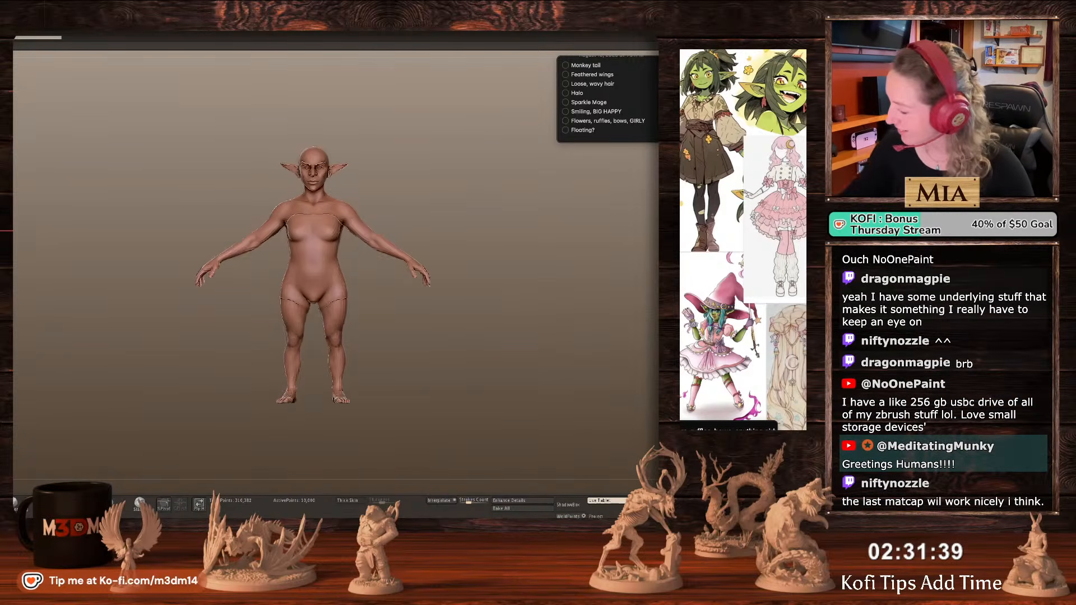
Rotate the swirl base flat, scale it down and position it centred beneath the goblin's feet.
key(w)
click(381, 216)
click(381, 216)
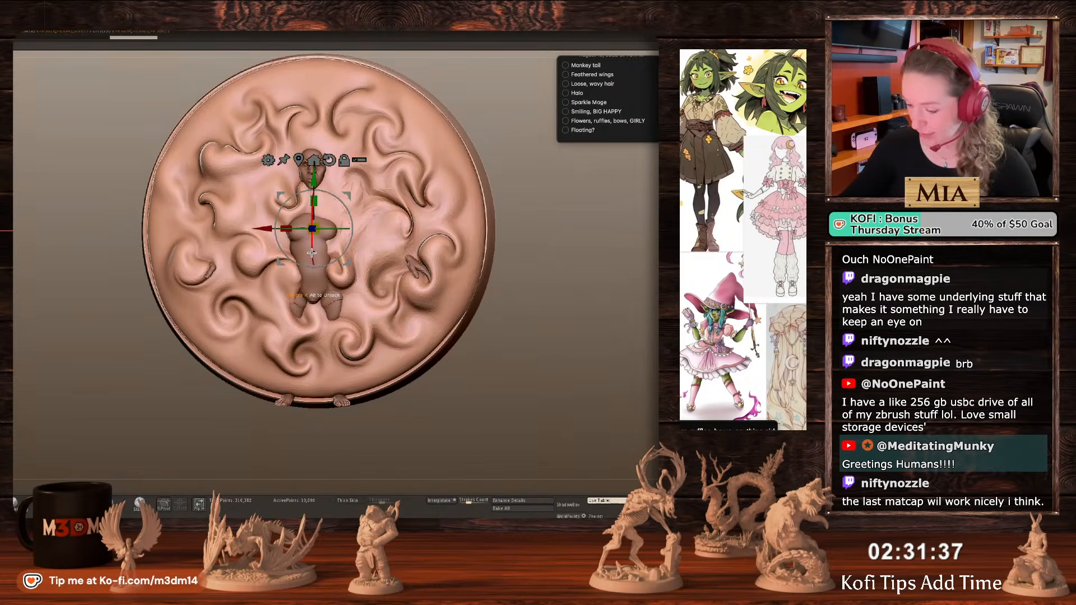
shift+drag(312, 256, 300, 465)
mouse_move(314, 396)
mouse_down()
mouse_move(314, 362)
mouse_move(319, 407)
mouse_up()
key(q)
shift+drag(540, 362, 527, 374)
key(w)
drag(350, 376, 362, 382)
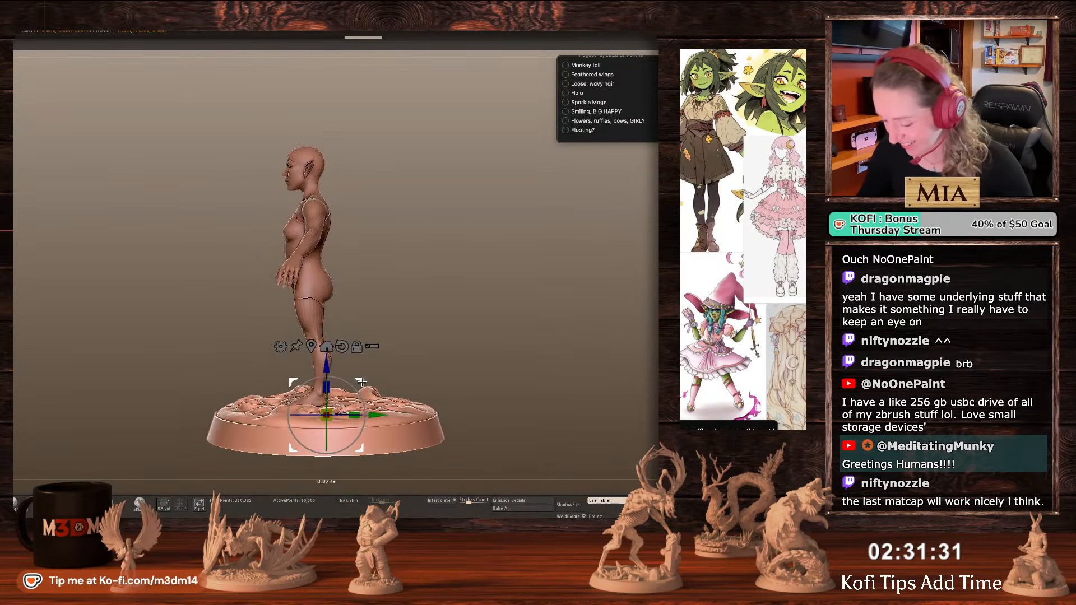
key(q)
shift+drag(498, 370, 512, 382)
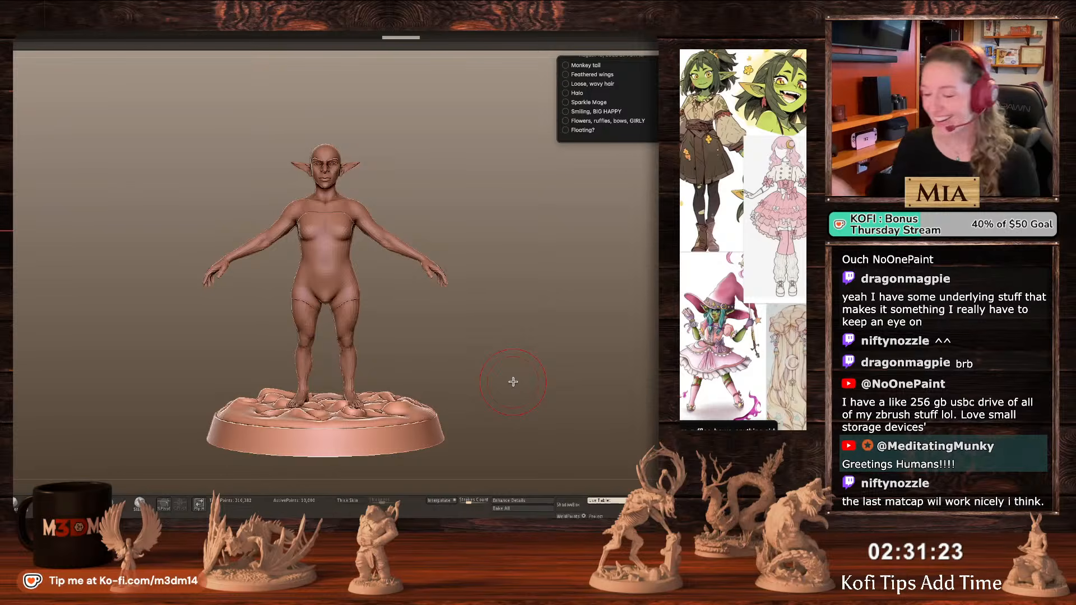
Make the goblin body the active subtool and load the zbro_clayset_s07.ZMT material from the Downloads folder onto the model.
alt+click(349, 367)
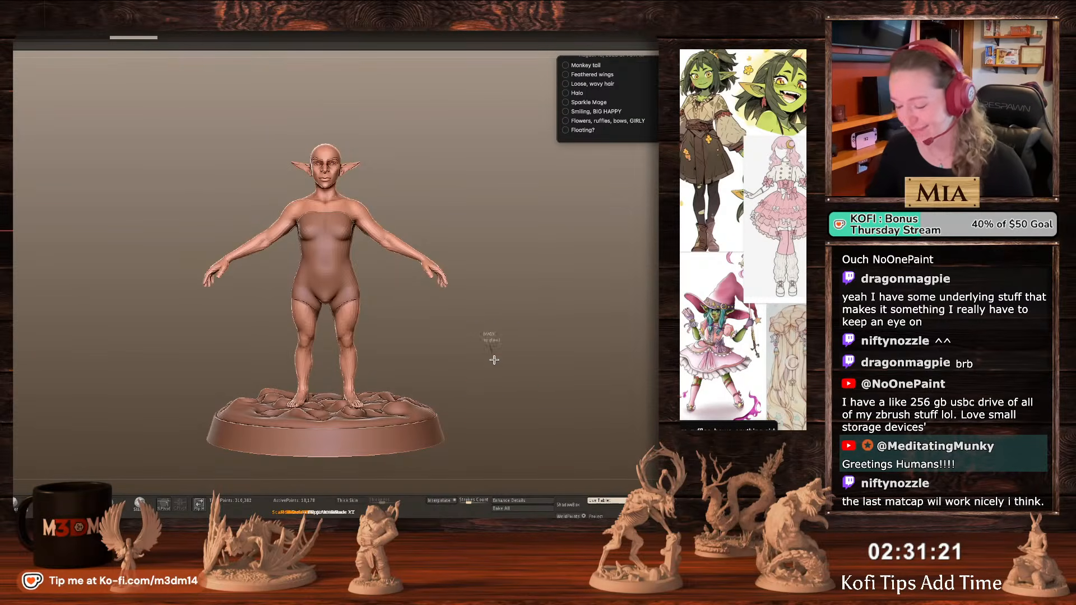
ctrl+right_drag(498, 370, 512, 354)
key(space)
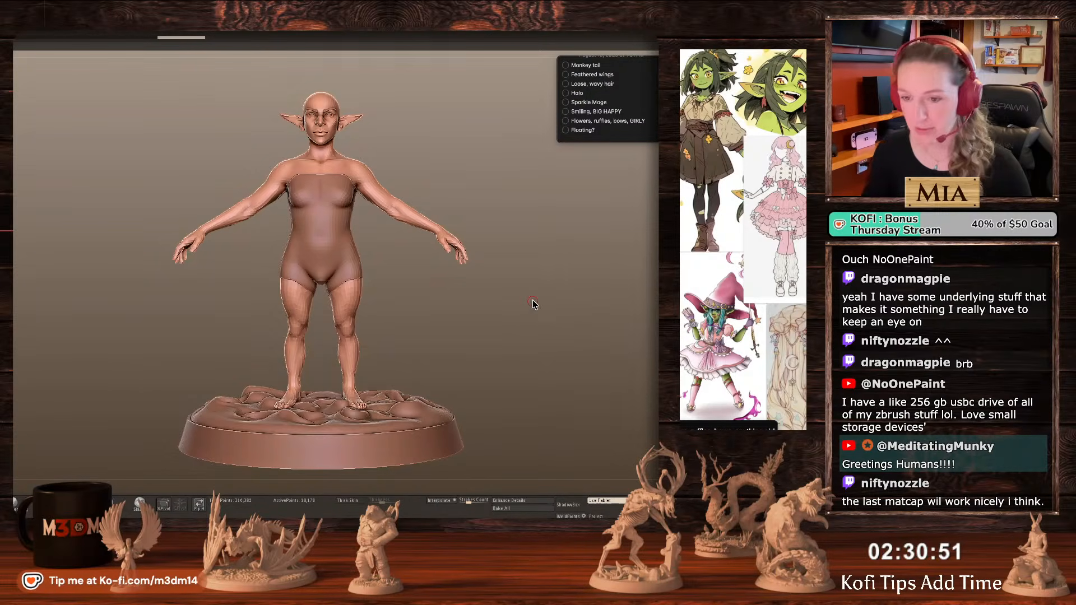
alt+drag(533, 304, 515, 311)
key(space)
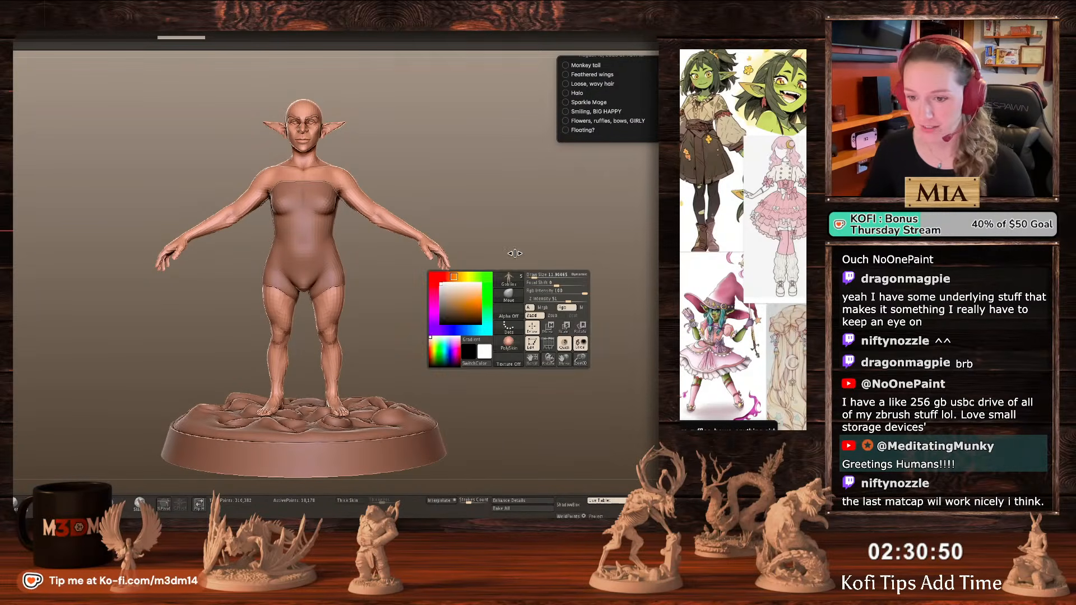
click(511, 346)
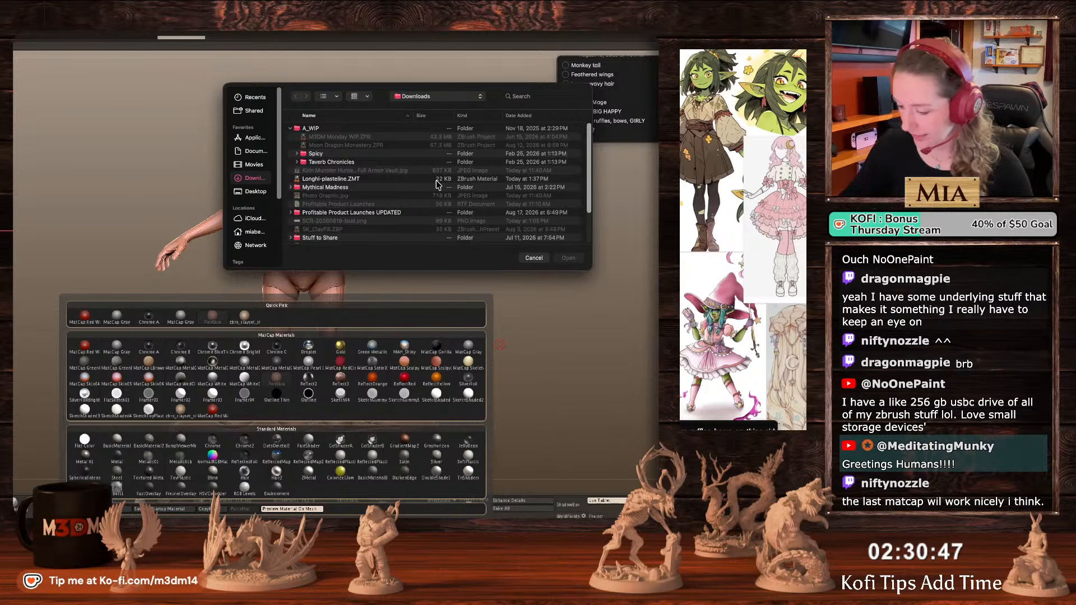
scroll(378, 181, down, 1)
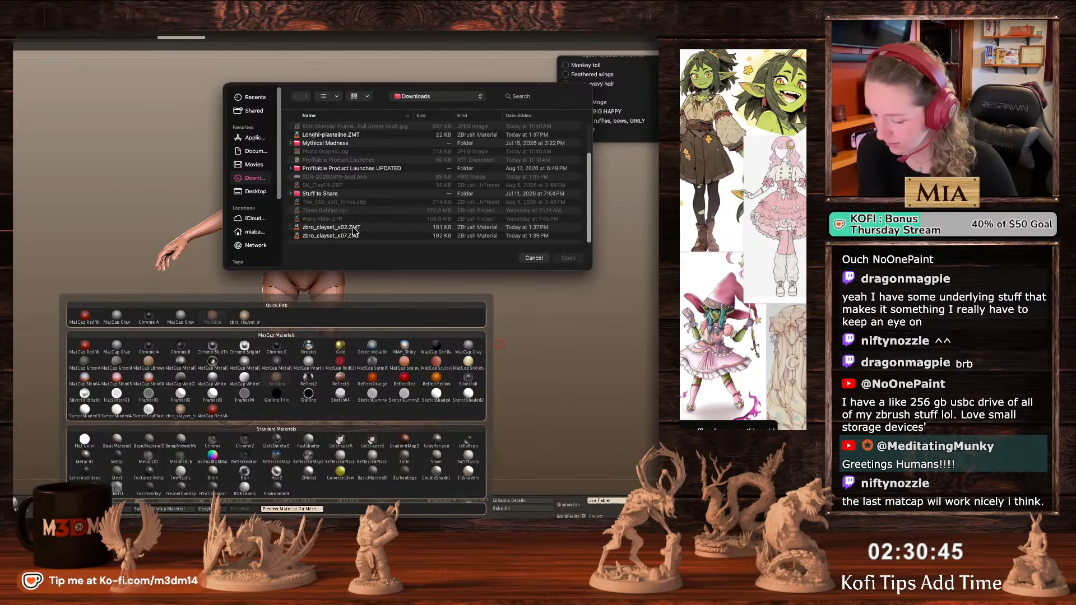
click(331, 228)
double_click(354, 236)
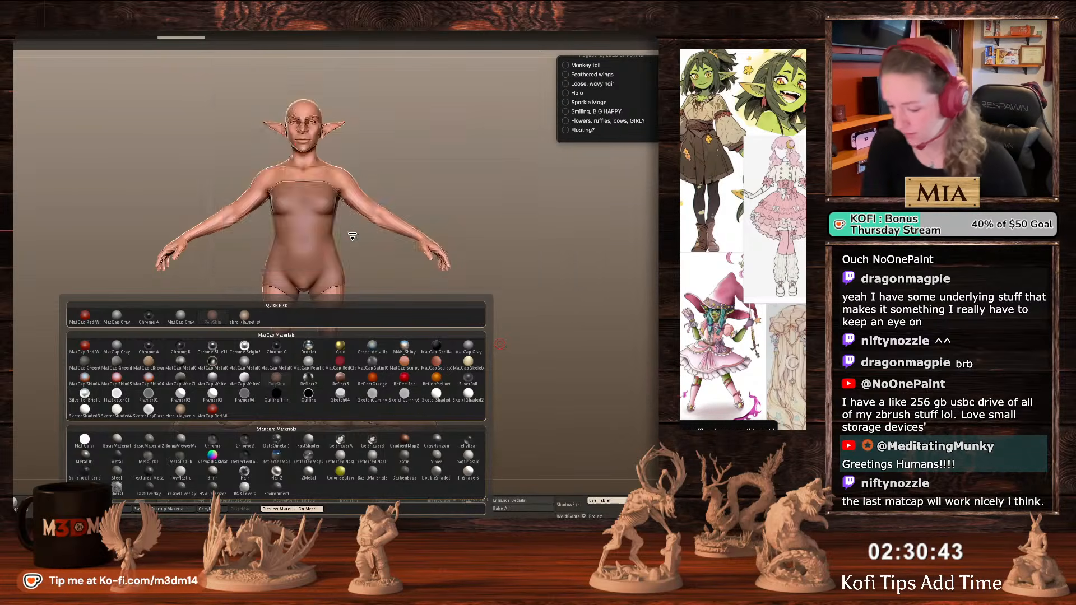
Increase the brush's draw size for the goblin body.
key(space)
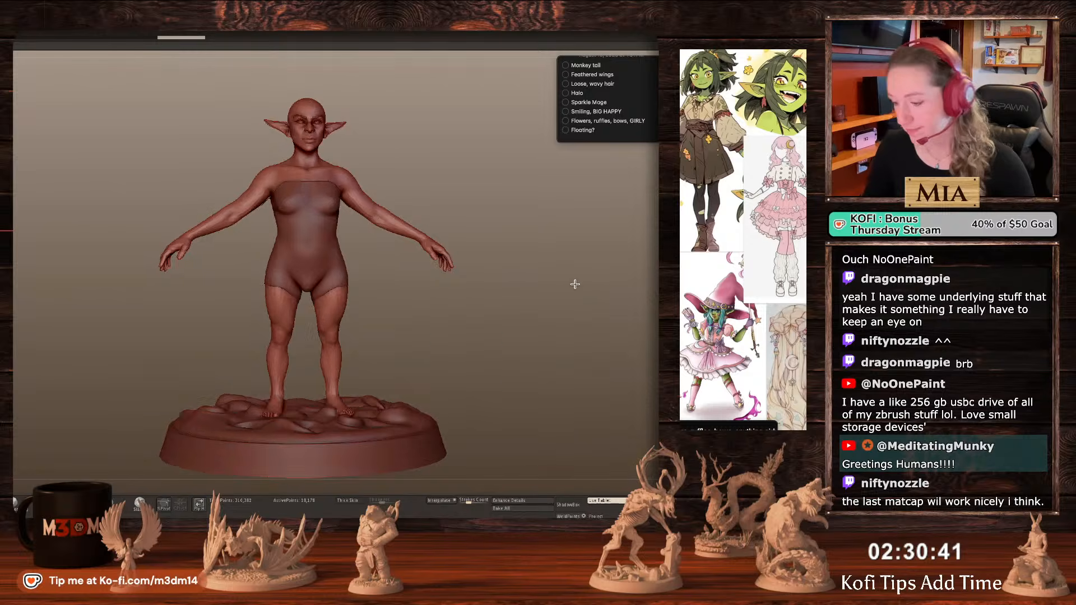
key(space)
drag(574, 284, 578, 310)
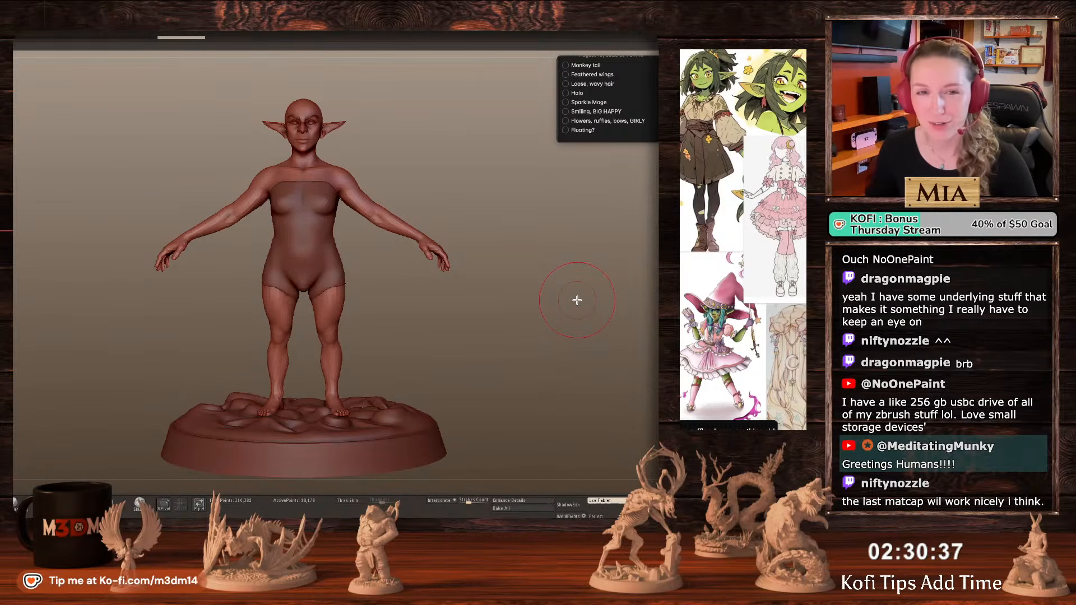
key(space)
click(539, 350)
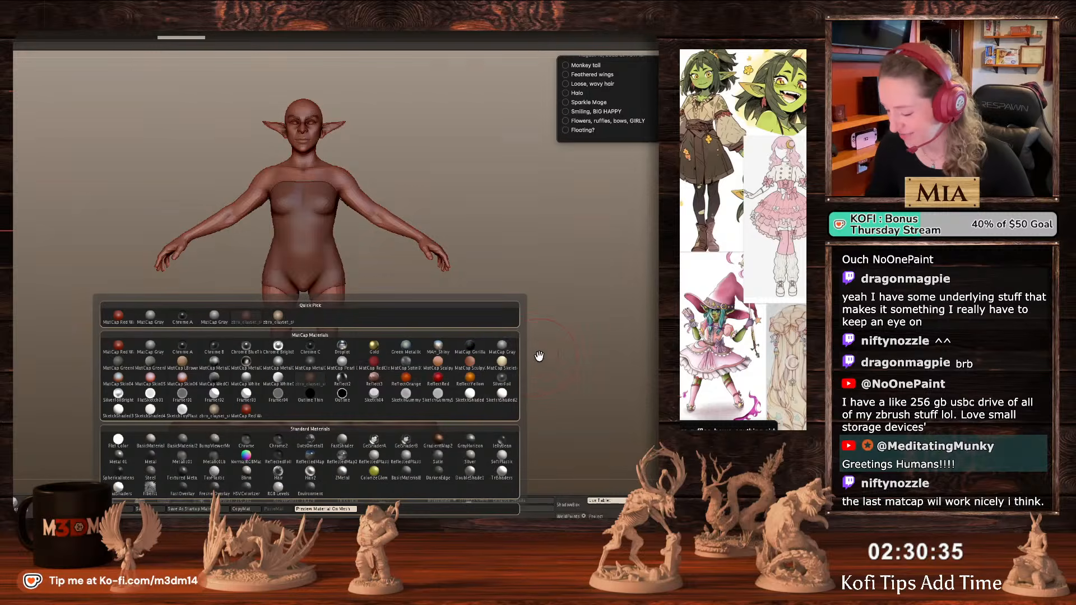
key(space)
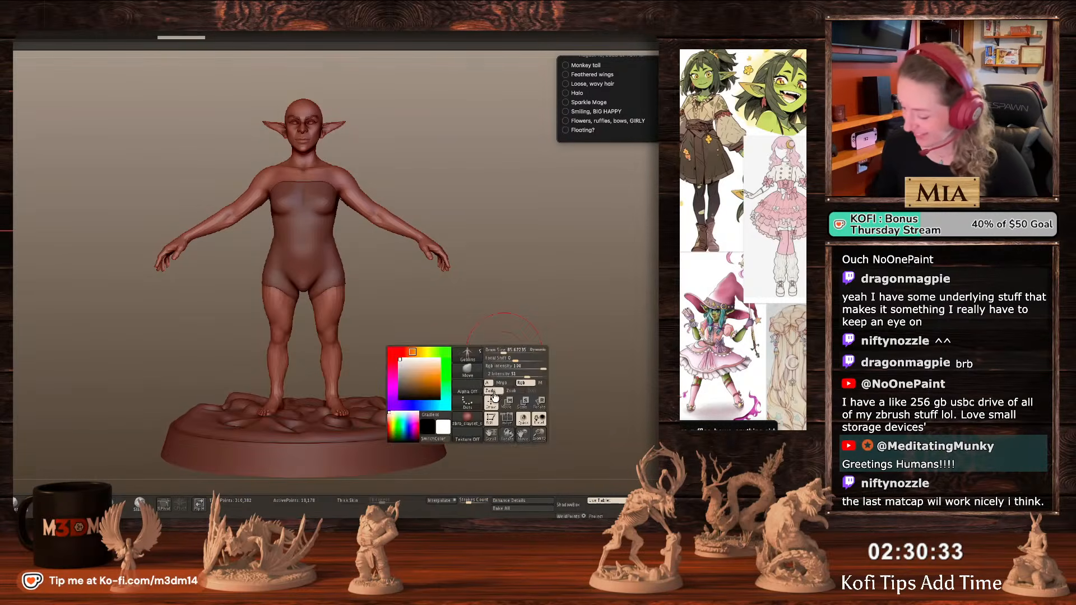
click(462, 353)
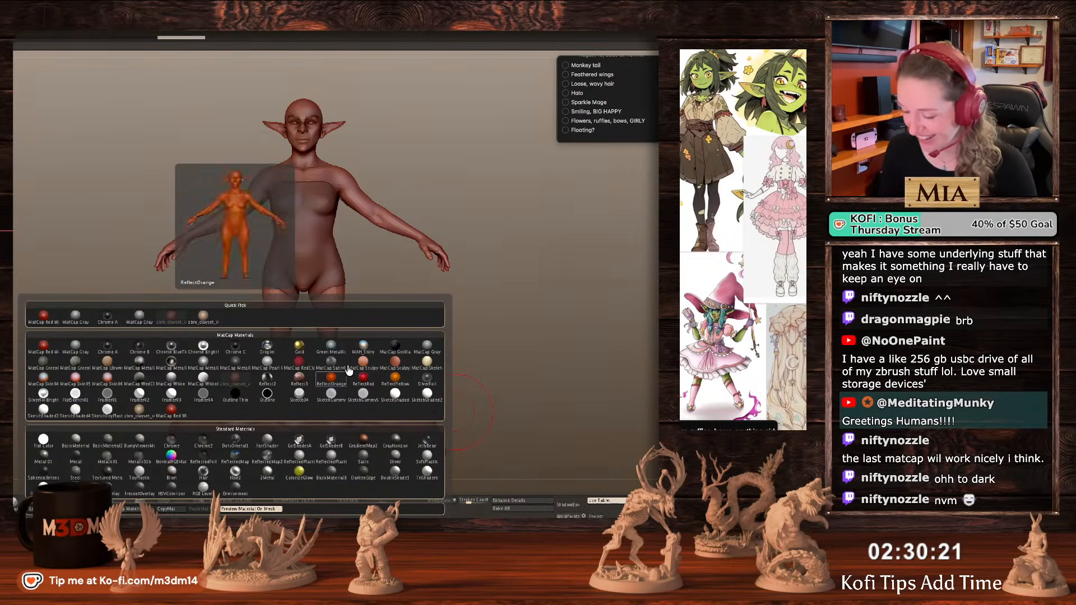
key(b)
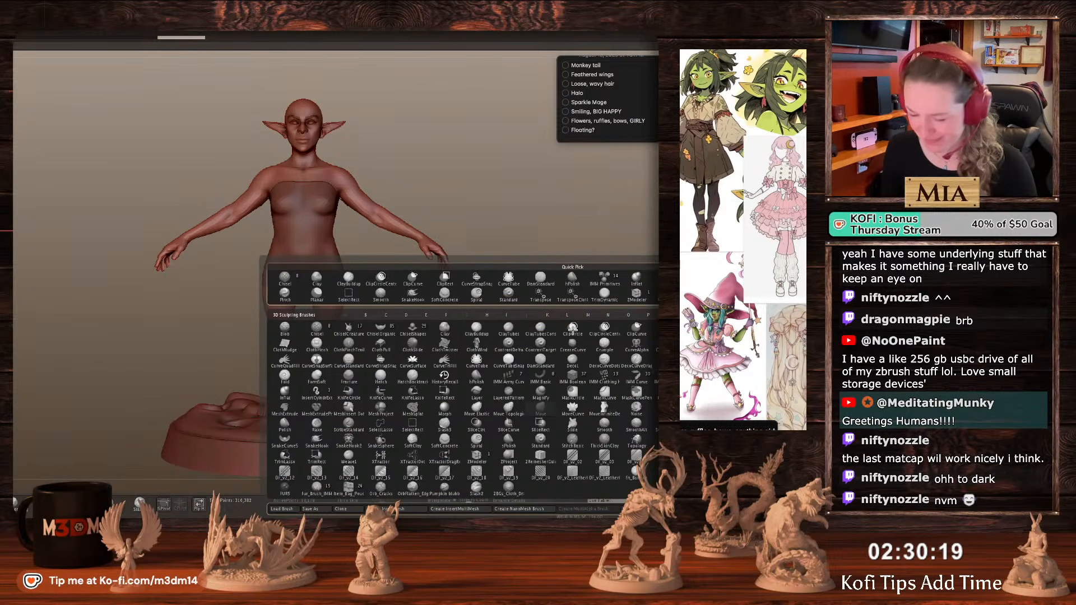
click(574, 331)
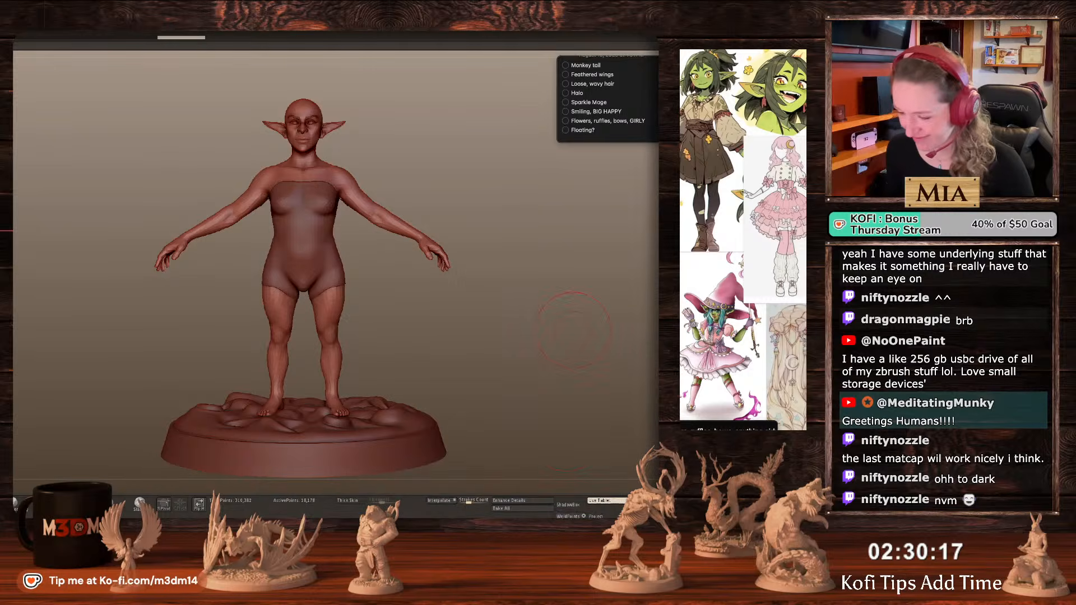
Save the goblin project to the Downloads folder as "Angelic Goblin".
alt+drag(561, 319, 549, 318)
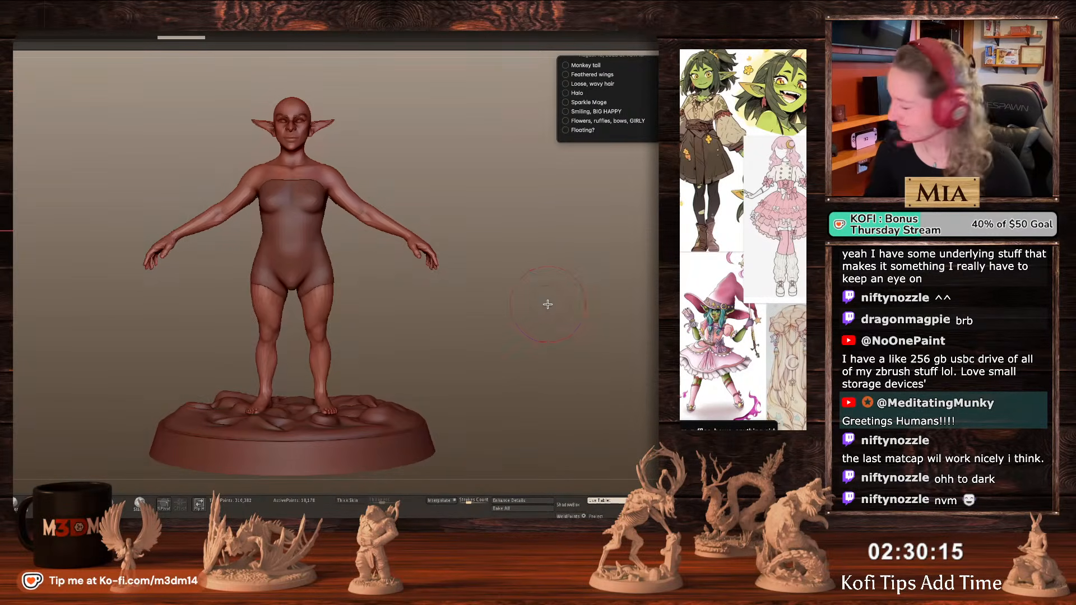
key(ctrl+s)
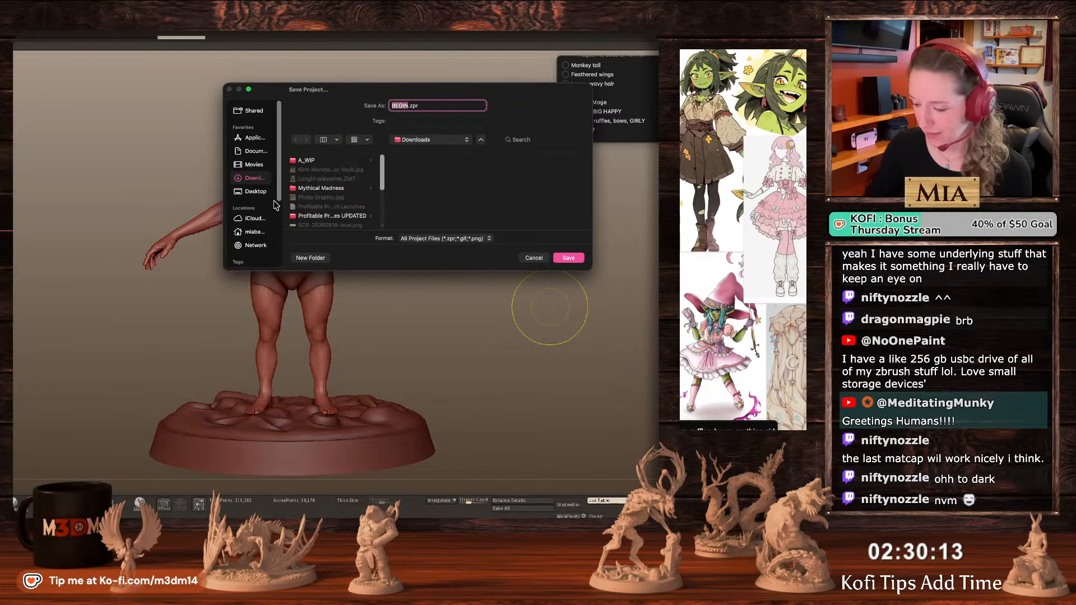
click(254, 178)
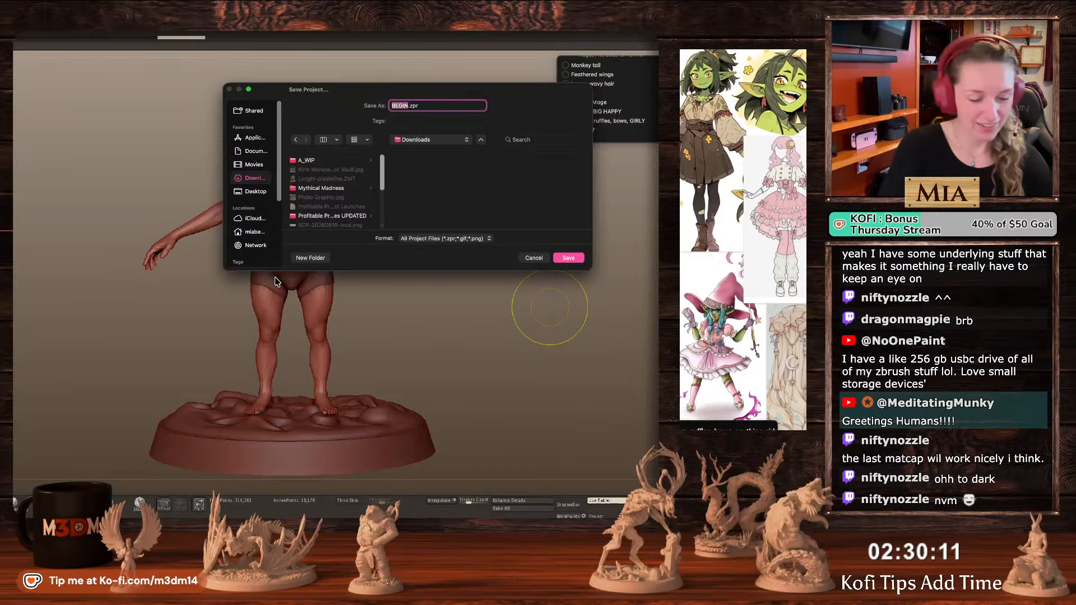
text(Angelic Goblin)
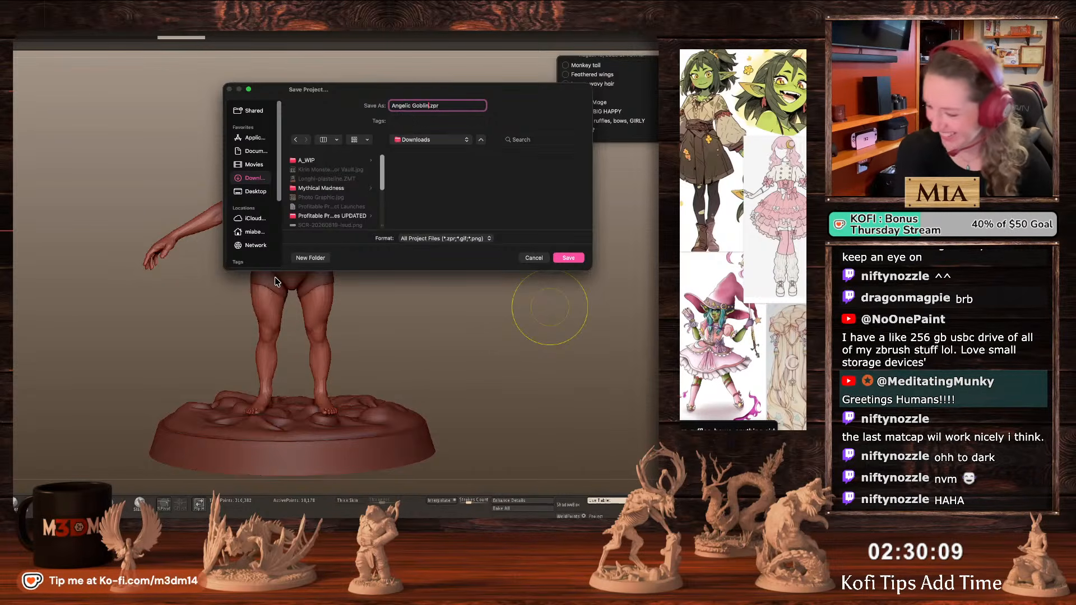
key(Return)
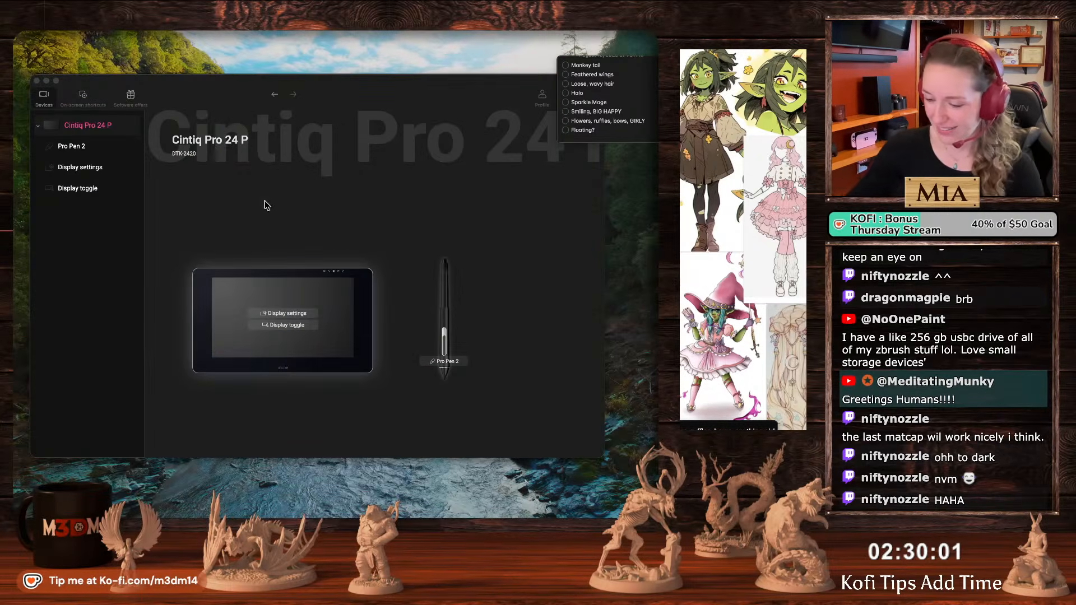
Close the Cintiq Pro 24 tablet settings window.
click(261, 49)
click(261, 49)
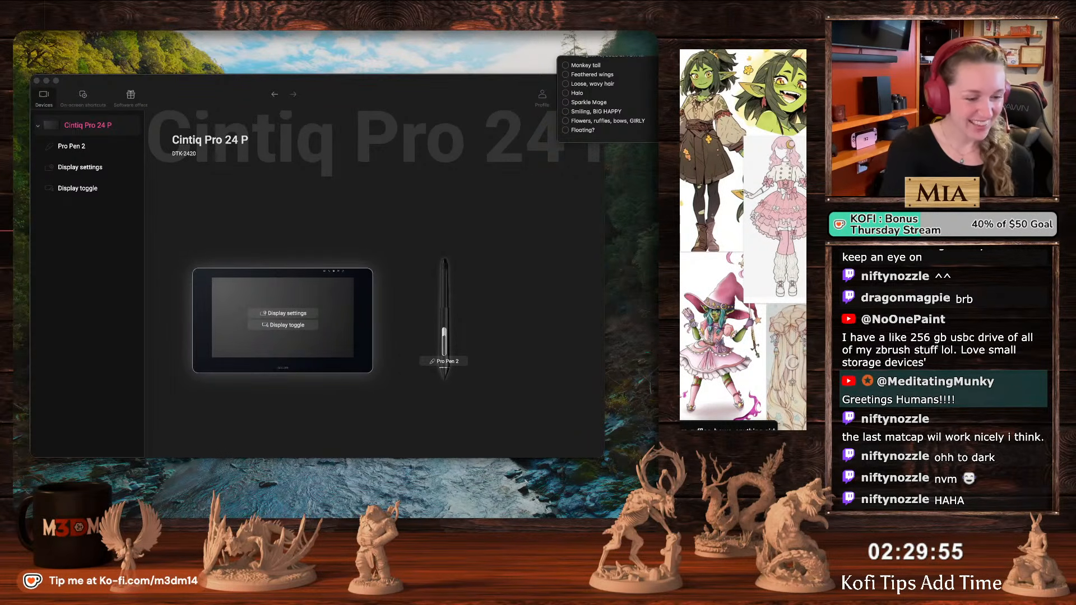
click(37, 81)
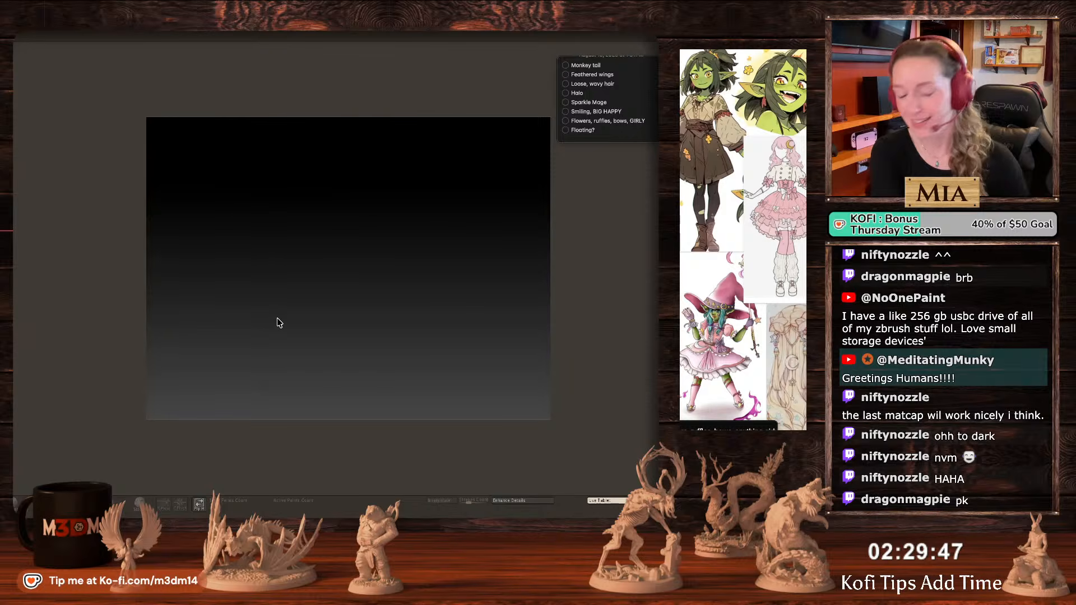
Start opening a project in ZBrush, dismissing the crash report and discarding the blank project's changes.
click(422, 197)
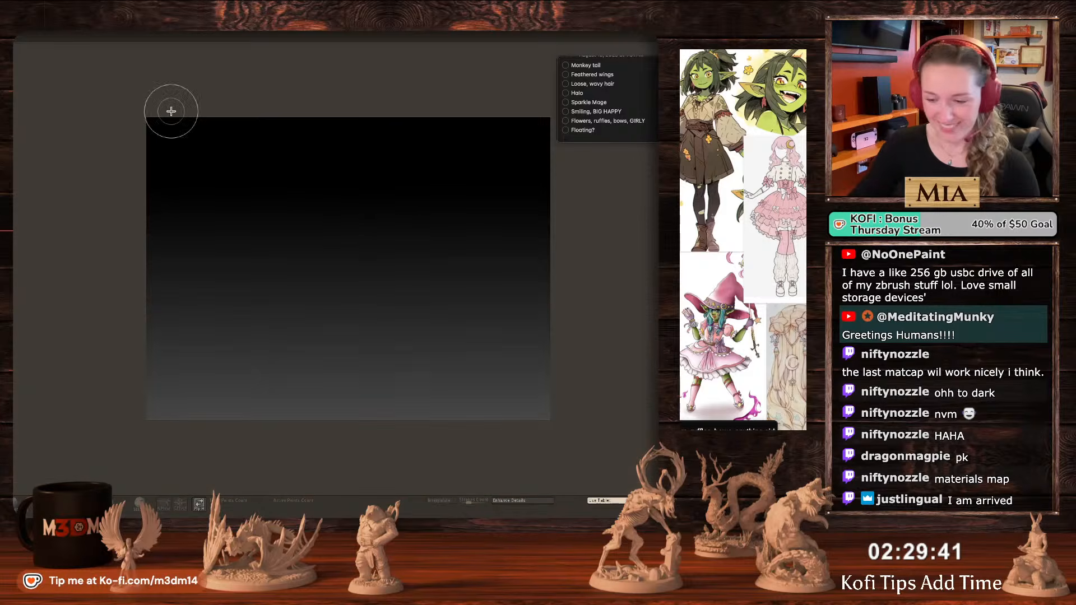
click(76, 30)
click(84, 38)
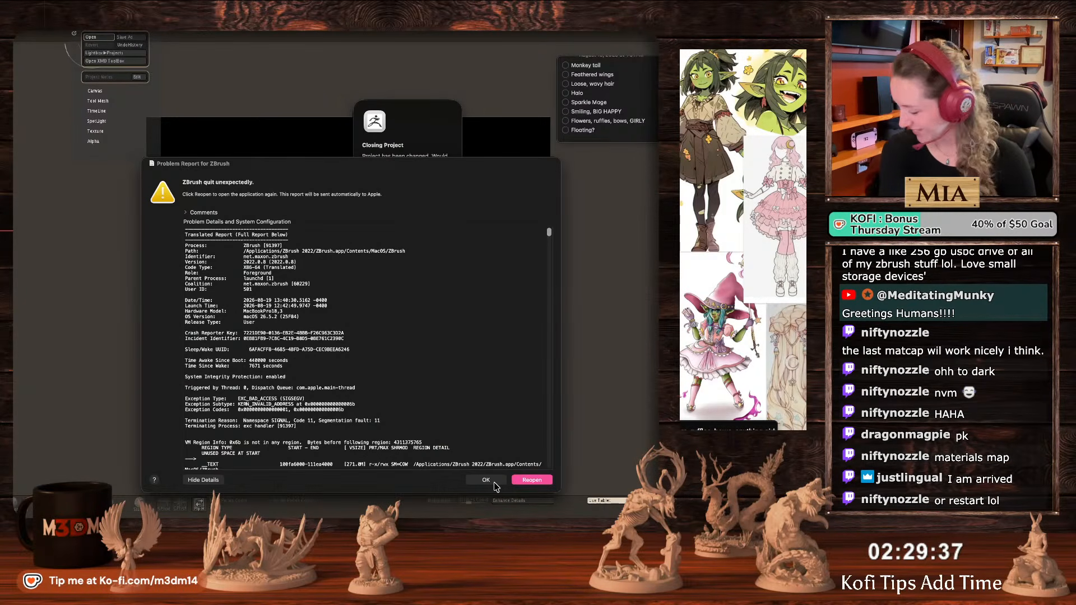
click(488, 480)
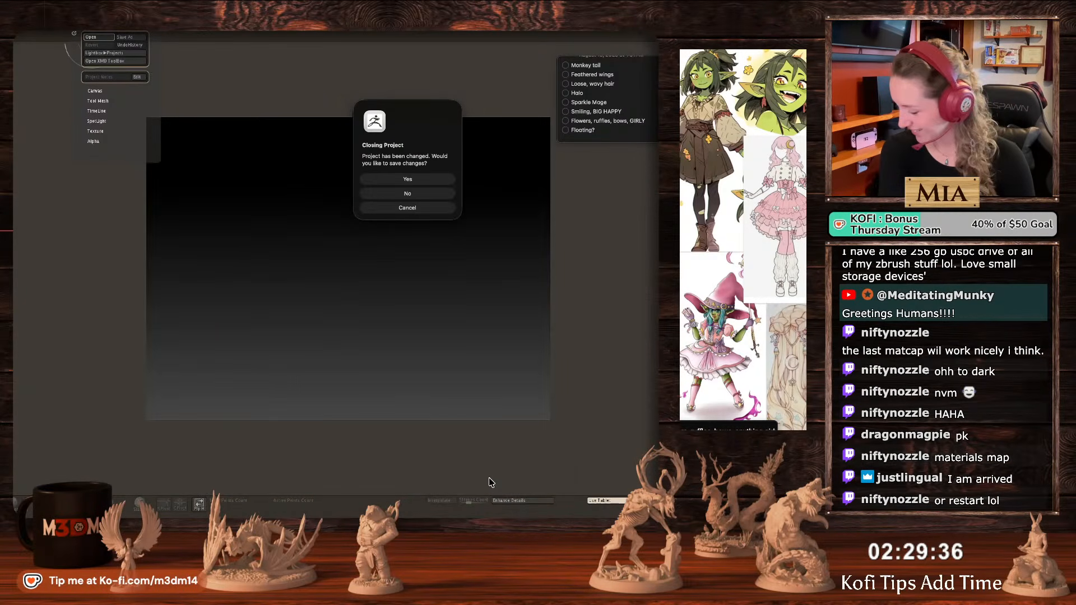
click(420, 195)
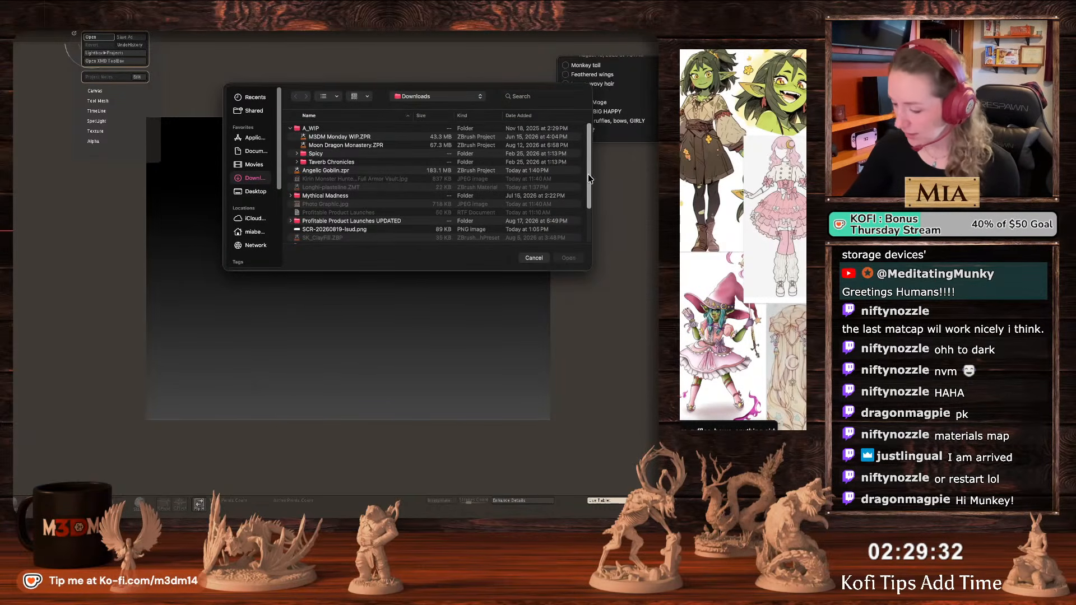
Search the files for "goblin" and open the Angelic Goblin.zpr project.
drag(589, 180, 588, 218)
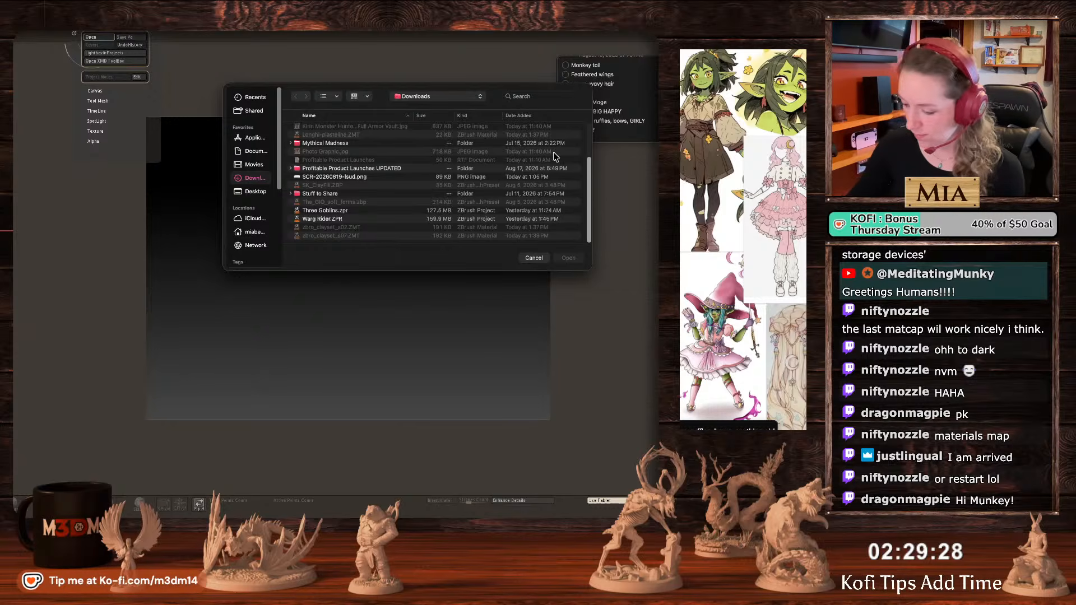
click(536, 96)
text(goblin)
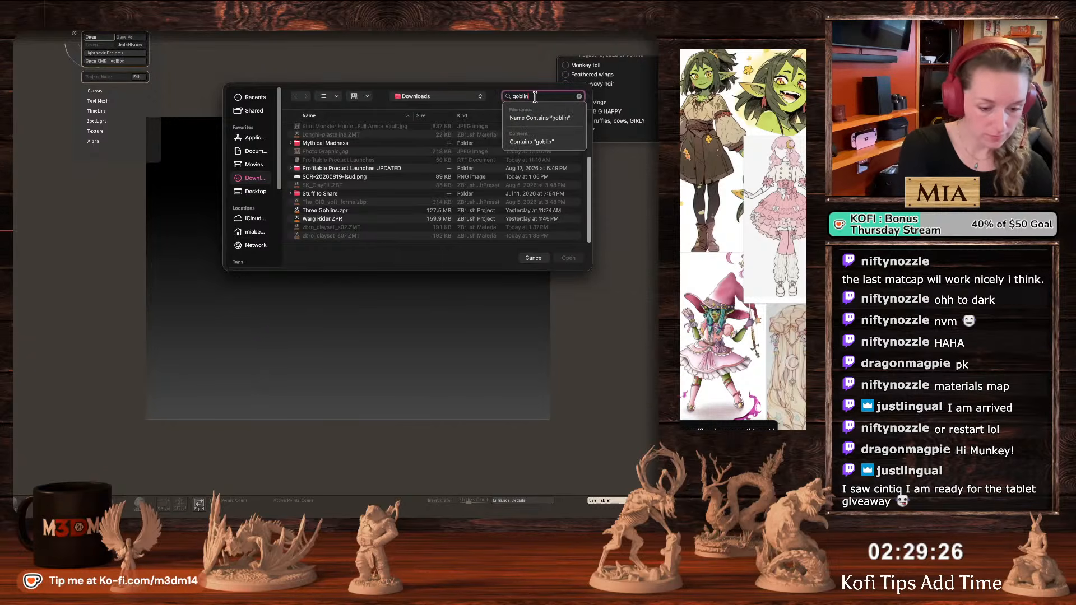
double_click(353, 170)
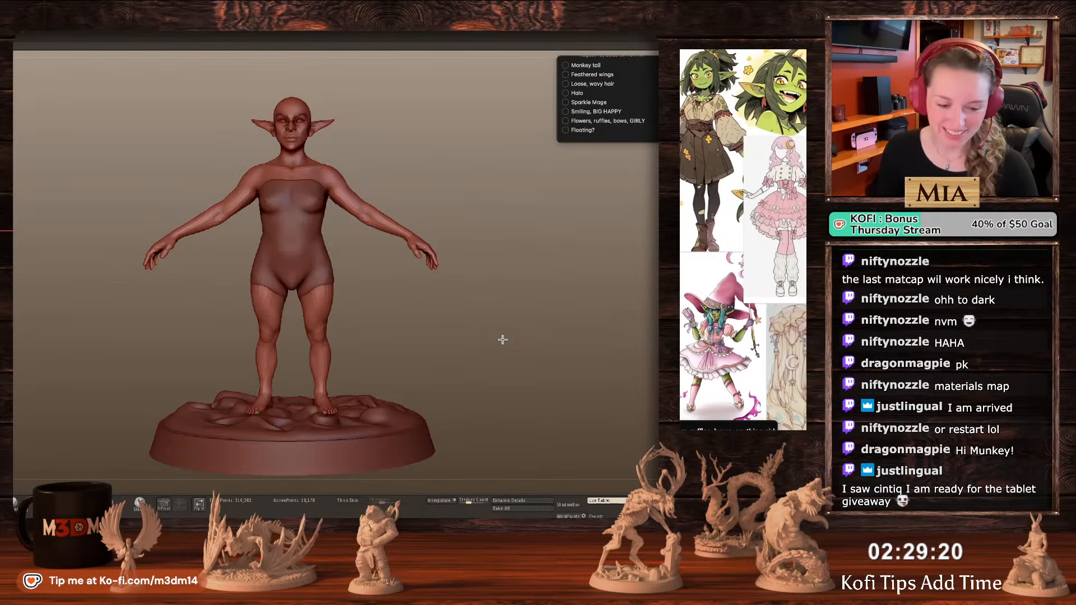
Examine the available MatCap and standard materials and the LightBox contents for a sculpting material.
ctrl+click(503, 343)
ctrl+click(509, 345)
right_click(518, 329)
click(486, 398)
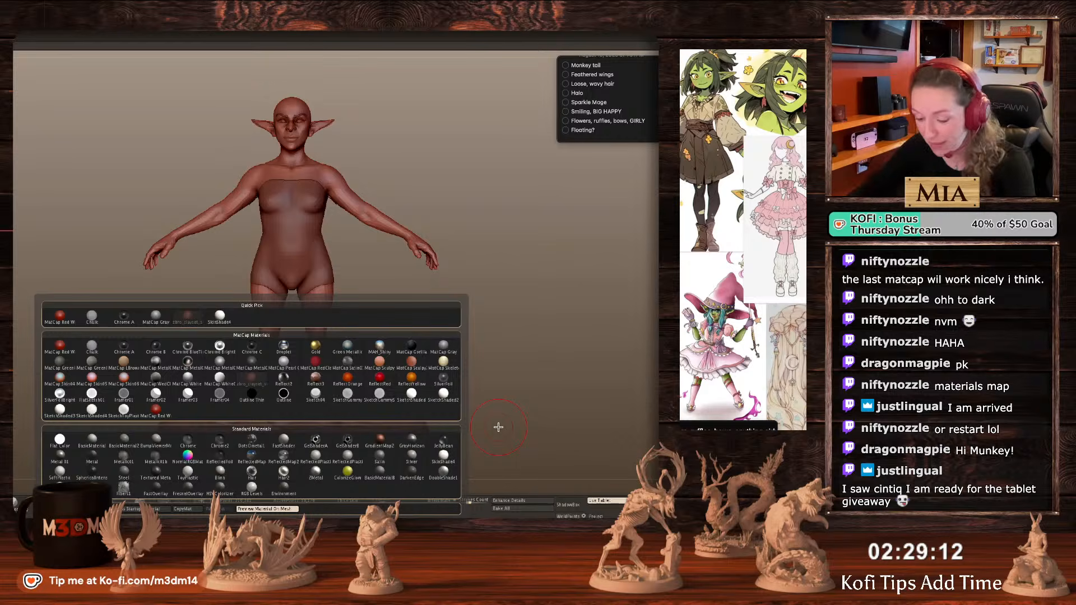
key(comma)
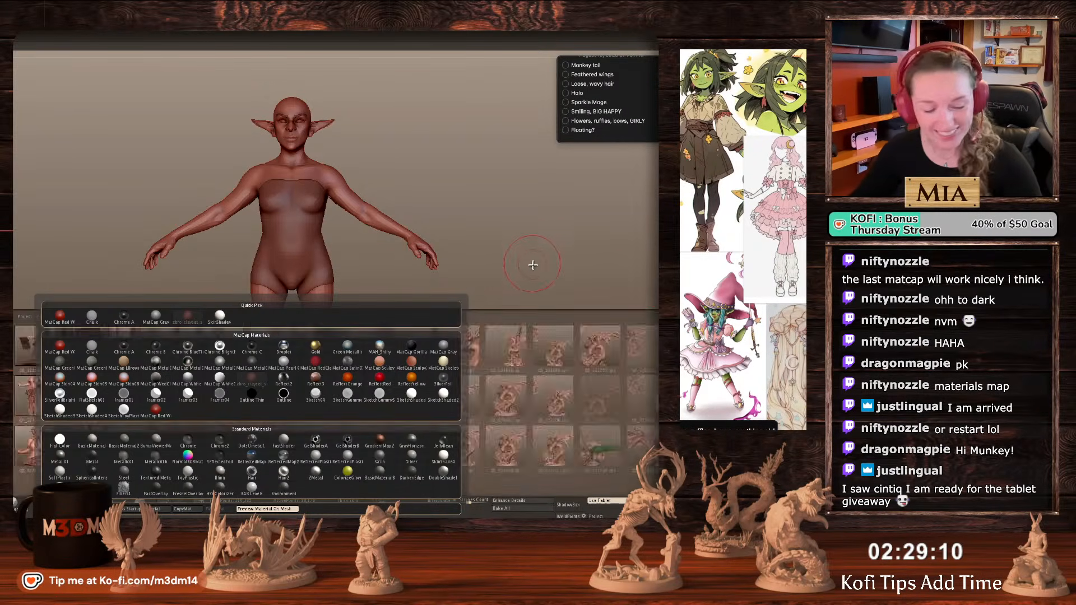
key(comma)
key(shift+f)
key(shift+f)
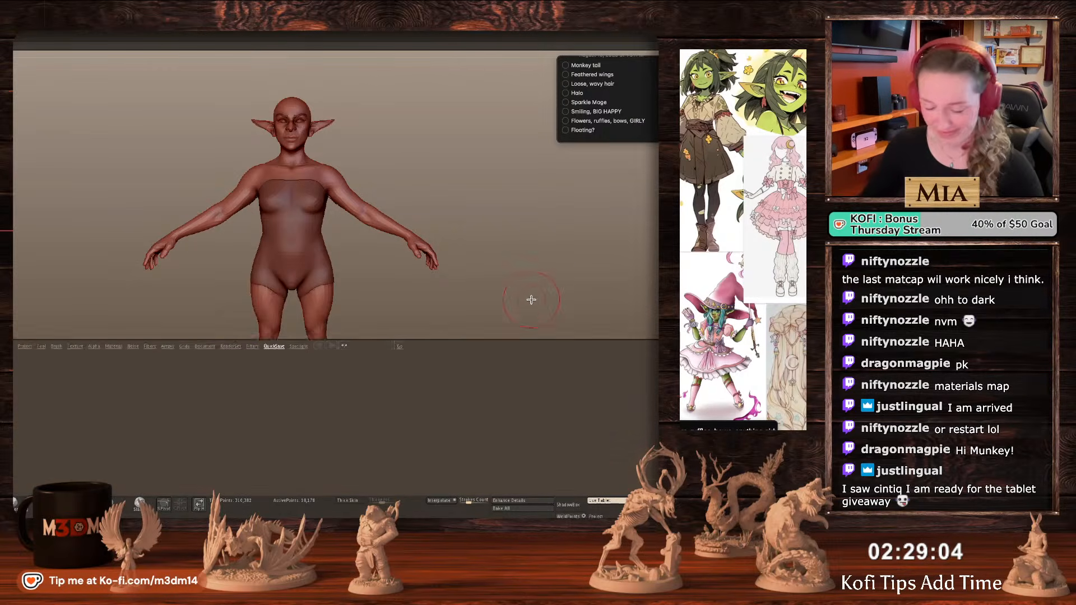
Open a plain sphere project from LightBox without saving the current one and check its list of materials.
key(comma)
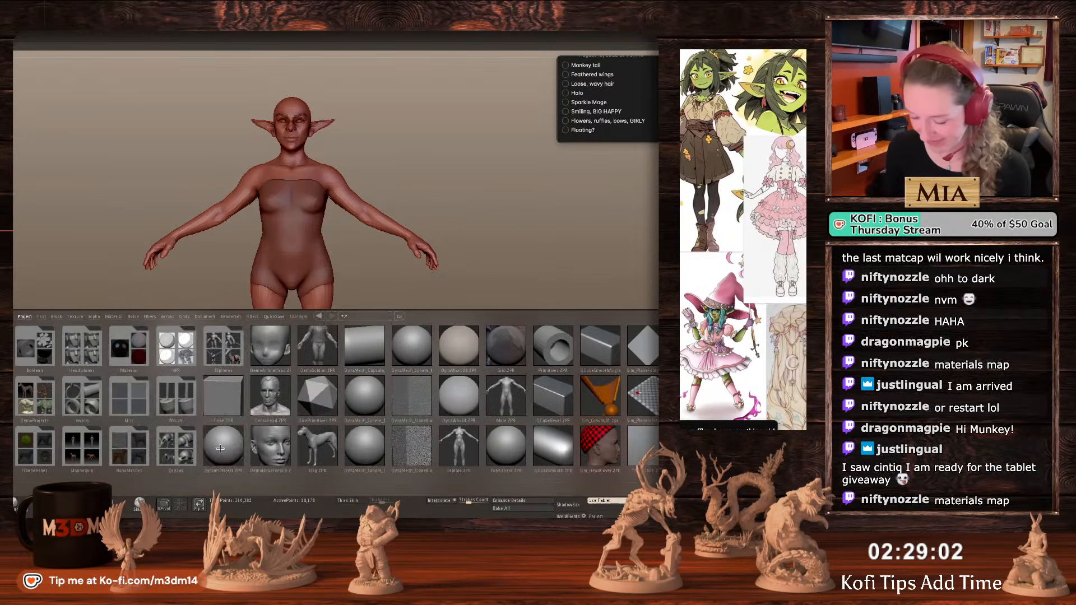
double_click(234, 428)
click(432, 200)
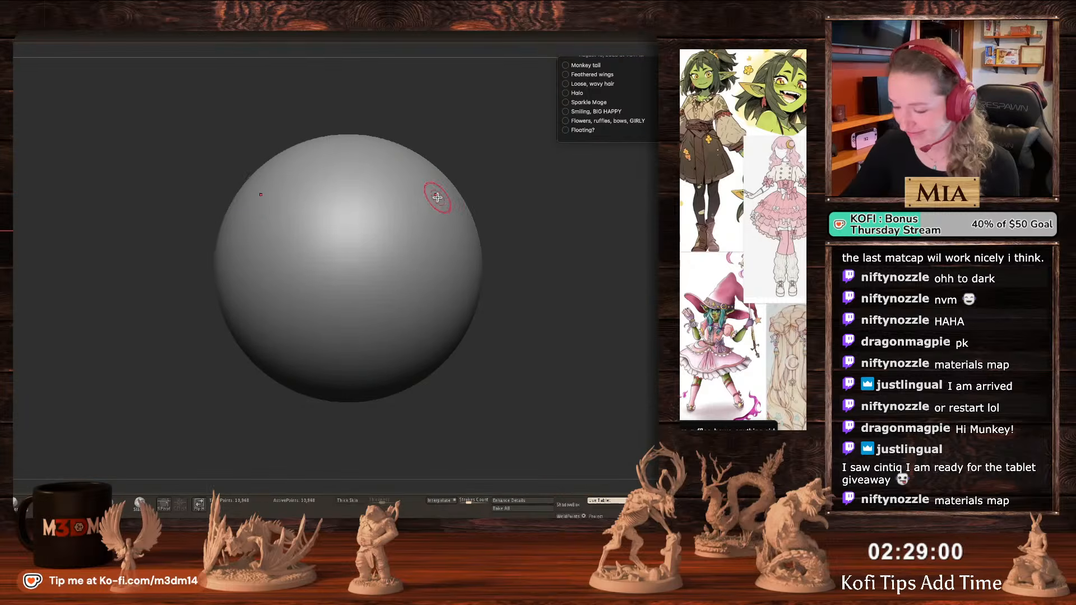
key(space)
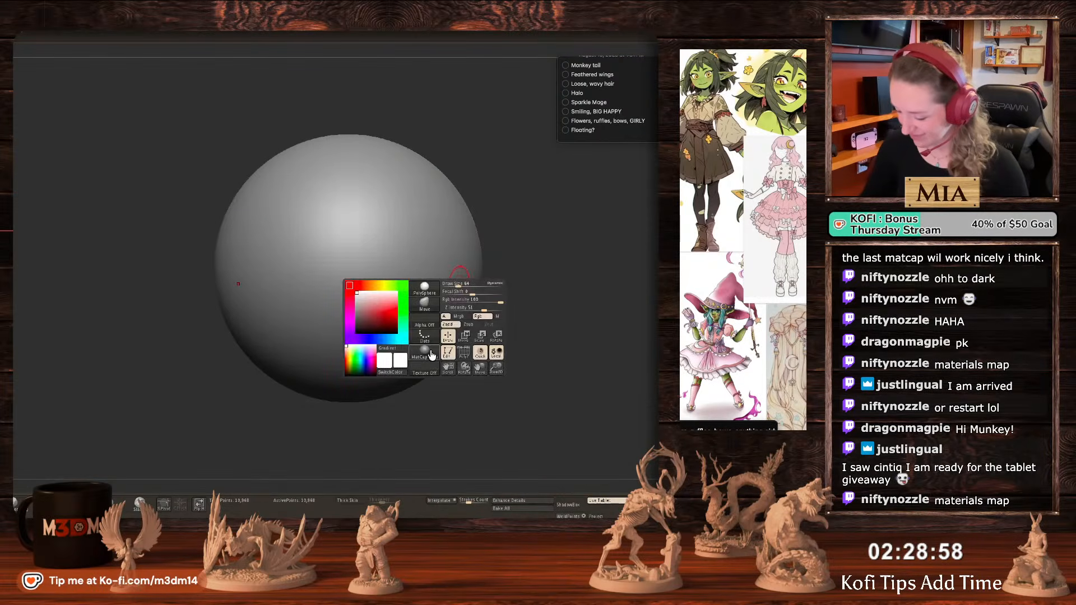
click(431, 355)
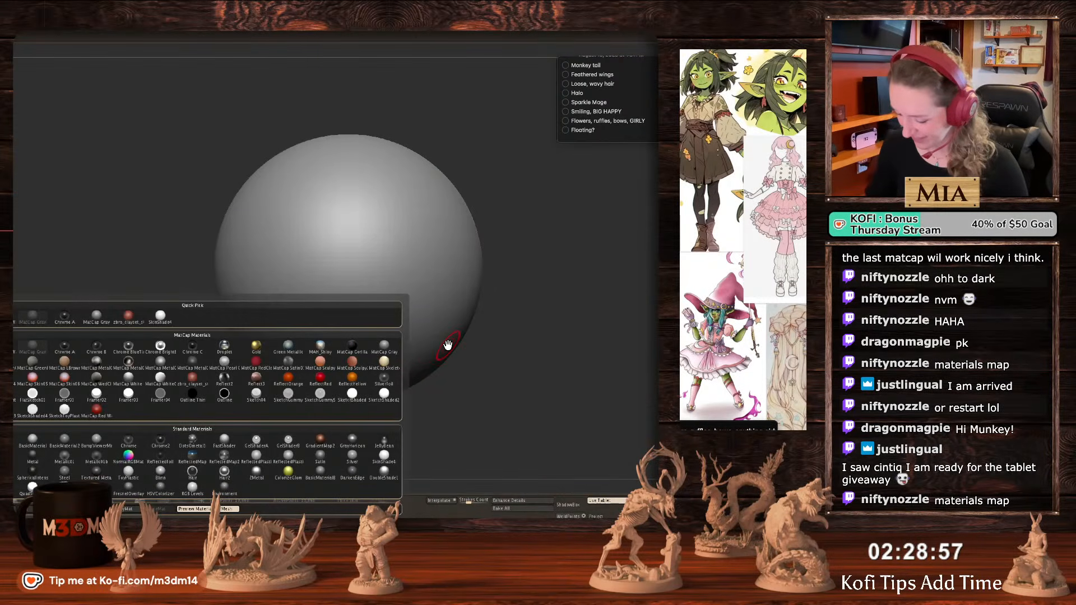
click(640, 344)
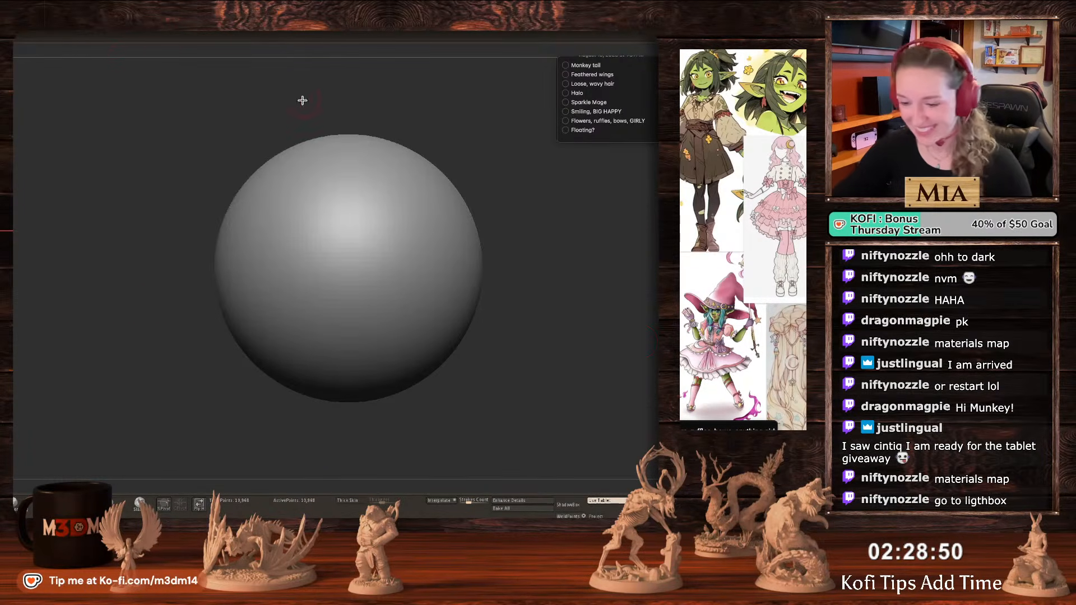
click(87, 26)
click(90, 39)
click(398, 199)
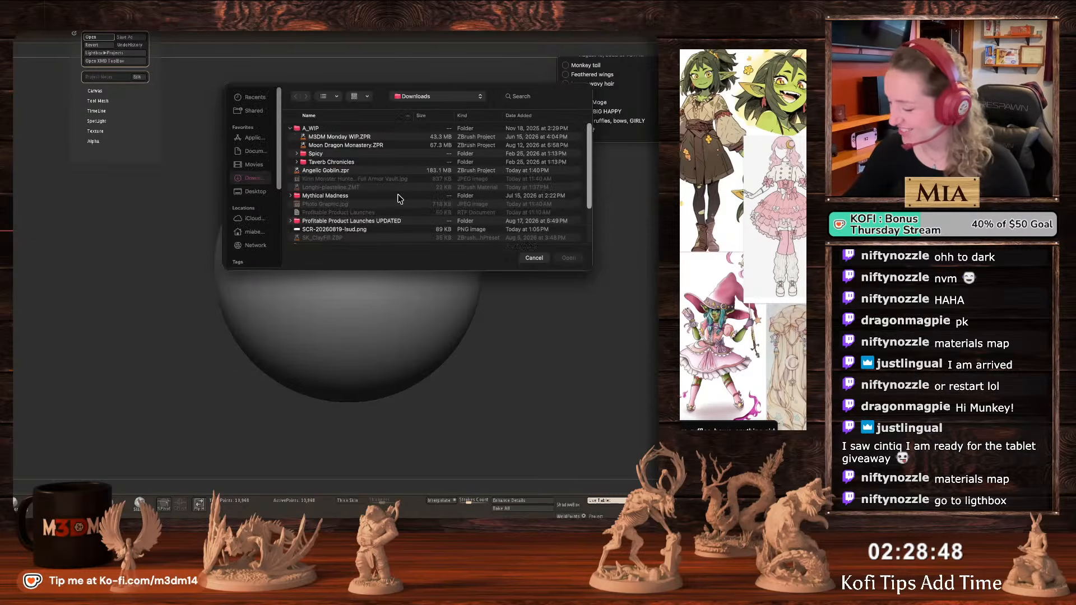
click(542, 97)
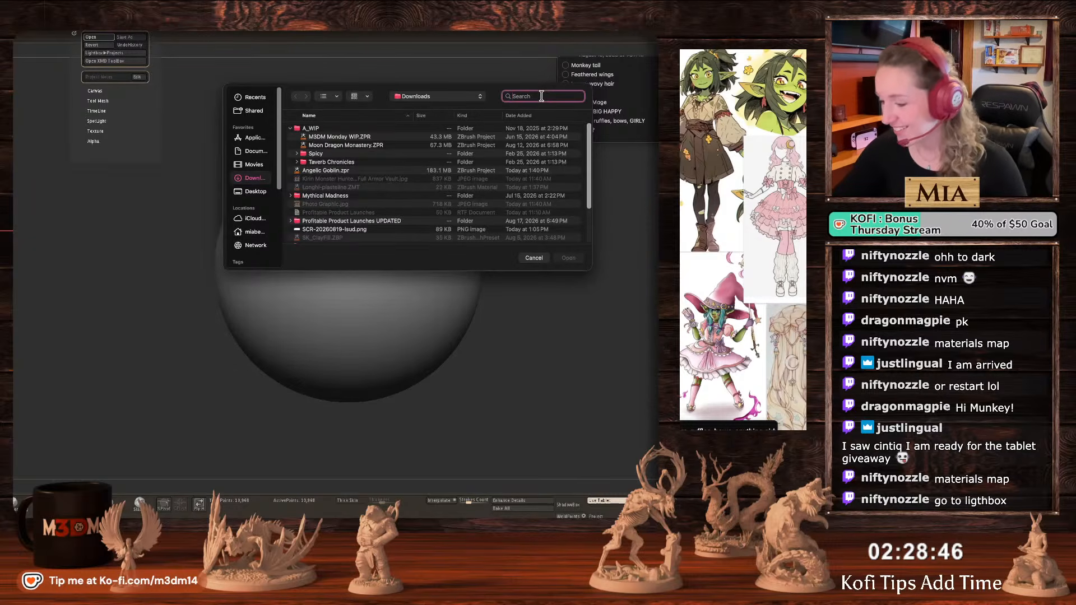
text(goblin)
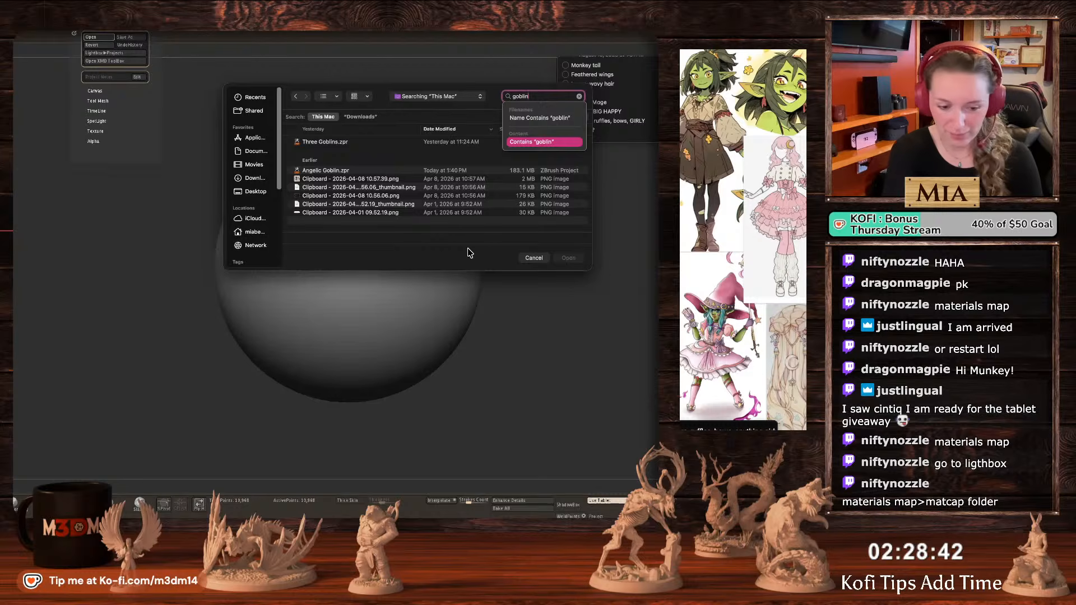
click(534, 258)
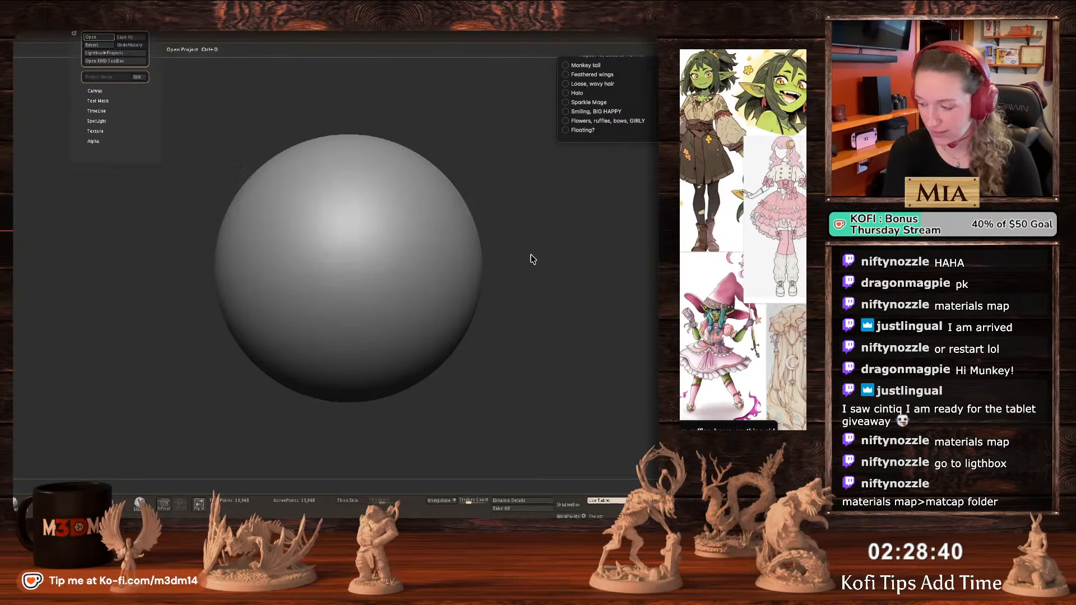
Check the Material section of LightBox for installed materials.
key(comma)
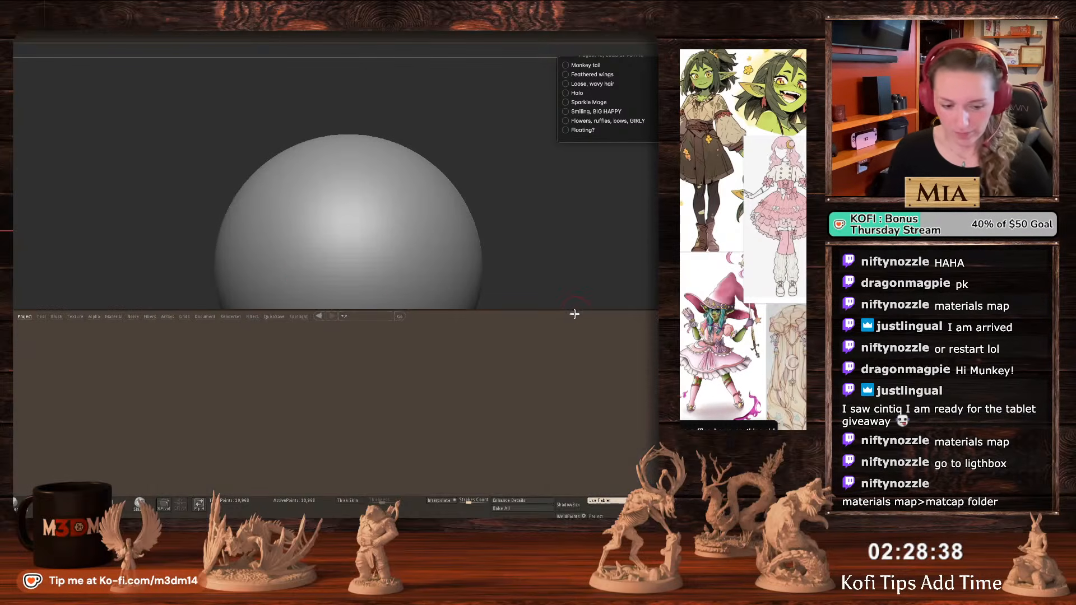
click(114, 317)
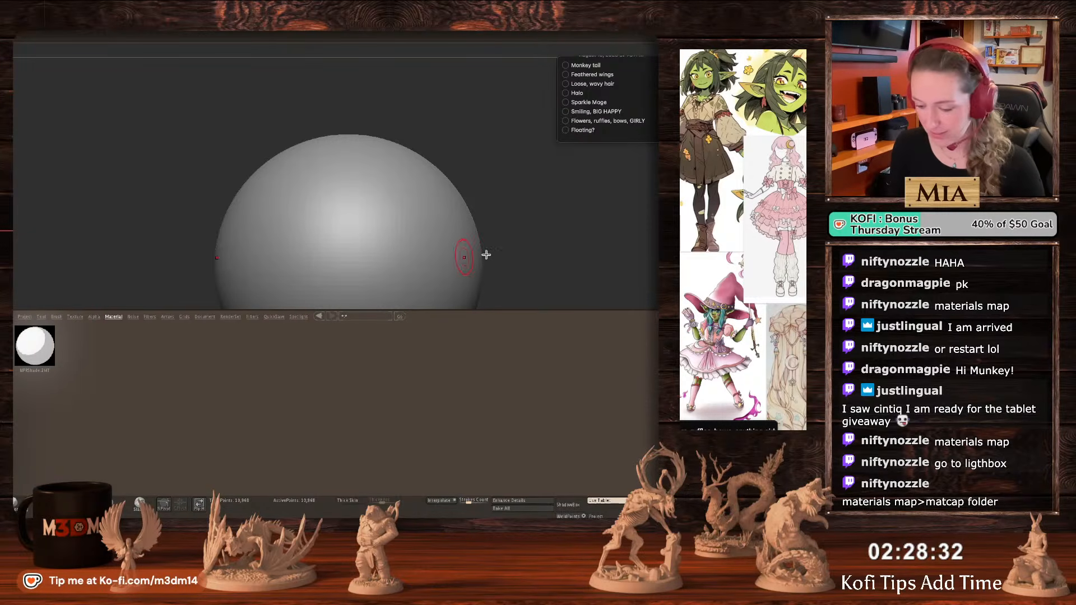
key(comma)
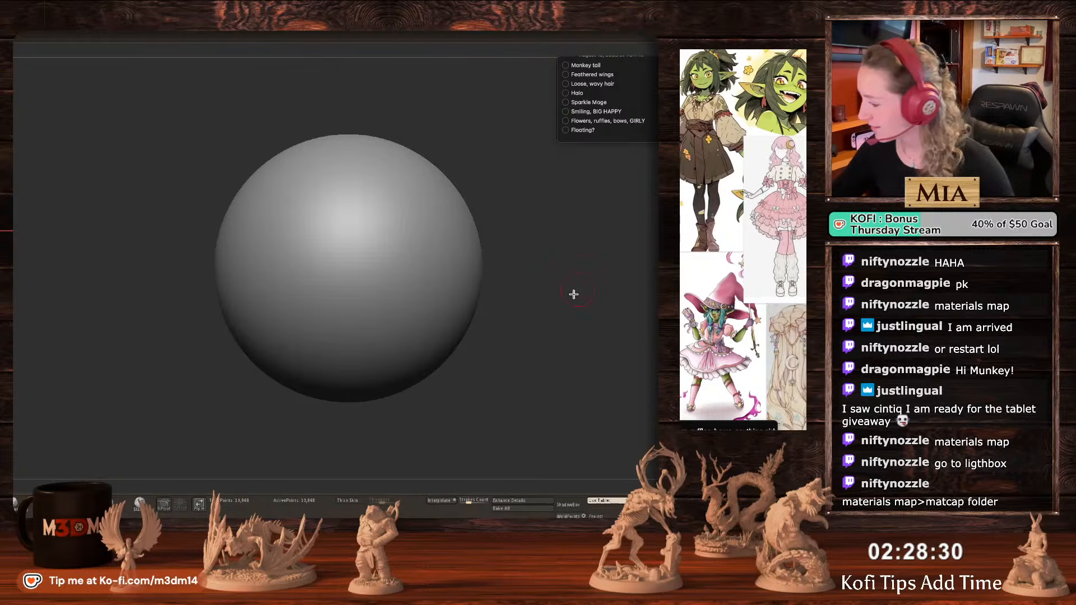
Reopen Angelic Goblin.zpr by searching for "goblin", discarding the sphere project's changes.
click(76, 32)
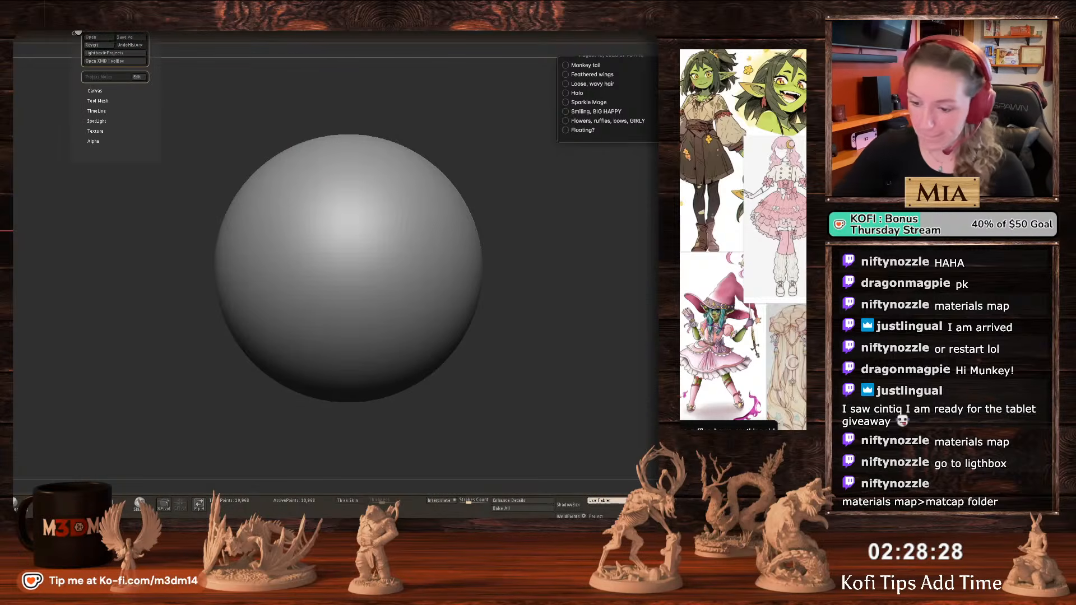
click(91, 37)
click(432, 191)
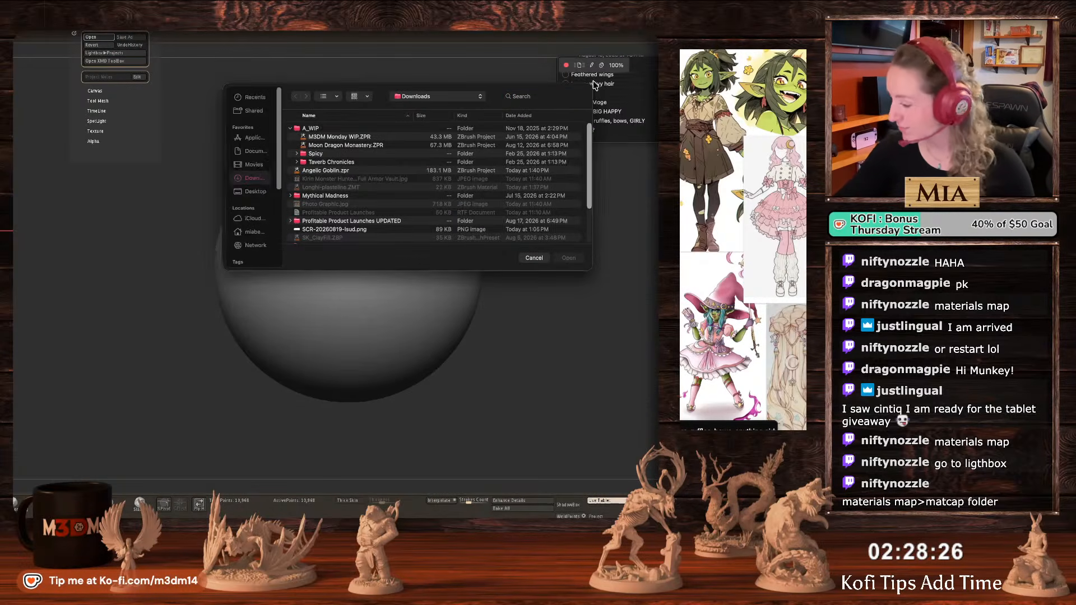
click(552, 96)
text(gol)
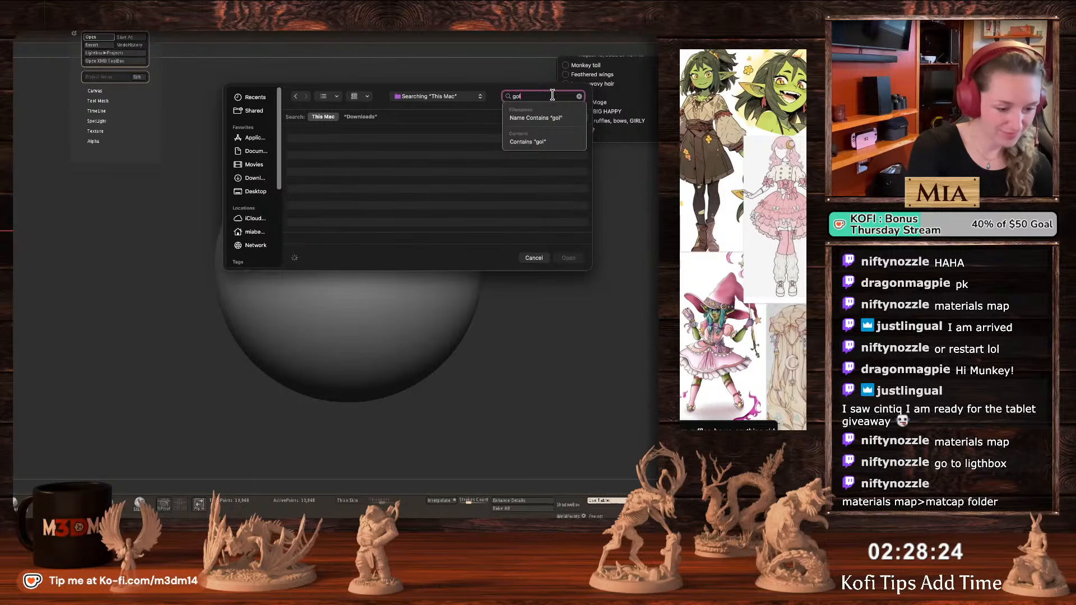
text(lin)
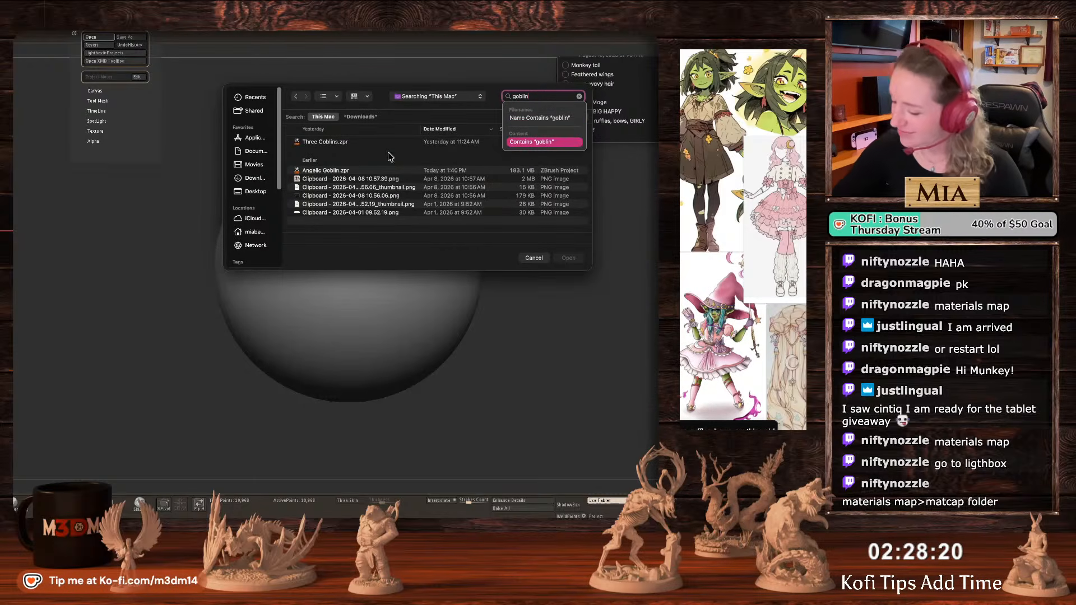
double_click(359, 170)
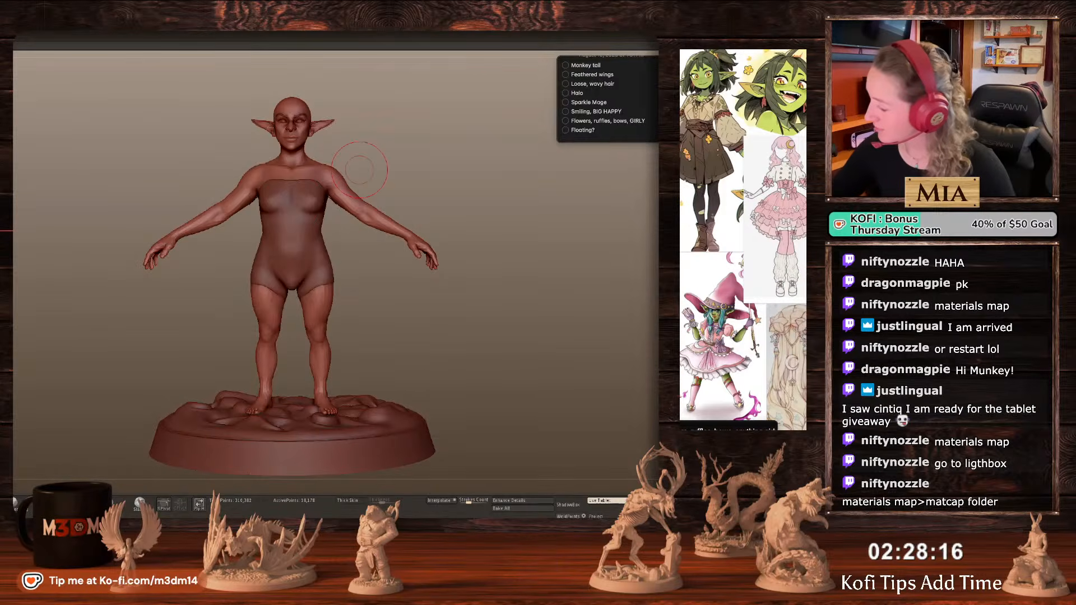
Save the goblin as the tool file TEST.ztl in the Downloads folder and quit ZBrush.
key(ctrl+shift+t)
click(260, 180)
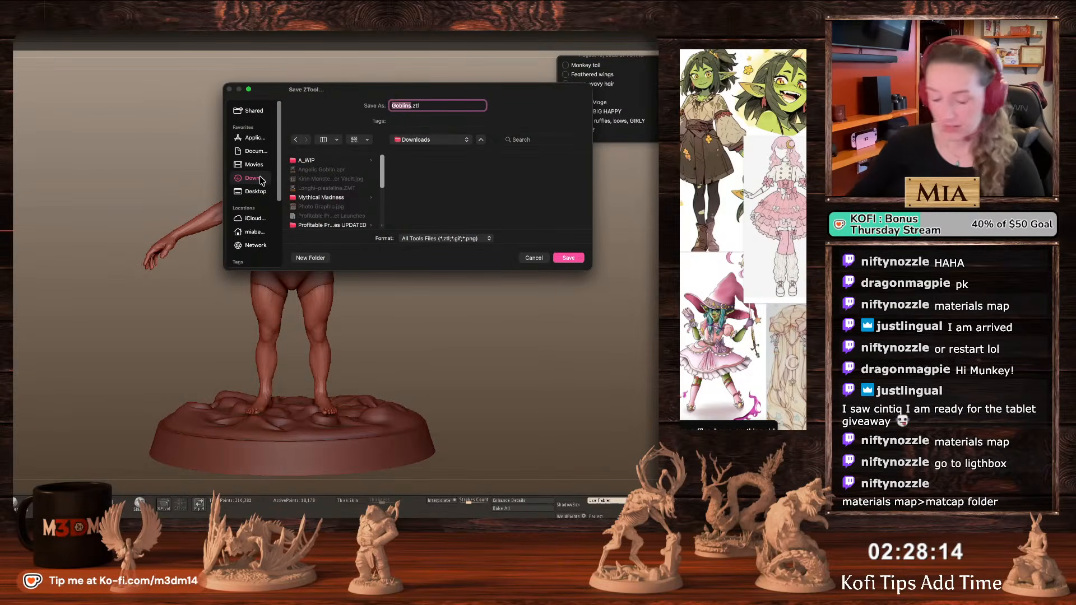
text(asdf)
key(Return)
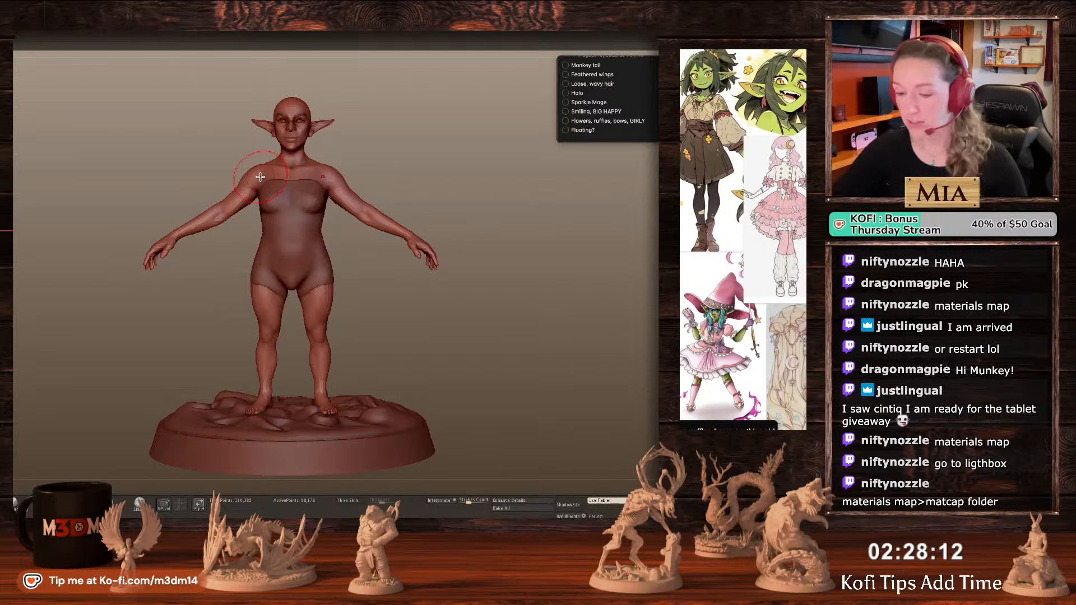
click(422, 196)
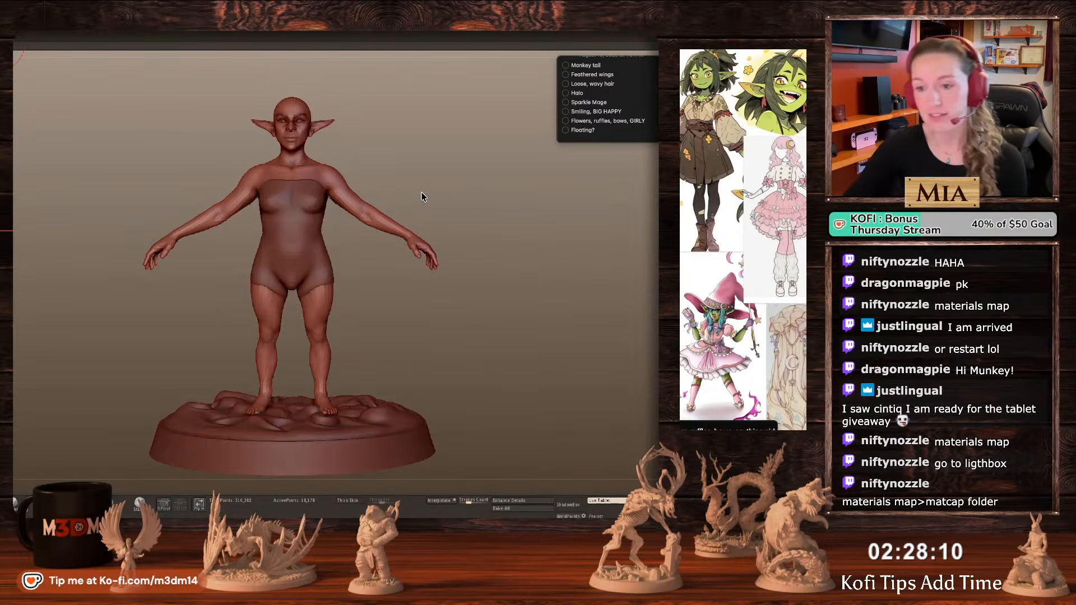
key(super+q)
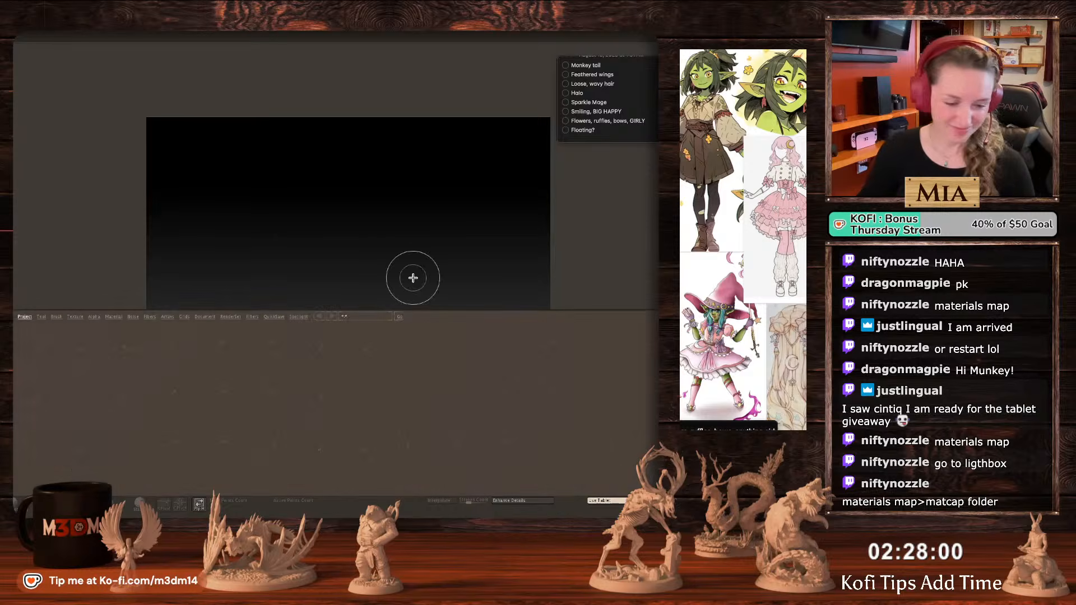
Open a plain sphere project from LightBox and check its list of MatCap and standard materials.
double_click(217, 444)
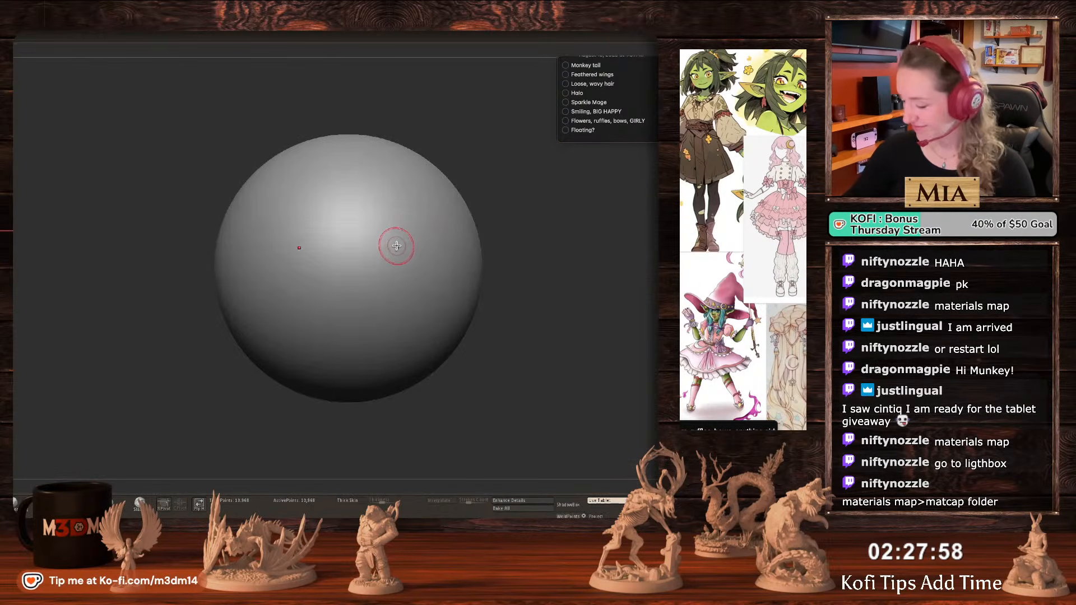
key(space)
click(368, 306)
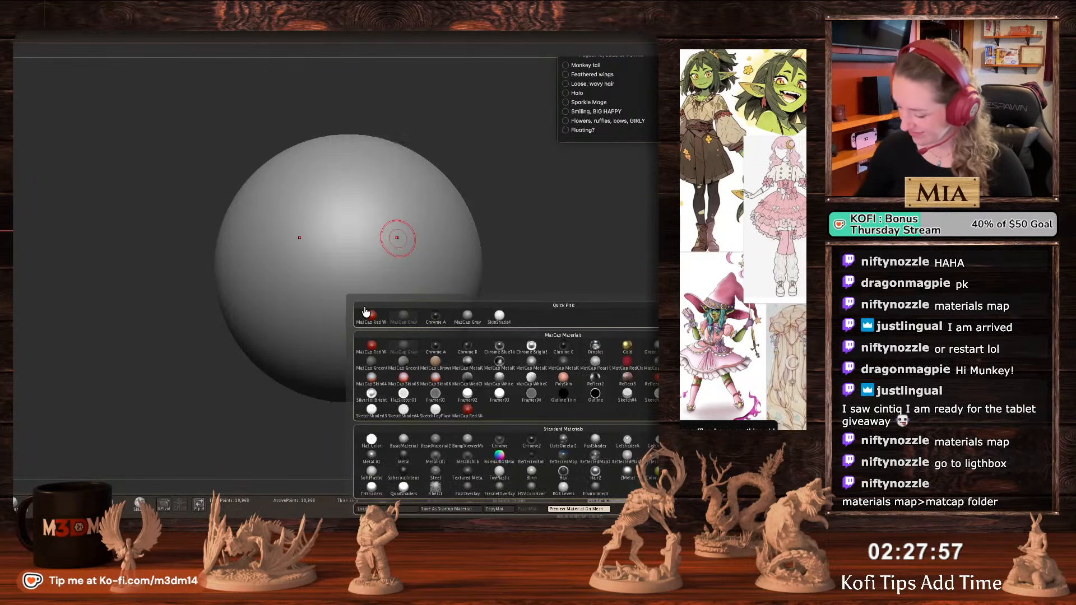
click(565, 375)
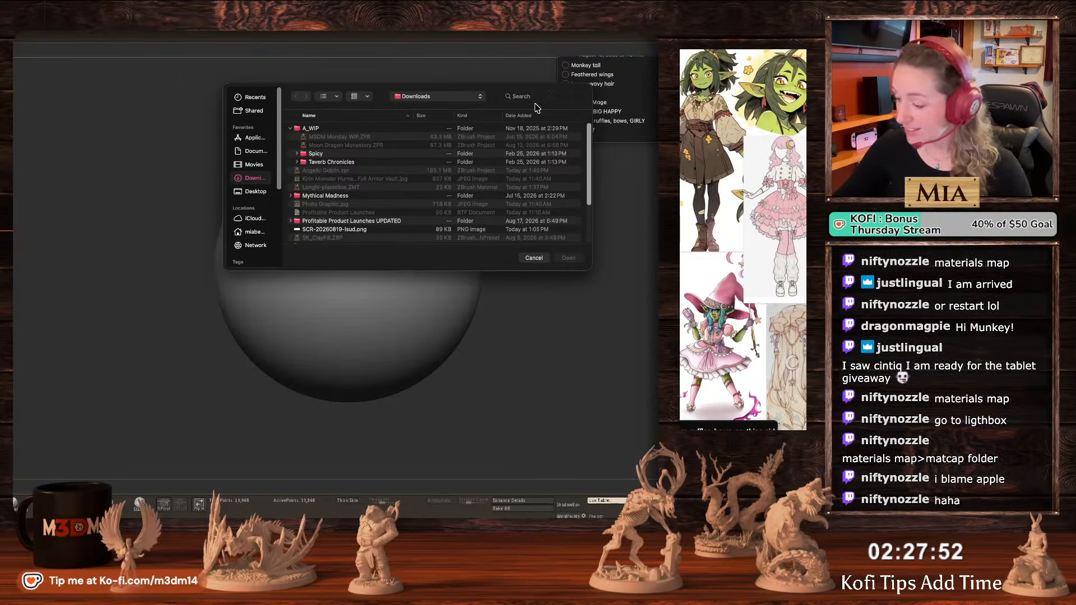
Load the goblin tool TEST.ztl by searching for "test" and give it the PolySkin material.
click(530, 98)
text(test)
double_click(344, 142)
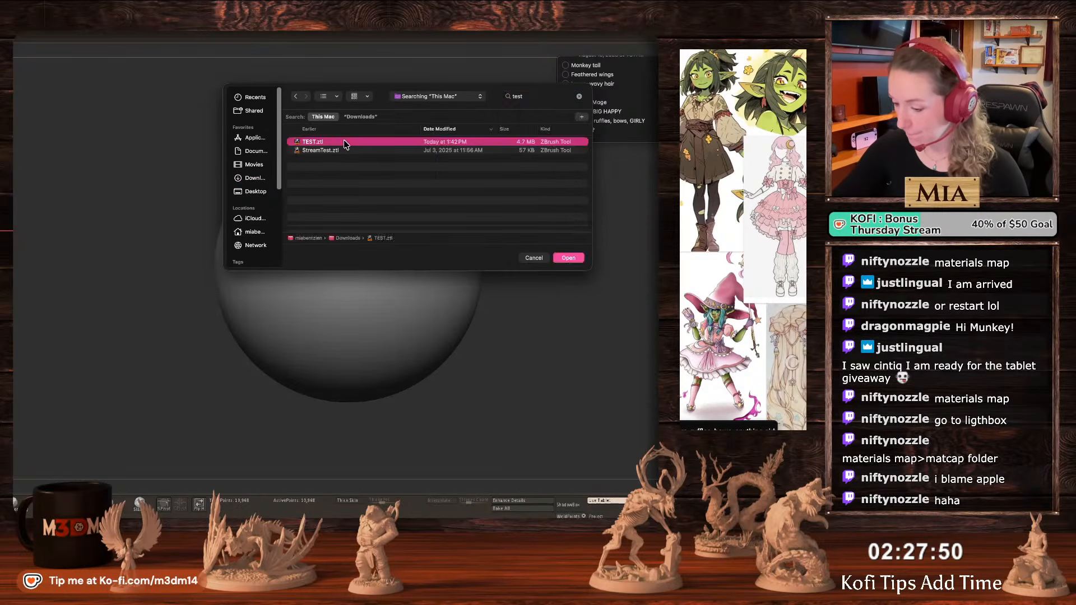
alt+drag(565, 343, 541, 336)
key(space)
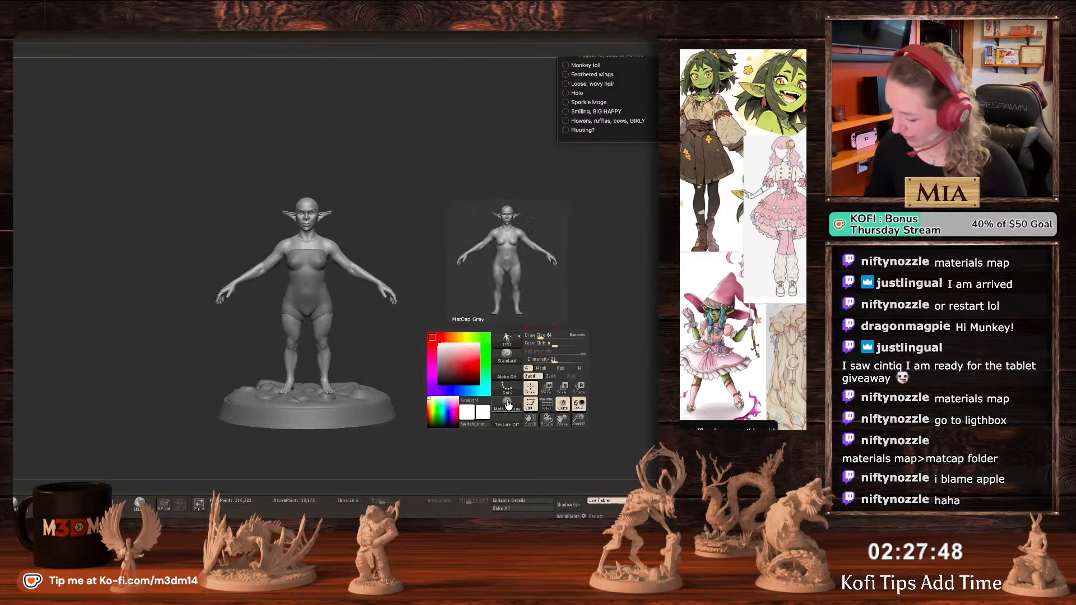
click(507, 343)
click(293, 374)
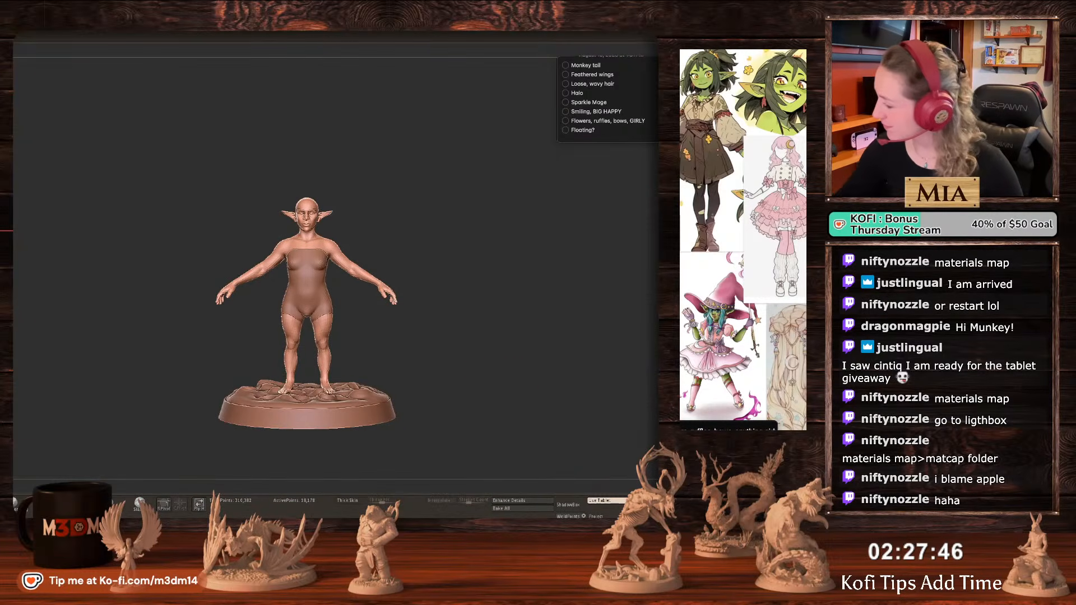
Open the project BEGIN.zpr by searching for "begin", without saving the current project's changes.
click(77, 32)
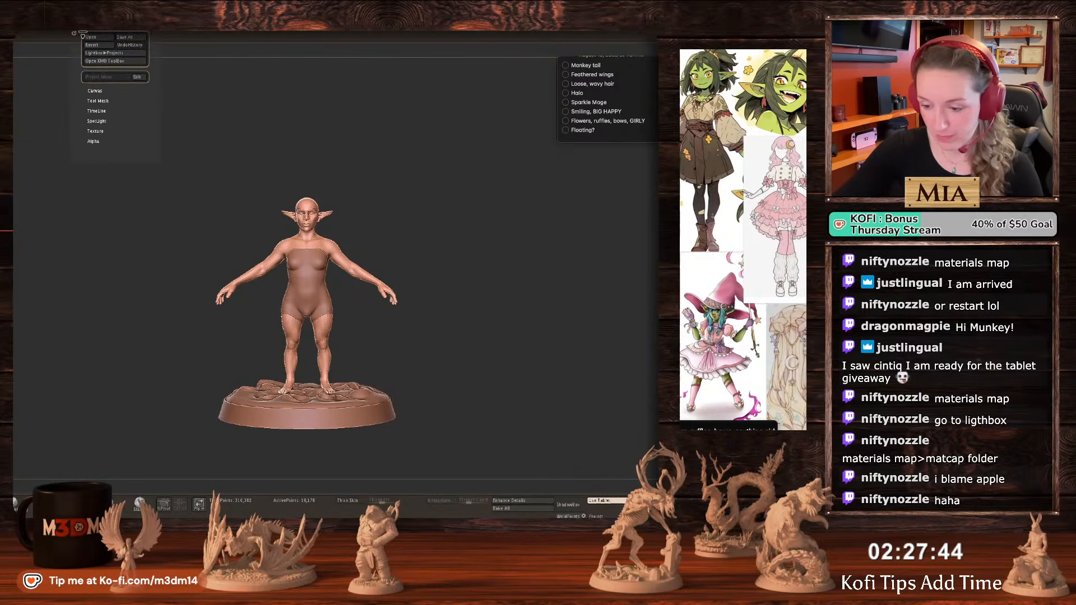
click(90, 38)
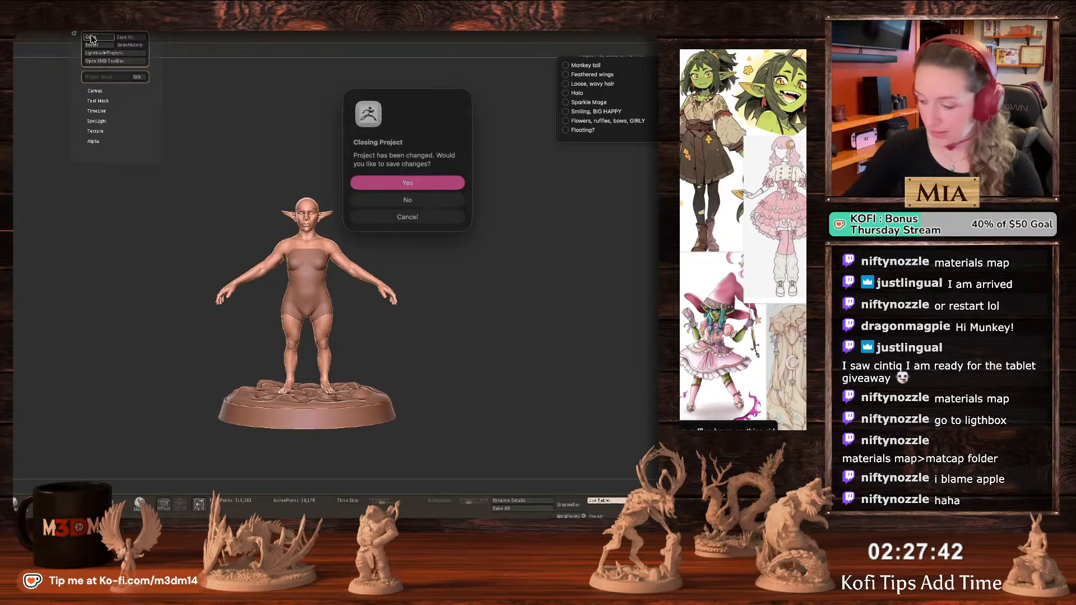
click(397, 198)
click(522, 96)
text(begin)
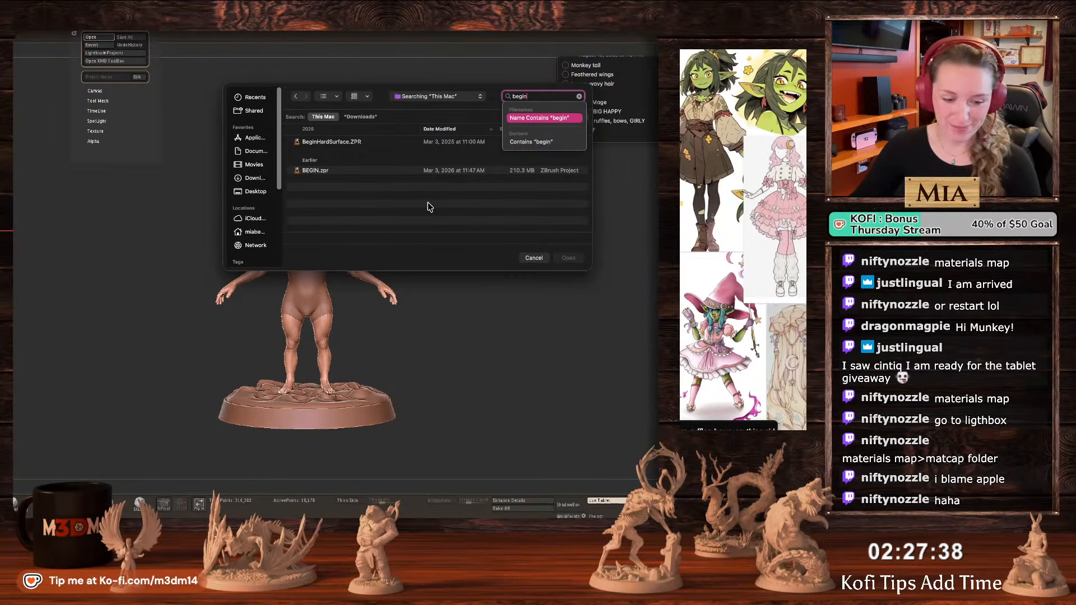
click(345, 145)
double_click(341, 173)
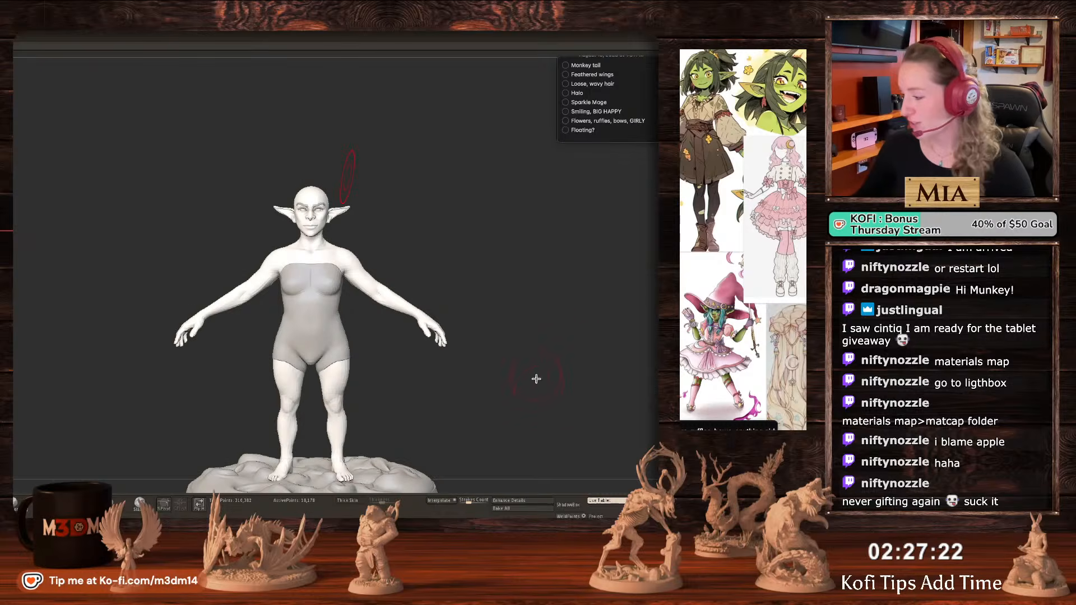
Apply the PolySkin material to the goblin in the opened project.
key(space)
click(420, 365)
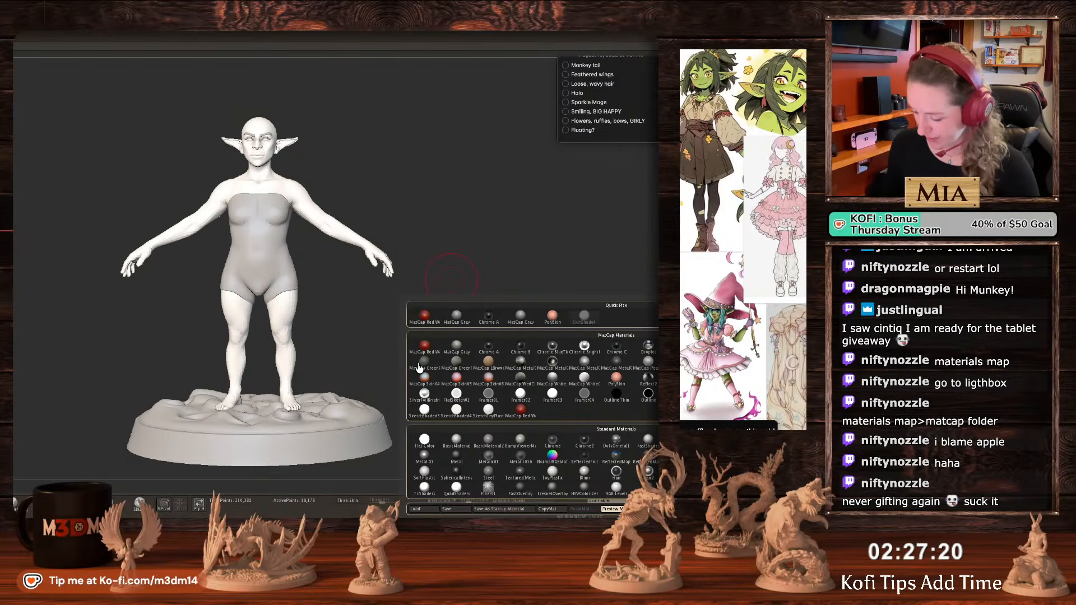
click(644, 391)
drag(577, 375, 533, 361)
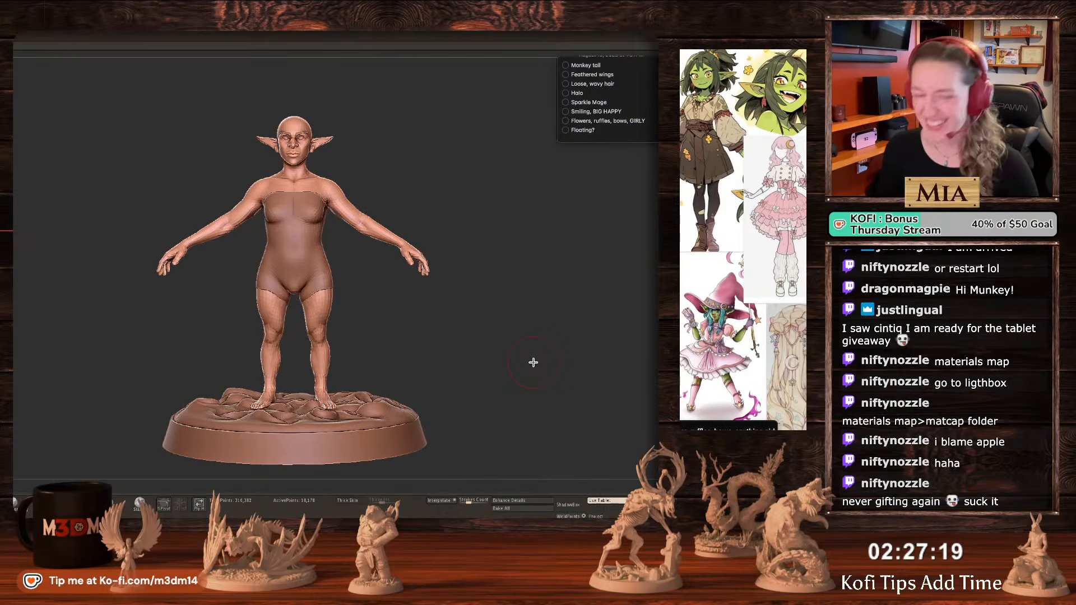
Change the document background to a brown gradient.
click(18, 38)
click(42, 164)
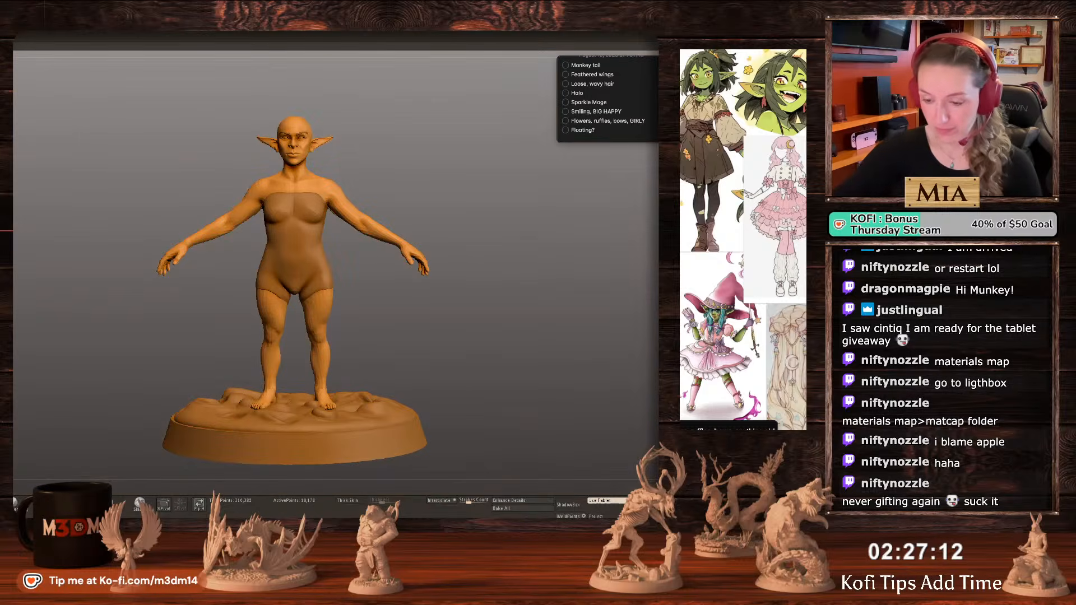
click(26, 162)
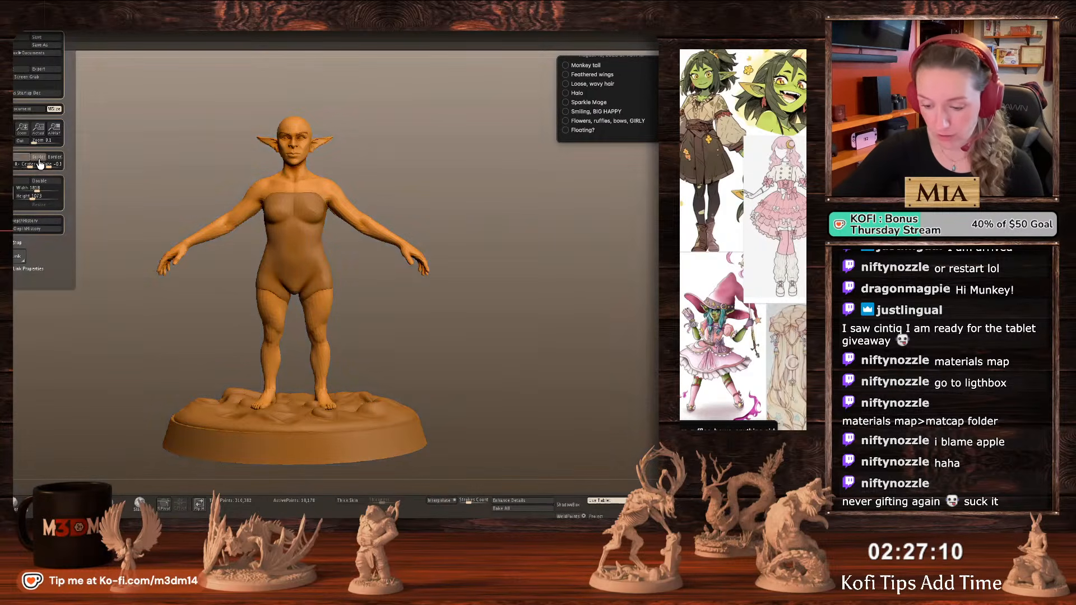
Set the goblin's color to white and apply the PolySkin material again.
key(space)
click(160, 217)
key(space)
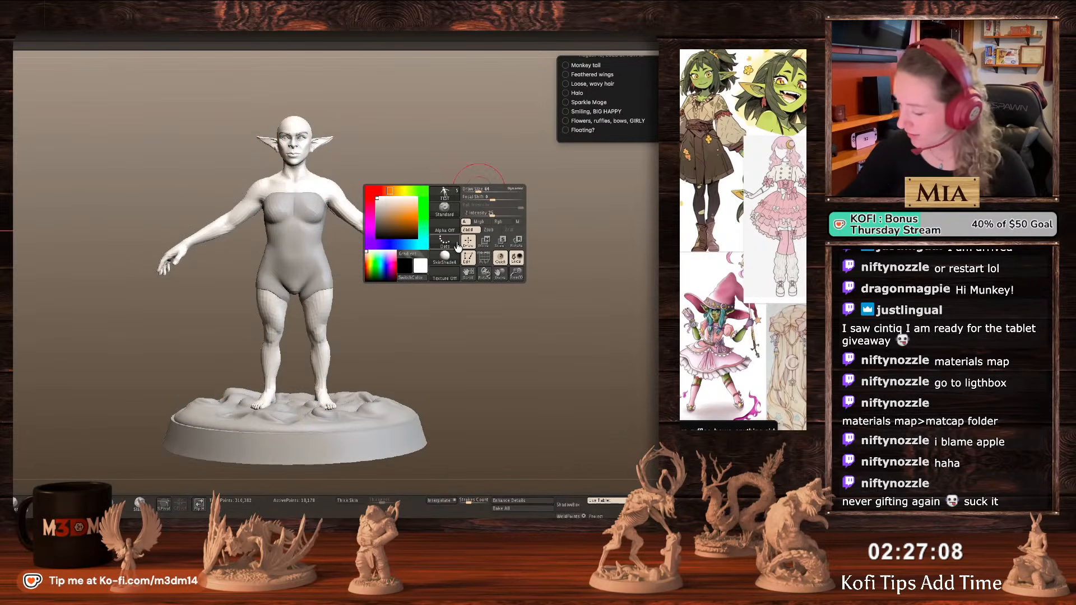
click(444, 259)
click(213, 337)
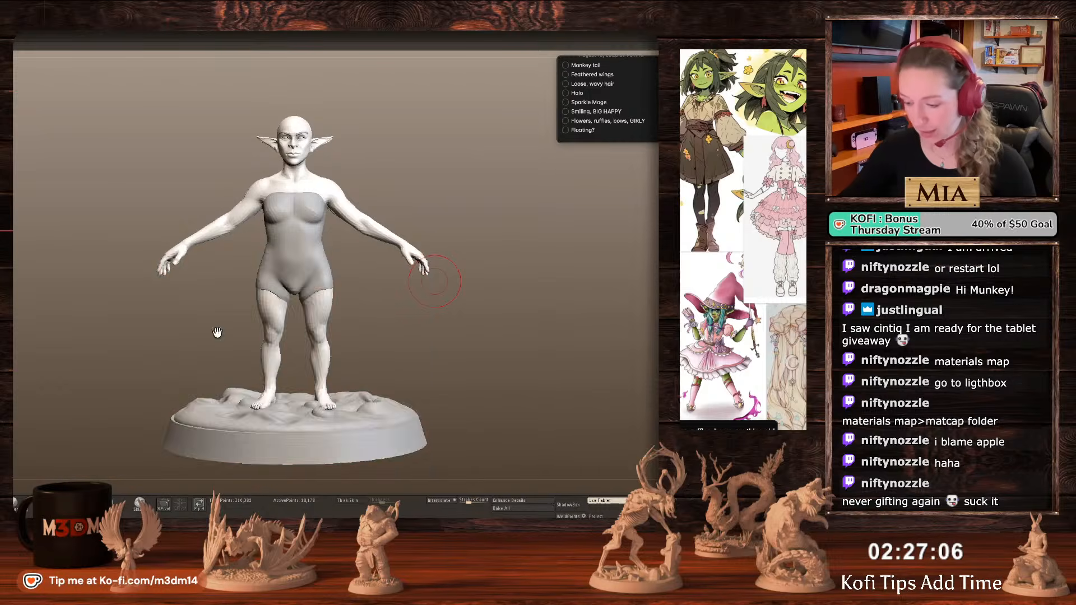
key(space)
mouse_move(531, 306)
mouse_down()
mouse_move(527, 329)
mouse_move(540, 308)
mouse_up()
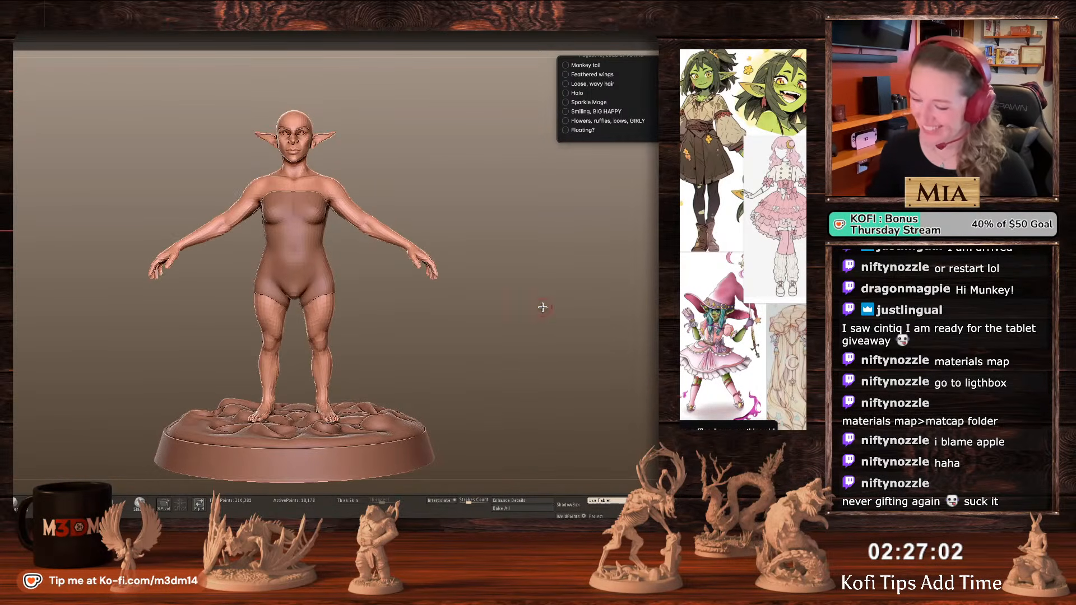
Save the project over the existing Angelic Goblin.zpr in the Downloads folder.
key(super+s)
click(321, 169)
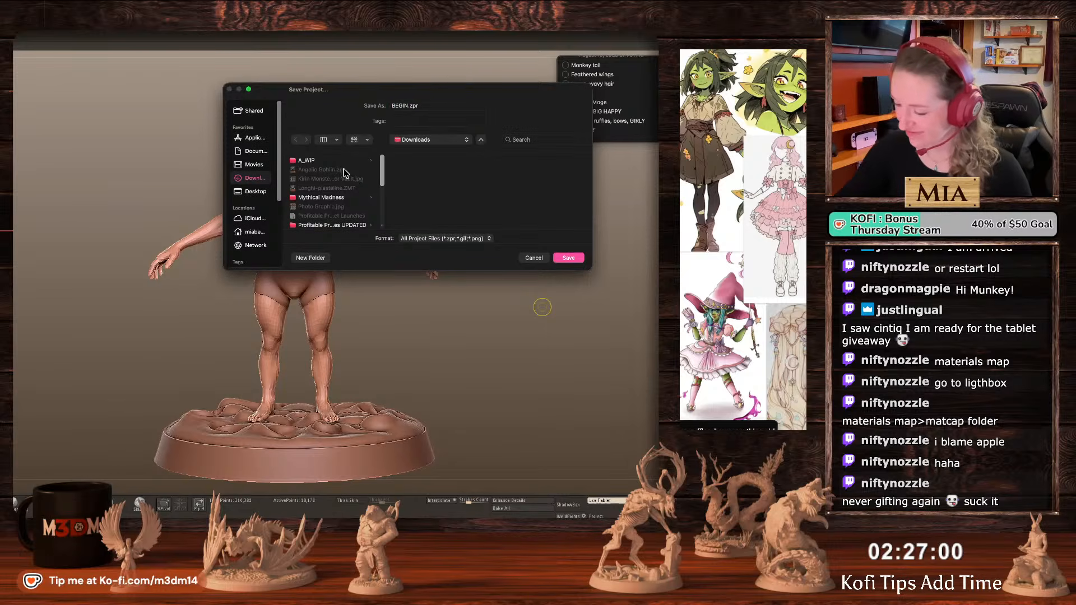
click(568, 258)
click(439, 222)
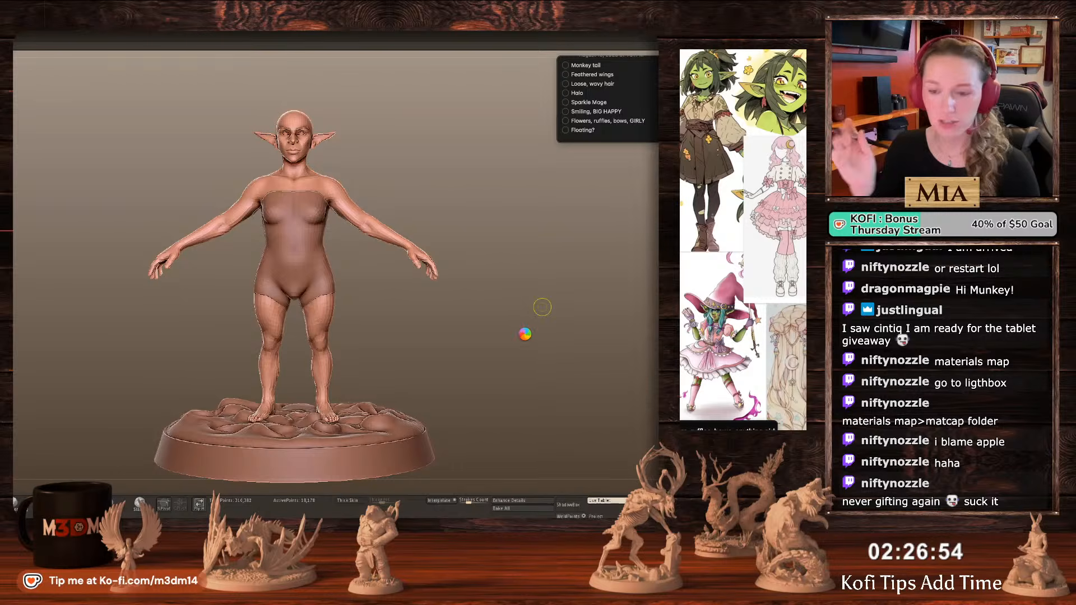
Leave a small snapshot of the whole goblin in the canvas's upper corner as a silhouette reference.
scroll(531, 368, down, 3)
scroll(532, 383, down, 5)
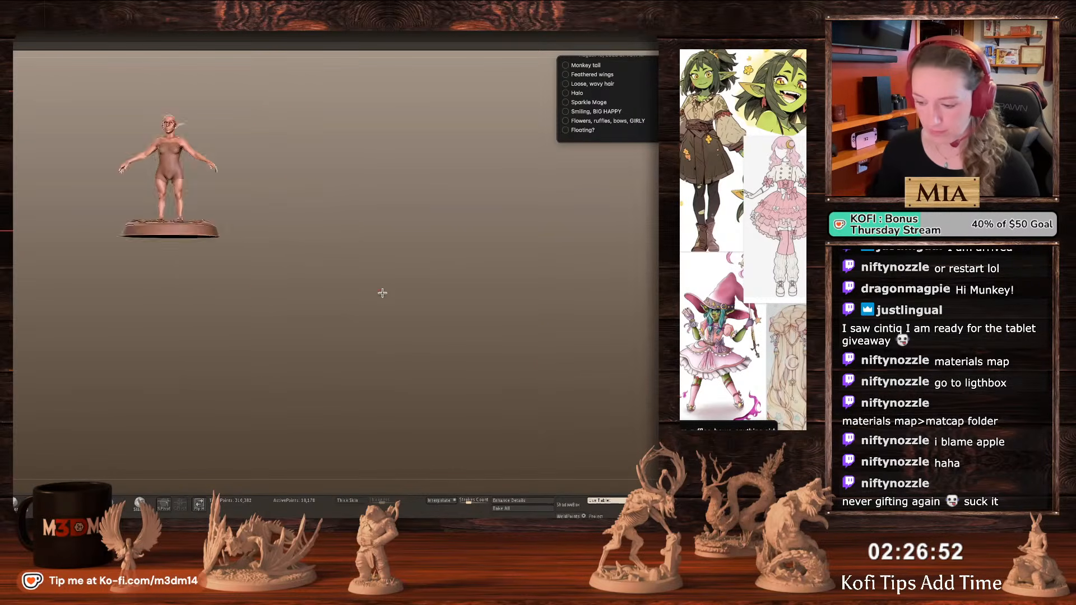
scroll(428, 320, up, 3)
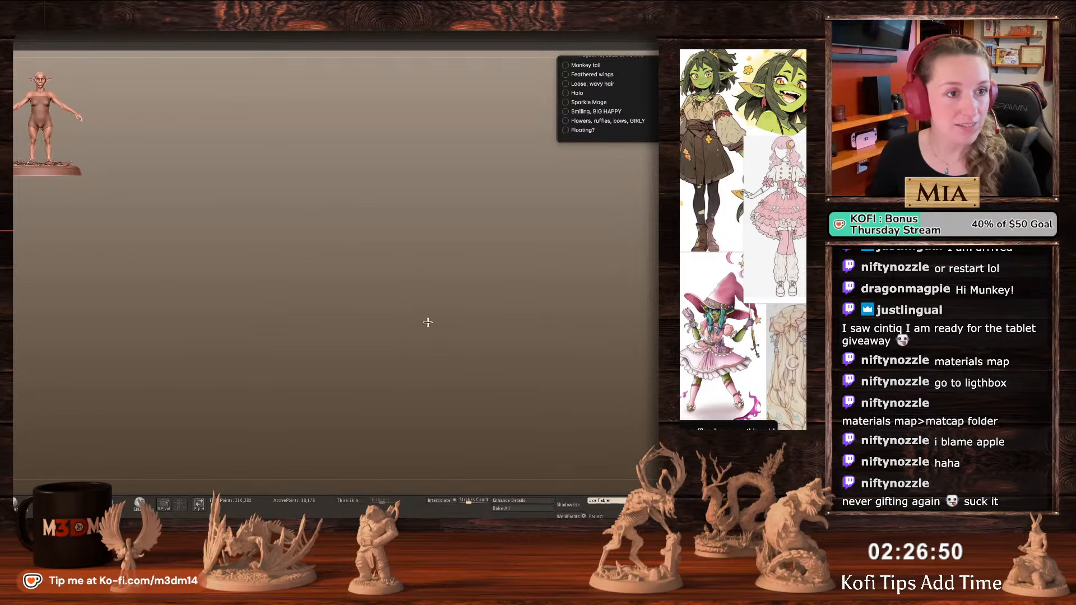
drag(440, 324, 546, 370)
key(shift+s)
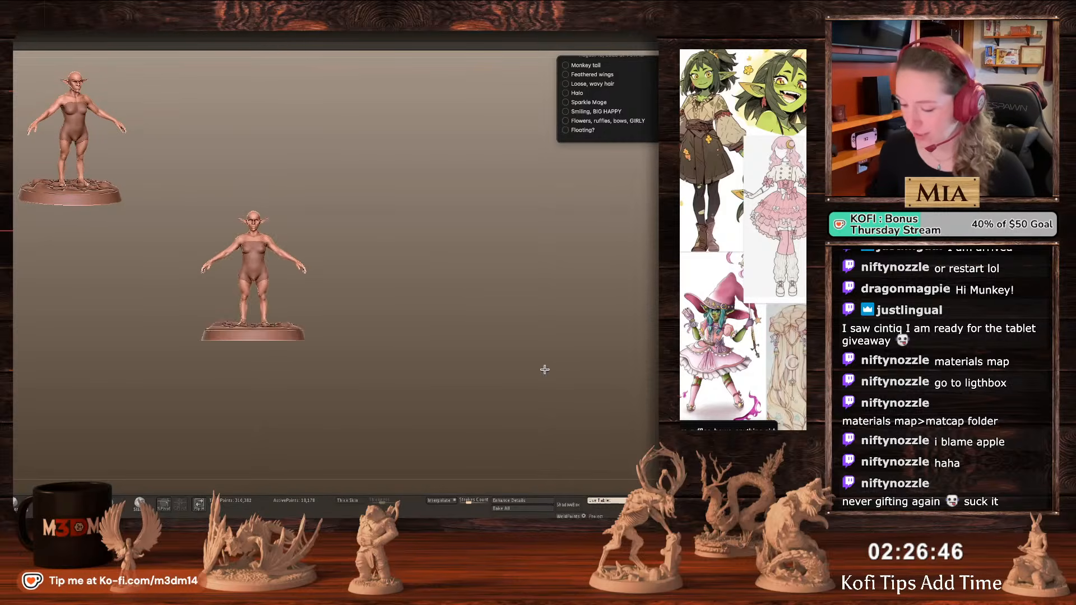
scroll(542, 367, up, 5)
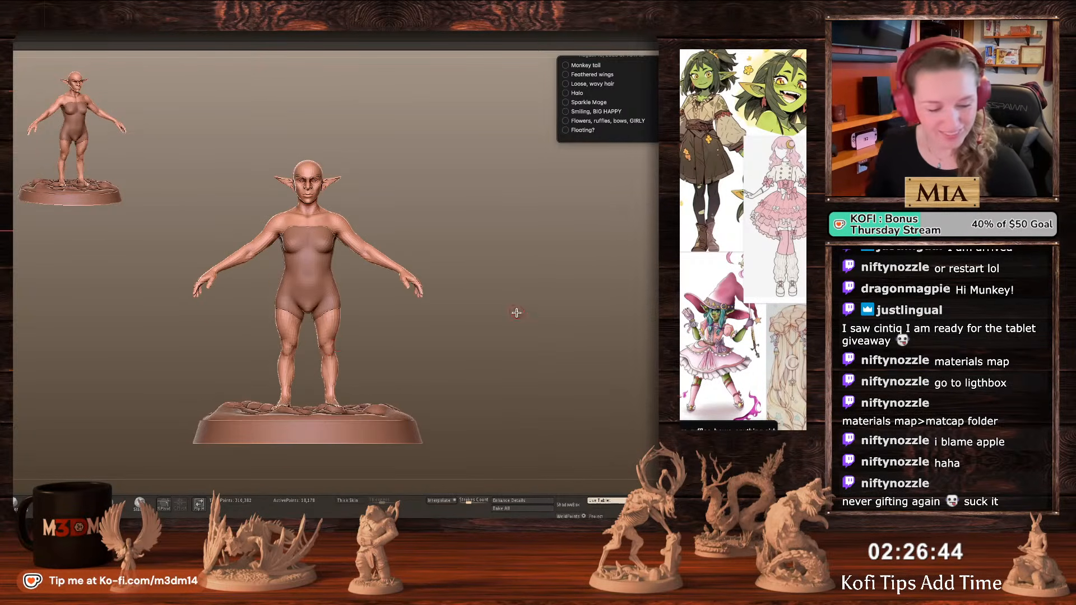
mouse_move(516, 313)
mouse_down()
mouse_move(526, 351)
mouse_move(516, 334)
mouse_up()
alt+drag(395, 359, 409, 343)
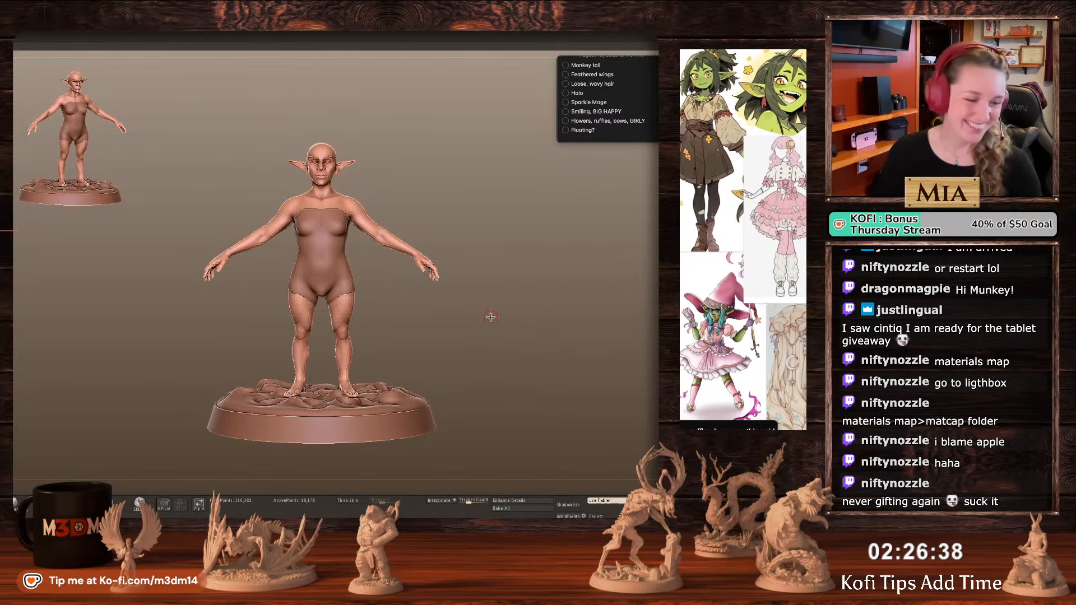
Raise the goblin's body by two subdivision levels.
key(space)
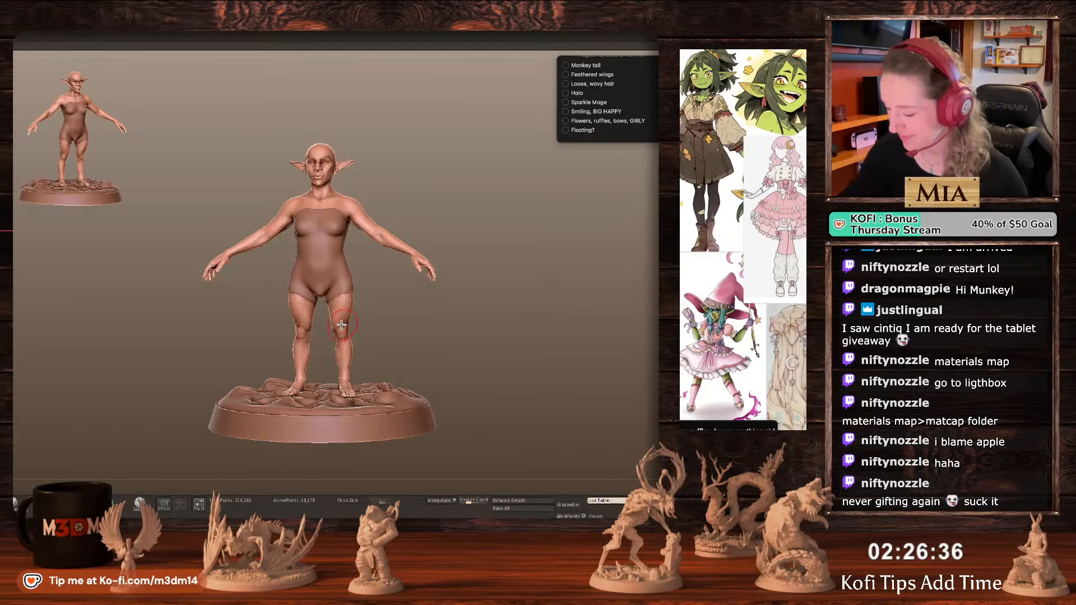
key(d)
key(d)
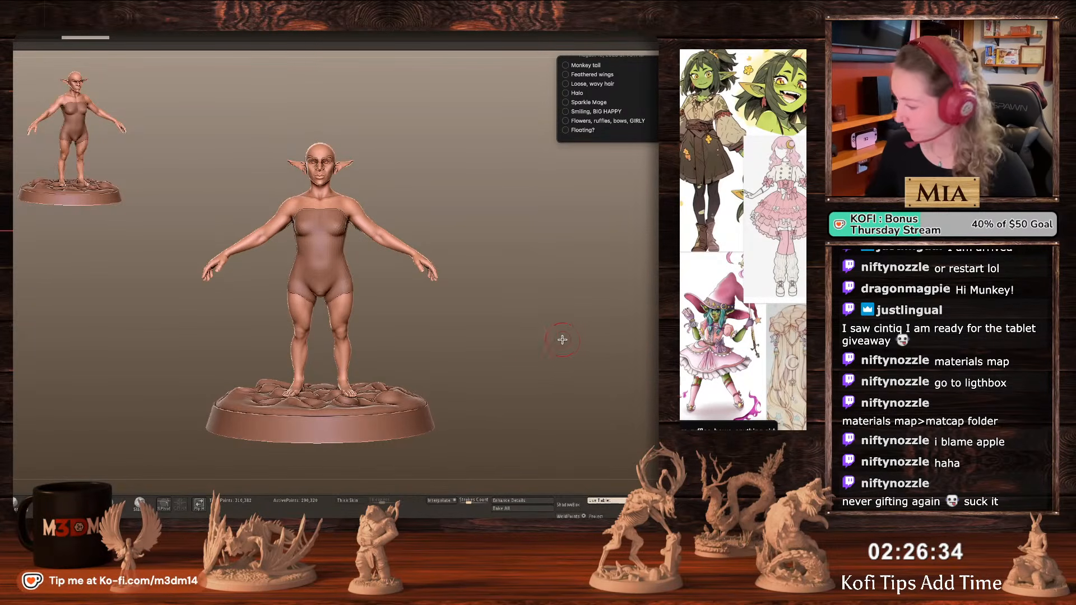
alt+drag(559, 338, 553, 339)
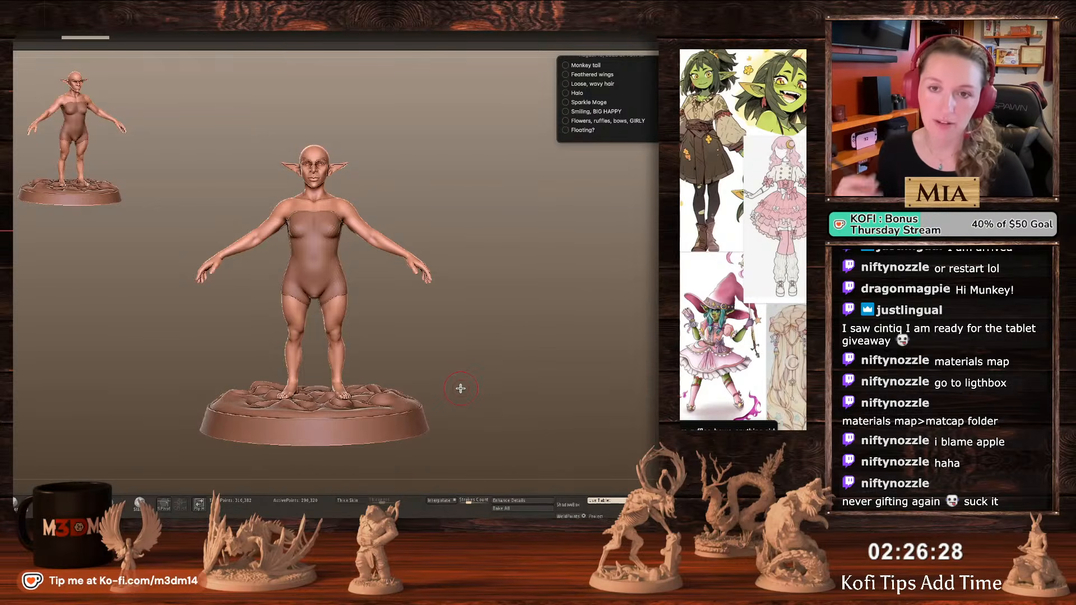
ctrl+click(513, 311)
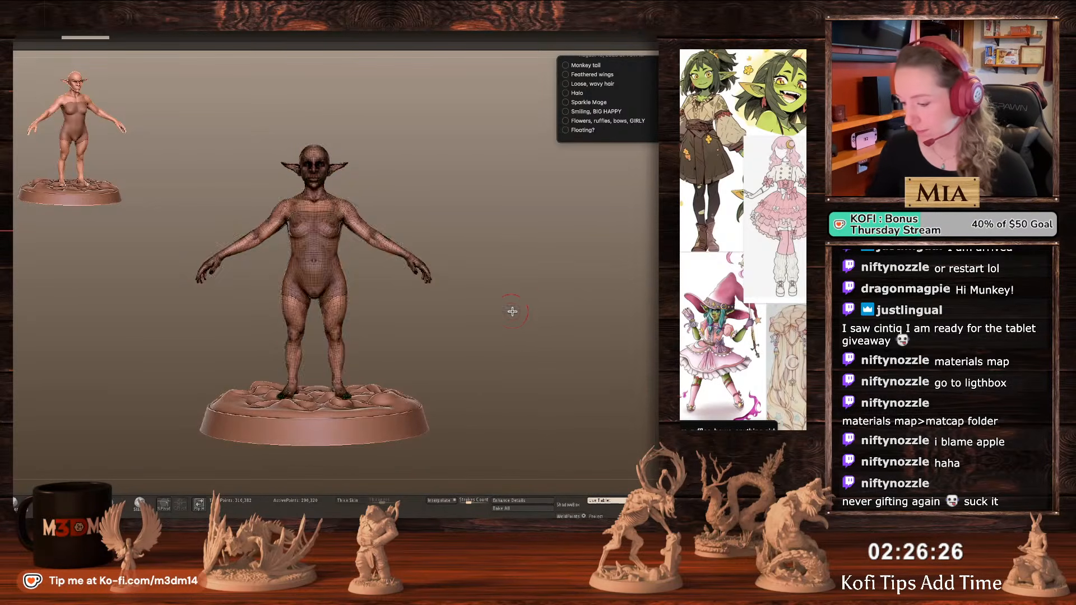
ctrl+click(513, 311)
key(space)
ctrl+click(514, 316)
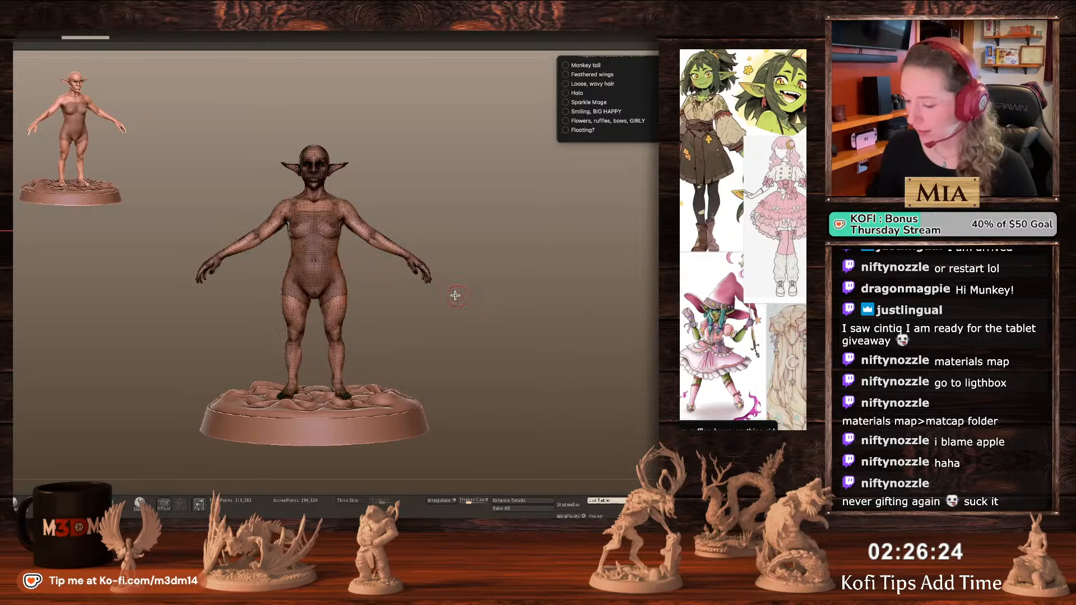
ctrl+click(456, 297)
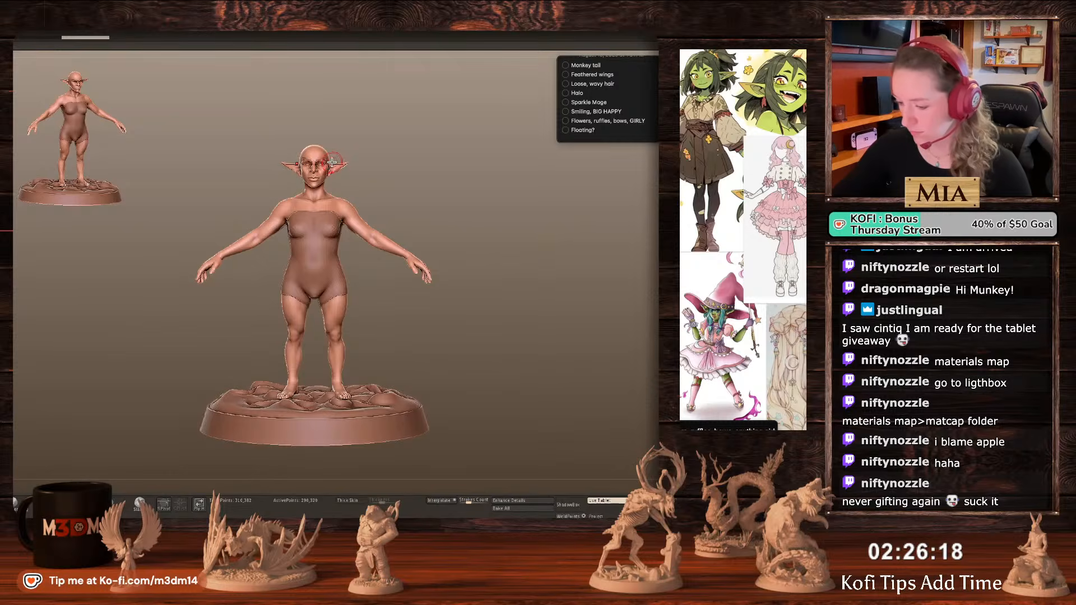
ctrl+click(513, 247)
ctrl+click(513, 247)
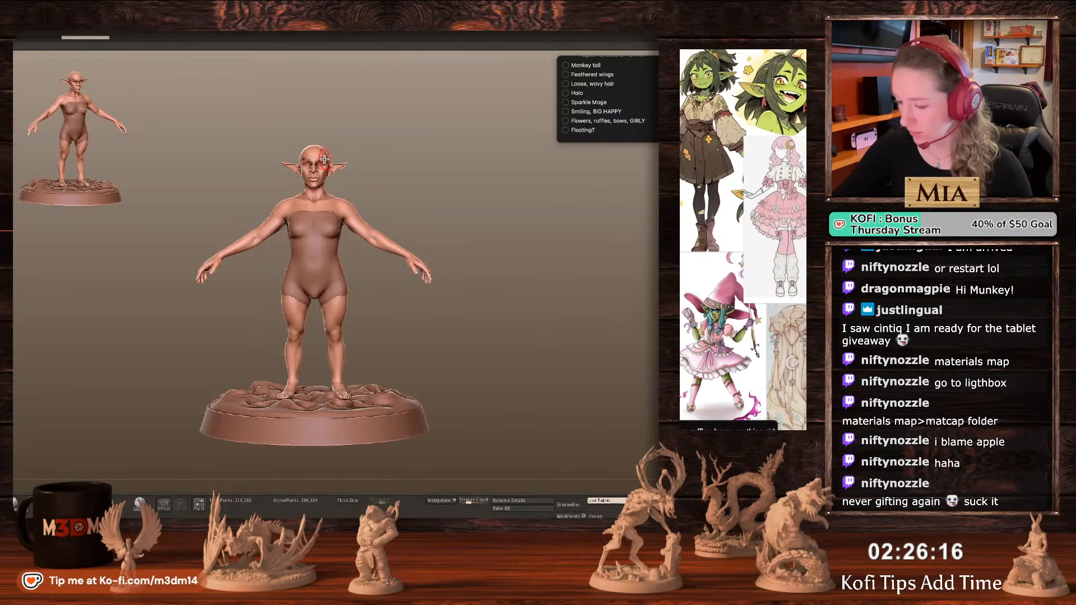
Search this Mac for "head" and open the HEADS.ztl head library.
alt+click(325, 160)
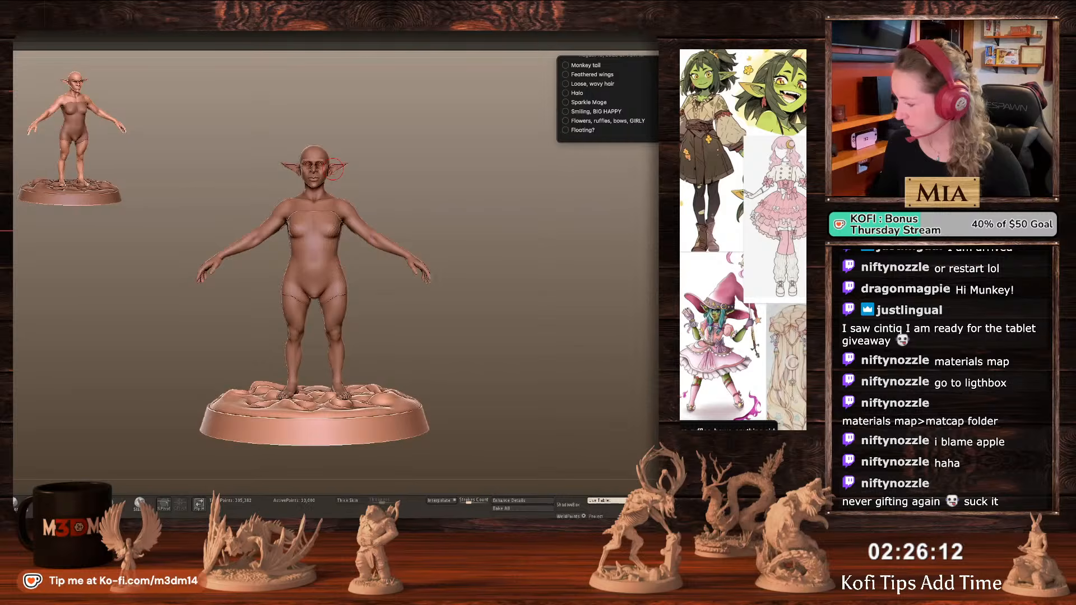
key(ctrl+o)
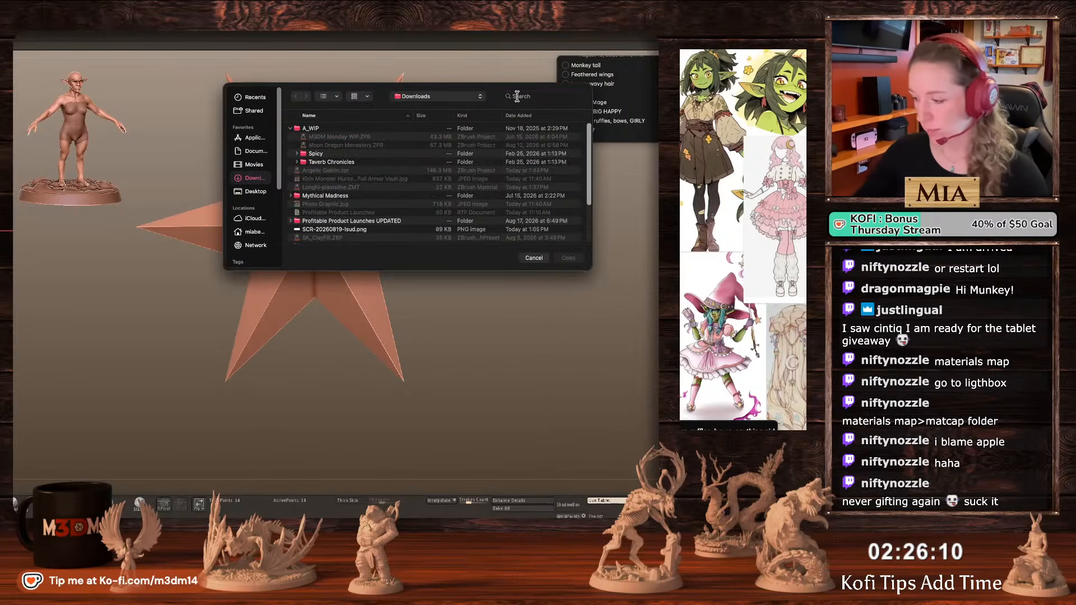
click(526, 98)
text(hrsfhead)
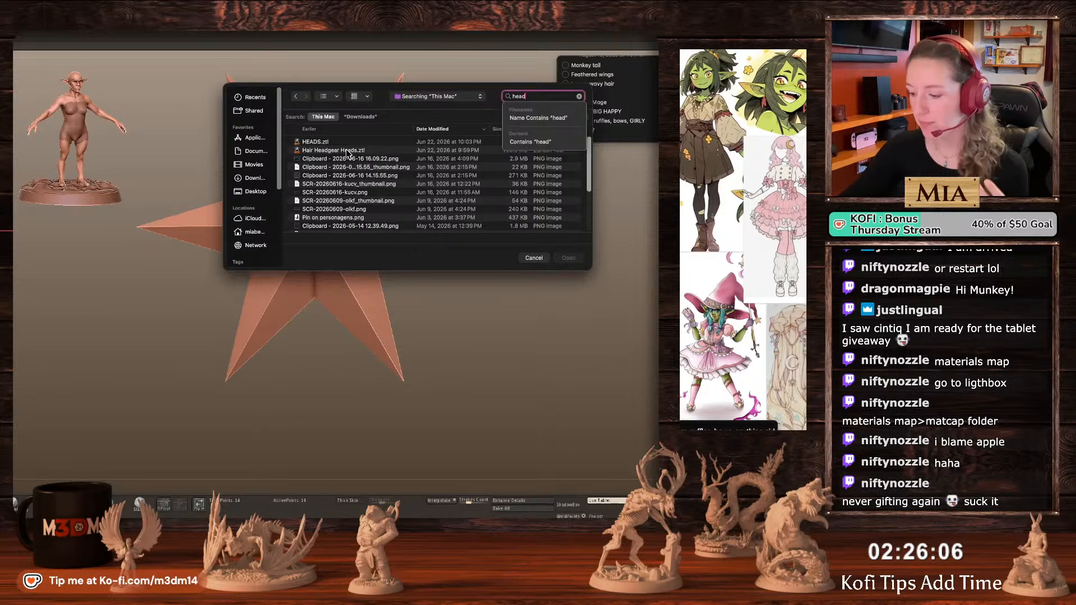
double_click(348, 143)
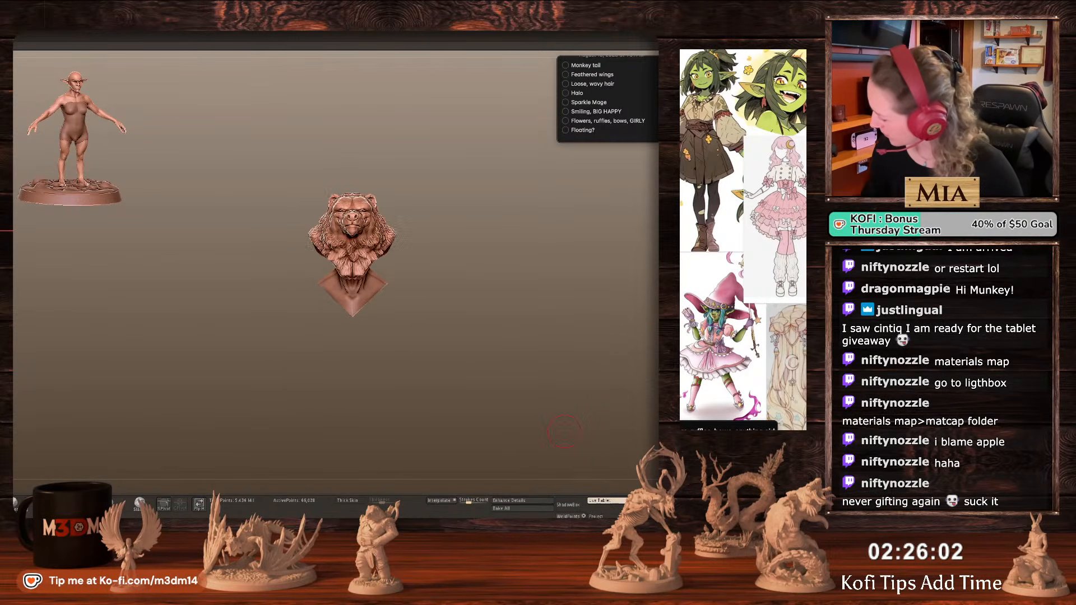
Go through the head library's subtools and select the bald head with the wide, toothy grin.
key(Down)
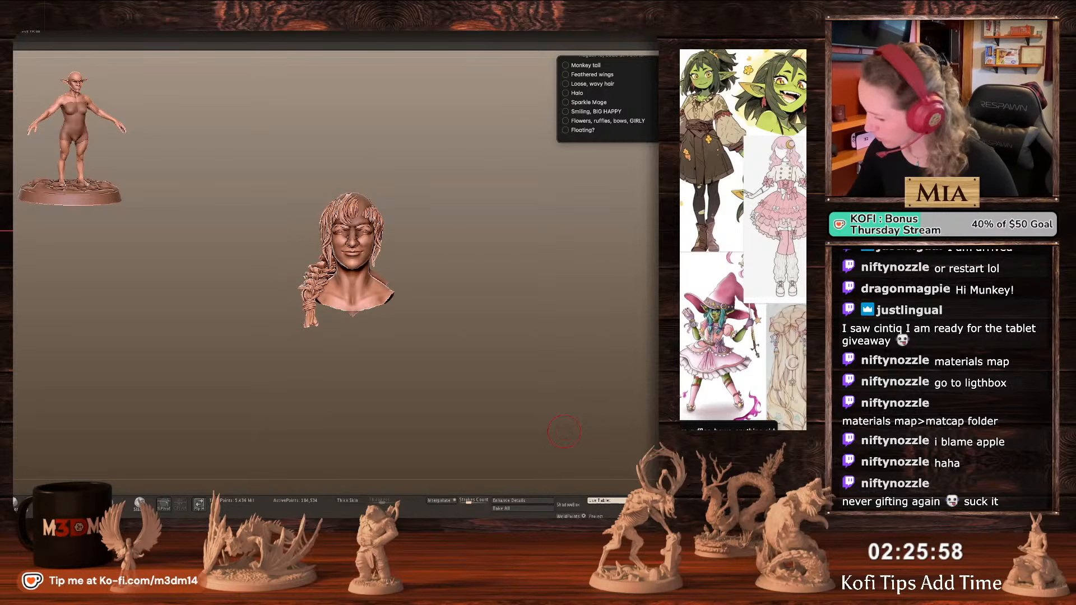
alt+drag(563, 375, 547, 335)
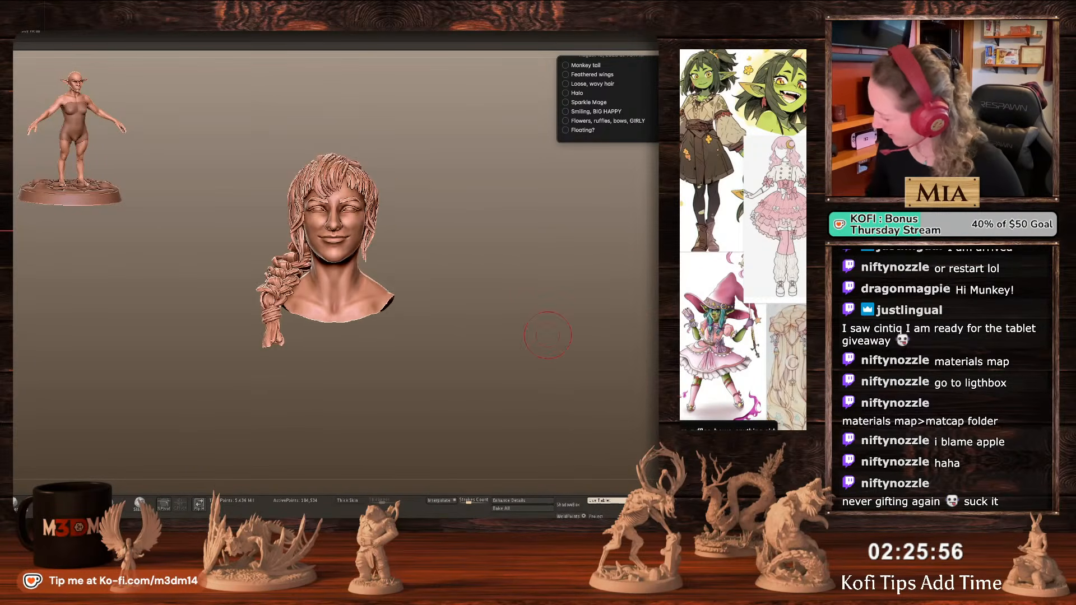
key(Down)
key(Down)
key(Down)
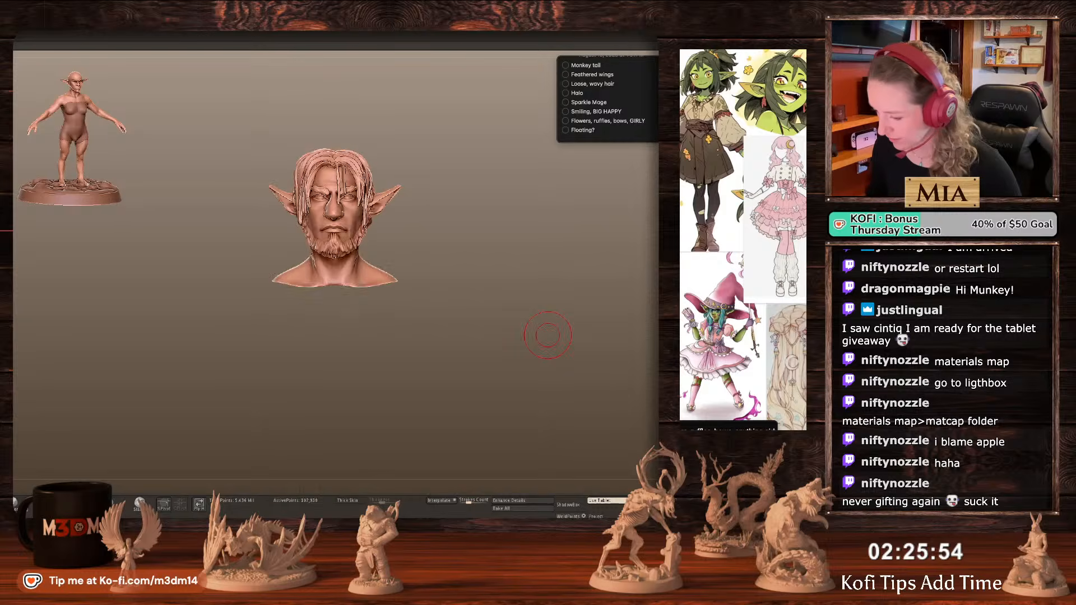
key(Down)
key(Down)
key(Down)
key(Down)
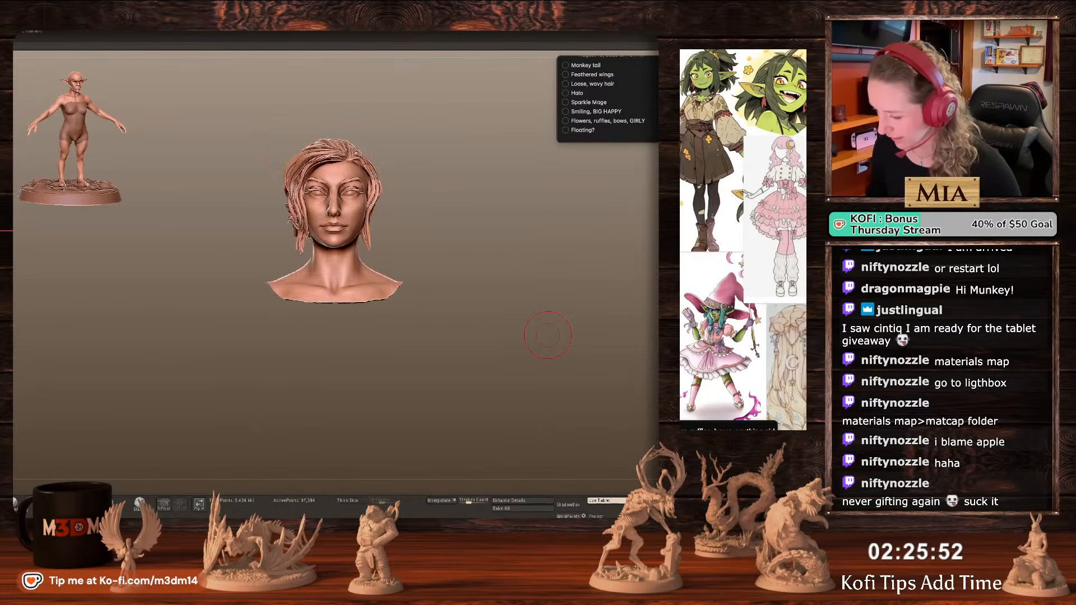
key(Down)
key(Down)
key(Down)
key(Down)
key(Down)
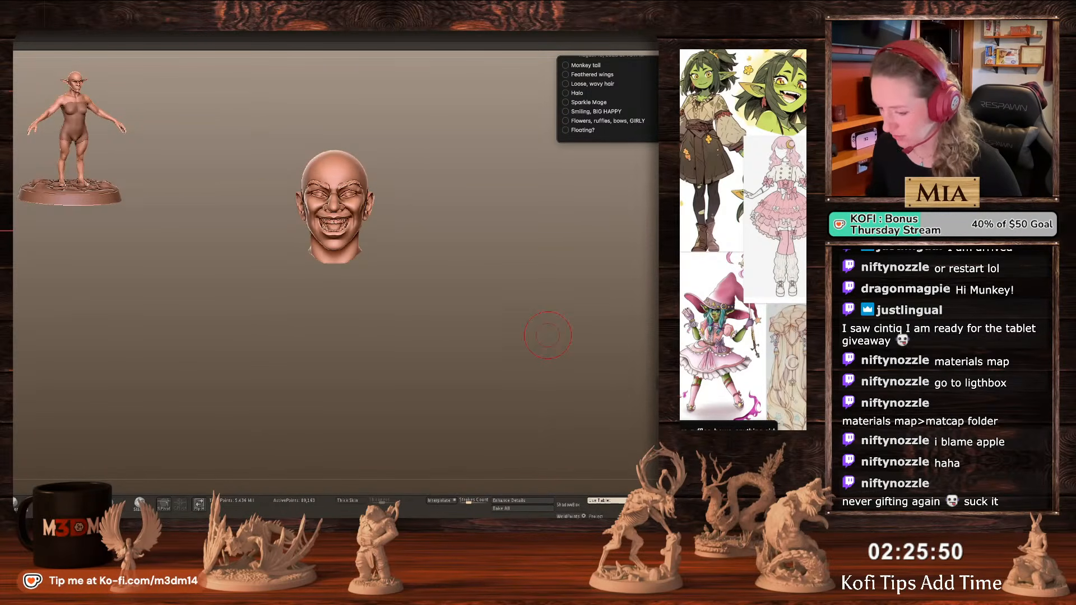
key(Down)
key(Down)
key(Down)
key(Down)
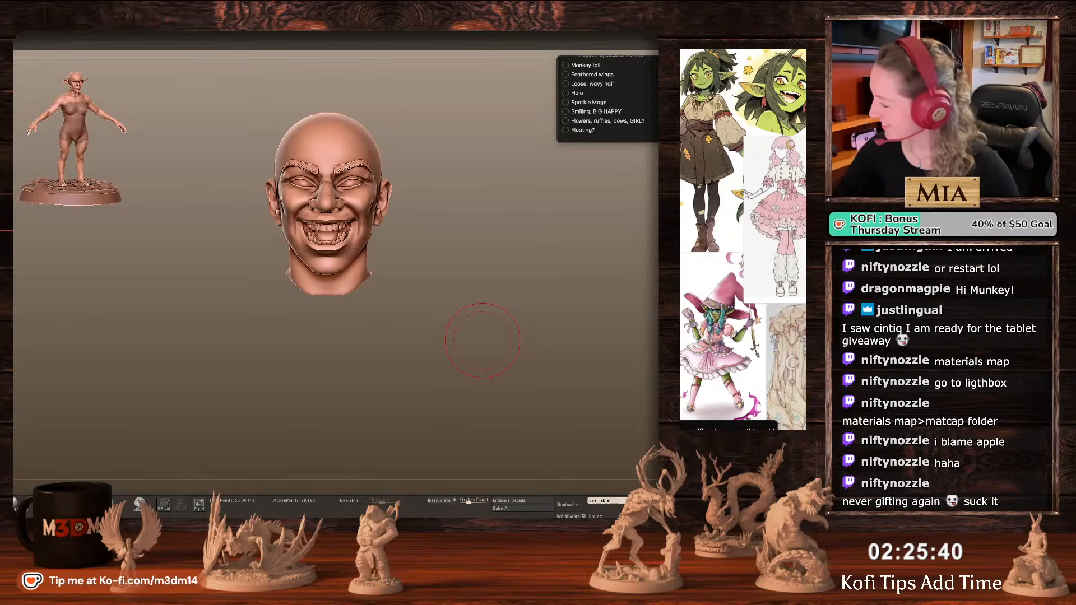
Return to the goblin figure and add the bald grinning head to it as a subtool.
key(f)
click(650, 398)
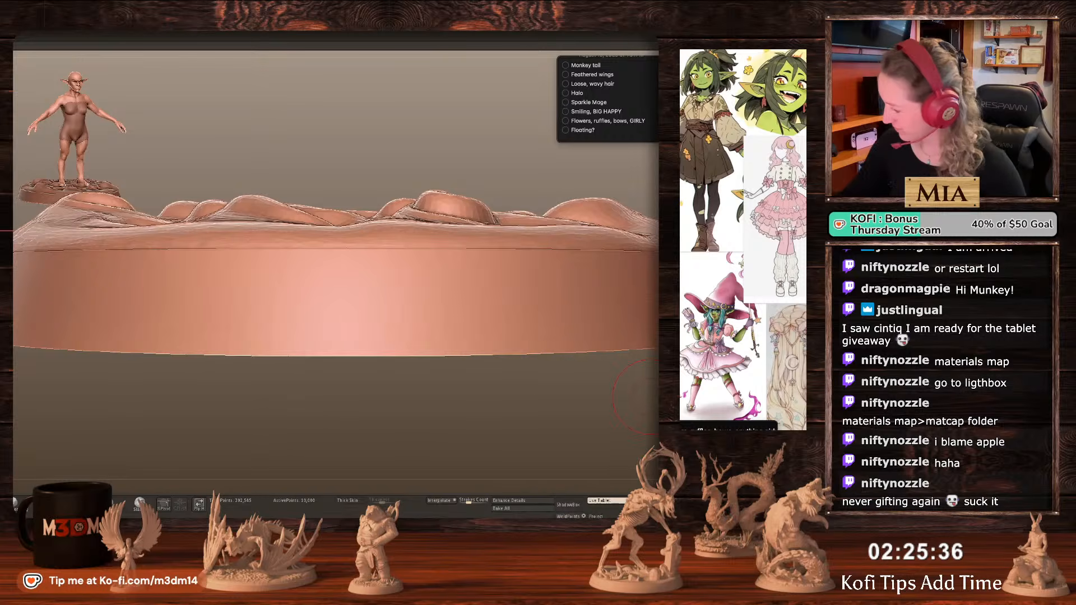
mouse_move(558, 433)
alt+mouse_down()
mouse_move(603, 275)
mouse_move(565, 418)
alt+mouse_up()
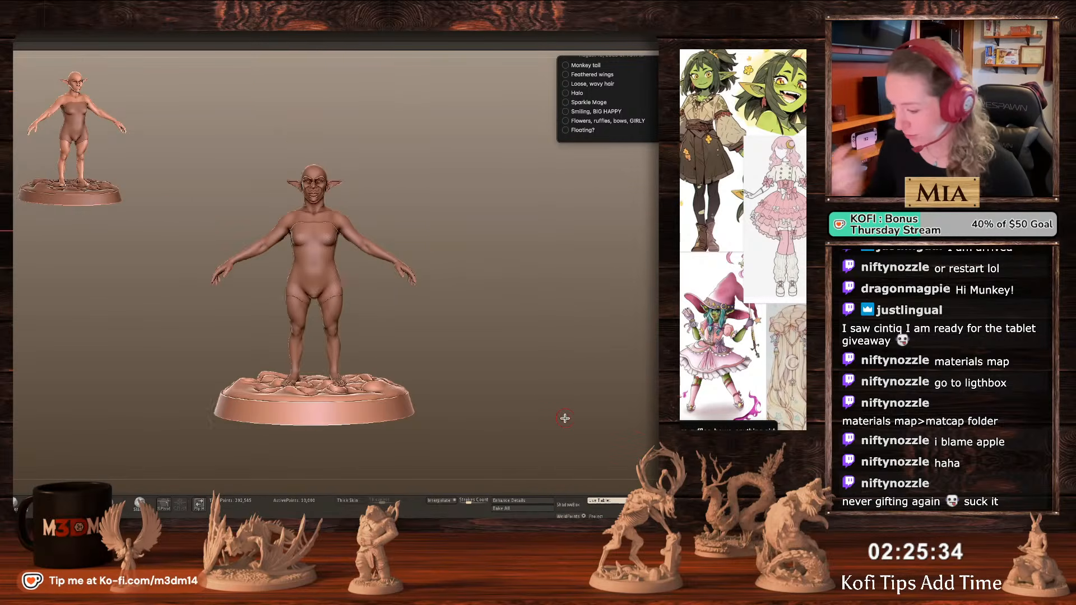
alt+click(314, 191)
key(f)
Examine in side profile how the grinning head sits over the goblin's original head.
key(space)
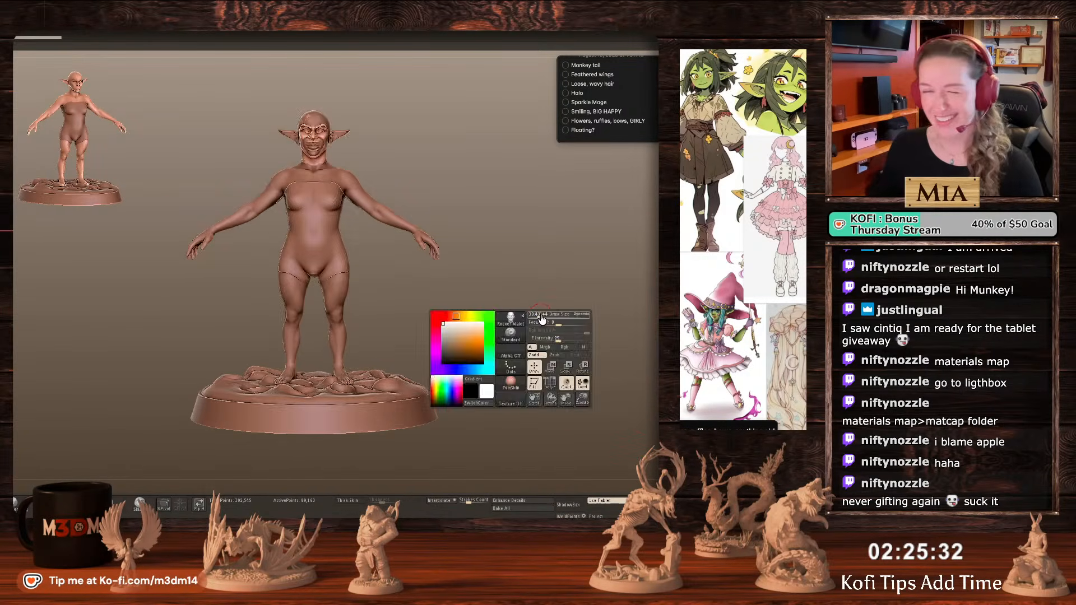
ctrl+click(537, 313)
ctrl+drag(537, 313, 543, 308)
key(alt+s)
alt+drag(574, 197, 541, 365)
shift+drag(465, 323, 509, 317)
alt+drag(563, 253, 469, 396)
key(alt+s)
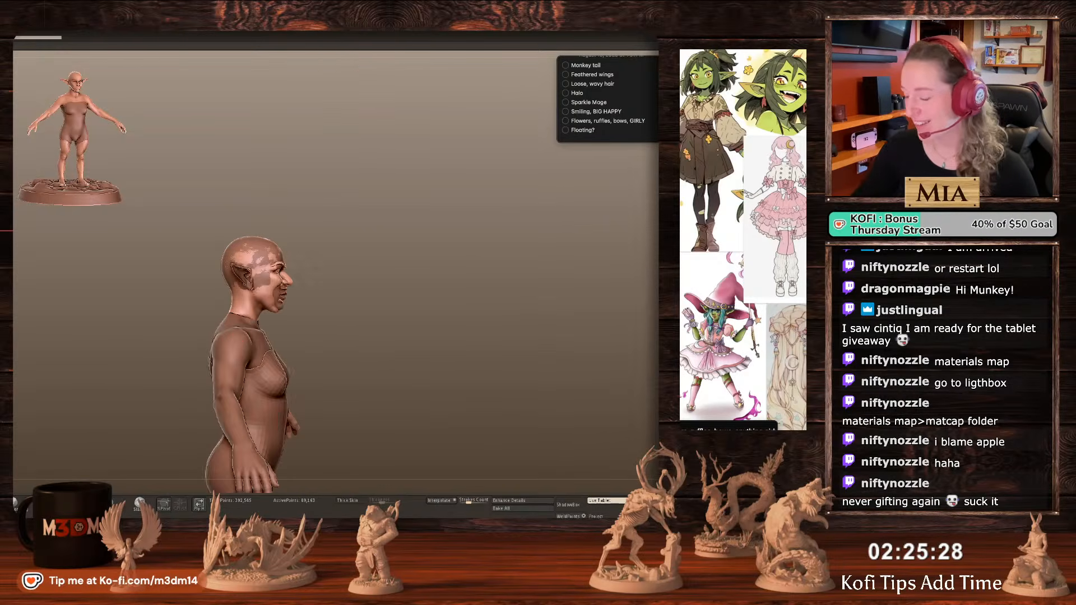
Mask the goblin's original head down to the neck in side profile and remove it from the body.
alt+click(238, 337)
key(alt+s)
drag(438, 333, 474, 356)
key(shift+d)
key(shift+d)
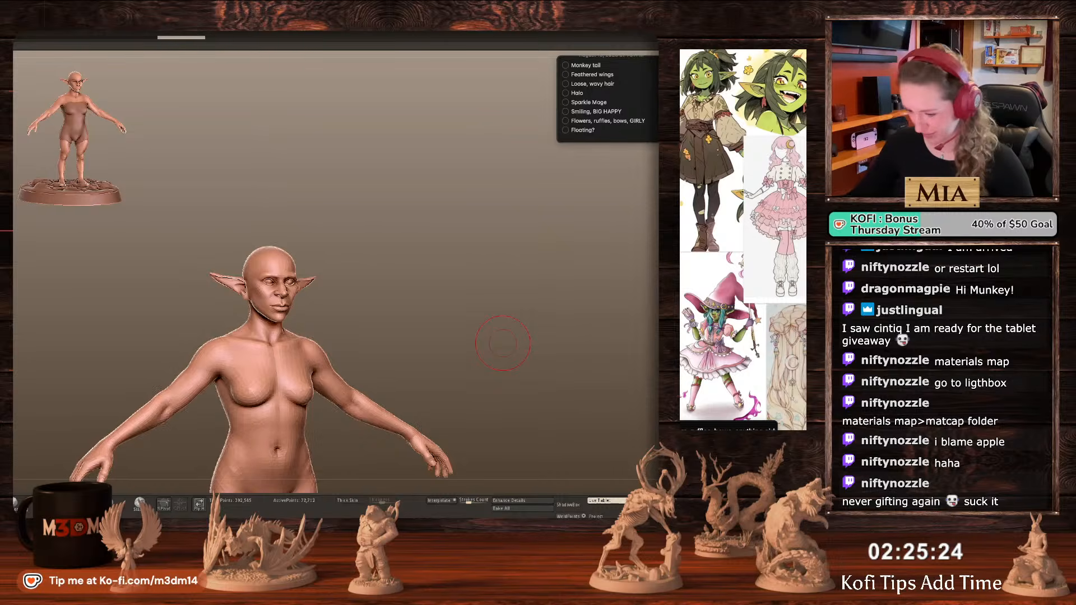
key(d)
key(d)
drag(502, 336, 533, 334)
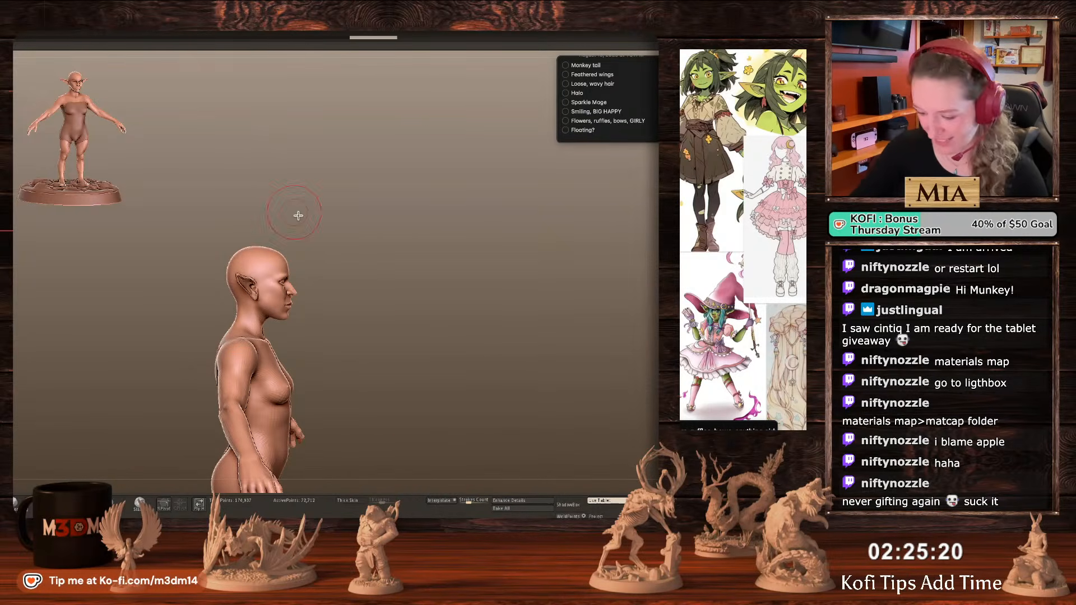
mouse_move(348, 205)
ctrl+mouse_down()
mouse_move(184, 272)
mouse_move(304, 340)
ctrl+mouse_up()
key(ctrl+h)
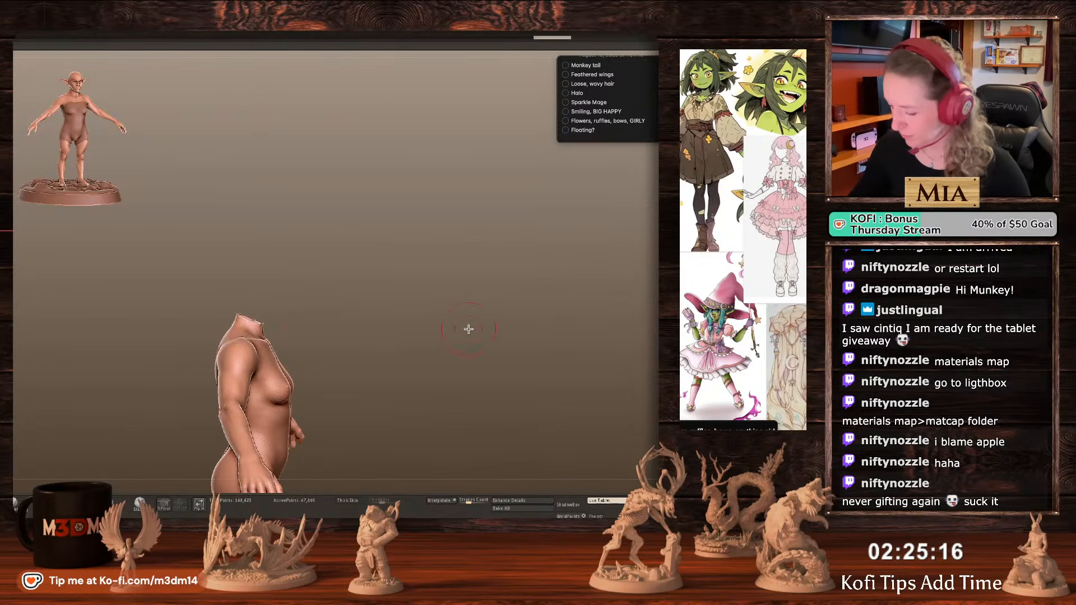
Move the grinning head slightly in side profile so it sits on the goblin's neck.
drag(304, 306, 641, 328)
shift+drag(289, 317, 280, 314)
mouse_move(446, 279)
mouse_down()
mouse_move(610, 297)
mouse_move(627, 248)
mouse_move(406, 356)
mouse_up()
alt+click(312, 258)
key(w)
alt+click(316, 163)
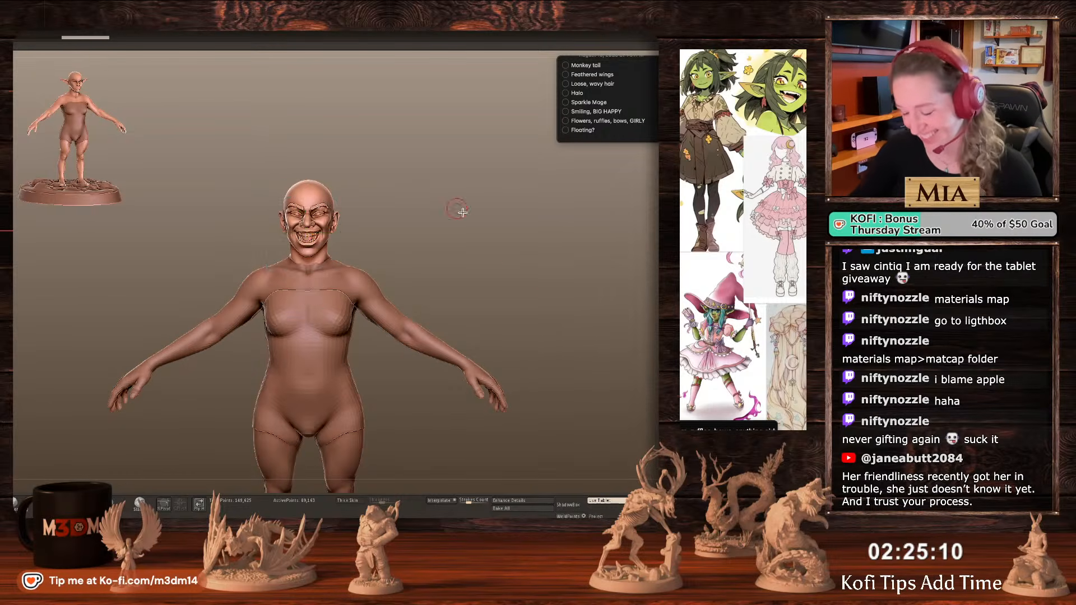
shift+drag(462, 211, 548, 280)
drag(302, 234, 310, 231)
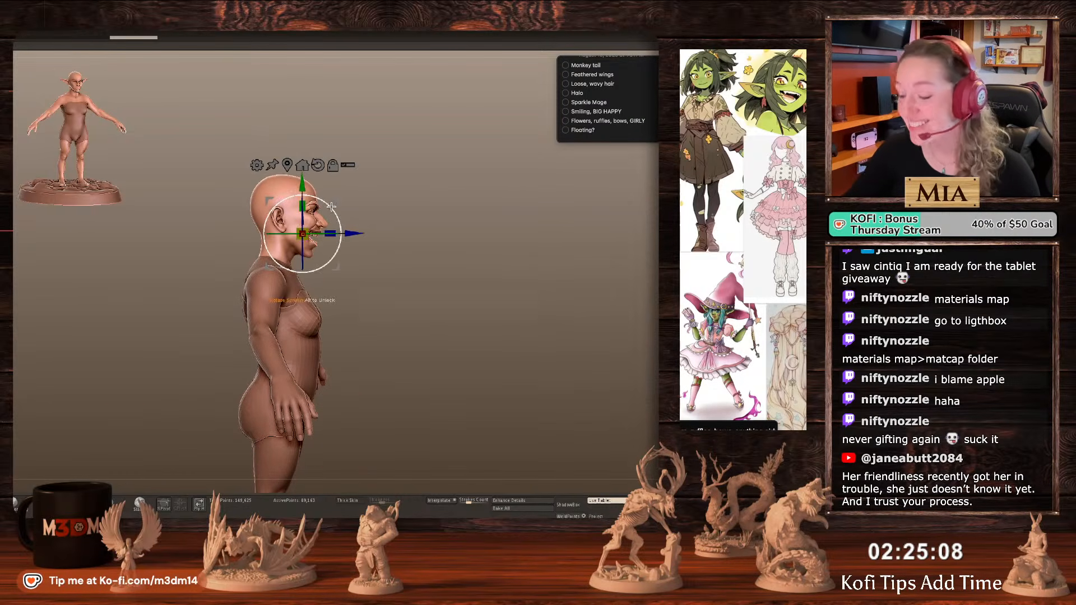
key(q)
shift+drag(520, 320, 515, 338)
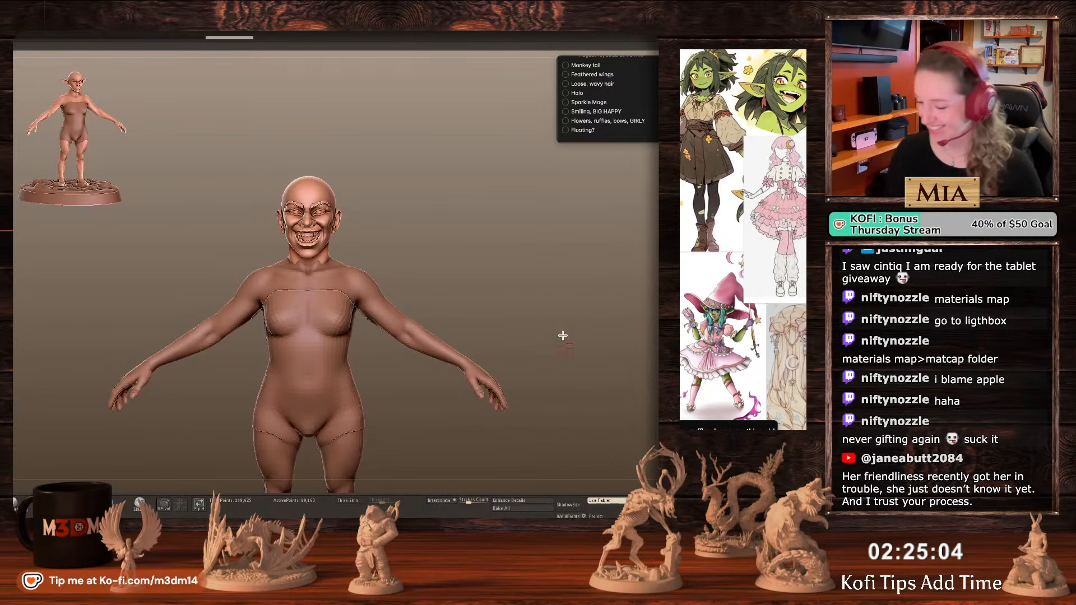
Pick the layered ruffled skirt from the lower-body clothing library and append it to the goblin figure.
alt+drag(491, 293, 480, 230)
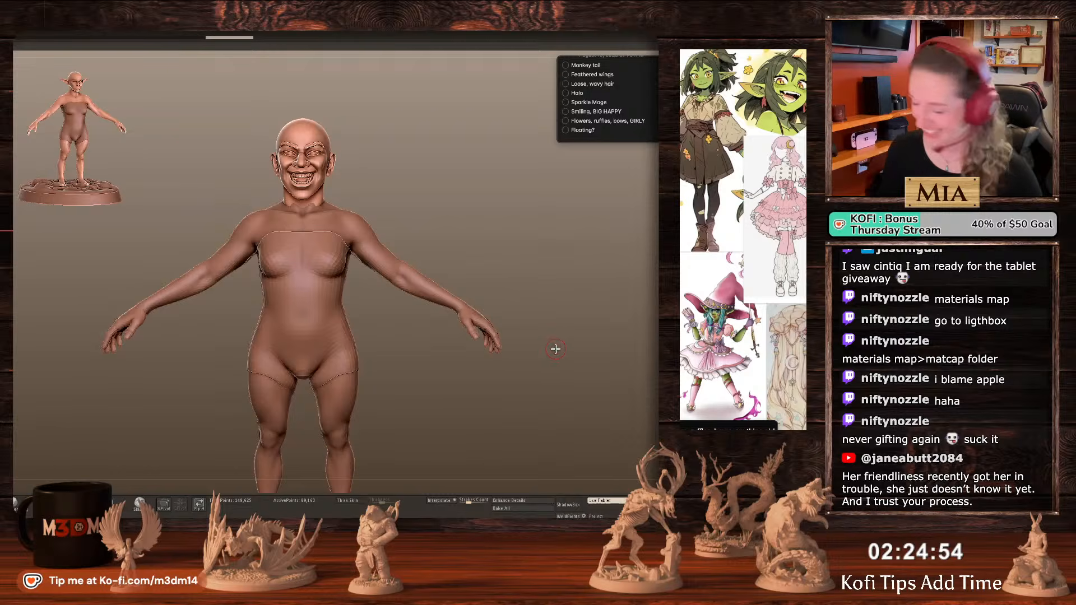
alt+drag(555, 348, 552, 379)
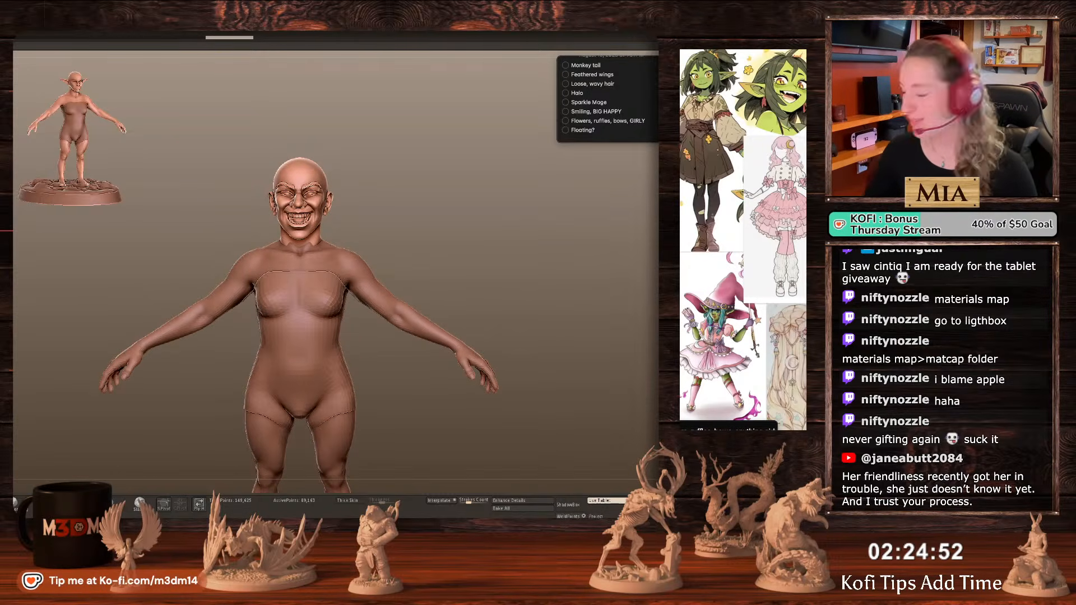
alt+drag(639, 298, 650, 254)
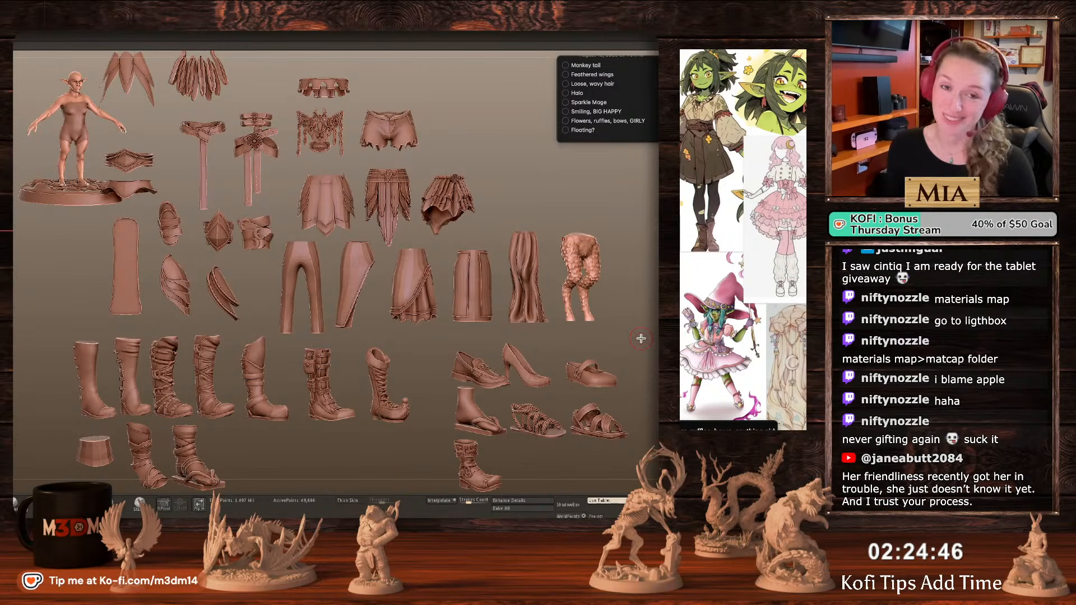
alt+click(455, 185)
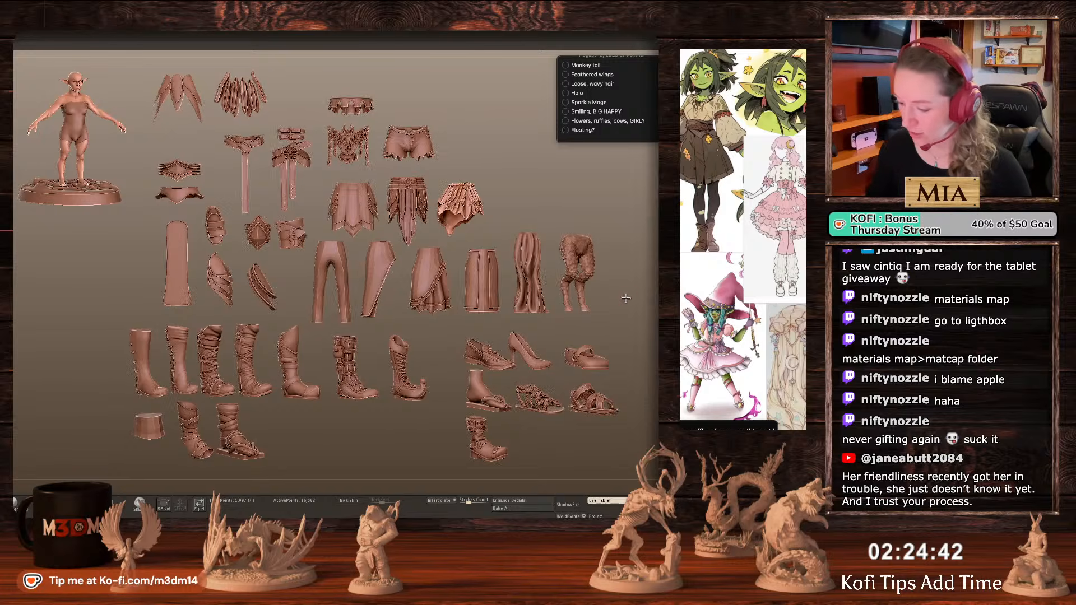
right_click(586, 315)
alt+drag(626, 298, 638, 427)
key(F1)
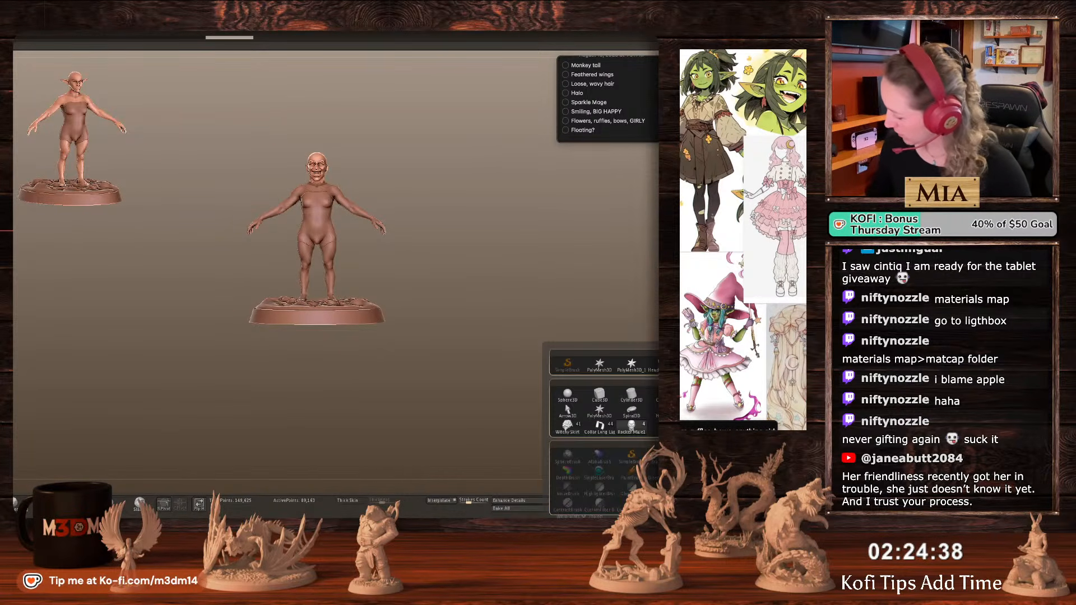
click(568, 427)
alt+click(520, 304)
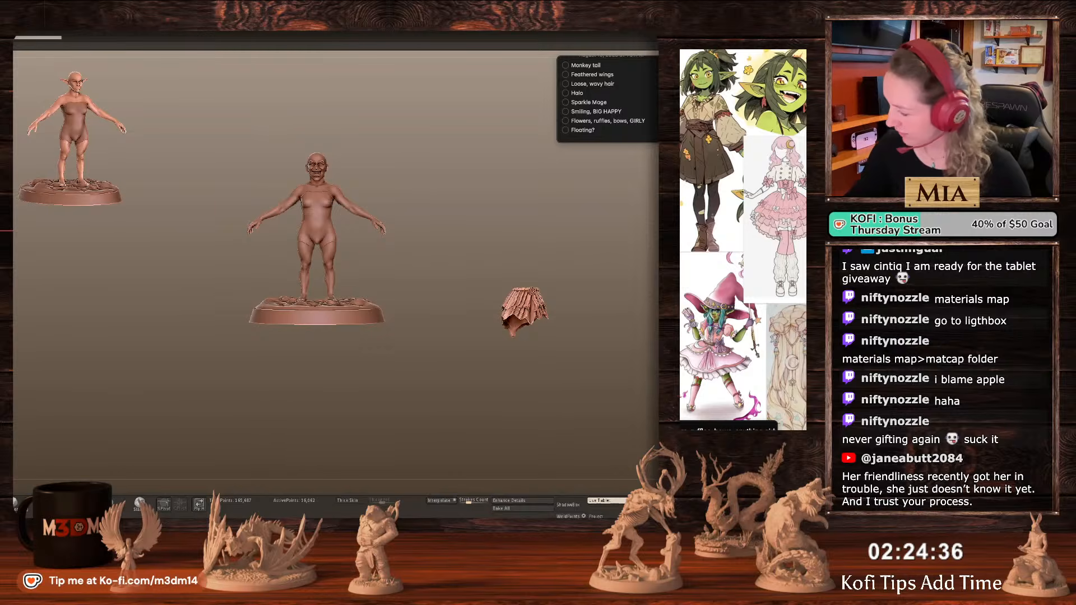
Center the ruffled skirt on the goblin, scale it to the body and lower it to the waist.
key(w)
click(359, 176)
click(374, 107)
click(343, 107)
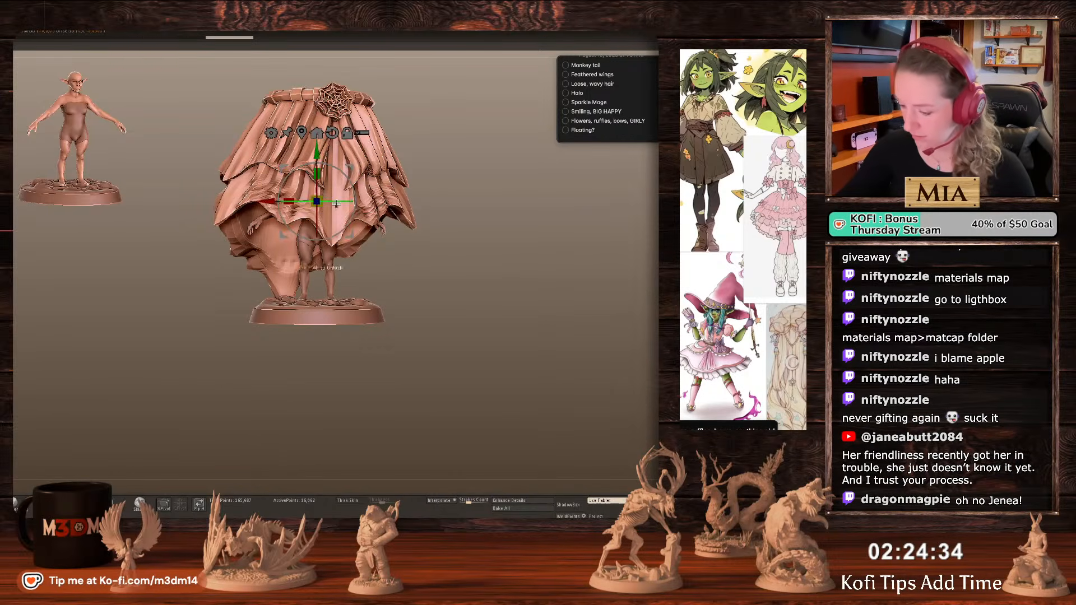
drag(343, 202, 273, 244)
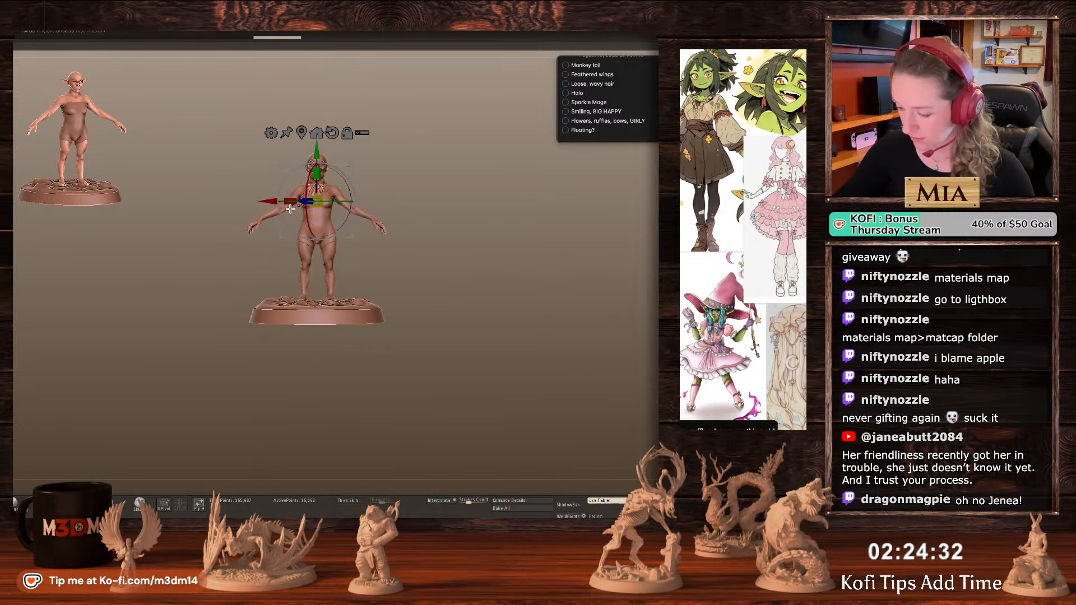
drag(319, 156, 323, 194)
drag(318, 240, 358, 217)
key(q)
alt+drag(494, 313, 499, 476)
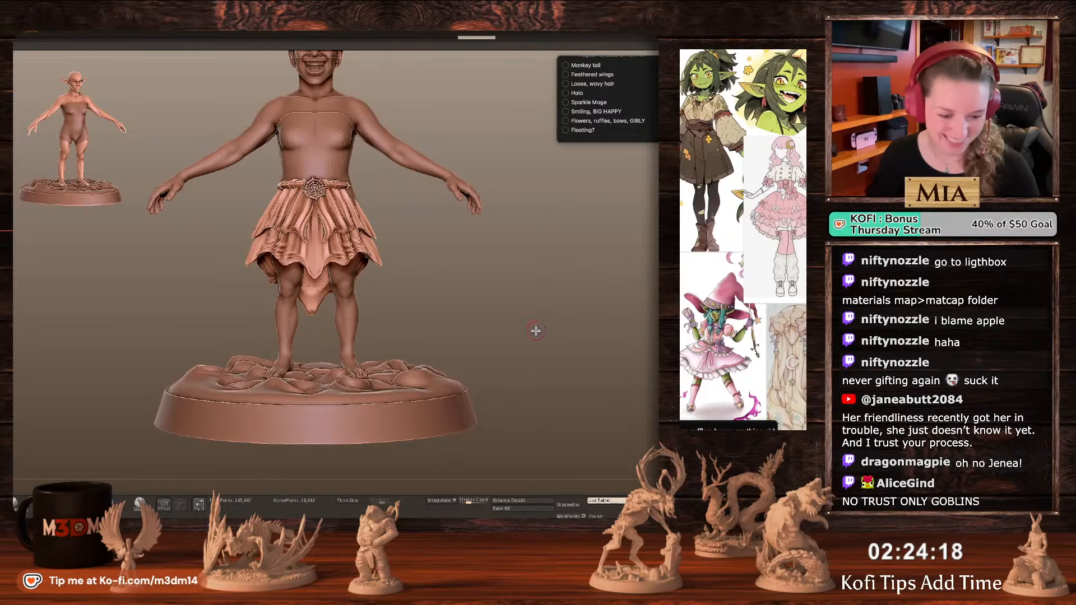
Isolate the ruffled skirt and remove the round brooch from the front of its waistband.
key(shift+f)
key(shift+f)
key(alt+s)
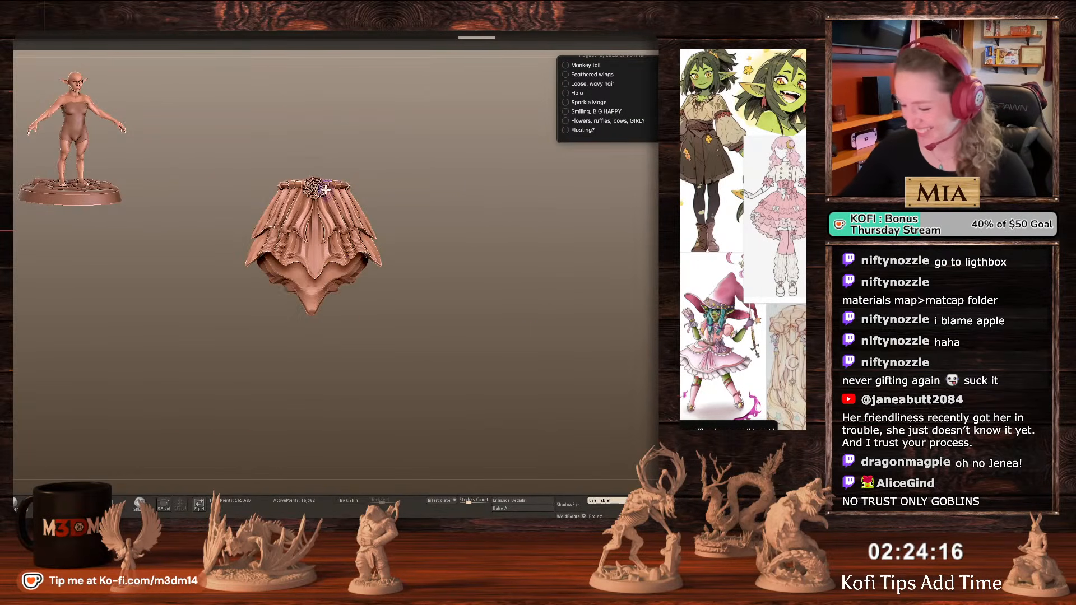
key(alt+s)
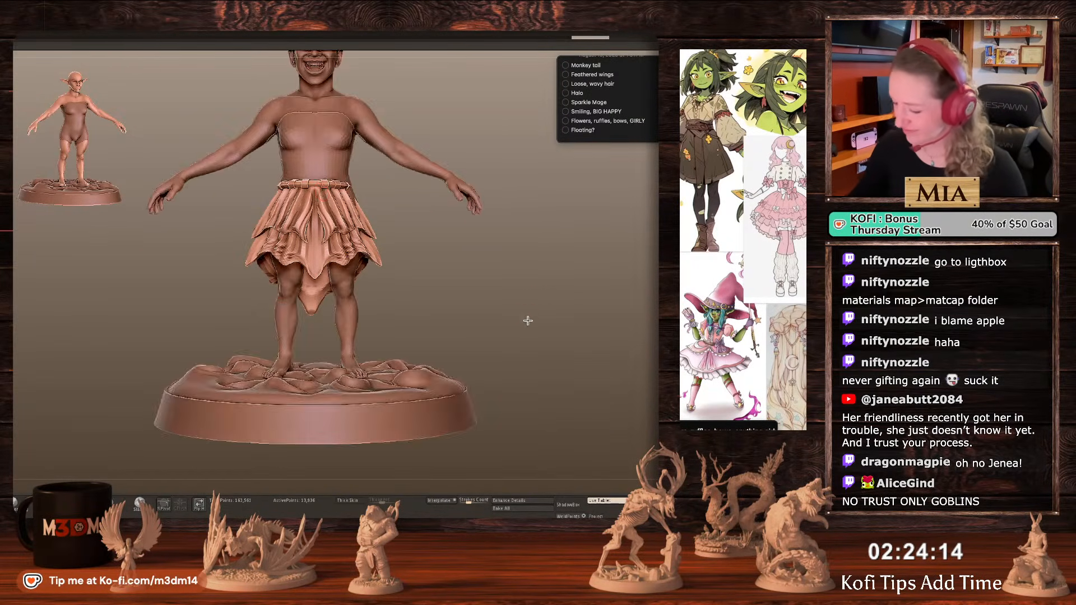
Adjust the ruffled skirt's fit around the goblin's hips with the transform gizmo.
key(f)
key(w)
drag(315, 236, 373, 253)
key(q)
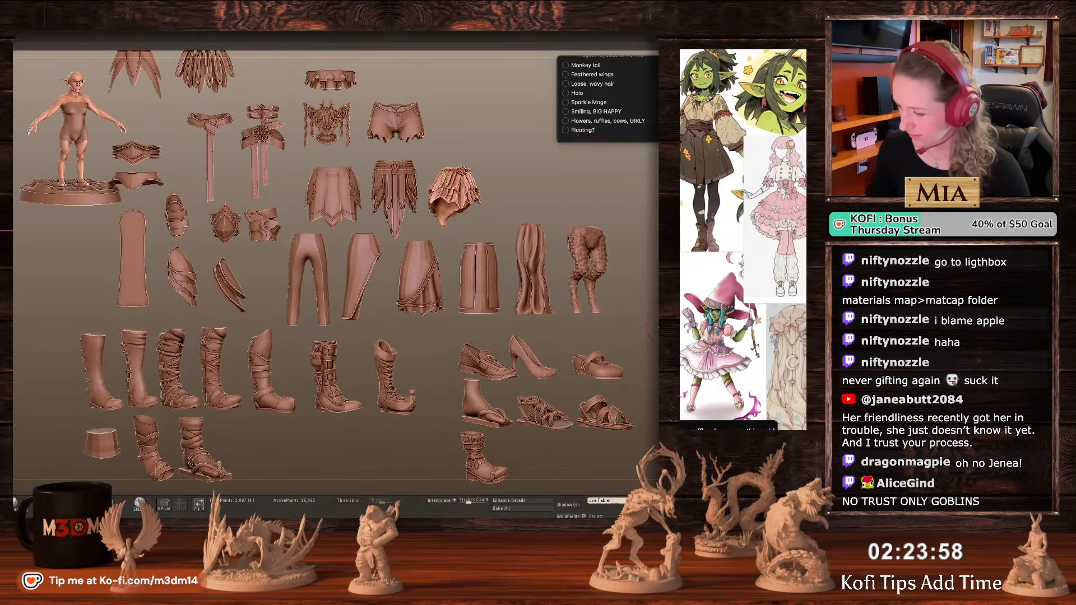
Pick the lace-up corset with shoulder straps from the upper-body clothing library and append it to the goblin figure.
click(554, 340)
click(595, 405)
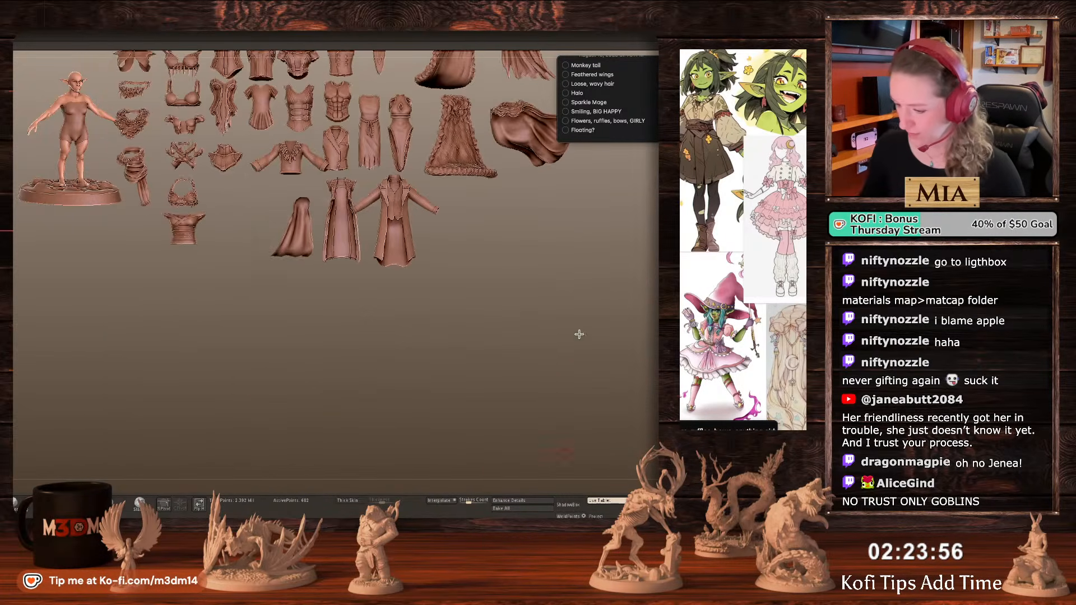
drag(590, 381, 600, 406)
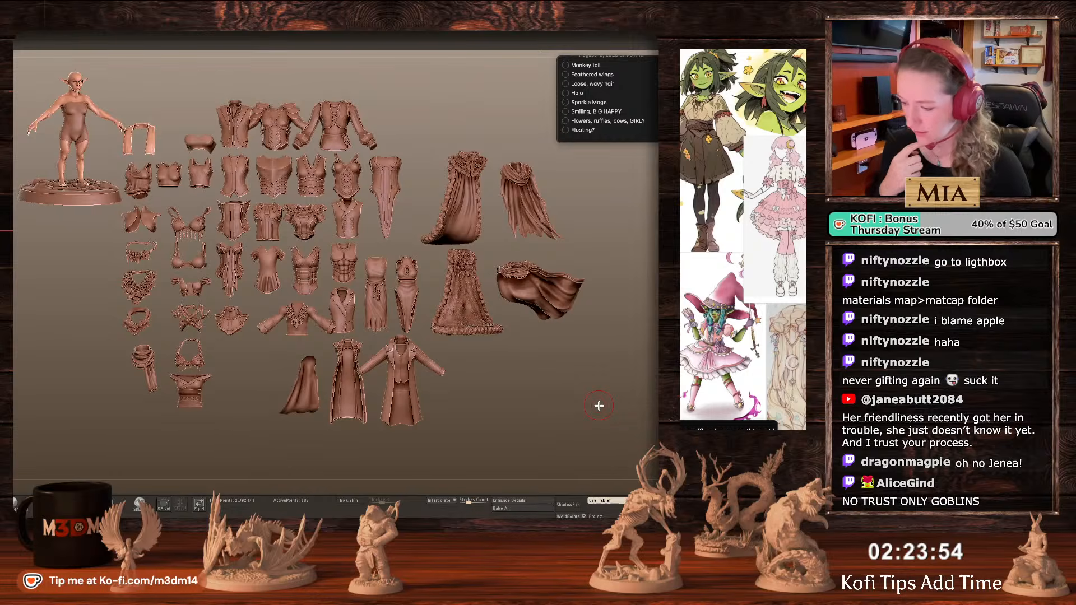
click(392, 230)
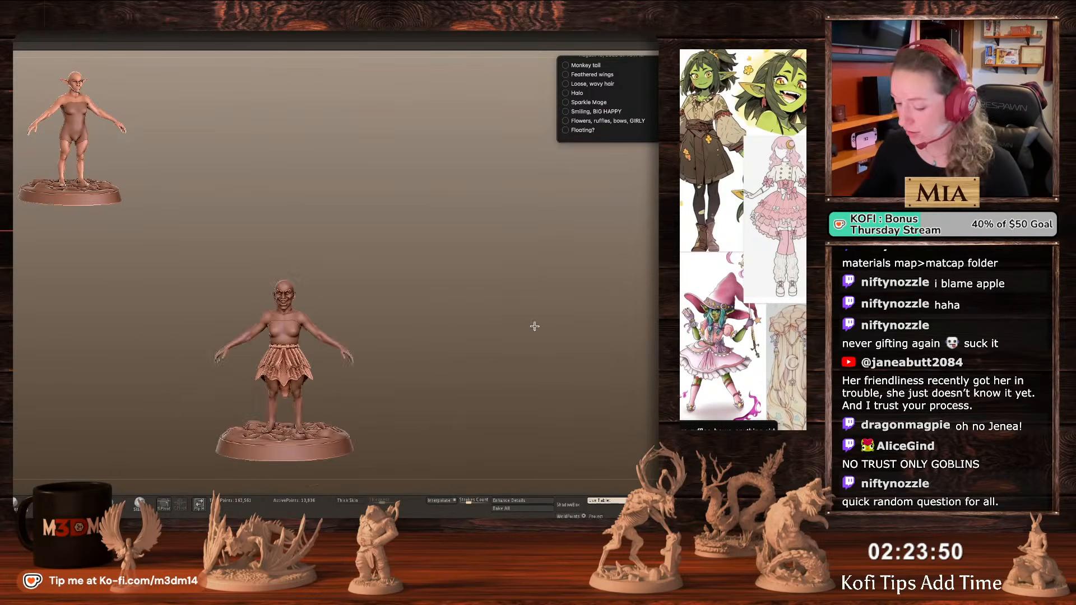
click(551, 296)
key(F1)
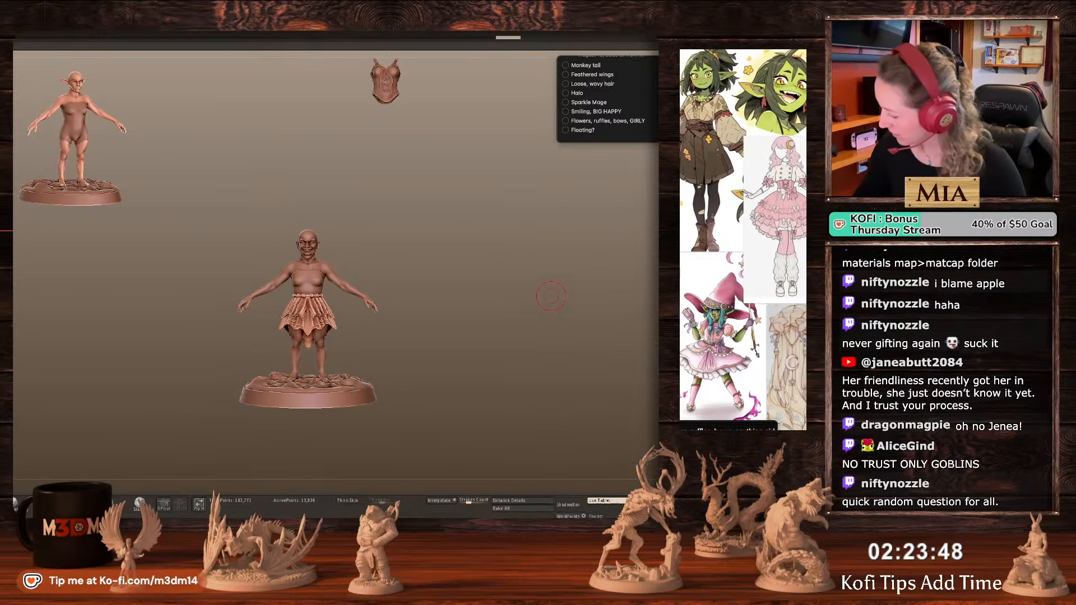
alt+click(348, 248)
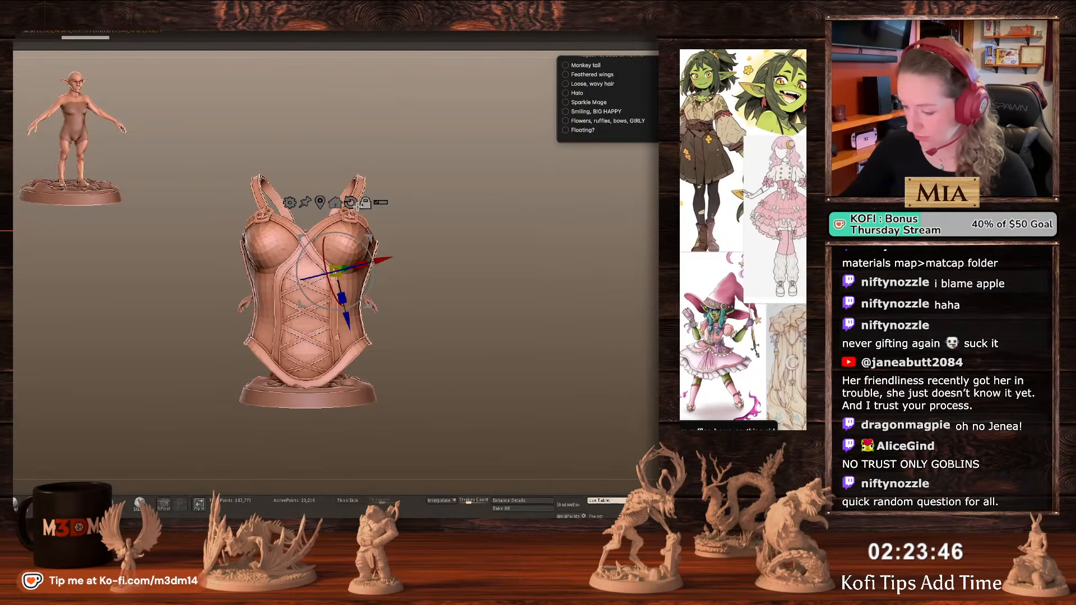
Isolate the corset from its ornaments by polygroup and delete the flower decorations where the straps meet the cups.
key(q)
key(shift+f)
key(shift+f)
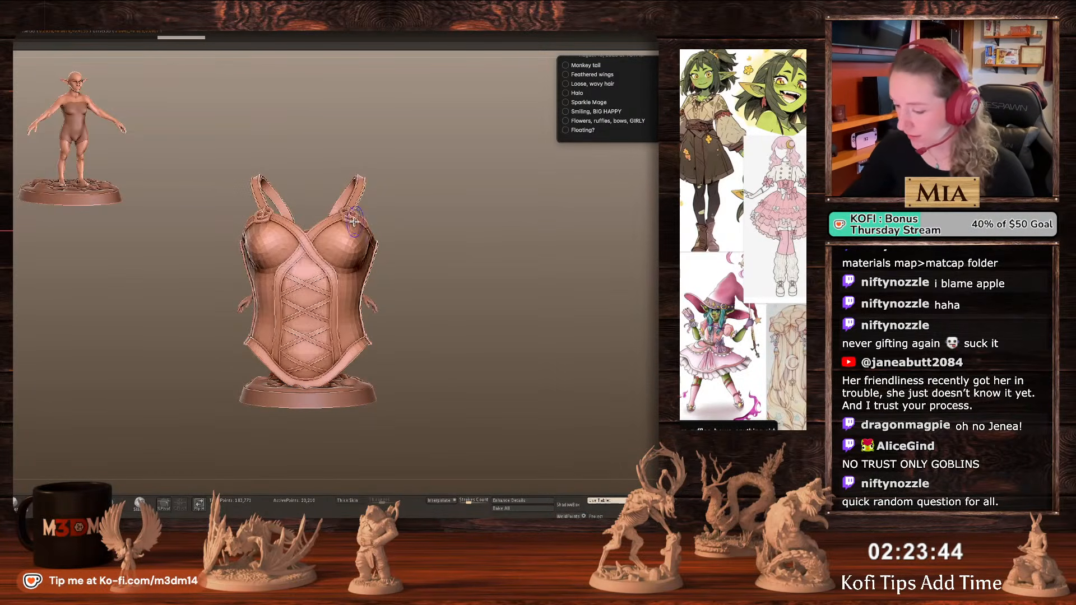
ctrl+shift+click(353, 222)
key(Delete)
key(w)
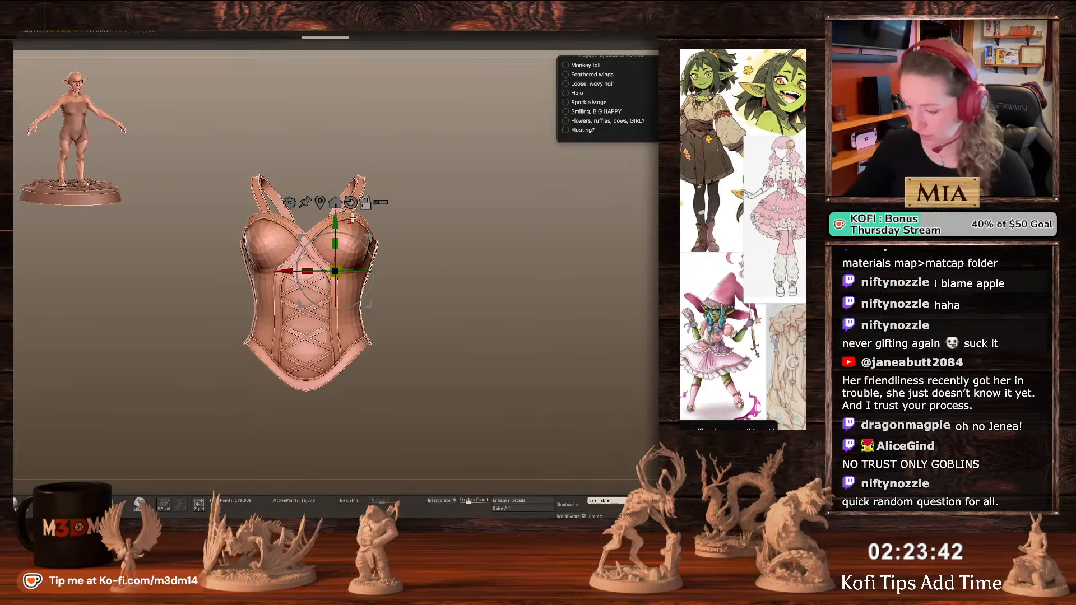
Center the gizmo on the corset, scale the corset down to the goblin's body and position it over the chest.
click(319, 203)
drag(307, 278, 271, 315)
click(653, 151)
key(q)
alt+drag(491, 259, 479, 343)
key(w)
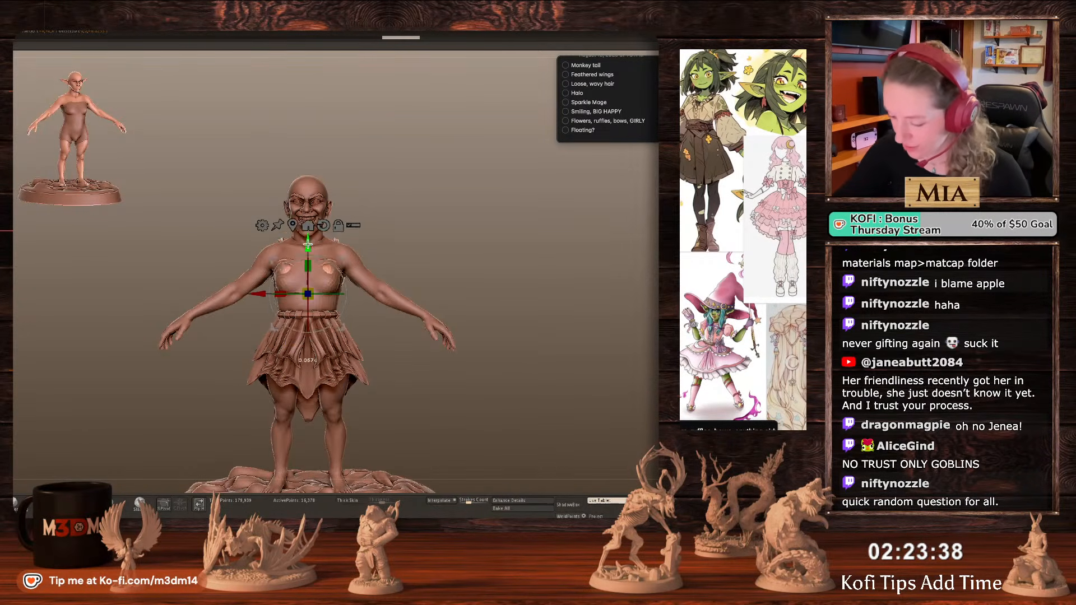
drag(316, 287, 317, 286)
Shift the corset forward from the side to sit over the chest and pull its front down towards the waist.
drag(473, 264, 519, 275)
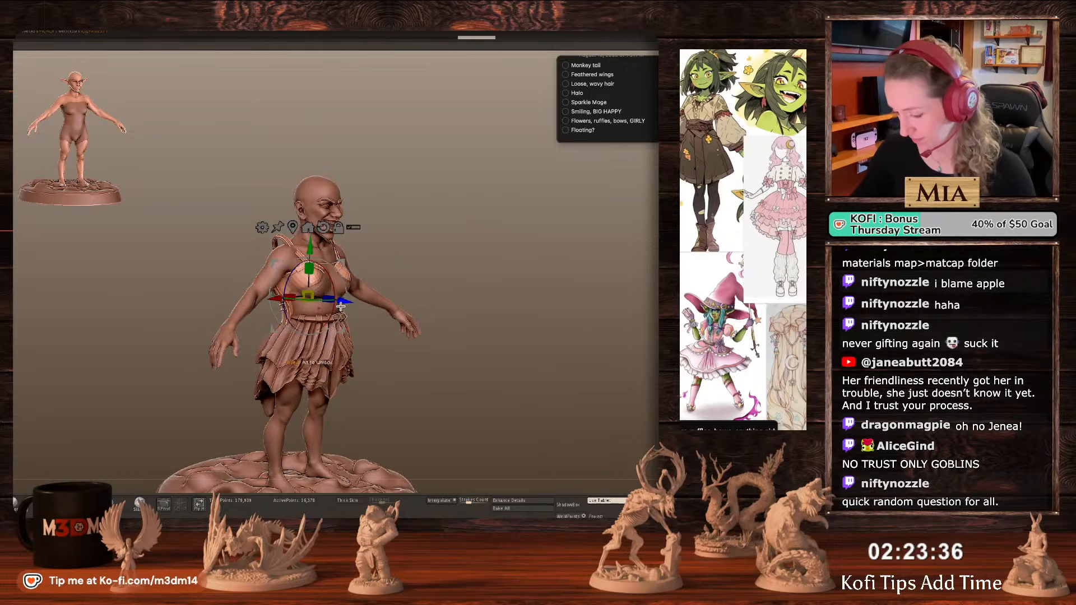
drag(343, 300, 318, 287)
key(q)
shift+drag(552, 268, 521, 269)
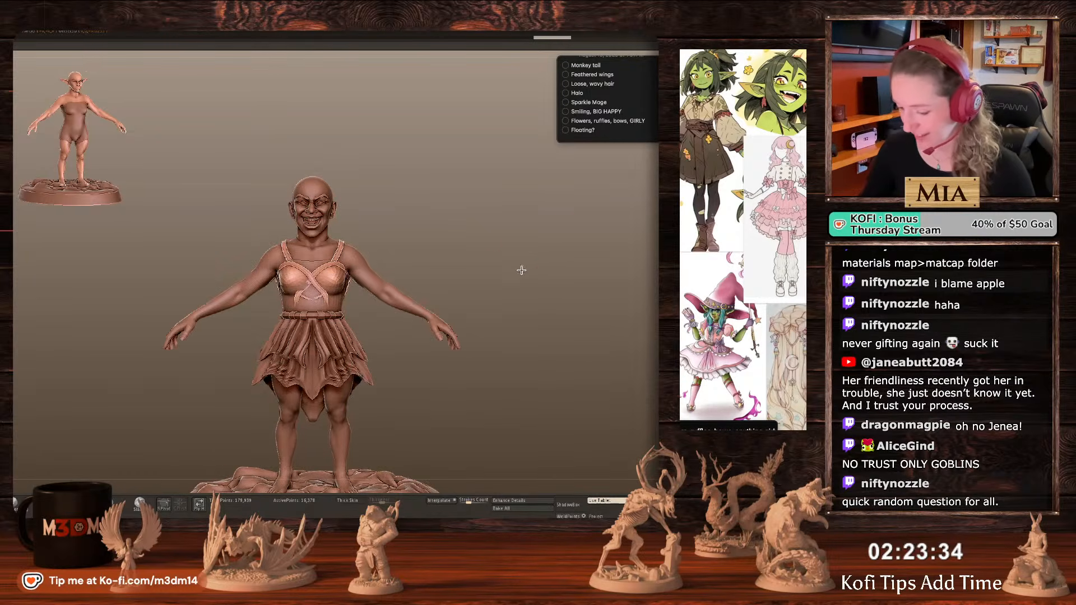
drag(307, 274, 309, 303)
Examine the lower-body and upper-body clothing libraries for further outfit pieces.
drag(536, 273, 527, 217)
right_click(545, 285)
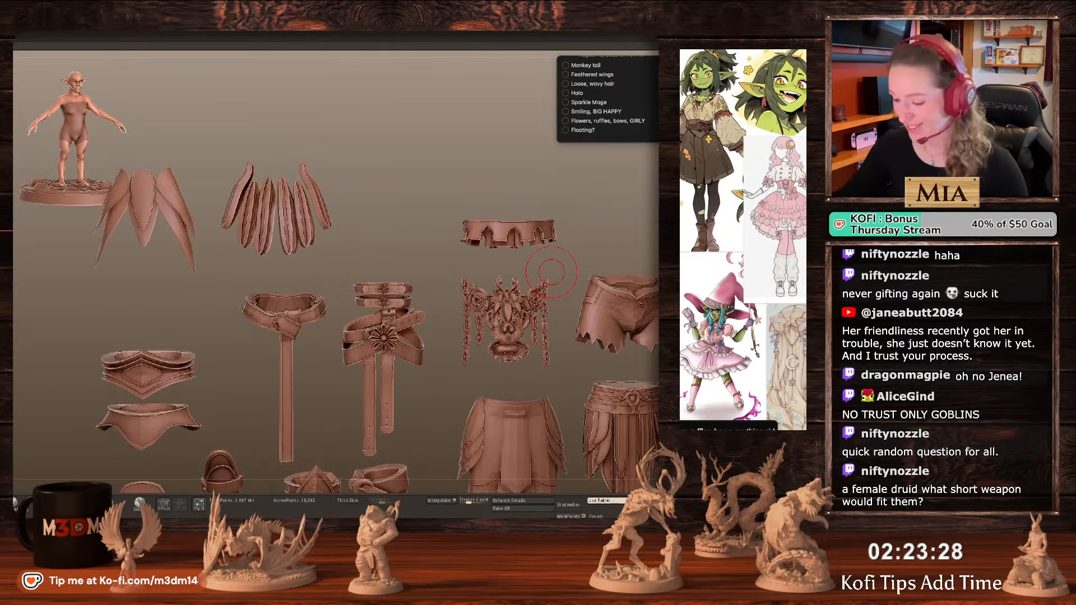
key(f)
key(f)
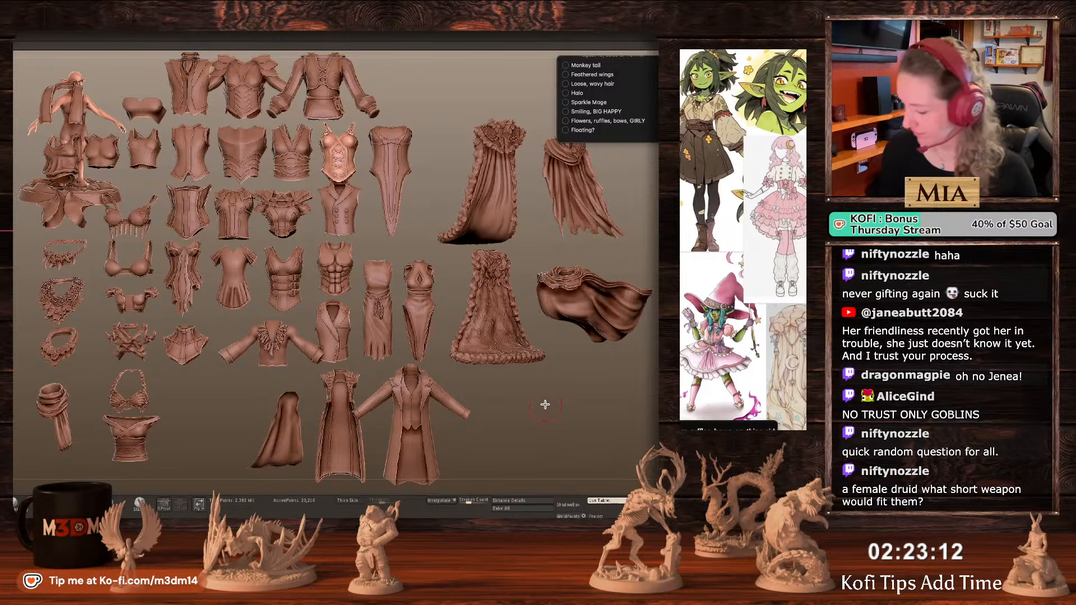
shift+drag(544, 403, 544, 403)
key(shift+f)
key(shift+f)
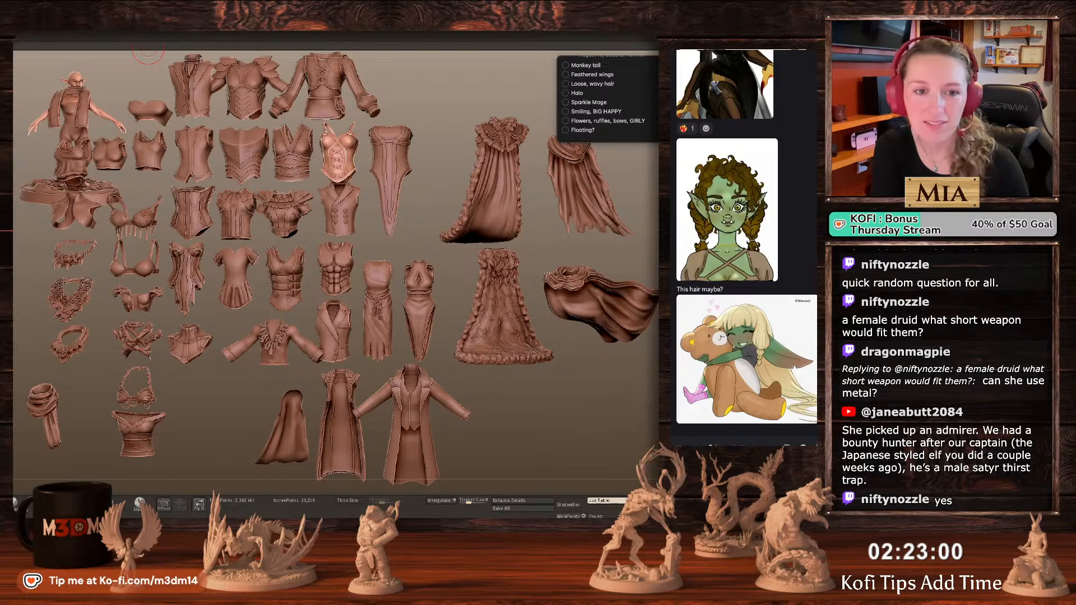
Switch to the reference board and place the picture of the blonde goblin hugging a teddy bear in its lower corner.
key(super+Tab)
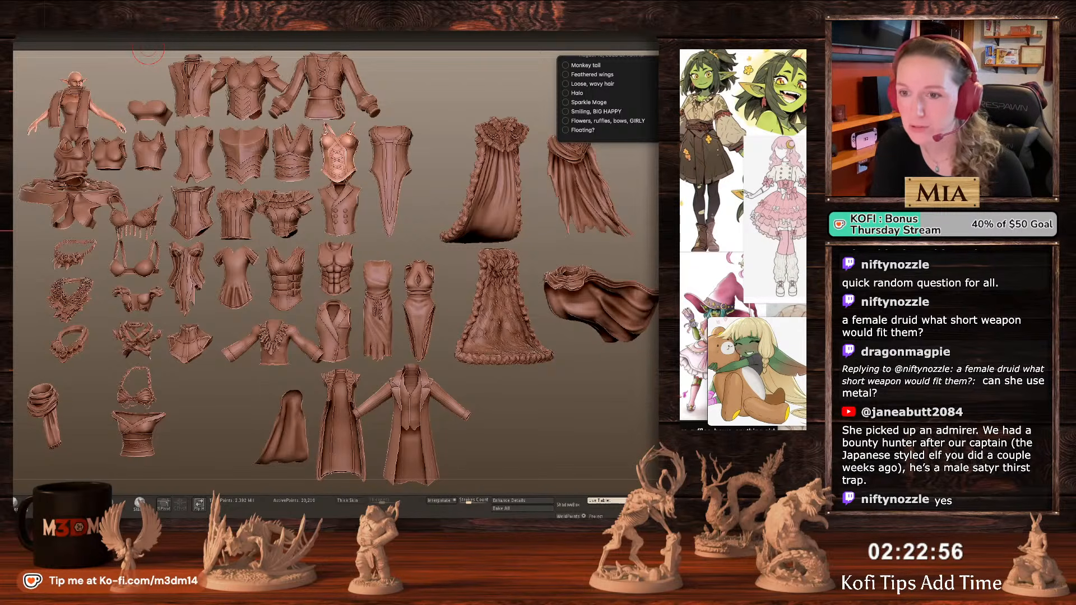
drag(801, 389, 819, 412)
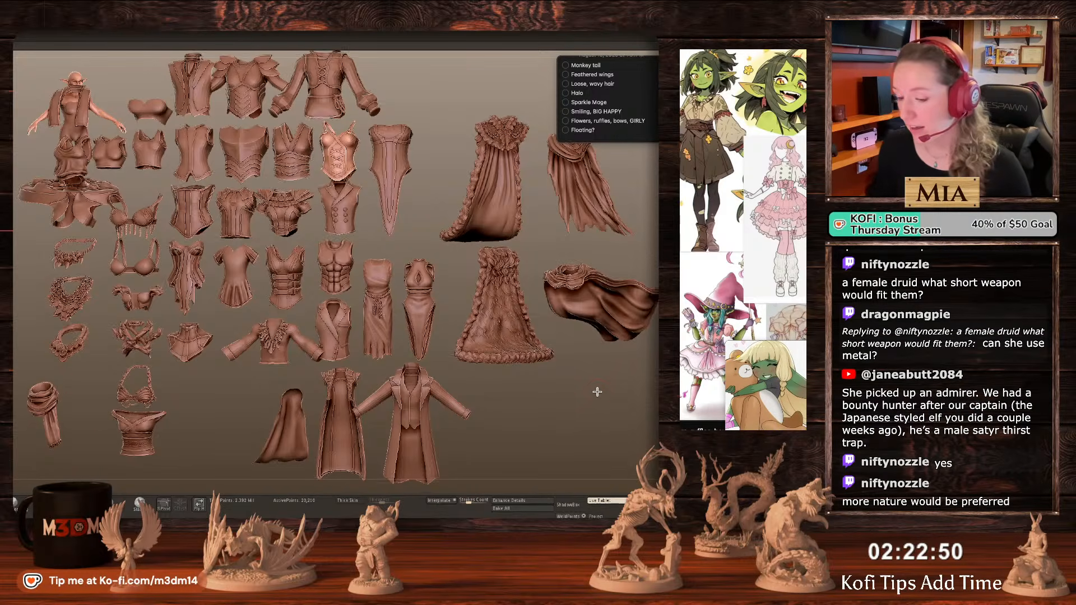
Look over the upper-body garments and the lower-body library's belts, skirts and footwear for pieces that suit the goblin.
alt+drag(597, 392, 611, 424)
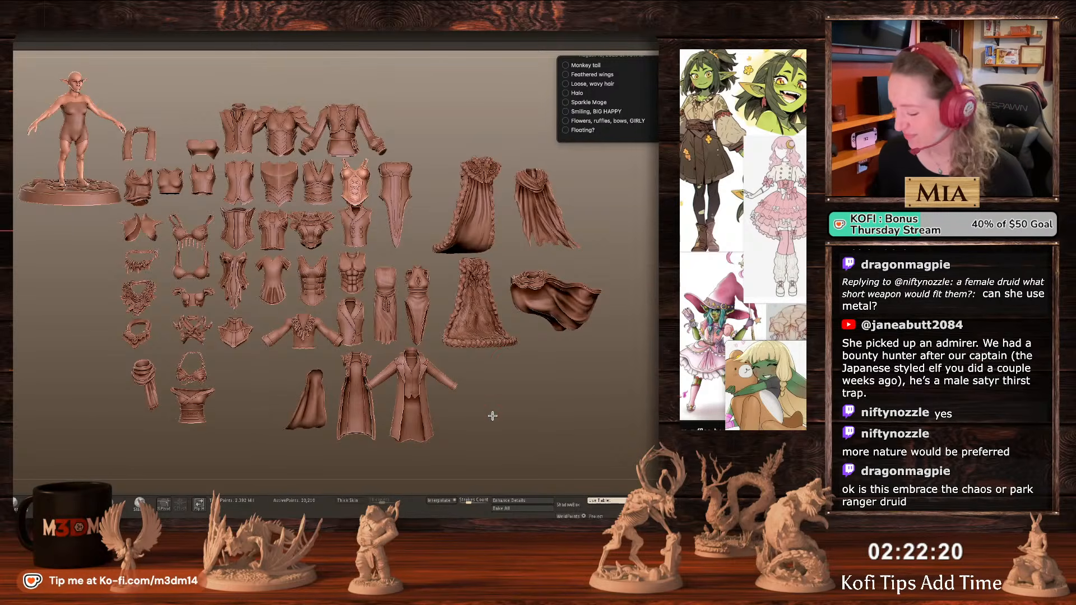
alt+drag(512, 415, 525, 426)
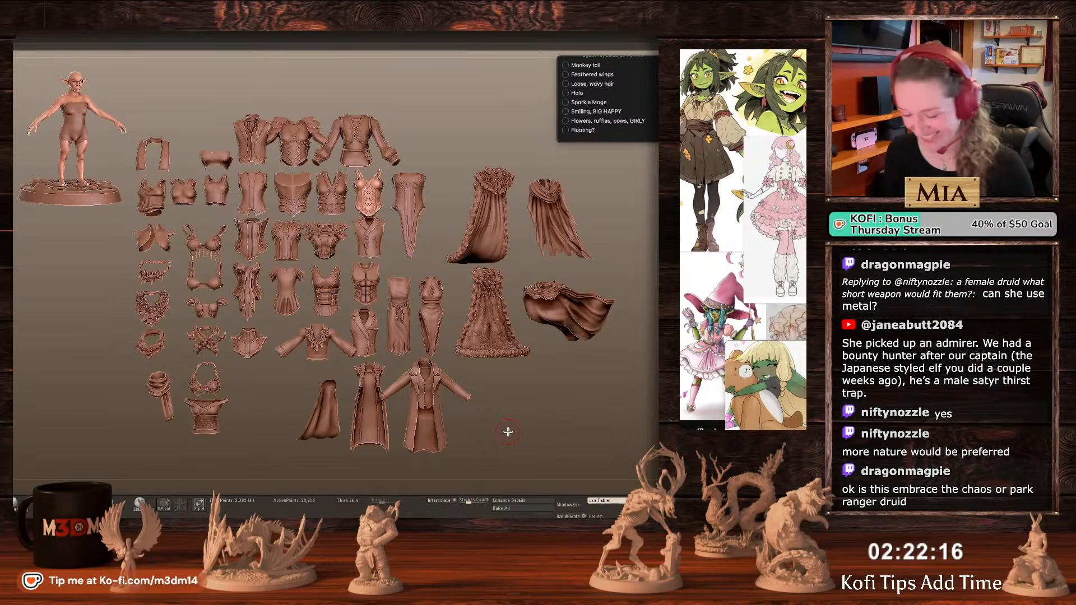
ctrl+click(539, 401)
ctrl+click(541, 403)
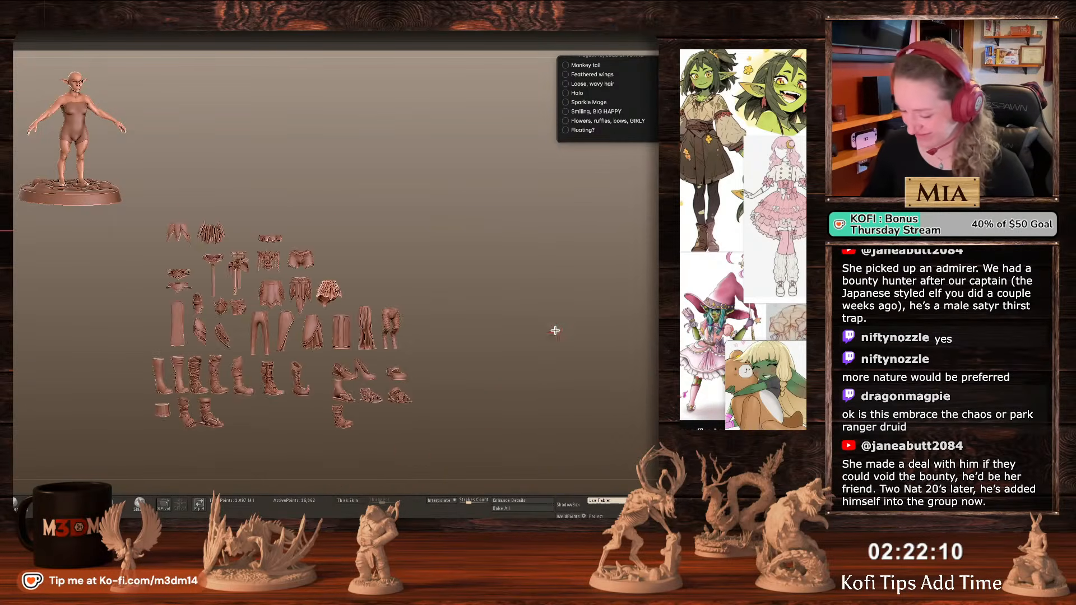
alt+drag(555, 331, 572, 295)
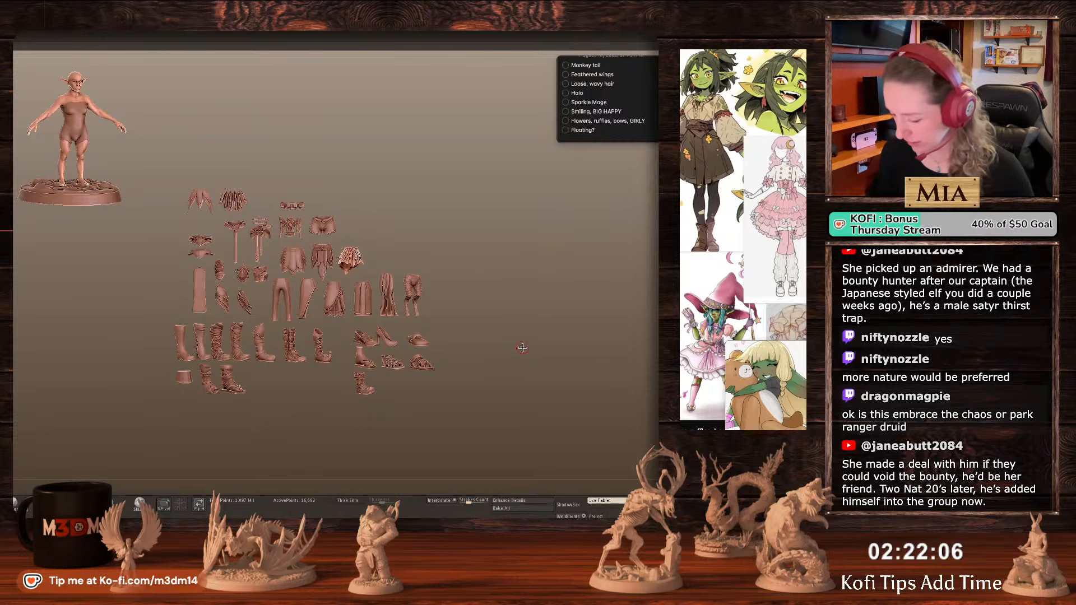
alt+drag(523, 348, 589, 349)
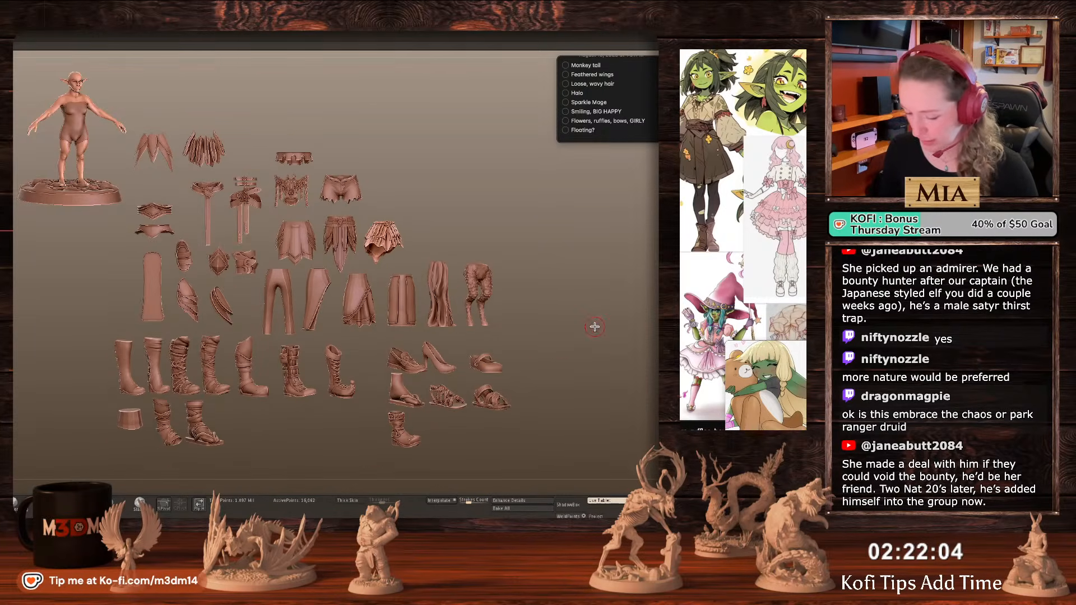
Pick the open strappy sandal from the footwear in the lower-body library and append it to the goblin figure.
alt+click(257, 391)
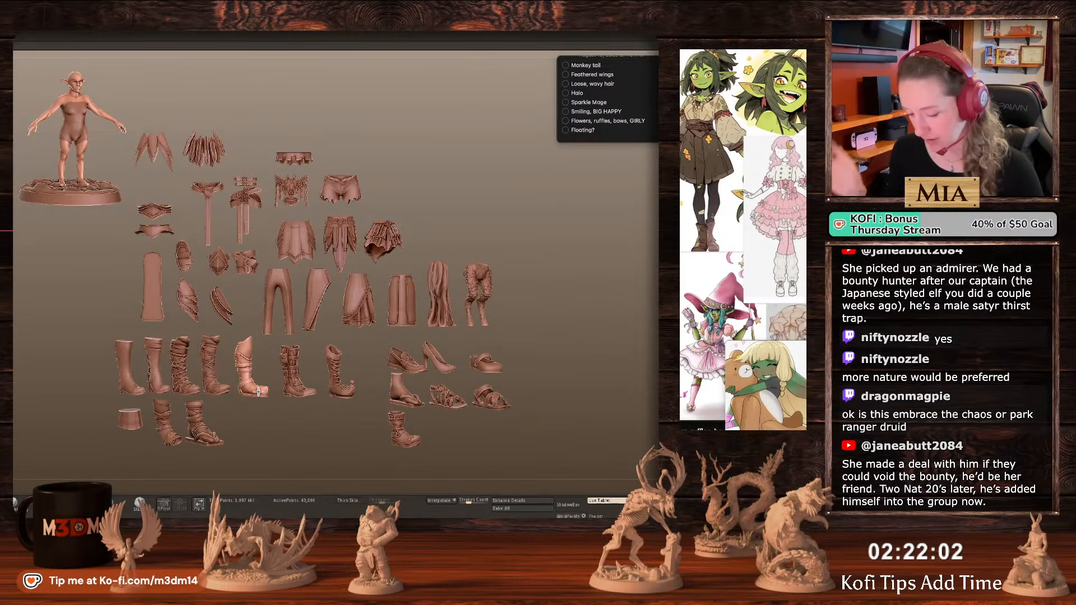
alt+click(498, 394)
key(f)
key(f)
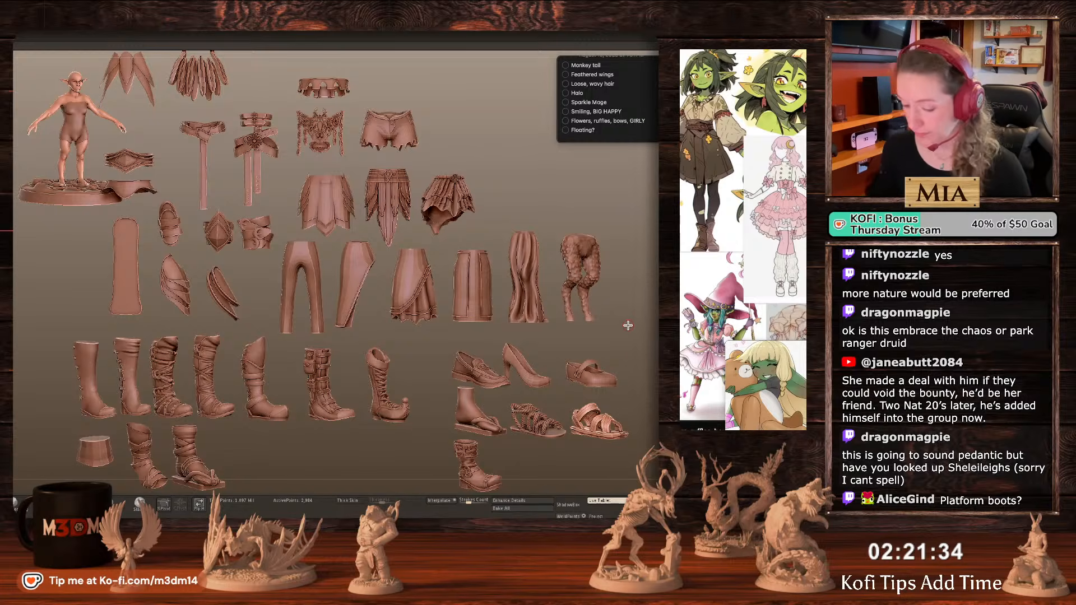
ctrl+right_drag(653, 344, 648, 346)
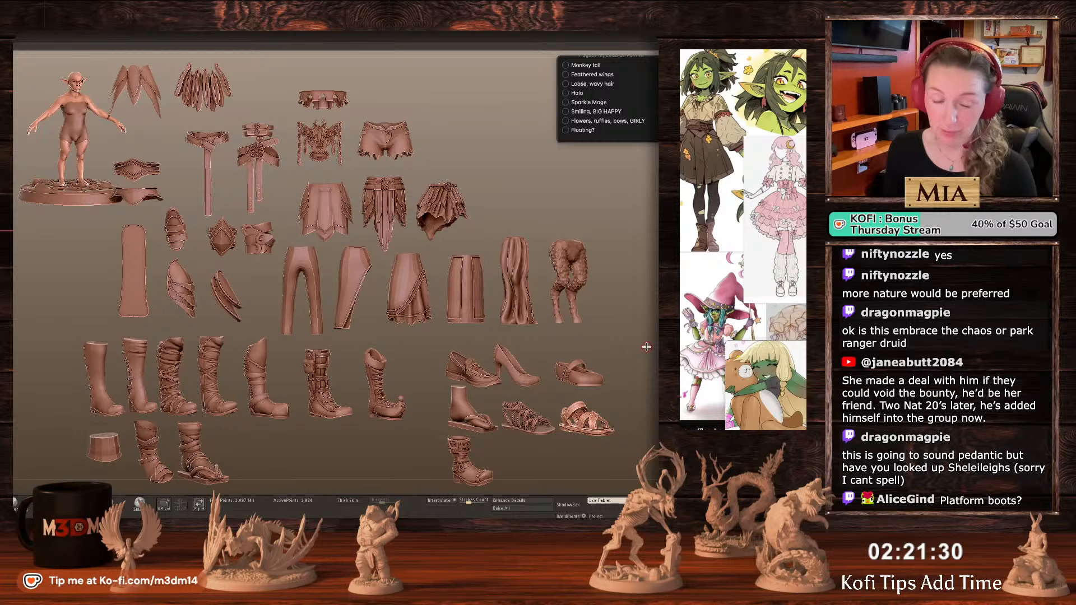
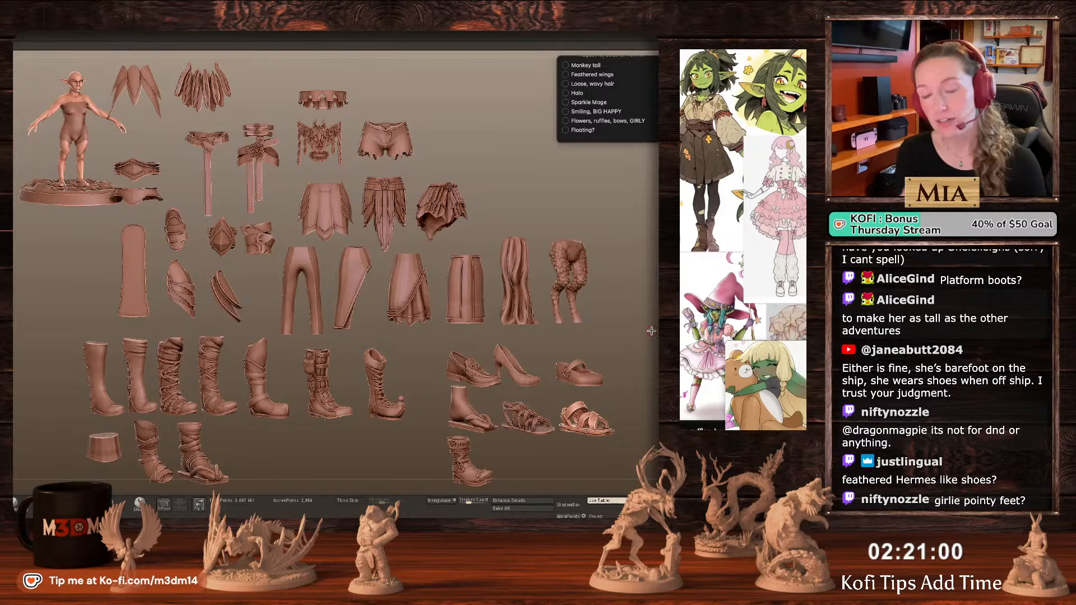
click(604, 418)
alt+drag(620, 387, 690, 467)
key(F1)
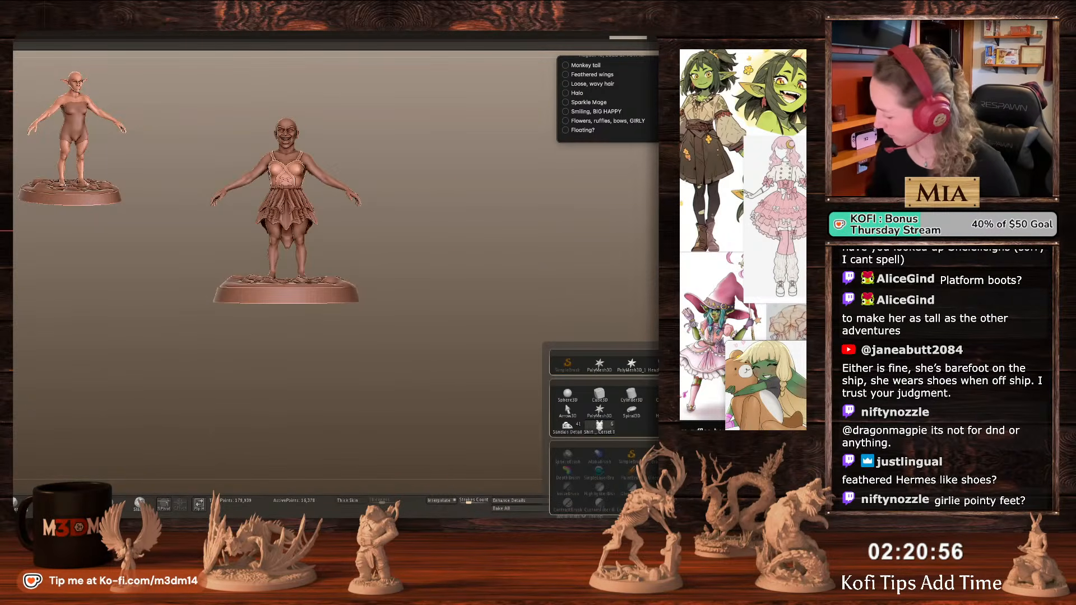
click(568, 427)
Scale the oversized sandal down and set it beside the goblin figure.
key(f)
key(f)
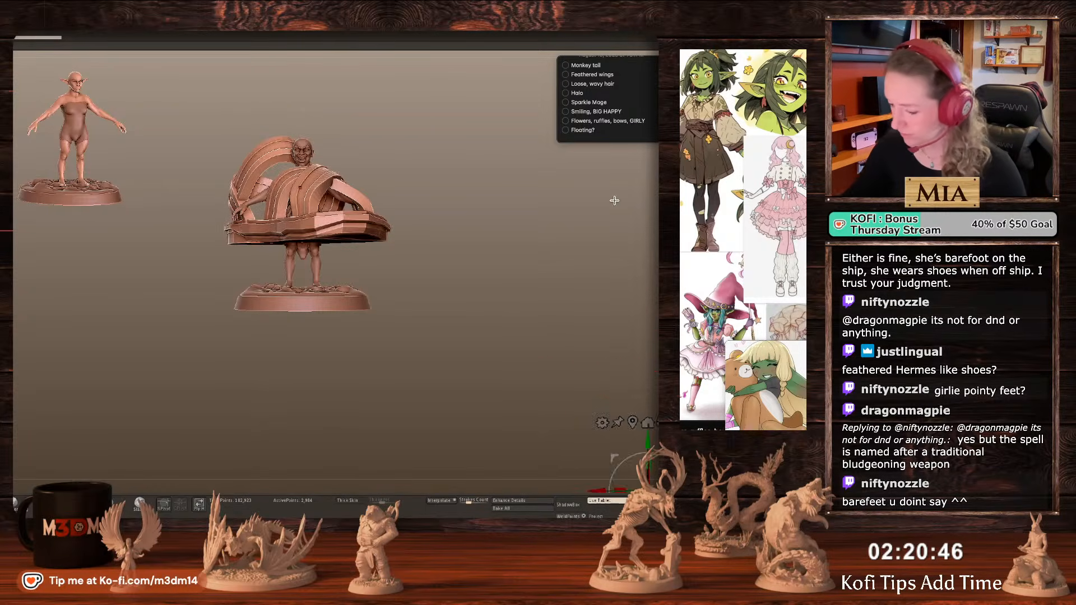
key(w)
drag(303, 187, 377, 259)
key(q)
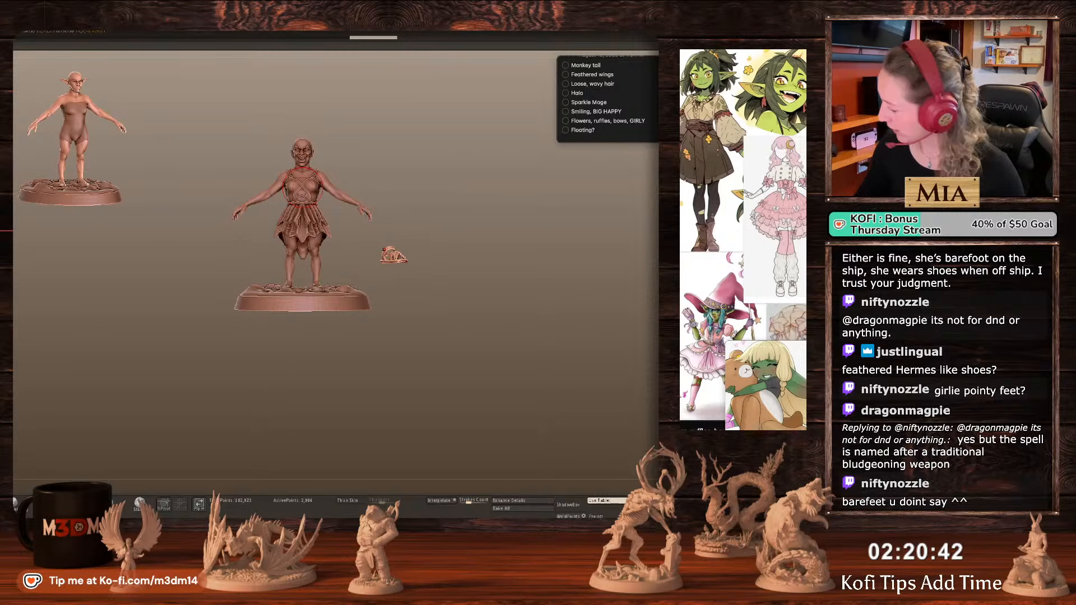
Pick the long wavy hair from the hair and headwear library and append it to the goblin figure.
key(f)
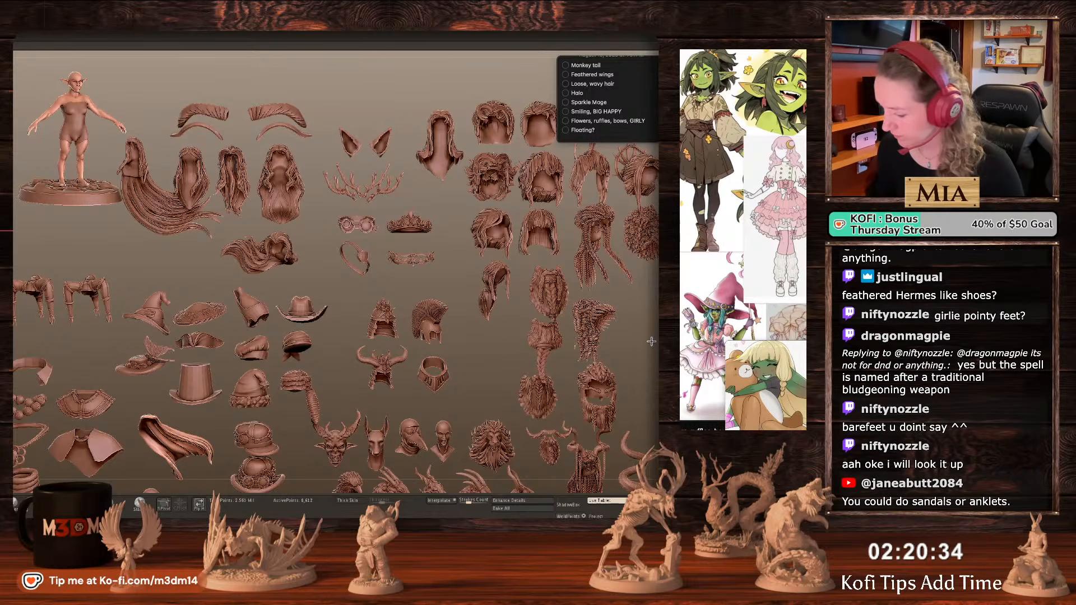
key(ctrl+z)
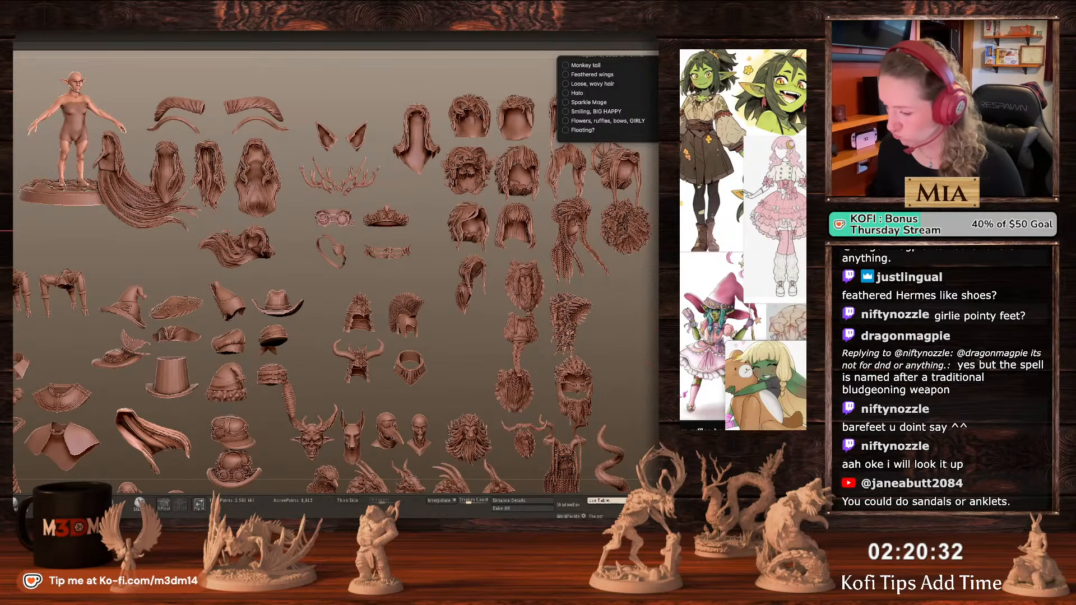
key(ctrl+shift+z)
key(ctrl+z)
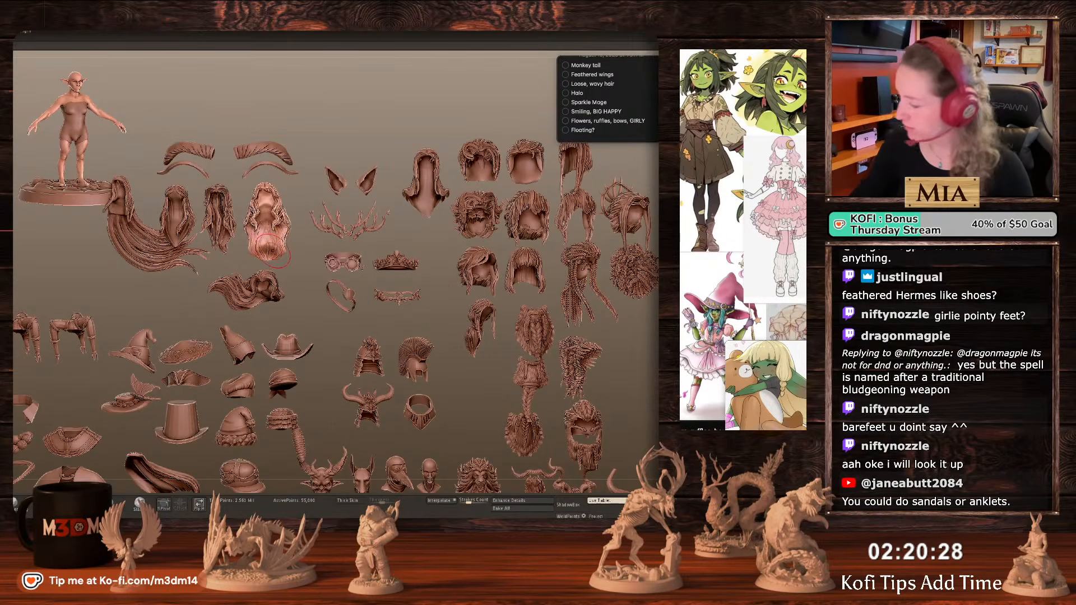
key(ctrl+z)
key(ctrl+z)
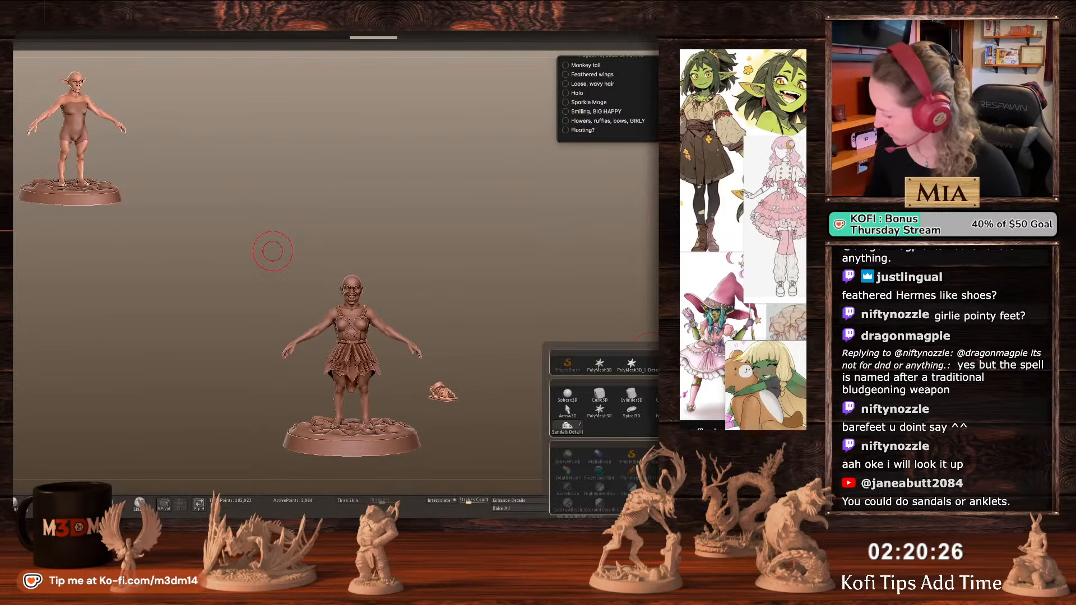
Scale the long wavy hair to the goblin and raise it onto the head, aligning it from the front and side.
key(w)
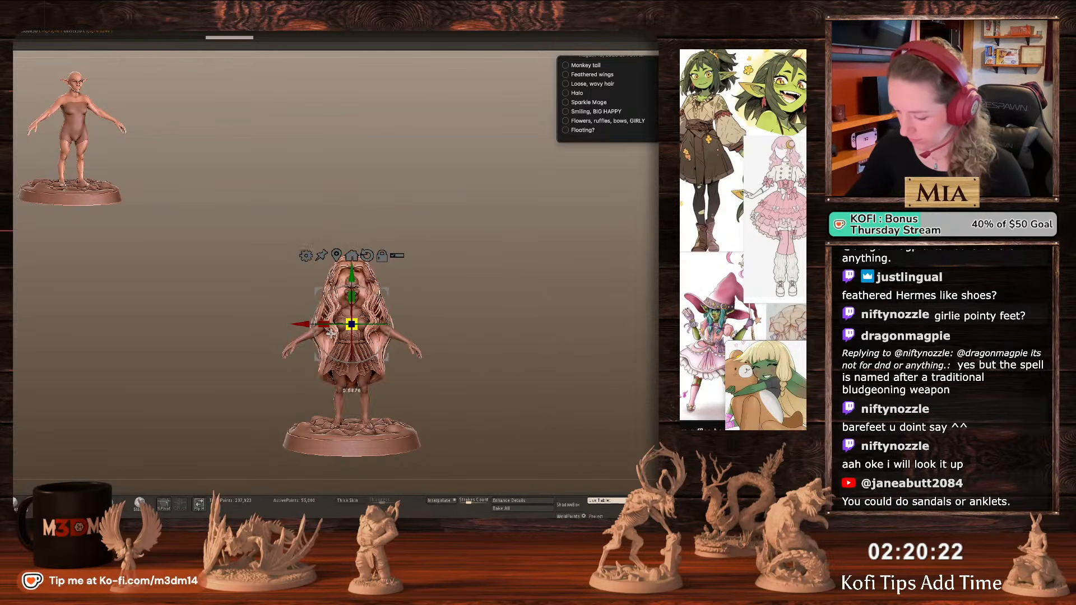
key(q)
drag(443, 365, 512, 366)
key(w)
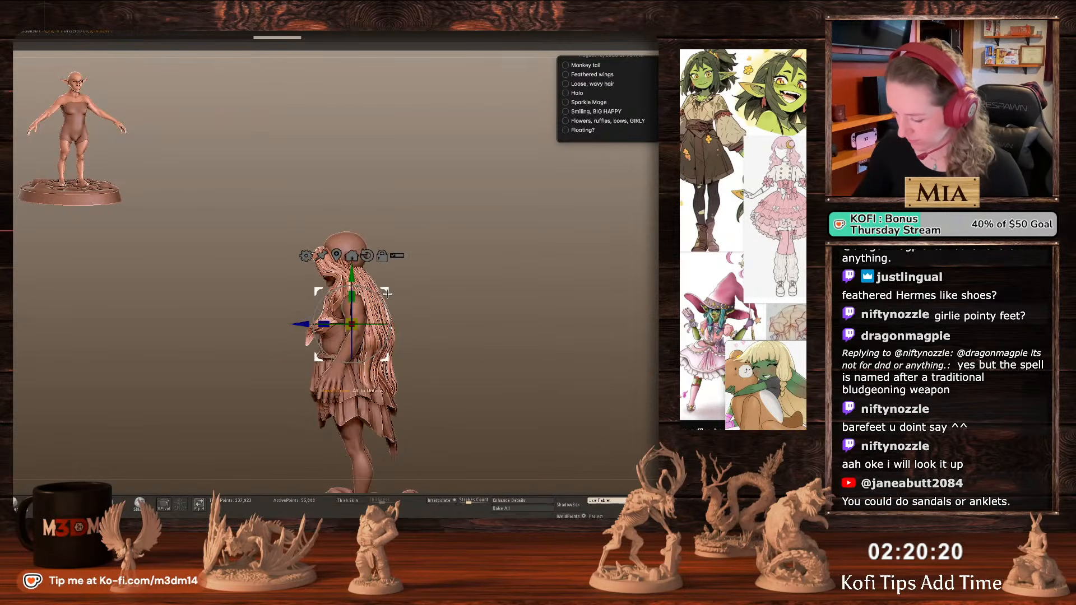
drag(387, 330, 402, 253)
key(q)
mouse_move(523, 305)
shift+mouse_down()
mouse_move(541, 325)
mouse_move(536, 291)
mouse_move(539, 319)
mouse_move(554, 308)
shift+mouse_up()
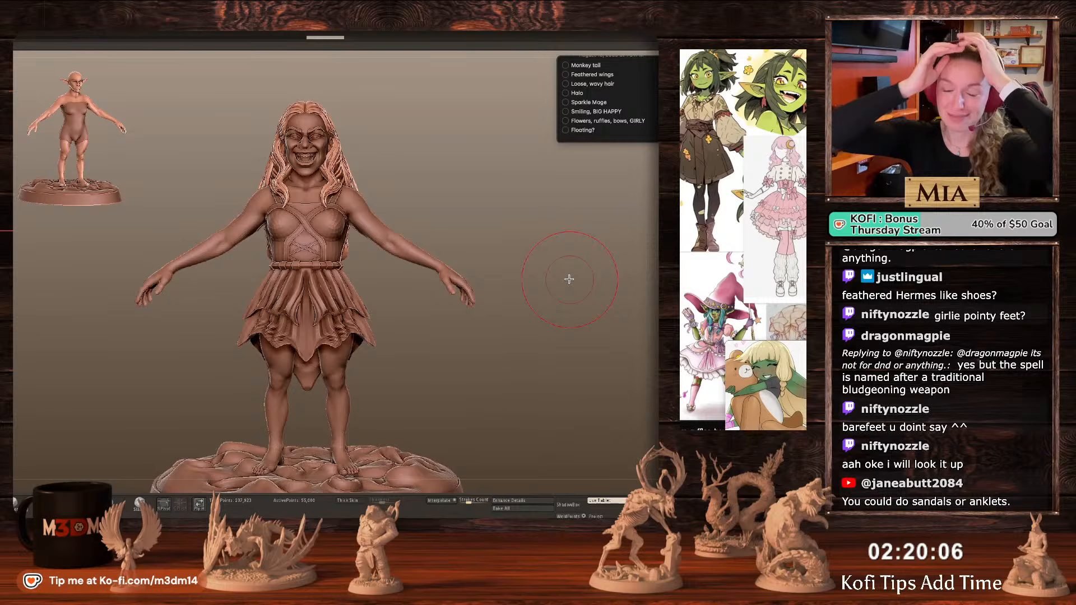
Pick the long hair with bangs from the hair and headwear library and append it to the goblin figure.
alt+drag(535, 364, 548, 347)
key(space)
alt+click(326, 158)
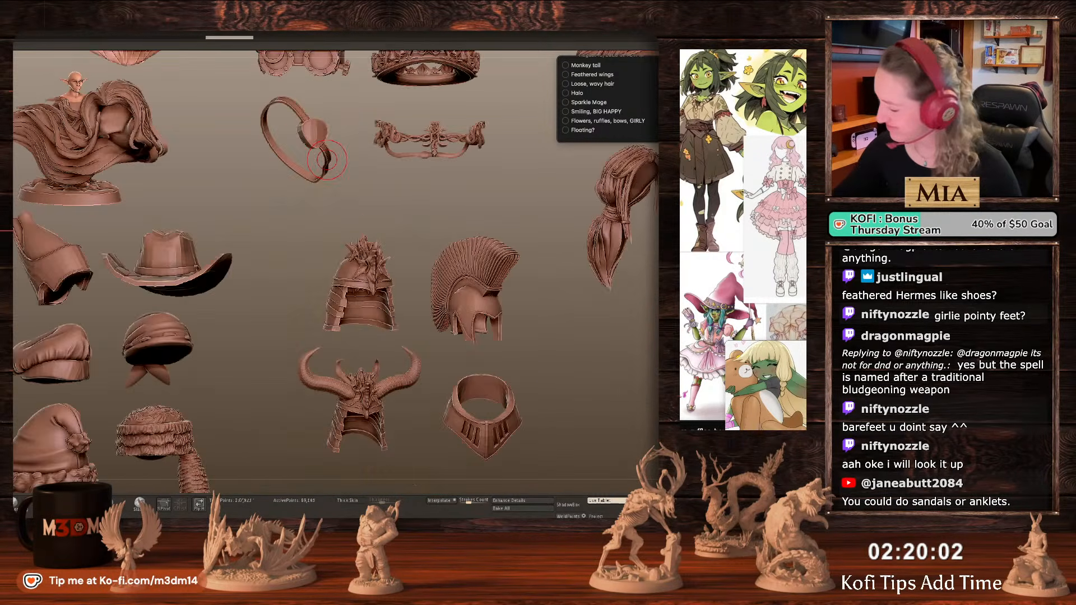
key(f)
key(f)
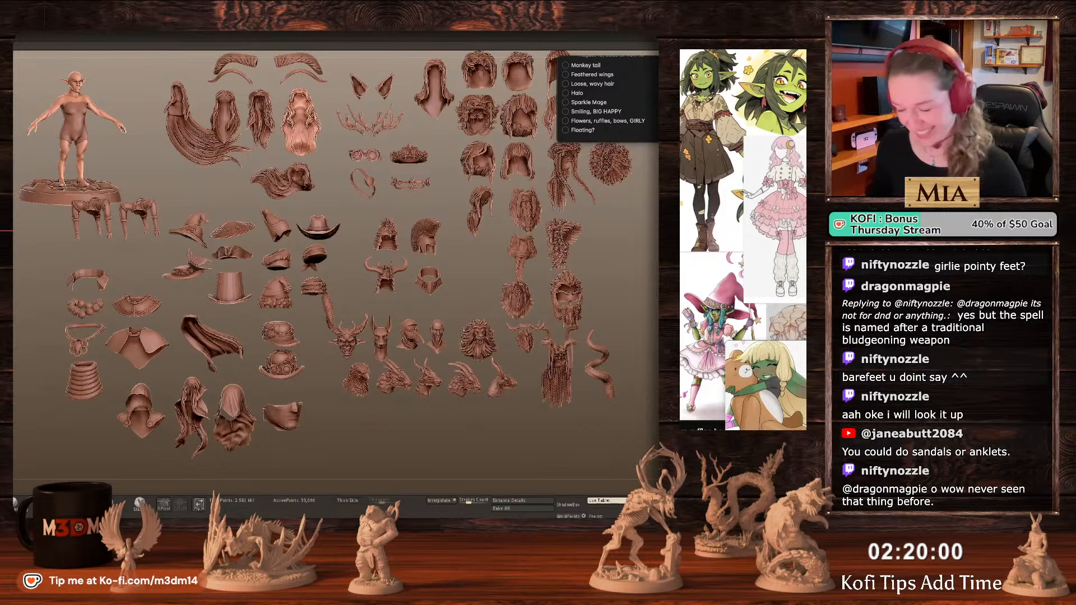
alt+drag(392, 437, 372, 466)
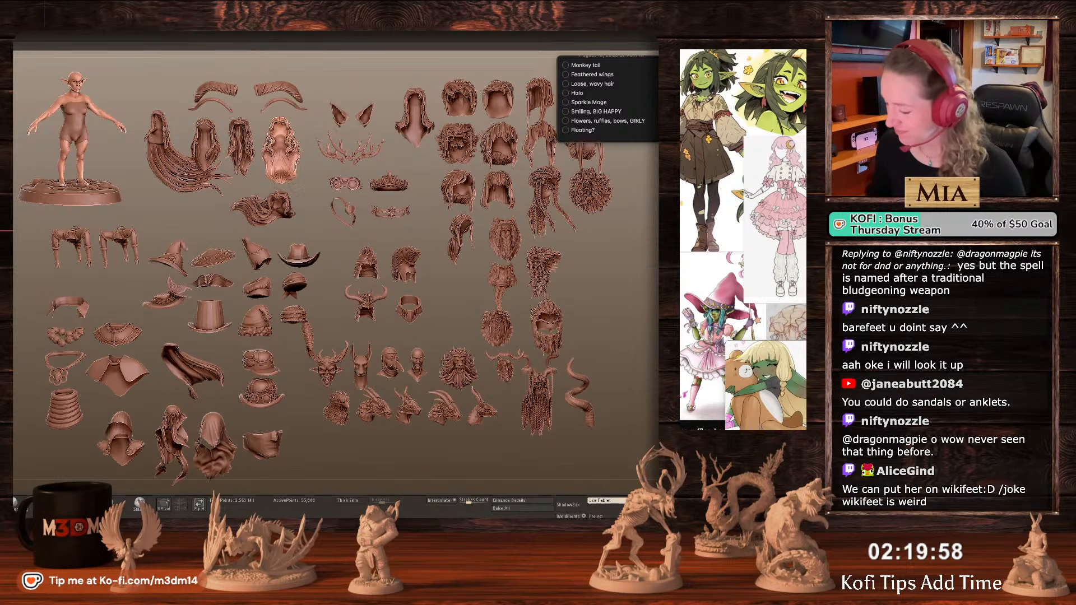
alt+click(507, 192)
alt+click(545, 131)
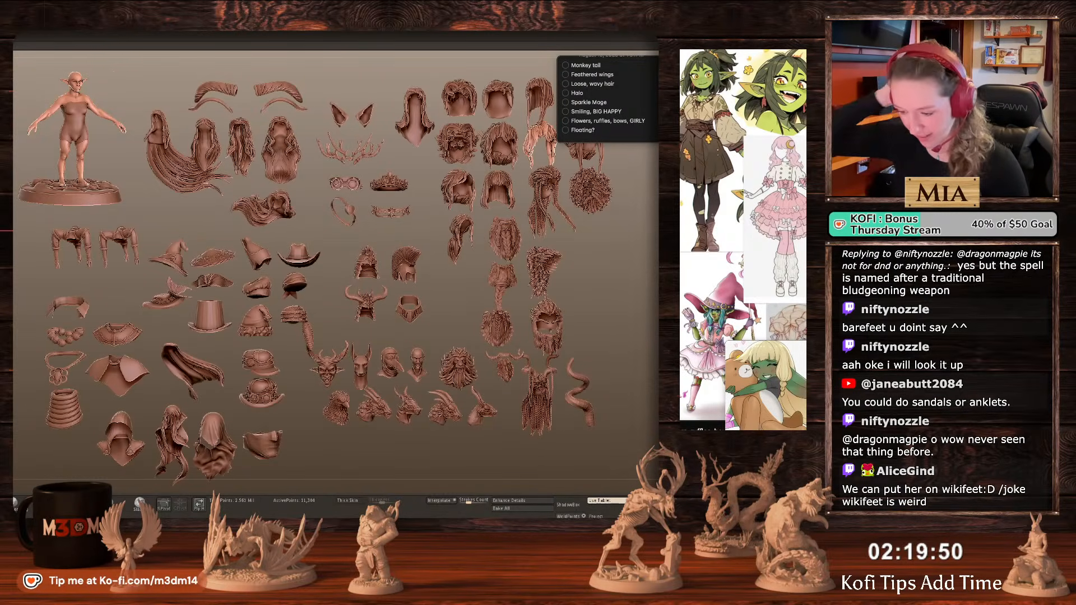
alt+click(404, 185)
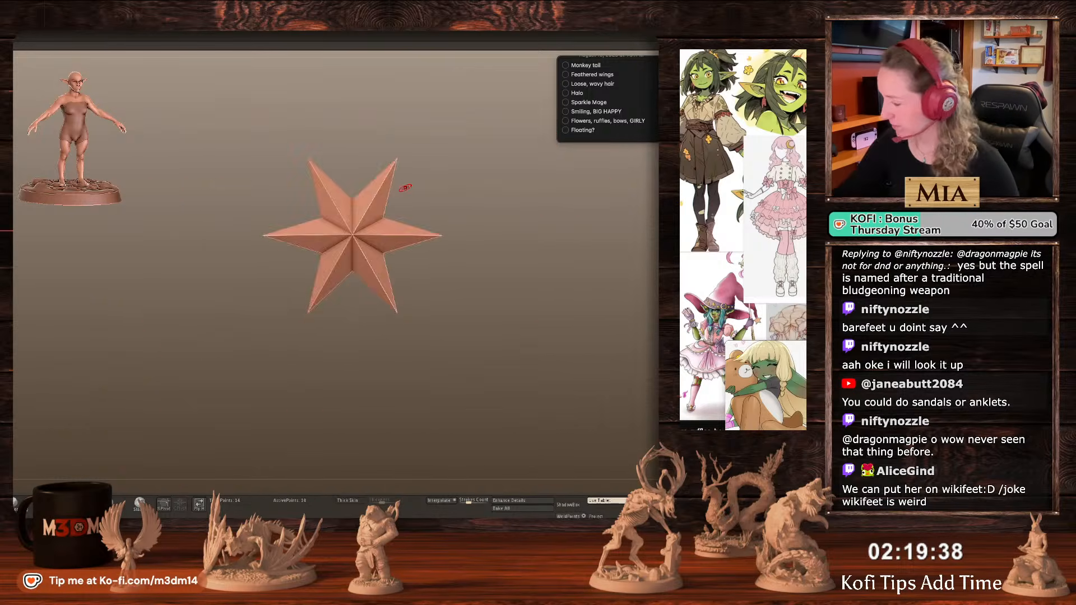
alt+click(540, 128)
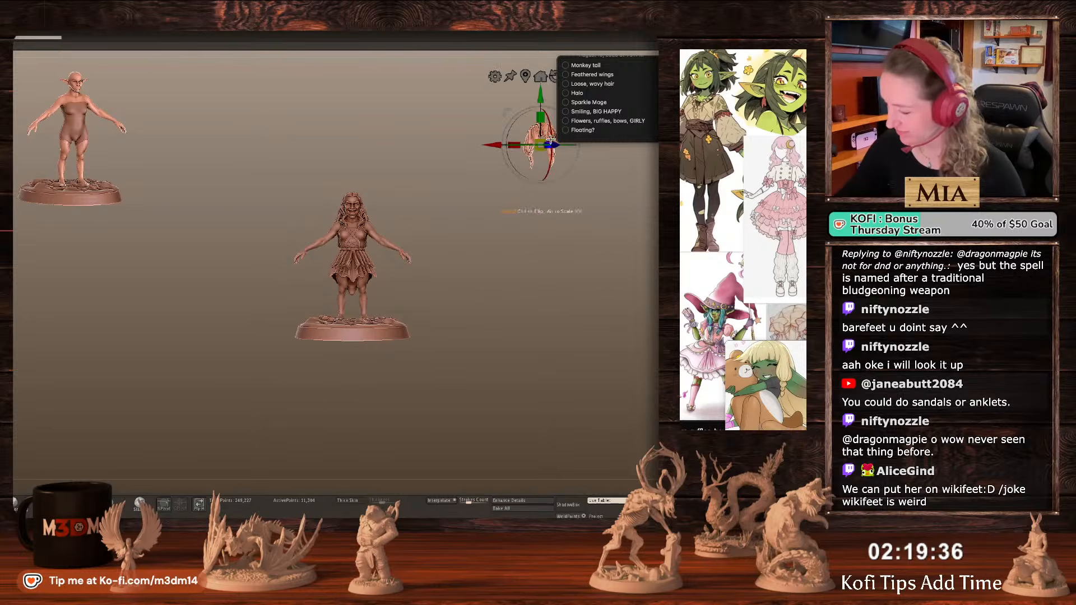
Hide the appended hair with bangs and frame the dressed goblin on its base from the front.
alt+click(350, 223)
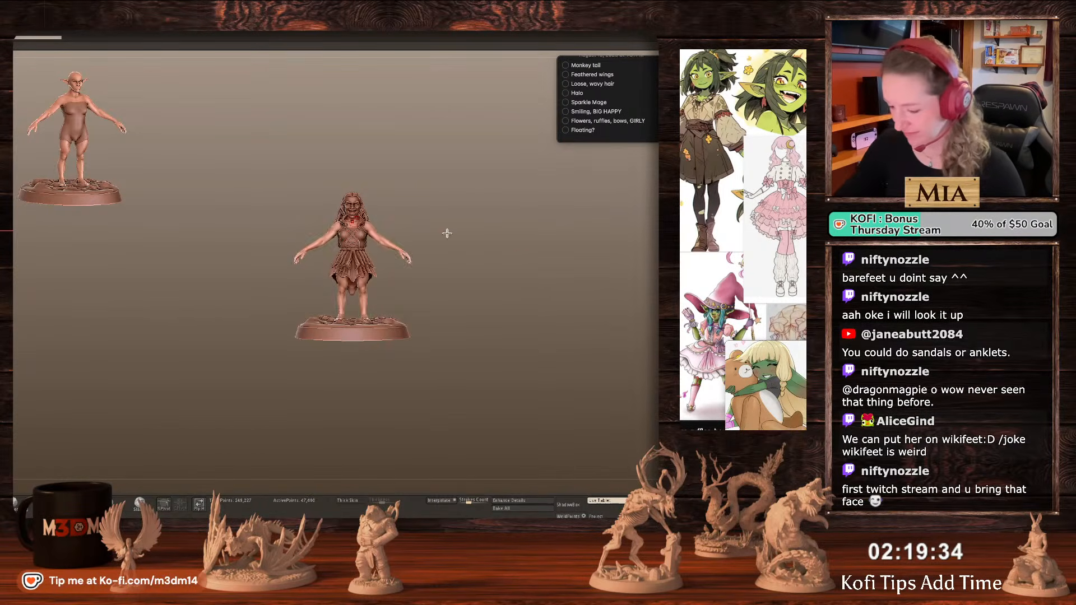
alt+drag(520, 259, 538, 363)
alt+drag(362, 378, 528, 256)
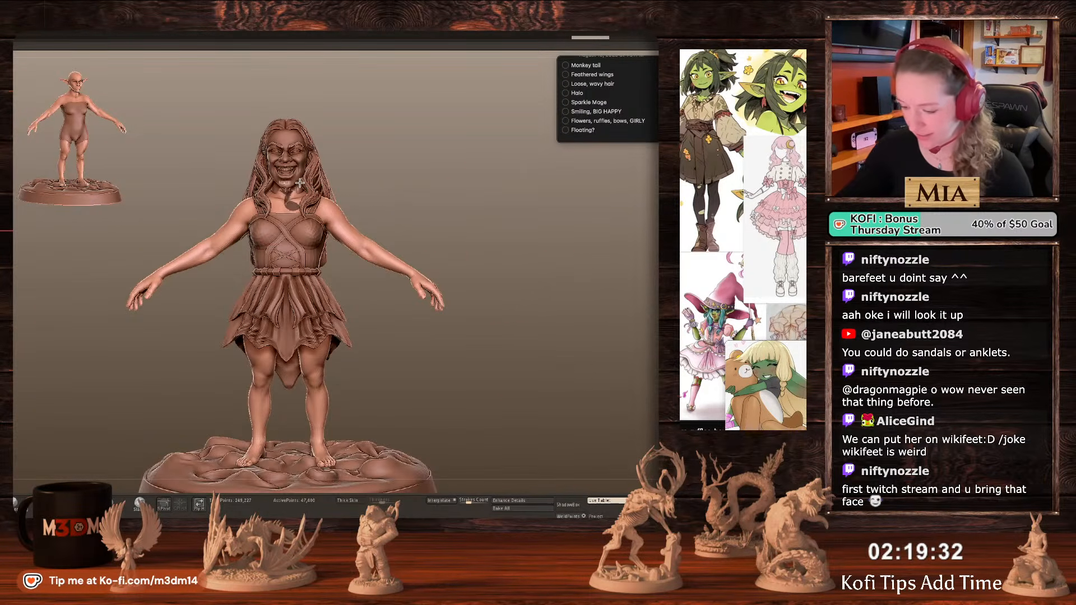
key(f)
key(shift+f)
key(shift+f)
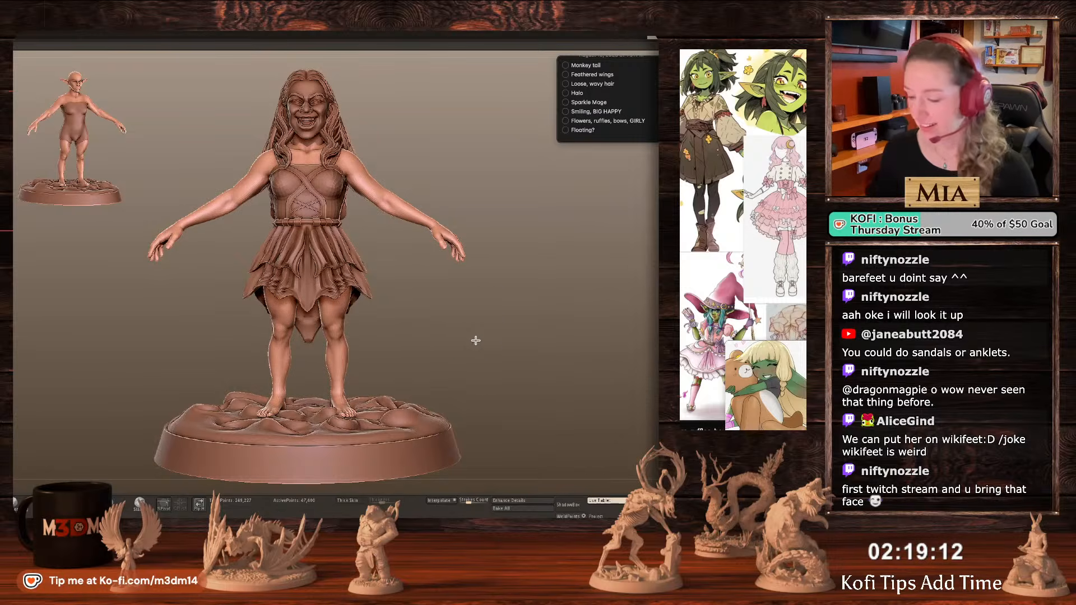
alt+click(307, 115)
drag(532, 321, 537, 306)
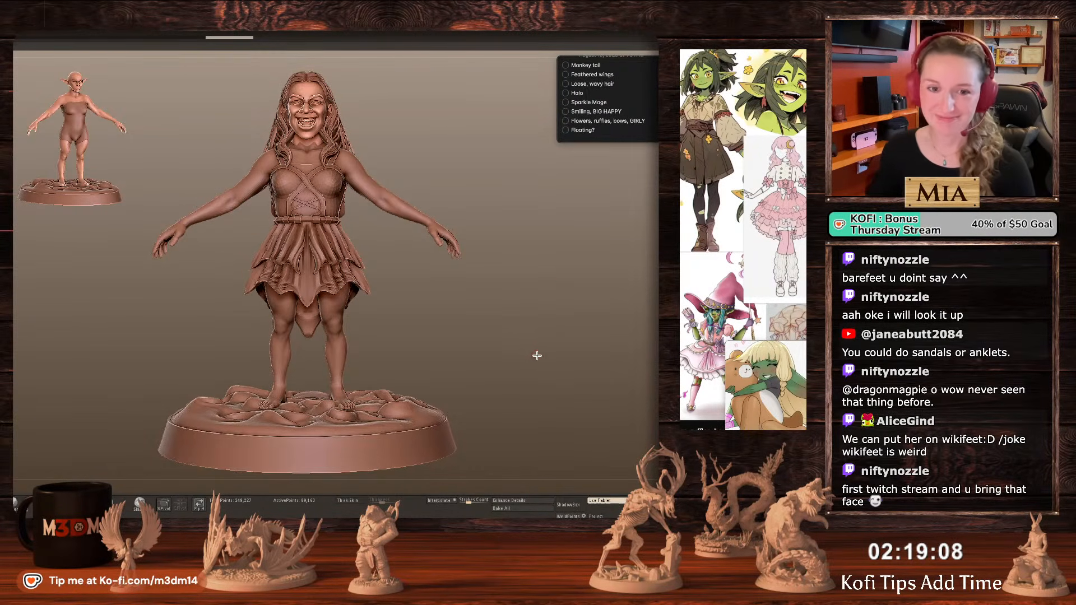
Match the skirt's light shading to the other parts and leave a snapshot of the goblin beside the base-body figure.
mouse_move(537, 356)
alt+mouse_down()
mouse_move(580, 360)
mouse_move(487, 354)
mouse_move(455, 303)
alt+mouse_up()
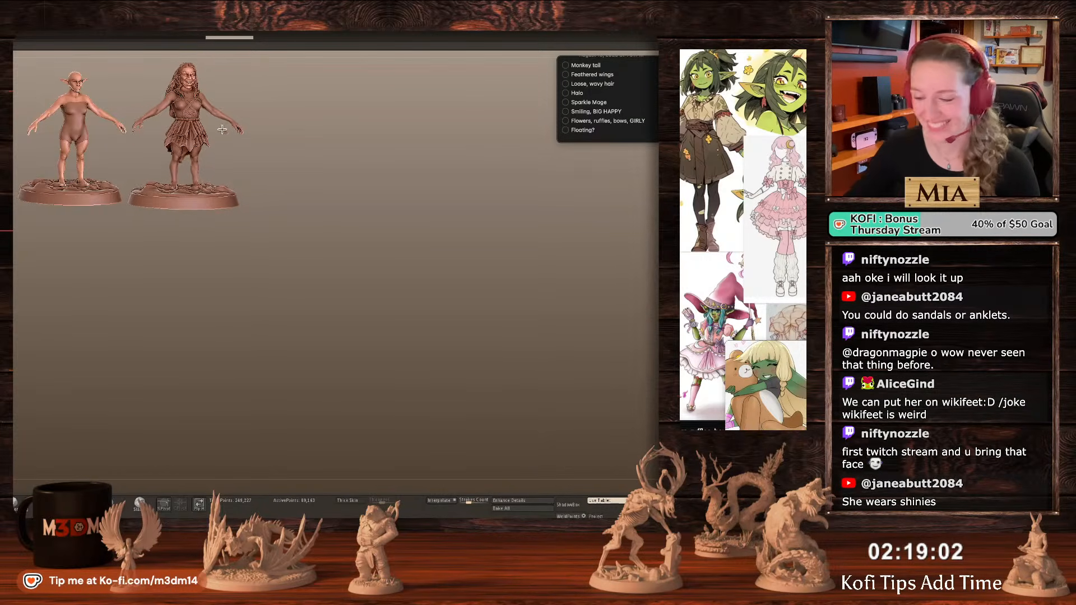
alt+click(186, 97)
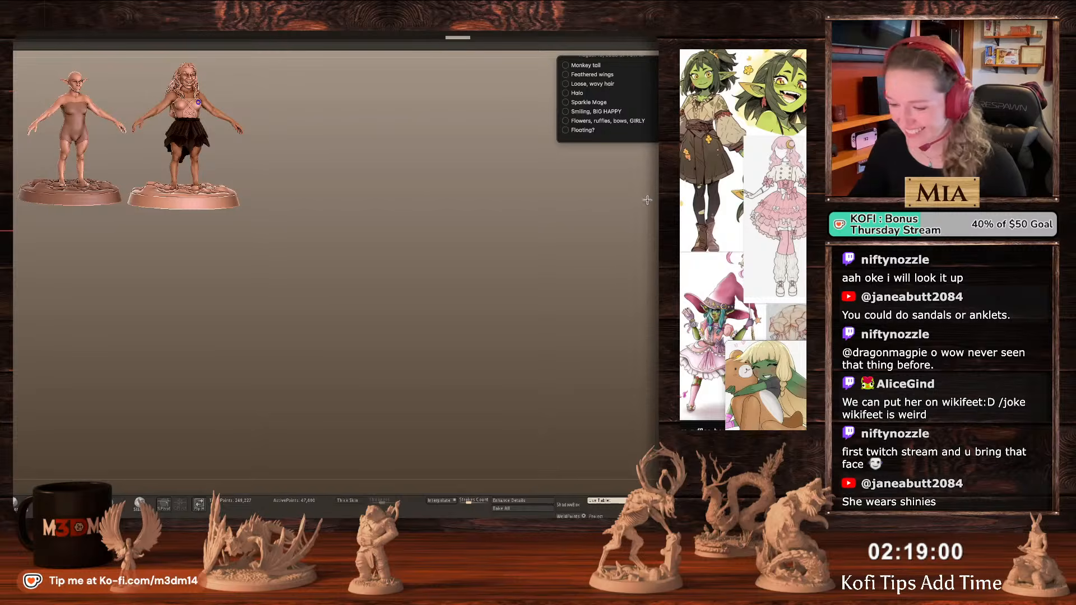
key(space)
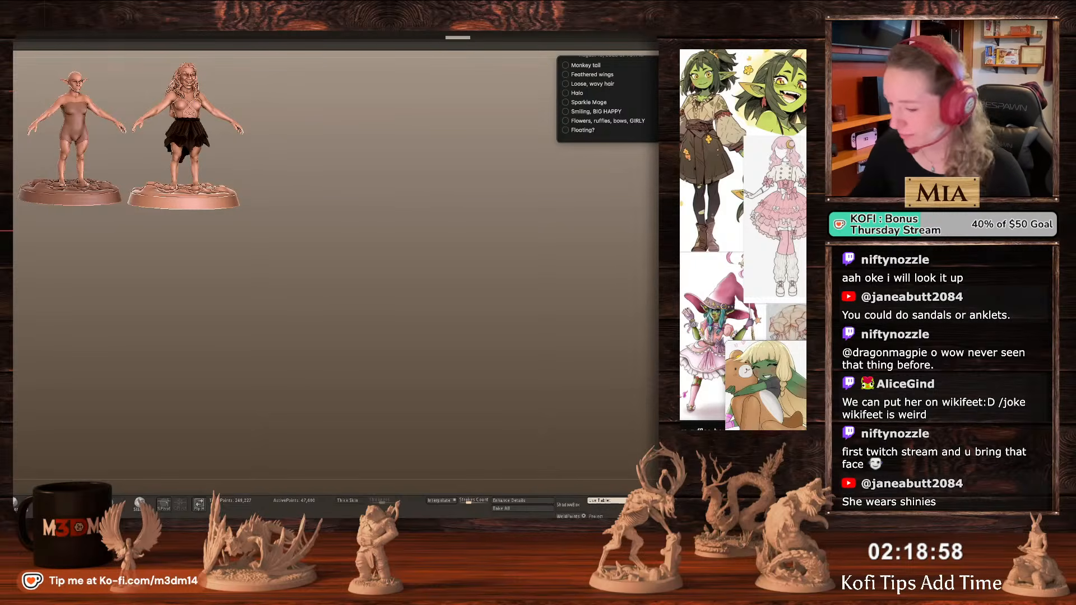
alt+click(190, 135)
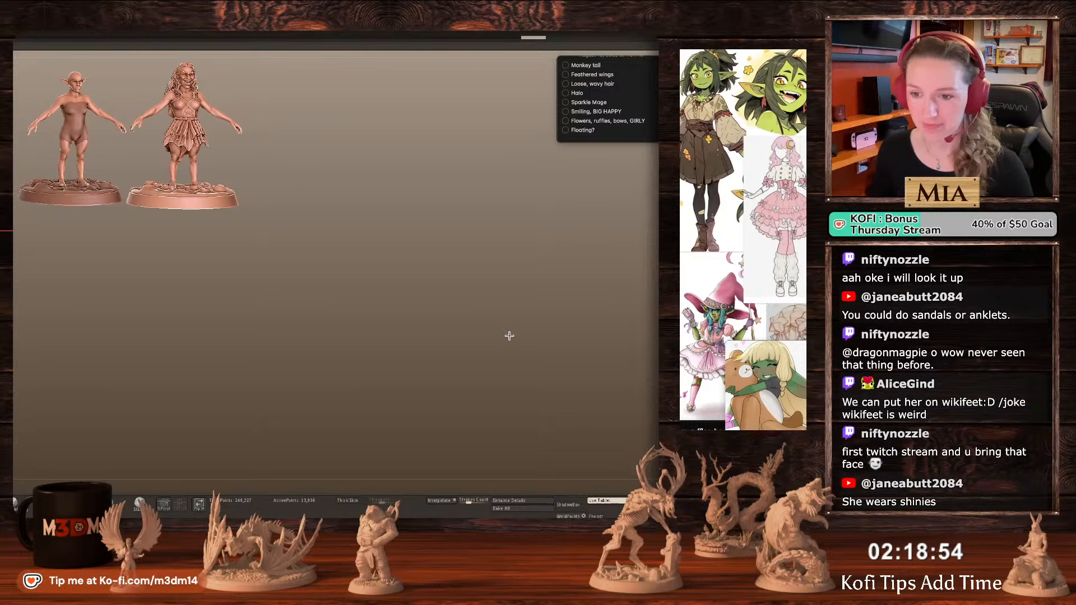
key(super+Tab)
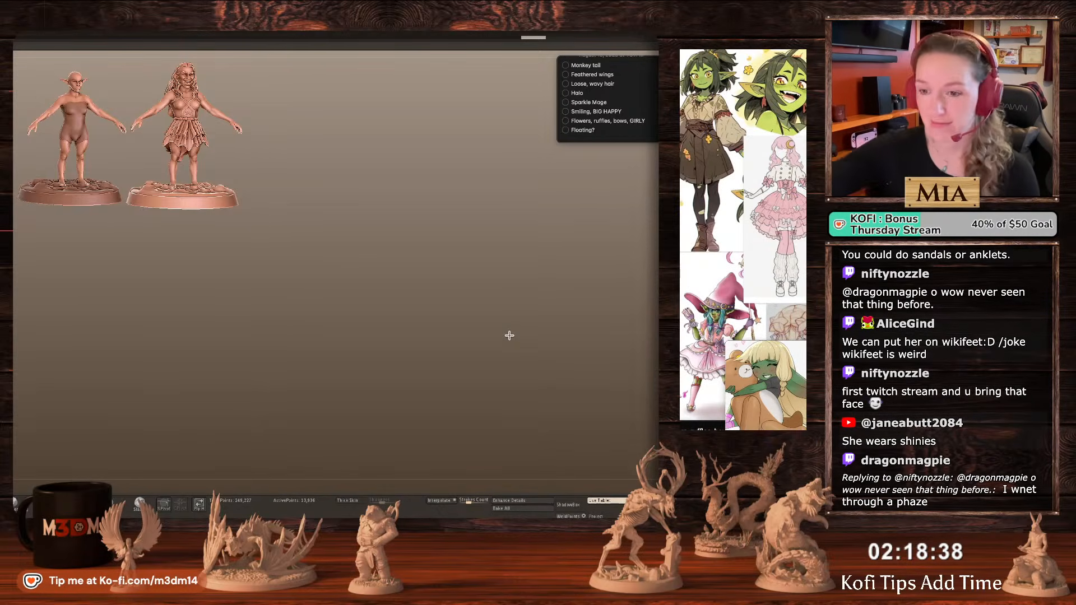
drag(381, 304, 388, 308)
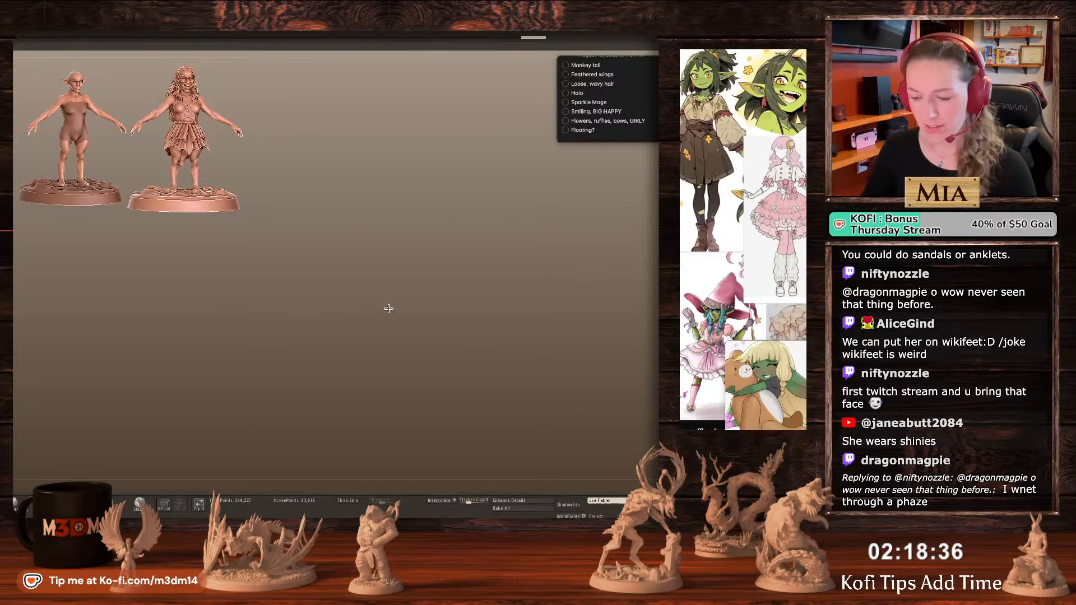
alt+drag(386, 259, 481, 353)
Show the hidden strappy sandal beside the goblin figure again.
ctrl+drag(546, 338, 382, 439)
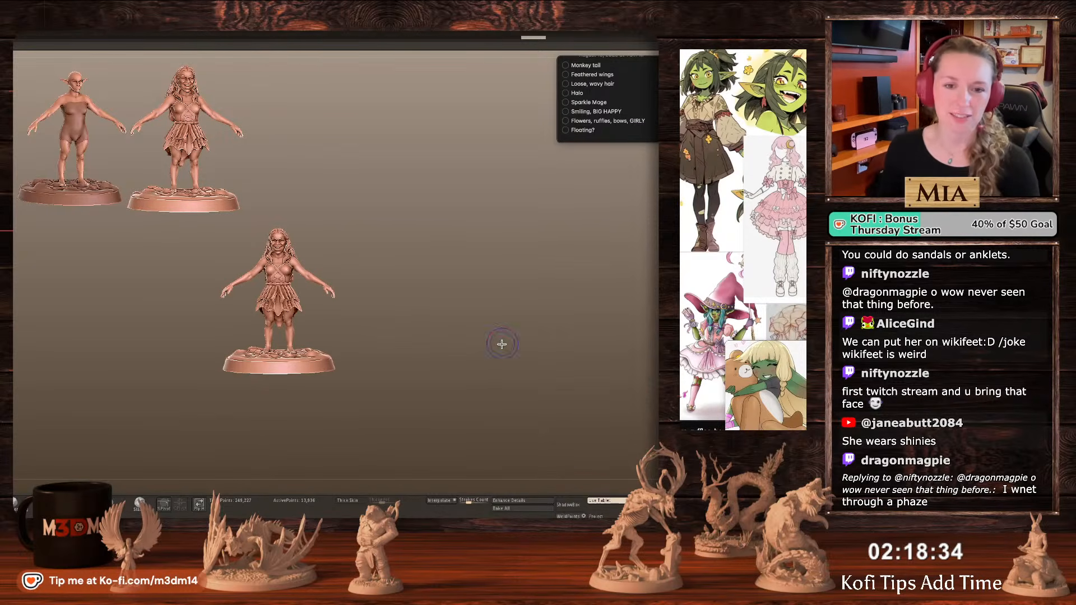
ctrl+click(504, 342)
ctrl+click(507, 331)
alt+drag(510, 320, 531, 398)
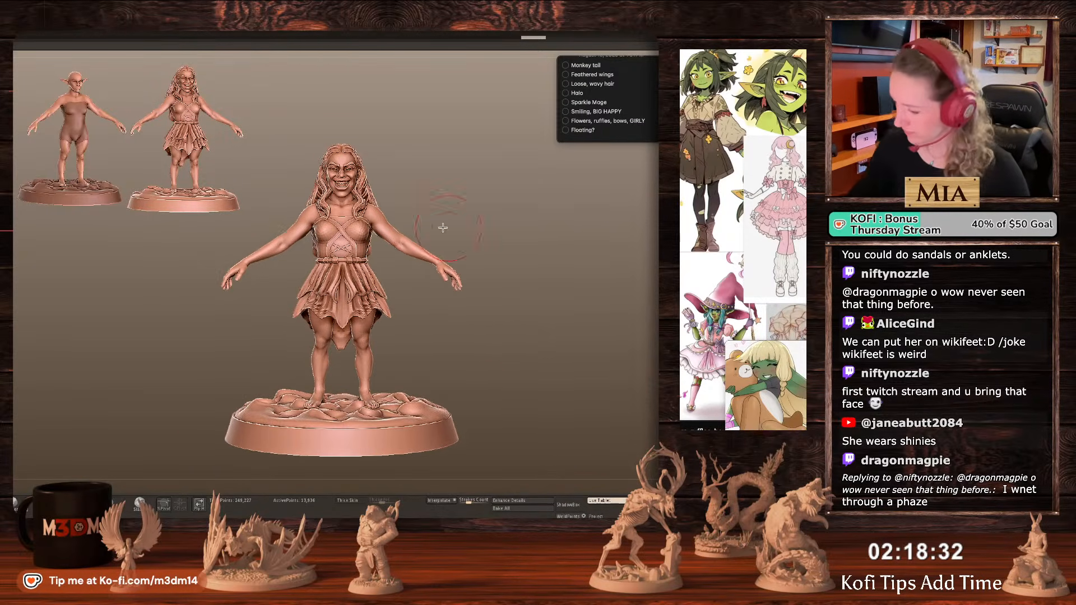
alt+click(354, 156)
key(ctrl+shift+v)
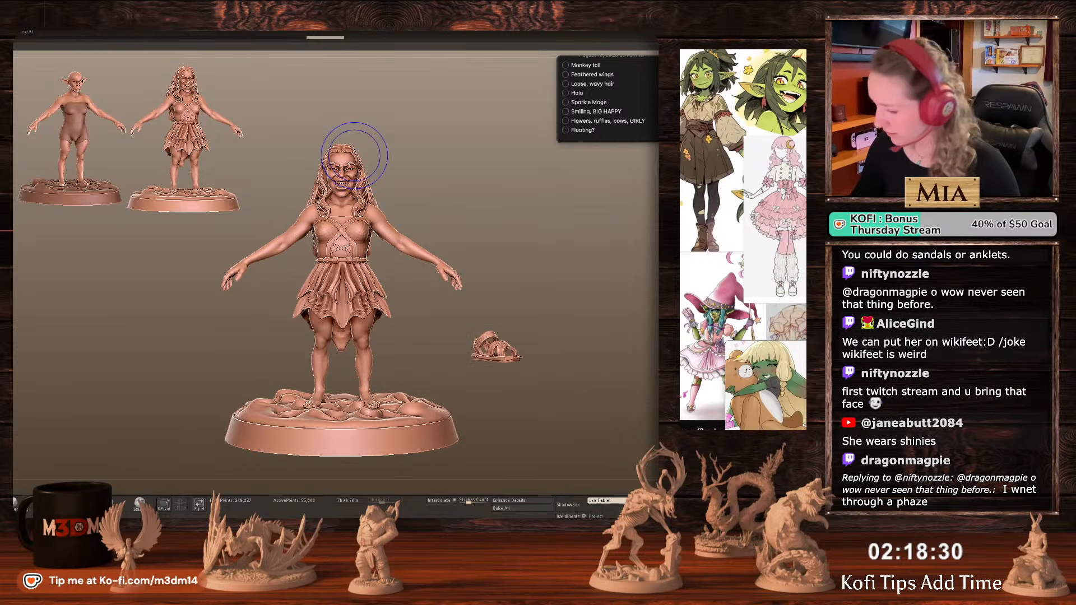
Unhide the oversized hair with bangs around the goblin figure.
alt+click(355, 173)
alt+drag(492, 283, 483, 359)
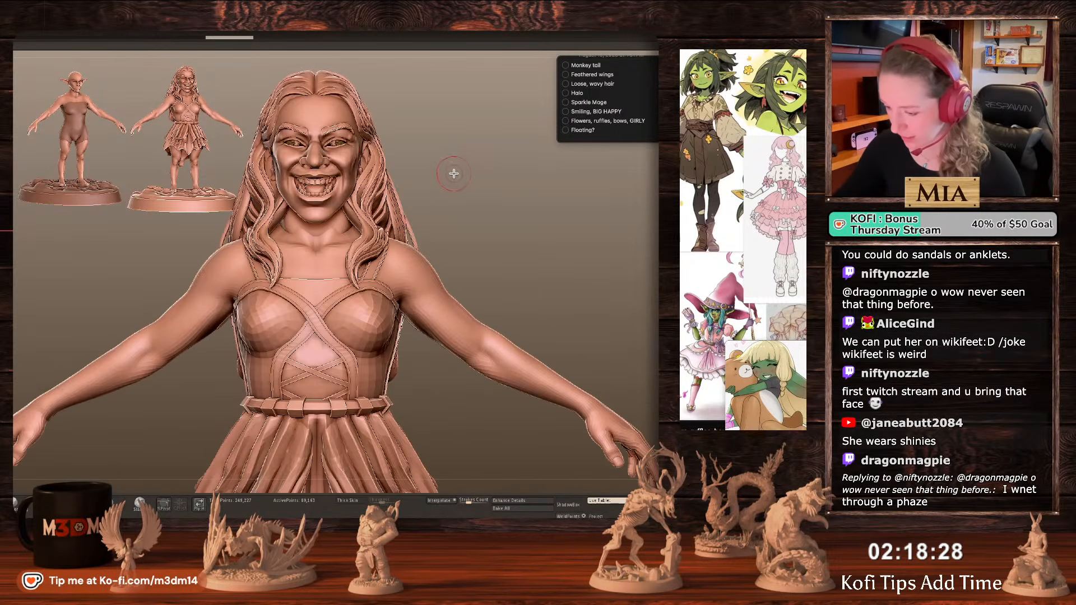
alt+click(345, 145)
right_click(554, 229)
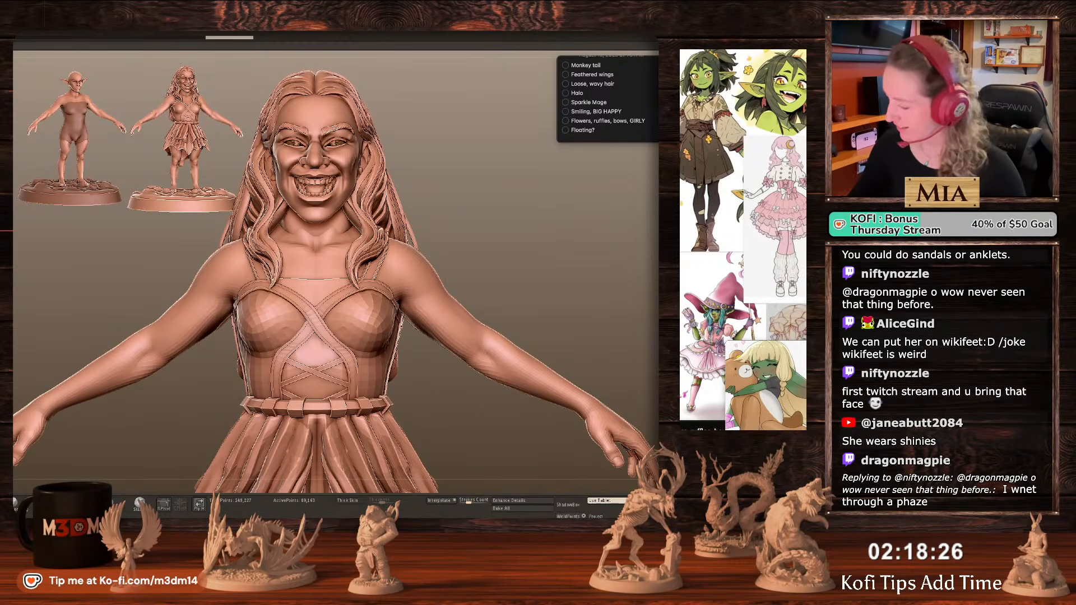
ctrl+drag(615, 256, 449, 360)
mouse_move(603, 305)
alt+mouse_down()
mouse_move(557, 265)
mouse_move(578, 382)
alt+mouse_up()
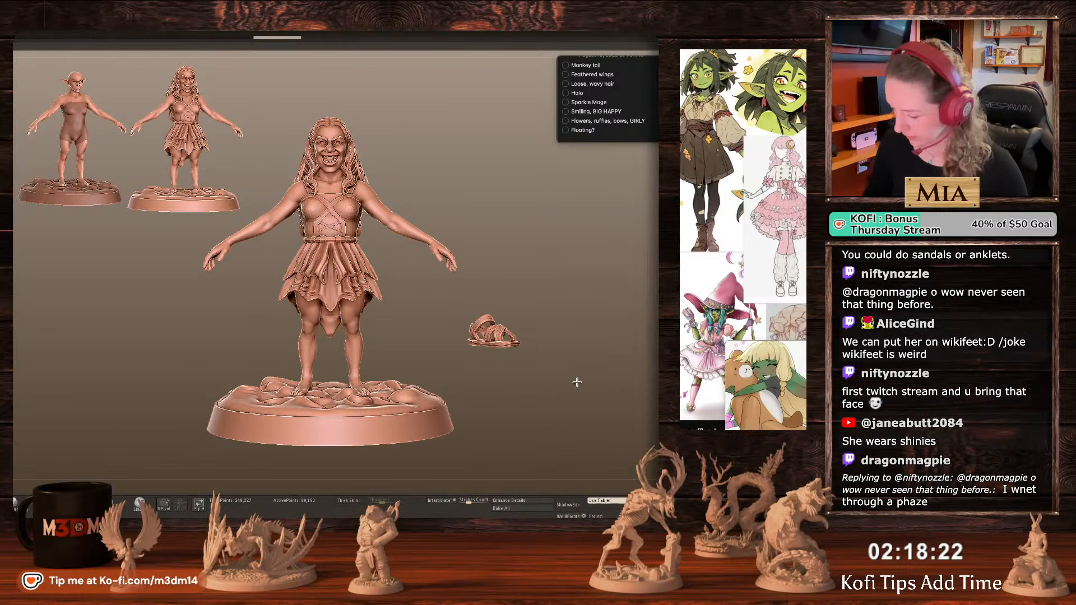
alt+click(494, 334)
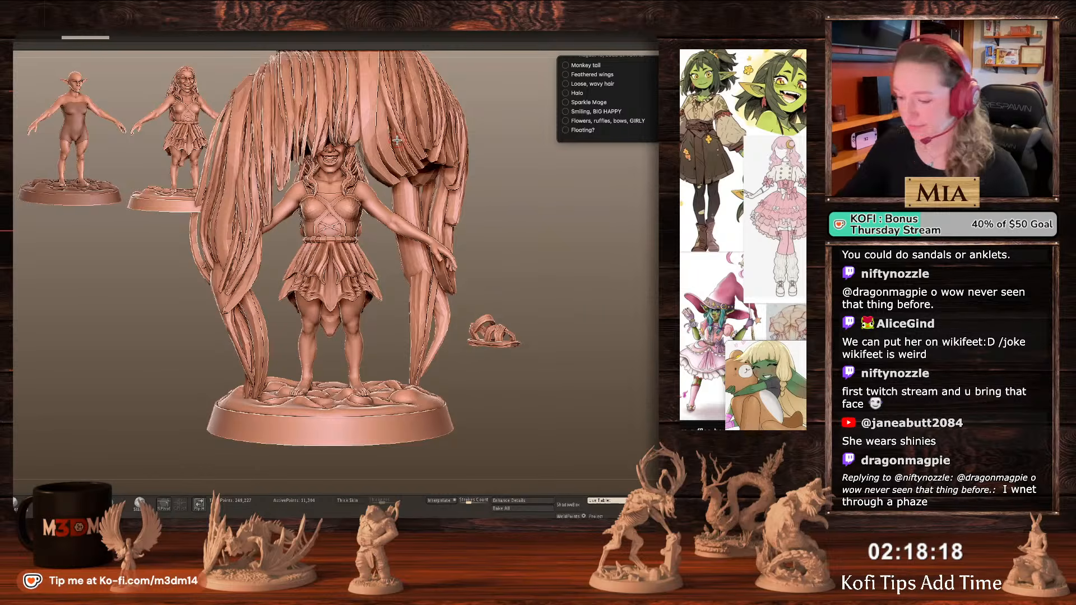
Centre the transform gizmo on the hair with bangs and scale the hair down close to head size.
key(ctrl+shift+z)
key(w)
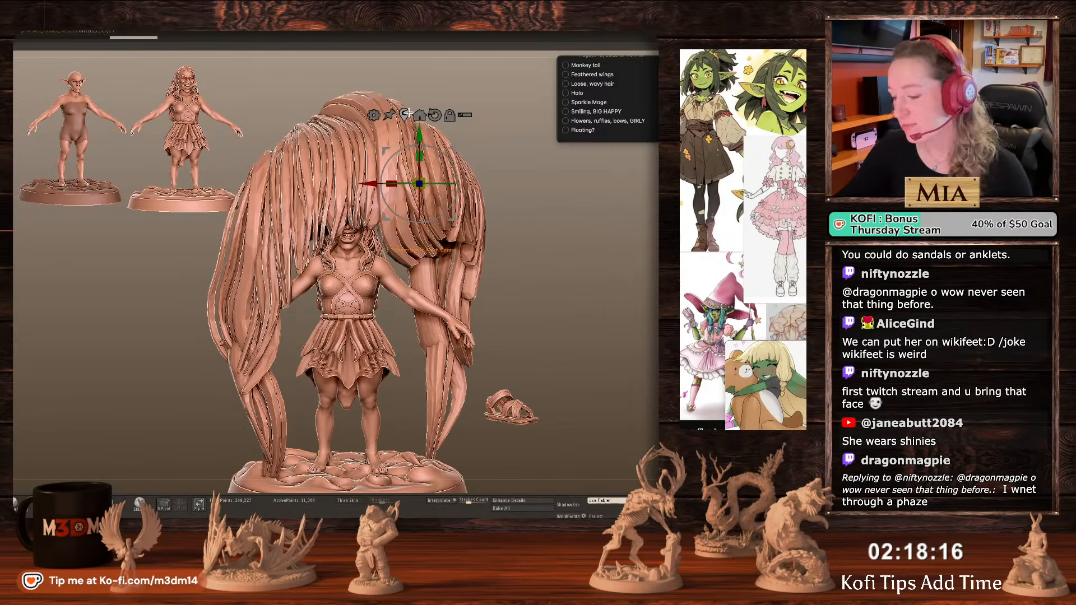
click(407, 114)
mouse_move(367, 286)
mouse_down()
mouse_move(330, 287)
mouse_move(279, 346)
mouse_up()
key(alt+s)
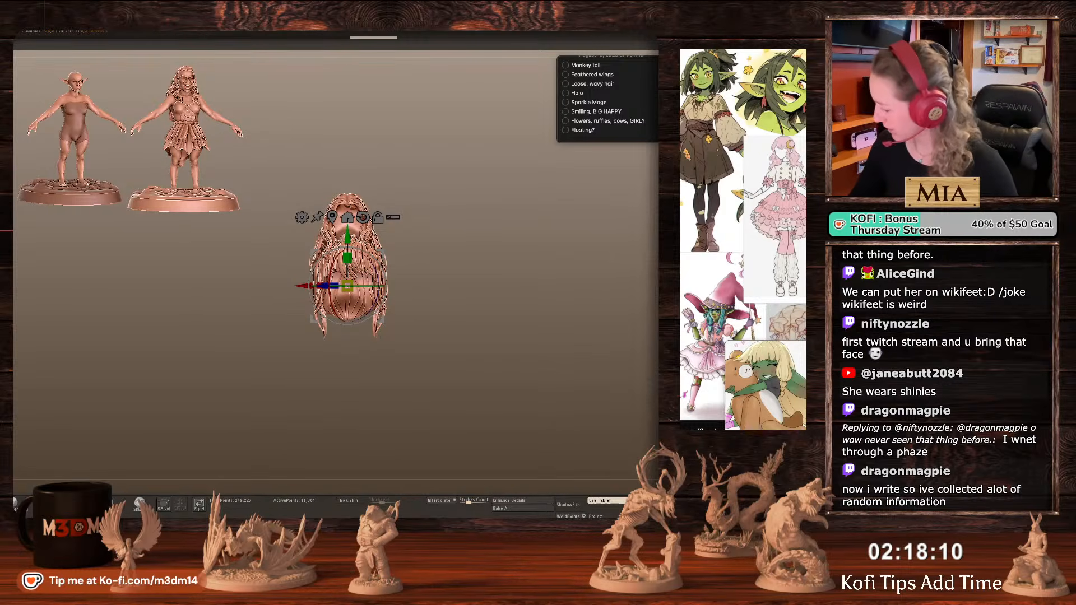
Raise the hair with bangs onto the grinning head and fit its fringe above the eyes.
alt+drag(532, 318, 538, 466)
drag(347, 237, 348, 93)
alt+drag(478, 185, 491, 367)
alt+click(377, 254)
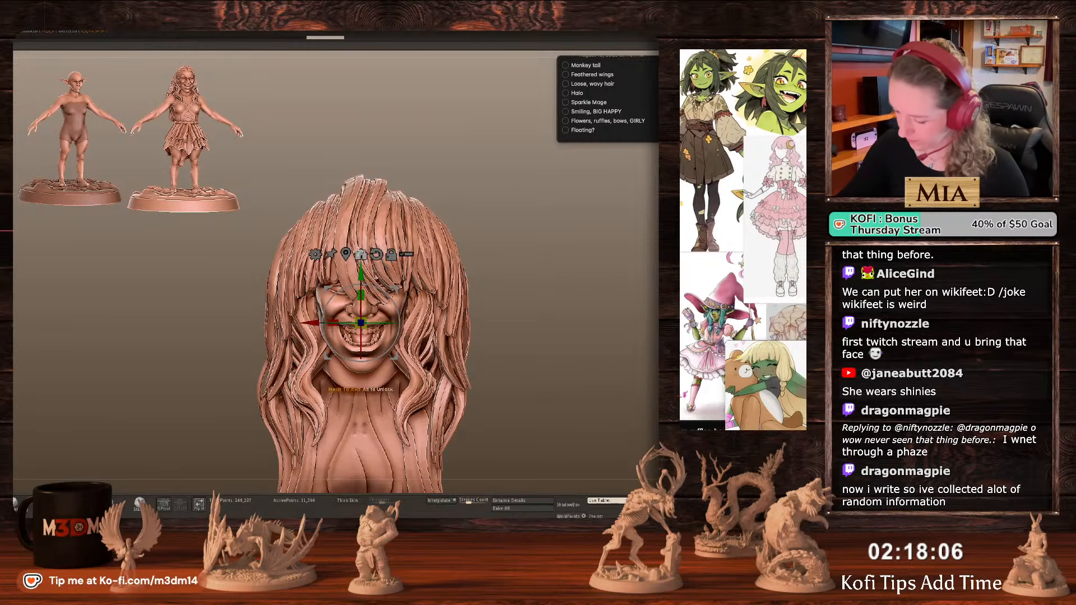
click(346, 255)
drag(368, 324, 503, 286)
alt+click(394, 214)
key(shift+f)
key(shift+f)
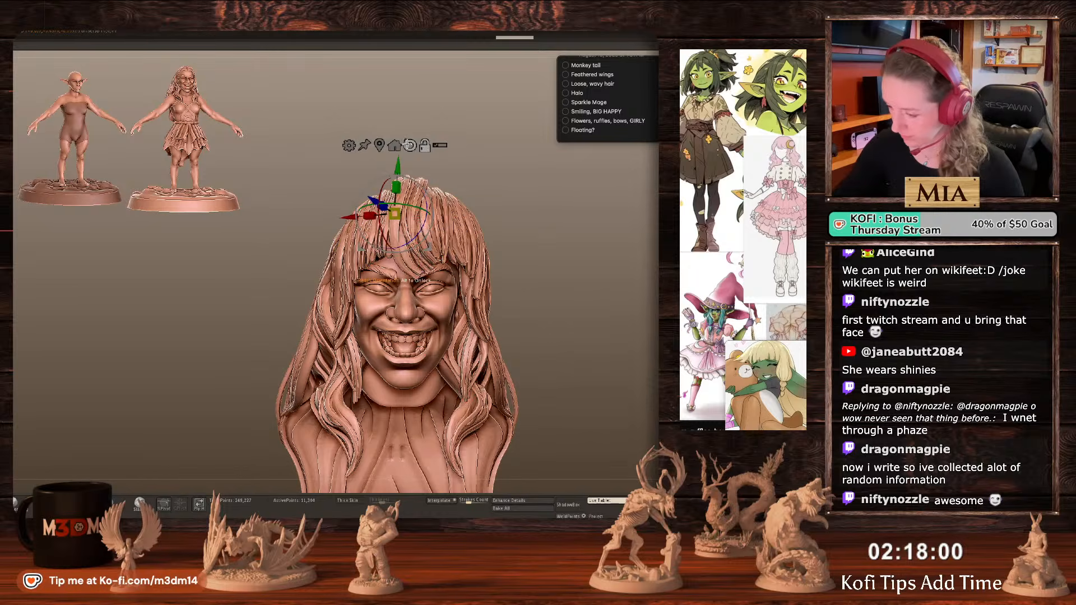
Fine-tune the position of the hair with bangs so it sits centred around the goblin's face.
alt+click(413, 290)
drag(445, 257, 434, 248)
key(q)
alt+drag(594, 302, 570, 237)
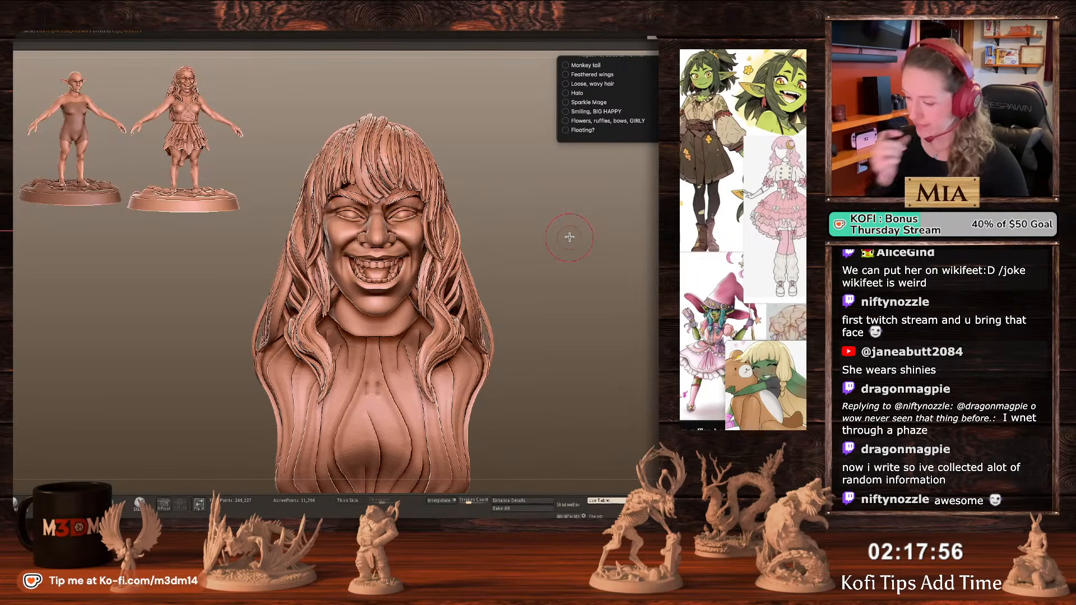
key(w)
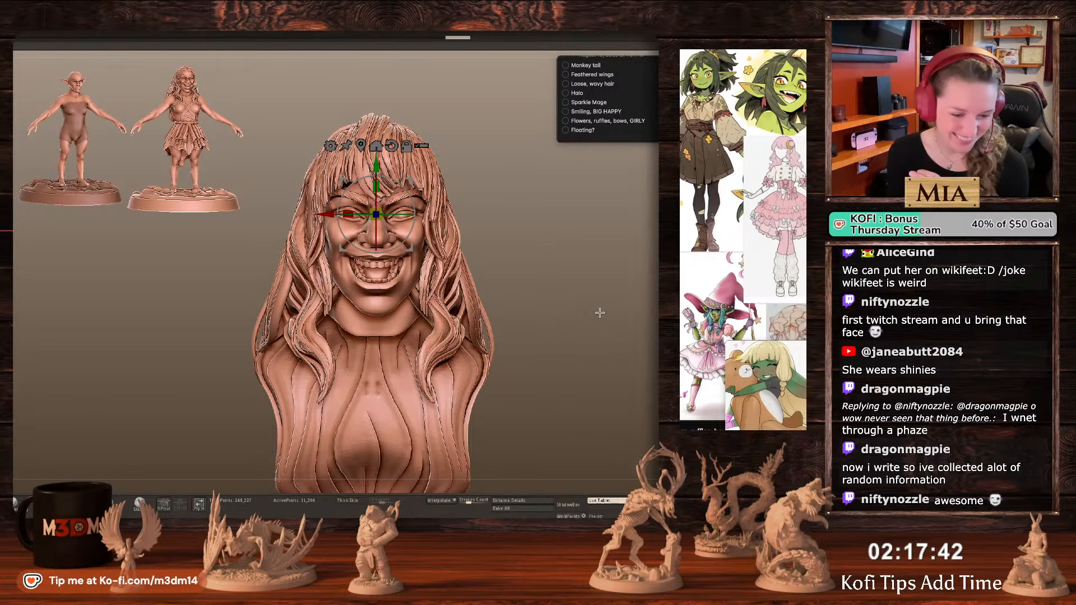
drag(574, 356, 547, 296)
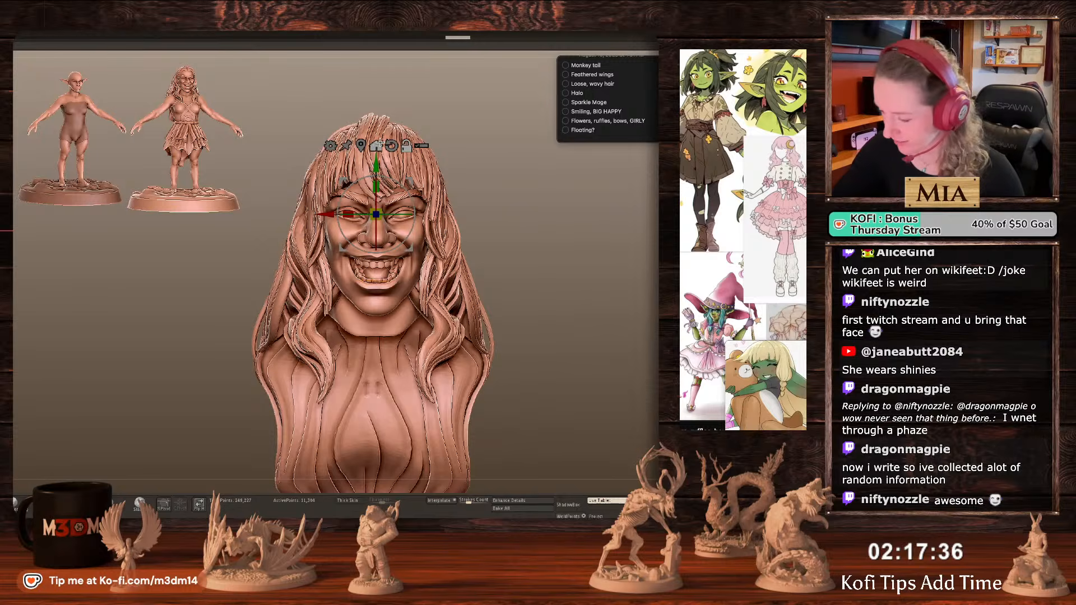
drag(409, 184, 409, 182)
drag(349, 213, 337, 213)
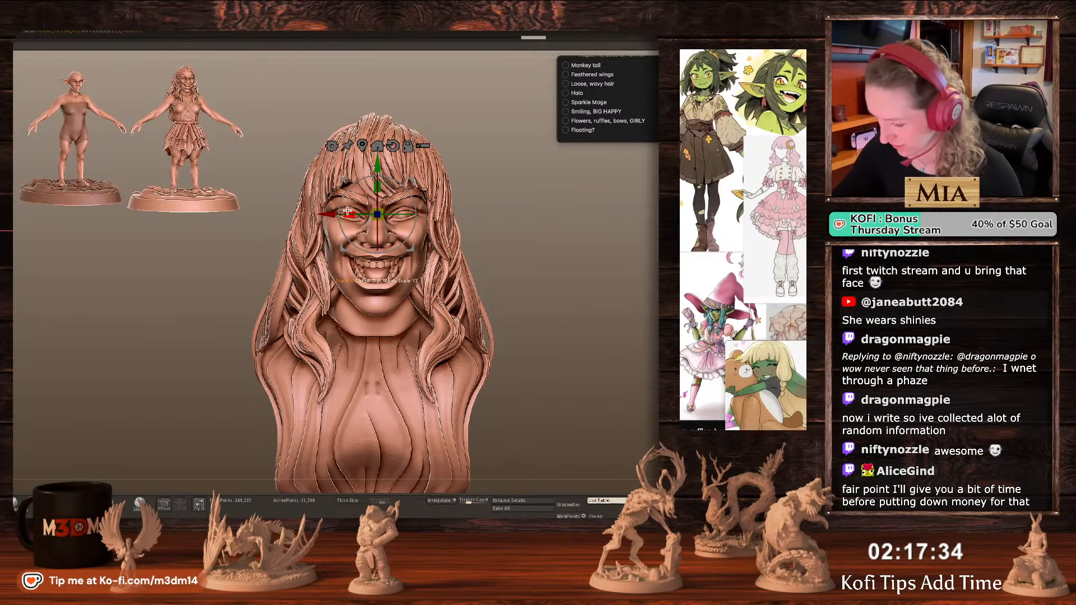
Load the library file Hair Headgear Heads.ztl and select the thin curved headpiece above the horns.
key(q)
key(space)
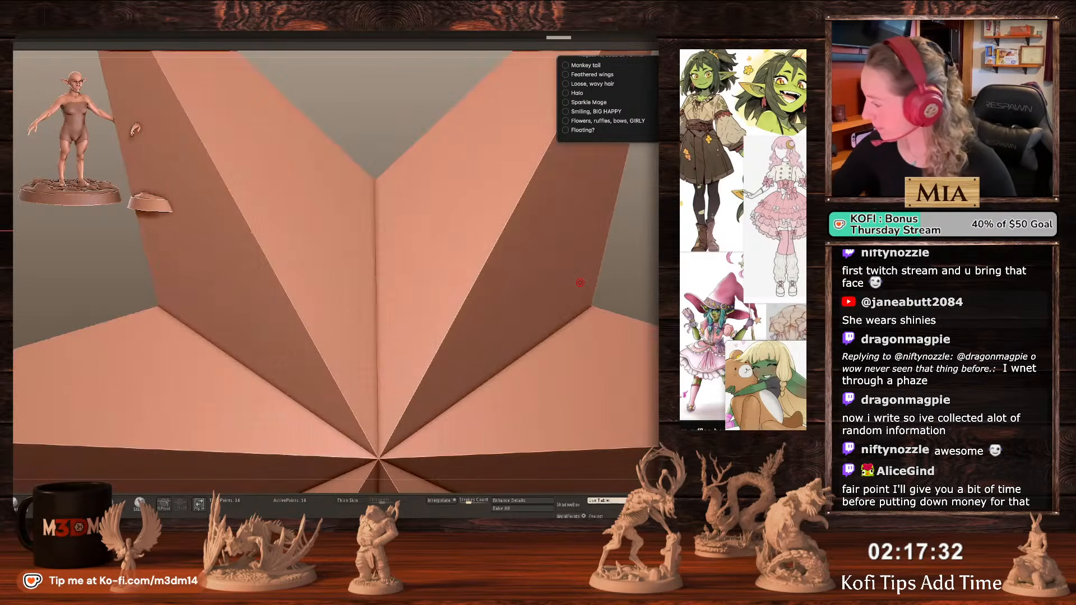
key(ctrl+o)
text(hair)
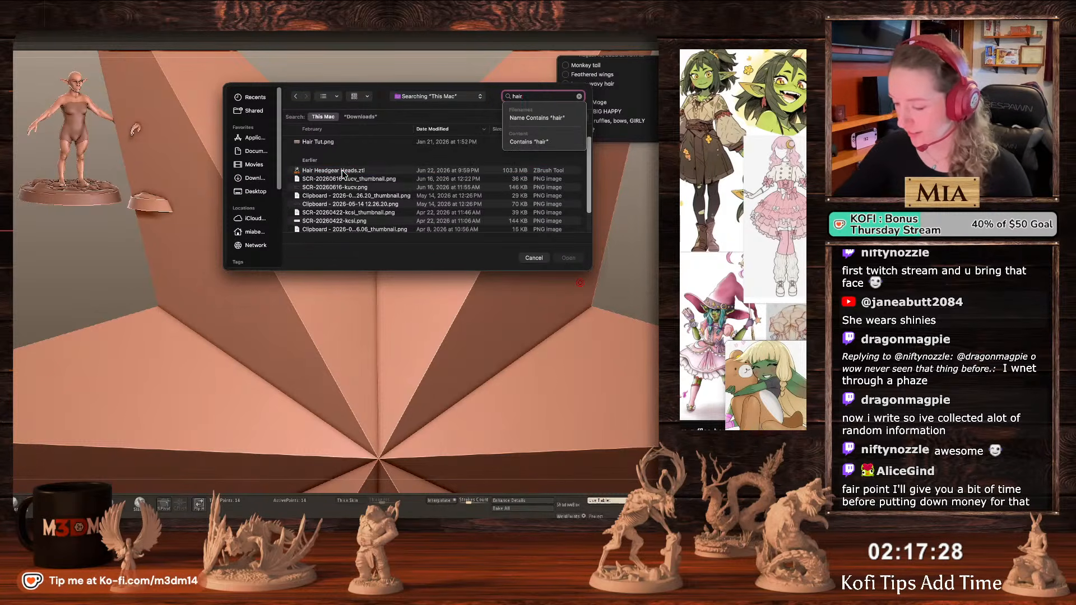
double_click(343, 171)
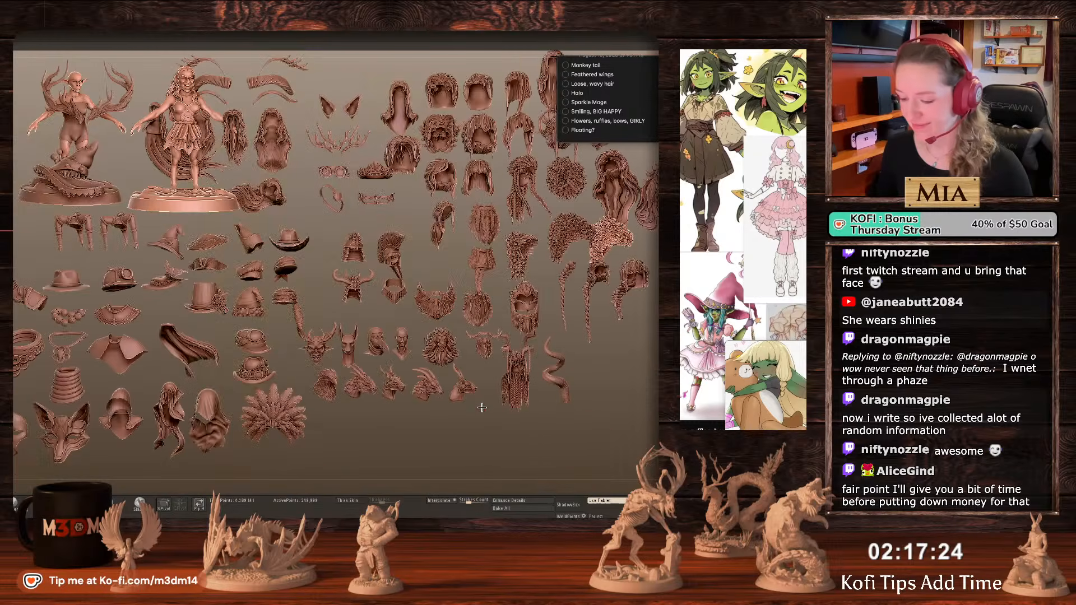
alt+click(291, 62)
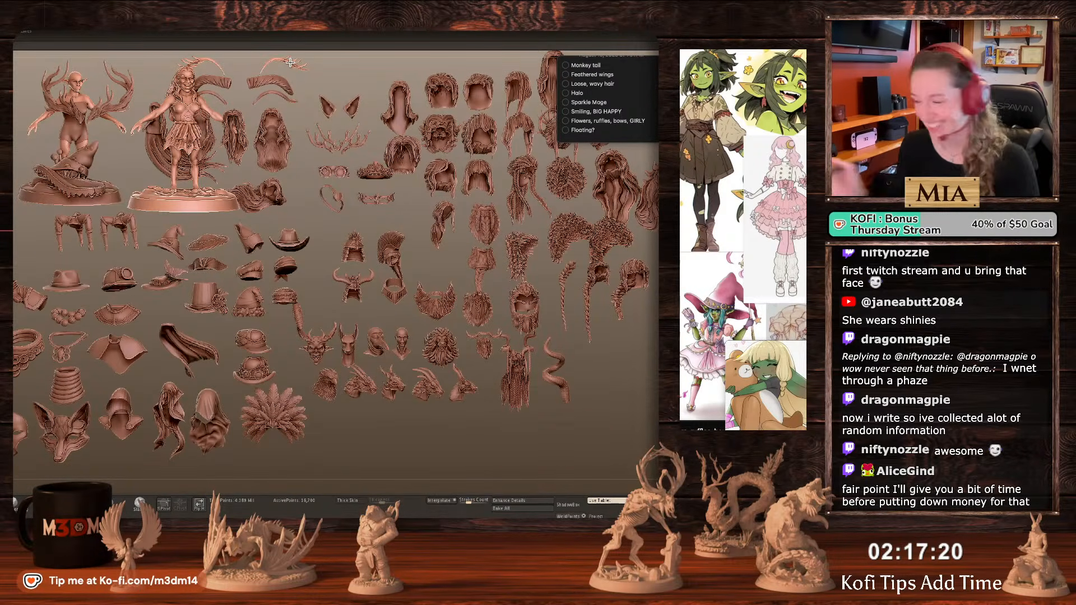
Place the feathery curved piece as a mirrored pair of eyelashes at the grinning head and shrink the pair to head size.
key(ctrl+z)
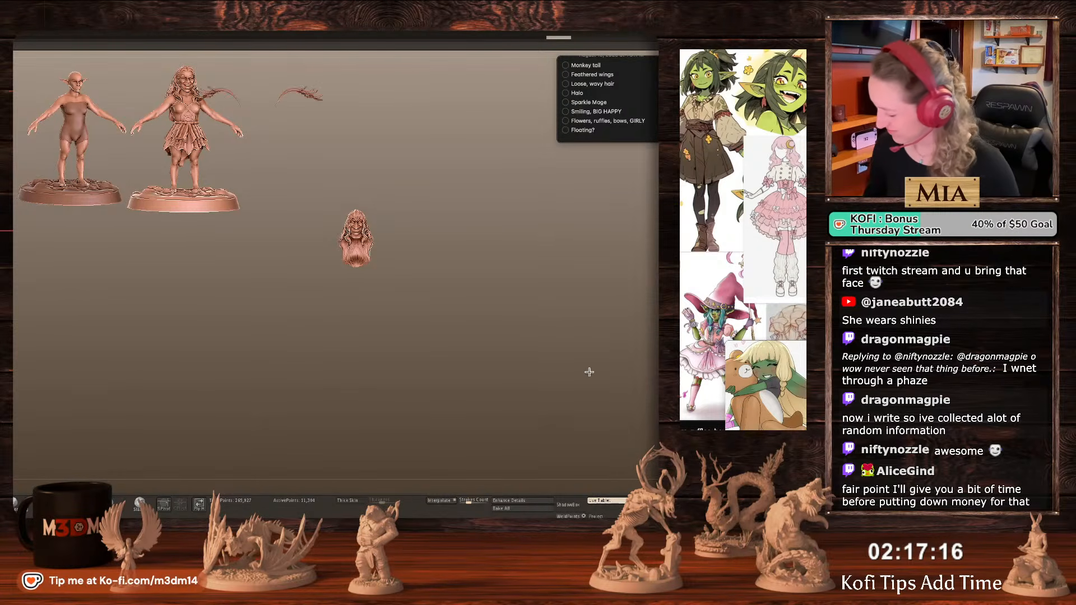
key(ctrl+z)
key(ctrl+z)
key(ctrl+z)
key(ctrl+z)
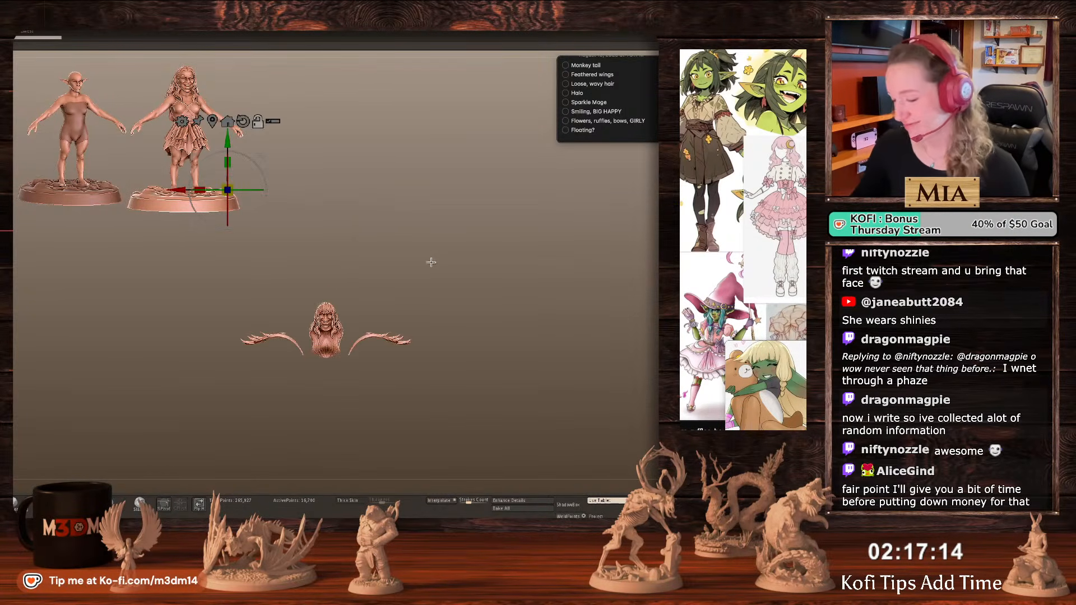
key(ctrl+shift+z)
key(ctrl+shift+z)
key(ctrl+shift+z)
key(ctrl+shift+z)
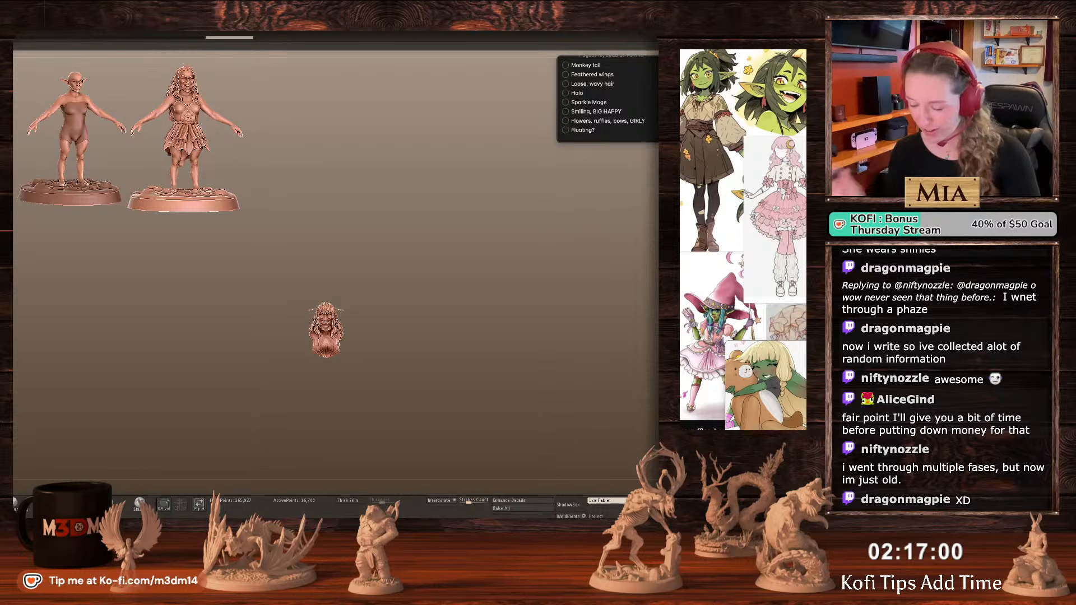
Move the mirrored eyelashes onto the face so they sit along the upper eyelids of the grinning head.
key(w)
scroll(555, 322, up, 5)
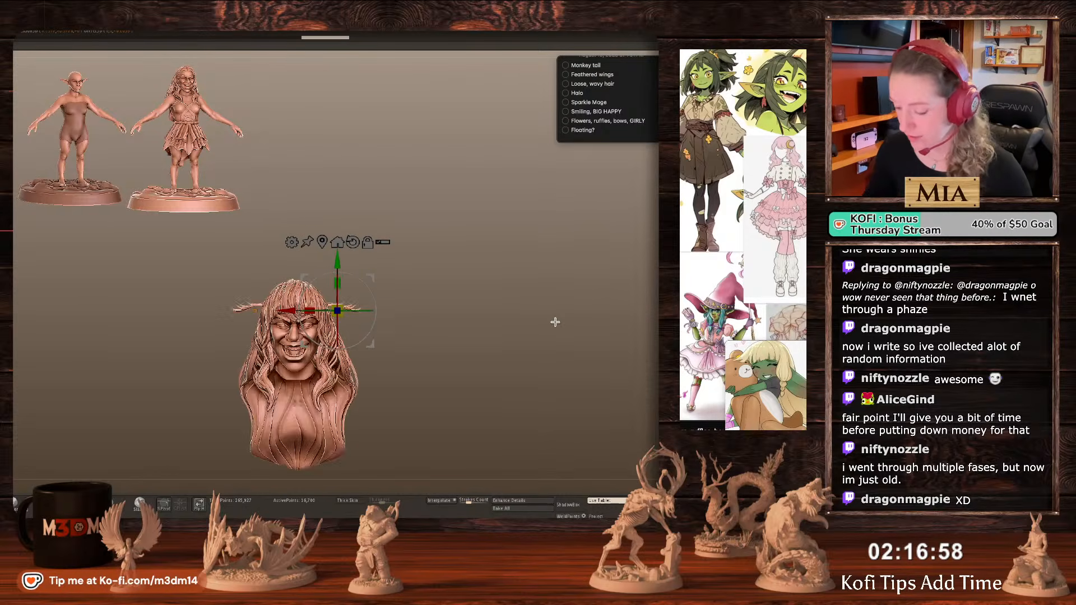
drag(555, 321, 251, 332)
drag(417, 294, 519, 342)
scroll(283, 324, up, 5)
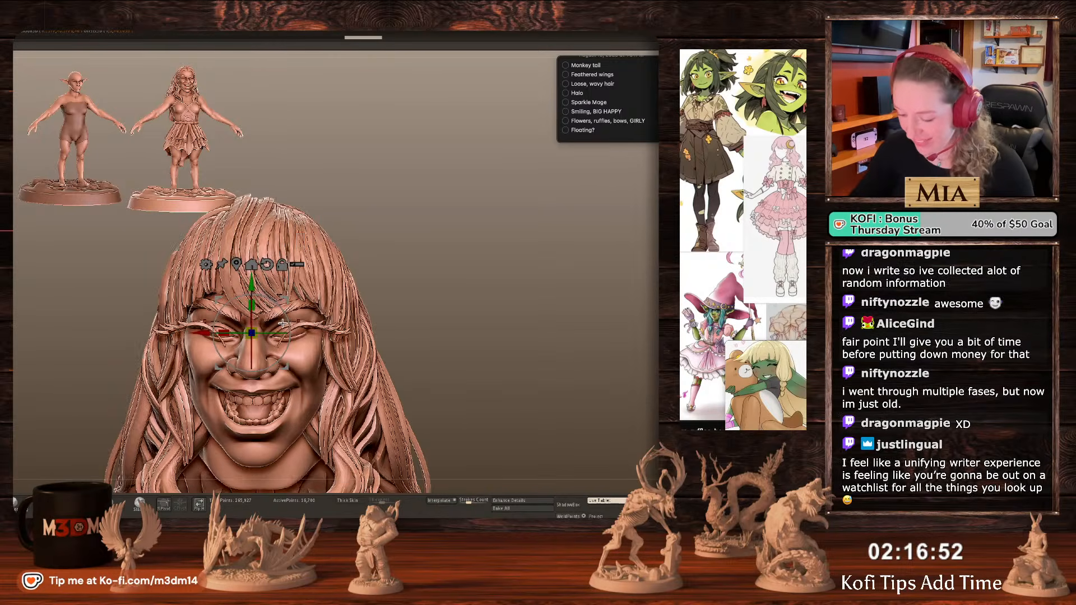
drag(254, 334, 230, 338)
key(q)
alt+drag(502, 305, 572, 251)
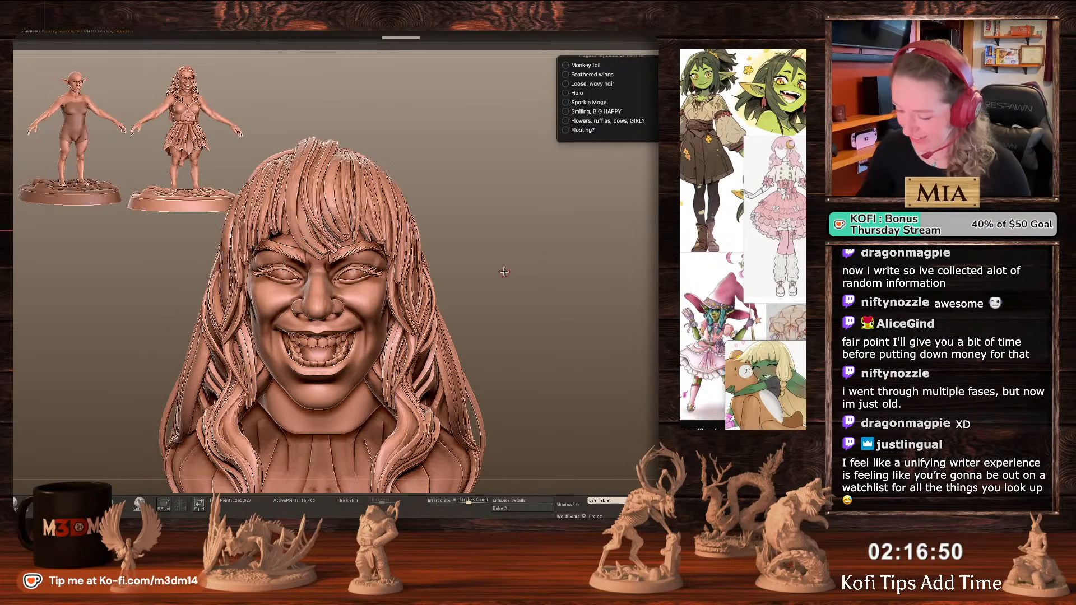
Reshape the eyelashes with a large brush so their curve follows the eyelids on both sides.
drag(472, 244, 512, 260)
drag(358, 275, 332, 275)
key(q)
mouse_move(567, 281)
shift+mouse_down()
mouse_move(565, 291)
mouse_move(580, 283)
shift+mouse_up()
key(space)
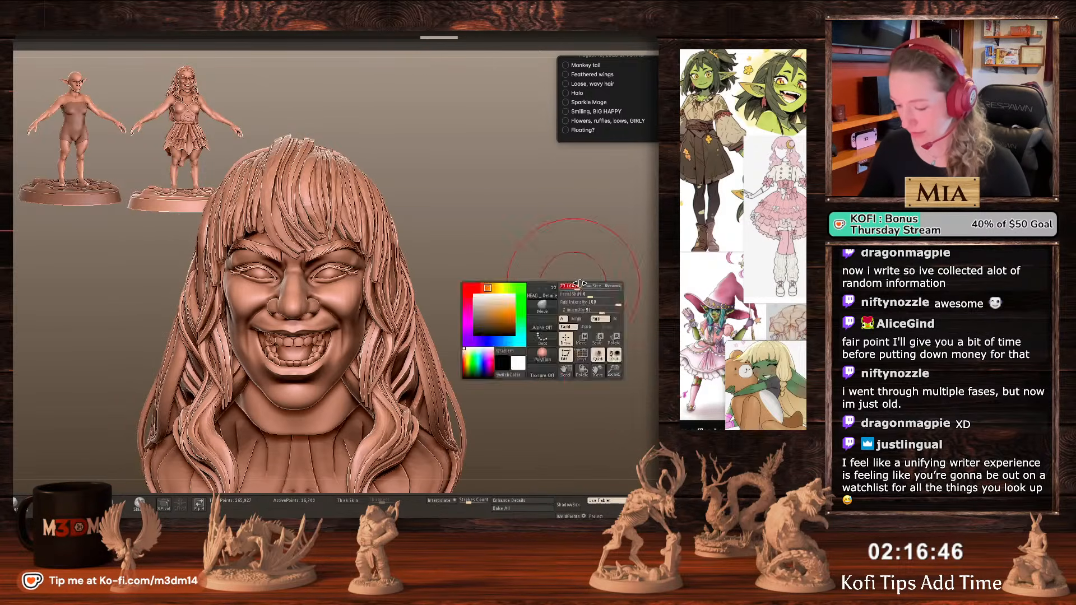
drag(344, 272, 333, 273)
key(space)
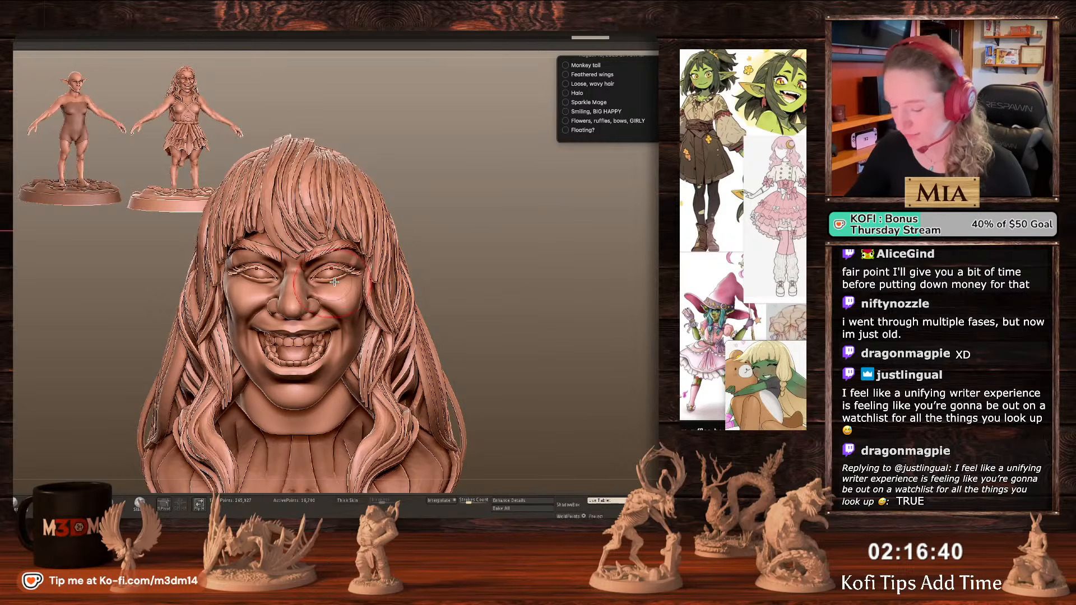
Isolate the eyelashes and thicken their thin strands symmetrically.
mouse_move(586, 322)
mouse_down()
mouse_move(564, 267)
mouse_move(512, 351)
mouse_up()
key(alt+s)
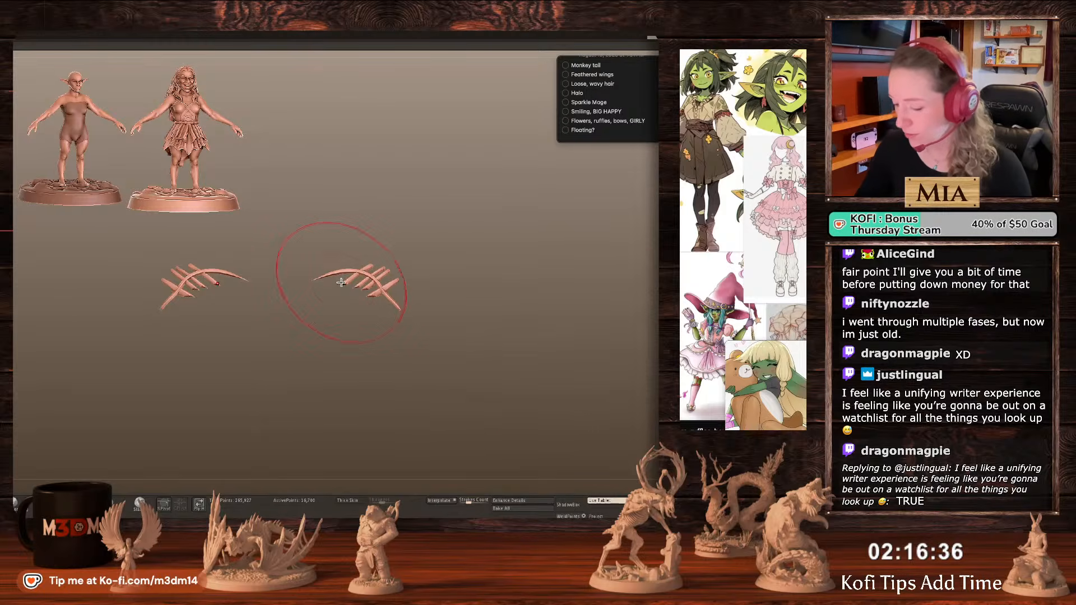
mouse_move(346, 285)
mouse_down()
mouse_move(397, 303)
mouse_move(395, 315)
mouse_up()
key(space)
click(353, 297)
key(space)
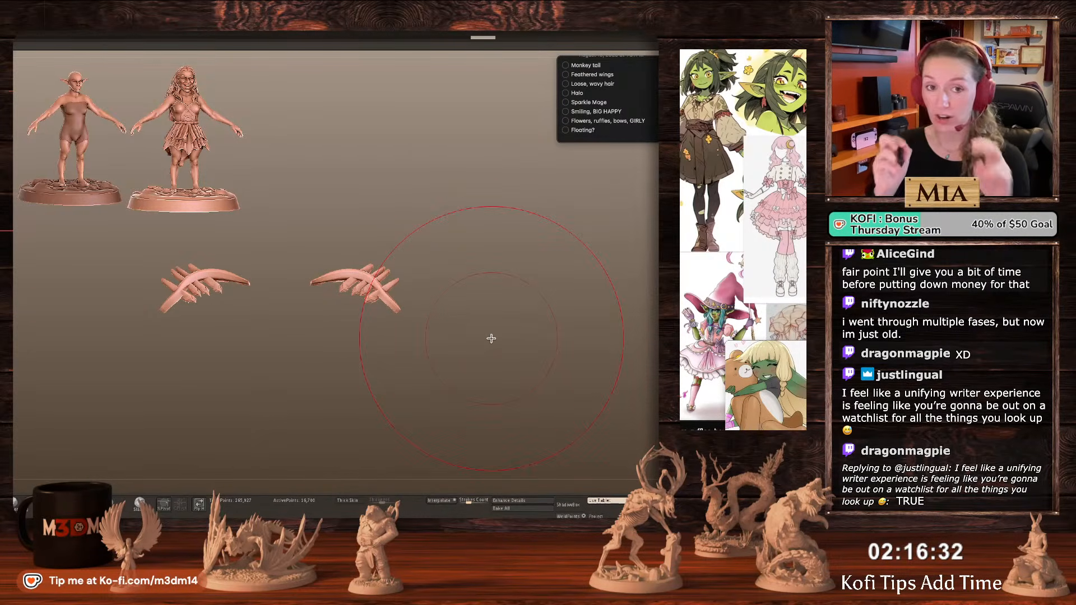
key(space)
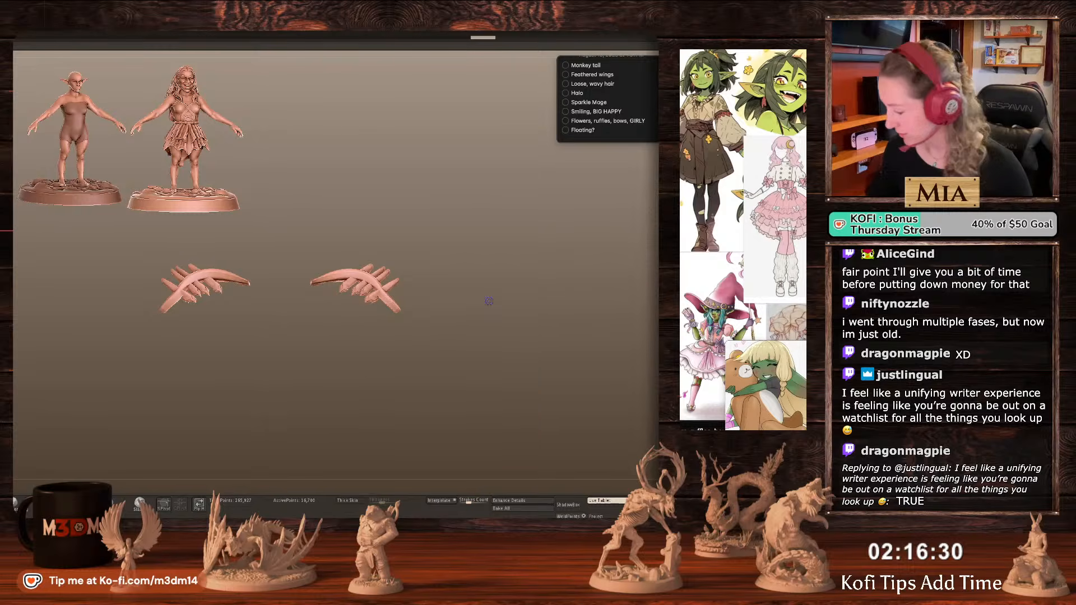
key(space)
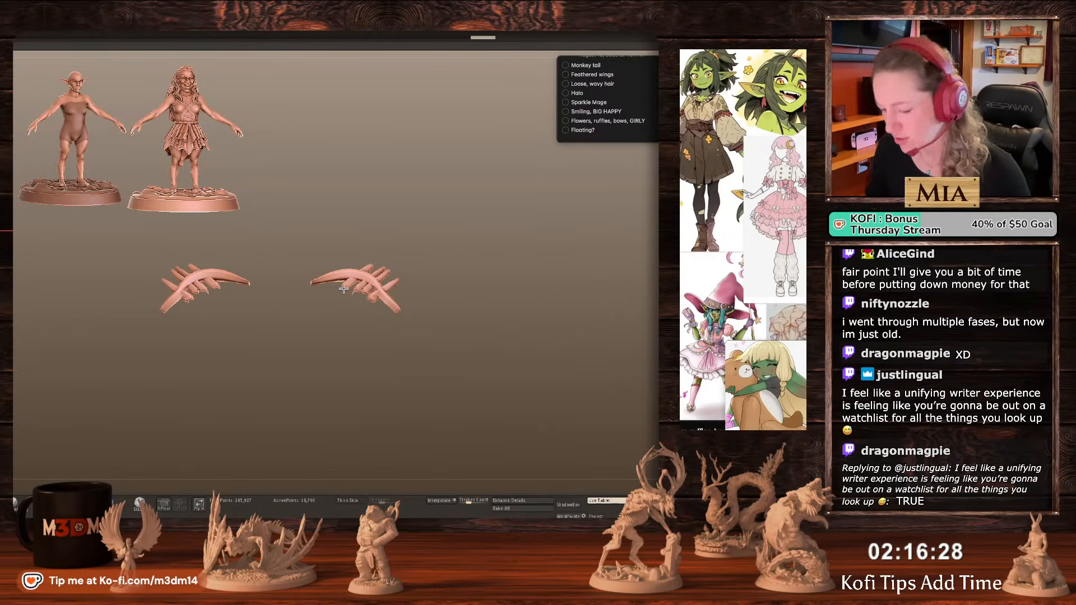
Adjust the outer tips of the isolated eyelashes and show the rest of the model again.
drag(444, 294, 534, 335)
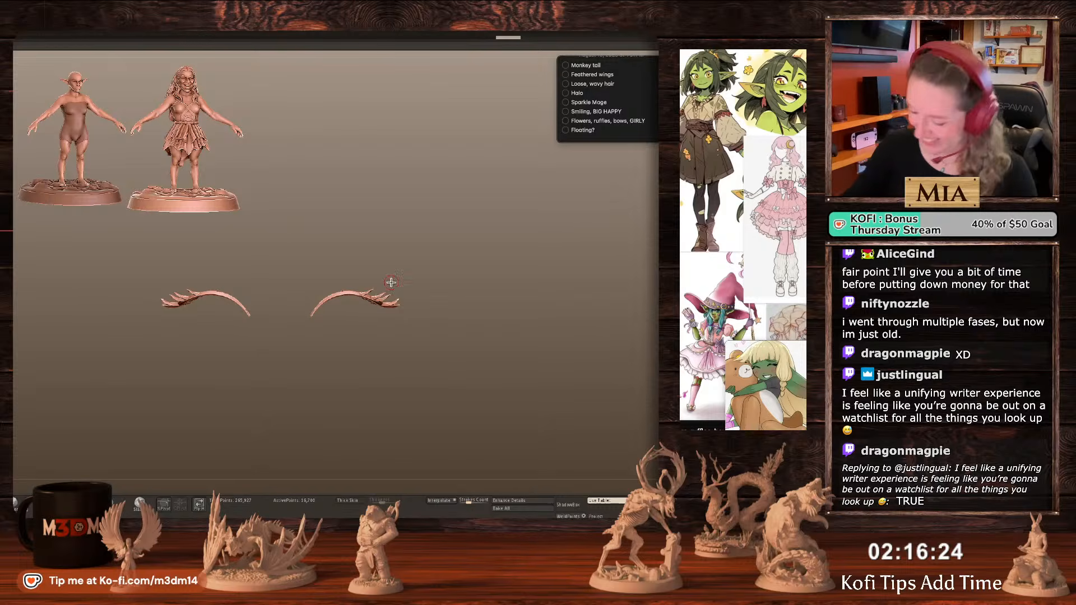
key(space)
drag(399, 302, 413, 291)
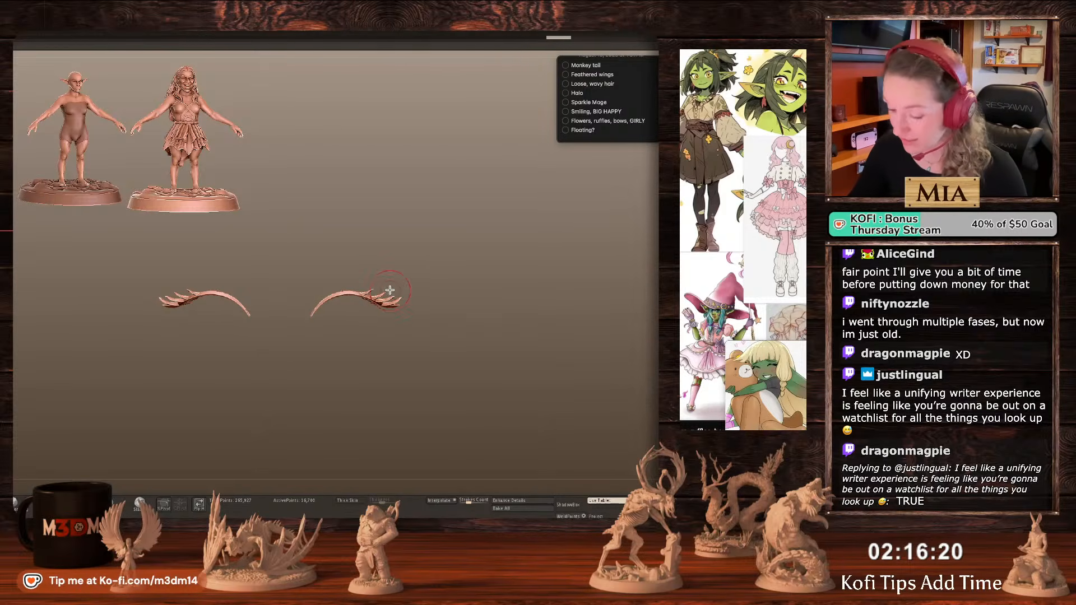
key(alt+s)
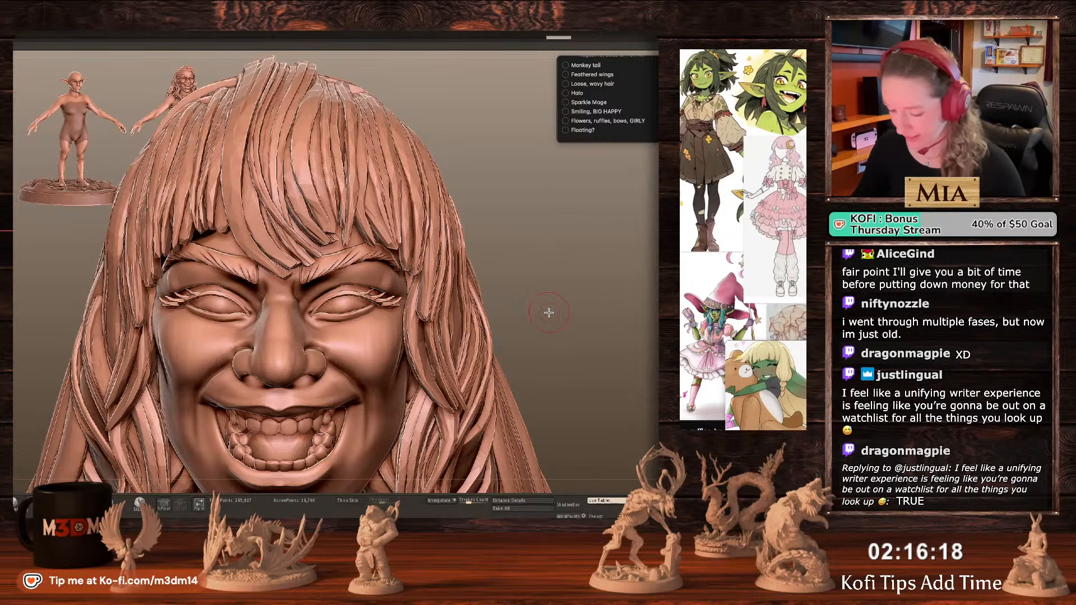
Select the grinning head and check its polygroups around the eyes and mouth.
alt+click(387, 348)
key(f)
key(shift+f)
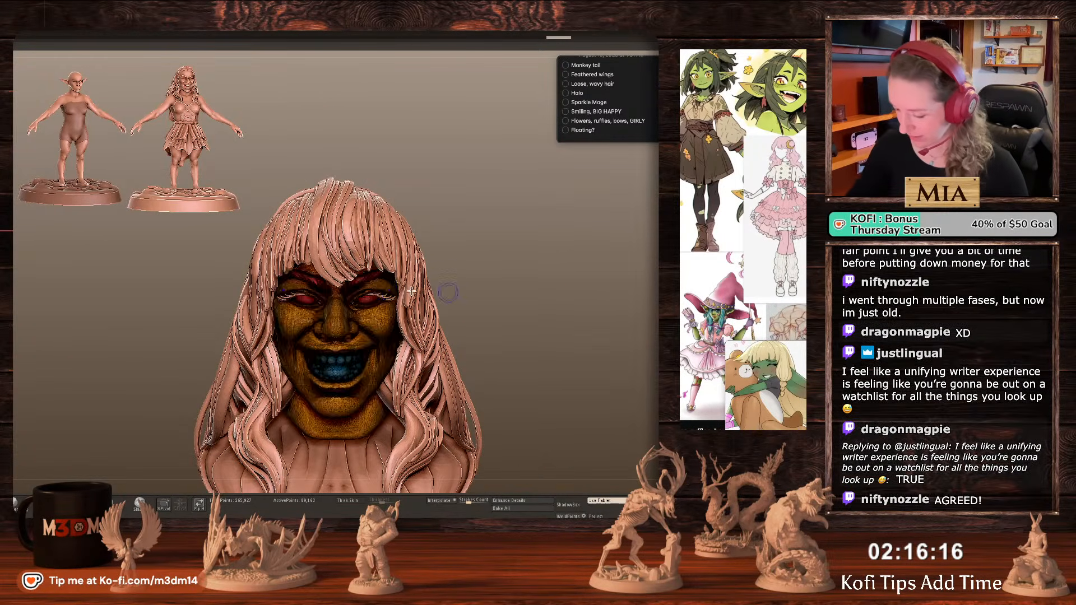
key(shift+f)
key(space)
key(space)
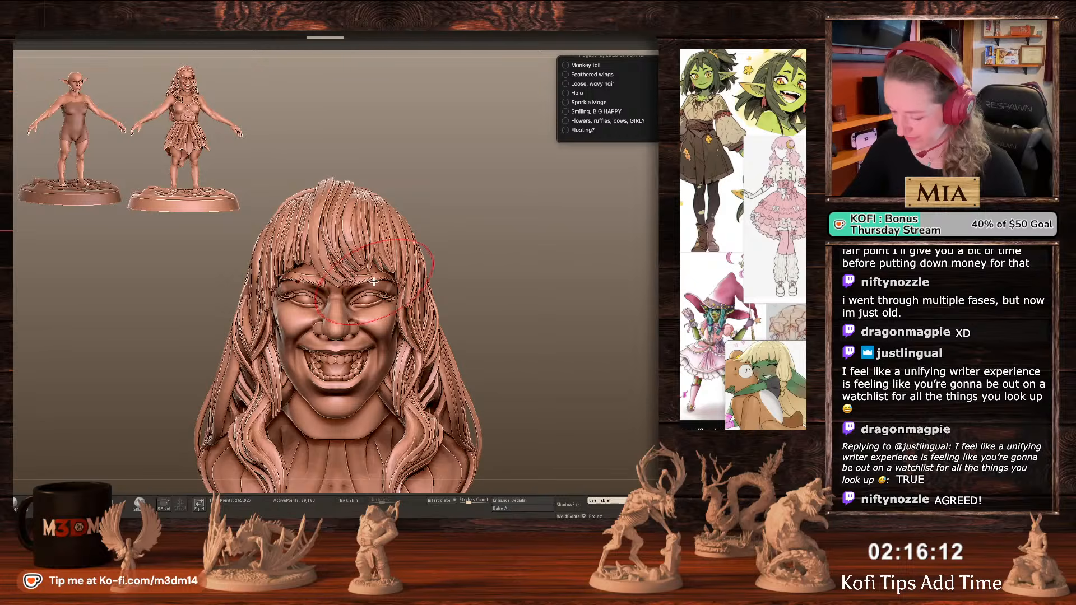
Isolate the eyebrow polygroups on the grinning head, restore the face and make the eyebrows the active part.
key(w)
key(shift+f)
key(shift+f)
key(q)
ctrl+shift+click(385, 277)
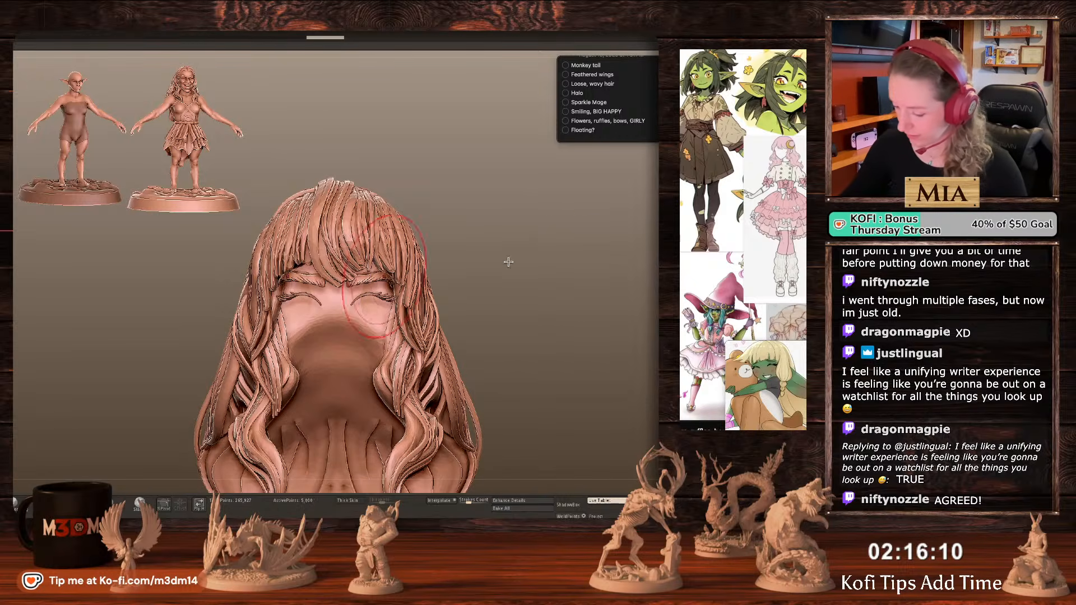
ctrl+shift+click(508, 262)
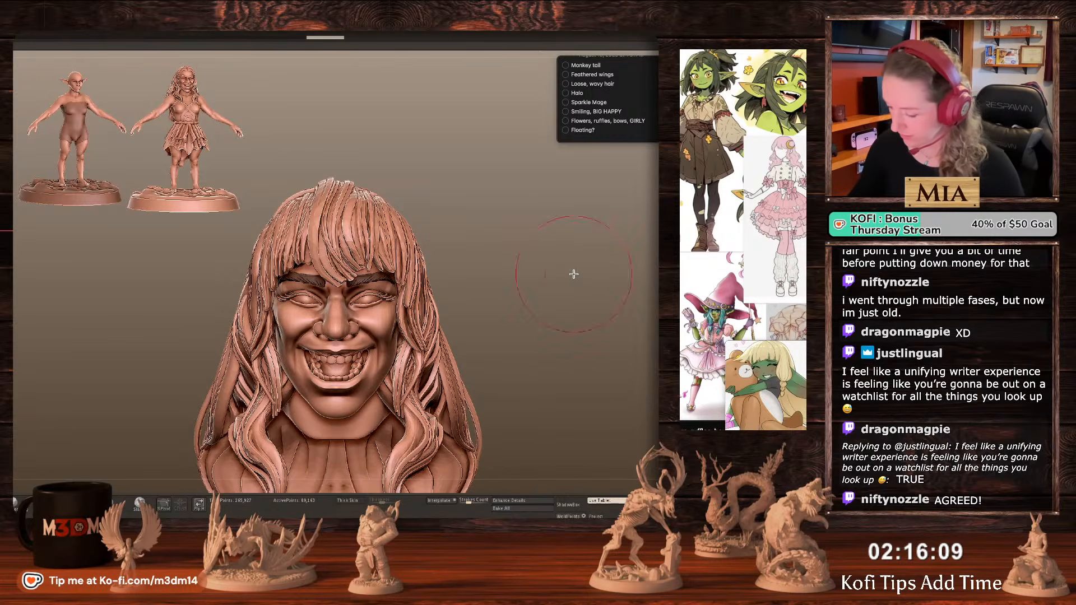
alt+click(372, 277)
right_click(504, 265)
ctrl+click(517, 260)
ctrl+click(516, 263)
Centre the transform gizmo on the eyebrows, raise them slightly and refine their shape above the eyes.
key(w)
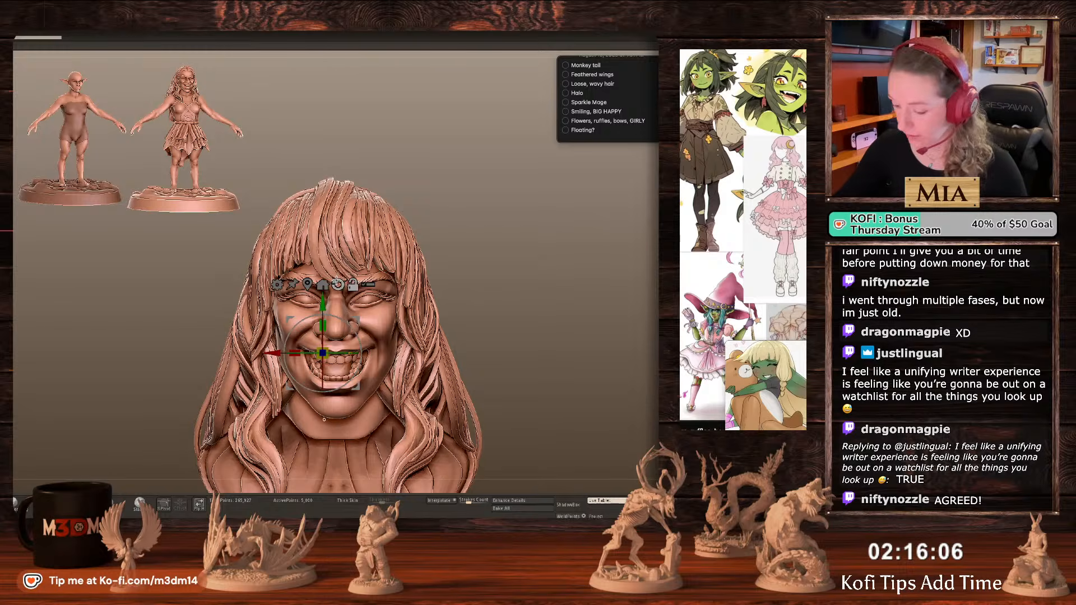
click(307, 285)
mouse_move(301, 279)
mouse_down()
mouse_move(321, 272)
mouse_move(303, 258)
mouse_up()
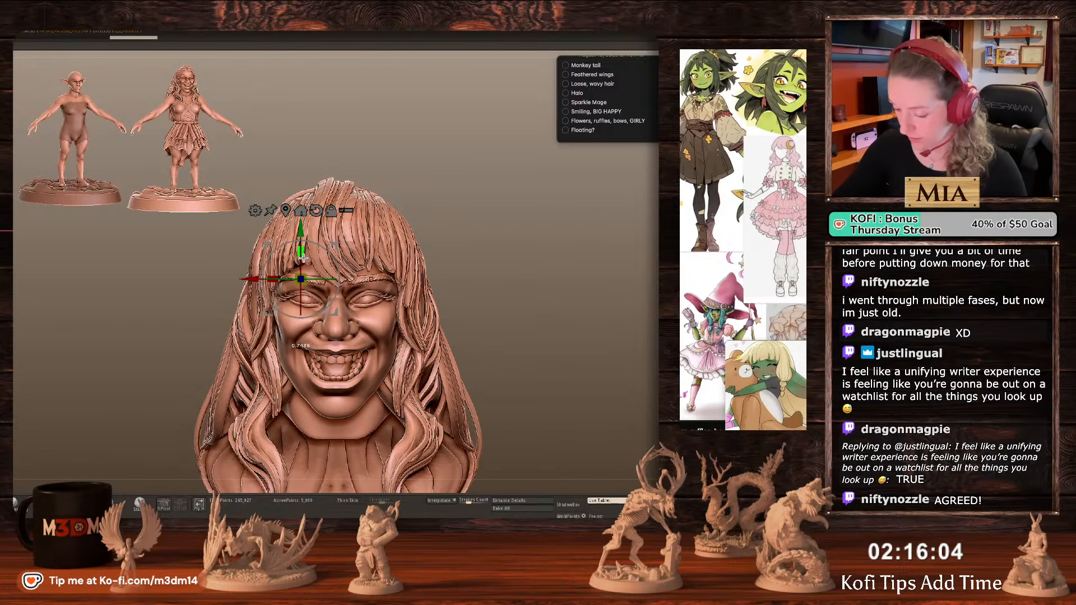
key(q)
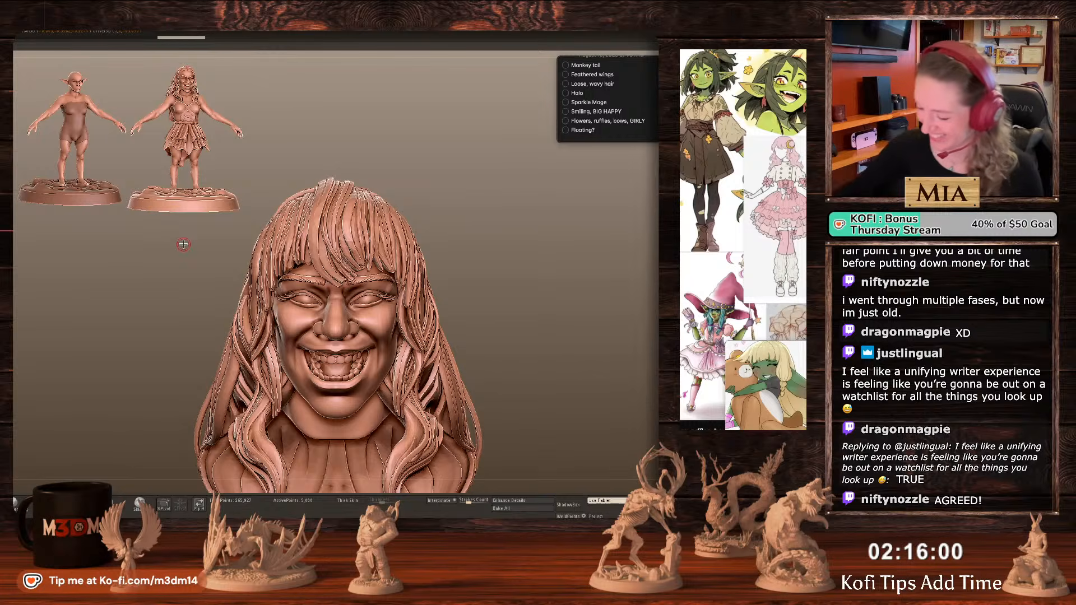
key(space)
drag(355, 281, 353, 285)
key(space)
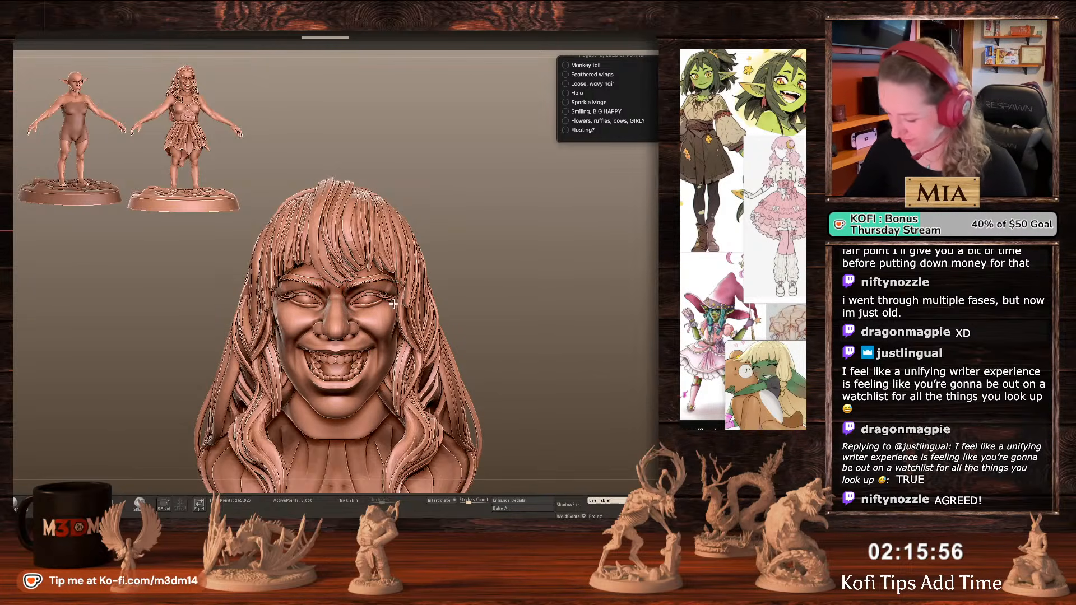
Examine the grinning face with its lashes, brows and bangs, comparing the plain view with the polygroup colours.
mouse_move(564, 286)
alt+mouse_down()
mouse_move(580, 305)
mouse_move(593, 276)
alt+mouse_up()
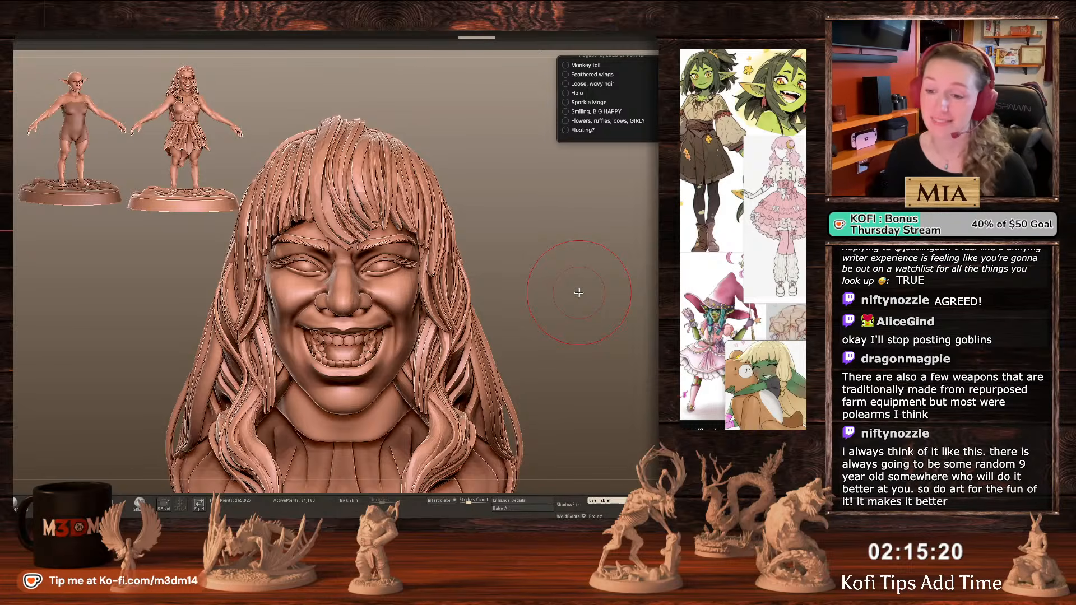
key(shift+f)
drag(617, 323, 634, 335)
key(shift+f)
ctrl+right_drag(635, 334, 636, 334)
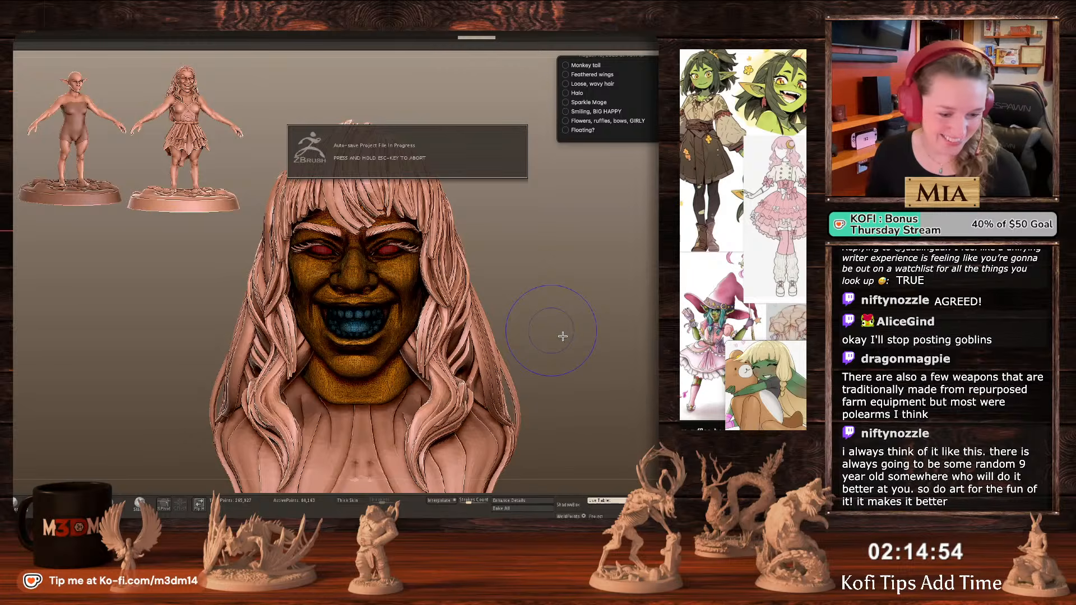
alt+drag(574, 341, 570, 324)
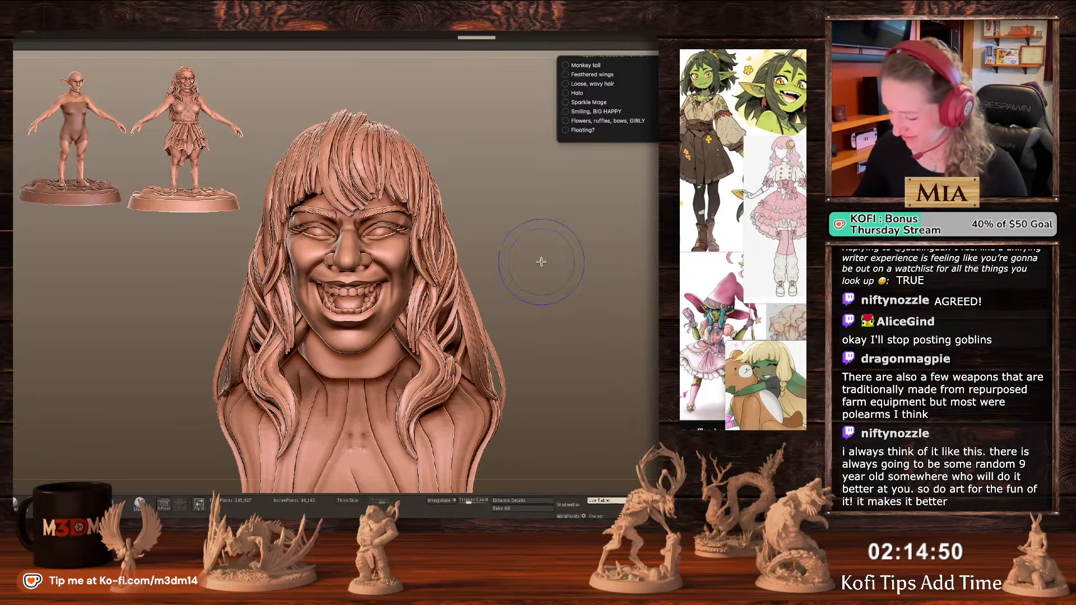
shift+drag(541, 260, 549, 259)
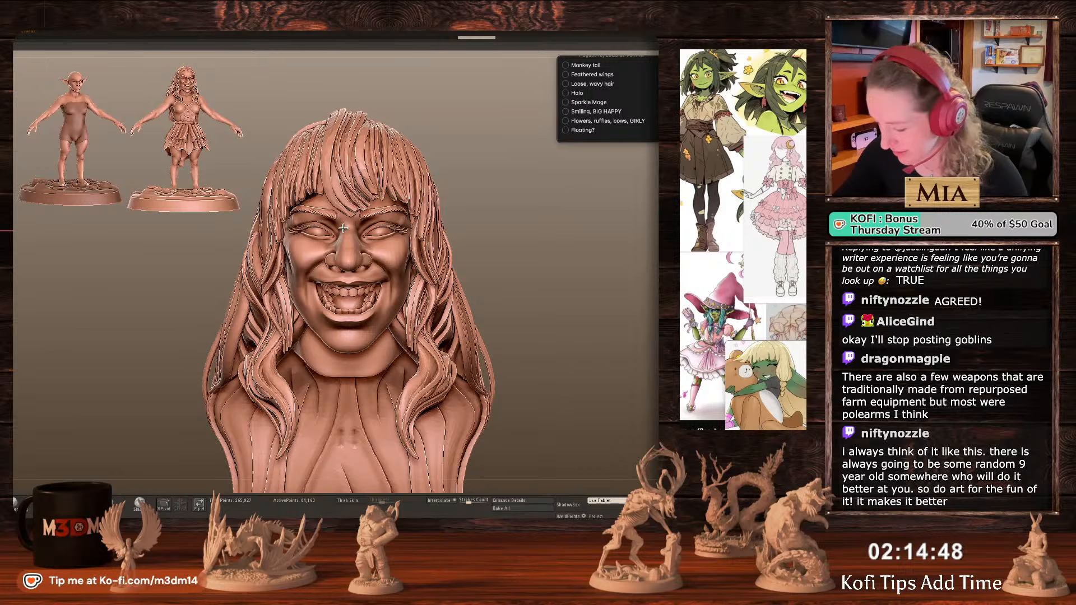
key(space)
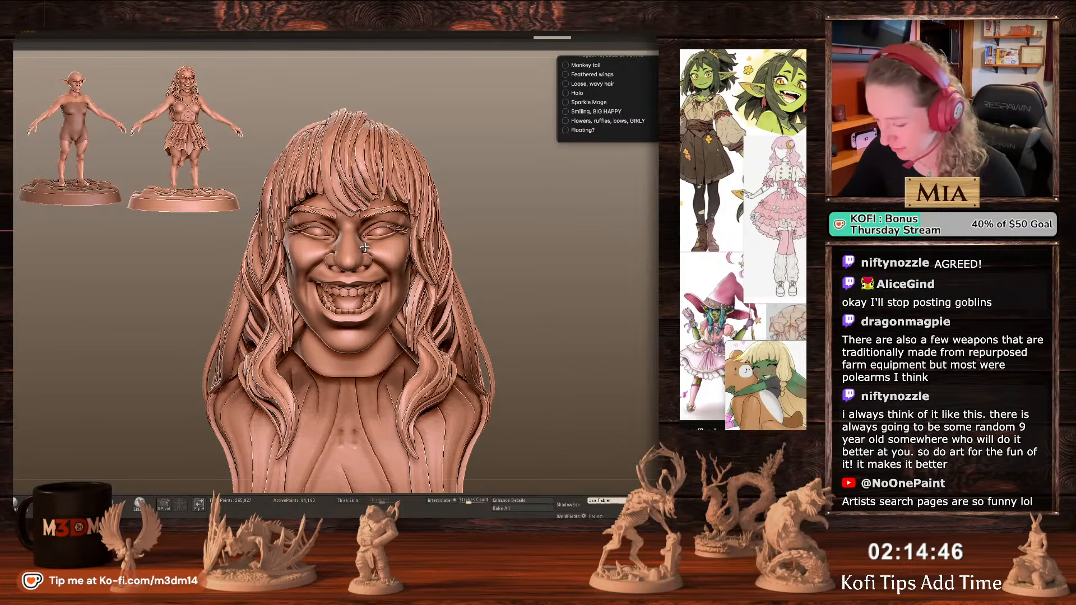
alt+drag(582, 308, 576, 302)
key(shift+f)
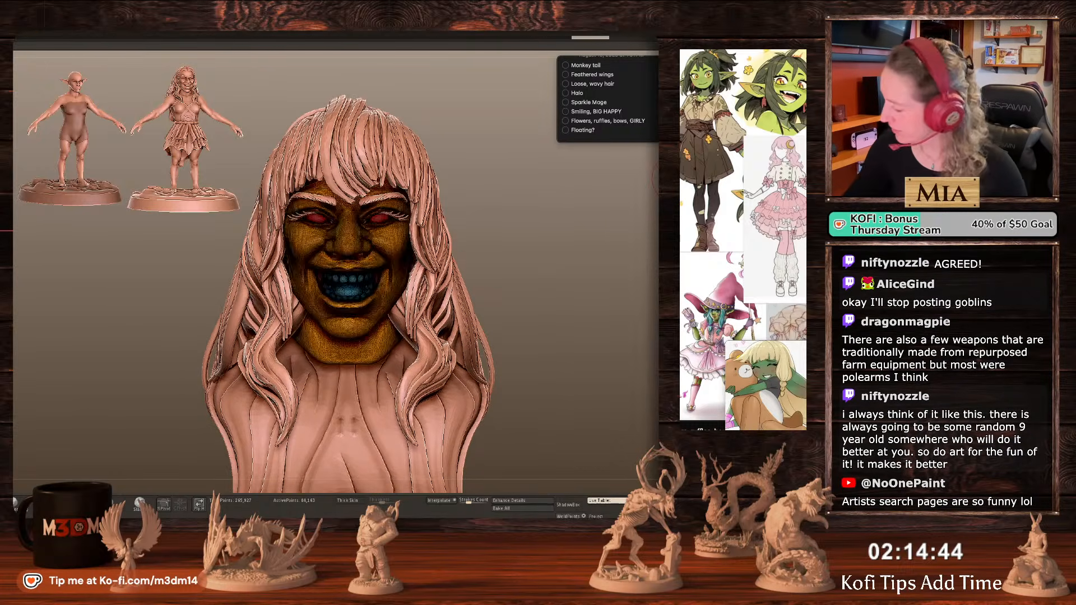
key(shift+f)
Isolate the grinning head, mask everything except the pointed ears, stretch them outward symmetrically and clear the mask.
click(678, 178)
mouse_move(422, 189)
ctrl+mouse_down()
mouse_move(449, 202)
mouse_move(416, 268)
mouse_move(430, 213)
mouse_move(498, 212)
ctrl+mouse_up()
ctrl+click(509, 234)
key(w)
key(y)
drag(430, 213, 465, 213)
key(q)
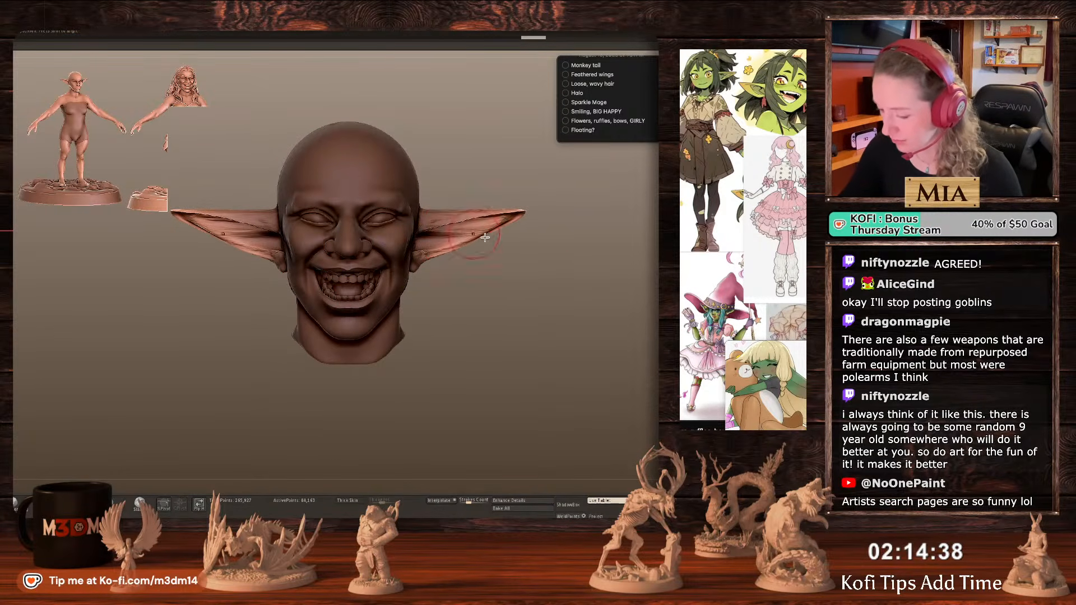
ctrl+drag(571, 281, 588, 296)
Smooth the ear bases where they join the head and check them from a three-quarter view.
shift+drag(442, 223, 452, 217)
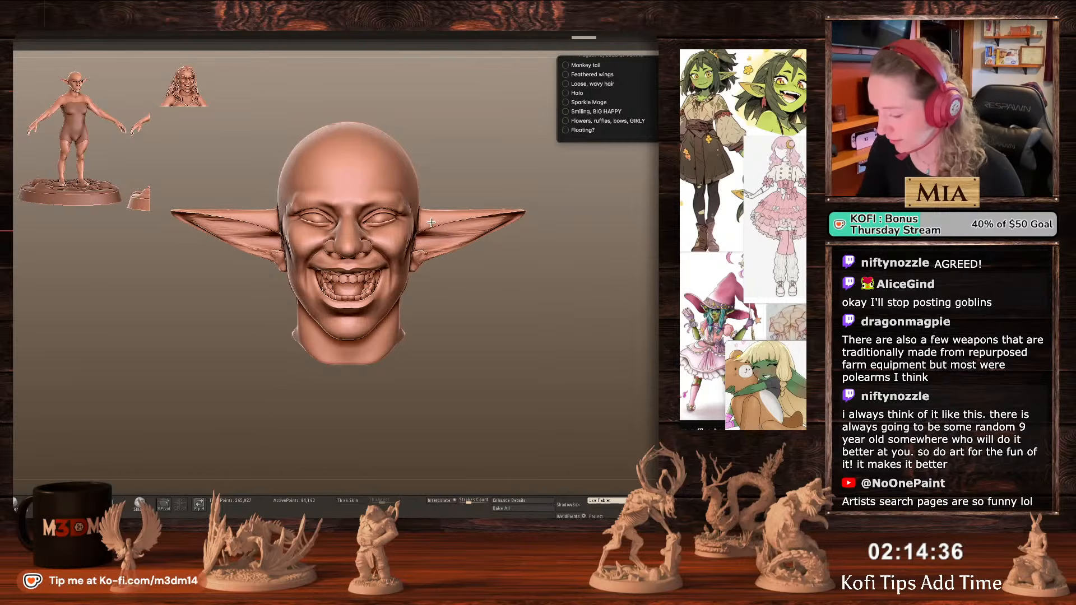
drag(553, 211, 415, 216)
key(space)
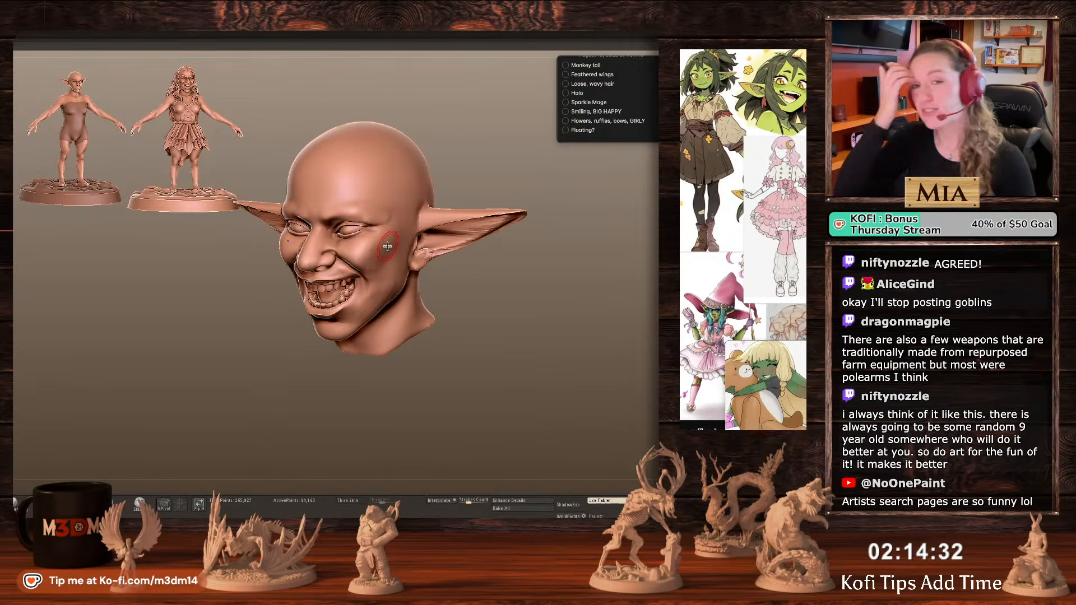
Mask the head's skin and ears while leaving the eyes and teeth unmasked.
mouse_move(584, 350)
shift+mouse_down()
mouse_move(570, 303)
mouse_move(575, 341)
shift+mouse_up()
ctrl+click(585, 348)
ctrl+click(393, 272)
ctrl+click(536, 314)
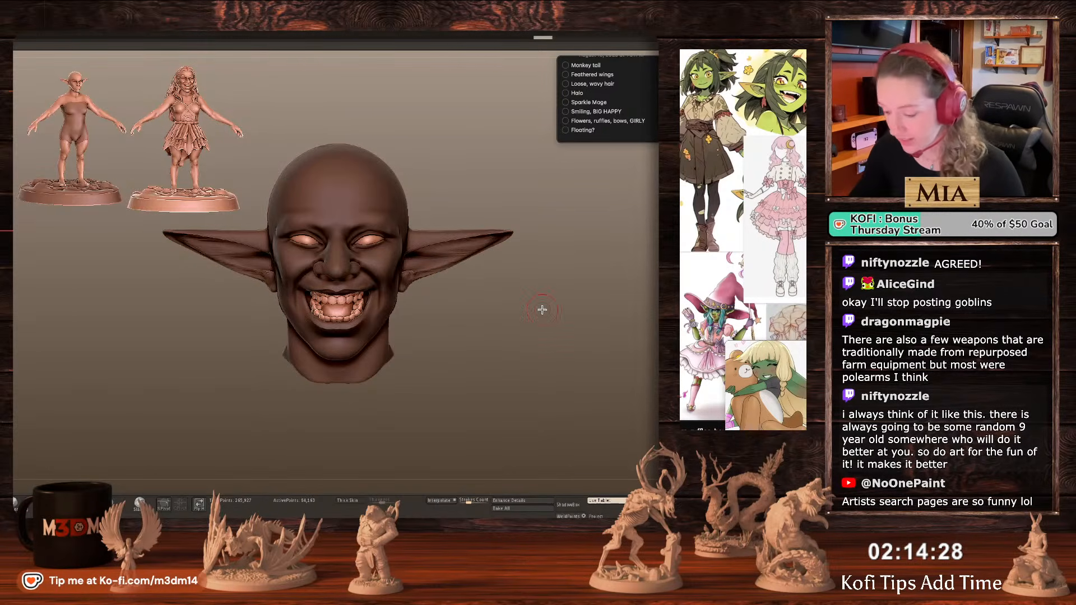
click(581, 38)
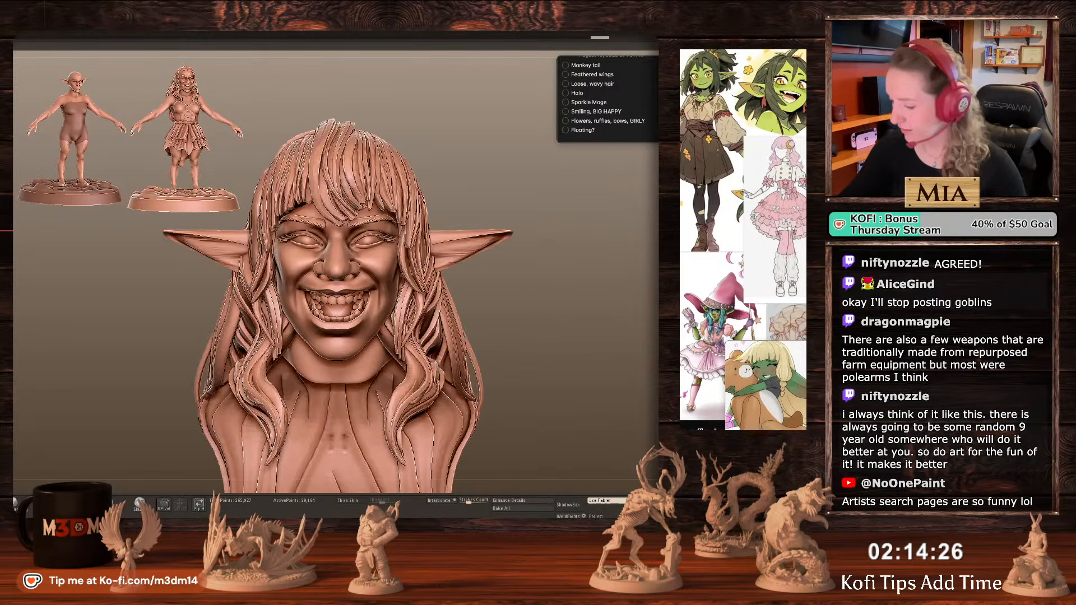
Isolate the bald head and ears with the teeth and hair hidden.
ctrl+shift+click(534, 291)
ctrl+shift+click(382, 266)
key(space)
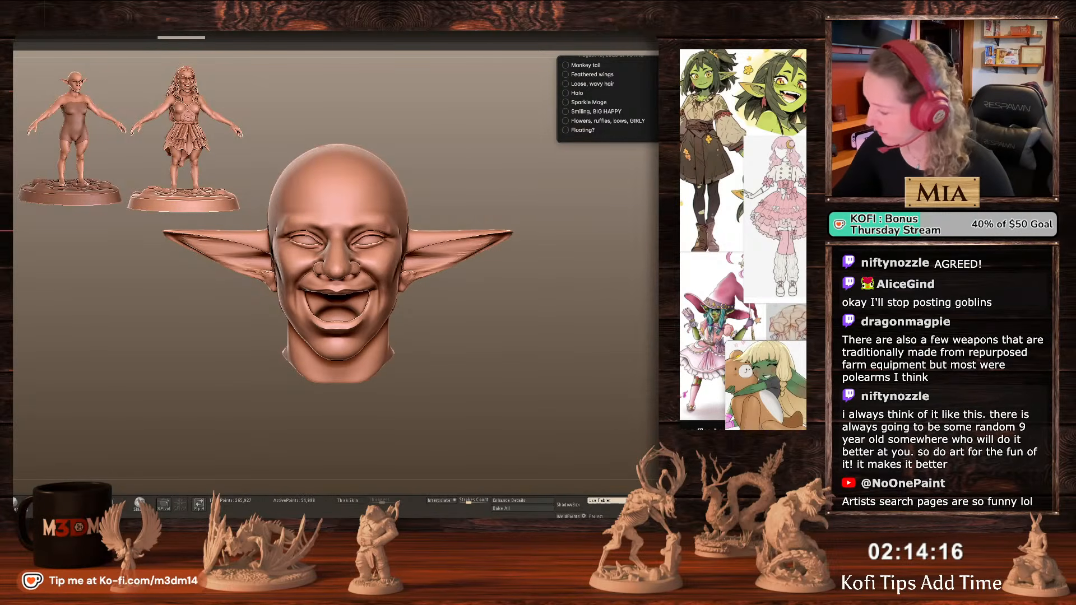
Show the hair, teeth and bust around the head again and reshape the outline of the long pointed ears symmetrically.
alt+click(489, 241)
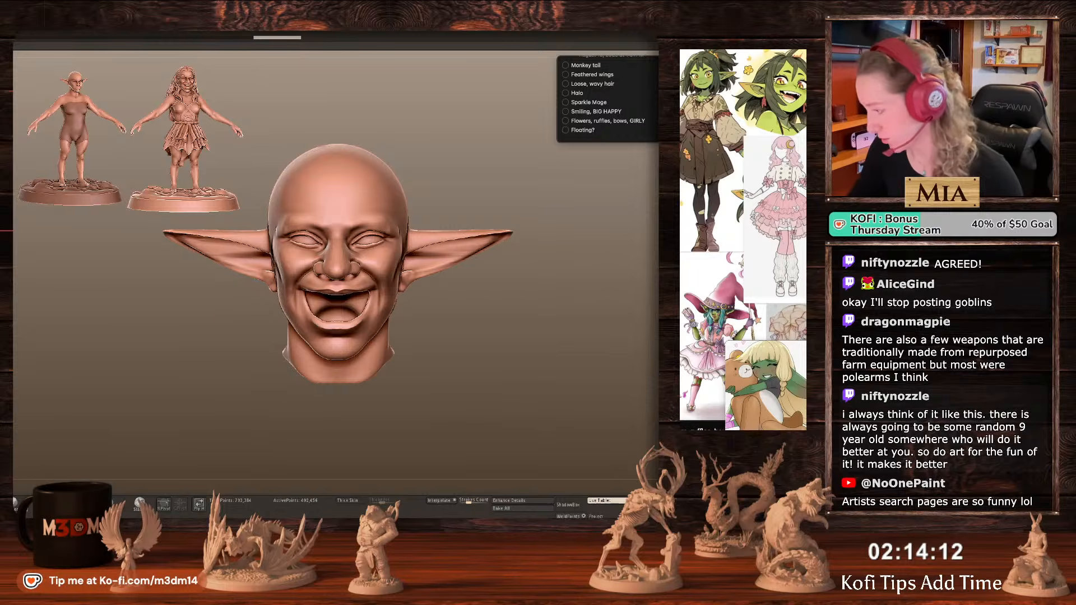
key(shift+ctrl+s)
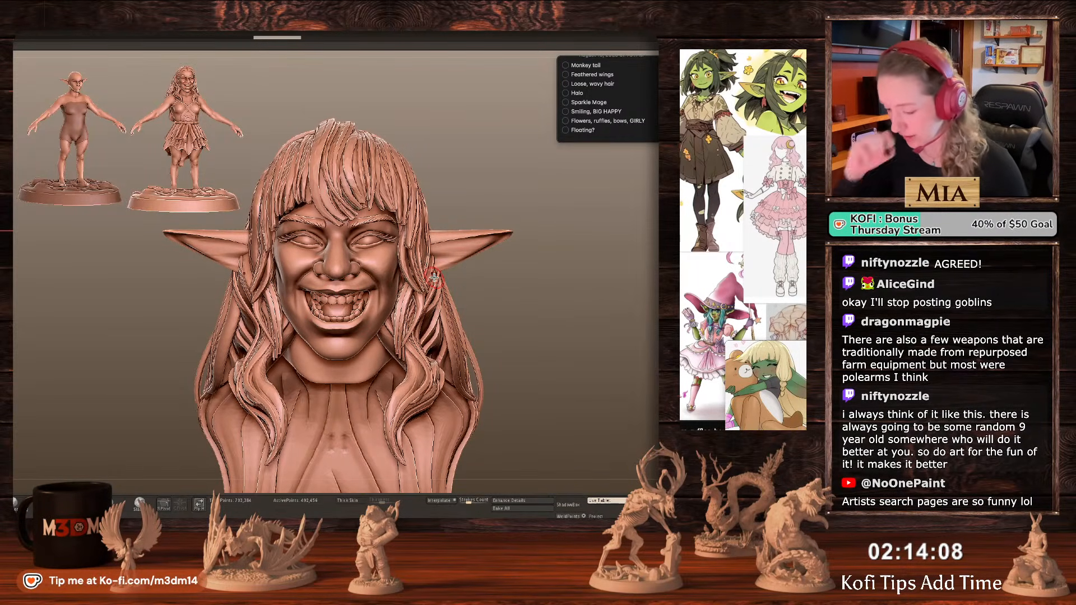
key(space)
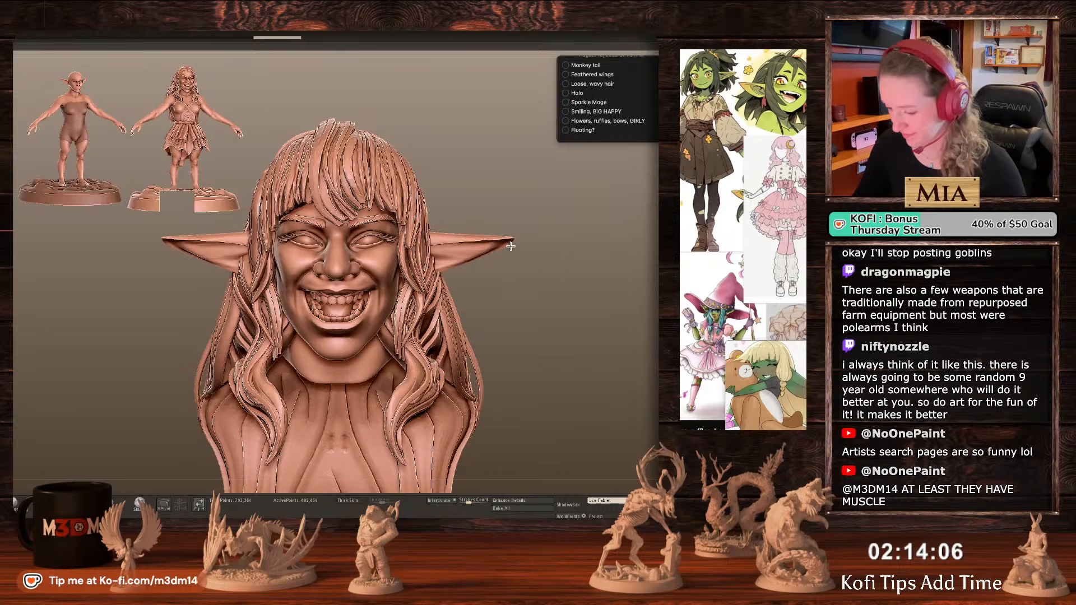
key(space)
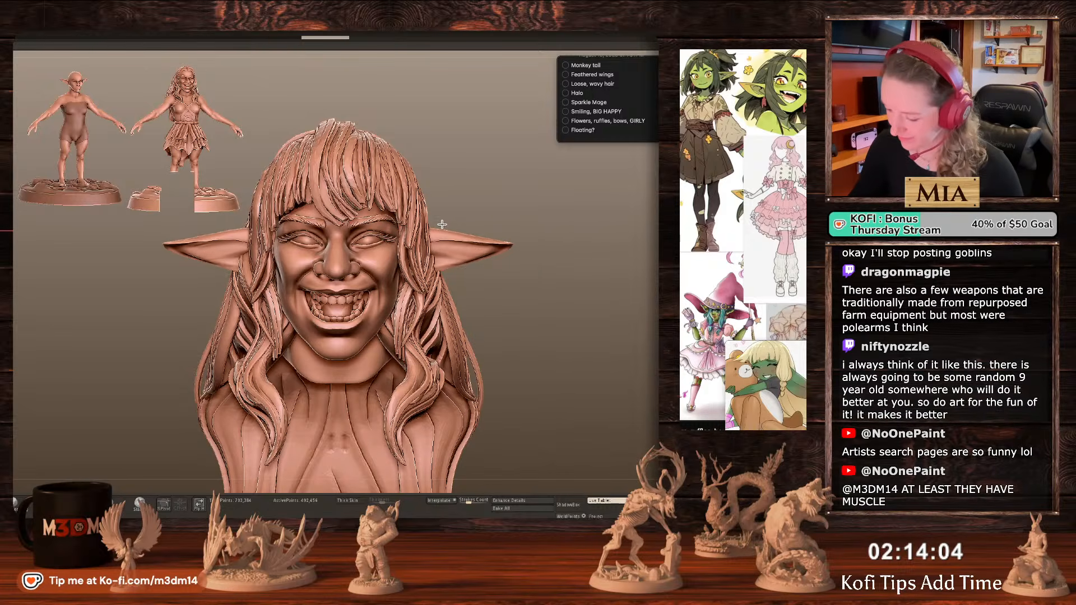
key(space)
Reshape the cheeks beside the grin and below the eyes symmetrically, adjusting the brush and undoing unwanted strokes.
click(312, 307)
key(ctrl+z)
key(space)
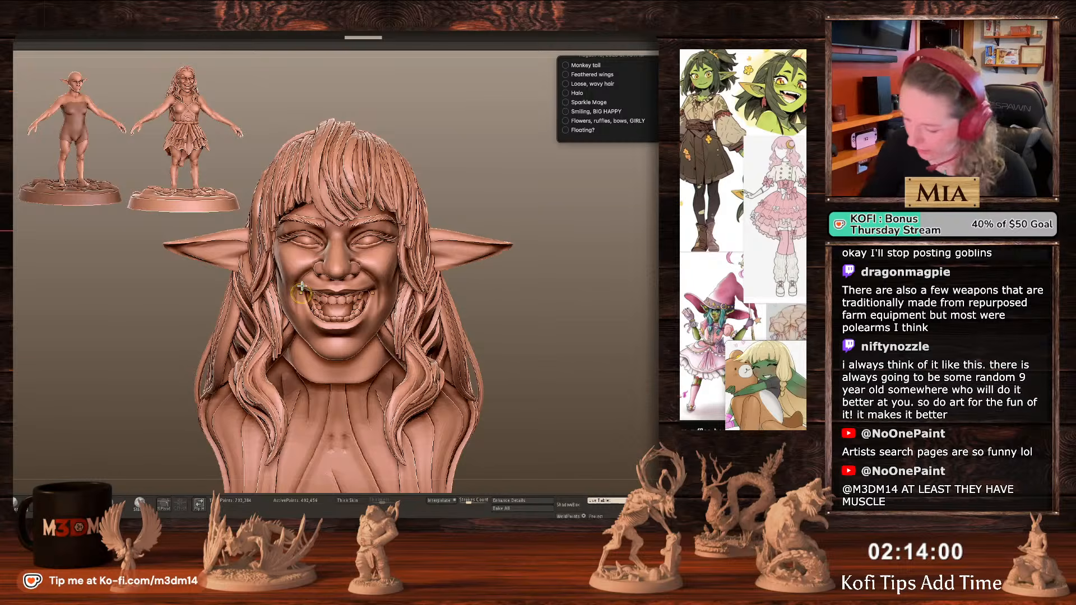
click(303, 275)
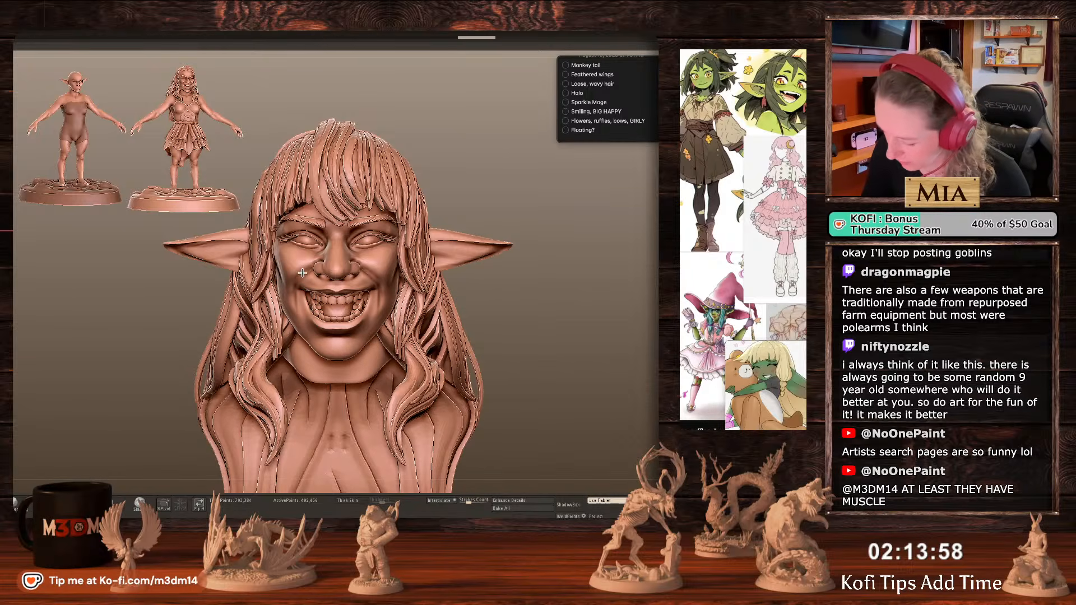
key(space)
drag(359, 241, 373, 260)
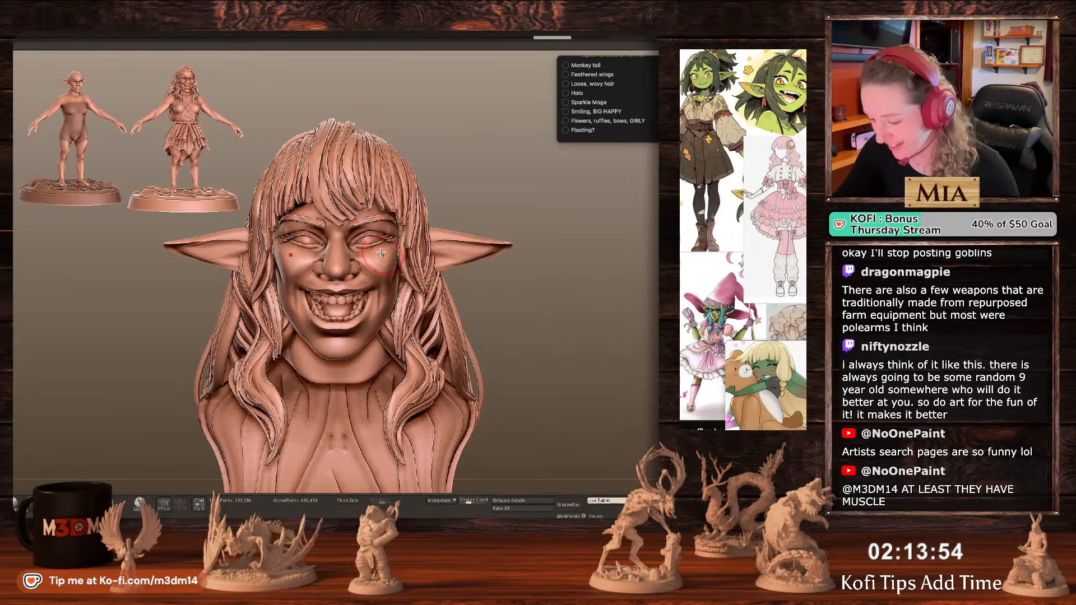
key(ctrl+z)
key(ctrl+shift+z)
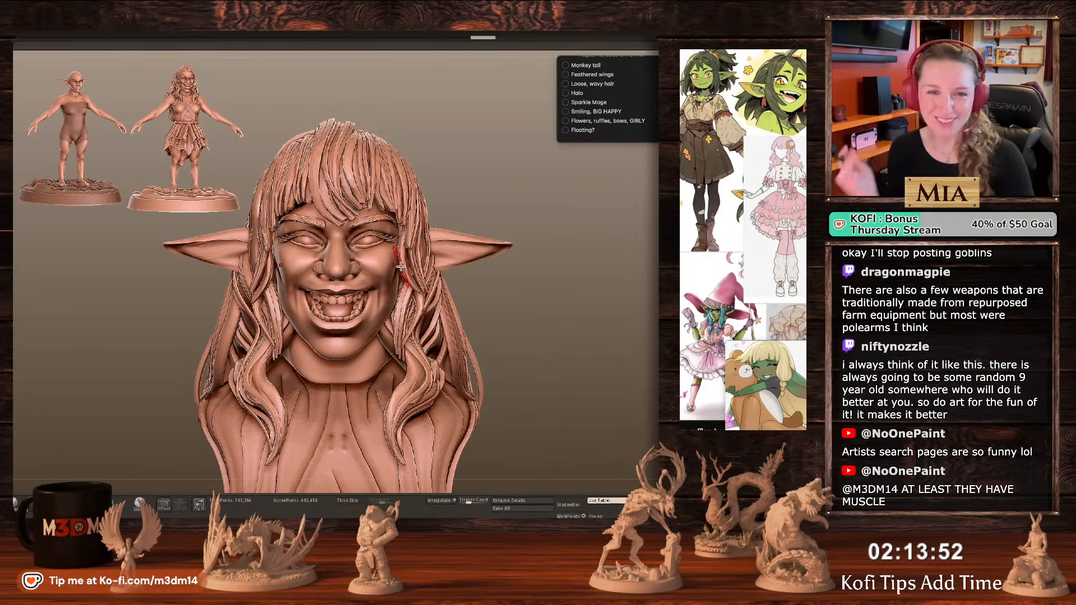
key(ctrl+z)
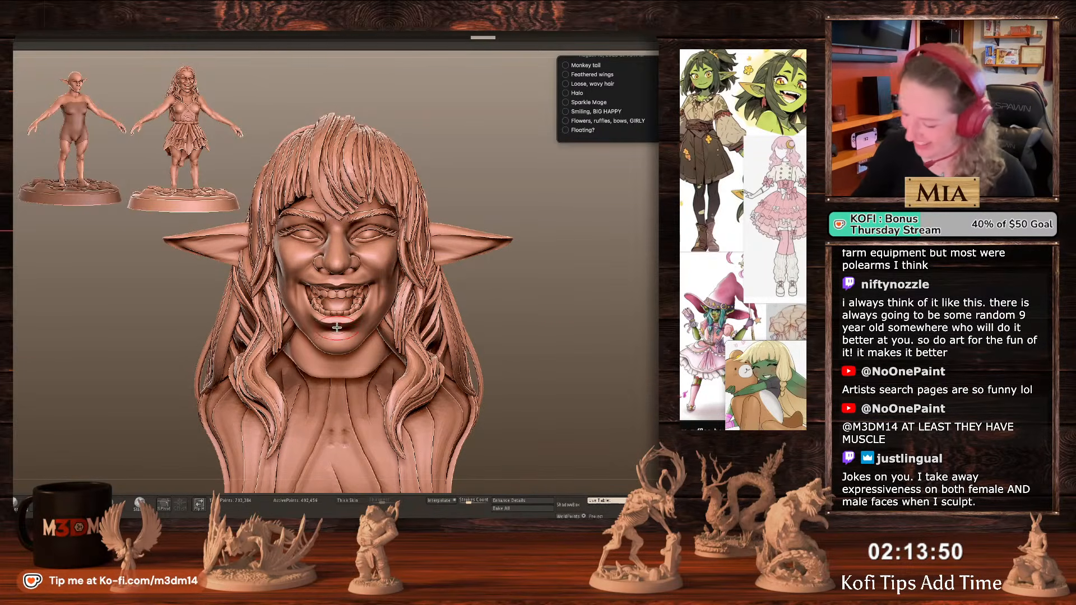
Raise the corners of the mouth and refine the lower face for a wider smile.
key(ctrl+shift+z)
key(ctrl+shift+z)
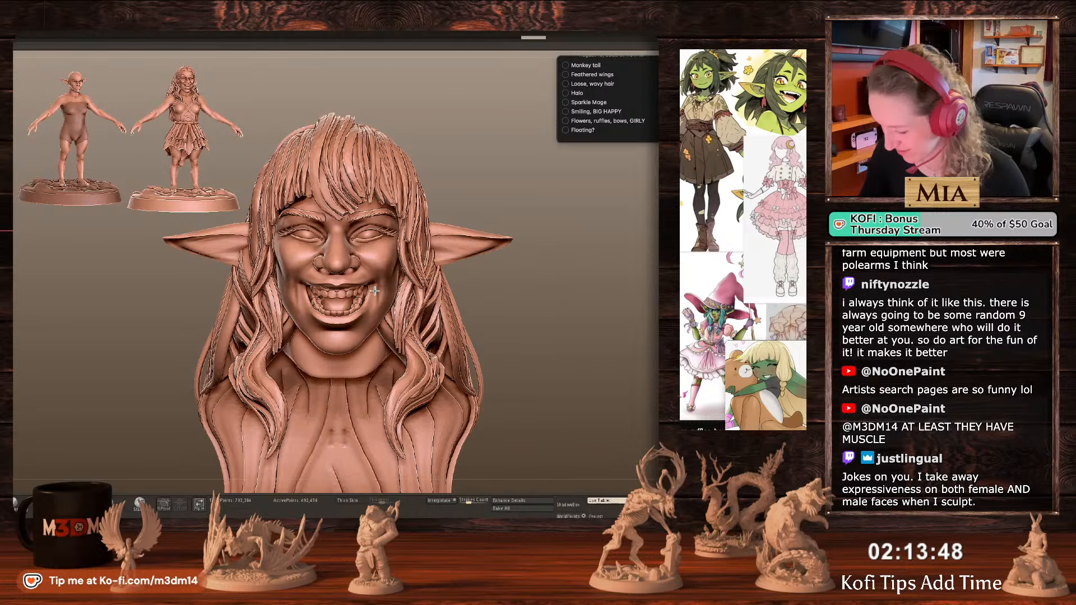
drag(376, 291, 376, 273)
right_click(362, 326)
key(ctrl+z)
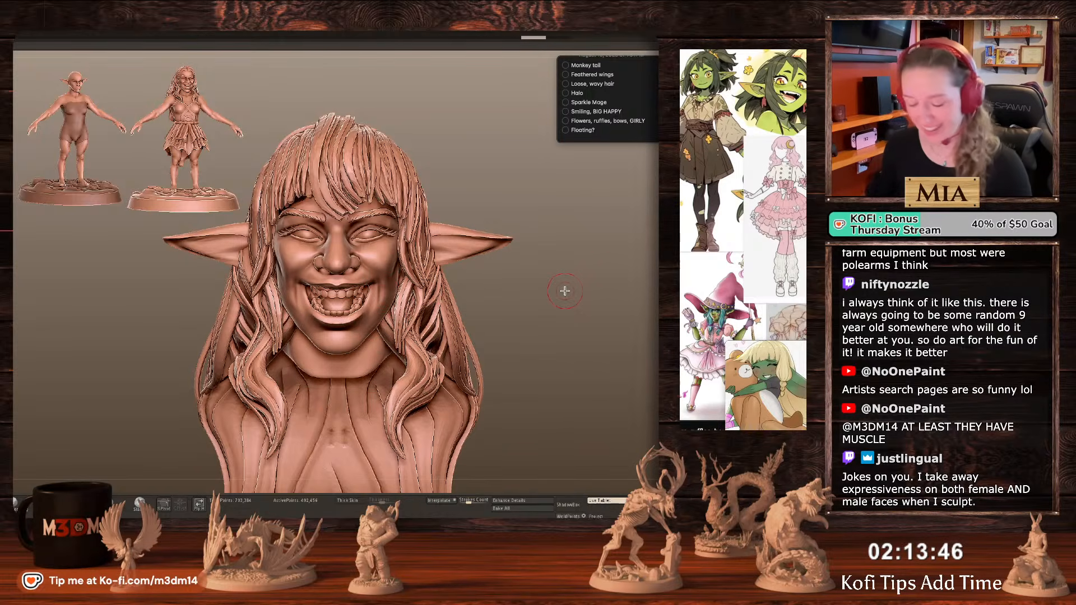
Isolate the eyeballs and teeth with the face, hair and bust hidden, and inspect them from the side.
drag(565, 290, 378, 284)
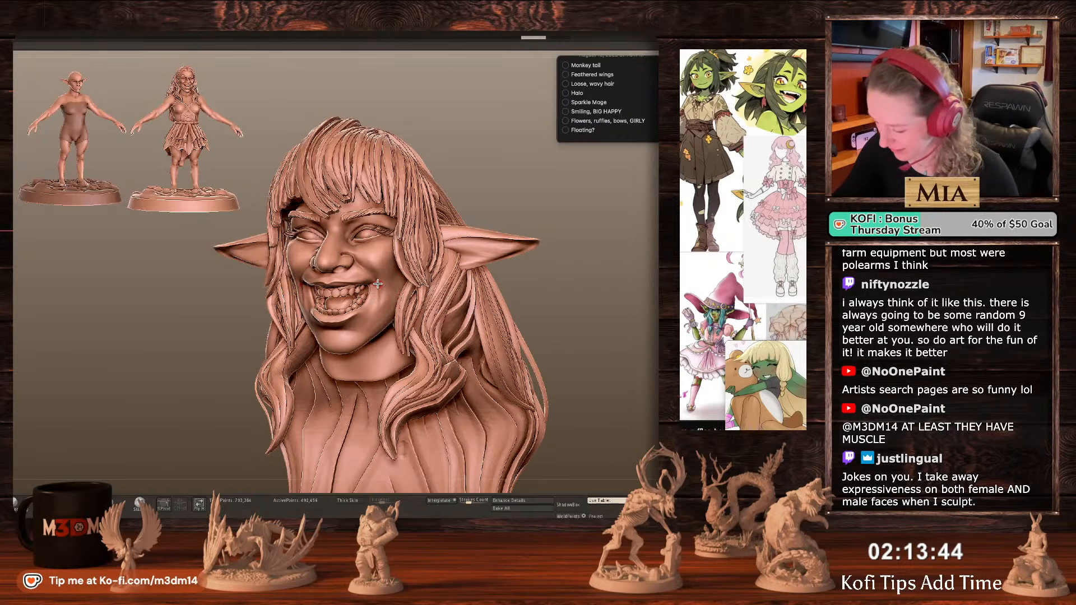
key(ctrl+shift+z)
key(ctrl+shift+z)
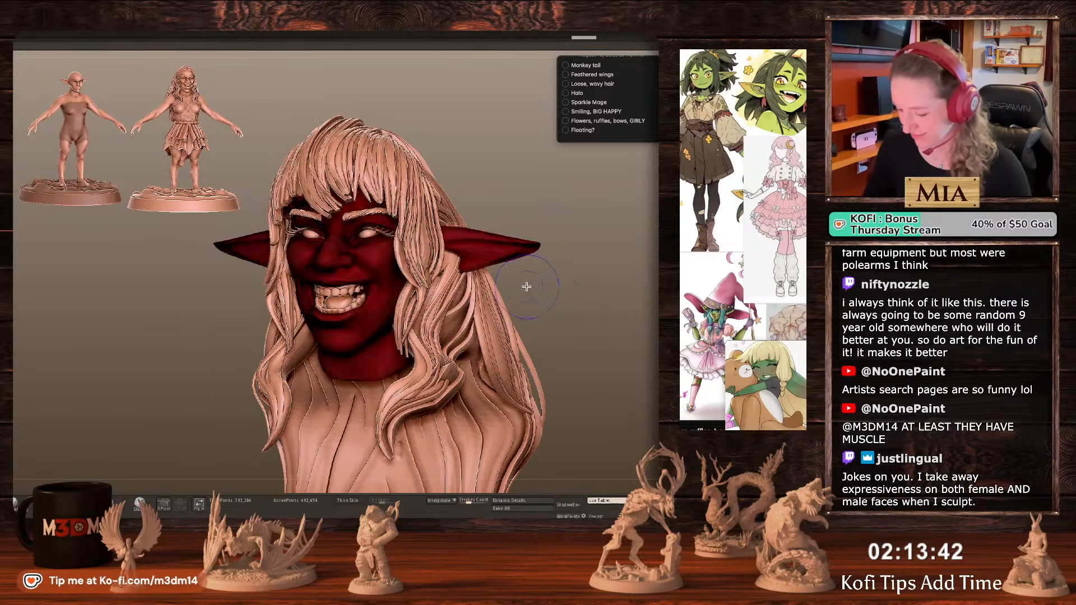
key(ctrl+shift+z)
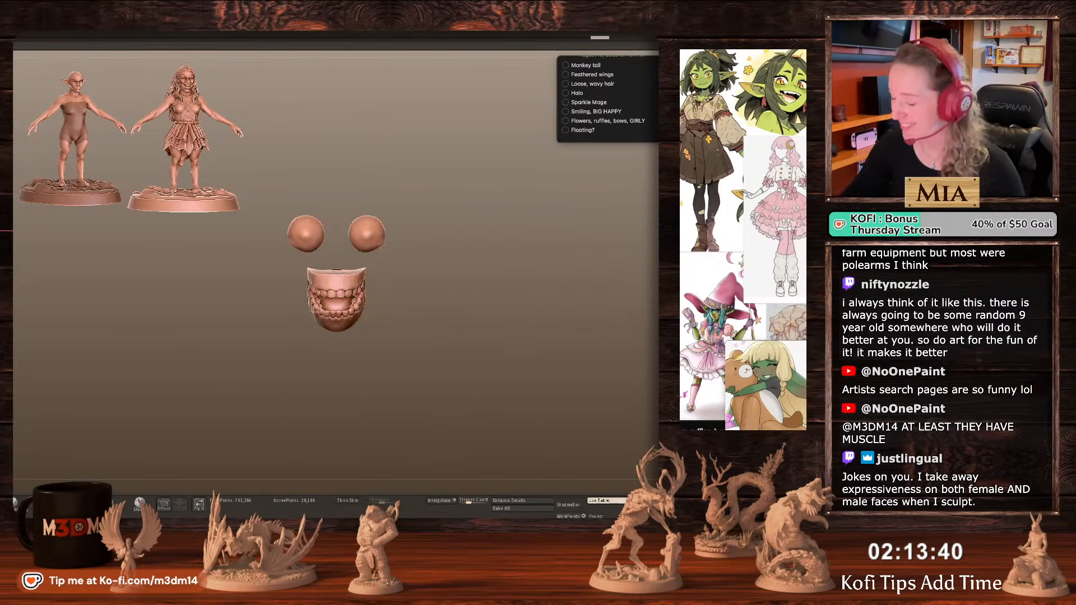
drag(535, 298, 538, 305)
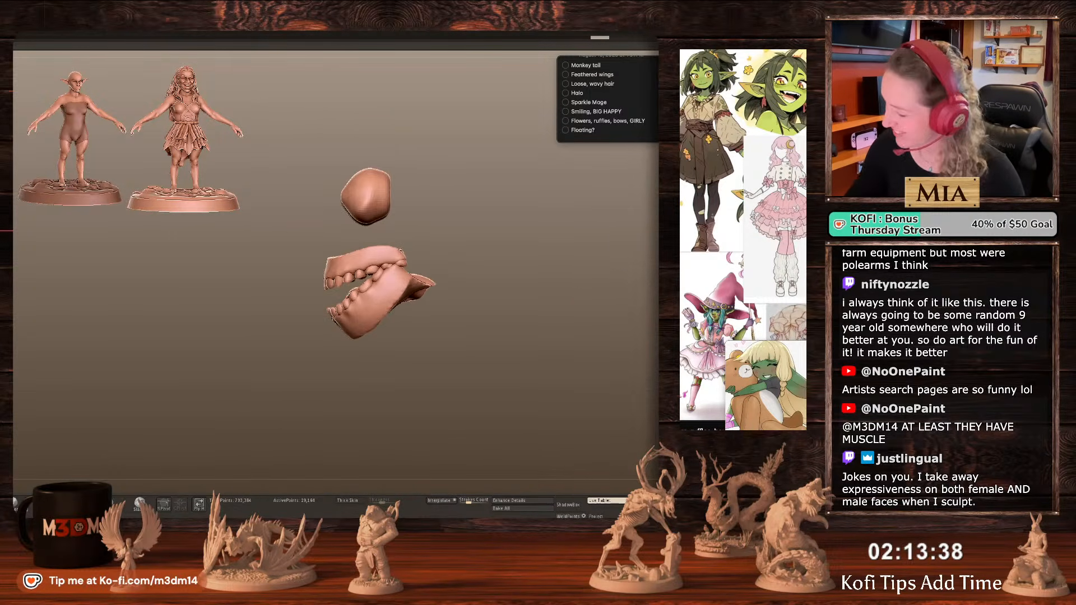
key(ctrl+shift+z)
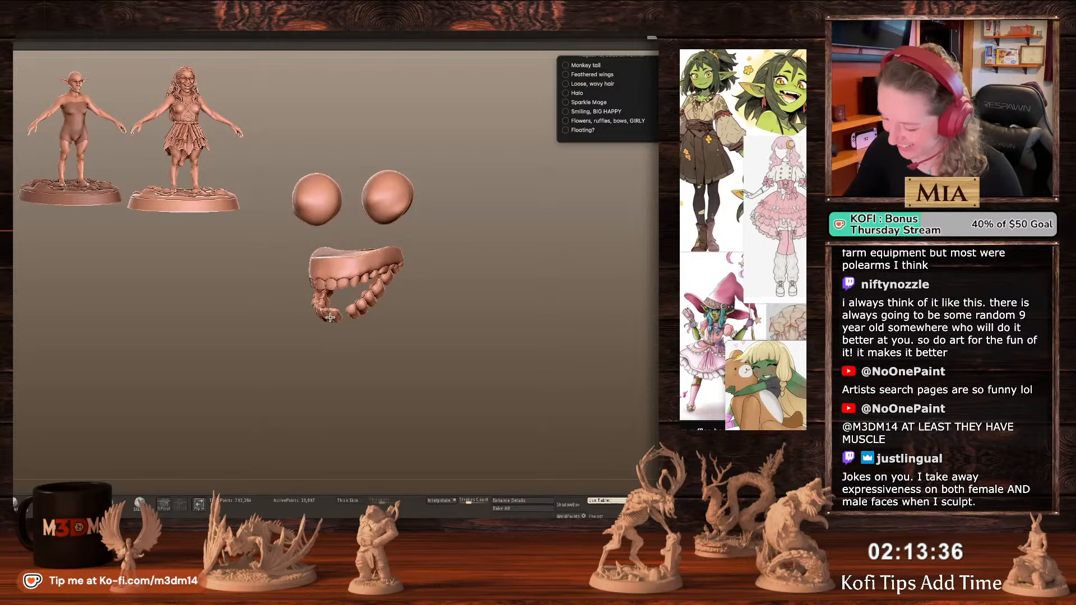
key(ctrl+z)
key(ctrl+z)
key(ctrl+shift+z)
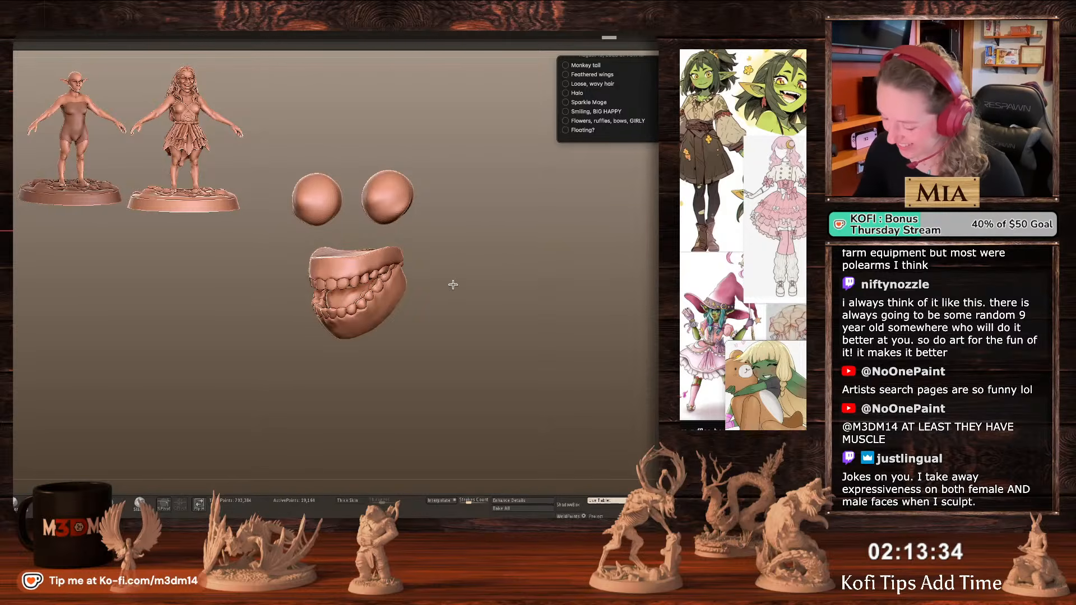
Isolate the lower teeth and gum, mask them and bring back the upper teeth and eyeballs.
key(ctrl+shift+z)
key(ctrl+shift+z)
ctrl+shift+click(320, 297)
ctrl+shift+click(318, 290)
drag(470, 292, 477, 246)
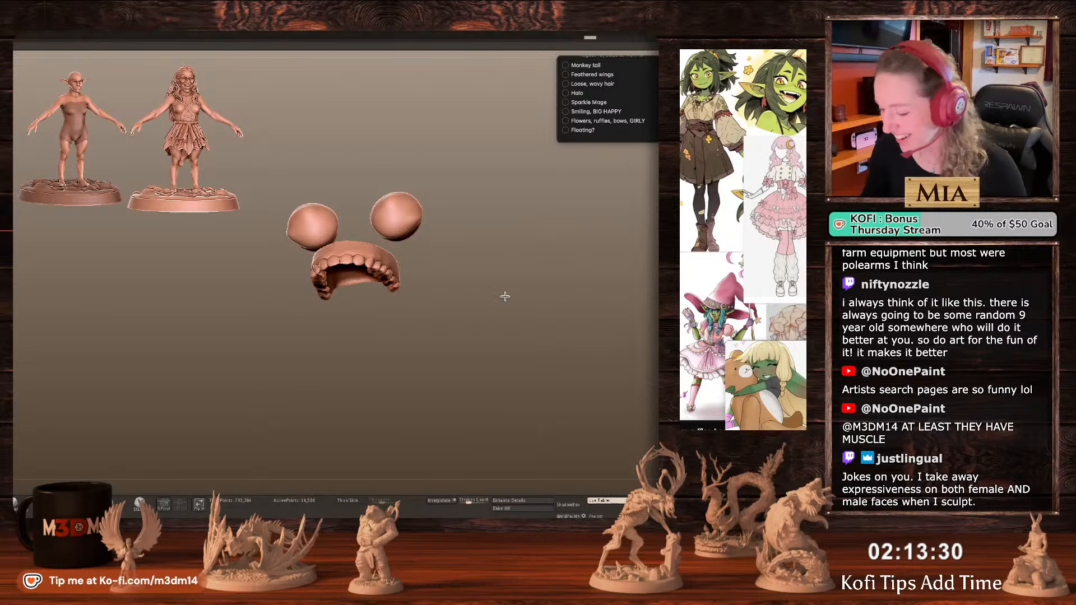
drag(505, 297, 514, 310)
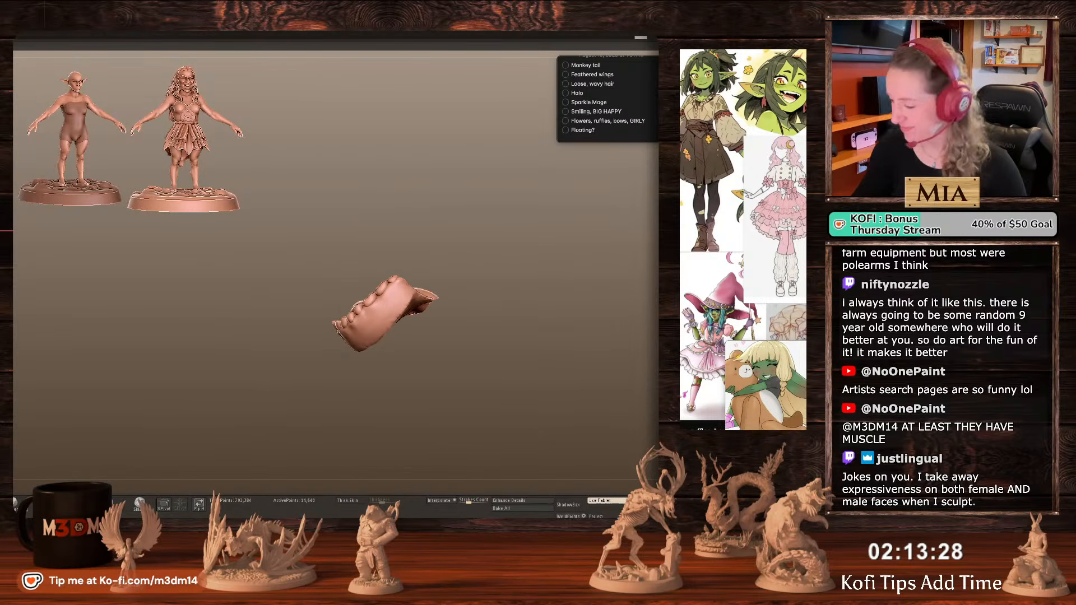
ctrl+click(512, 291)
ctrl+shift+click(512, 290)
Invert the mask and rotate the lower teeth about 8.4 degrees closed around the back of the jaw, returning to the full head.
key(w)
alt+click(495, 186)
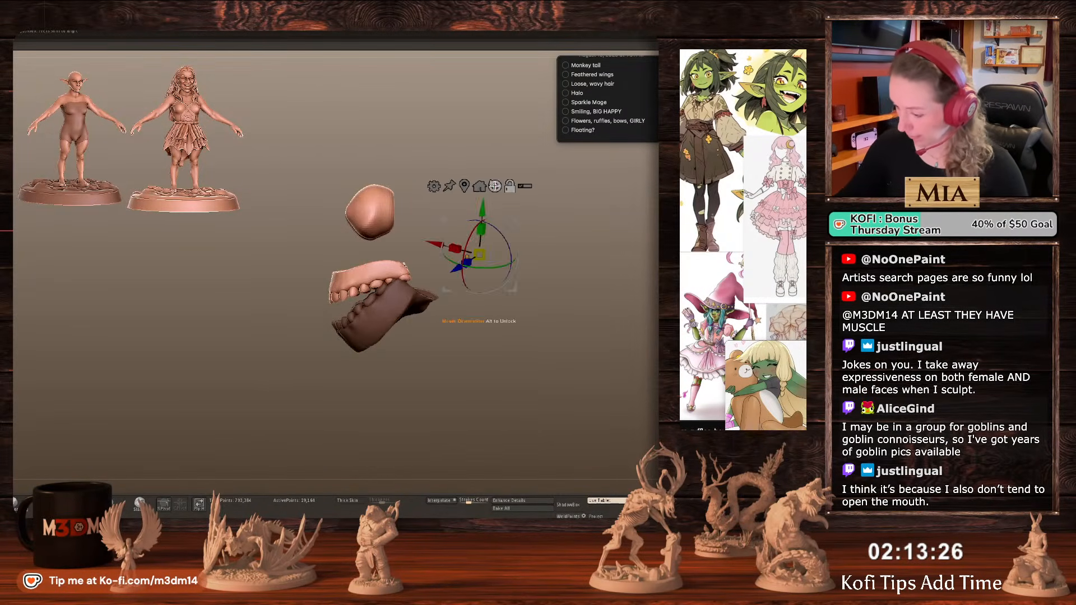
click(465, 186)
ctrl+click(526, 235)
alt+drag(404, 206, 444, 287)
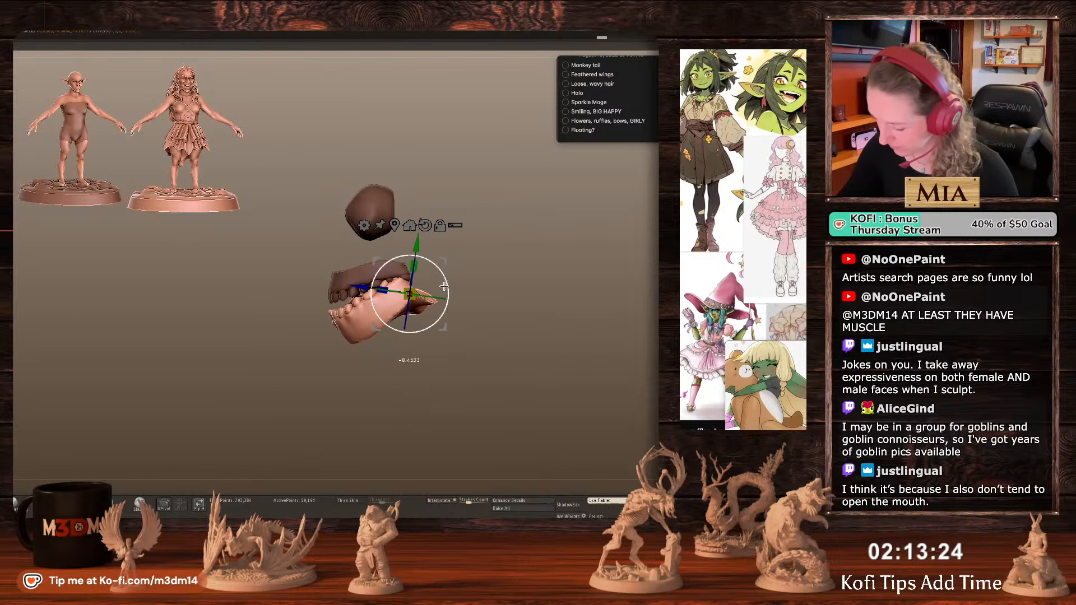
key(q)
mouse_move(571, 284)
mouse_down()
mouse_move(595, 288)
mouse_move(488, 290)
mouse_up()
key(space)
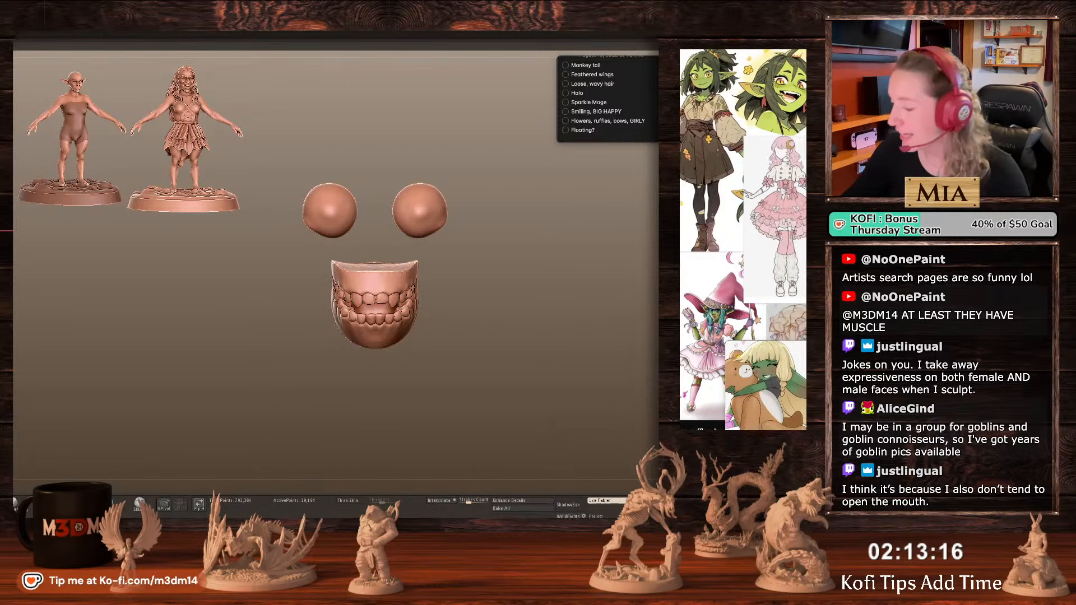
key(alt+s)
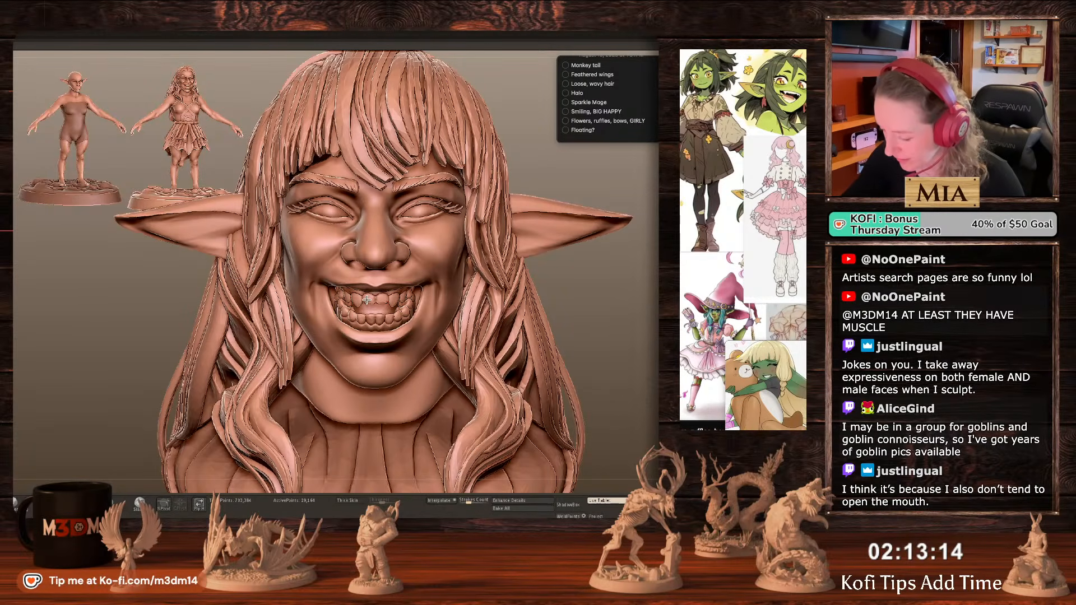
key(space)
key(space)
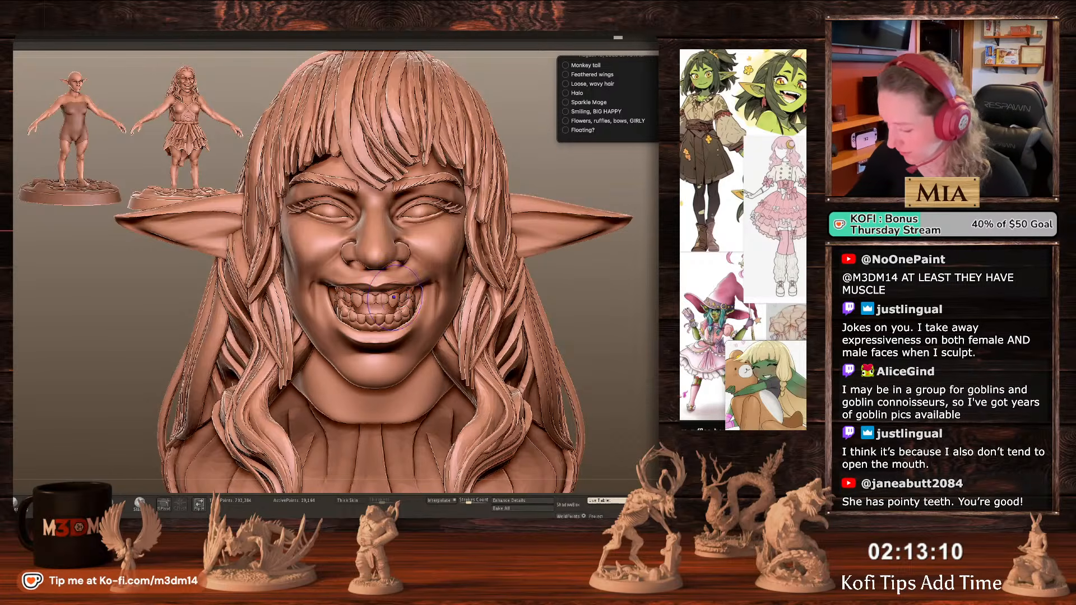
key(ctrl+z)
key(ctrl+z)
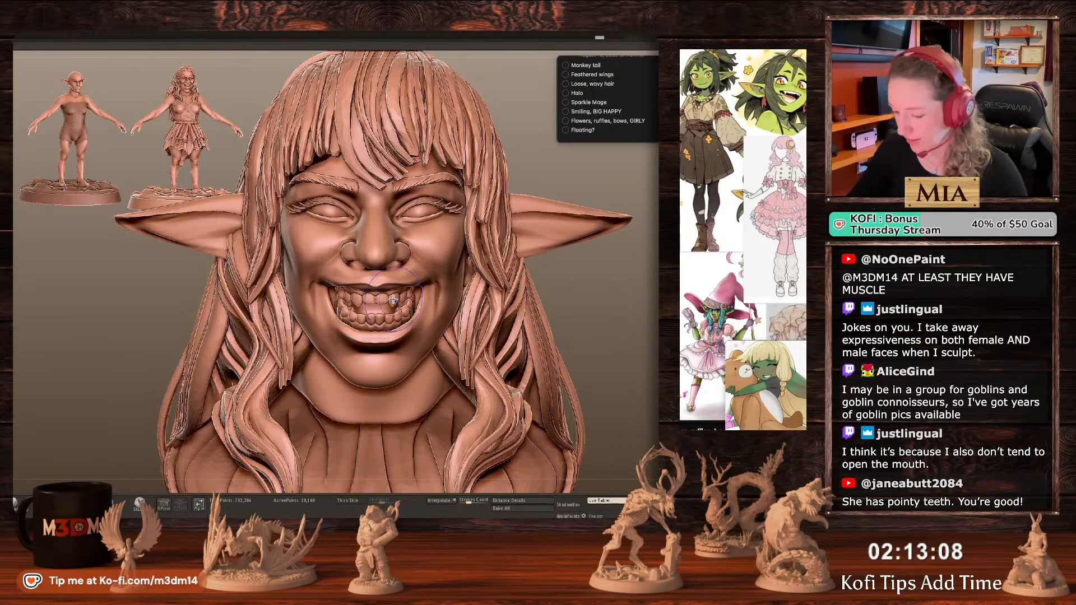
Hide the lower teeth and pull the upper canines down symmetrically into pointed fangs.
ctrl+shift+click(393, 300)
click(657, 147)
ctrl+click(475, 307)
ctrl+click(476, 307)
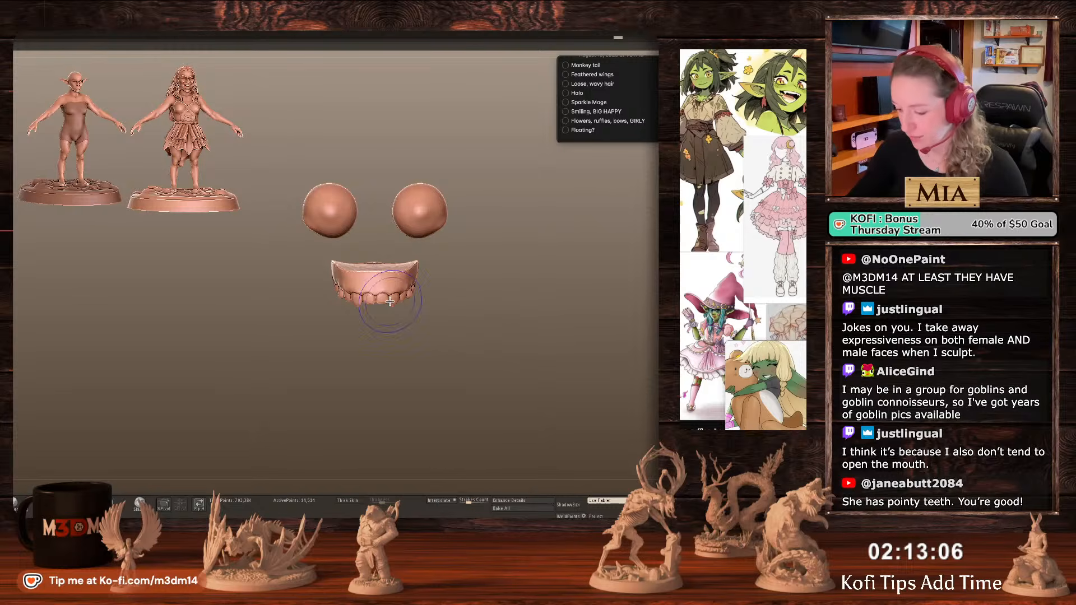
drag(387, 301, 383, 304)
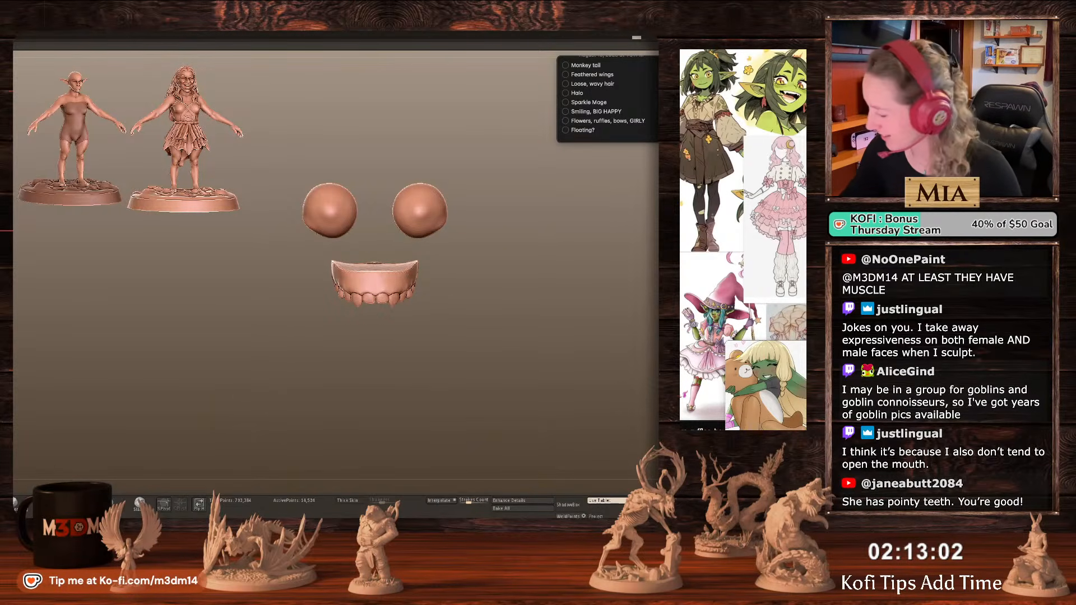
Bring back the lower teeth and the full head, and adjust the shape of the teeth inside the open smile.
click(657, 147)
ctrl+shift+click(602, 281)
drag(383, 320, 380, 318)
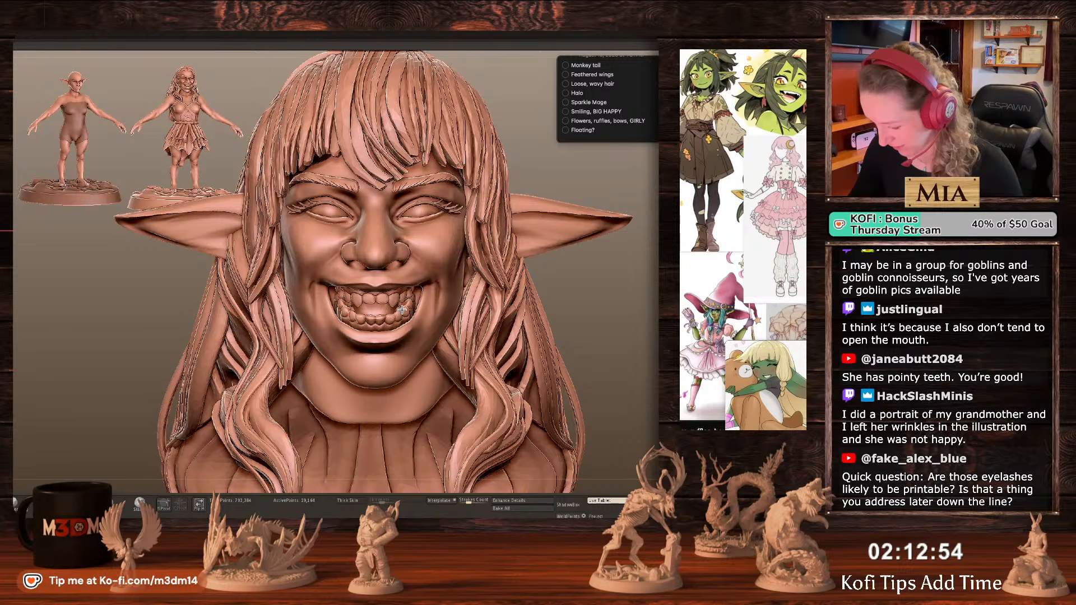
drag(347, 309, 403, 306)
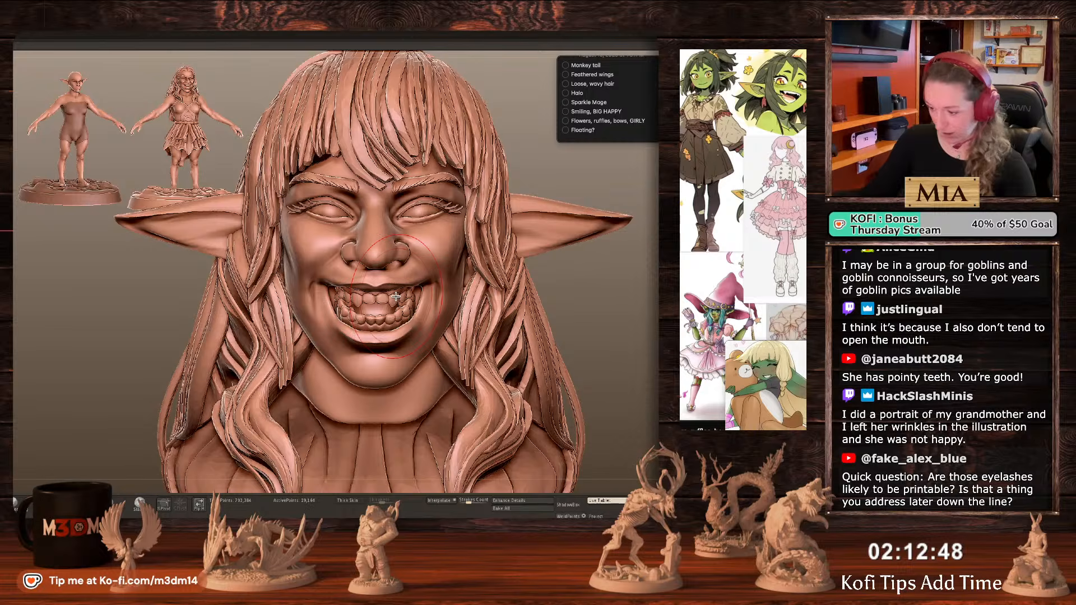
Mask both eyeballs, split them from the teeth into a separate part and show the full head again.
key(alt+s)
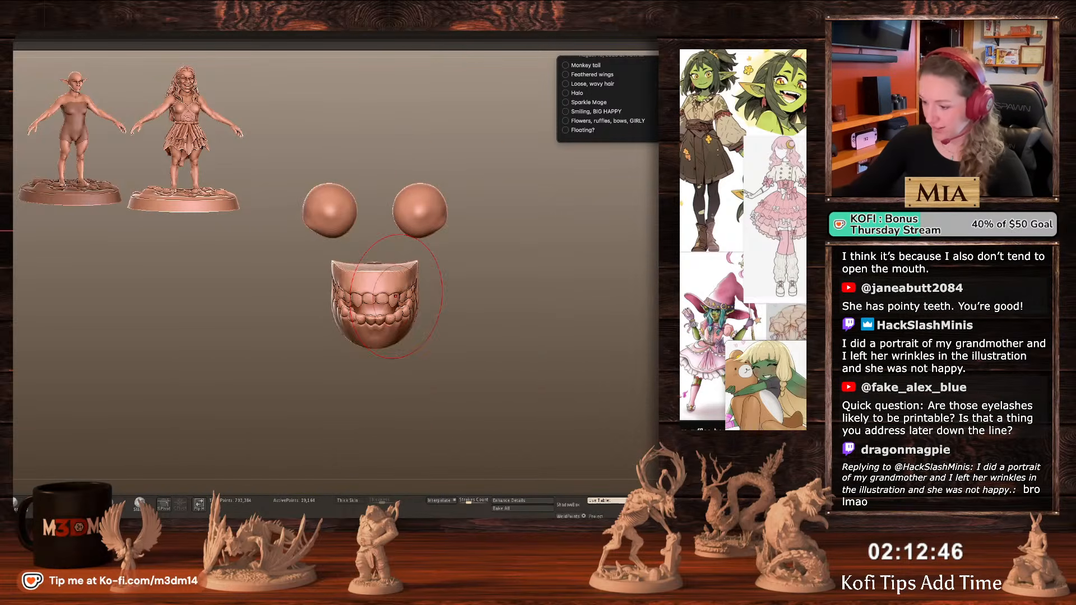
ctrl+shift+click(425, 200)
ctrl+click(490, 240)
ctrl+shift+click(490, 240)
ctrl+shift+click(329, 210)
ctrl+click(542, 269)
ctrl+shift+click(542, 268)
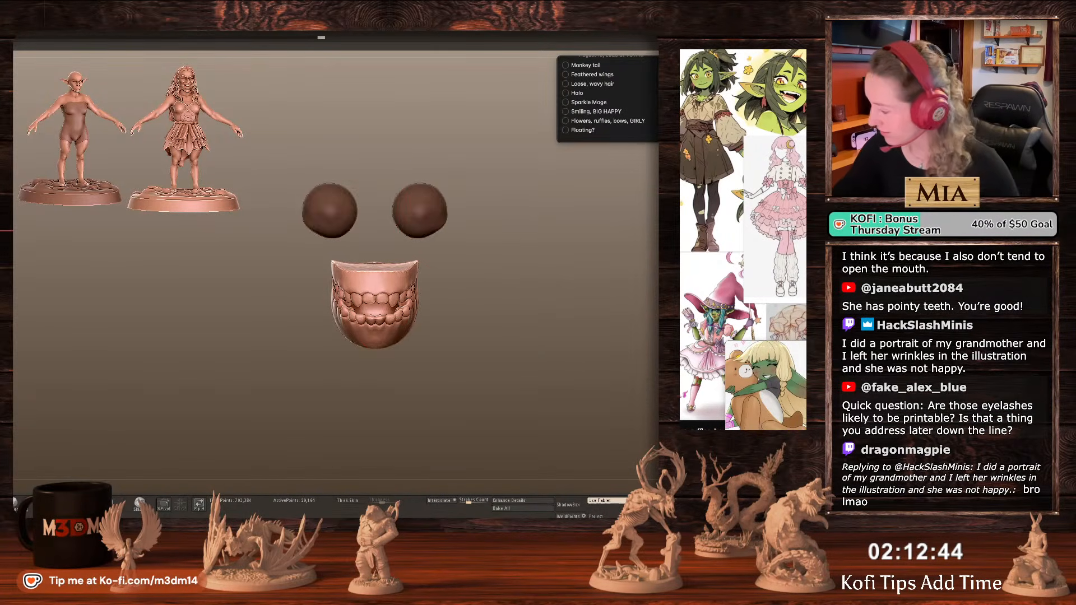
key(alt+s)
alt+click(429, 284)
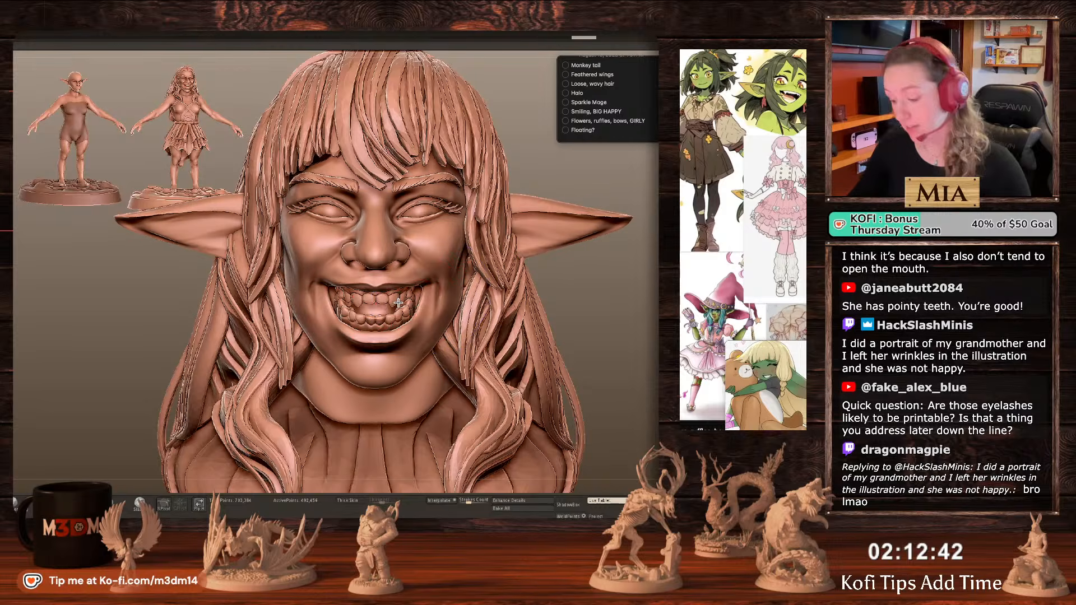
Select the teeth, centre the transform gizmo on them and widen them slightly to fill the smile.
alt+click(399, 303)
key(w)
click(425, 226)
click(395, 225)
key(shift+f)
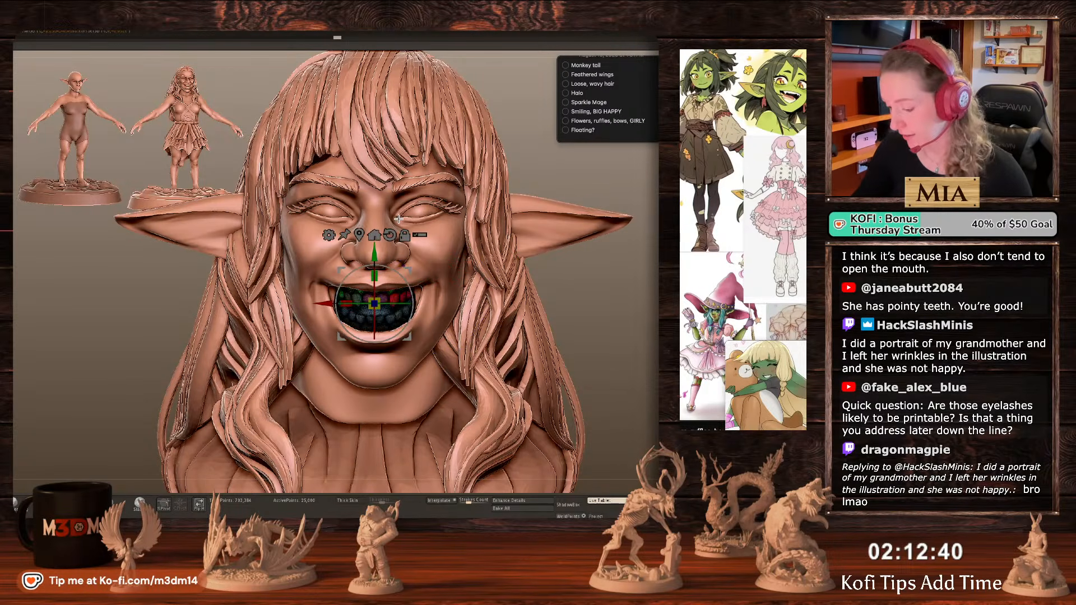
key(shift+f)
drag(347, 304, 344, 300)
key(q)
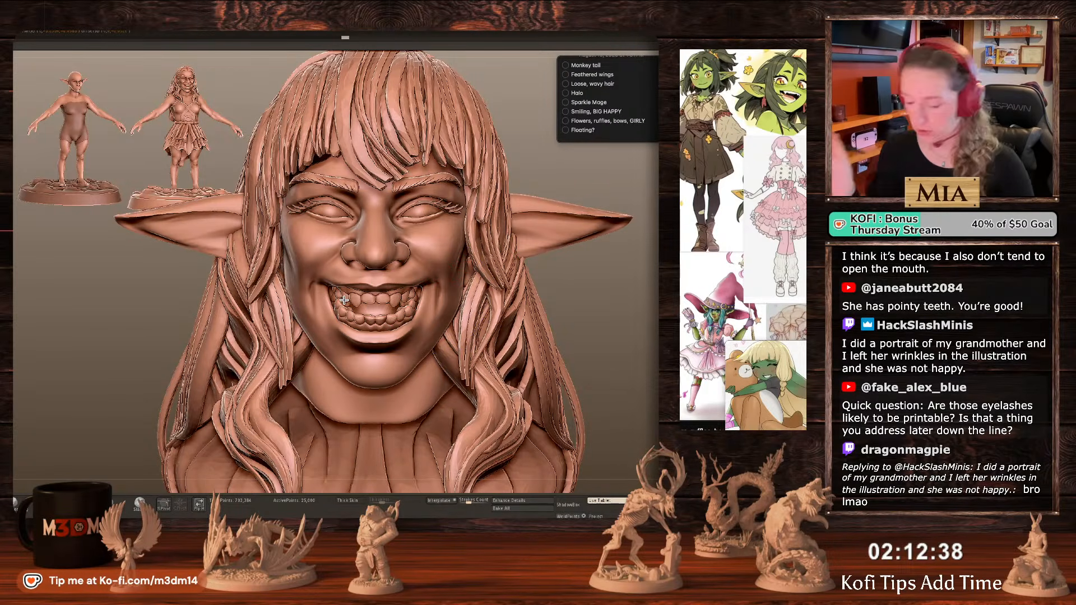
right_click(434, 304)
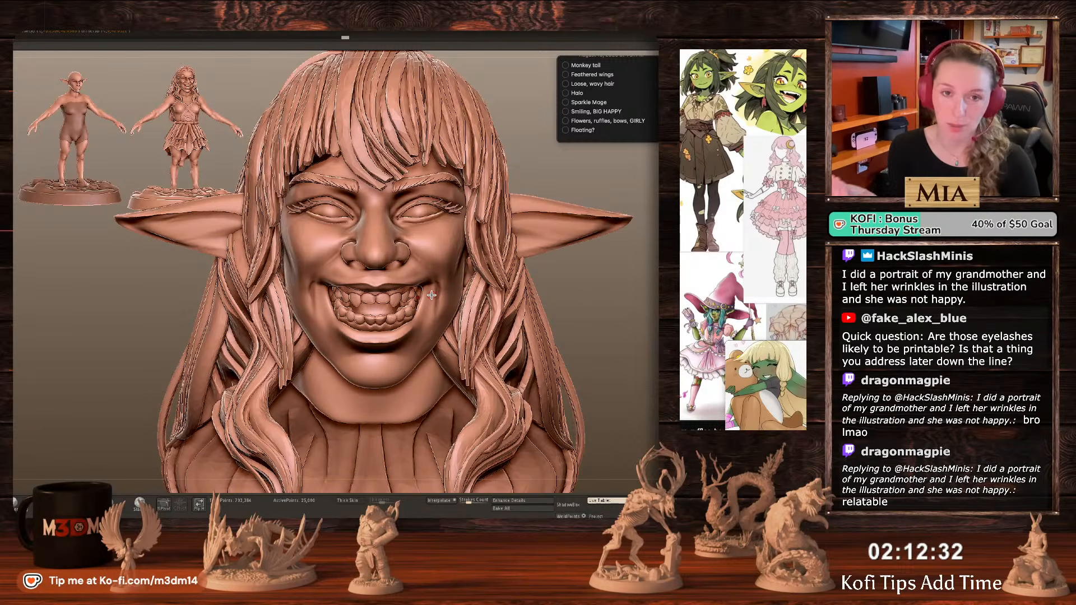
Select the head mesh and reshape the mouth corners and lower lip symmetrically around the teeth.
right_click(329, 320)
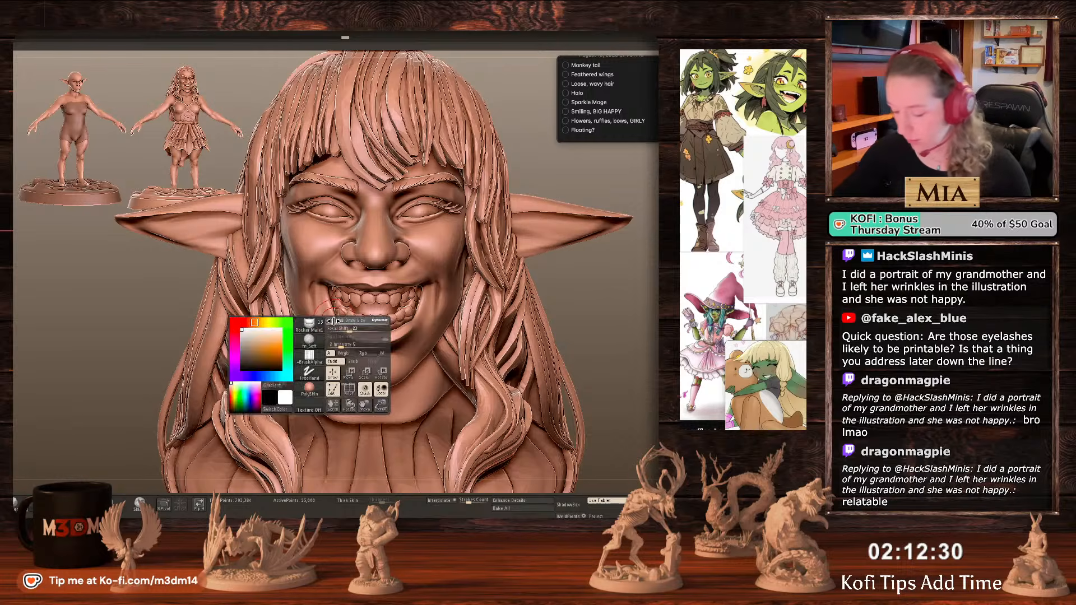
right_click(333, 316)
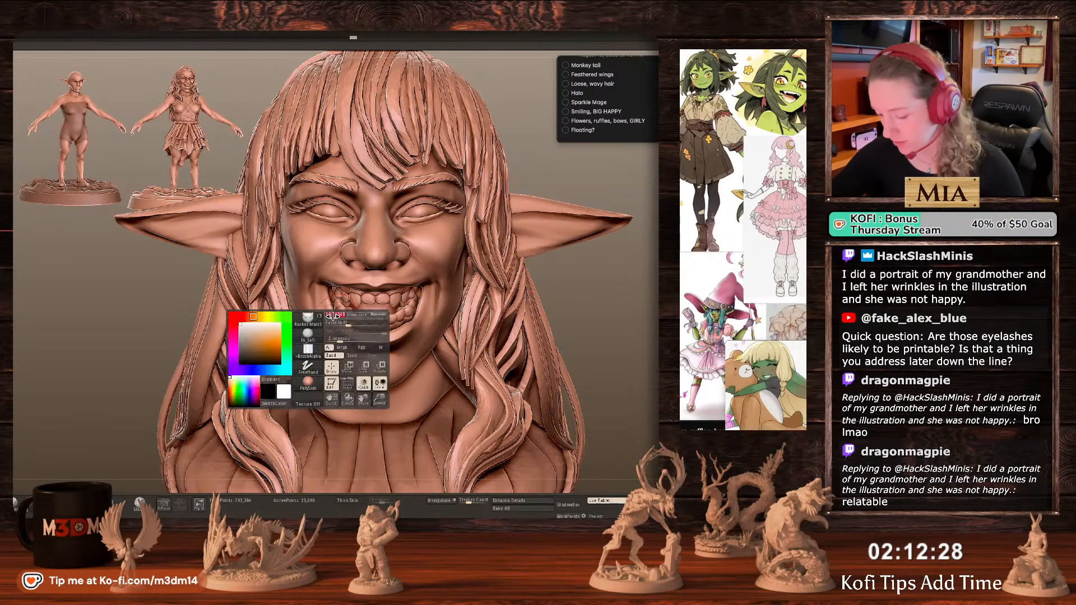
alt+click(334, 320)
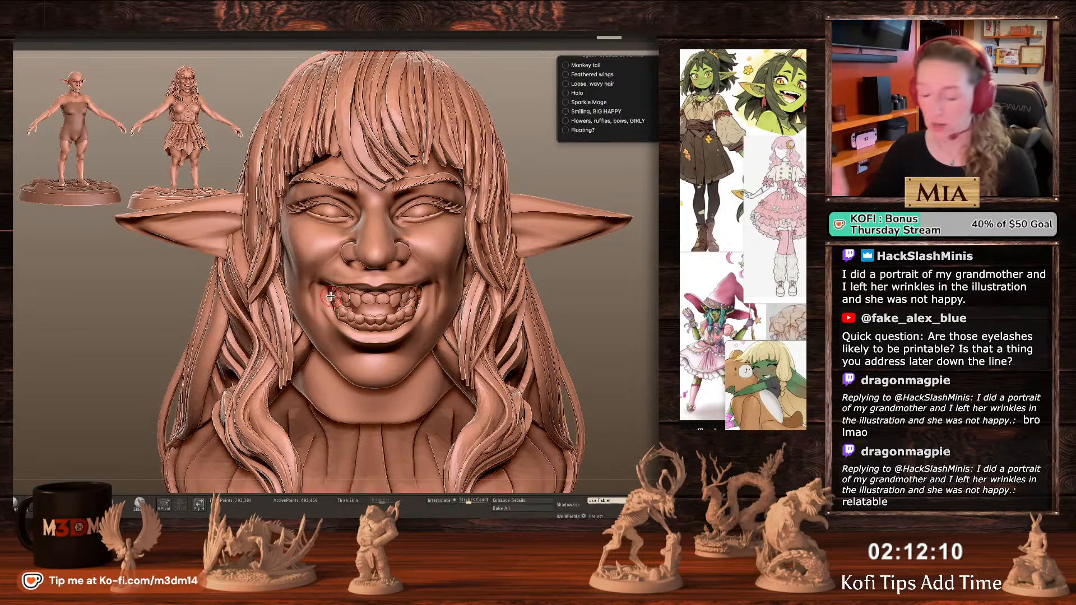
drag(426, 301, 409, 324)
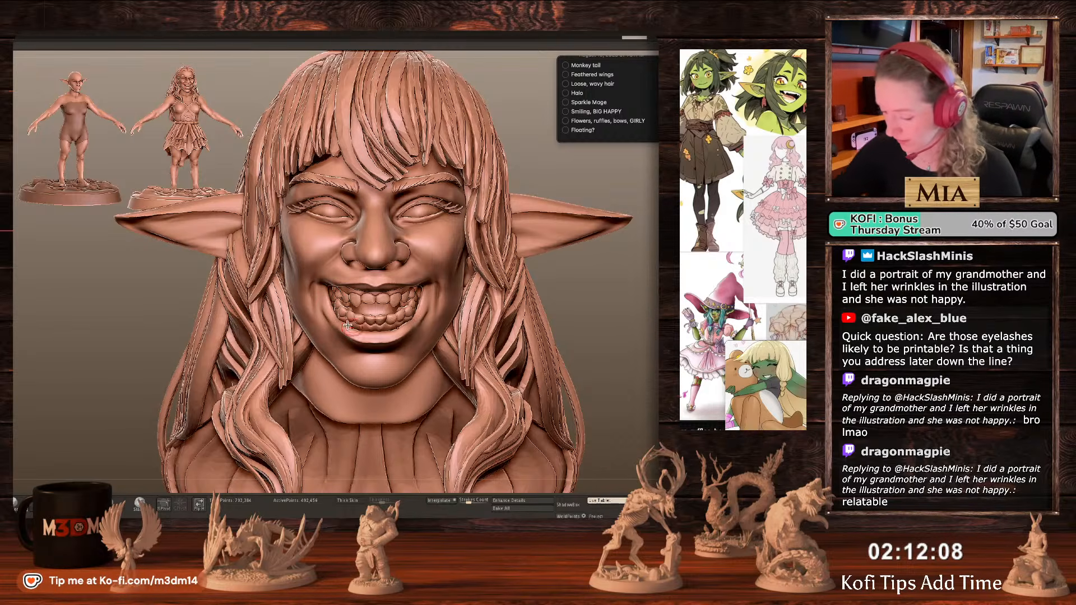
mouse_move(335, 321)
mouse_down()
mouse_move(348, 328)
mouse_move(334, 317)
mouse_up()
ctrl+click(603, 308)
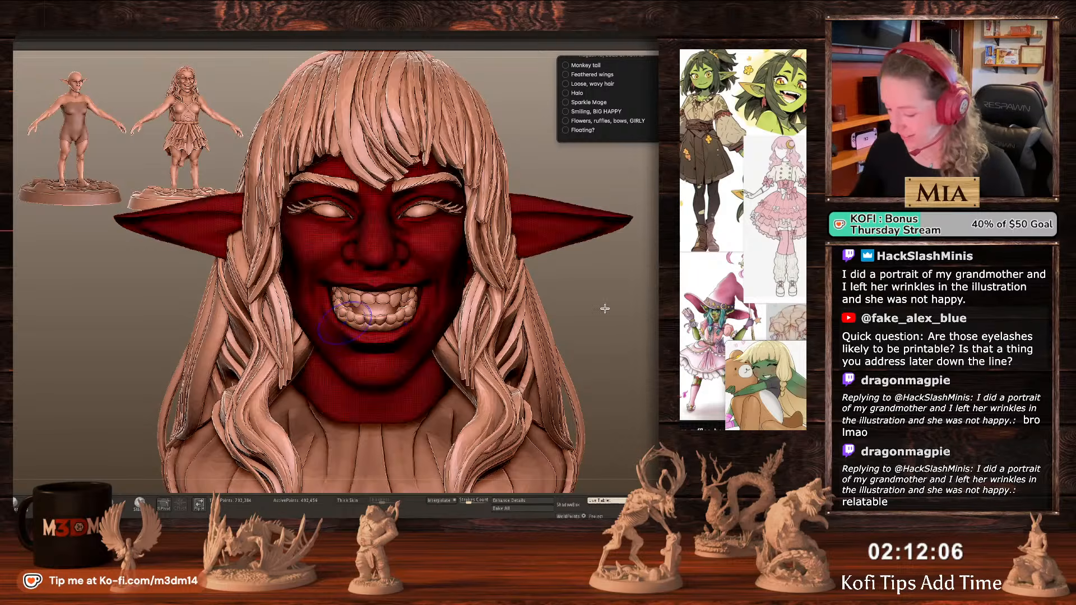
ctrl+drag(653, 298, 505, 398)
key(space)
key(ctrl+z)
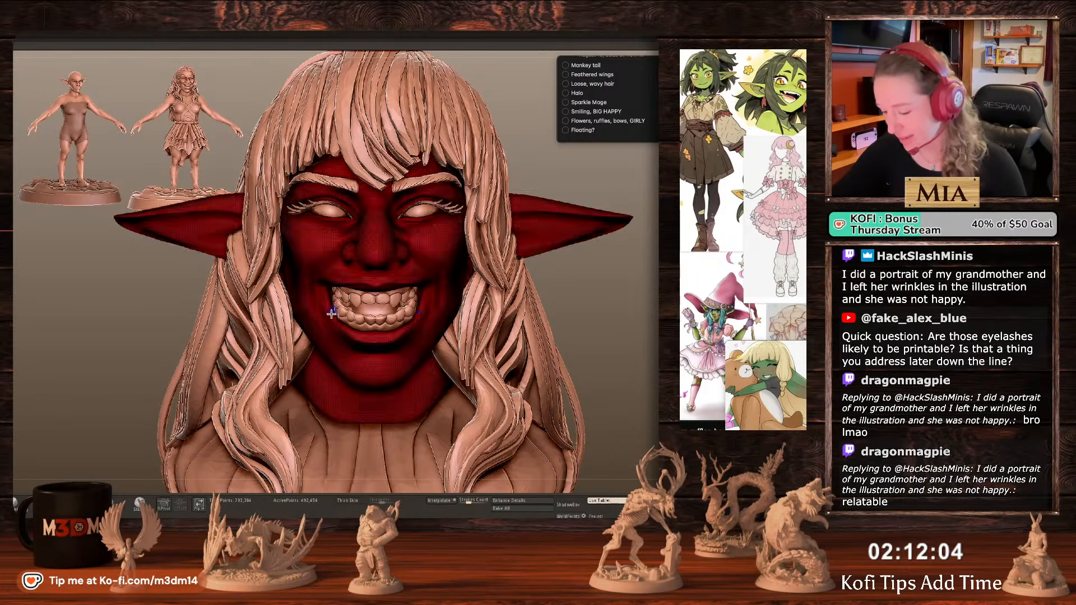
key(ctrl+z)
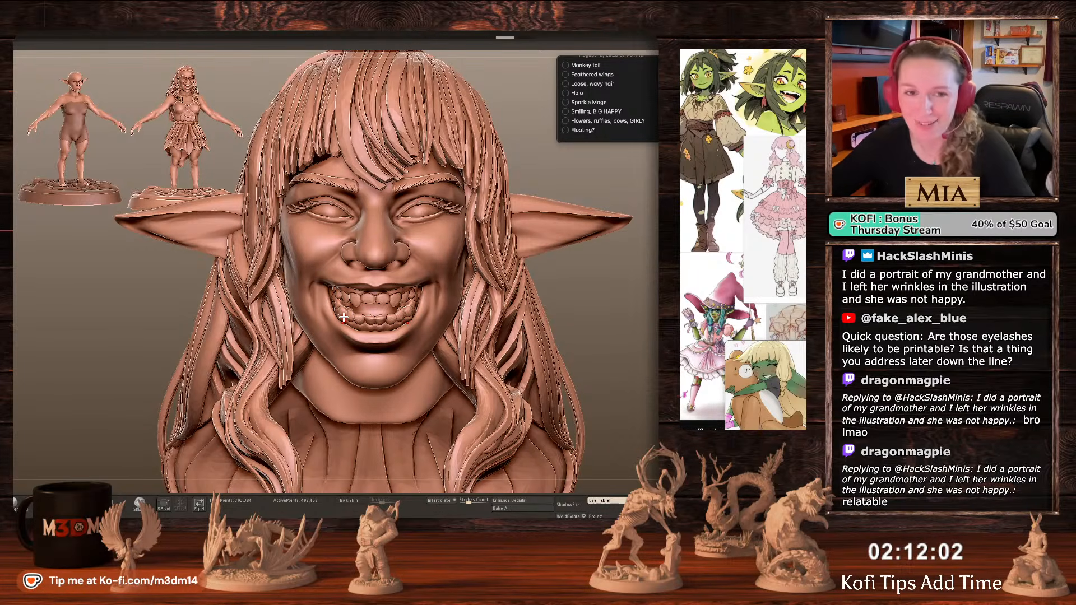
Reshape the lower lip along its sides and centre so it follows the lower teeth.
drag(424, 293, 396, 334)
key(space)
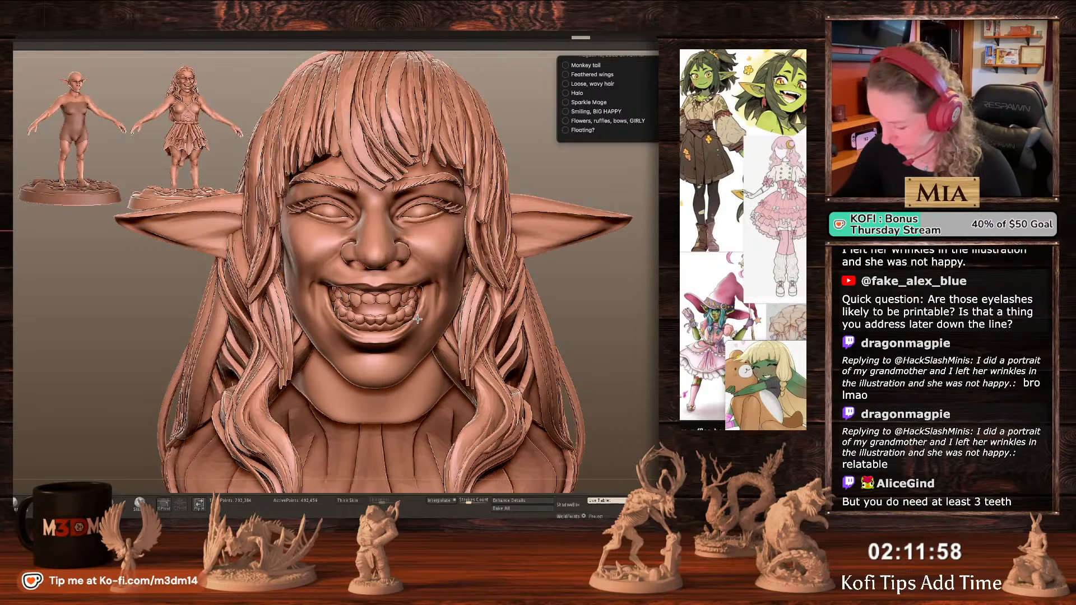
key(space)
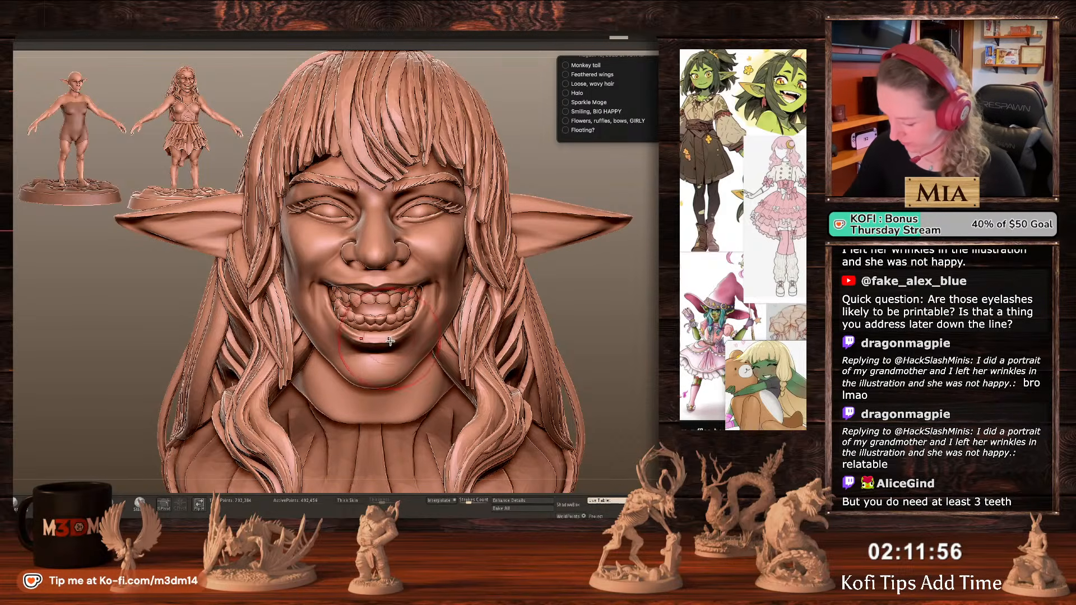
drag(372, 334, 403, 332)
key(space)
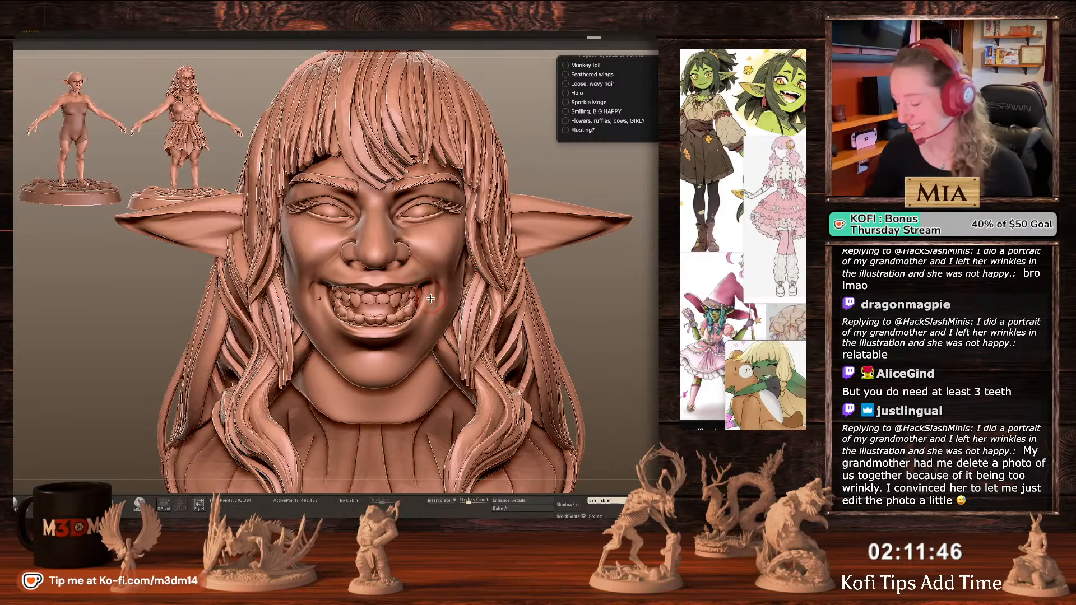
Adjust the mouth corners and surrounding cheeks symmetrically with varied brush sizes to shape the smile creases.
key(space)
mouse_move(425, 287)
mouse_down()
mouse_move(437, 277)
mouse_move(432, 298)
mouse_up()
key(space)
key(space)
key(space)
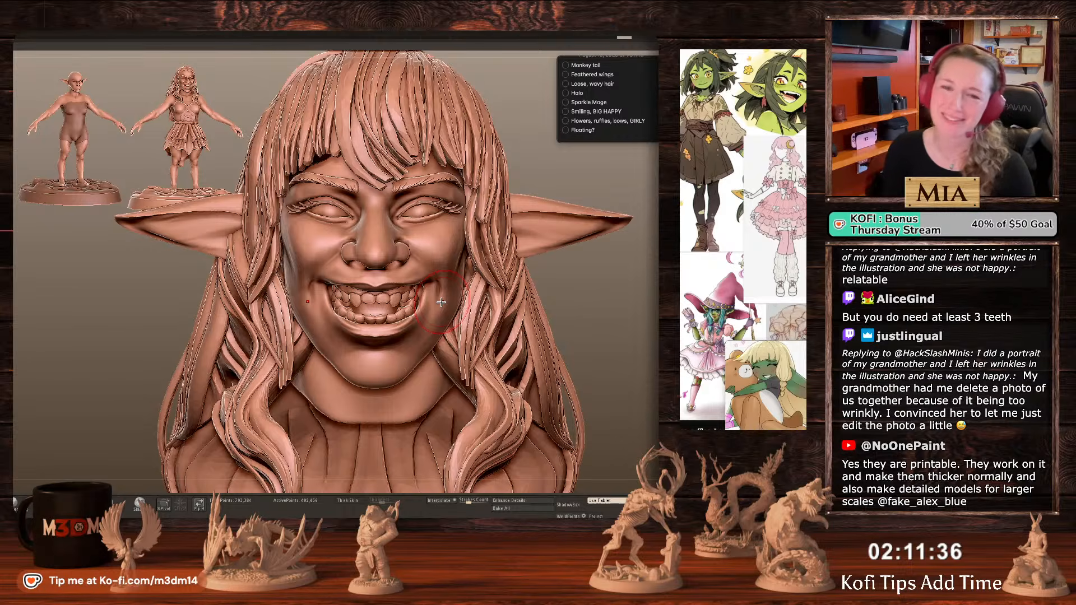
key(space)
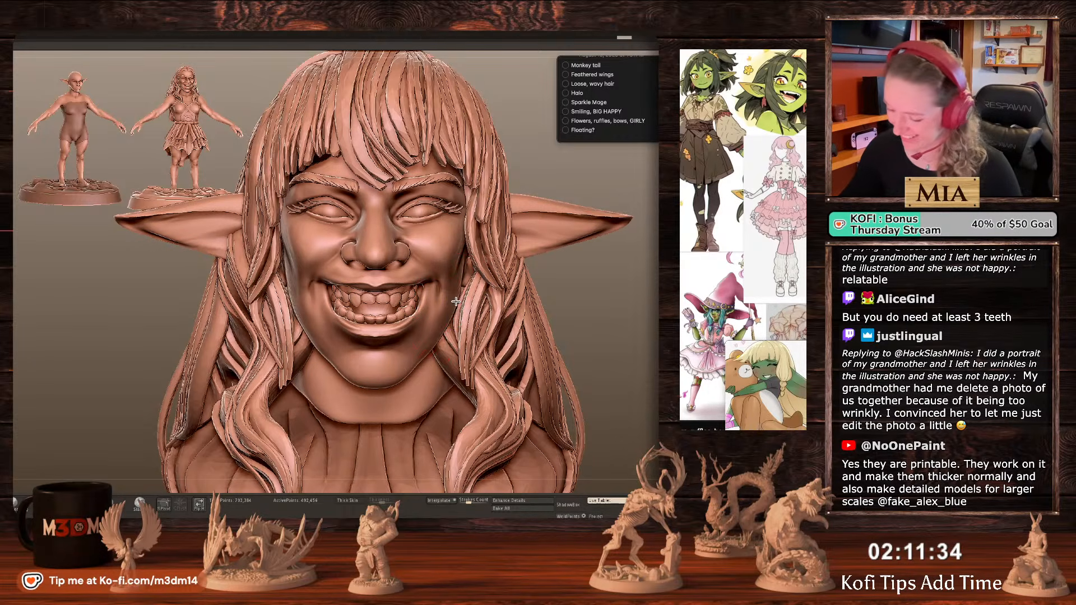
key(space)
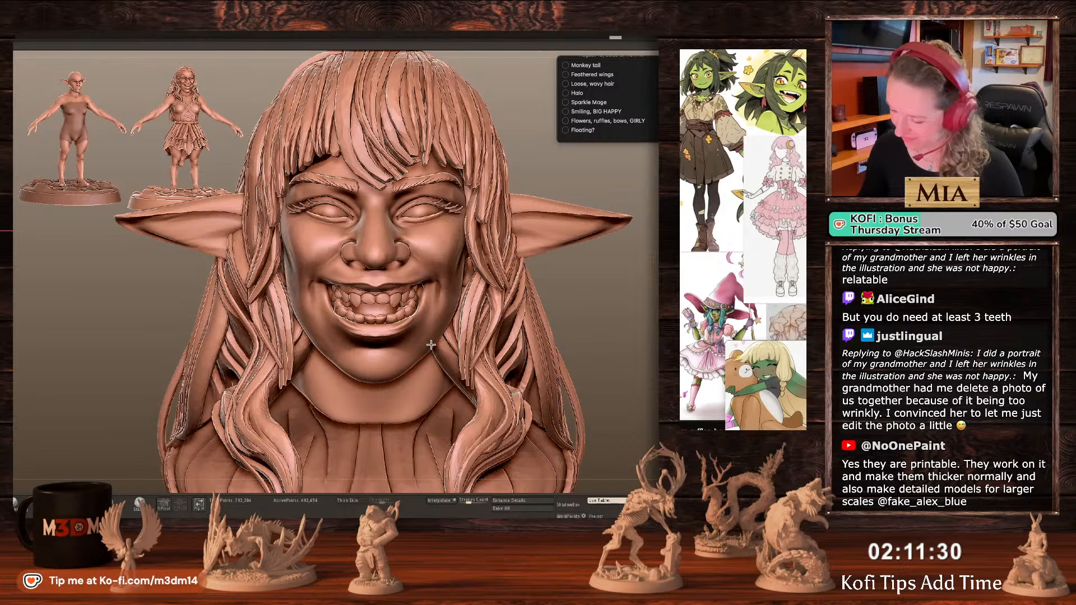
Select the eyelashes and reshape the outer lashes symmetrically so they sit against the eyelids.
drag(627, 248, 625, 306)
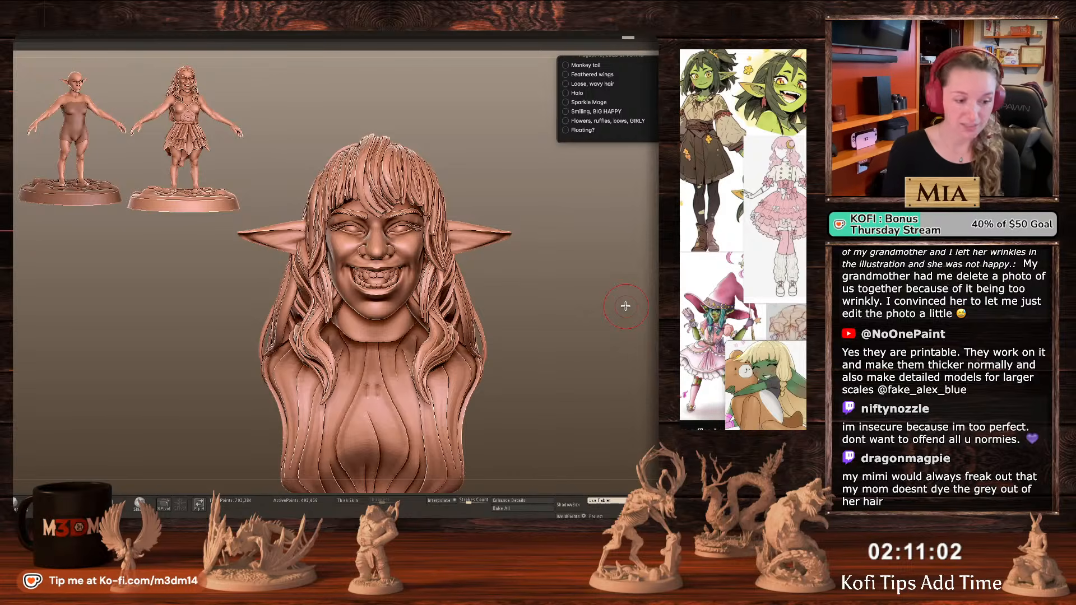
alt+click(415, 226)
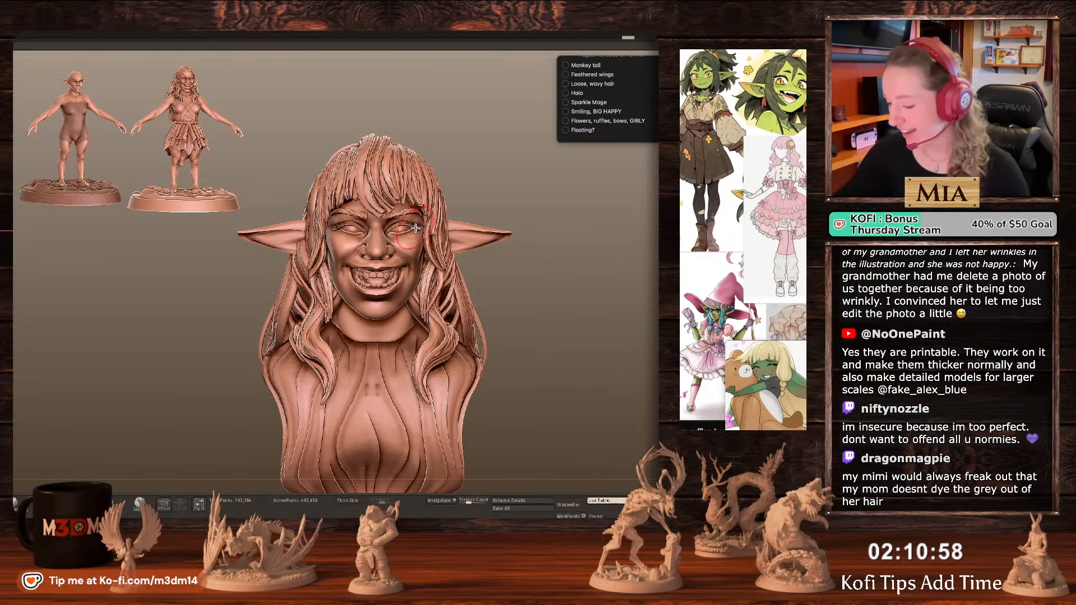
click(557, 322)
alt+drag(557, 322, 553, 469)
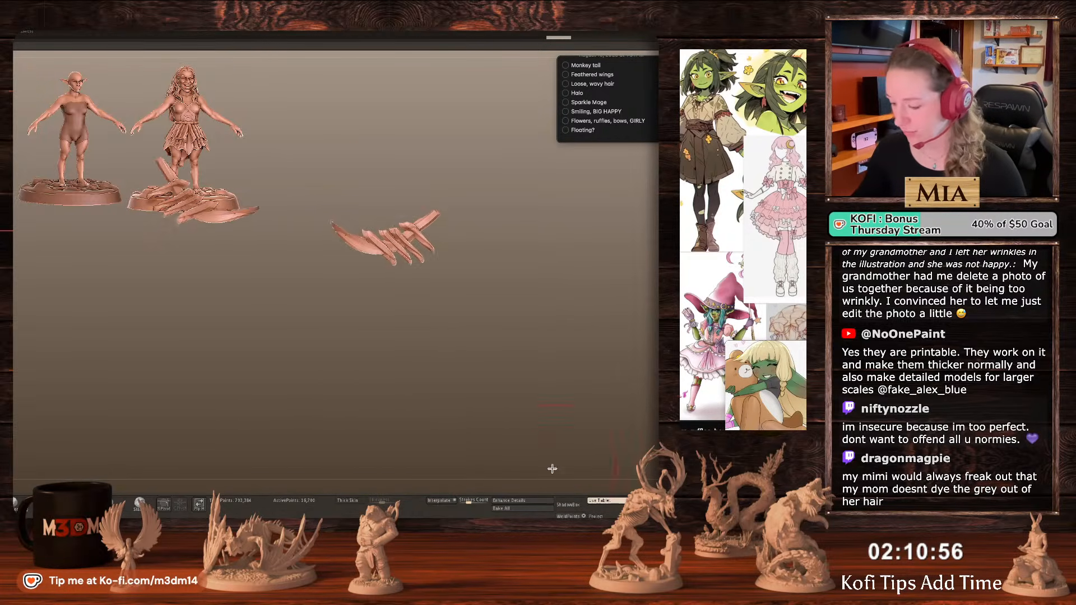
mouse_move(557, 300)
alt+mouse_down()
mouse_move(557, 338)
mouse_move(562, 301)
mouse_move(553, 284)
alt+mouse_up()
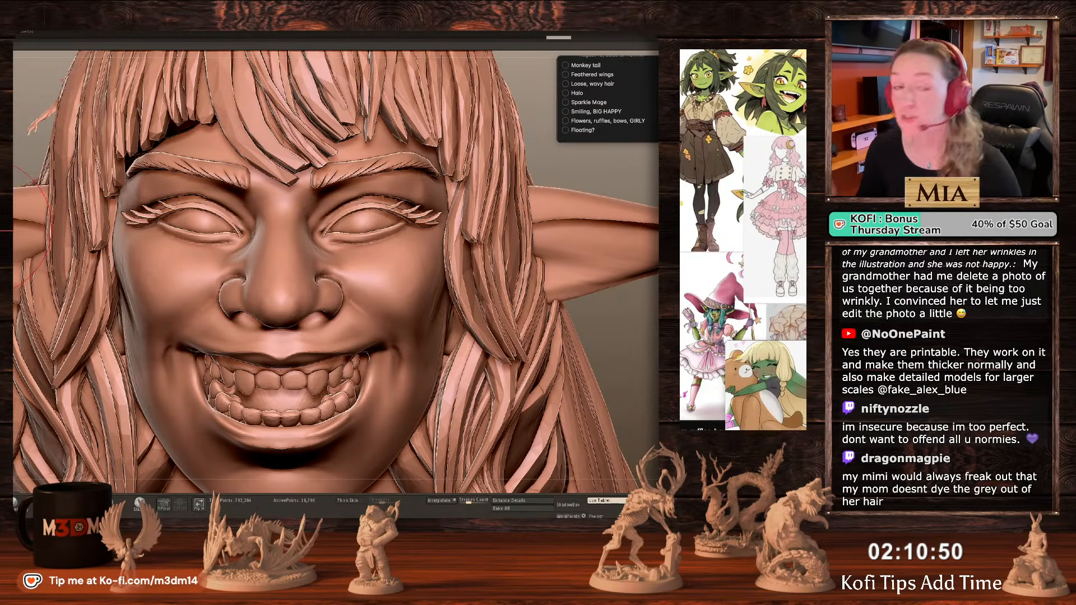
key(space)
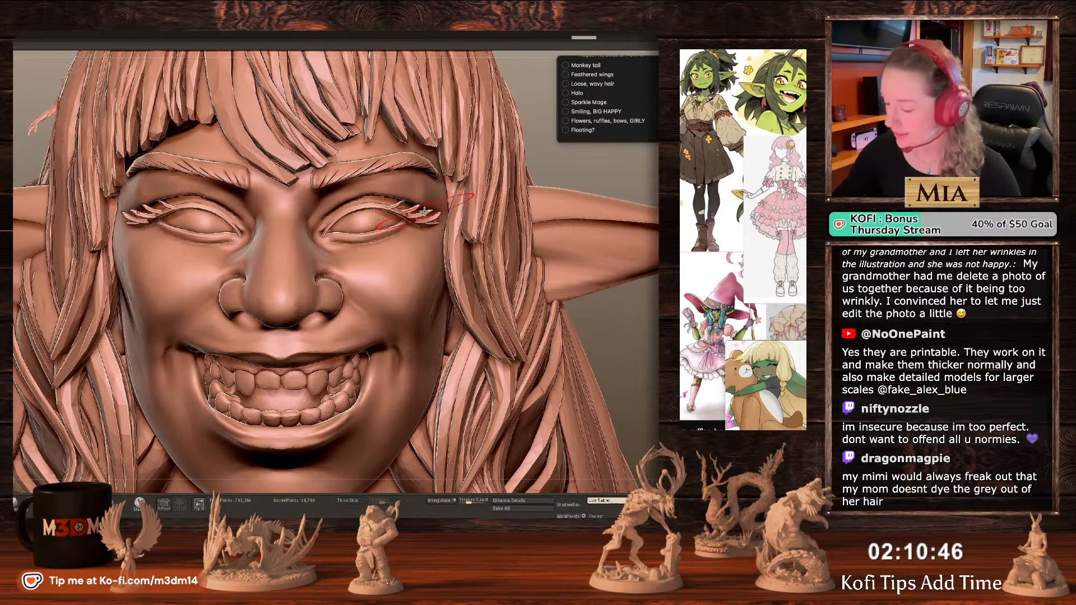
ctrl+shift+click(426, 212)
drag(426, 211, 454, 206)
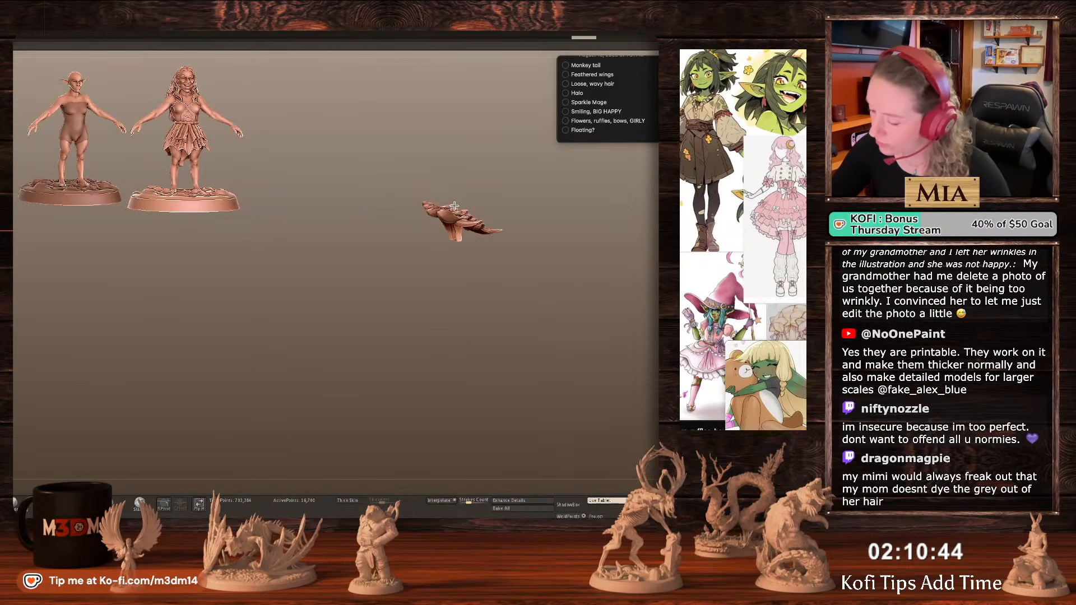
ctrl+shift+click(469, 198)
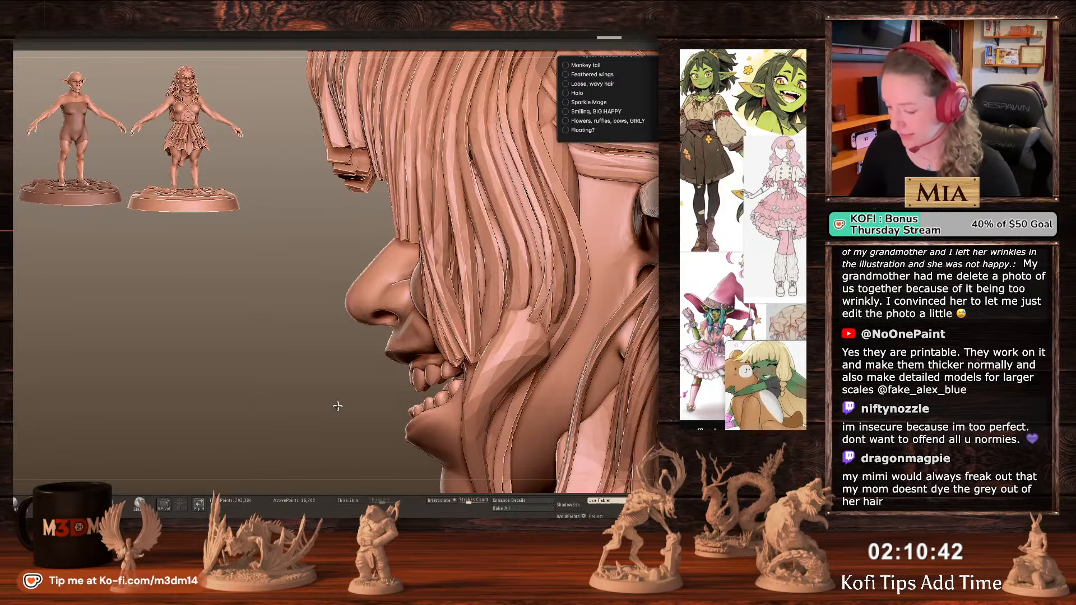
right_drag(470, 198, 400, 225)
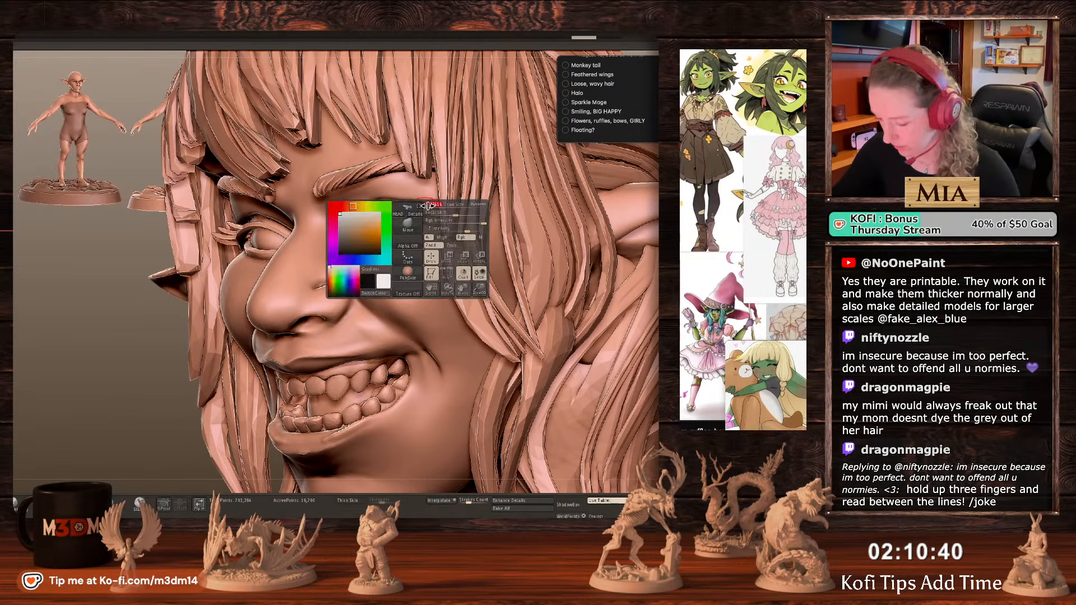
right_drag(147, 406, 236, 400)
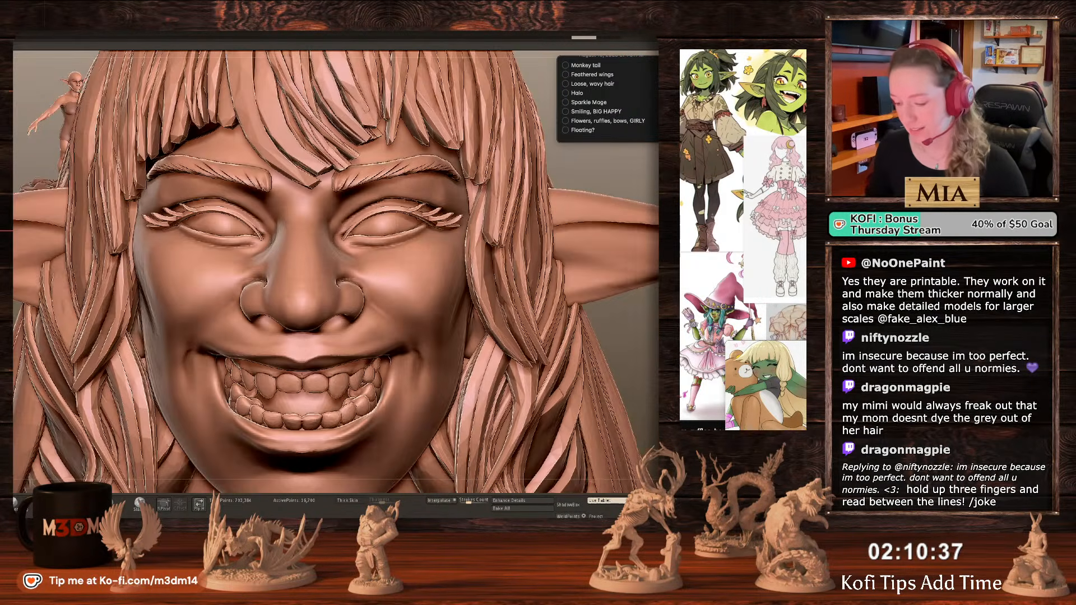
Isolate the teeth and move the lower jaw slightly backward while the upper teeth stay masked, and show the full head again.
mouse_move(664, 393)
ctrl+right_down()
mouse_move(665, 343)
mouse_move(616, 353)
mouse_move(616, 364)
ctrl+right_up()
key(f)
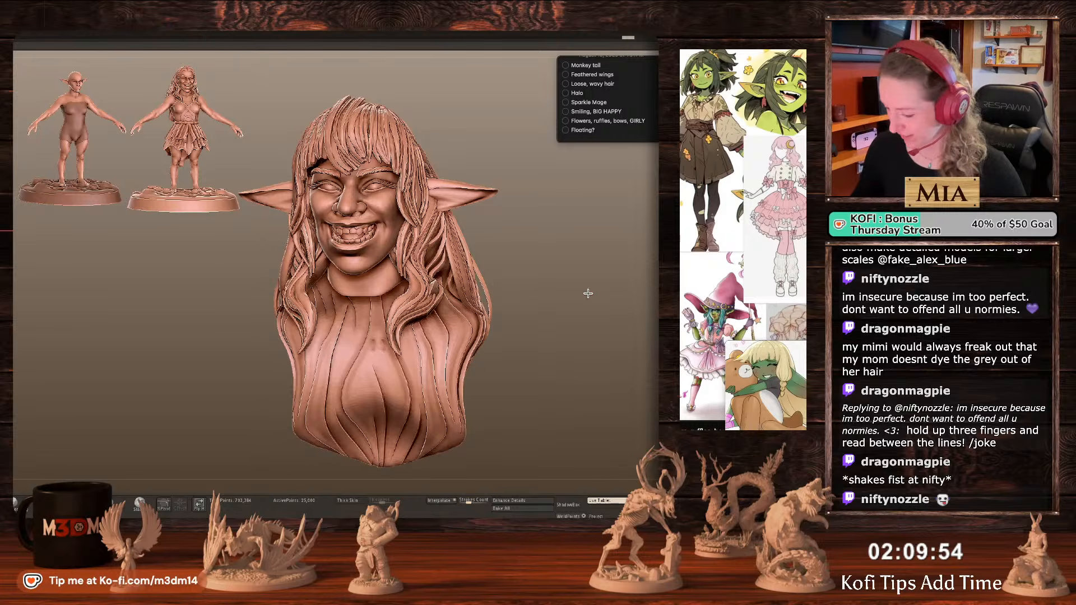
drag(588, 294, 544, 298)
key(shift+f)
key(shift+f)
key(shift+f)
key(shift+f)
key(w)
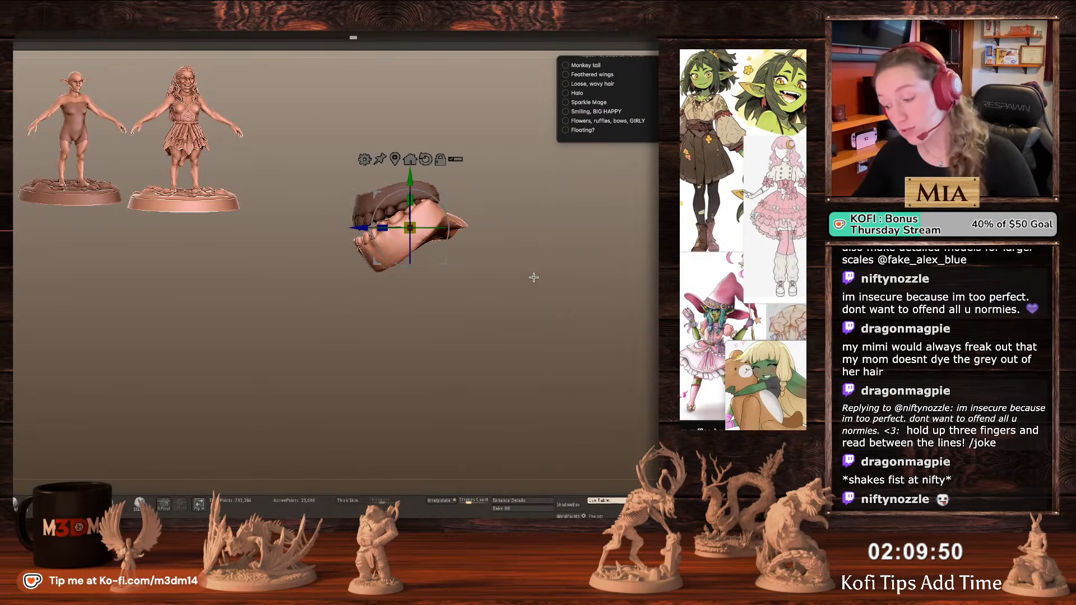
drag(351, 227, 362, 227)
key(q)
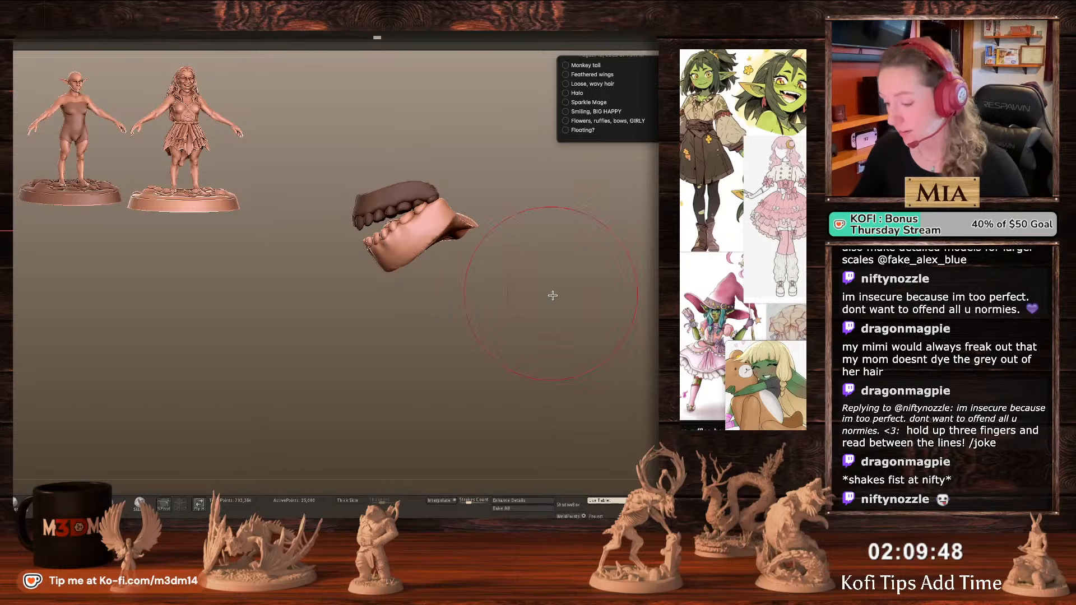
mouse_move(568, 306)
mouse_down()
mouse_move(591, 297)
mouse_move(519, 336)
mouse_up()
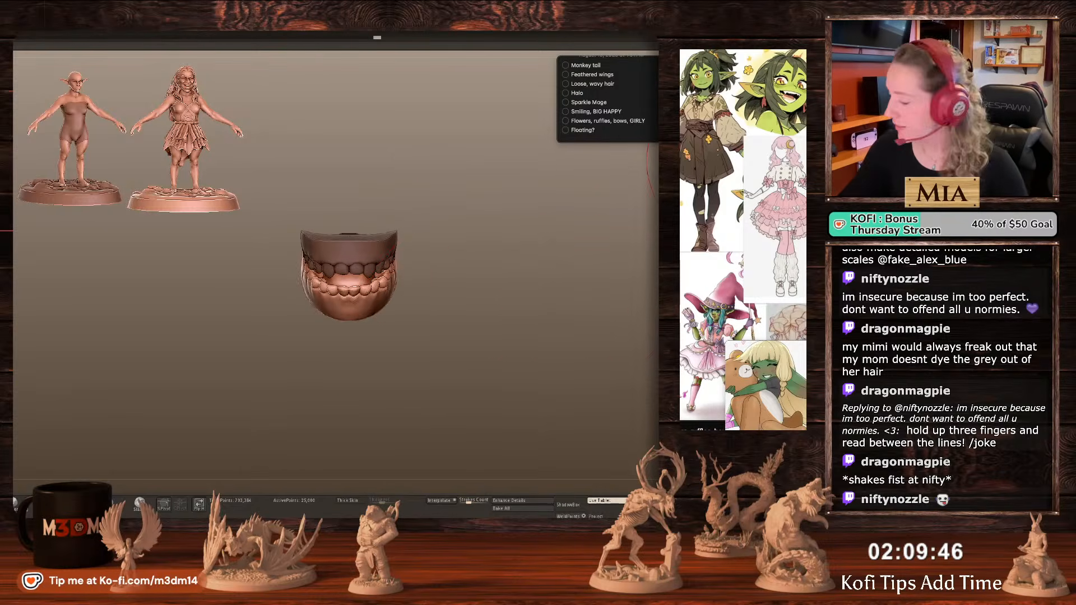
key(alt+s)
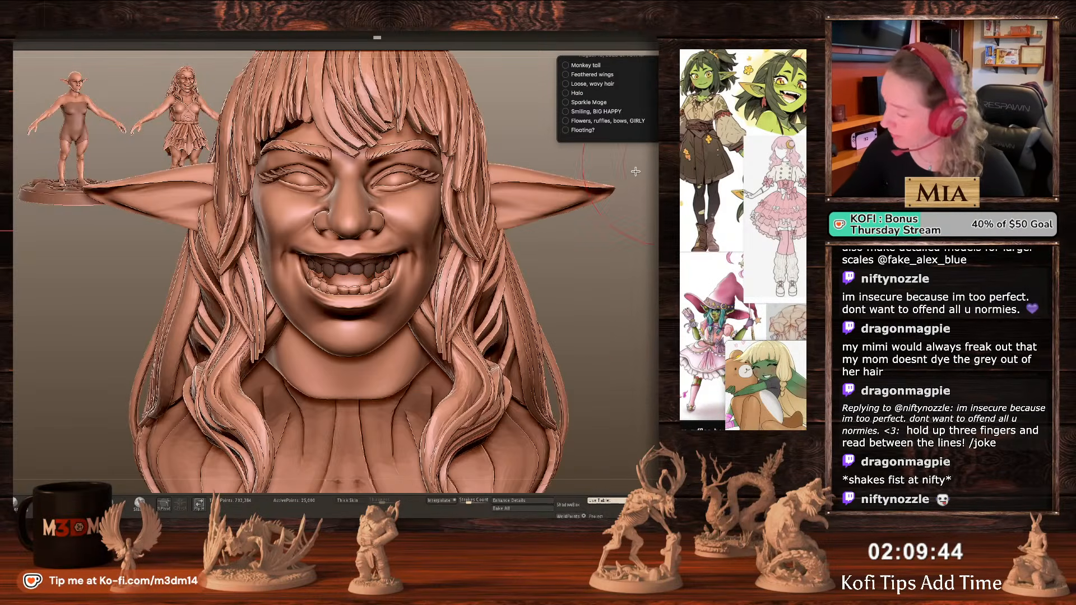
Select the face and nudge the cheeks beside the smile inward, undoing the last stroke over the upper lip.
alt+click(408, 286)
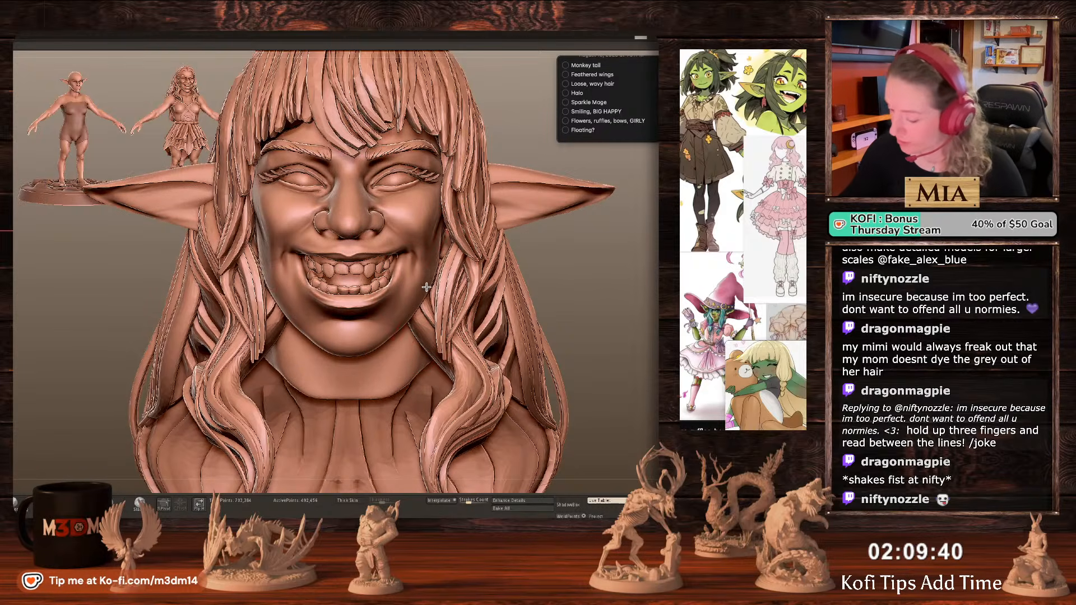
drag(428, 289, 423, 285)
alt+click(419, 284)
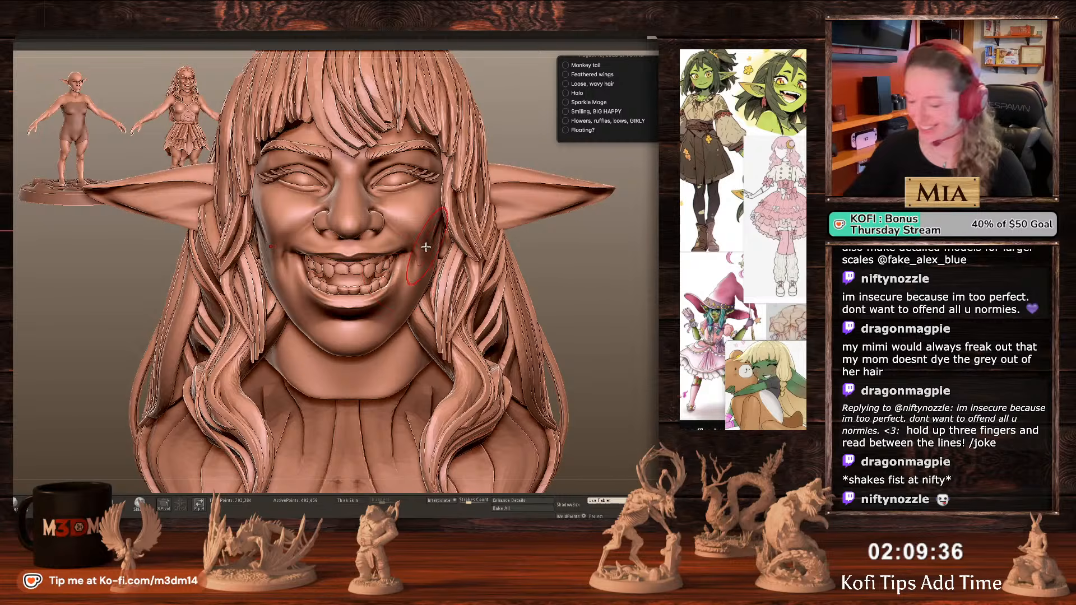
drag(409, 255, 368, 256)
key(space)
key(ctrl+z)
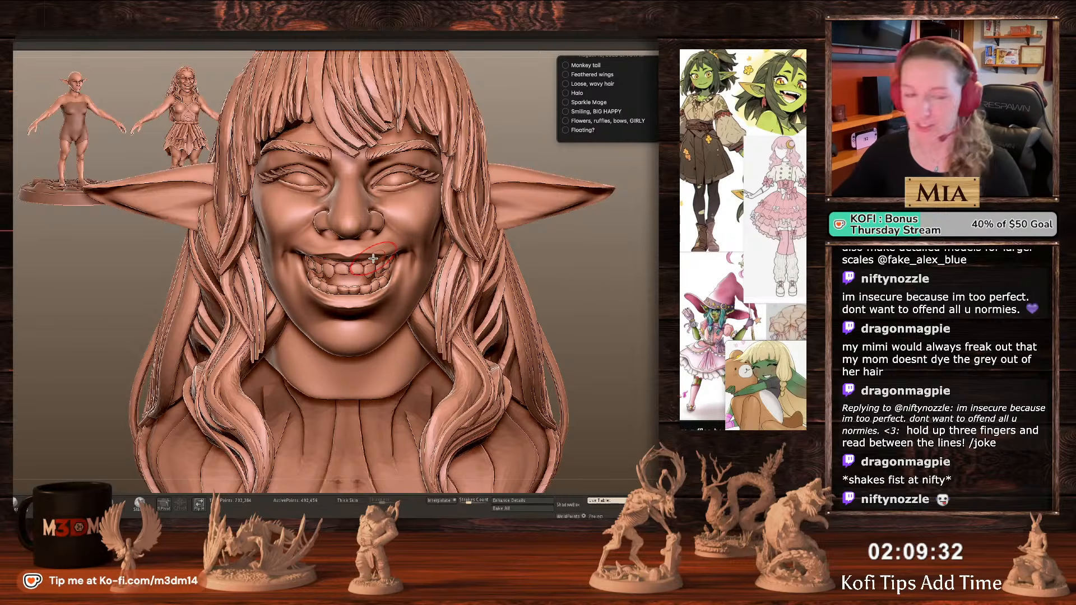
Pull the mouth corners slightly inward on the face and refine the cheeks under the eyes symmetrically.
alt+click(411, 252)
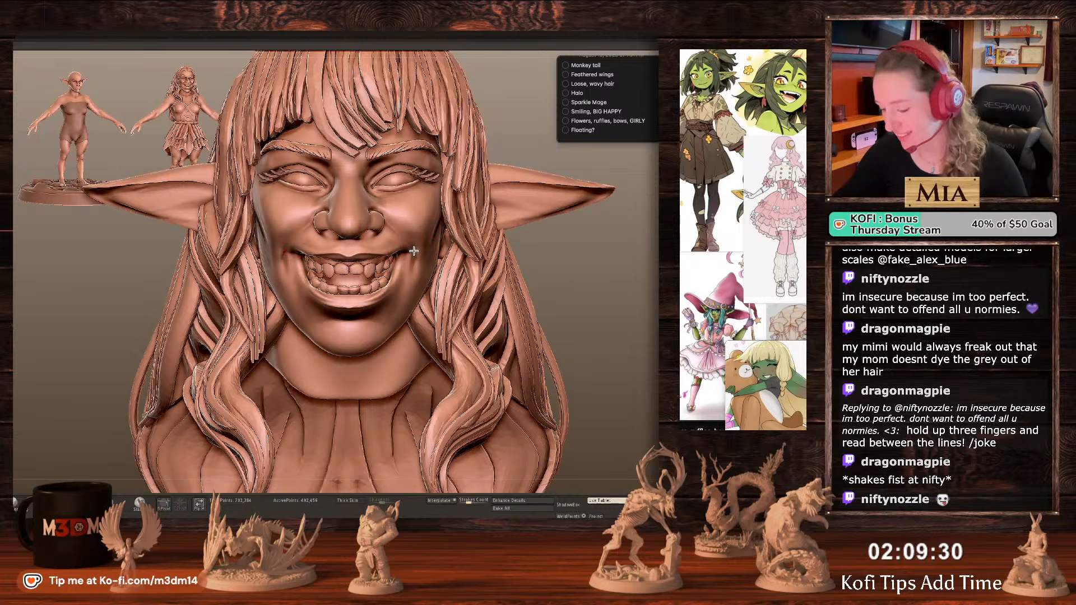
drag(414, 251, 401, 250)
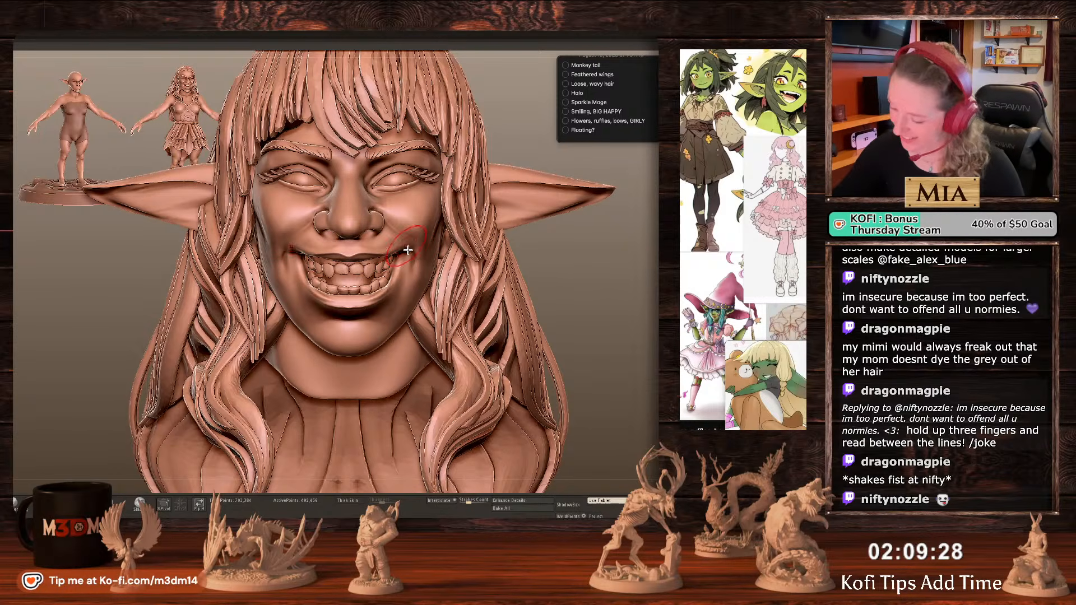
key(space)
click(435, 240)
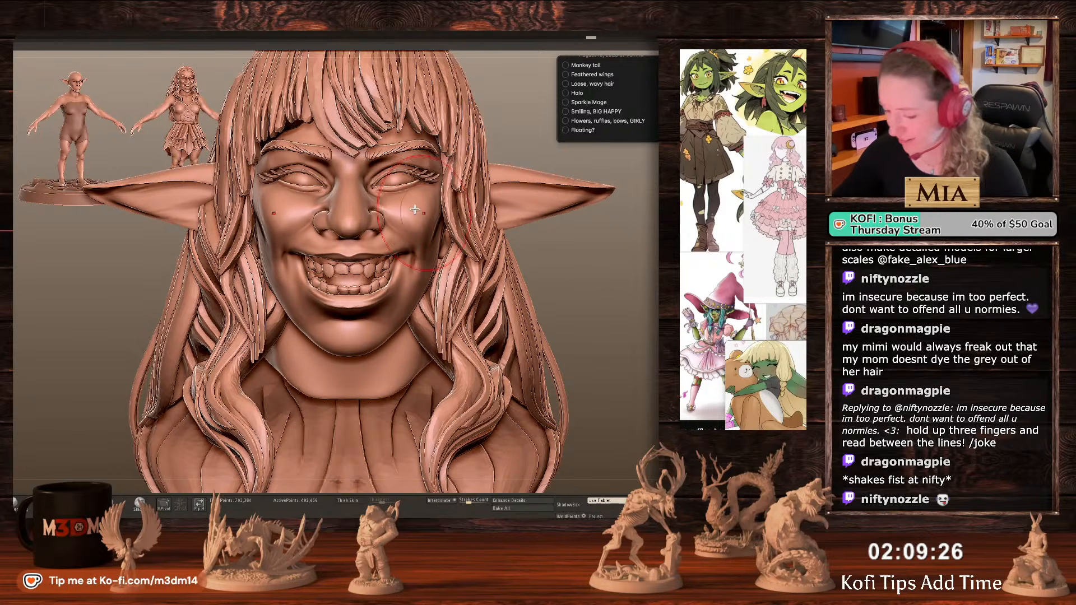
key(space)
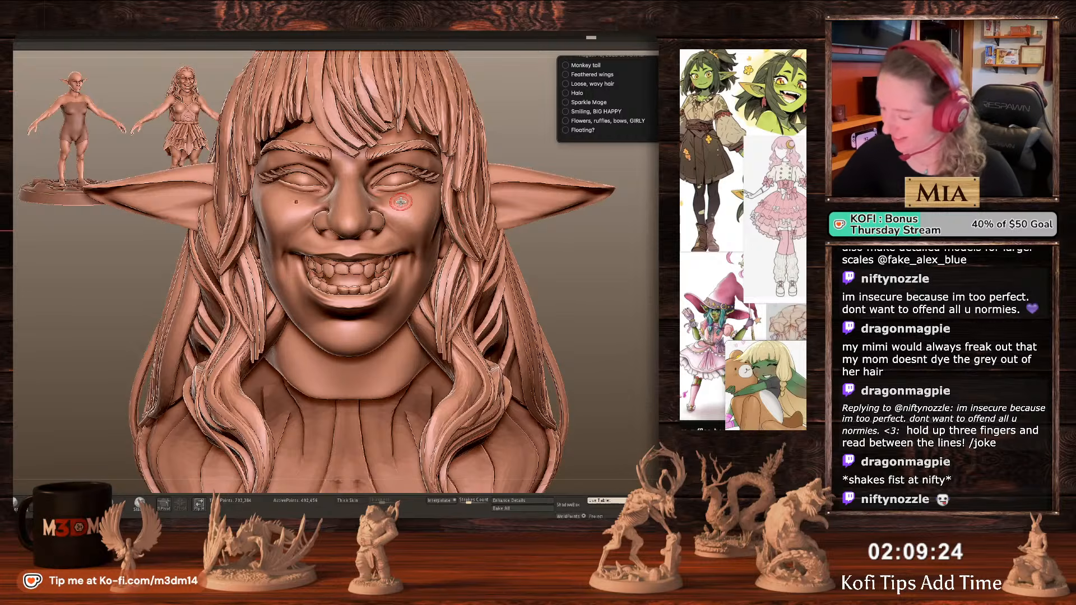
key(space)
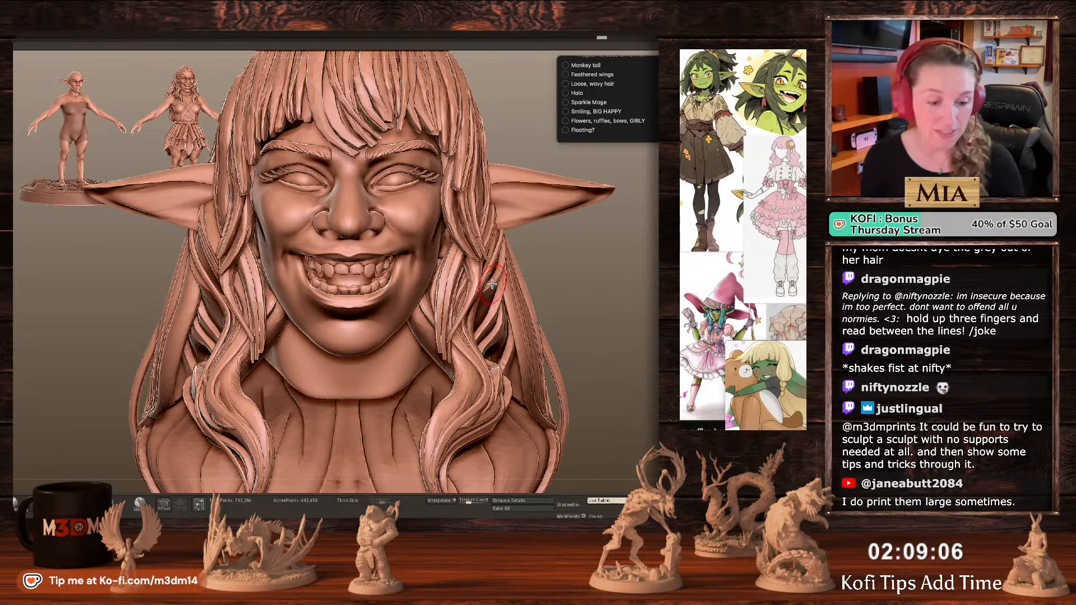
Smooth the smile creases beside the mouth corners symmetrically on the face.
drag(605, 284, 597, 285)
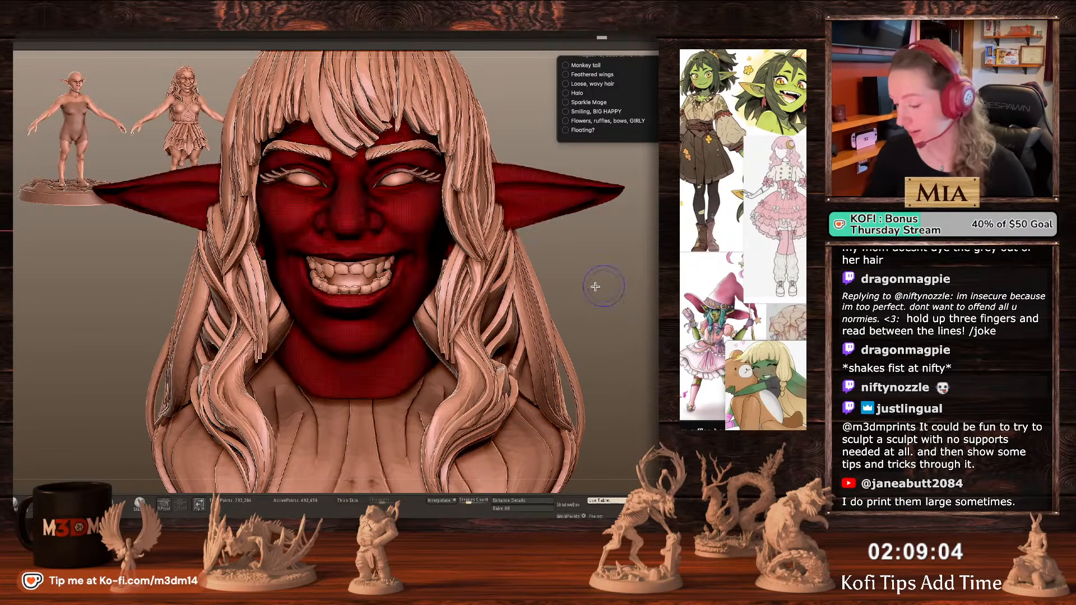
shift+click(424, 261)
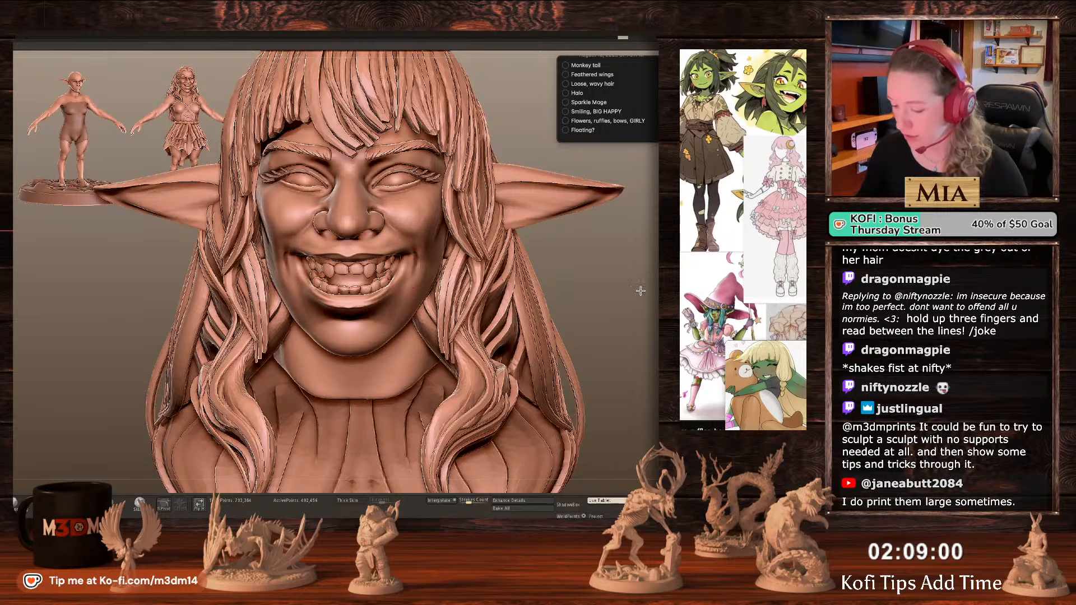
drag(641, 291, 650, 291)
shift+drag(413, 264, 414, 253)
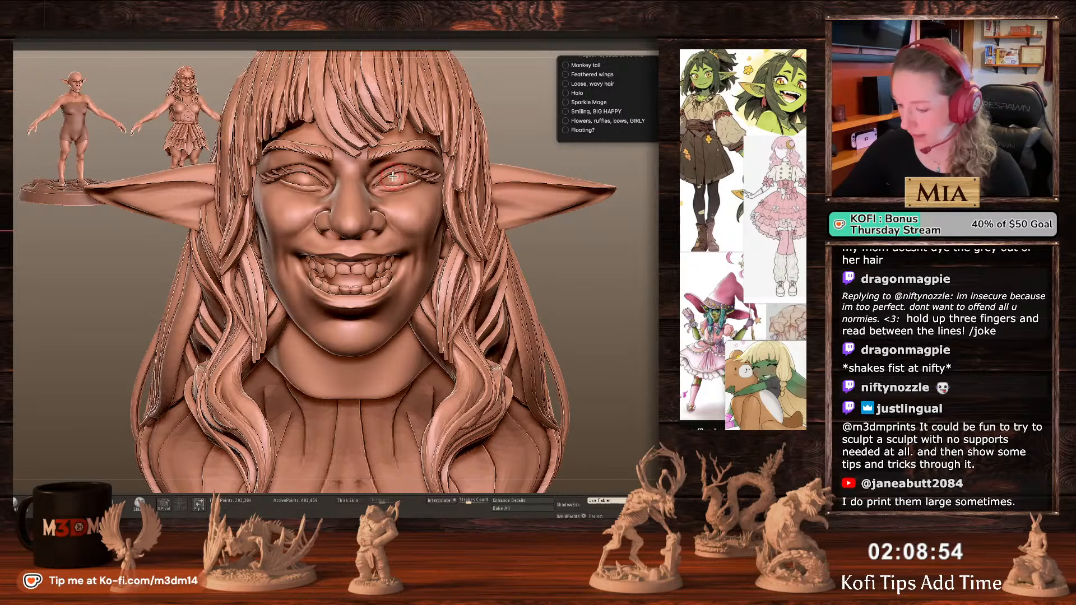
key(space)
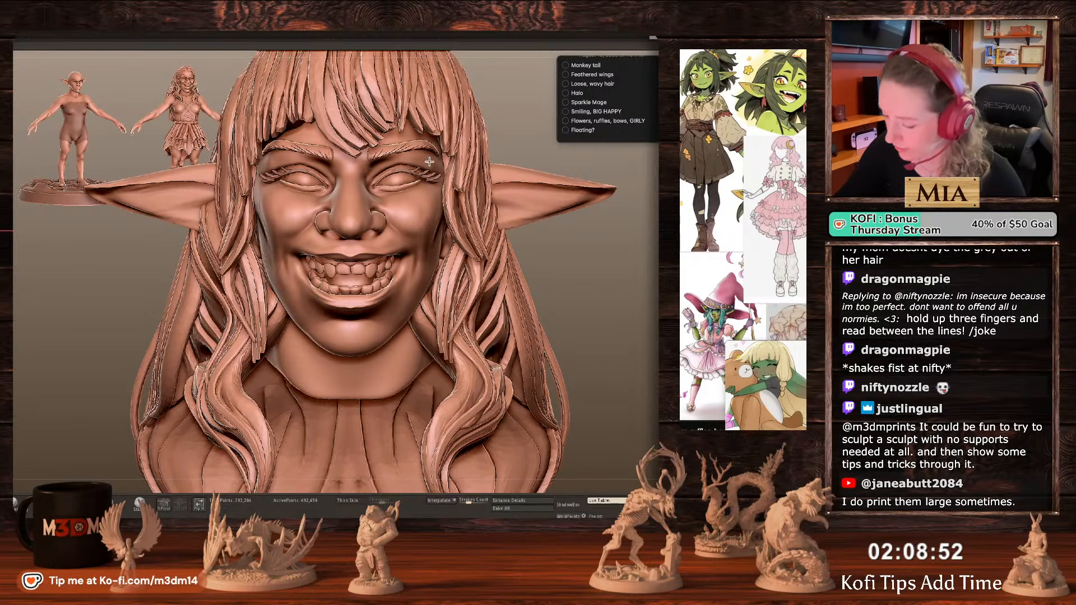
key(space)
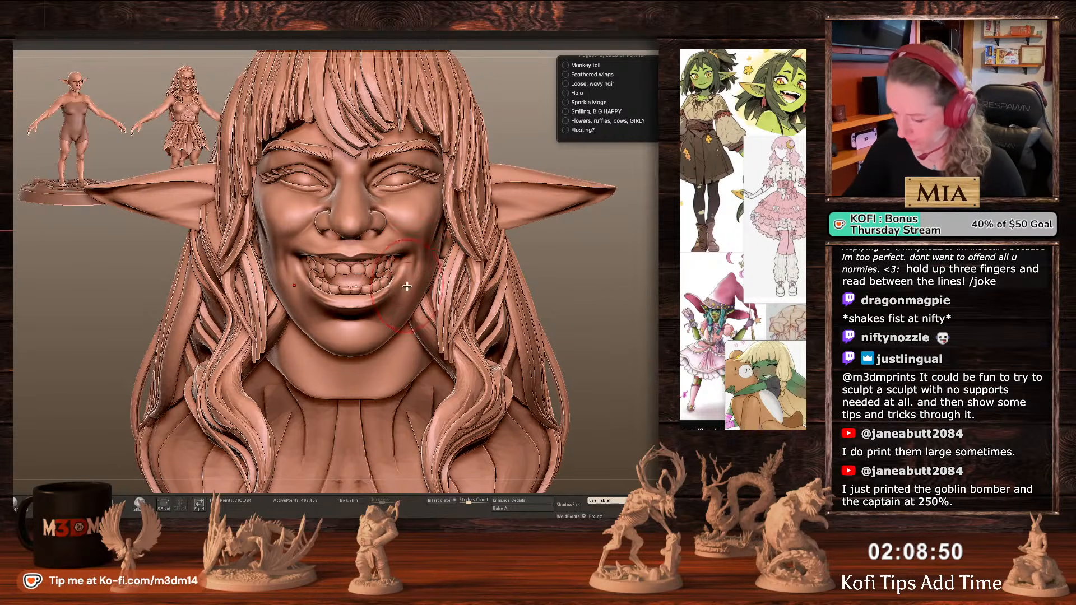
Isolate the head and raise the underside of the jaw in profile, undoing the stroke on the lower lip.
click(666, 216)
drag(576, 289, 584, 286)
key(x)
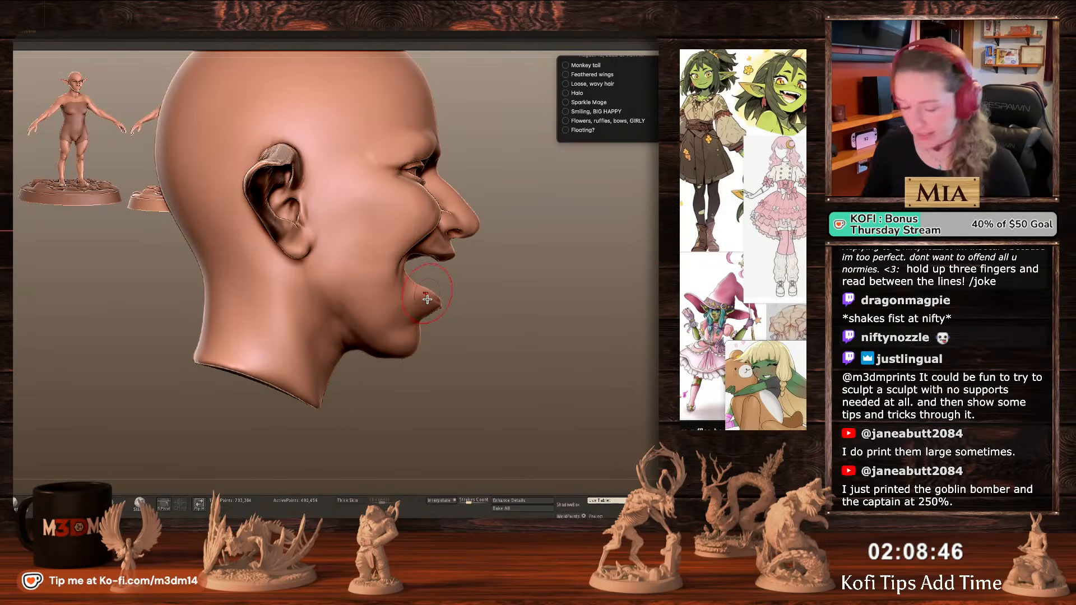
drag(437, 299, 437, 301)
key(space)
key(ctrl+z)
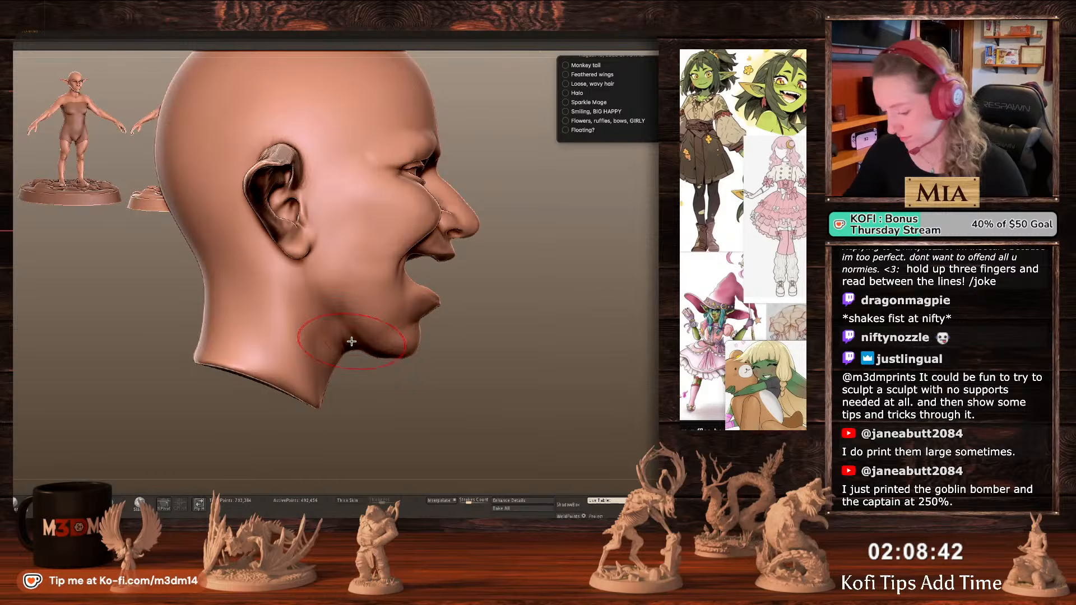
drag(348, 340, 347, 319)
Reshape the inner brow area slightly on the isolated head and show the complete bust again.
mouse_move(514, 305)
alt+mouse_down()
mouse_move(471, 245)
mouse_move(424, 224)
mouse_move(441, 246)
alt+mouse_up()
key(space)
key(space)
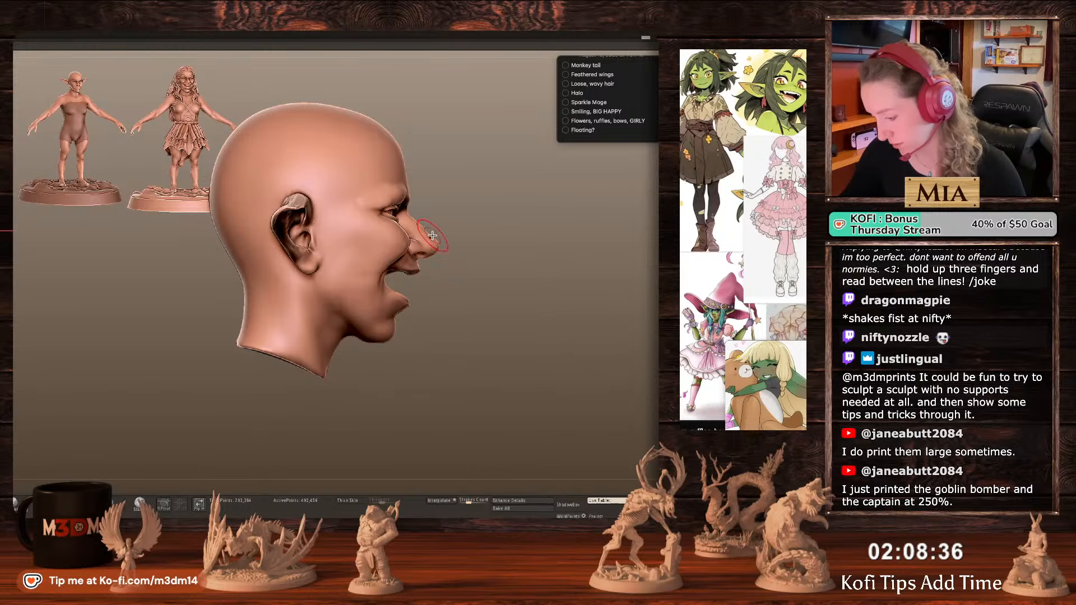
drag(619, 284, 552, 362)
key(f)
key(space)
key(space)
drag(410, 208, 423, 208)
key(space)
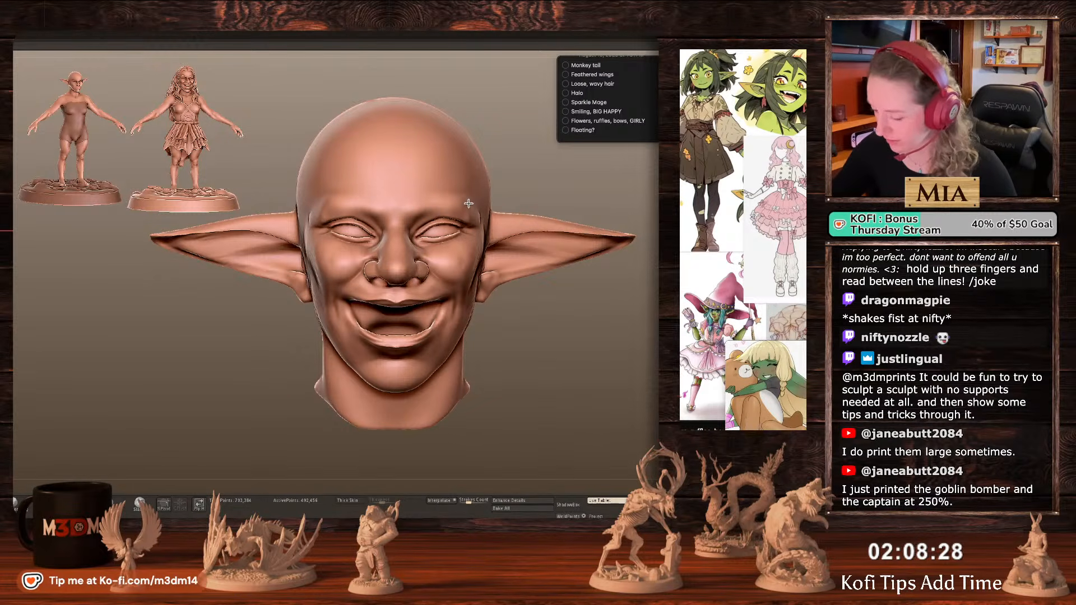
click(668, 258)
Select the face around the eyes and leave it fully unmasked for sculpting.
ctrl+click(608, 314)
ctrl+click(608, 315)
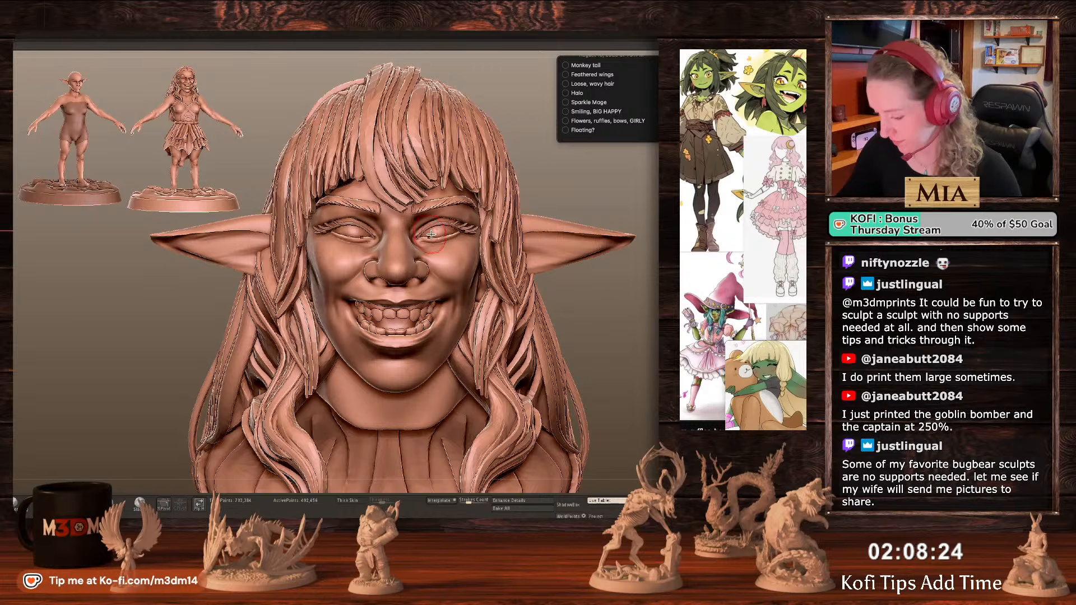
alt+click(459, 233)
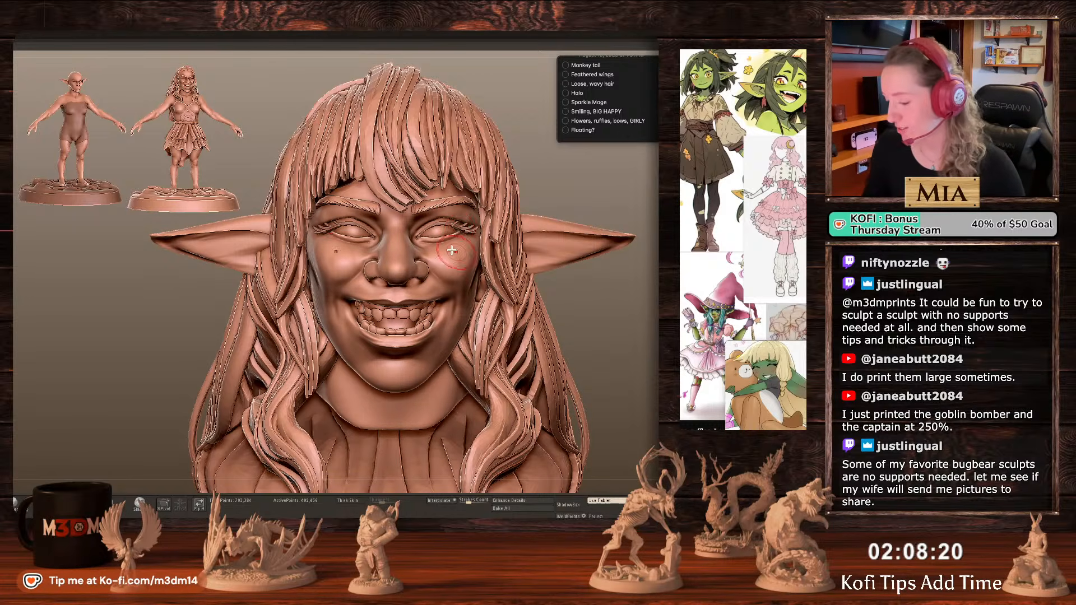
alt+click(440, 247)
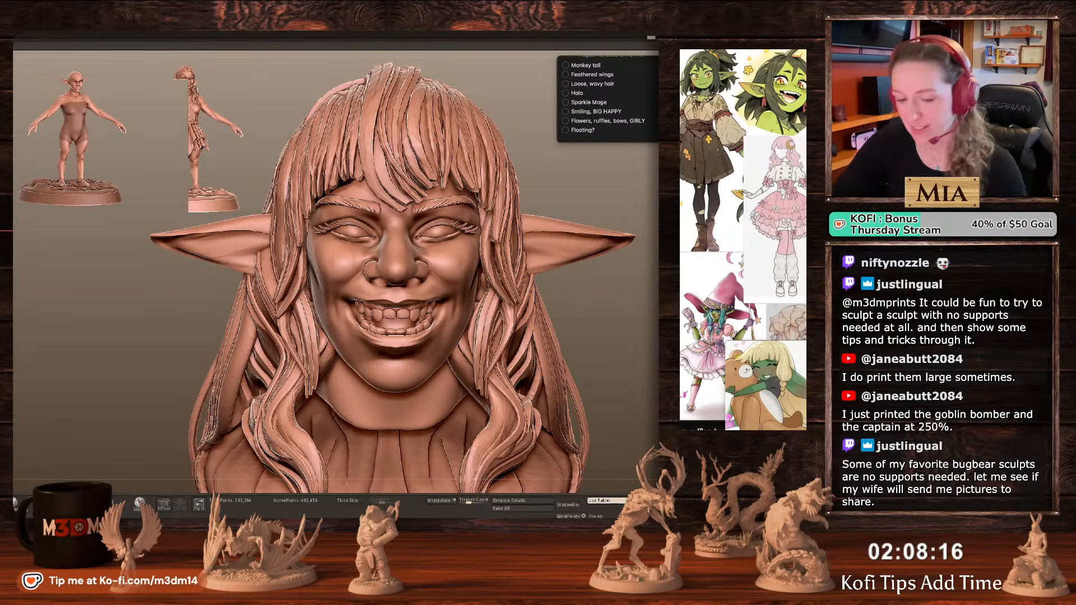
alt+click(442, 236)
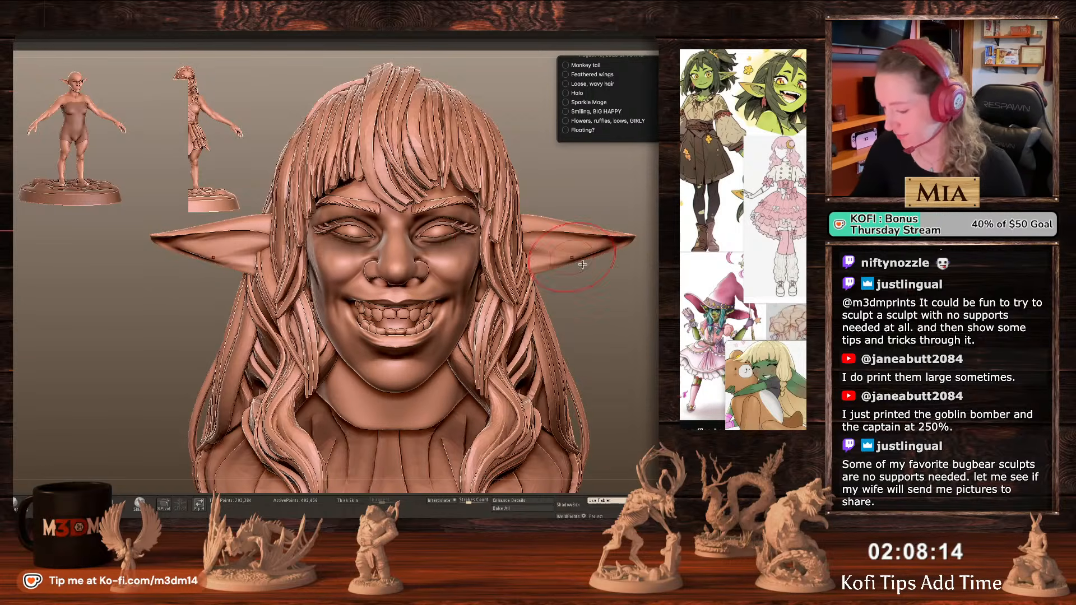
ctrl+click(634, 323)
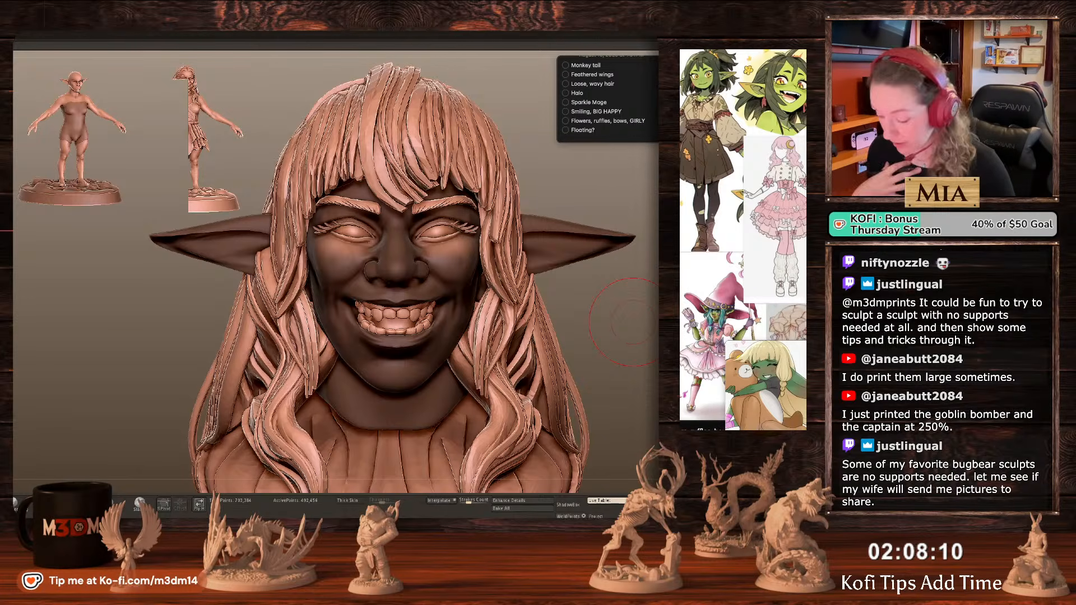
ctrl+click(633, 325)
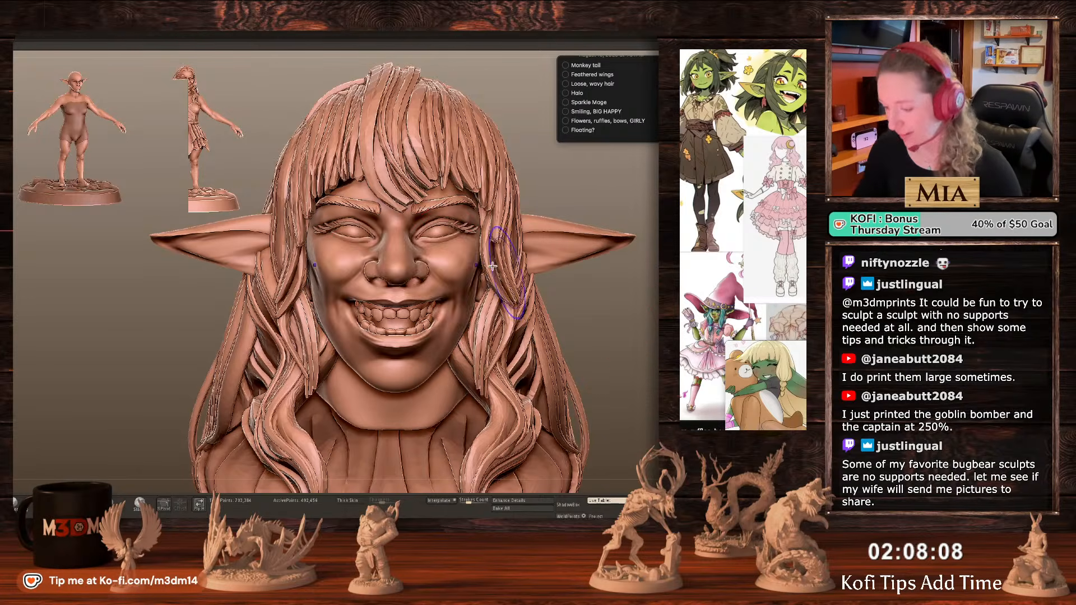
Nudge the eyelids slightly outward beneath the lashes with symmetric strokes.
key(shift+f)
key(shift+f)
key(space)
key(shift+f)
key(shift+f)
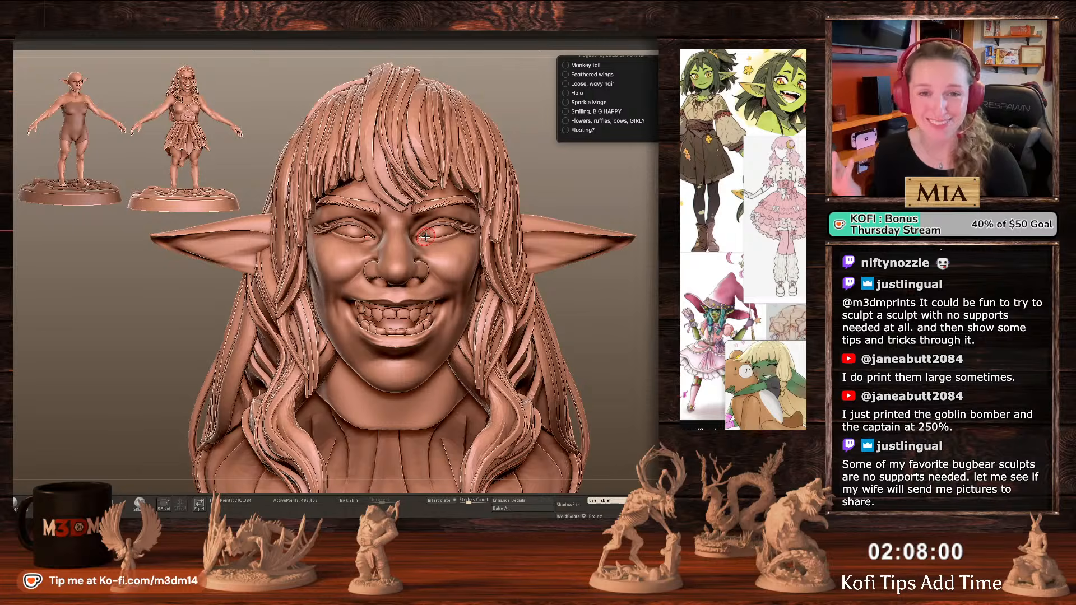
key(space)
drag(439, 241, 451, 238)
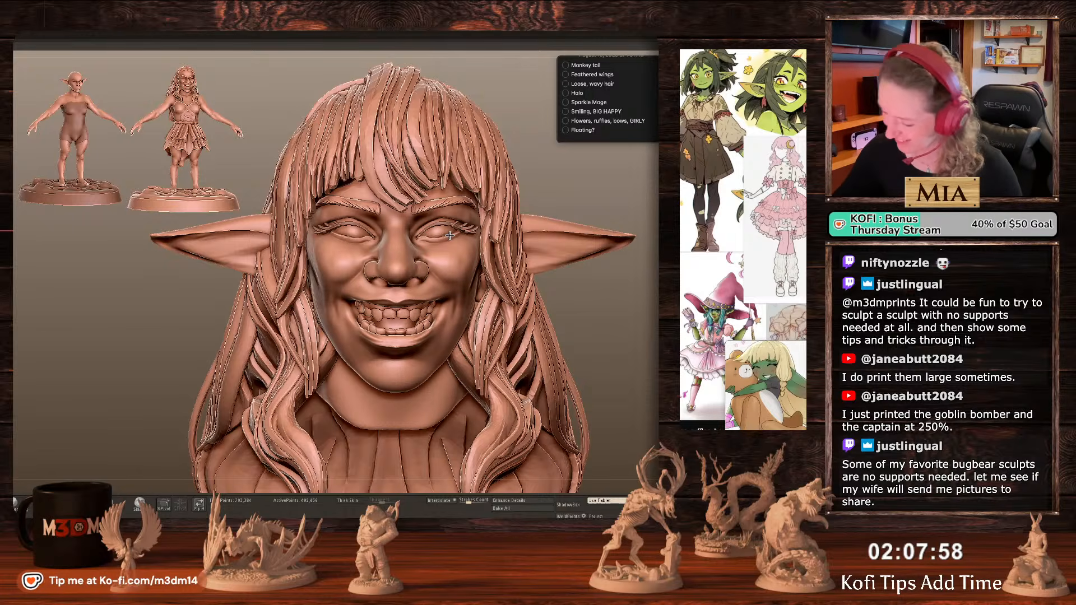
key(shift+f)
key(shift+f)
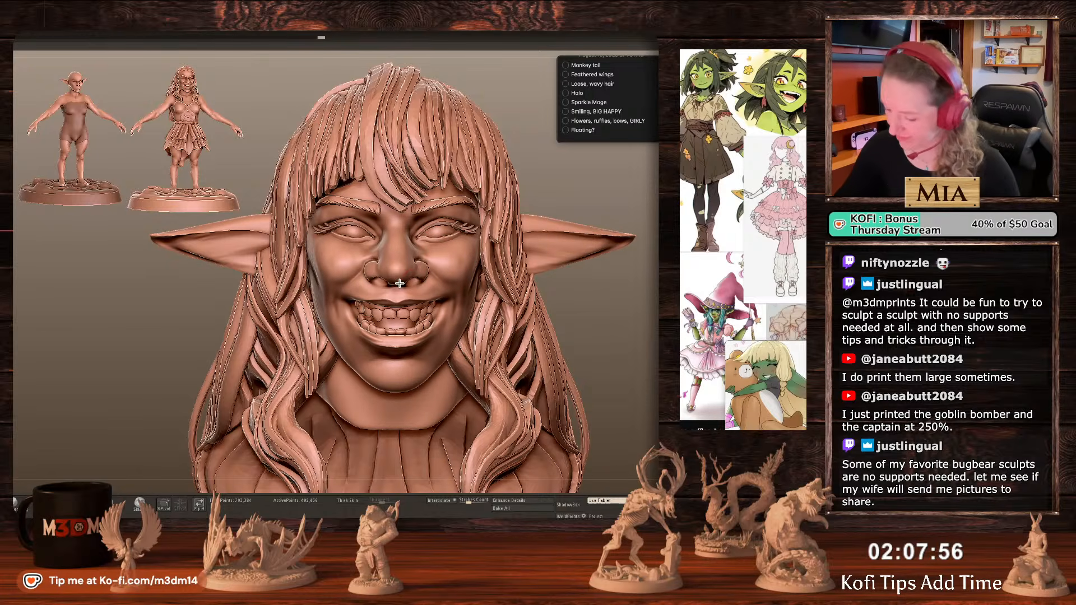
key(space)
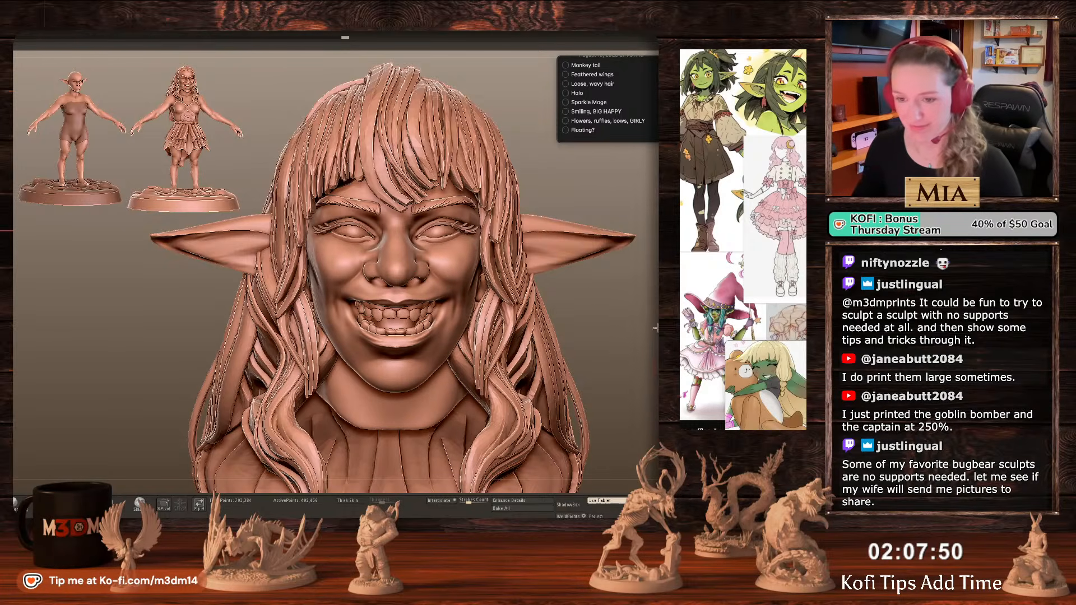
Mask the upper face and both ears on the head, leaving the lower jaw and neck free.
alt+drag(657, 328, 589, 301)
key(space)
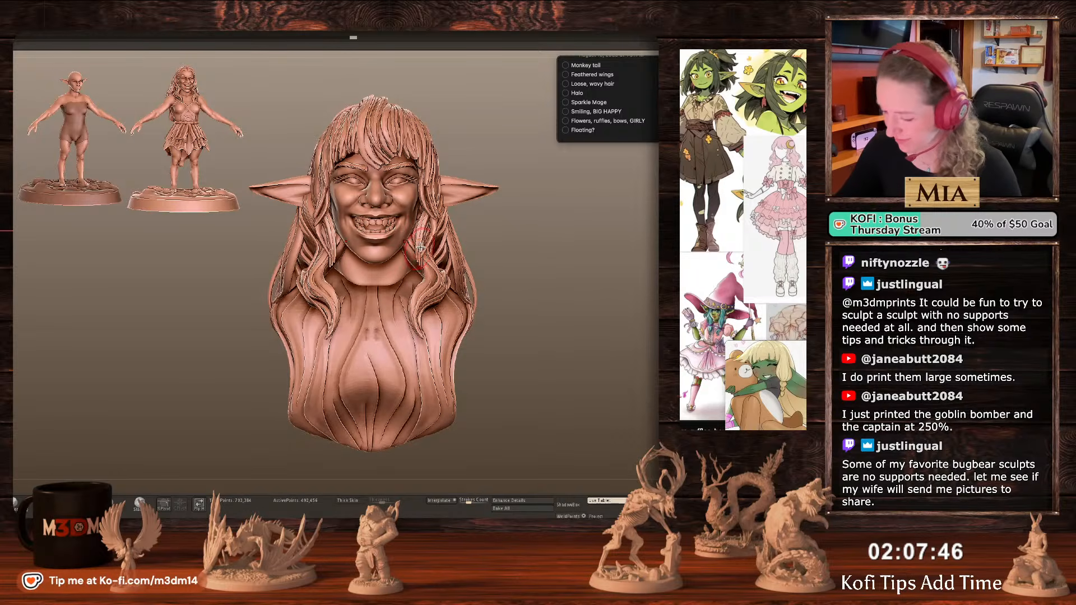
mouse_move(220, 64)
ctrl+mouse_down()
mouse_move(504, 145)
mouse_move(400, 216)
mouse_move(340, 216)
ctrl+mouse_up()
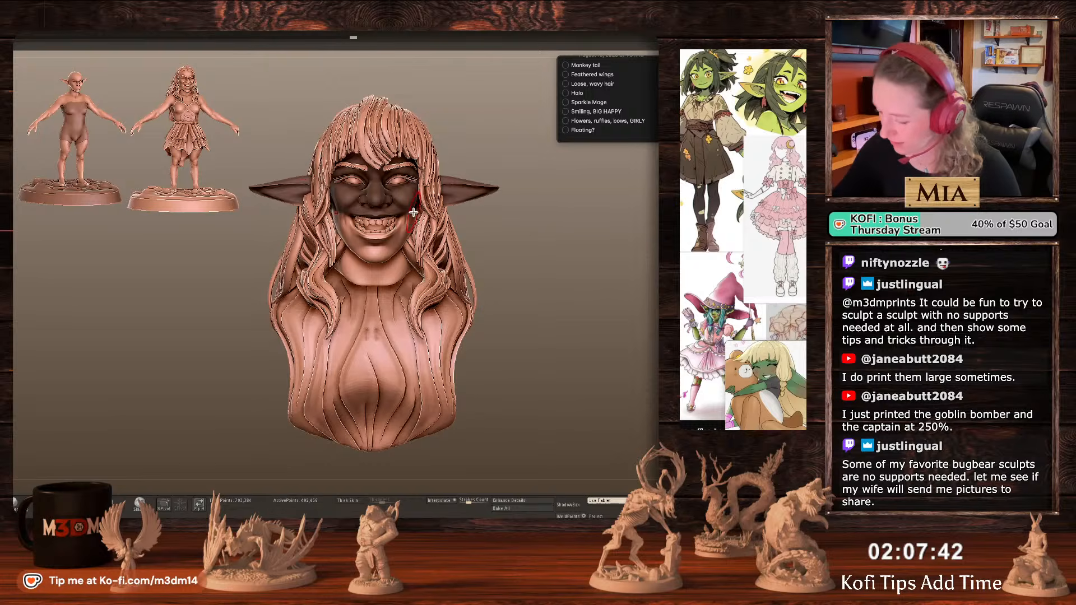
mouse_move(470, 101)
ctrl+mouse_down()
mouse_move(392, 182)
mouse_move(522, 200)
mouse_move(522, 177)
ctrl+mouse_up()
key(alt+s)
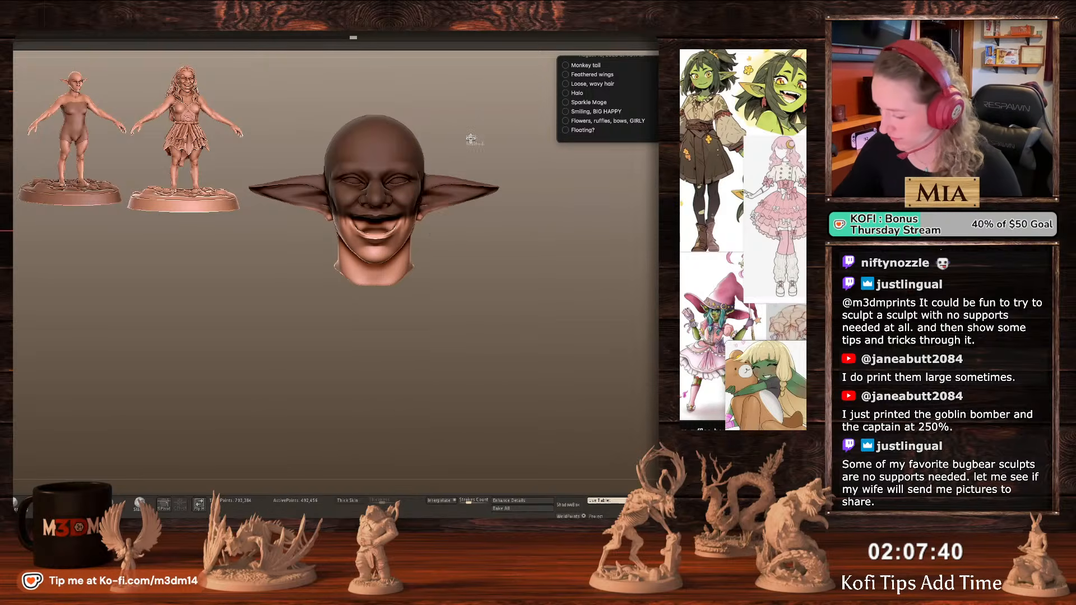
mouse_move(471, 139)
ctrl+mouse_down()
mouse_move(449, 241)
mouse_move(461, 232)
mouse_move(391, 240)
ctrl+mouse_up()
key(alt+s)
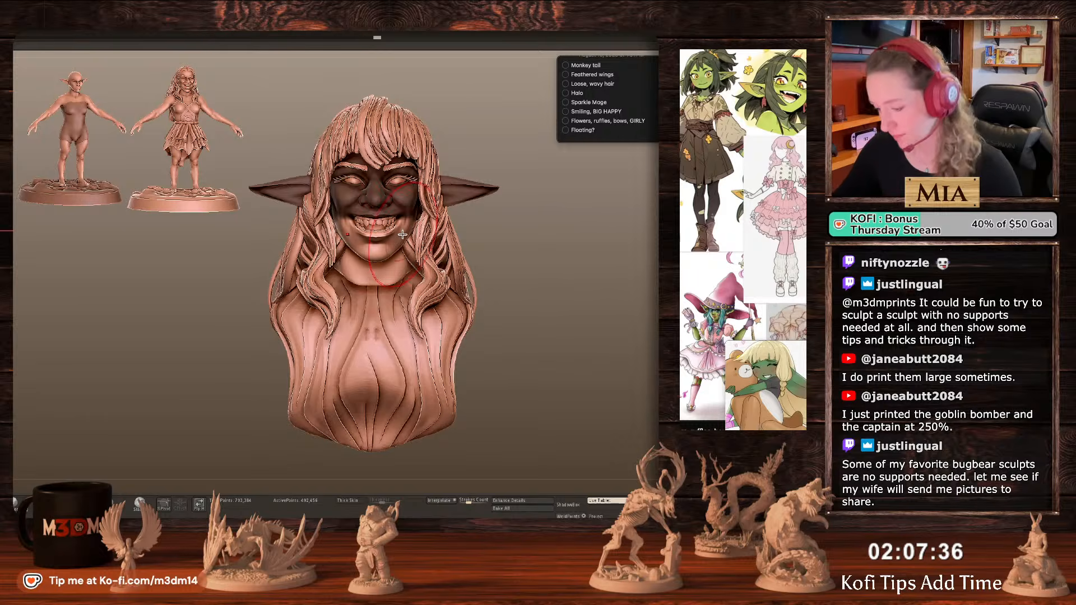
Pull the lower lip and its corners slightly inward and down on the unmasked lower face, checking the profile.
key(space)
key(space)
drag(399, 236, 397, 239)
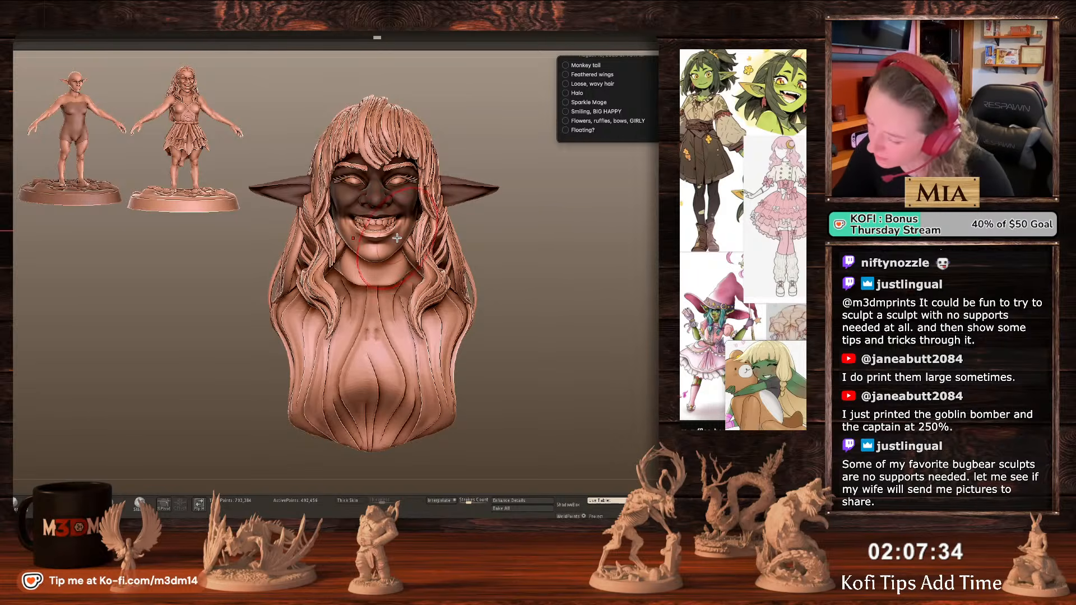
key(space)
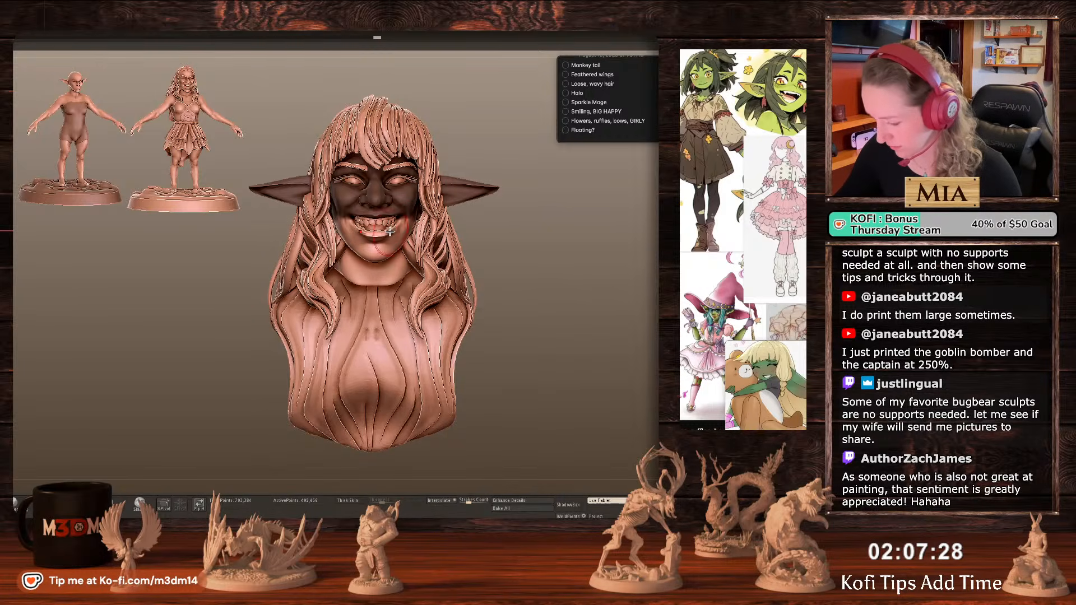
drag(390, 232, 380, 236)
mouse_move(625, 307)
mouse_down()
mouse_move(631, 294)
mouse_move(633, 306)
mouse_up()
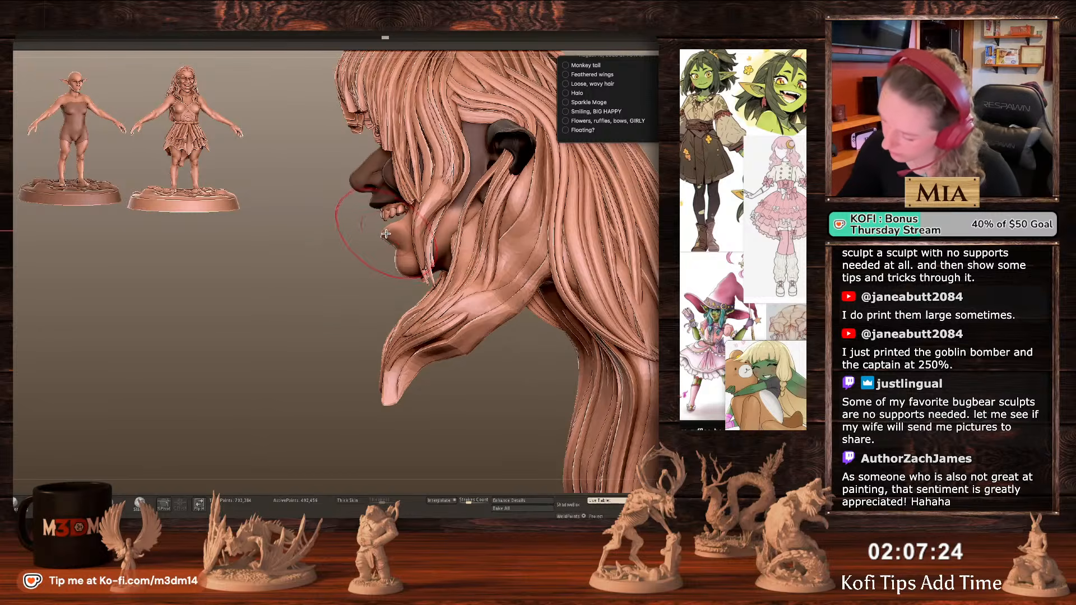
key(space)
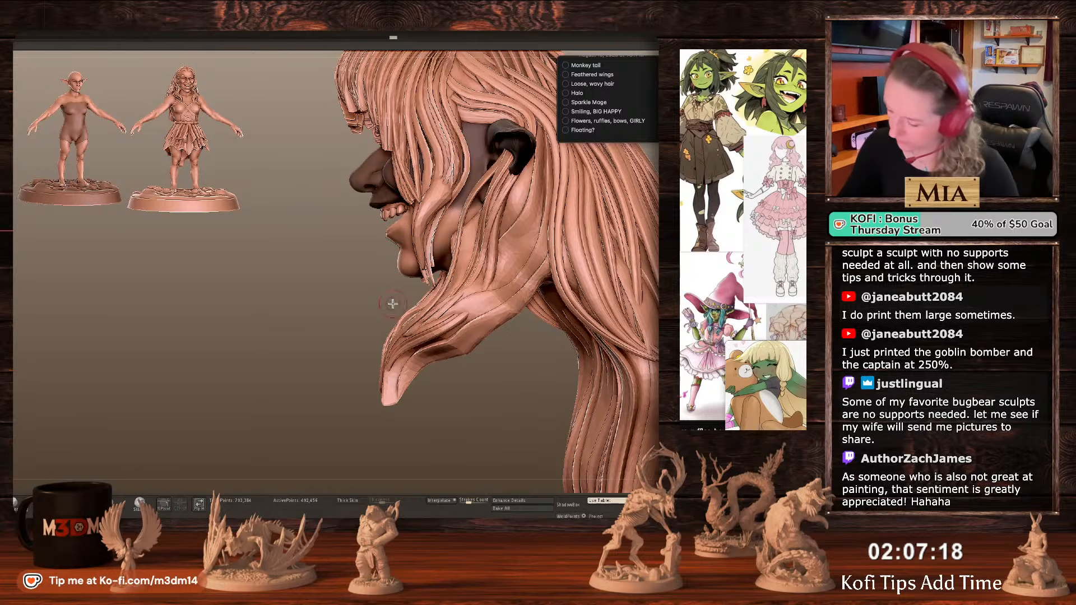
drag(356, 308, 382, 226)
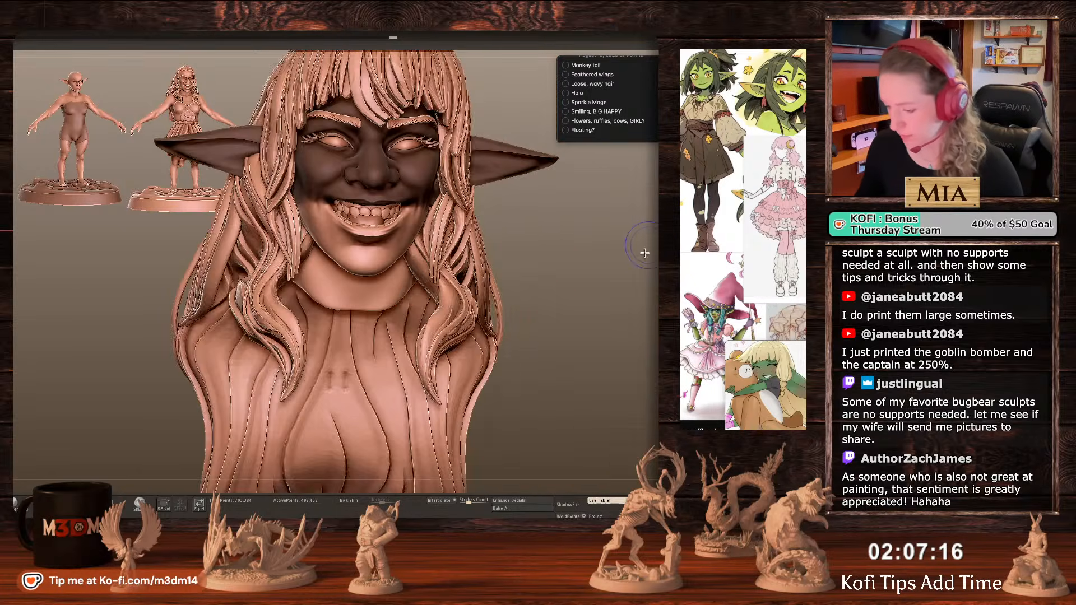
Isolate the teeth and shift the unmasked lower row slightly toward the masked upper row, checking the fit inside the whole face.
alt+click(382, 225)
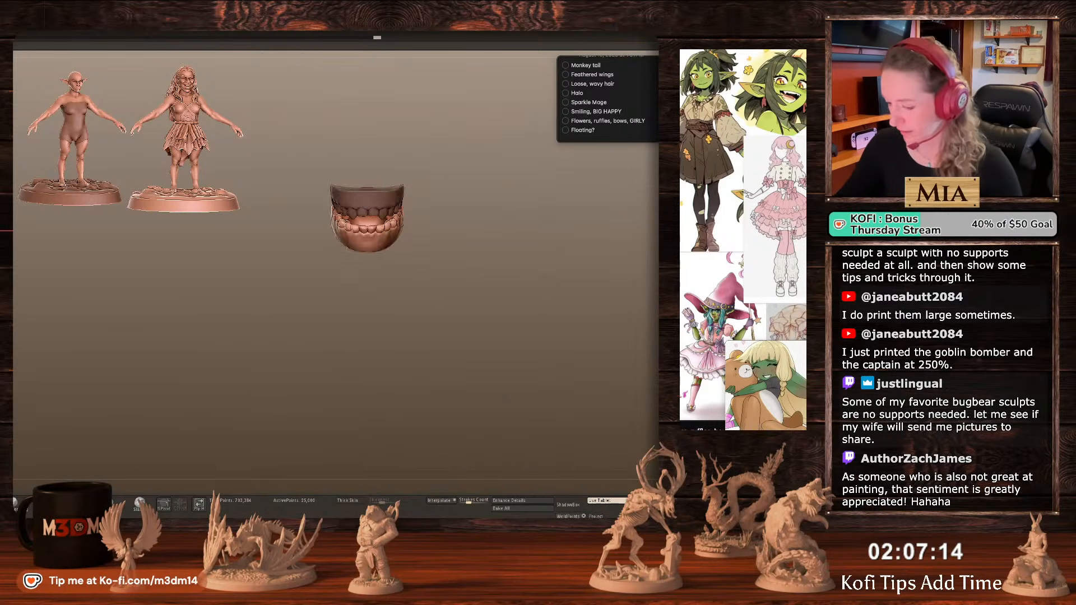
drag(578, 303, 603, 276)
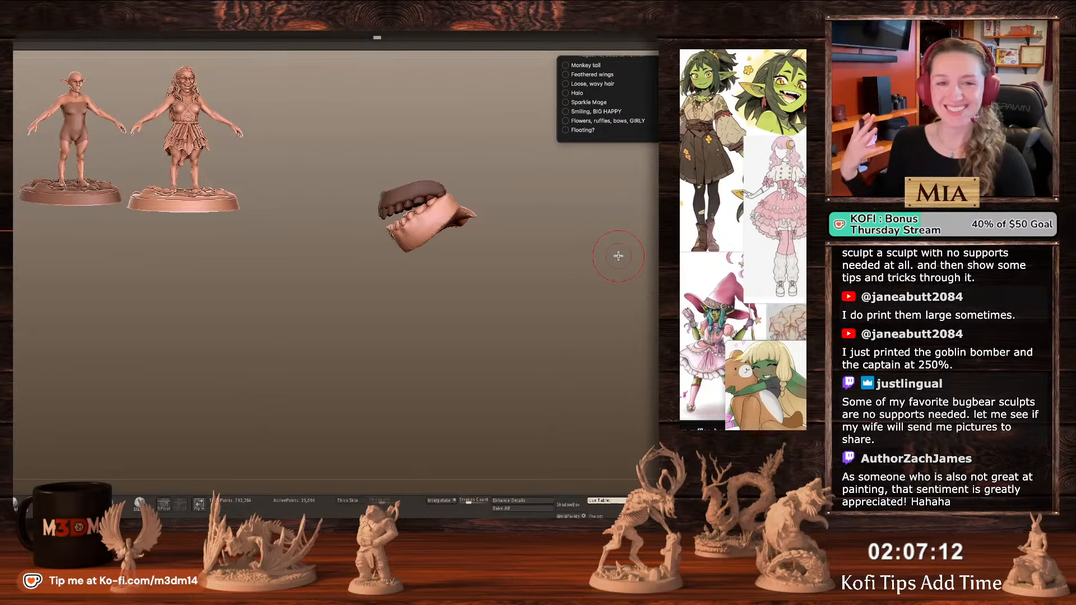
key(w)
key(y)
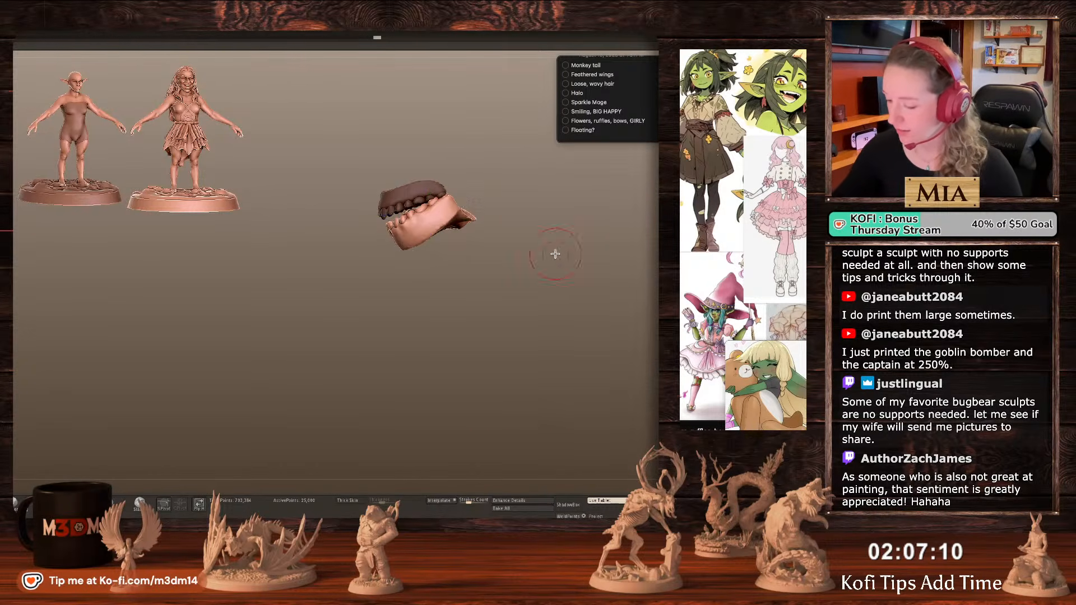
drag(574, 275, 611, 258)
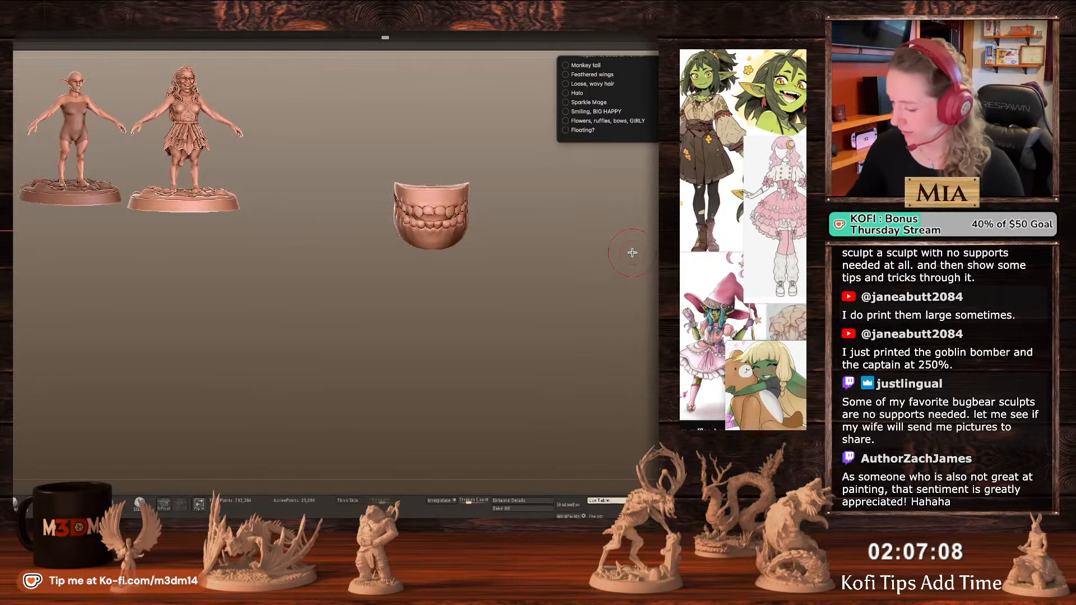
key(ctrl+shift+s)
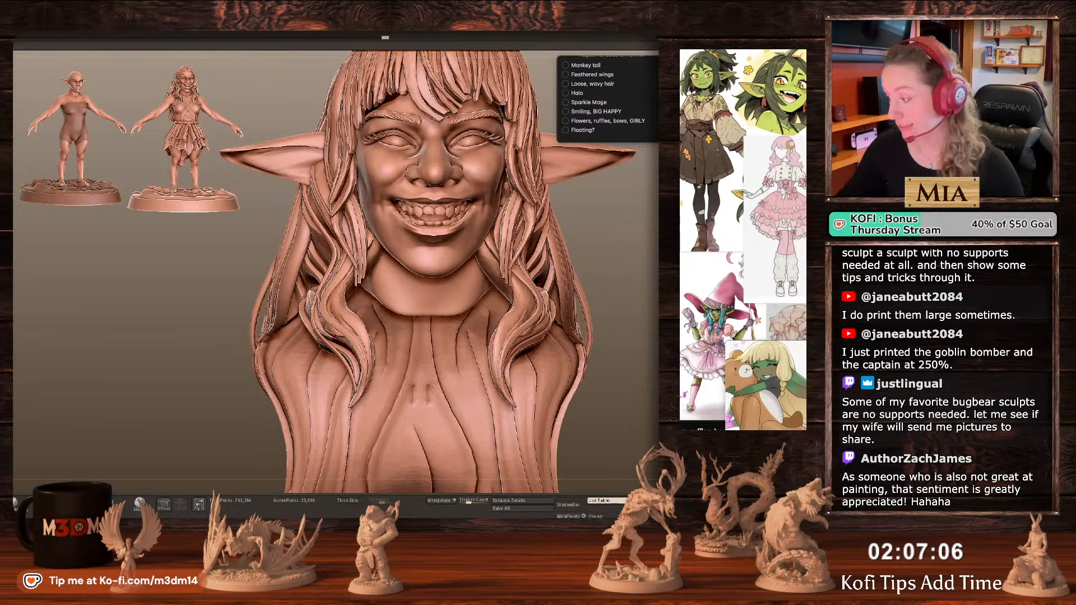
key(ctrl+shift+s)
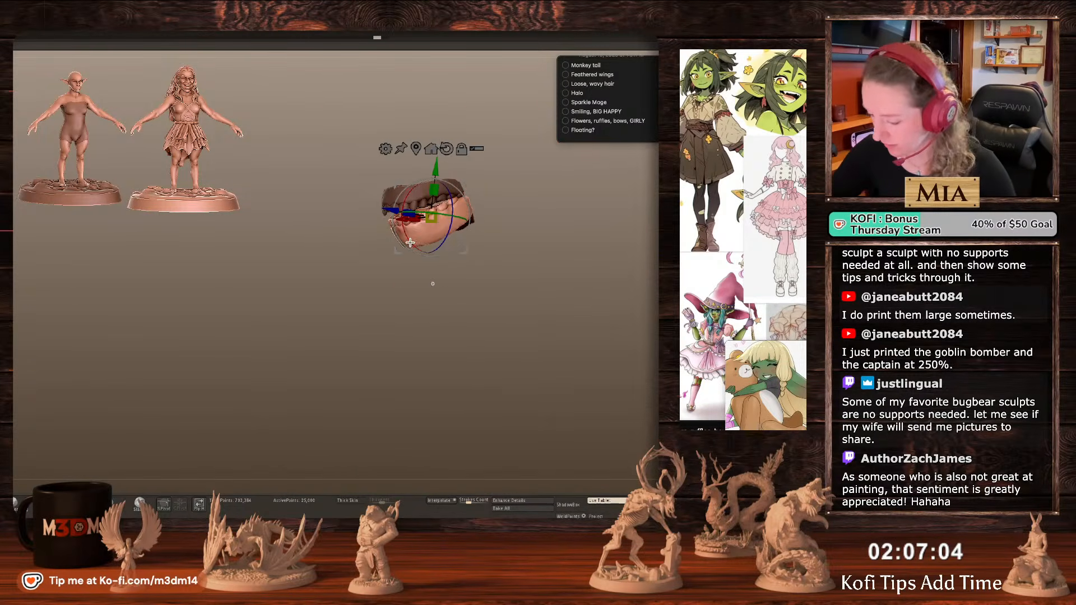
key(q)
drag(555, 257, 558, 295)
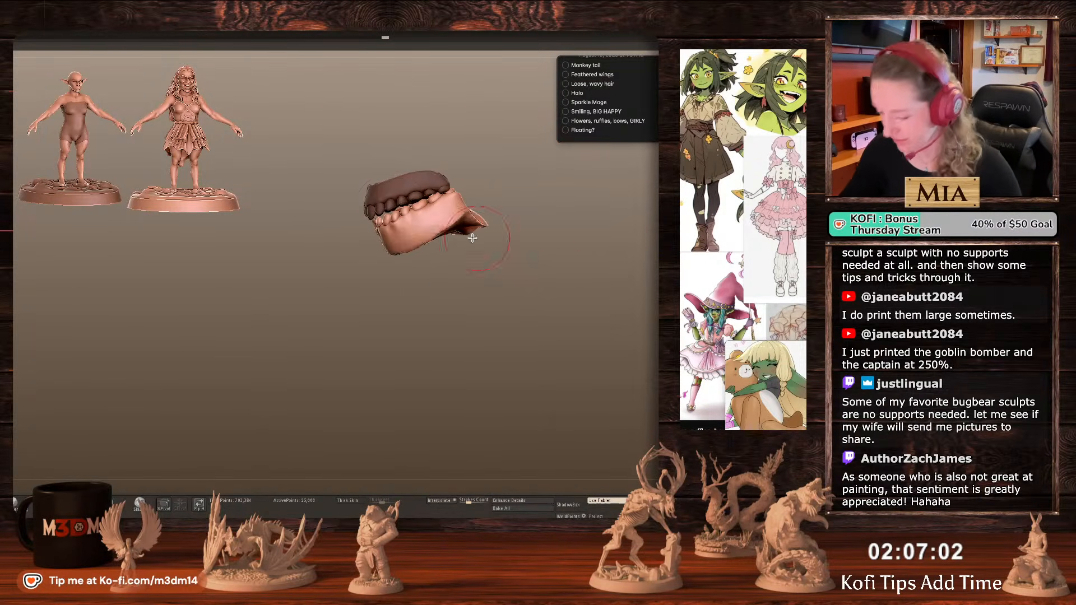
Adjust the lower teeth and gum from the side and underneath, and clear the mask from the upper teeth.
right_click(365, 269)
right_click(364, 261)
drag(478, 198, 541, 259)
drag(506, 204, 511, 198)
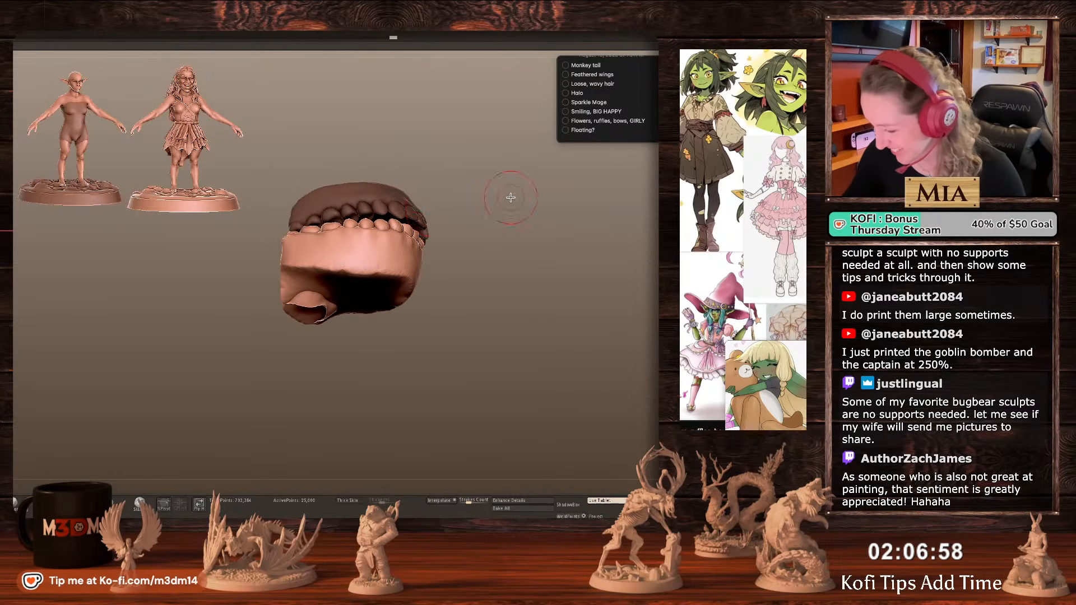
right_click(437, 208)
right_click(442, 223)
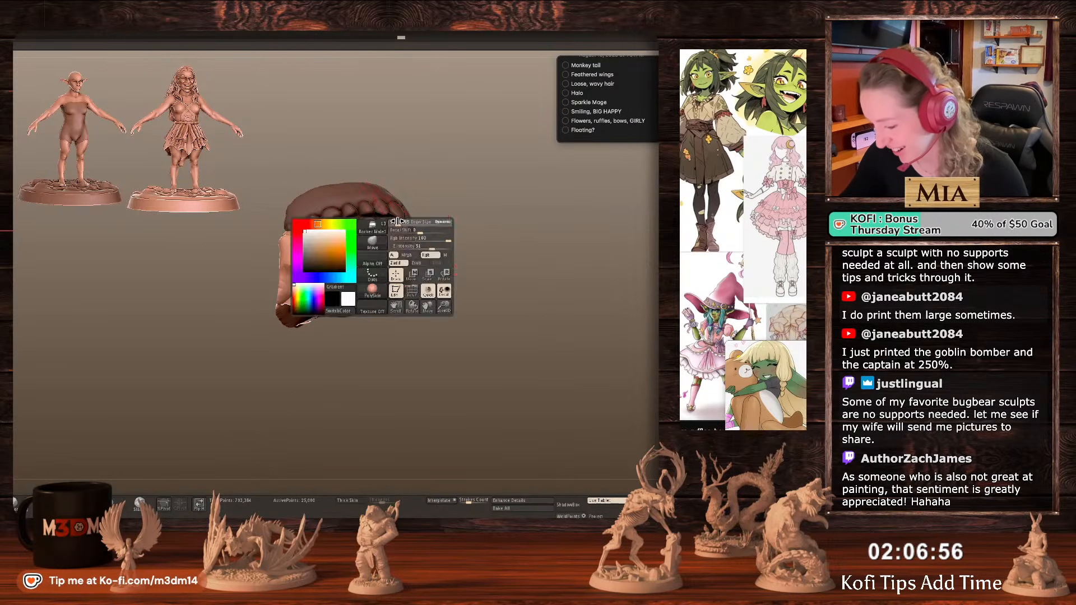
right_drag(398, 223, 402, 219)
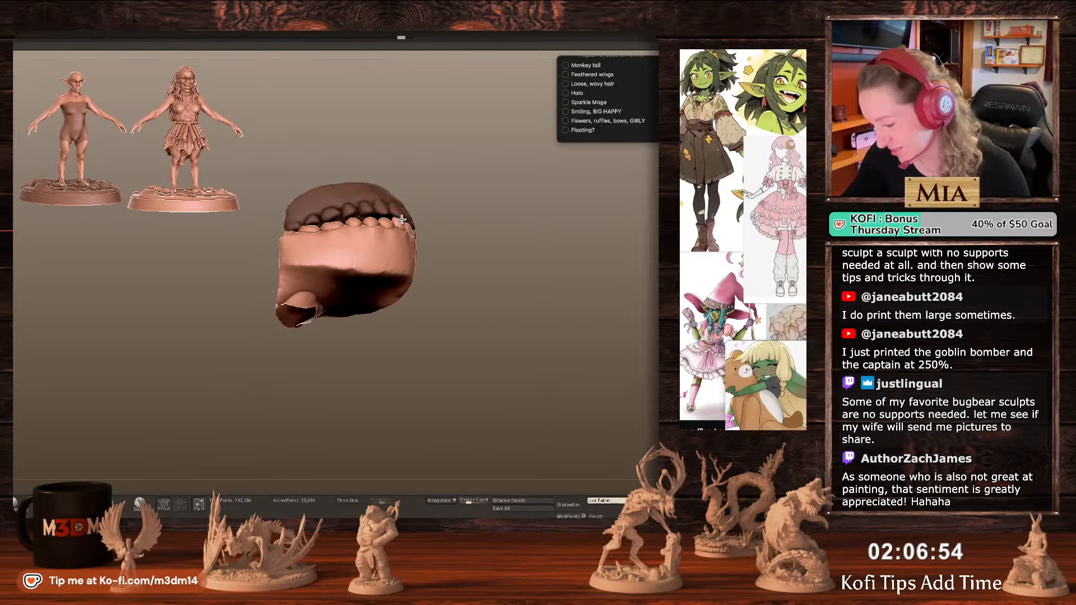
shift+drag(551, 280, 581, 282)
right_click(458, 227)
ctrl+right_drag(581, 282, 577, 277)
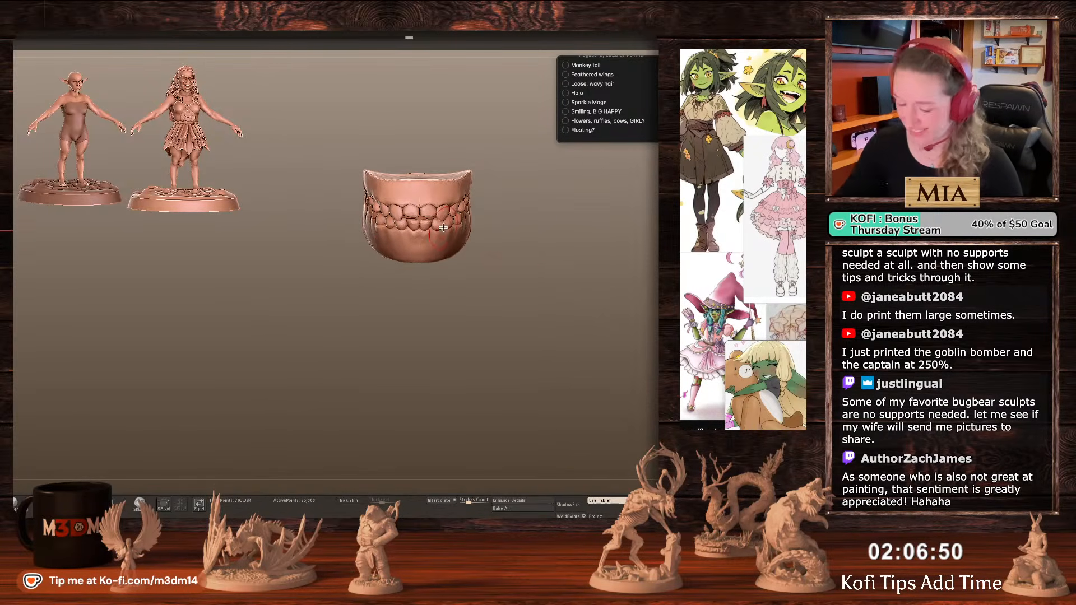
Nudge the front teeth with a small brush stroke and bring the rest of the head back into display.
key(space)
key(space)
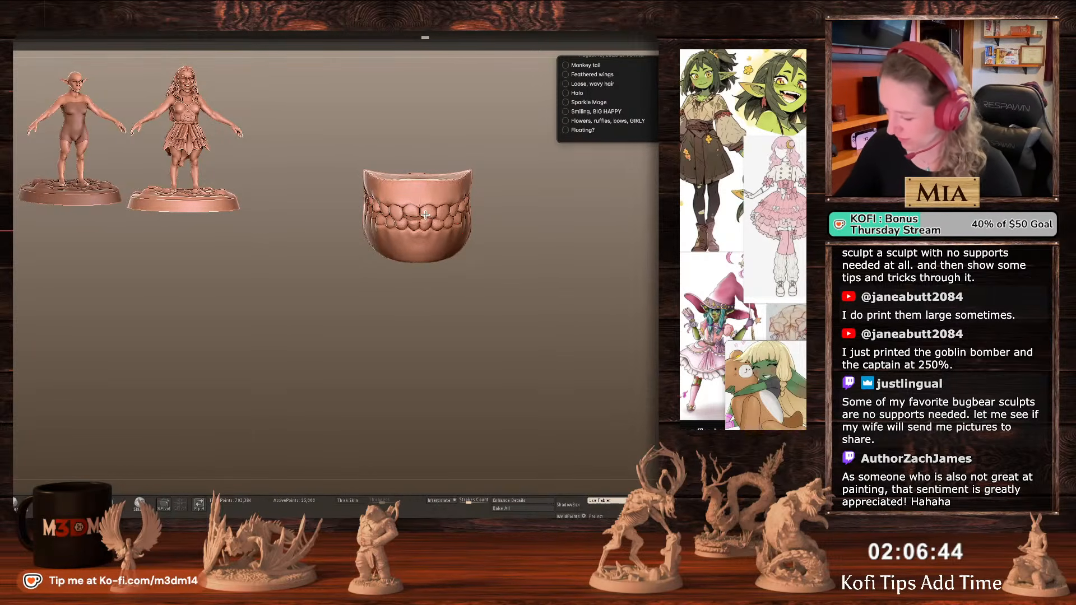
drag(426, 214, 428, 217)
alt+drag(648, 273, 570, 330)
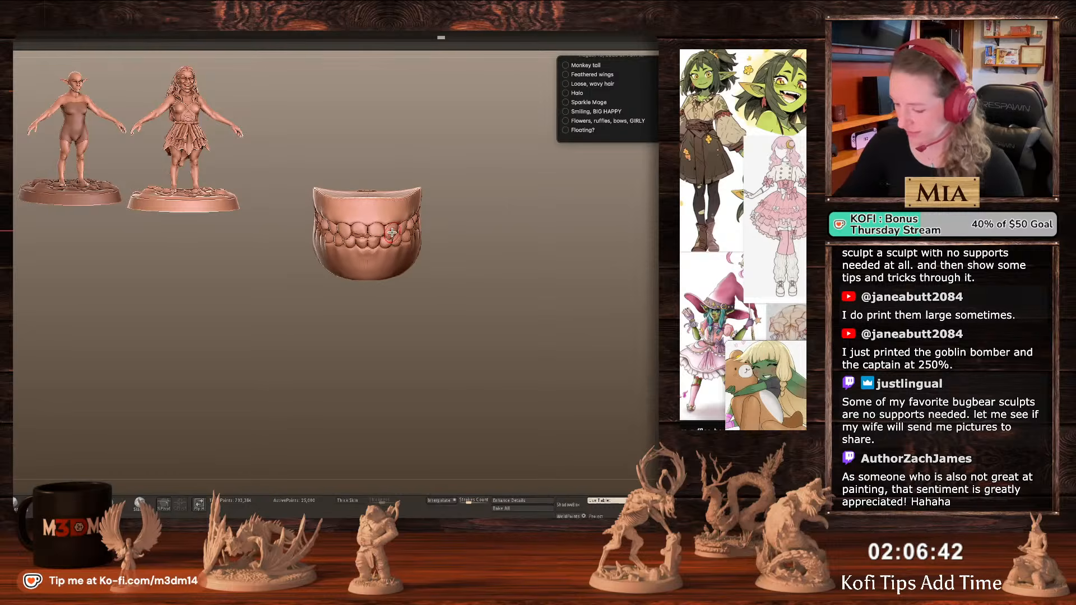
key(alt+s)
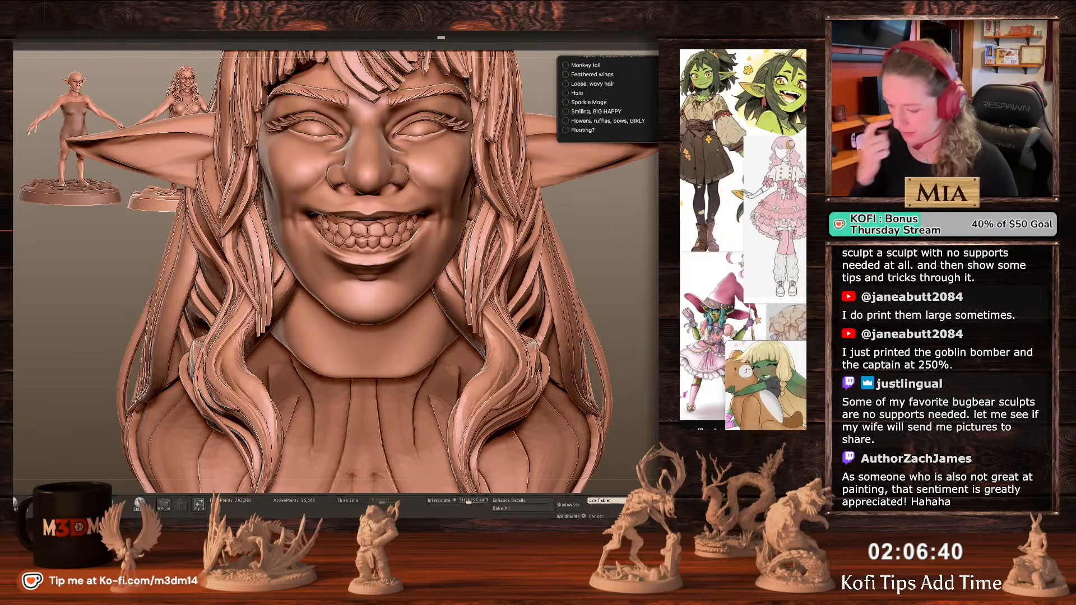
Select the eyelashes and nudge them slightly against the eyelids with a small stroke.
alt+click(400, 268)
alt+drag(654, 186, 595, 327)
key(space)
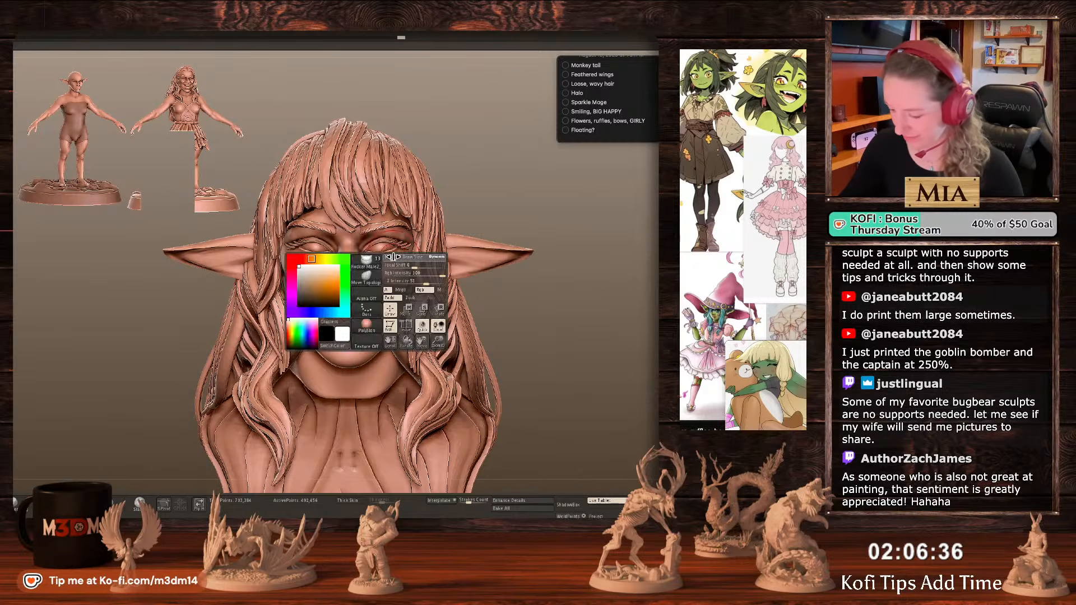
key(space)
alt+click(384, 245)
key(space)
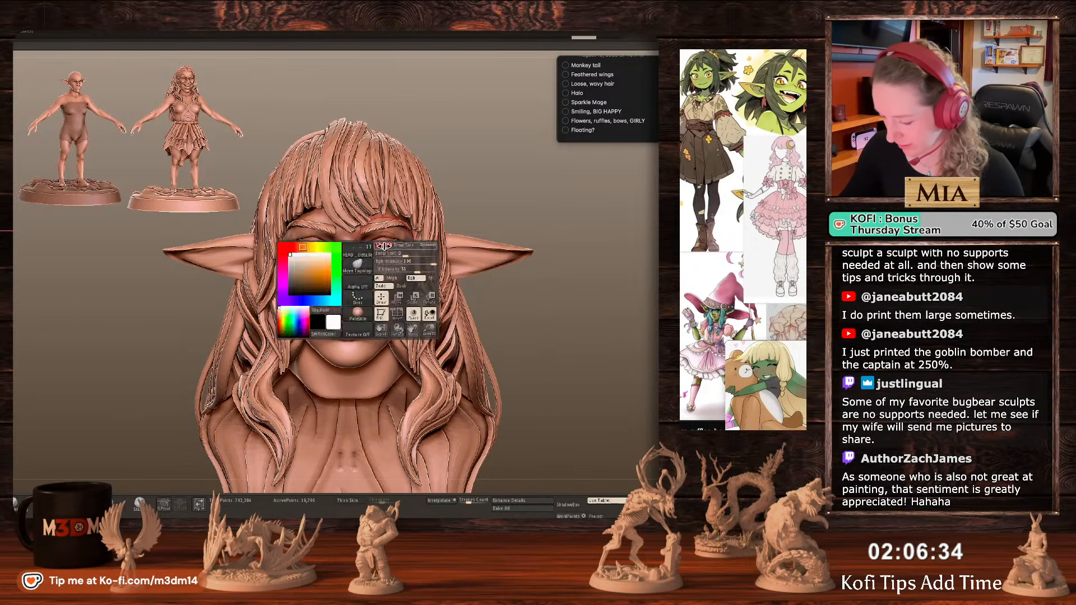
drag(384, 247, 384, 245)
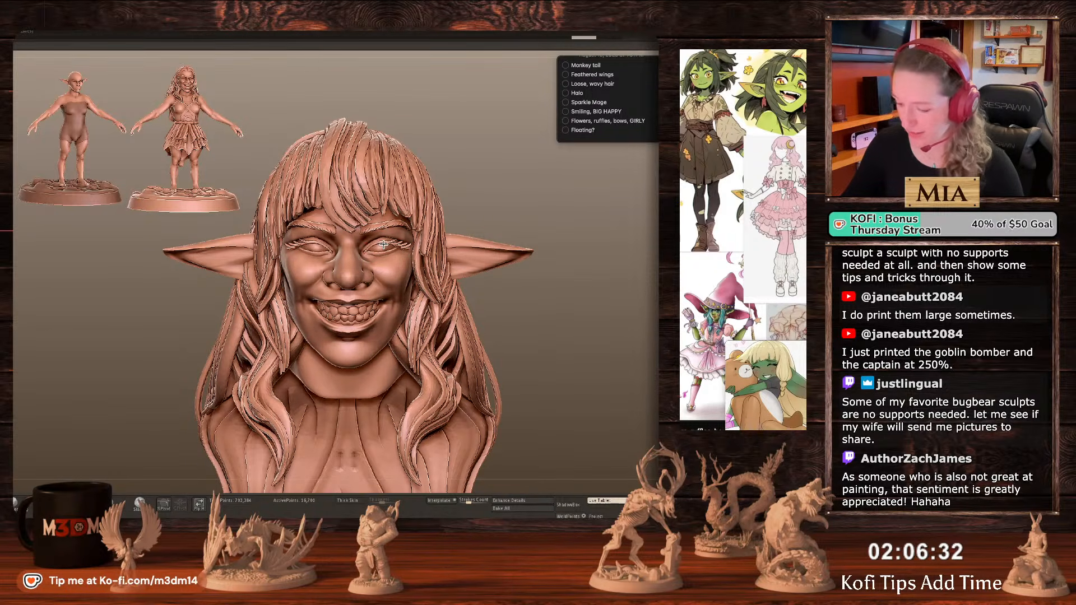
Try to shift the eyebrows sideways with a single stroke and undo it.
alt+click(393, 226)
drag(406, 230, 365, 230)
key(ctrl+z)
Examine the complete head and hair from the front and in profile to judge the face and hair silhouette.
key(space)
alt+drag(586, 269, 583, 219)
alt+click(368, 279)
key(space)
alt+drag(555, 286, 551, 300)
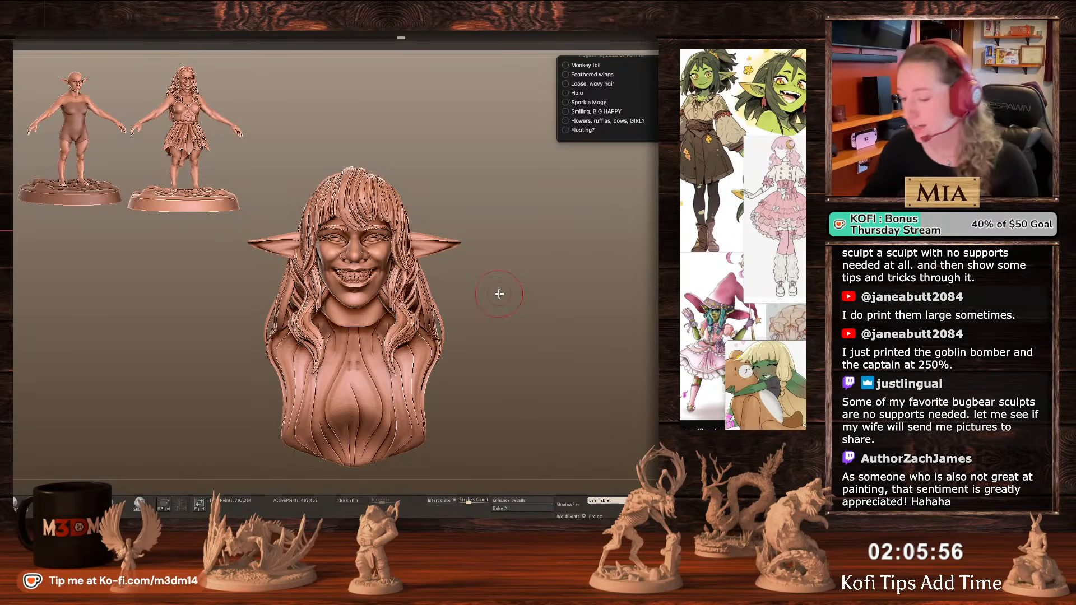
drag(499, 294, 501, 296)
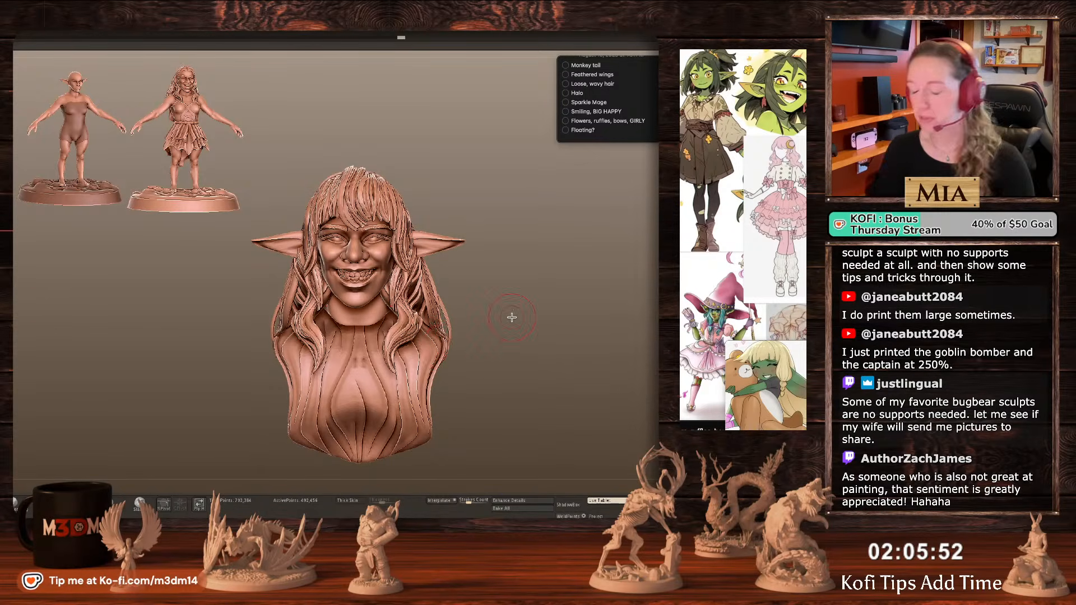
drag(512, 318, 548, 354)
alt+click(377, 273)
key(alt+s)
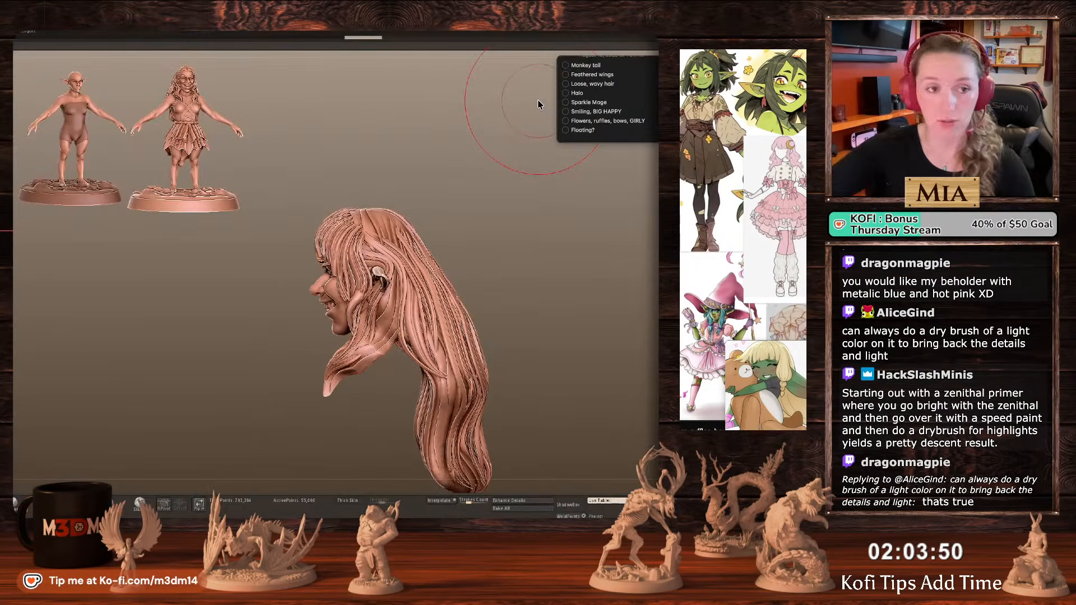
Capture the upper body of the clothed reference figure, enlarge the capture to study its face and hair, and close it.
key(super+shift+4)
drag(147, 49, 249, 132)
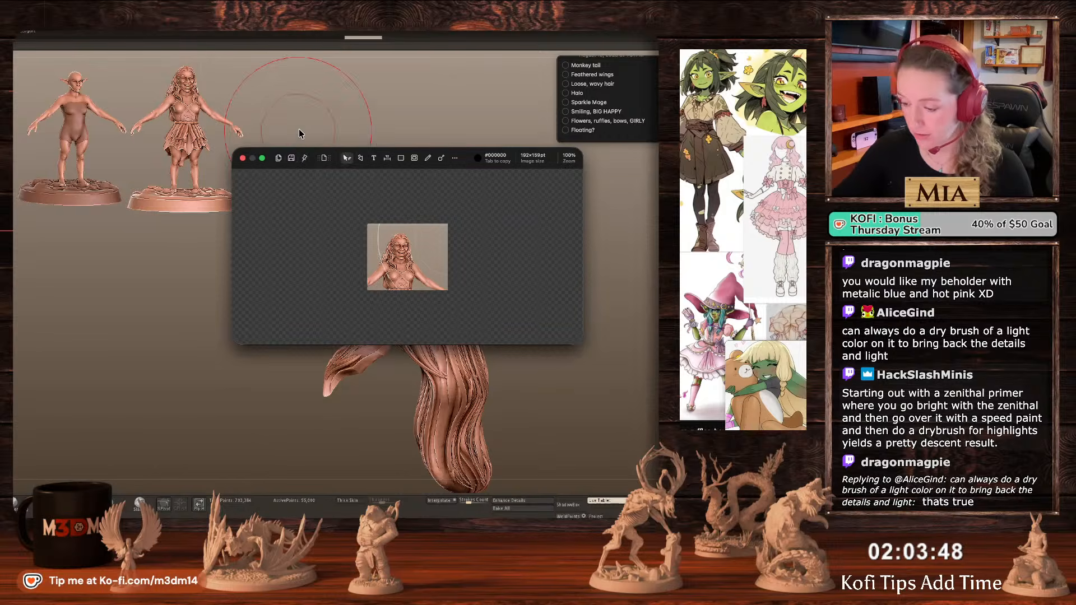
click(305, 159)
drag(367, 291, 138, 454)
drag(300, 390, 170, 384)
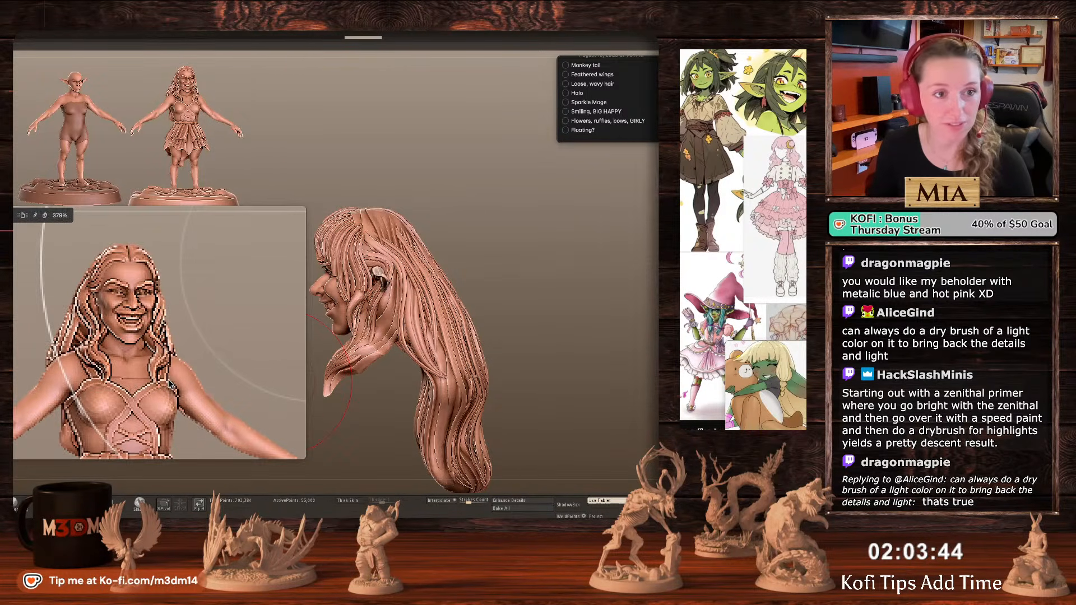
key(Escape)
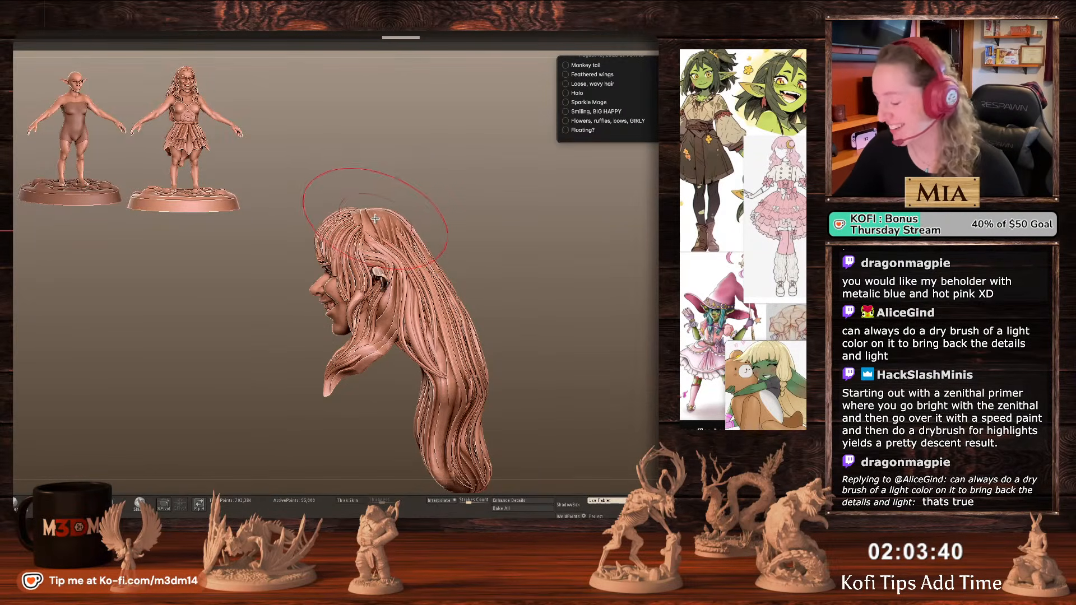
Reshape the long hair around the crown, behind the ear and at the back of the head with broad strokes.
key(space)
key(space)
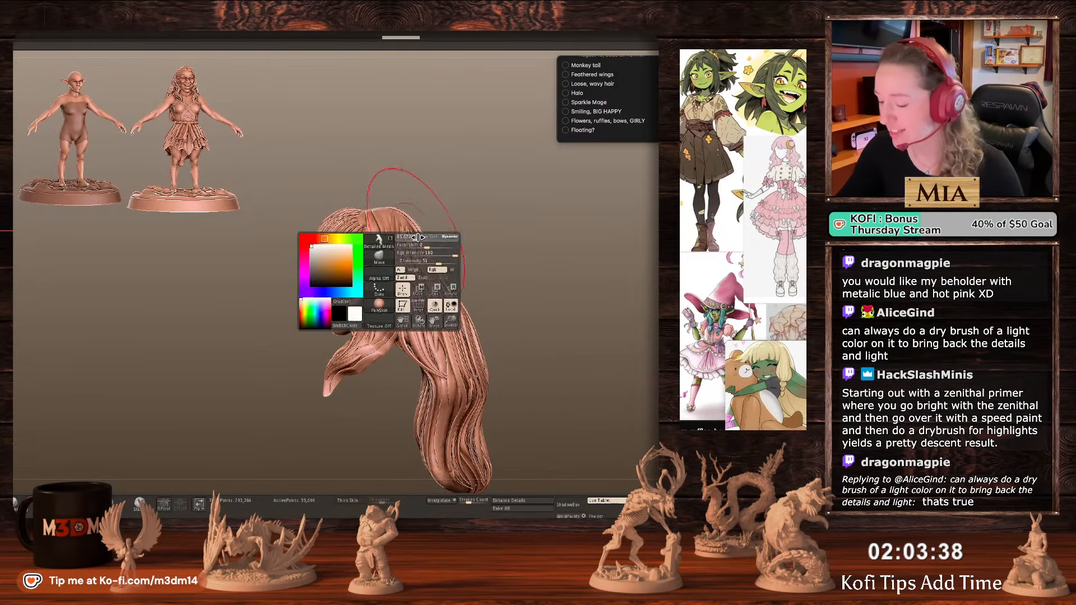
key(space)
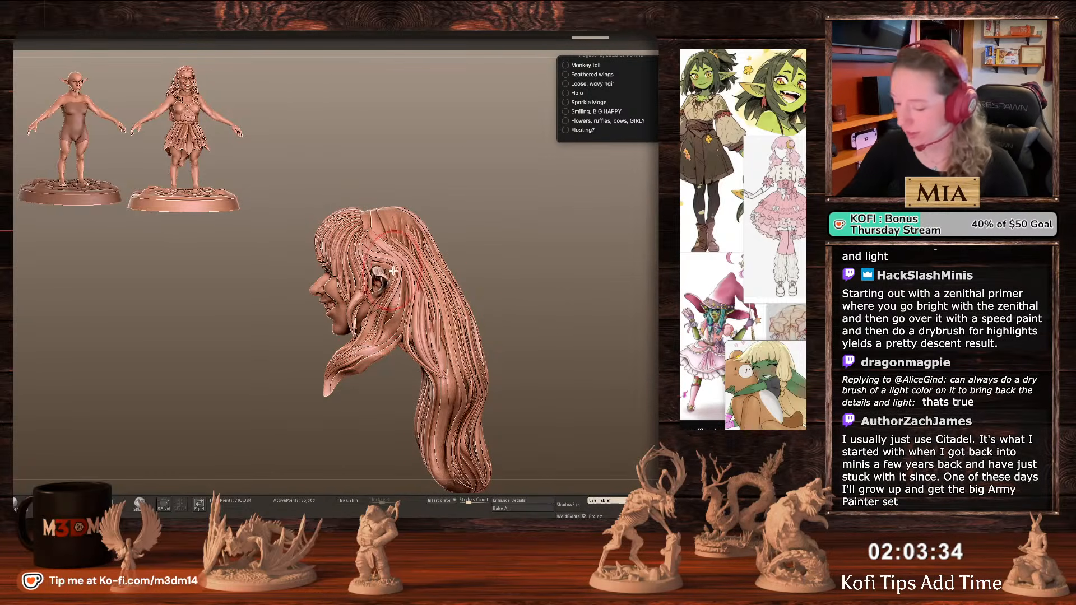
ctrl+shift+click(387, 278)
key(space)
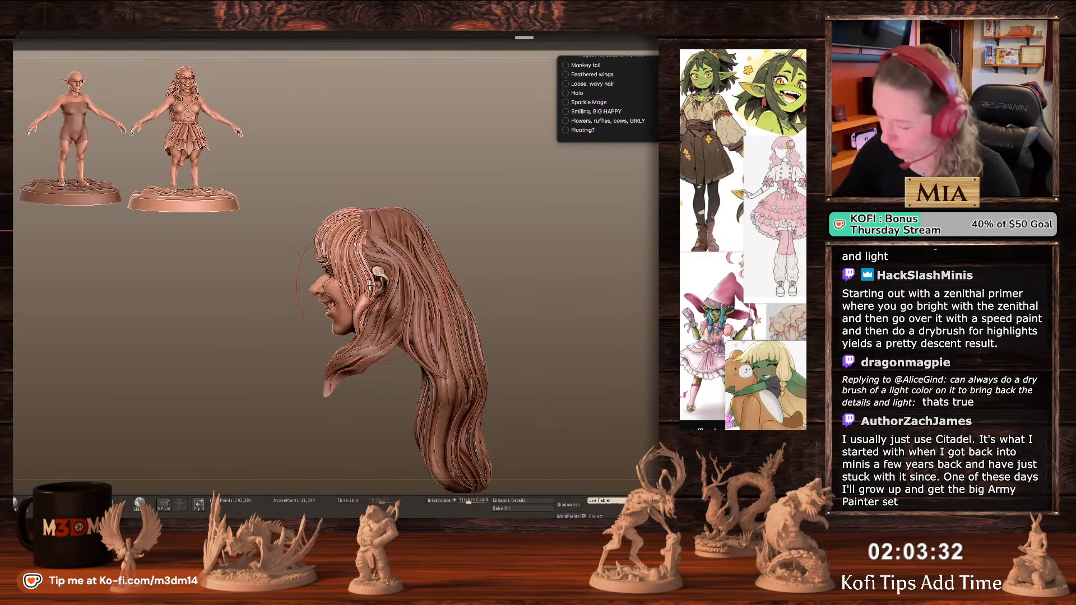
key(space)
alt+click(386, 237)
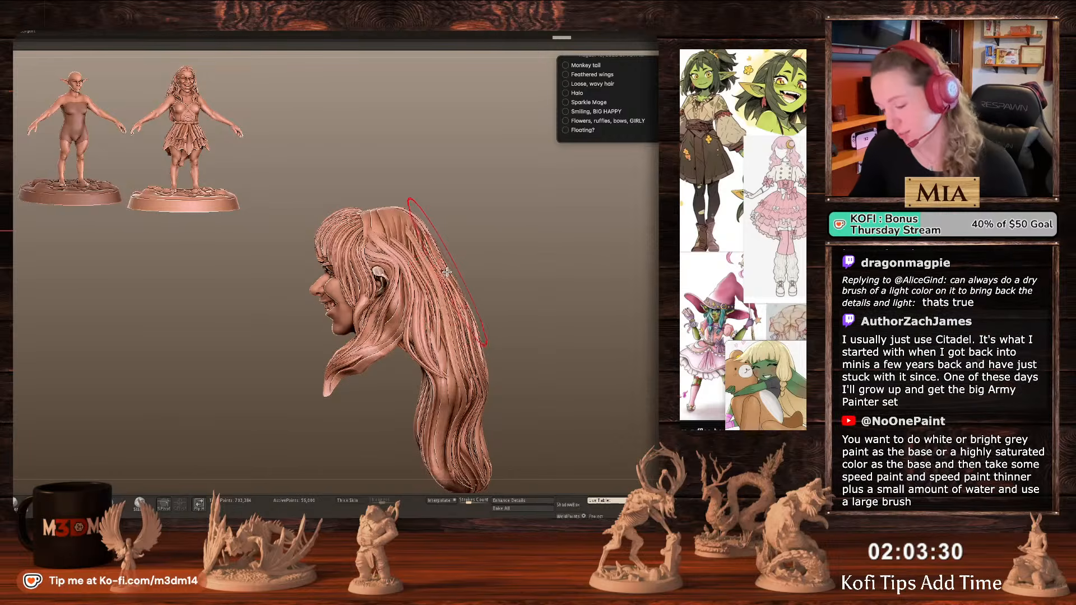
drag(636, 291, 454, 256)
key(space)
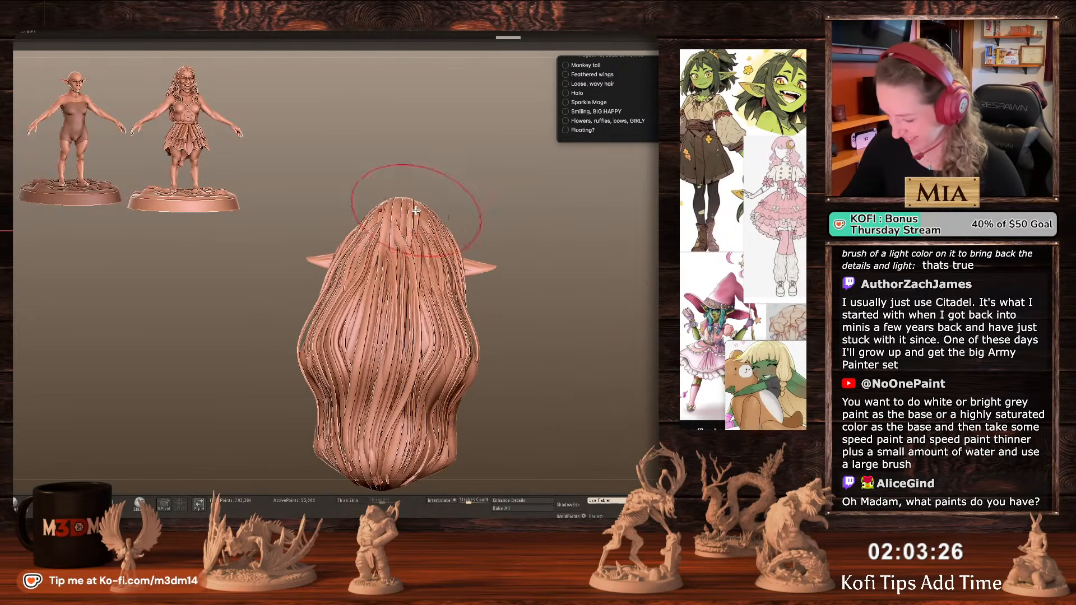
drag(387, 182, 523, 265)
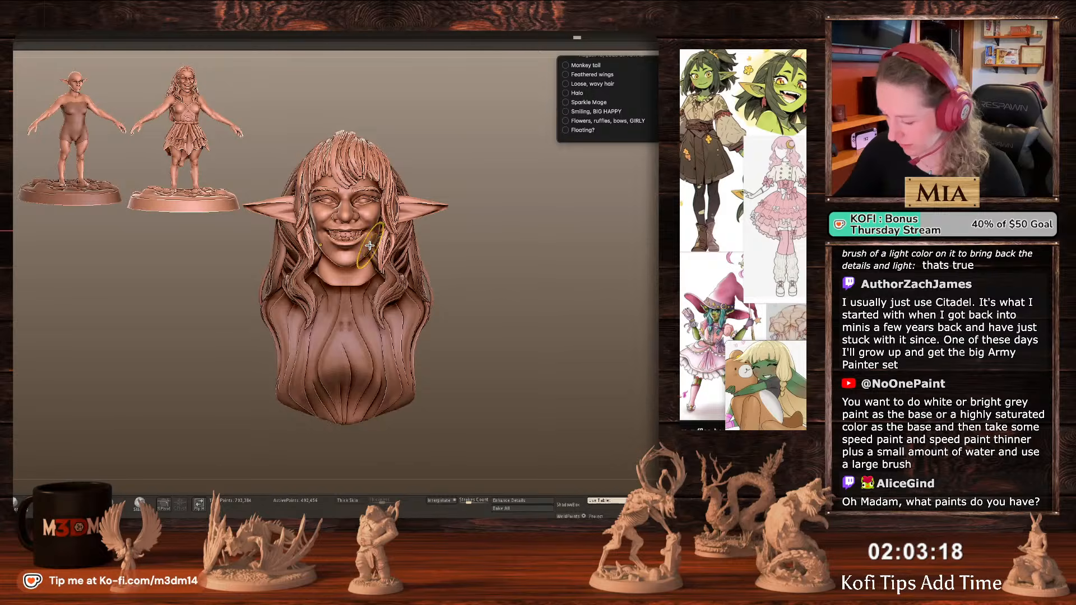
Clear the mask on the head, check the jawline from the front and in profile, and isolate the head for sculpting.
ctrl+right_click(370, 245)
ctrl+right_drag(370, 251, 374, 256)
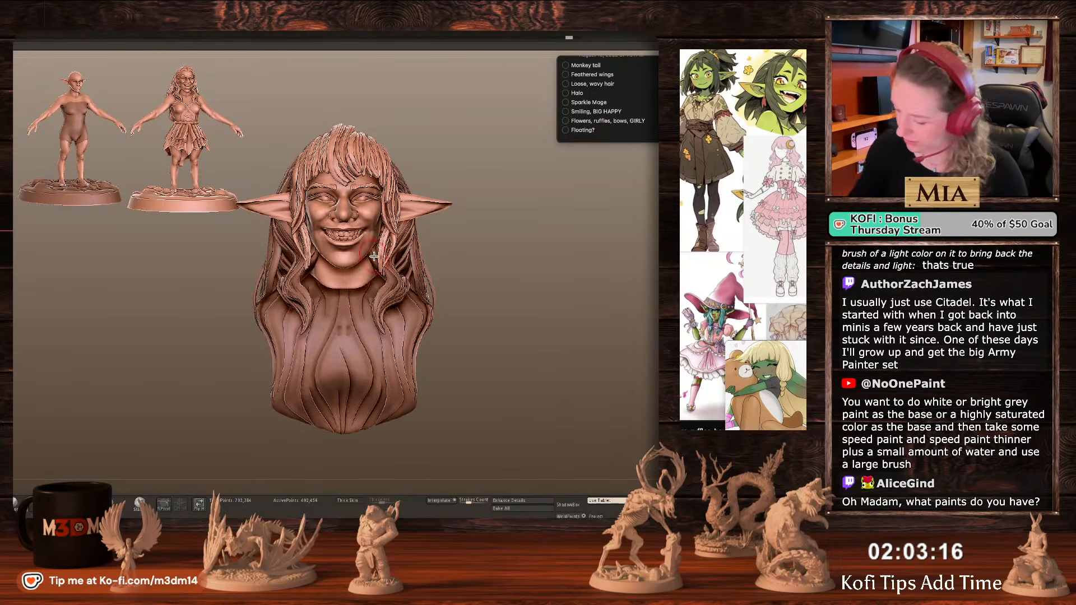
right_click(367, 249)
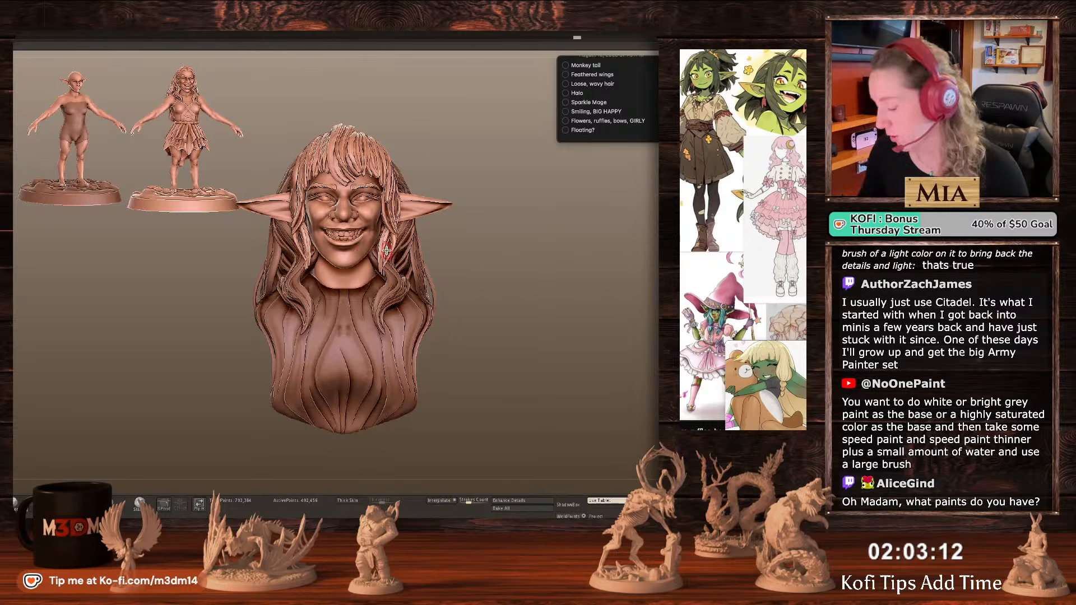
ctrl+click(34, 196)
ctrl+drag(34, 197, 25, 222)
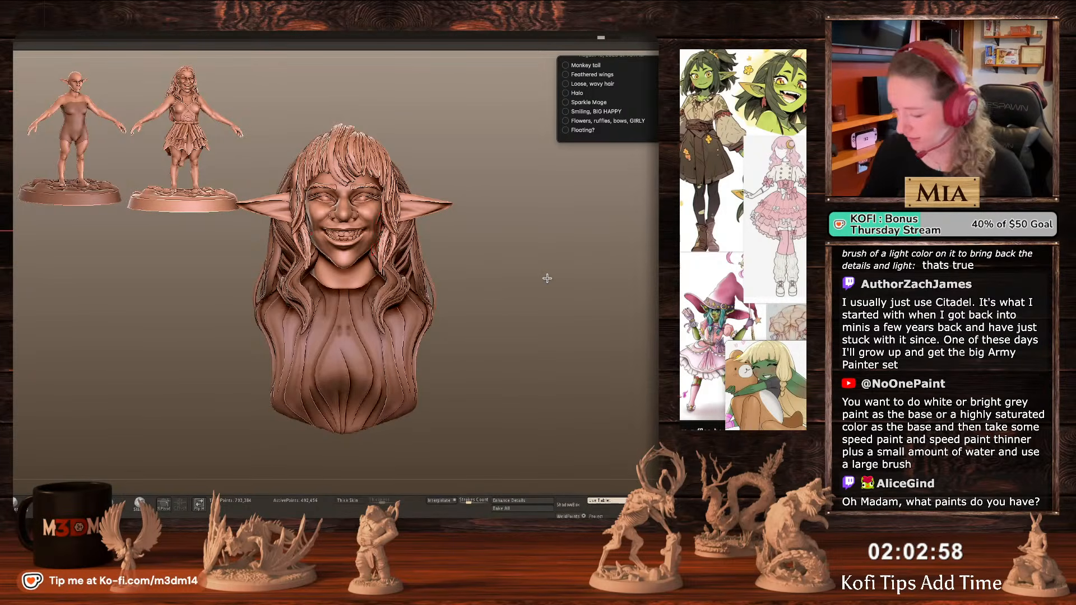
drag(547, 278, 553, 272)
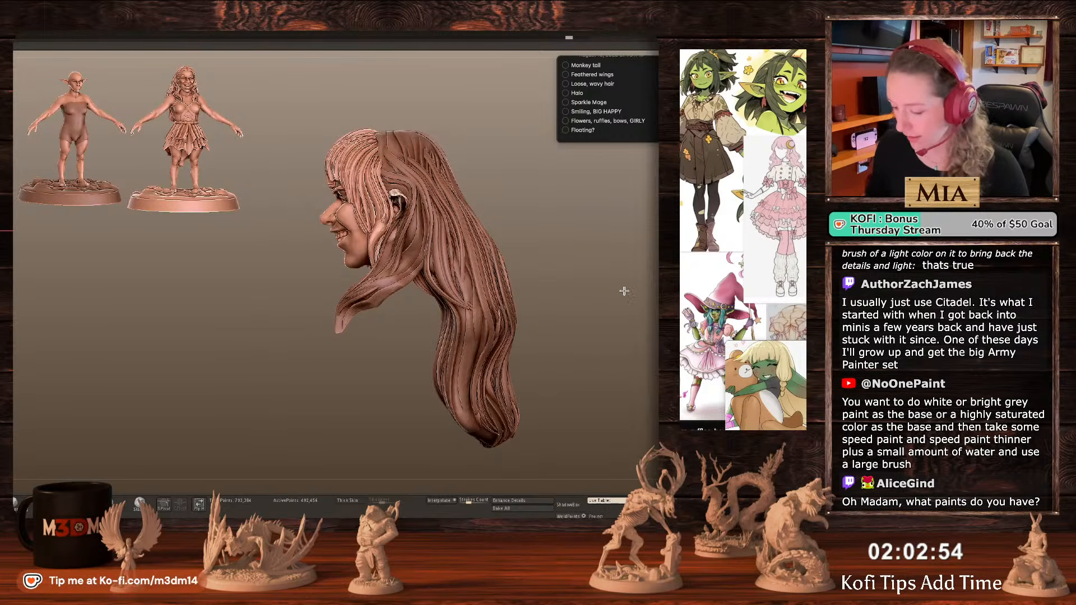
drag(624, 291, 354, 250)
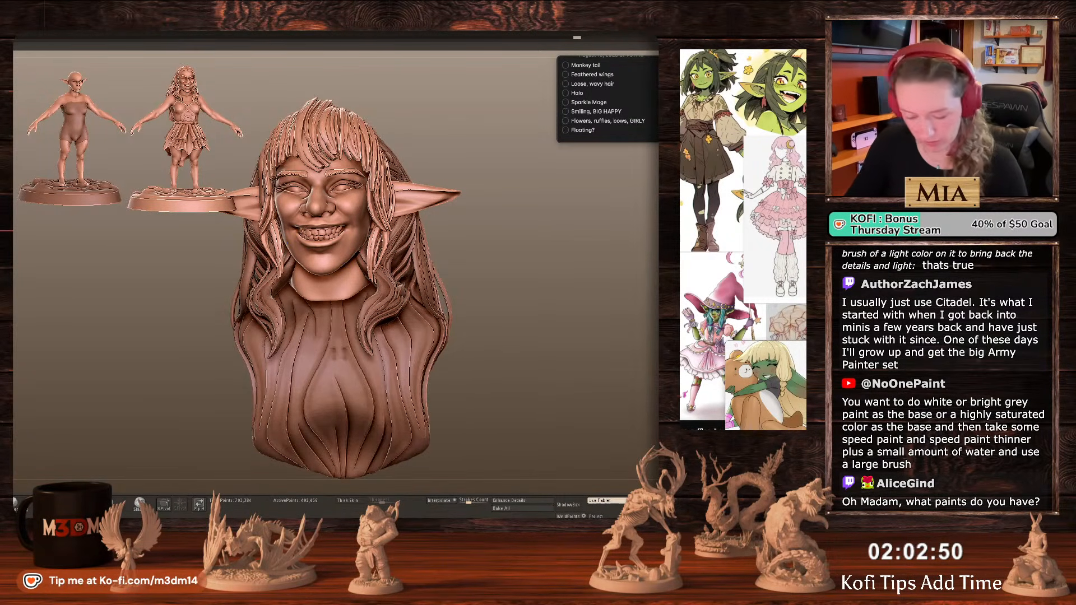
key(alt+s)
drag(575, 238, 504, 236)
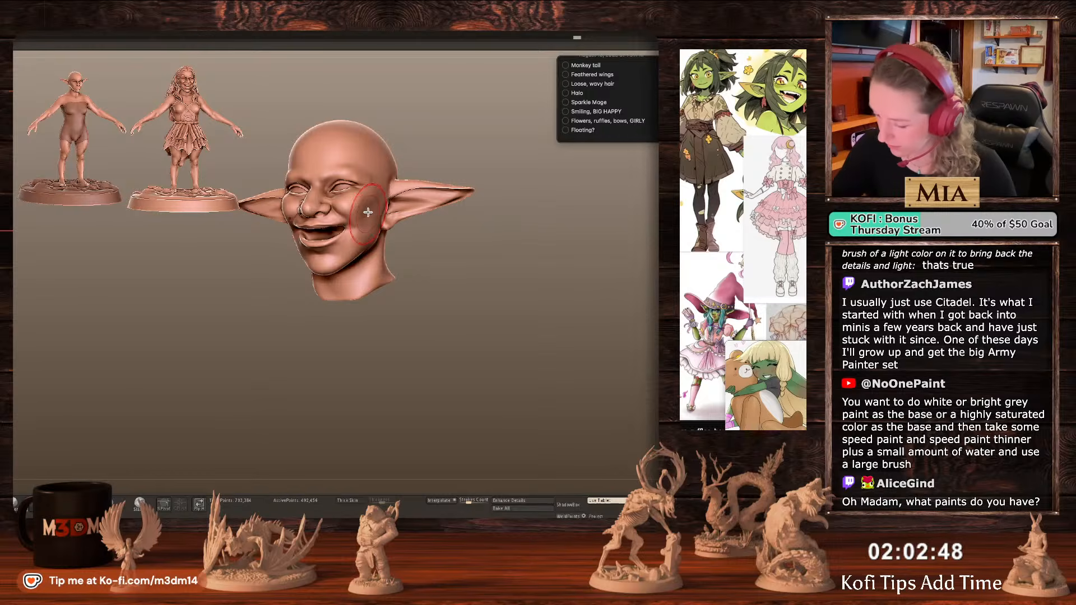
Reshape the cheek and jaw on the isolated head, then bring back the hair and clear the mask.
mouse_move(365, 220)
mouse_down()
mouse_move(365, 232)
mouse_move(369, 200)
mouse_move(364, 244)
mouse_move(365, 227)
mouse_move(330, 263)
mouse_up()
key(space)
shift+drag(452, 251, 456, 251)
click(482, 243)
ctrl+click(488, 235)
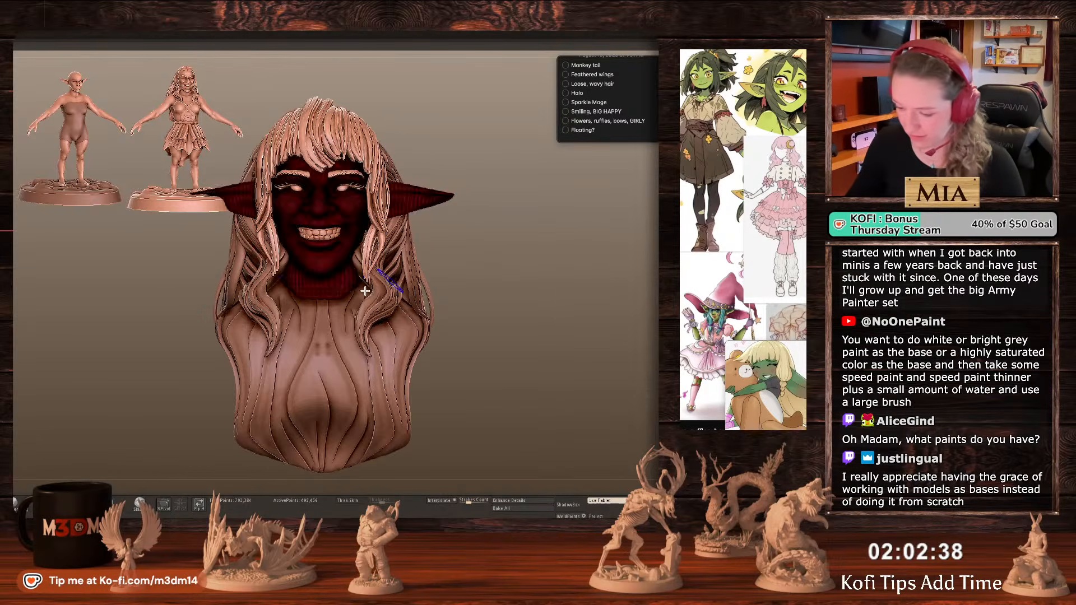
ctrl+click(489, 234)
key(space)
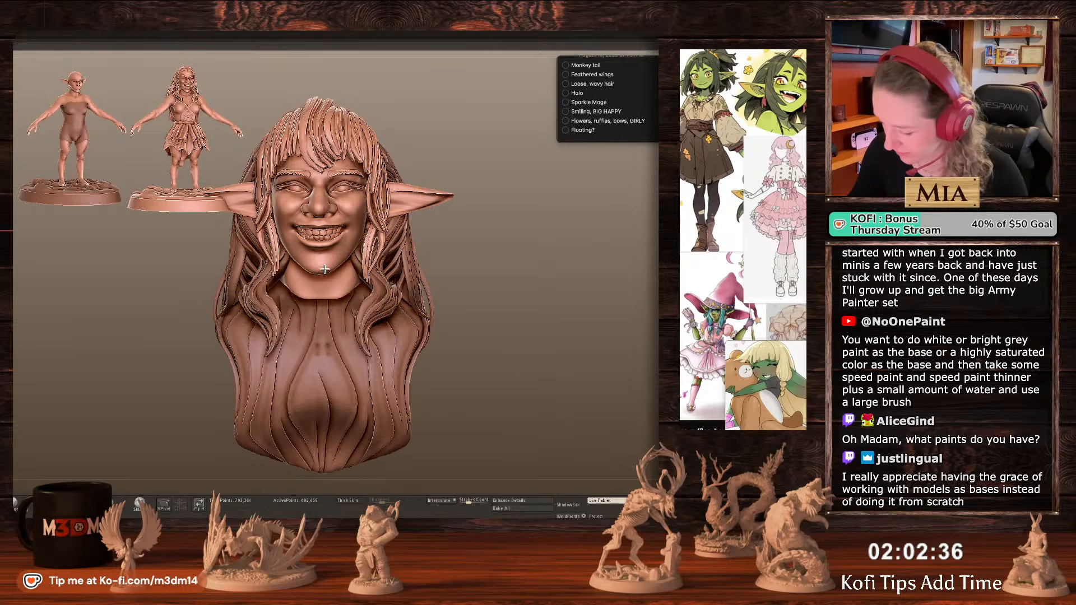
Adjust the chin with a small stroke and judge the whole head and hair from the front at reduced size.
key(space)
mouse_move(336, 266)
mouse_down()
mouse_move(324, 273)
mouse_move(336, 271)
mouse_up()
mouse_move(526, 248)
alt+mouse_down()
mouse_move(527, 284)
mouse_move(516, 285)
mouse_move(525, 292)
alt+mouse_up()
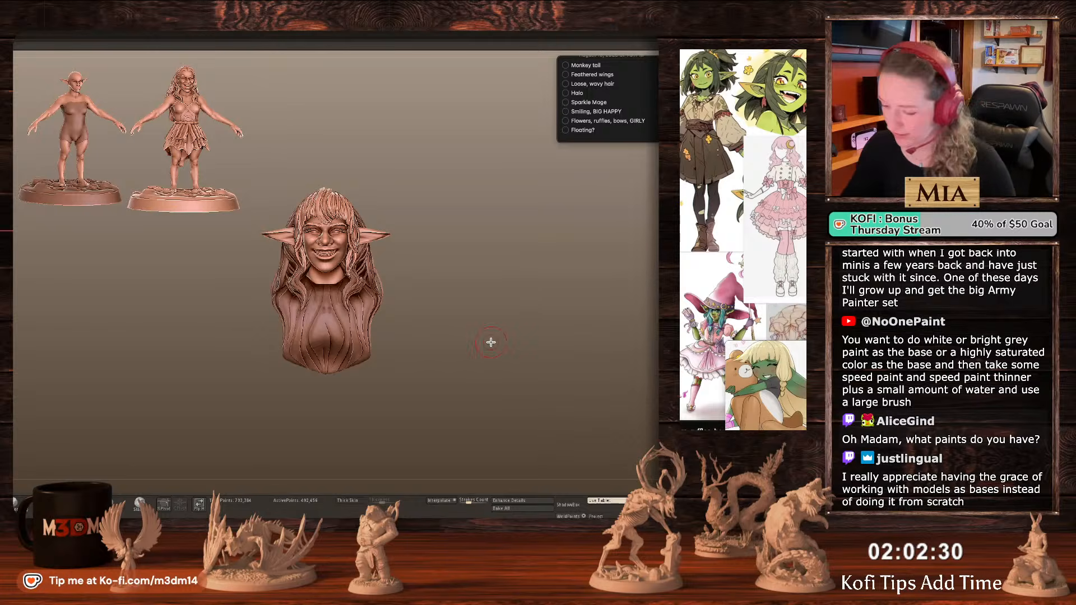
alt+drag(491, 342, 519, 324)
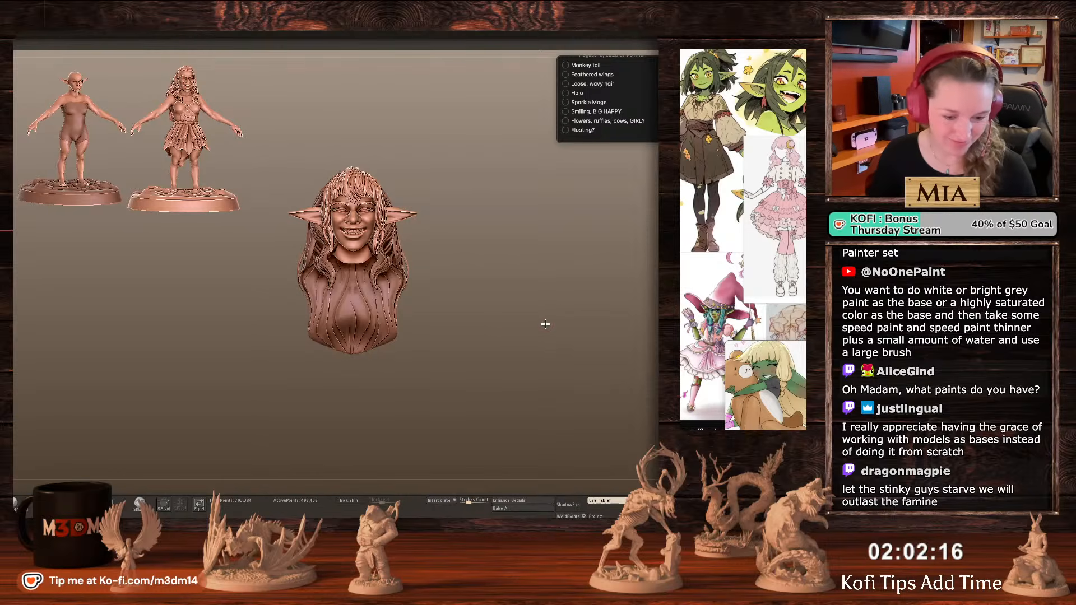
alt+drag(555, 338, 558, 340)
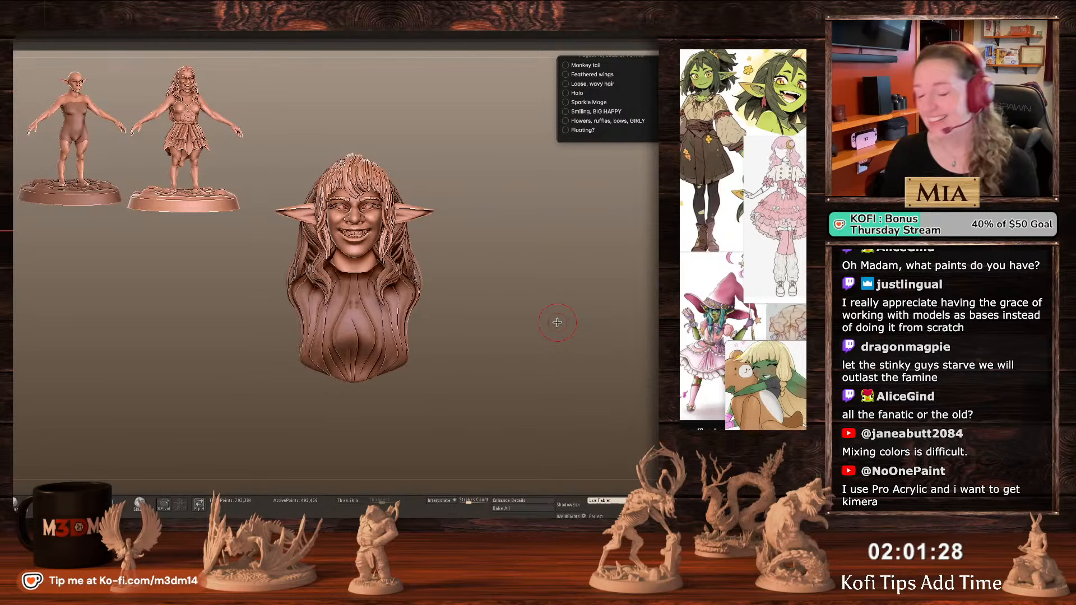
drag(531, 360, 525, 369)
alt+click(361, 234)
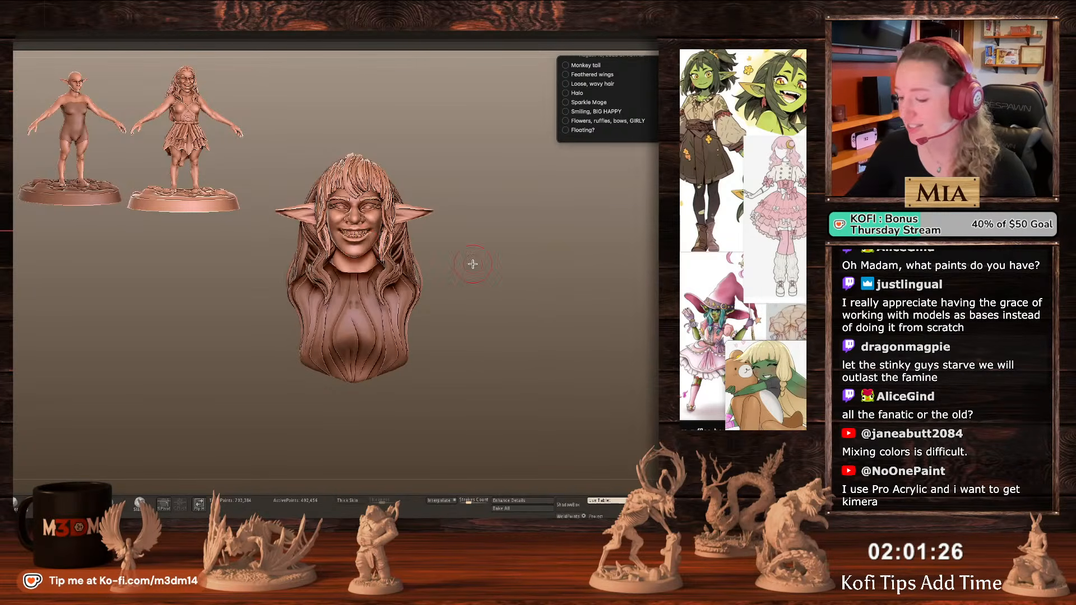
alt+drag(555, 300, 552, 308)
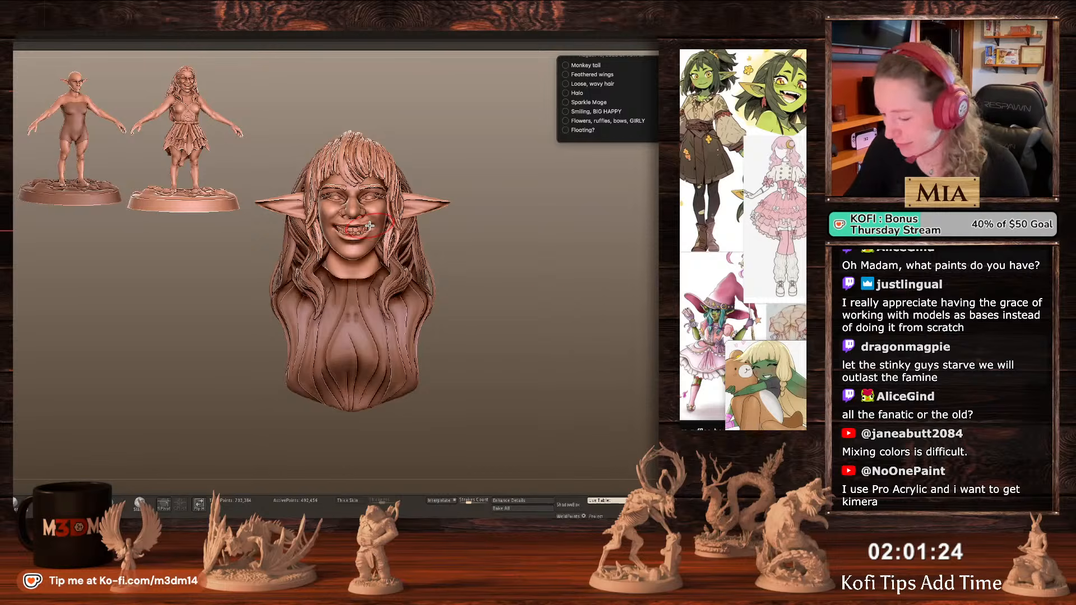
Mask the upper face and ears, adjust the corner of the grin, and clear the mask.
key(space)
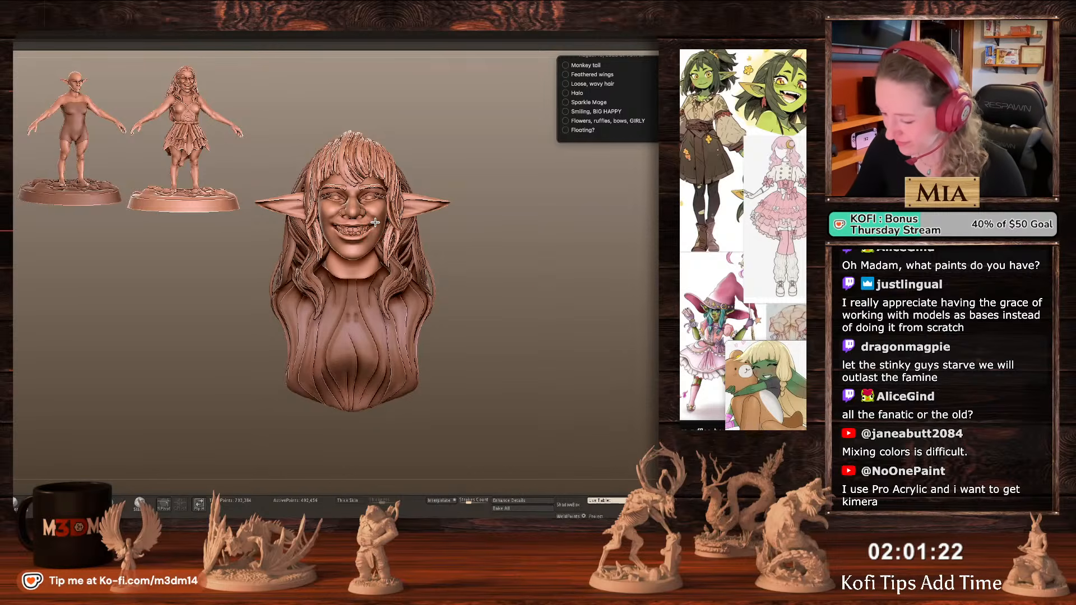
mouse_move(466, 118)
ctrl+mouse_down()
mouse_move(362, 190)
mouse_move(387, 215)
mouse_move(451, 216)
ctrl+mouse_up()
mouse_move(418, 127)
ctrl+mouse_down()
mouse_move(349, 157)
mouse_move(336, 227)
mouse_move(455, 199)
ctrl+mouse_up()
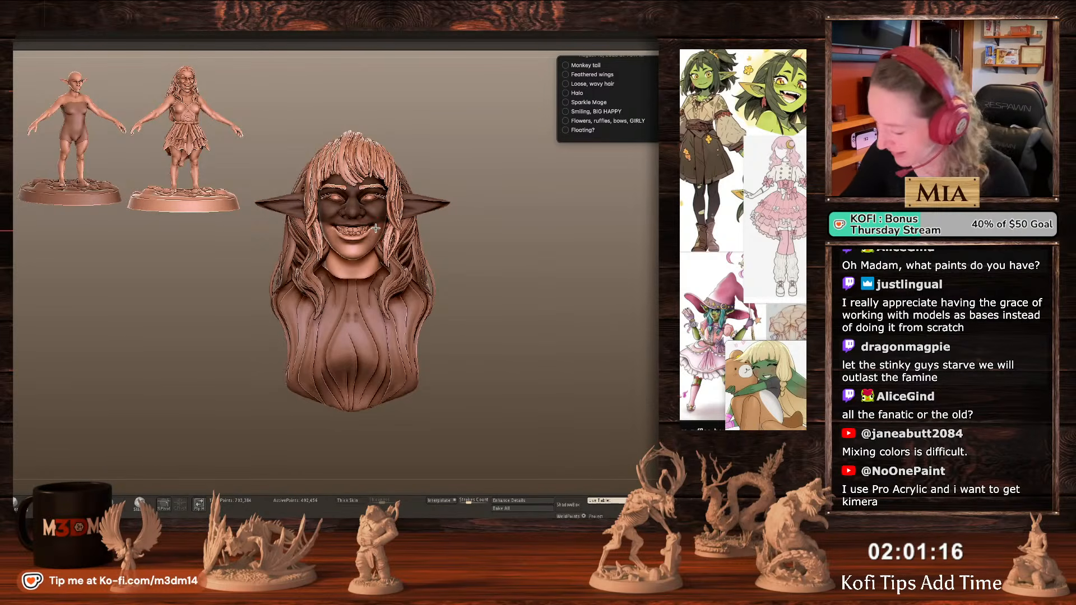
drag(372, 230, 376, 228)
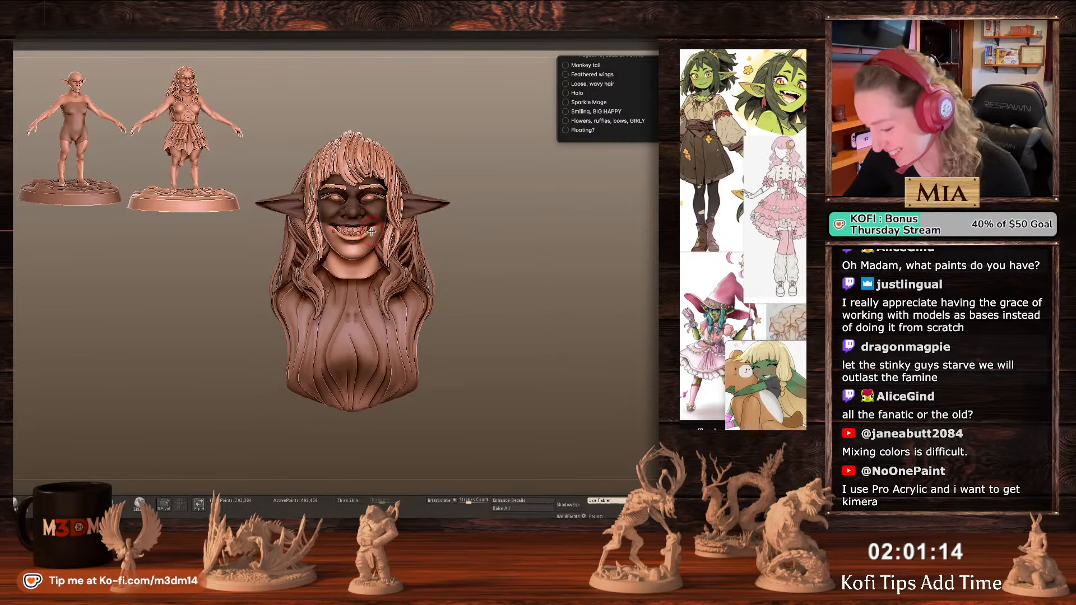
ctrl+drag(536, 264, 502, 262)
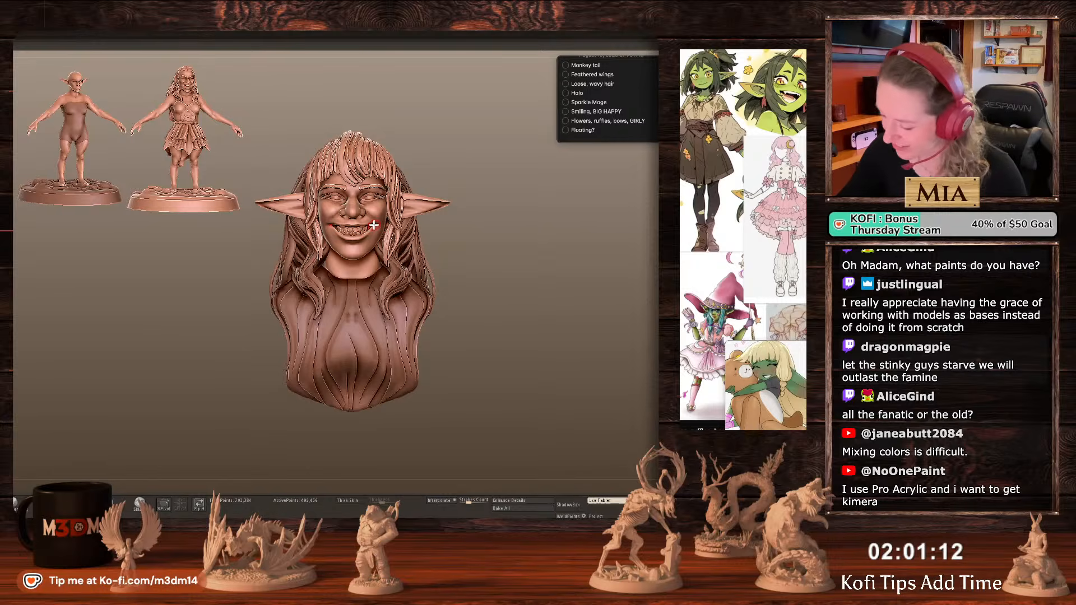
Inspect the face around the eye with the wireframe, select the eyeball, and center the transform gizmo on it.
key(b)
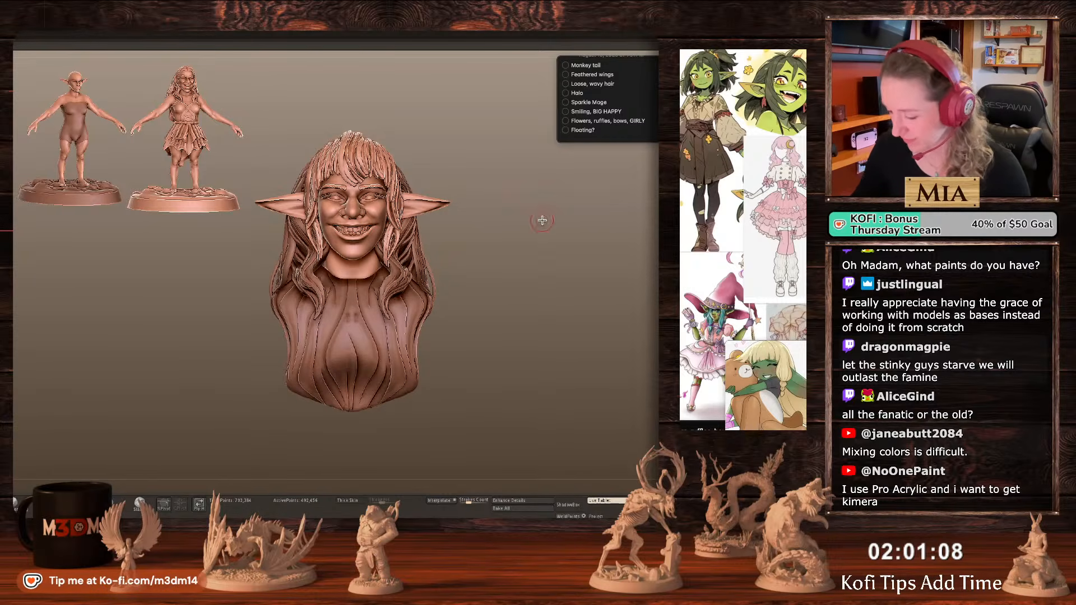
alt+drag(532, 254, 531, 289)
key(b)
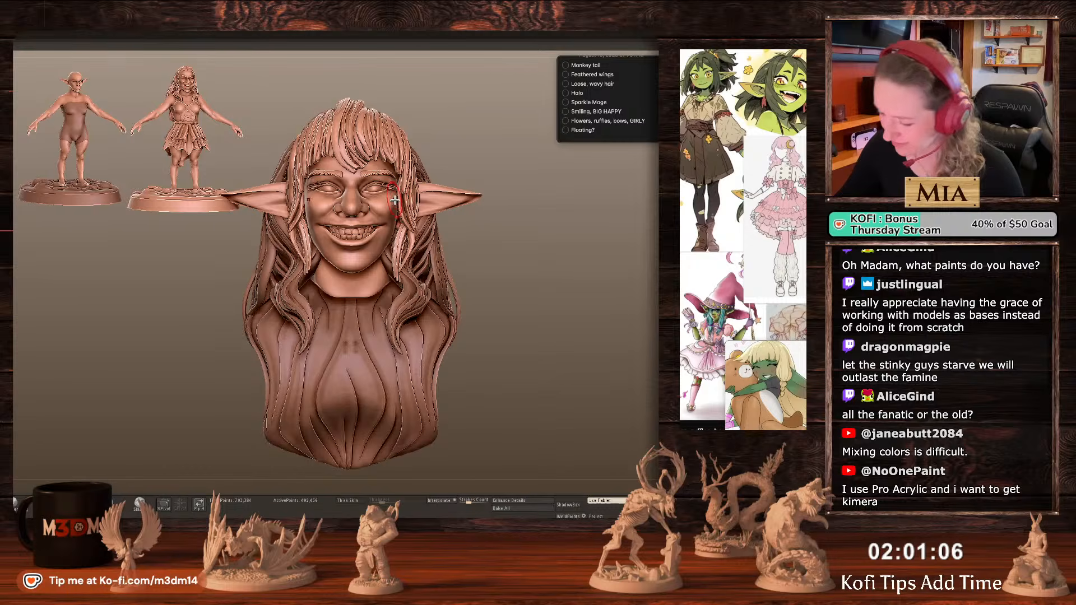
key(space)
key(shift+f)
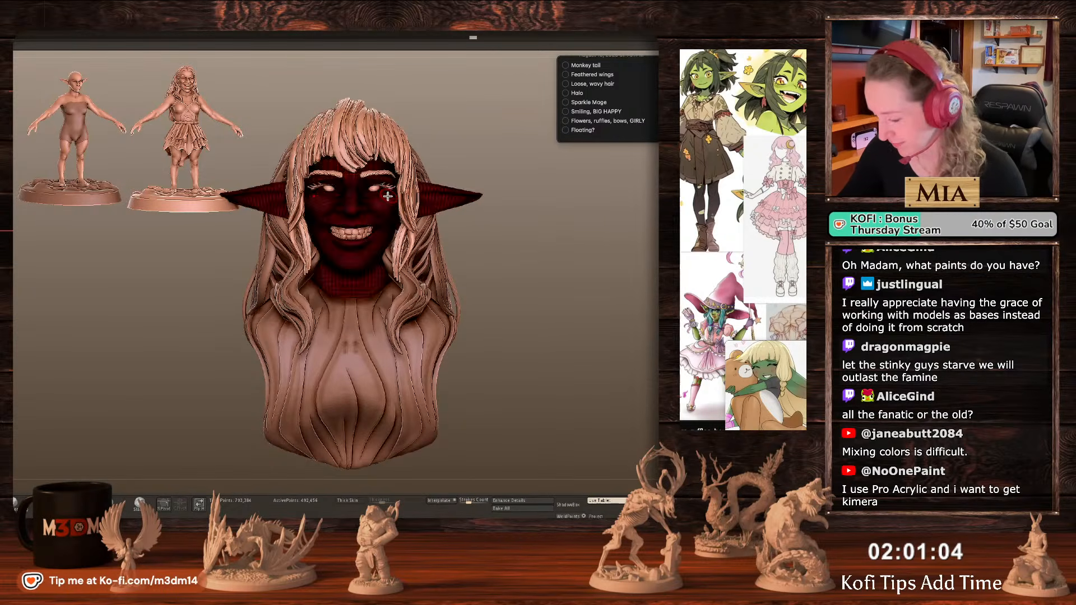
key(space)
alt+click(375, 189)
key(w)
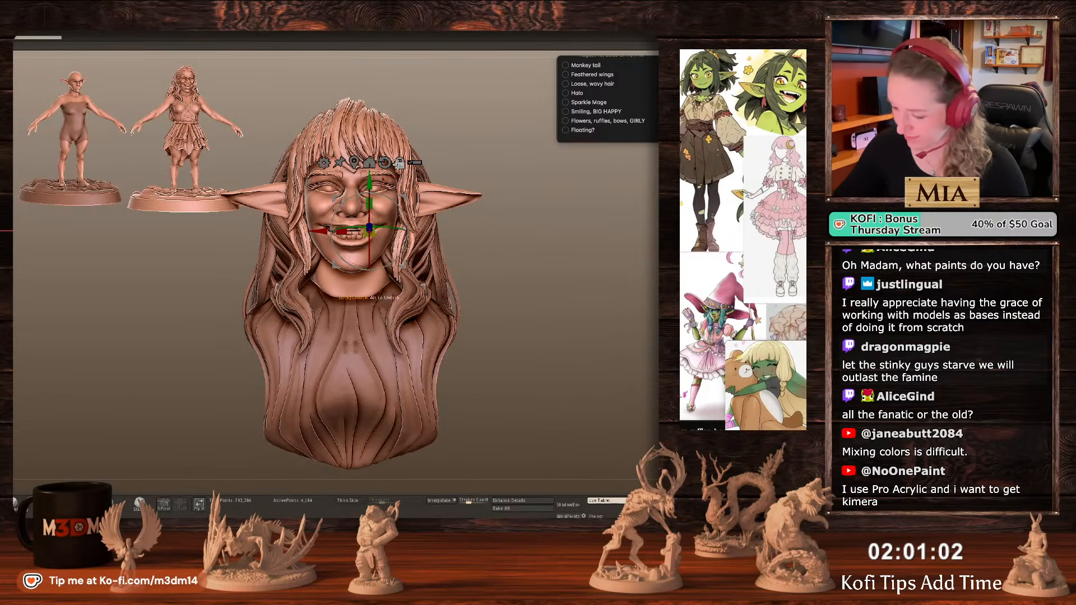
click(354, 162)
key(q)
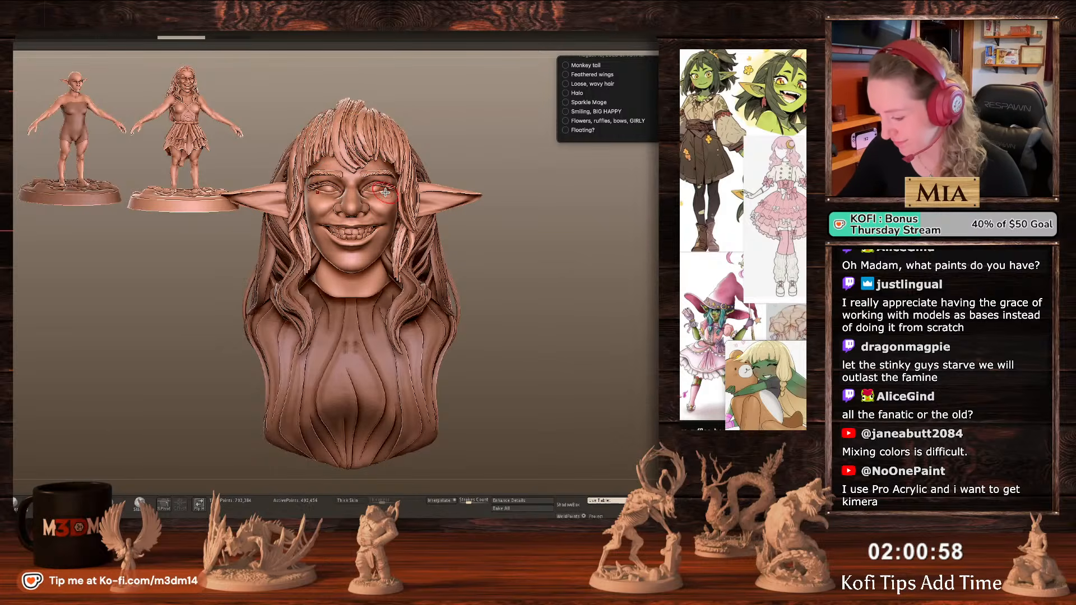
Refine the outer corner of the lower eyelid and check the face in profile and from the front.
drag(385, 192, 386, 195)
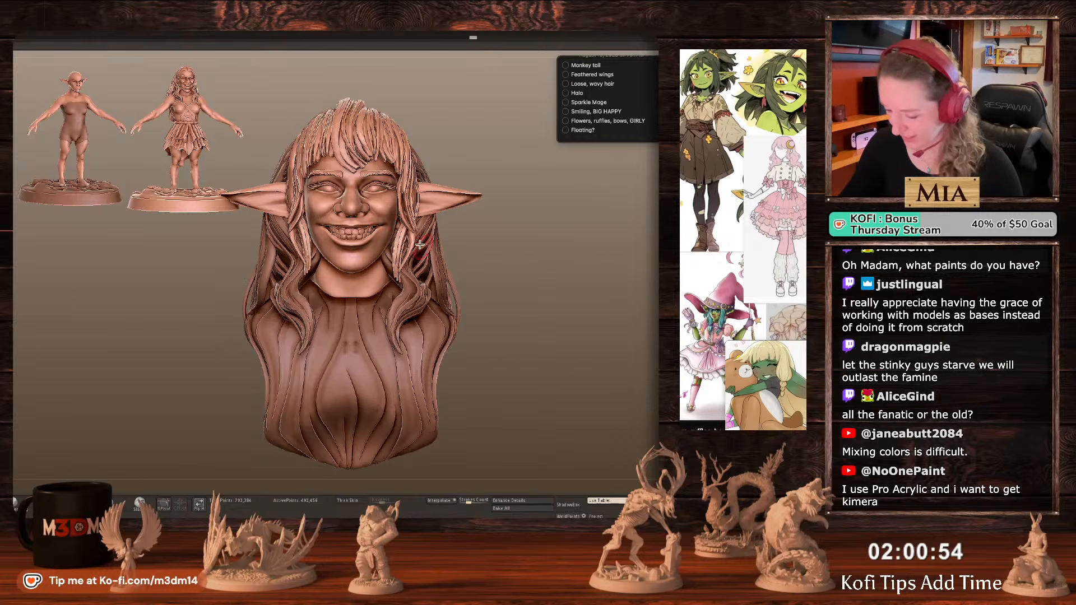
key(shift+f)
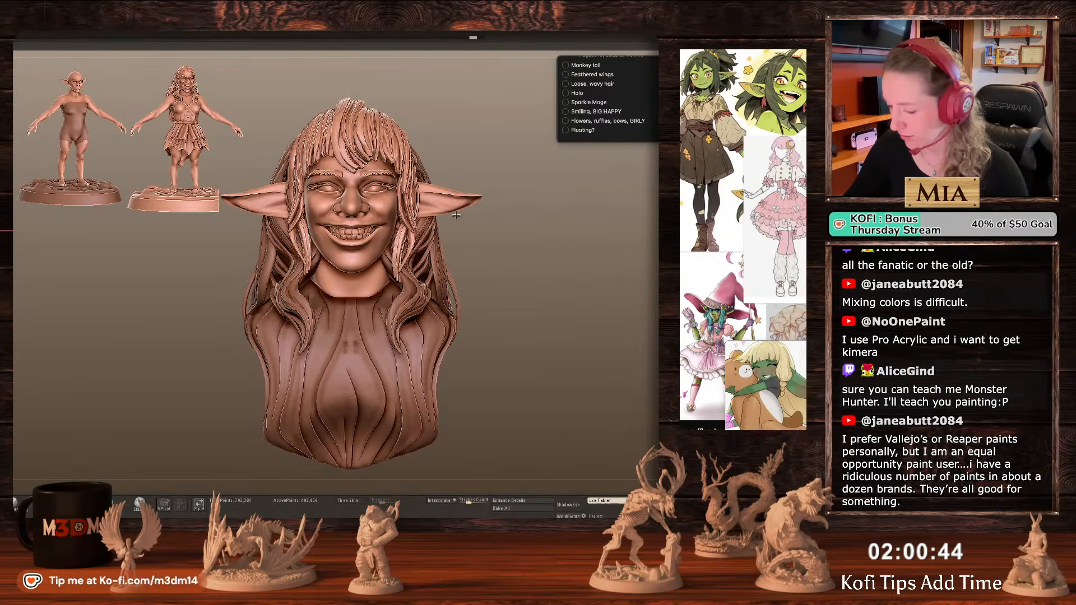
drag(494, 214, 482, 216)
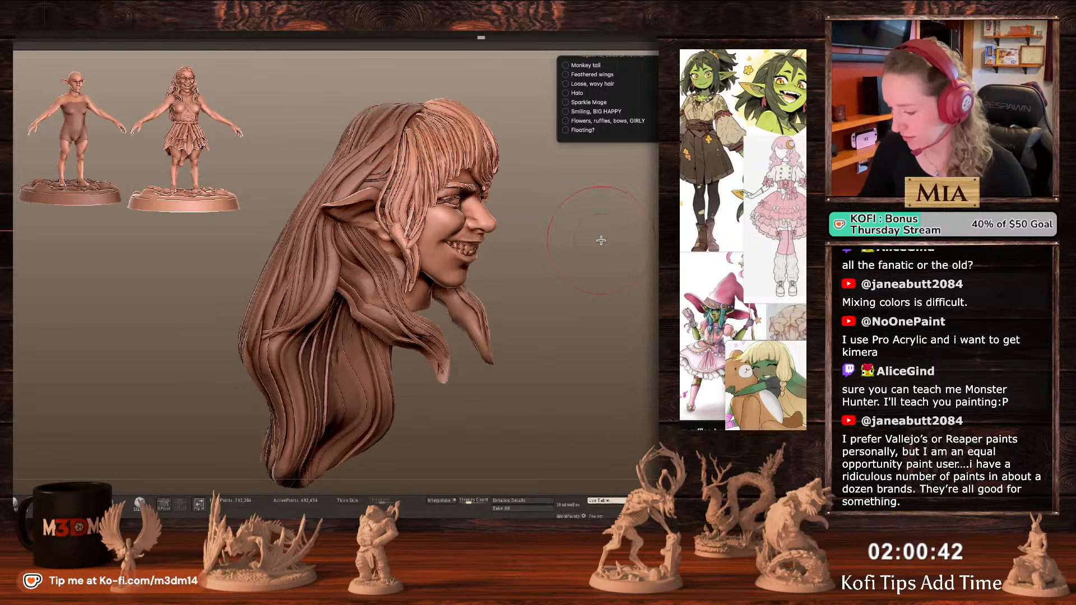
drag(583, 188, 502, 204)
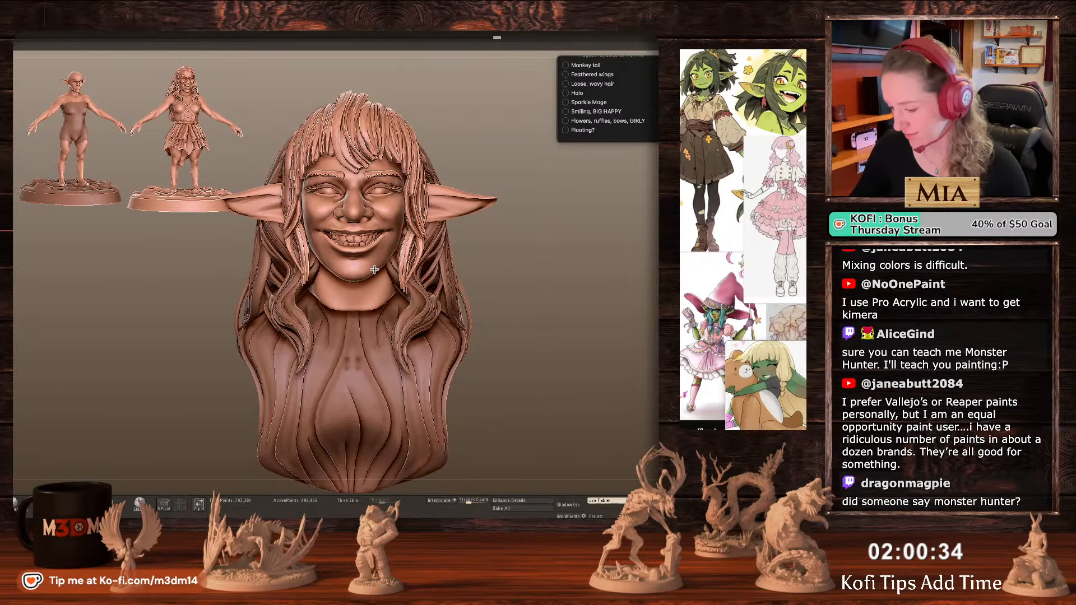
Check the teeth's placement inside the grin with the transform gizmo and from an angle, then reselect the head.
mouse_move(358, 230)
ctrl+shift+mouse_down()
mouse_move(367, 253)
mouse_move(359, 231)
ctrl+shift+mouse_up()
key(w)
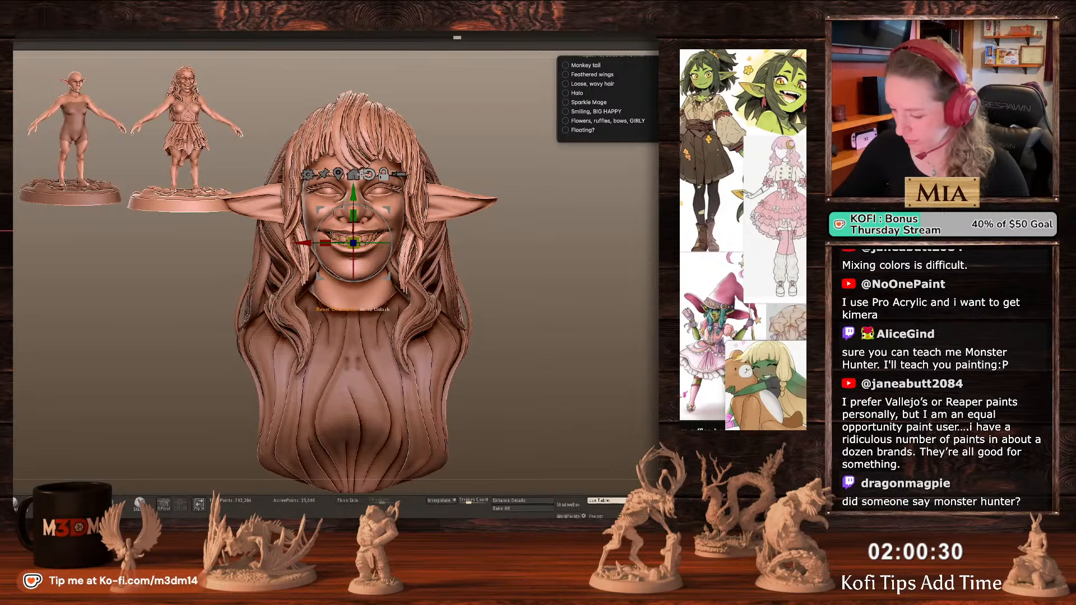
key(q)
drag(572, 259, 554, 312)
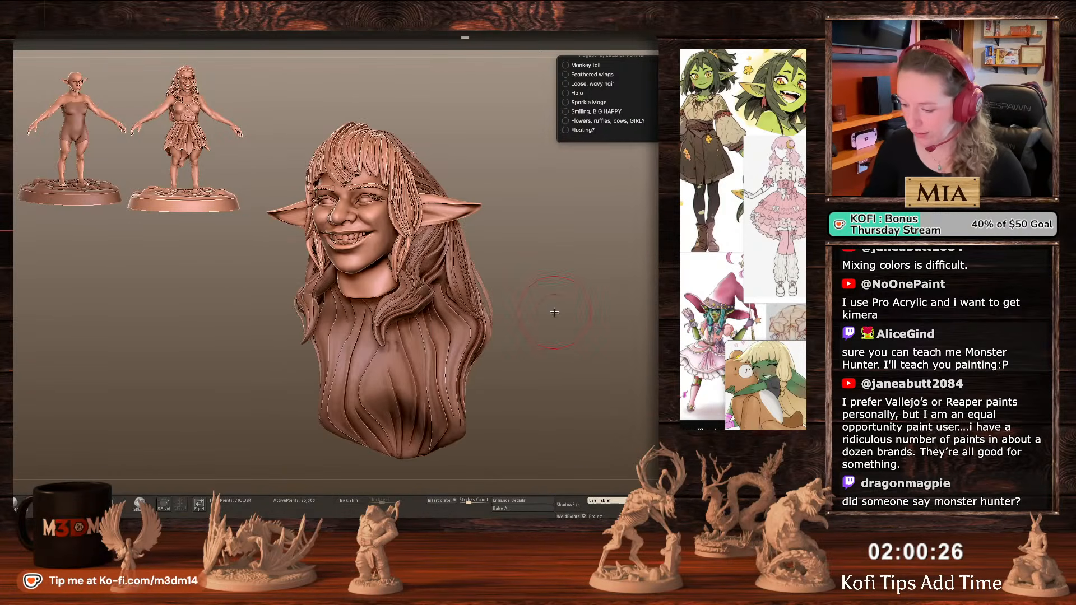
alt+click(373, 214)
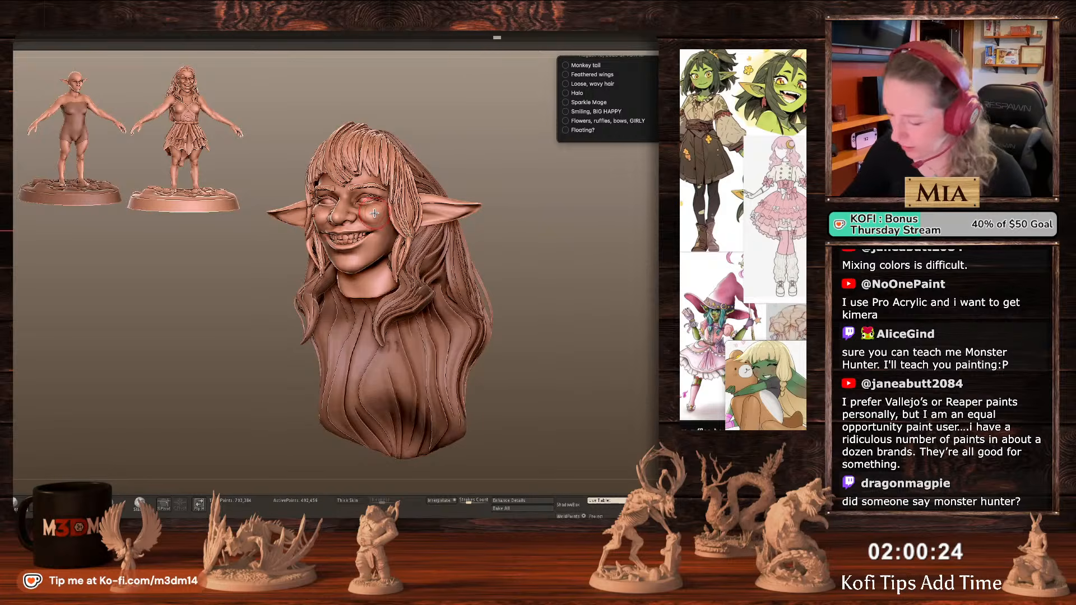
Mask the lower face and neck and refine the base of the nose above the upper lip.
shift+drag(590, 272, 480, 286)
ctrl+click(587, 277)
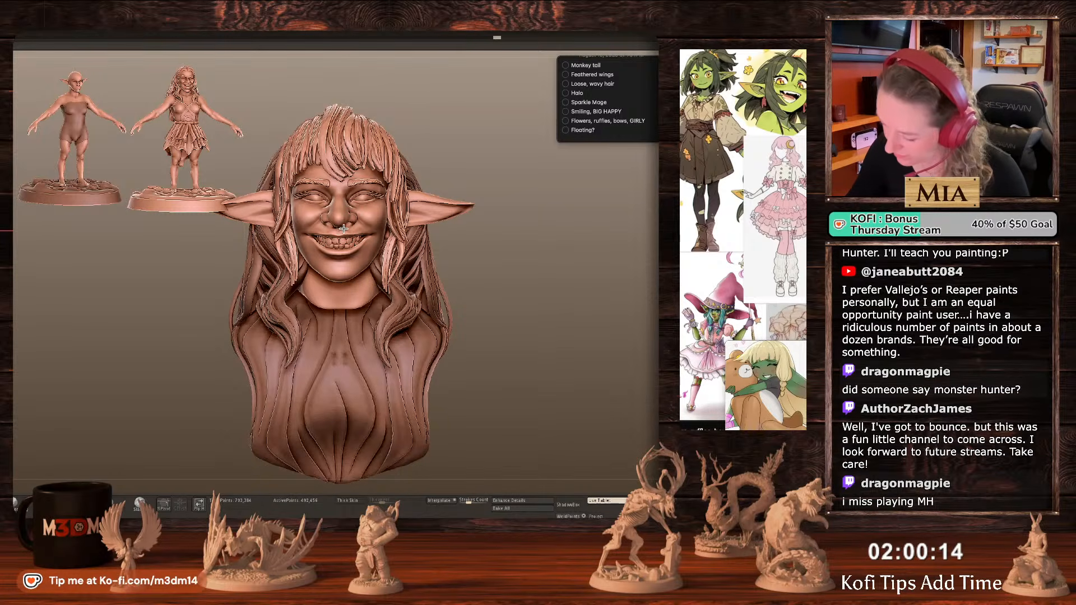
mouse_move(211, 375)
ctrl+mouse_down()
mouse_move(302, 230)
mouse_move(475, 277)
ctrl+mouse_up()
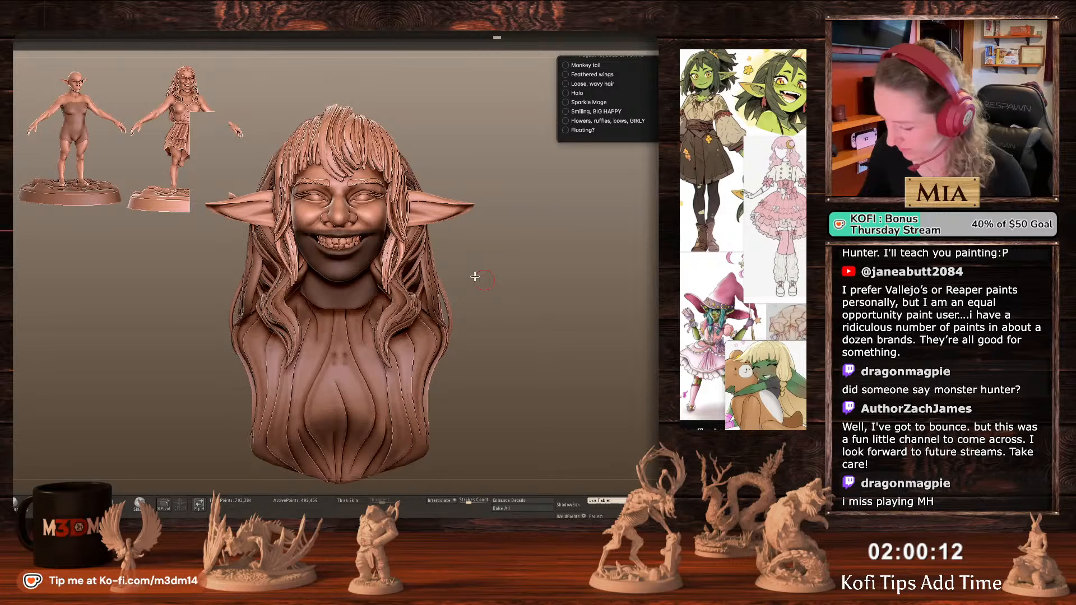
ctrl+alt+drag(347, 230, 342, 229)
right_click(342, 228)
right_click(353, 222)
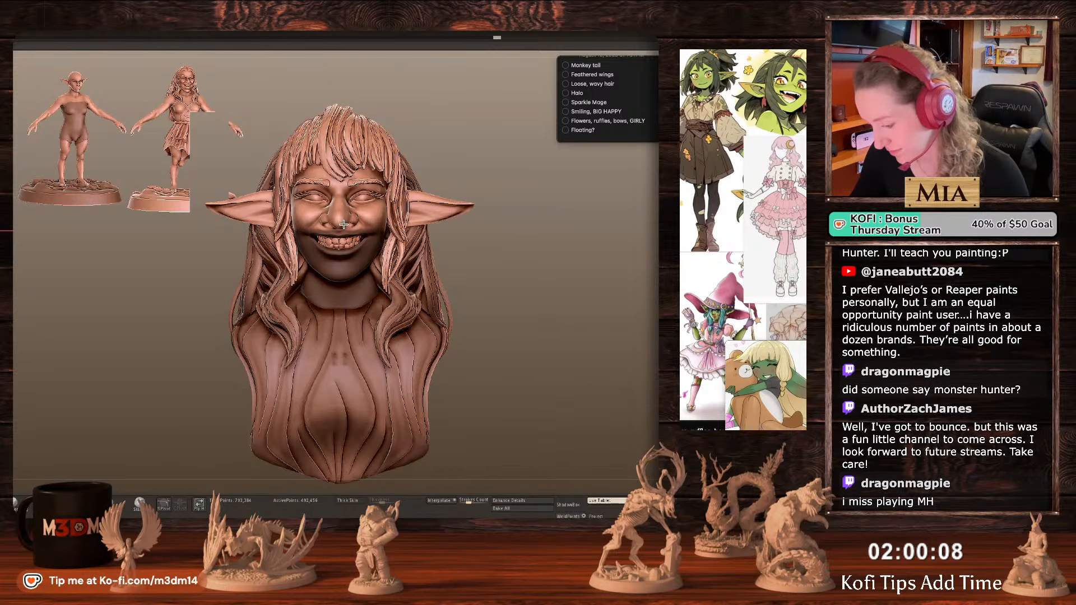
Clear the lower-face mask and check the nose and the full head of hair in profile.
drag(580, 266, 408, 233)
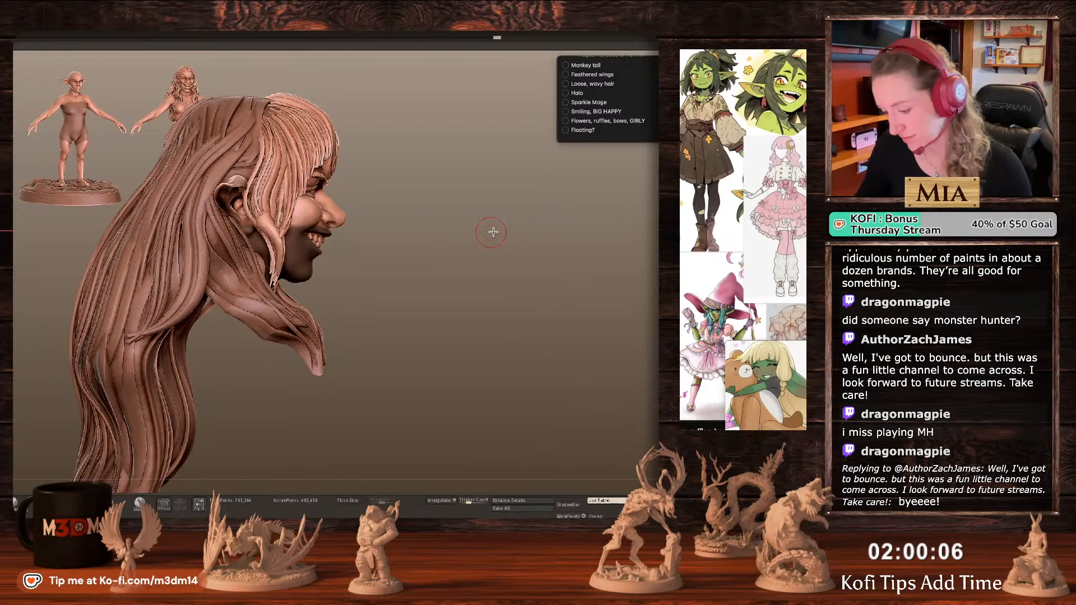
ctrl+click(570, 305)
ctrl+drag(569, 305, 601, 289)
key(f)
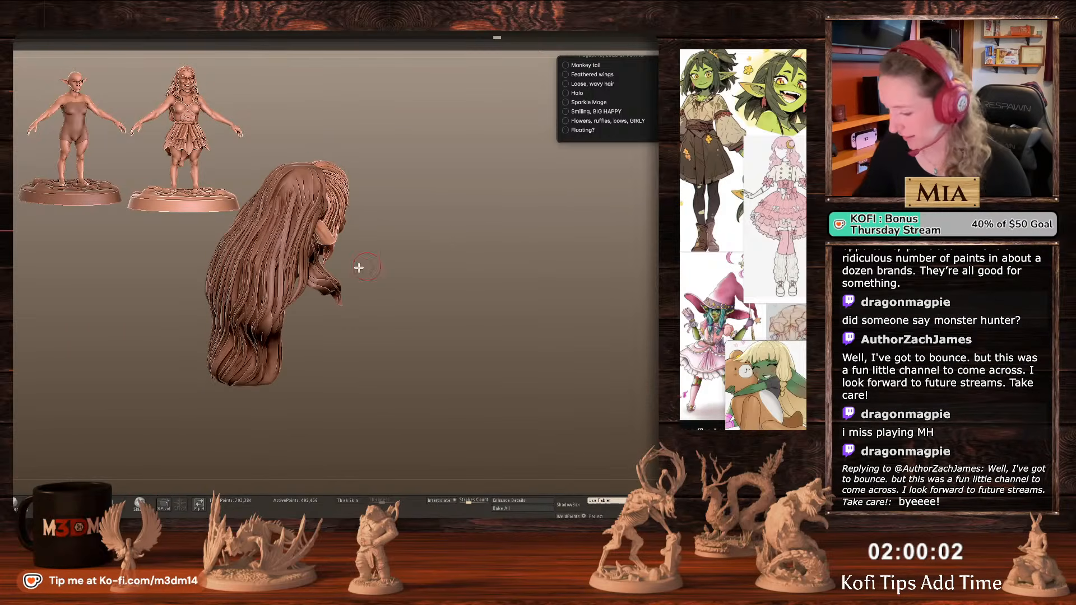
Select the loose sandal beside the base and move it onto the figure's foot, fitting it from the front and side.
right_click(327, 240)
right_click(329, 237)
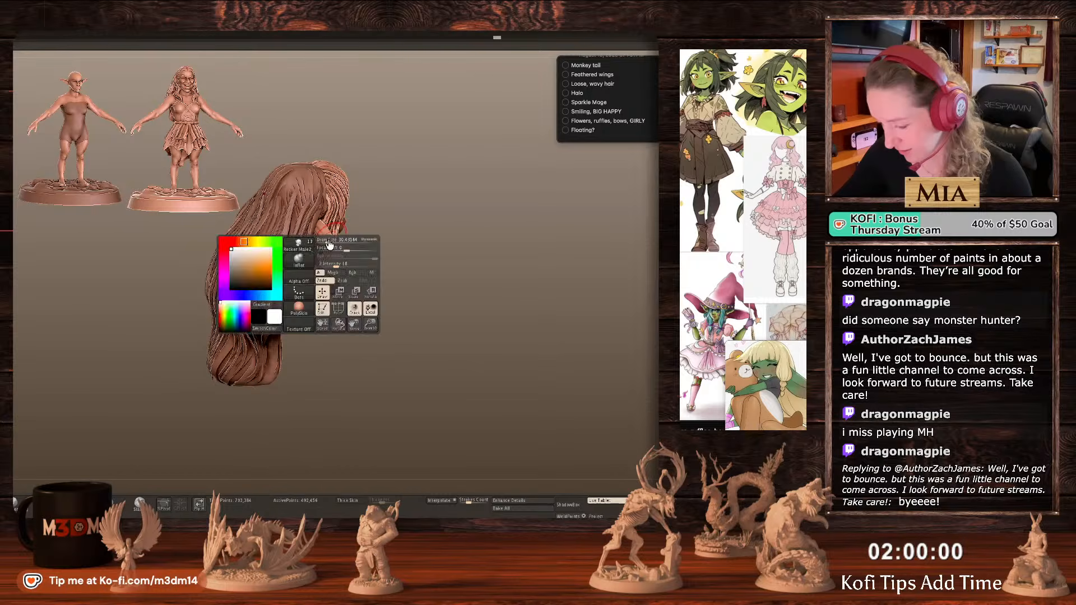
drag(522, 274, 533, 231)
alt+drag(552, 281, 575, 304)
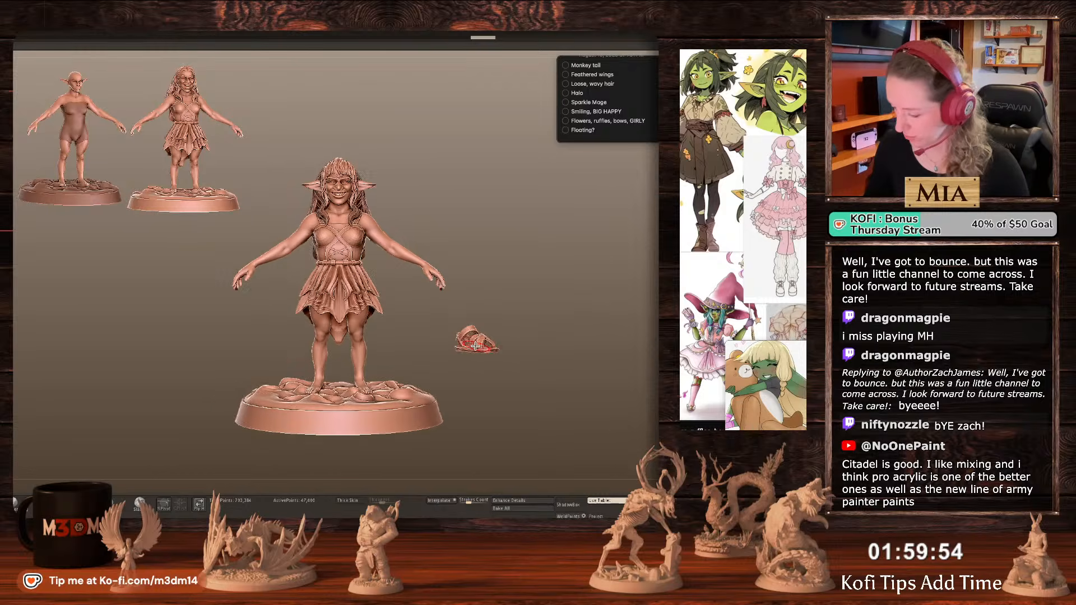
alt+click(477, 346)
key(w)
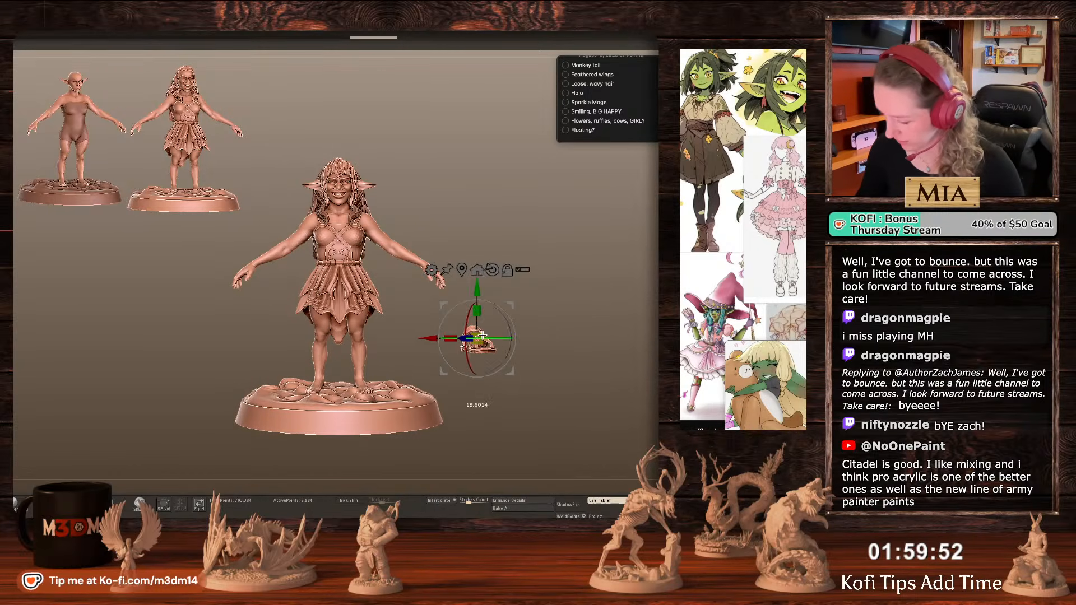
drag(479, 344, 369, 374)
drag(563, 327, 548, 385)
drag(394, 345, 386, 359)
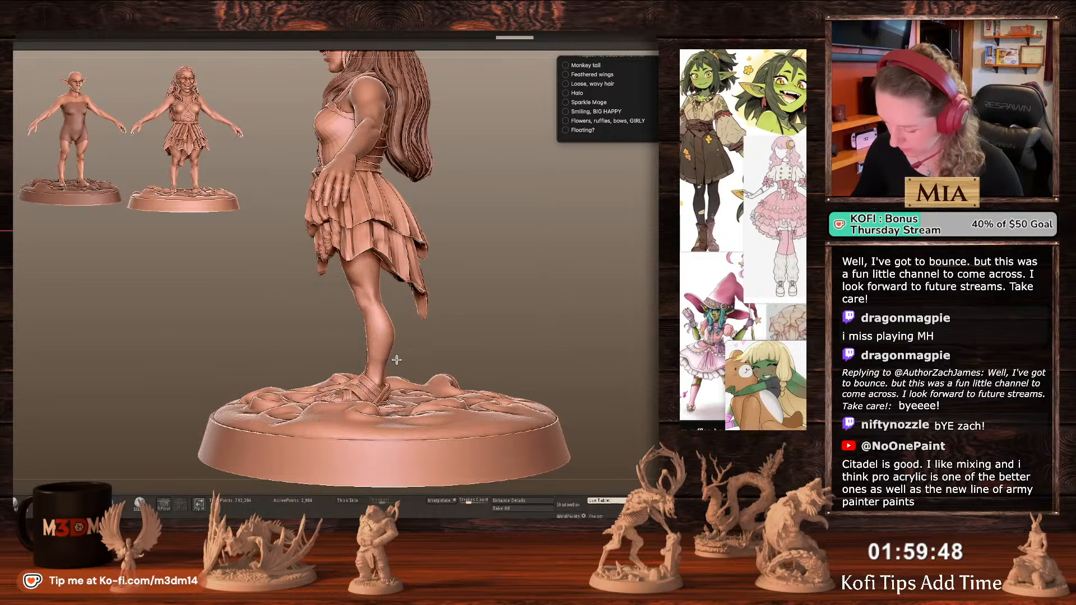
drag(537, 340, 561, 342)
drag(392, 358, 356, 388)
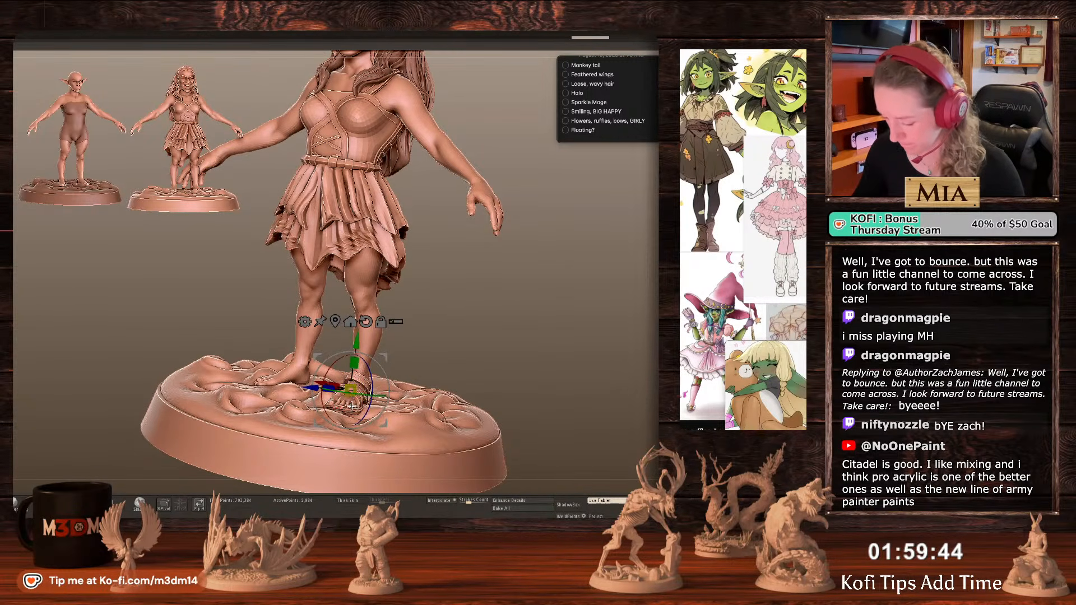
Mirror the fitted sandal onto the opposite foot and isolate the pair.
key(q)
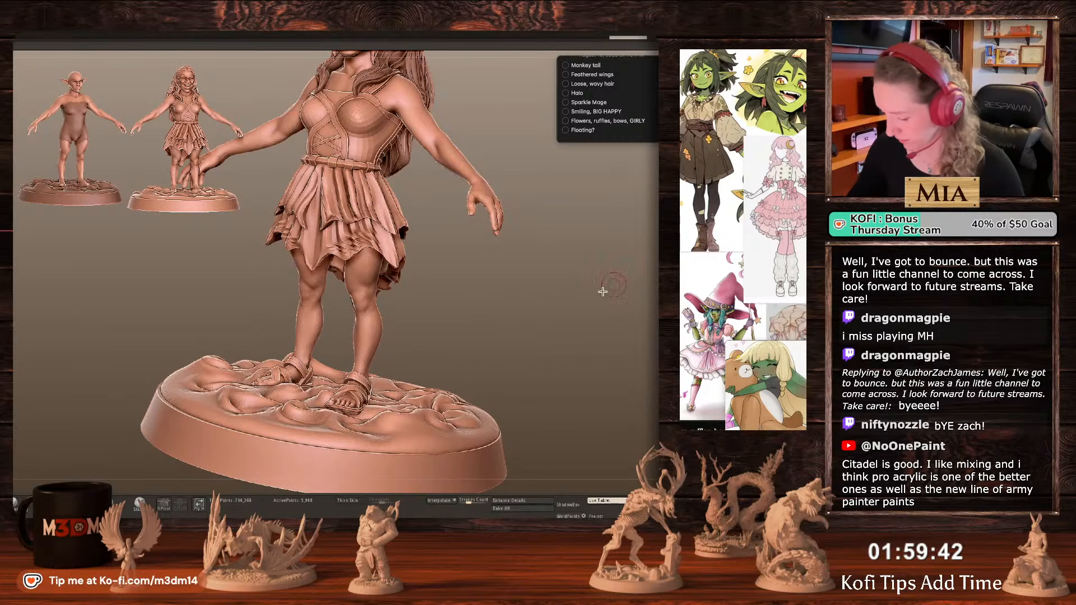
drag(559, 335, 579, 354)
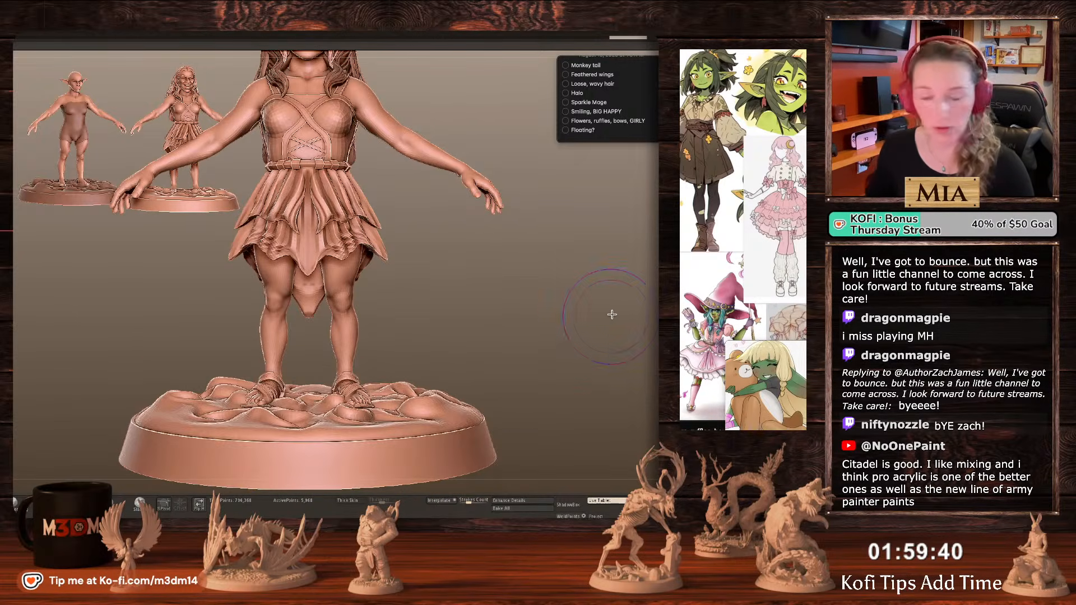
key(alt+s)
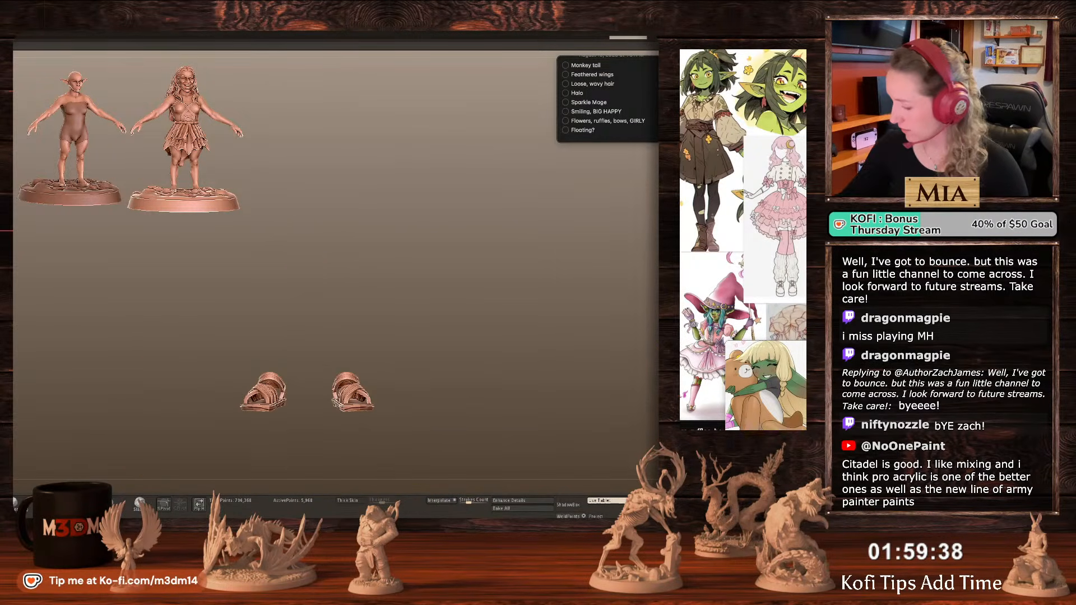
Check the sandals against the feet and the base, isolating the parts in turn and viewing them from several angles.
key(alt+s)
key(alt+s)
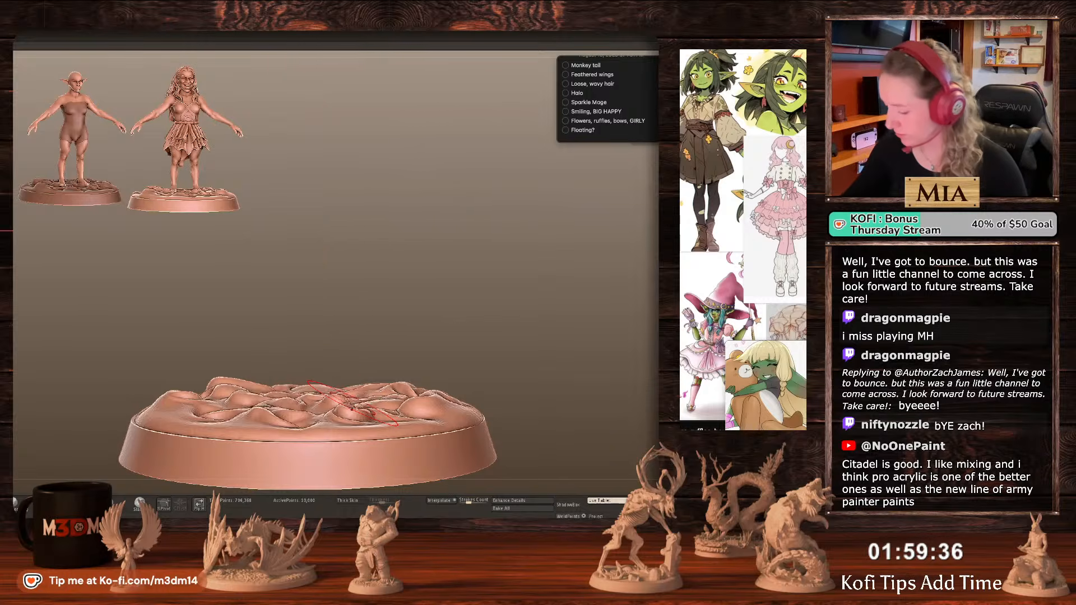
key(alt+s)
alt+click(372, 393)
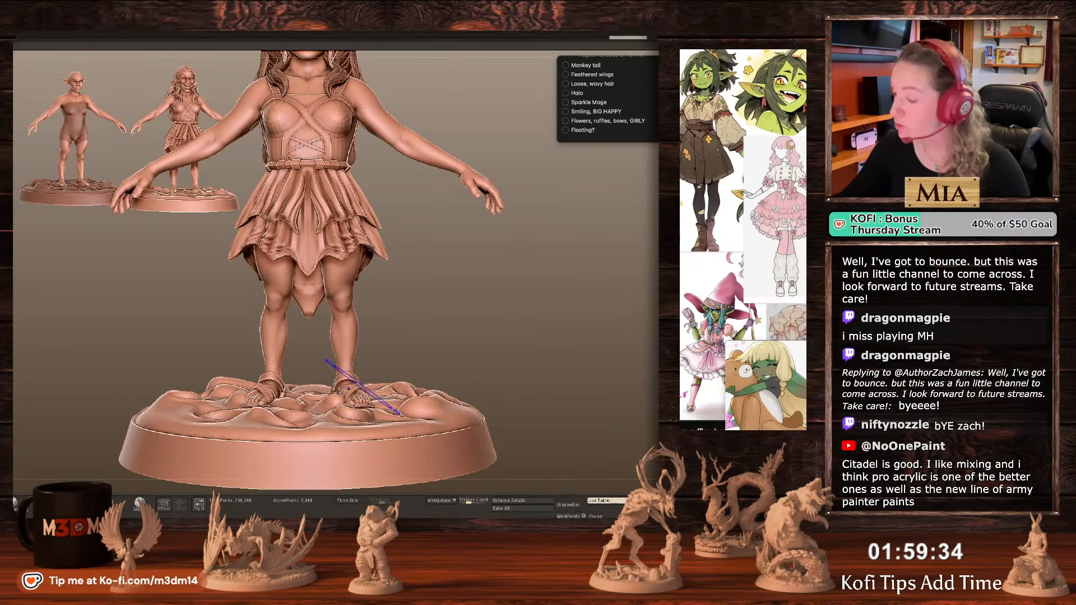
key(alt+s)
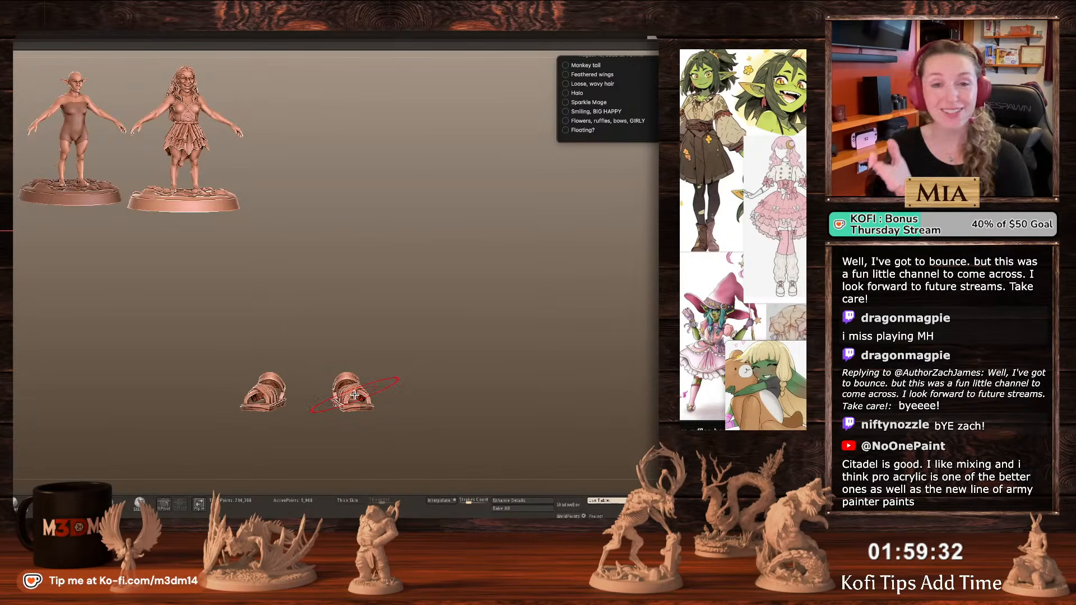
key(alt+s)
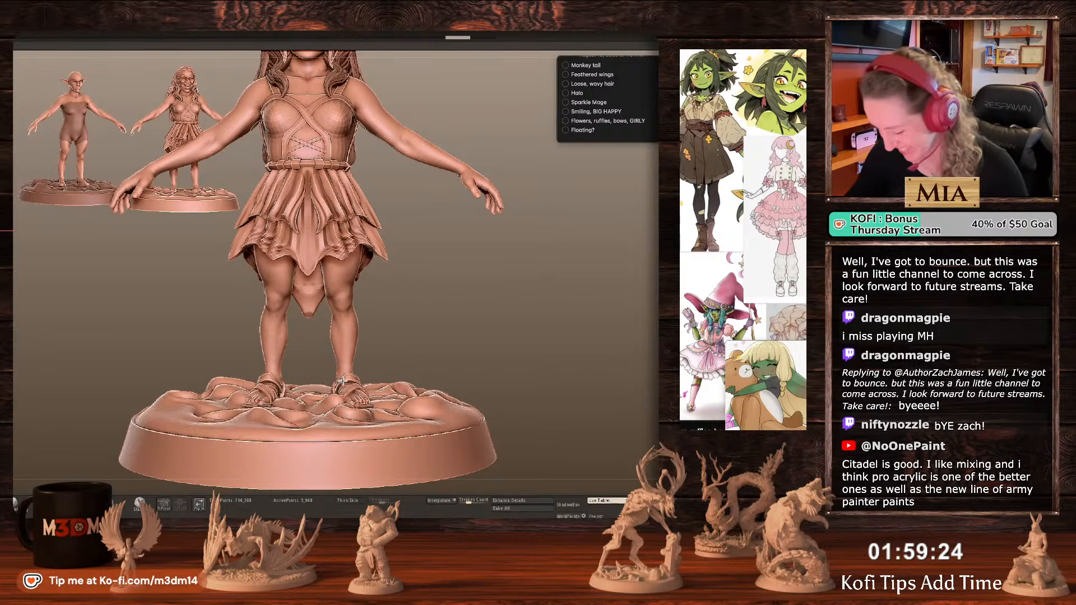
drag(530, 331, 337, 426)
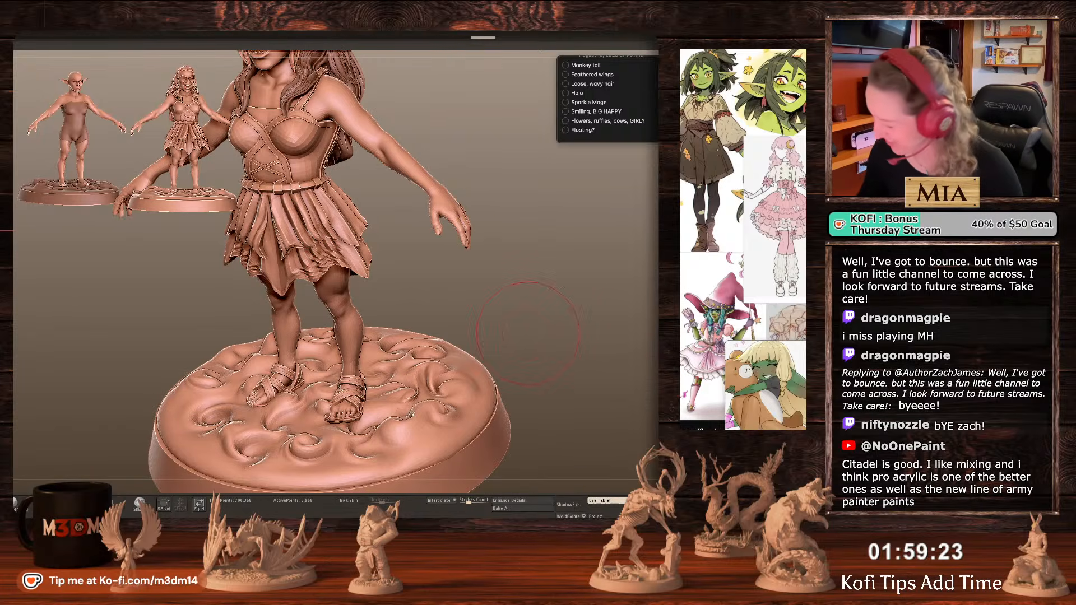
alt+click(337, 426)
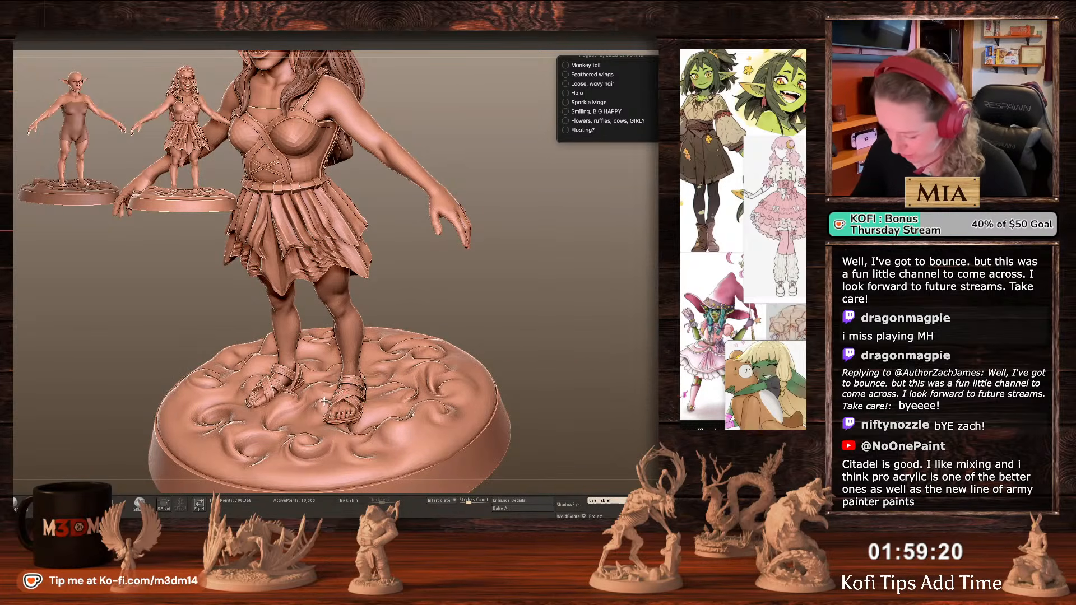
shift+drag(549, 325, 543, 325)
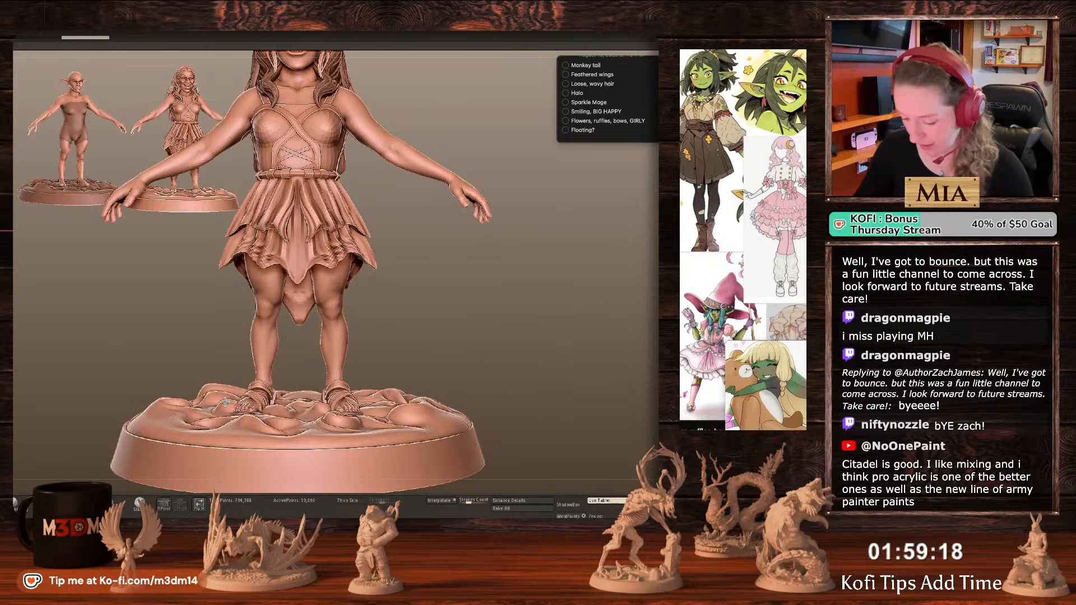
mouse_move(462, 336)
alt+mouse_down()
mouse_move(462, 346)
mouse_move(459, 314)
alt+mouse_up()
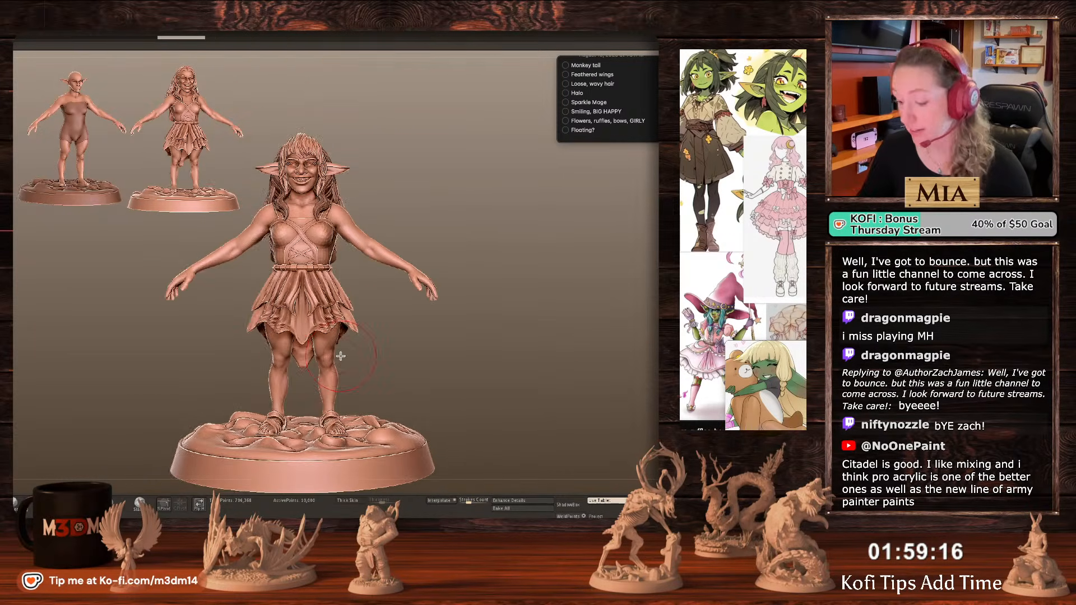
Select the figure's body and subdivide its mesh by one more level.
alt+click(328, 370)
alt+drag(513, 366, 508, 319)
right_click(506, 332)
ctrl+click(514, 311)
alt+drag(572, 332, 547, 365)
right_click(422, 197)
alt+drag(502, 204, 503, 324)
key(d)
click(389, 177)
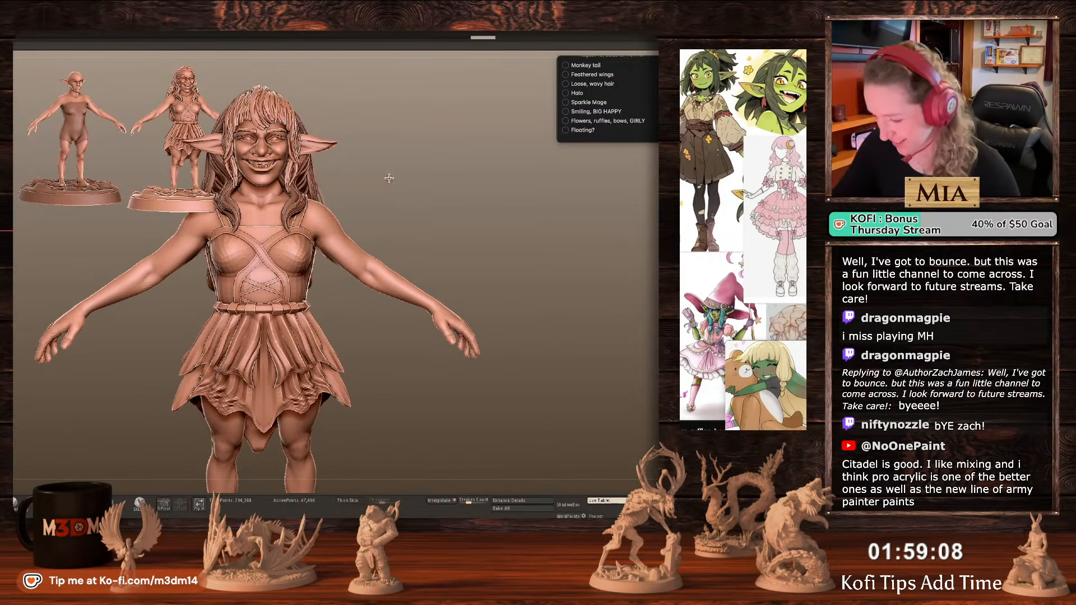
right_click(536, 330)
key(ctrl+d)
Examine the figure from the side and front, isolate the skirt's waistband, and restore the whole skirt.
drag(534, 332, 452, 351)
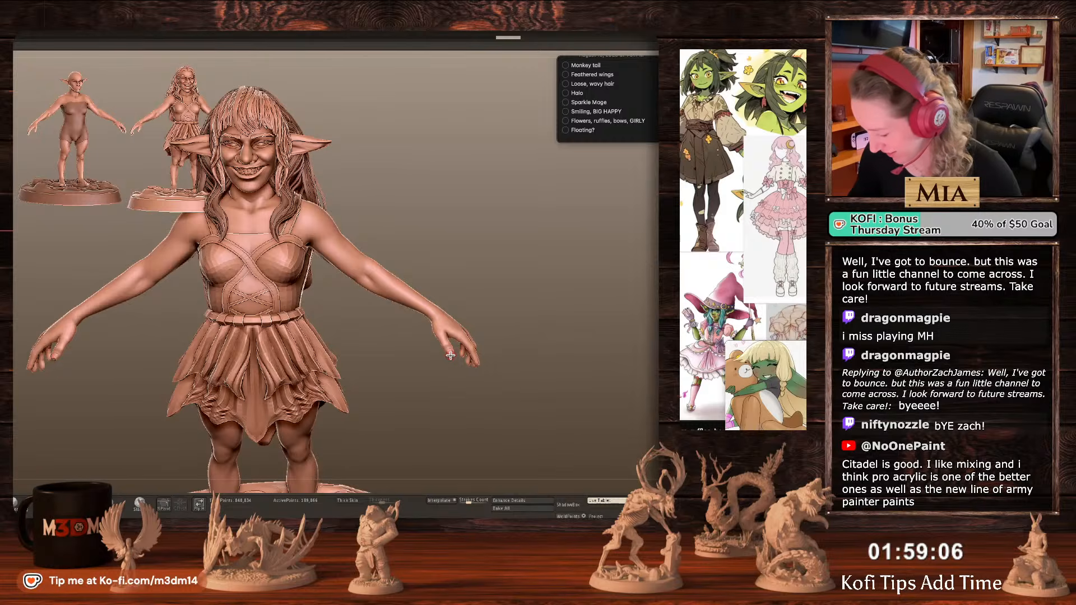
mouse_move(555, 351)
mouse_down()
mouse_move(464, 375)
mouse_move(484, 374)
mouse_up()
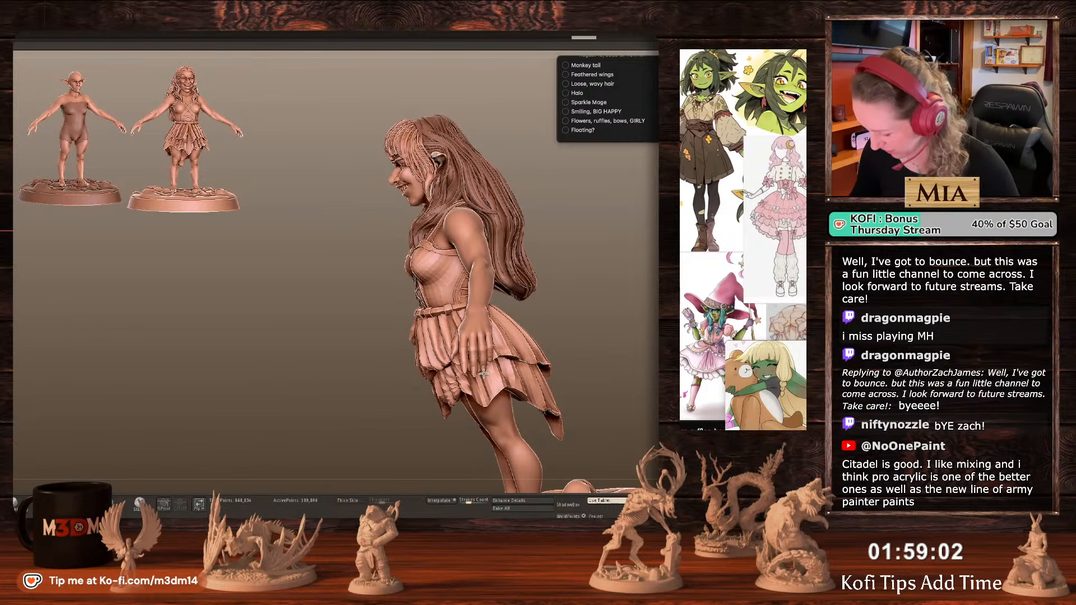
drag(627, 328, 636, 333)
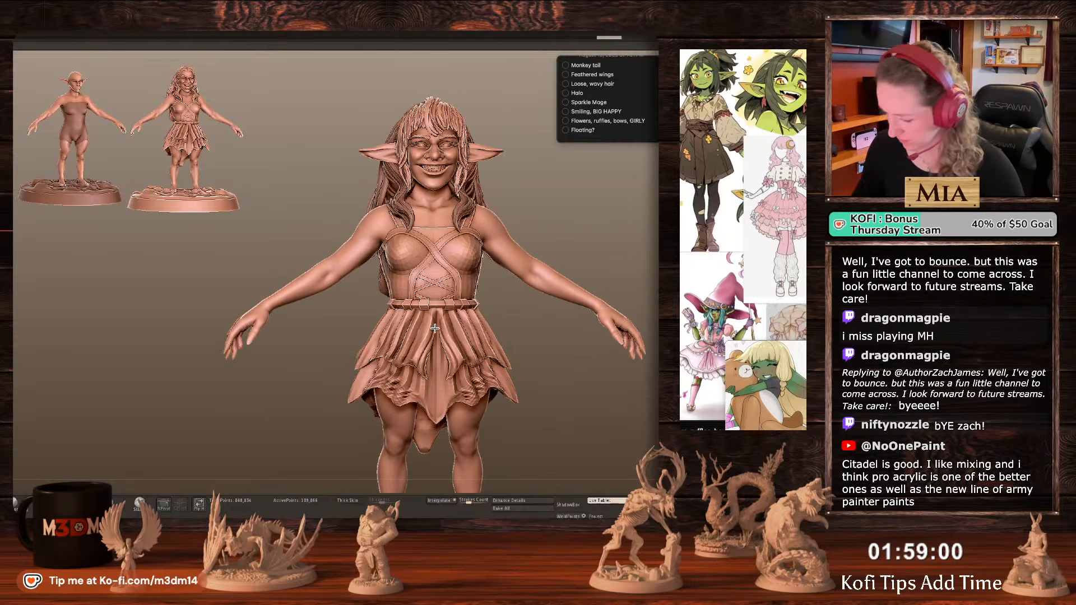
alt+click(436, 328)
alt+drag(648, 263, 643, 290)
alt+drag(603, 256, 546, 206)
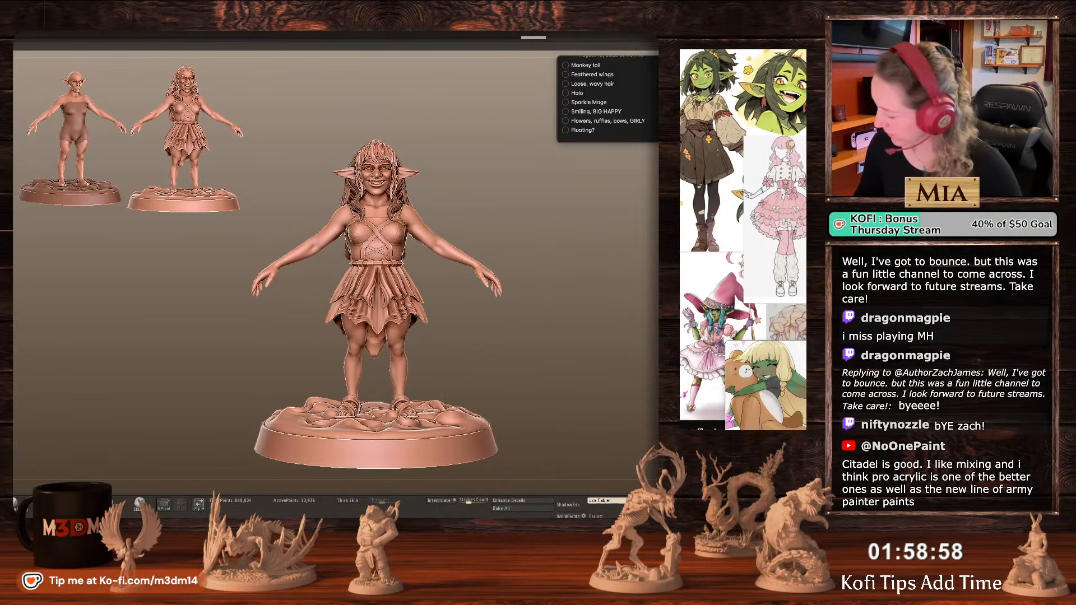
ctrl+shift+click(423, 287)
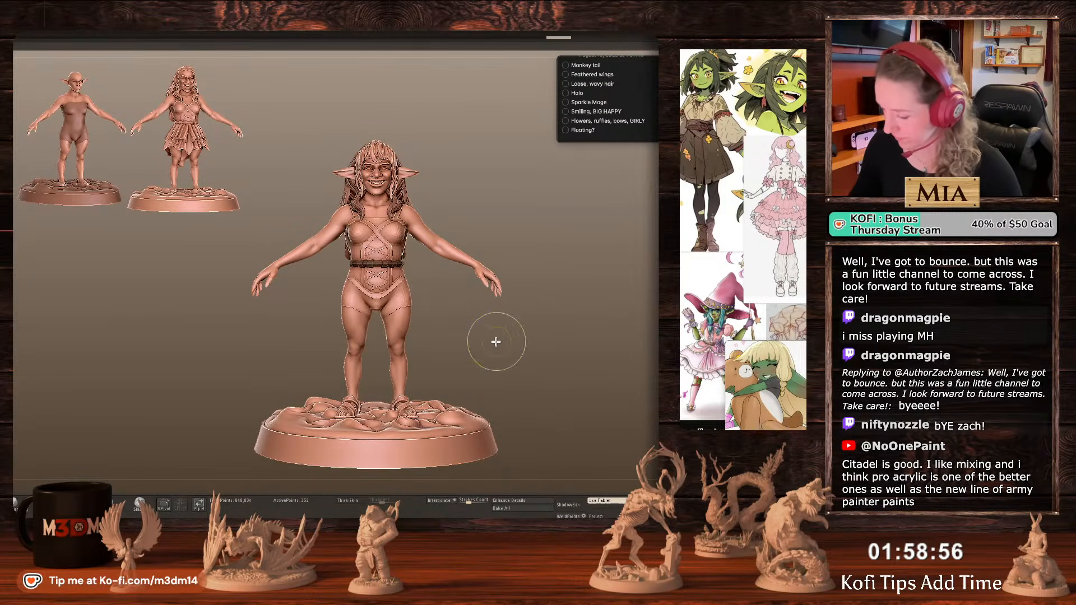
ctrl+shift+click(505, 337)
alt+click(406, 290)
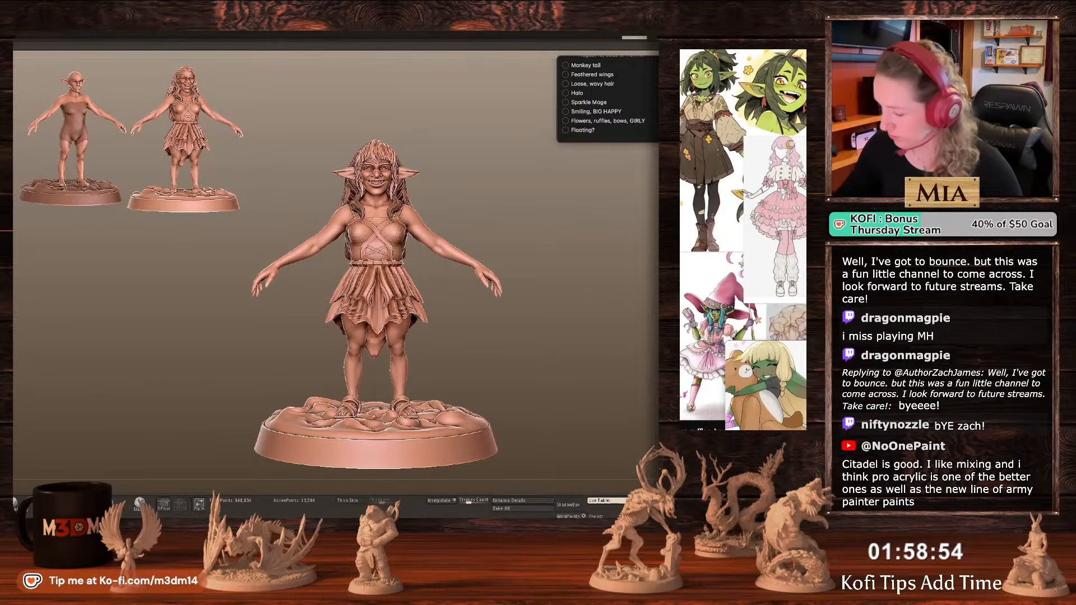
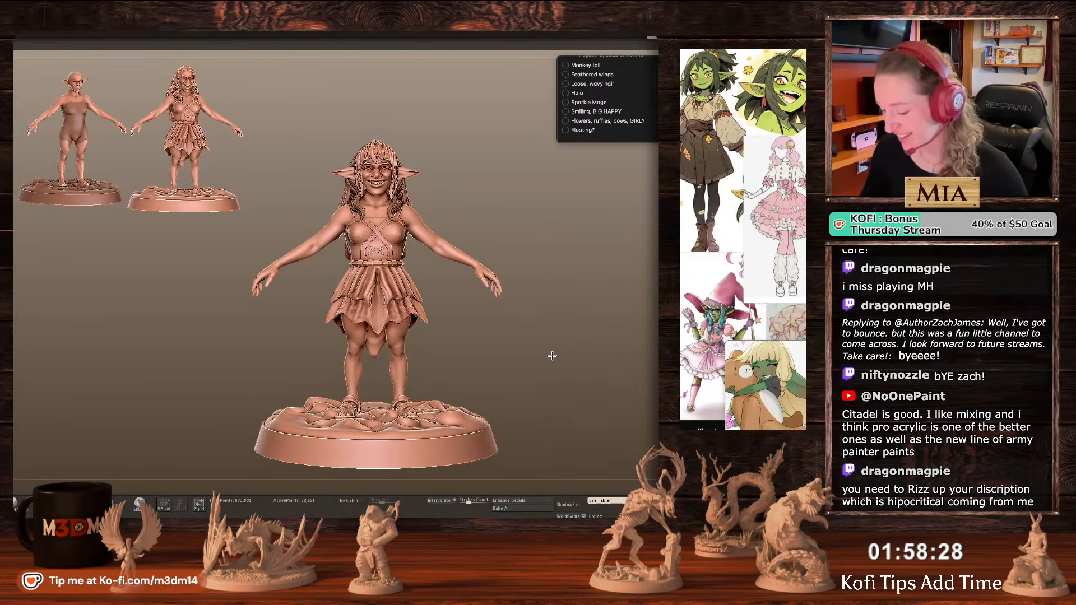
Isolate the skirt's upper layer by its polygroup and split it from the lower layer.
key(shift+f)
key(shift+f)
ctrl+shift+click(404, 295)
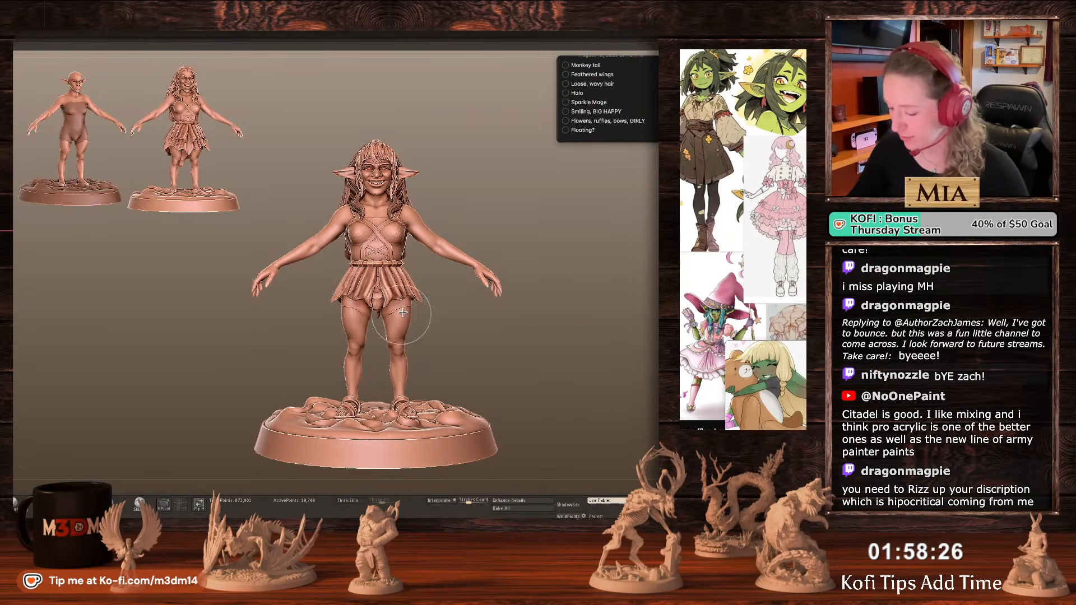
ctrl+click(541, 328)
ctrl+shift+click(543, 328)
ctrl+click(541, 314)
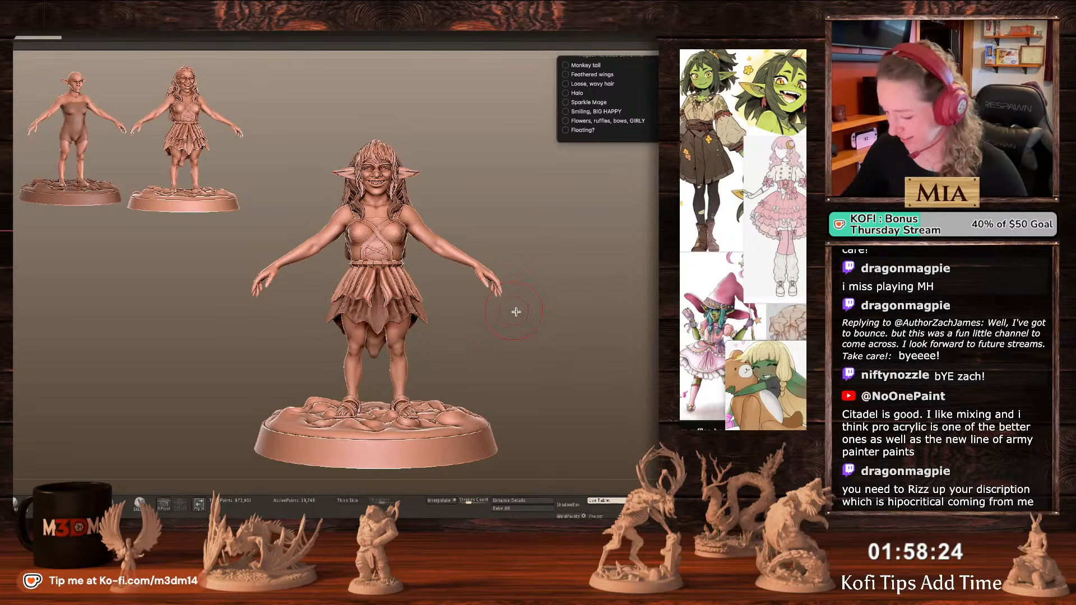
Reshape the separated skirt layers, smoothing the upper tier and flaring the lower tier outward at the hem.
key(w)
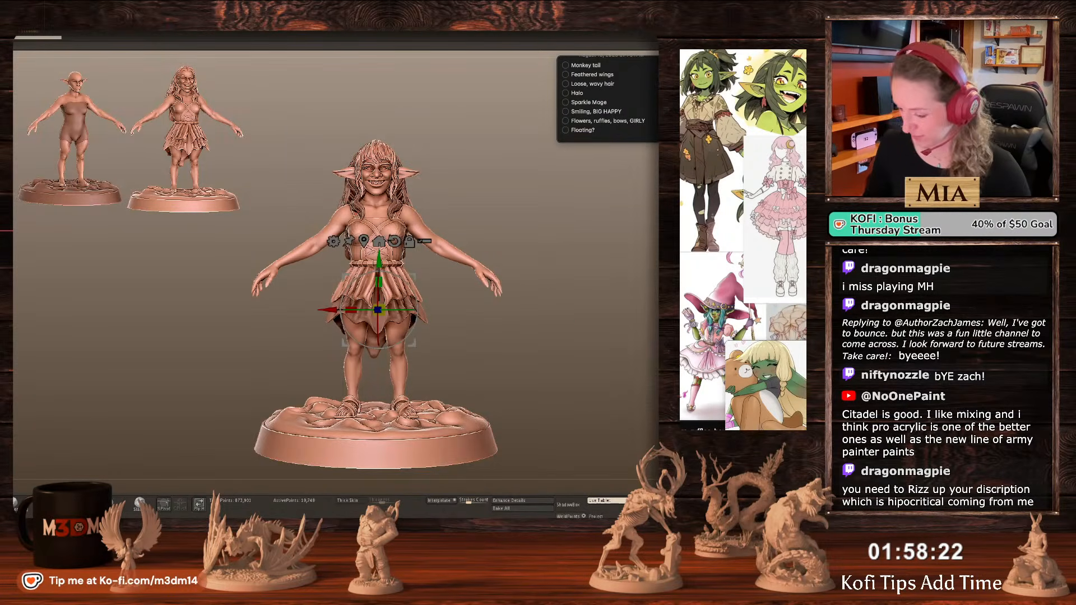
key(q)
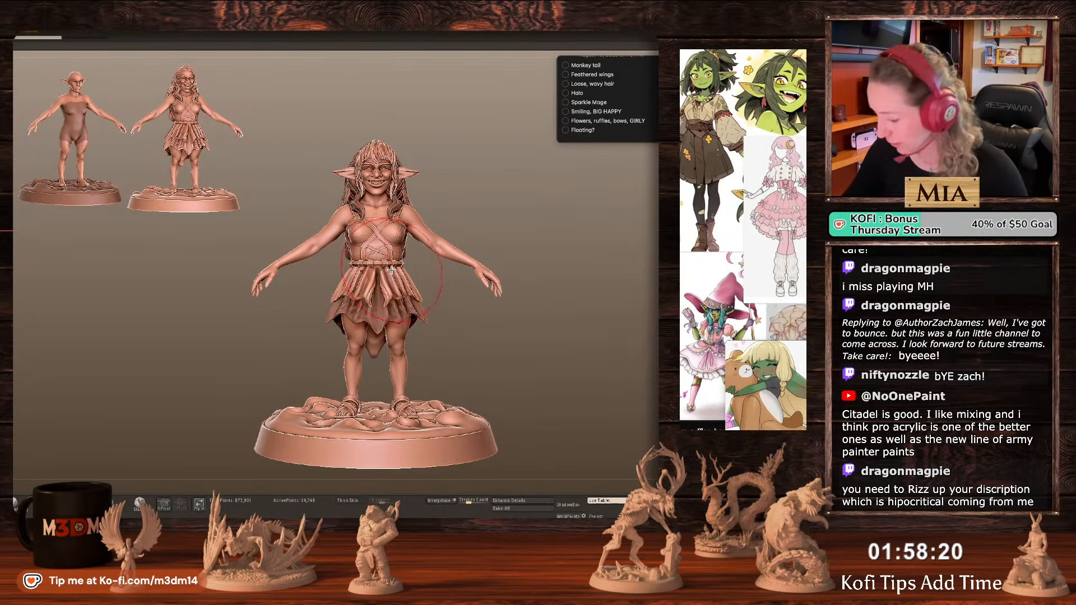
mouse_move(395, 280)
mouse_down()
mouse_move(409, 285)
mouse_move(410, 309)
mouse_up()
key(space)
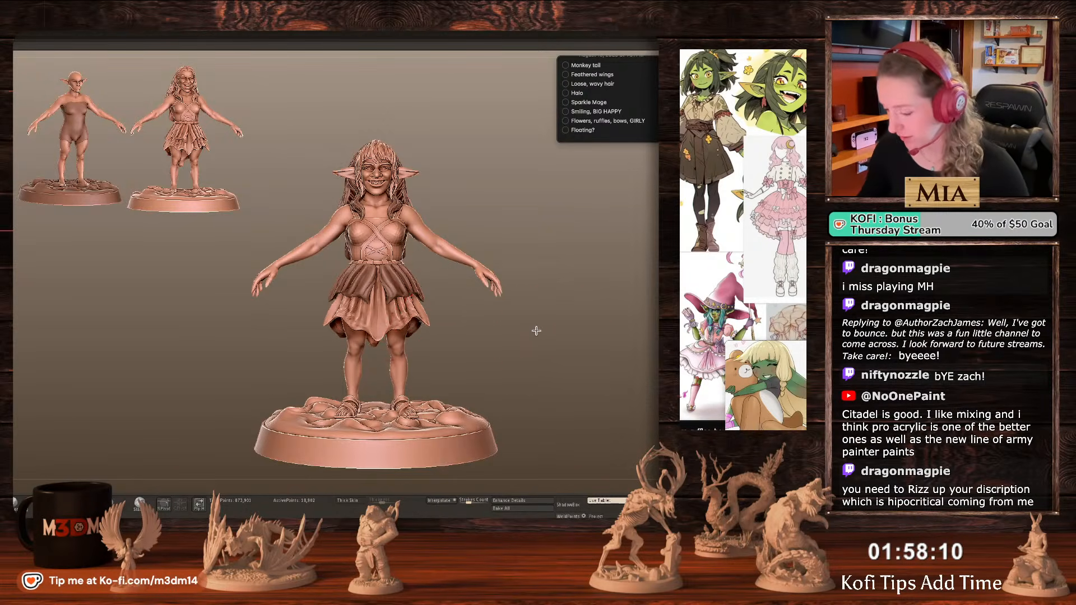
Select the upper skirt layer and adjust the Move brush settings to refine its shape over the lower layer.
alt+drag(537, 332, 524, 319)
key(space)
key(space)
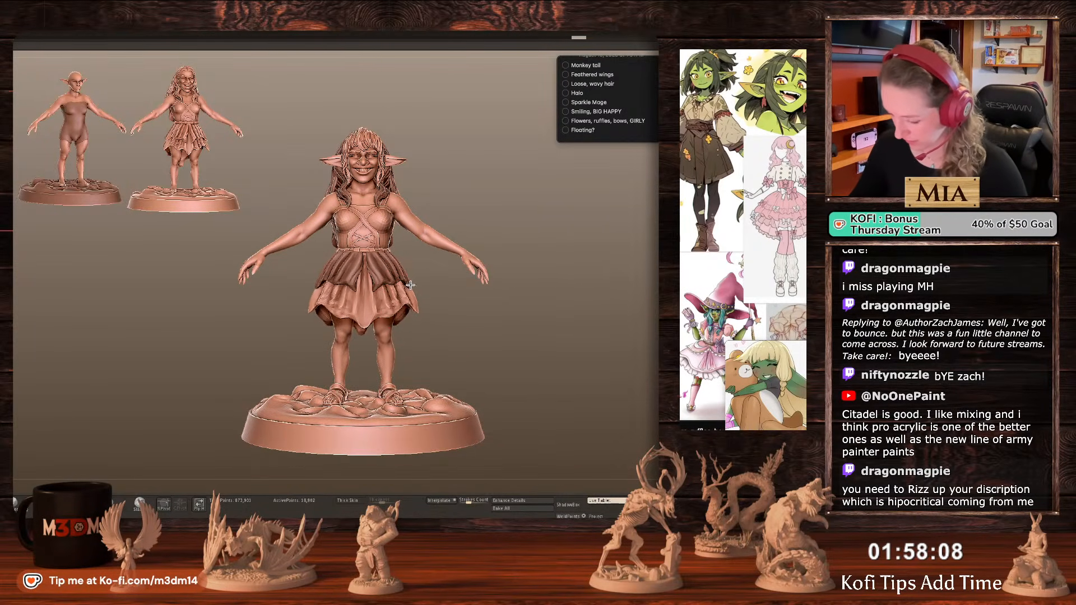
key(space)
alt+click(386, 273)
key(space)
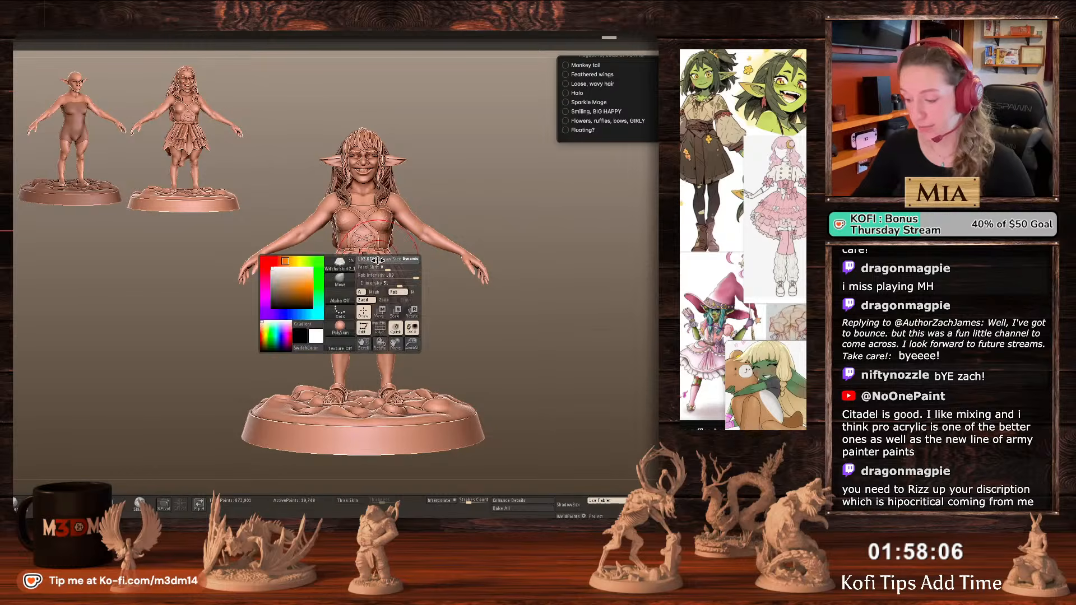
key(space)
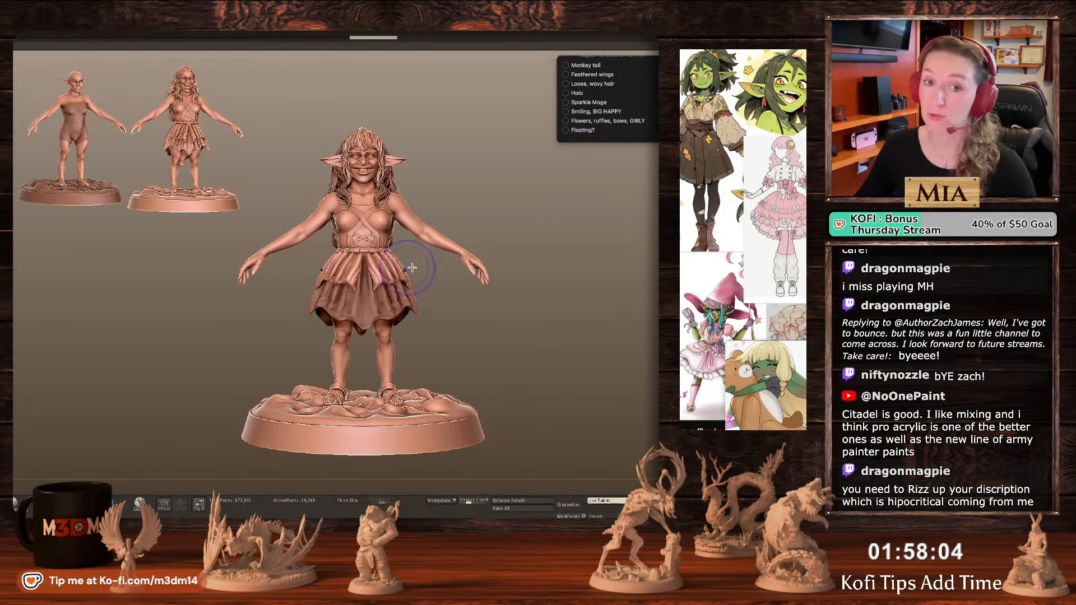
Select the figure's body and isolate it from the clothing, head and base.
mouse_move(576, 322)
right_down()
mouse_move(562, 319)
mouse_move(580, 315)
right_up()
right_click(574, 320)
alt+click(379, 348)
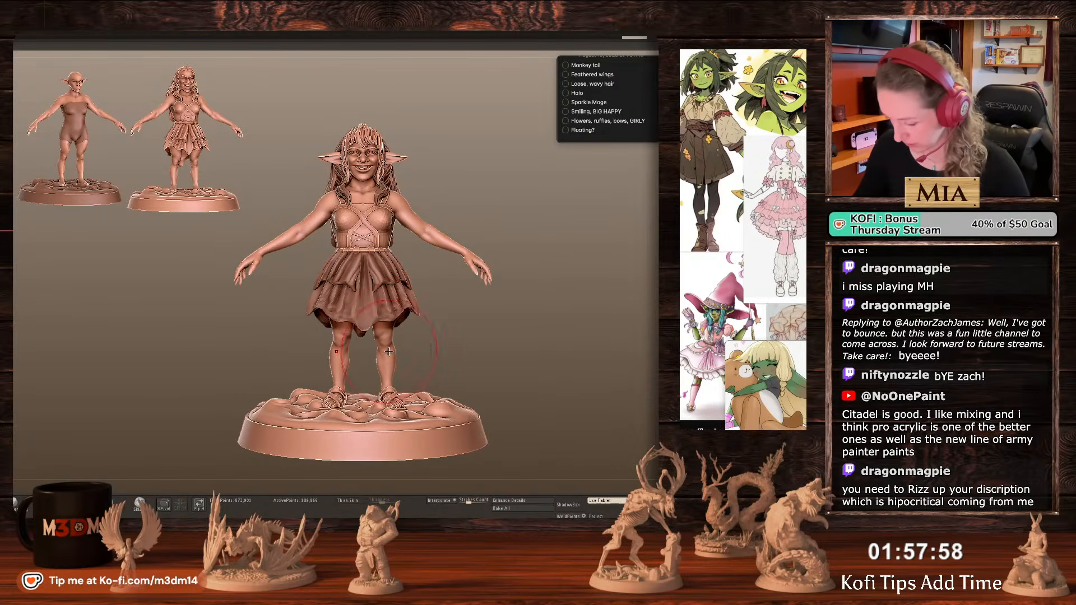
key(alt+s)
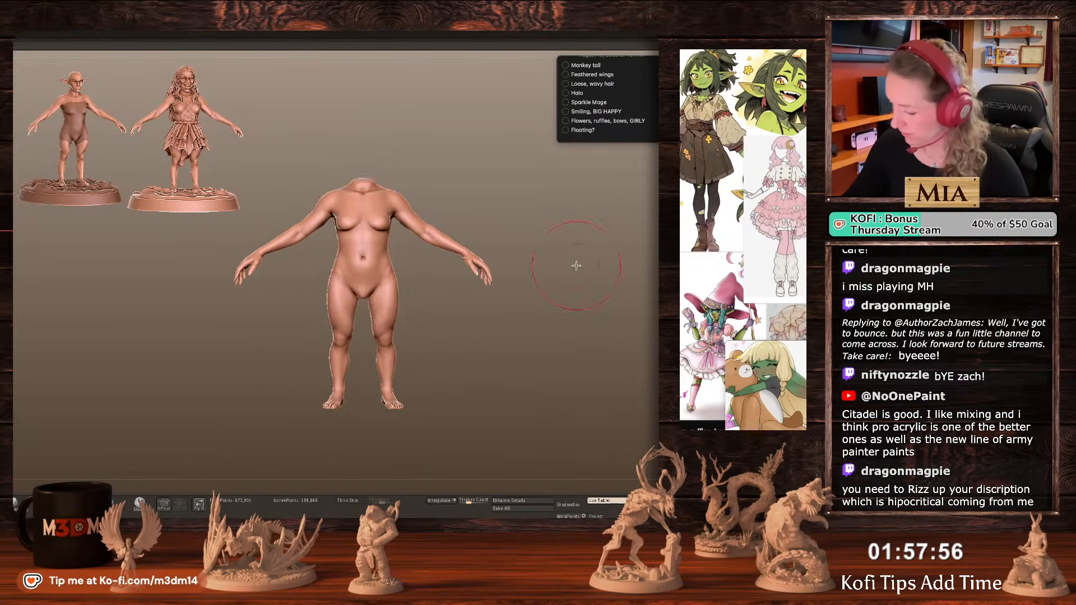
alt+right_drag(576, 264, 534, 329)
right_click(534, 328)
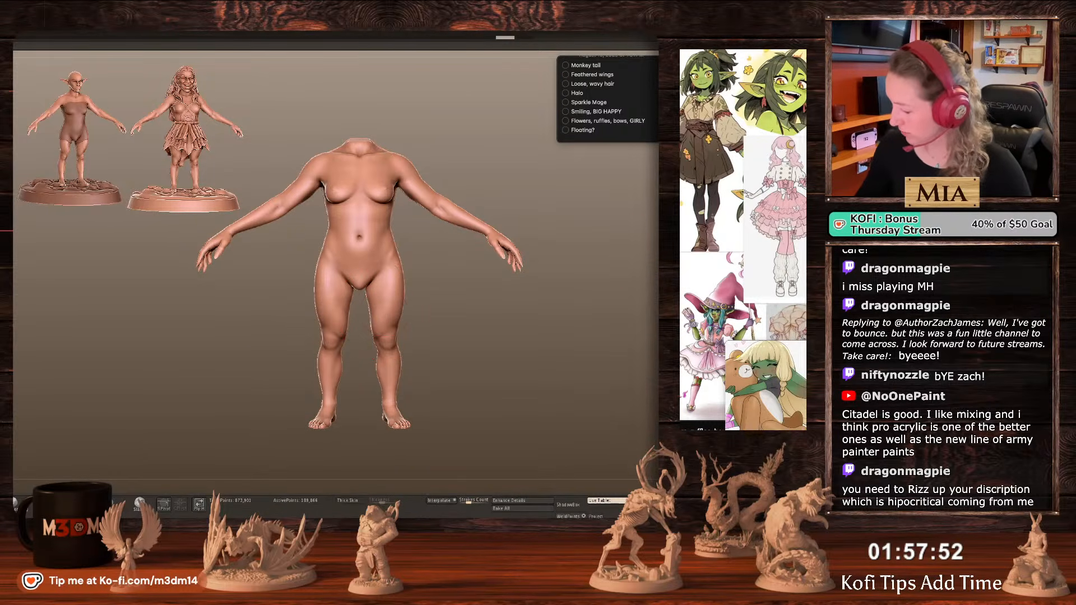
Push the outer thighs outward and fill out the backs of the calves on the isolated body, undoing one stray stroke.
drag(373, 308, 408, 295)
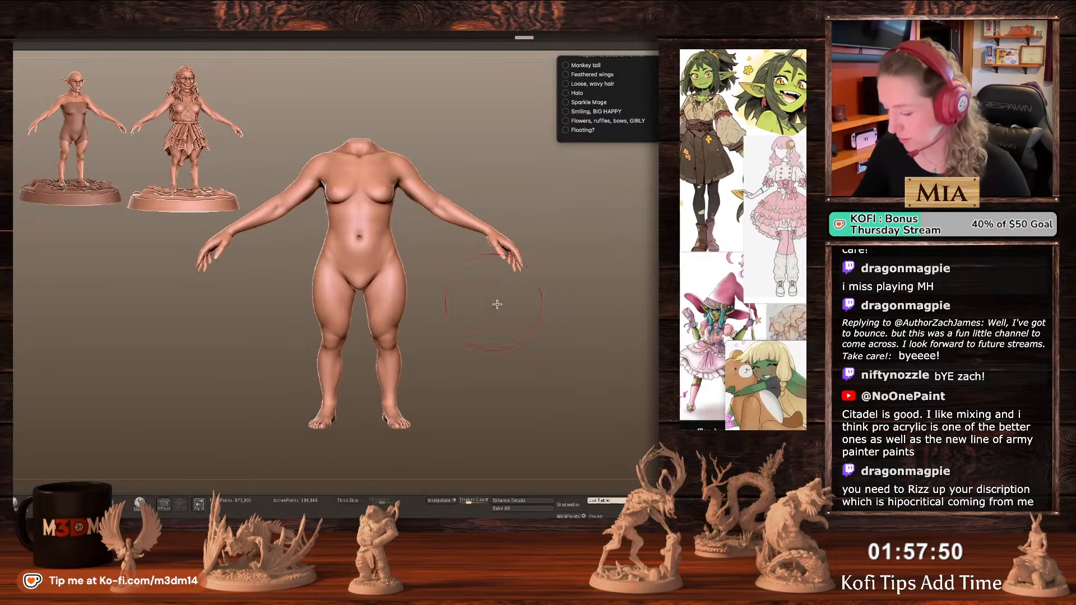
mouse_move(528, 320)
mouse_down()
mouse_move(388, 296)
mouse_move(442, 312)
mouse_up()
key(space)
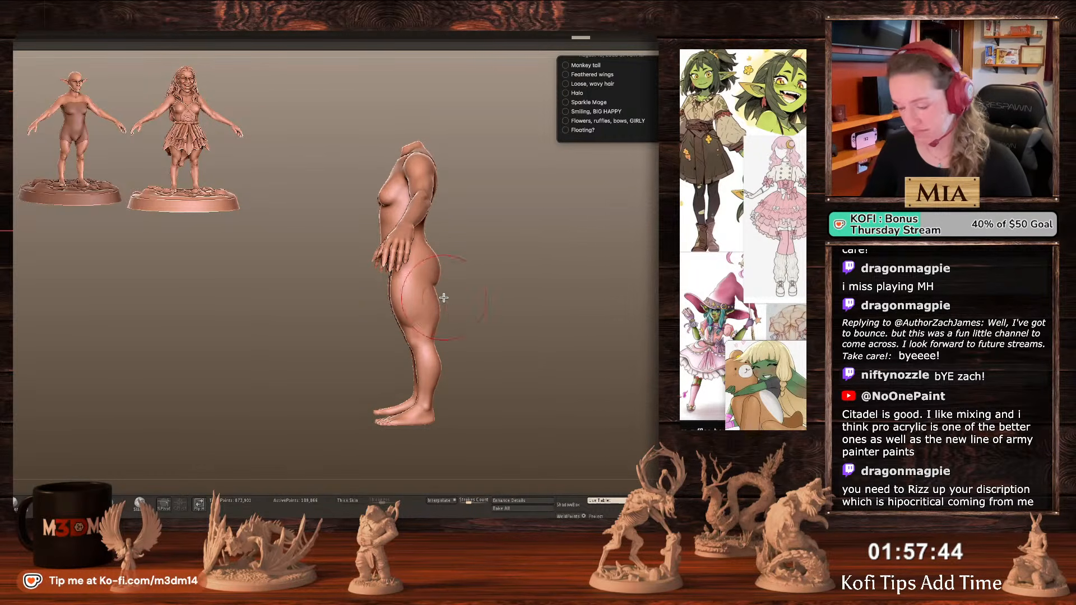
key(ctrl+z)
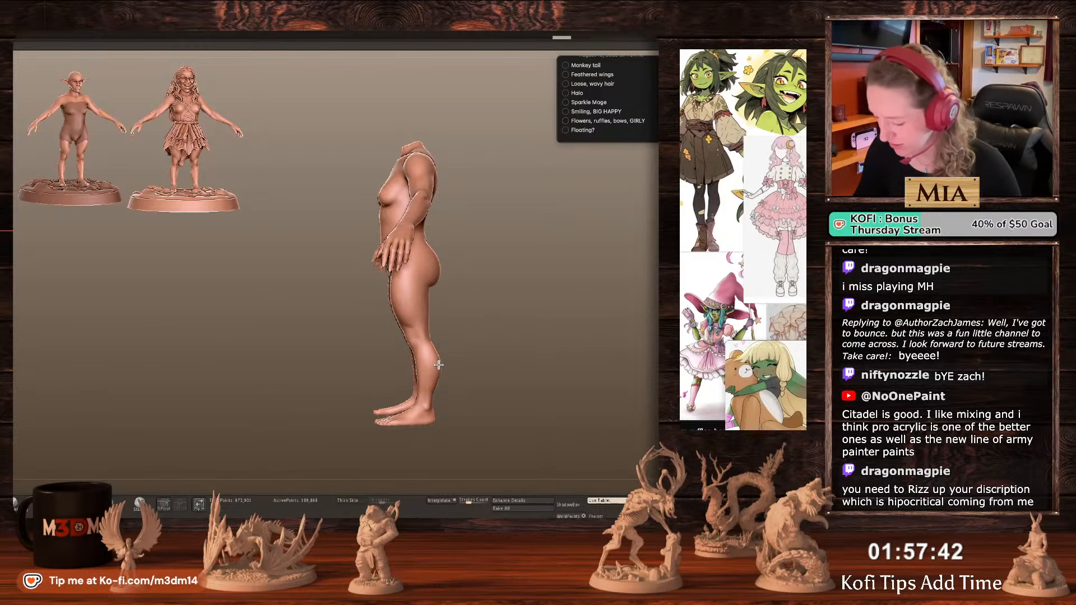
drag(439, 365, 443, 366)
key(space)
mouse_move(432, 412)
mouse_down()
mouse_move(405, 410)
mouse_move(438, 387)
mouse_up()
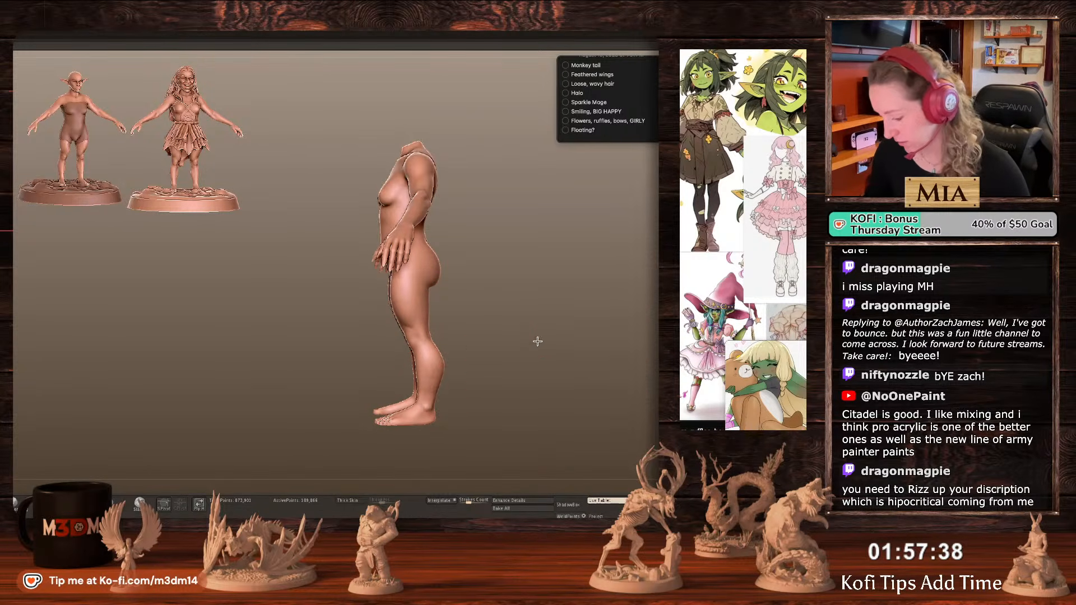
shift+drag(538, 341, 469, 370)
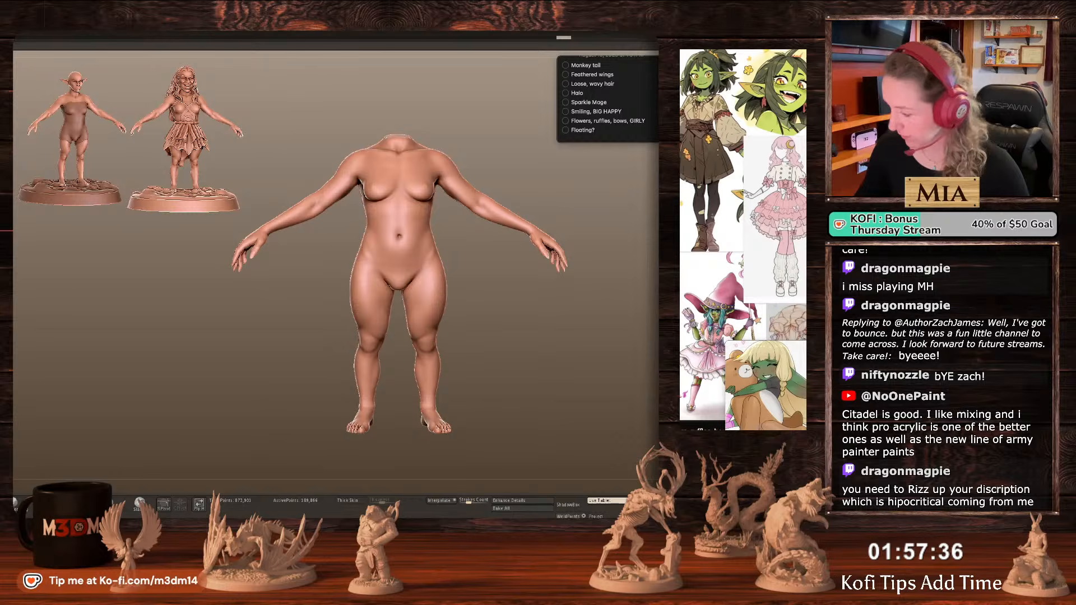
Show the whole figure to compare the body with the clothing, then reselect the body and isolate it again.
key(alt+s)
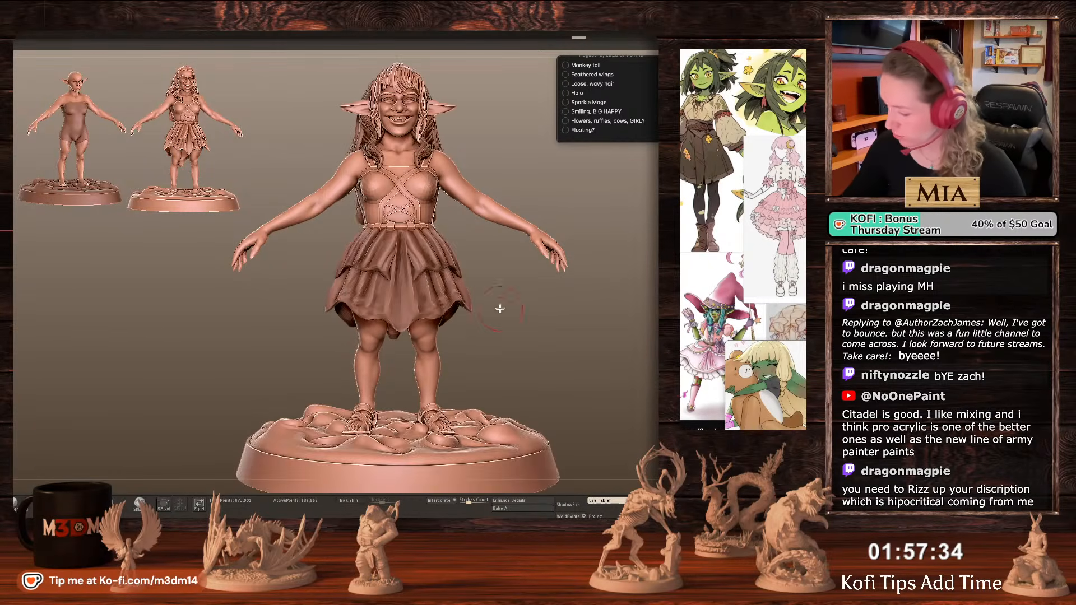
drag(571, 343, 562, 349)
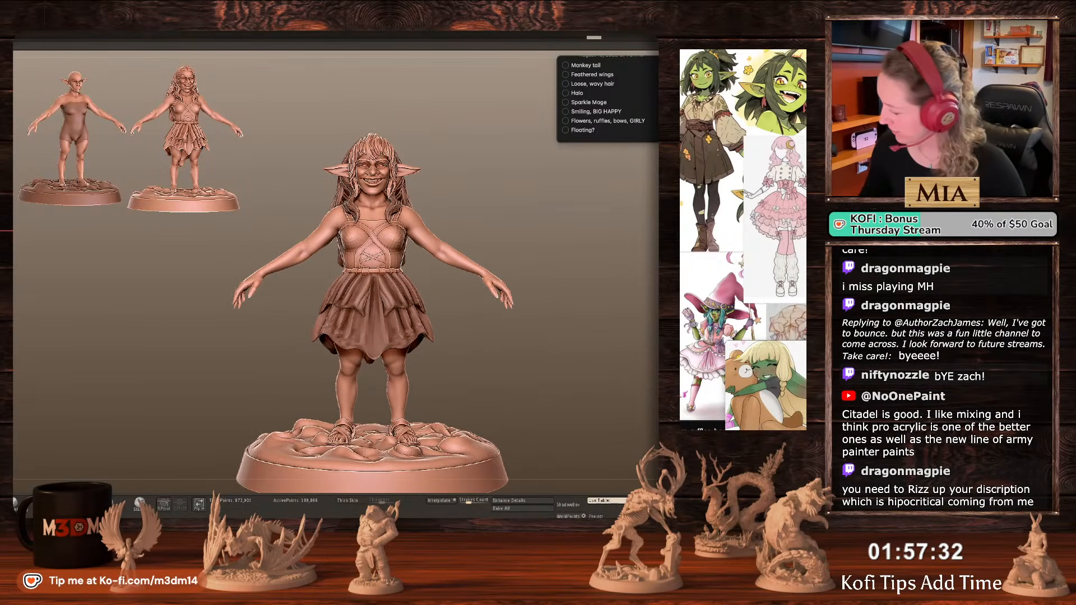
key(space)
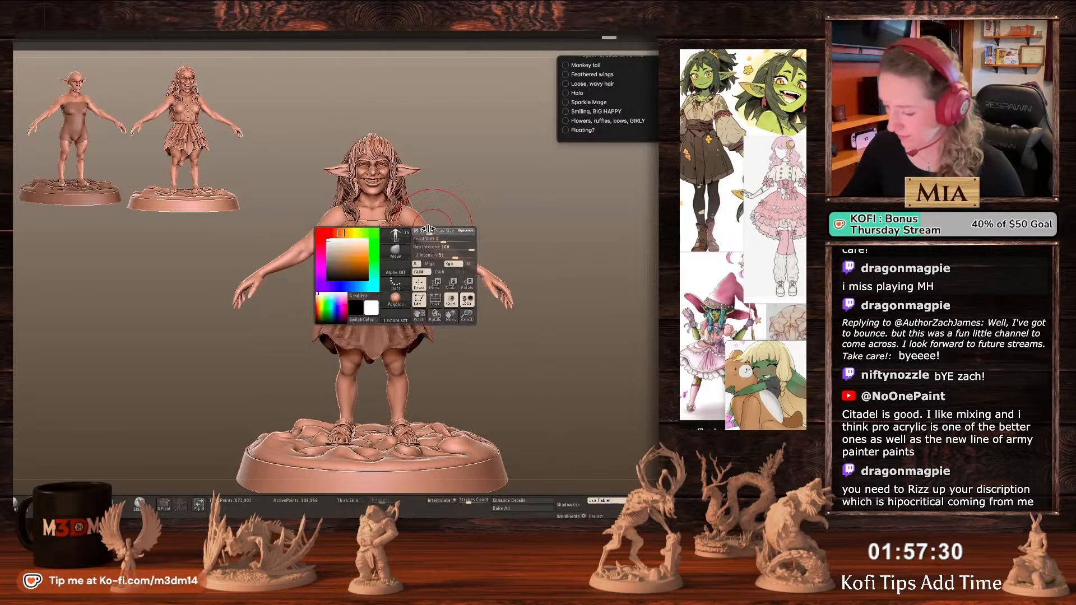
drag(555, 251, 643, 248)
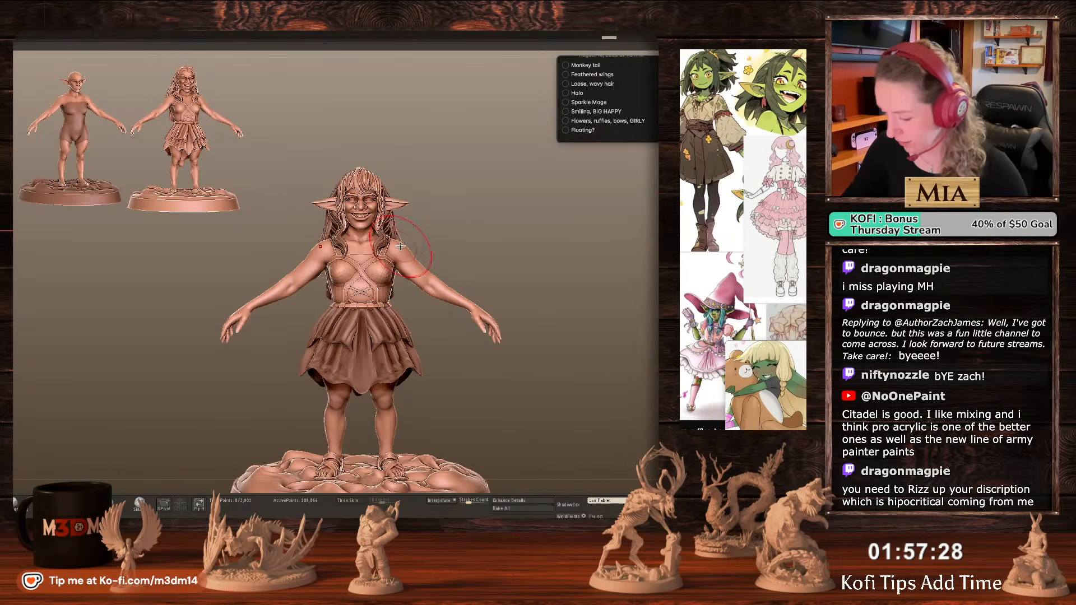
key(space)
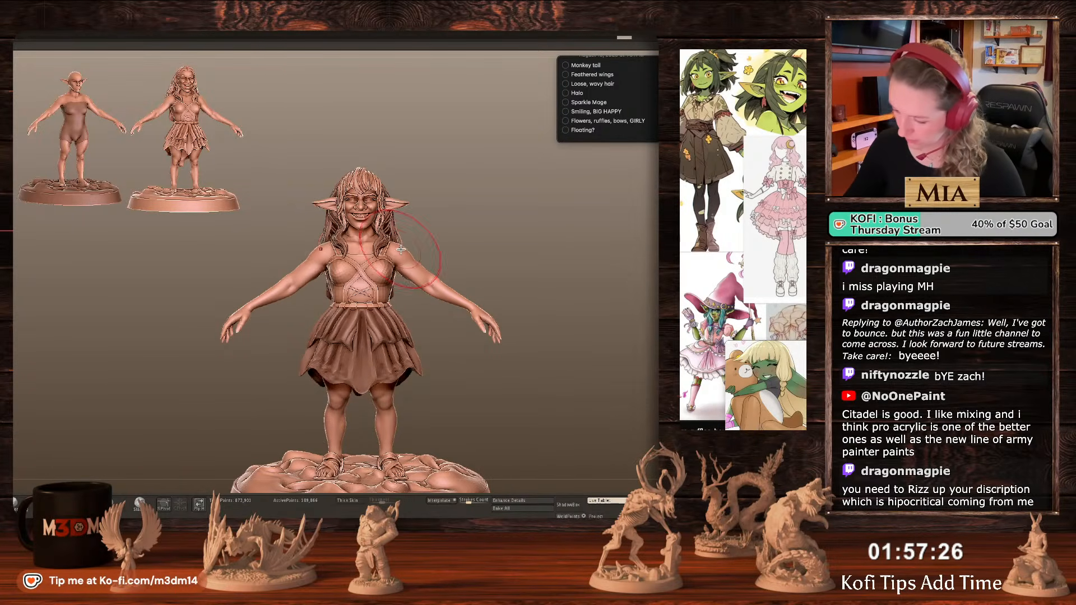
alt+click(403, 250)
alt+click(388, 302)
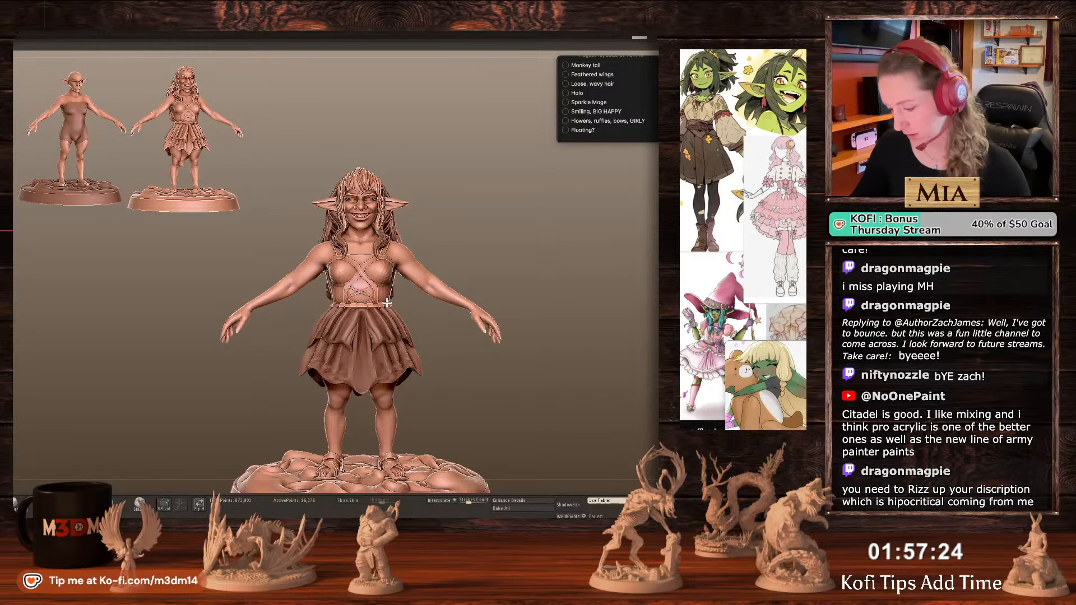
alt+click(409, 270)
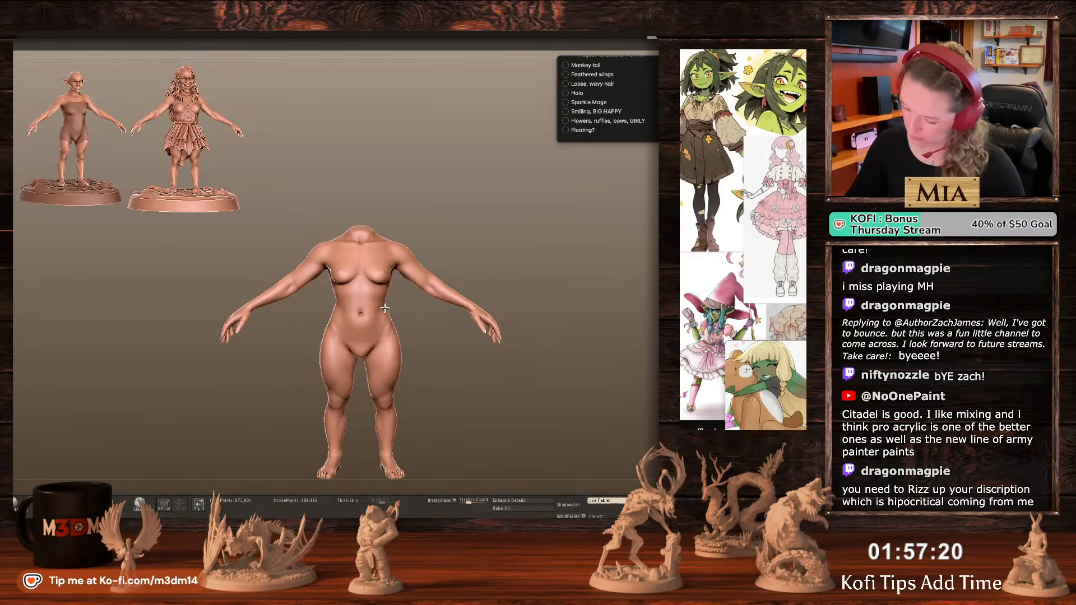
Narrow the isolated body's waist, adjusting the brush size, and smooth its transition into the hips.
key(space)
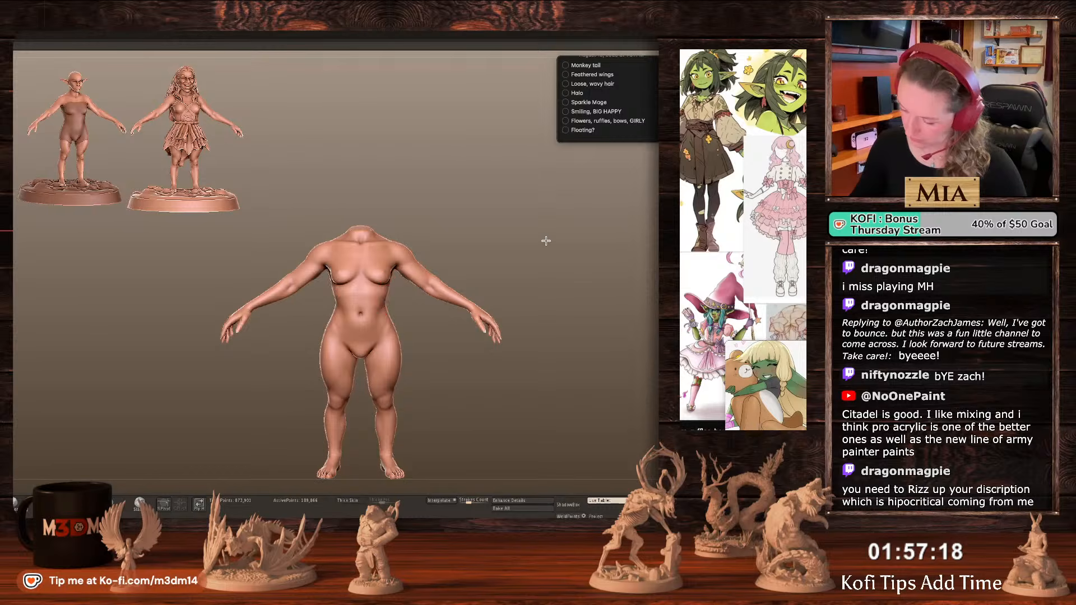
drag(546, 241, 505, 314)
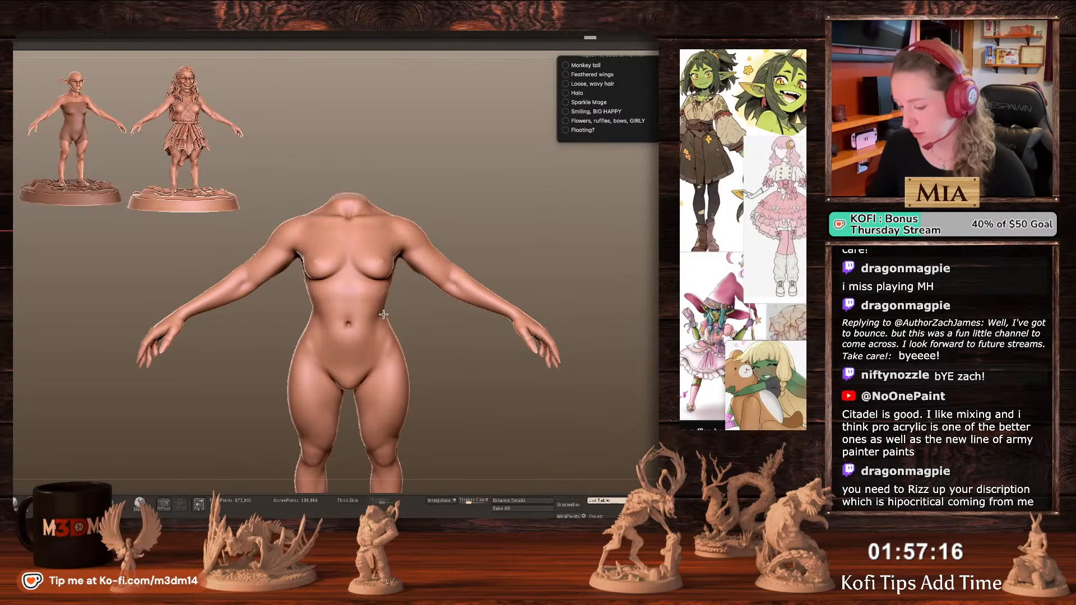
key(space)
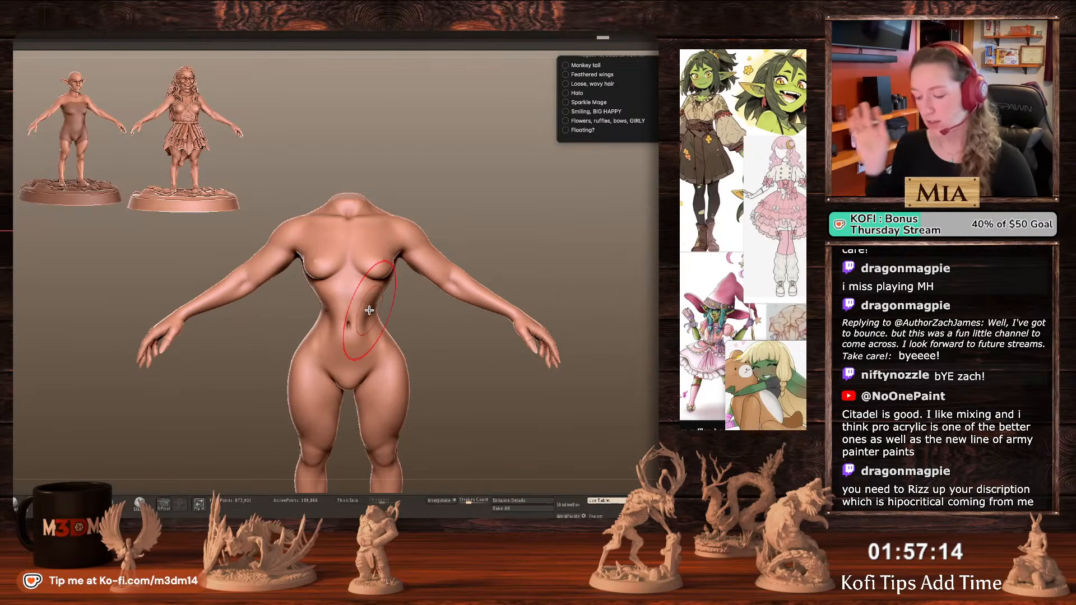
key(space)
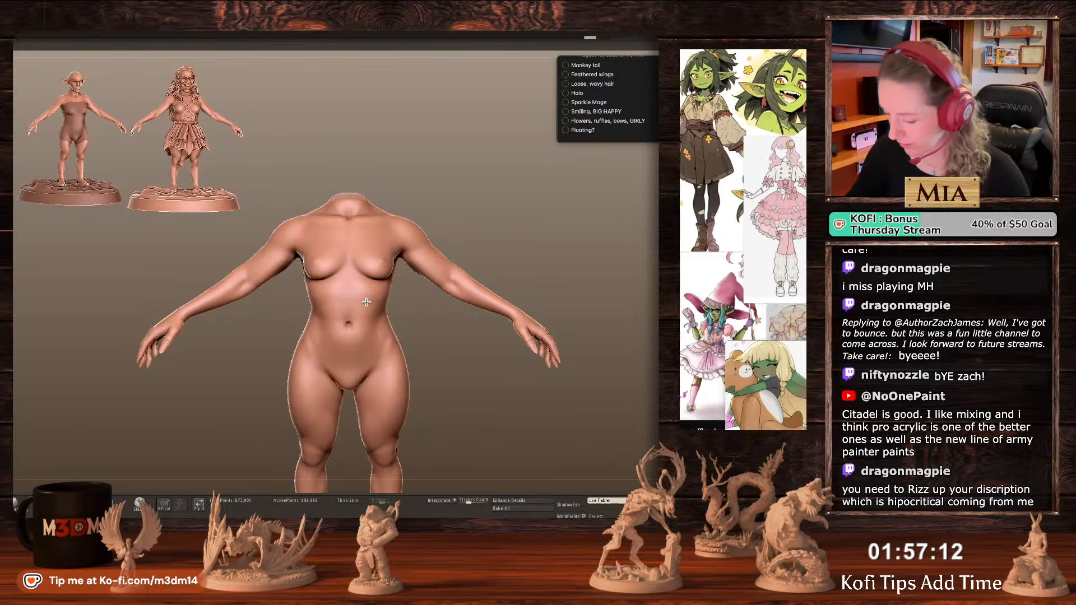
key(space)
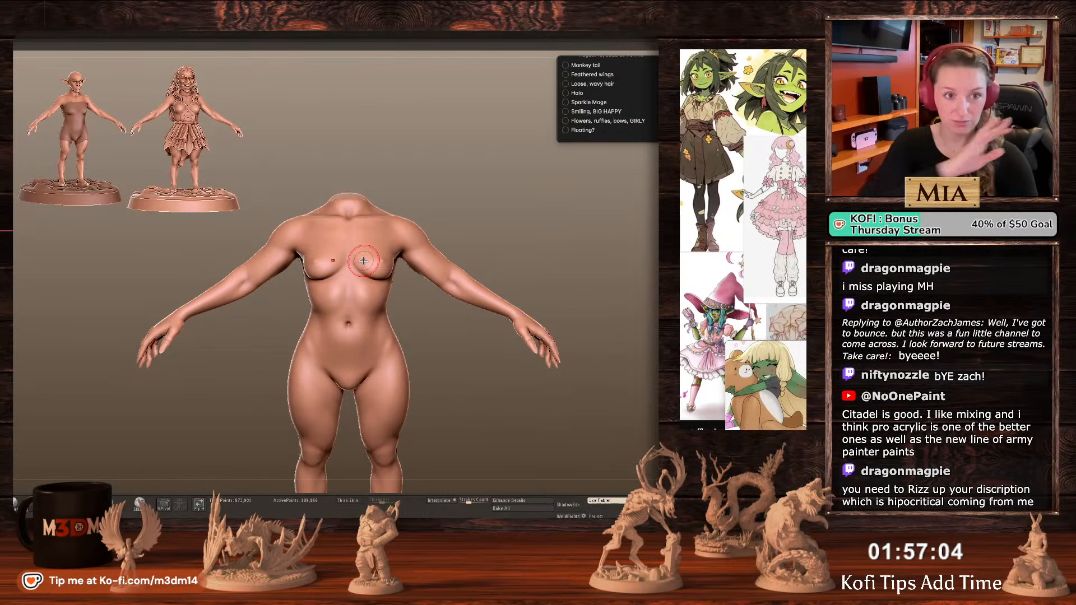
mouse_move(363, 261)
right_down()
mouse_move(413, 312)
mouse_move(423, 308)
mouse_move(408, 320)
right_up()
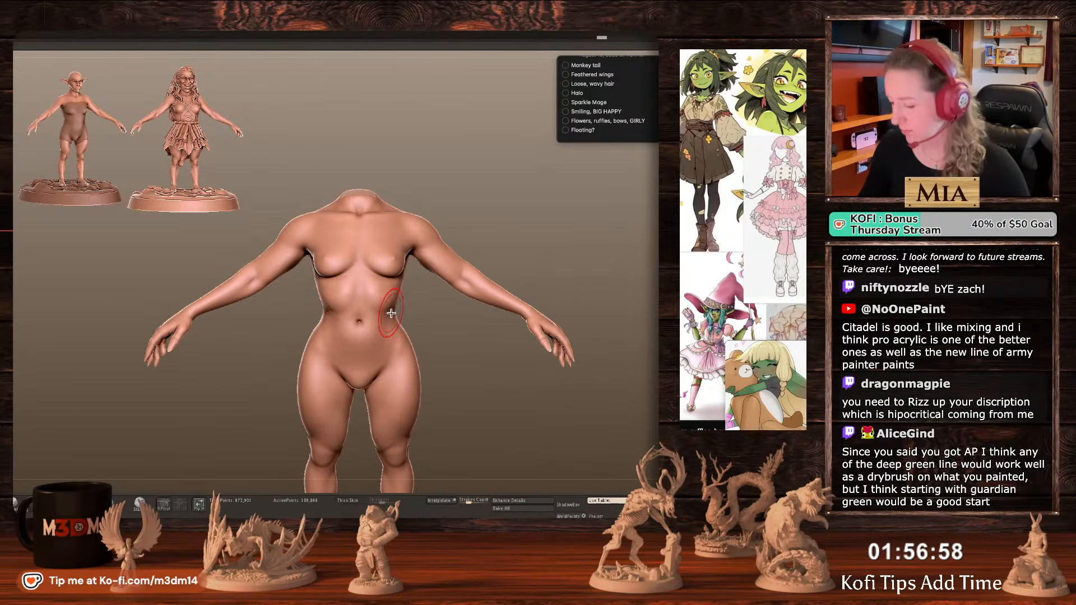
shift+drag(413, 337, 420, 358)
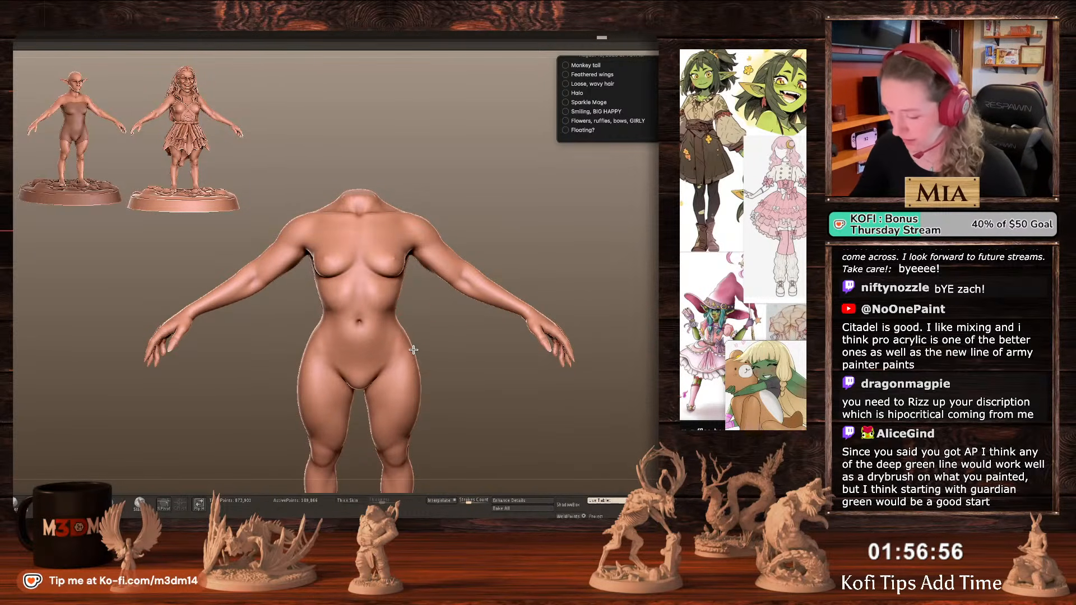
Pull in the sides of the ribcage below the bust and show all parts of the figure.
mouse_move(565, 254)
right_down()
mouse_move(421, 279)
mouse_move(426, 257)
right_up()
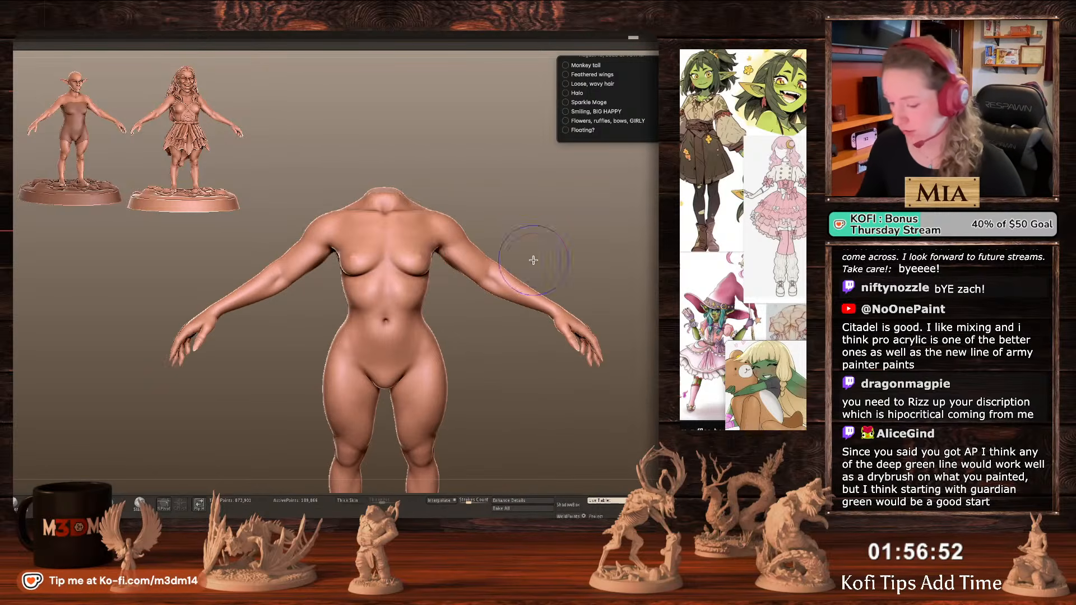
drag(430, 289, 420, 289)
alt+drag(536, 247, 506, 241)
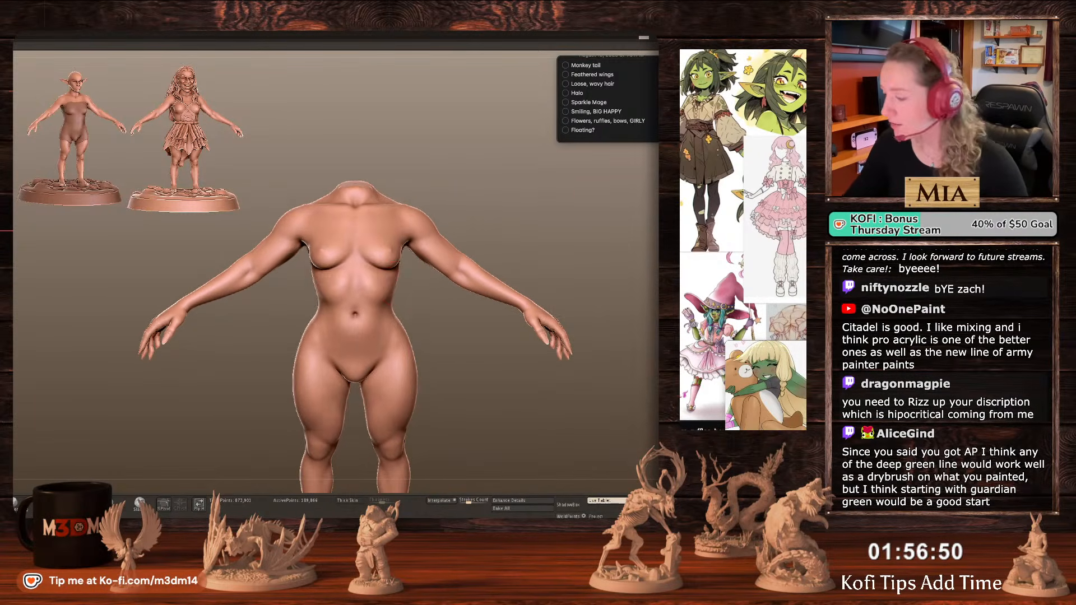
key(shift+s)
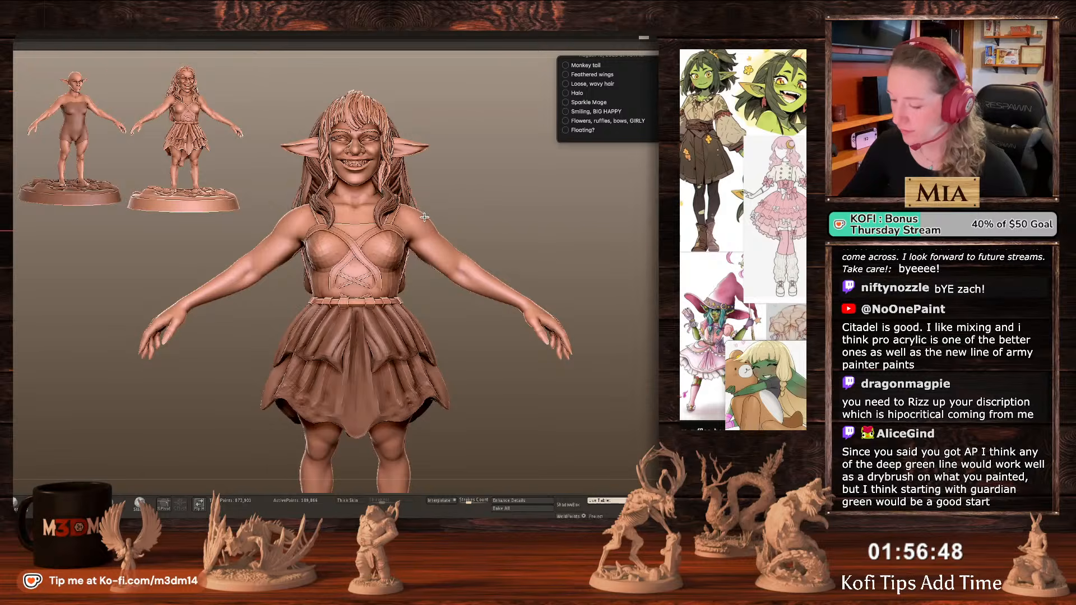
Toggle the wireframe display on the body to examine its mesh density.
key(space)
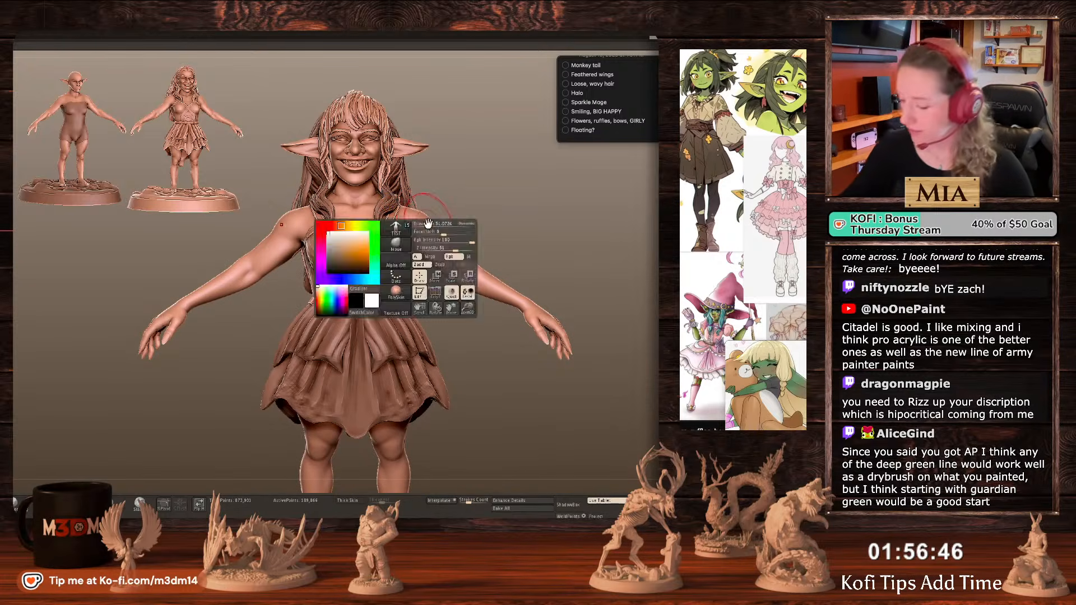
key(shift+f)
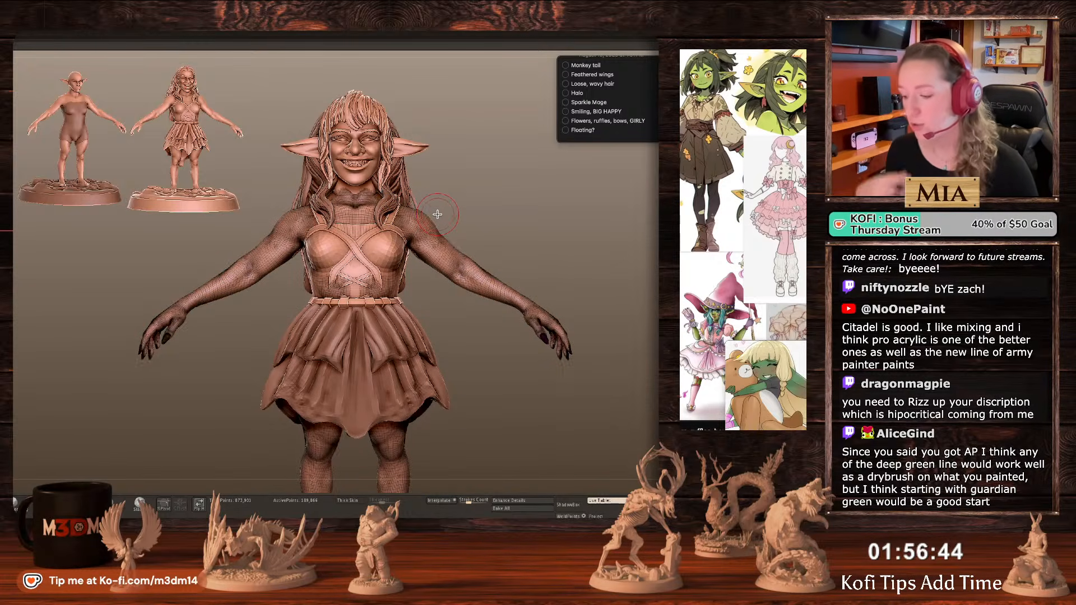
key(shift+f)
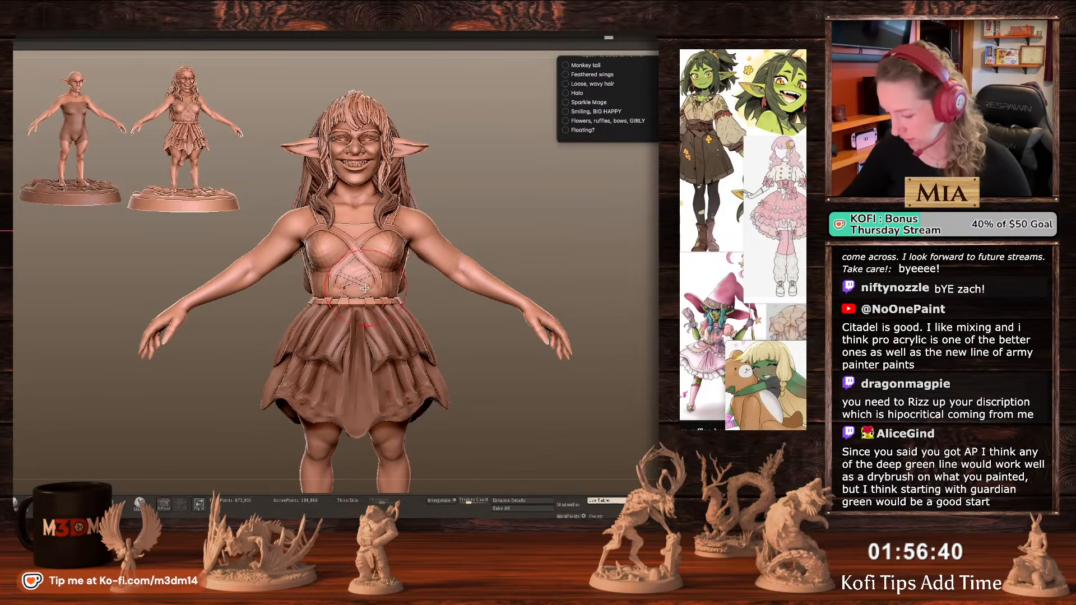
key(shift+f)
key(shift+f)
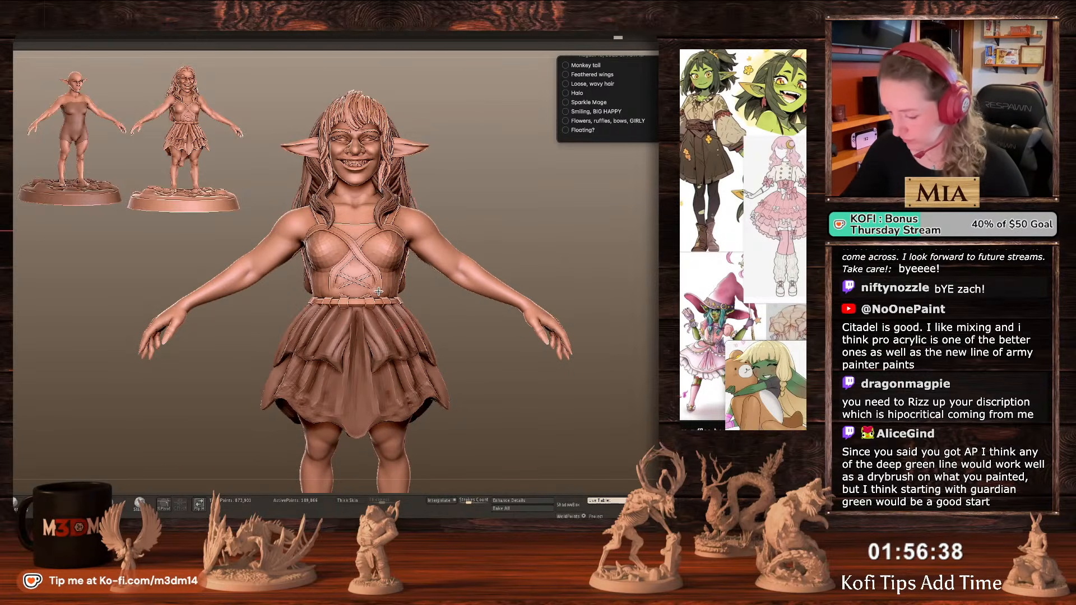
Isolate the leftover bodysuit mesh around the torso, delete it and bring the rest of the figure back into view.
key(space)
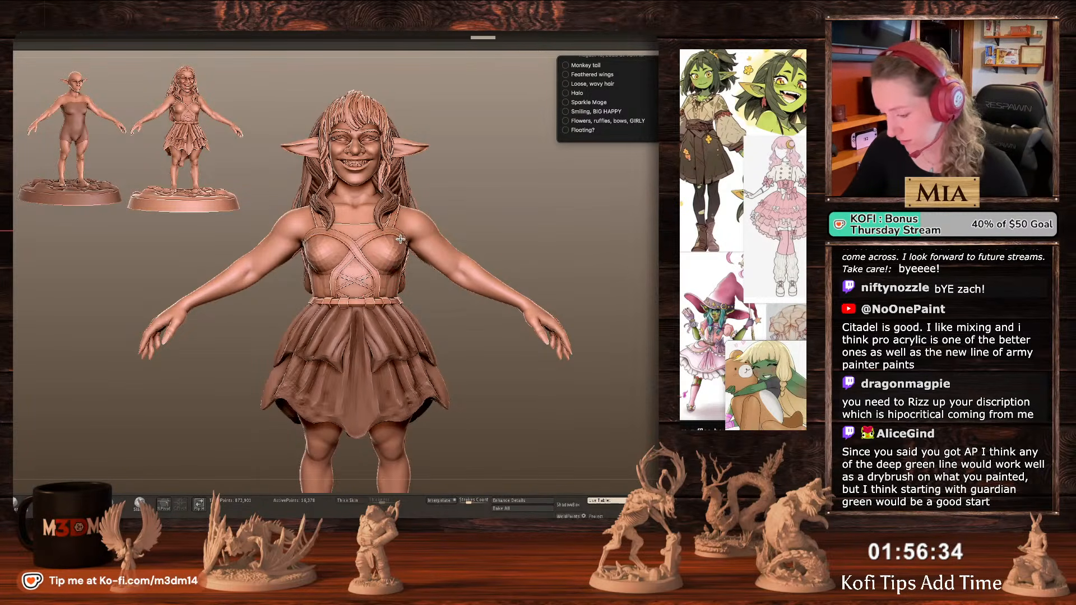
mouse_move(401, 239)
mouse_down()
mouse_move(404, 247)
mouse_move(366, 234)
mouse_move(376, 228)
mouse_up()
key(alt+s)
key(shift+f)
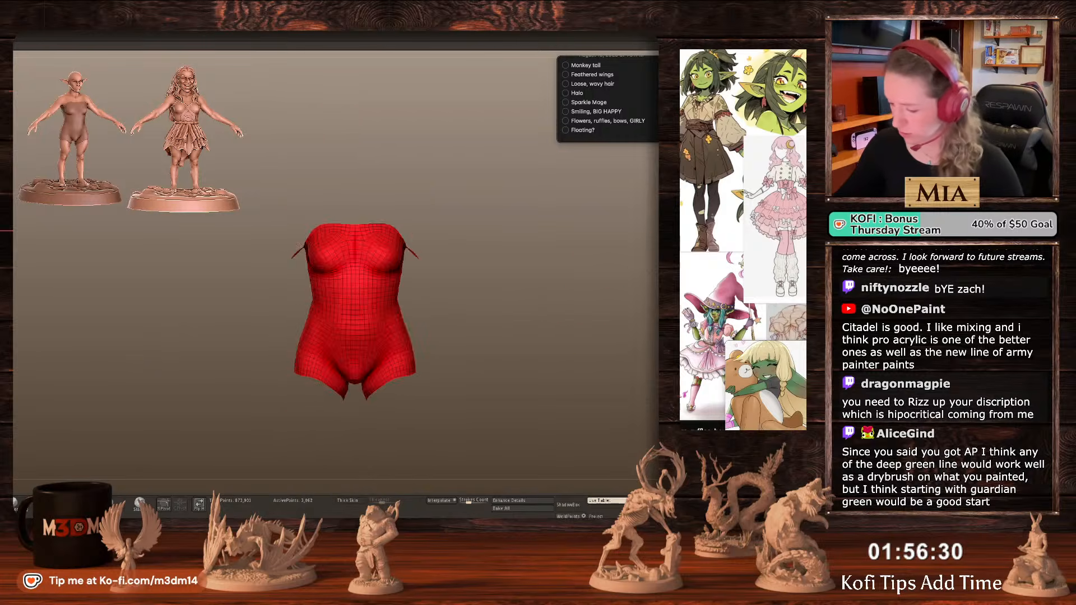
drag(518, 293, 555, 305)
key(shift+f)
key(Delete)
key(alt+s)
Select the laced bodice and nudge its outer cup edges and straps to fit the reshaped chest, undoing one stroke.
alt+click(393, 247)
drag(399, 240, 403, 239)
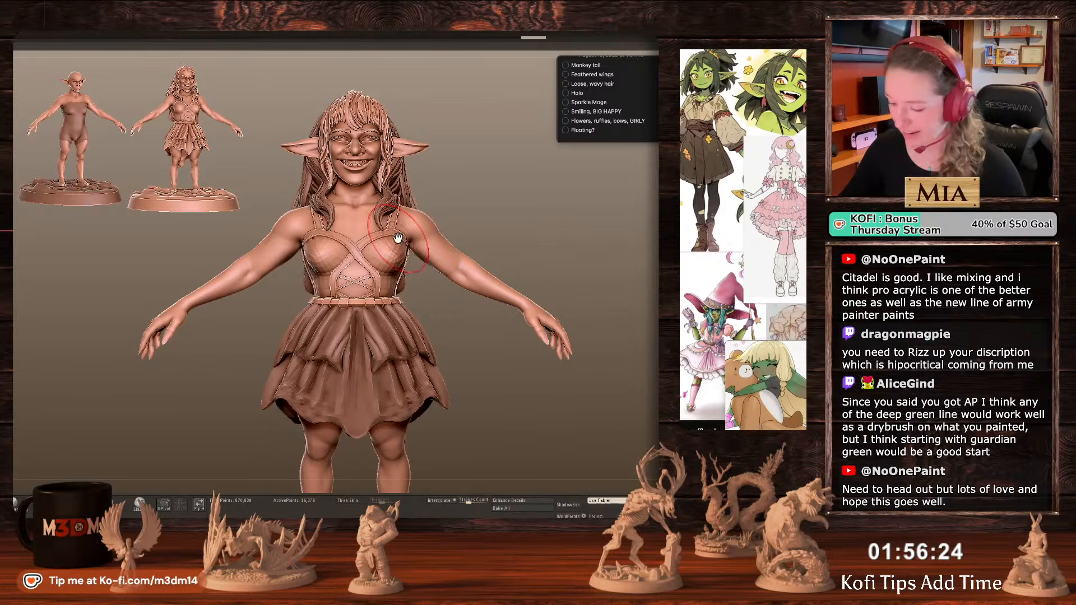
key(ctrl+z)
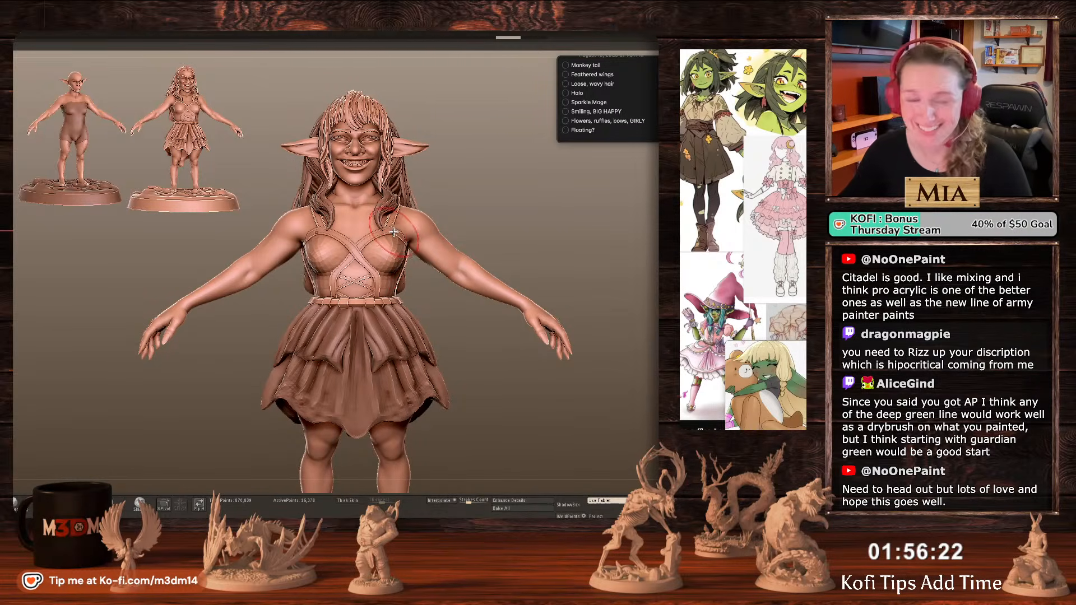
drag(393, 233, 398, 233)
key(space)
key(space)
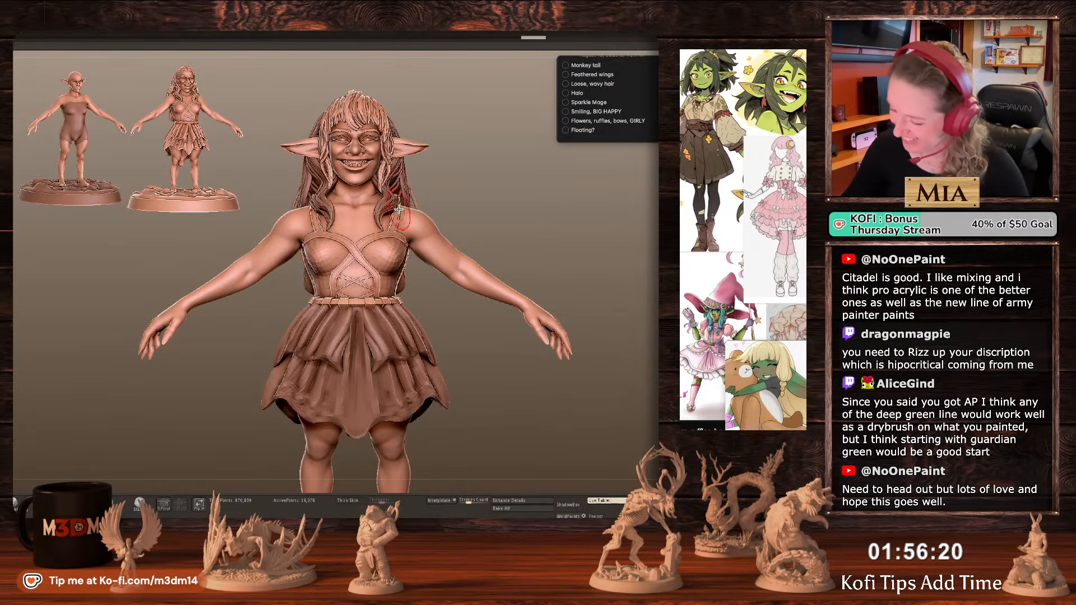
key(space)
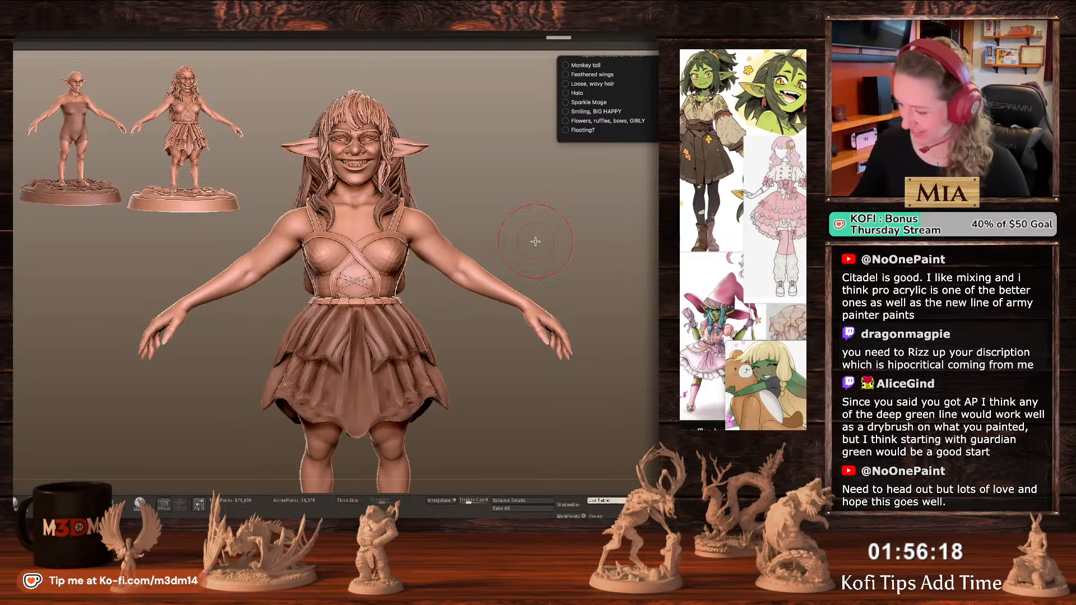
Adjust the waistband and the sides of the bodice to follow the torso, checking the fit from the side and front.
key(f)
drag(395, 262, 399, 263)
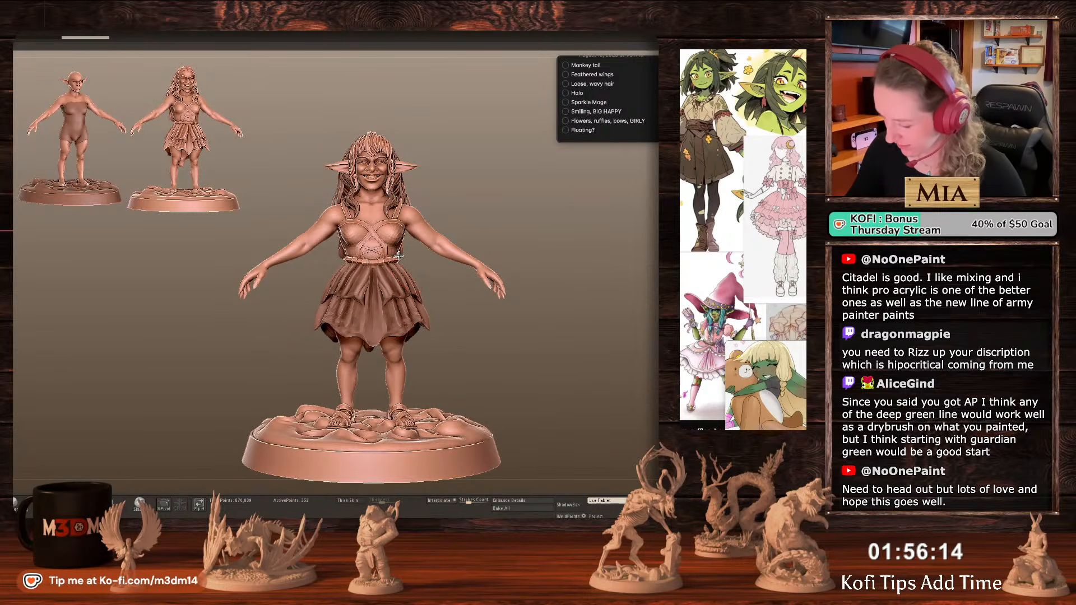
drag(397, 226, 397, 238)
mouse_move(555, 206)
mouse_down()
mouse_move(517, 257)
mouse_move(513, 286)
mouse_up()
drag(386, 239, 409, 240)
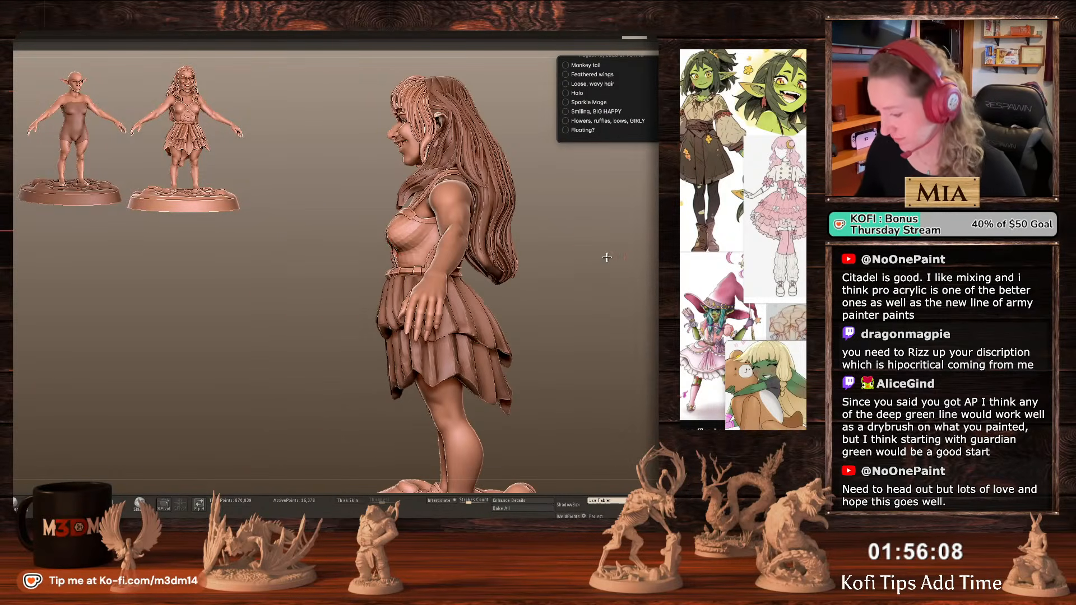
mouse_move(607, 258)
shift+mouse_down()
mouse_move(386, 236)
mouse_move(410, 218)
shift+mouse_up()
alt+drag(593, 220, 591, 303)
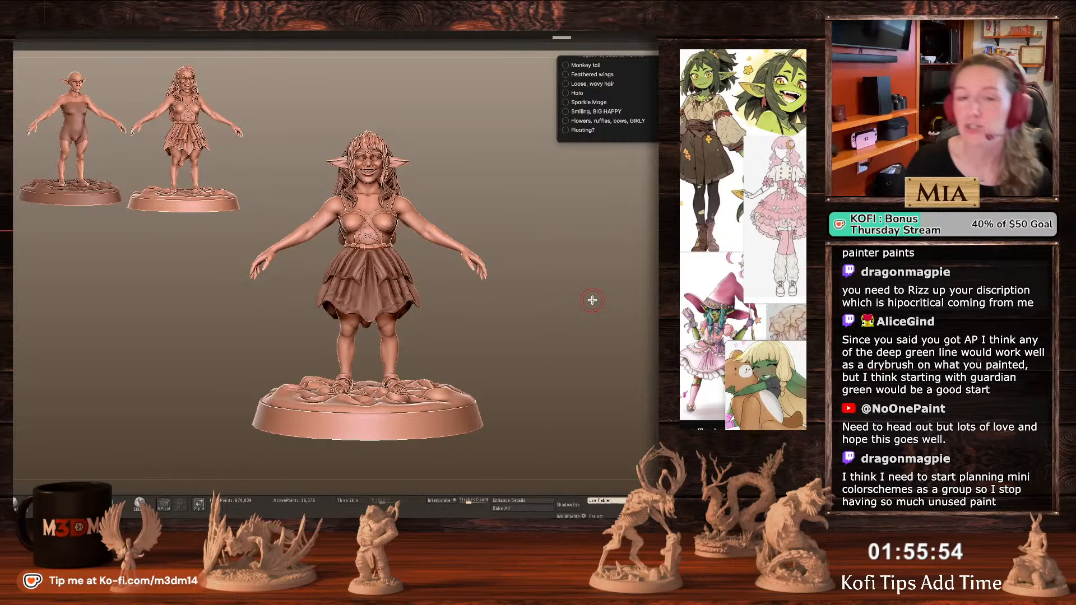
drag(536, 277, 583, 269)
alt+click(439, 229)
alt+drag(508, 267, 492, 291)
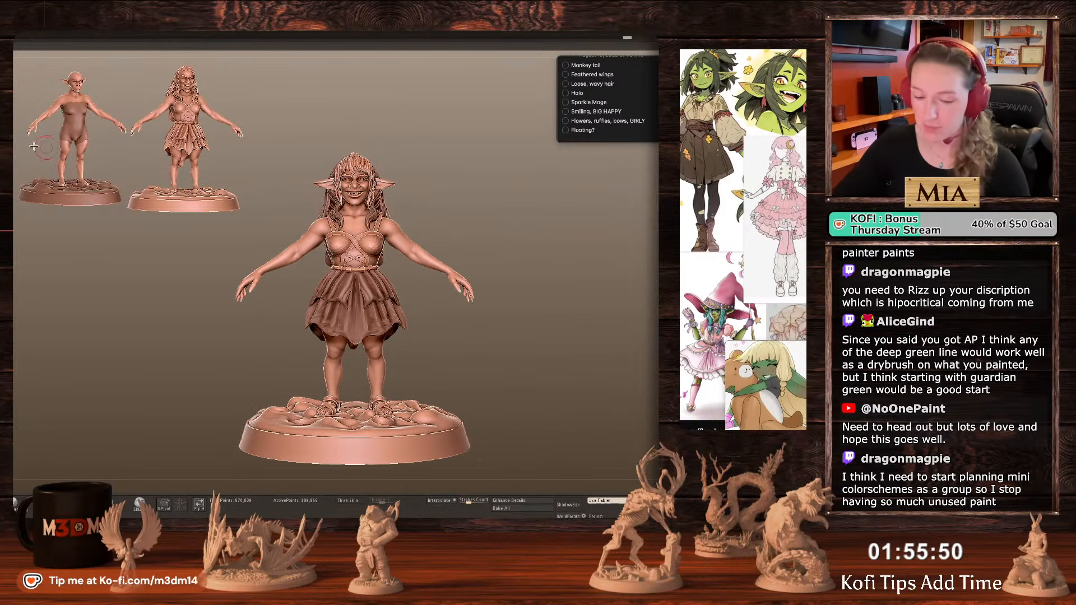
ctrl+right_drag(553, 267, 560, 266)
right_click(554, 260)
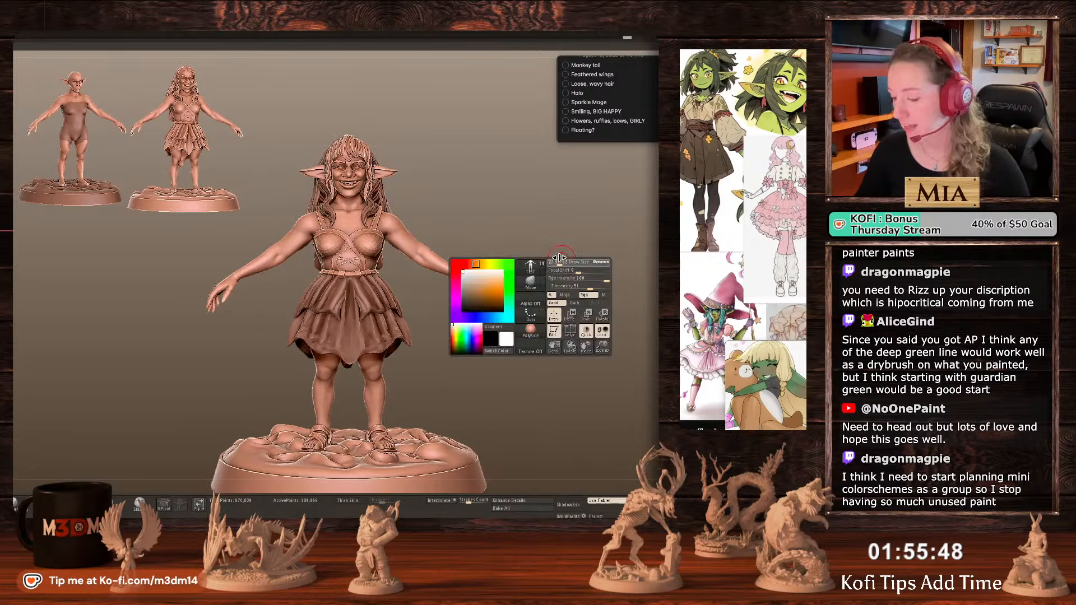
Search the computer for "sleeve" from the star mesh and load the Shoulder Sleeve Hand.ztl parts library.
ctrl+click(555, 257)
ctrl+click(552, 260)
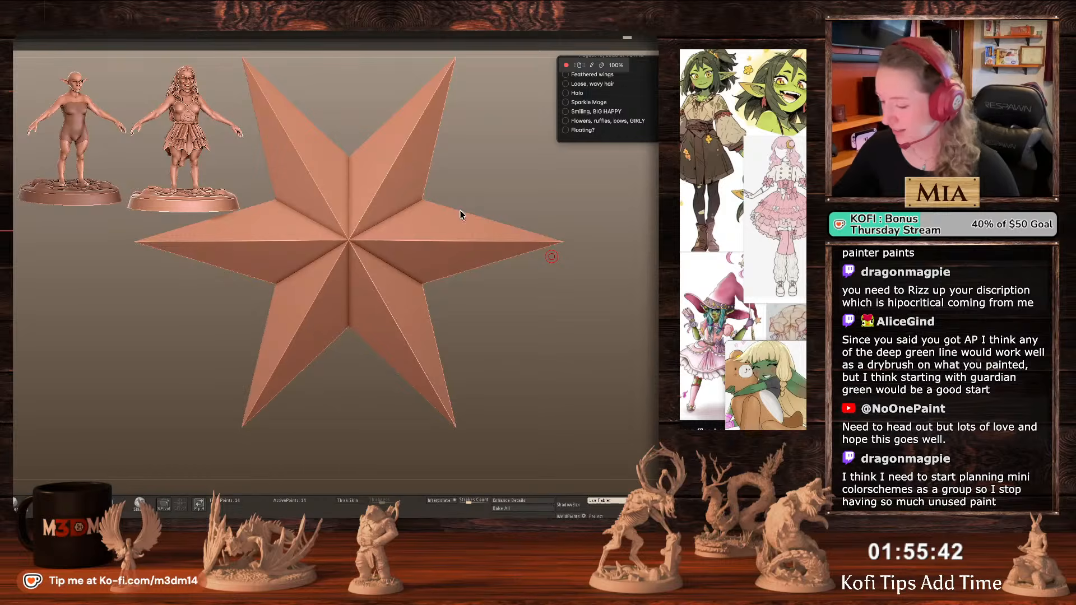
click(521, 98)
text(slee)
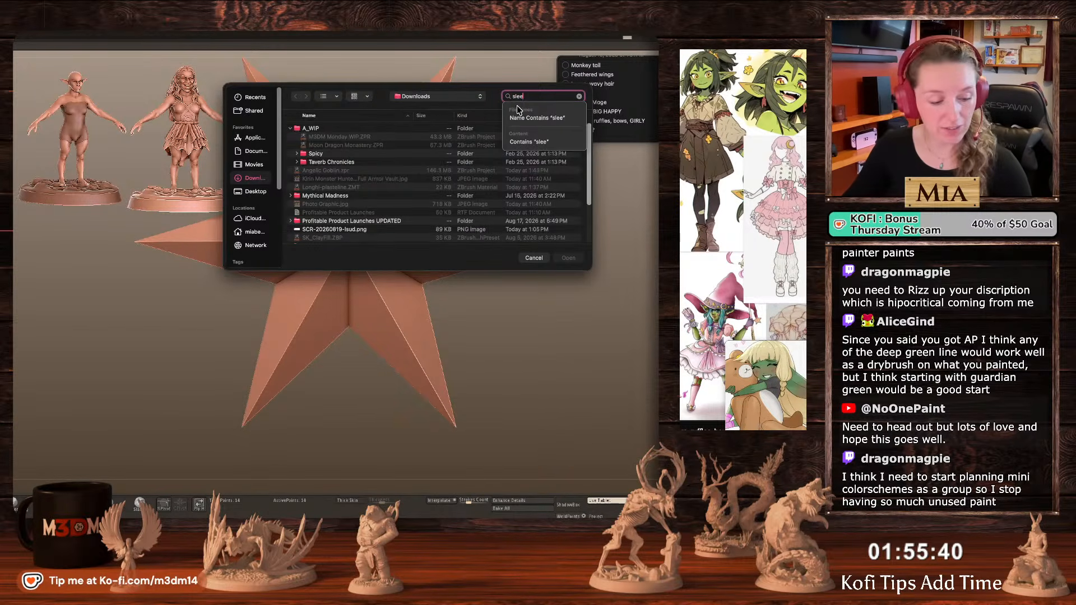
text(e)
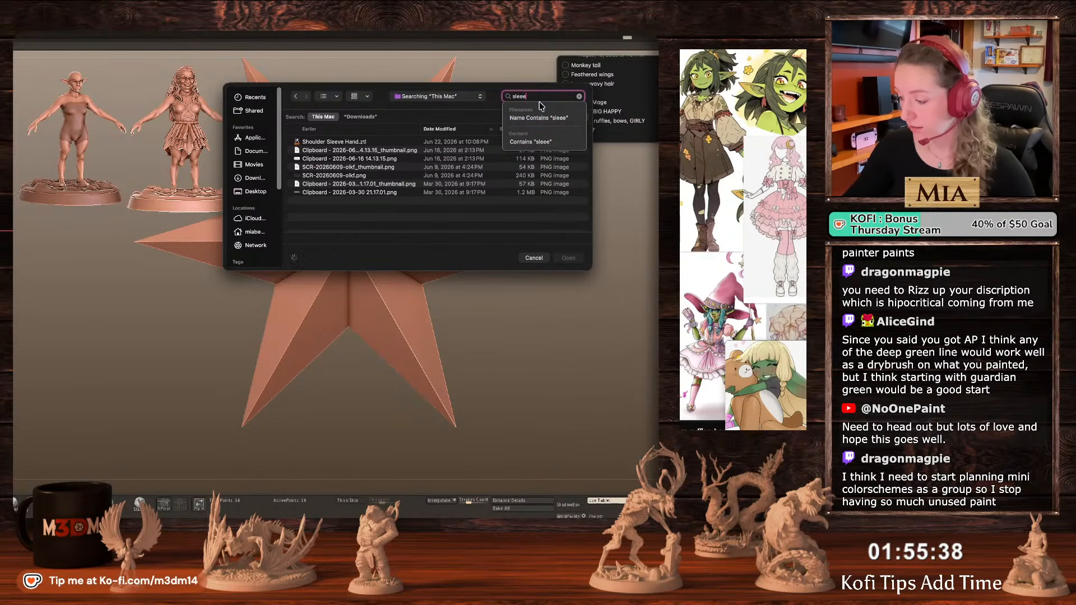
key(BackSpace)
text(v)
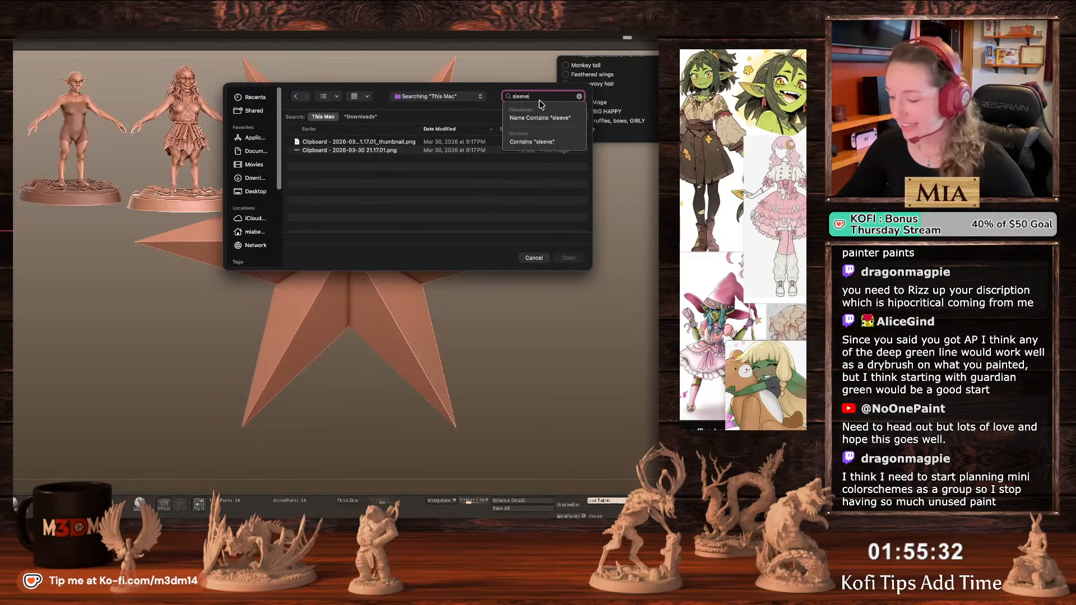
double_click(360, 143)
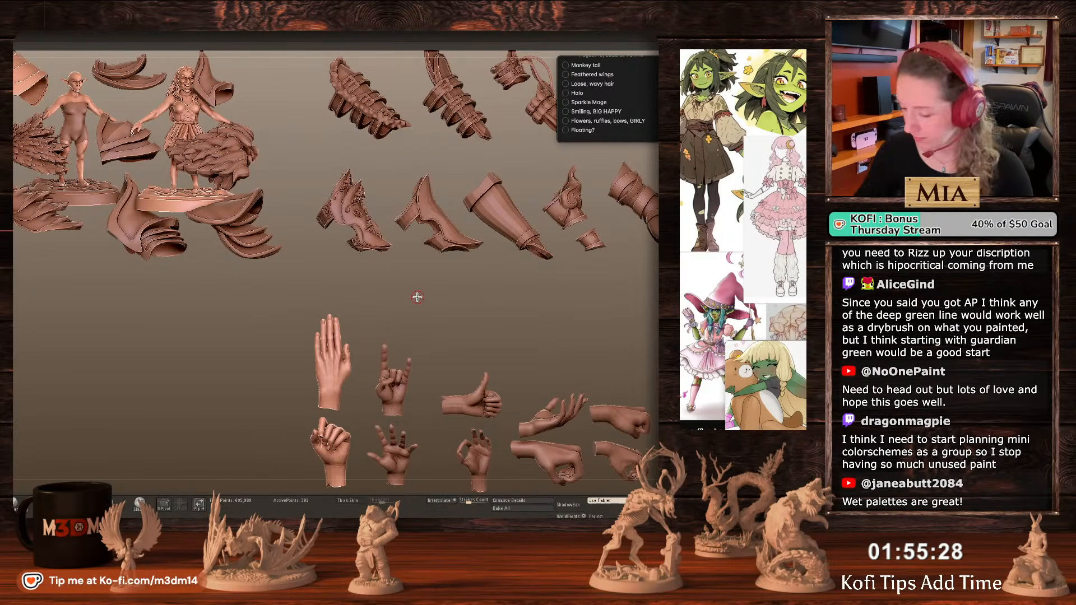
Pick the short sleeve with the hanging drape from the parts library and append it to the goblin figure.
key(f)
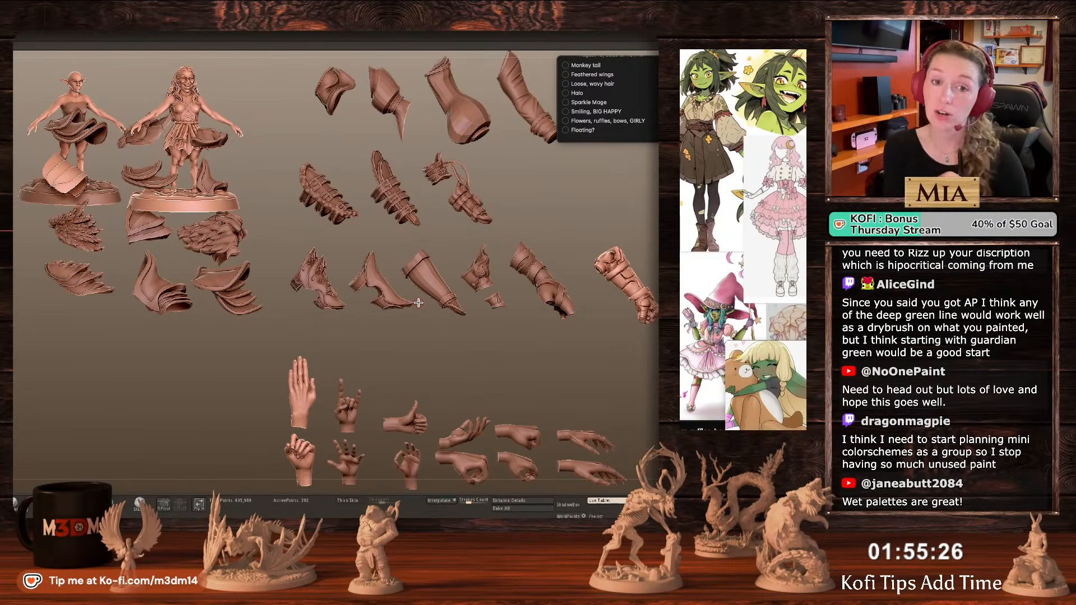
key(p)
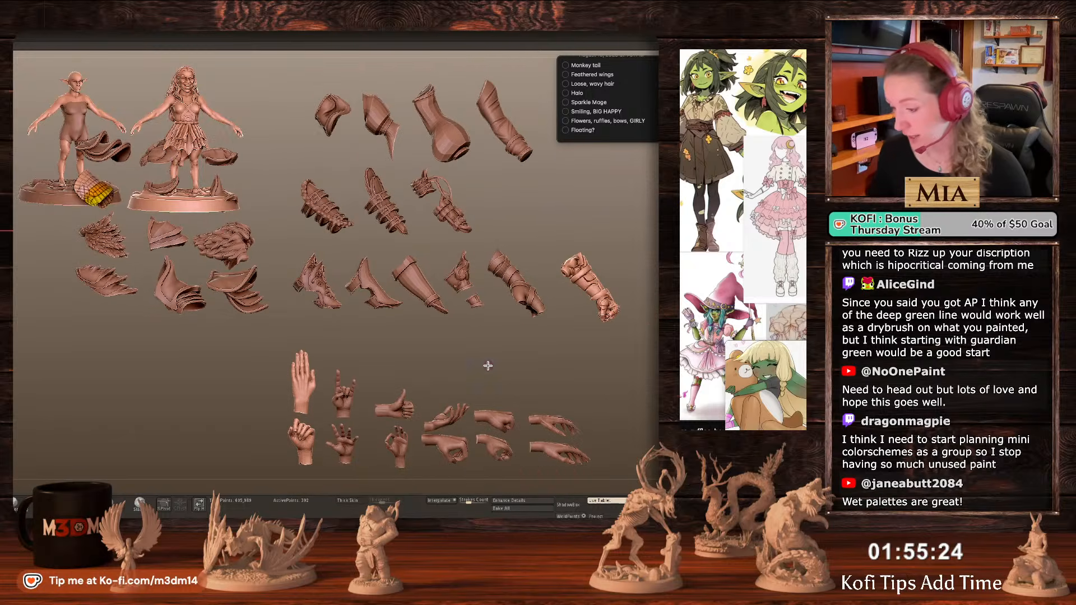
alt+drag(625, 209, 607, 279)
key(space)
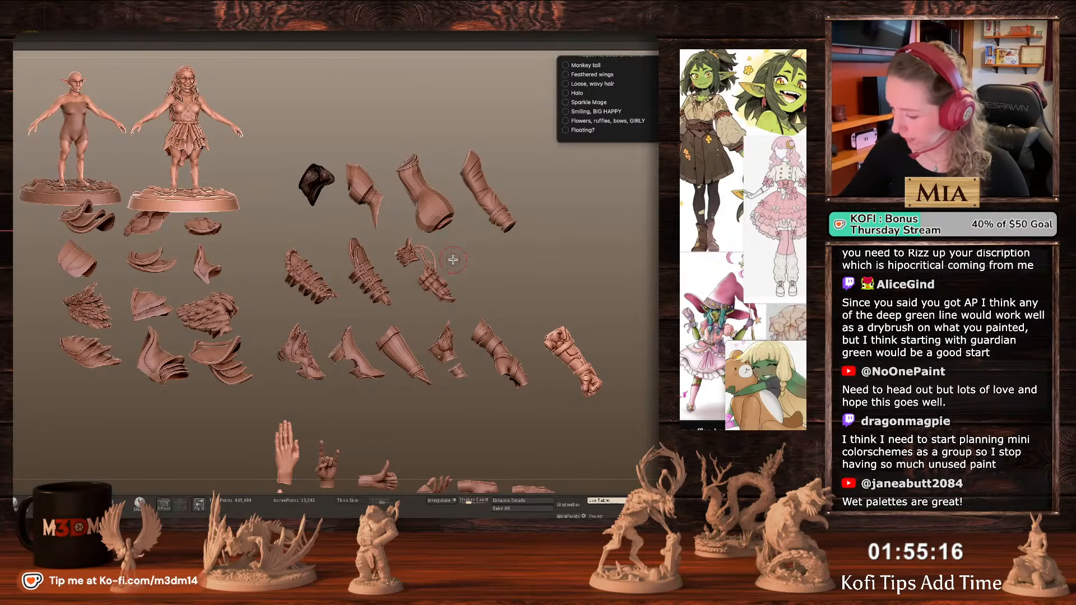
alt+click(382, 212)
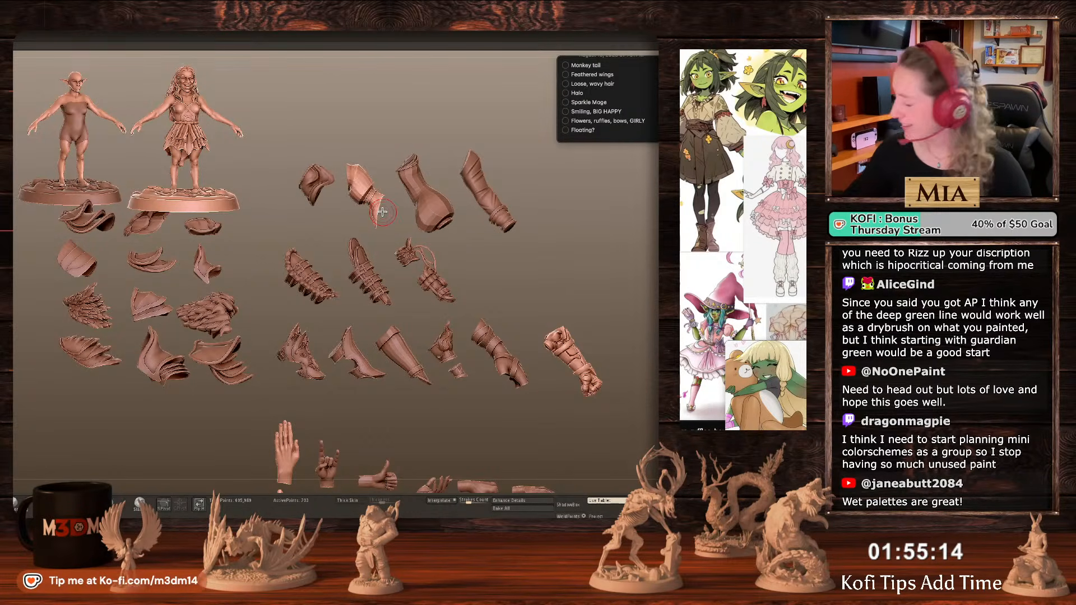
alt+drag(535, 293, 555, 226)
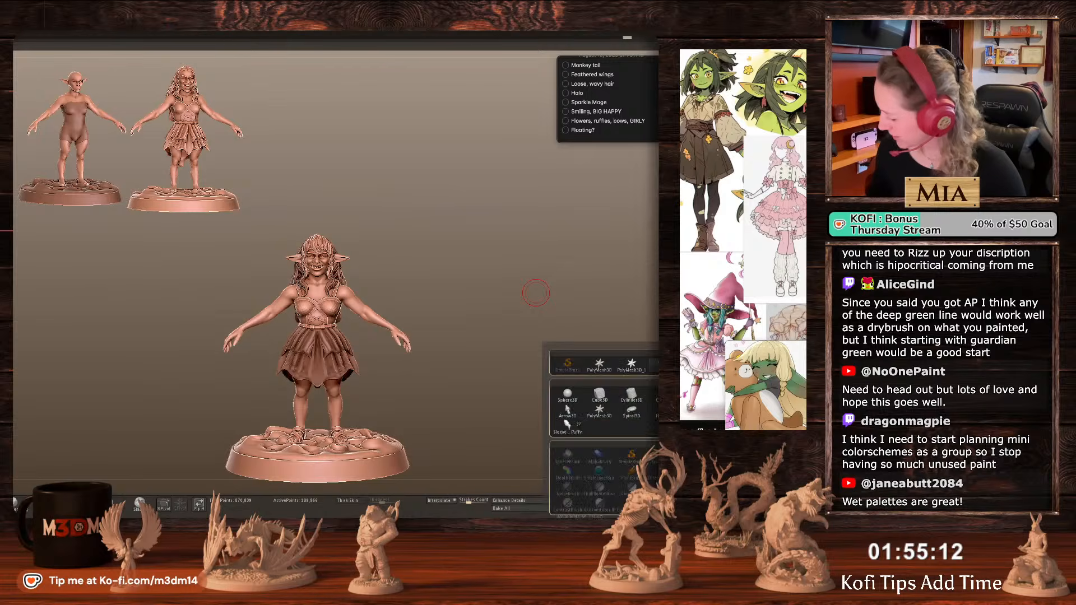
click(567, 386)
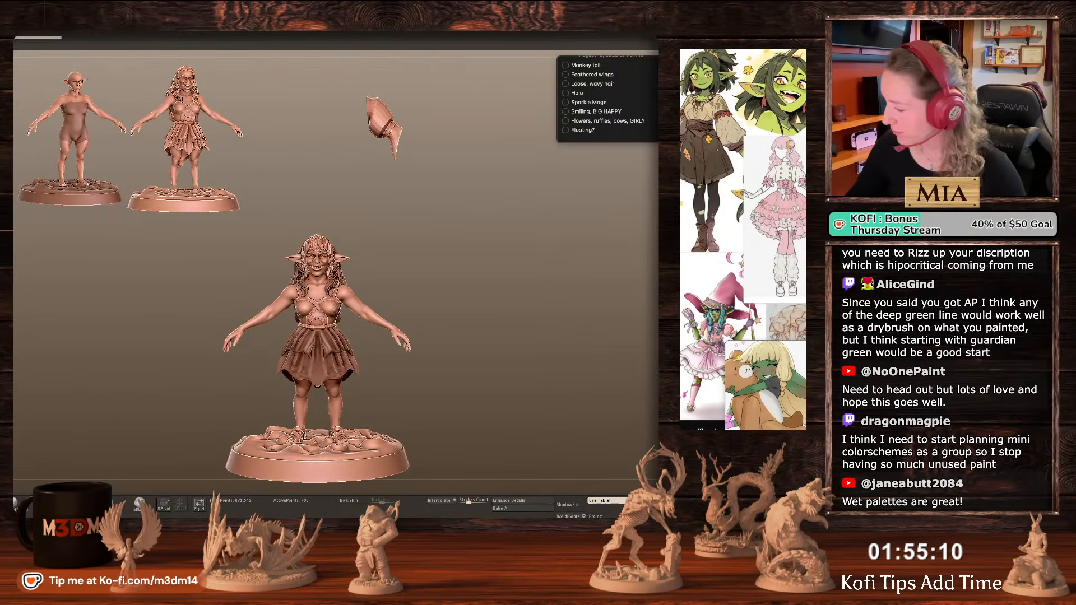
Center the sleeve on the goblin, scale it down and place it over one shoulder and upper arm.
key(w)
alt+click(323, 298)
alt+click(327, 228)
alt+click(327, 228)
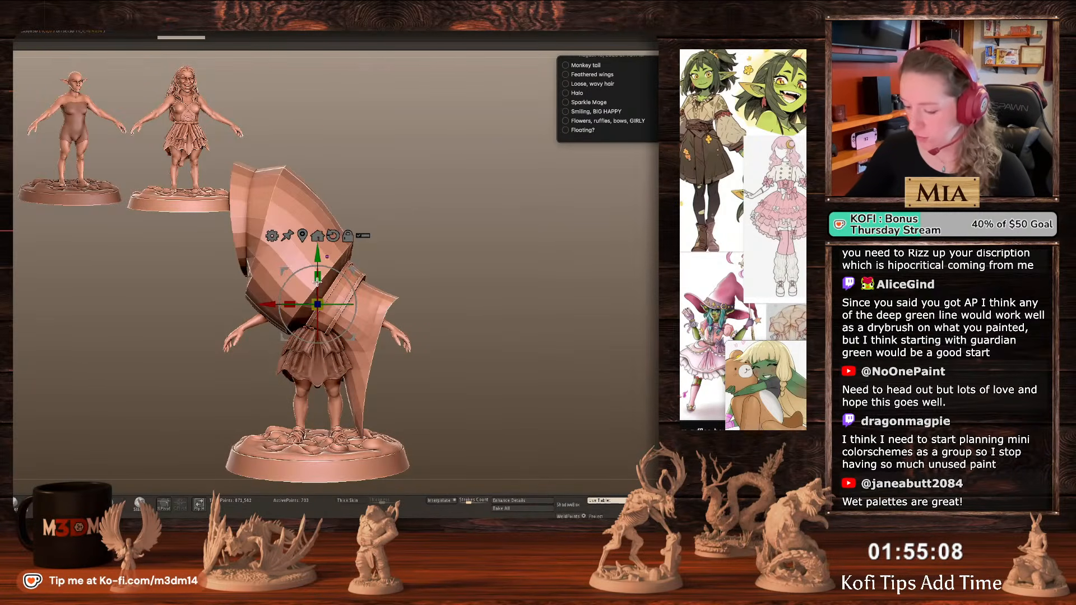
drag(319, 303, 383, 276)
key(q)
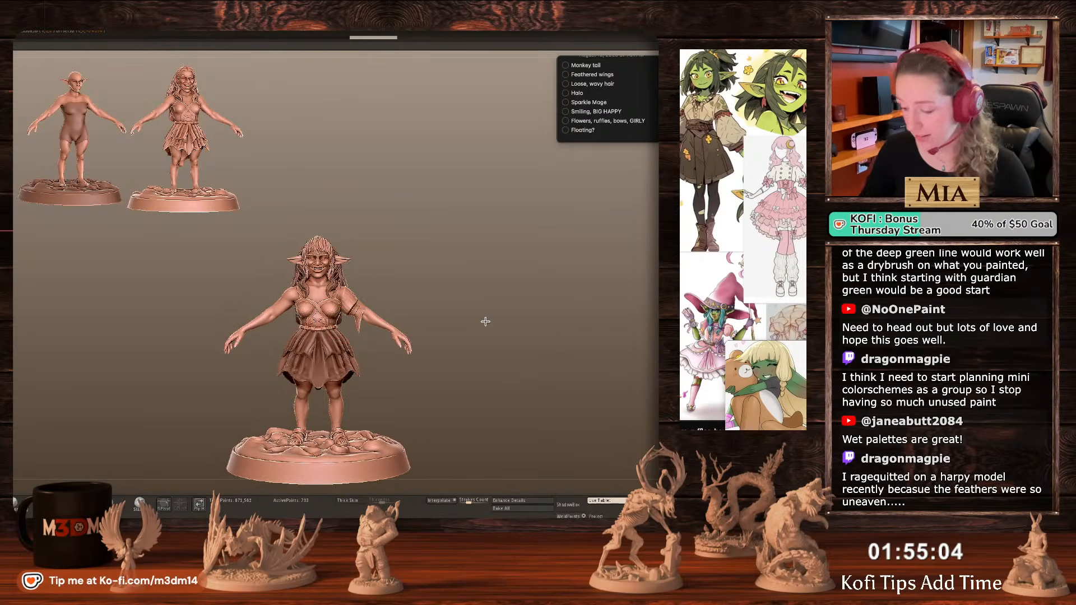
Fit the sleeve around the shoulder with the Move brush, pulling it in toward the bodice strap.
alt+drag(484, 321, 487, 329)
key(b)
key(m)
key(v)
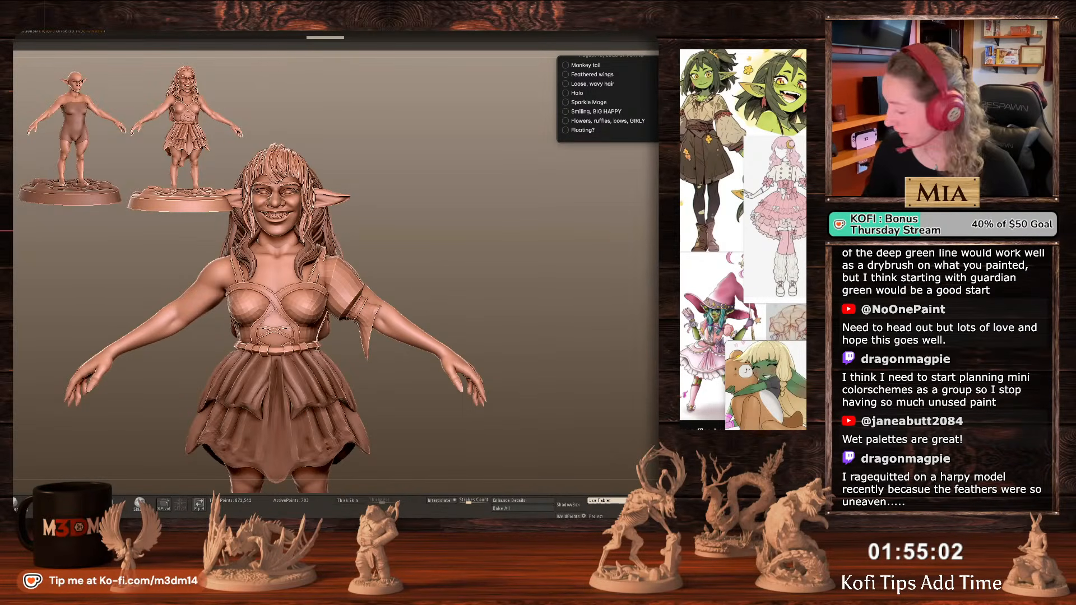
mouse_move(369, 293)
mouse_down()
mouse_move(378, 274)
mouse_move(337, 267)
mouse_up()
Remove the hanging drape from the sleeve and mirror the remaining puff sleeve onto the other arm.
key(space)
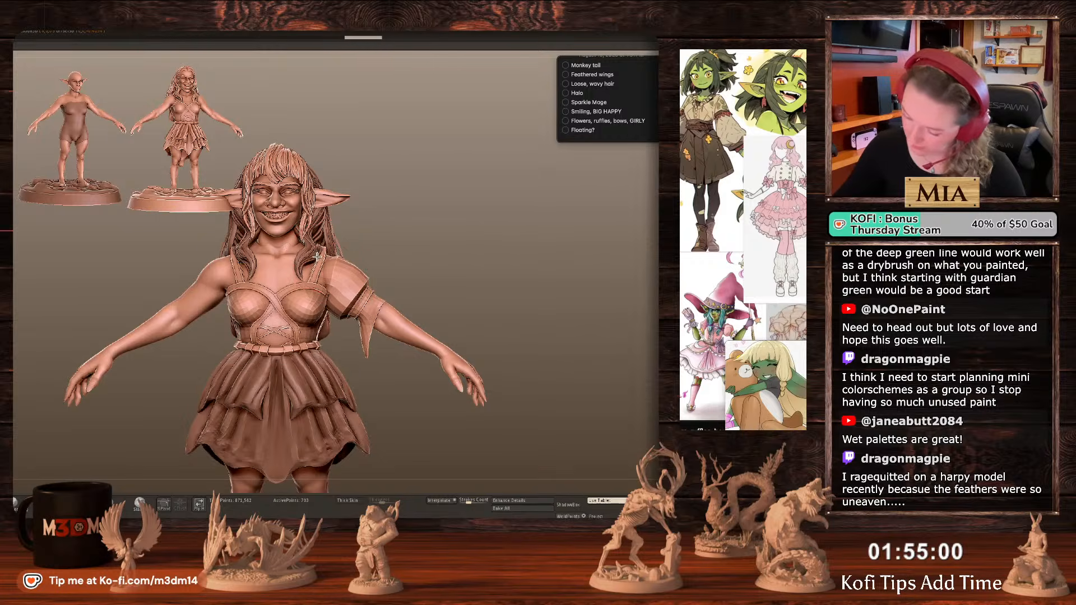
key(space)
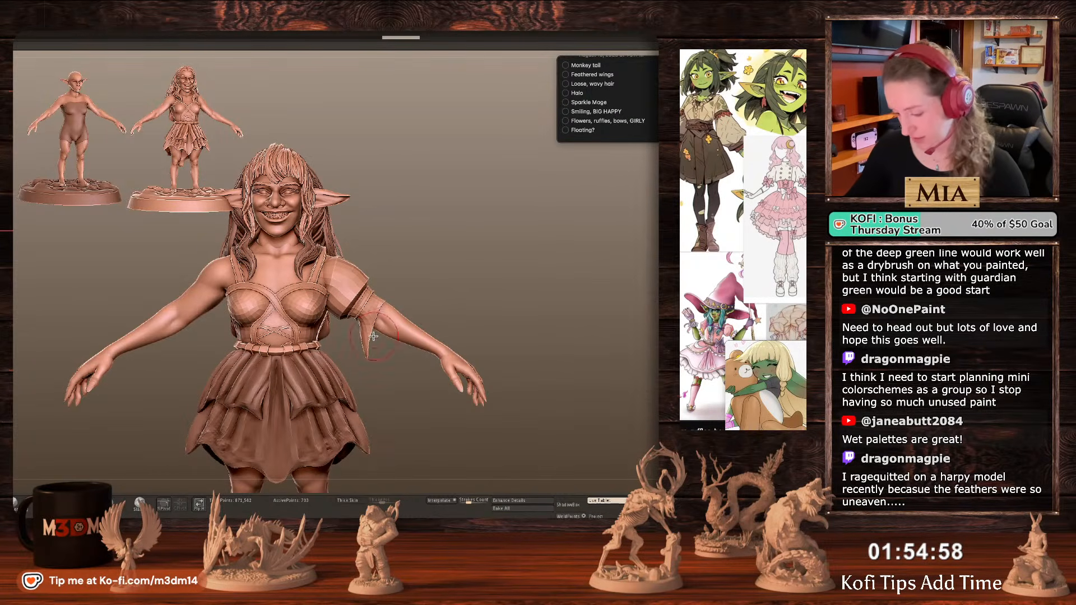
key(Up)
key(ctrl+m)
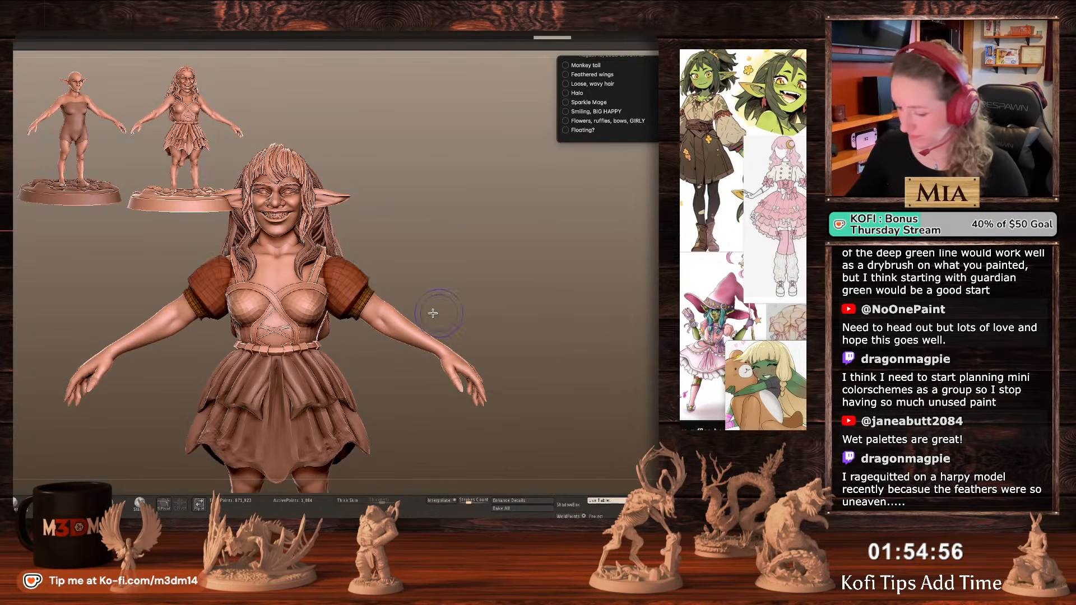
Pull the mirrored puff sleeves in closer to the shoulders, smooth their surface and check the wireframe.
key(space)
drag(342, 276, 328, 280)
key(space)
key(ctrl+d)
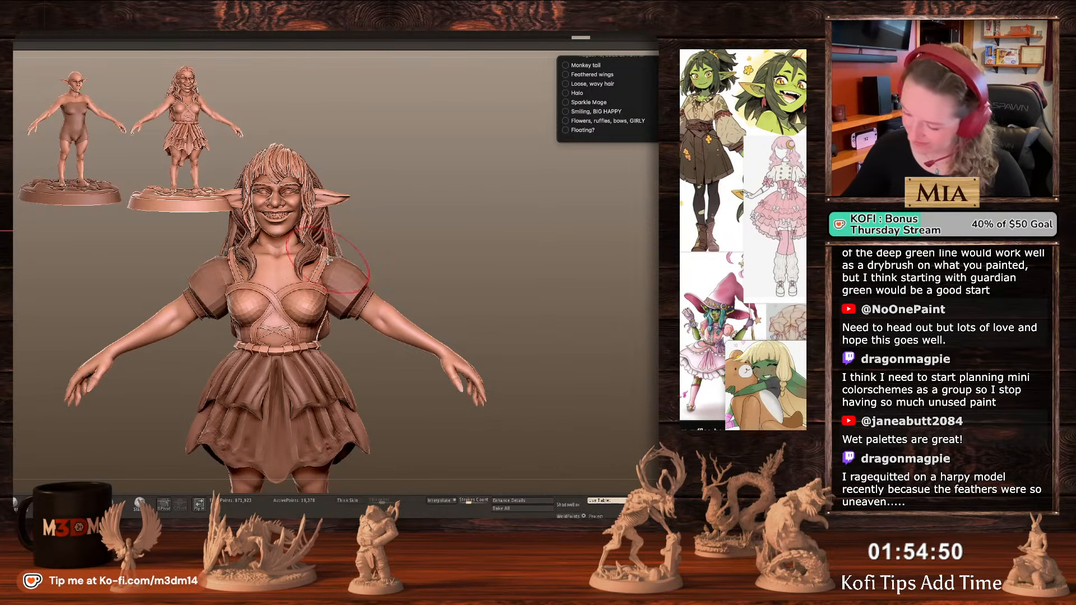
key(shift+f)
key(shift+f)
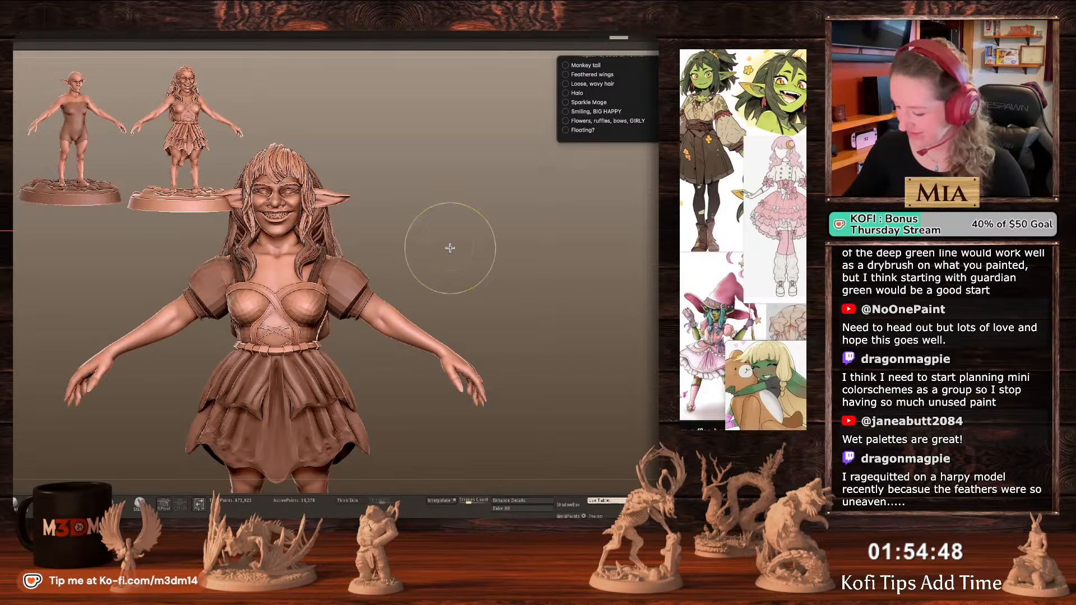
Check the bodice straps against the sleeves and nudge the body's upper chest with the Move brush, viewing it from above and the front.
alt+click(323, 266)
key(space)
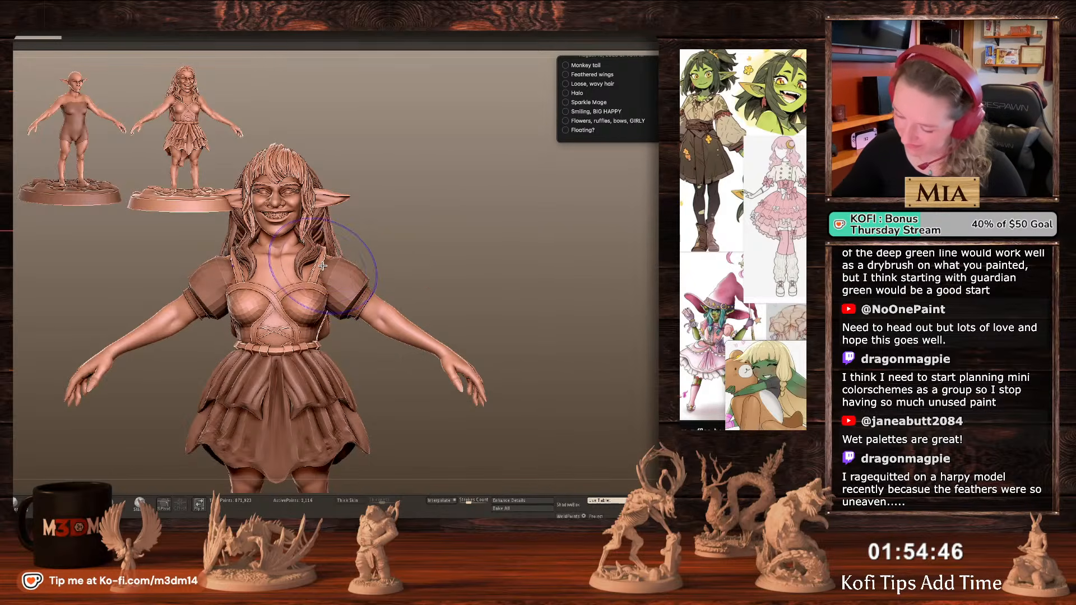
key(space)
alt+click(280, 258)
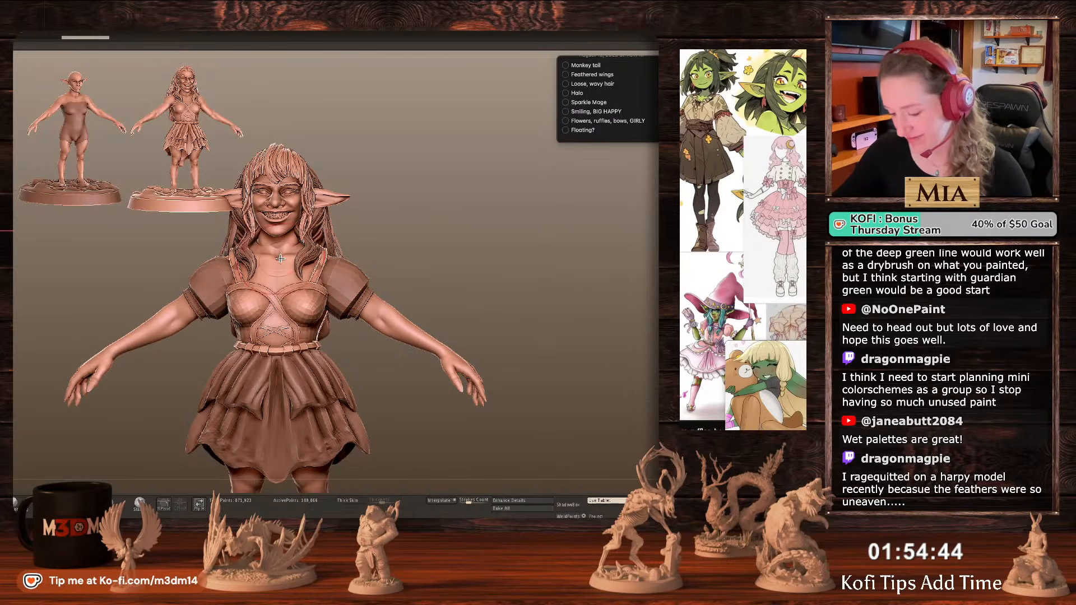
drag(428, 229, 372, 241)
drag(394, 203, 387, 241)
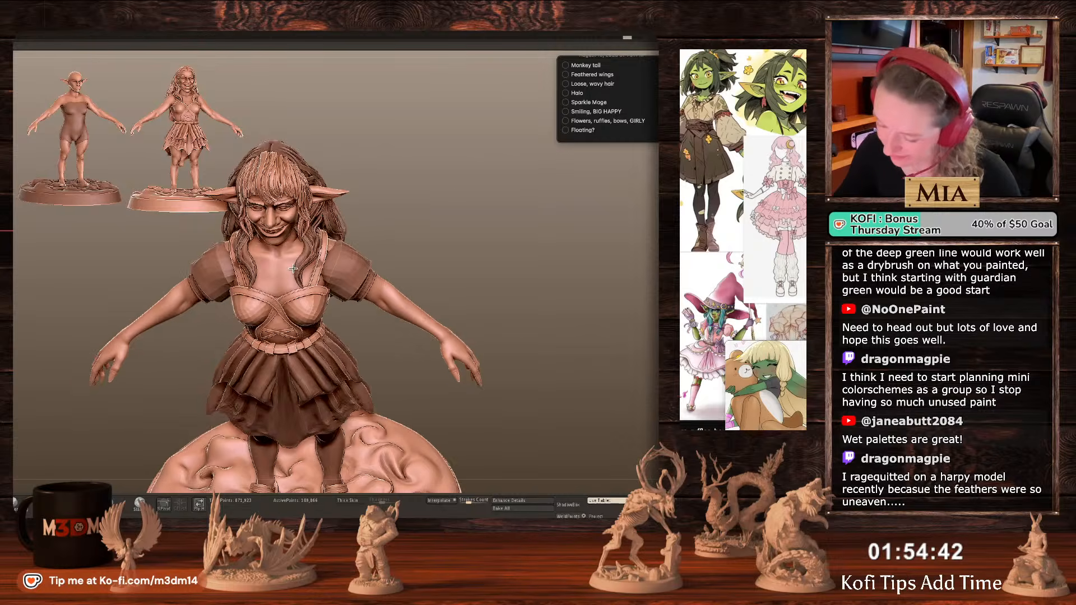
key(space)
drag(290, 266, 290, 257)
drag(425, 246, 432, 206)
key(space)
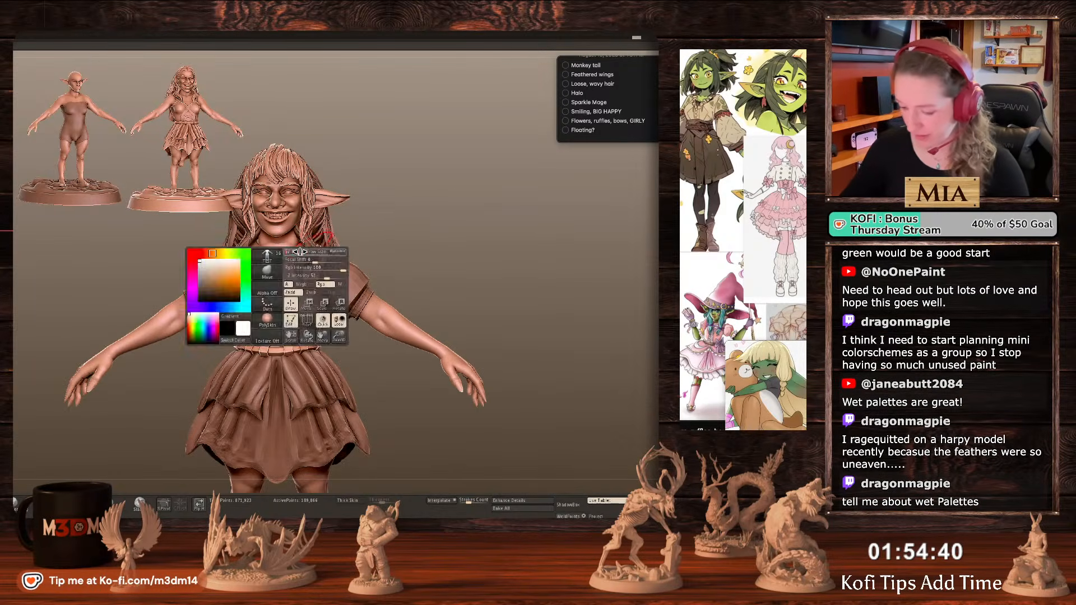
alt+click(290, 246)
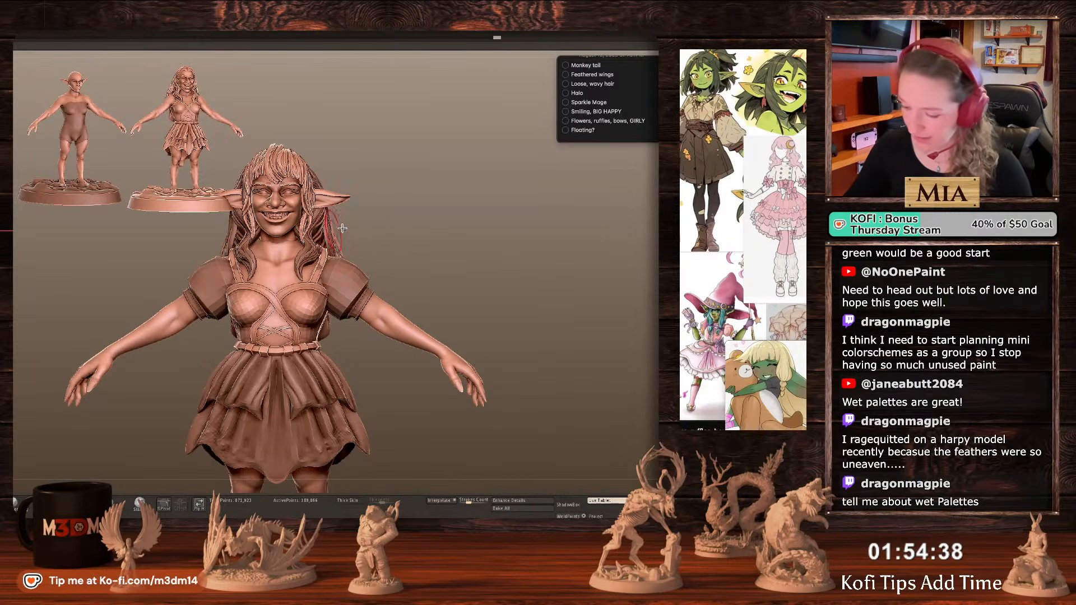
drag(473, 210, 485, 222)
Append a ring mesh to the figure, scale it down to neck size and raise it toward the neck.
mouse_move(512, 292)
alt+mouse_down()
mouse_move(531, 321)
mouse_move(612, 293)
alt+mouse_up()
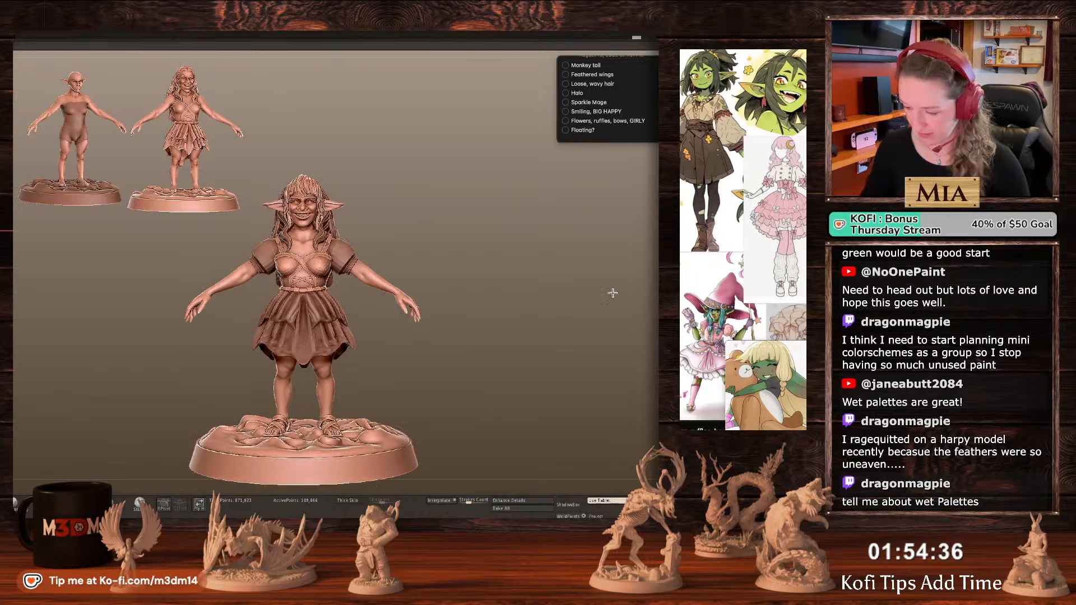
alt+drag(561, 341, 599, 302)
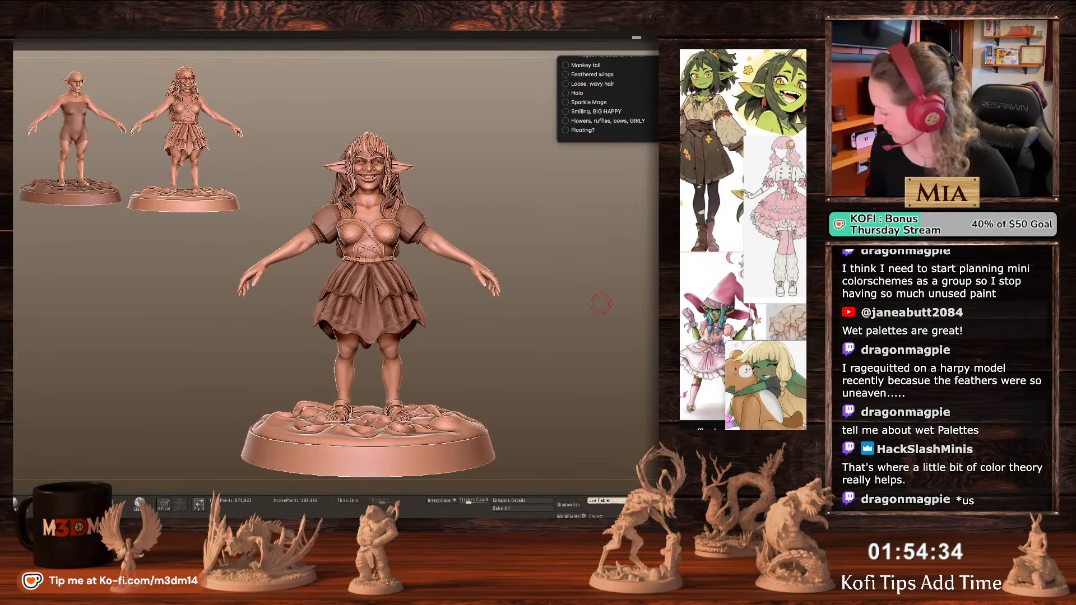
click(603, 386)
key(w)
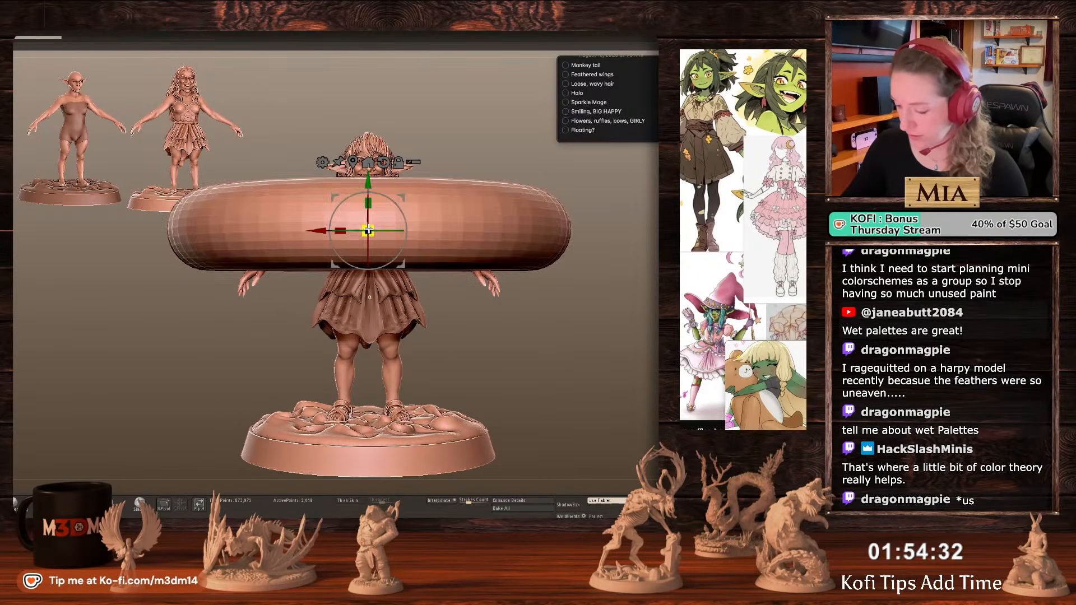
drag(368, 230, 125, 432)
drag(369, 177, 368, 142)
Position and resize the ring around the goblin's neck so it forms a narrow choker band.
key(q)
alt+drag(530, 243, 588, 261)
key(w)
drag(338, 232, 335, 258)
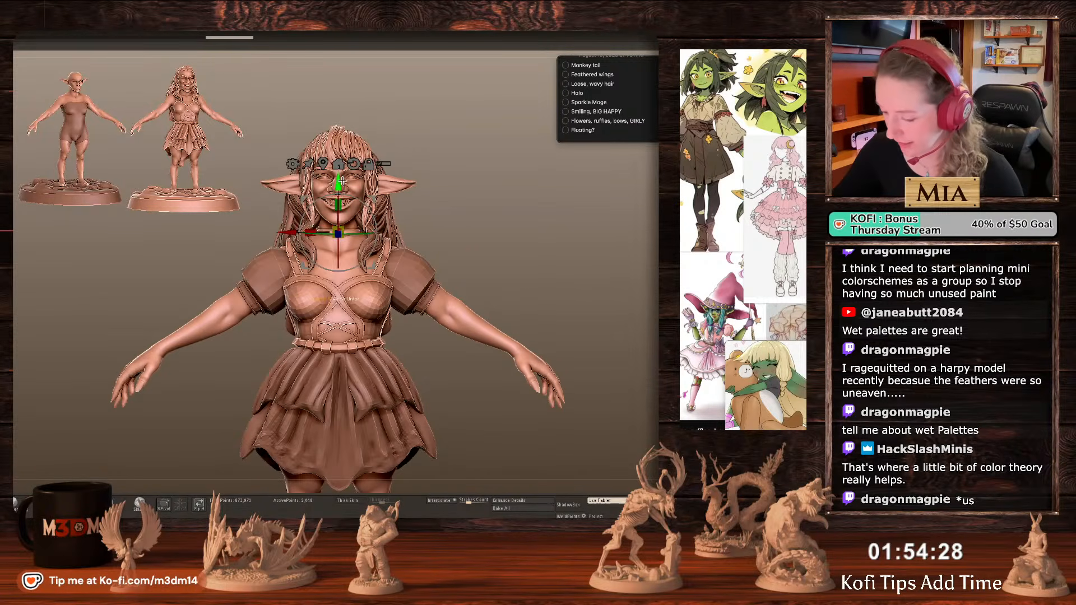
key(q)
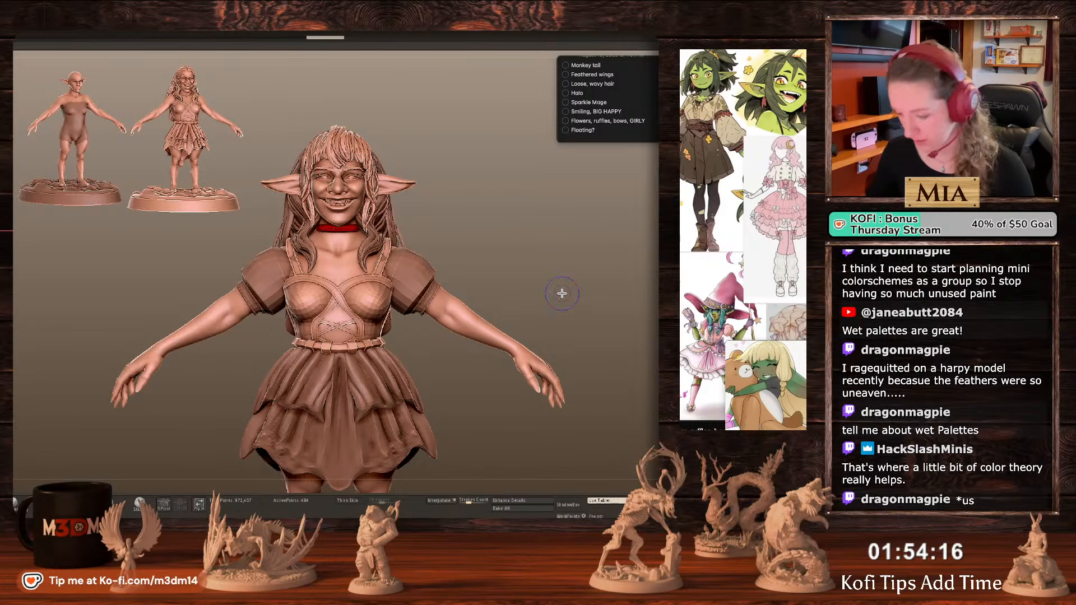
Fit the body's neck and the choker to each other with small brush adjustments, switching between the two meshes.
click(665, 251)
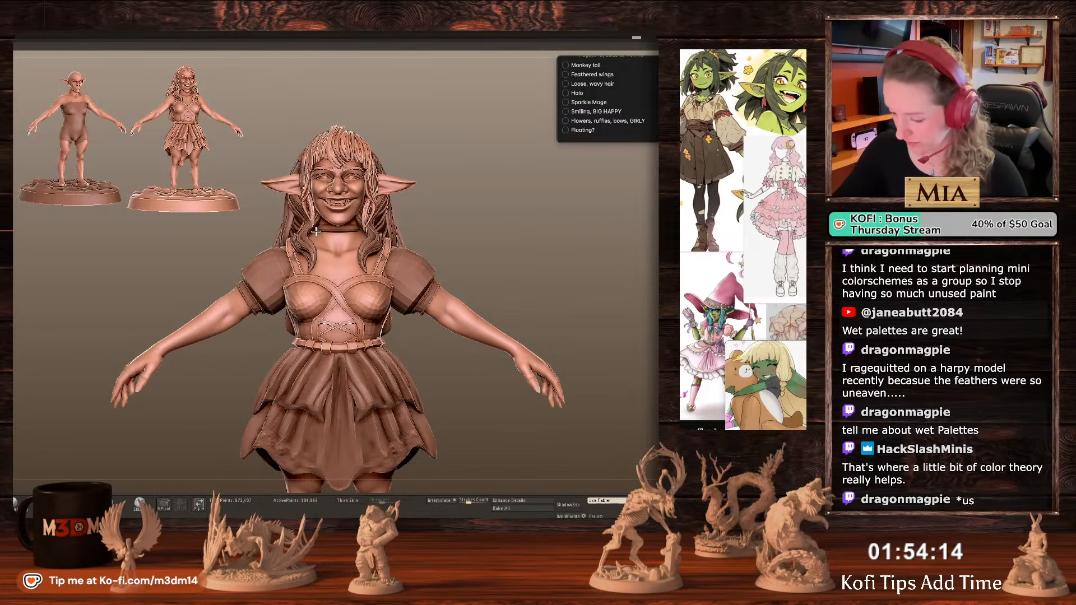
drag(319, 239, 327, 238)
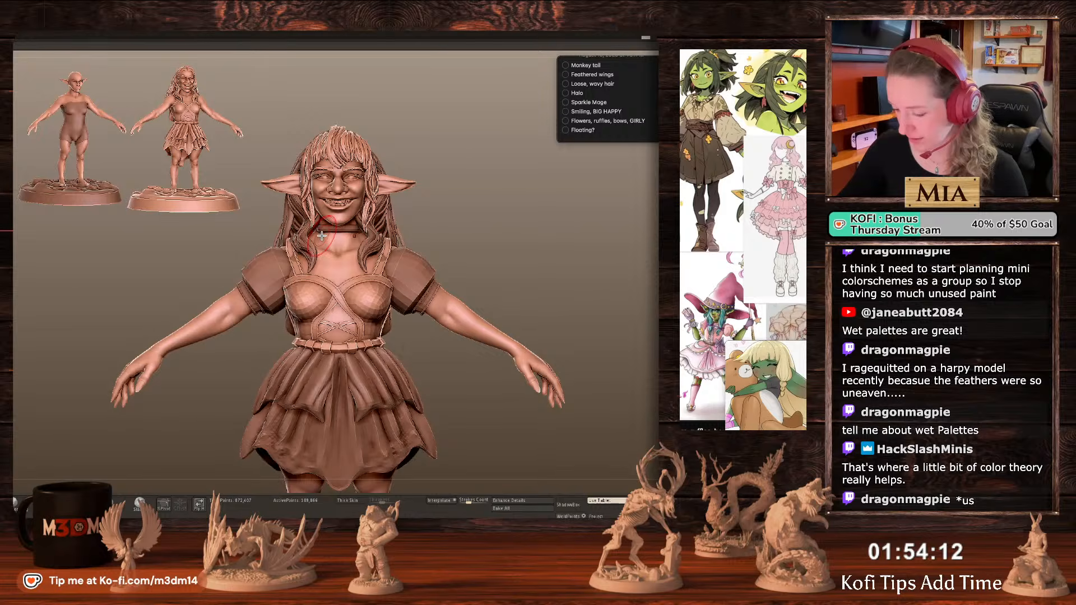
alt+click(337, 232)
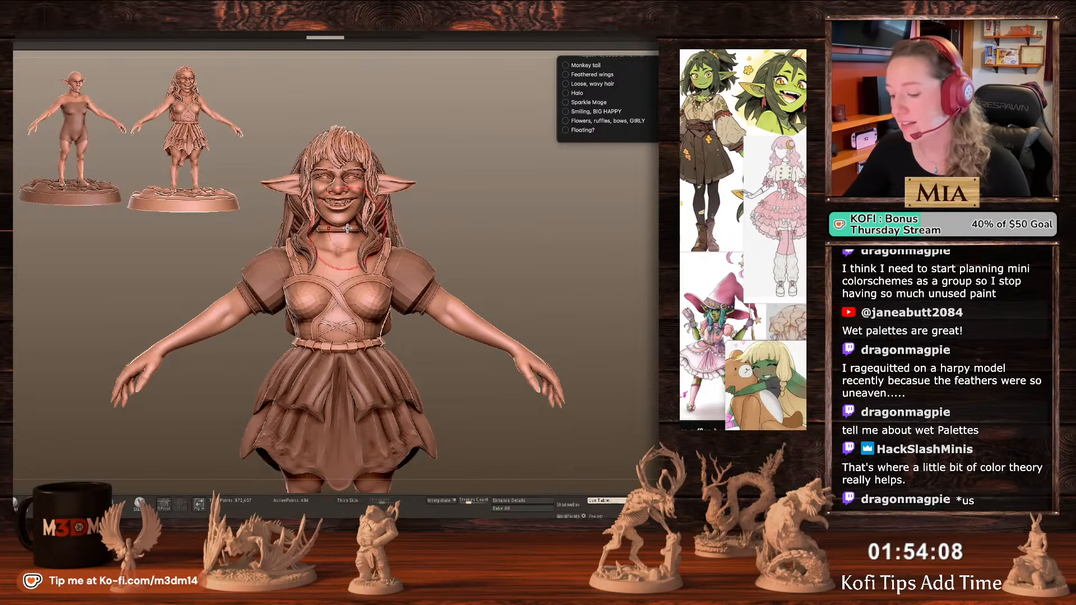
key(space)
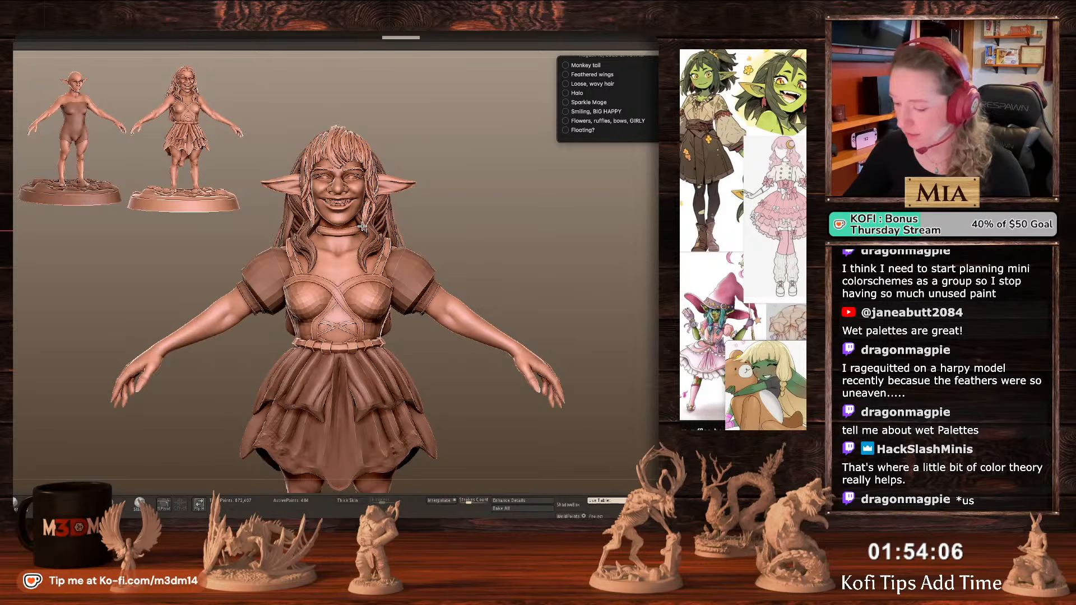
alt+click(348, 238)
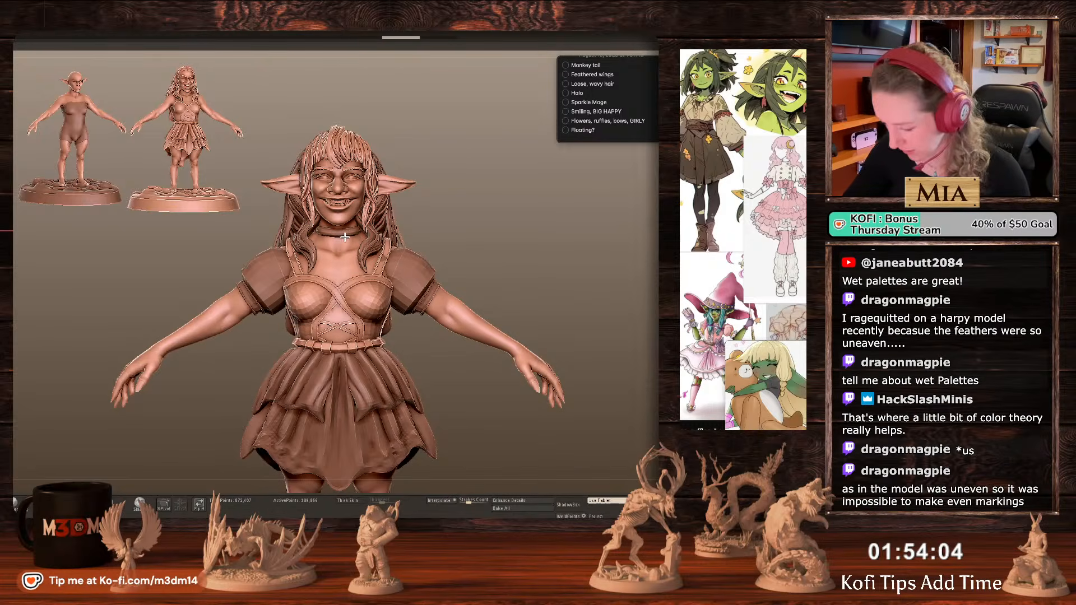
alt+click(376, 224)
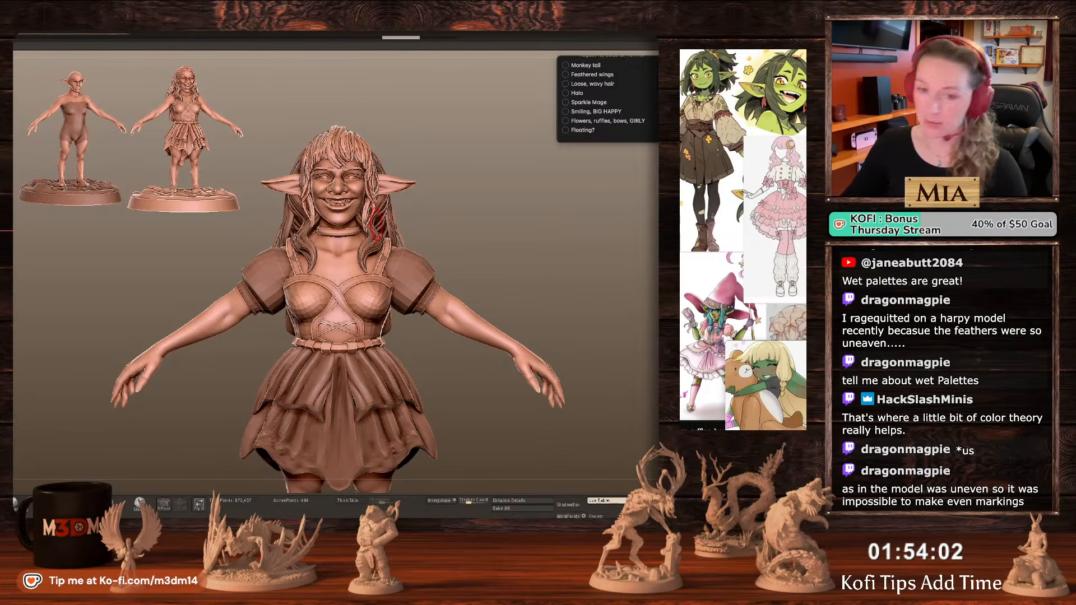
click(376, 223)
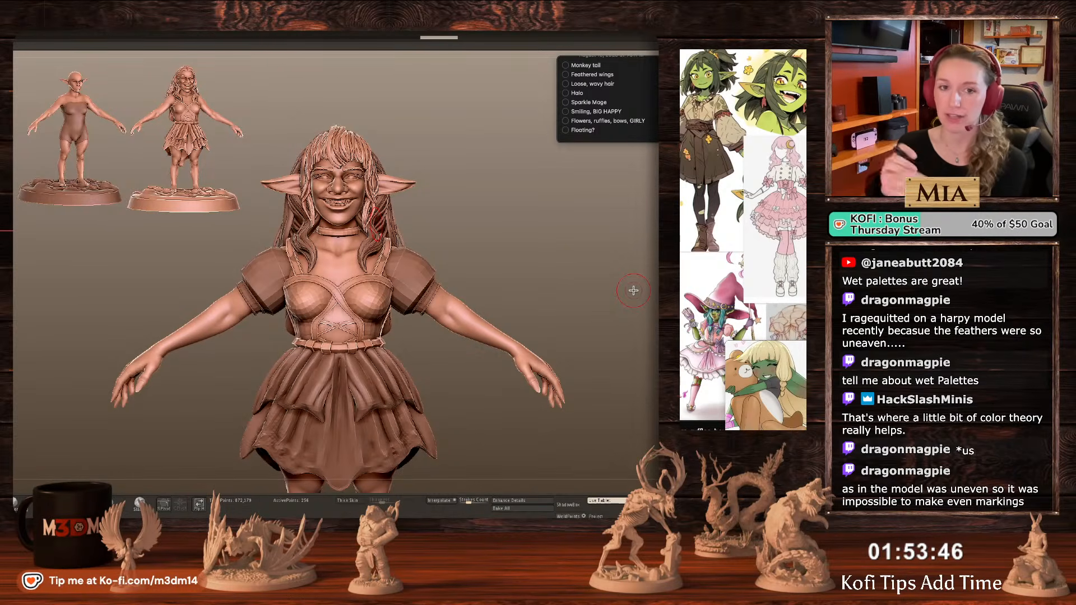
Isolate the body to examine its neck stump from the front and at an angle, and show the whole figure again.
drag(589, 289, 332, 246)
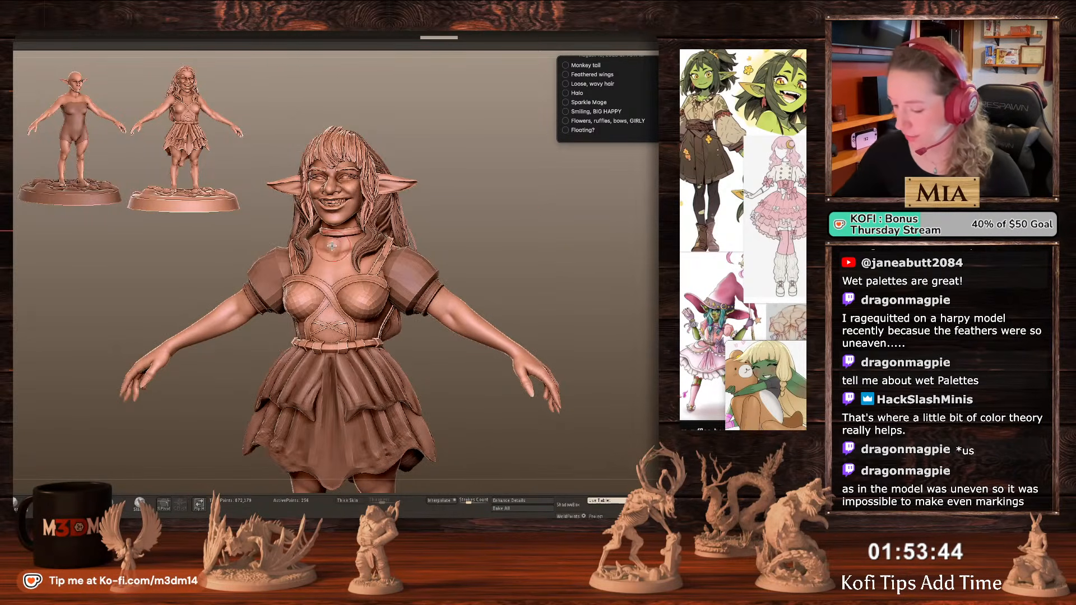
mouse_move(547, 221)
mouse_down()
mouse_move(314, 239)
mouse_move(379, 232)
mouse_up()
ctrl+shift+click(379, 232)
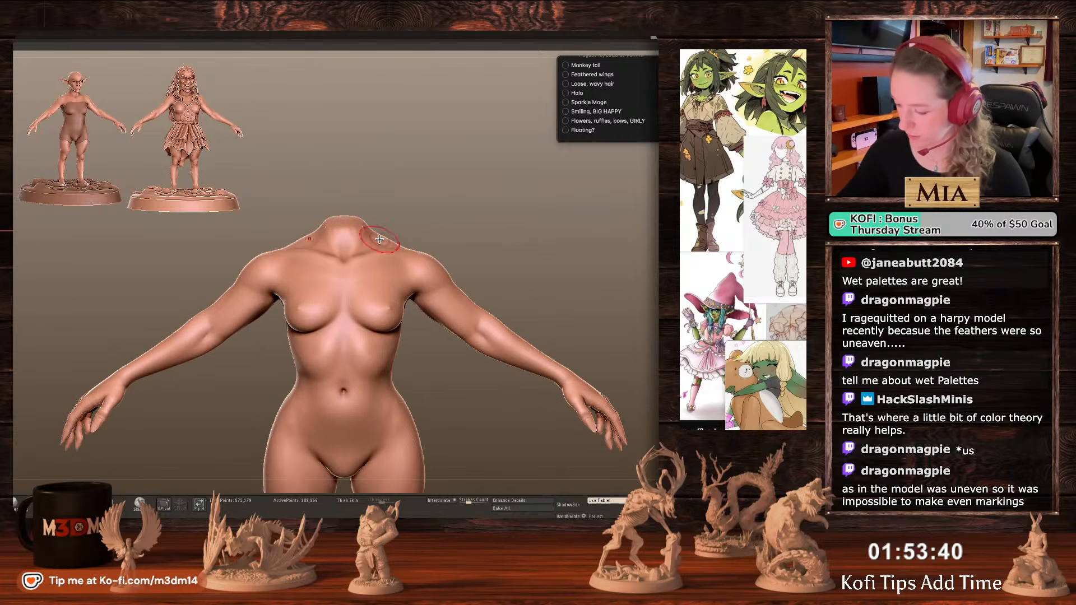
drag(462, 217, 428, 230)
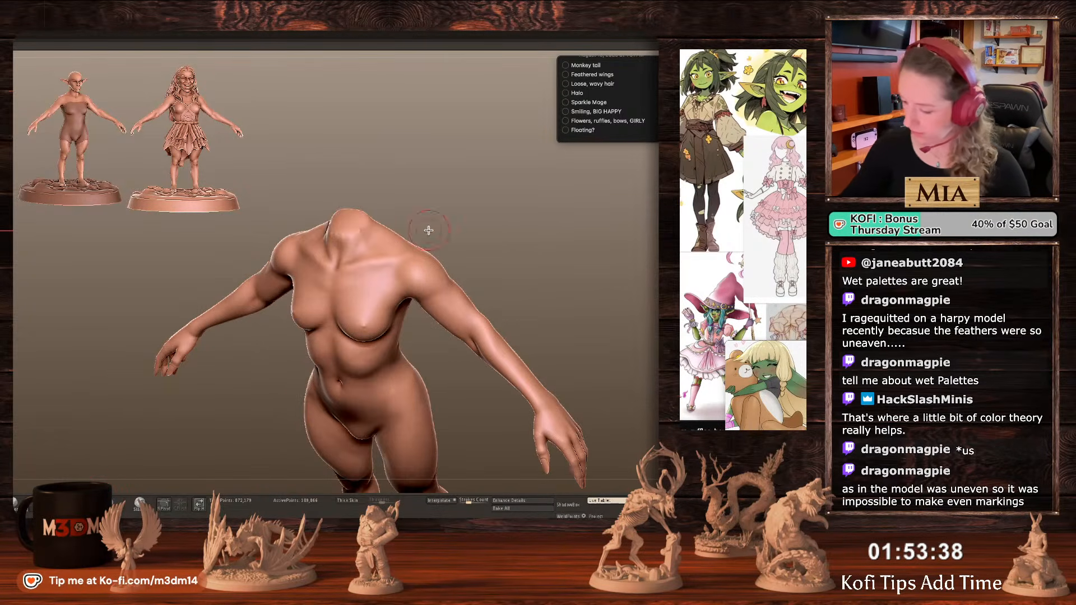
mouse_move(390, 225)
right_down()
mouse_move(404, 227)
mouse_move(391, 237)
mouse_move(415, 213)
mouse_move(390, 225)
right_up()
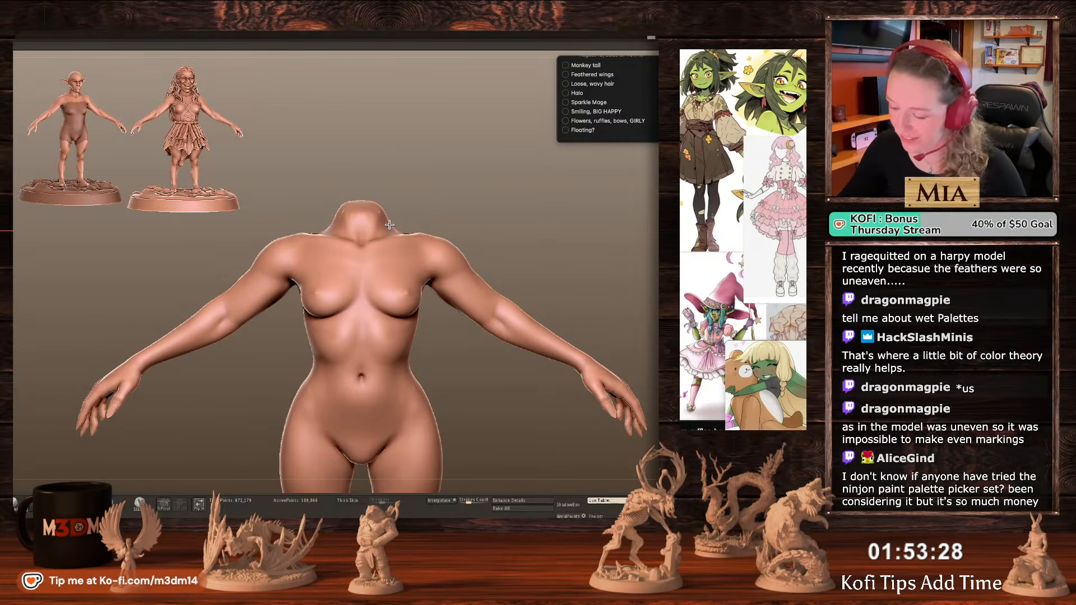
ctrl+shift+click(387, 223)
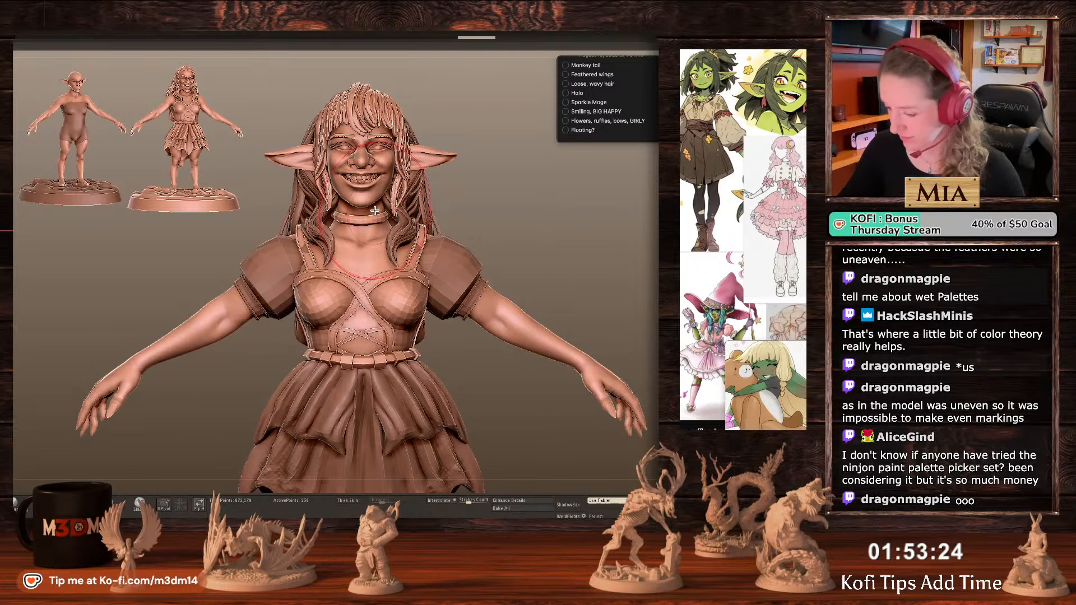
Isolate the head in side view, mask its neck and invert the mask so only the neck is editable.
ctrl+shift+click(377, 218)
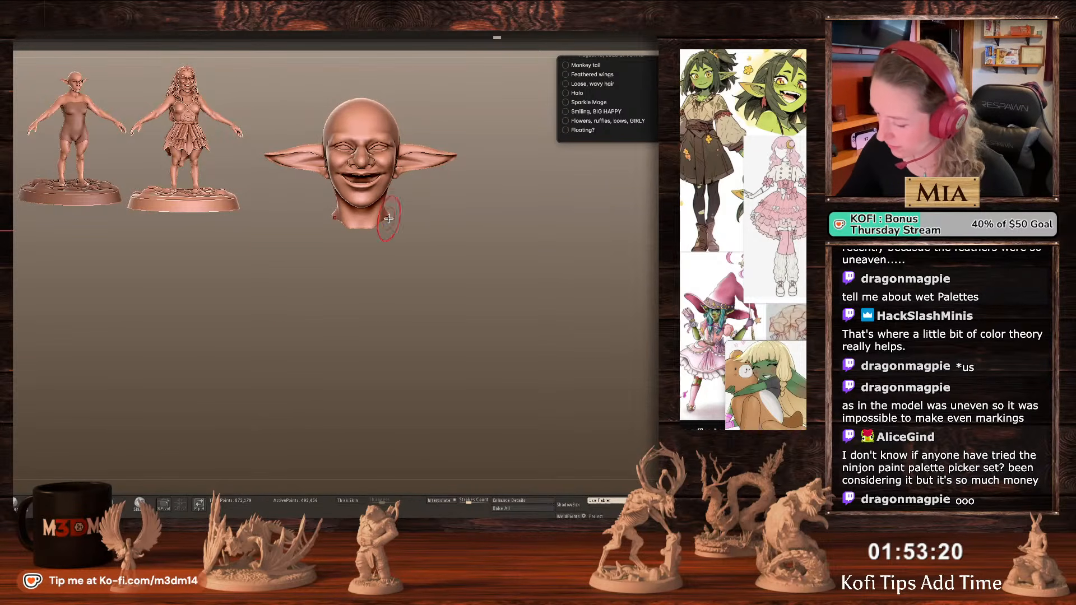
drag(644, 288, 364, 220)
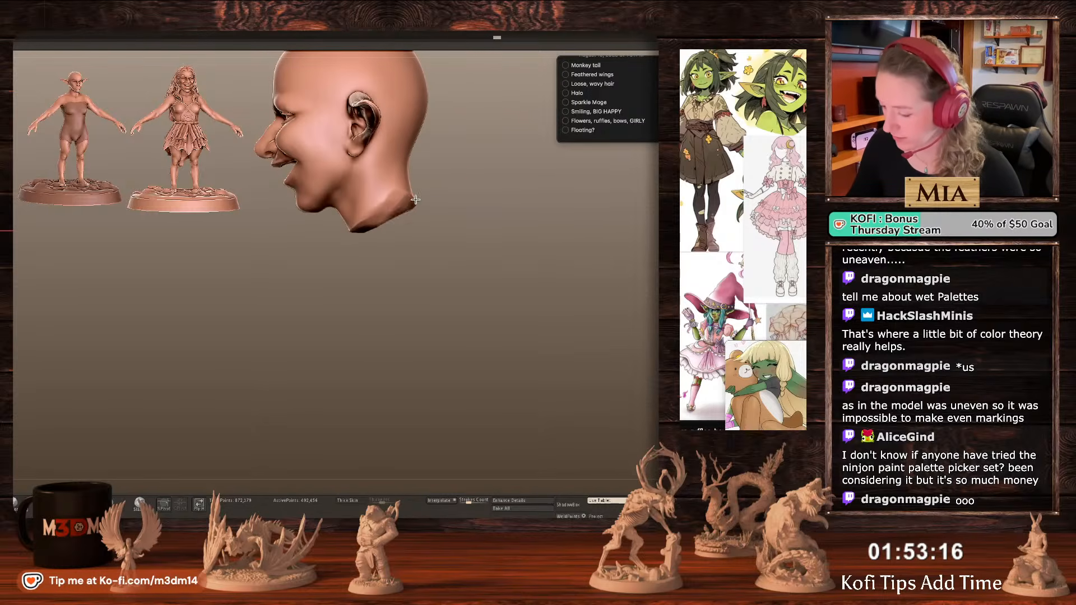
shift+drag(462, 197, 453, 193)
ctrl+drag(354, 211, 408, 196)
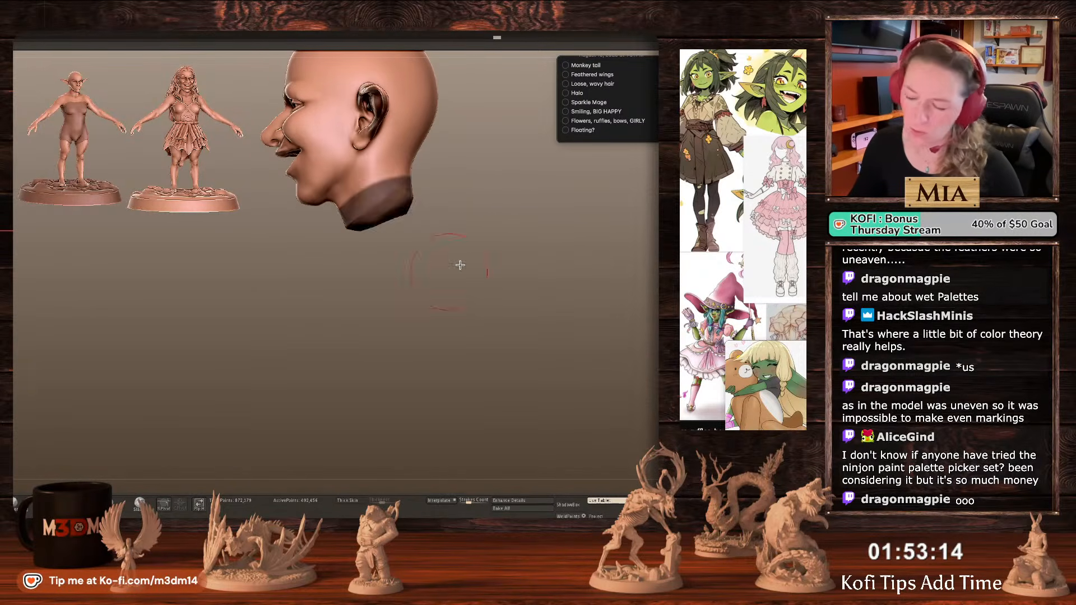
ctrl+click(460, 263)
Adjust the unmasked neck with the Move gizmo, check its shape from the front and clear the mask.
key(w)
alt+click(385, 59)
alt+click(355, 59)
mouse_move(378, 156)
alt+mouse_down()
mouse_move(377, 134)
mouse_move(378, 144)
alt+mouse_up()
key(q)
shift+drag(494, 238, 495, 240)
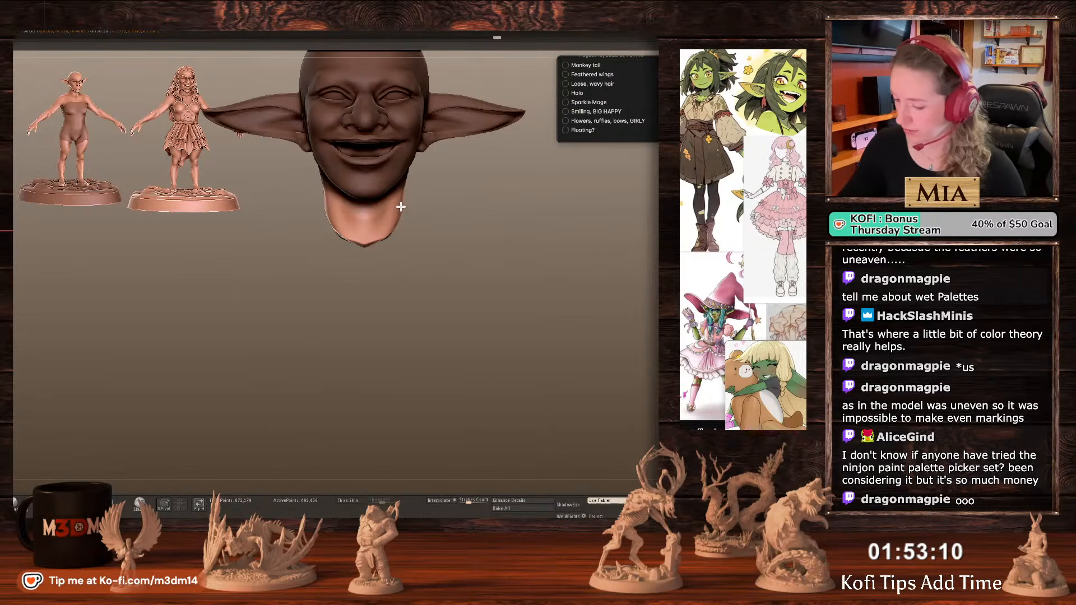
ctrl+drag(632, 274, 555, 295)
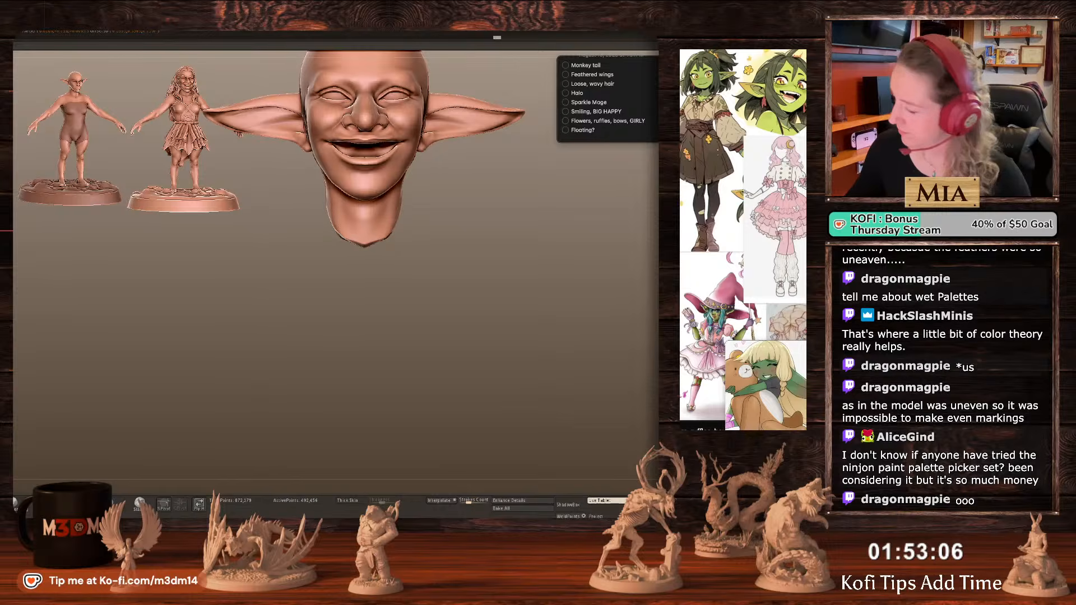
Compare the reshaped neck with the full figure and inspect the isolated head's wireframe.
key(alt+s)
alt+drag(561, 265, 492, 269)
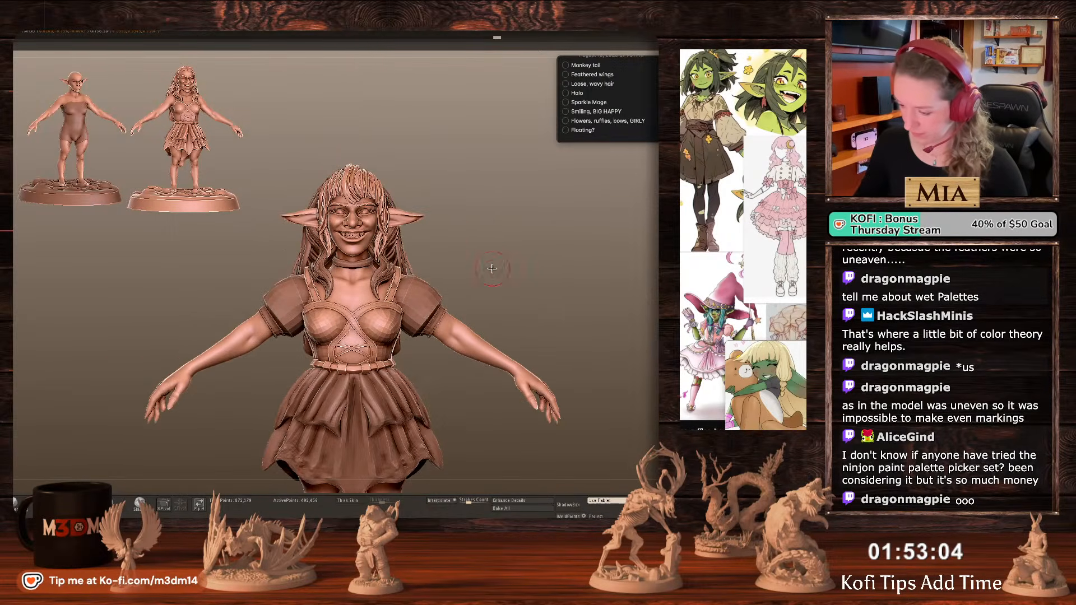
key(alt+s)
alt+drag(555, 247, 549, 280)
key(shift+f)
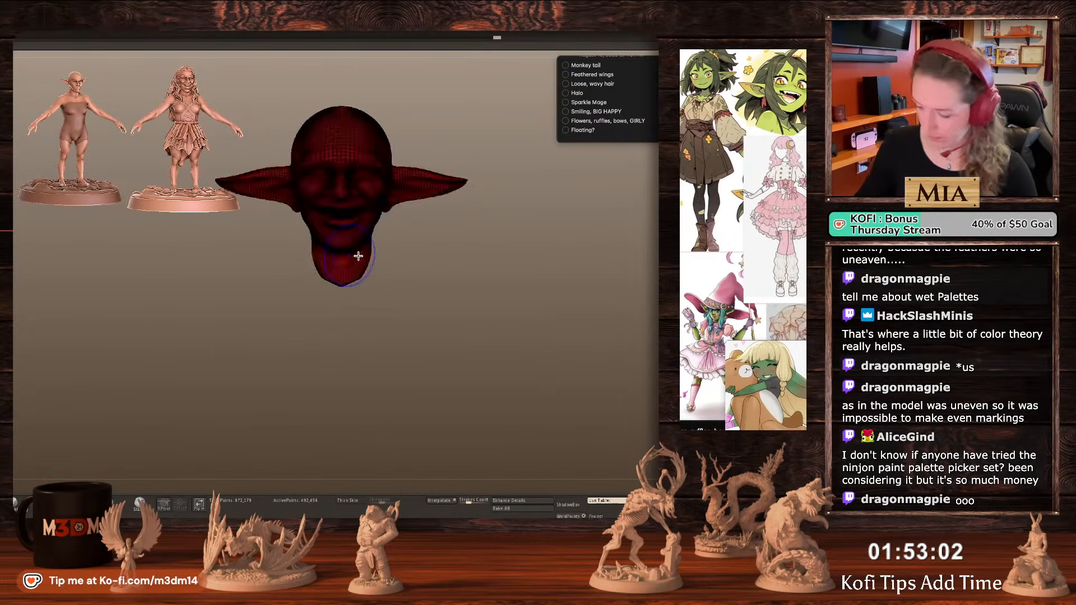
key(shift+f)
key(space)
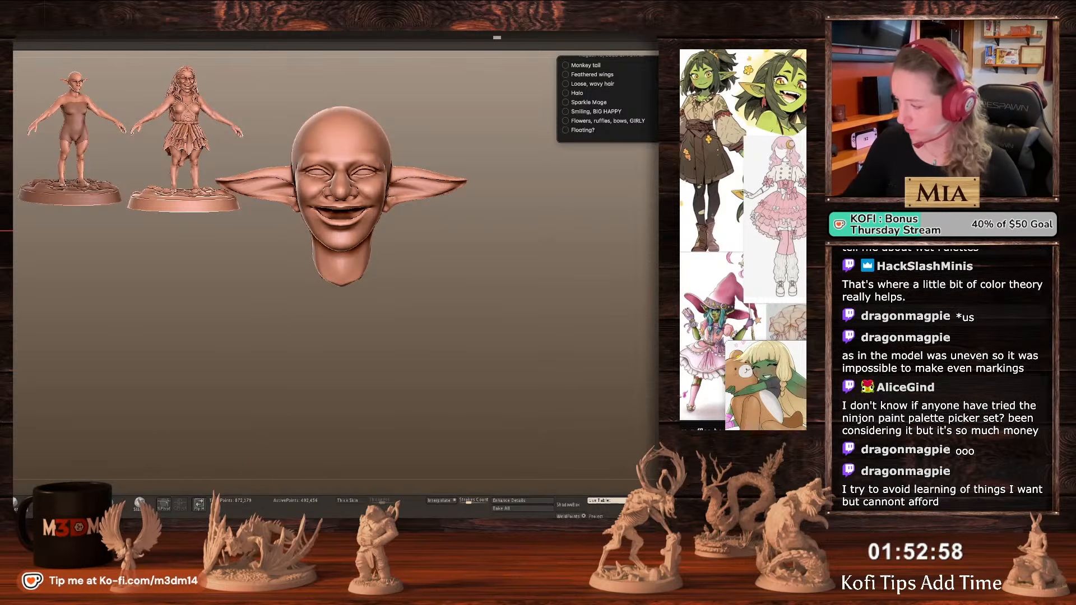
key(alt+s)
Select the choker, nudge its front edge against the neck and inspect the fit close up.
alt+click(356, 267)
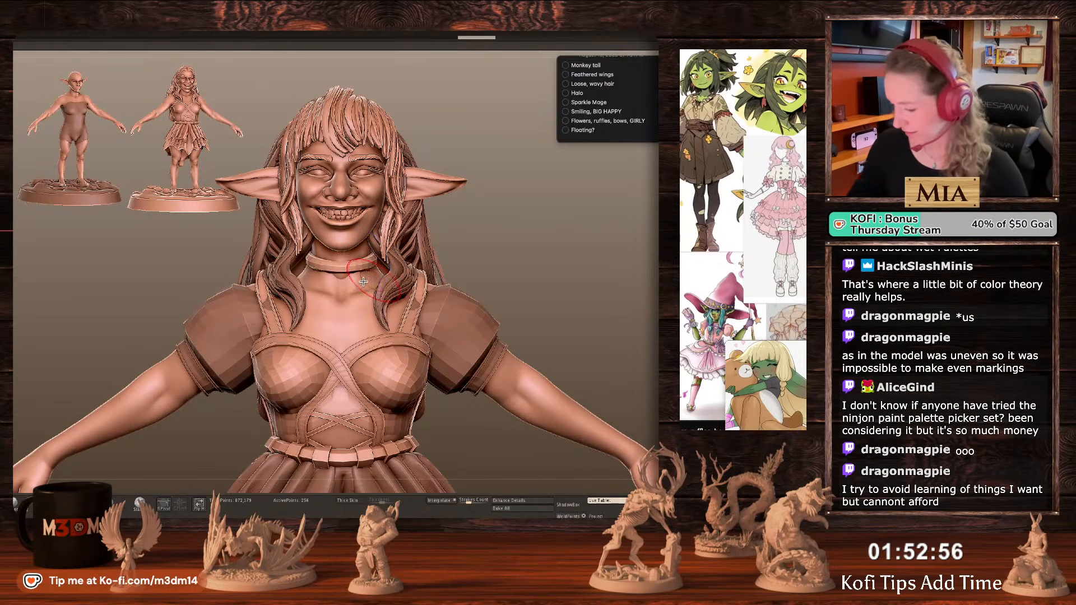
drag(364, 282, 358, 279)
key(space)
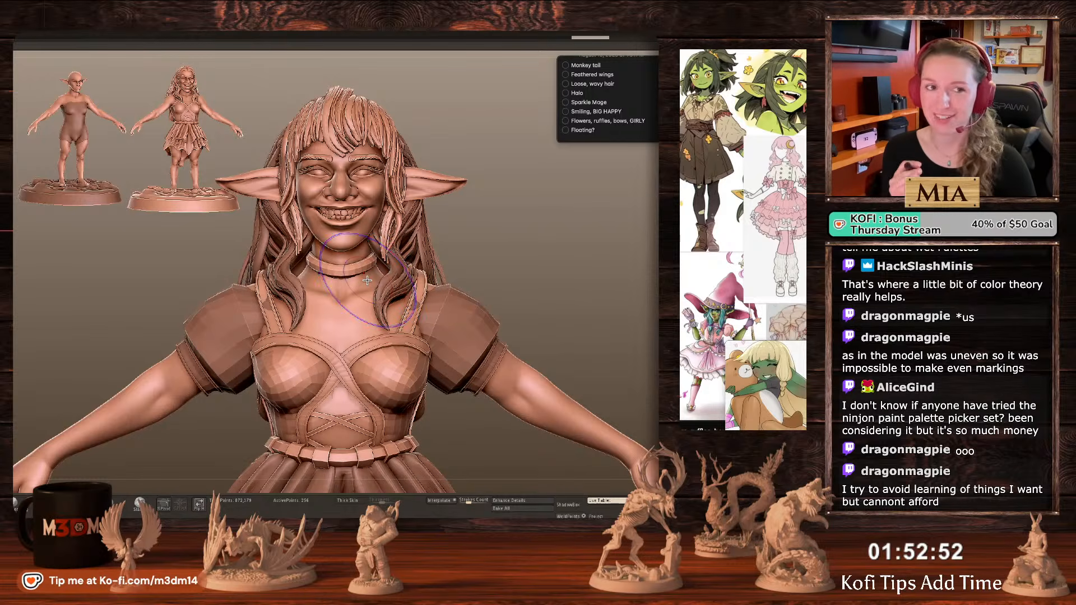
key(f)
key(f)
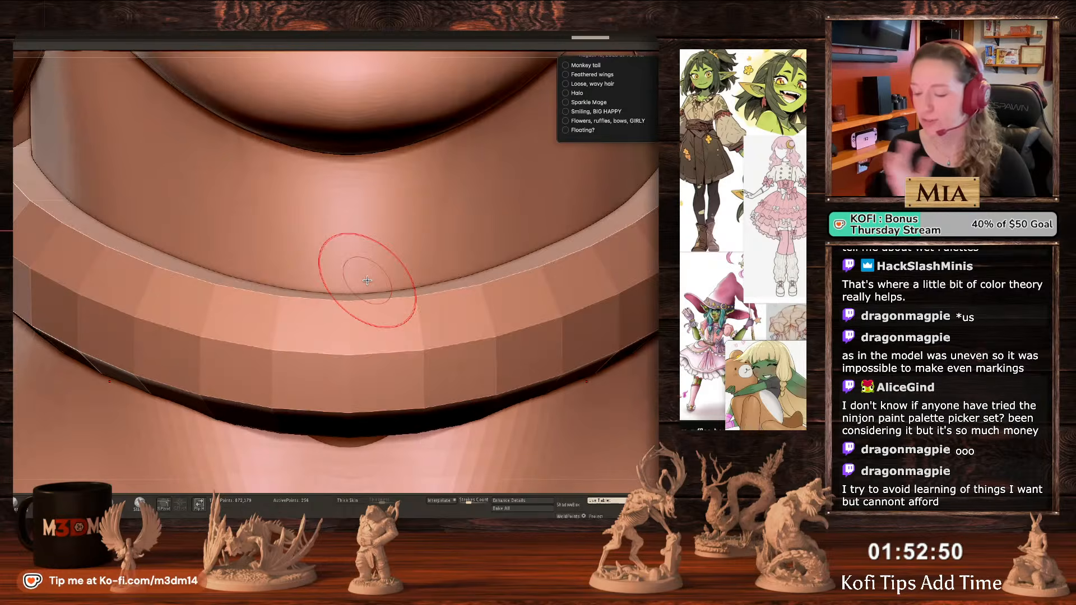
alt+drag(551, 345, 552, 376)
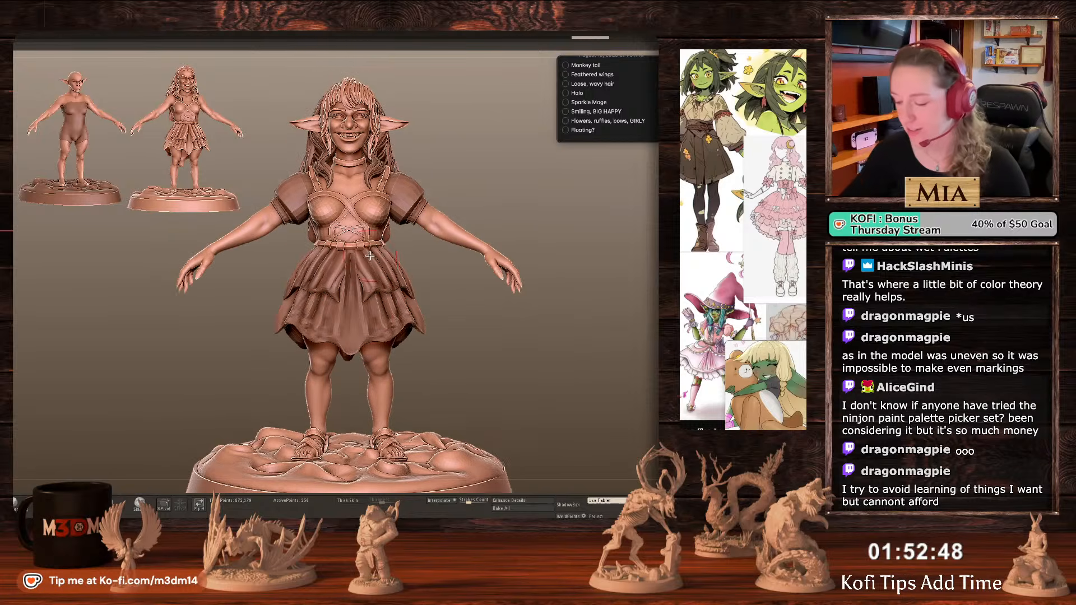
Select the belt at the waist and subdivide it several times to smooth its surface.
alt+click(363, 245)
key(ctrl+d)
key(ctrl+d)
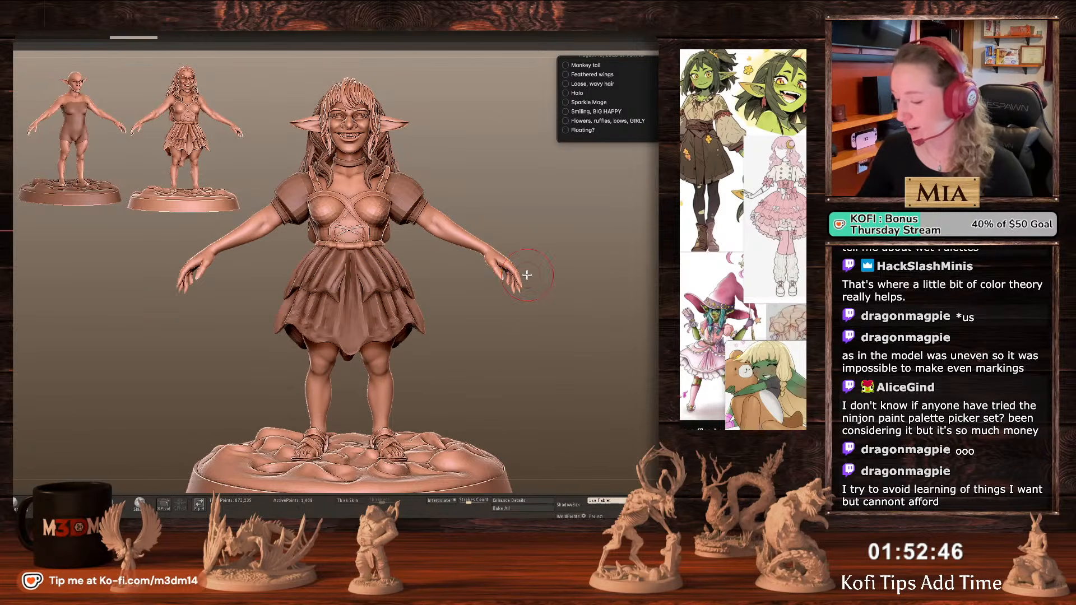
key(ctrl+d)
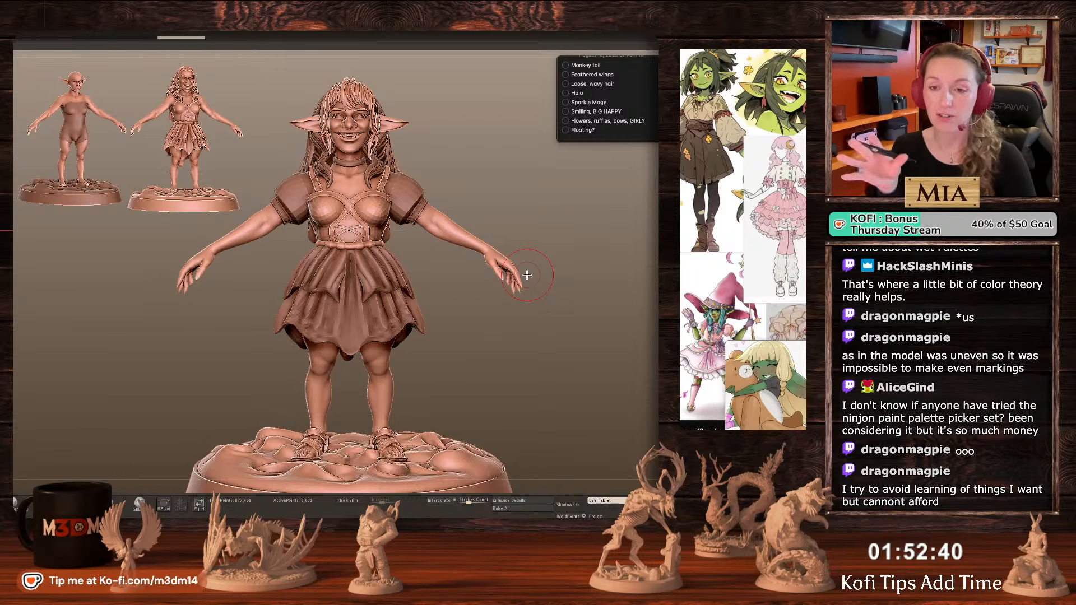
key(ctrl+d)
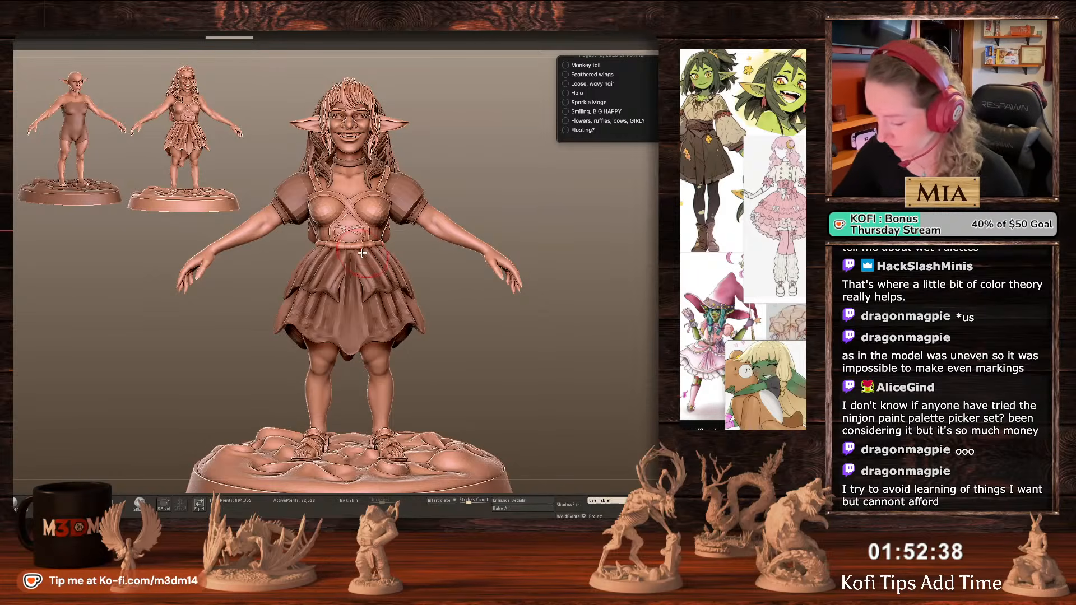
key(super+h)
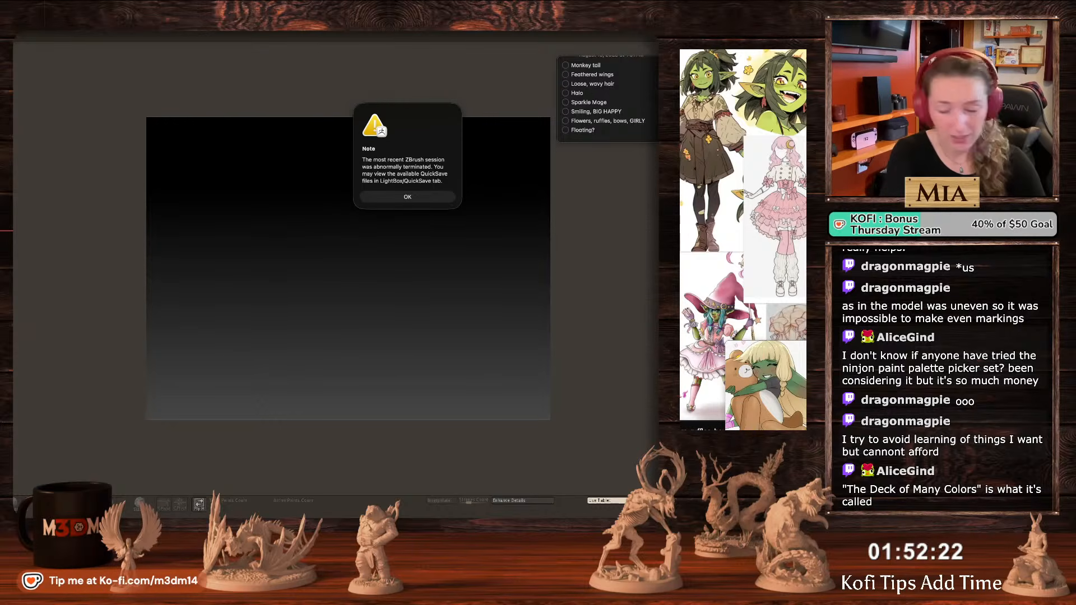
Dismiss the session note and open the most recent project from the QuickSave files.
click(408, 197)
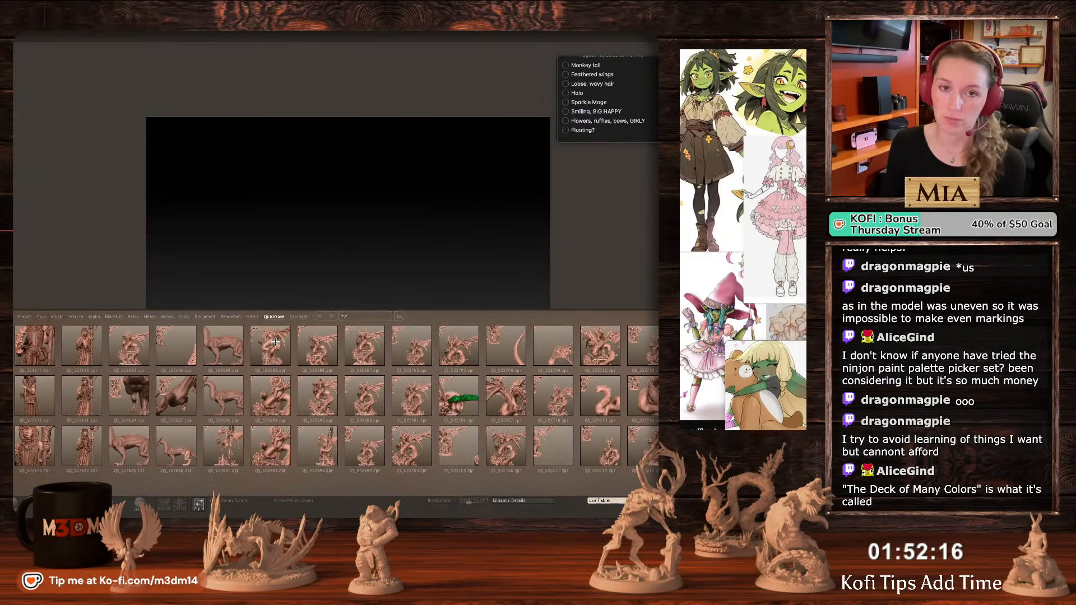
drag(275, 341, 99, 448)
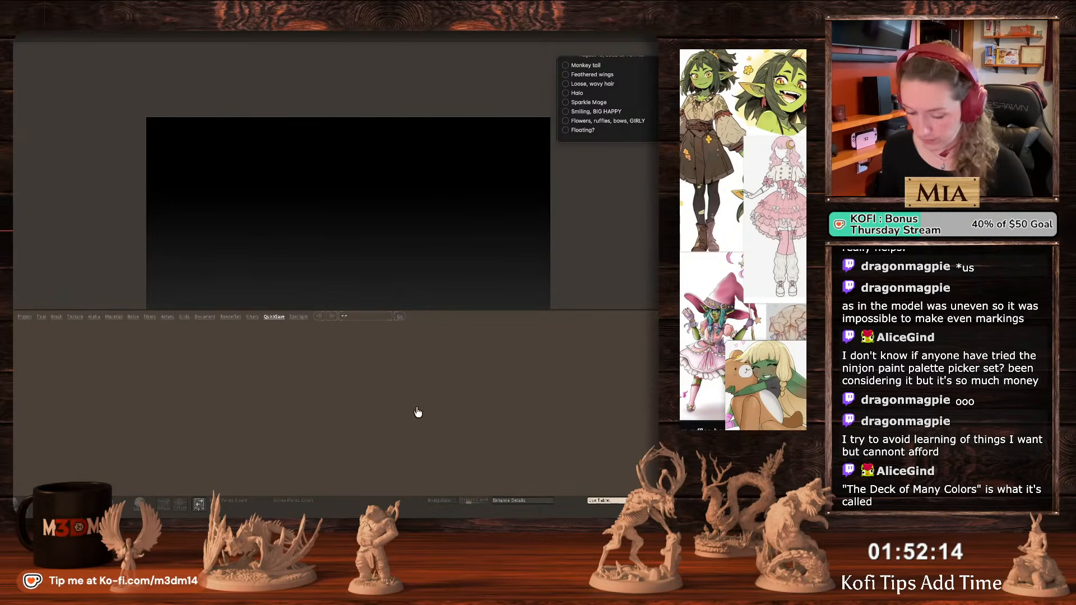
drag(418, 412, 507, 415)
drag(575, 424, 465, 427)
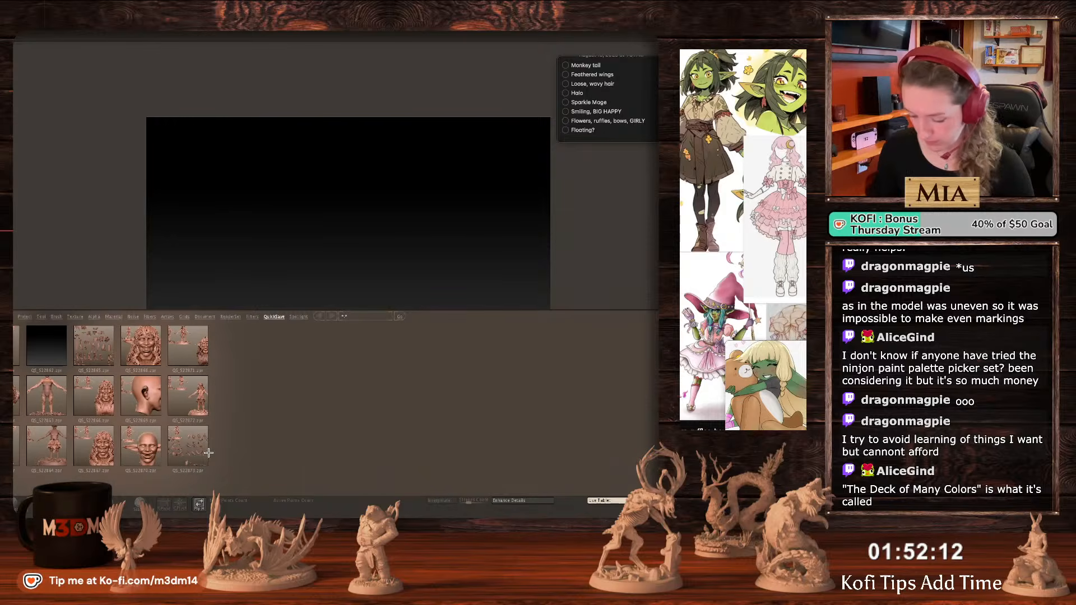
double_click(191, 452)
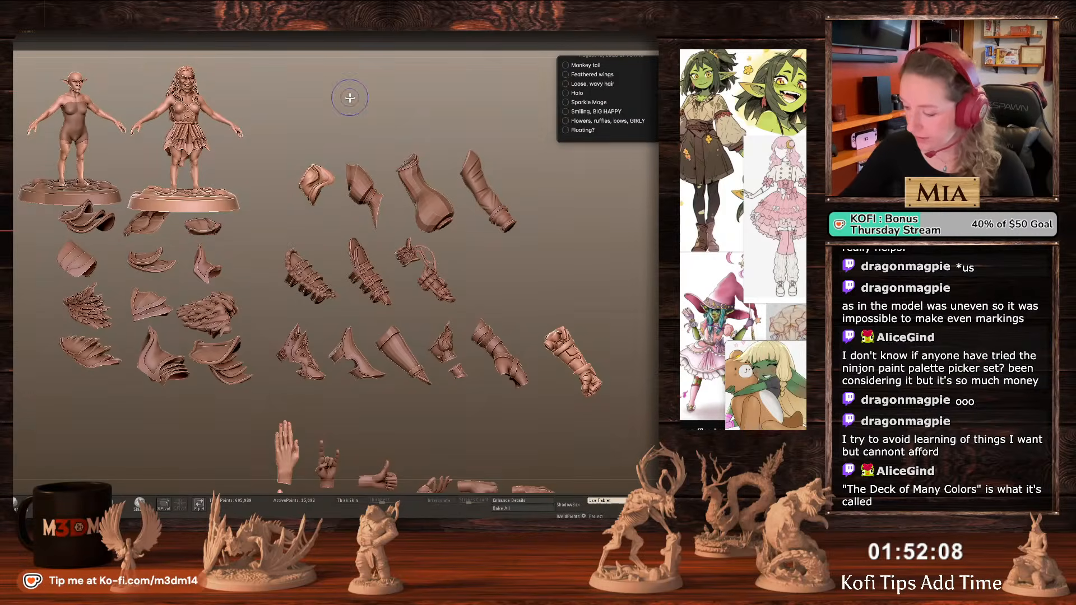
Open the QuickSave preferences and look over the available QuickSave files in LightBox.
key(space)
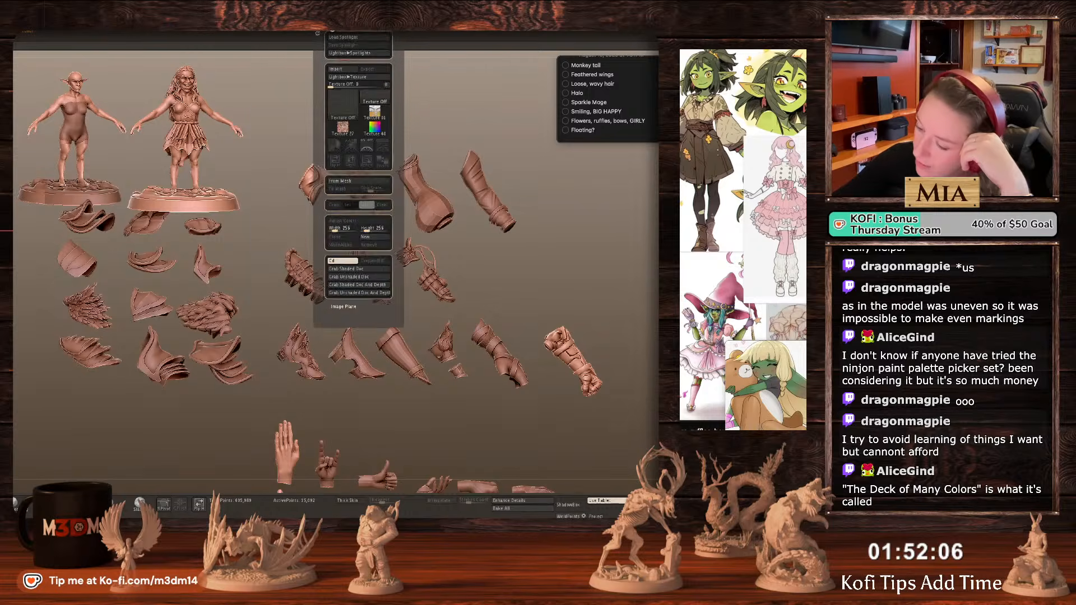
mouse_move(298, 33)
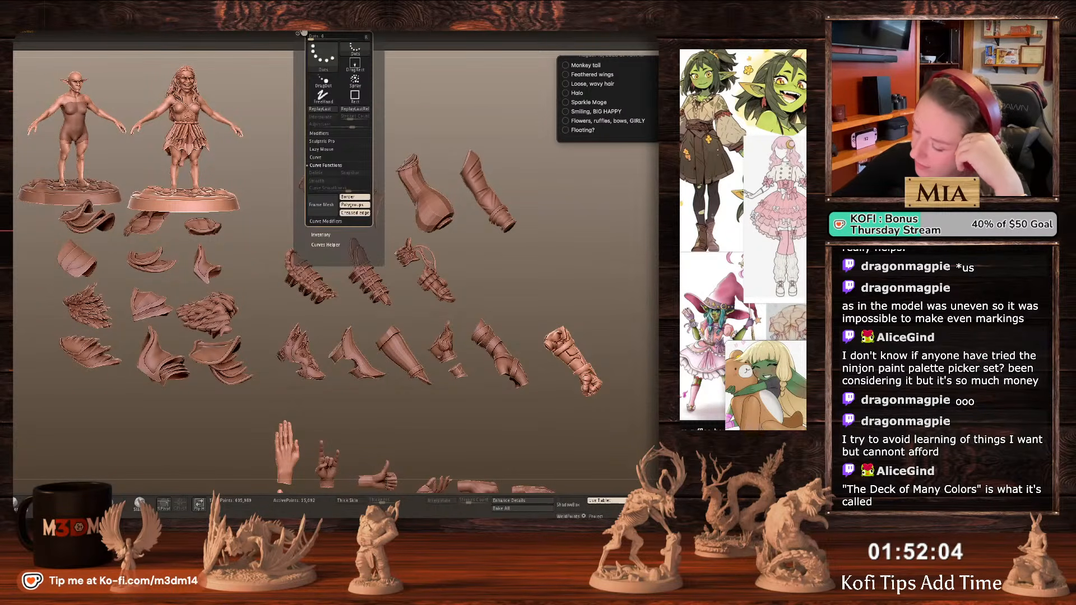
mouse_move(238, 32)
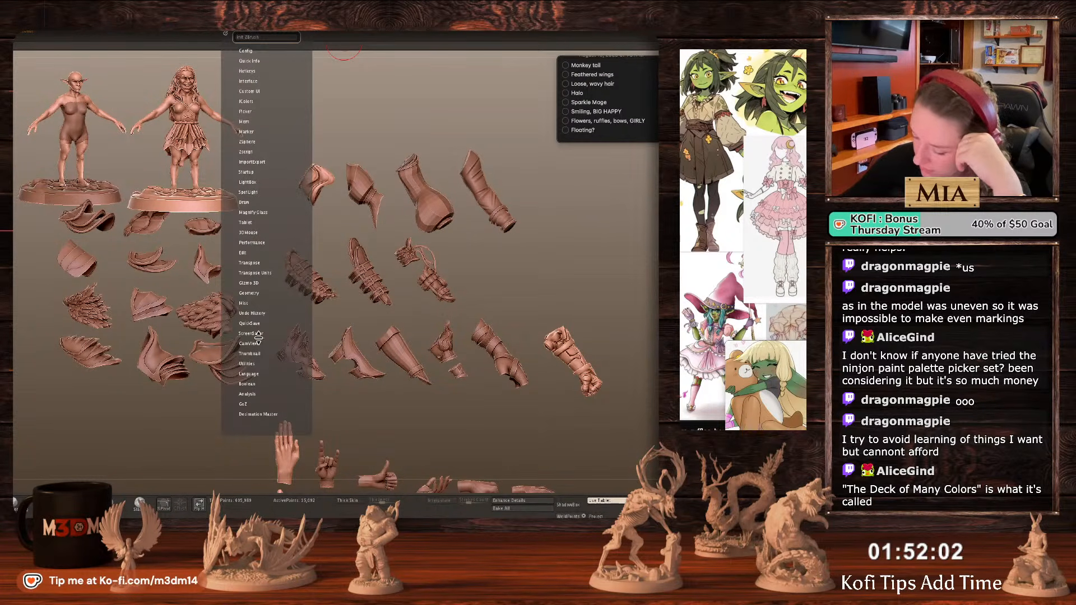
click(255, 324)
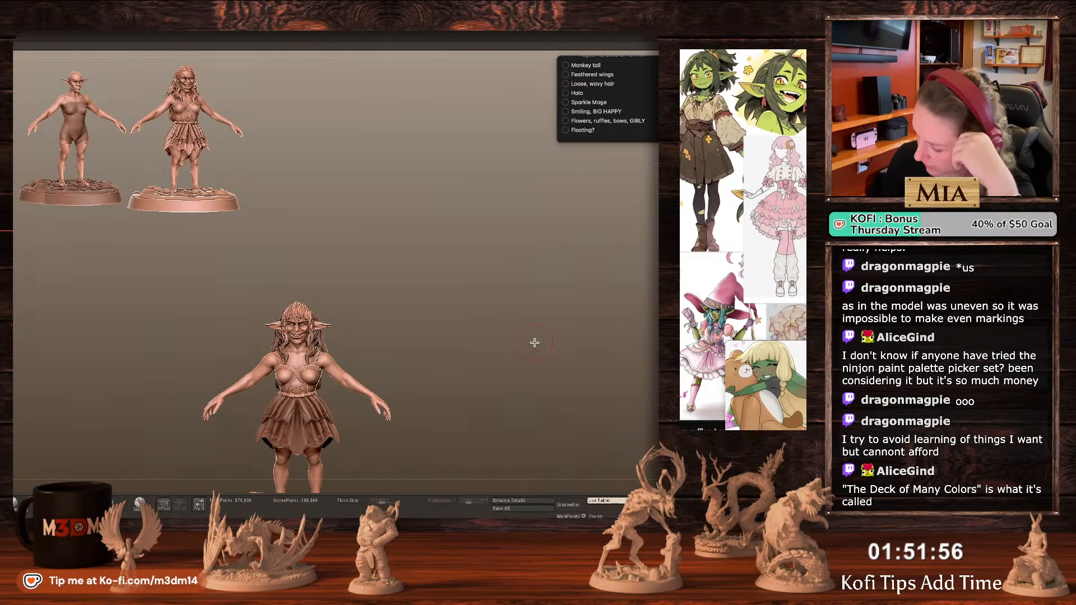
key(comma)
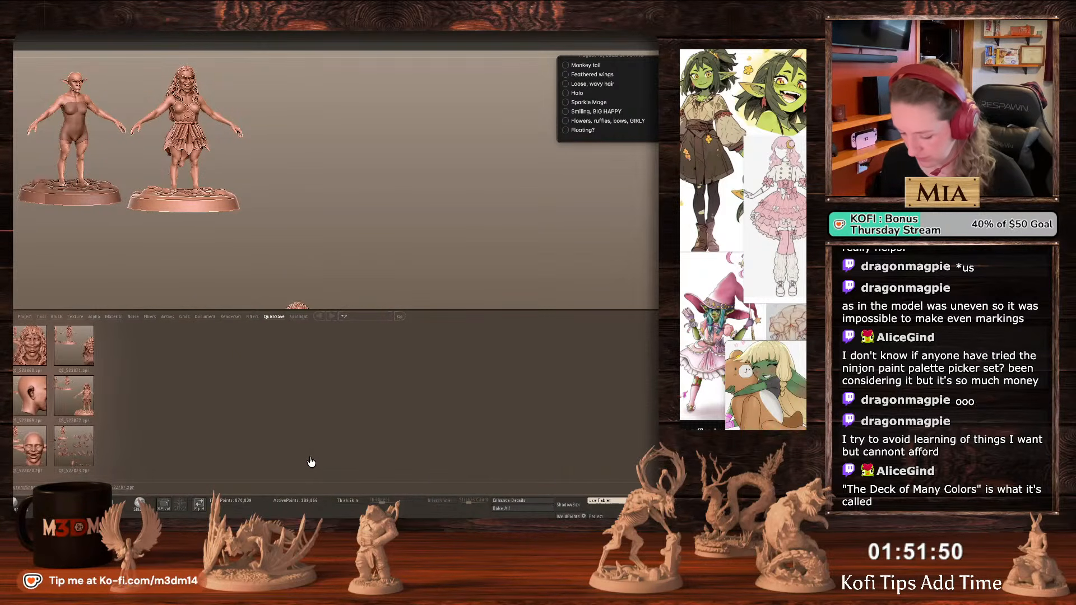
key(comma)
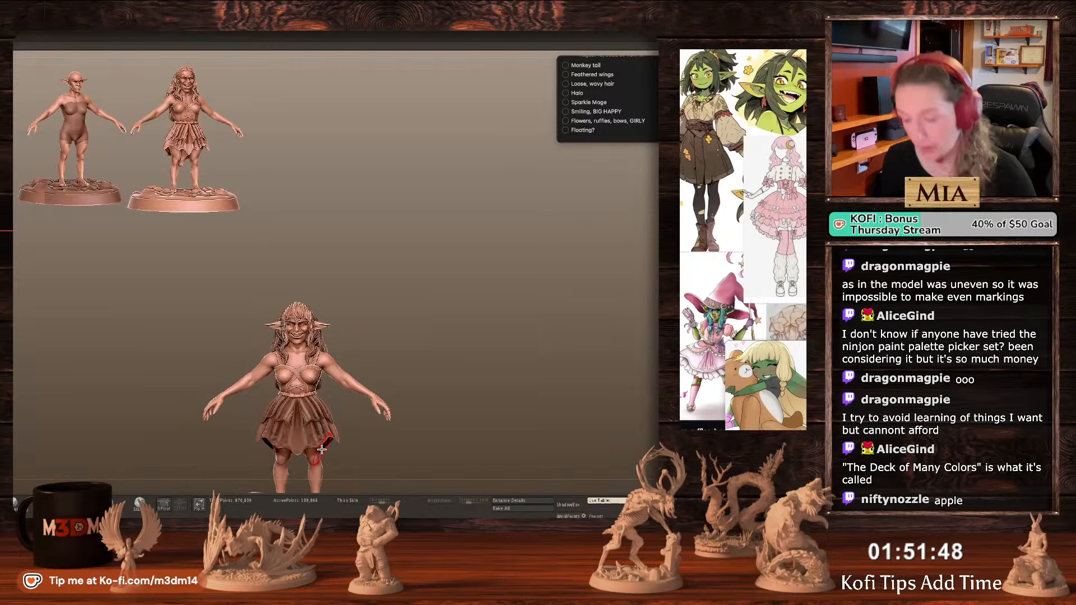
Select the pointed elbow armor piece in the kit of armor parts and append it to the goblin figure.
alt+drag(544, 247, 566, 221)
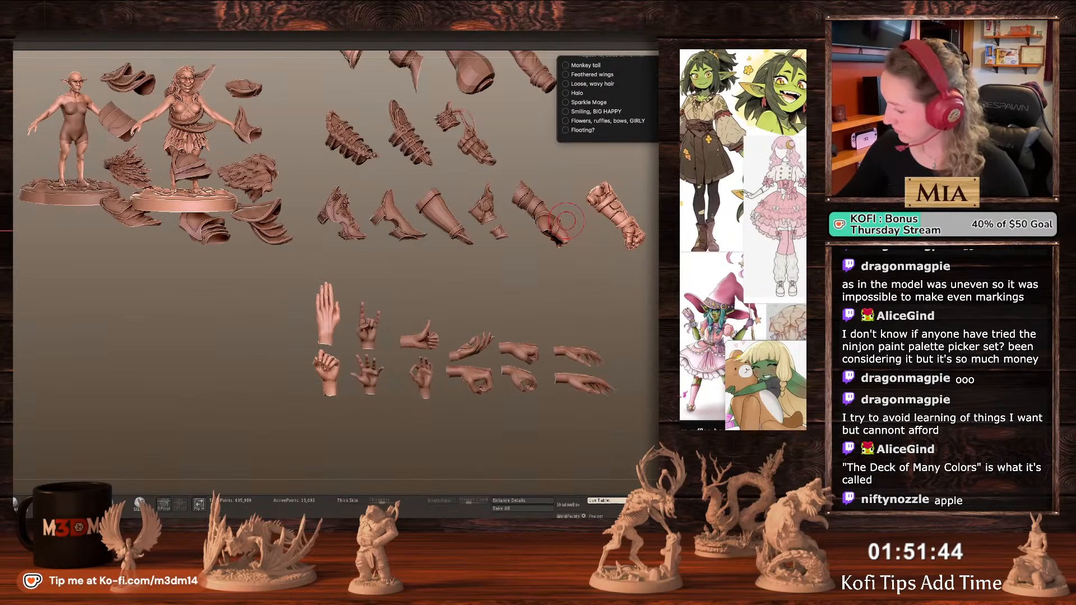
alt+drag(398, 60, 397, 214)
alt+click(398, 213)
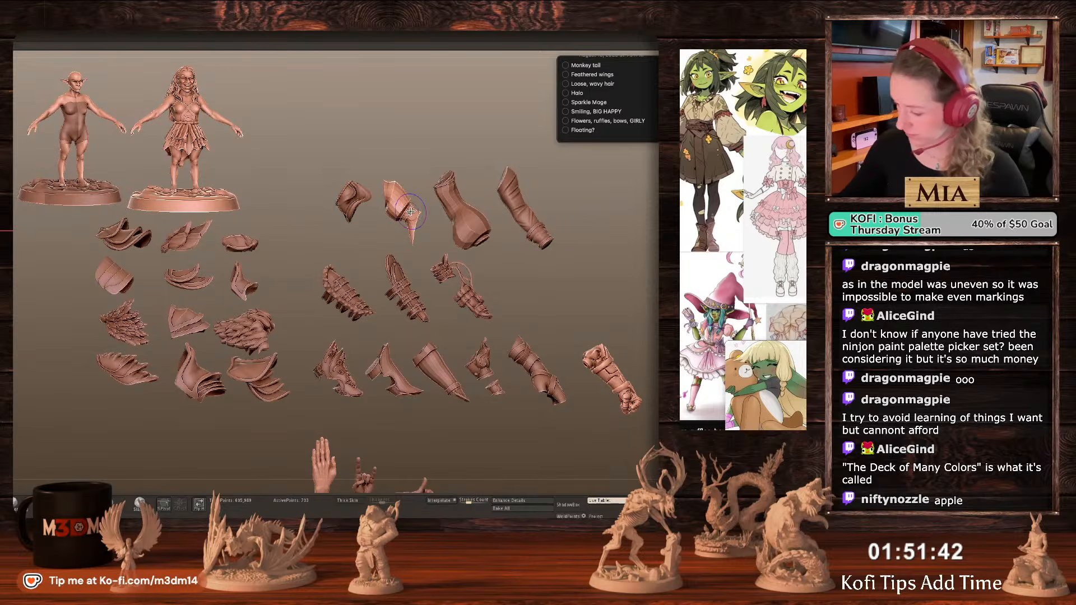
alt+drag(550, 312, 552, 175)
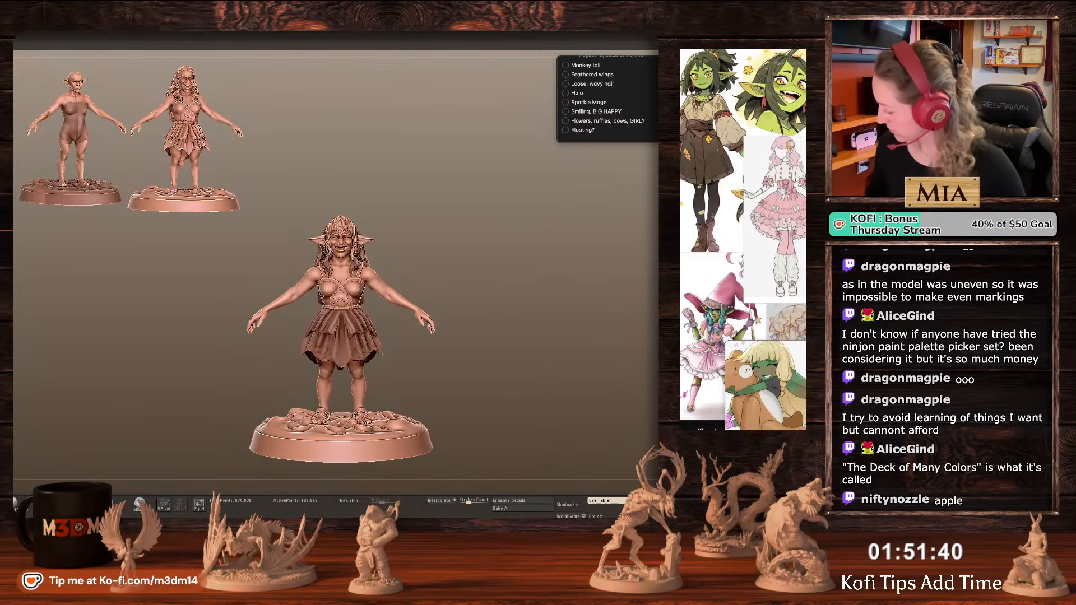
click(657, 430)
click(569, 416)
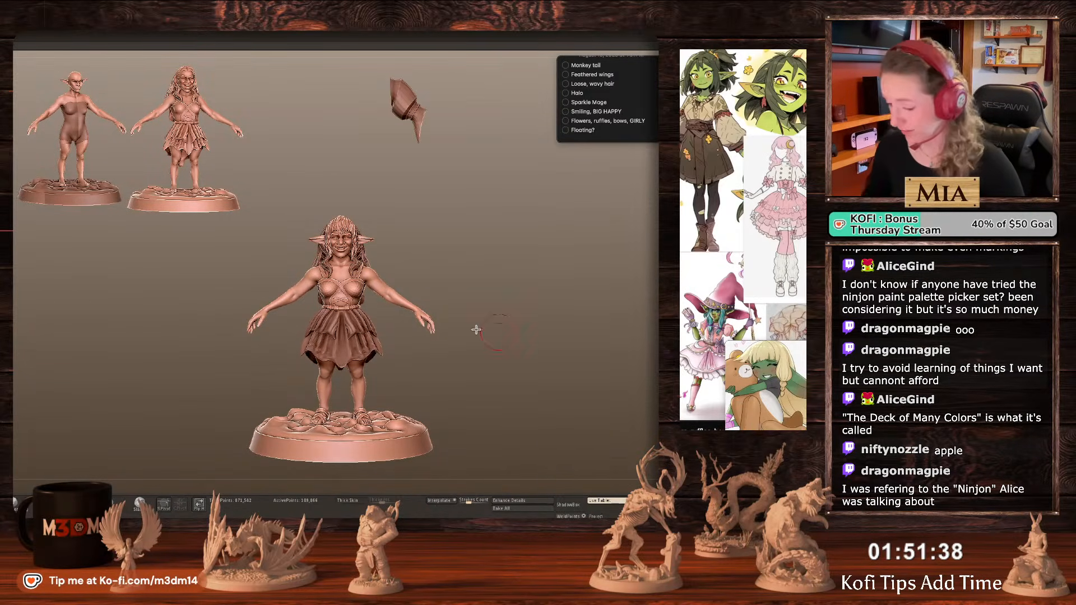
Move the appended armor piece onto the goblin's arm and isolate its upper-arm part without the elbow spike.
alt+click(403, 114)
key(w)
drag(436, 79, 410, 258)
key(q)
ctrl+shift+click(389, 311)
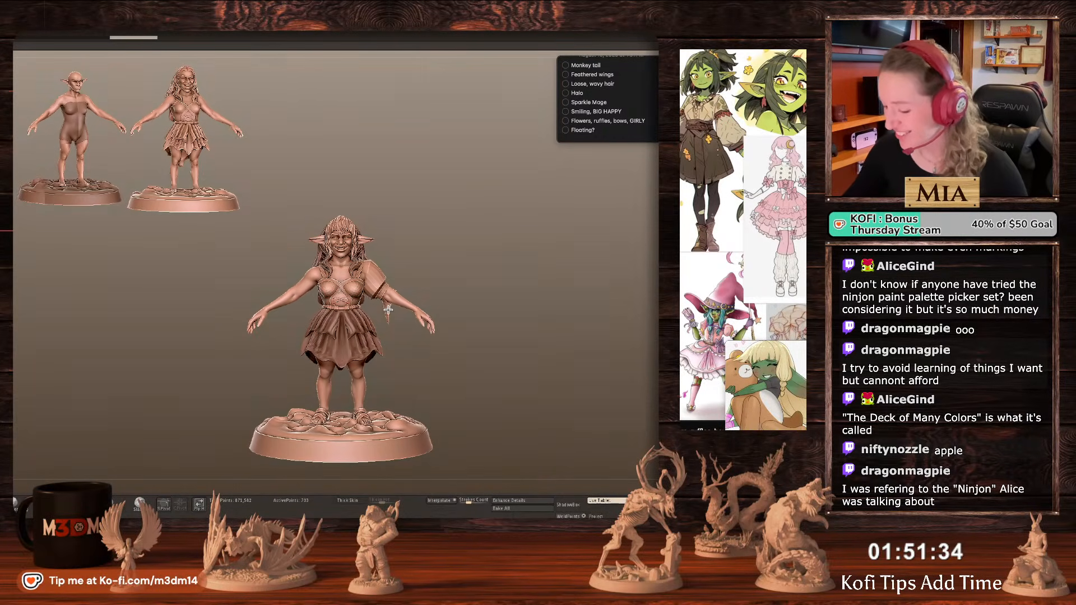
Center the gizmo on the upper-arm piece and try to fit it around the arm from several angles.
alt+drag(497, 308, 494, 339)
key(w)
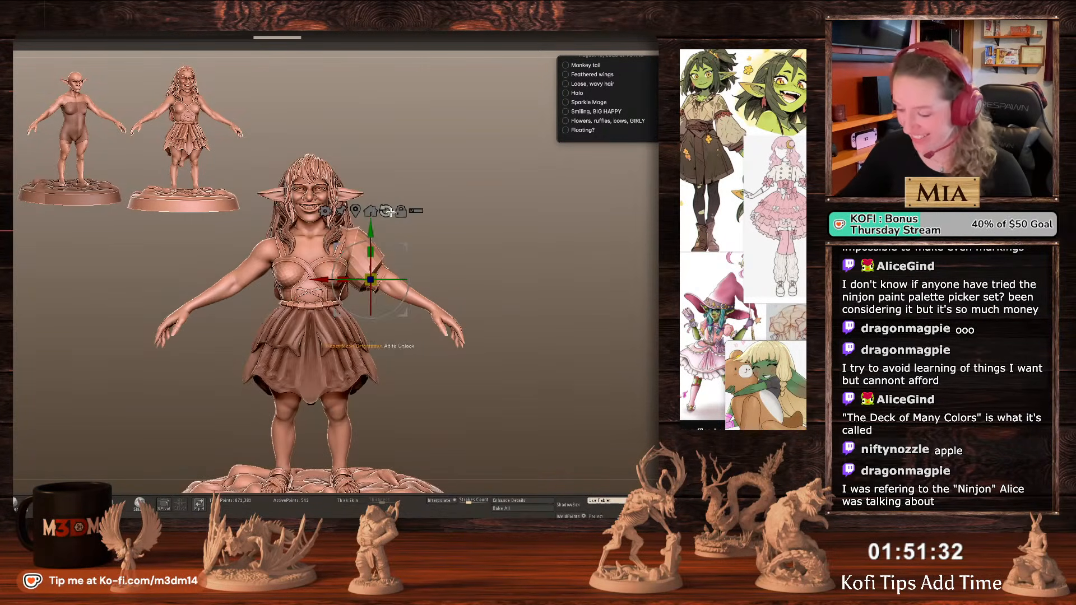
click(368, 211)
drag(367, 260, 363, 258)
key(q)
drag(554, 269, 521, 272)
key(w)
drag(396, 225, 389, 221)
key(q)
mouse_move(552, 276)
mouse_down()
mouse_move(540, 278)
mouse_move(545, 291)
mouse_up()
key(ctrl+m)
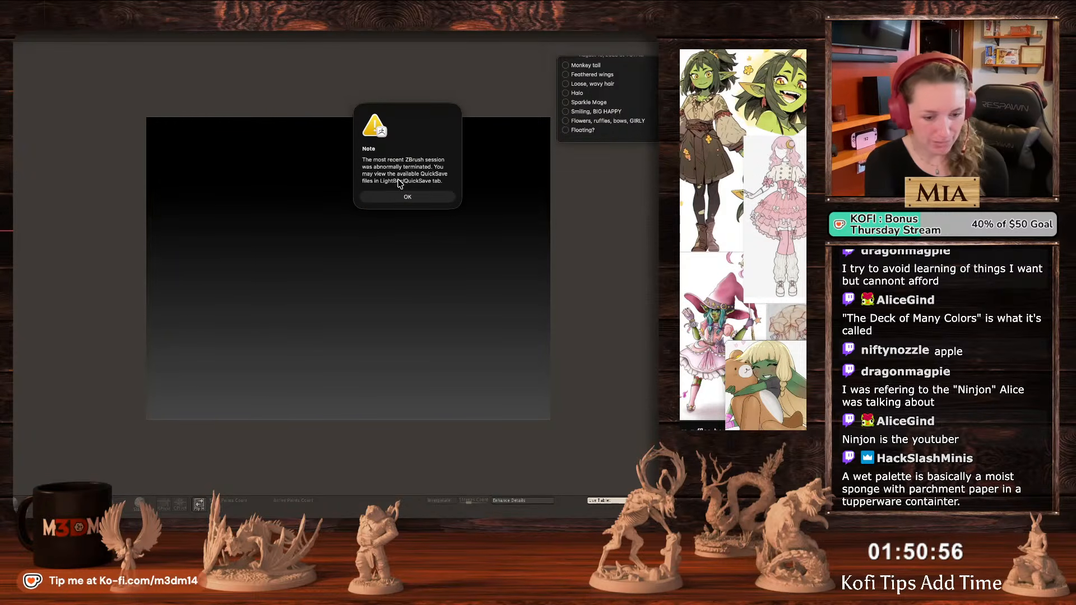
Dismiss the session note, find the newest QuickSave project and open it without saving the current project.
click(398, 180)
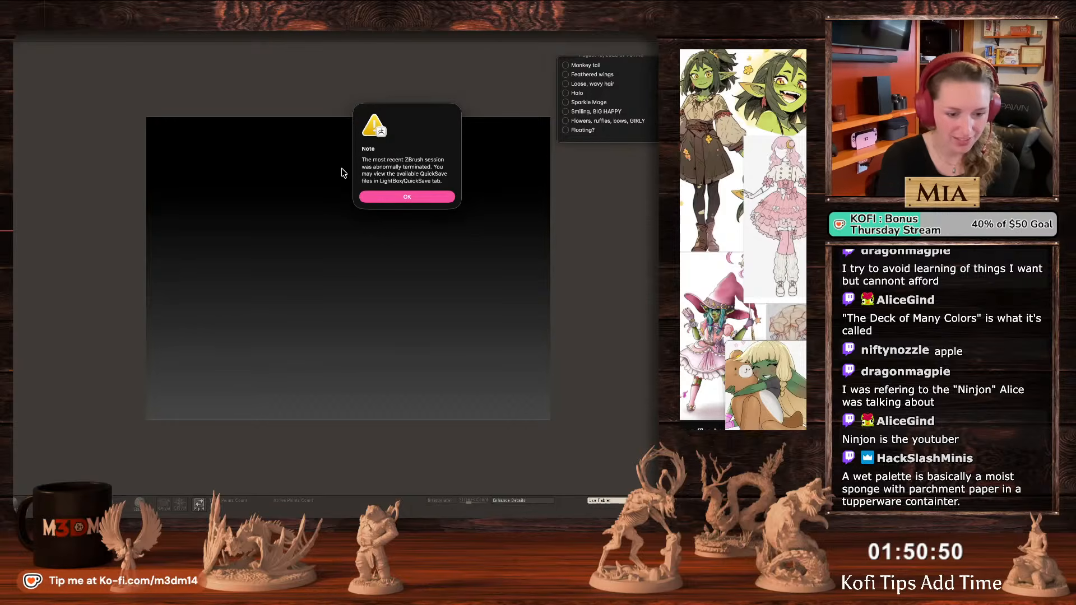
click(366, 197)
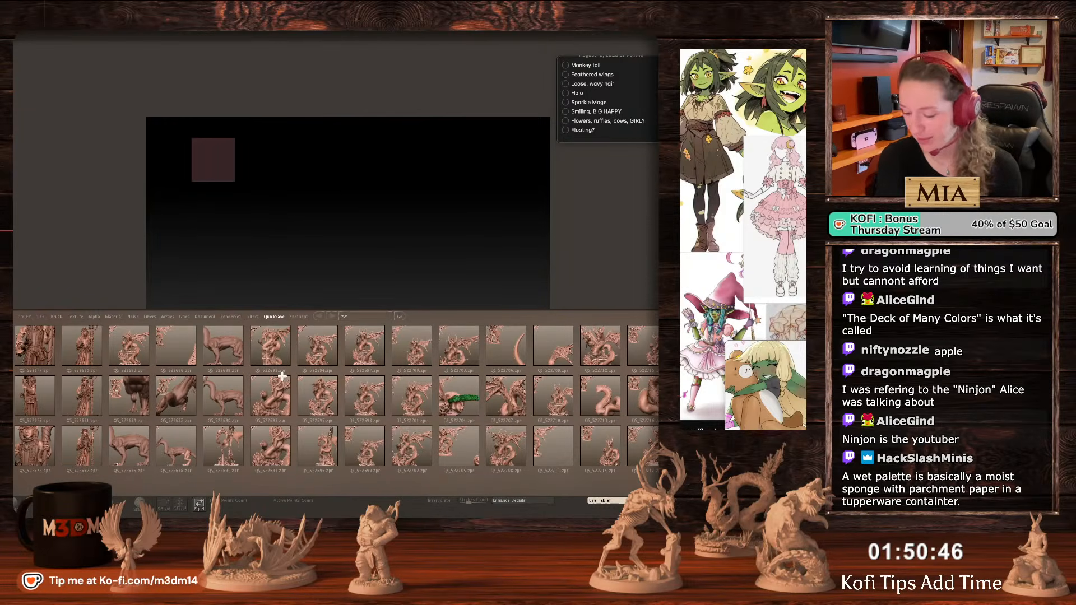
scroll(312, 449, down, 5)
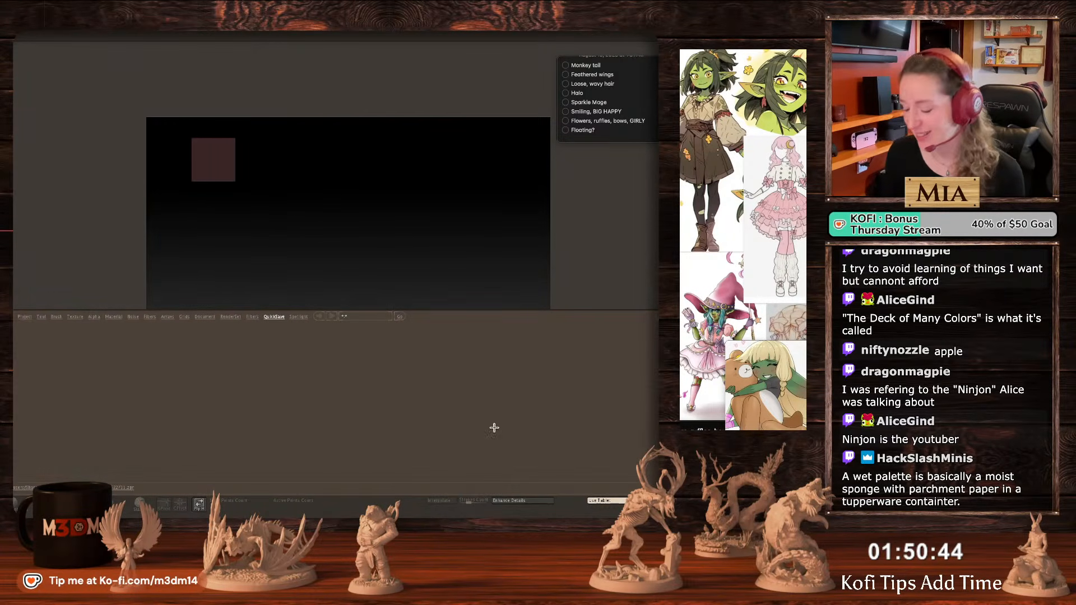
scroll(539, 431, down, 10)
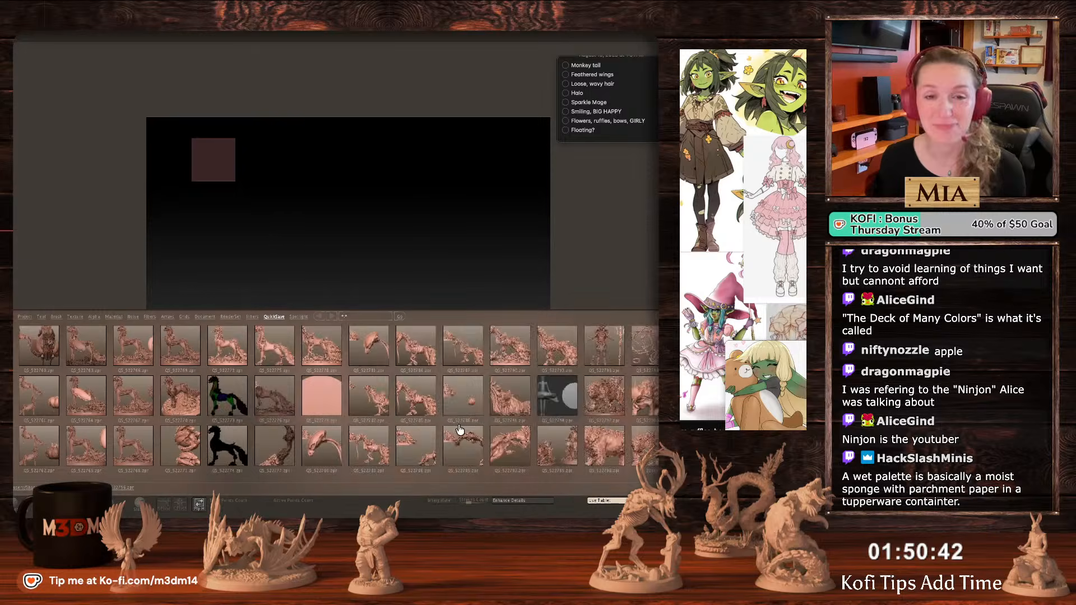
scroll(471, 454, down, 8)
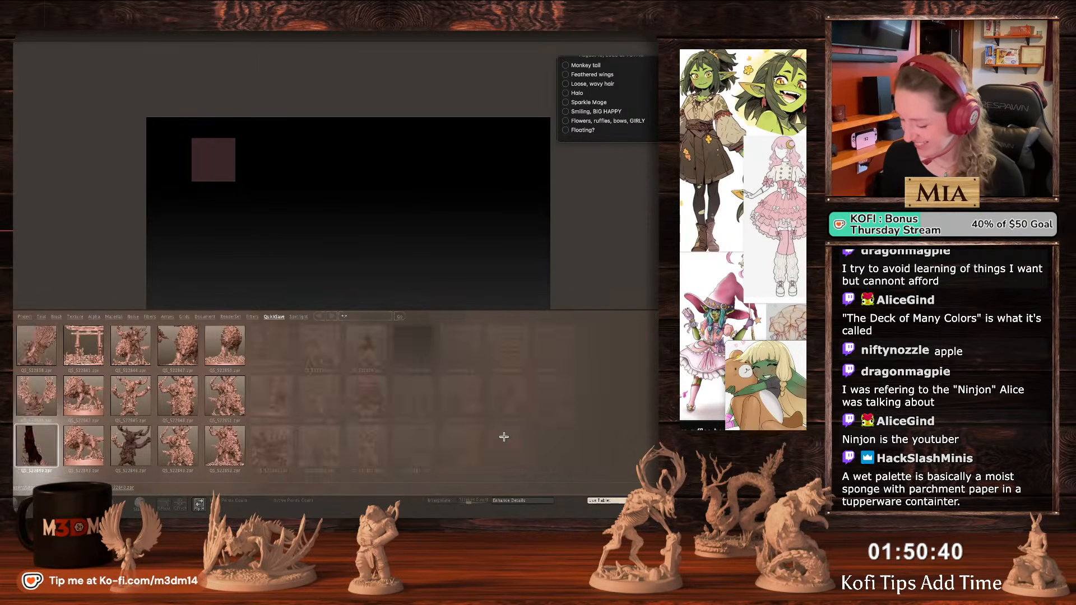
double_click(152, 445)
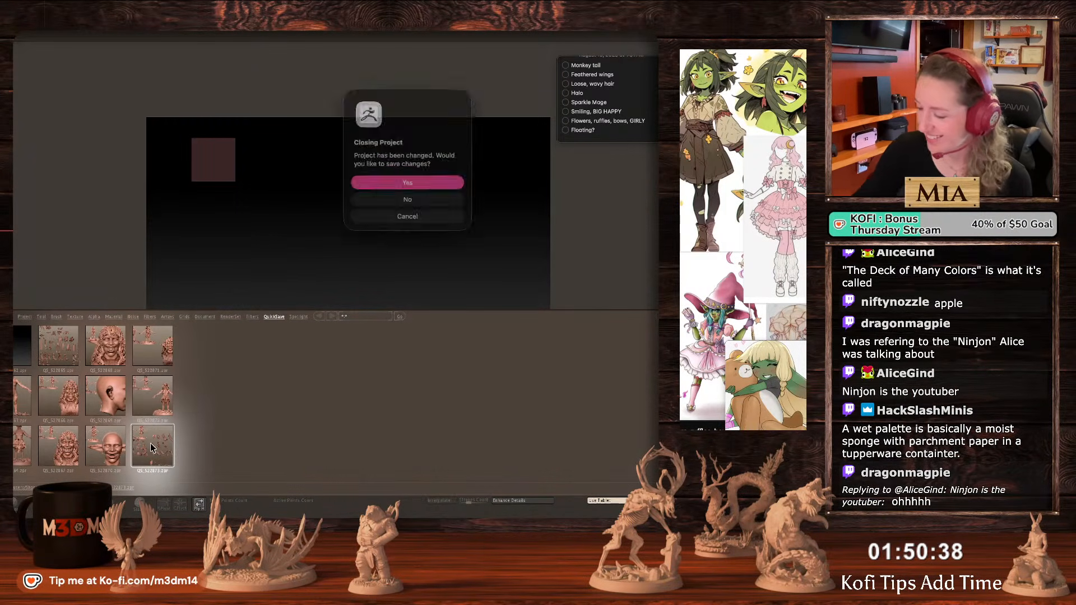
click(390, 198)
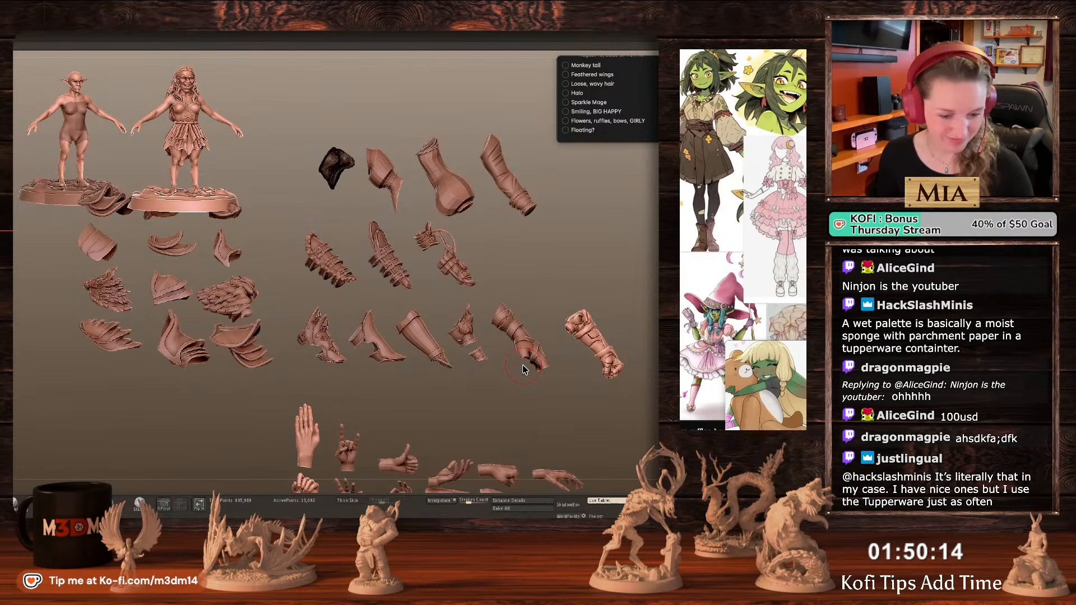
Select the pointed elbow armor piece among the kit parts in the recovered project and append it to the goblin.
drag(528, 387, 527, 367)
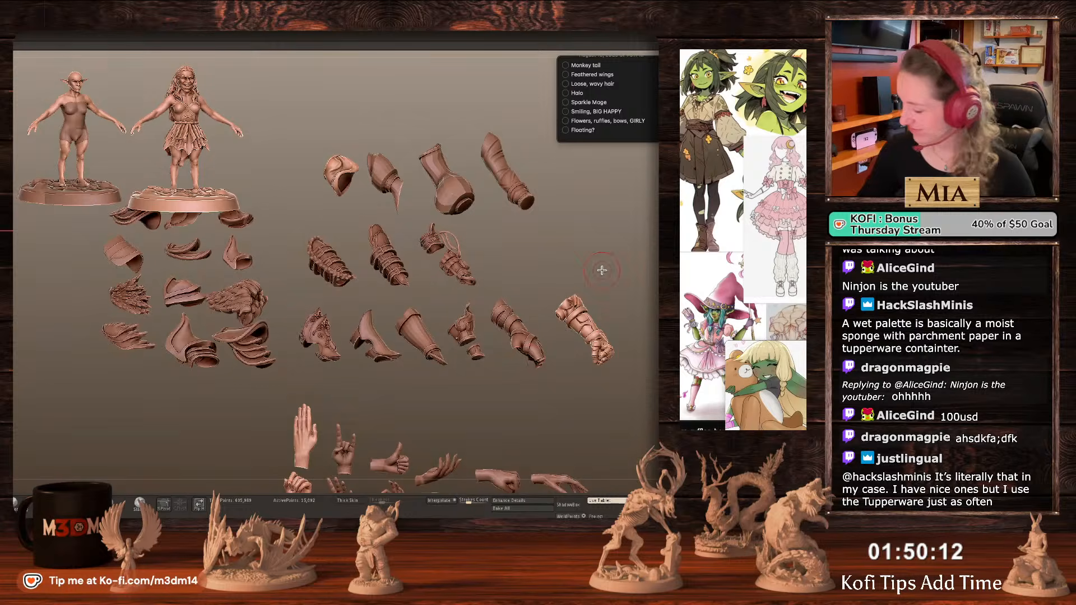
alt+click(394, 171)
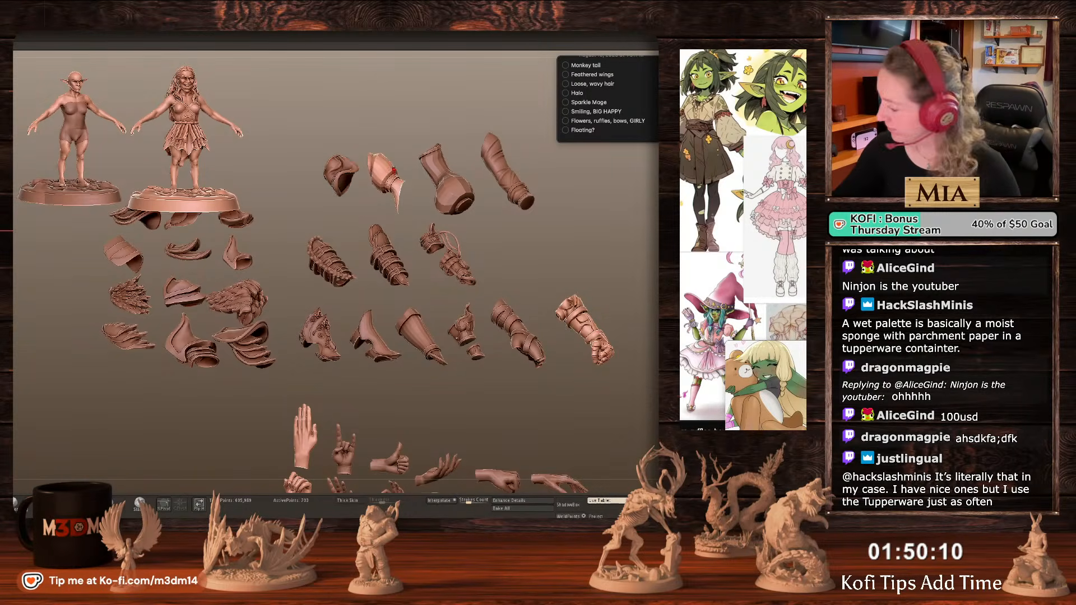
drag(598, 368, 606, 391)
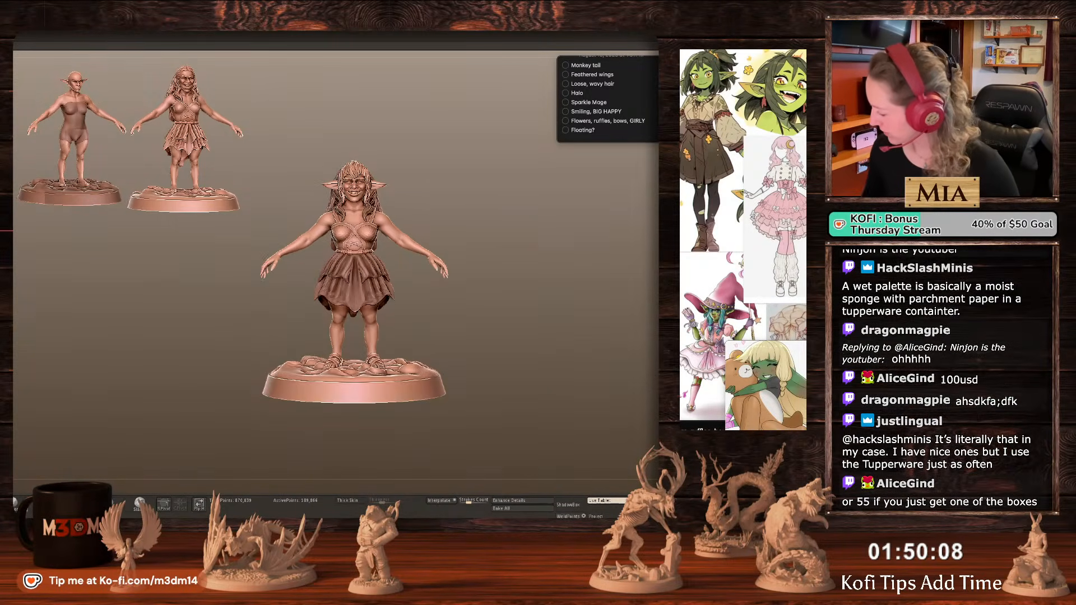
click(599, 369)
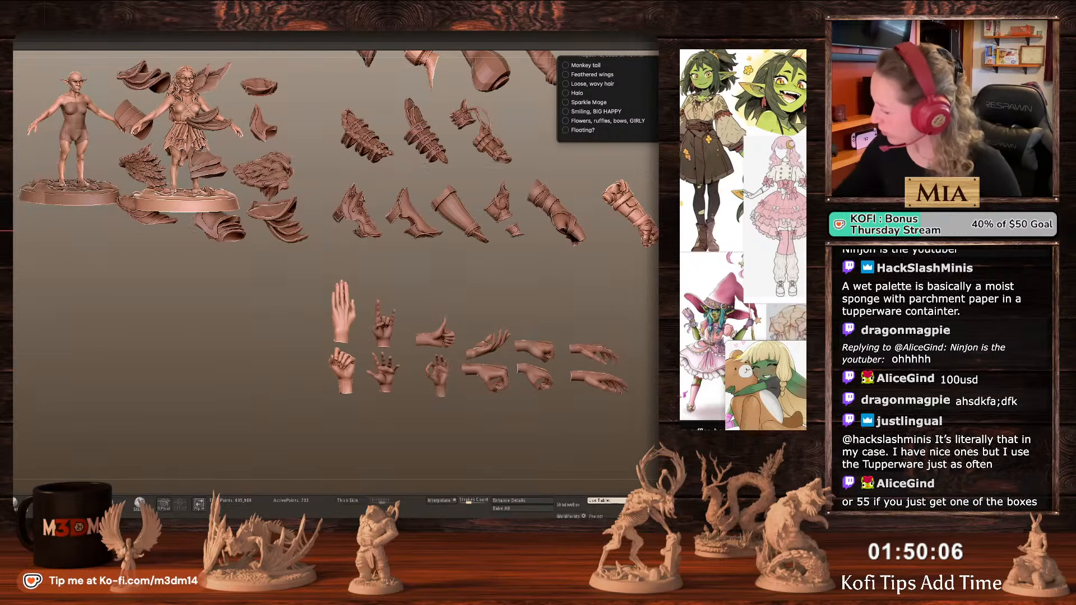
click(656, 413)
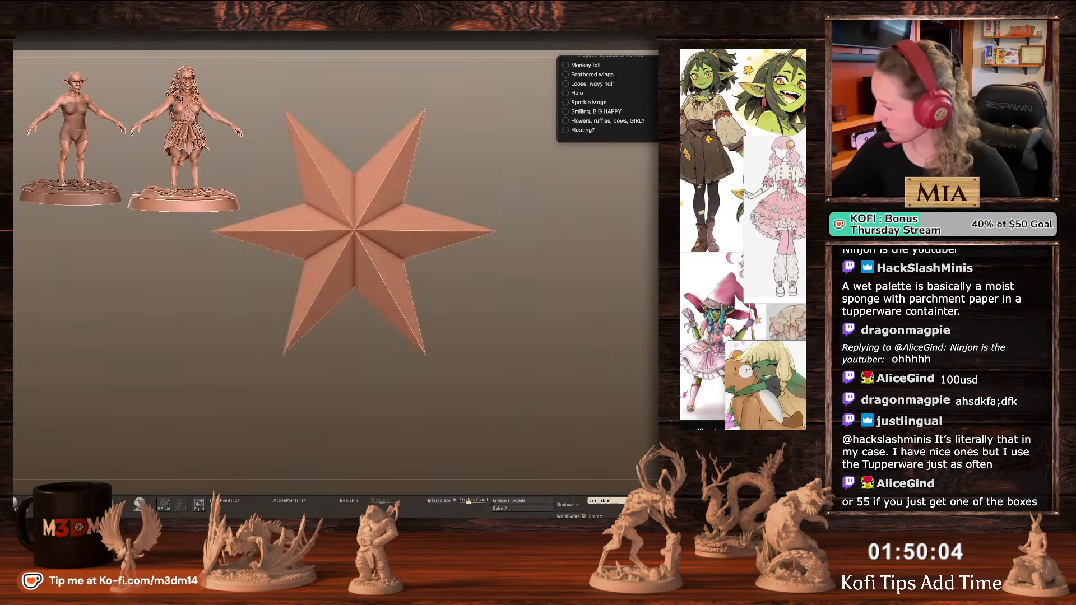
click(656, 414)
drag(530, 321, 568, 332)
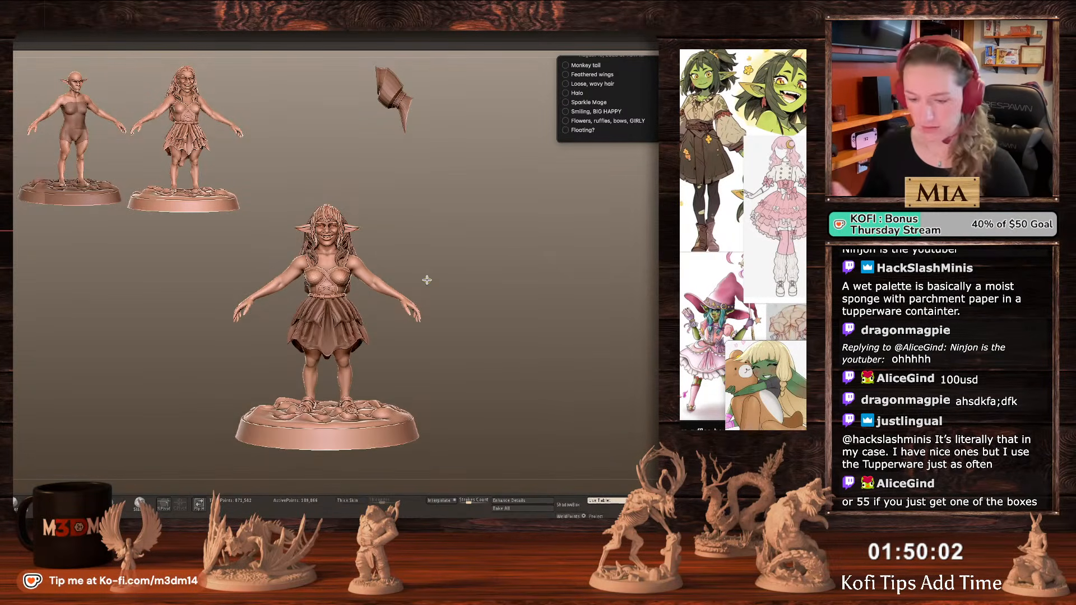
Save the recovered project as Angelic Goblin.zpr in the Downloads folder, replacing the existing file.
key(super+s)
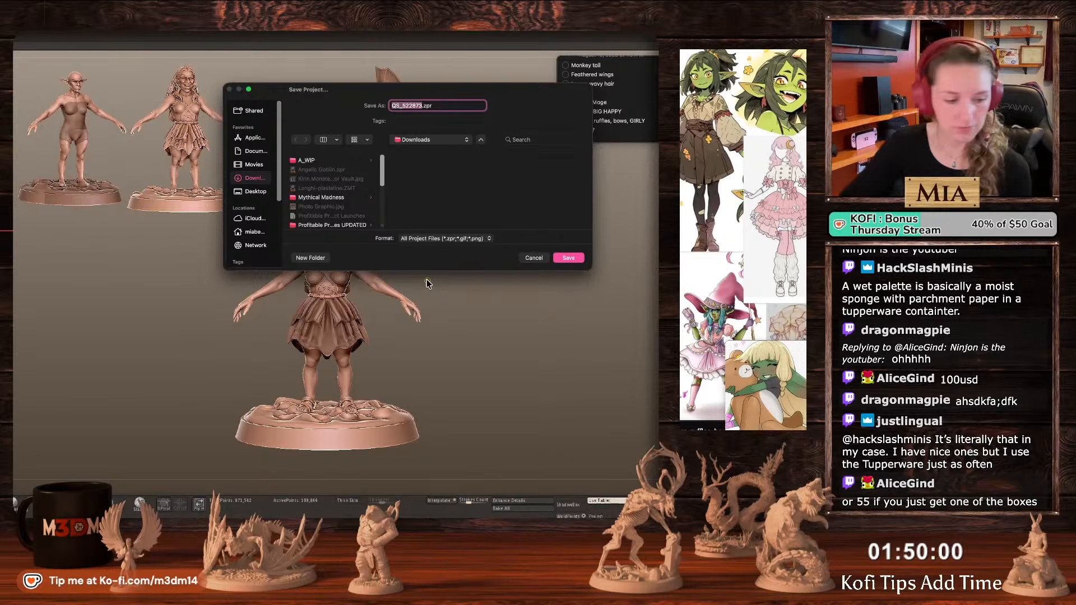
key(super+Tab)
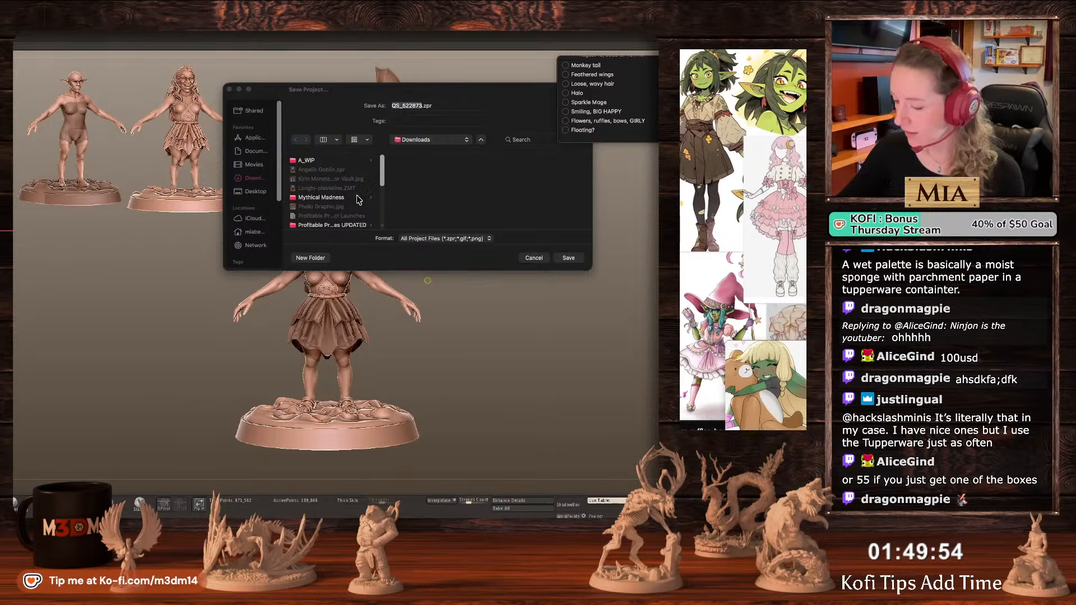
click(321, 169)
click(569, 258)
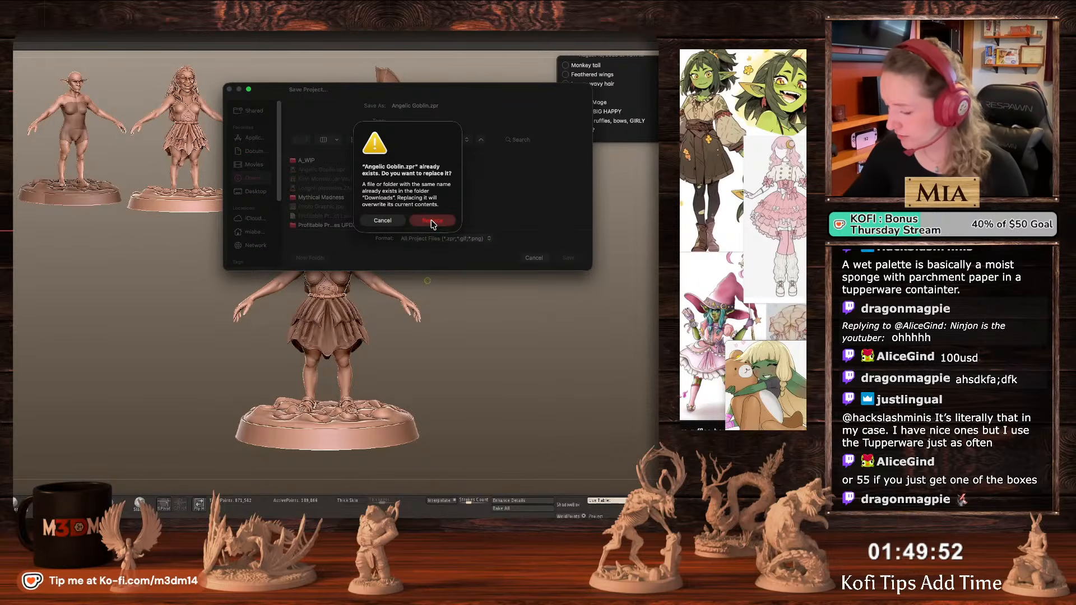
click(431, 220)
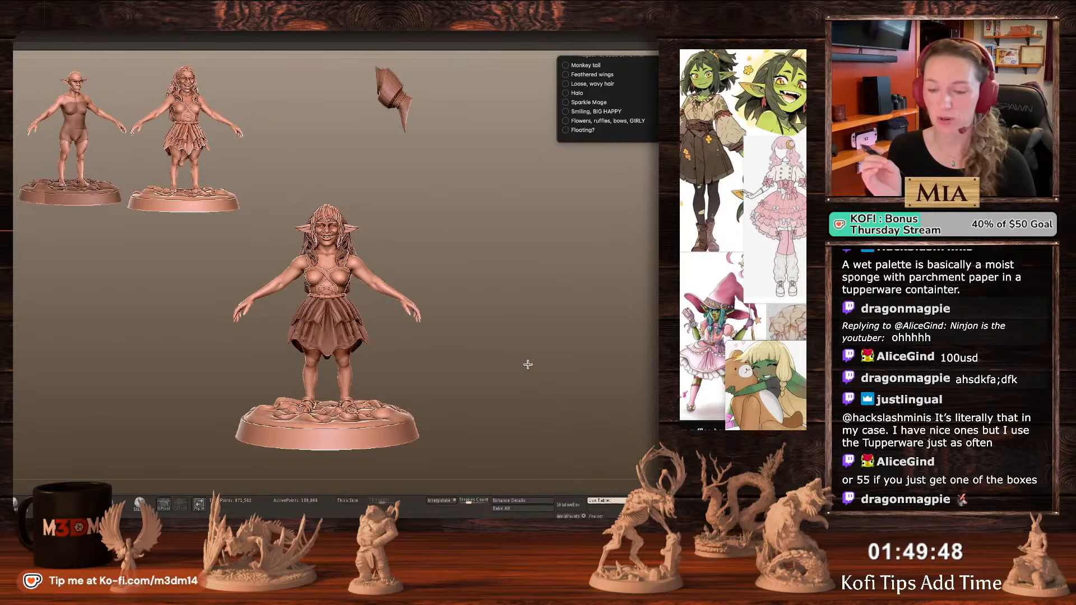
Select the appended armor piece above the figure, bring it down beside the goblin's forearm and center the gizmo on it.
ctrl+drag(586, 312, 424, 413)
ctrl+click(542, 321)
ctrl+click(541, 322)
mouse_move(545, 325)
alt+mouse_down()
mouse_move(538, 338)
mouse_move(539, 318)
alt+mouse_up()
alt+click(409, 62)
key(w)
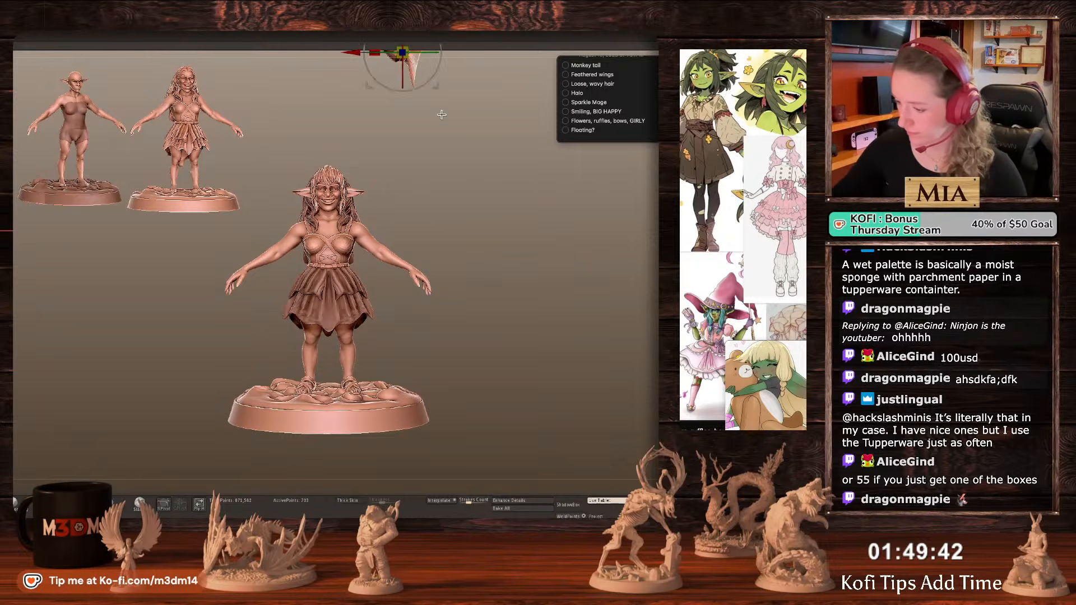
drag(439, 91, 420, 291)
drag(384, 256, 426, 280)
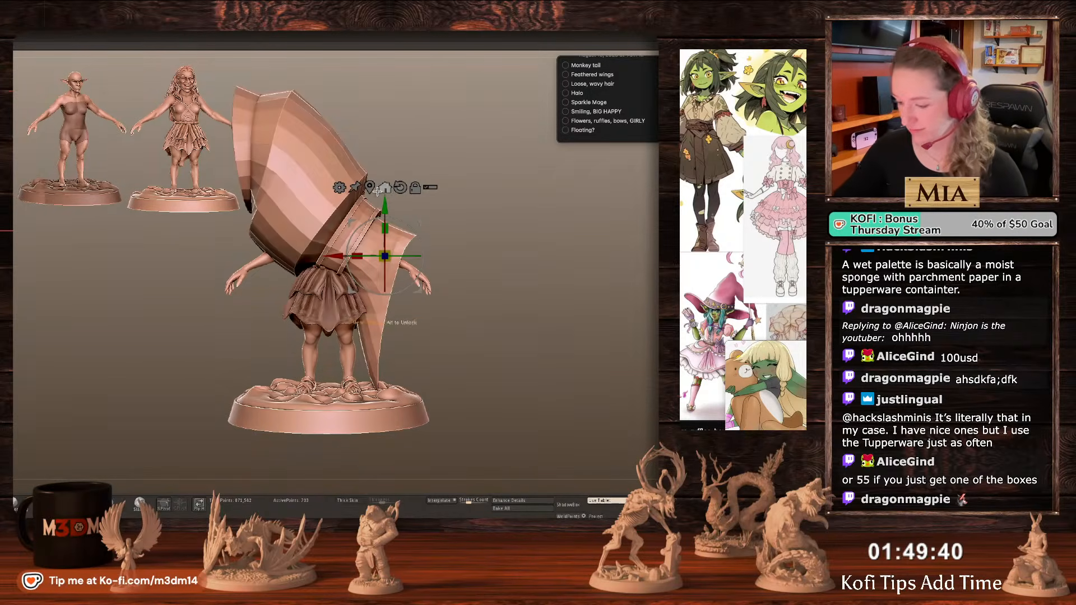
click(370, 187)
drag(329, 242, 463, 230)
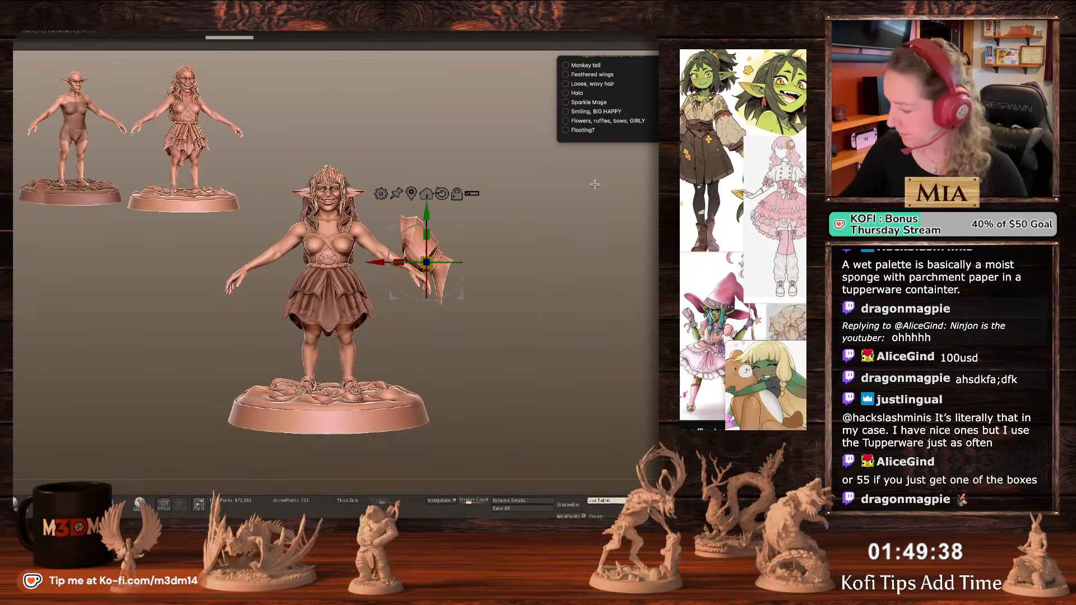
Remove the elbow spike from the armor piece and move the remaining sleeve part onto the goblin's upper arm.
key(q)
ctrl+shift+click(438, 276)
ctrl+shift+click(440, 277)
key(w)
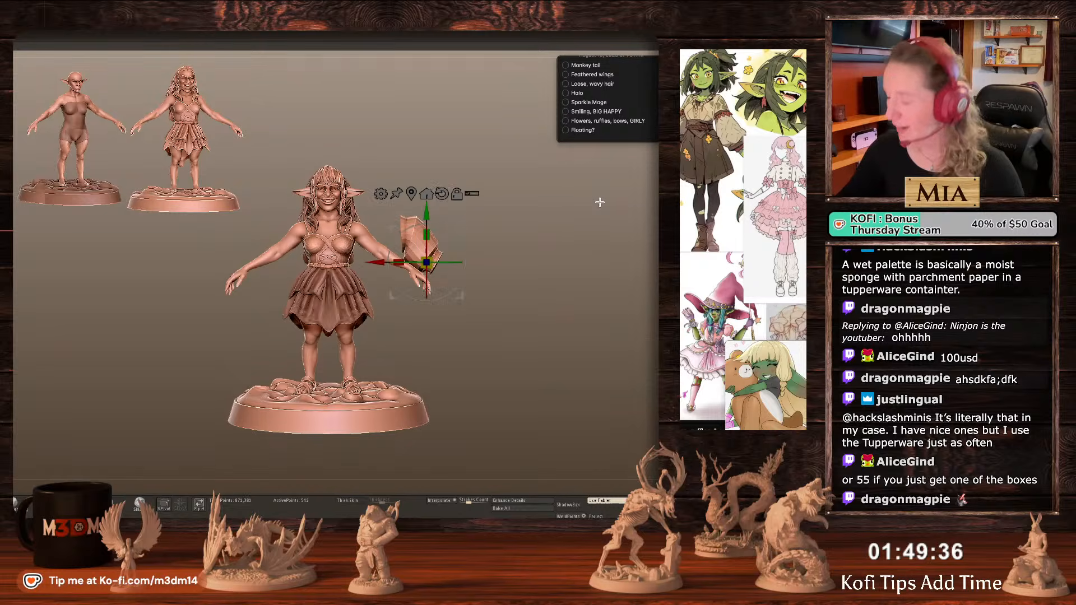
drag(458, 228, 413, 224)
key(q)
key(w)
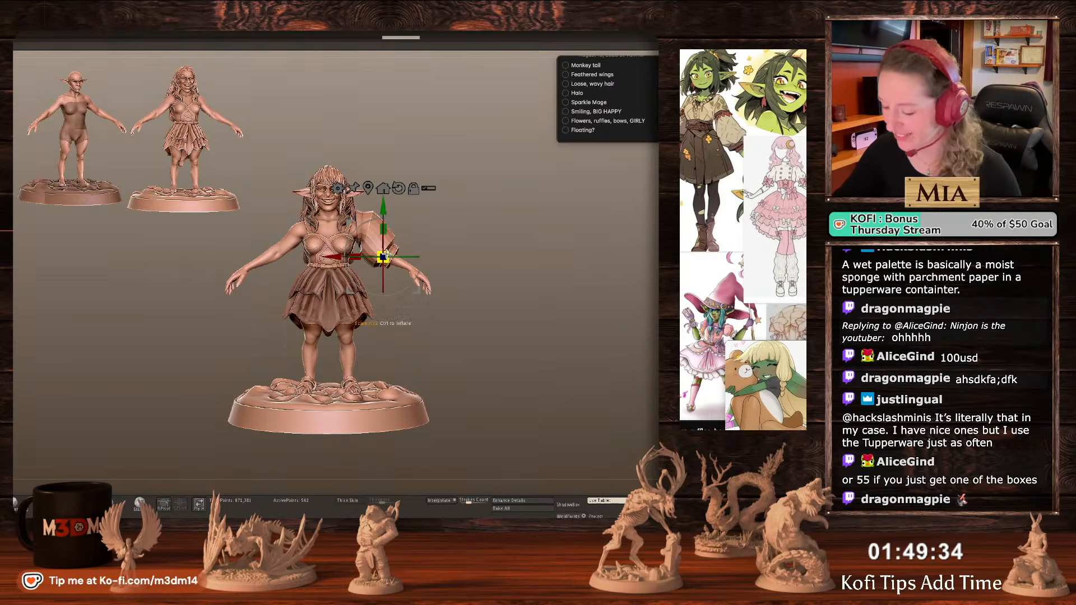
Fit the sleeve piece over the goblin's shoulder and mirror it onto the other arm.
drag(385, 257, 396, 217)
key(ctrl+m)
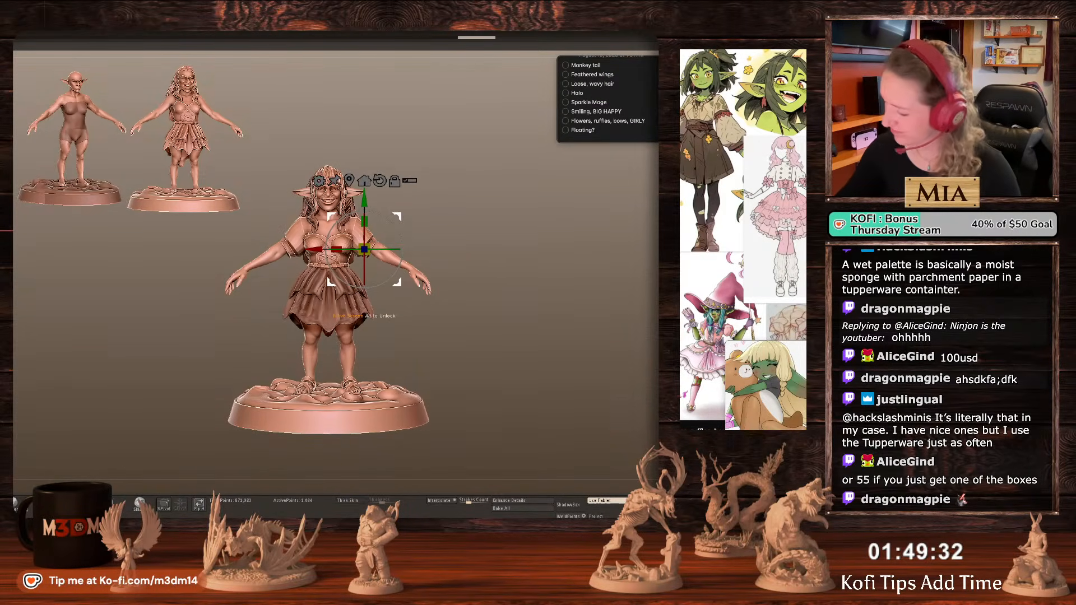
key(q)
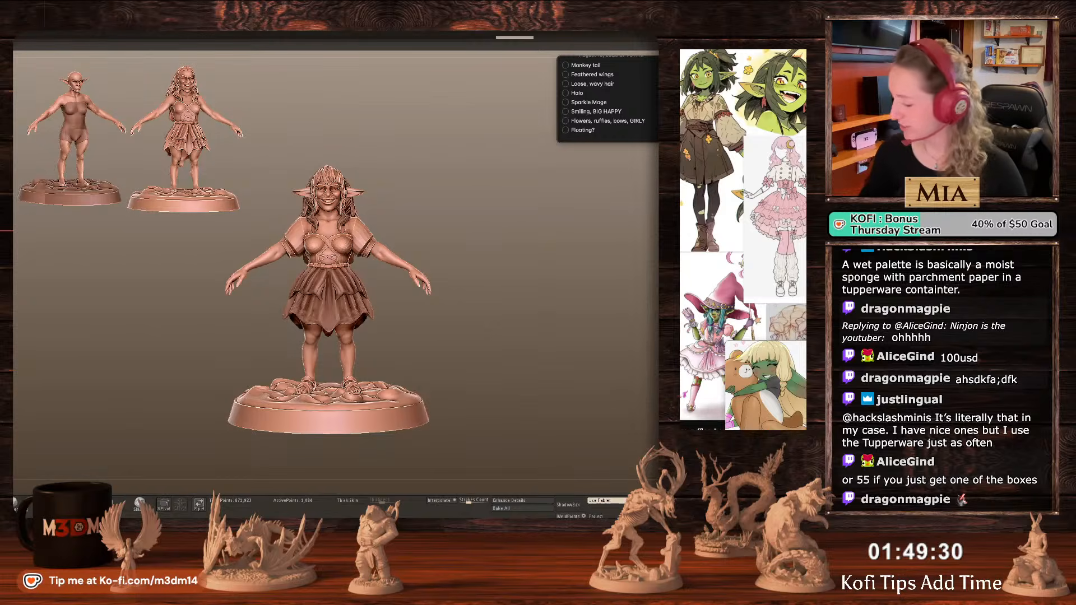
key(space)
key(space)
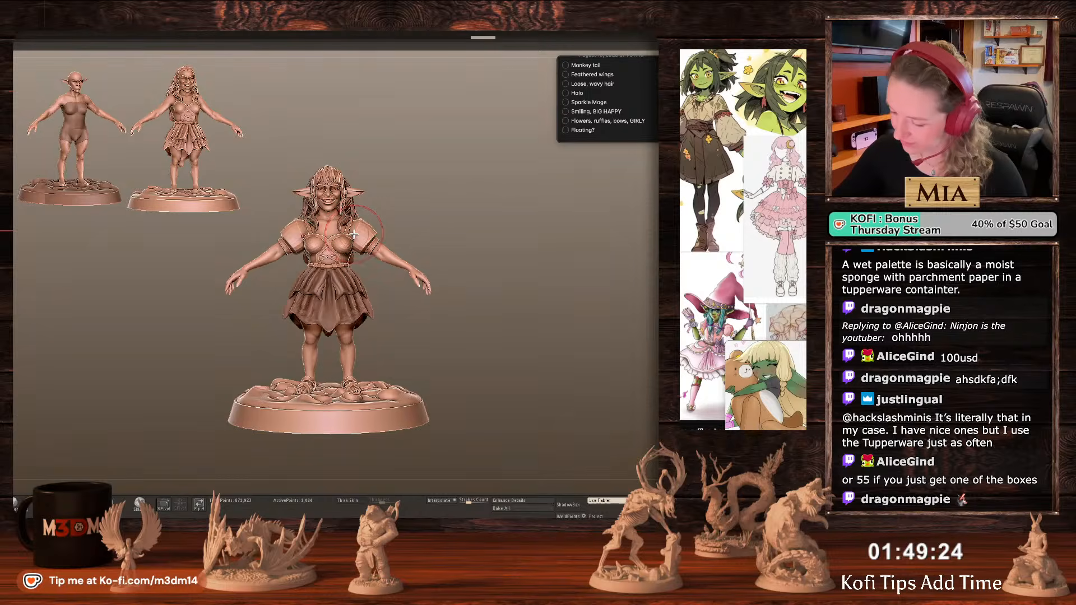
Draw a tube-shaped tail from the back of the skirt, curling down and up beside the leg, redoing the first attempt.
mouse_move(504, 256)
mouse_down()
mouse_move(487, 255)
mouse_move(515, 239)
mouse_move(441, 361)
mouse_up()
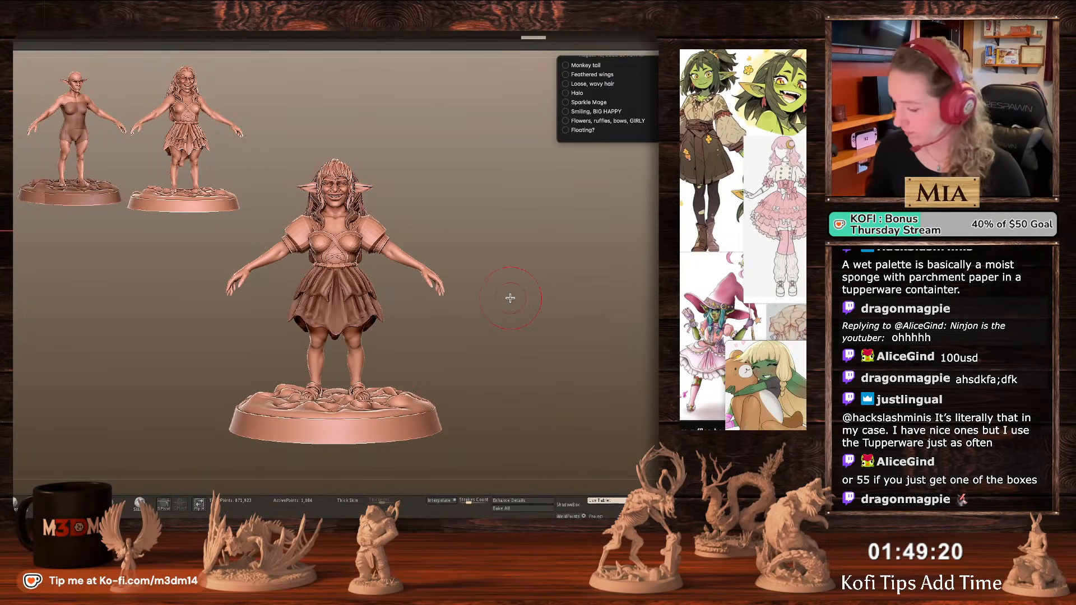
drag(509, 378, 540, 388)
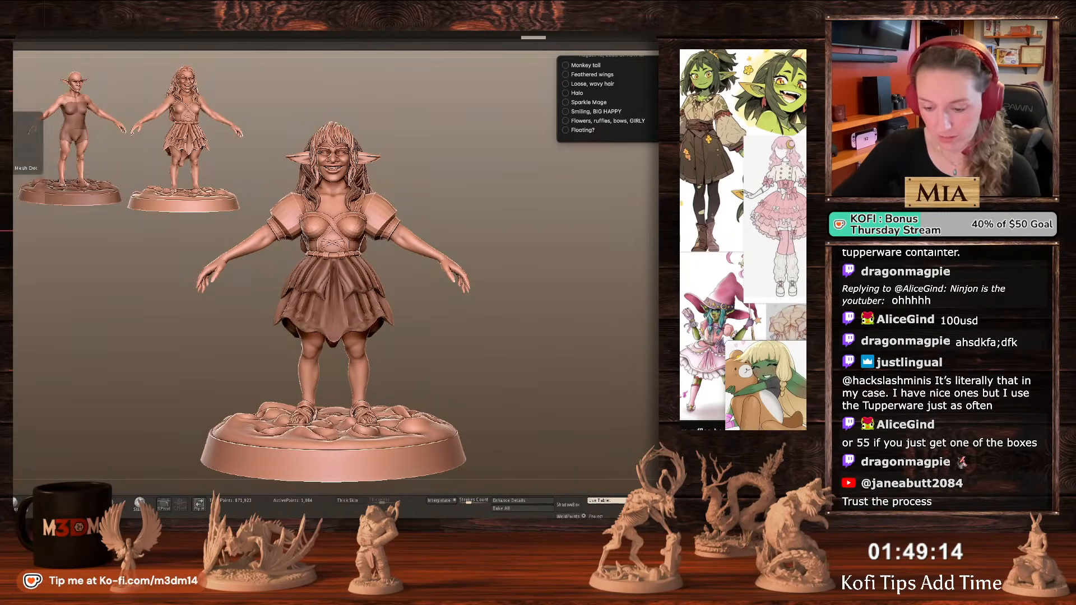
mouse_move(548, 309)
mouse_down()
mouse_move(529, 308)
mouse_move(539, 292)
mouse_up()
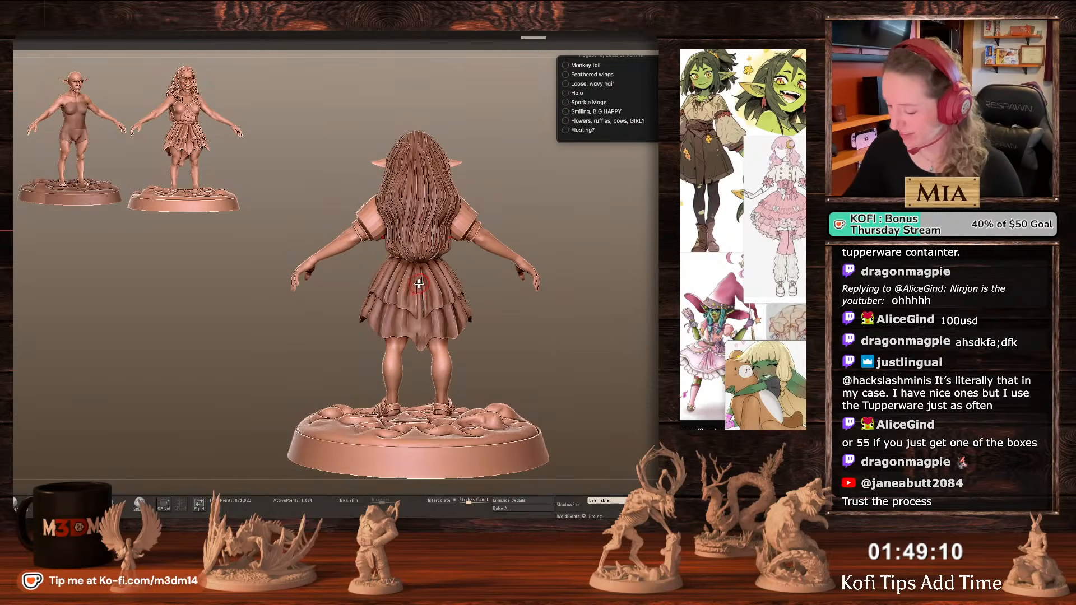
alt+click(431, 294)
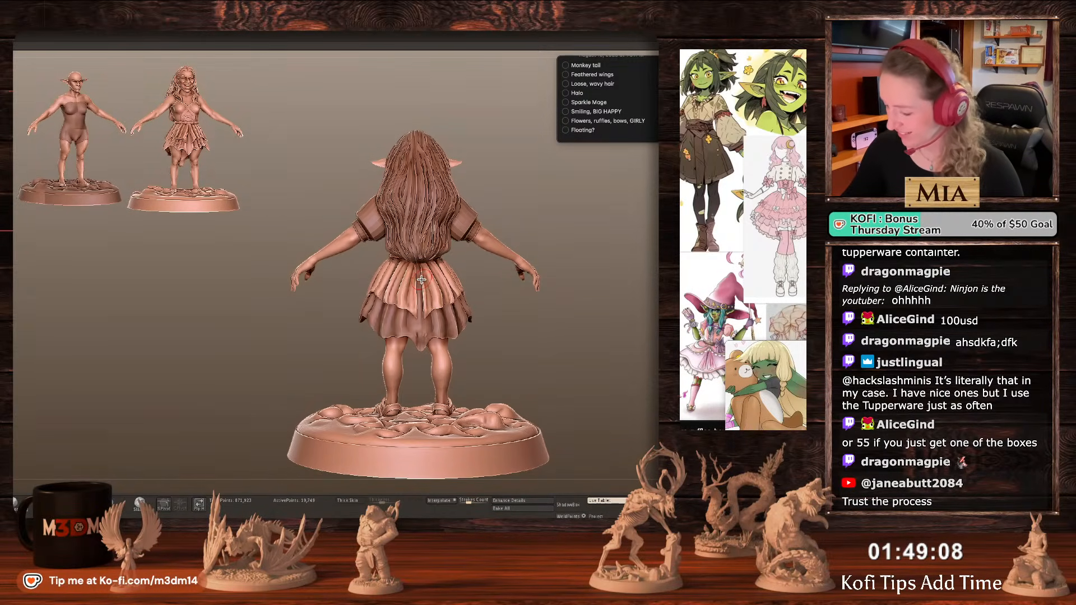
drag(416, 304, 322, 345)
key(ctrl+z)
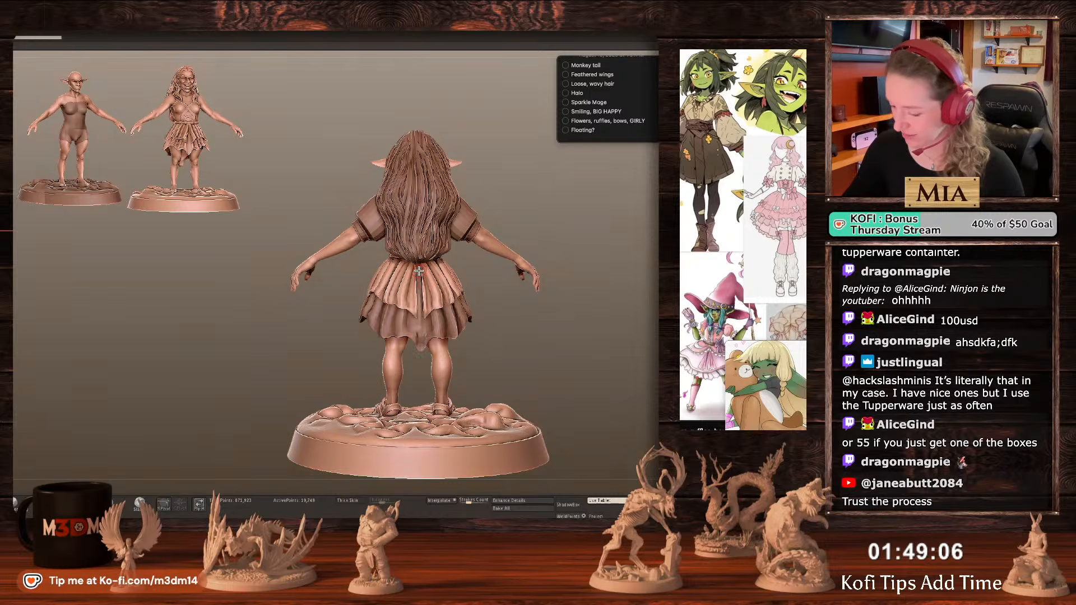
mouse_move(419, 268)
mouse_down()
mouse_move(419, 324)
mouse_move(333, 335)
mouse_up()
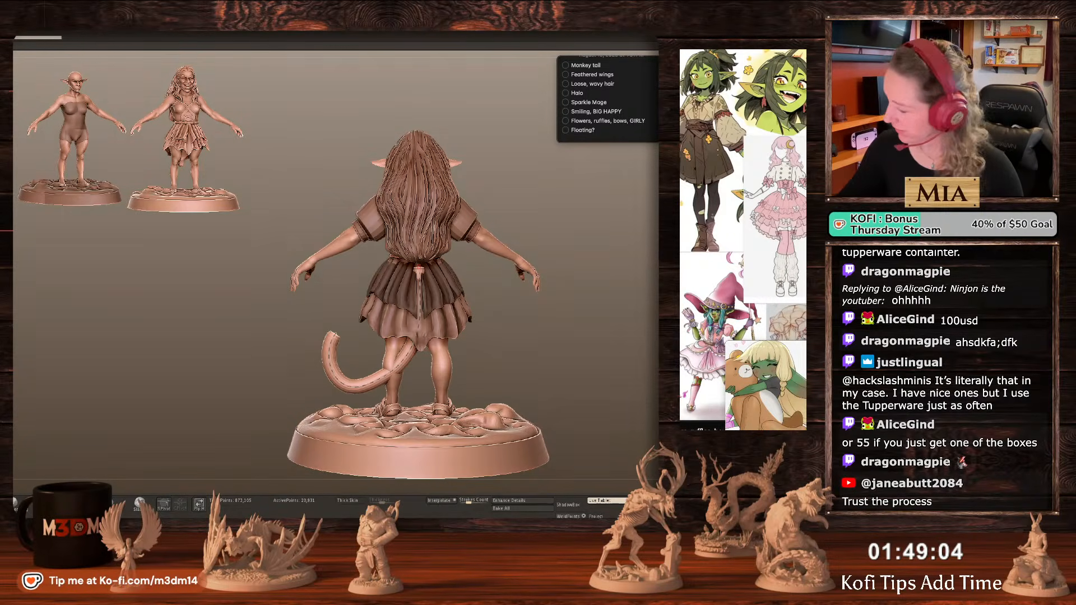
Tuck the tail's base under the back of the skirt and isolate the tail to check its shape.
ctrl+drag(521, 334, 536, 346)
right_click(536, 346)
alt+click(358, 387)
key(w)
click(321, 259)
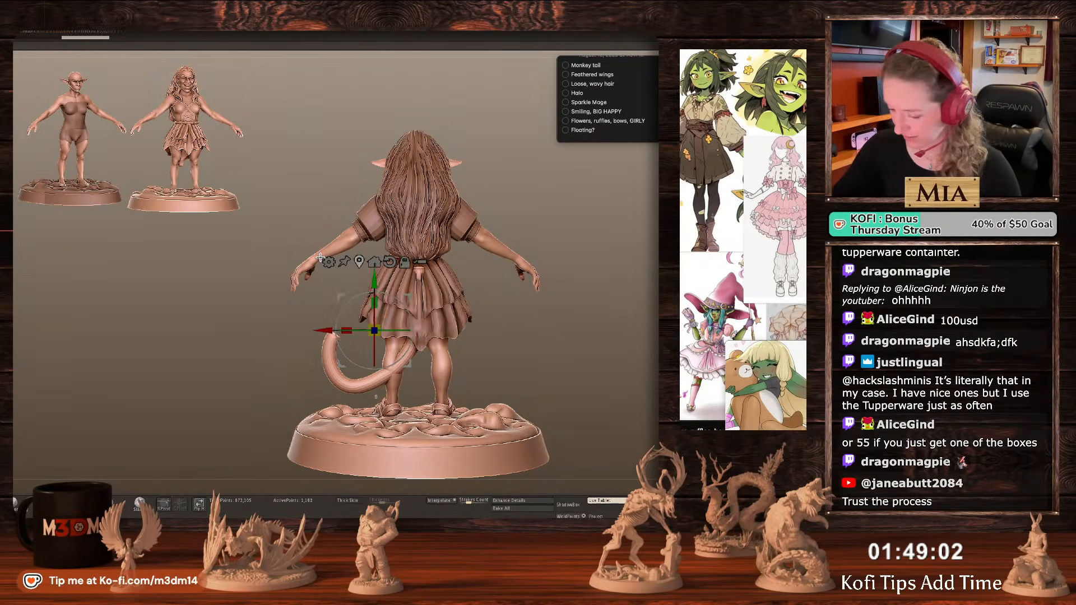
alt+click(422, 287)
mouse_move(423, 270)
mouse_down()
mouse_move(424, 292)
mouse_move(437, 292)
mouse_up()
key(q)
click(661, 238)
right_click(433, 291)
alt+drag(589, 274, 572, 273)
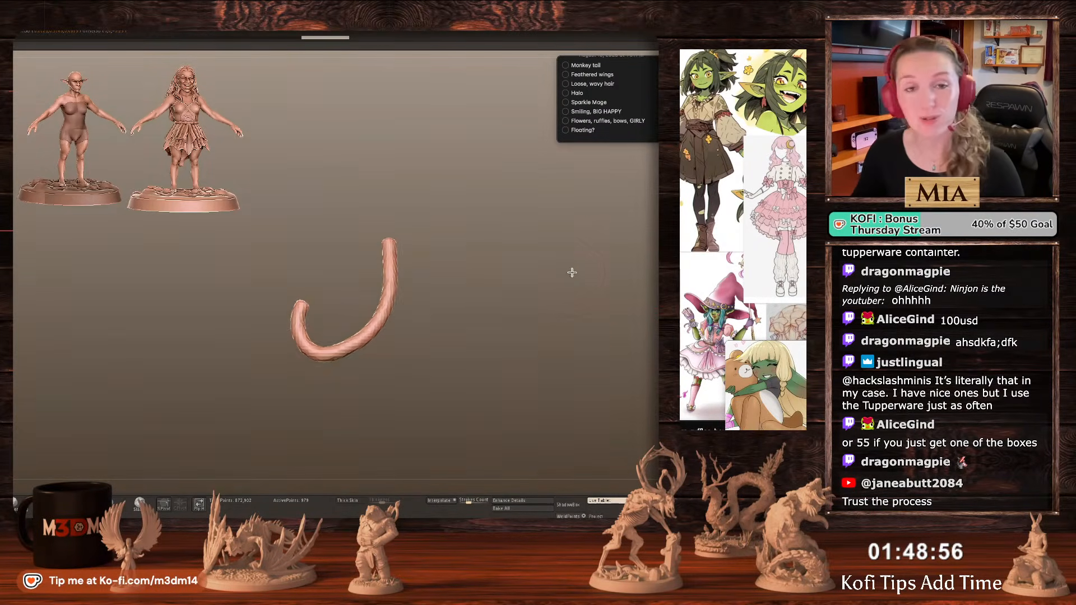
click(661, 239)
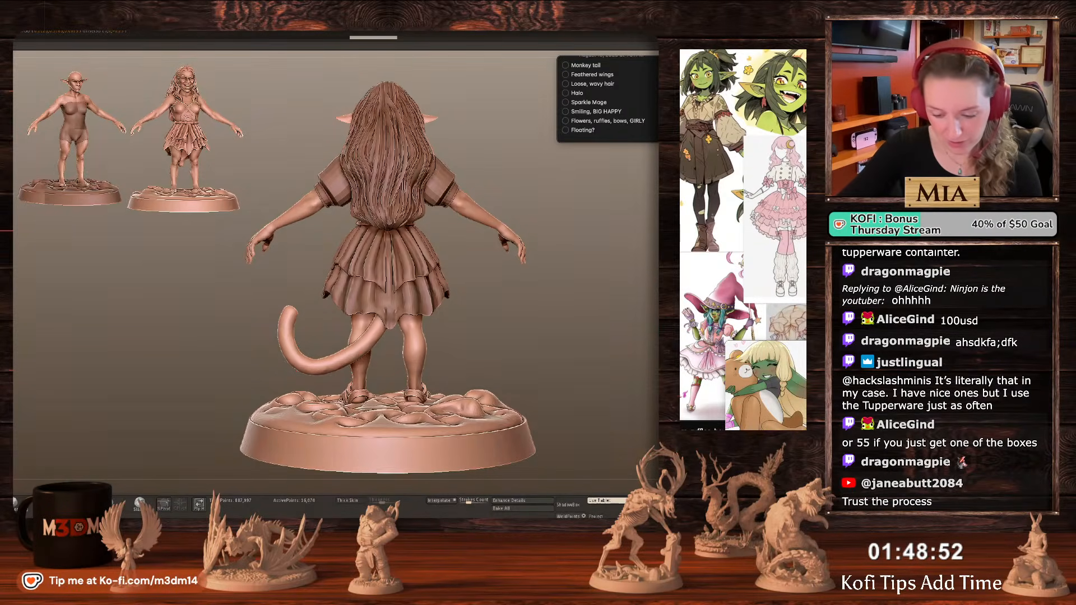
Insert a sphere at the end of the tail with the Insert Sphere brush and line it up with the tail tip.
click(8, 240)
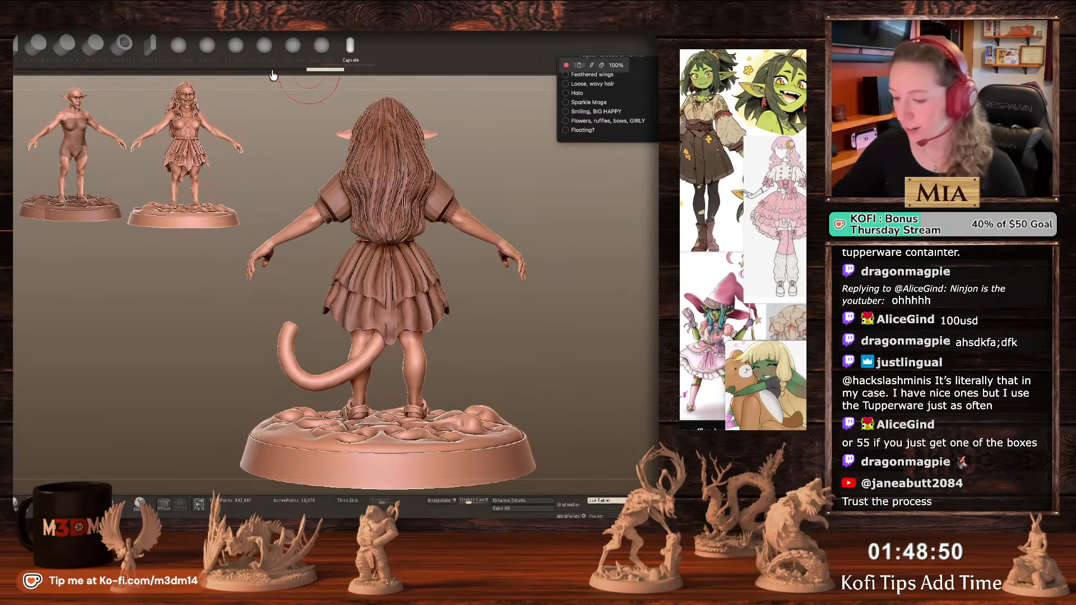
click(179, 45)
drag(296, 323, 302, 308)
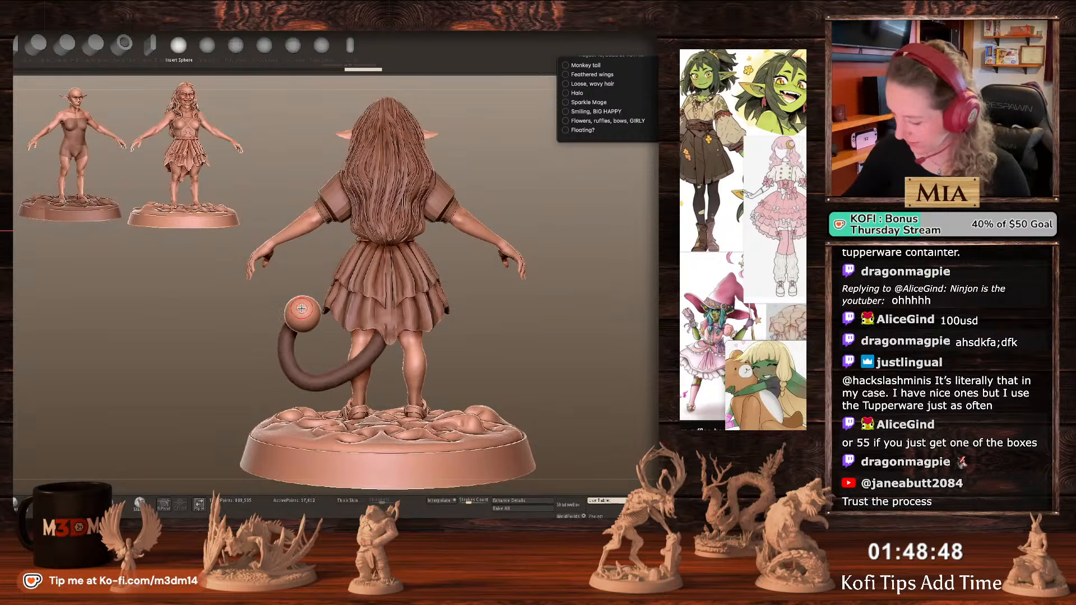
ctrl+drag(566, 278, 581, 287)
key(space)
drag(604, 334, 509, 299)
key(w)
drag(339, 274, 323, 285)
key(q)
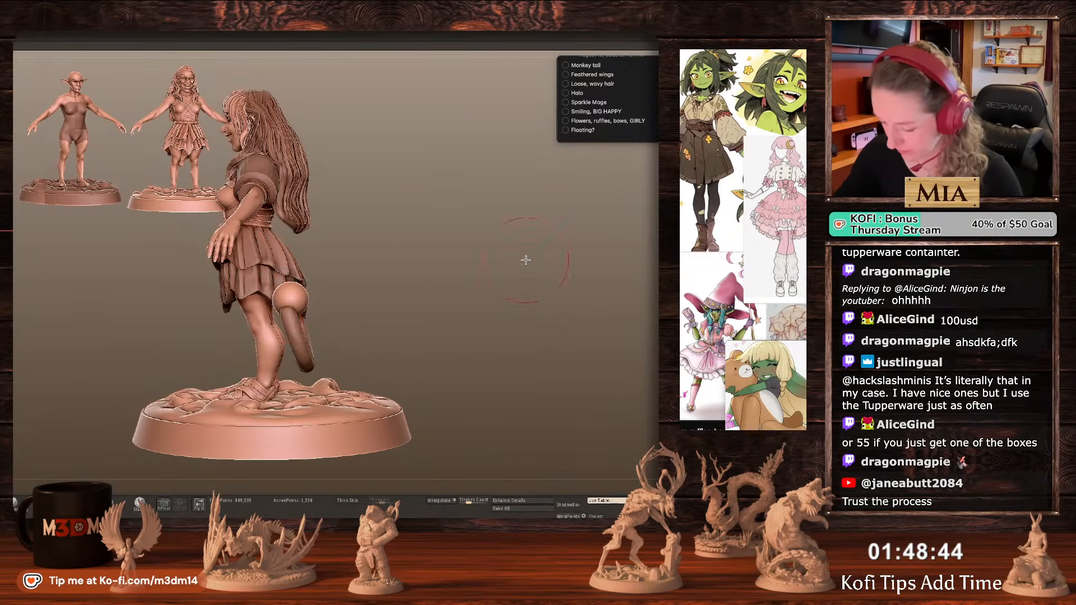
Shape the sphere on the tail tip into an egg form and remesh it.
drag(526, 259, 630, 299)
drag(287, 309, 281, 309)
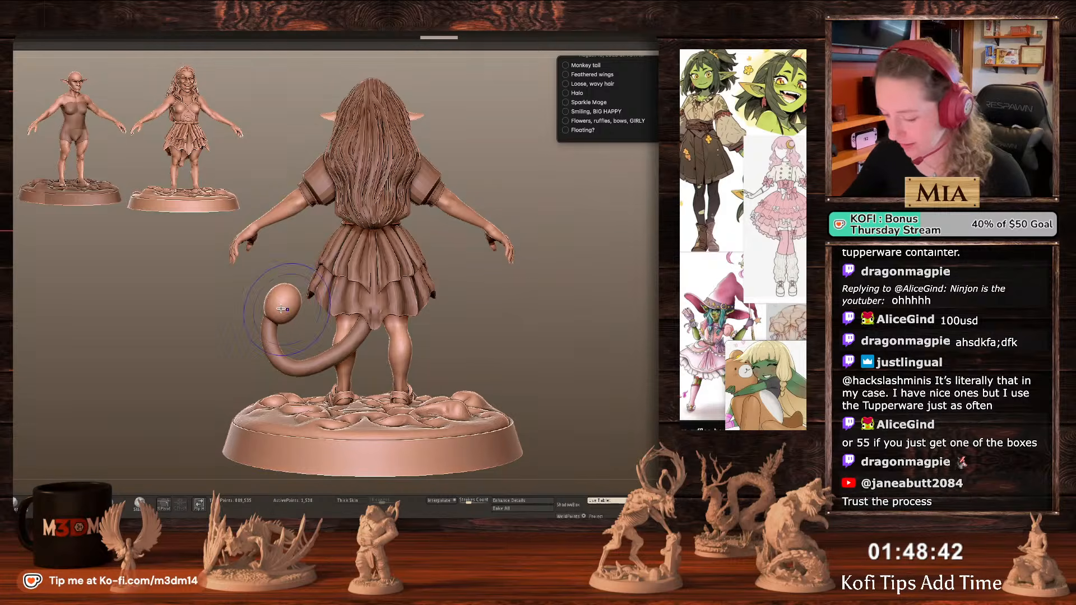
drag(631, 304, 568, 362)
drag(273, 313, 268, 312)
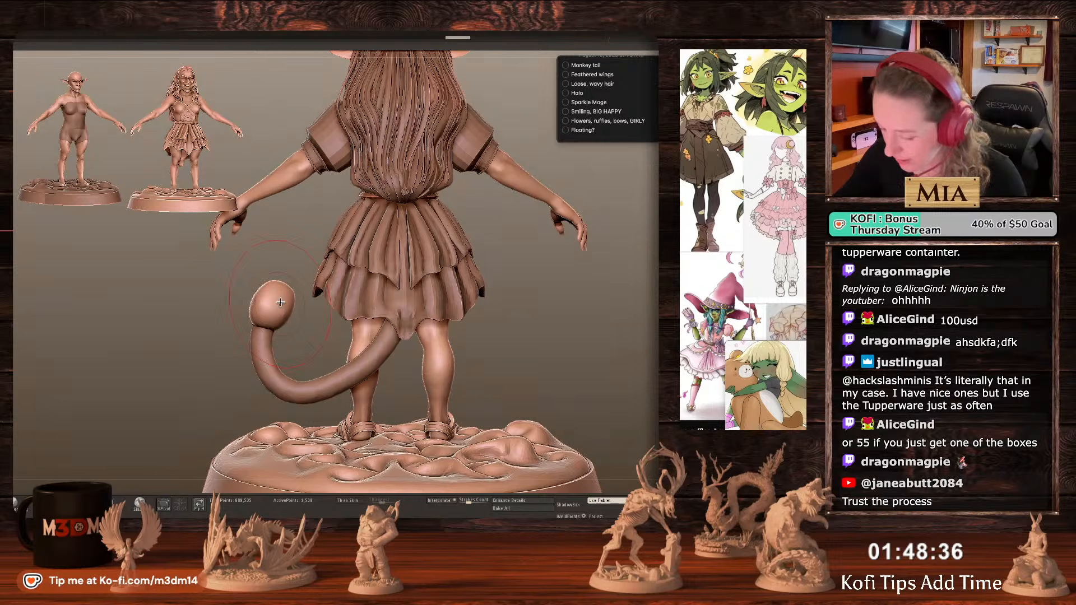
ctrl+drag(593, 259, 598, 281)
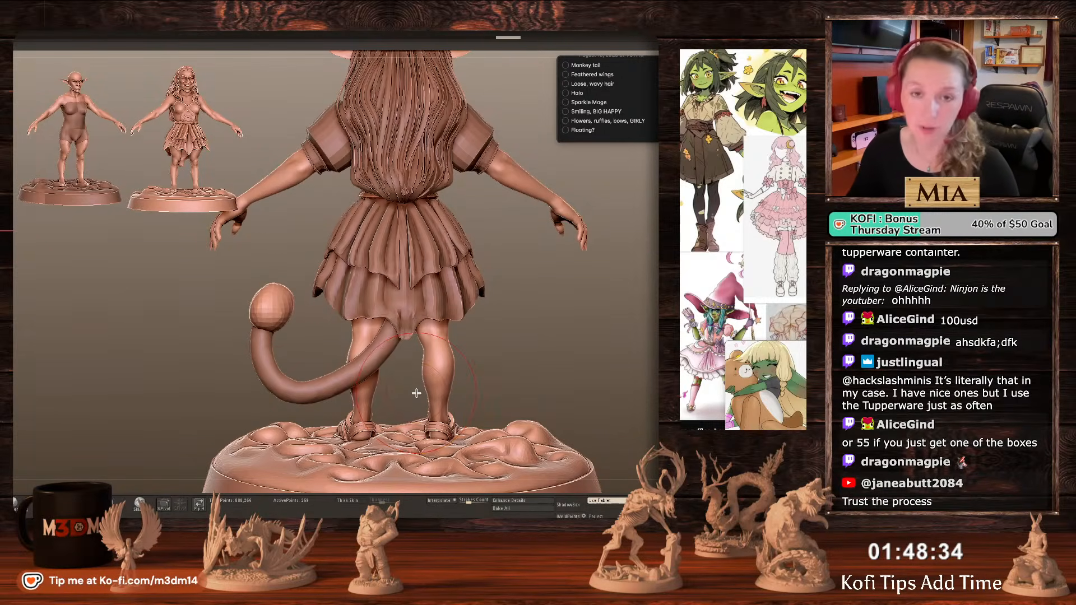
drag(262, 325, 255, 332)
Pull the egg form into a curved, pointed tail tuft, refining it from the back and the front.
key(space)
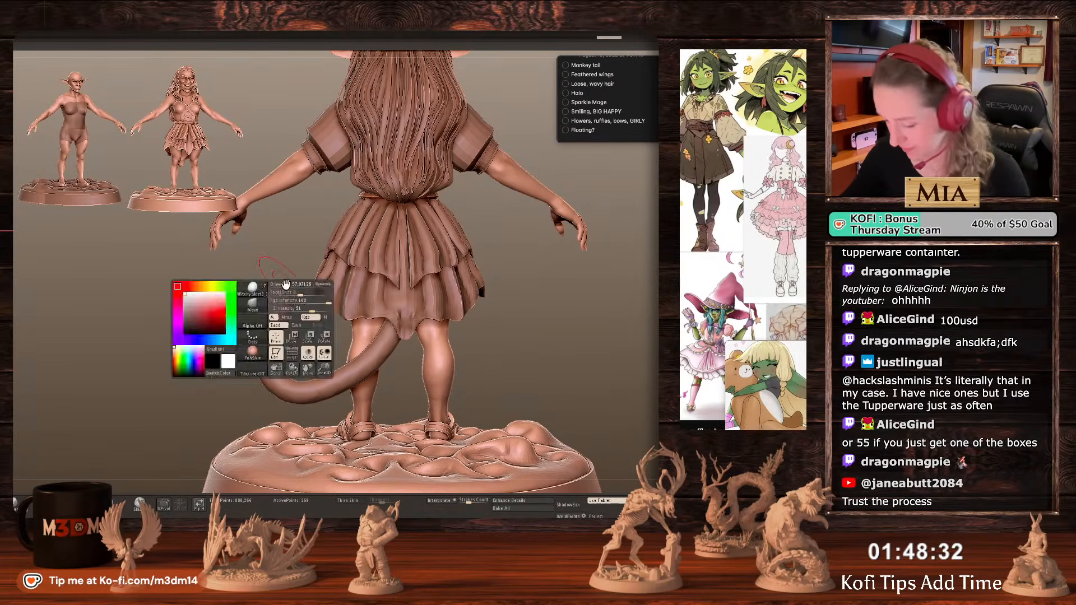
mouse_move(287, 295)
mouse_down()
mouse_move(300, 283)
mouse_move(268, 329)
mouse_move(261, 321)
mouse_up()
key(space)
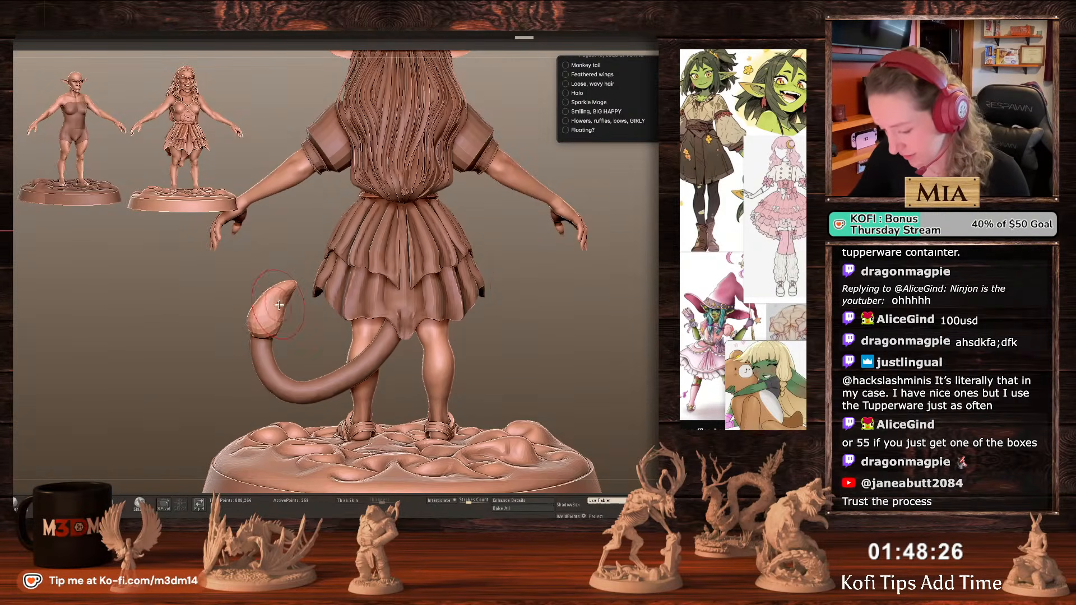
mouse_move(632, 332)
mouse_down()
mouse_move(684, 332)
mouse_move(649, 332)
mouse_up()
key(space)
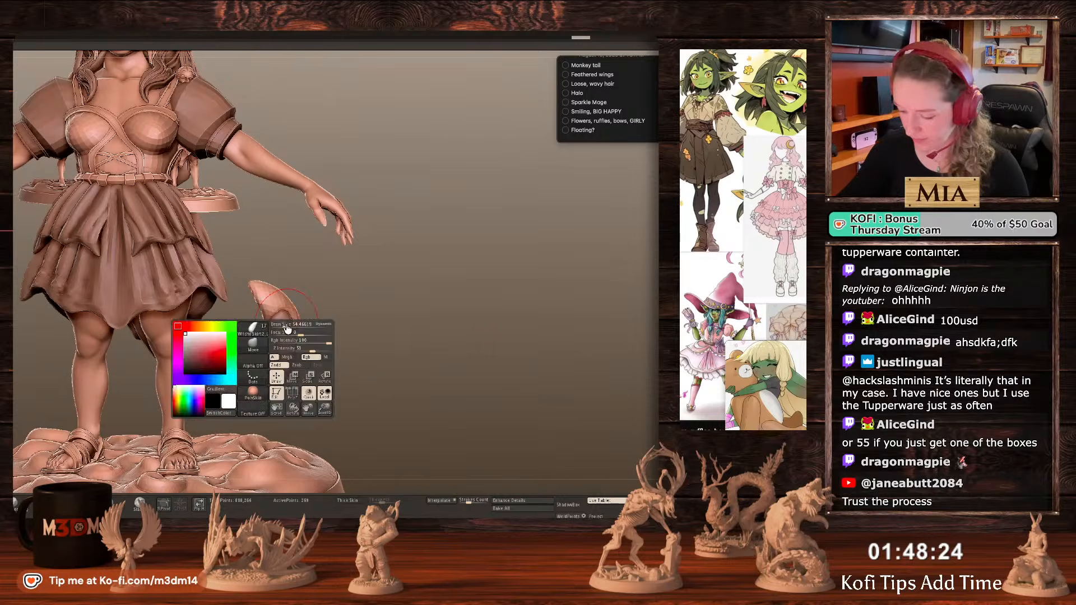
drag(289, 335, 294, 343)
drag(257, 291, 260, 297)
drag(284, 298, 280, 301)
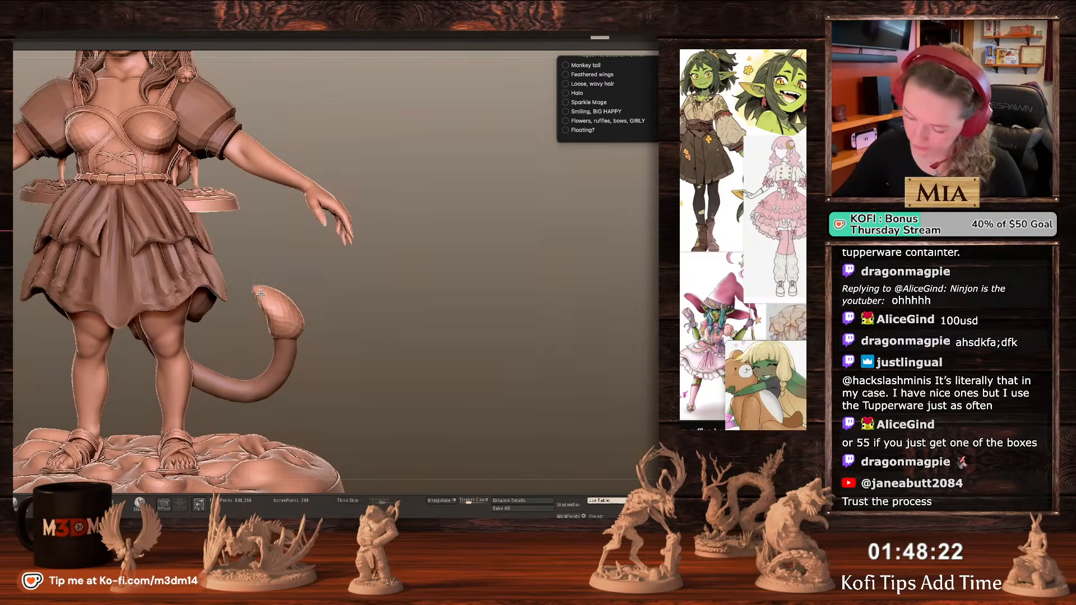
Select the tail with the whole figure in front view and lower its mesh density.
drag(628, 331, 648, 330)
alt+drag(477, 339, 595, 317)
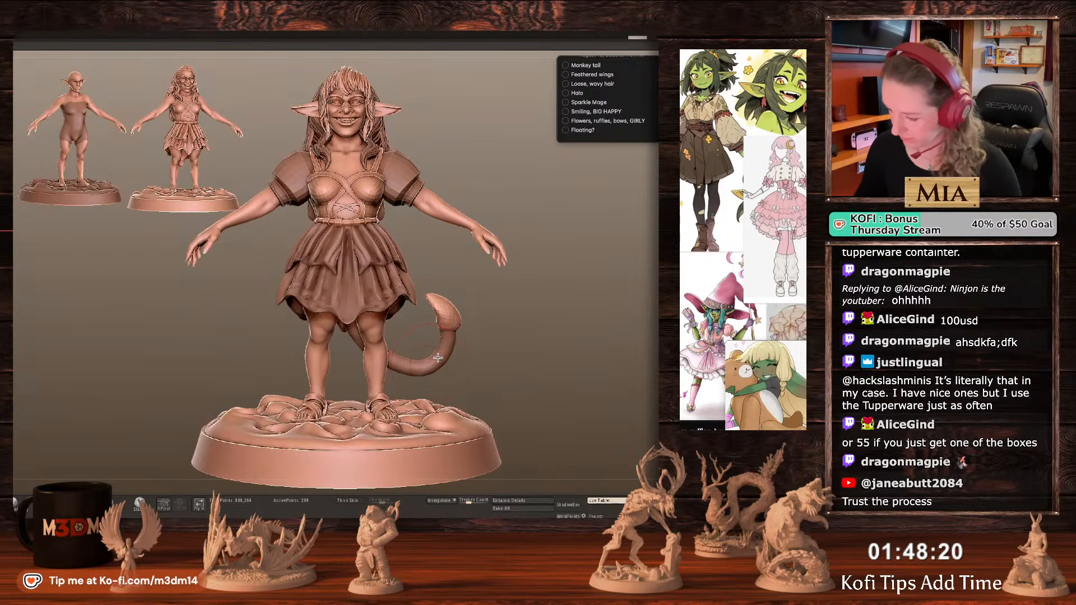
alt+click(437, 358)
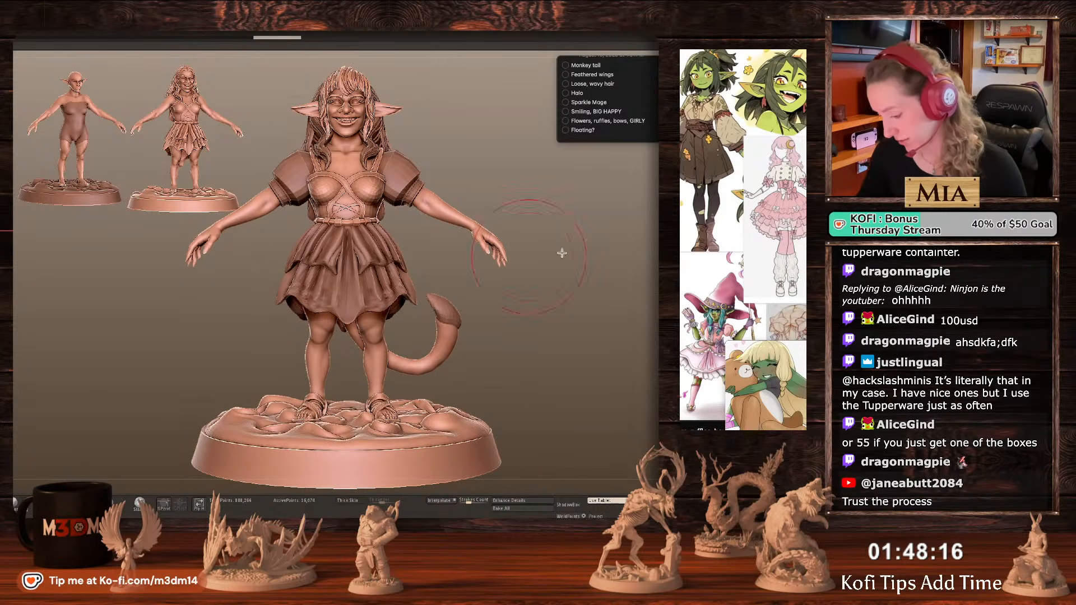
key(shift+d)
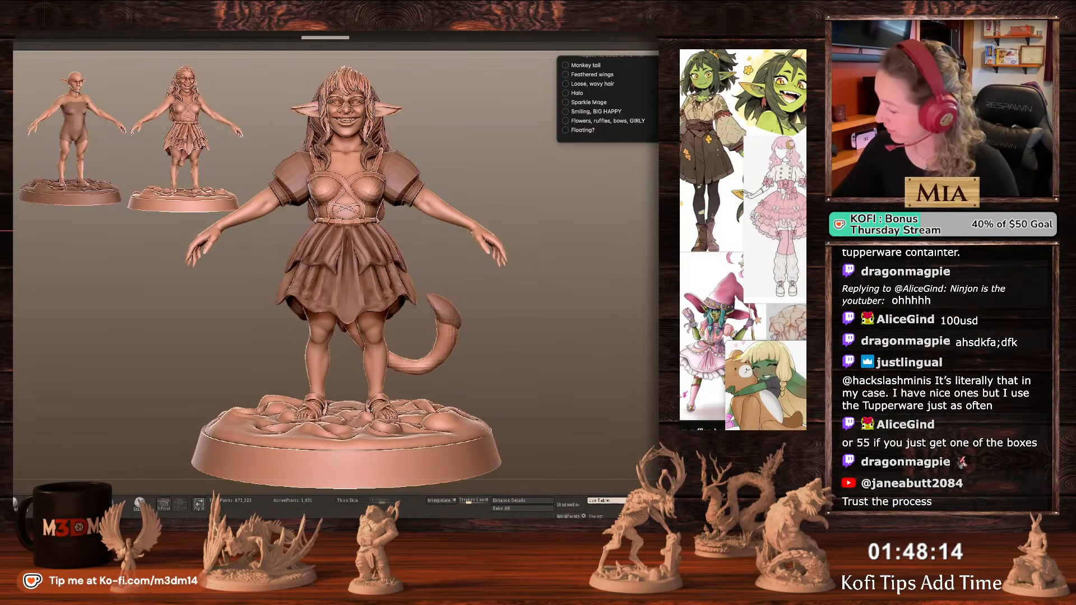
key(ctrl+shift+z)
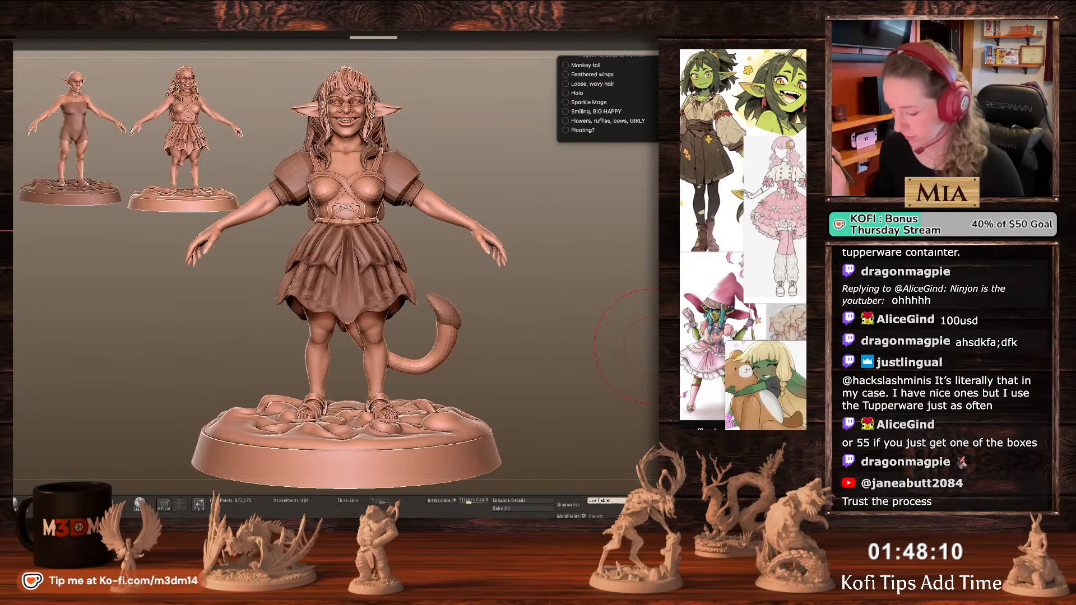
Reposition the tuft with the gizmo so it stands more upright on the end of the tail.
key(w)
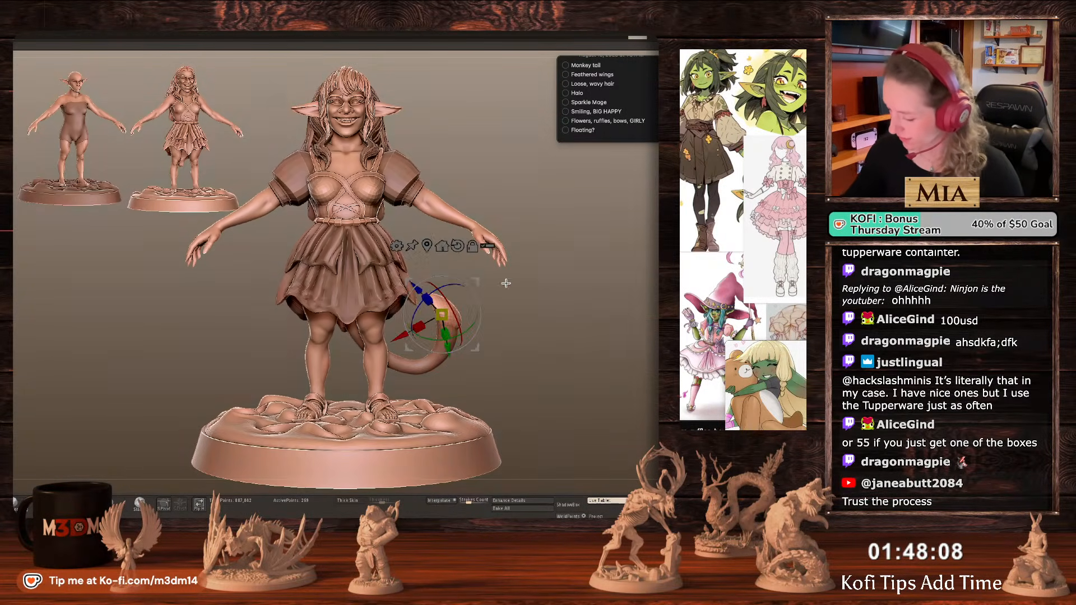
key(q)
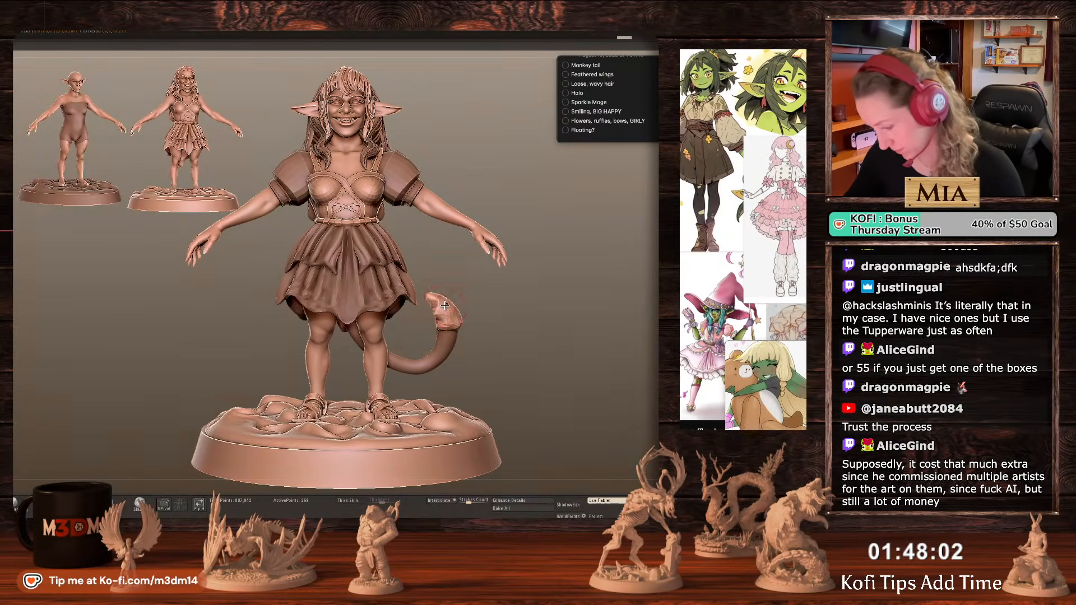
key(w)
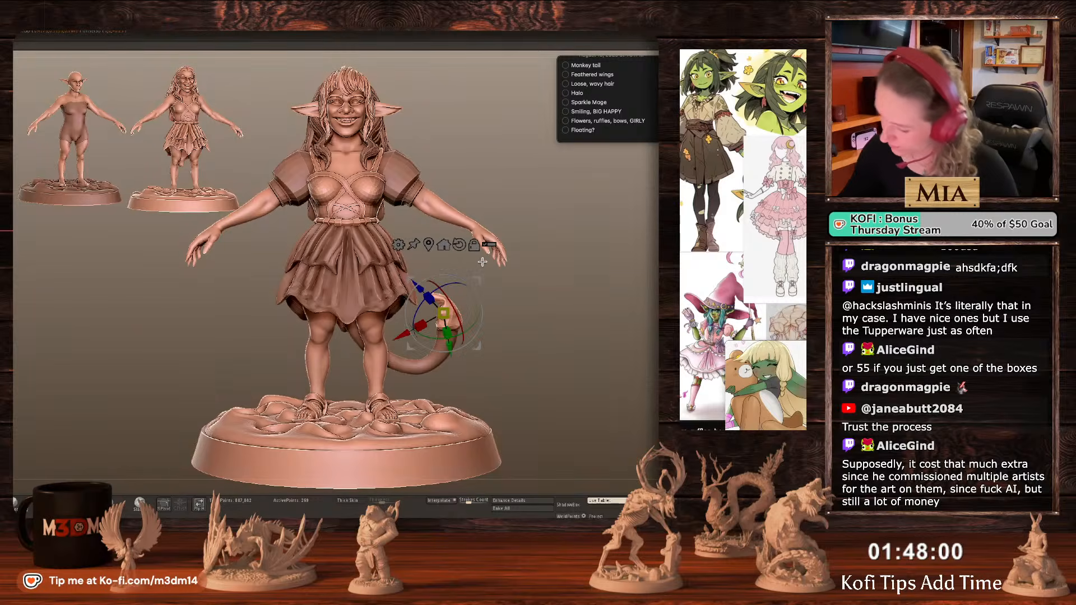
drag(447, 287, 447, 269)
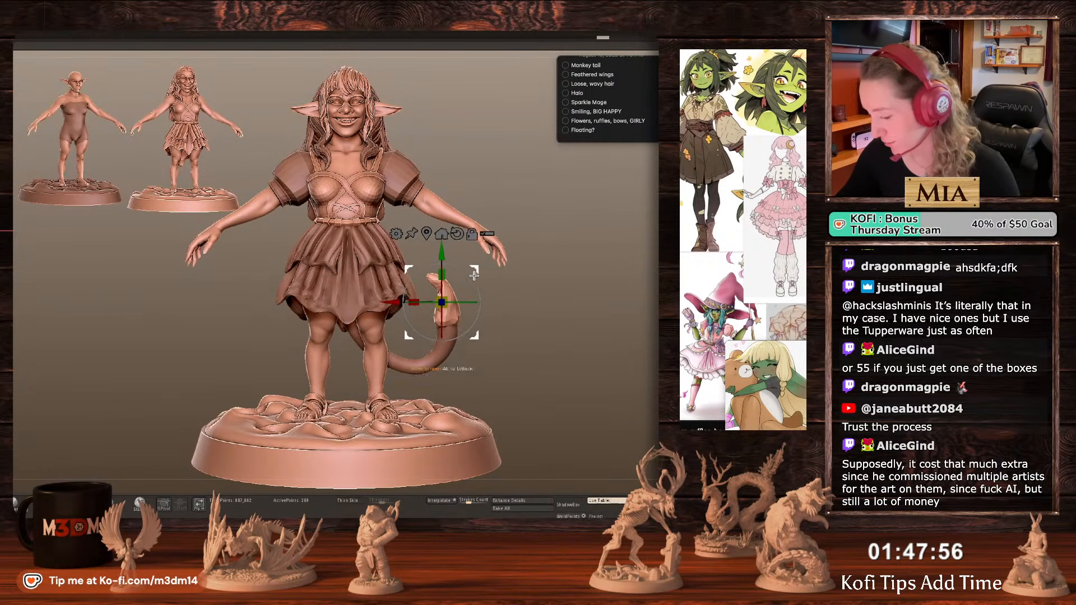
key(q)
key(space)
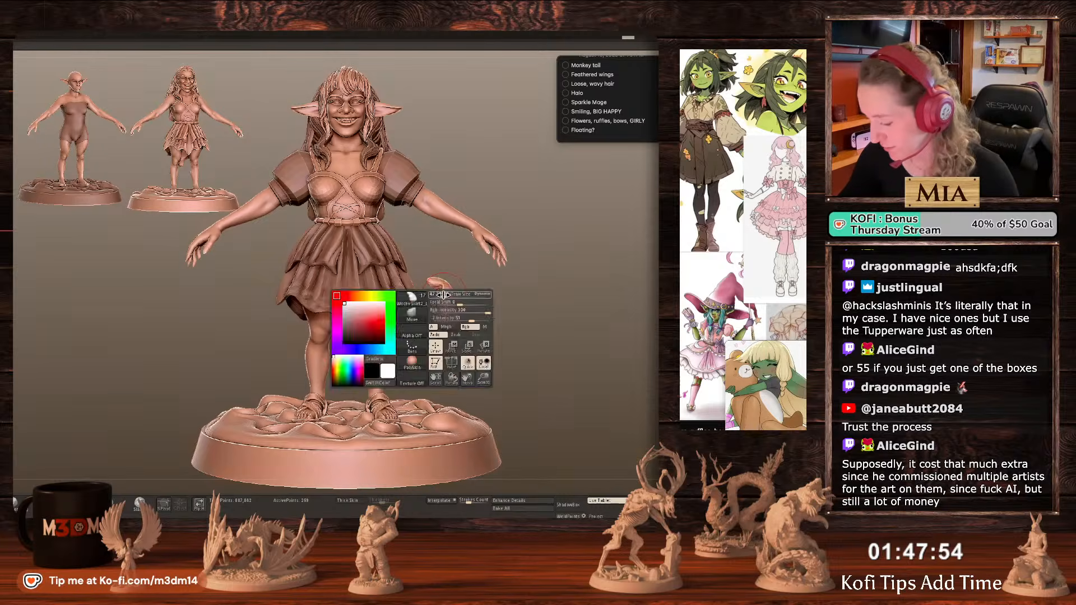
Bend the tuft's tip inward with a gizmo bend deformer and remesh the tuft.
key(w)
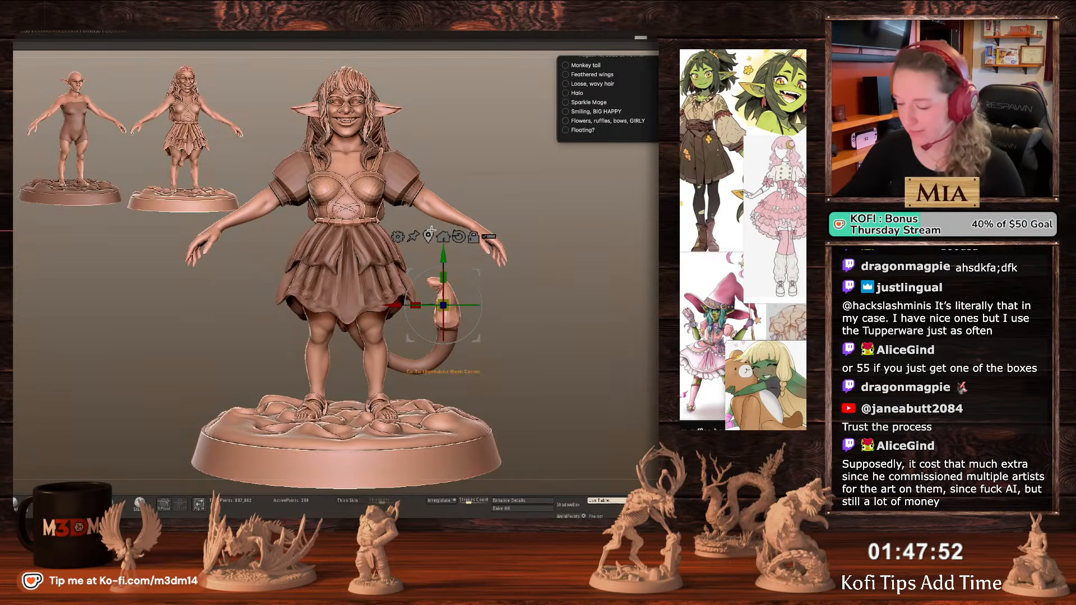
key(space)
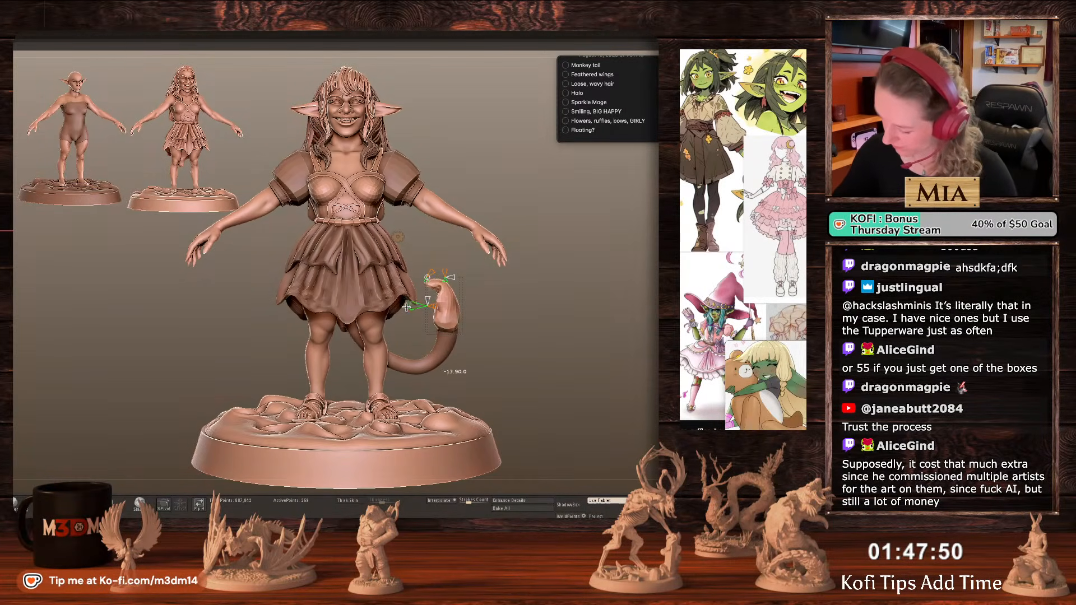
drag(406, 307, 402, 307)
click(398, 237)
click(507, 249)
drag(444, 274, 474, 275)
key(q)
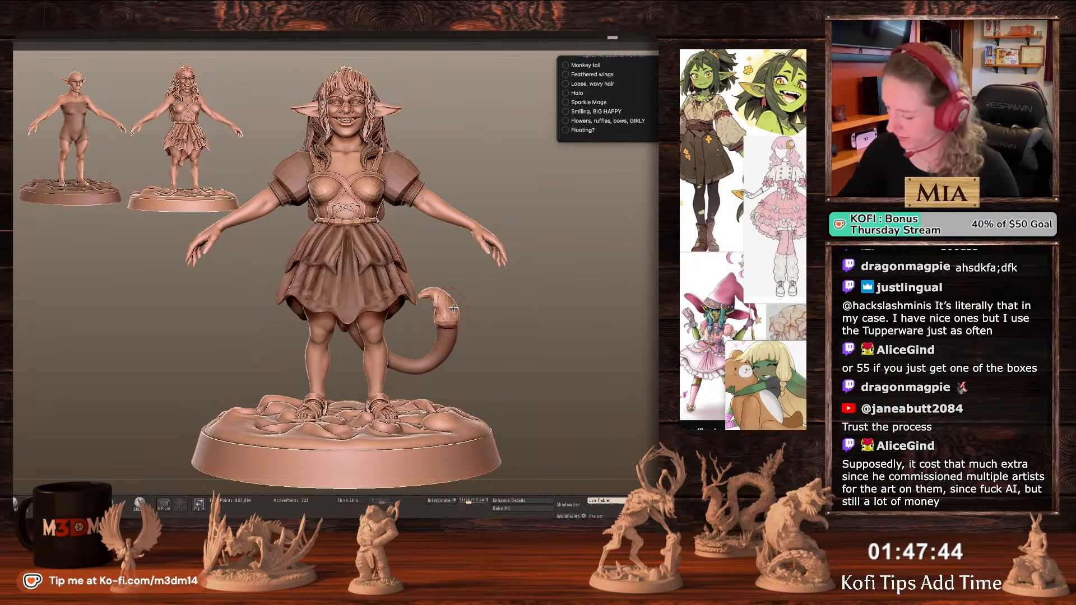
ctrl+drag(518, 316, 565, 392)
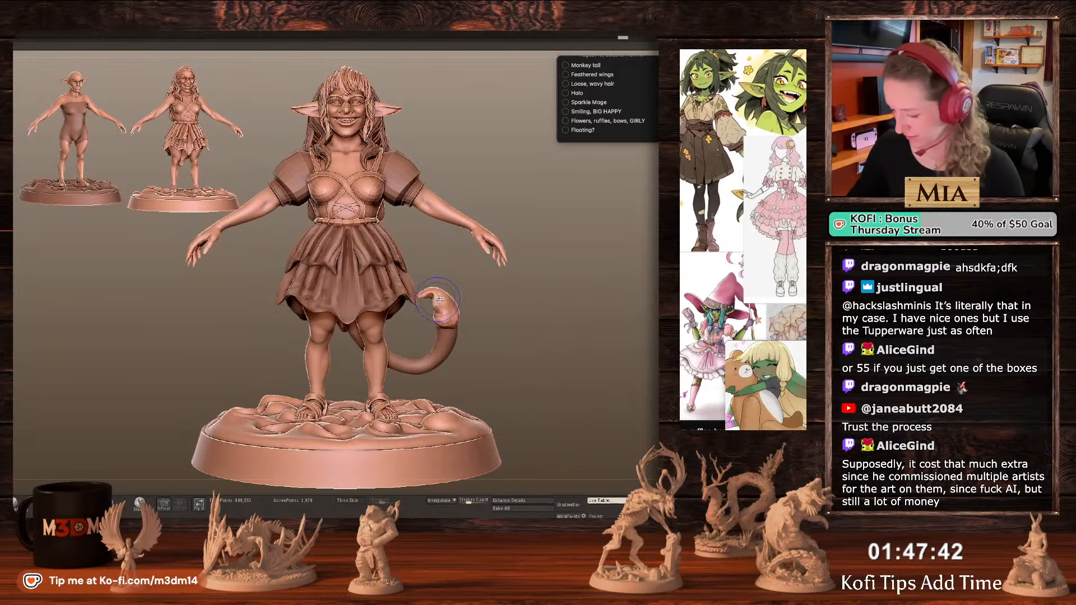
Refine the tail tuft's rounded form and curled tip while checking it from the side, back, above and front.
alt+drag(568, 309, 112, 494)
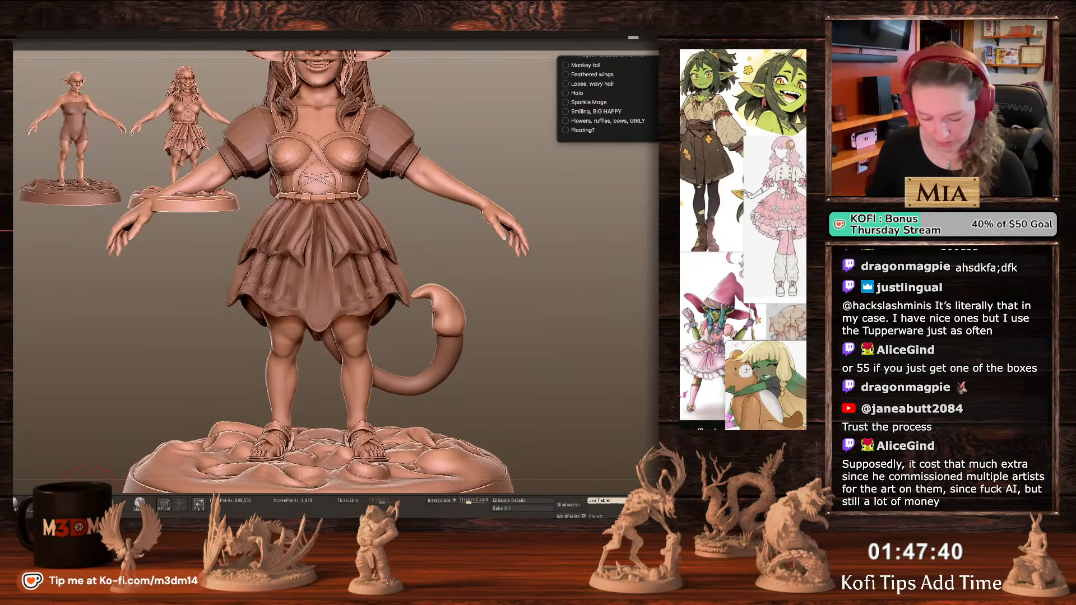
key(space)
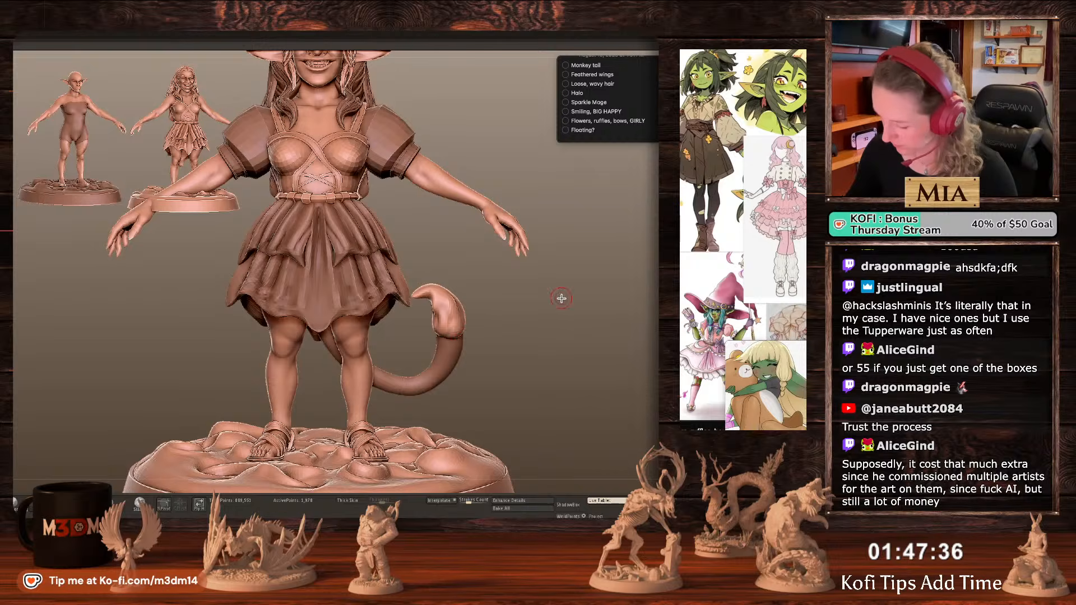
drag(562, 300, 483, 330)
drag(474, 292, 478, 335)
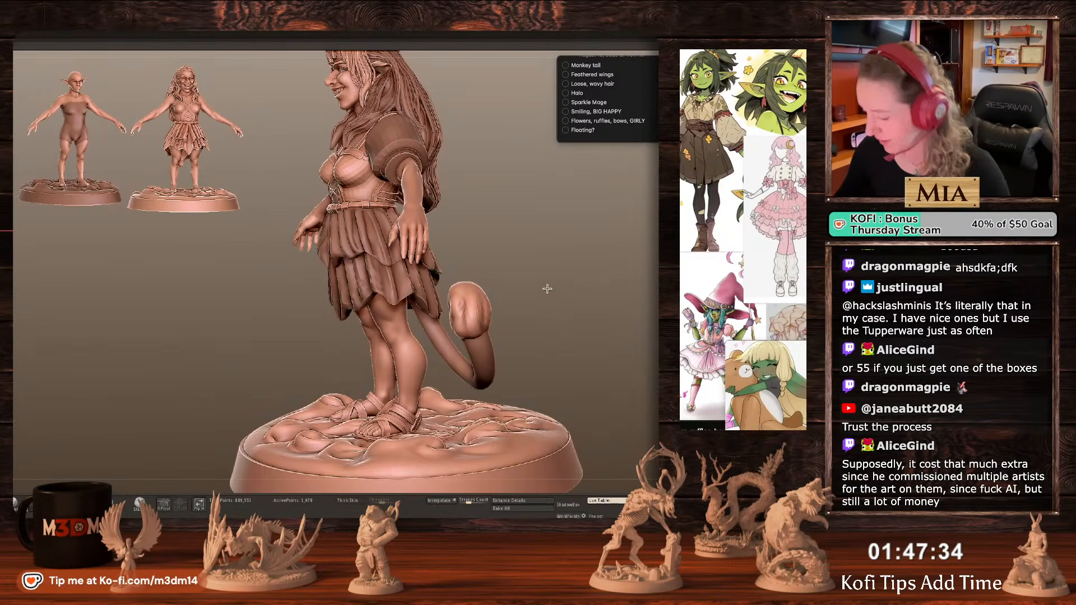
drag(547, 288, 635, 284)
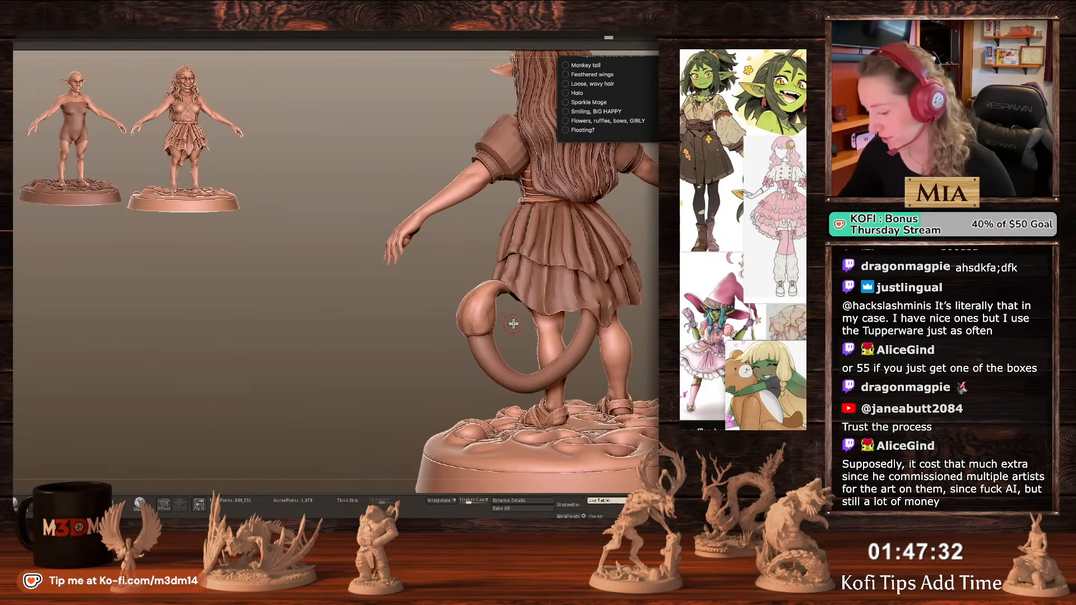
mouse_move(479, 327)
right_down()
mouse_move(633, 277)
mouse_move(646, 295)
right_up()
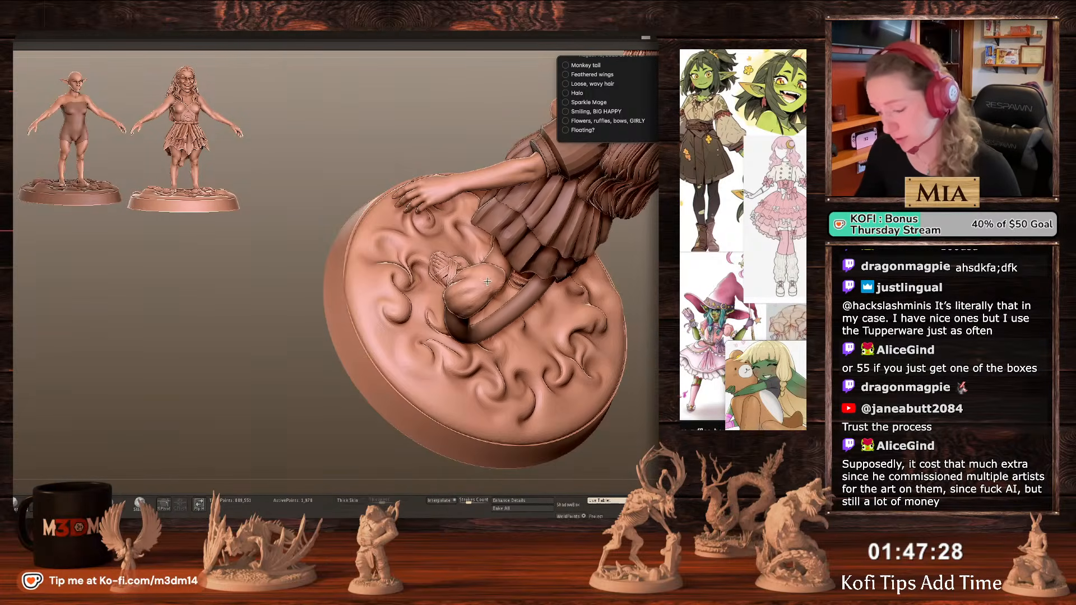
mouse_move(487, 282)
right_down()
mouse_move(648, 307)
mouse_move(602, 328)
right_up()
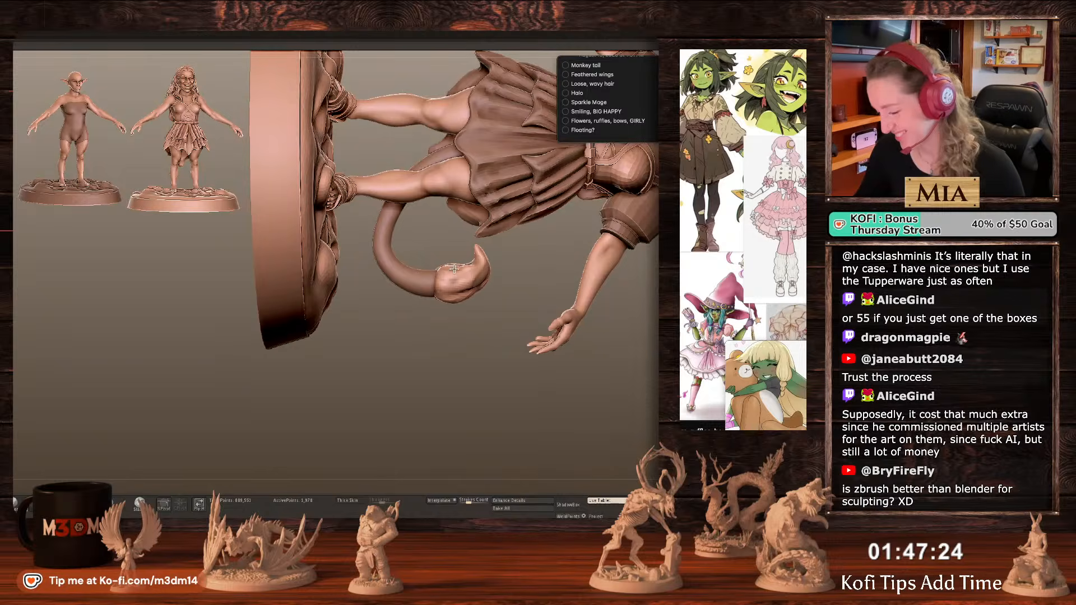
right_drag(528, 385, 472, 293)
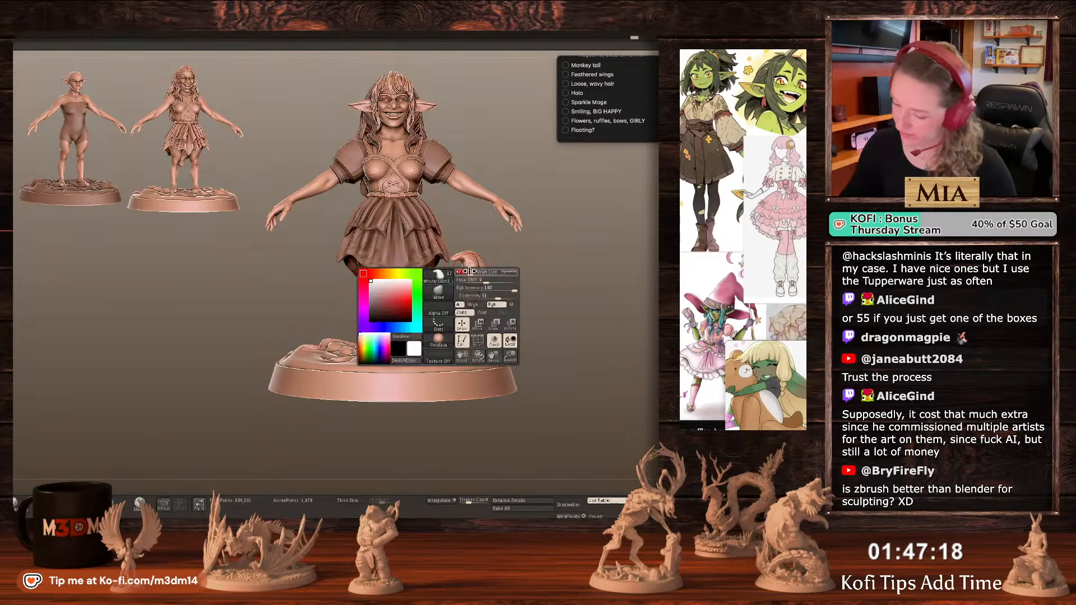
Subdivide the tail tuft and carve curved hair grooves into its front with the Orb_Cracks brush.
ctrl+right_drag(586, 294, 563, 364)
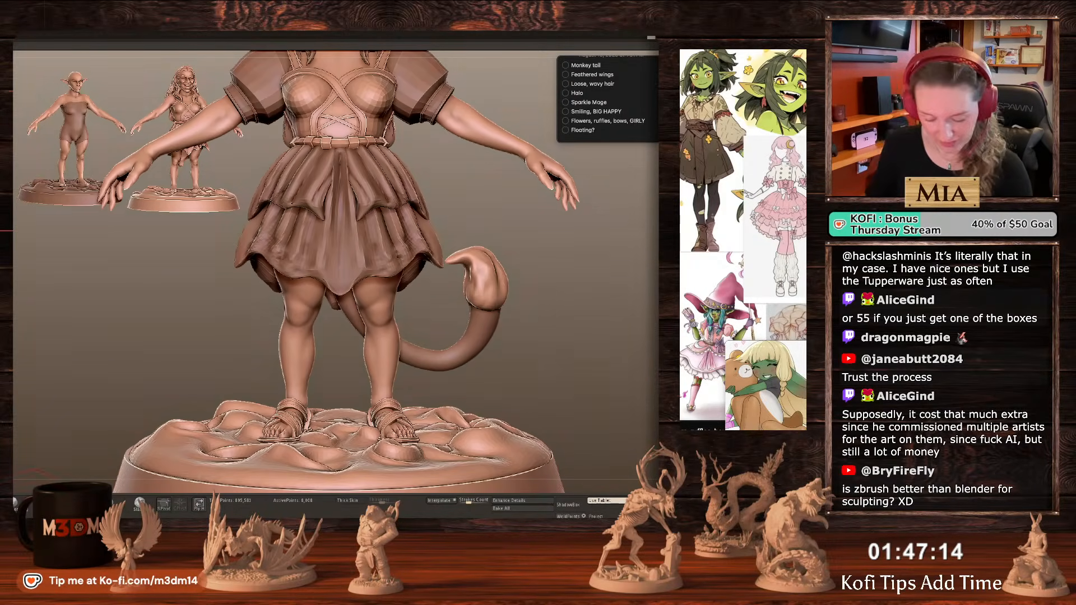
drag(479, 286, 479, 262)
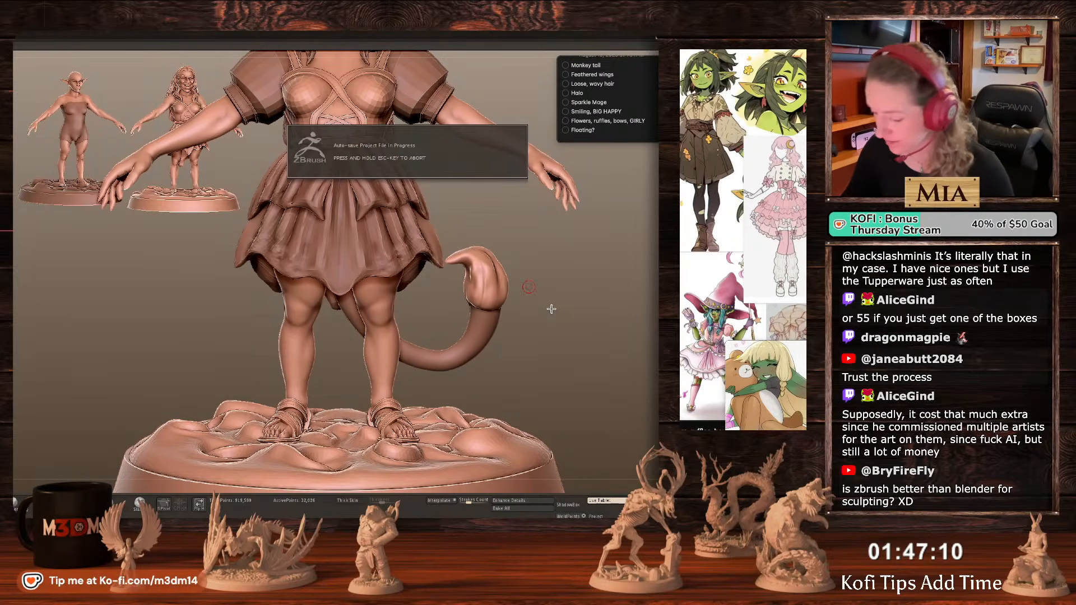
key(space)
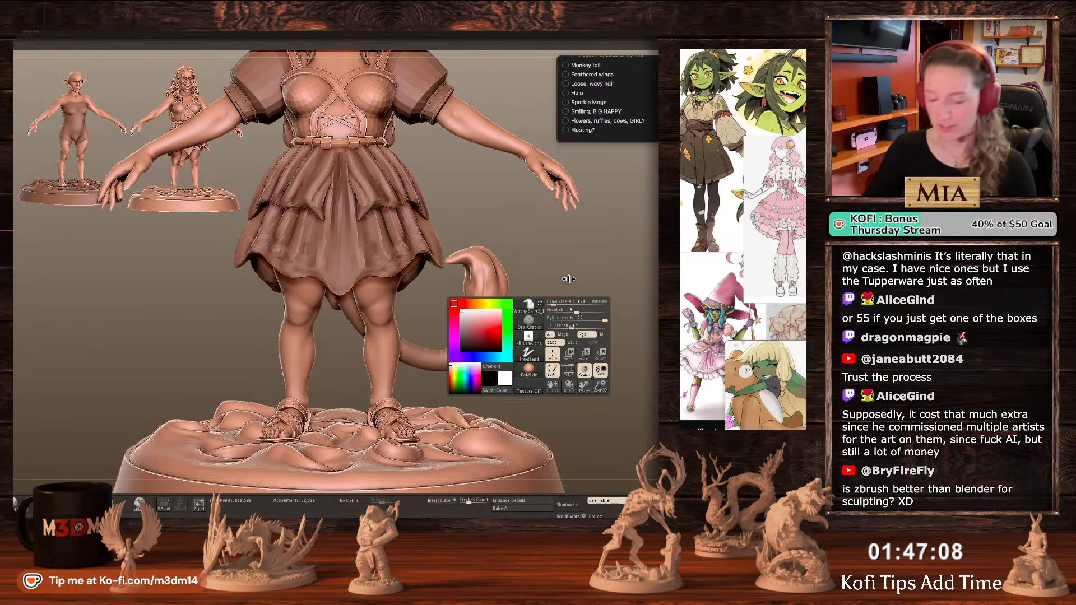
drag(572, 274, 465, 304)
key(space)
key(space)
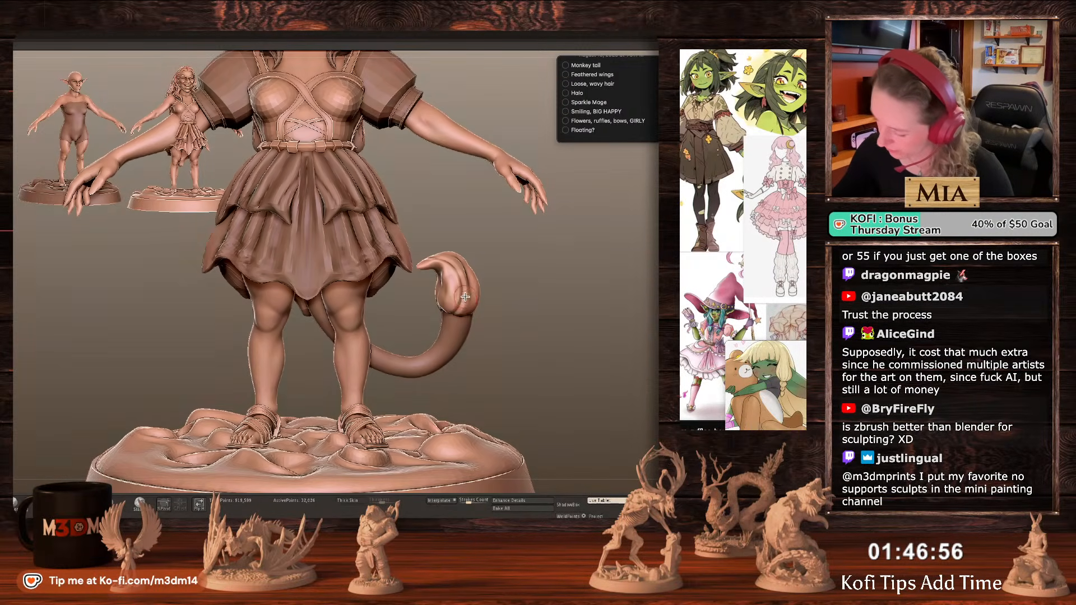
drag(465, 298, 444, 310)
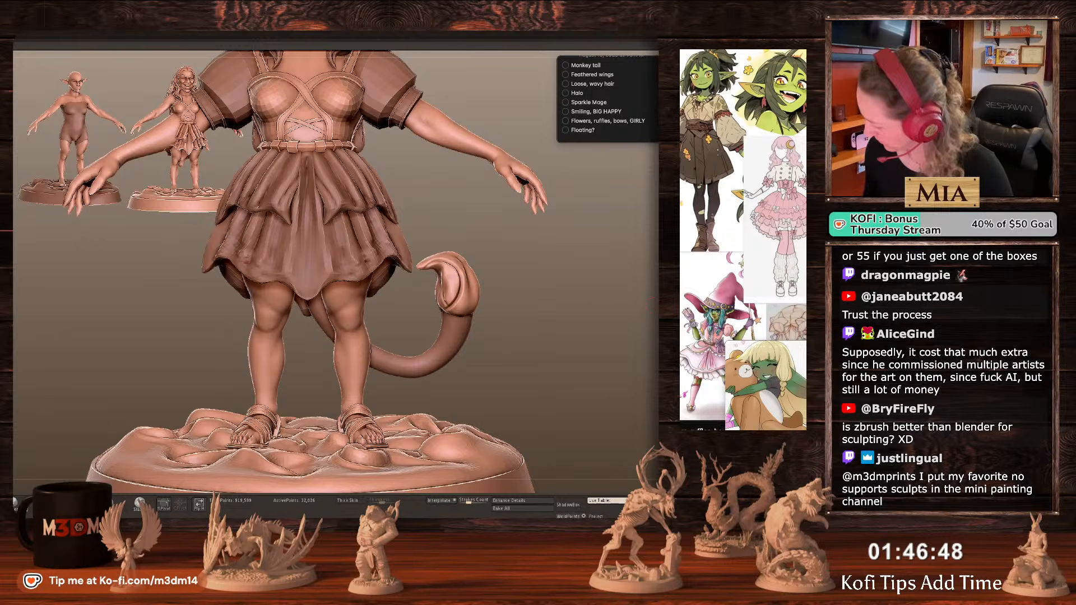
Extend the carved hair grooves around the inner face and outer side of the tail tuft.
drag(471, 311, 435, 308)
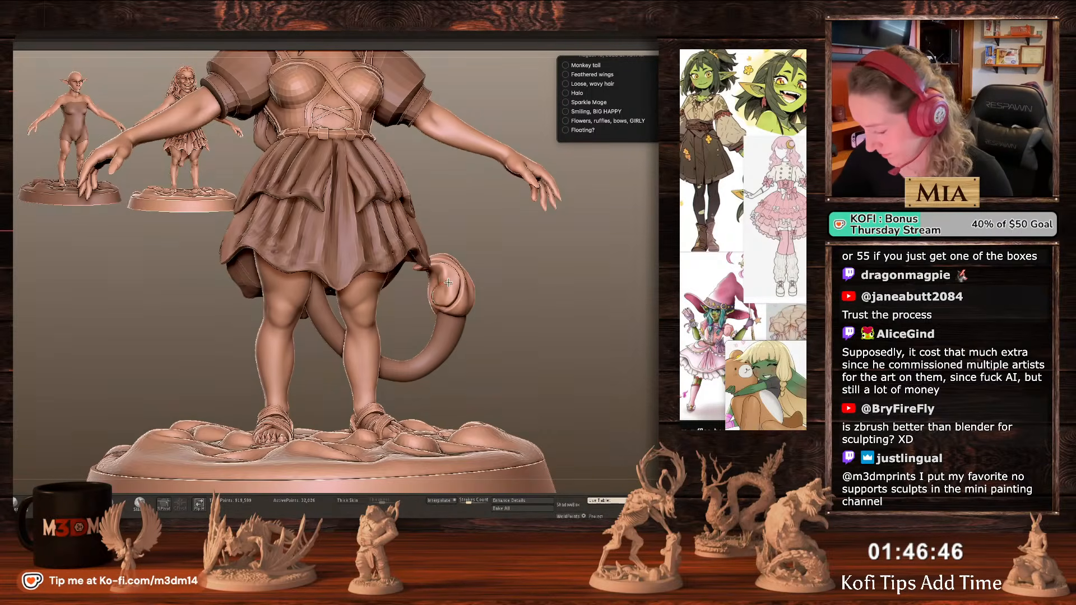
drag(589, 311, 567, 309)
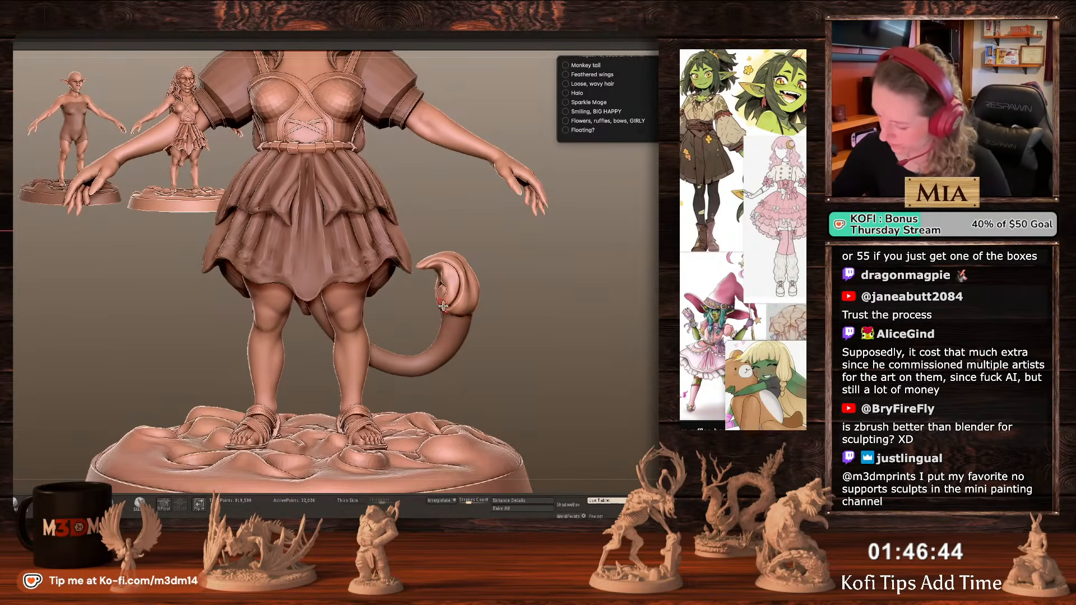
drag(444, 306, 468, 290)
drag(543, 286, 462, 267)
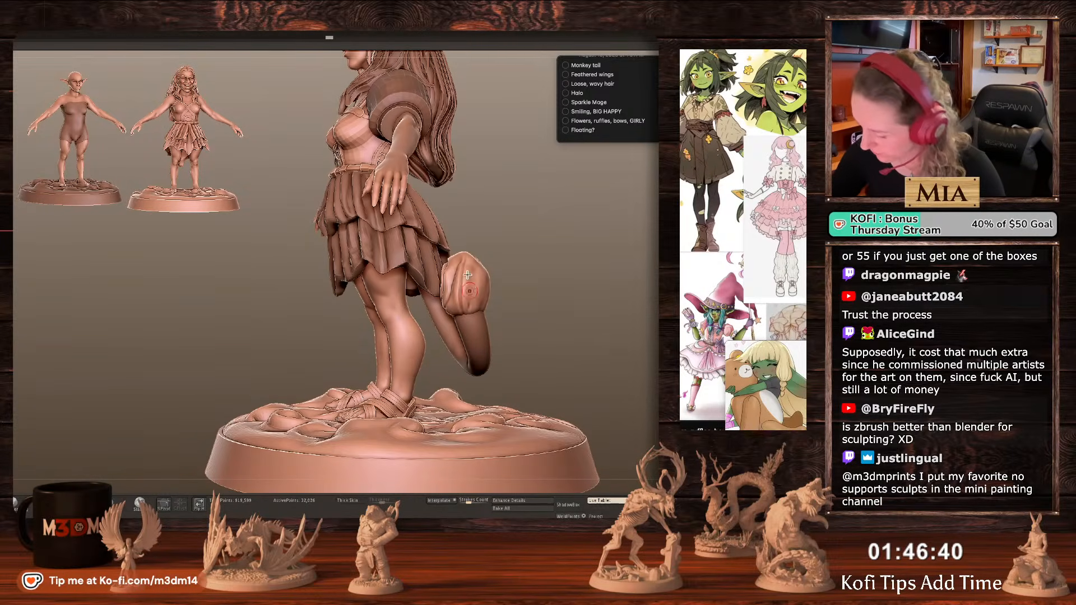
right_click(465, 289)
right_drag(472, 287, 470, 287)
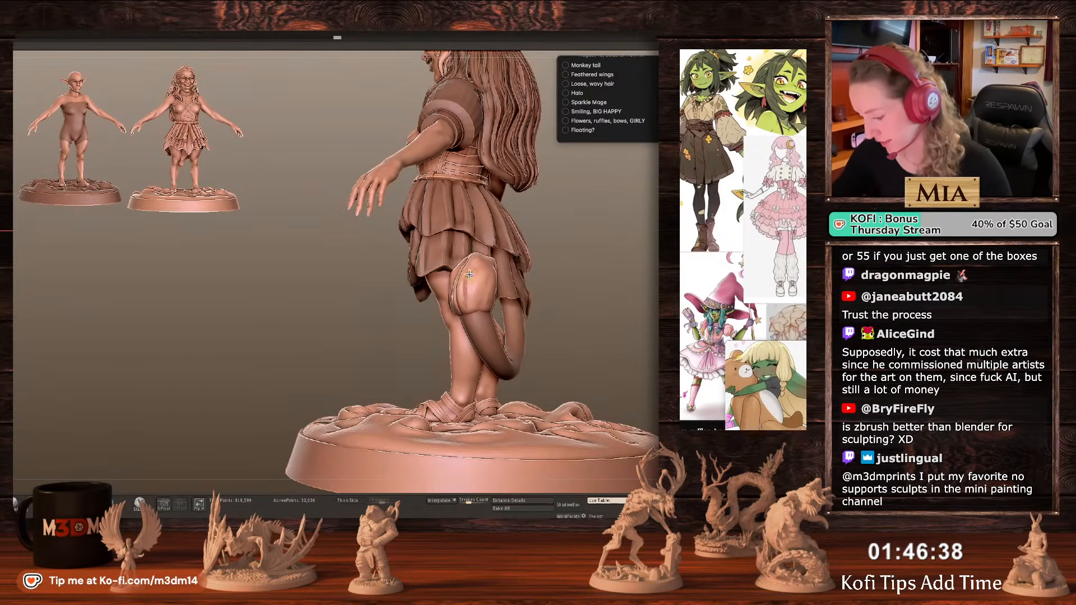
Carve flowing hair grooves over the back of the tail tuft and up to its curled tip.
drag(470, 275, 475, 327)
drag(426, 263, 507, 261)
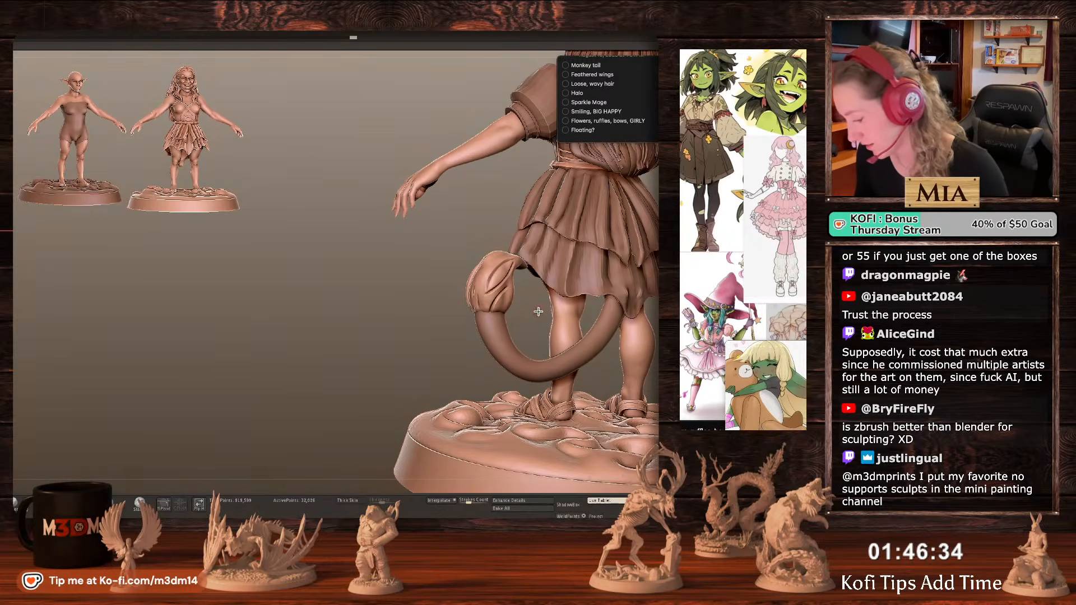
mouse_move(539, 312)
mouse_down()
mouse_move(511, 299)
mouse_move(518, 283)
mouse_move(503, 250)
mouse_up()
mouse_move(577, 291)
mouse_down()
mouse_move(645, 299)
mouse_move(594, 295)
mouse_up()
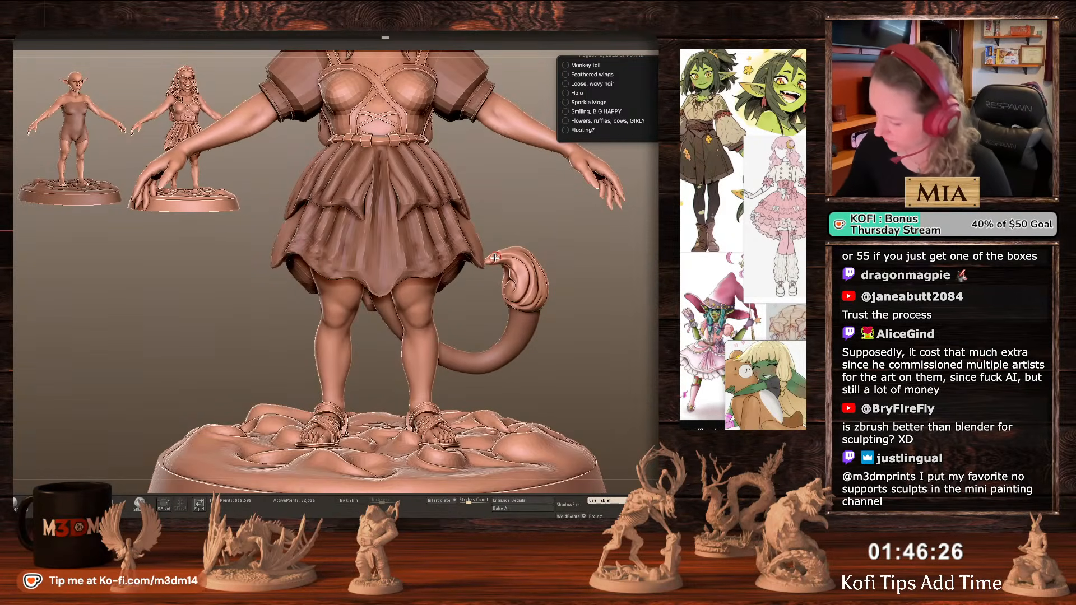
Frame the whole figure from the front and make the tail the active part.
key(f)
alt+drag(614, 315, 589, 340)
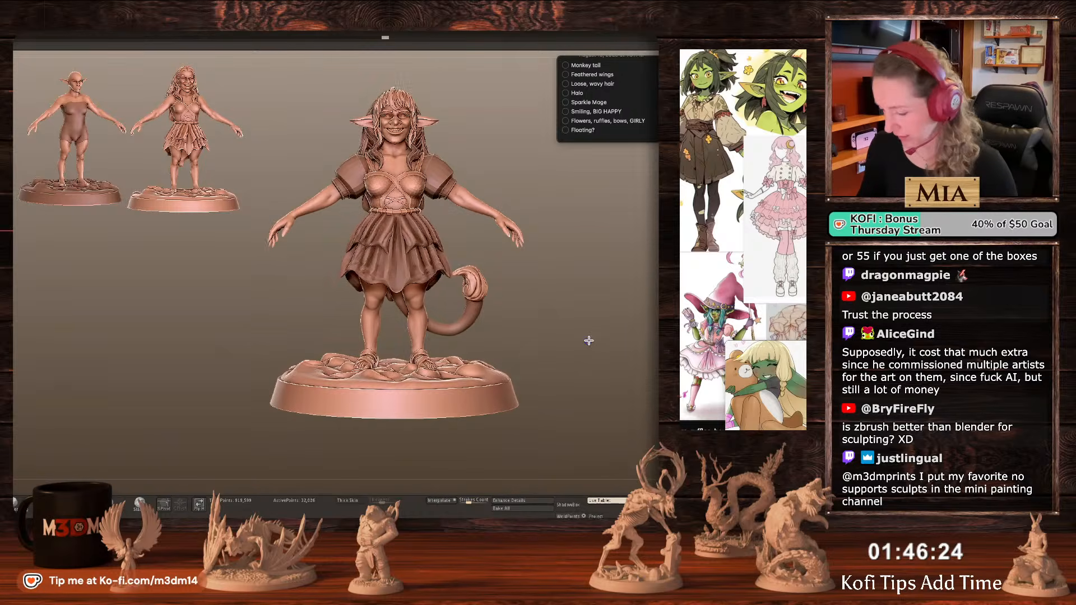
alt+click(468, 312)
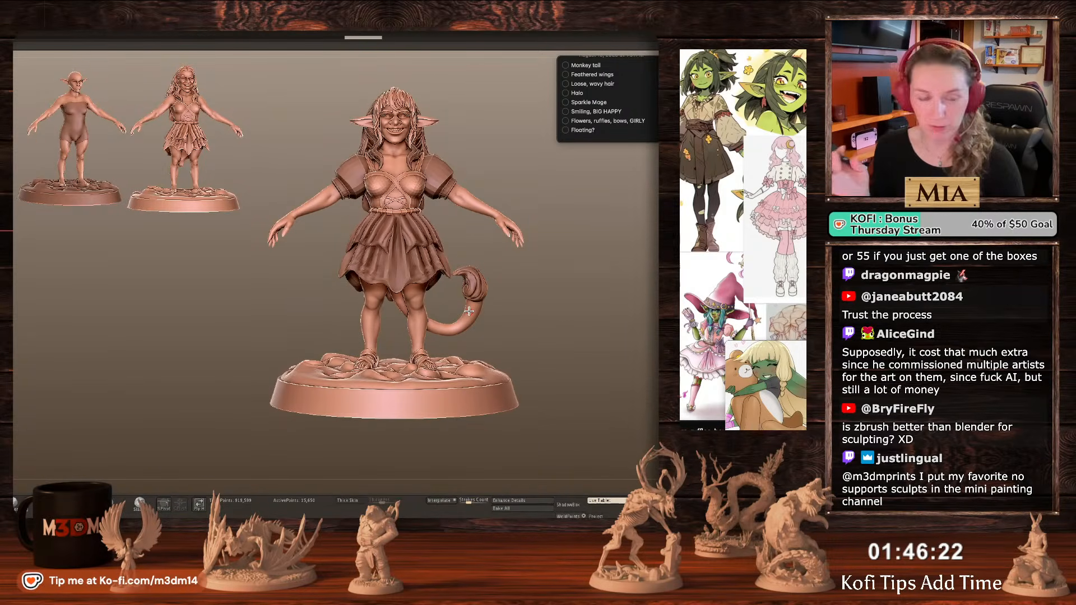
alt+drag(588, 322, 579, 347)
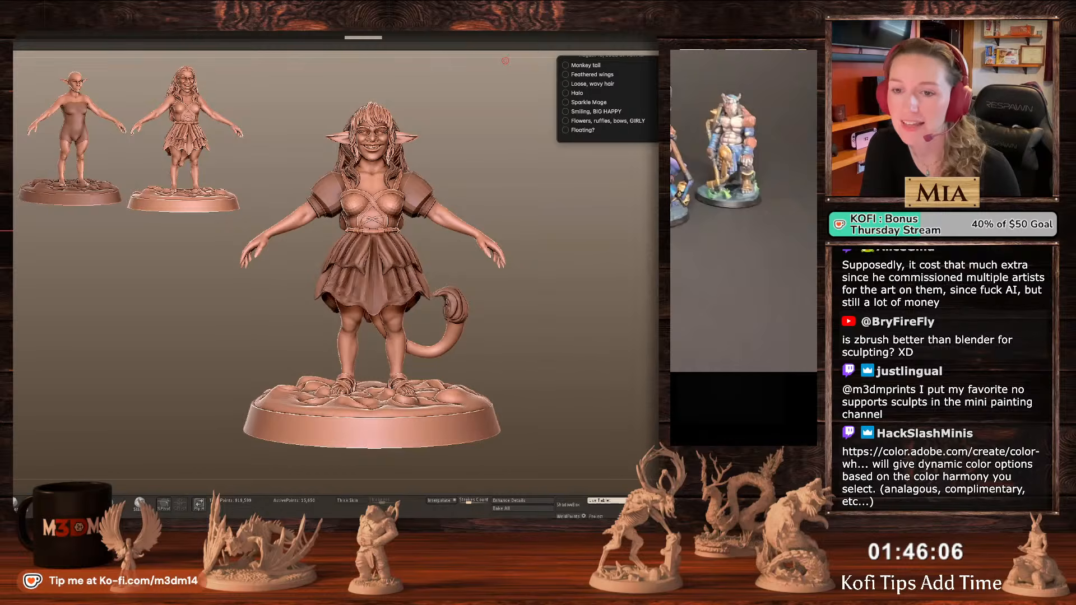
Switch to the chat channel's photos of painted no-supports miniatures and examine the second one enlarged.
key(Escape)
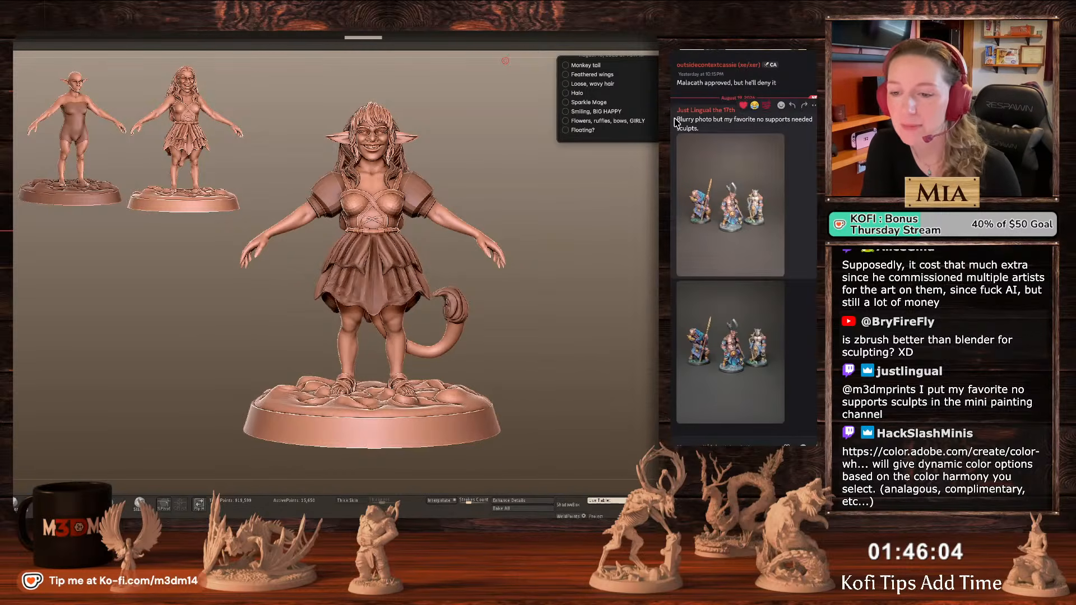
click(786, 375)
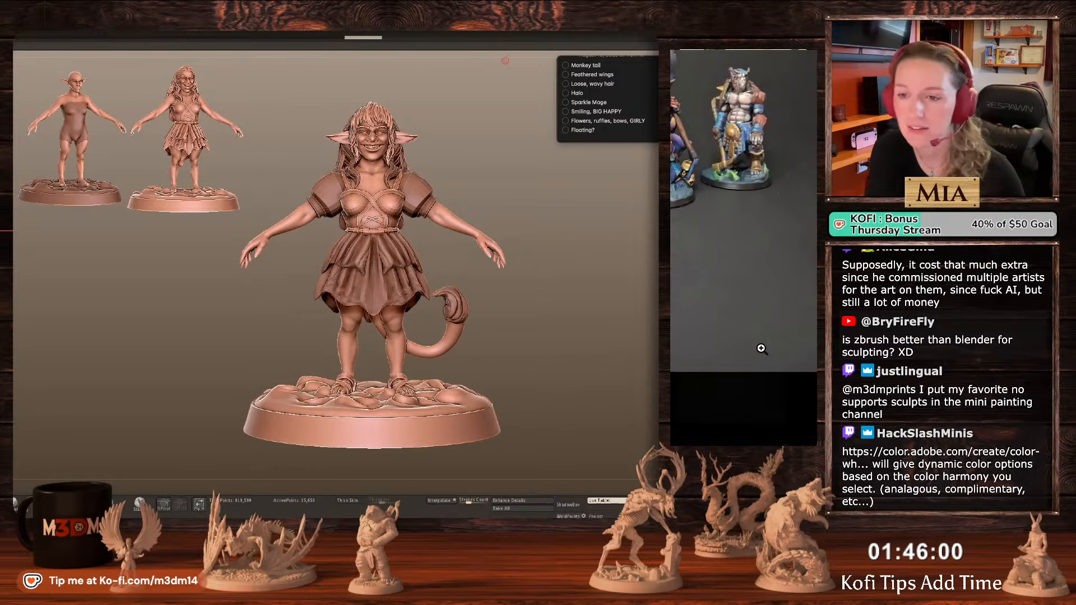
click(774, 414)
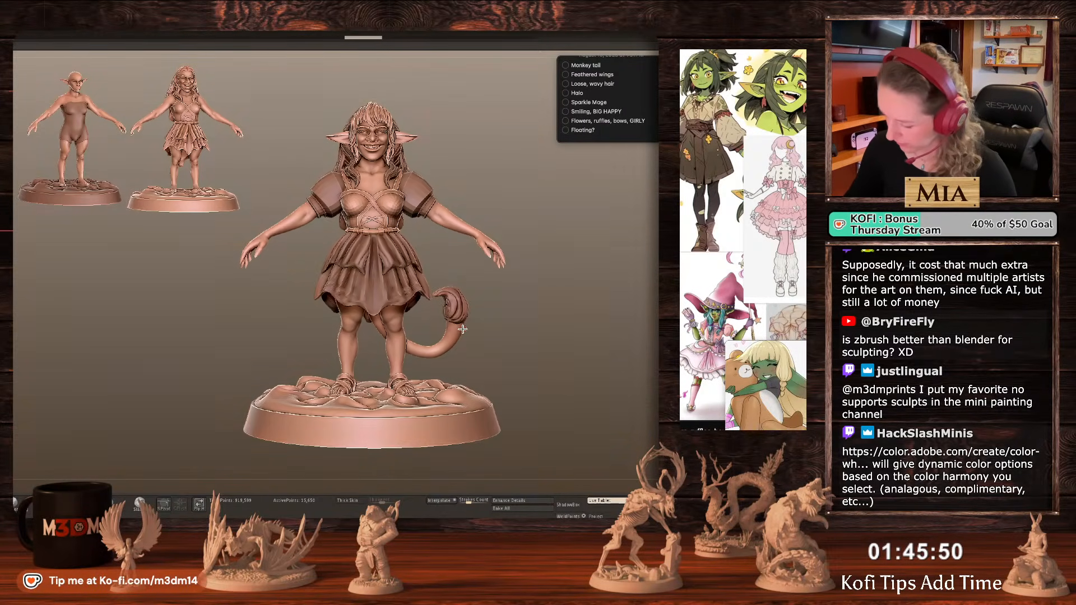
Try the Scale1 shape of the ChiselCreature brush on the tail.
key(b)
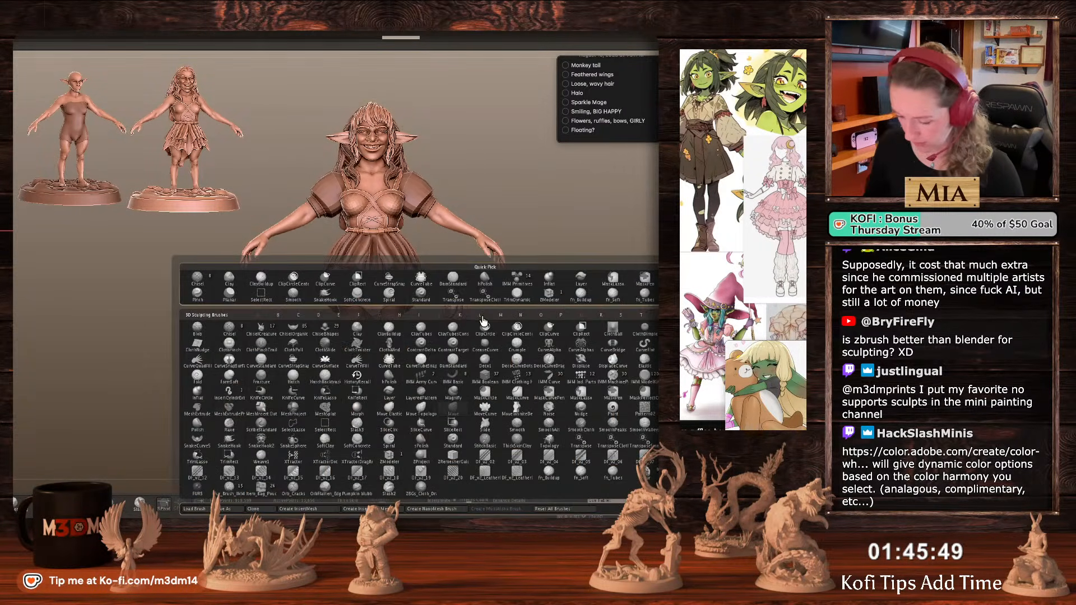
click(273, 334)
click(170, 53)
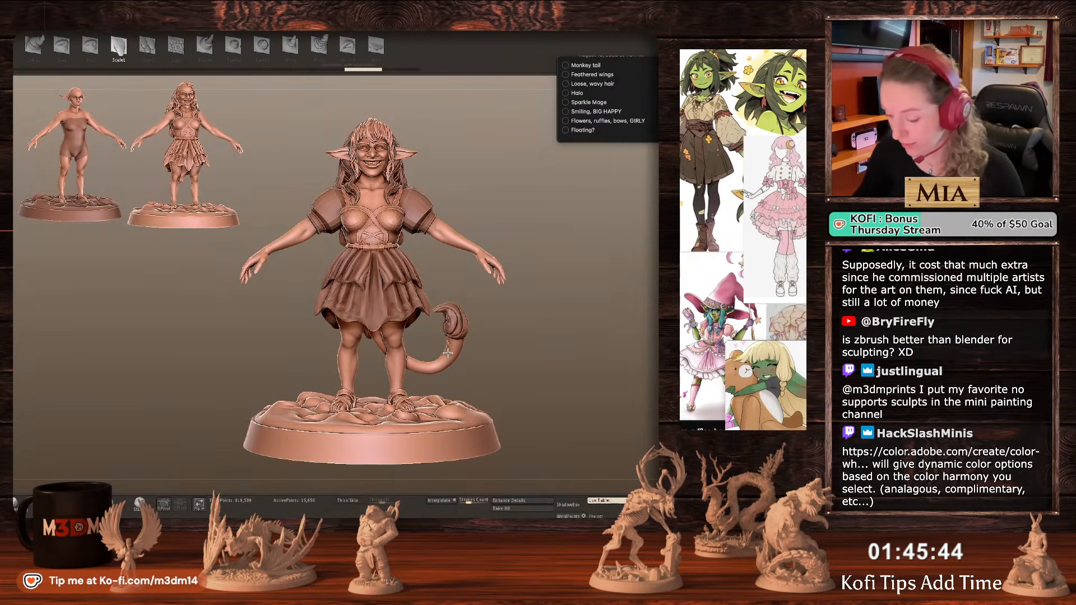
key(space)
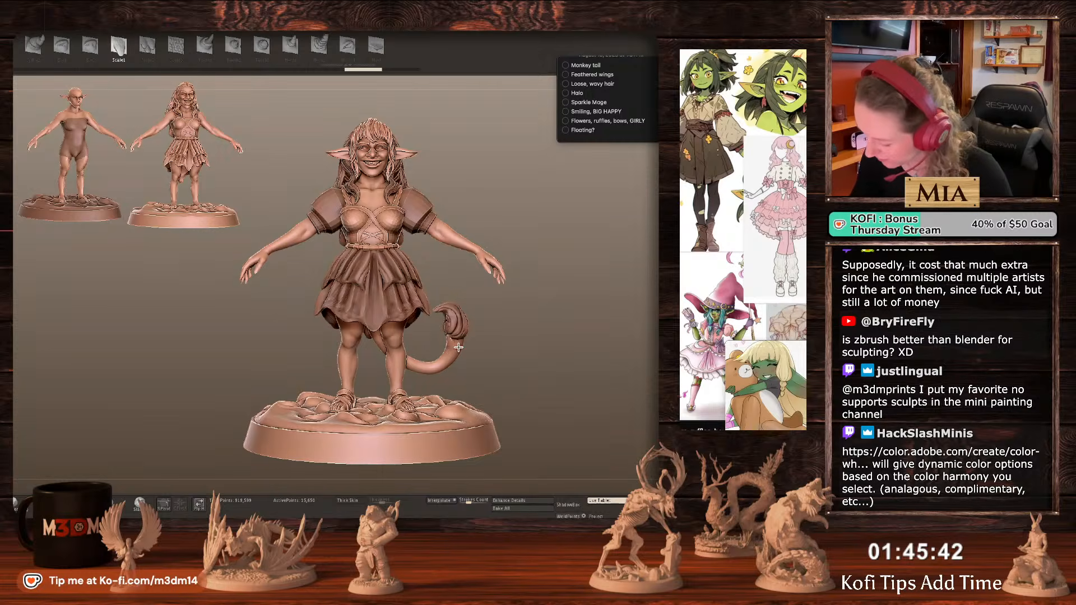
key(space)
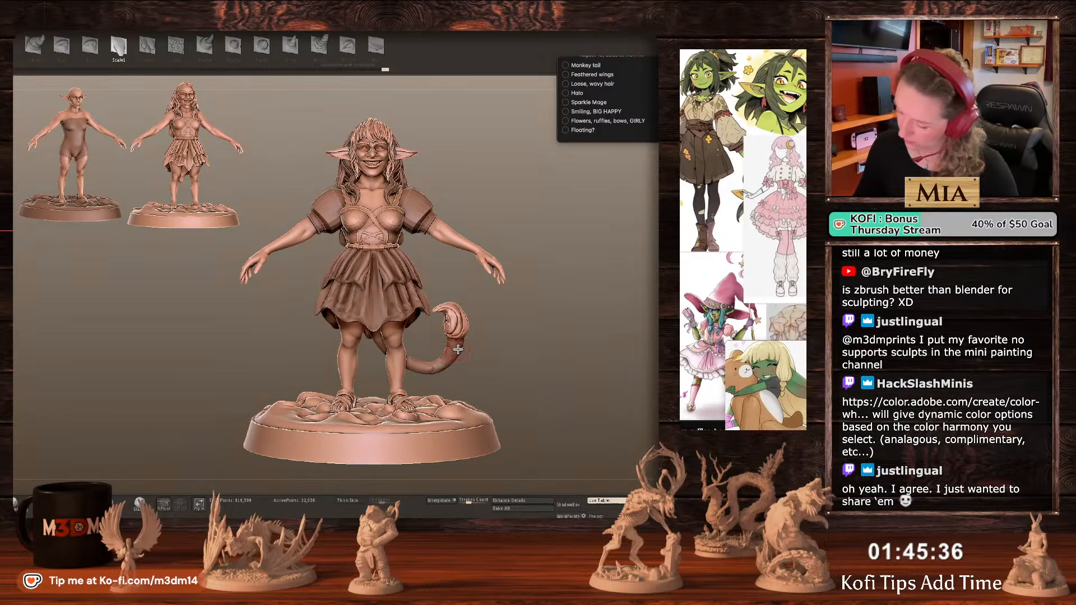
key(1)
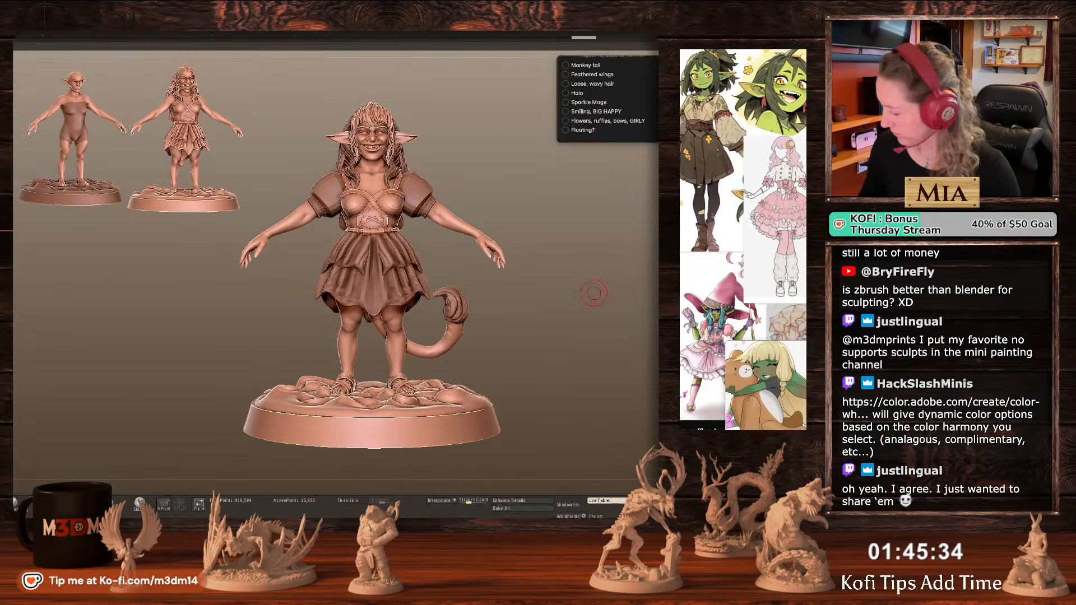
Make the tail tuft the active part again and run a short brush stroke up its front.
alt+click(462, 311)
alt+click(461, 328)
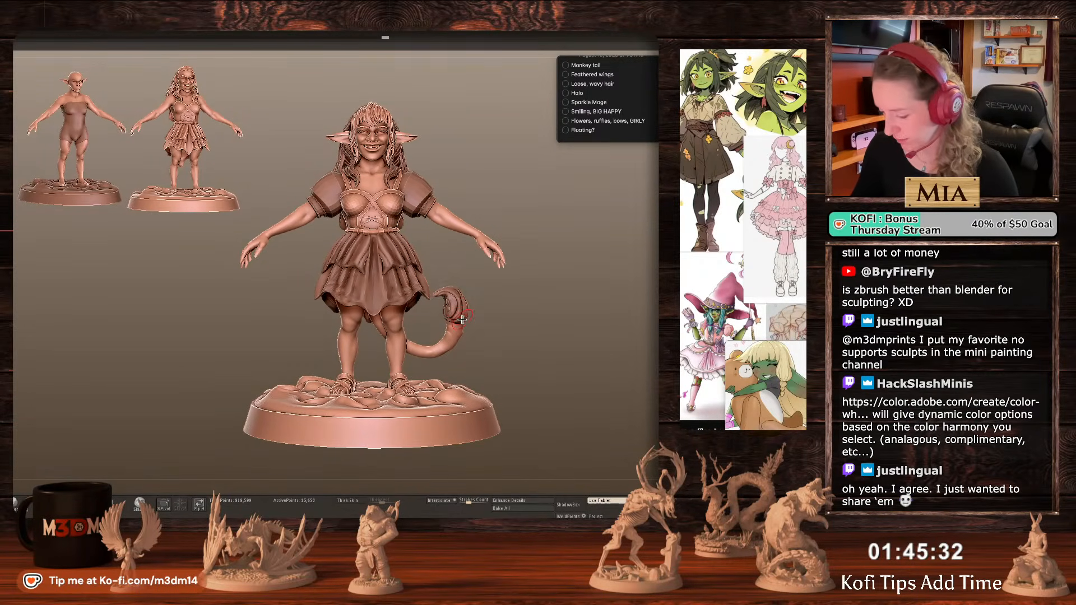
alt+click(461, 320)
drag(453, 321, 452, 295)
key(b)
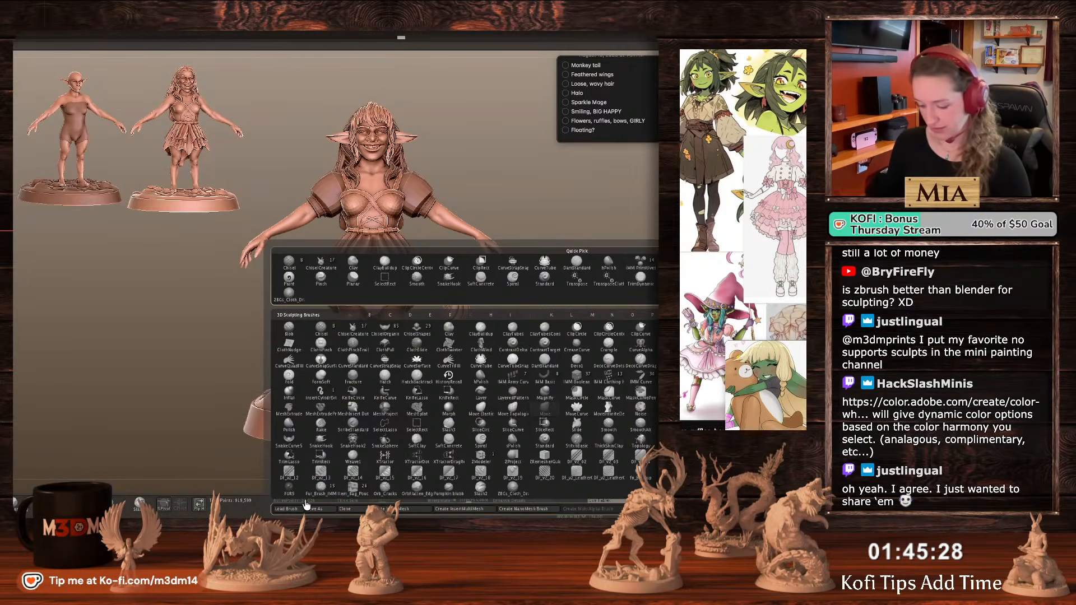
click(286, 509)
click(533, 100)
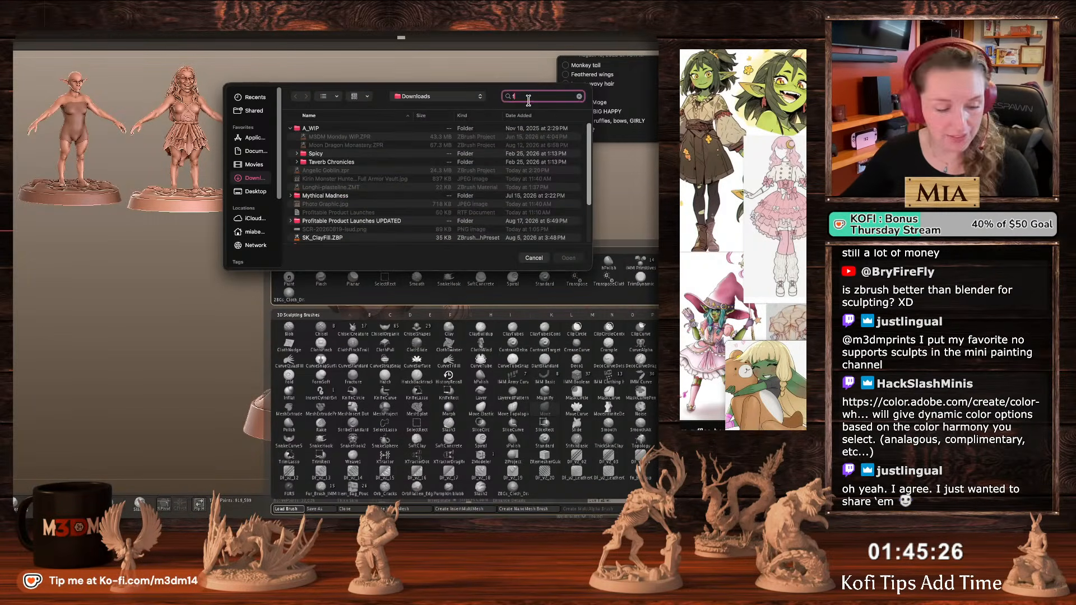
click(536, 259)
key(b)
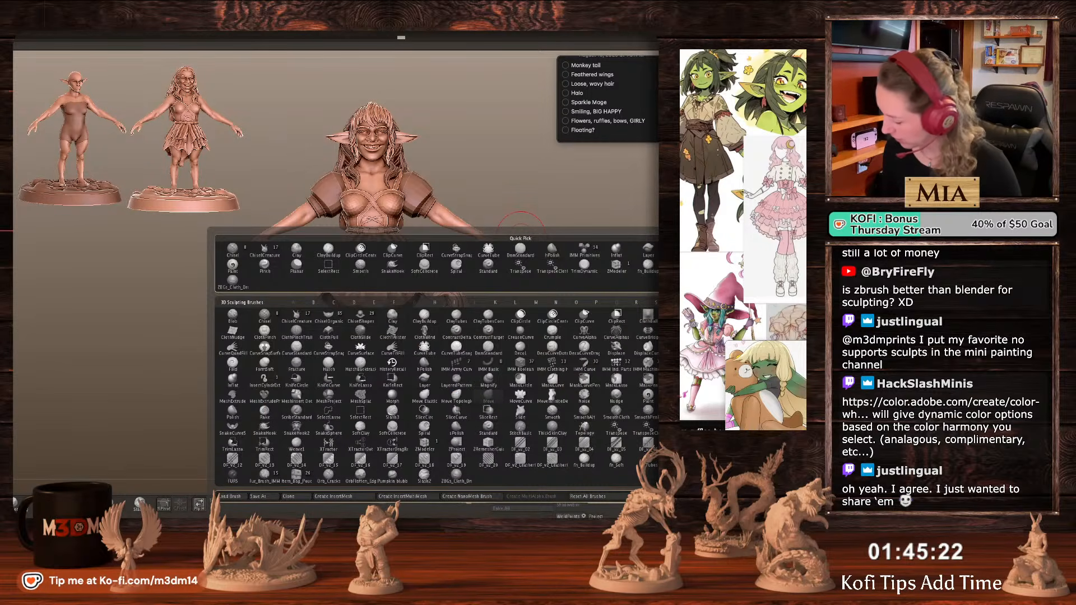
key(Escape)
Insert a Fur_04 strand on the front of the tail tuft, clear the mask and make the strand its own part.
alt+drag(514, 311, 518, 315)
key(b)
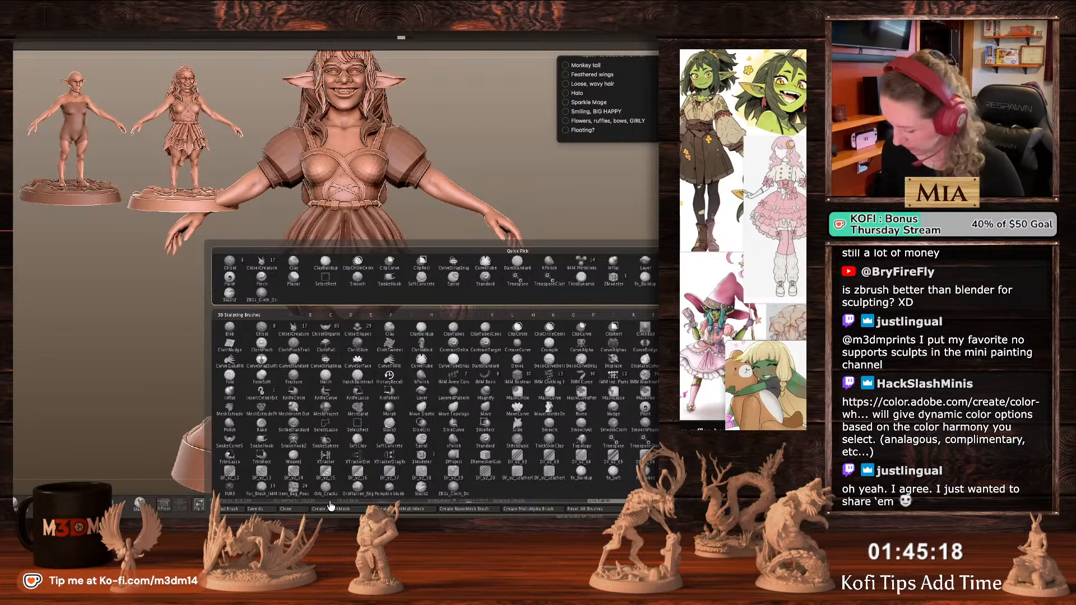
click(262, 488)
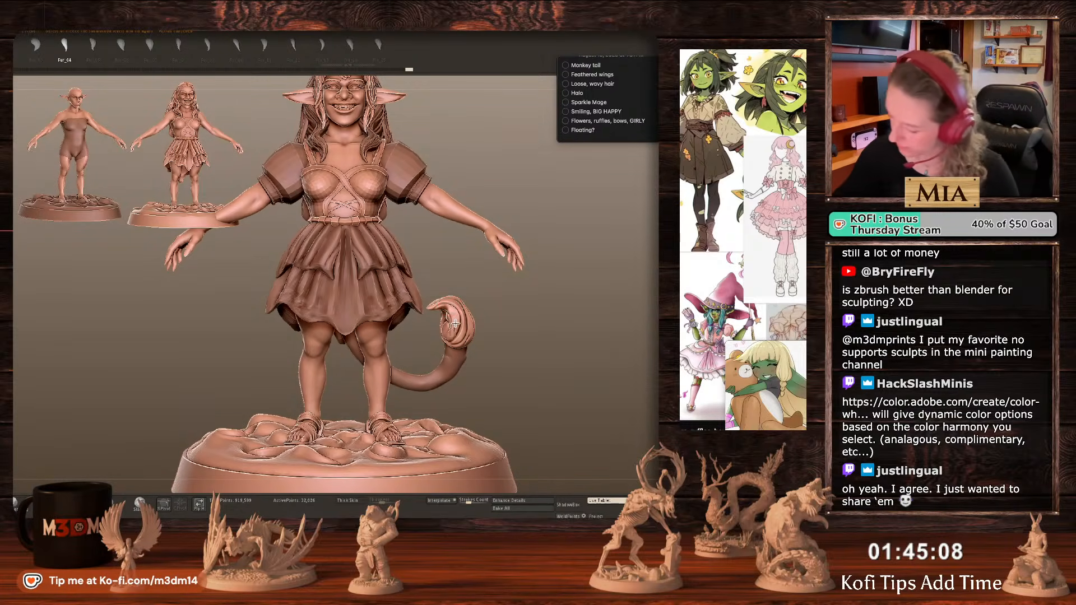
drag(455, 343, 467, 321)
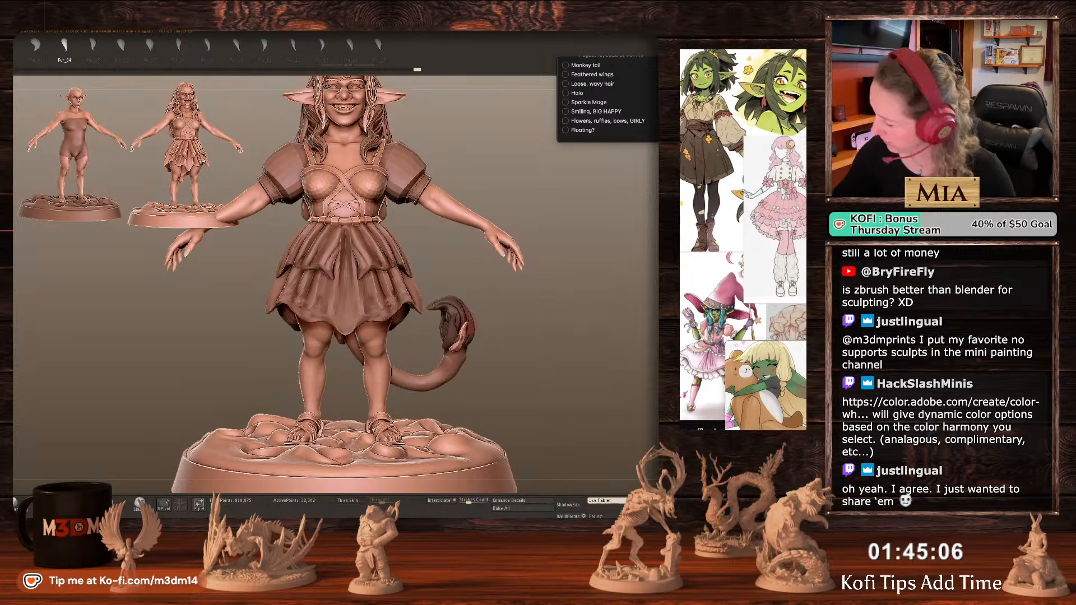
ctrl+drag(556, 263, 570, 274)
alt+click(418, 179)
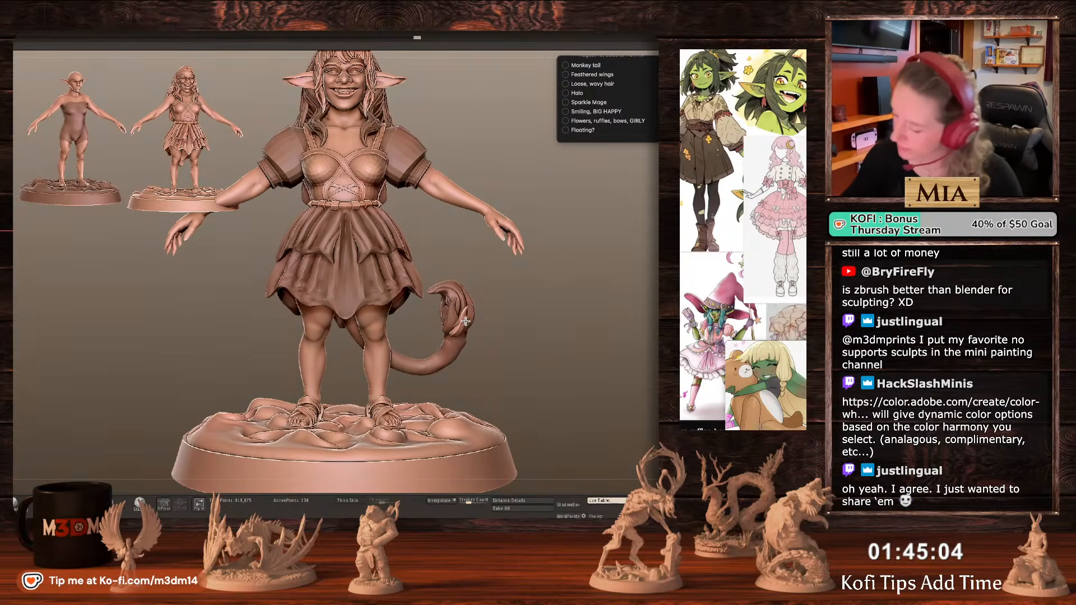
key(space)
Try isolating the fur strand on the tuft's outer side as its own part, using the polygroup display.
alt+click(452, 318)
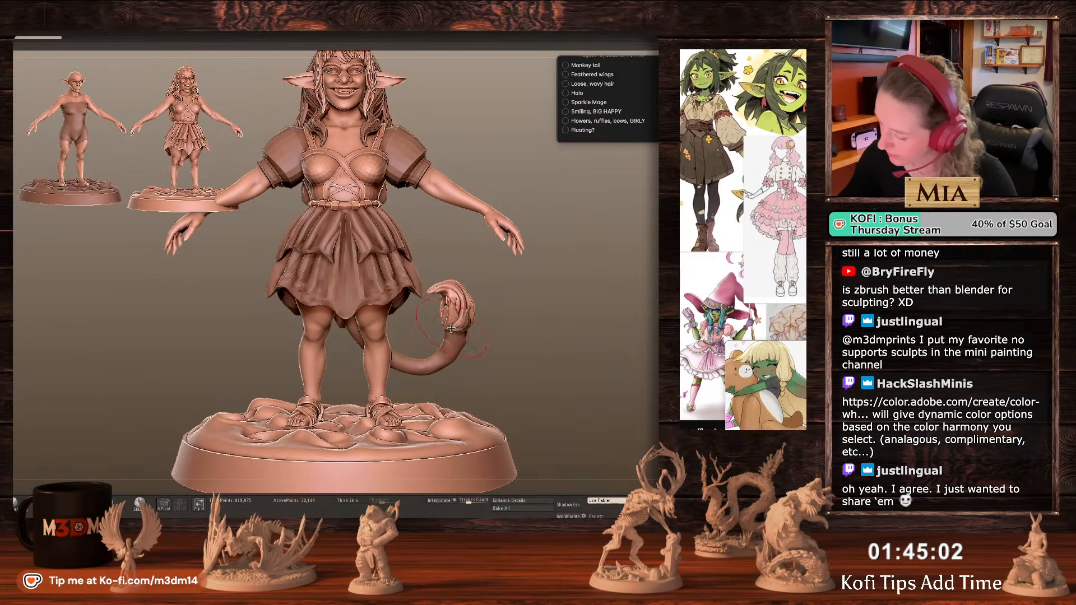
key(ctrl+z)
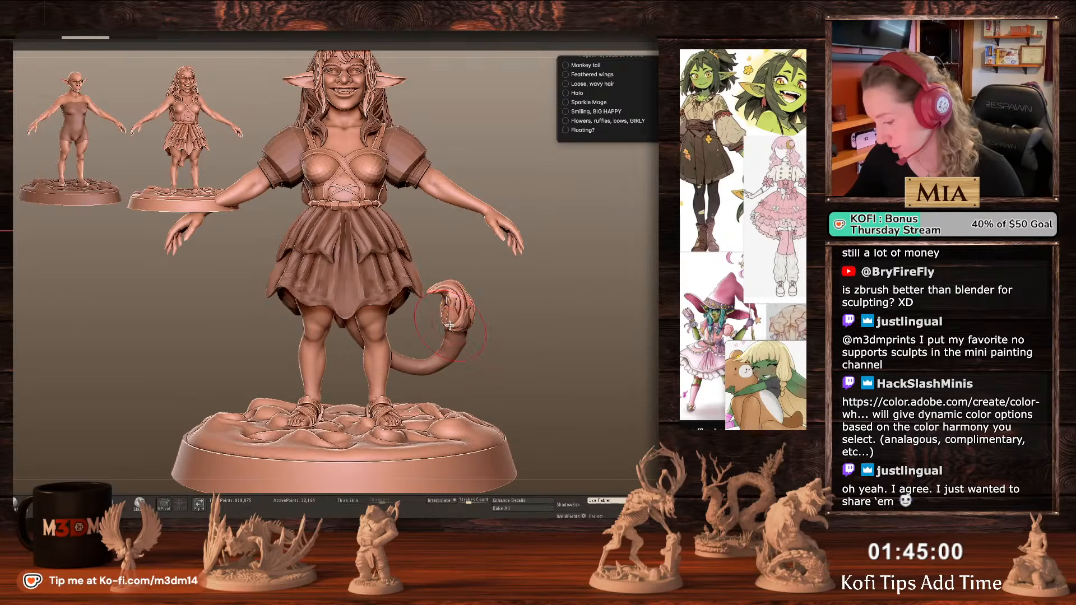
key(shift+f)
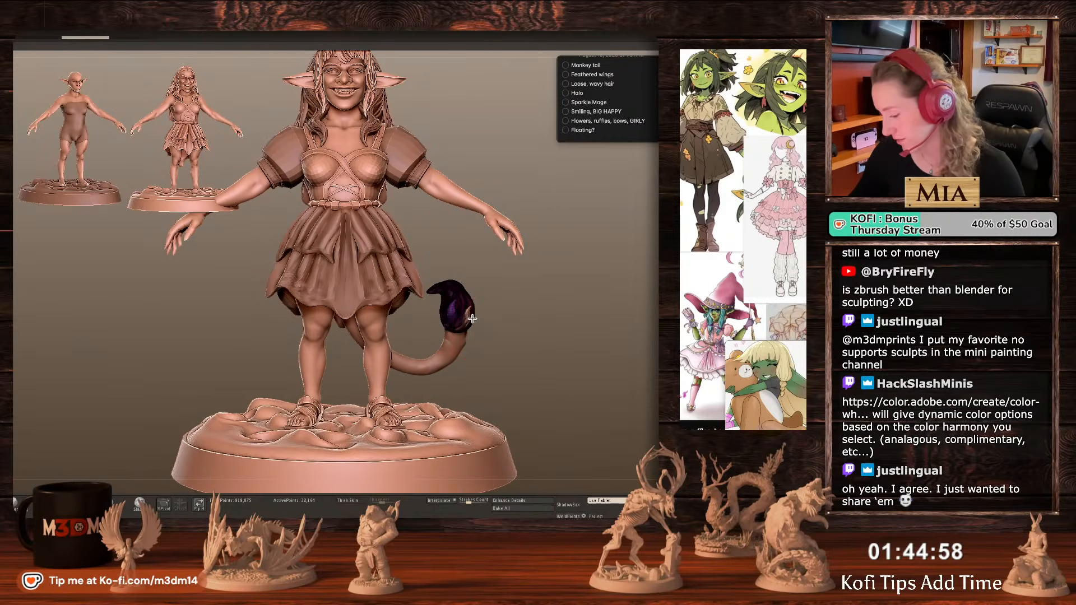
alt+click(466, 319)
ctrl+drag(504, 307, 509, 320)
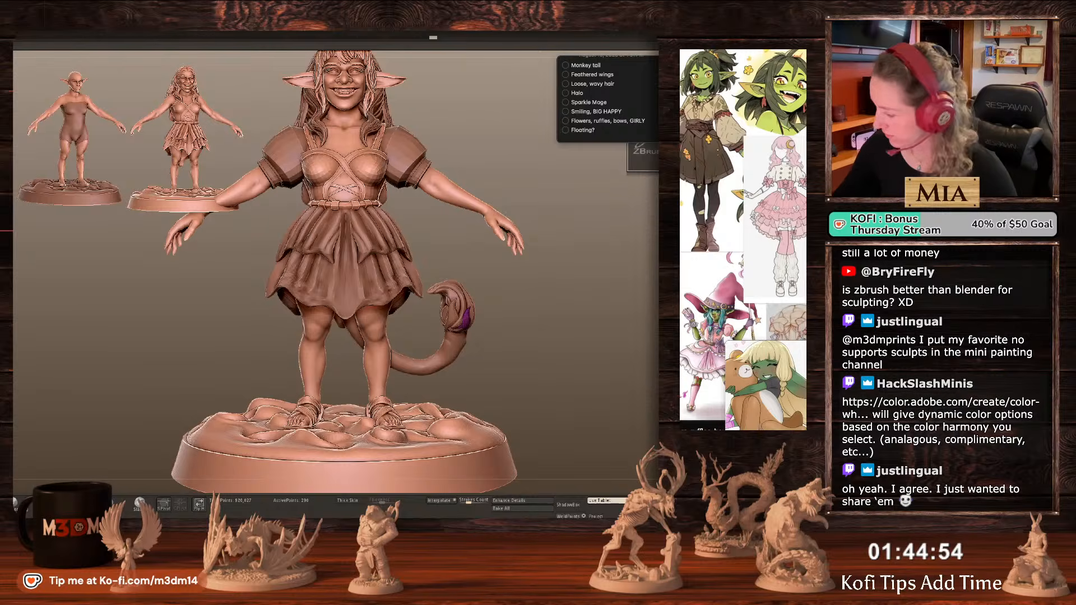
key(Return)
key(shift+f)
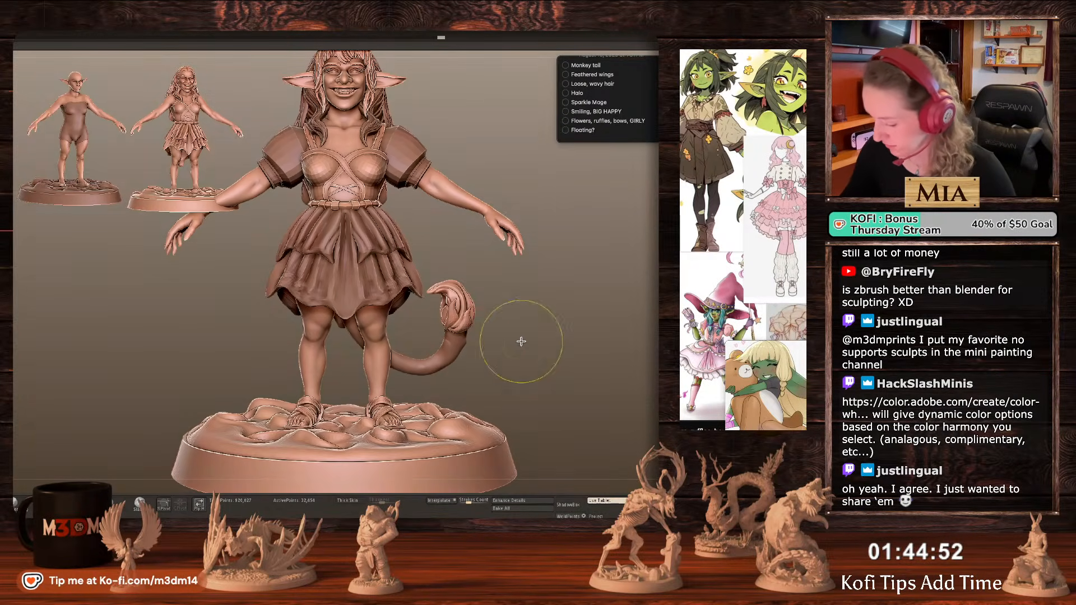
Undo the last tail tuft edits, restore the strand insertion and clear the mask around it.
key(ctrl+z)
key(ctrl+z)
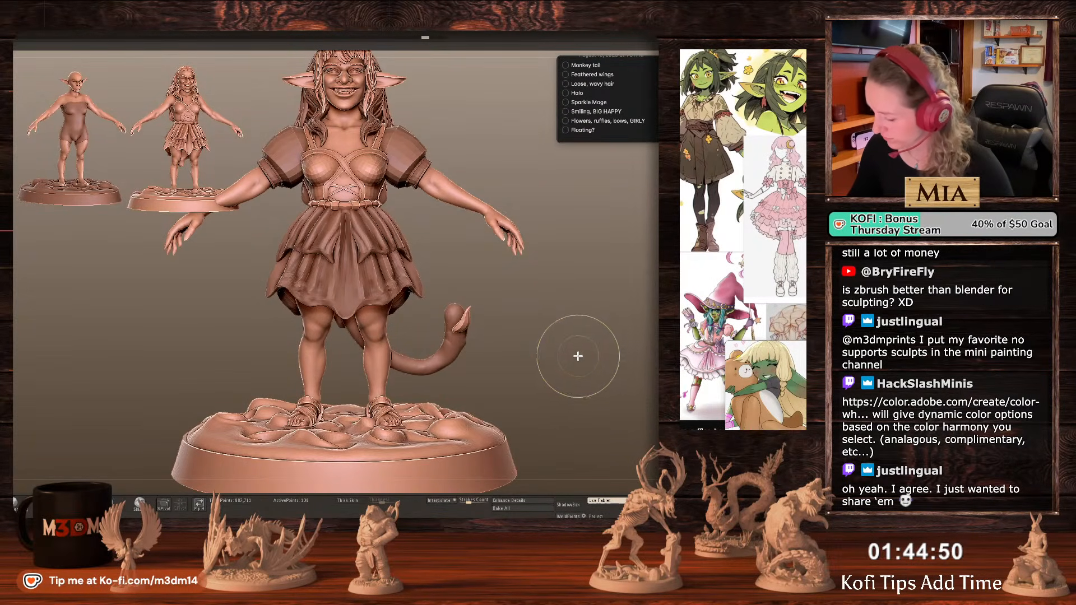
key(ctrl+shift+z)
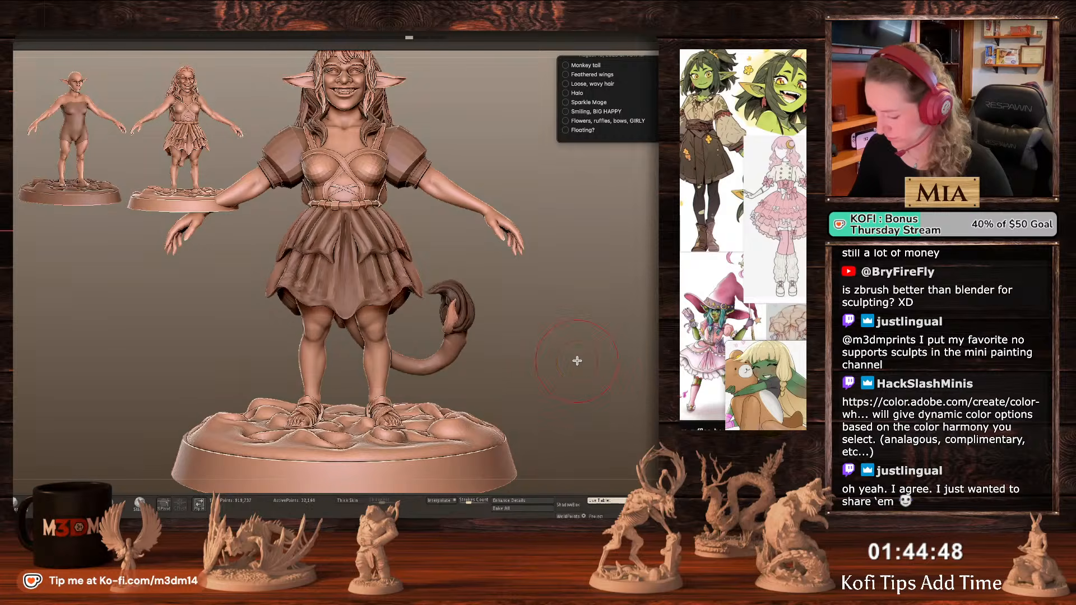
ctrl+drag(558, 333, 534, 321)
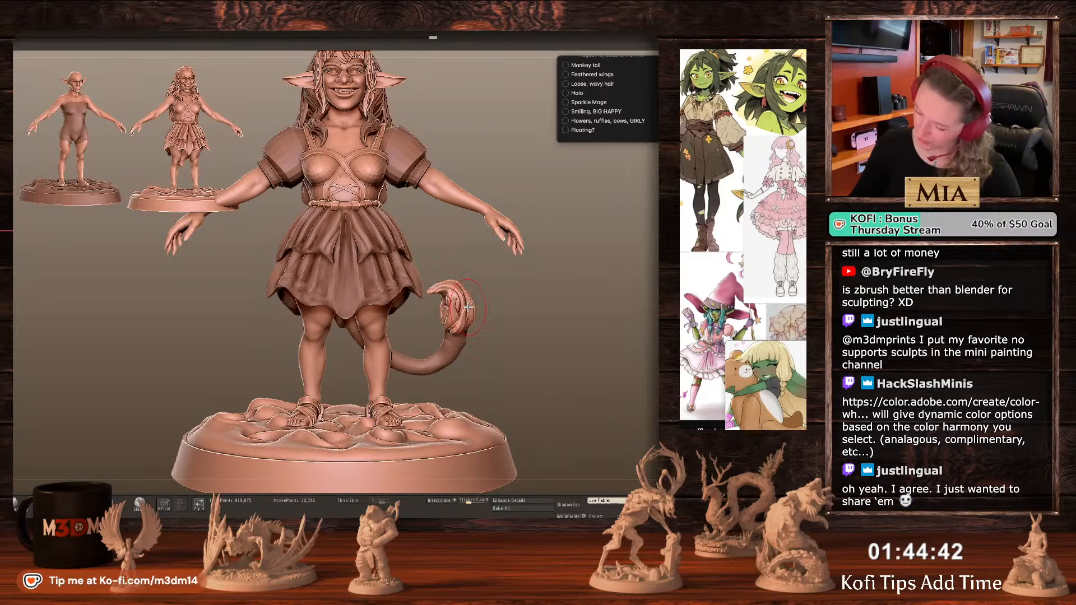
ctrl+shift+click(465, 327)
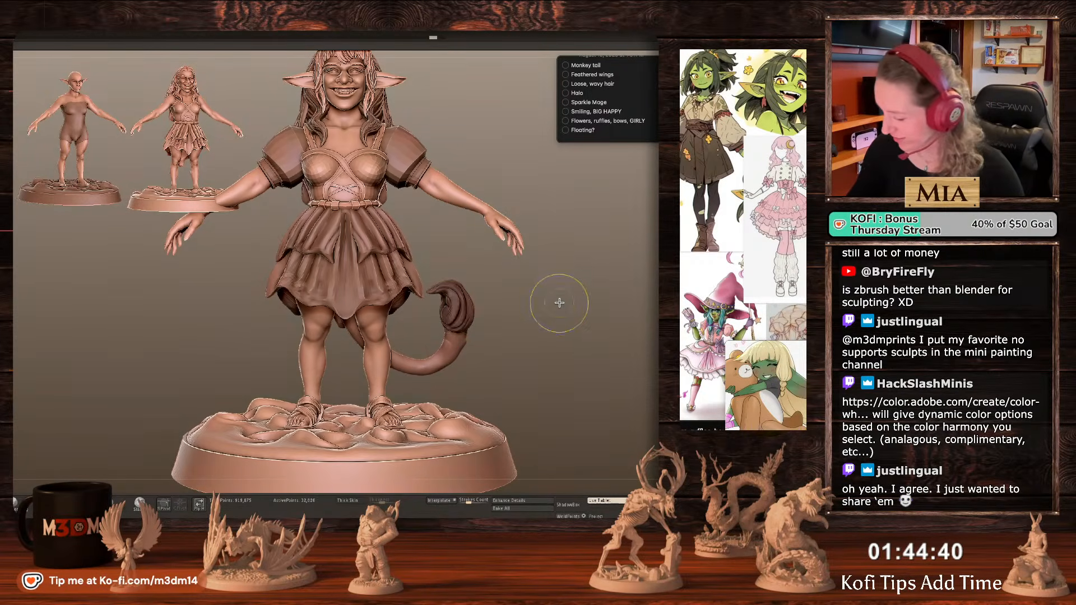
Duplicate the fur strand part, then rotate and reposition the copy on the tail tuft.
key(space)
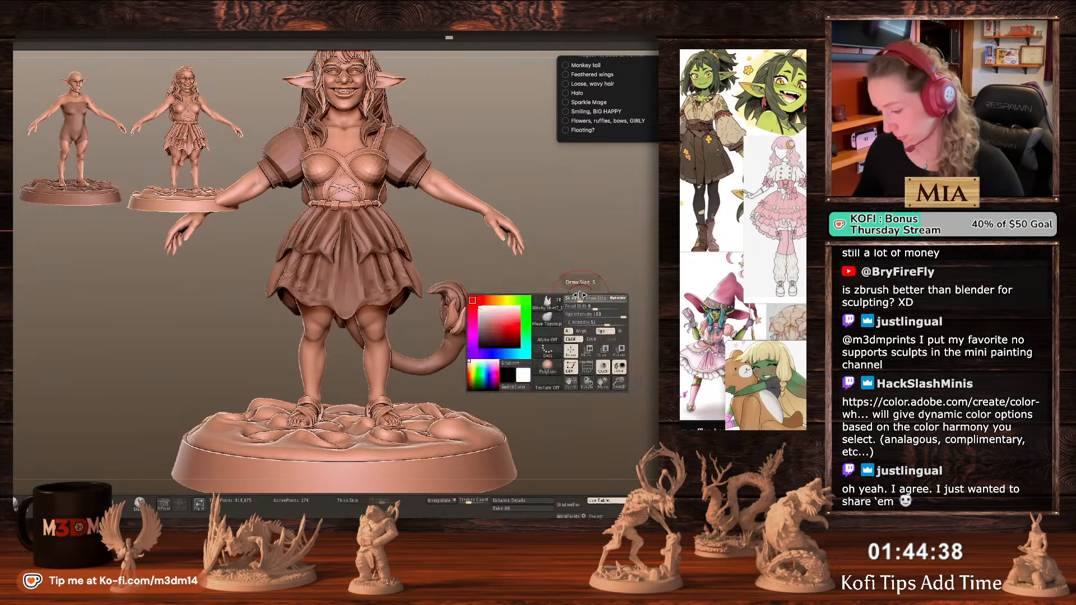
key(ctrl+shift+d)
key(w)
click(478, 254)
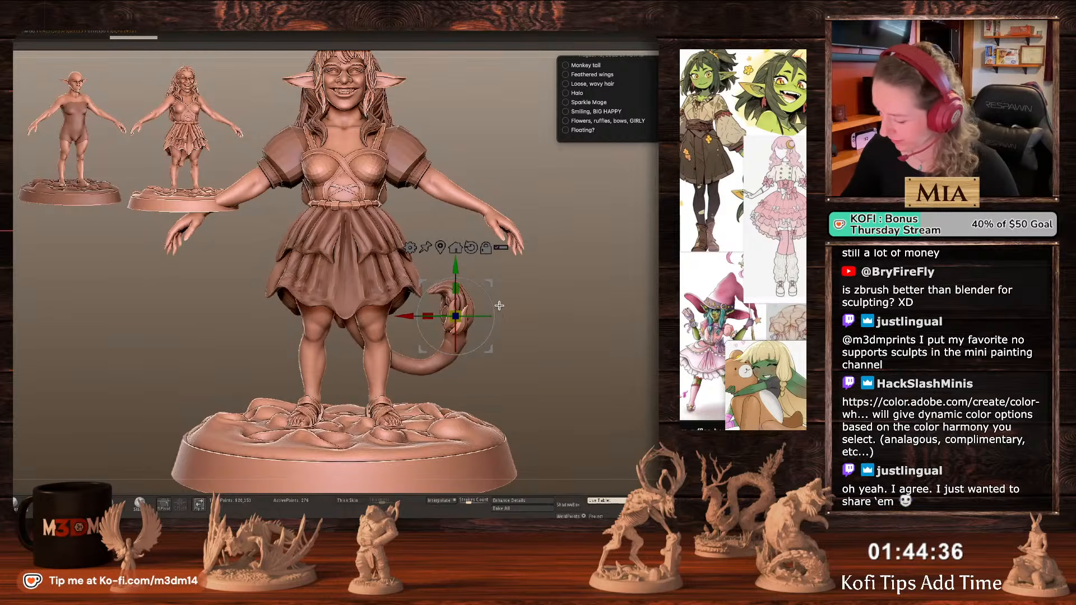
drag(489, 283, 451, 307)
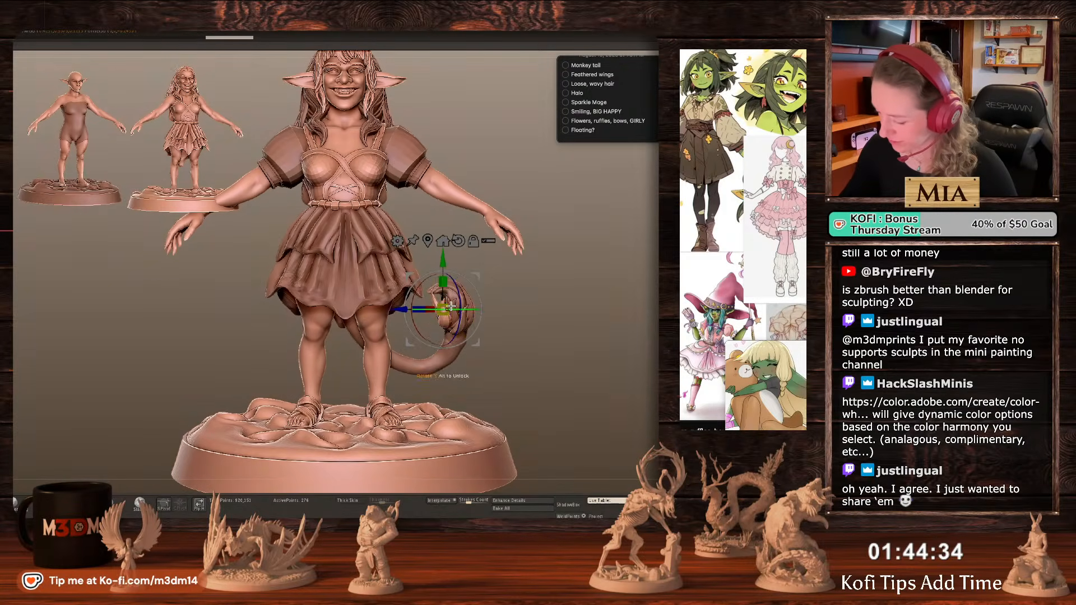
mouse_move(537, 326)
mouse_down()
mouse_move(560, 287)
mouse_move(476, 303)
mouse_move(483, 276)
mouse_up()
key(q)
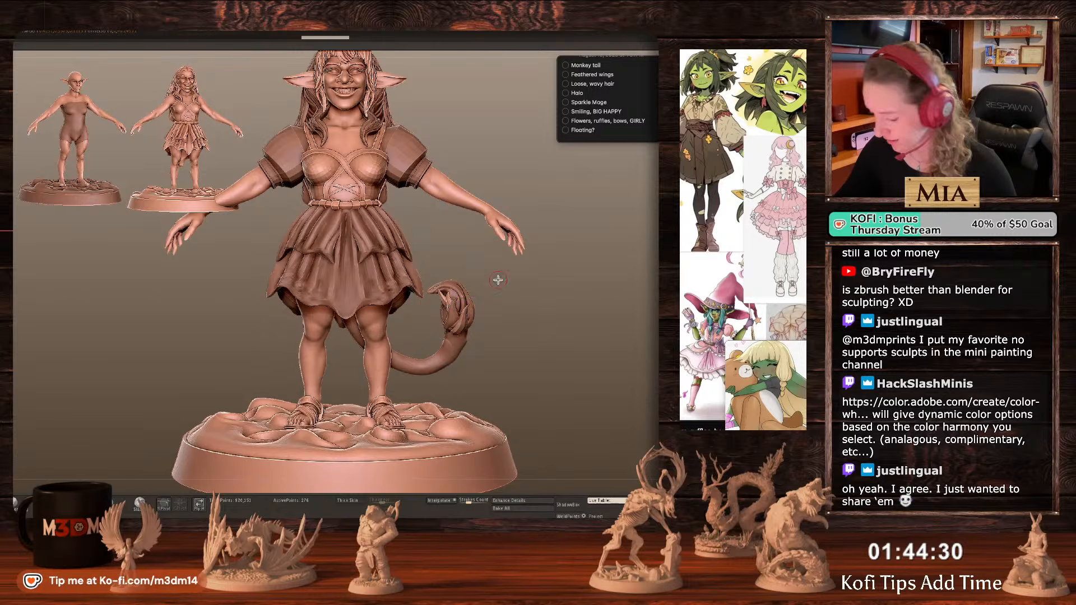
Try bending the tuft's curled tip upward with a large brush while viewing the whole figure.
key(space)
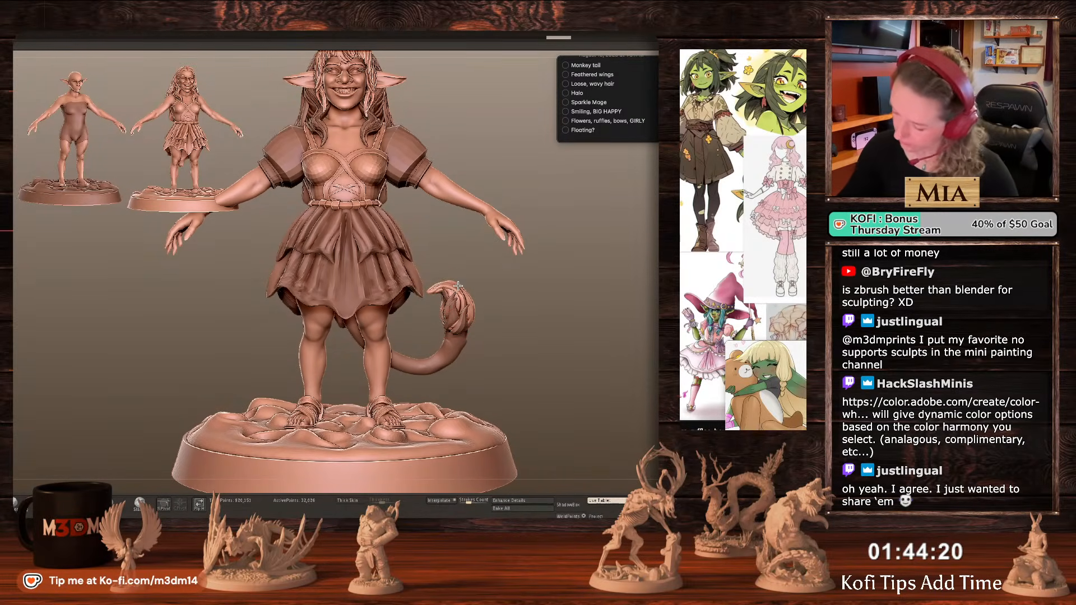
key(space)
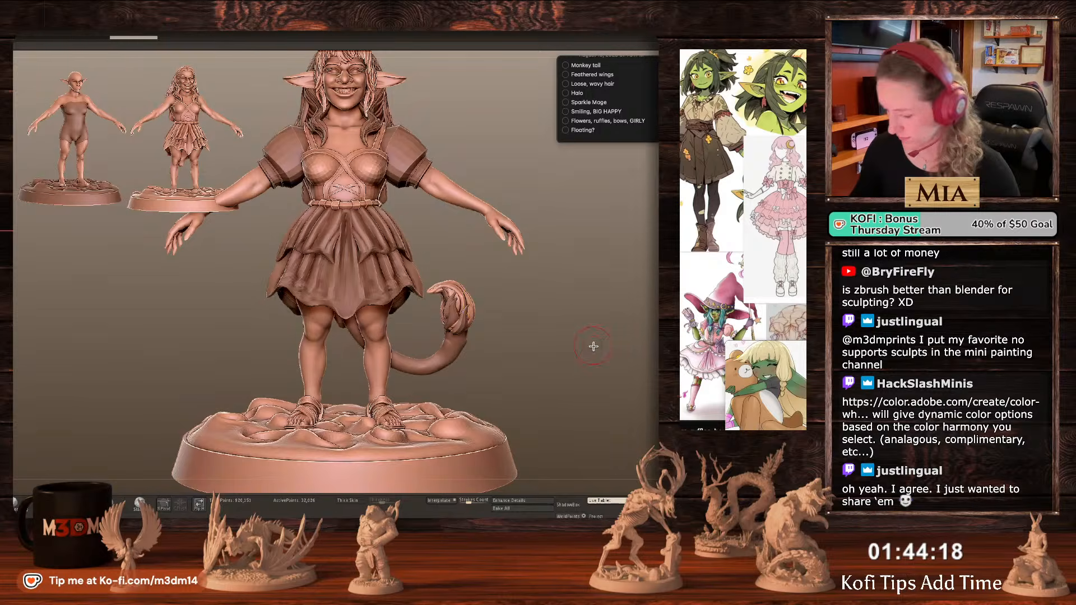
mouse_move(593, 347)
ctrl+right_down()
mouse_move(581, 300)
mouse_move(577, 332)
ctrl+right_up()
ctrl+click(577, 332)
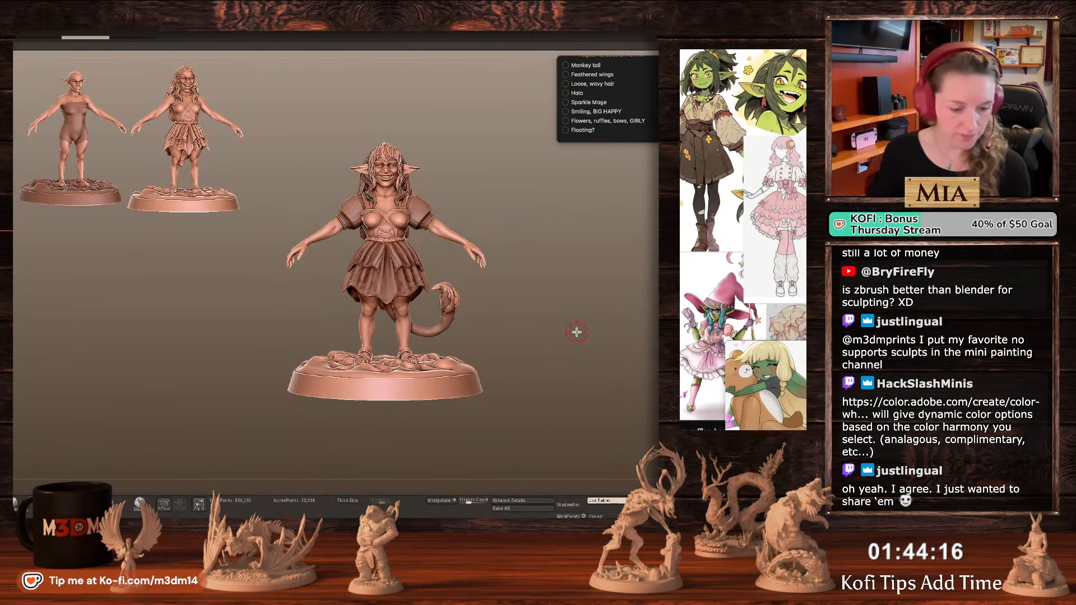
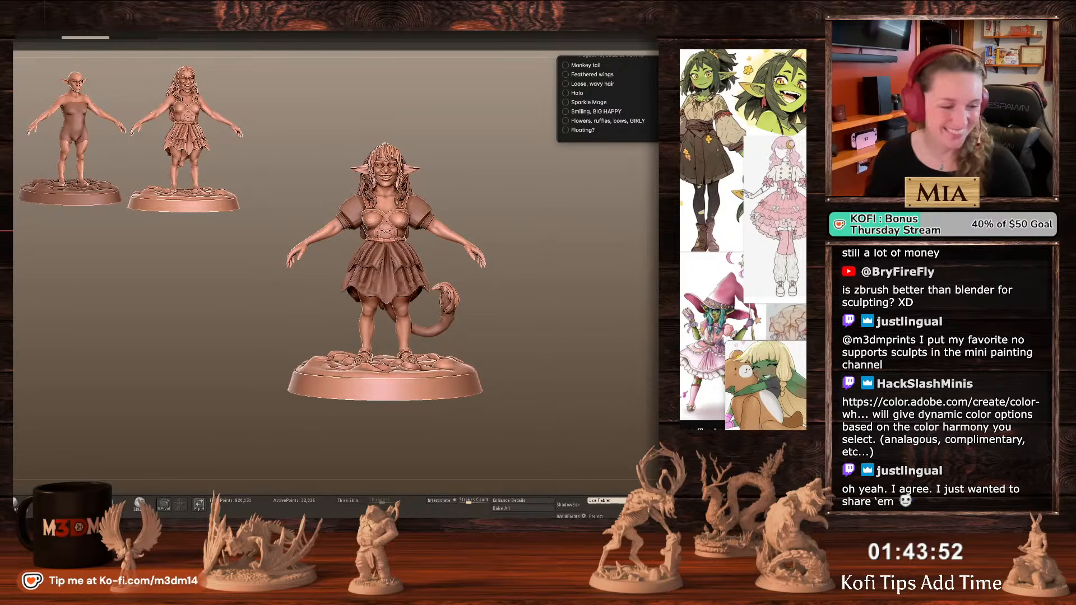
key(f)
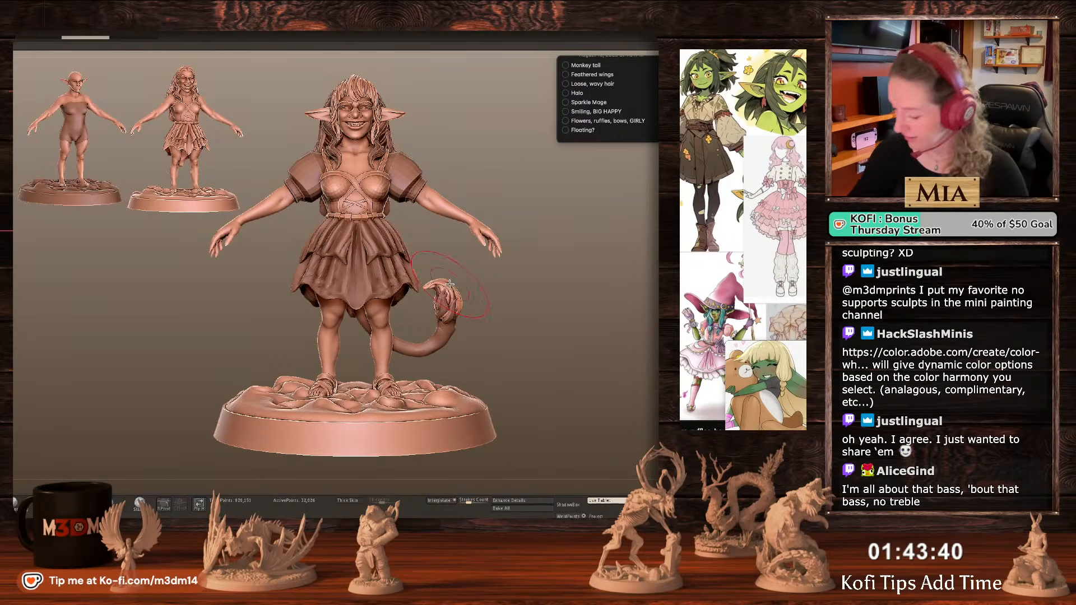
key(space)
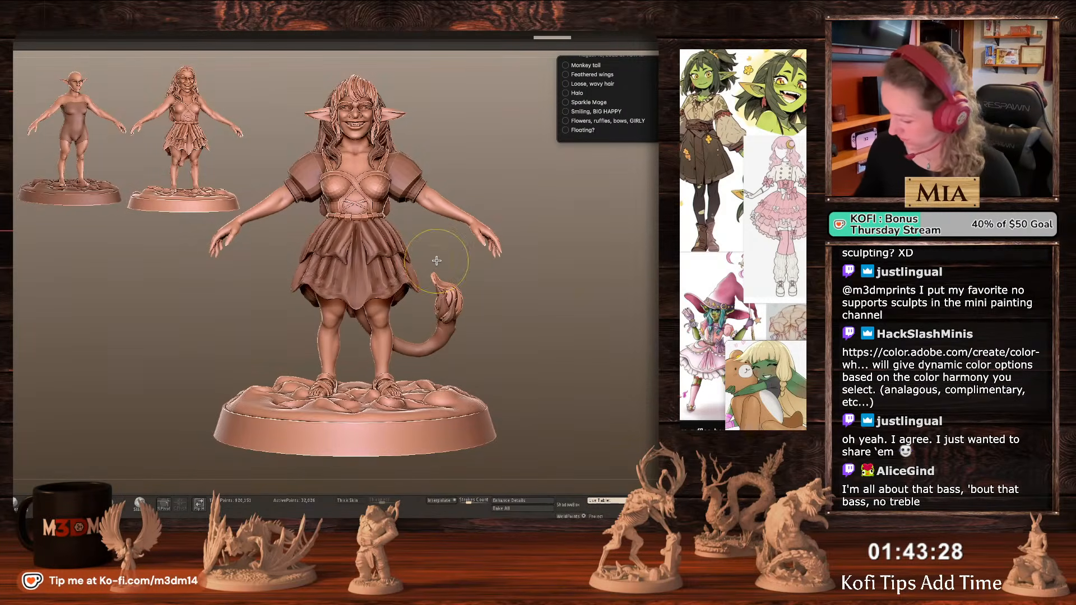
Undo the reshaping of the tail tuft's curled tip.
key(ctrl+z)
key(ctrl+z)
key(ctrl+z)
key(ctrl+z)
key(ctrl+z)
key(ctrl+z)
key(ctrl+z)
key(ctrl+z)
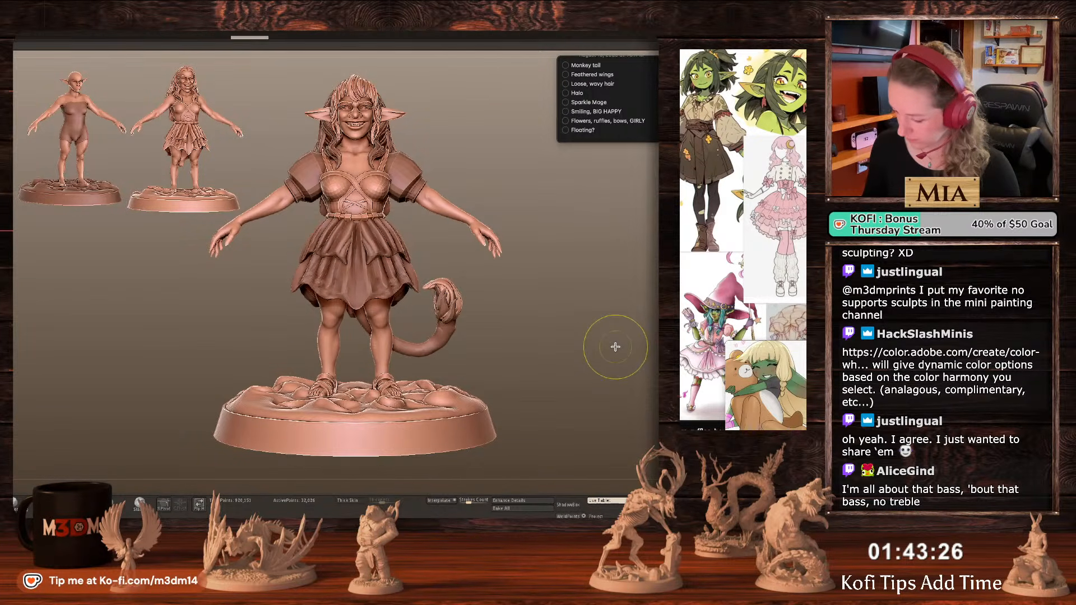
key(ctrl+z)
key(ctrl+z)
key(ctrl+z)
key(ctrl+z)
key(ctrl+z)
key(ctrl+z)
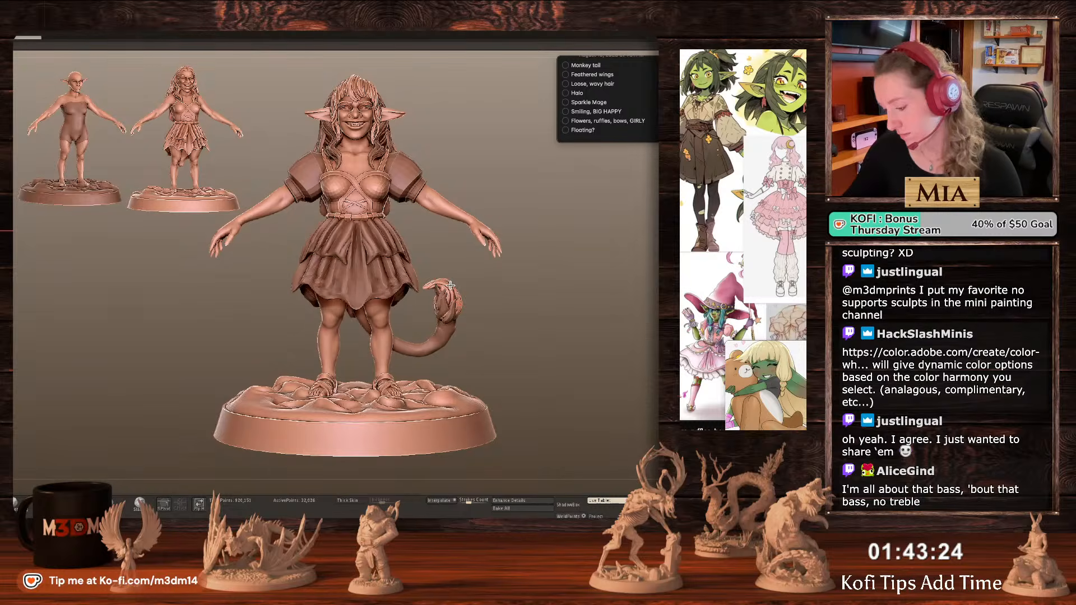
key(ctrl+shift+z)
key(ctrl+shift+z)
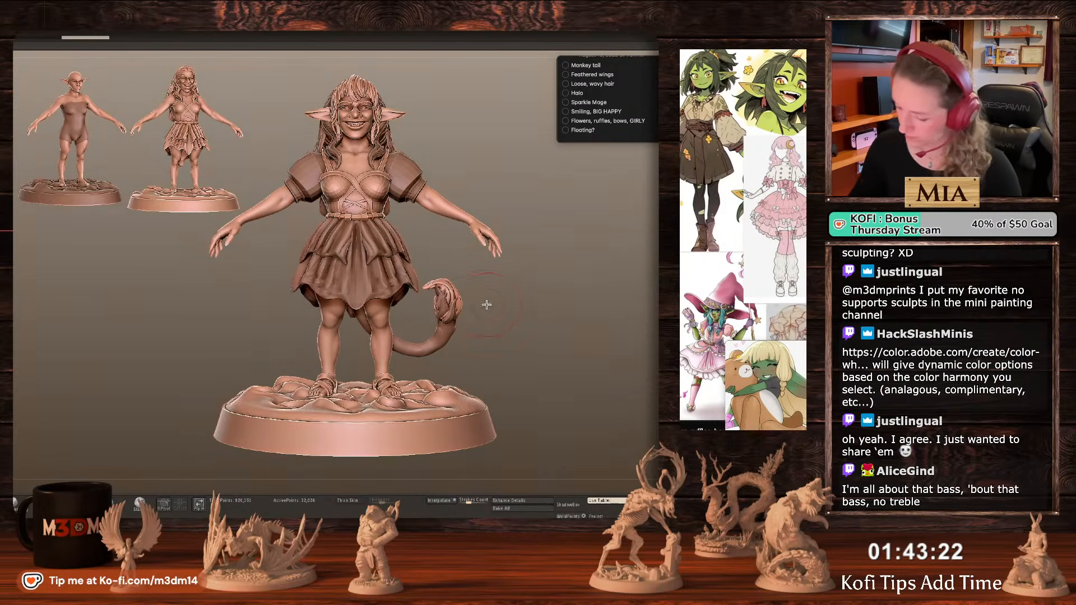
Merge the separate fur strands with the tail tuft and clear the mask.
click(728, 337)
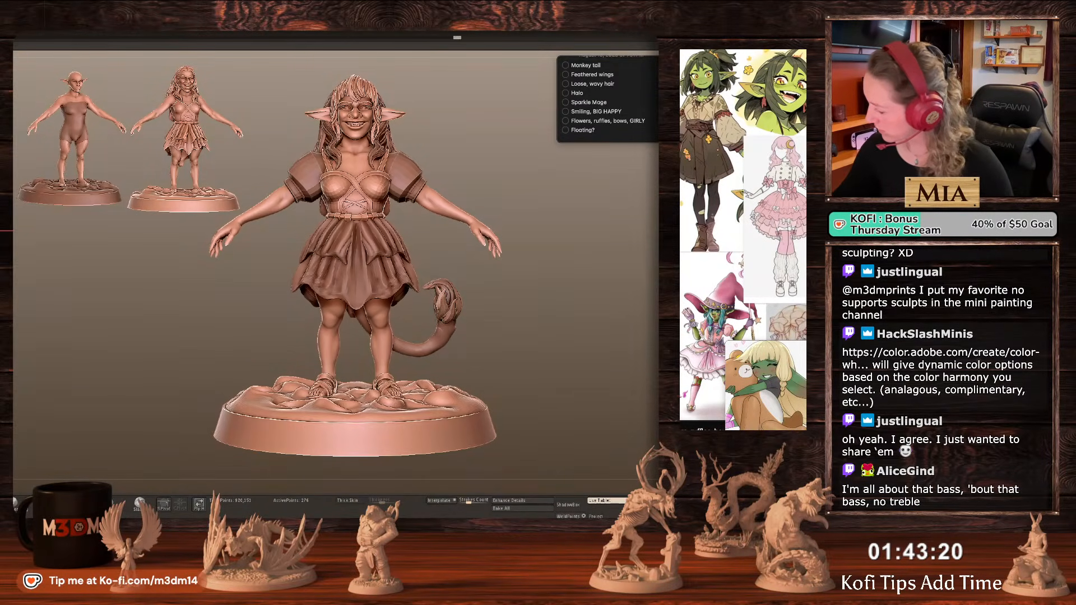
click(729, 314)
click(728, 314)
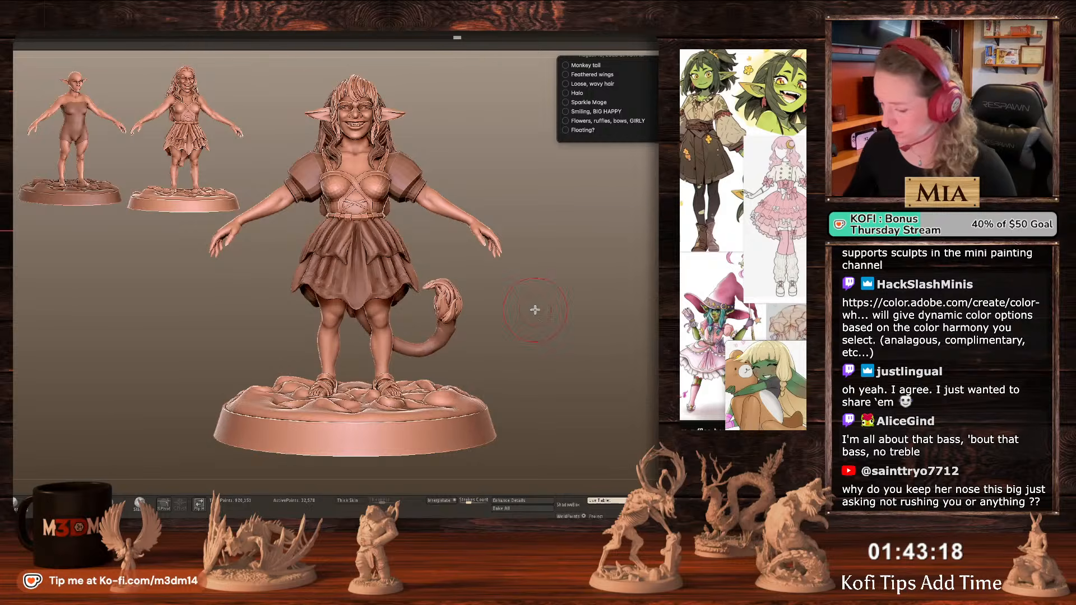
ctrl+click(549, 308)
ctrl+drag(549, 307, 574, 301)
Switch to the star tool, search the files for "wings" and open Wings.ztl with the whole wing collection in view.
key(p)
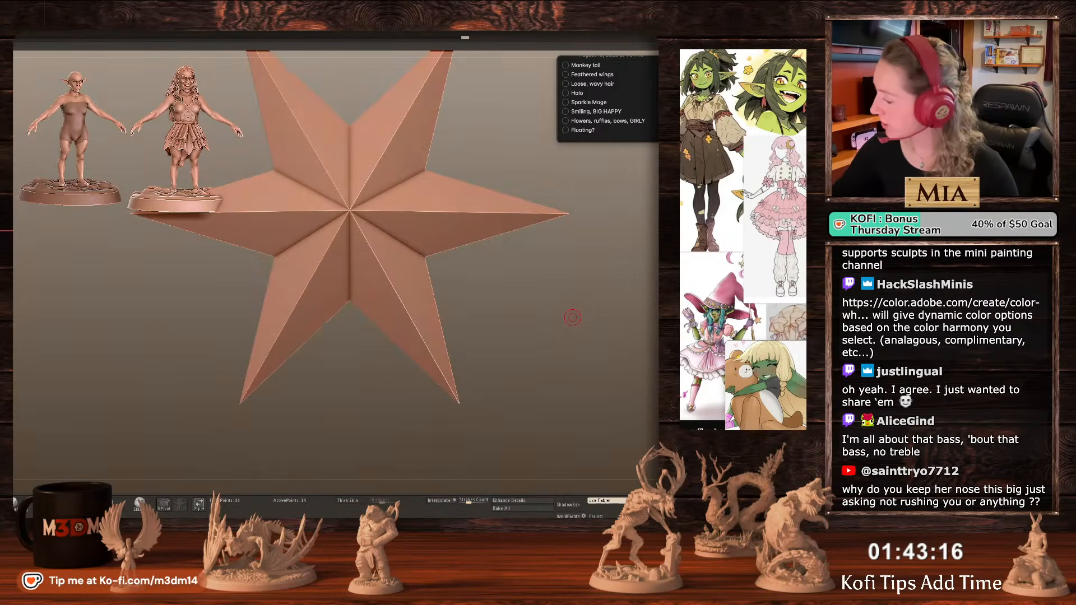
key(ctrl+o)
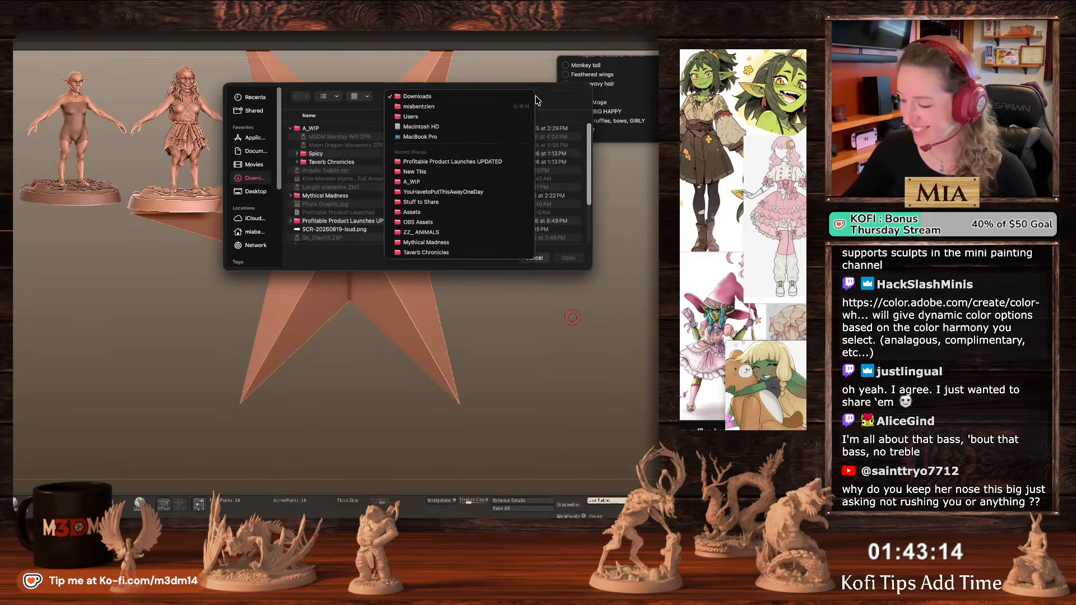
click(547, 98)
text(wings)
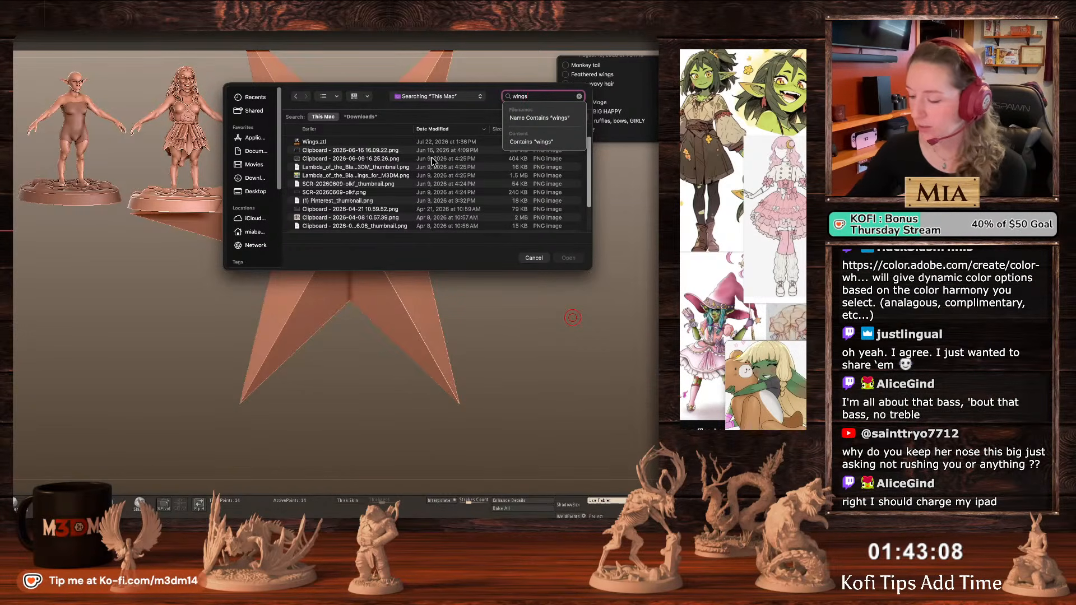
double_click(322, 142)
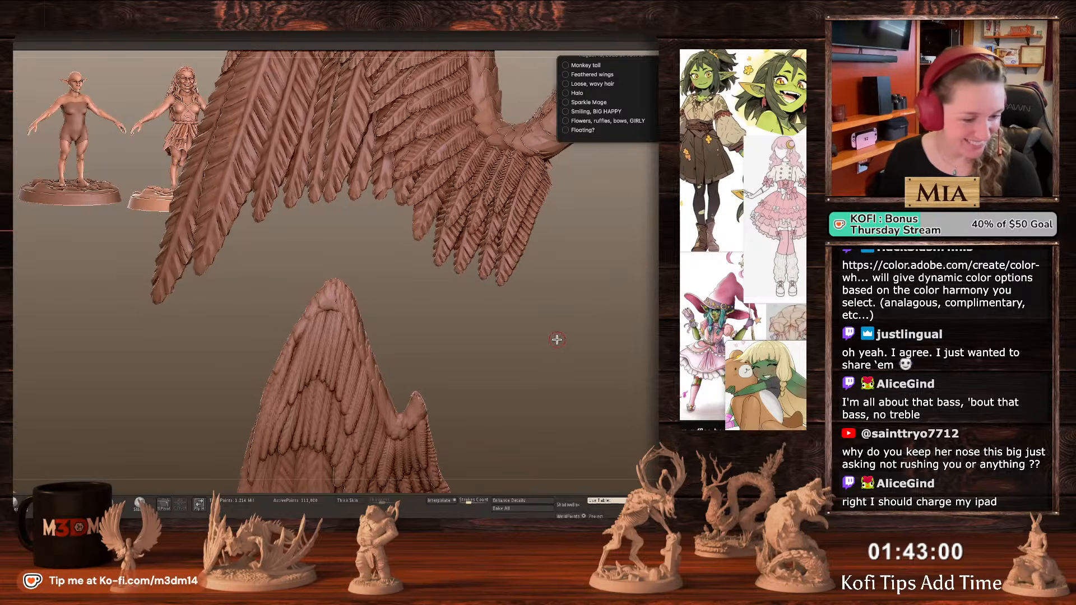
key(f)
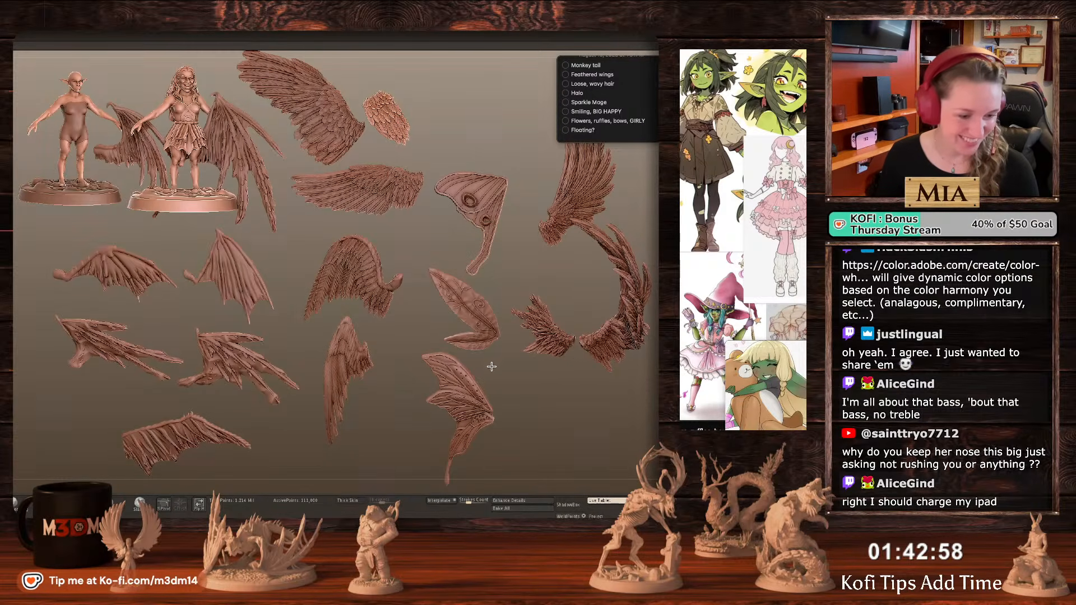
drag(492, 366, 499, 370)
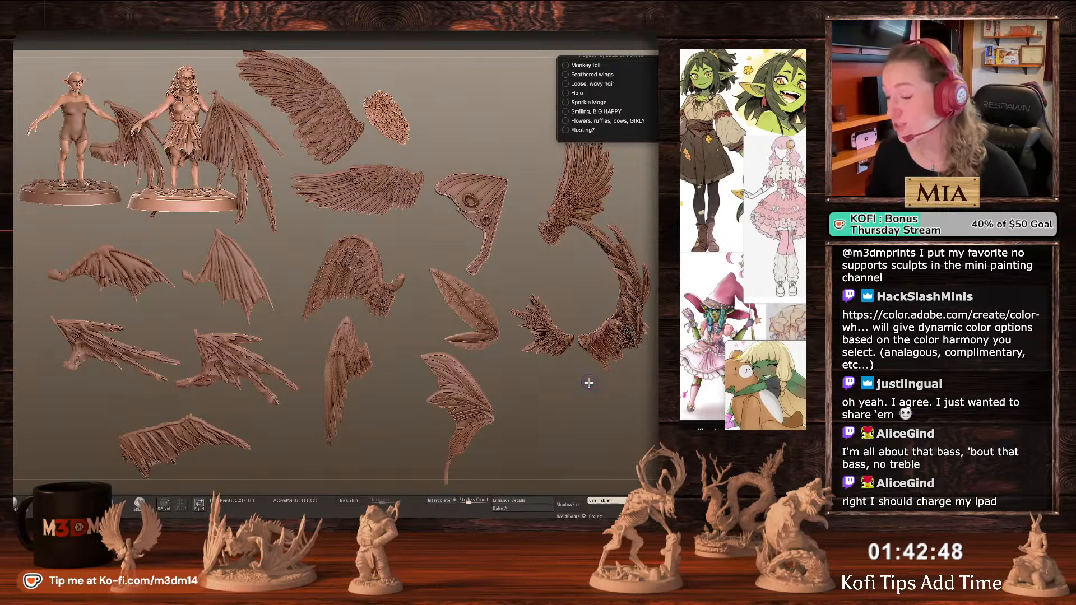
drag(556, 274, 560, 269)
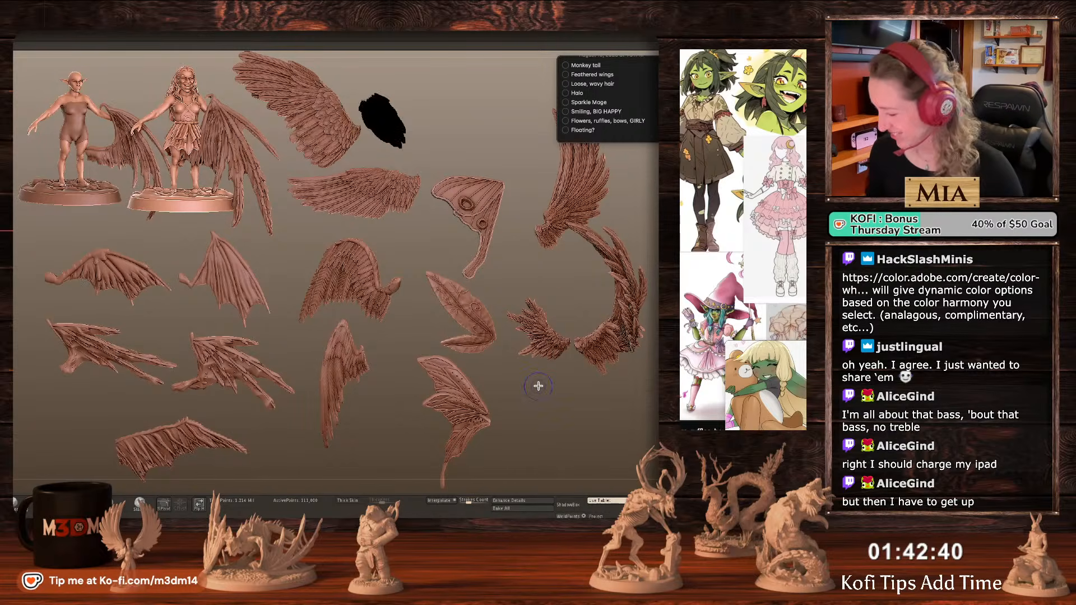
Pick the large feathered wing from the wing collection and append it to the goblin model.
alt+click(332, 143)
alt+drag(621, 394, 616, 383)
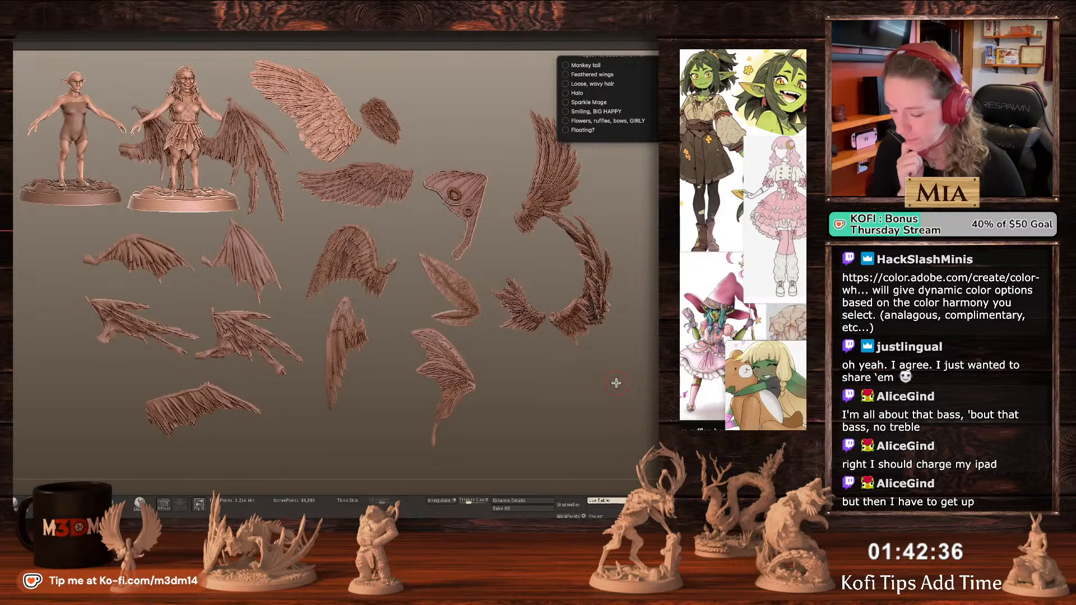
click(657, 104)
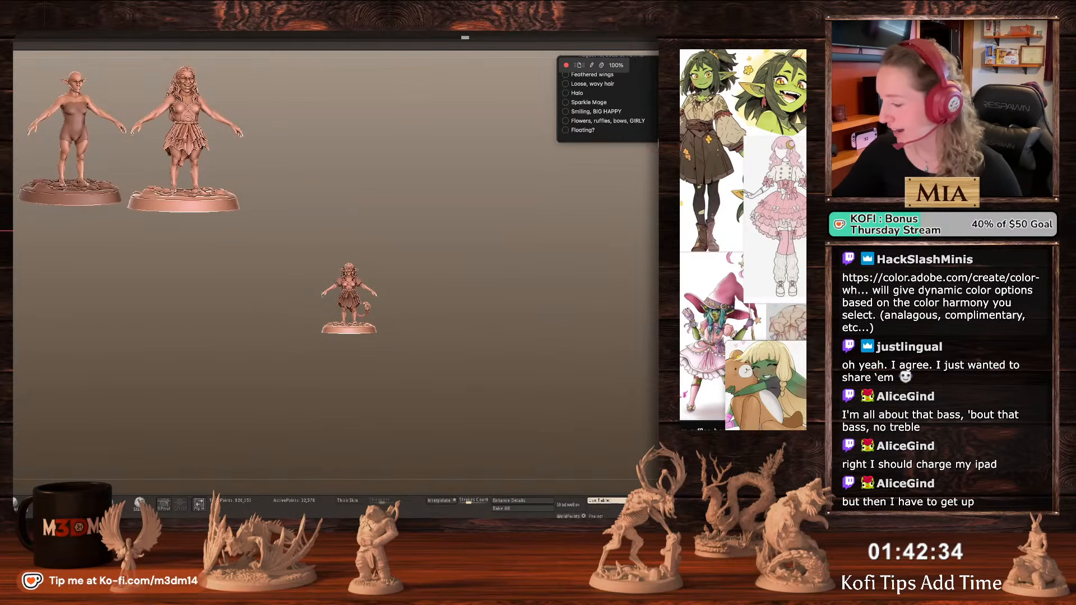
scroll(605, 173, up, 6)
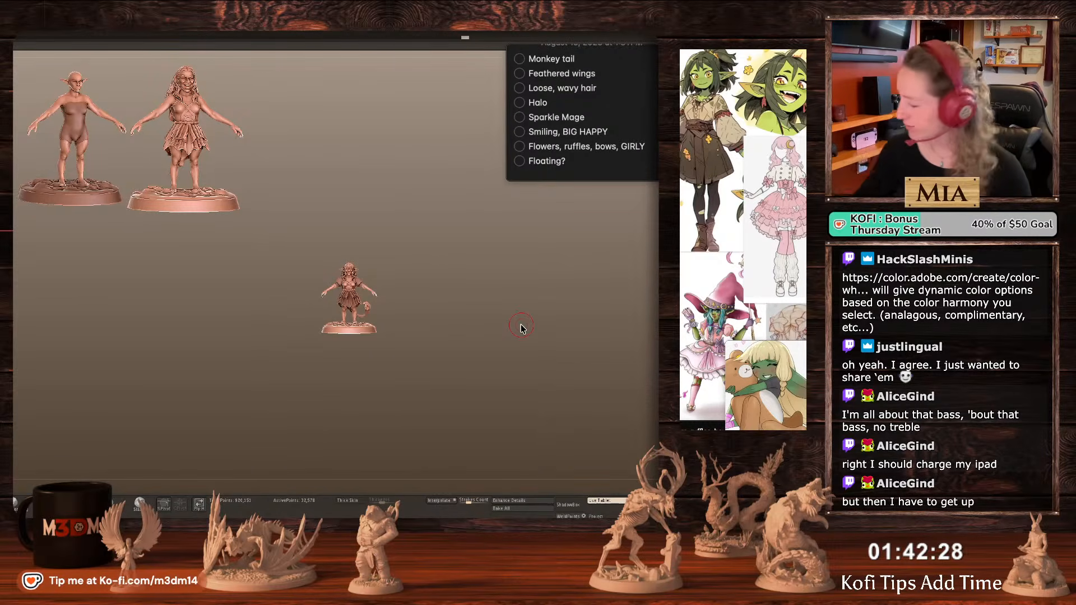
alt+drag(559, 345, 554, 366)
click(667, 431)
click(594, 391)
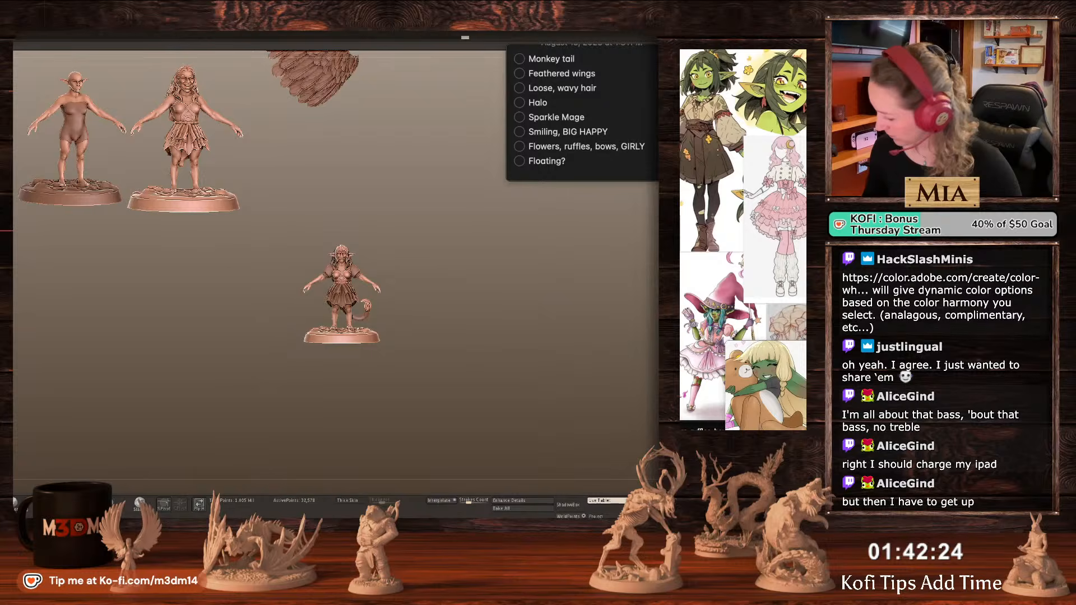
Move the appended feathered wing onto the goblin's body with the transform gizmo.
alt+click(321, 88)
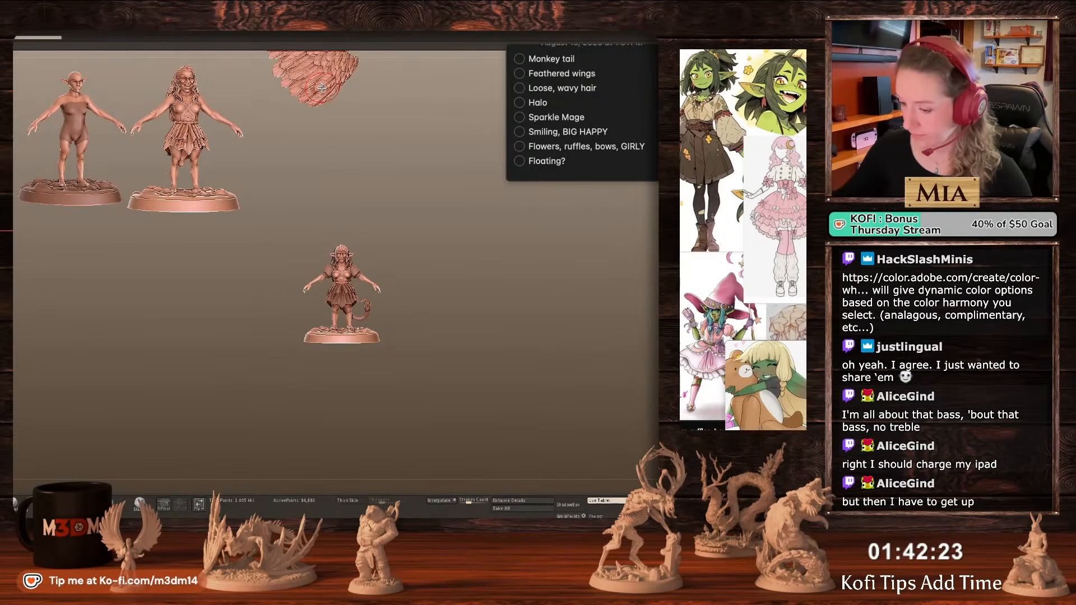
alt+click(344, 259)
key(w)
key(q)
alt+click(391, 235)
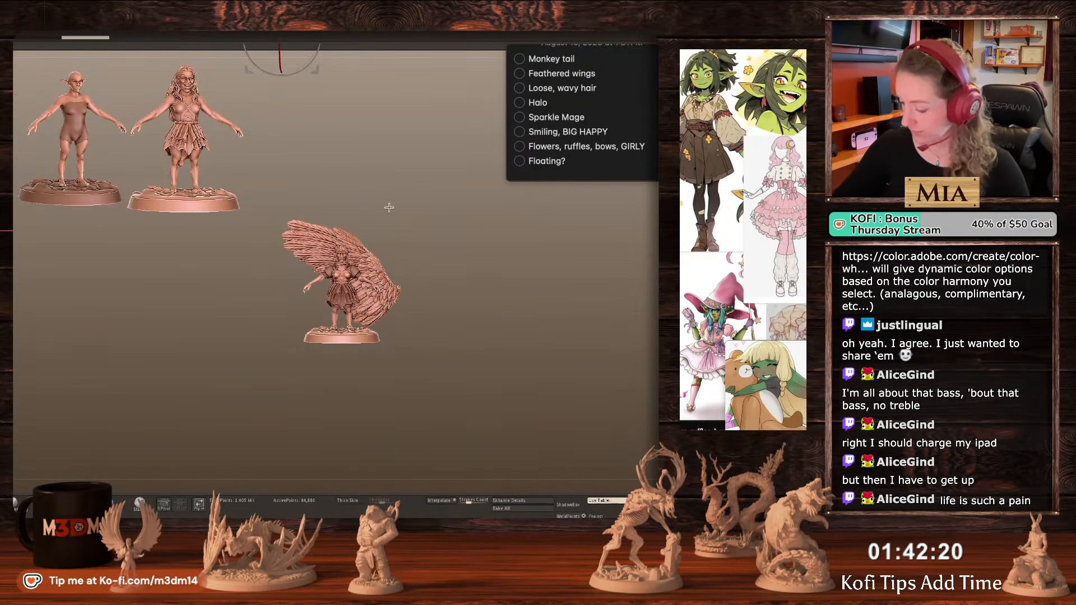
key(w)
drag(362, 206, 337, 177)
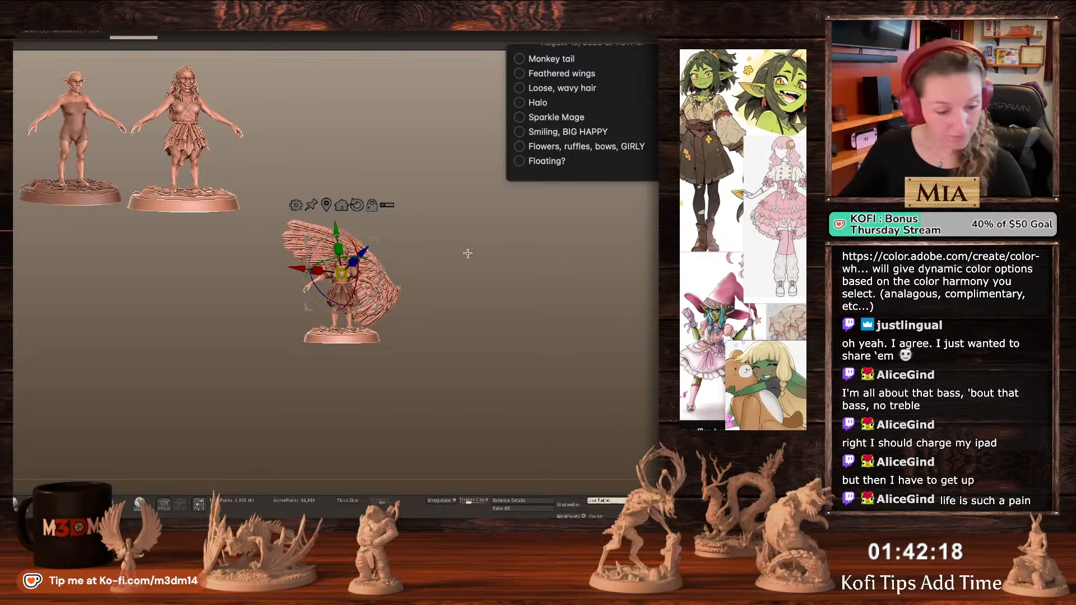
Shrink and reposition the feathered wing so its root sits behind the goblin's shoulder.
shift+drag(502, 269, 505, 328)
key(f)
alt+click(357, 206)
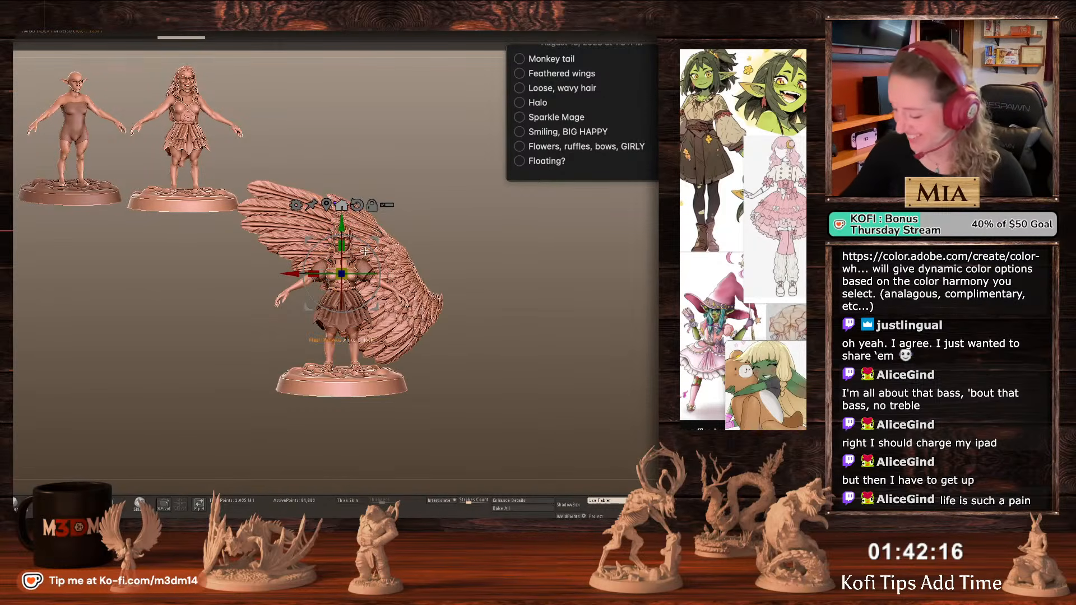
drag(345, 270, 328, 292)
drag(374, 245, 331, 231)
key(q)
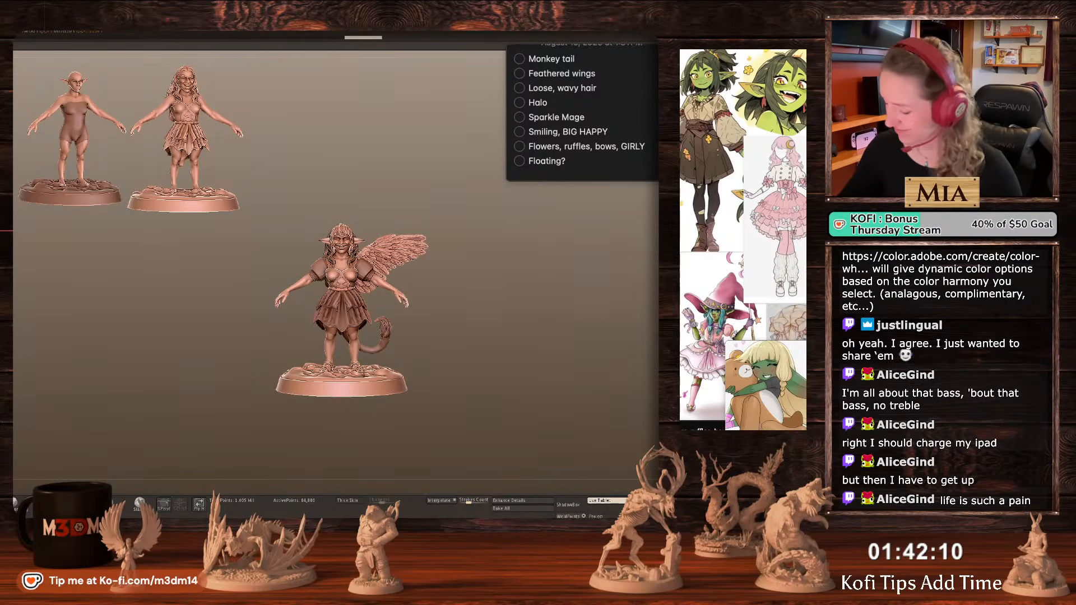
Examine the placed wing on its own, then the original large feathered wing isolated in the wing collection.
key(ctrl+z)
ctrl+right_drag(500, 325, 504, 349)
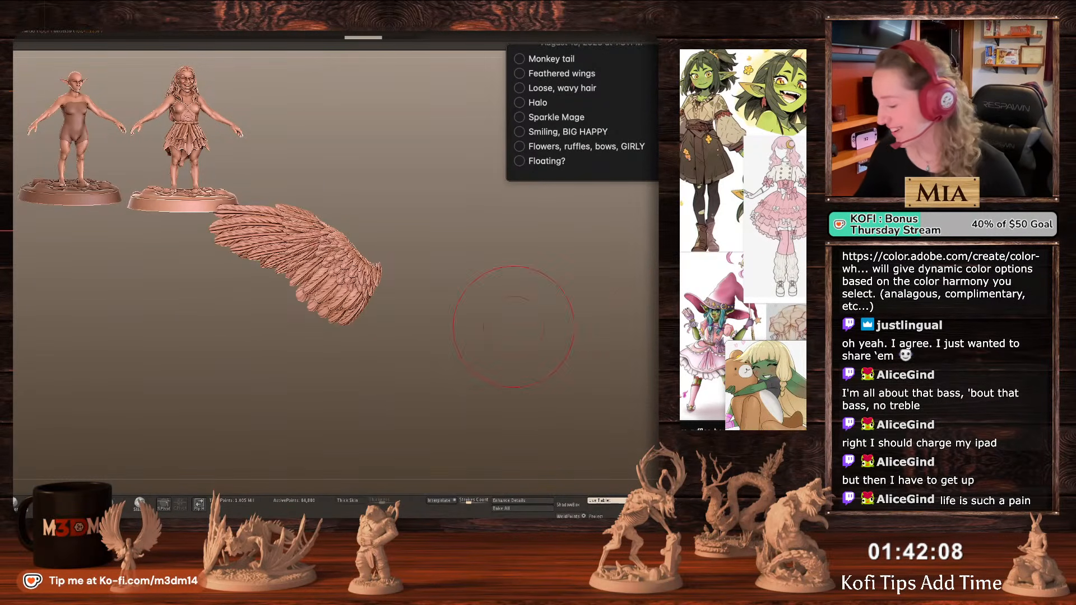
key(ctrl+z)
key(ctrl+z)
key(ctrl+z)
key(ctrl+z)
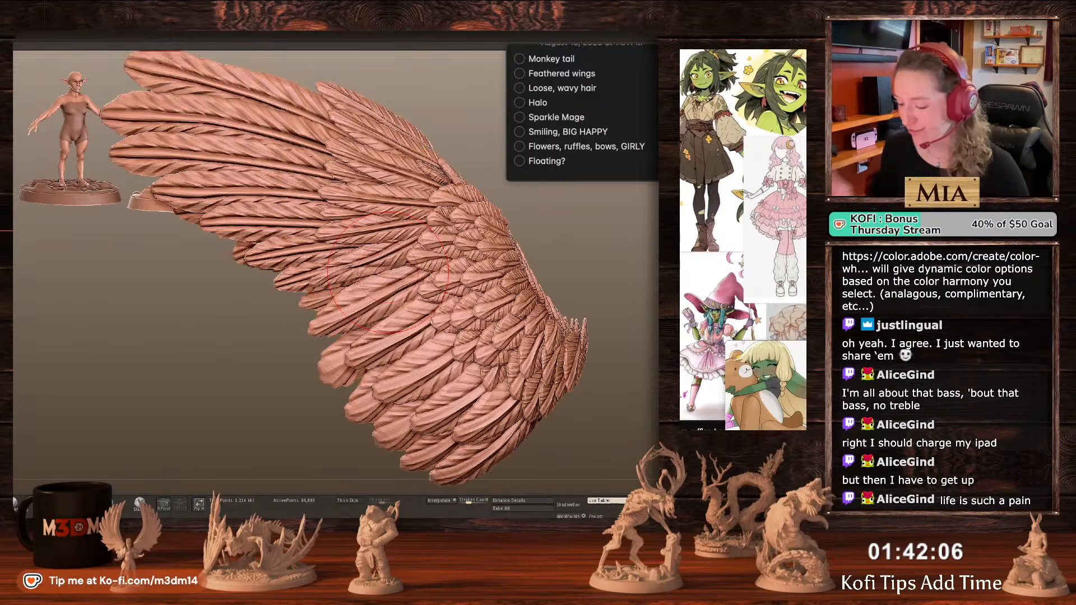
Examine the smaller, flatter feathered wing in isolation, then compare it with the large wing in the whole collection.
alt+click(379, 194)
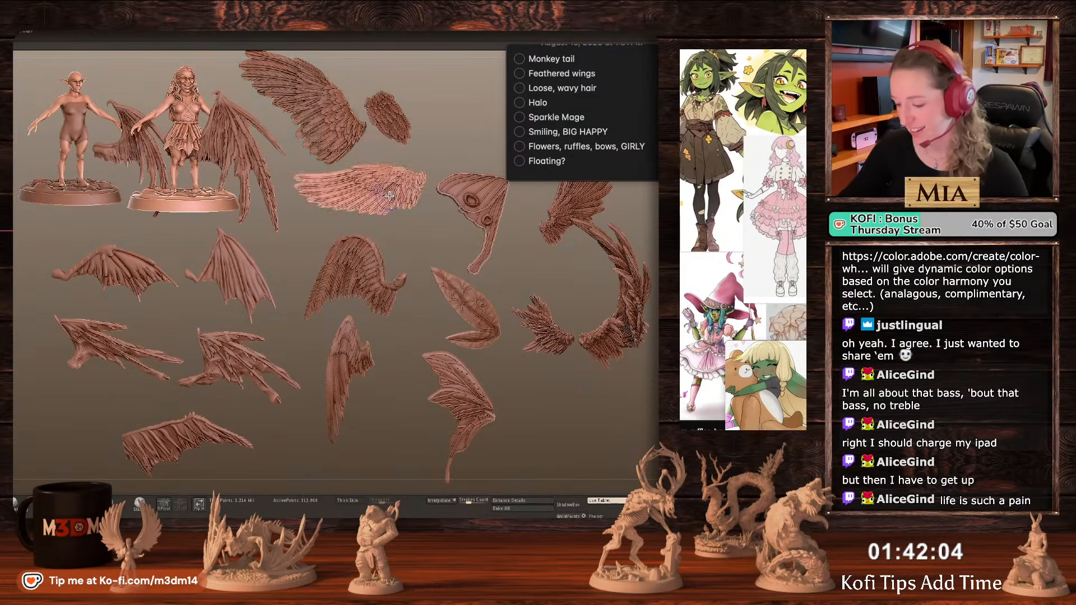
key(shift+f)
key(shift+f)
key(alt+s)
key(f)
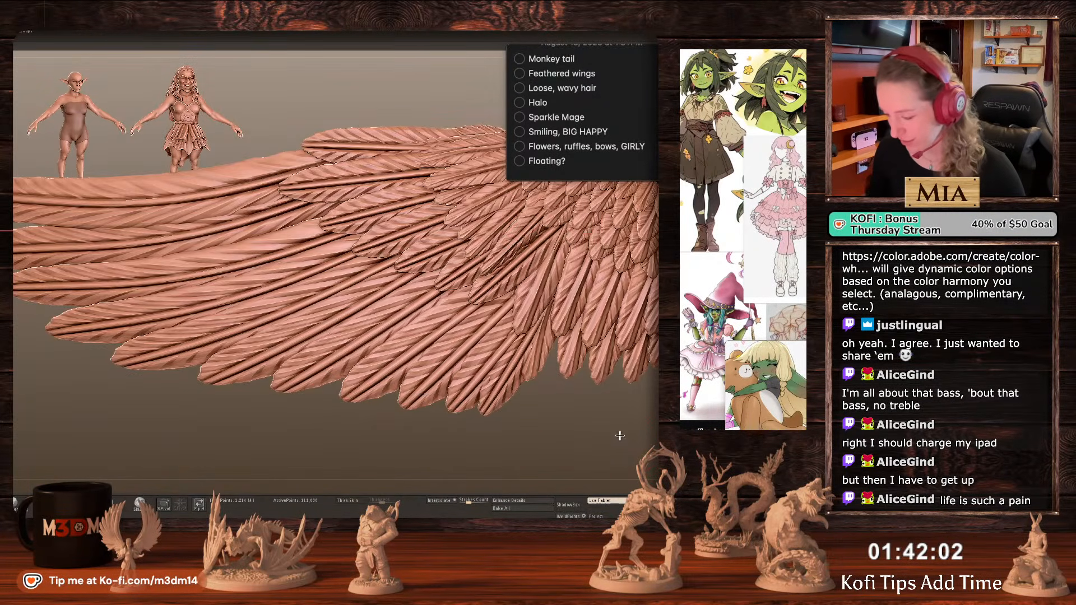
ctrl+right_drag(620, 435, 600, 400)
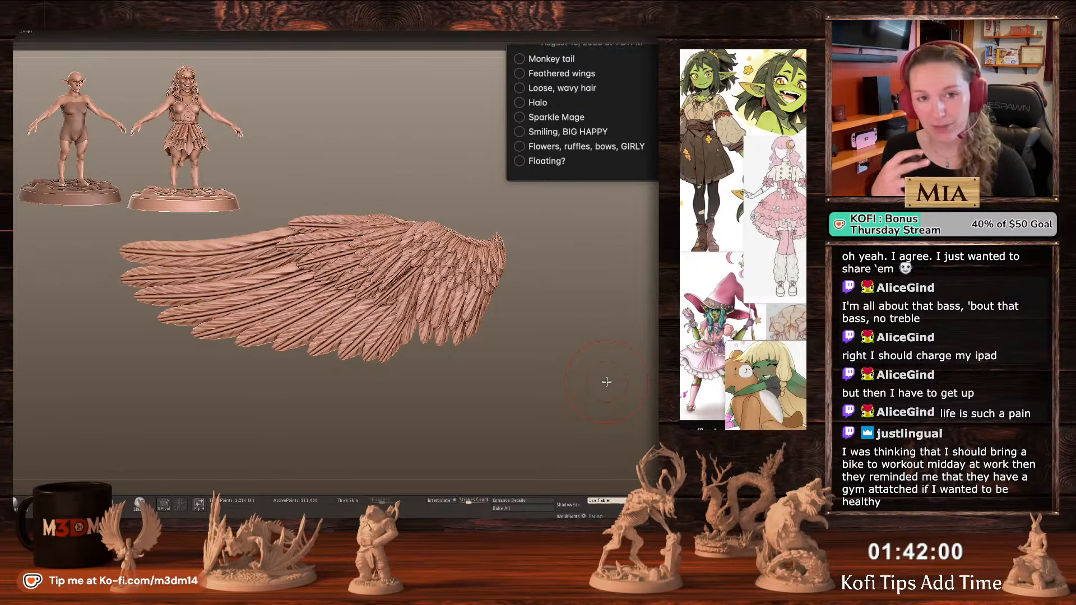
key(alt+s)
key(f)
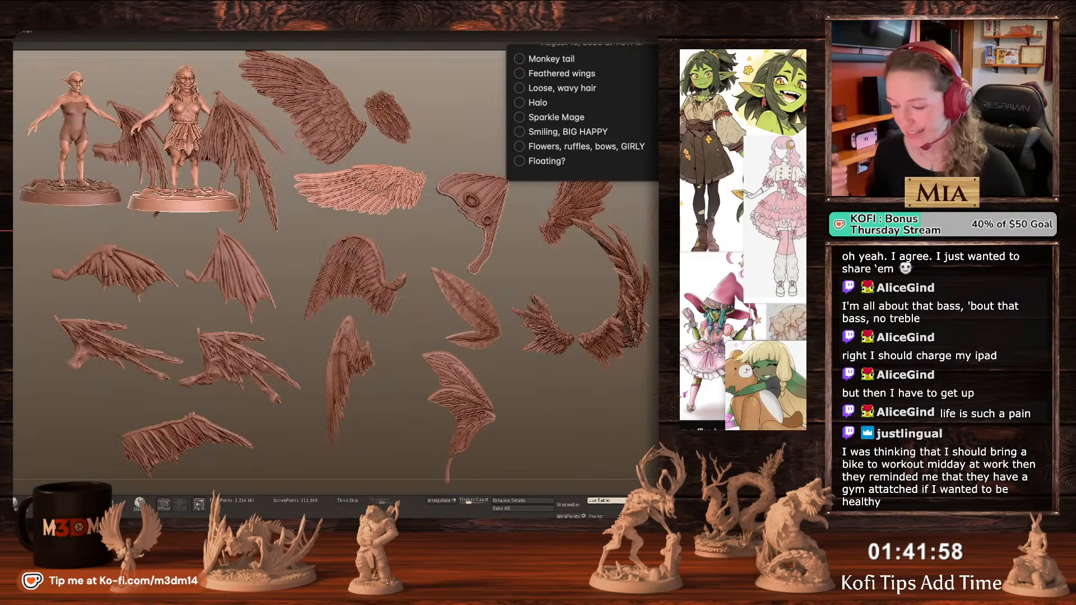
alt+click(347, 136)
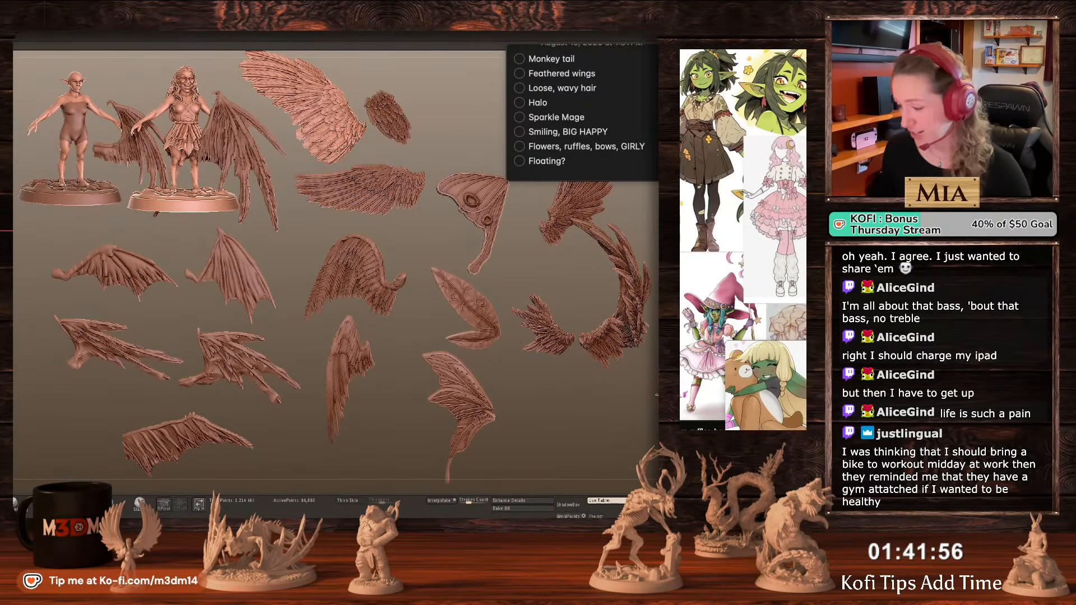
ctrl+right_drag(657, 395, 655, 392)
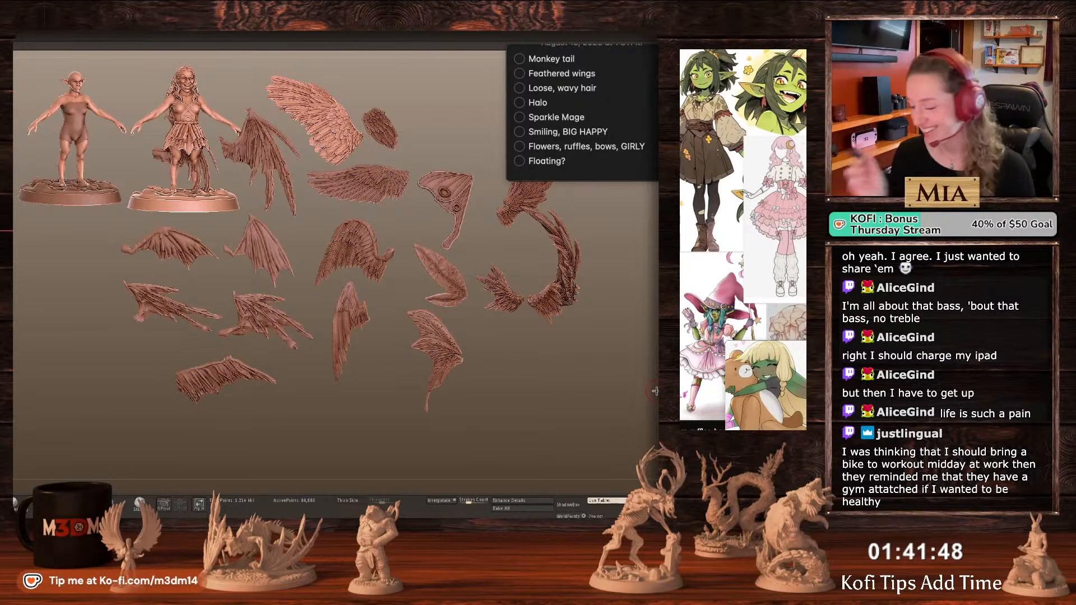
ctrl+right_drag(577, 355, 587, 355)
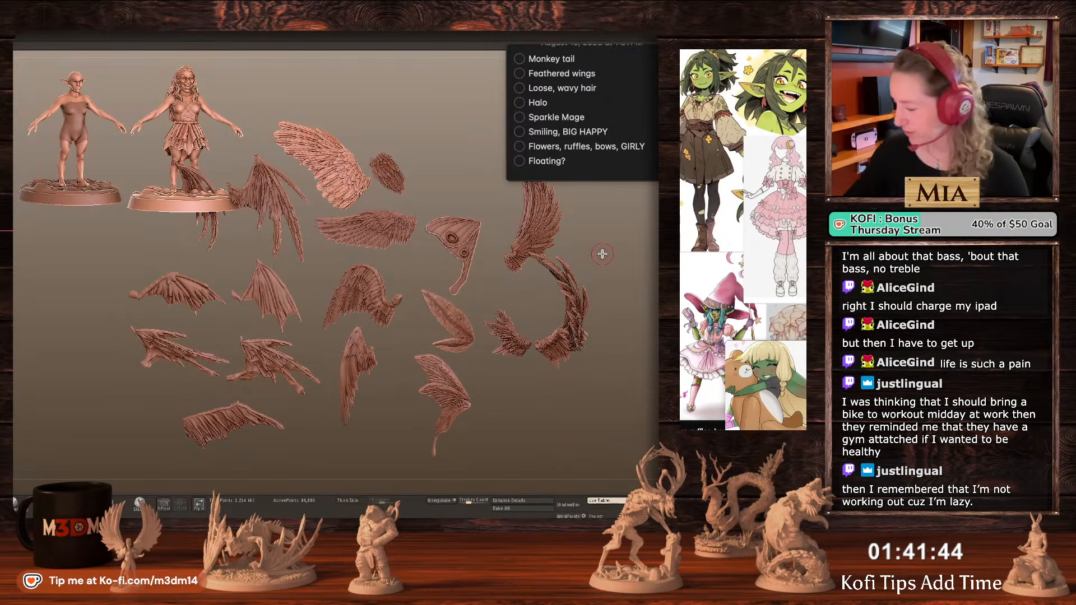
Return to the goblin and adjust the feathered wing's placement against her upper back.
ctrl+right_drag(557, 375, 472, 285)
key(w)
alt+click(361, 242)
mouse_move(377, 276)
alt+mouse_down()
mouse_move(436, 272)
mouse_move(434, 282)
mouse_move(365, 264)
alt+mouse_up()
drag(553, 297, 585, 324)
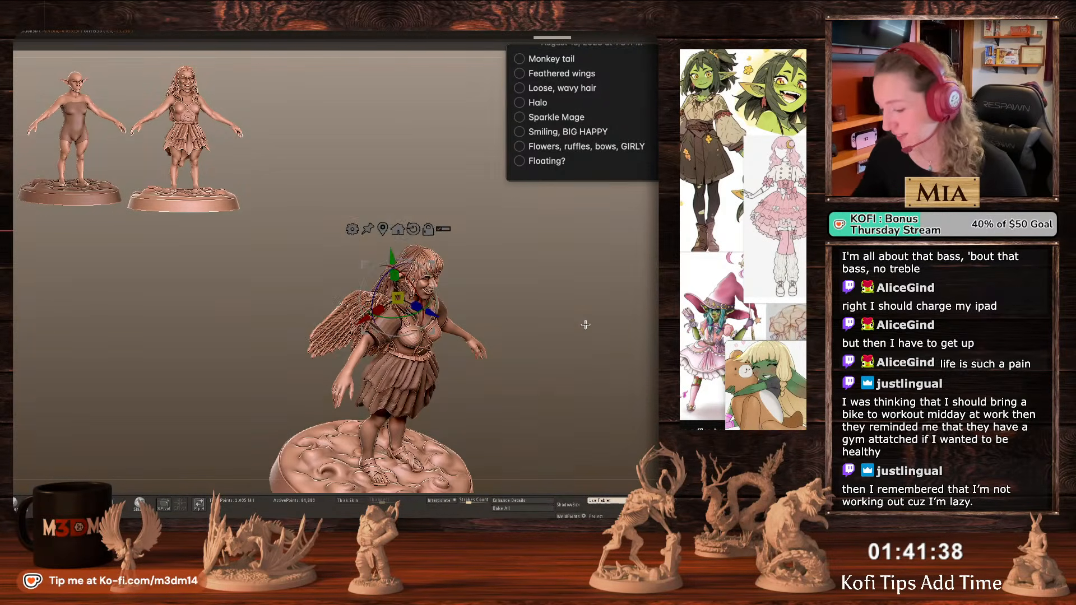
drag(427, 316, 418, 302)
Isolate the wing, view it from above and realign its transform axes to the wing's slant.
key(q)
key(shift+s)
shift+drag(564, 306, 553, 403)
key(w)
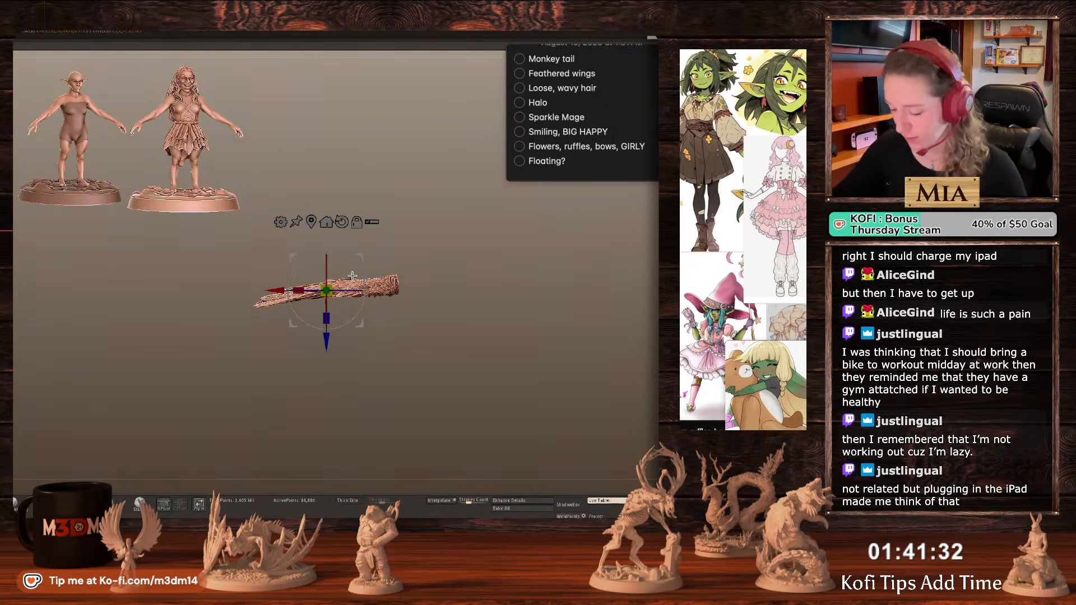
alt+drag(362, 276, 357, 273)
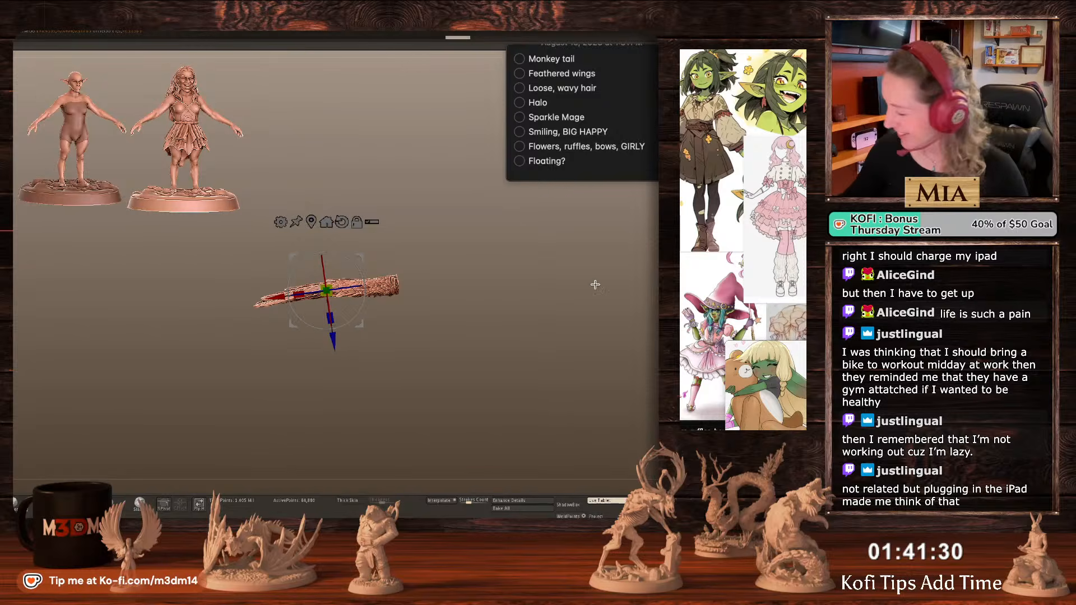
shift+drag(595, 285, 556, 295)
Mirror the wing to the other side of the back, then show the full figure and clear the mask.
key(ctrl+m)
key(q)
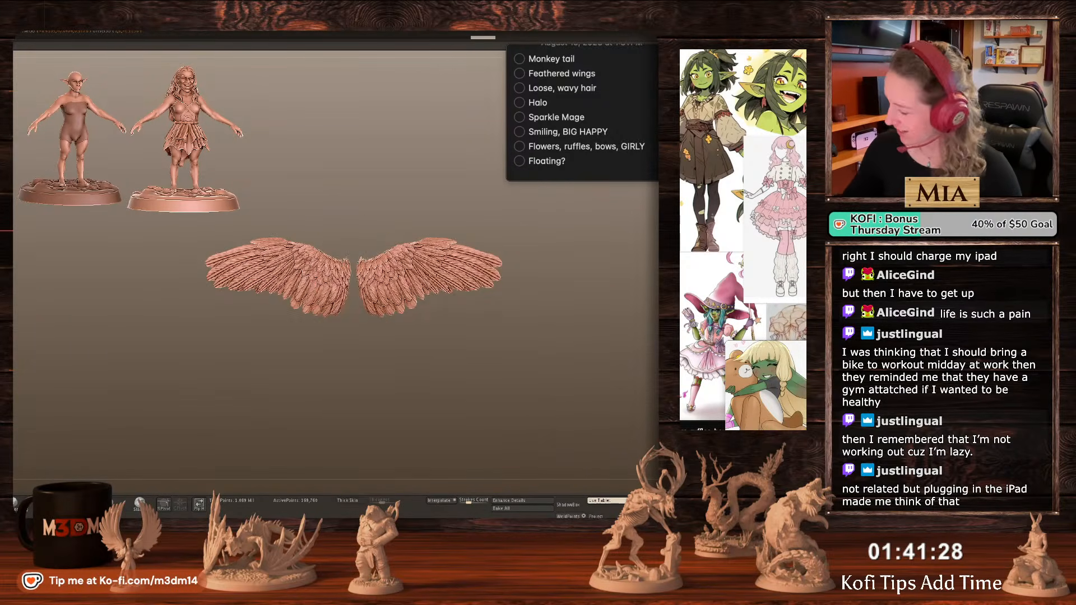
key(alt+s)
ctrl+drag(638, 278, 472, 392)
ctrl+click(598, 298)
ctrl+click(601, 308)
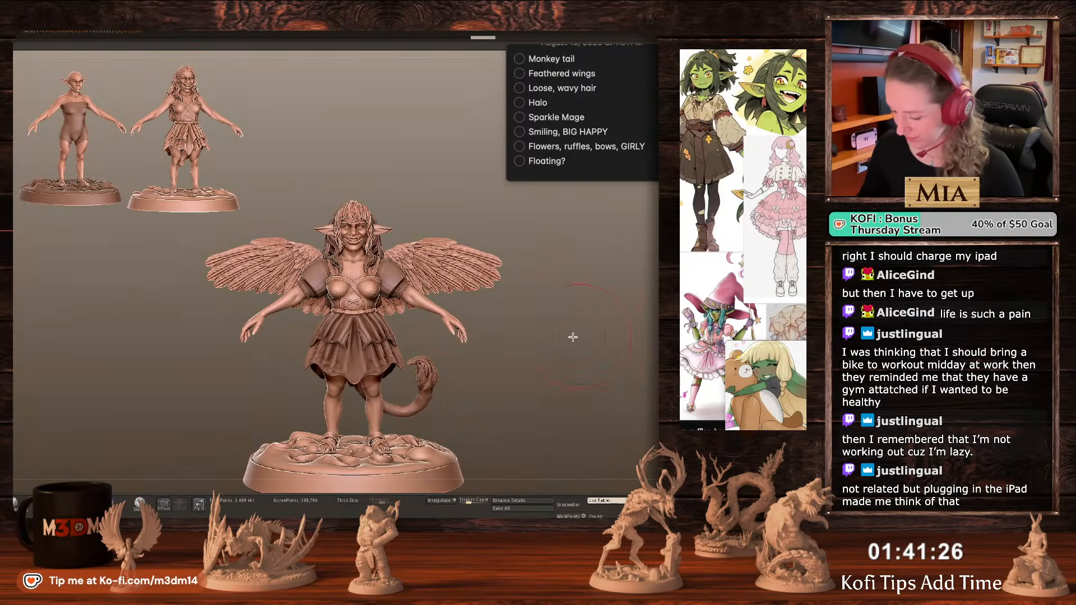
Select the corset and display its polygroup colours.
alt+click(430, 391)
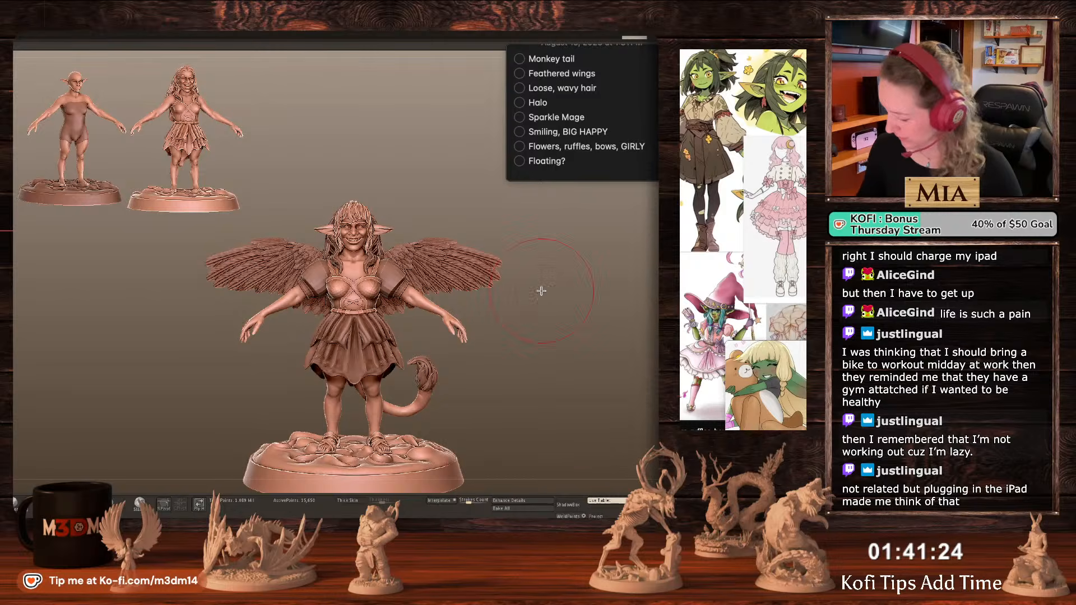
alt+click(394, 270)
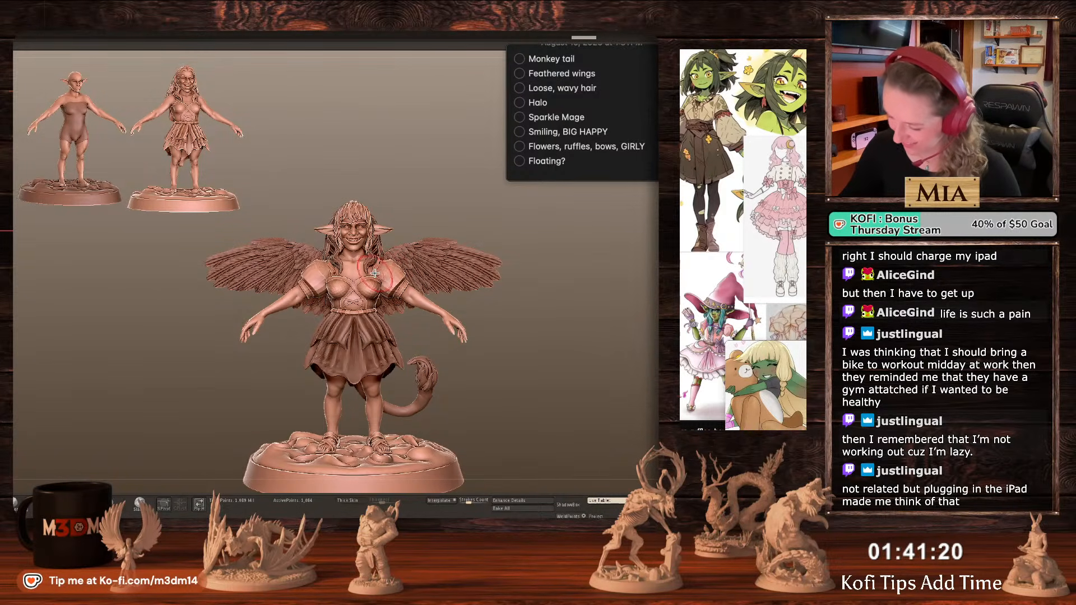
alt+click(386, 268)
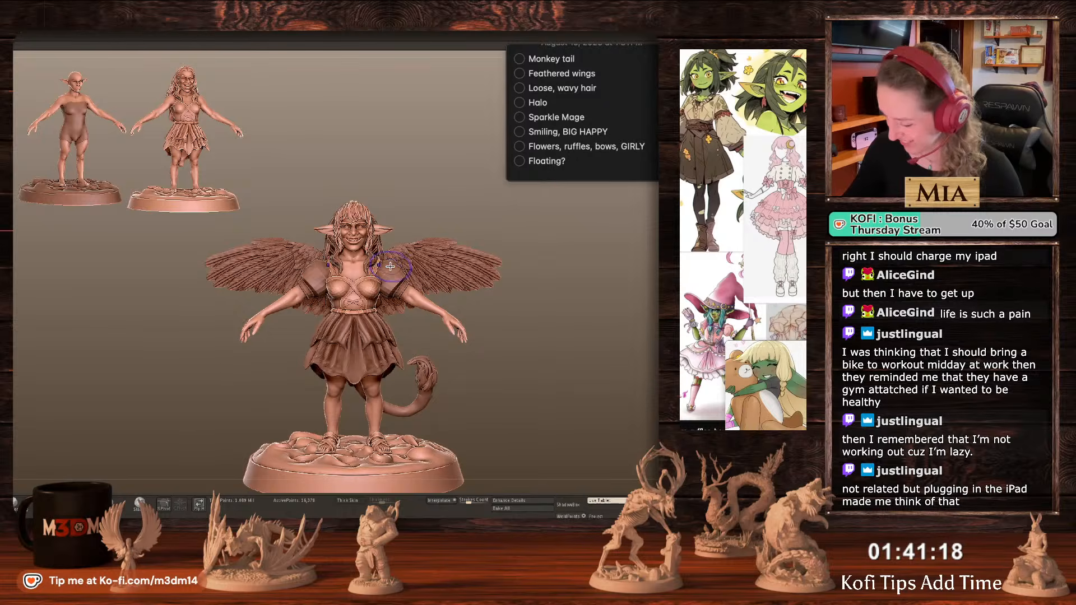
key(shift+f)
Save the project as Angelic Goblin.zpr in Downloads, replacing the existing file.
key(super+s)
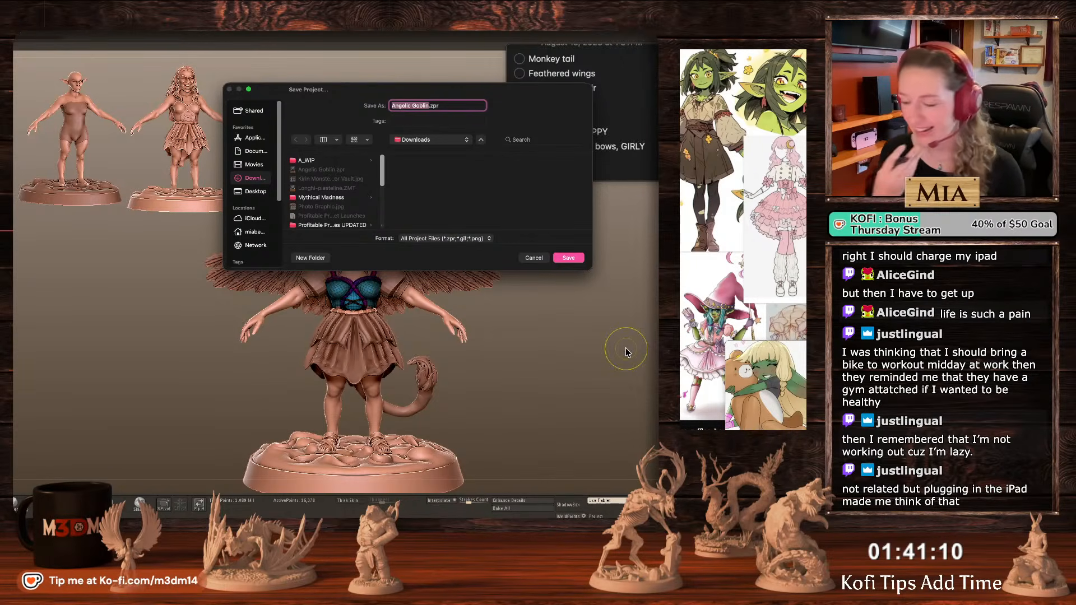
click(568, 257)
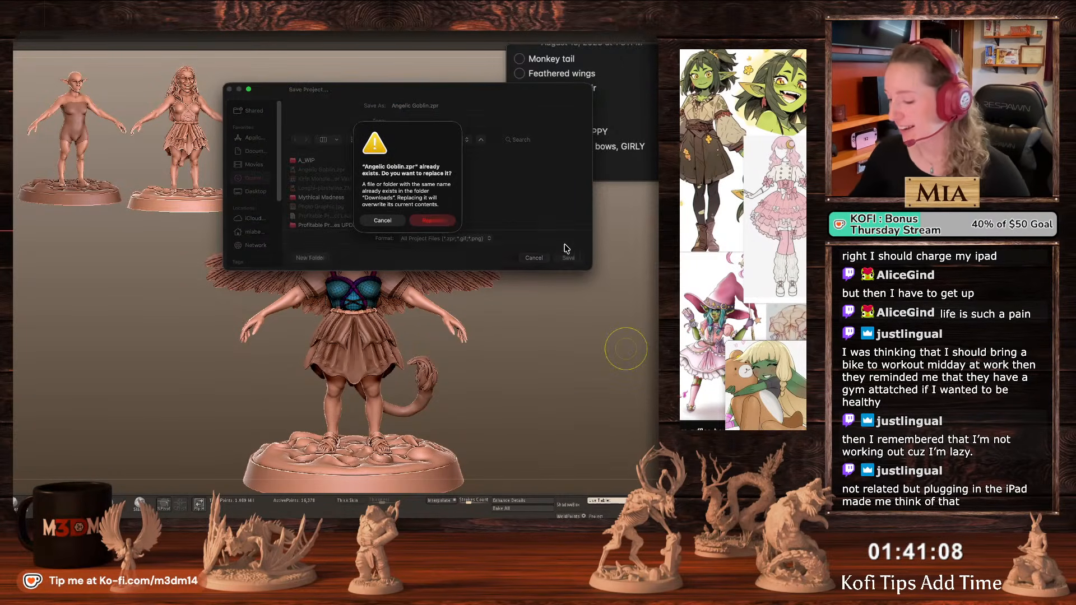
click(438, 219)
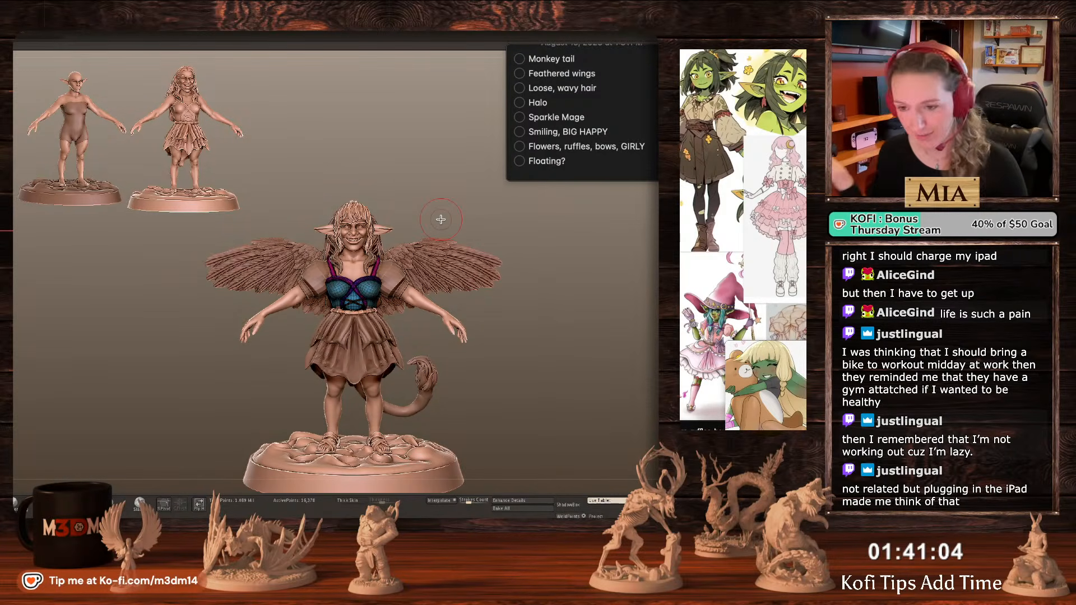
Isolate the corset, hide its shoulder straps by polygroup and bring the full figure back into view.
key(shift+f)
key(alt+s)
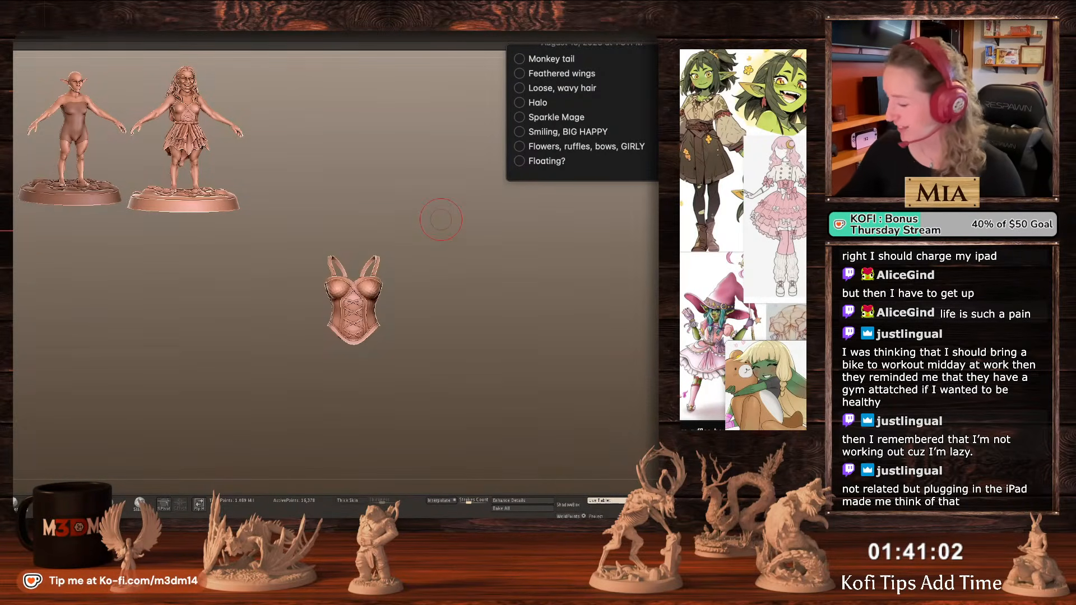
key(shift+f)
ctrl+shift+click(377, 269)
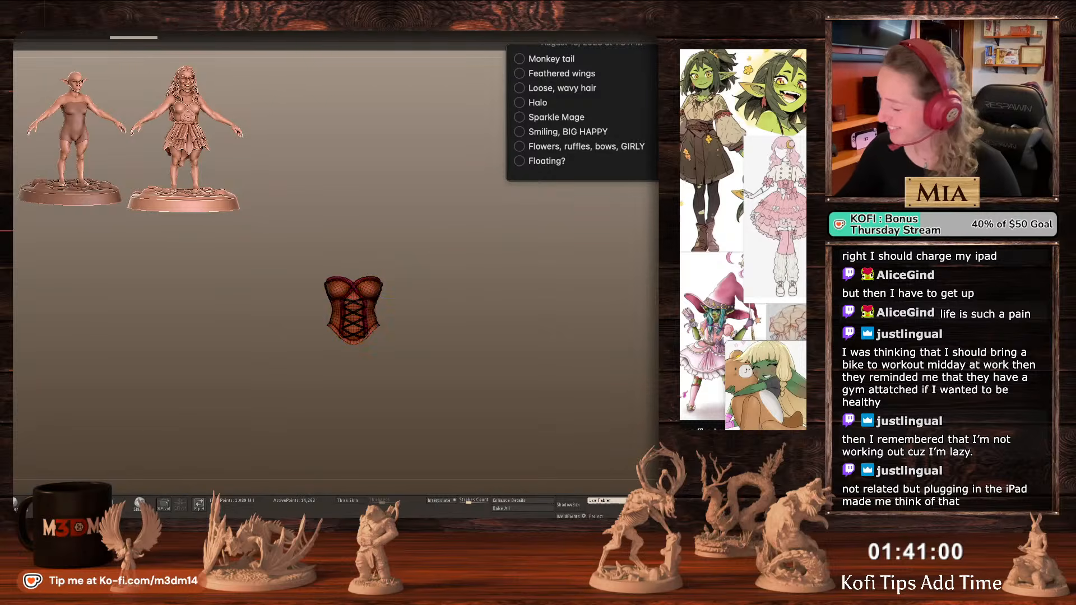
key(shift+f)
key(alt+s)
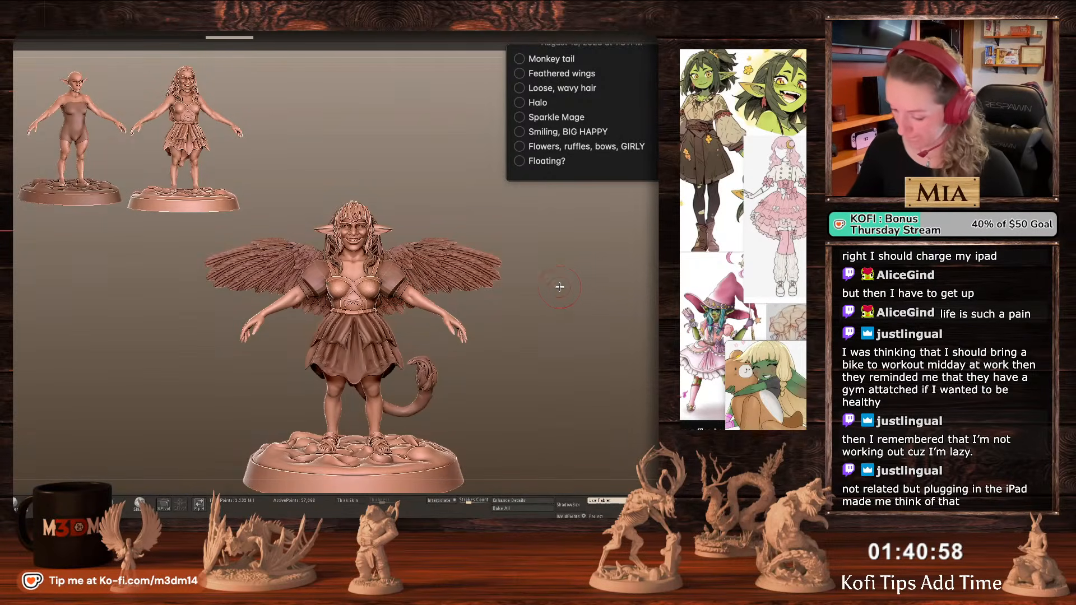
Select the skirt's upper ruffle, then move the checklist window aside and switch to the star tool.
alt+click(374, 333)
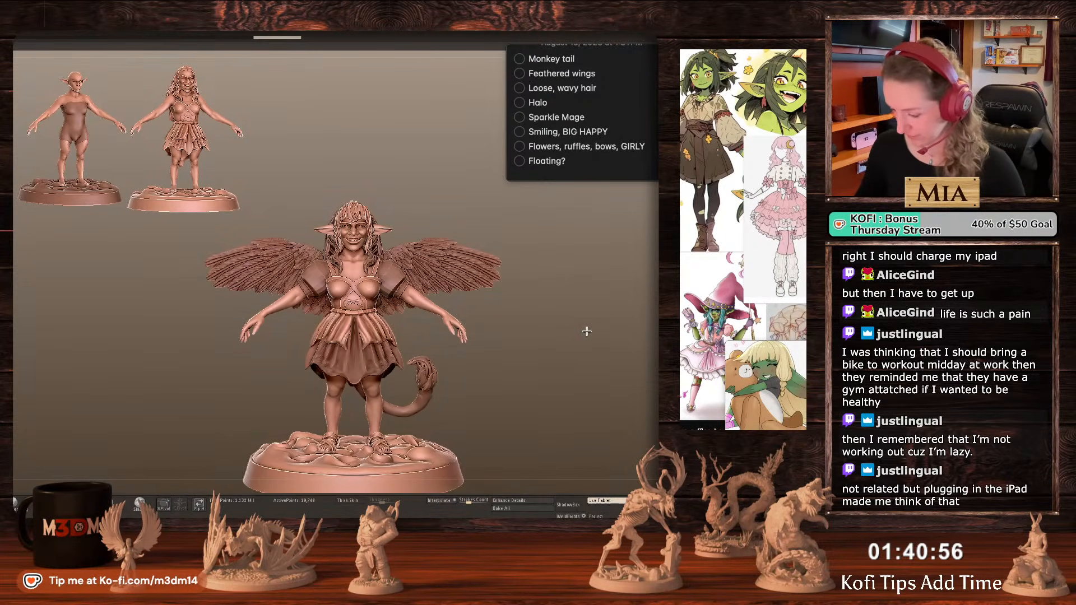
mouse_move(587, 331)
alt+mouse_down()
mouse_move(582, 302)
mouse_move(582, 320)
mouse_move(596, 306)
alt+mouse_up()
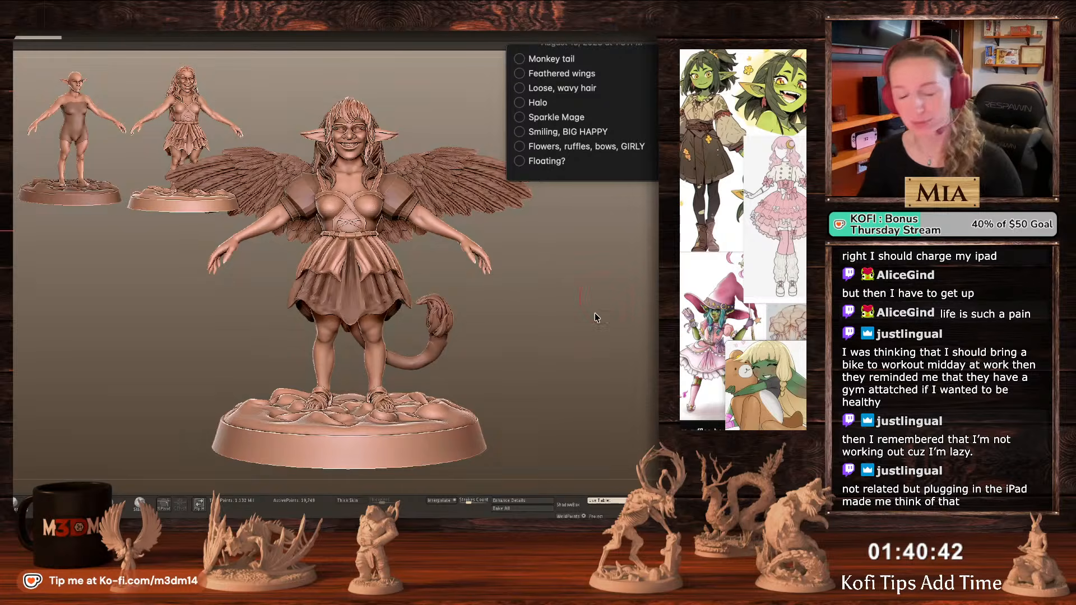
drag(583, 51, 633, 67)
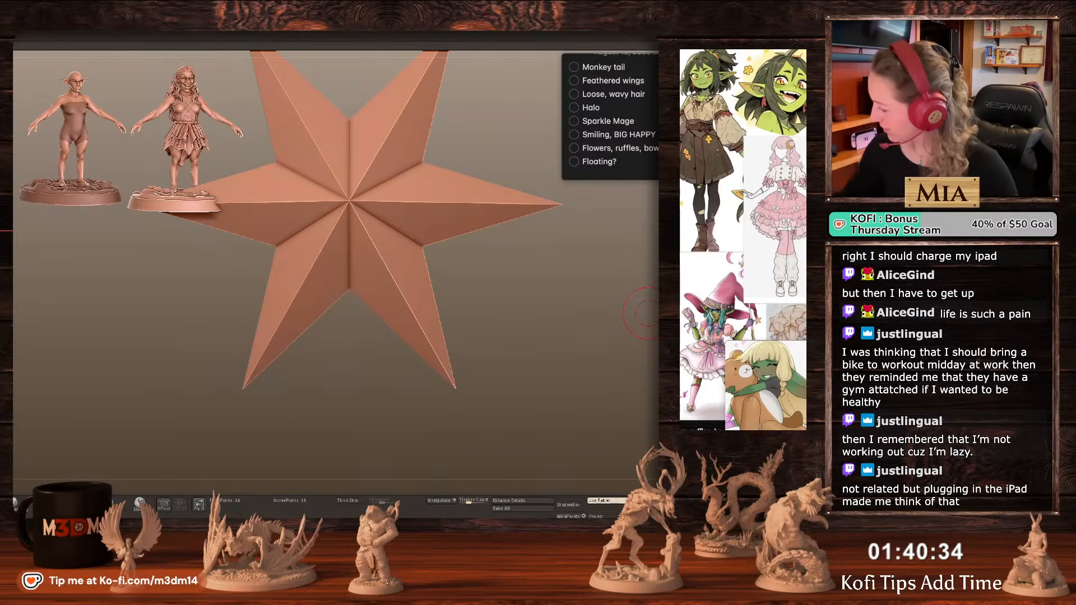
Search this Mac for "items", open Items.ztl and pick the ribbon bow from the prop collection.
key(super+o)
click(538, 97)
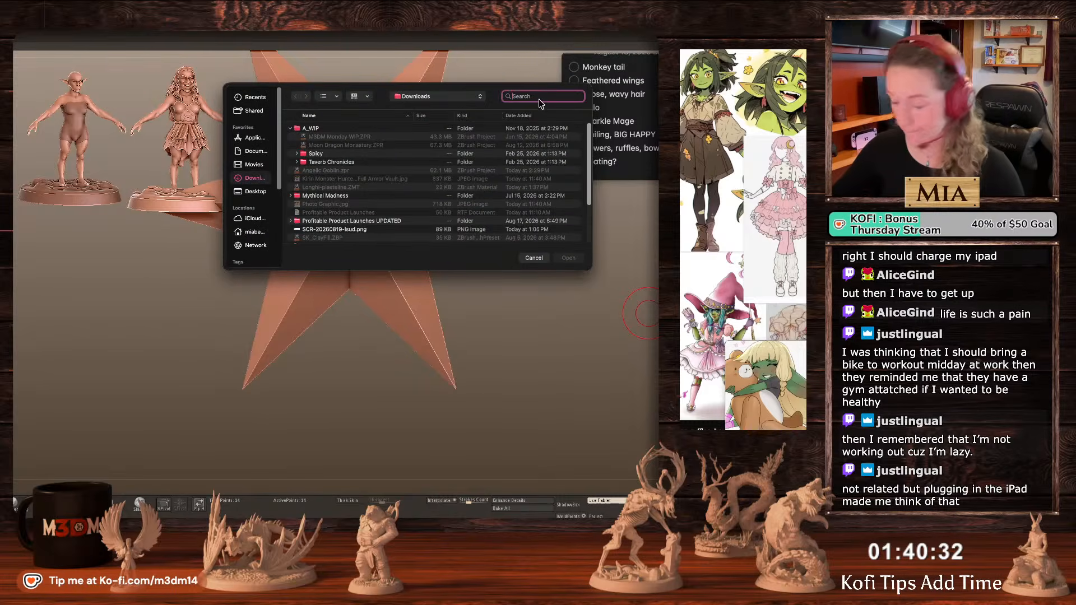
text(items)
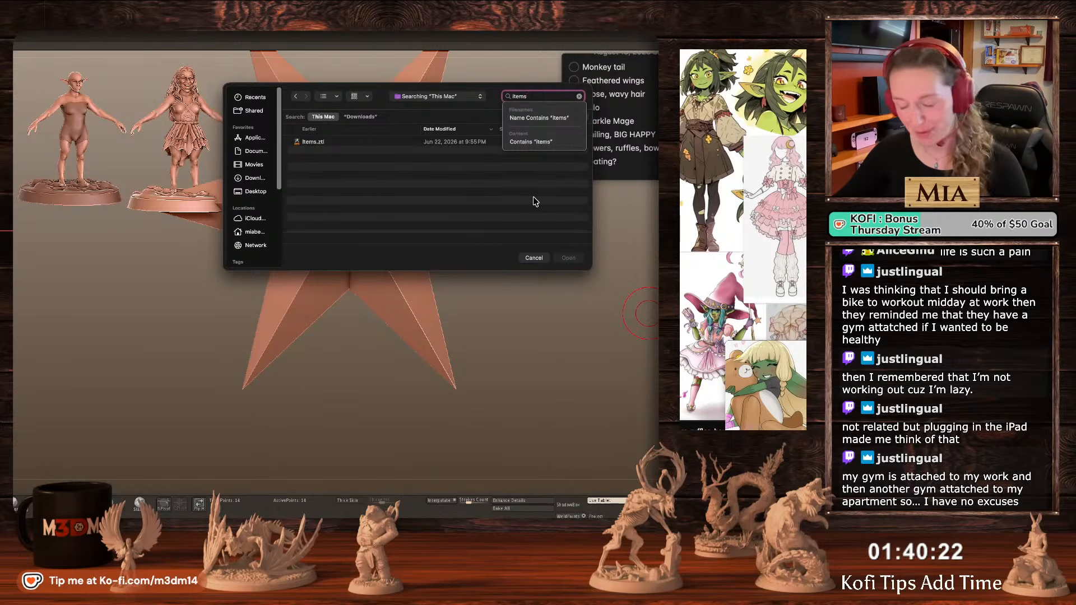
double_click(317, 141)
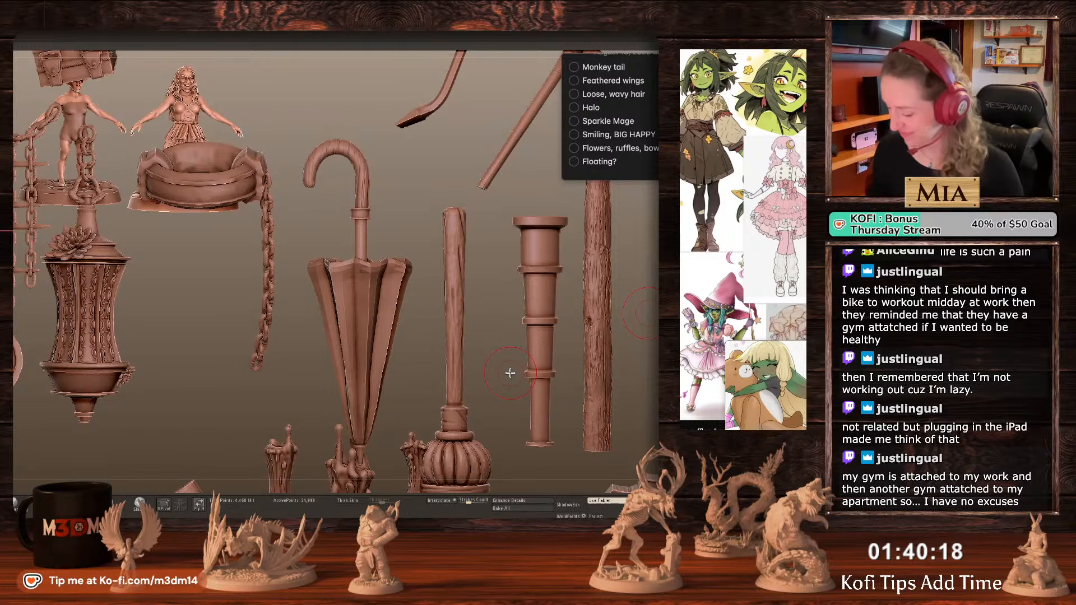
key(f)
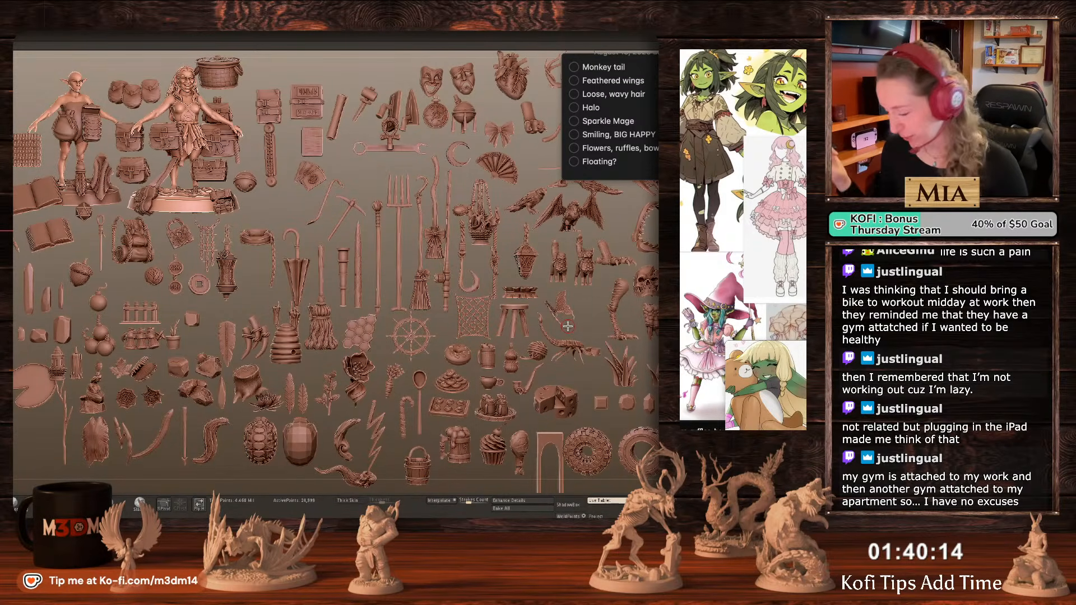
alt+drag(527, 426, 505, 387)
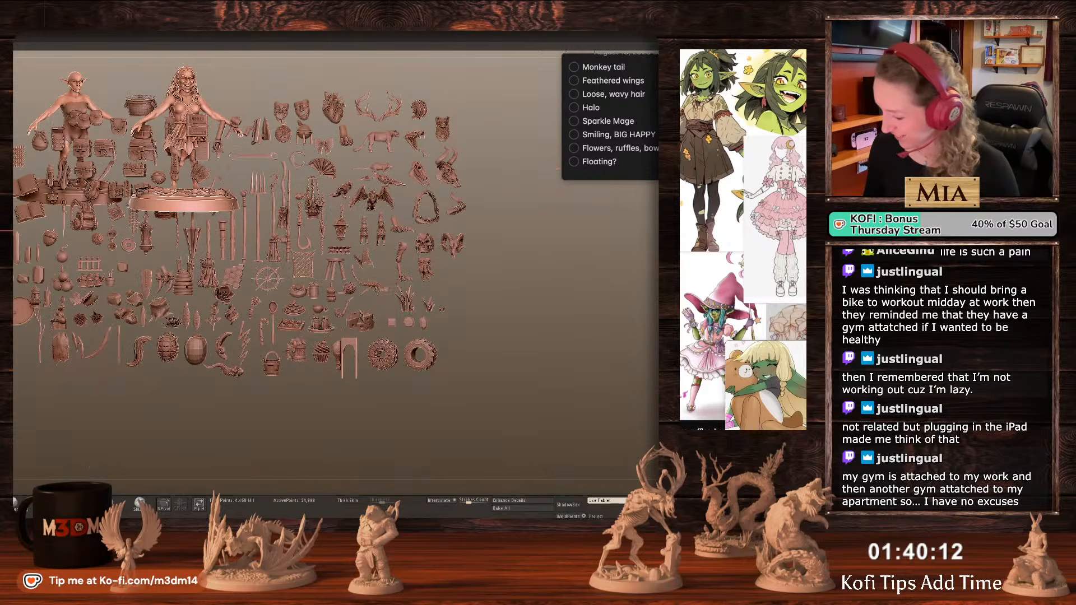
key(ctrl+z)
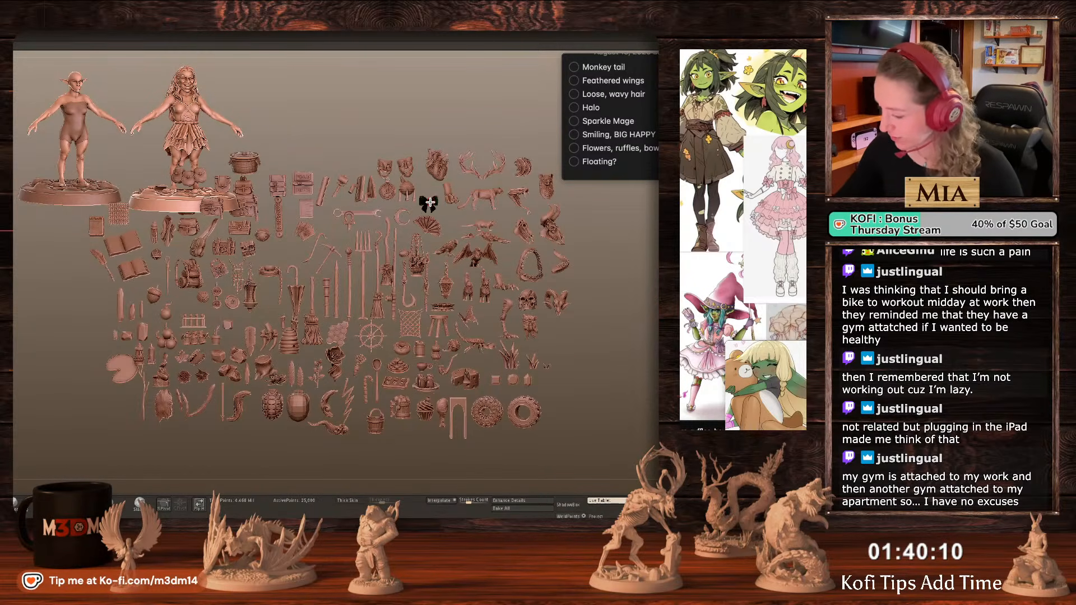
Bring the bow into the goblin's project as a subtool and isolate it.
key(f)
key(f)
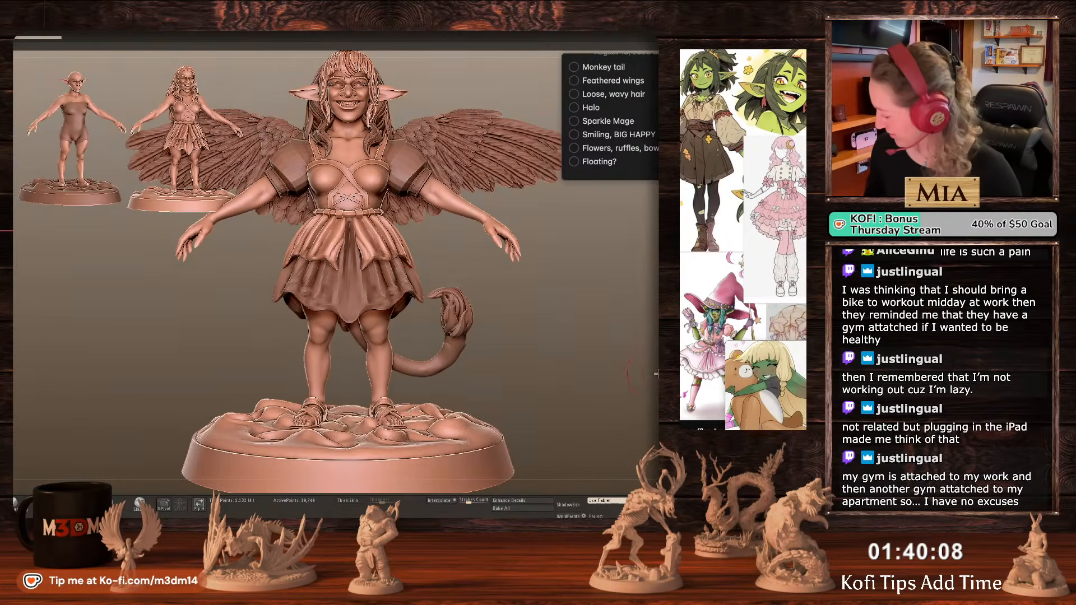
click(568, 426)
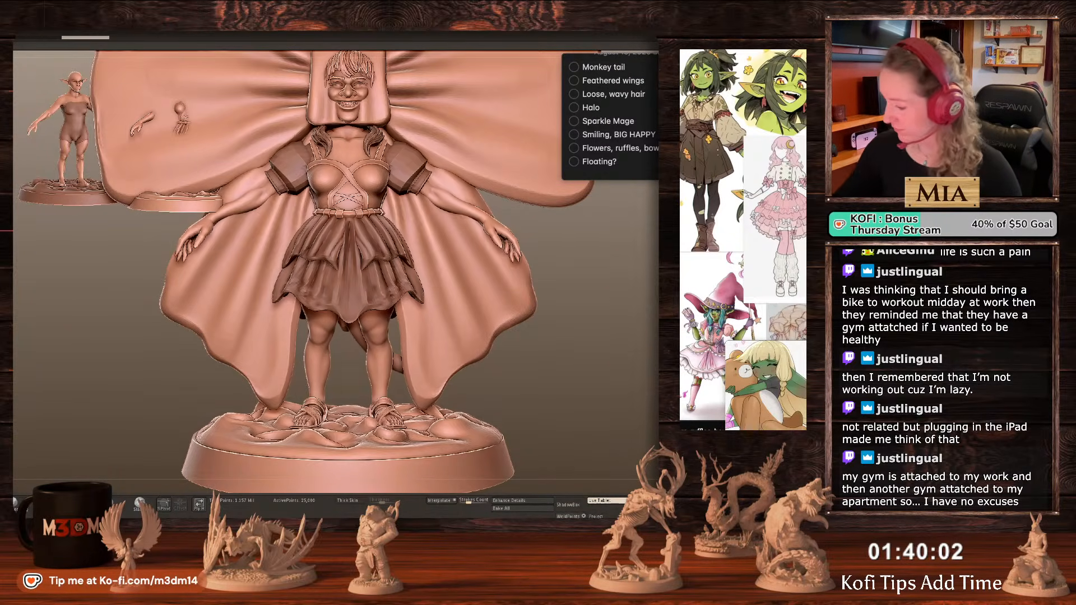
alt+drag(584, 245, 596, 340)
ctrl+click(598, 324)
ctrl+click(599, 326)
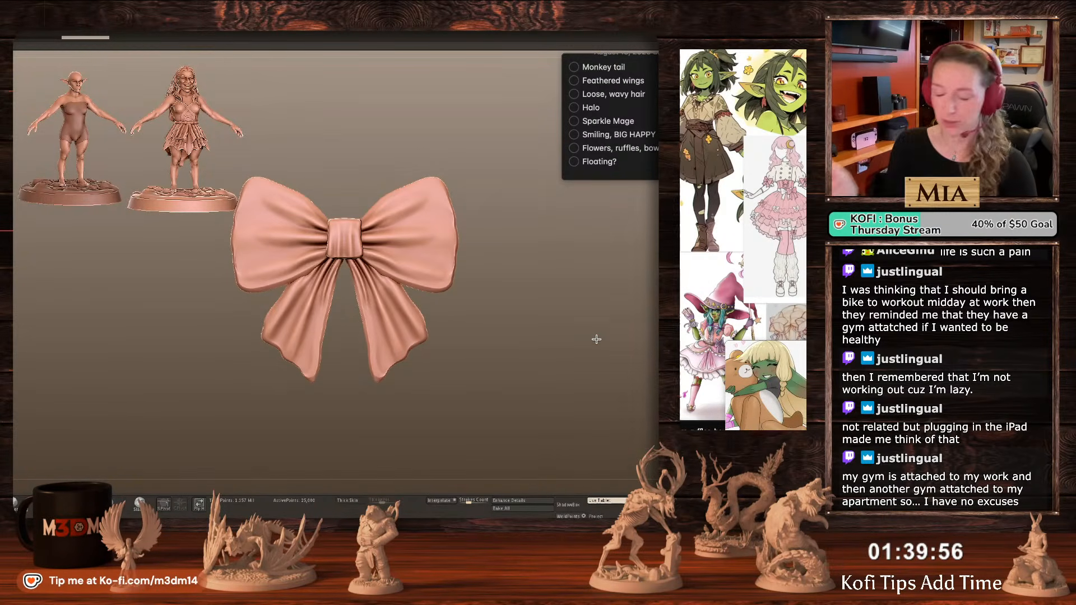
key(w)
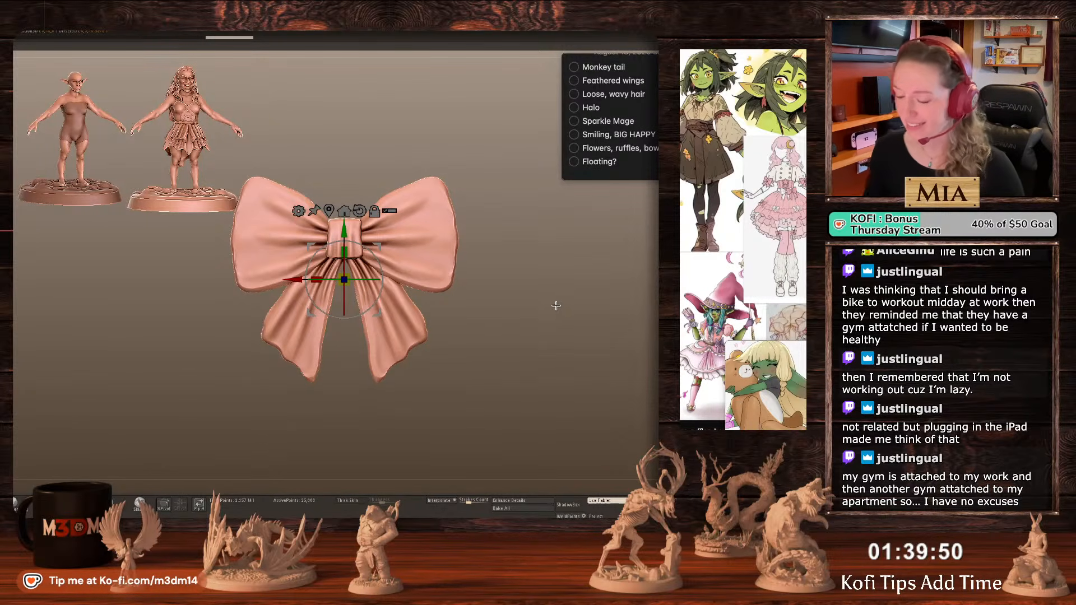
shift+drag(345, 300, 349, 252)
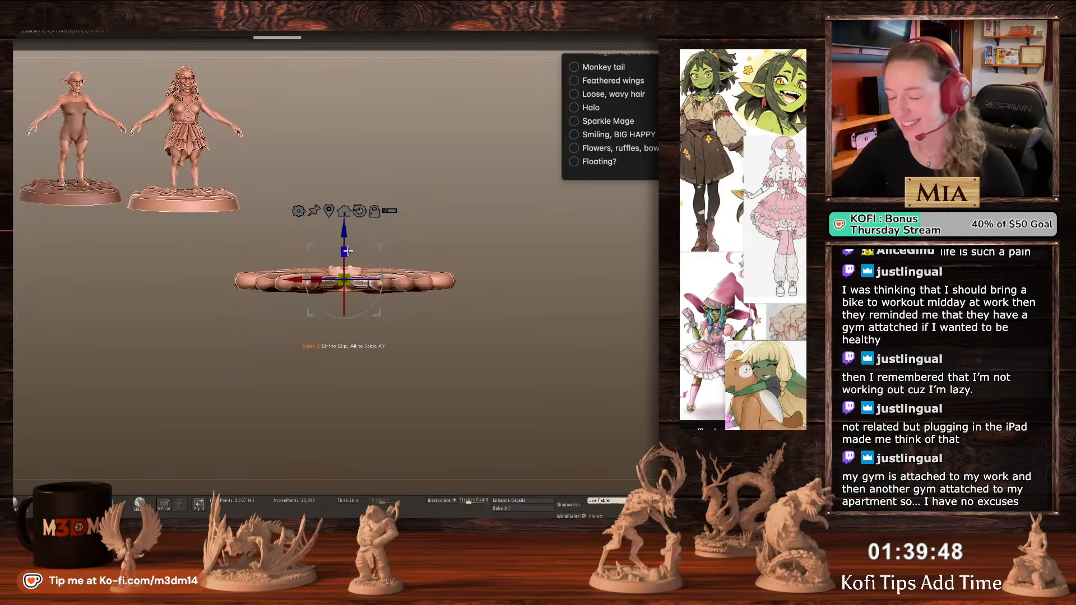
key(ctrl+z)
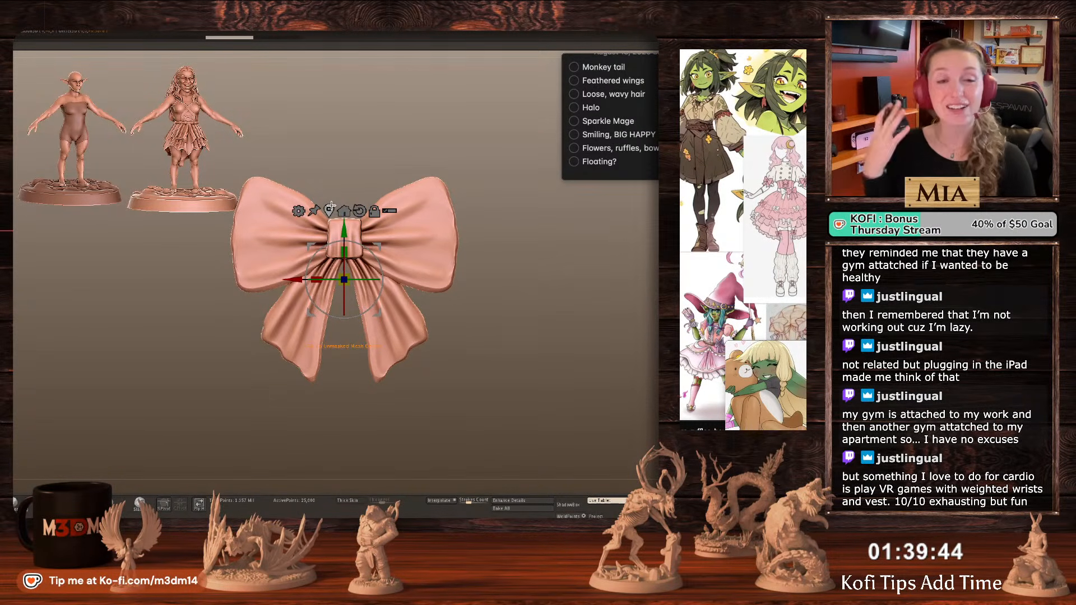
key(q)
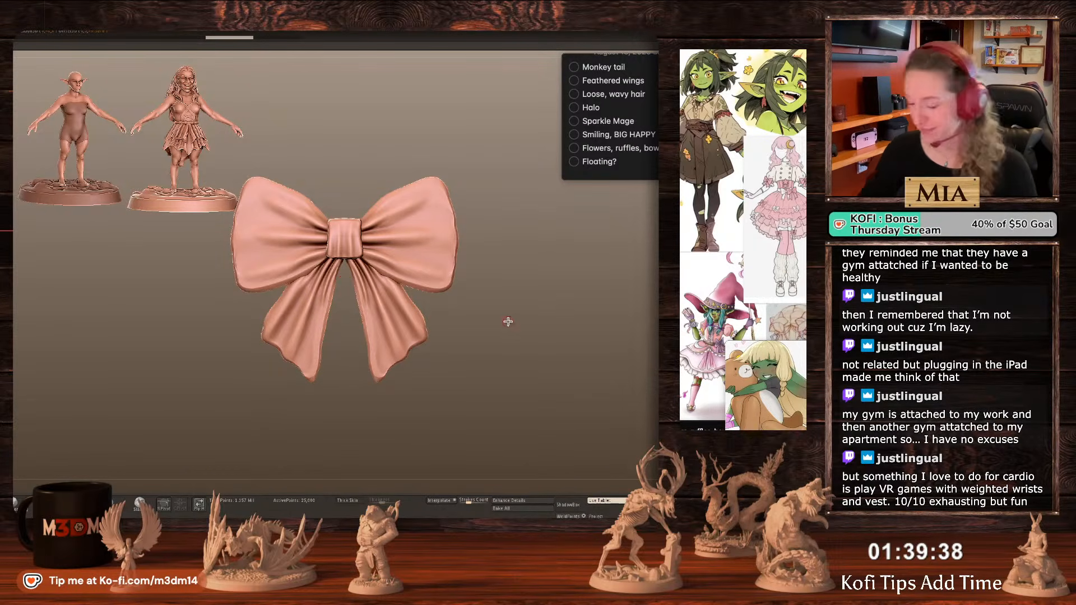
Create a new InsertMesh brush from the bow as seen from the front.
key(b)
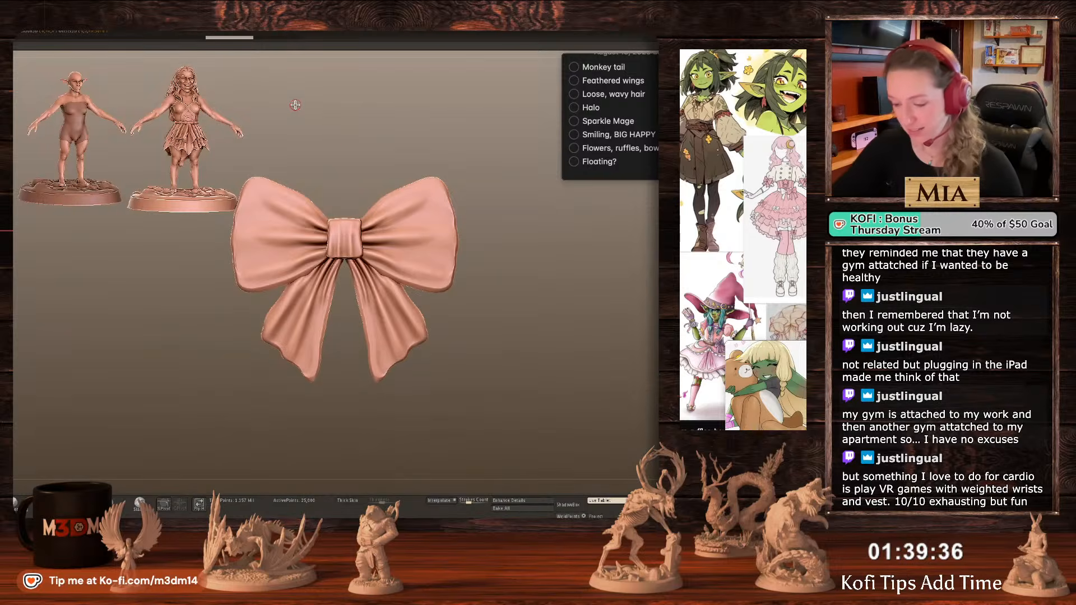
key(b)
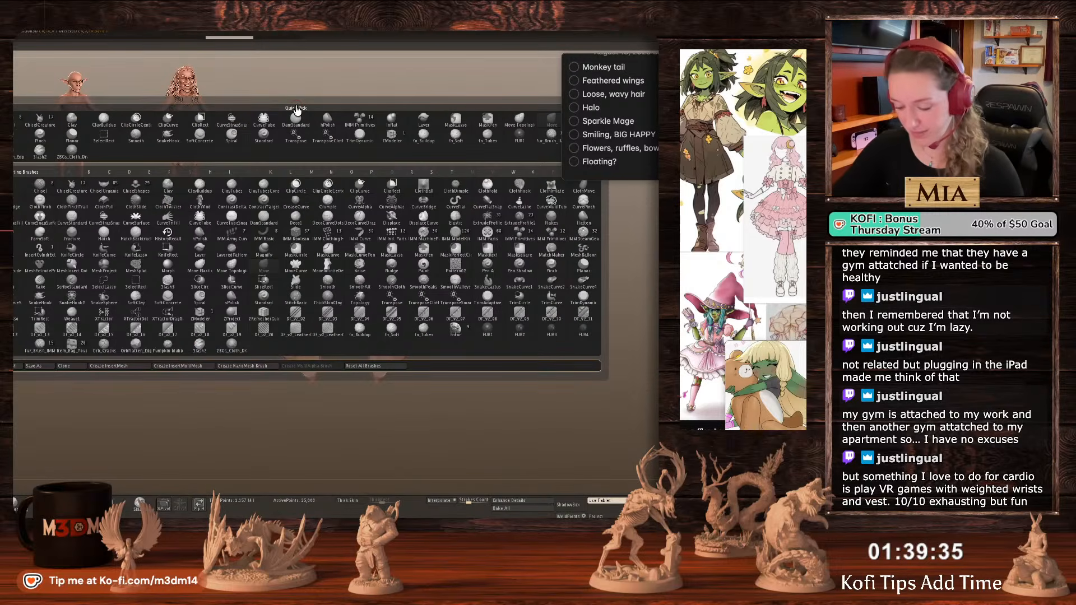
click(127, 369)
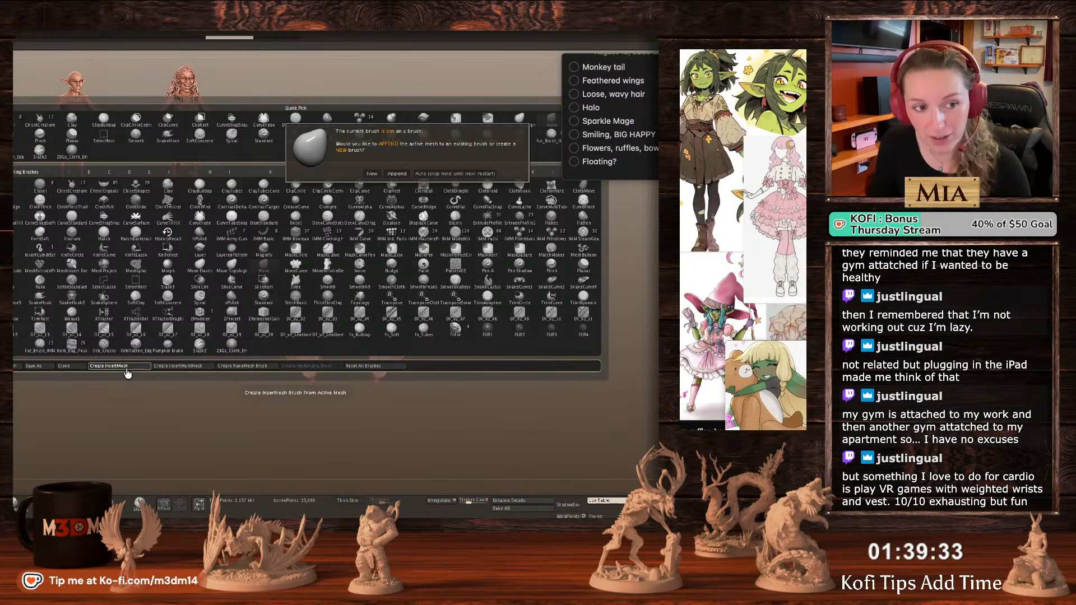
click(372, 175)
Test the bow brush by placing several small bows across the large bow, then undo all of them.
drag(399, 241, 380, 370)
drag(289, 337, 279, 373)
drag(424, 210, 441, 282)
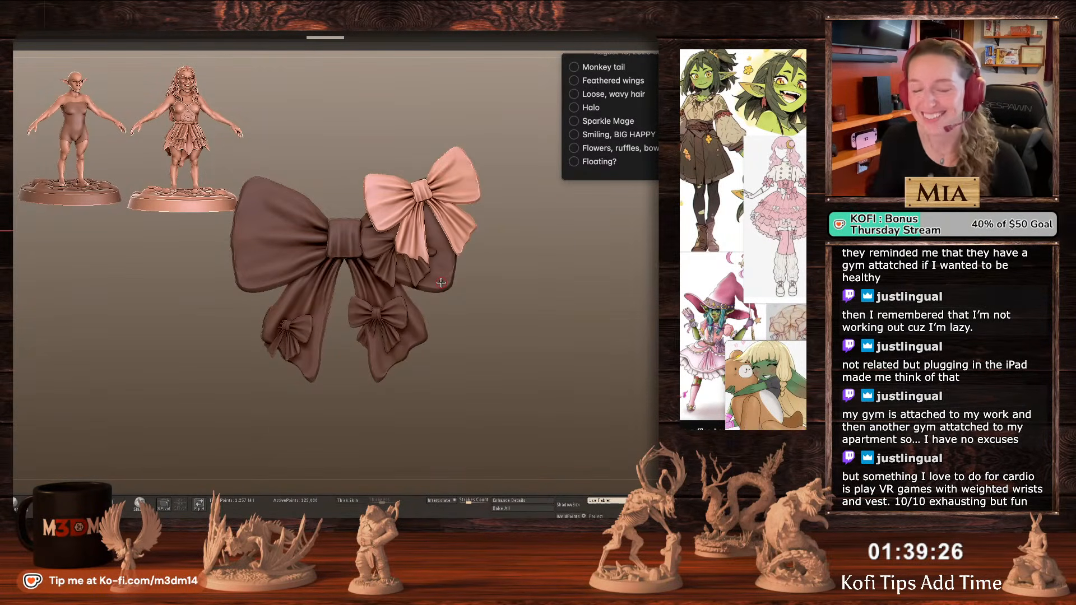
drag(264, 237, 256, 305)
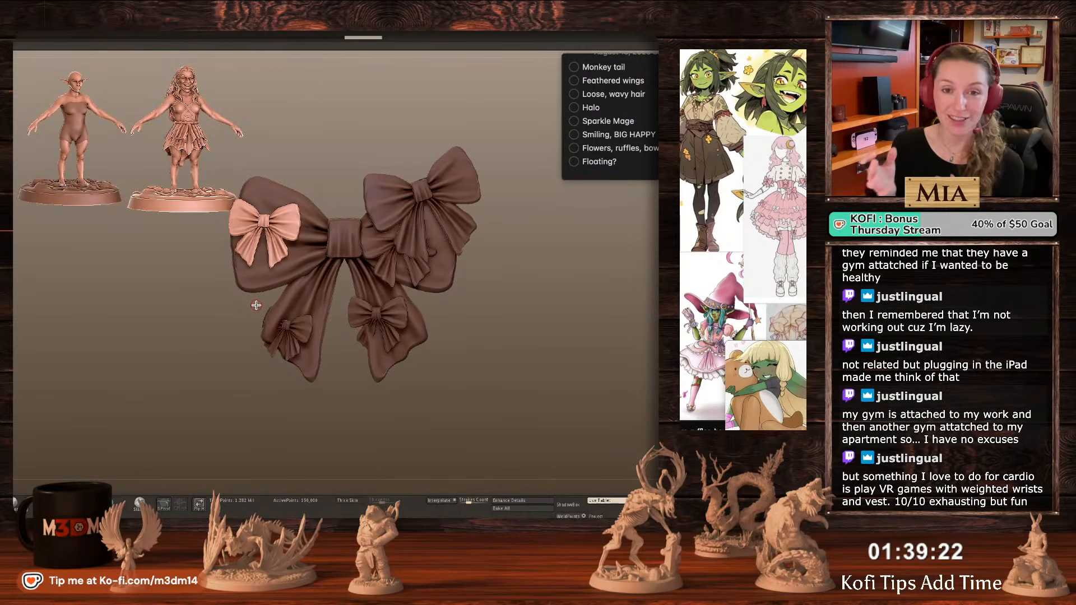
key(ctrl+z)
key(ctrl+z)
key(ctrl+z)
key(ctrl+z)
key(ctrl+z)
key(w)
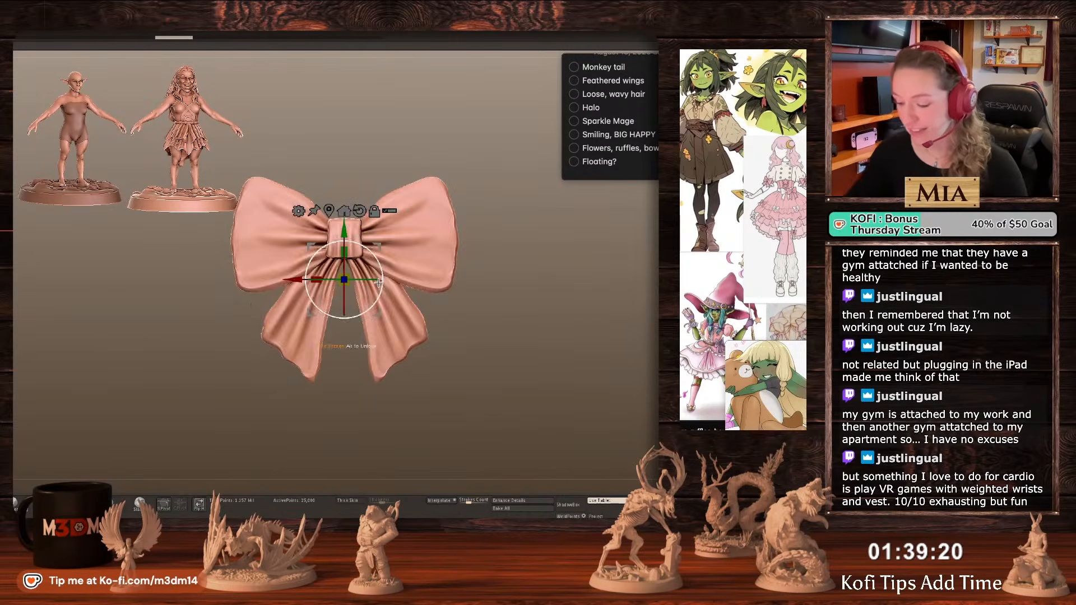
drag(379, 283, 336, 363)
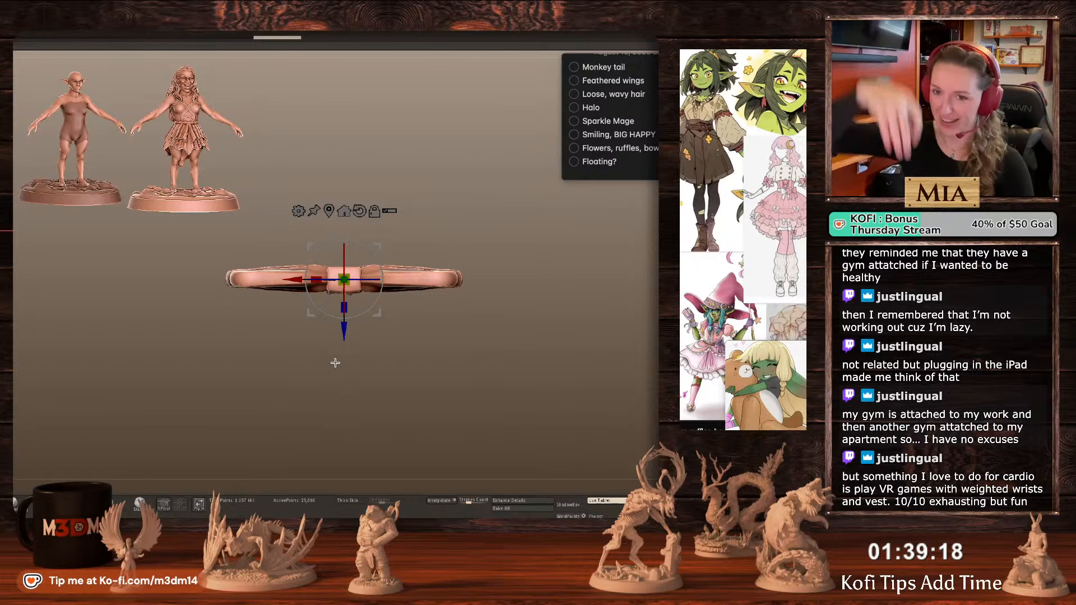
key(ctrl+z)
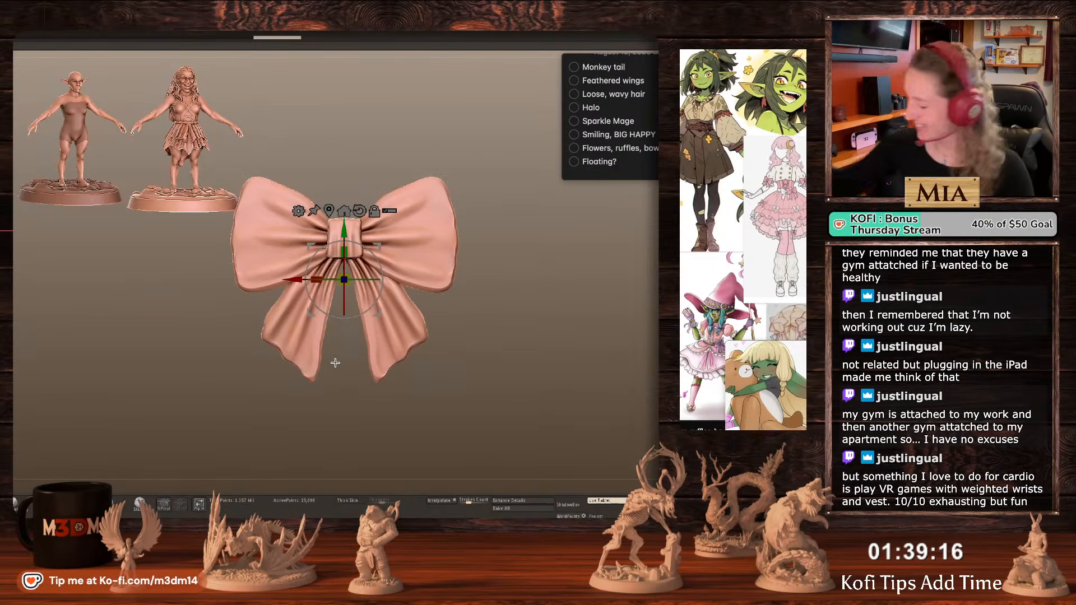
Return to the goblin's puffed sleeves and insert a mirrored pair of bows on their inner front edges.
key(Up)
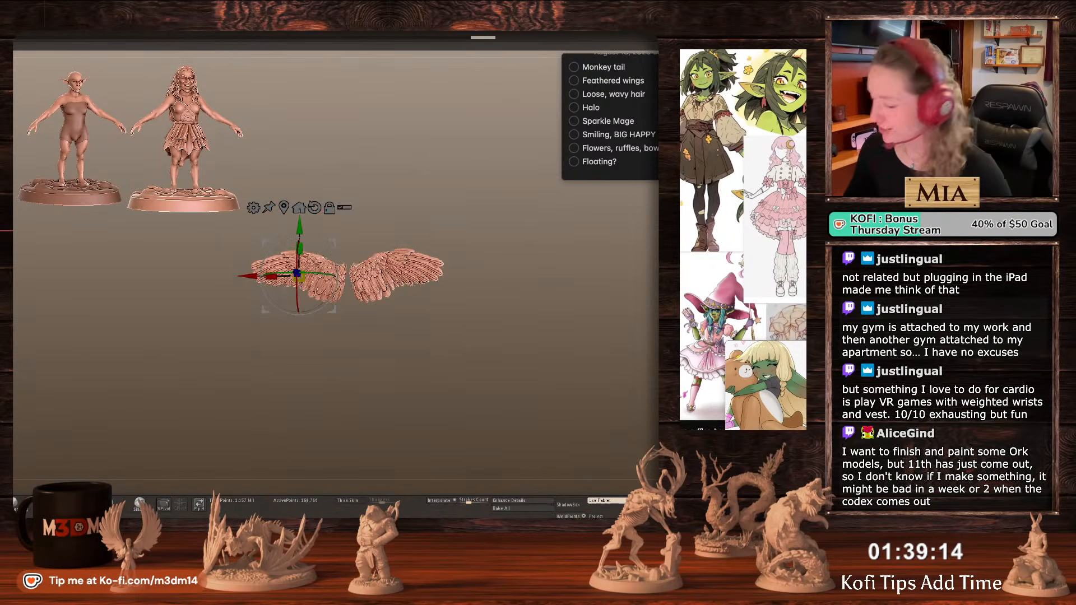
key(Up)
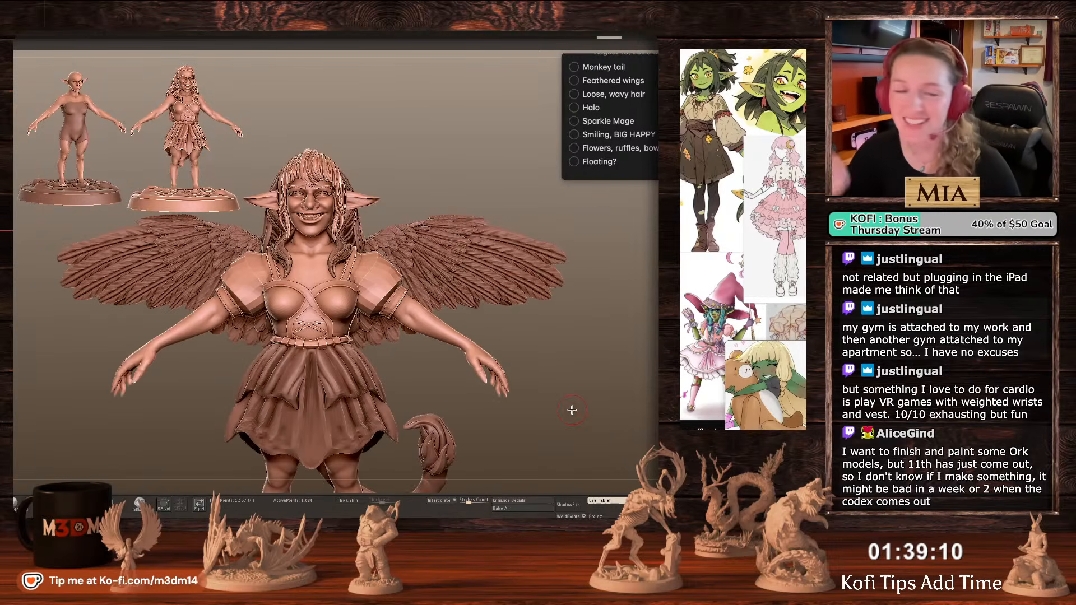
alt+drag(570, 409, 621, 367)
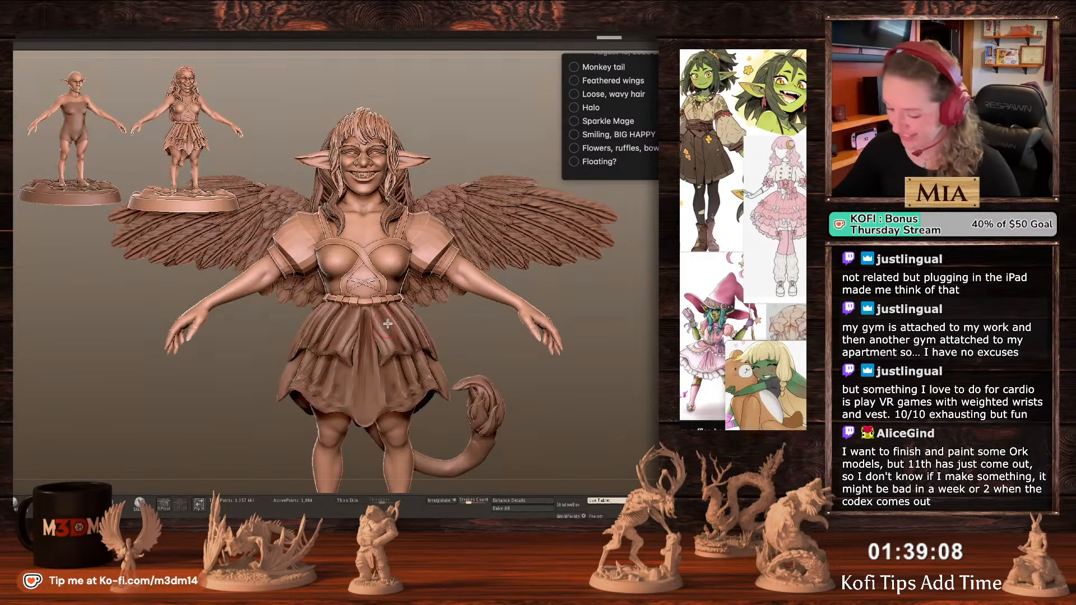
mouse_move(407, 241)
mouse_down()
mouse_move(410, 256)
mouse_move(405, 242)
mouse_move(442, 224)
mouse_move(444, 209)
mouse_up()
key(w)
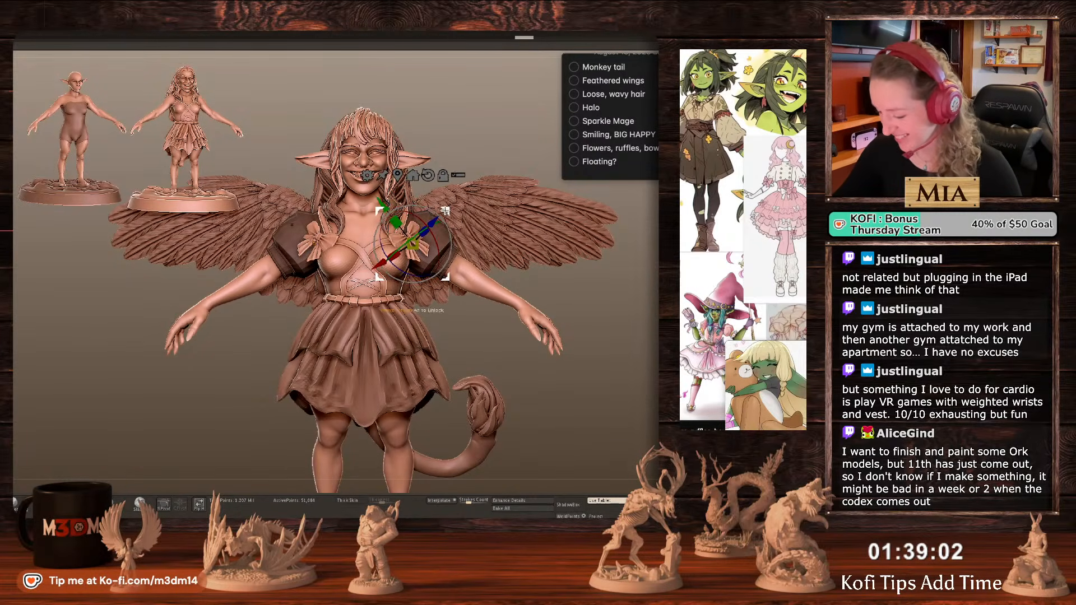
key(q)
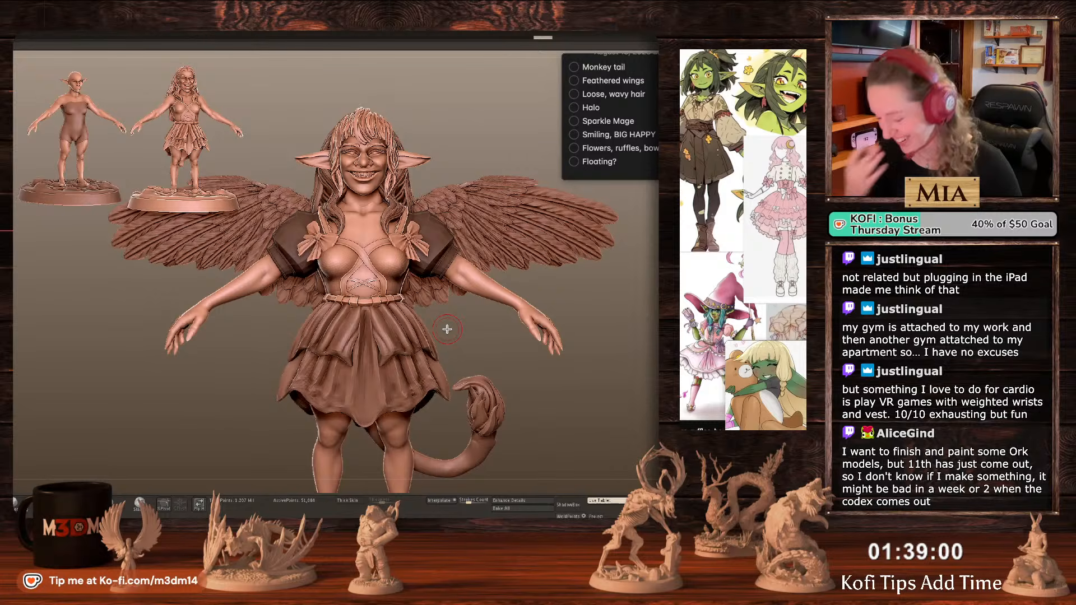
key(ctrl+shift+s)
Select the skirt's lower ruffle and insert a mirrored pair of bows at the front of its hem.
alt+drag(443, 372, 421, 382)
alt+click(404, 308)
alt+click(432, 346)
key(ctrl+z)
key(ctrl+z)
key(w)
key(q)
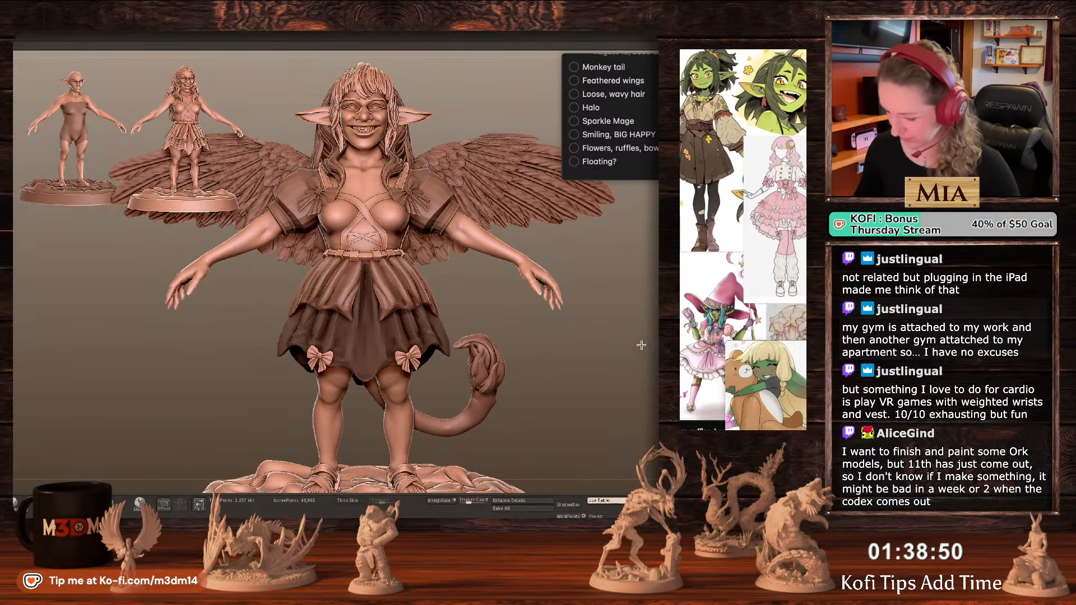
Insert more bows around the side and back of the lower ruffle's hem, then clear the mask and display polygroups.
drag(642, 345, 475, 394)
key(w)
key(q)
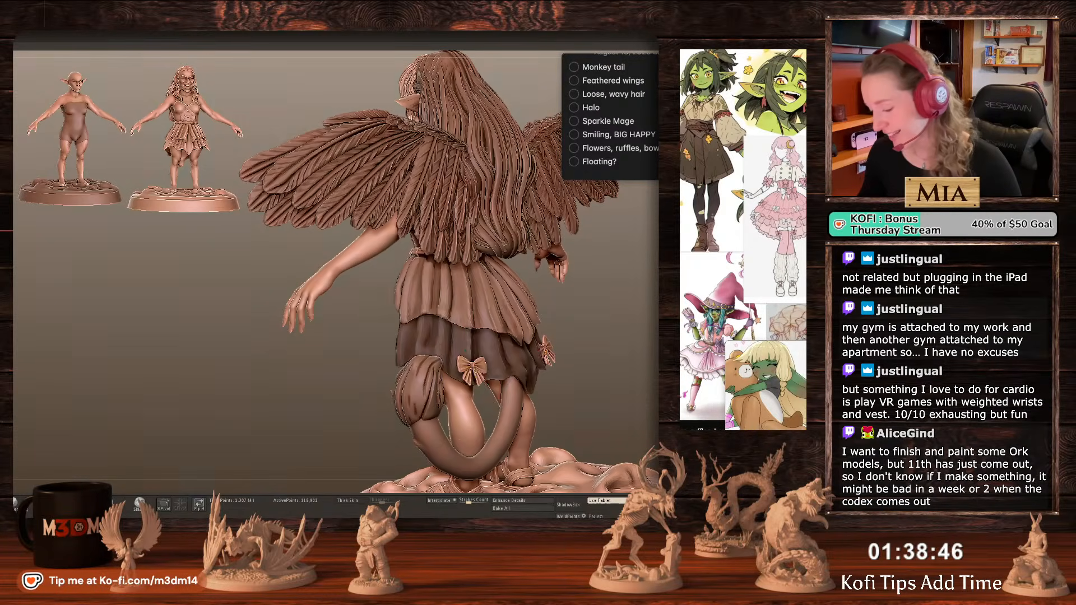
drag(645, 379, 542, 389)
key(w)
key(q)
mouse_move(644, 371)
ctrl+mouse_down()
mouse_move(653, 384)
mouse_move(332, 422)
ctrl+mouse_up()
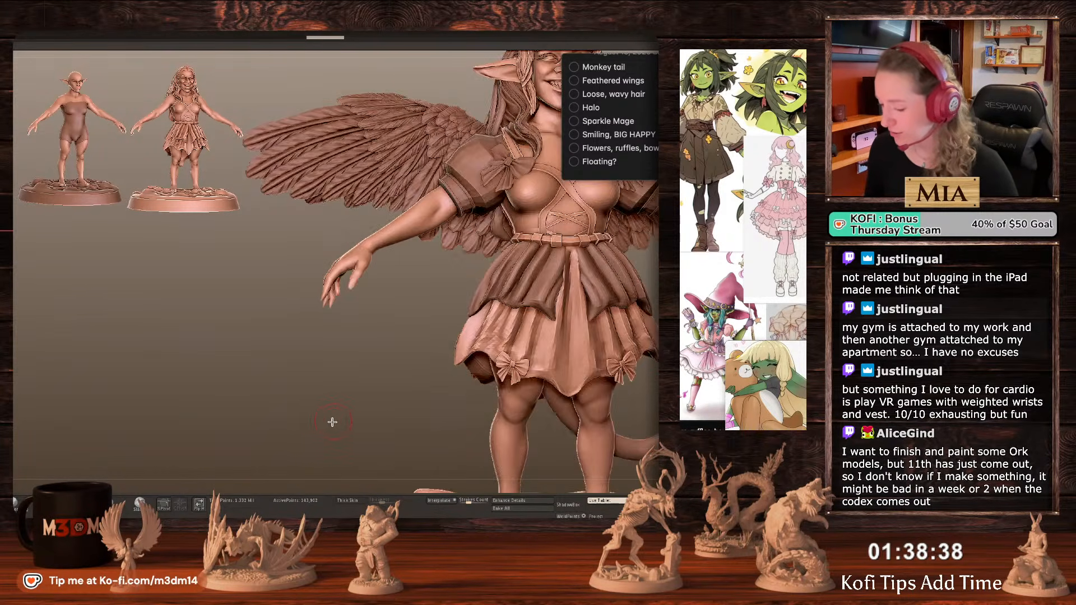
drag(192, 426, 96, 454)
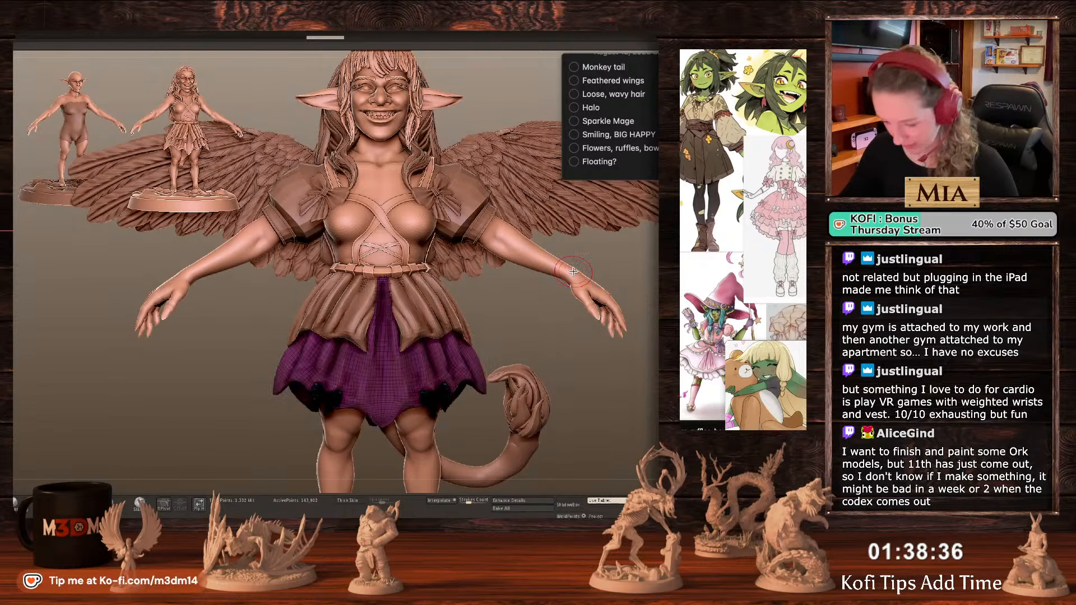
Select the sandals, insert a mirrored pair of bows at the outer ankles and position them with the gizmo.
mouse_move(642, 385)
mouse_down()
mouse_move(639, 367)
mouse_move(608, 353)
mouse_move(599, 322)
mouse_move(413, 371)
mouse_move(416, 381)
mouse_up()
alt+click(435, 458)
key(w)
drag(609, 331, 593, 307)
drag(444, 365, 422, 358)
key(q)
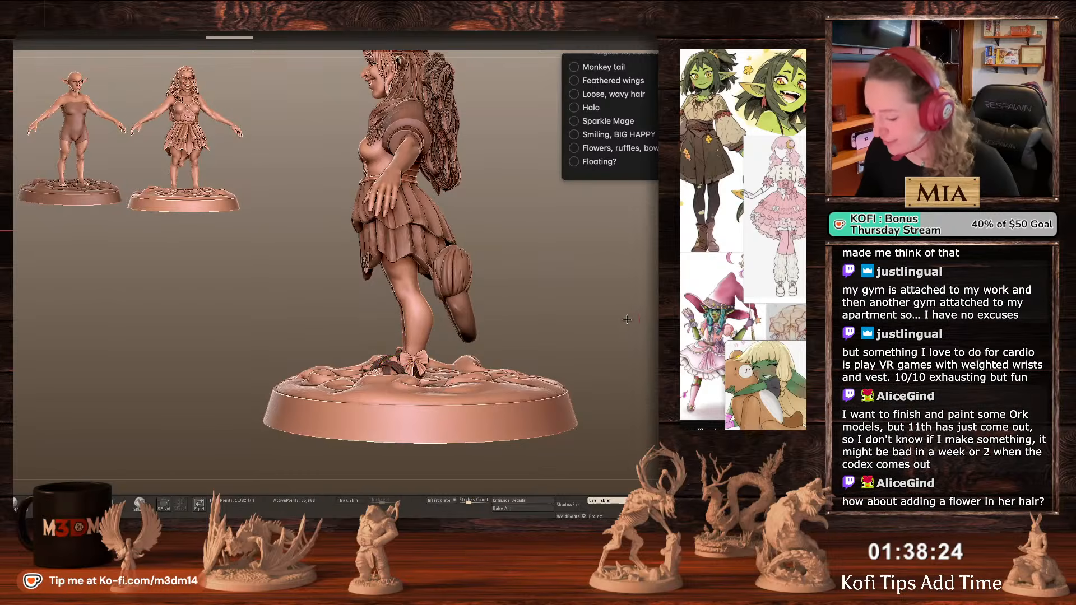
Isolate the sandals and reshape the mirrored ankle bows so they curve around the outer straps.
alt+drag(626, 318, 625, 349)
key(space)
mouse_move(476, 330)
mouse_down()
mouse_move(512, 346)
mouse_move(480, 358)
mouse_up()
key(alt+shift+s)
key(space)
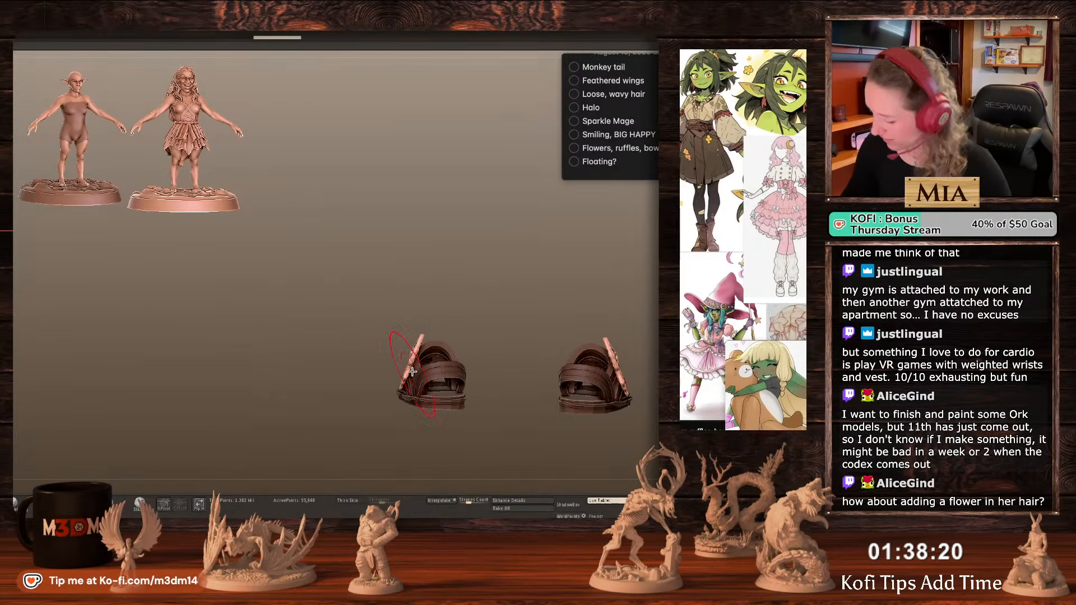
drag(413, 369, 429, 363)
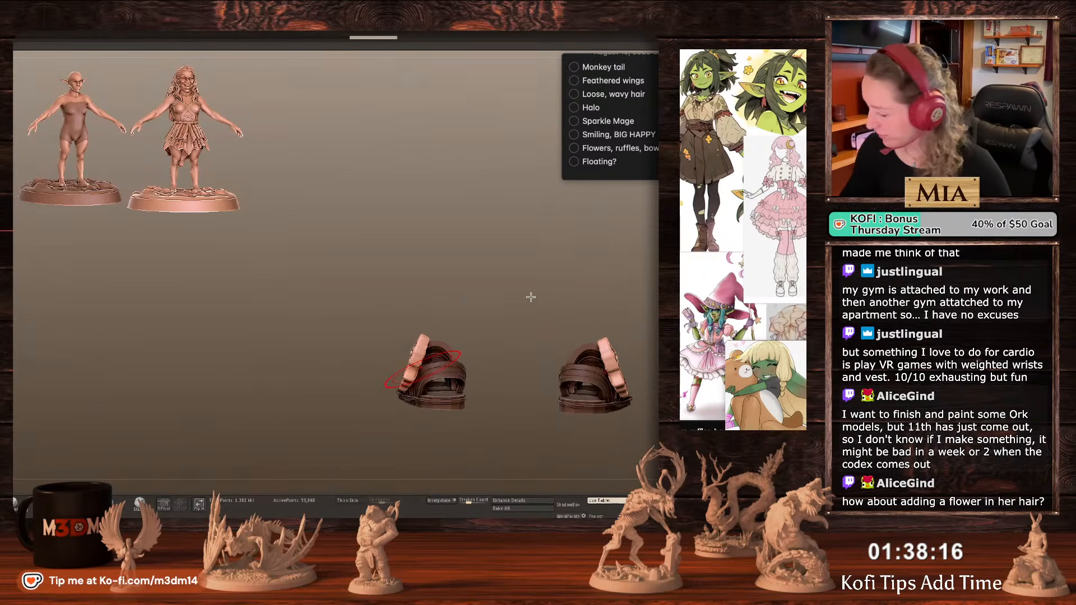
drag(416, 367, 425, 353)
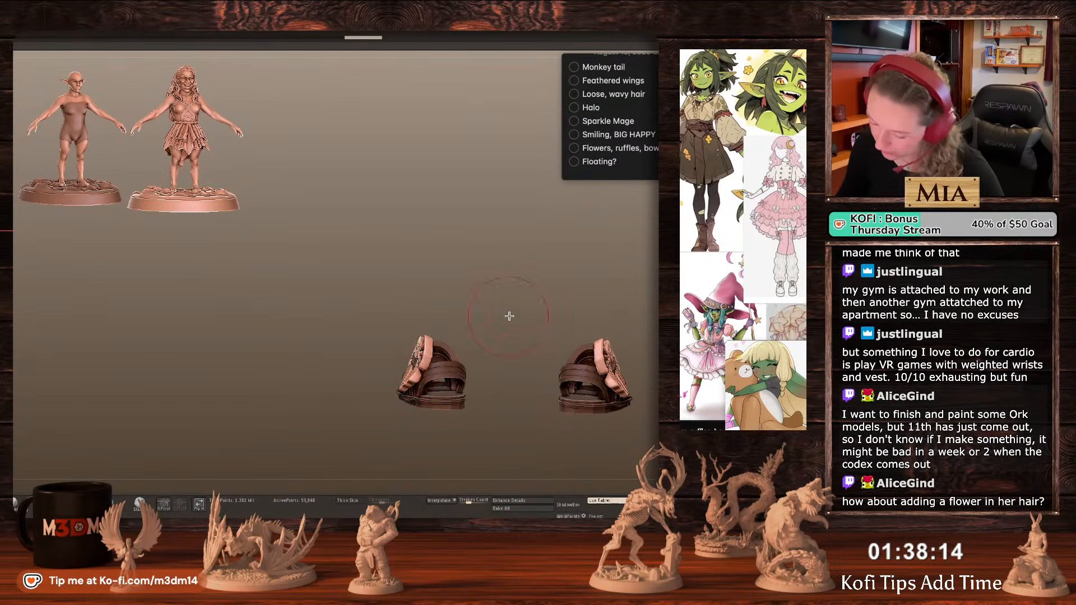
drag(509, 317, 479, 344)
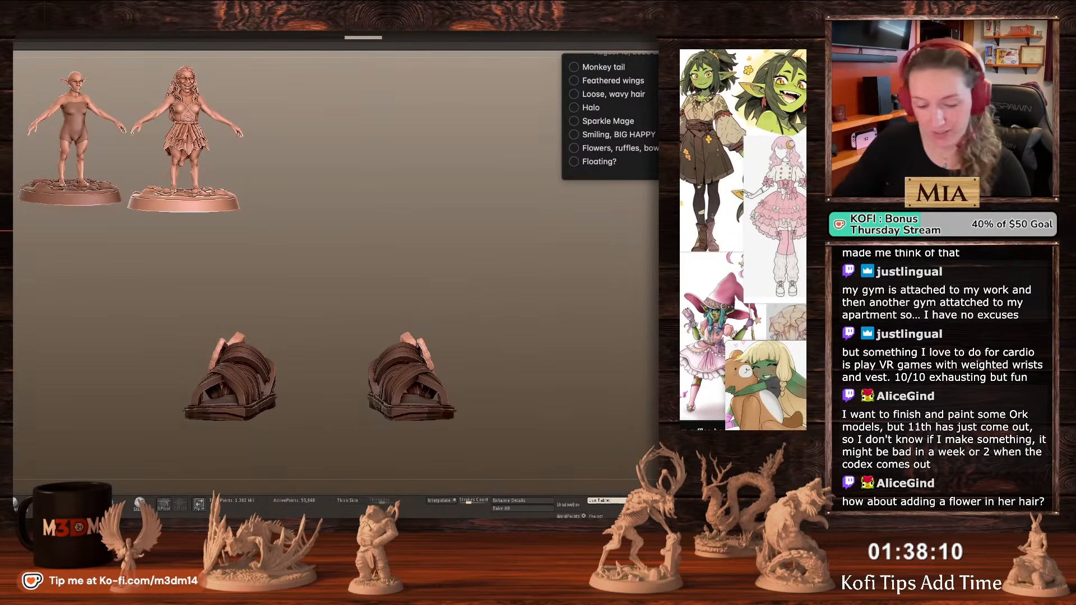
Pull the front loops of both ankle bows outward so they flare away from the sandal straps.
right_click(420, 354)
right_click(422, 352)
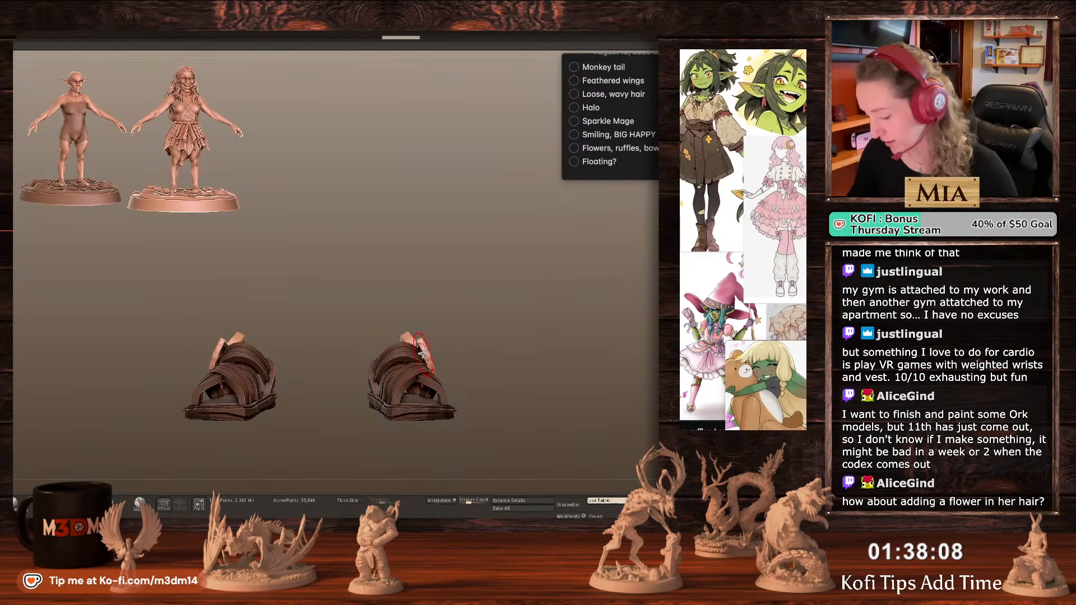
alt+drag(423, 353, 427, 355)
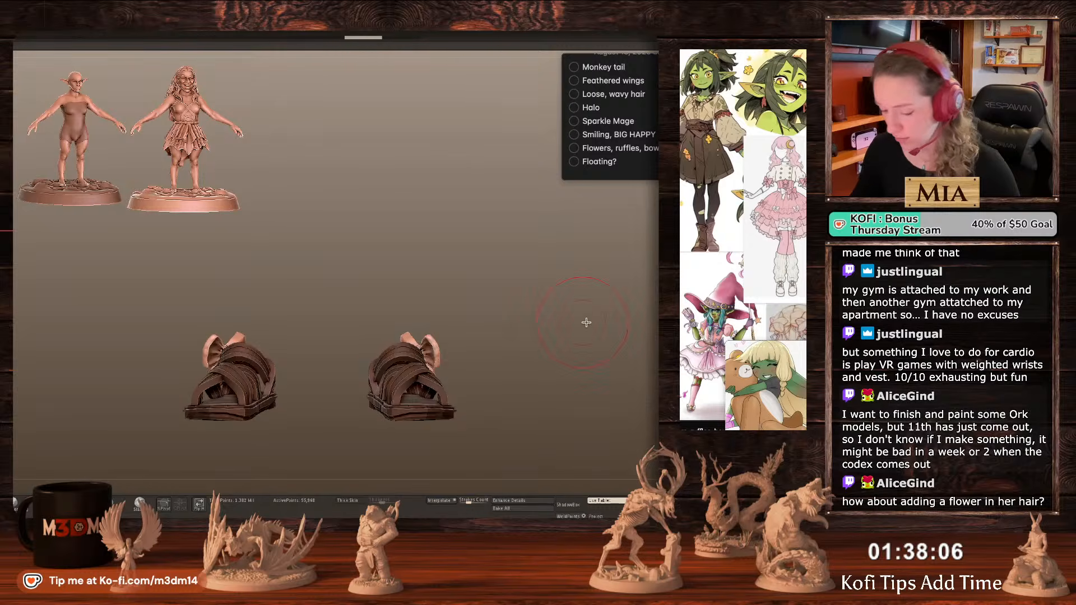
drag(586, 322, 557, 335)
drag(472, 349, 528, 266)
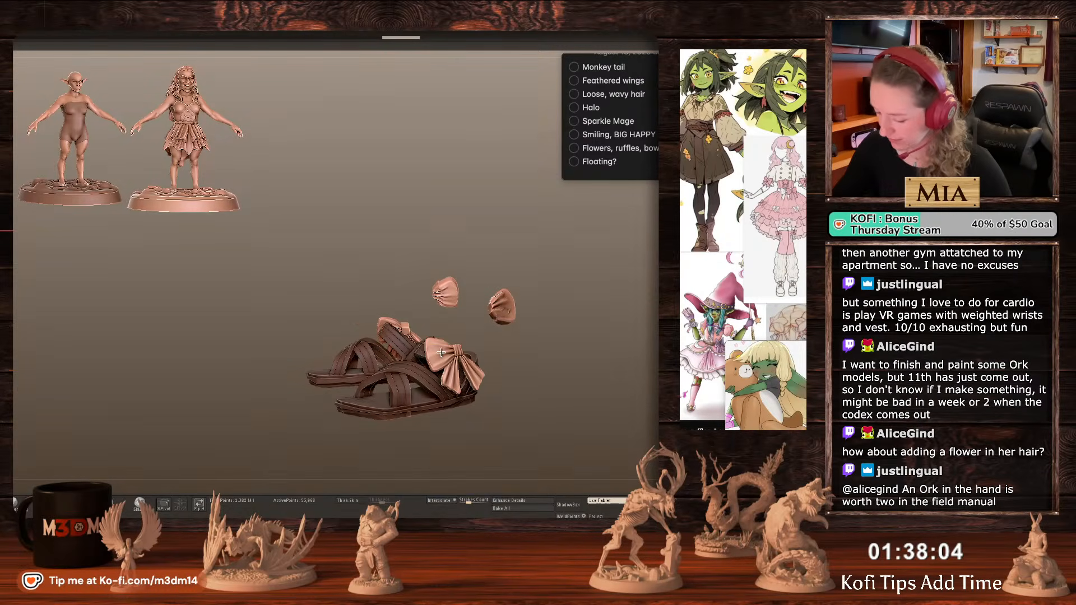
drag(440, 355, 379, 309)
drag(463, 372, 504, 420)
drag(555, 321, 511, 335)
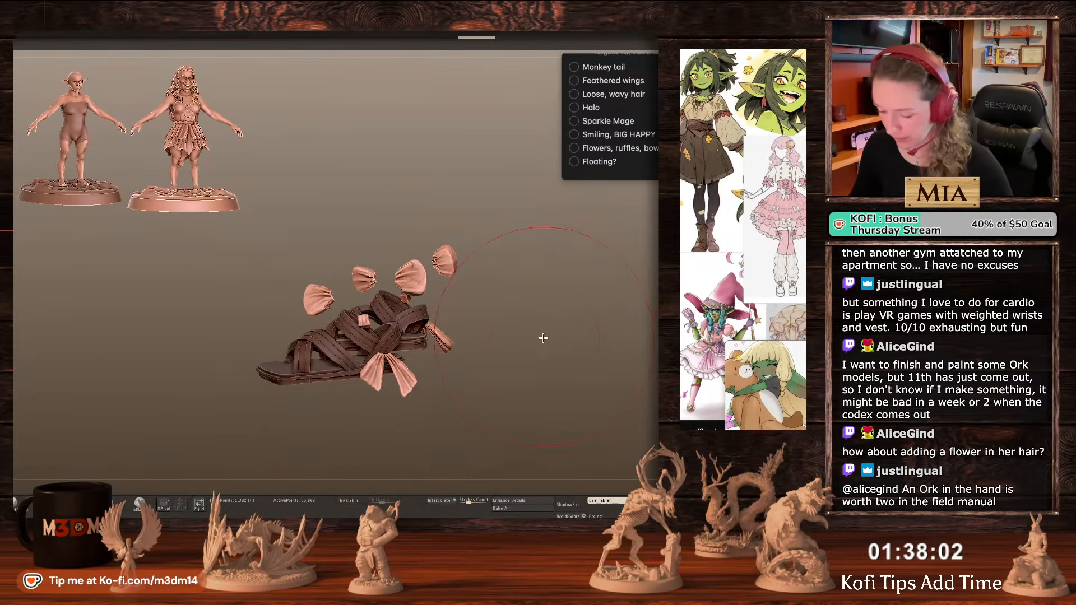
key(ctrl+z)
key(ctrl+z)
key(ctrl+z)
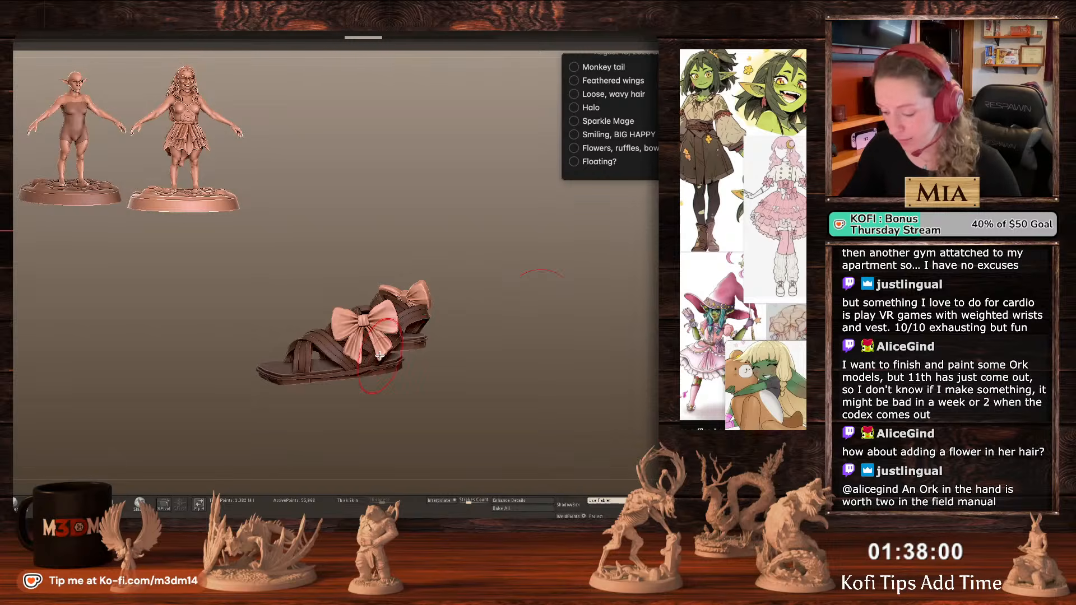
Fit the ankle bows' loops and tails closer to the sandal straps, and bring back the whole figure unmasked.
key(space)
key(space)
key(space)
mouse_move(369, 346)
mouse_down()
mouse_move(378, 337)
mouse_move(376, 360)
mouse_up()
drag(346, 324, 341, 322)
mouse_move(509, 320)
mouse_down()
mouse_move(525, 338)
mouse_move(478, 312)
mouse_move(417, 305)
mouse_move(387, 318)
mouse_up()
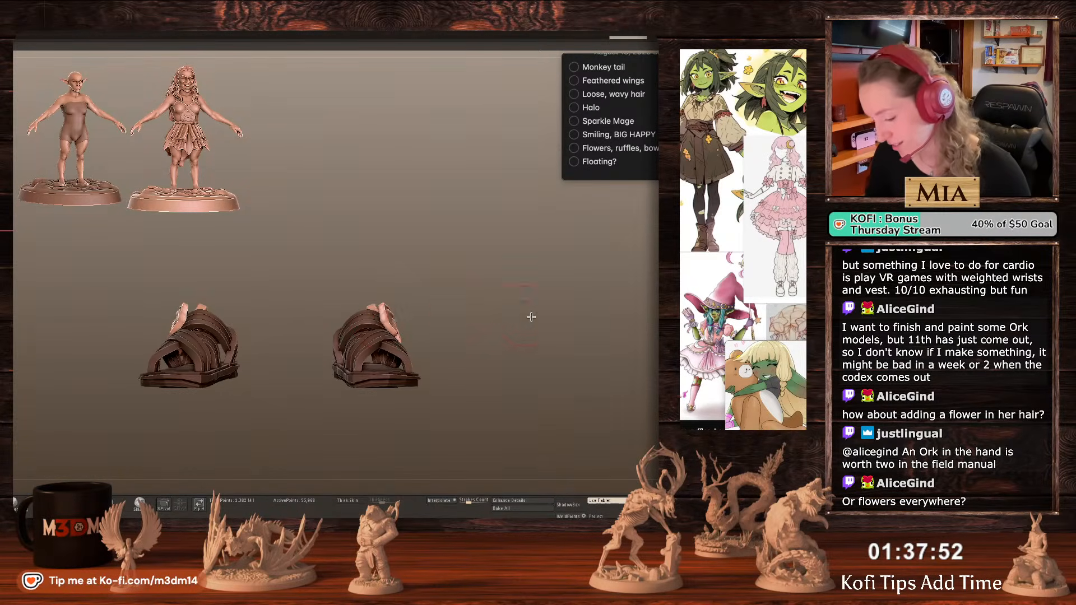
mouse_move(532, 317)
alt+mouse_down()
mouse_move(574, 284)
mouse_move(602, 330)
mouse_move(619, 307)
alt+mouse_up()
key(ctrl+shift+s)
ctrl+click(606, 330)
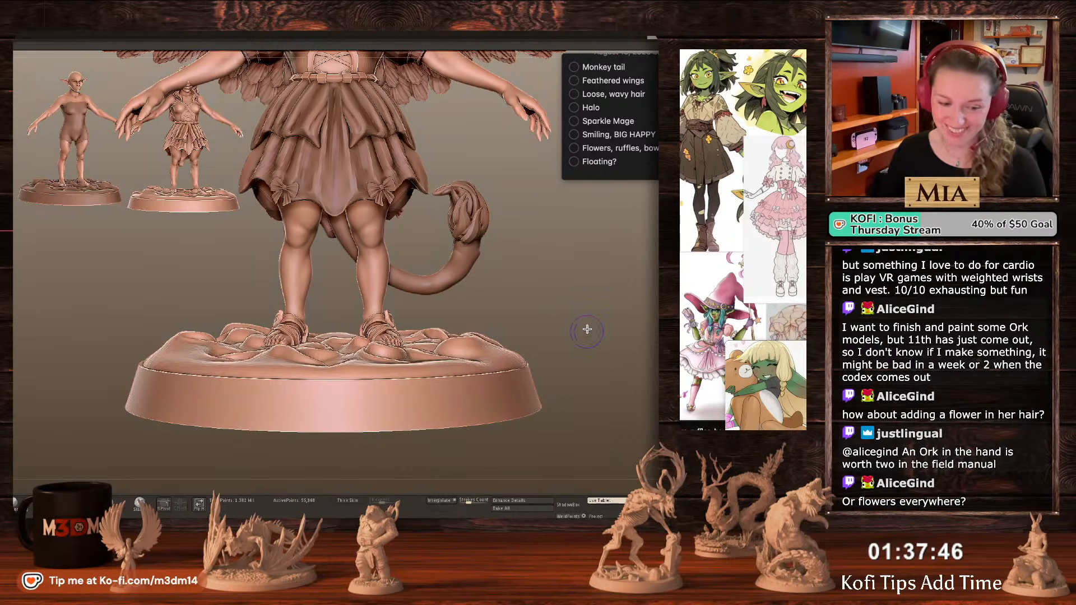
Load the flower insert brush from disk, finding its file by searching for "bloom".
alt+drag(581, 301, 579, 339)
key(b)
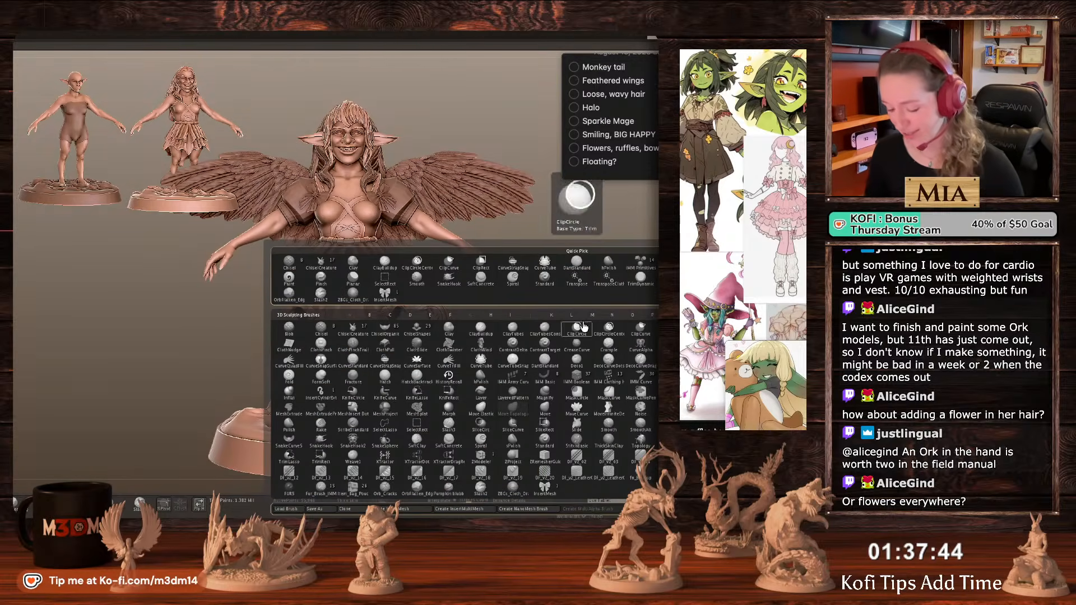
click(286, 510)
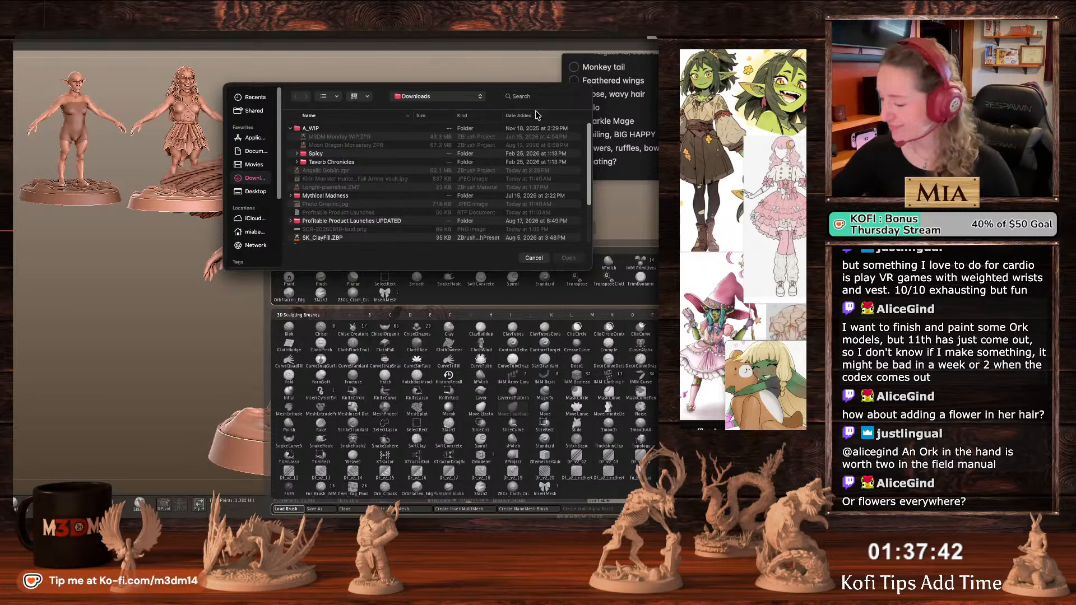
click(525, 96)
text(bloom)
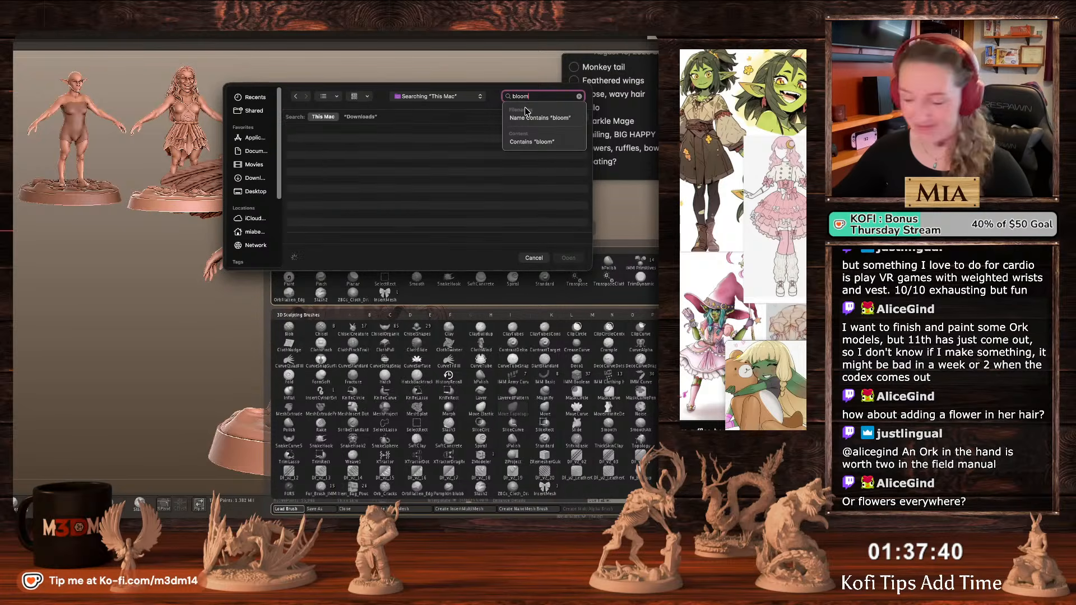
double_click(338, 142)
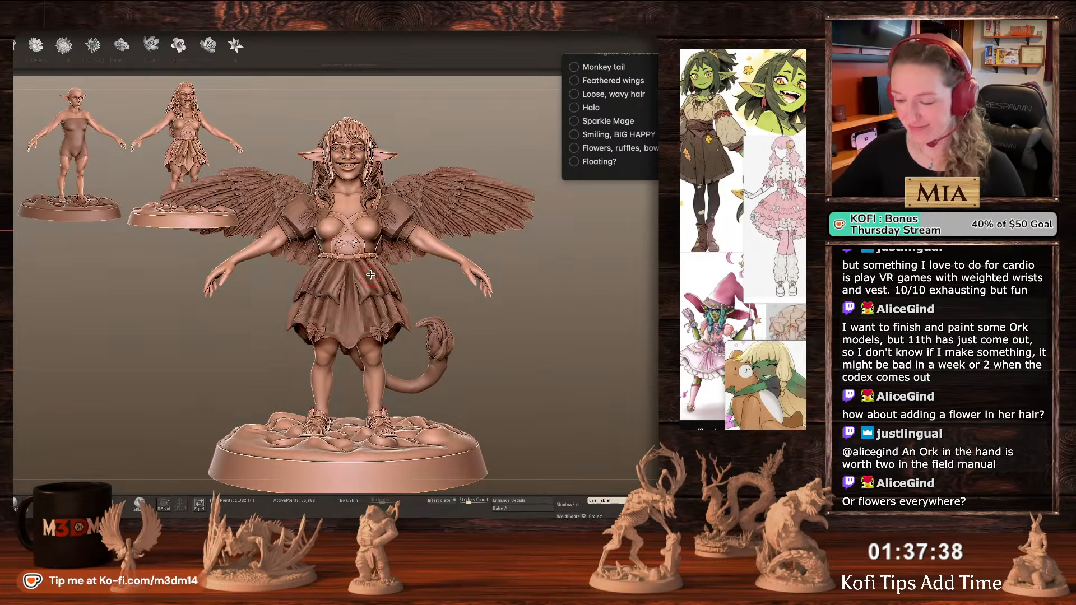
Choose the Chamomile flower, clear the mask and insert mirrored flowers in the hair above the ears.
click(38, 52)
ctrl+click(544, 284)
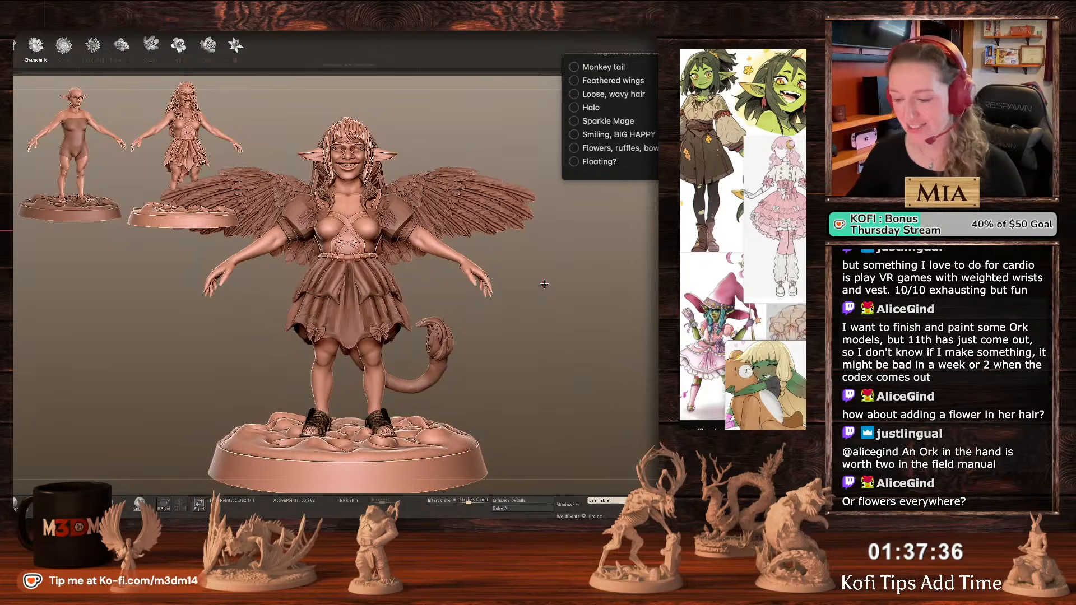
ctrl+click(544, 285)
drag(557, 317, 547, 329)
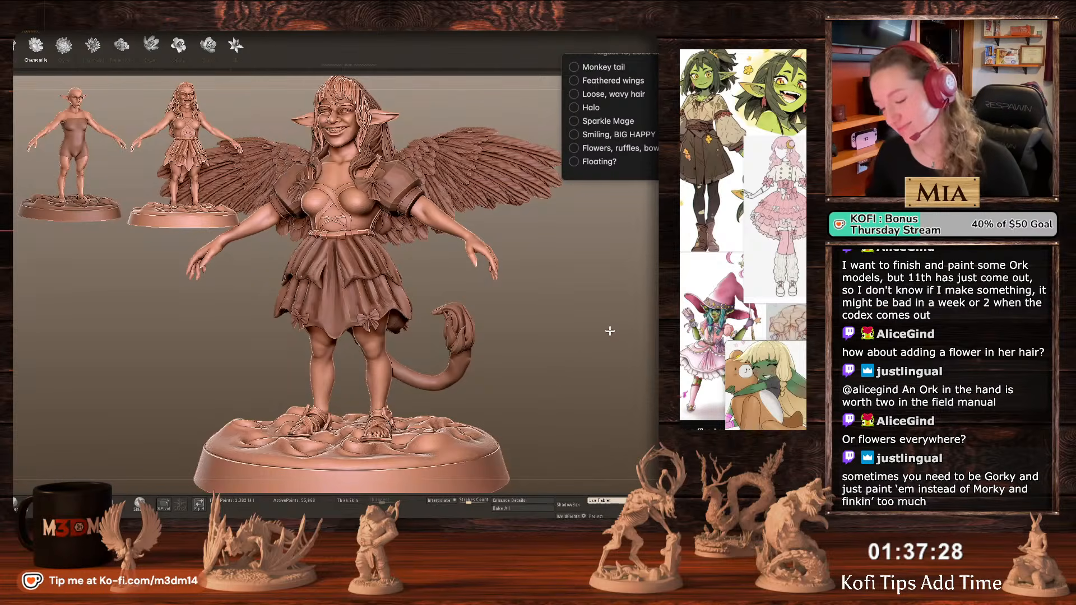
drag(610, 331, 356, 192)
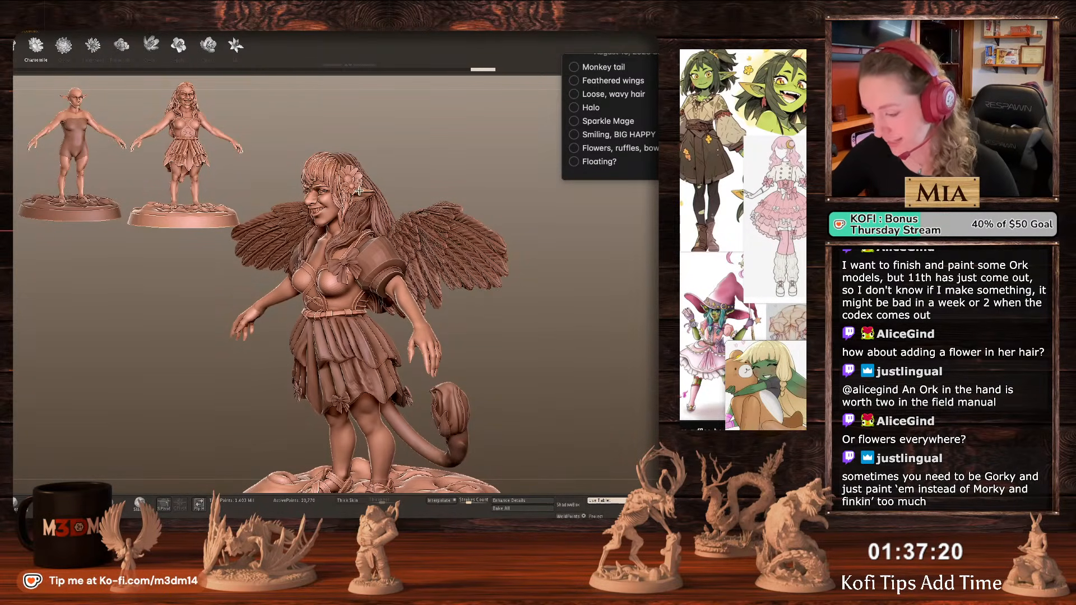
drag(340, 177, 342, 185)
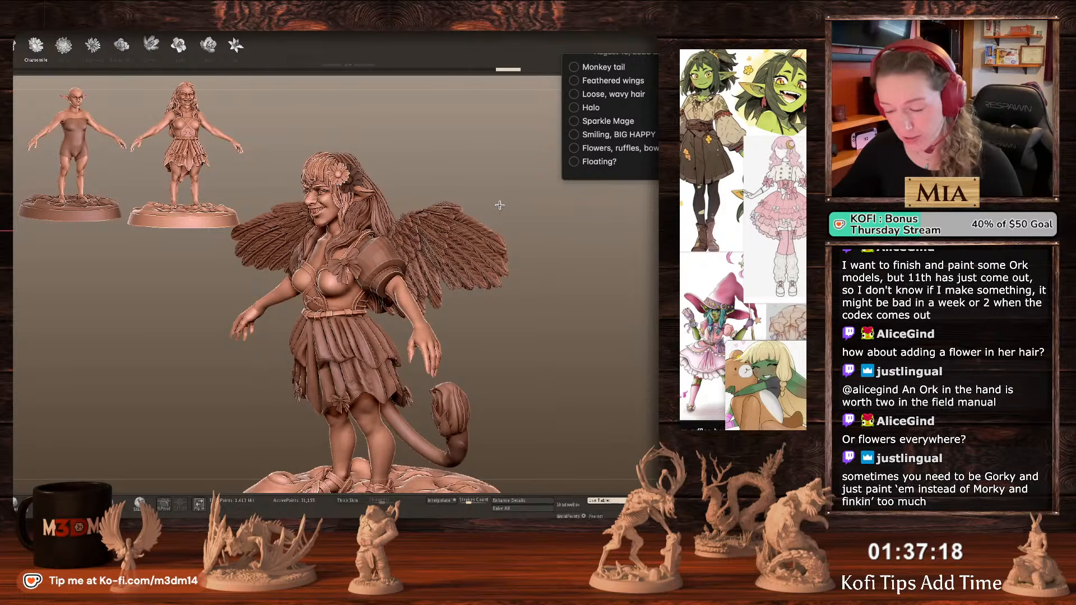
Position the mirrored hair flowers against the sides of the head with the gizmo and return to drawing.
mouse_move(500, 205)
mouse_down()
mouse_move(485, 190)
mouse_move(485, 220)
mouse_up()
key(w)
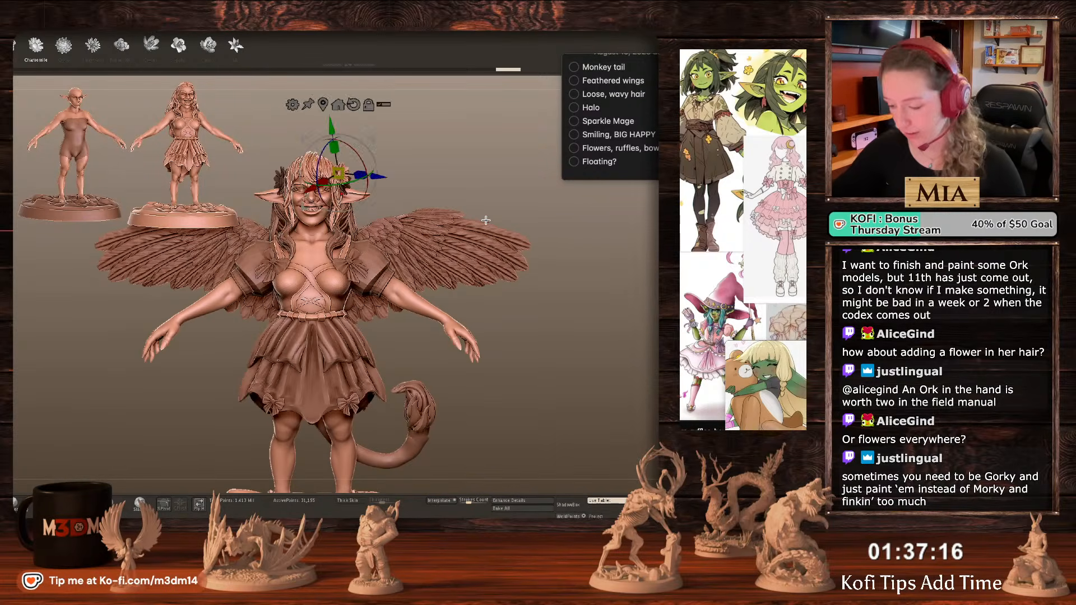
drag(370, 141, 353, 154)
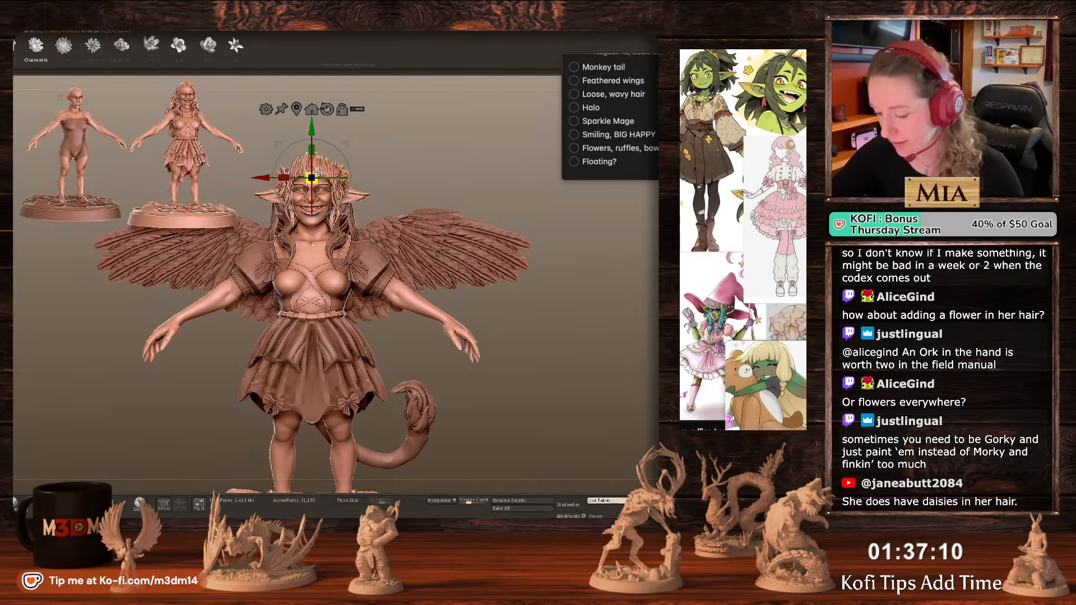
key(q)
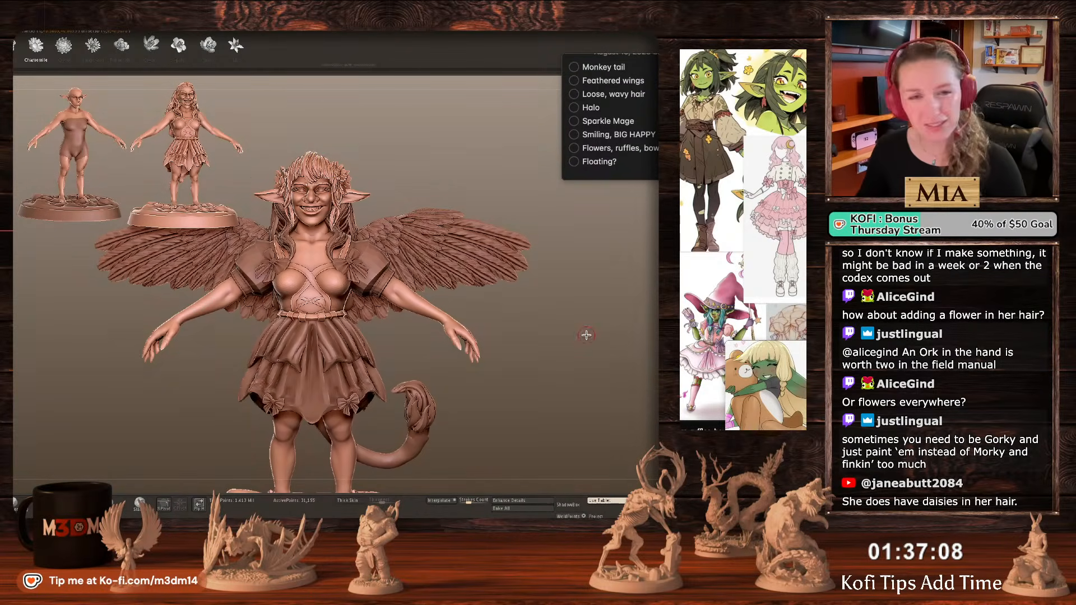
alt+drag(611, 309, 612, 313)
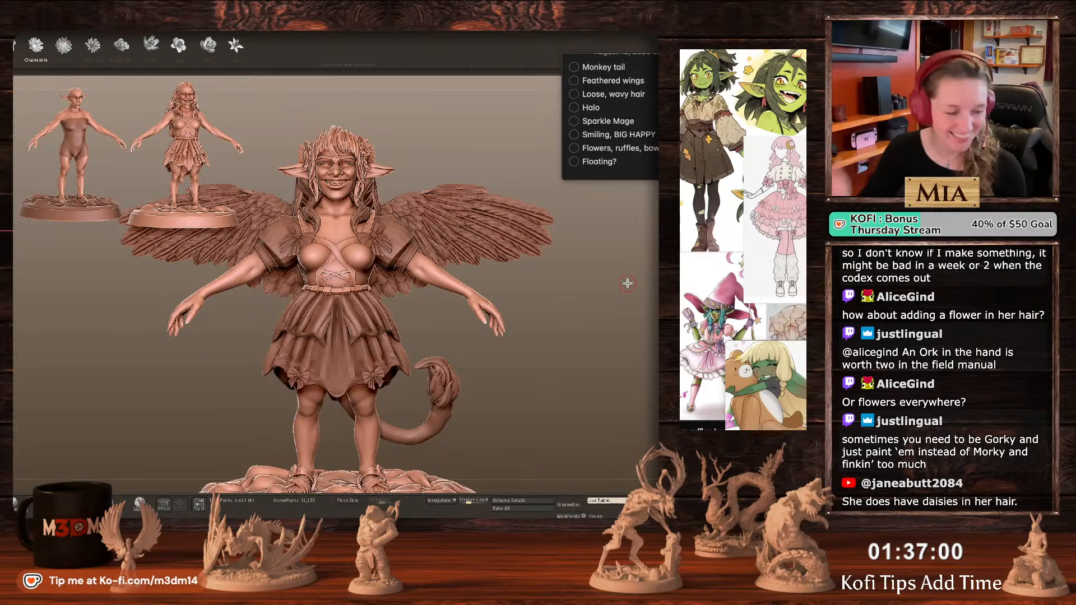
alt+drag(574, 350, 572, 362)
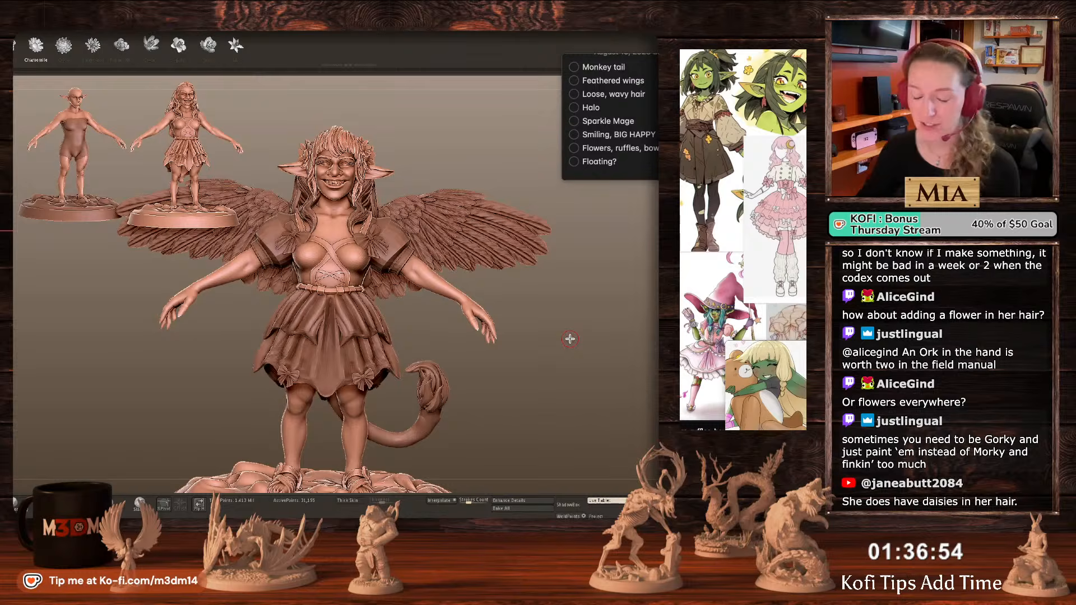
Undo a trial flower on the skirt hem and insert a mirrored pair of Chamomile flowers at the front waistband.
key(b)
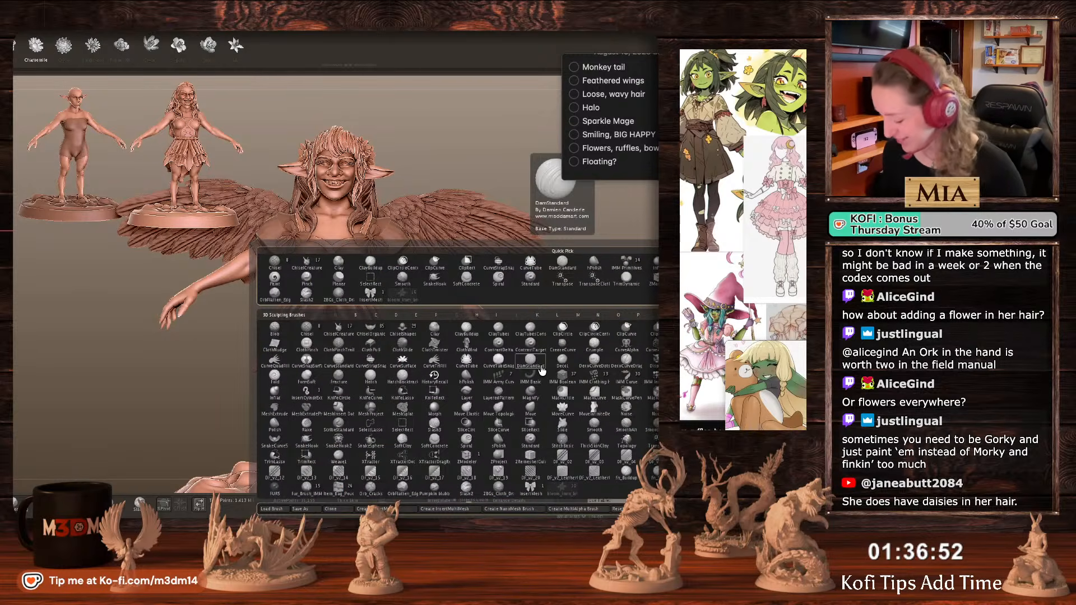
click(541, 371)
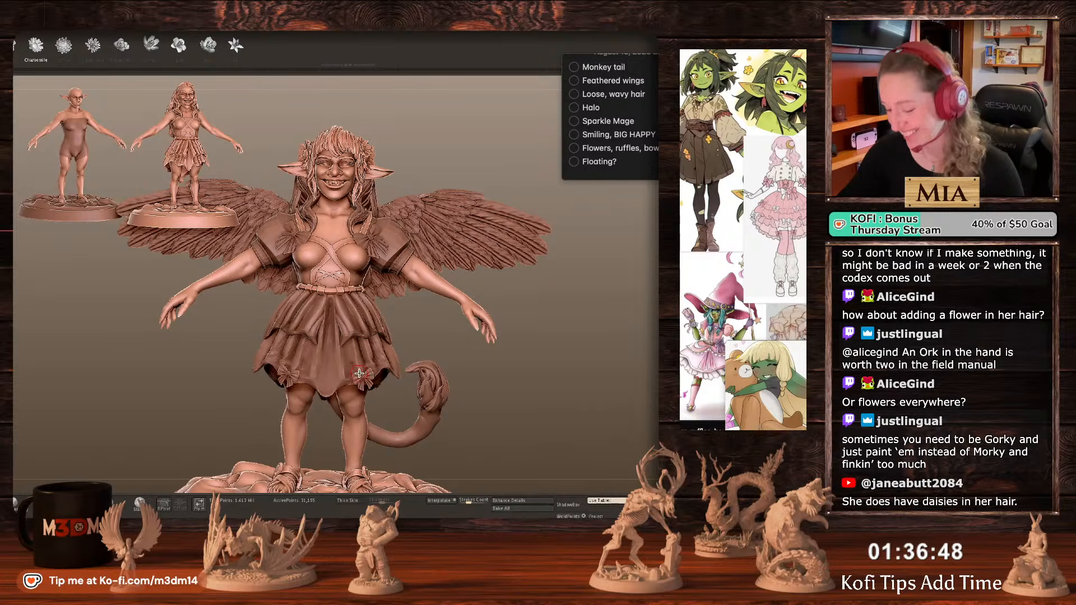
drag(361, 372, 364, 381)
key(ctrl+z)
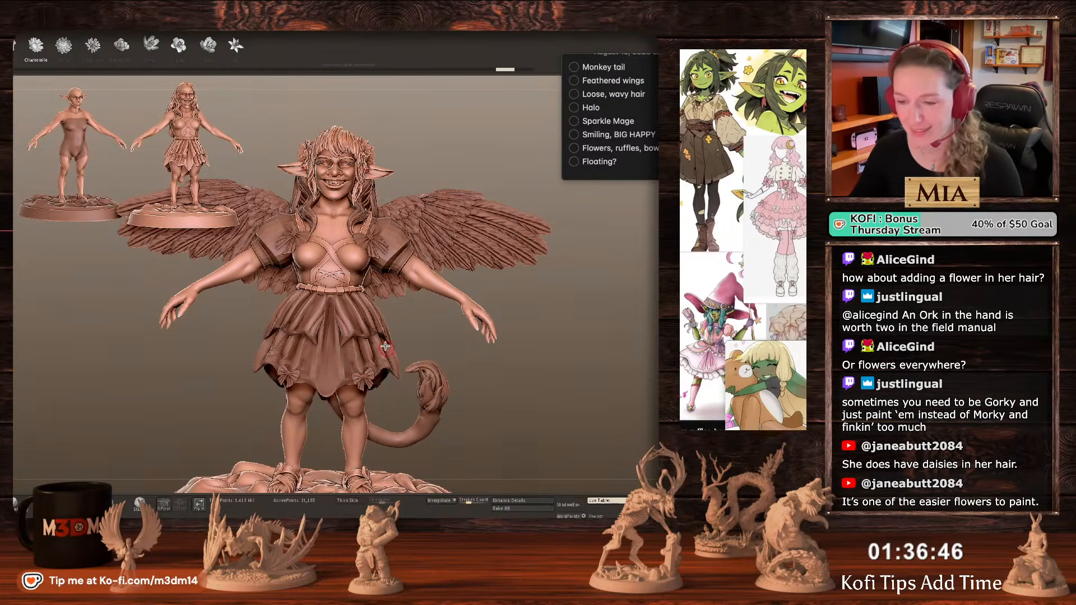
drag(358, 295, 360, 303)
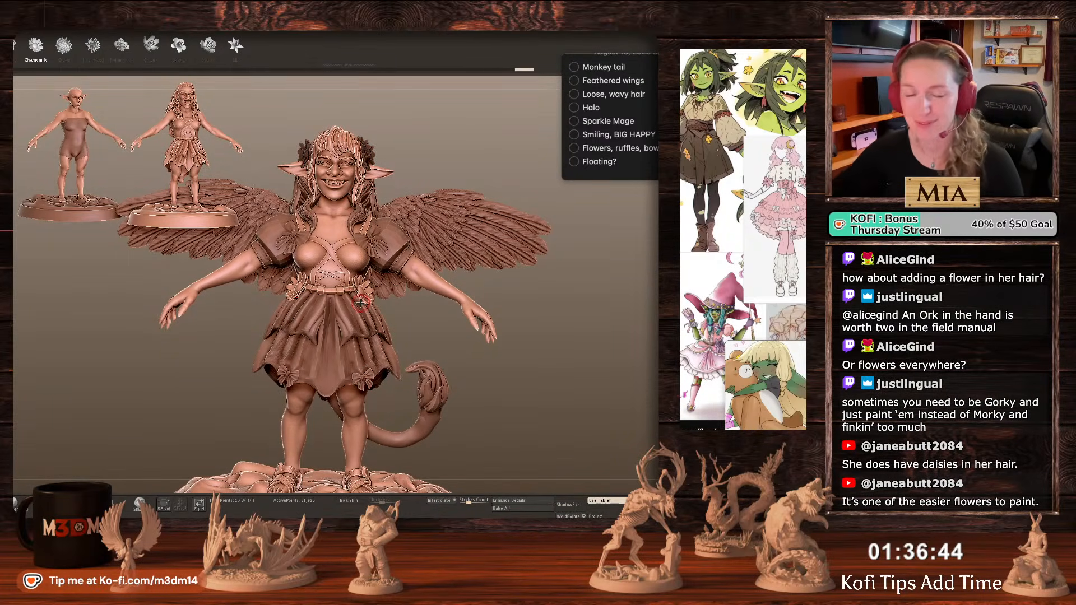
Undo the flowers placed at the waist and put a single flower on one side of the belt.
key(ctrl+z)
drag(519, 336, 393, 304)
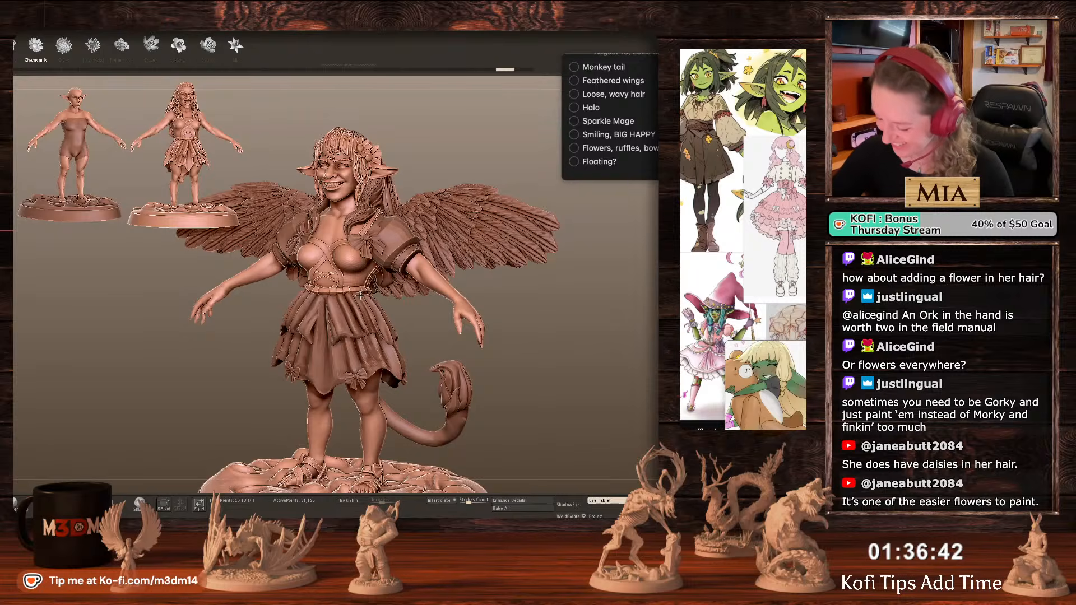
drag(368, 151, 372, 158)
drag(348, 295, 367, 303)
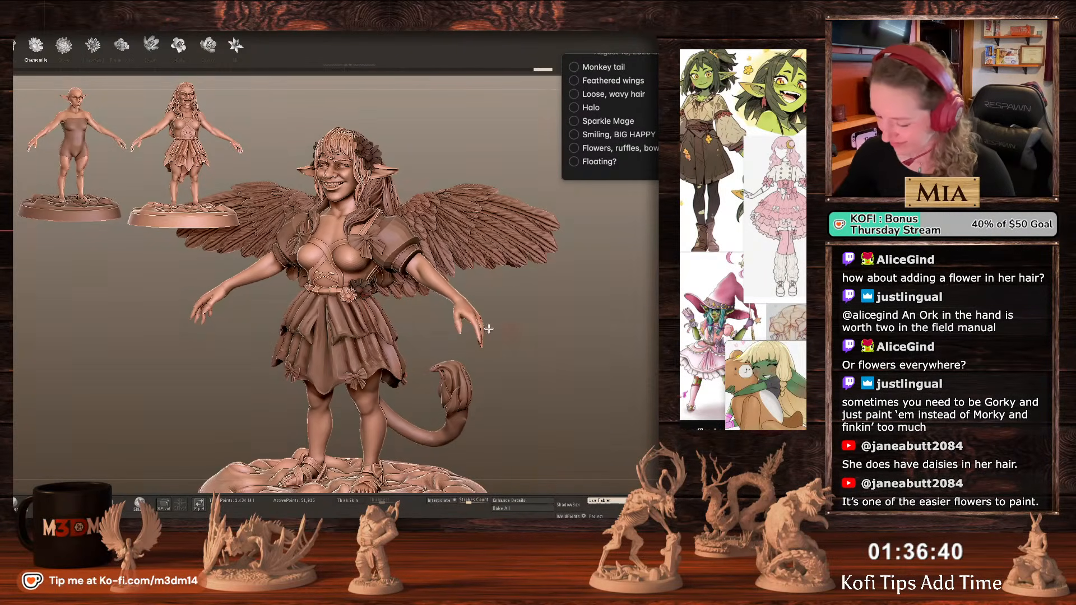
Try scattering several flowers across the front of the skirt's lower layer.
mouse_move(521, 317)
mouse_down()
mouse_move(598, 309)
mouse_move(401, 322)
mouse_up()
click(292, 237)
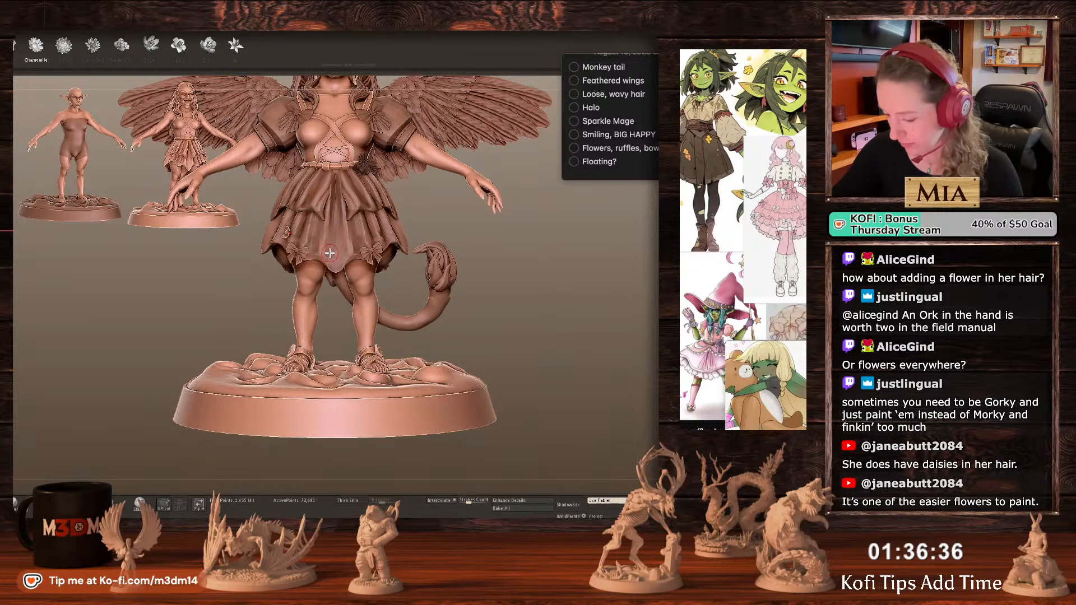
click(314, 247)
click(339, 229)
click(374, 230)
click(340, 251)
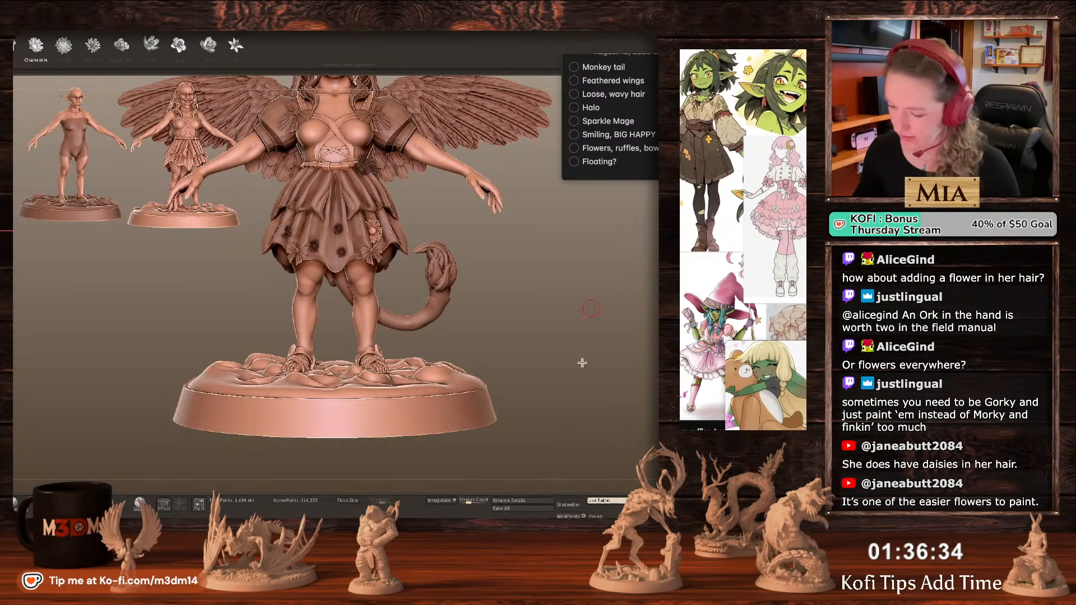
key(ctrl+z)
key(ctrl+z)
key(ctrl+z)
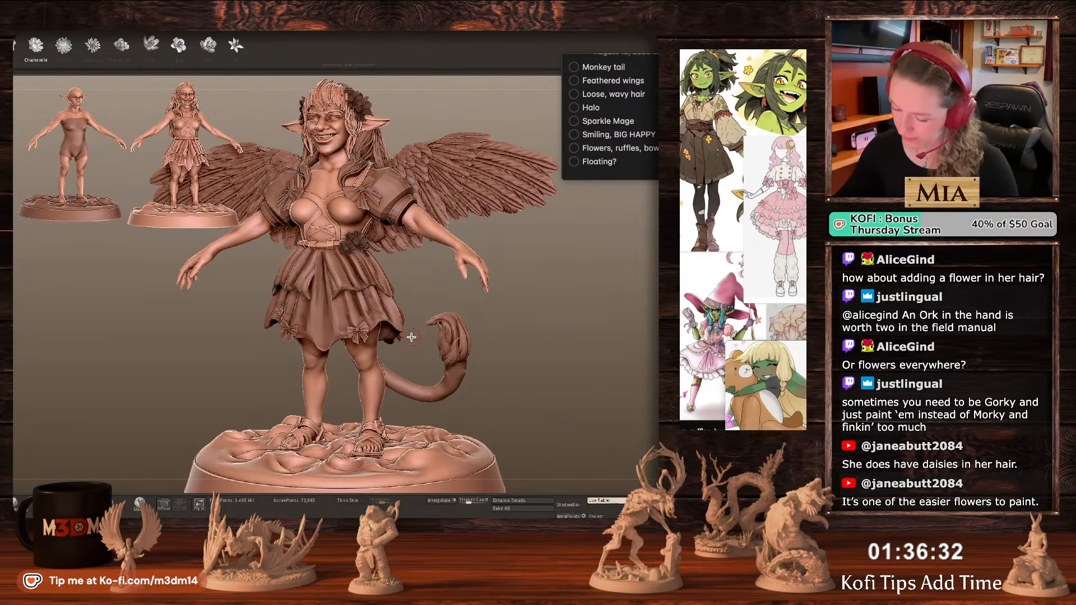
key(ctrl+z)
Try placing flowers along the skirt's hem beside the bows.
mouse_move(323, 335)
mouse_down()
mouse_move(361, 306)
mouse_move(384, 319)
mouse_up()
key(ctrl+z)
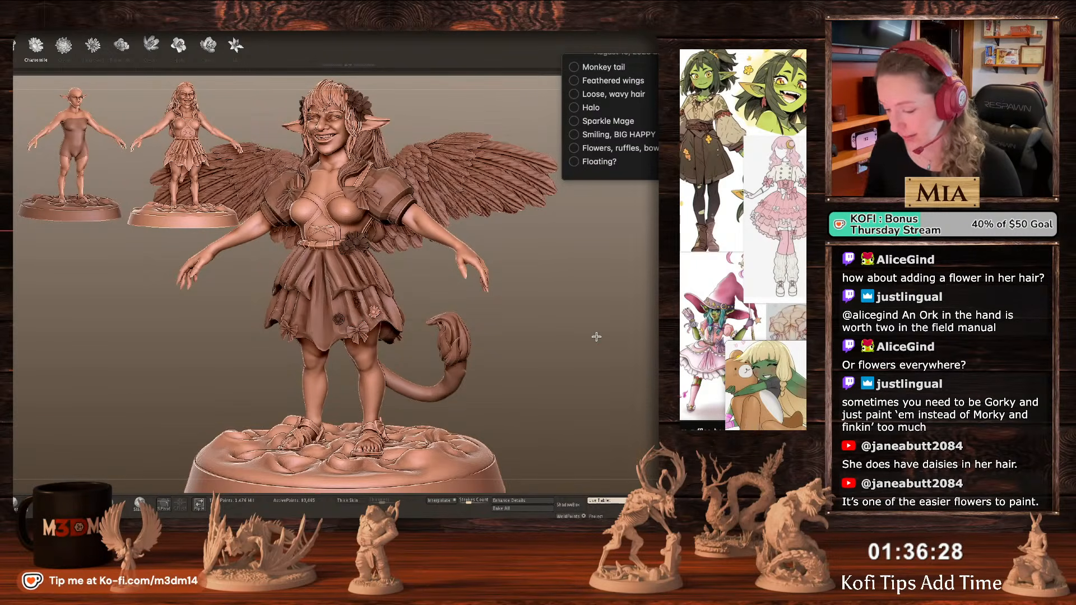
shift+drag(596, 337, 587, 351)
key(ctrl+z)
key(ctrl+z)
key(ctrl+z)
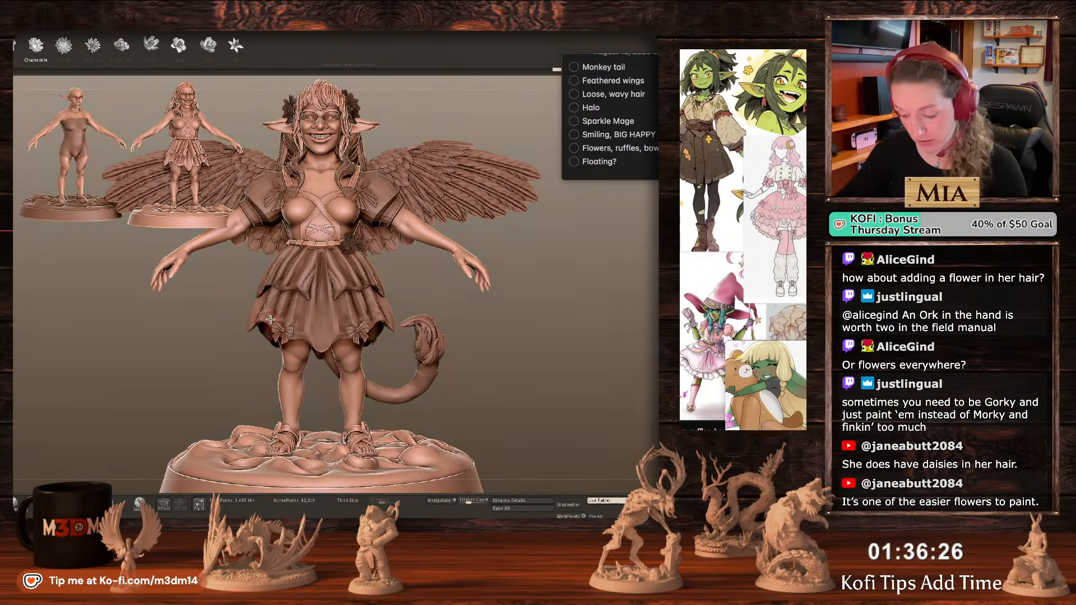
drag(252, 311, 304, 332)
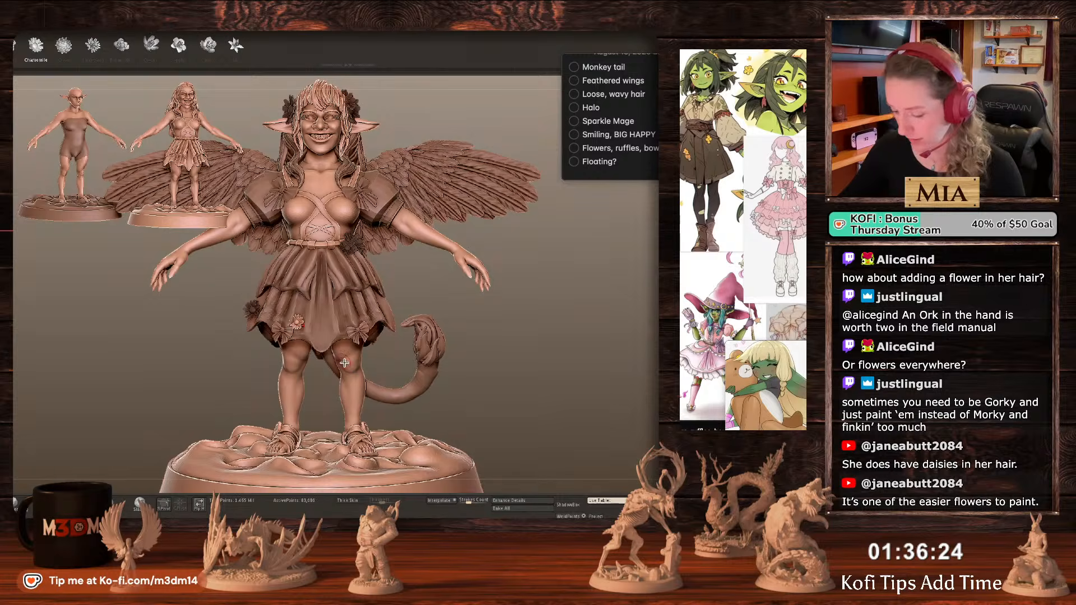
key(ctrl+z)
key(ctrl+z)
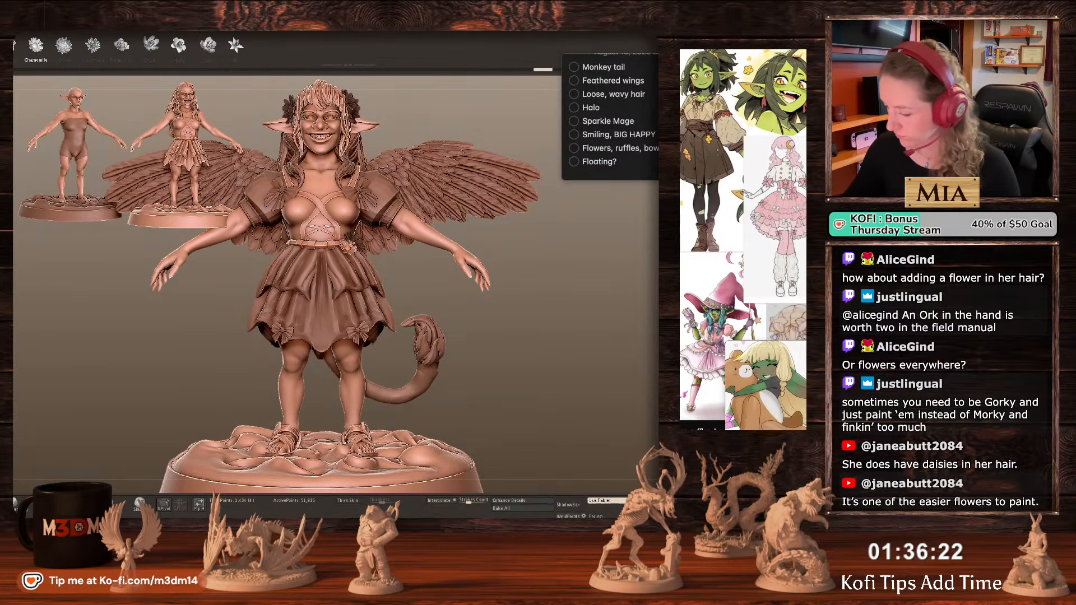
Switch to the Move brush and select the skirt's lower layer with its wireframe and polygroups displayed.
mouse_move(643, 284)
ctrl+mouse_down()
mouse_move(592, 350)
mouse_move(578, 335)
ctrl+mouse_up()
key(b)
key(m)
key(v)
alt+click(337, 290)
key(shift+f)
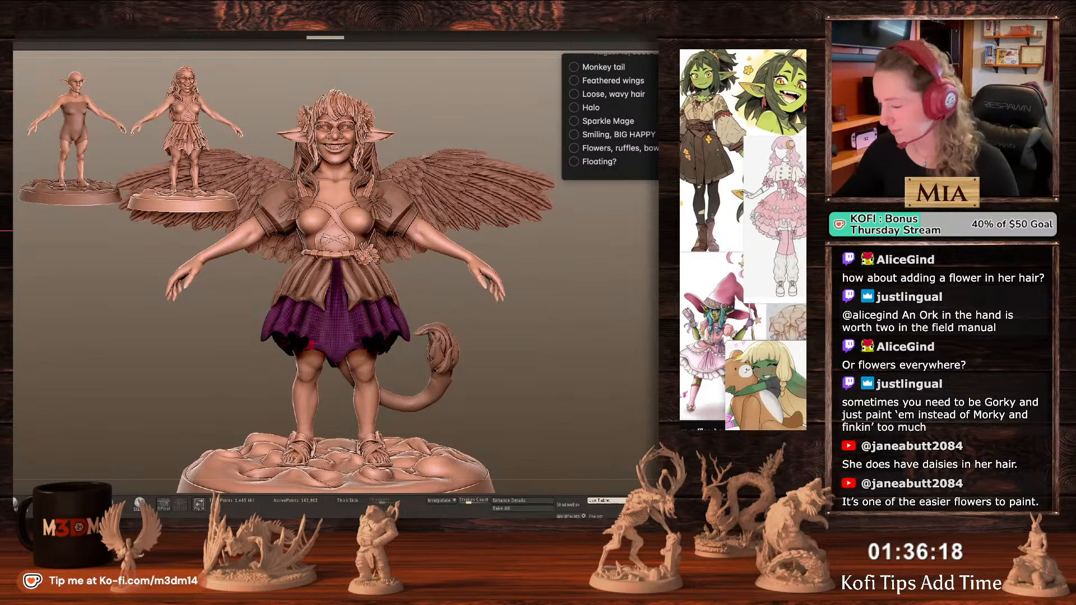
Try regrouping the lower skirt layer as one polygroup and toggle its isolation before hiding the wireframe.
key(ctrl+w)
key(ctrl+z)
ctrl+shift+click(380, 313)
ctrl+shift+click(552, 308)
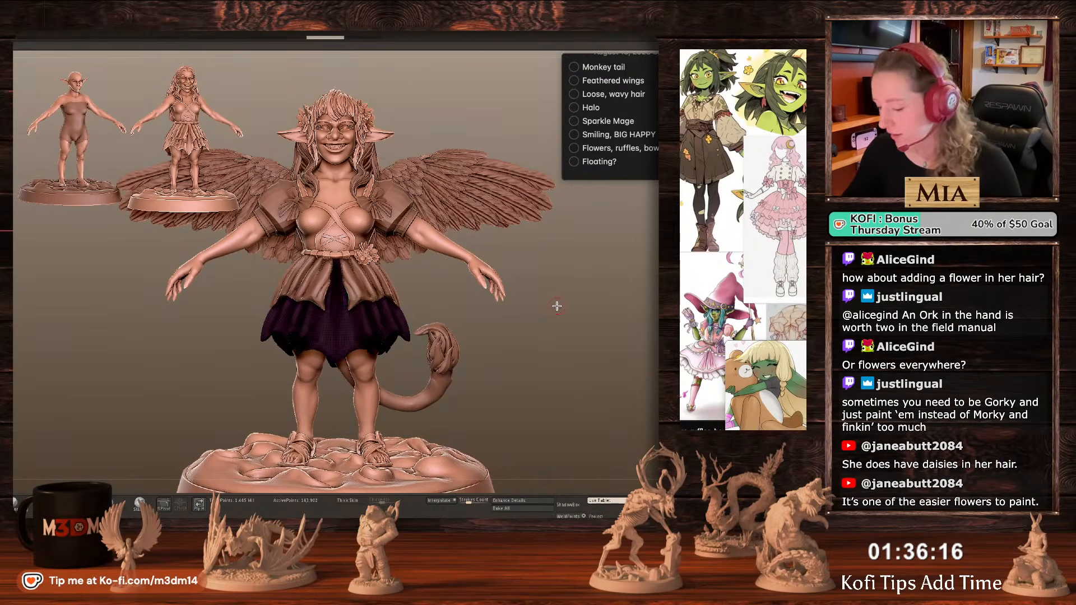
key(shift+f)
Remesh the upper skirt layer, undoing the coarse first attempt and running it again.
alt+click(366, 291)
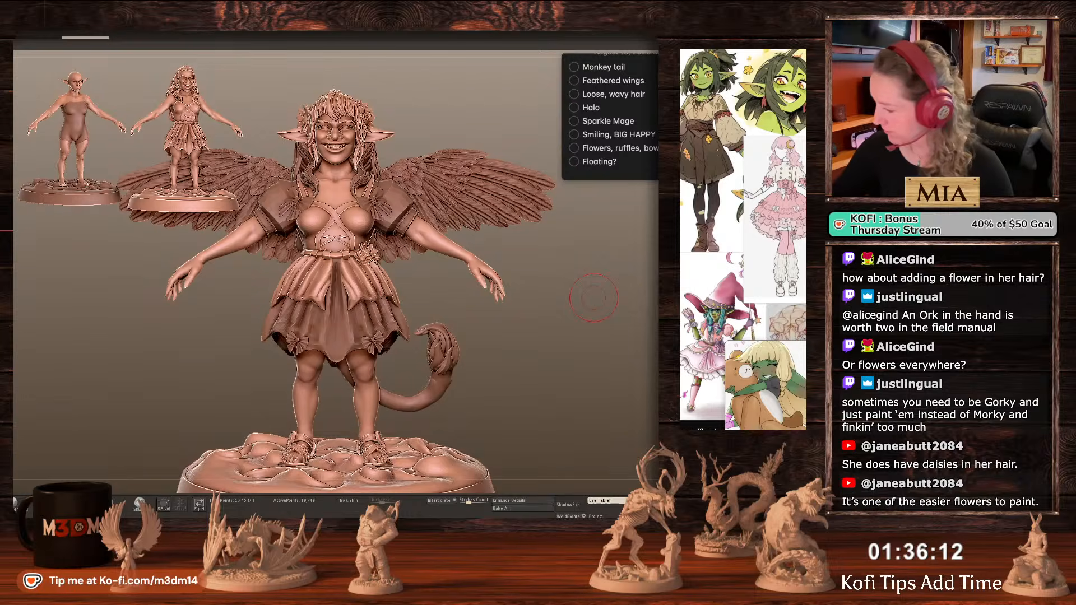
alt+click(388, 289)
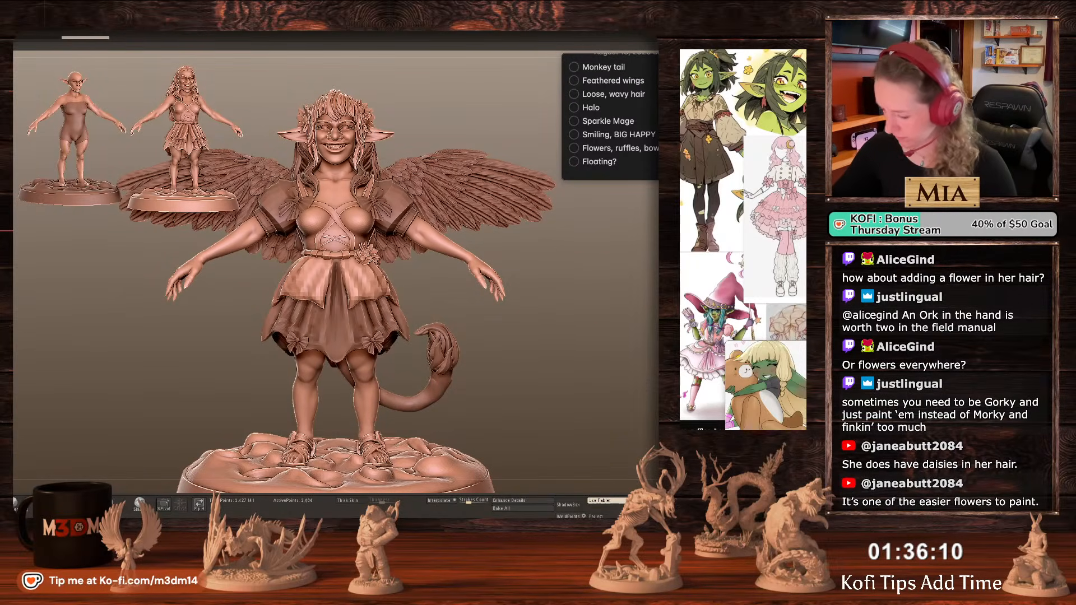
click(673, 109)
key(ctrl+z)
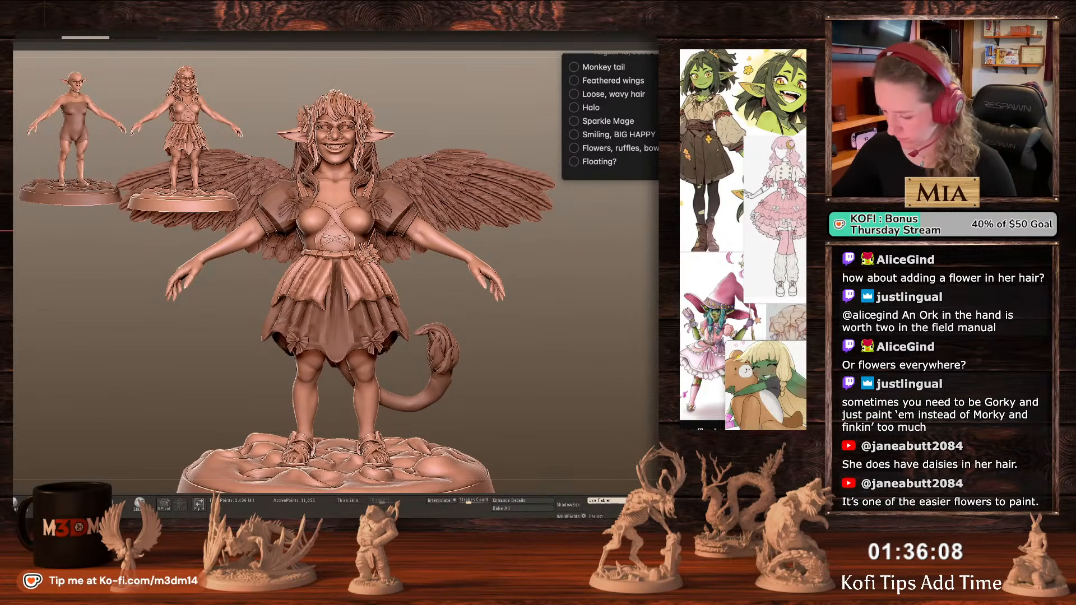
click(672, 110)
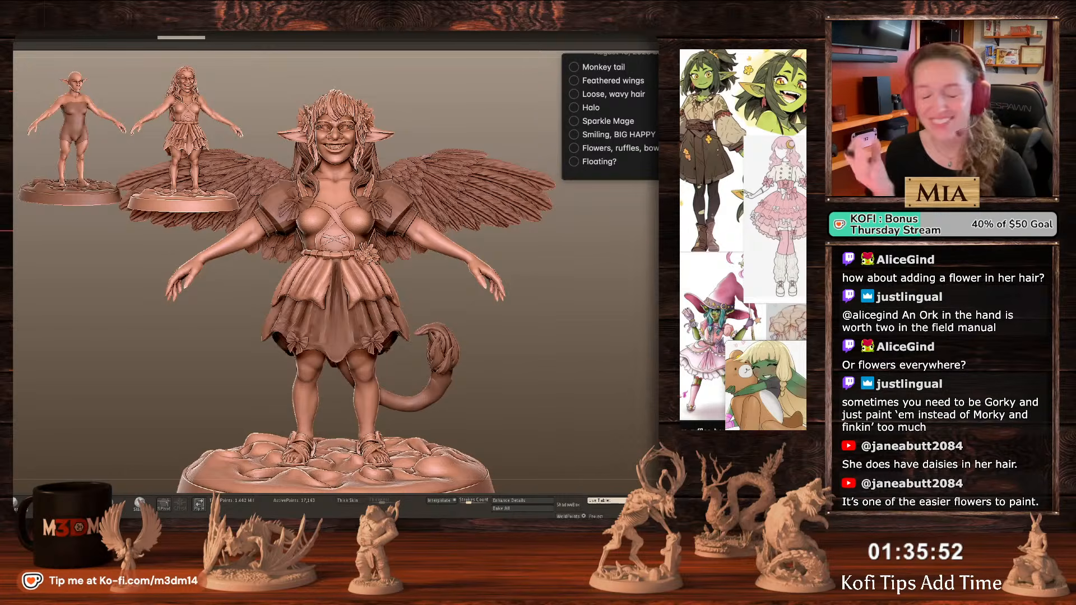
Isolate the lower skirt layer, check its wireframe and bring back the whole figure.
key(shift+f)
key(shift+f)
alt+click(335, 324)
key(shift+f)
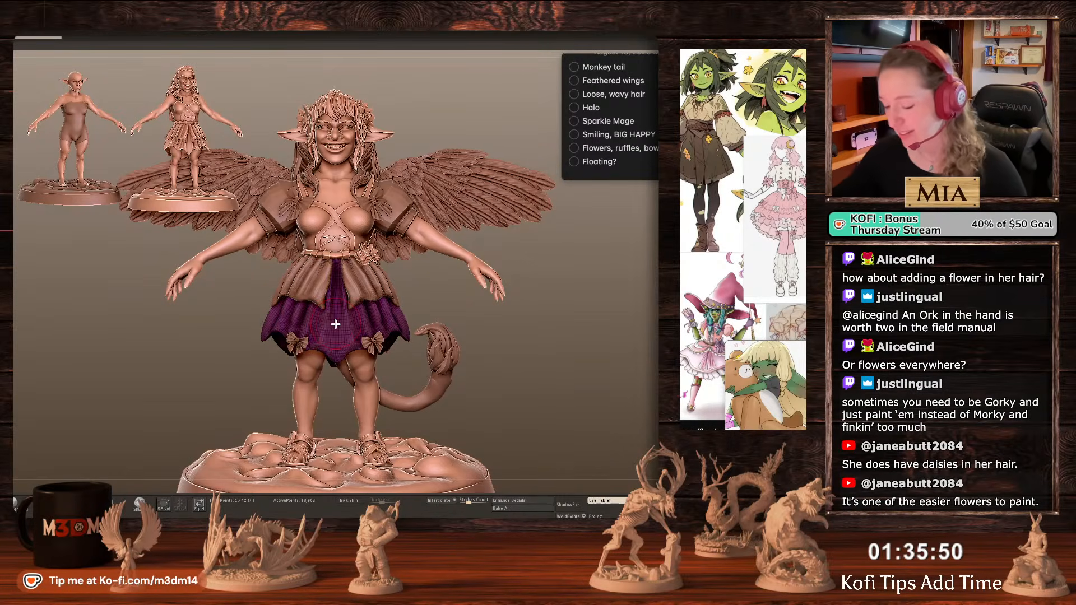
ctrl+shift+click(335, 324)
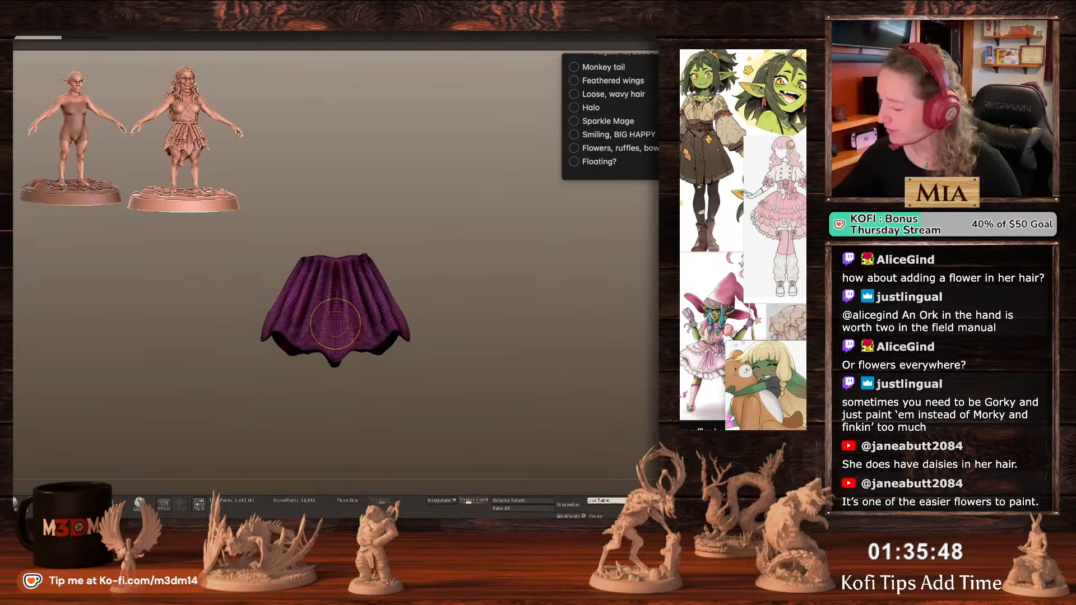
key(shift+f)
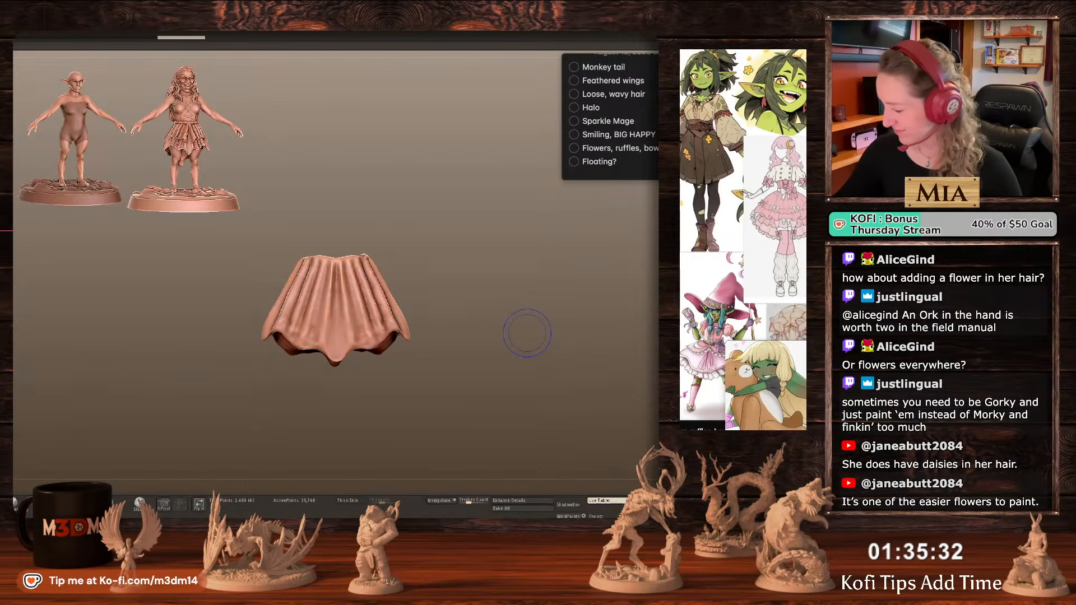
click(653, 264)
key(space)
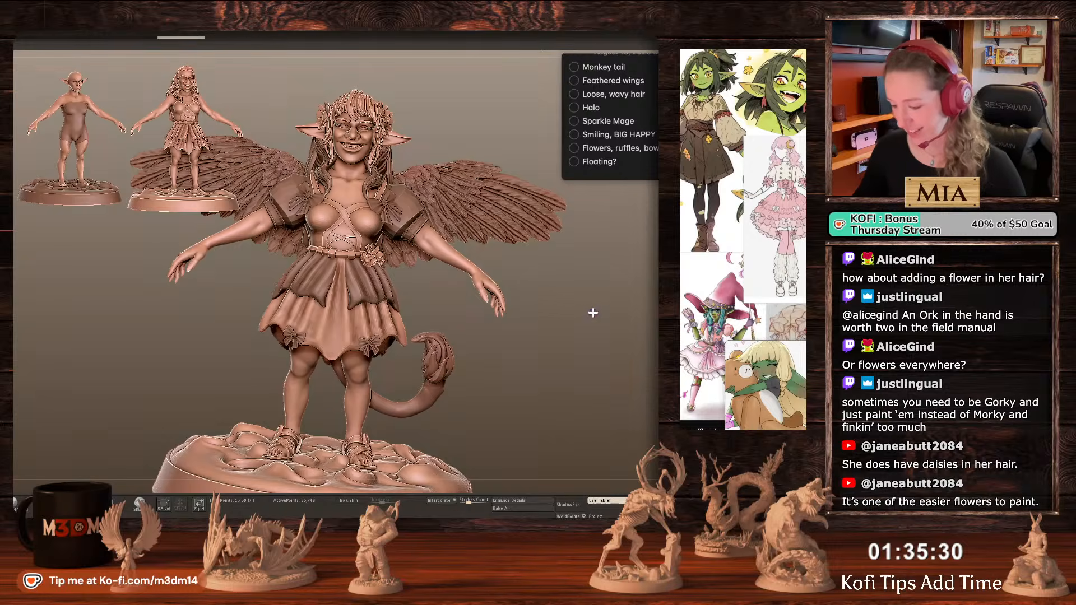
Isolate the lower skirt layer again and set a small draw size for the curve tube brush.
shift+drag(590, 350, 565, 359)
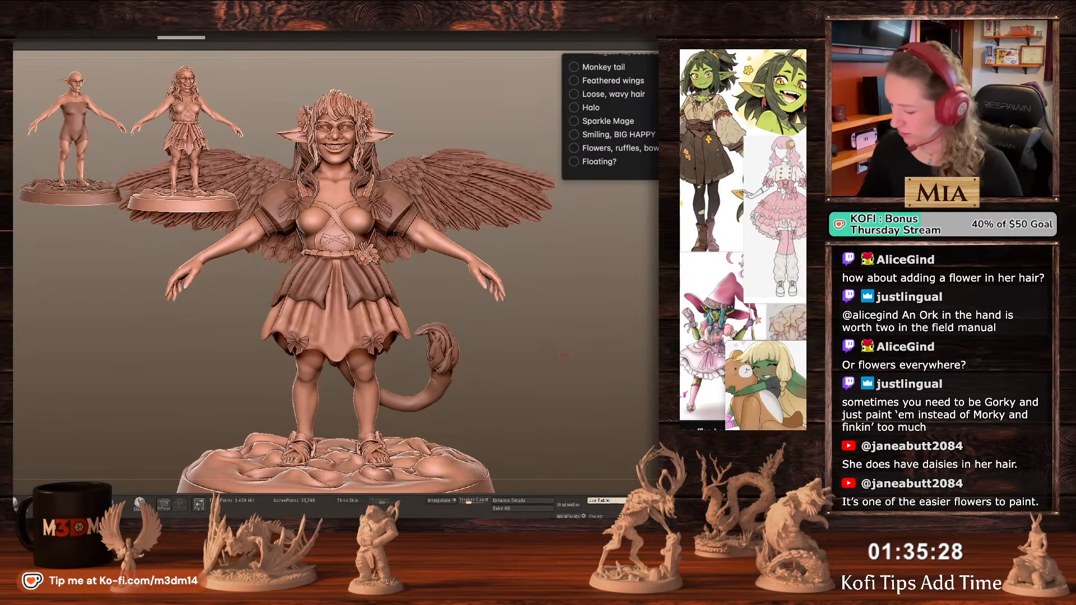
key(w)
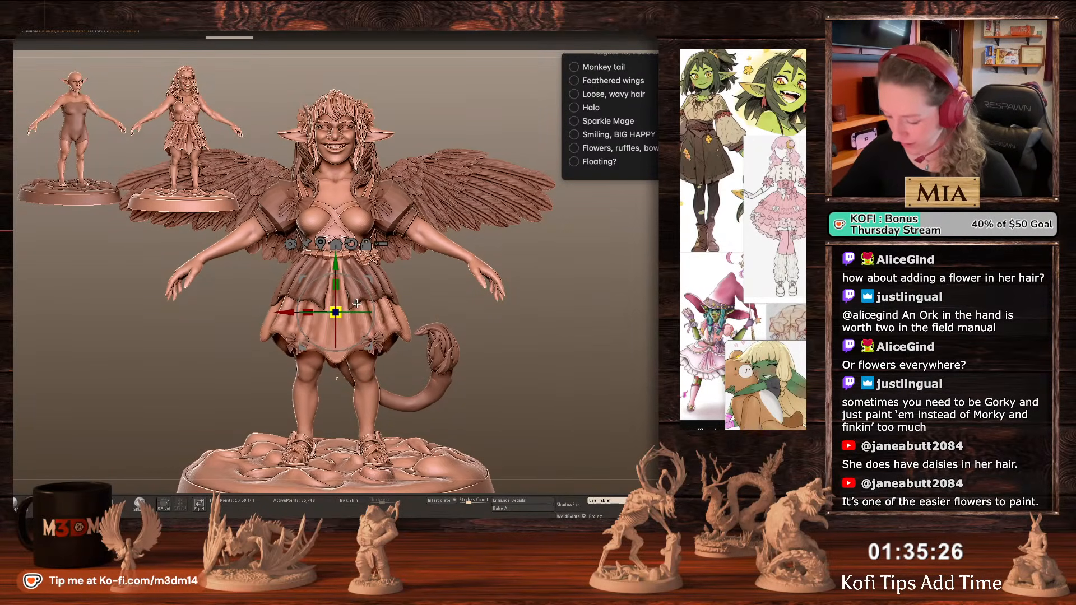
key(q)
key(space)
key(space)
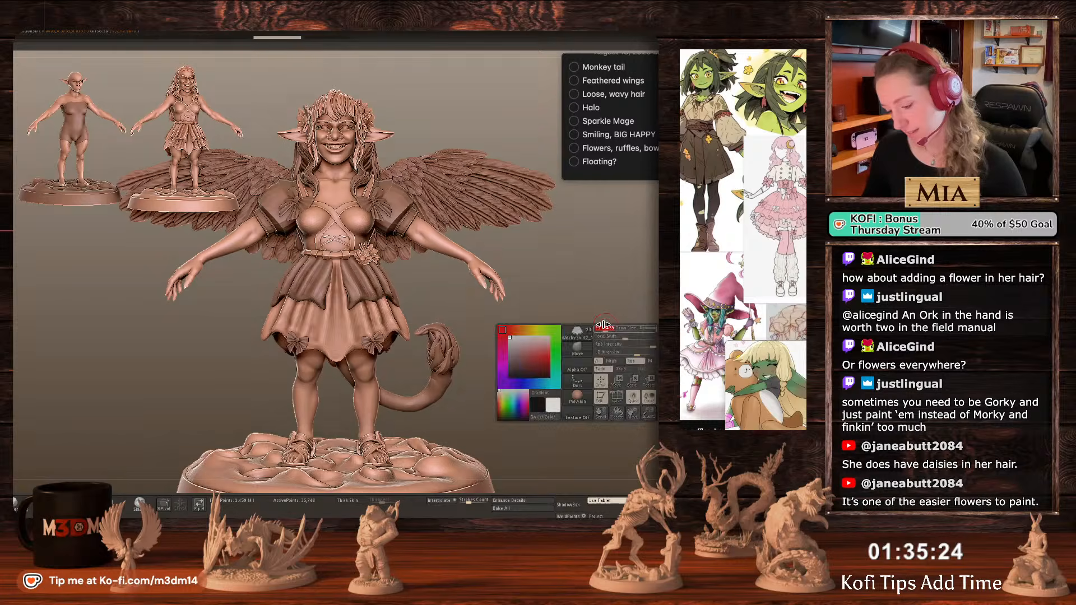
key(shift+f)
key(shift+f)
drag(566, 356, 547, 375)
key(space)
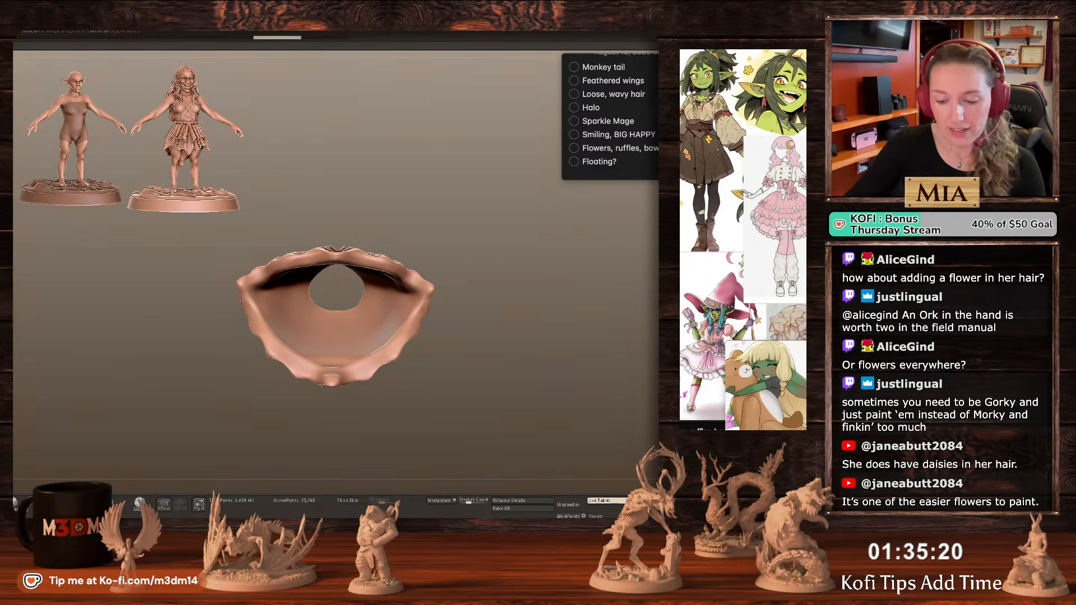
key(space)
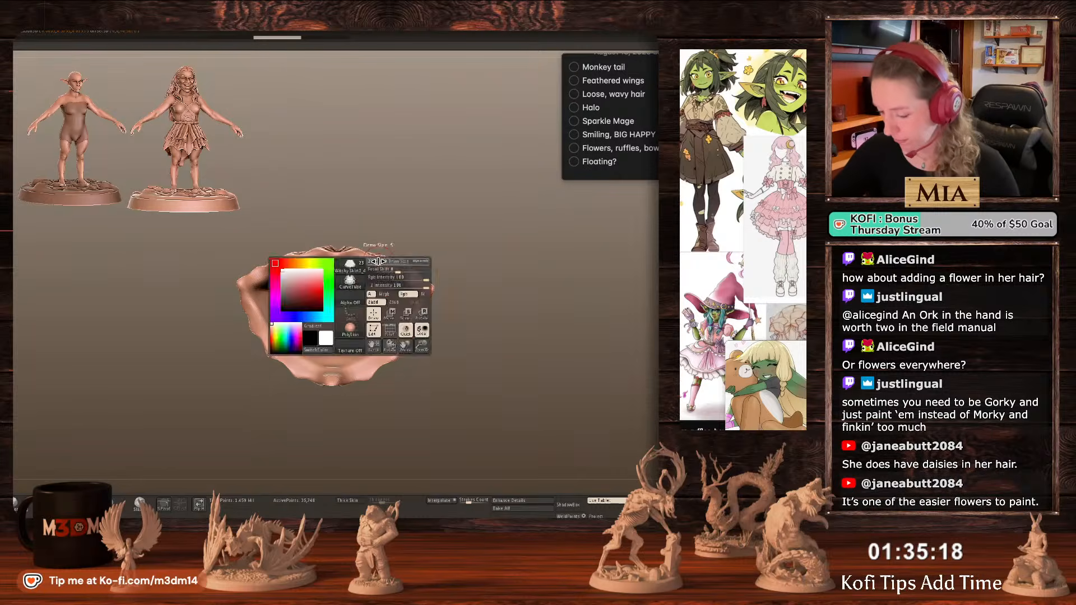
key(space)
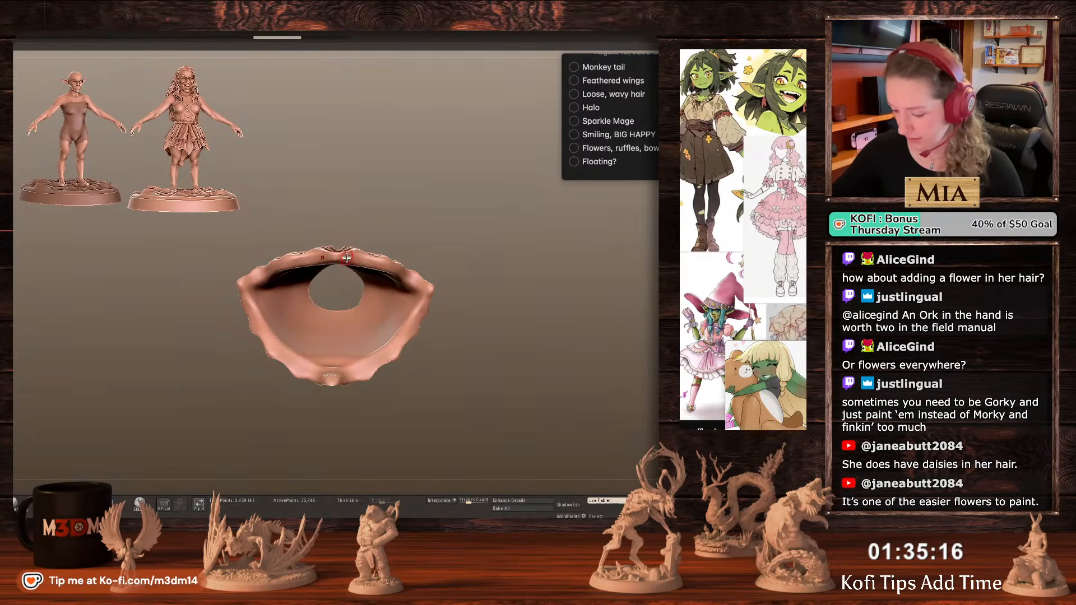
Try drawing a curve tube around the lower skirt layer's hem.
mouse_move(334, 259)
mouse_down()
mouse_move(402, 268)
mouse_move(426, 295)
mouse_up()
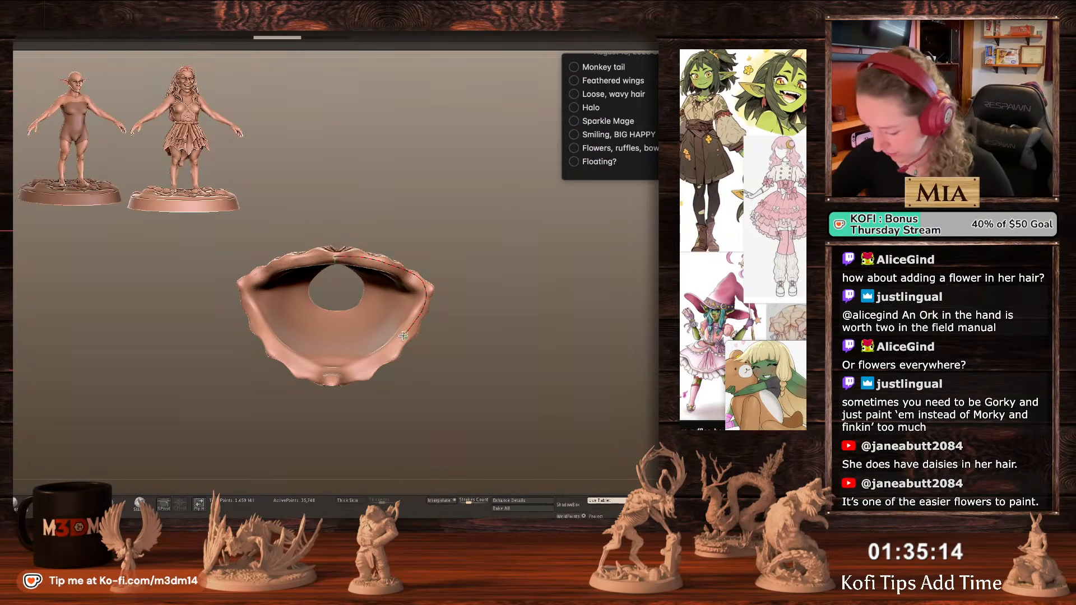
drag(358, 371, 335, 375)
drag(547, 291, 571, 341)
Set the picker depth to Cont Z and draw a curve tube around the hem so it follows the folds.
click(214, 33)
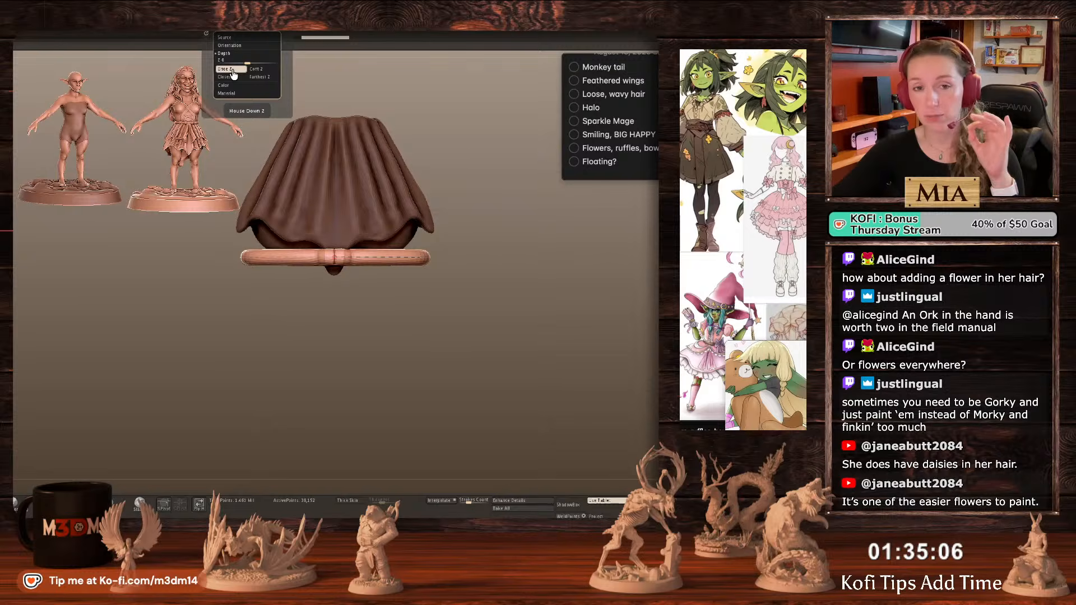
click(263, 69)
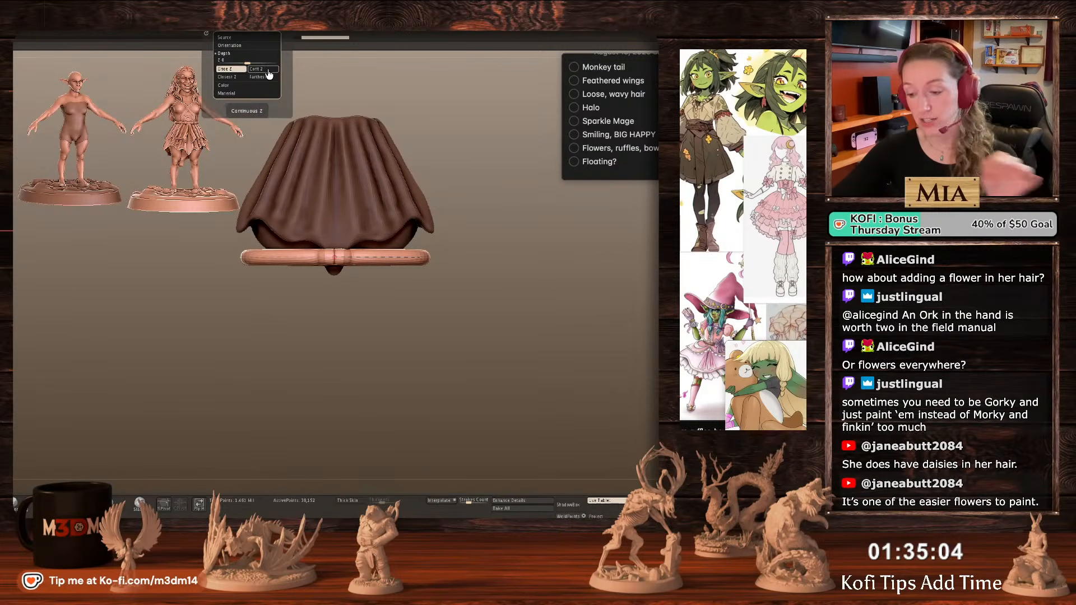
drag(536, 323, 514, 299)
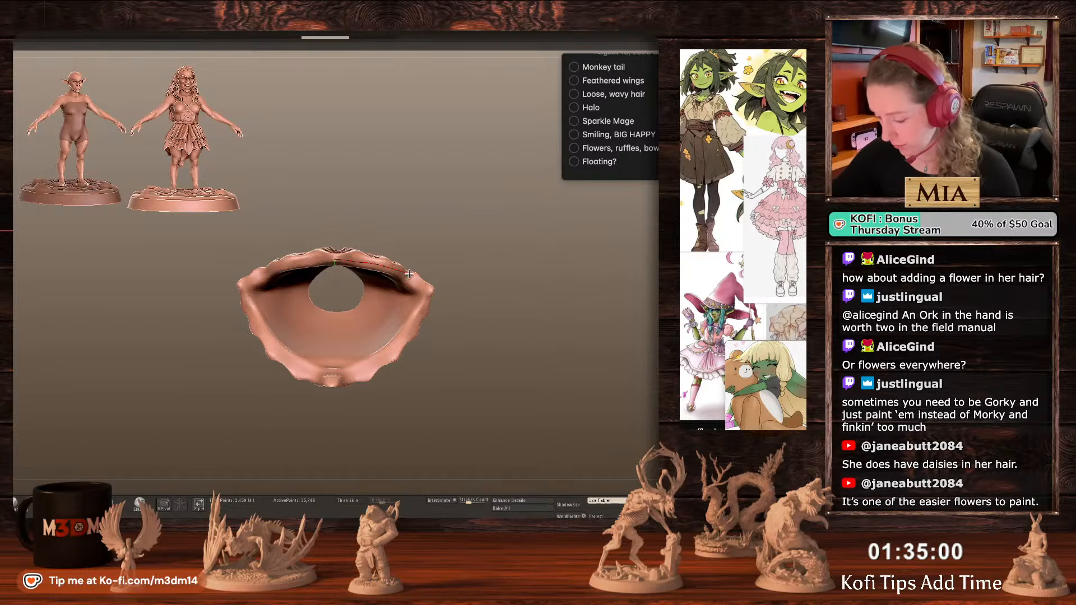
mouse_move(409, 274)
mouse_down()
mouse_move(420, 303)
mouse_move(404, 336)
mouse_move(367, 363)
mouse_move(326, 372)
mouse_up()
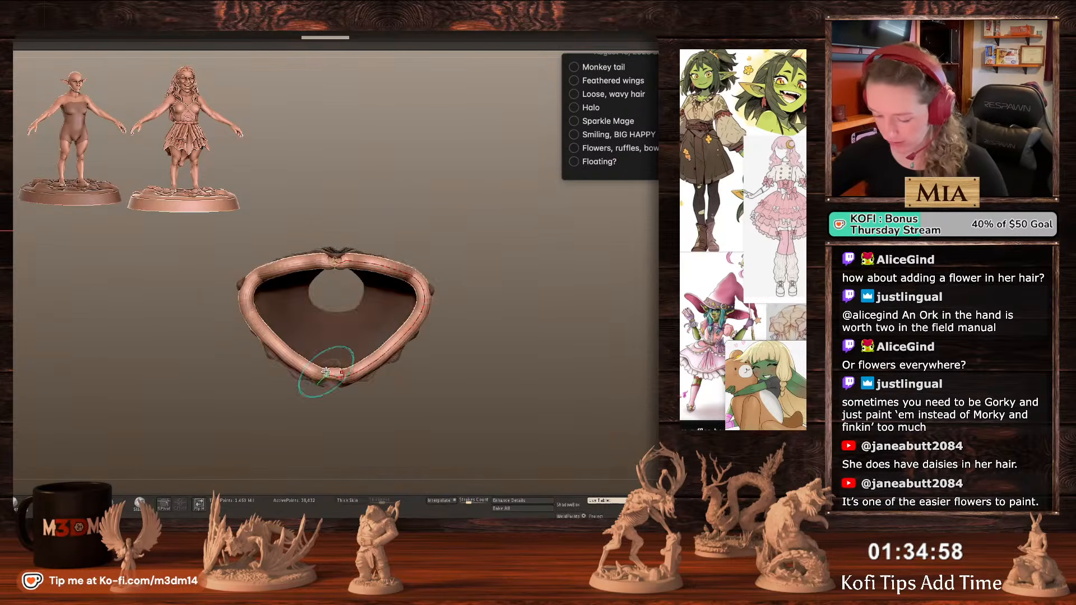
drag(542, 300, 544, 325)
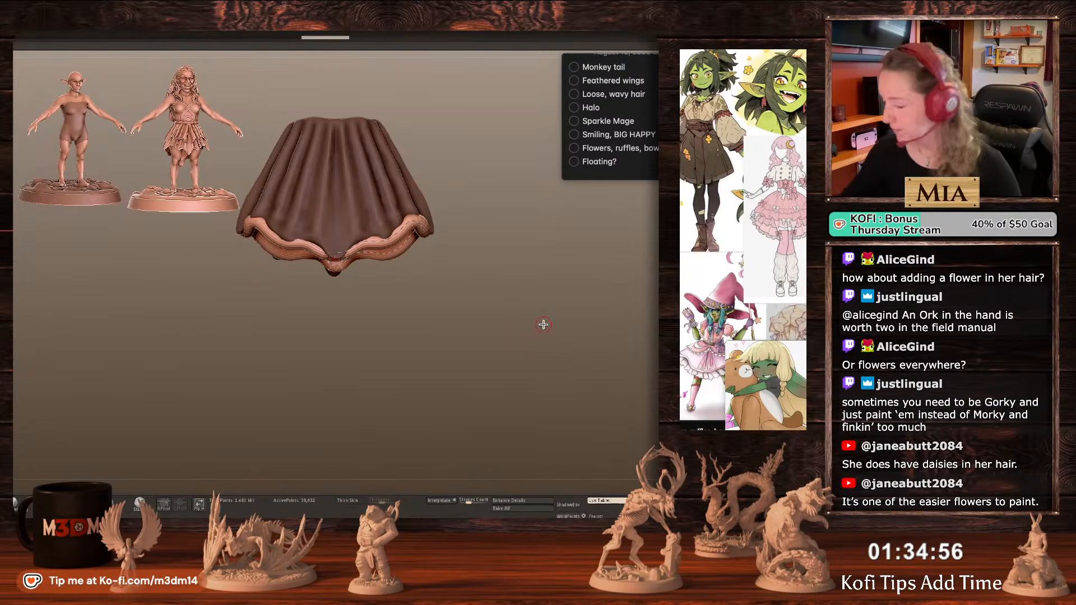
Isolate the new hem tube from the skirt and the rest of the figure.
ctrl+shift+click(387, 238)
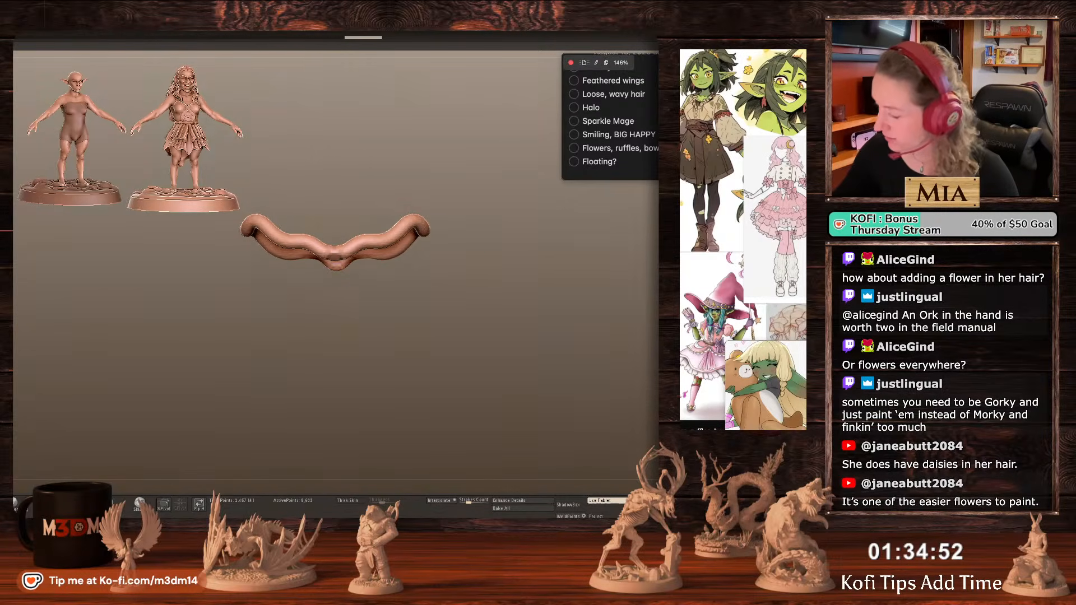
ctrl+shift+click(570, 298)
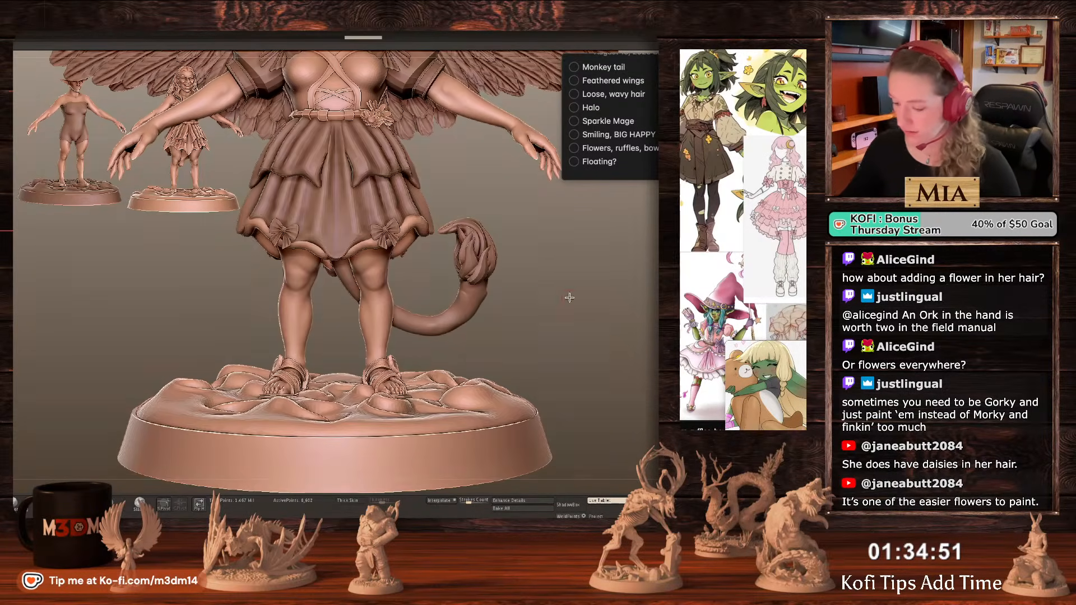
ctrl+shift+click(423, 230)
Subdivide the hem tube once and turn off tablet pressure input.
drag(591, 291, 556, 327)
ctrl+right_drag(557, 327, 591, 301)
key(ctrl+d)
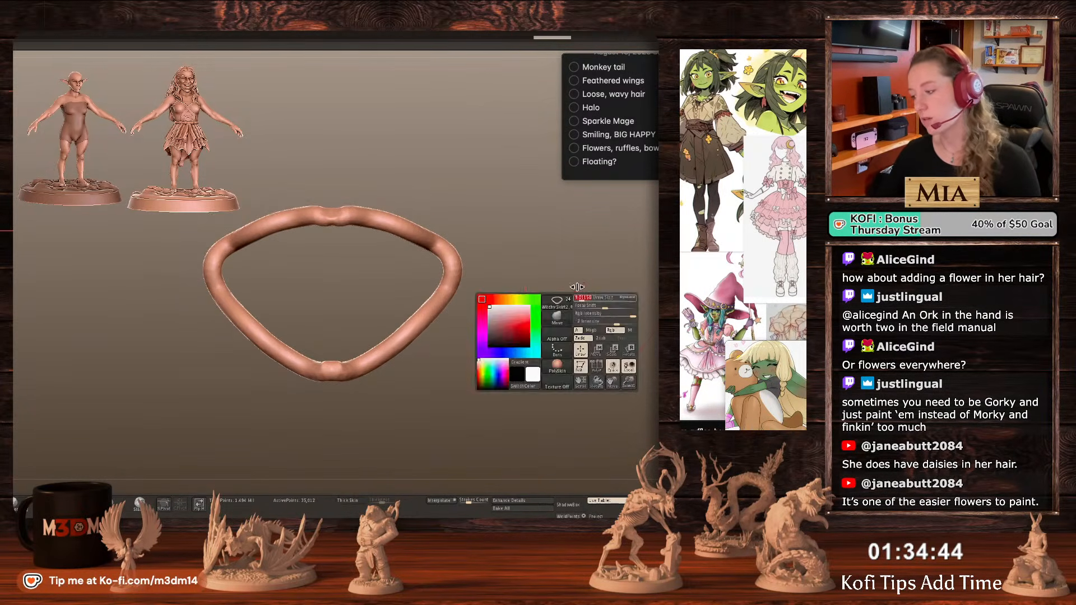
click(611, 500)
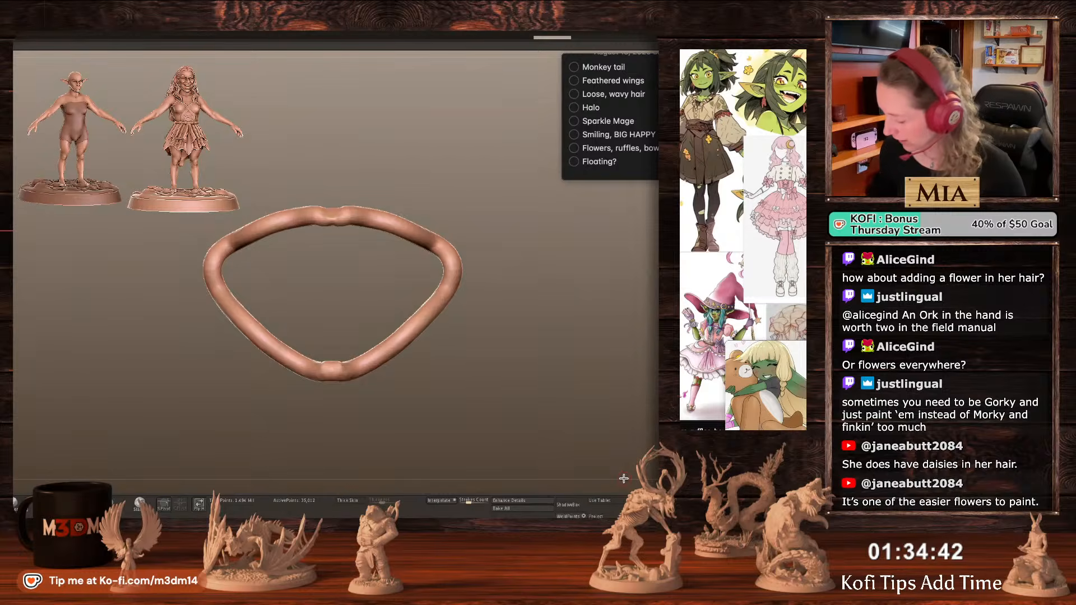
Paint a mask along the hem tube, leaving patches on its underside open for the ruffles.
ctrl+drag(380, 214, 471, 263)
right_click(475, 283)
ctrl+right_drag(499, 275, 521, 251)
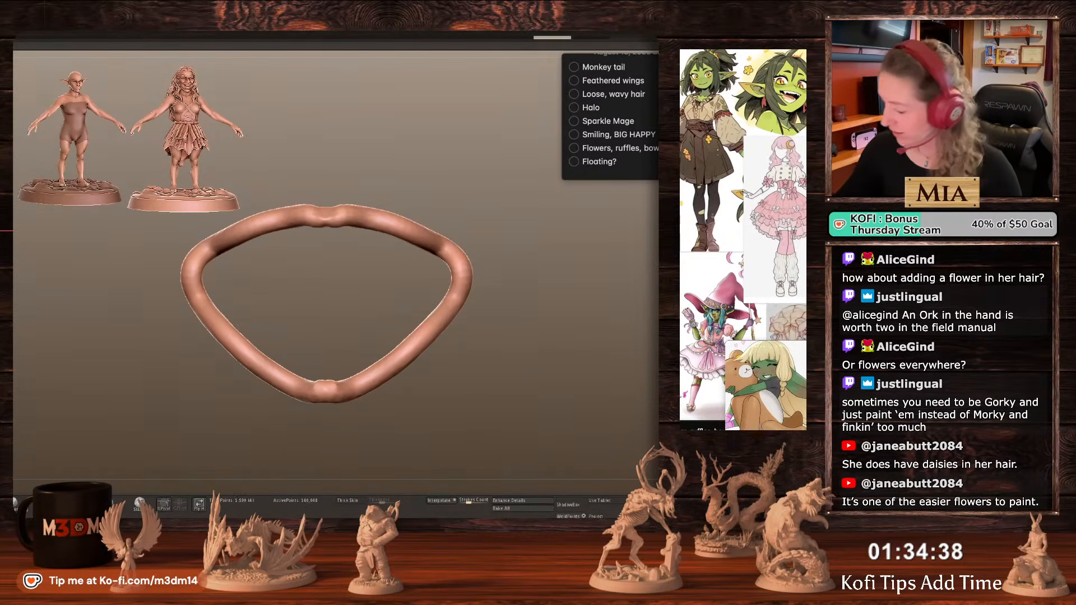
mouse_move(366, 215)
ctrl+mouse_down()
mouse_move(453, 256)
mouse_move(463, 291)
mouse_move(407, 363)
mouse_move(338, 394)
mouse_move(321, 382)
ctrl+mouse_up()
ctrl+drag(286, 213, 335, 213)
drag(573, 309, 625, 388)
Pull the unmasked patches of the hem tube downward into ruffles and bring back the whole figure.
key(w)
click(327, 238)
drag(298, 292, 621, 342)
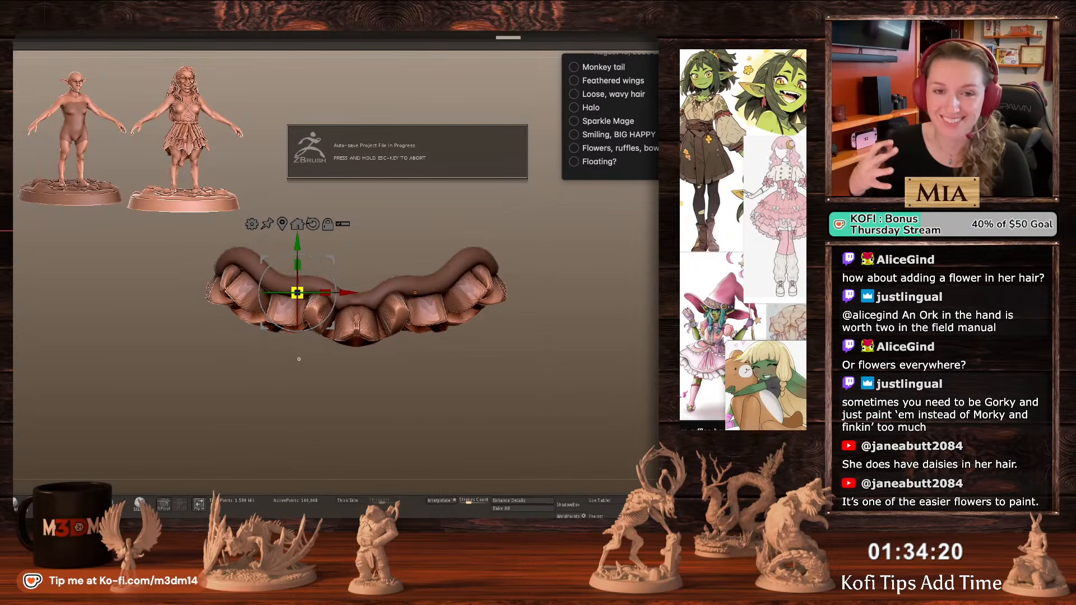
ctrl+shift+click(442, 273)
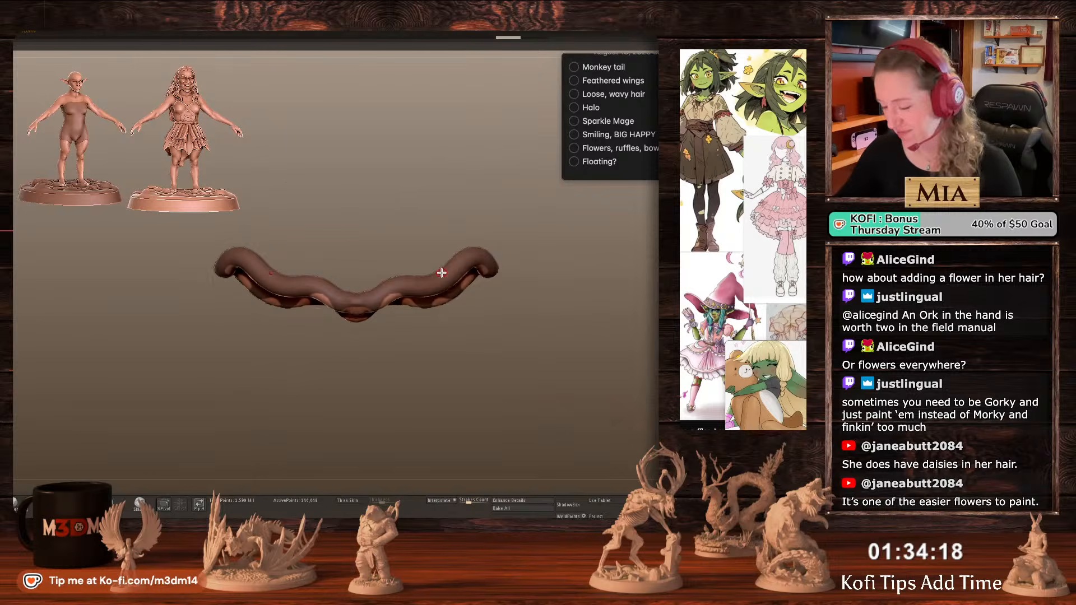
key(w)
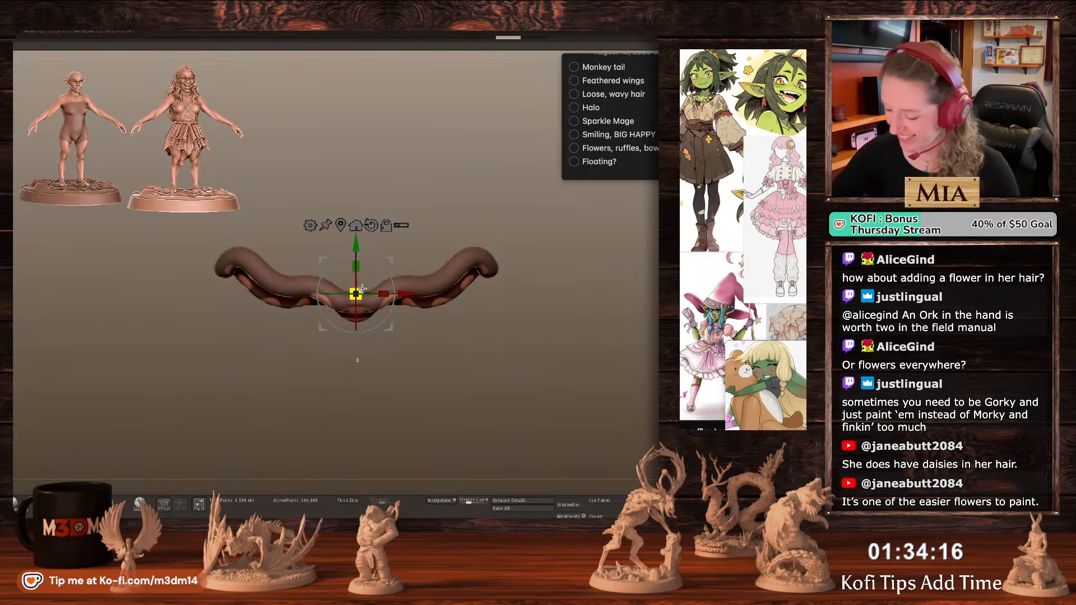
drag(362, 290, 566, 247)
key(q)
drag(617, 372, 617, 333)
key(space)
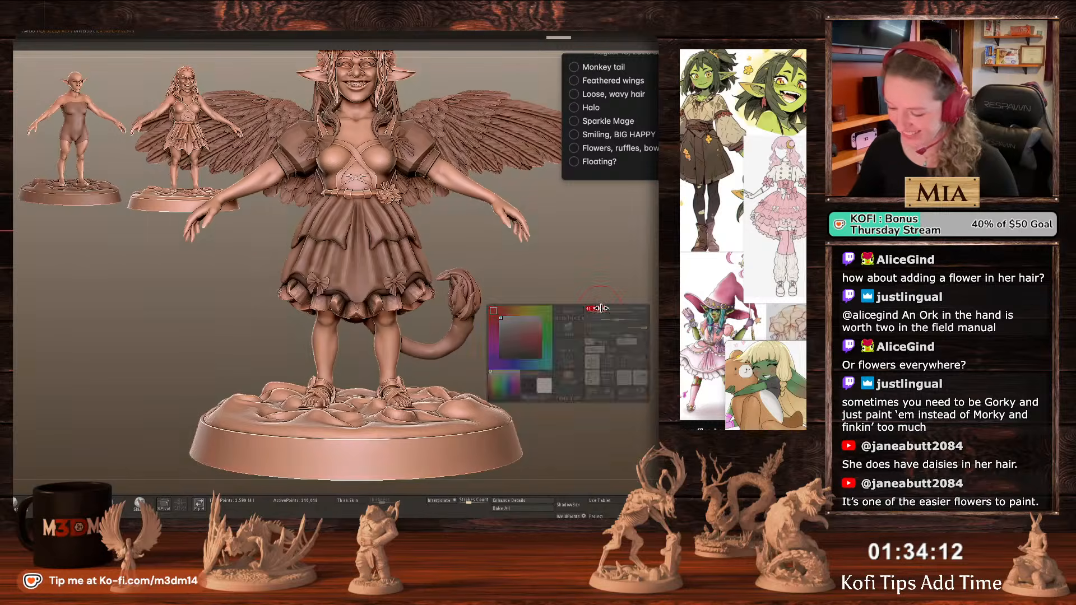
Check the ruffle trim's polygroup display, undoing and restoring the last change to compare both versions.
key(w)
key(q)
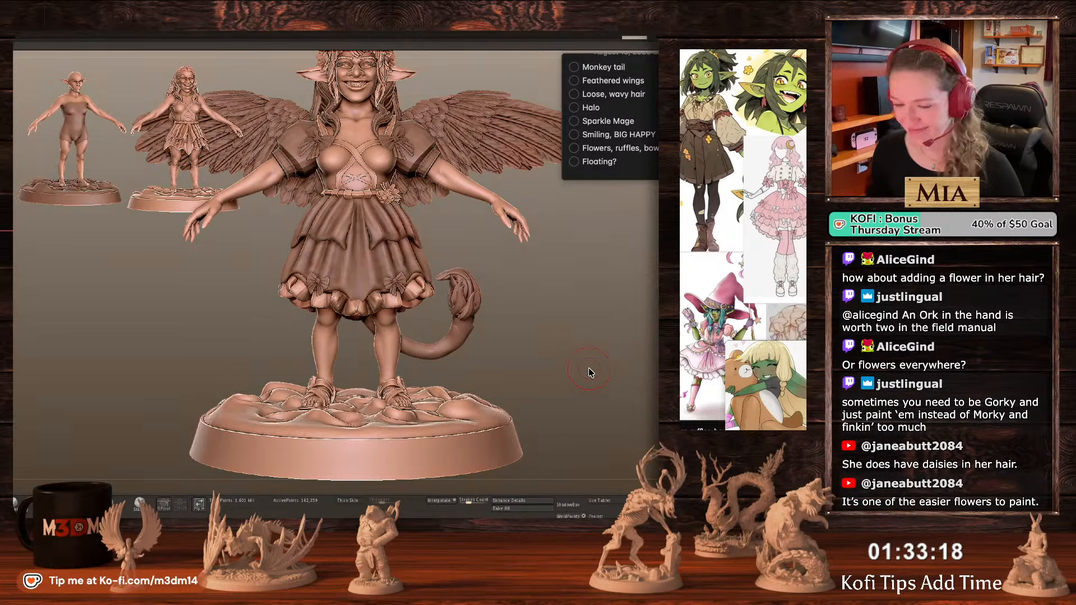
key(shift+f)
key(shift+f)
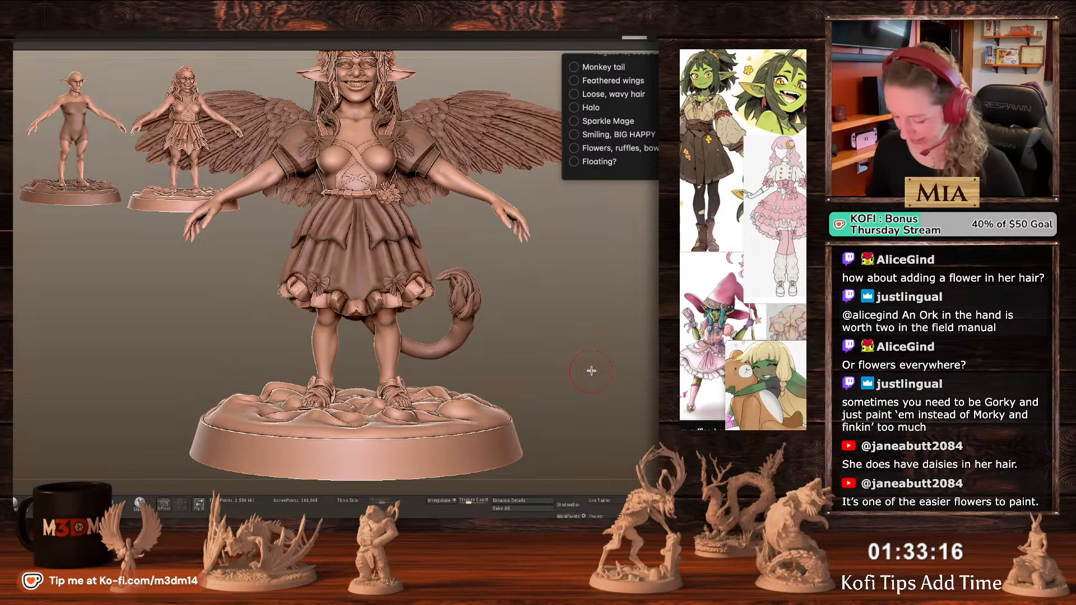
key(ctrl+z)
key(shift+f)
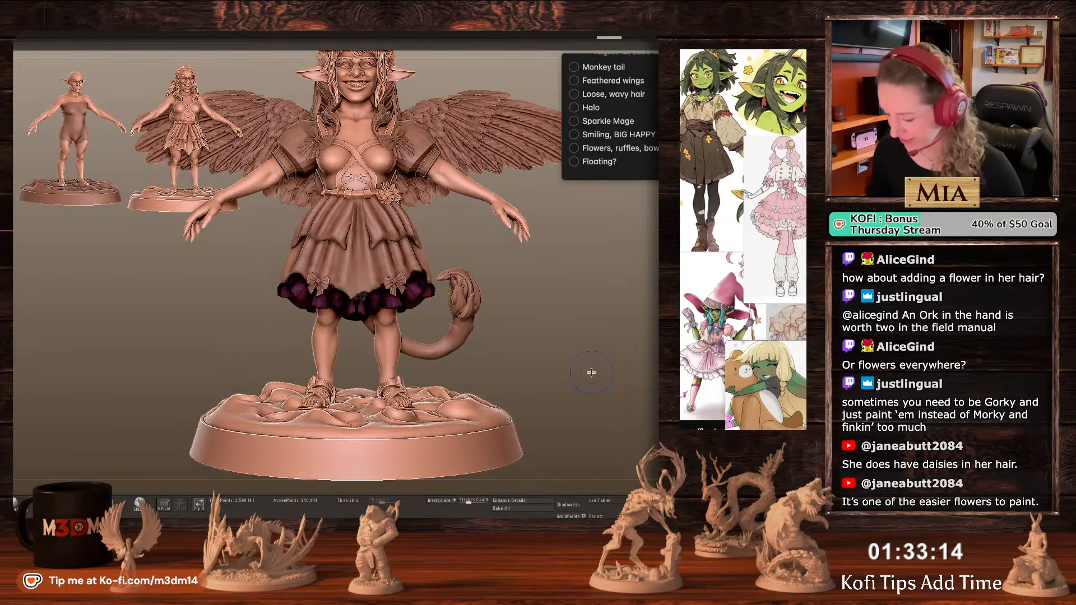
key(shift+f)
key(ctrl+shift+z)
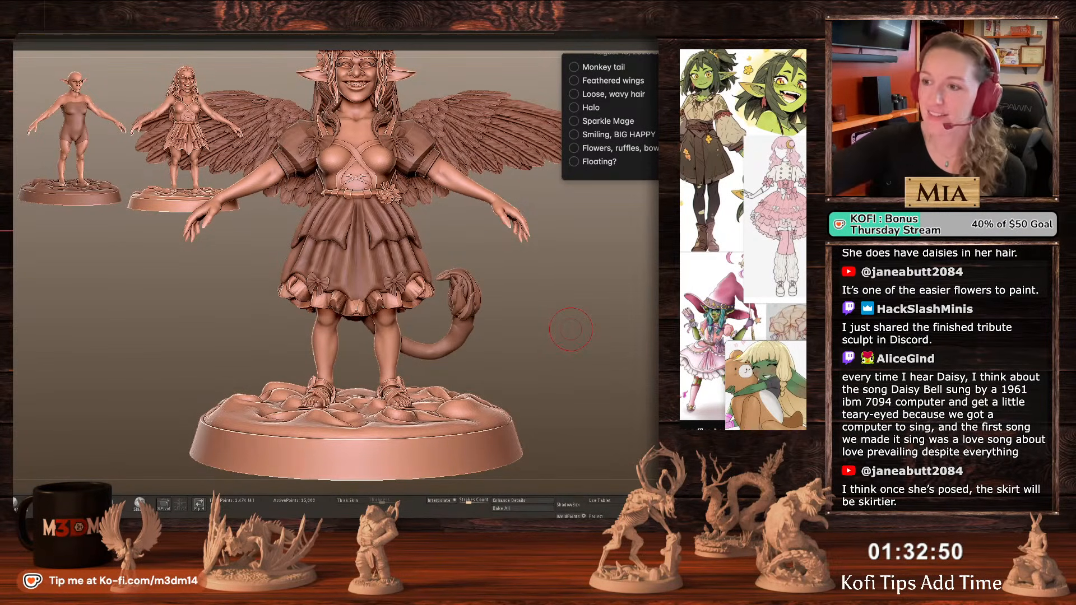
Switch to the Discord chat and play the shared video of the finished tribute sculpt.
key(alt+Tab)
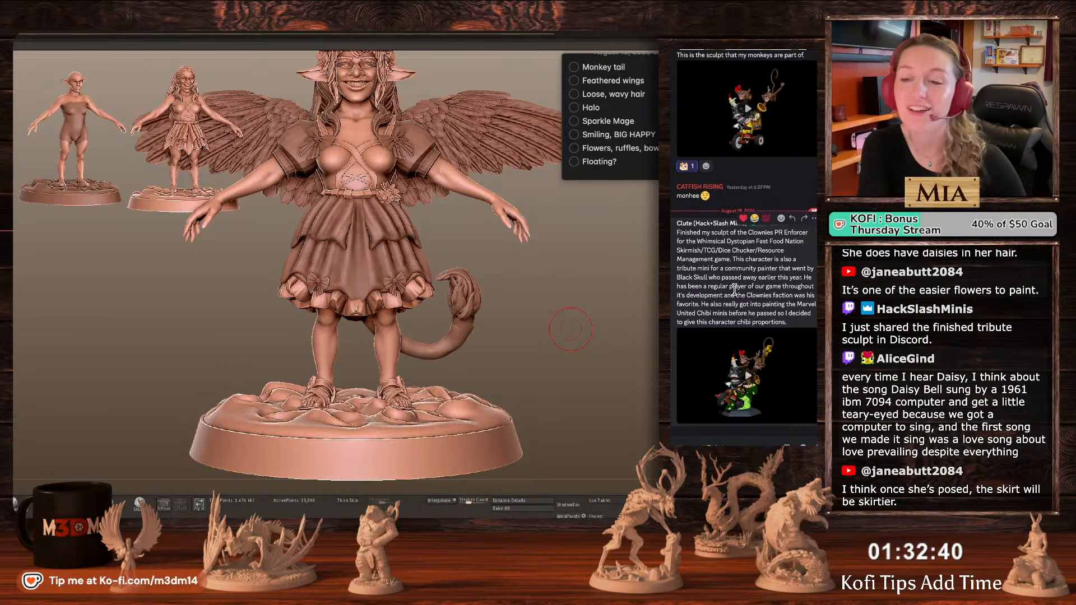
click(740, 373)
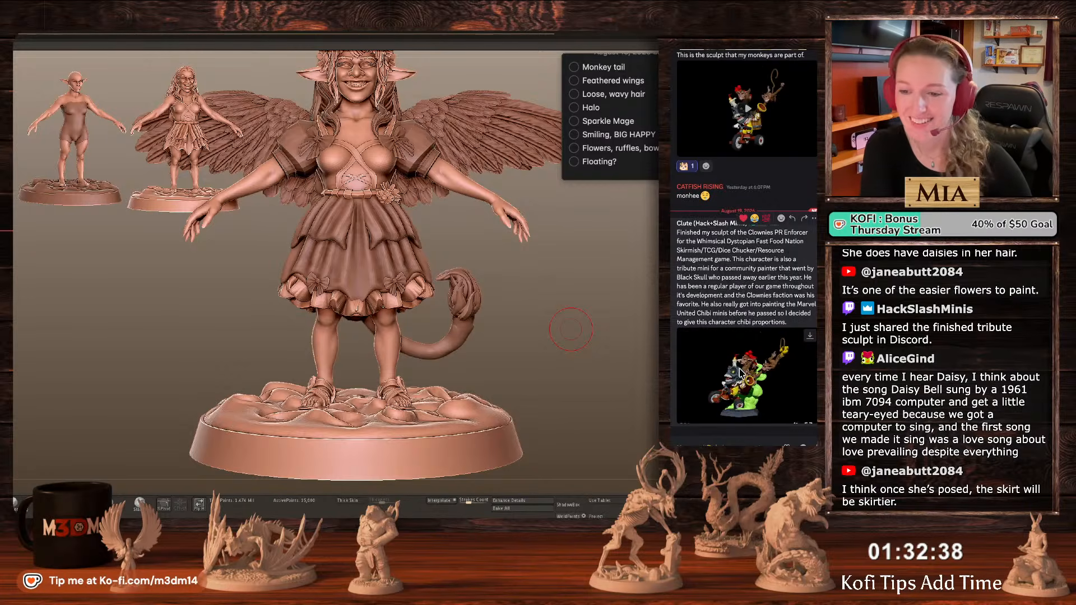
click(736, 386)
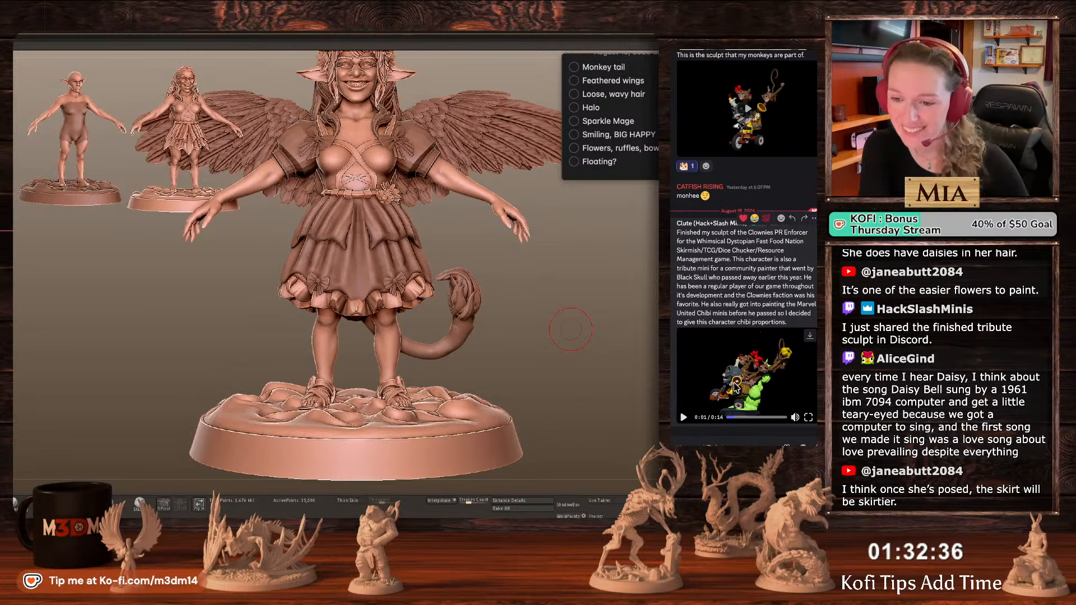
click(737, 386)
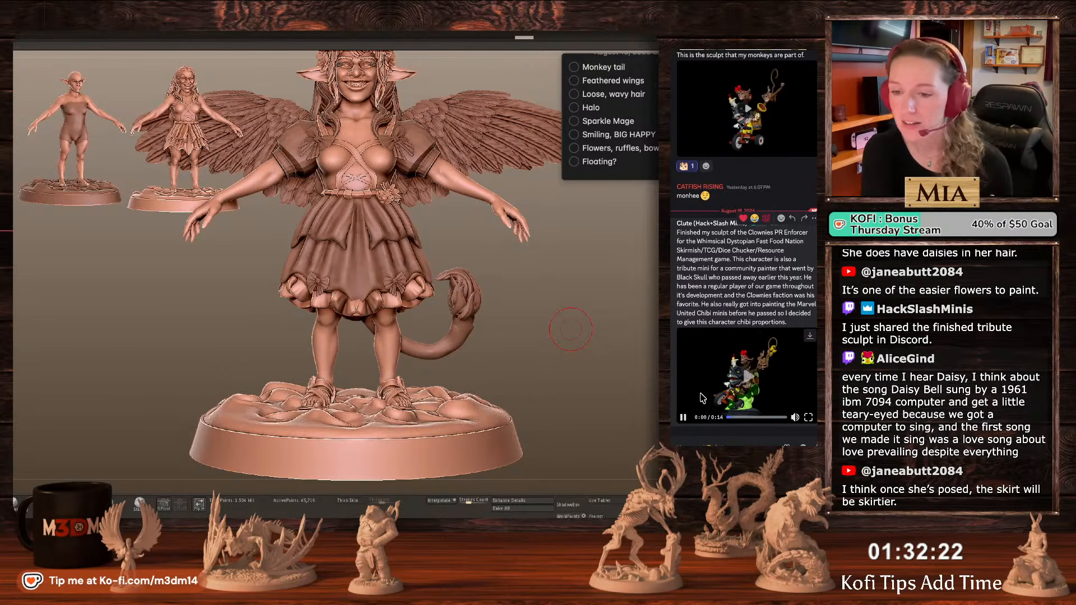
click(684, 418)
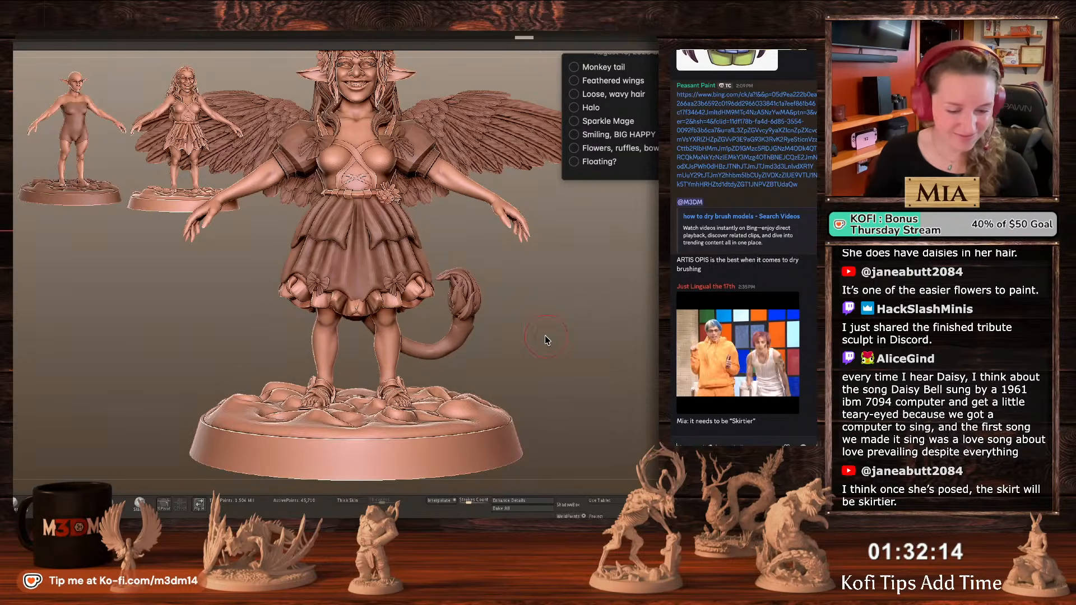
drag(560, 336, 557, 320)
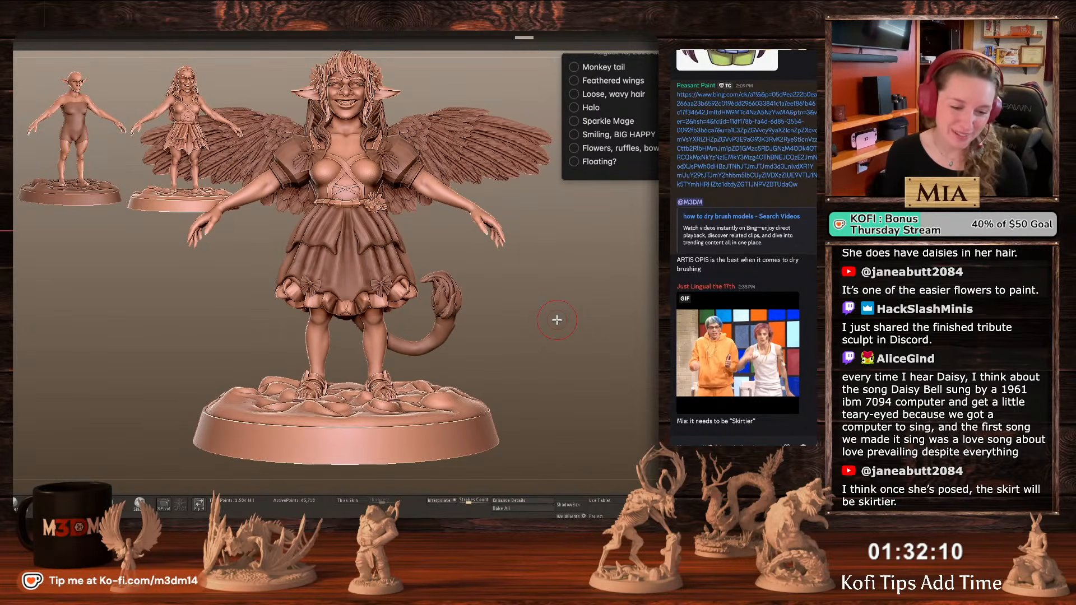
drag(531, 345, 549, 346)
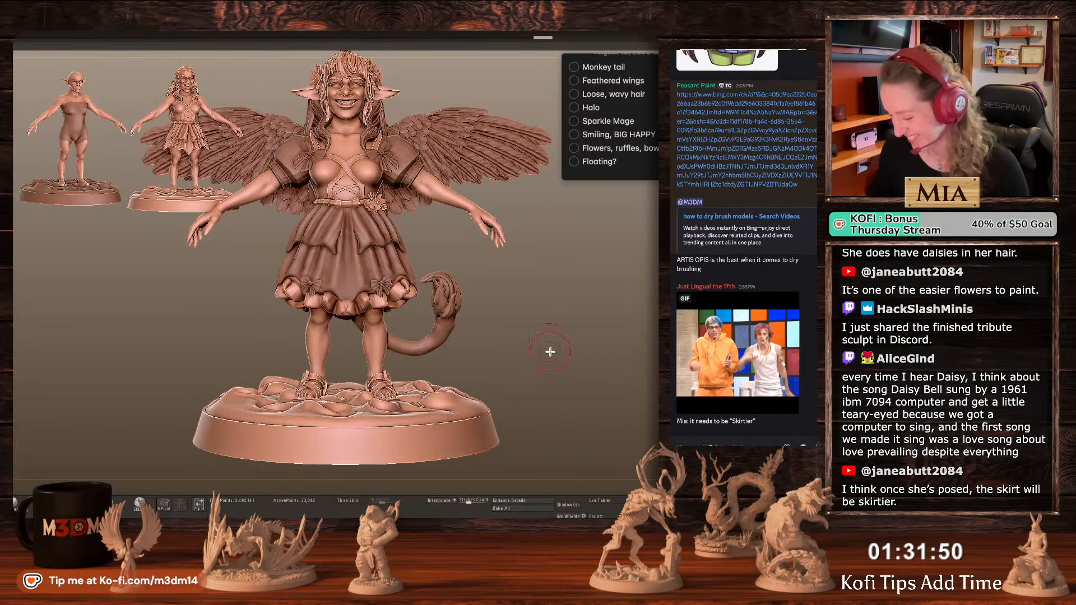
key(shift+f)
key(shift+f)
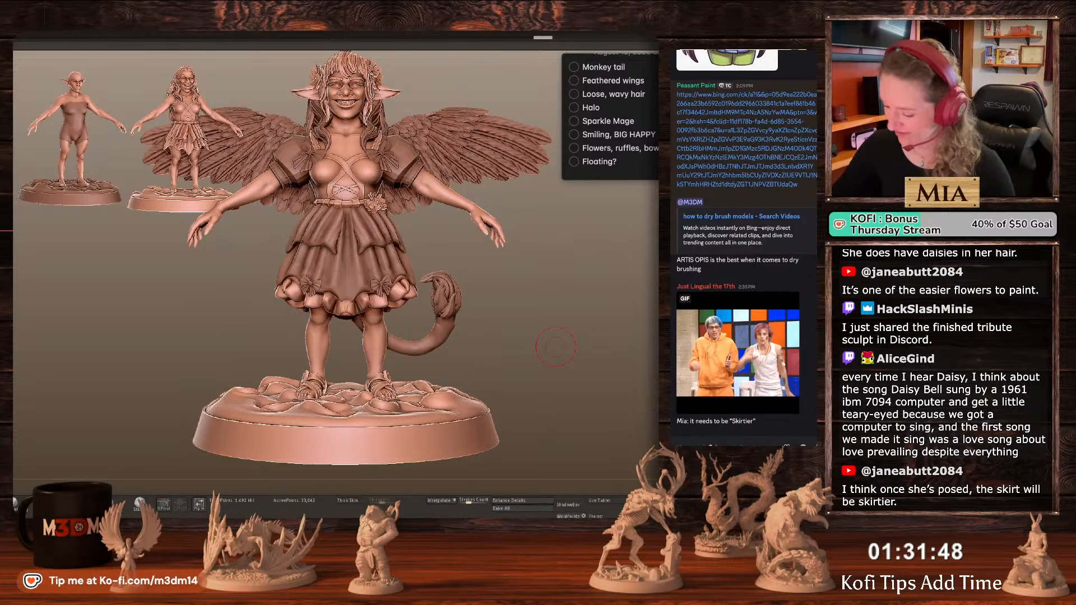
mouse_move(556, 348)
mouse_down()
mouse_move(627, 314)
mouse_move(581, 324)
mouse_up()
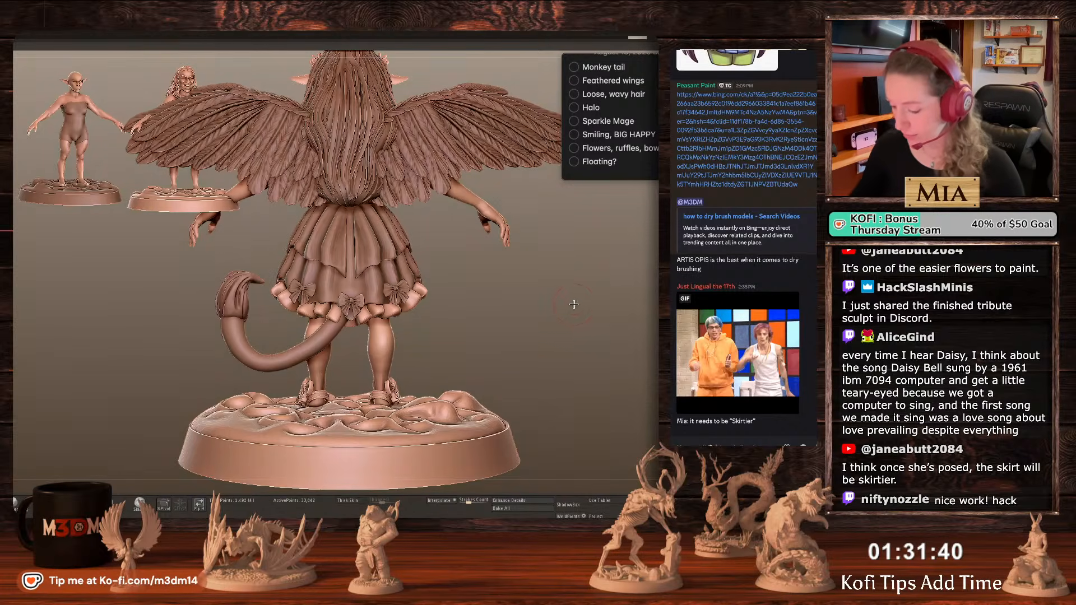
mouse_move(573, 304)
mouse_down()
mouse_move(426, 311)
mouse_move(336, 331)
mouse_move(330, 283)
mouse_move(340, 331)
mouse_up()
Duplicate the hem's ruffle trim and raise the copy to the upper skirt layer.
alt+drag(595, 344, 643, 366)
key(space)
drag(587, 326, 586, 323)
key(ctrl+shift+d)
key(w)
drag(324, 309, 323, 257)
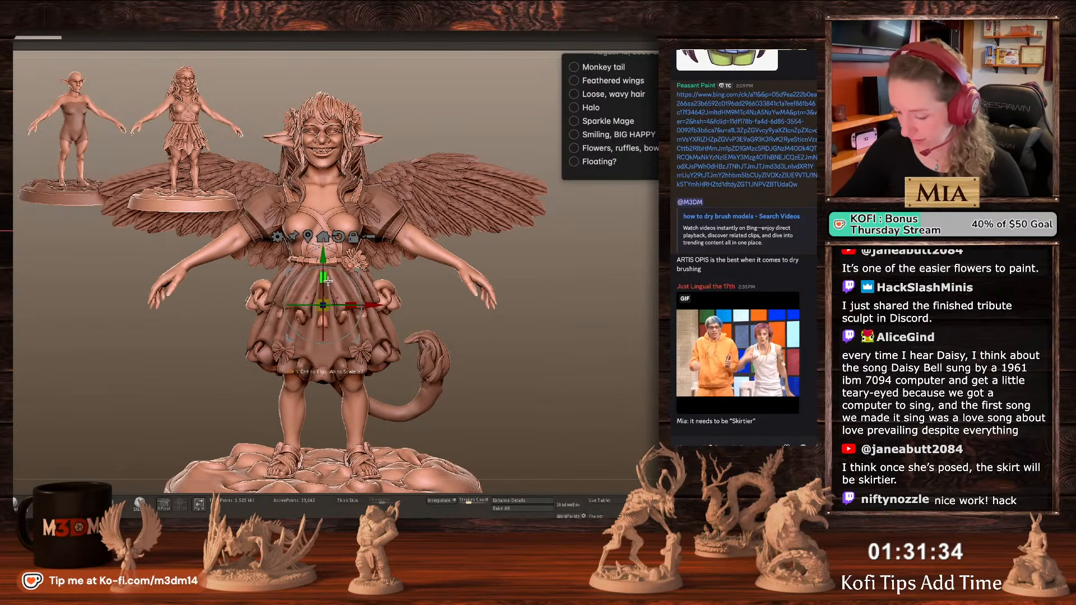
Reshape the raised ruffle trim so it follows the hem of the upper skirt layer.
key(q)
mouse_move(353, 311)
mouse_down()
mouse_move(370, 325)
mouse_move(377, 315)
mouse_move(359, 328)
mouse_move(359, 313)
mouse_move(327, 319)
mouse_up()
key(space)
key(space)
key(space)
drag(366, 318, 342, 313)
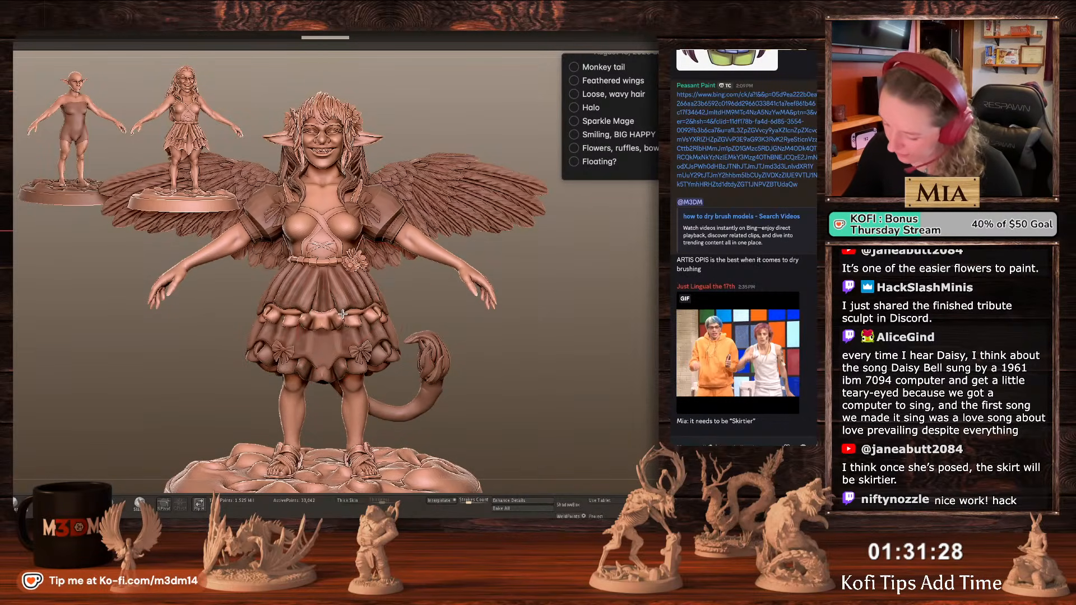
Isolate the upper ruffle trim, mask its front centre section and remove that section.
key(alt+s)
mouse_move(550, 319)
alt+mouse_down()
mouse_move(550, 353)
mouse_move(539, 313)
alt+mouse_up()
drag(303, 356, 309, 394)
ctrl+drag(301, 306, 324, 354)
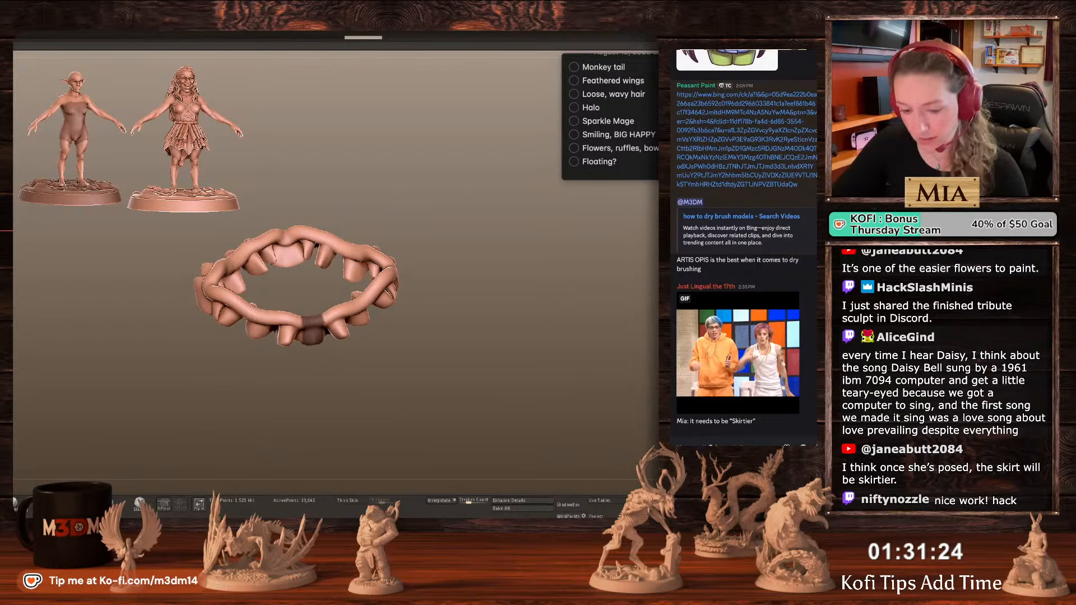
key(ctrl+d)
click(103, 148)
ctrl+drag(311, 306, 303, 374)
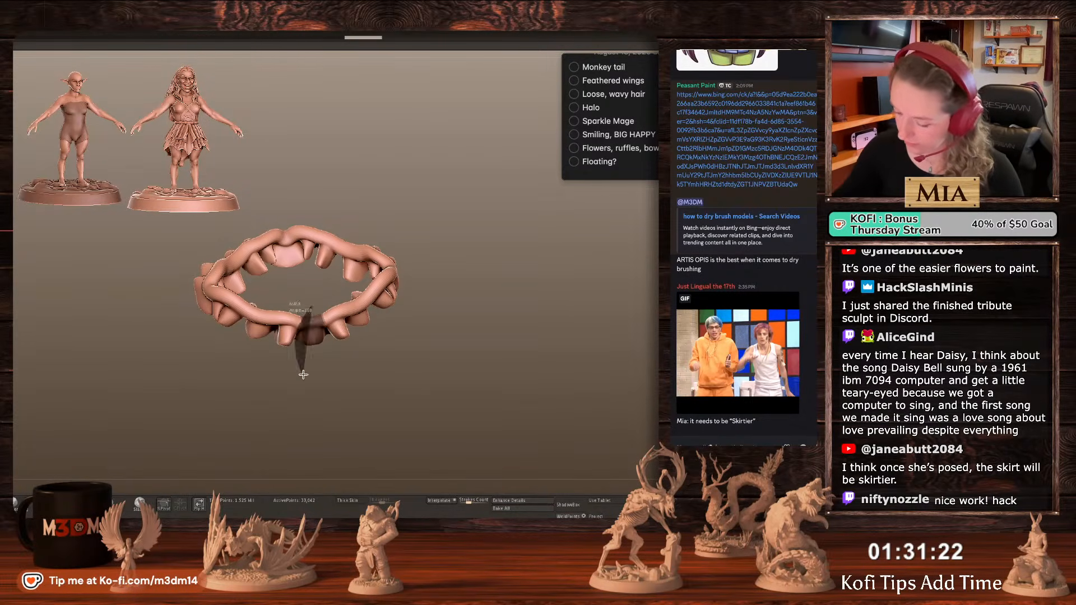
drag(504, 331, 510, 275)
ctrl+click(352, 376)
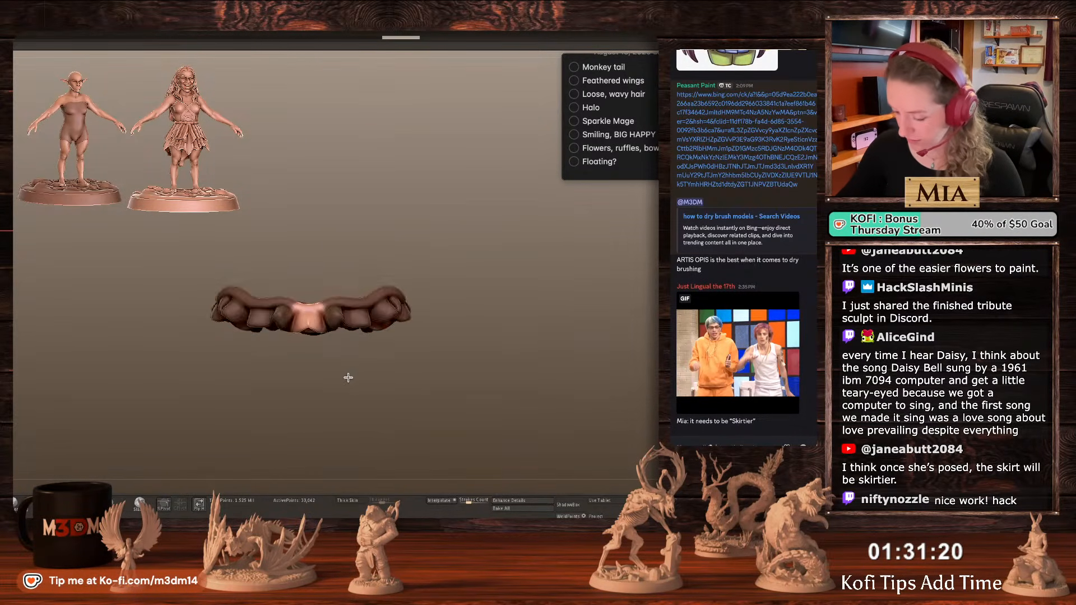
ctrl+drag(348, 378, 354, 374)
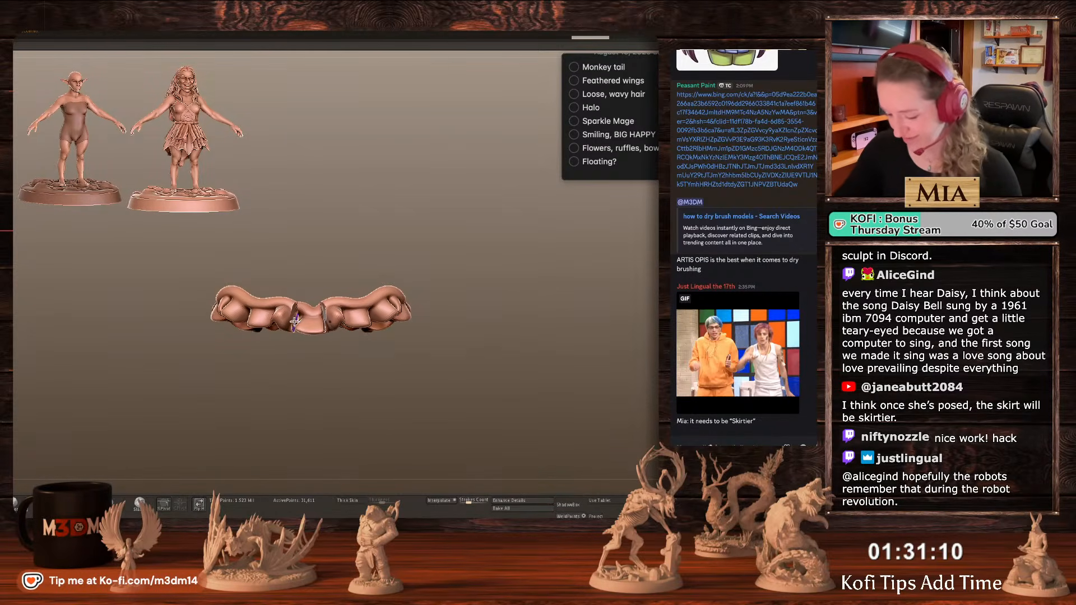
Adjust the trim's cut front ends and fit them to the upper skirt layer's opening on the full figure.
drag(295, 321, 297, 307)
click(665, 140)
key(space)
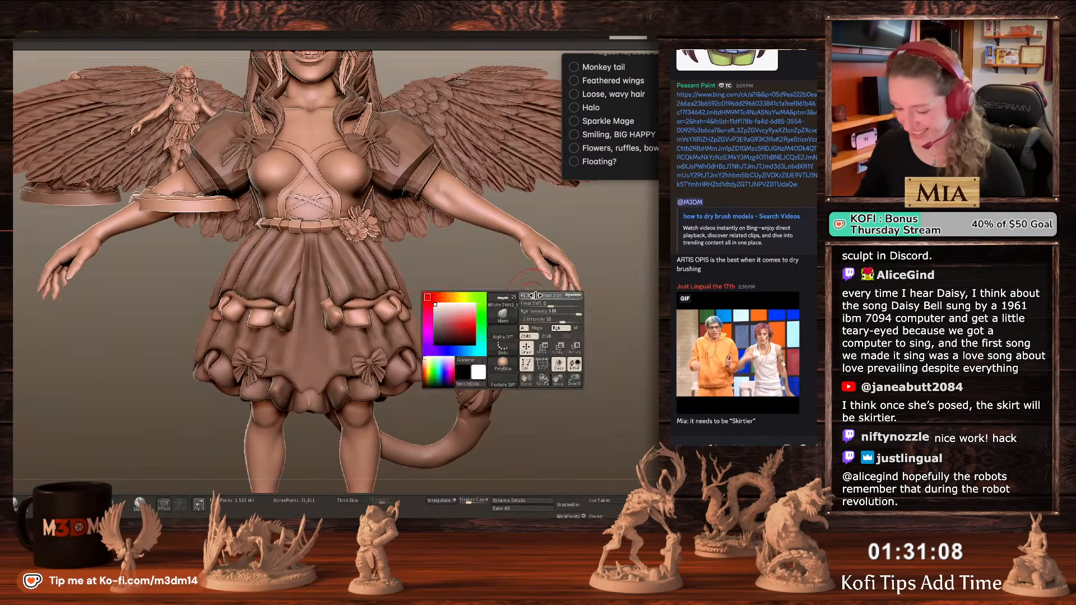
mouse_move(343, 303)
mouse_down()
mouse_move(331, 288)
mouse_move(341, 297)
mouse_up()
Undo the last two edits and pull the upper skirt layer's front hem to meet the ruffle trim.
alt+click(342, 292)
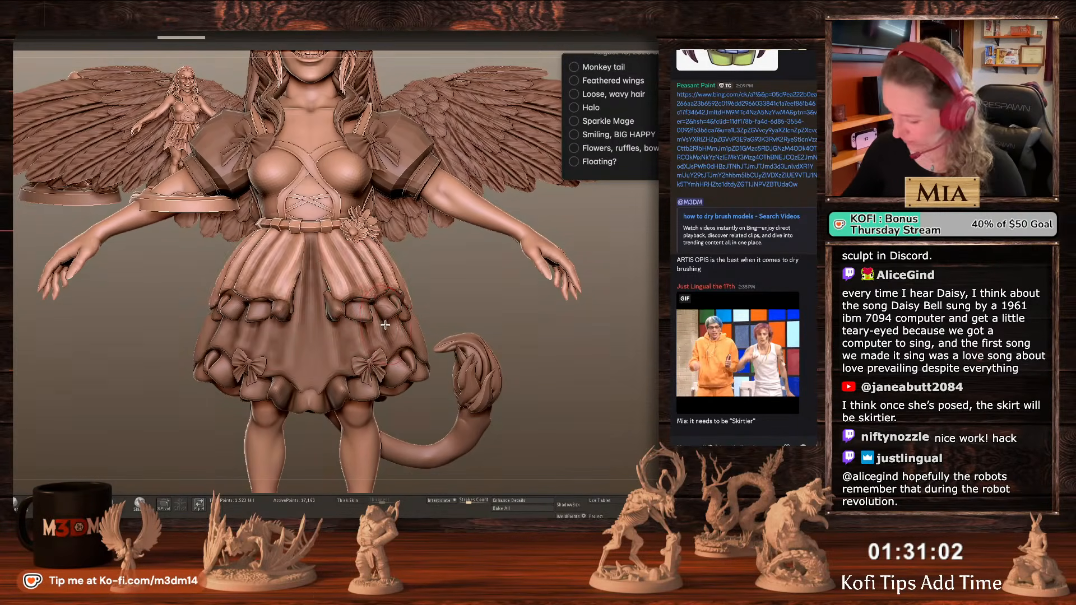
key(ctrl+z)
key(ctrl+z)
key(space)
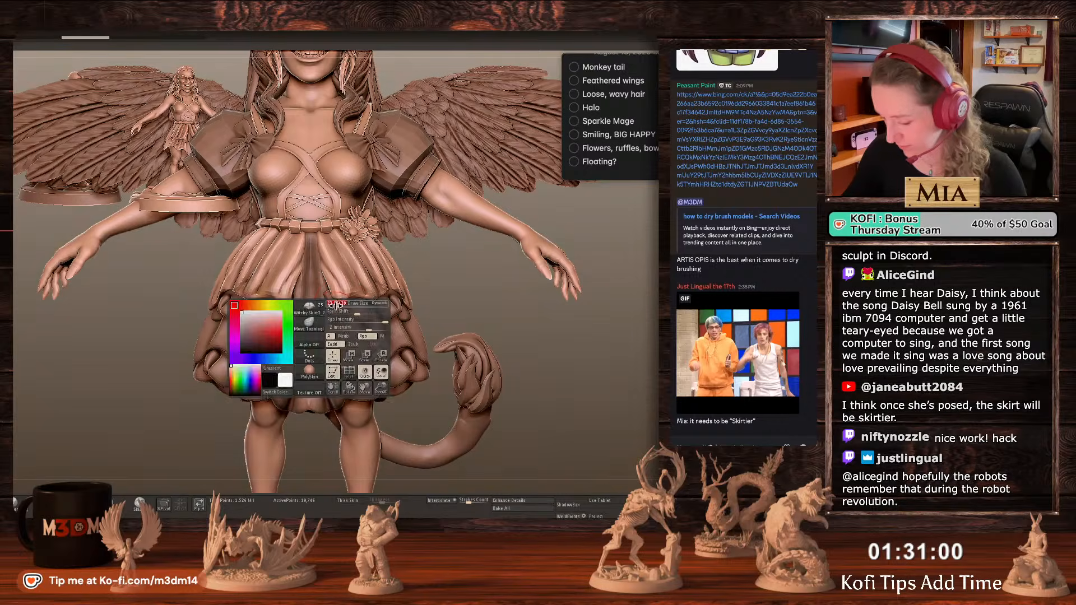
drag(340, 311, 337, 300)
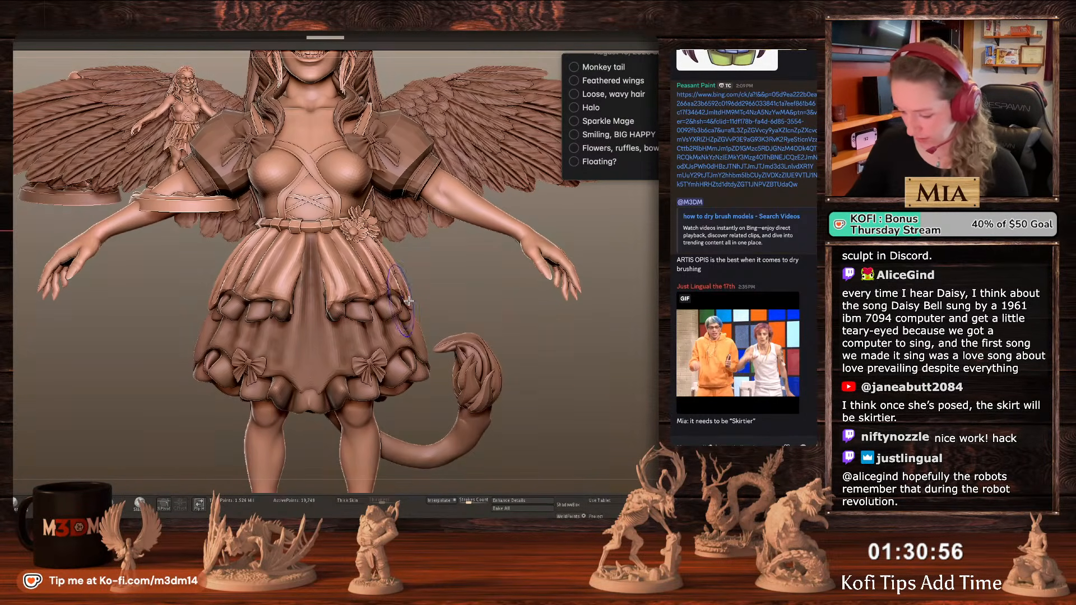
key(f)
key(shift+f)
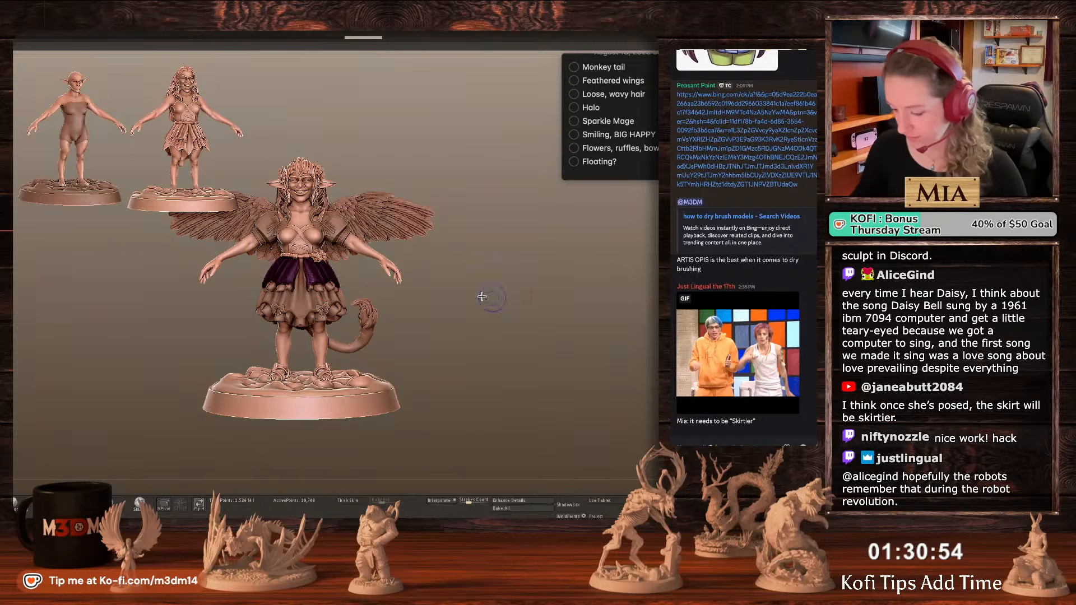
key(shift+f)
Try adjusting the upper skirt layer and its ruffle trim from the side and back.
key(space)
alt+click(340, 290)
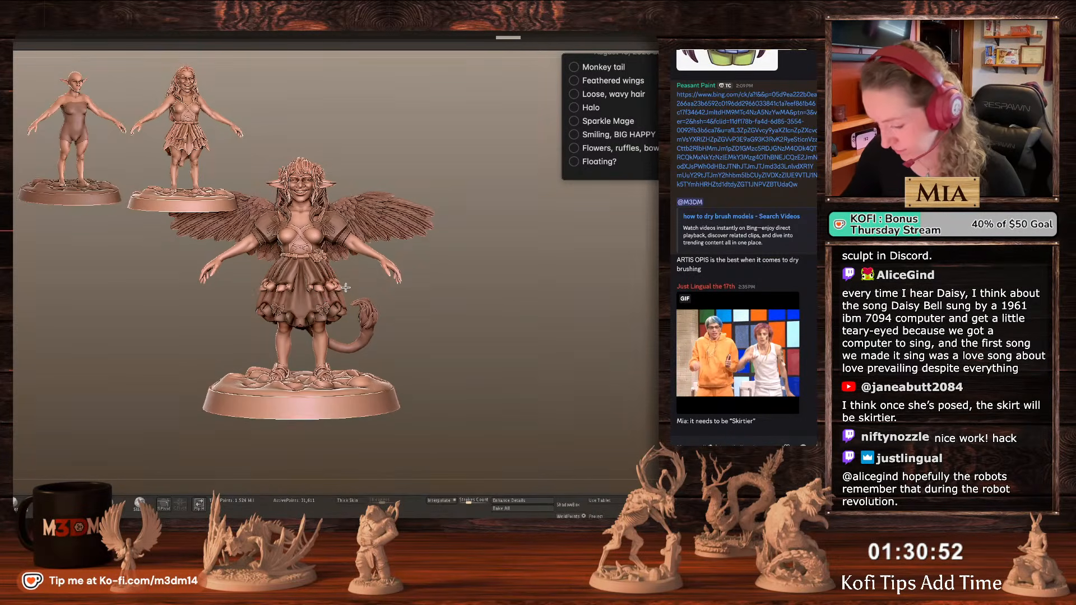
mouse_move(510, 297)
mouse_down()
mouse_move(366, 290)
mouse_move(388, 294)
mouse_up()
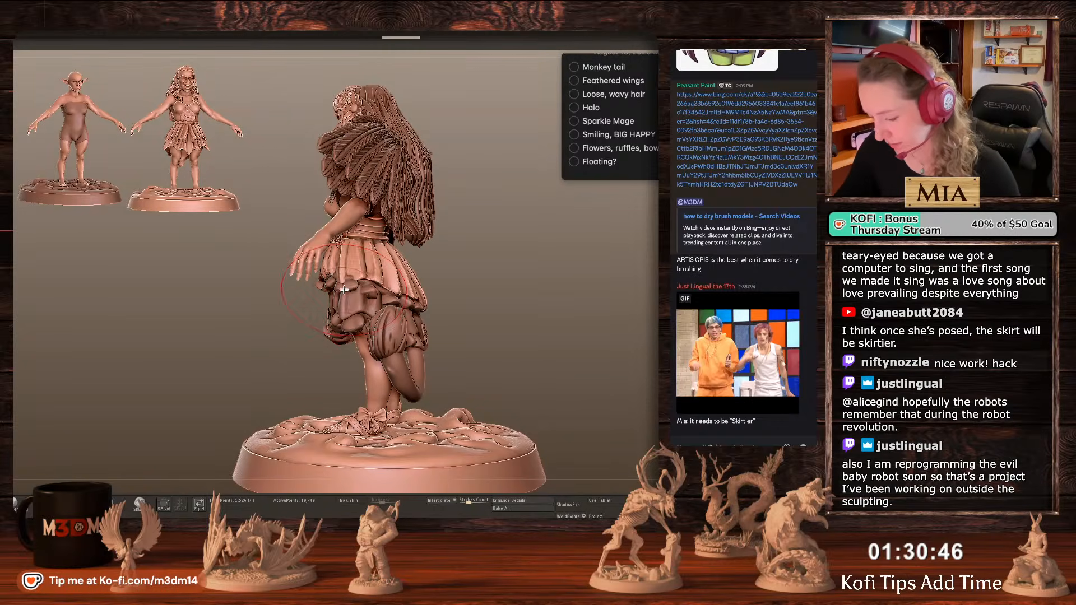
alt+click(371, 282)
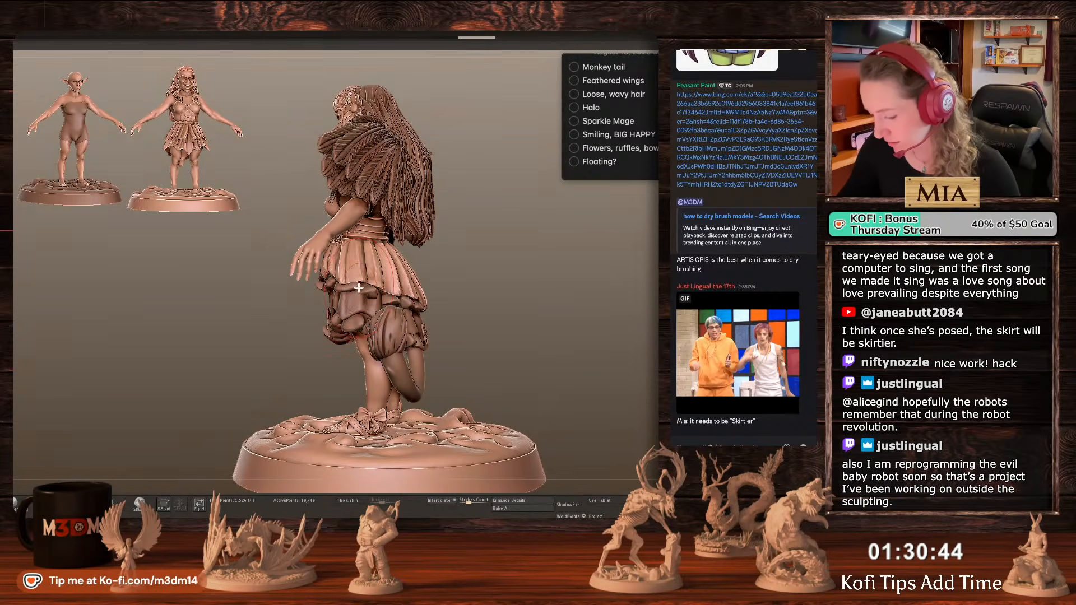
key(ctrl+z)
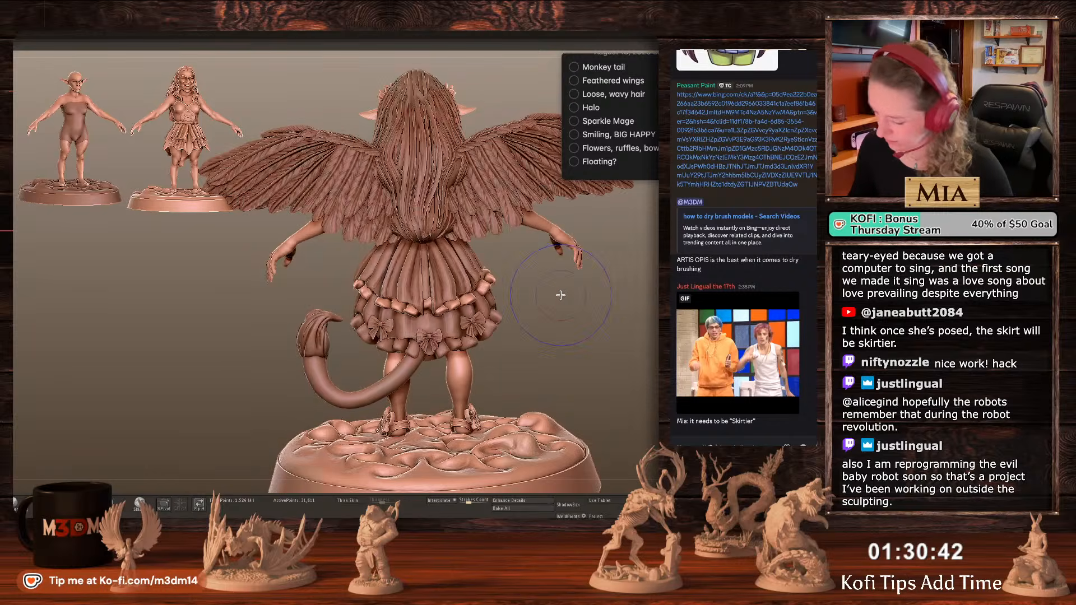
key(ctrl+z)
Isolate the upper ruffle trim and cut out its centre back section.
key(shift+ctrl+s)
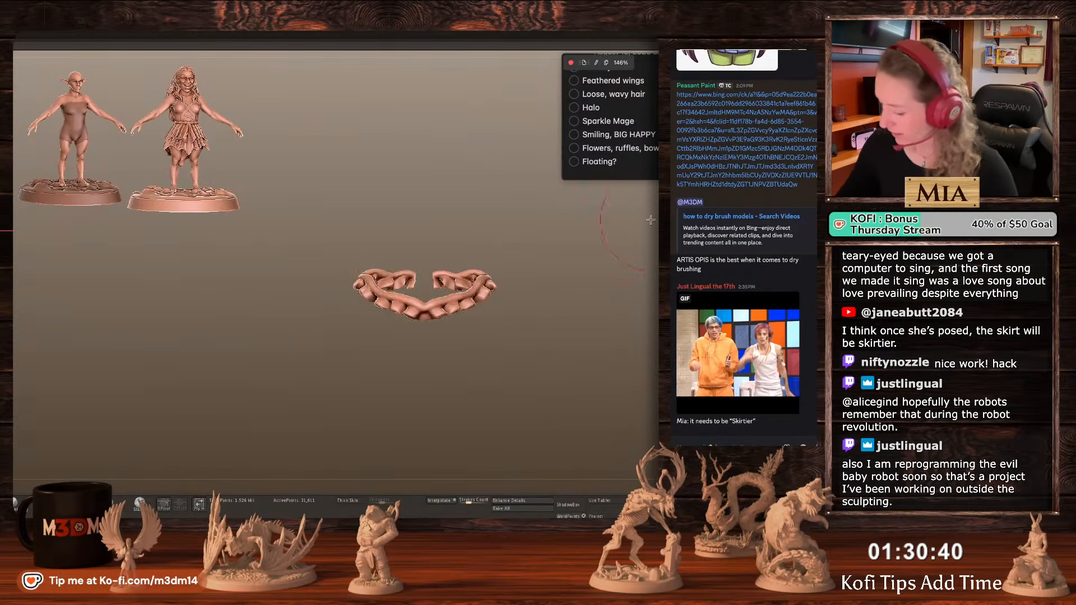
ctrl+alt+shift+click(436, 325)
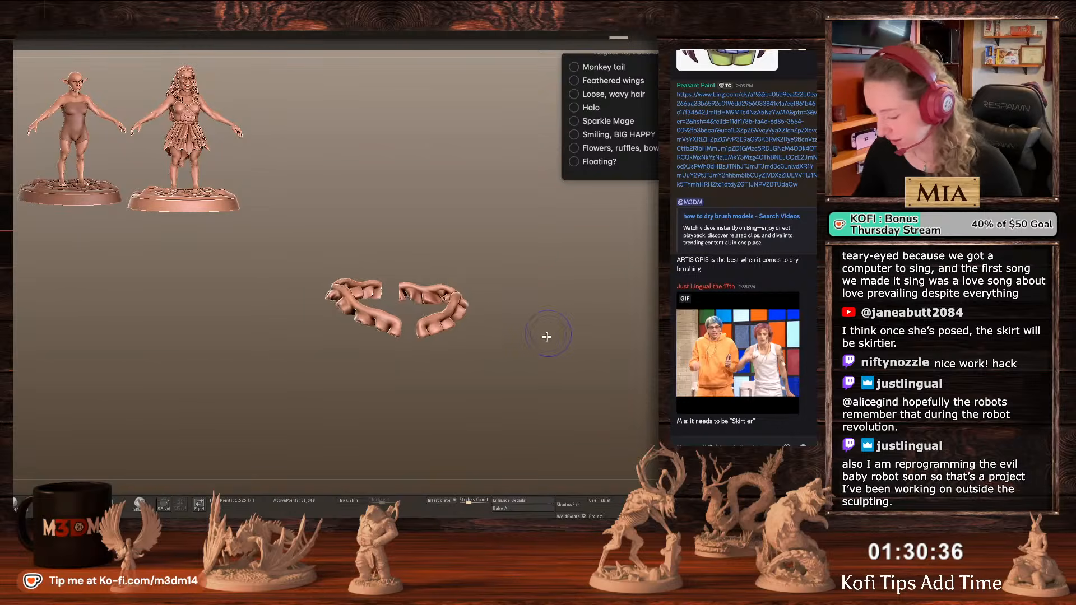
Show the whole figure again and turn it from the back to the front.
ctrl+alt+shift+click(423, 322)
key(shift+ctrl+s)
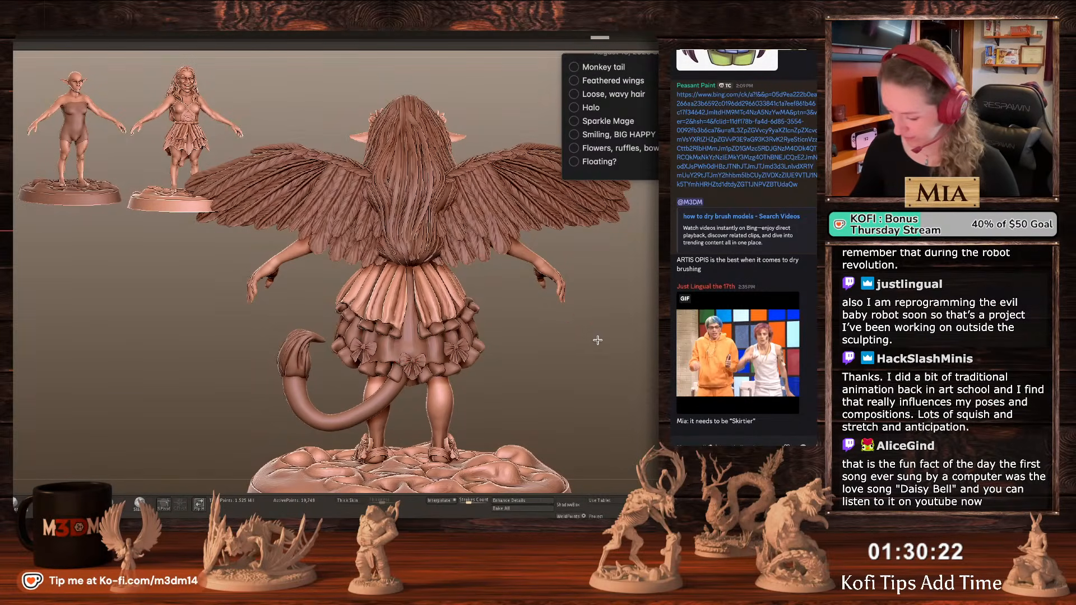
mouse_move(598, 341)
mouse_down()
mouse_move(580, 341)
mouse_move(586, 352)
mouse_up()
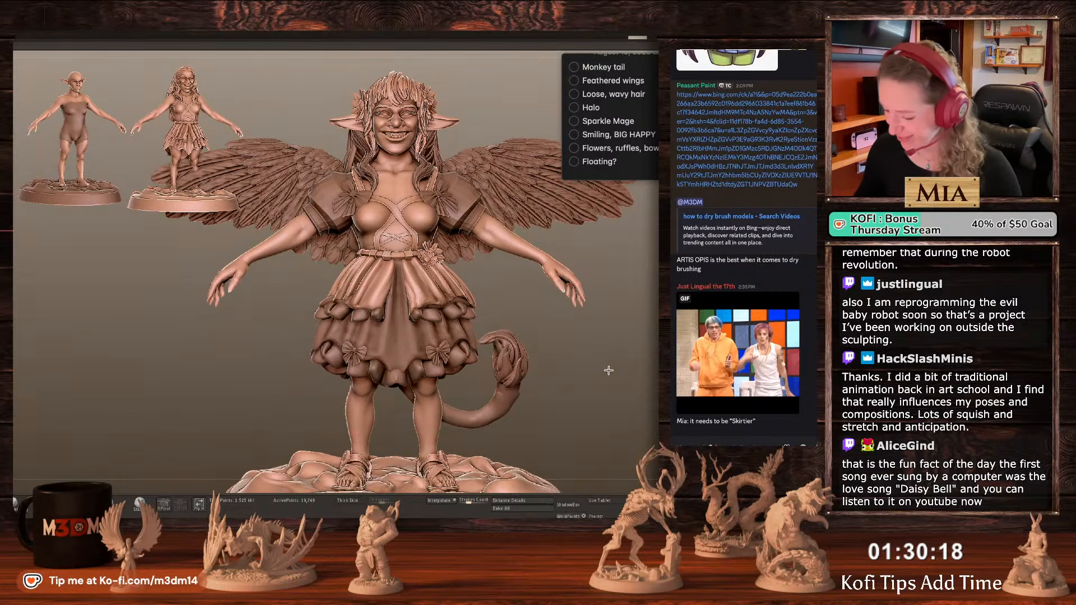
Select the small waist piece at the top of the skirt and subdivide its mesh once.
key(f)
alt+click(386, 282)
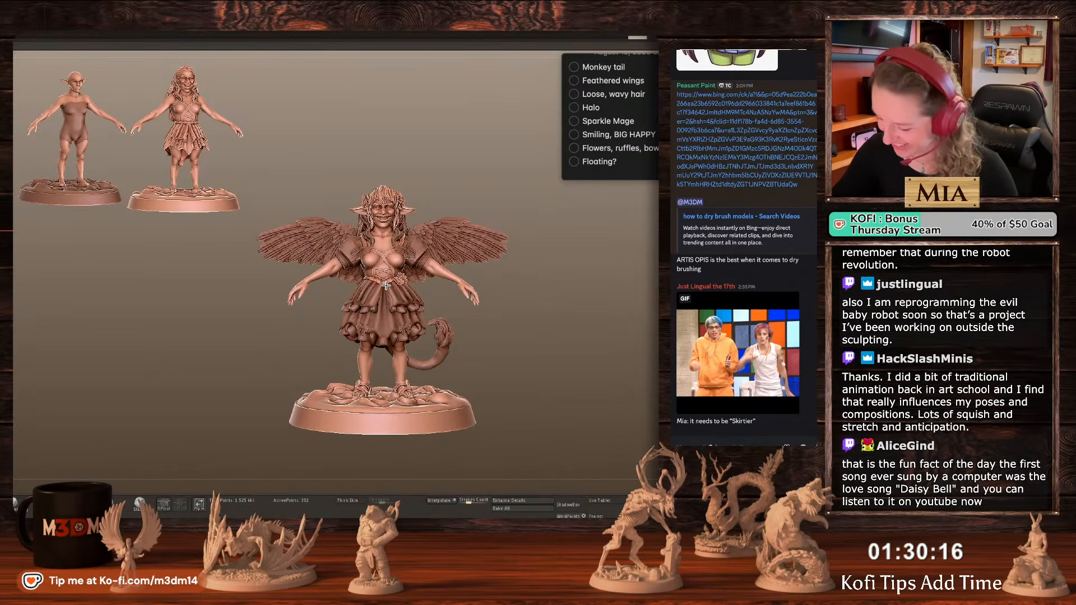
key(ctrl+d)
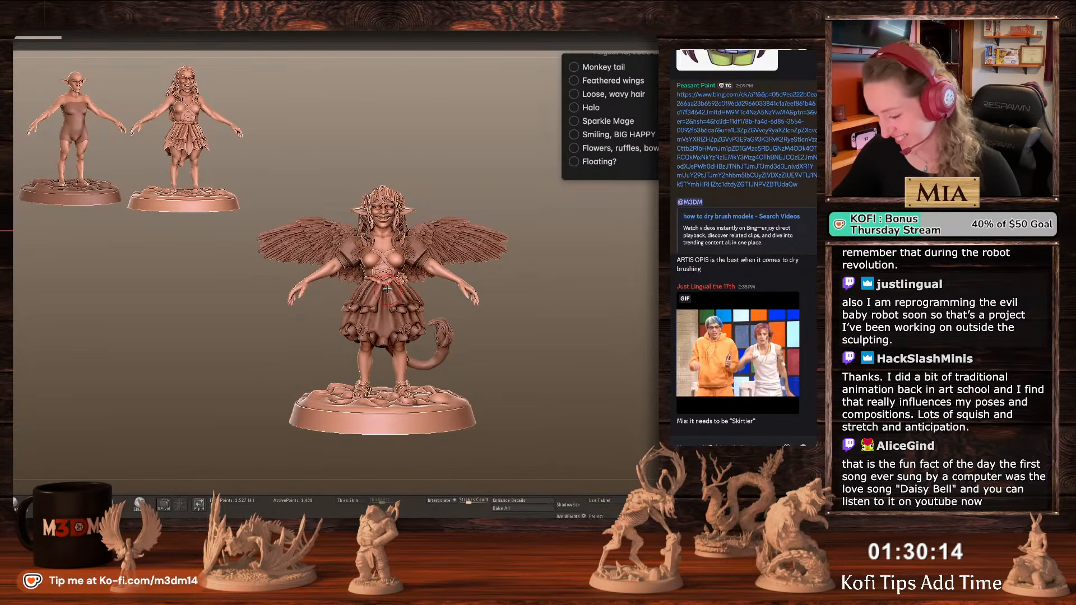
alt+drag(609, 388, 605, 471)
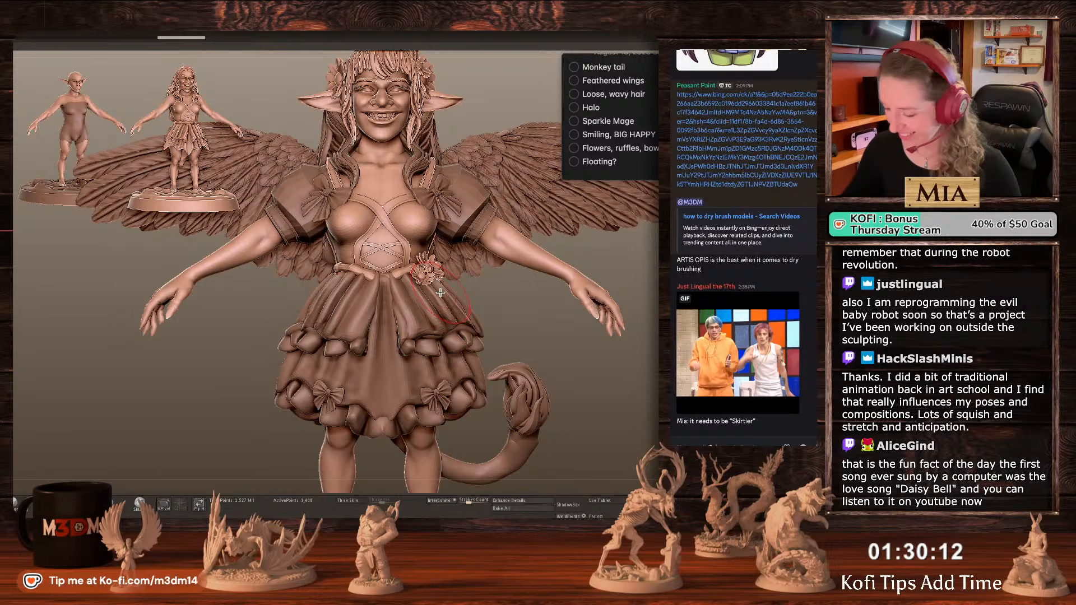
Isolate the laced corset and step down and back up through its subdivision levels.
alt+click(419, 226)
key(ctrl+d)
alt+drag(641, 325, 609, 385)
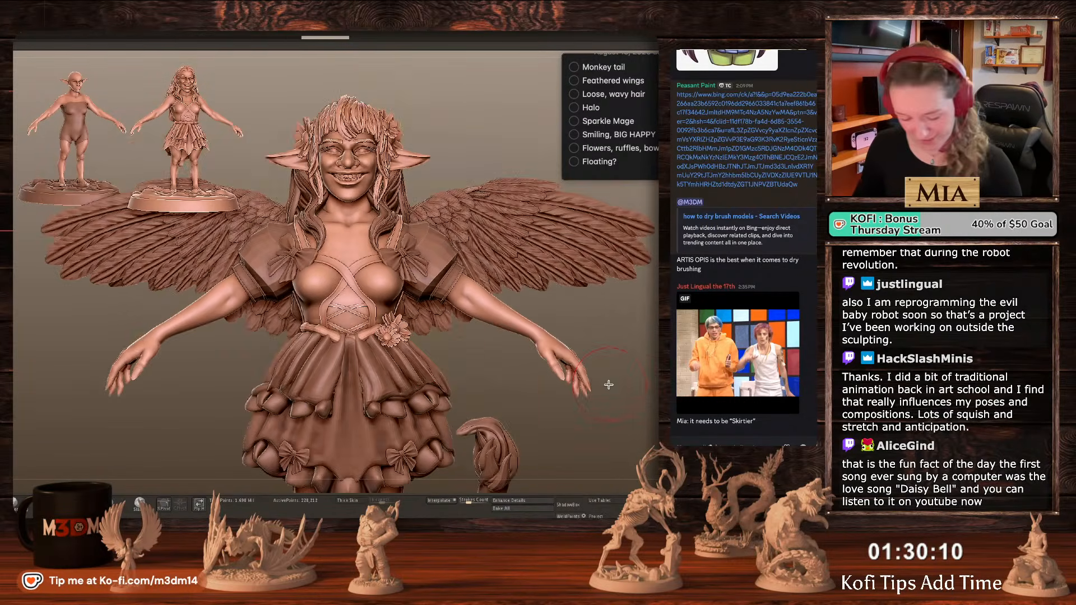
key(alt+s)
right_click(514, 336)
mouse_move(560, 314)
alt+mouse_down()
mouse_move(560, 347)
mouse_move(526, 302)
alt+mouse_up()
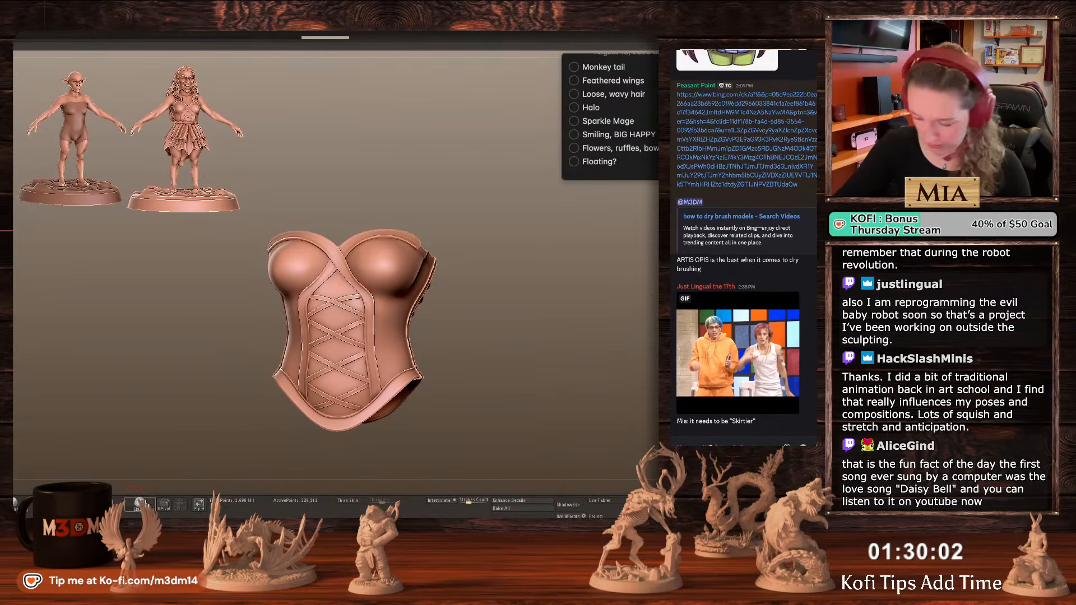
key(d)
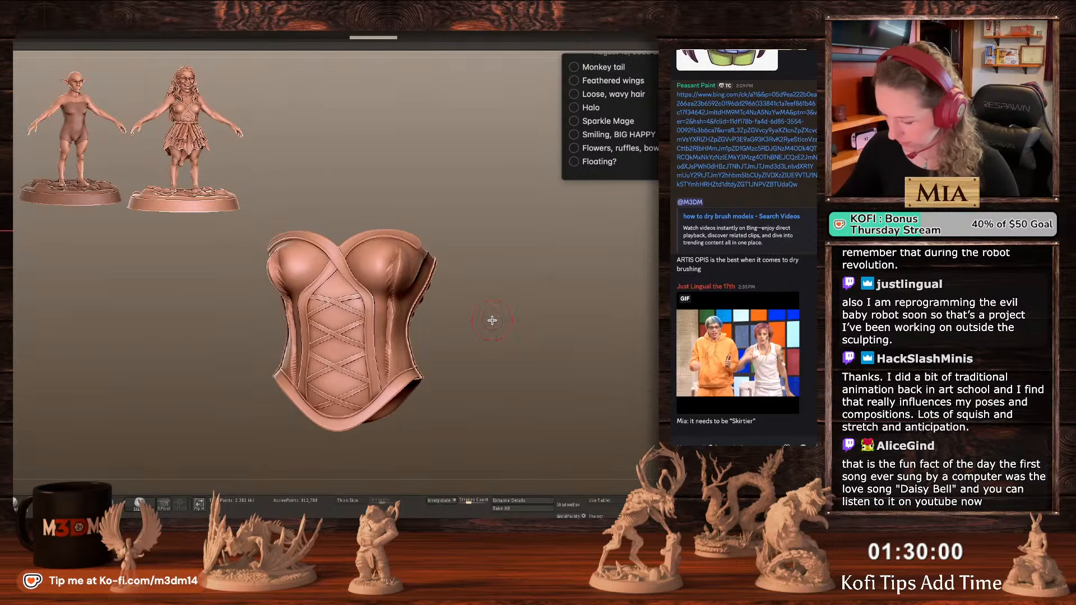
key(shift+d)
key(shift+d)
key(shift+d)
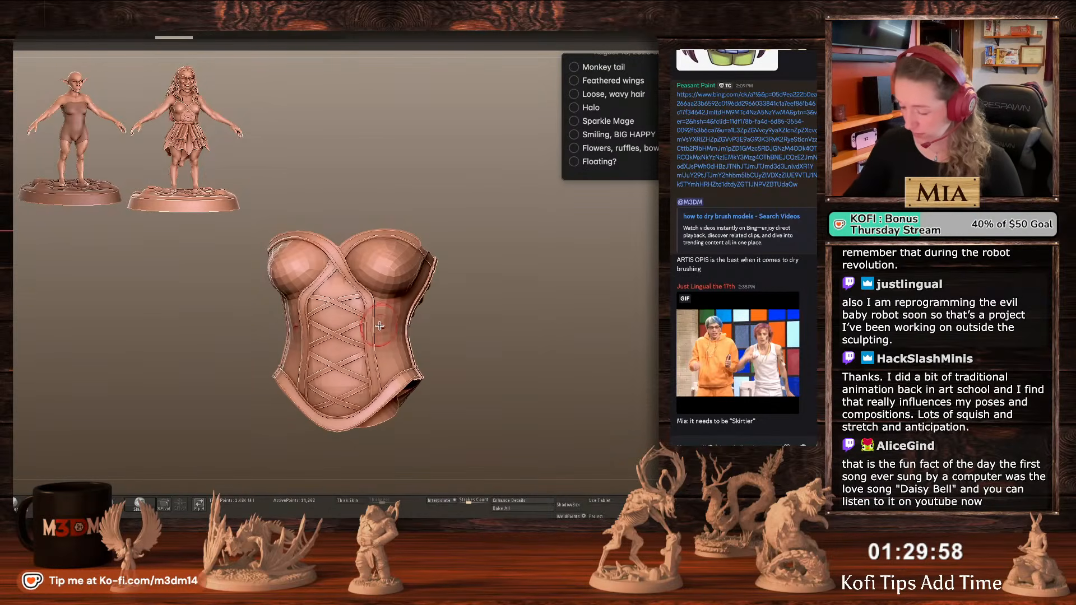
key(d)
key(d)
key(space)
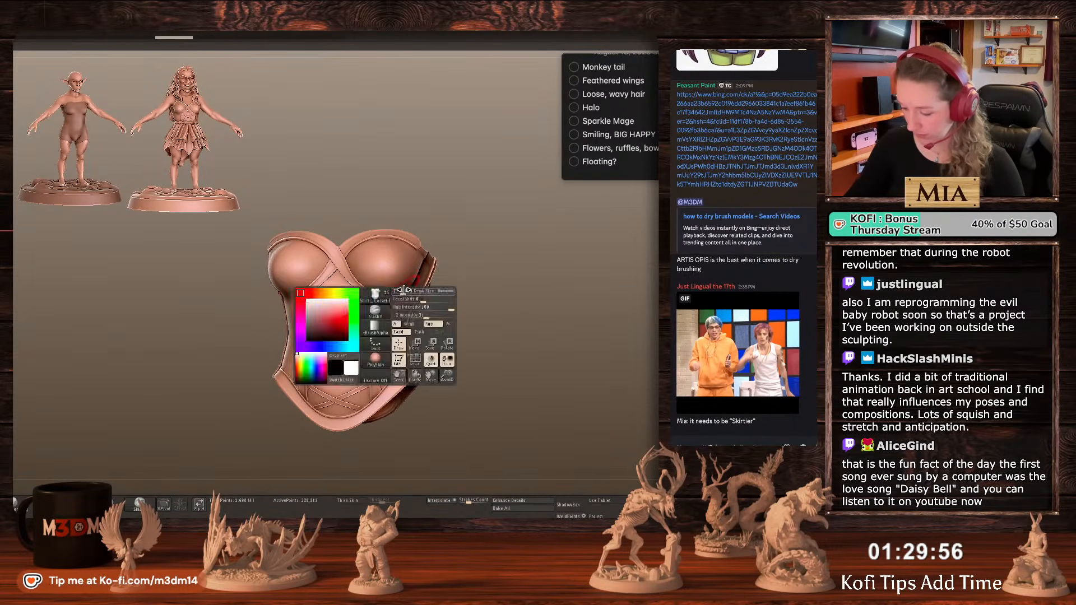
Try sculpting a seam line from the bust down the corset's side panel, undoing each stroke.
key(d)
mouse_move(412, 248)
mouse_down()
mouse_move(386, 293)
mouse_move(398, 394)
mouse_up()
key(space)
drag(507, 295, 474, 289)
key(ctrl+z)
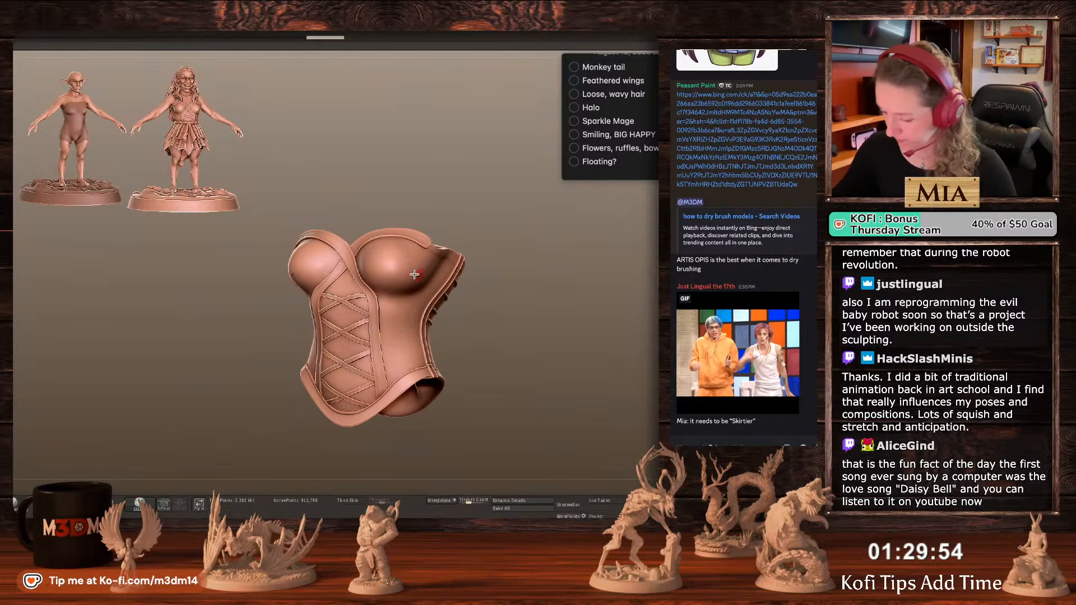
drag(410, 248, 403, 417)
key(ctrl+z)
drag(410, 247, 394, 390)
key(ctrl+z)
Subdivide the corset once more and try a vertical side seam on it, undoing the stroke.
key(ctrl+d)
mouse_move(414, 246)
mouse_down()
mouse_move(394, 339)
mouse_move(397, 402)
mouse_up()
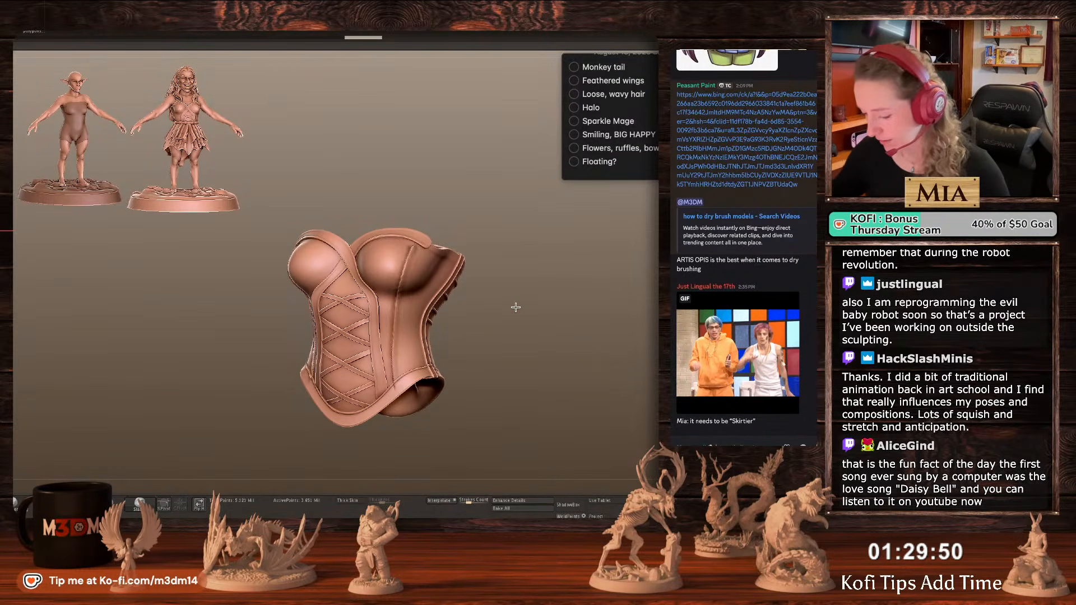
drag(515, 307, 520, 307)
key(ctrl+z)
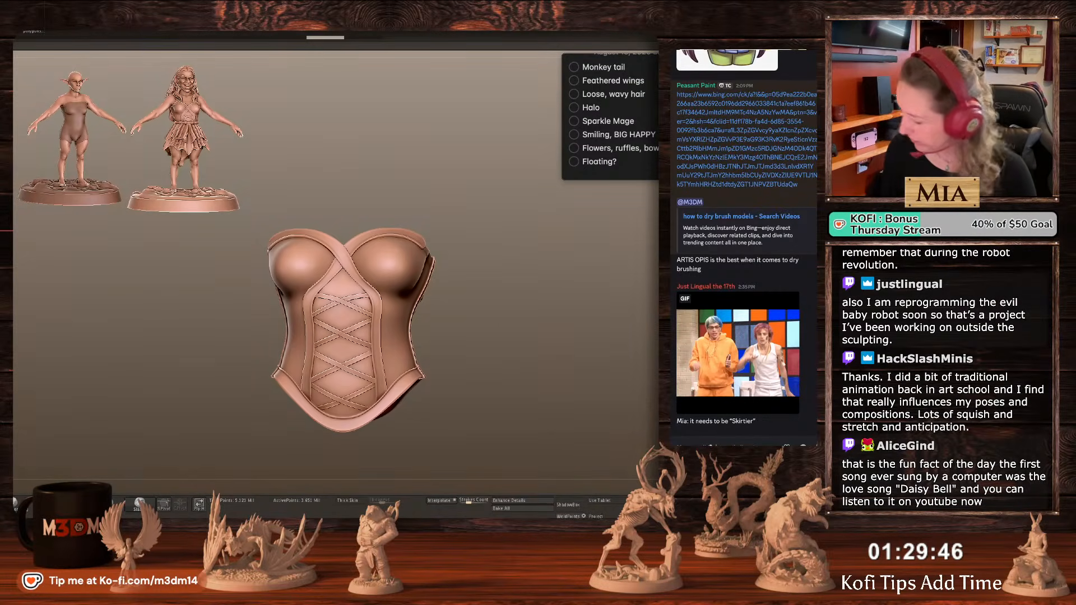
Bring back the full figure and lower the corset's subdivision level to work on the bust without the lacing.
key(alt+shift+s)
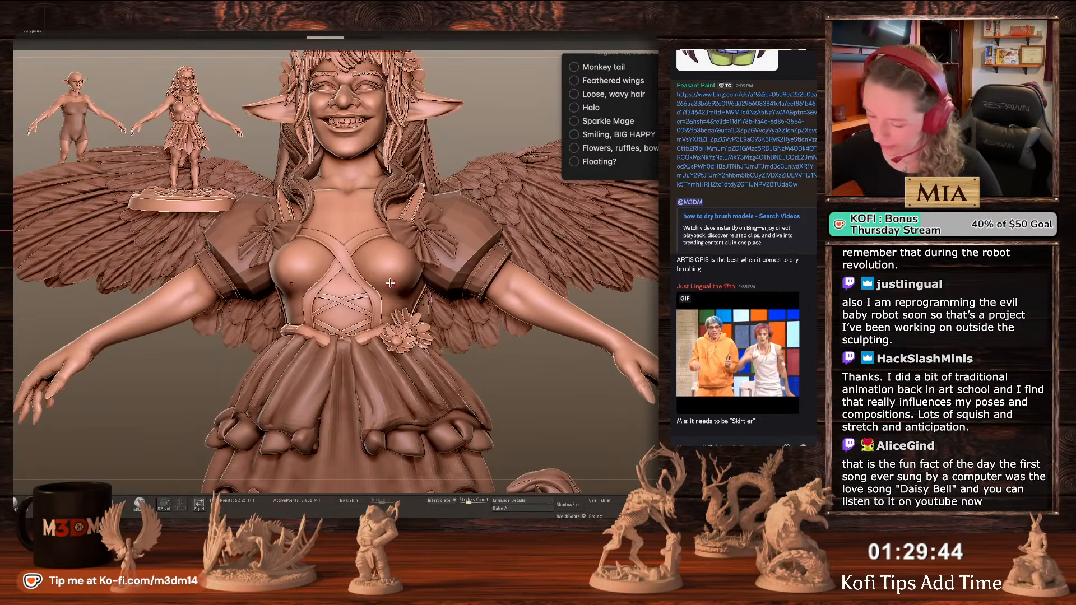
drag(357, 259, 398, 280)
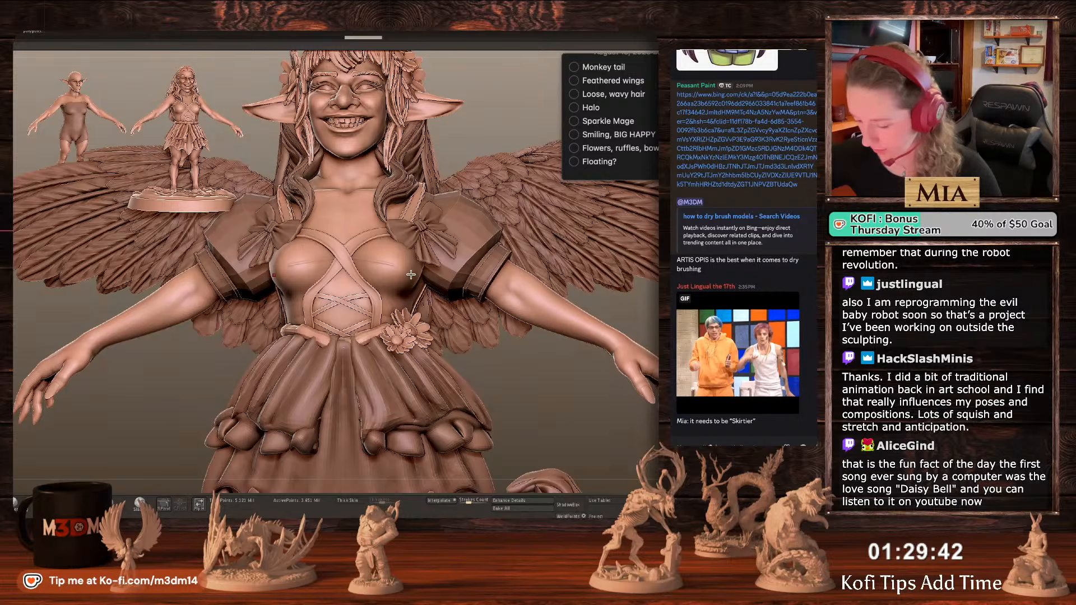
drag(544, 399, 562, 342)
key(shift+d)
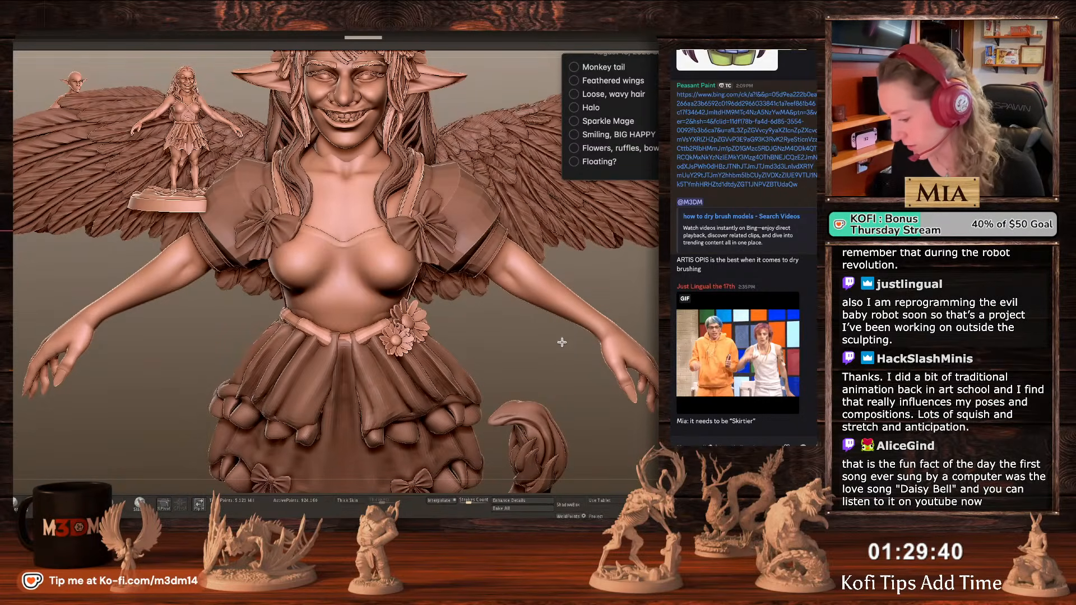
Sculpt gathered fabric folds fanning out from the centre across both bust cups with the Standard brush, adjusting the brush settings.
key(space)
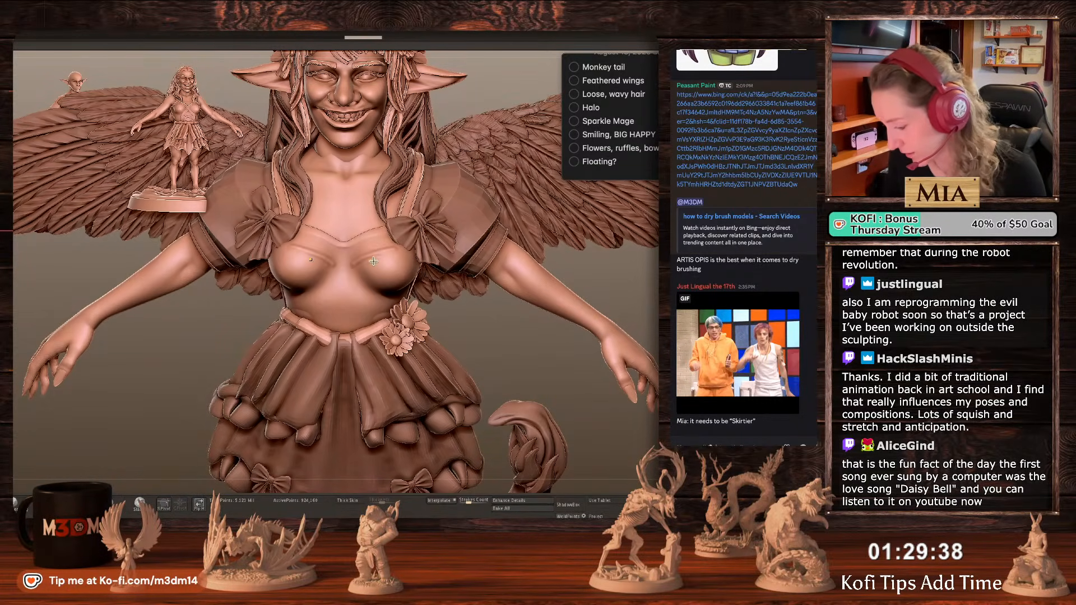
key(ctrl+z)
key(space)
mouse_move(404, 282)
mouse_down()
mouse_move(394, 282)
mouse_move(397, 259)
mouse_up()
key(space)
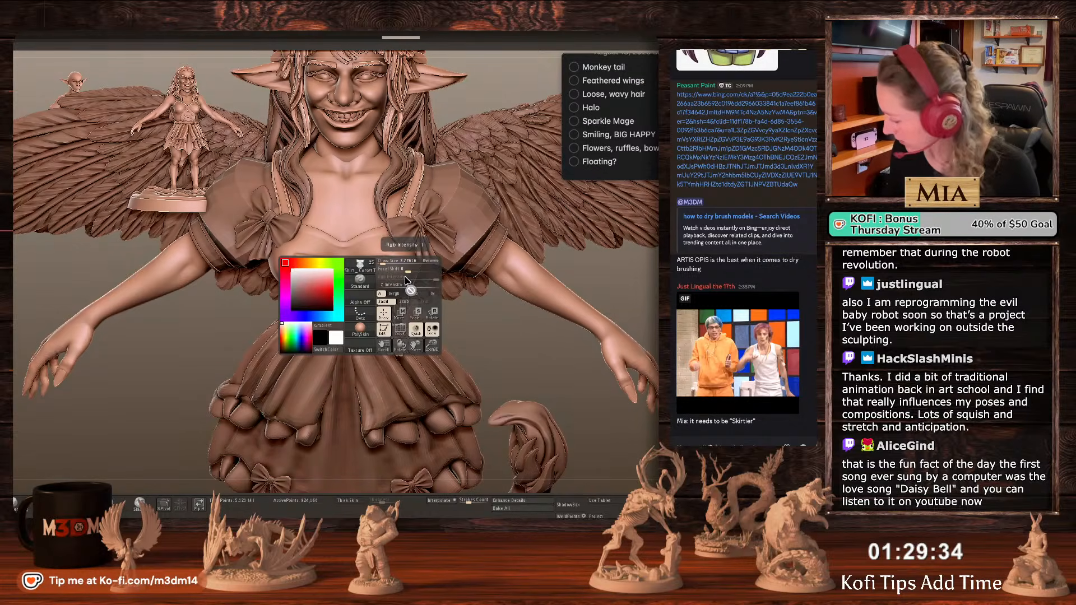
key(ctrl+z)
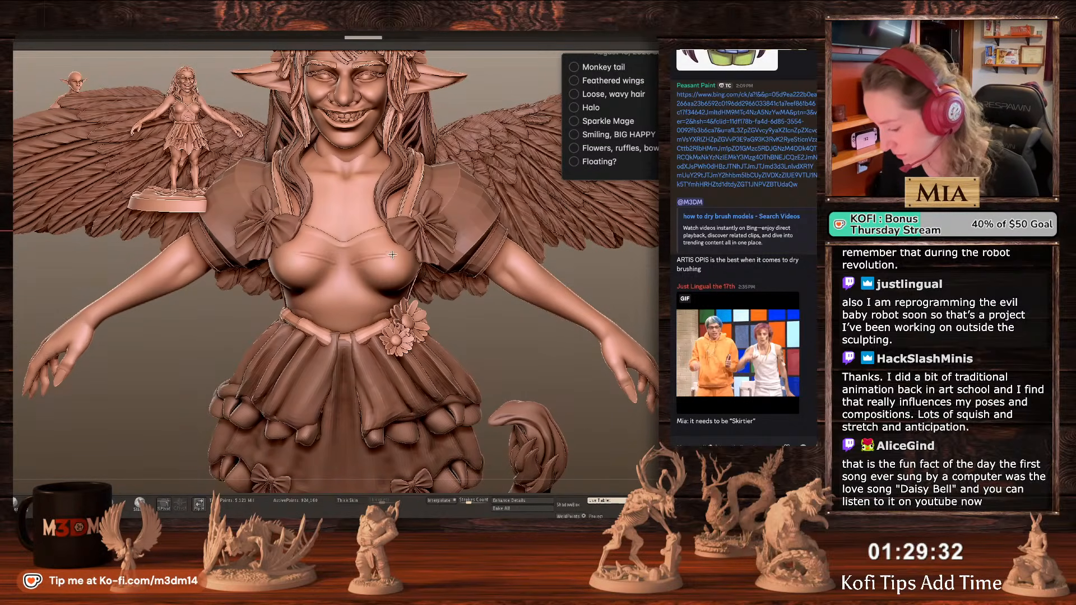
drag(353, 265, 394, 266)
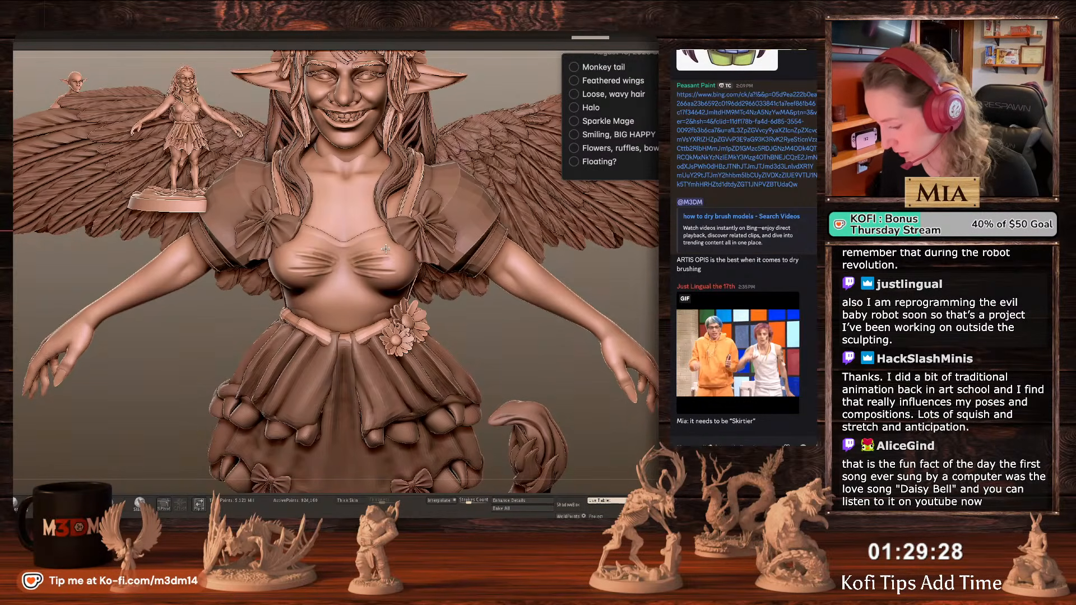
key(space)
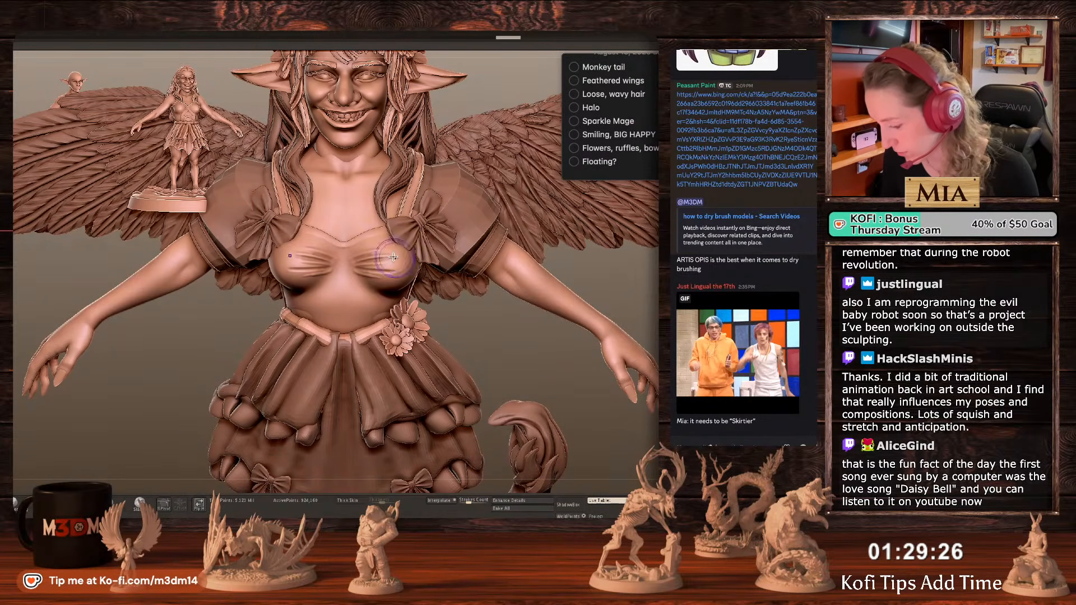
key(space)
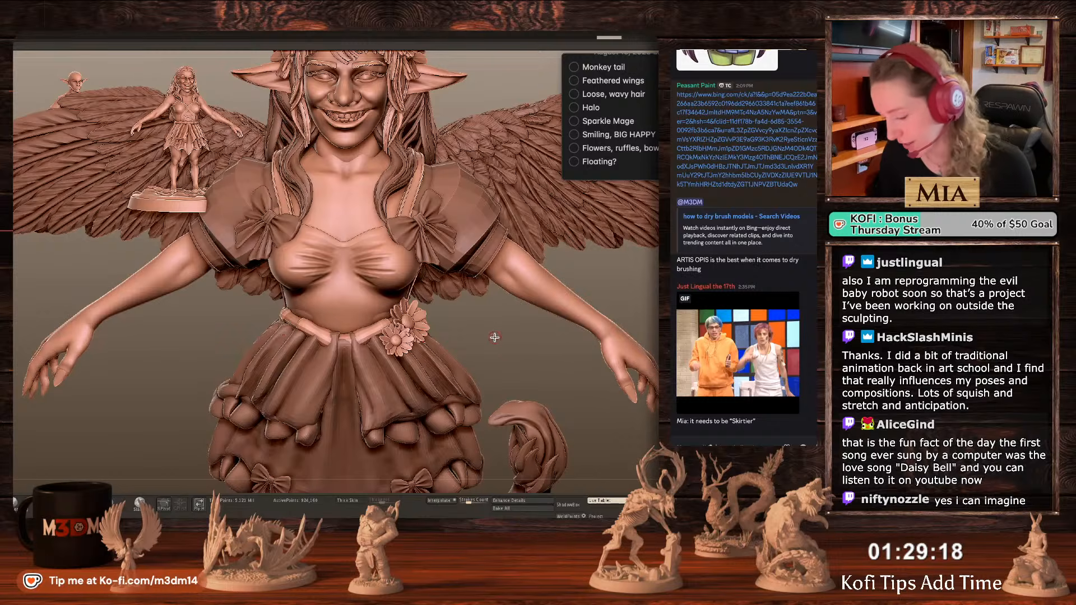
Examine the bust gathers on the isolated corset and the full figure, at the lower and higher subdivision levels.
drag(494, 336, 297, 308)
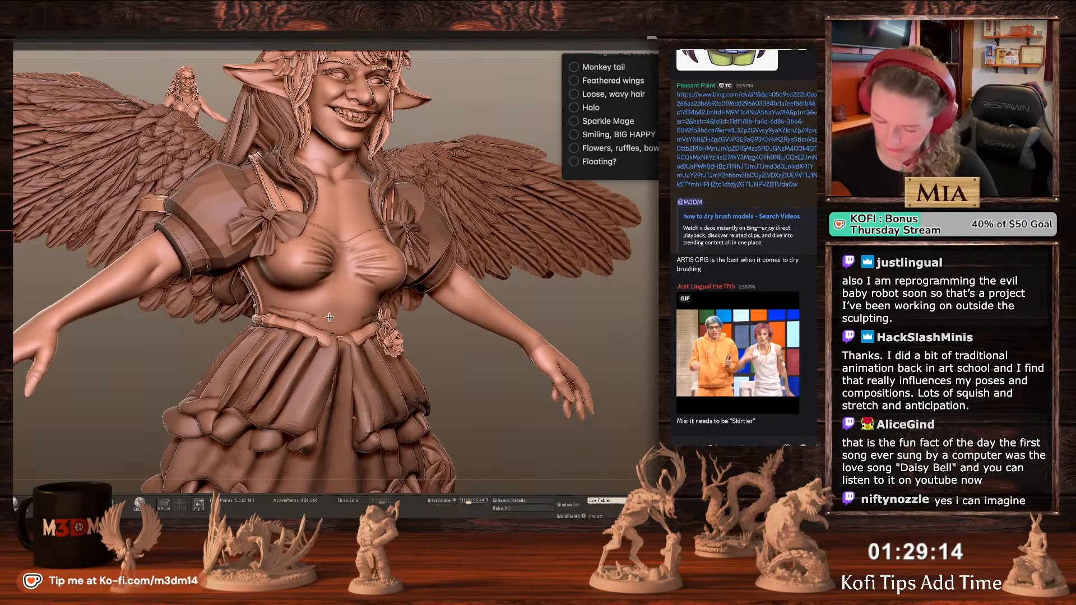
click(639, 284)
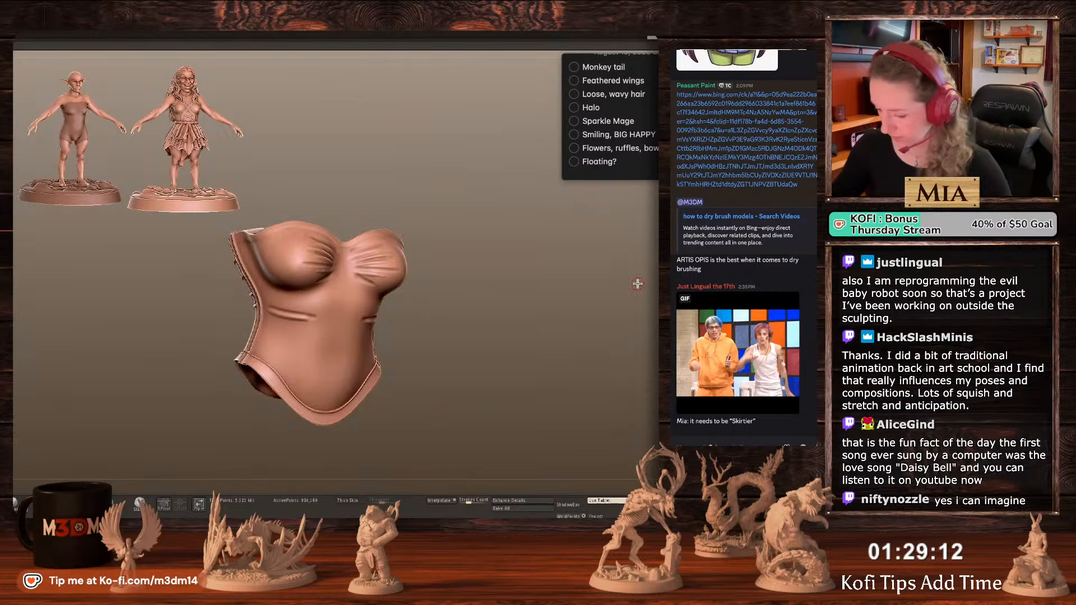
shift+drag(617, 321, 606, 325)
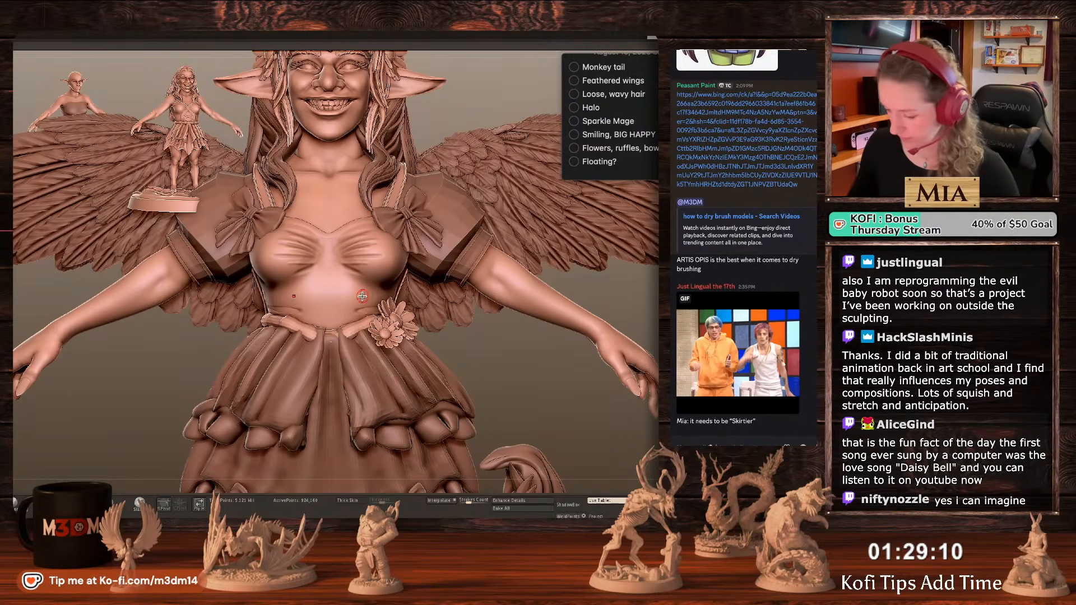
key(d)
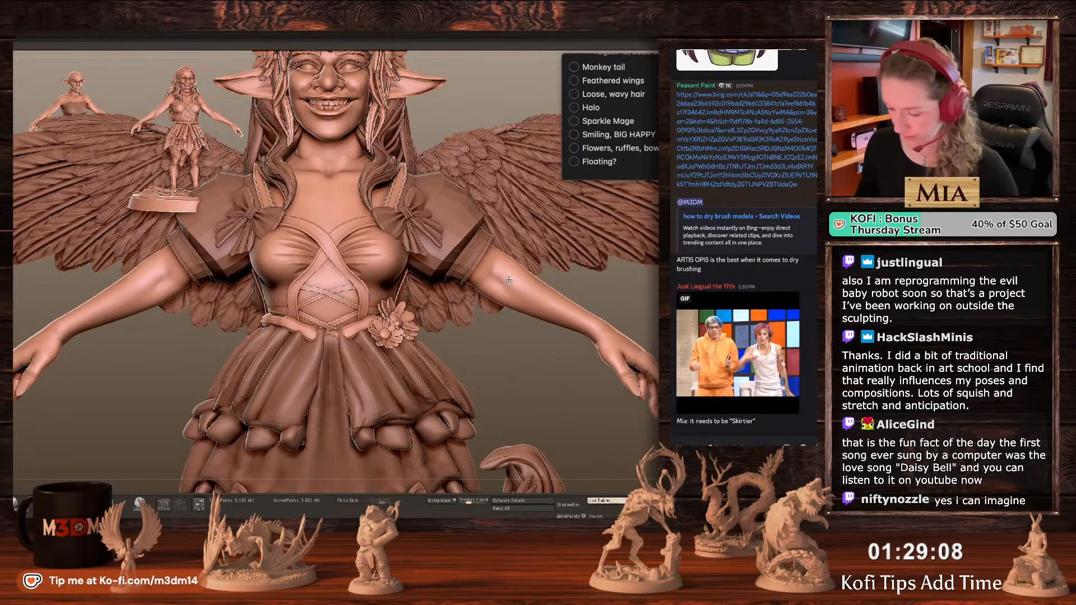
key(f)
key(shift+d)
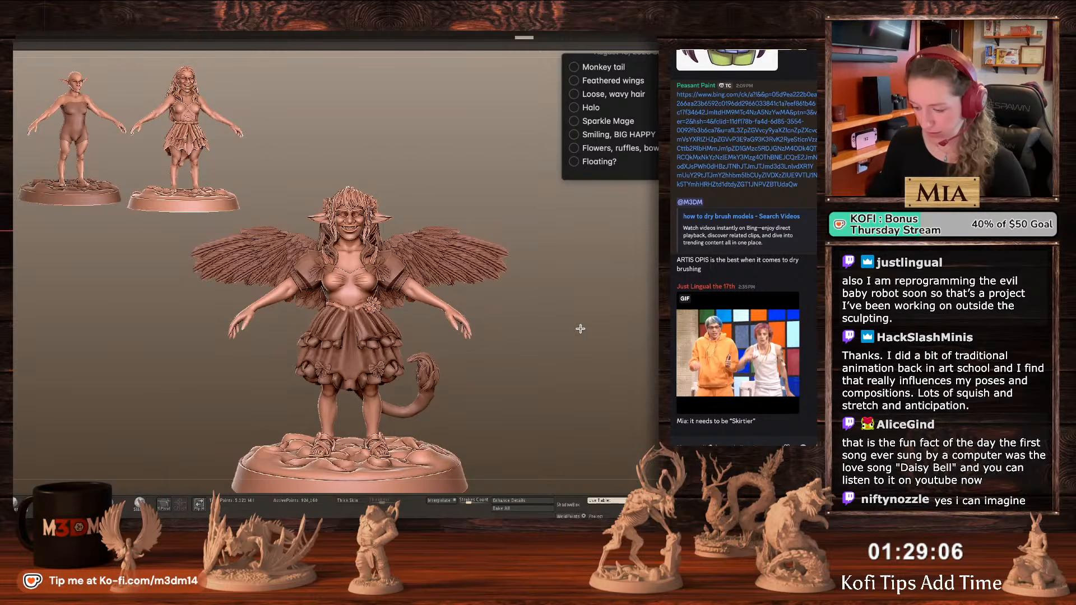
drag(580, 329, 579, 330)
key(d)
key(f)
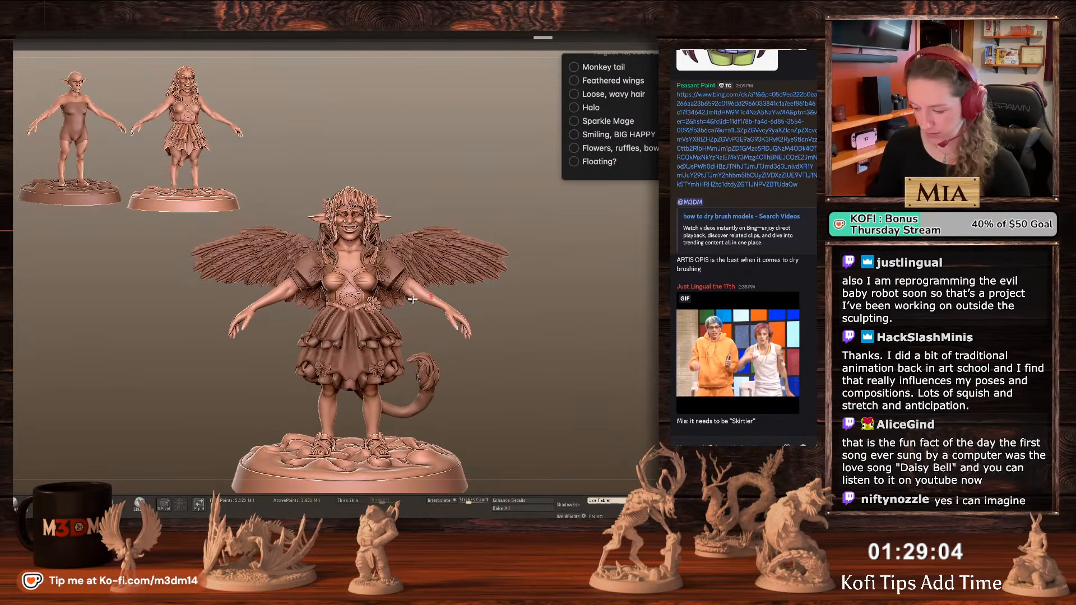
key(space)
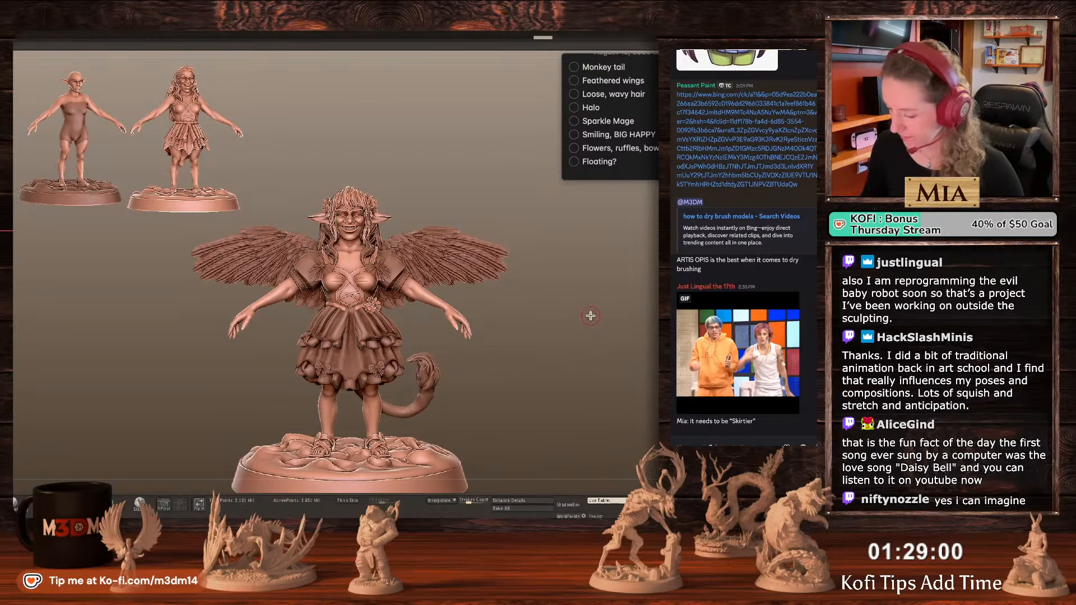
alt+click(384, 328)
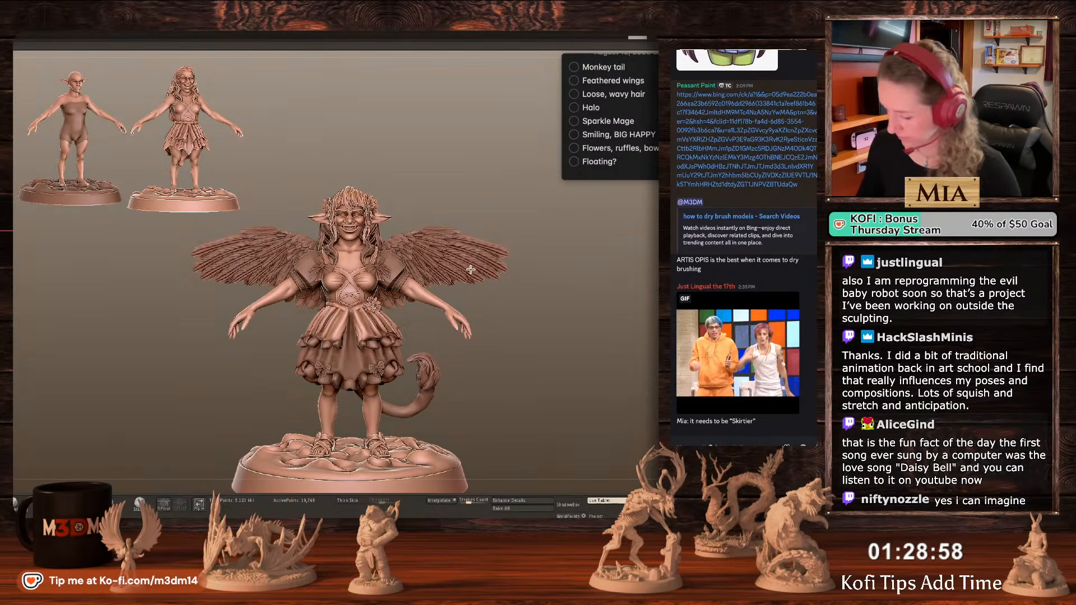
key(space)
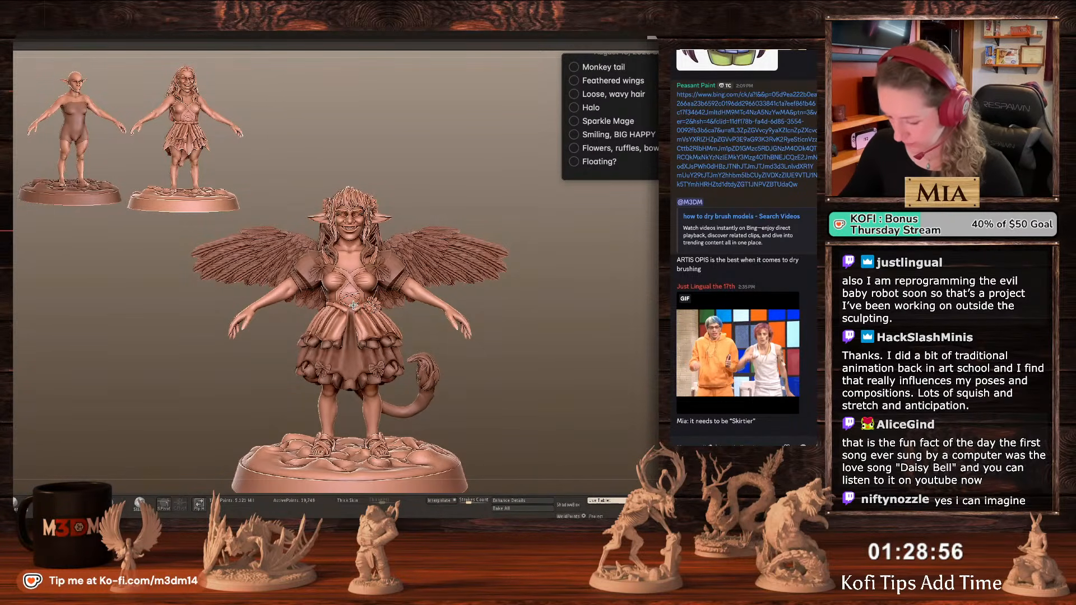
alt+click(353, 311)
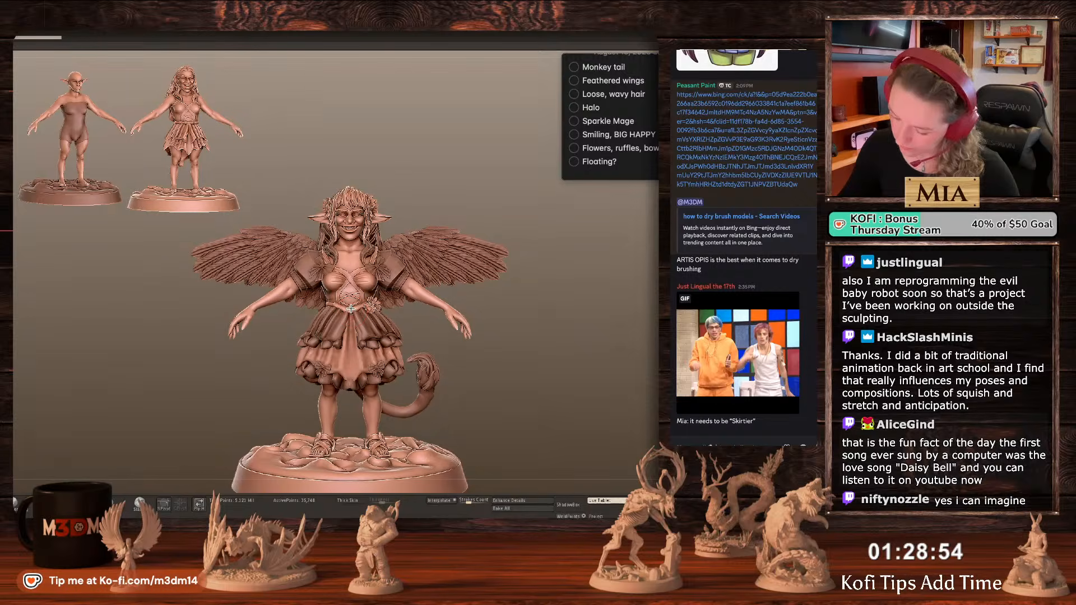
drag(350, 309, 358, 302)
alt+click(369, 288)
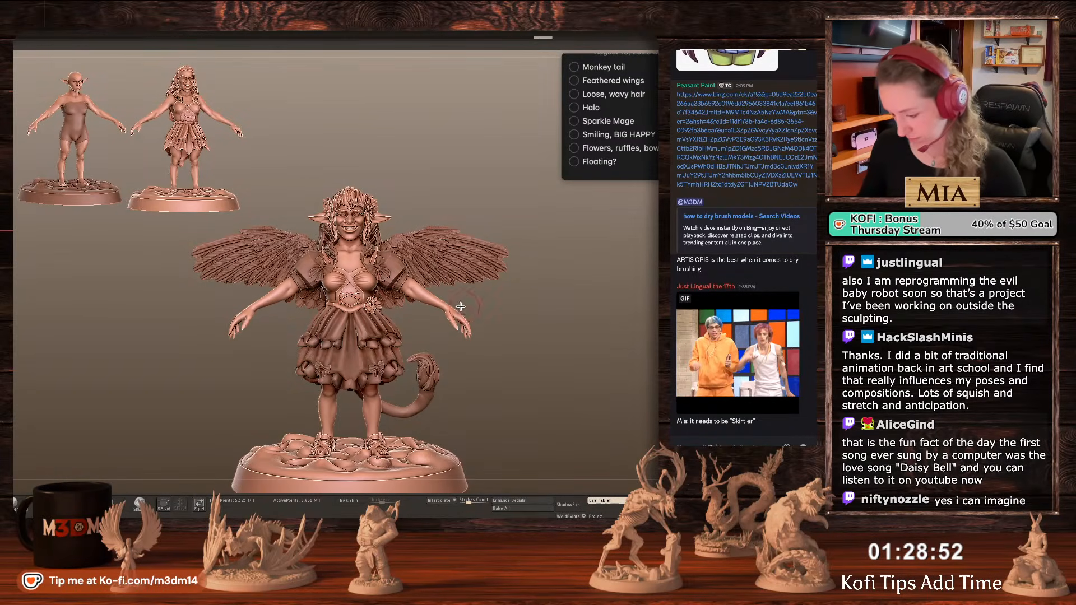
Isolate the goblin's puff sleeves and display their polygroups, toggling parts to find the cuff bands.
drag(570, 291, 560, 314)
alt+click(394, 260)
key(f)
key(shift+f)
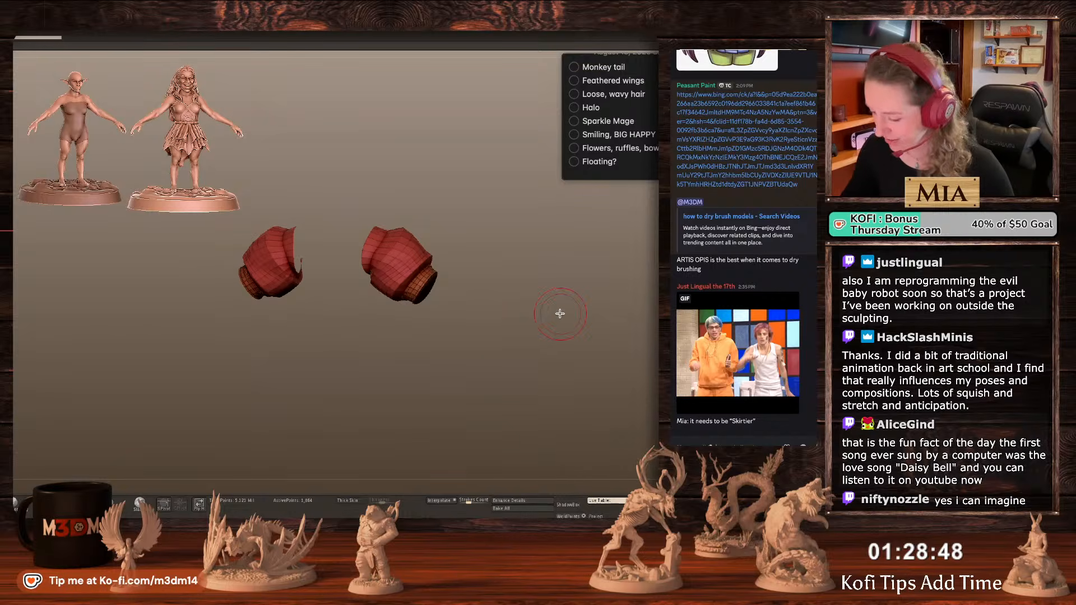
ctrl+shift+click(425, 259)
ctrl+shift+click(546, 279)
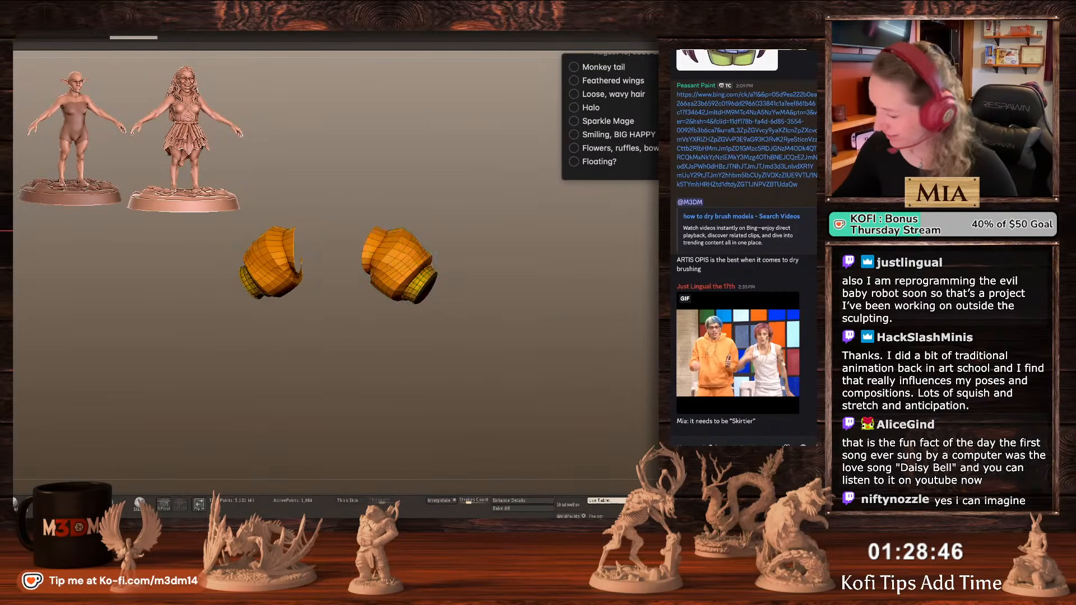
Isolate the cuff bands by polygroup, split them off the puff sleeves as a separate piece, and smooth them.
ctrl+shift+click(411, 250)
ctrl+click(520, 281)
ctrl+shift+click(424, 280)
drag(539, 277, 530, 282)
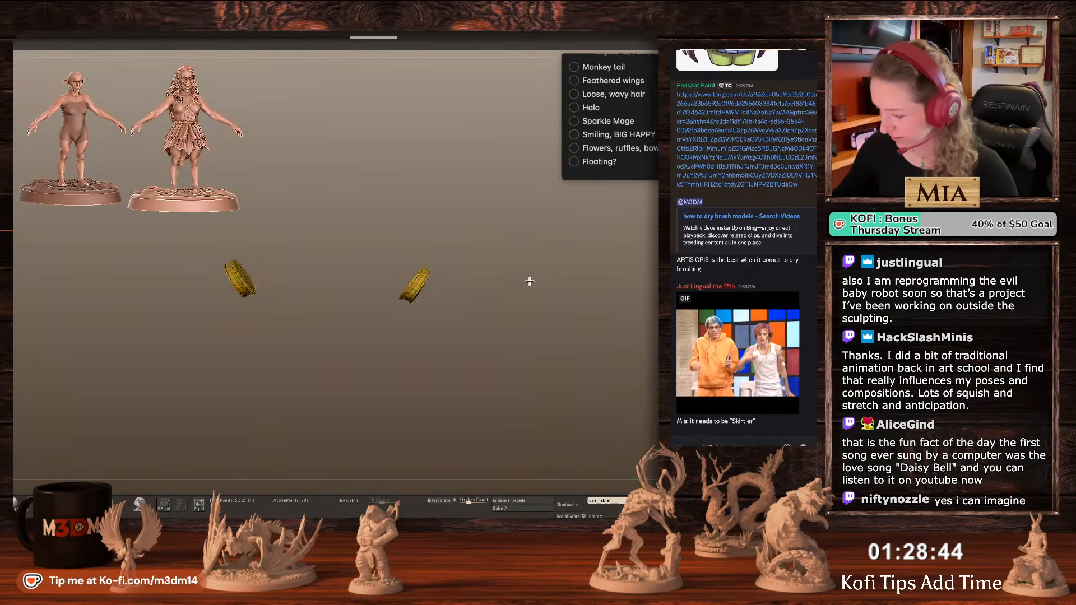
ctrl+shift+click(506, 238)
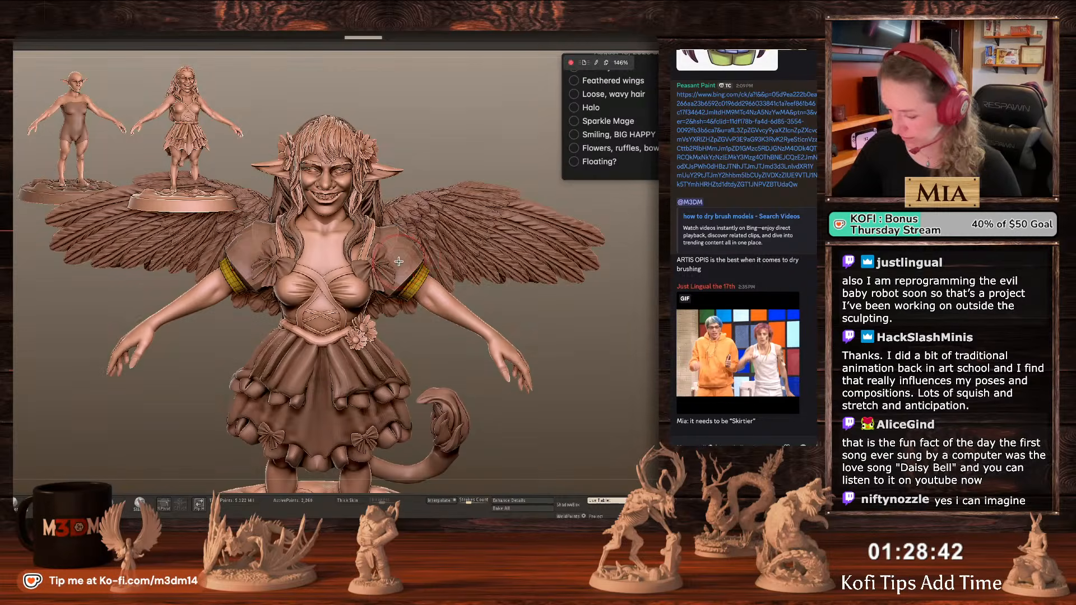
Isolate the puffed part of the sleeves without the cuffs and subdivide it into a smooth mesh.
ctrl+shift+click(399, 261)
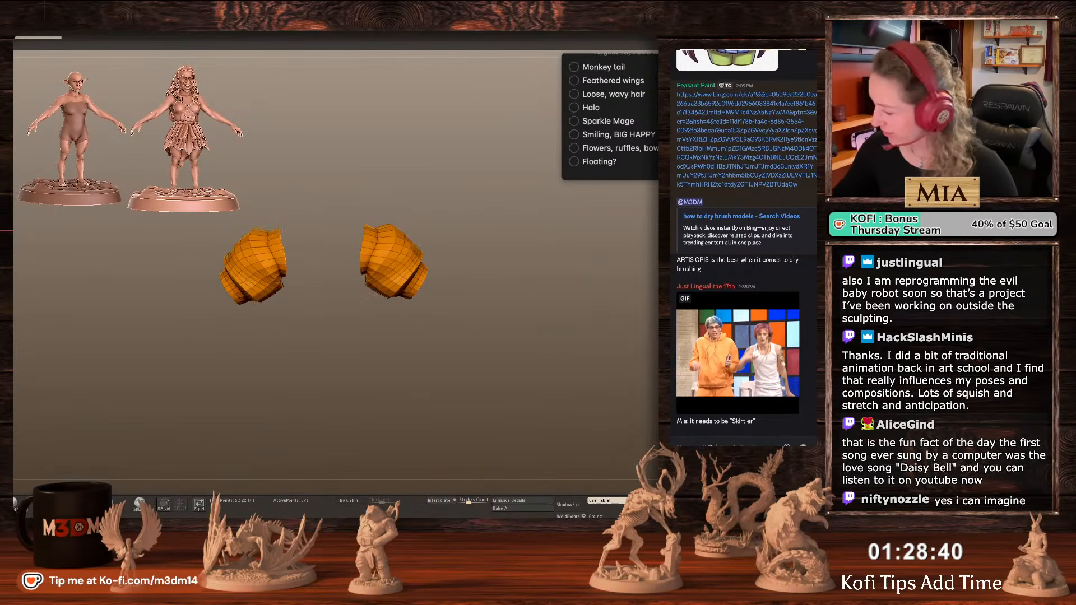
drag(572, 303, 552, 312)
ctrl+drag(442, 291, 608, 401)
key(shift+f)
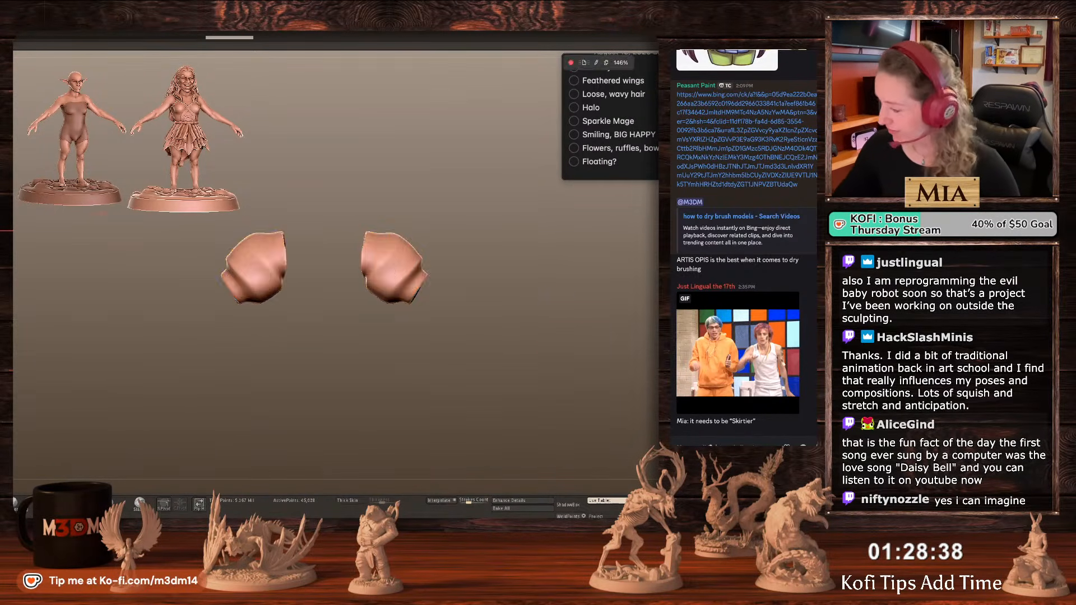
key(alt+shift+s)
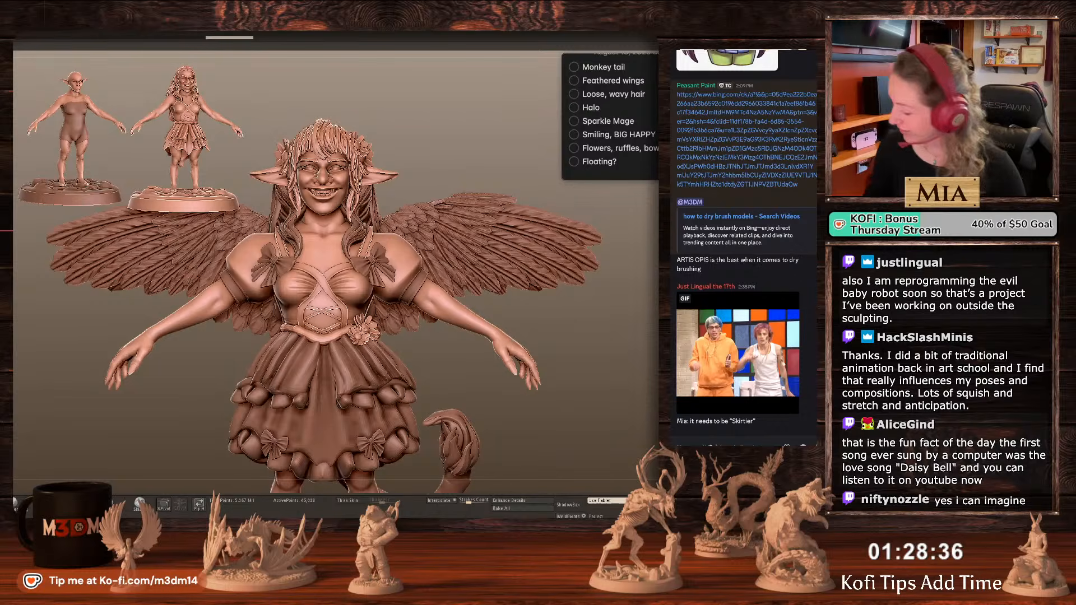
key(alt+shift+s)
key(space)
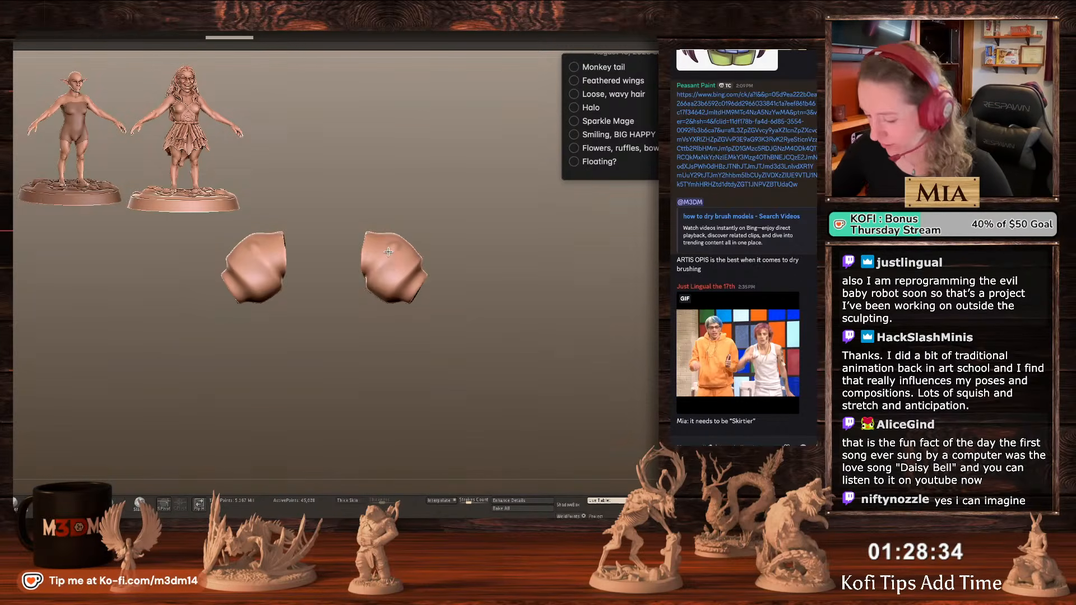
Sculpt the first diagonal folds across the puff sleeves, subdivide them once more, and undo the last stroke.
drag(394, 243, 371, 285)
drag(387, 285, 421, 258)
key(ctrl+d)
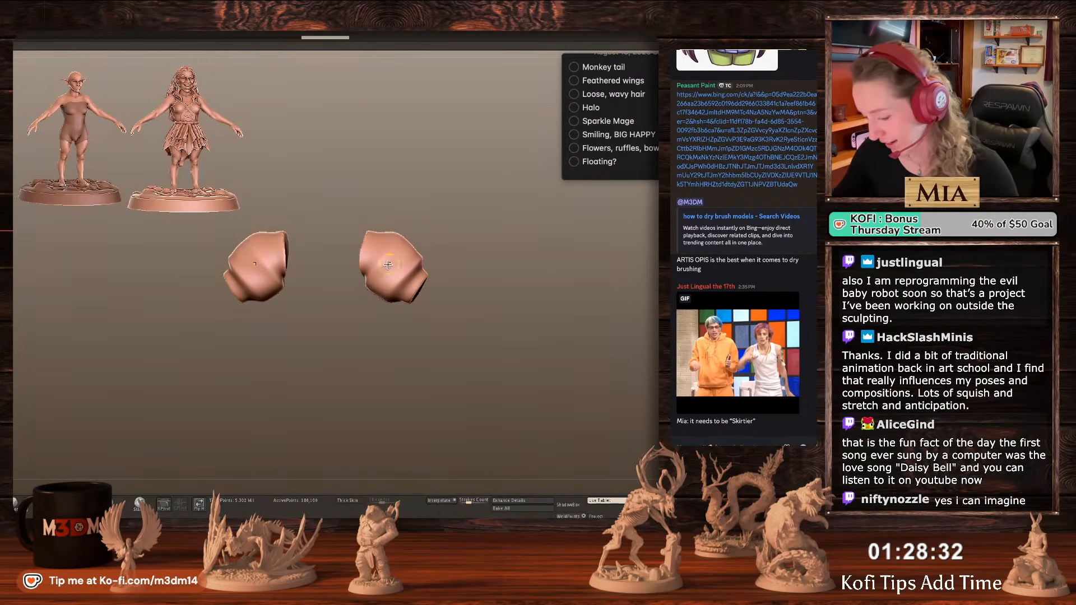
drag(457, 247, 429, 247)
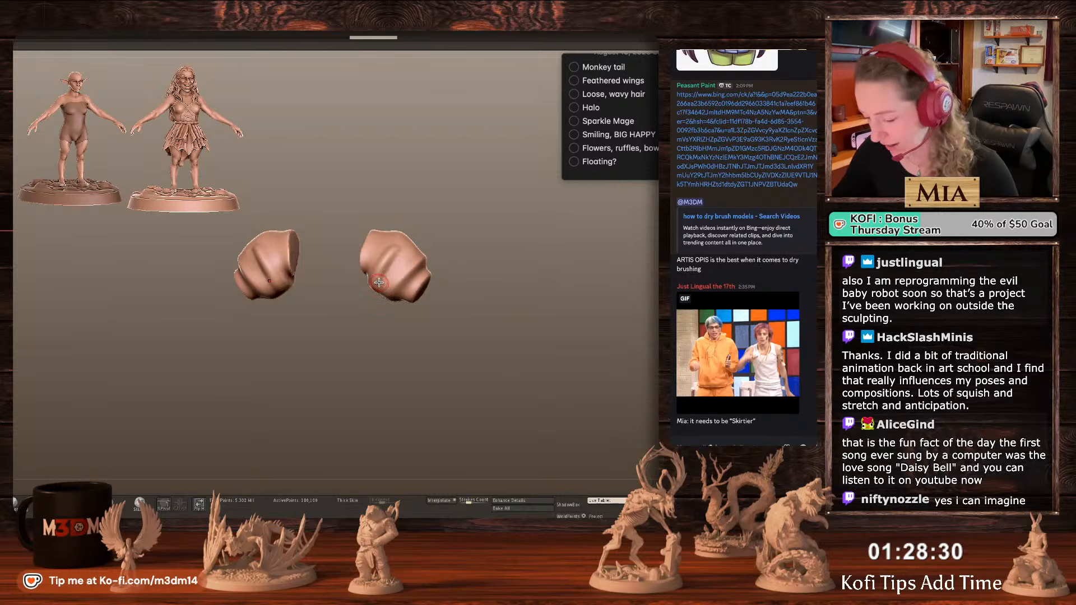
drag(372, 286, 402, 271)
mouse_move(431, 240)
mouse_down()
mouse_move(442, 243)
mouse_move(381, 284)
mouse_up()
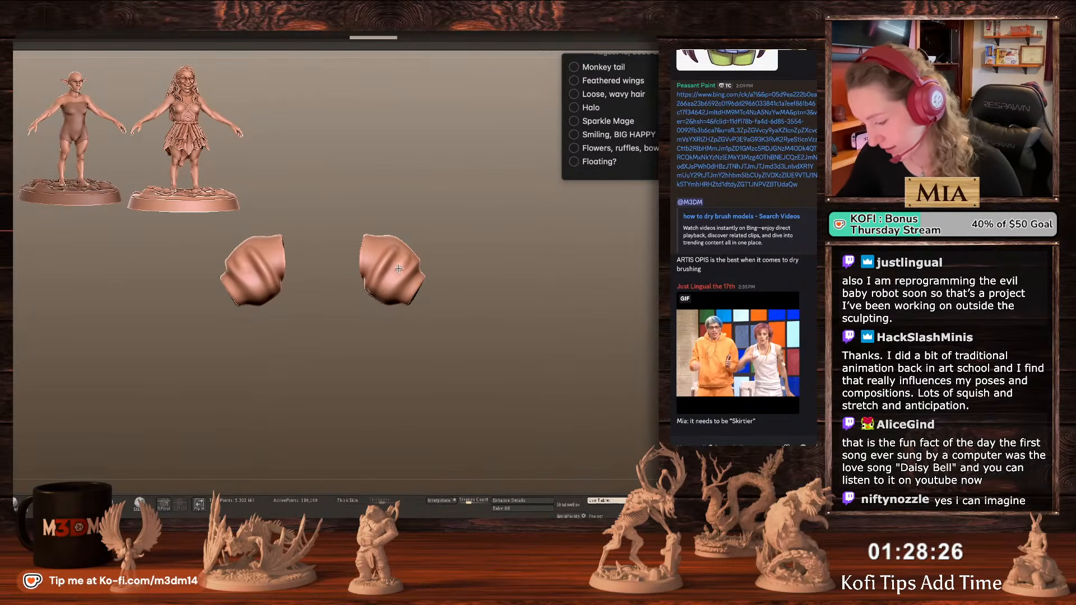
key(ctrl+z)
Sculpt deeper folds along the front and outer sides of the puff sleeves, undoing the last stroke.
drag(399, 254, 387, 276)
mouse_move(431, 247)
mouse_down()
mouse_move(436, 264)
mouse_move(389, 260)
mouse_move(368, 292)
mouse_up()
right_click(379, 287)
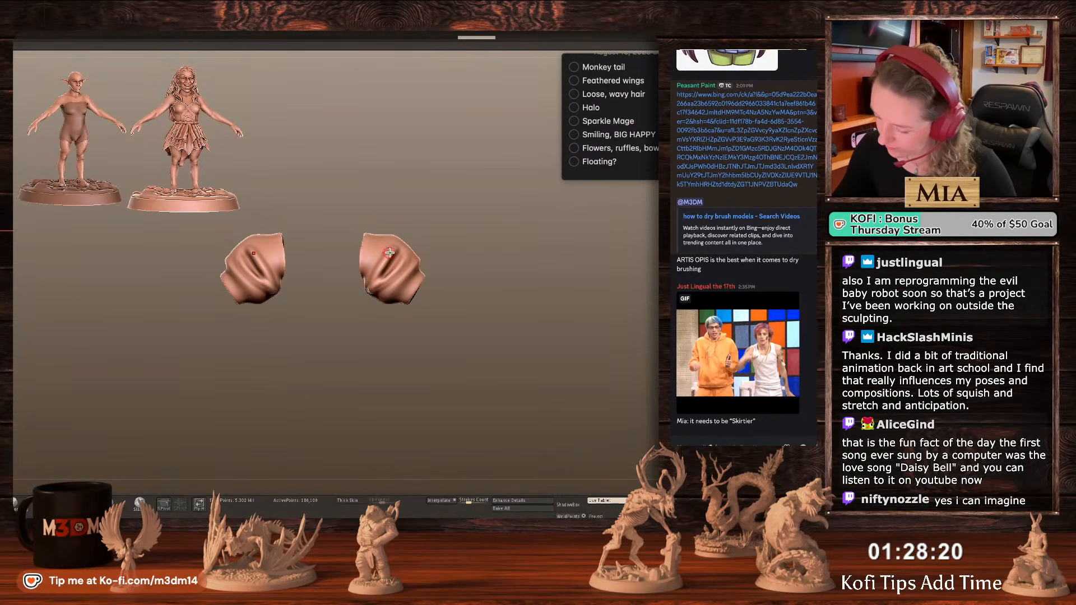
drag(393, 253, 371, 297)
drag(499, 243, 396, 266)
drag(465, 241, 395, 266)
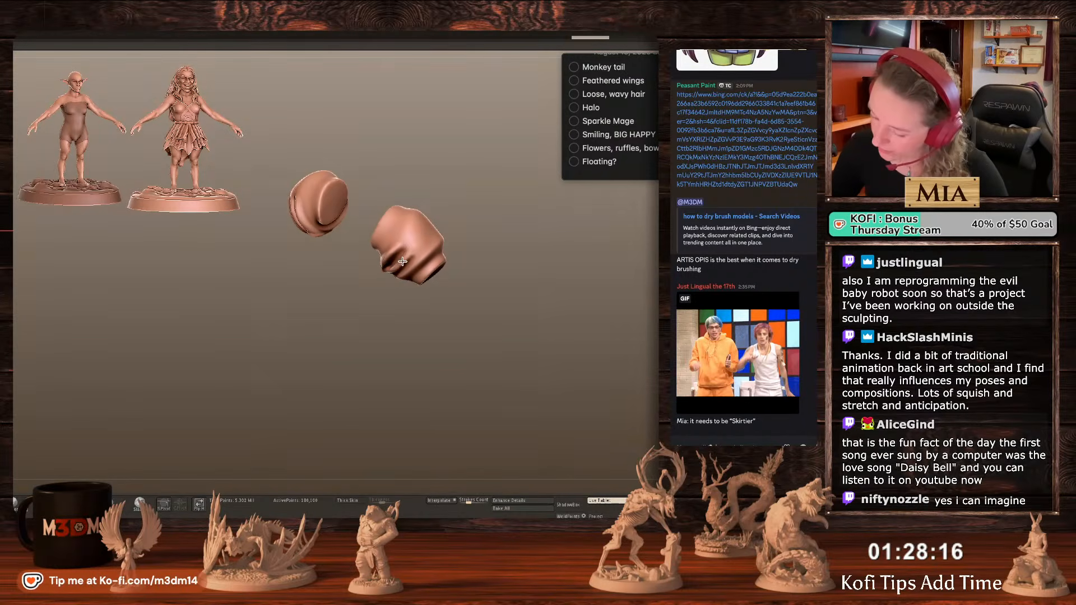
mouse_move(419, 222)
mouse_down()
mouse_move(395, 261)
mouse_move(446, 232)
mouse_move(440, 240)
mouse_up()
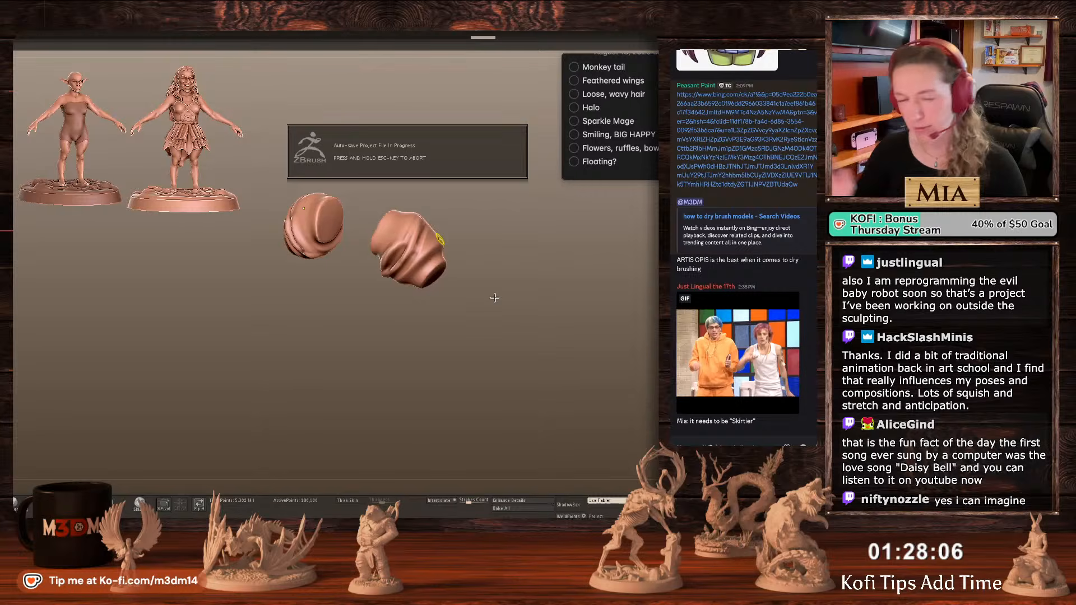
mouse_move(494, 298)
mouse_down()
mouse_move(514, 322)
mouse_move(509, 335)
mouse_up()
key(ctrl+z)
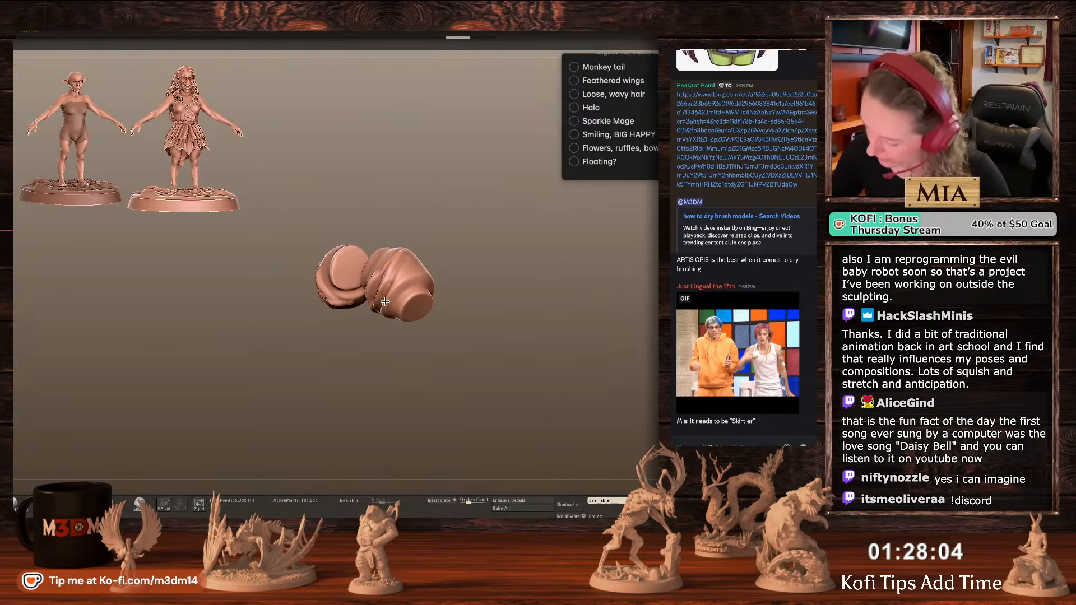
Continue the gathered folds around the underside and back of both puff sleeves.
drag(385, 301, 428, 281)
drag(502, 287, 490, 279)
drag(414, 287, 397, 301)
mouse_move(523, 276)
mouse_down()
mouse_move(454, 295)
mouse_move(481, 304)
mouse_up()
mouse_move(424, 272)
mouse_down()
mouse_move(463, 314)
mouse_move(439, 277)
mouse_move(463, 306)
mouse_move(480, 270)
mouse_move(460, 316)
mouse_move(485, 284)
mouse_move(457, 306)
mouse_move(466, 294)
mouse_move(529, 315)
mouse_up()
right_click(411, 308)
mouse_move(434, 247)
mouse_down()
mouse_move(498, 283)
mouse_move(464, 291)
mouse_up()
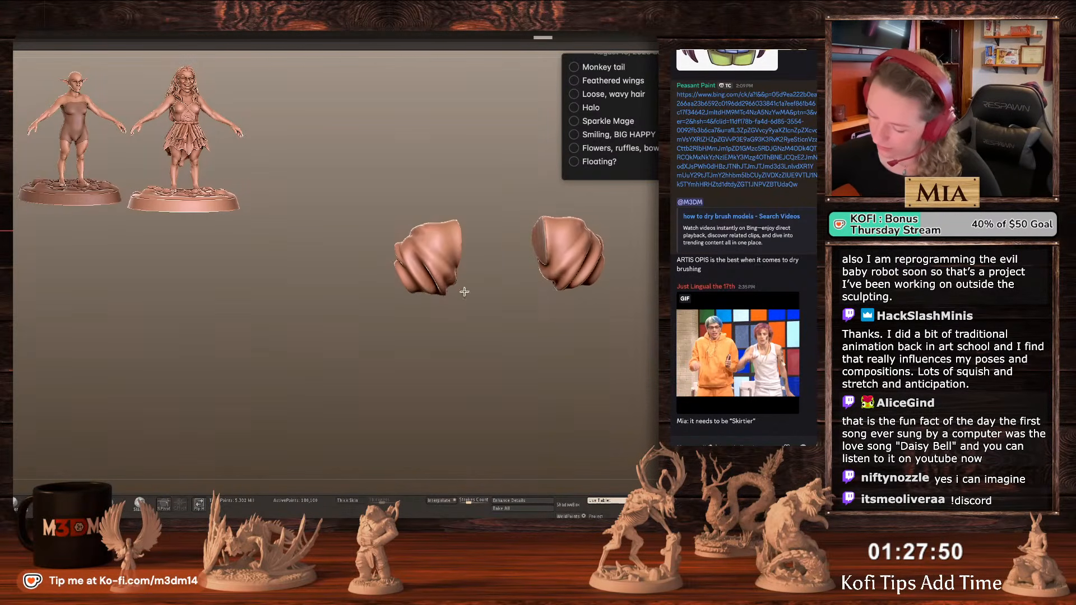
mouse_move(426, 233)
mouse_down()
mouse_move(514, 358)
mouse_move(541, 341)
mouse_up()
mouse_move(473, 257)
mouse_down()
mouse_move(495, 255)
mouse_move(498, 268)
mouse_up()
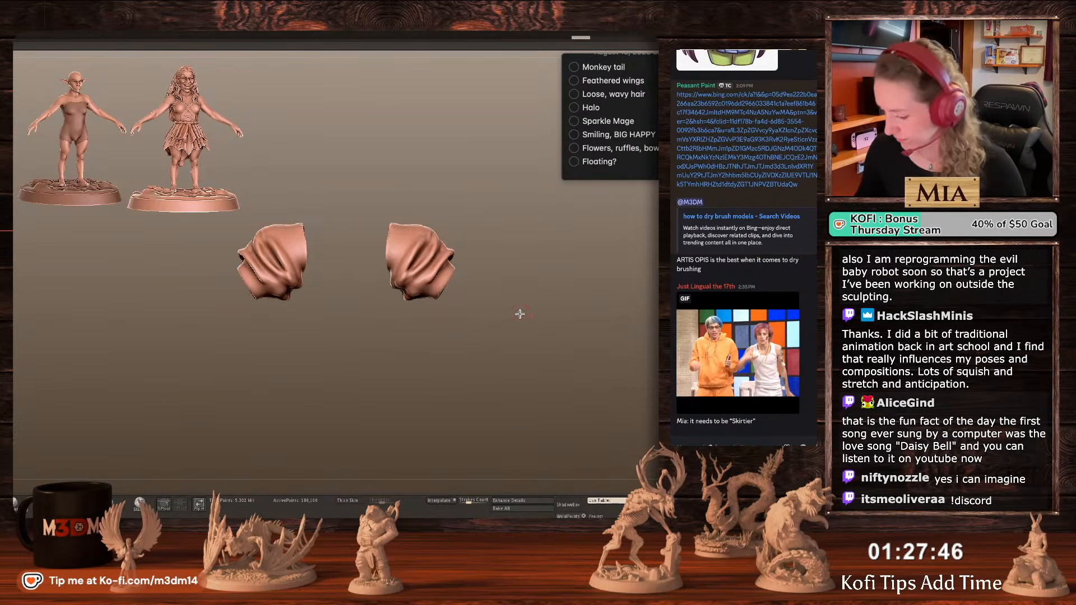
Check the folded sleeves on the full figure and close the server invite window in Discord.
alt+drag(519, 315, 545, 331)
key(alt+s)
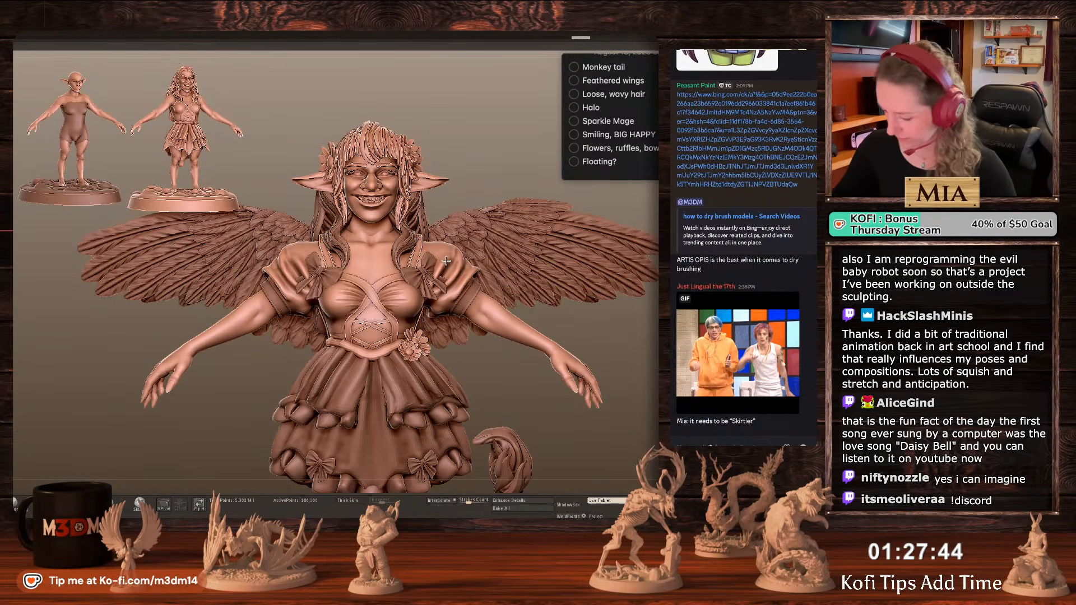
alt+click(470, 265)
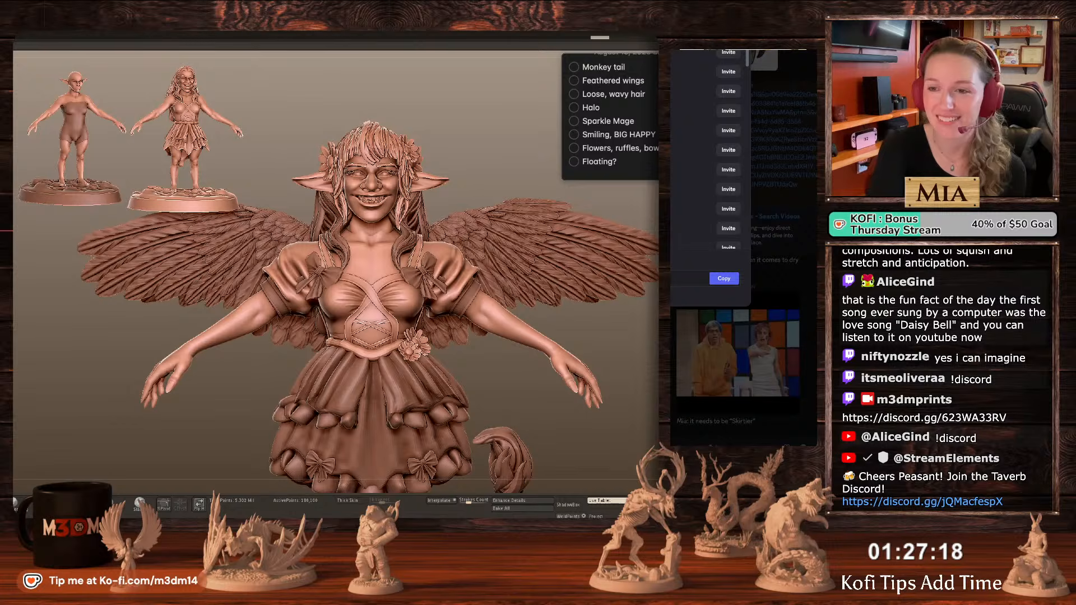
key(Escape)
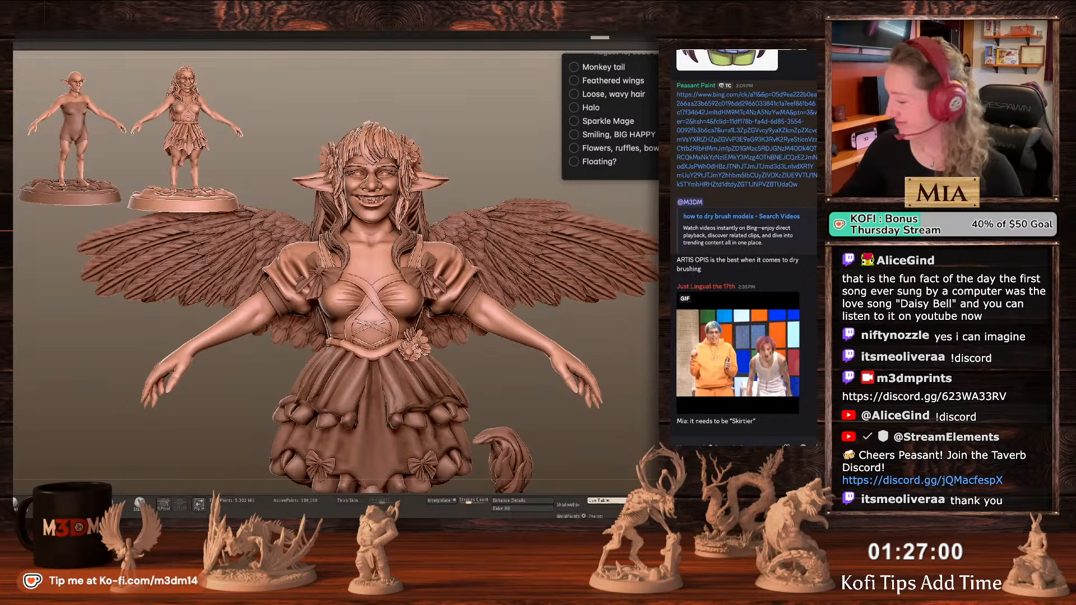
Isolate the puff sleeves, sculpt gathers along their upper openings, and bring back the full figure.
drag(578, 332, 582, 348)
alt+drag(395, 322, 376, 368)
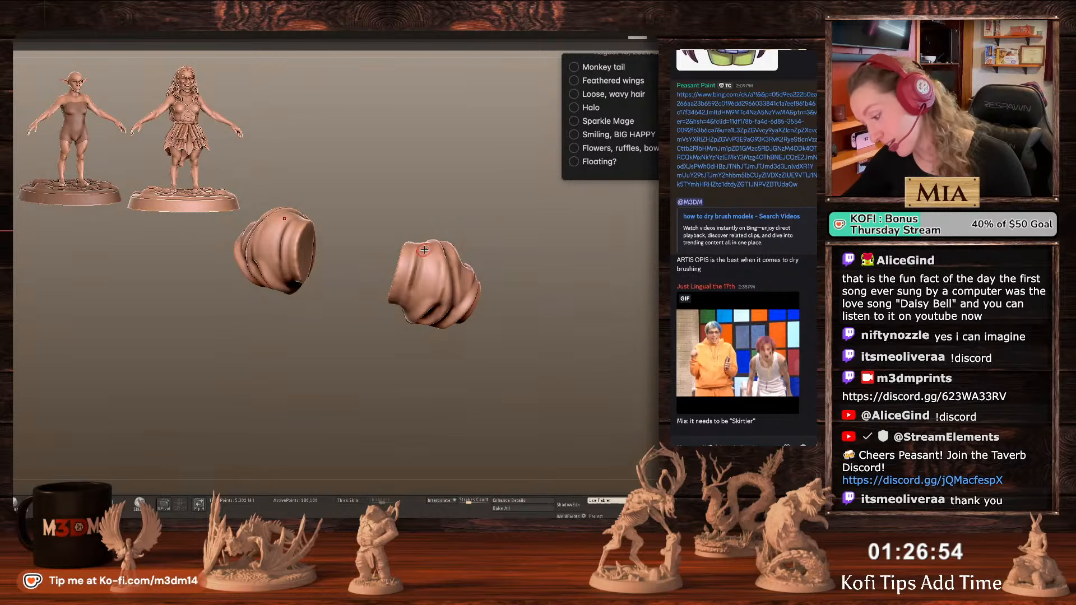
drag(424, 250, 414, 305)
drag(434, 255, 414, 314)
drag(433, 276, 416, 315)
drag(441, 252, 438, 291)
shift+drag(517, 283, 514, 274)
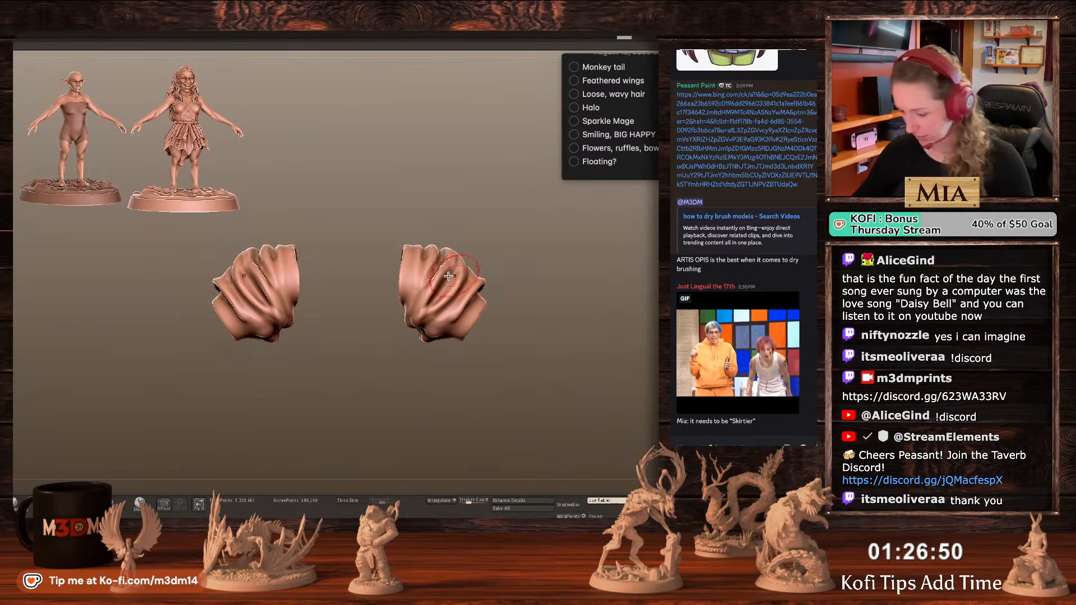
key(alt+s)
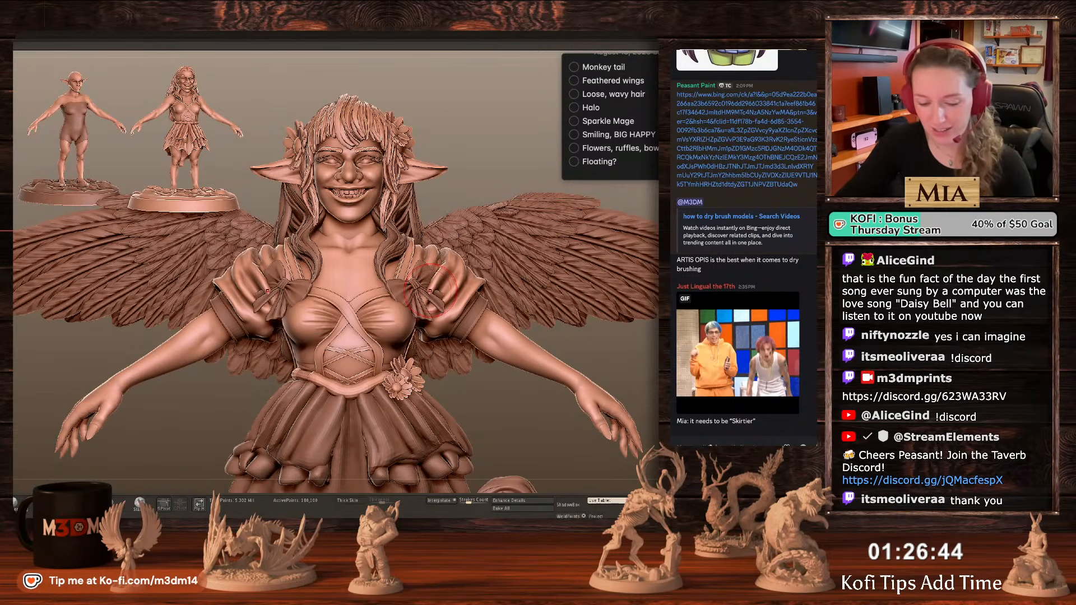
Pull the two shoulder bows forward so they sit clear of the folded sleeves, retrying after undoing the first attempt.
alt+click(425, 293)
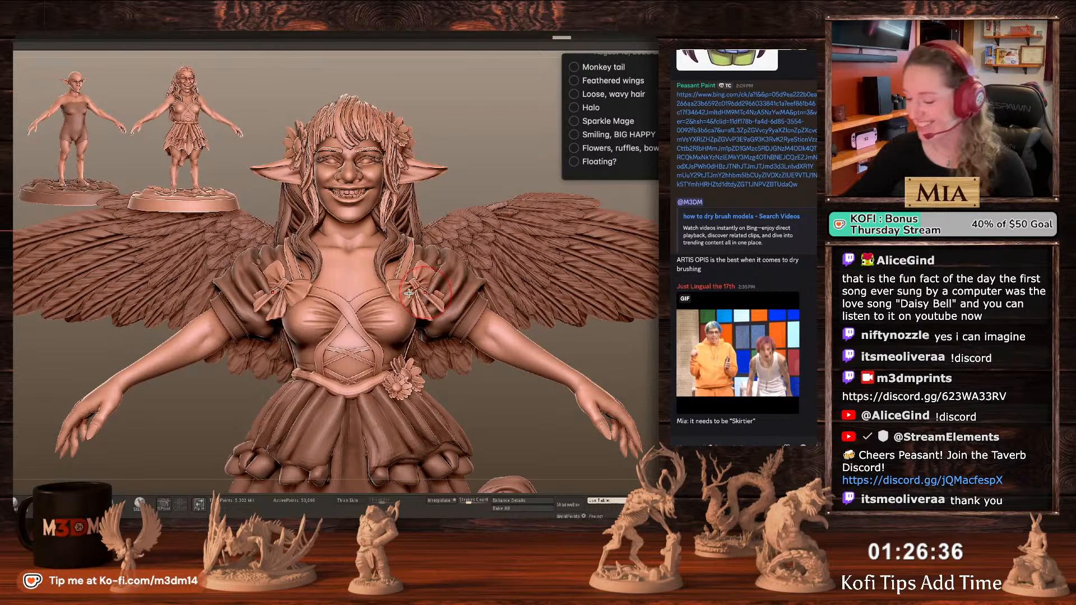
key(space)
mouse_move(409, 293)
mouse_down()
mouse_move(418, 293)
mouse_move(395, 300)
mouse_move(430, 272)
mouse_move(445, 279)
mouse_move(429, 275)
mouse_move(429, 342)
mouse_move(415, 354)
mouse_up()
key(ctrl+z)
key(ctrl+z)
key(space)
drag(425, 315, 421, 312)
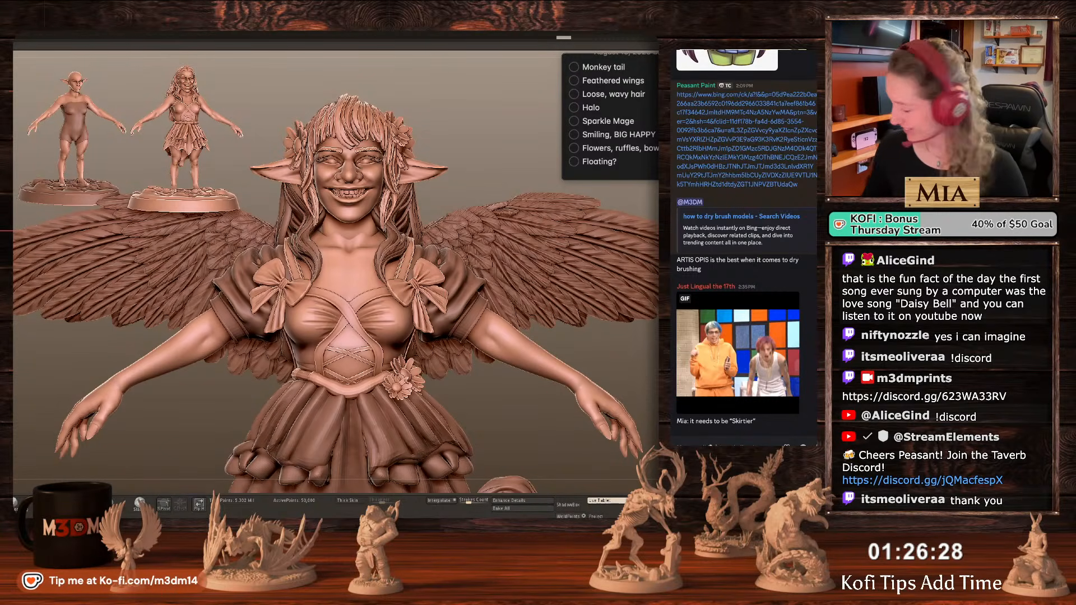
drag(587, 330, 626, 317)
key(space)
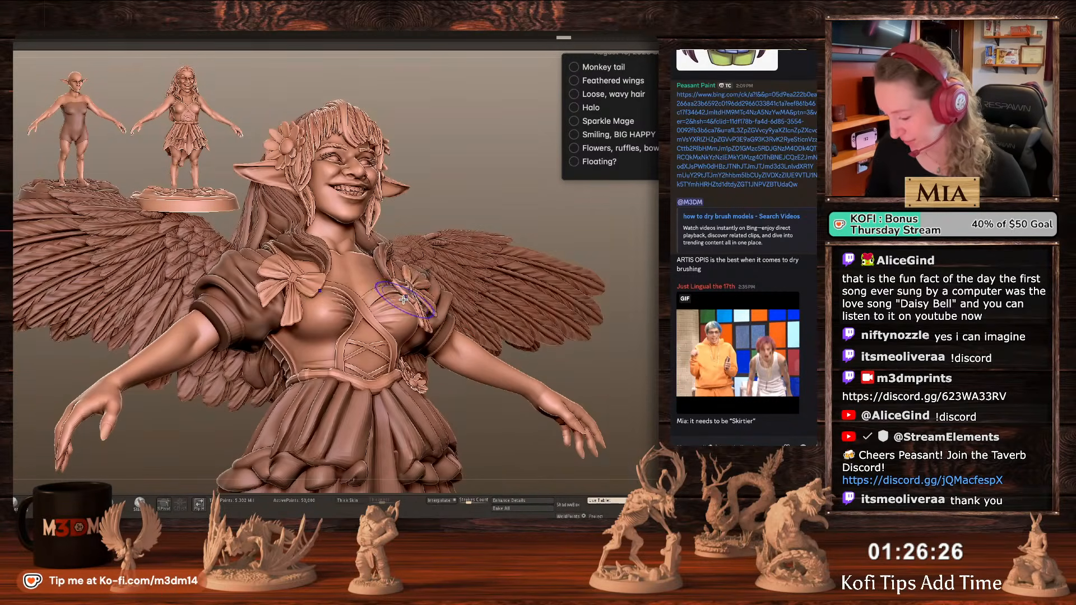
mouse_move(654, 358)
mouse_down()
mouse_move(643, 375)
mouse_move(628, 364)
mouse_up()
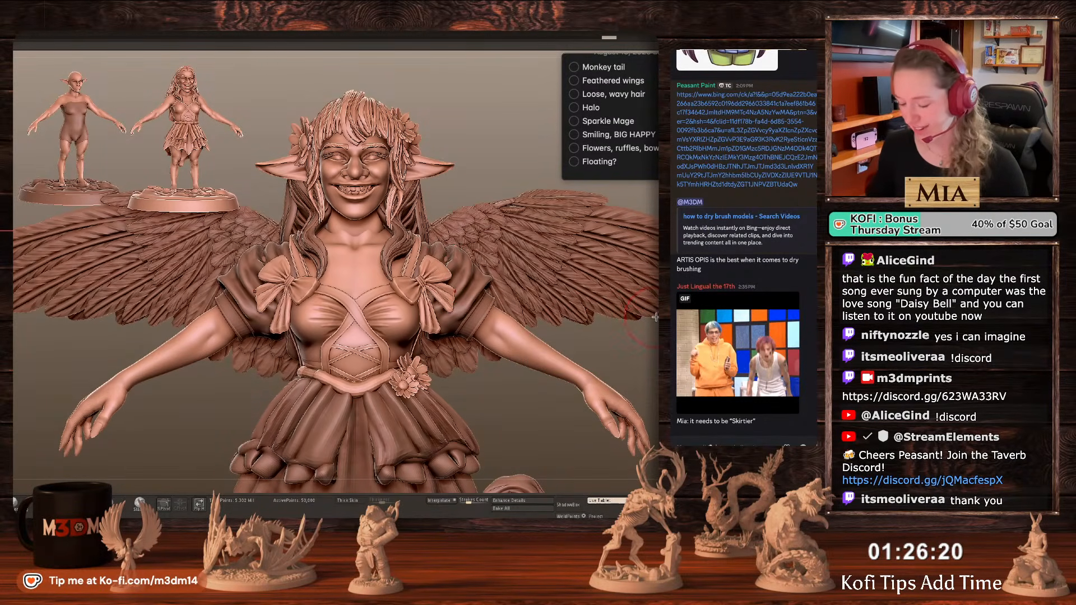
Isolate the waistband at the top of the skirt and display its polyframe.
alt+click(372, 377)
right_click(604, 343)
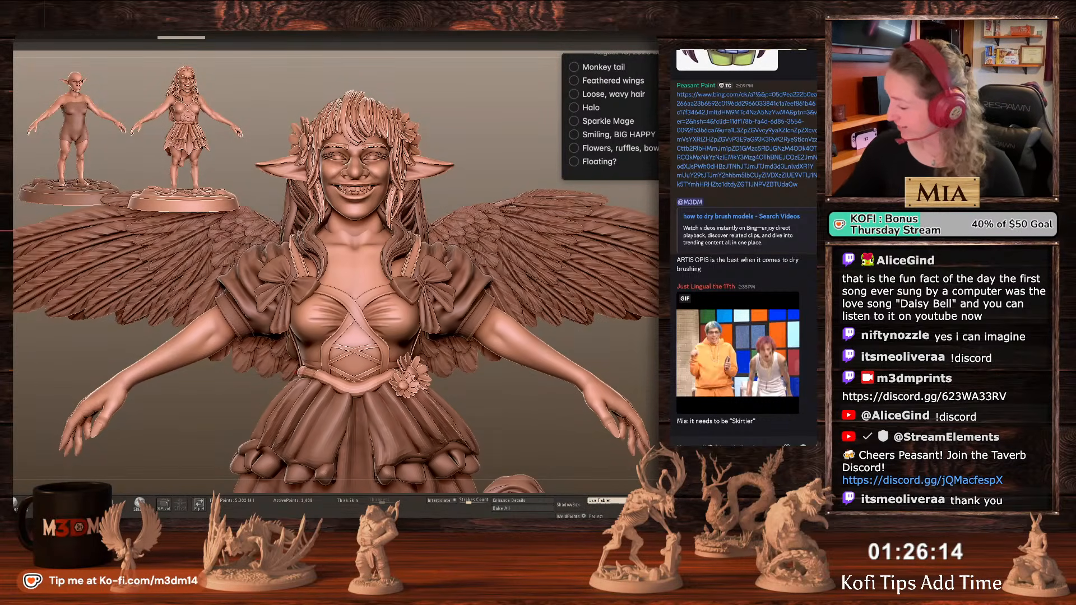
key(alt+s)
key(ctrl+shift+z)
alt+drag(568, 431, 494, 342)
key(shift+f)
Try the ZModeler QMesh action on the waistband's polygons, change the polygon action's options, and undo the attempts.
click(371, 309)
mouse_move(420, 306)
mouse_down()
mouse_move(438, 301)
mouse_move(426, 309)
mouse_up()
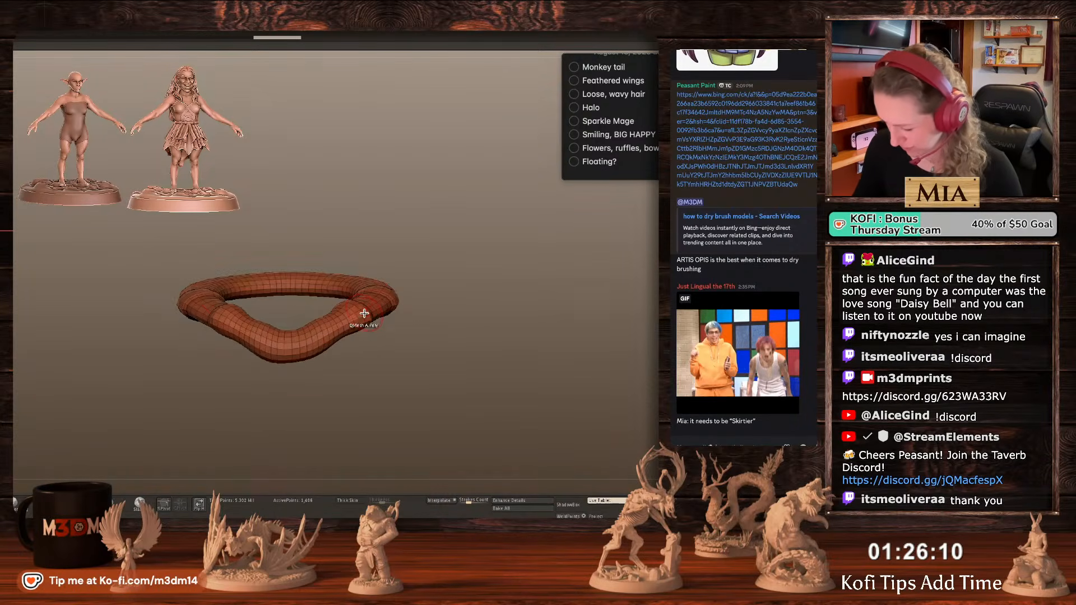
key(ctrl+z)
key(space)
click(275, 289)
click(430, 365)
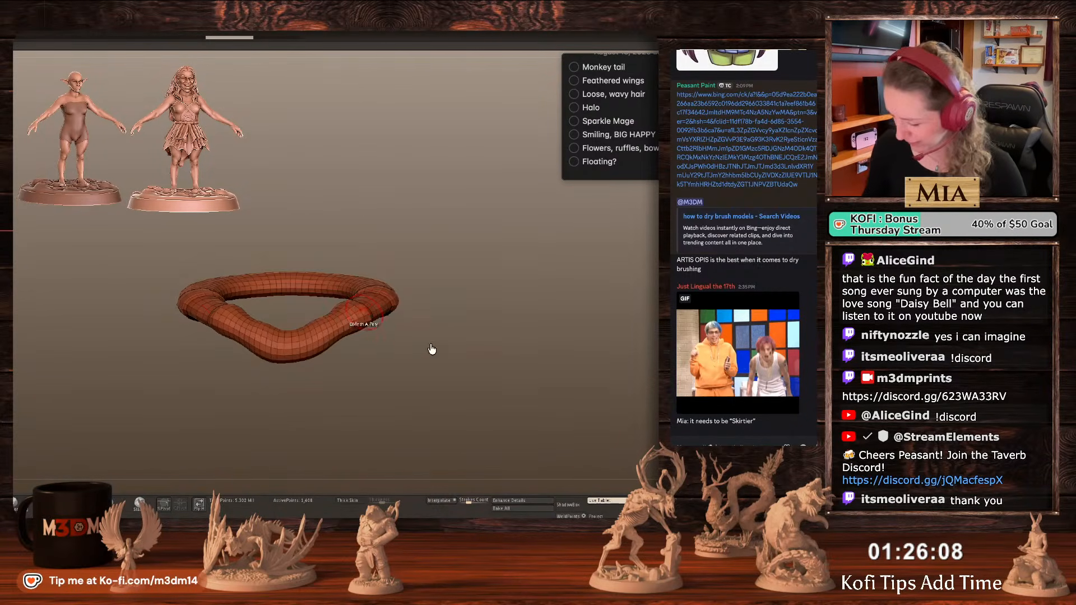
drag(368, 312, 377, 302)
mouse_move(543, 358)
mouse_down()
mouse_move(539, 347)
mouse_move(538, 359)
mouse_up()
key(ctrl+z)
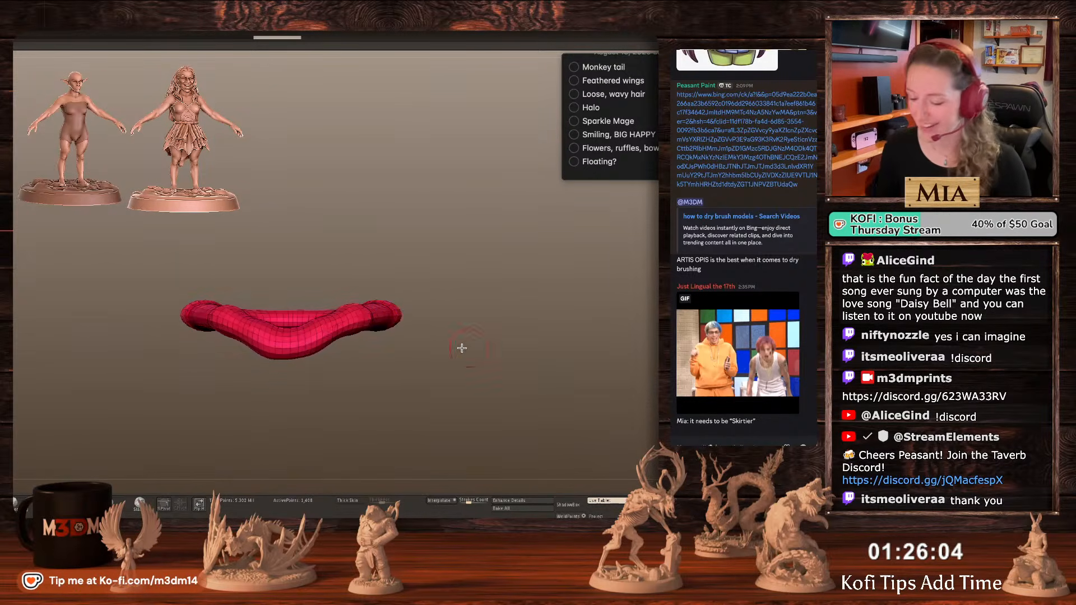
Extrude a raised band of polygons along the waistband, subdivide it twice, and view it on the full figure.
key(shift+f)
key(shift+f)
drag(370, 319, 385, 314)
key(shift+f)
alt+drag(560, 357, 578, 262)
key(ctrl+d)
key(ctrl+d)
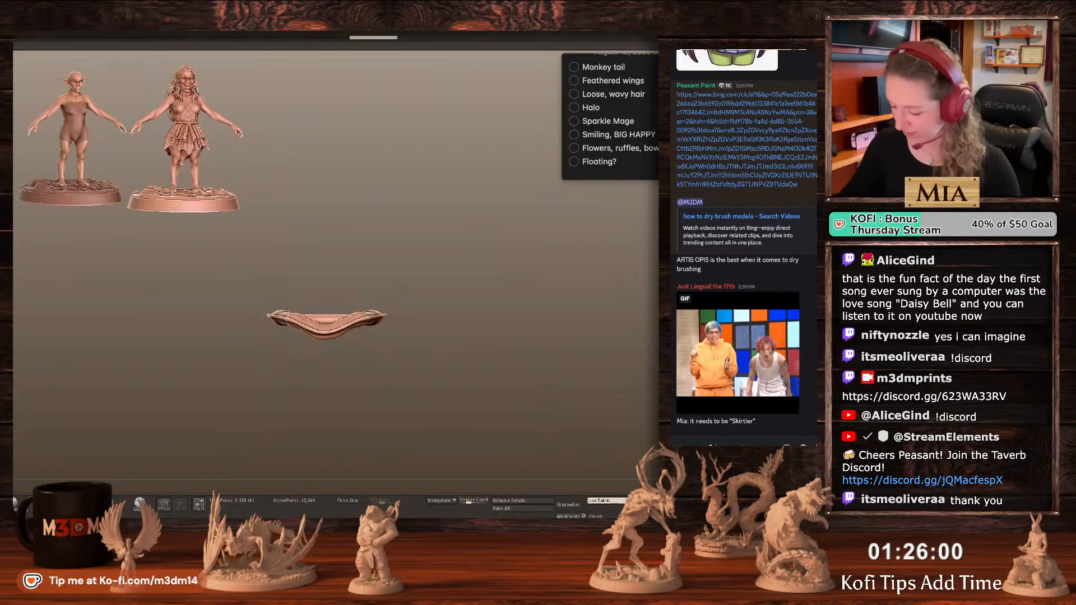
key(shift+f)
click(665, 358)
key(shift+f)
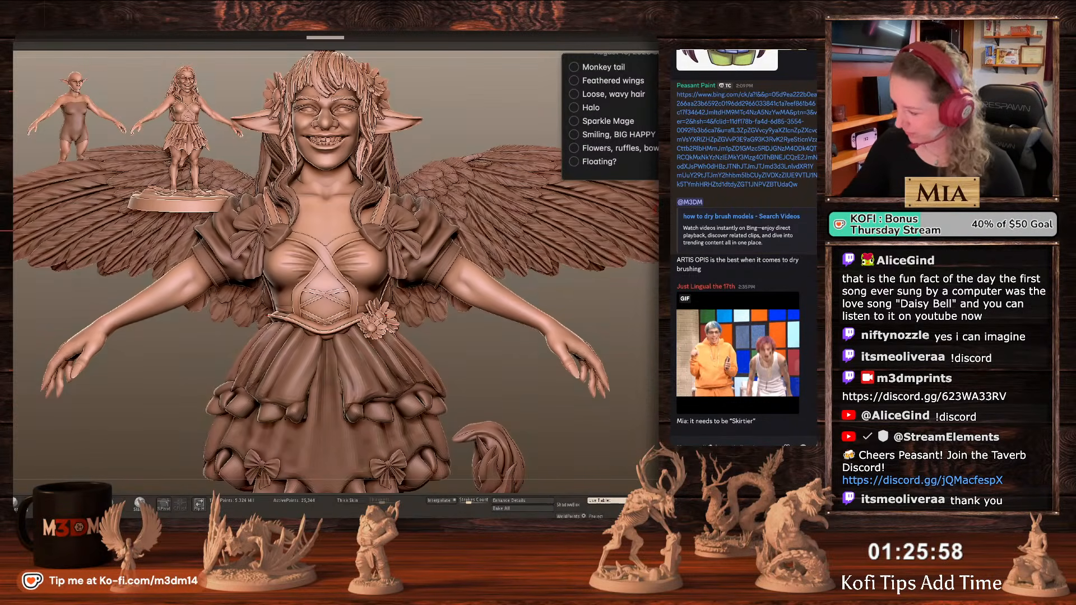
Undo the waistband's two subdivisions and insert an extra edge loop along the band with the ZModeler brush.
click(665, 358)
alt+drag(521, 325, 461, 301)
key(shift+f)
key(ctrl+z)
key(ctrl+z)
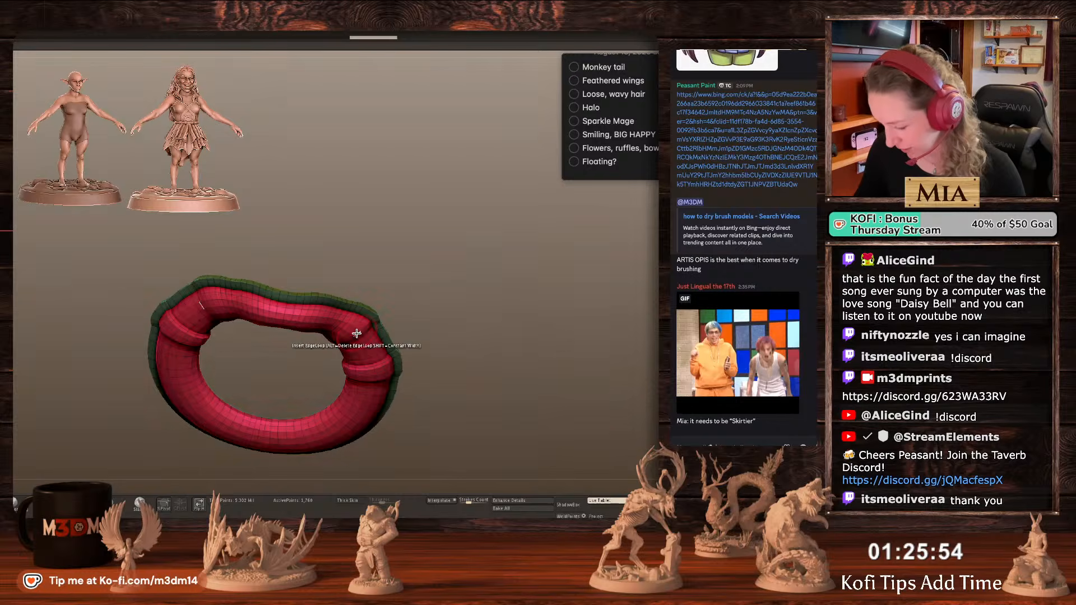
drag(356, 332, 363, 342)
drag(461, 302, 473, 359)
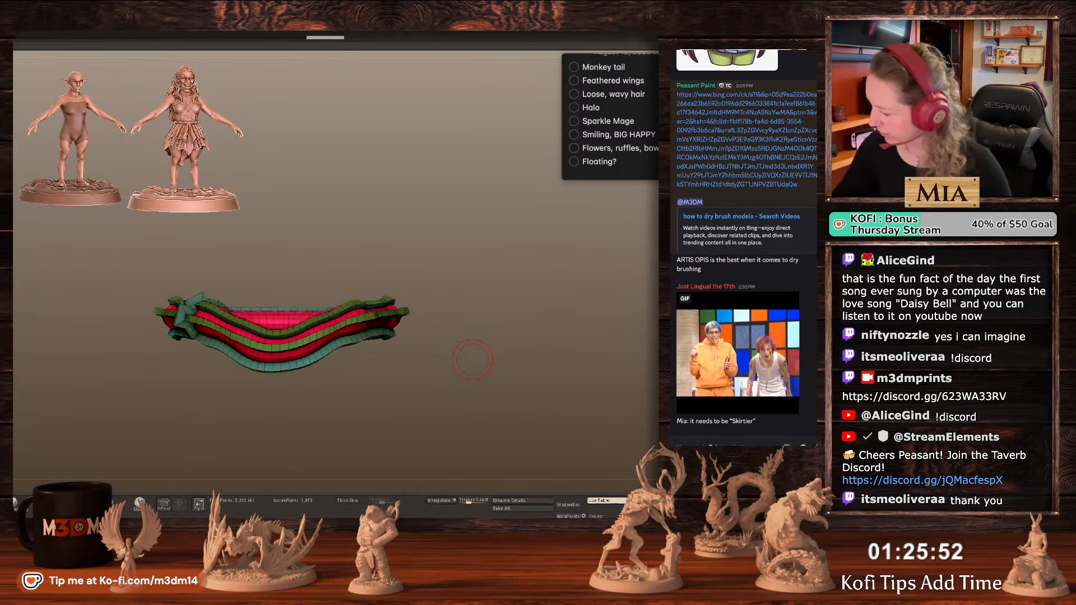
Subdivide the waistband twice, turn off its polyframe, and bring the rest of the figure back into view.
key(ctrl+d)
key(ctrl+d)
key(shift+f)
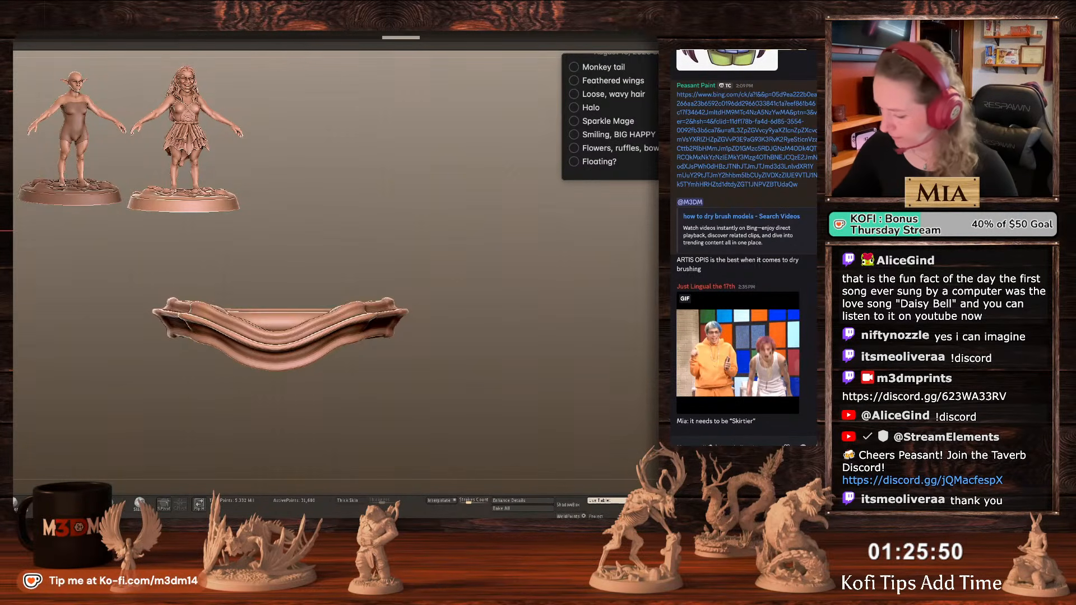
key(alt+s)
key(shift+f)
key(f)
key(f)
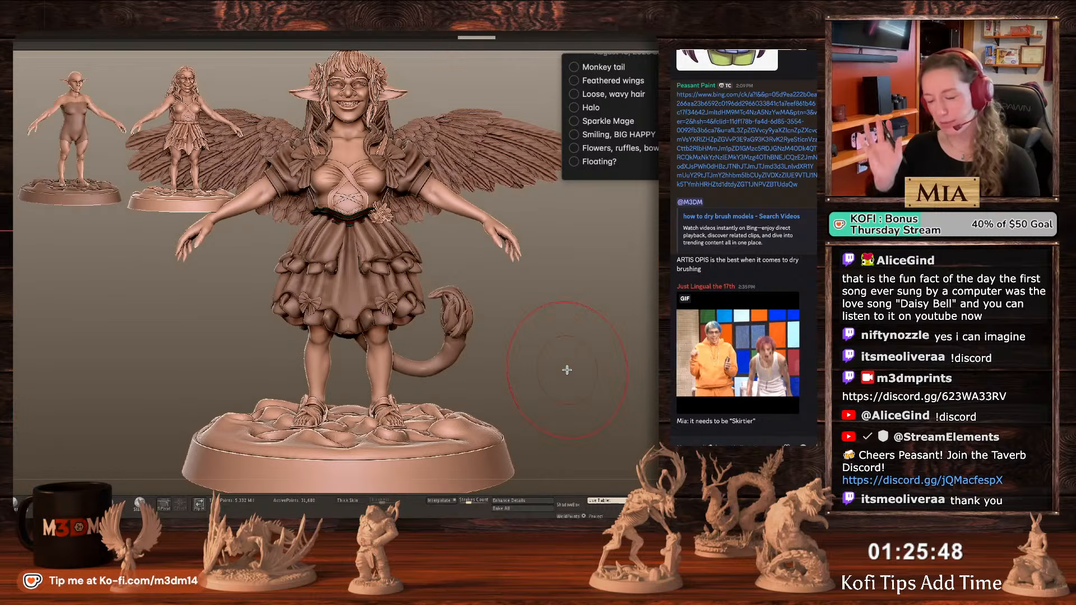
Examine the whole figure from the front and back, selecting the face, skirt layers, hair and wings in turn.
mouse_move(574, 348)
alt+mouse_down()
mouse_move(572, 329)
mouse_move(566, 342)
alt+mouse_up()
alt+click(359, 185)
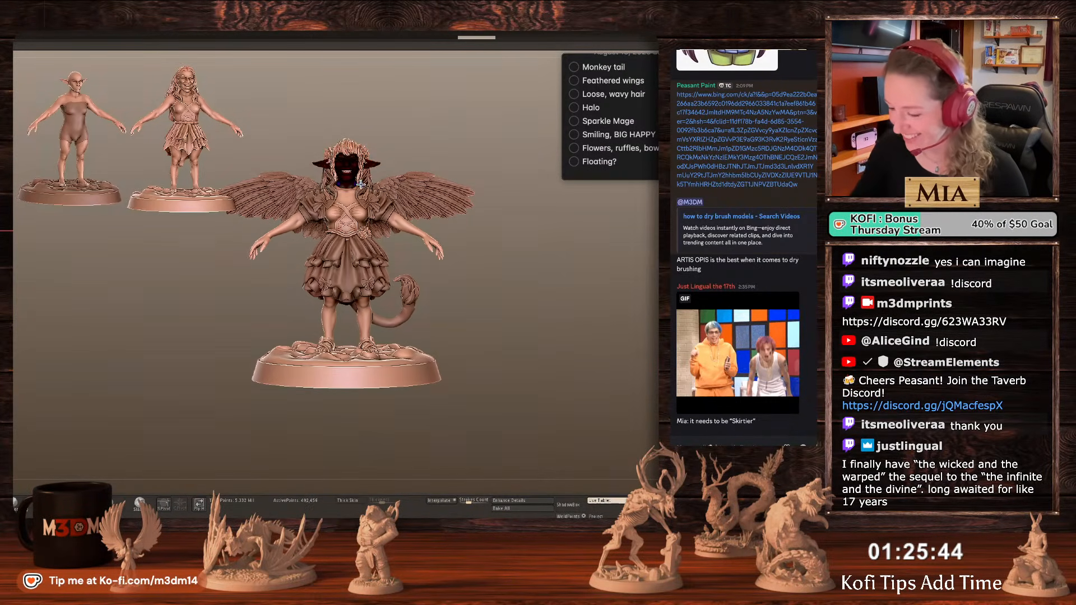
right_click(561, 353)
alt+drag(553, 323, 552, 375)
alt+click(355, 325)
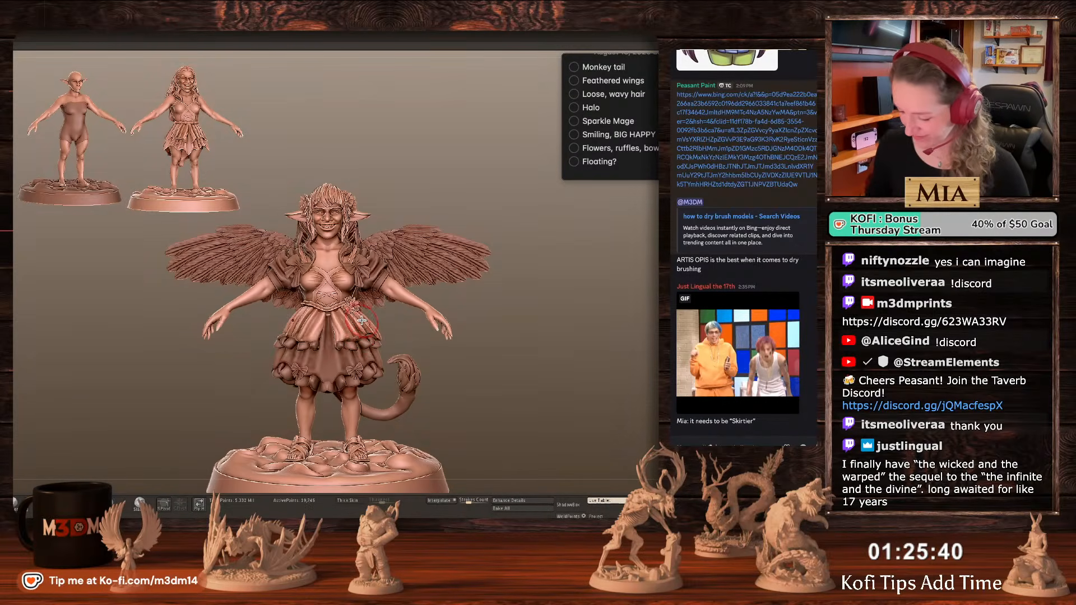
alt+click(381, 370)
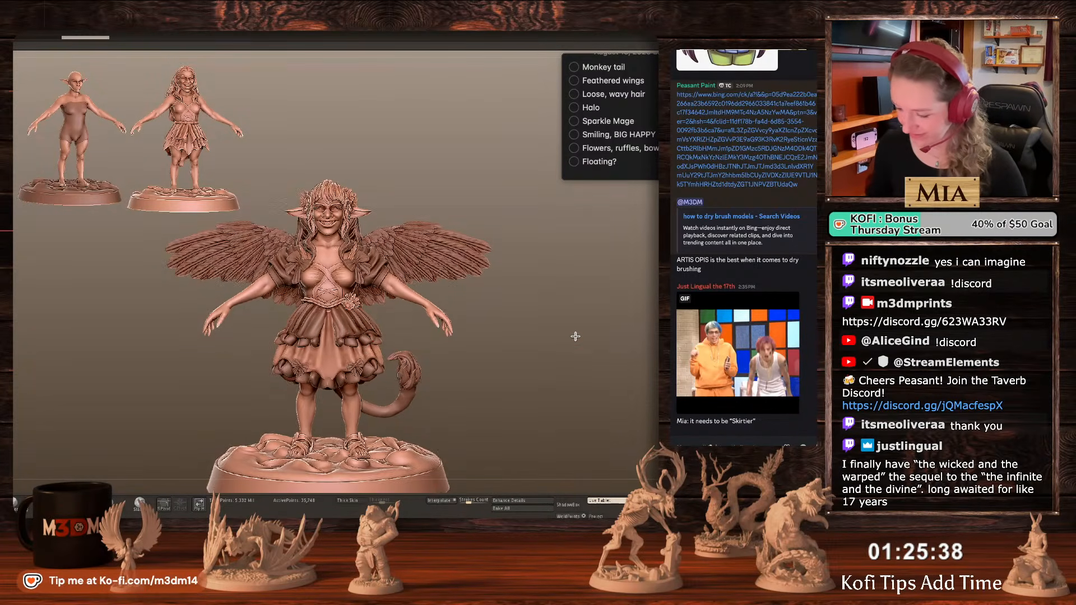
mouse_move(573, 367)
alt+mouse_down()
mouse_move(576, 347)
mouse_move(545, 347)
mouse_move(567, 373)
alt+mouse_up()
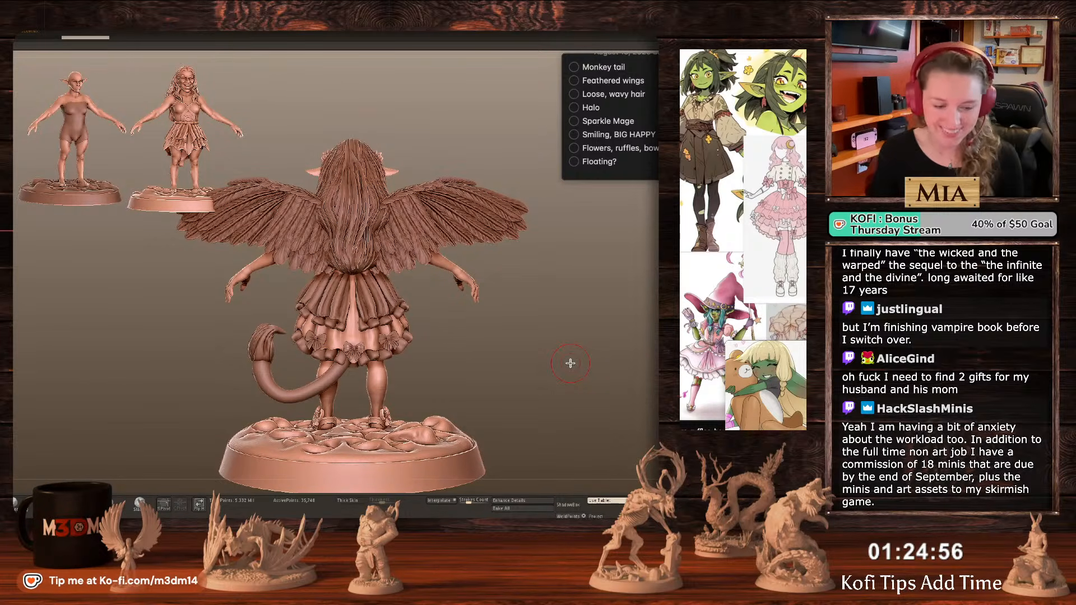
drag(528, 340, 524, 341)
alt+click(373, 309)
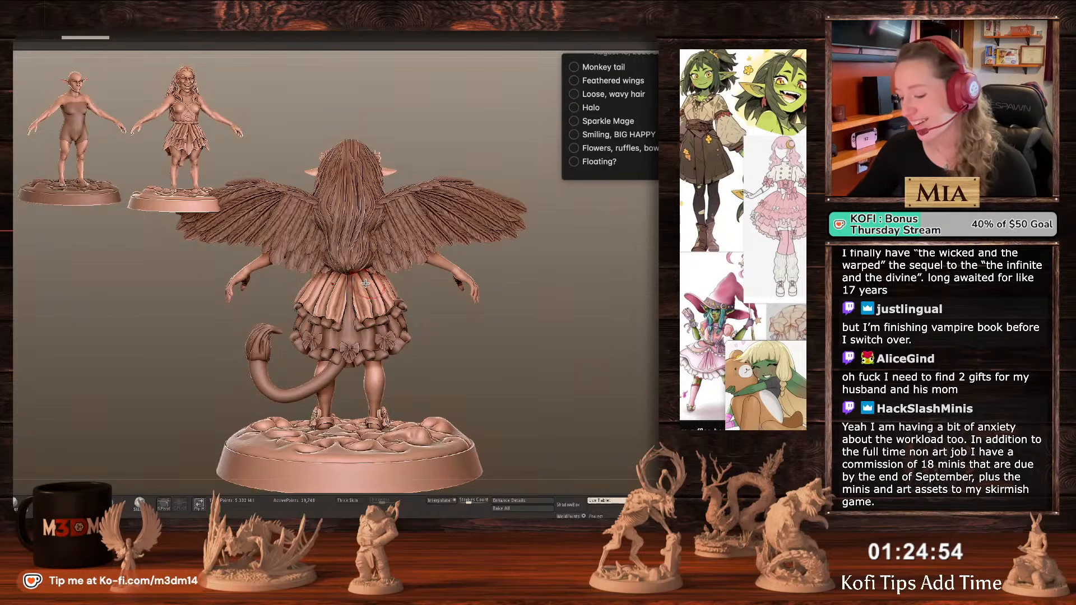
alt+click(378, 223)
alt+click(374, 219)
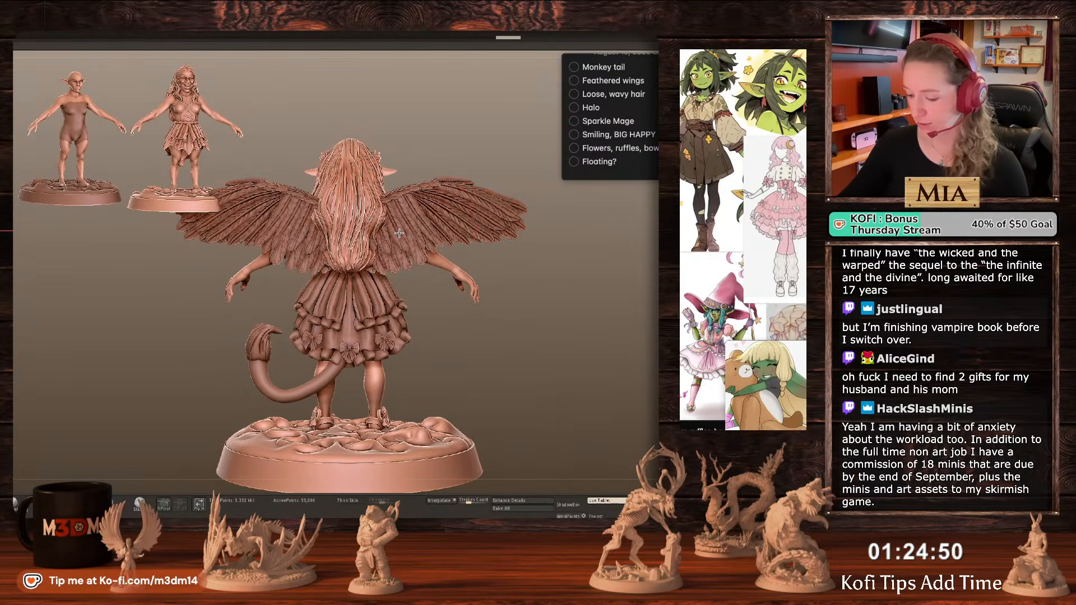
alt+click(402, 233)
drag(389, 223, 394, 218)
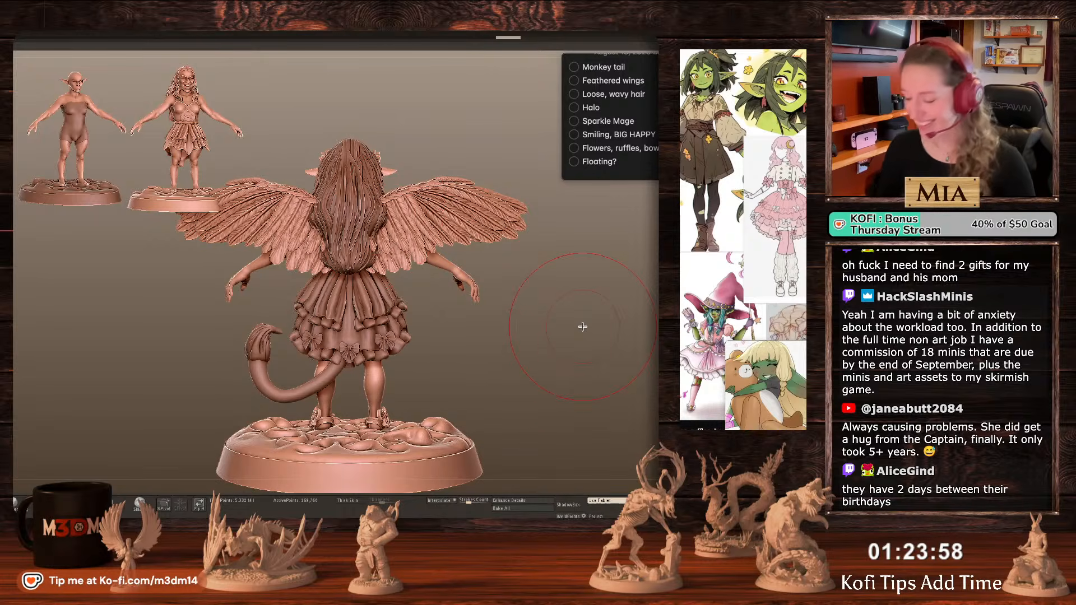
mouse_move(583, 327)
mouse_down()
mouse_move(629, 312)
mouse_move(564, 345)
mouse_up()
key(space)
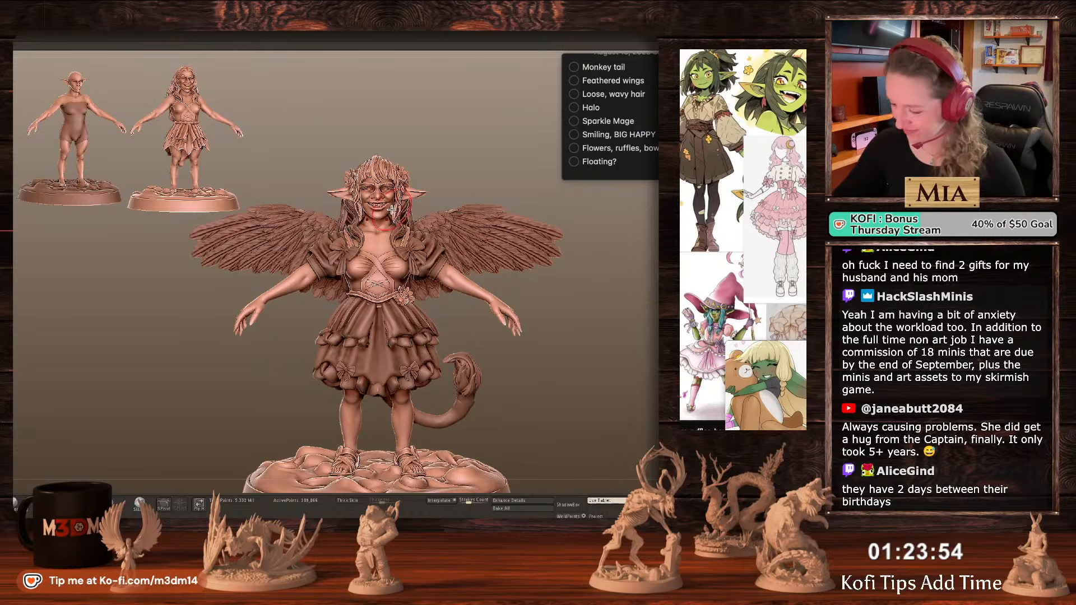
key(f)
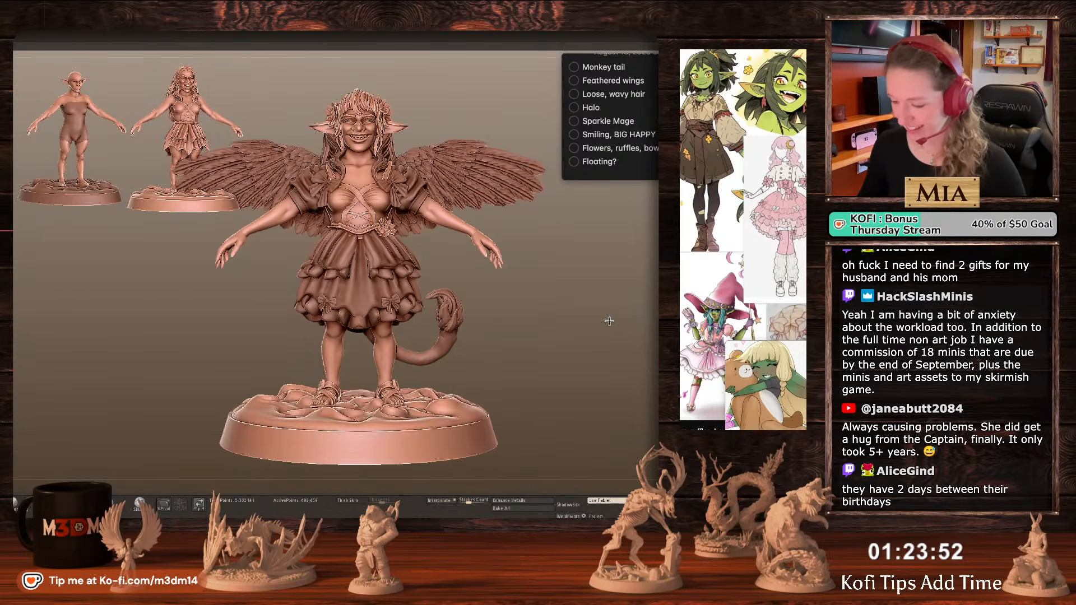
Subdivide the lower skirt layer once and isolate it, comparing its detail with the subdivision undone and redone.
alt+drag(610, 321, 583, 336)
key(space)
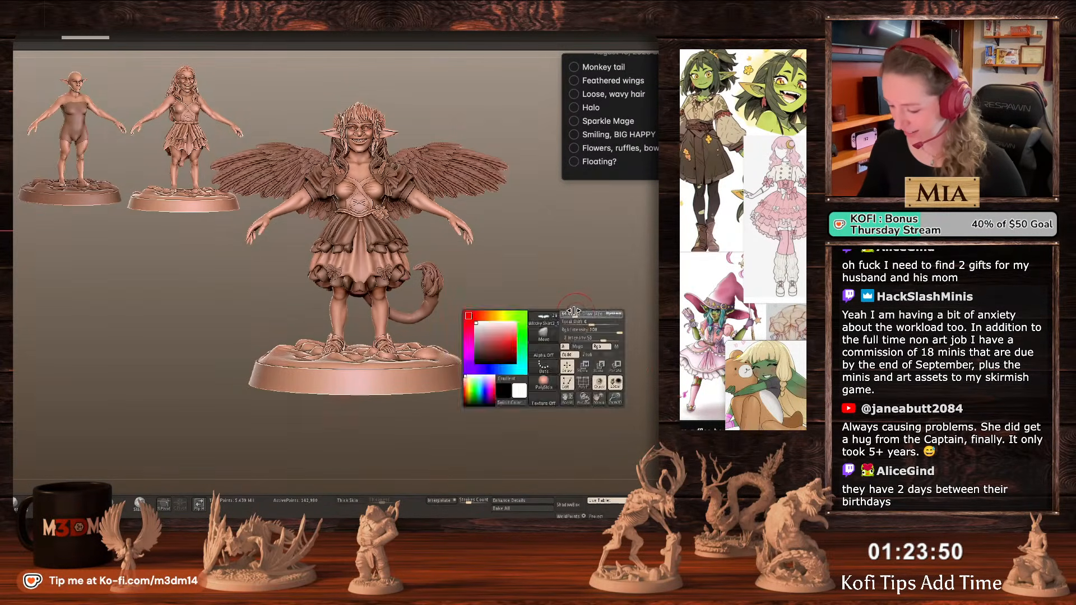
key(f)
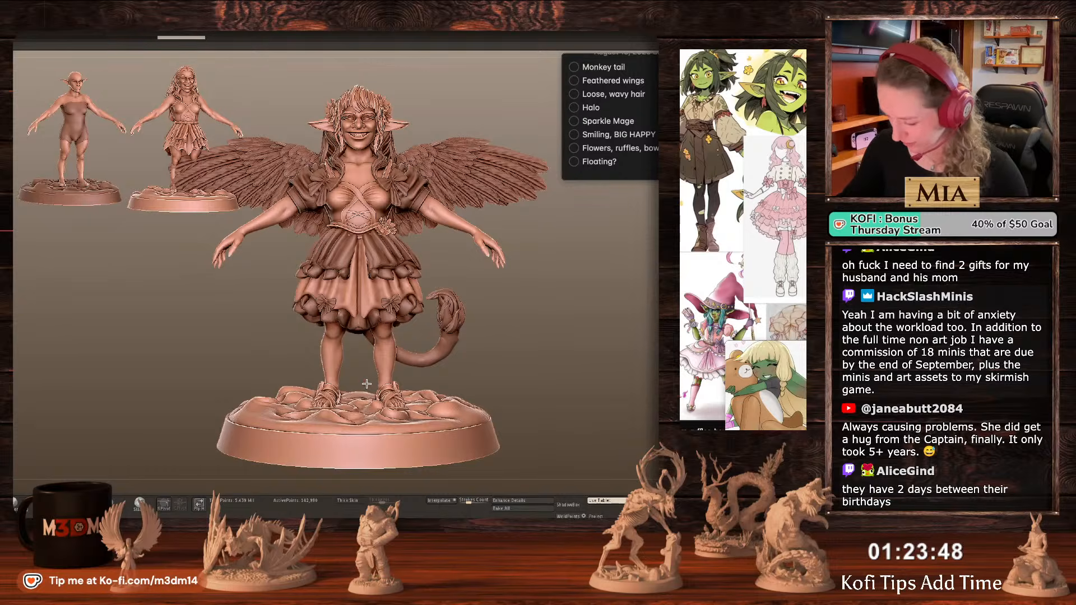
key(alt+s)
key(f)
key(ctrl+z)
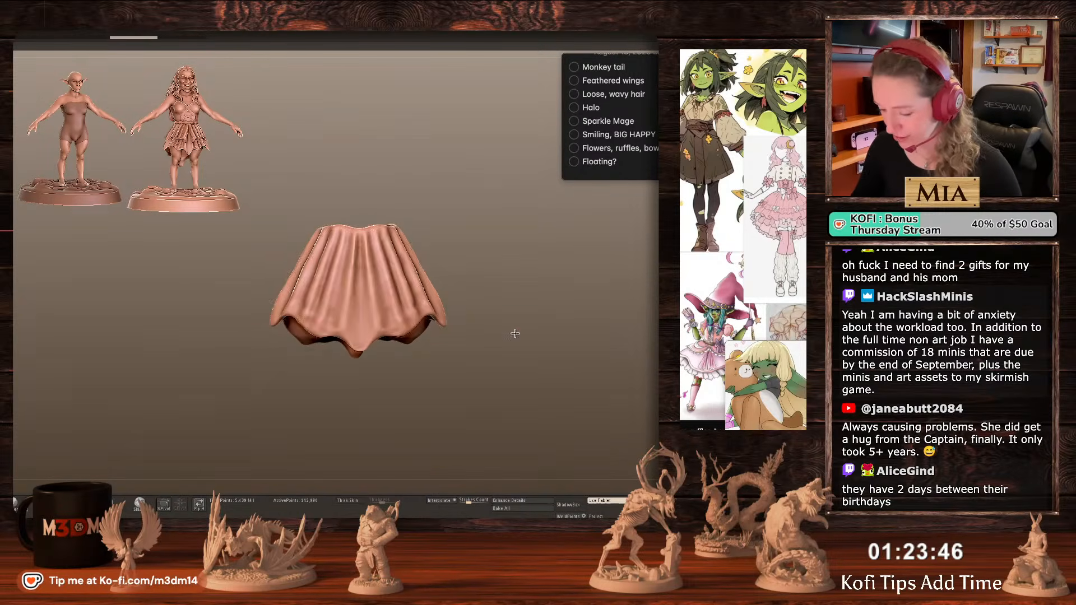
key(f)
key(ctrl+z)
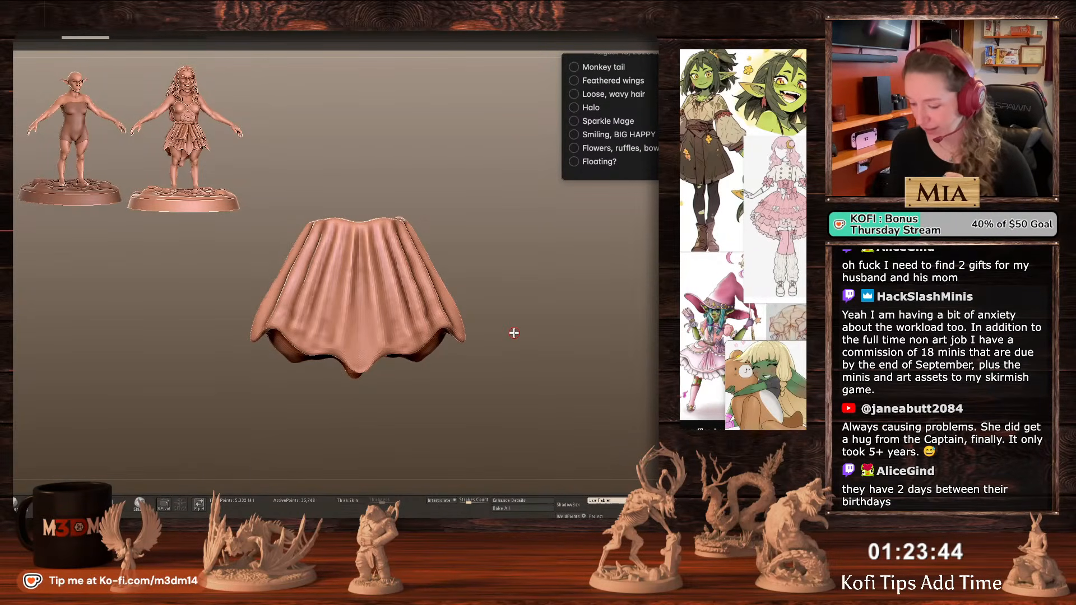
key(ctrl+shift+z)
key(space)
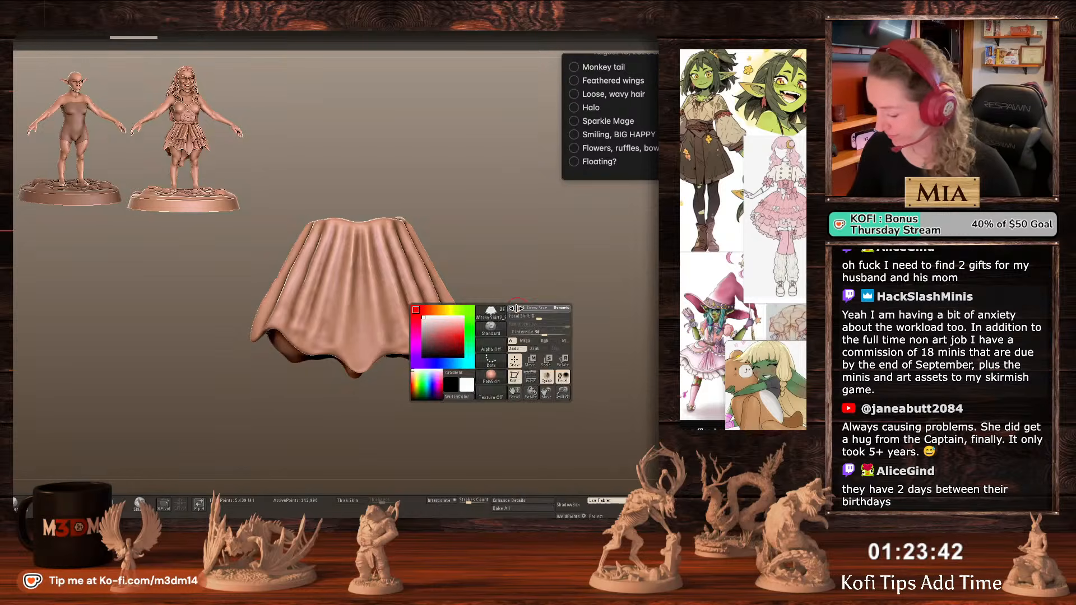
key(ctrl+shift+z)
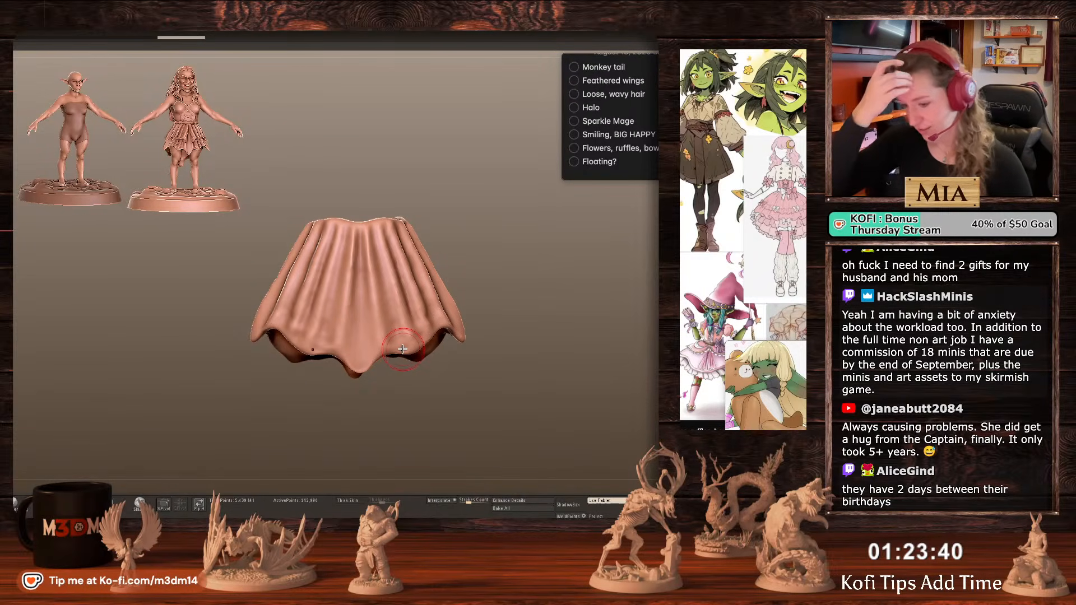
Adjust the brush settings and carve vertical folds down the front centre of the isolated skirt.
drag(521, 336, 519, 359)
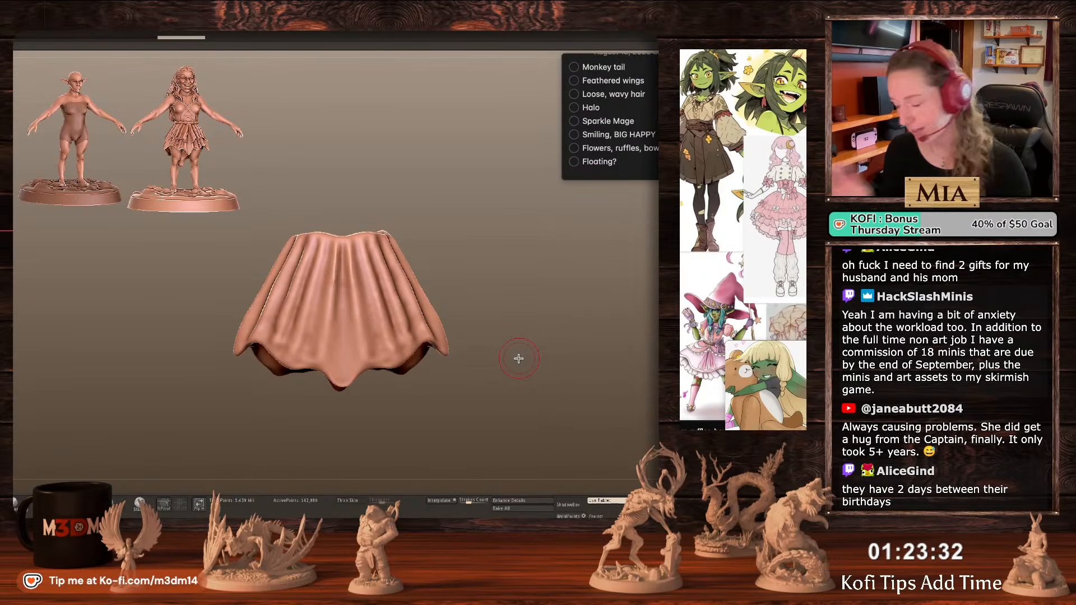
drag(500, 286, 444, 284)
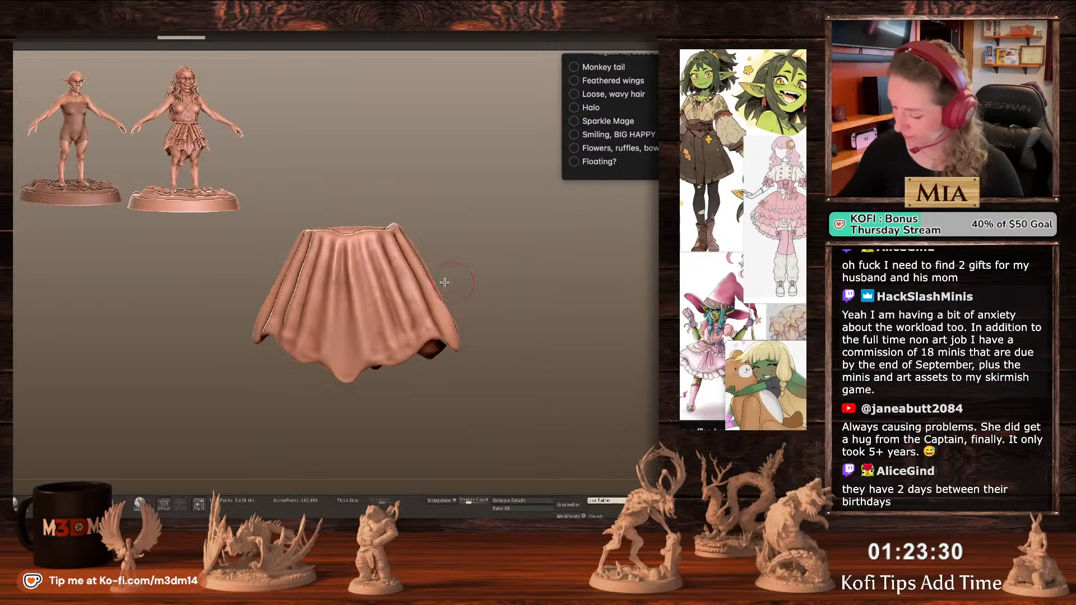
key(space)
drag(343, 241, 378, 394)
mouse_move(529, 314)
mouse_down()
mouse_move(537, 308)
mouse_move(528, 313)
mouse_up()
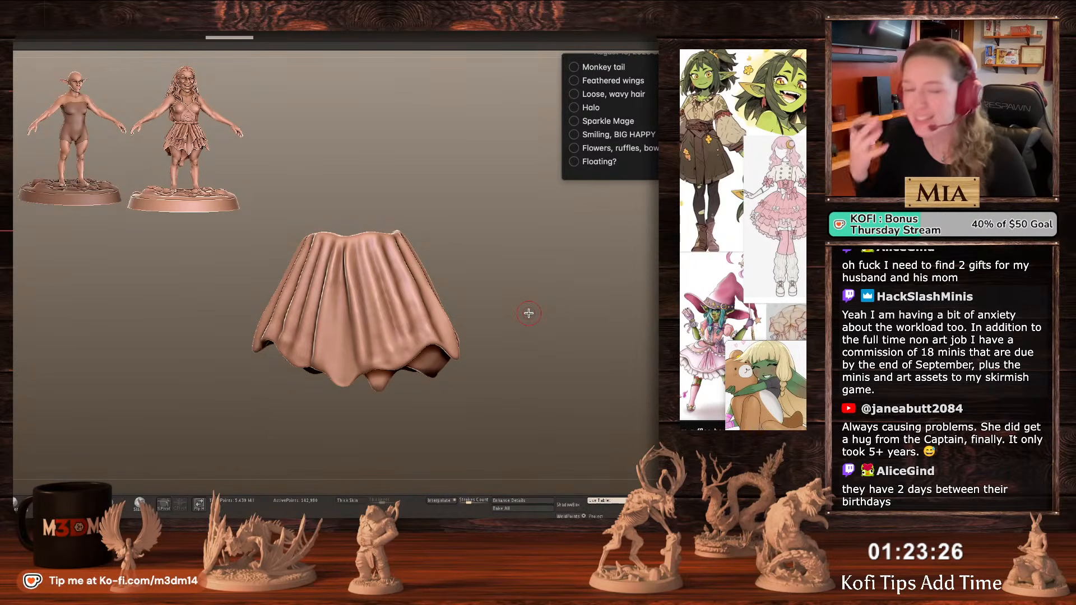
key(space)
drag(482, 260, 507, 268)
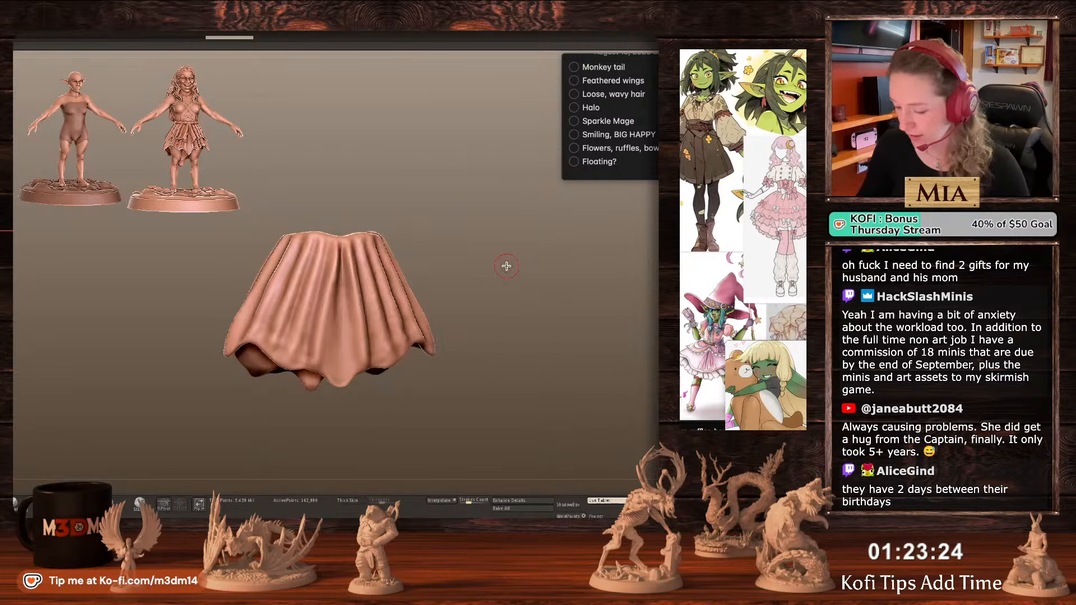
mouse_move(352, 247)
mouse_down()
mouse_move(369, 371)
mouse_move(353, 332)
mouse_move(350, 378)
mouse_up()
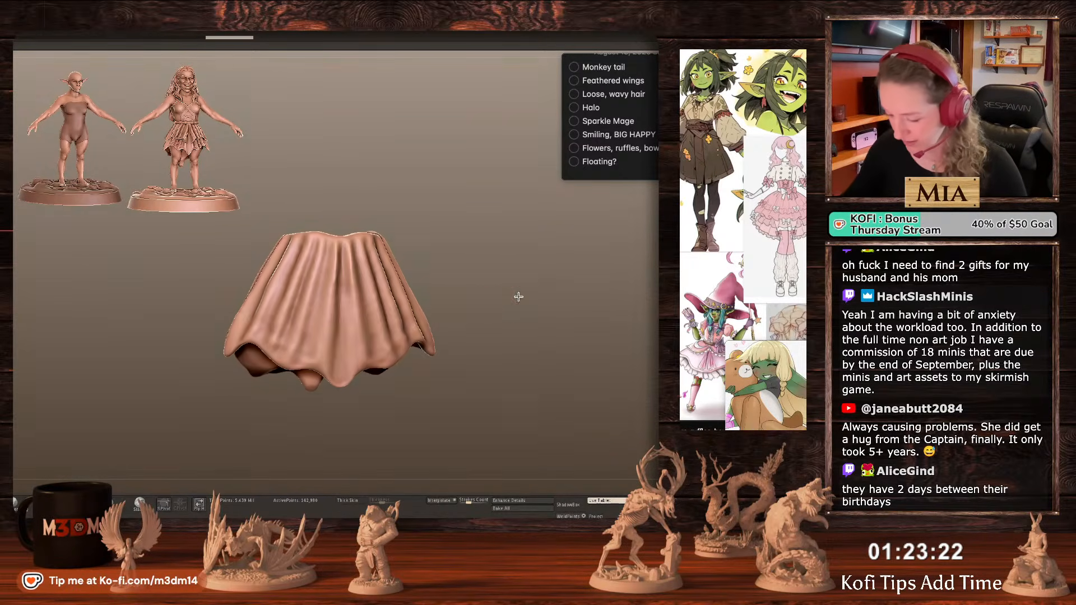
Try carving more folds beside the skirt's front centre with changed brush settings, and undo the last strokes.
drag(518, 297, 494, 295)
drag(361, 291, 374, 368)
drag(364, 272, 386, 366)
drag(379, 272, 402, 346)
mouse_move(515, 279)
mouse_down()
mouse_move(523, 300)
mouse_move(529, 293)
mouse_up()
key(space)
drag(351, 246, 361, 377)
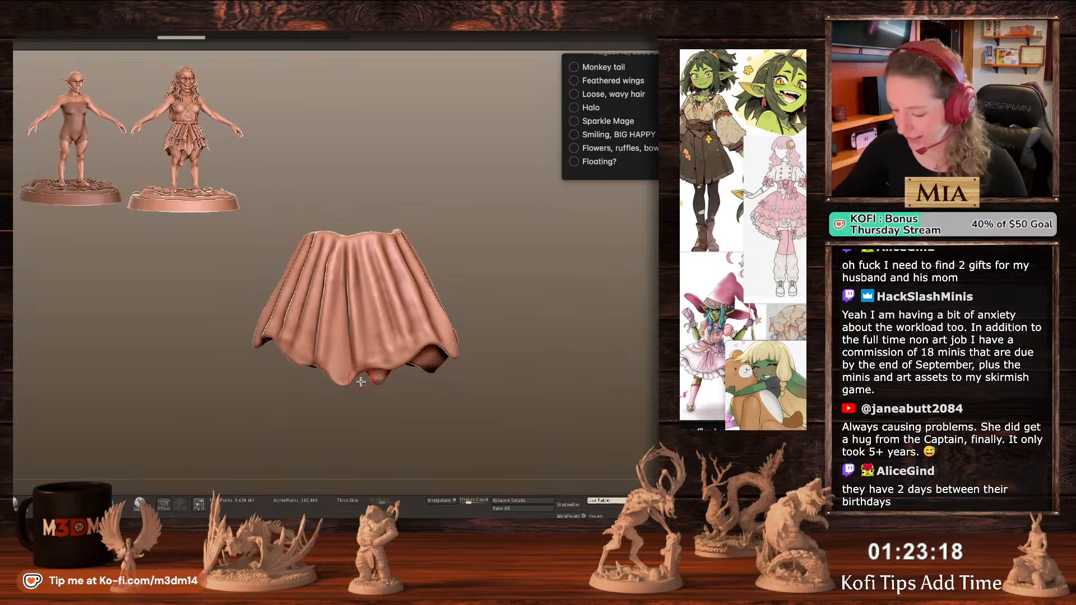
drag(493, 300, 504, 296)
key(ctrl+shift+z)
key(ctrl+z)
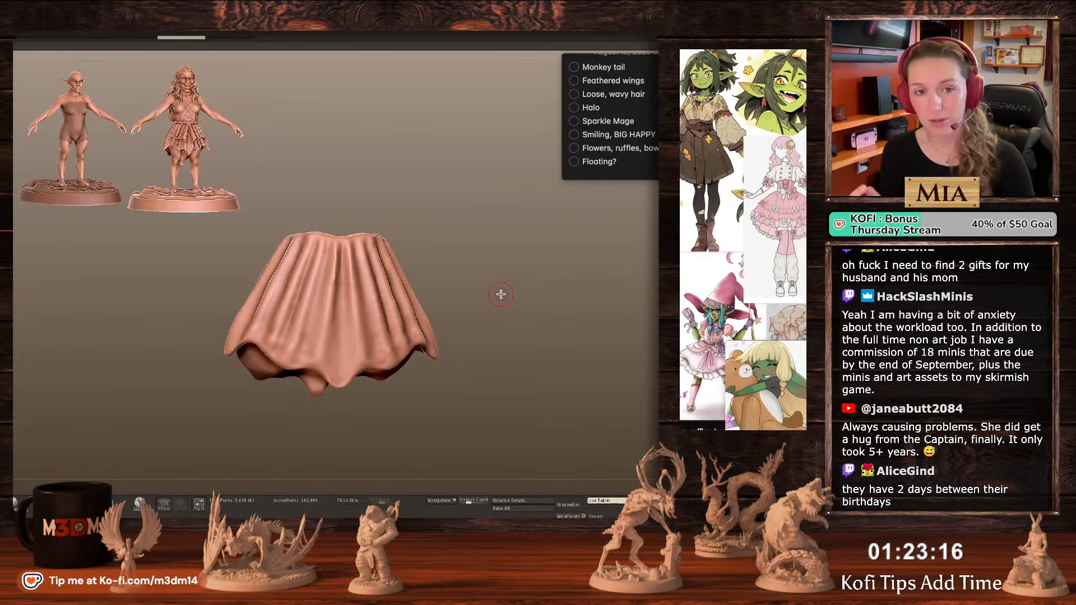
Change the brush's Z Intensity and carve deep vertical folds from waist to hem at the skirt's front centre.
key(space)
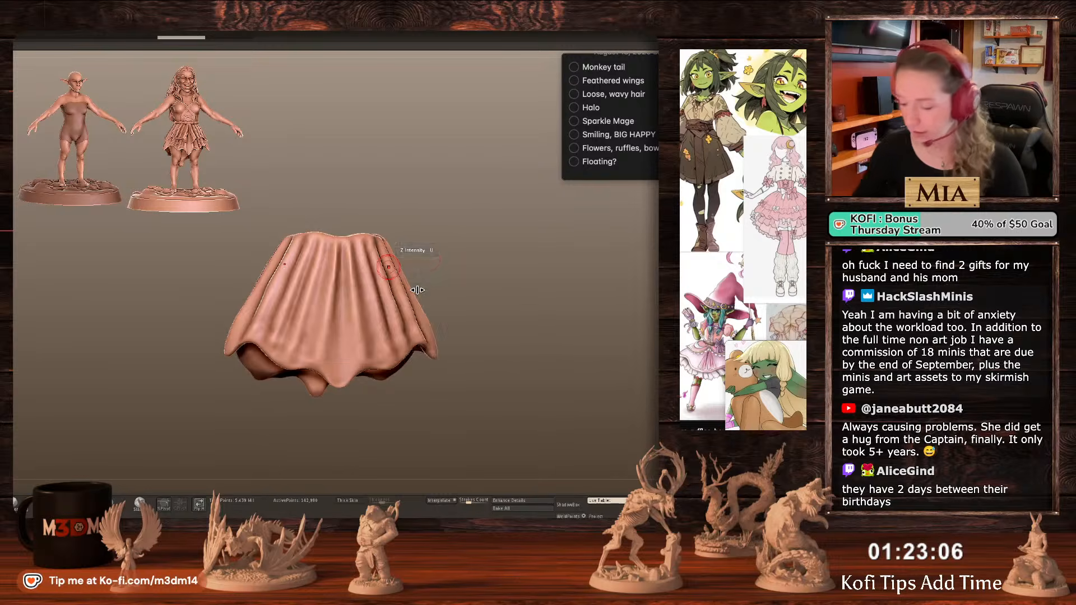
drag(448, 246, 471, 266)
drag(343, 245, 342, 362)
drag(492, 307, 484, 303)
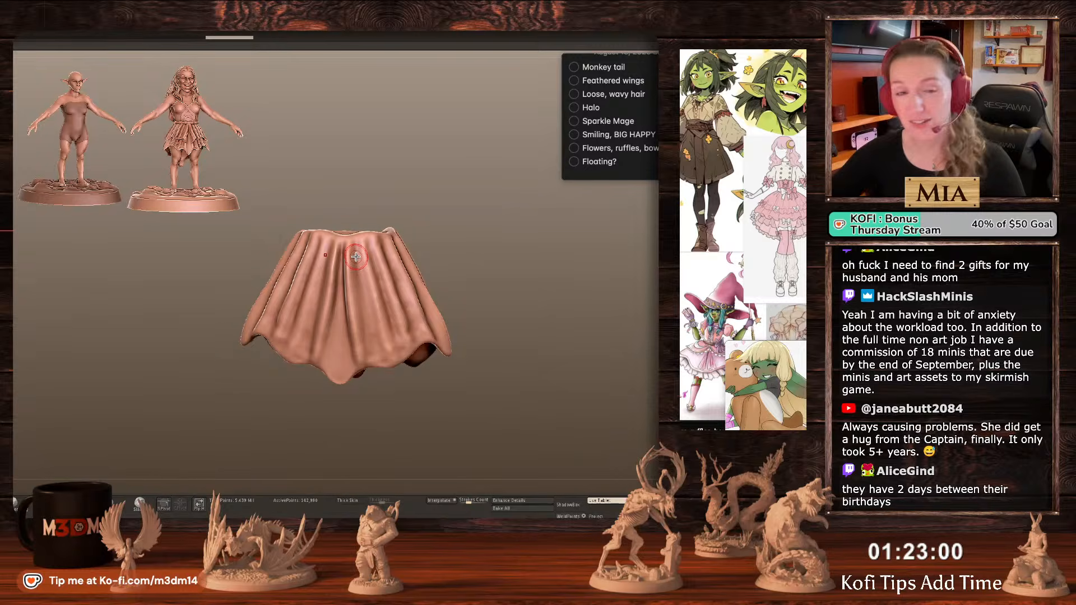
drag(355, 247, 370, 367)
drag(522, 353, 519, 353)
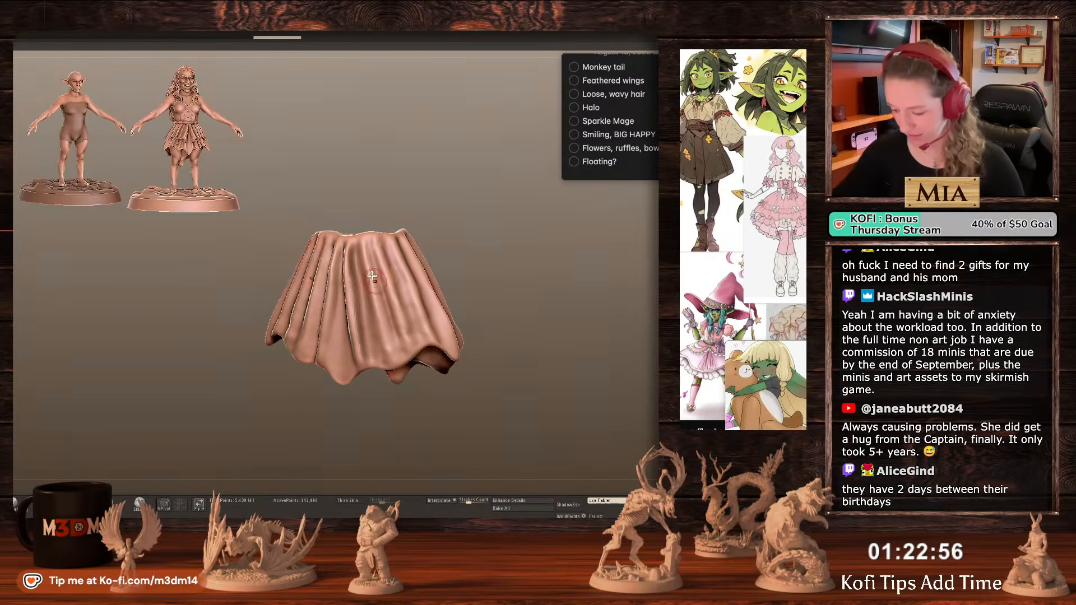
Carve a series of long folds from the waist to the hem between the skirt's front centre and its side.
mouse_move(362, 247)
mouse_down()
mouse_move(379, 329)
mouse_move(400, 367)
mouse_up()
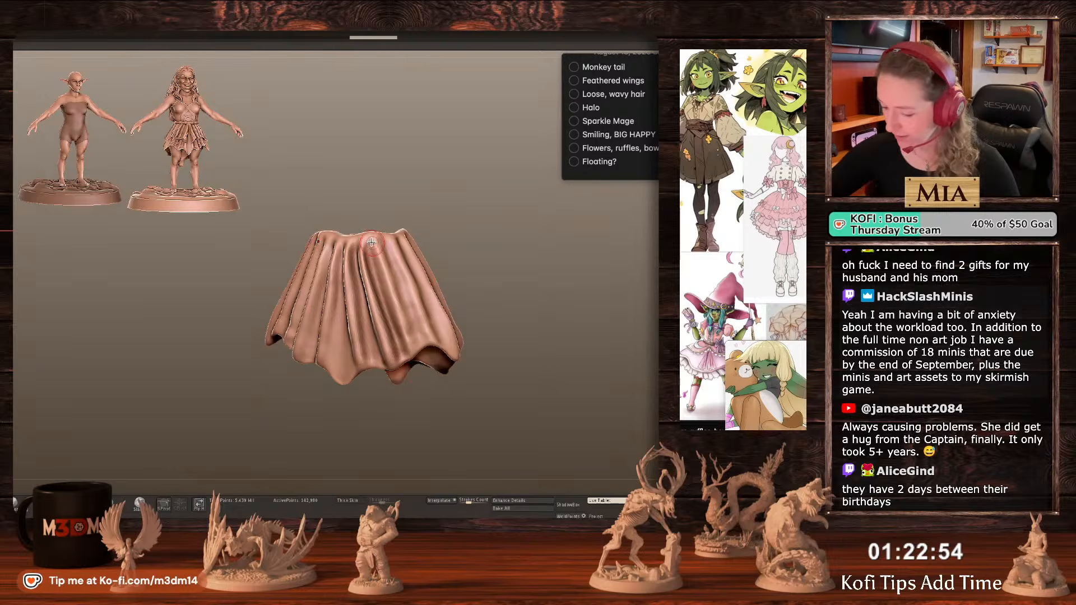
drag(372, 242, 411, 357)
drag(481, 301, 490, 311)
mouse_move(380, 244)
mouse_down()
mouse_move(426, 344)
mouse_move(448, 354)
mouse_up()
drag(414, 238, 457, 358)
drag(513, 306, 569, 285)
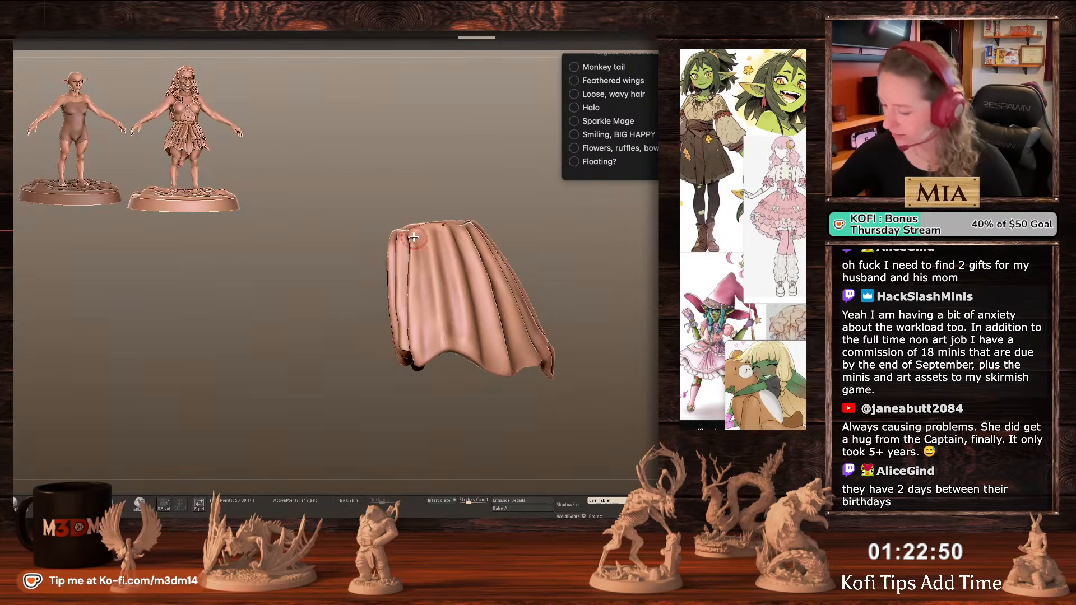
Carve long folds from the waist to the hem down the side of the isolated skirt.
mouse_move(418, 239)
mouse_down()
mouse_move(429, 349)
mouse_move(455, 348)
mouse_up()
drag(598, 259, 575, 272)
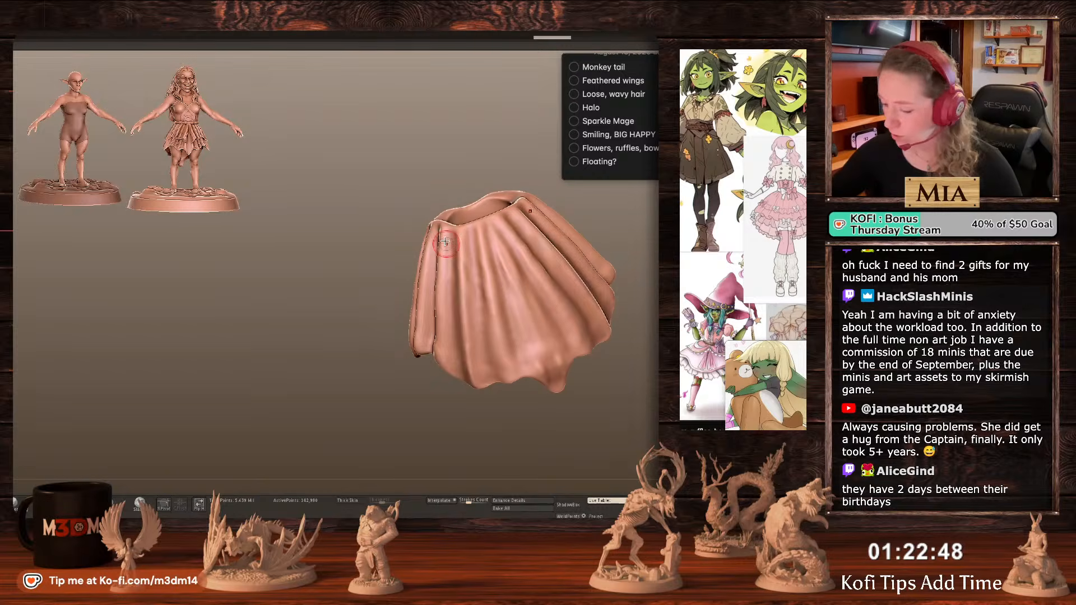
mouse_move(447, 243)
mouse_down()
mouse_move(444, 356)
mouse_move(477, 385)
mouse_up()
drag(646, 332, 580, 321)
drag(395, 244, 425, 398)
drag(583, 335, 533, 309)
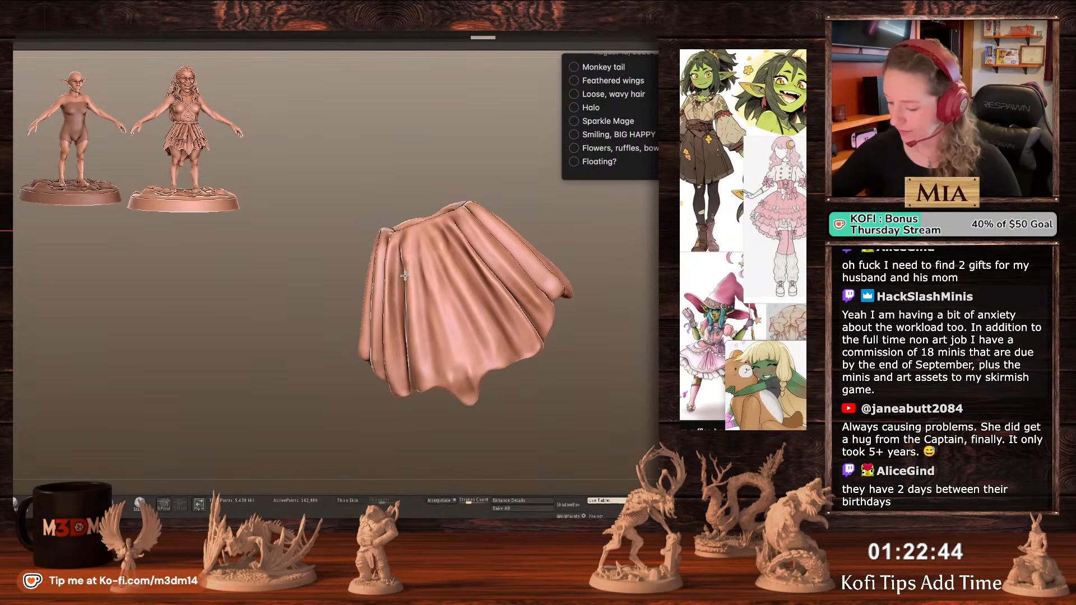
mouse_move(409, 250)
mouse_down()
mouse_move(412, 402)
mouse_move(426, 418)
mouse_up()
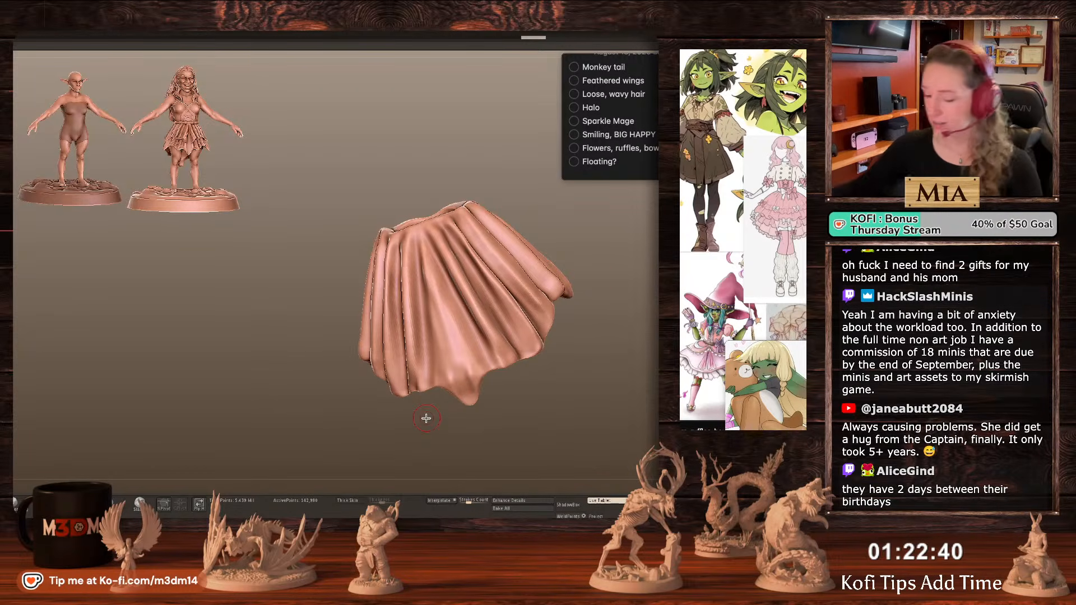
Deepen the long folds between the skirt's side and its front centre, checking the front of the skirt.
drag(598, 273, 530, 274)
mouse_move(419, 240)
mouse_down()
mouse_move(424, 276)
mouse_move(433, 265)
mouse_move(422, 246)
mouse_move(477, 370)
mouse_up()
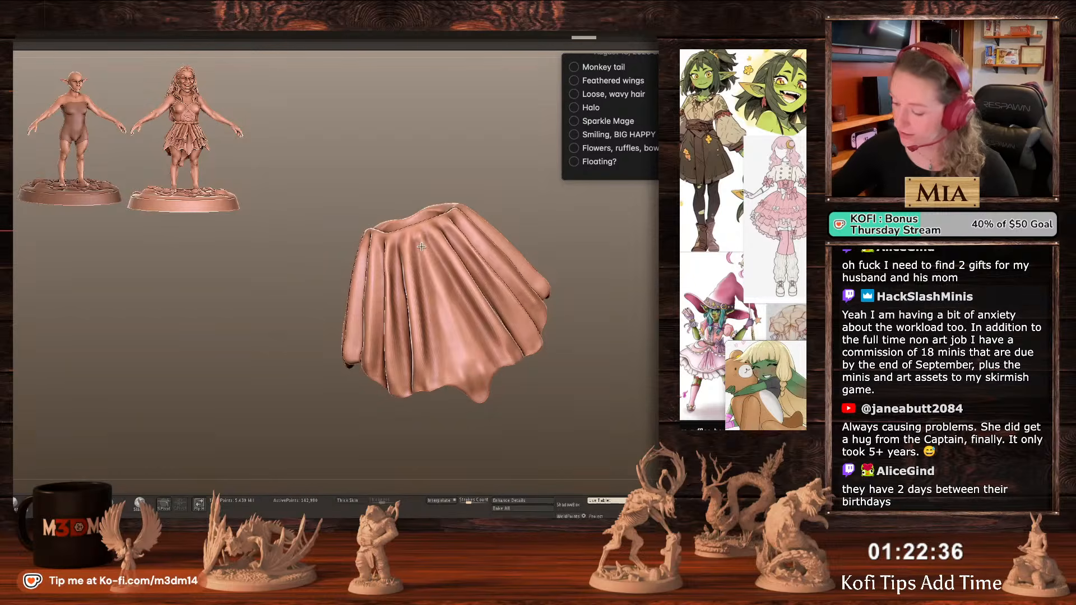
mouse_move(423, 240)
mouse_down()
mouse_move(480, 371)
mouse_move(460, 382)
mouse_up()
drag(550, 365, 602, 347)
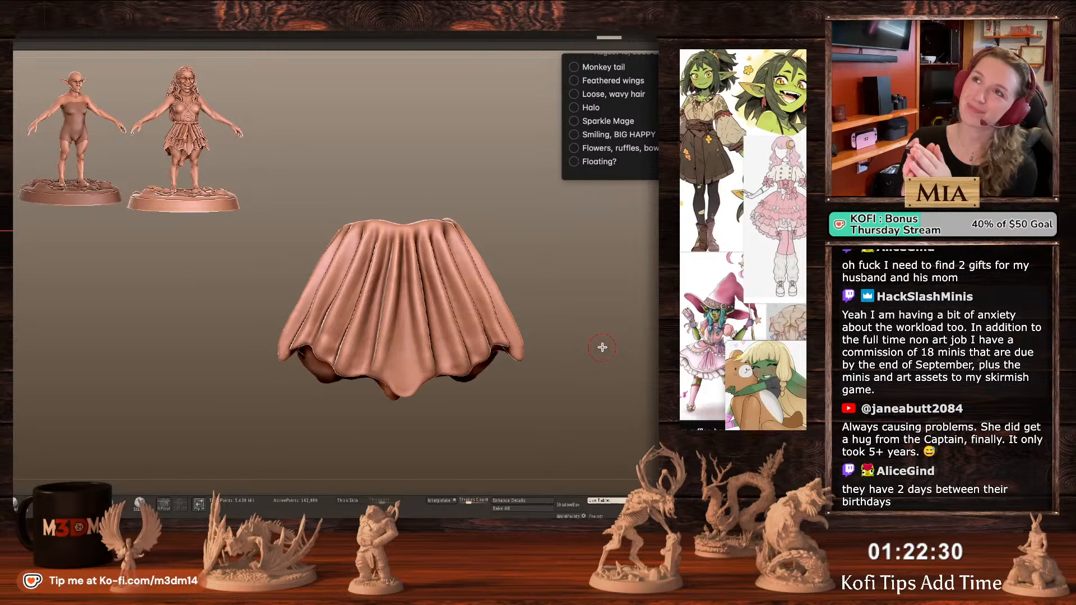
drag(569, 295, 530, 293)
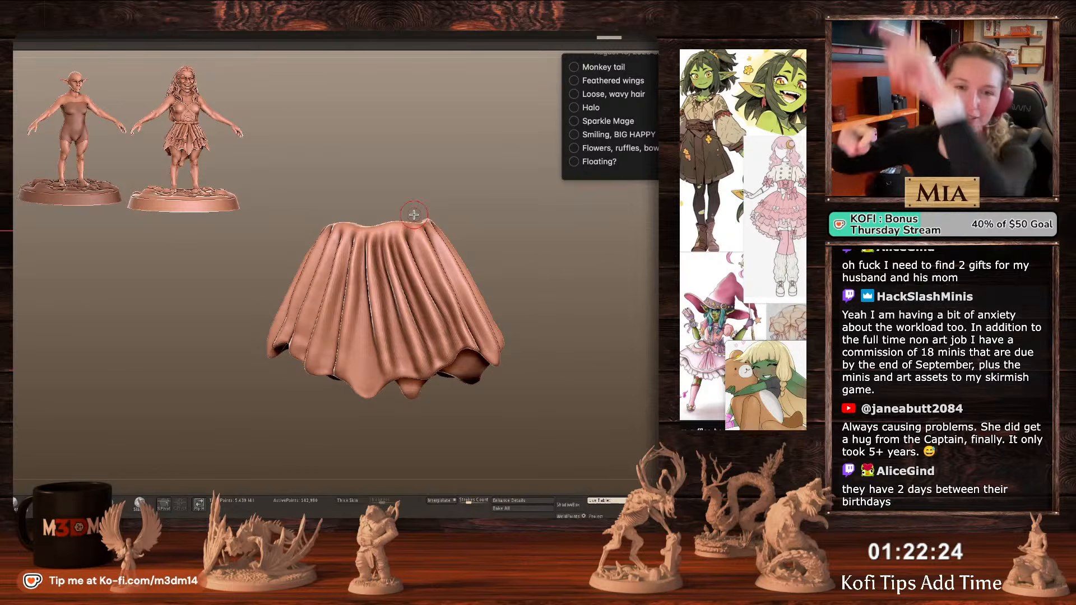
drag(581, 325, 586, 322)
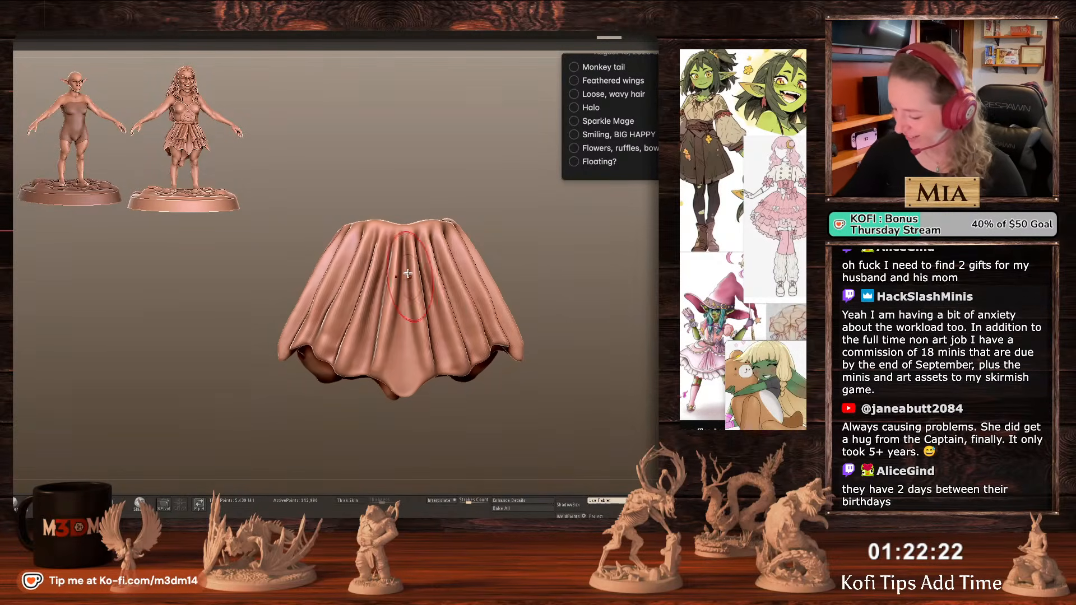
Carve deep vertical folds at the skirt's front centre with the resized brush, and show the whole miniature again.
drag(408, 263, 408, 412)
drag(408, 258, 405, 423)
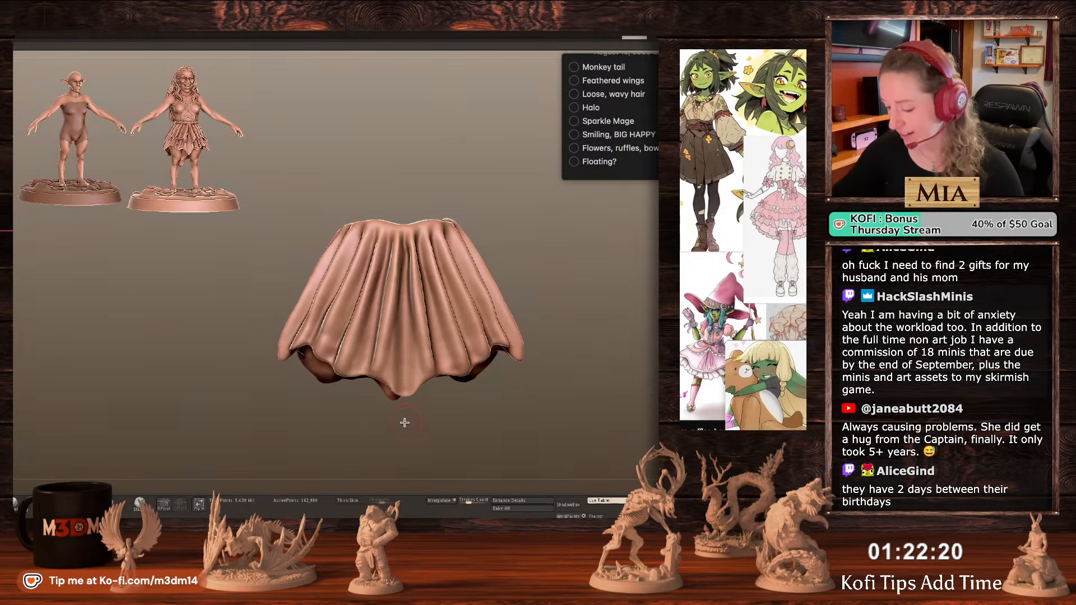
alt+drag(576, 289, 560, 285)
drag(392, 250, 387, 395)
drag(389, 270, 387, 404)
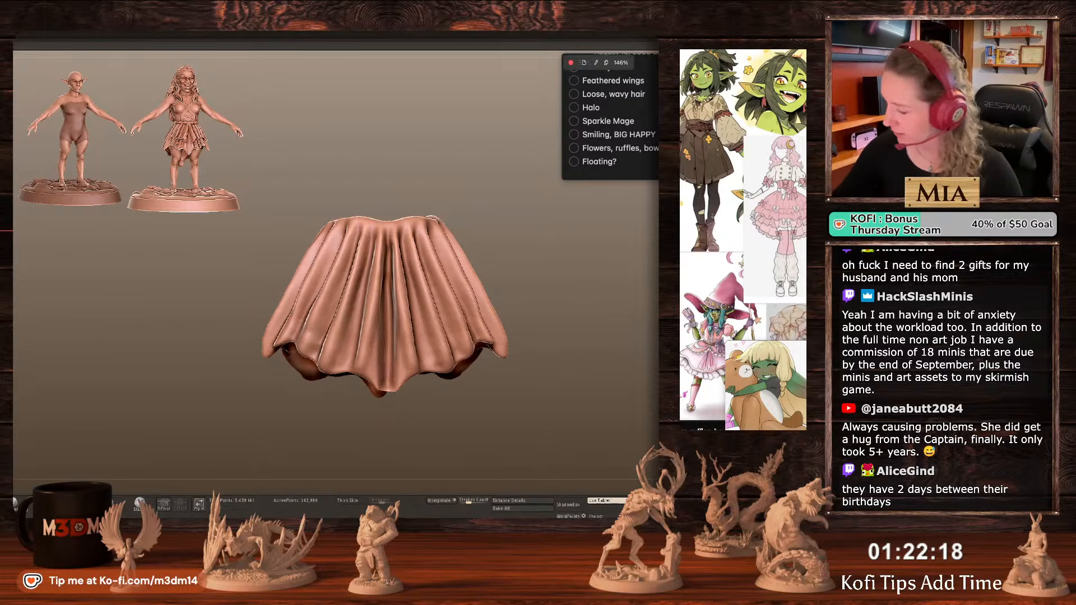
click(668, 353)
alt+drag(615, 300, 627, 339)
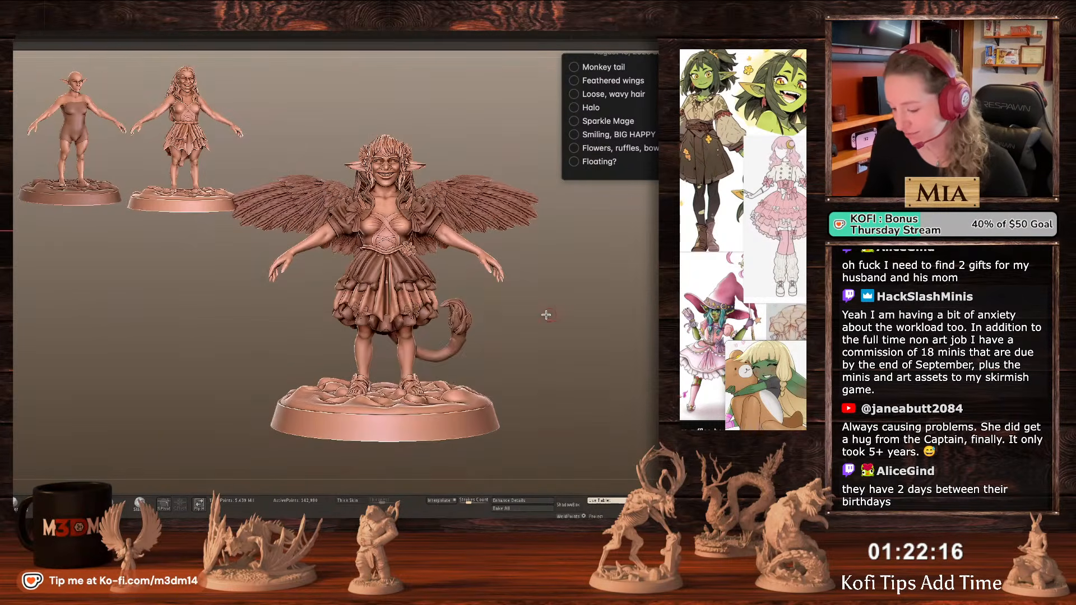
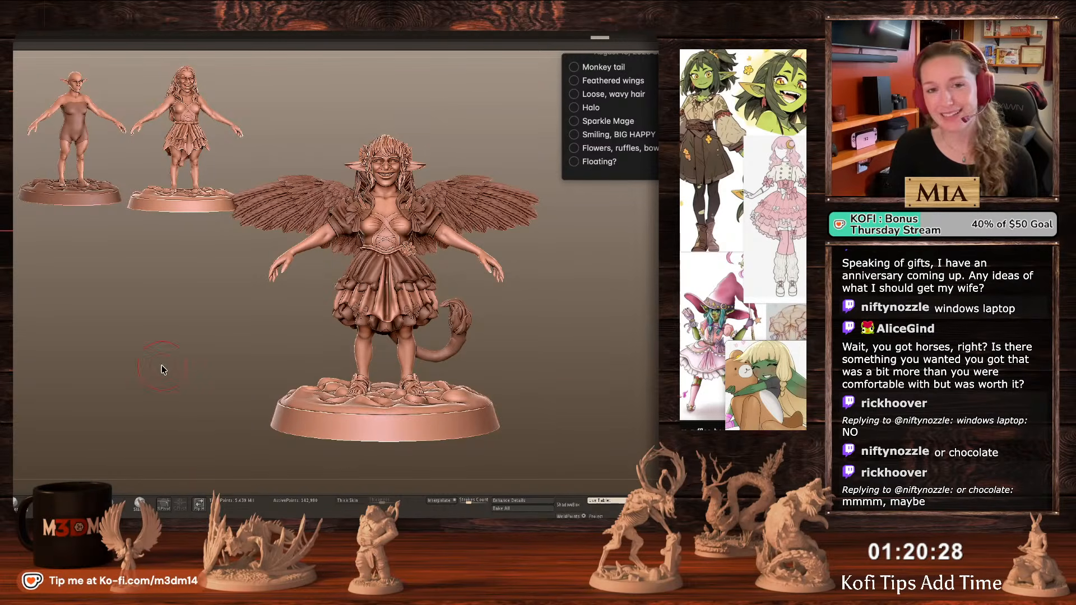
mouse_move(587, 343)
mouse_down()
mouse_move(592, 311)
mouse_move(606, 342)
mouse_up()
key(b)
click(476, 264)
key(space)
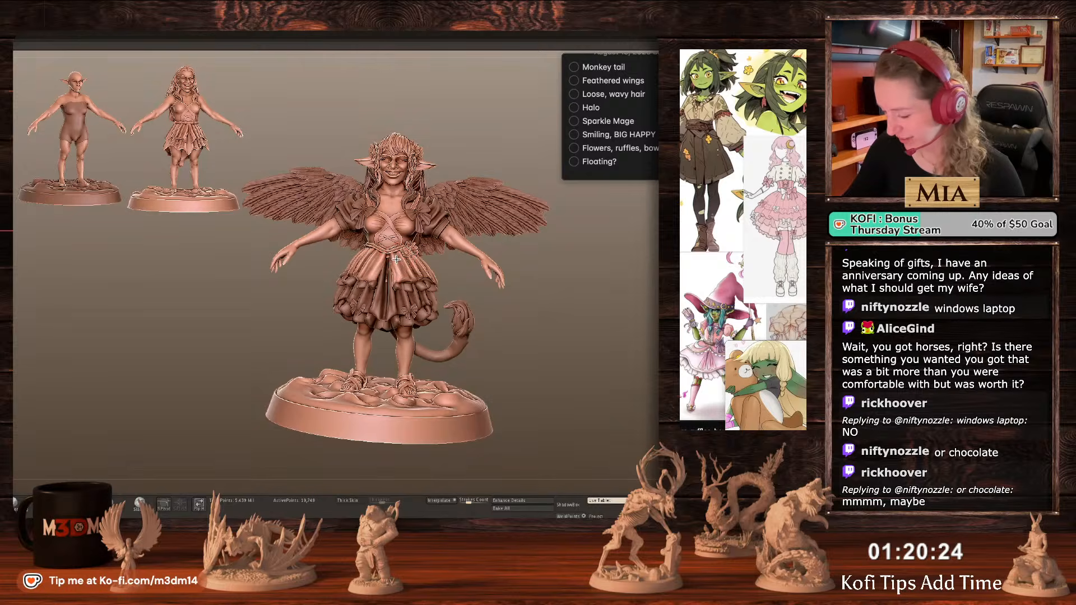
drag(589, 321, 588, 309)
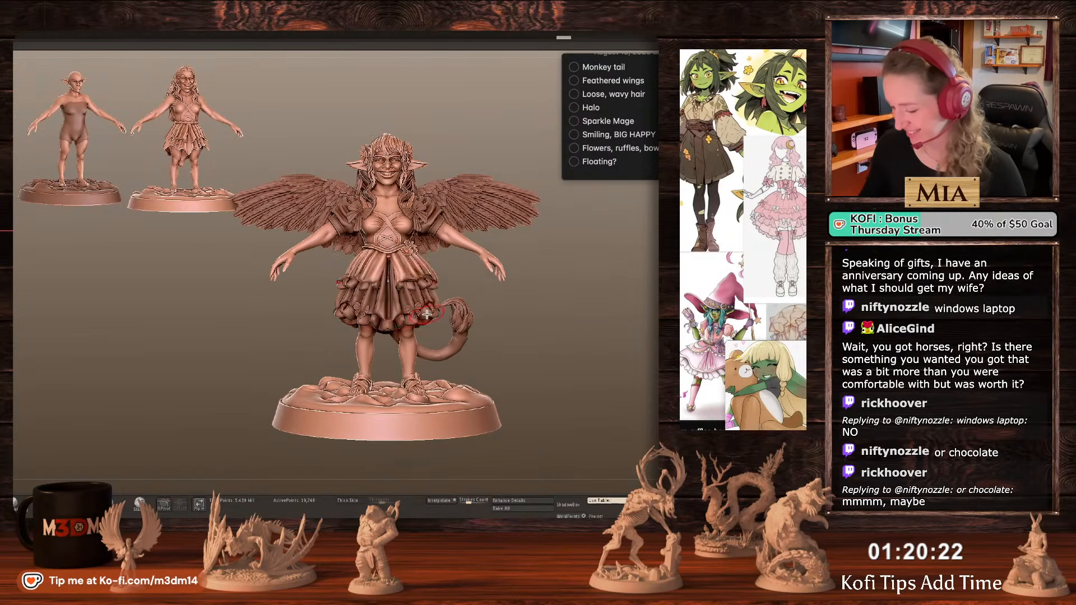
alt+click(426, 315)
alt+click(414, 311)
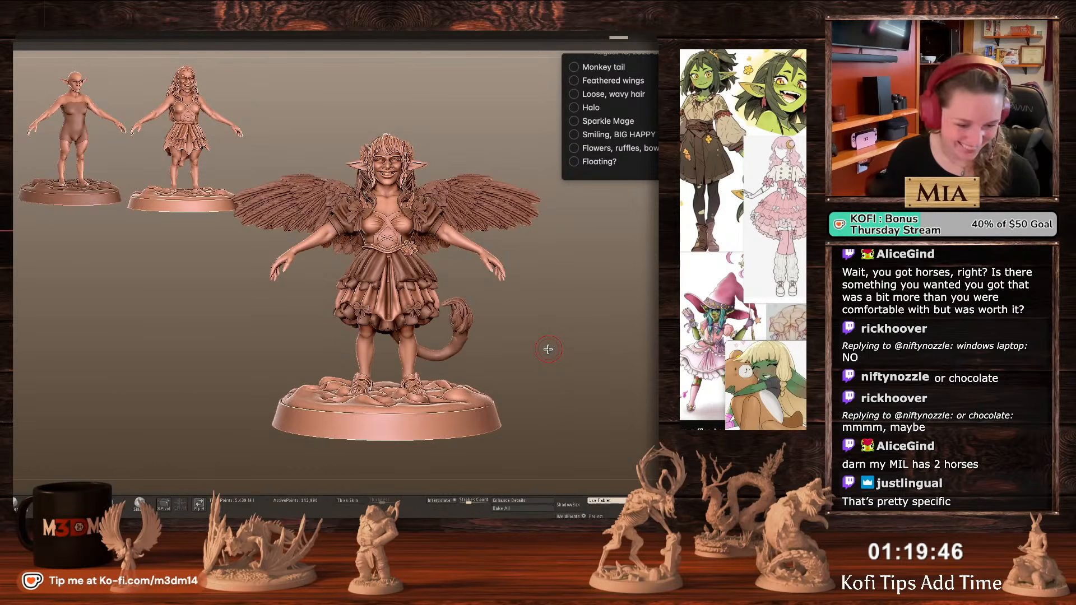
Subdivide the goblin's puffed sleeve and adjust its lower edge around the upper arm with the Move brush.
mouse_move(581, 357)
mouse_down()
mouse_move(592, 362)
mouse_move(581, 344)
mouse_move(567, 363)
mouse_up()
alt+click(424, 238)
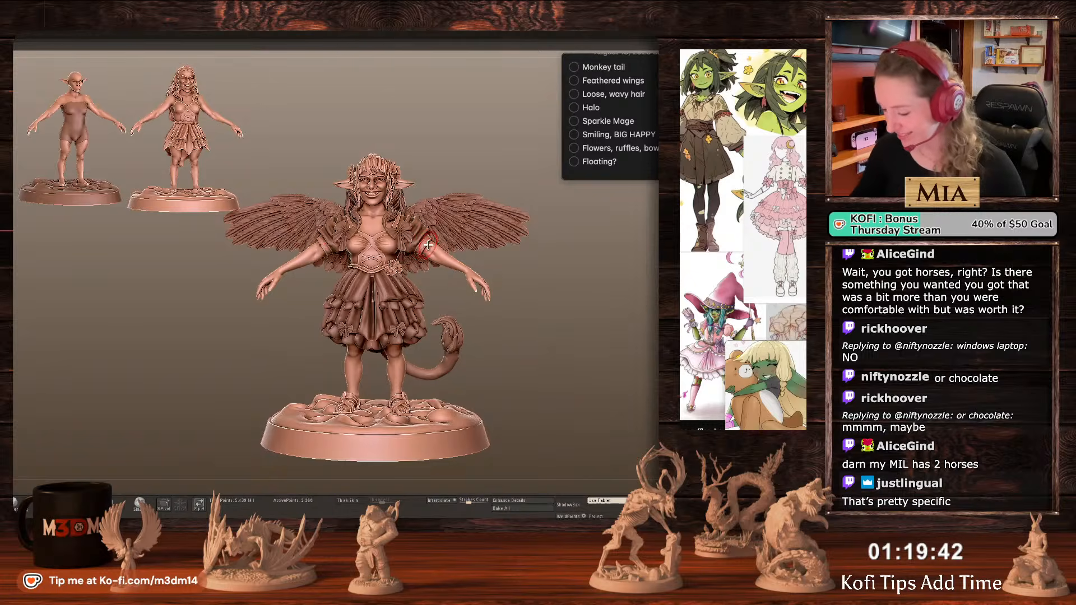
key(ctrl+d)
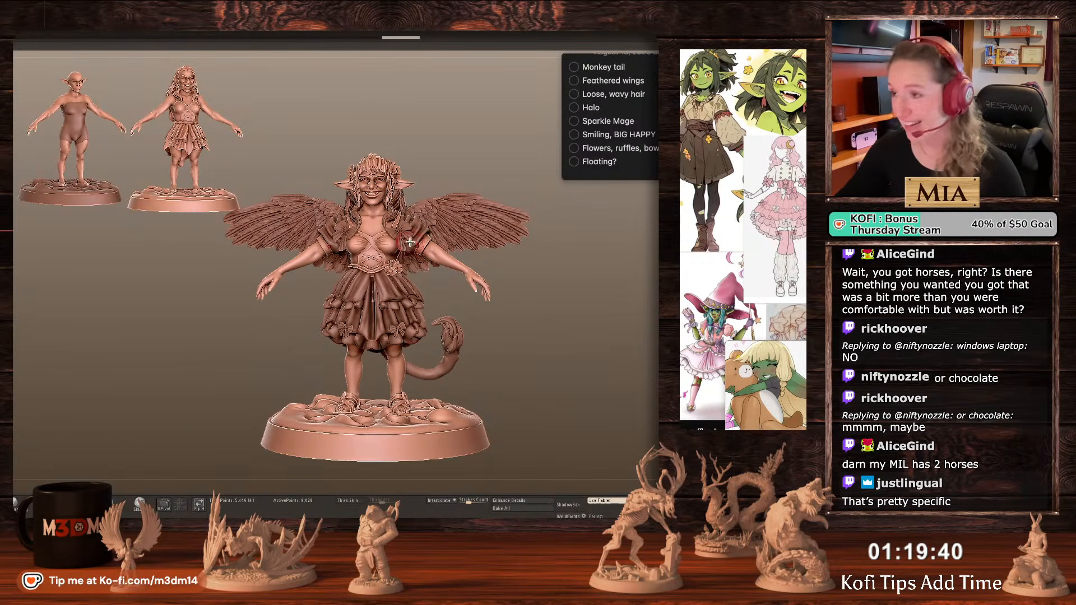
key(b)
key(m)
key(v)
drag(414, 250, 422, 251)
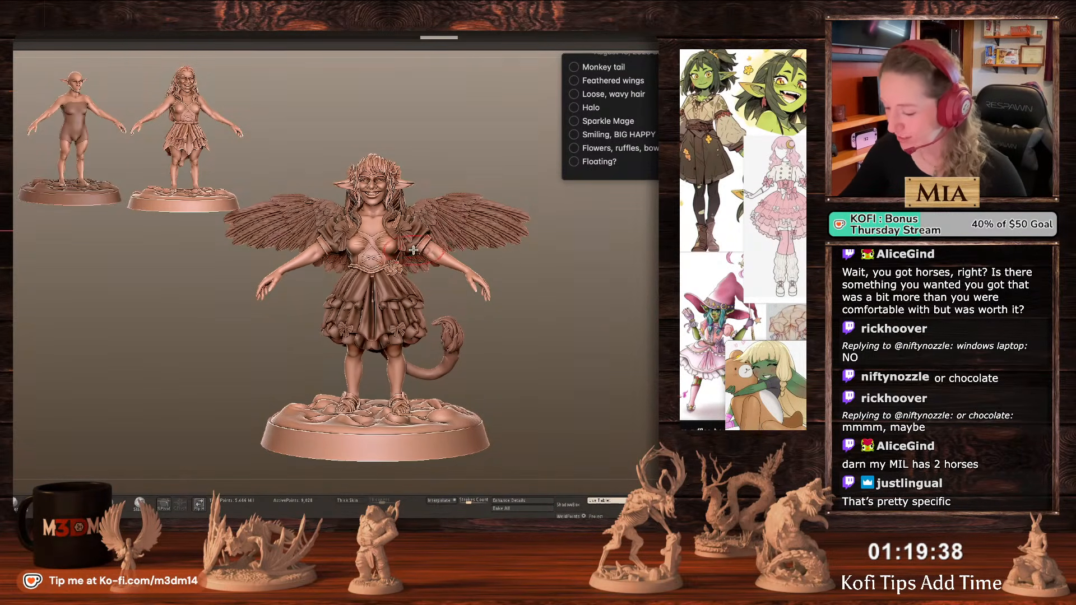
alt+click(418, 252)
key(space)
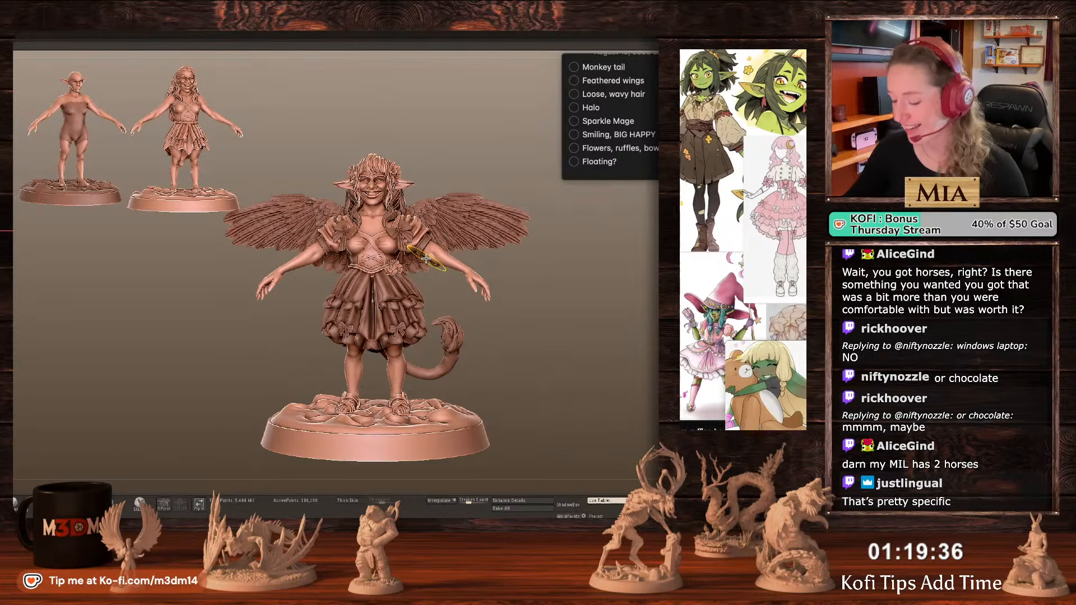
key(space)
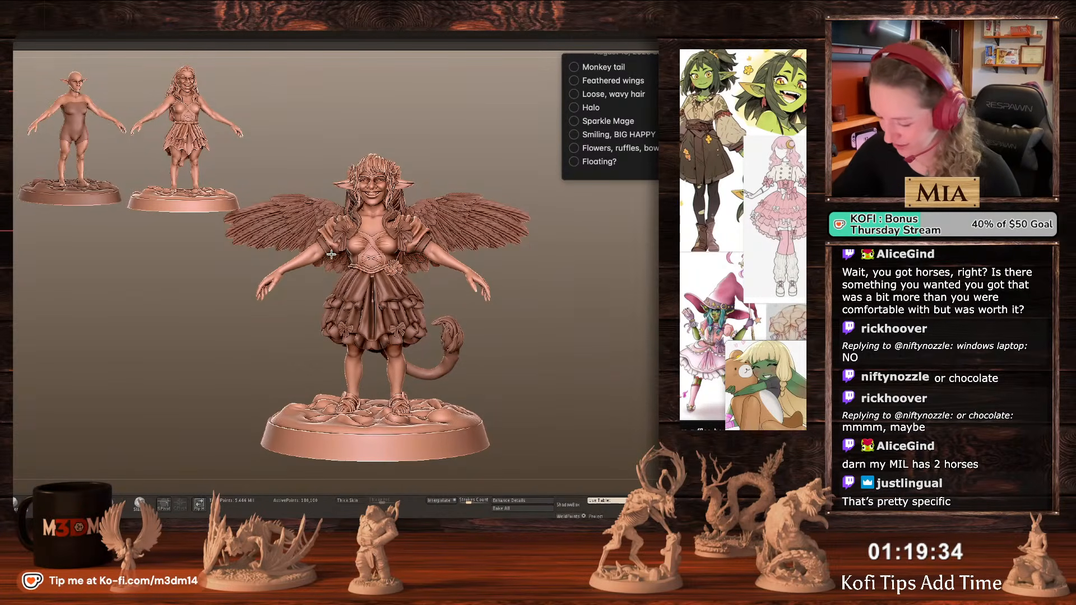
drag(582, 291, 587, 291)
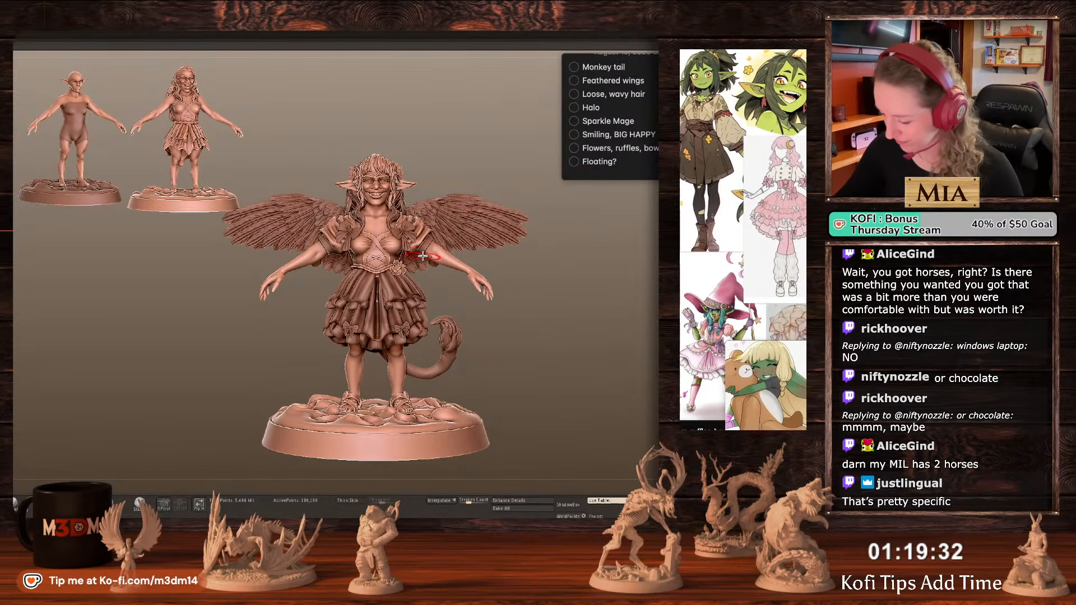
key(space)
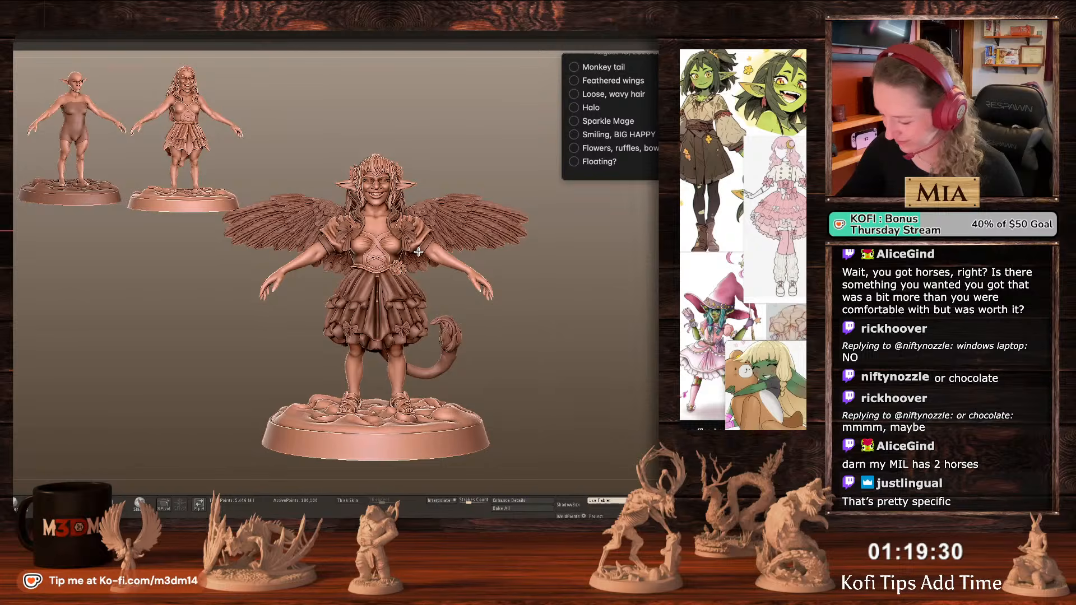
Leave a front-view snapshot of the whole winged goblin on the canvas below the earlier progress snapshots.
alt+drag(583, 300, 574, 301)
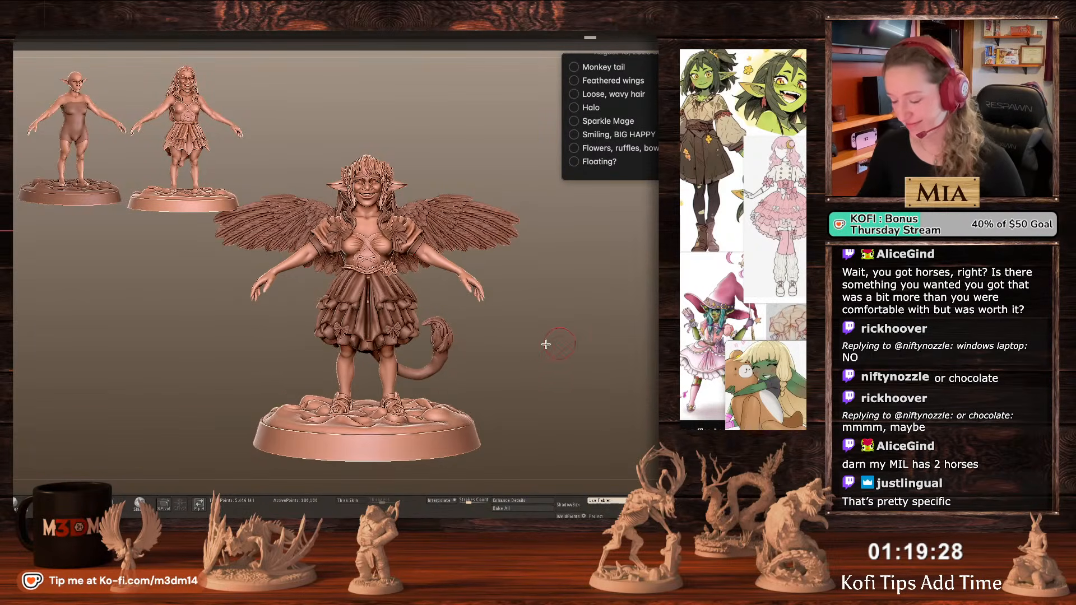
alt+drag(546, 345, 580, 351)
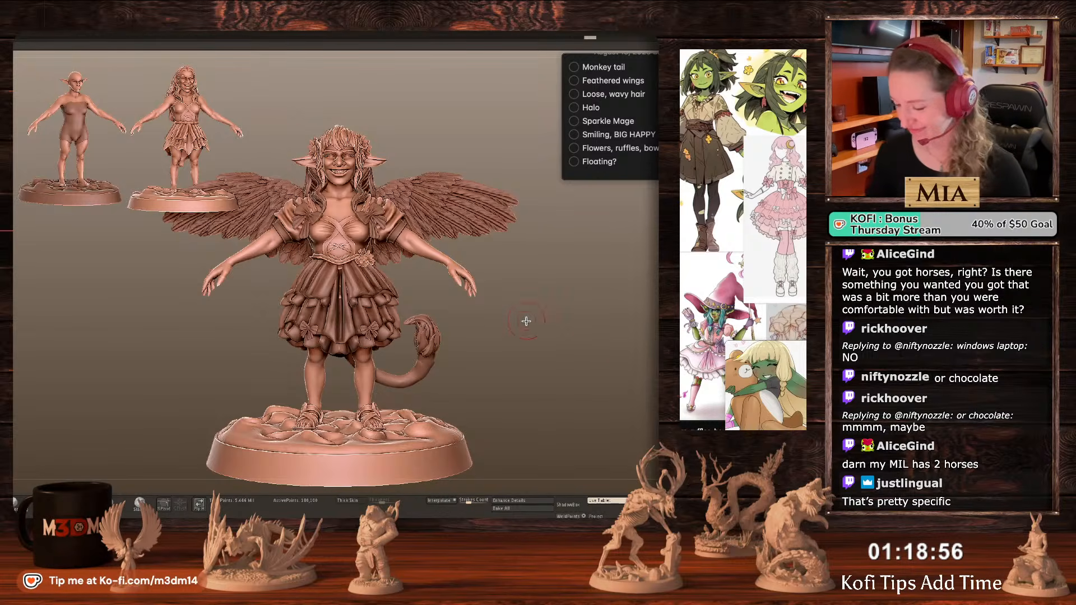
drag(526, 322, 568, 330)
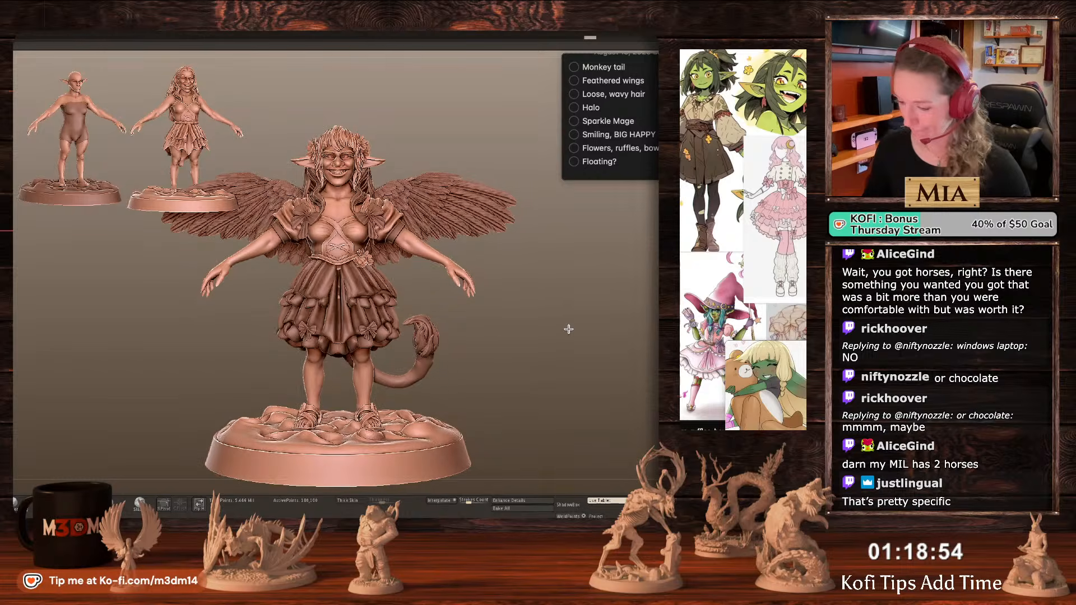
drag(573, 286, 562, 365)
key(shift+s)
alt+drag(445, 381, 584, 384)
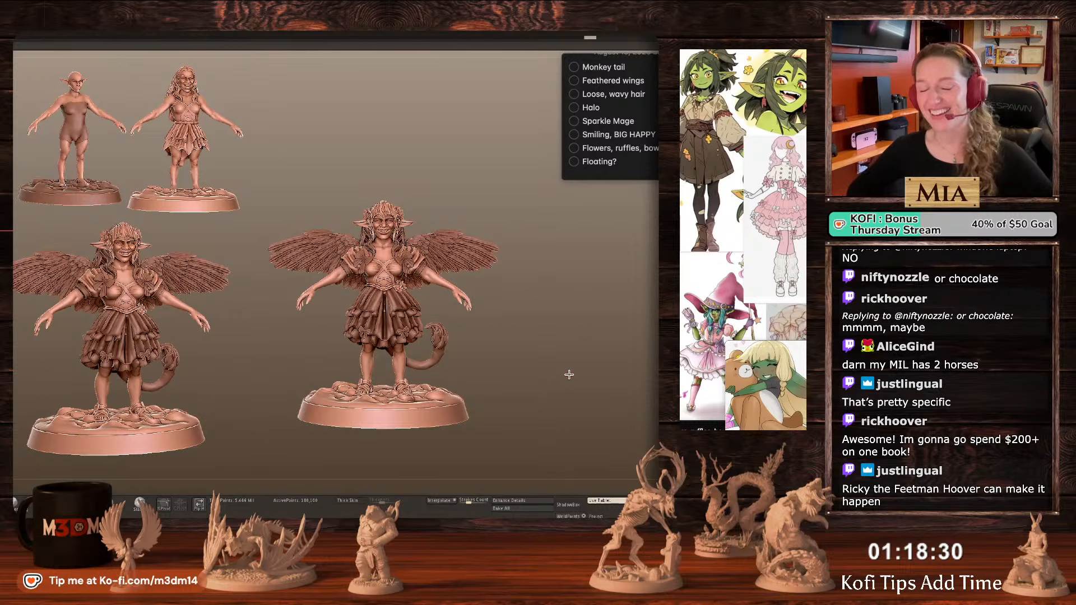
Clear any mask, add a ring mesh to the miniature as a new part, and make it ready to transform.
drag(608, 378, 611, 377)
ctrl+click(610, 377)
ctrl+click(610, 377)
ctrl+drag(628, 312, 463, 413)
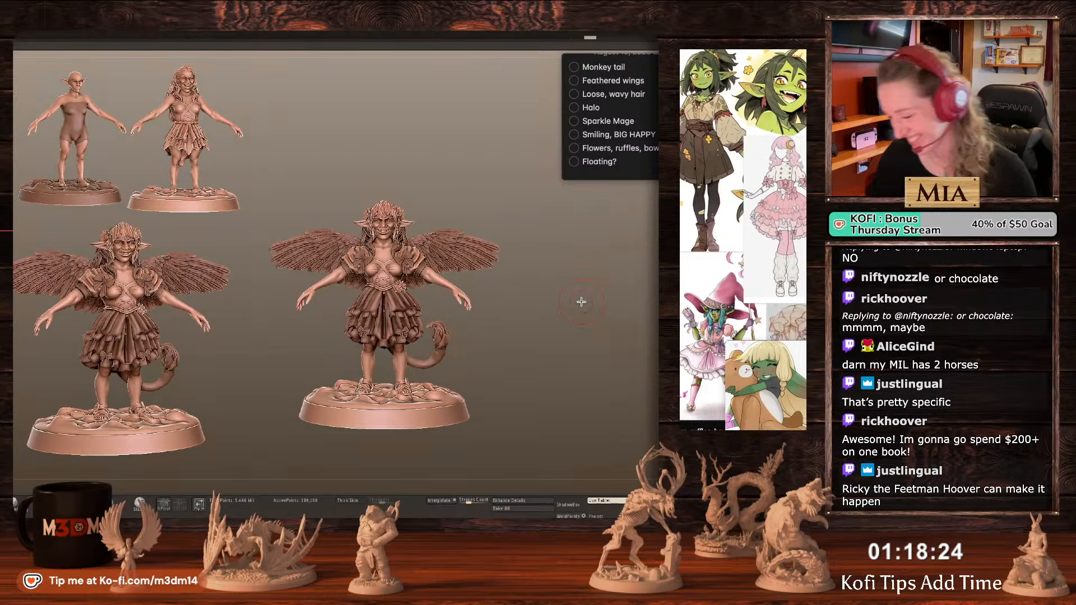
alt+drag(553, 314, 610, 250)
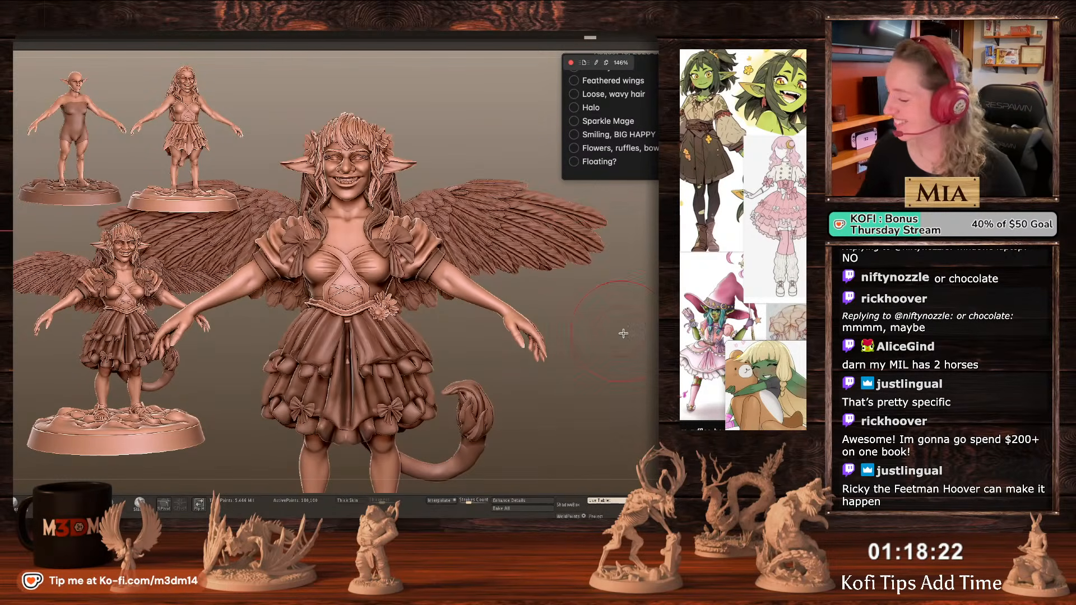
alt+drag(604, 323, 537, 428)
ctrl+click(640, 325)
ctrl+click(640, 325)
key(F1)
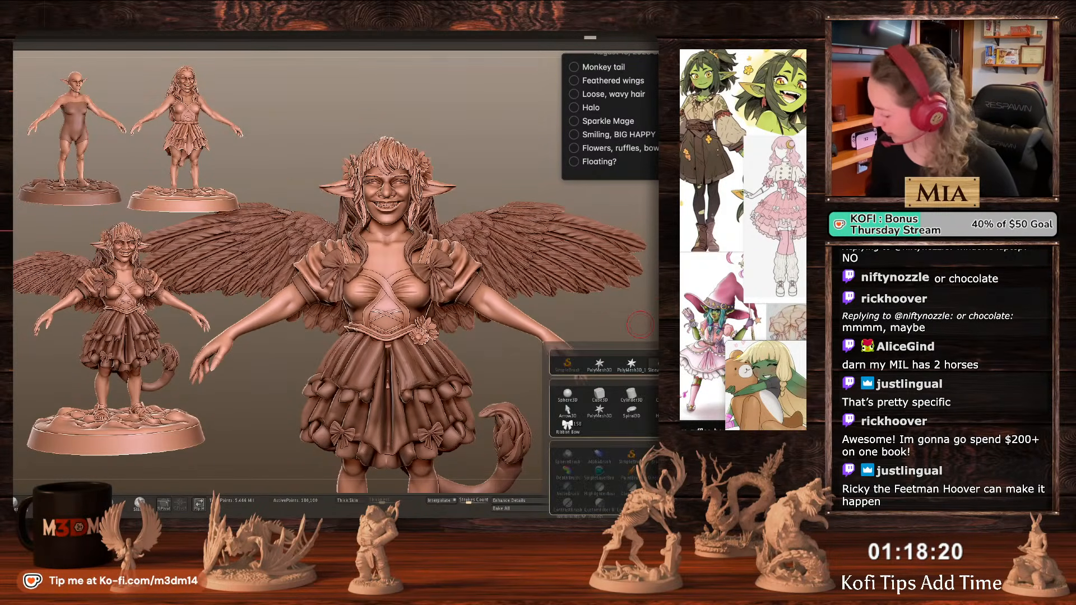
click(696, 395)
alt+click(513, 286)
key(w)
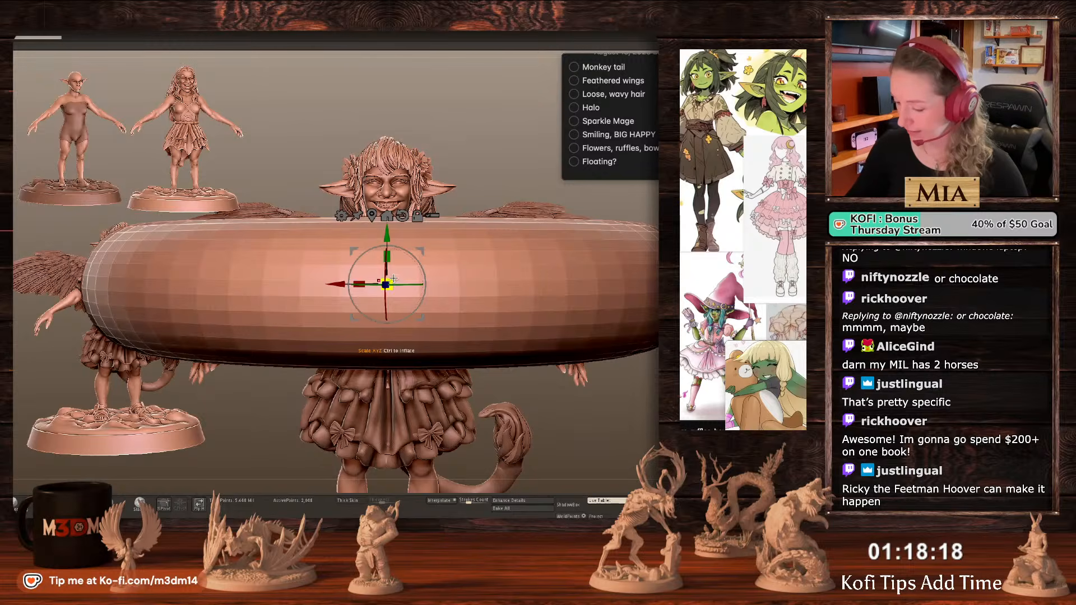
Scale the ring down to halo size and position it just above the goblin's head.
drag(393, 280, 362, 298)
drag(387, 236, 388, 68)
drag(391, 114, 394, 116)
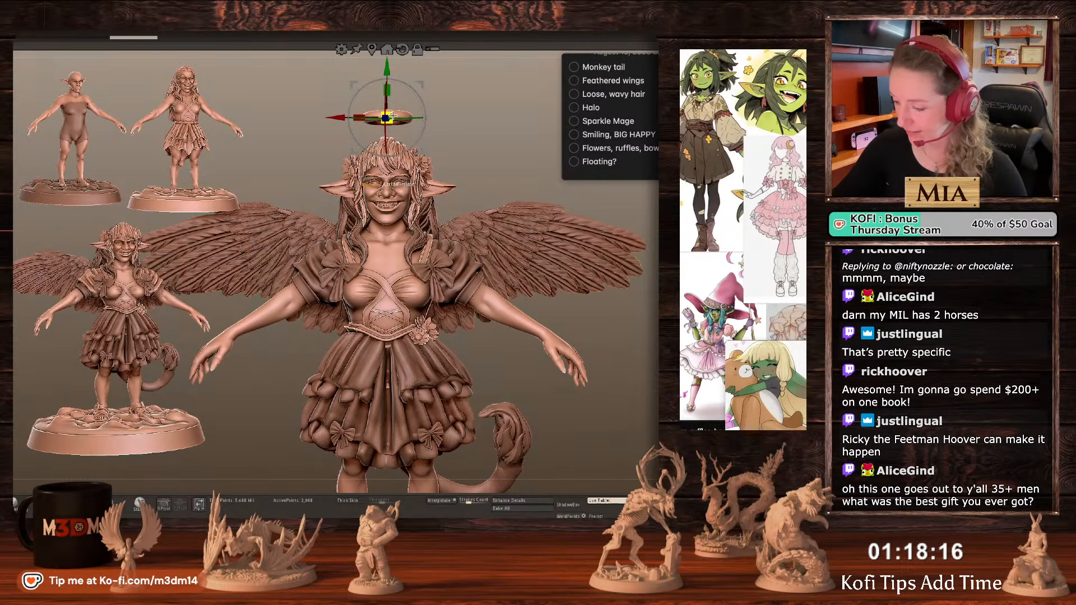
key(q)
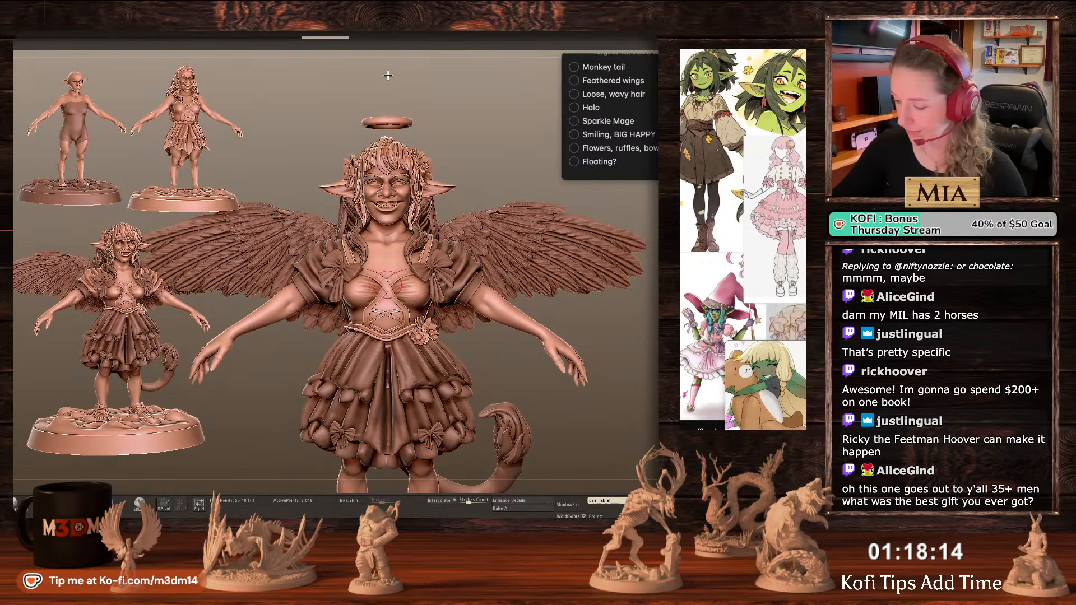
Try to reposition the halo relative to the goblin's head, and undo the change.
mouse_move(635, 324)
mouse_down()
mouse_move(650, 357)
mouse_move(638, 329)
mouse_up()
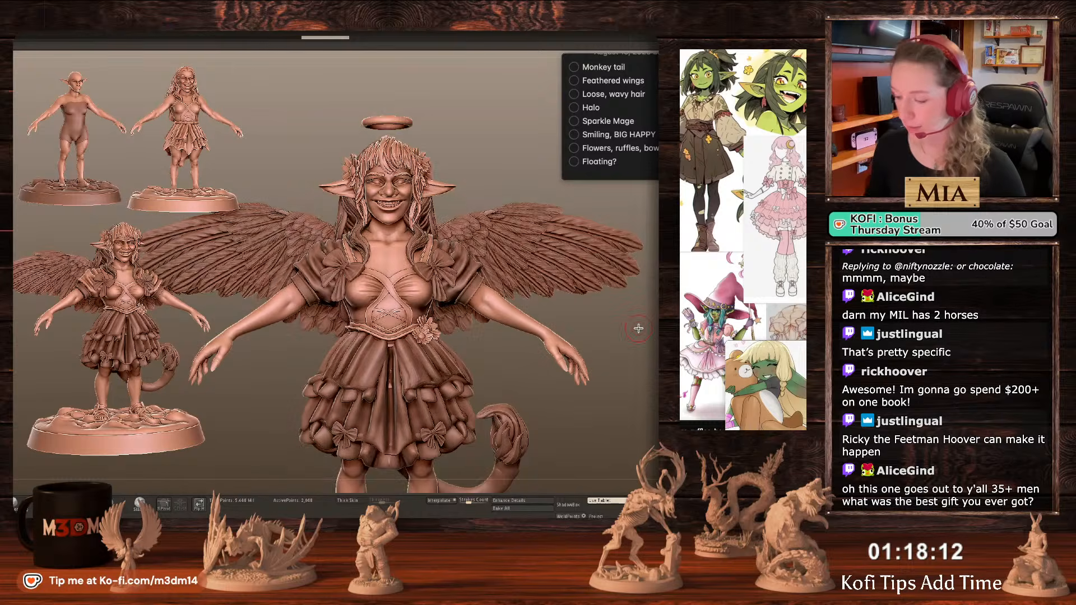
key(w)
drag(386, 74, 386, 98)
key(q)
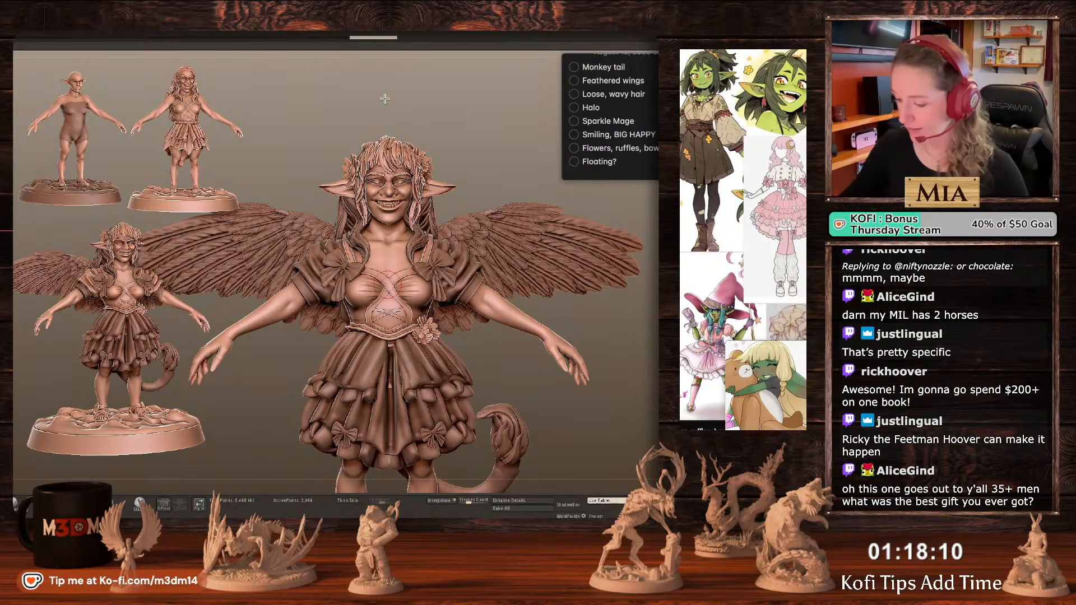
key(ctrl+z)
Nudge the top of the hair slightly with the Move brush, and hide the wings.
alt+click(389, 142)
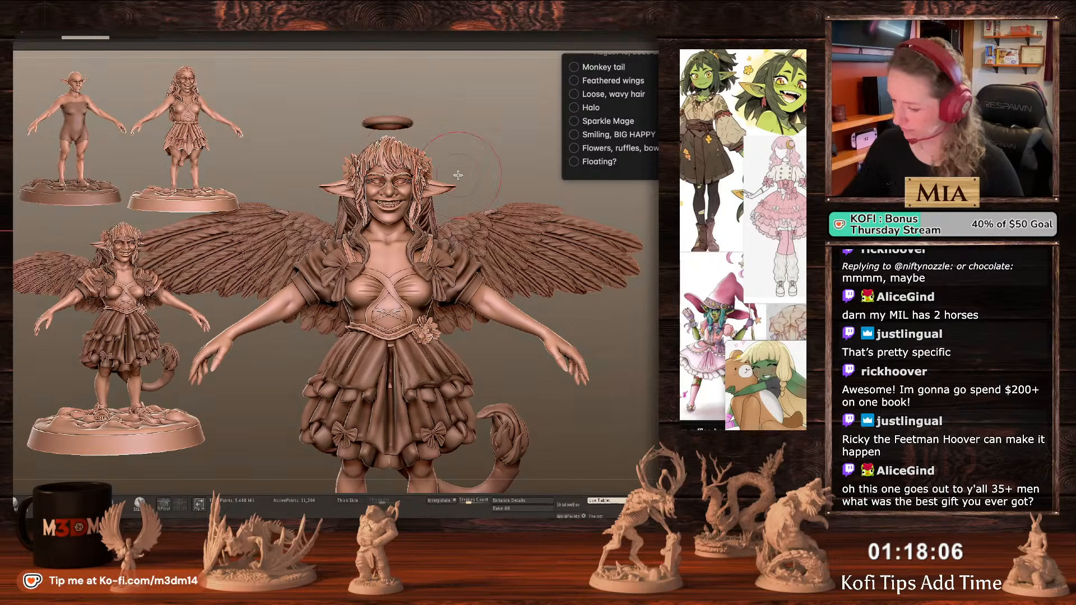
drag(391, 143, 393, 148)
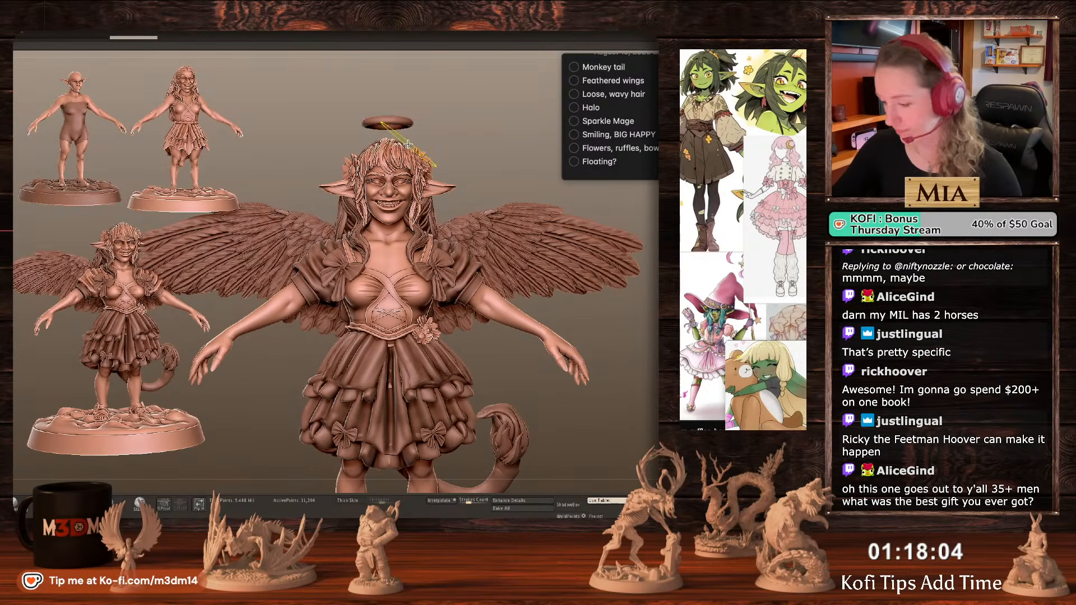
alt+click(557, 259)
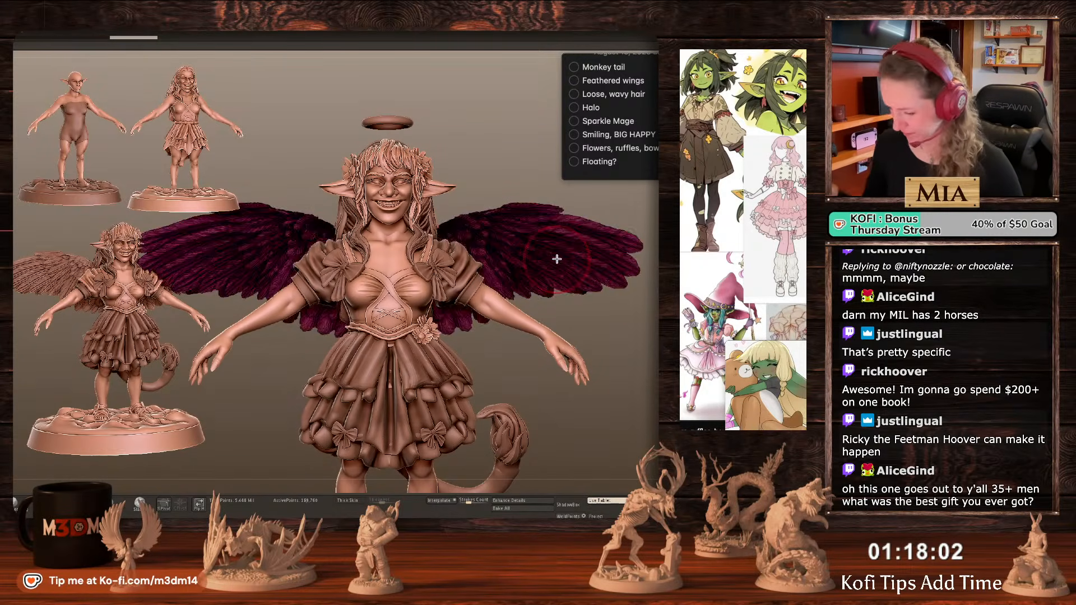
click(659, 338)
click(658, 338)
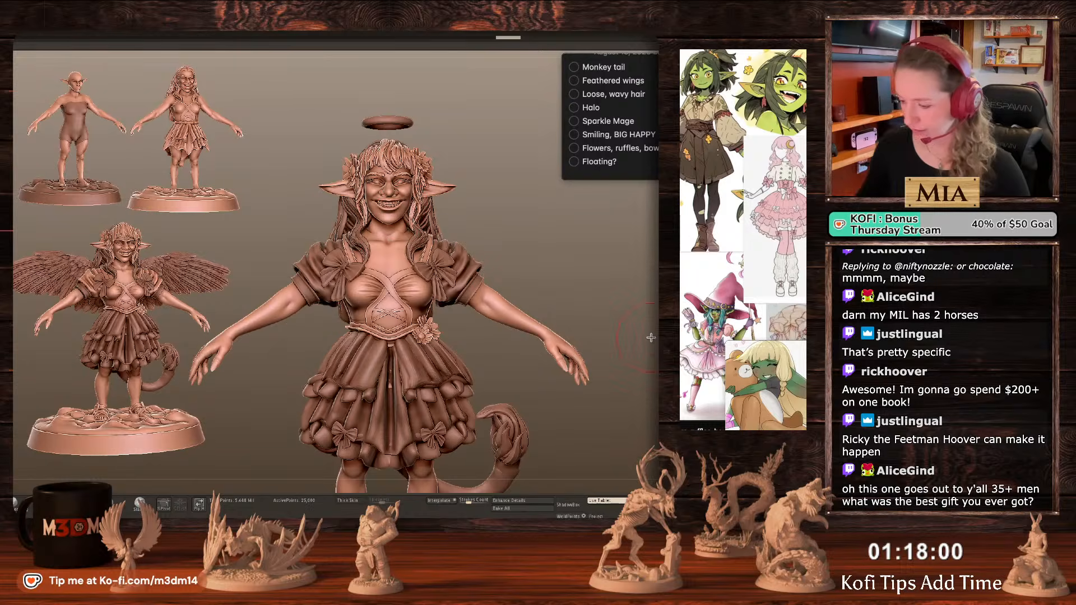
Select the goblin's body and examine its face and ears up close with the polygroups displayed.
alt+drag(651, 352, 575, 292)
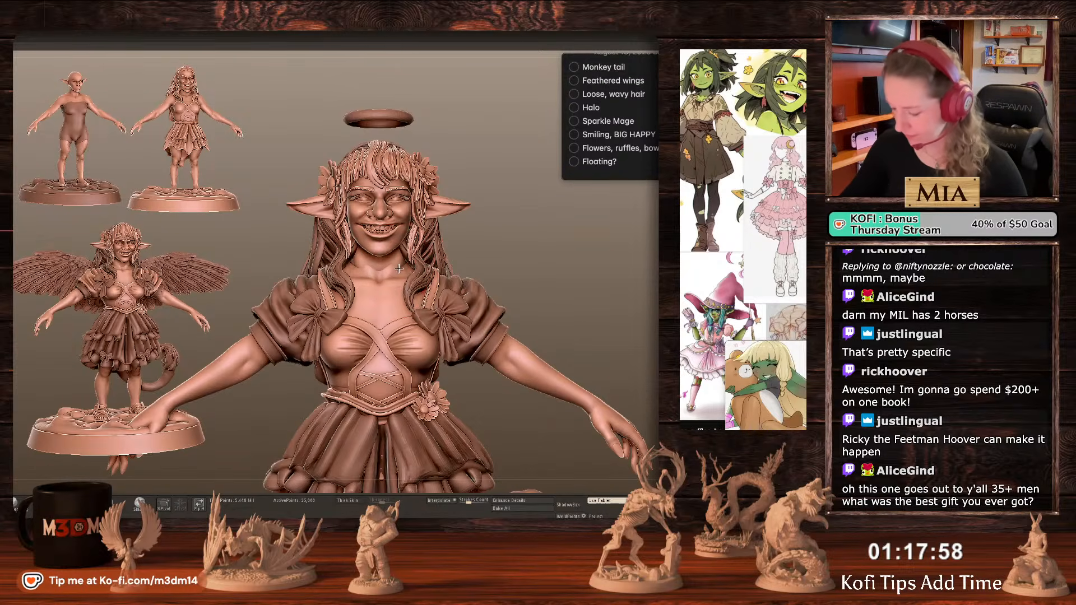
alt+click(398, 268)
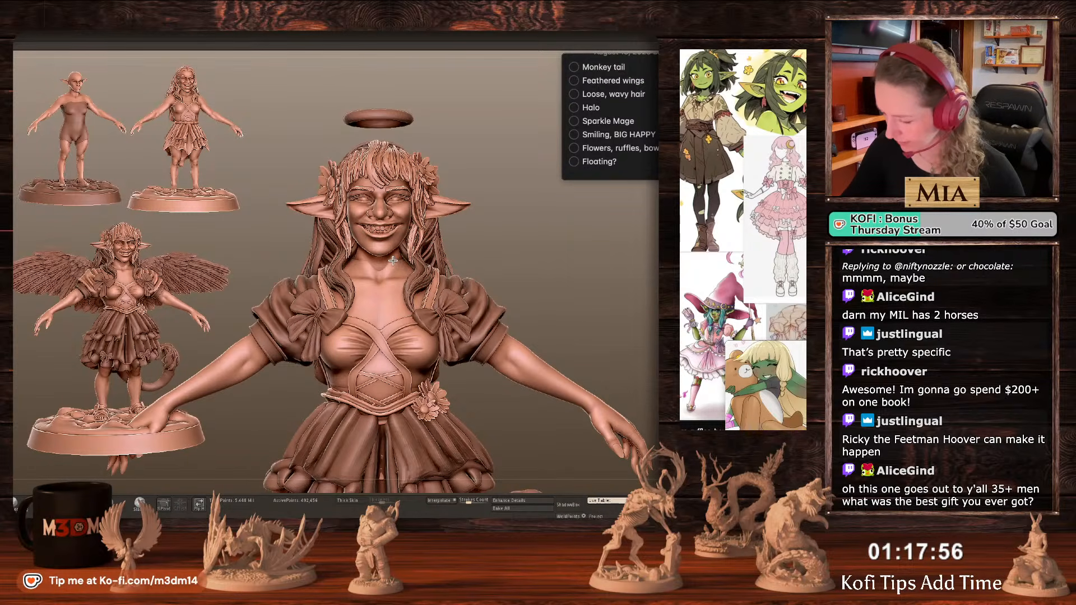
key(space)
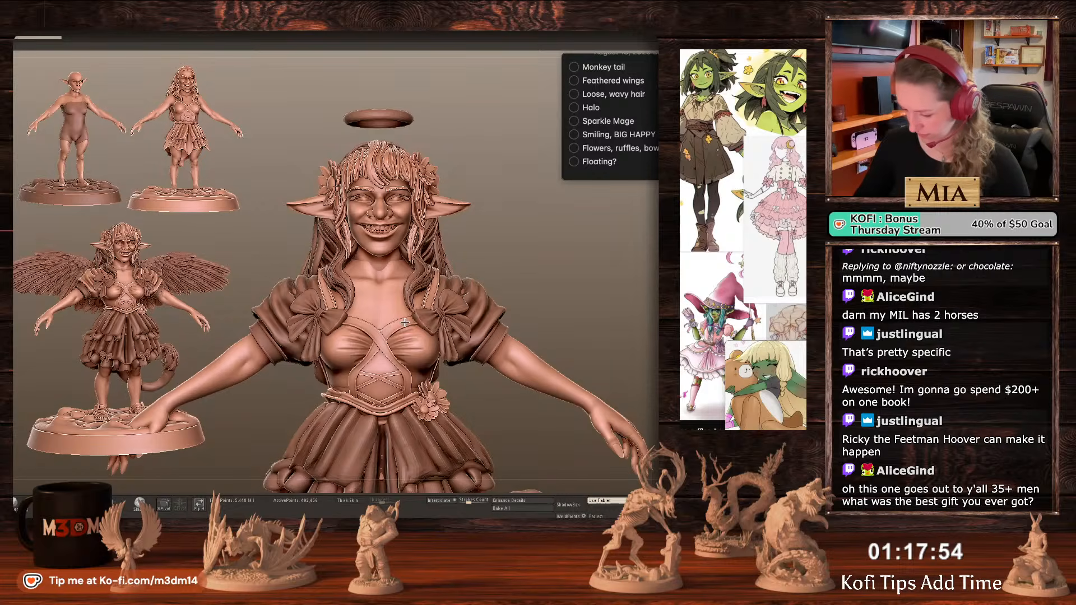
key(space)
alt+click(403, 324)
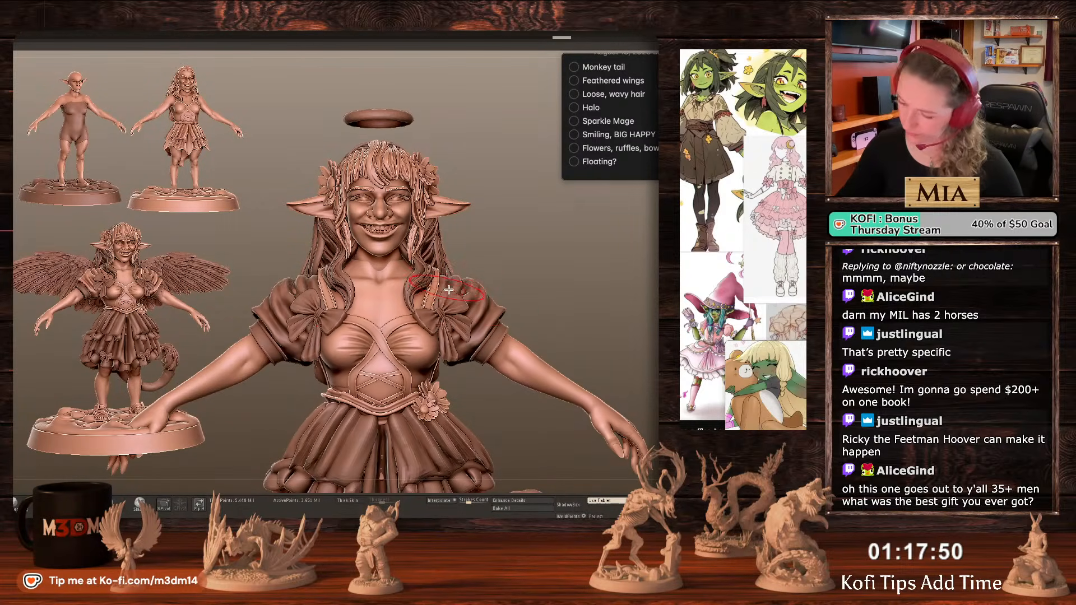
alt+click(394, 238)
alt+drag(591, 269, 599, 315)
alt+drag(528, 239, 533, 252)
key(shift+f)
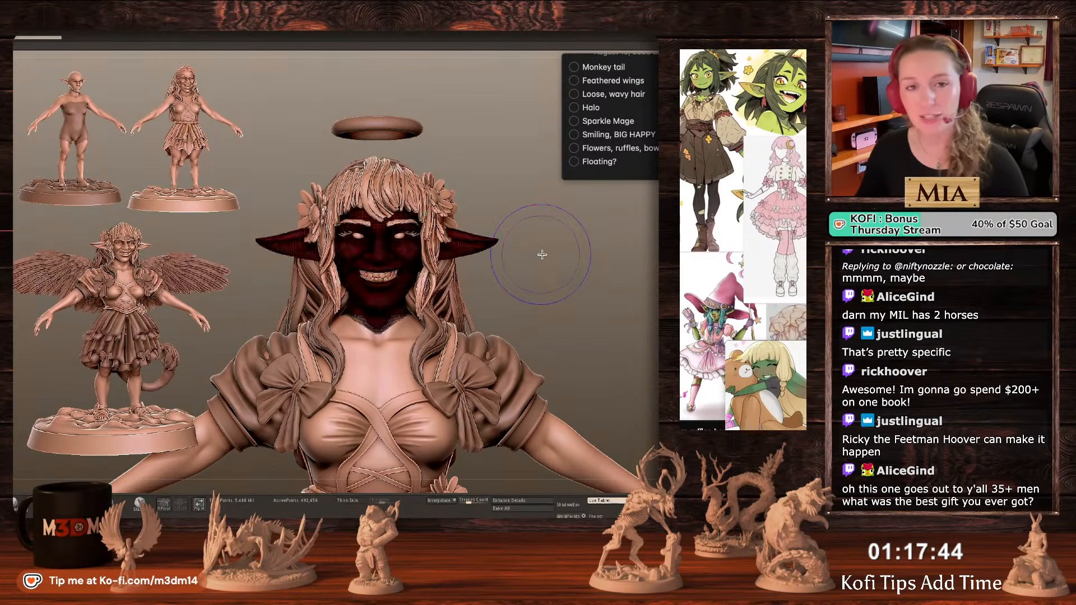
key(shift+f)
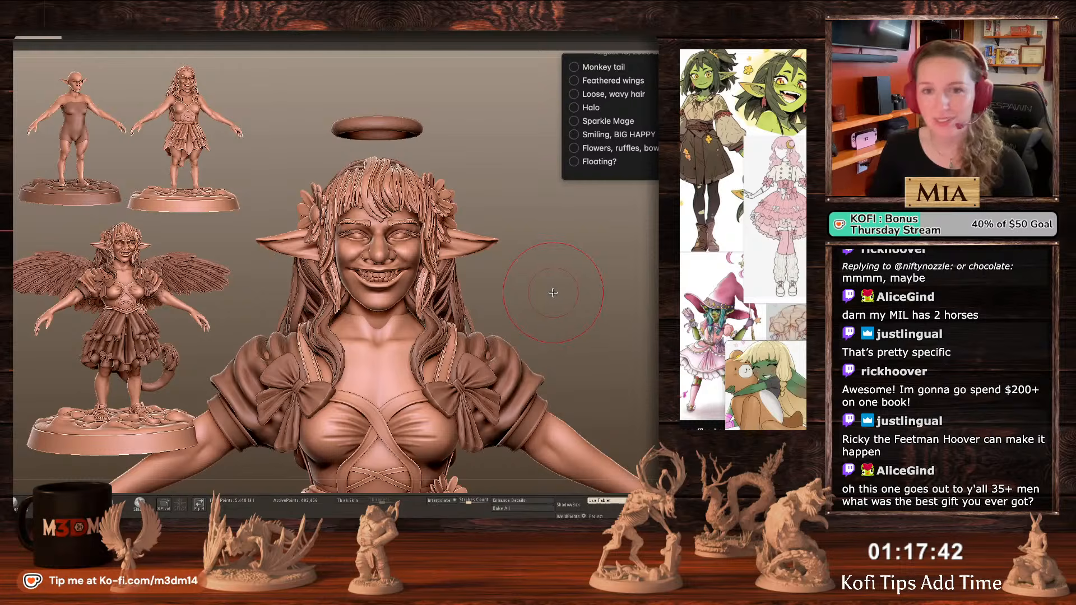
Mask the goblin's face, leaving both ears unmasked.
key(b)
key(m)
key(v)
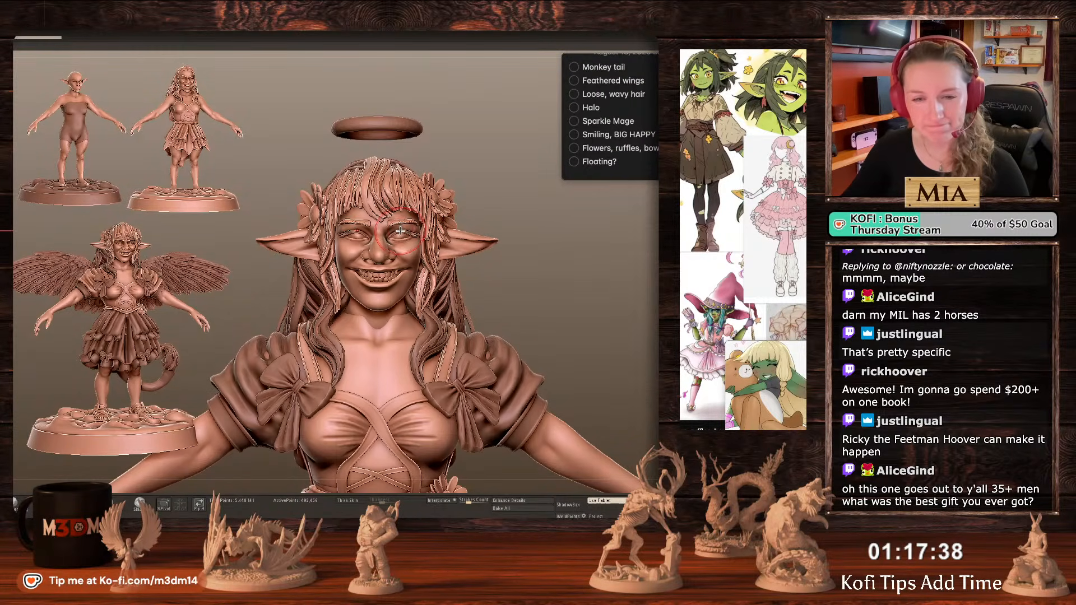
key(shift+f)
key(shift+f)
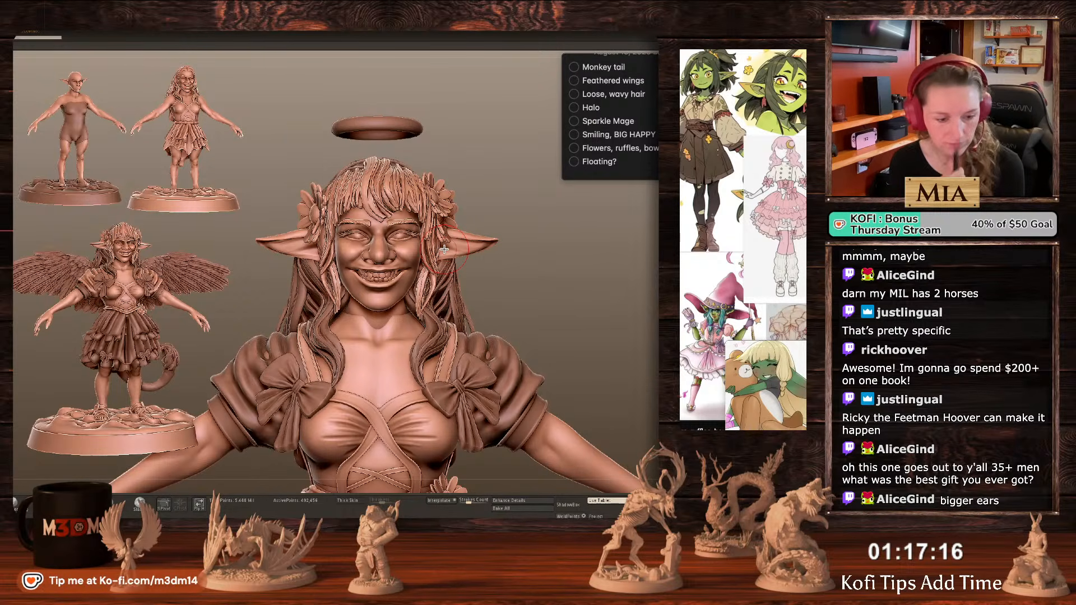
mouse_move(572, 301)
mouse_down()
mouse_move(522, 228)
mouse_move(440, 214)
mouse_move(418, 309)
mouse_up()
ctrl+shift+click(547, 269)
ctrl+shift+click(601, 279)
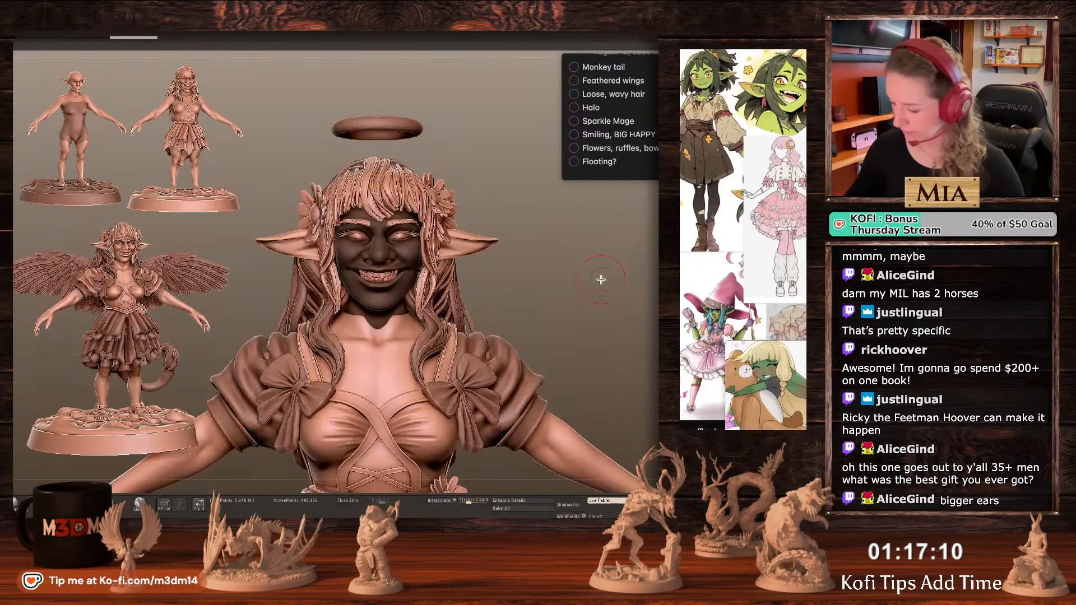
Enlarge and reposition the unmasked ears symmetrically with the transform gizmo, and clear the mask.
key(w)
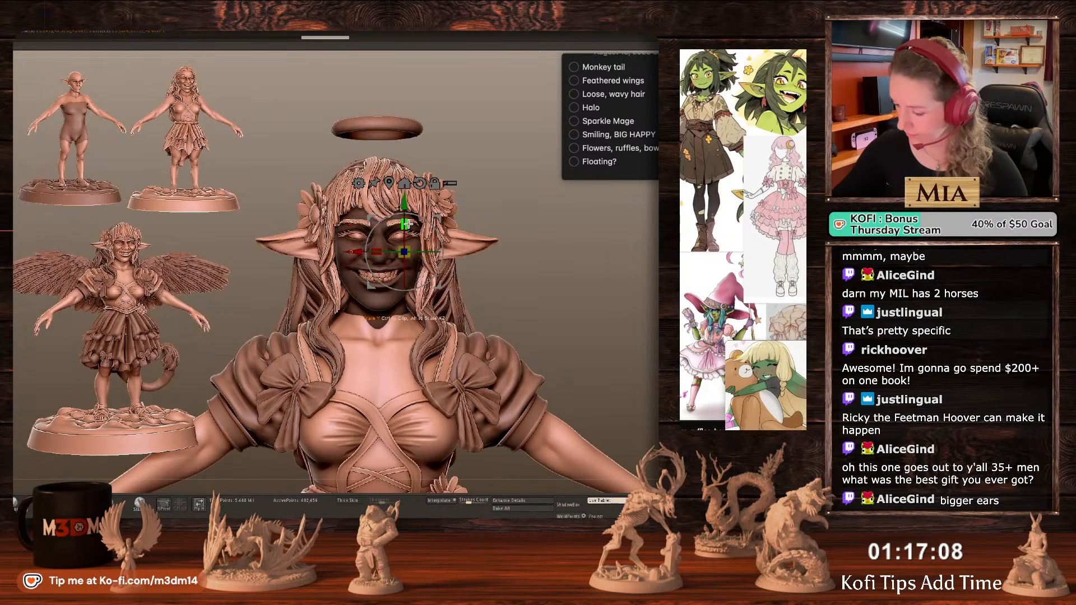
drag(408, 224, 472, 223)
drag(437, 278, 453, 236)
key(q)
key(b)
key(m)
key(v)
ctrl+drag(557, 257, 568, 267)
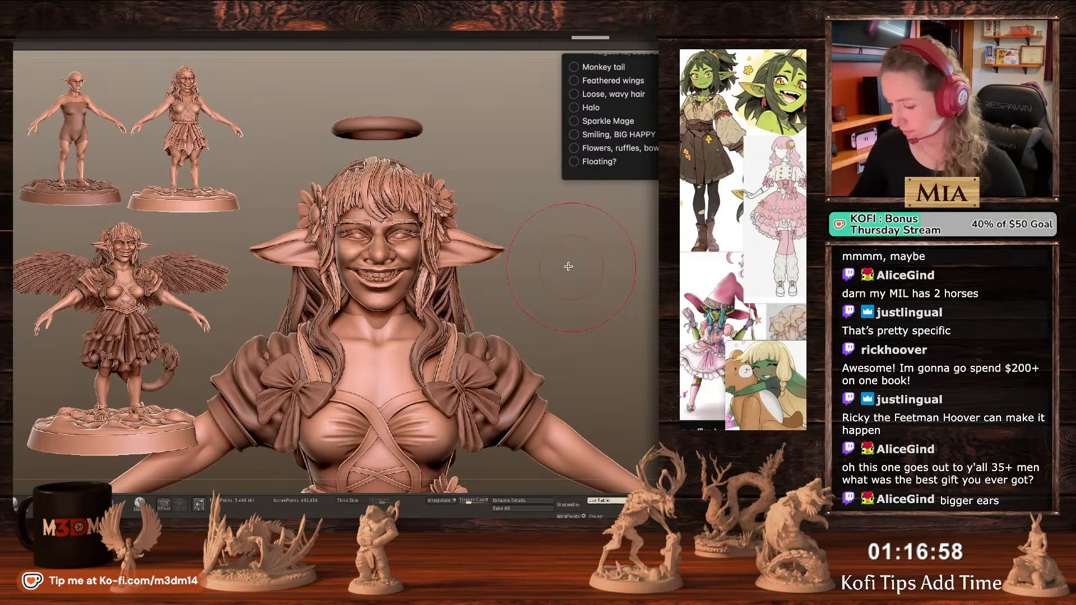
Refine the shape of the enlarged ears near their tips with the Move brush.
key(b)
key(m)
key(v)
drag(492, 251, 494, 251)
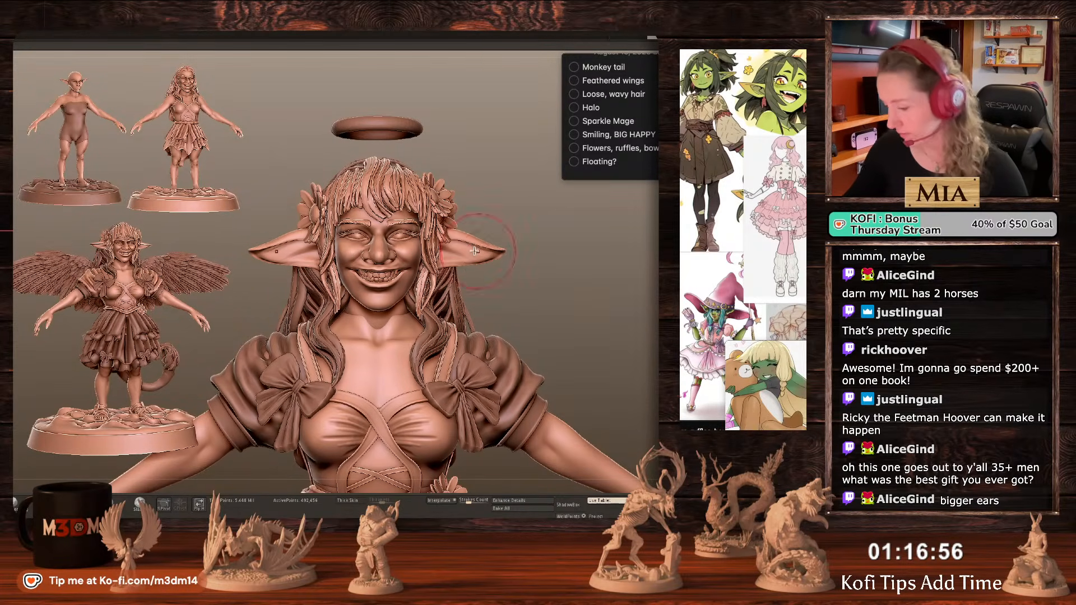
ctrl+click(593, 285)
ctrl+click(593, 285)
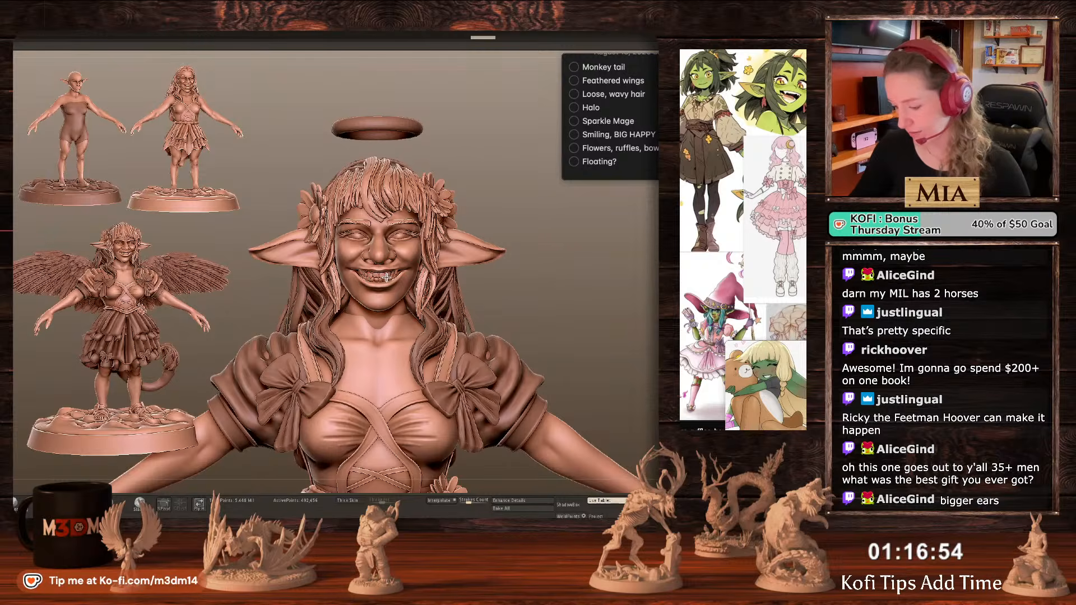
Select the hair and pull the wavy locks beside the face and neck into fuller shapes with the Move brush.
alt+click(386, 278)
alt+drag(596, 279, 592, 310)
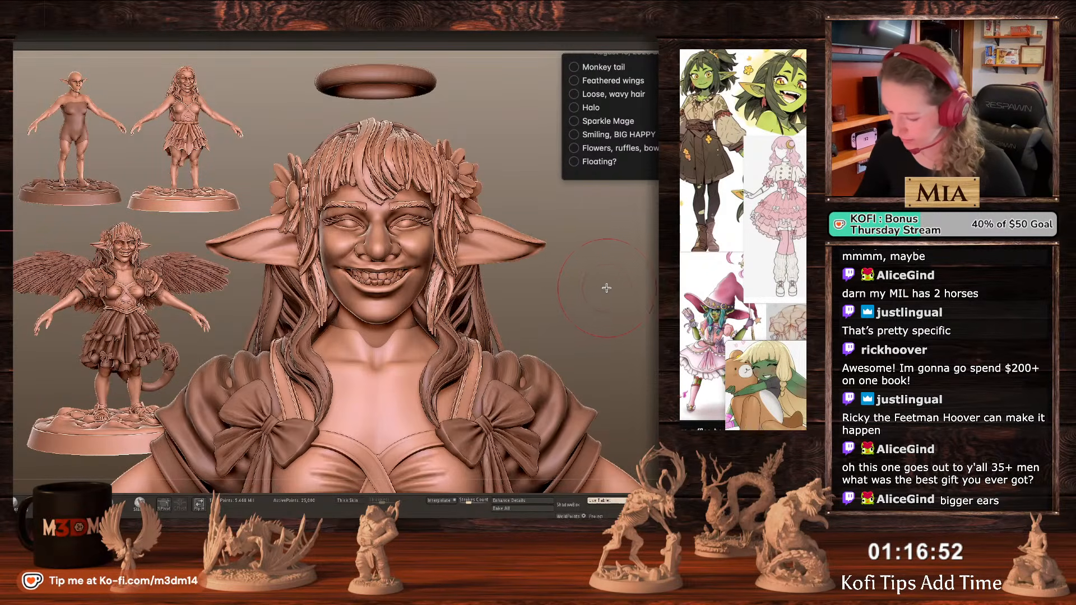
alt+click(411, 328)
key(space)
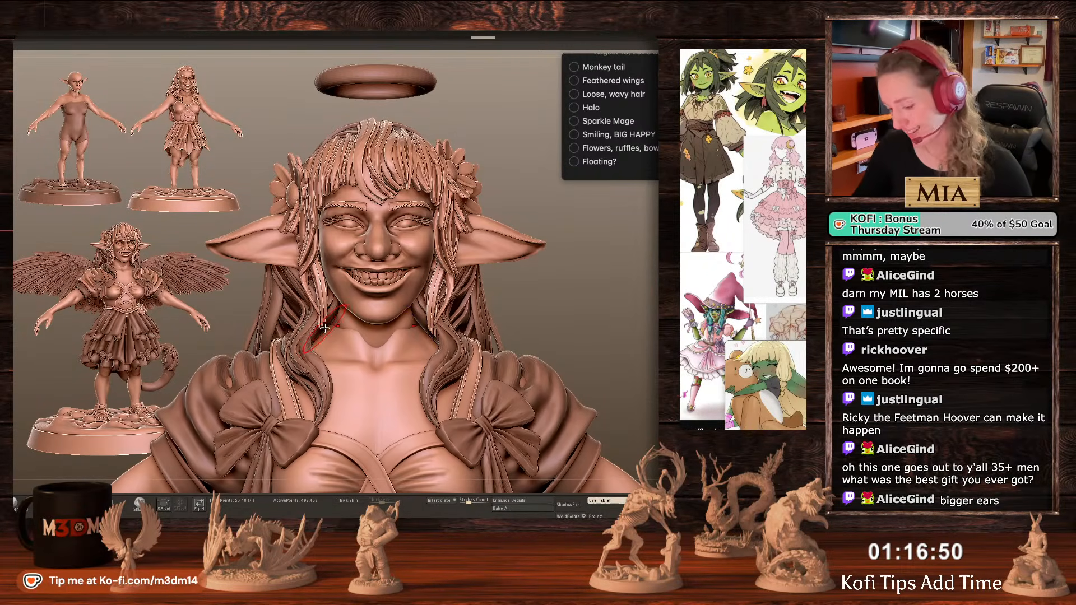
alt+click(325, 336)
key(space)
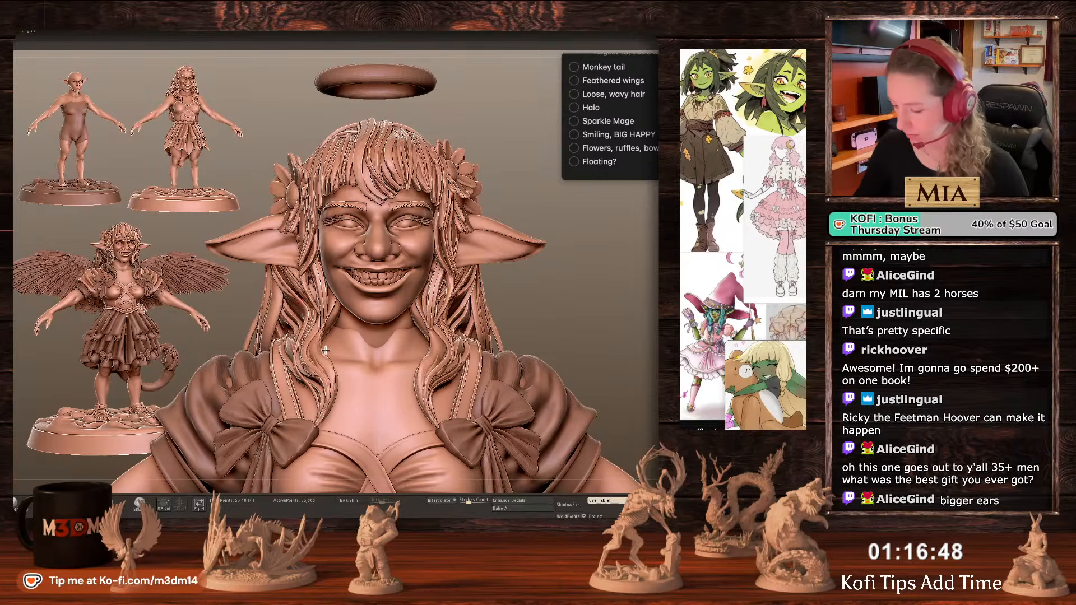
drag(325, 350, 317, 352)
mouse_move(453, 315)
mouse_down()
mouse_move(466, 311)
mouse_move(447, 307)
mouse_up()
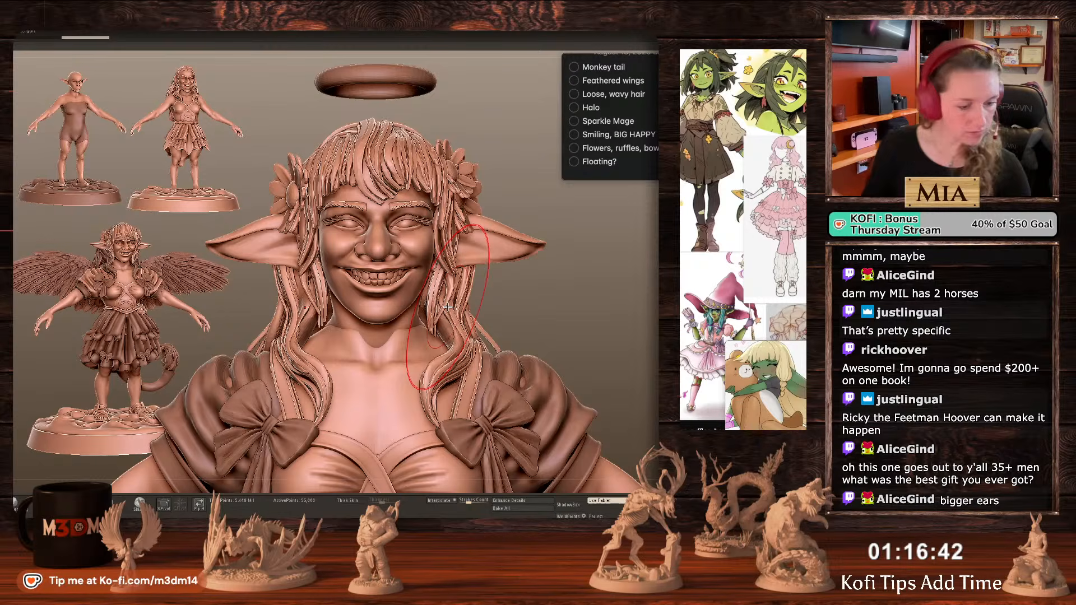
Reshape the hair locks falling over the shoulder from a three-quarter view.
drag(573, 321, 494, 311)
drag(588, 296, 529, 329)
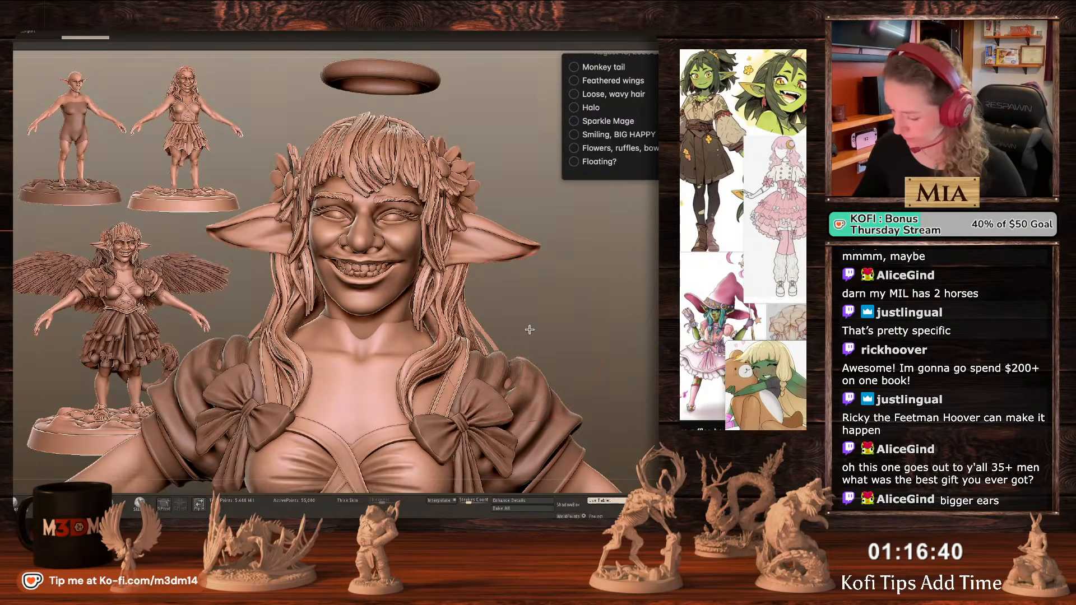
alt+drag(578, 253, 472, 337)
key(space)
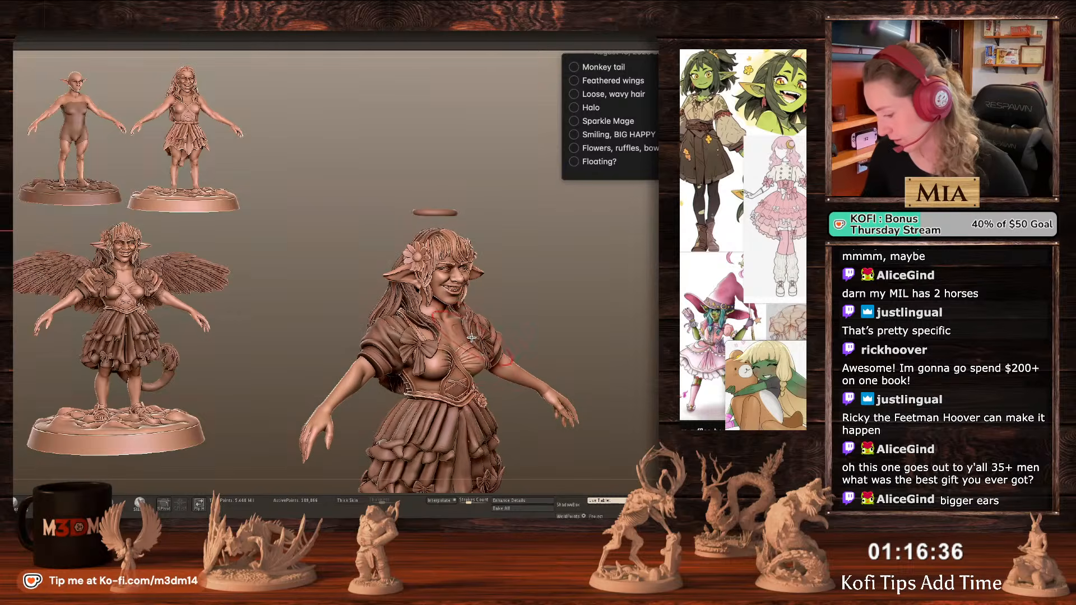
key(space)
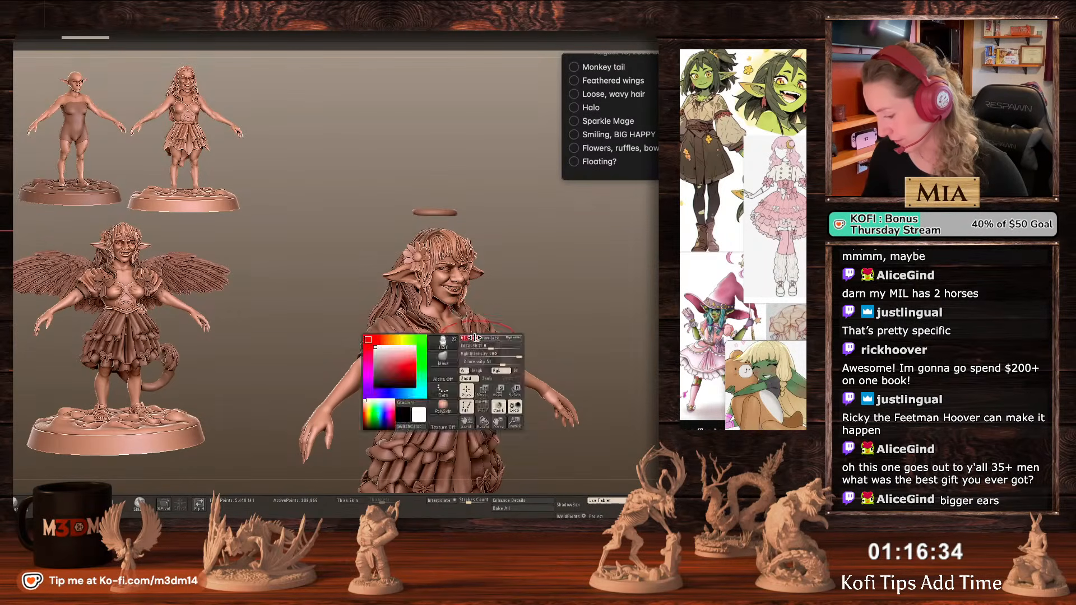
key(shift+f)
key(shift+f)
alt+click(460, 329)
alt+drag(614, 311, 596, 240)
key(space)
drag(461, 277, 463, 290)
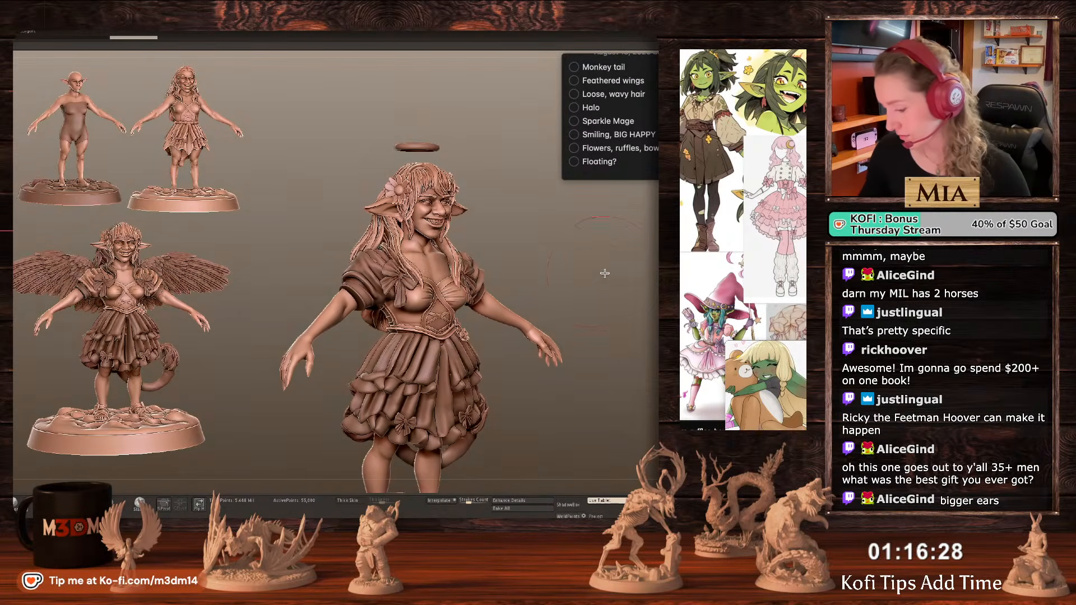
Adjust the fall of the long locks against the shoulders from the front with a resized Move brush.
shift+drag(603, 277, 596, 291)
key(space)
drag(466, 278, 455, 271)
key(space)
alt+drag(600, 255, 584, 234)
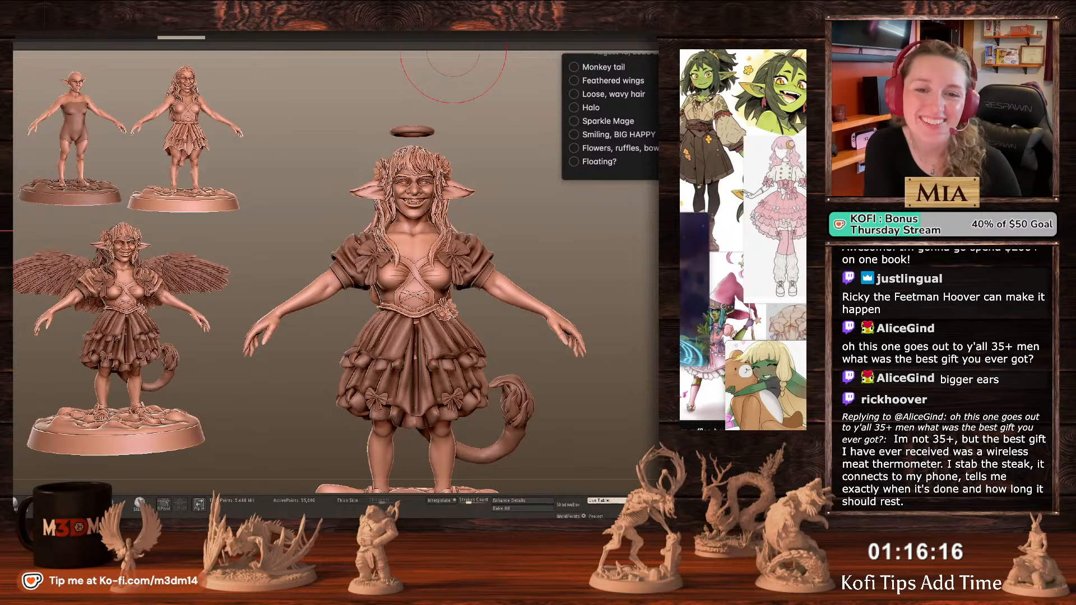
Bring the goblin medic reference image over the canvas, enlarge it to examine the character, and close it.
mouse_move(694, 274)
mouse_down()
mouse_move(645, 56)
mouse_move(383, 96)
mouse_move(158, 279)
mouse_up()
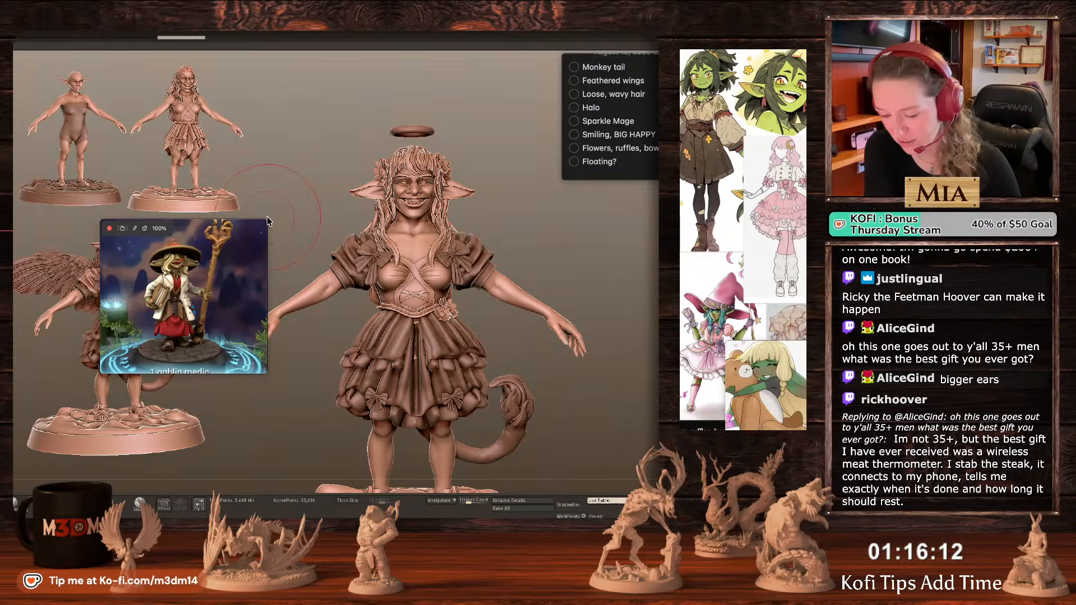
drag(267, 220, 356, 137)
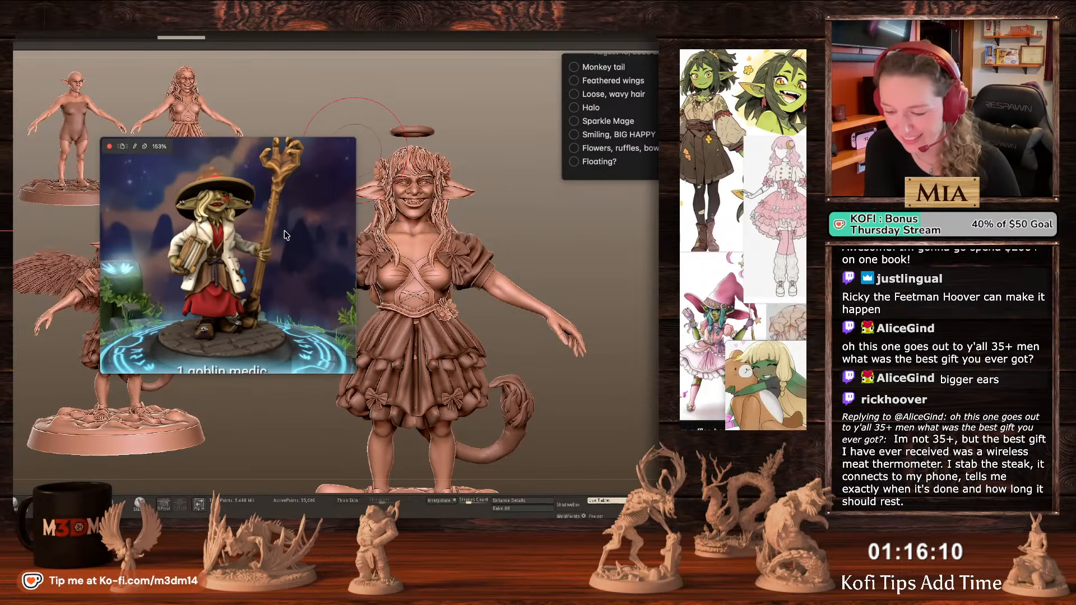
drag(285, 231, 183, 229)
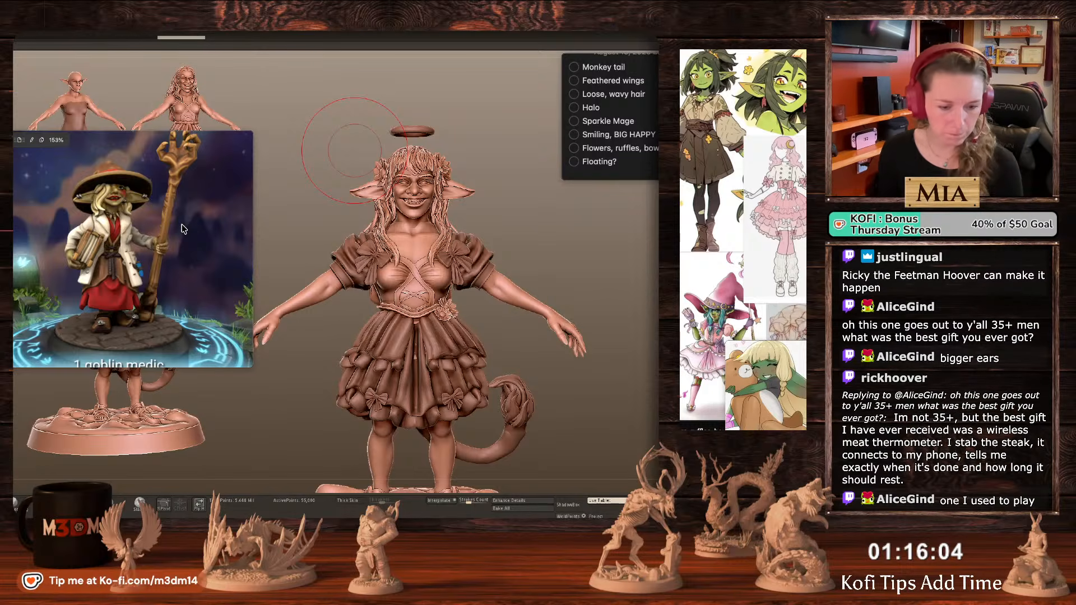
click(12, 144)
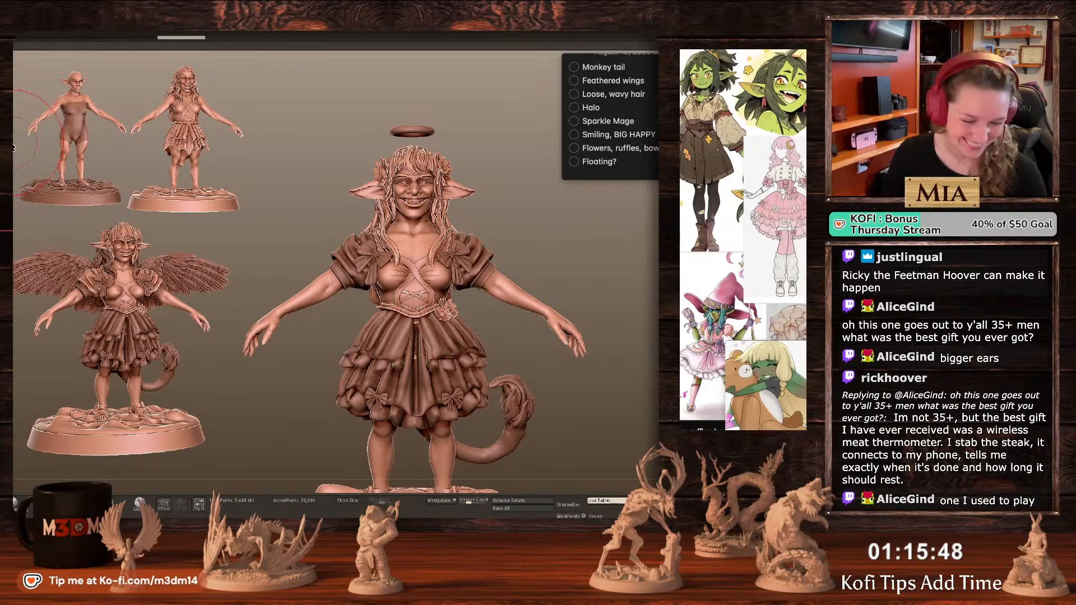
Make the goblin's body the active part and frame the head and neck from the front.
alt+click(413, 167)
alt+drag(613, 262, 580, 316)
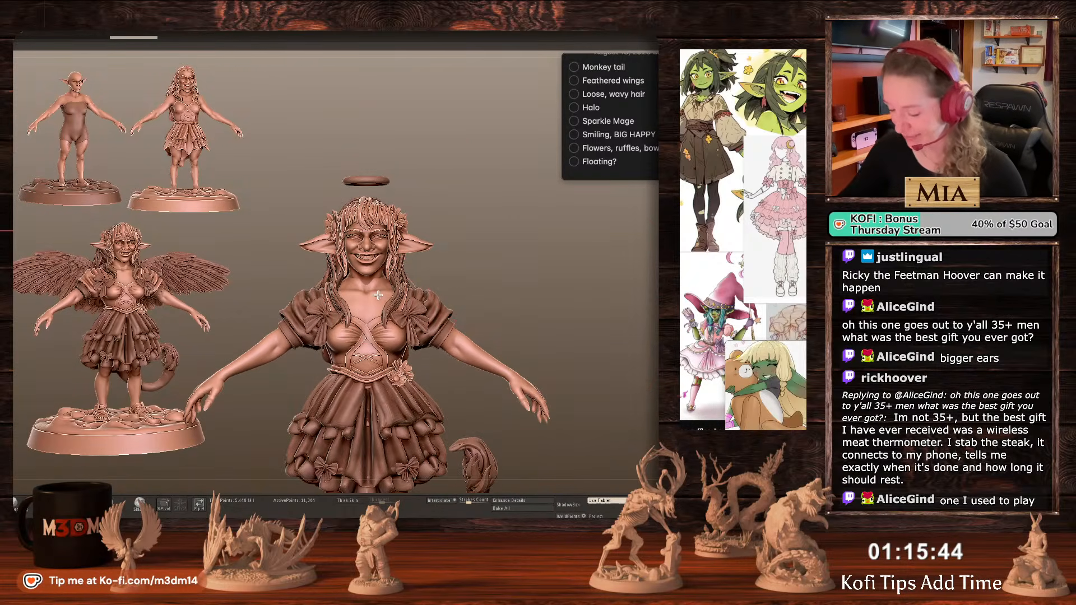
right_click(444, 313)
alt+click(377, 329)
alt+click(405, 277)
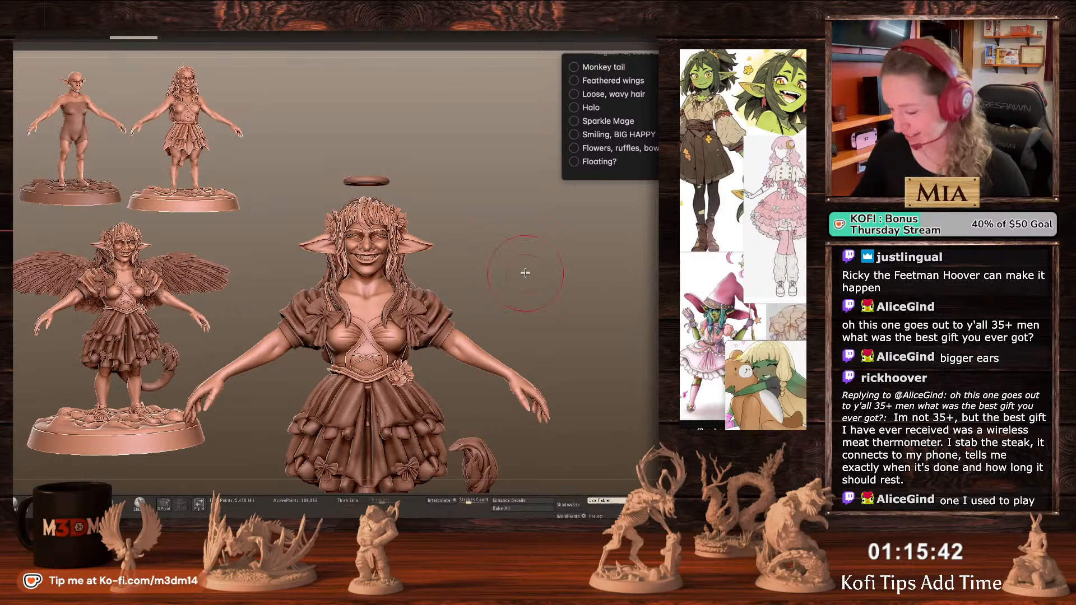
right_click(387, 295)
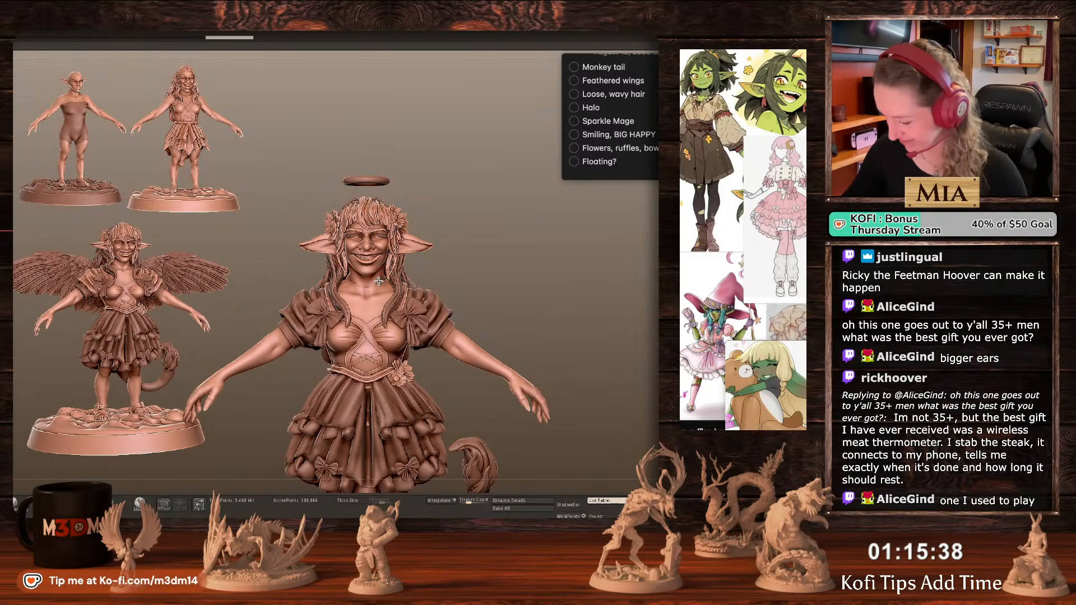
alt+click(387, 280)
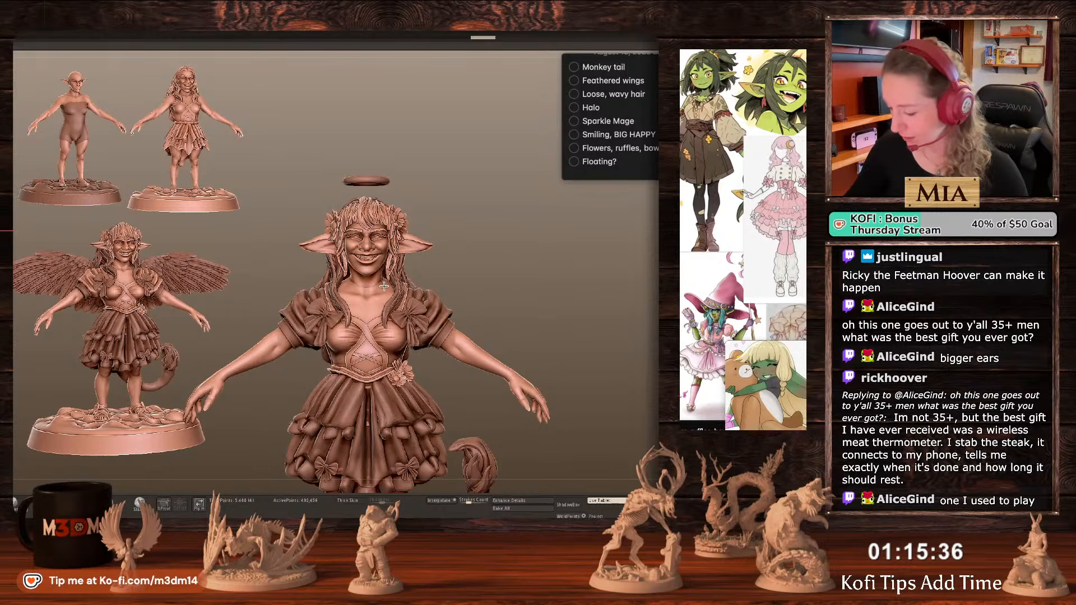
alt+click(386, 284)
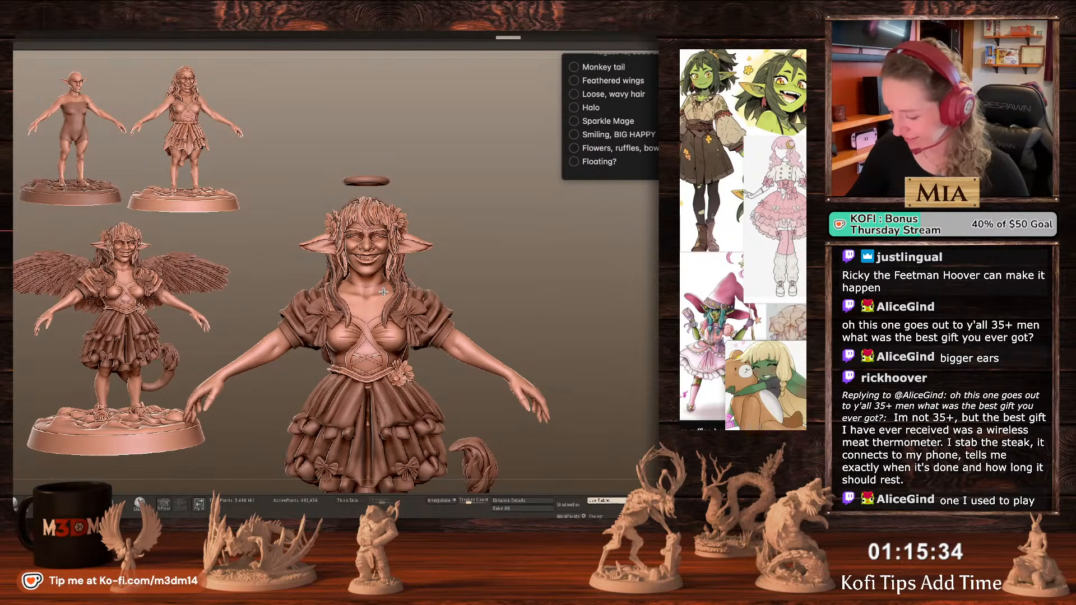
Try brush strokes on the skin at the base of the neck and clear the mask.
mouse_move(384, 292)
mouse_down()
mouse_move(369, 300)
mouse_move(381, 281)
mouse_up()
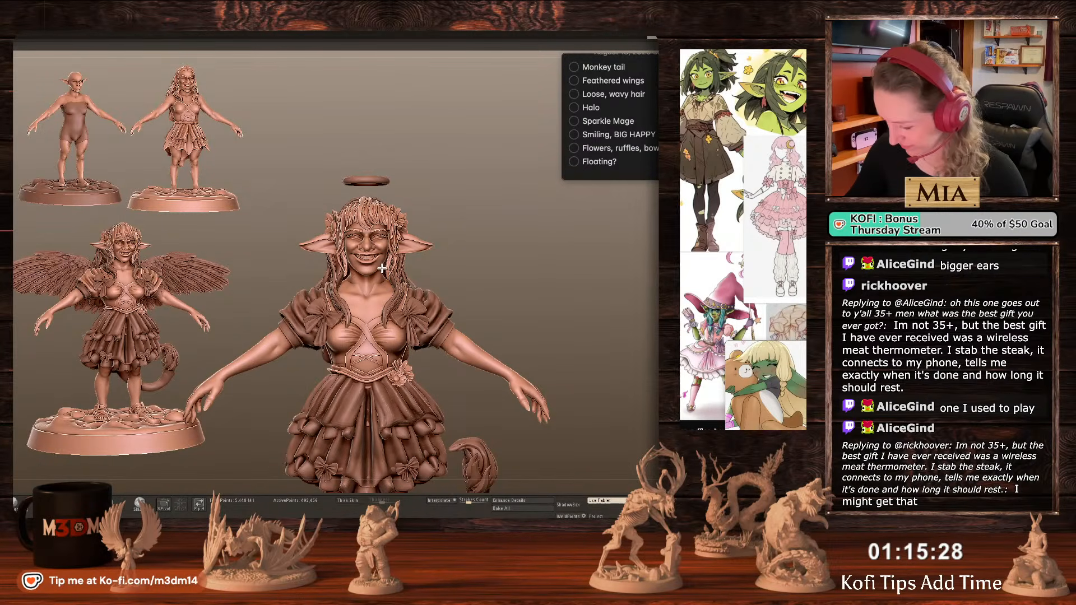
alt+click(382, 268)
alt+click(367, 288)
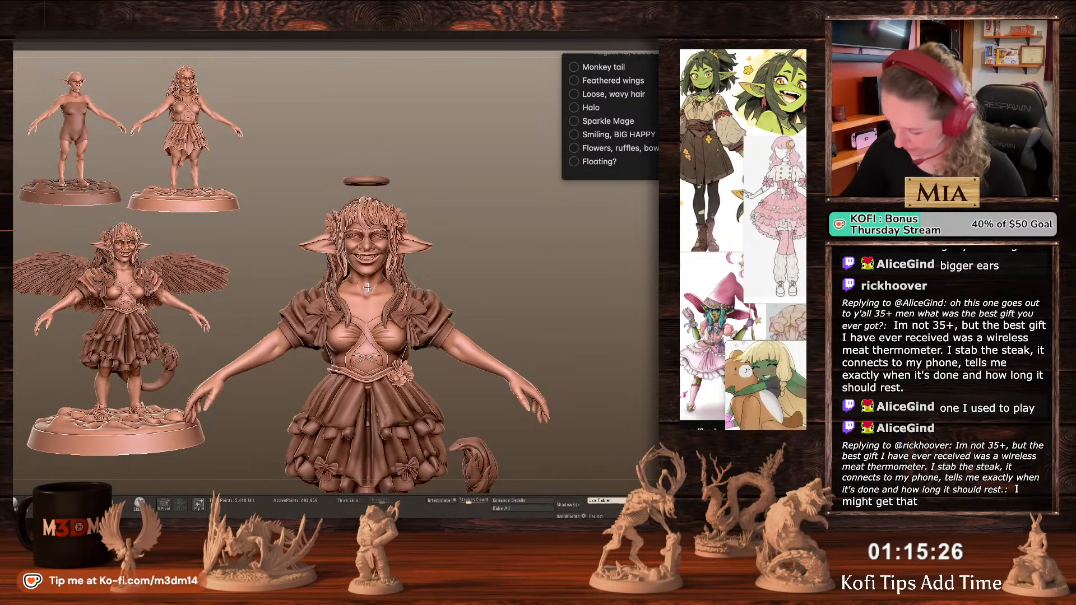
mouse_move(368, 287)
mouse_down()
mouse_move(388, 279)
mouse_move(381, 291)
mouse_up()
alt+click(385, 288)
alt+click(386, 284)
key(space)
ctrl+drag(636, 279, 440, 424)
ctrl+drag(582, 290, 569, 321)
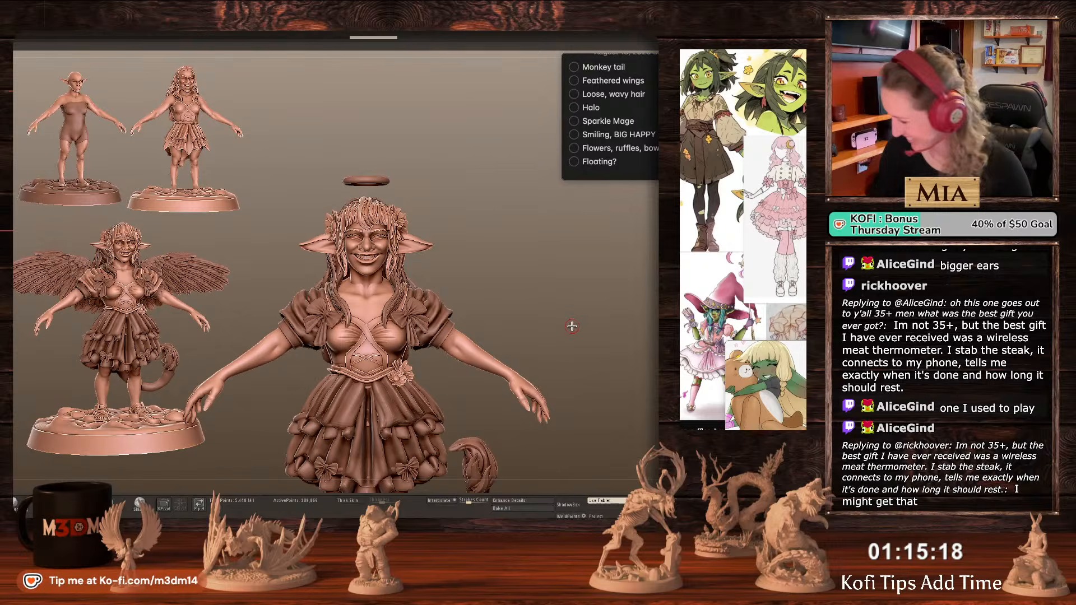
Look over the prop models and the star shape.
key(space)
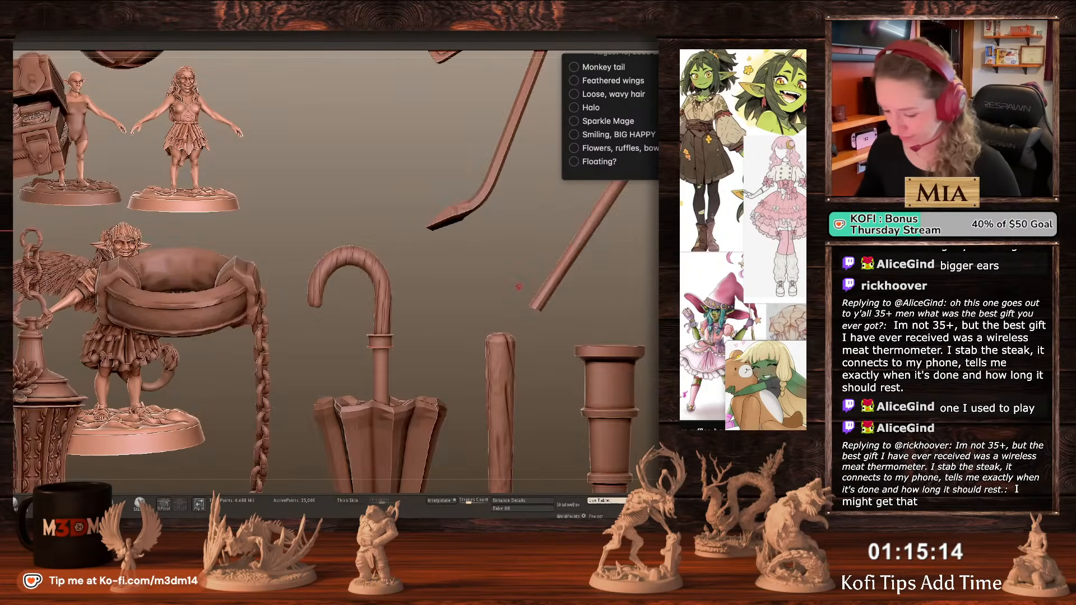
key(f)
key(f)
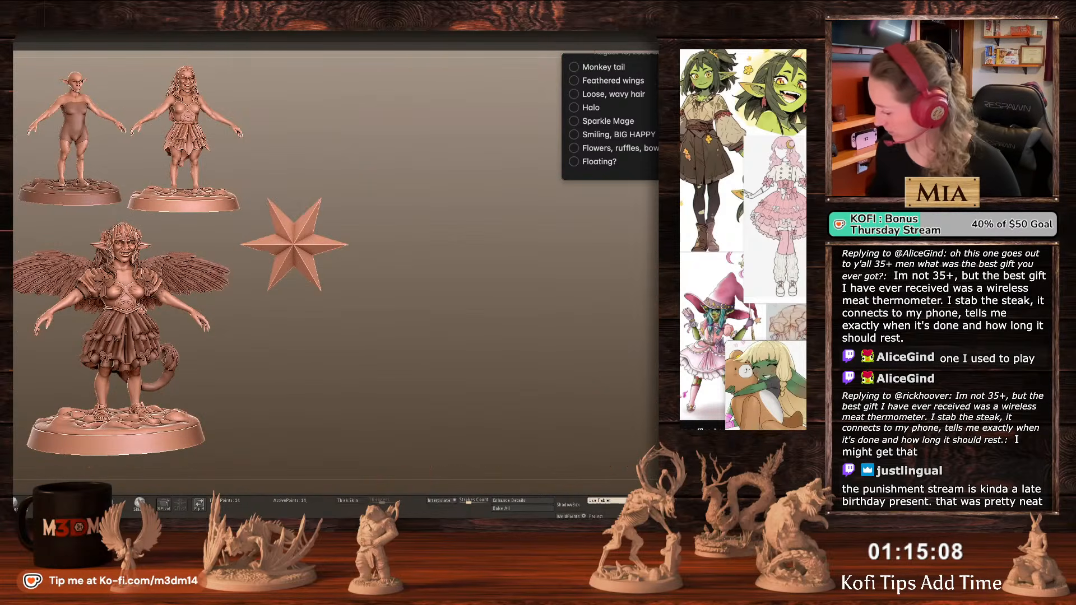
Duplicate the halo ring above the head and move the copy down to the goblin's neck.
alt+drag(422, 300, 473, 250)
alt+click(418, 213)
alt+drag(561, 278, 509, 244)
key(ctrl+shift+d)
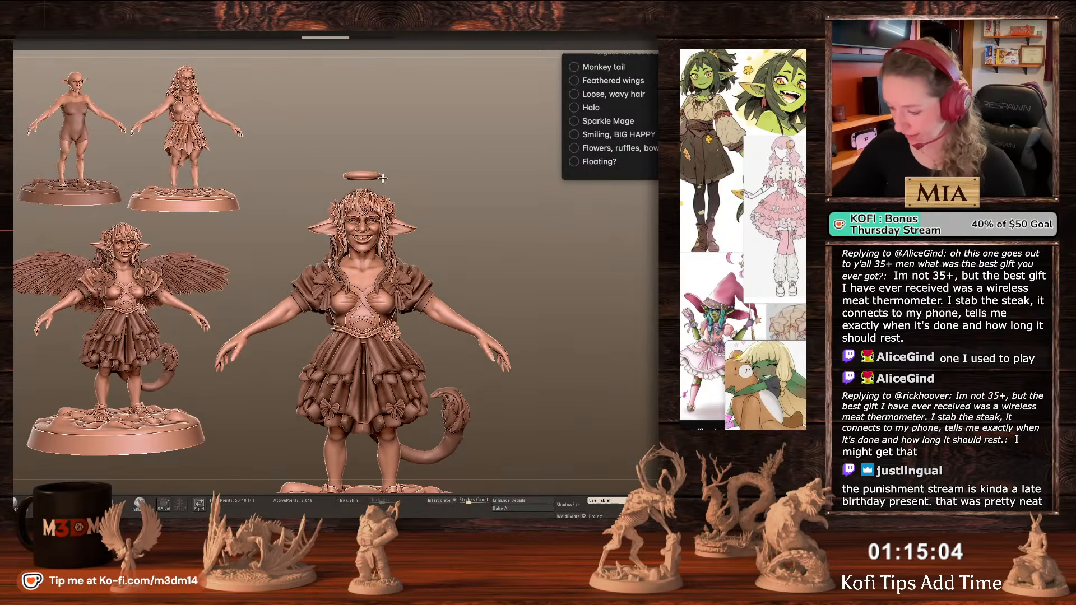
key(w)
drag(361, 127, 359, 208)
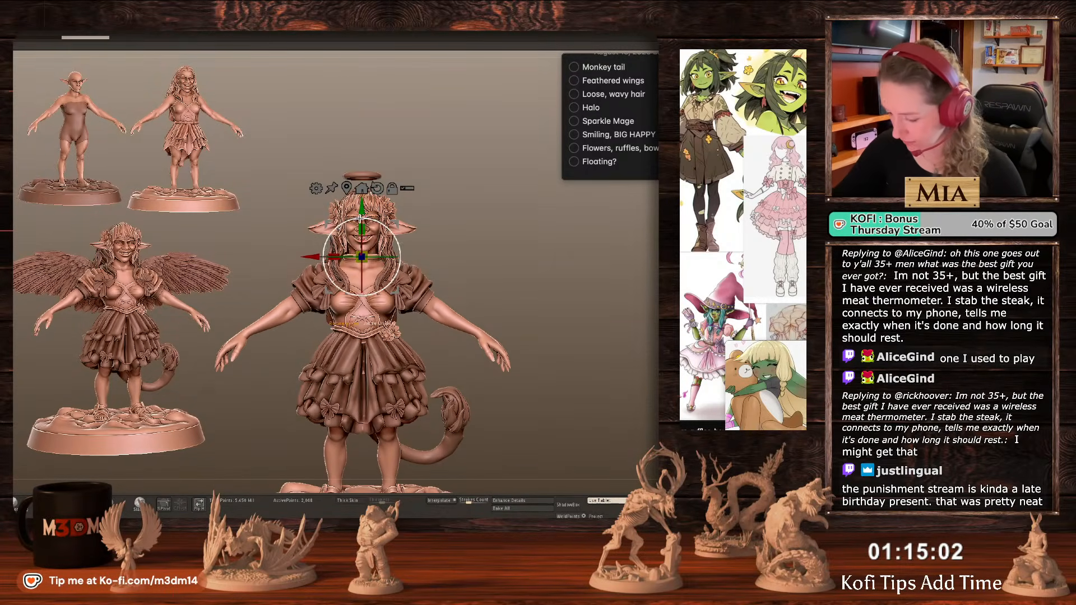
mouse_move(362, 273)
mouse_down()
mouse_move(361, 286)
mouse_move(356, 261)
mouse_up()
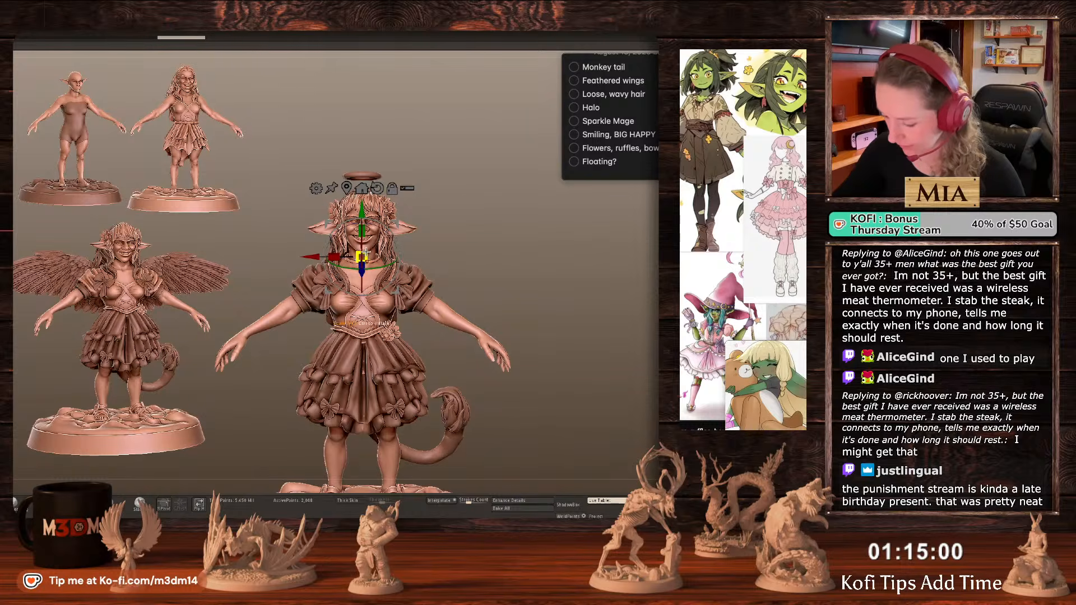
Fit the duplicated ring around the neck as a thin necklace with its front dipping toward the chest.
key(q)
alt+drag(508, 190, 506, 264)
drag(396, 260, 364, 276)
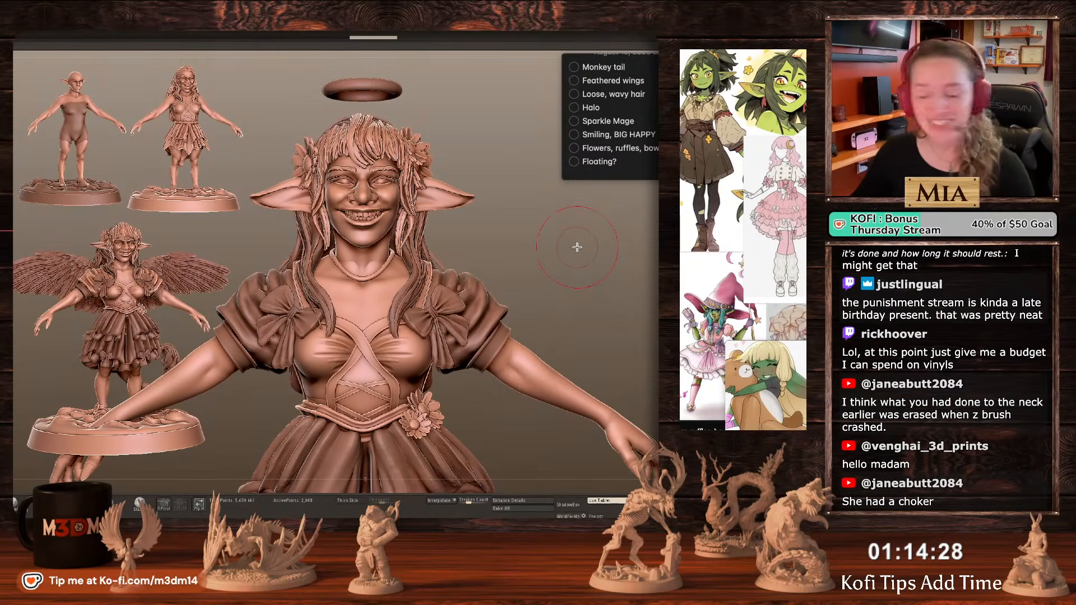
alt+click(376, 274)
alt+click(374, 277)
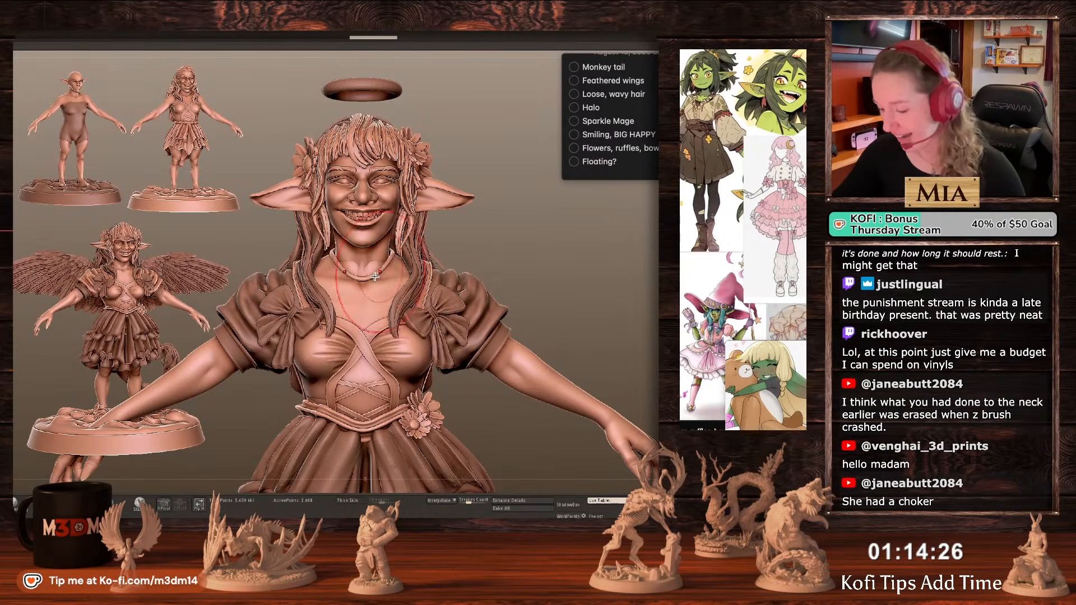
drag(366, 277, 366, 283)
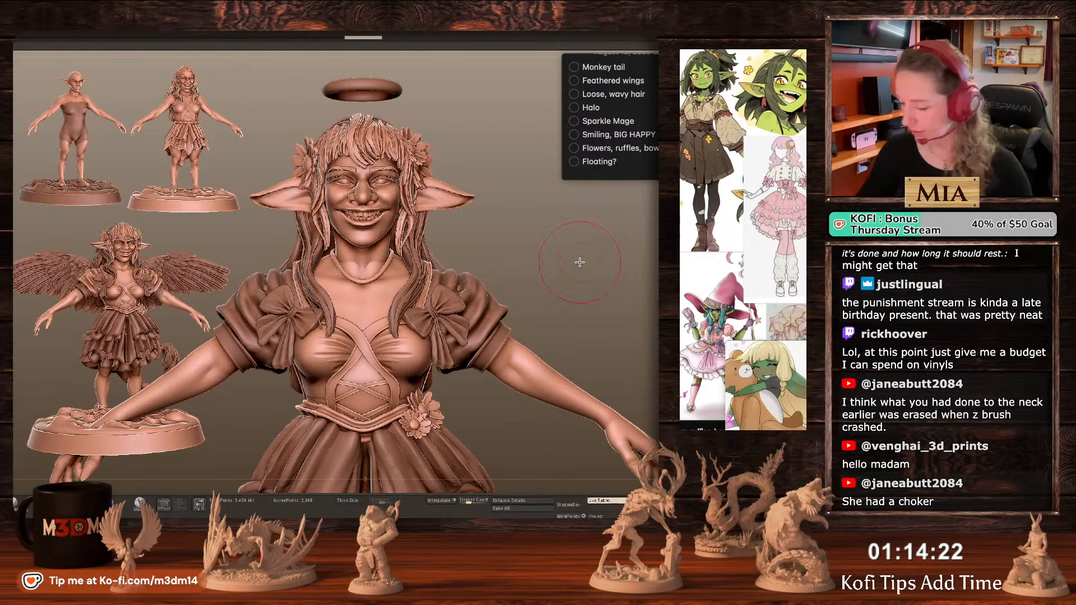
Select the body and smooth the skin along the necklace at the base of the neck.
alt+click(378, 266)
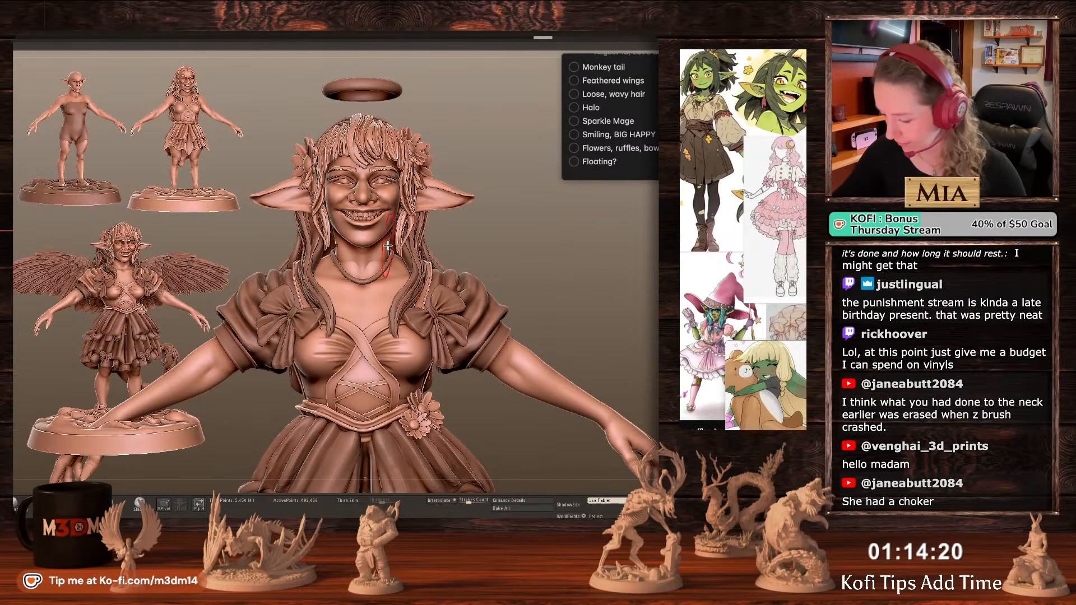
mouse_move(359, 270)
shift+mouse_down()
mouse_move(383, 277)
mouse_move(384, 266)
shift+mouse_up()
key(space)
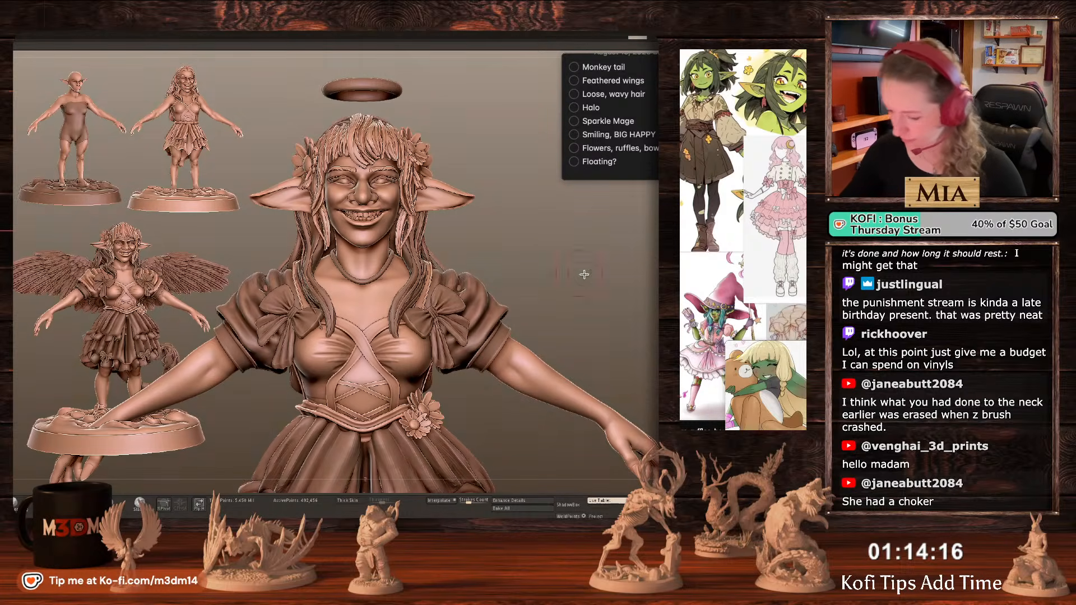
Try a small bow as a pendant at the front of the necklace with an insert mesh brush.
alt+click(372, 280)
key(b)
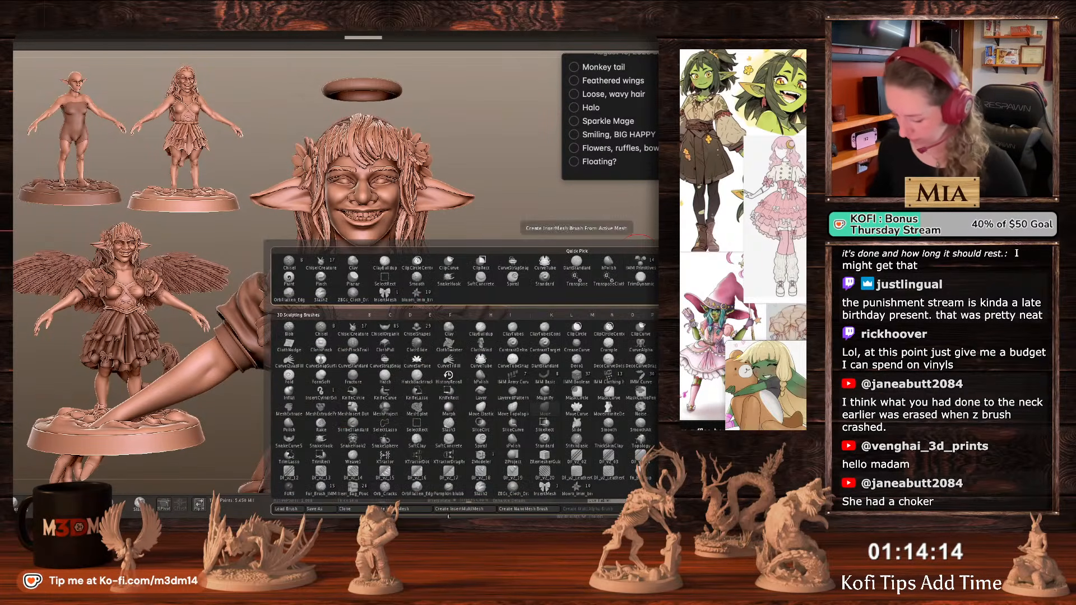
click(549, 491)
key(space)
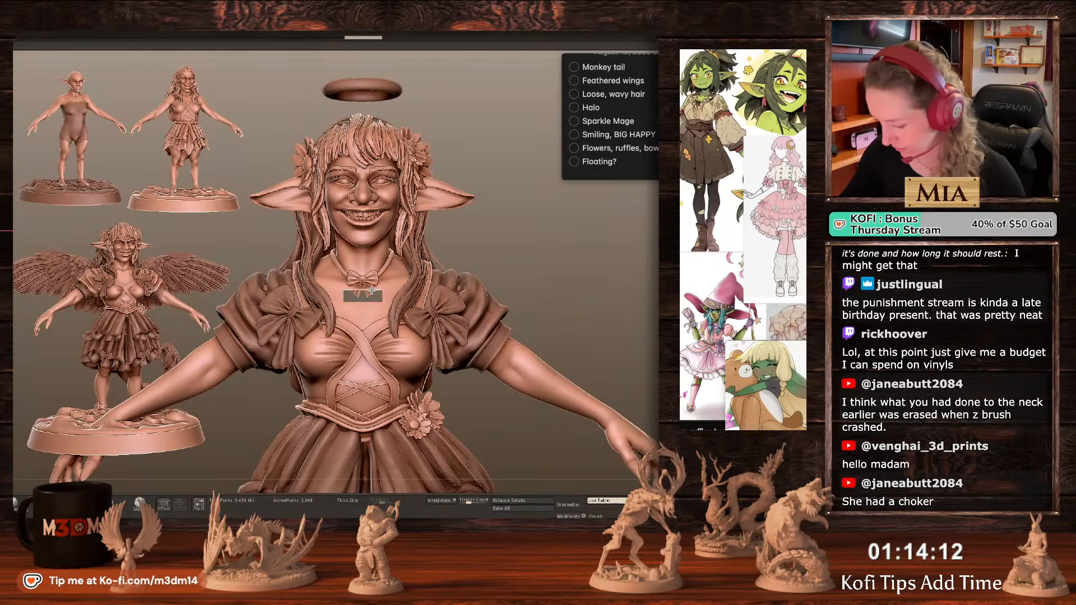
drag(372, 290, 378, 285)
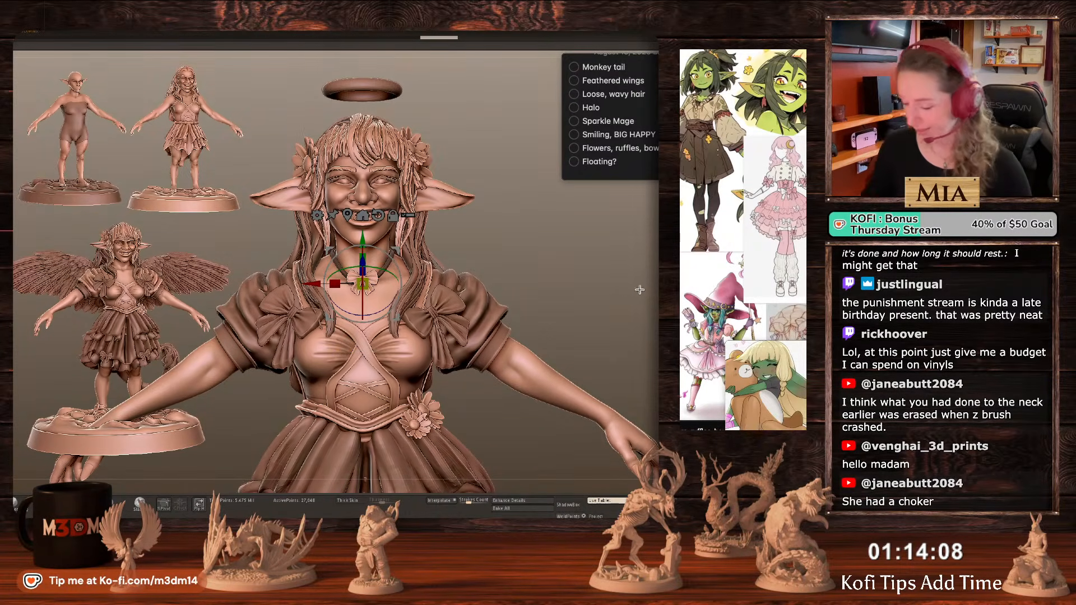
key(ctrl+z)
Insert a small flower pendant at the front centre of the necklace.
key(b)
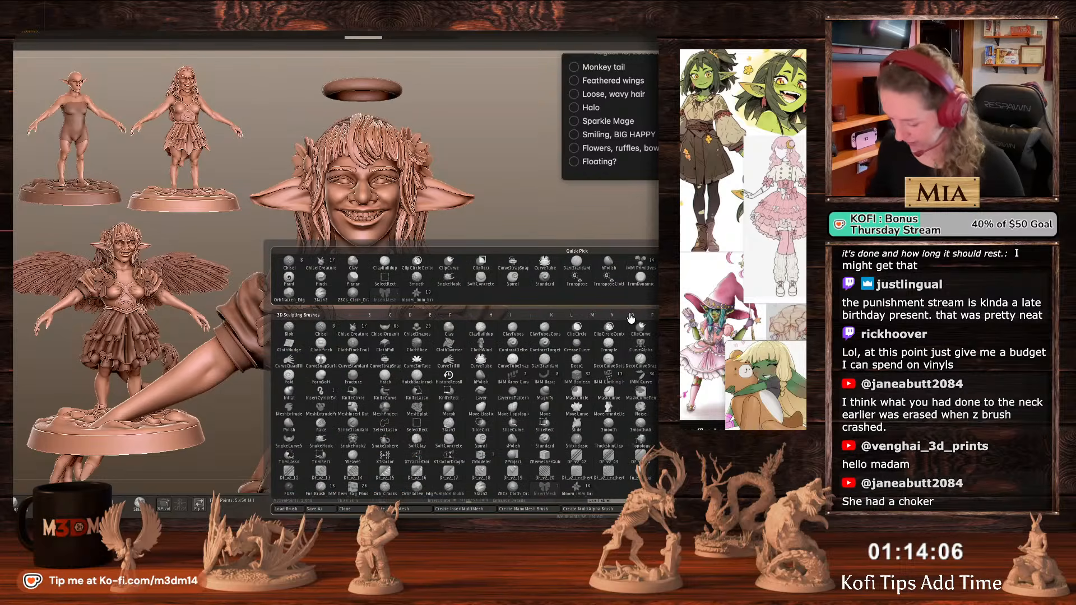
click(578, 499)
drag(361, 303, 366, 303)
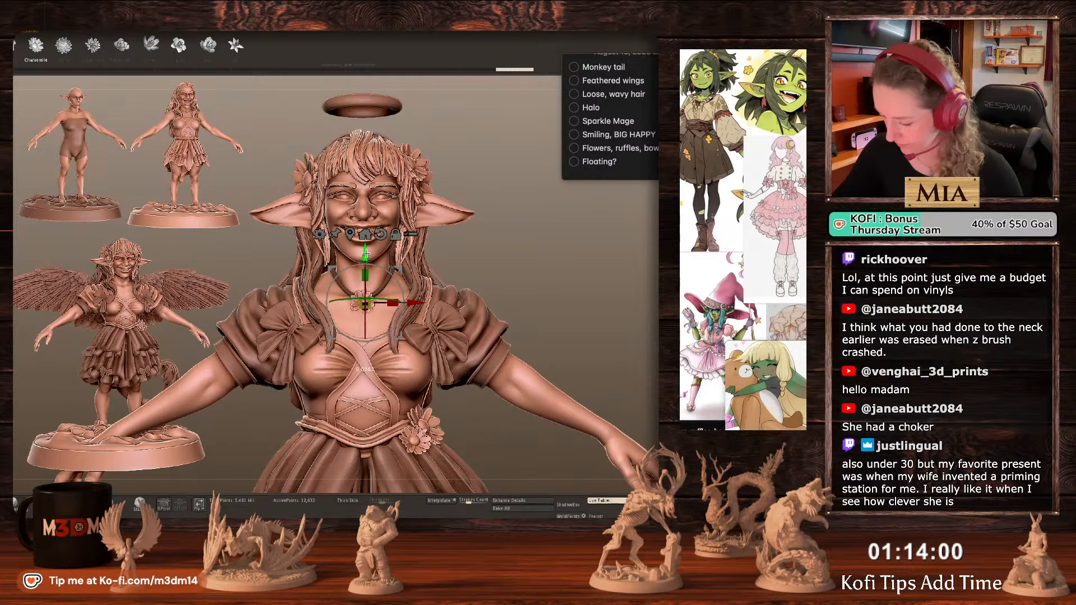
key(q)
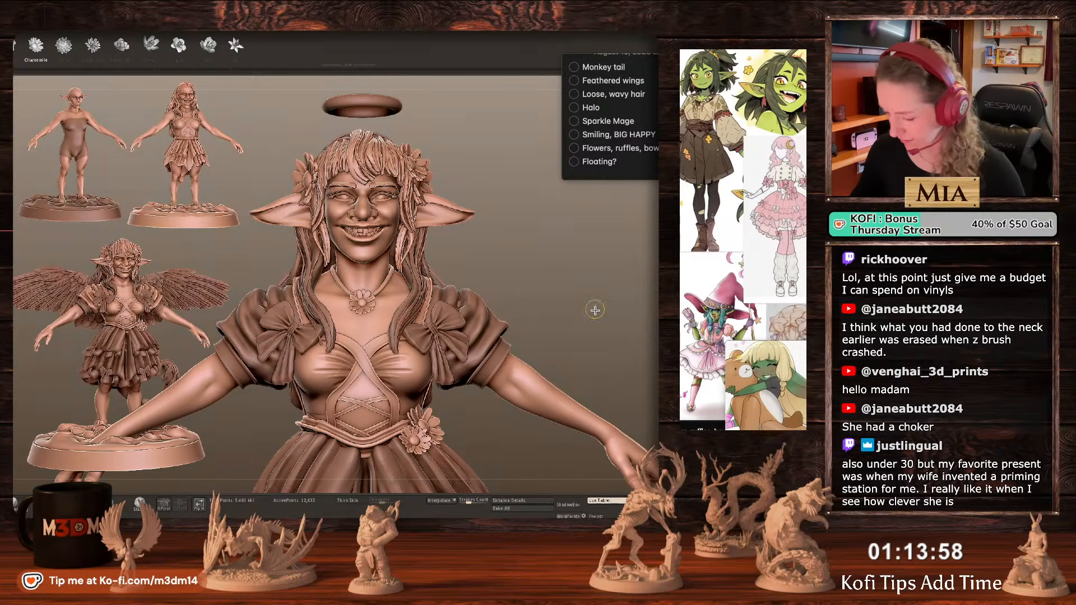
drag(598, 291, 615, 263)
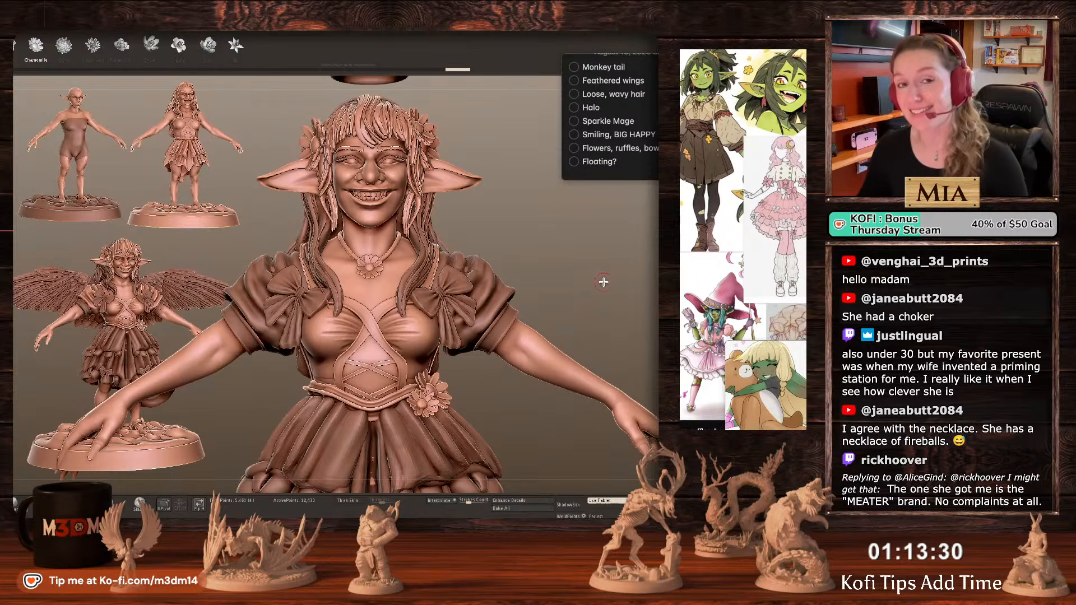
Switch to the Move brush and make the body active again, framed closely on the face.
key(b)
key(m)
key(v)
alt+click(385, 222)
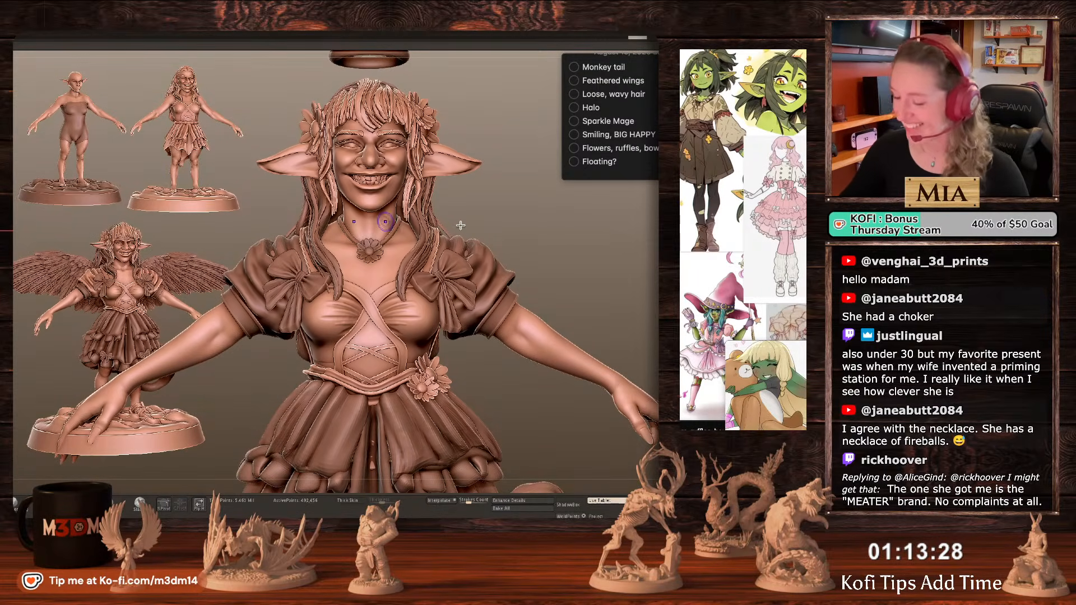
alt+right_drag(387, 244, 384, 299)
right_click(365, 303)
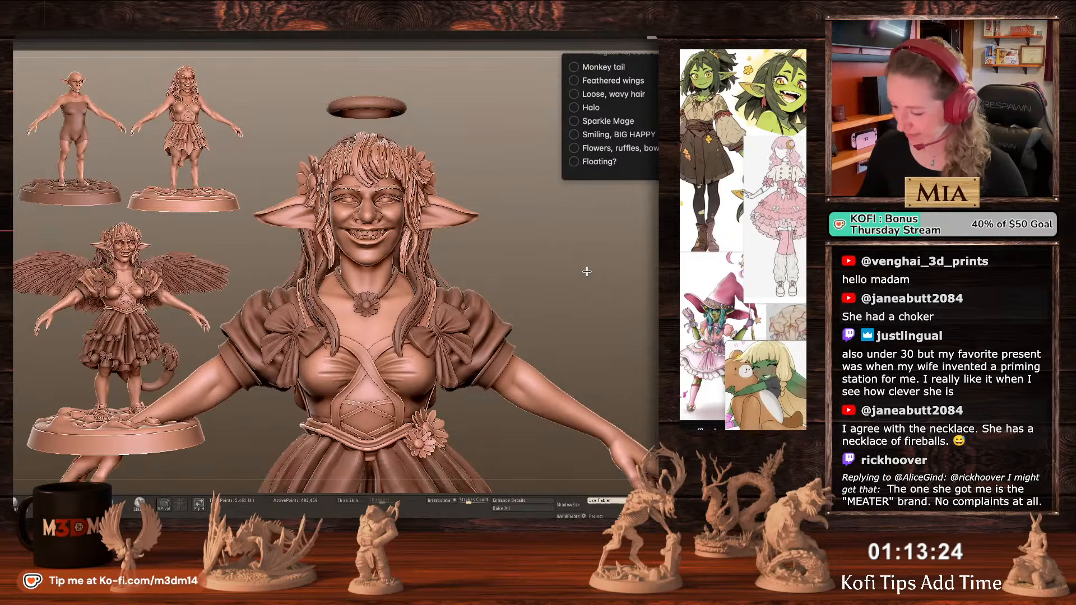
mouse_move(587, 272)
mouse_down()
mouse_move(572, 279)
mouse_move(589, 280)
mouse_move(601, 297)
mouse_up()
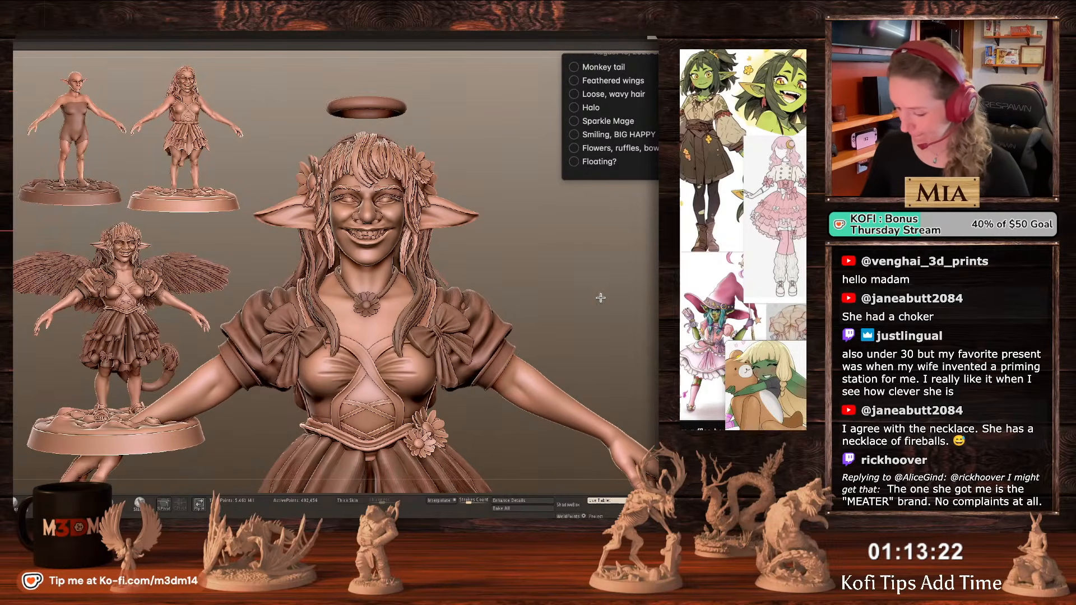
key(f)
alt+click(383, 197)
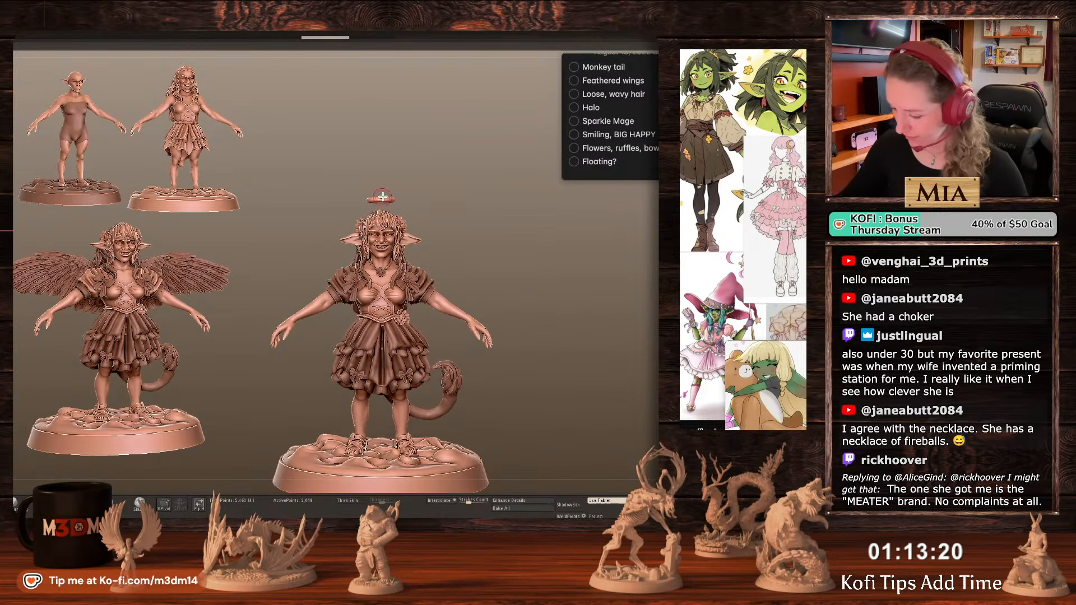
alt+drag(559, 340, 570, 254)
mouse_move(567, 300)
alt+mouse_down()
mouse_move(566, 356)
mouse_move(583, 291)
mouse_move(474, 385)
alt+mouse_up()
alt+click(394, 339)
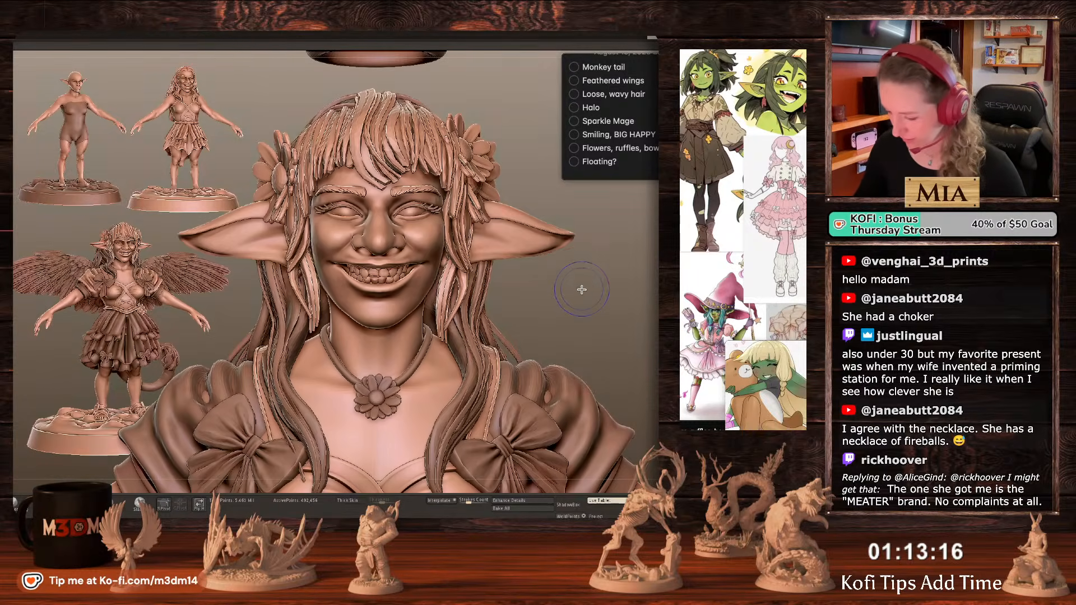
Clear the mask on the body, duplicate it as a separate part and check its wireframe.
ctrl+click(583, 293)
ctrl+click(583, 305)
key(ctrl+shift+d)
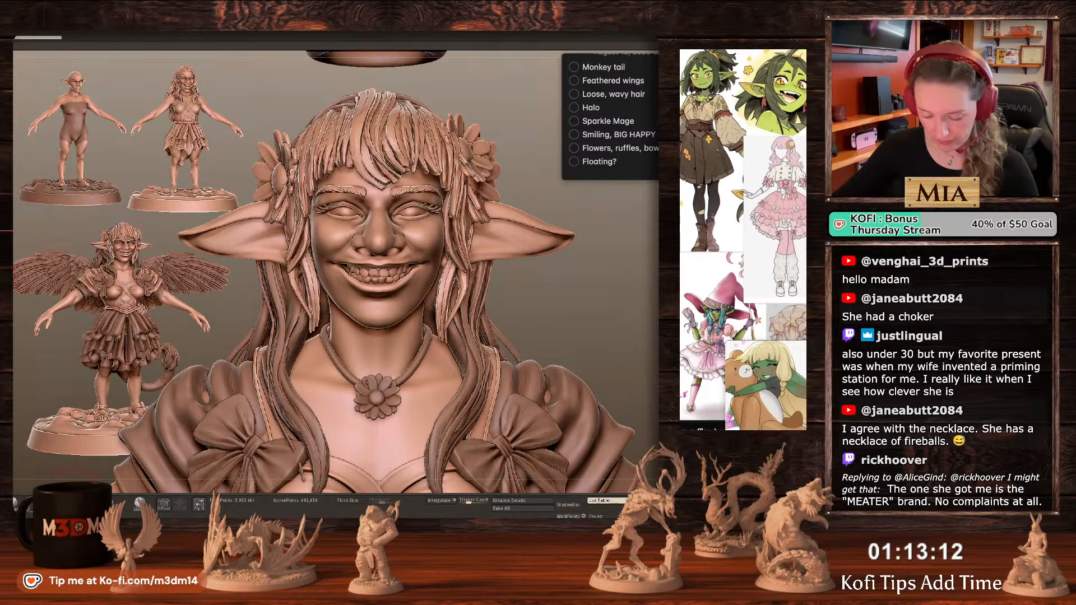
key(space)
key(shift+f)
key(shift+f)
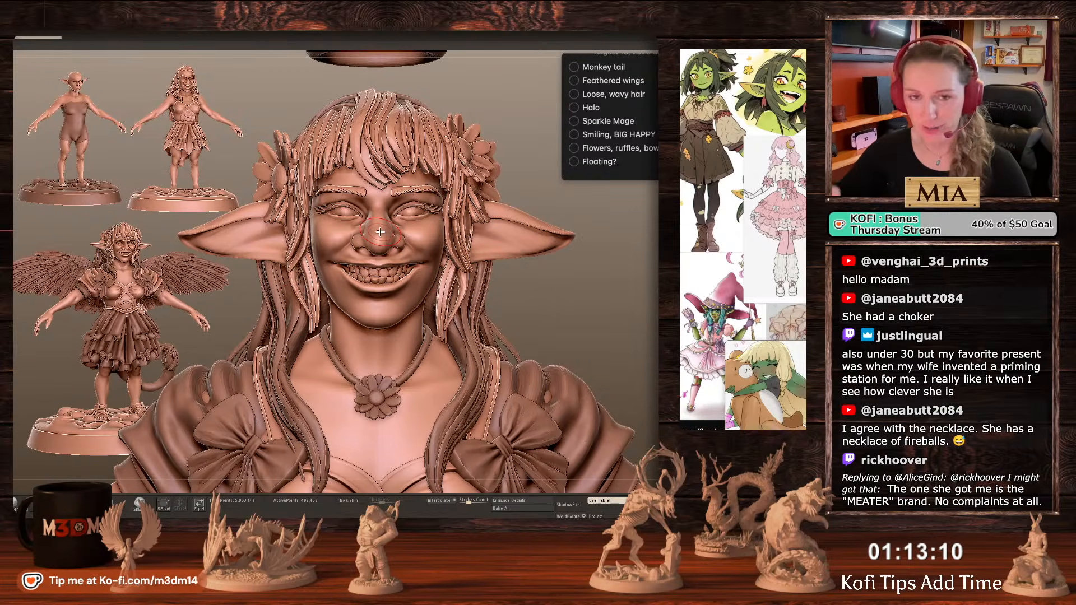
Try reshaping the side of the nose and the adjoining cheek, and undo the strokes.
key(space)
drag(395, 222, 404, 235)
key(ctrl+z)
key(shift+f)
key(shift+f)
key(ctrl+z)
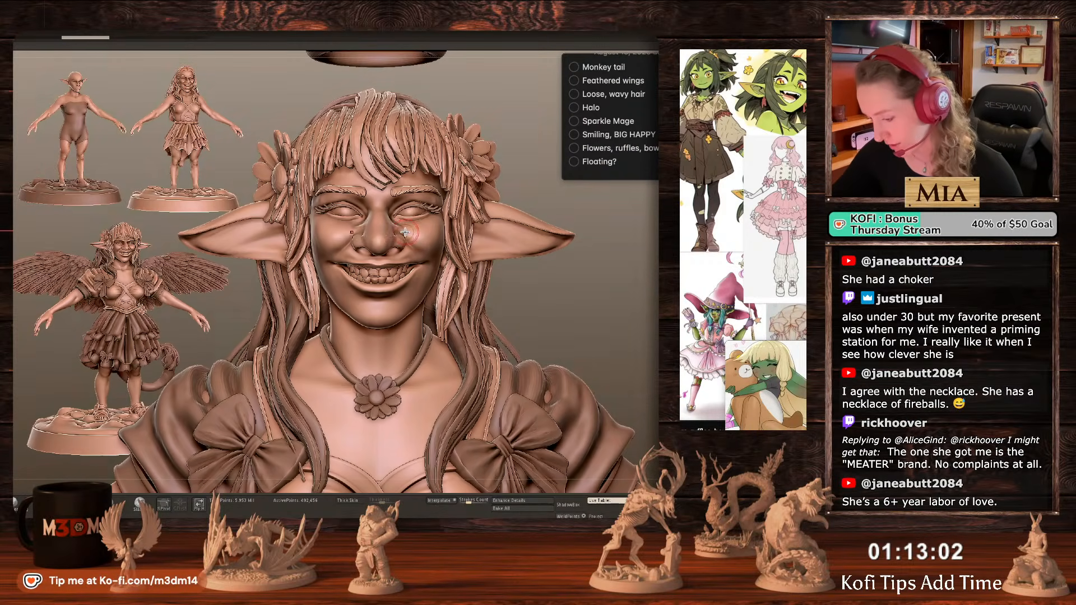
key(ctrl+z)
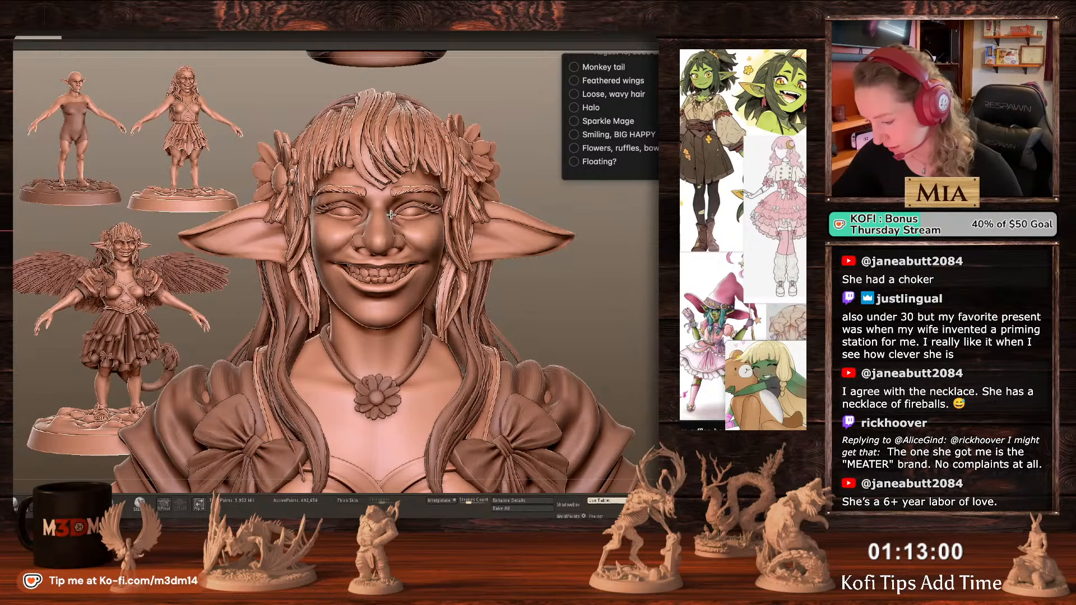
Reshape the side of the nose beside the cheek, stepping back and forth through the strokes to compare them.
drag(391, 215, 401, 228)
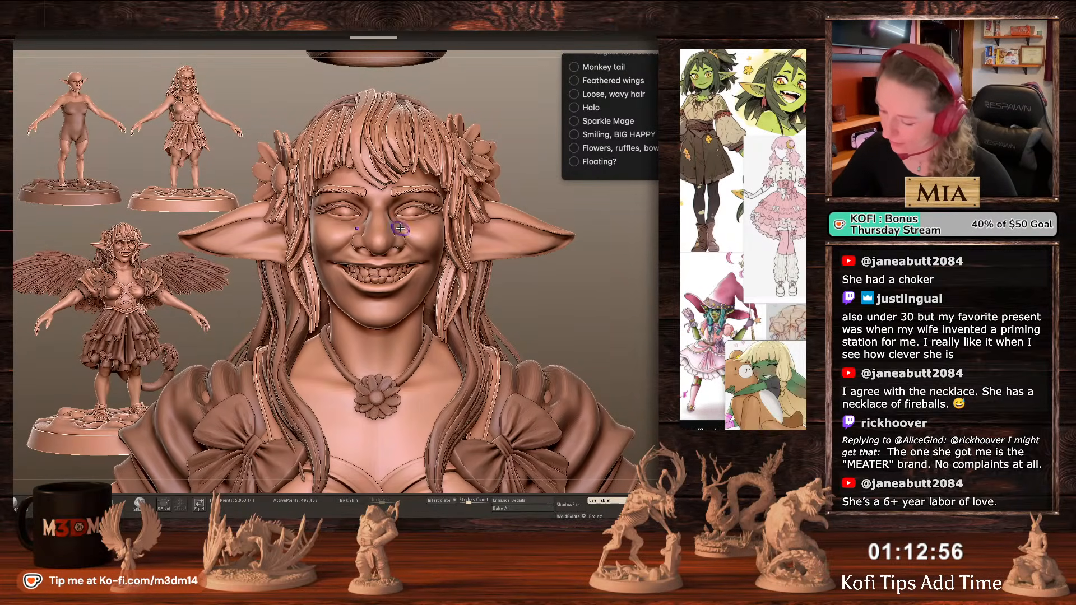
key(ctrl+z)
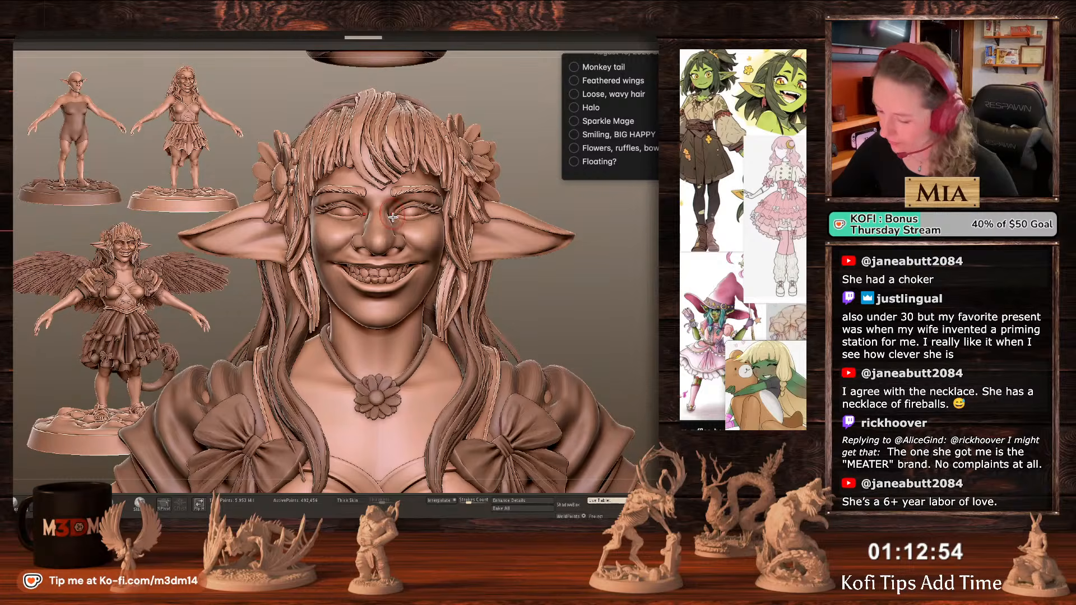
key(ctrl+shift+z)
key(ctrl+shift+z)
key(ctrl+shift+z)
key(ctrl+shift+z)
key(ctrl+shift+z)
key(ctrl+shift+z)
key(ctrl+shift+z)
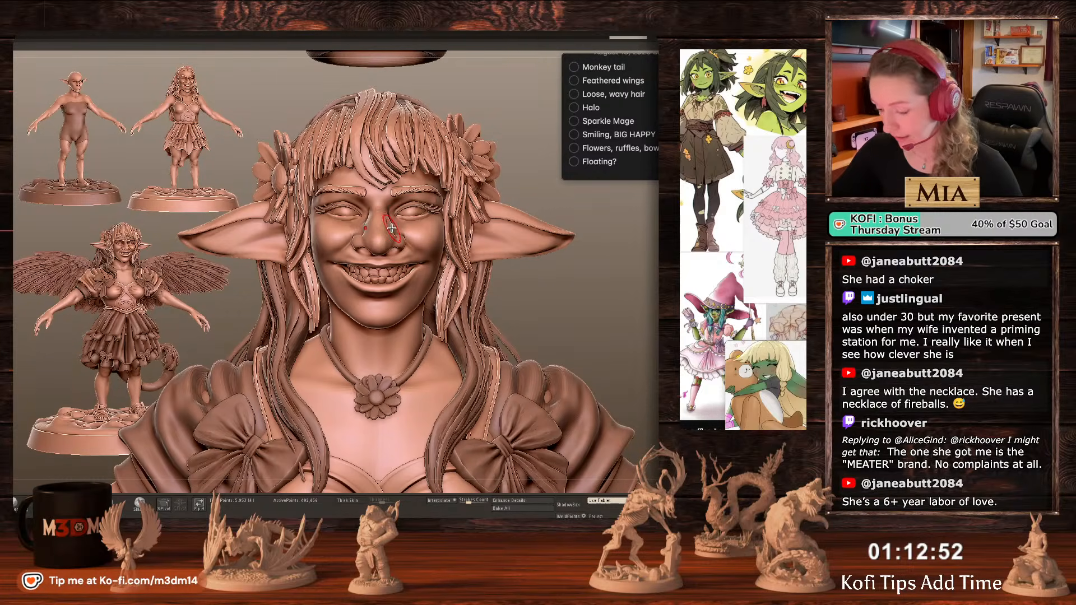
key(ctrl+z)
key(ctrl+z)
drag(388, 236, 384, 223)
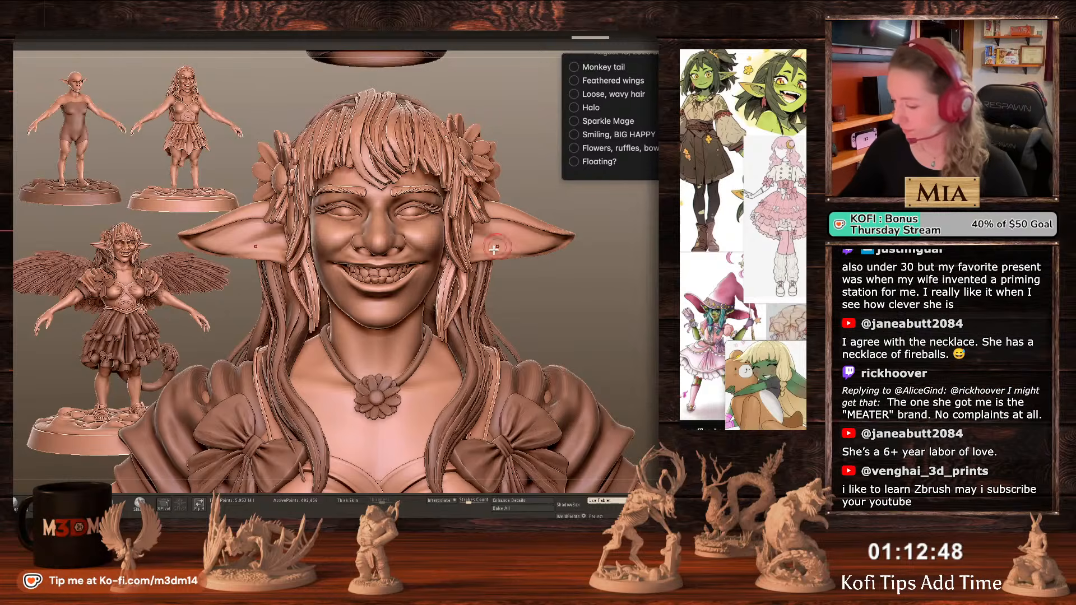
key(ctrl+a)
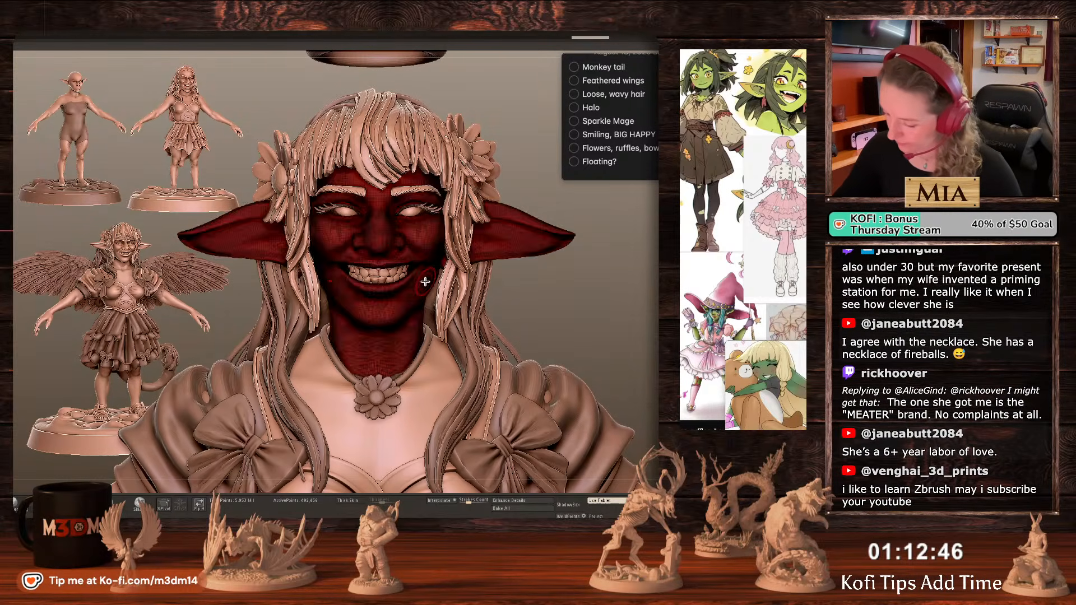
key(ctrl+z)
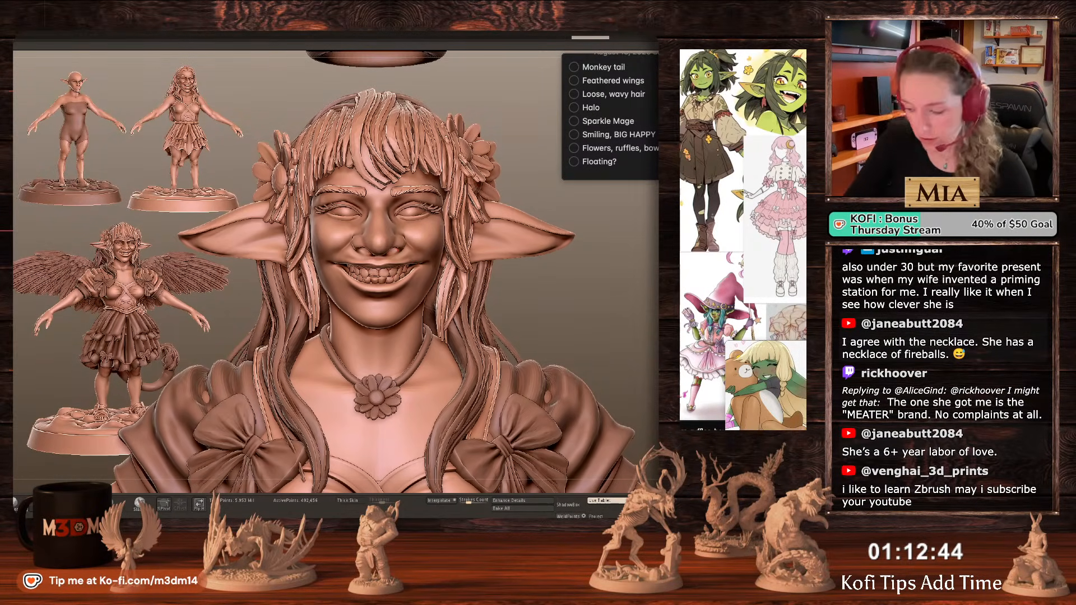
mouse_move(386, 259)
ctrl+mouse_down()
mouse_move(412, 262)
mouse_move(411, 282)
mouse_move(393, 288)
mouse_move(417, 271)
ctrl+mouse_up()
ctrl+click(636, 331)
ctrl+drag(606, 310, 621, 345)
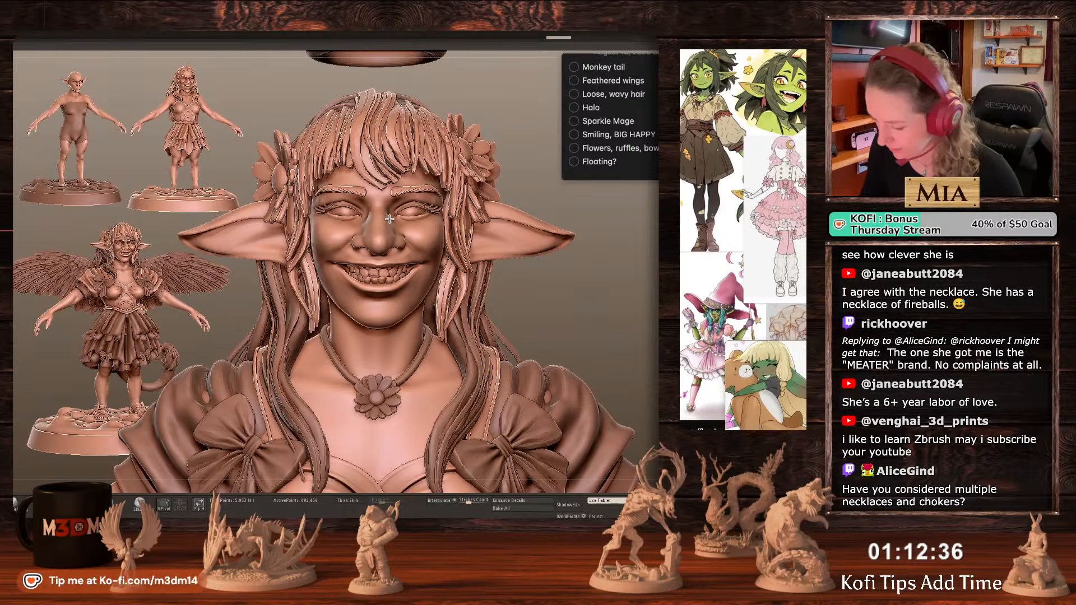
Adjust the side of the nose and the chin below the lower lip, resizing the brush between strokes.
drag(390, 219, 394, 236)
key(space)
key(space)
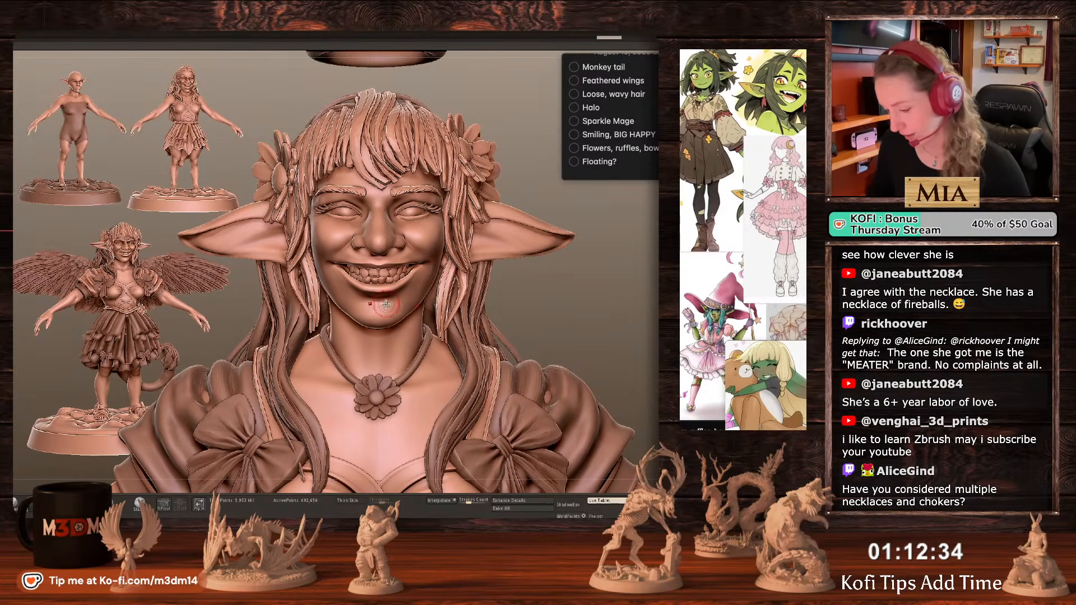
drag(390, 306, 394, 296)
key(space)
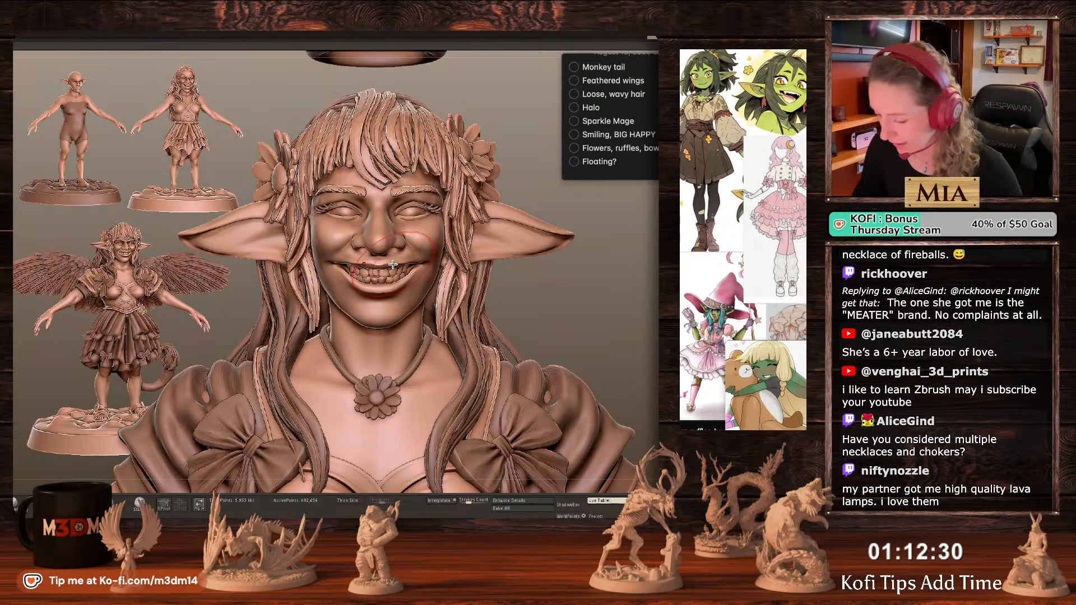
key(space)
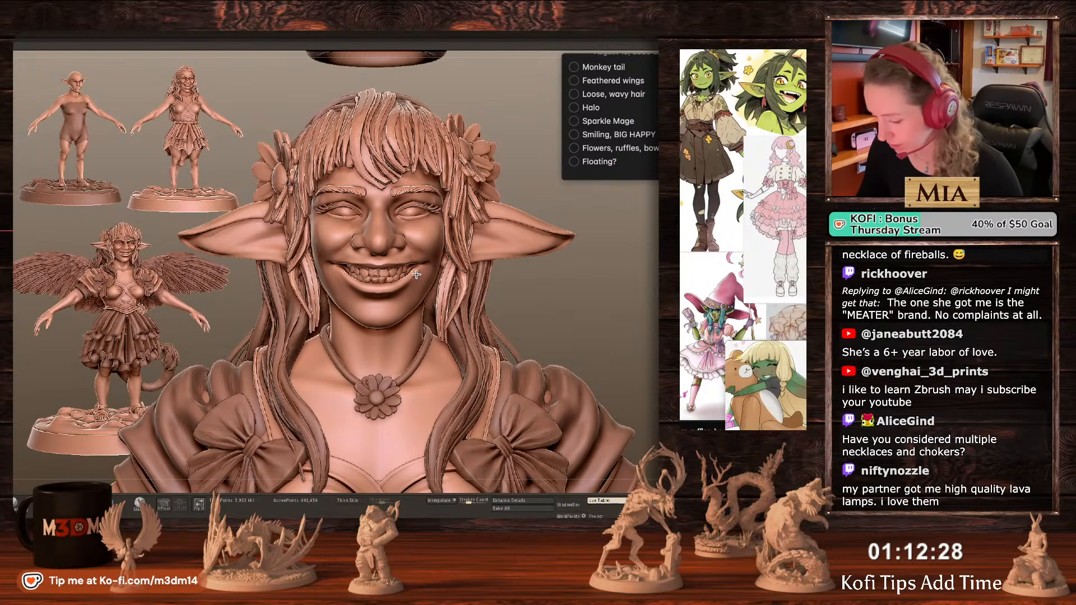
Try pulling the corner of the mouth and the adjoining cheek into a wider smile, and undo the strokes.
drag(416, 274, 409, 280)
key(ctrl+z)
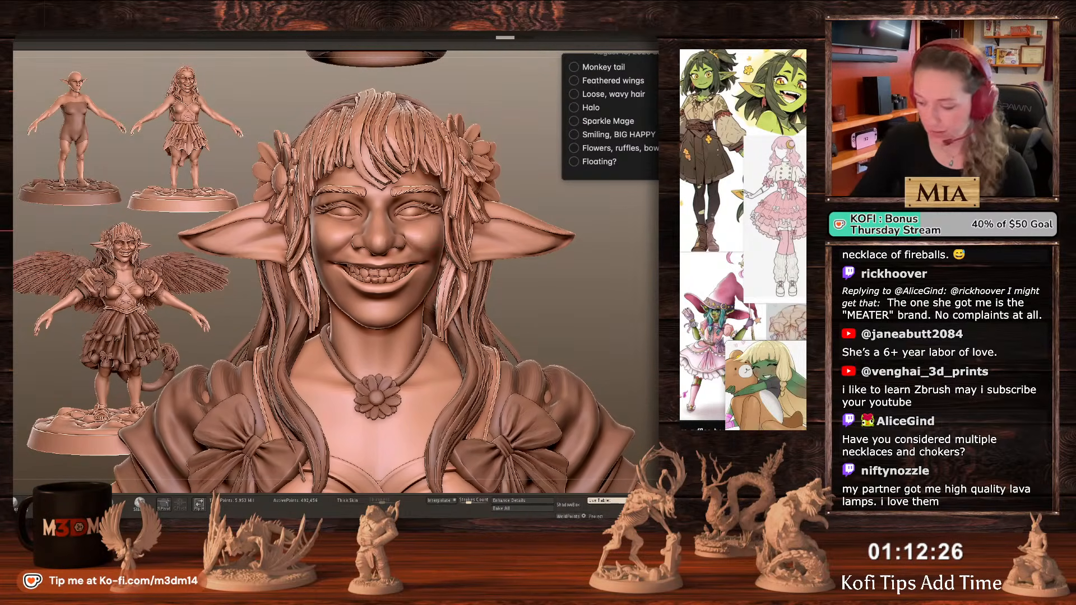
drag(420, 262, 430, 256)
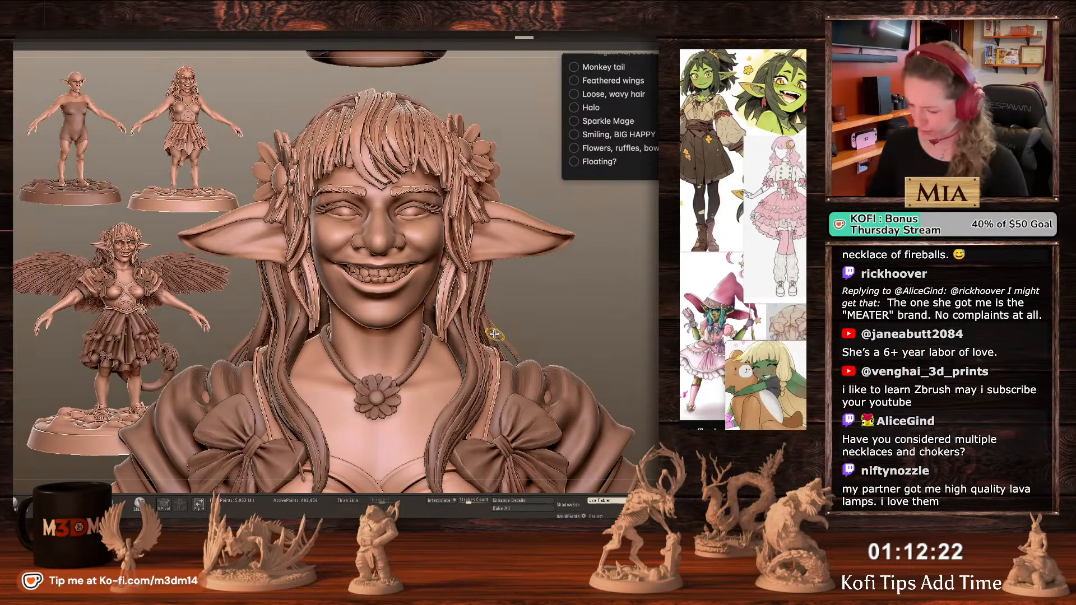
key(ctrl+z)
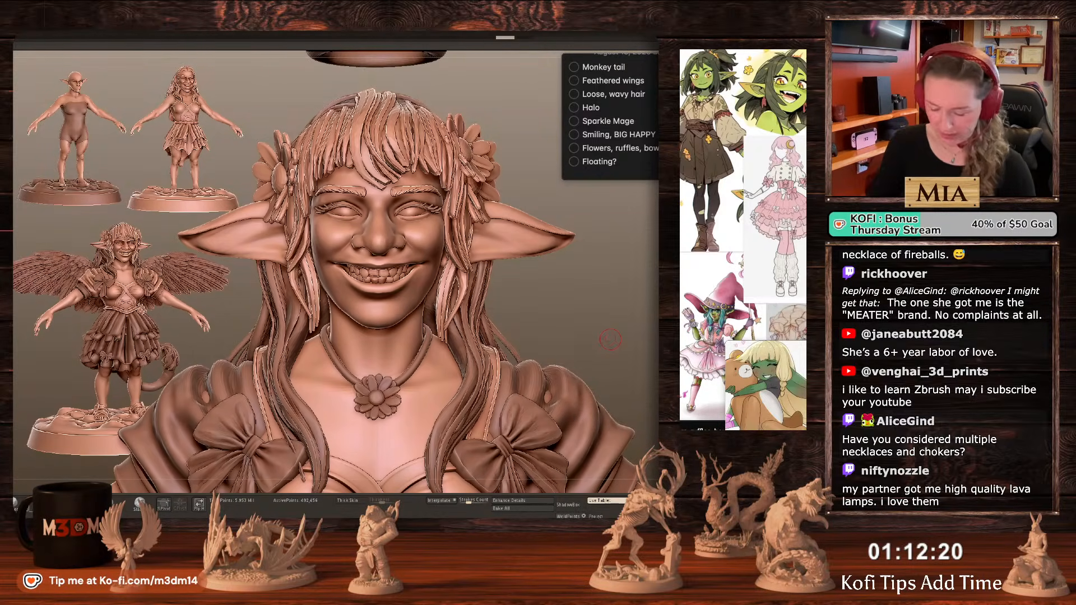
drag(589, 279, 565, 264)
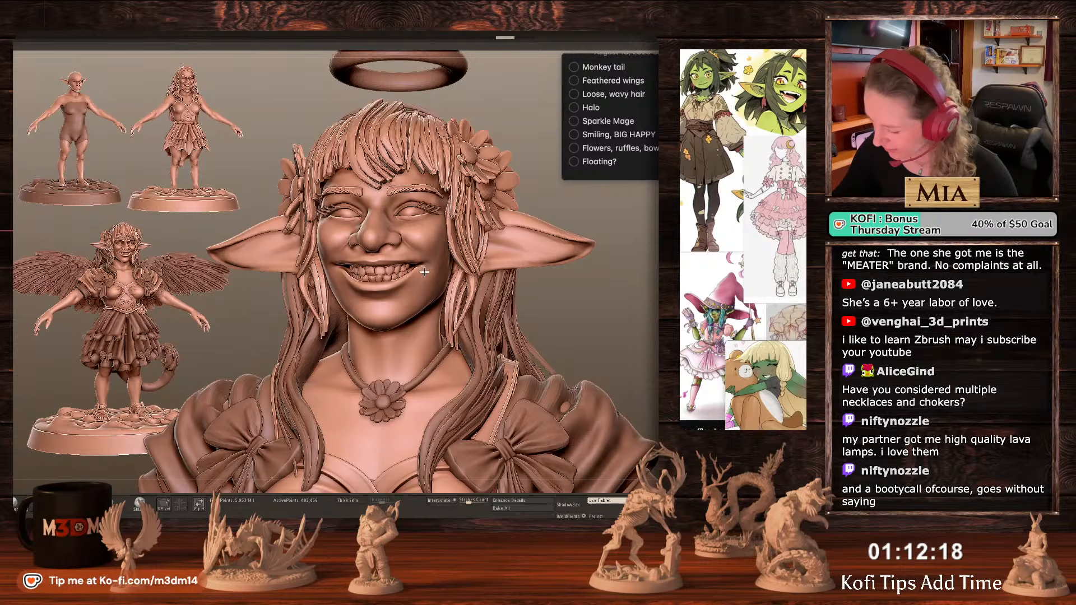
drag(424, 271, 424, 261)
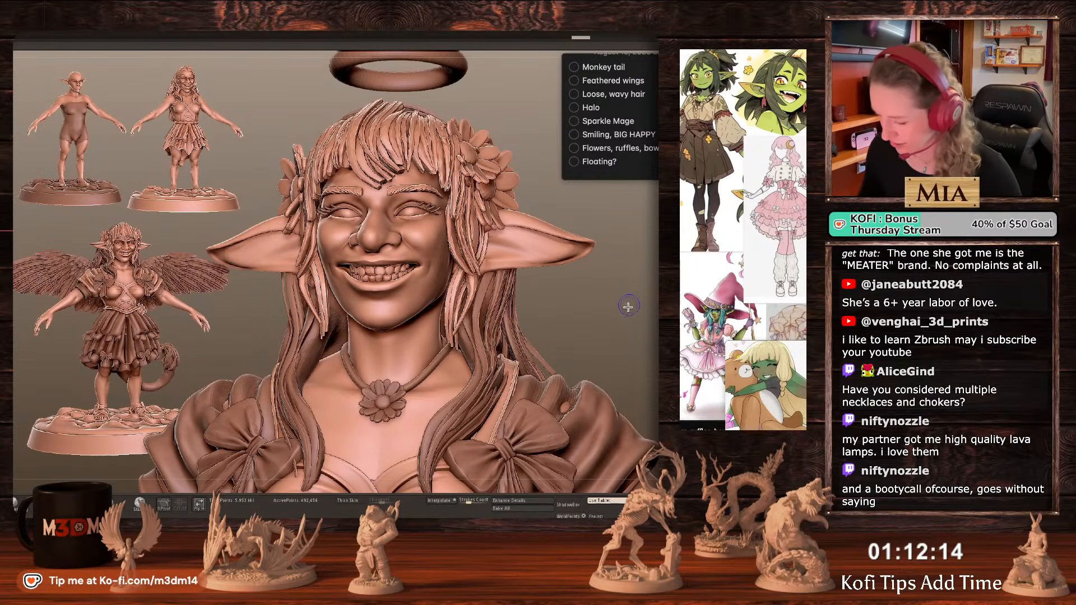
drag(624, 310, 621, 327)
key(ctrl+z)
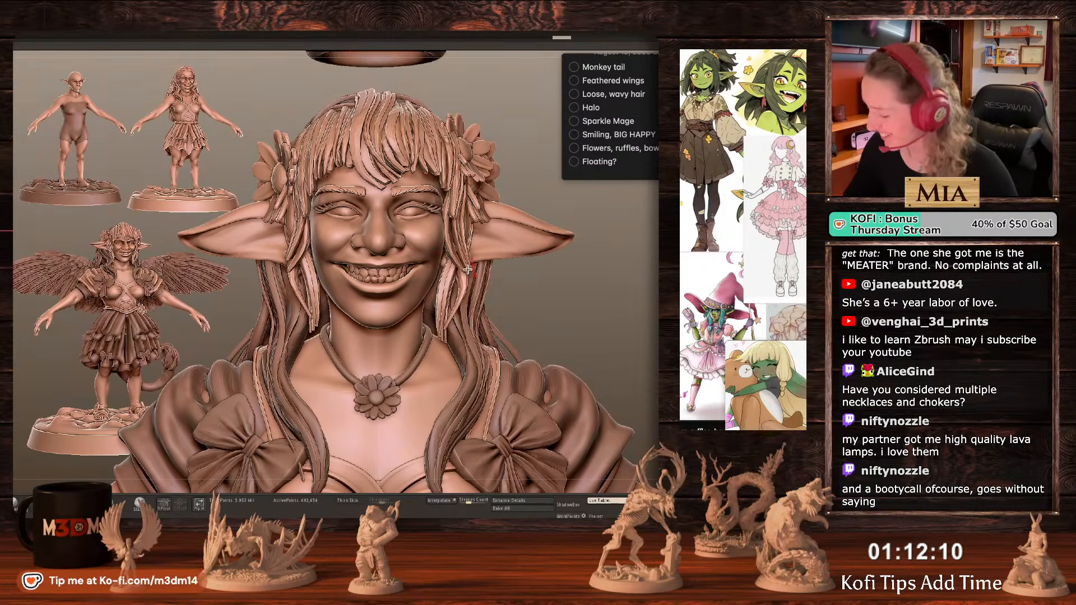
Compare versions of the smile by stepping back and forth through the body's undo history.
key(ctrl+shift+z)
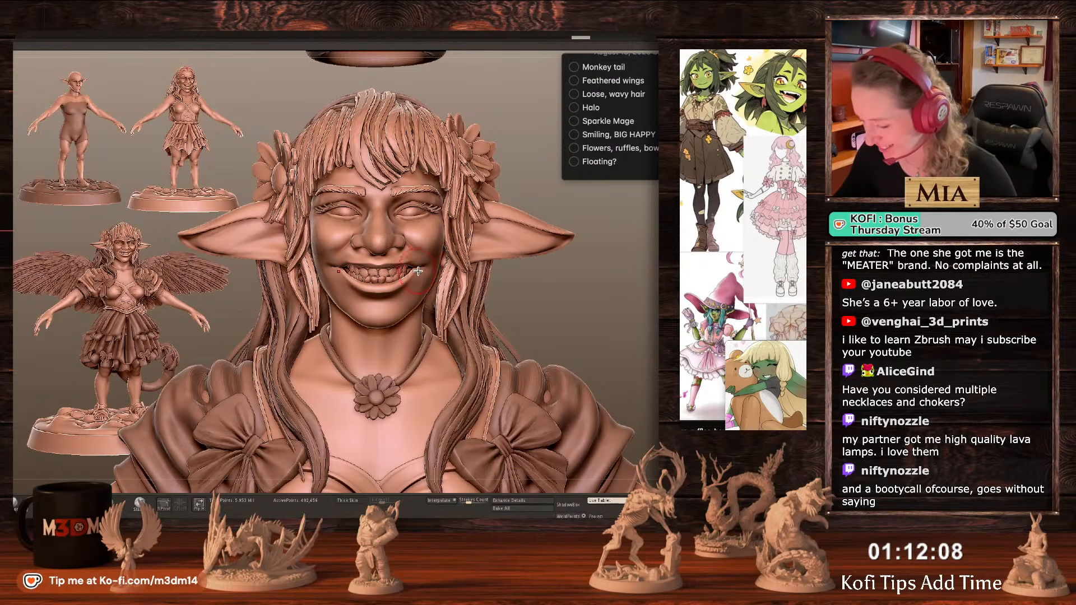
key(ctrl+shift+z)
key(ctrl+shift+z)
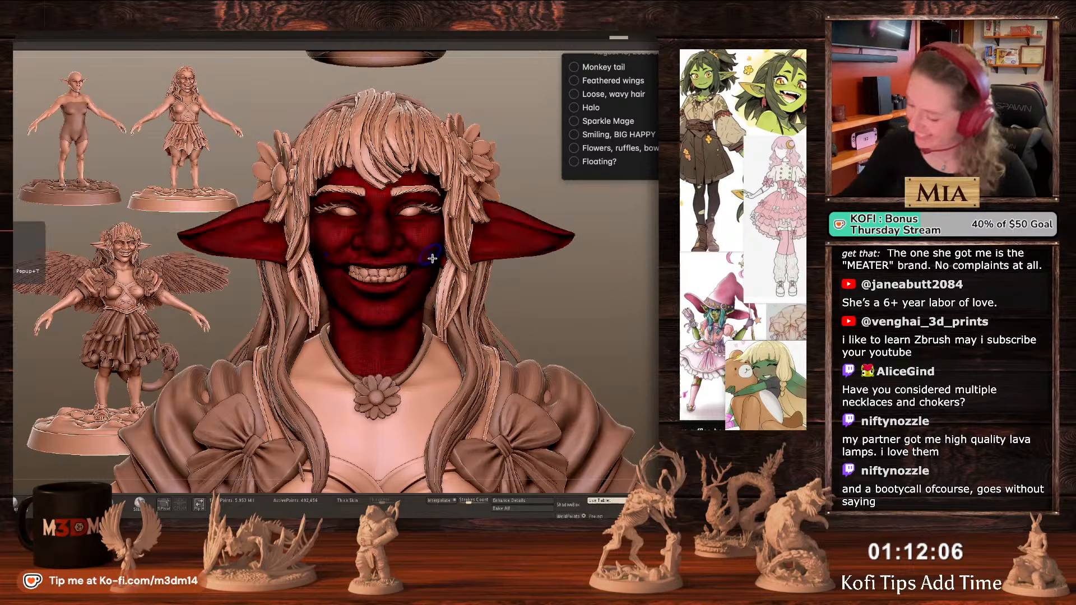
key(ctrl+shift+z)
key(space)
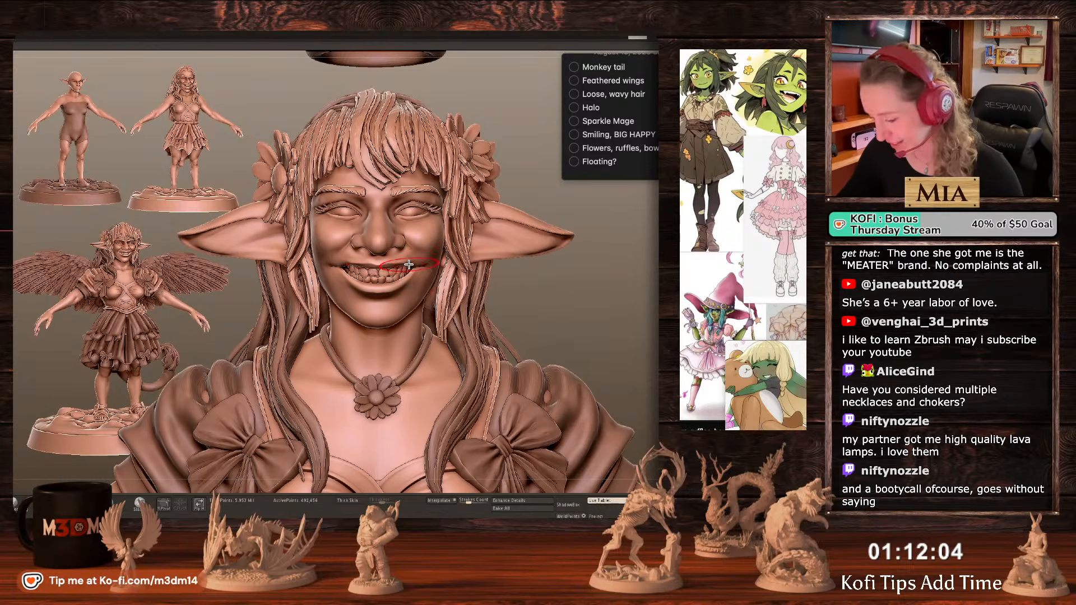
key(ctrl+z)
key(ctrl+shift+z)
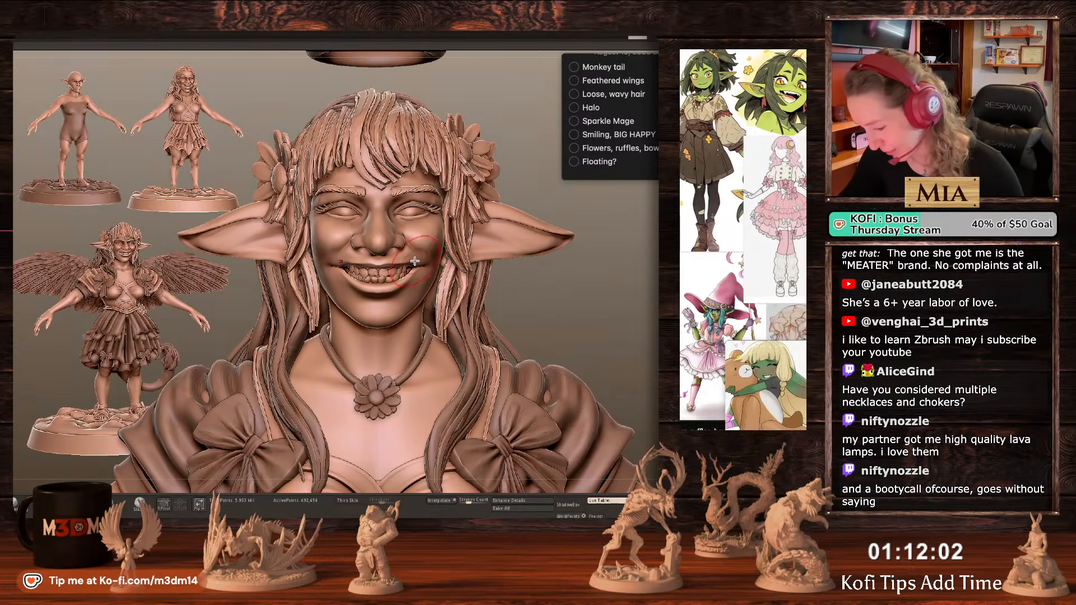
key(ctrl+shift+z)
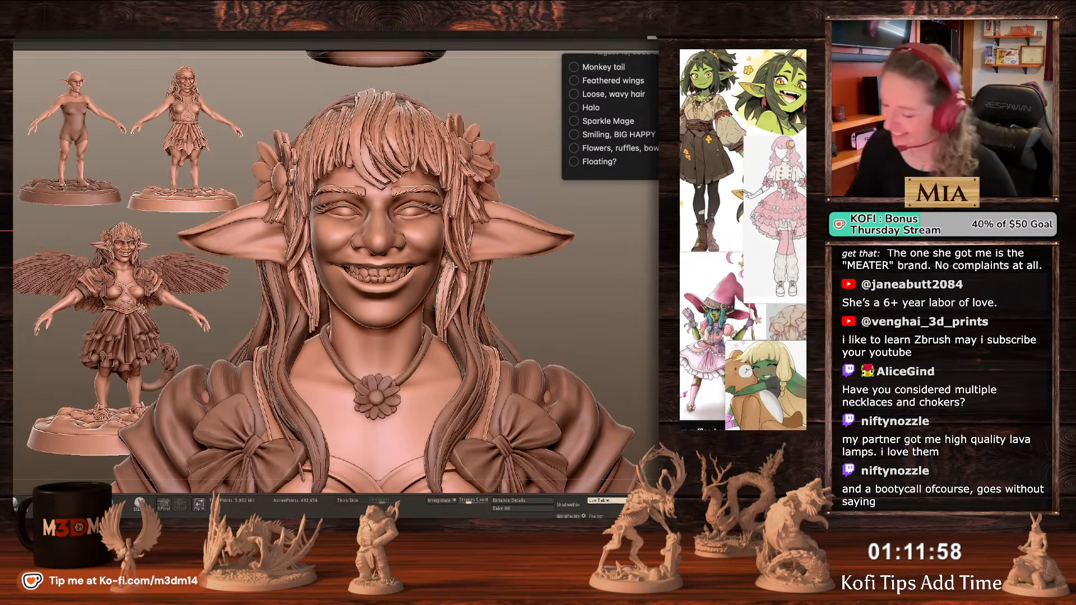
Nudge the corner of the mouth in three-quarter view and check the smile from the front.
drag(645, 290, 603, 273)
key(space)
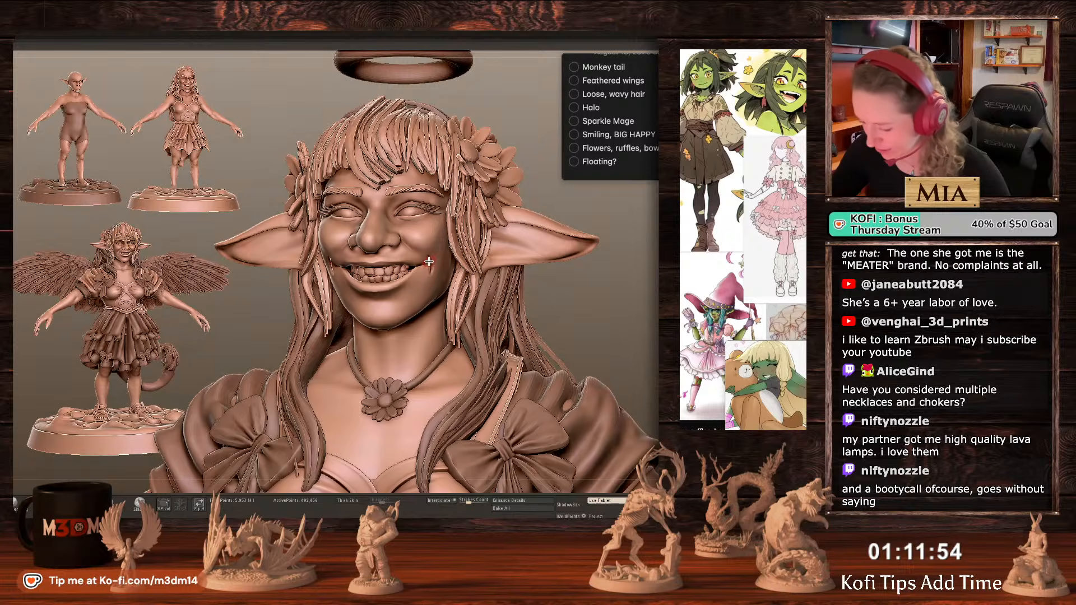
drag(429, 261, 430, 264)
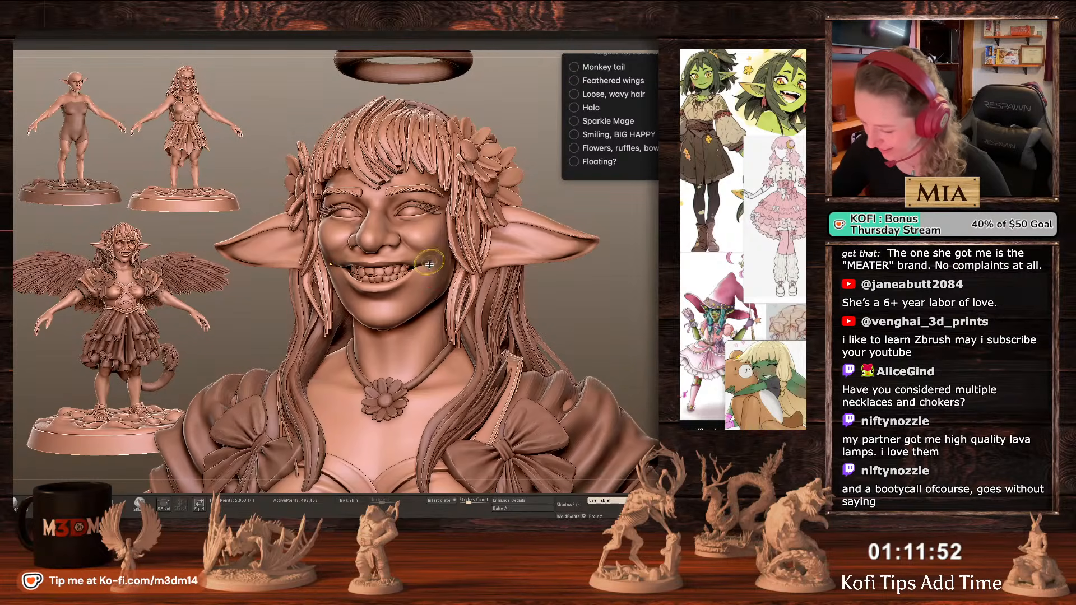
key(space)
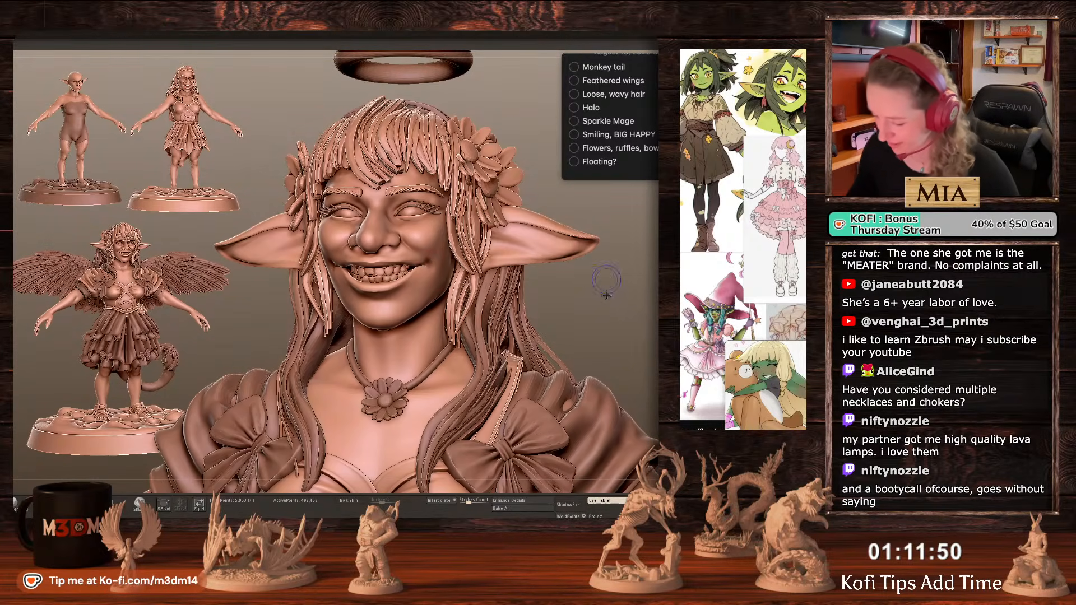
drag(546, 306, 498, 328)
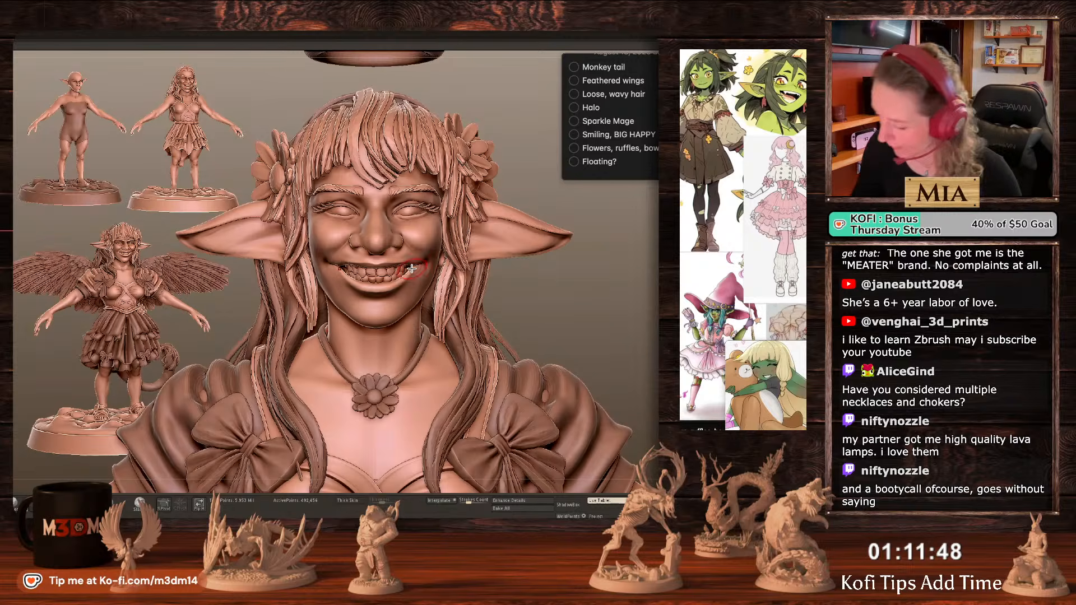
Isolate the body part and sculpt the crease at the corner of the open mouth with a resized brush.
key(shift+f)
key(alt+s)
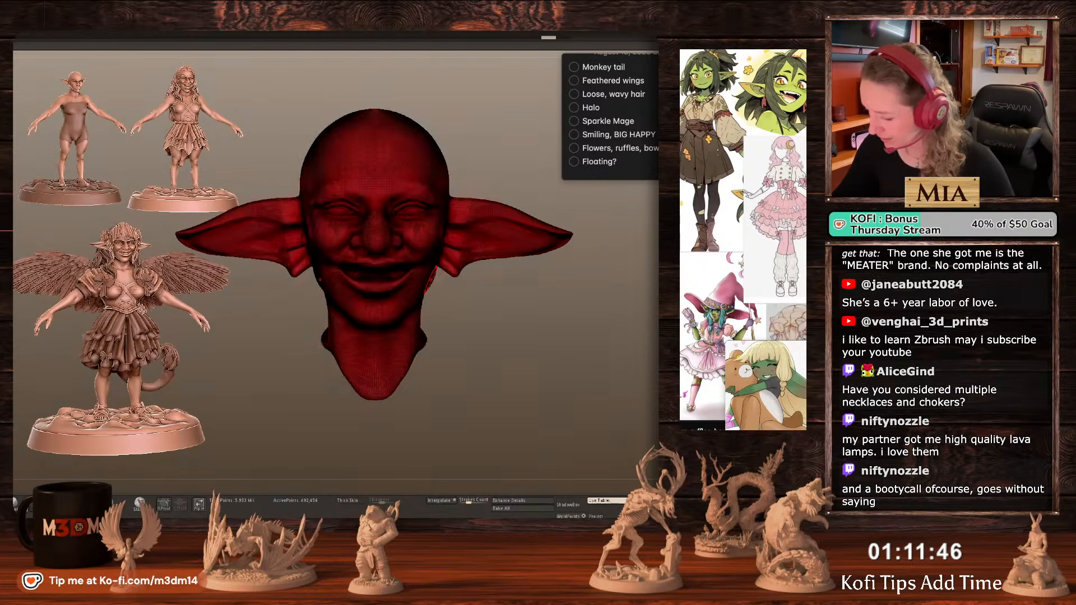
key(shift+f)
mouse_move(594, 375)
alt+mouse_down()
mouse_move(608, 351)
mouse_move(590, 335)
alt+mouse_up()
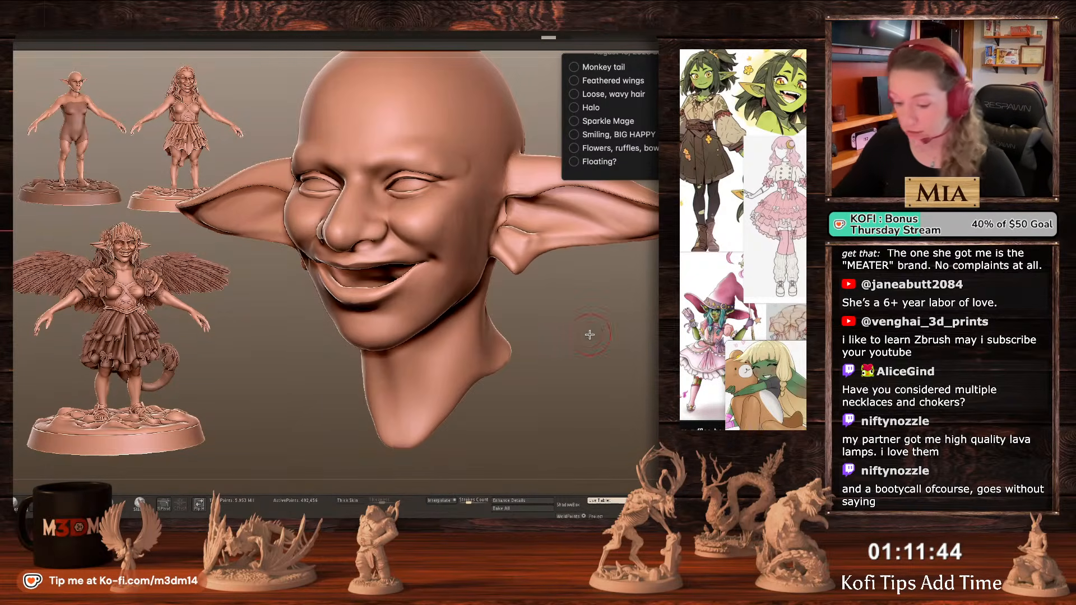
drag(316, 264, 418, 264)
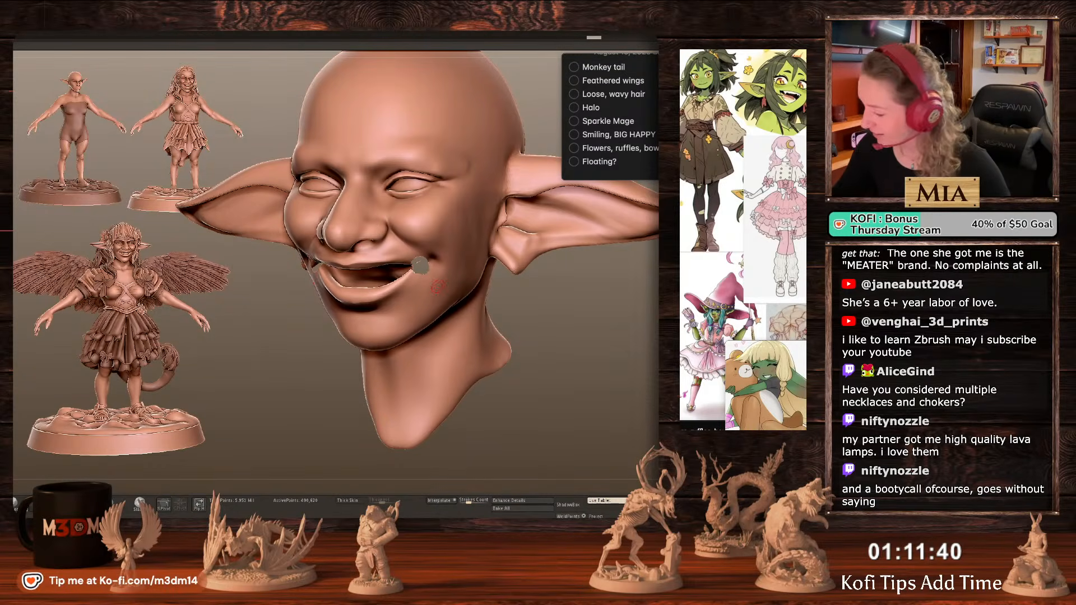
key(space)
key(space)
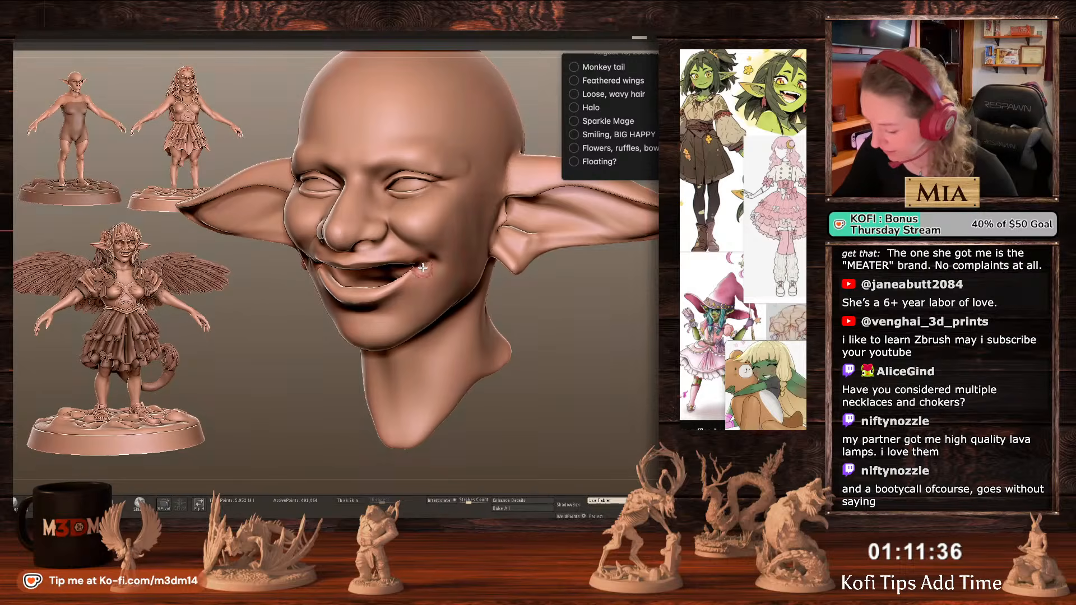
mouse_move(421, 267)
mouse_down()
mouse_move(399, 264)
mouse_move(425, 269)
mouse_up()
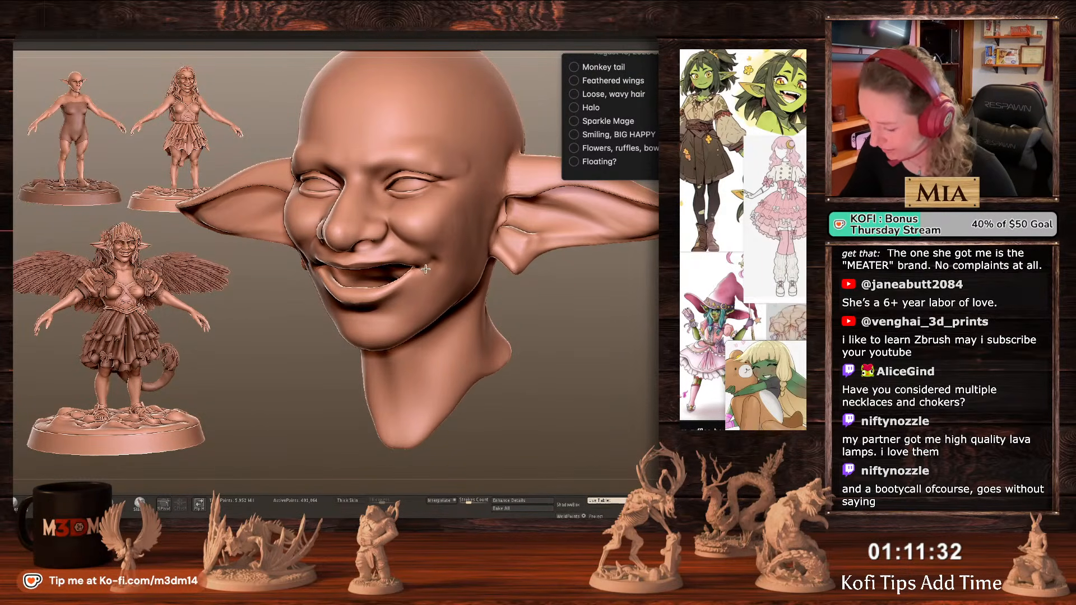
Bring back all the hidden parts around the front-facing head and check the wireframe.
shift+drag(580, 345, 418, 273)
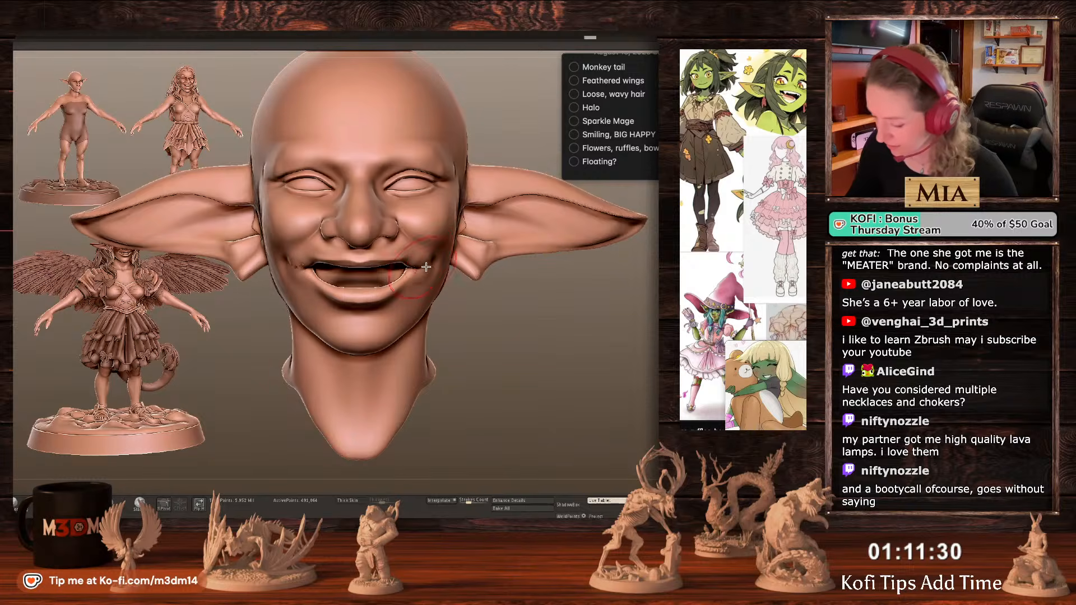
key(alt+s)
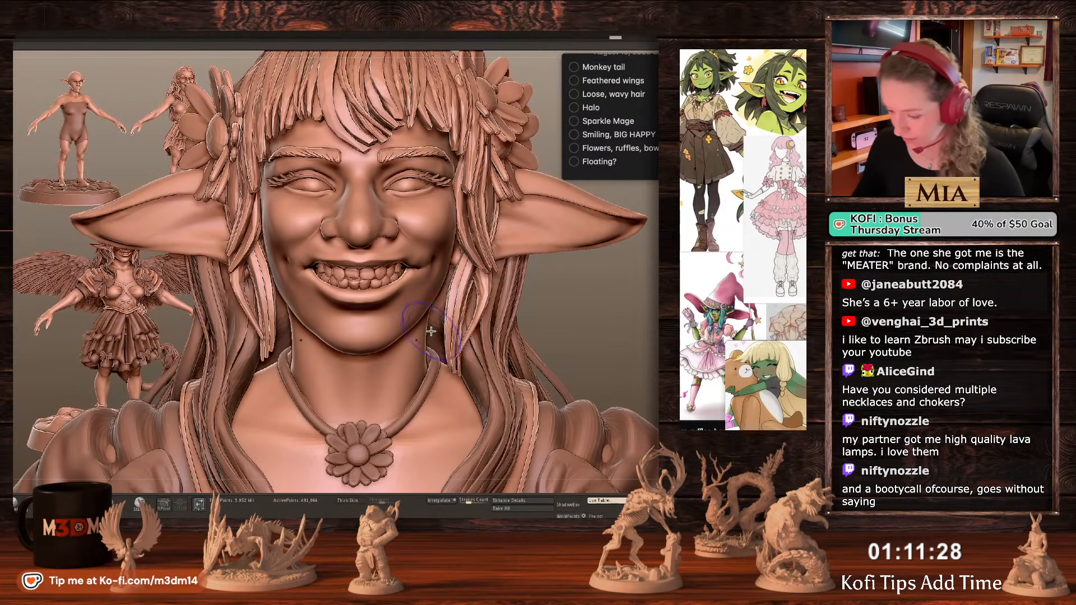
key(shift+f)
key(shift+f)
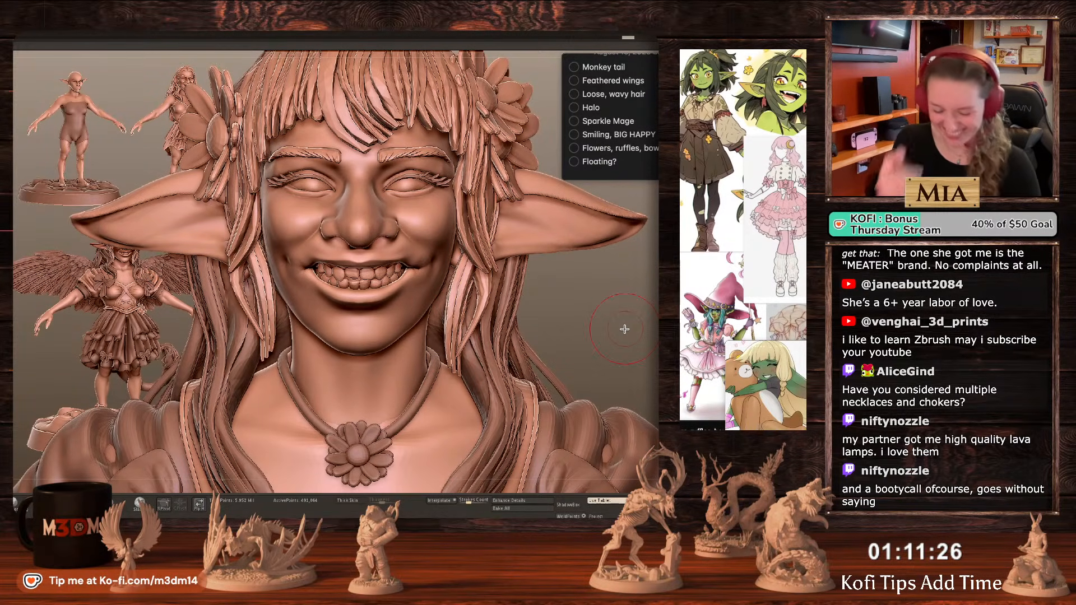
Resize the brush, nudge the corner of the mouth and the upper lip from the front, and check the body's wireframe.
key(space)
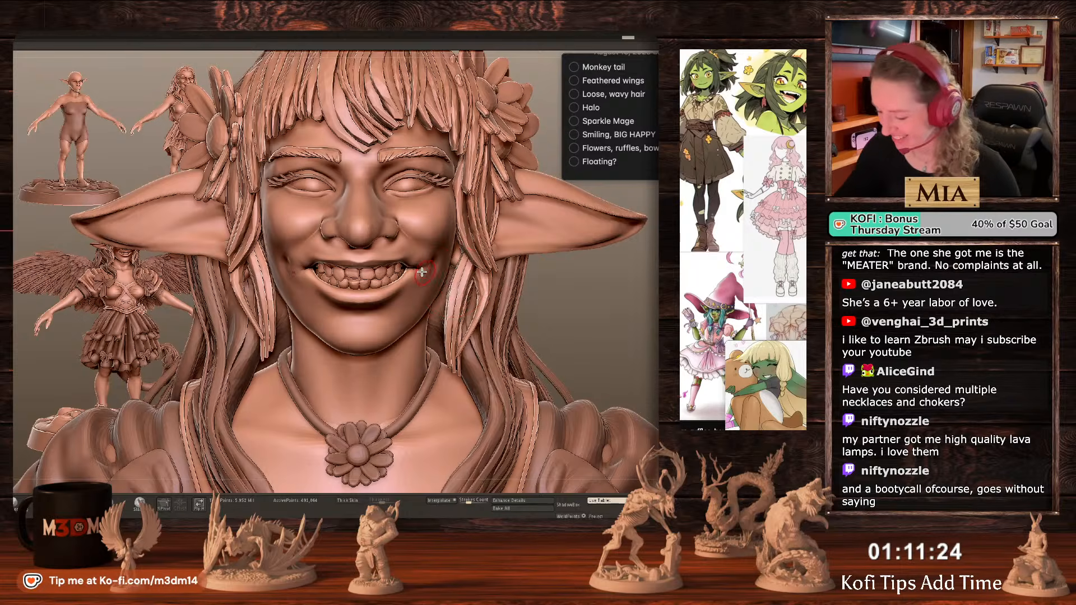
drag(403, 278, 407, 300)
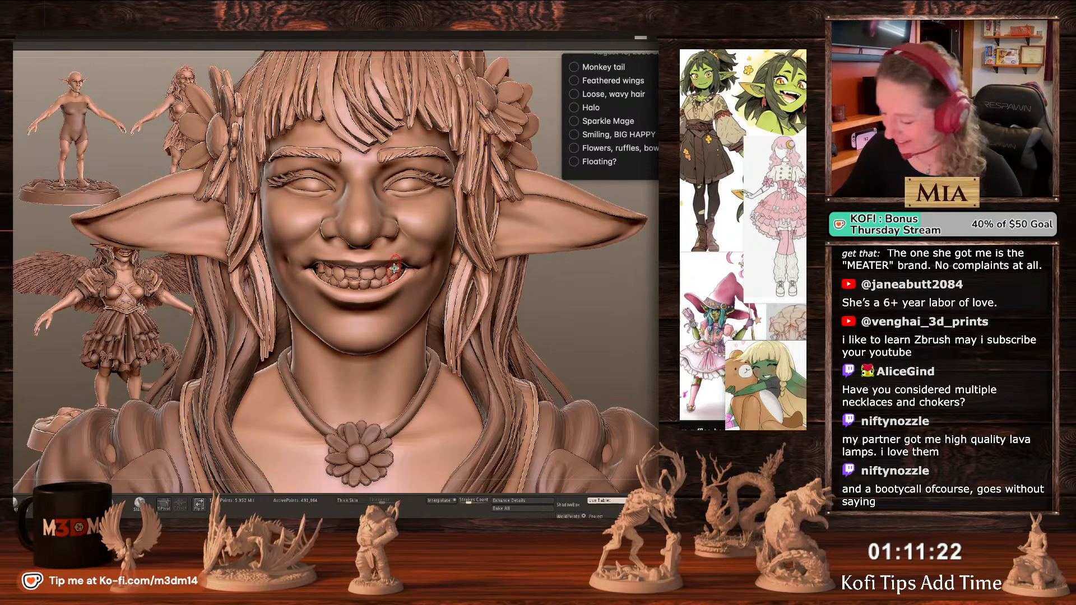
drag(369, 270, 366, 261)
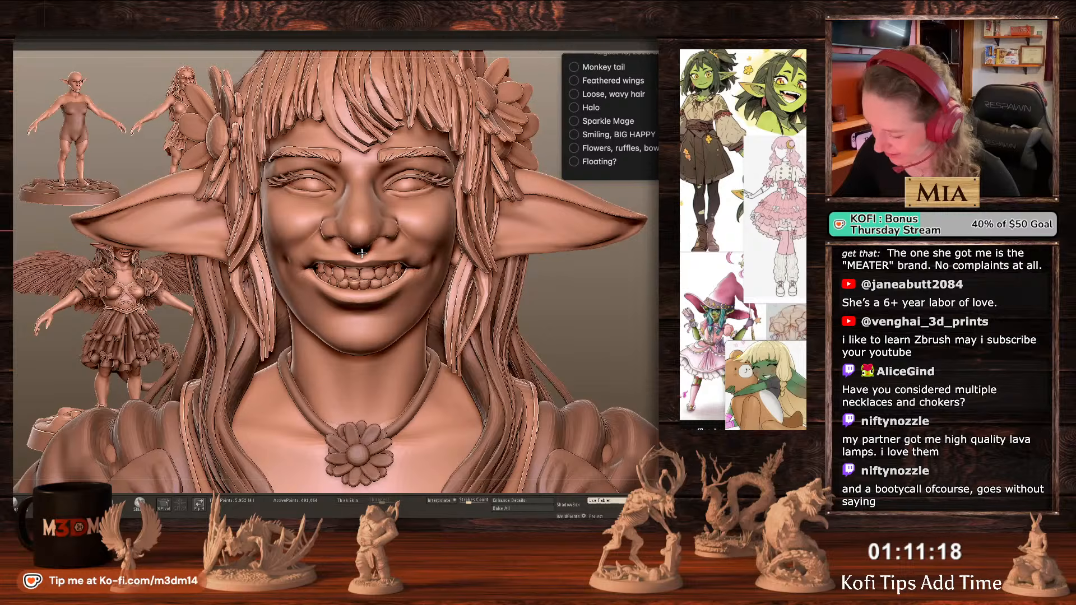
key(shift+f)
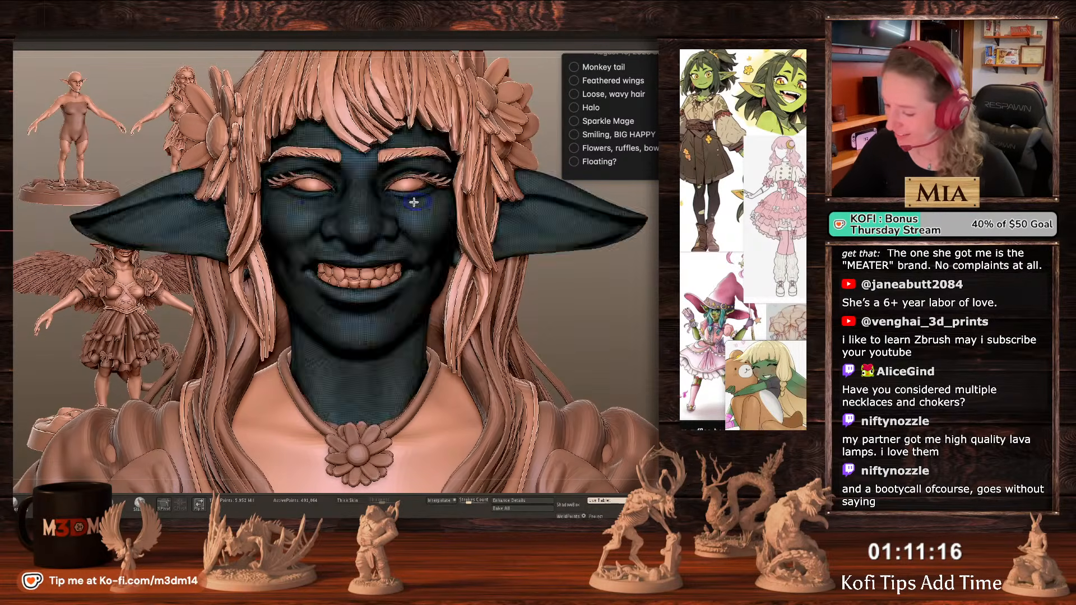
key(shift+f)
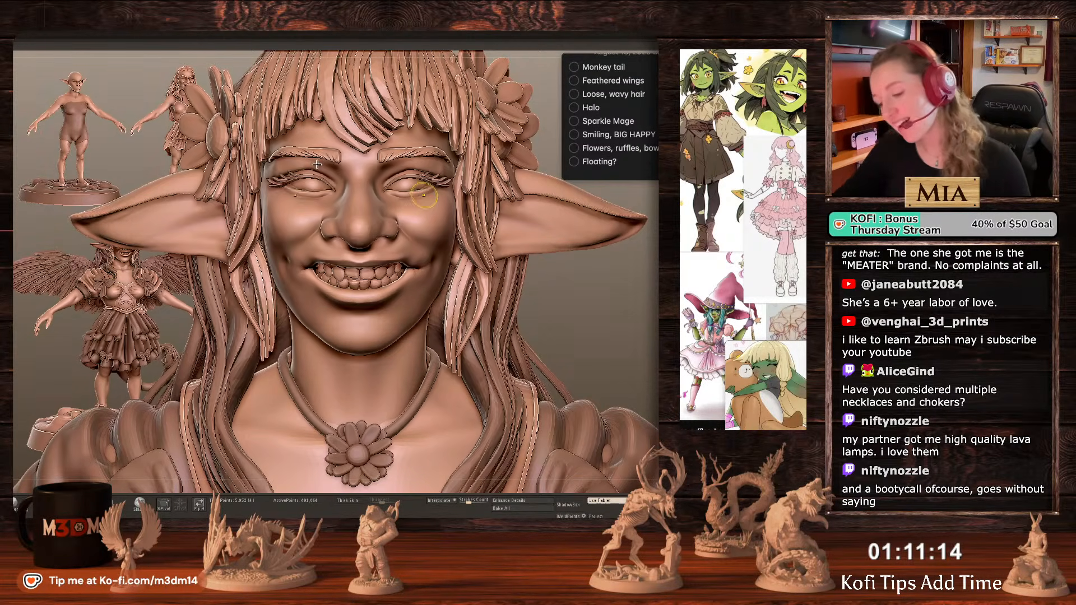
key(space)
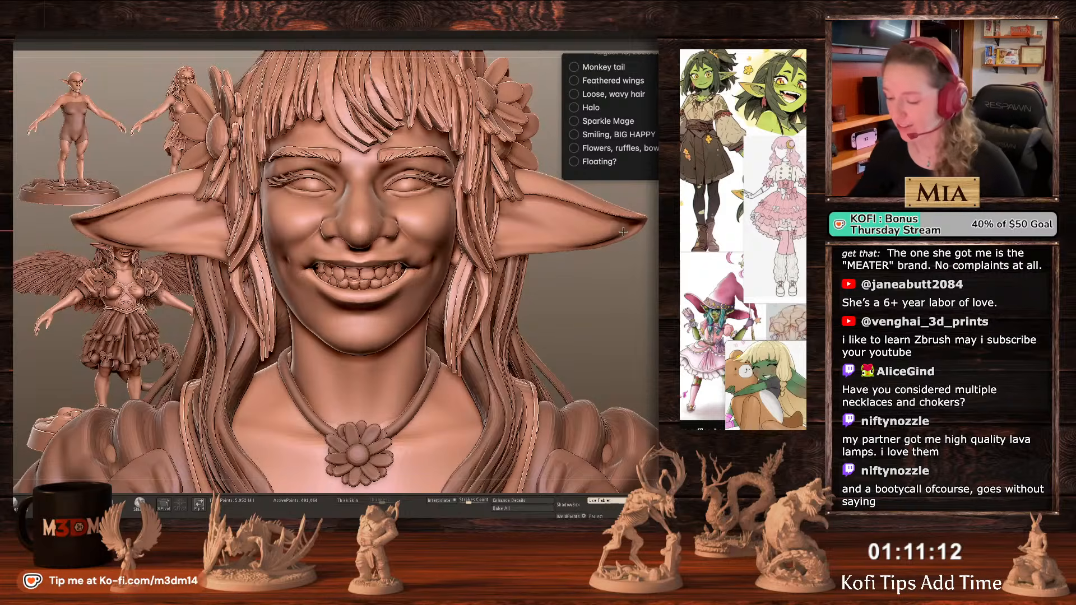
Make small adjustments to the corner of the mouth while viewing the whole head and halo from the front.
key(f)
mouse_move(625, 317)
alt+mouse_down()
mouse_move(627, 393)
mouse_move(690, 337)
alt+mouse_up()
drag(443, 302, 432, 301)
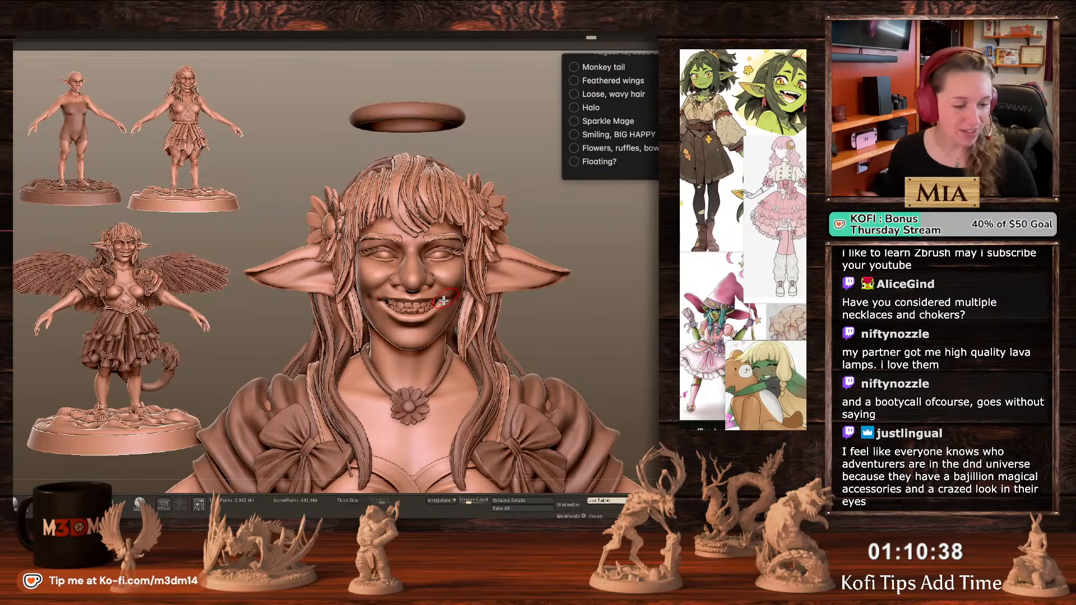
drag(616, 348, 601, 350)
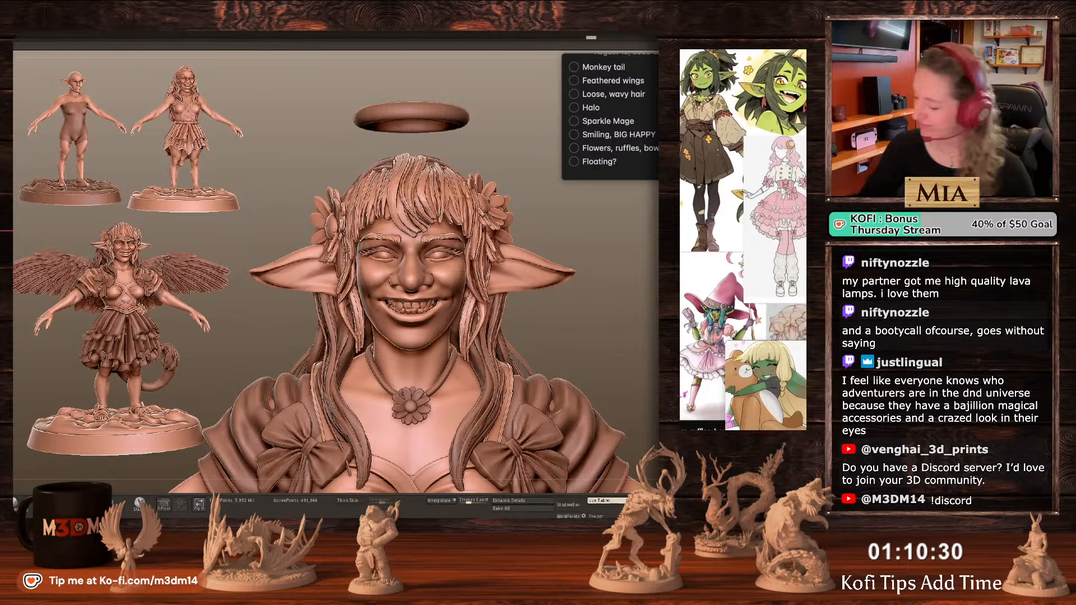
drag(626, 305, 634, 303)
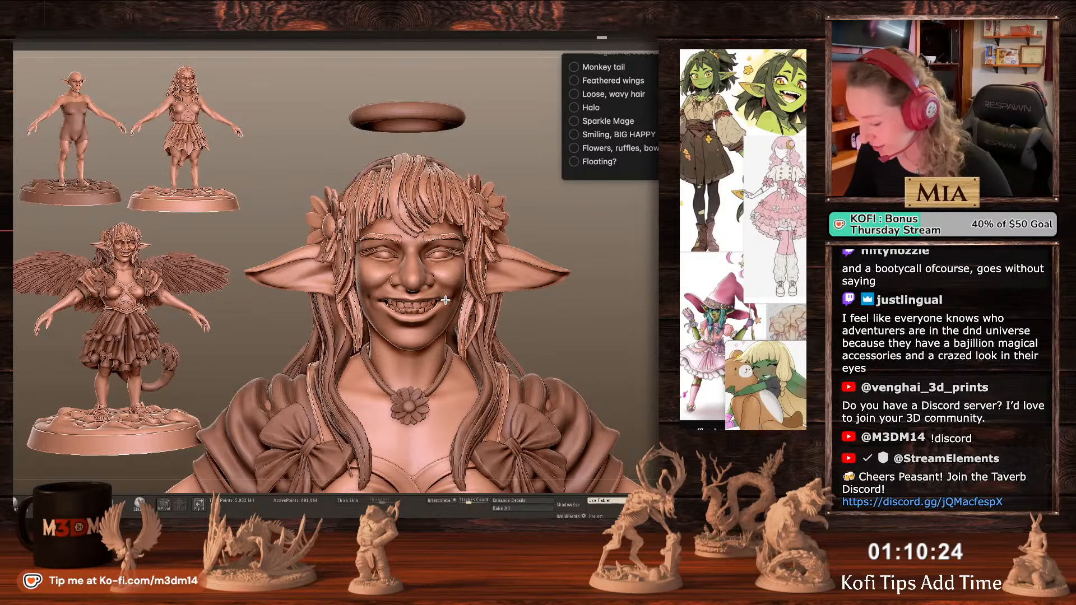
drag(434, 303, 435, 301)
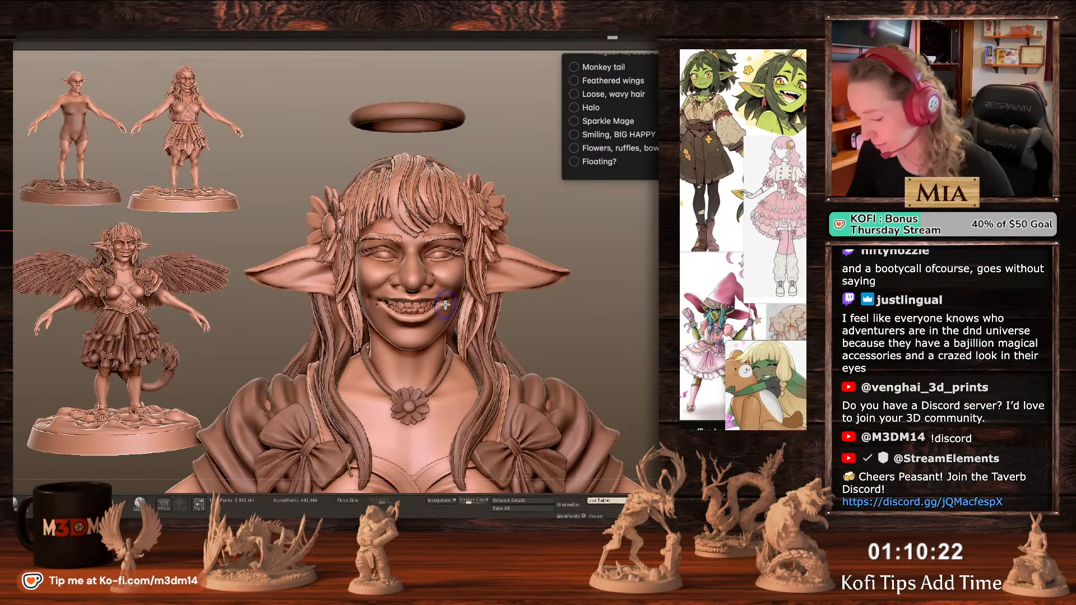
drag(641, 335, 638, 336)
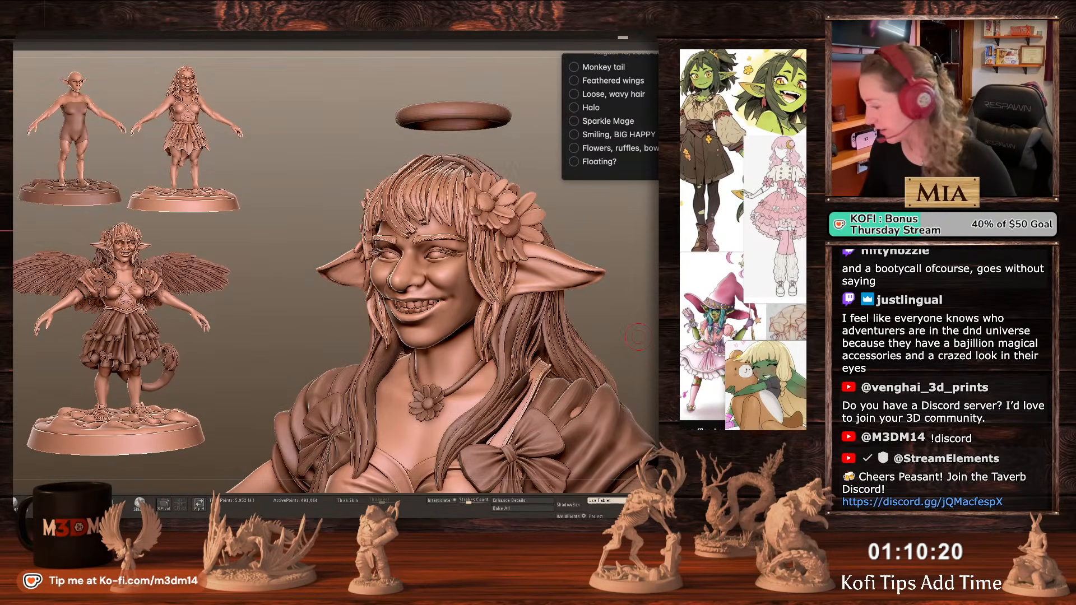
Pull the corner of the mouth and the cheek upward in three-quarter view, and return to the front view.
drag(451, 304, 453, 306)
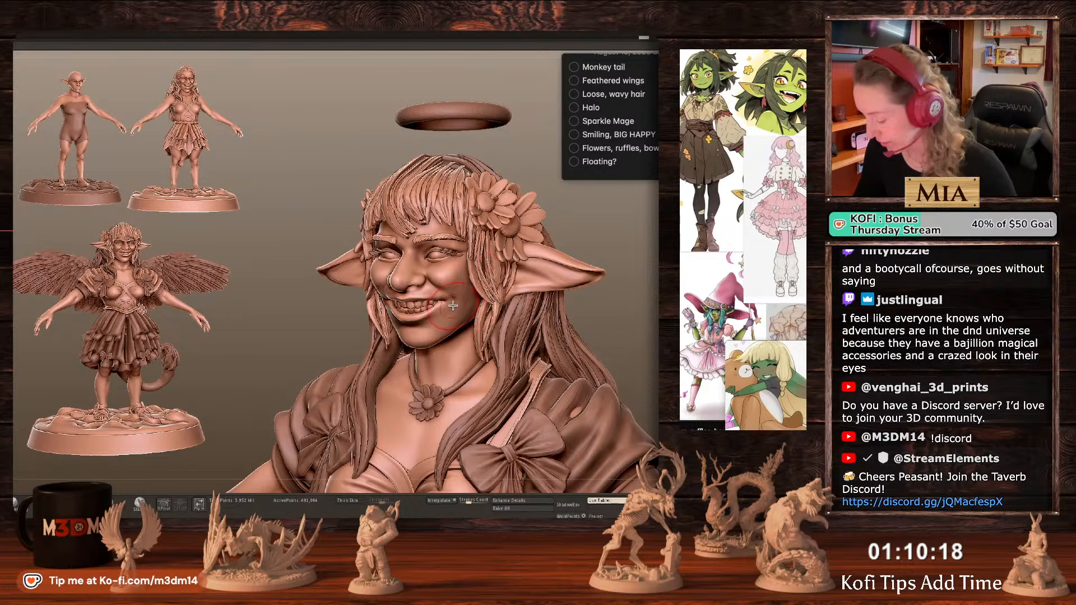
scroll(455, 306, up, 2)
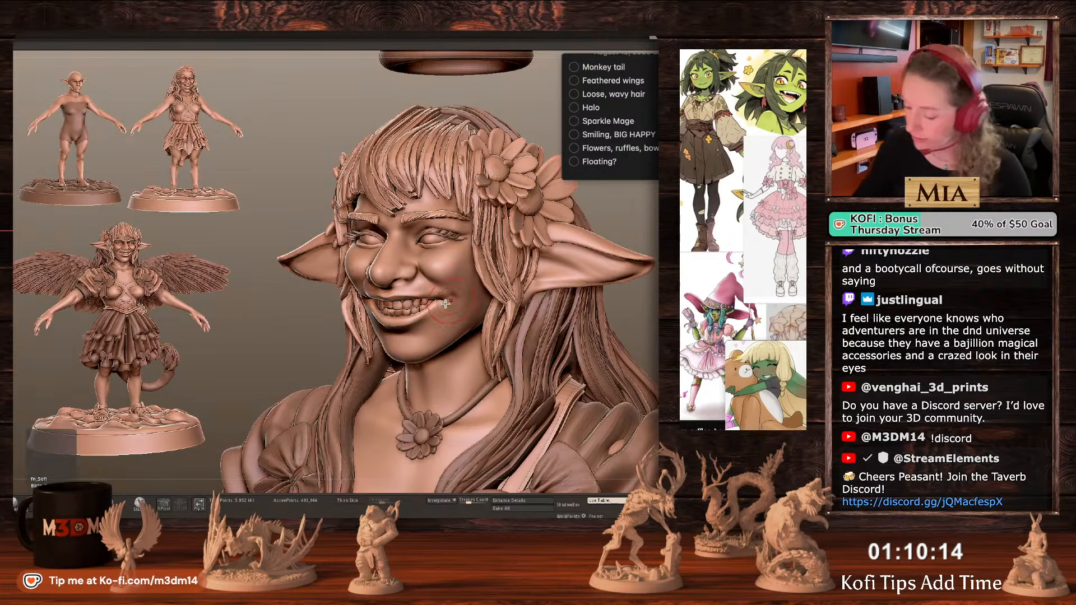
drag(448, 295, 450, 284)
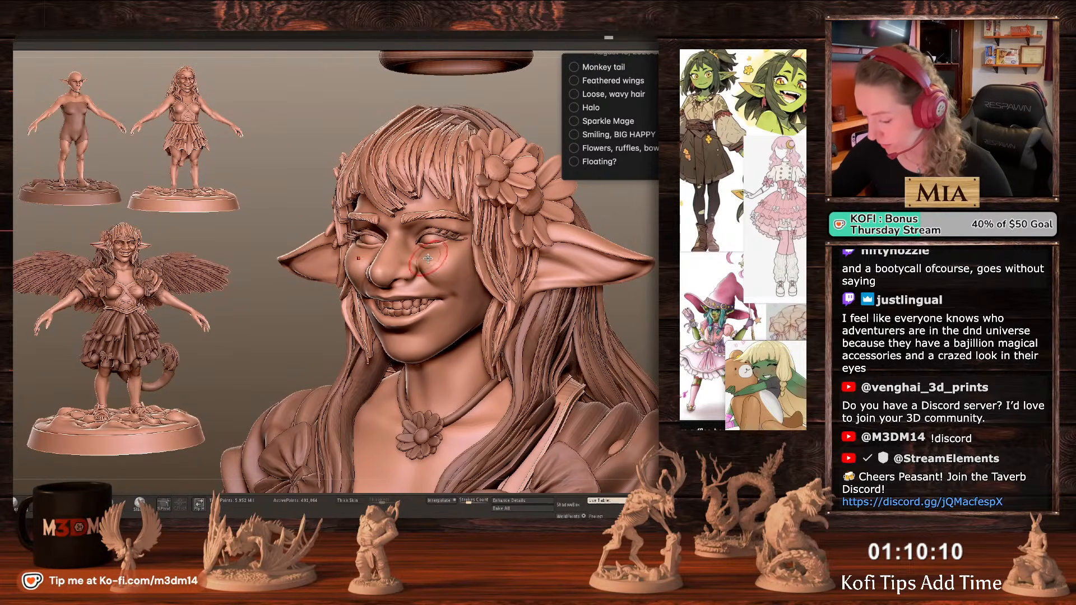
ctrl+click(479, 311)
key(ctrl+z)
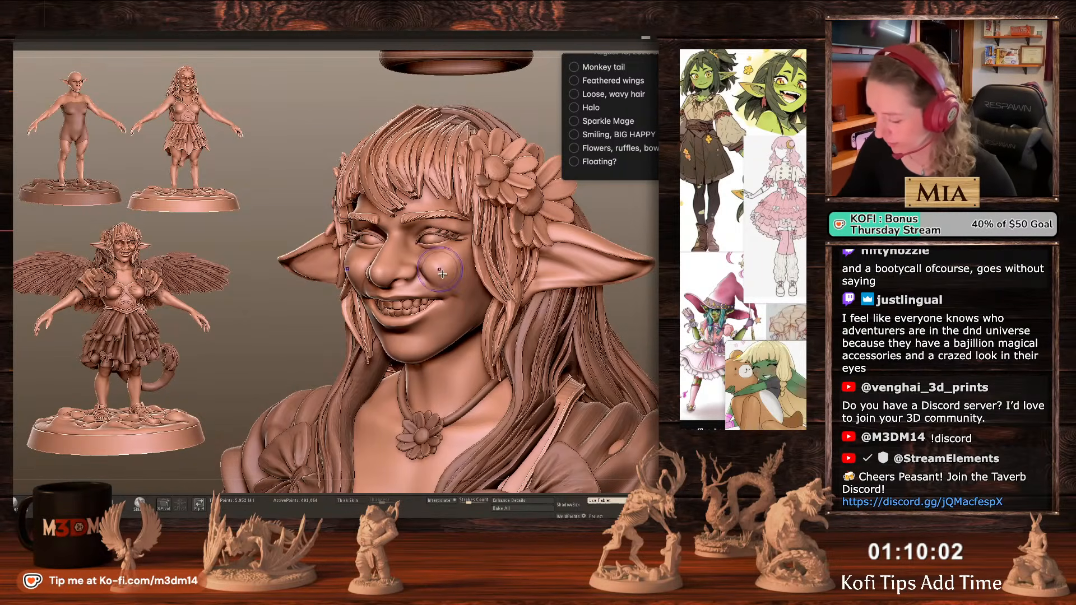
shift+drag(664, 315, 646, 354)
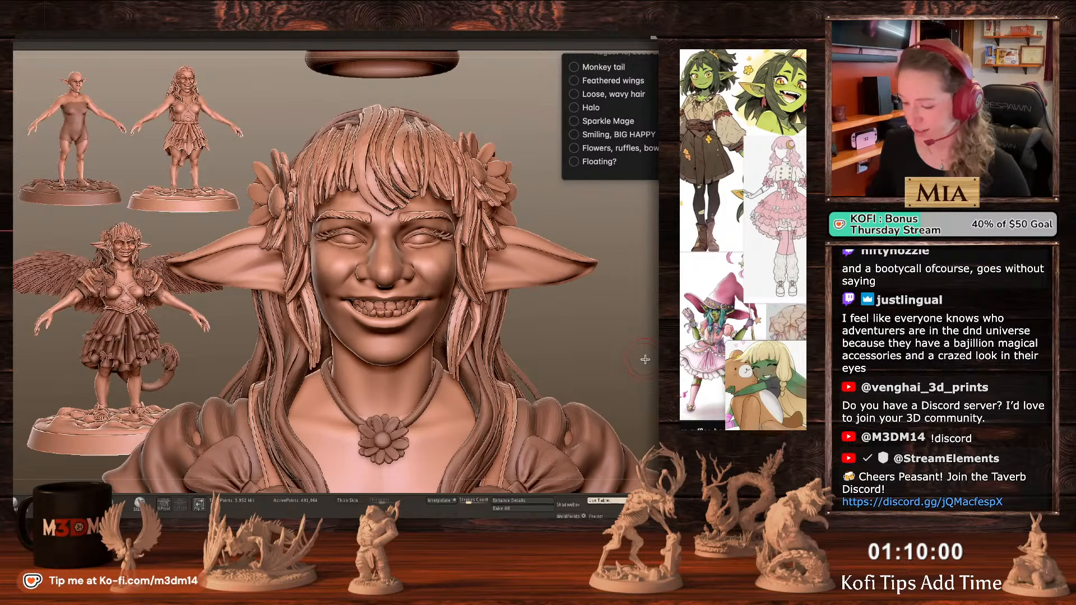
ctrl+click(441, 236)
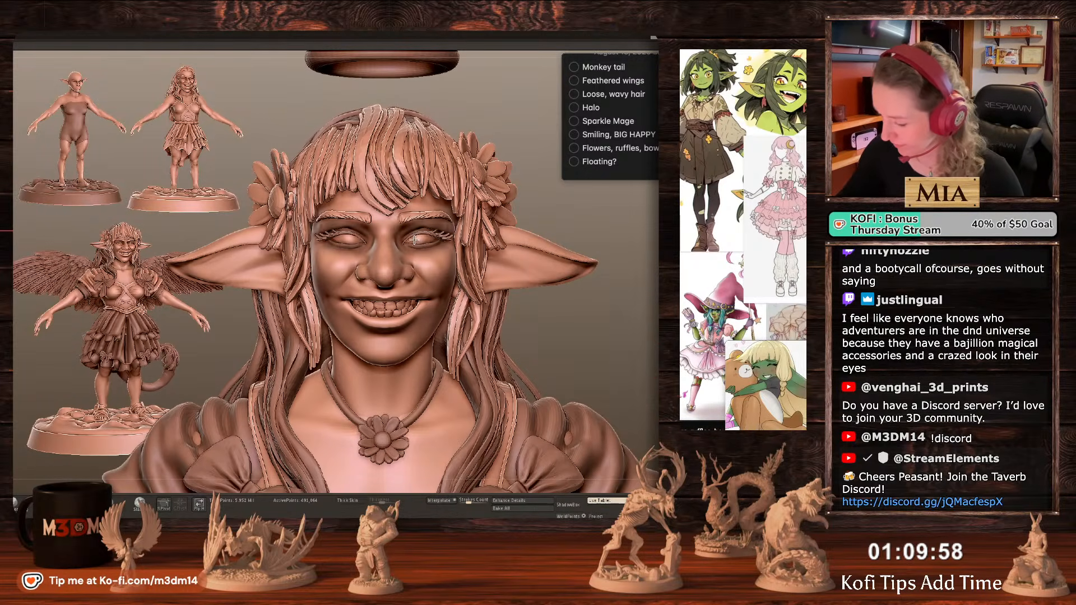
ctrl+click(640, 320)
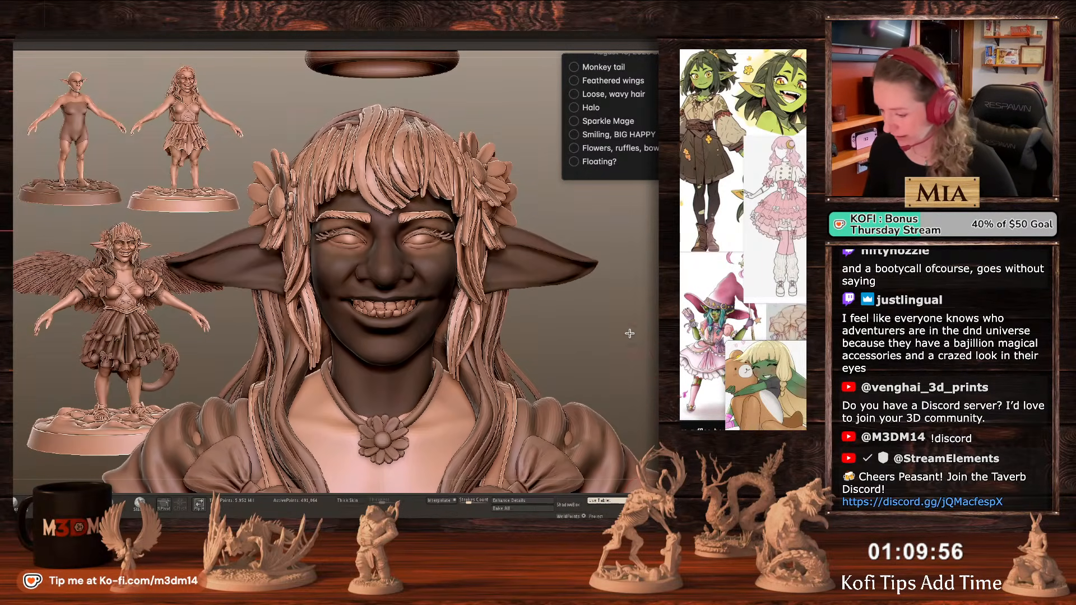
ctrl+drag(629, 334, 578, 357)
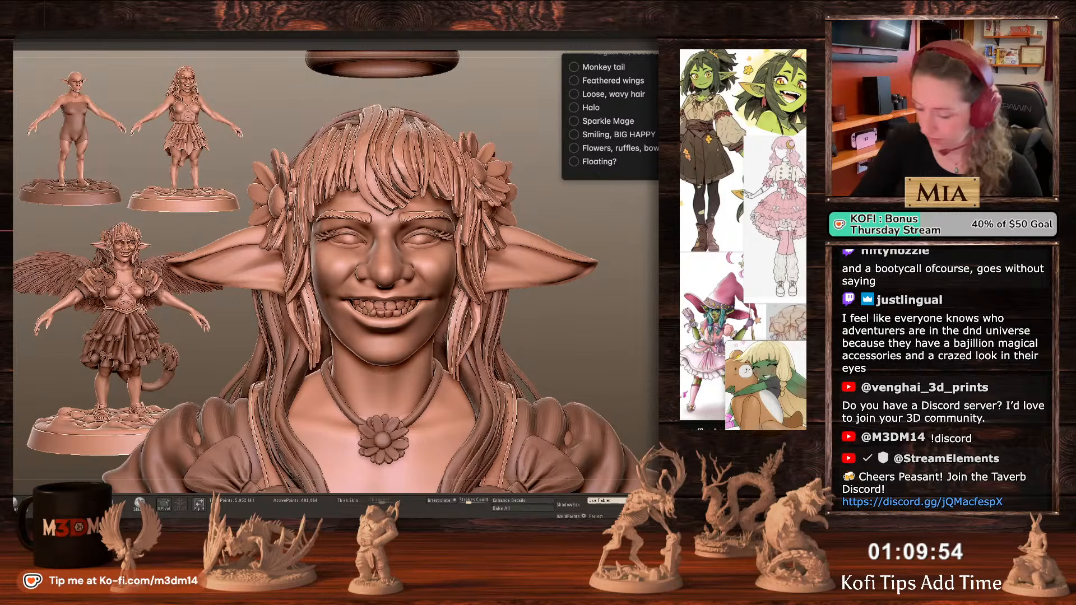
key(w)
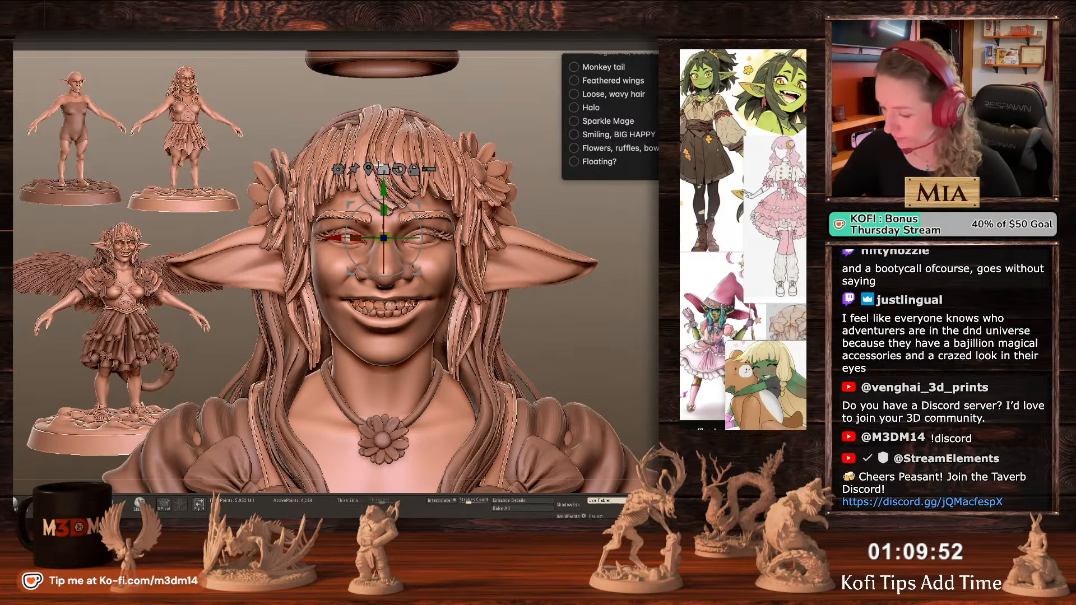
key(q)
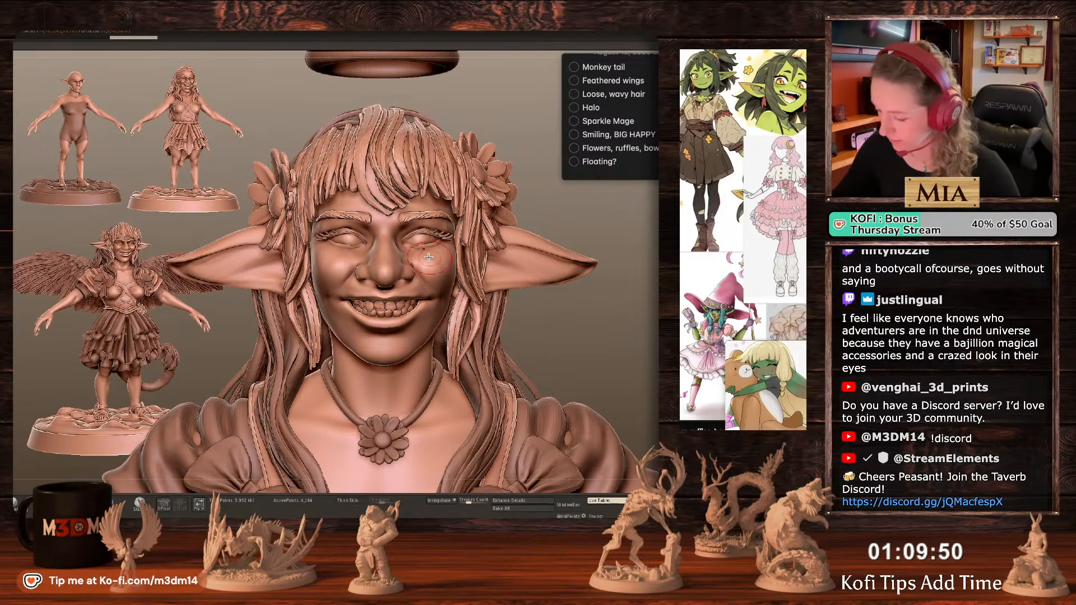
alt+click(433, 256)
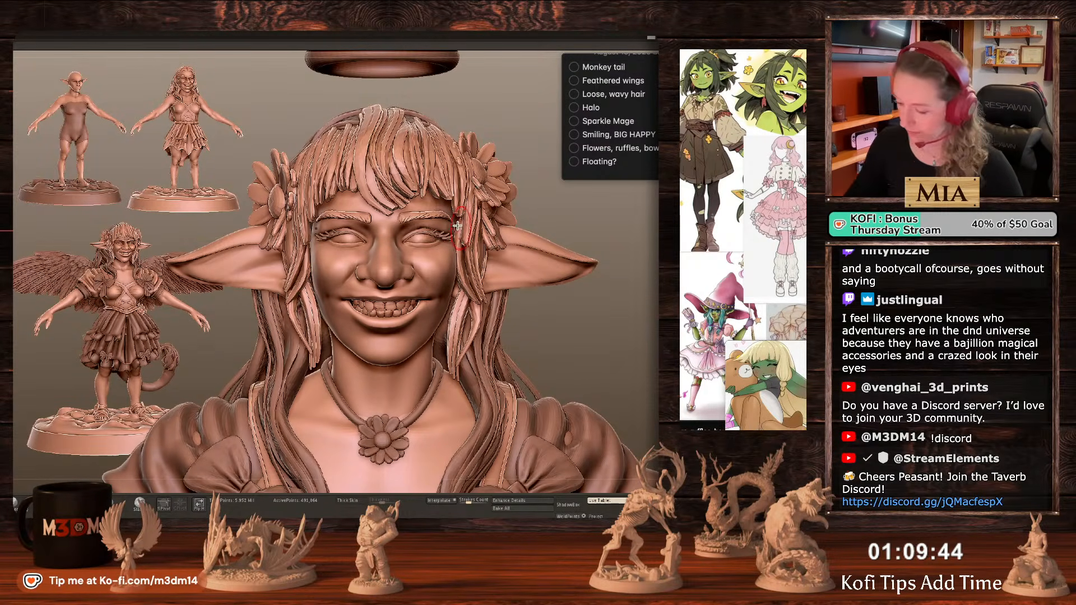
alt+click(383, 262)
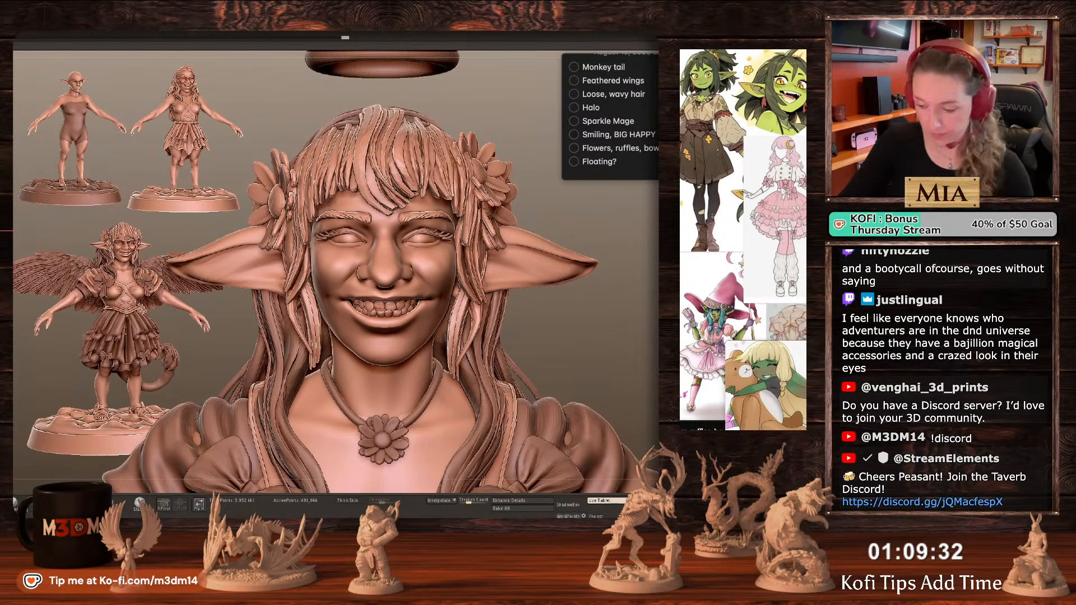
key(space)
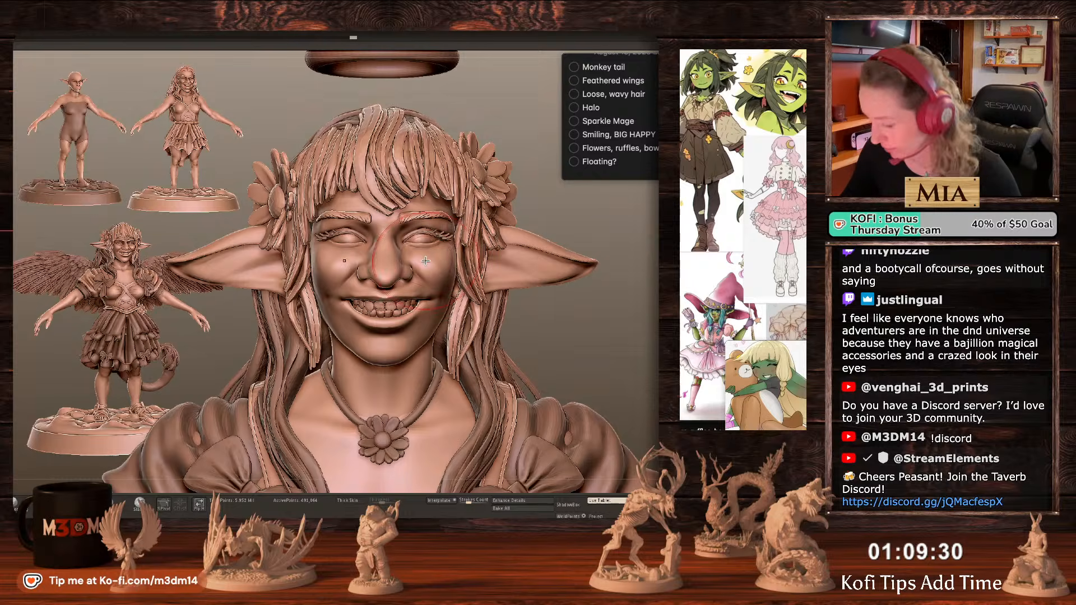
ctrl+drag(550, 163, 363, 243)
key(ctrl+z)
mouse_move(517, 141)
ctrl+mouse_down()
mouse_move(486, 105)
mouse_move(388, 252)
mouse_move(576, 235)
ctrl+mouse_up()
key(ctrl+z)
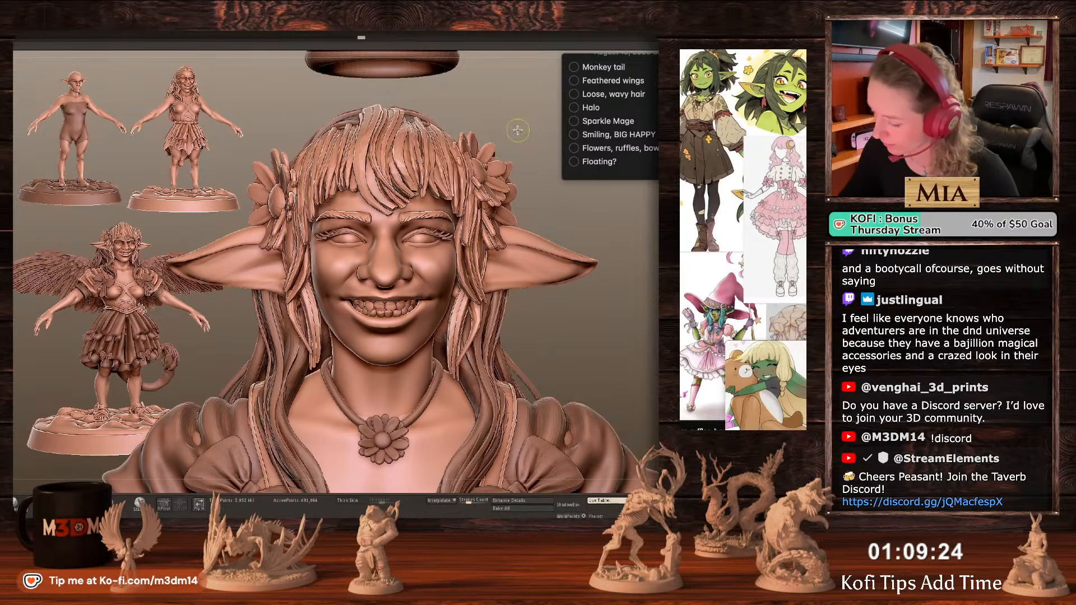
Mask the forehead and brow area, push the cheeks up slightly with a large brush, and clear the mask.
mouse_move(517, 120)
ctrl+mouse_down()
mouse_move(391, 239)
mouse_move(423, 247)
ctrl+mouse_up()
key(space)
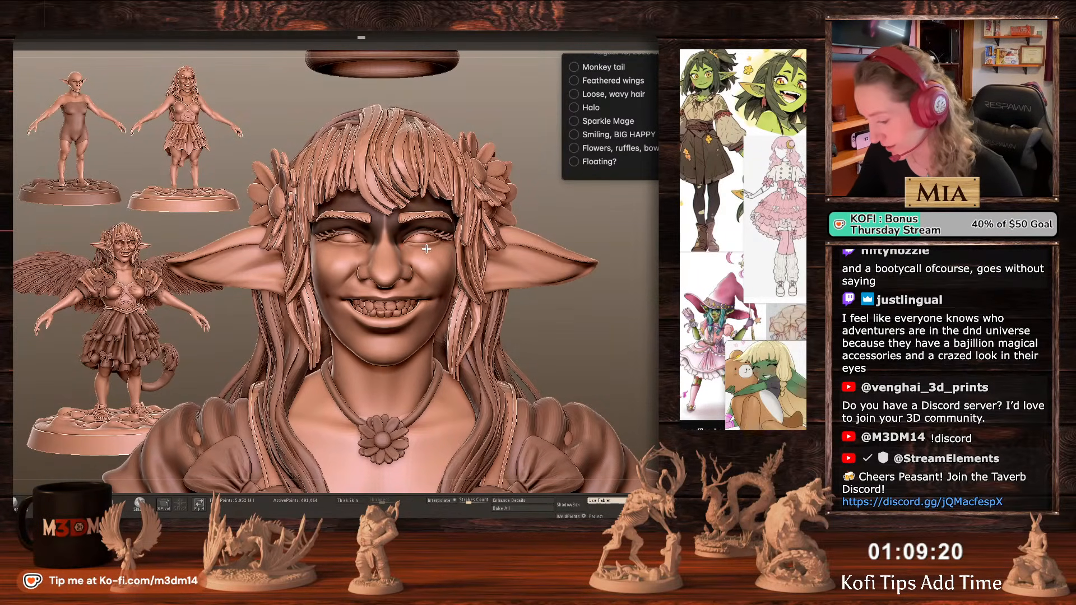
key(space)
drag(428, 259, 428, 254)
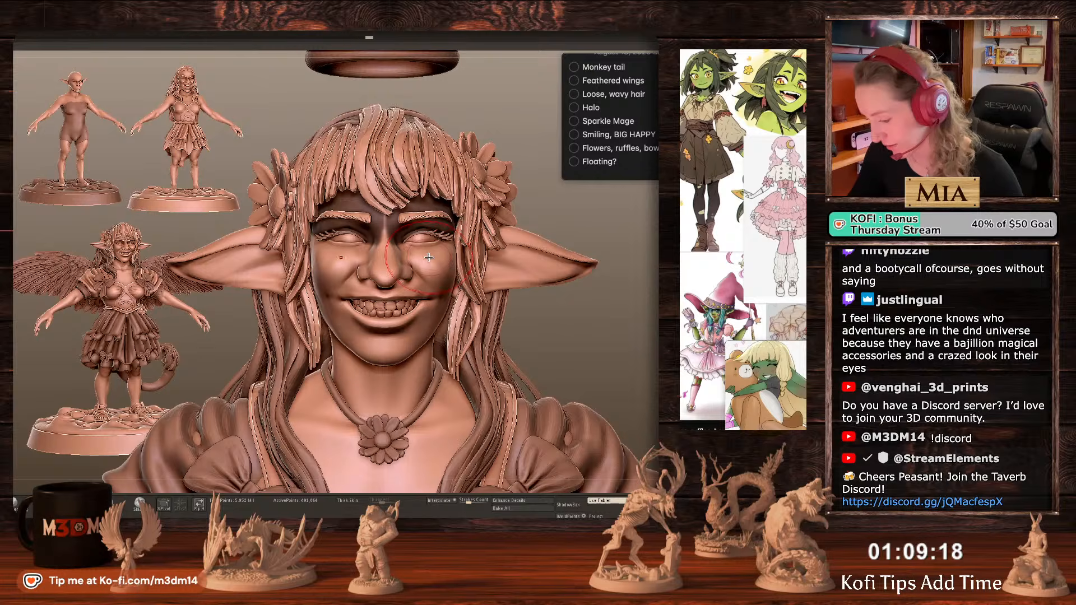
ctrl+drag(654, 294, 652, 313)
ctrl+click(652, 313)
ctrl+click(652, 313)
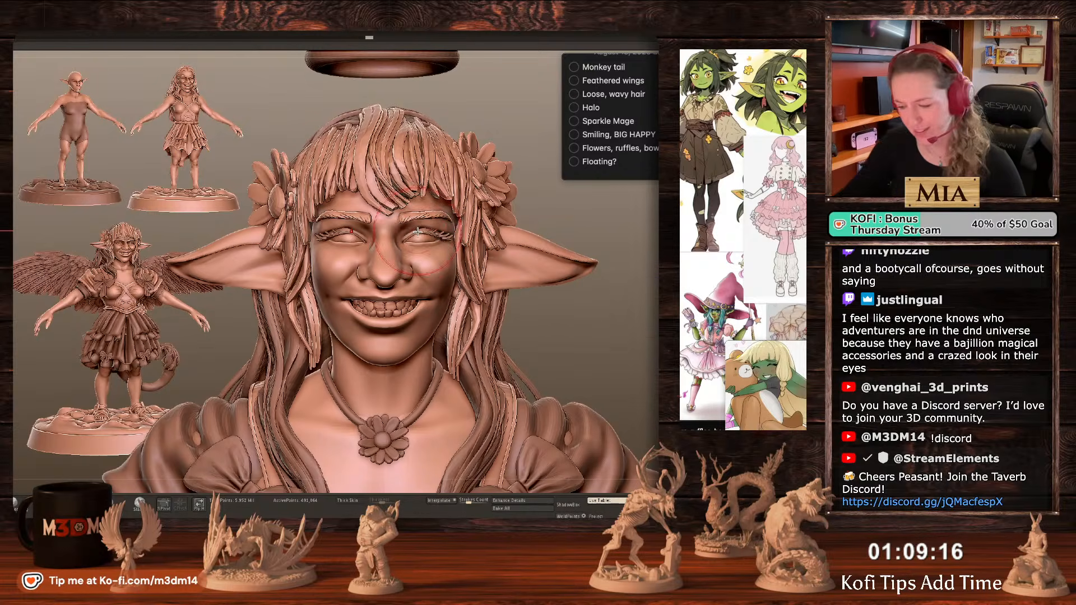
Pull the corners of the mouth upward and reshape the lower lip with a resized brush for a bigger smile.
key(space)
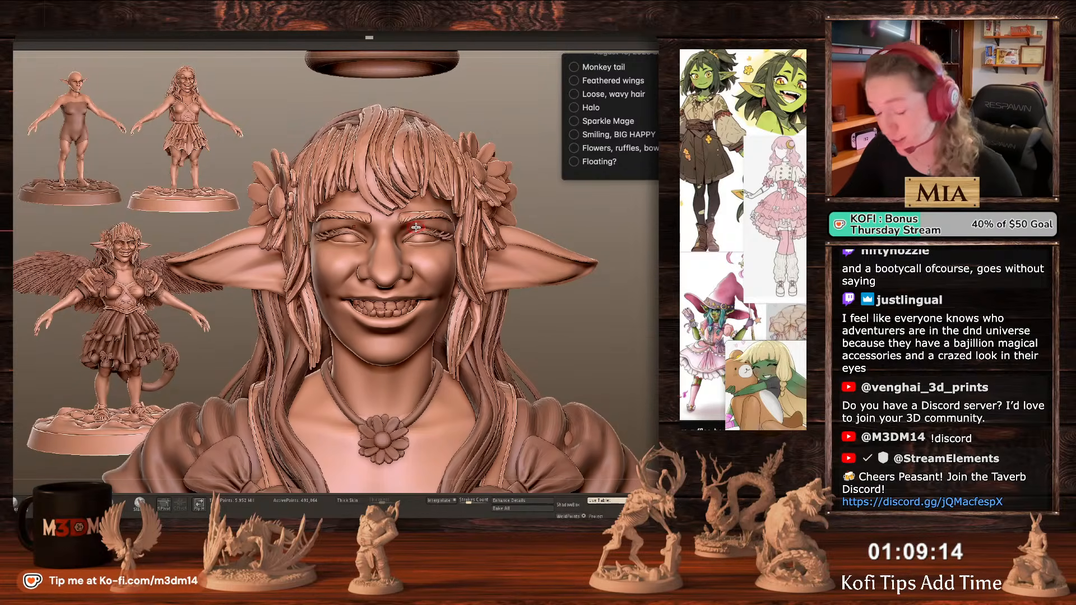
right_click(432, 296)
drag(433, 301, 434, 295)
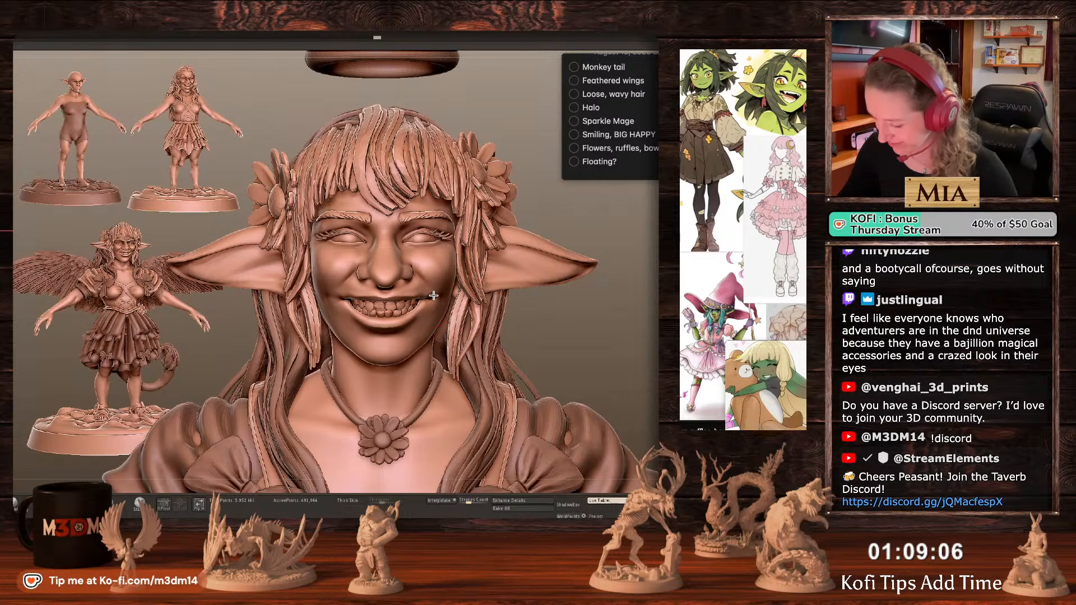
right_click(435, 295)
right_click(440, 295)
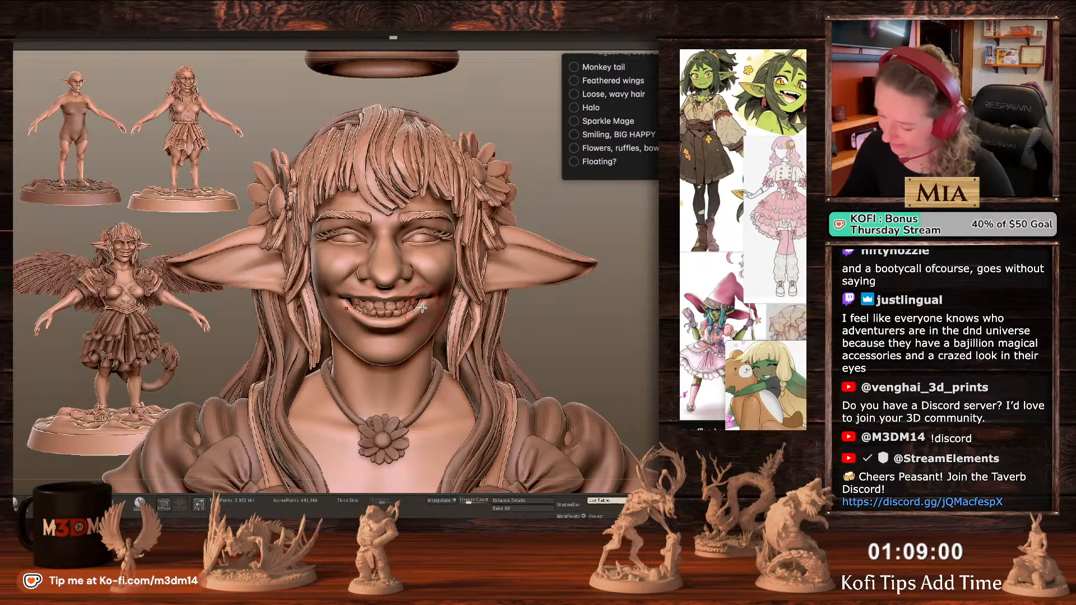
right_click(423, 308)
drag(413, 314, 400, 328)
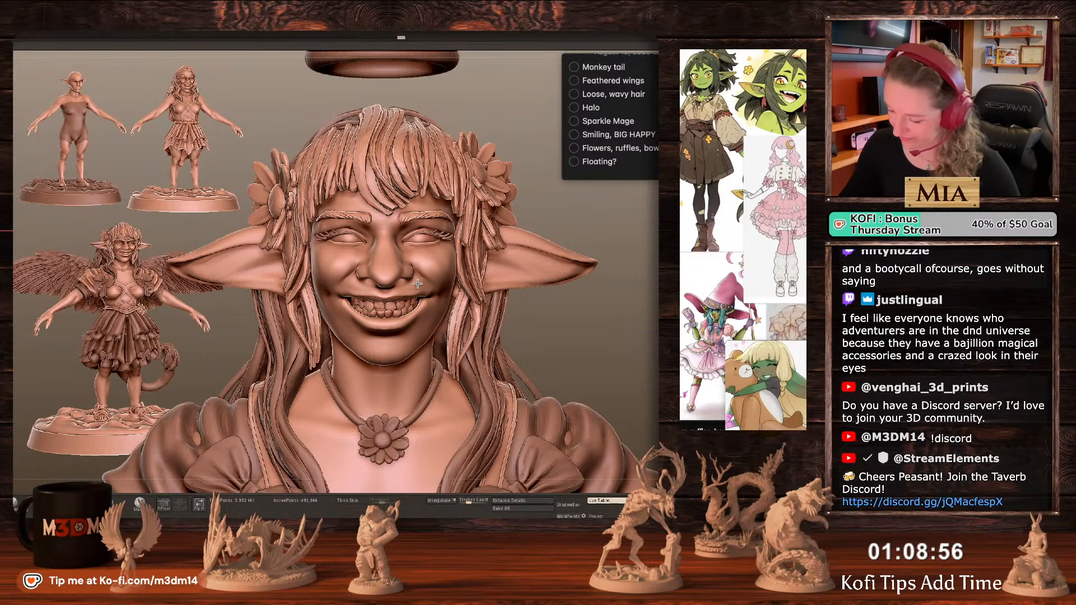
Adjust the eyebrows' position above the eyes and make the body the active part again.
alt+click(422, 216)
drag(435, 216, 405, 214)
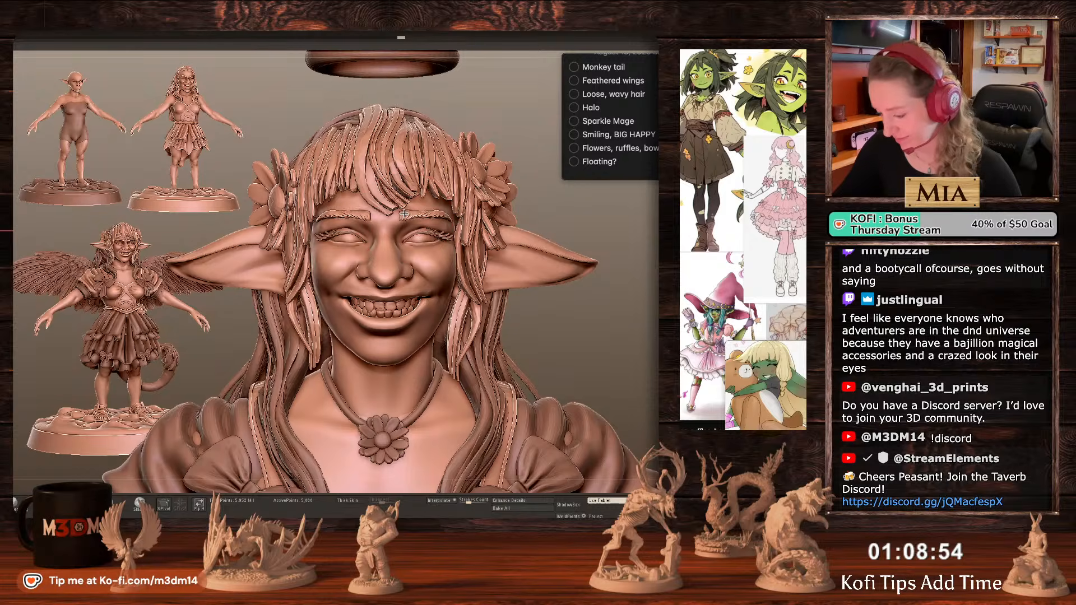
alt+click(409, 222)
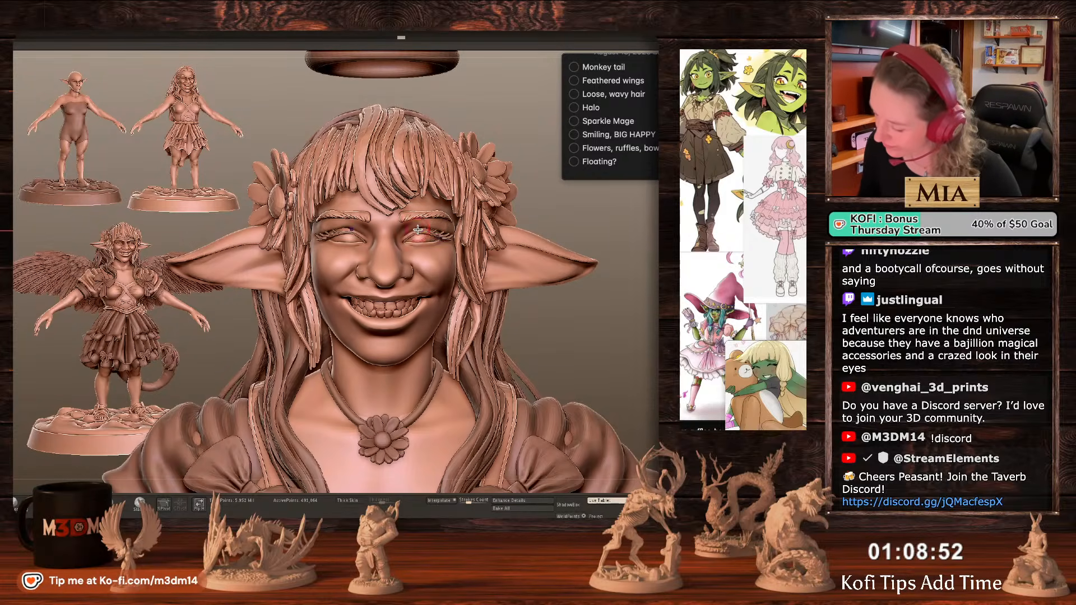
click(35, 503)
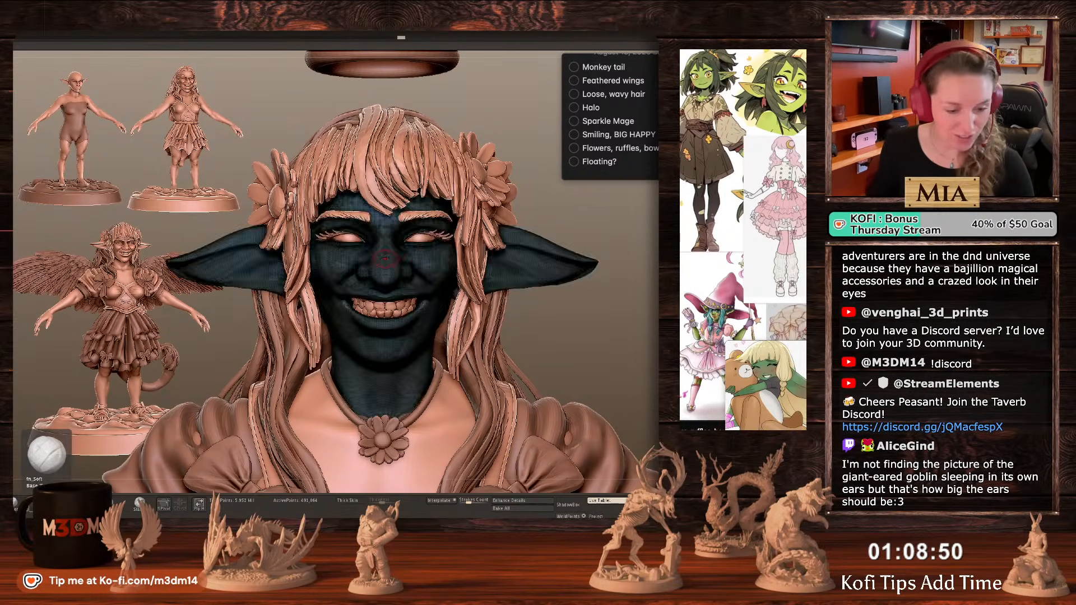
Clear the mask from the face and ears, and check the smile from a slightly turned view.
ctrl+click(634, 330)
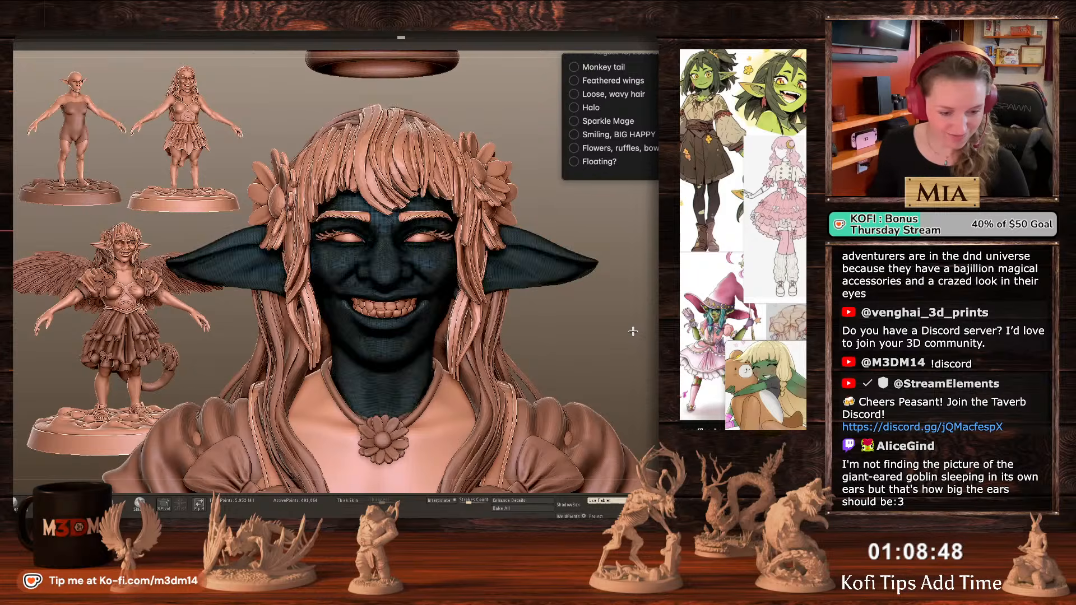
ctrl+click(633, 331)
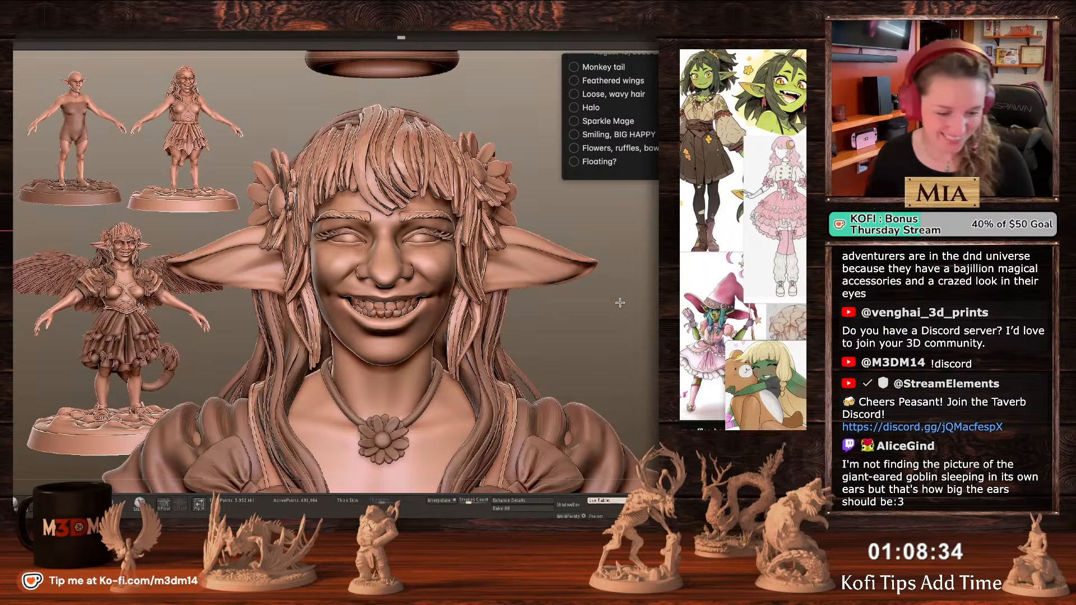
drag(620, 303, 621, 310)
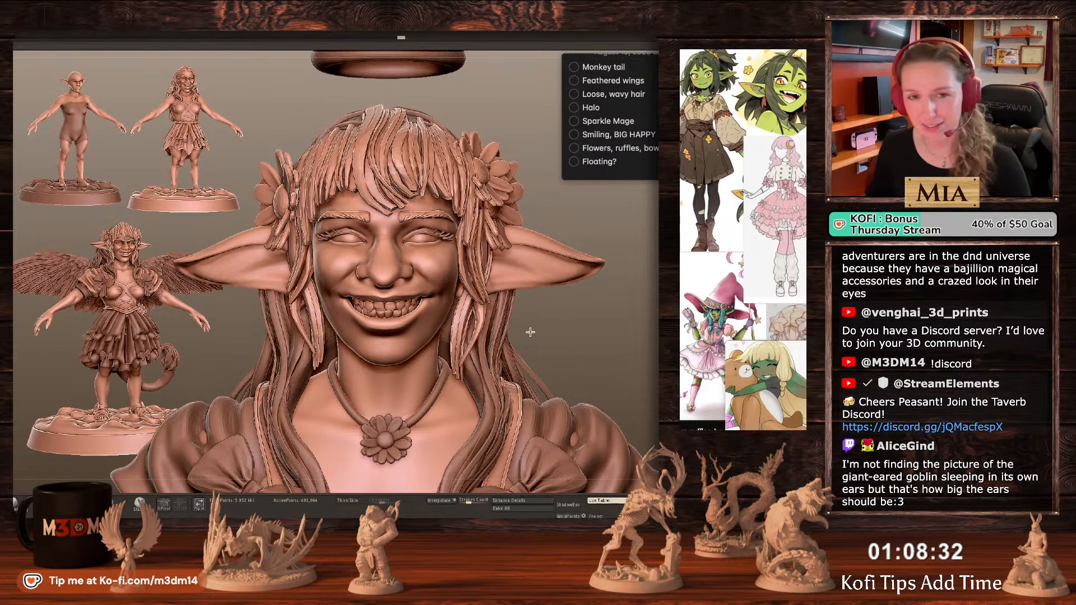
drag(530, 332, 520, 331)
right_click(384, 283)
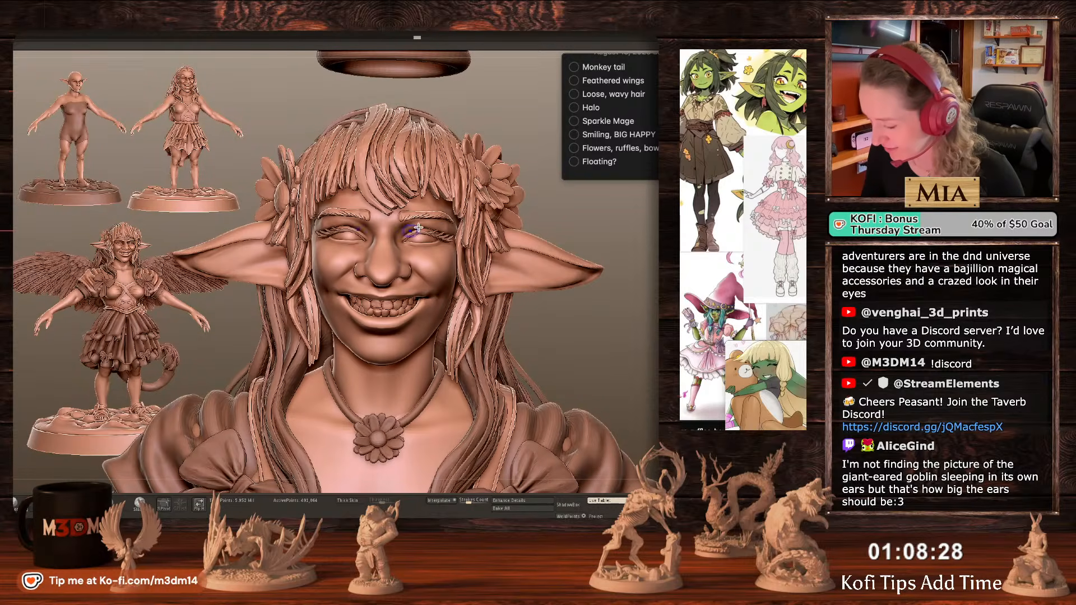
ctrl+click(641, 320)
ctrl+click(645, 315)
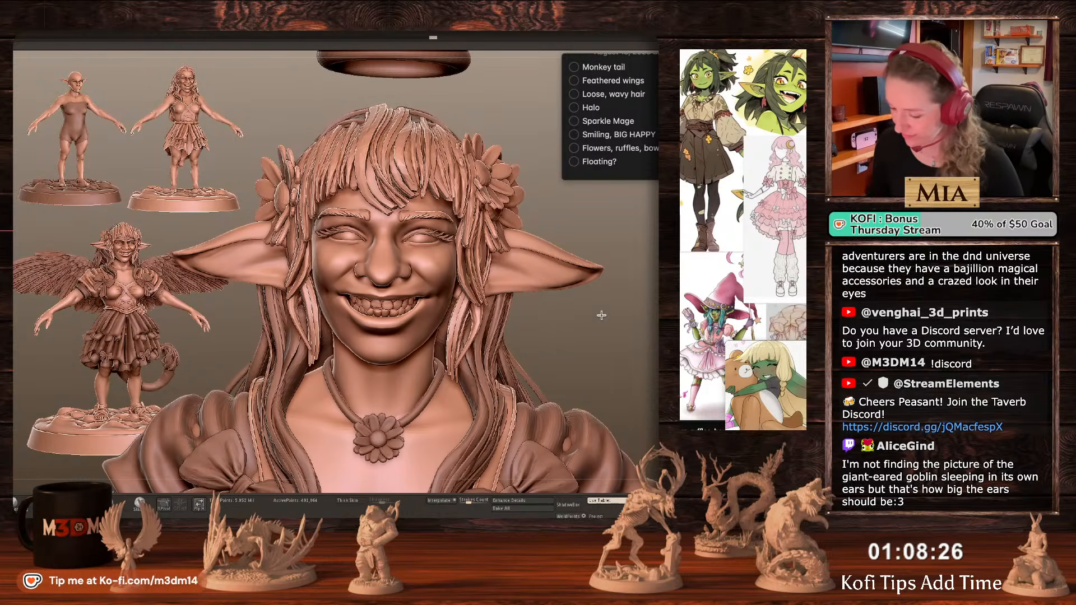
drag(602, 316, 612, 315)
right_click(373, 296)
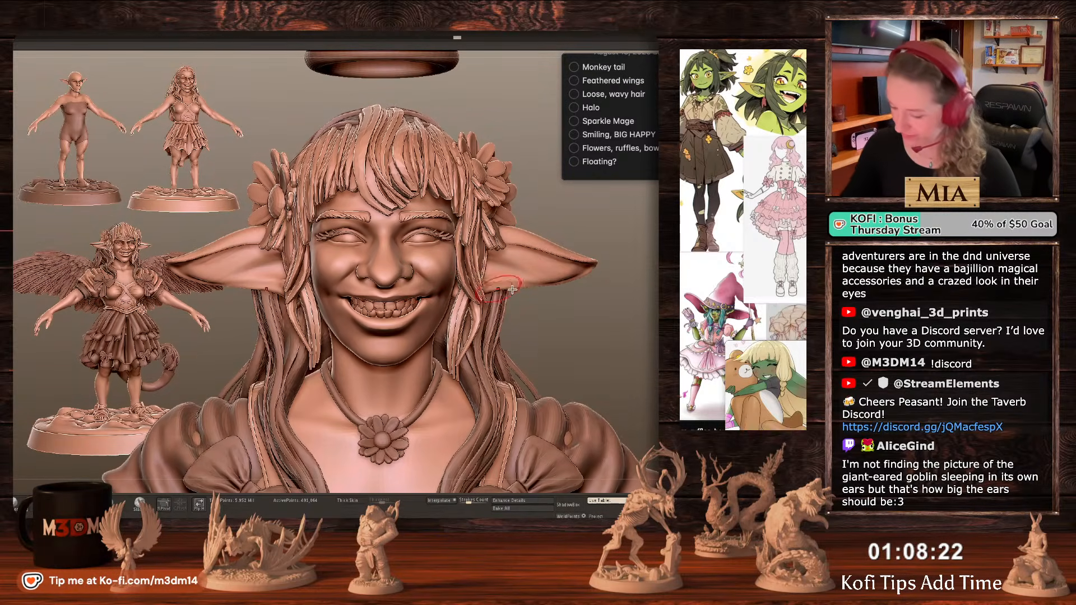
ctrl+click(615, 303)
ctrl+click(615, 303)
Pull the goblin's ear tips outward and upward, and smooth the surface of the ears.
drag(405, 263, 418, 250)
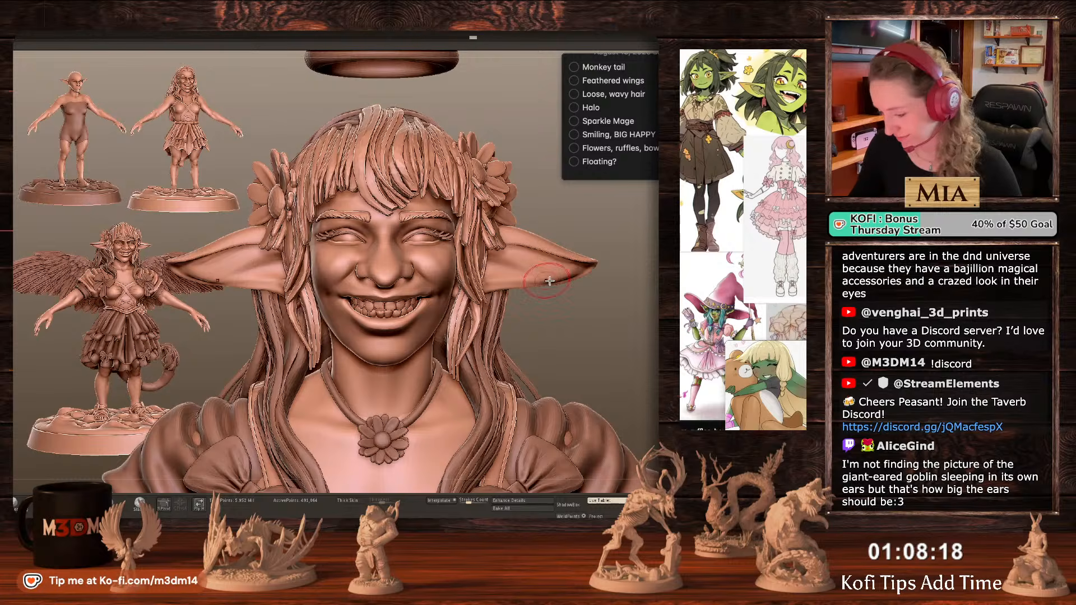
mouse_move(575, 262)
mouse_down()
mouse_move(584, 220)
mouse_move(613, 239)
mouse_up()
key(ctrl+z)
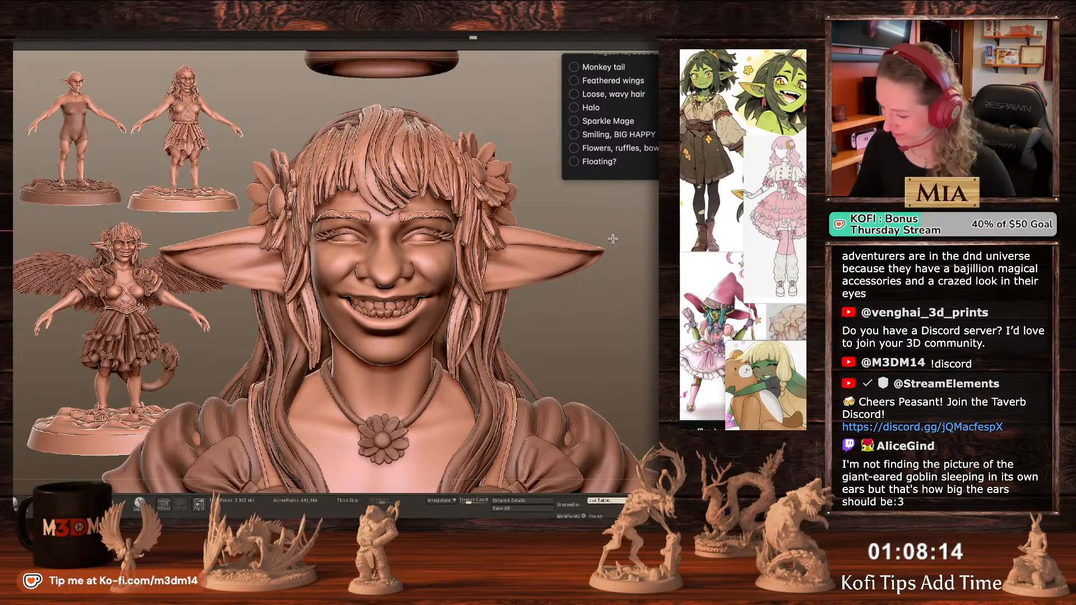
mouse_move(554, 267)
mouse_down()
mouse_move(552, 276)
mouse_move(599, 234)
mouse_move(577, 263)
mouse_move(590, 250)
mouse_up()
key(space)
click(531, 268)
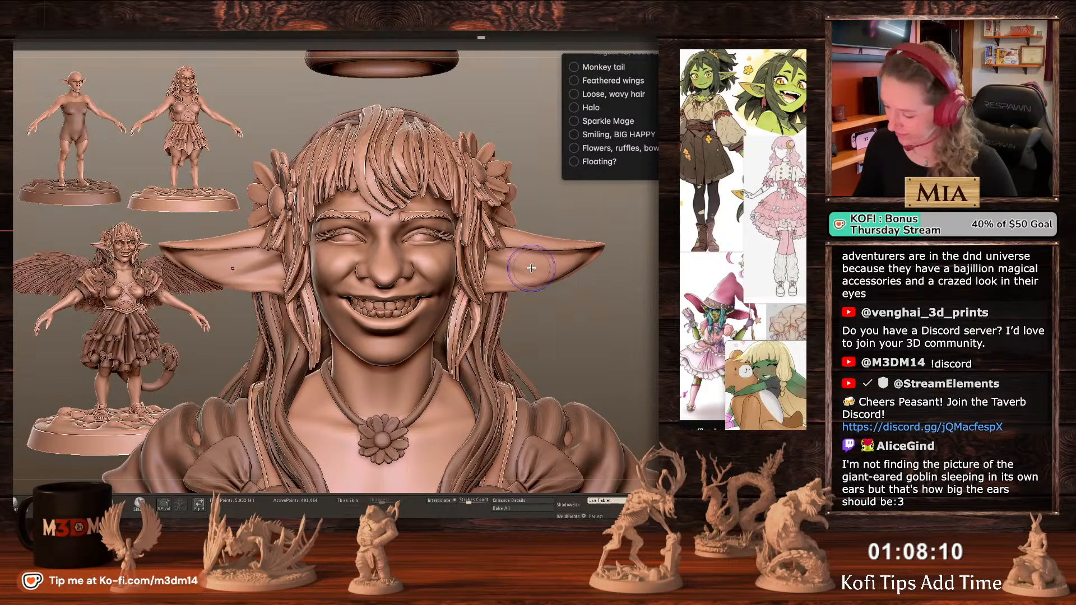
shift+drag(532, 268, 529, 304)
ctrl+click(519, 326)
ctrl+click(520, 327)
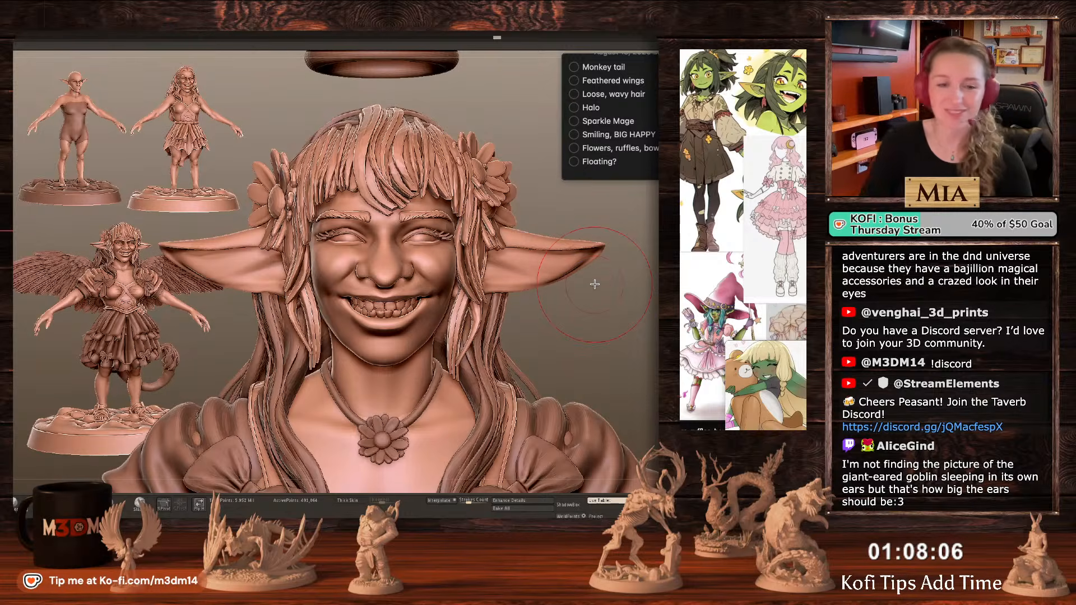
Try to push the cheek beside the corner of the mouth inward with a large brush.
ctrl+click(618, 339)
ctrl+click(620, 313)
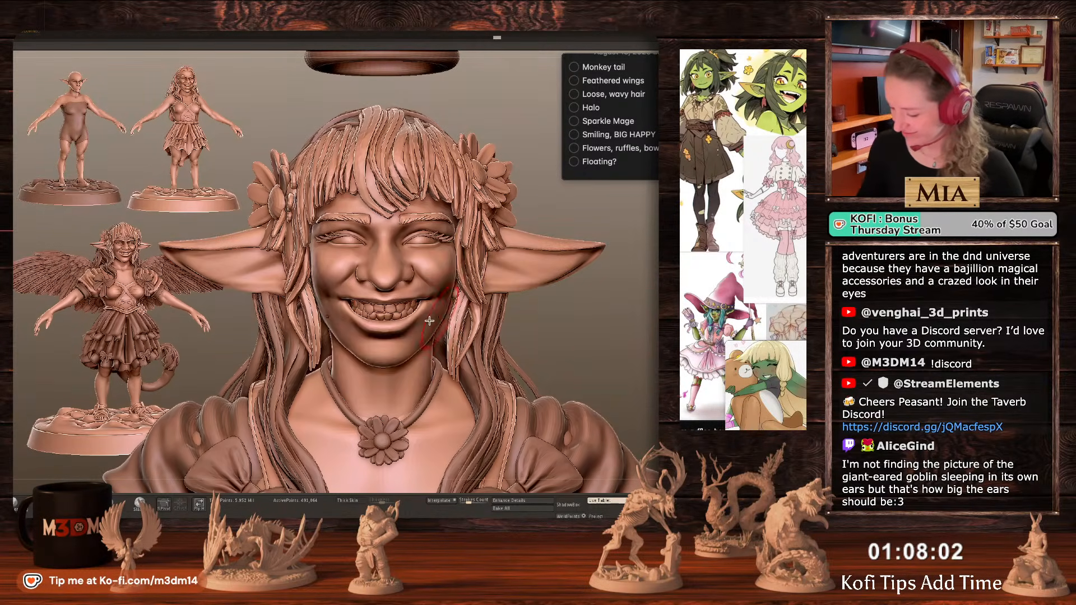
drag(430, 311, 393, 325)
key(ctrl+z)
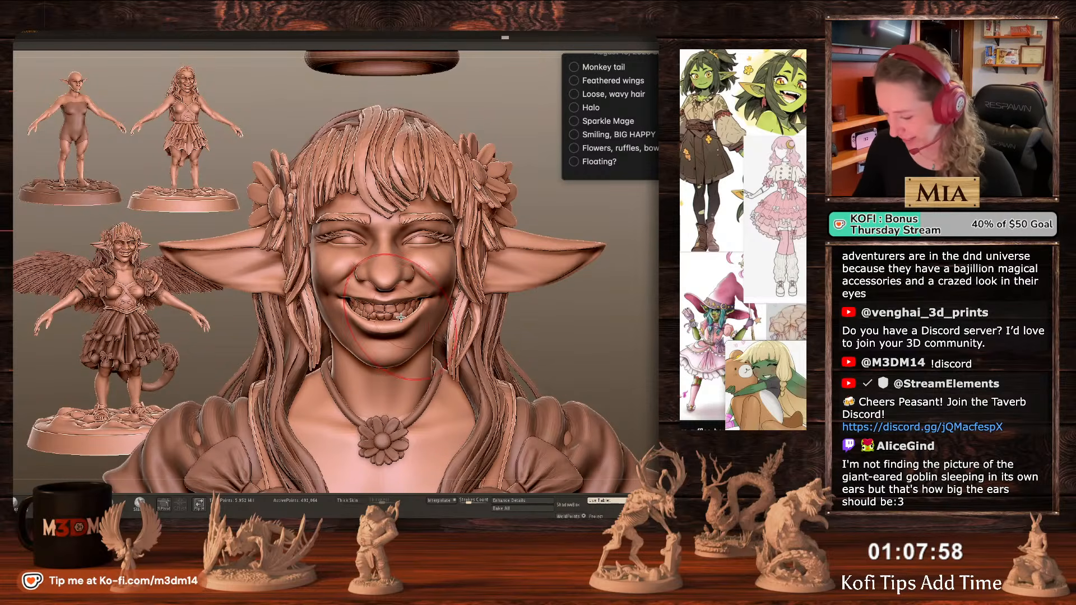
Make the teeth the active part and adjust their fit inside the smile from three-quarter and front views.
alt+click(401, 315)
ctrl+click(583, 327)
ctrl+click(584, 325)
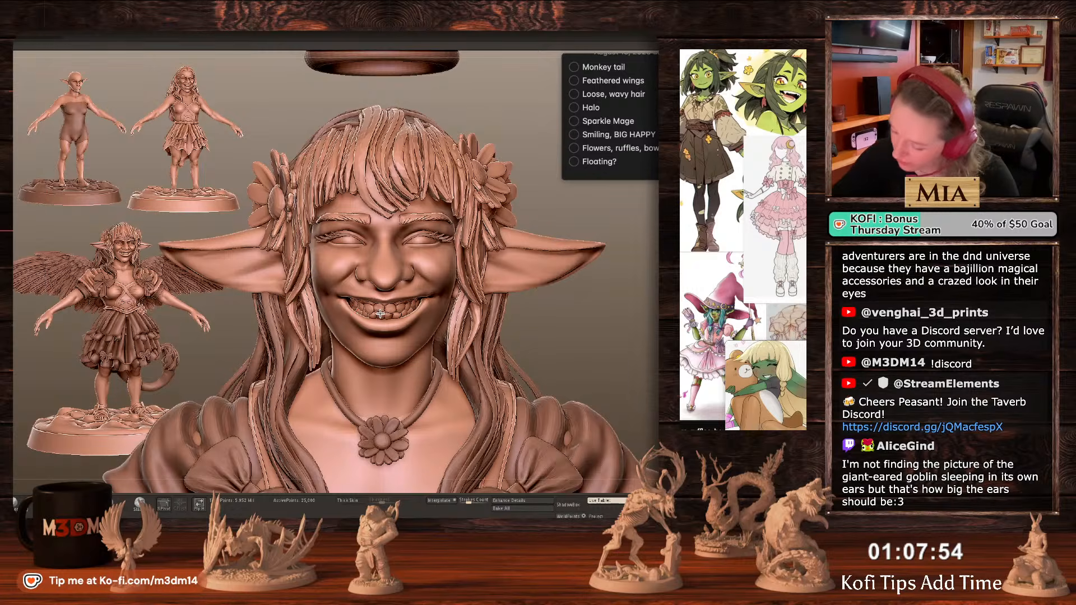
drag(582, 295, 639, 283)
key(space)
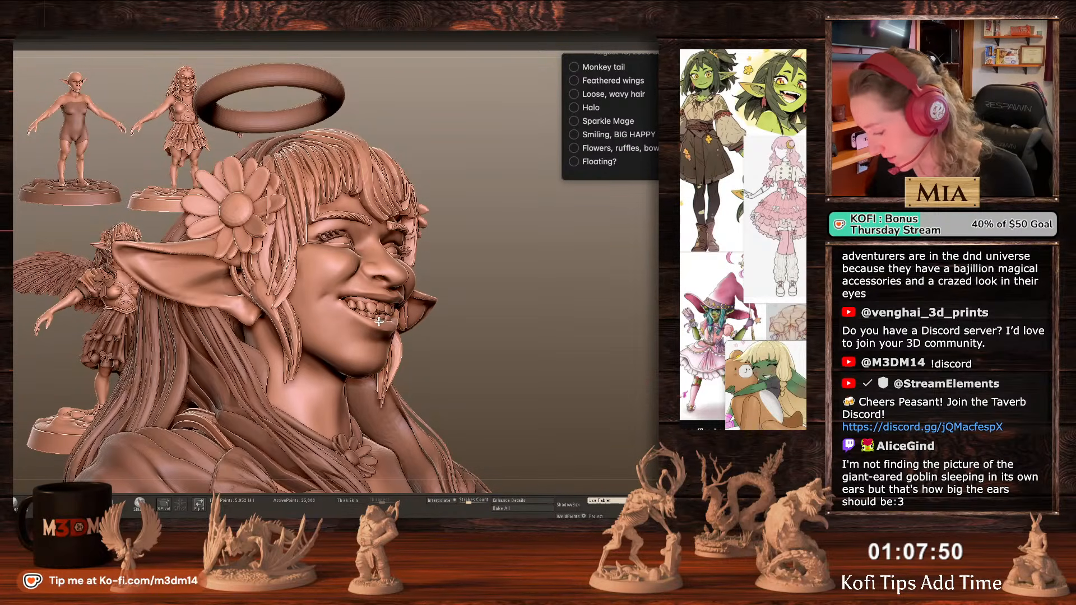
drag(606, 336, 550, 342)
key(space)
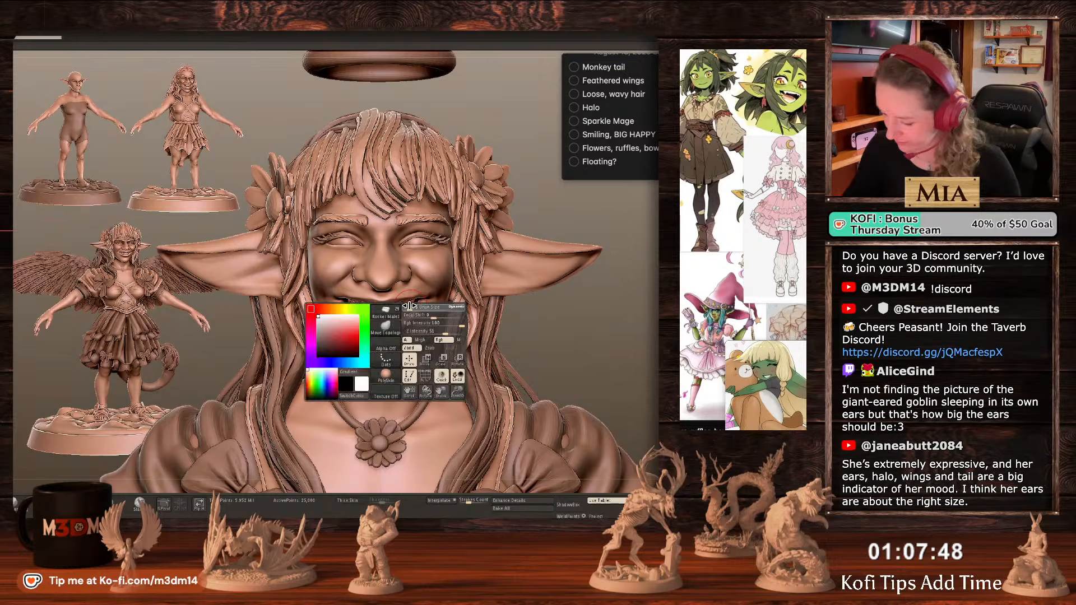
key(space)
Make the body the active part and smooth the corners of the mouth with a resized brush.
alt+click(430, 307)
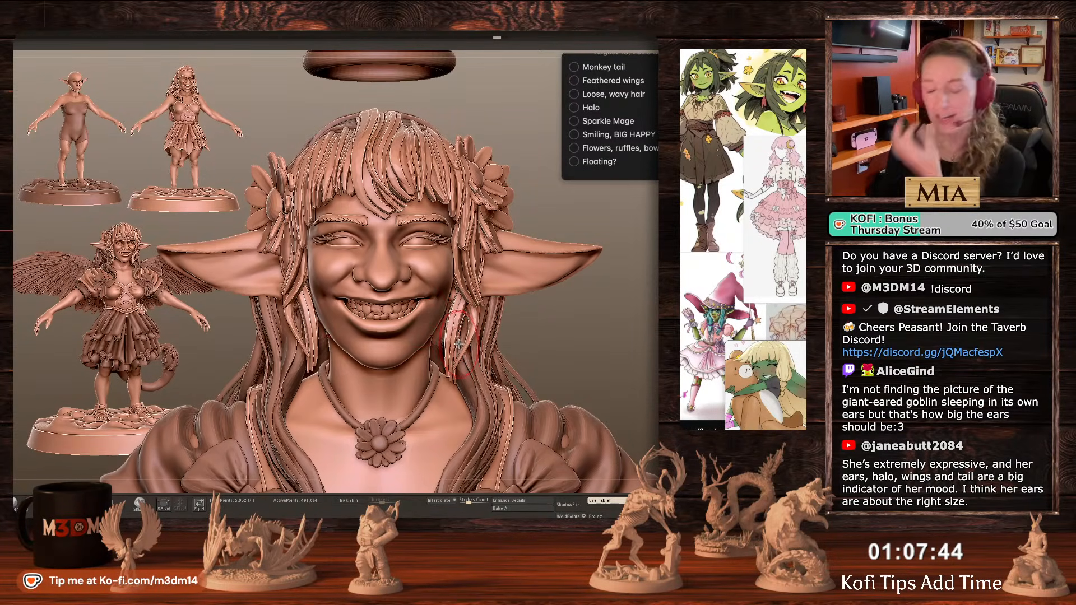
key(space)
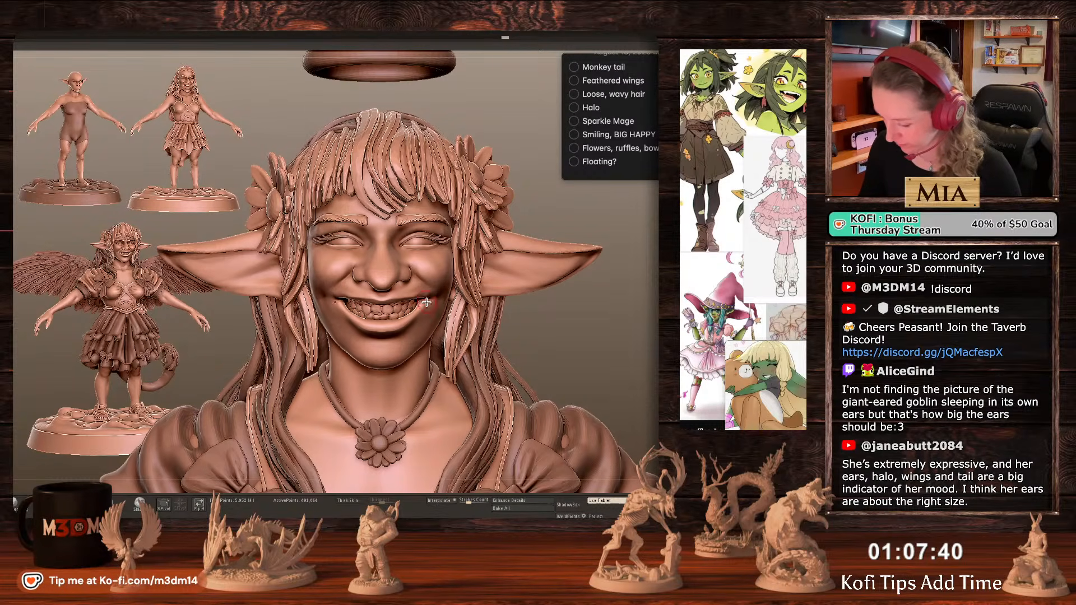
alt+click(426, 302)
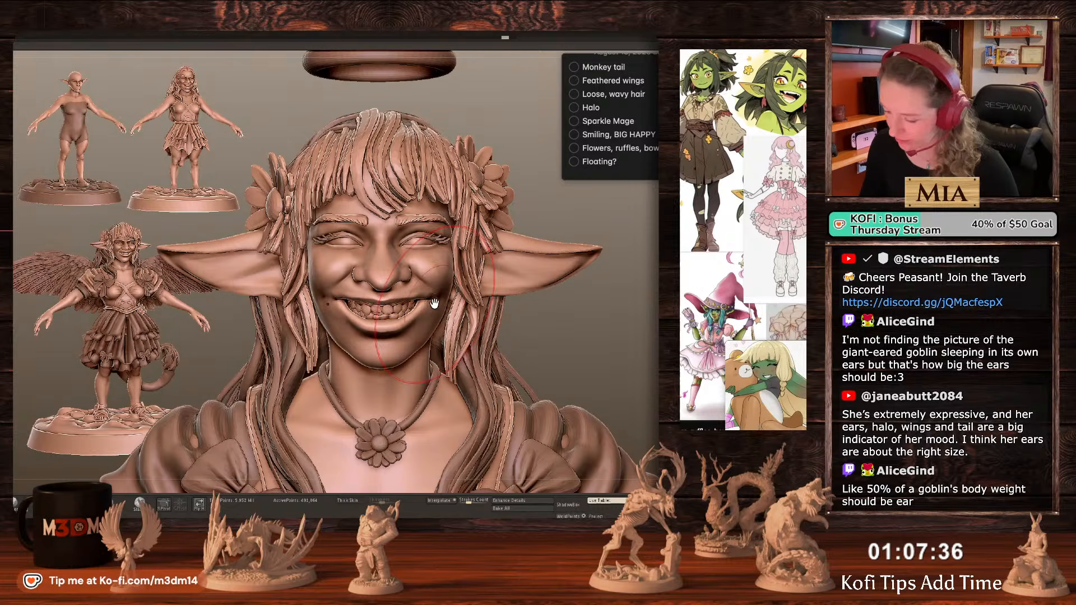
shift+drag(429, 304, 439, 293)
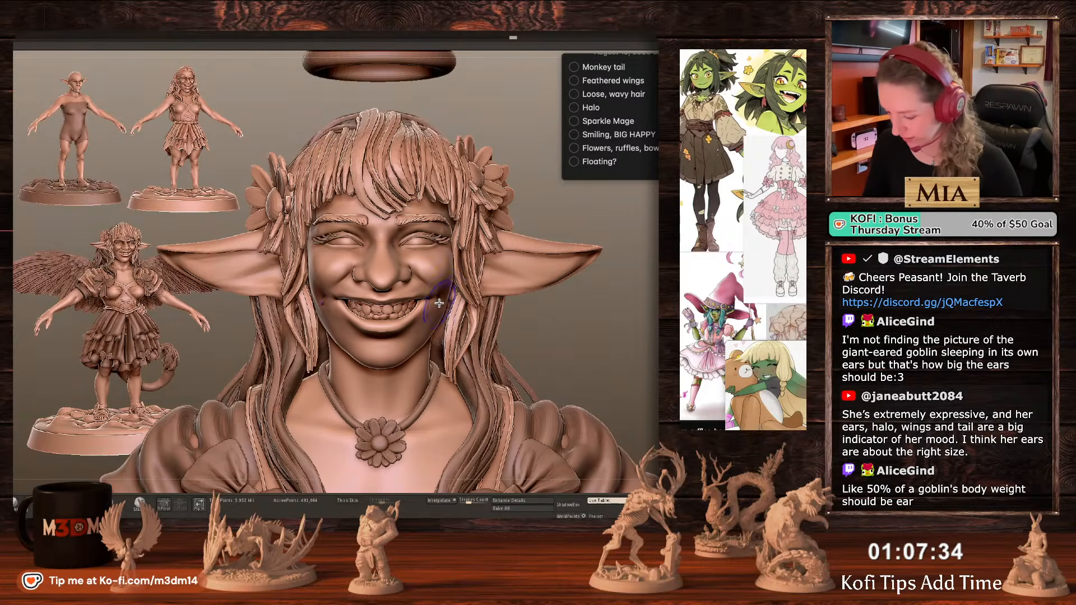
alt+click(392, 381)
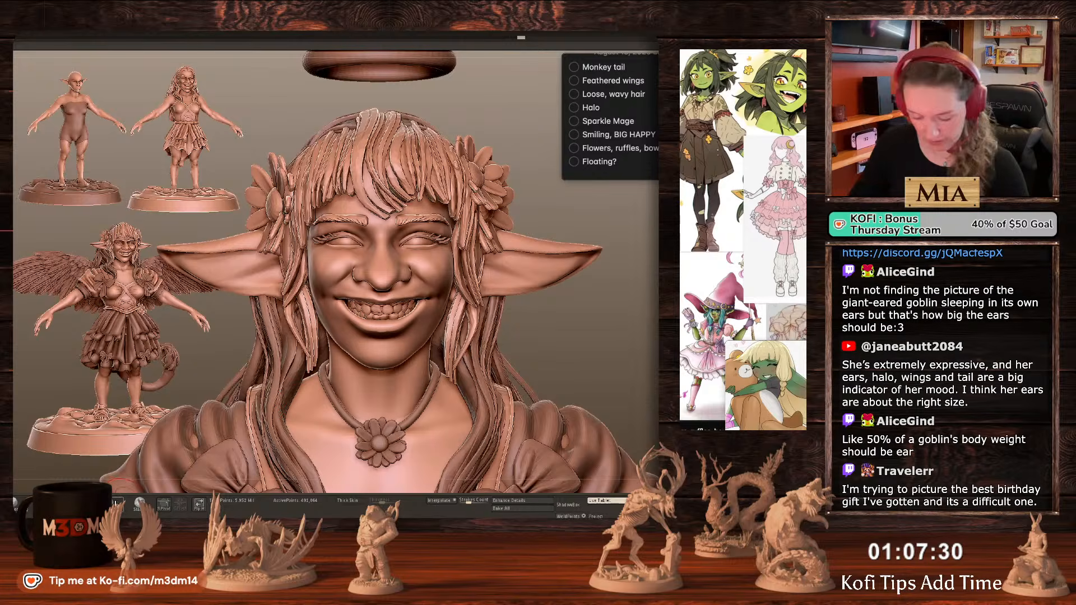
Isolate the head, turn it to profile and undo the last few changes.
key(Left)
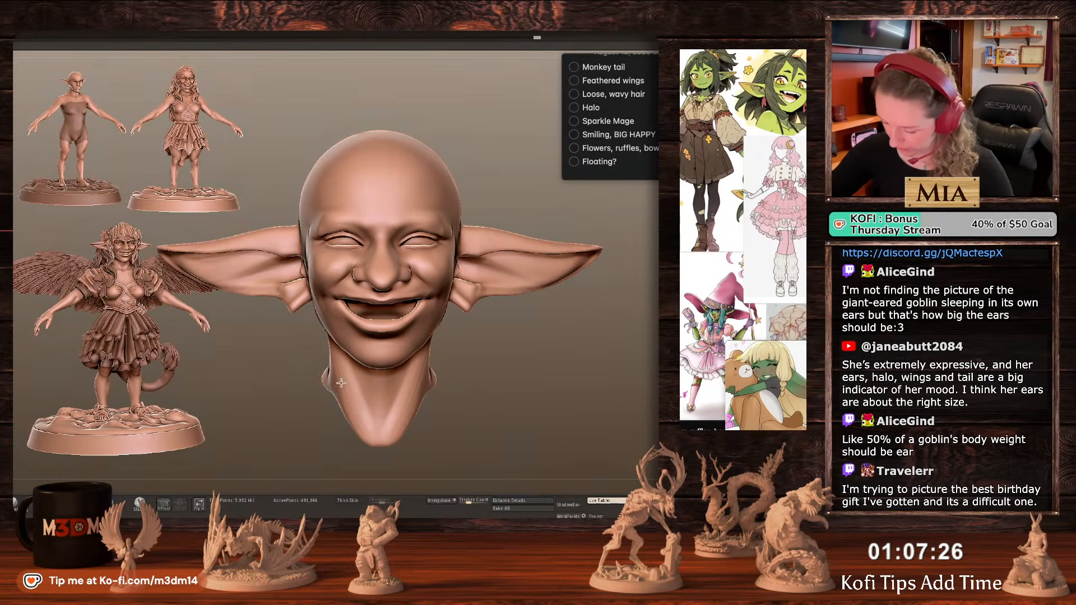
mouse_move(617, 323)
mouse_down()
mouse_move(642, 335)
mouse_move(606, 335)
mouse_up()
drag(528, 304, 495, 296)
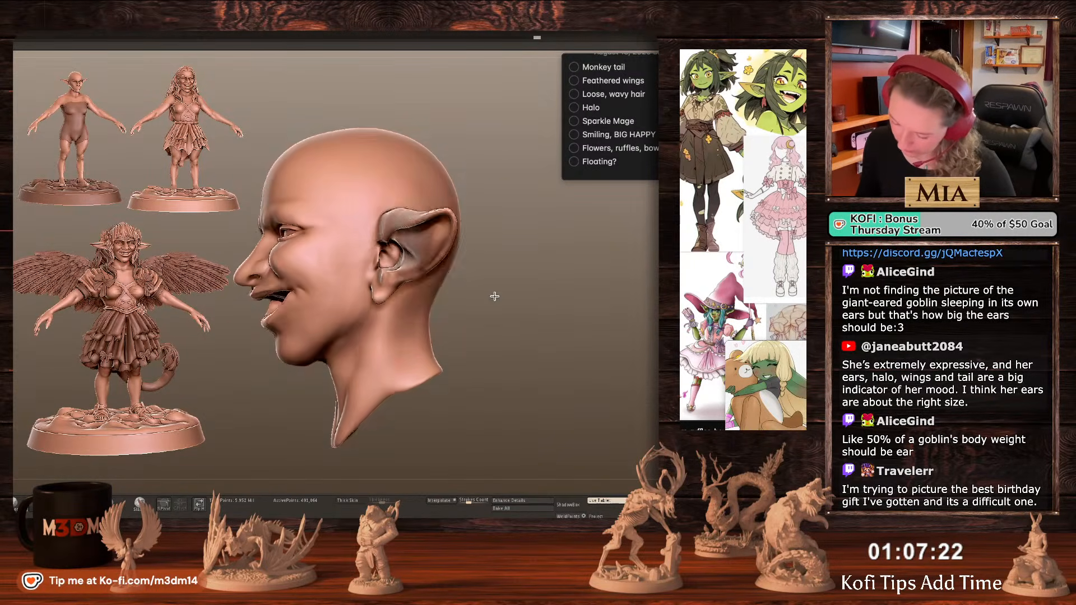
key(ctrl+z)
key(ctrl+z)
key(ctrl+z)
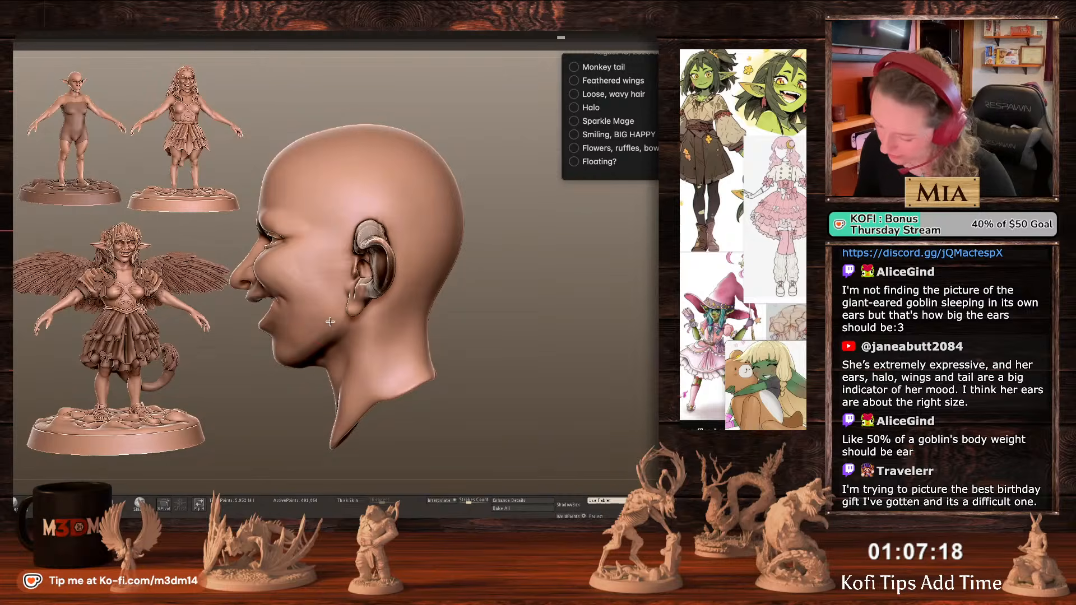
key(ctrl+z)
key(ctrl+a)
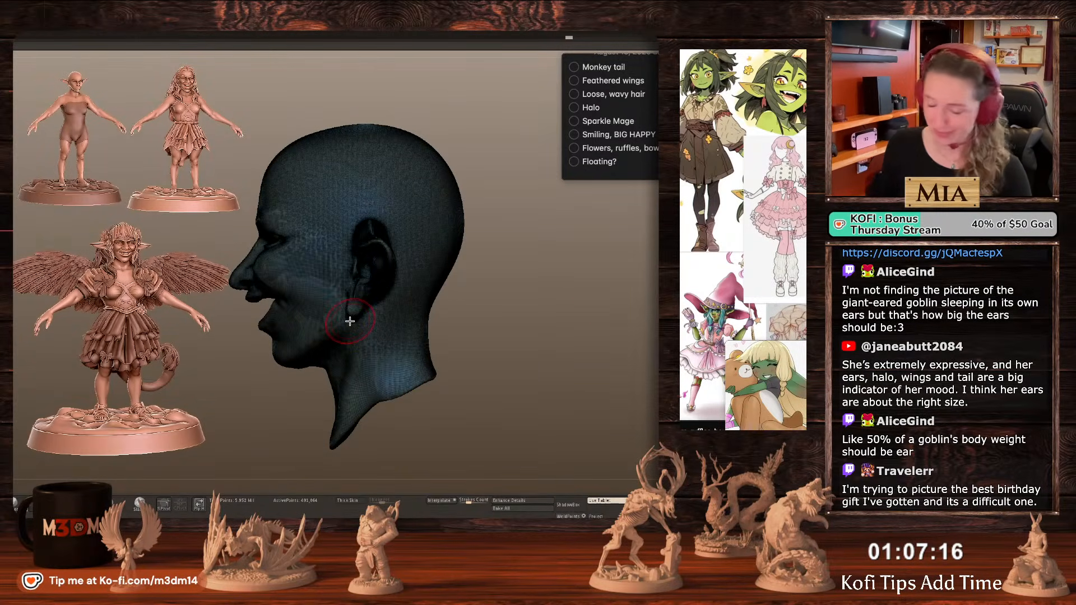
key(ctrl+shift+z)
key(shift+f)
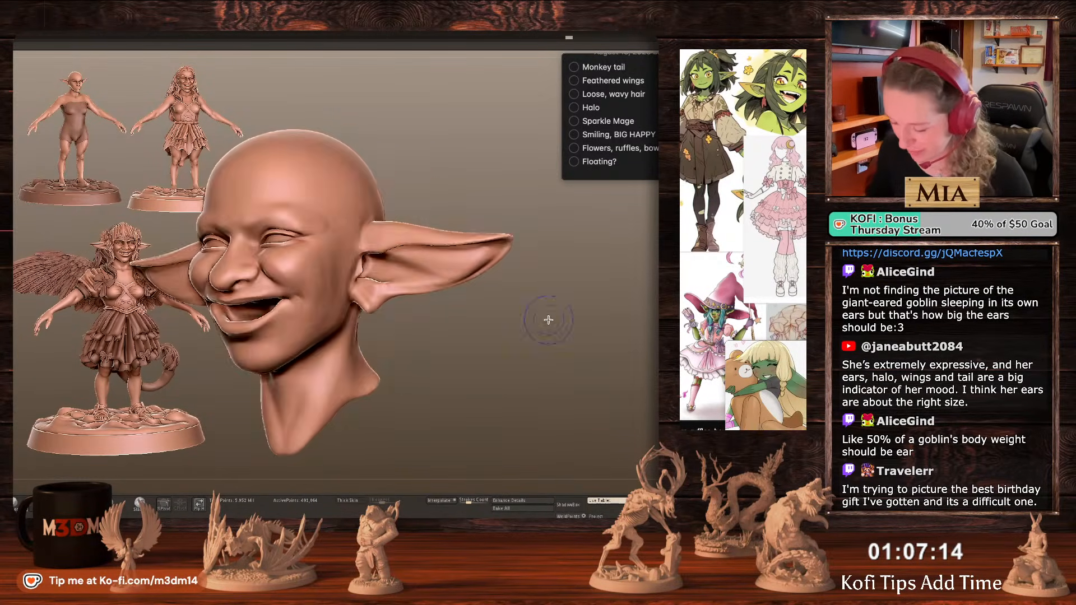
Refine the mouth and cheek area of the isolated head from front, three-quarter and profile views, and show all parts again.
shift+drag(548, 320, 286, 342)
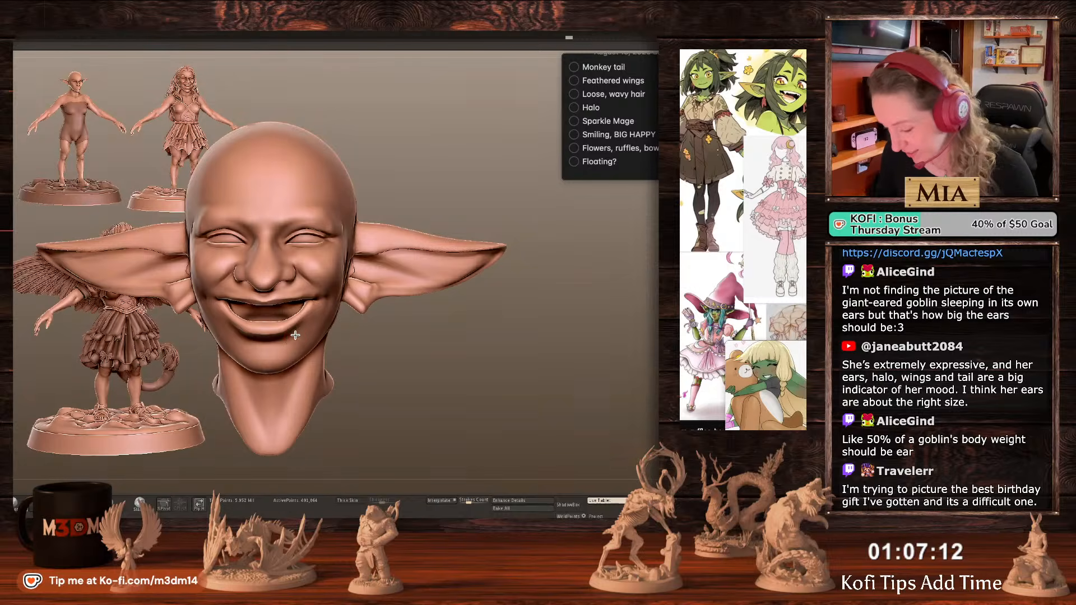
drag(475, 333, 304, 331)
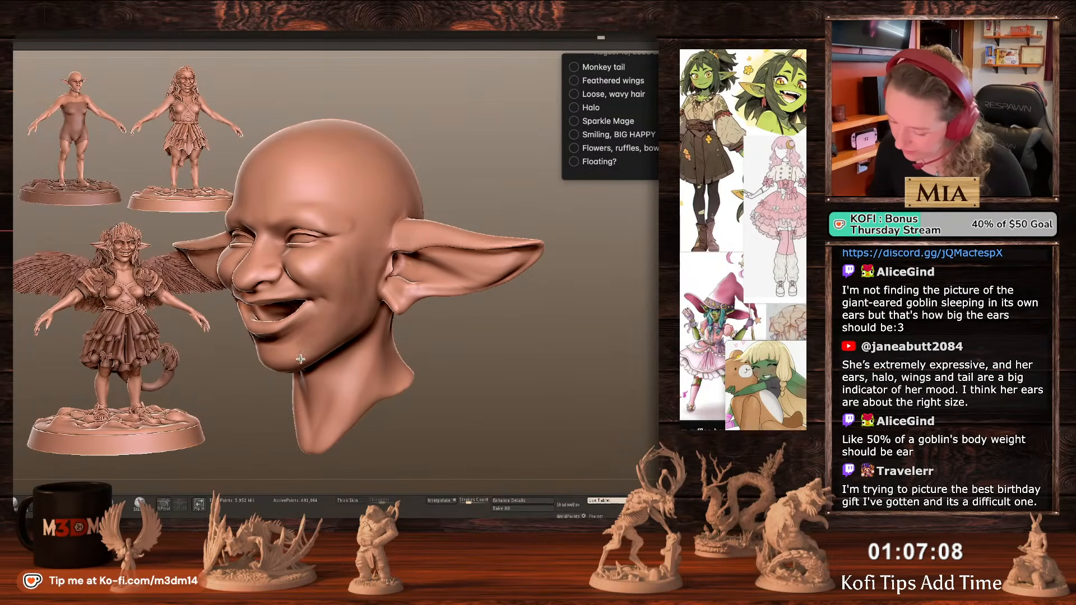
drag(552, 342, 347, 258)
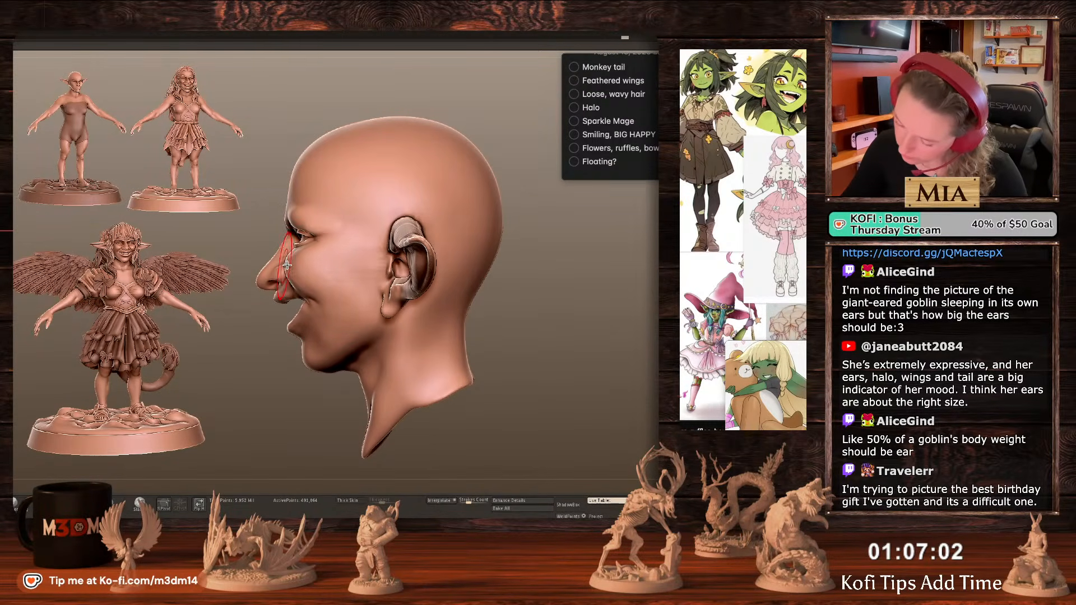
key(shift+f)
key(shift+f)
drag(601, 315, 552, 340)
click(666, 266)
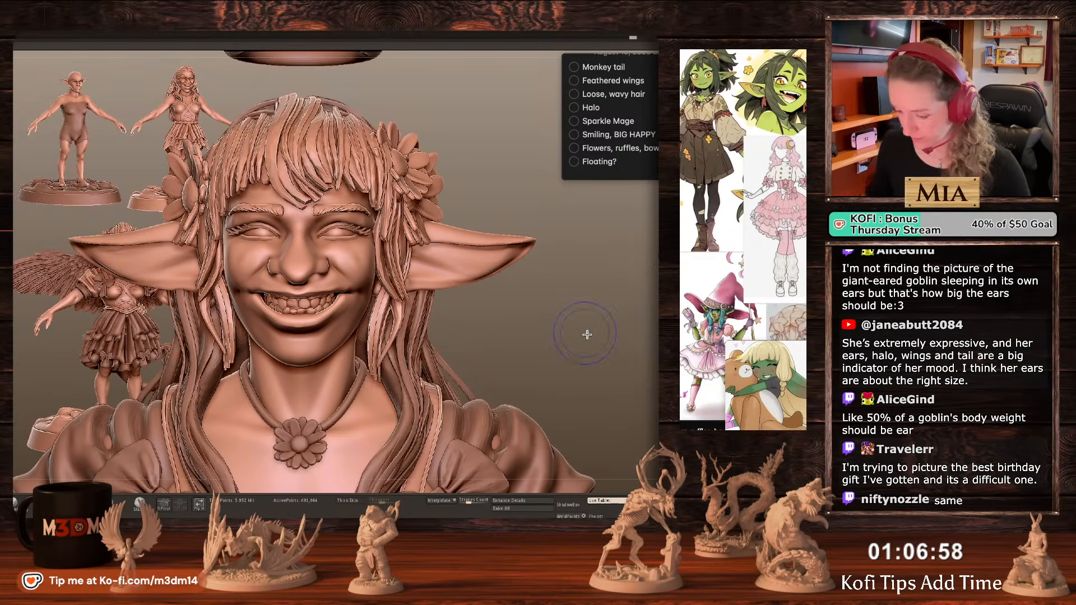
scroll(591, 330, up, 3)
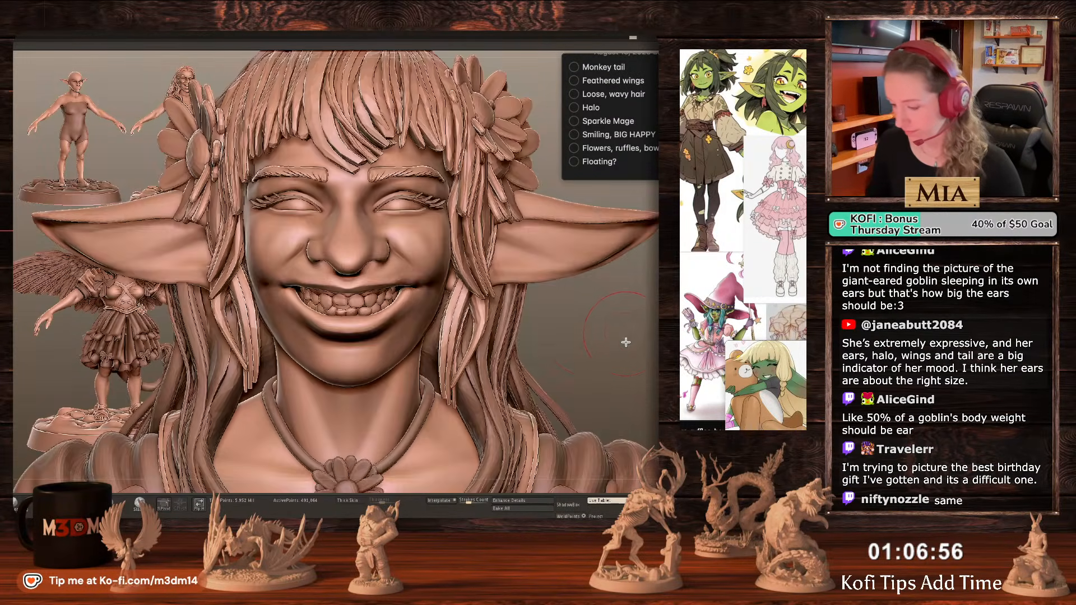
key(f)
drag(616, 350, 616, 352)
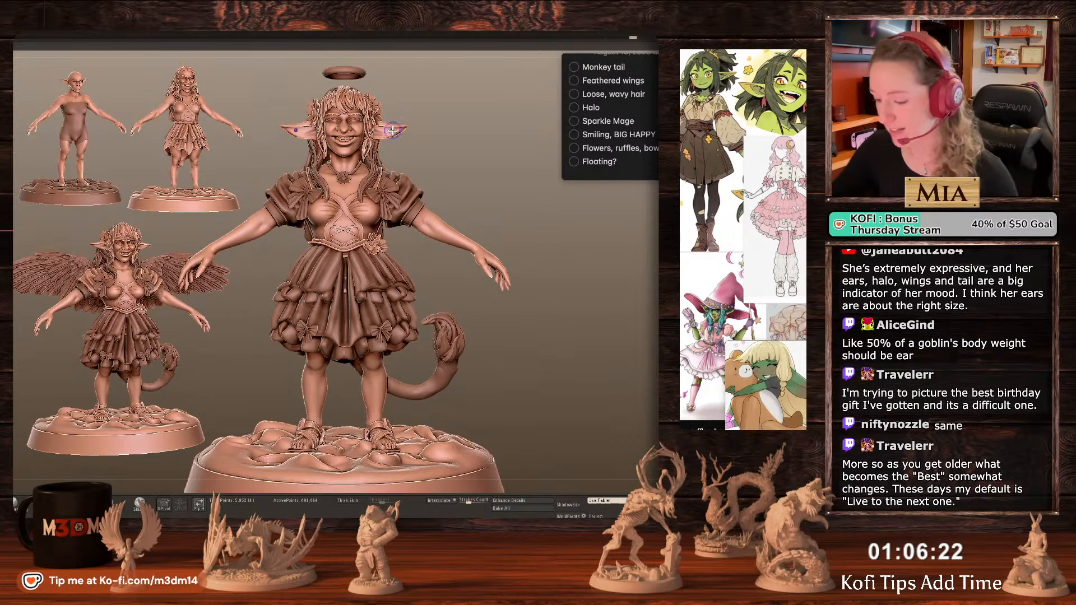
Make the body the active part and enlarge the brush to reshape the ear tips.
mouse_move(595, 340)
alt+mouse_down()
mouse_move(541, 252)
mouse_move(528, 276)
mouse_move(546, 307)
mouse_move(581, 301)
alt+mouse_up()
key(s)
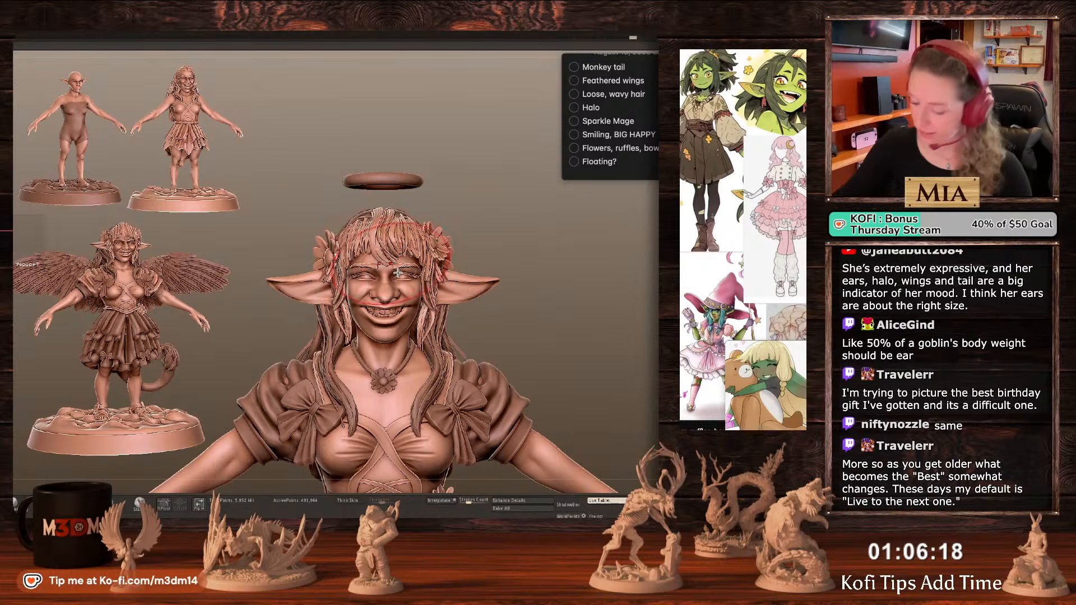
alt+click(494, 281)
alt+click(493, 282)
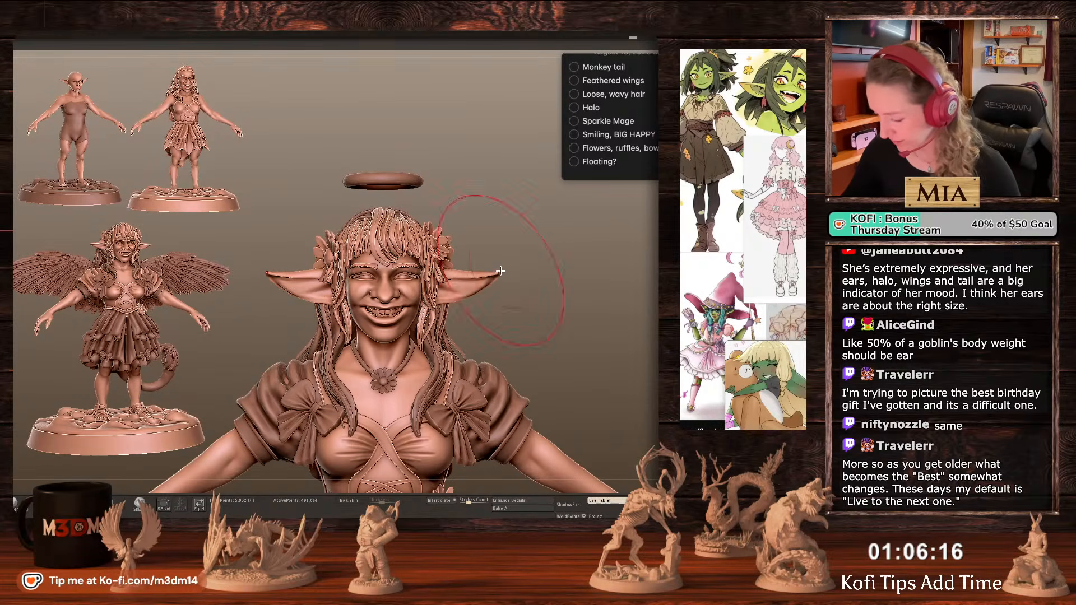
Raise the tips of the character's pointed ears slightly with the Move brush.
drag(501, 281, 501, 270)
key(s)
alt+drag(566, 274, 529, 255)
right_click(529, 255)
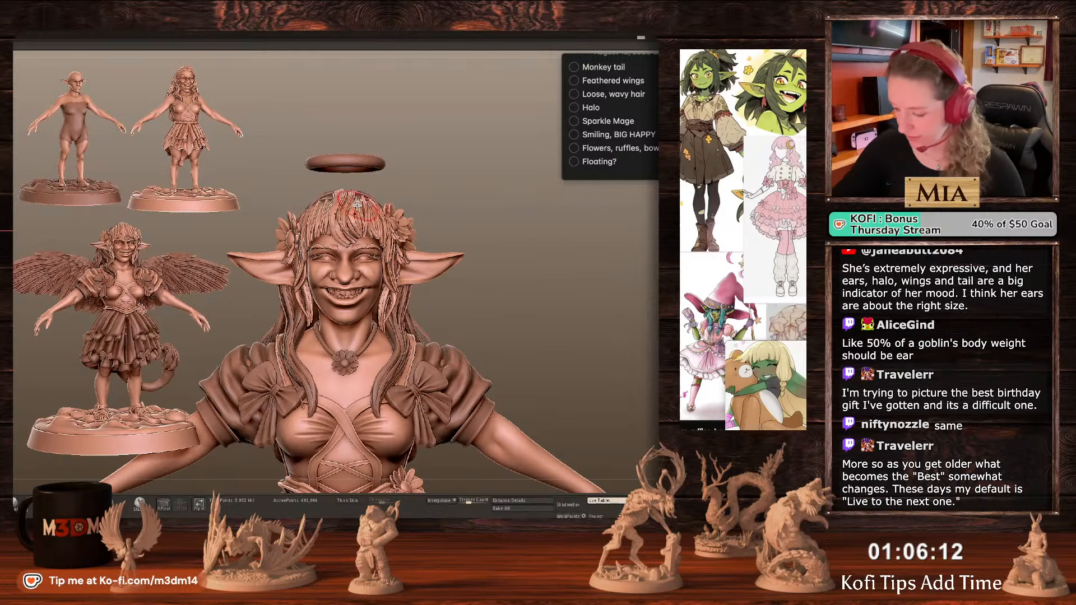
Lower the halo with the gizmo until it sits just above the top of the hair.
alt+click(363, 163)
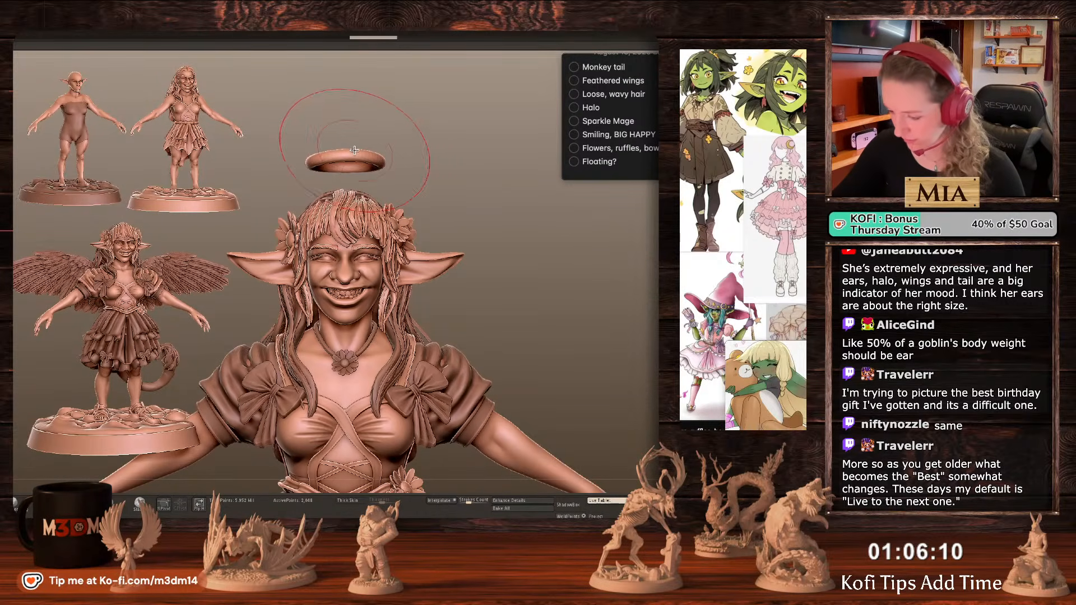
key(w)
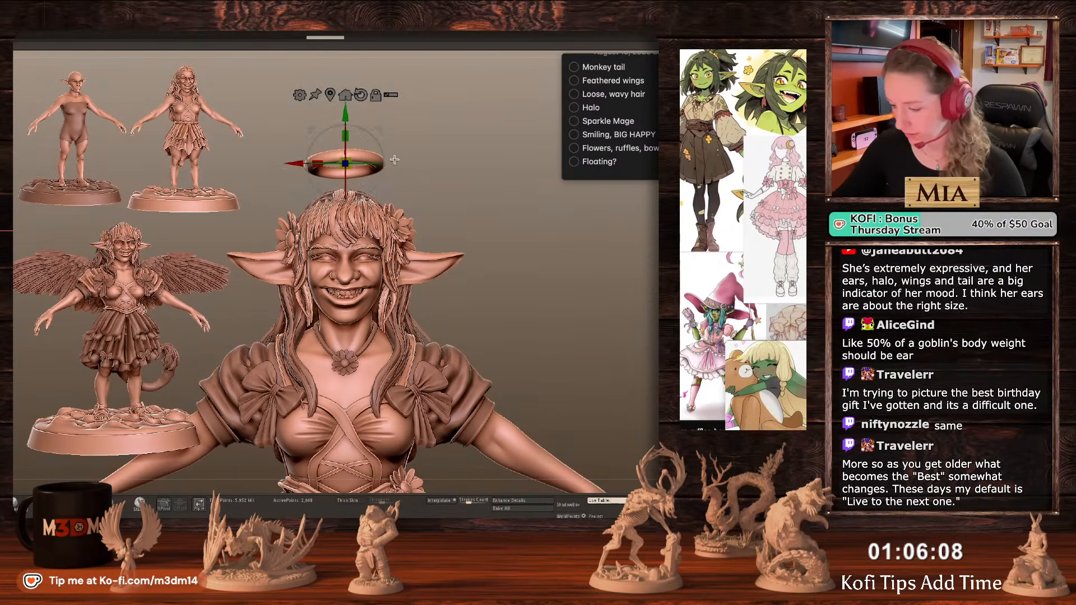
mouse_move(378, 129)
mouse_down()
mouse_move(373, 154)
mouse_move(381, 147)
mouse_up()
drag(348, 215, 347, 203)
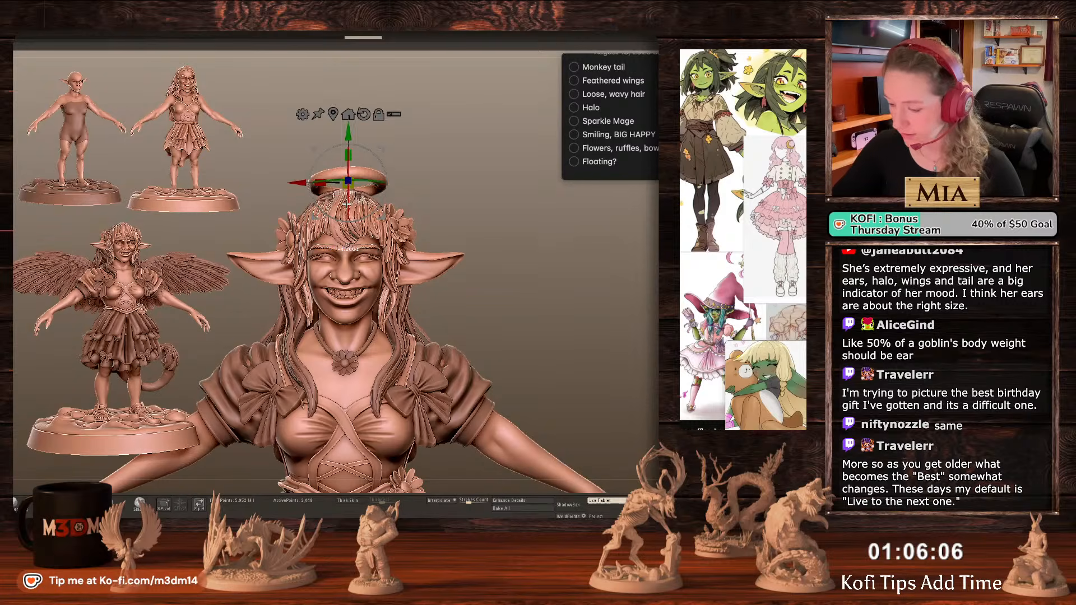
key(q)
Tilt the halo backward from a side view and subdivide its mesh once.
drag(598, 279, 603, 277)
key(w)
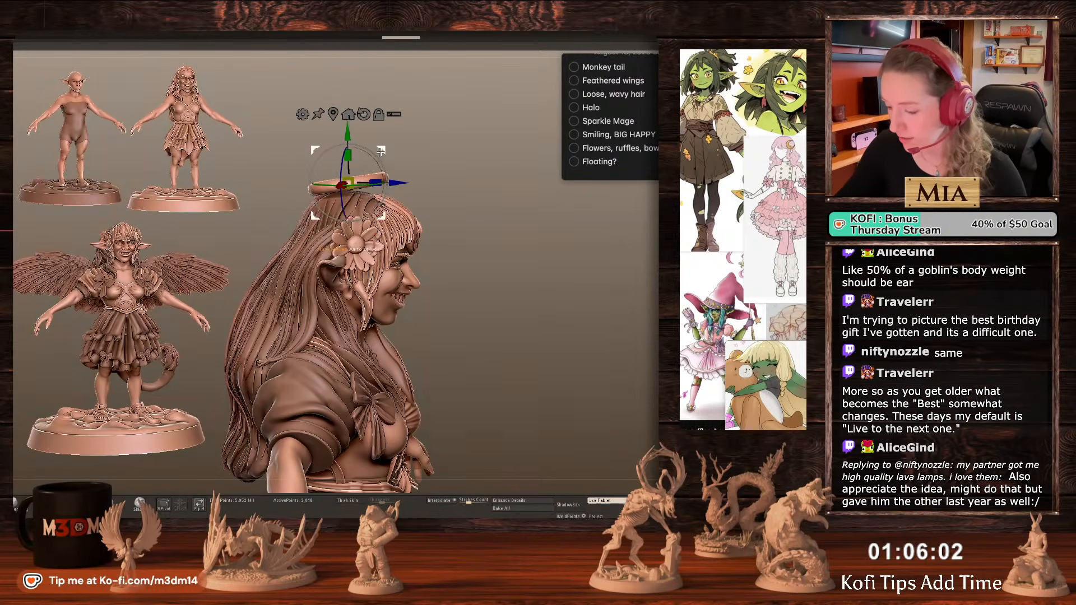
drag(392, 149, 392, 148)
key(q)
drag(553, 229, 540, 242)
key(ctrl+d)
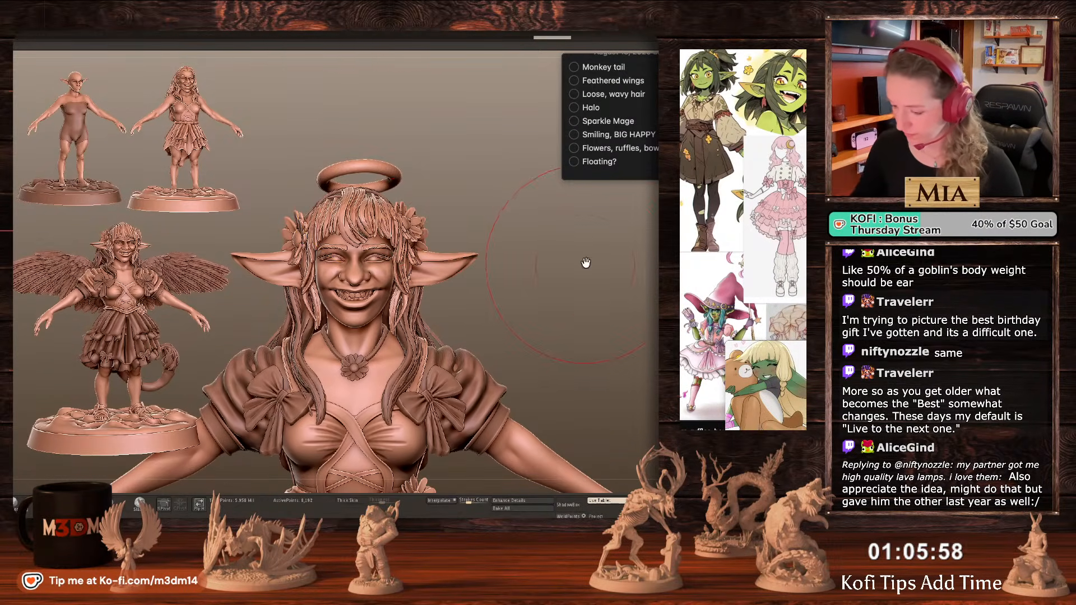
Reshape the loose hair strands framing both sides of the face with short Move brush strokes.
alt+click(411, 259)
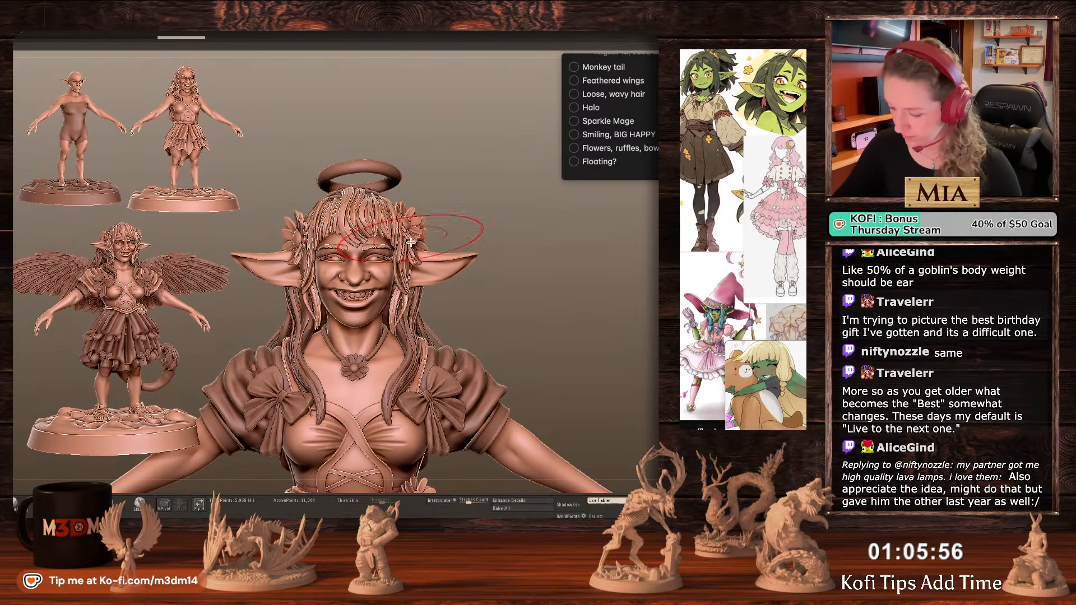
drag(397, 268, 405, 268)
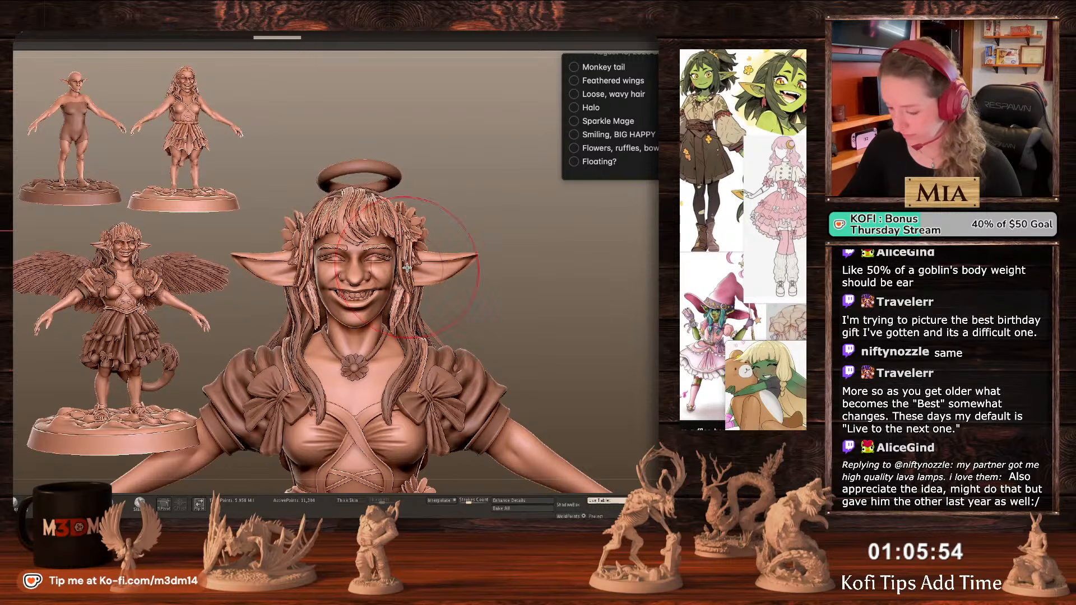
key(ctrl+z)
key(space)
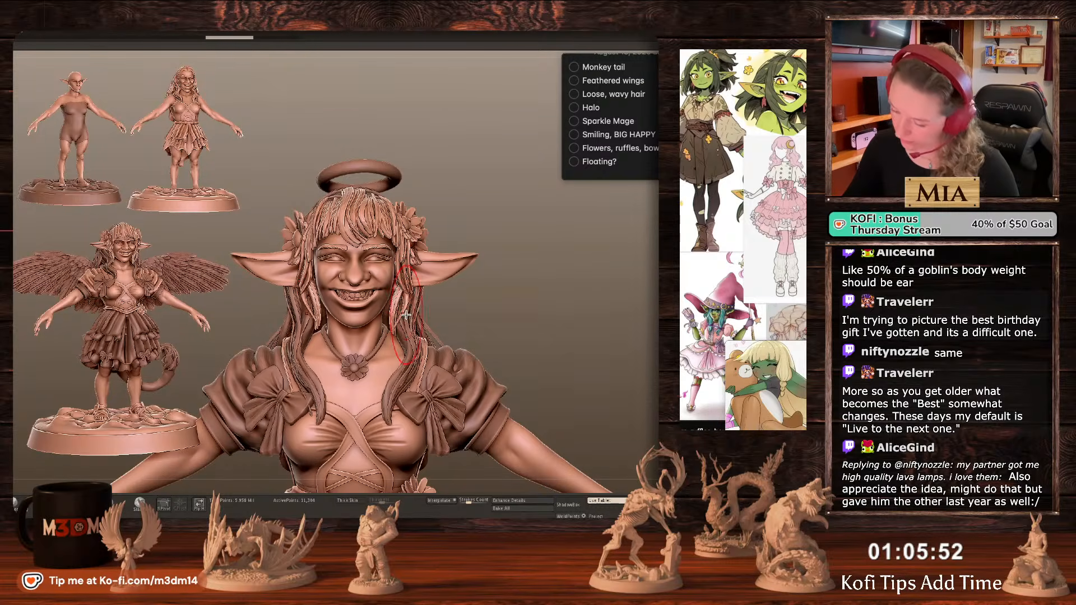
mouse_move(395, 341)
mouse_down()
mouse_move(390, 372)
mouse_move(405, 320)
mouse_up()
mouse_move(319, 325)
mouse_down()
mouse_move(315, 335)
mouse_move(308, 307)
mouse_up()
key(space)
drag(302, 261, 301, 256)
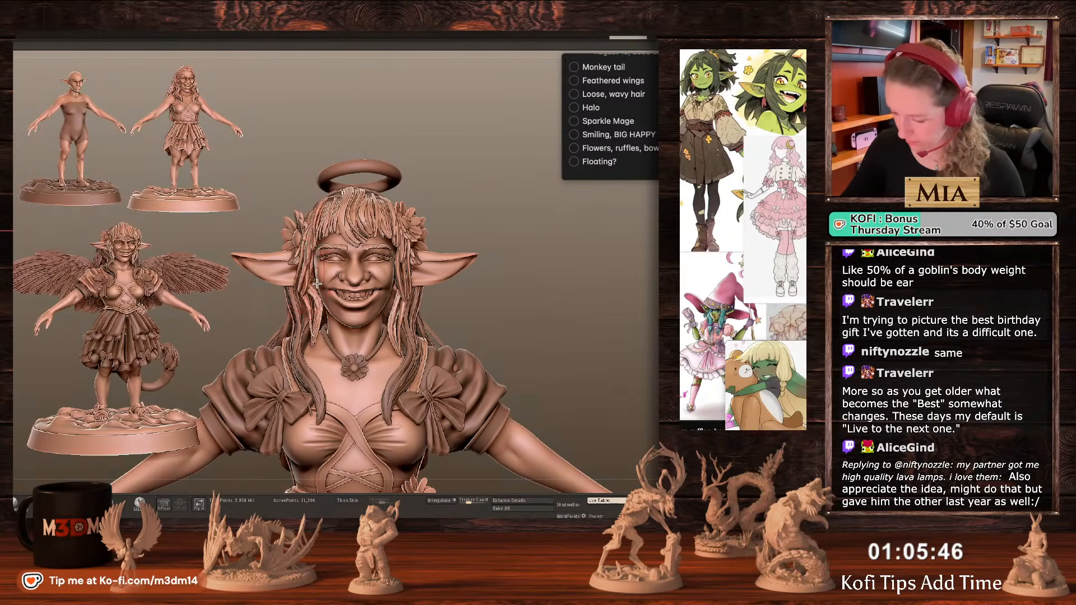
Adjust the shape of the eyebrows below the fringe with a Move brush stroke.
alt+click(370, 246)
key(space)
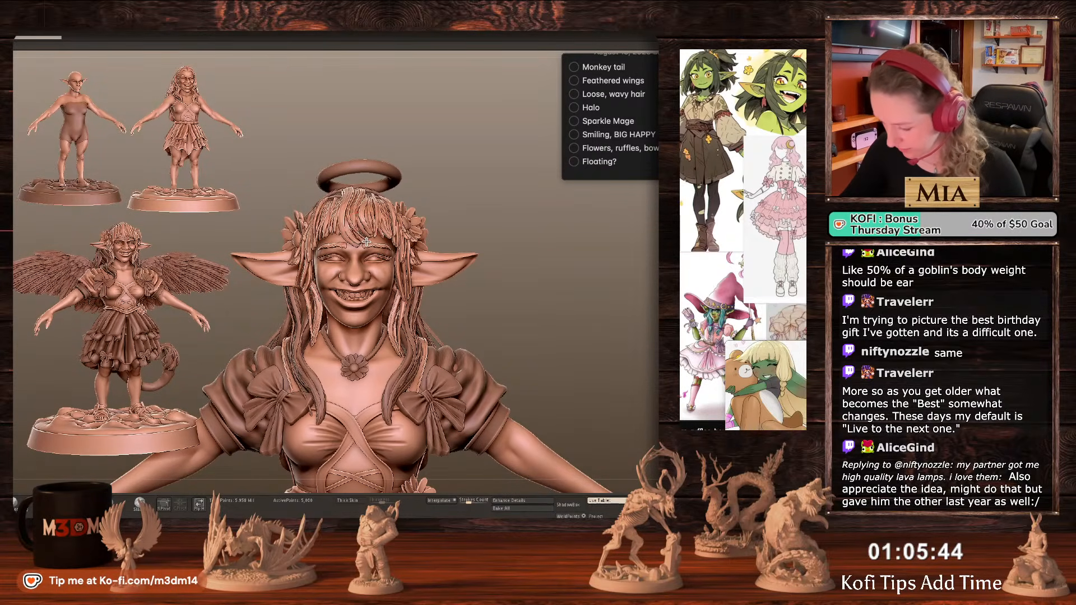
drag(371, 245, 392, 254)
Compare the head's current ear shape with another state in its undo history.
alt+click(390, 281)
alt+drag(604, 295, 599, 328)
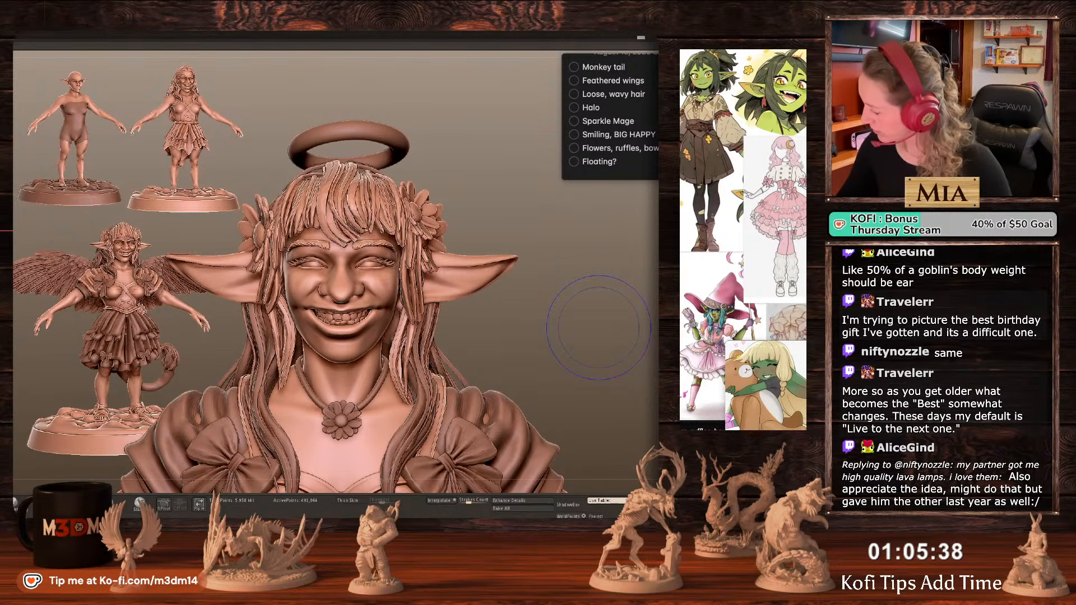
key(ctrl+shift+z)
key(space)
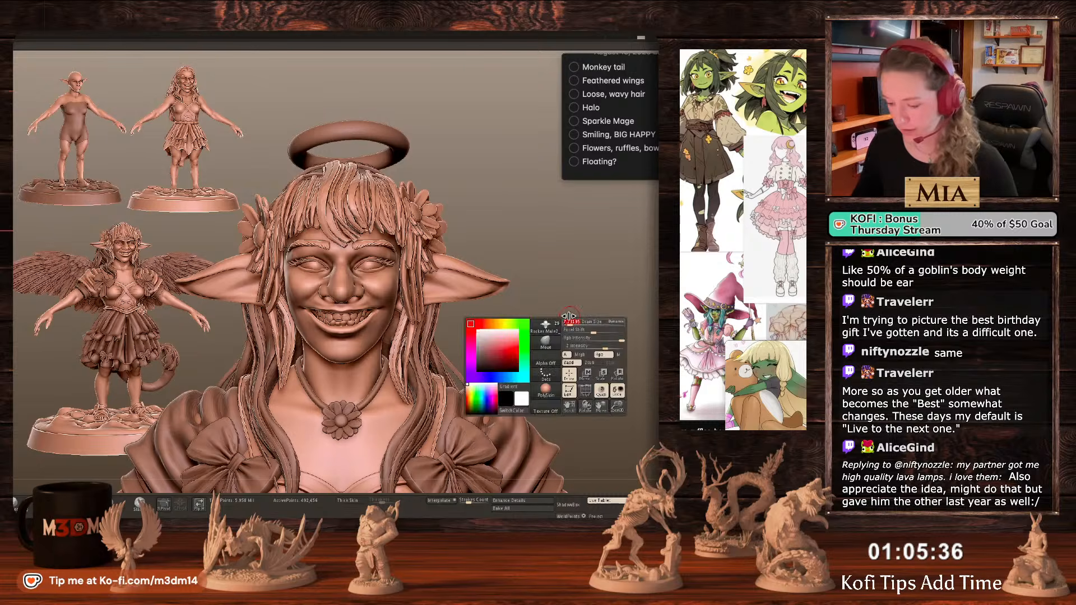
mouse_move(589, 318)
mouse_down()
mouse_move(576, 315)
mouse_move(593, 318)
mouse_up()
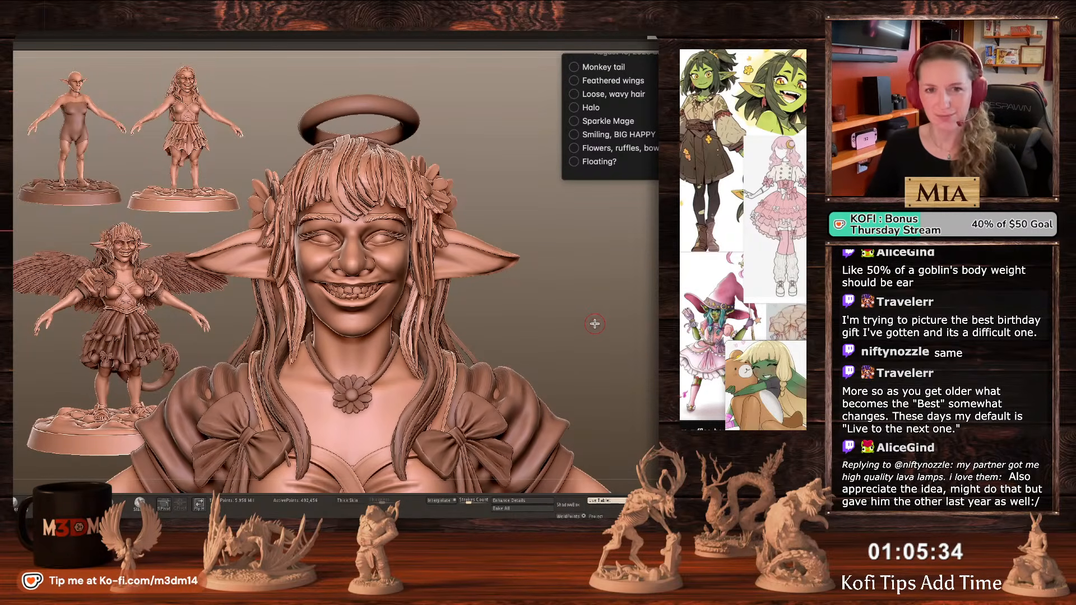
key(ctrl+z)
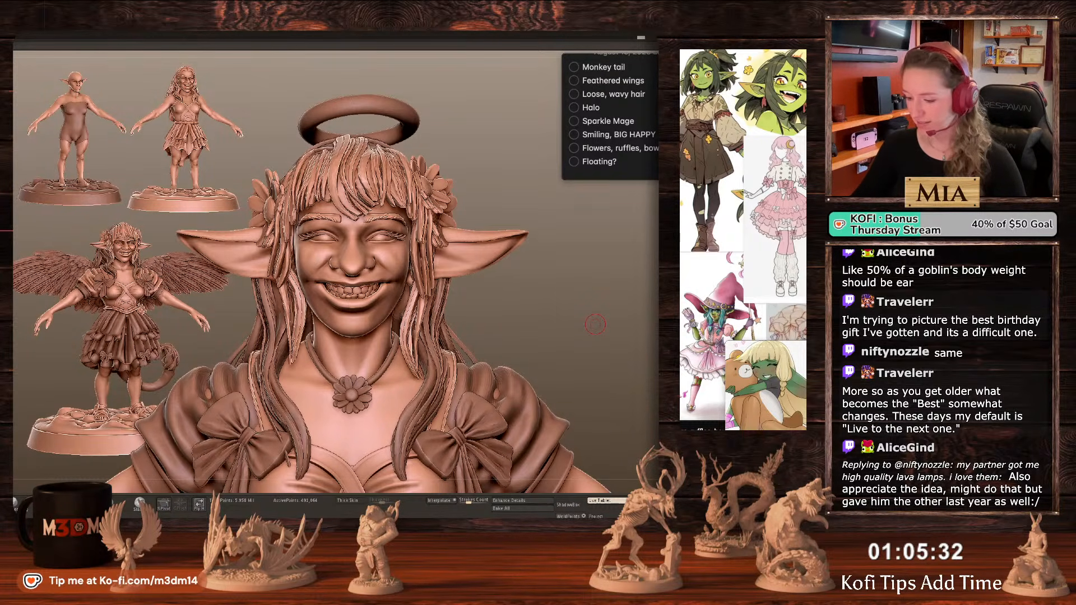
Mask and unmask the whole head, step back through its history and return to the latest state.
key(space)
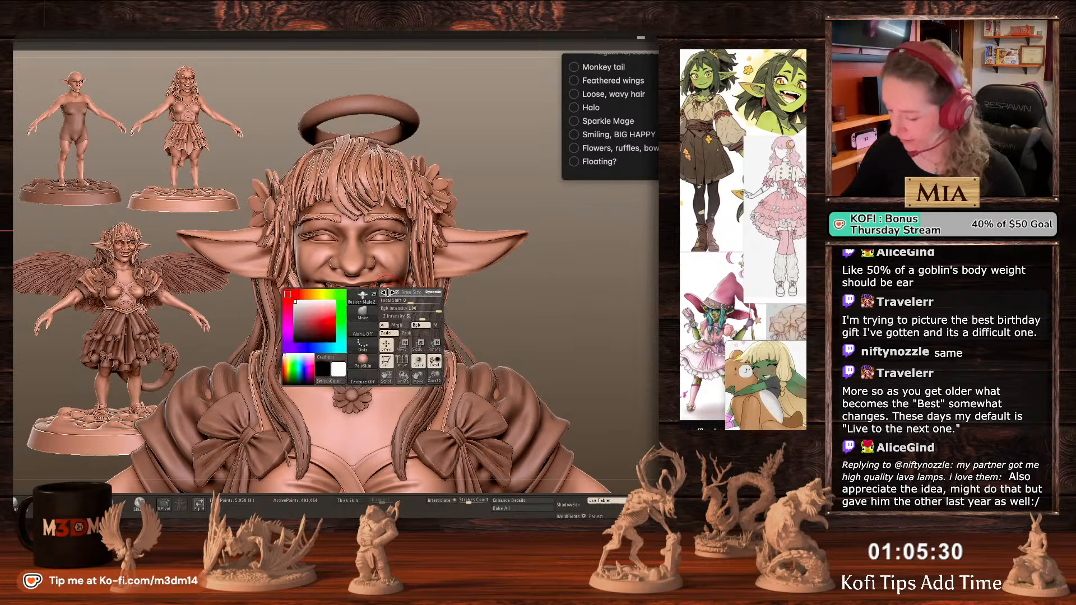
key(shift+f)
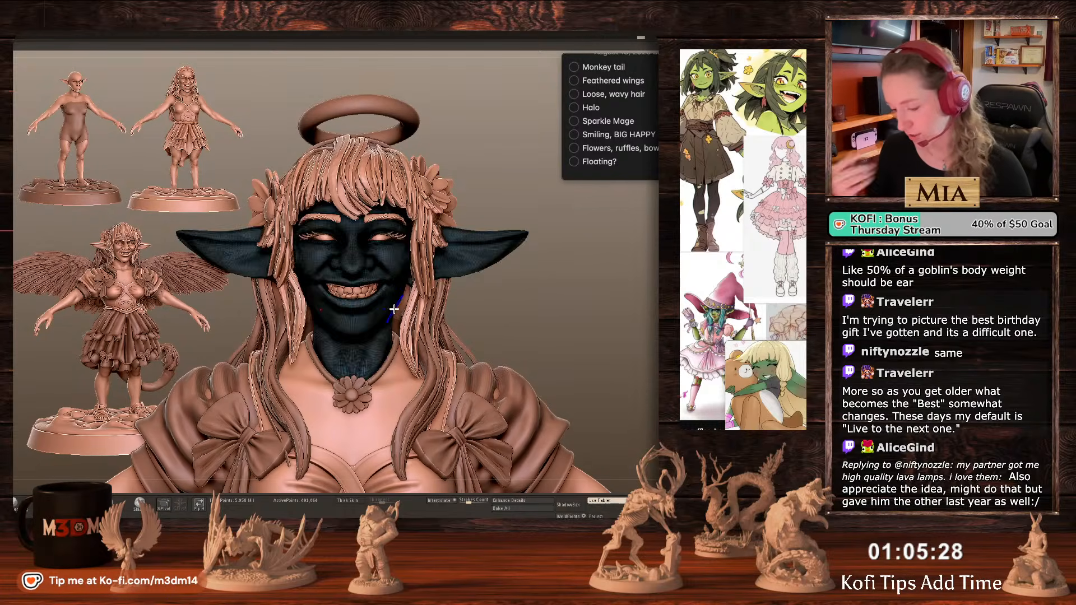
key(shift+f)
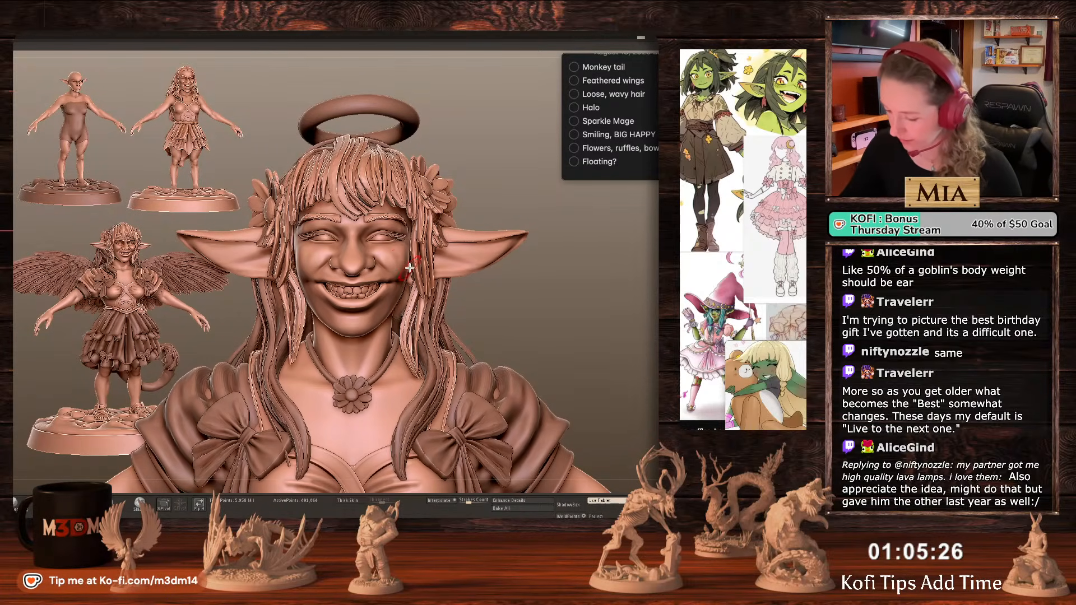
key(ctrl+z)
key(ctrl+z)
key(ctrl+z)
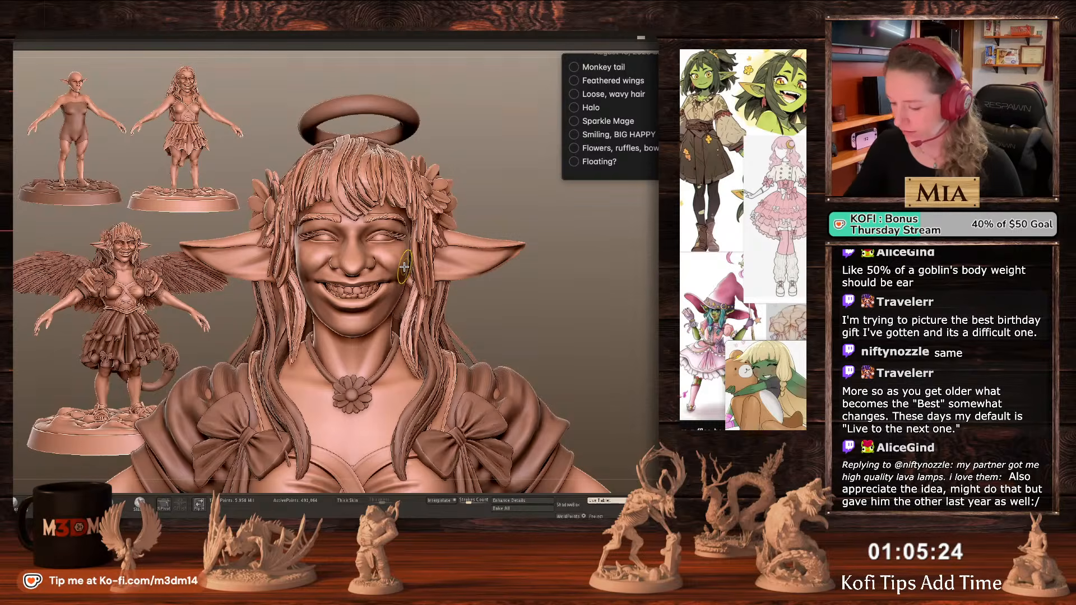
click(641, 39)
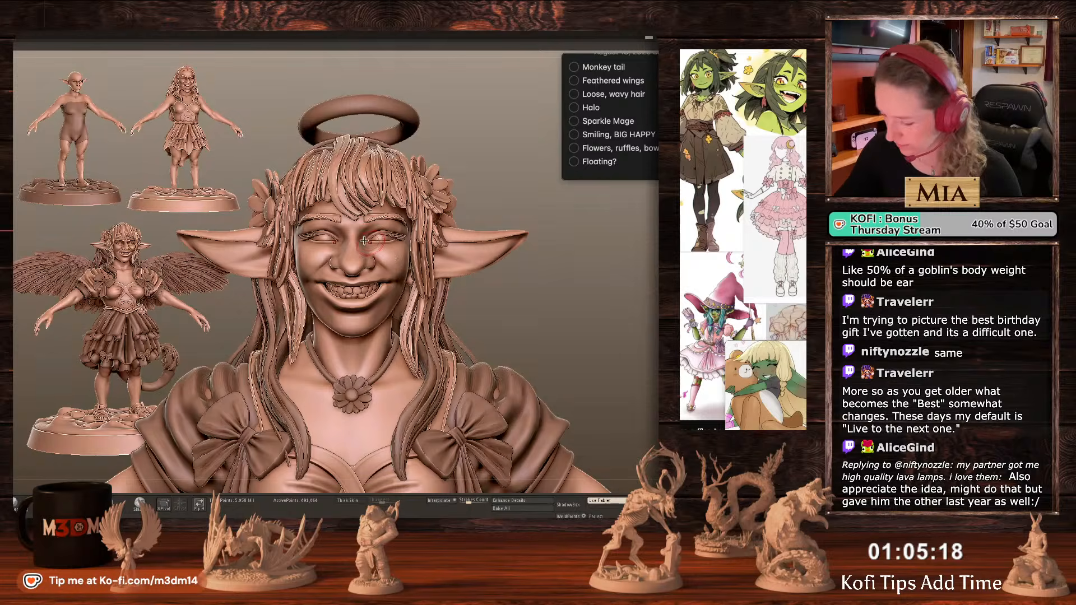
Duplicate the eyelashes and adjust the copy vertically with the gizmo.
alt+click(393, 236)
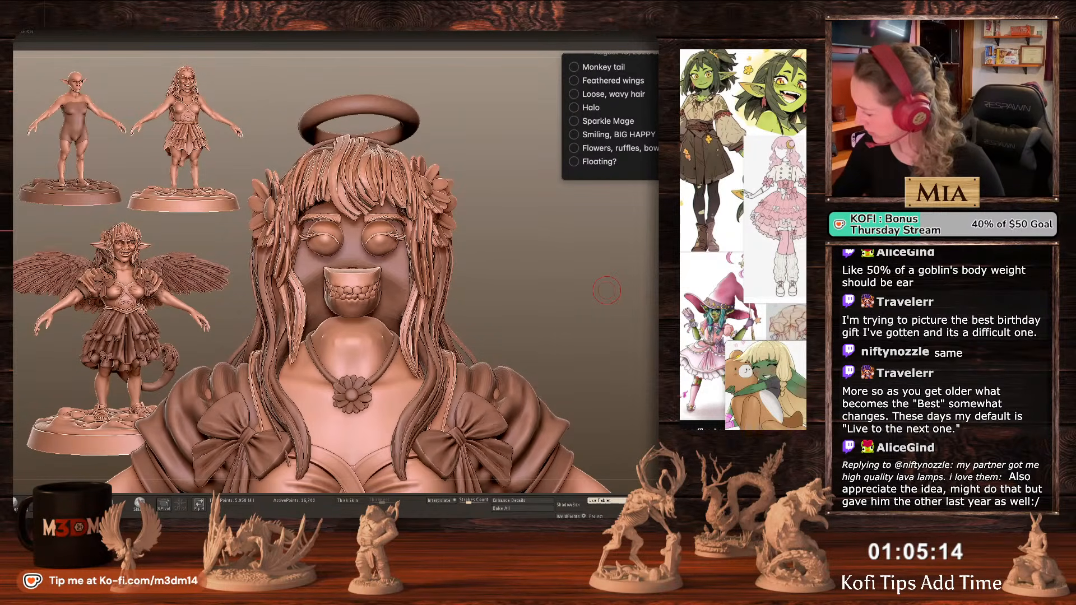
key(ctrl+z)
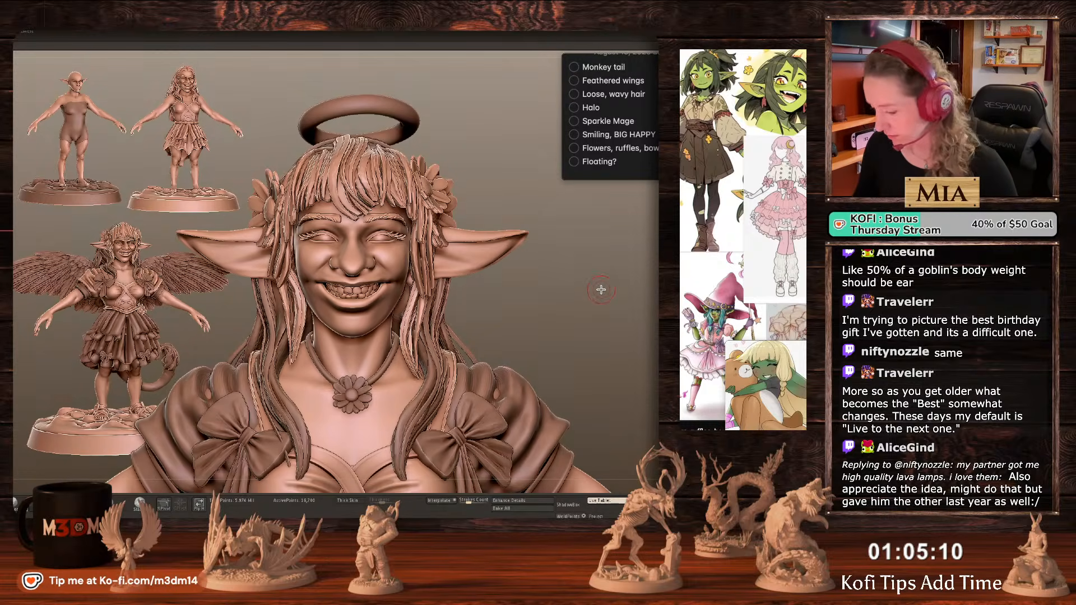
key(ctrl+shift+d)
key(w)
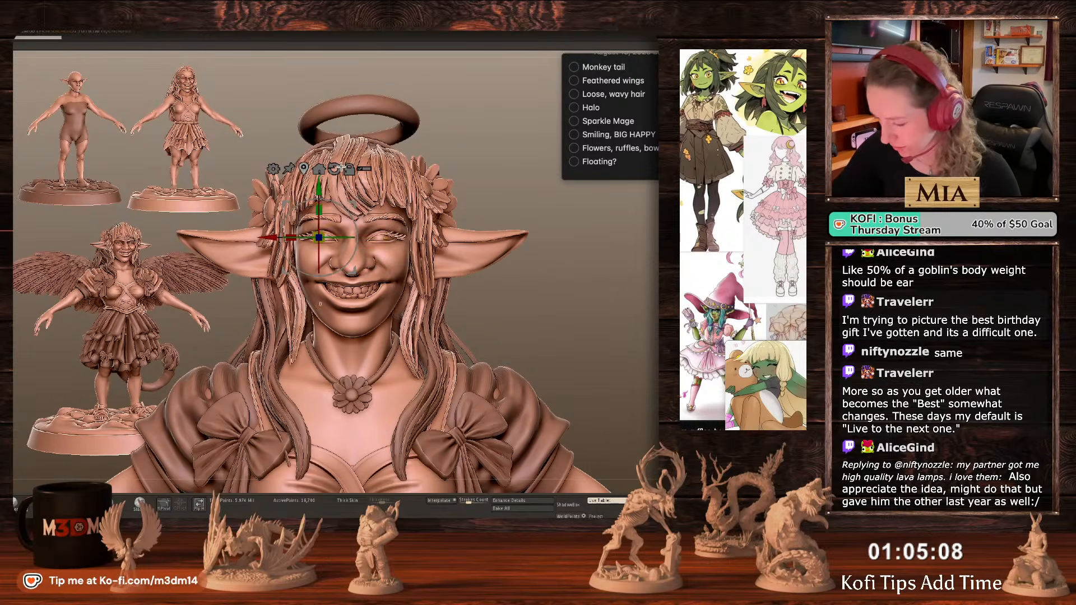
drag(324, 208, 323, 192)
key(q)
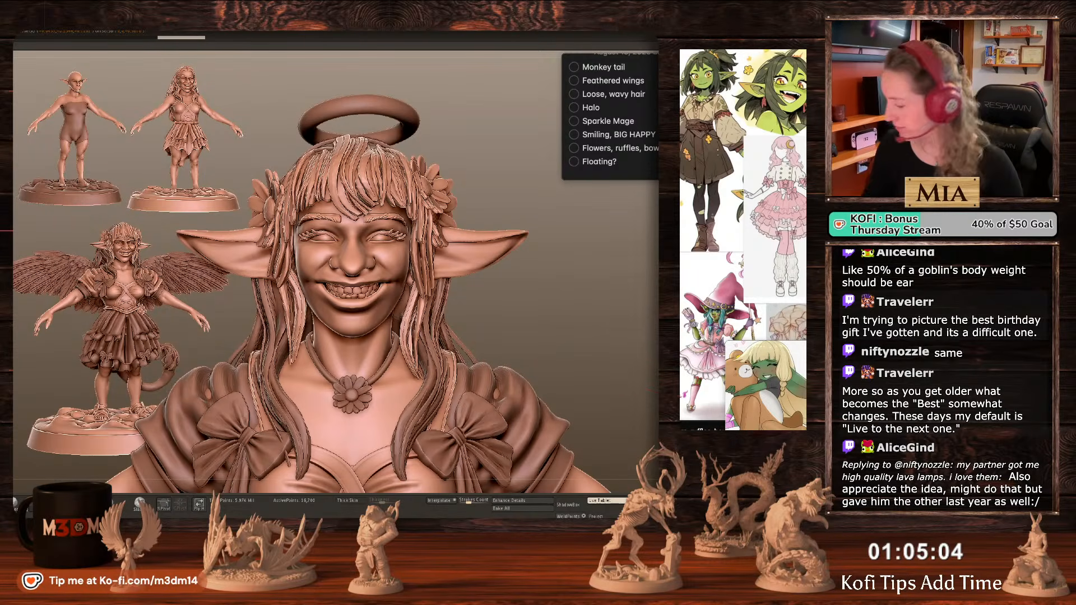
Refine the eyelashes' placement around the eyes and clear their mask.
alt+click(389, 254)
alt+click(381, 238)
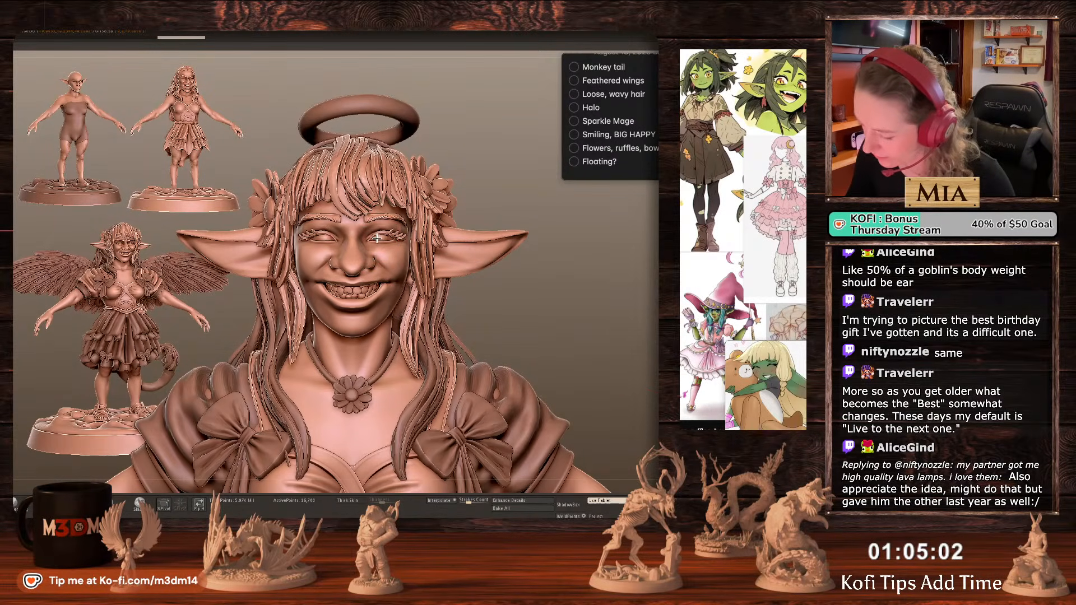
drag(376, 241, 377, 239)
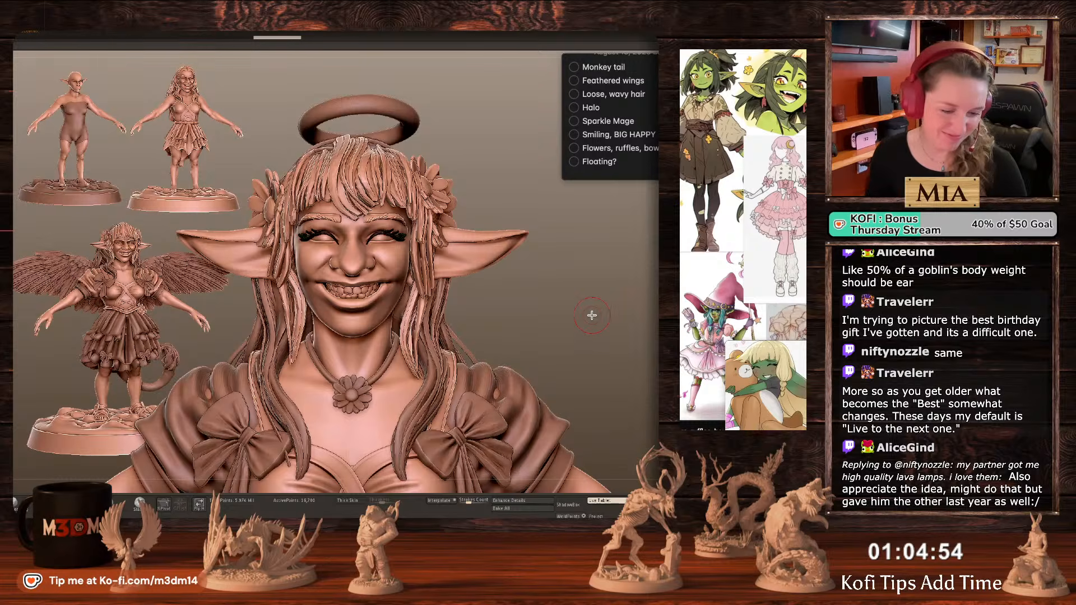
ctrl+drag(578, 320, 569, 327)
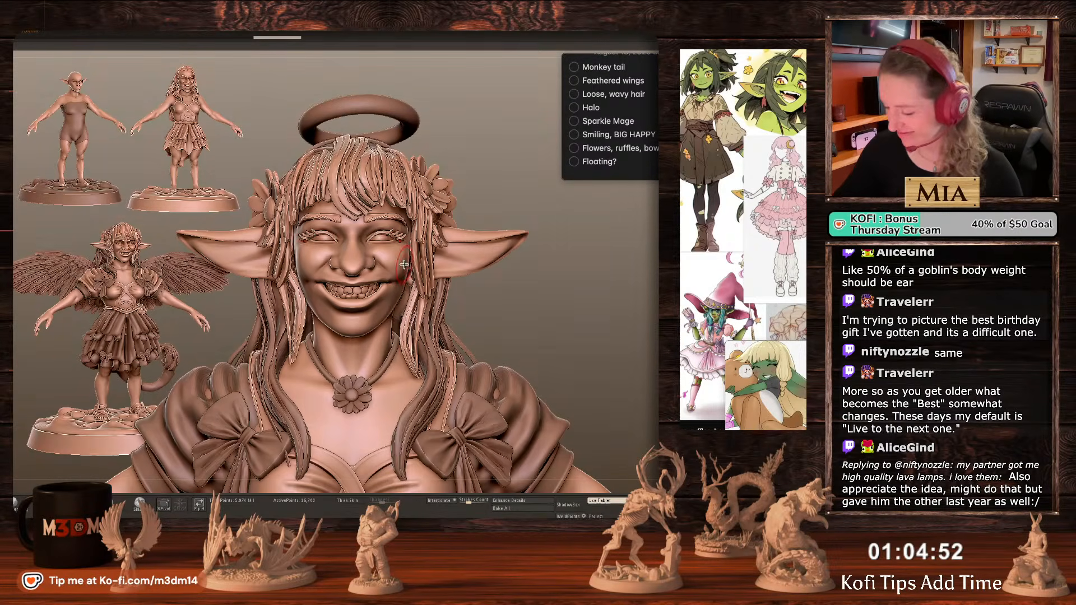
Isolate the unmasked head and show its smile in a close three-quarter view.
alt+click(384, 272)
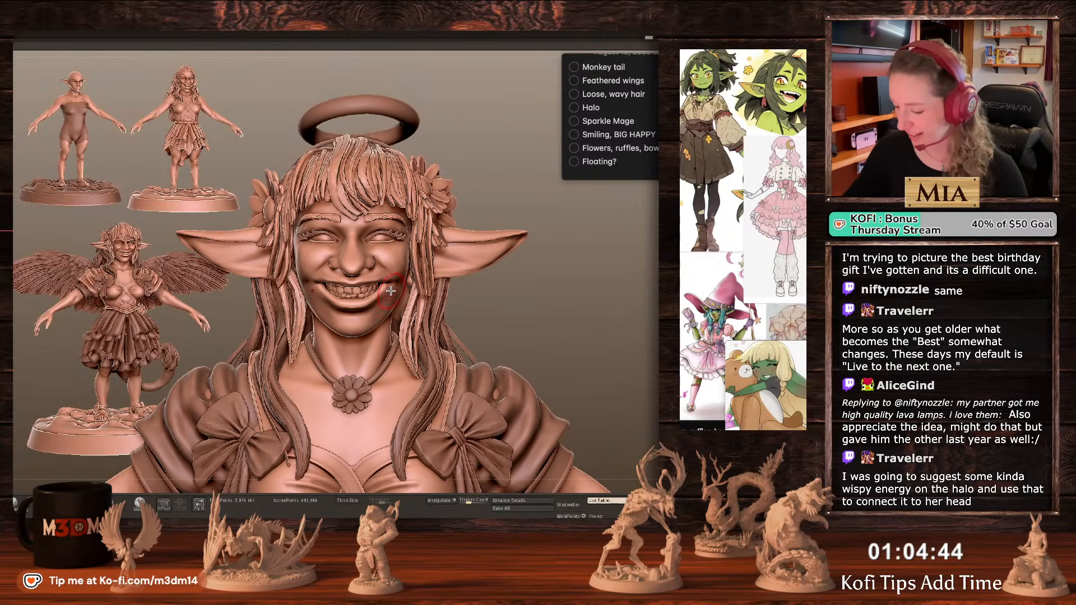
key(ctrl+a)
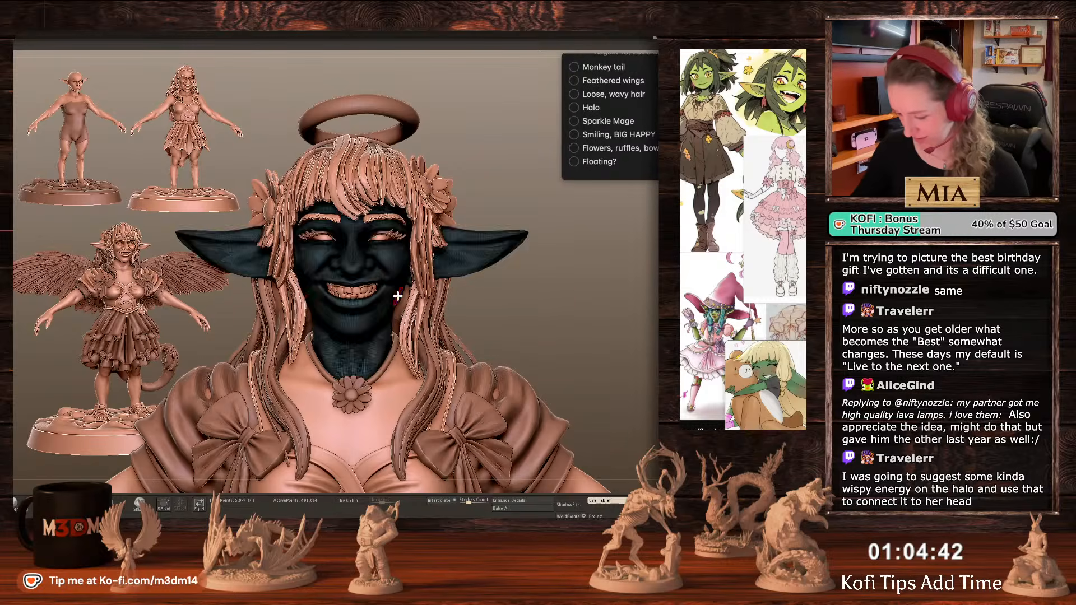
ctrl+click(622, 294)
drag(617, 294, 522, 291)
key(alt+s)
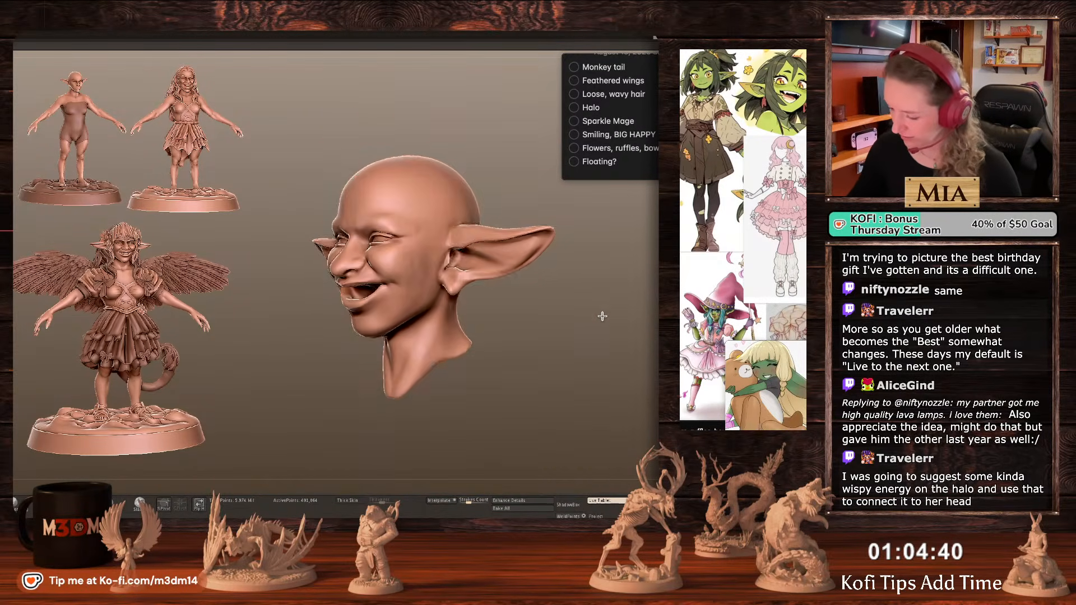
alt+drag(600, 315, 605, 341)
ctrl+click(606, 339)
Mask the whole head and brush over the cheek beside the mouth to rework its mesh density.
ctrl+click(469, 308)
mouse_move(396, 281)
ctrl+mouse_down()
mouse_move(426, 314)
mouse_move(374, 285)
ctrl+mouse_up()
key(space)
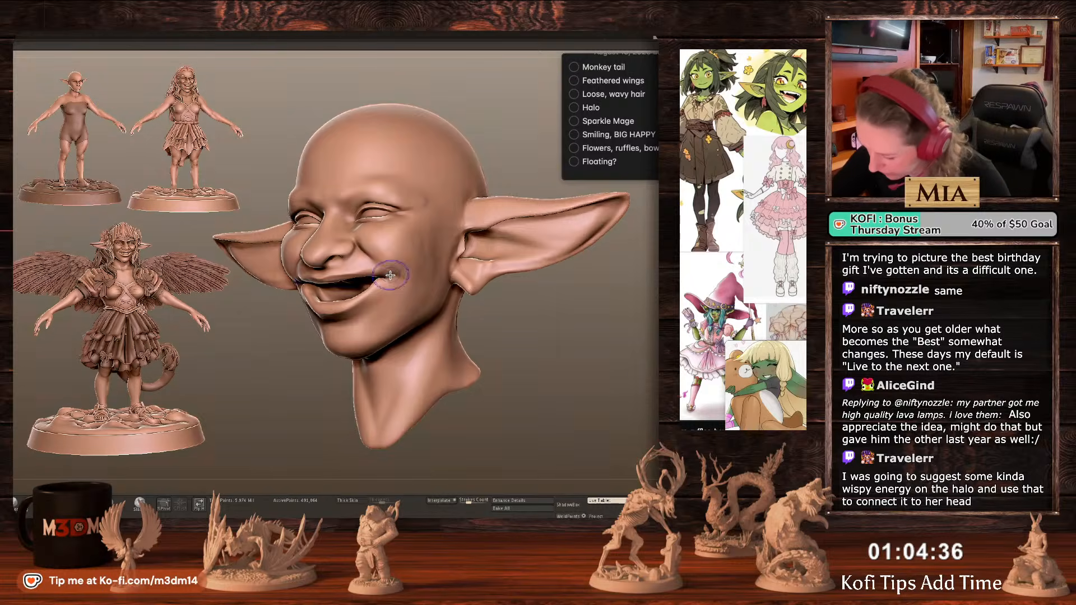
key(ctrl+a)
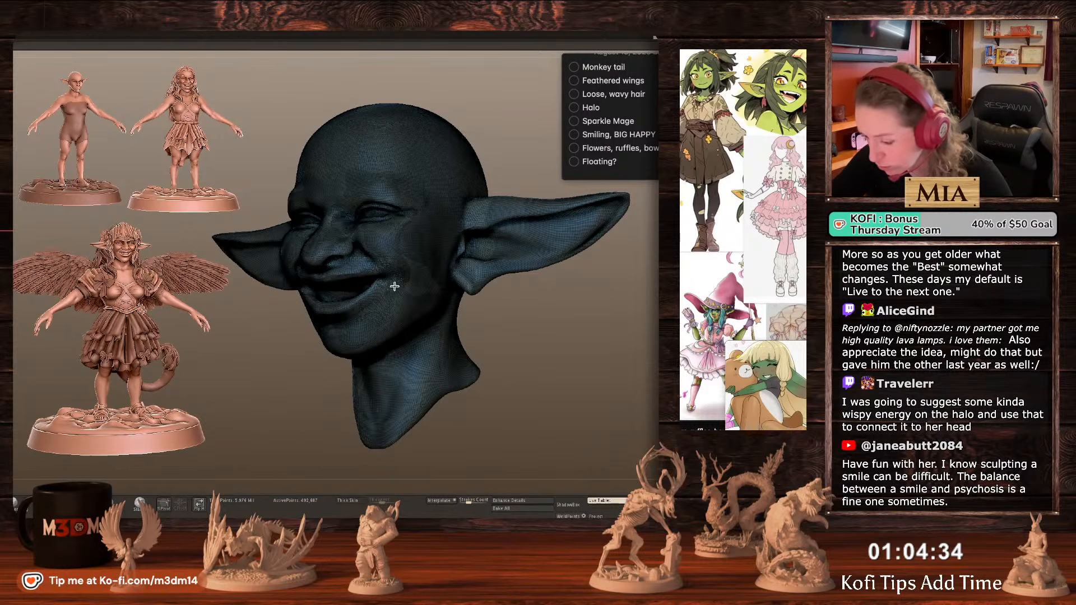
drag(395, 286, 387, 306)
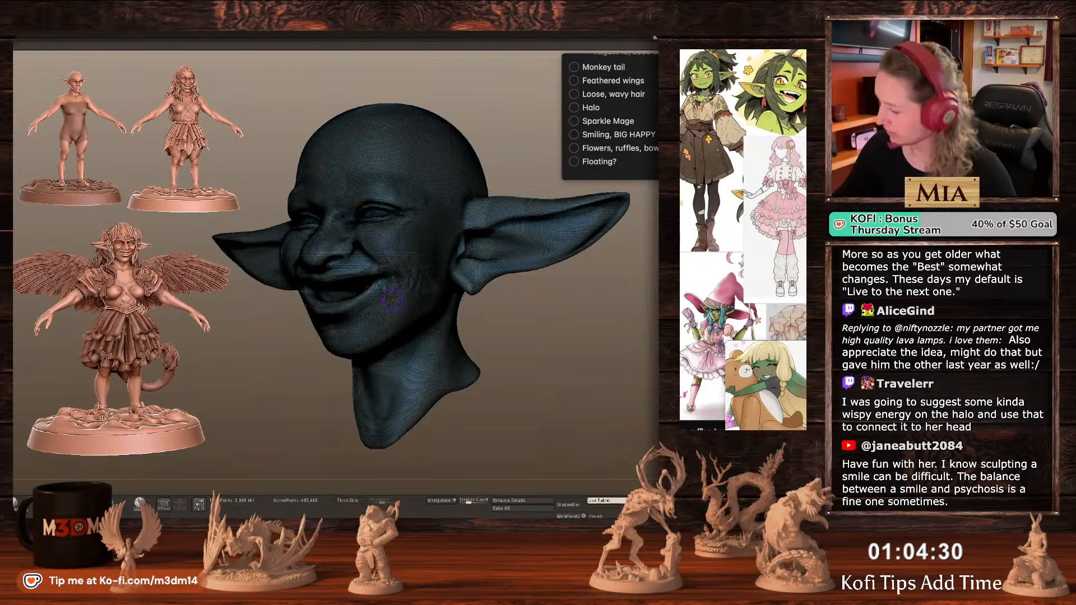
Clear the head's mask, bring back the rest of the character and undo the last head change.
click(594, 324)
key(ctrl+shift+a)
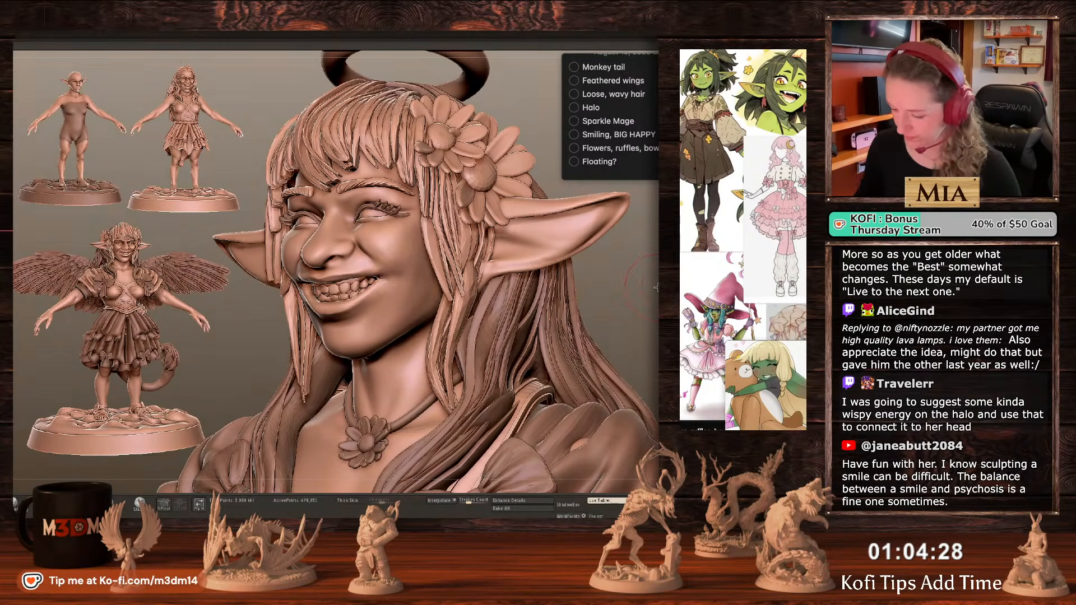
key(ctrl+z)
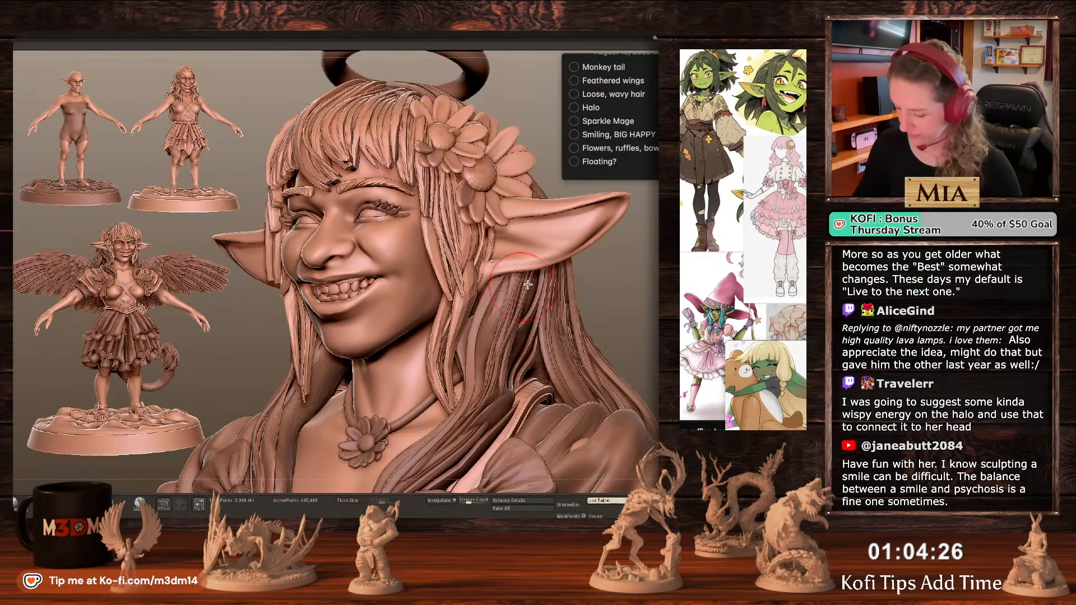
Undo the last head change, adjust the brush size and clear the mask from the face and ears.
key(ctrl+z)
key(space)
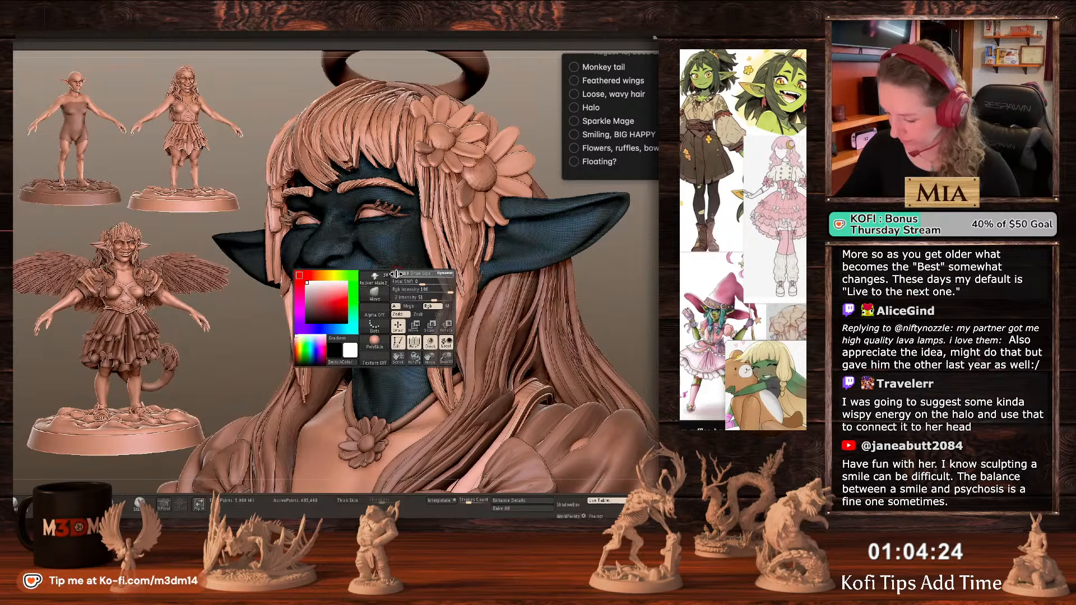
click(396, 274)
key(shift+f)
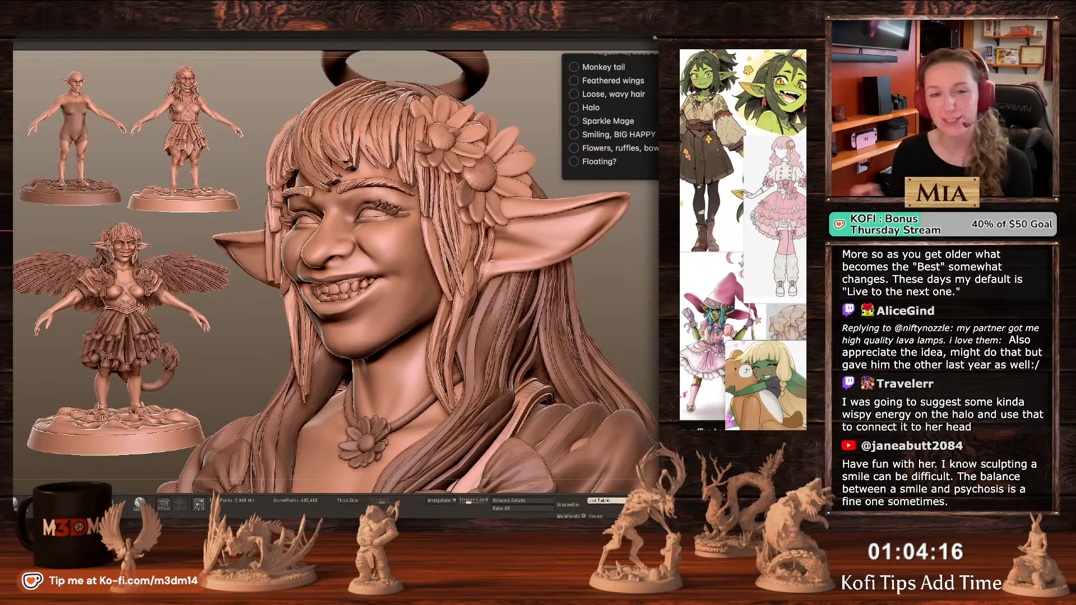
Rework the lower eyelid and upper cheek beneath the eye nearest the hair flowers.
key(space)
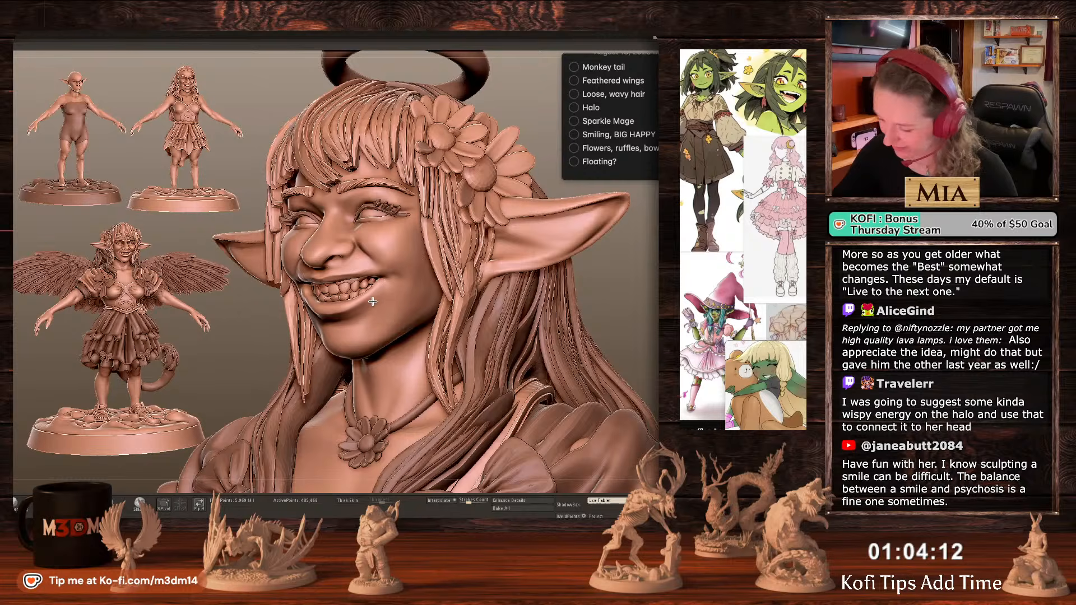
drag(628, 292, 644, 297)
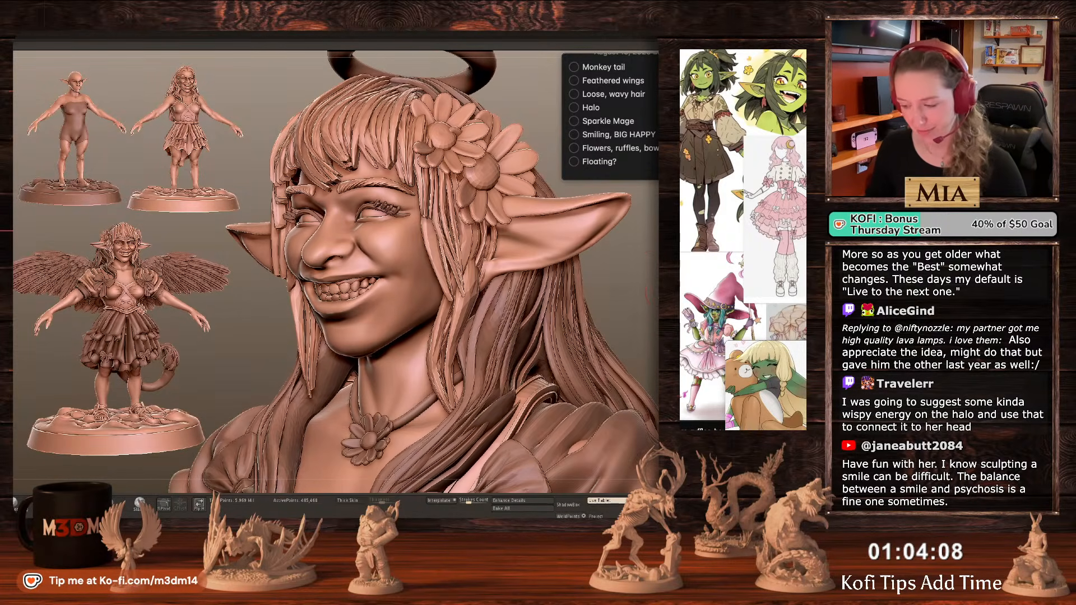
key(space)
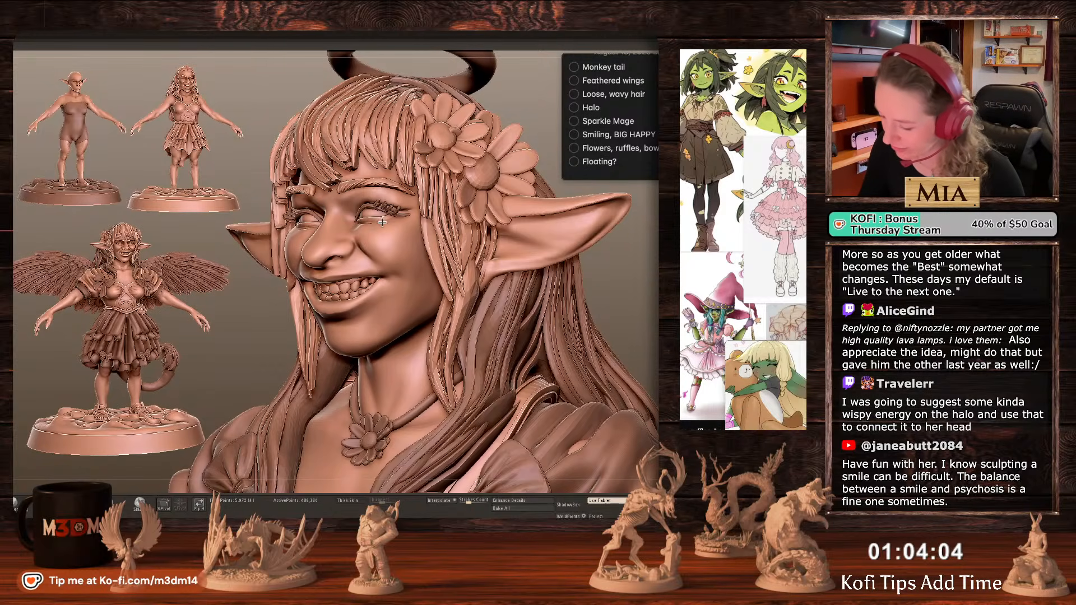
key(space)
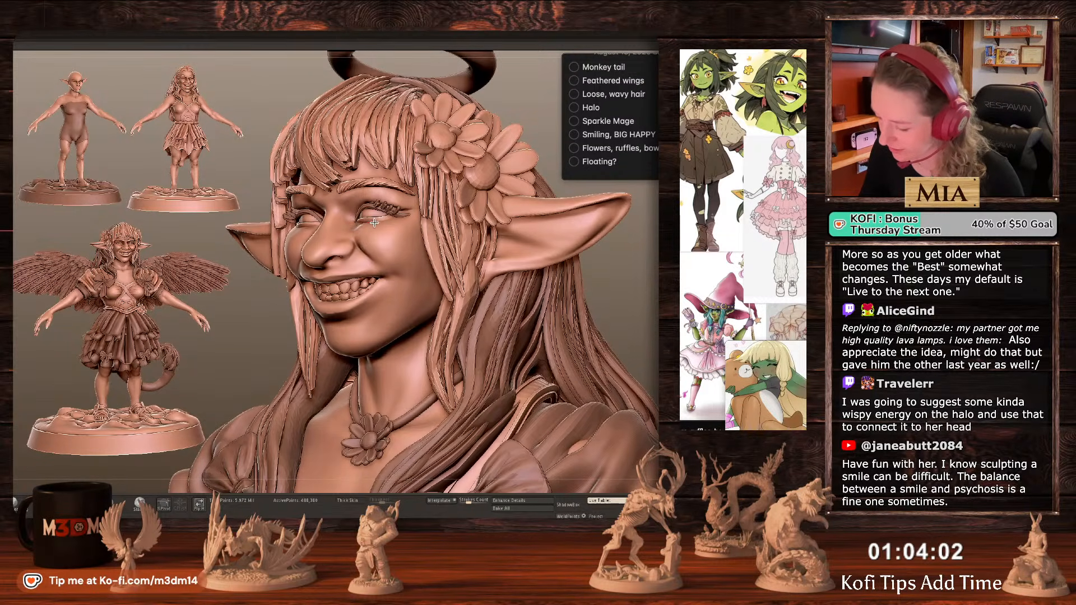
mouse_move(375, 223)
mouse_down()
mouse_move(384, 222)
mouse_move(384, 241)
mouse_move(361, 221)
mouse_move(412, 213)
mouse_move(373, 241)
mouse_move(392, 236)
mouse_move(363, 236)
mouse_up()
key(space)
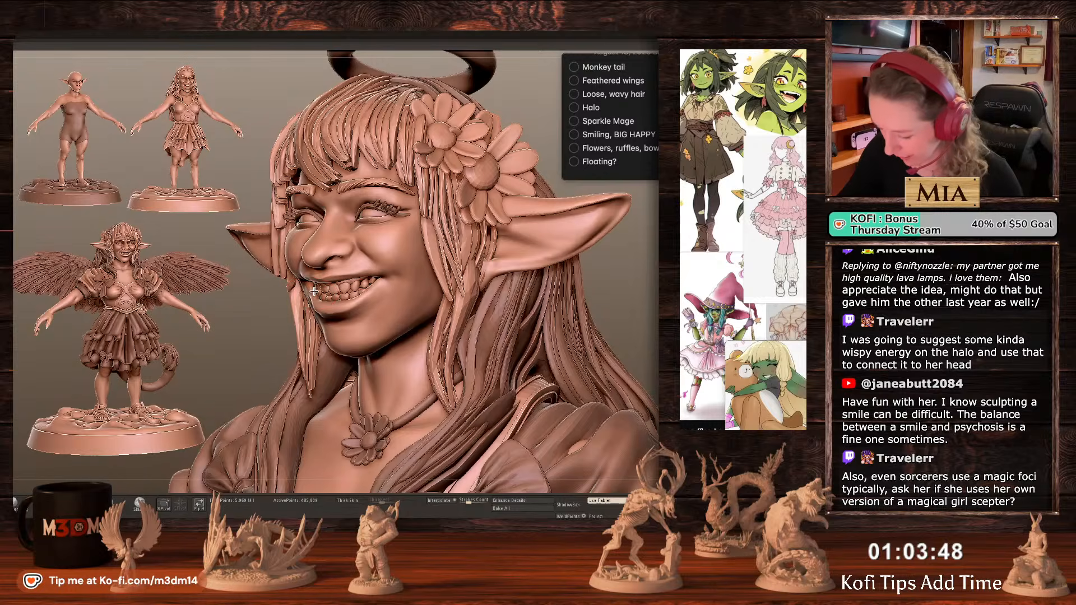
Resize the Orb_Cracks brush and refine the smile crease between the nose and the mouth corner.
key(space)
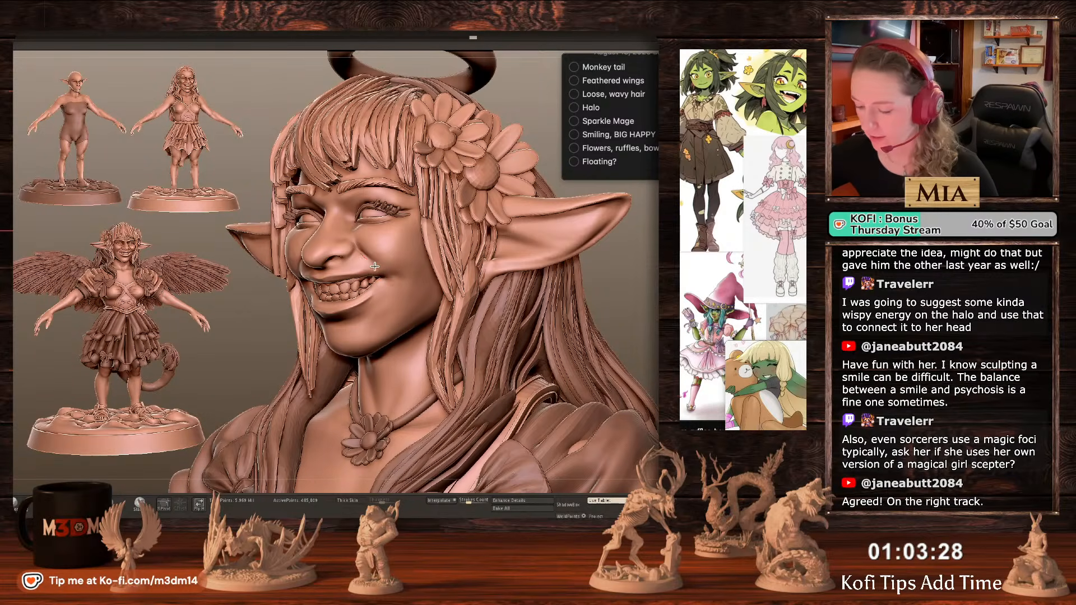
key(space)
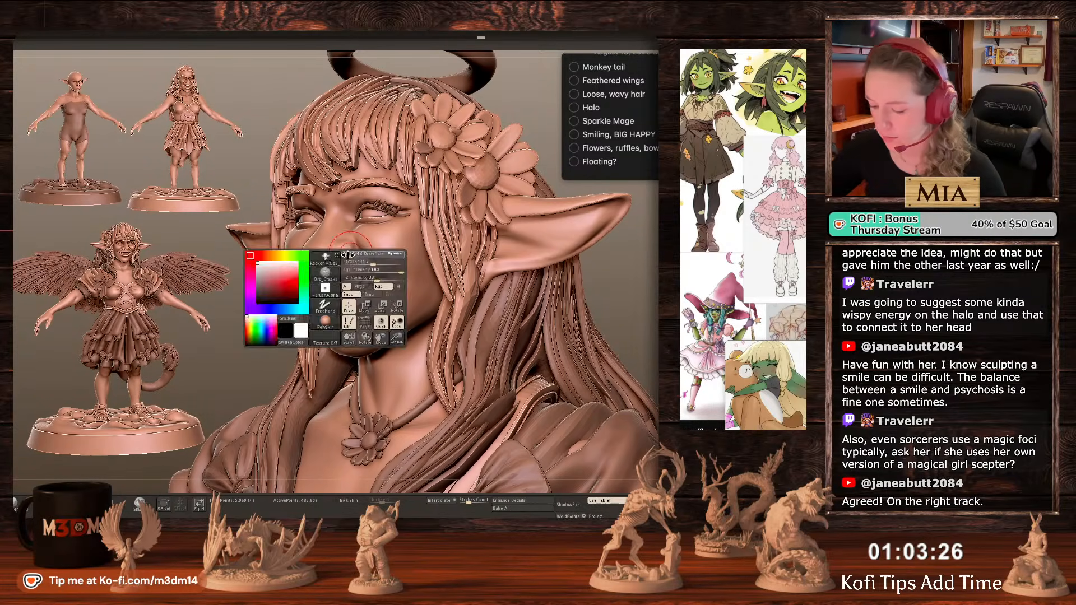
click(346, 259)
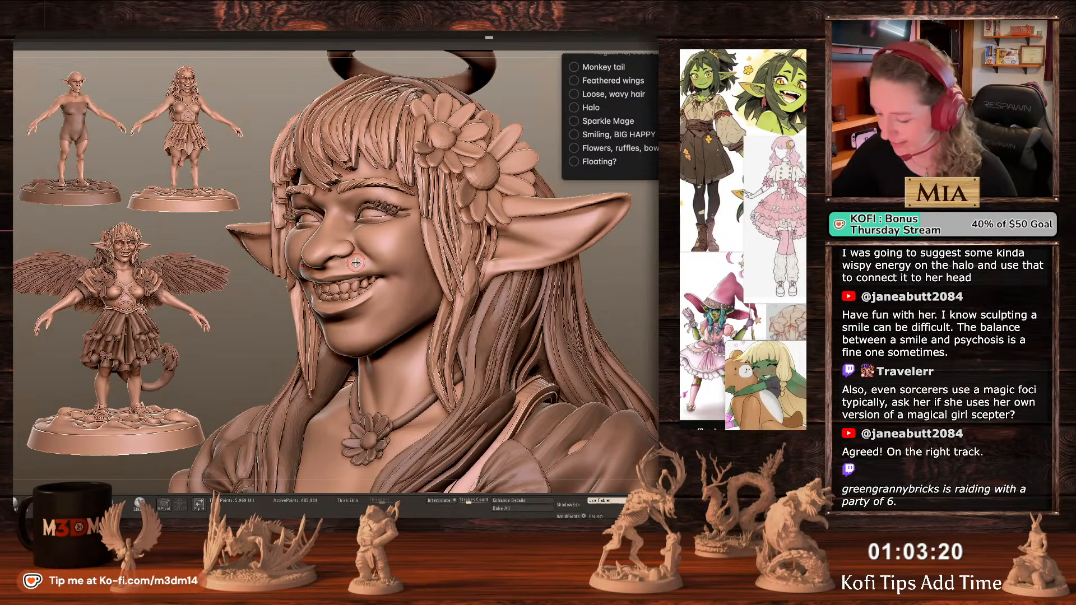
key(space)
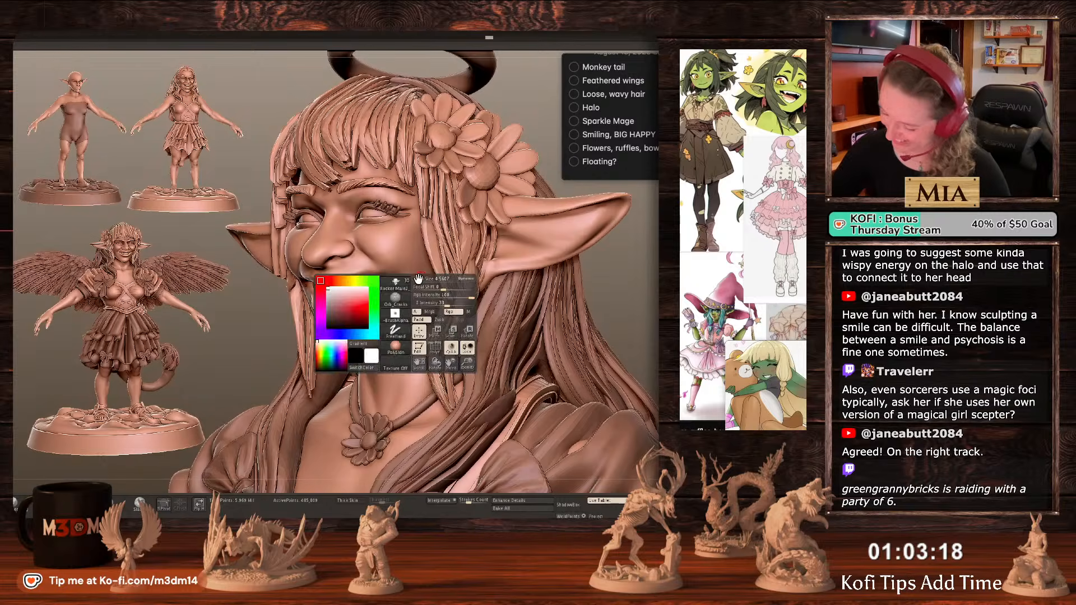
click(397, 288)
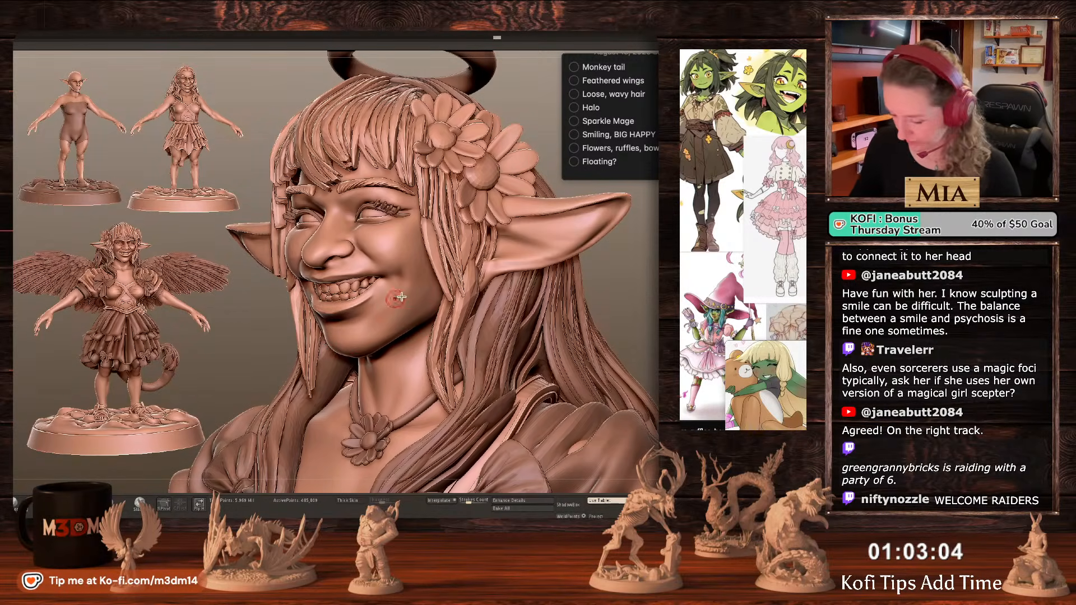
Isolate the bare head, check its smile from the front and bring back the rest of the character.
drag(628, 235, 617, 282)
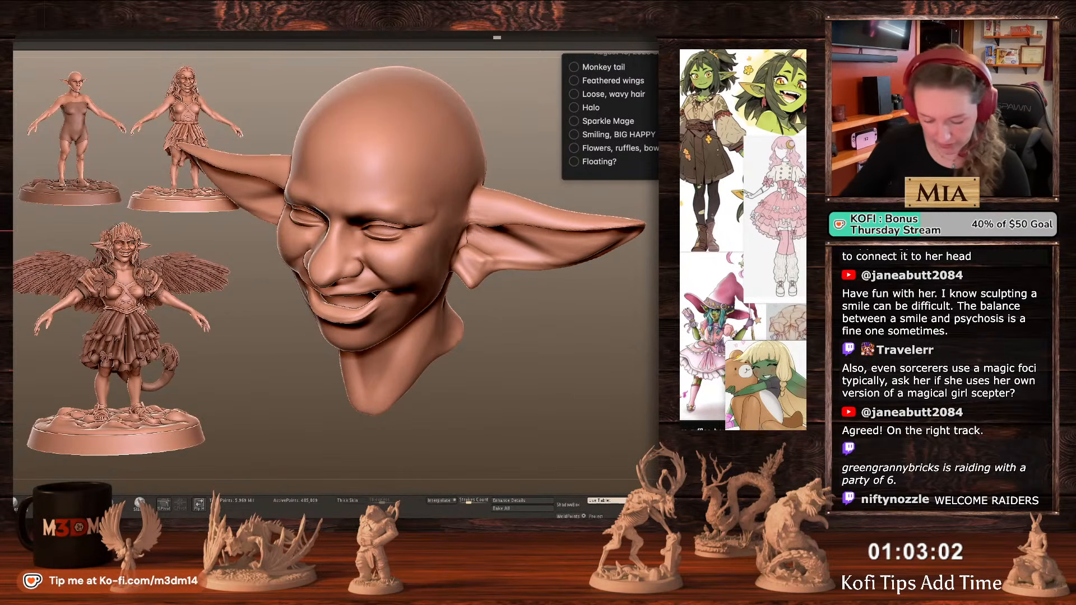
drag(472, 335, 499, 341)
key(space)
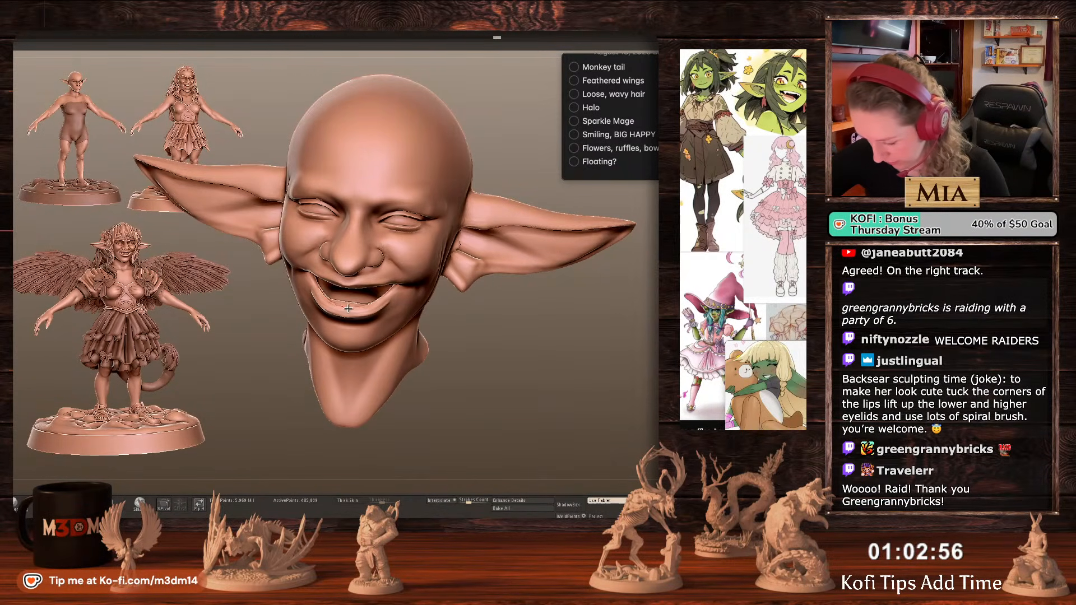
shift+drag(593, 341, 613, 359)
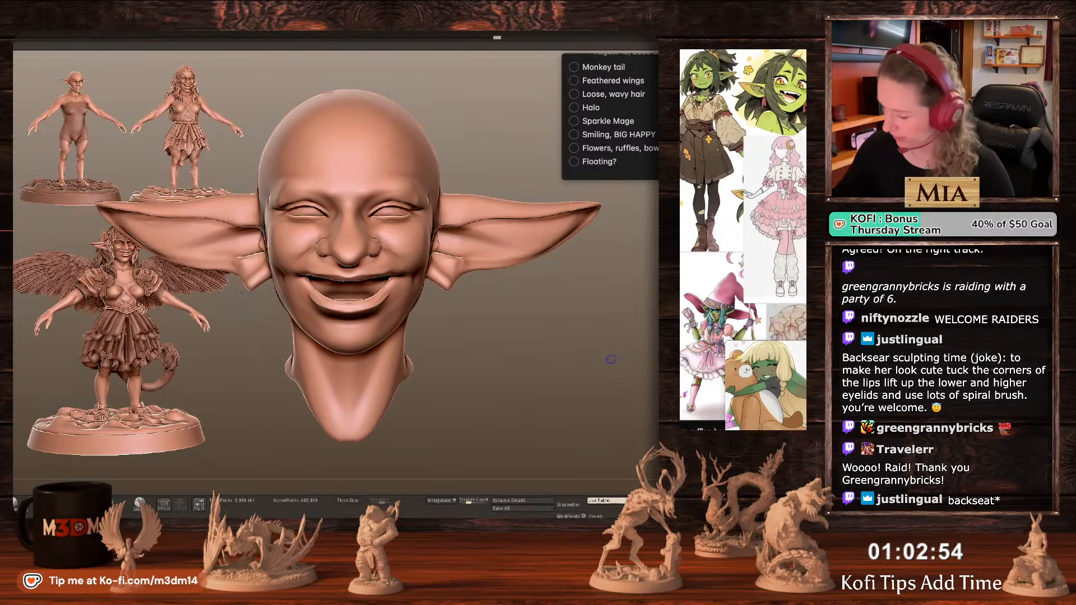
key(shift+s)
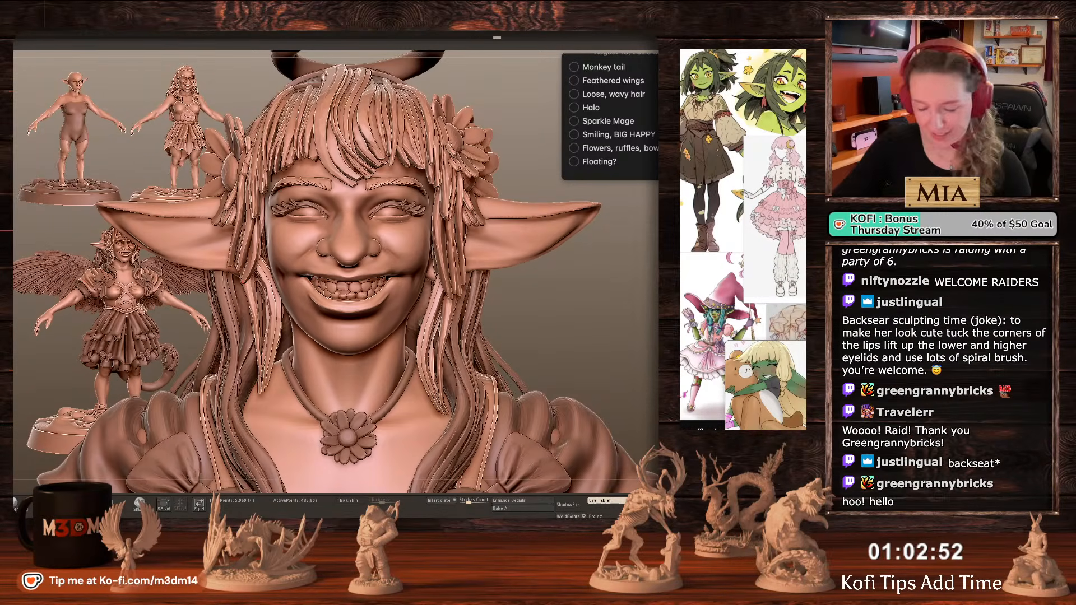
Examine the whole character and compare its overall look with the close-up of the smiling face.
mouse_move(591, 322)
alt+mouse_down()
mouse_move(608, 324)
mouse_move(612, 307)
mouse_move(616, 320)
alt+mouse_up()
key(f)
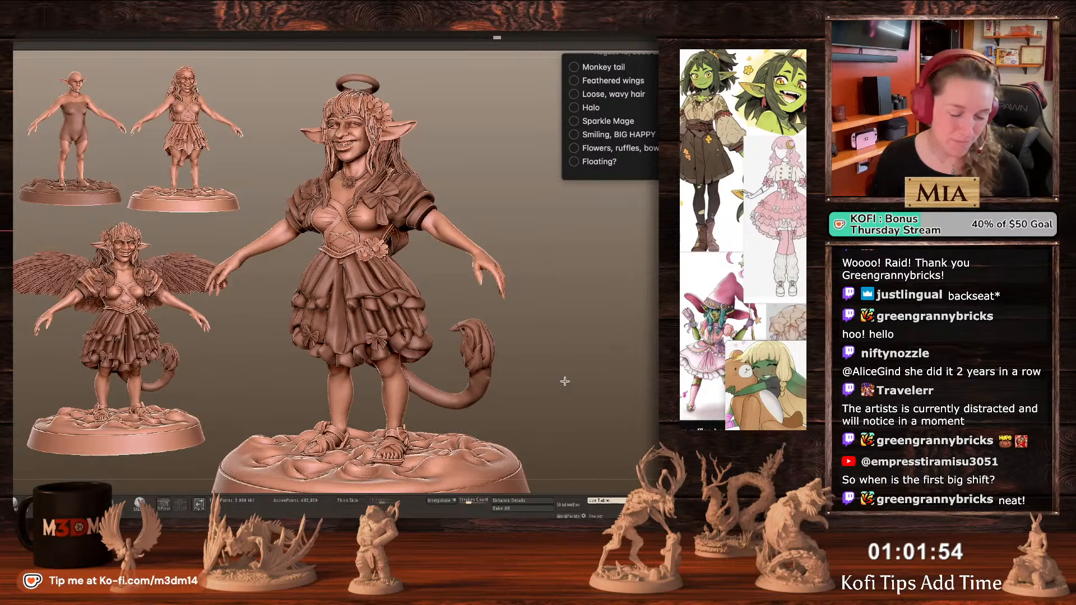
drag(591, 355, 589, 357)
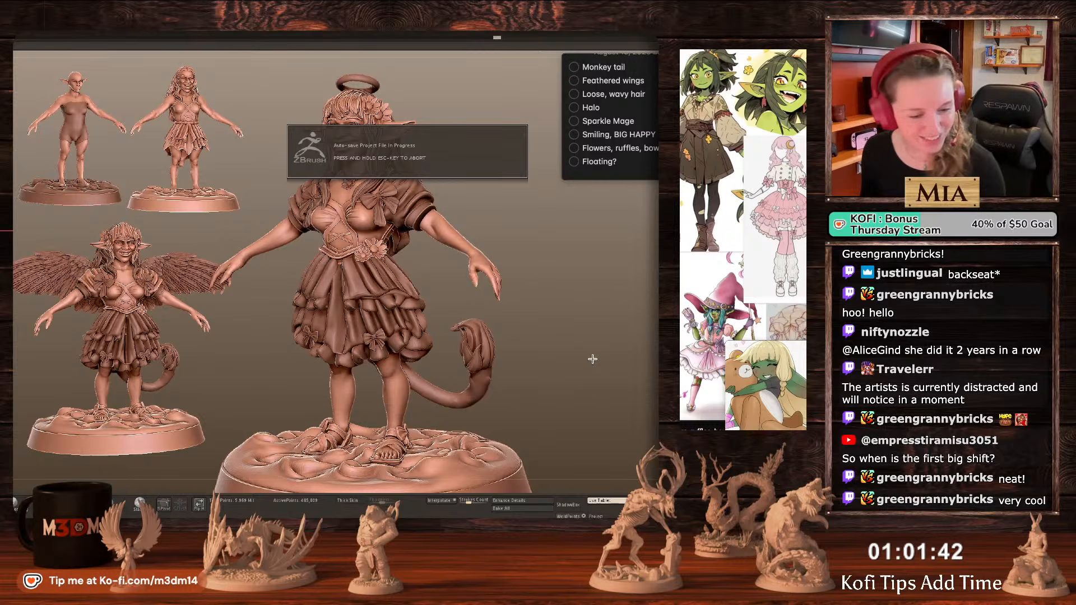
key(f)
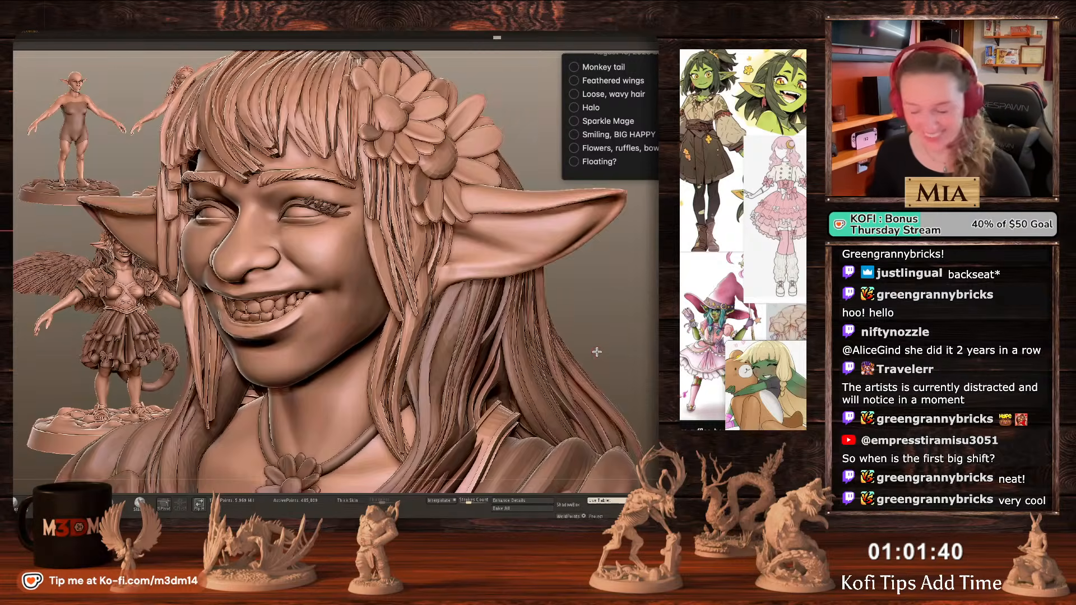
key(f)
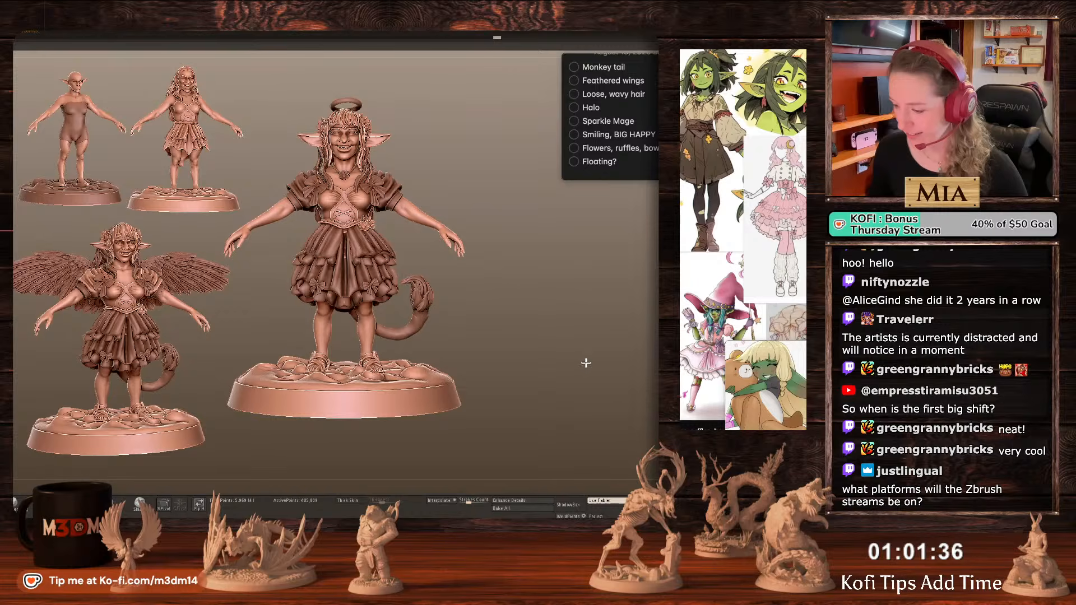
alt+drag(586, 359, 622, 284)
alt+drag(615, 346, 622, 314)
Adjust the brush and refine the cheek beside the smile from the front.
key(space)
ctrl+drag(379, 257, 394, 260)
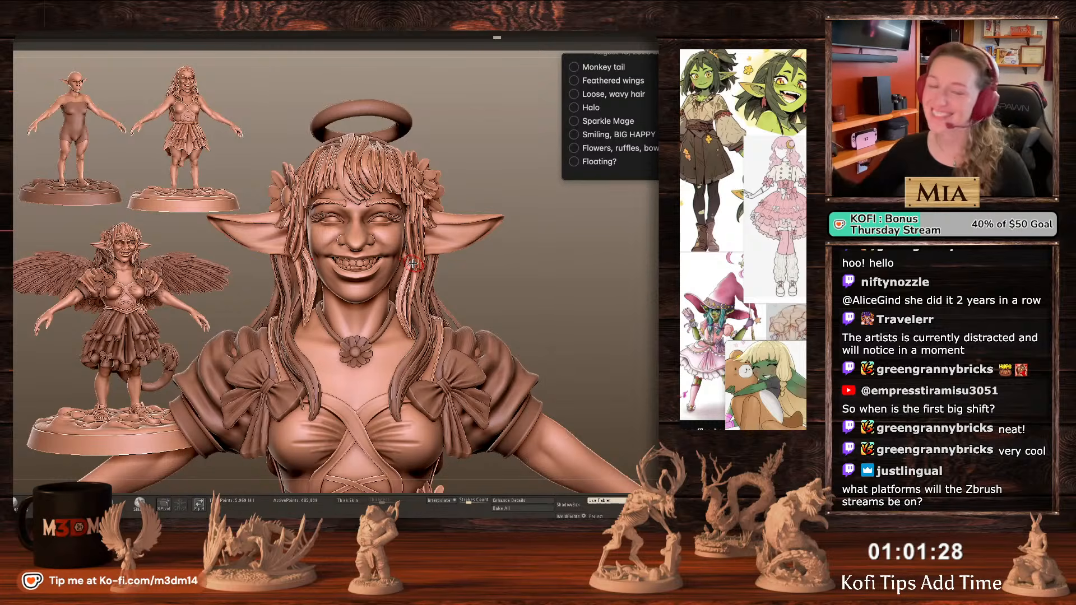
drag(621, 321, 630, 328)
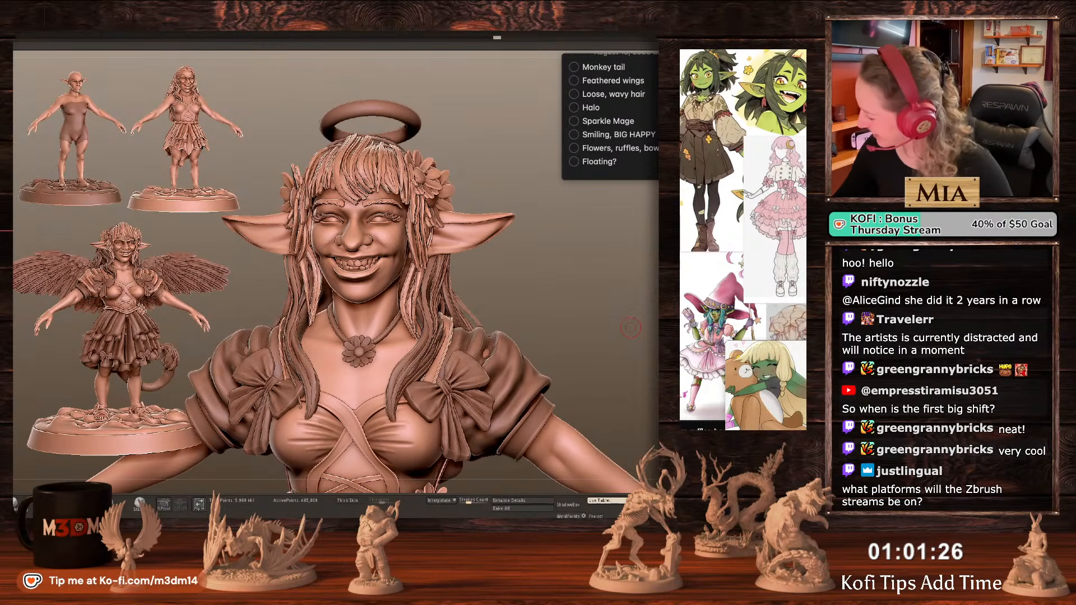
drag(618, 304, 433, 312)
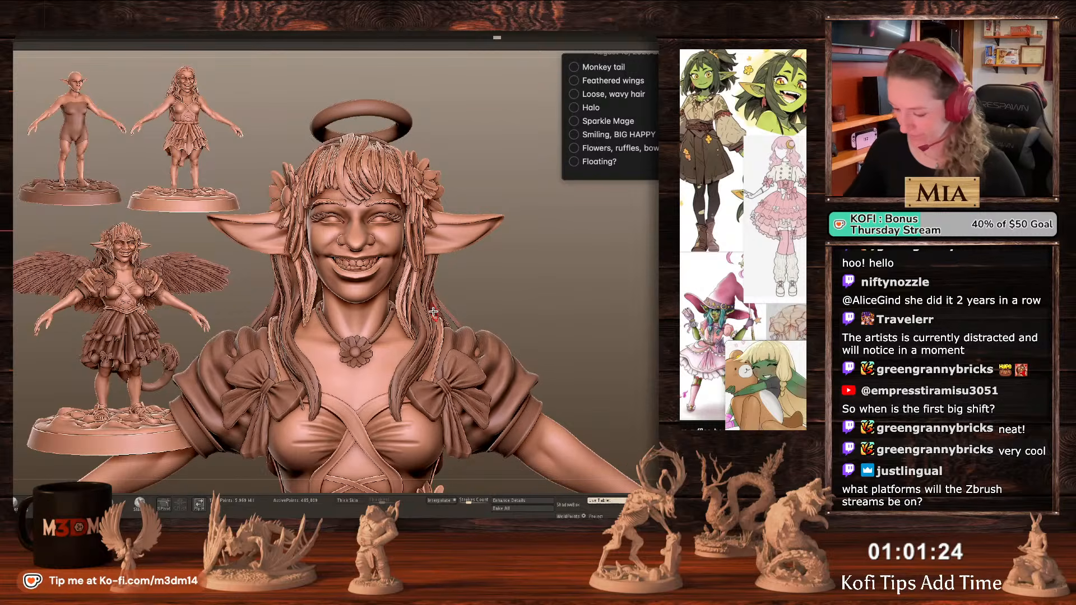
key(space)
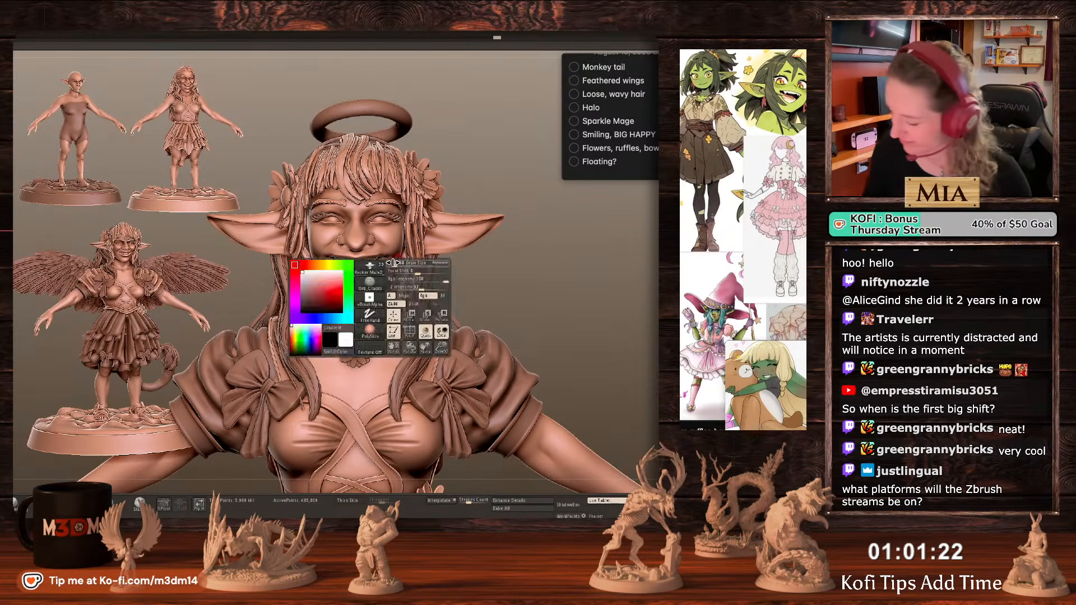
key(space)
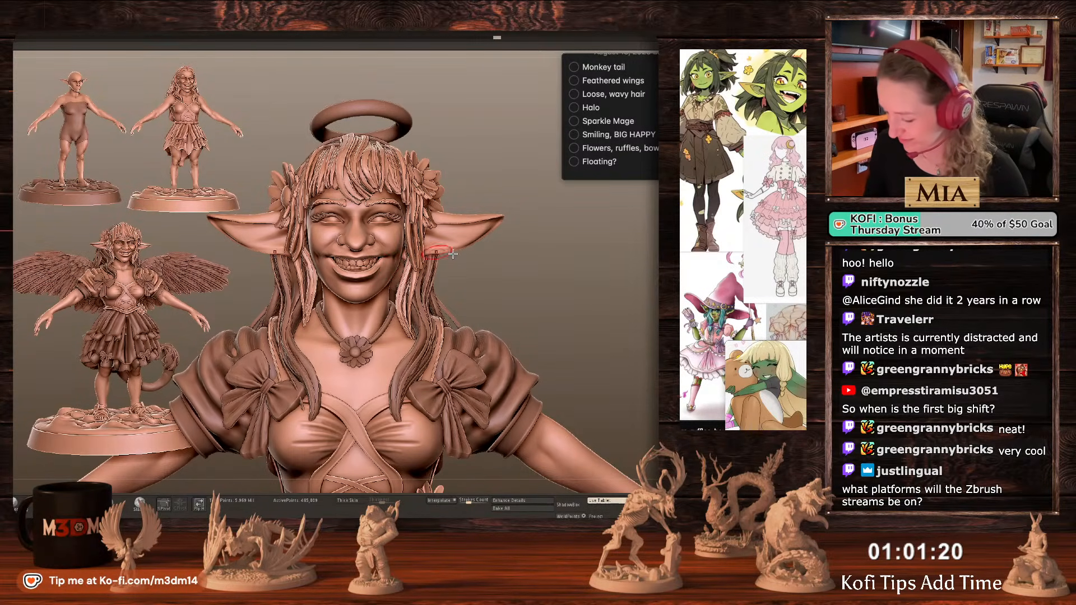
alt+drag(594, 304, 588, 308)
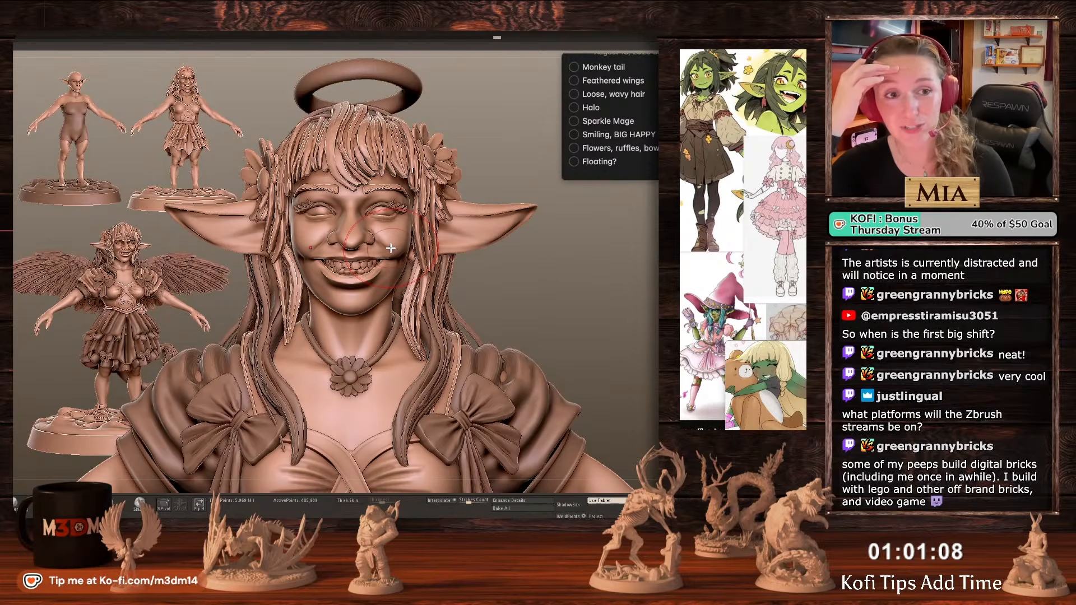
drag(391, 248, 390, 248)
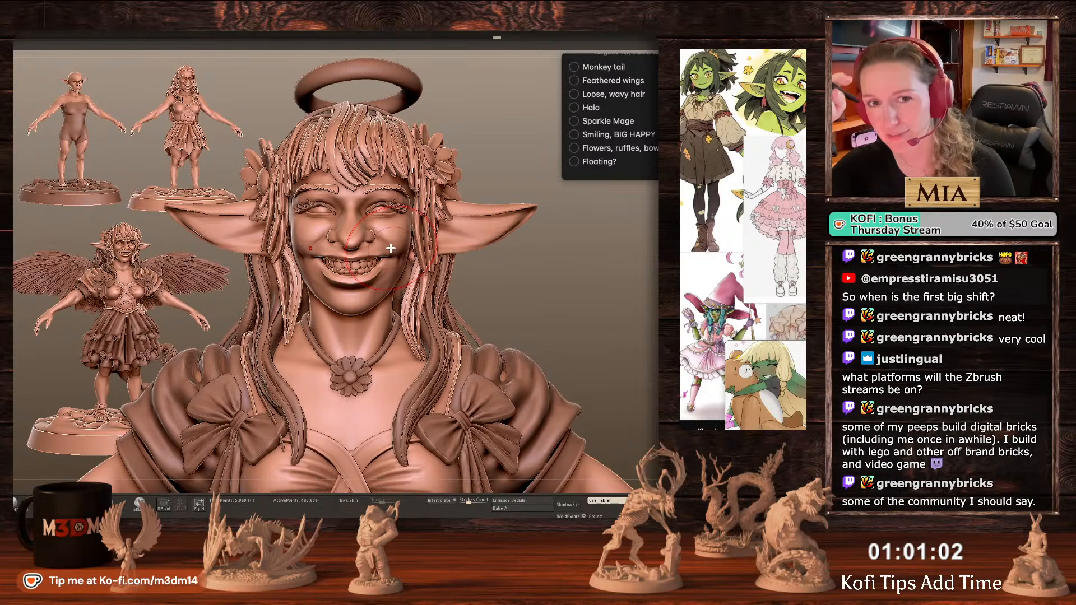
Examine the full figure on its base and the head and bust from slightly different angles.
key(f)
key(f)
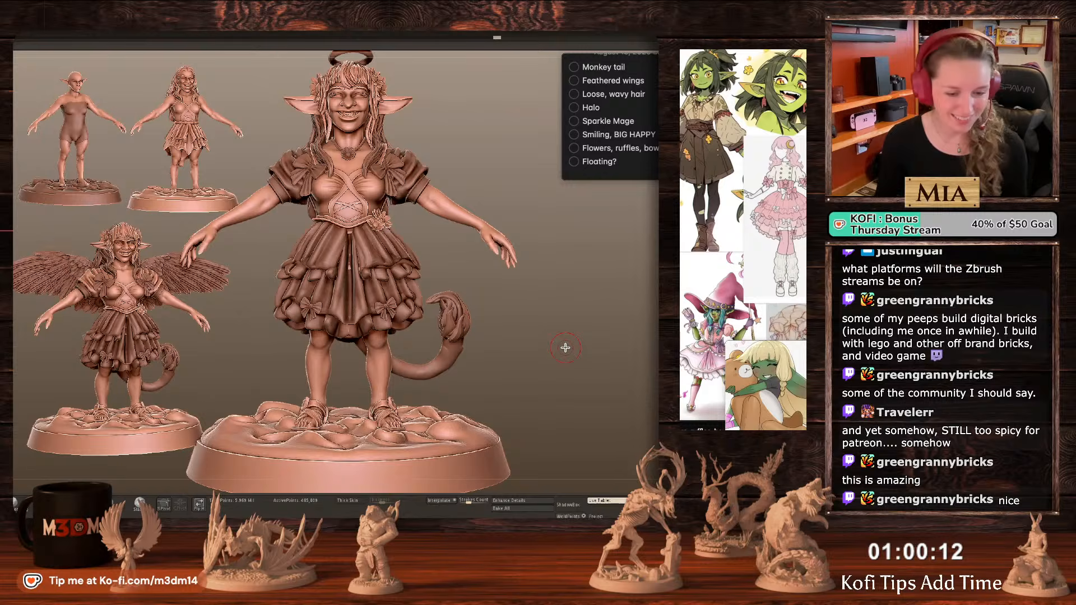
drag(612, 399, 617, 401)
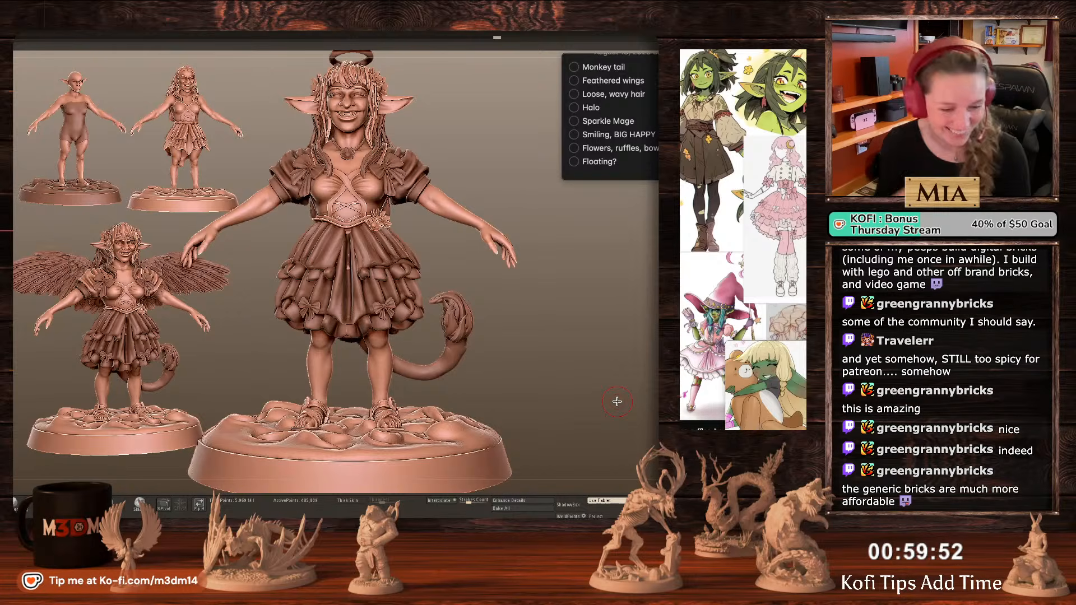
key(shift+f)
drag(600, 372, 546, 338)
key(shift+f)
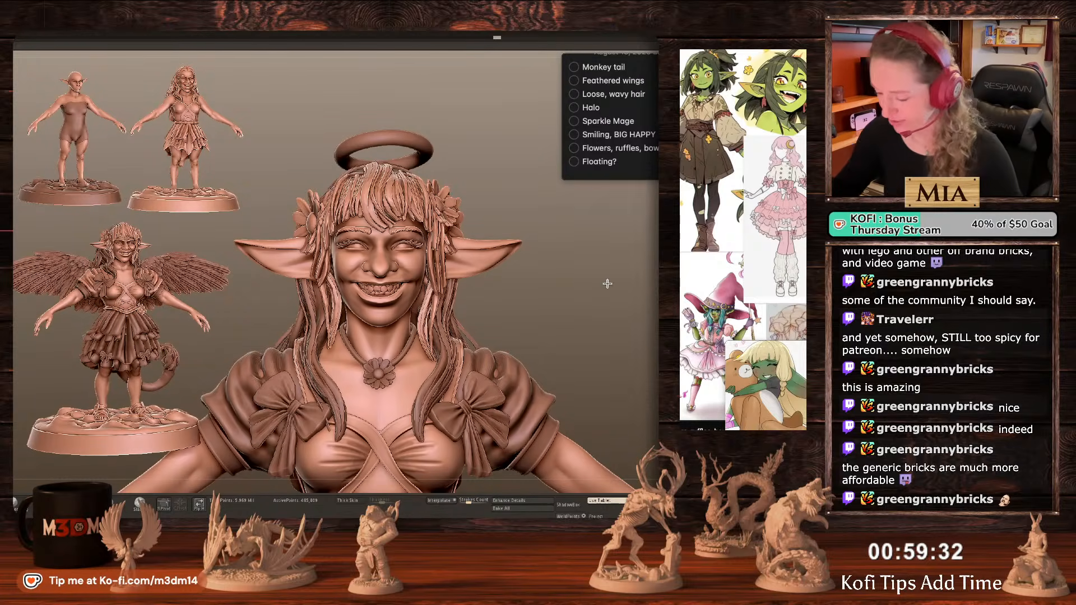
drag(607, 284, 418, 287)
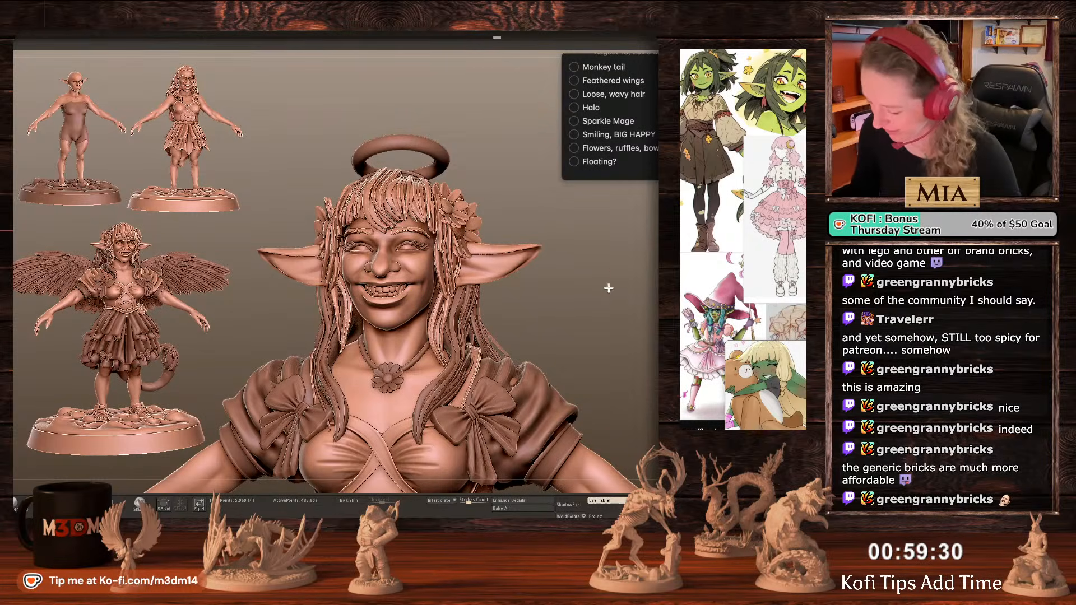
Mask the whole head, including the face, ears and neck, in a close front view.
alt+drag(566, 297, 566, 337)
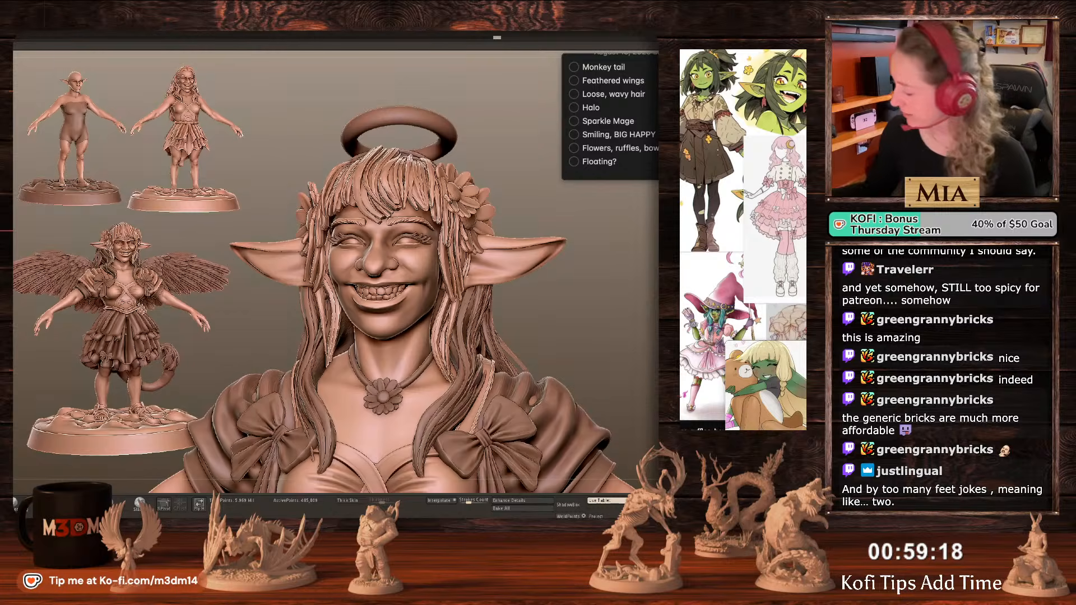
key(space)
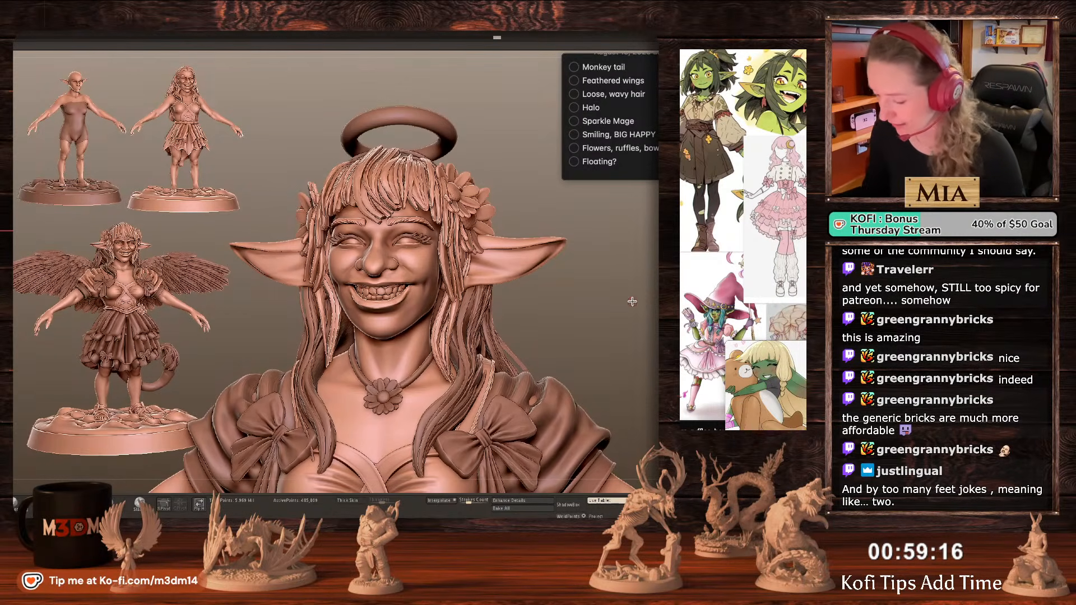
alt+drag(621, 314, 620, 336)
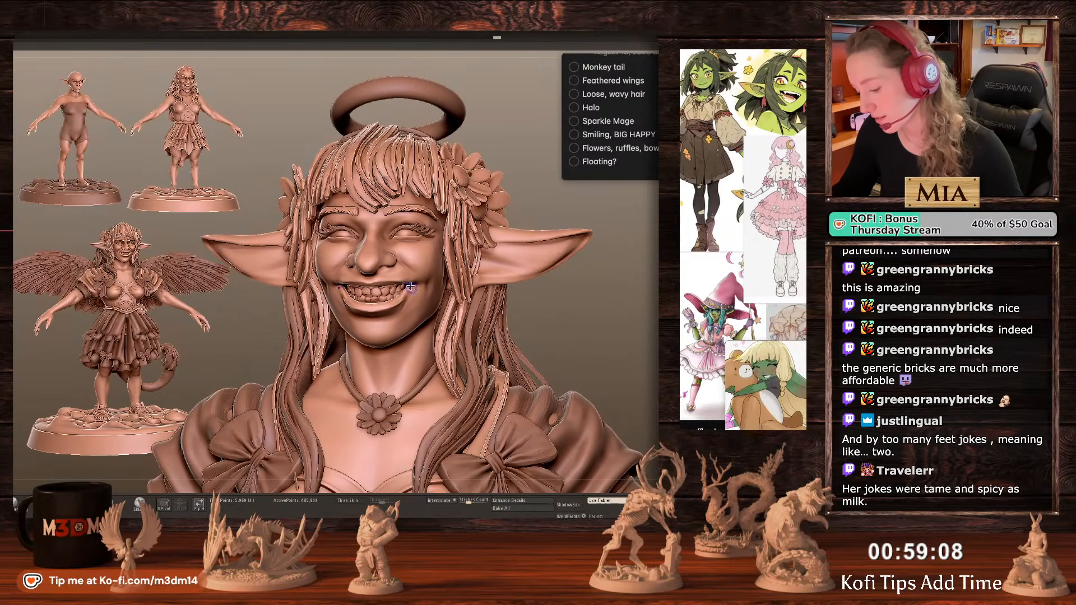
ctrl+click(626, 314)
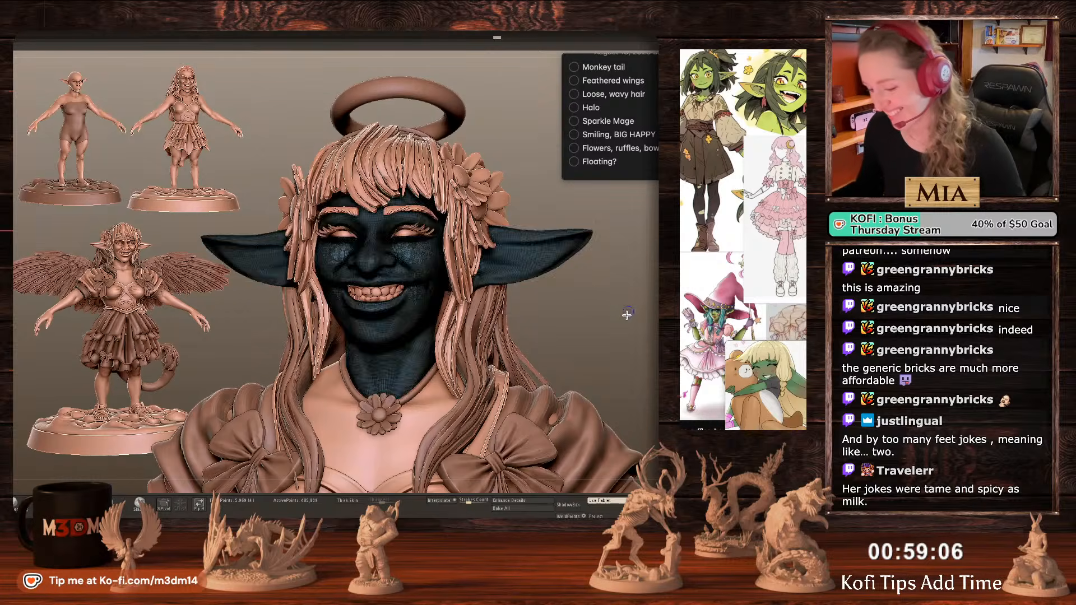
Clear the mask from the head and adjust the brush settings for reshaping the cheek beside the smile.
ctrl+click(634, 322)
drag(636, 309, 616, 342)
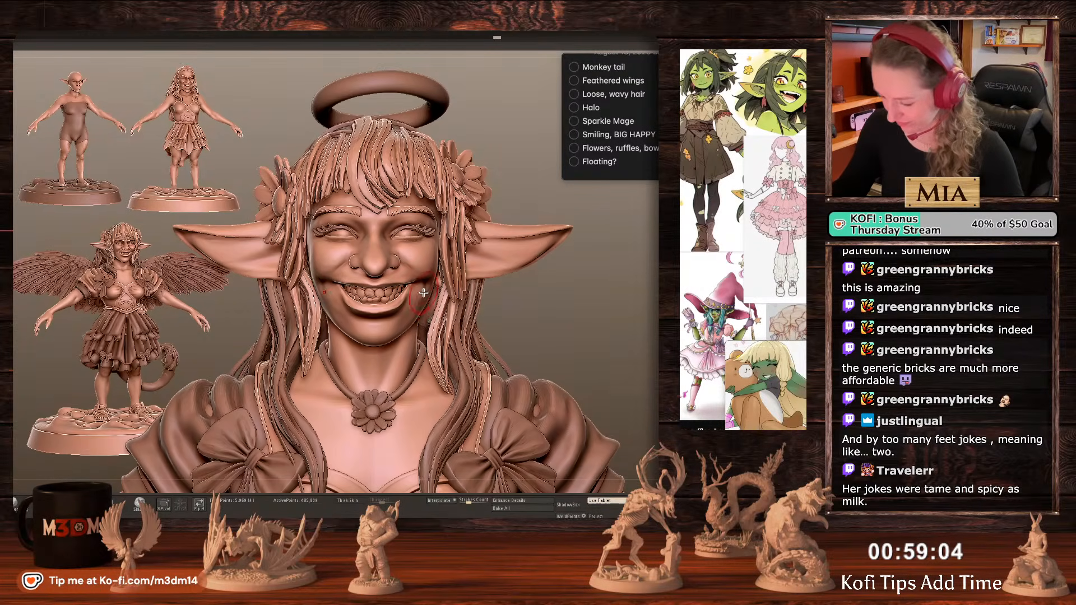
key(space)
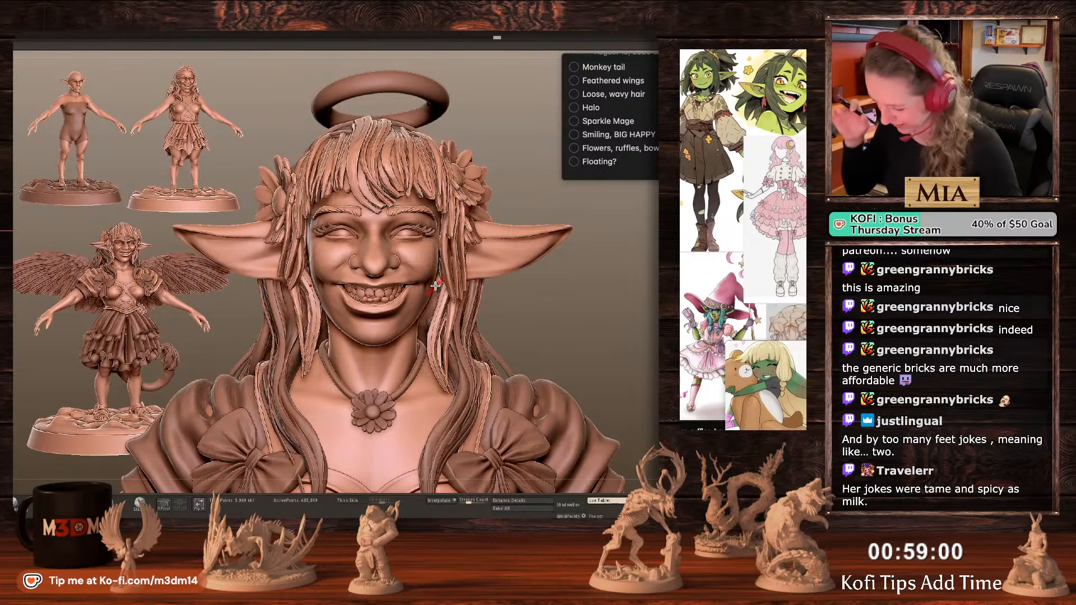
key(space)
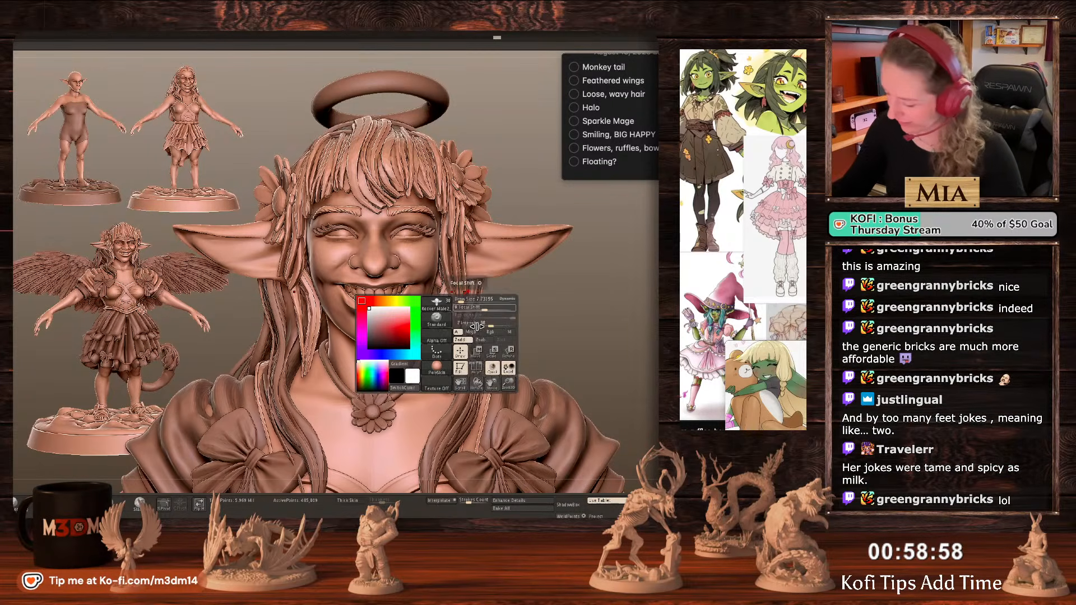
drag(579, 296, 552, 296)
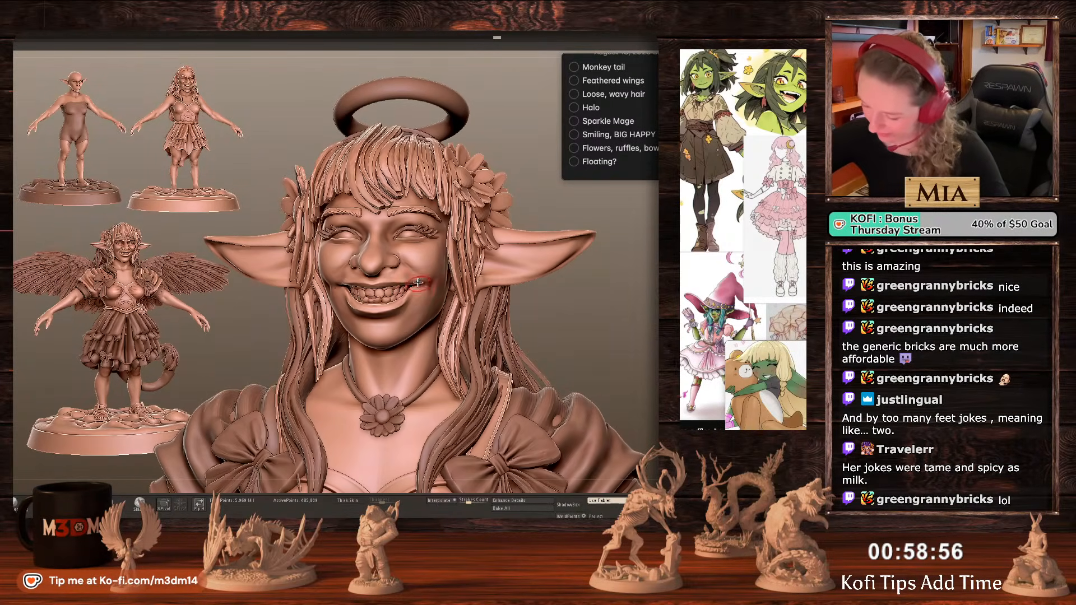
key(space)
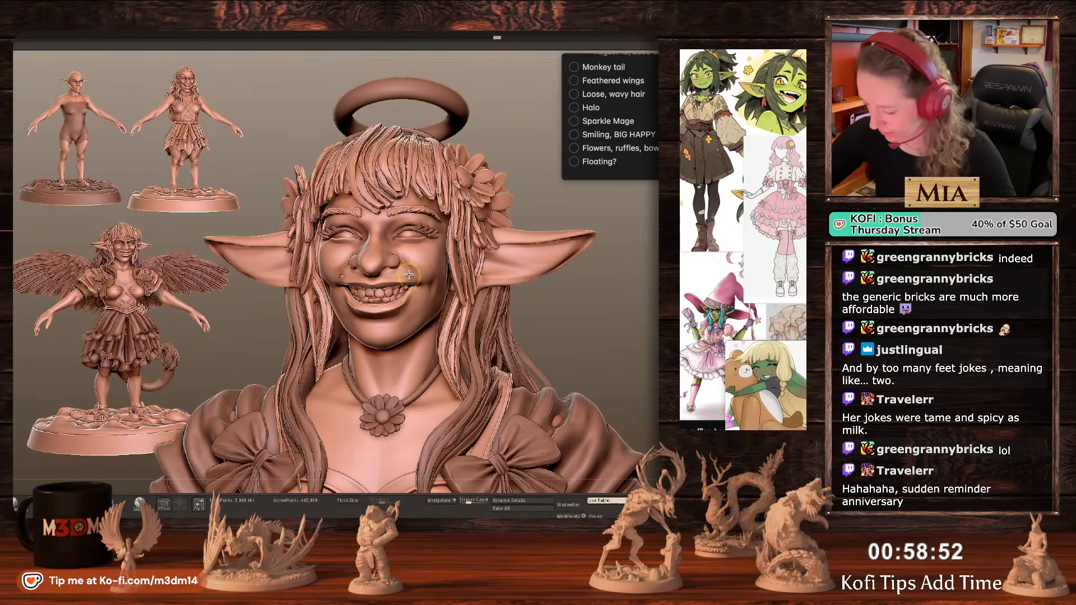
Mask the cheek at the corner of the smile, invert the mask and reshape the exposed area before clearing the mask.
mouse_move(409, 275)
ctrl+mouse_down()
mouse_move(425, 291)
mouse_move(415, 303)
ctrl+mouse_up()
ctrl+click(630, 269)
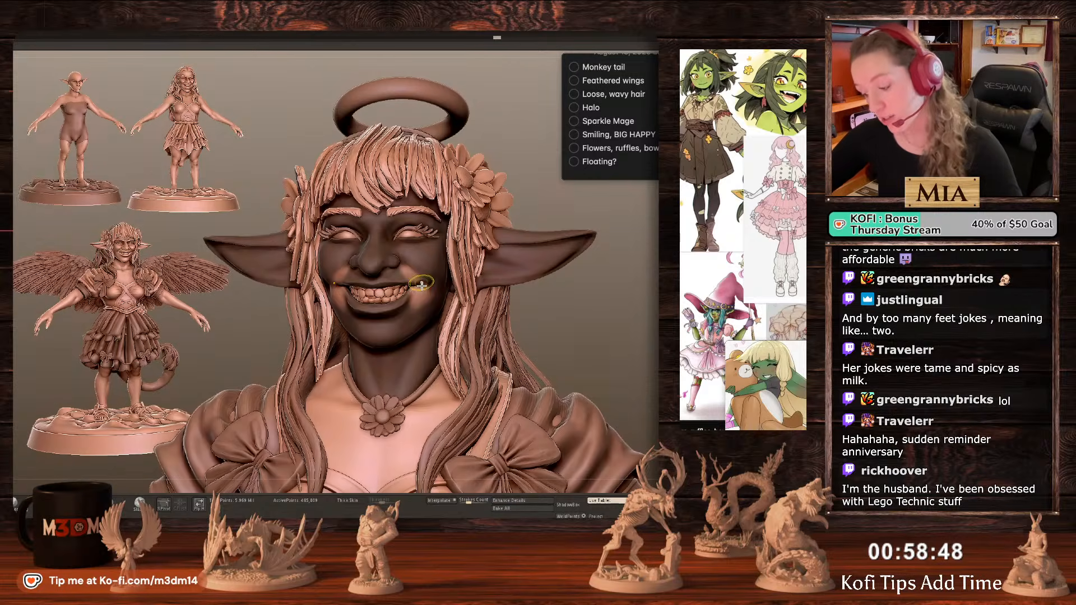
mouse_move(417, 282)
mouse_down()
mouse_move(409, 275)
mouse_move(436, 278)
mouse_up()
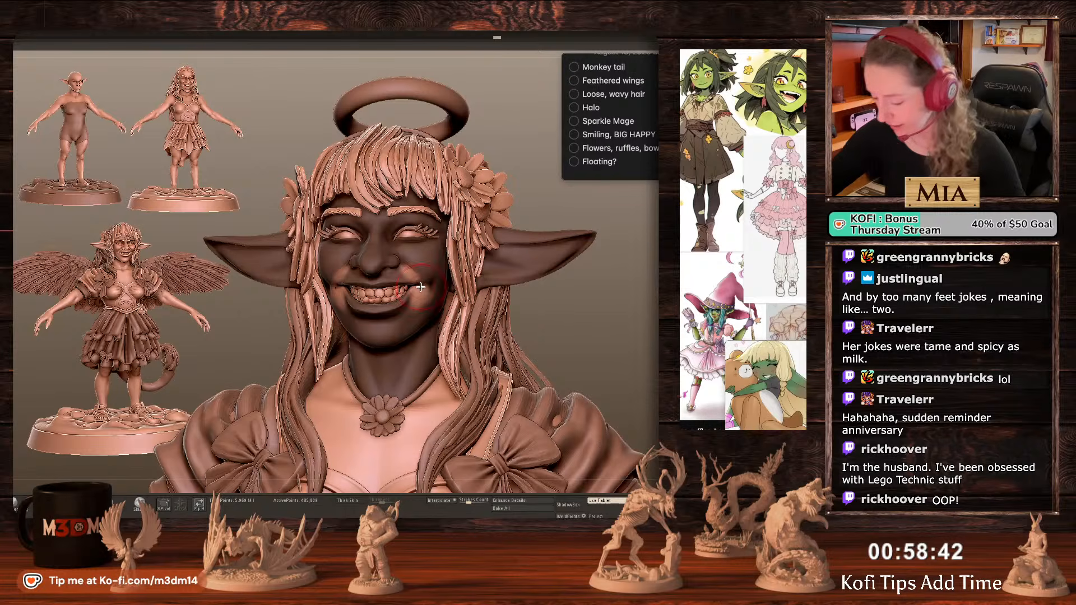
key(space)
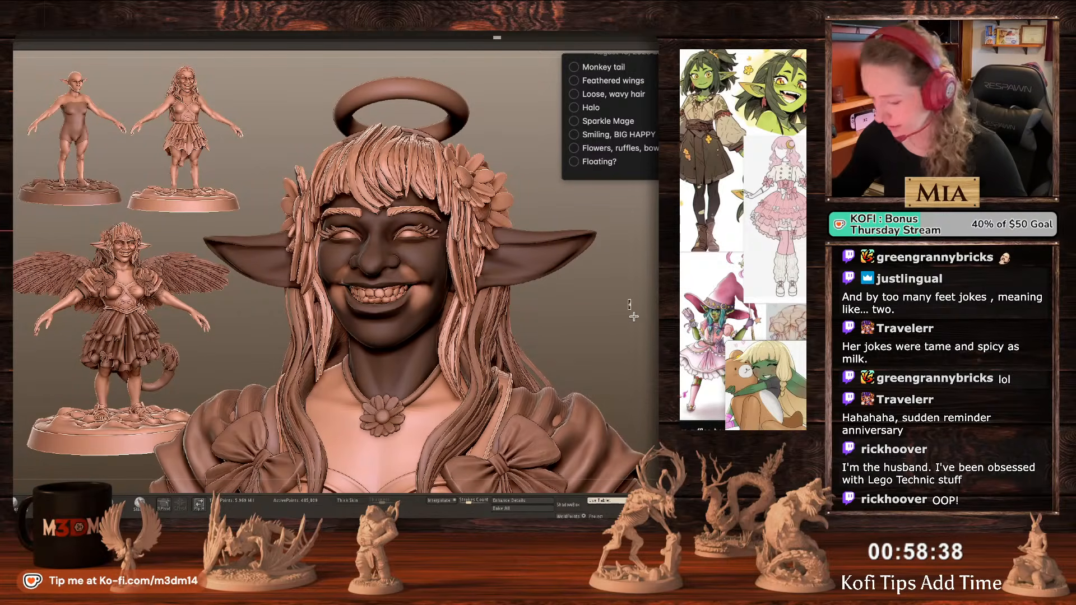
drag(633, 317, 629, 317)
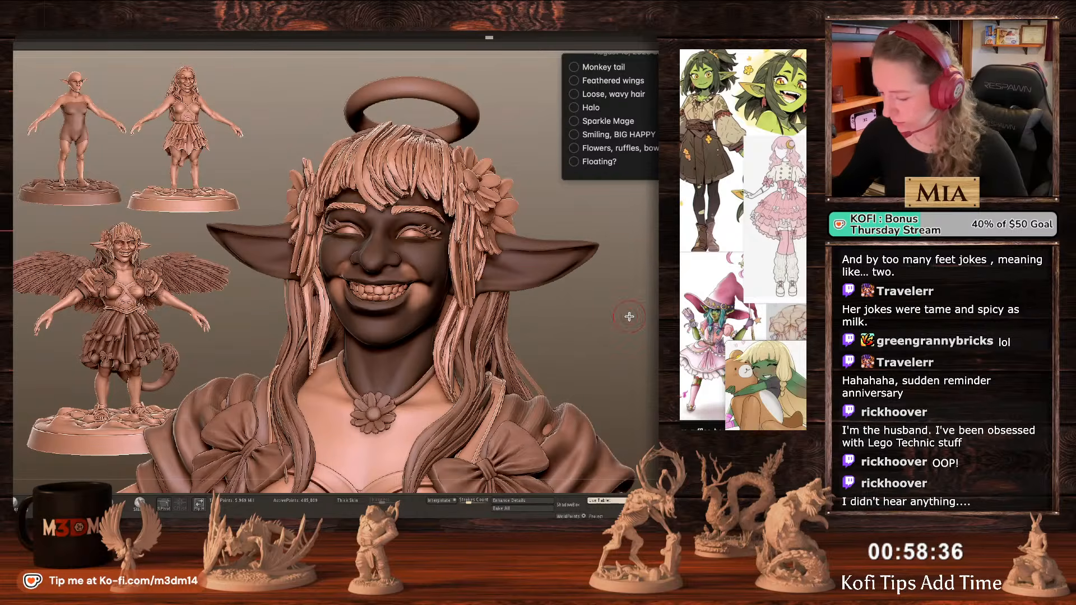
drag(650, 294, 648, 321)
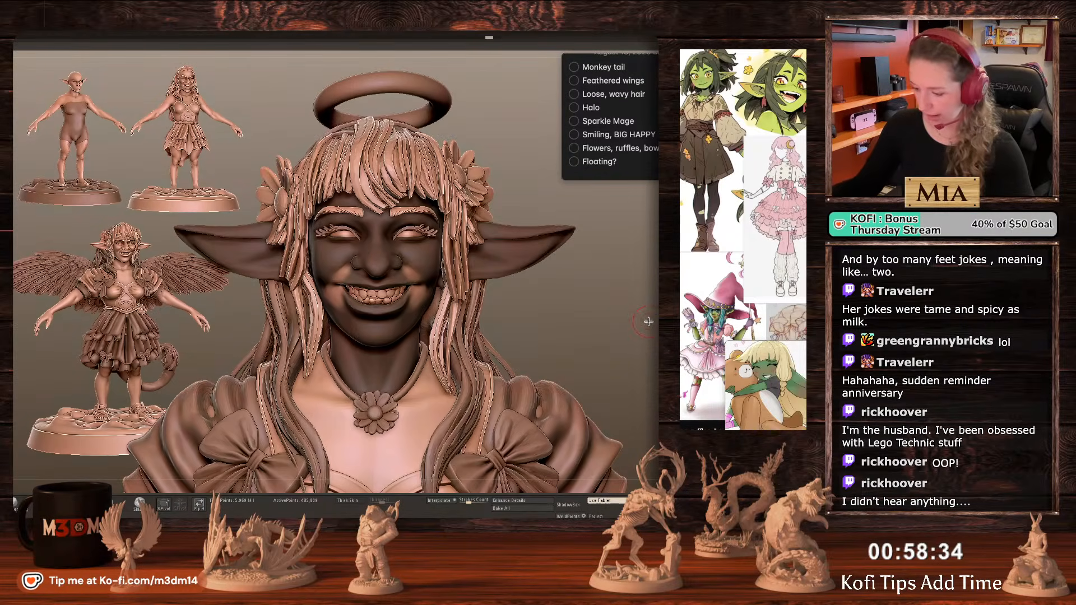
ctrl+click(648, 321)
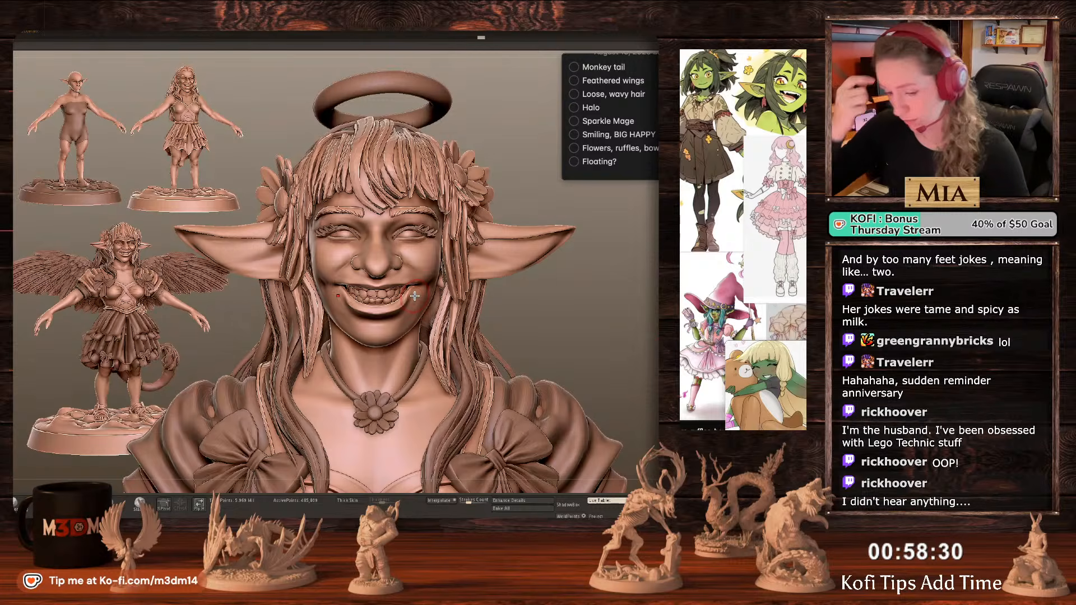
Undo the last sculpting changes beside the smile.
key(ctrl+z)
key(ctrl+z)
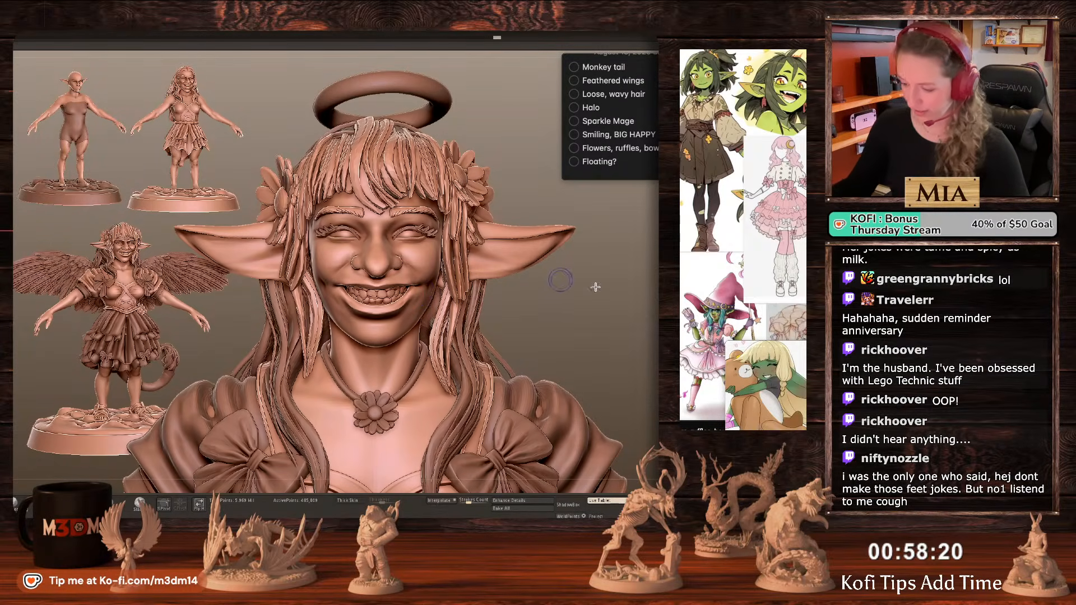
key(ctrl+z)
Save the project in Downloads as Angelic Goblin.zpr, replacing the existing file.
alt+drag(610, 249, 639, 353)
alt+drag(574, 217, 575, 134)
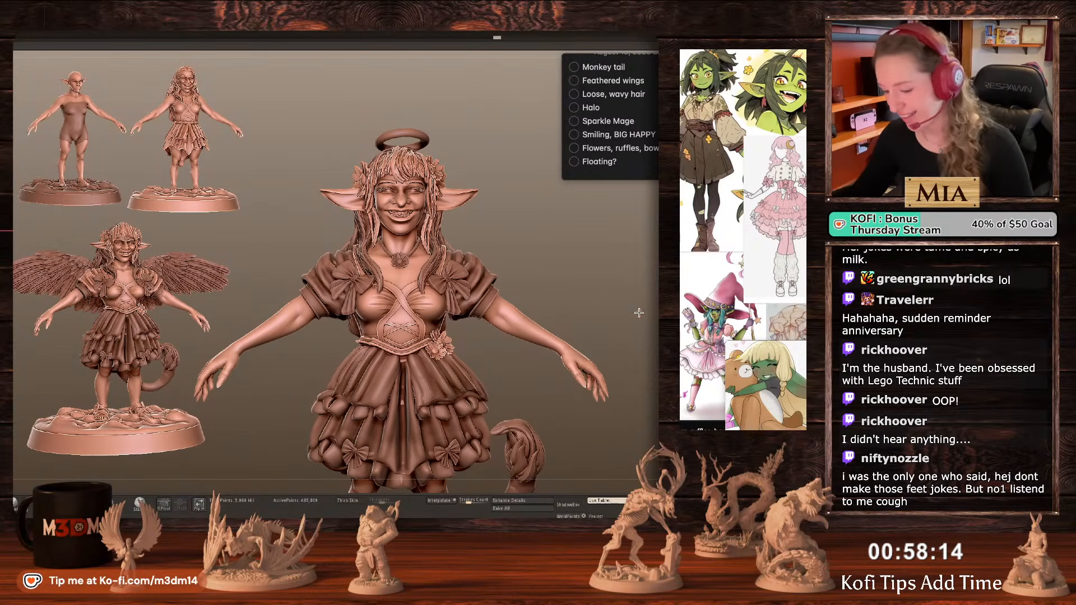
key(f)
key(f)
alt+drag(639, 317, 629, 346)
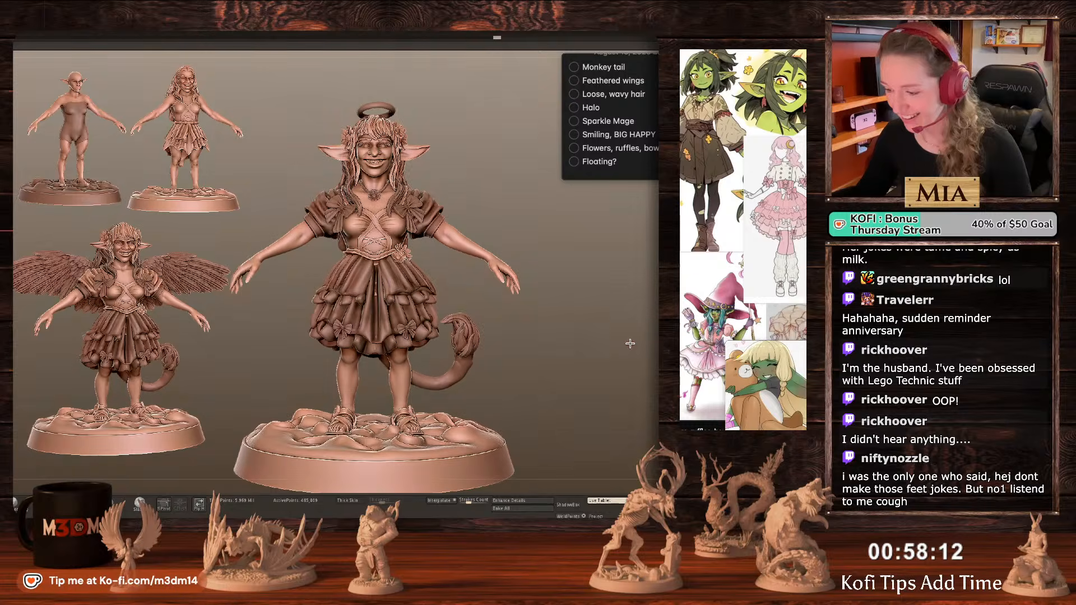
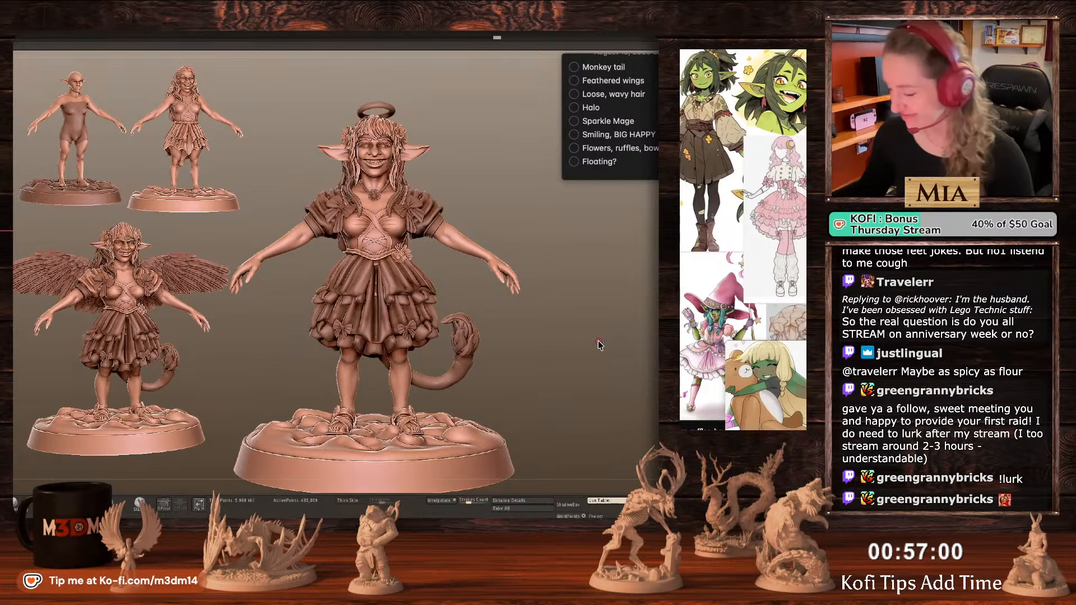
alt+drag(600, 361, 610, 342)
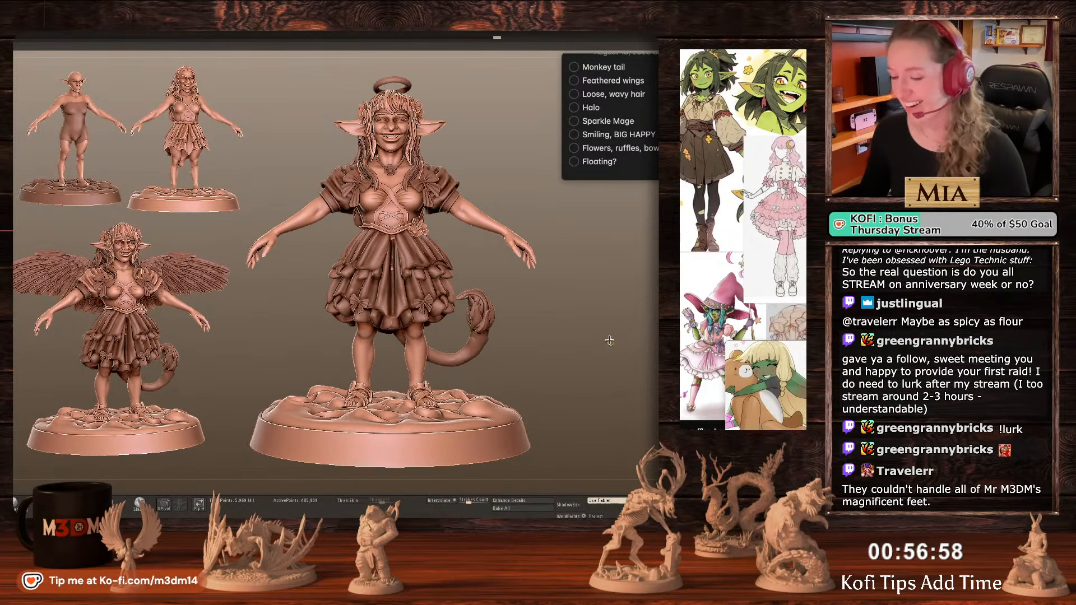
key(super+s)
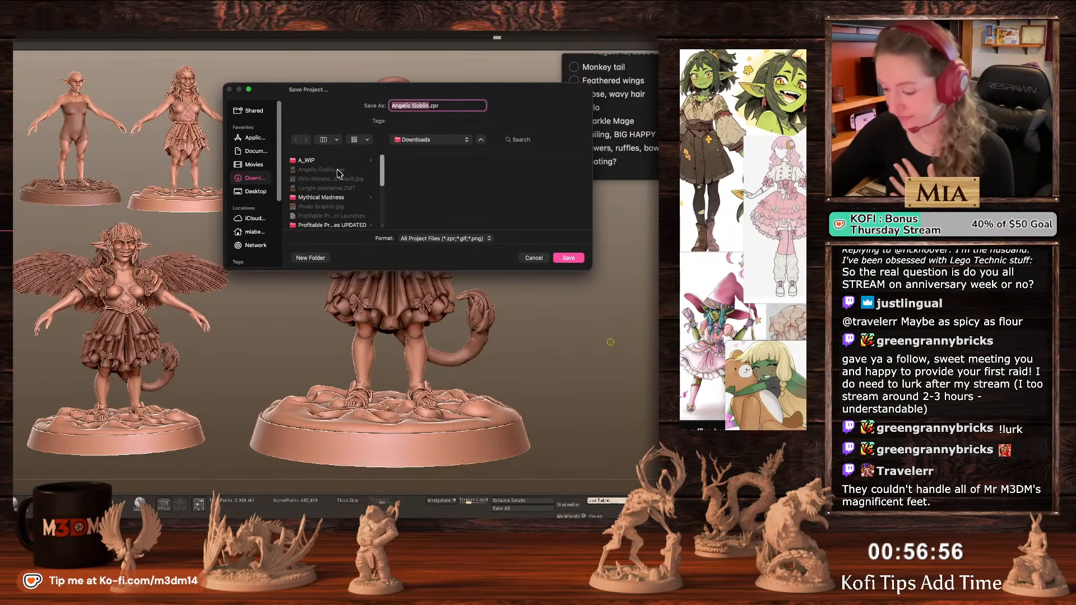
key(Return)
click(440, 236)
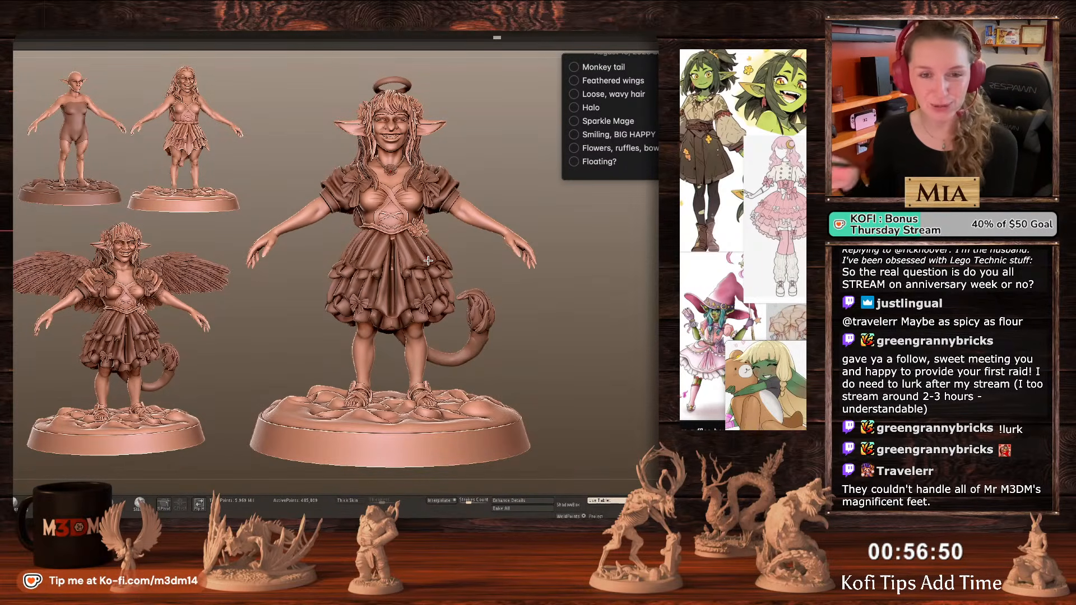
Bring the feathered wings back into view and hide the oversized cloth bow behind the figure.
key(ctrl+z)
key(ctrl+z)
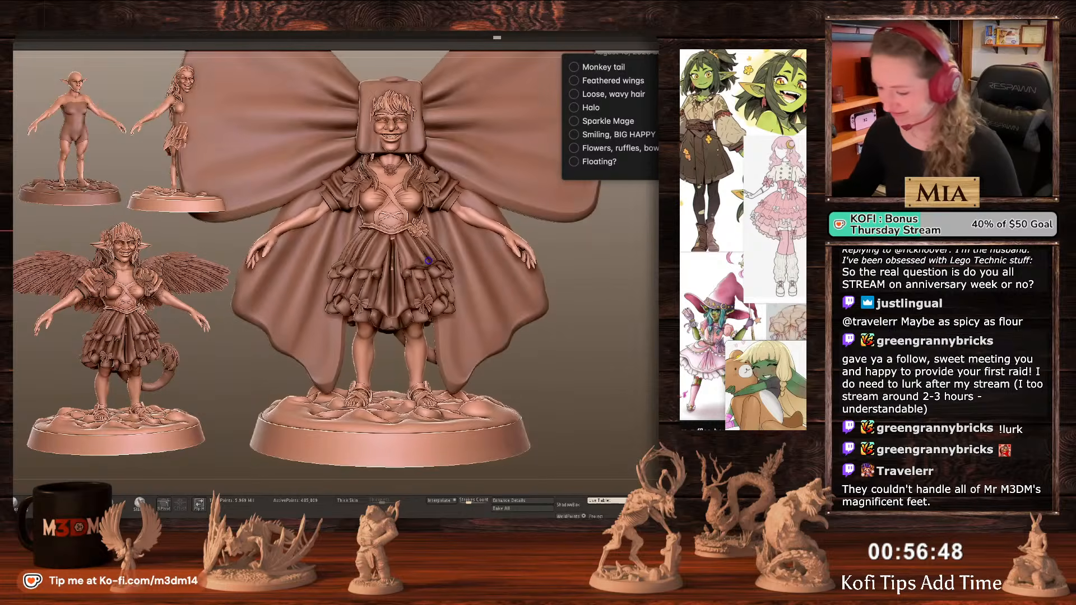
alt+click(489, 316)
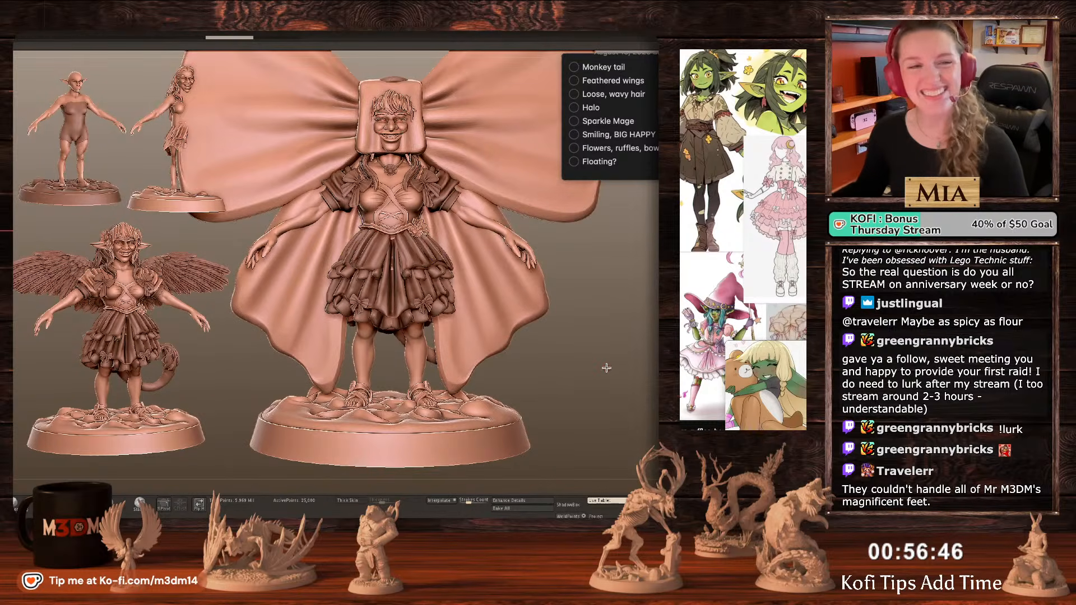
key(ctrl+shift+z)
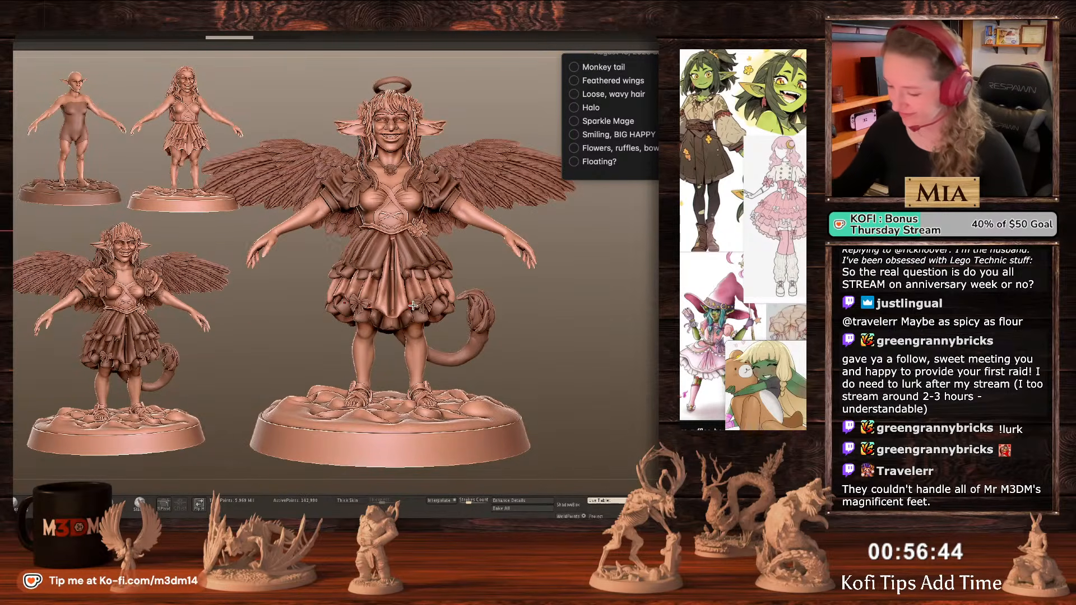
key(ctrl+shift+z)
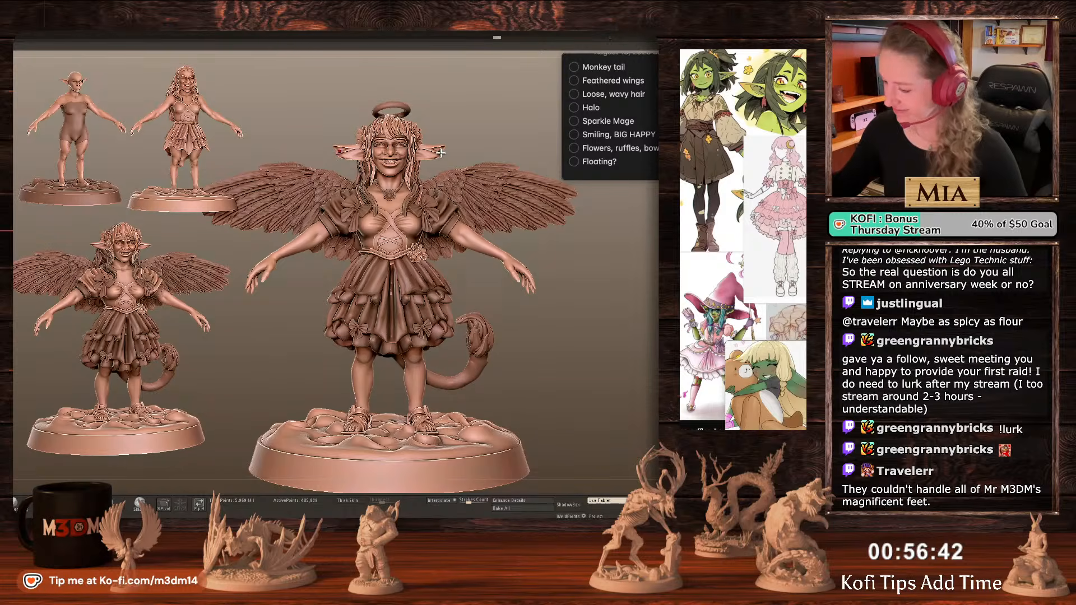
Compare the current head and ears with their earlier shapes in a close front view by stepping back and forth through the edit history.
key(ctrl+z)
key(ctrl+z)
alt+drag(620, 303, 625, 397)
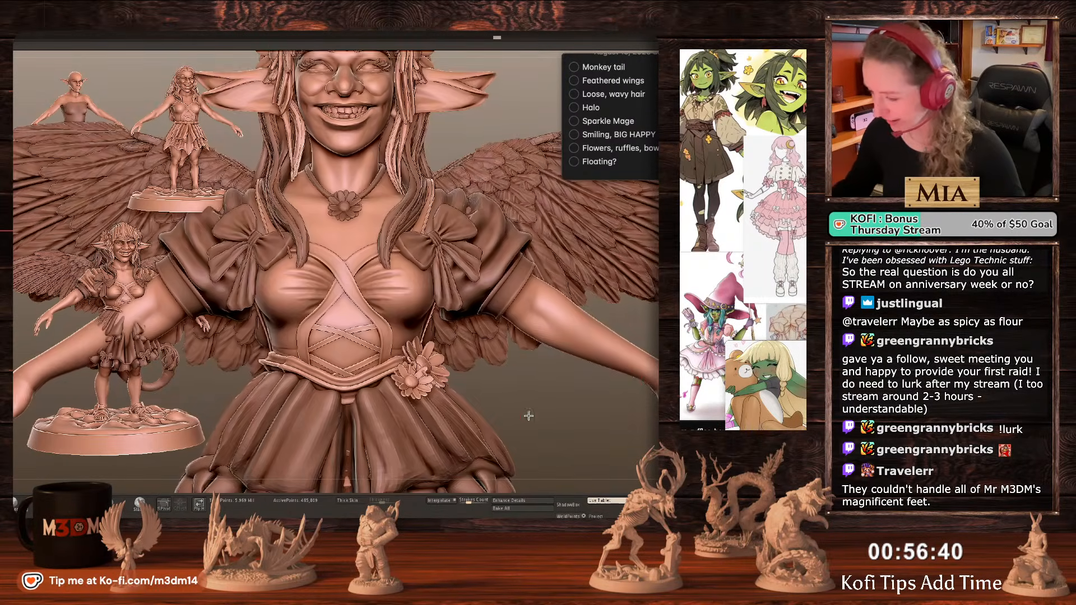
alt+drag(529, 416, 601, 554)
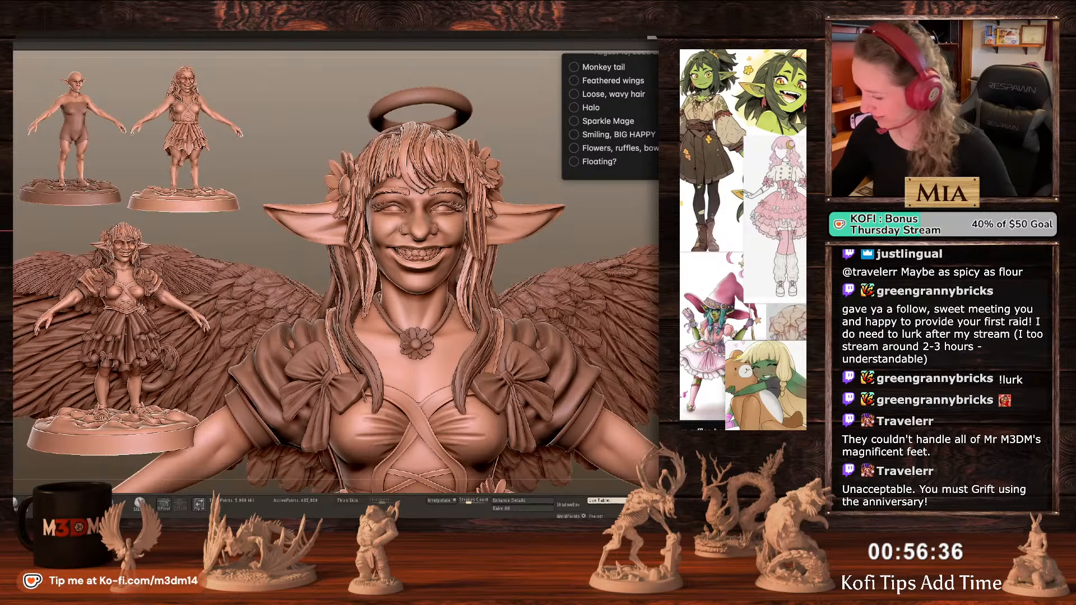
key(ctrl+z)
key(ctrl+z)
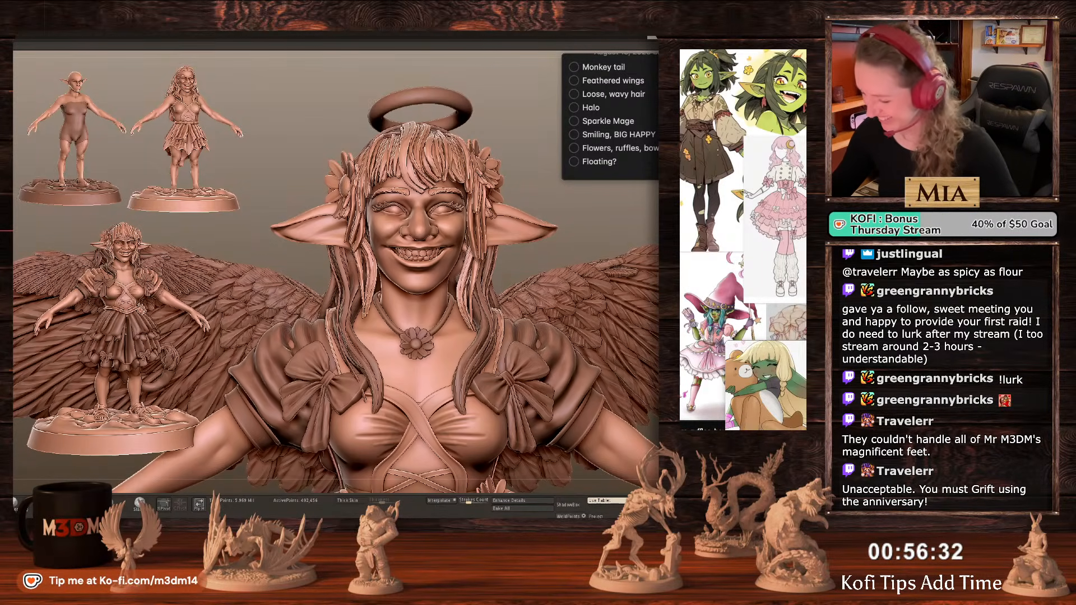
key(ctrl+shift+z)
key(ctrl+z)
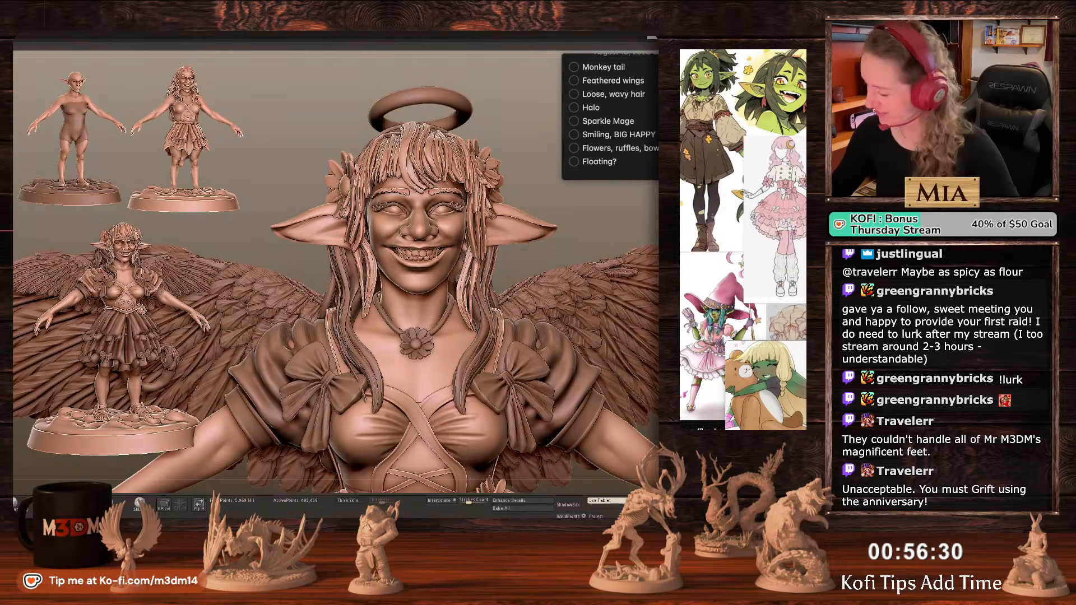
key(ctrl+shift+z)
key(ctrl+z)
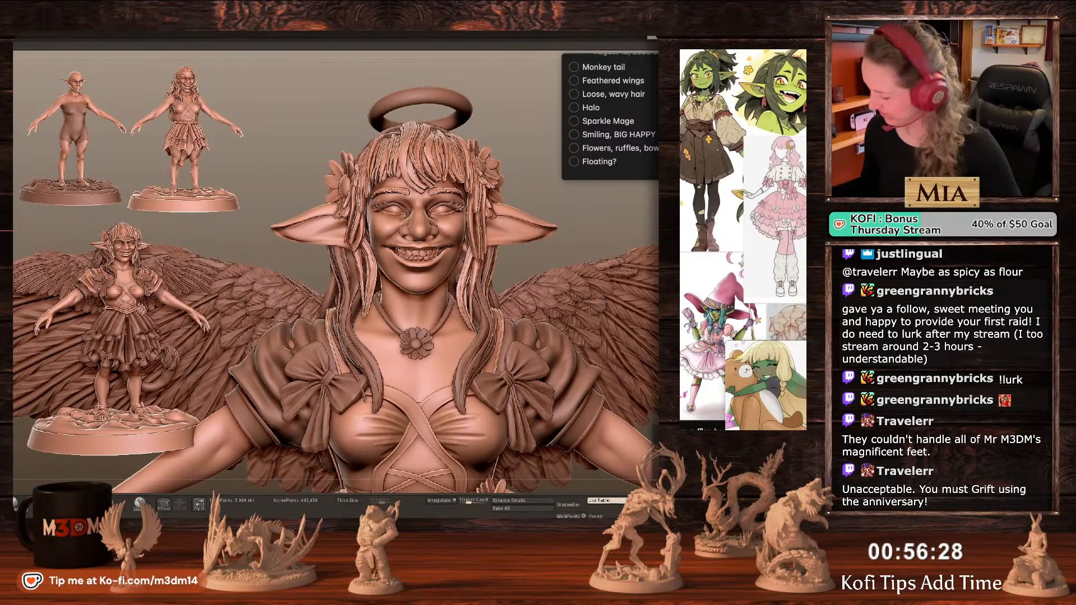
key(ctrl+shift+z)
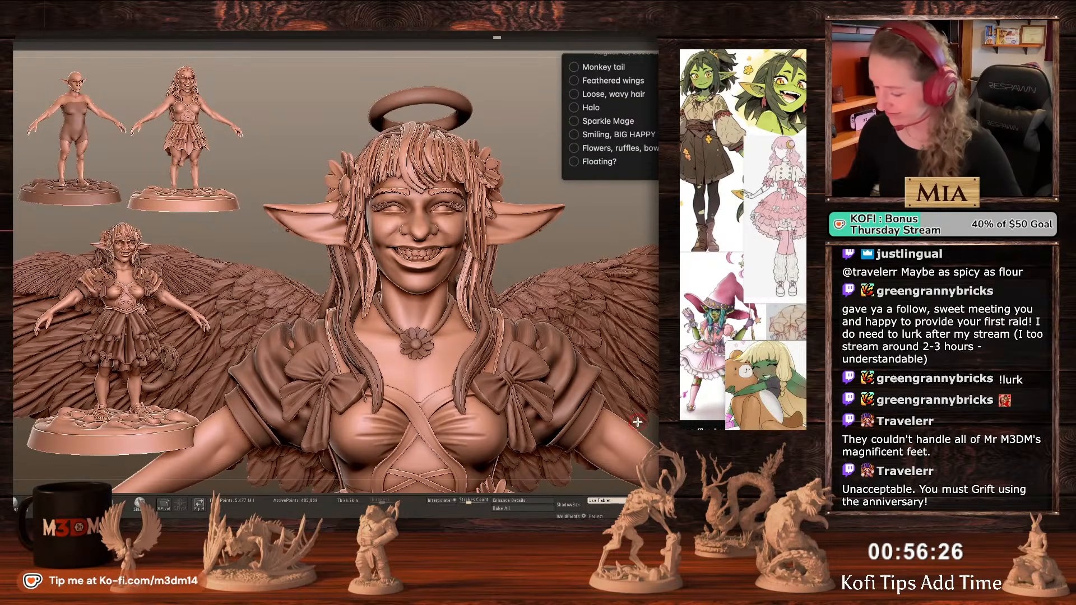
Save the figure with its wings shown over Angelic Goblin.zpr.
key(f)
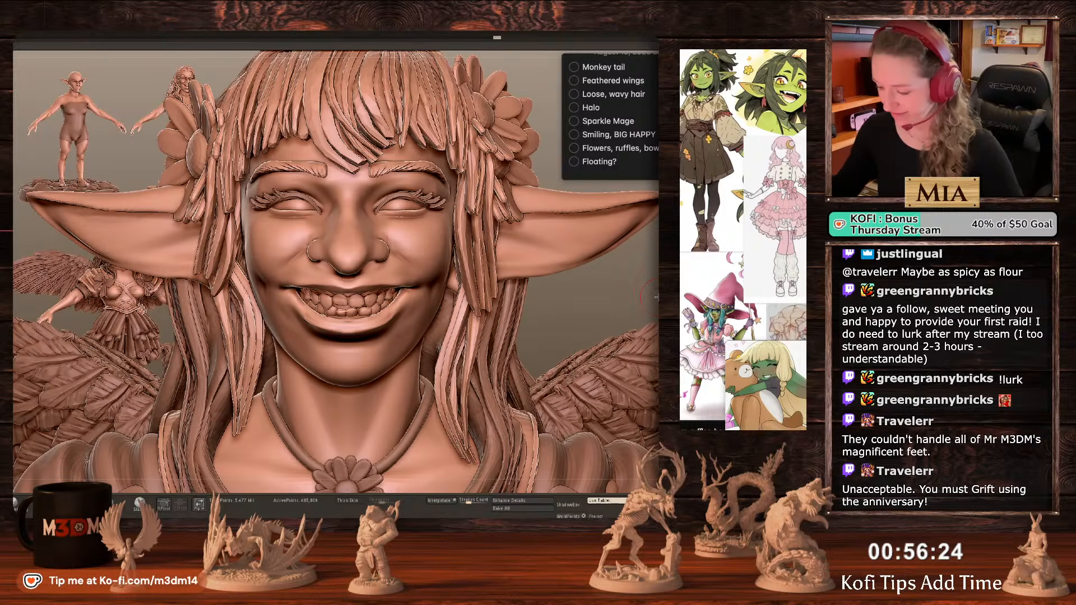
key(f)
alt+drag(619, 379, 639, 386)
key(ctrl+s)
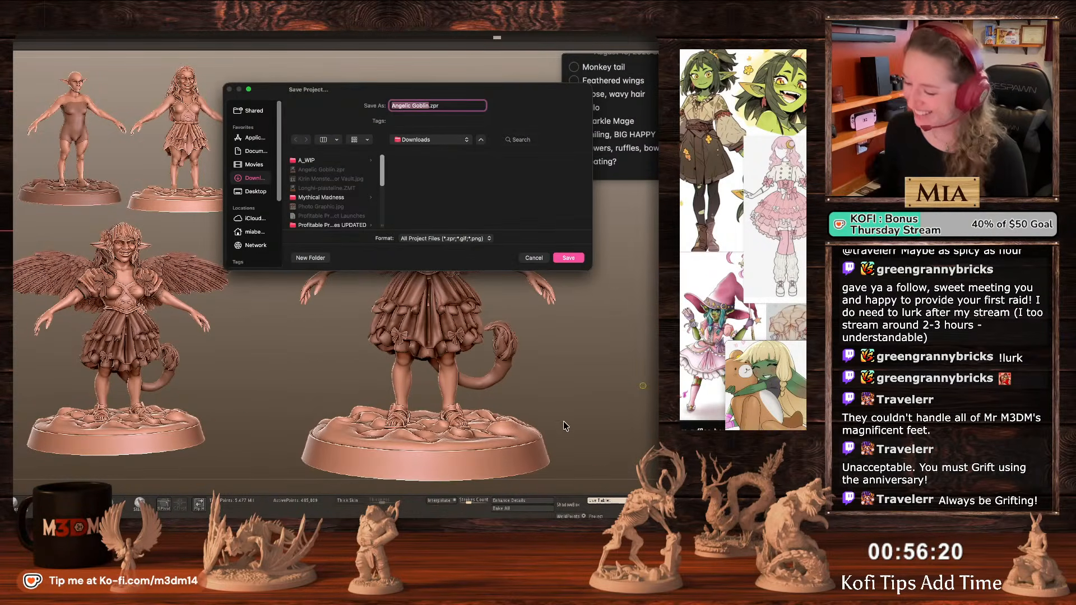
click(568, 258)
click(443, 222)
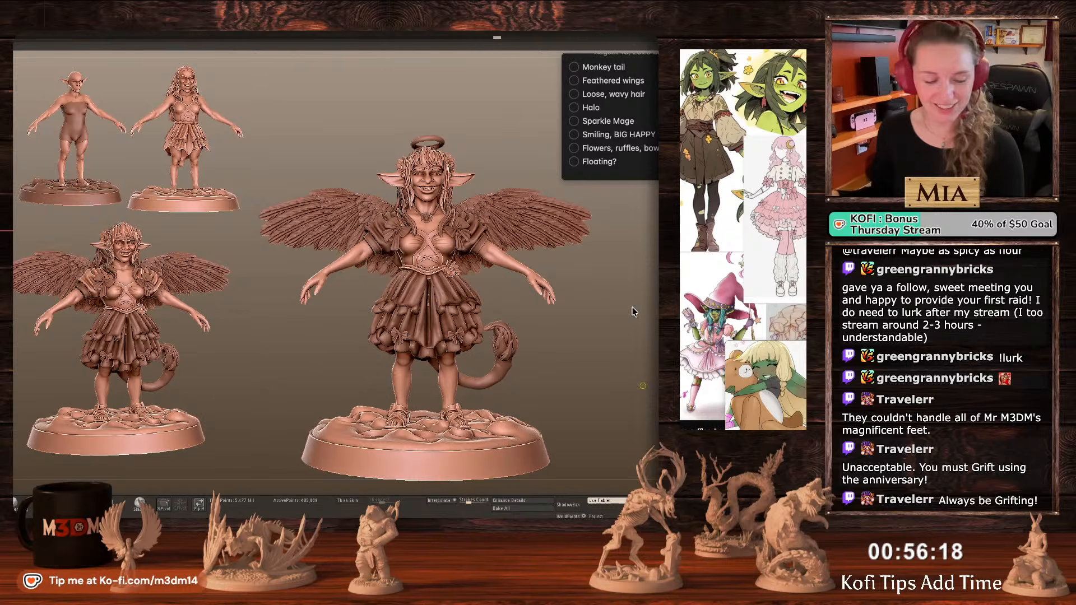
Open an earlier QuickSave holding the wide-grinning, wavy-haired goblin bust and view the whole bust from the front.
key(comma)
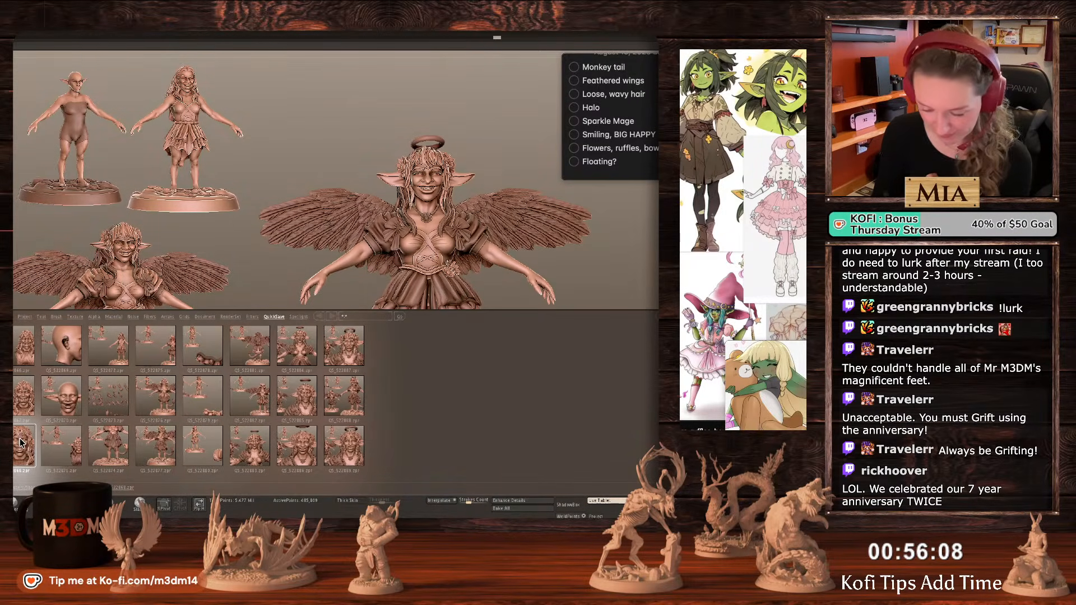
double_click(20, 443)
click(415, 198)
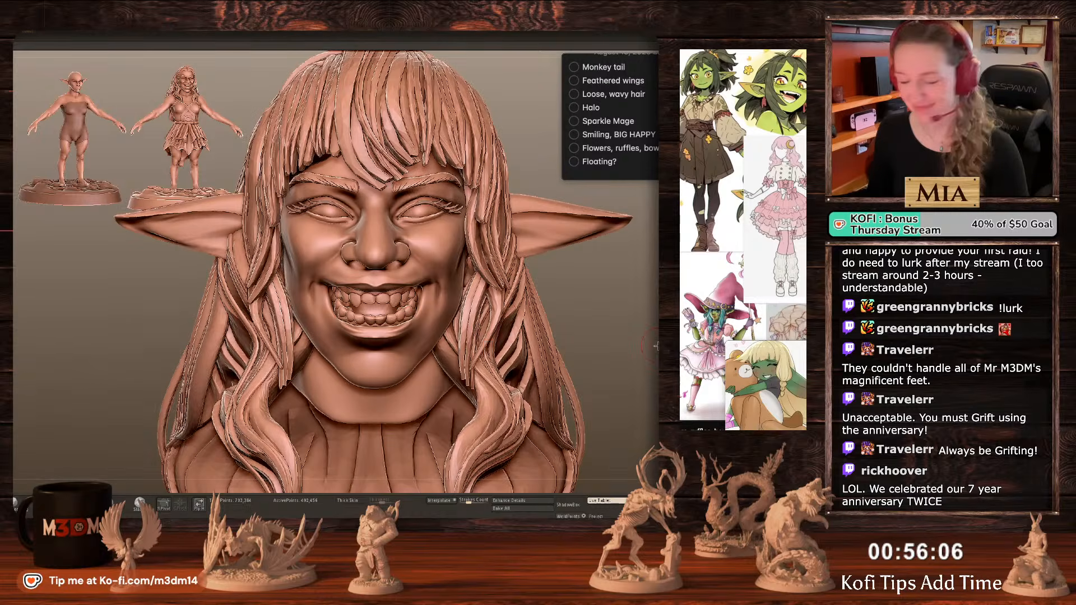
right_click(652, 349)
drag(637, 311, 624, 289)
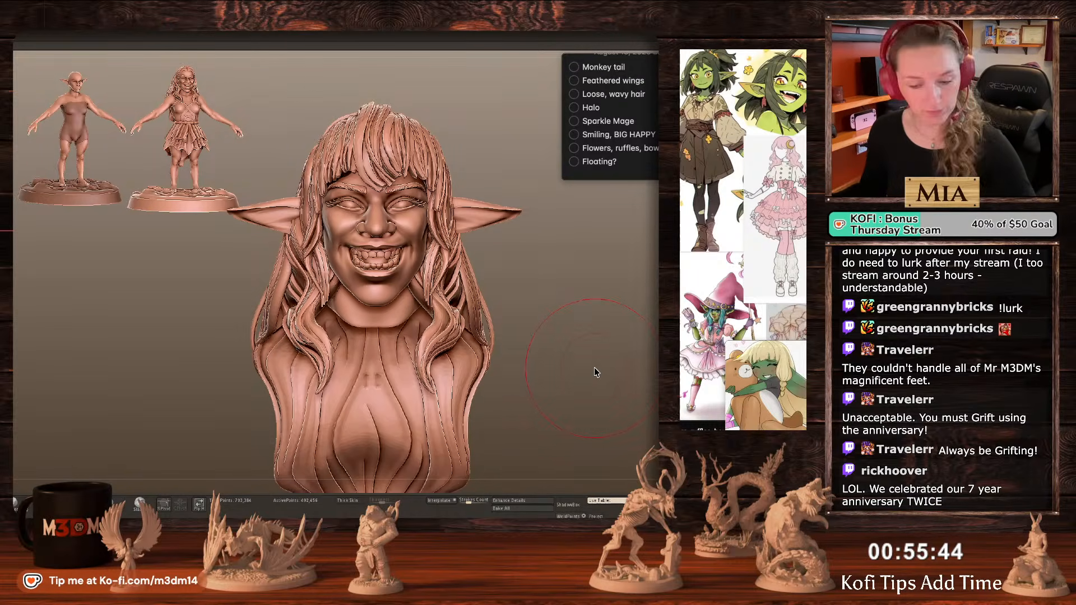
Open an earlier QuickSave holding the bald, wide-grinning goblin in a layered skirt and frame its head from the front.
key(comma)
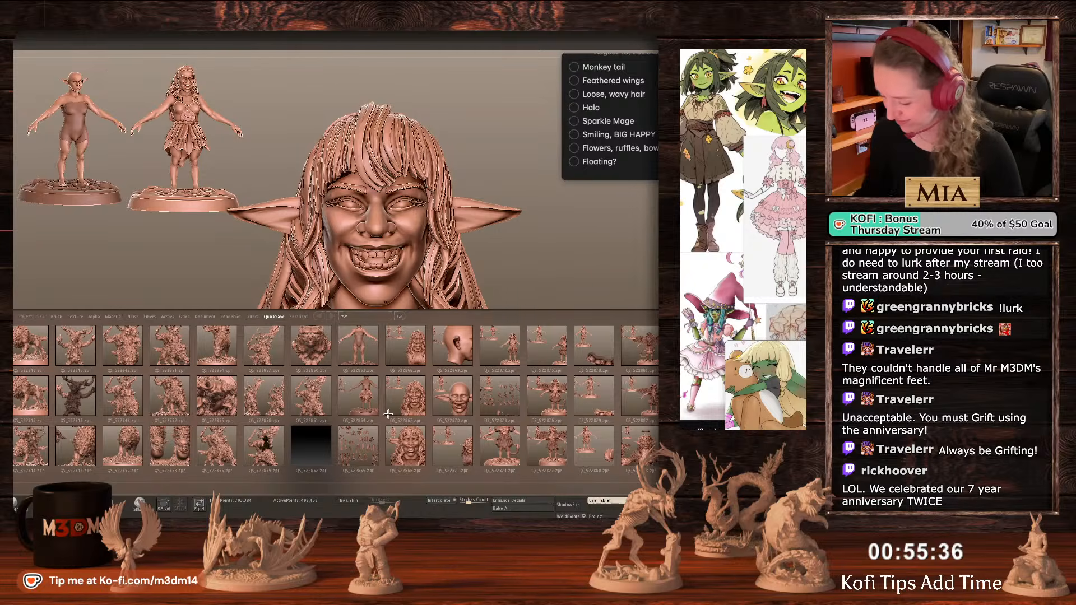
double_click(358, 395)
click(426, 198)
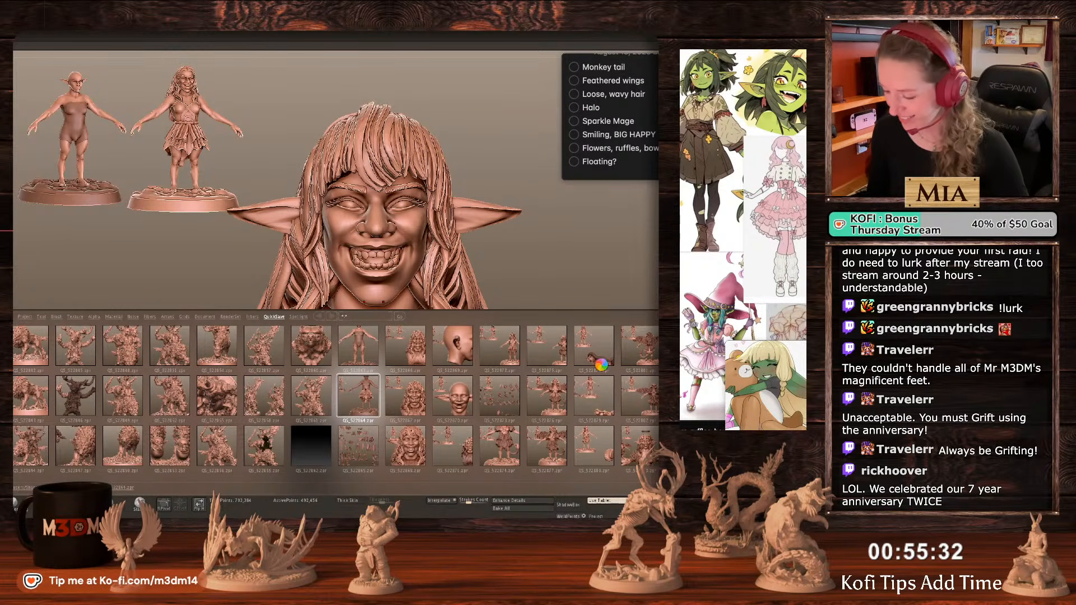
alt+drag(590, 360, 598, 388)
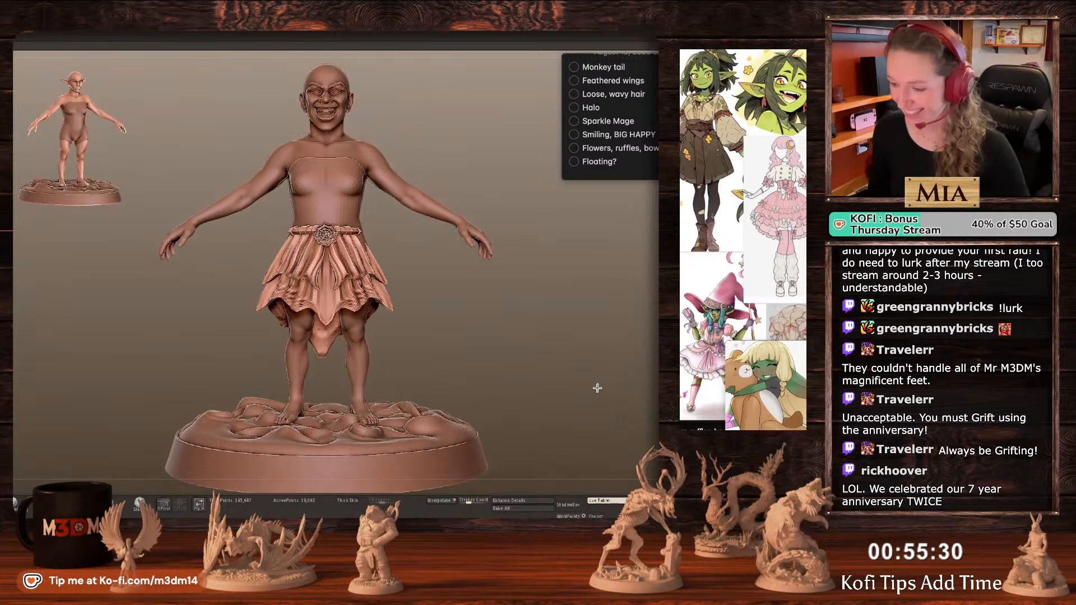
alt+click(353, 117)
key(f)
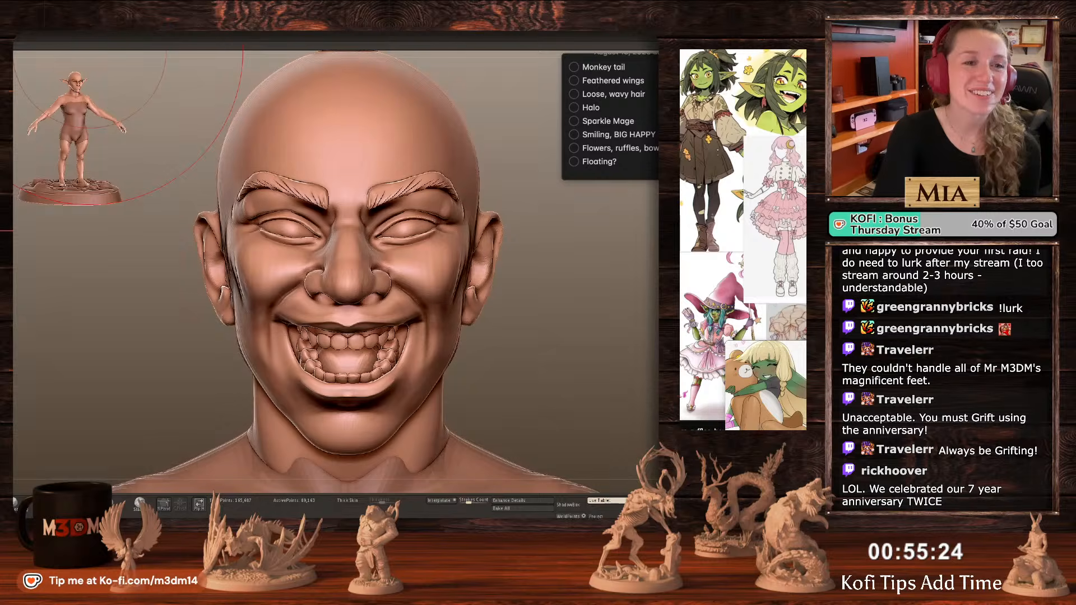
Switch to the web browser and search the m3dmprints.com model library for "rock".
drag(13, 136, 286, 33)
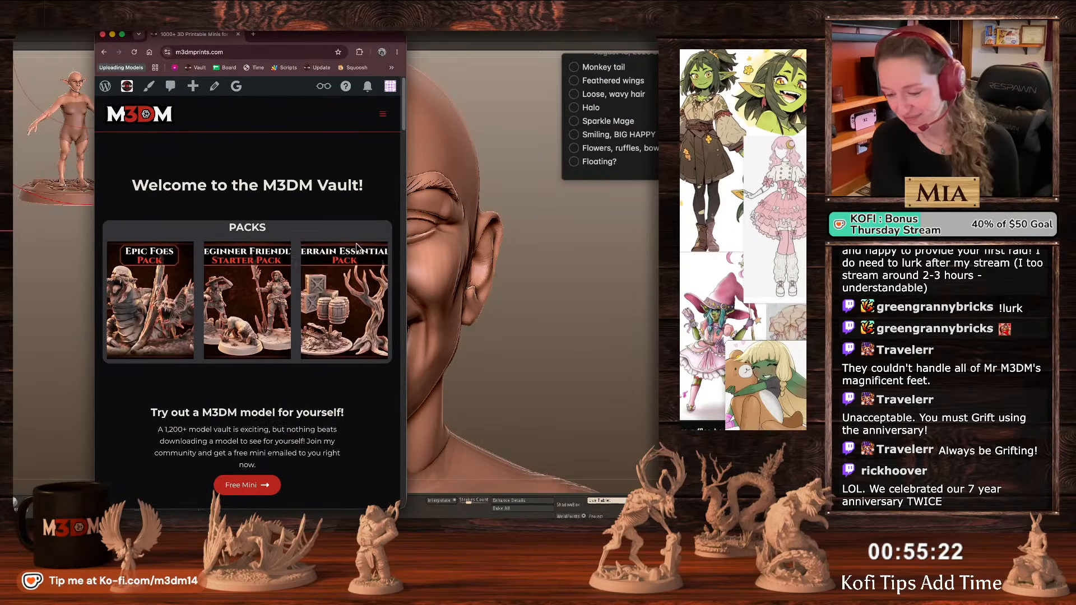
scroll(356, 248, down, 3)
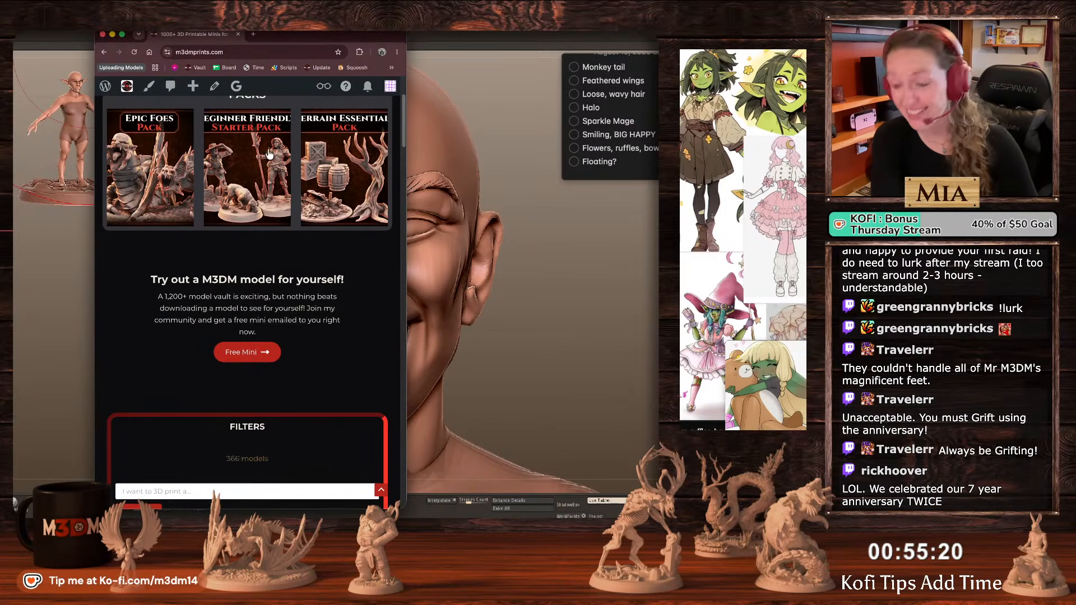
click(218, 51)
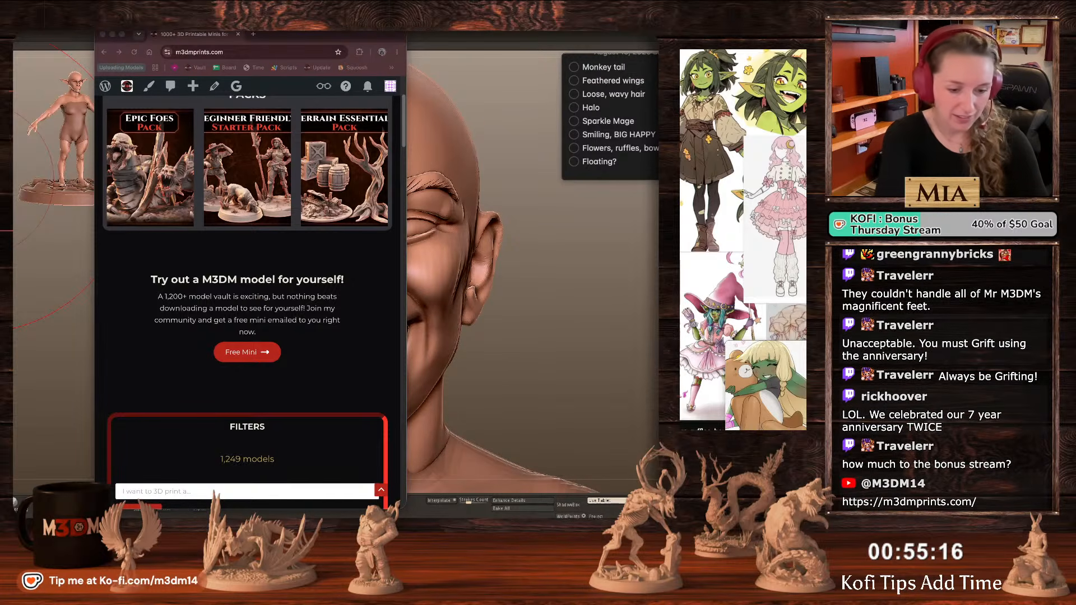
scroll(302, 325, down, 3)
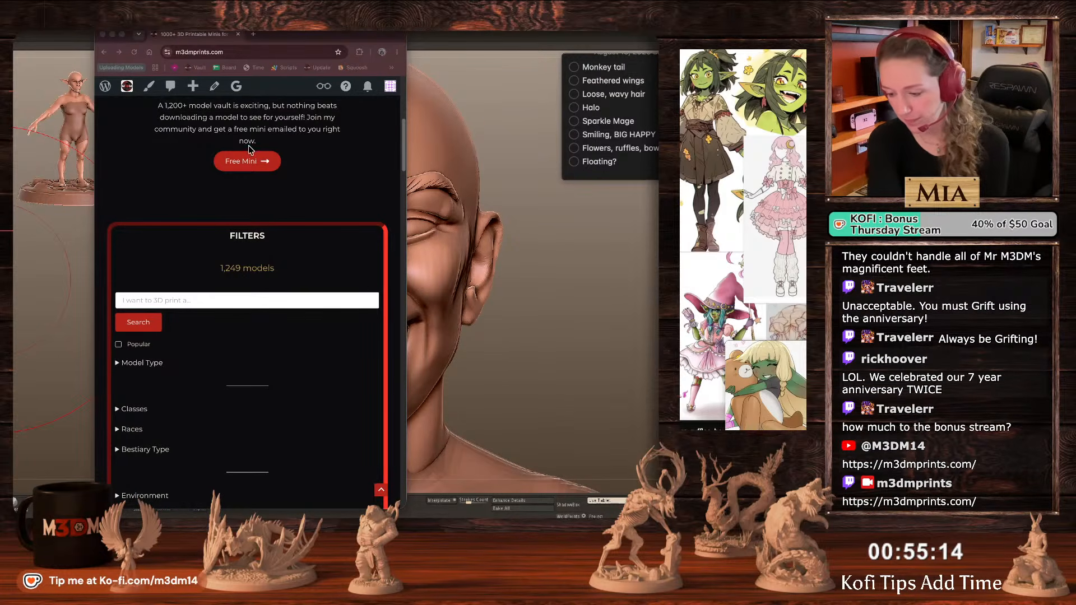
scroll(222, 261, down, 4)
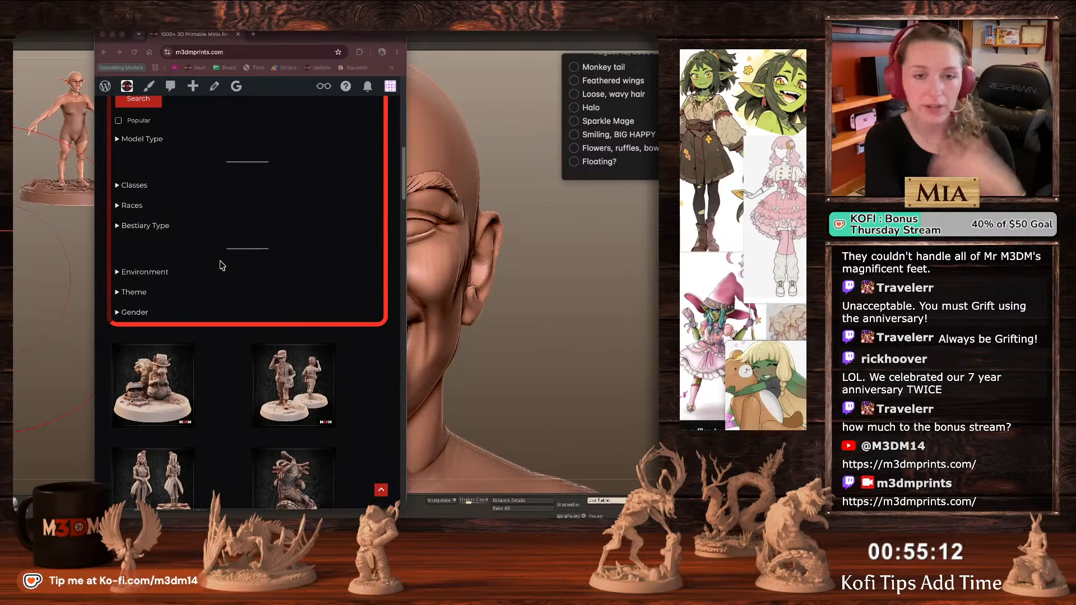
scroll(240, 297, down, 3)
scroll(240, 299, up, 6)
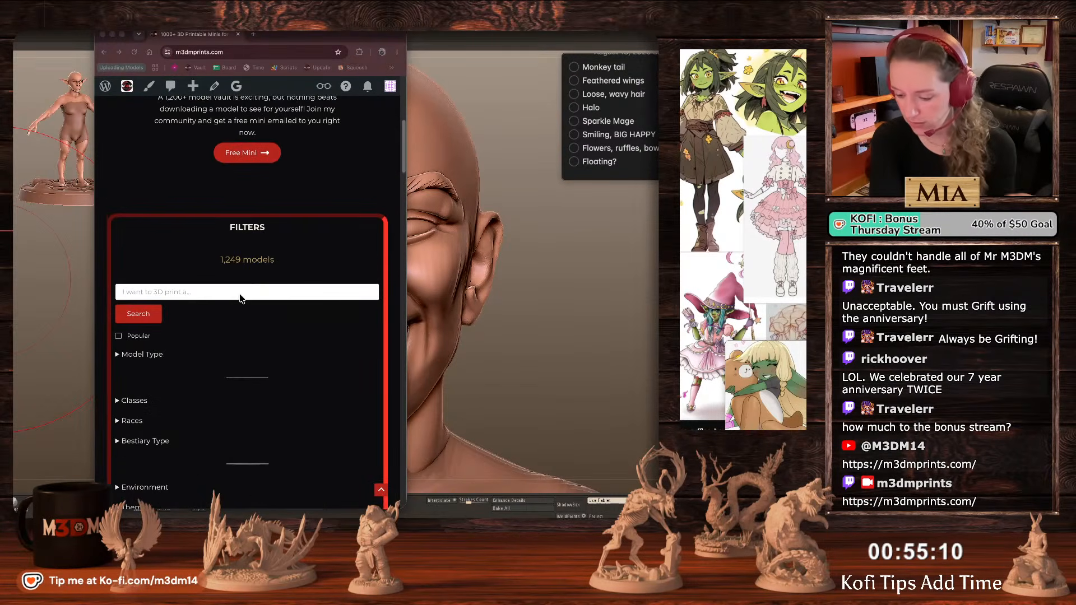
click(212, 291)
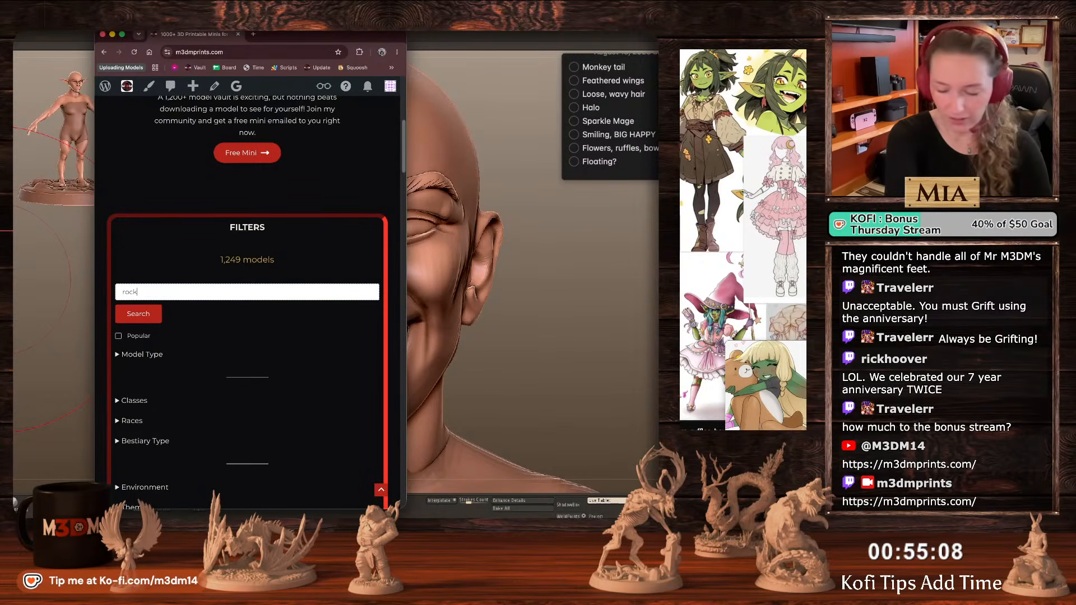
key(Return)
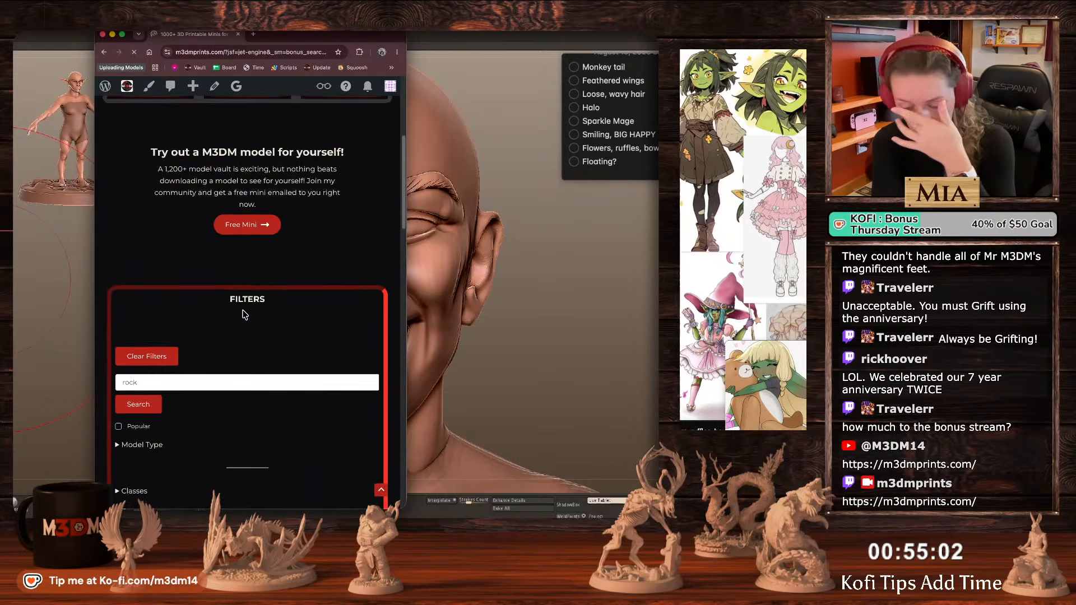
Browse the search results, open the Death Cleric Rocker model page and place its screaming face beside the grinning sculpt for comparison.
scroll(243, 314, down, 15)
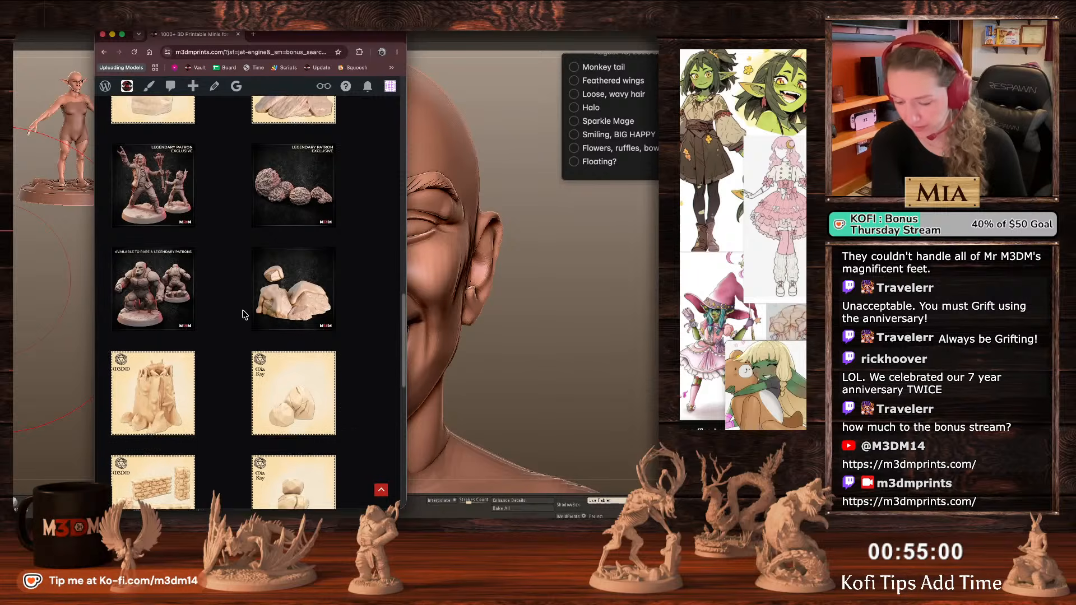
scroll(243, 315, down, 2)
scroll(192, 281, up, 3)
click(158, 254)
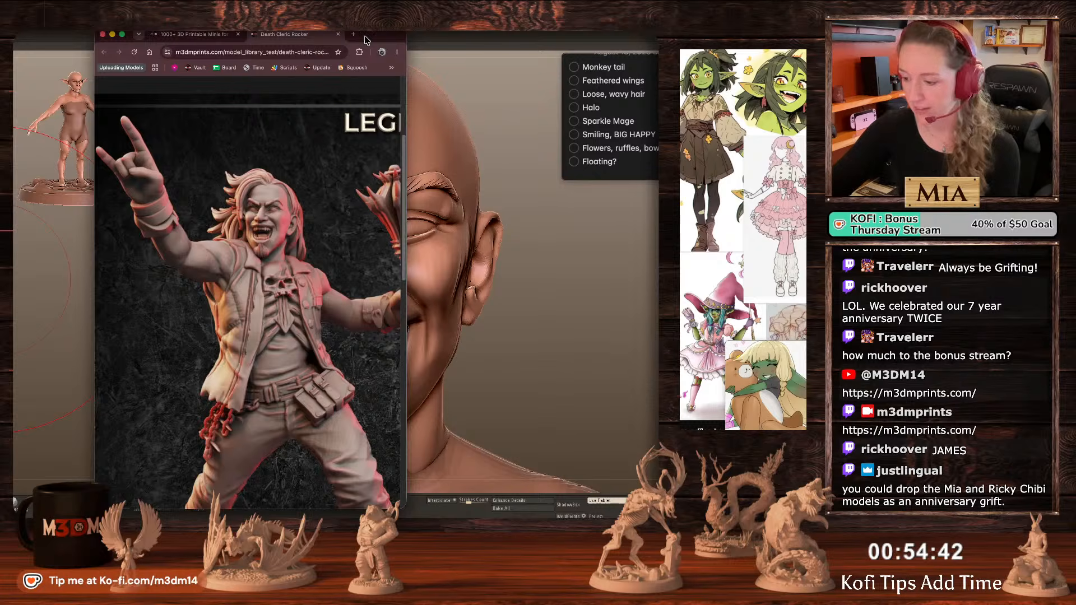
drag(366, 37, 231, 20)
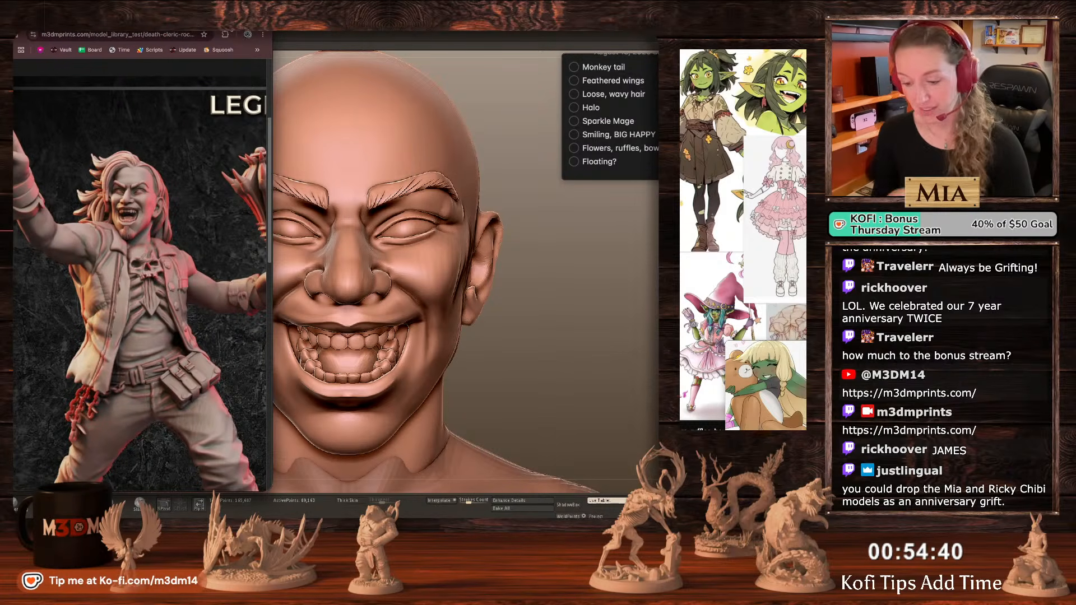
Return to ZBrush and reopen the Angelic Goblin project from the Downloads folder.
click(536, 348)
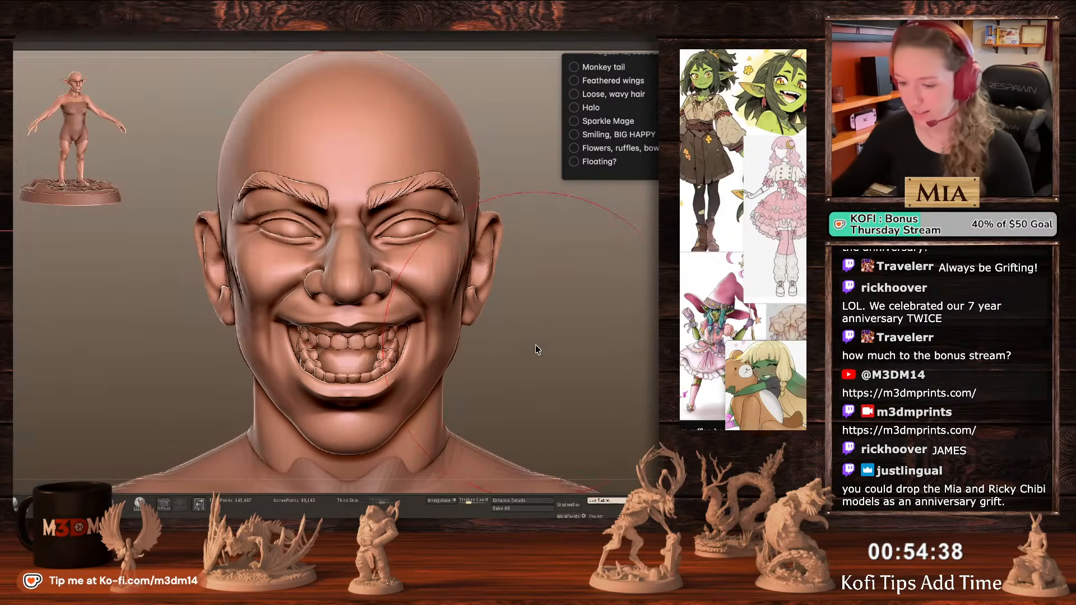
click(85, 31)
click(90, 38)
click(434, 192)
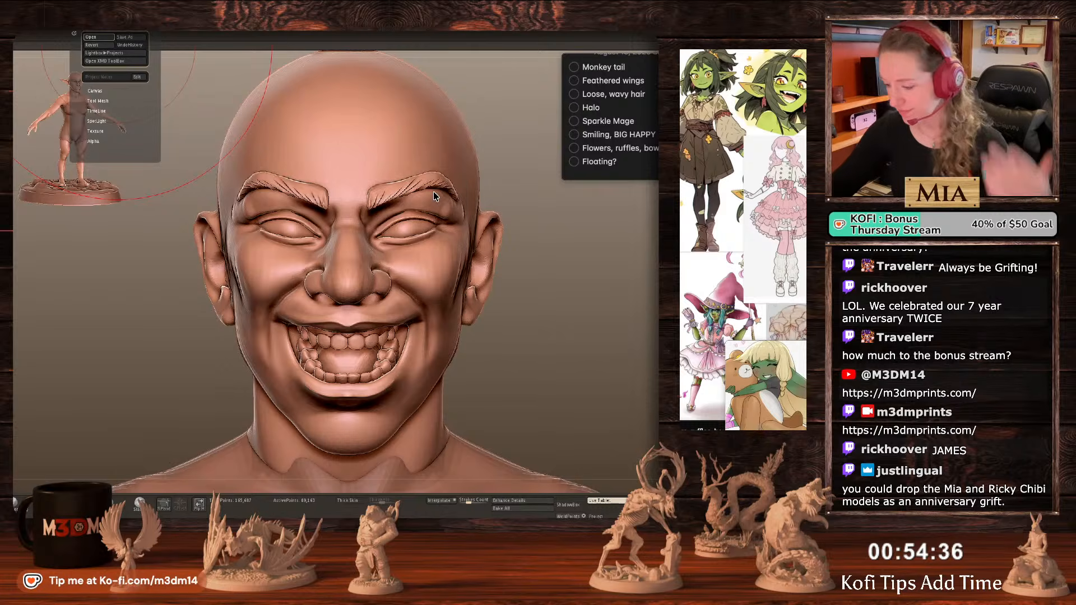
click(345, 171)
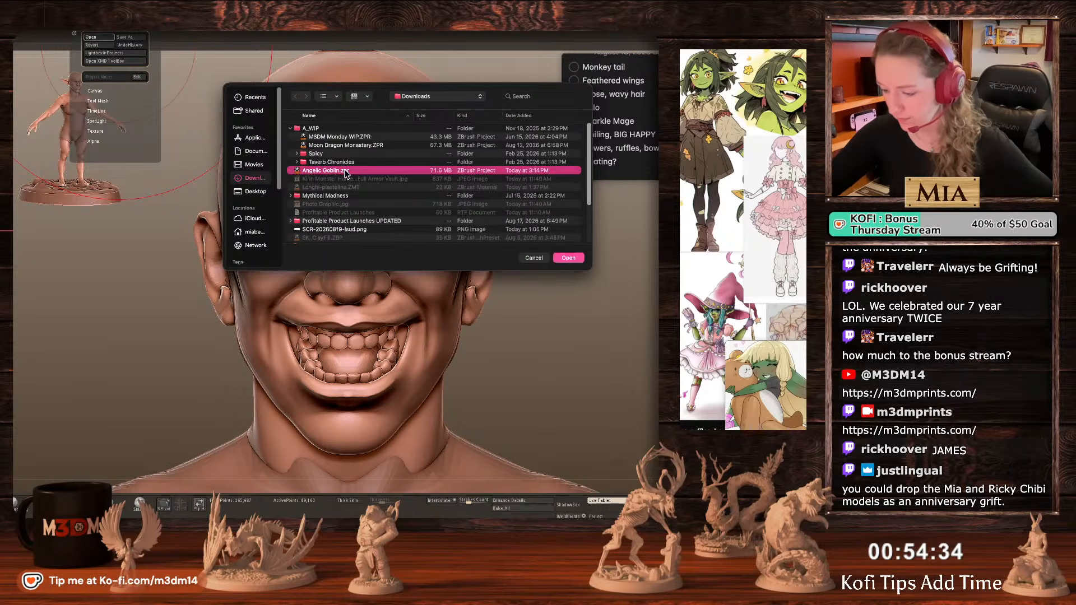
double_click(345, 171)
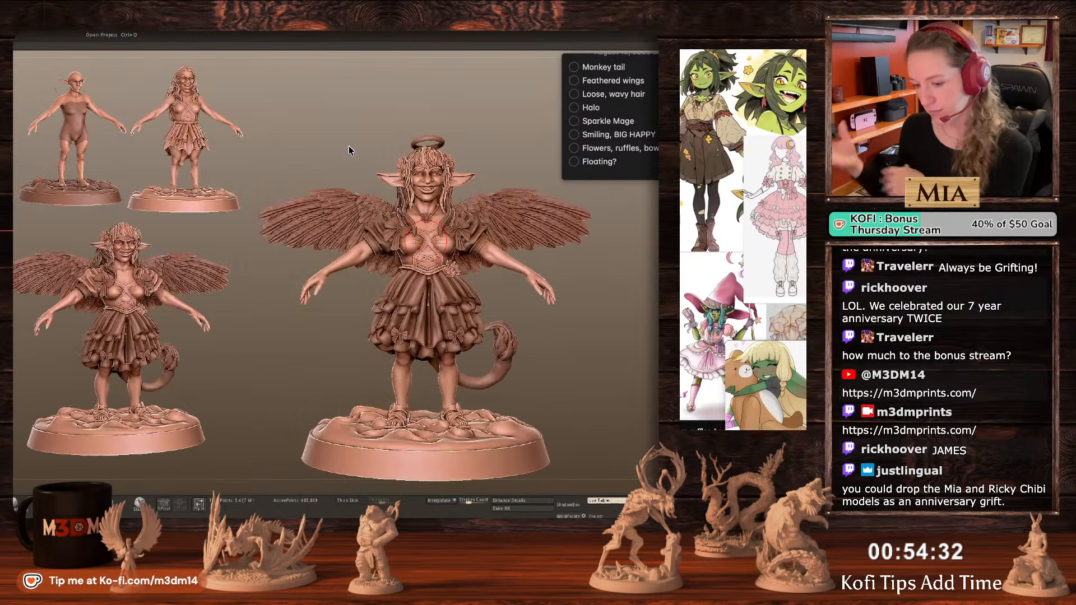
Examine the winged goblin's upper body and isolate the halo above her head, ending with the whole figure in view.
drag(630, 325, 633, 502)
alt+drag(566, 369, 548, 468)
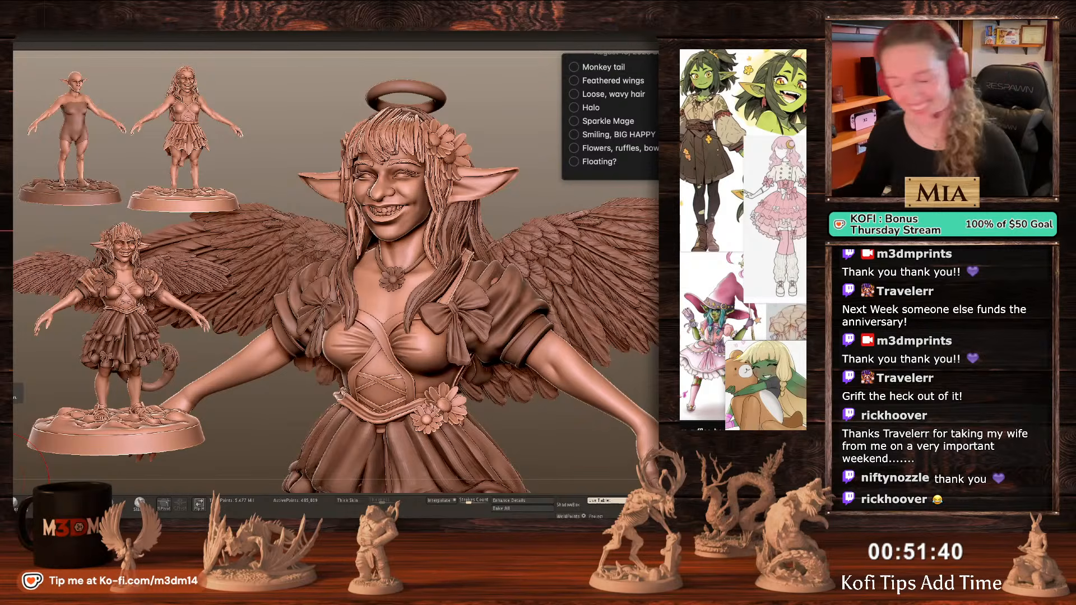
alt+click(437, 93)
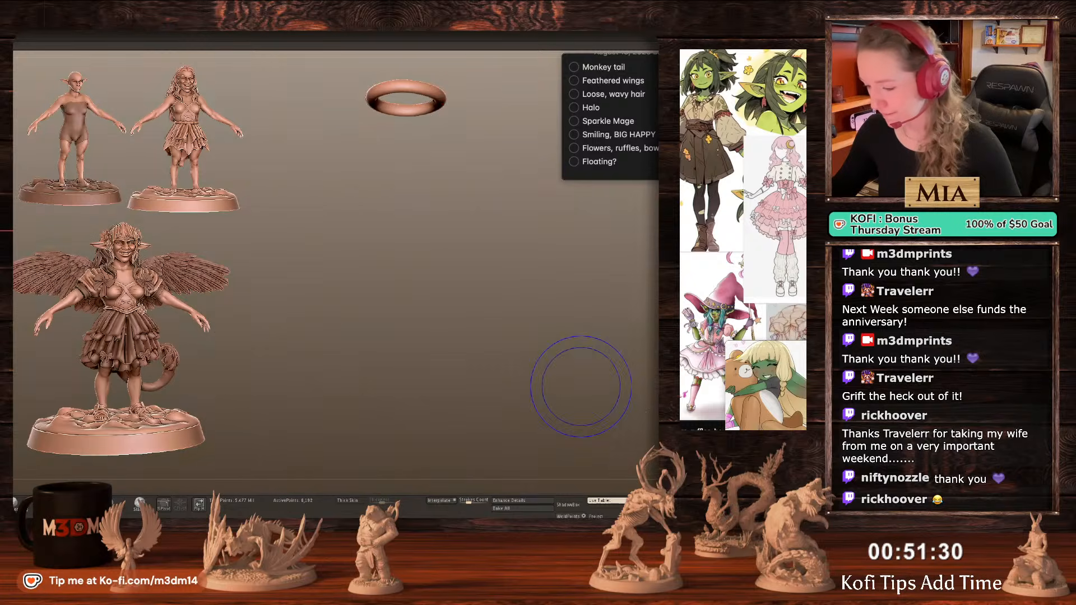
alt+click(520, 222)
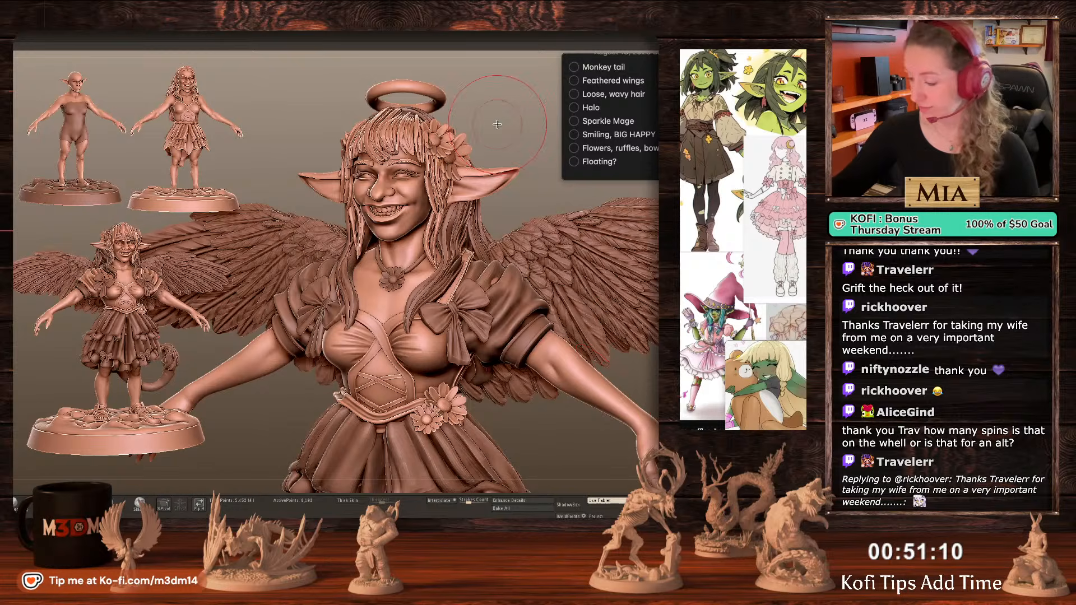
key(f)
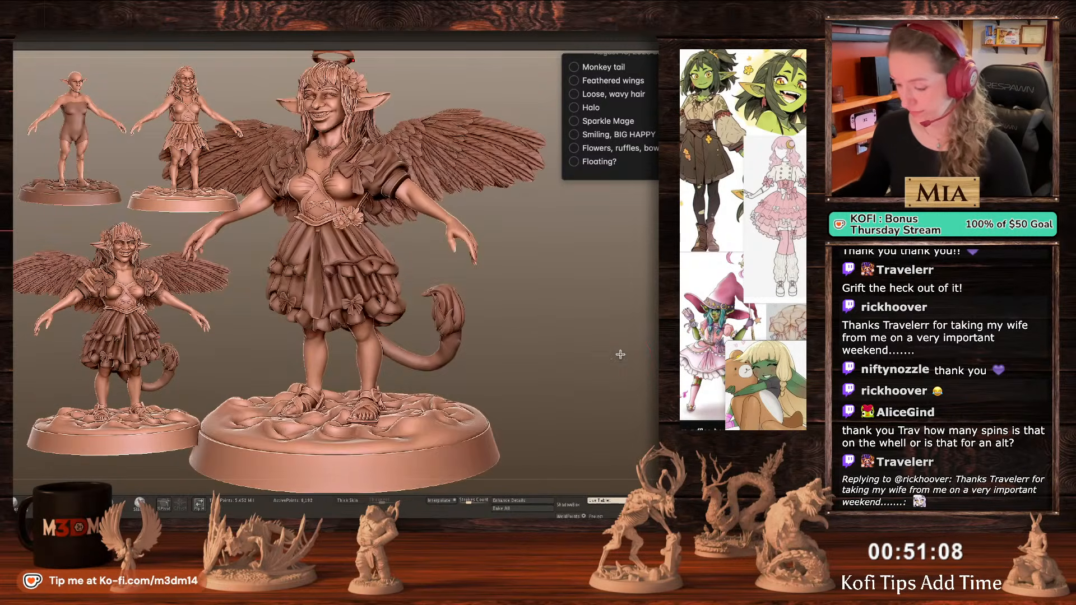
Turn the figure to face the front and select the laced corset on her torso.
drag(621, 355, 623, 355)
drag(531, 307, 555, 309)
alt+click(353, 241)
alt+drag(645, 372, 679, 378)
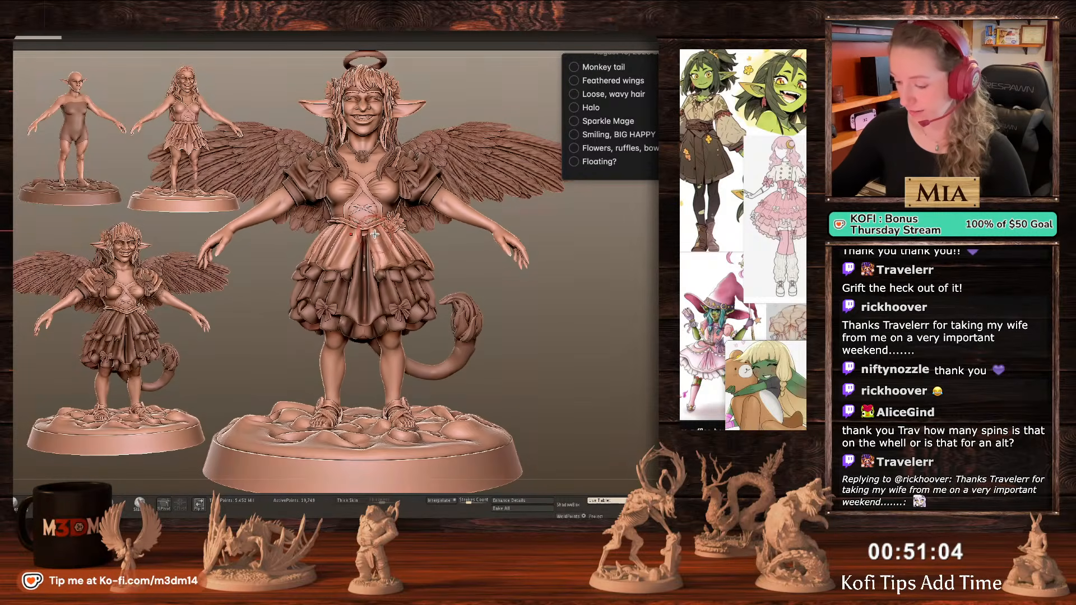
alt+click(371, 275)
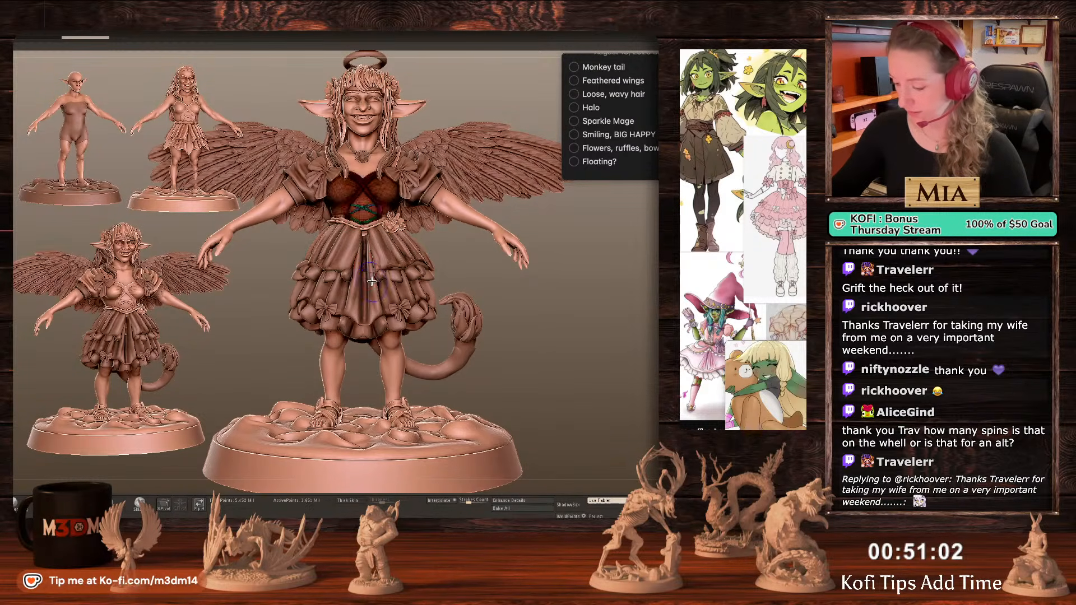
alt+click(375, 210)
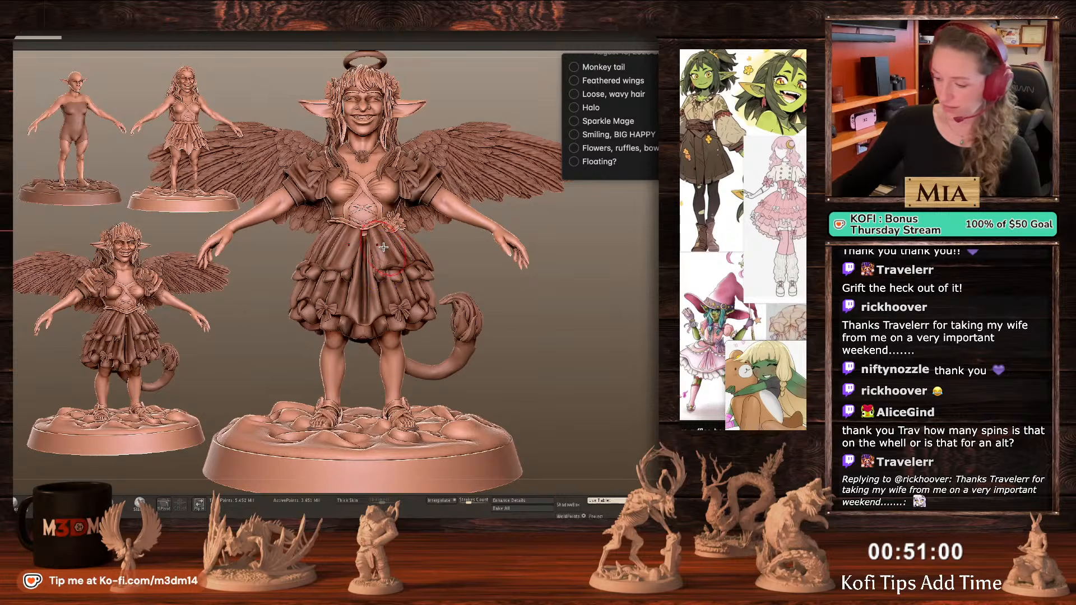
key(Delete)
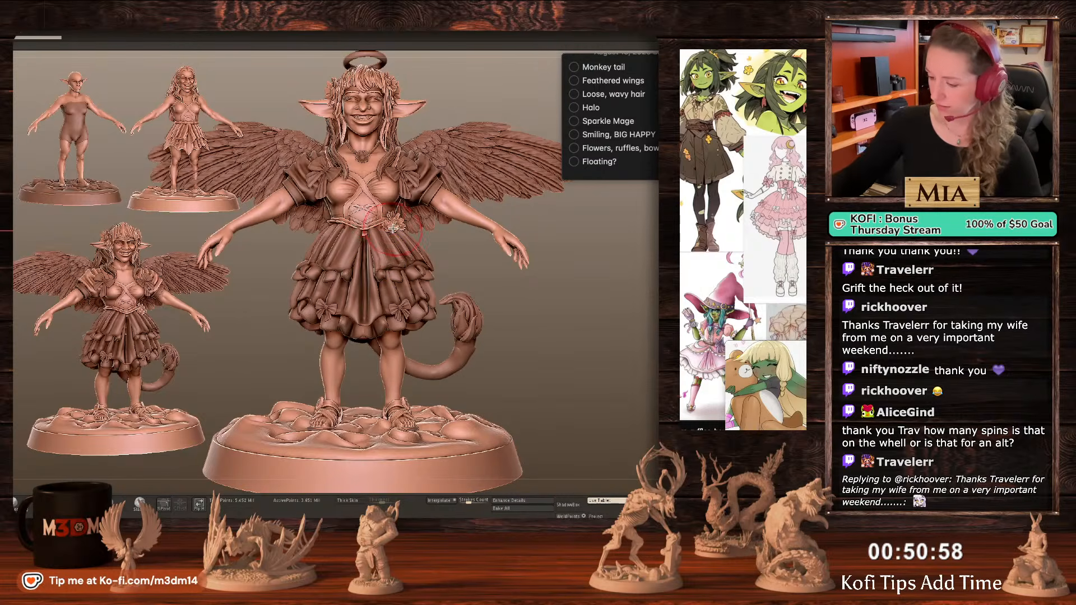
Mask the corset except for its crossed front laces, shift the laces slightly with the transform gizmo, and clear the mask.
ctrl+drag(585, 277, 603, 297)
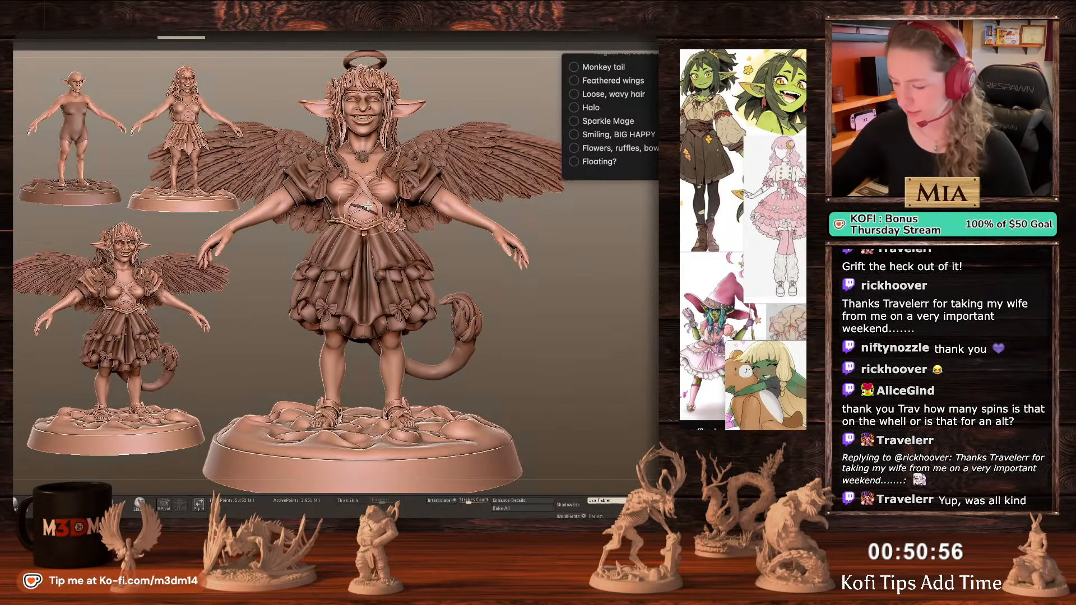
ctrl+drag(348, 215, 382, 204)
ctrl+drag(620, 299, 621, 300)
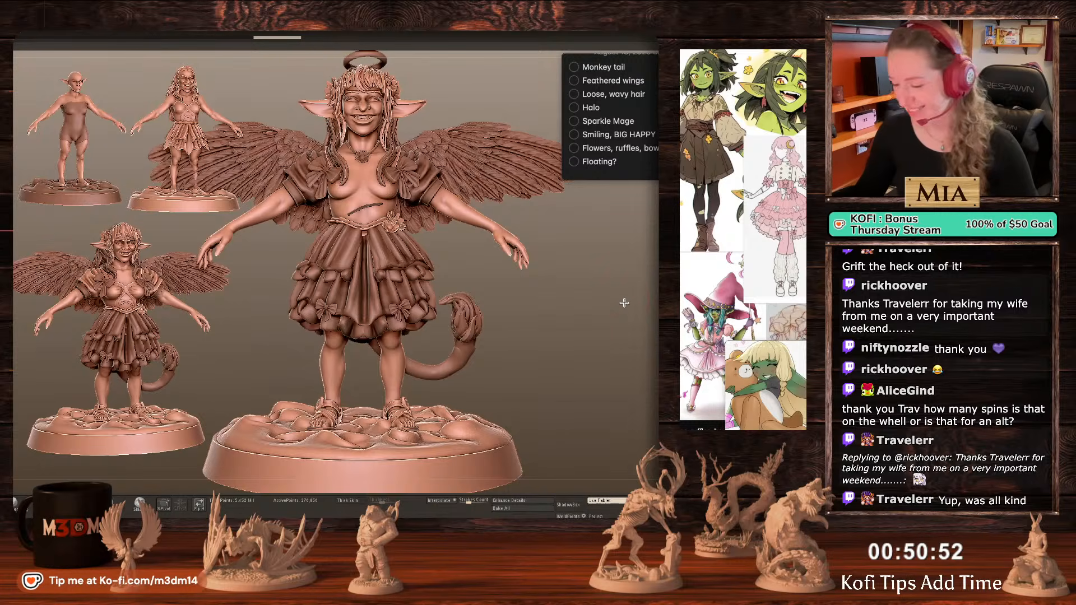
key(Down)
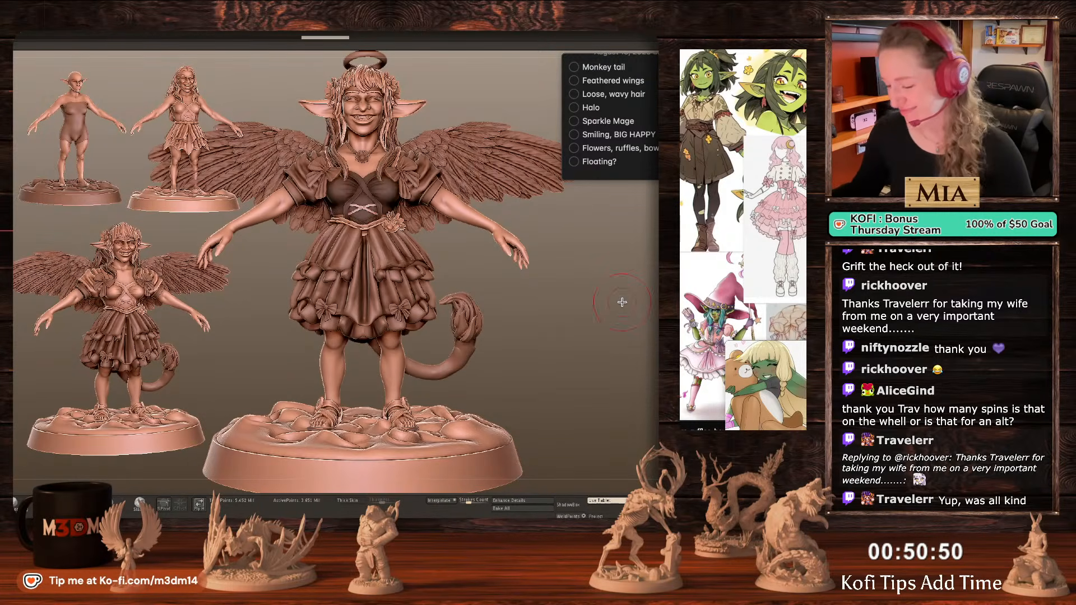
ctrl+click(365, 148)
ctrl+click(365, 148)
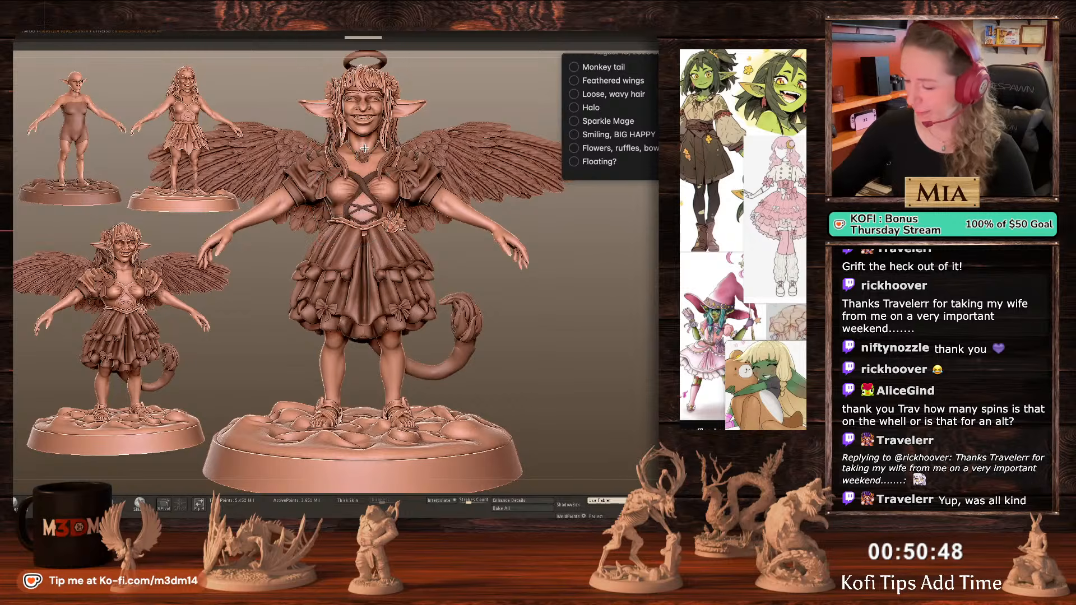
key(w)
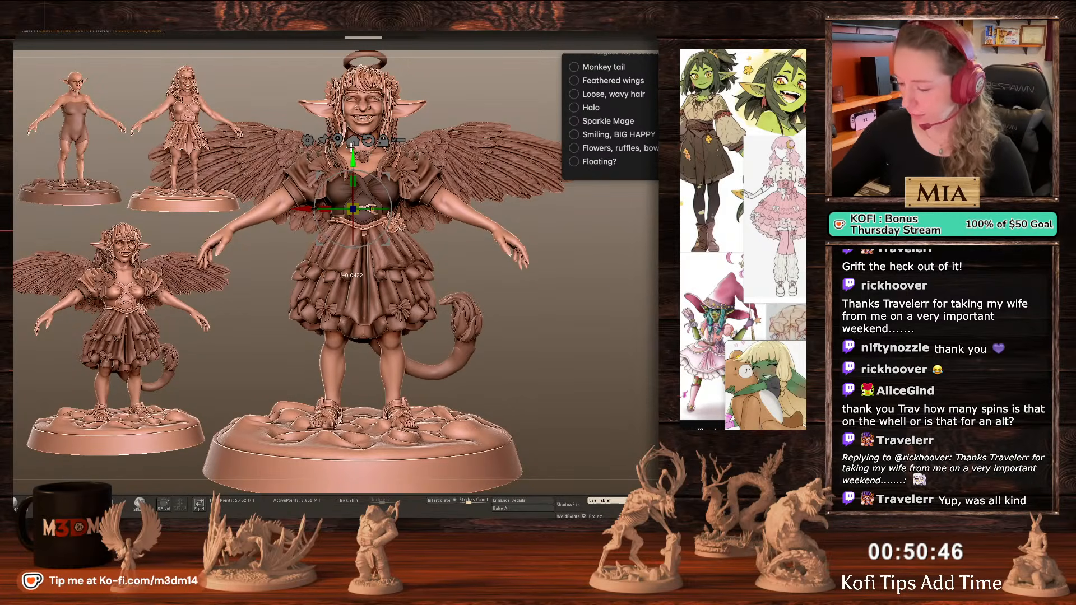
key(q)
ctrl+click(600, 331)
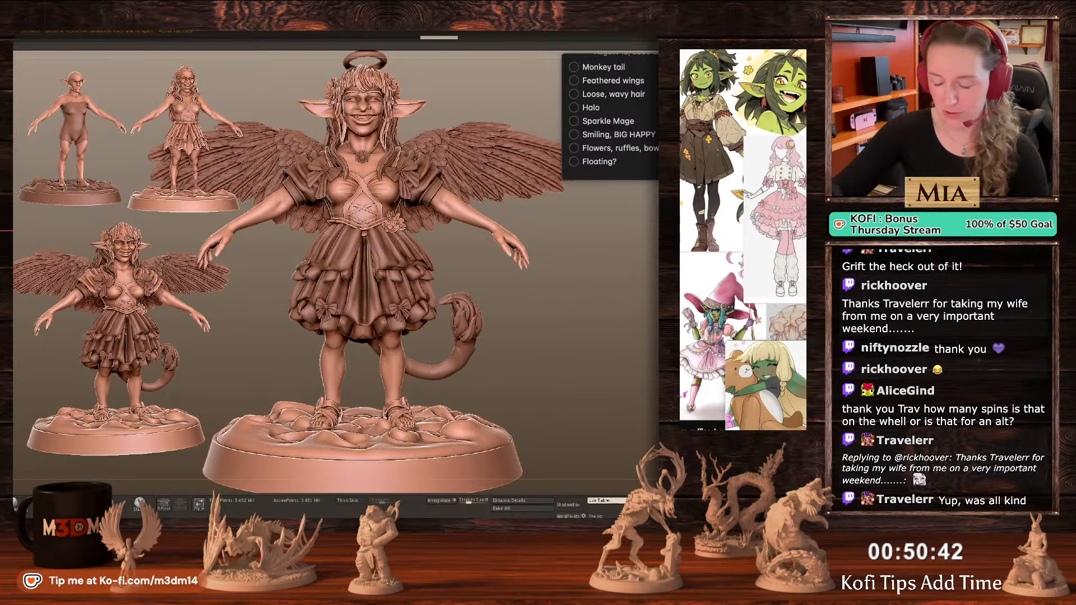
Isolate the laced corset in the front view by hiding the rest of the figure.
drag(601, 328, 363, 255)
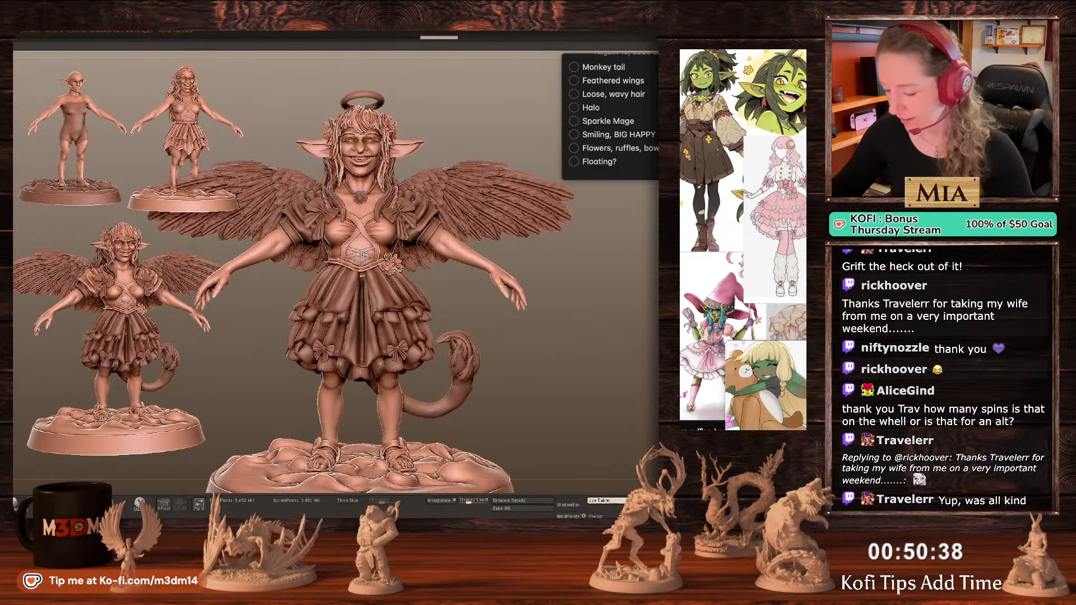
alt+drag(631, 333, 632, 305)
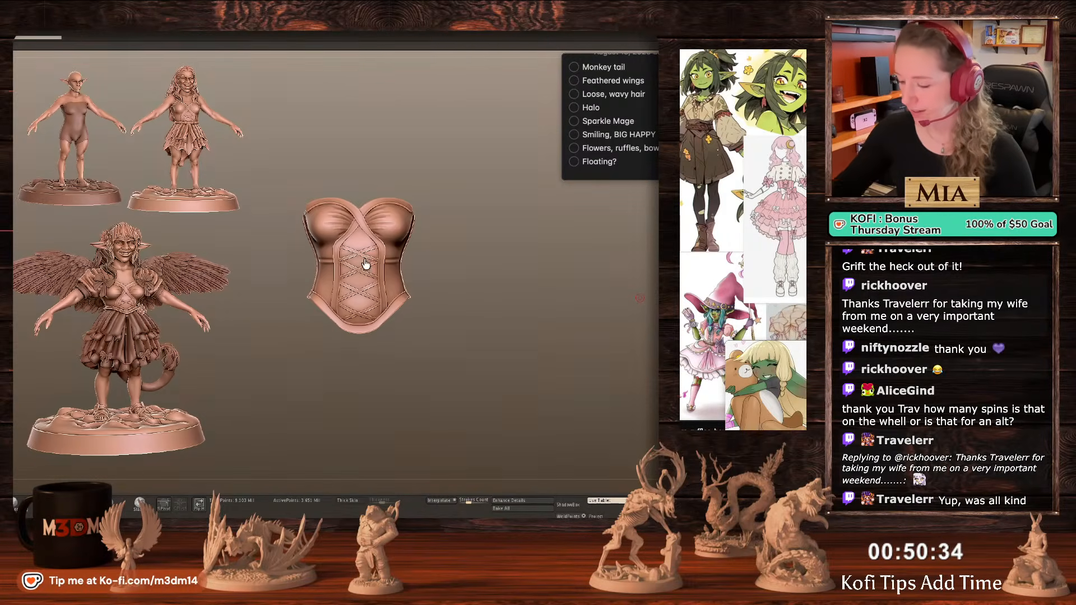
Step through the isolated corset parts to the crossed lace pair, restore the whole figure, and nudge the laces with the transform gizmo.
key(Down)
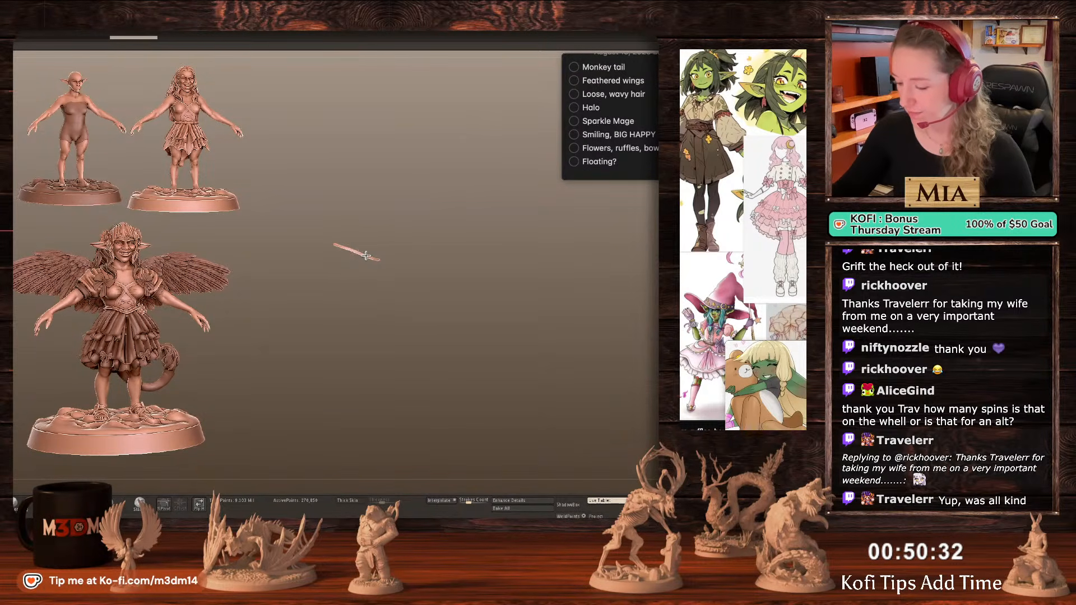
key(Down)
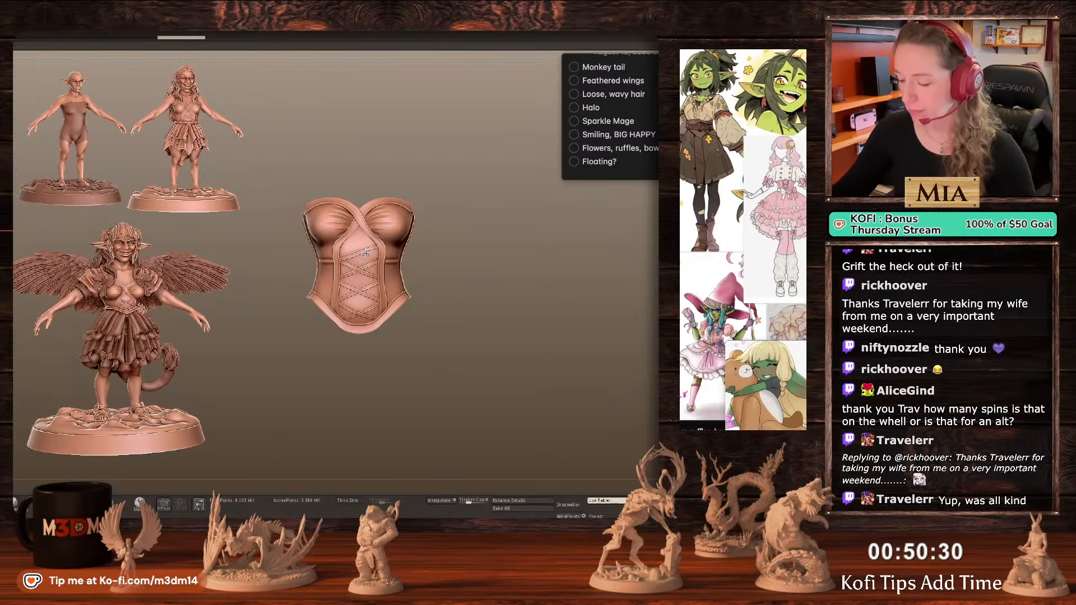
key(Down)
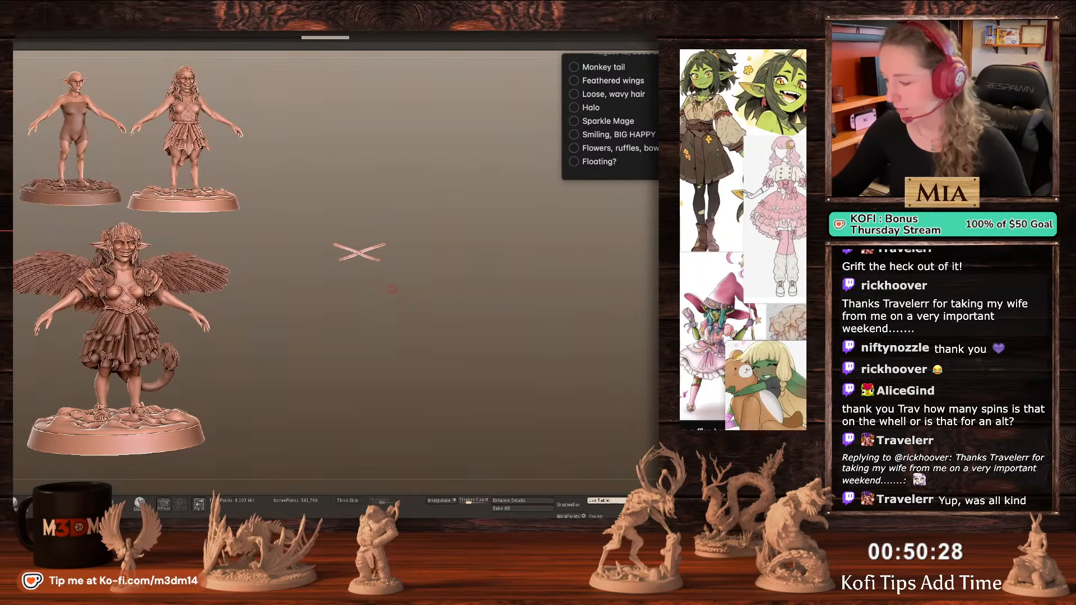
key(w)
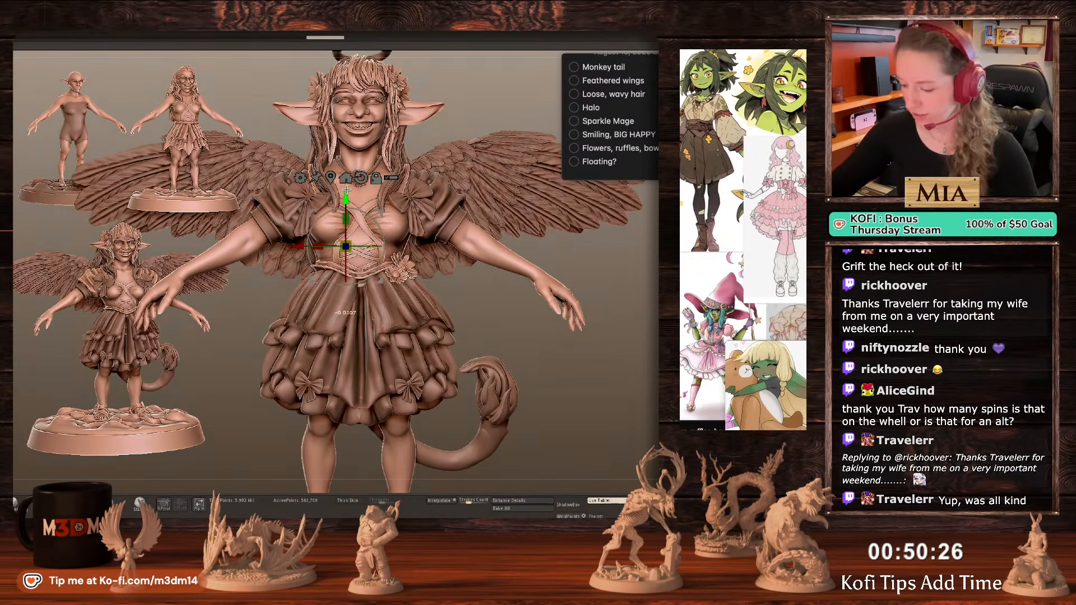
key(q)
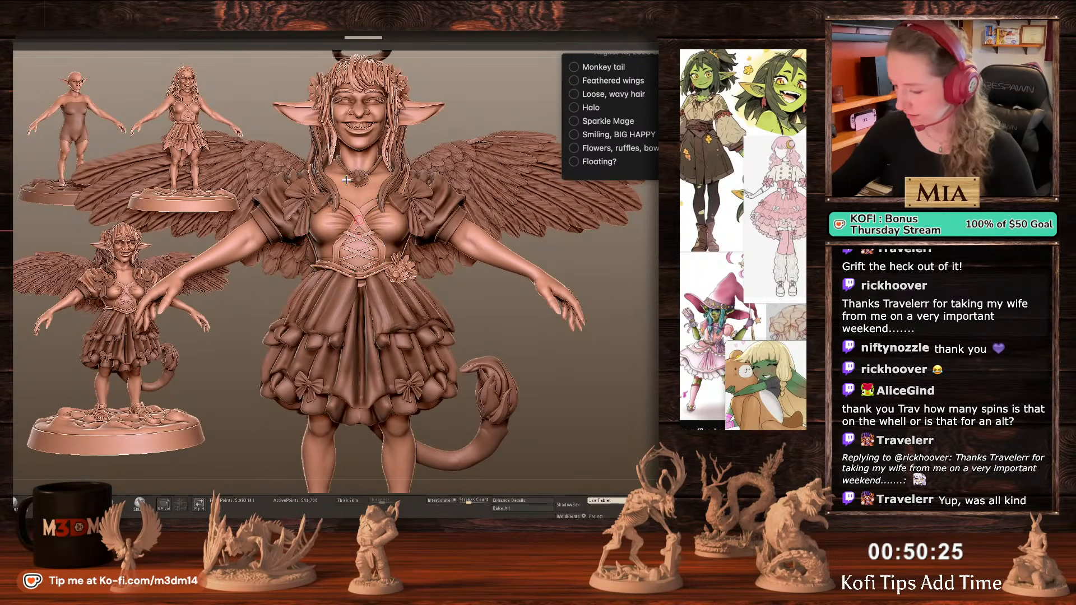
Select the corset and the upper skirt layer in turn, and examine the skirt's polygroups on the whole figure.
alt+click(368, 231)
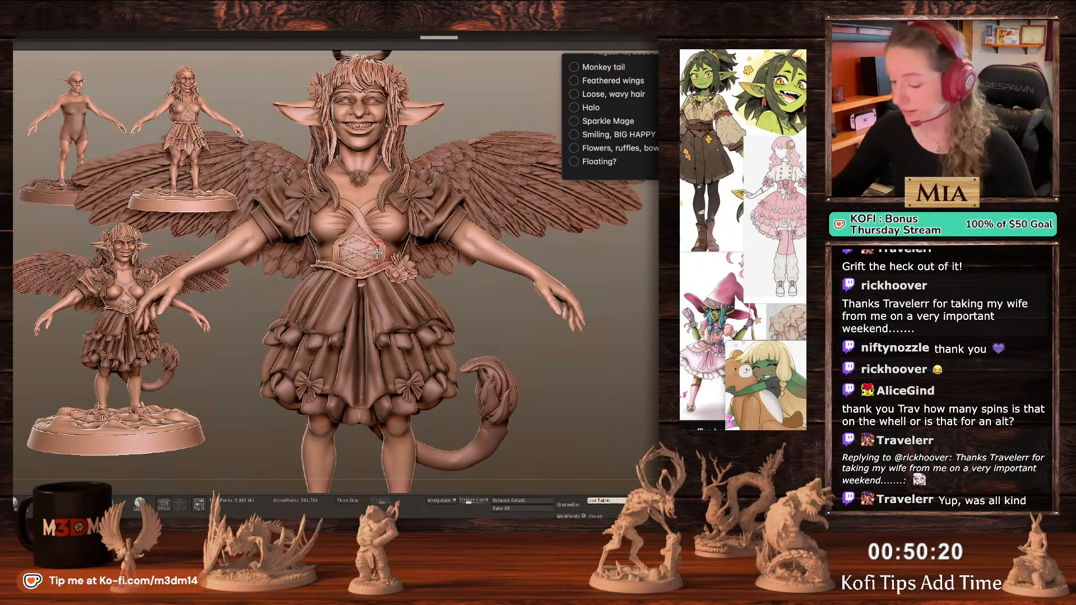
alt+click(391, 267)
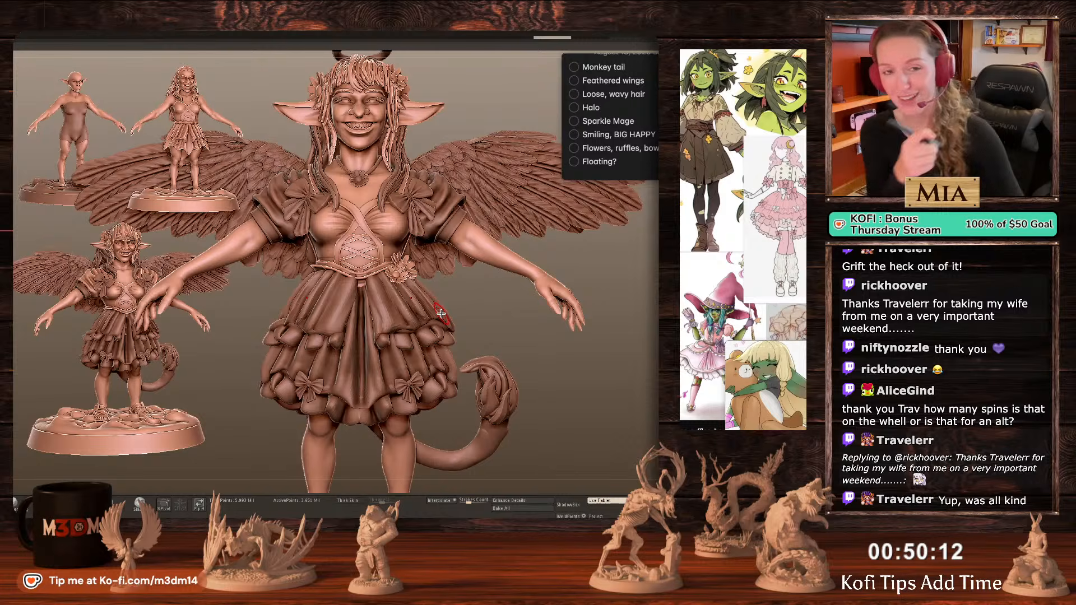
alt+click(370, 273)
key(shift+f)
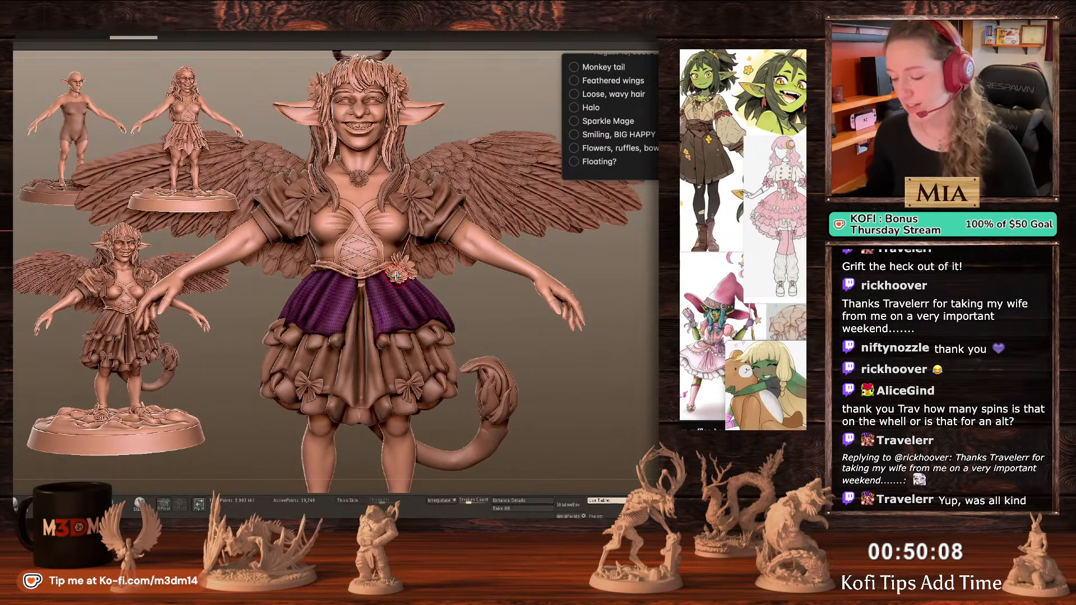
key(f)
key(f)
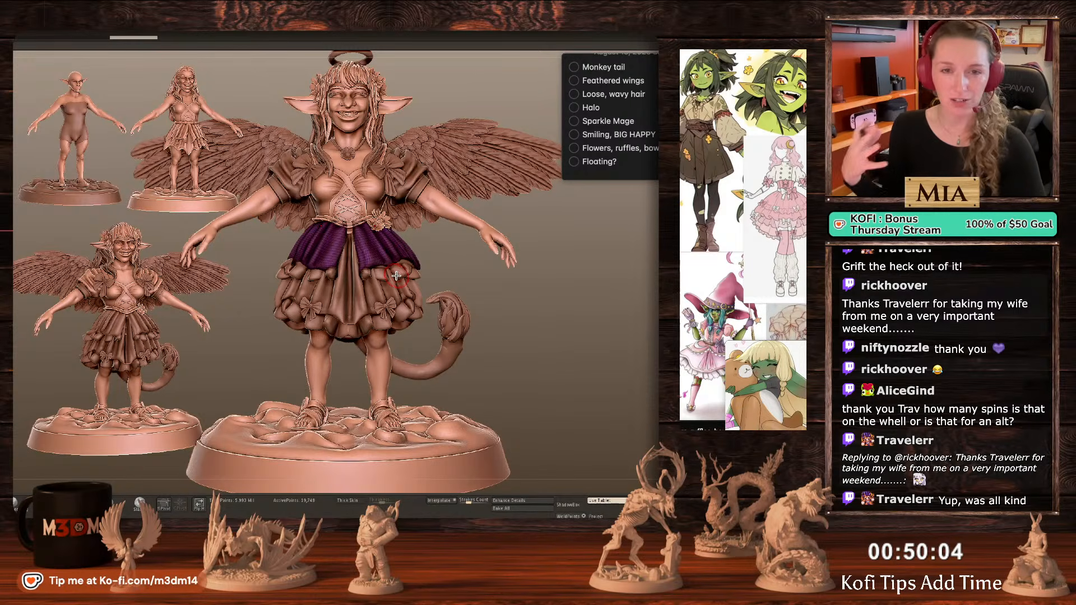
alt+drag(609, 358, 441, 386)
key(shift+f)
Mask the flower ornaments in the hair and at the waist, and clear the mask.
drag(566, 296, 600, 345)
alt+drag(637, 272, 645, 421)
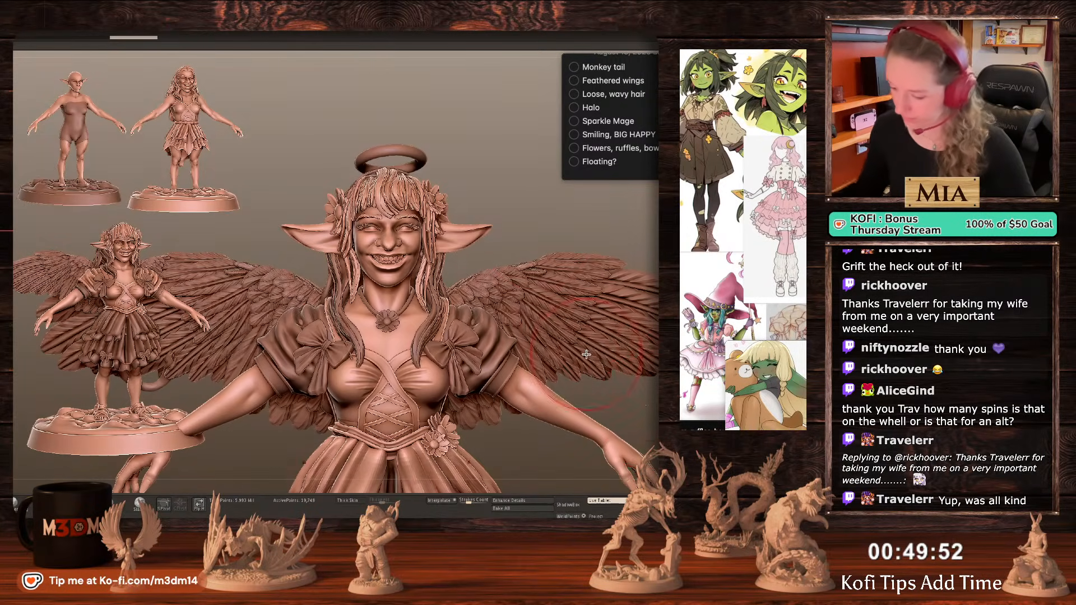
drag(537, 230, 533, 238)
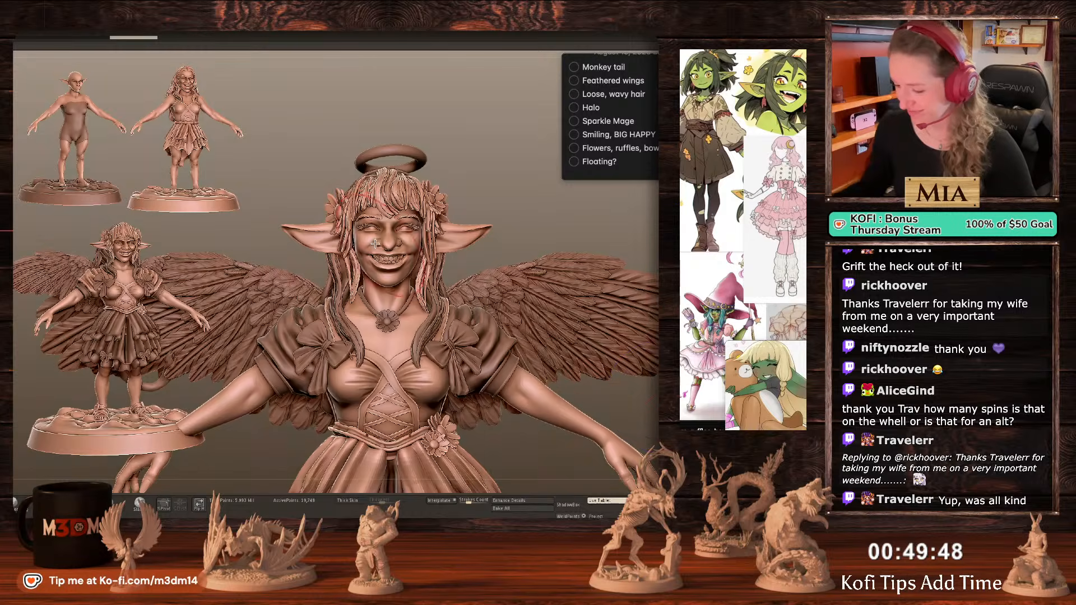
alt+click(336, 214)
key(ctrl+a)
right_click(311, 215)
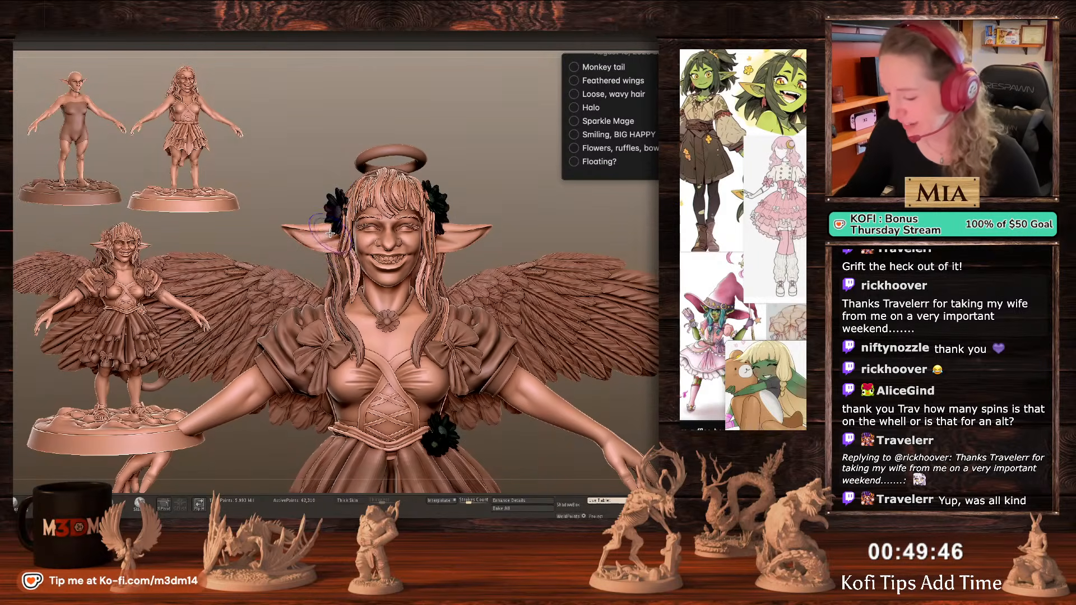
ctrl+click(311, 215)
right_click(315, 215)
drag(329, 236, 321, 226)
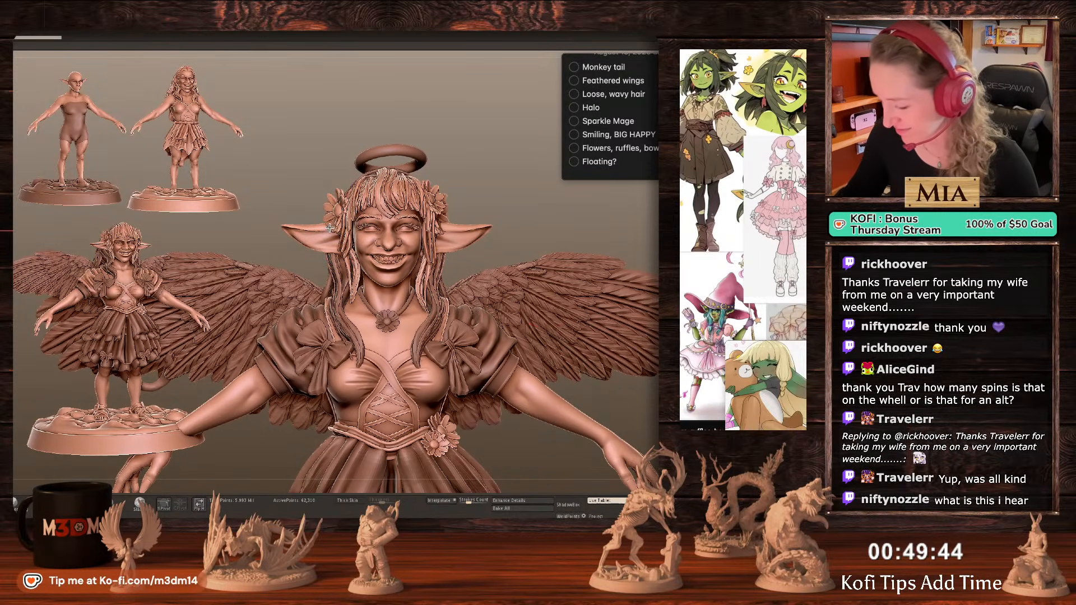
Search the computer for "weapons" and load the weapon collection file.
key(f)
key(f)
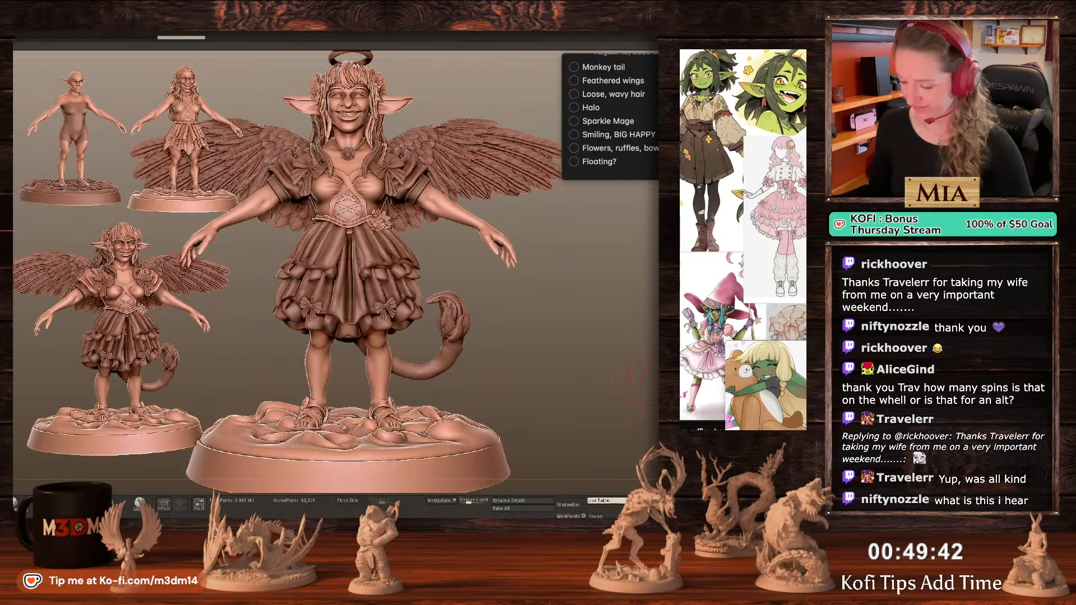
alt+drag(645, 382, 664, 370)
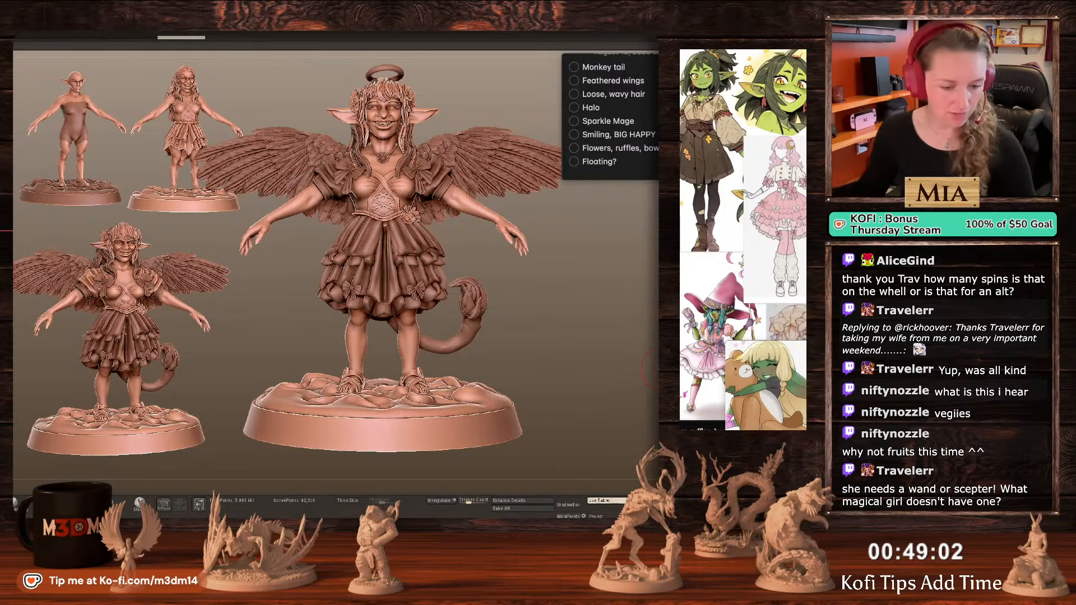
drag(583, 318, 605, 337)
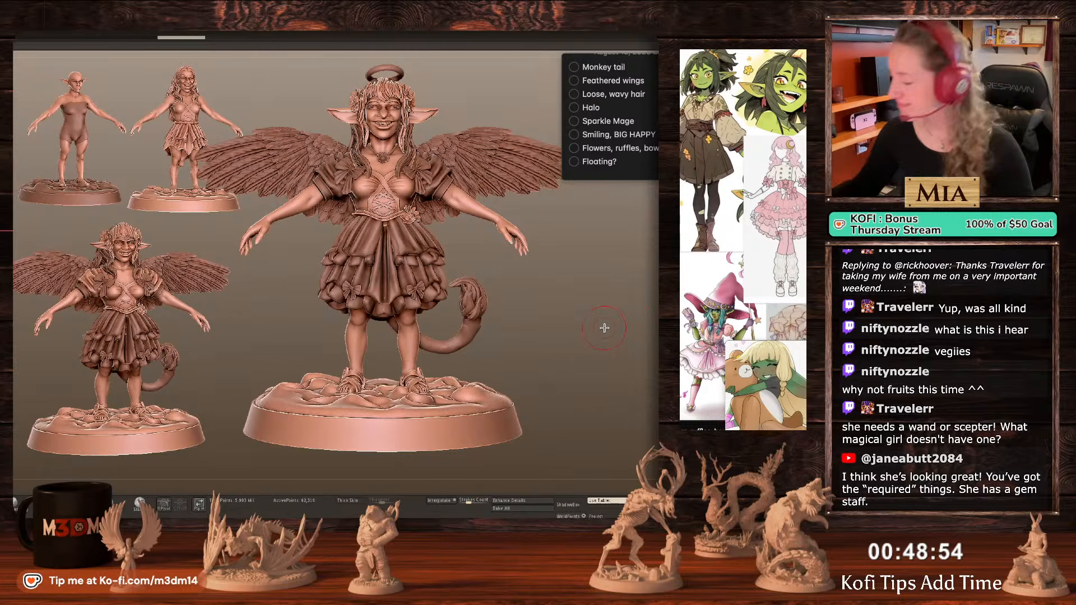
click(181, 38)
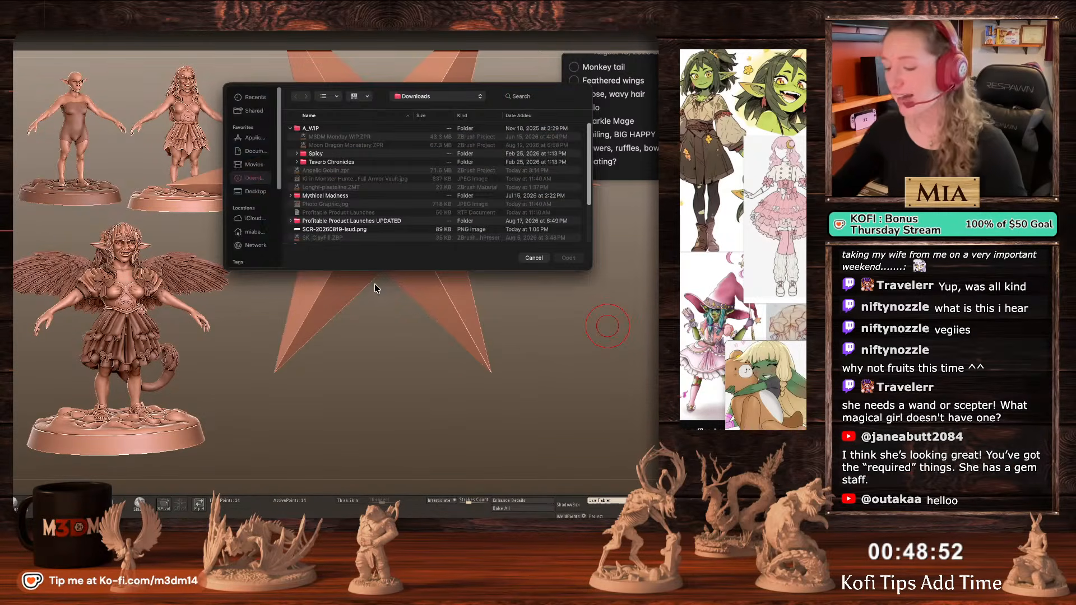
click(514, 98)
text(weapons)
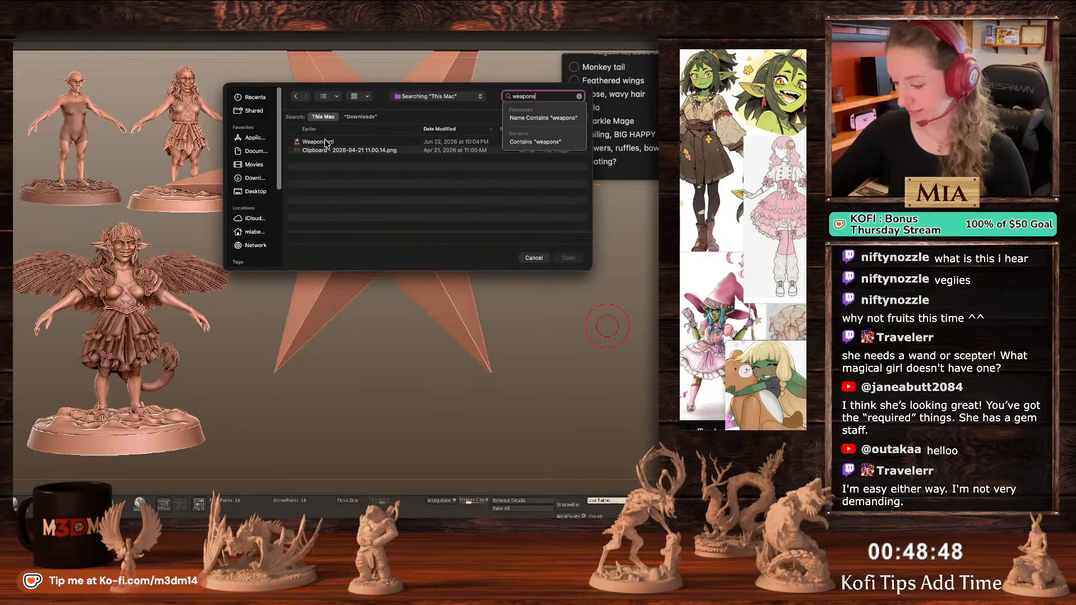
double_click(327, 141)
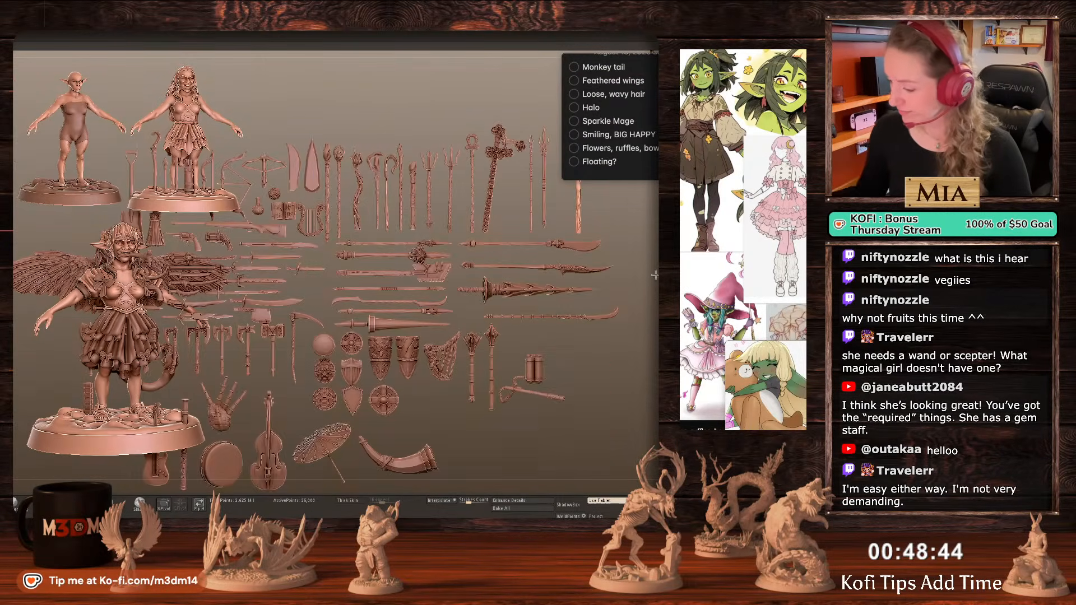
Pick the orb-topped spiral staff from the weapon collection, add it to the winged goblin figure, and make it the active part.
alt+drag(656, 275, 632, 366)
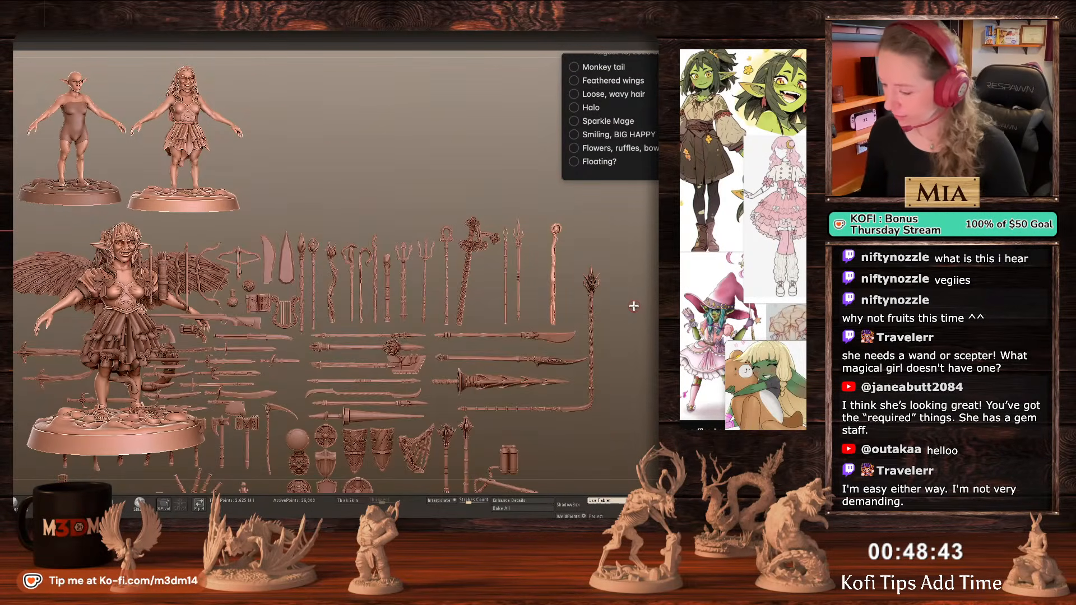
alt+click(314, 307)
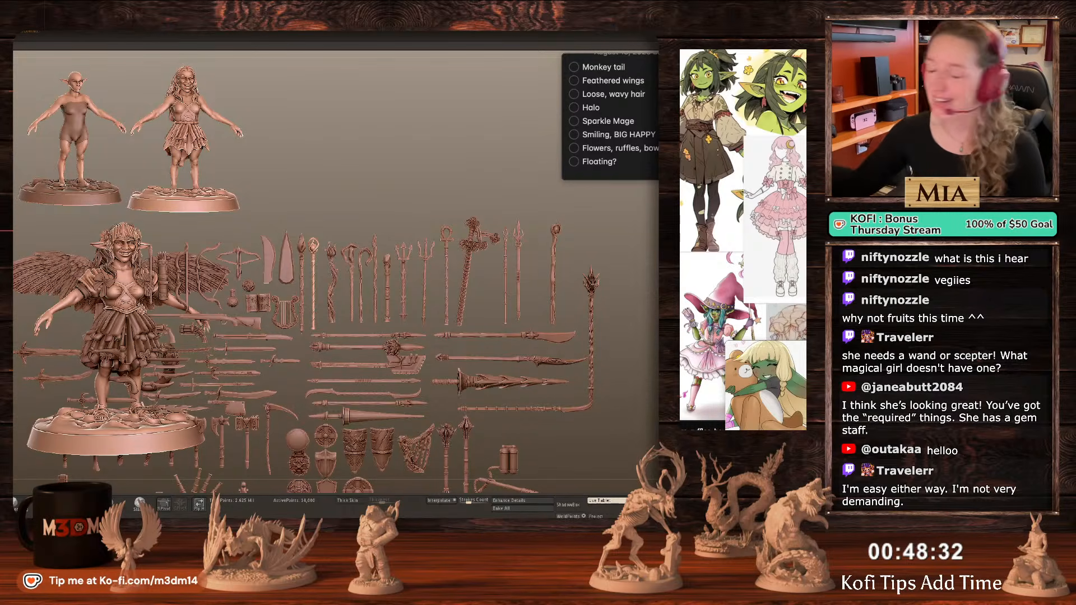
alt+drag(480, 419, 593, 392)
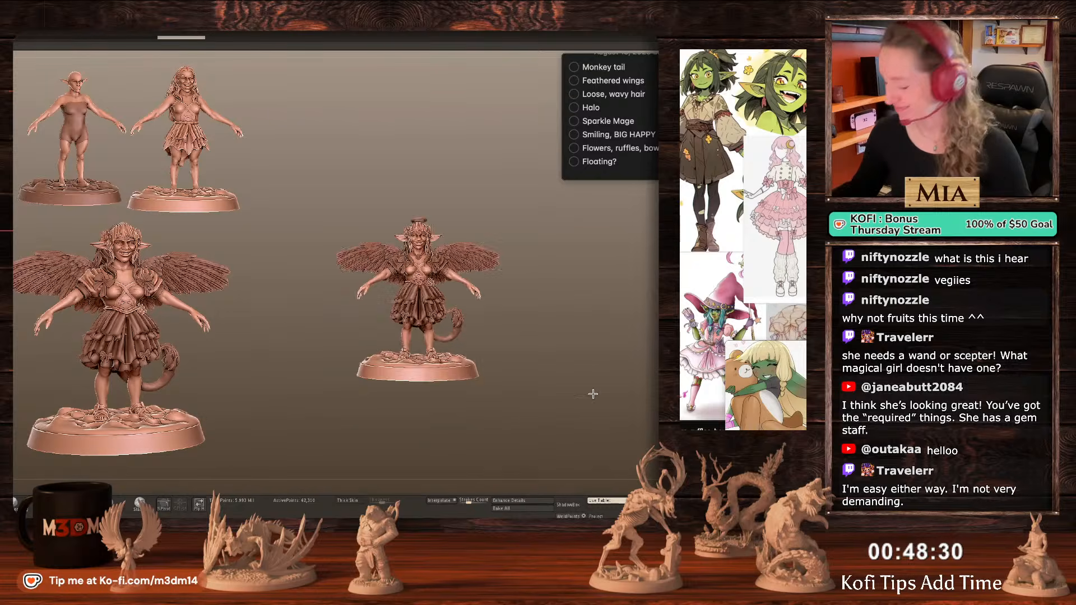
mouse_move(598, 352)
alt+mouse_down()
mouse_move(615, 360)
mouse_move(597, 351)
alt+mouse_up()
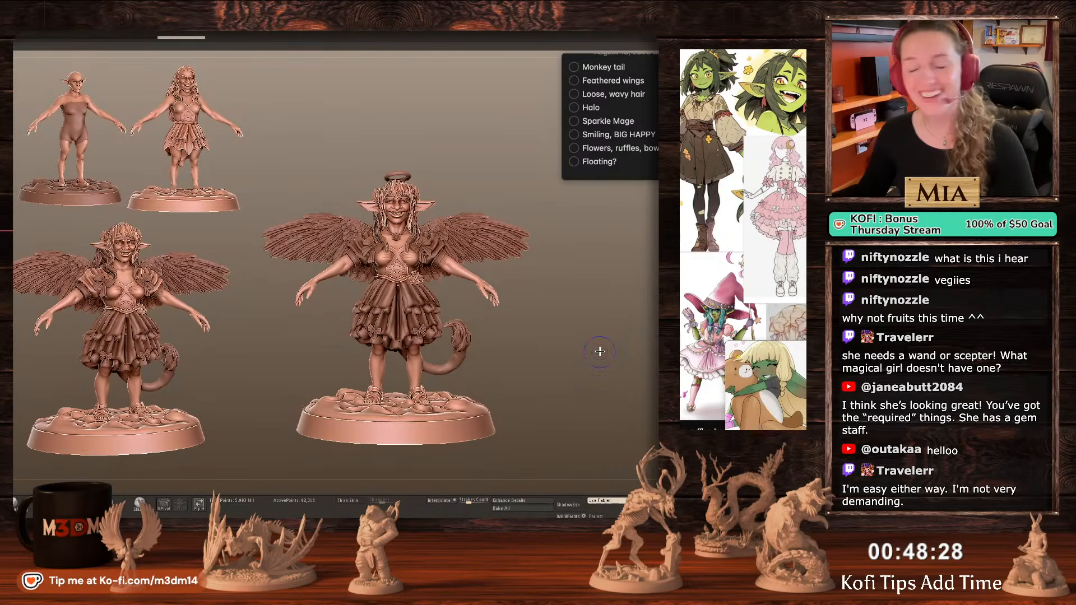
click(568, 424)
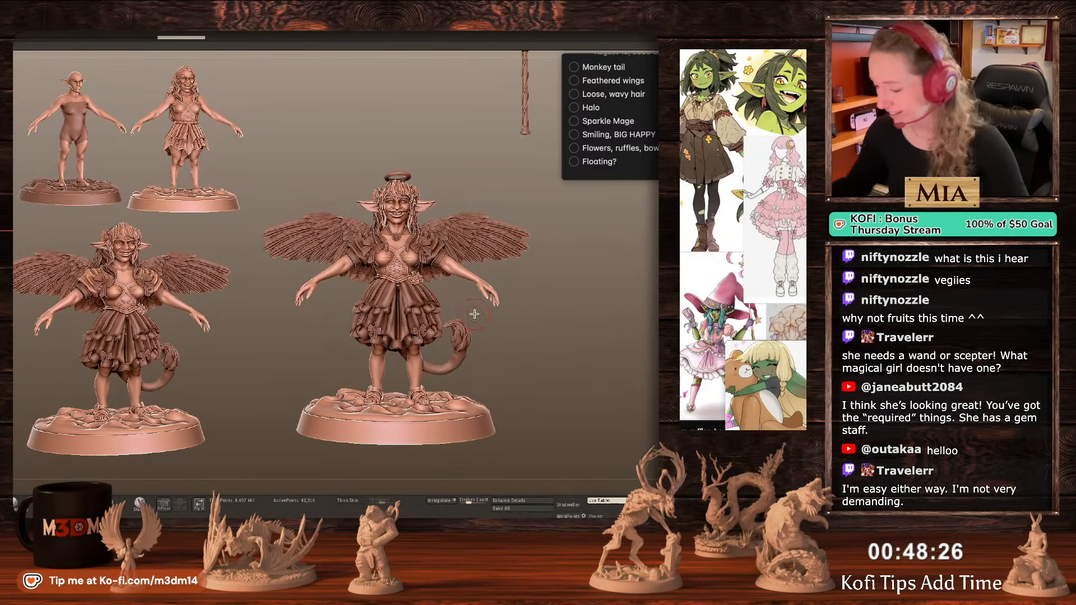
alt+click(526, 127)
key(q)
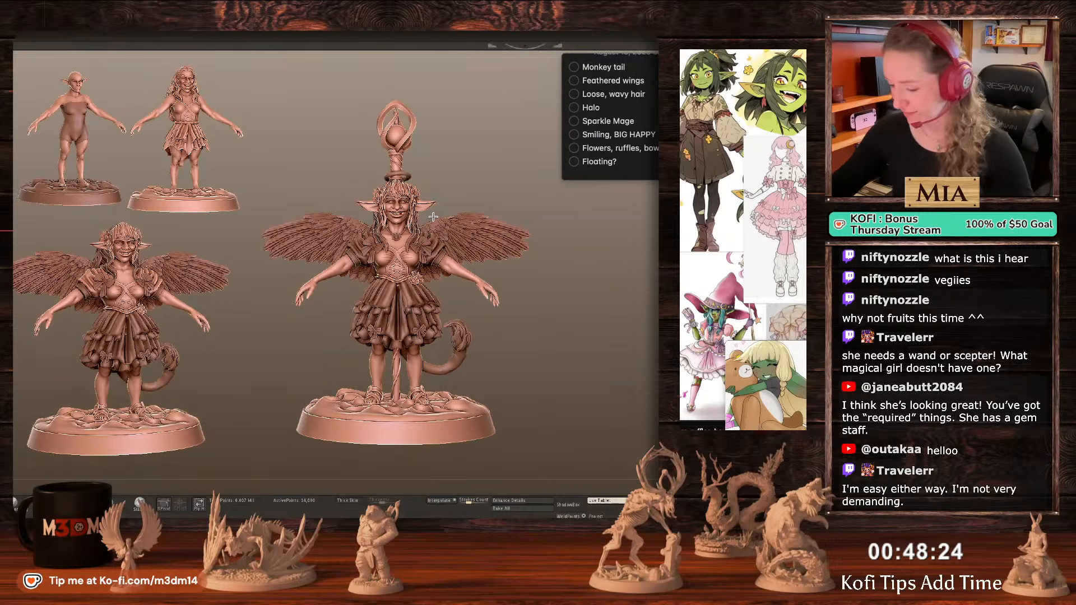
Move the staff beside the goblin's left hand, checking its depth from the side and undoing the last unwanted shift.
key(w)
click(397, 84)
drag(400, 252, 497, 269)
mouse_move(622, 336)
mouse_down()
mouse_move(620, 346)
mouse_move(631, 342)
mouse_up()
drag(495, 279, 431, 276)
key(ctrl+z)
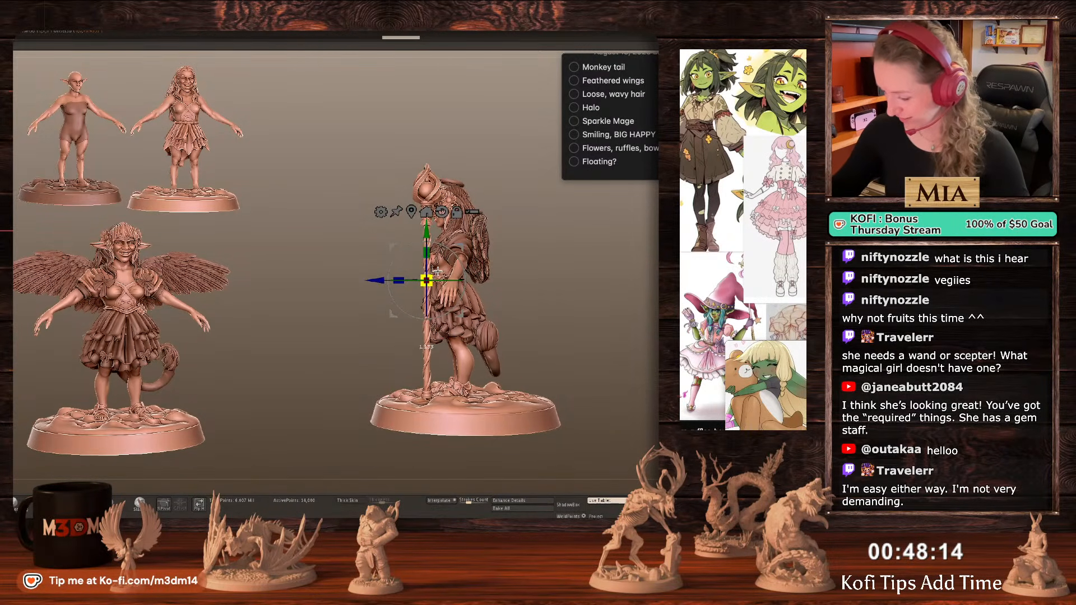
drag(583, 308, 601, 355)
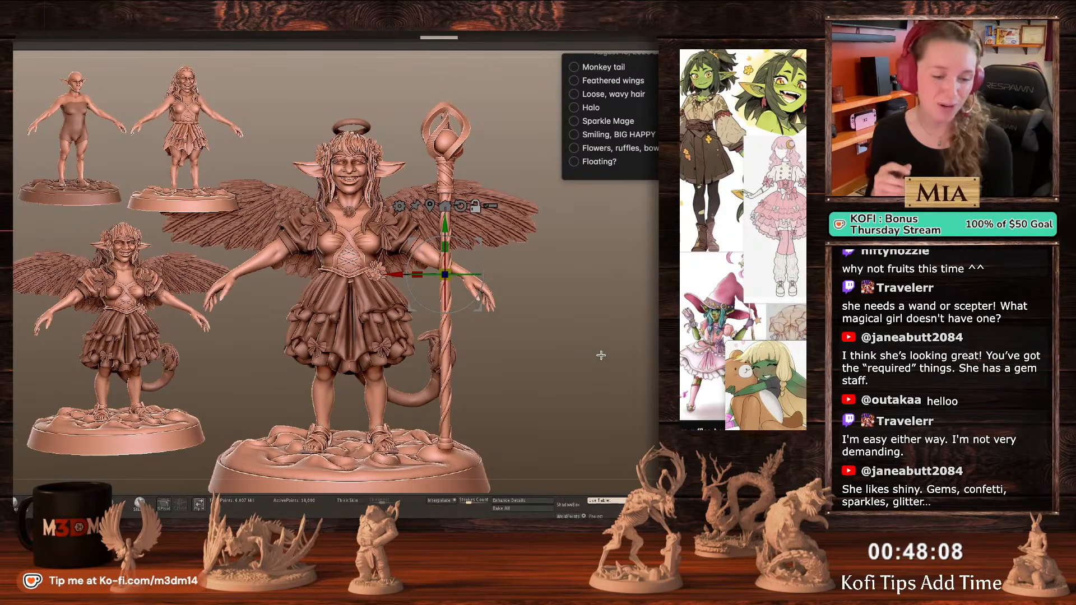
alt+drag(576, 336, 588, 332)
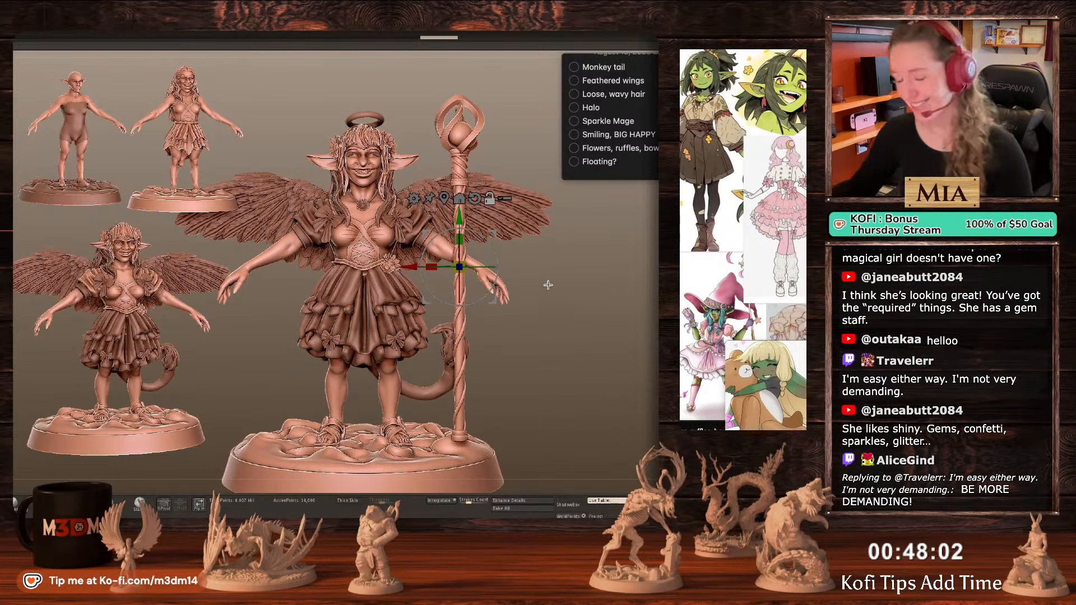
alt+drag(604, 338, 619, 336)
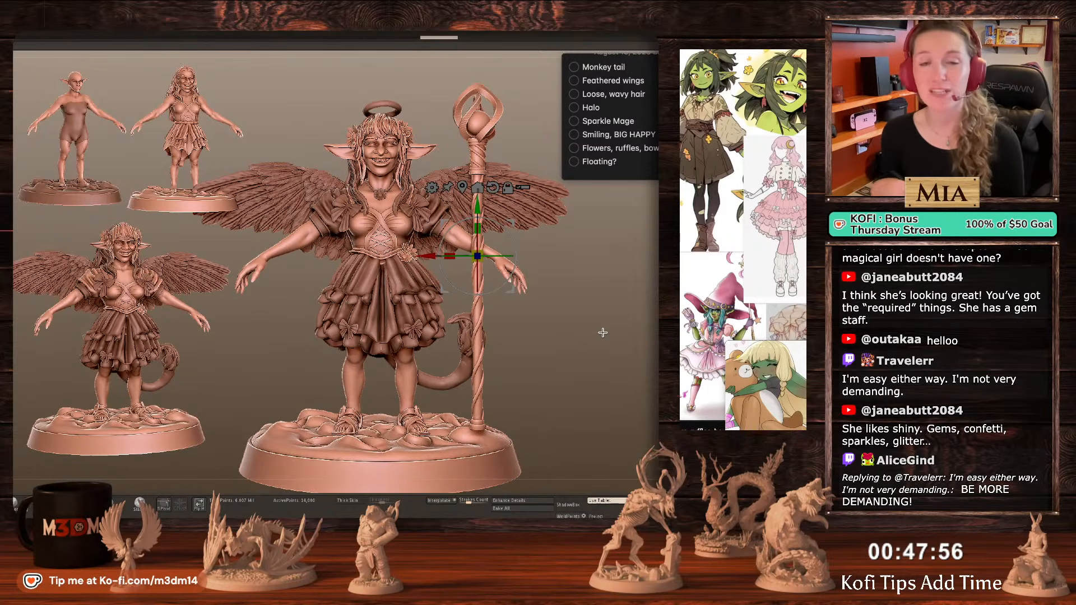
Tilt the staff so its head leans outward from the goblin's left hand, and check its polygroups.
drag(513, 268, 510, 276)
key(q)
key(space)
key(shift+f)
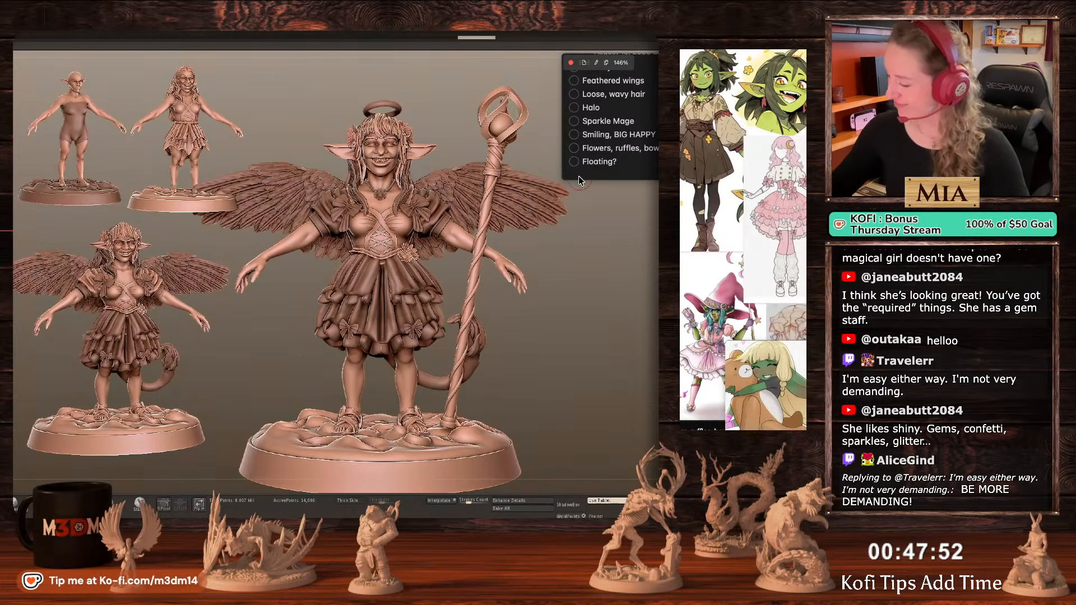
drag(619, 293, 614, 315)
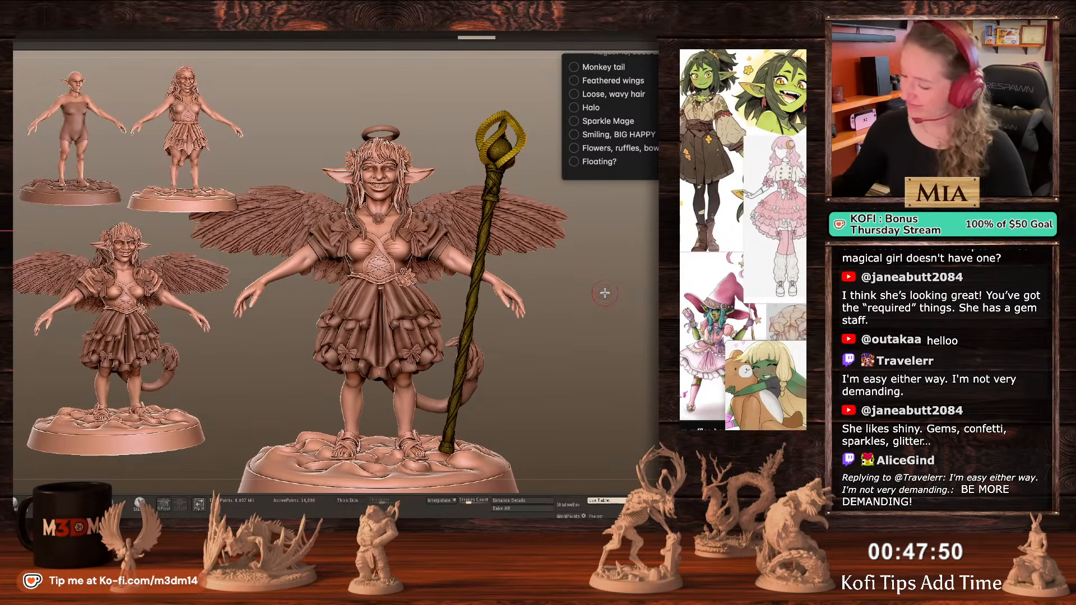
key(shift+f)
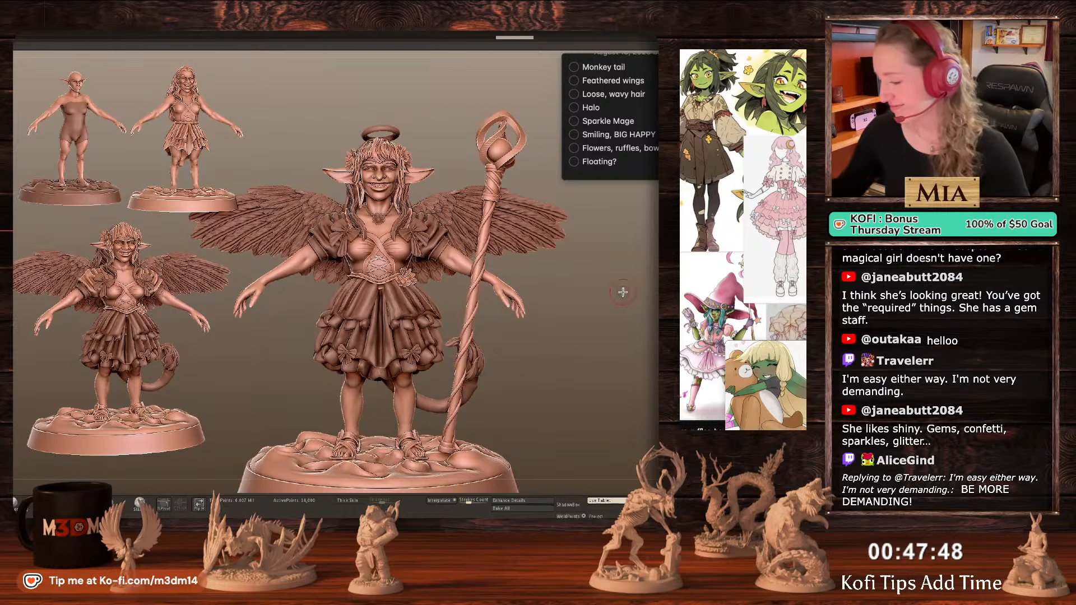
Search the computer for "gem" and load the gem insert brush.
key(b)
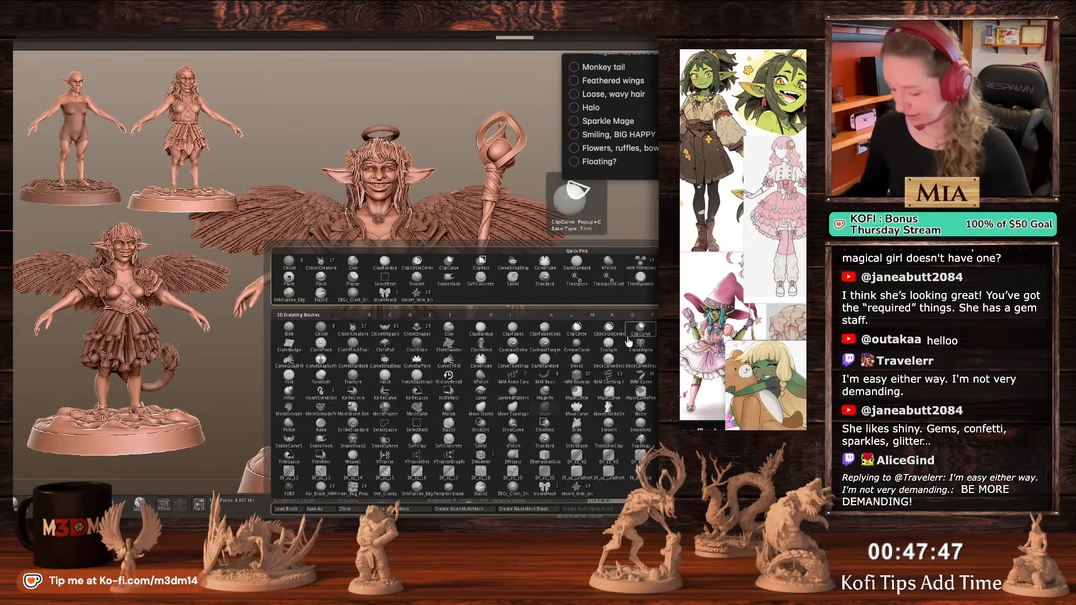
click(288, 510)
click(522, 96)
text(gem)
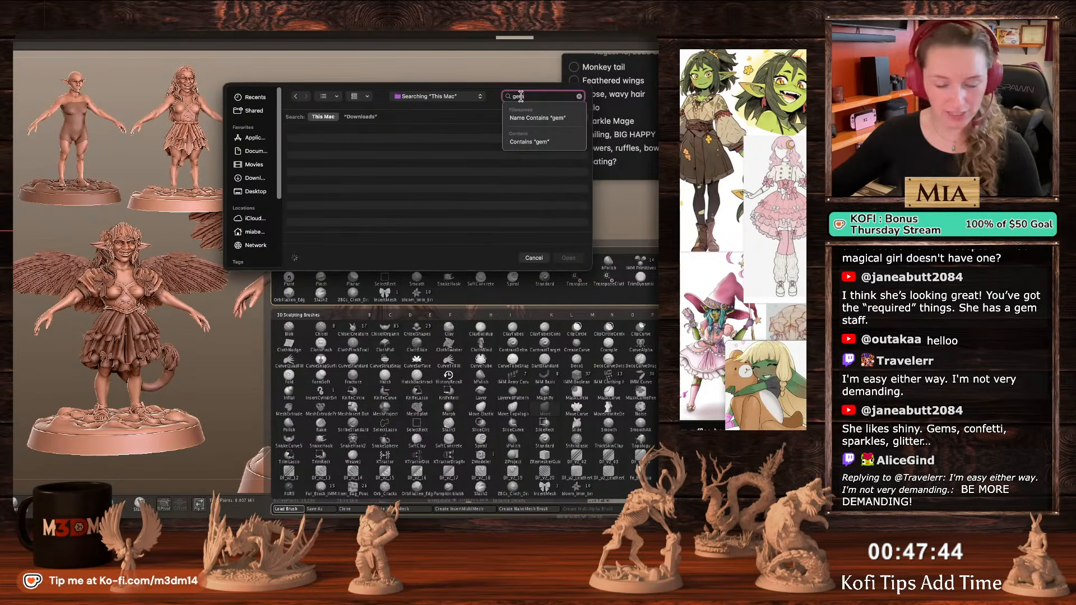
double_click(352, 144)
key(space)
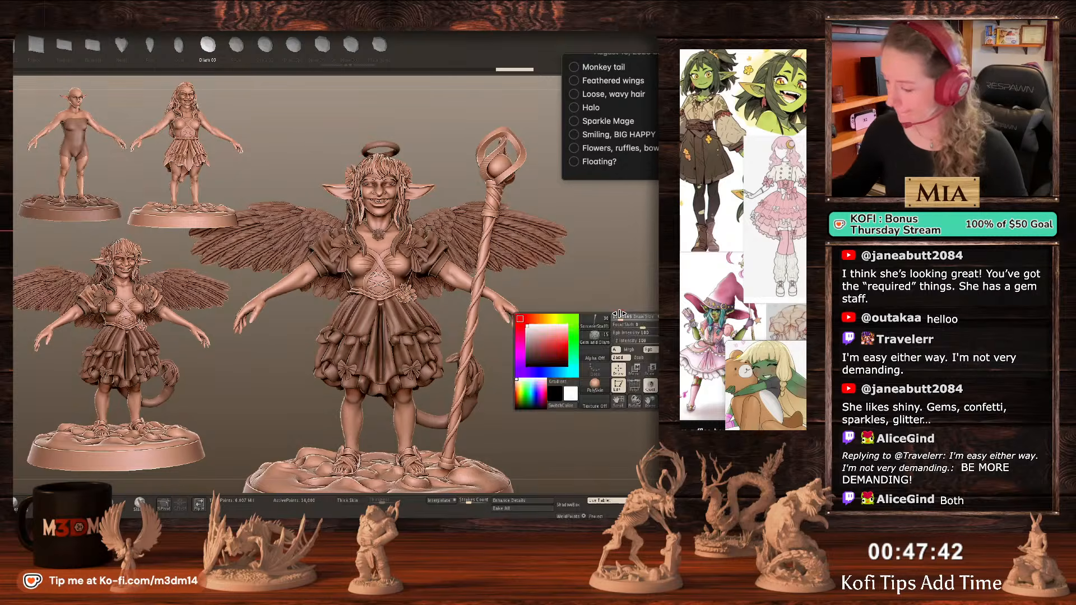
Undo the staff's tilt so it stands upright beside the goblin's left hand.
key(shift+f)
key(shift+f)
key(ctrl+z)
key(ctrl+z)
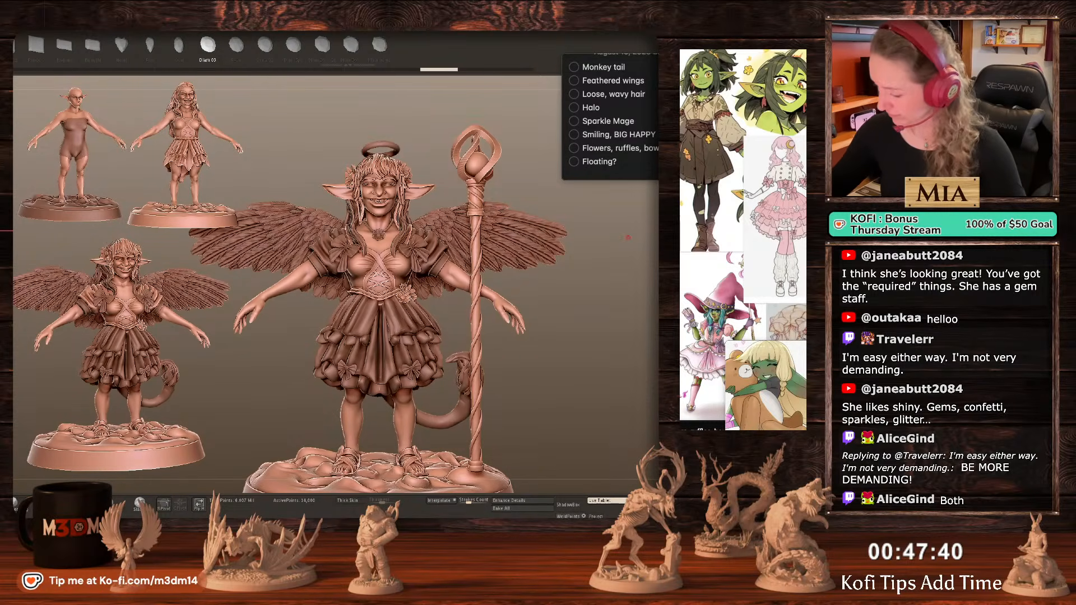
key(ctrl+z)
key(ctrl+shift+z)
Check the staff's polygroups and hide the orb inside its head, leaving the open twisted frame.
key(shift+f)
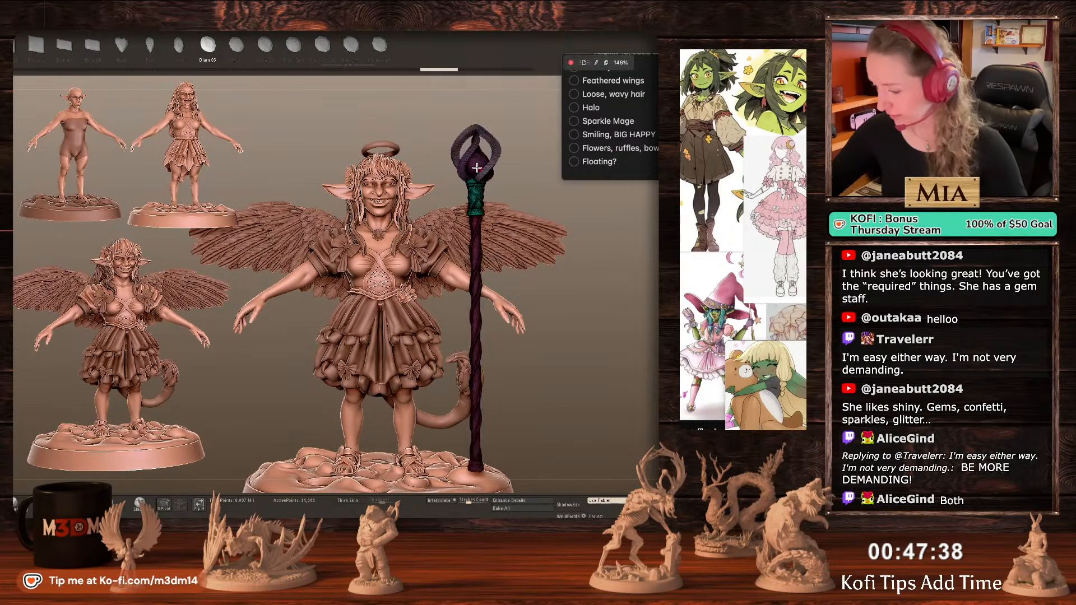
key(shift+f)
ctrl+shift+click(477, 167)
ctrl+shift+click(477, 168)
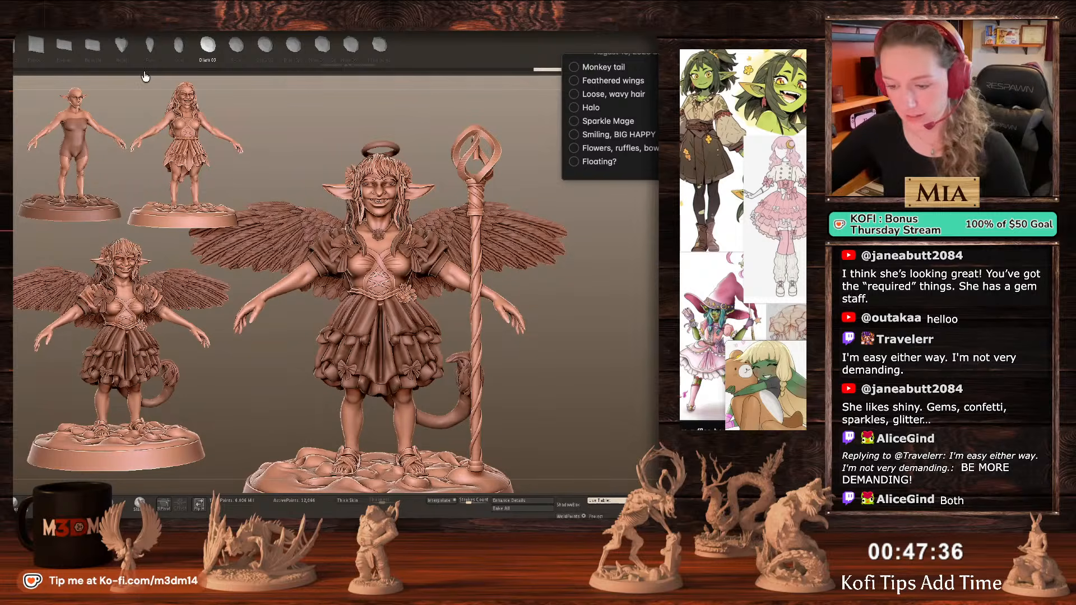
Insert a Pear gem on the staff's upper shaft and move it up into the open head.
click(149, 47)
key(shift+f)
key(shift+f)
drag(470, 167, 475, 224)
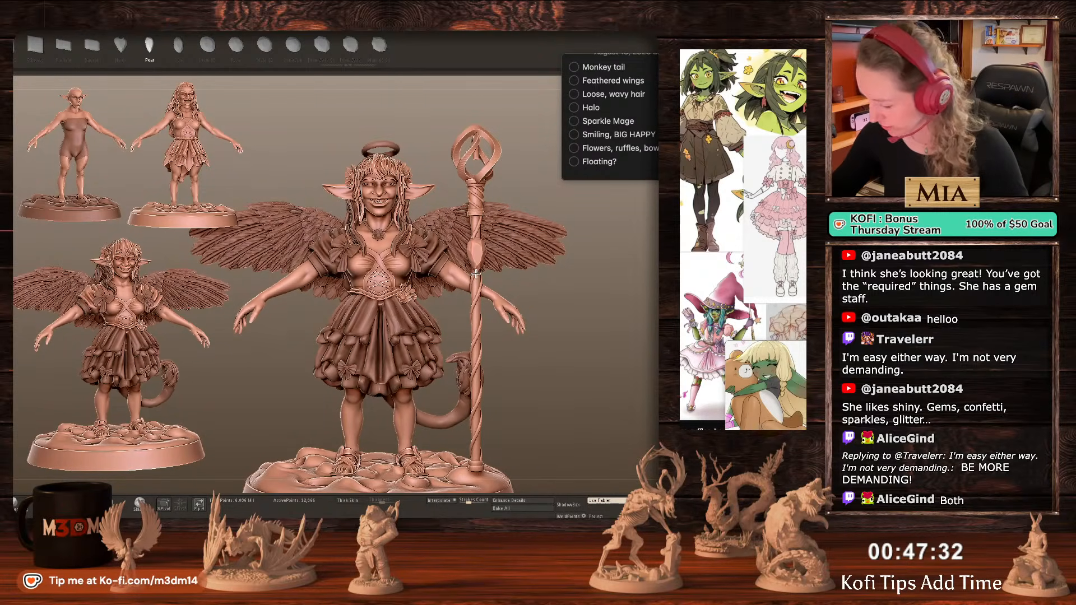
alt+click(476, 255)
key(w)
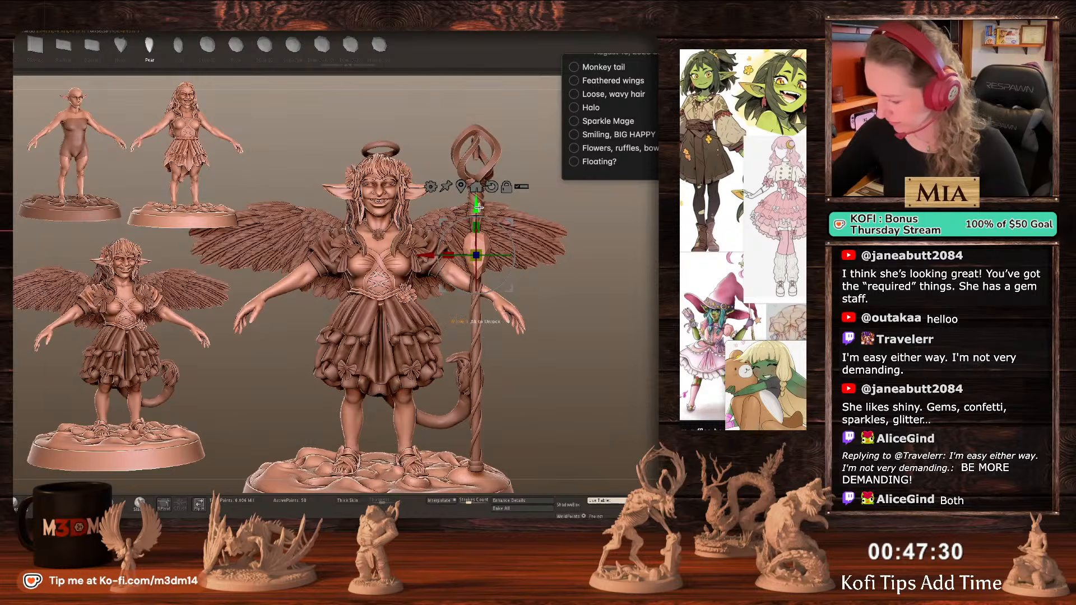
alt+drag(476, 256, 476, 156)
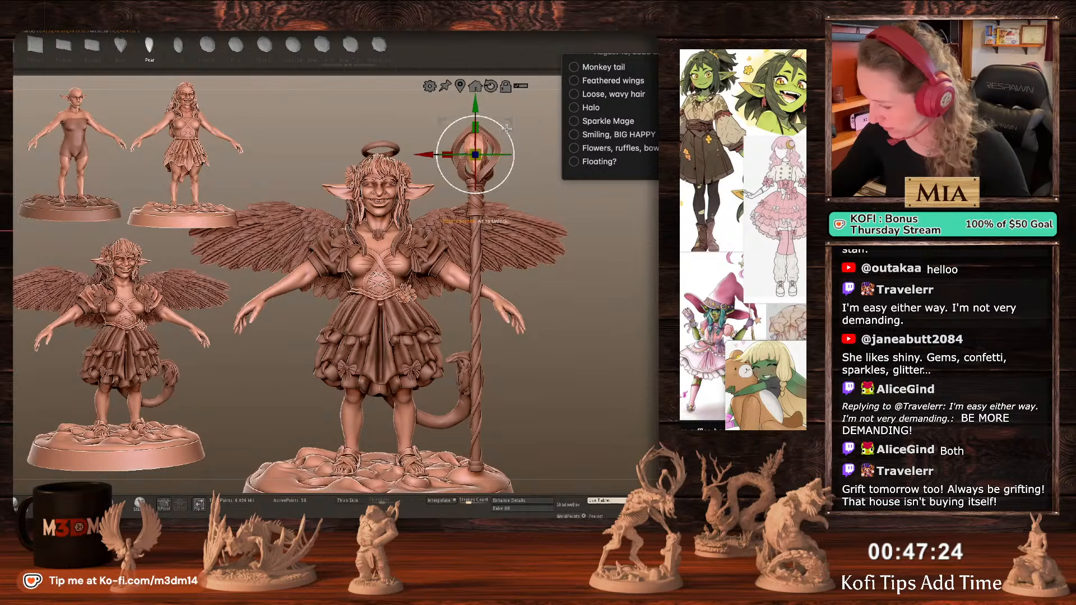
Try placing several copies of the gem in a row through the staff head's depth.
mouse_move(622, 301)
mouse_down()
mouse_move(610, 304)
mouse_move(649, 319)
mouse_up()
key(w)
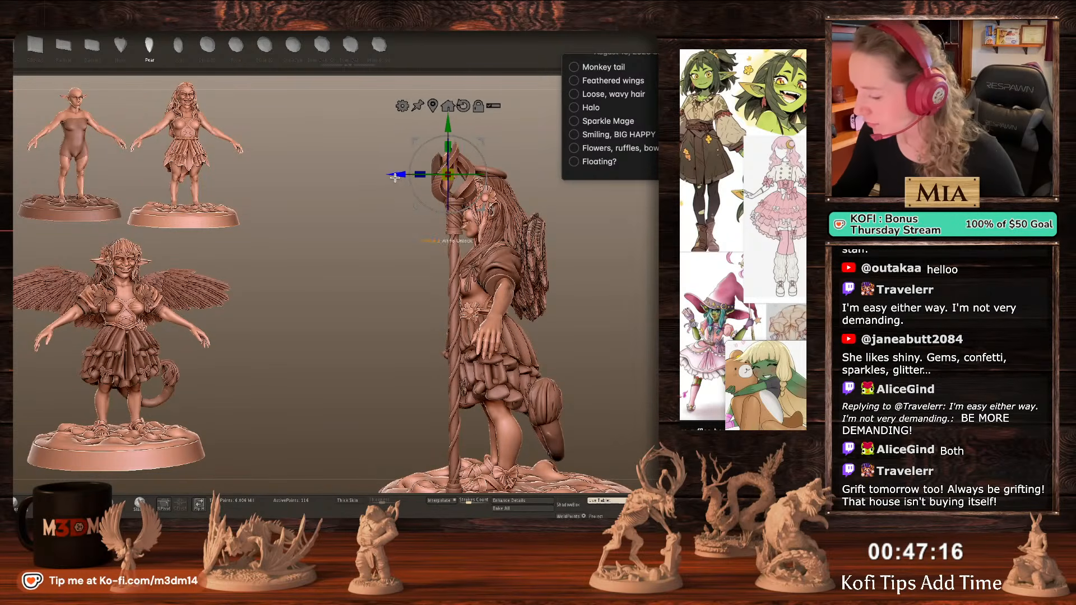
key(q)
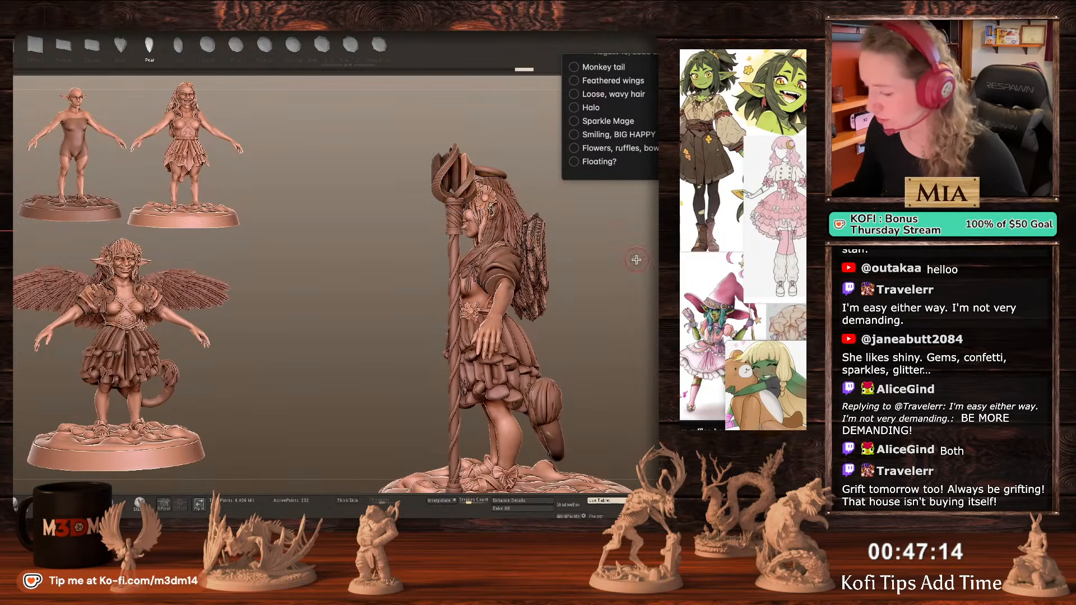
key(w)
key(q)
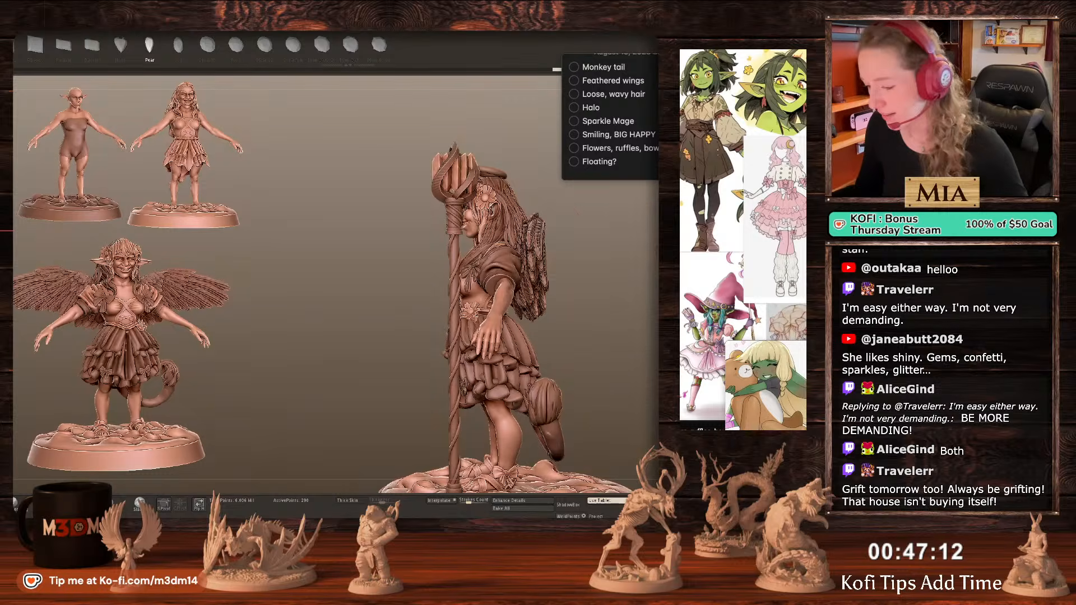
drag(314, 280, 482, 280)
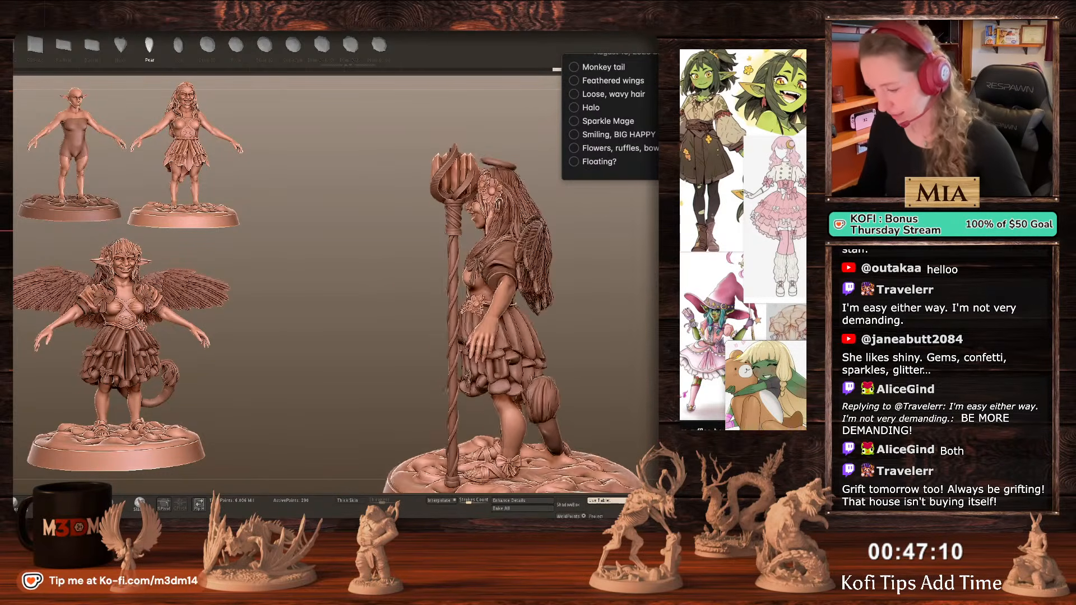
Position the single gem inside the staff head's frame from the side and front.
key(w)
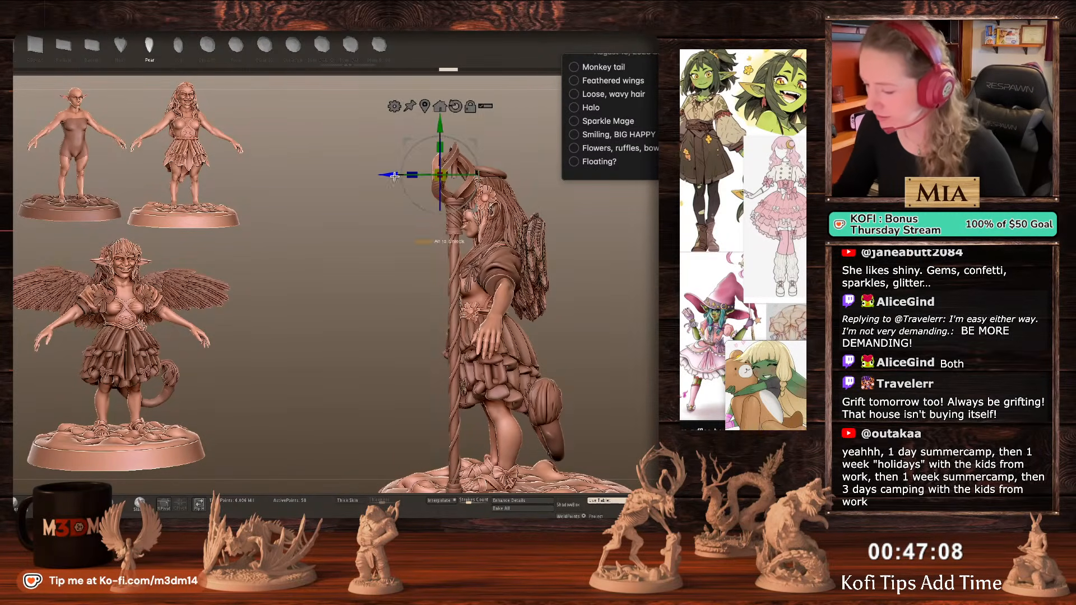
key(q)
drag(653, 278, 655, 293)
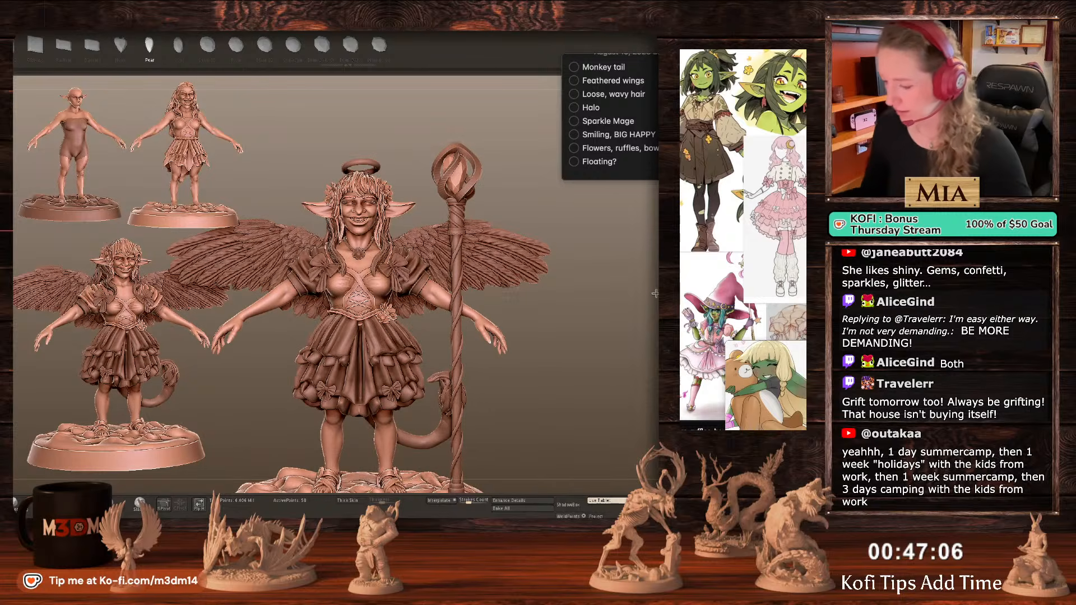
key(w)
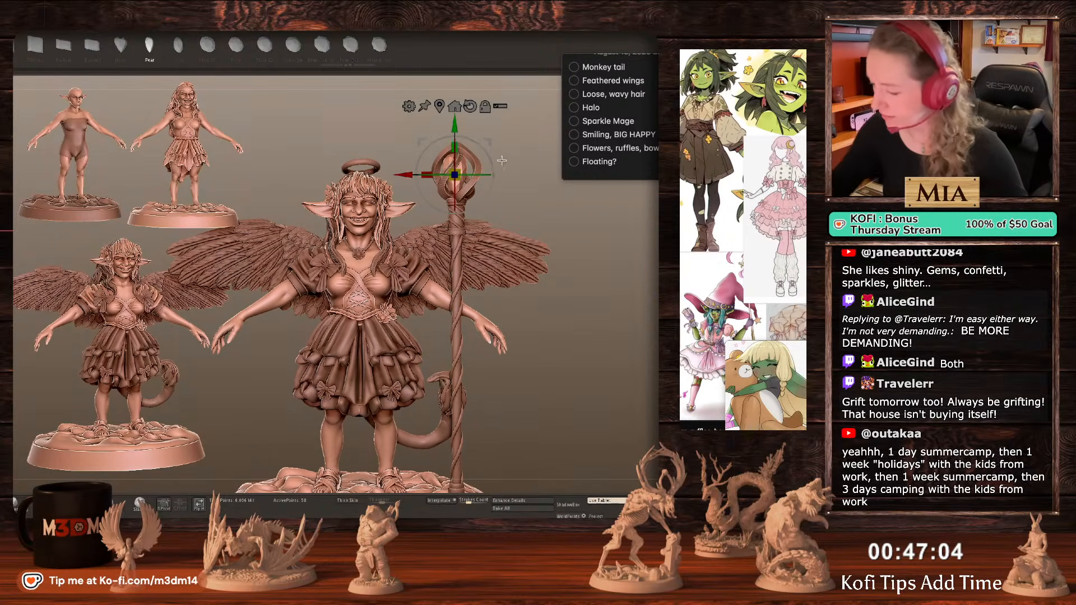
key(q)
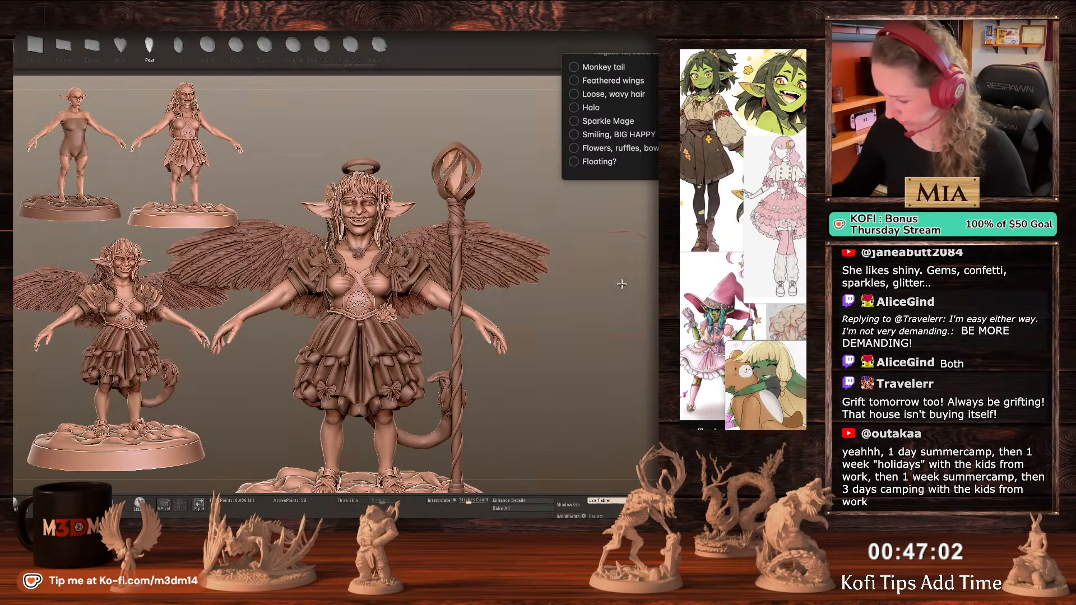
key(bracketleft)
key(bracketleft)
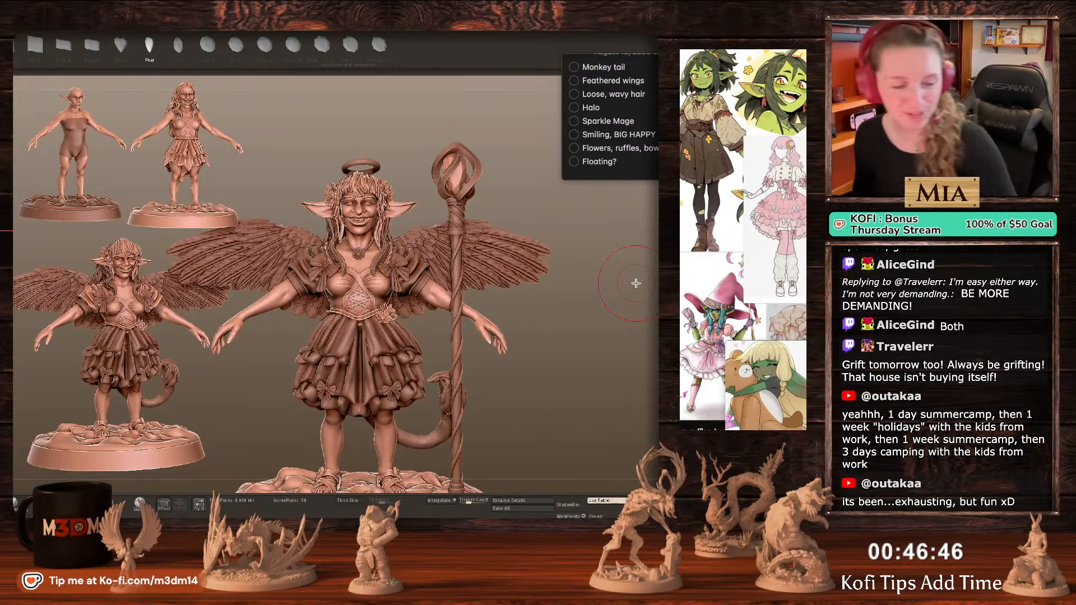
key(shift+f)
key(shift+f)
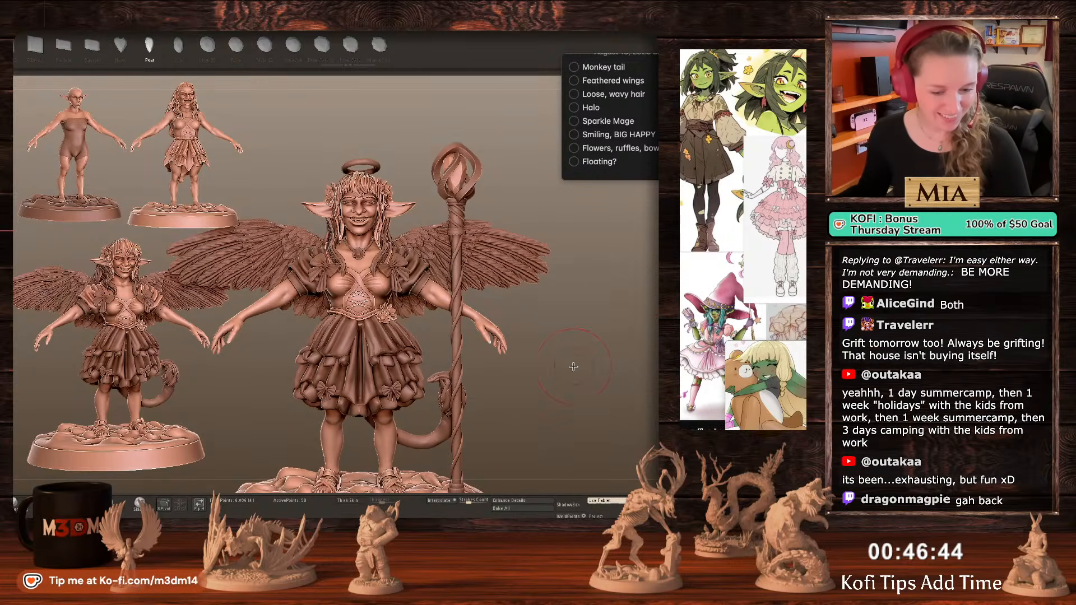
alt+drag(573, 367, 574, 346)
key(space)
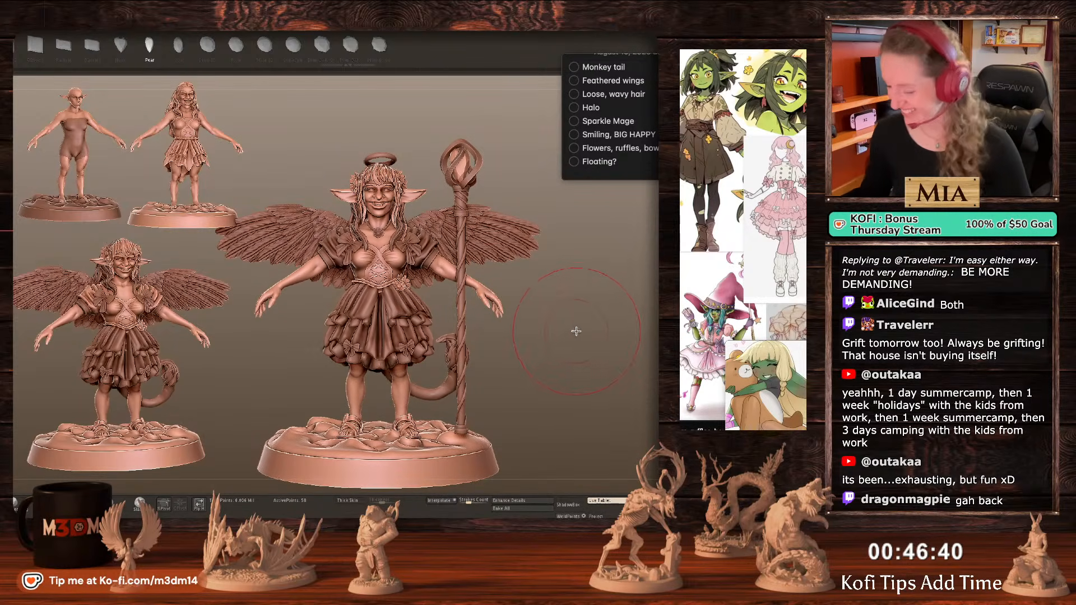
drag(578, 336, 569, 335)
key(shift)
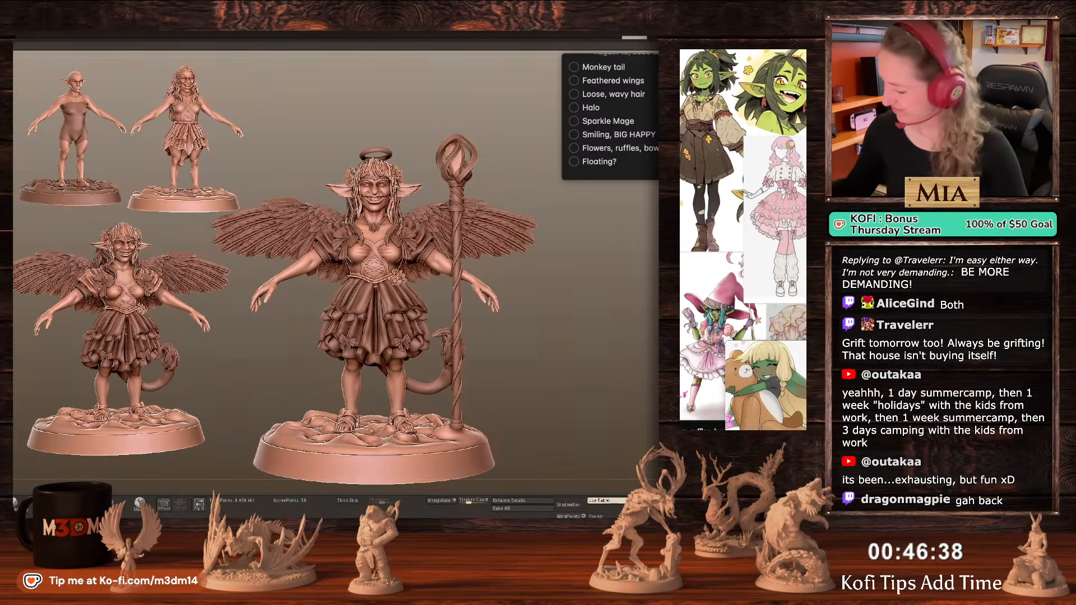
Make the staff the active part and undo the last change to its mesh.
alt+click(468, 171)
key(space)
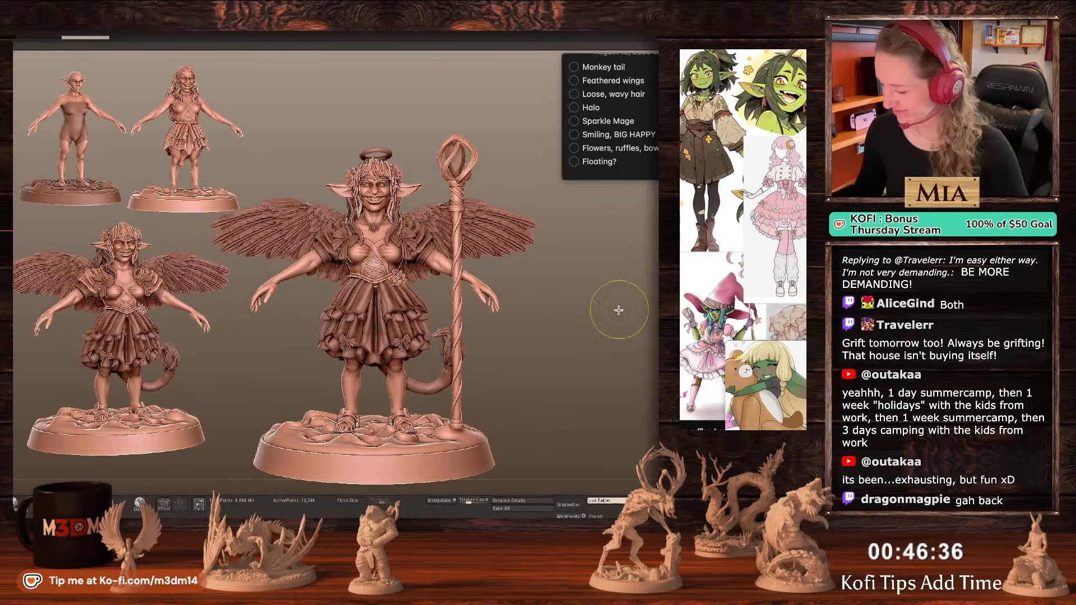
key(ctrl+z)
key(space)
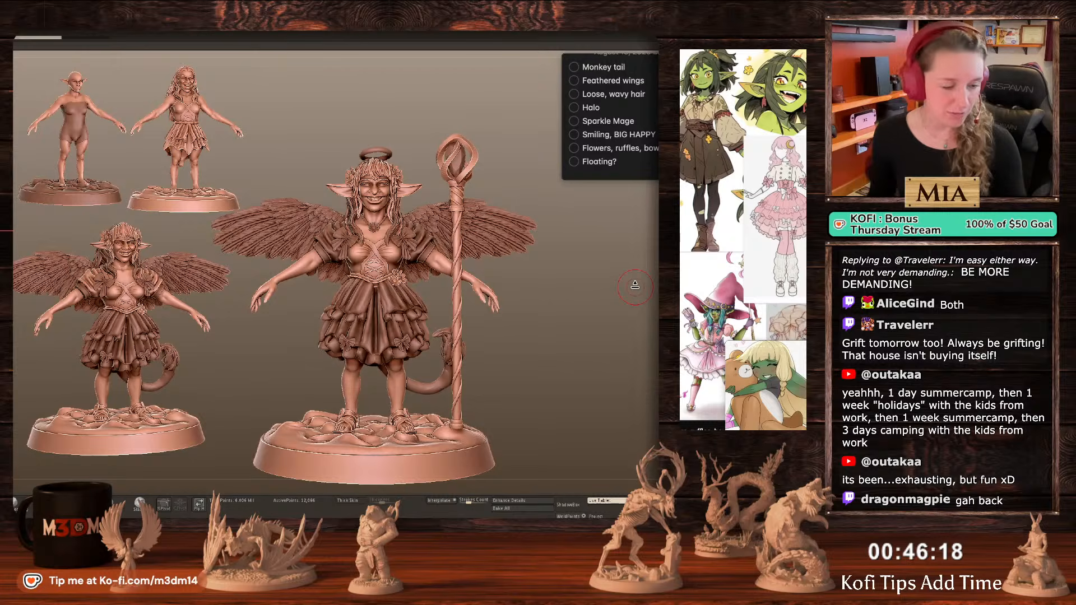
alt+click(427, 256)
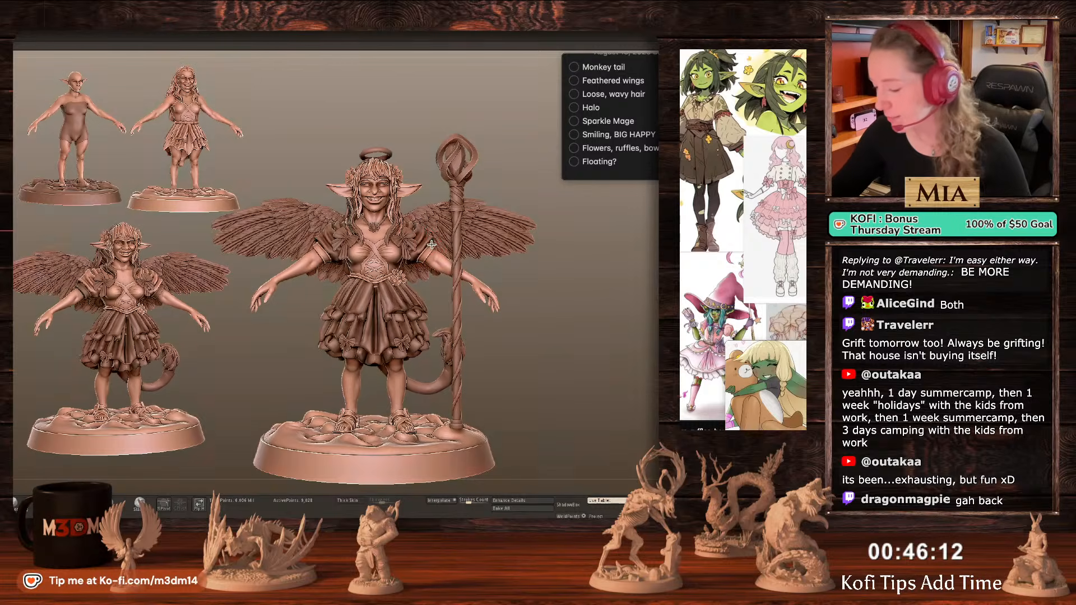
drag(433, 246, 422, 259)
alt+click(422, 259)
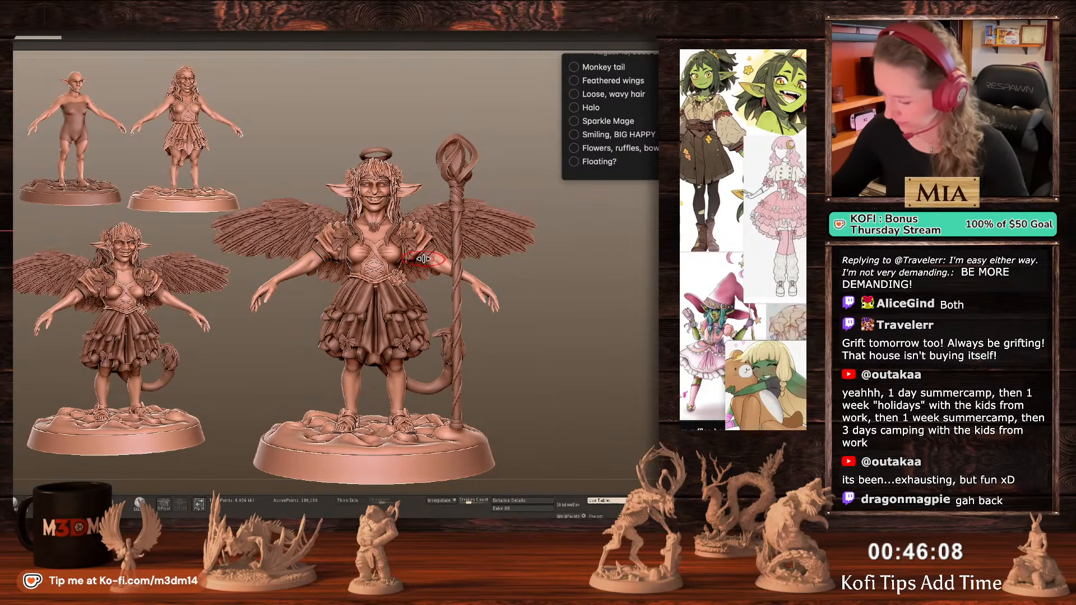
alt+click(437, 259)
alt+click(386, 287)
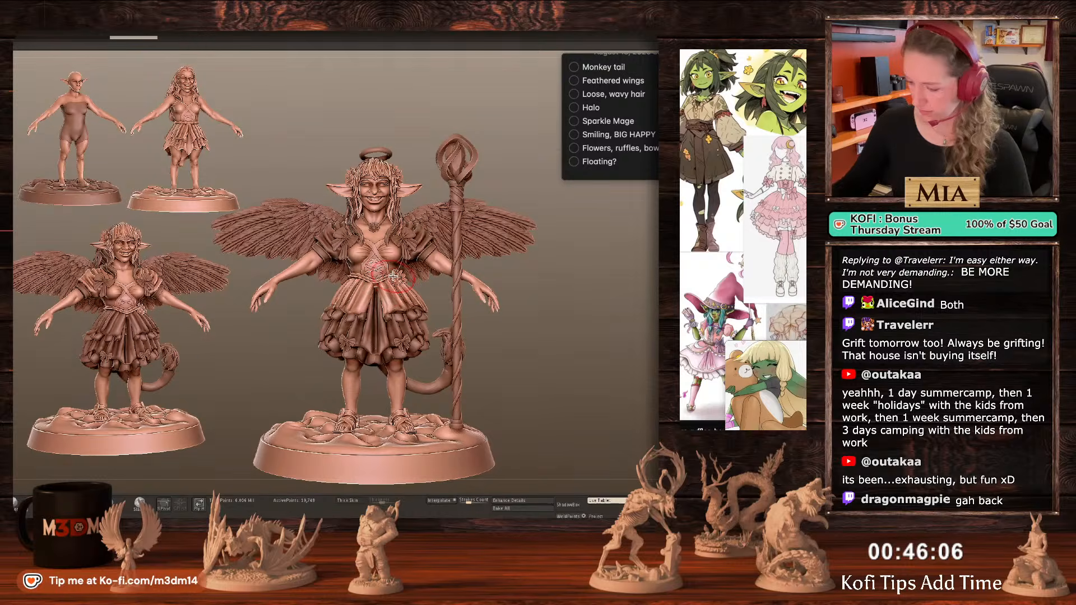
Make the staff active, choose the bow insert brush, and place a ribbon bow just below the staff's head.
alt+click(453, 354)
key(b)
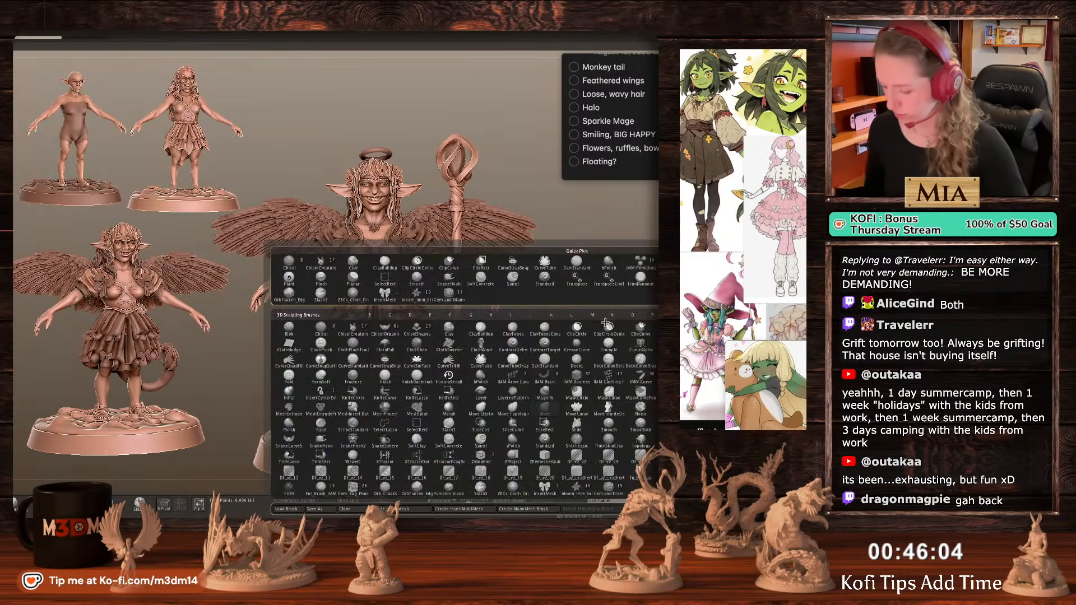
click(581, 494)
mouse_move(452, 198)
mouse_down()
mouse_move(452, 209)
mouse_move(458, 189)
mouse_up()
key(w)
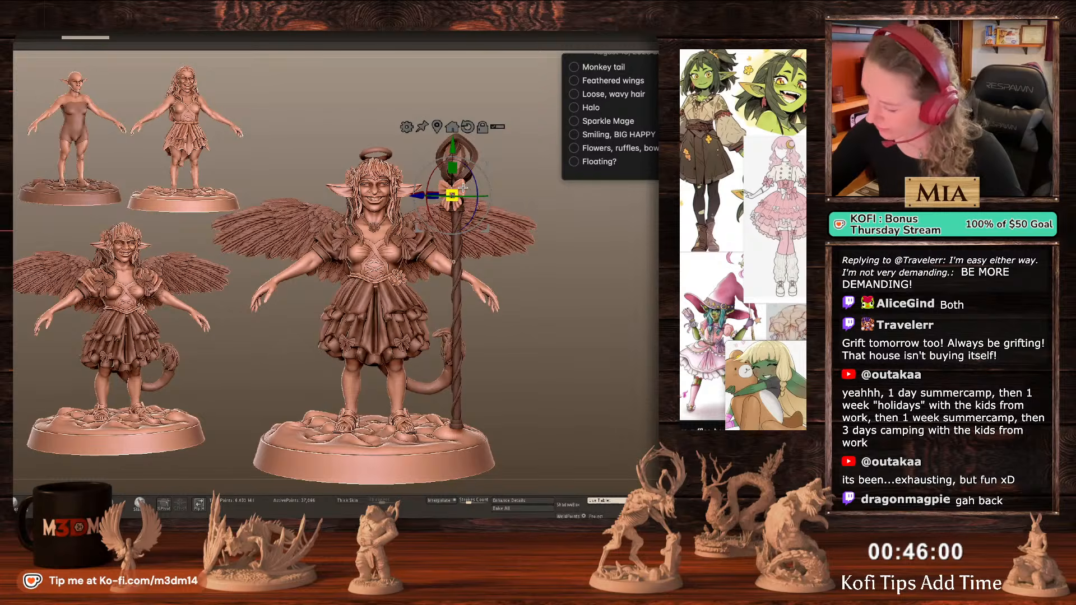
key(q)
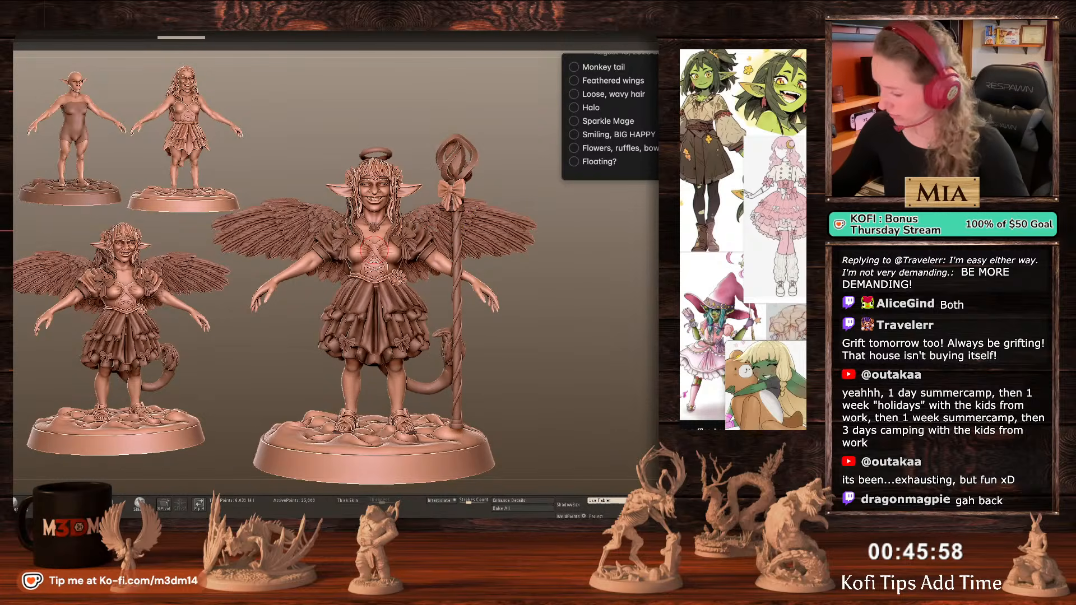
Select the bow on the staff and adjust its placement just below the head.
alt+click(453, 191)
key(w)
drag(477, 188, 480, 196)
key(q)
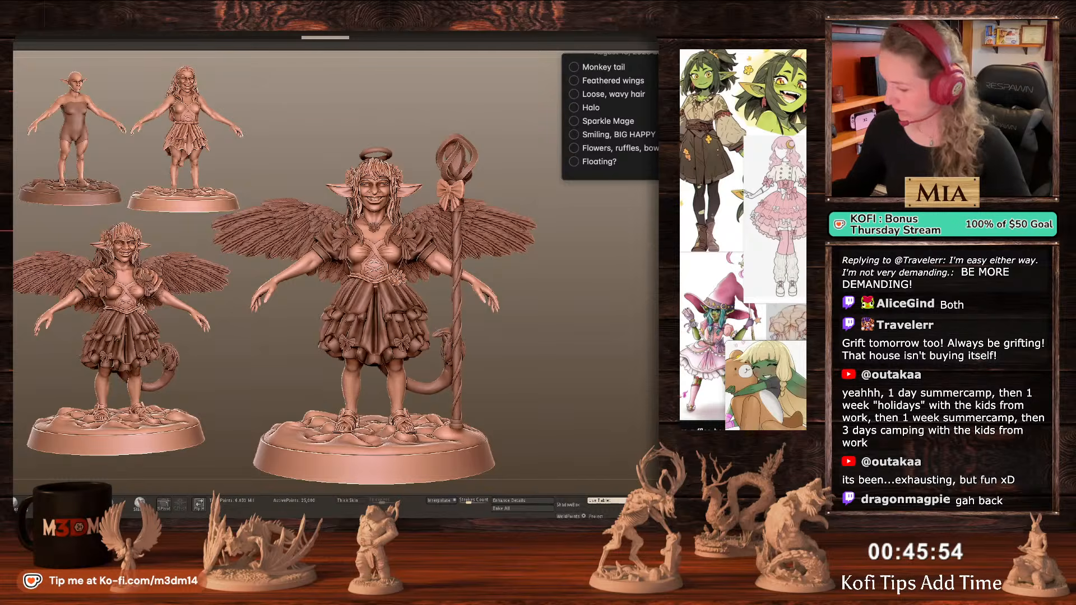
Adjust the brush size and reshape the bow's loops and tails around the staff's neck.
key(space)
key(space)
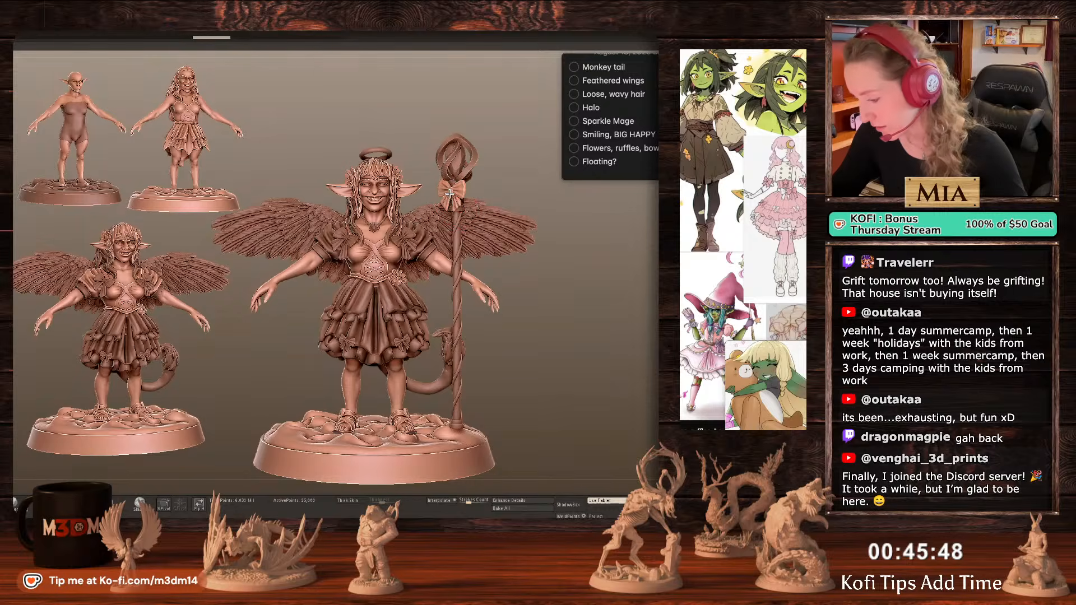
mouse_move(461, 187)
mouse_down()
mouse_move(444, 182)
mouse_move(461, 189)
mouse_move(448, 210)
mouse_up()
right_click(461, 189)
key(s)
key(s)
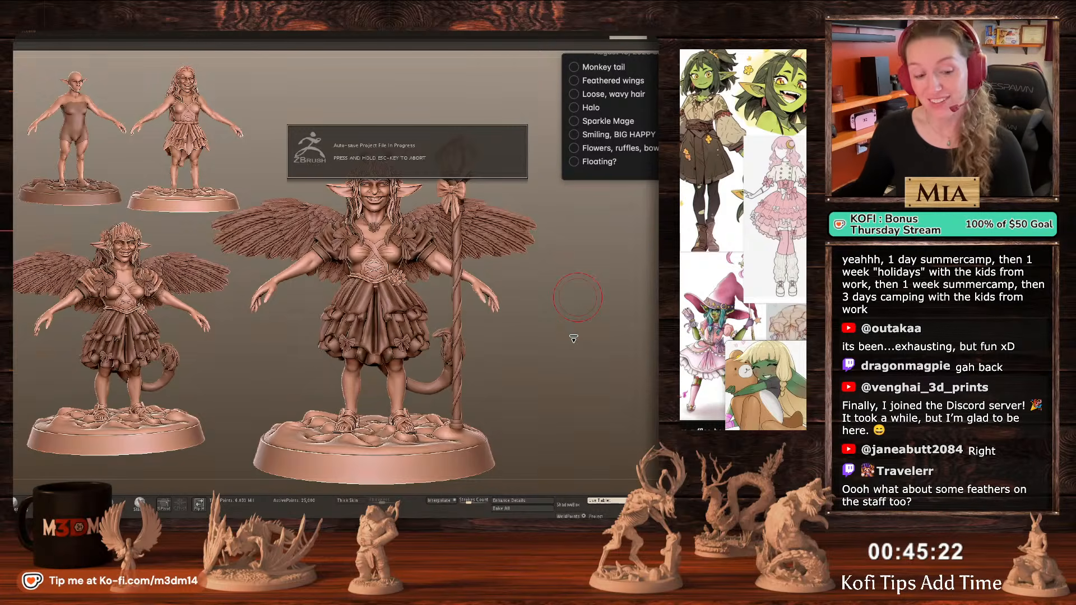
Undo the bow's last change and move the bow from above the goblin's right wing onto the staff's neck.
alt+click(473, 239)
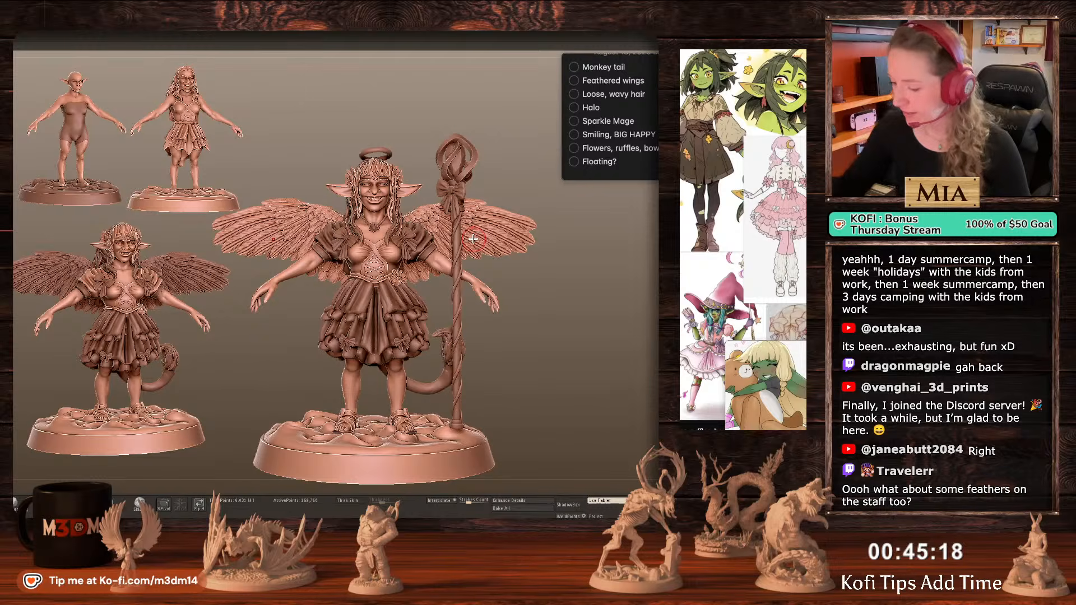
alt+click(459, 192)
key(ctrl+z)
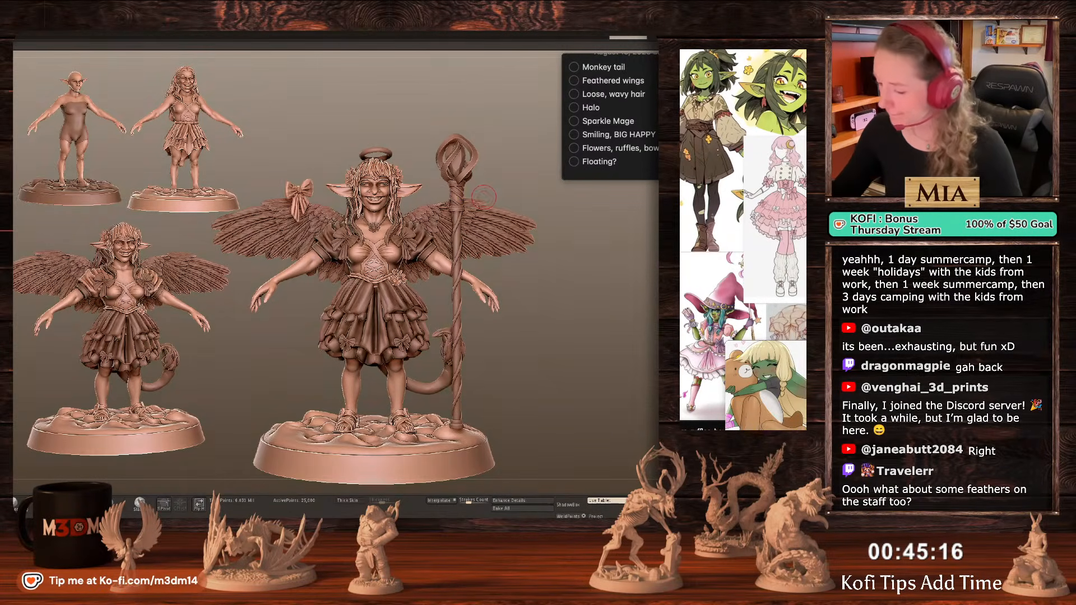
key(w)
alt+click(466, 127)
alt+click(436, 127)
drag(243, 201, 409, 243)
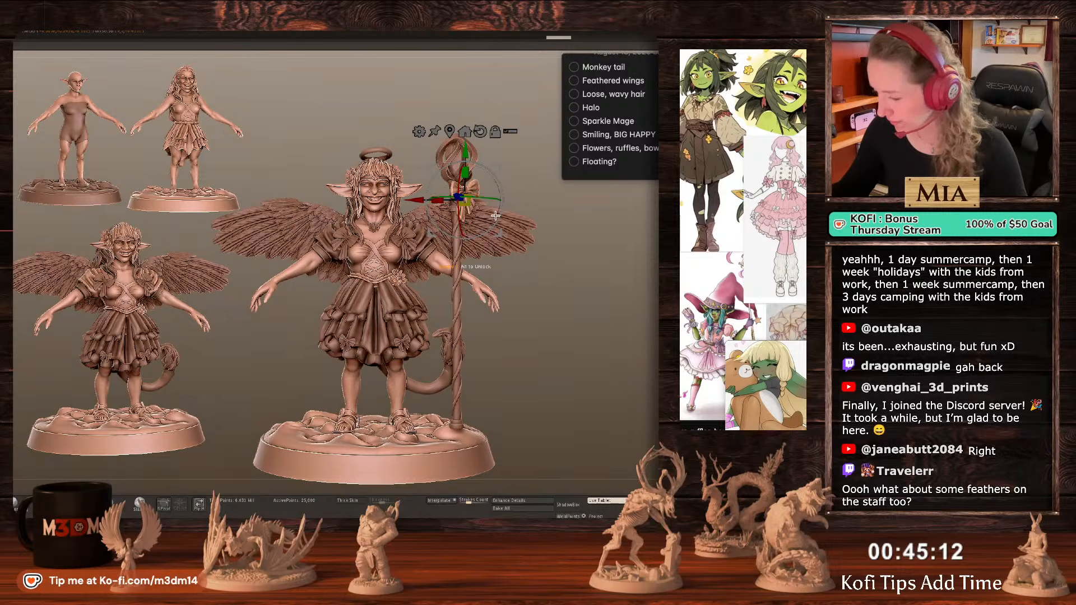
Turn the ribbon bow to face forward against the staff's neck, reshape its placement with the gizmo, and clear the mask.
drag(496, 216, 499, 203)
ctrl+drag(649, 259, 484, 360)
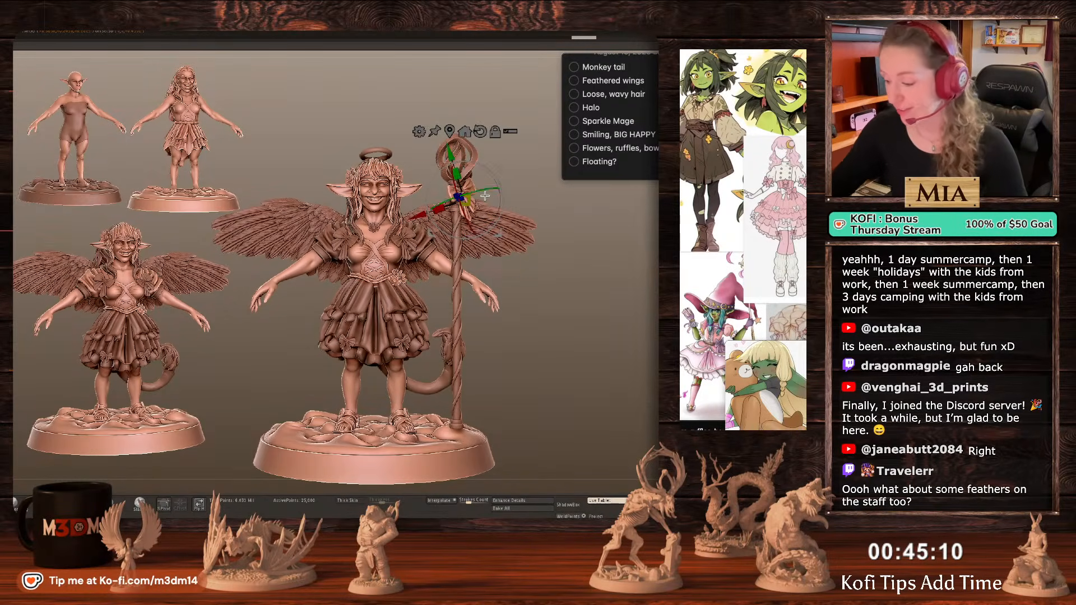
key(q)
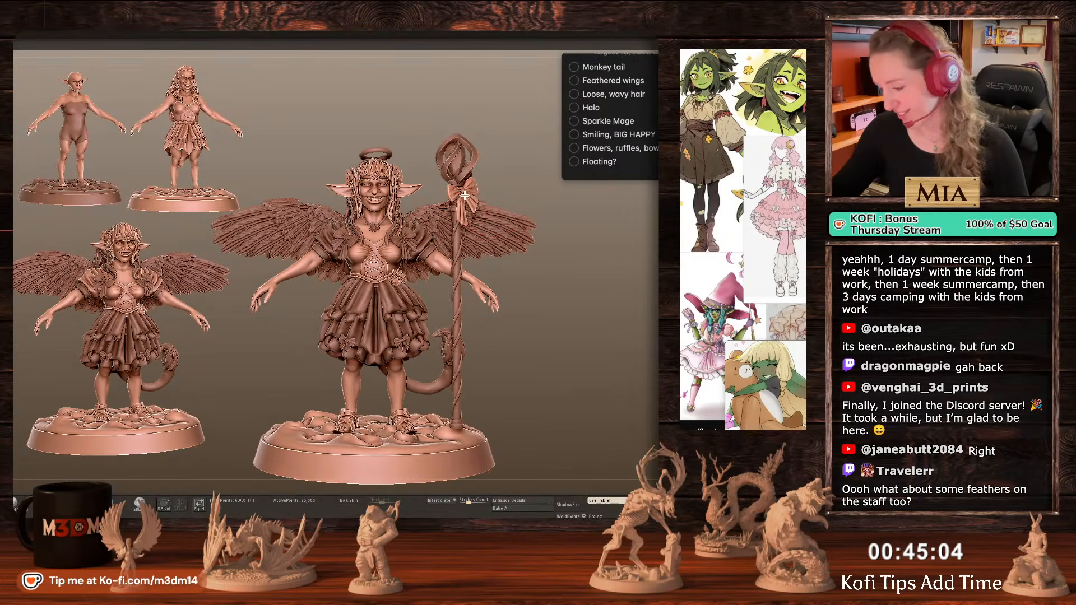
key(w)
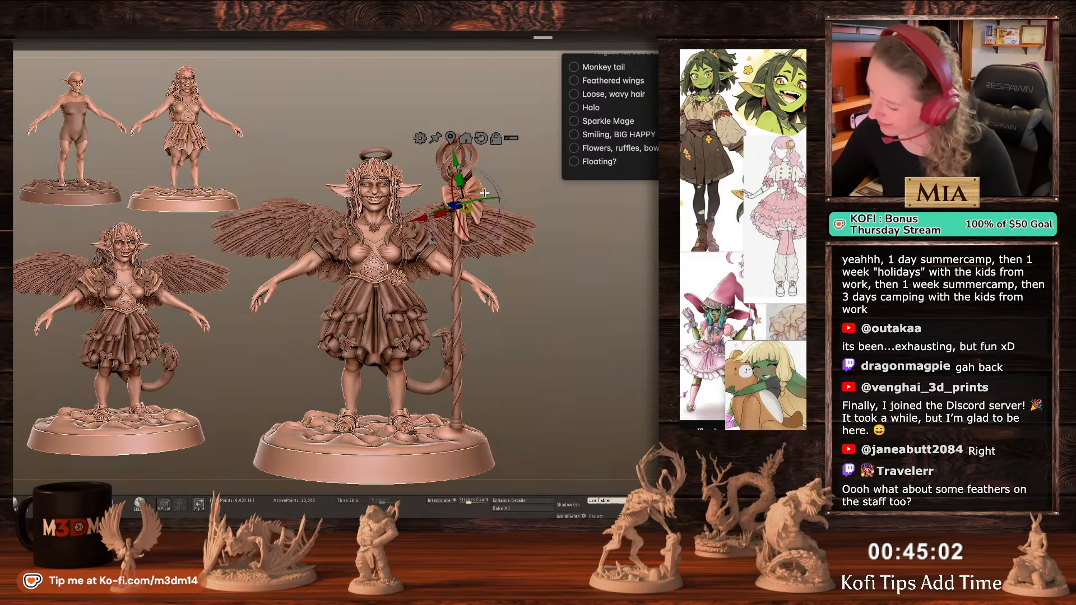
key(q)
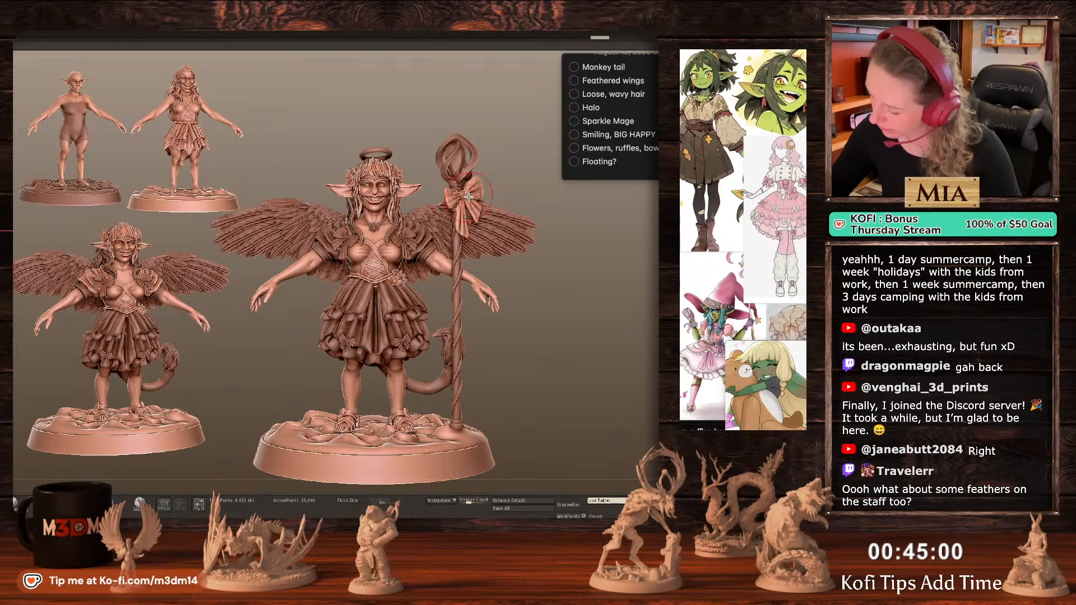
key(space)
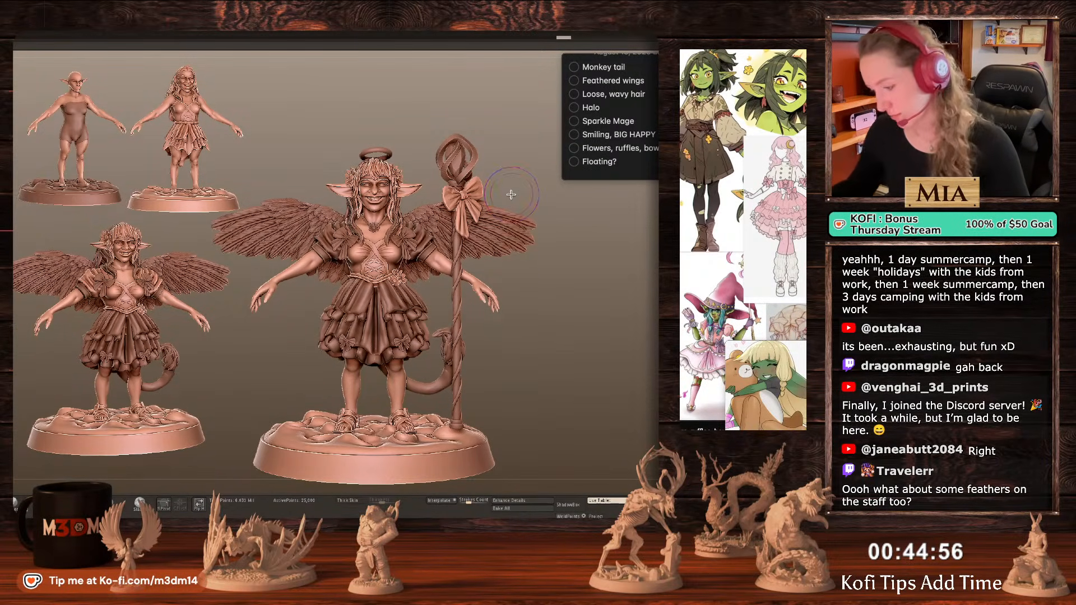
key(space)
ctrl+click(620, 304)
ctrl+click(621, 305)
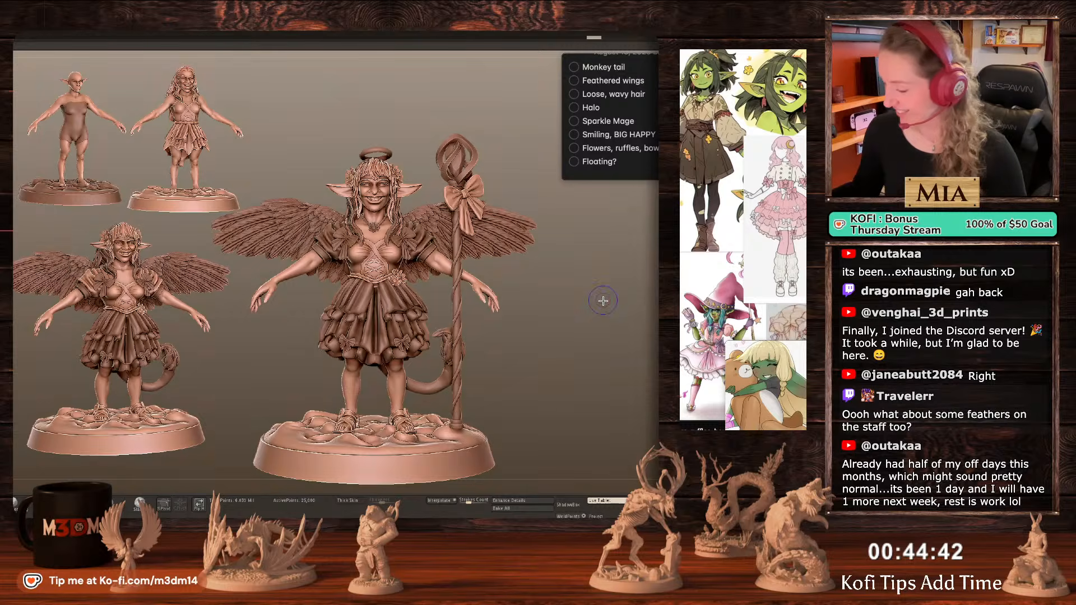
Check the staff parts' meshes and merge the gem, the ribbon bow and the staff into one part.
key(shift+f)
key(shift+f)
key(ctrl+d)
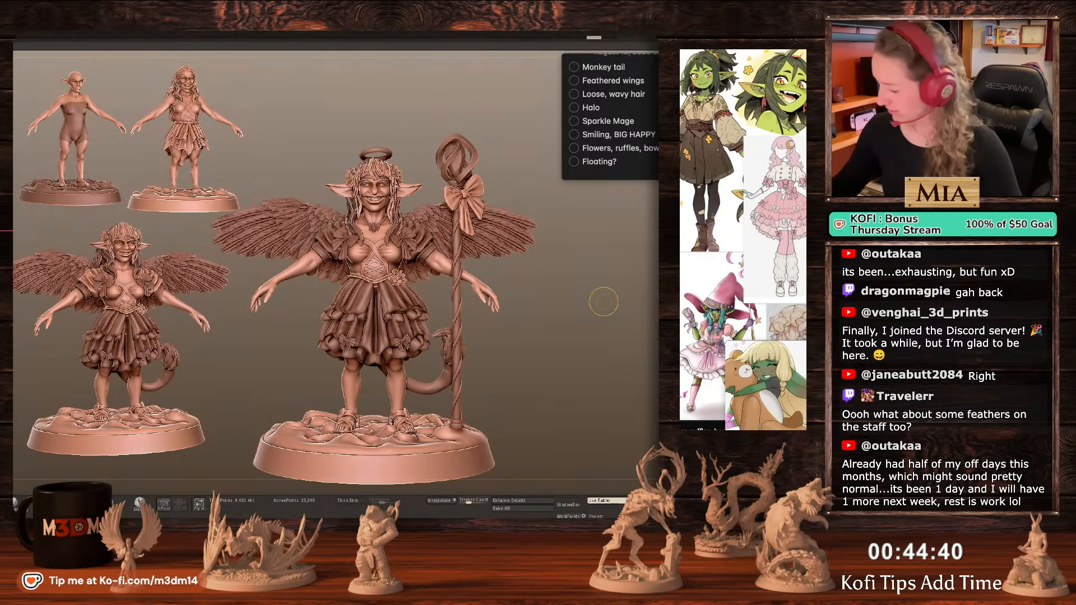
alt+click(457, 163)
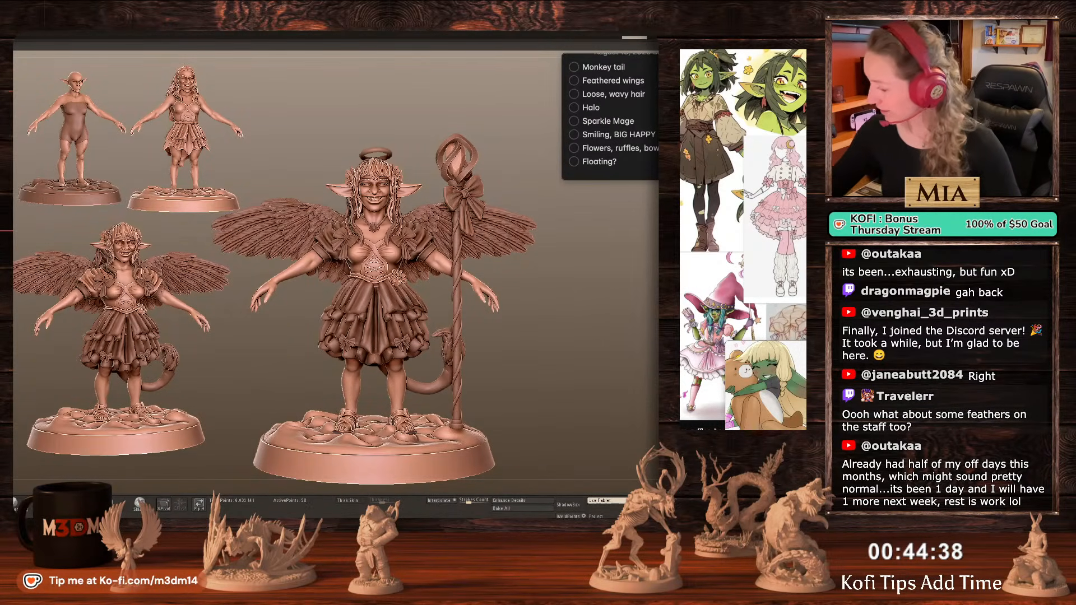
alt+click(460, 179)
key(shift+f)
key(shift+f)
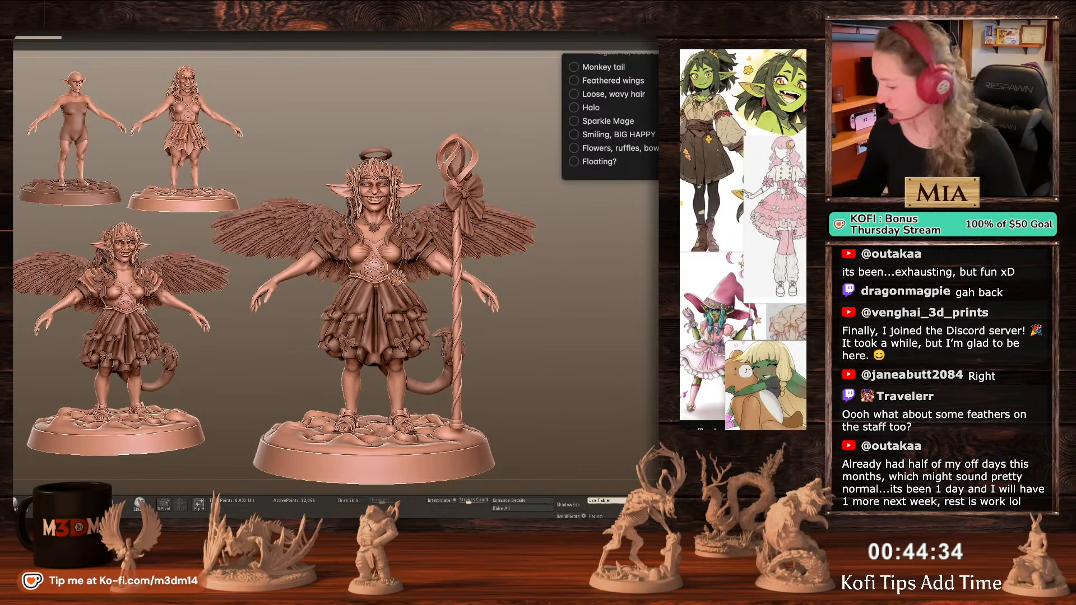
alt+click(471, 194)
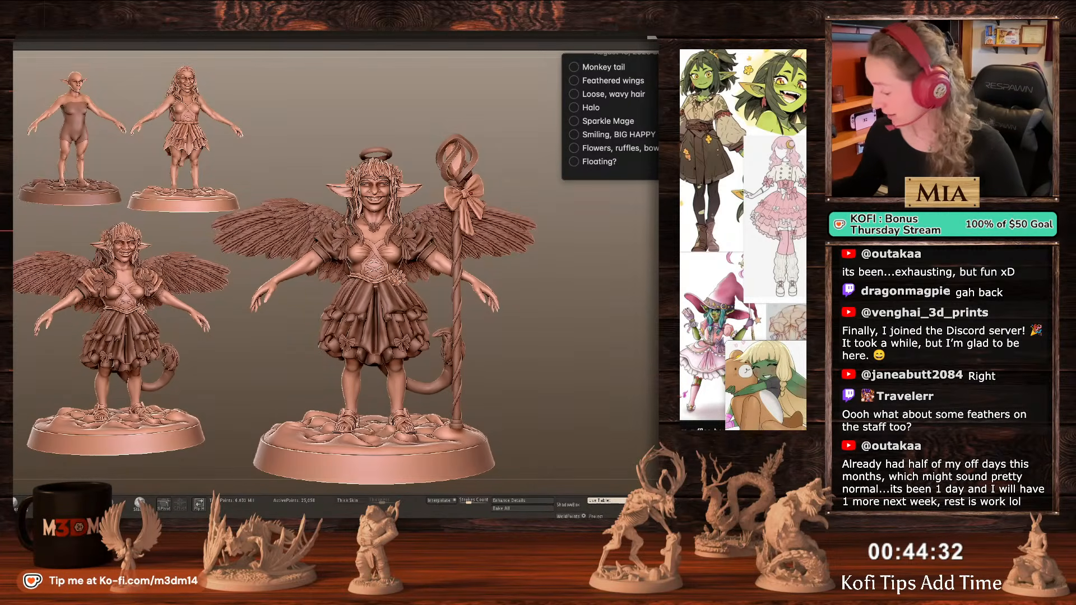
alt+click(461, 181)
key(ctrl+m)
key(space)
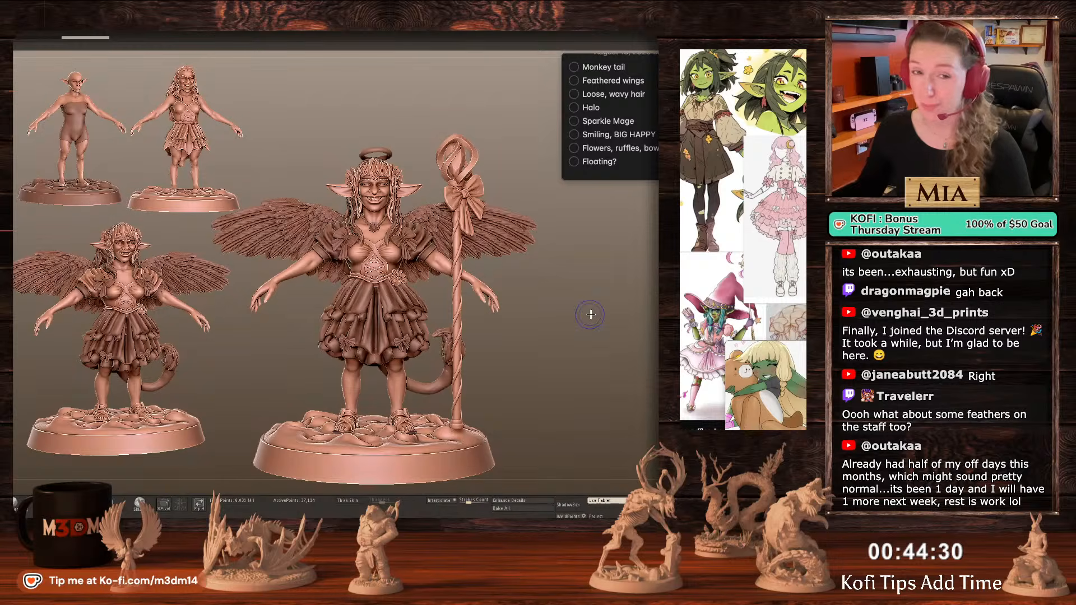
Reframe the whole figure and examine the wings' mesh and the halo, making each the active part.
alt+drag(625, 297, 632, 275)
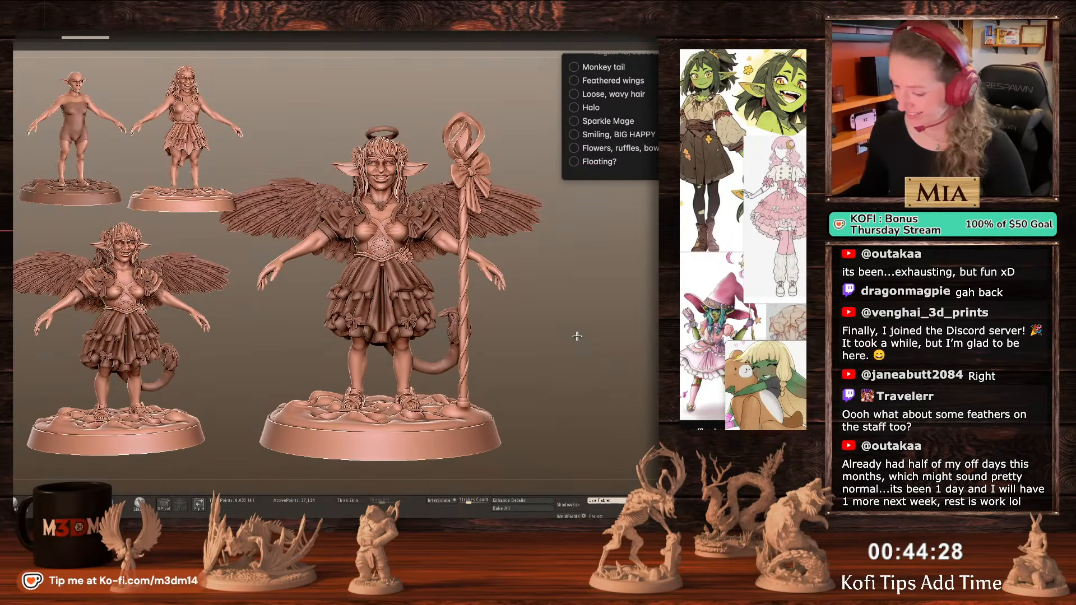
alt+drag(577, 337, 574, 353)
alt+click(507, 232)
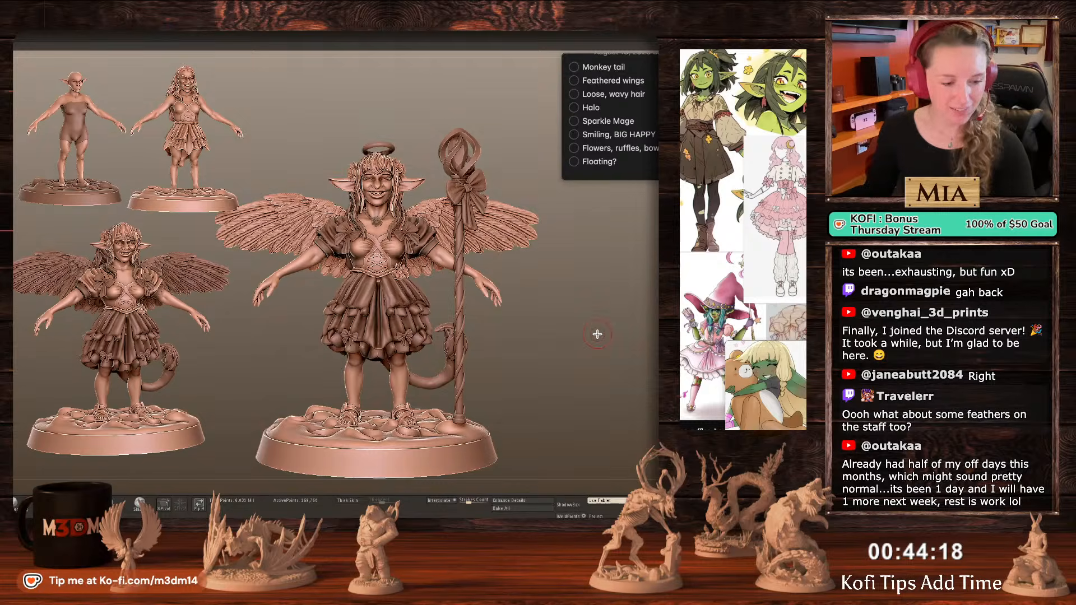
key(shift+f)
key(shift+f)
alt+click(390, 149)
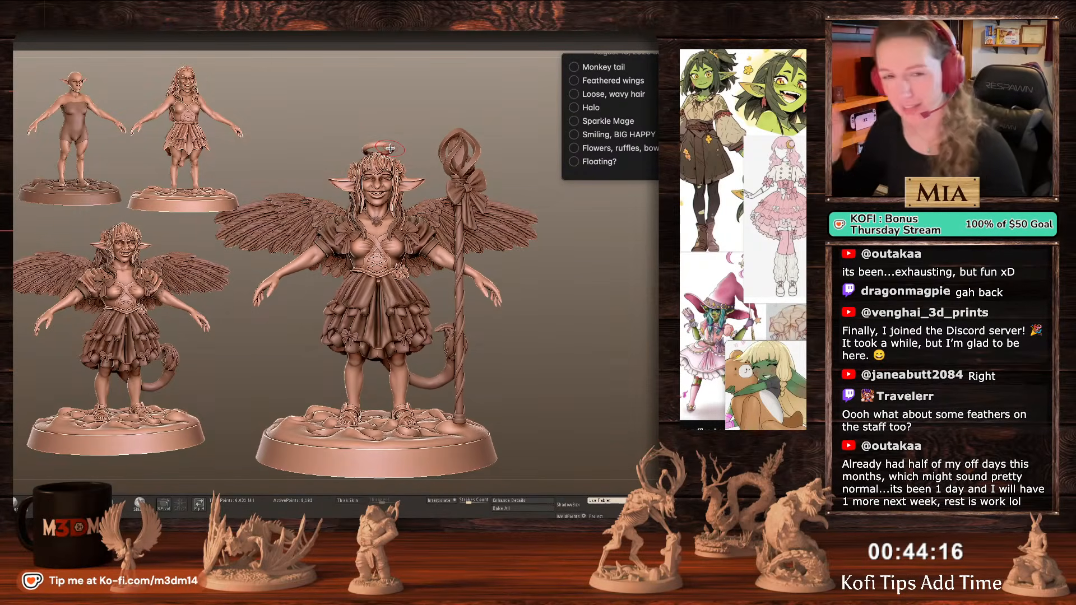
Make the hair active and pull its ends down from behind into a longer taper over the skirt, undoing the last excess stroke.
alt+click(395, 161)
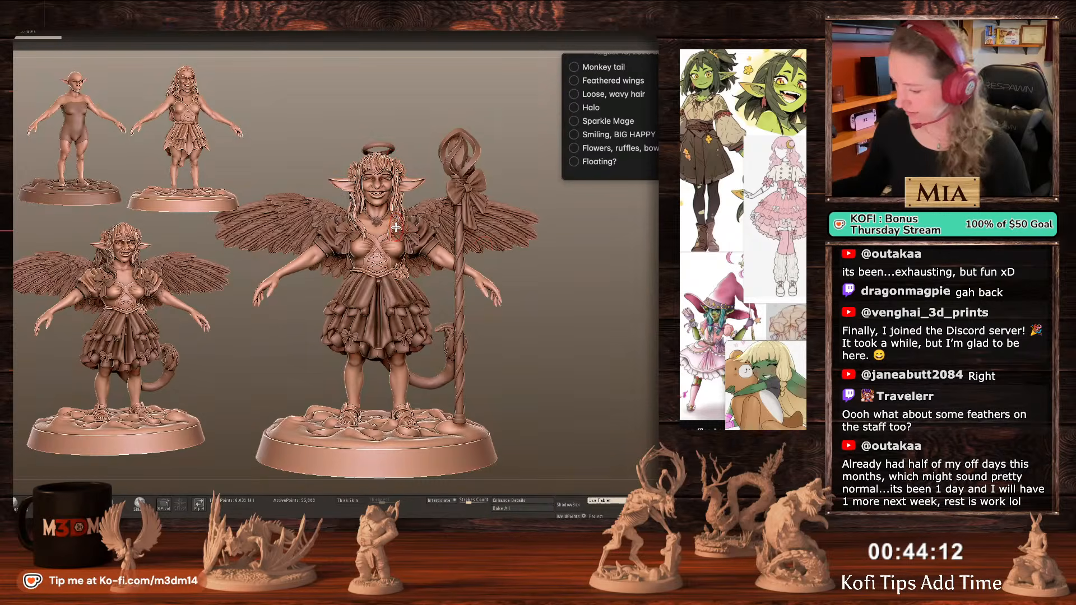
drag(589, 343, 611, 342)
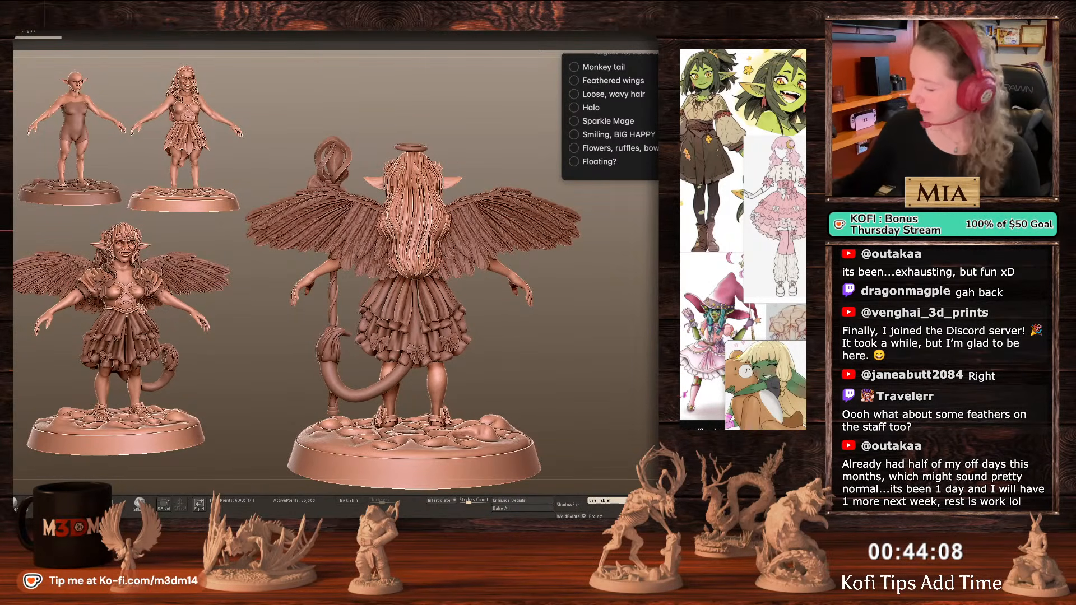
key(b)
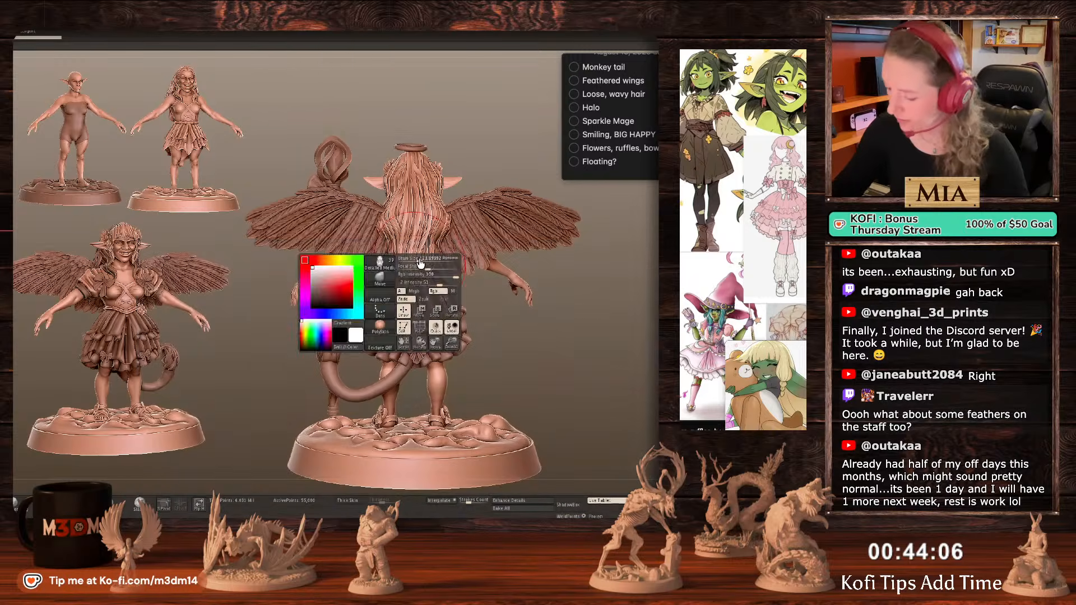
mouse_move(418, 252)
mouse_down()
mouse_move(426, 281)
mouse_move(449, 295)
mouse_up()
key(space)
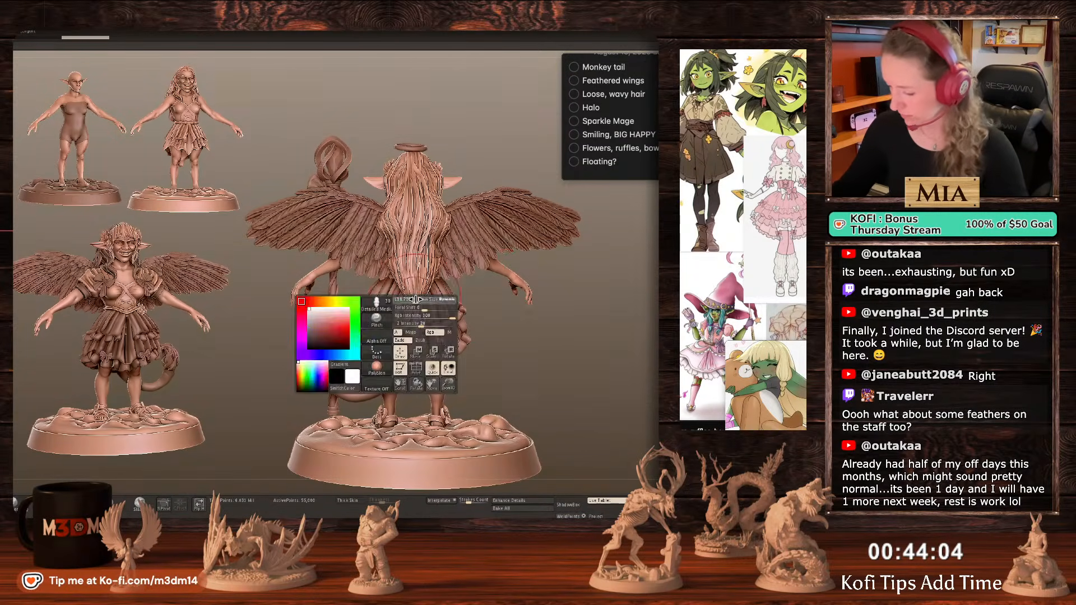
key(ctrl+z)
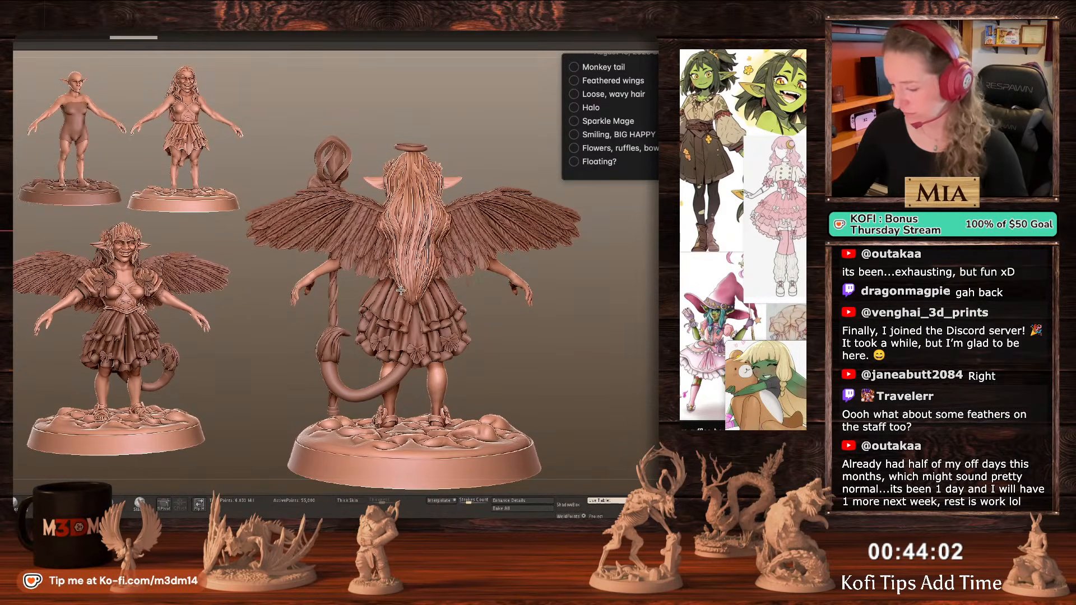
Examine the wings, the skirt's ruffle layers and the hem bows from behind and in front, making each the active part.
key(space)
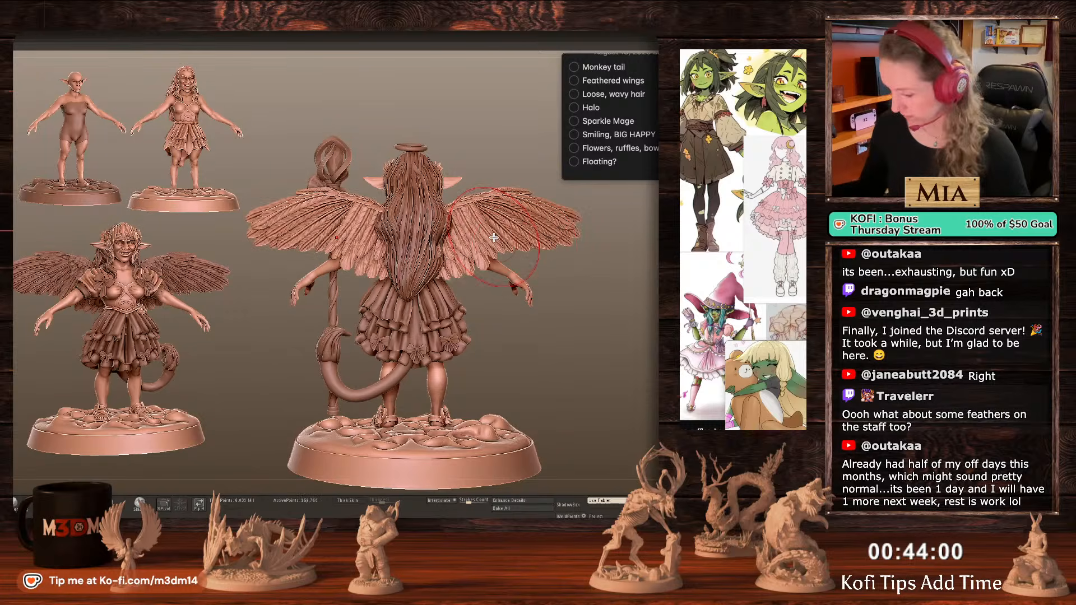
alt+click(441, 313)
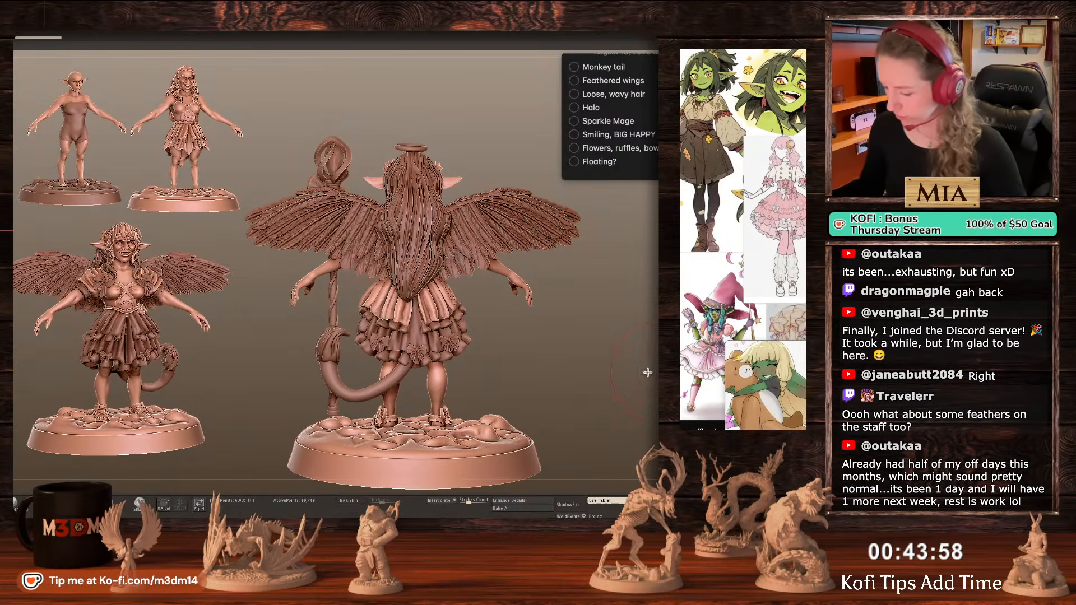
drag(648, 373, 633, 375)
alt+drag(546, 352, 473, 352)
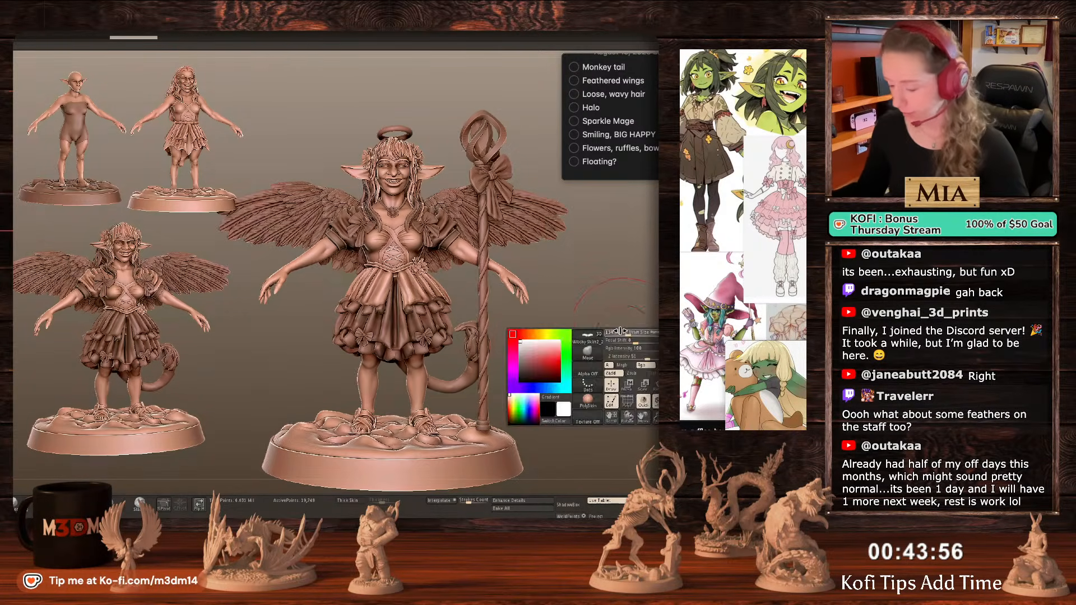
alt+click(429, 307)
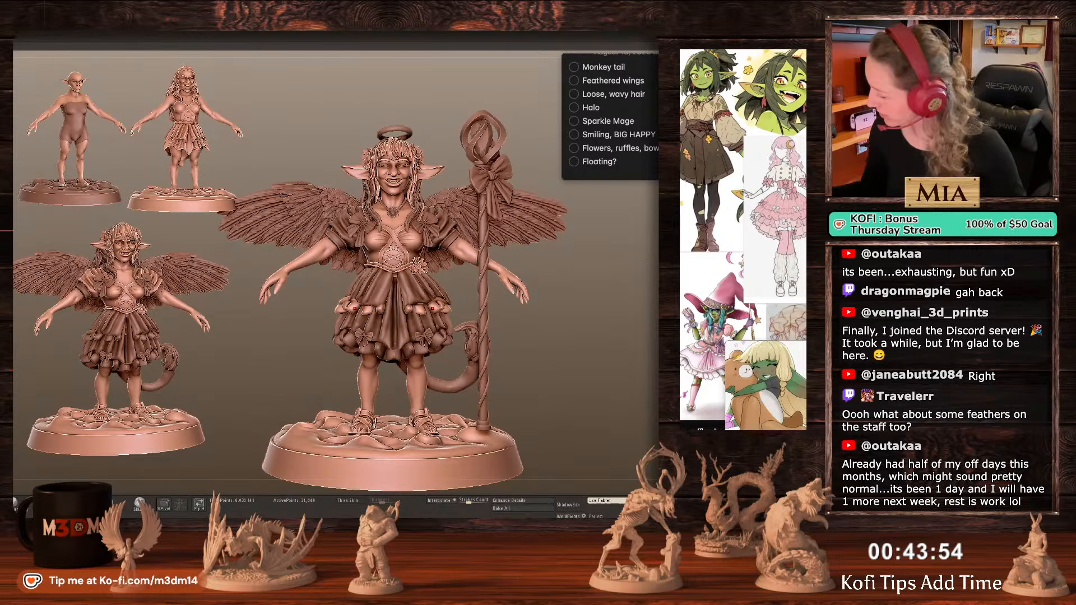
alt+click(427, 321)
alt+click(427, 340)
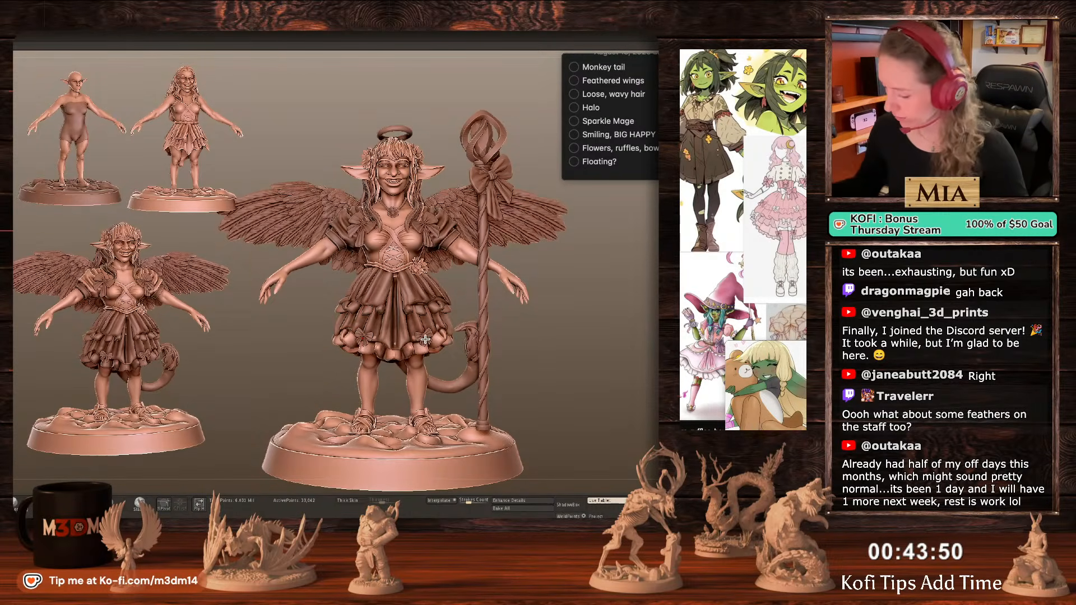
alt+click(415, 338)
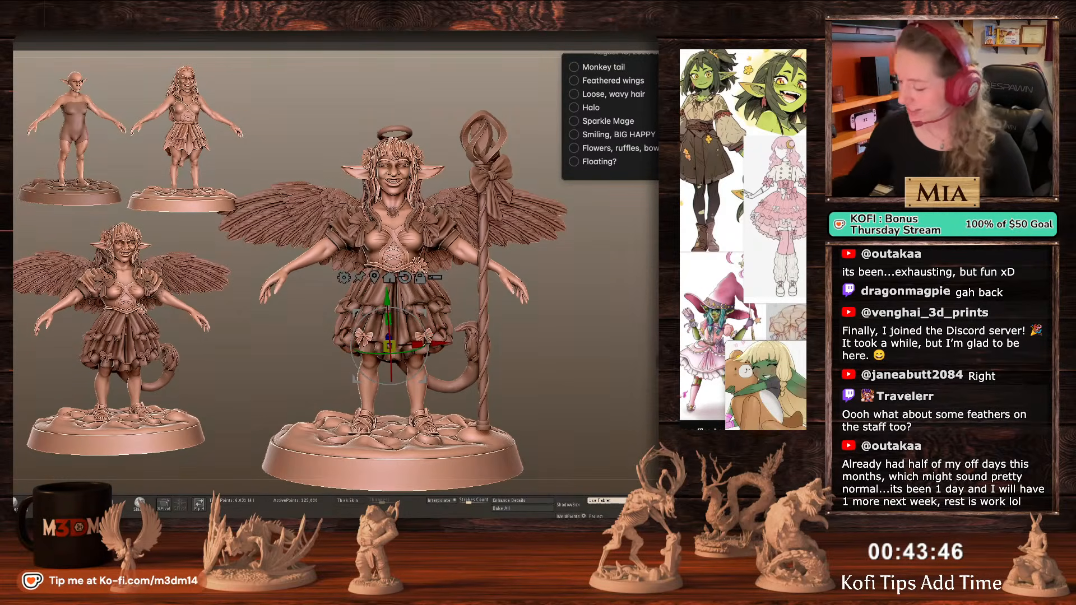
key(w)
key(q)
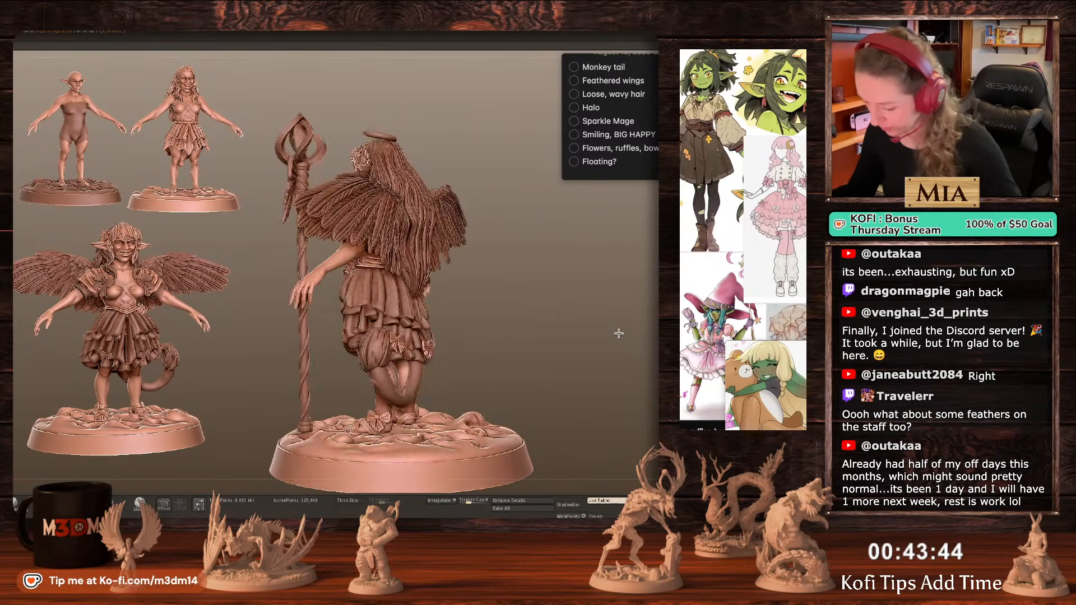
mouse_move(630, 332)
mouse_down()
mouse_move(617, 334)
mouse_move(638, 330)
mouse_move(639, 343)
mouse_up()
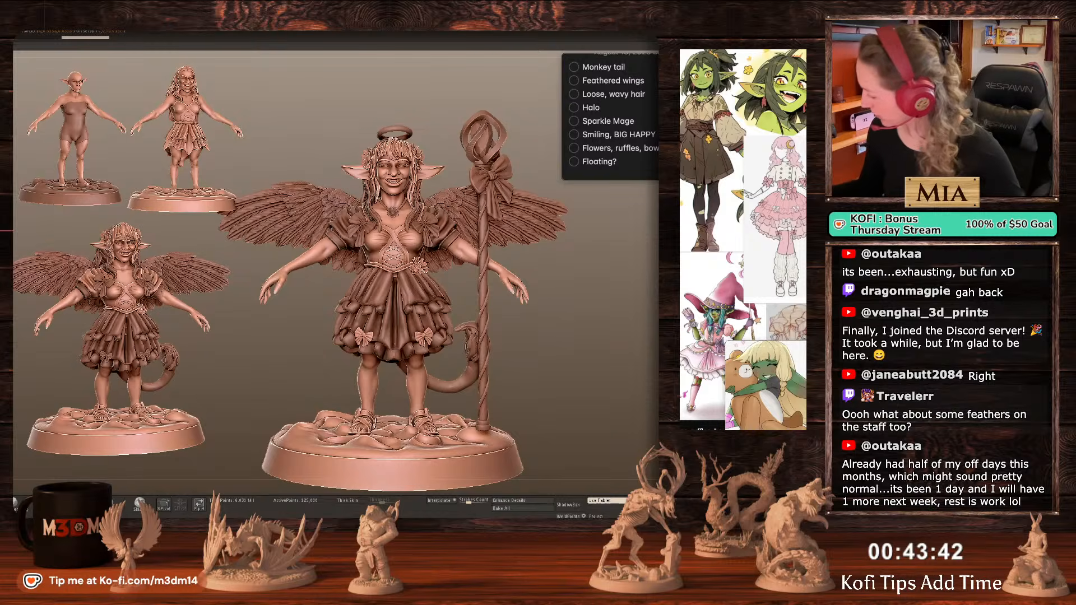
ctrl+shift+click(578, 335)
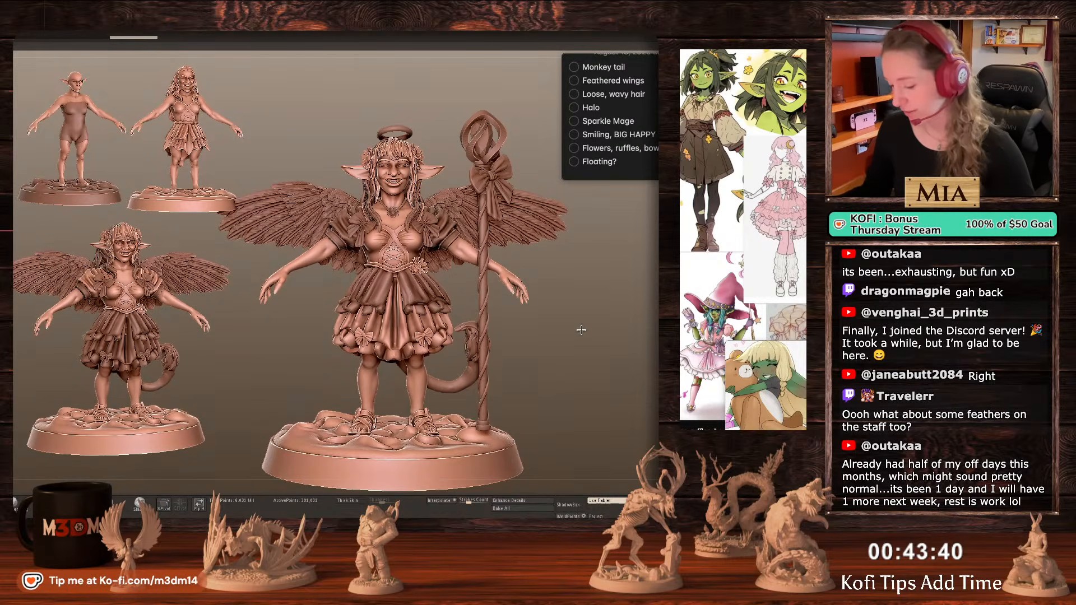
Make the sandals the active part, subdivide them, and clear their mask.
alt+click(430, 414)
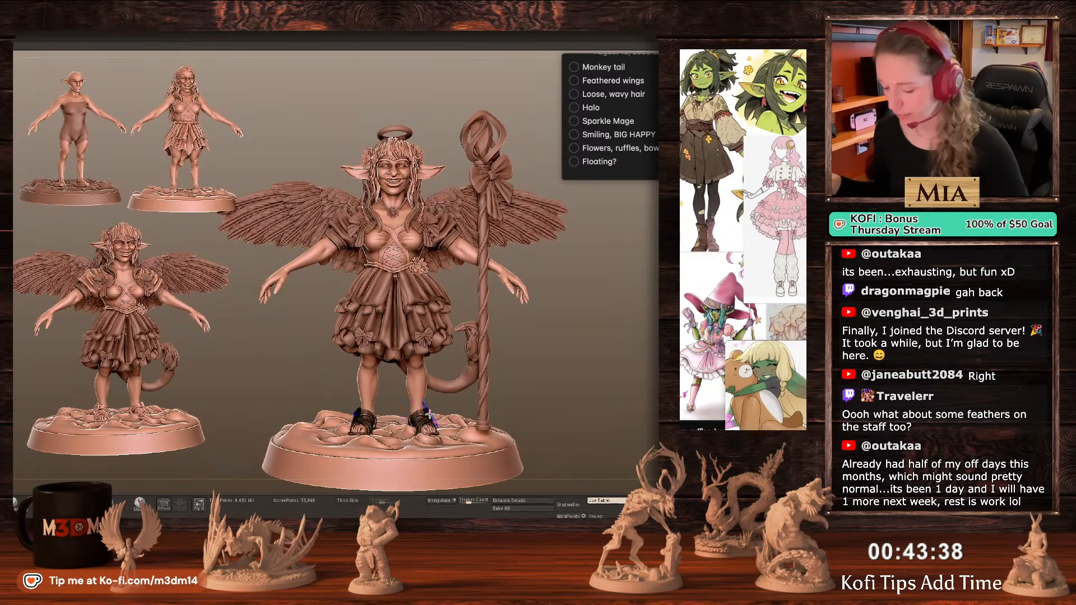
key(ctrl+d)
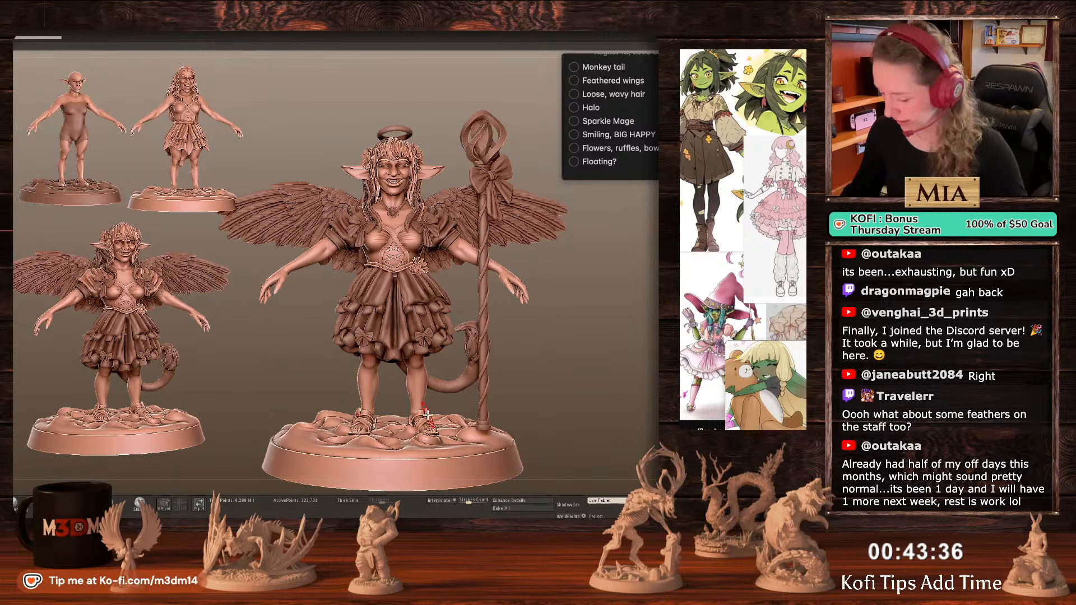
ctrl+click(631, 397)
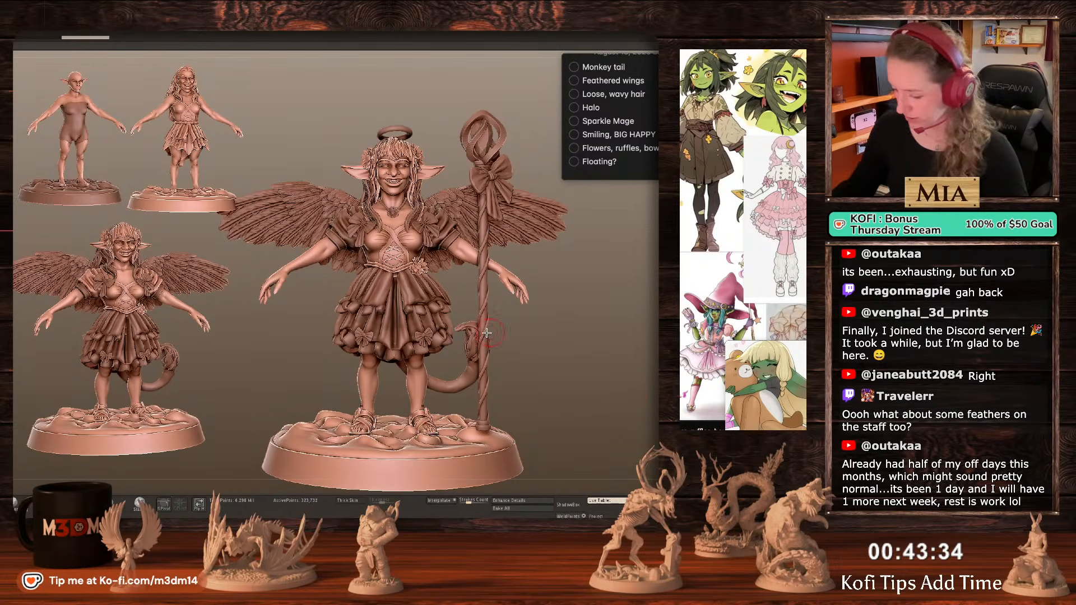
Select the puffed sleeves and their trim pieces at the shoulders and merge them into one part.
alt+click(455, 215)
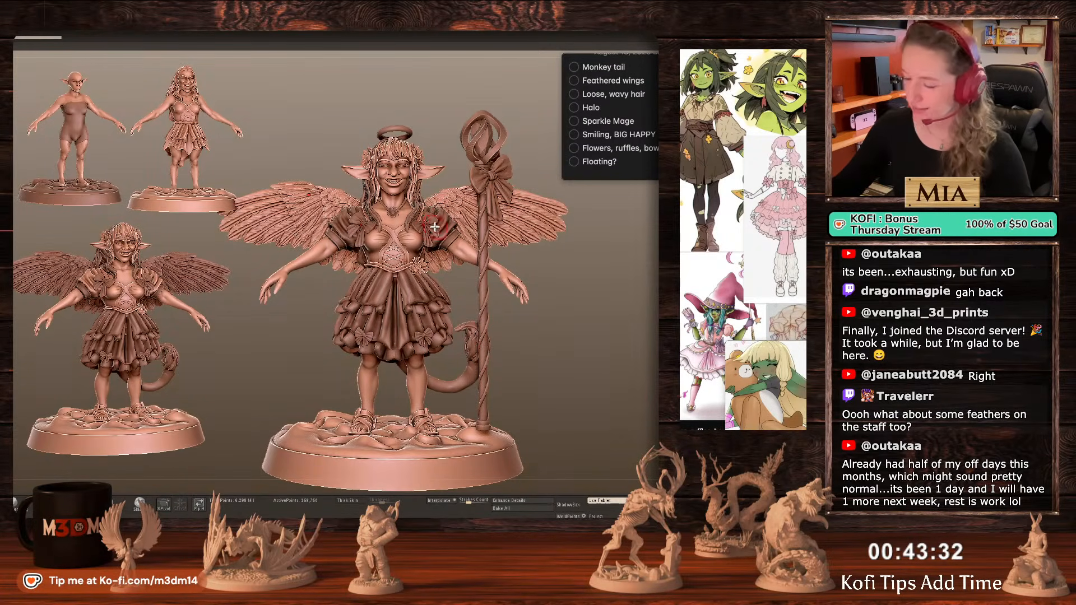
alt+click(435, 228)
alt+click(447, 237)
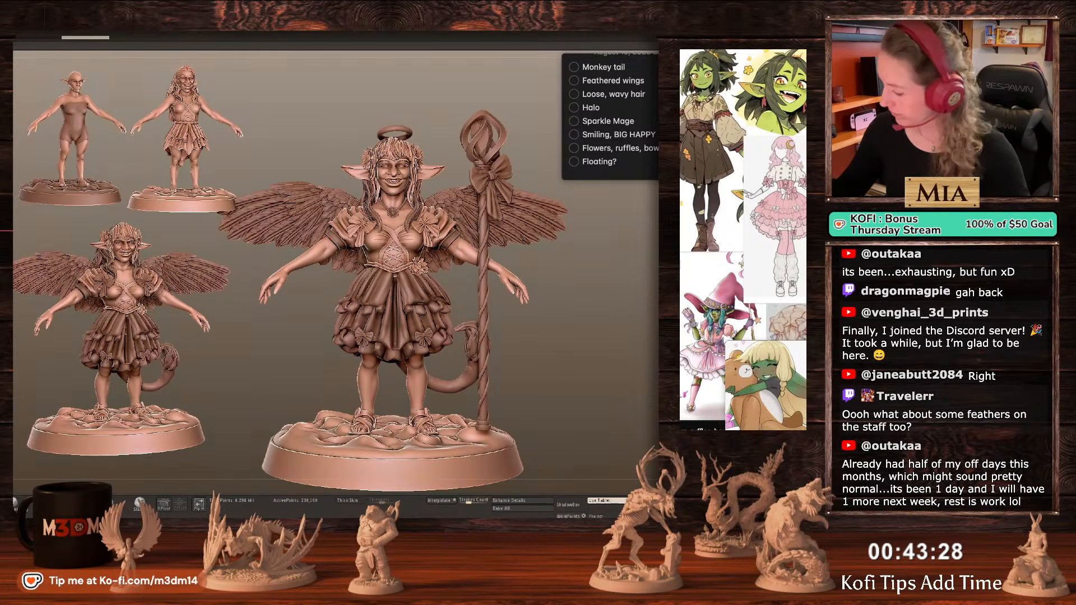
alt+click(443, 244)
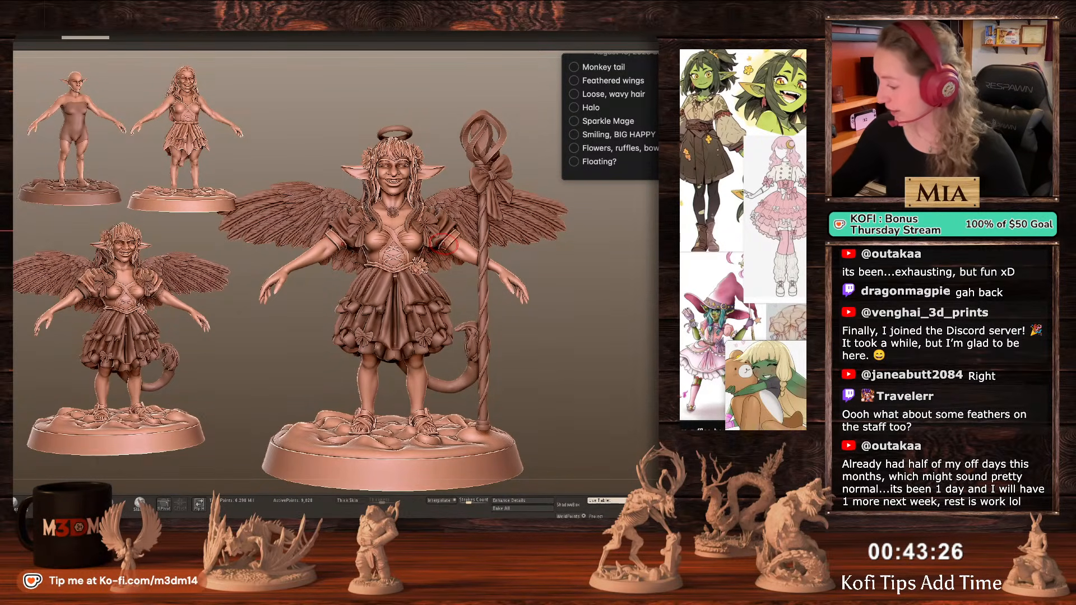
alt+click(444, 245)
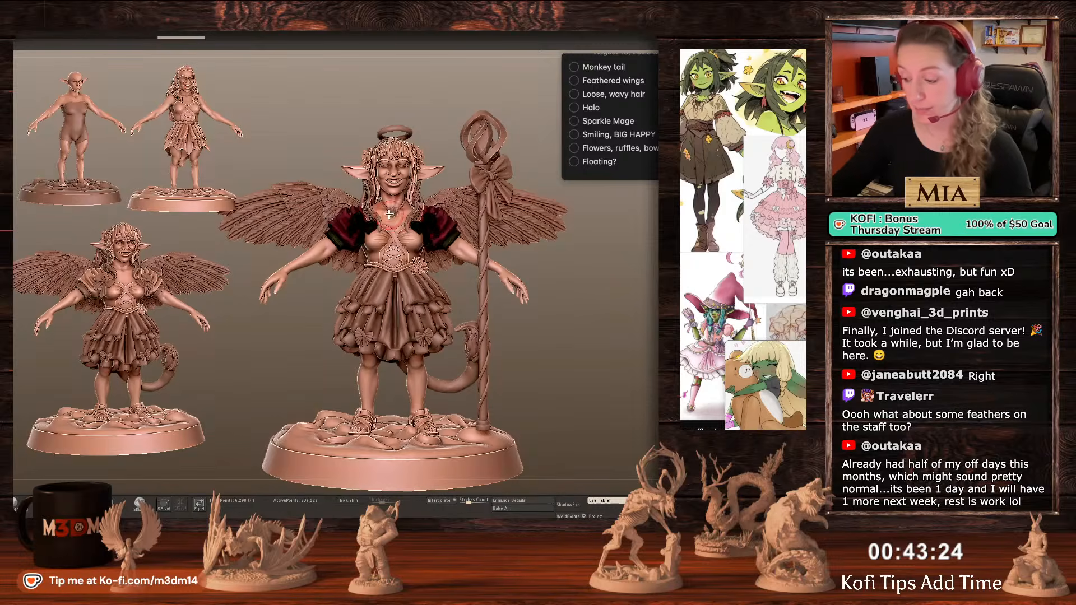
Make the front hair, brows, eyes and mouth pieces active in turn to check the head's separate parts.
alt+click(420, 186)
alt+click(399, 153)
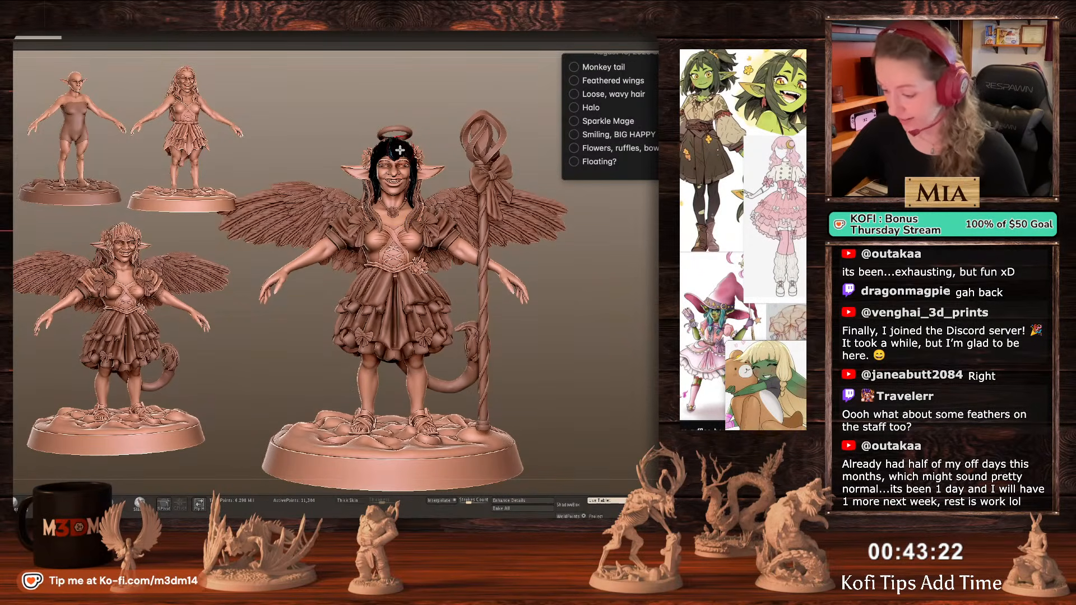
alt+drag(642, 298, 645, 358)
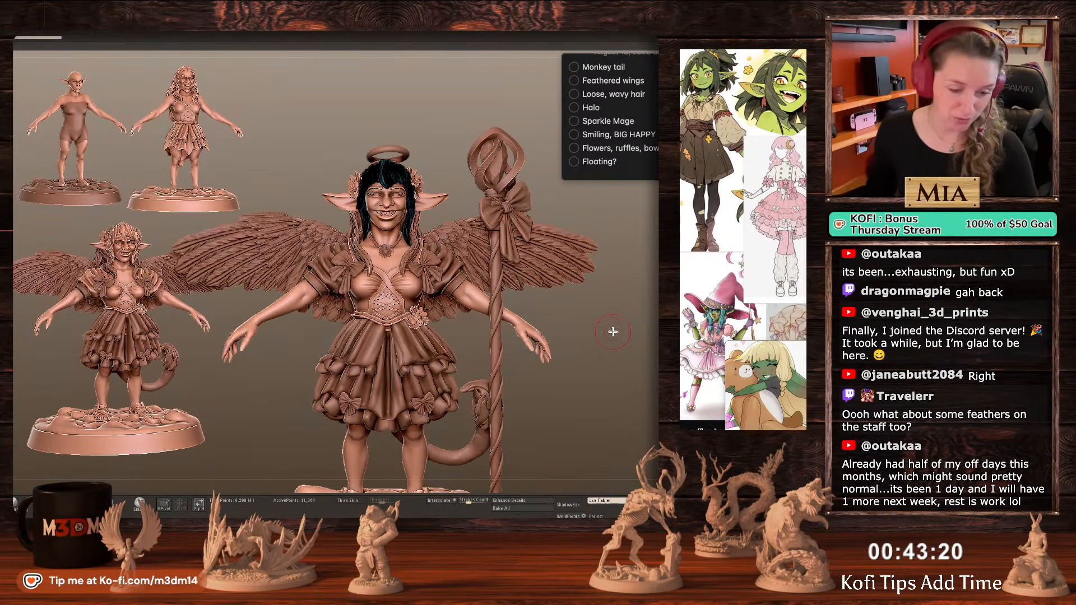
alt+click(397, 188)
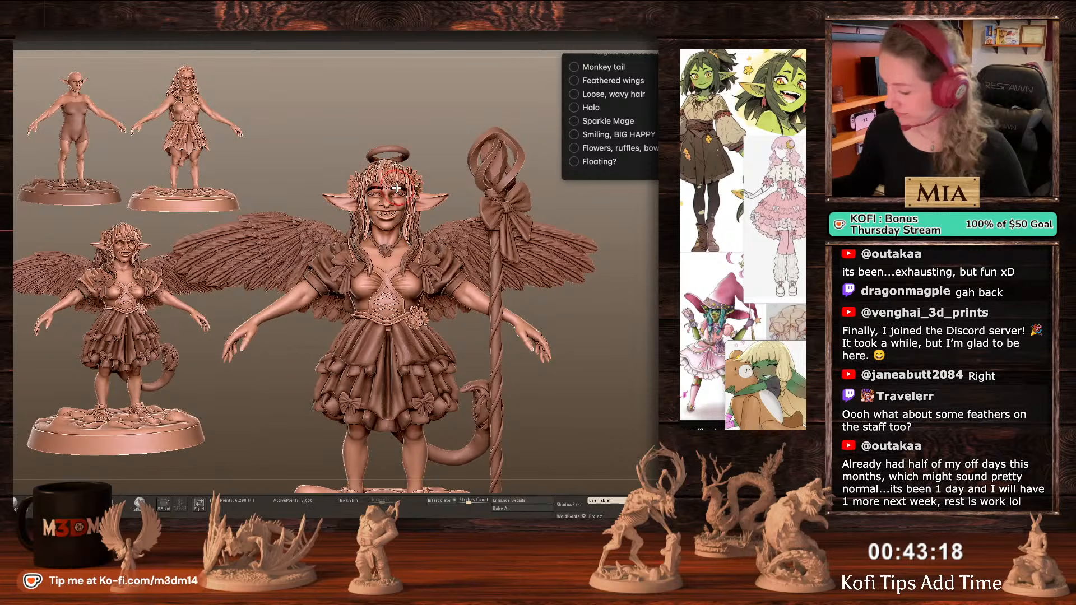
alt+click(403, 194)
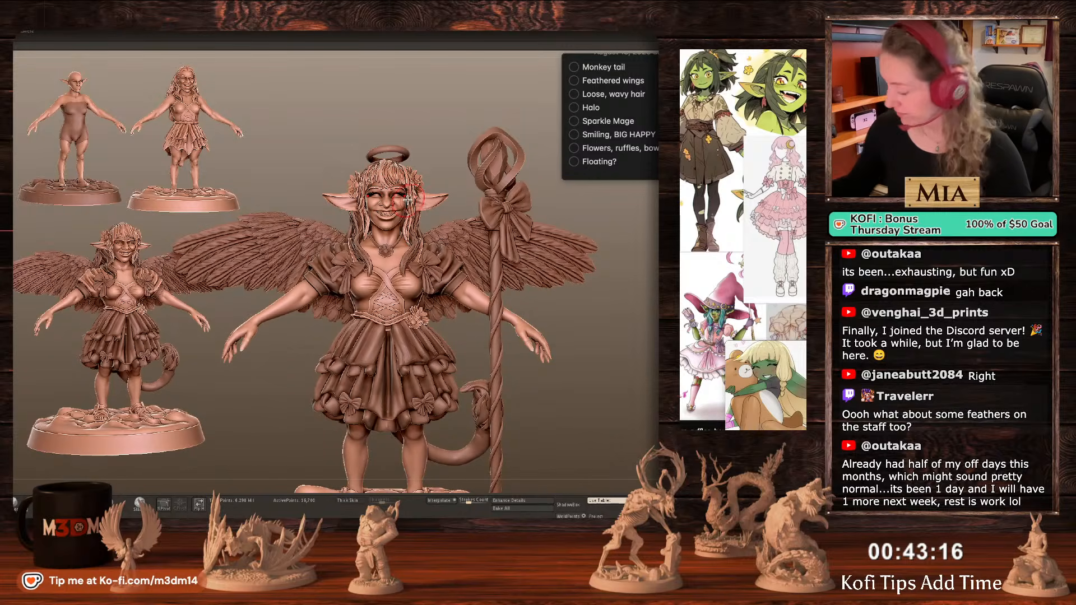
alt+click(395, 216)
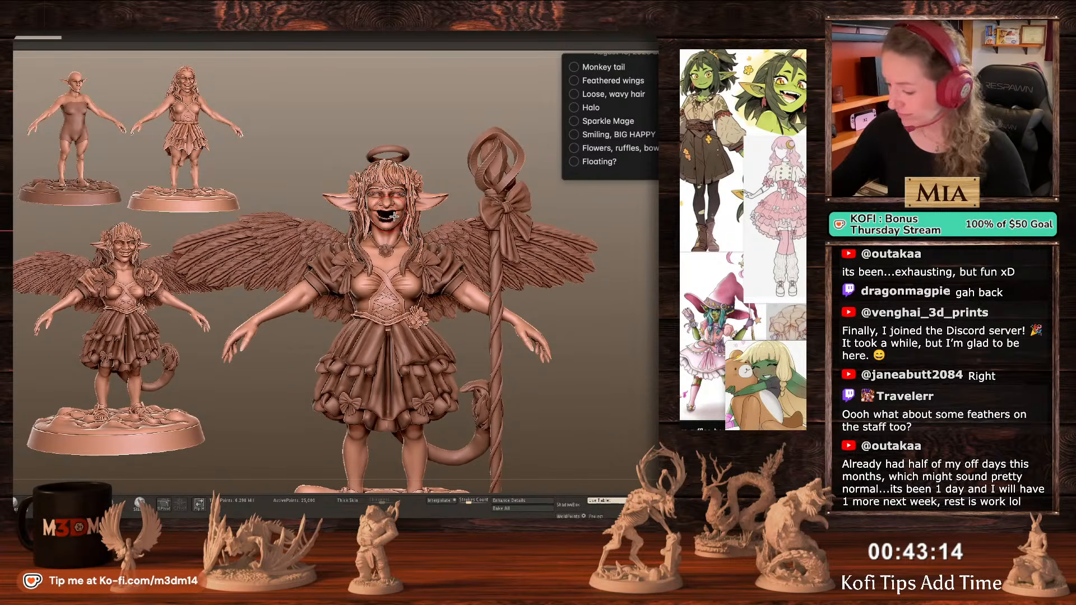
alt+click(400, 192)
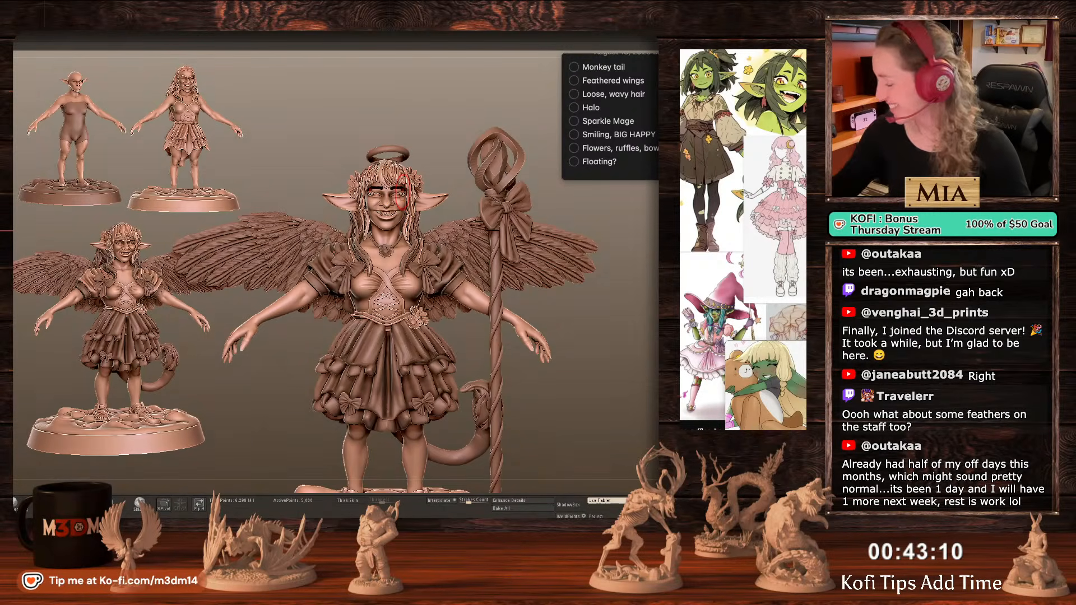
alt+click(387, 215)
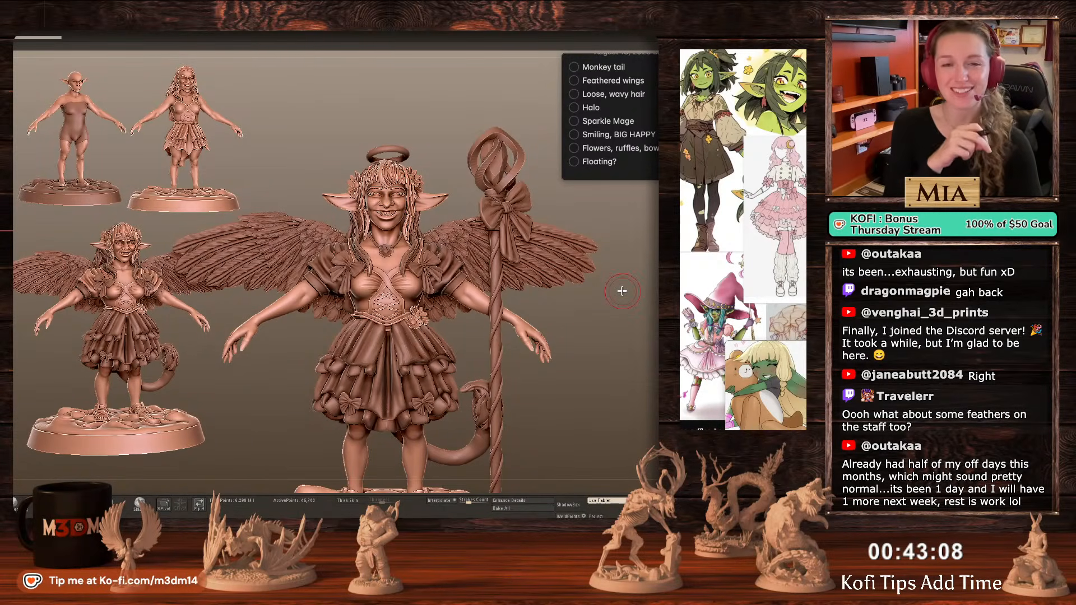
Select the hair, hair flowers, halo and mouth pieces and merge them into one part.
alt+click(421, 181)
alt+click(424, 177)
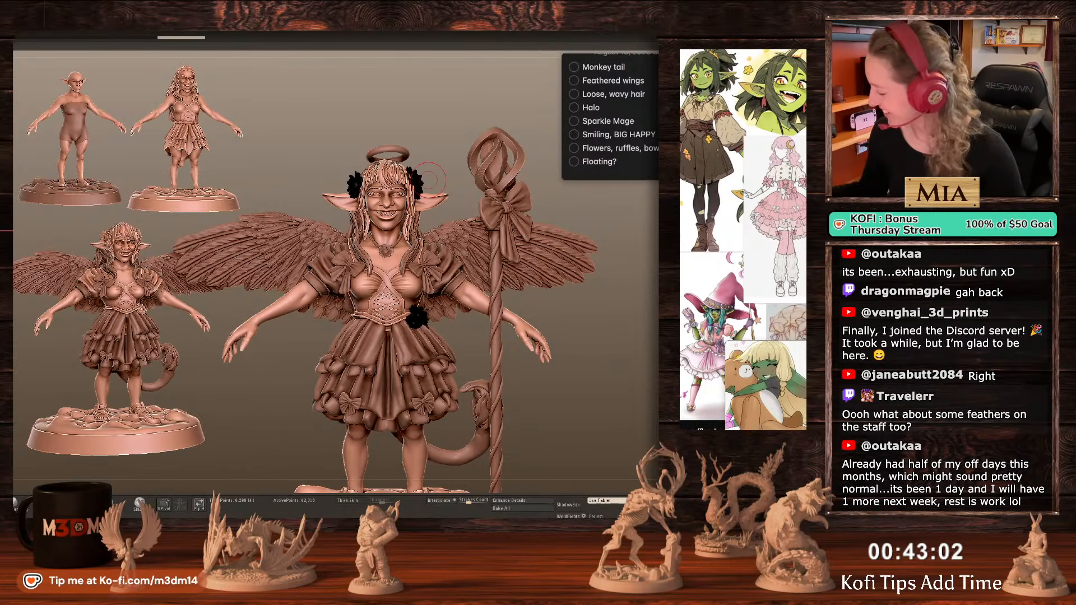
alt+click(386, 177)
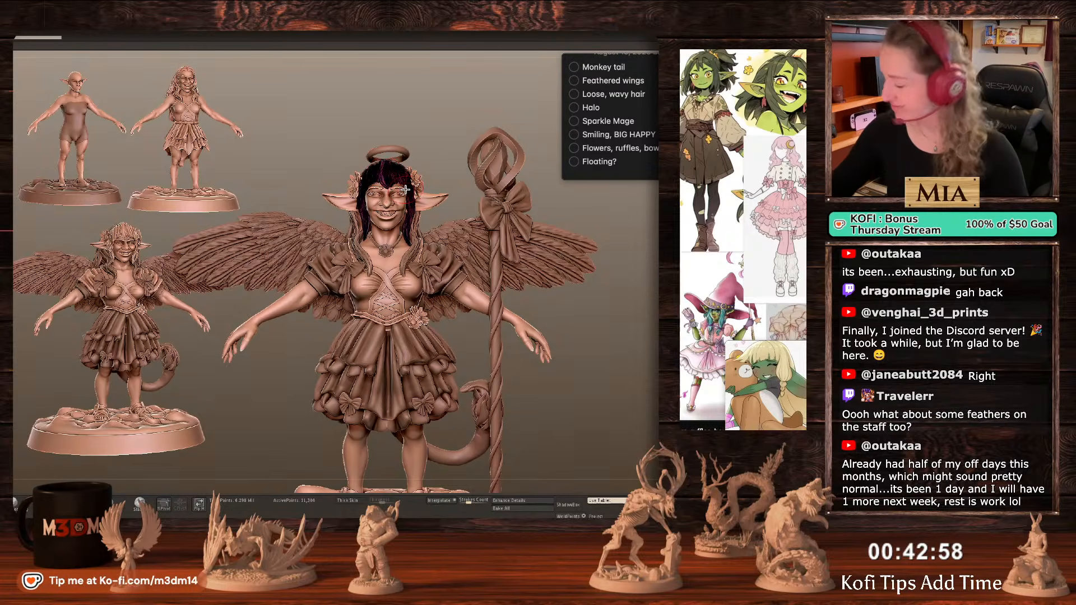
key(ctrl+w)
alt+click(403, 152)
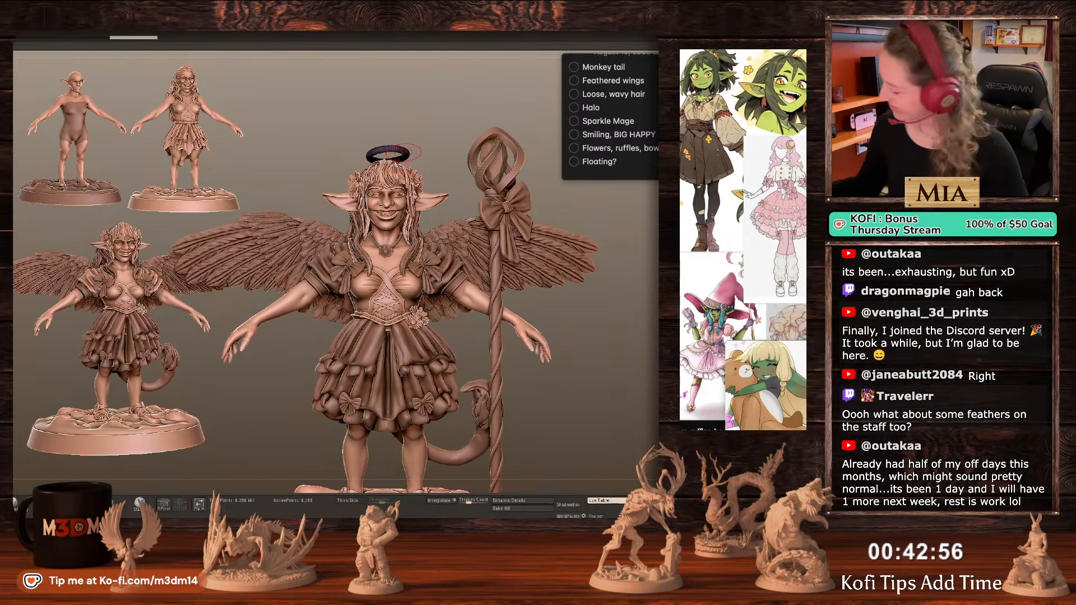
alt+click(417, 240)
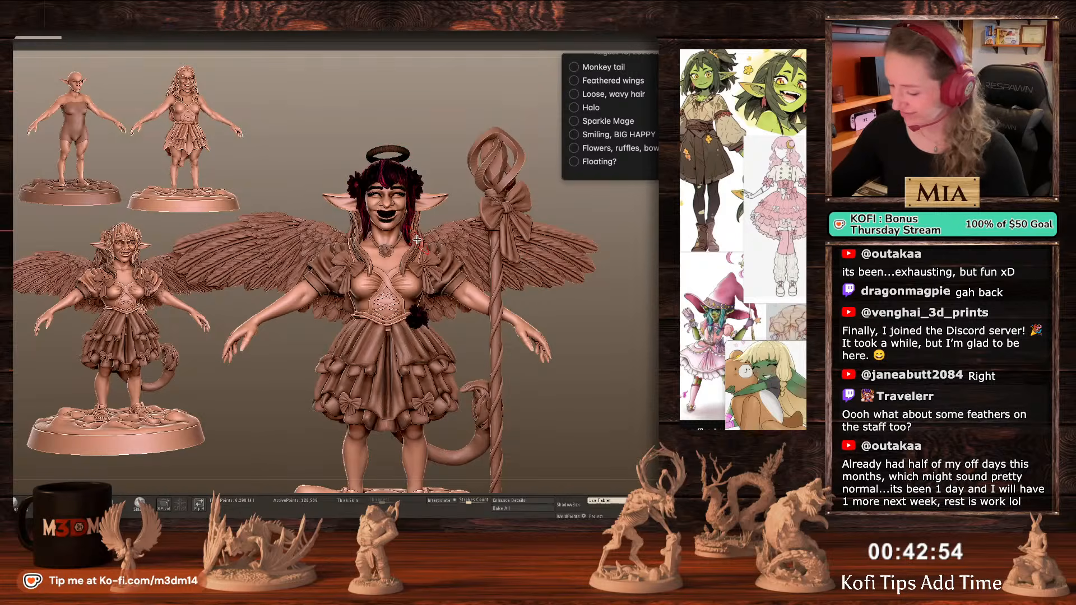
alt+click(417, 240)
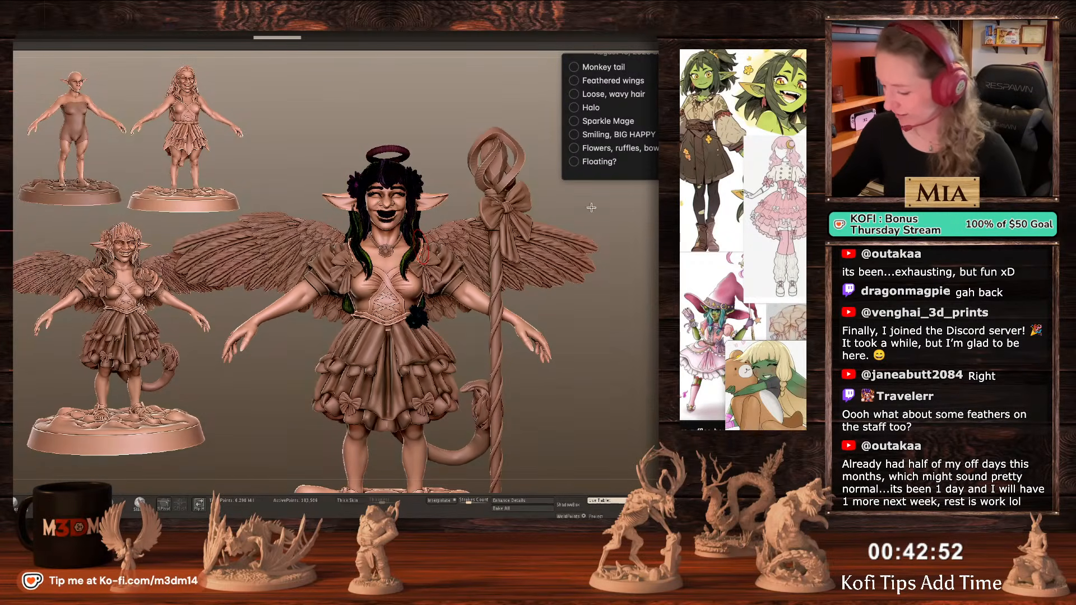
Make the small pieces under the hair at the shoulders active and adjust them with the Move gizmo, checking their polygroup colours.
alt+click(422, 264)
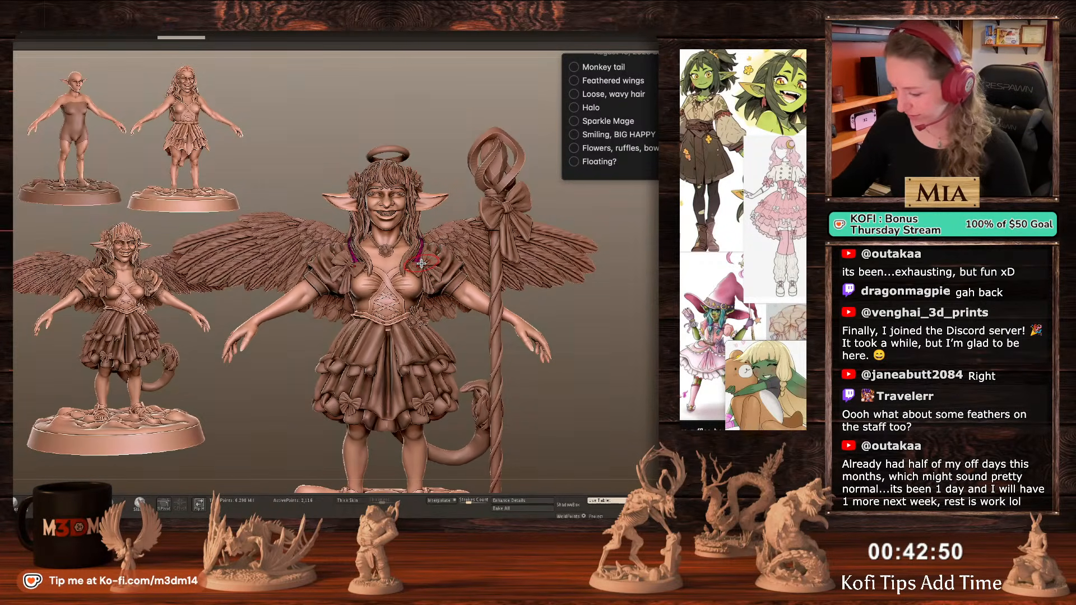
key(shift+f)
key(w)
click(441, 253)
key(q)
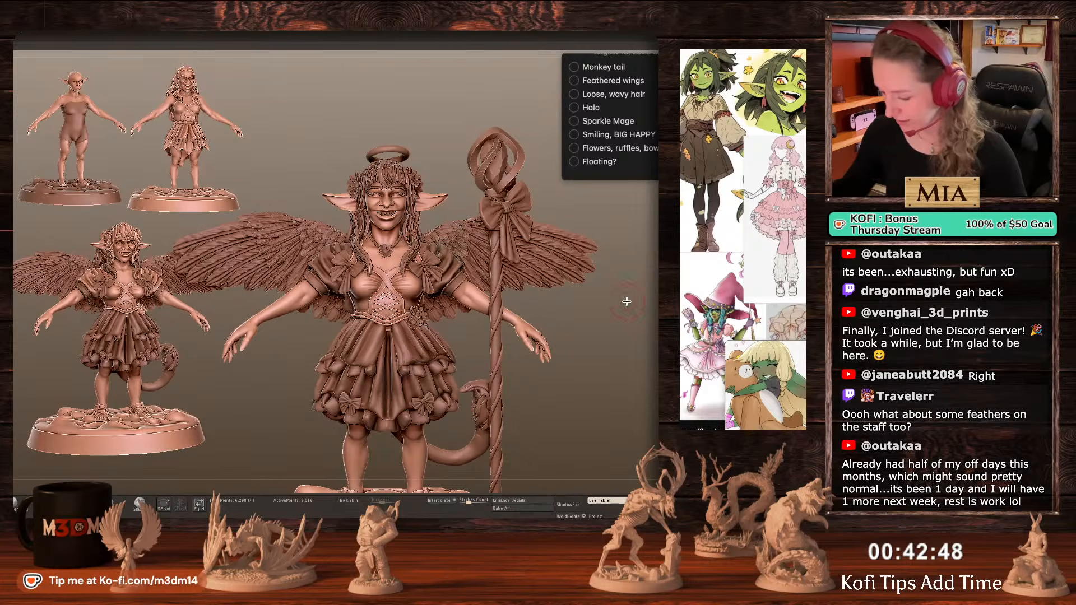
drag(633, 326, 639, 342)
key(shift+f)
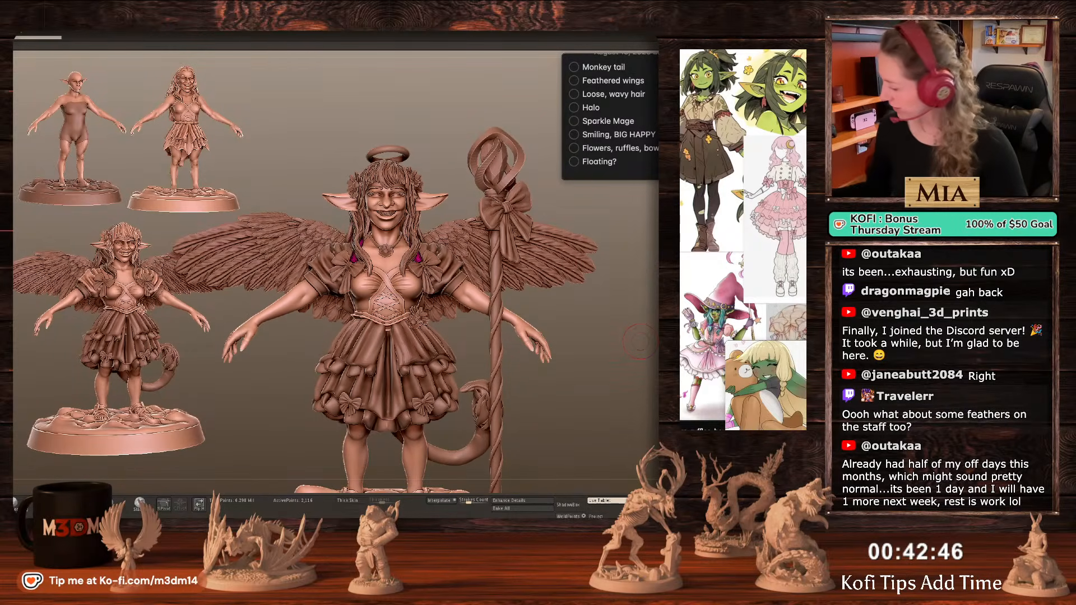
Select the bodice and its crossed lacing and merge them into one part, finishing with the polygroup colours hidden.
alt+click(396, 195)
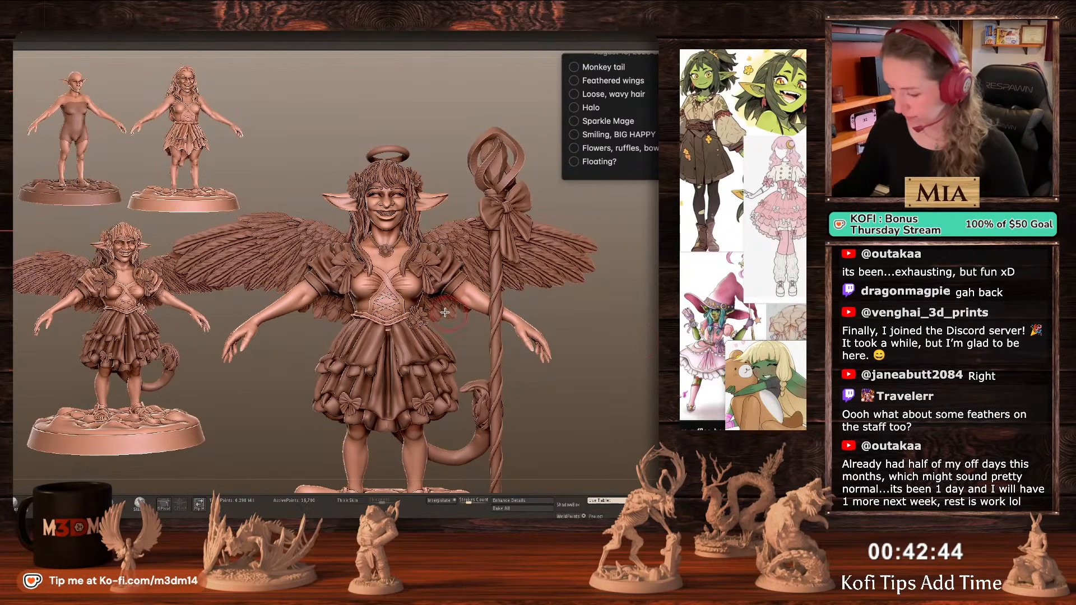
alt+click(405, 286)
key(shift+f)
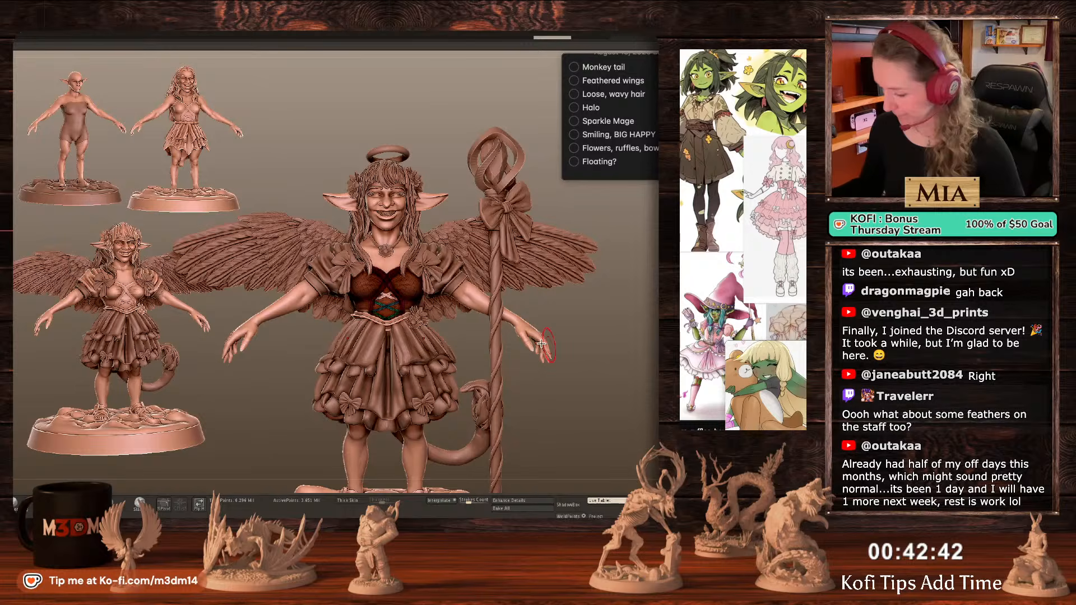
alt+click(386, 295)
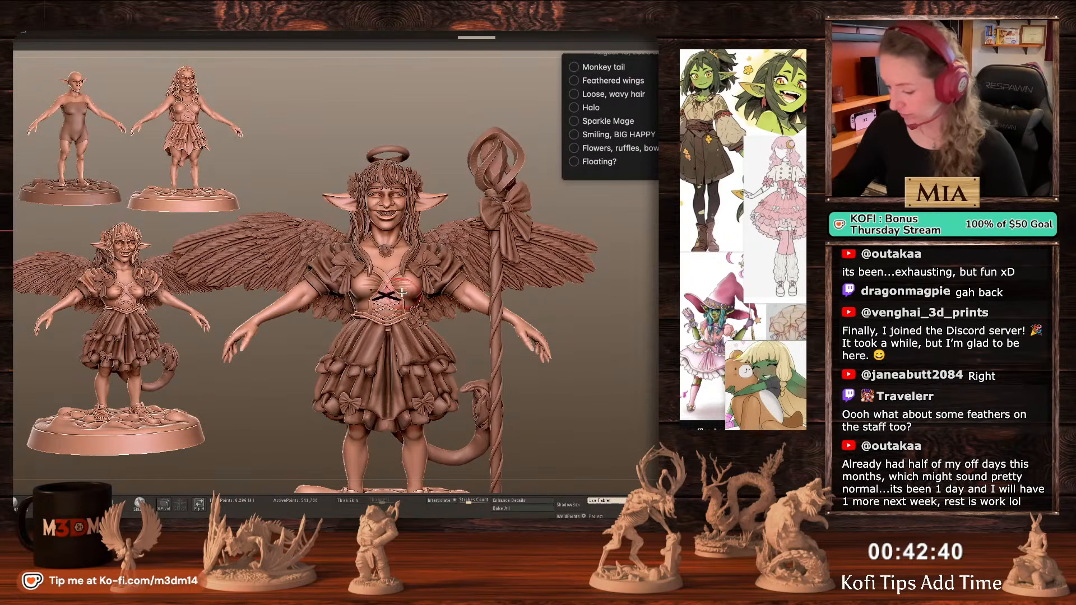
alt+click(403, 292)
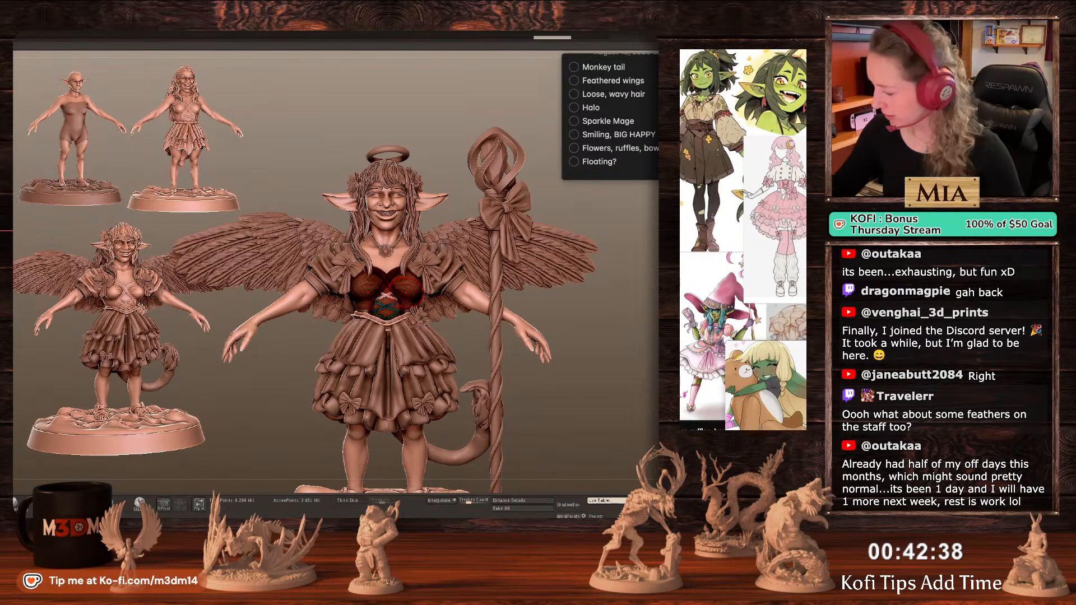
key(ctrl+m)
key(space)
key(shift+f)
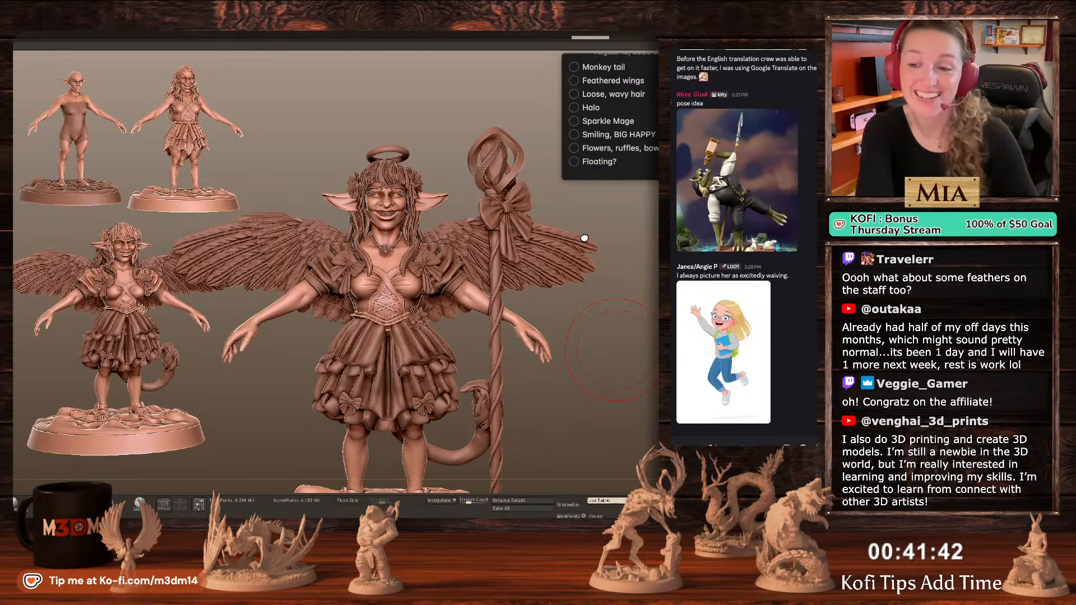
Capture the picture of the excitedly waving girl from the chat and place it on the reference board.
key(shift+super+4)
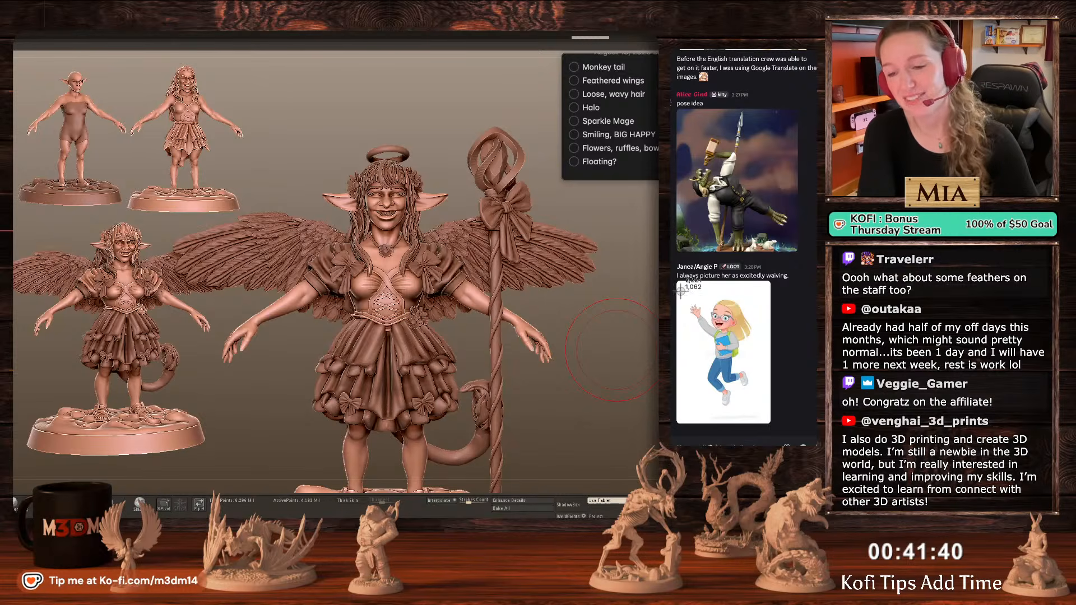
drag(681, 290, 773, 430)
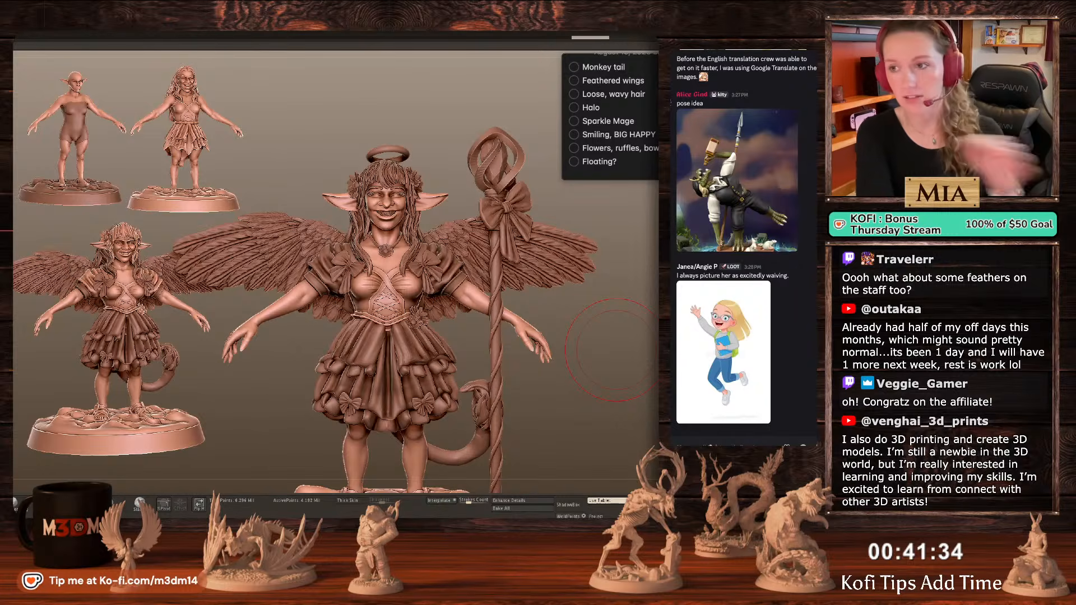
key(super+Tab)
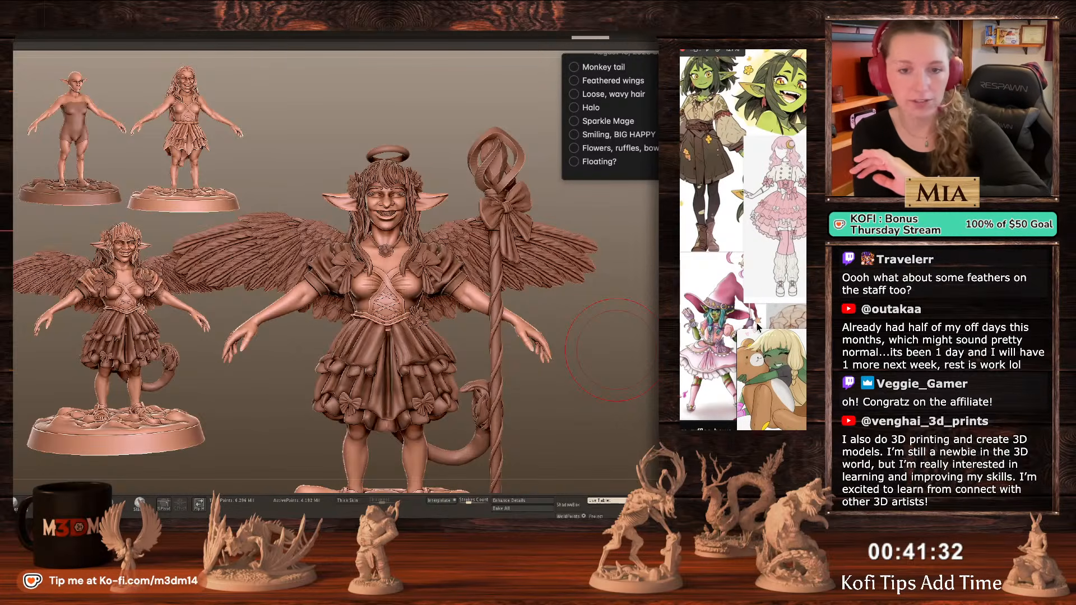
drag(841, 280, 723, 371)
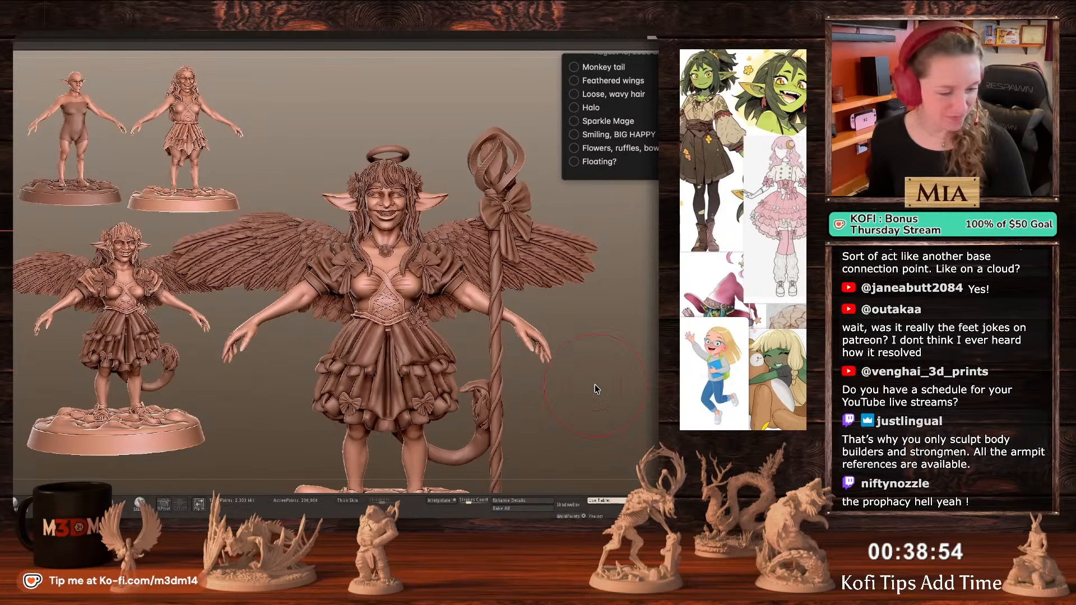
Show the polygroup colours and make the skirt and its ruffle layers active to check them after the bodice.
key(shift+f)
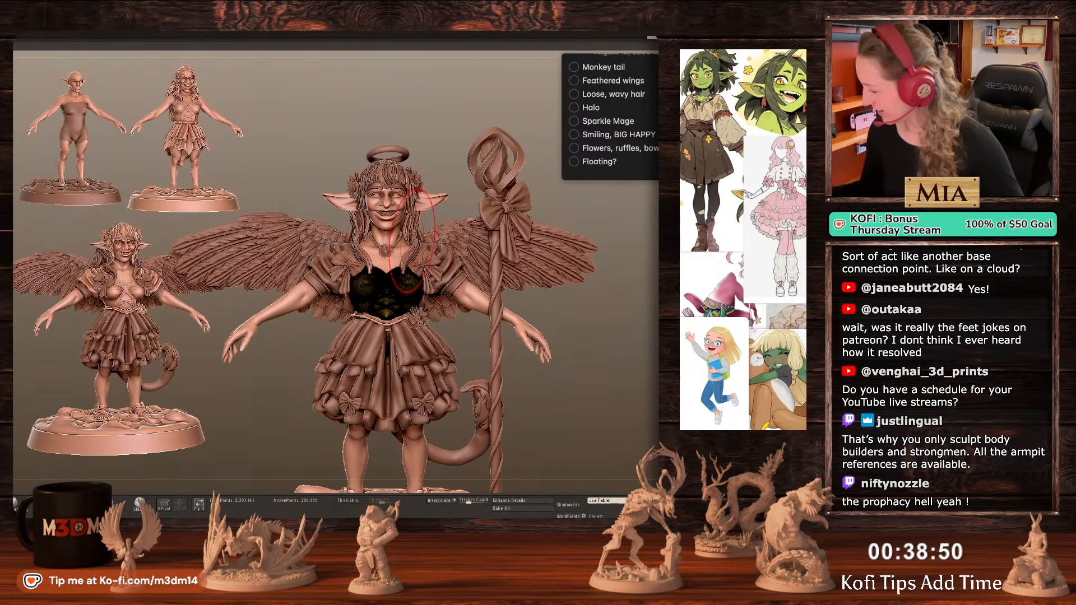
alt+click(417, 347)
alt+drag(617, 368, 629, 290)
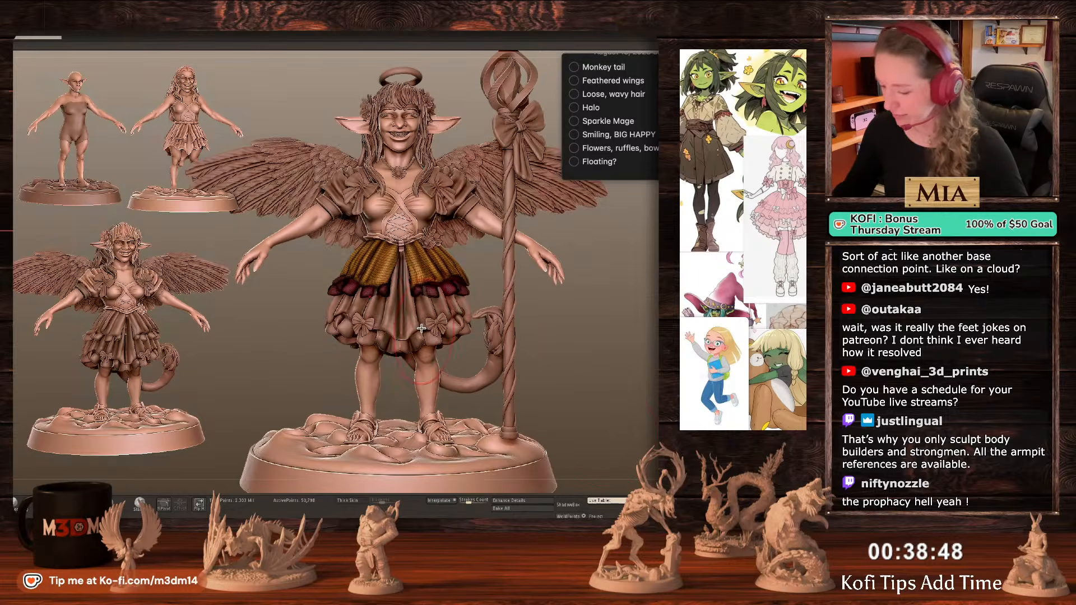
alt+click(410, 316)
Select the tail and its tufted tip and merge them into one part.
alt+click(481, 381)
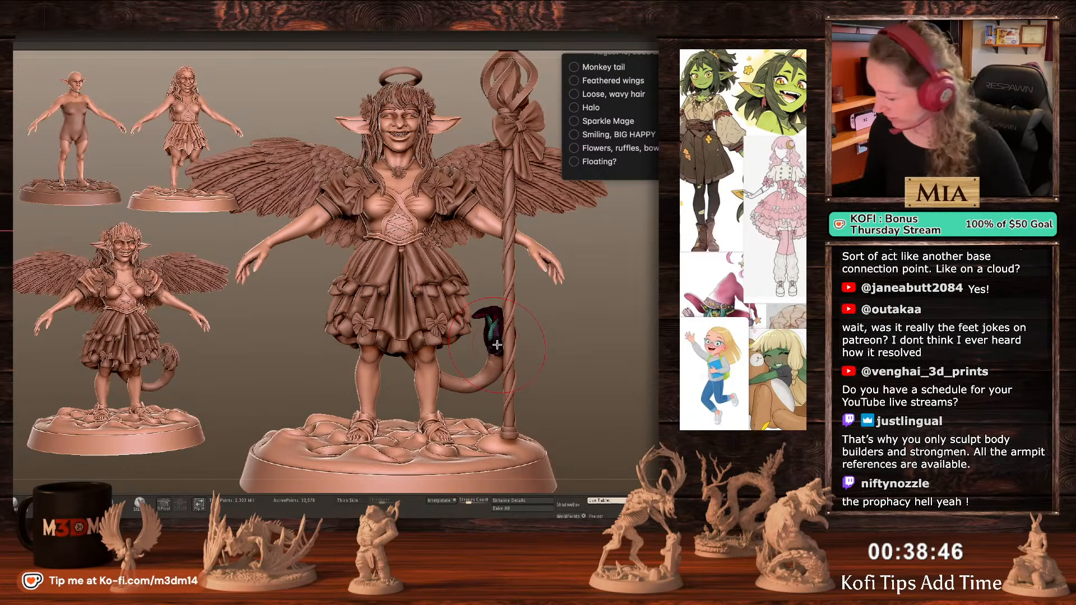
alt+click(482, 380)
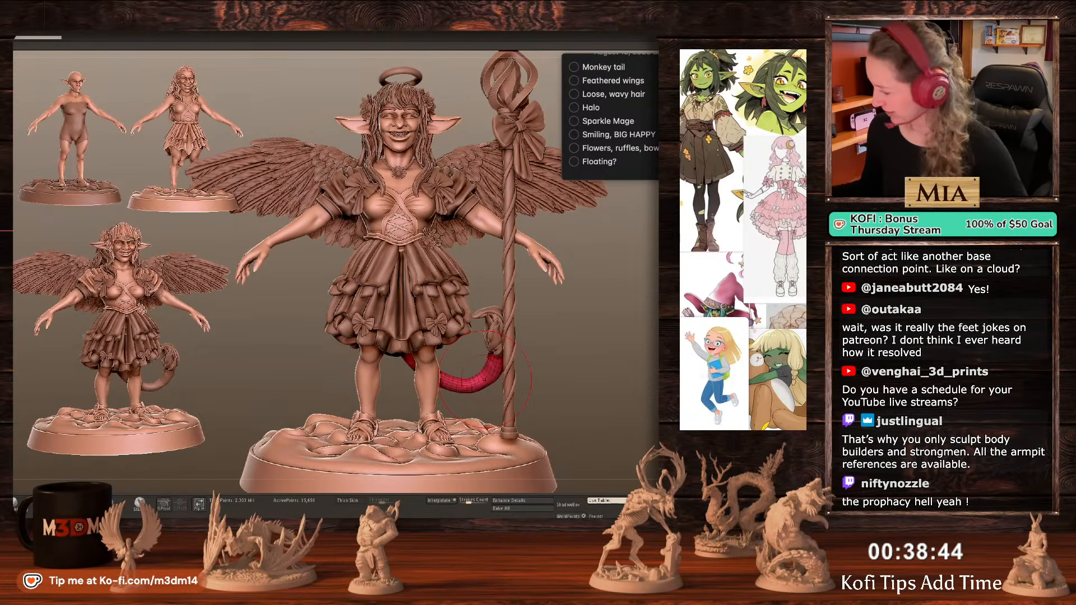
click(618, 362)
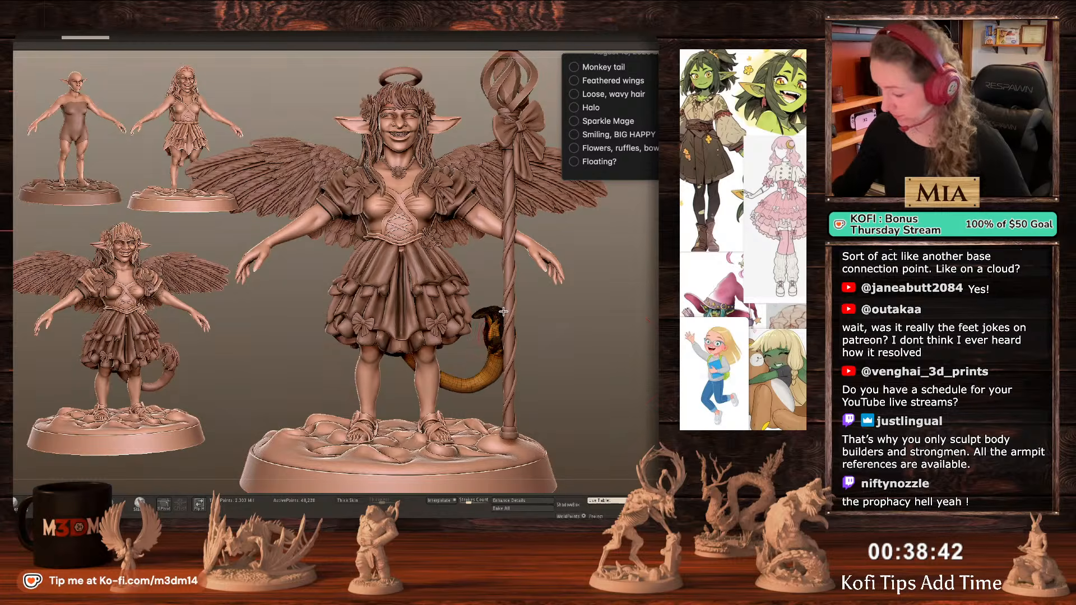
Check the pendant and face pieces, make the head with its ears the active part, and hide the polygroup colours.
alt+click(412, 103)
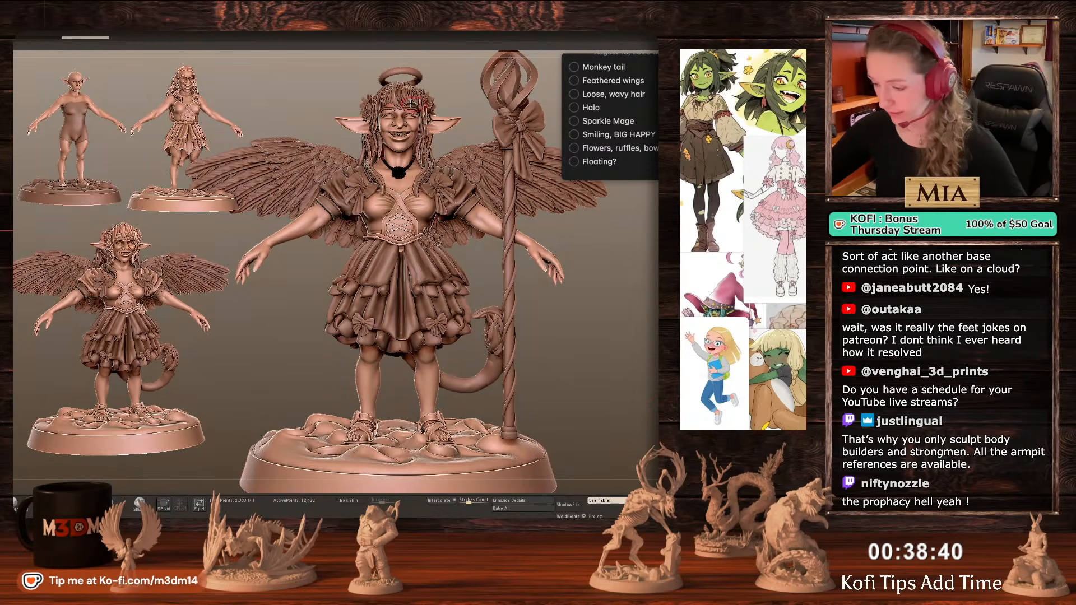
alt+click(411, 103)
alt+click(456, 142)
alt+click(449, 127)
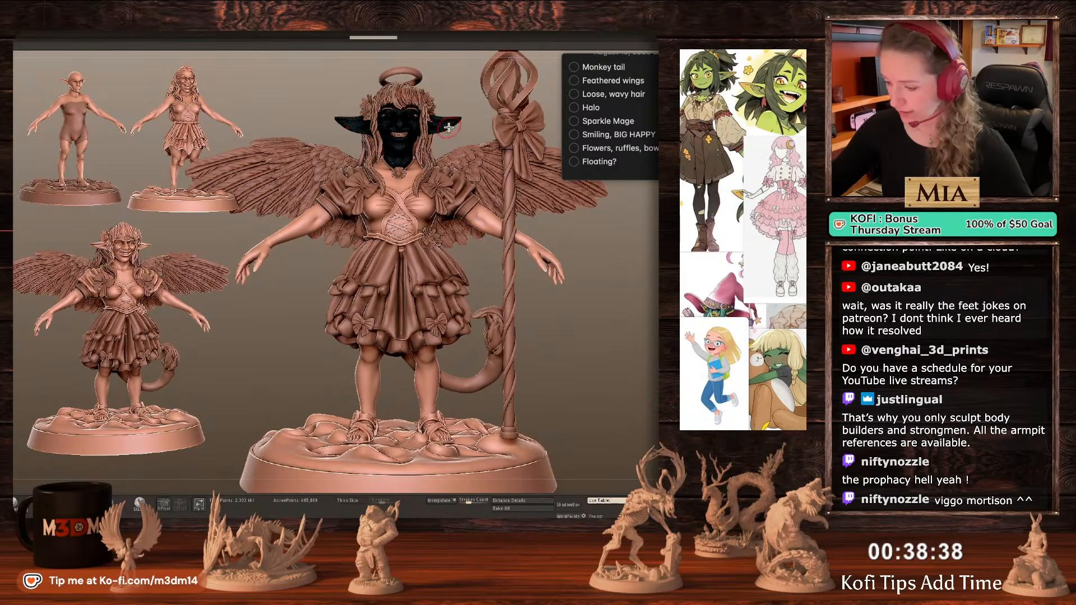
alt+drag(640, 318, 635, 333)
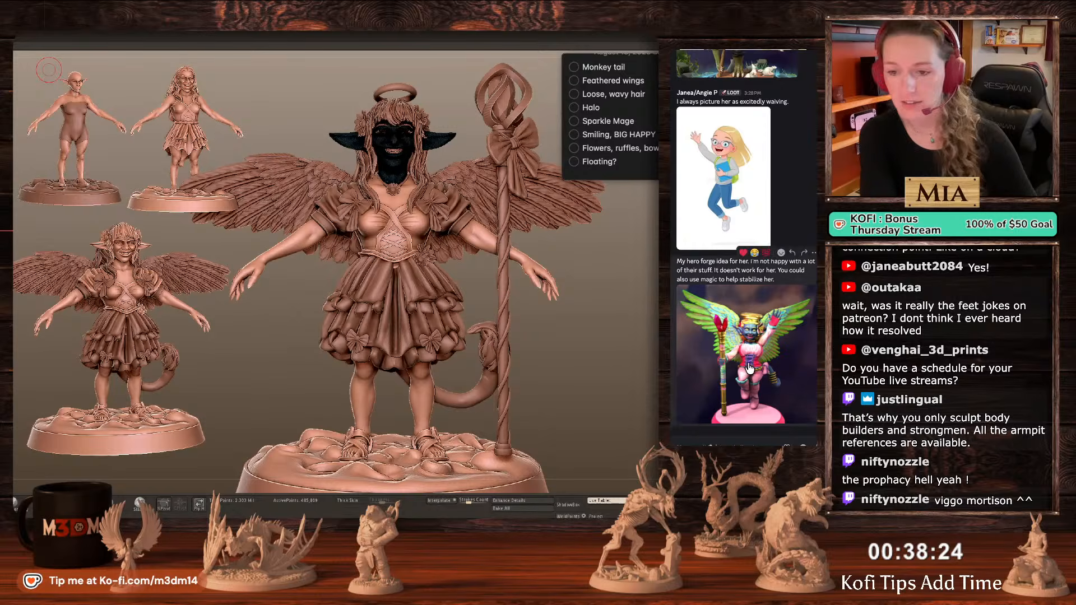
key(shift+f)
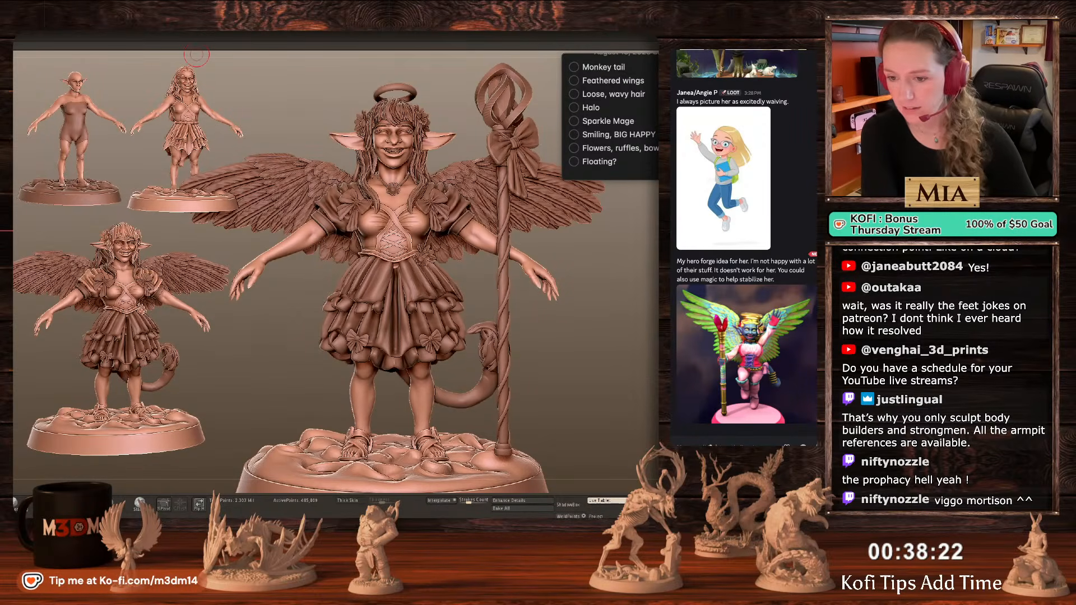
View the winged Hero Forge pose reference from the chat enlarged, and close it.
click(771, 346)
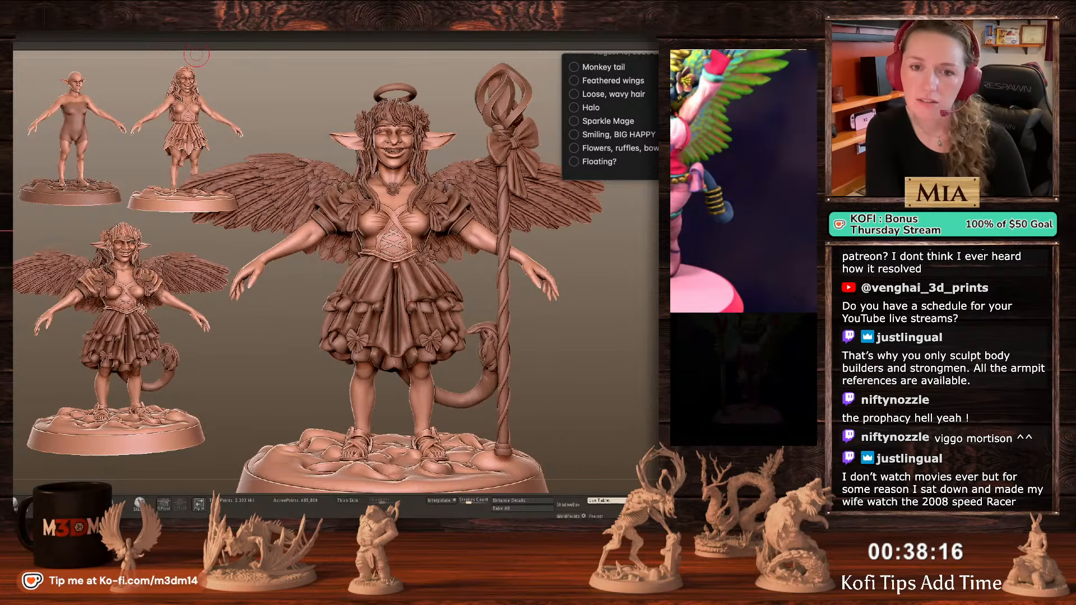
key(Escape)
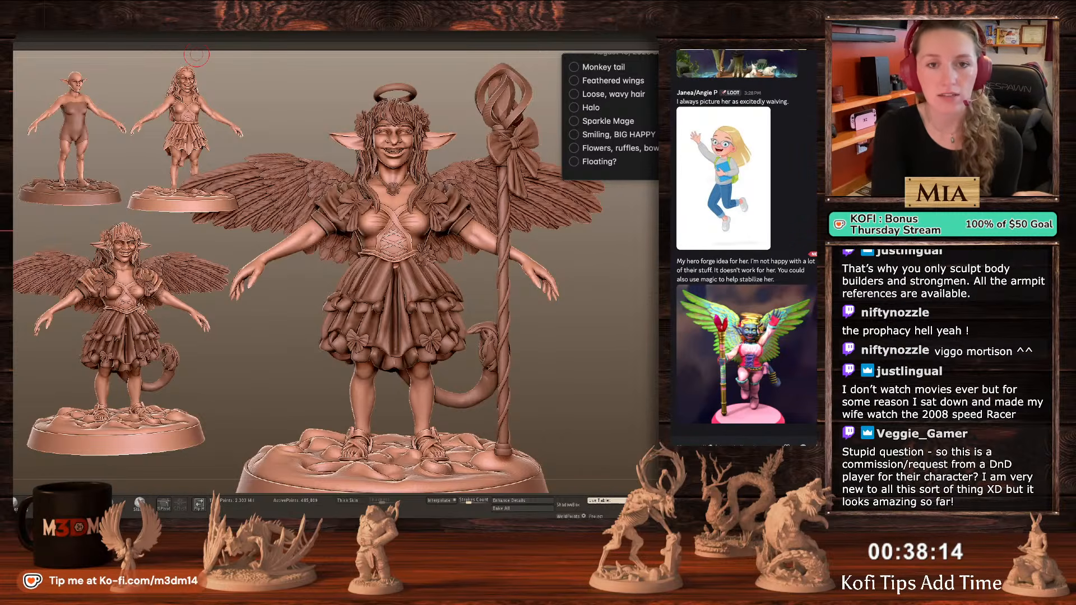
Check the enlarged Hero Forge image once more beside the sculpt for her waving pose, and close it.
mouse_move(240, 216)
mouse_down()
mouse_move(149, 256)
mouse_move(107, 256)
mouse_move(122, 244)
mouse_move(160, 248)
mouse_up()
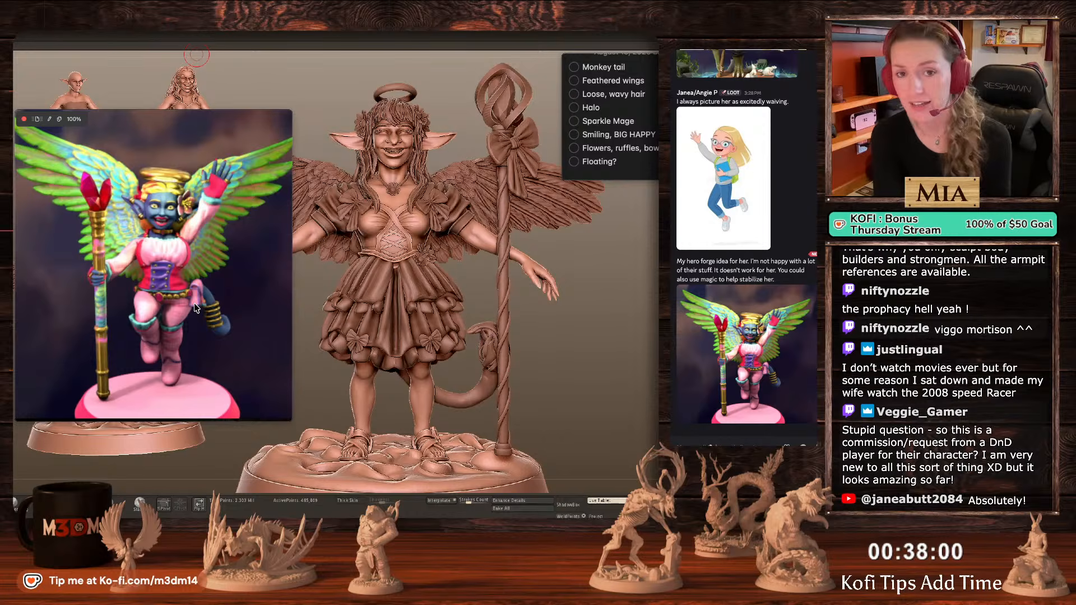
click(24, 121)
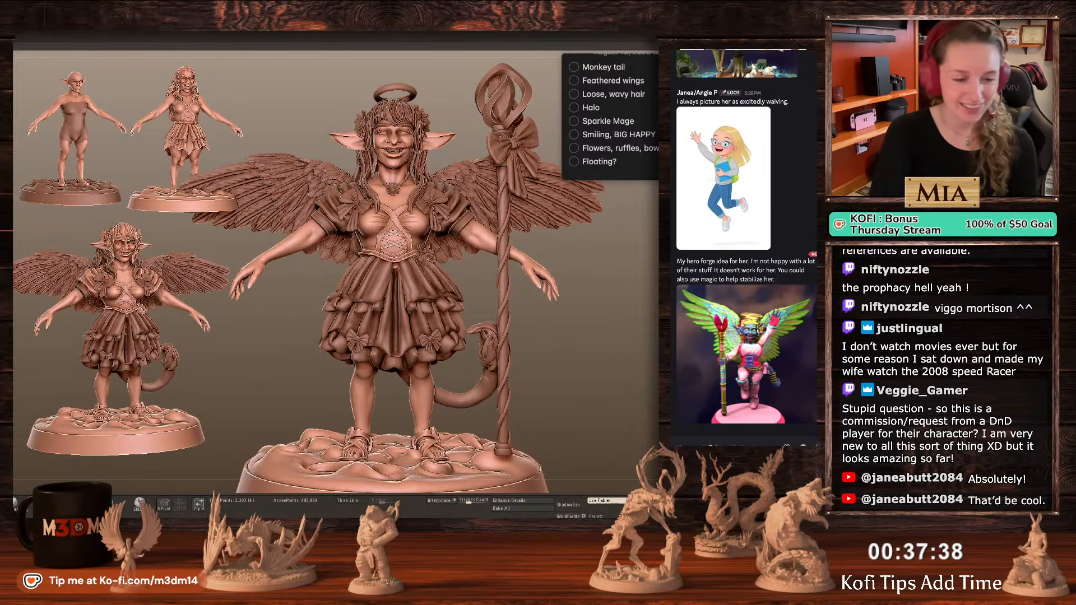
Switch to the browser, close the cleric model page, widen the window, and clear the "rock" search filter in the M3DM Vault.
key(super+Tab)
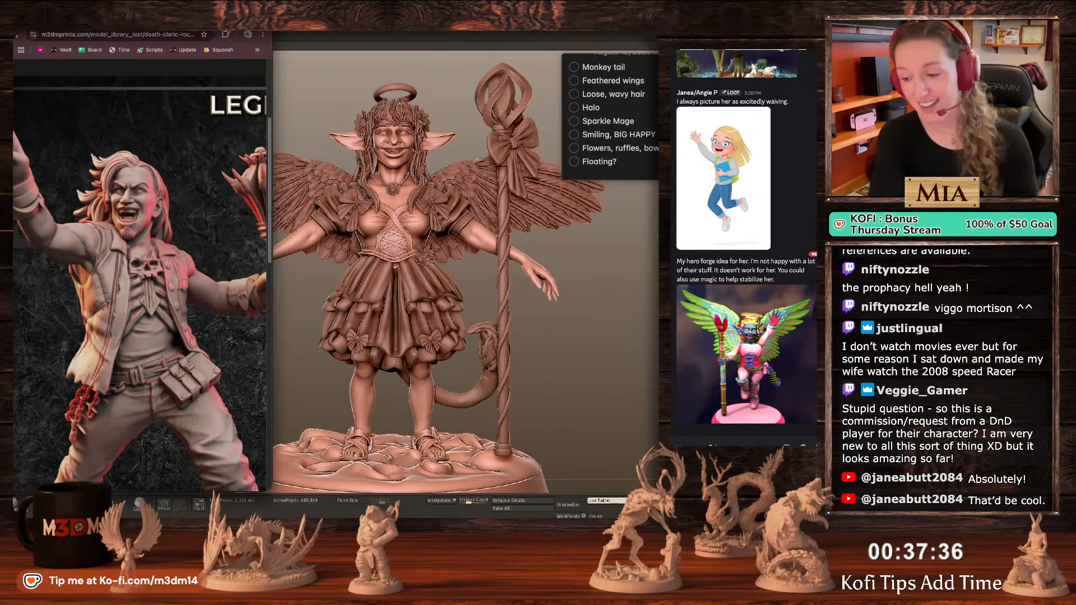
key(super+w)
drag(272, 61, 568, 65)
scroll(230, 243, up, 15)
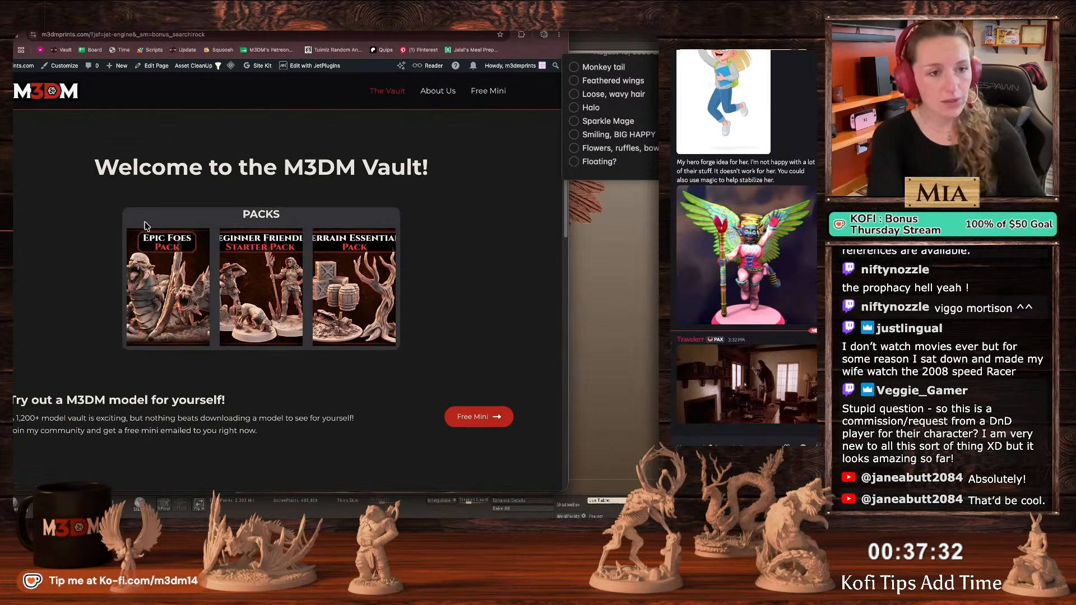
scroll(145, 225, down, 5)
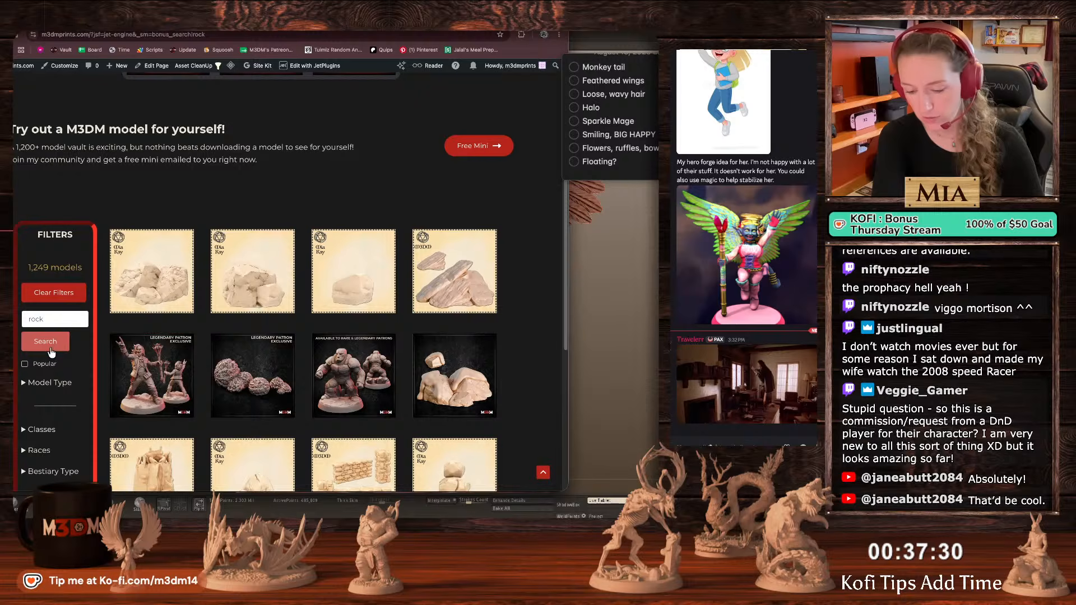
click(66, 291)
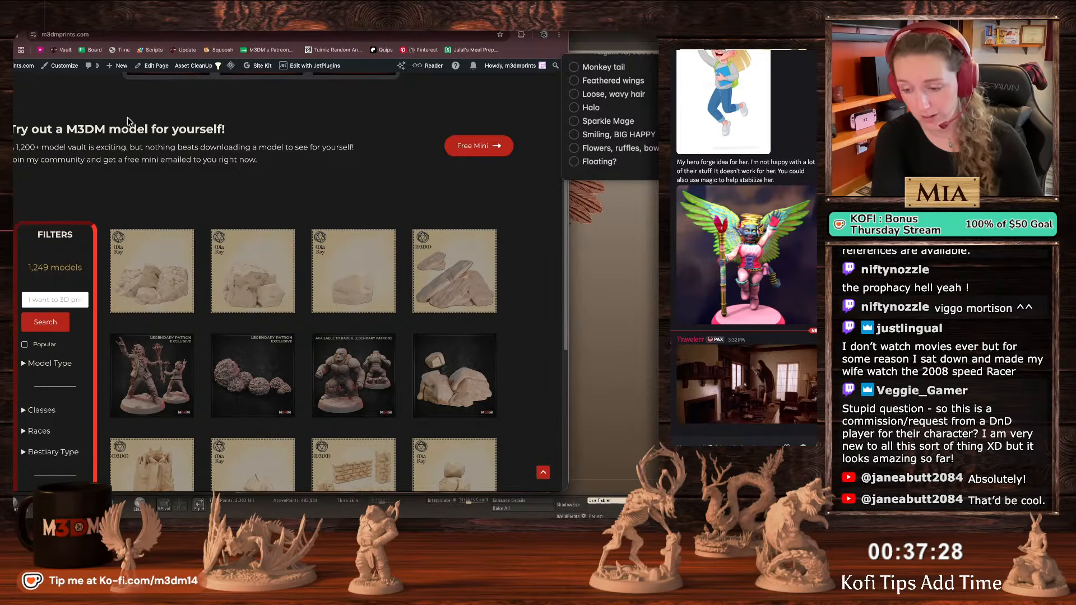
Share the patreon.com/m3dm link in the stream chat from a new browser tab, and close the tab.
key(ctrl+t)
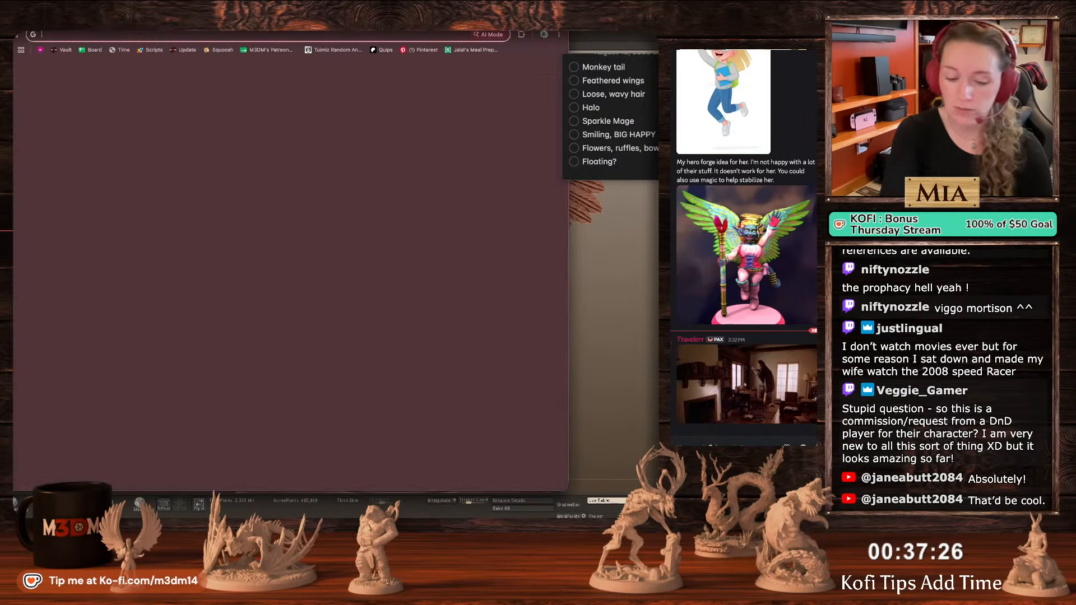
text(patreon.com/m3dm)
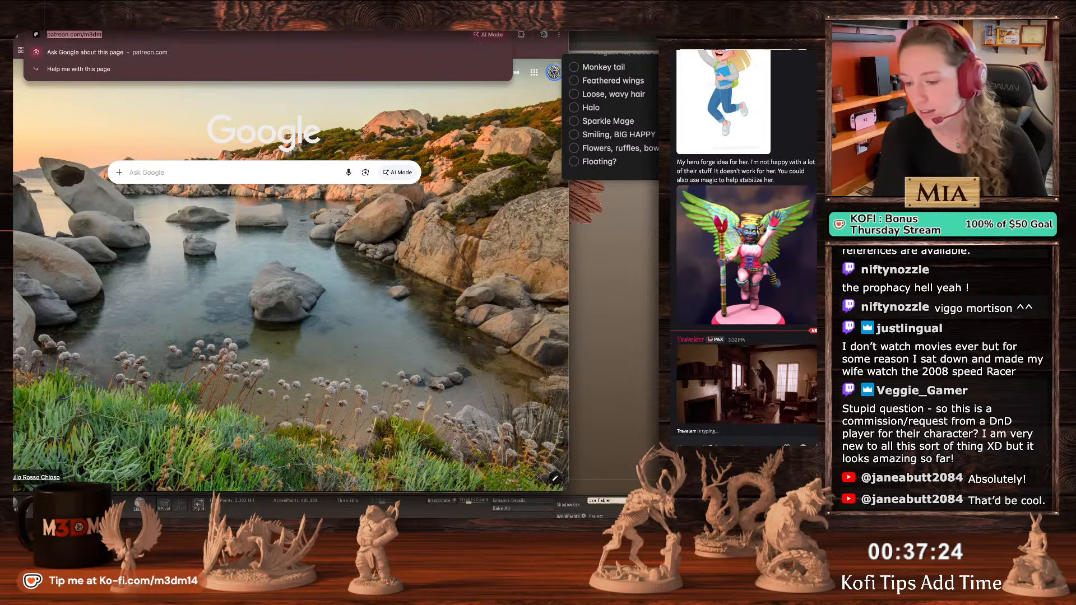
key(ctrl+w)
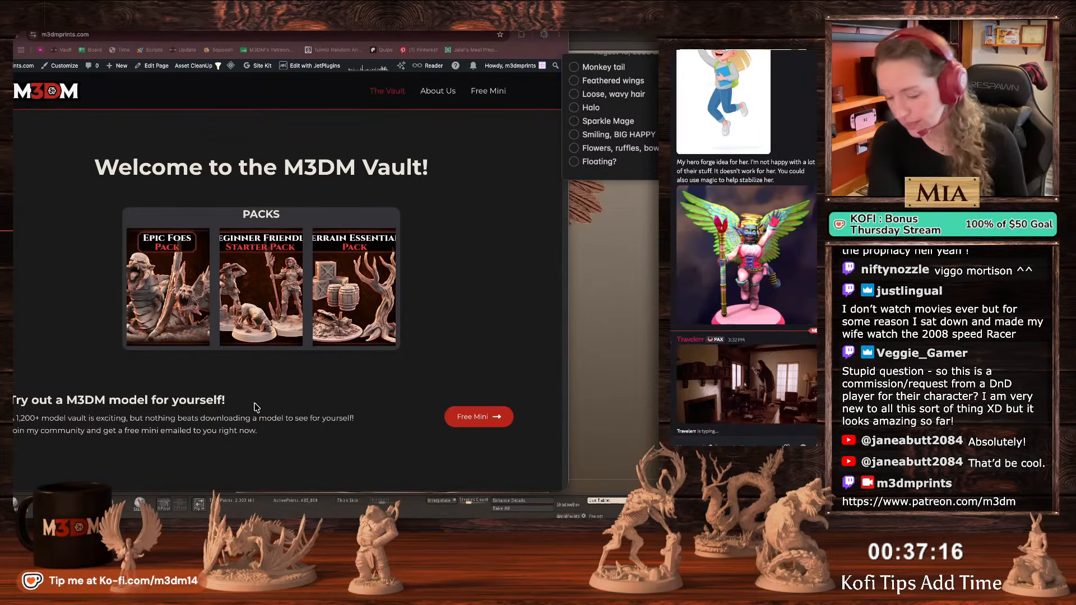
Open the page of the many-headed Sewer Serpent model from the vault's model grid.
scroll(255, 408, down, 5)
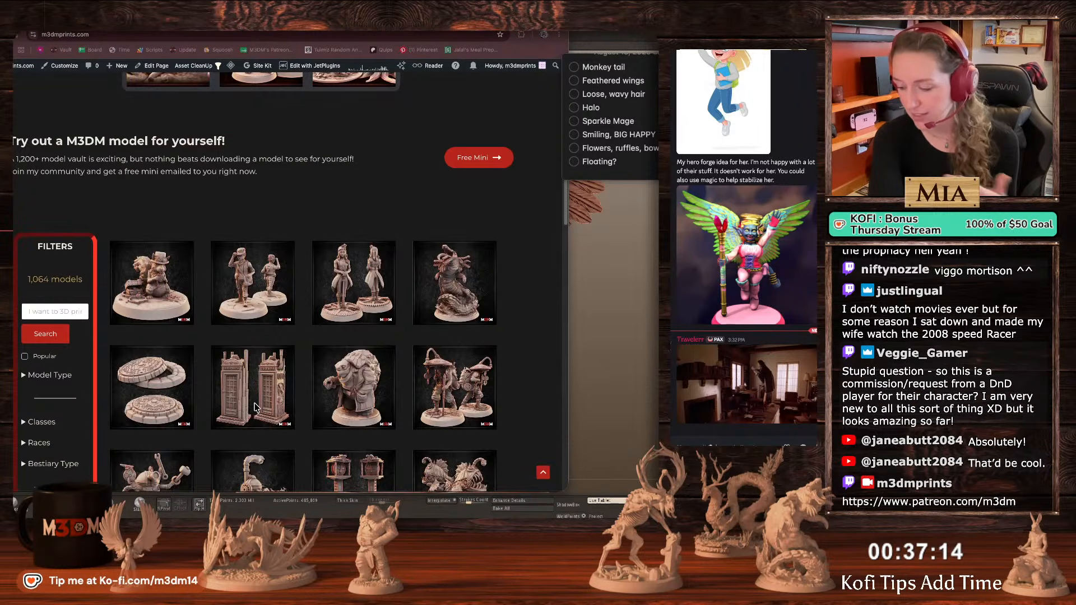
scroll(255, 407, down, 2)
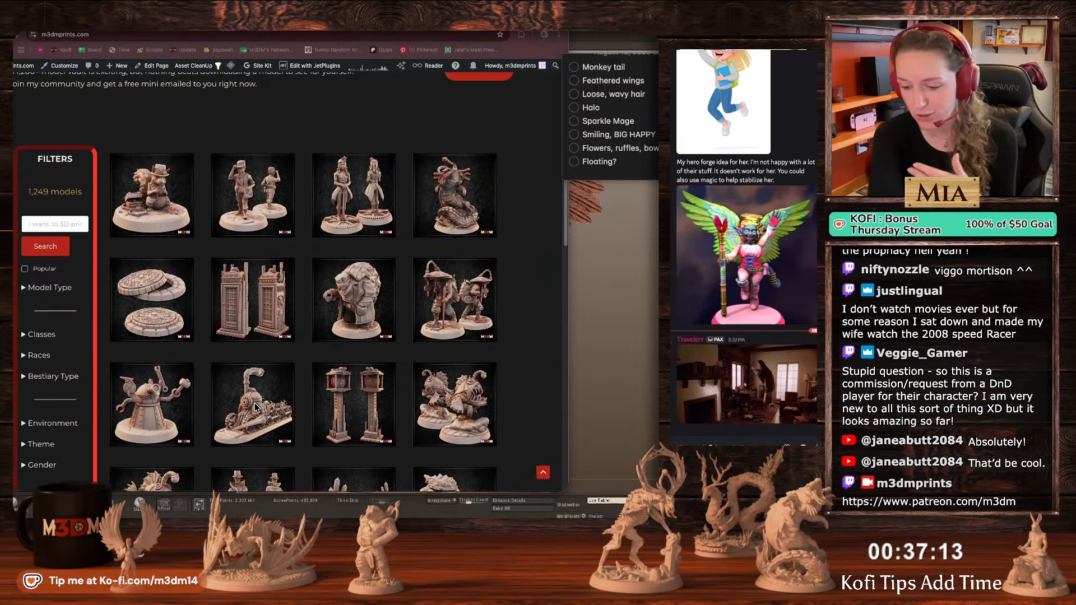
right_click(449, 191)
click(448, 190)
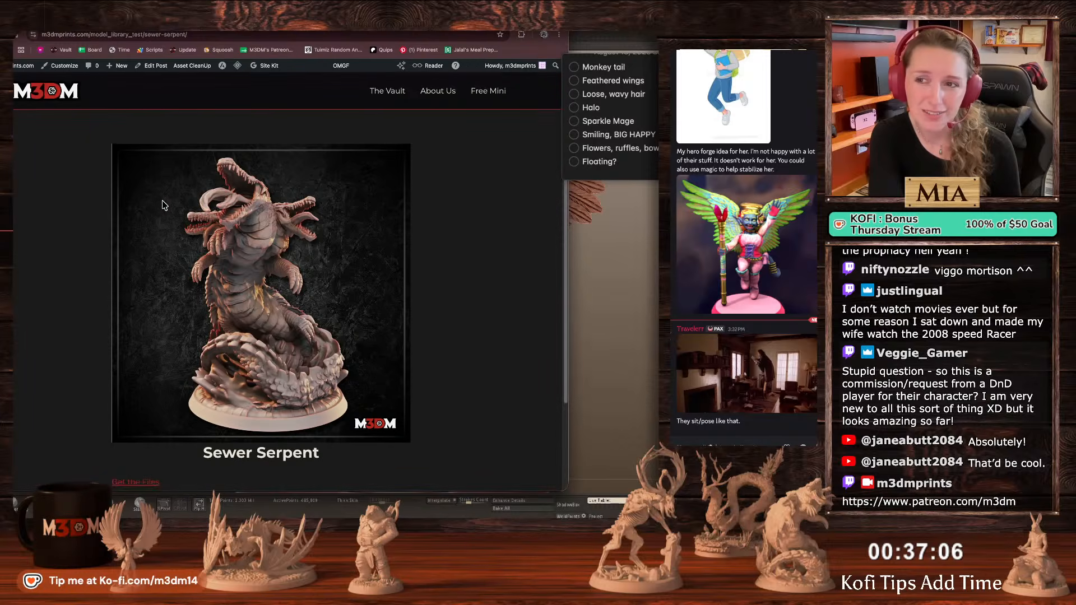
View the Sewer Serpent image at full size on its own, and return to the vault's model grid.
scroll(49, 340, down, 1)
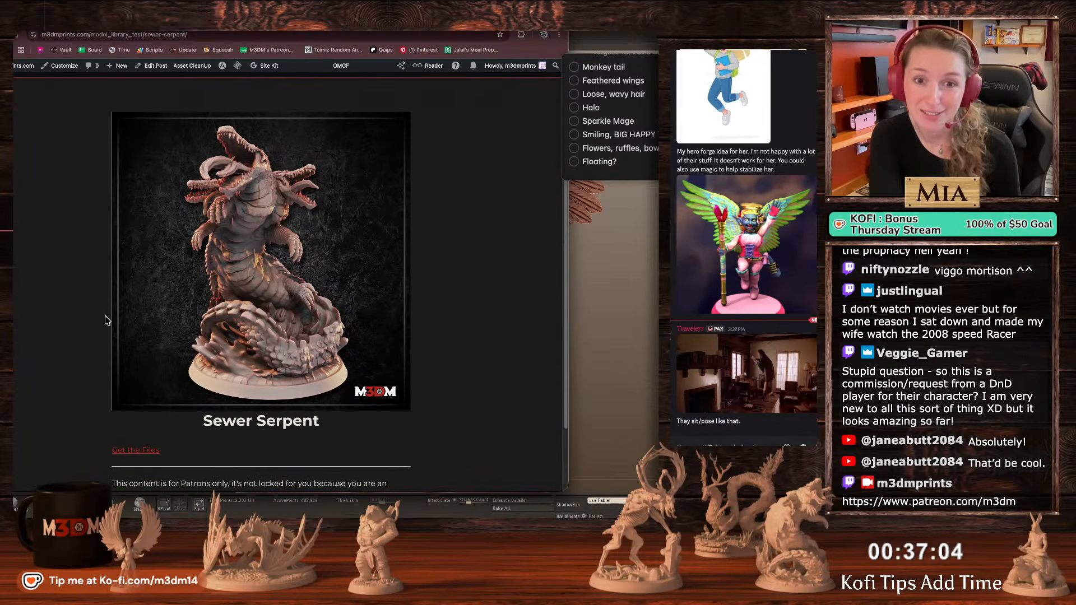
right_click(250, 283)
click(280, 288)
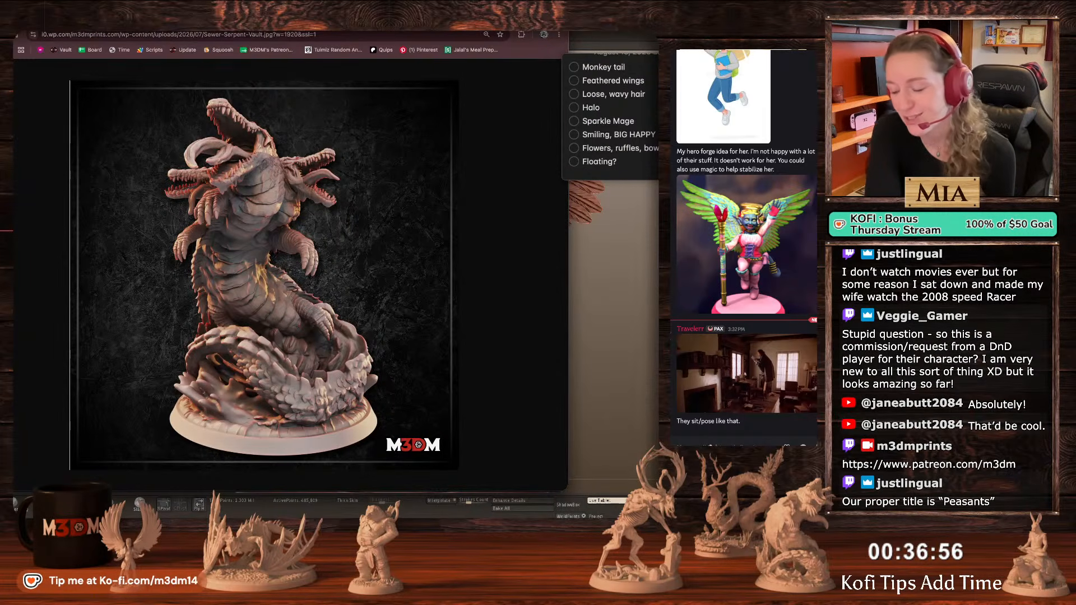
key(alt+Left)
key(alt+Right)
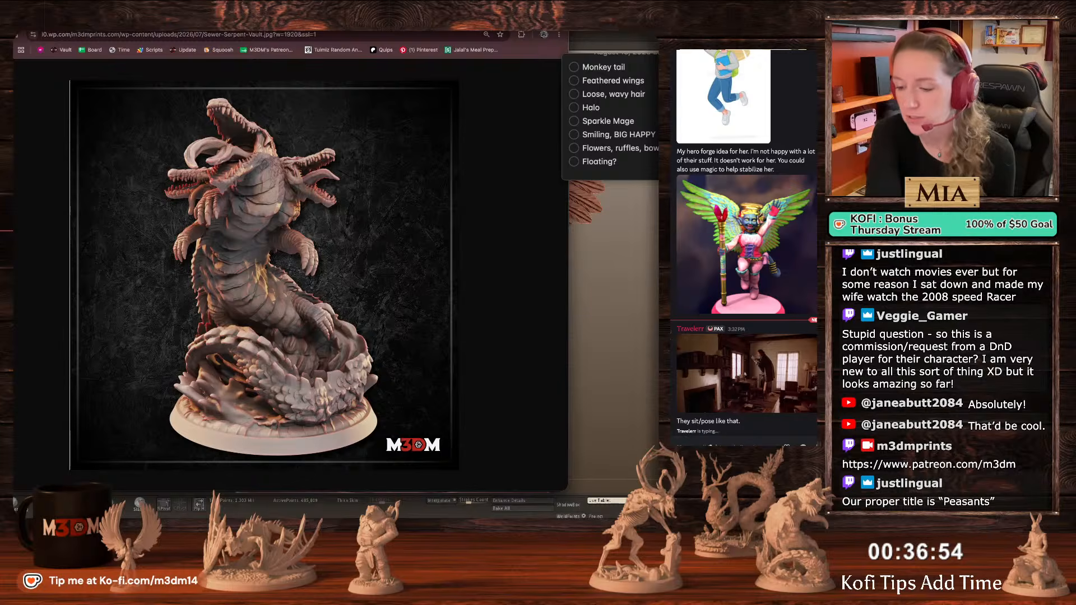
key(alt+Left)
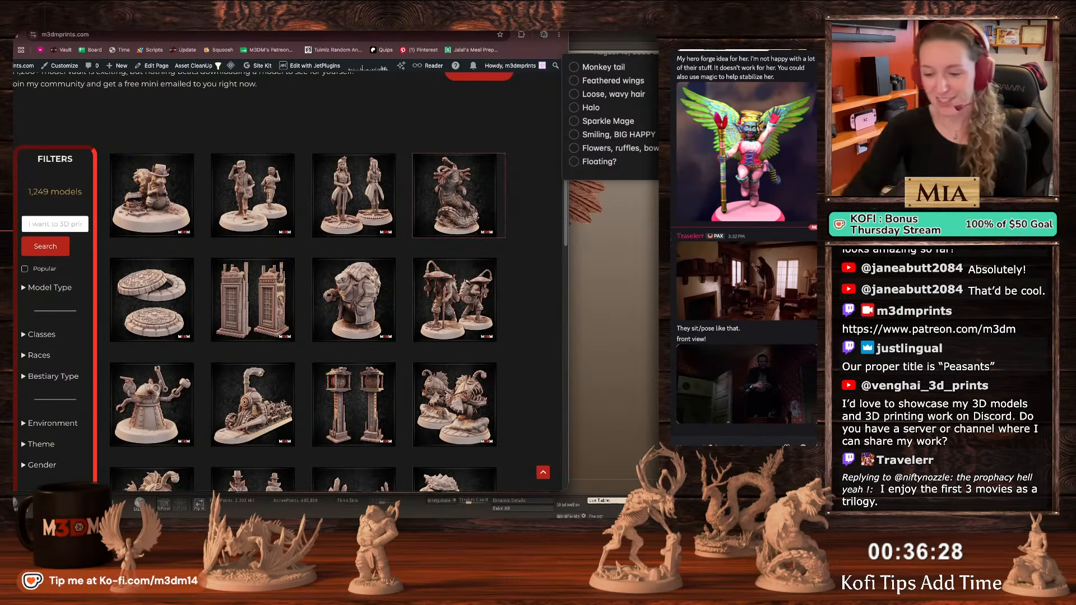
Copy the m3dmprints.com address and post it in the stream chat.
click(166, 39)
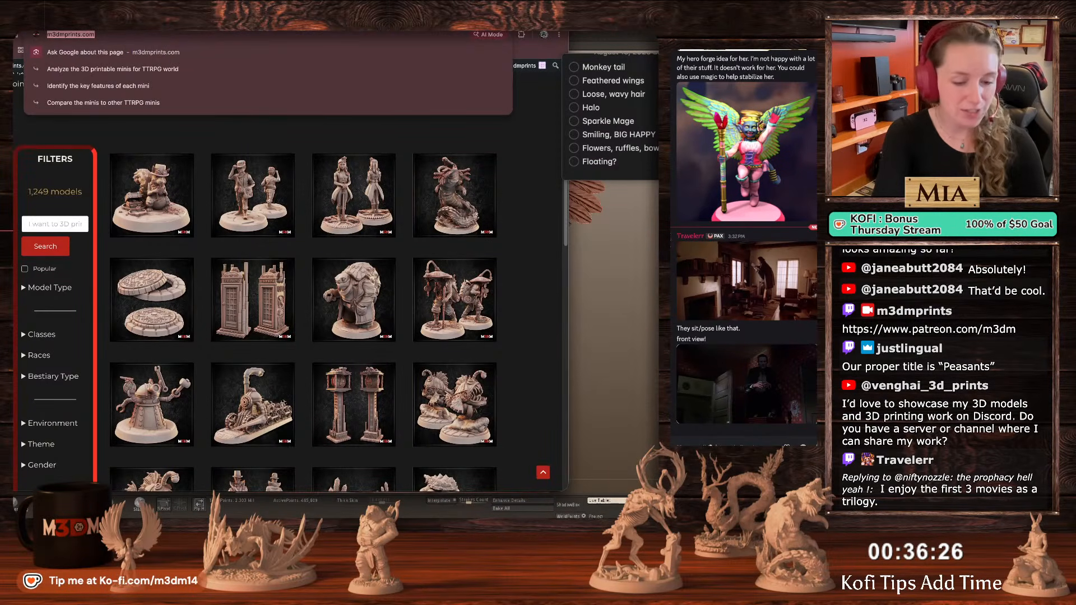
key(super+c)
key(super+v)
key(Return)
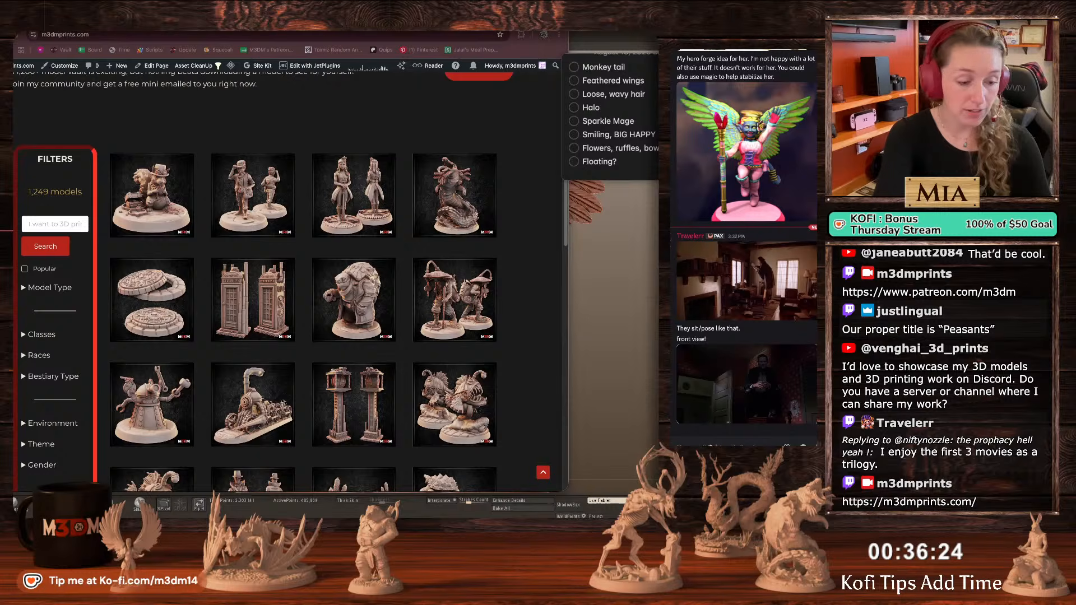
Open the Free Mini page from the vault and look over the Monk Duo description and pictures.
click(269, 101)
scroll(261, 108, up, 1)
scroll(259, 110, up, 2)
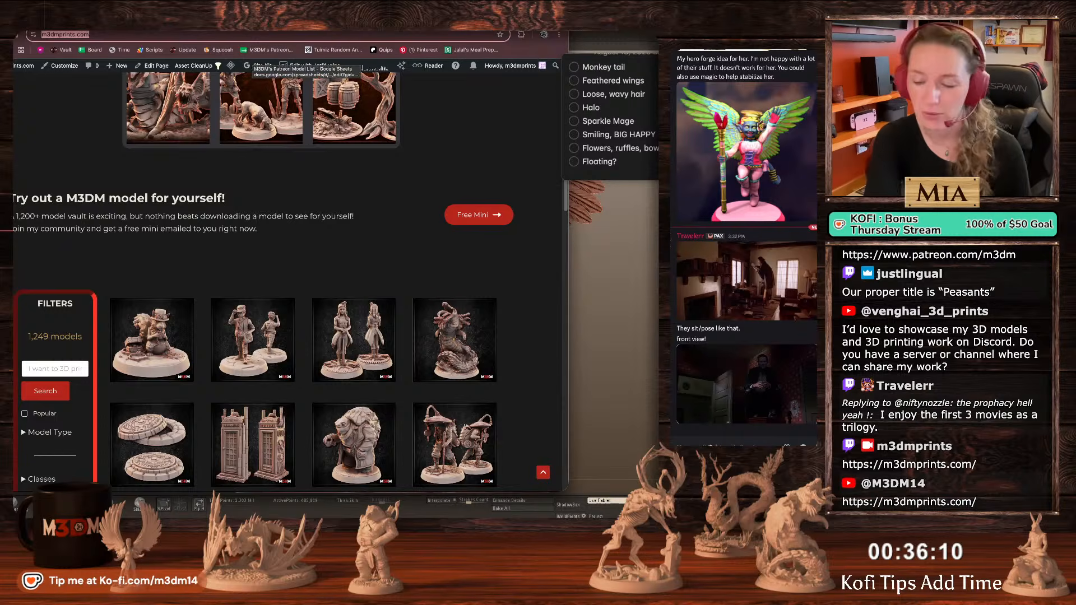
click(470, 226)
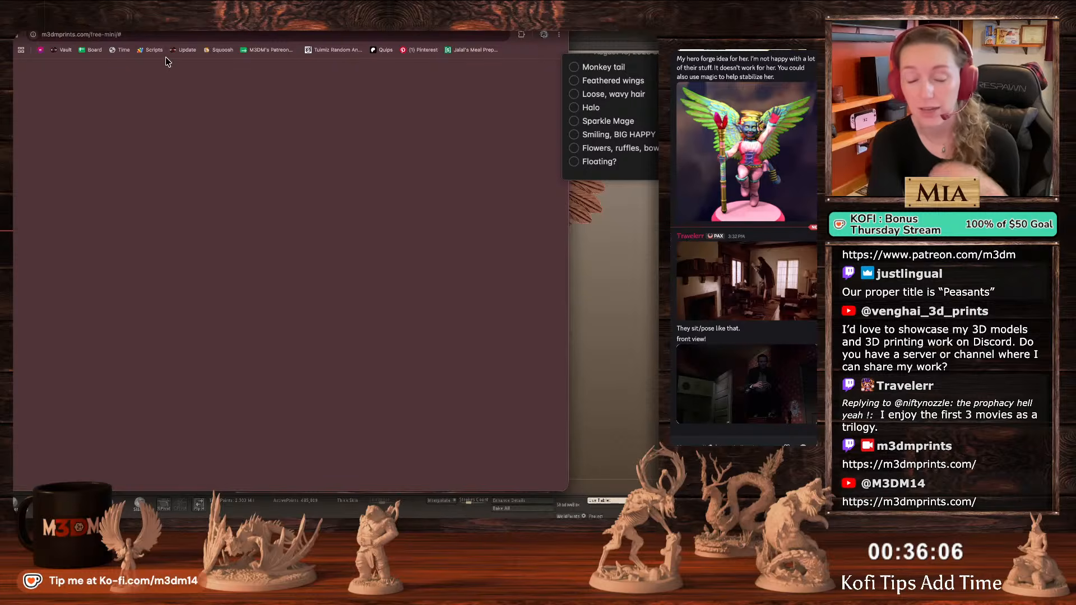
scroll(140, 225, down, 10)
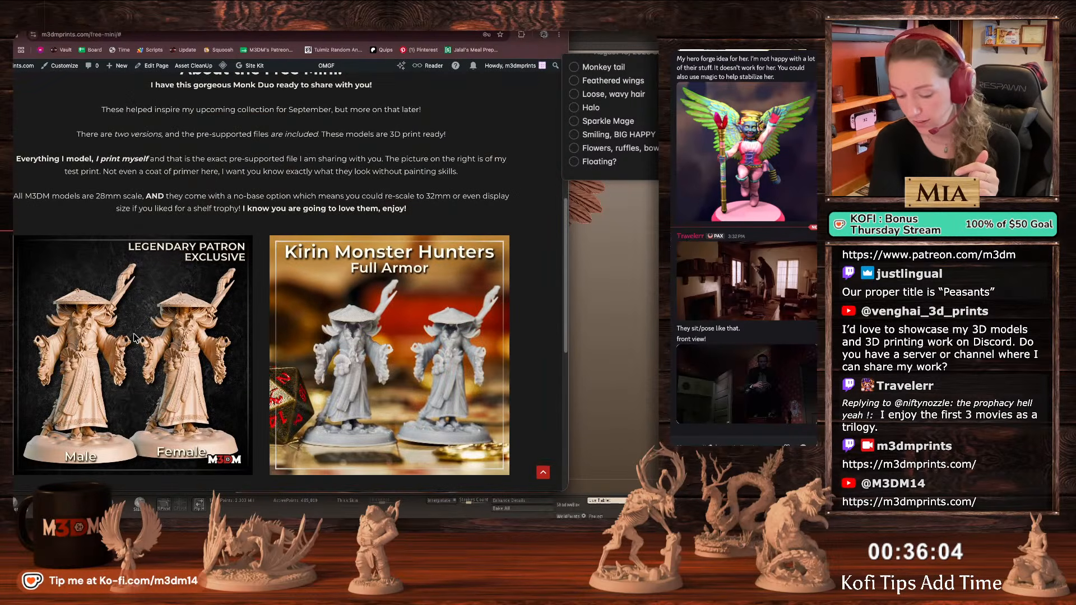
scroll(90, 358, down, 1)
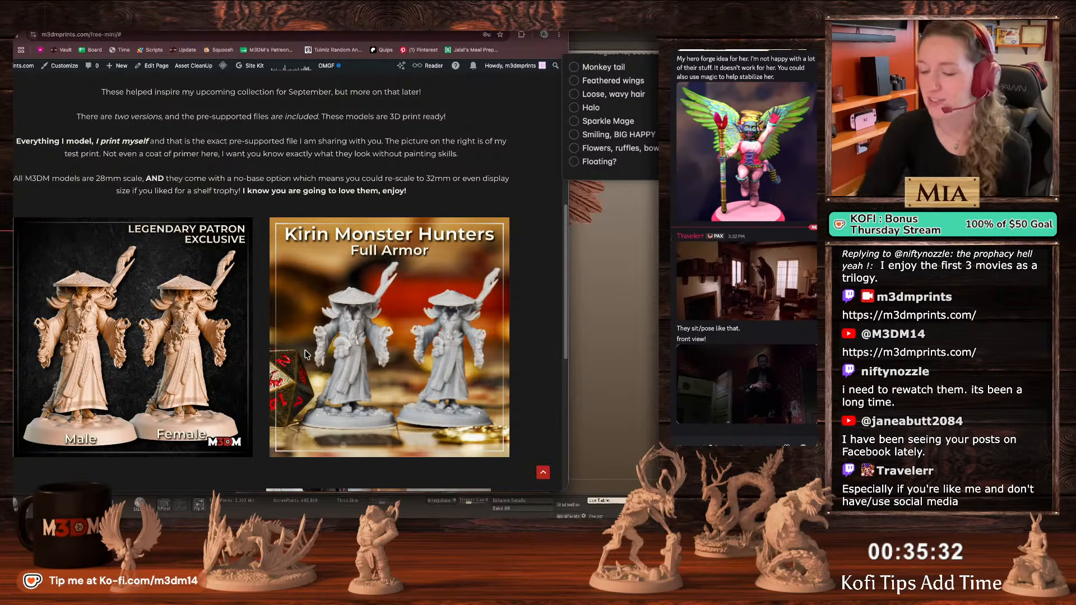
Show the M3DM Patreon page, and return to ZBrush to look over the winged goblin from several angles.
click(126, 20)
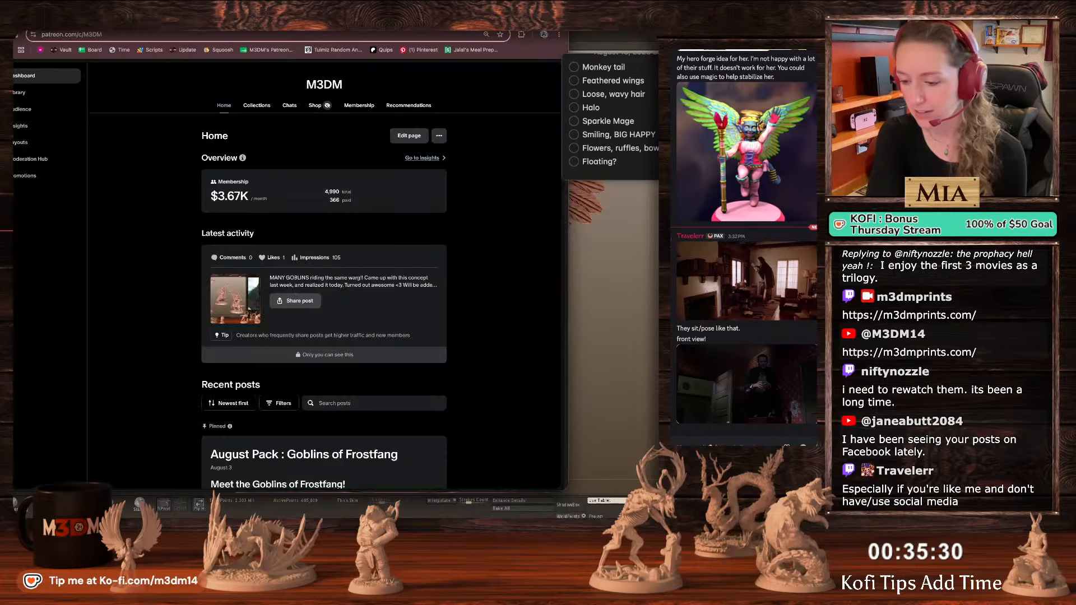
key(super+Tab)
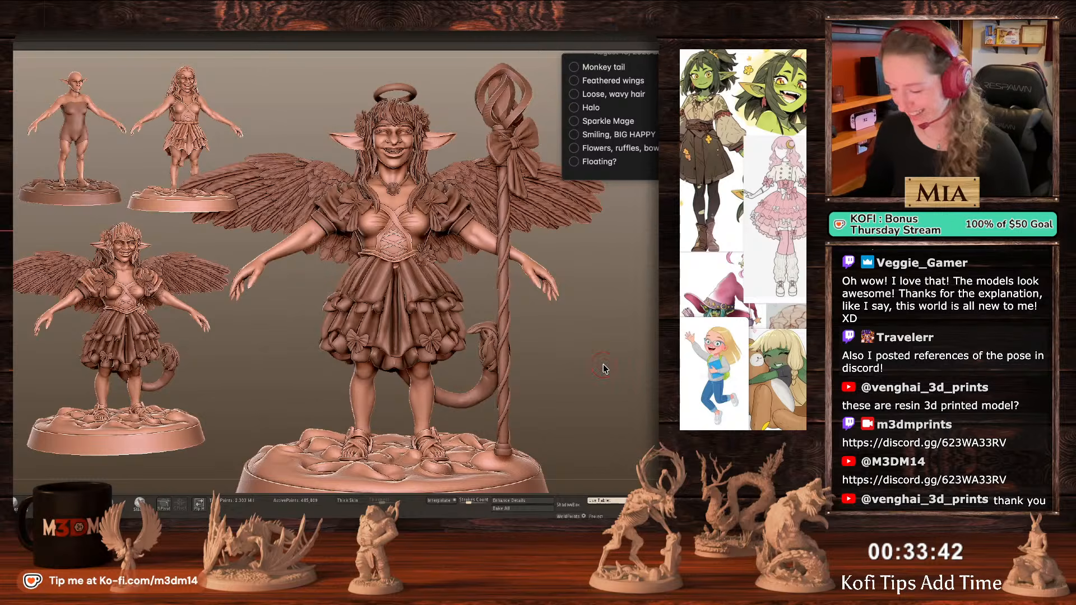
alt+drag(596, 357, 594, 328)
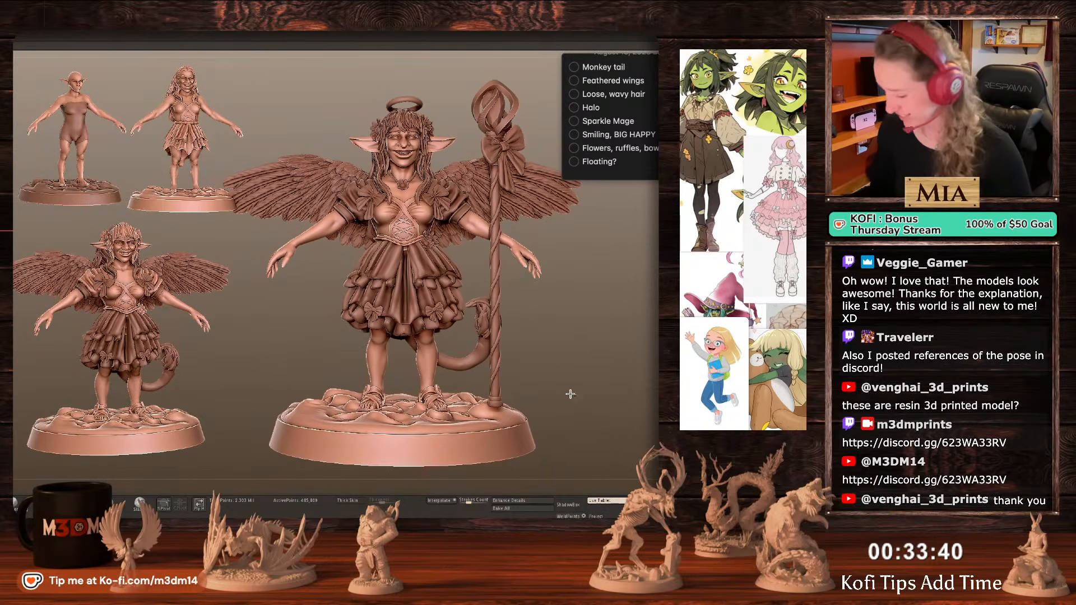
drag(570, 394, 611, 387)
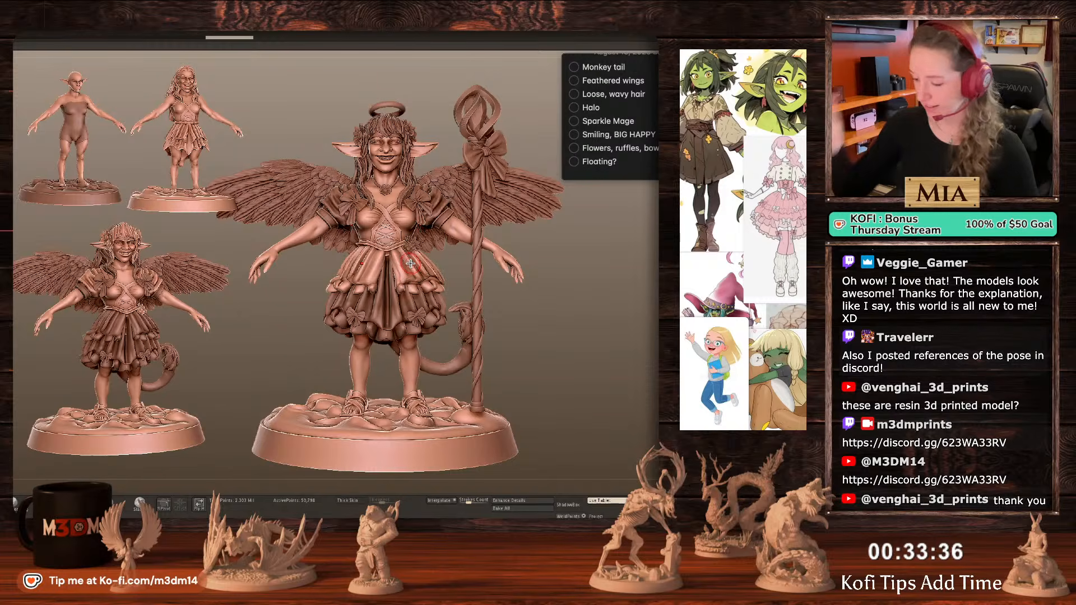
drag(600, 359, 598, 361)
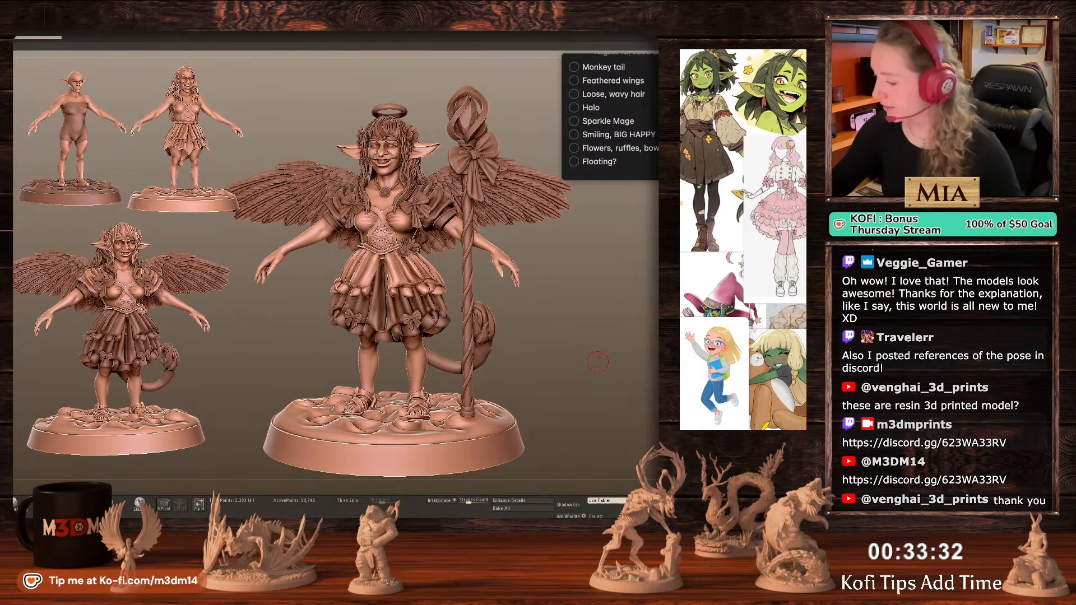
Save the project as Angelic Goblin.zpr in Downloads, replacing the existing file.
key(f)
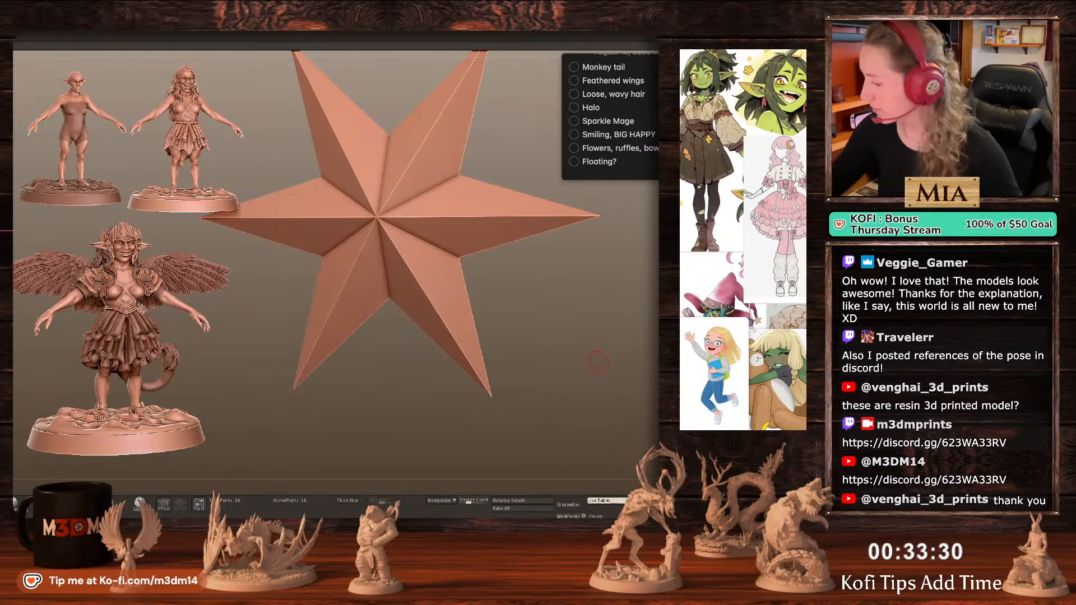
key(super+s)
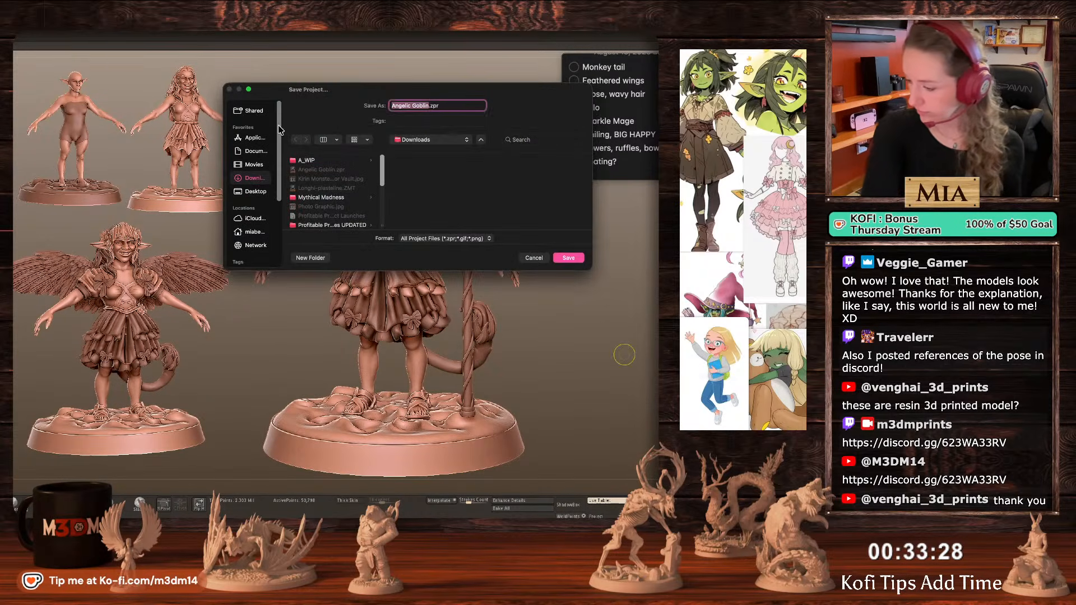
click(301, 173)
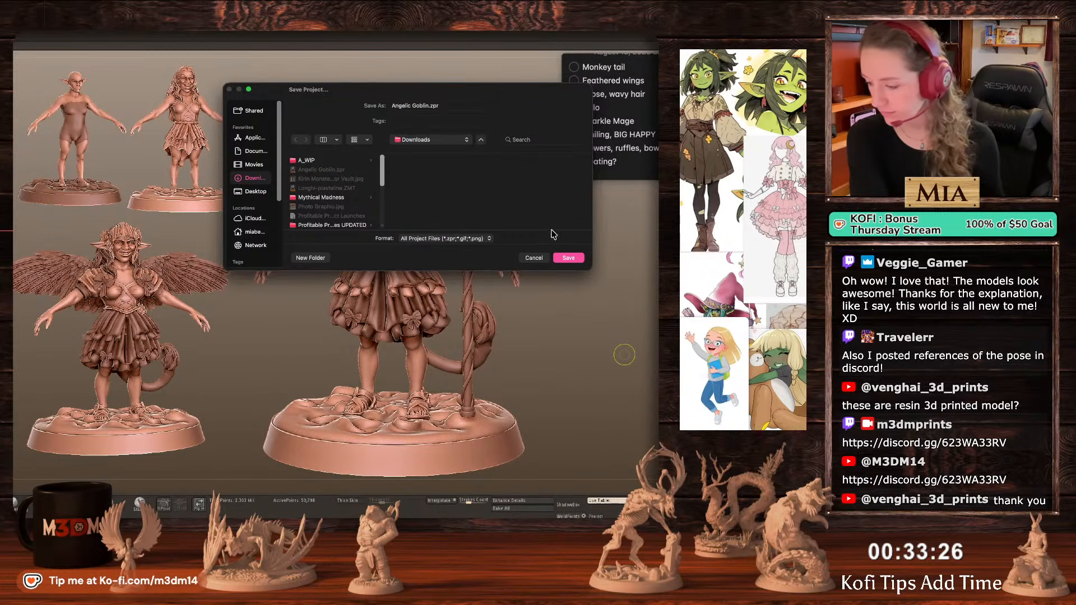
click(569, 258)
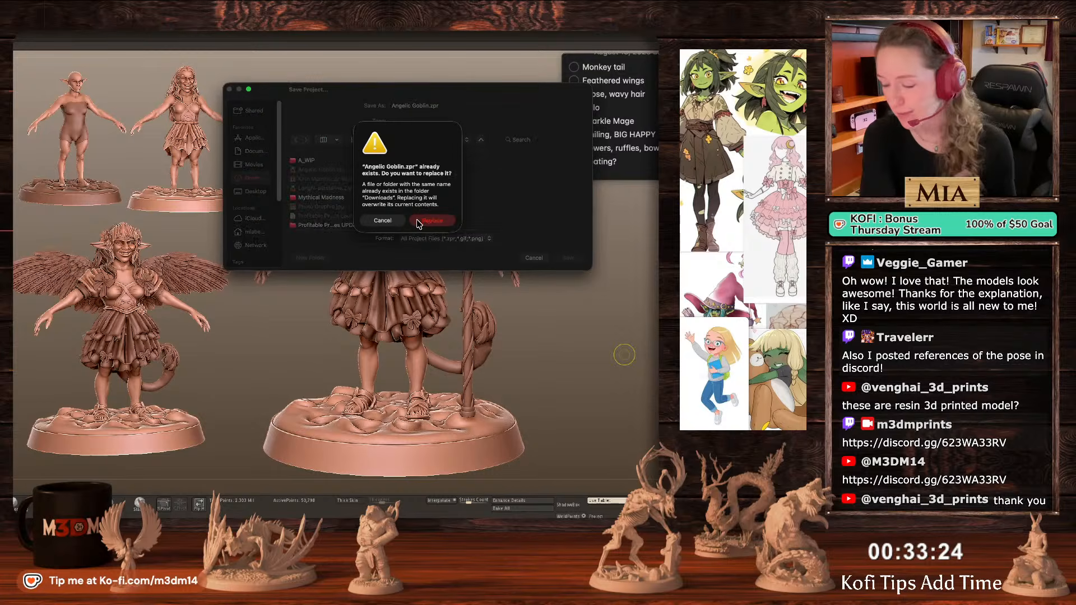
click(430, 221)
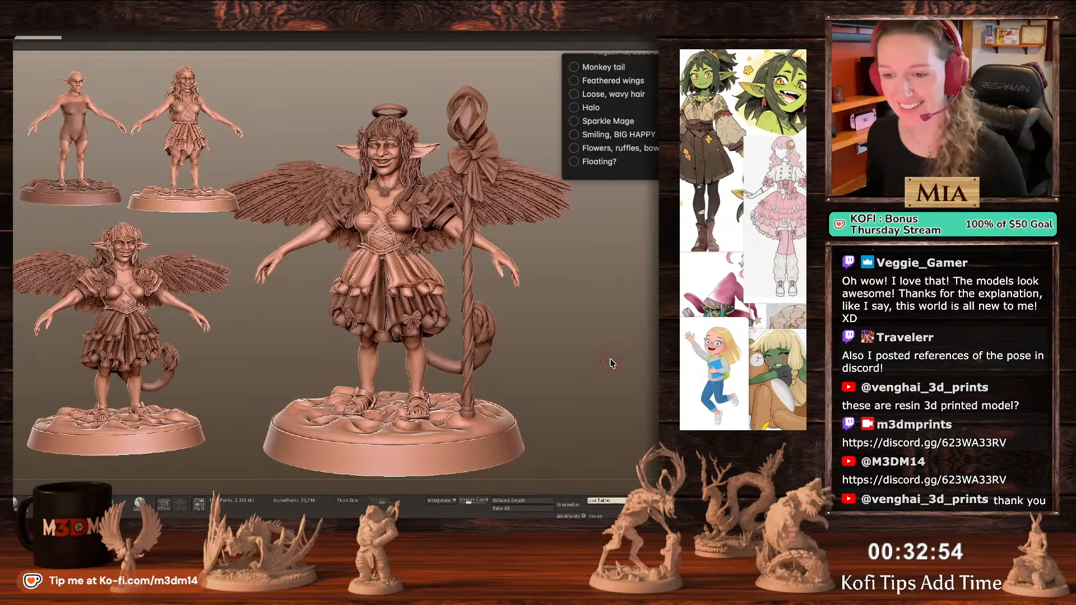
mouse_move(613, 369)
mouse_down()
mouse_move(610, 360)
mouse_move(614, 374)
mouse_up()
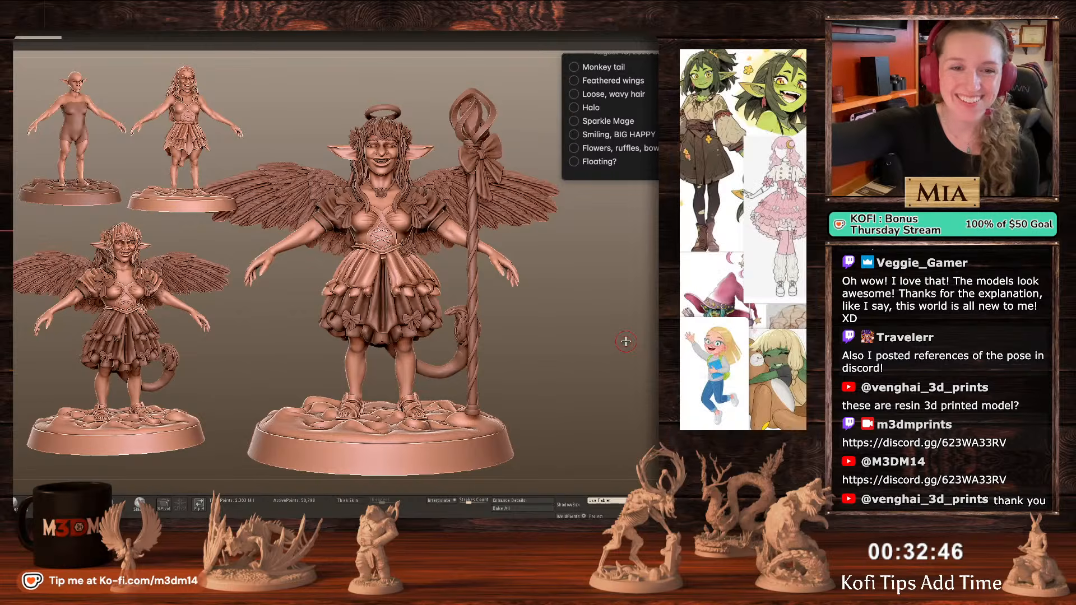
drag(626, 341, 588, 298)
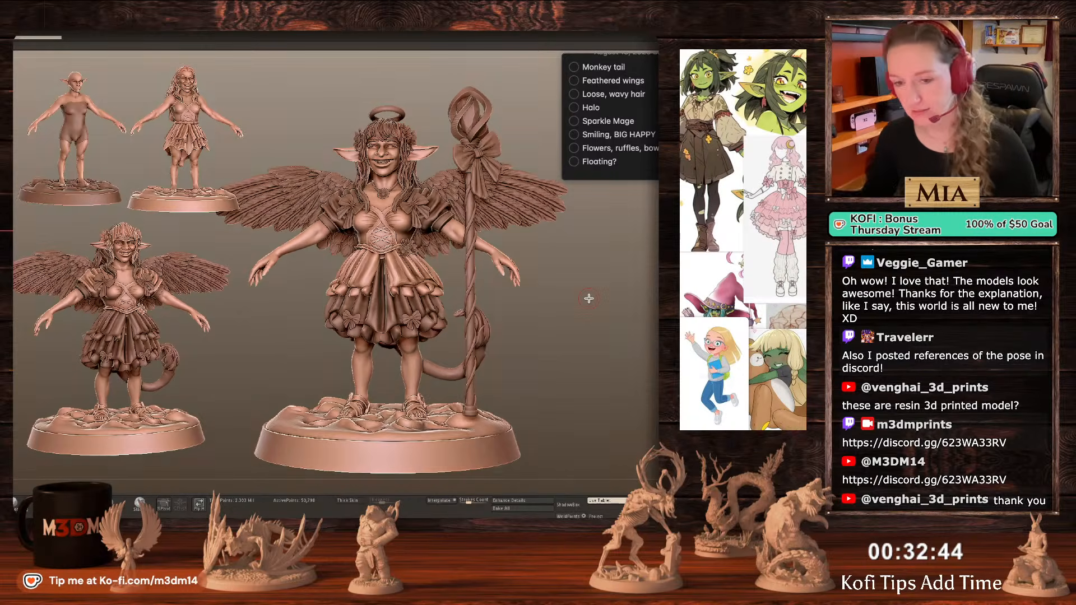
ctrl+right_drag(577, 370, 581, 367)
ctrl+click(581, 367)
ctrl+click(583, 371)
drag(589, 392, 543, 367)
right_click(541, 365)
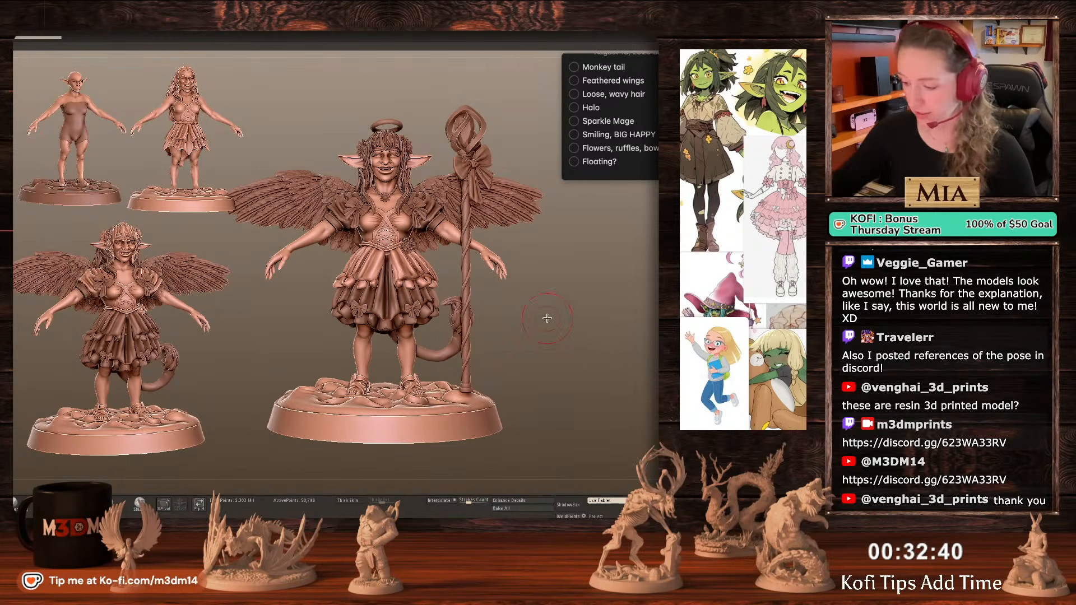
Combine the goblin's subtools into one posing mesh with Transpose Master and compare it with the original model.
alt+drag(603, 341, 592, 348)
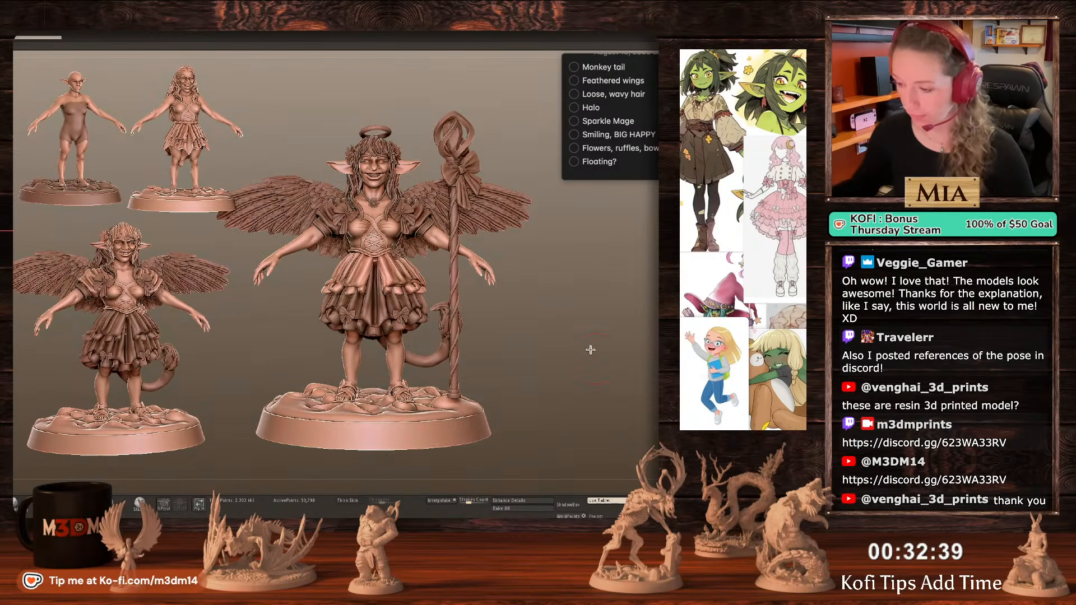
click(376, 30)
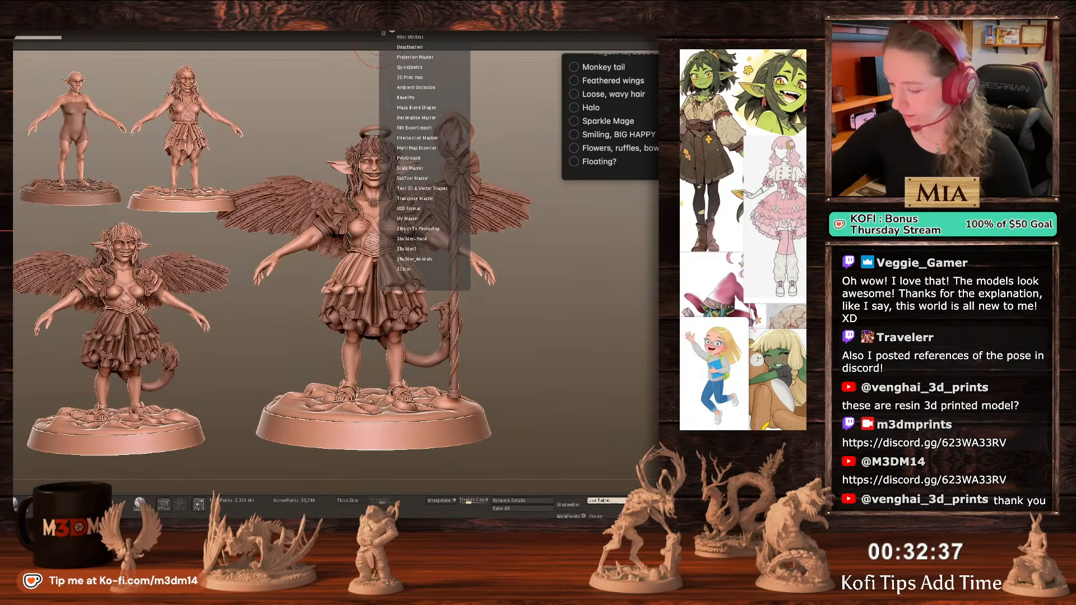
click(414, 198)
click(414, 213)
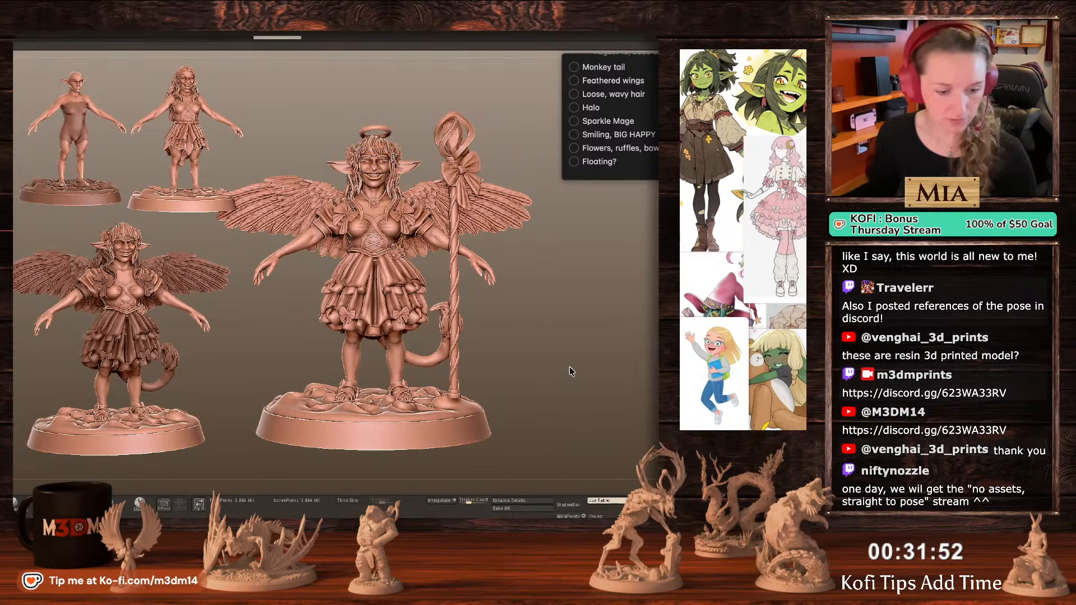
key(shift+f)
key(shift+f)
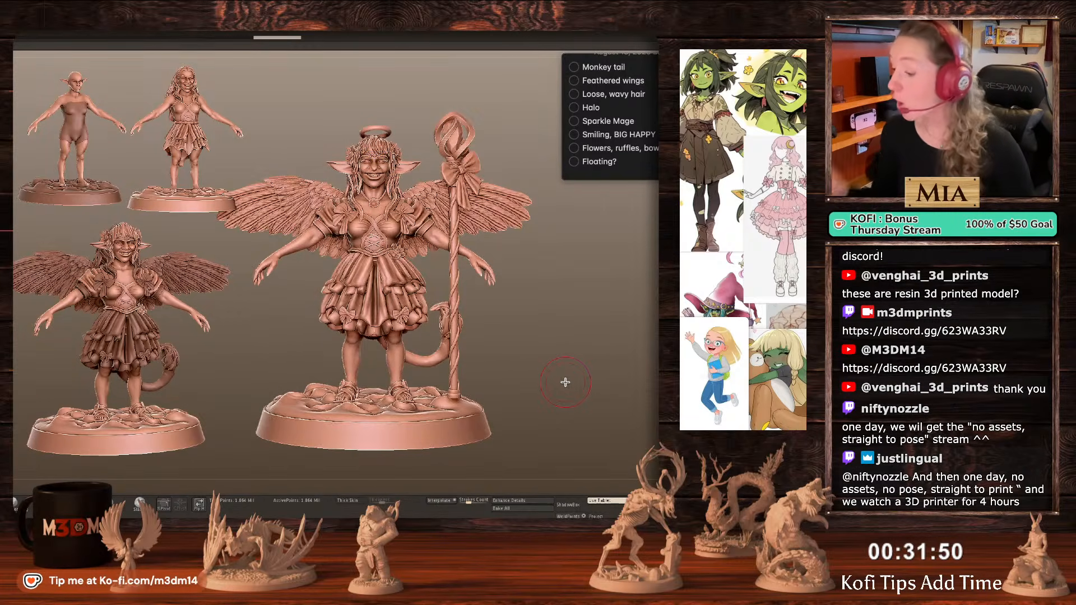
key(shift+f)
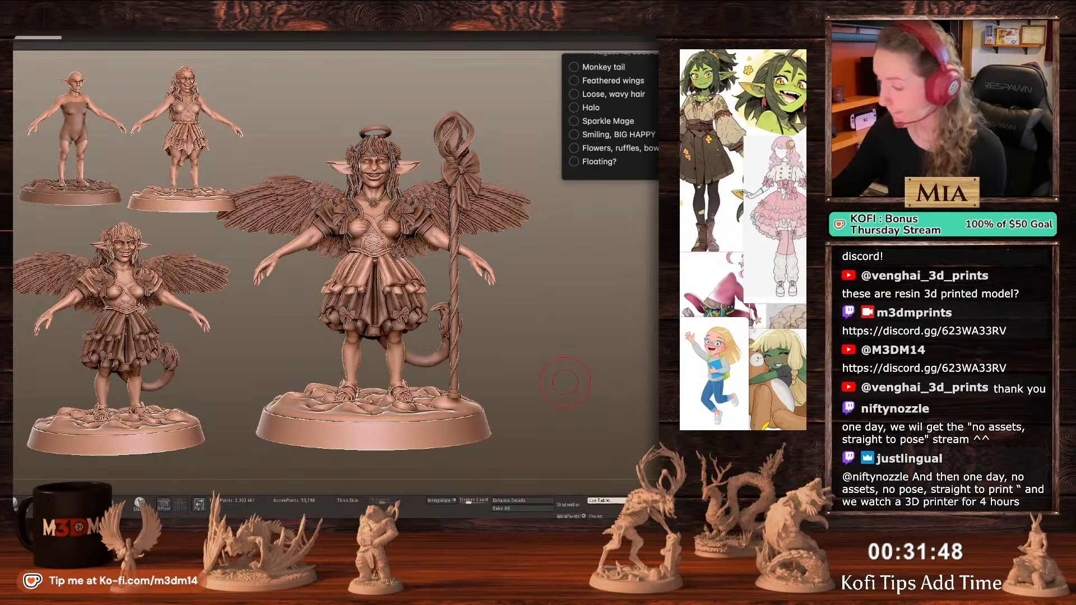
key(shift+f)
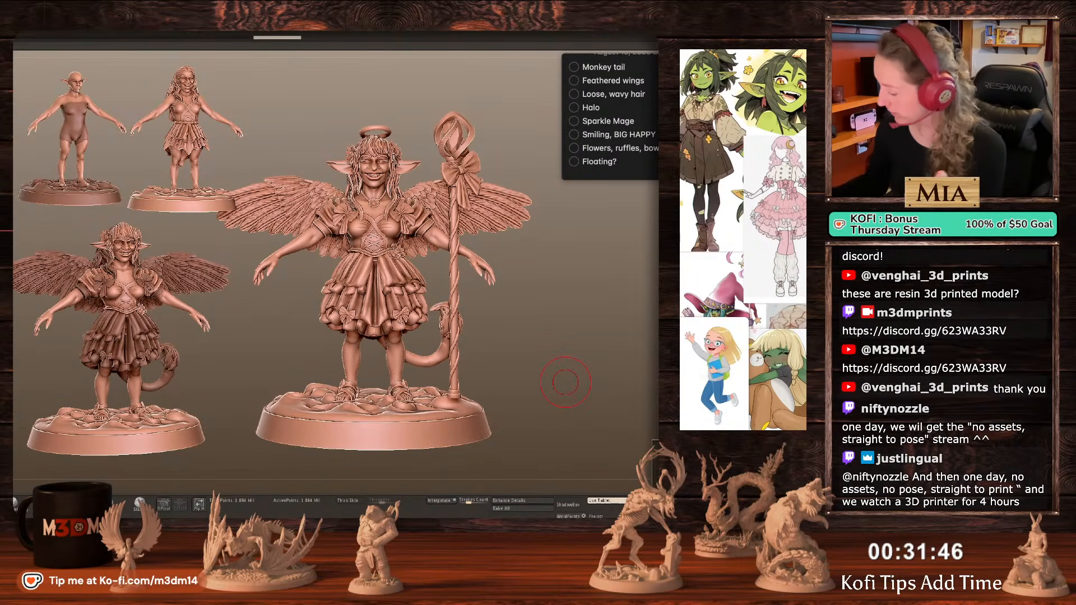
Correct the original model's duplicate SubTool names with SubTool Master's rename function.
click(399, 30)
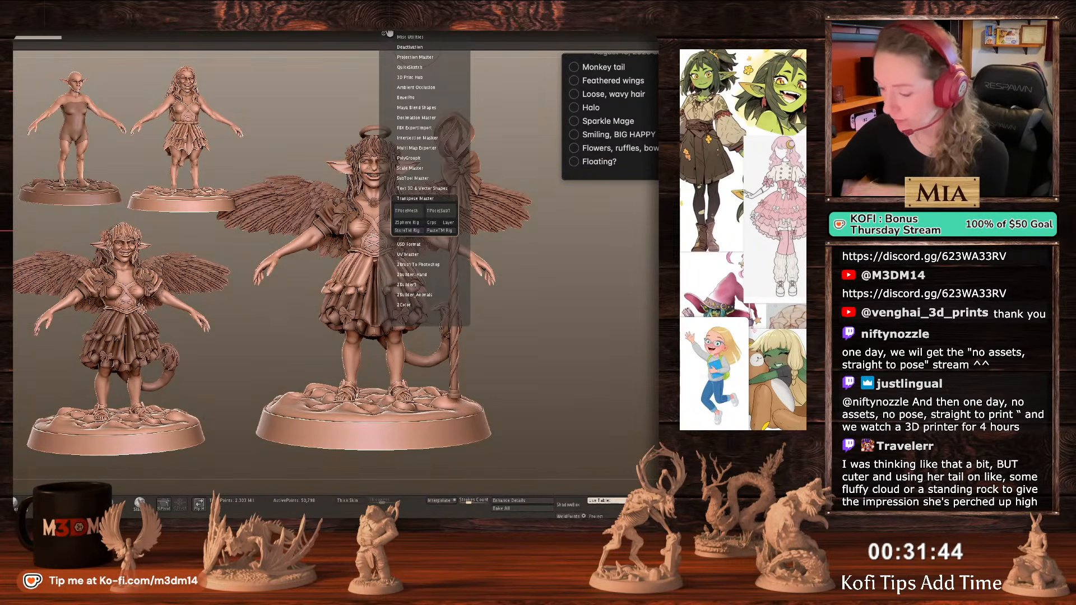
click(418, 178)
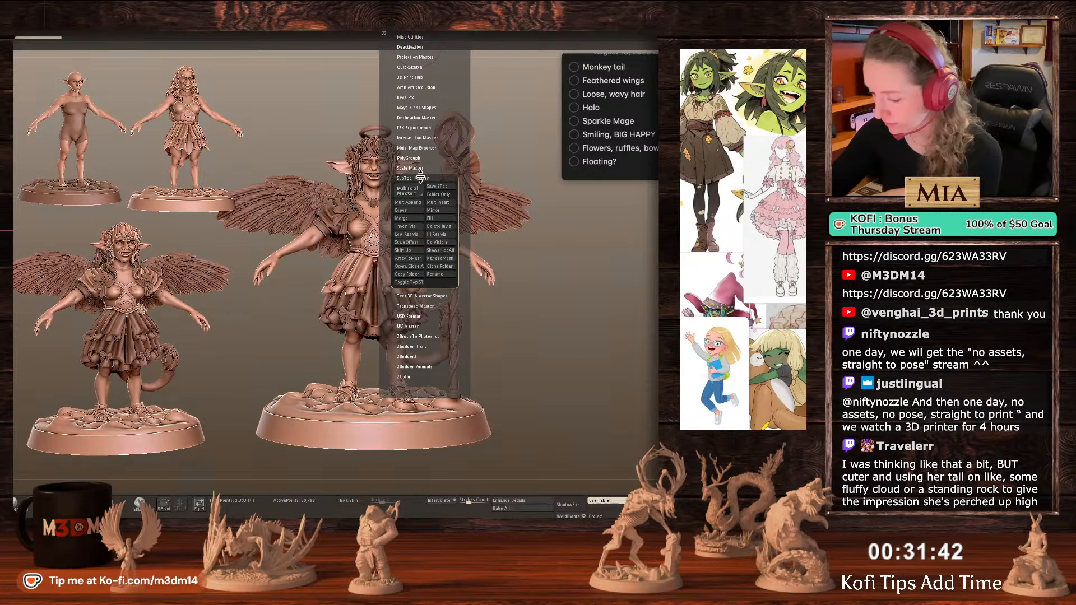
click(443, 271)
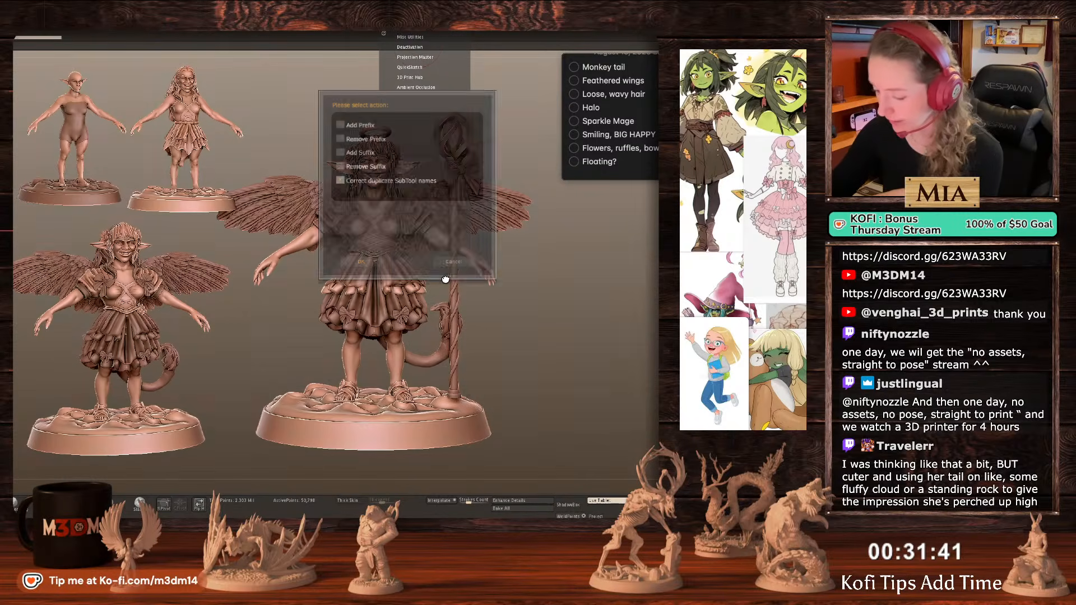
click(371, 263)
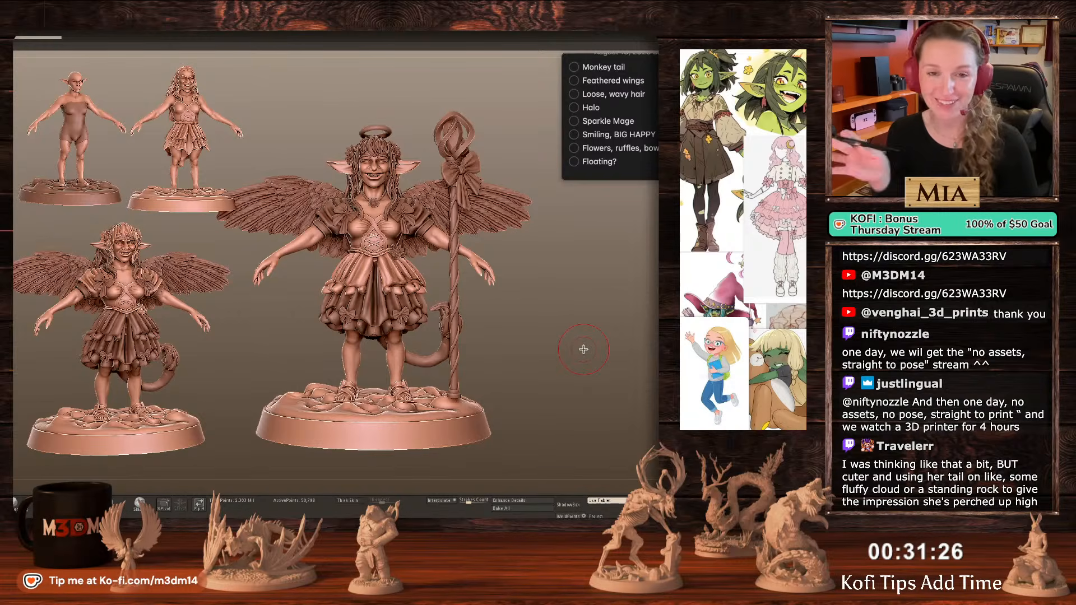
Create a new Transpose Master posing mesh from the renamed subtools and check it with the polygroup display toggled.
alt+drag(584, 367, 581, 378)
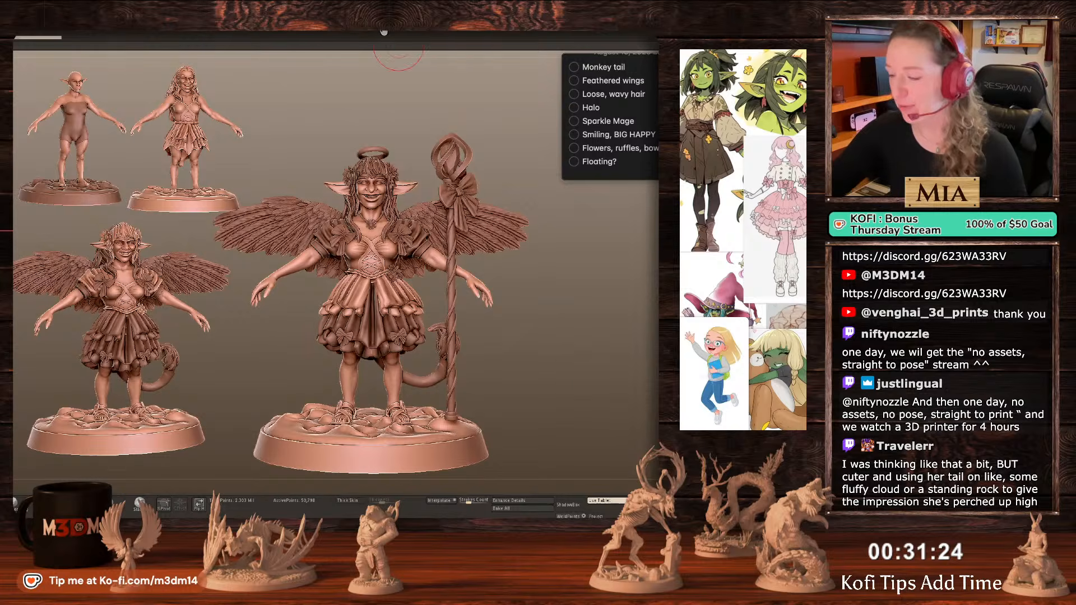
click(384, 32)
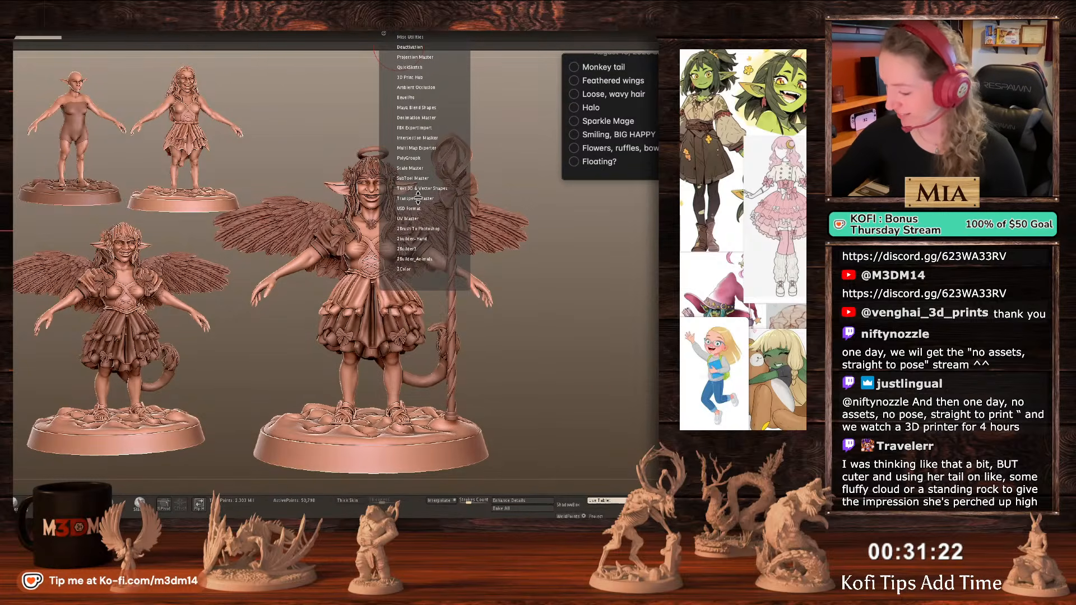
click(419, 198)
click(413, 216)
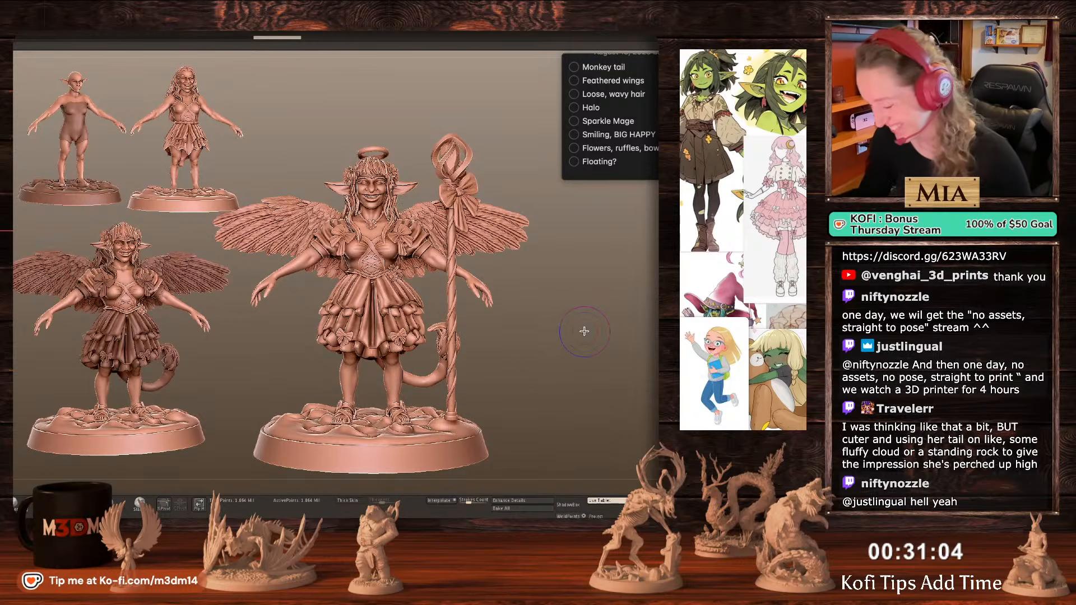
key(shift+f)
key(shift+f)
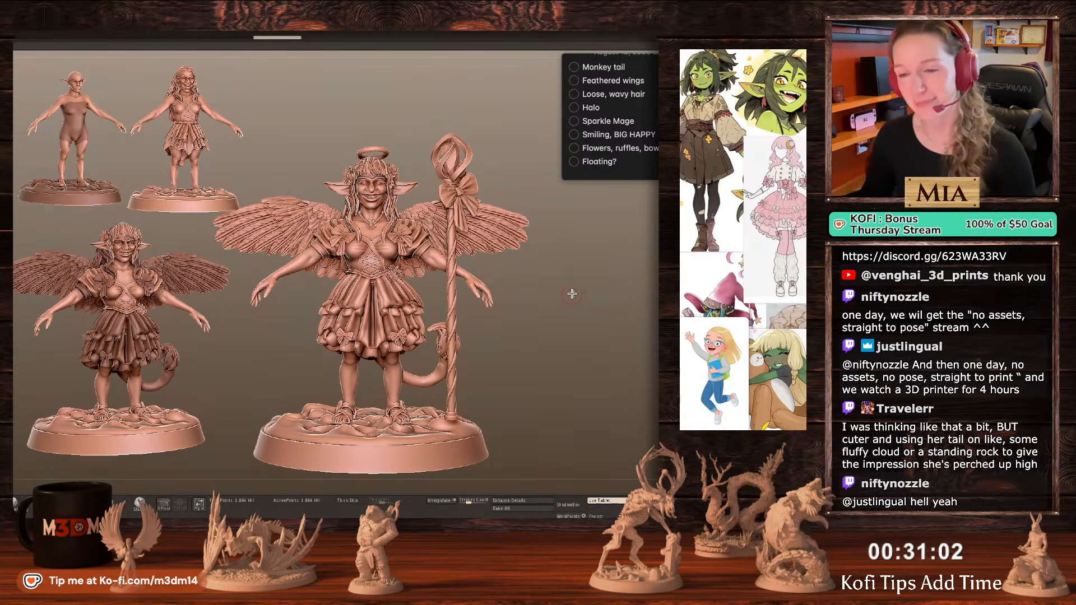
Mask everything except the staff, and move and tilt it so its base swings inward toward the nearby foot.
ctrl+shift+click(454, 315)
ctrl+click(571, 307)
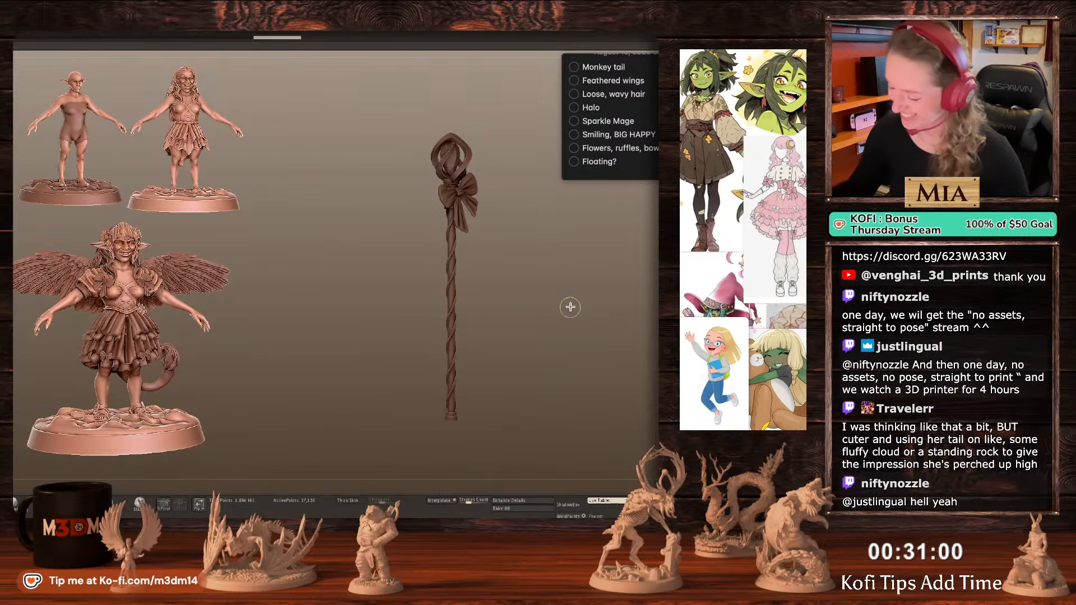
ctrl+shift+click(571, 308)
ctrl+click(572, 310)
key(w)
click(356, 178)
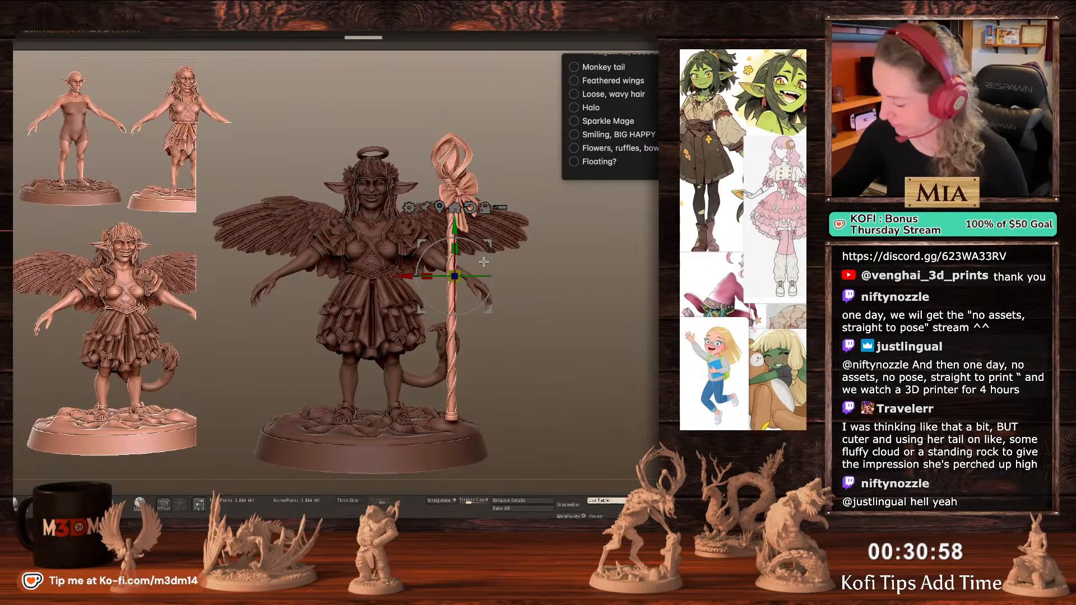
drag(491, 261, 492, 270)
drag(489, 311, 472, 321)
key(q)
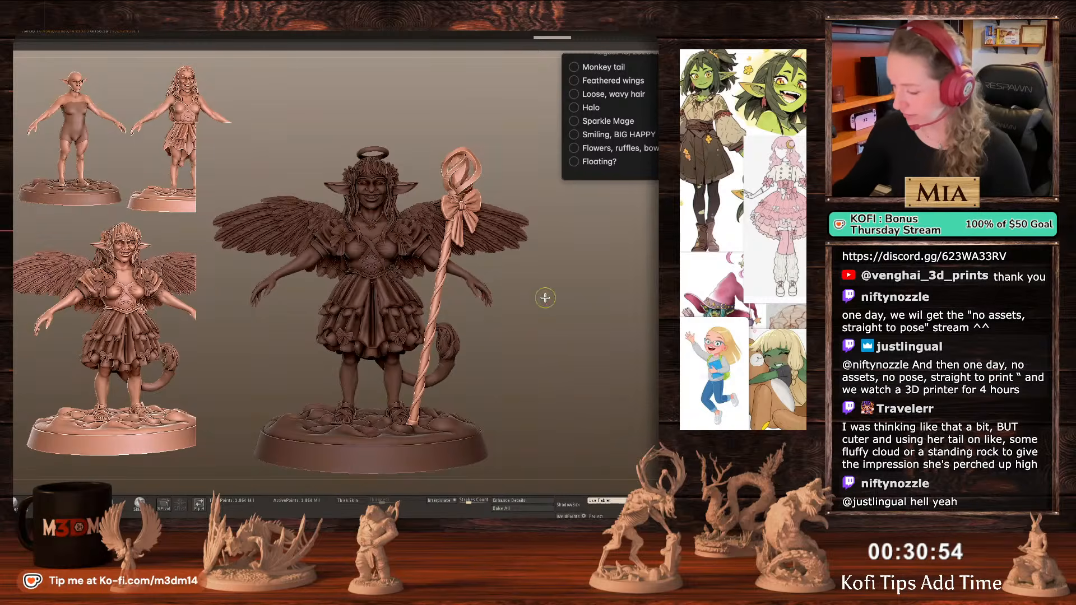
Mask both arms of the isolated body together with the dress's puffed sleeves, and make them one polygroup.
alt+click(437, 256)
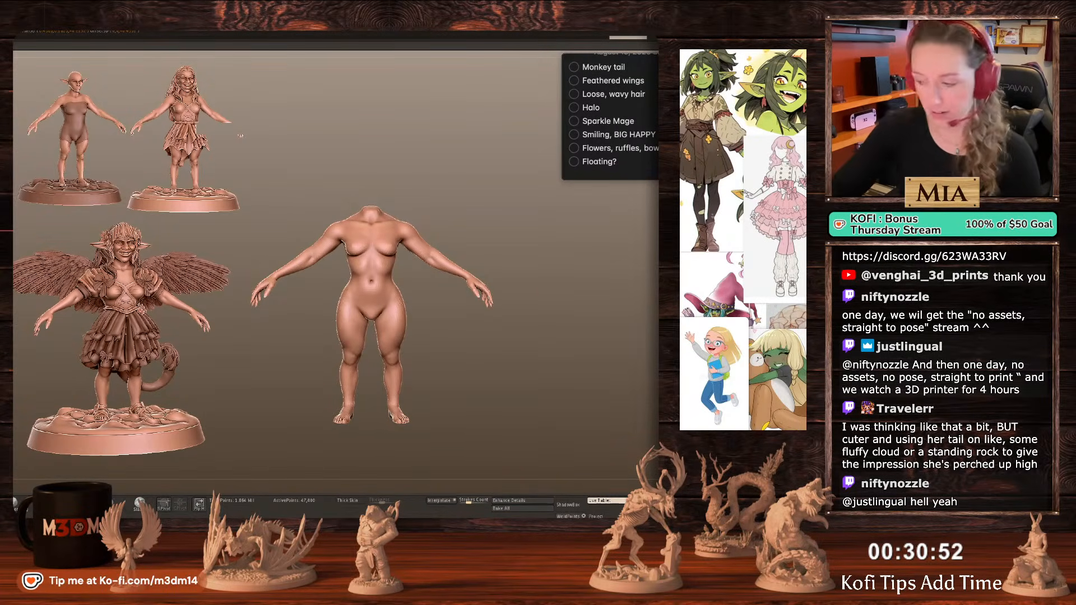
scroll(596, 313, up, 2)
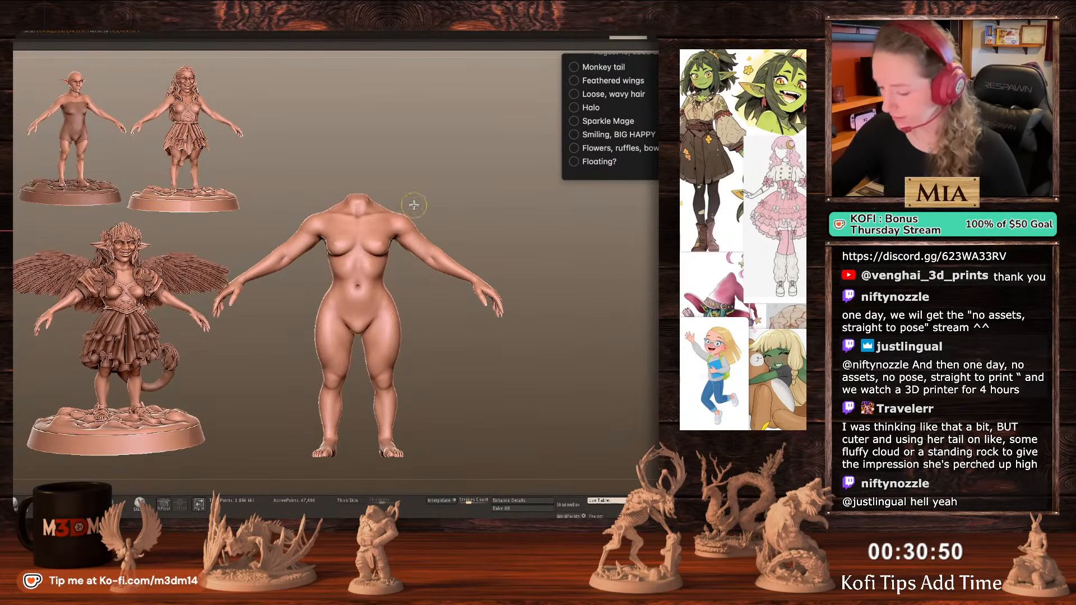
mouse_move(413, 205)
ctrl+mouse_down()
mouse_move(404, 269)
mouse_move(536, 345)
mouse_move(415, 210)
ctrl+mouse_up()
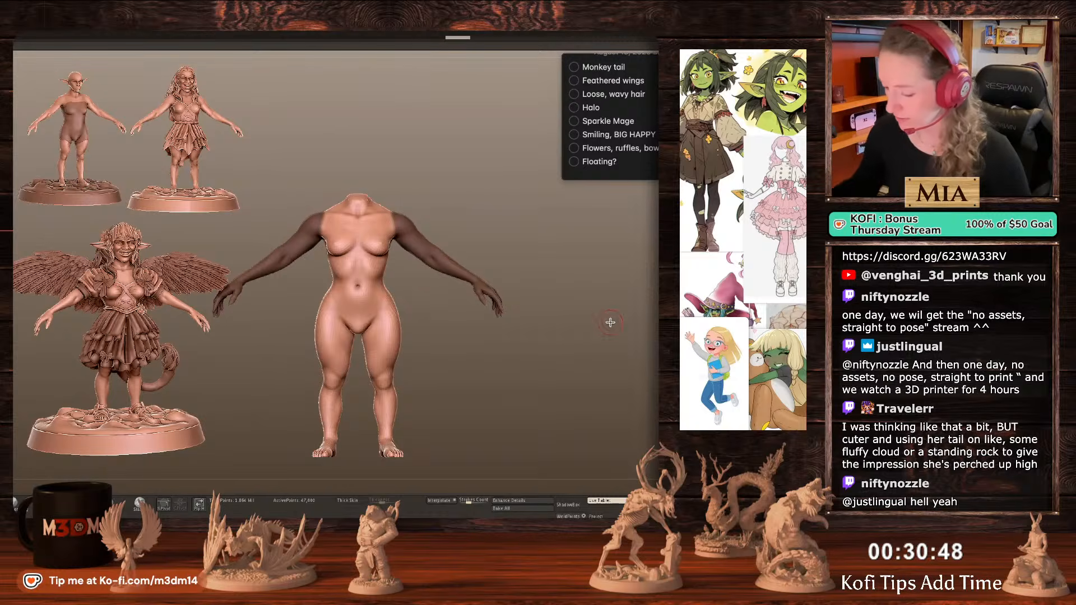
key(ctrl+shift+s)
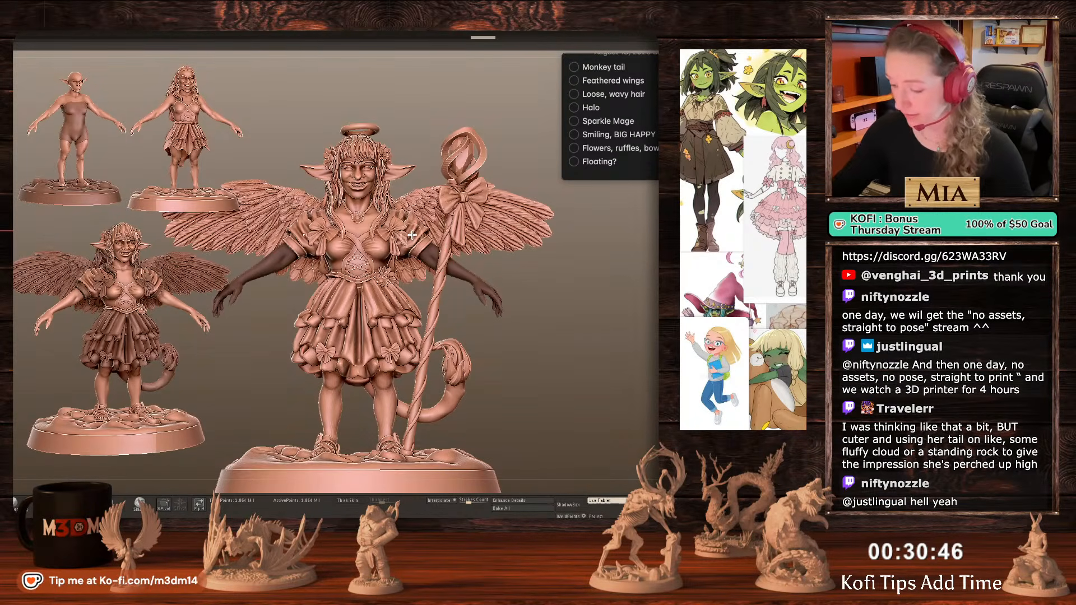
alt+click(412, 235)
key(ctrl+shift+s)
ctrl+click(509, 272)
key(ctrl+shift+s)
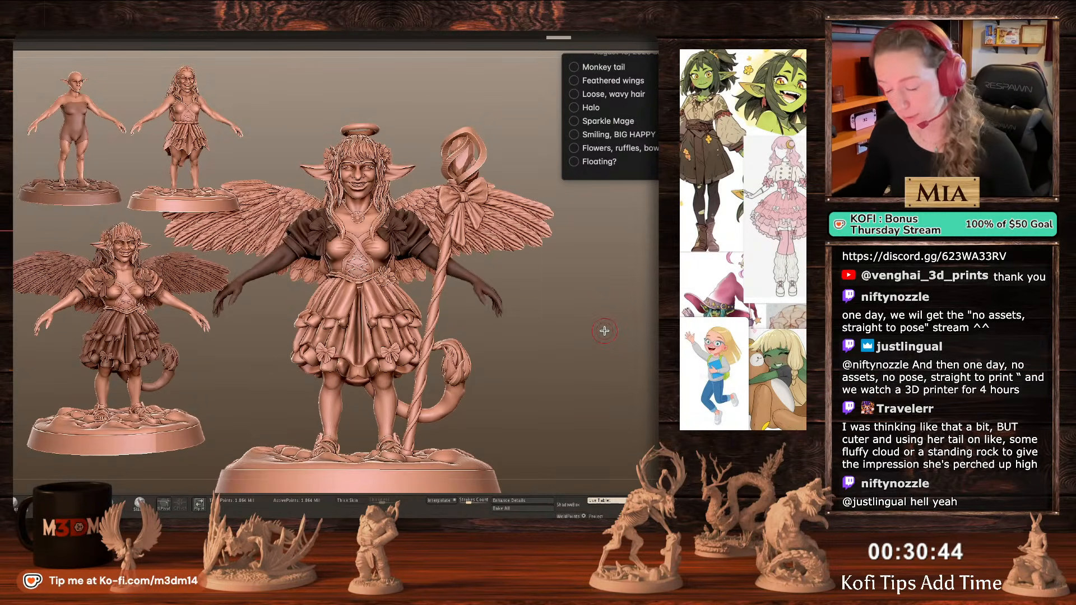
ctrl+click(604, 331)
Isolate the body without its arms, mask both legs down to the feet, and assign them their own polygroup.
alt+click(398, 398)
key(ctrl+shift+s)
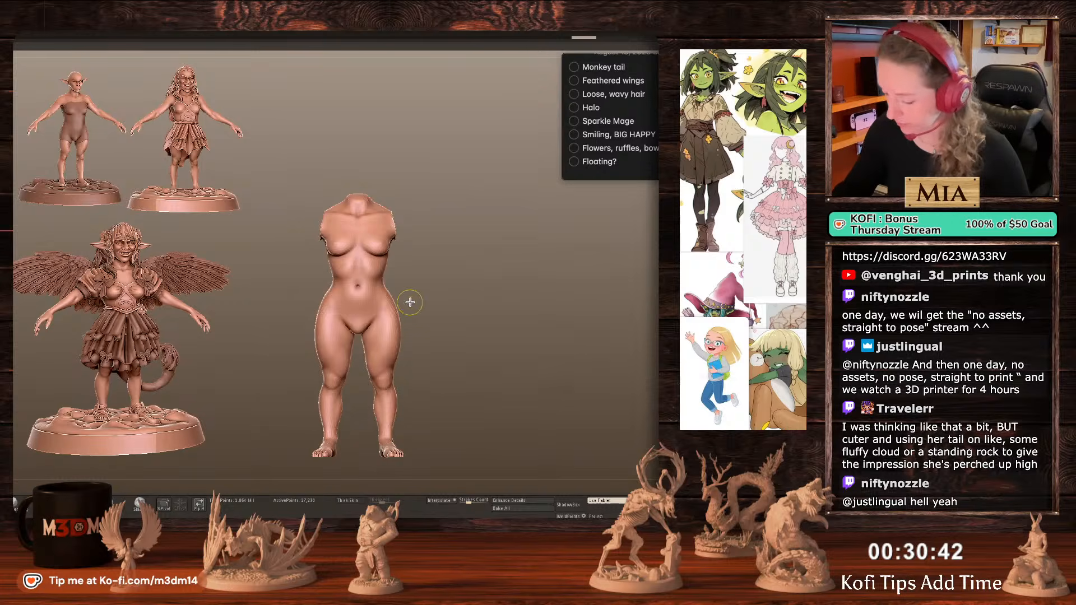
mouse_move(410, 303)
ctrl+mouse_down()
mouse_move(399, 308)
mouse_move(361, 483)
mouse_move(504, 411)
ctrl+mouse_up()
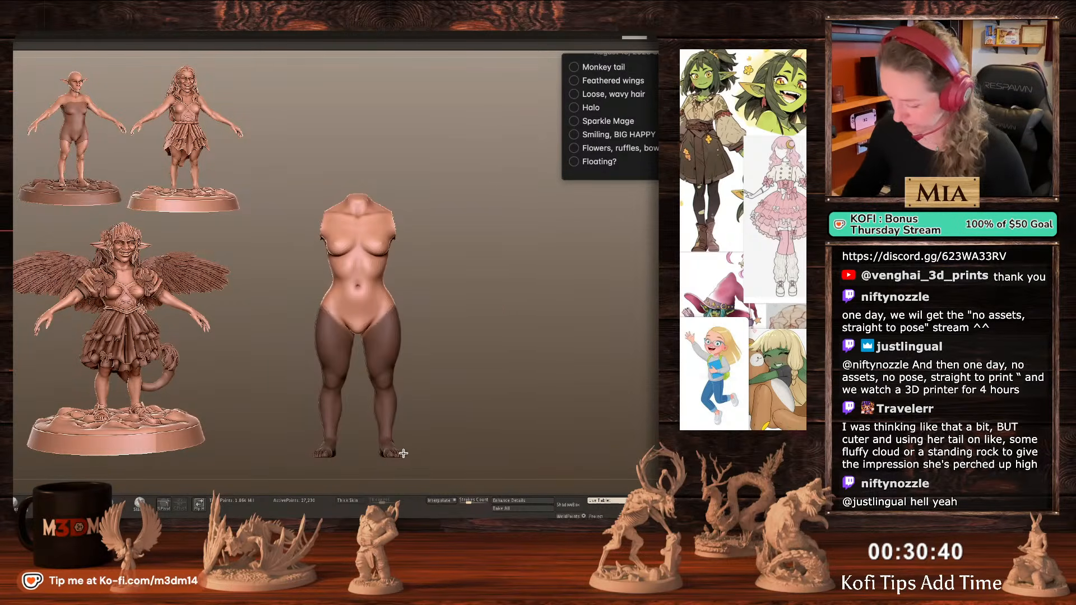
key(ctrl+shift+s)
key(ctrl+shift+s)
key(ctrl+shift+s)
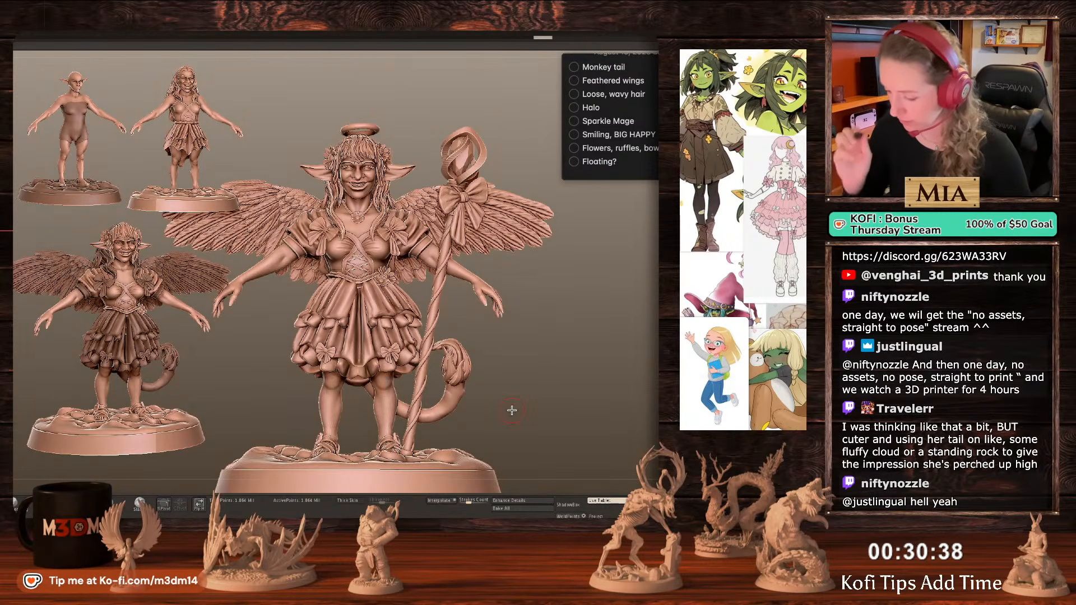
Mask the head, hair, flowers and halo, combine them into one polygroup, and check the grouping by isolating it and showing the polygroup colours.
ctrl+shift+click(363, 187)
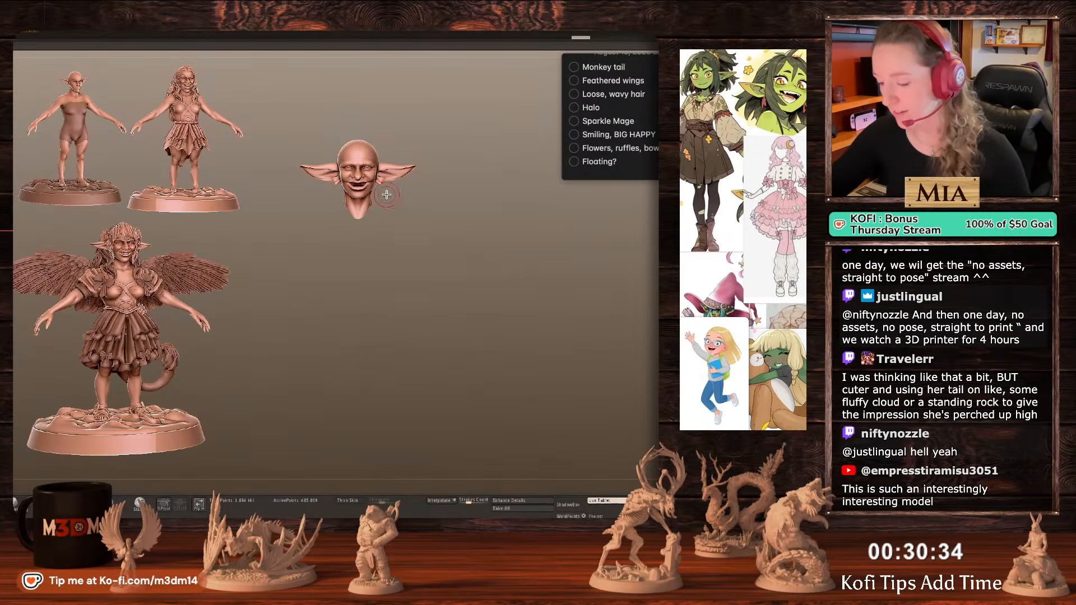
ctrl+shift+click(482, 256)
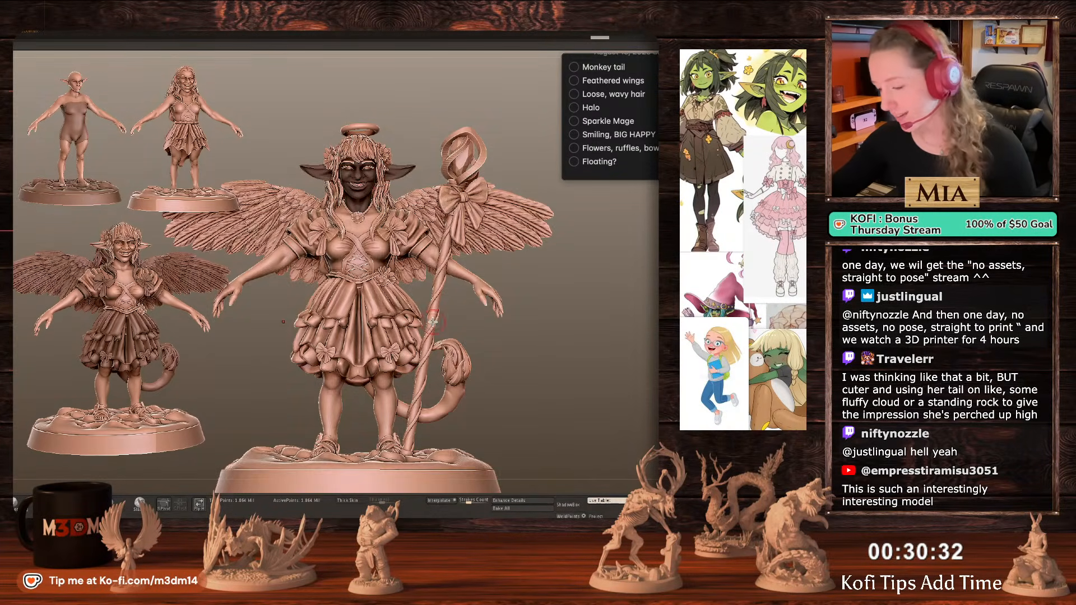
ctrl+shift+click(372, 150)
ctrl+shift+click(413, 149)
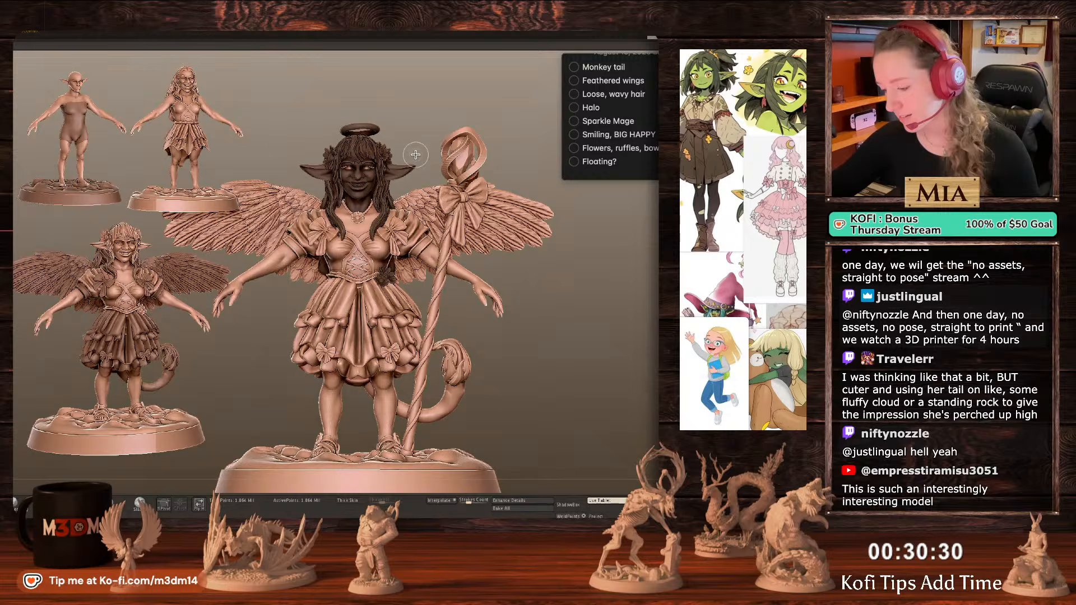
ctrl+shift+click(369, 169)
ctrl+shift+click(412, 145)
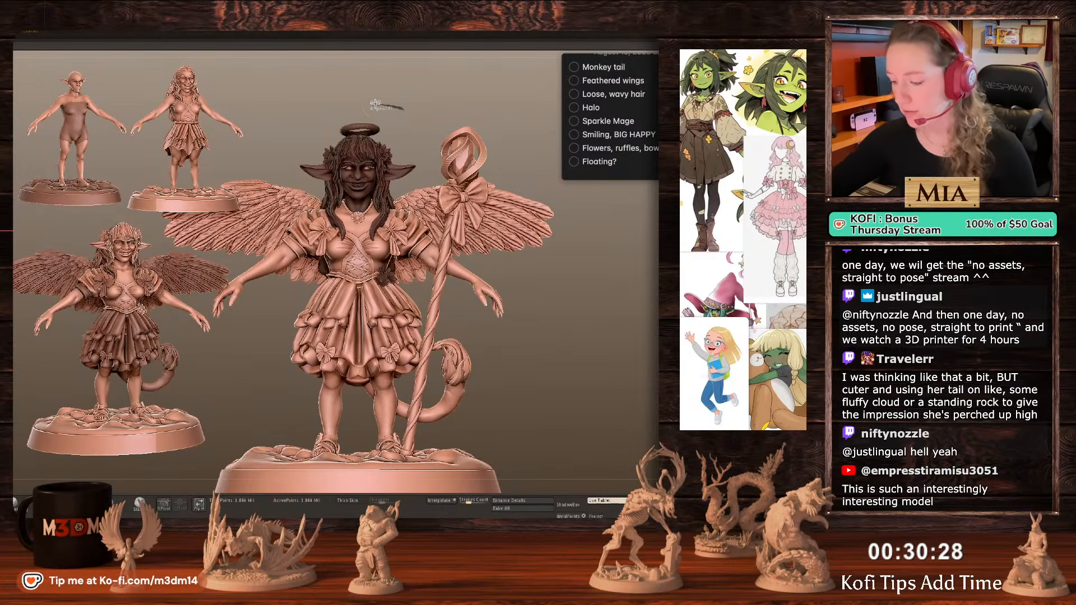
ctrl+drag(401, 108, 387, 173)
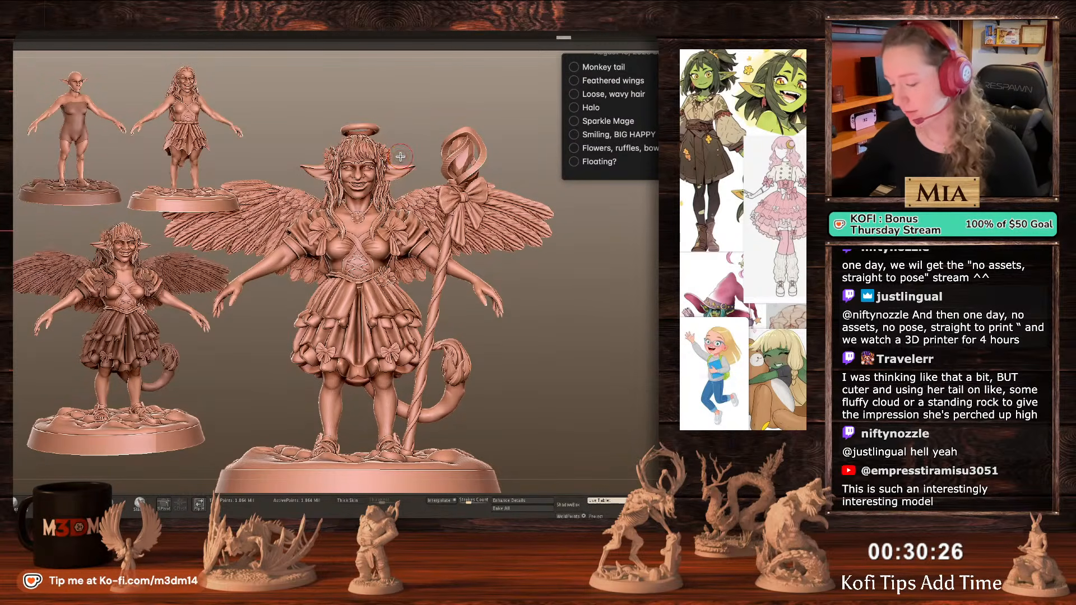
ctrl+shift+click(364, 175)
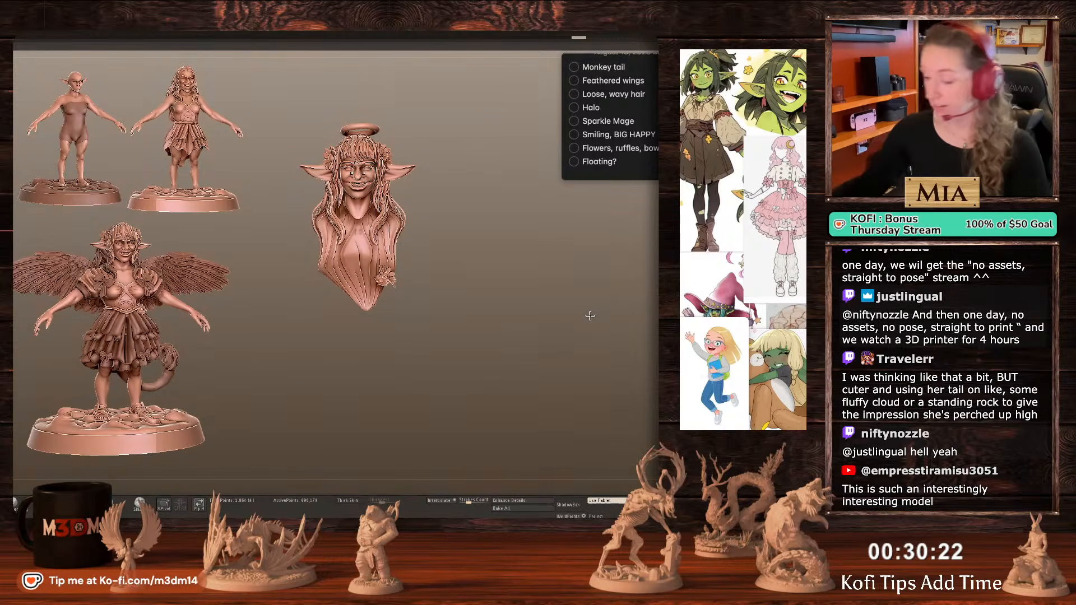
ctrl+shift+click(557, 326)
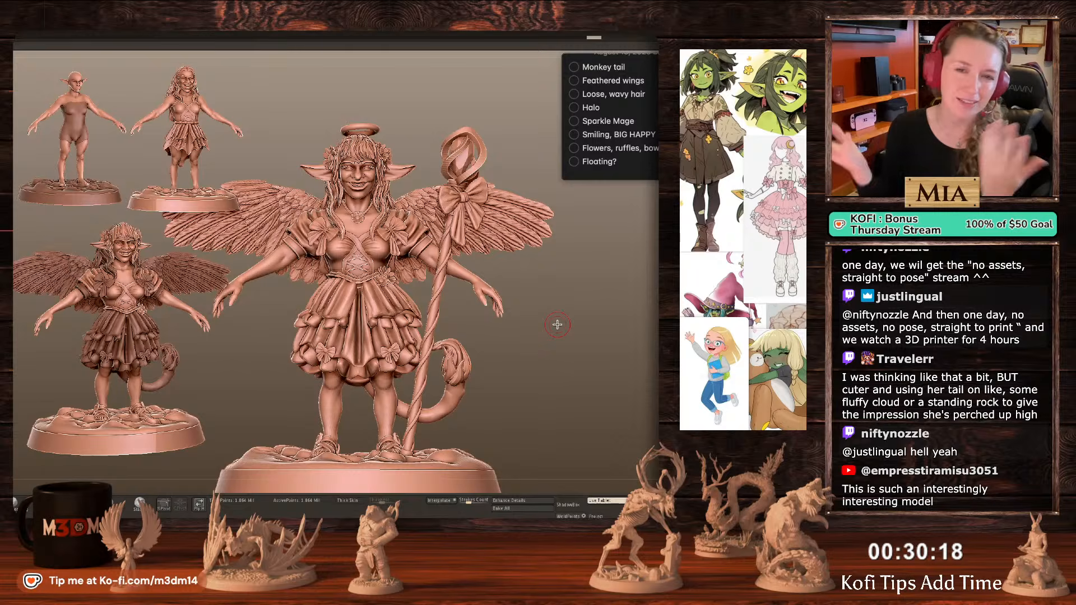
key(shift+f)
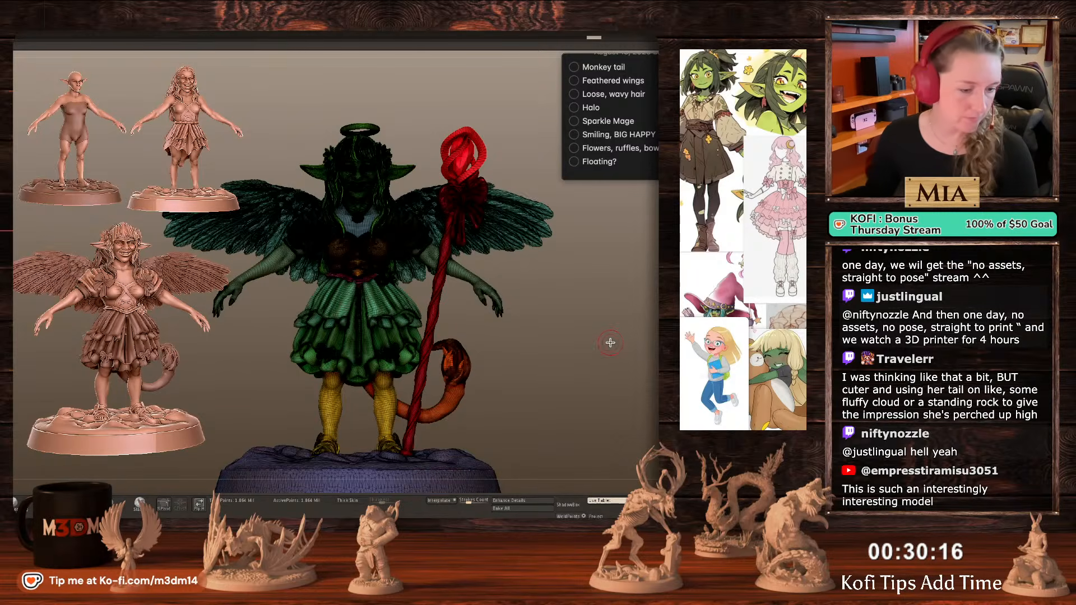
key(shift+f)
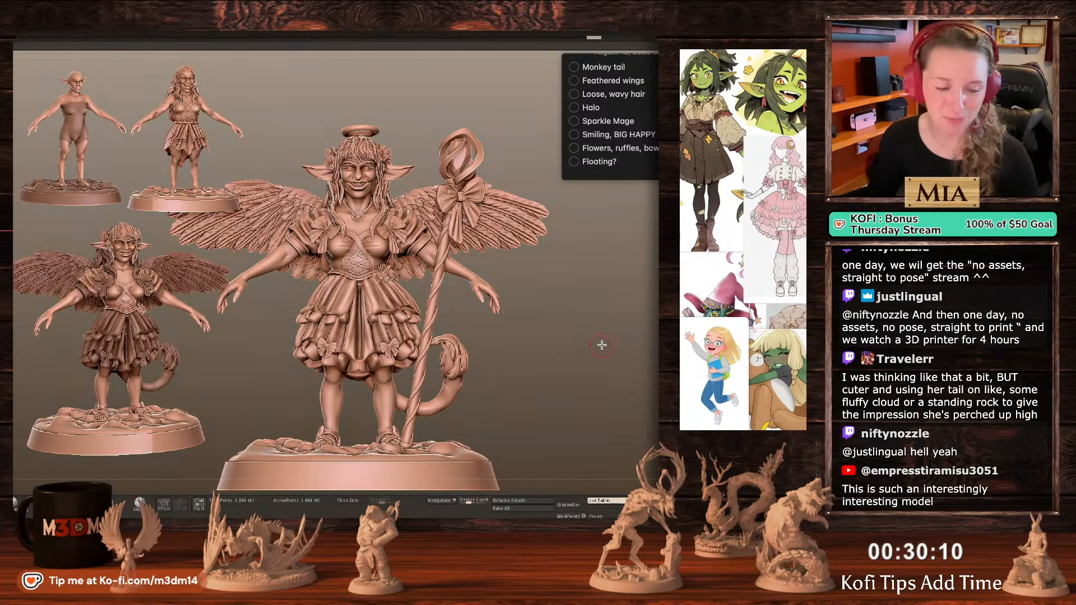
key(shift+f)
key(shift+f)
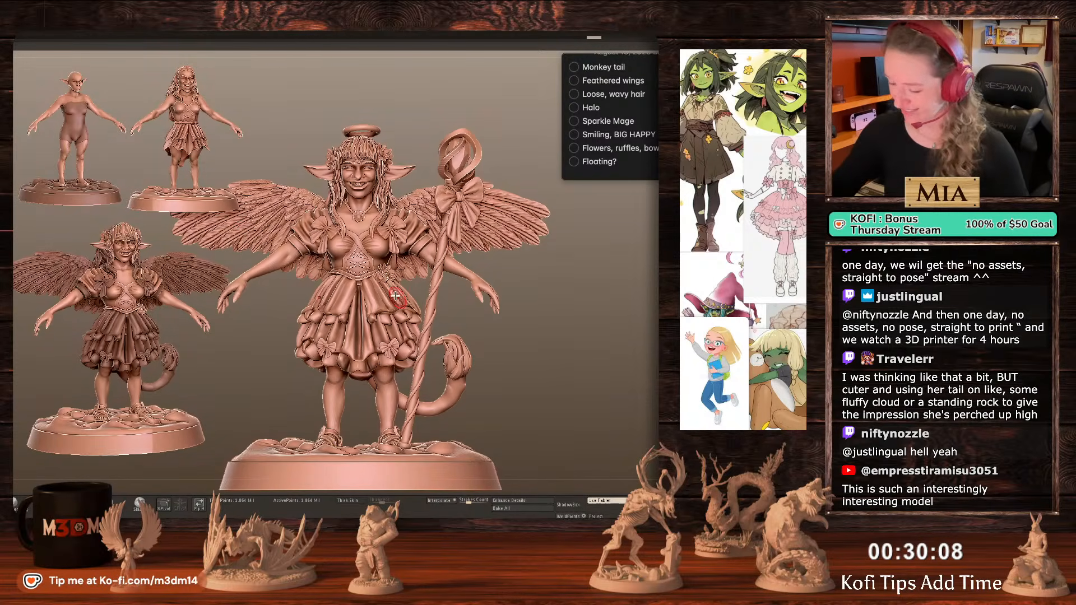
Isolate the torso polygroup to check its extent and show the complete model again.
ctrl+shift+click(365, 227)
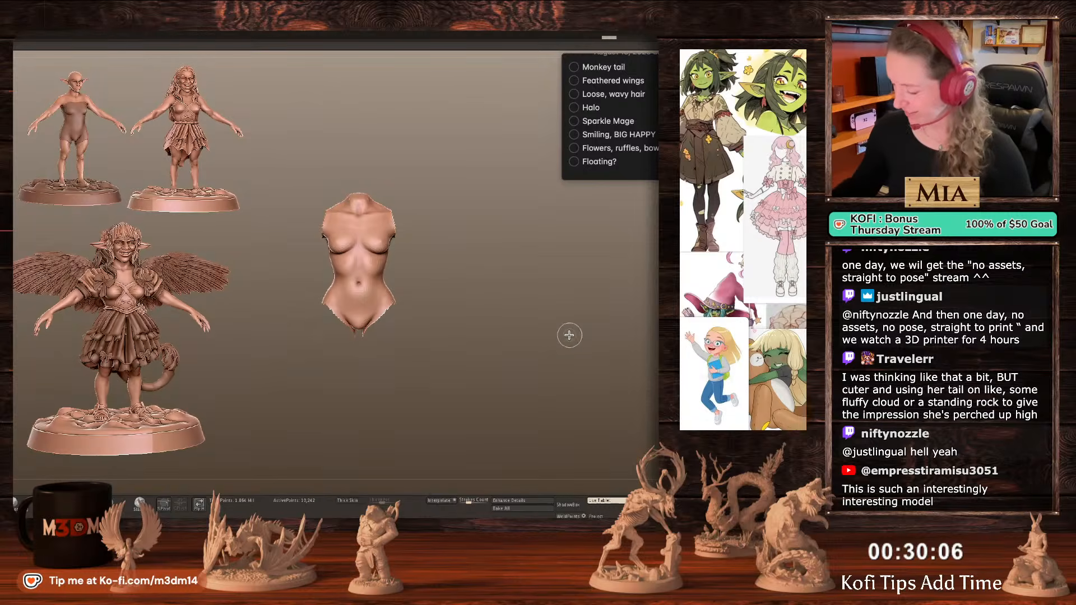
ctrl+shift+click(569, 335)
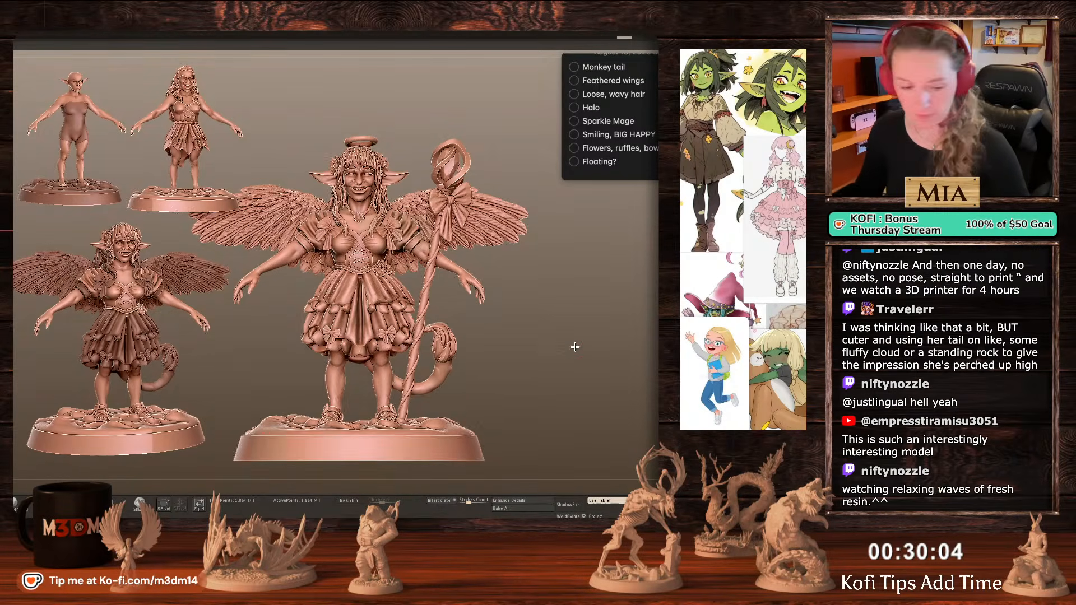
alt+drag(584, 349, 591, 355)
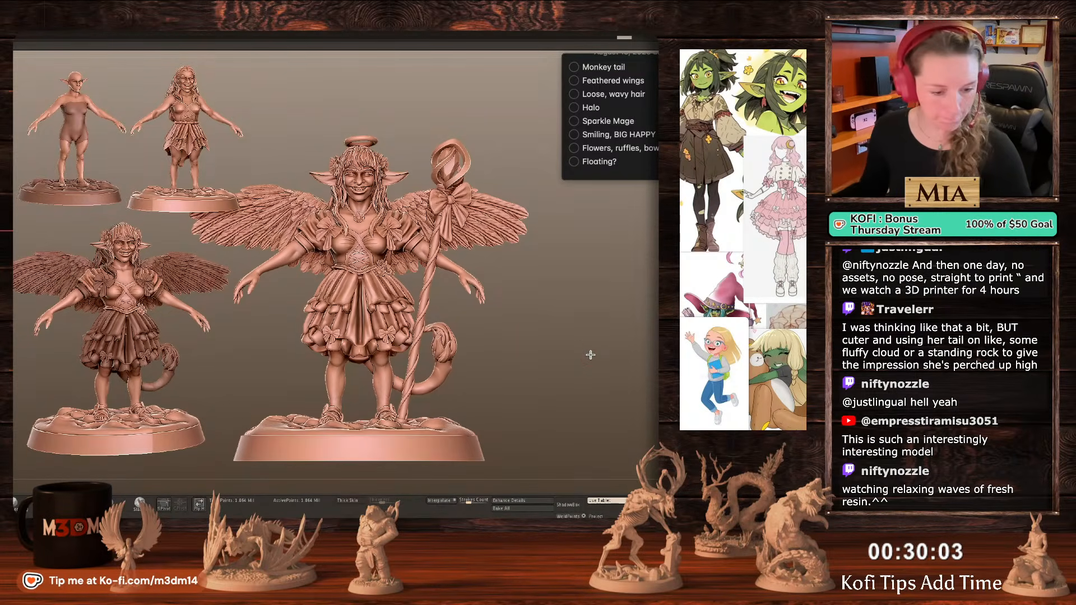
Mask everything except the arms and puffed sleeves, and rotate both arms symmetrically down from the shoulders toward the skirt.
ctrl+shift+click(281, 270)
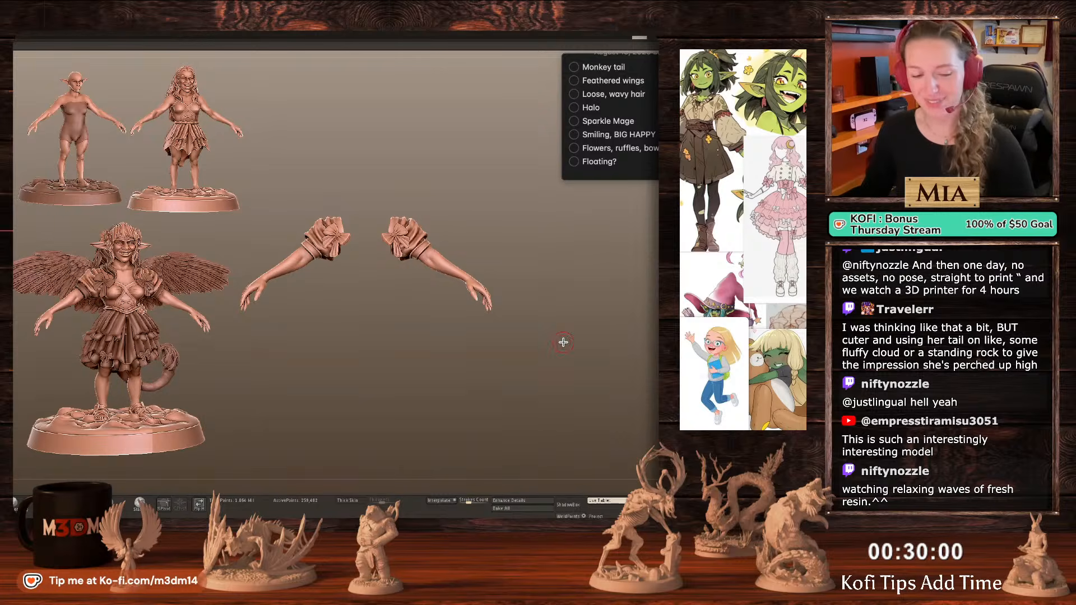
ctrl+shift+click(548, 269)
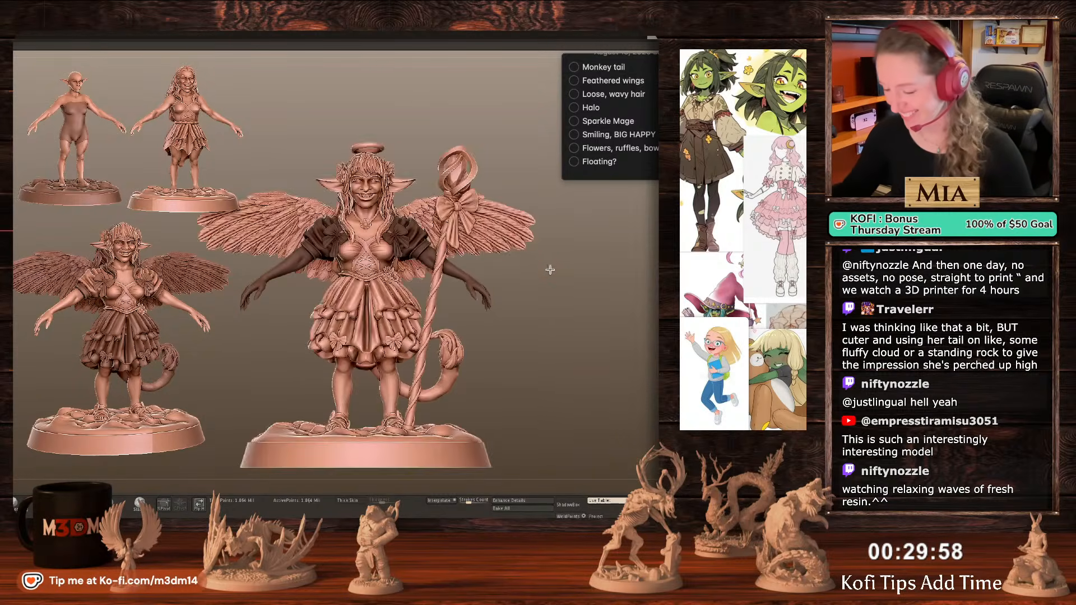
ctrl+click(550, 270)
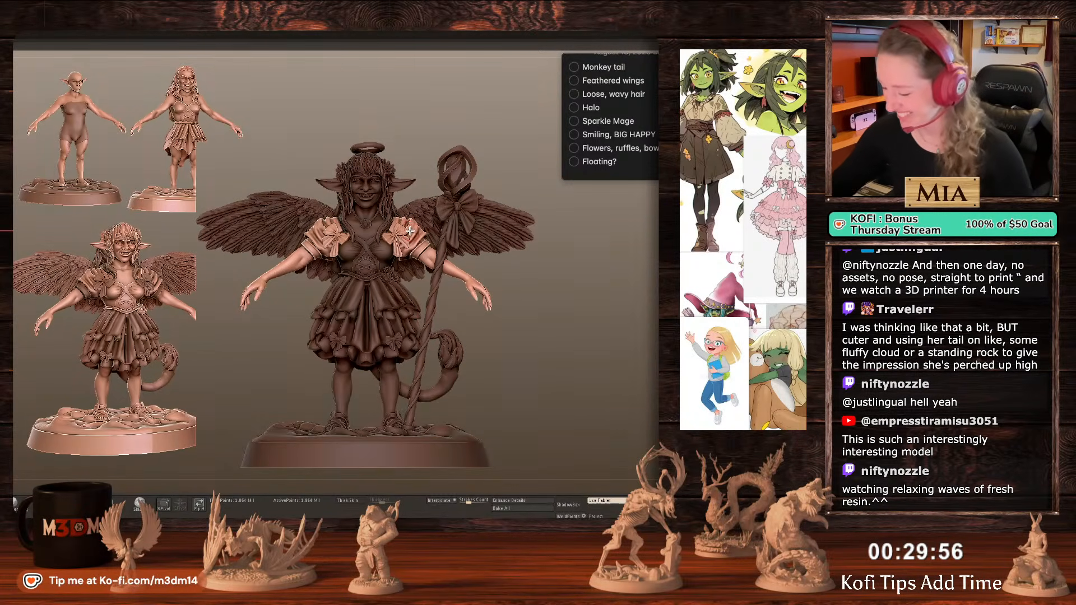
key(r)
mouse_move(398, 228)
mouse_down()
mouse_move(491, 305)
mouse_move(453, 337)
mouse_up()
key(ctrl+z)
key(x)
key(q)
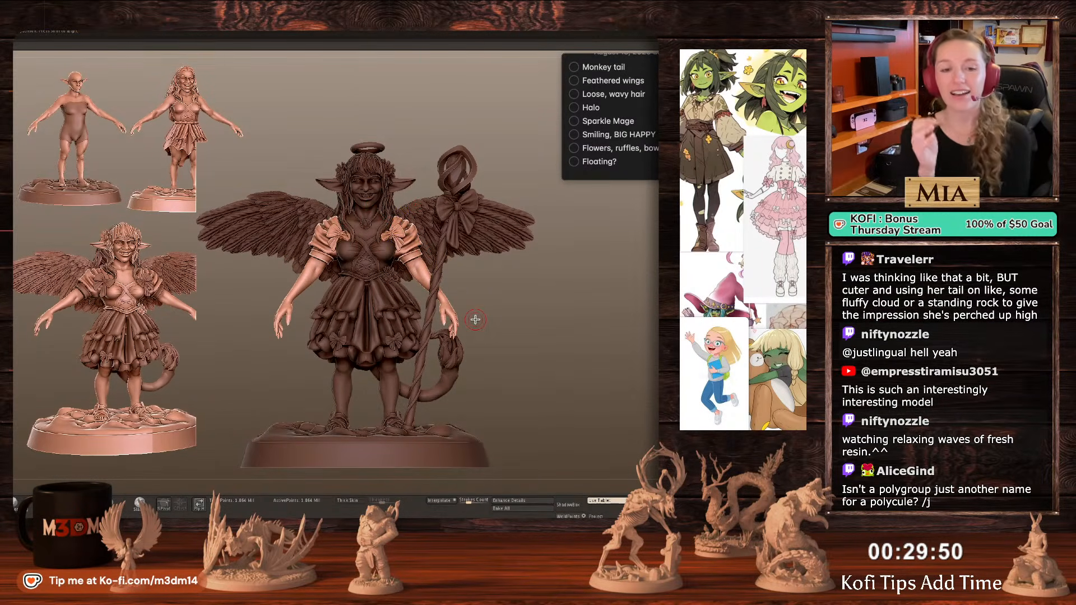
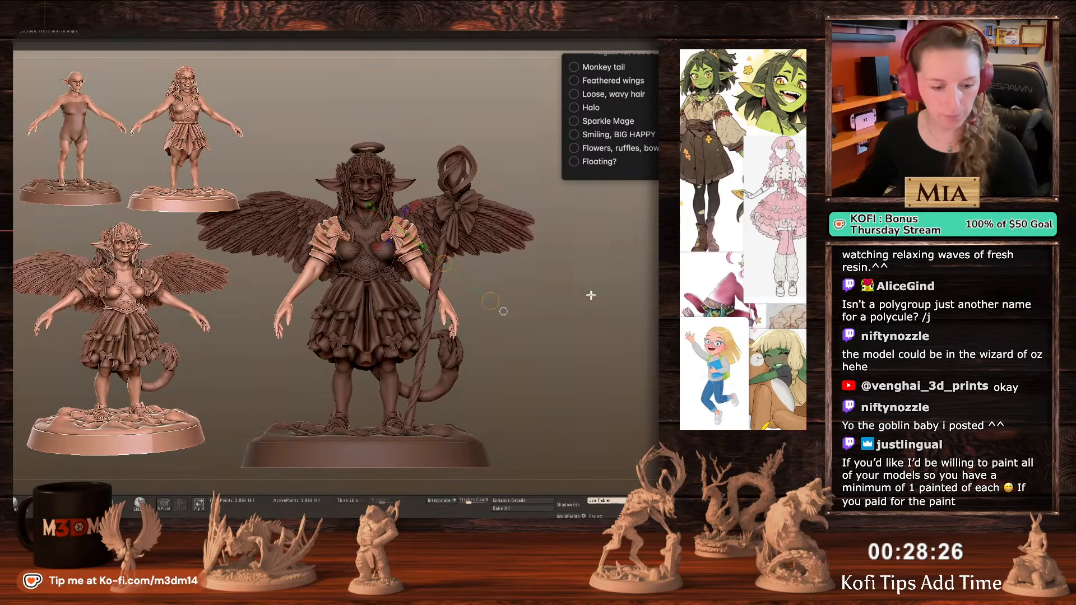
Twist both lowered arms around their length with Rotate so the bows on the sleeves face more forward.
alt+drag(596, 338, 600, 316)
key(q)
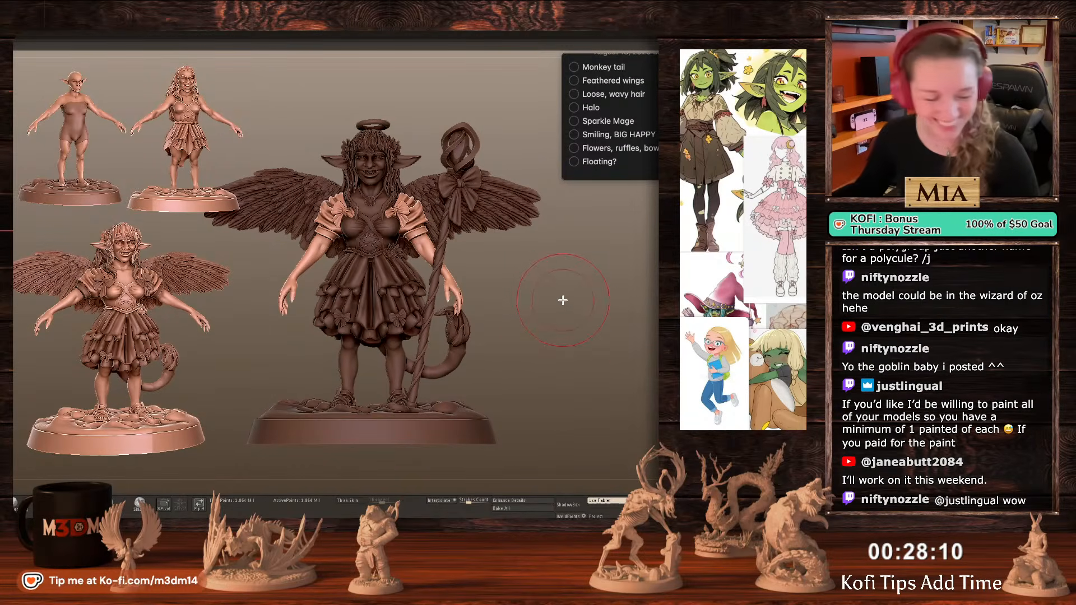
key(r)
drag(563, 310, 535, 315)
drag(413, 216, 453, 306)
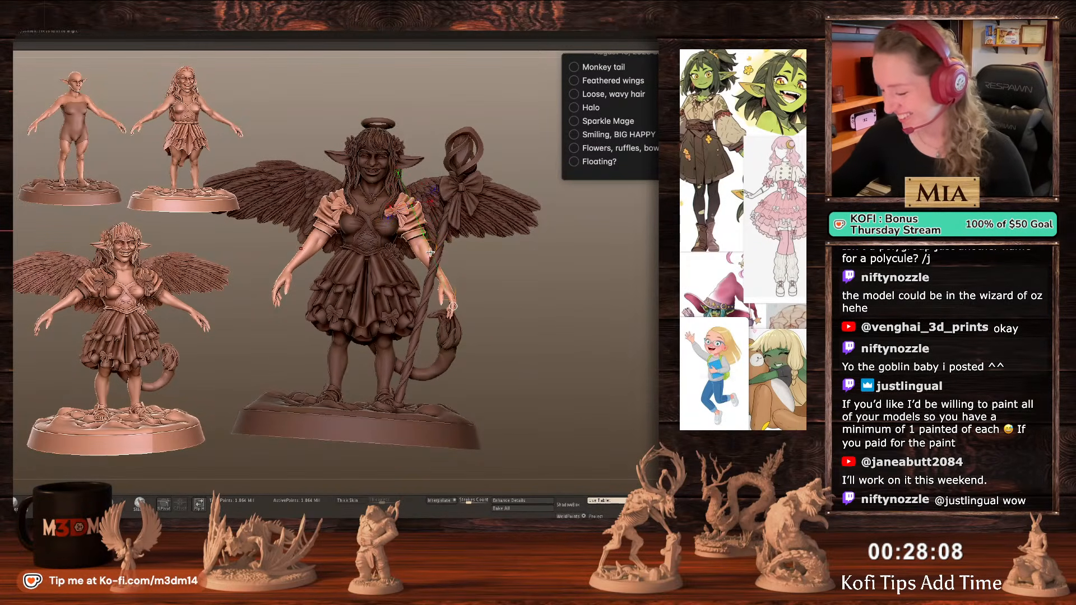
drag(430, 253, 425, 223)
key(q)
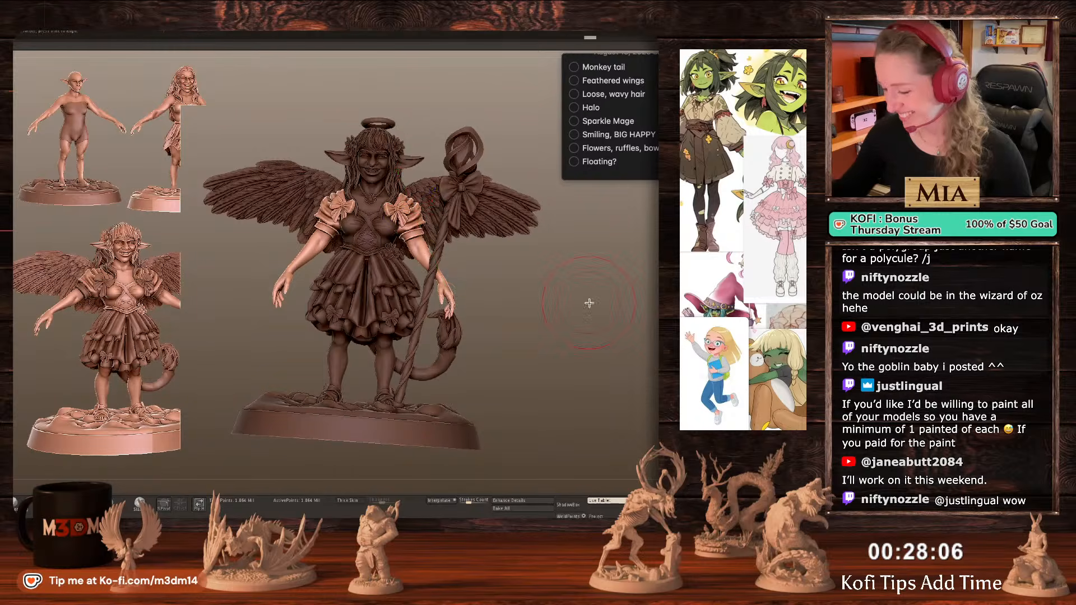
Show the polygroup colours on the full model to check how the arms are grouped.
drag(340, 231, 349, 240)
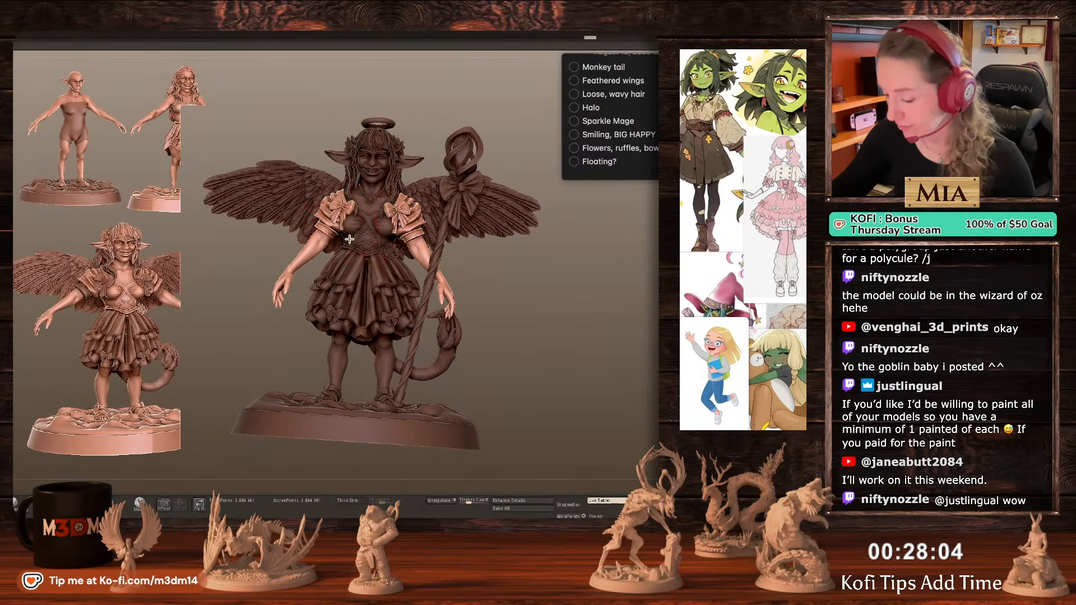
key(space)
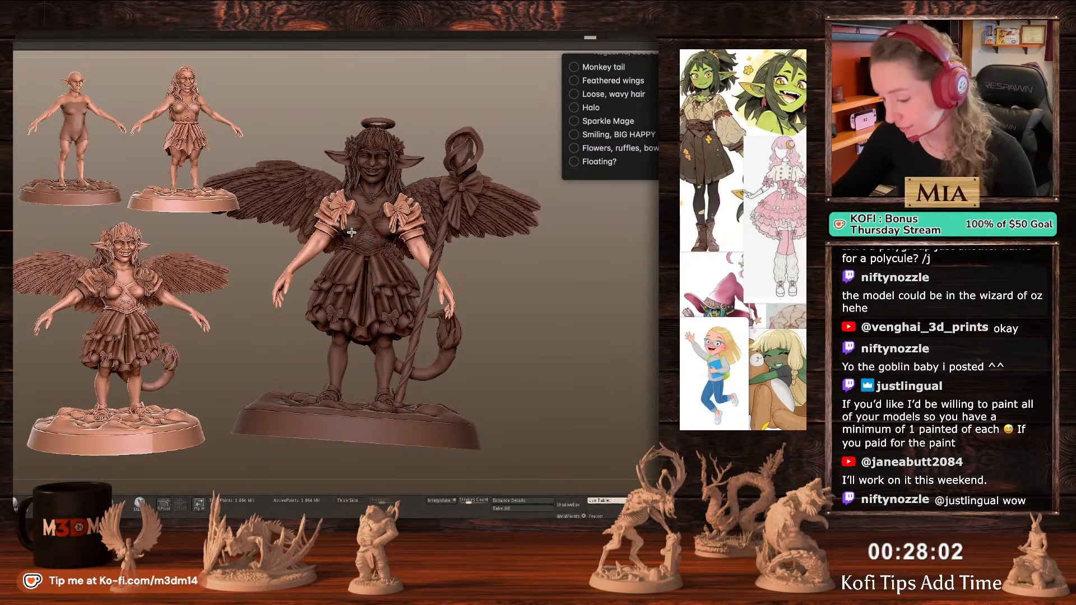
key(space)
key(shift+f)
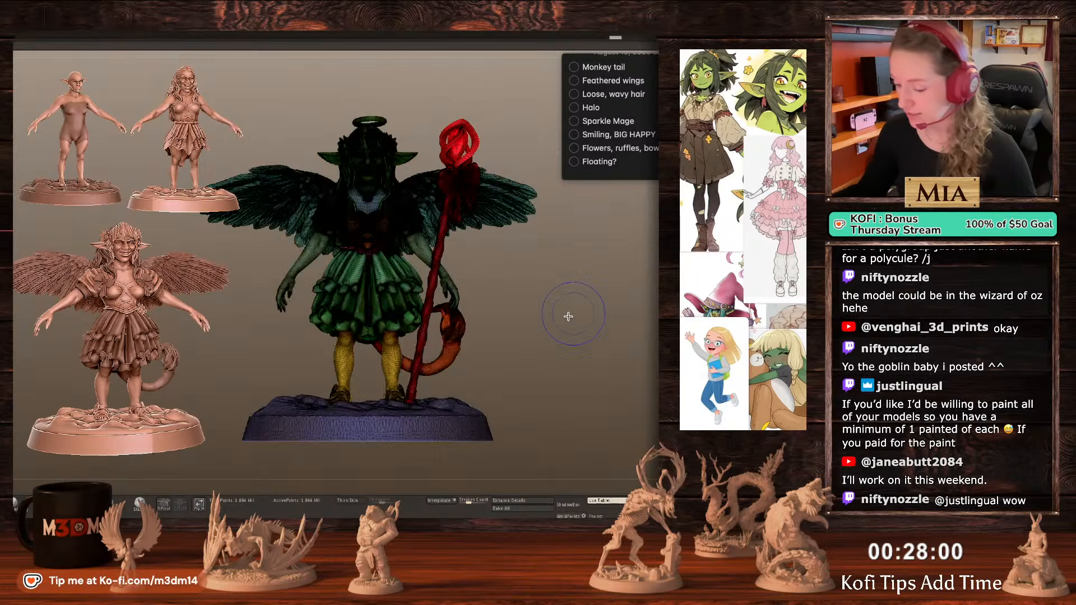
key(shift+f)
Isolate the arms with their sleeves, mask both forearms down to the hands, and assign them their own polygroup.
ctrl+shift+click(431, 235)
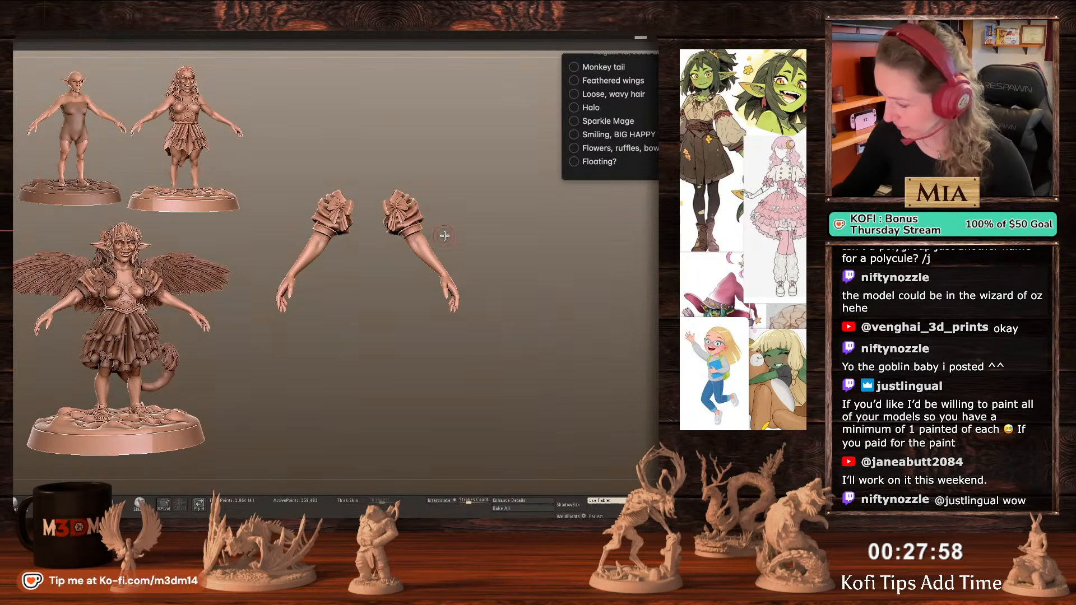
mouse_move(440, 229)
ctrl+mouse_down()
mouse_move(429, 329)
mouse_move(553, 289)
mouse_move(548, 297)
ctrl+mouse_up()
key(ctrl+w)
Undo and redo the latest changes to the isolated arms to compare them before and after.
key(ctrl+z)
key(ctrl+z)
key(ctrl+shift+z)
key(ctrl+shift+z)
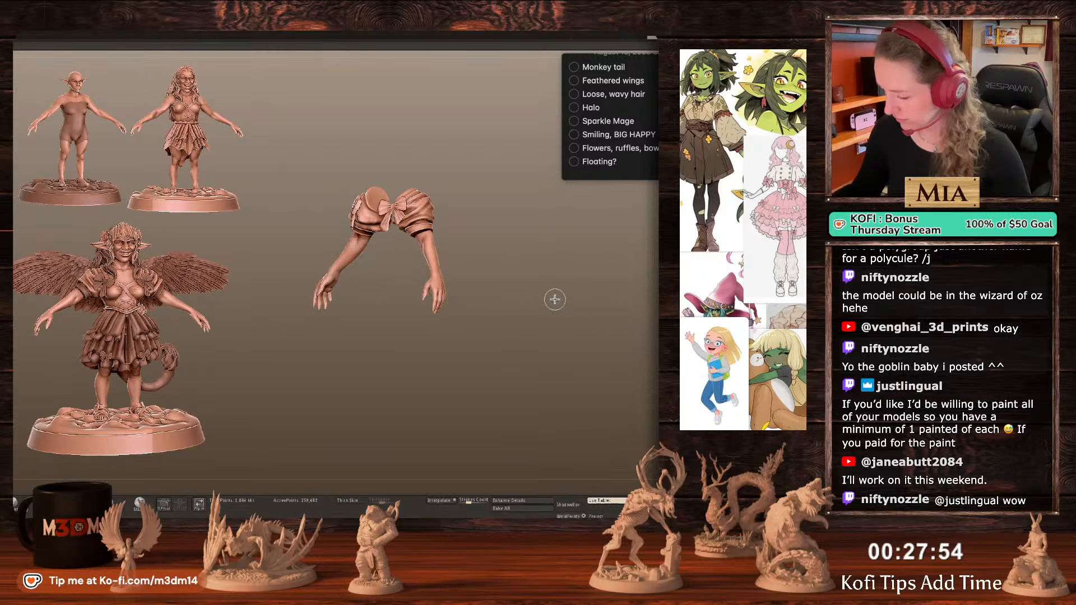
key(ctrl+z)
key(ctrl+shift+z)
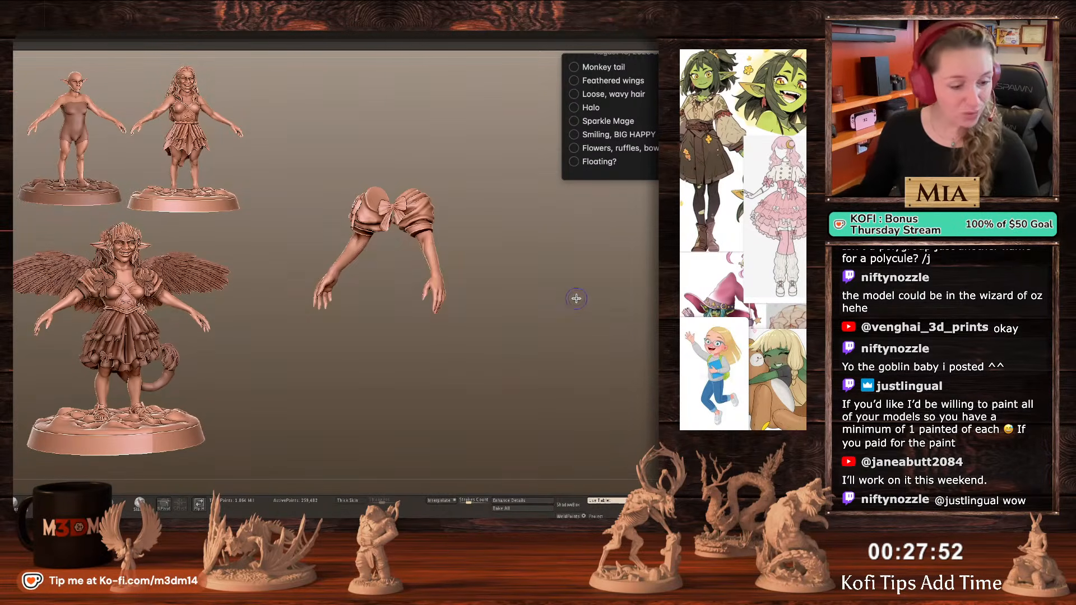
key(ctrl+z)
key(ctrl+shift+z)
drag(577, 302, 583, 303)
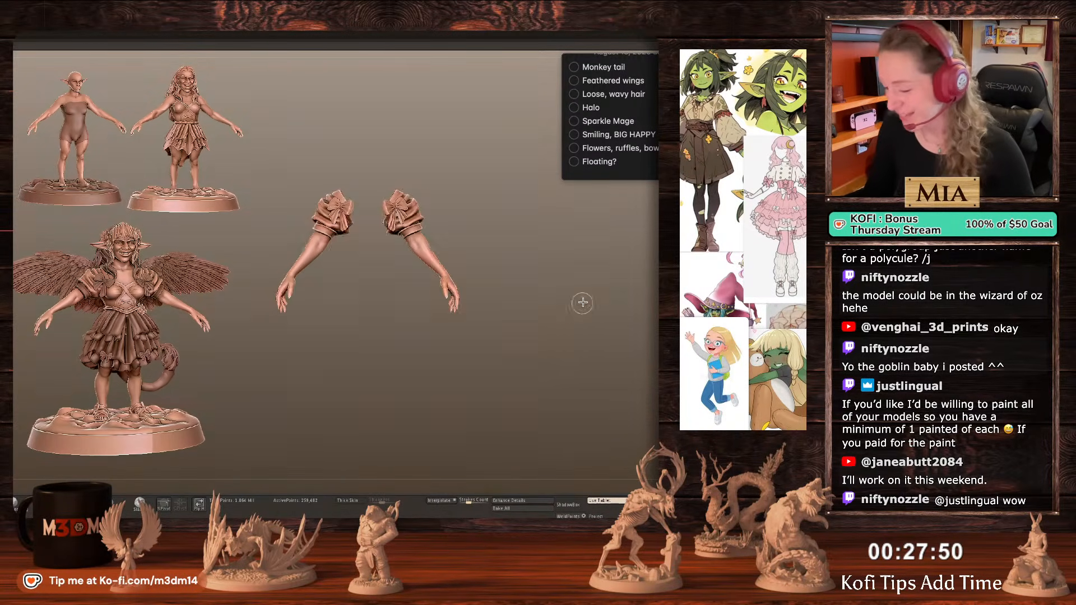
Bring back the full model and check the forearm grouping with the polygroup colours.
ctrl+shift+click(583, 303)
key(shift+f)
key(shift+f)
Mask everything except both forearms and start rotating them from the elbows.
ctrl+shift+click(422, 253)
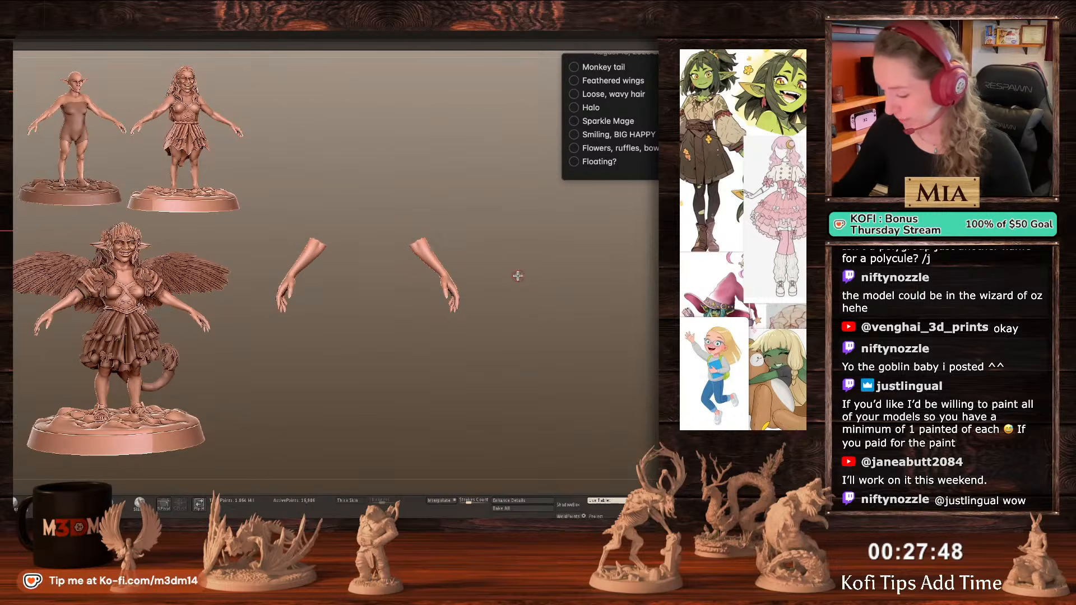
ctrl+click(548, 298)
ctrl+shift+click(548, 298)
ctrl+click(487, 258)
key(r)
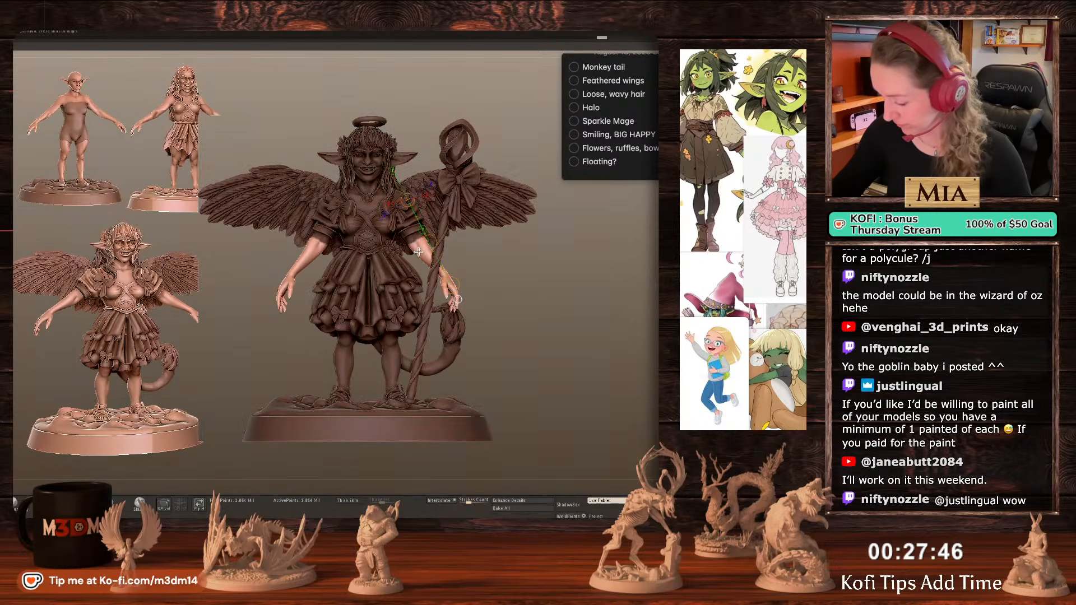
Clear the mask, isolate the two forearms and split the staff-side forearm into its own polygroup.
key(q)
ctrl+click(554, 293)
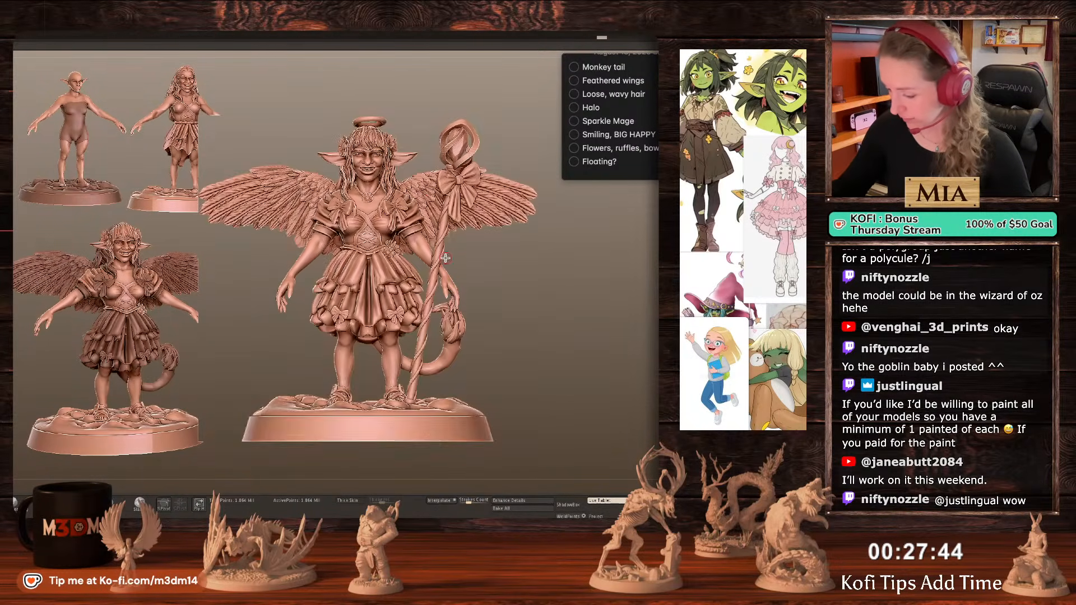
ctrl+shift+click(448, 256)
ctrl+drag(381, 183, 470, 344)
ctrl+click(583, 306)
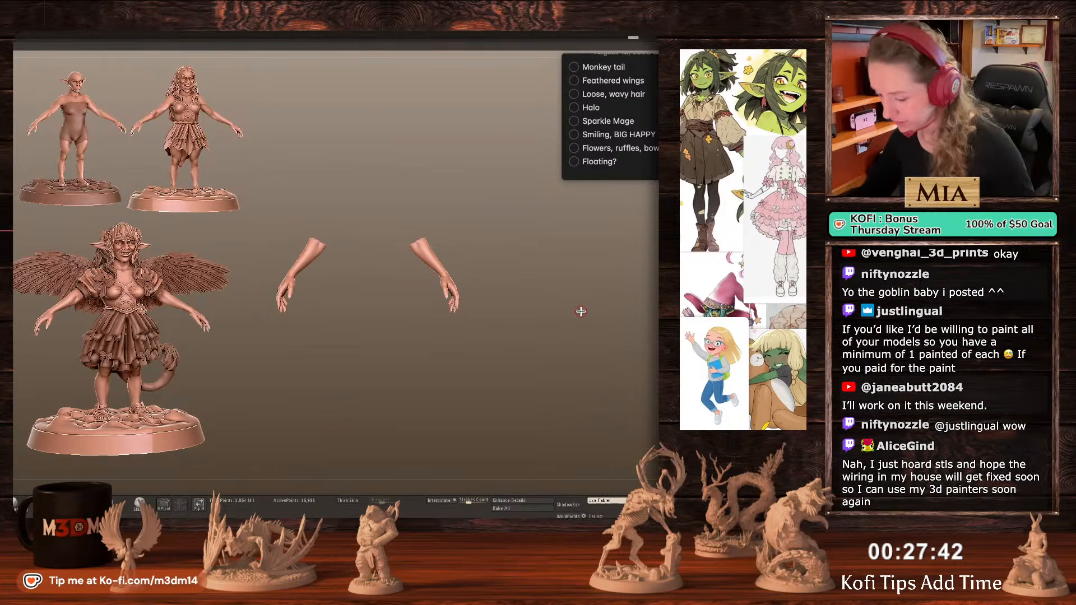
ctrl+drag(383, 176, 514, 343)
ctrl+shift+click(604, 318)
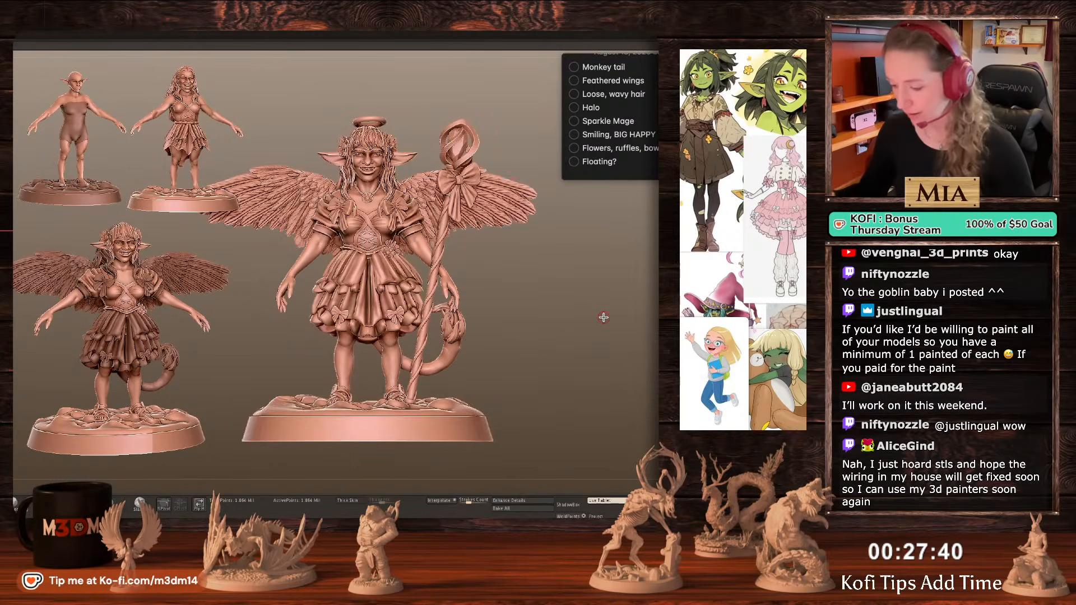
key(shift+f)
key(shift+f)
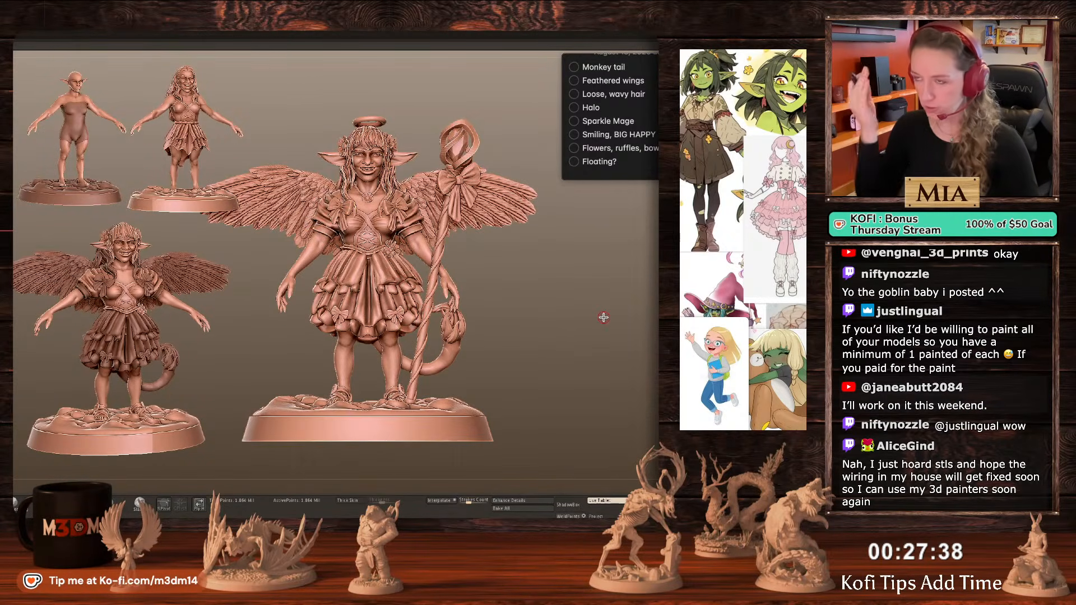
Isolate the two ruffled sleeves and mask the one on the side without the staff.
alt+drag(561, 283, 550, 319)
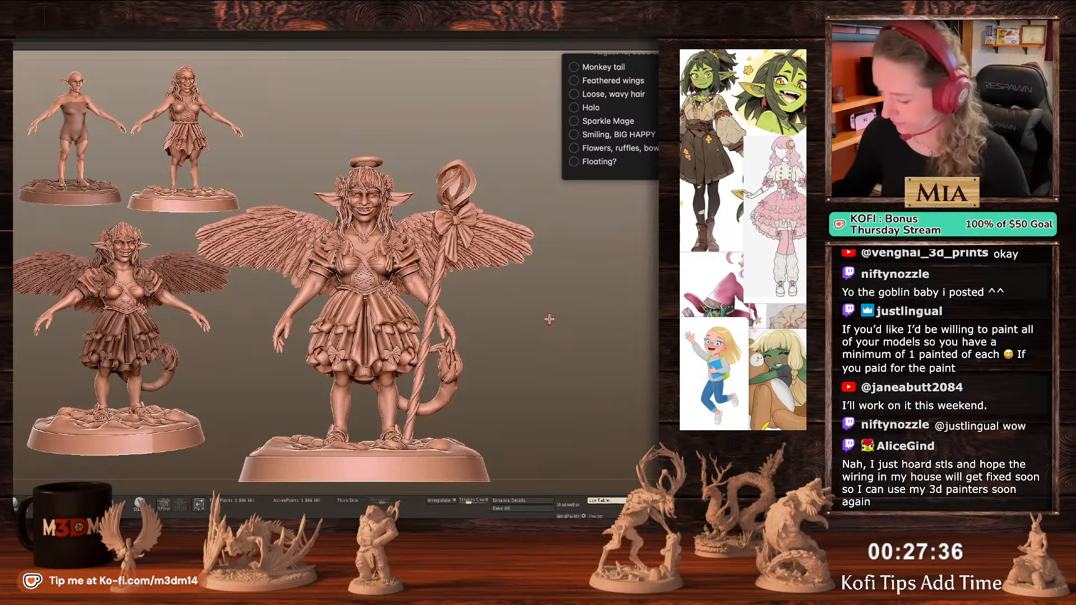
ctrl+shift+click(319, 260)
ctrl+click(553, 297)
ctrl+click(504, 305)
mouse_move(259, 342)
ctrl+mouse_down()
mouse_move(356, 222)
mouse_move(359, 297)
ctrl+mouse_up()
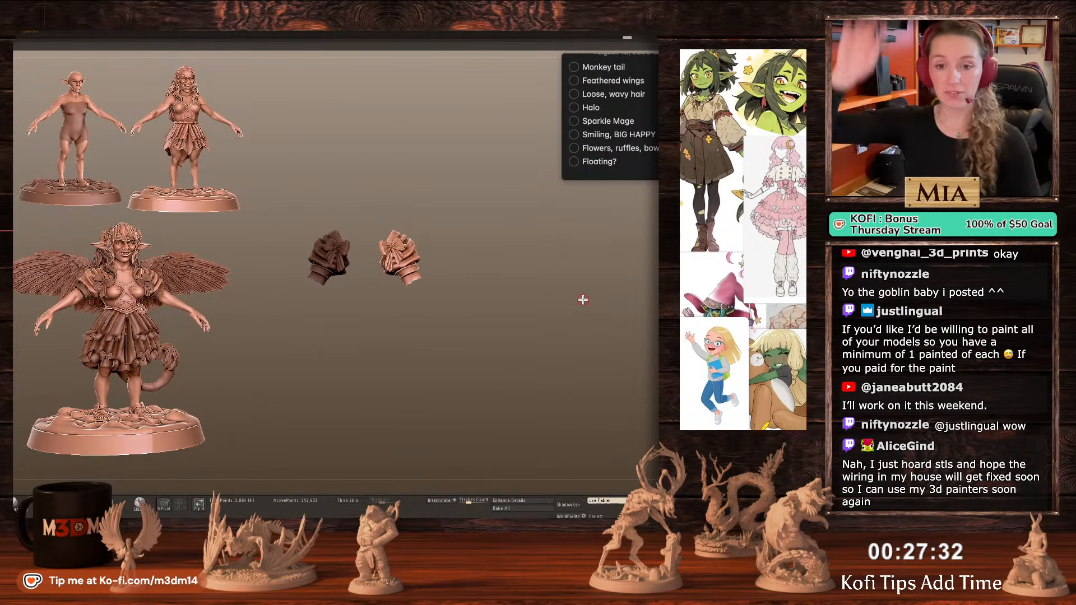
Mask everything except the arm and sleeve on the side without the staff, and rotate that arm up above shoulder height.
key(ctrl+z)
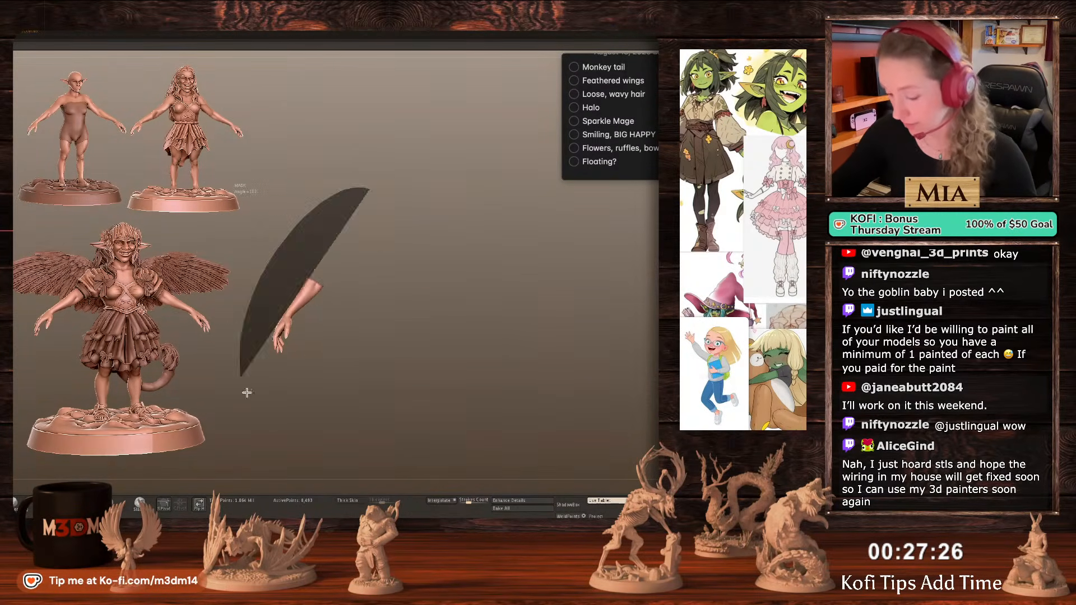
key(ctrl+z)
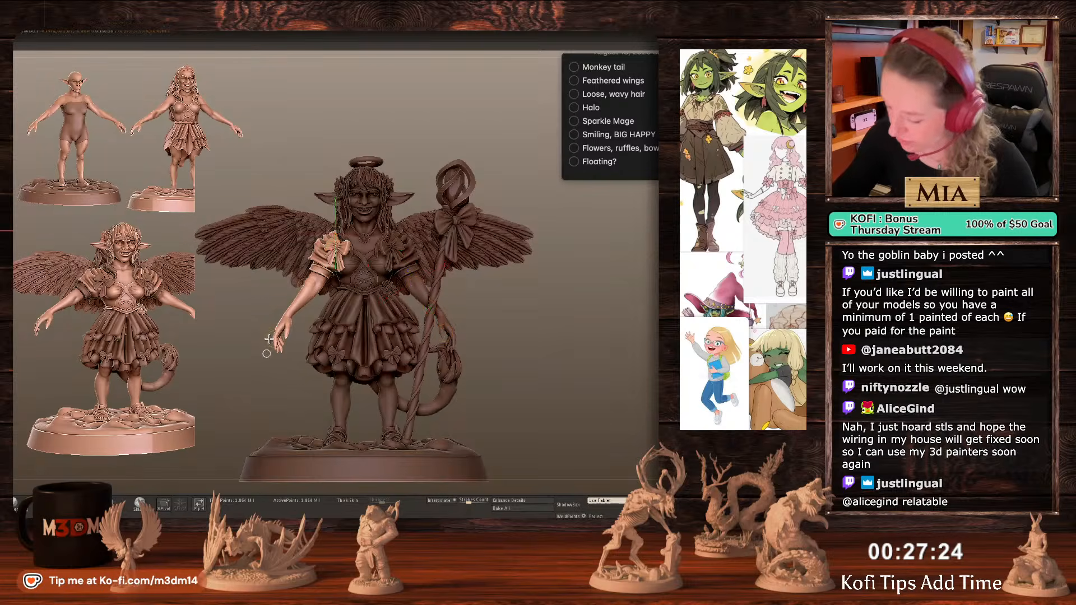
key(ctrl+z)
key(ctrl+z)
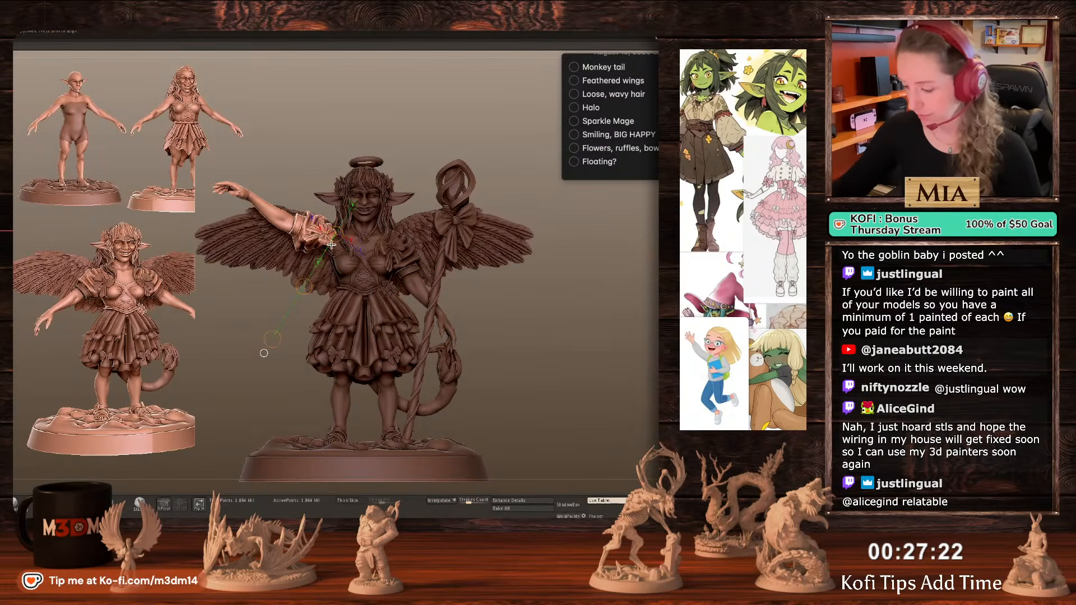
key(ctrl+z)
key(ctrl+z)
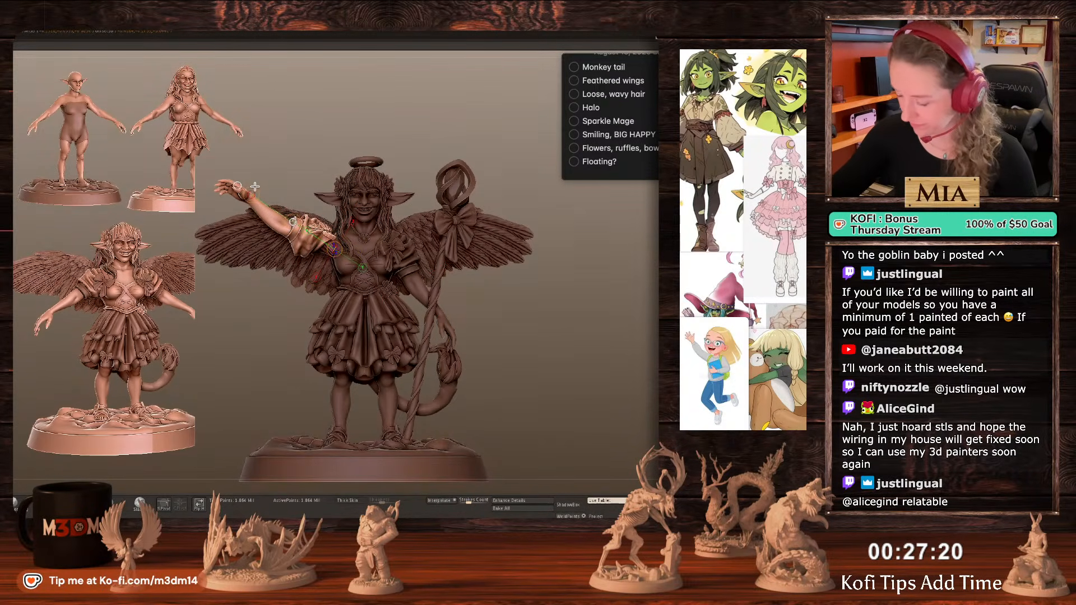
Twist the raised arm and its sleeve around the arm's length to turn the hand, and clear the mask.
key(ctrl+z)
key(ctrl+z)
key(ctrl+z)
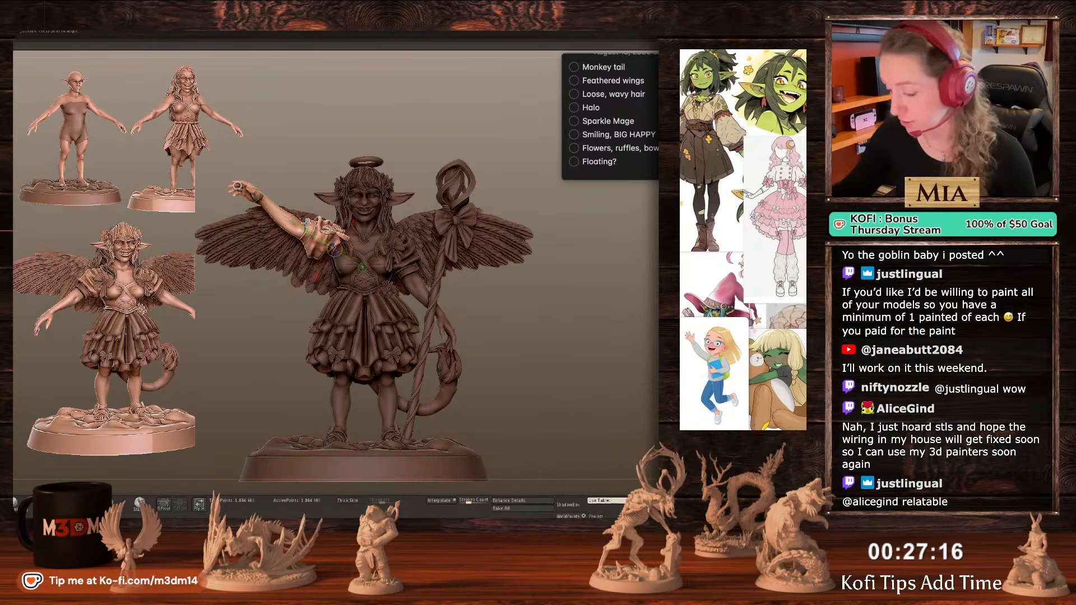
key(ctrl+z)
key(ctrl+z)
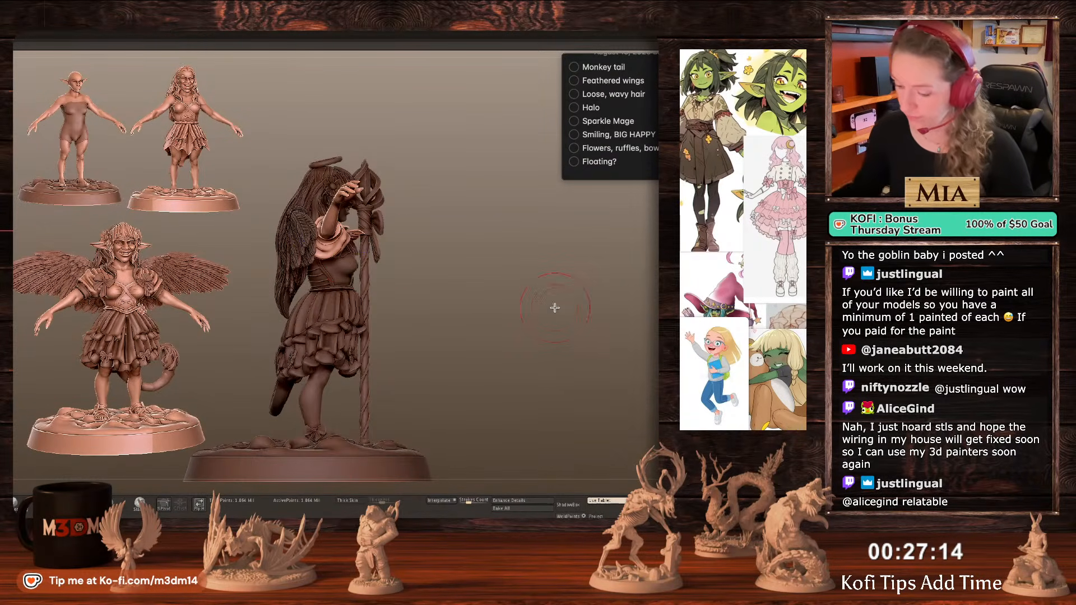
key(ctrl+z)
key(ctrl+z)
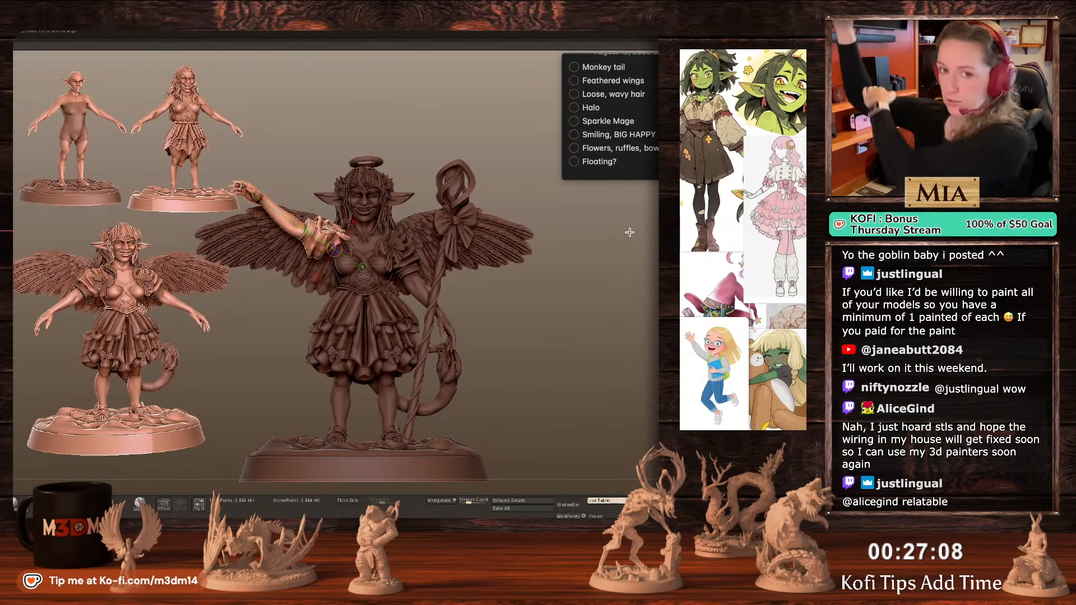
key(ctrl+z)
key(ctrl+z)
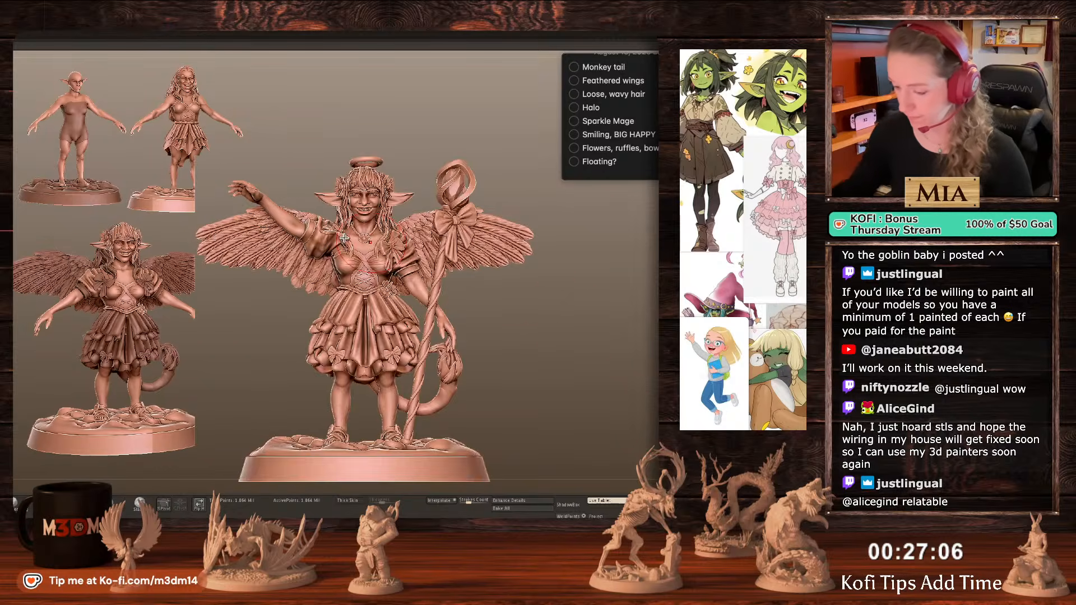
Mask everything except the raised forearm, bend it at the elbow until the hand points upward, and clear the mask.
key(ctrl+z)
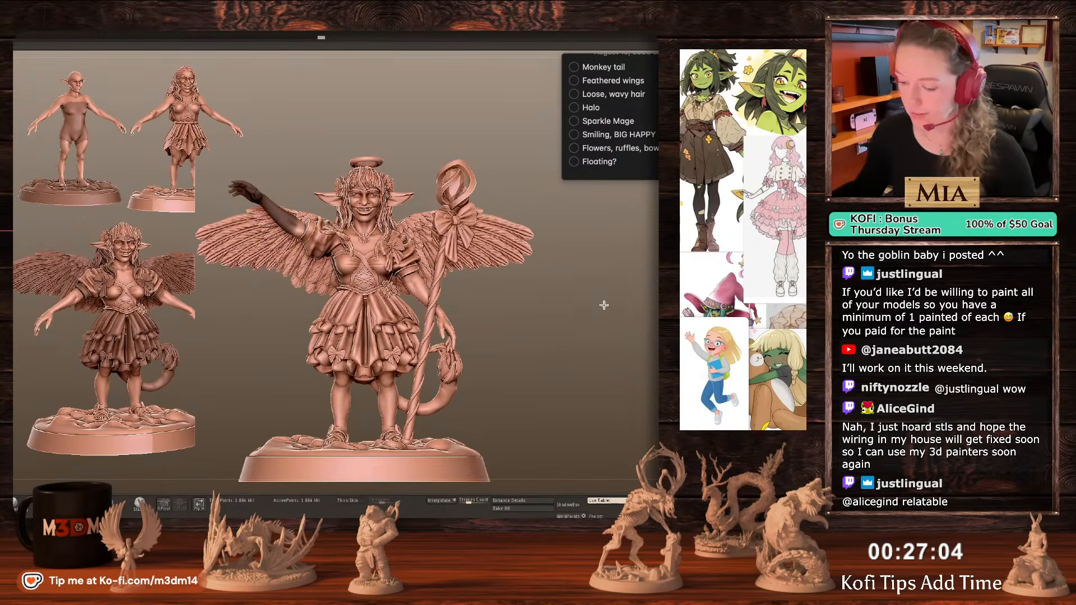
key(ctrl+z)
drag(243, 179, 246, 188)
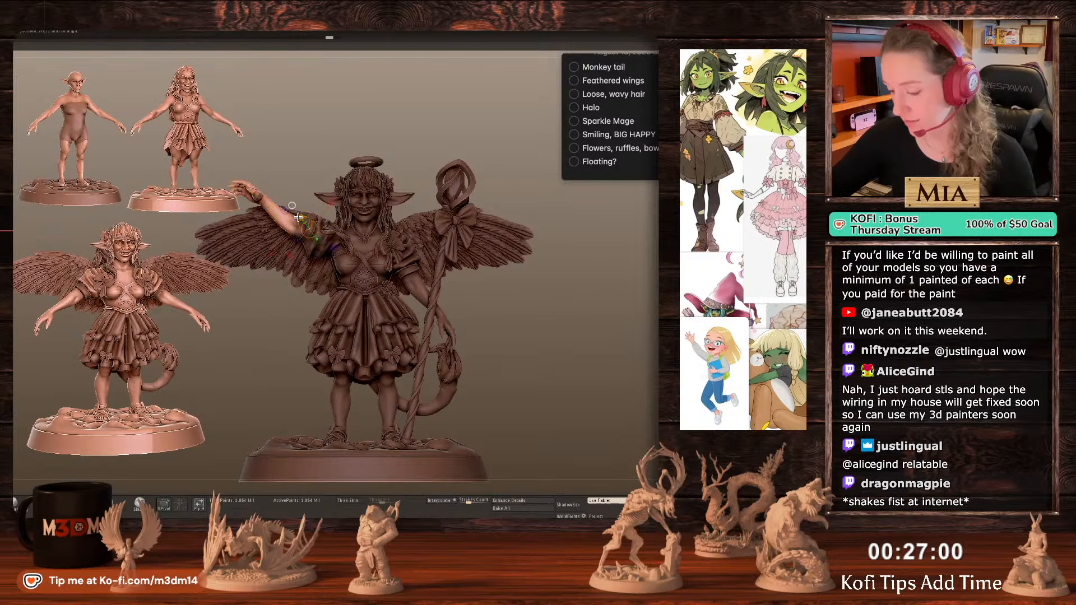
drag(298, 217, 268, 188)
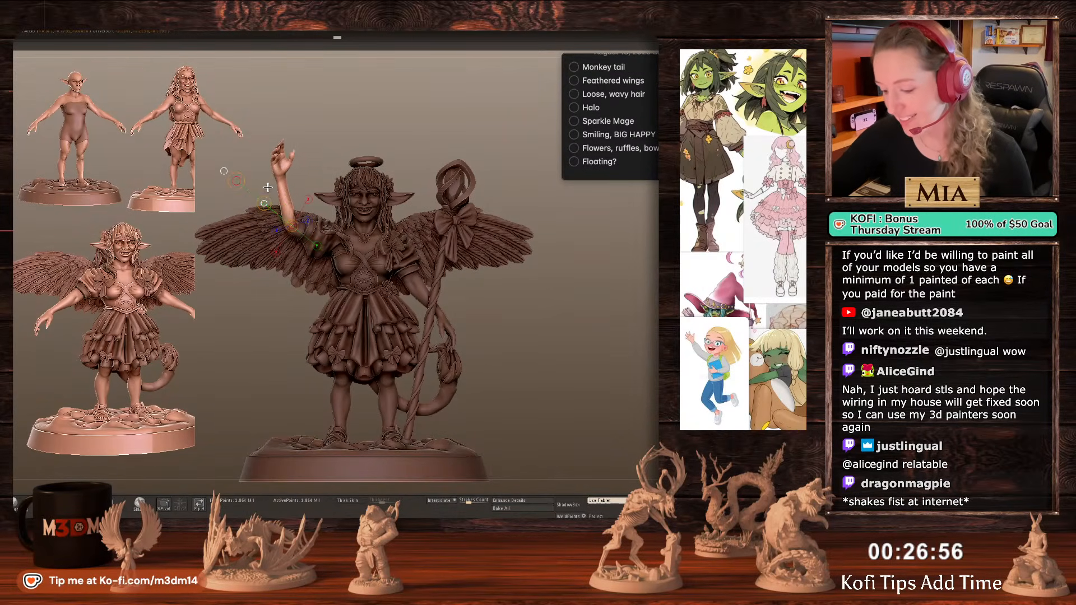
key(q)
key(space)
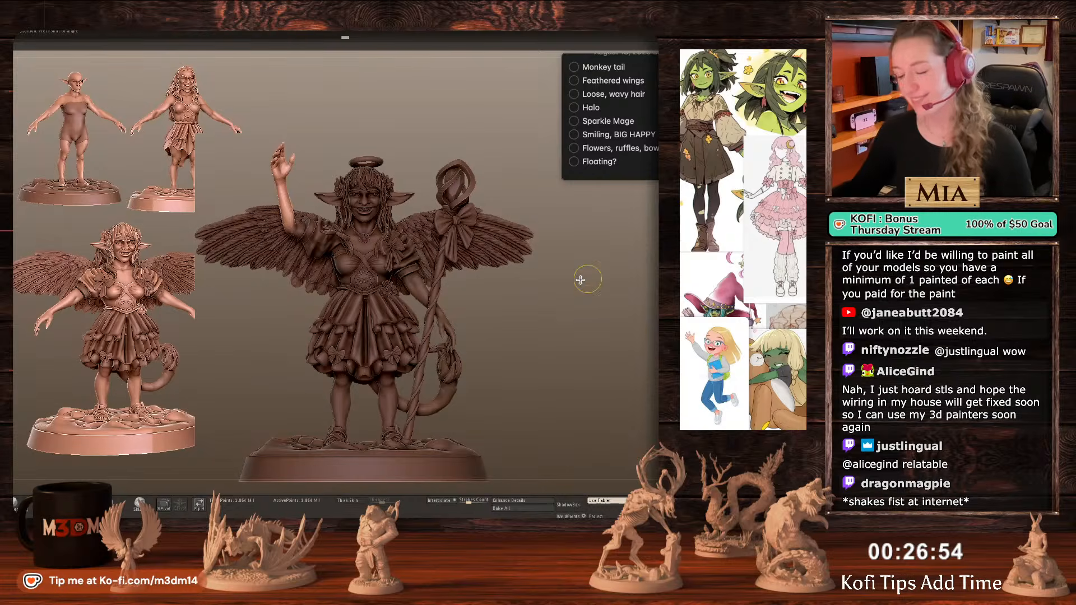
key(space)
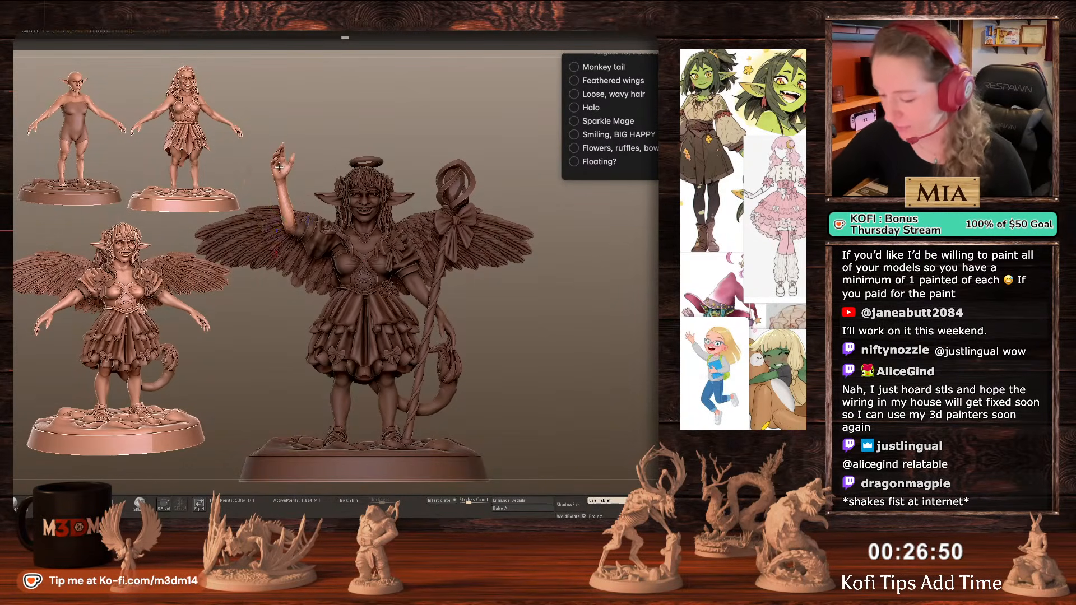
key(q)
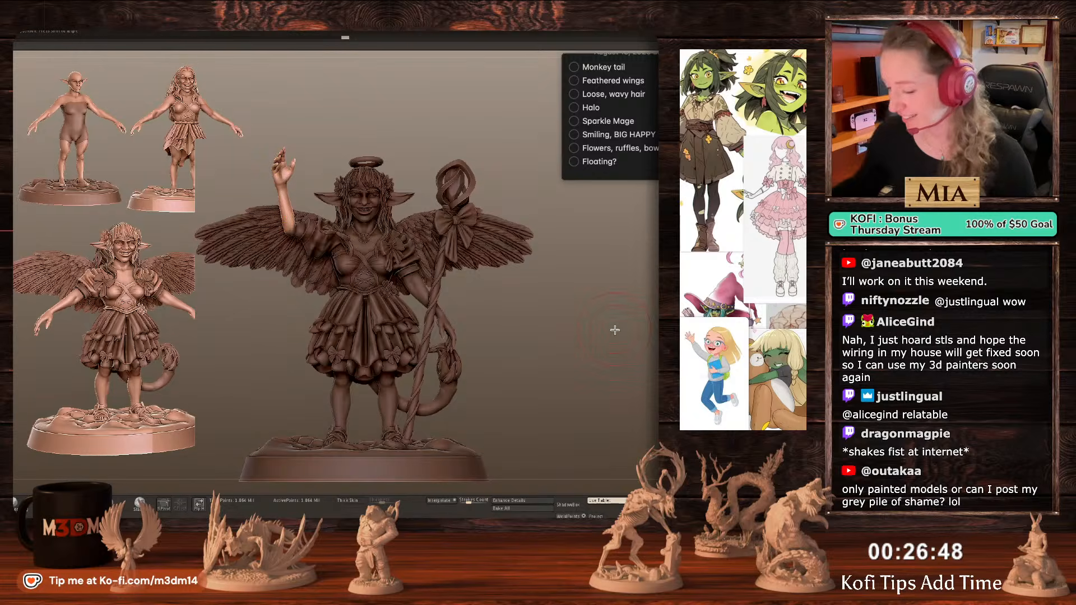
drag(609, 347, 624, 360)
ctrl+click(609, 350)
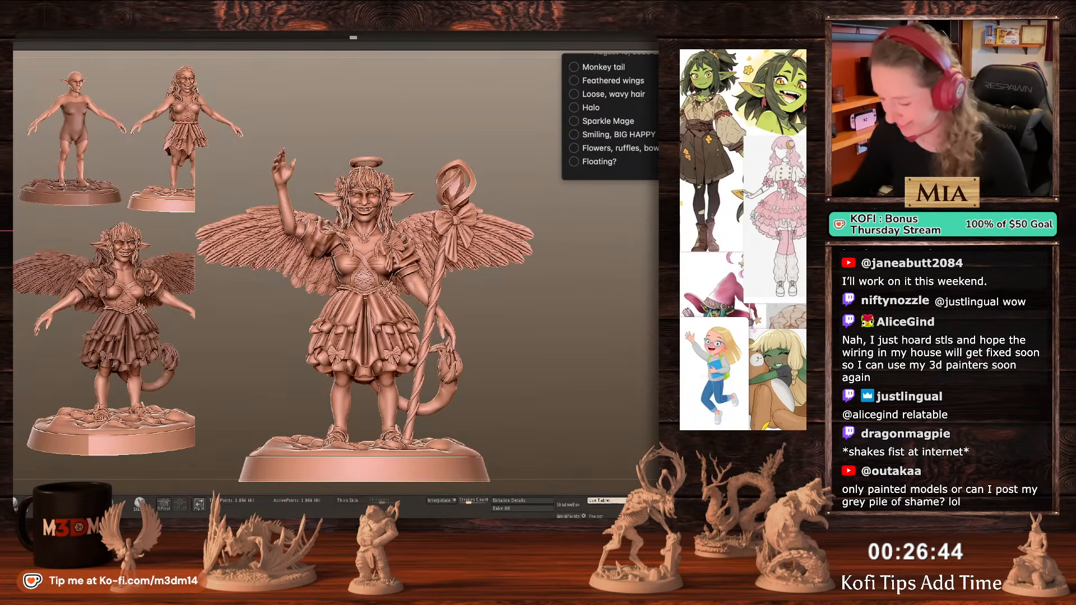
Smooth the elbow of the raised arm where it meets the ruffled sleeve.
right_click(302, 237)
ctrl+shift+click(301, 235)
ctrl+shift+click(405, 173)
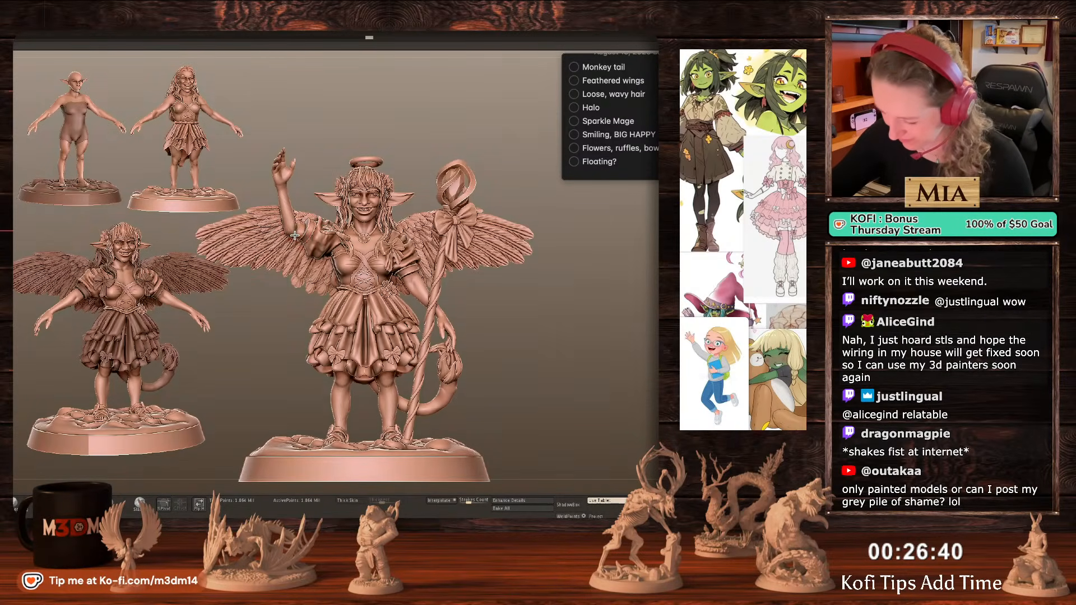
shift+drag(303, 225, 298, 226)
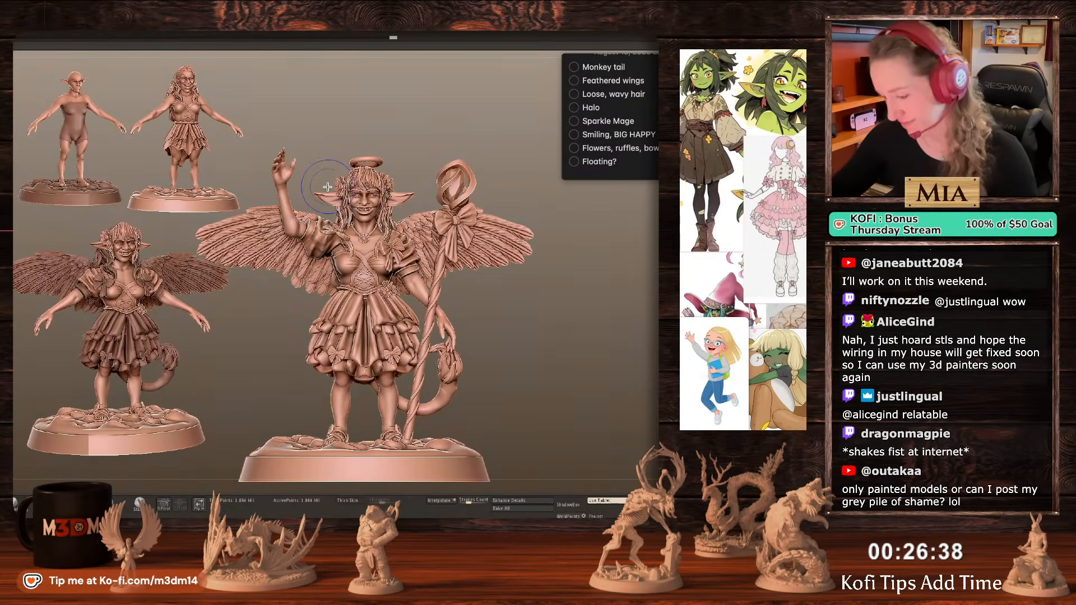
Mask everything except the raised hand, rotate it at the wrist into a waving pose, and clear the mask.
mouse_move(303, 138)
ctrl+mouse_down()
mouse_move(282, 191)
mouse_move(301, 178)
ctrl+mouse_up()
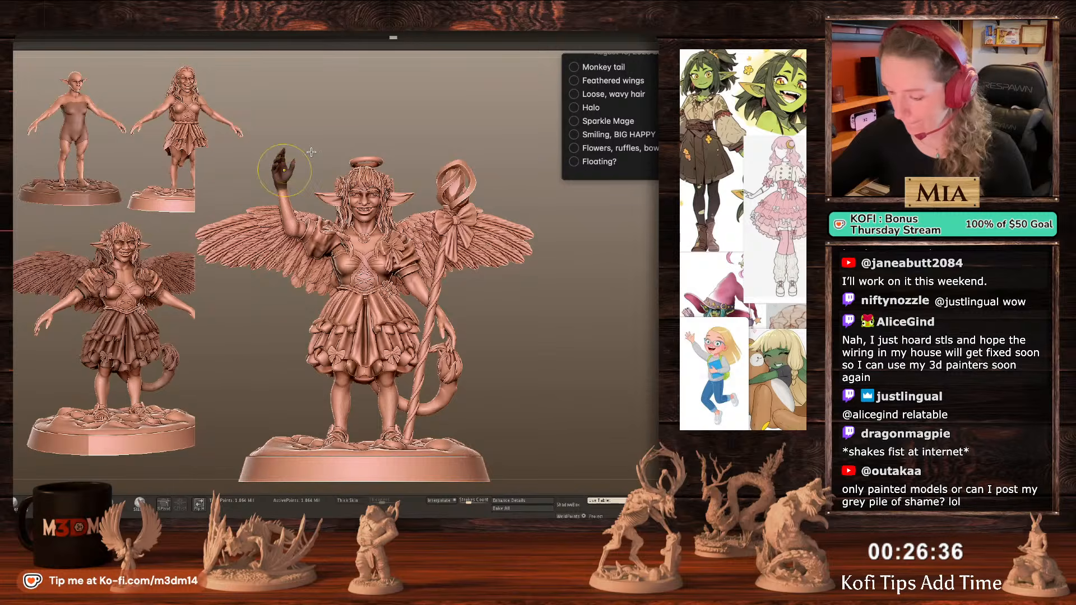
key(w)
ctrl+click(318, 147)
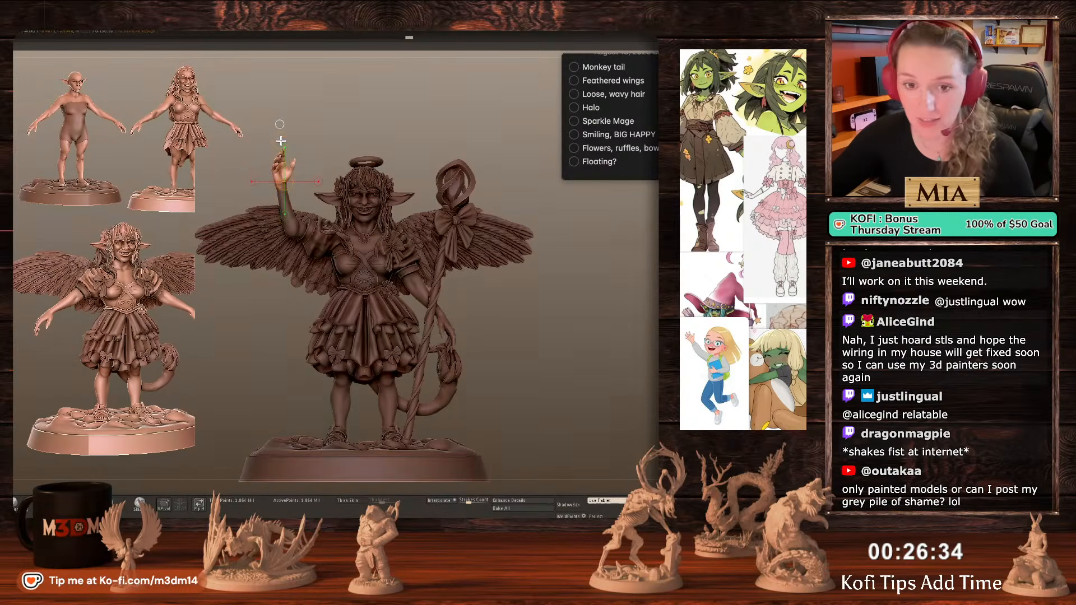
drag(284, 172, 281, 183)
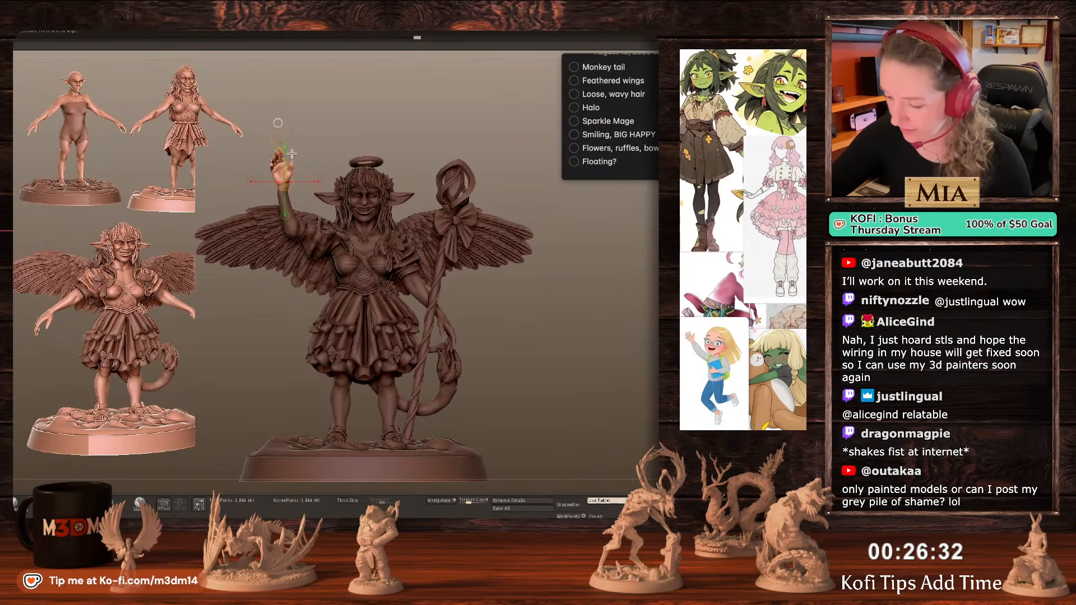
drag(283, 136, 281, 162)
key(q)
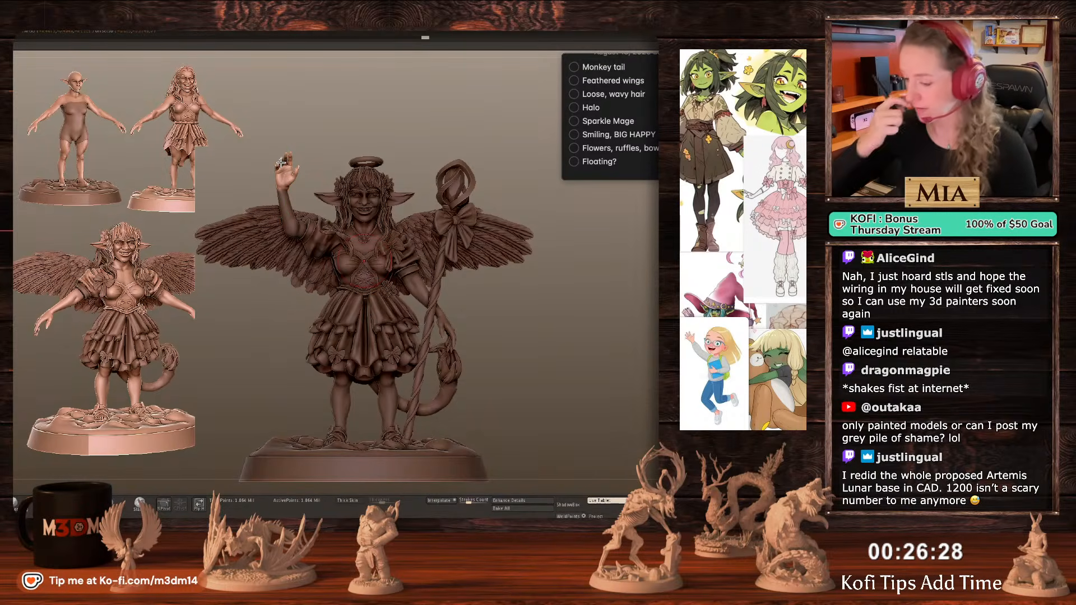
ctrl+drag(589, 331, 597, 337)
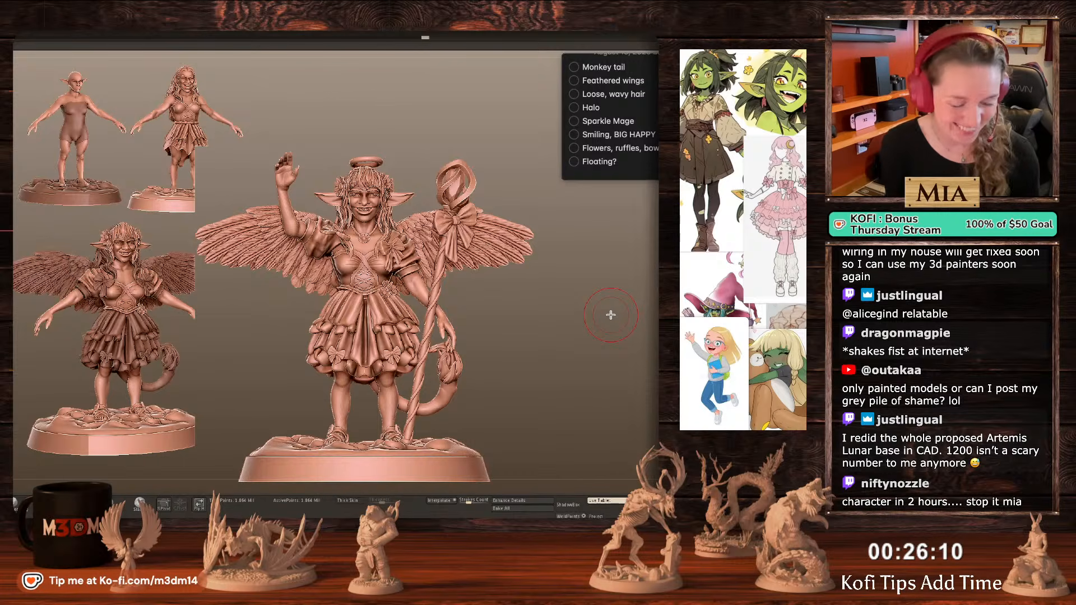
Display the polygroup colours and check how the raised arm, its sleeve and the other parts are grouped.
key(shift+f)
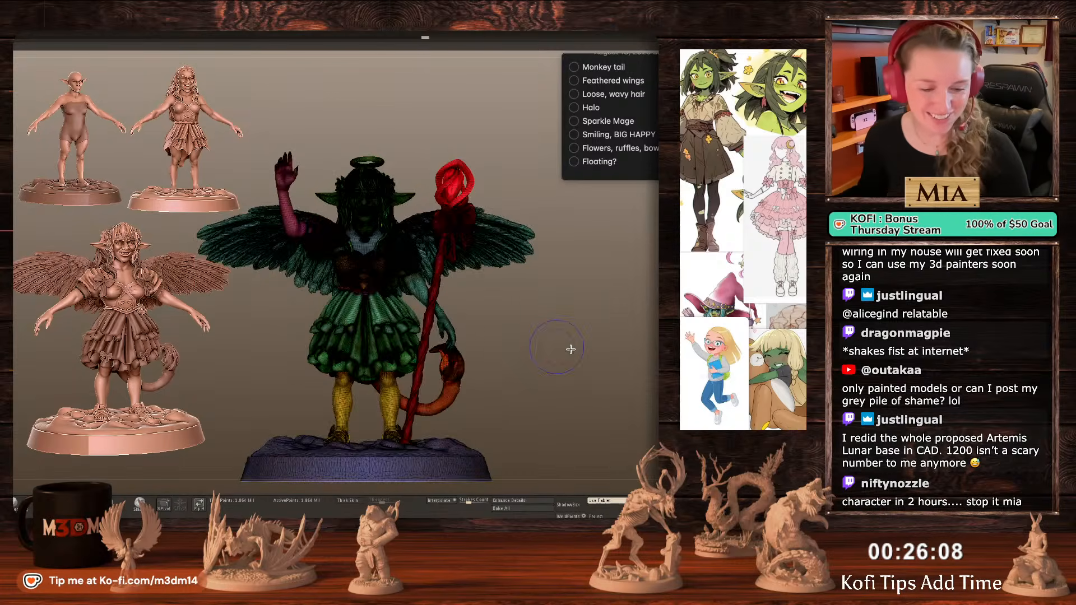
key(shift+f)
alt+drag(569, 342, 511, 281)
key(shift+f)
key(shift+f)
ctrl+shift+click(329, 215)
ctrl+click(574, 309)
ctrl+shift+click(571, 298)
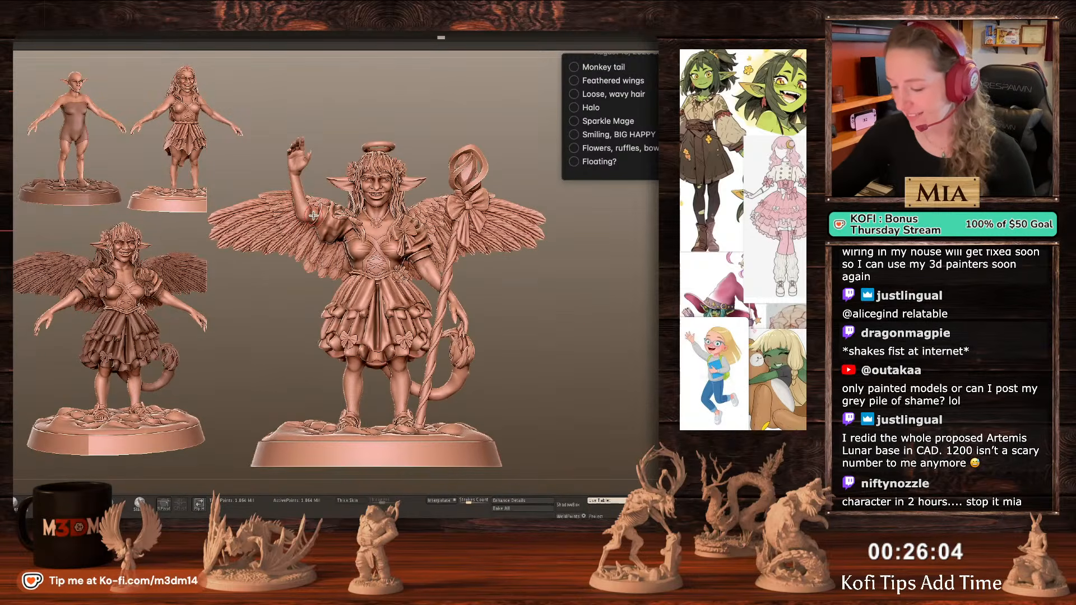
key(shift+f)
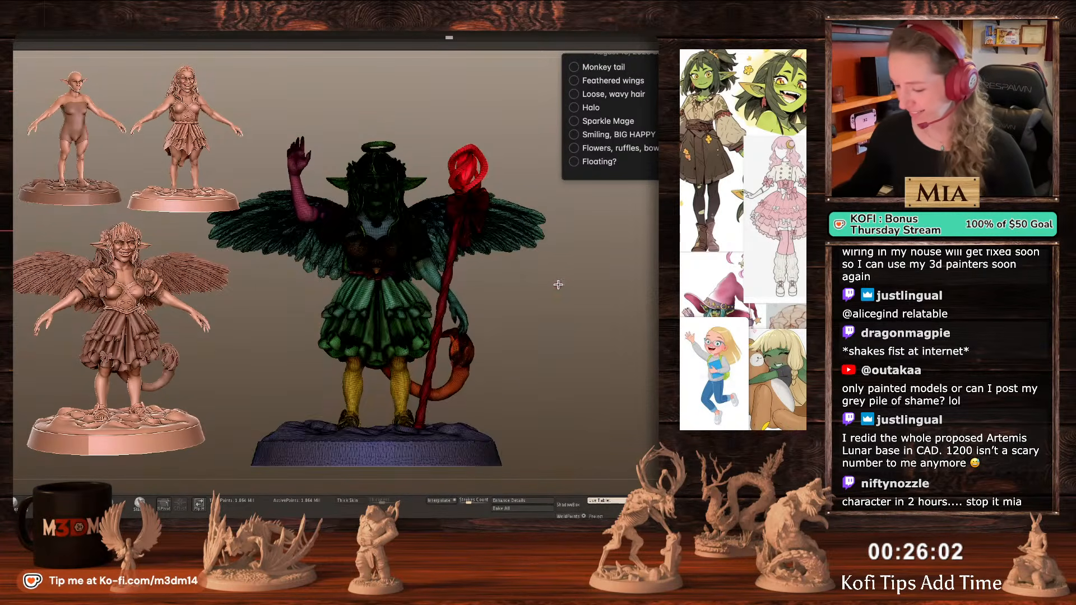
key(shift+f)
Mask everything except the sleeve of the raised arm, then clear that mask.
ctrl+shift+click(335, 226)
ctrl+click(567, 303)
ctrl+shift+click(568, 303)
ctrl+click(568, 304)
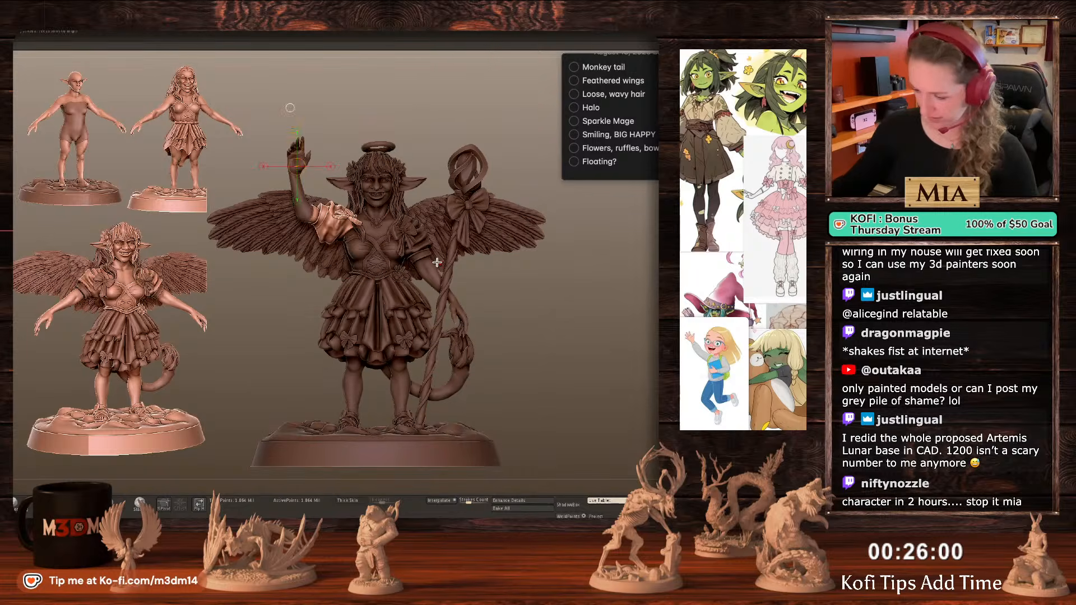
ctrl+drag(594, 293, 591, 302)
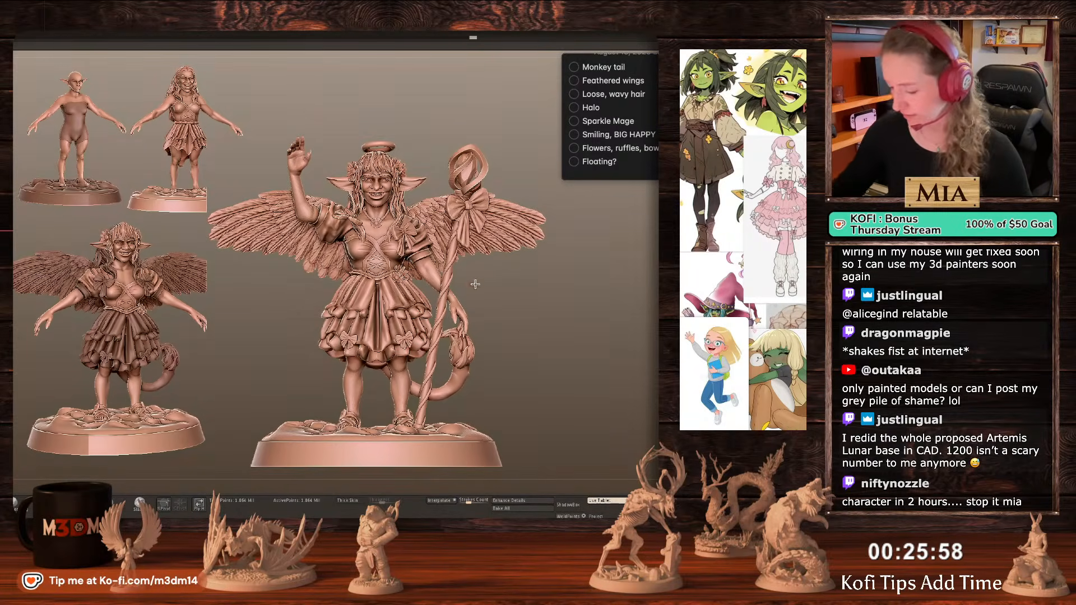
Isolate the legs, split one leg into its own polygroup, and show the whole figure again.
drag(576, 337, 401, 368)
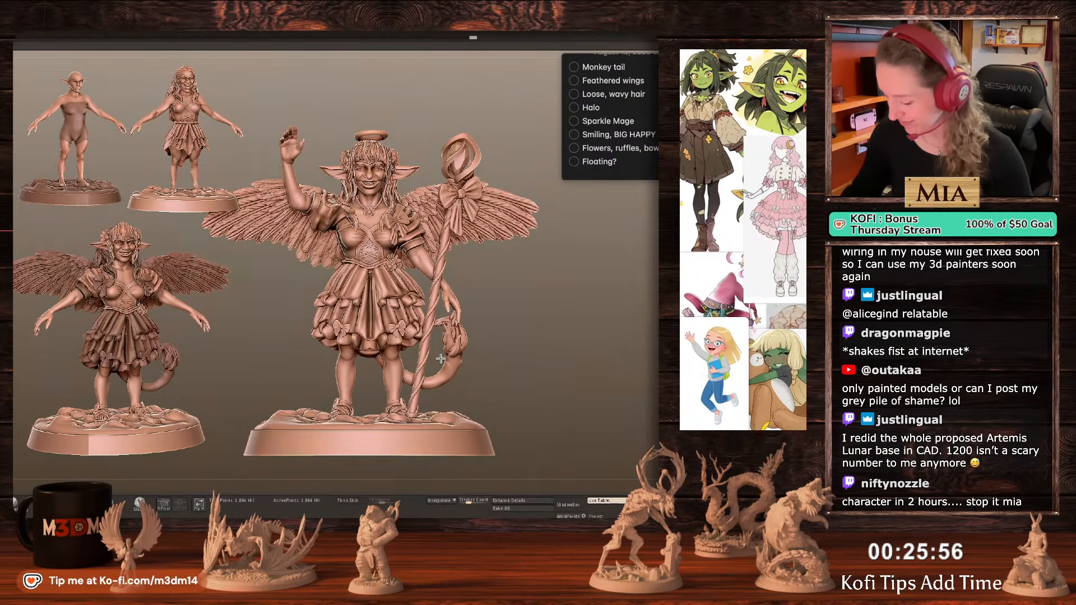
ctrl+shift+click(400, 365)
mouse_move(448, 265)
ctrl+mouse_down()
mouse_move(374, 296)
mouse_move(369, 313)
mouse_move(379, 391)
mouse_move(432, 455)
ctrl+mouse_up()
key(ctrl+w)
ctrl+shift+click(550, 378)
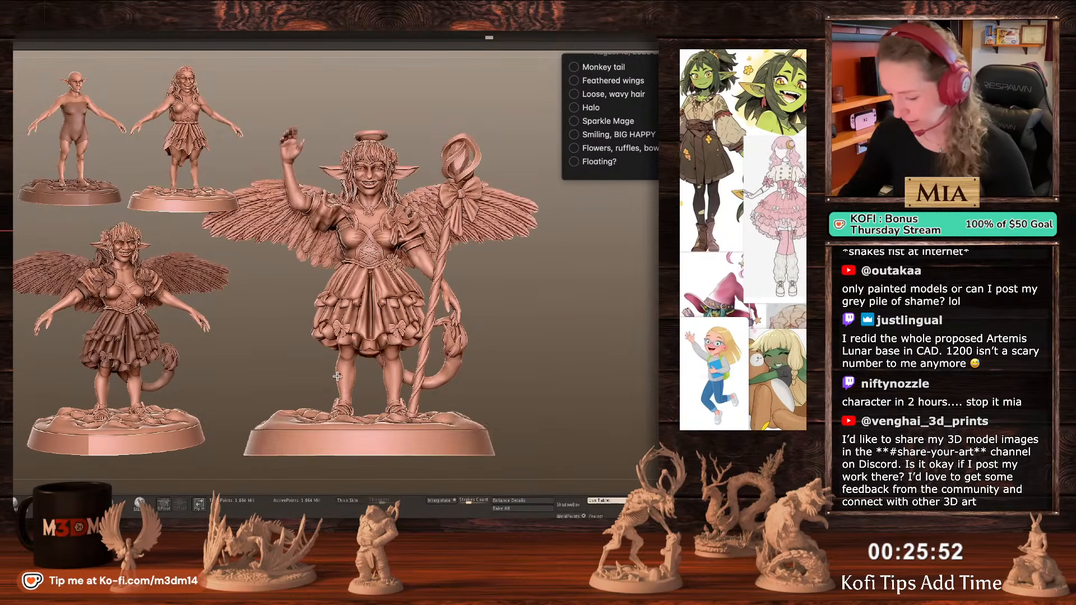
ctrl+shift+click(346, 381)
ctrl+click(568, 357)
ctrl+shift+click(560, 363)
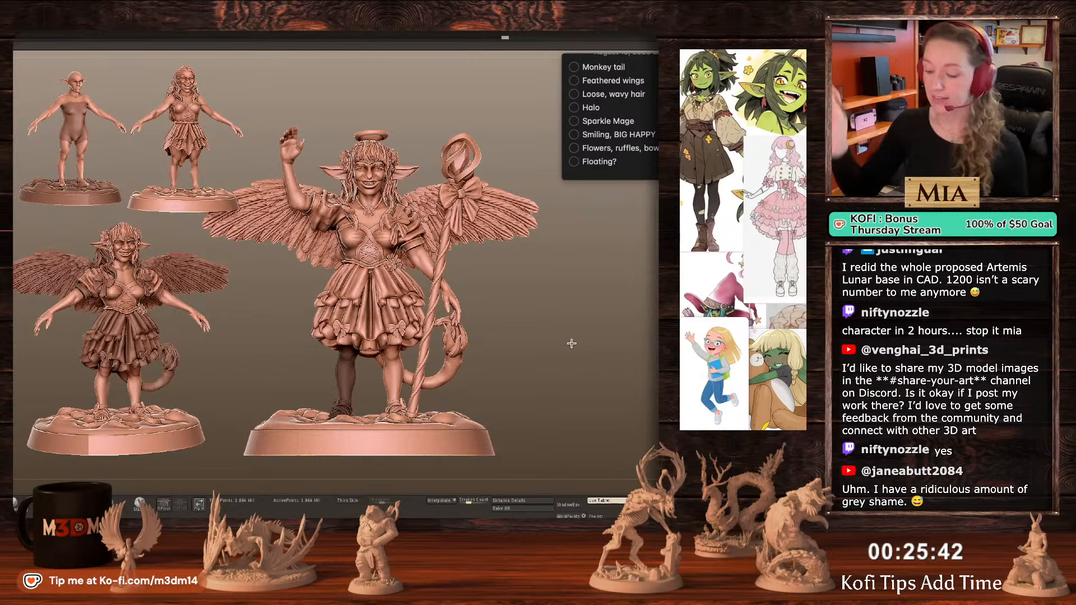
ctrl+click(509, 340)
key(r)
drag(350, 328, 346, 399)
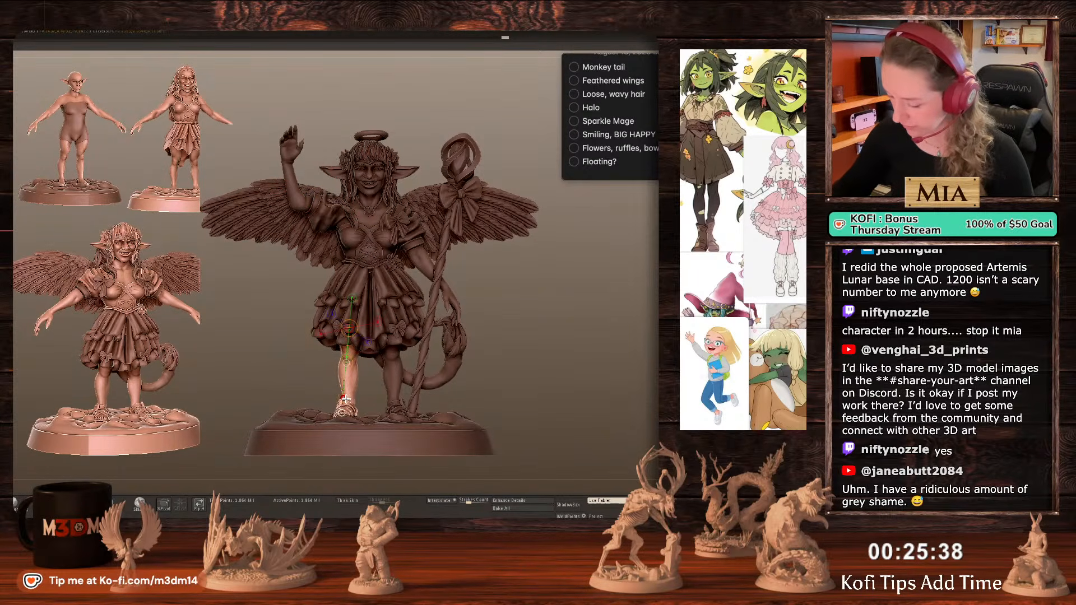
key(q)
ctrl+drag(524, 325, 533, 335)
Mask everything except the leg on the staff side and rotate it outward from the hip.
ctrl+shift+click(396, 371)
ctrl+click(516, 355)
ctrl+shift+click(512, 355)
ctrl+click(512, 356)
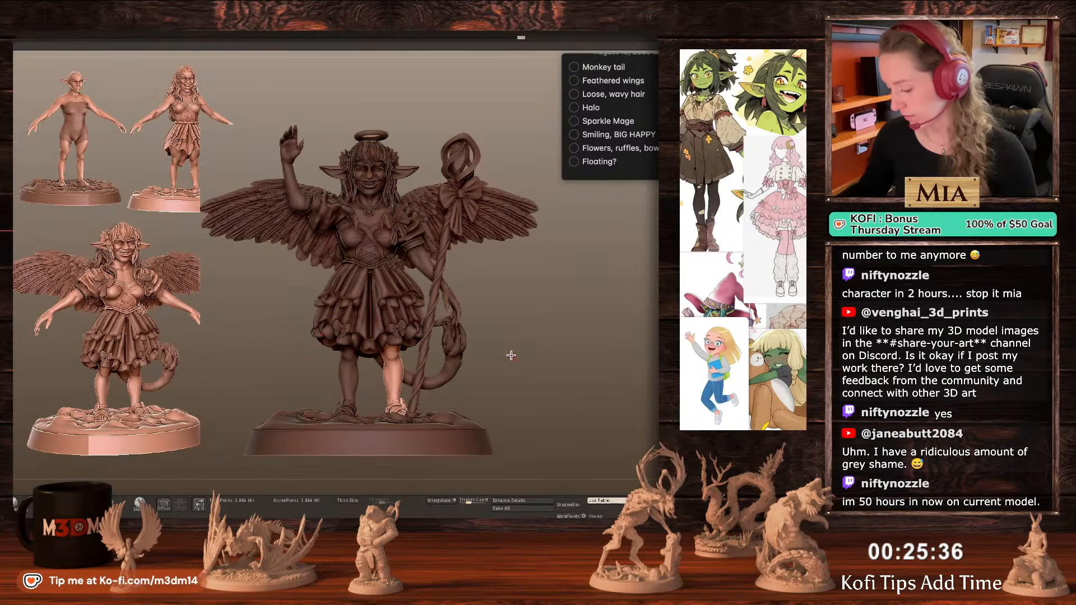
key(r)
drag(392, 291, 392, 407)
drag(392, 350, 398, 357)
key(q)
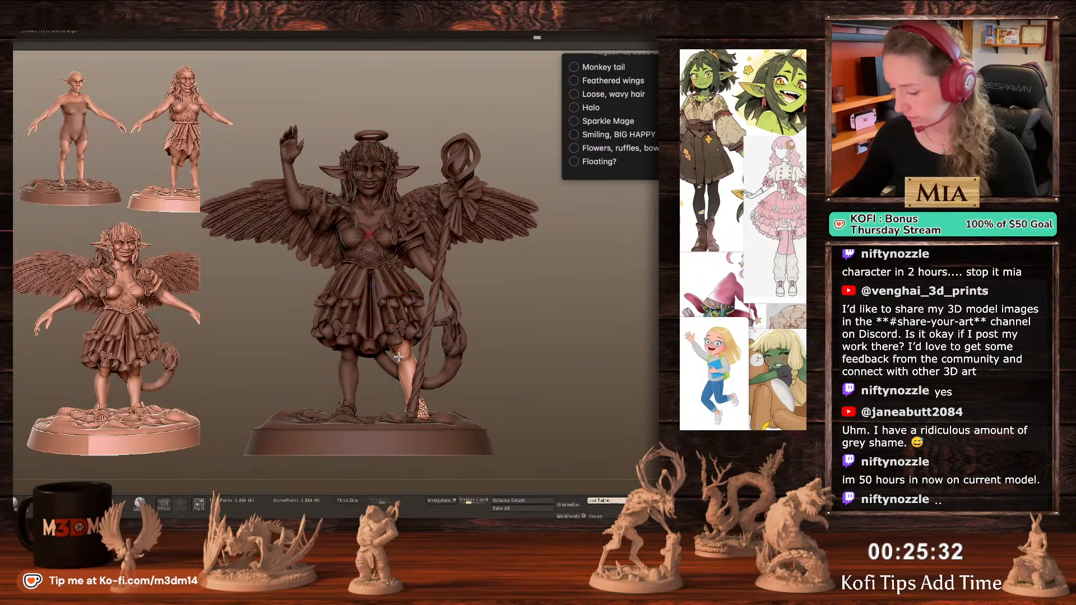
key(r)
drag(400, 409, 414, 407)
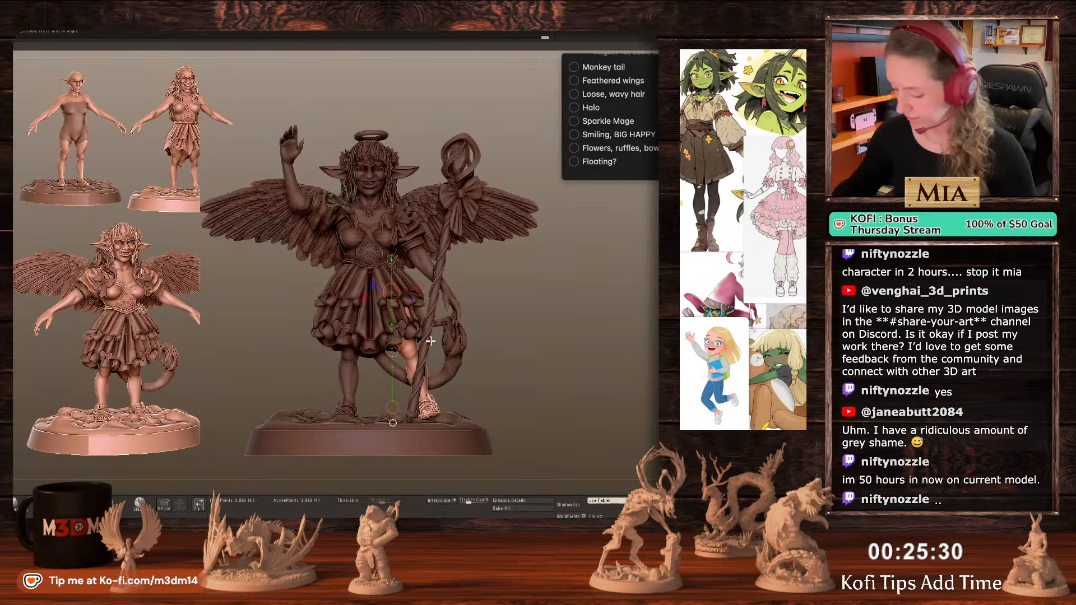
key(q)
Hide the skirt layers and adjust the unmasked leg's rotation at the hip.
ctrl+shift+click(396, 315)
ctrl+shift+click(392, 286)
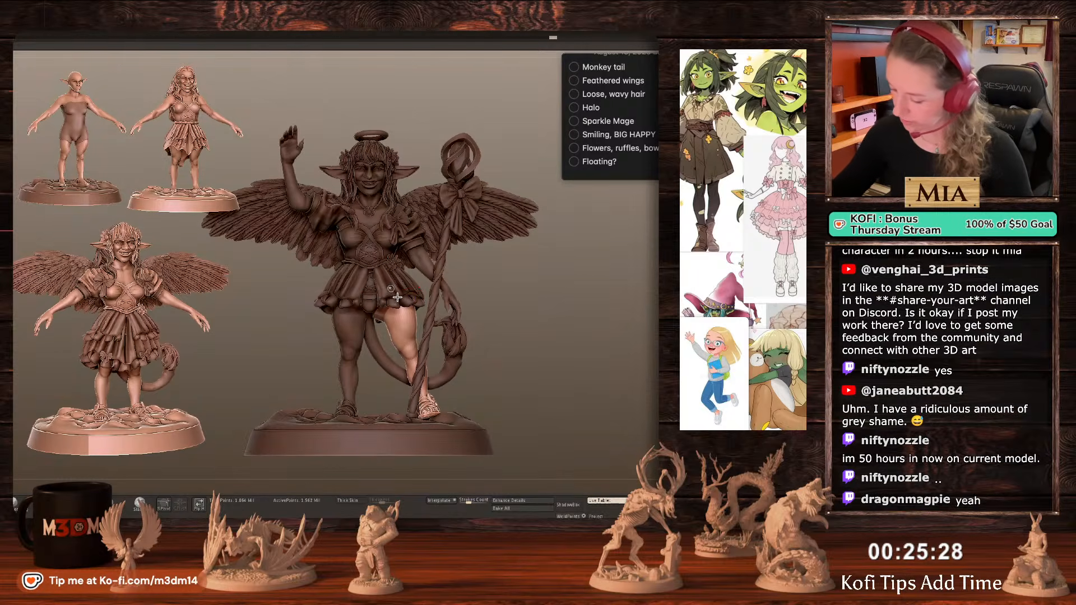
ctrl+shift+click(396, 296)
key(r)
drag(399, 310, 427, 415)
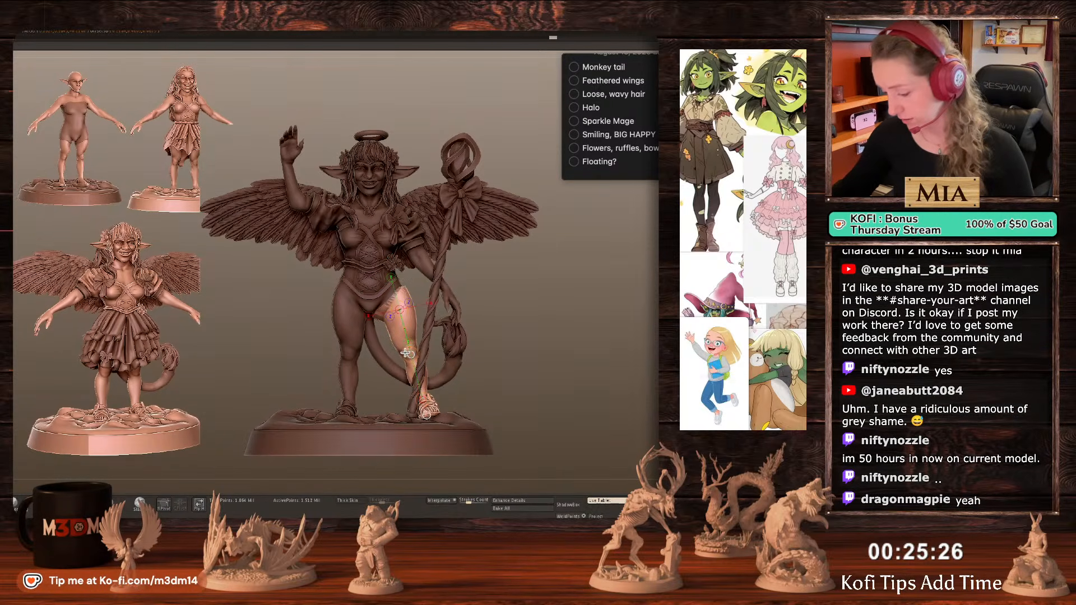
drag(406, 354, 406, 352)
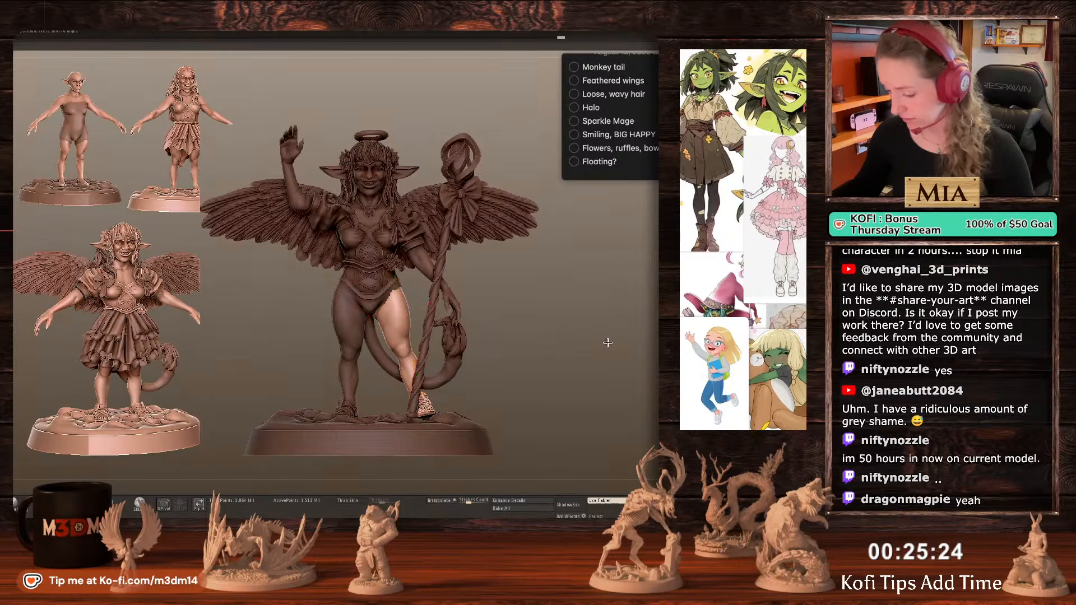
drag(607, 342, 583, 343)
Mask the thigh, bend the lower leg back at the knee behind the figure, then clear the mask and show all parts.
mouse_move(485, 211)
ctrl+mouse_down()
mouse_move(427, 205)
mouse_move(449, 351)
mouse_move(468, 347)
mouse_move(426, 370)
ctrl+mouse_up()
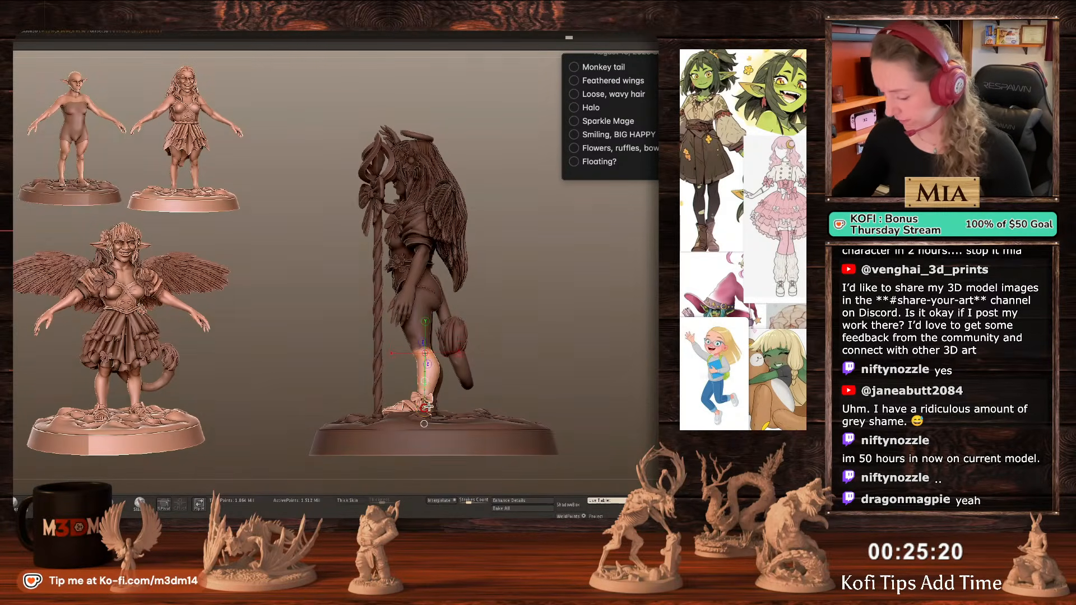
drag(428, 407, 461, 392)
drag(586, 349, 601, 366)
drag(431, 378, 432, 376)
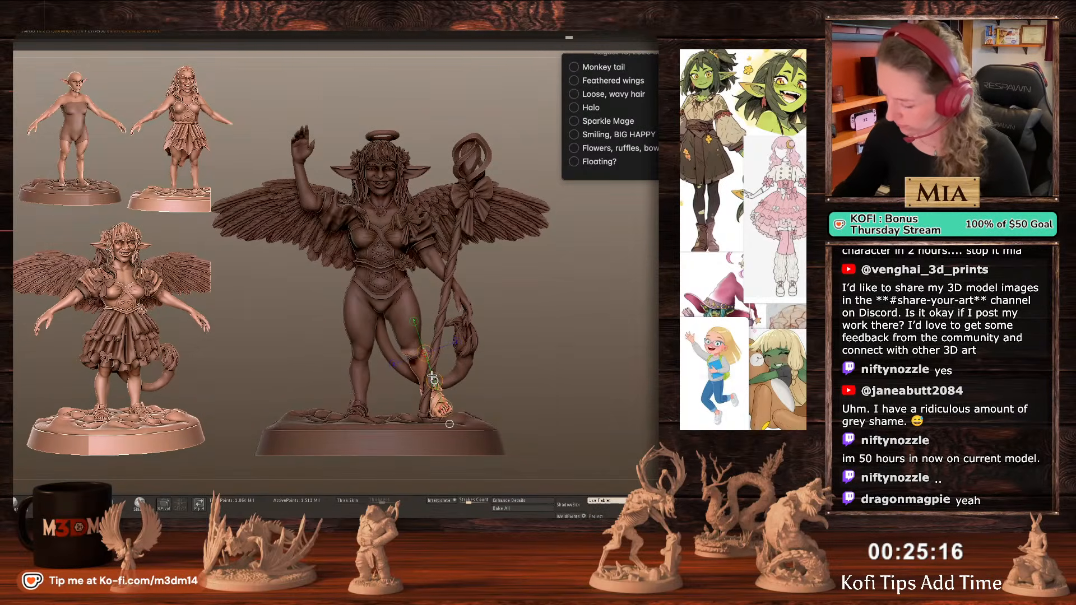
key(q)
ctrl+drag(553, 316, 560, 340)
ctrl+shift+click(576, 321)
Display the polygroup colours to check the reposed figure's grouping, then return to the plain view.
key(shift+f)
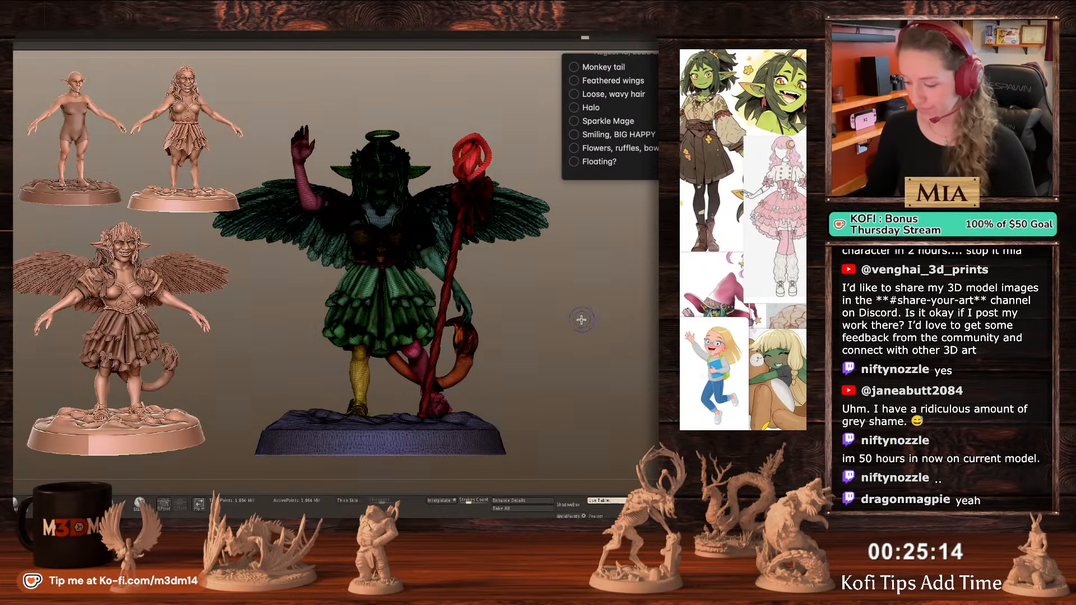
key(shift+f)
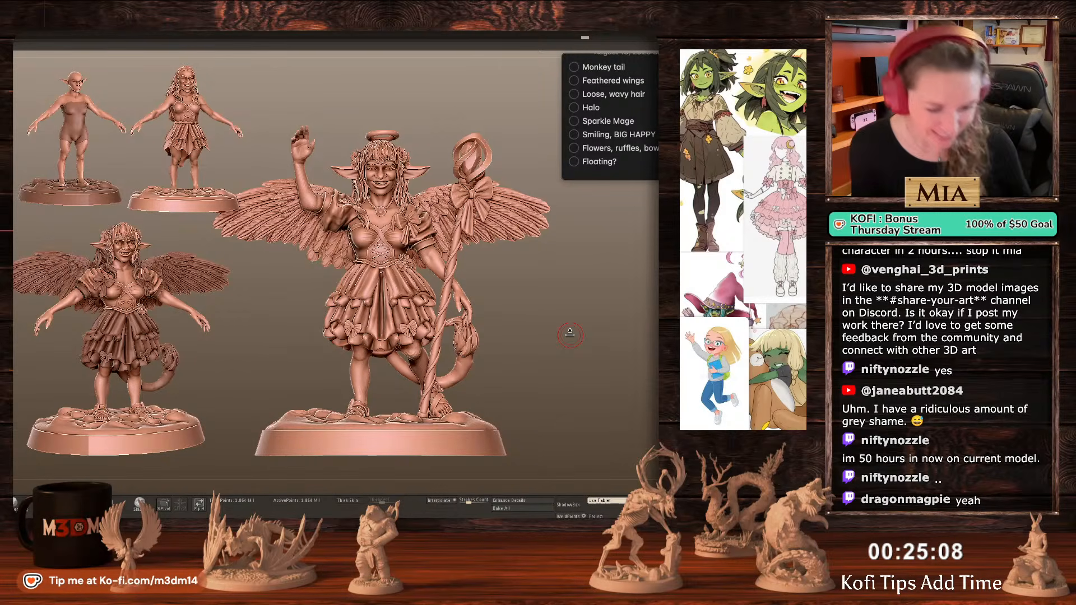
drag(556, 348, 555, 379)
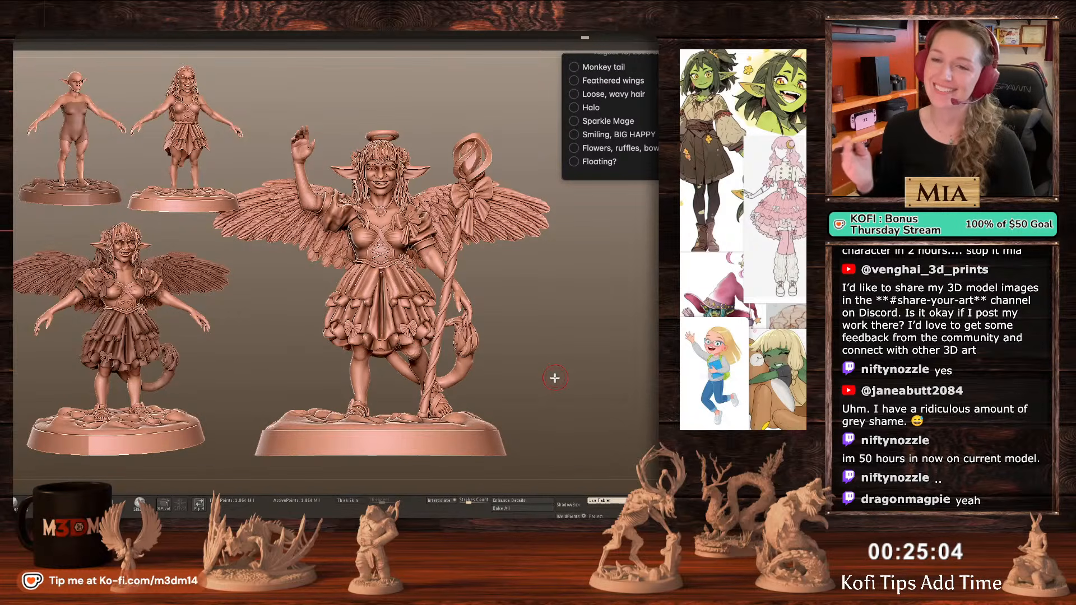
key(shift+f)
key(shift+f)
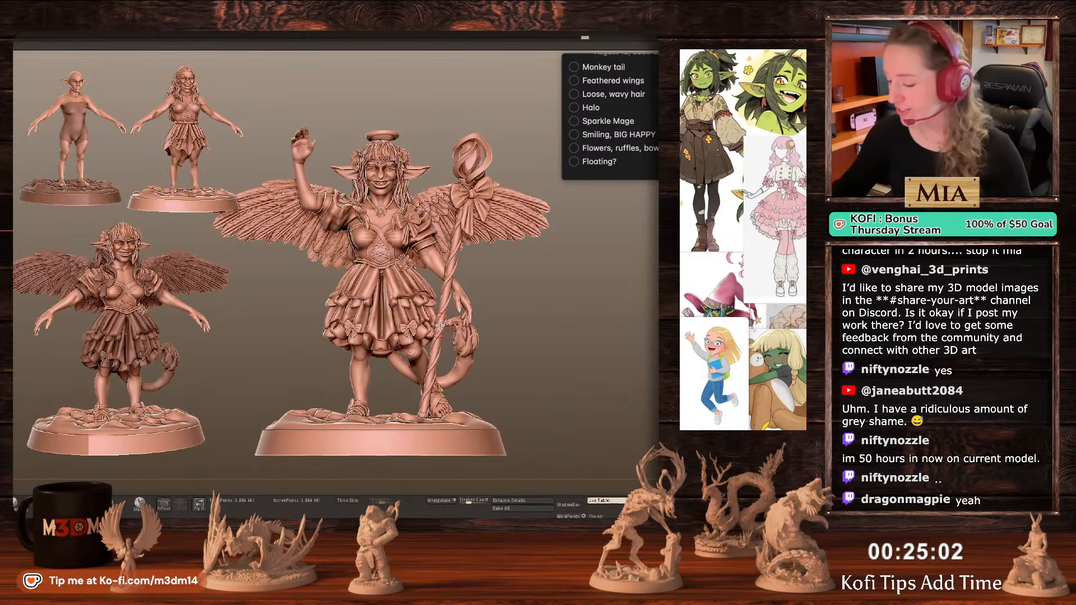
Mask everything except the bare arm on the staff side and view the figure from the side.
ctrl+shift+click(456, 296)
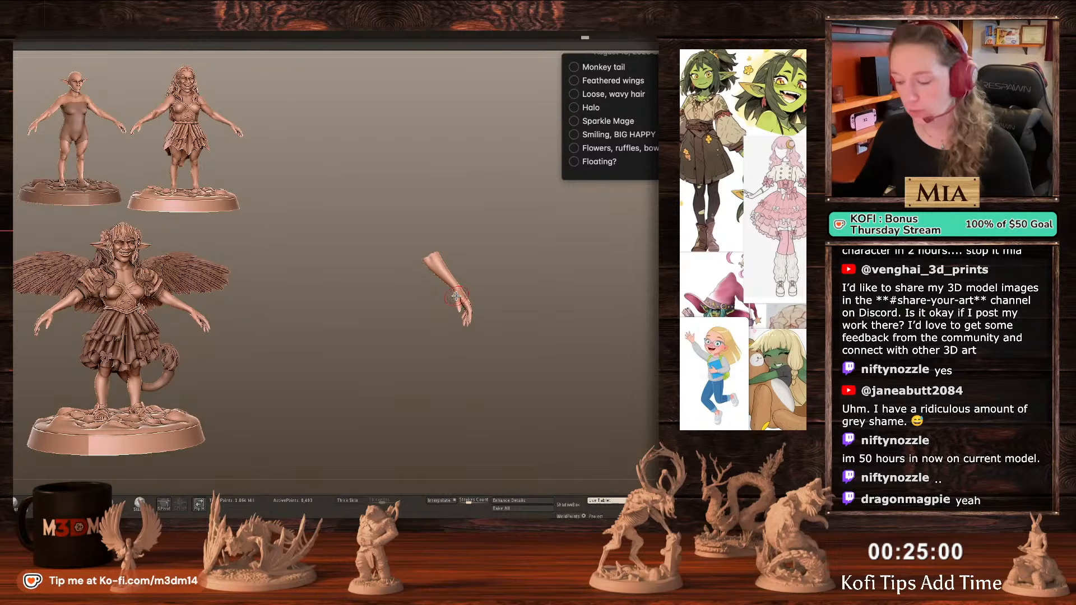
ctrl+click(536, 327)
ctrl+shift+click(508, 293)
drag(595, 319, 617, 308)
mouse_move(616, 308)
ctrl+mouse_down()
mouse_move(574, 305)
mouse_move(591, 311)
ctrl+mouse_up()
ctrl+shift+click(475, 291)
ctrl+click(592, 313)
ctrl+shift+click(596, 315)
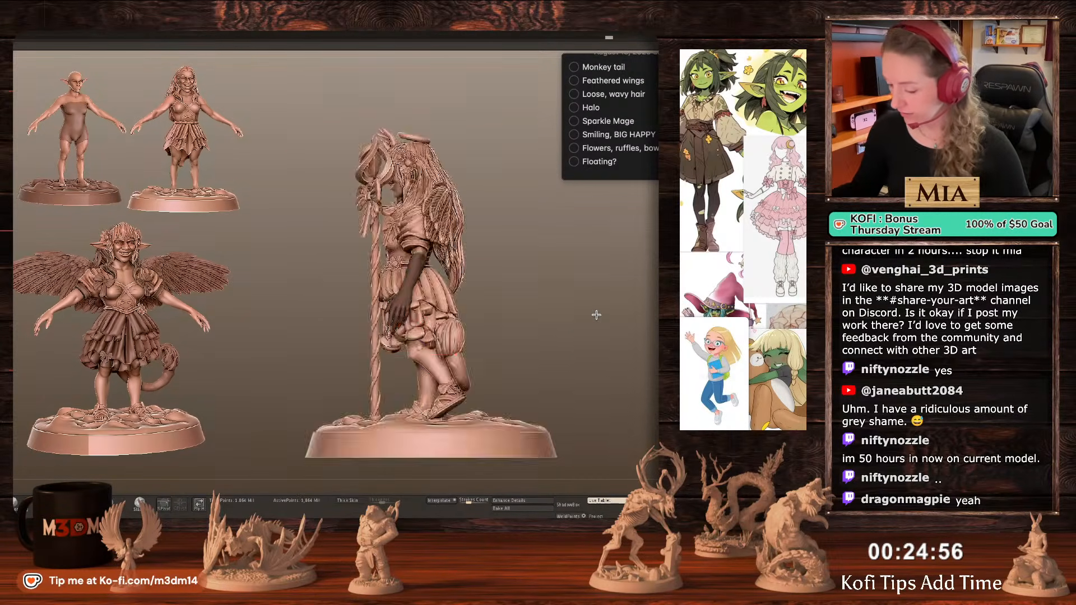
ctrl+click(596, 315)
Bend the forearm up at the elbow, swing the hand toward the staff, and clear the mask.
key(r)
mouse_move(423, 254)
mouse_down()
mouse_move(394, 318)
mouse_move(288, 324)
mouse_up()
drag(353, 308, 413, 261)
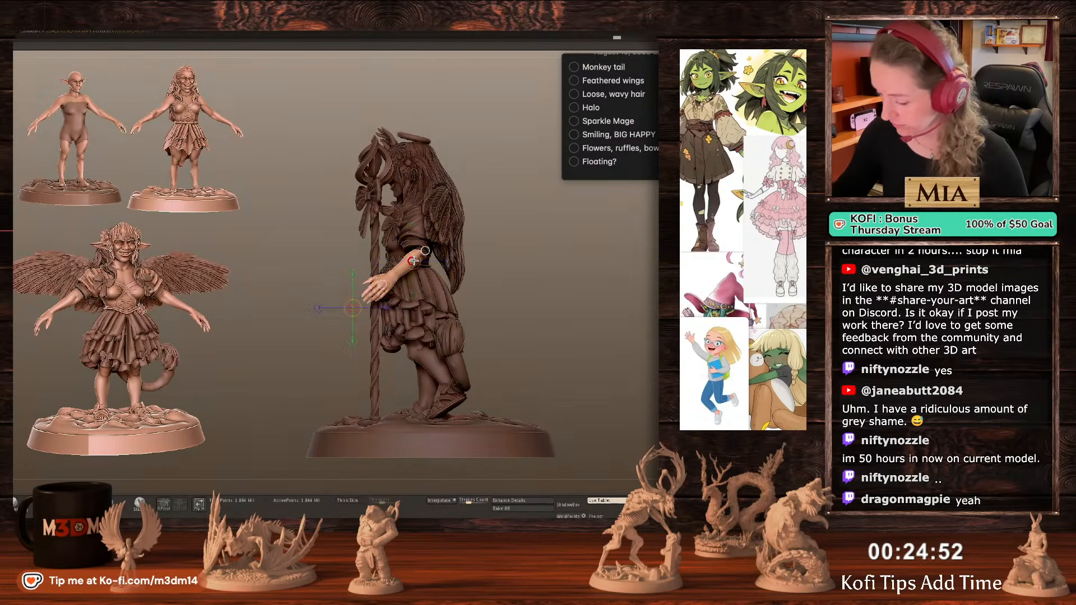
key(q)
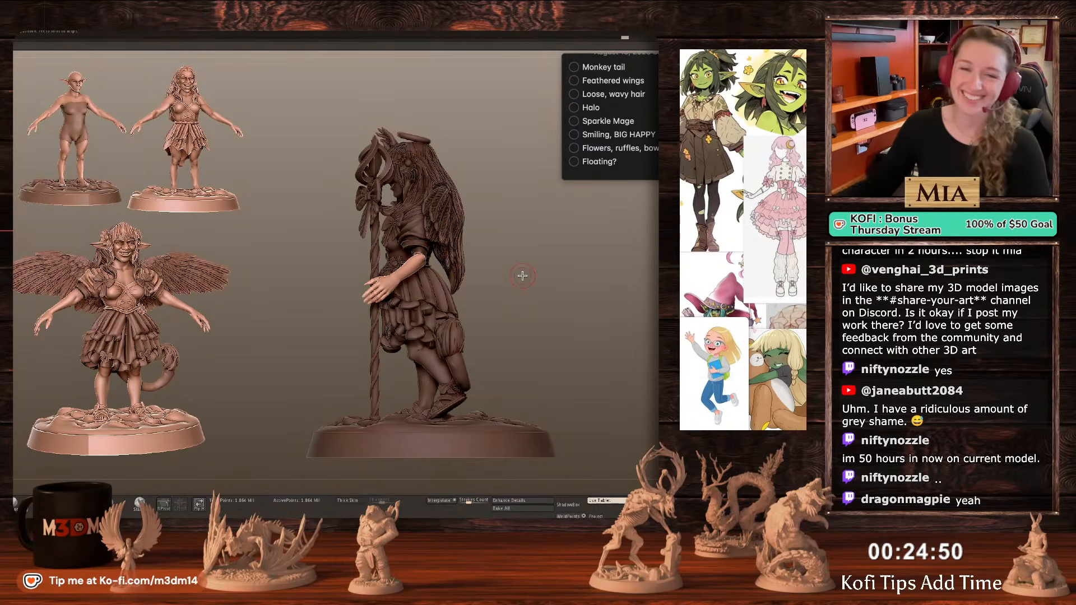
mouse_move(586, 318)
mouse_down()
mouse_move(574, 320)
mouse_move(595, 320)
mouse_move(591, 332)
mouse_up()
key(r)
mouse_move(339, 258)
mouse_down()
mouse_move(374, 289)
mouse_move(357, 272)
mouse_up()
key(q)
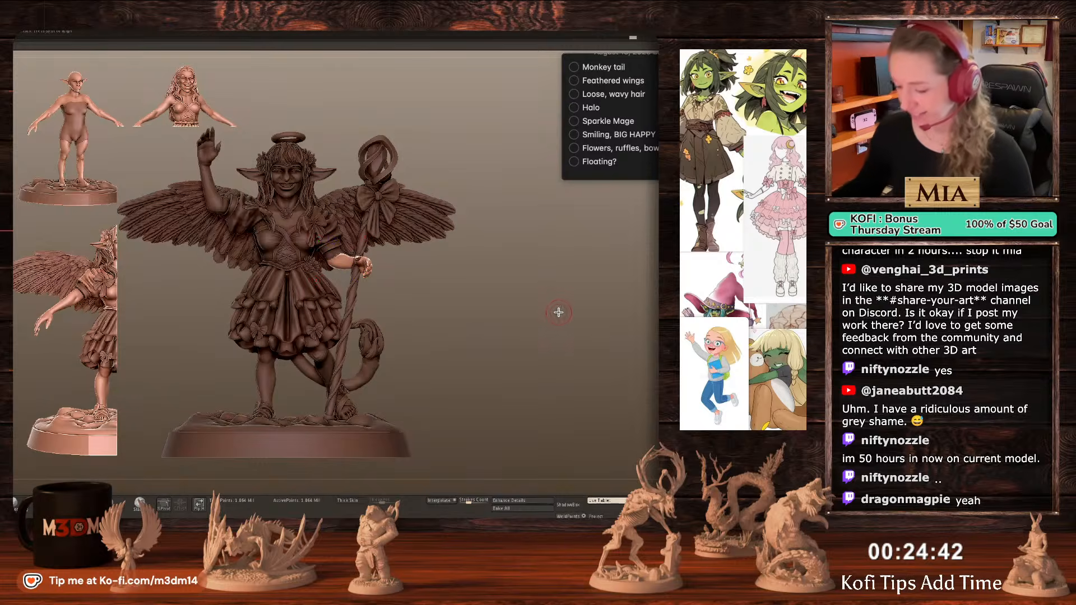
shift+drag(570, 310, 574, 318)
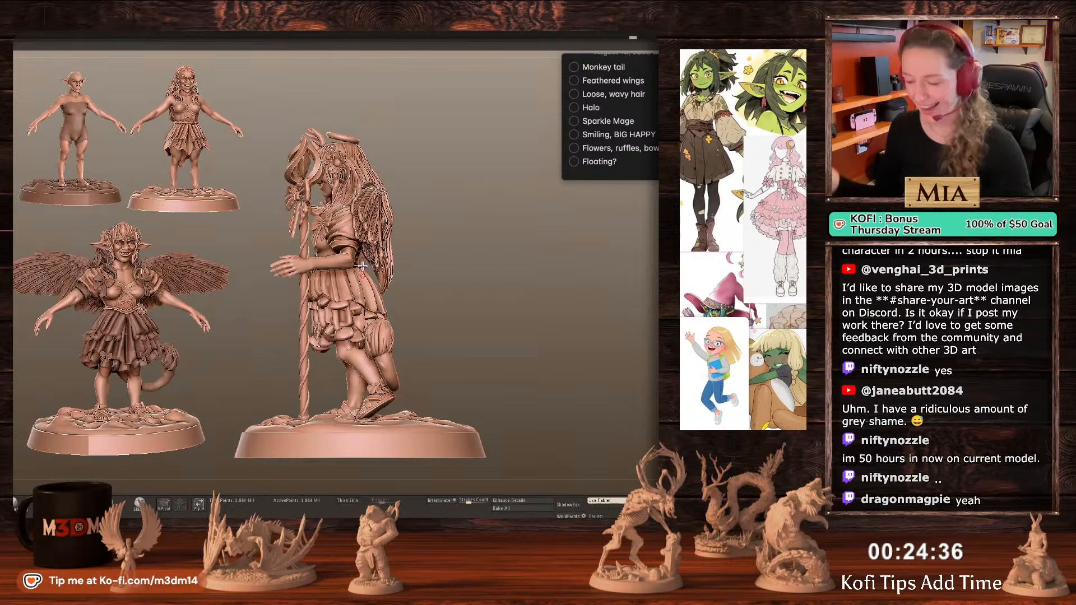
Mask everything except the staff-side sleeve together with its arm.
ctrl+shift+click(353, 233)
ctrl+click(489, 258)
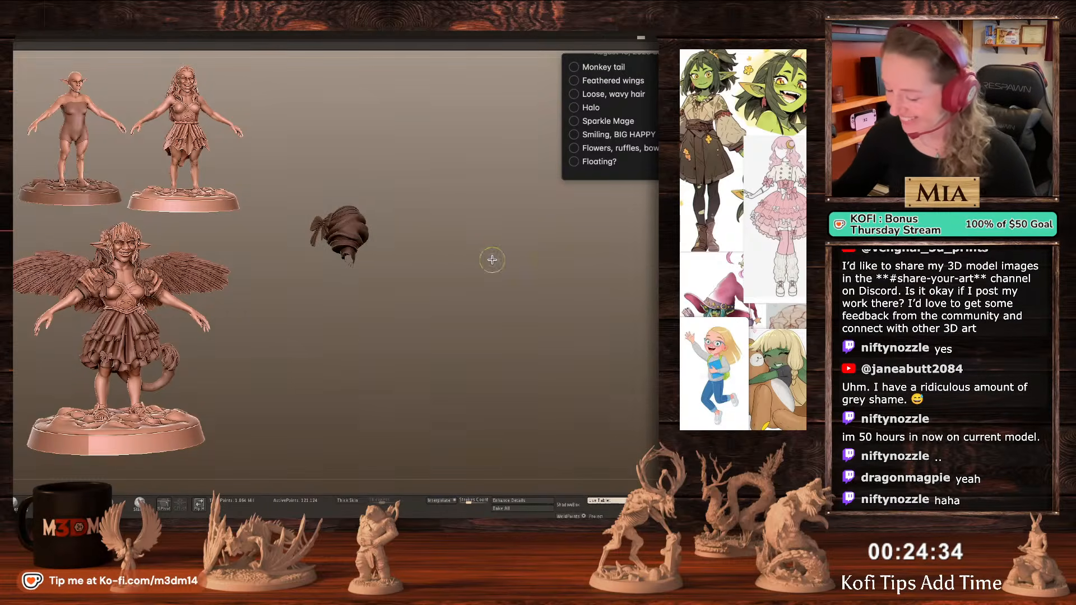
ctrl+shift+click(492, 259)
ctrl+shift+click(346, 265)
ctrl+drag(432, 178, 217, 285)
ctrl+shift+click(511, 305)
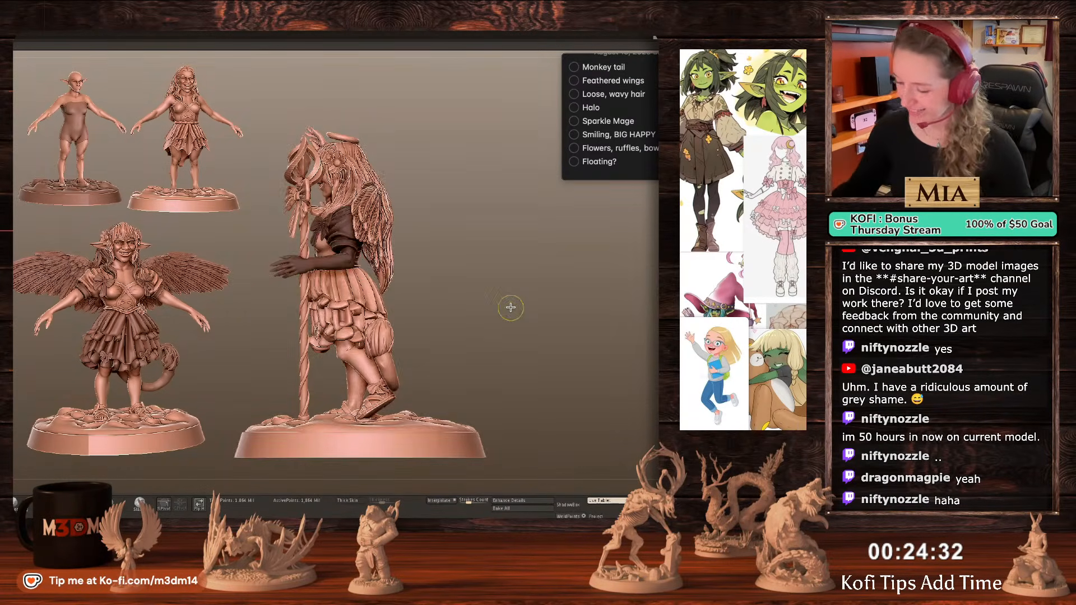
ctrl+click(511, 305)
Adjust the sleeve and arm together at the shoulder, then clear the mask.
key(w)
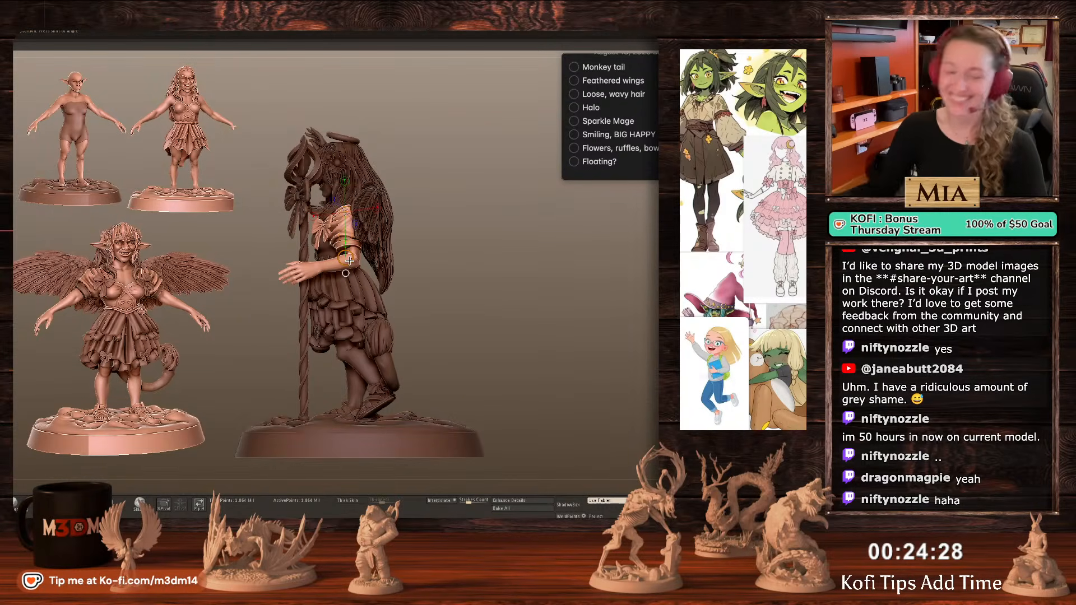
drag(349, 260, 343, 238)
mouse_move(570, 306)
mouse_down()
mouse_move(554, 308)
mouse_move(578, 324)
mouse_up()
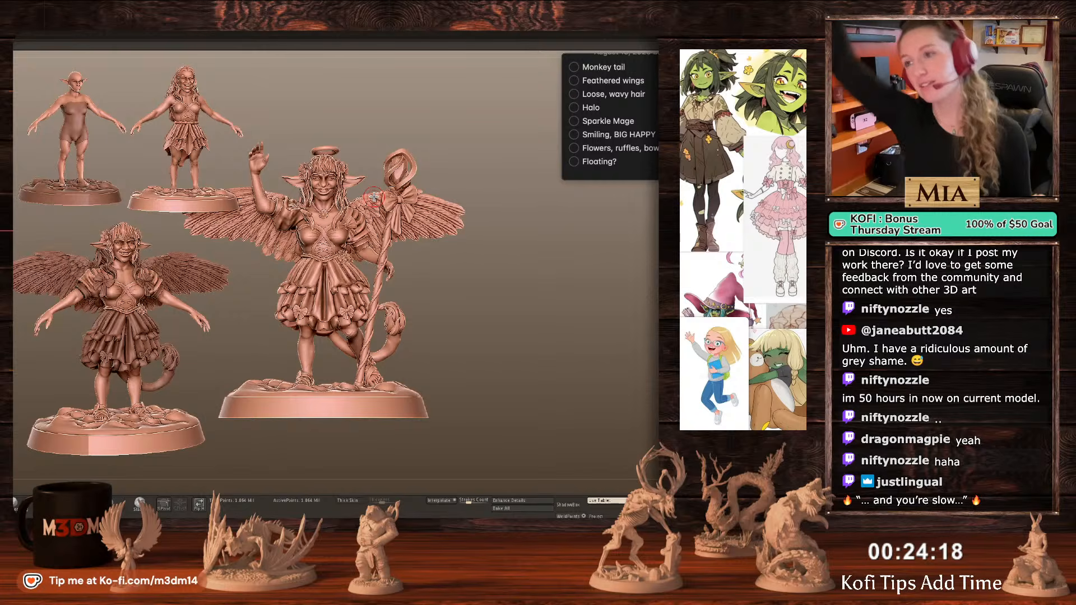
Mask everything except the head, hair and halo, including the flower at the waist.
ctrl+shift+click(336, 166)
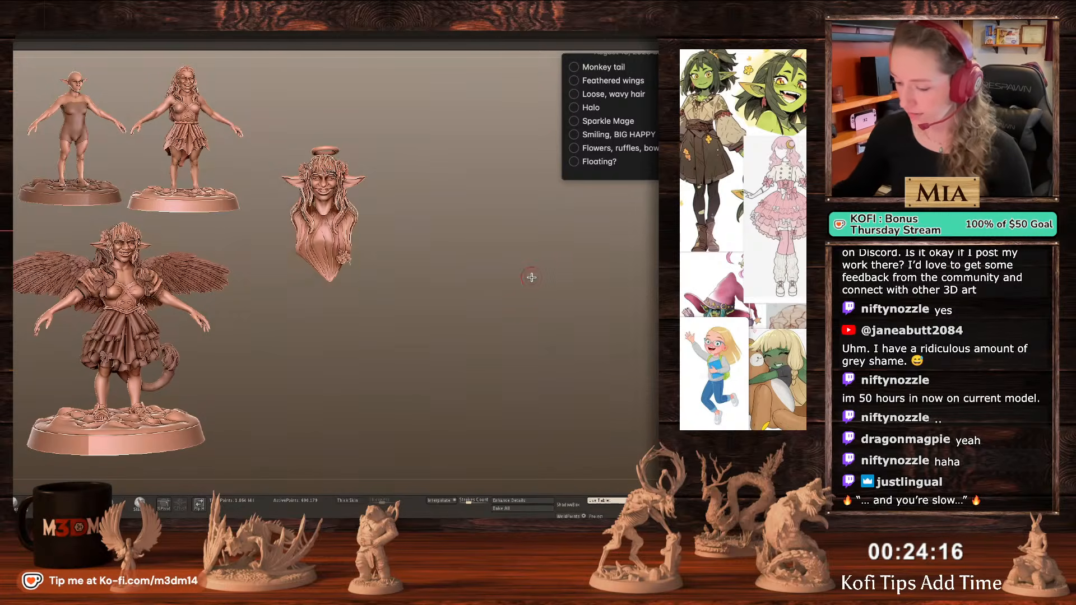
ctrl+shift+click(537, 308)
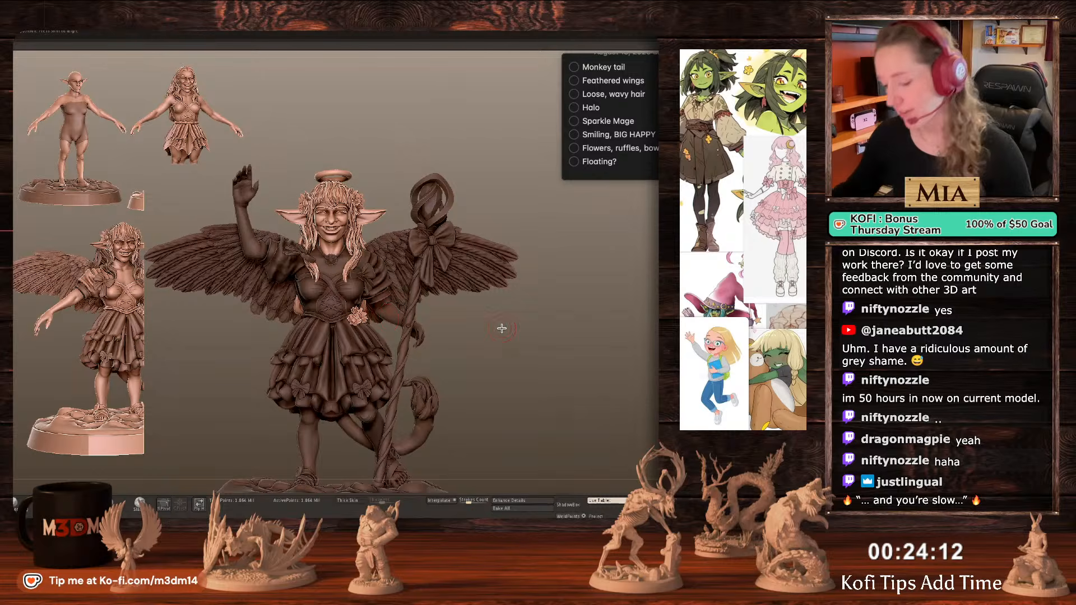
key(ctrl+z)
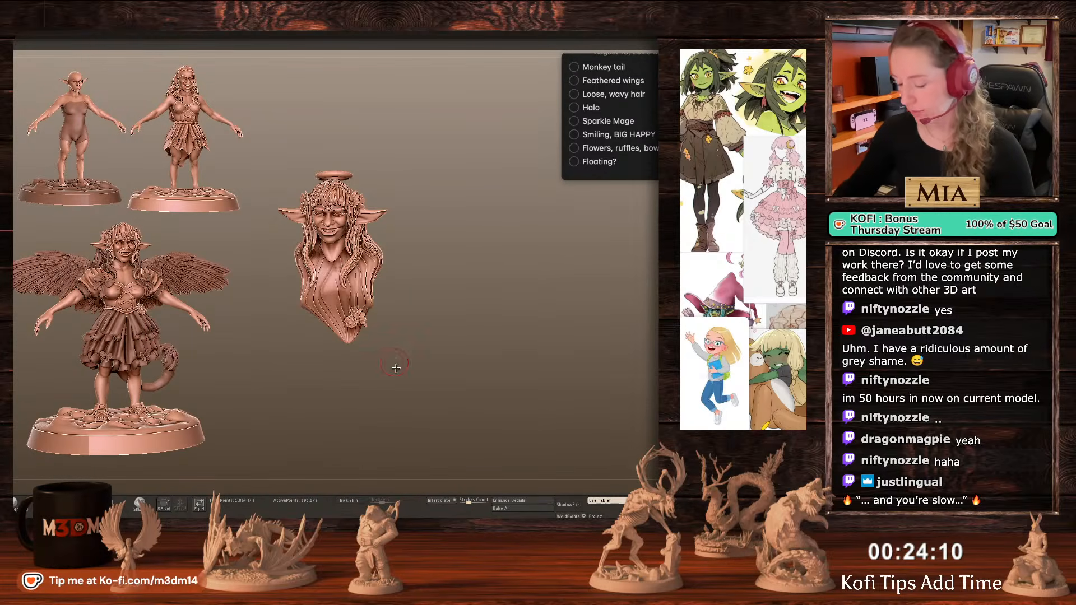
drag(396, 368, 448, 348)
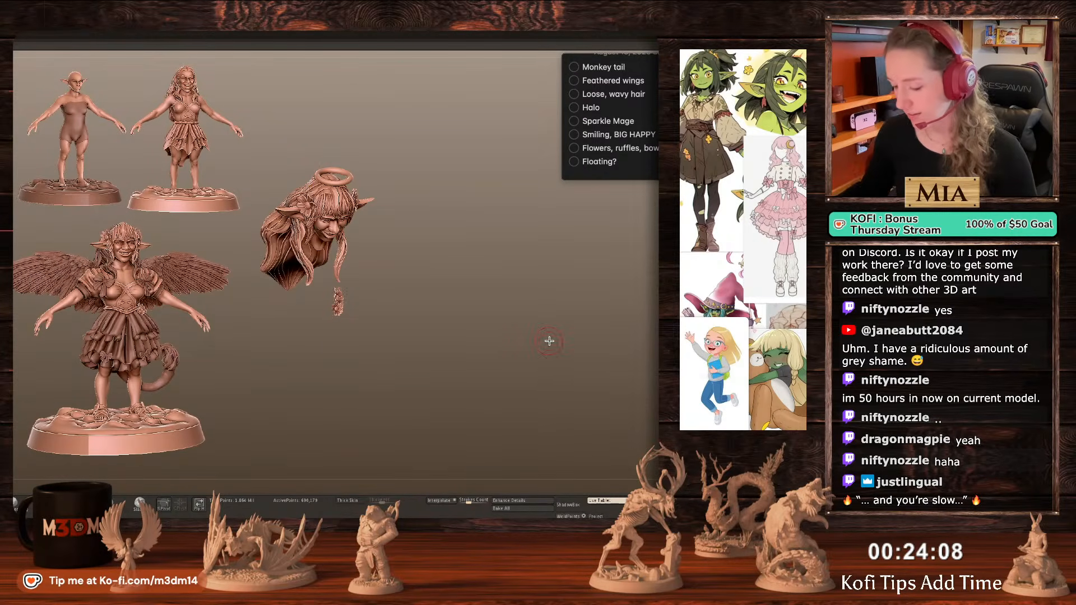
key(ctrl+shift+z)
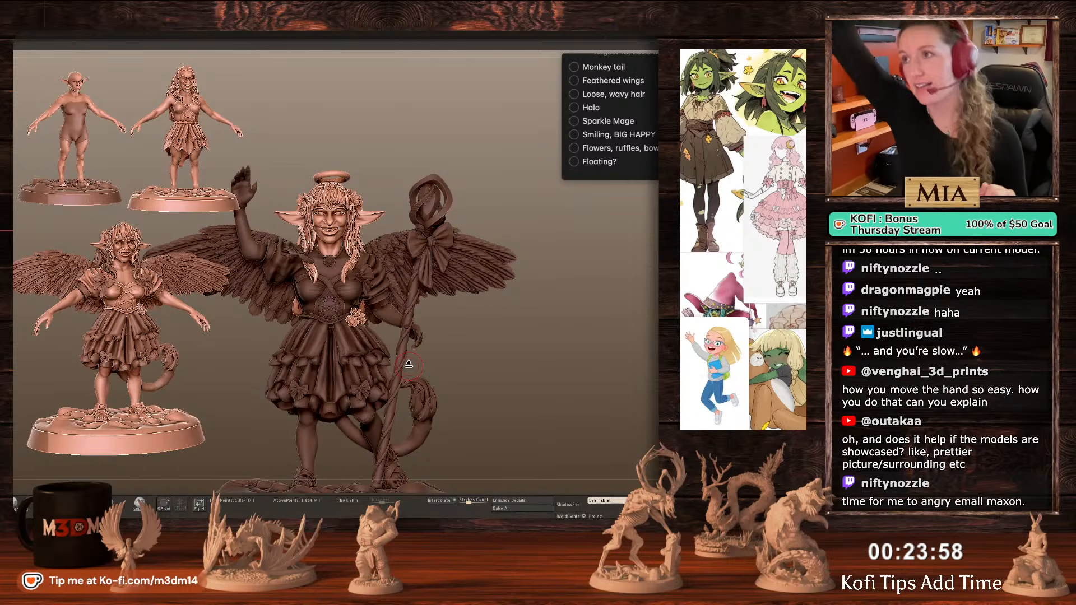
mouse_move(361, 321)
right_down()
mouse_move(384, 278)
mouse_move(356, 312)
mouse_move(370, 314)
right_up()
shift+right_drag(557, 332, 375, 212)
Tilt the head with its hair and halo slightly to one side from the neck, then clear the mask.
key(w)
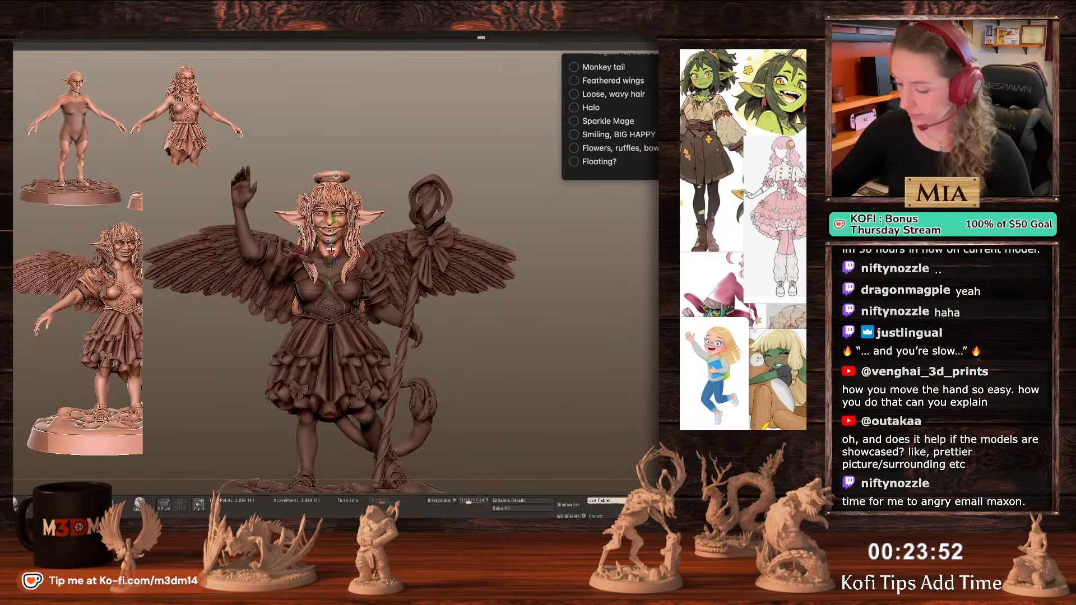
alt+drag(333, 249, 331, 195)
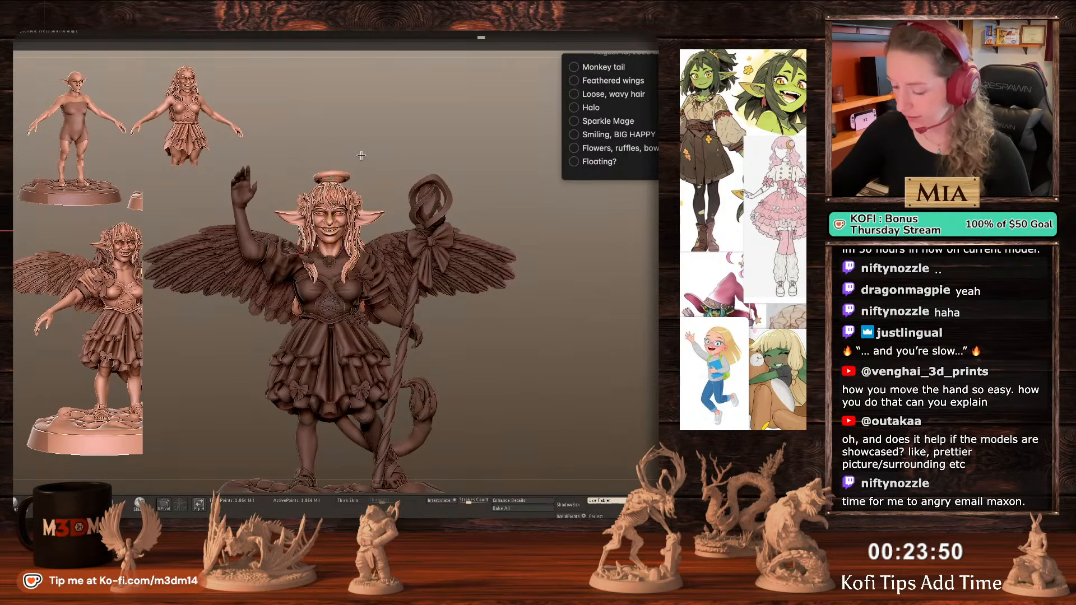
shift+right_drag(332, 195, 309, 170)
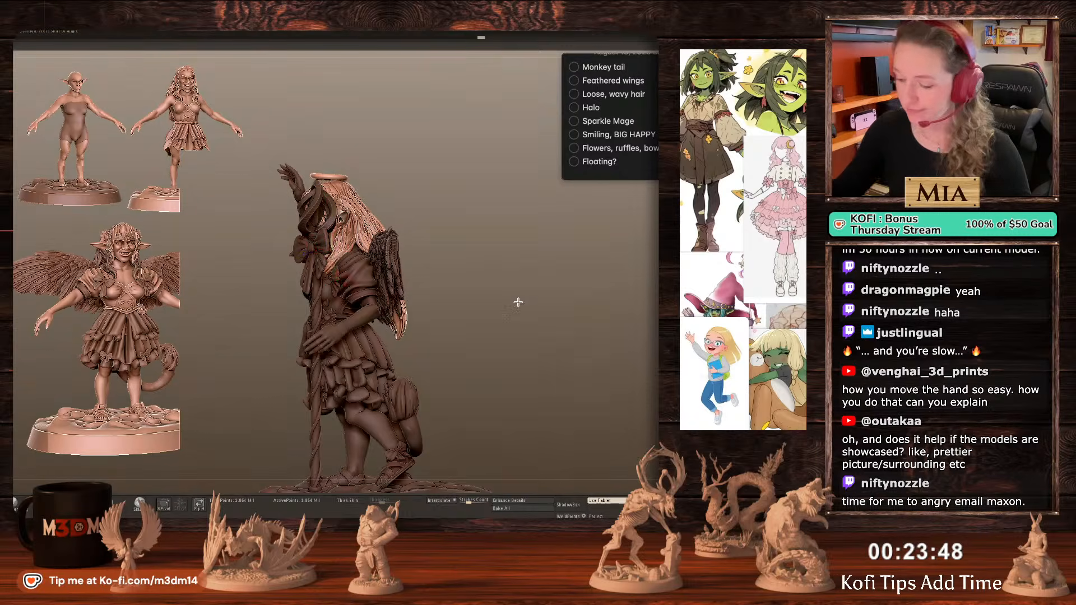
shift+right_drag(555, 319, 564, 314)
key(q)
key(f)
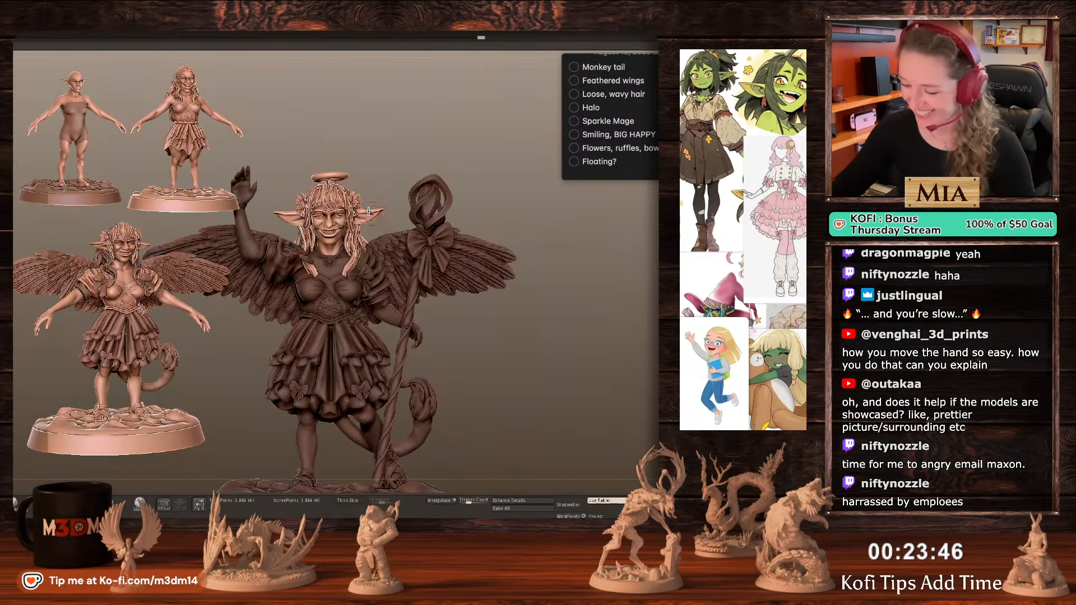
key(w)
mouse_move(331, 213)
mouse_down()
mouse_move(332, 227)
mouse_move(331, 208)
mouse_up()
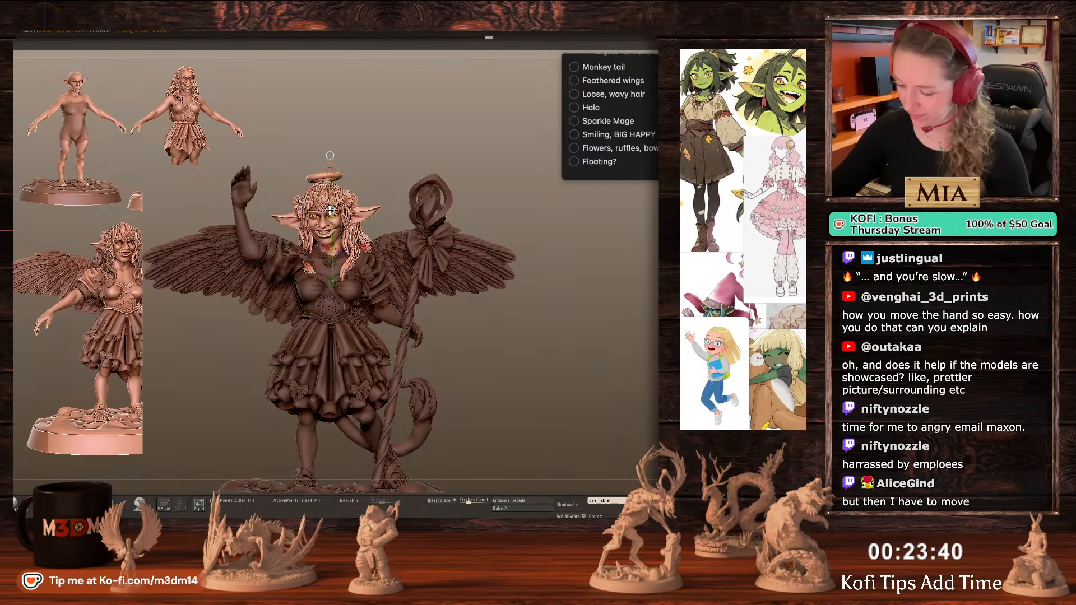
ctrl+drag(606, 301, 617, 320)
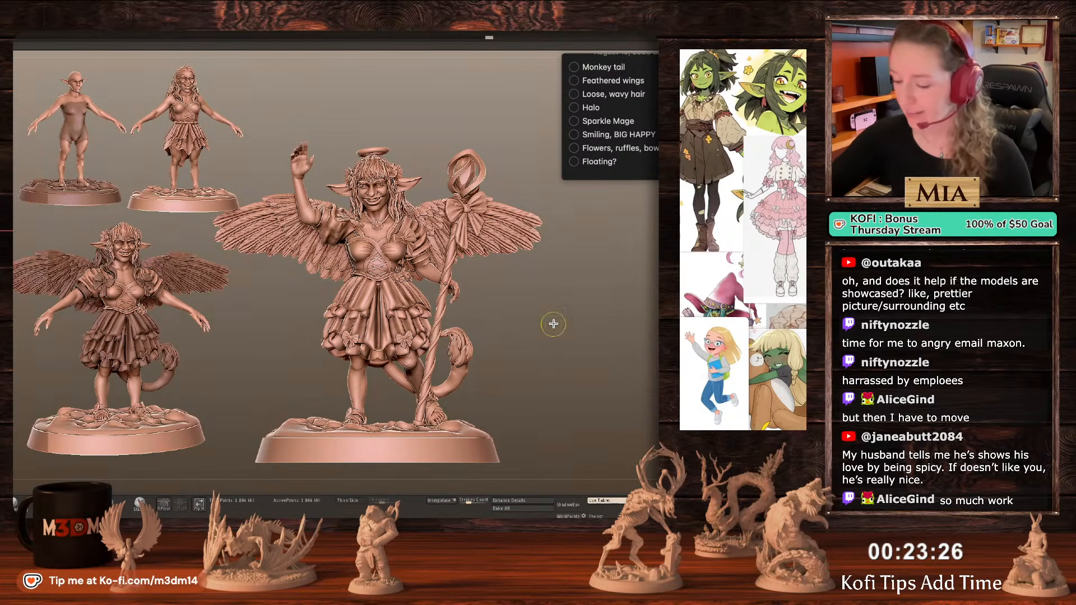
Mask the raised waving hand up to the wrist, then invert the mask so only that hand stays editable.
mouse_move(322, 129)
ctrl+mouse_down()
mouse_move(285, 179)
mouse_move(319, 181)
ctrl+mouse_up()
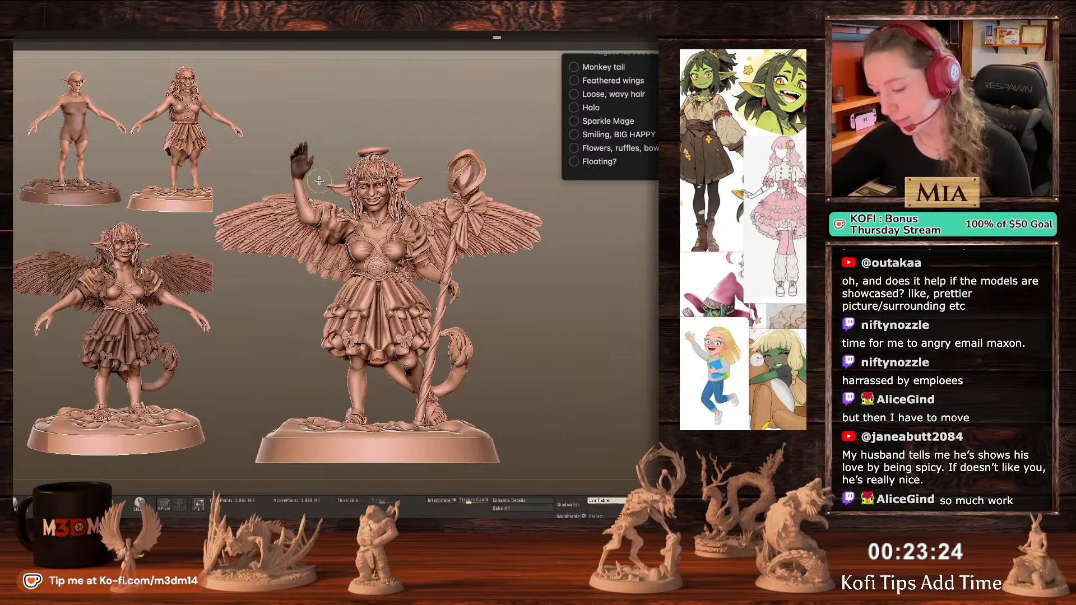
ctrl+click(325, 115)
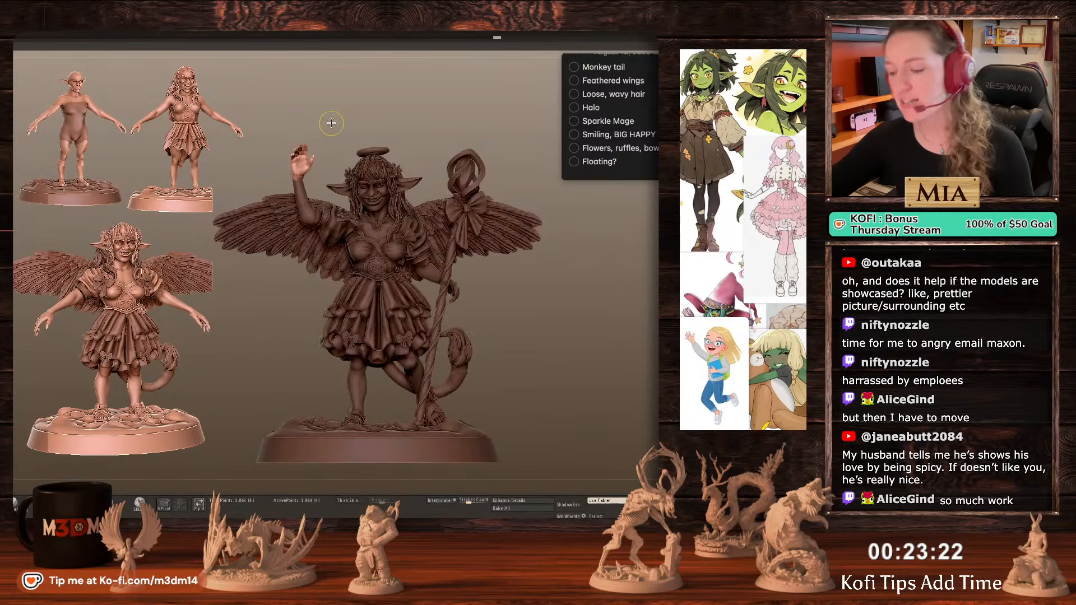
ctrl+drag(326, 105, 337, 115)
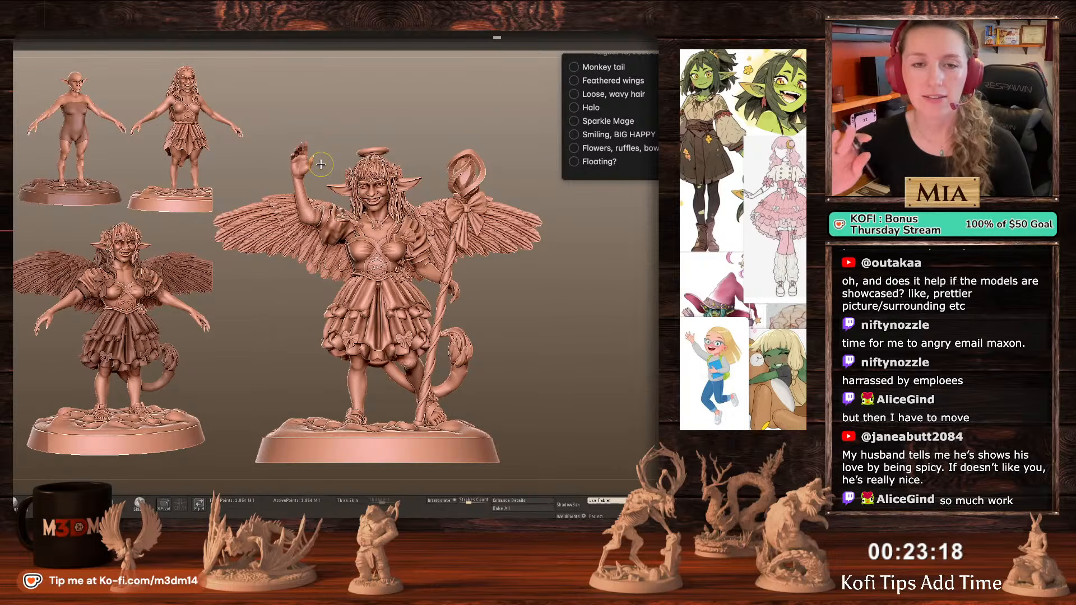
mouse_move(322, 169)
ctrl+mouse_down()
mouse_move(316, 140)
mouse_move(278, 132)
mouse_move(303, 180)
mouse_move(321, 177)
ctrl+mouse_up()
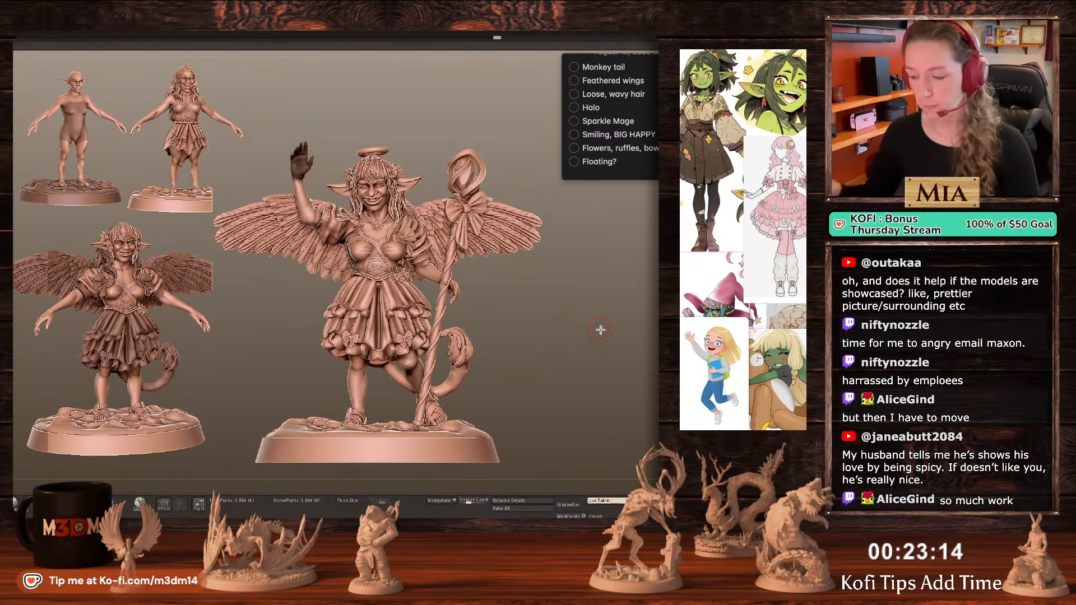
ctrl+click(250, 338)
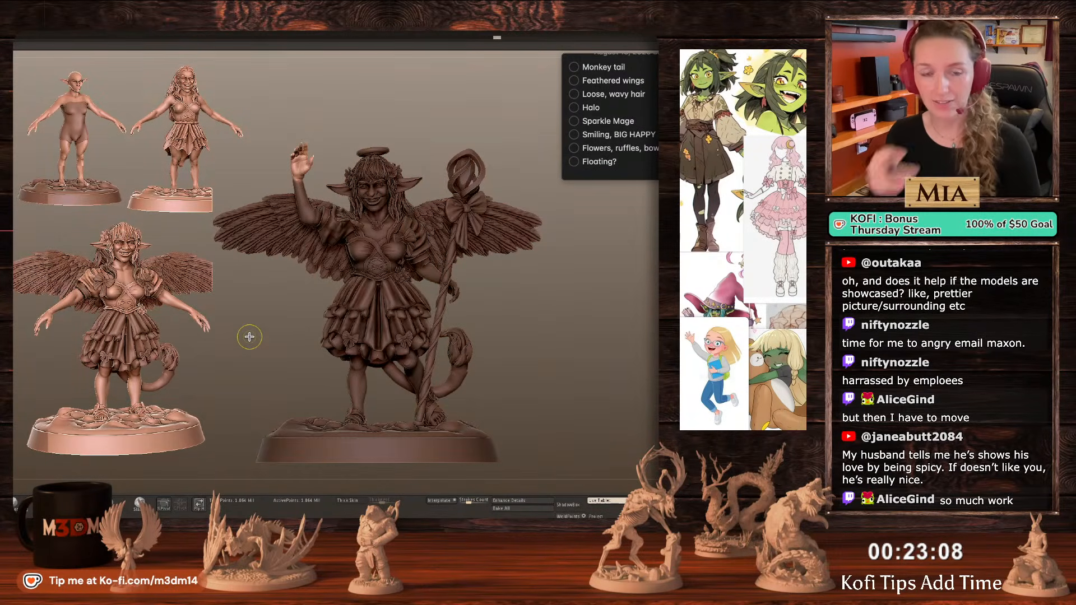
Place the gizmo pivot at the raised hand's wrist, rotate the hand into a slight waving tilt, then clear the mask.
key(w)
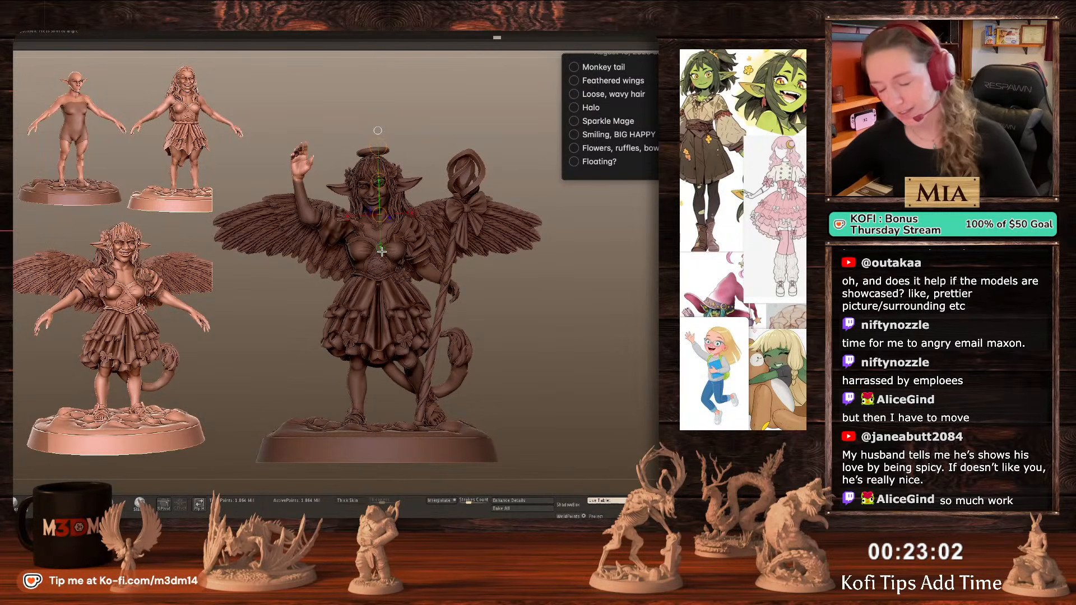
key(y)
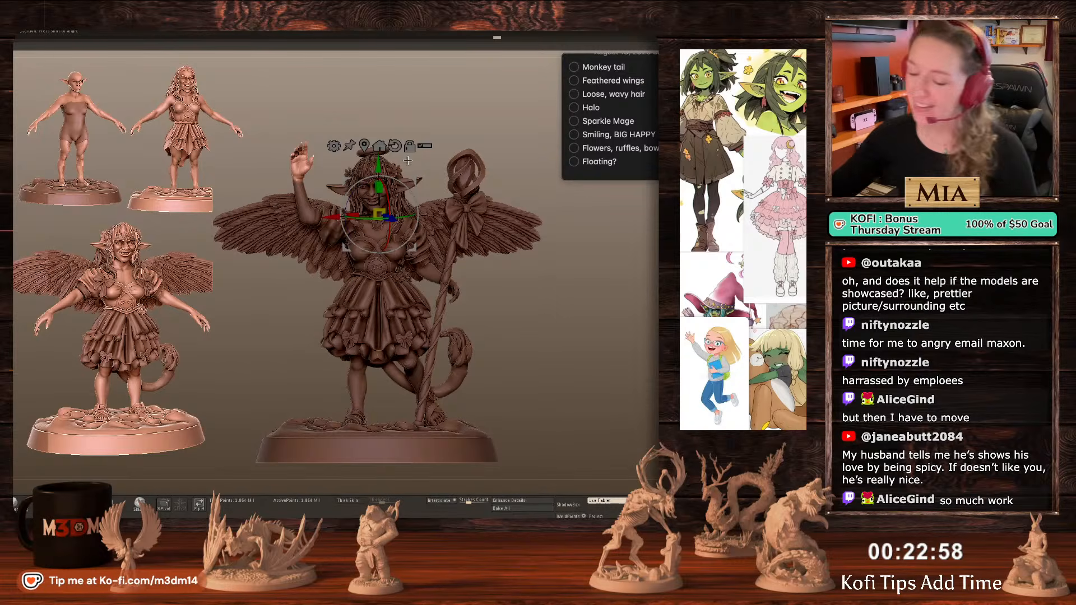
click(395, 145)
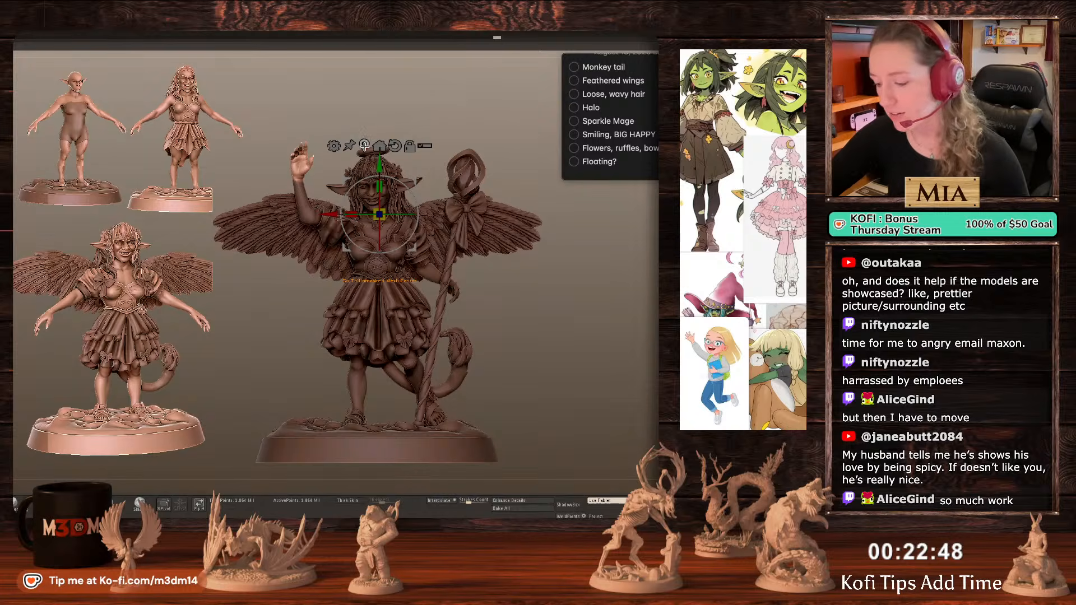
click(364, 146)
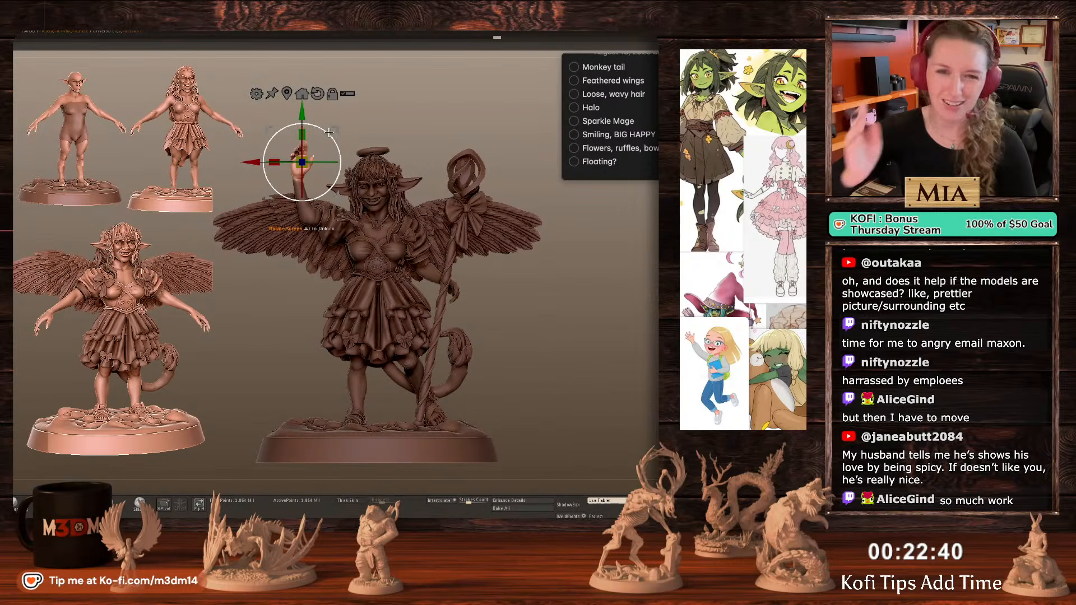
drag(329, 131, 291, 197)
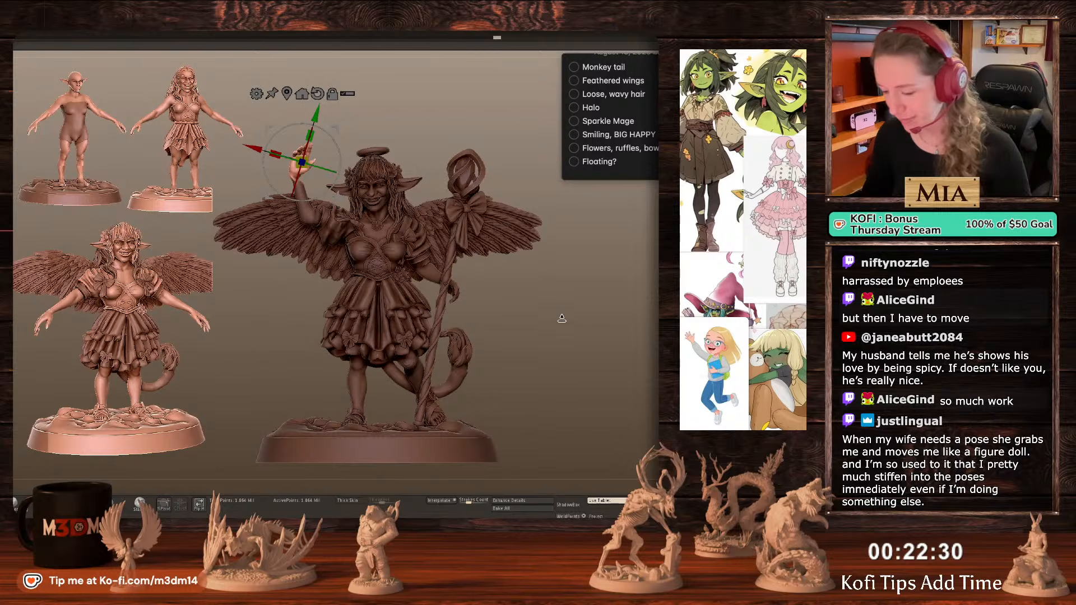
key(ctrl+z)
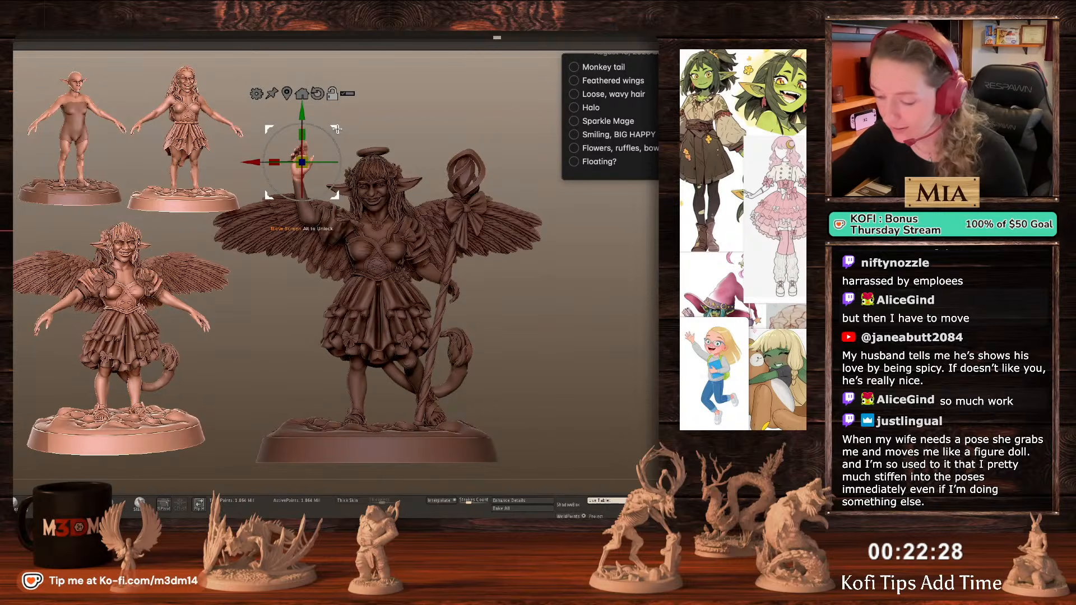
drag(337, 129, 331, 141)
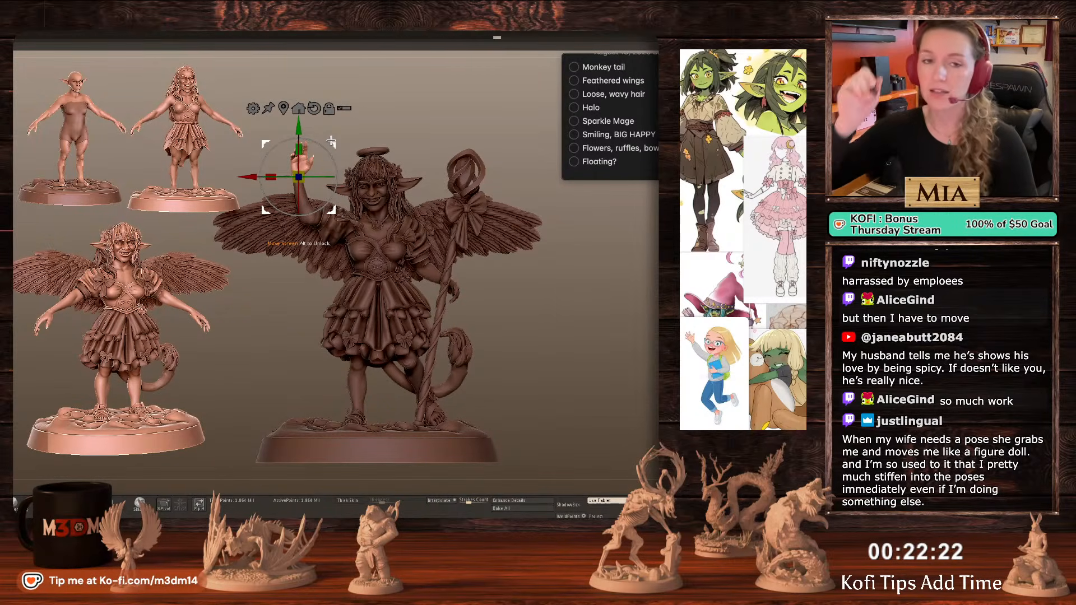
drag(299, 198, 336, 175)
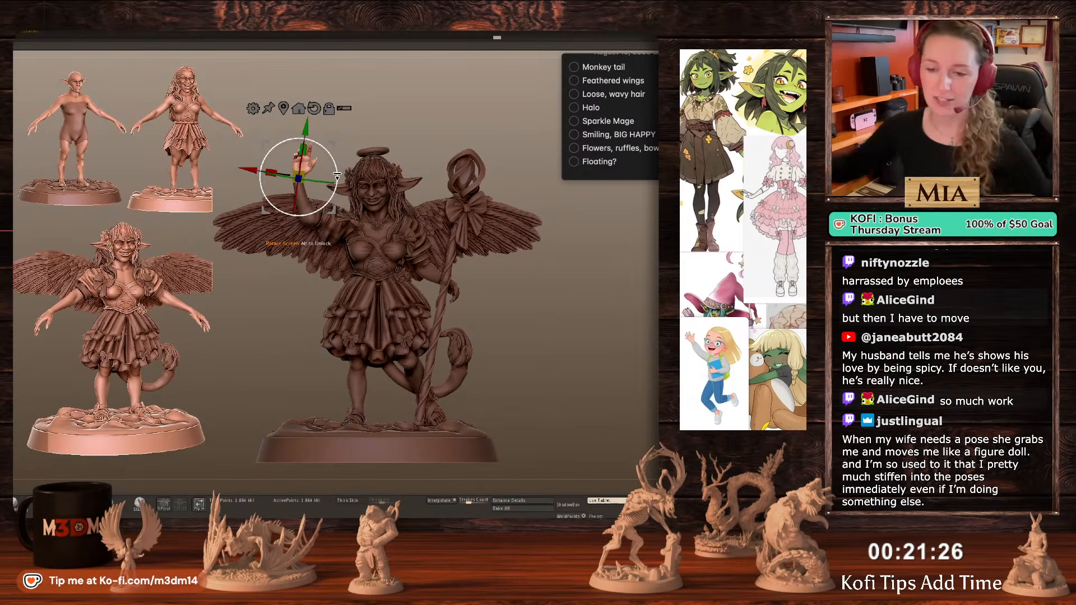
drag(337, 175, 295, 204)
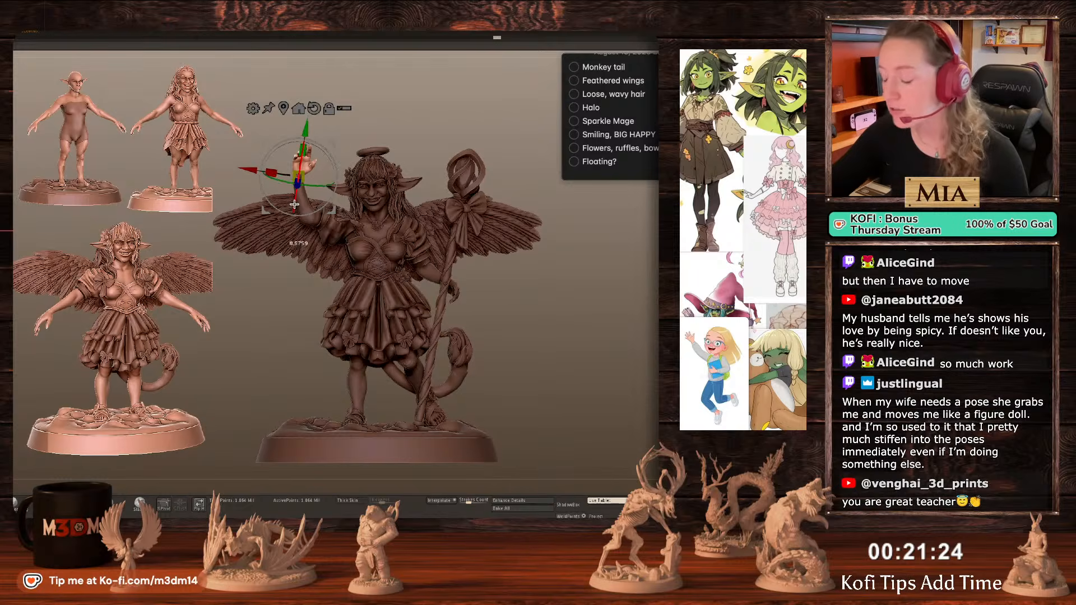
key(q)
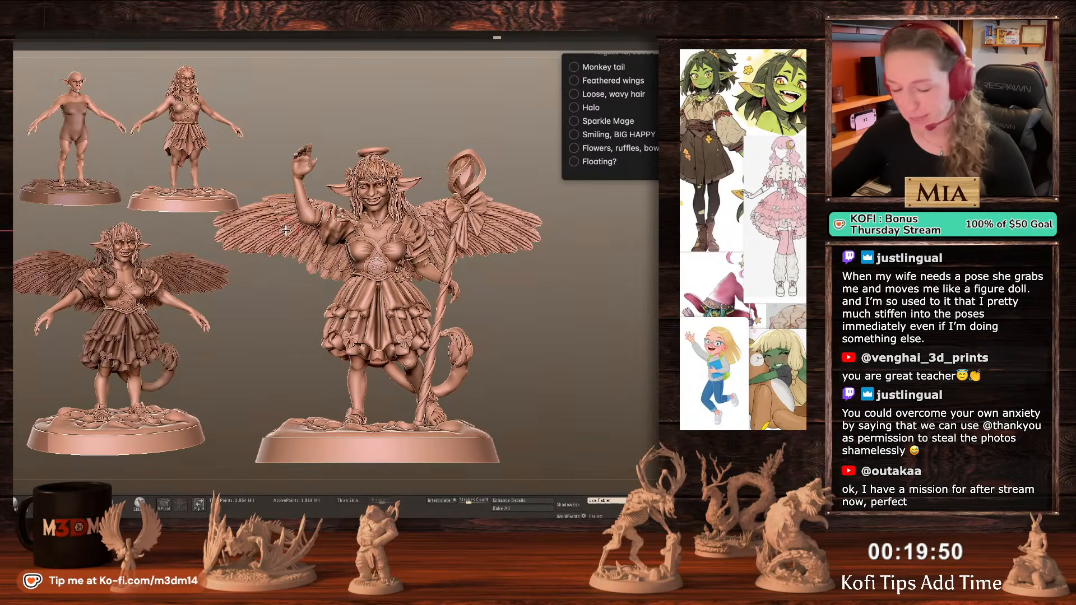
Examine the posed figure's polygroup layout with the polyframe display, then return to the plain view.
key(shift+f)
key(shift+f)
right_click(601, 294)
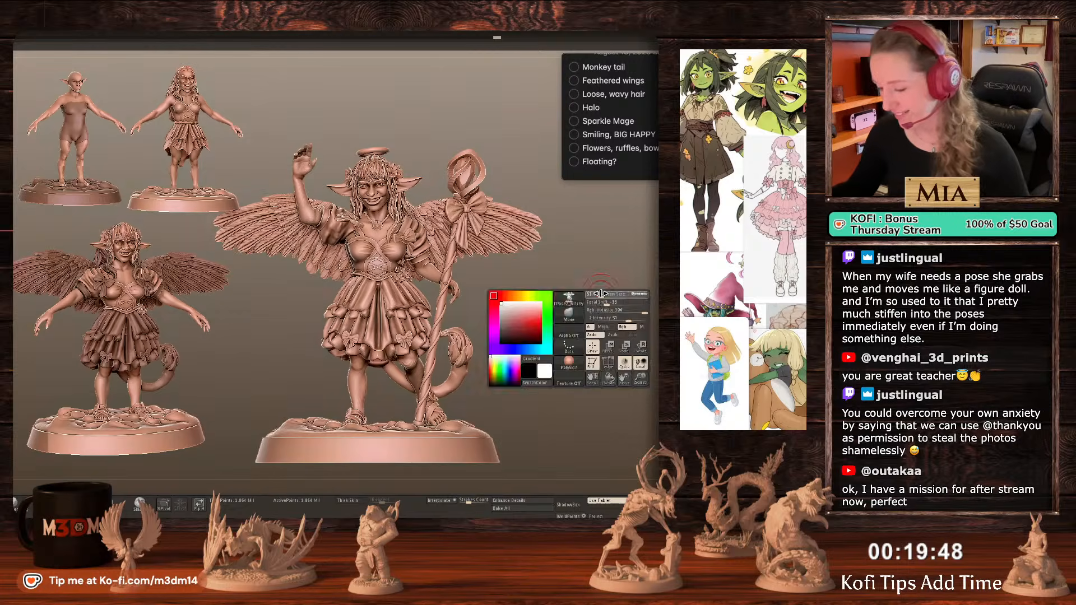
key(space)
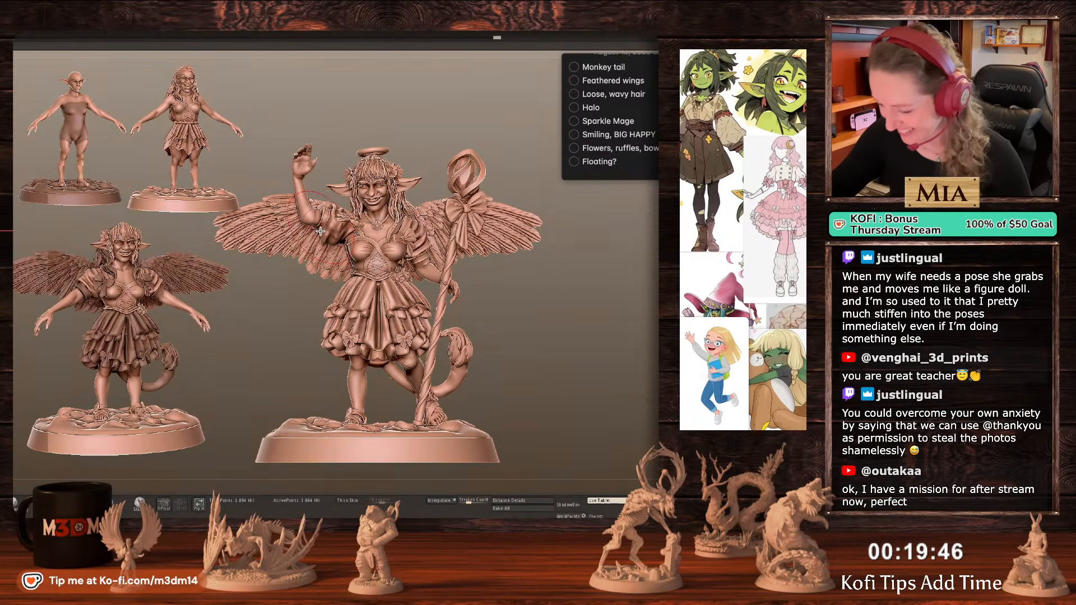
key(space)
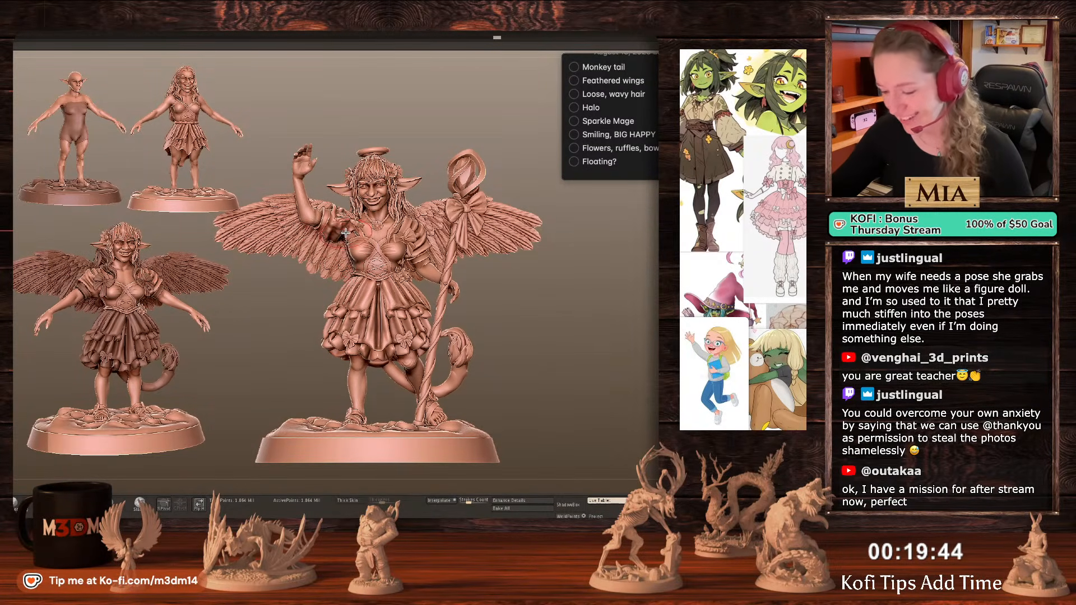
key(space)
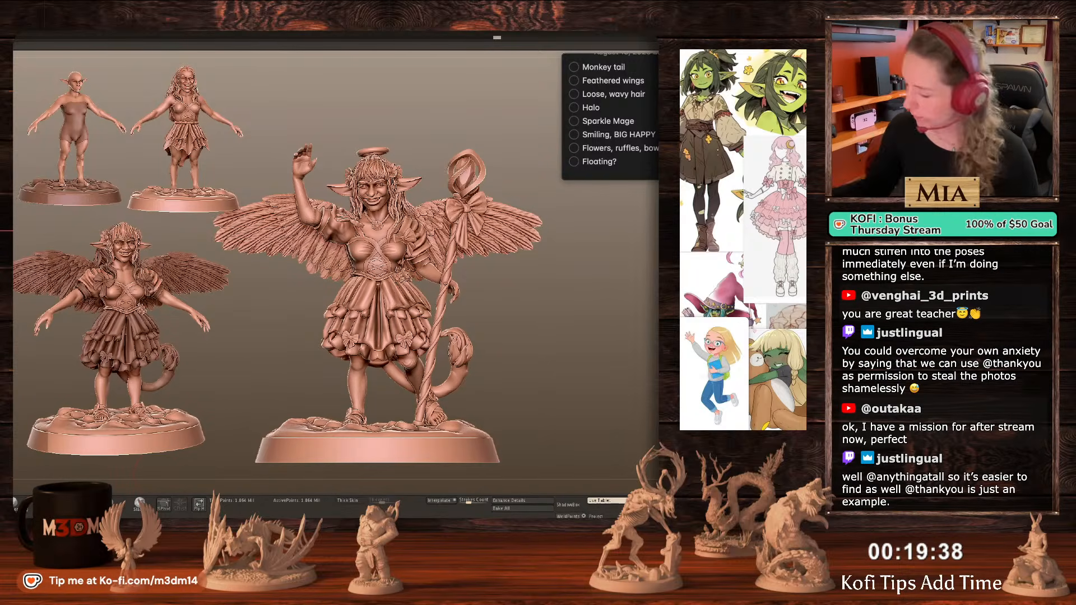
key(space)
key(space)
key(shift+f)
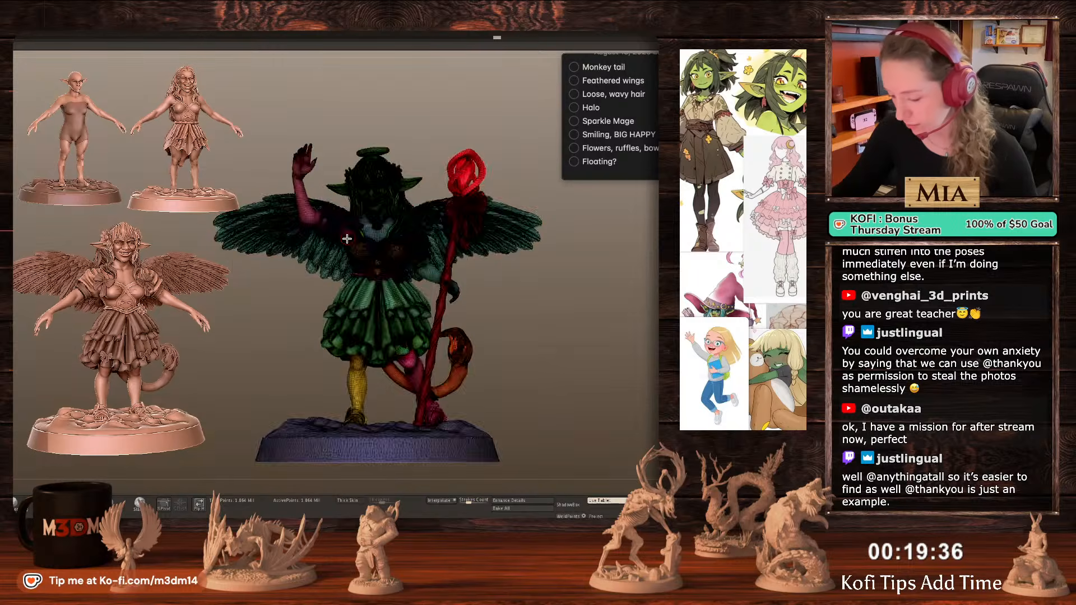
key(shift+f)
key(shift+f)
key(shift+f)
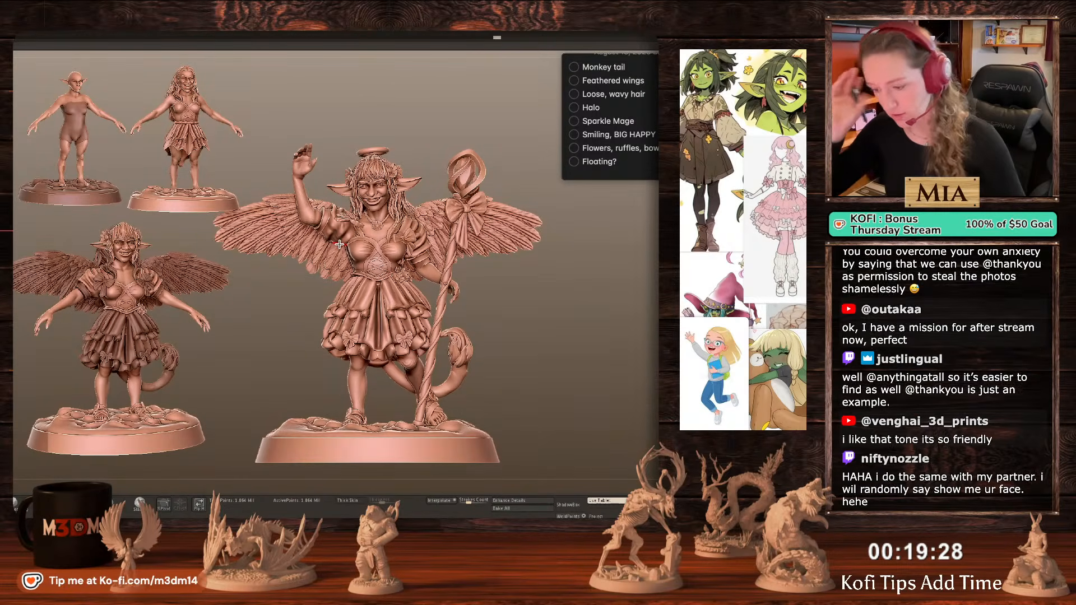
Mask everything except the ruffled skirt using its polygroup.
drag(566, 346, 561, 337)
right_click(561, 331)
ctrl+click(555, 320)
ctrl+click(551, 308)
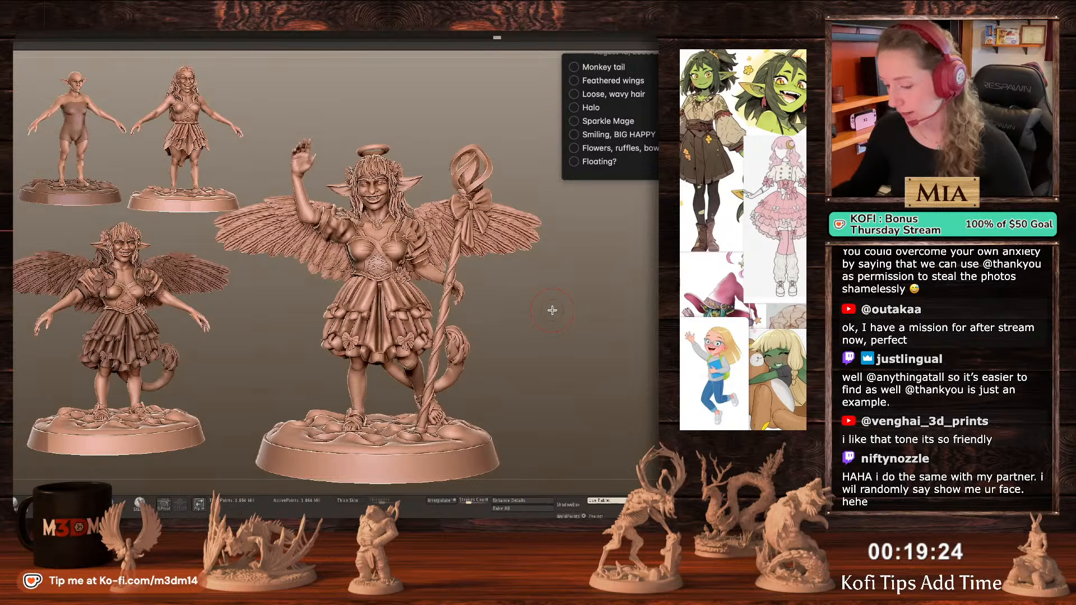
ctrl+shift+click(400, 293)
ctrl+click(585, 332)
ctrl+shift+click(585, 331)
ctrl+shift+click(403, 328)
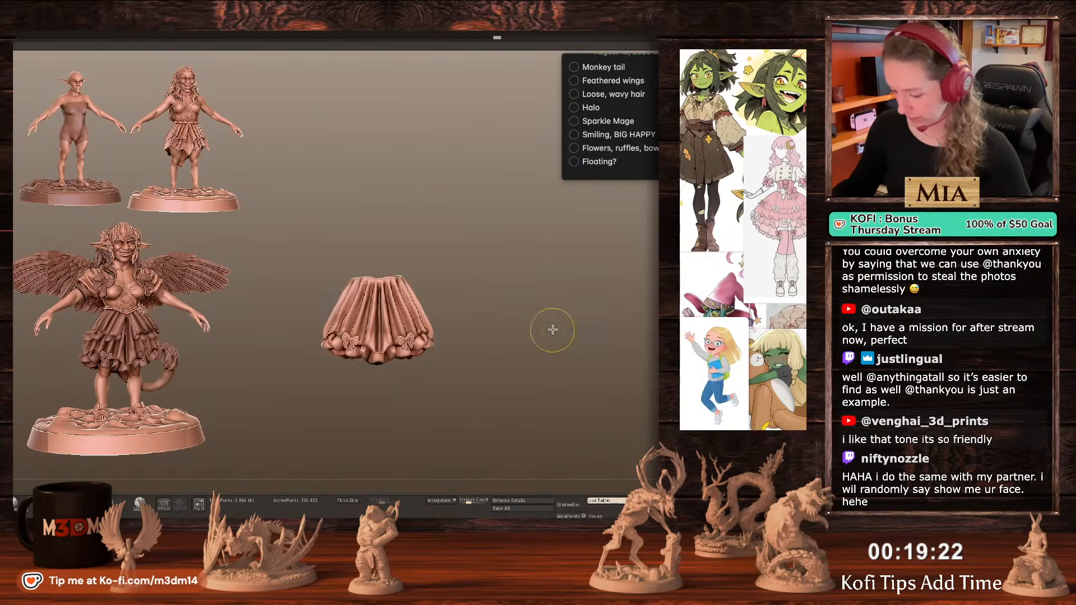
ctrl+click(553, 329)
ctrl+shift+click(554, 328)
ctrl+click(561, 325)
Swing the skirt sideways from the waist and pull its hem out toward the staff with the Move brush, then clear the mask.
key(w)
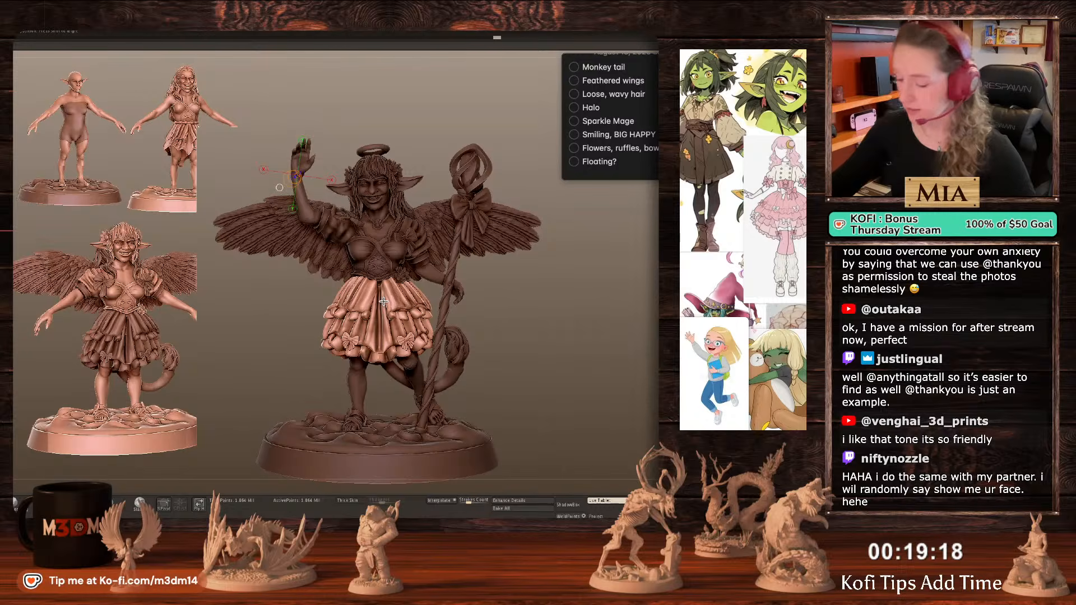
mouse_move(378, 288)
mouse_down()
mouse_move(375, 361)
mouse_move(384, 360)
mouse_up()
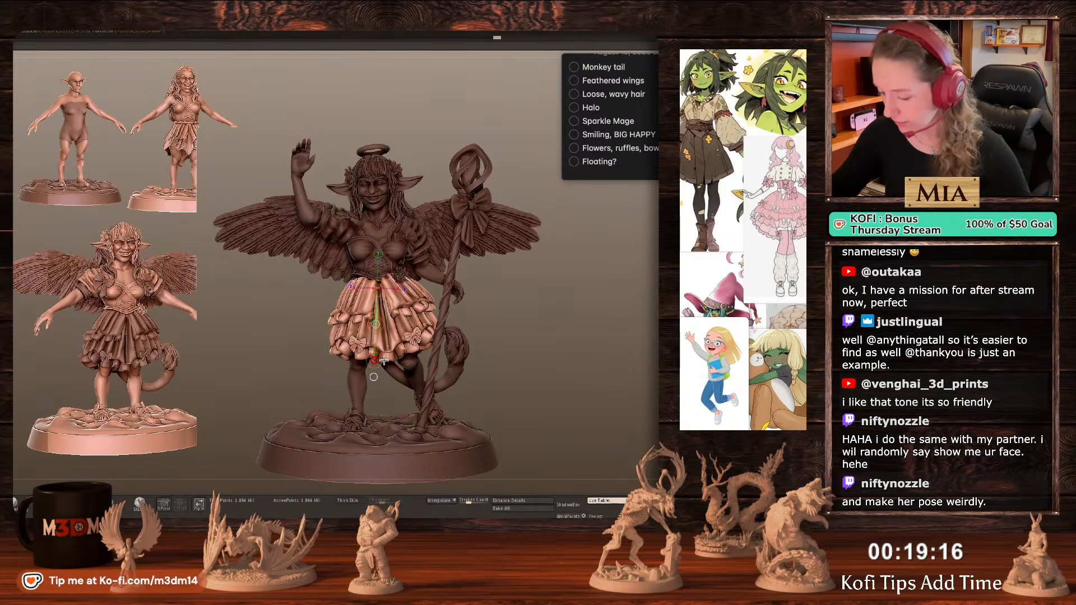
key(q)
mouse_move(367, 304)
mouse_down()
mouse_move(357, 278)
mouse_move(408, 274)
mouse_up()
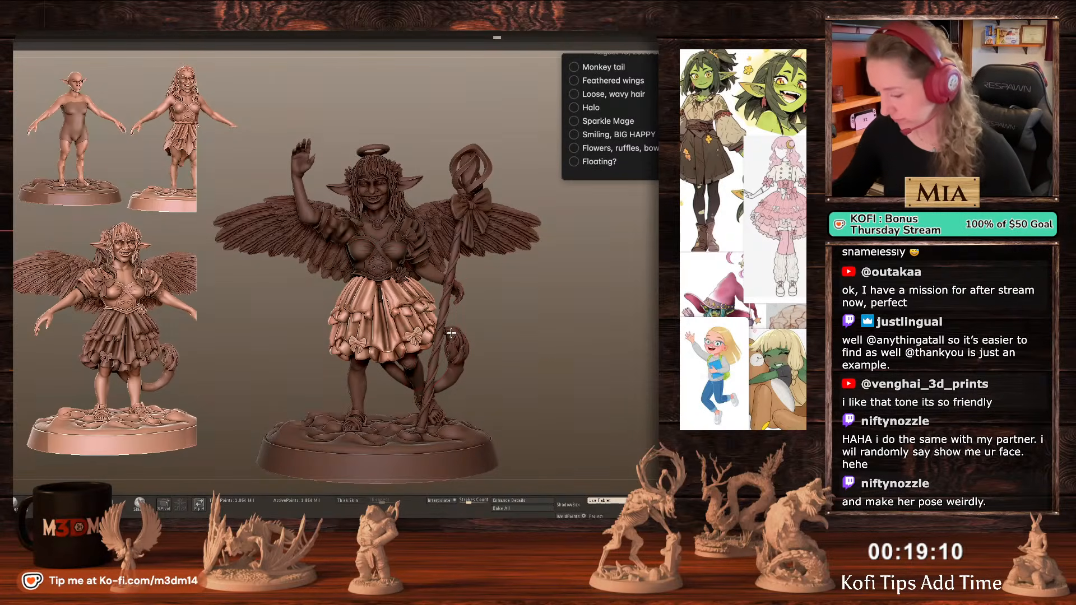
drag(422, 329, 430, 326)
mouse_move(354, 356)
mouse_down()
mouse_move(399, 355)
mouse_move(397, 364)
mouse_up()
key(ctrl+z)
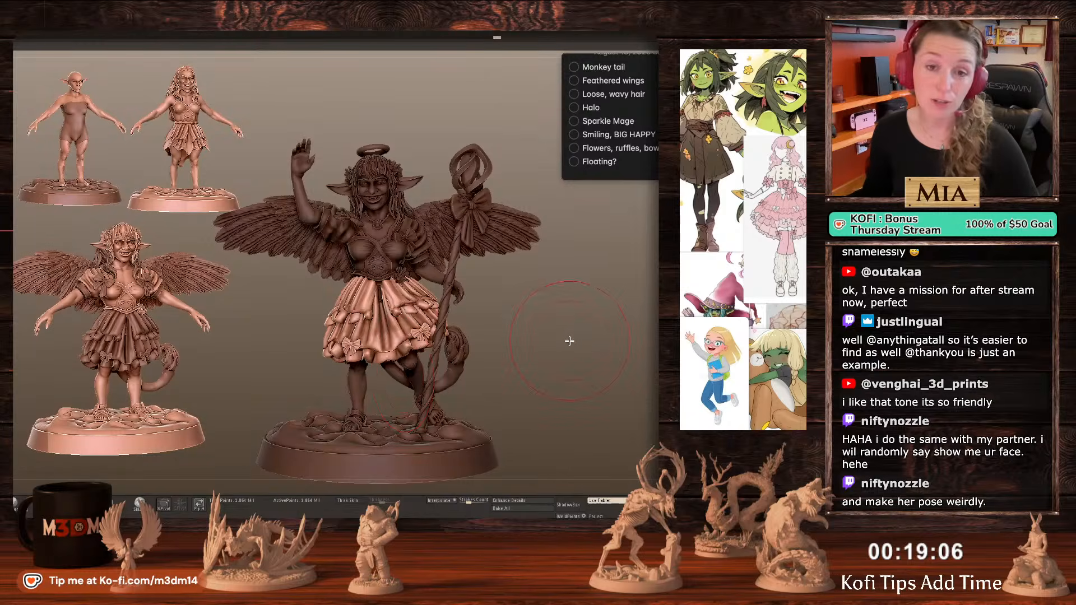
mouse_move(571, 325)
mouse_down()
mouse_move(549, 365)
mouse_move(602, 348)
mouse_move(435, 407)
mouse_up()
Mask everything except the head, hair and halo using their polygroup.
key(shift+f)
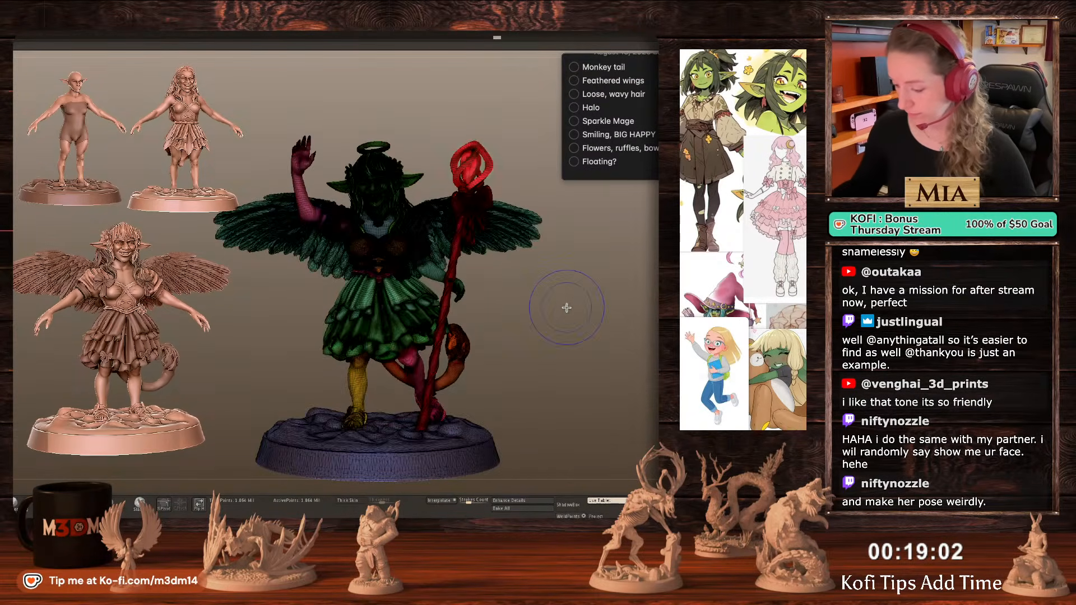
key(shift+f)
right_click(535, 339)
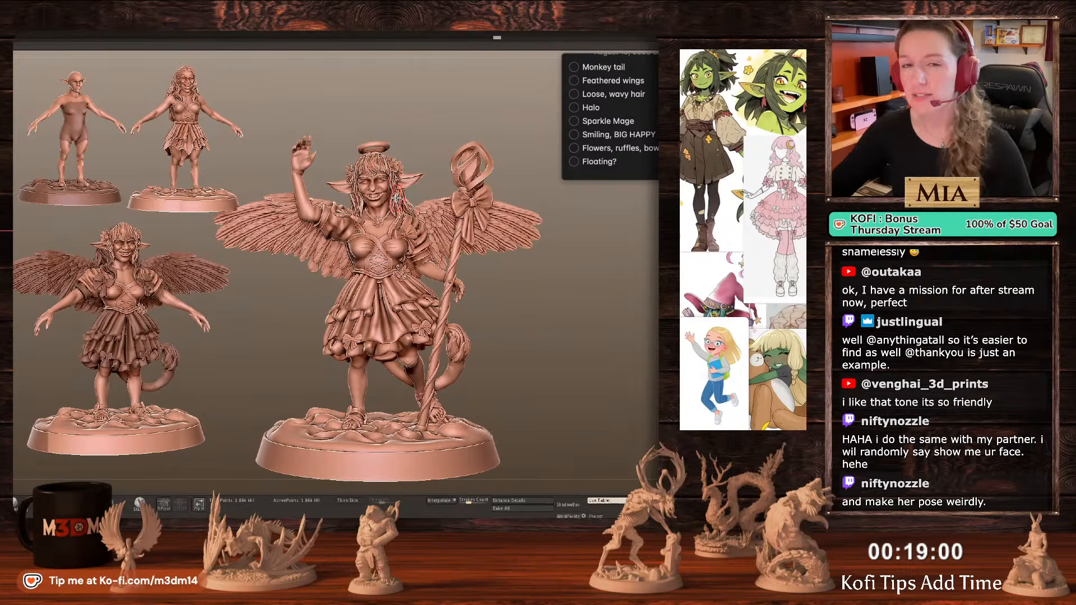
ctrl+shift+click(374, 190)
ctrl+click(593, 315)
ctrl+shift+click(593, 315)
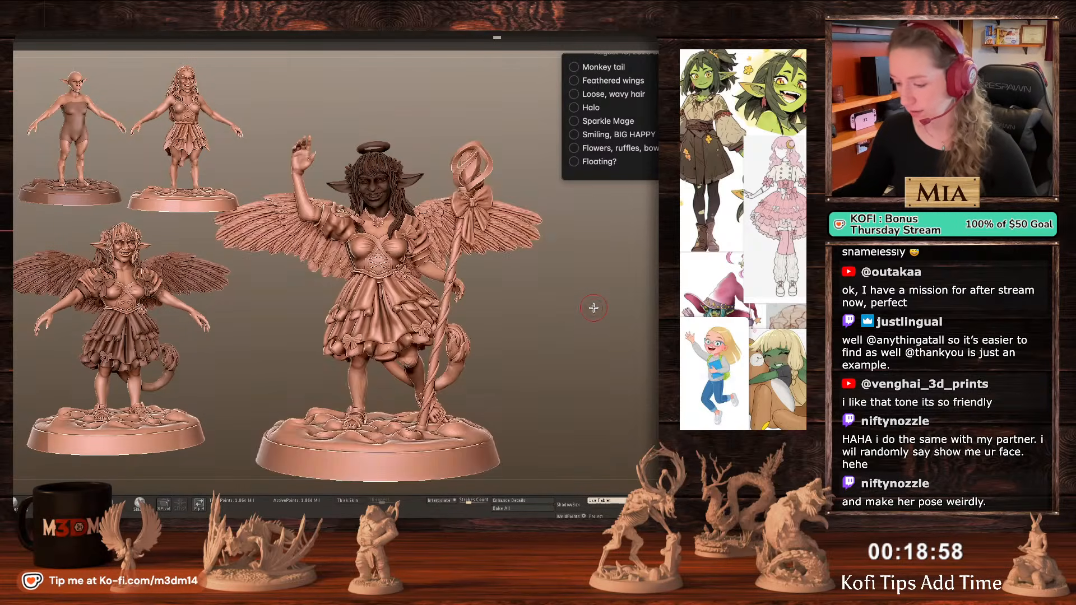
ctrl+click(593, 307)
Center the gizmo on the head, nudge the head, hair and halo slightly forward along Z, then clear the mask.
key(w)
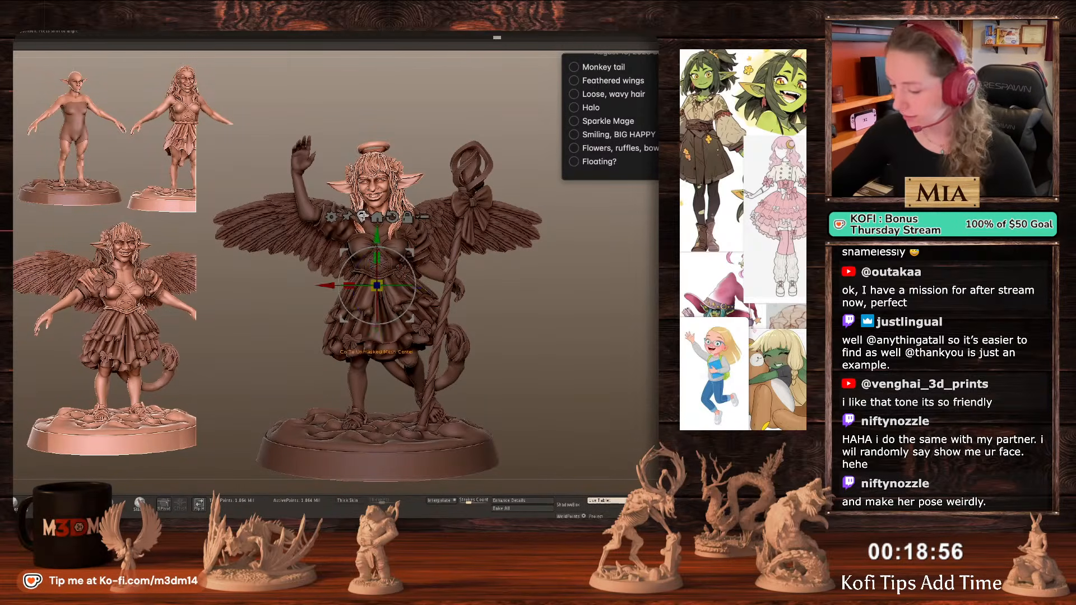
click(362, 216)
drag(601, 316, 595, 323)
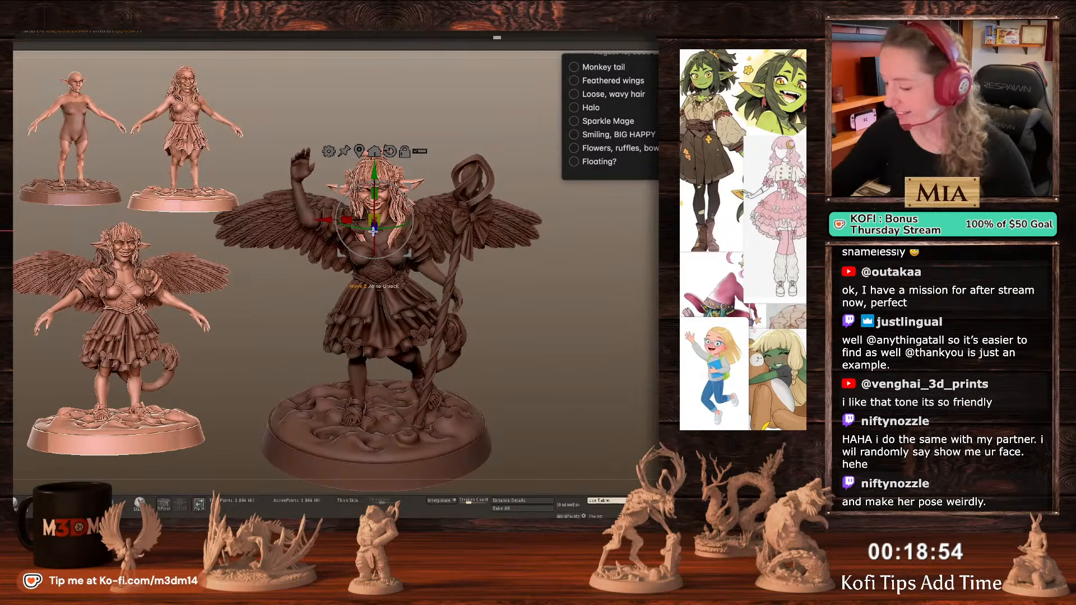
drag(373, 231, 374, 236)
key(q)
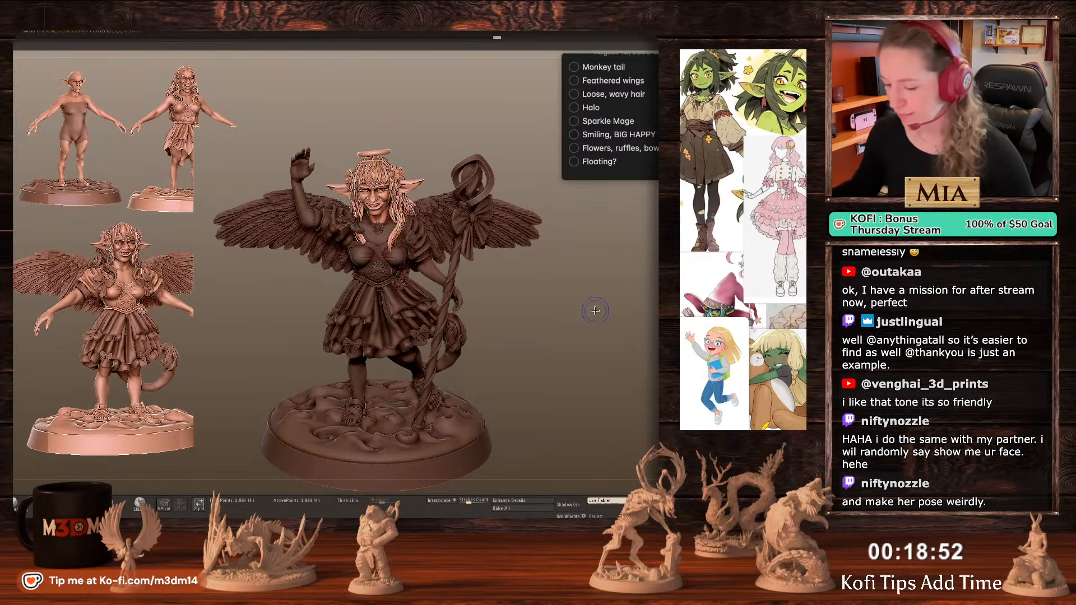
drag(601, 323, 598, 310)
right_click(600, 311)
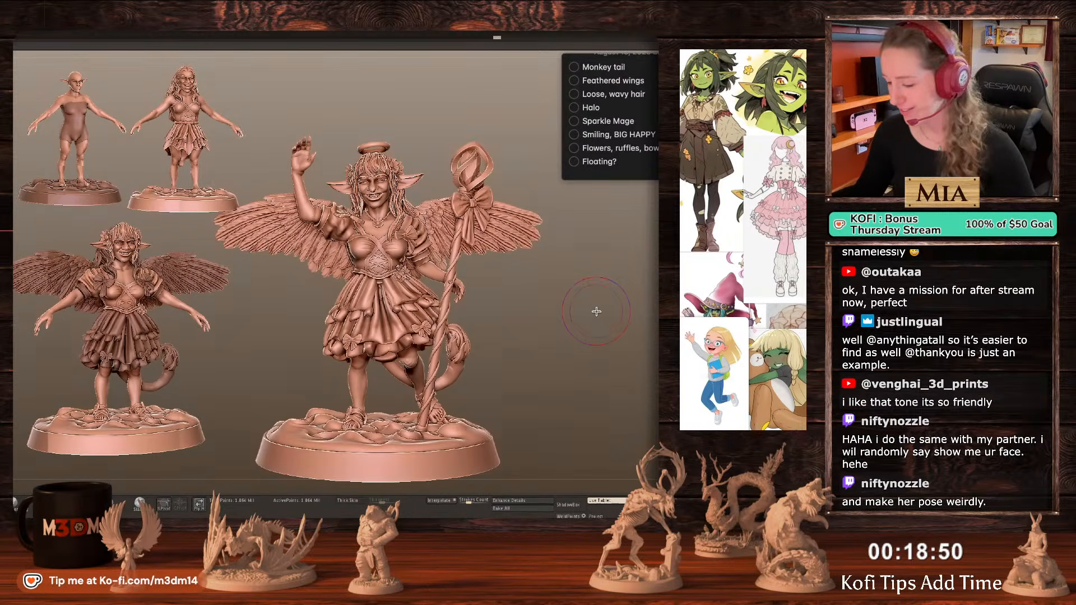
Isolate the head and hair, mask everything except the long hair, swing the hair sideways toward the staff, then clear the mask.
ctrl+shift+click(401, 205)
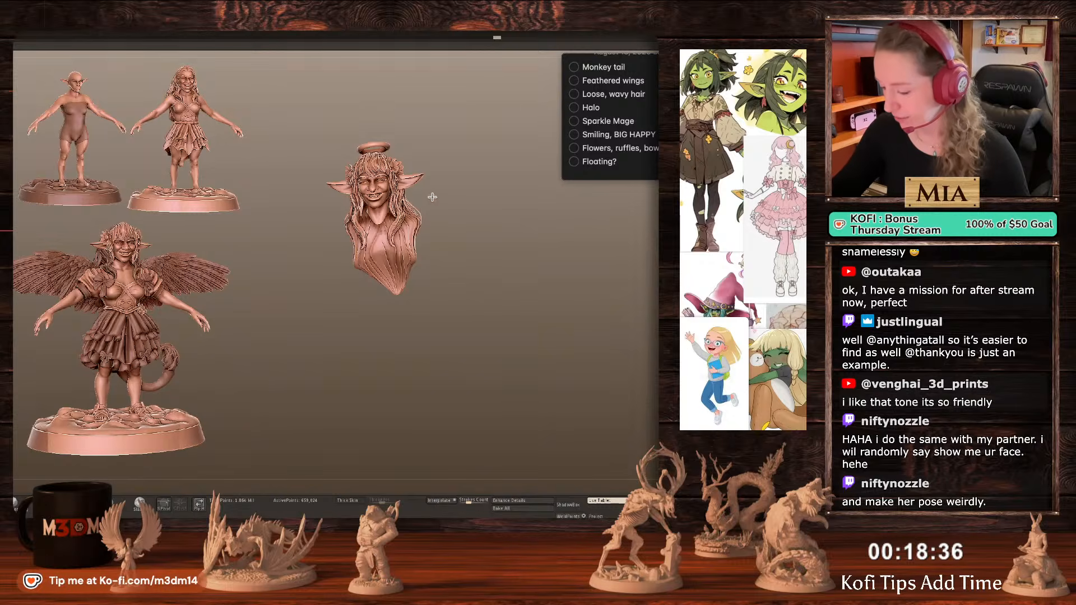
mouse_move(433, 197)
ctrl+mouse_down()
mouse_move(386, 226)
mouse_move(484, 273)
ctrl+mouse_up()
mouse_move(351, 310)
ctrl+mouse_down()
mouse_move(362, 229)
mouse_move(398, 286)
mouse_move(415, 290)
mouse_move(399, 263)
ctrl+mouse_up()
ctrl+click(389, 277)
ctrl+click(470, 251)
key(w)
key(y)
key(q)
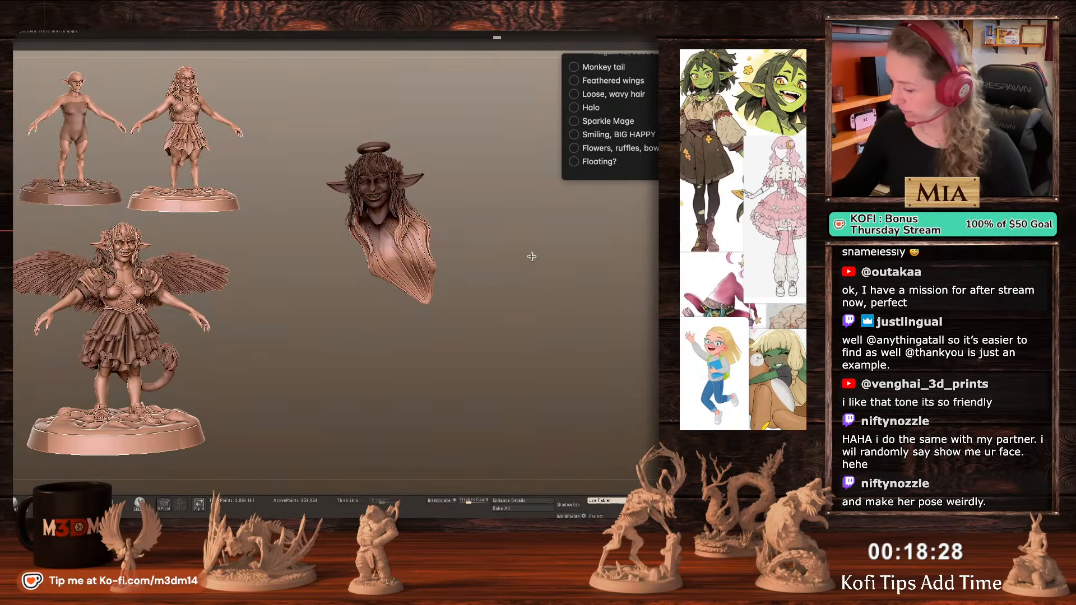
ctrl+drag(531, 257, 527, 262)
Shape the lower ends and back of the flowing hair with the Move brush, keeping its sideways sweep.
key(space)
key(space)
drag(434, 255, 433, 273)
key(ctrl+z)
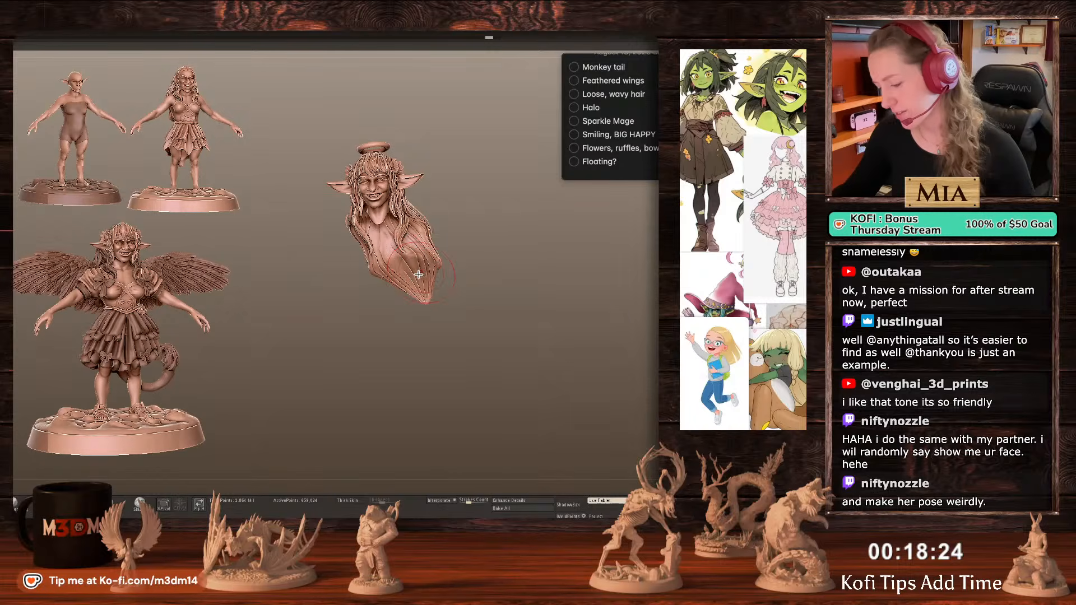
drag(422, 297, 436, 303)
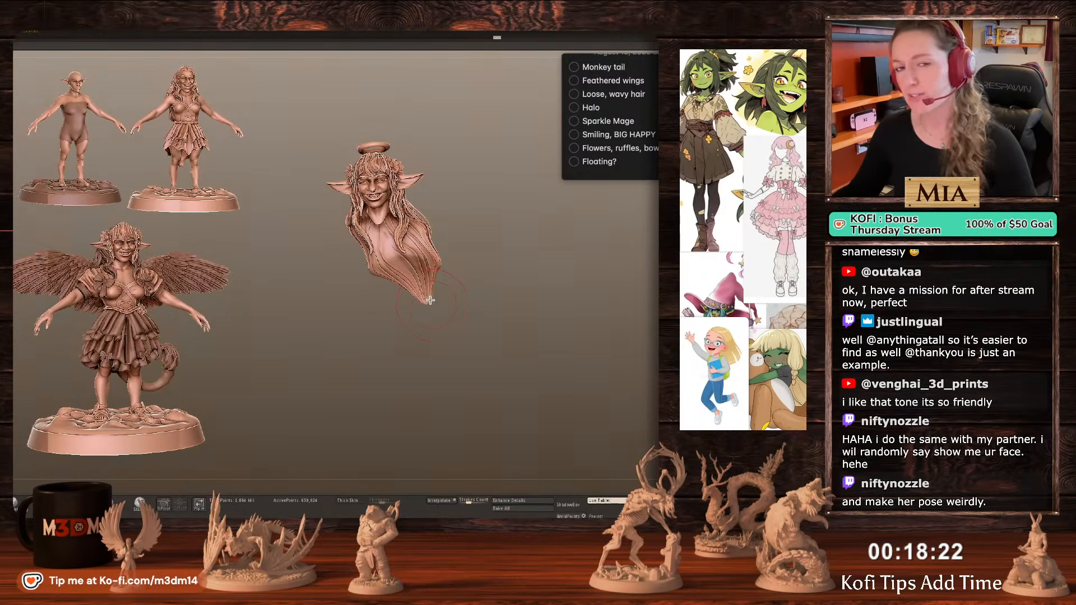
drag(588, 267, 533, 269)
drag(431, 249, 418, 254)
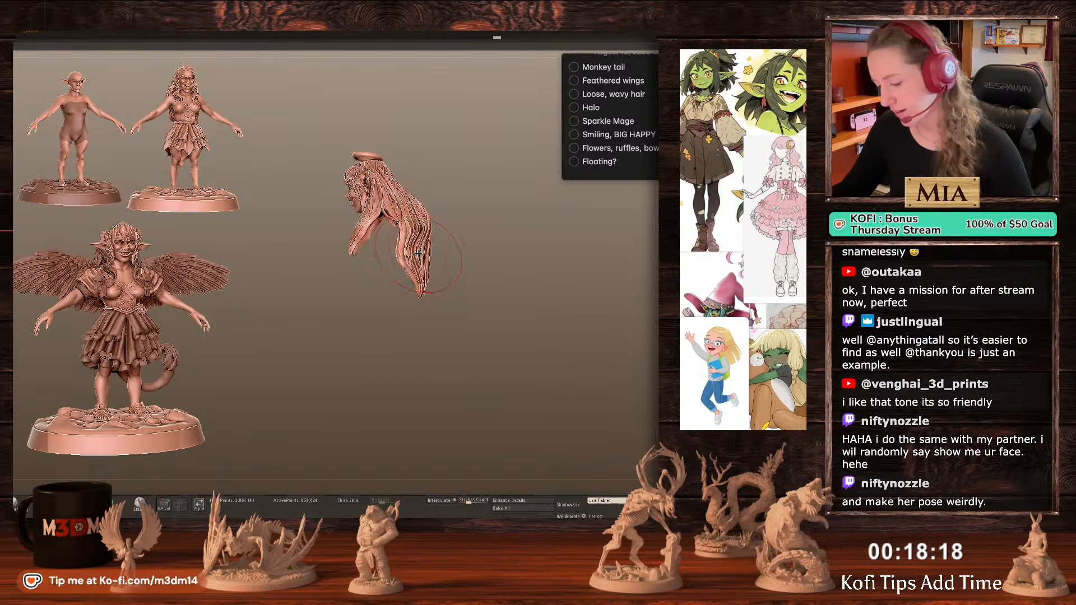
Adjust the front locks beside the face with the Move brush, then show the whole miniature again.
right_click(328, 287)
mouse_move(351, 237)
mouse_down()
mouse_move(342, 253)
mouse_move(372, 237)
mouse_up()
drag(512, 280, 491, 281)
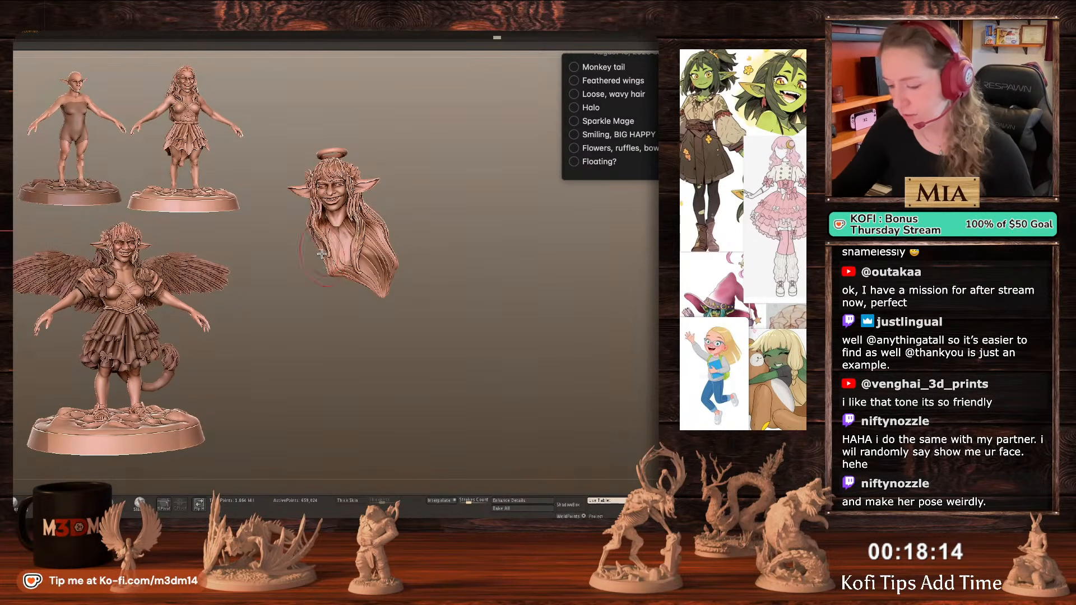
drag(321, 254, 322, 245)
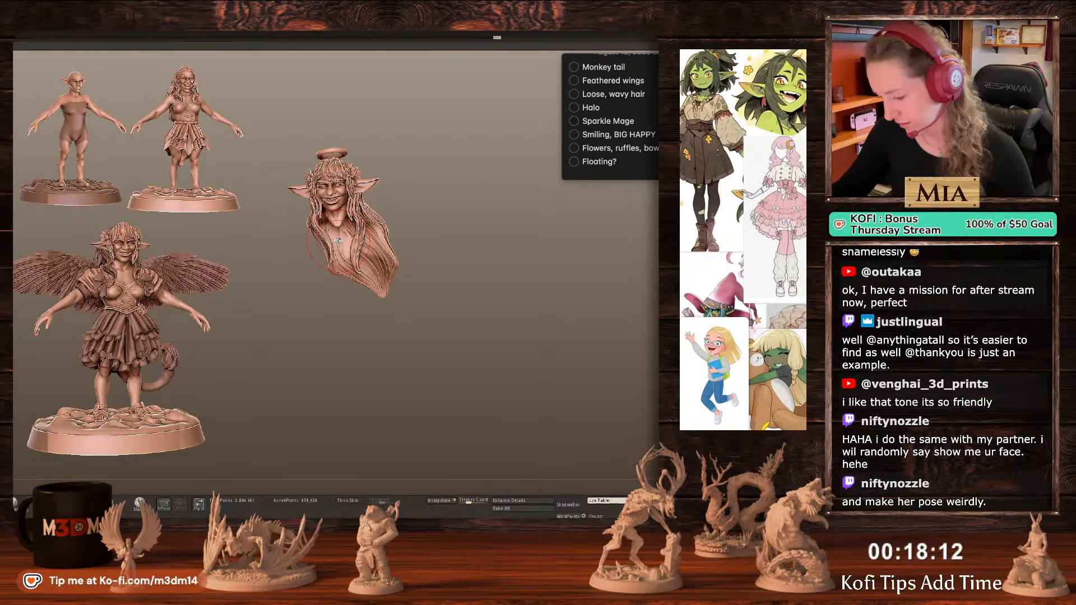
ctrl+shift+click(525, 292)
drag(523, 286, 538, 281)
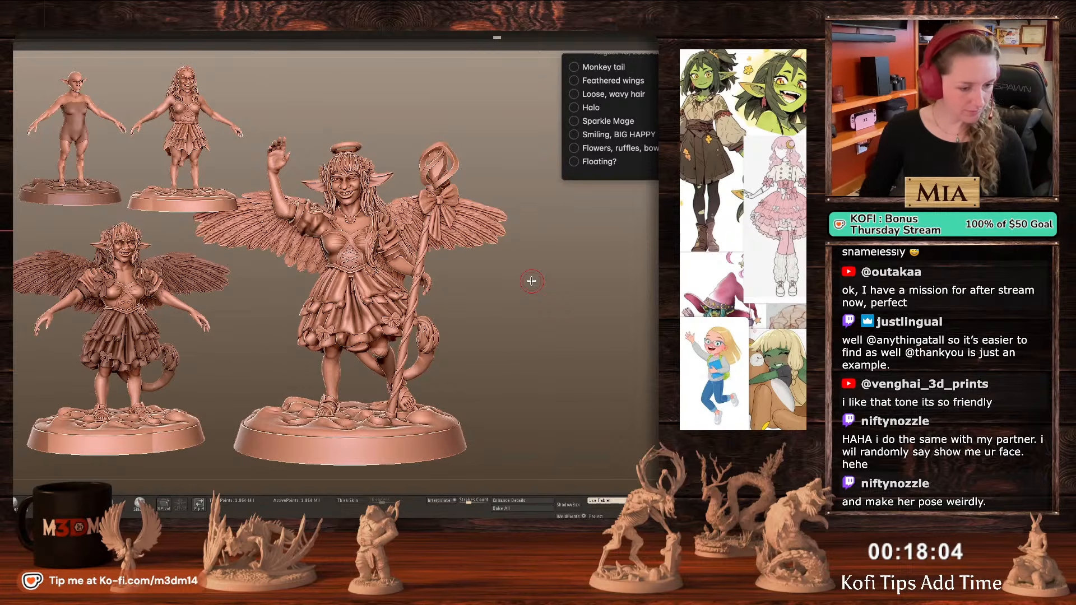
drag(557, 310, 536, 333)
right_click(481, 299)
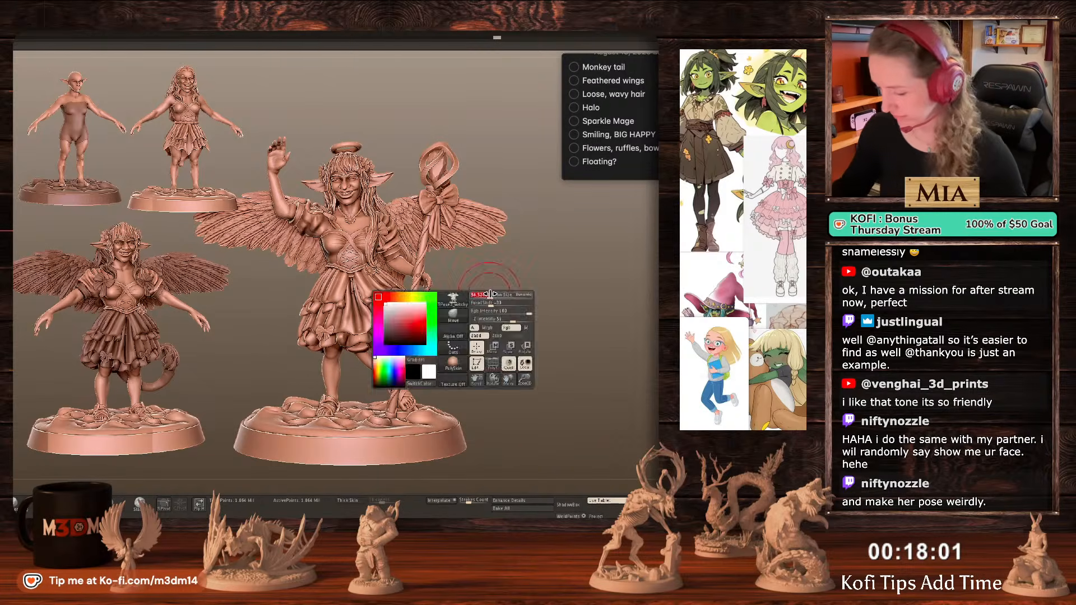
ctrl+shift+click(360, 265)
ctrl+click(559, 309)
ctrl+shift+click(555, 313)
ctrl+click(552, 315)
ctrl+drag(546, 321, 624, 328)
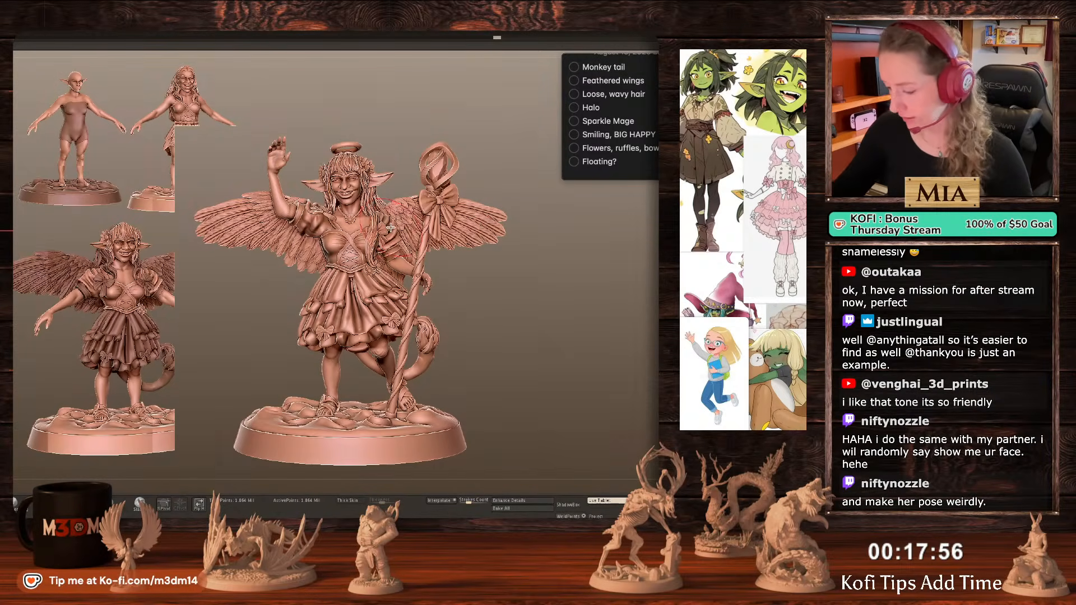
Hide the head and hair, pull the neck up toward the head with the Move brush, then show the whole model.
ctrl+shift+click(336, 203)
ctrl+shift+click(331, 207)
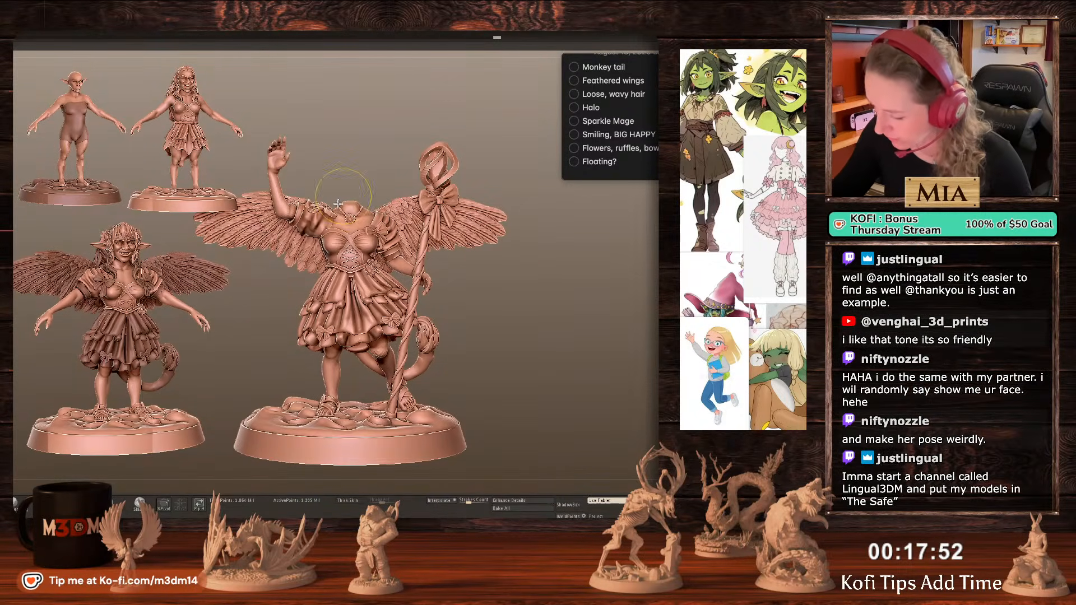
drag(338, 204, 347, 182)
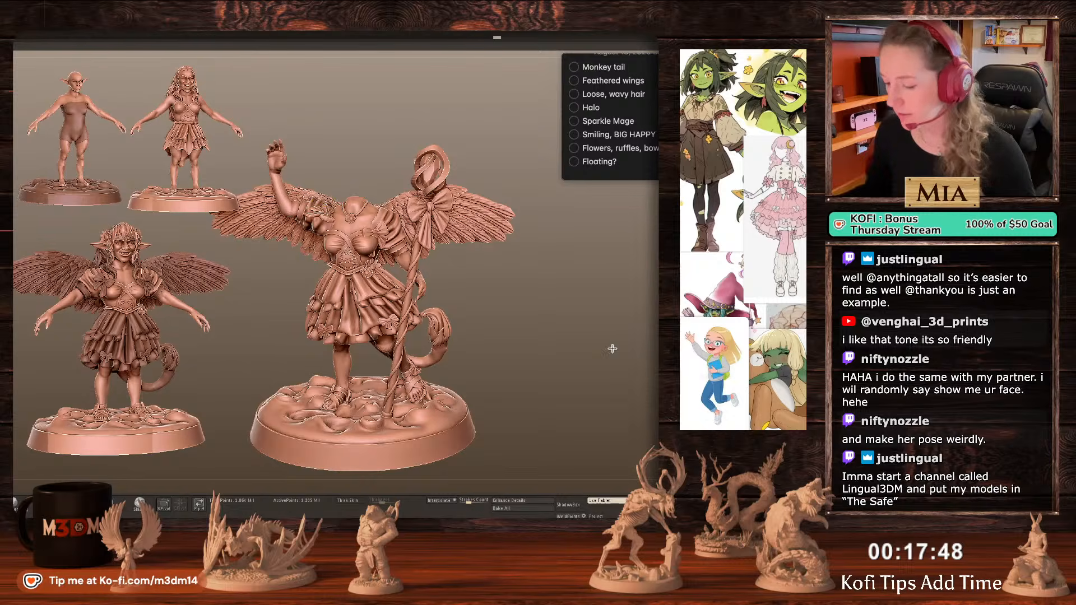
drag(612, 349, 619, 328)
ctrl+shift+click(514, 248)
Mask the raised waving arm and its puffy sleeve using their polygroups, with the rest of the figure visible.
ctrl+shift+click(332, 212)
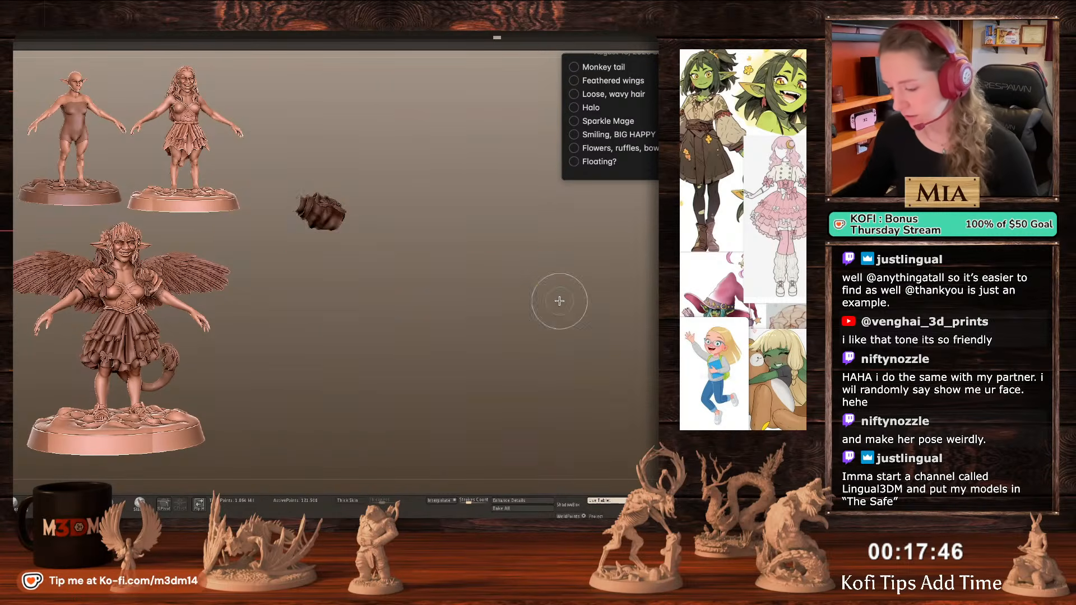
ctrl+shift+click(559, 301)
ctrl+shift+click(287, 185)
ctrl+shift+click(478, 226)
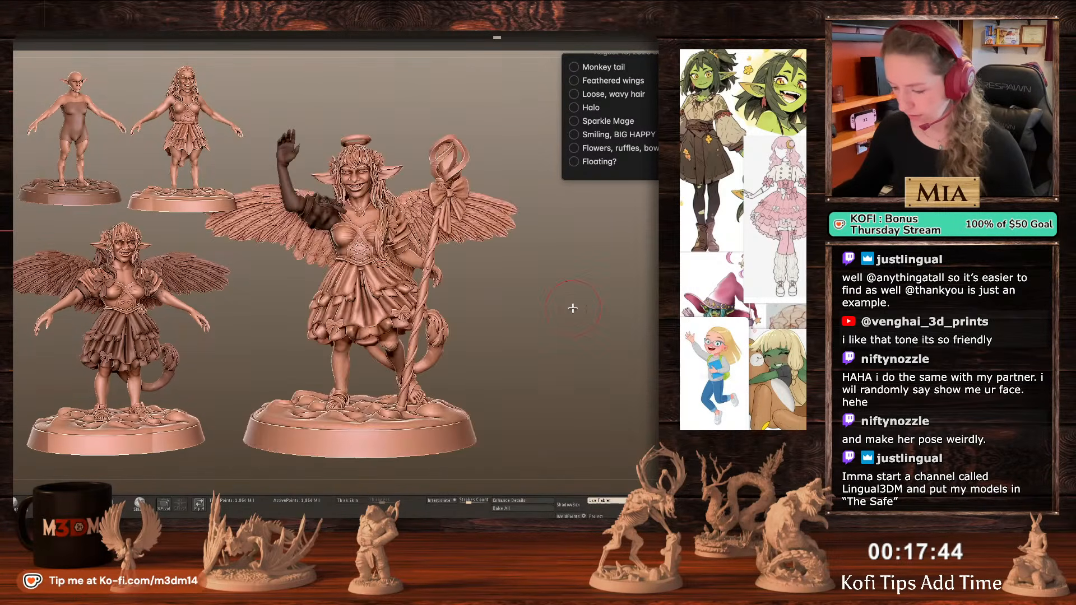
Invert the mask, place the gizmo at the shoulder, adjust the waving arm's angle and position, then clear the mask.
key(y)
alt+click(380, 150)
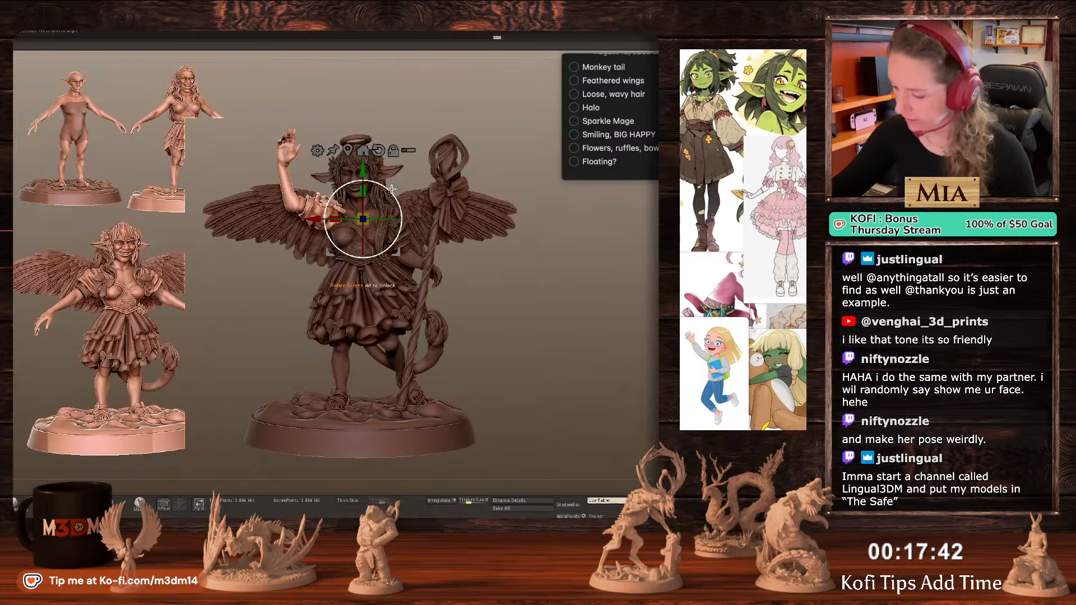
mouse_move(397, 185)
alt+mouse_down()
mouse_move(368, 178)
mouse_move(373, 187)
alt+mouse_up()
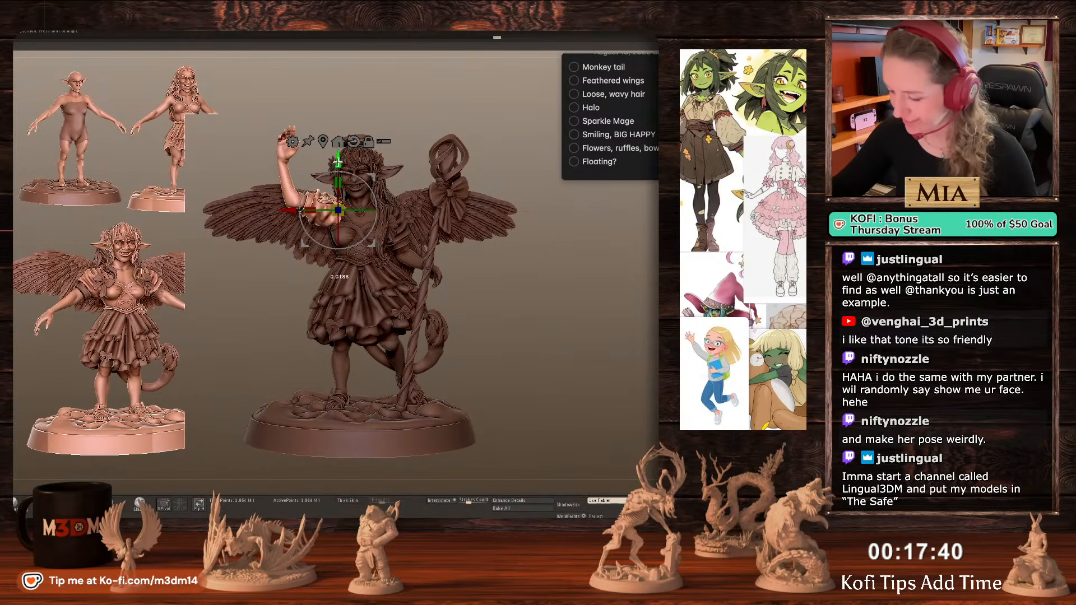
key(q)
drag(550, 272, 594, 269)
key(w)
drag(357, 221, 362, 226)
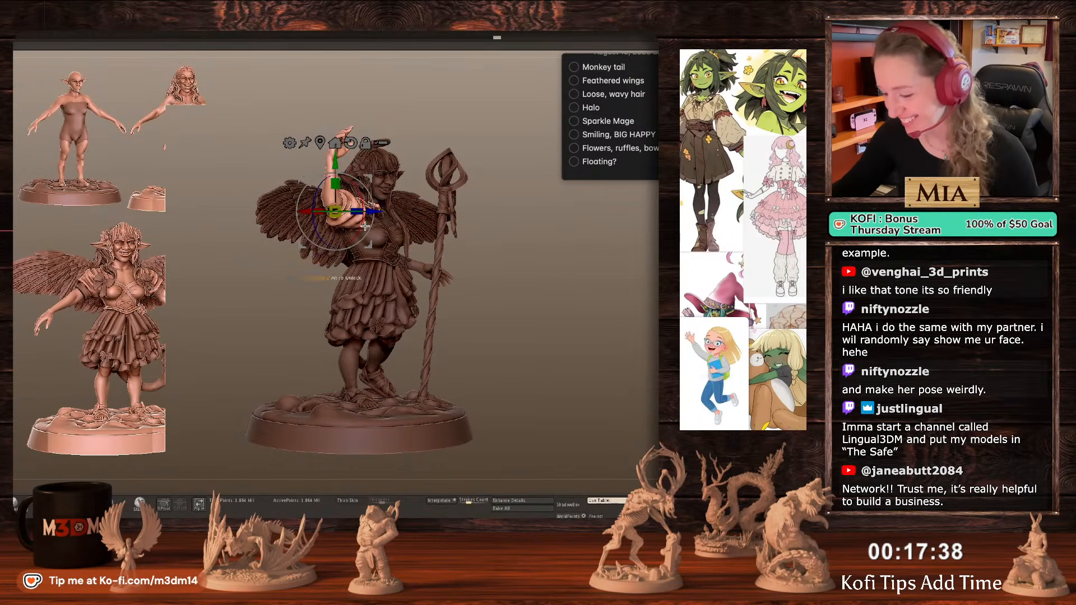
key(q)
shift+drag(587, 298, 593, 301)
key(w)
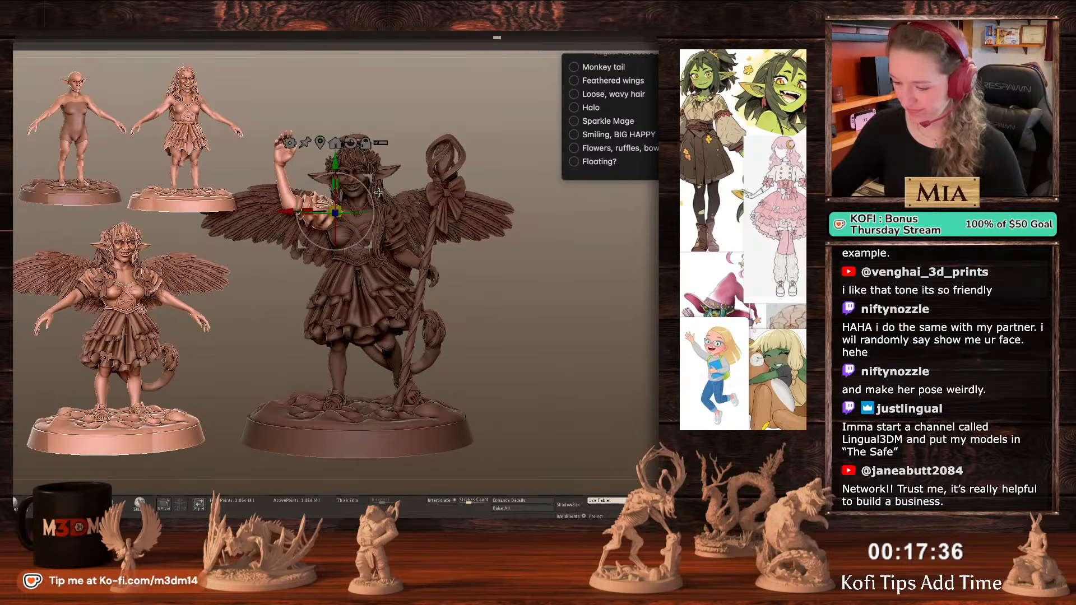
key(q)
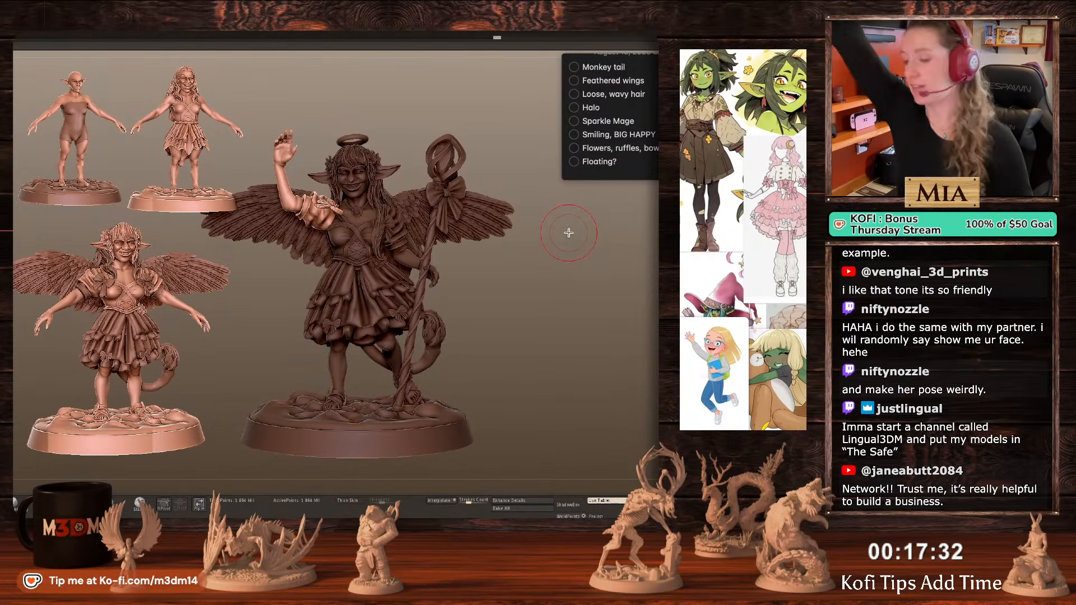
ctrl+click(288, 108)
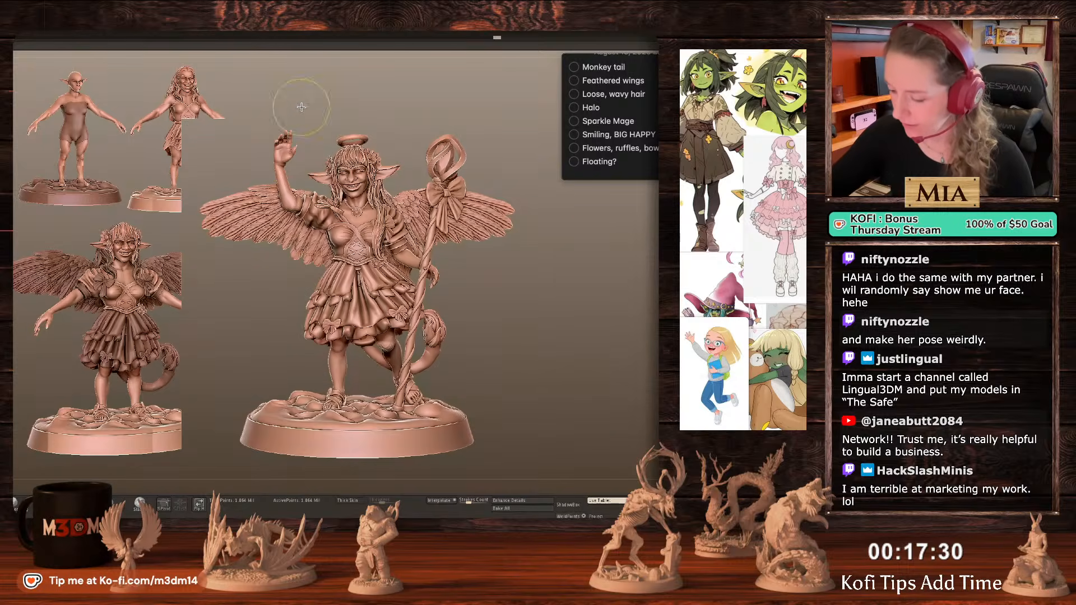
Mask everything except the waving hand, tilt the hand outward at the wrist, then clear the mask.
mouse_move(289, 108)
ctrl+mouse_down()
mouse_move(275, 166)
mouse_move(294, 128)
mouse_move(307, 139)
mouse_move(283, 118)
ctrl+mouse_up()
key(w)
key(q)
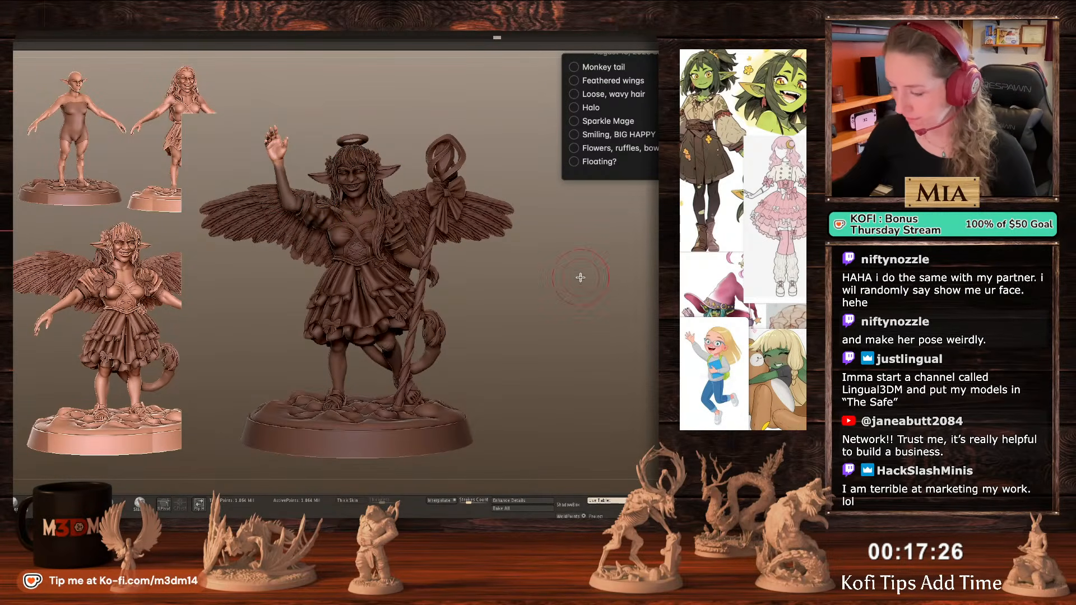
key(w)
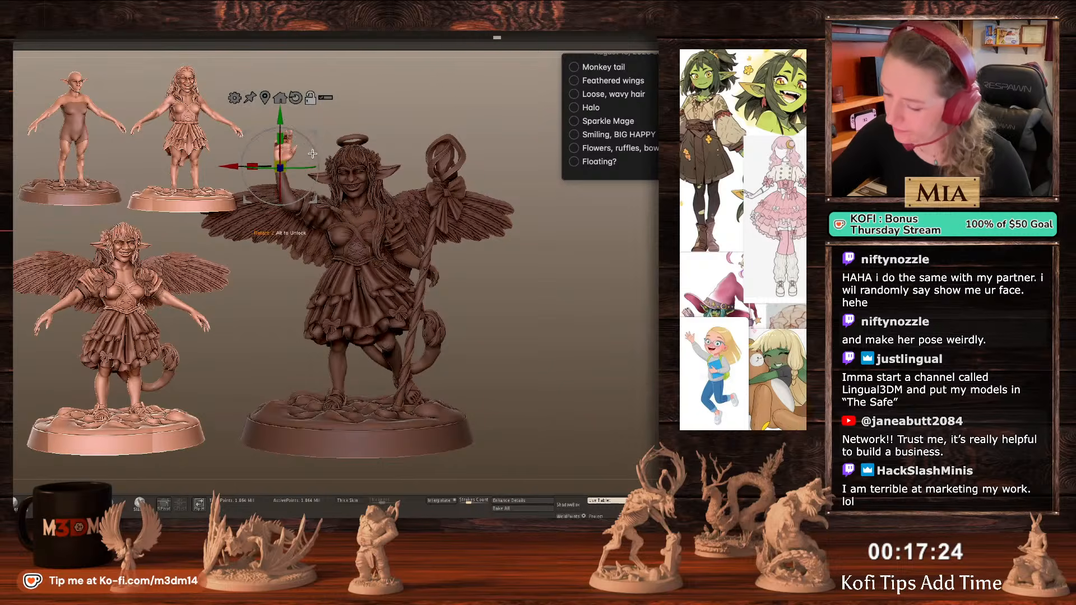
drag(308, 148, 300, 138)
key(q)
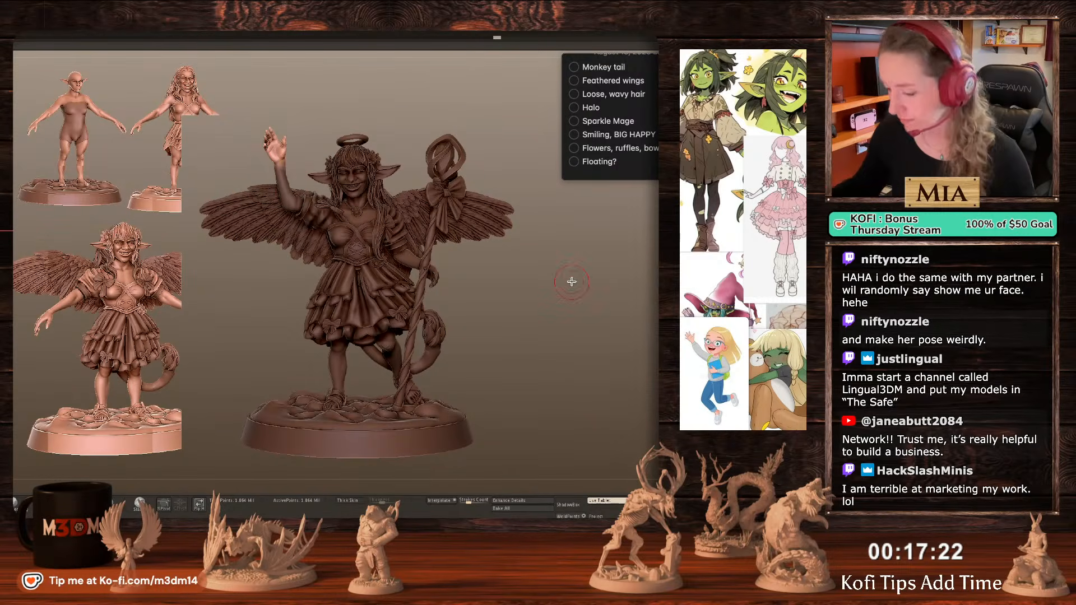
ctrl+drag(572, 271, 572, 295)
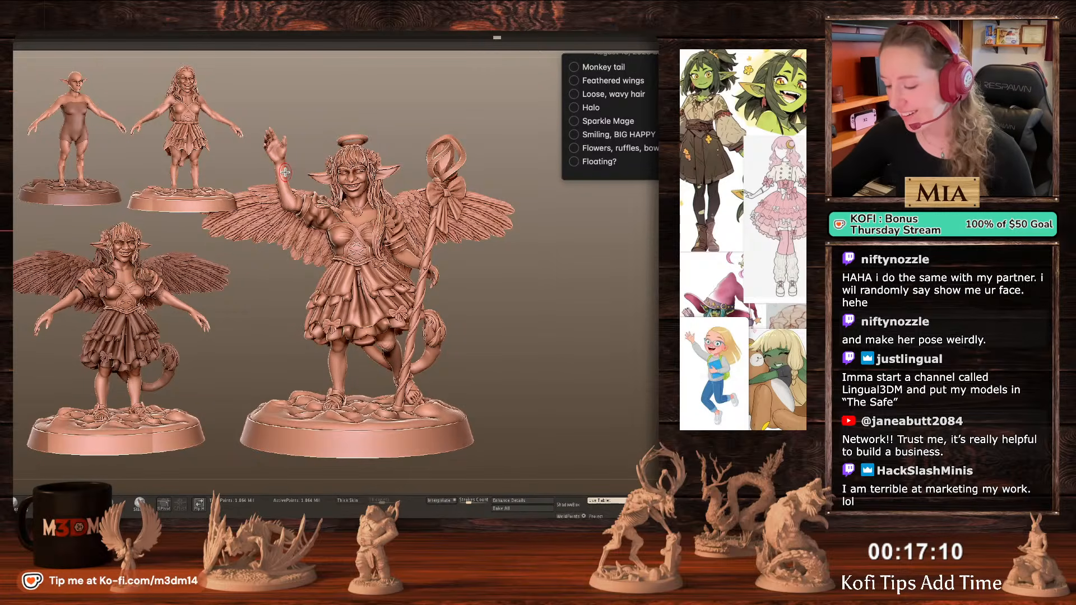
Touch up the contour of the raised forearm and elbow with small brush strokes.
key(space)
click(292, 205)
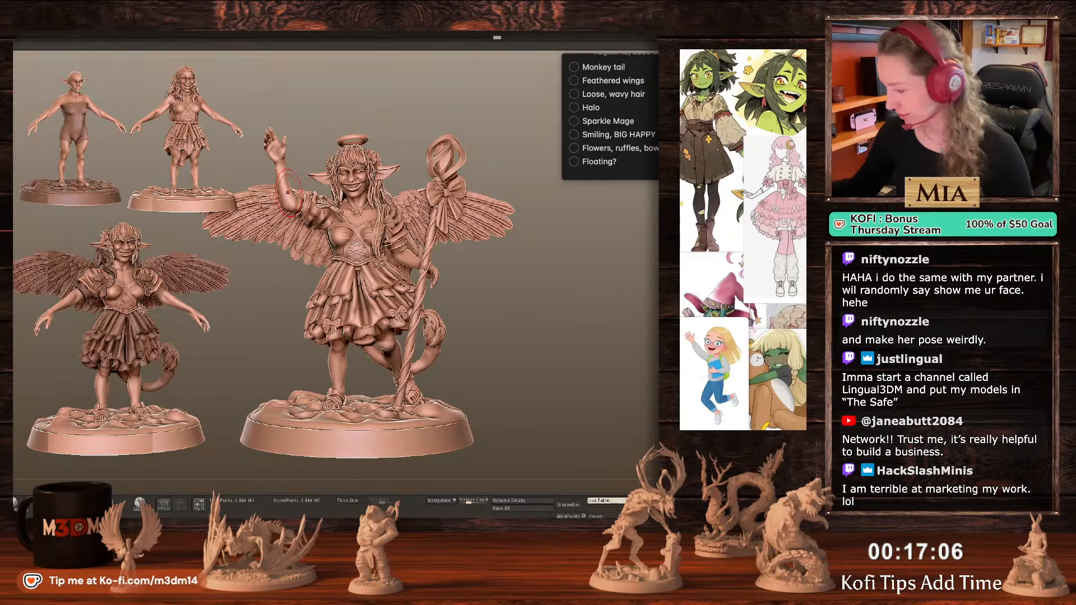
key(space)
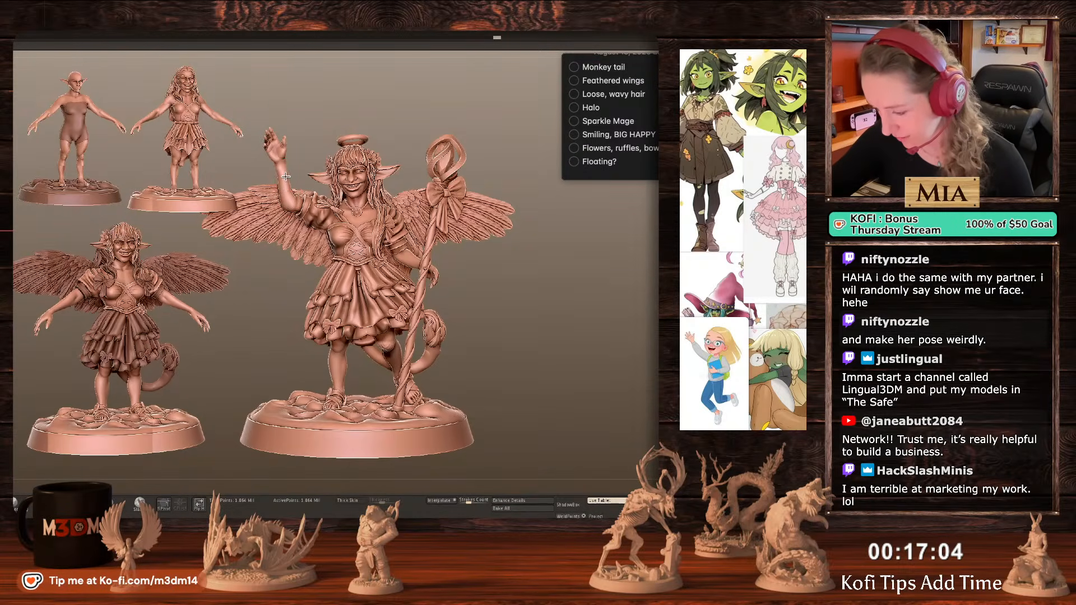
key(space)
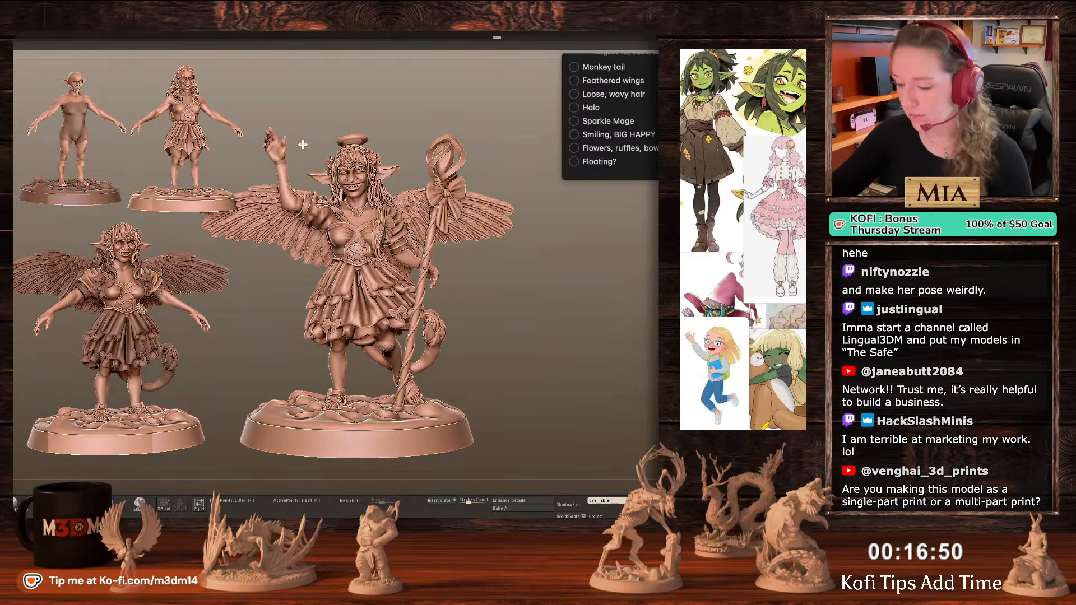
Mask everything except the waving hand from behind, bend the hand at the wrist in side view, then clear the mask.
drag(303, 145, 310, 143)
mouse_move(393, 133)
mouse_down()
mouse_move(392, 147)
mouse_move(325, 126)
mouse_move(315, 163)
mouse_up()
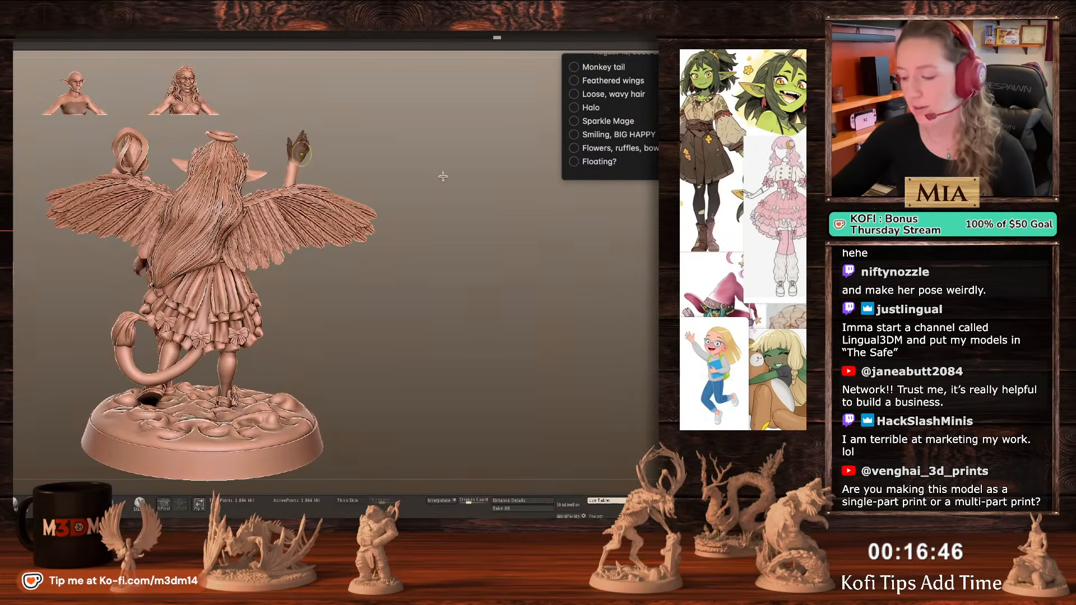
mouse_move(442, 175)
mouse_down()
mouse_move(454, 178)
mouse_move(448, 195)
mouse_up()
key(w)
ctrl+click(403, 176)
alt+click(276, 99)
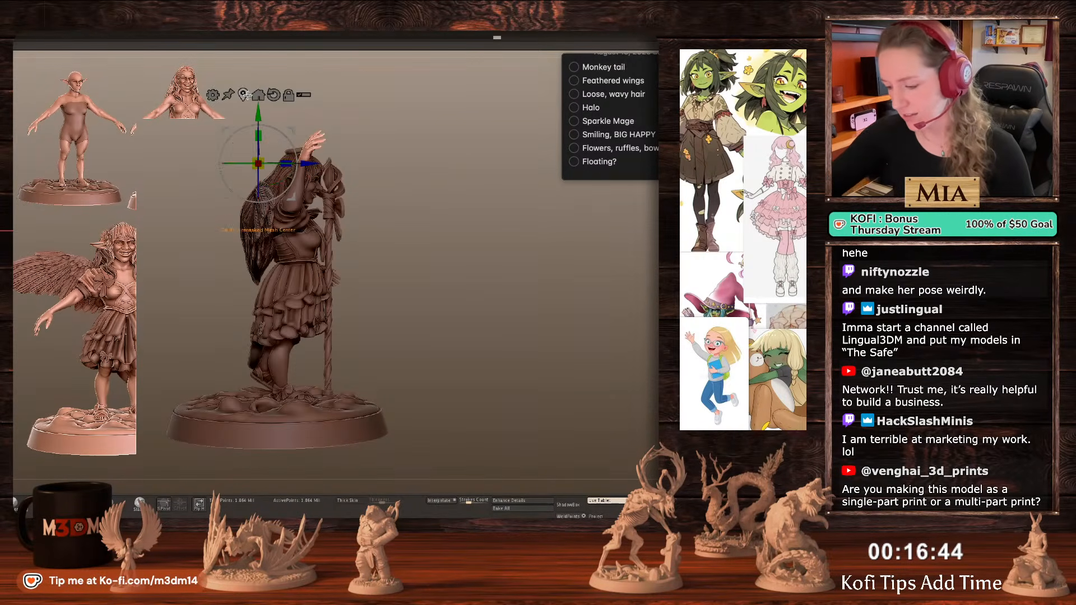
alt+click(243, 95)
alt+drag(346, 117, 311, 118)
key(q)
ctrl+drag(552, 264, 567, 282)
Check the polygroup colors, isolate the tail by its polygroup and mask everything else on the figure.
drag(567, 282, 586, 300)
key(shift+f)
key(shift+f)
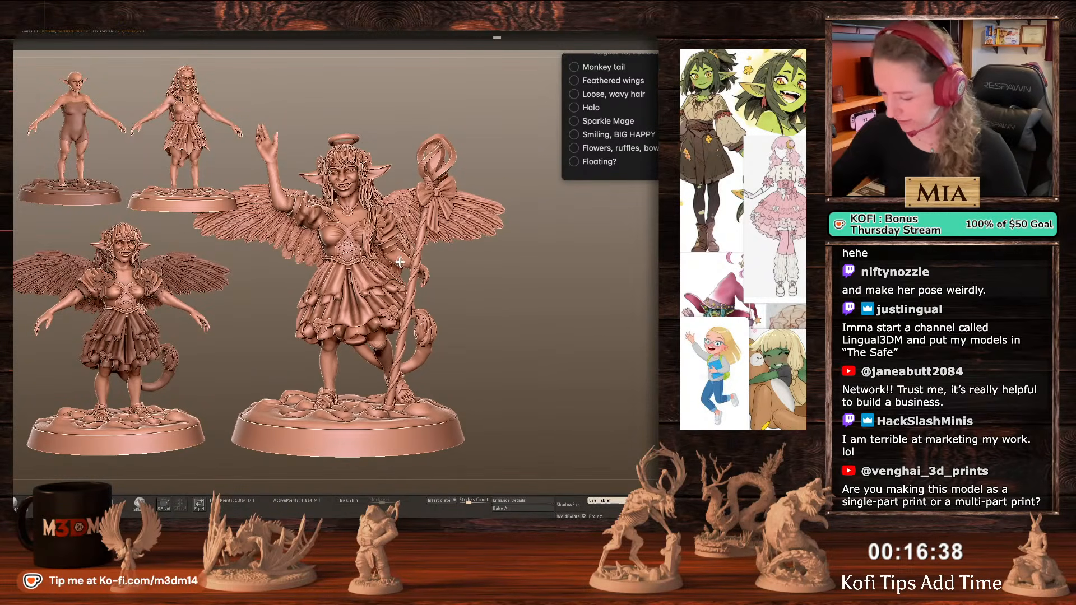
alt+drag(505, 345, 521, 326)
key(shift+f)
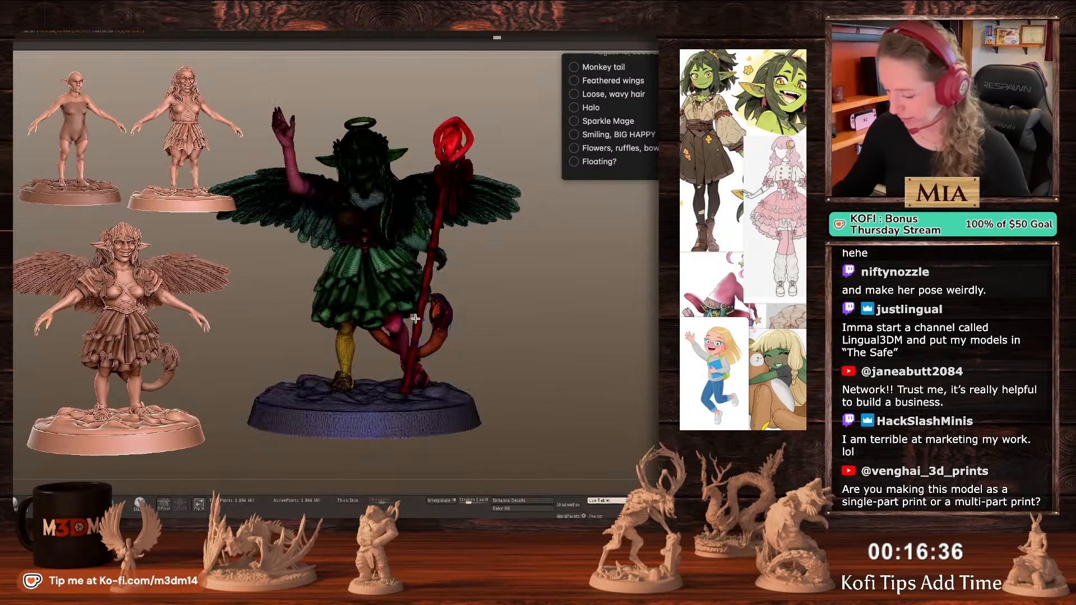
key(shift+f)
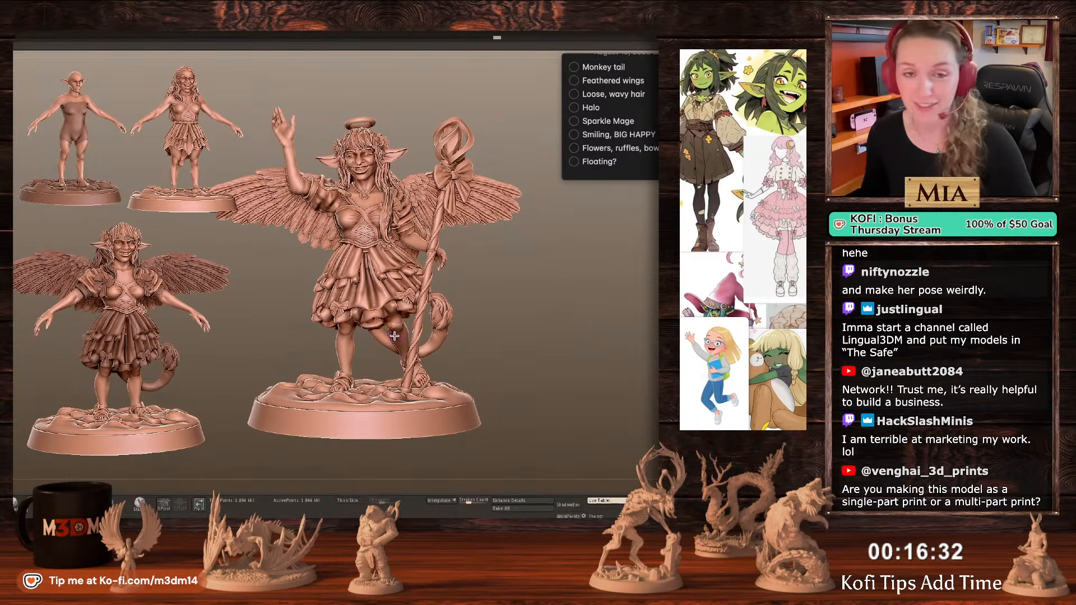
right_click(572, 323)
ctrl+shift+click(386, 340)
drag(599, 320, 583, 336)
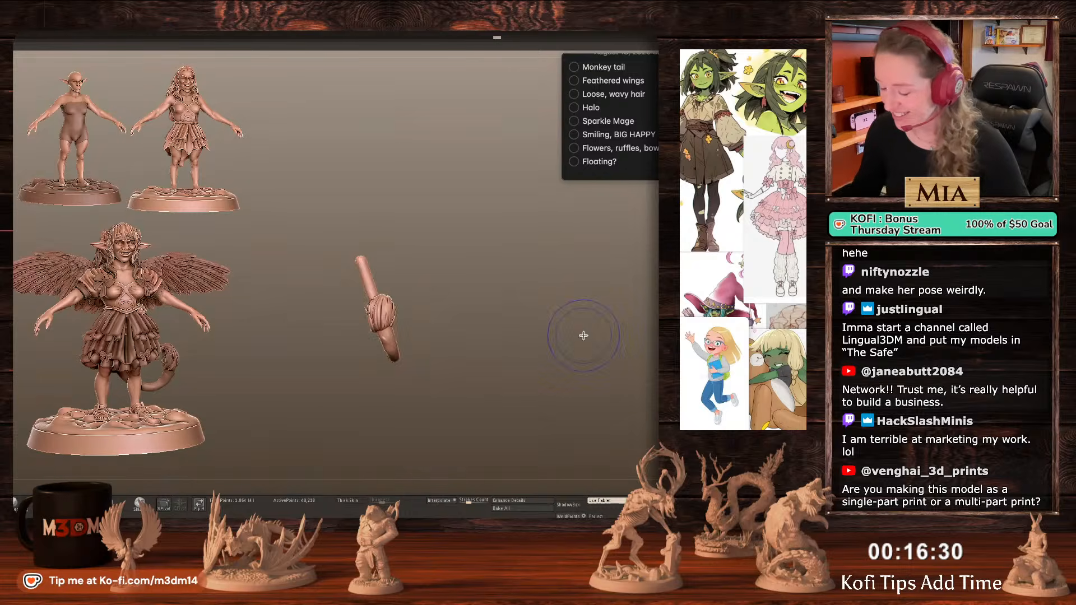
ctrl+shift+click(584, 336)
Place the transform gizmo at the tail's base, rotate the tail outward from the body in front view, then clear the mask.
key(w)
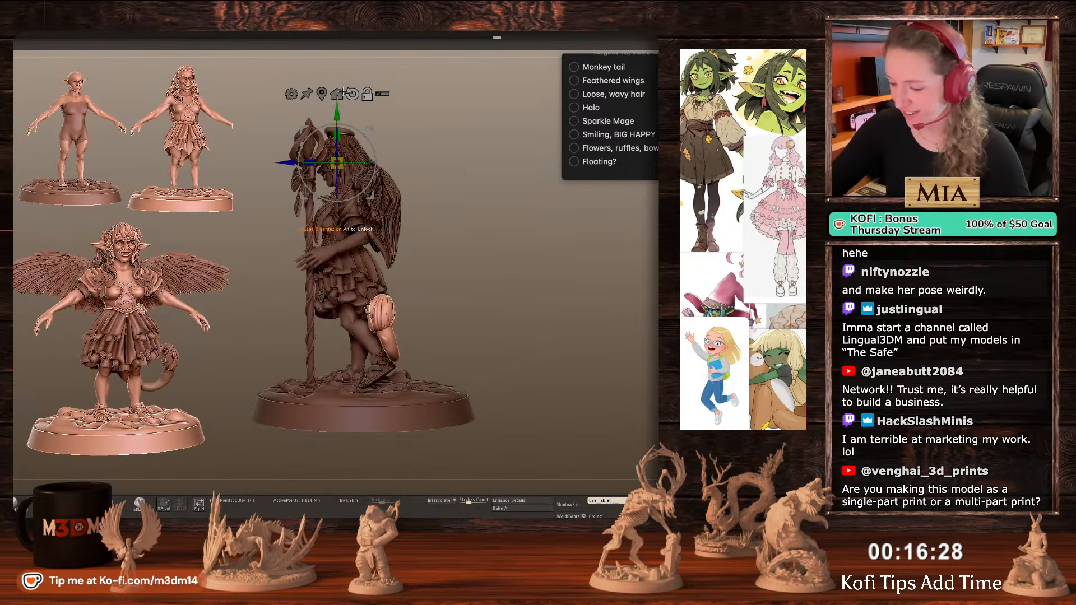
click(322, 94)
mouse_move(377, 308)
alt+mouse_down()
mouse_move(369, 297)
mouse_move(409, 294)
mouse_move(413, 274)
alt+mouse_up()
key(q)
drag(496, 285, 562, 304)
key(w)
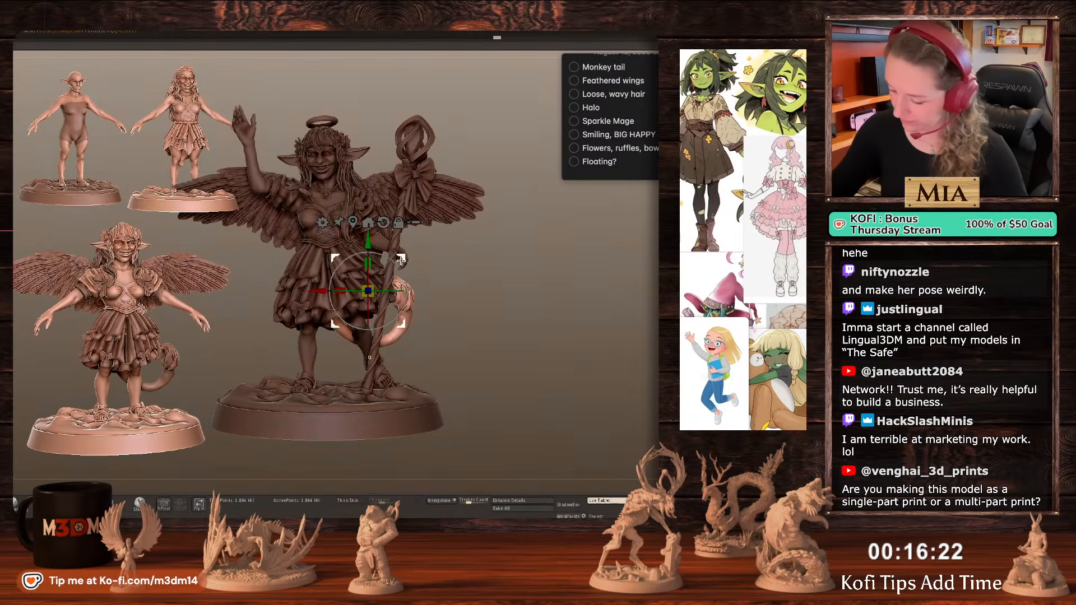
drag(402, 261, 408, 263)
drag(408, 255, 415, 253)
key(q)
right_click(508, 344)
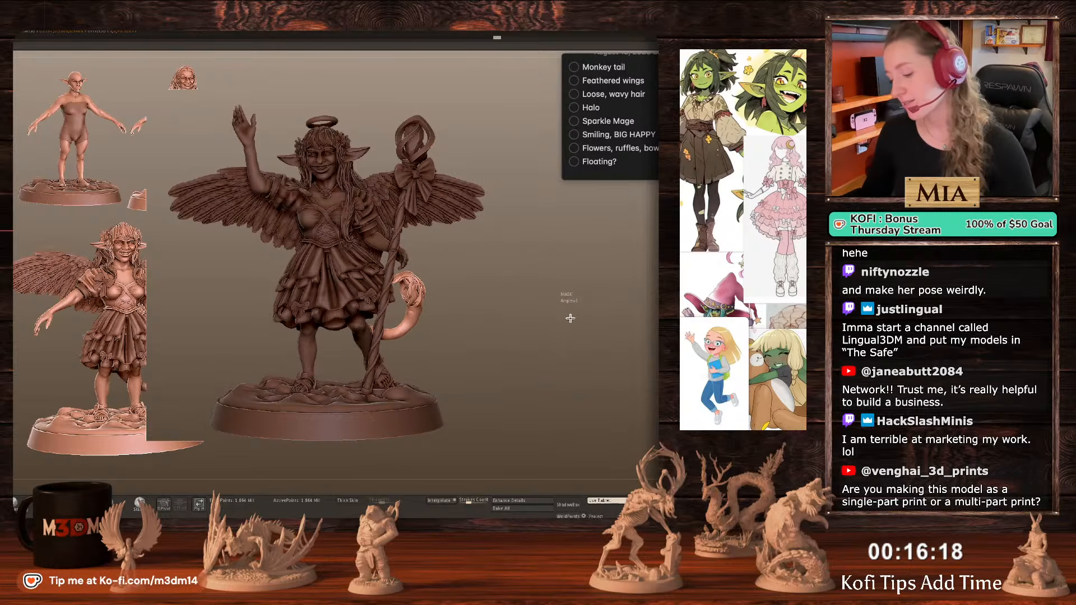
ctrl+drag(570, 318, 556, 295)
right_click(457, 336)
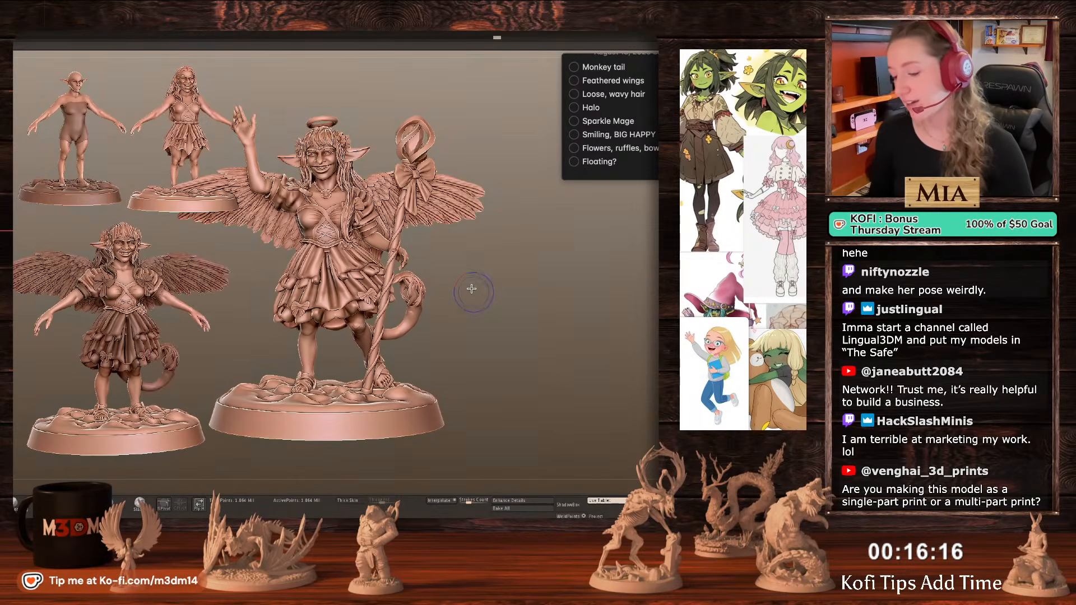
Isolate both wings, mask everything else on the figure and display the polygroup colors.
alt+drag(596, 328, 628, 328)
ctrl+shift+click(489, 203)
ctrl+click(549, 277)
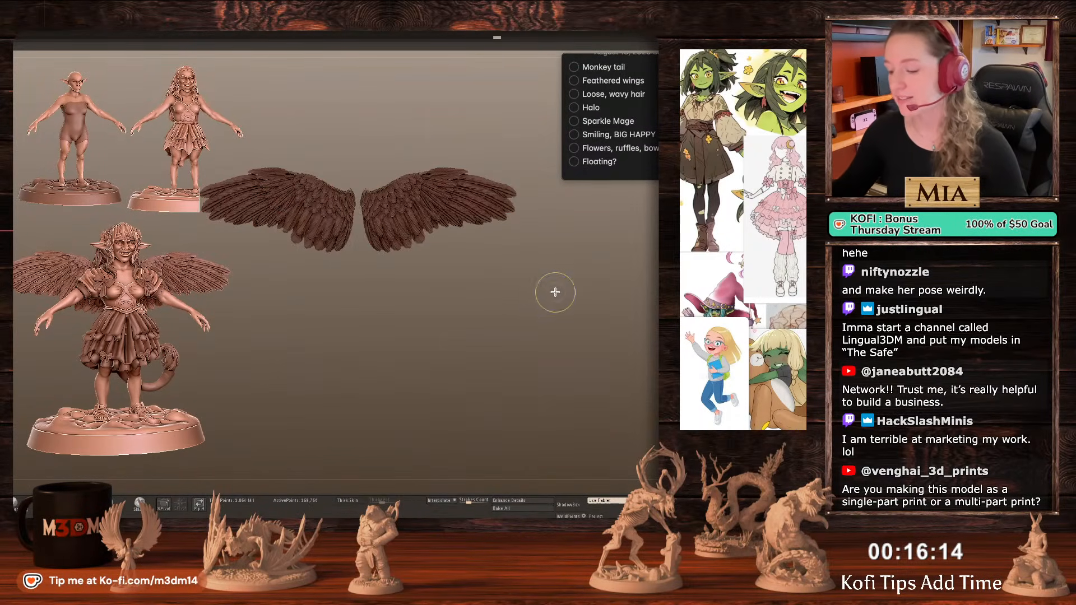
ctrl+shift+click(560, 292)
ctrl+click(567, 286)
ctrl+click(565, 283)
key(shift+f)
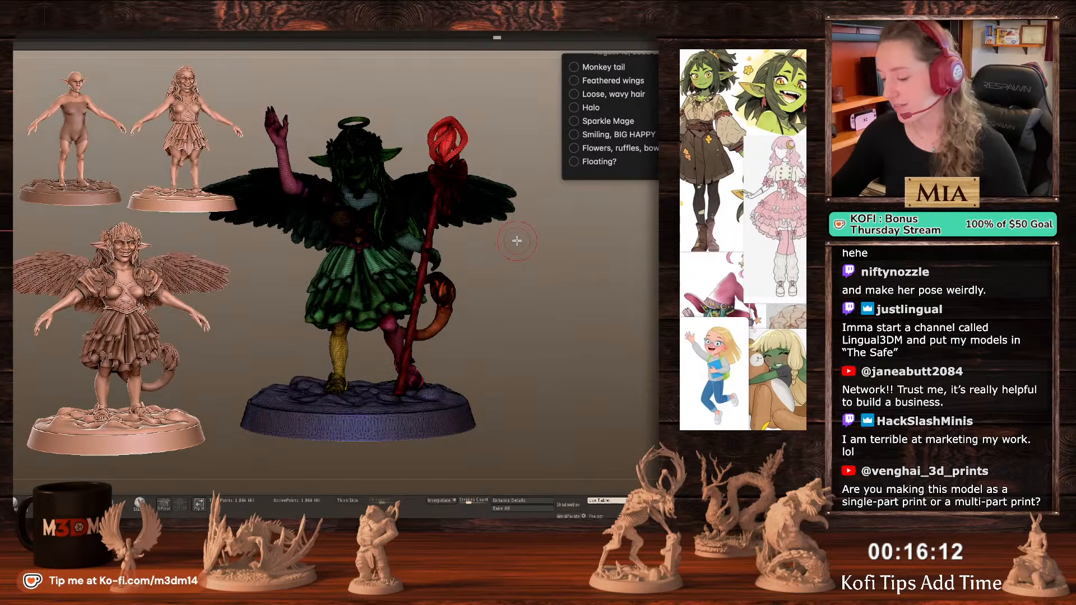
Regroup the isolated wings so each wing has its own polygroup, then show the whole figure again.
key(ctrl+w)
ctrl+shift+click(480, 207)
mouse_move(533, 293)
ctrl+mouse_down()
mouse_move(395, 129)
mouse_move(356, 191)
mouse_move(360, 225)
mouse_move(528, 326)
ctrl+mouse_up()
key(ctrl+w)
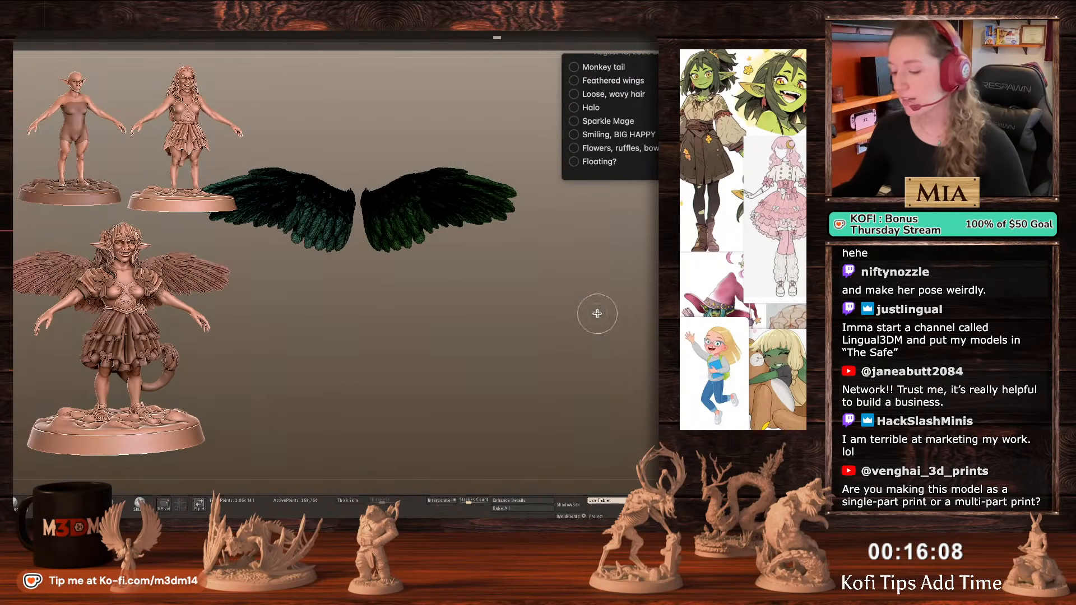
ctrl+shift+click(597, 314)
Isolate the wing behind the staff by its polygroup and mask everything else on the figure.
ctrl+shift+click(474, 207)
key(shift+f)
ctrl+click(599, 300)
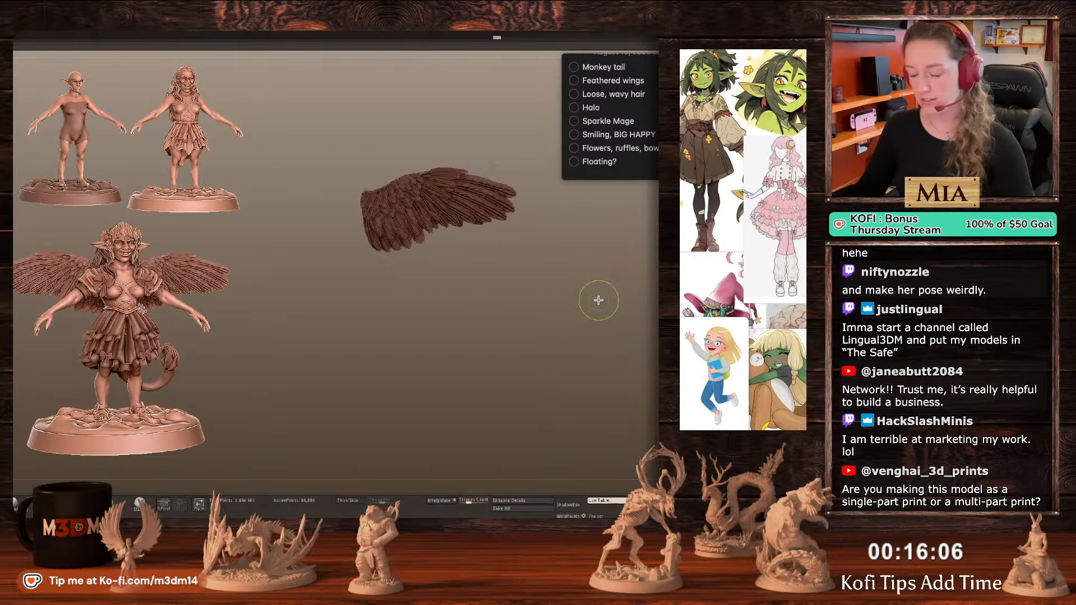
ctrl+shift+click(605, 300)
ctrl+click(601, 295)
Place the gizmo at the base of the staff-side wing and rotate the wing upward.
alt+click(426, 214)
alt+click(396, 215)
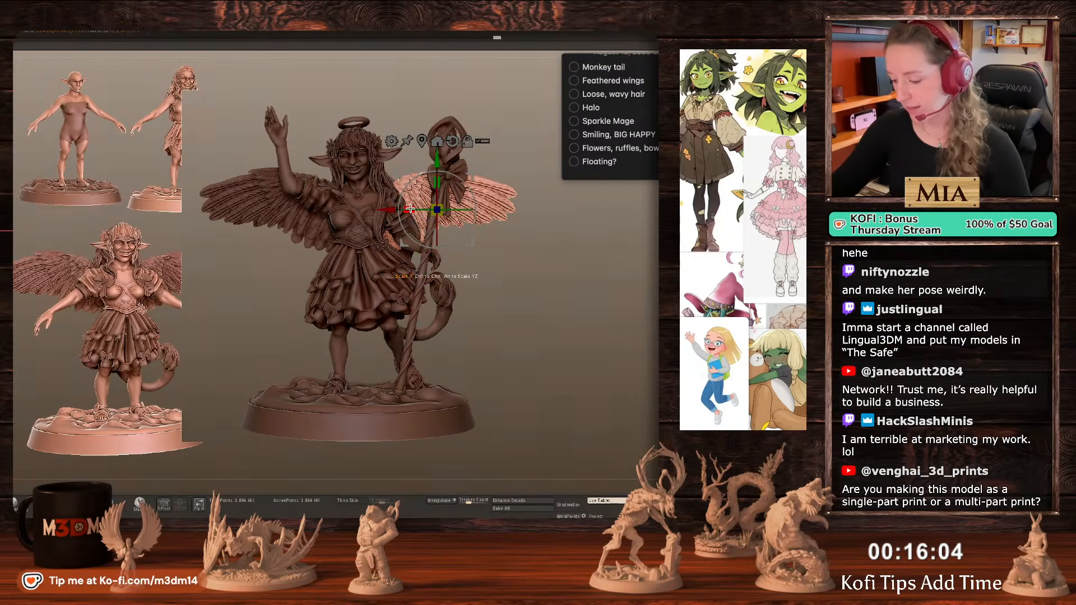
mouse_move(475, 244)
alt+mouse_down()
mouse_move(399, 244)
mouse_move(405, 211)
alt+mouse_up()
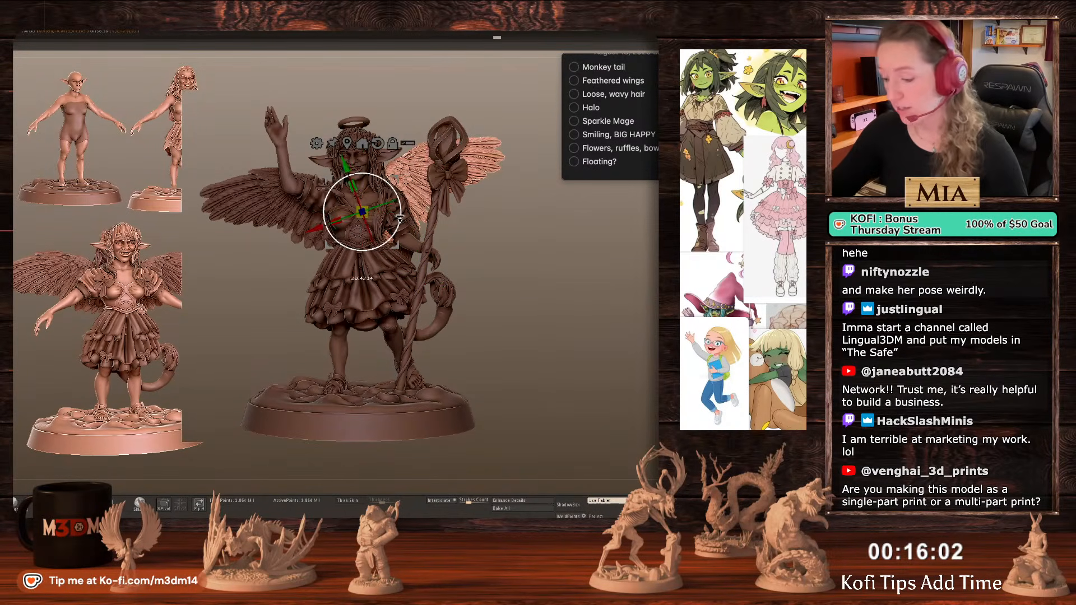
key(q)
alt+drag(572, 260, 571, 301)
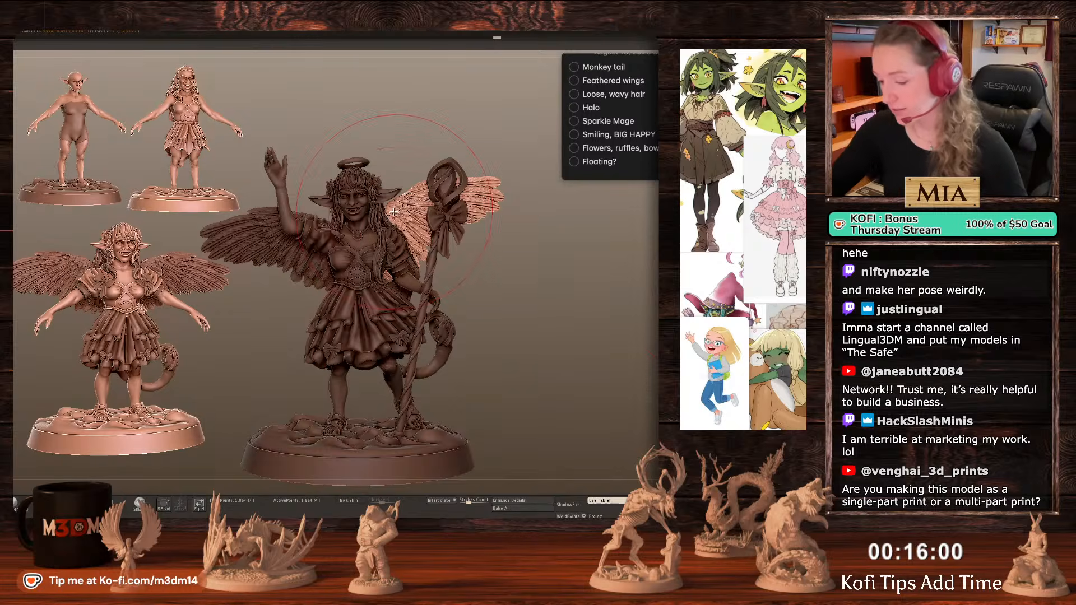
Nudge the tip of the staff-side wing outward, then mask everything except the opposite wing and nudge it inward.
key(space)
drag(495, 184, 513, 175)
alt+drag(610, 297, 596, 287)
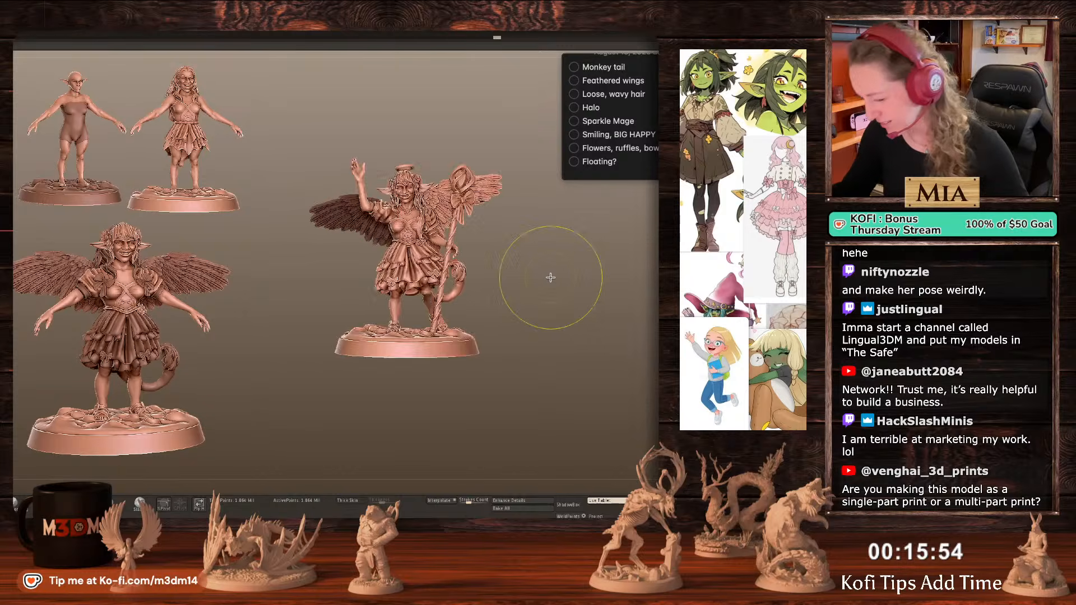
key(space)
drag(350, 210, 356, 211)
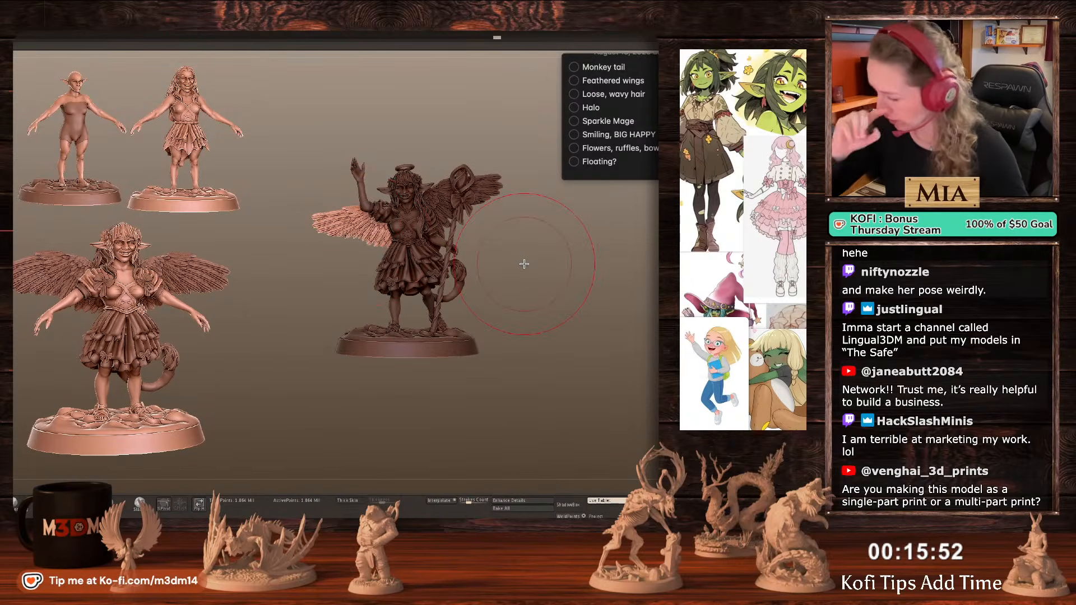
Try to rotate the wing behind the waving arm upward with the gizmo, then undo the rotation.
key(w)
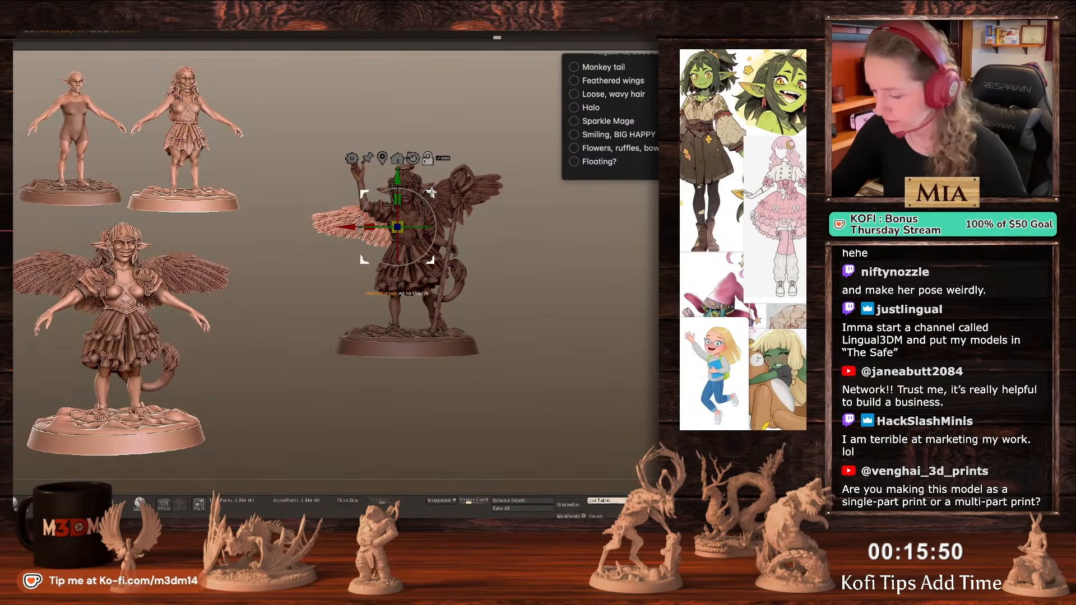
drag(435, 218, 426, 189)
drag(506, 238, 509, 238)
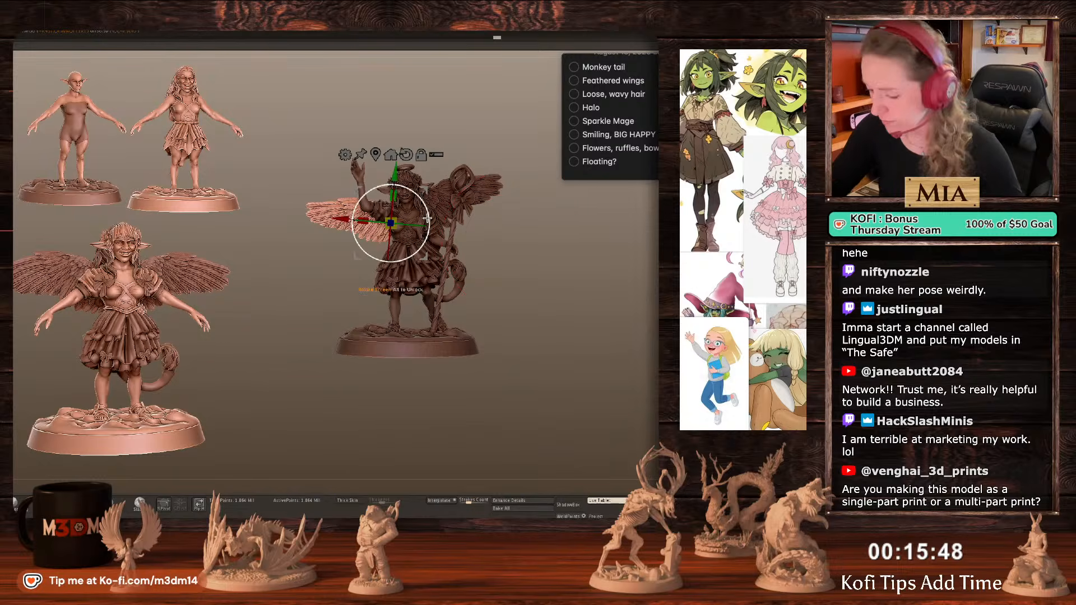
drag(427, 218, 424, 206)
key(q)
key(ctrl+z)
key(ctrl+z)
key(ctrl+z)
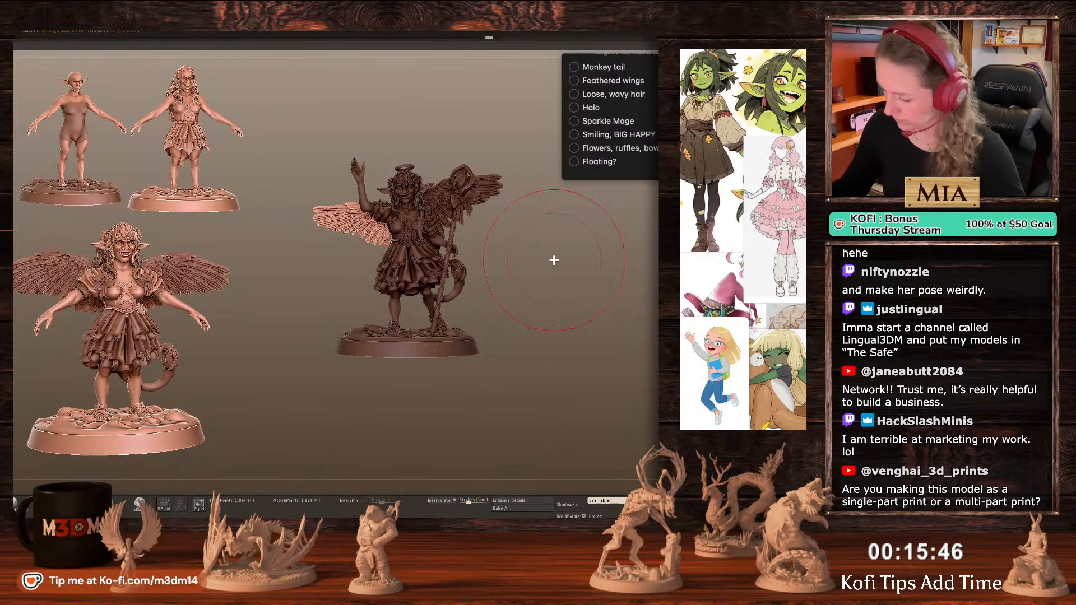
Mask everything except the staff-side wing, pull it slightly outward with the brush, then clear the mask and check the polygroup colors.
ctrl+drag(567, 259, 570, 263)
ctrl+shift+click(433, 202)
ctrl+click(517, 242)
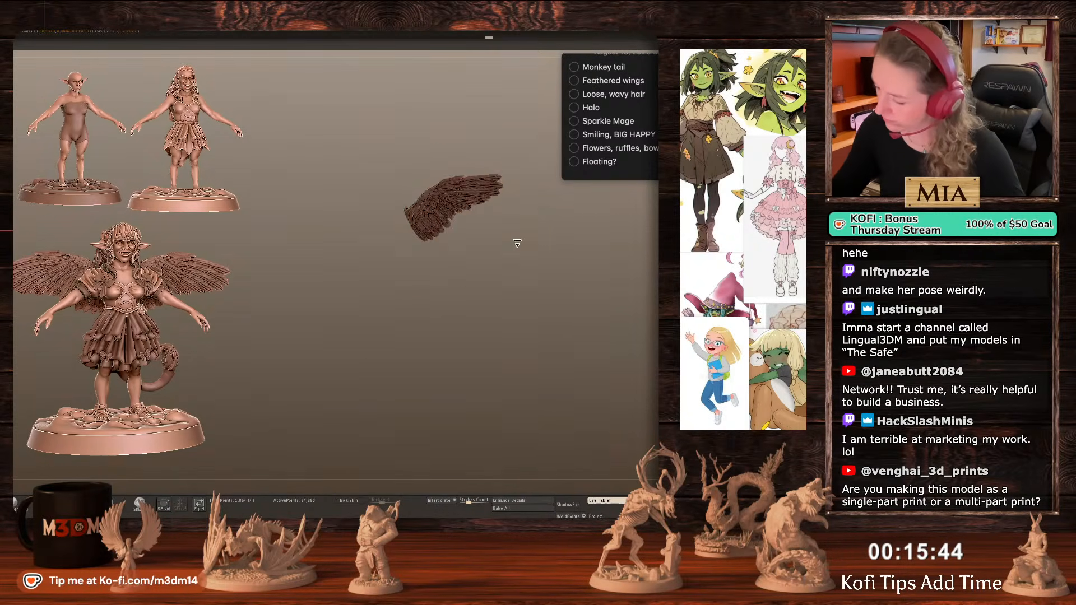
ctrl+shift+click(517, 243)
ctrl+click(517, 243)
key(space)
mouse_move(492, 222)
mouse_down()
mouse_move(450, 212)
mouse_move(506, 182)
mouse_up()
key(space)
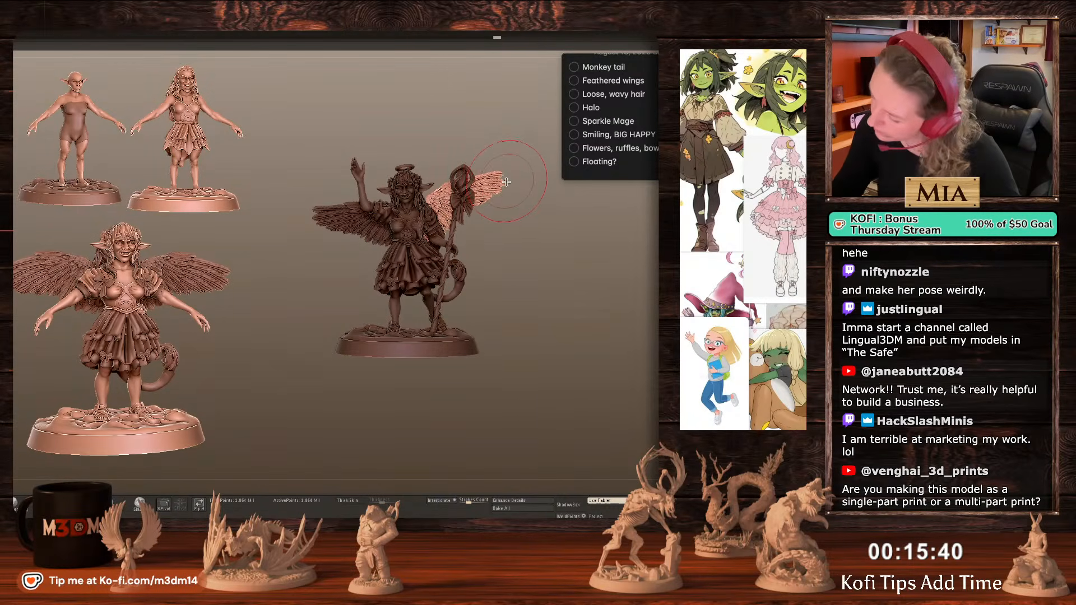
ctrl+drag(537, 235, 561, 386)
key(shift+f)
key(shift+f)
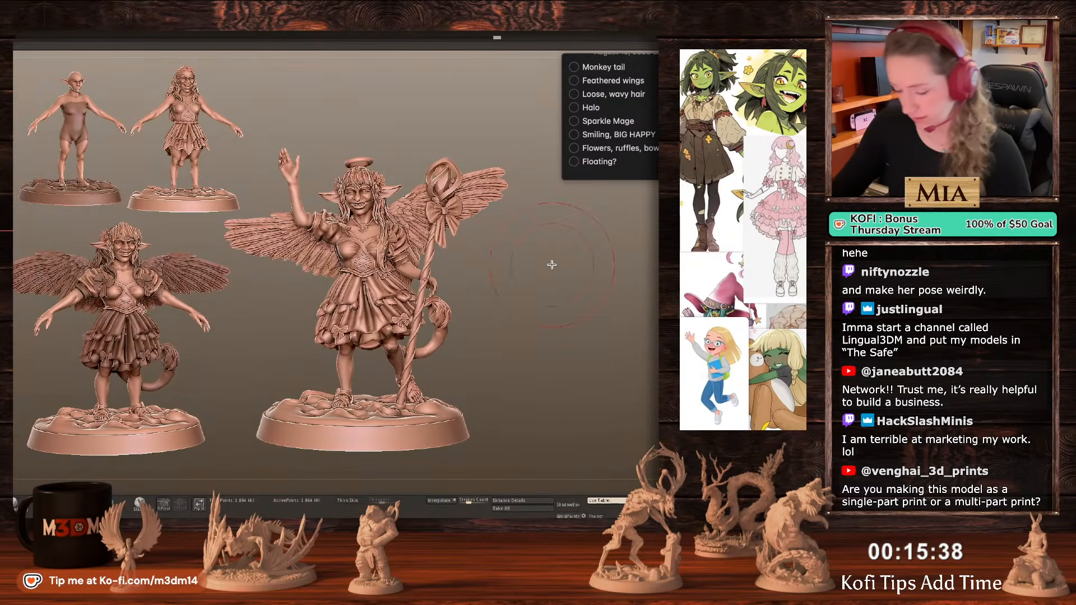
Mask everything except the arm that holds the staff, rotate it slightly about the shoulder, then clear the mask.
key(space)
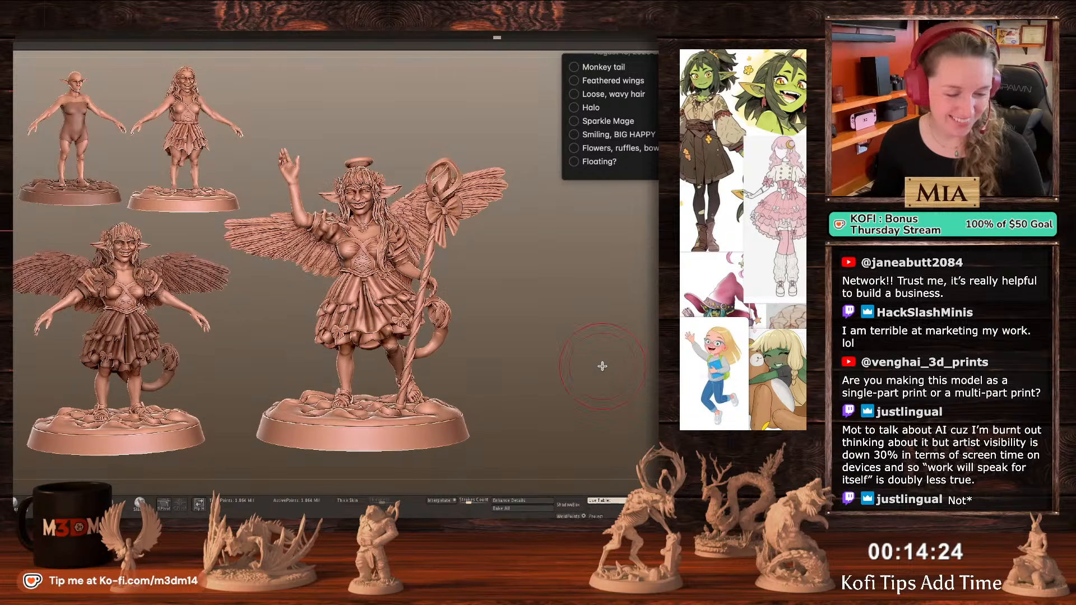
mouse_move(596, 370)
mouse_down()
mouse_move(550, 341)
mouse_move(550, 352)
mouse_up()
key(shift+f)
key(shift+f)
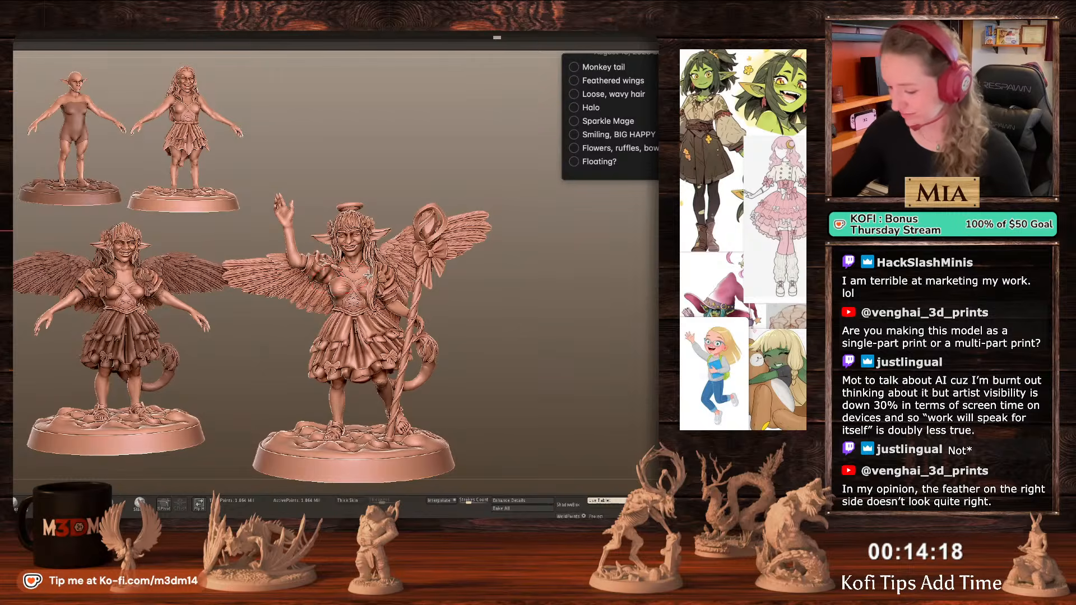
right_click(351, 277)
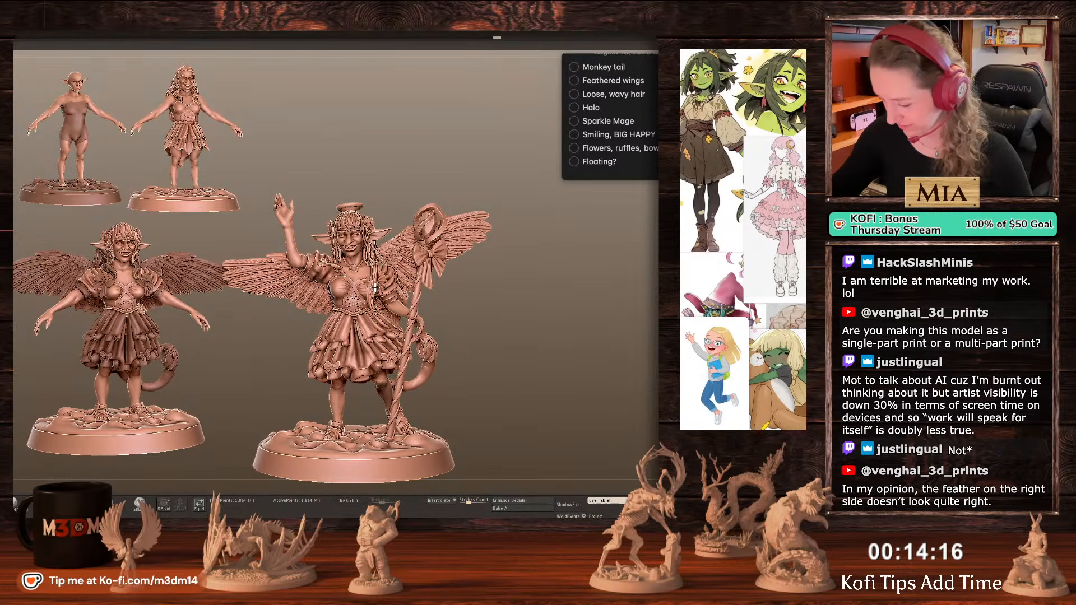
ctrl+shift+click(391, 278)
ctrl+click(519, 291)
ctrl+shift+click(515, 291)
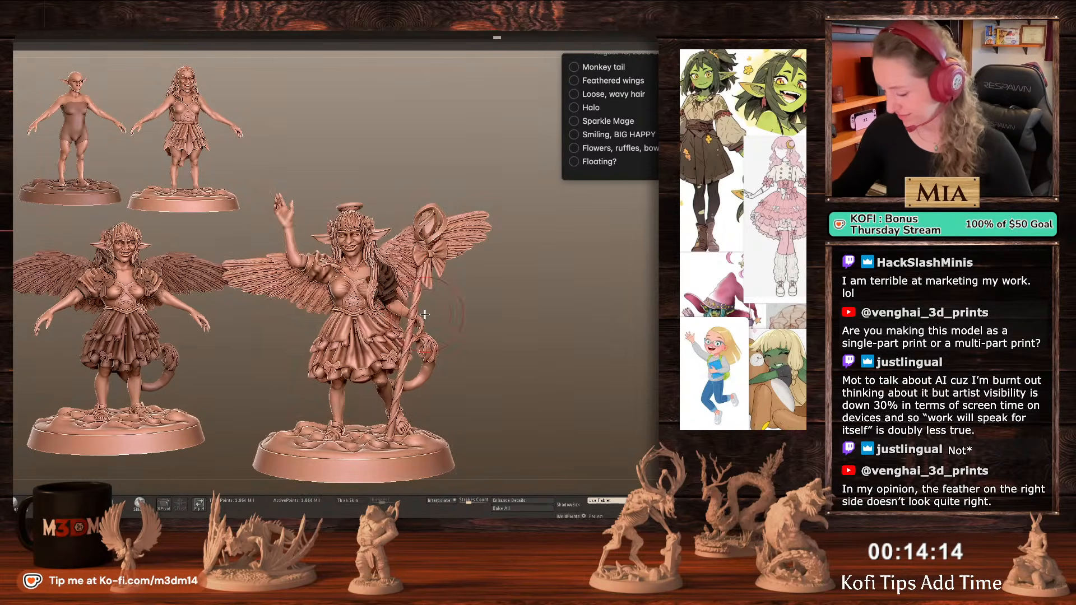
ctrl+shift+click(425, 315)
key(w)
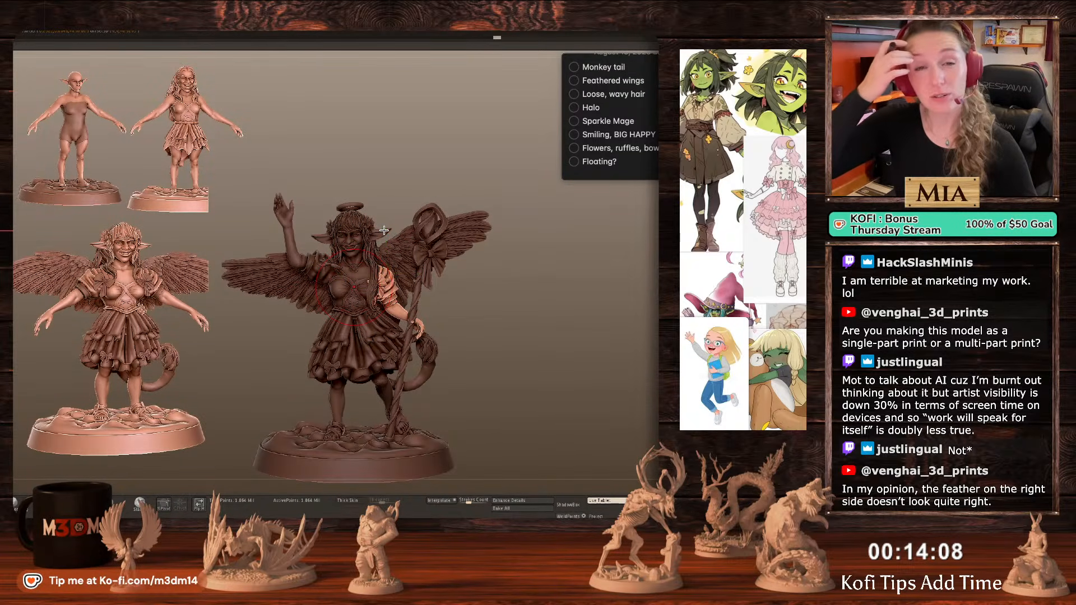
key(w)
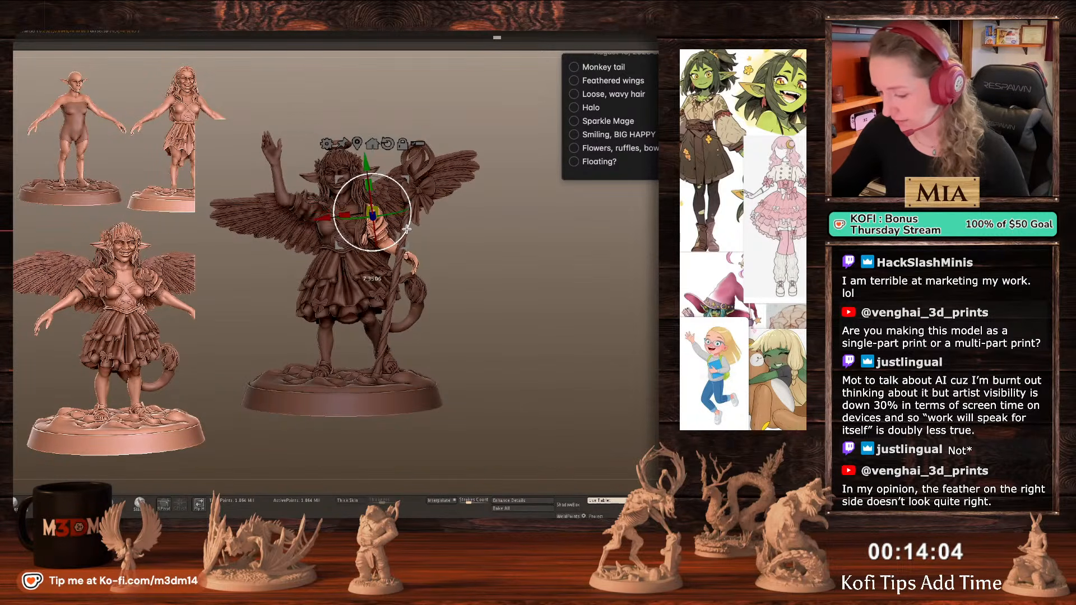
key(q)
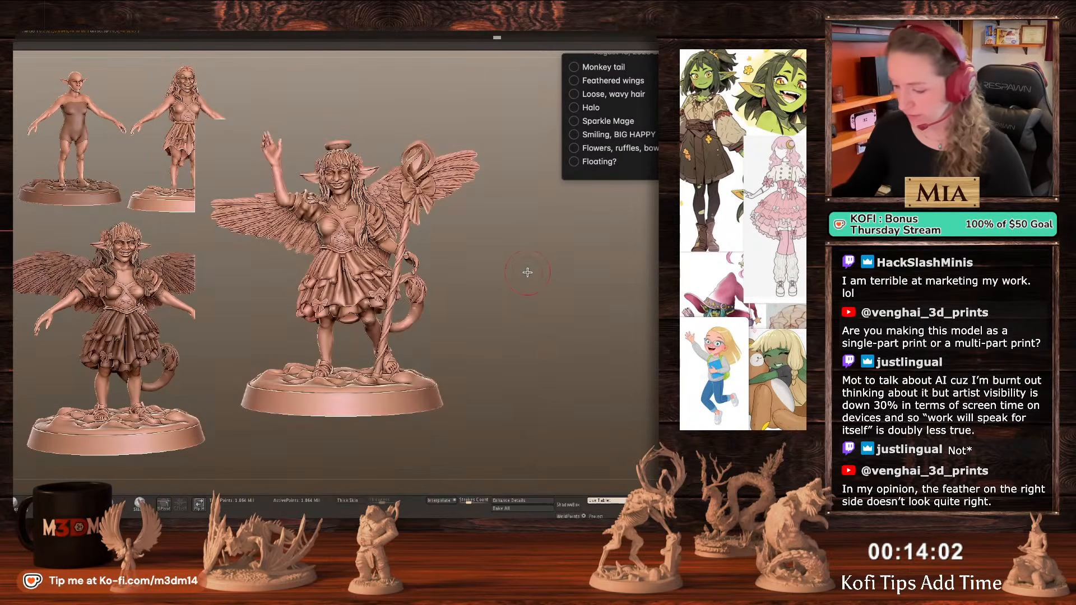
Mask everything except the staff and move it outward so it lines up with the holding hand, checking from an angled view.
ctrl+shift+click(395, 291)
ctrl+shift+click(499, 291)
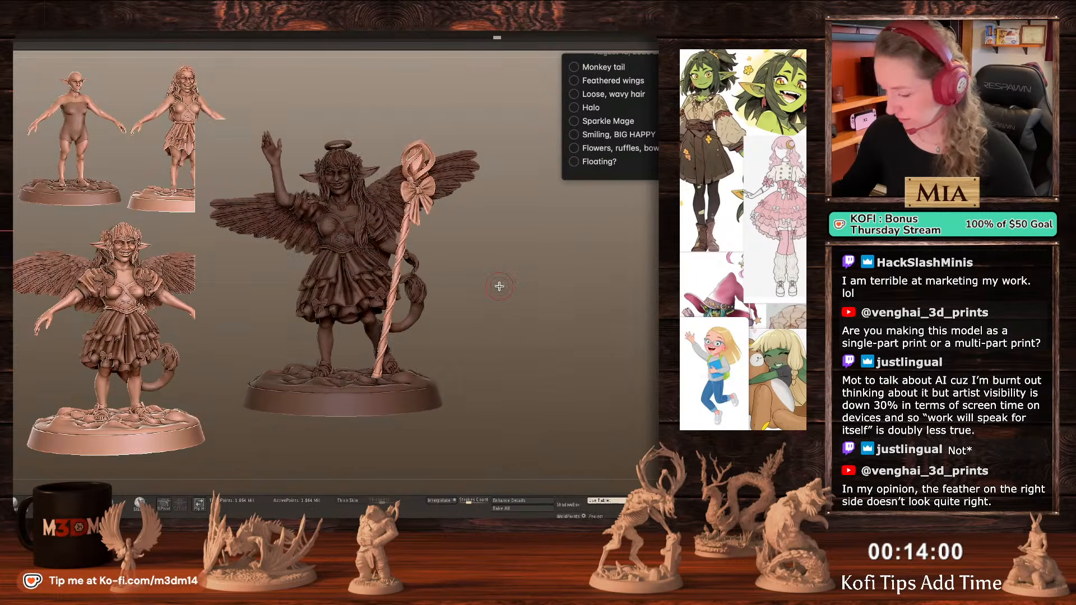
key(w)
drag(434, 231, 452, 231)
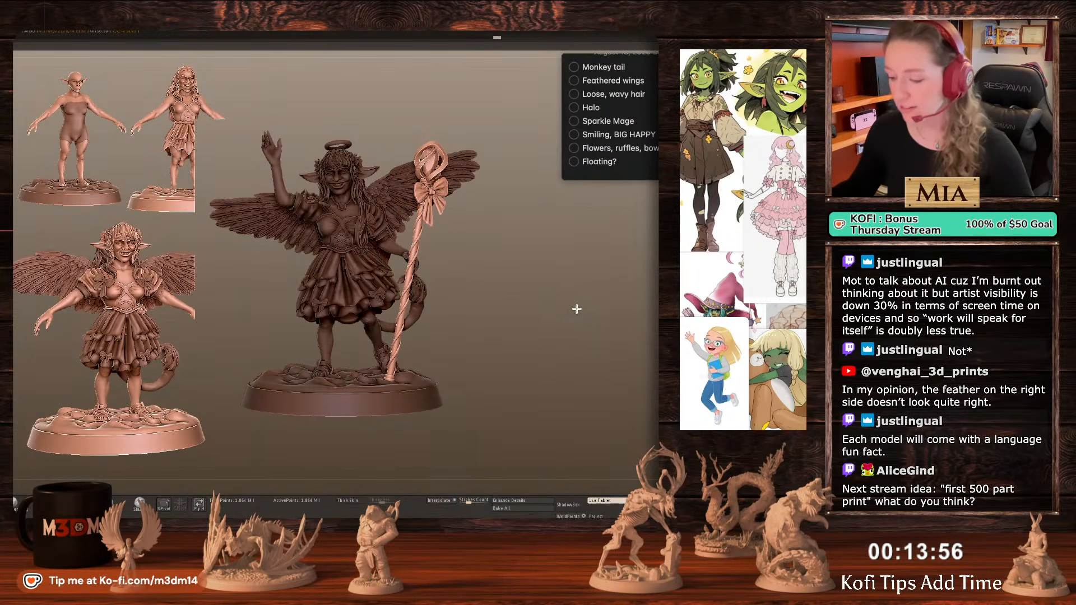
drag(573, 310, 561, 307)
drag(443, 276, 438, 272)
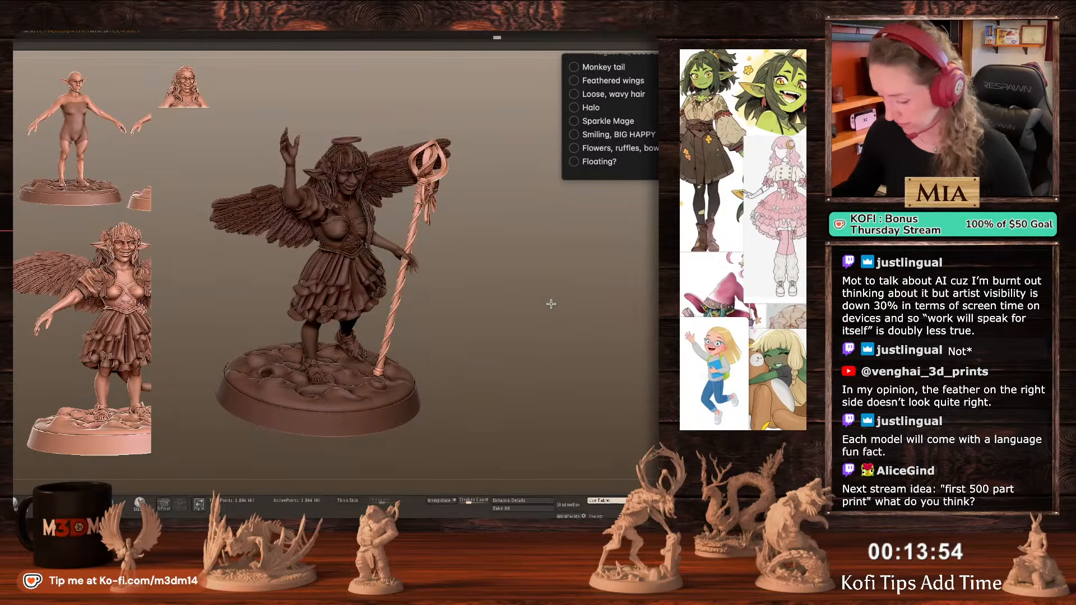
drag(552, 304, 572, 356)
Isolate the head and hair polygroup, center the gizmo on it, and mask it so the rest of the figure is free.
ctrl+shift+click(365, 203)
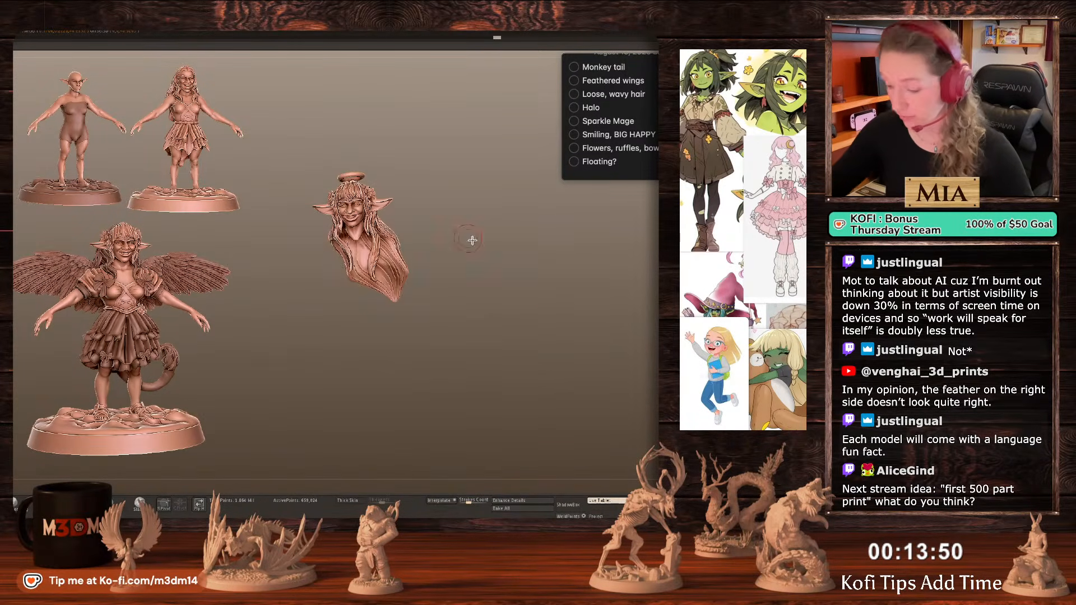
ctrl+shift+click(540, 290)
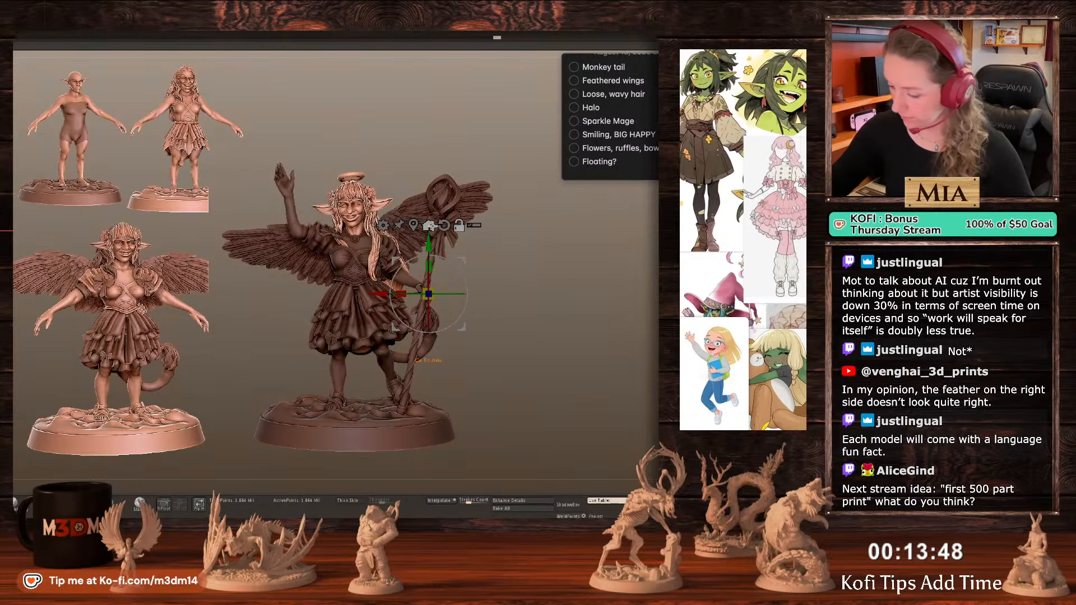
click(430, 225)
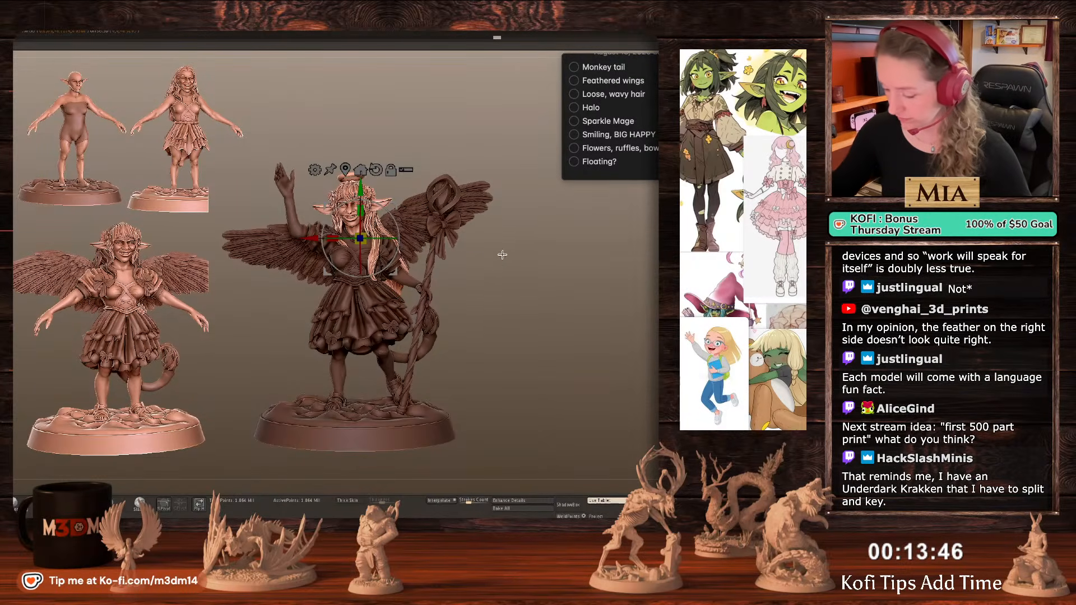
drag(502, 255, 539, 283)
key(space)
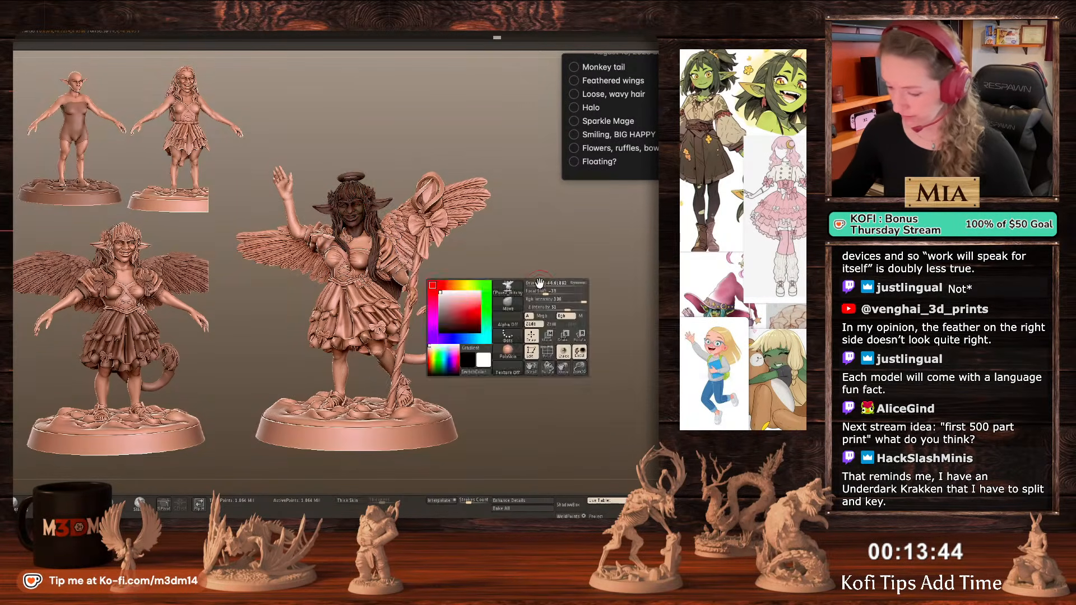
Shift the unmasked body slightly against the masked head and hair, checking from the side, then clear the mask.
drag(486, 259, 348, 239)
key(q)
drag(572, 318, 559, 315)
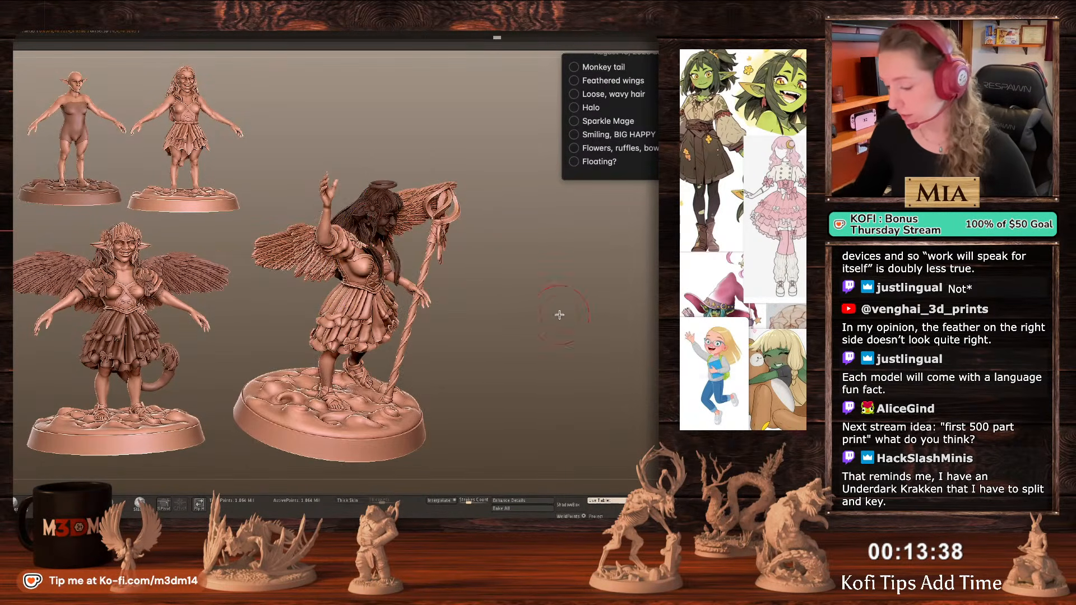
drag(397, 254, 396, 259)
key(q)
drag(562, 291, 548, 291)
drag(477, 248, 489, 261)
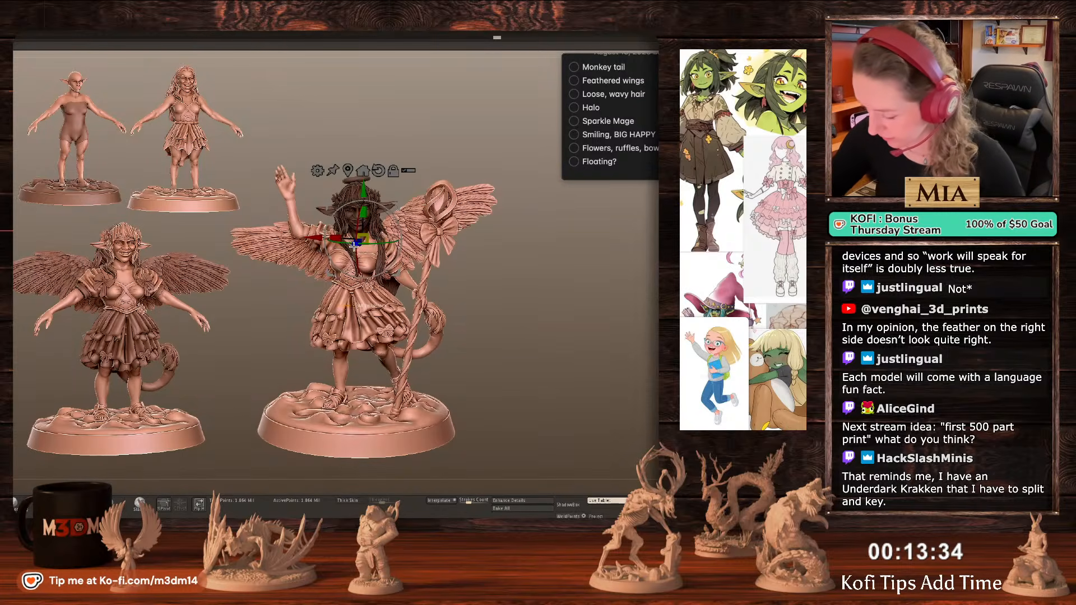
drag(354, 246, 318, 237)
key(q)
drag(535, 295, 516, 286)
Mask everything except the necklace at the base of the neck, rotate it slightly with the gizmo, then clear the mask.
key(w)
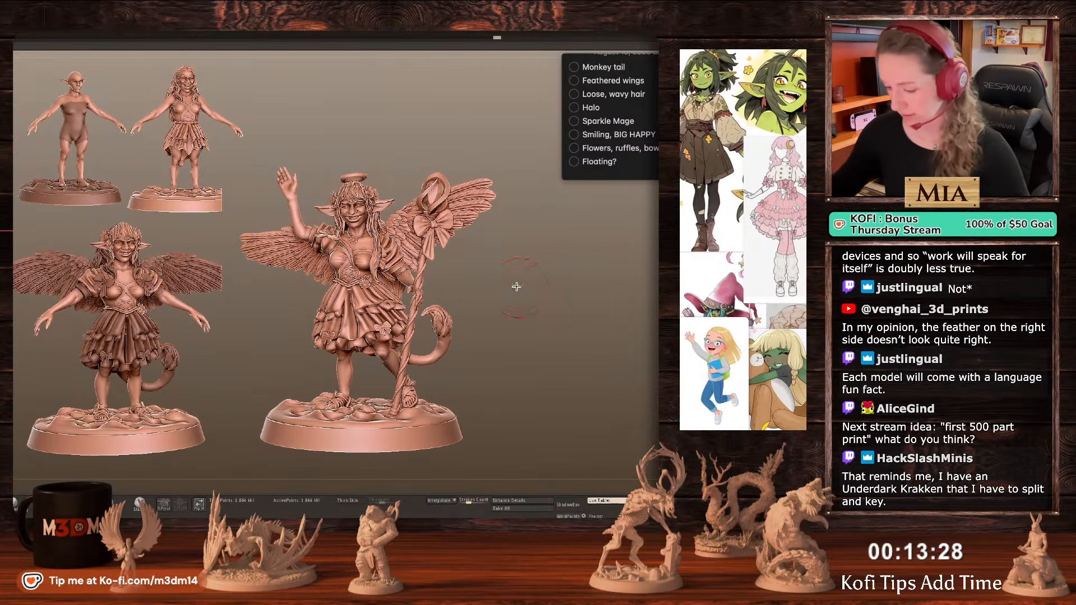
ctrl+shift+click(353, 240)
ctrl+click(519, 275)
ctrl+shift+click(518, 276)
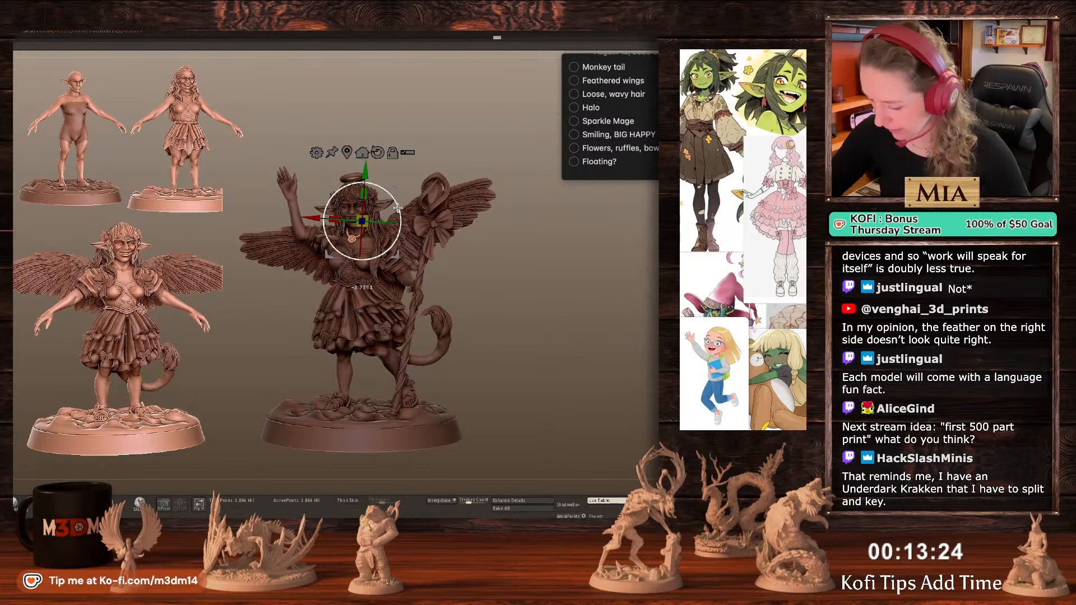
key(q)
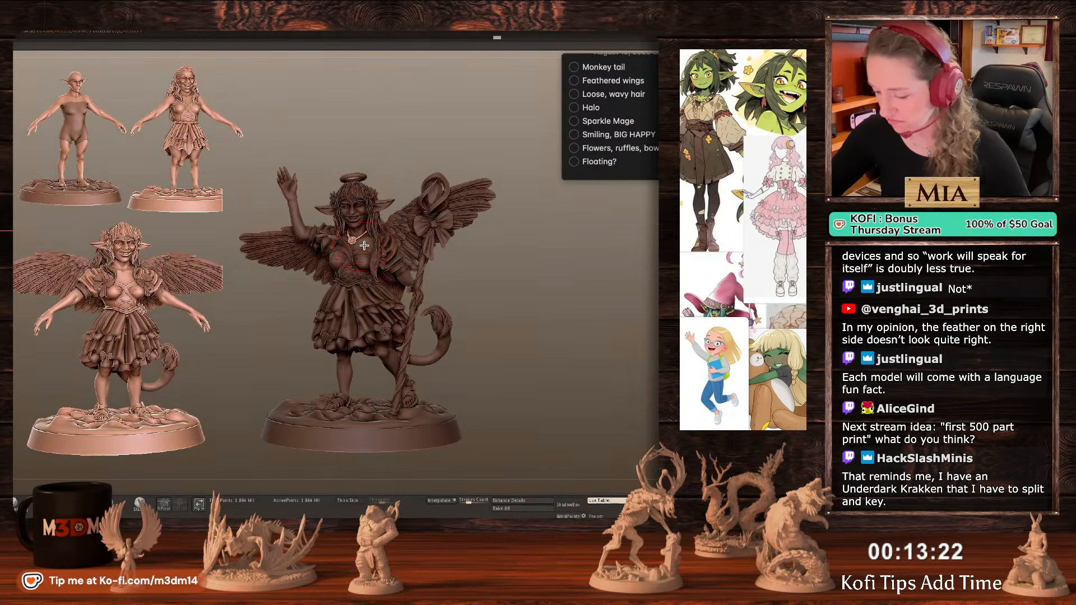
ctrl+drag(561, 301, 544, 282)
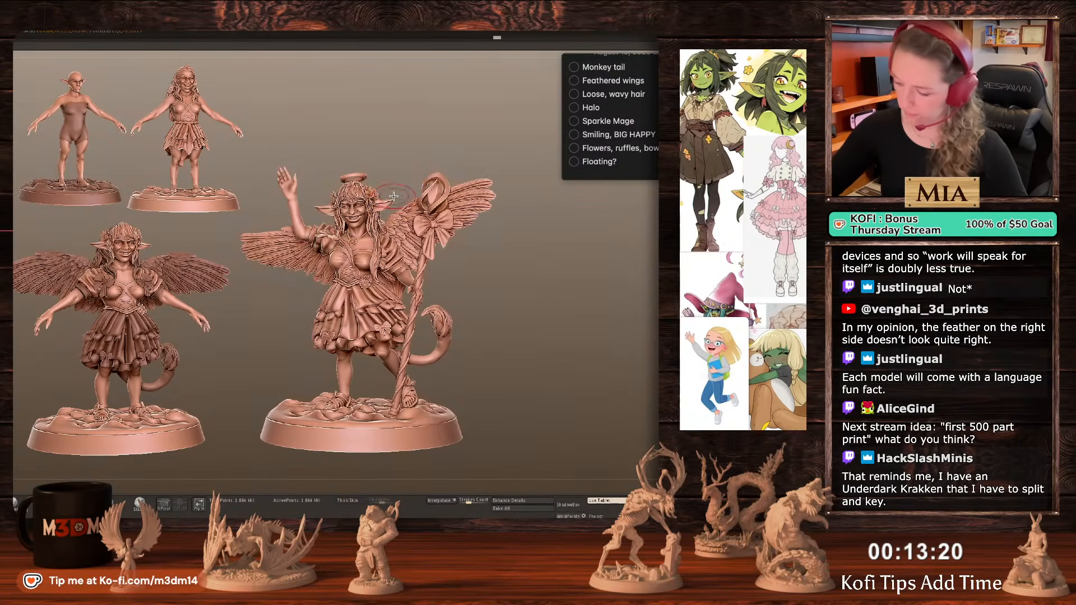
Nudge the tip of the staff-side ear slightly outward with the brush and adjust the brush size.
drag(393, 193, 403, 193)
drag(528, 251, 542, 293)
key(space)
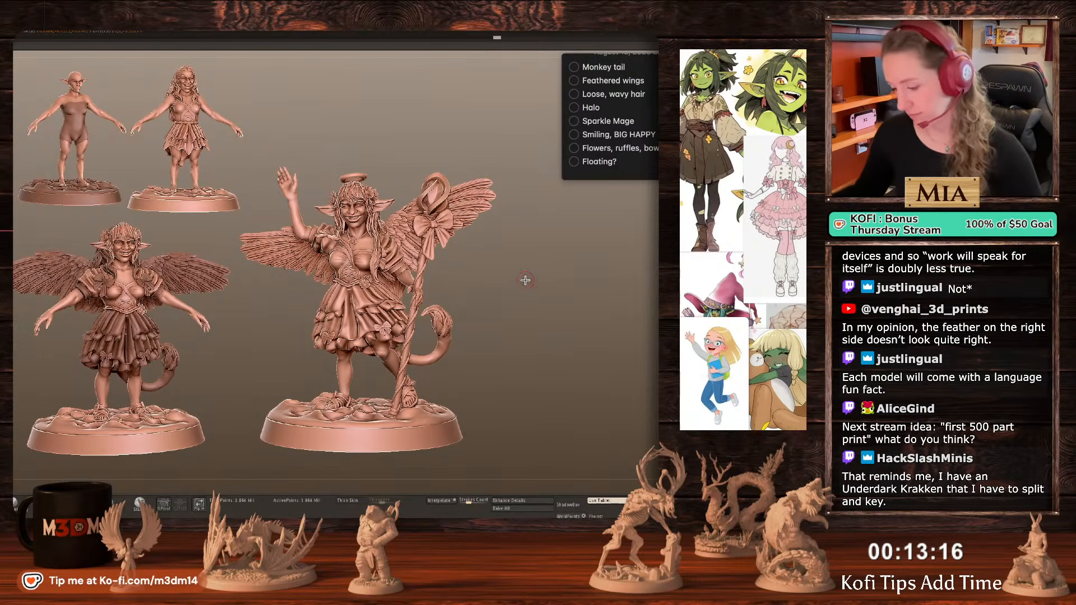
key(space)
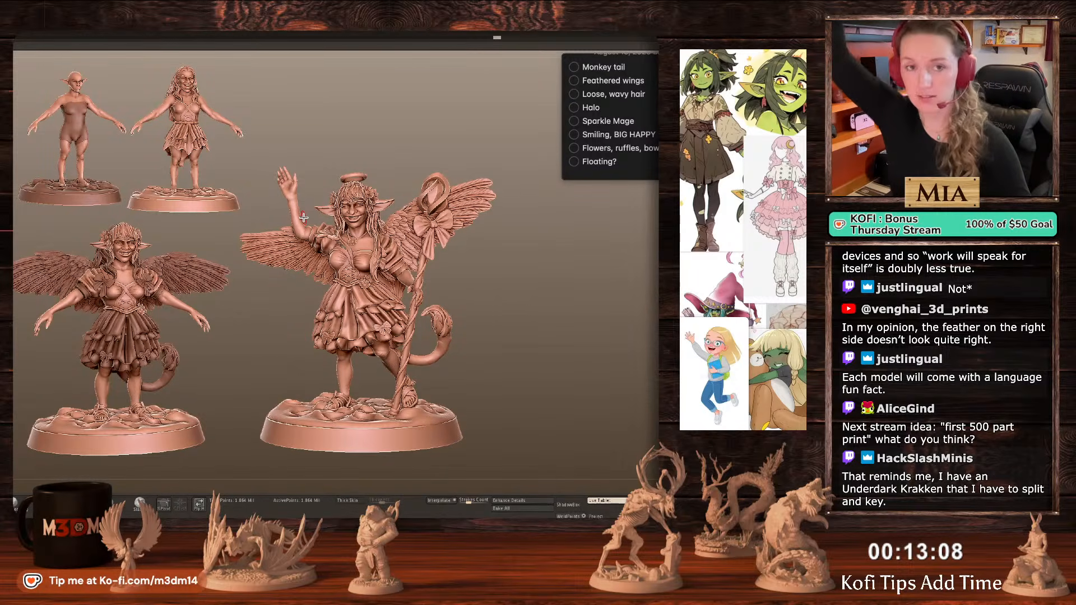
ctrl+shift+click(315, 237)
ctrl+click(517, 275)
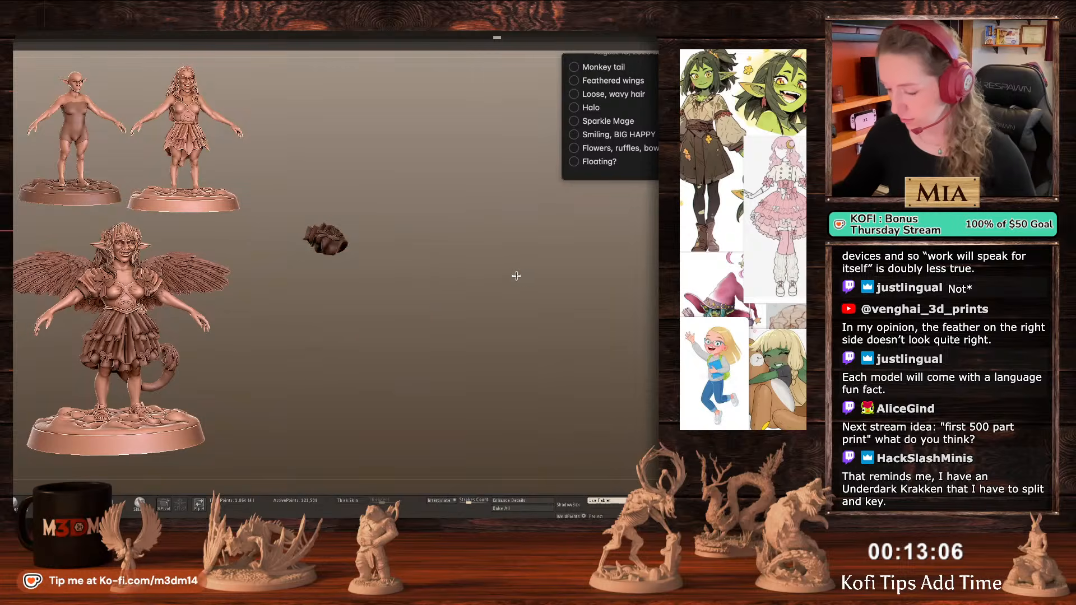
ctrl+shift+click(521, 278)
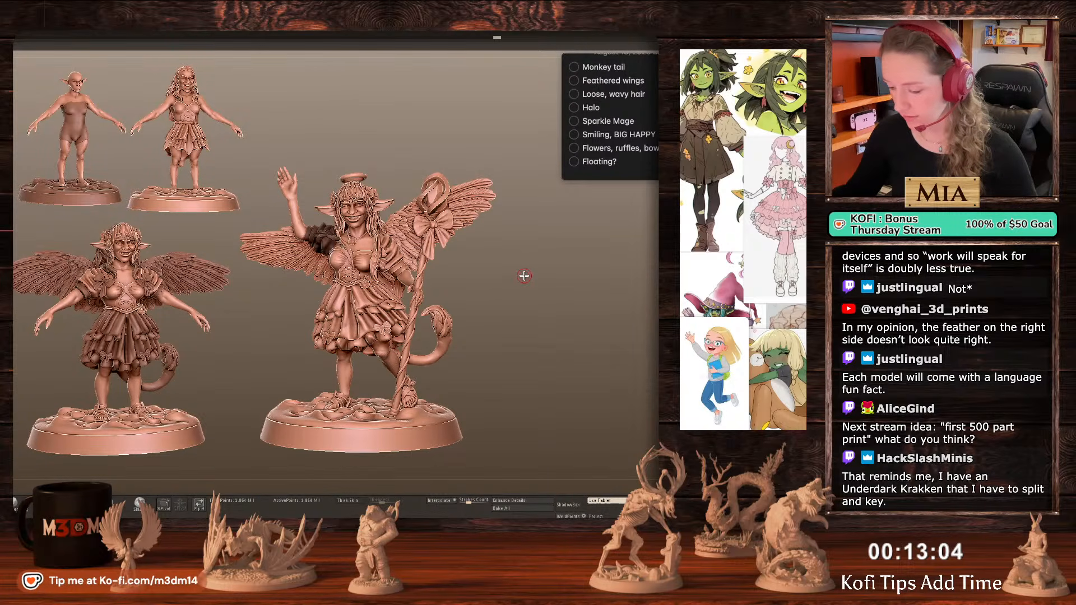
ctrl+drag(523, 275, 531, 282)
Mask everything except the waving forearm and hand, tilt them slightly outward, then clear the mask.
ctrl+shift+click(301, 218)
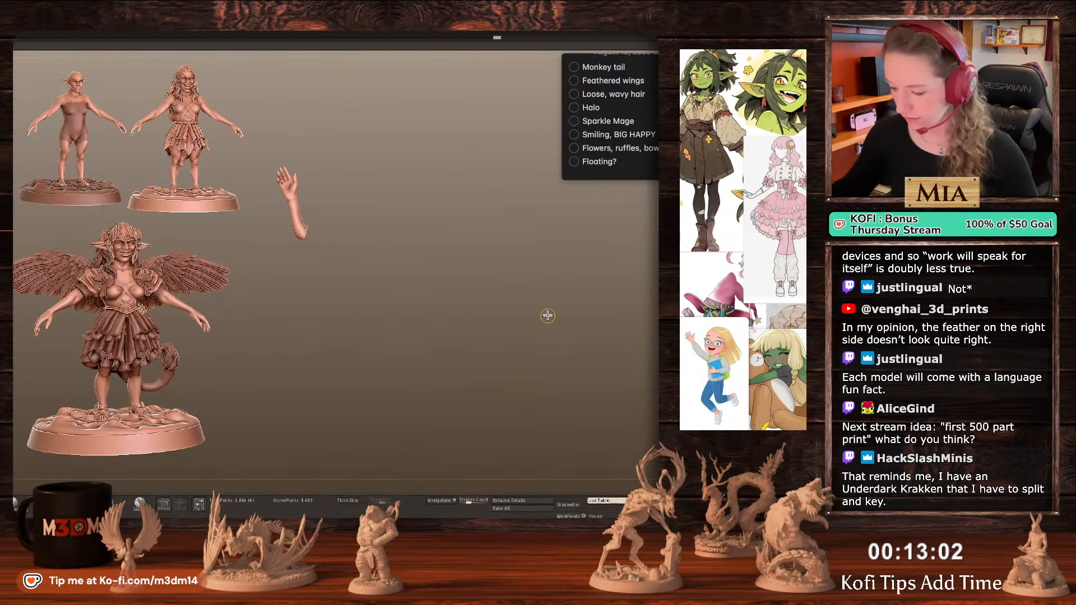
ctrl+click(548, 315)
ctrl+shift+click(544, 316)
ctrl+click(543, 316)
key(w)
alt+click(379, 154)
click(348, 154)
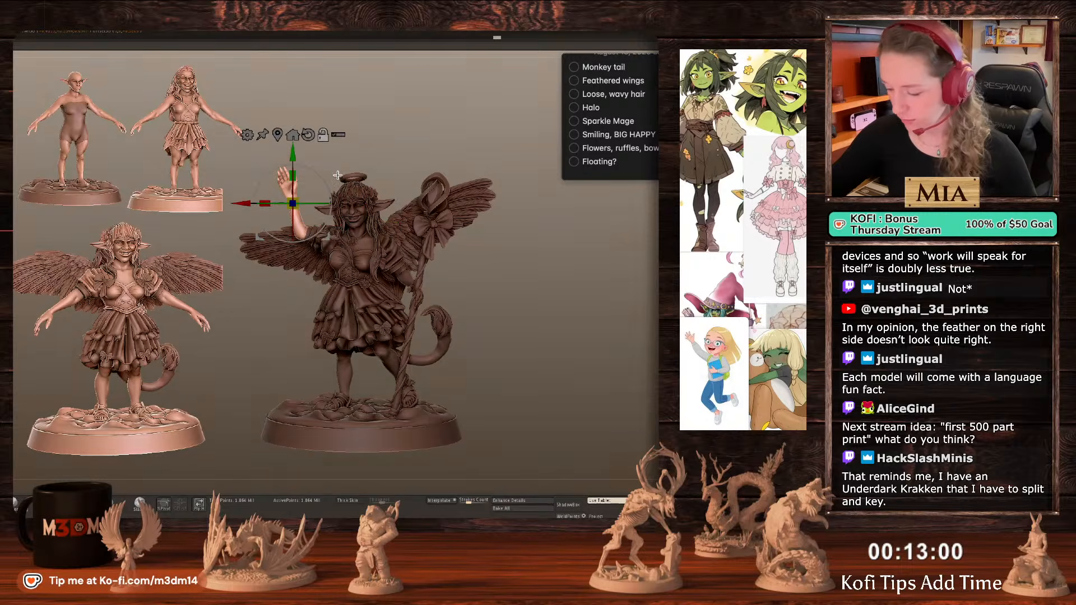
mouse_move(293, 204)
alt+mouse_down()
mouse_move(297, 230)
mouse_move(336, 214)
mouse_move(337, 195)
mouse_move(340, 213)
alt+mouse_up()
key(q)
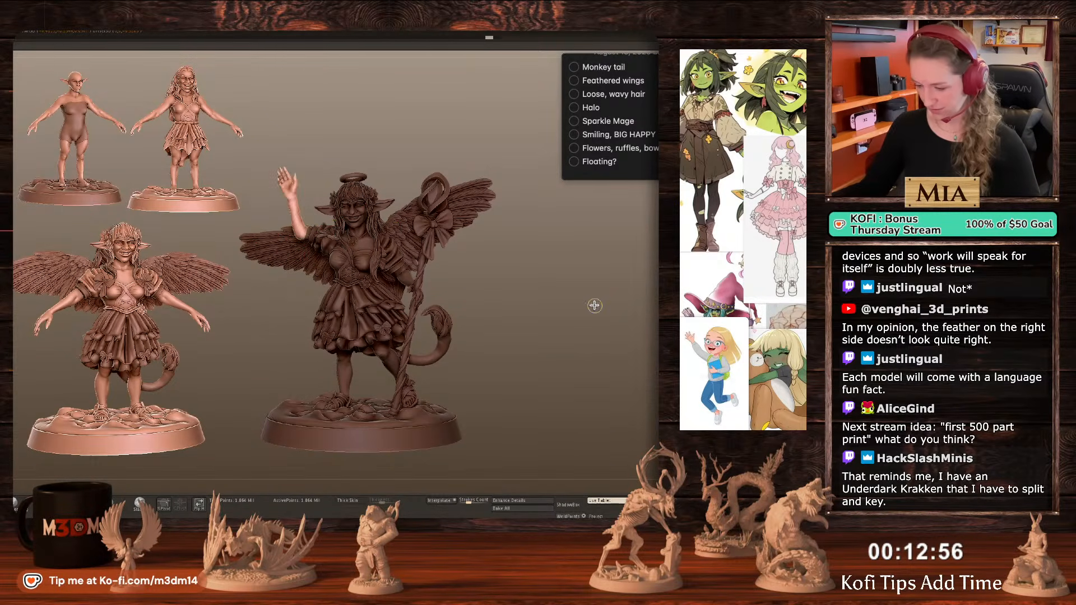
ctrl+drag(587, 284, 579, 297)
key(space)
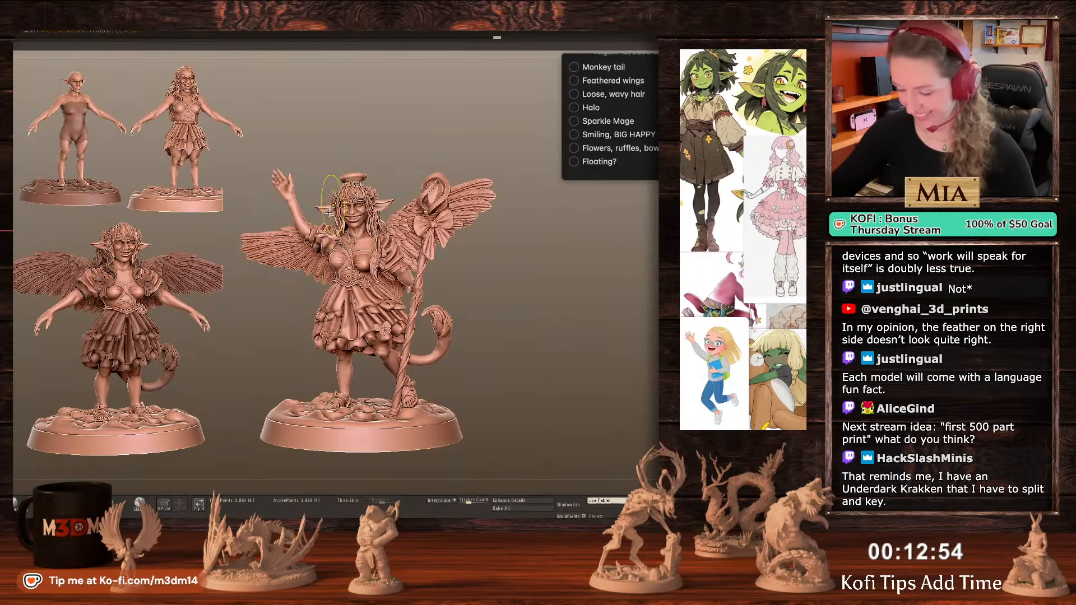
Restore the mask around the waving forearm, set the gizmo pivot at the elbow, raise the forearm slightly, then clear the mask.
key(ctrl+z)
key(space)
key(space)
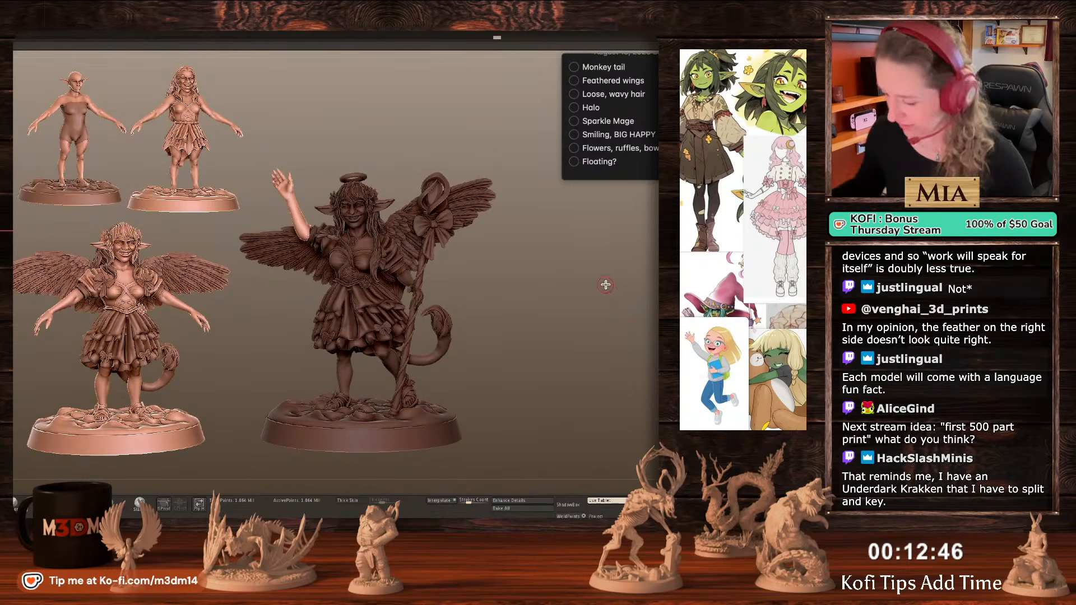
key(w)
click(287, 158)
alt+drag(324, 172, 339, 200)
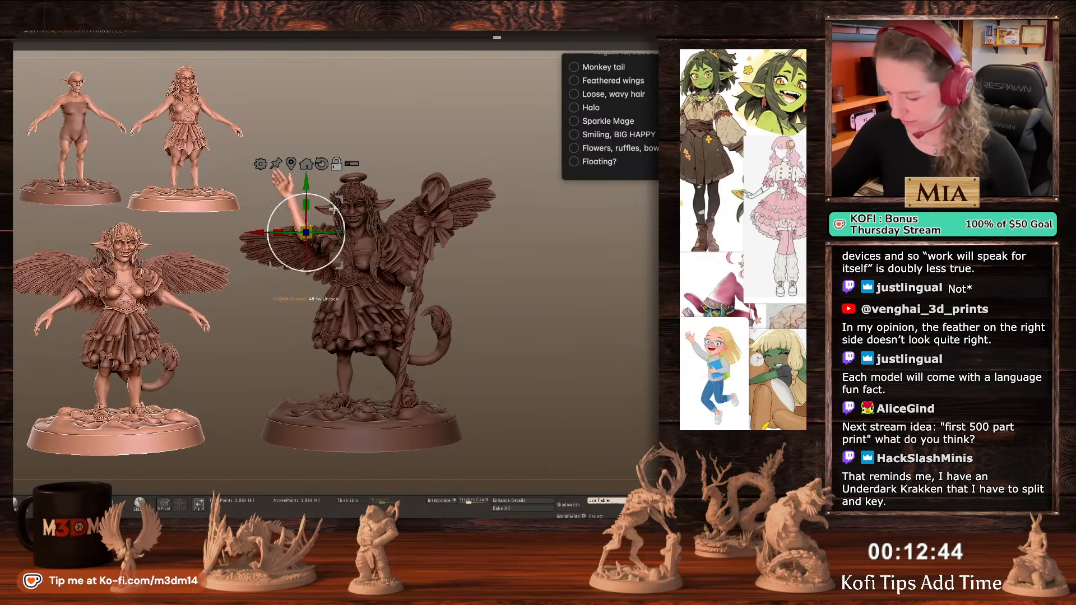
drag(307, 267, 309, 258)
drag(336, 200, 338, 192)
key(q)
ctrl+drag(573, 287, 520, 266)
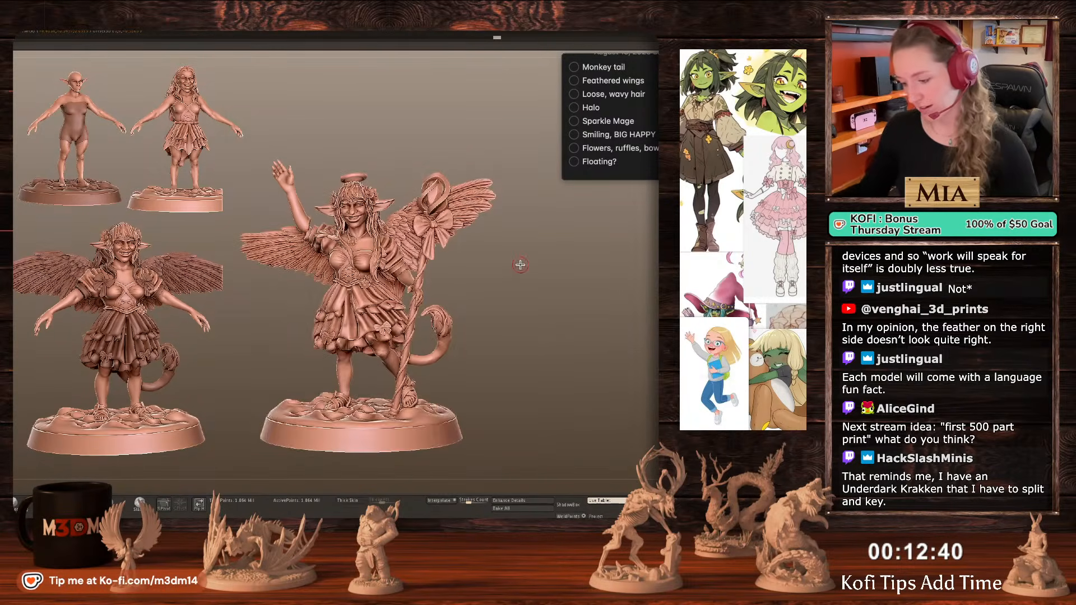
Mask everything except the ruffled sleeve of the waving arm, reshape it around the arm with the brush, then clear the mask.
ctrl+shift+click(327, 238)
ctrl+click(528, 285)
ctrl+shift+click(529, 283)
ctrl+click(530, 279)
key(space)
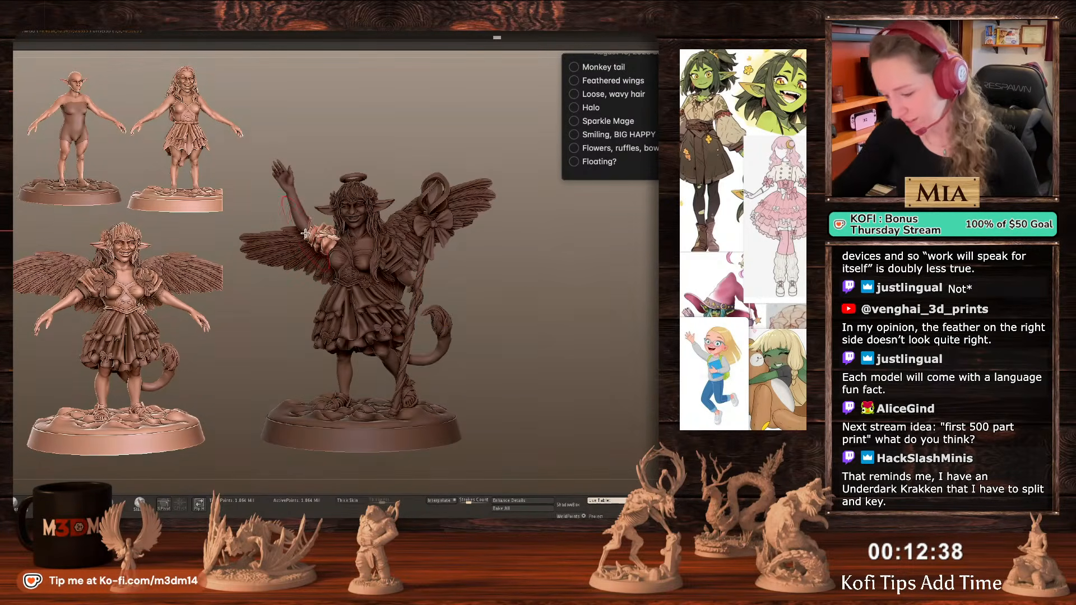
key(space)
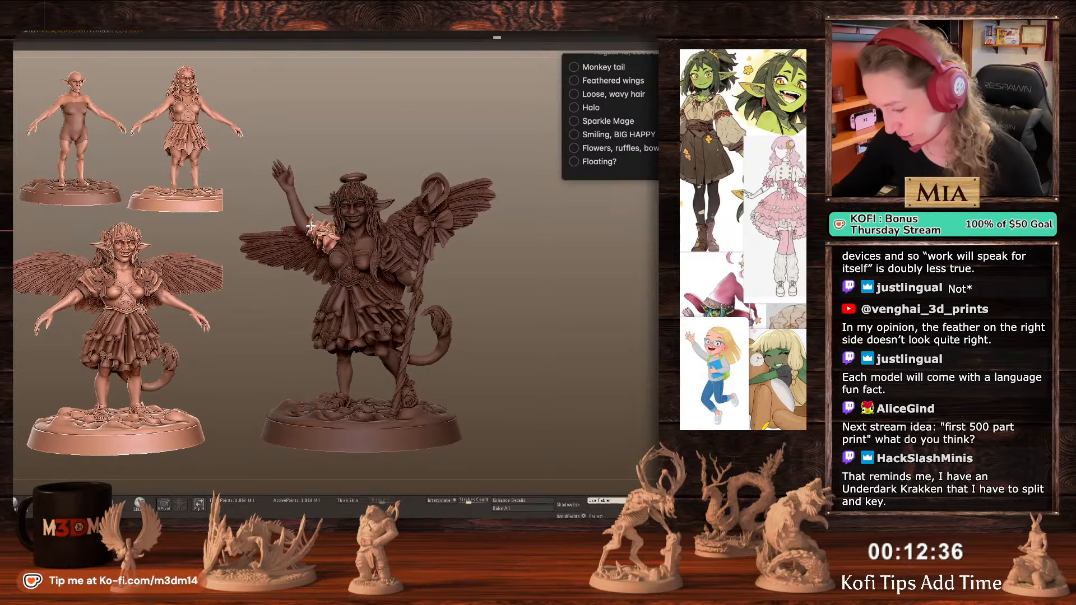
ctrl+click(583, 288)
Isolate the waving forearm from behind, reshape its elbow end with the brush, then show the whole figure again.
mouse_move(583, 288)
mouse_down()
mouse_move(573, 303)
mouse_move(593, 296)
mouse_move(574, 303)
mouse_move(563, 334)
mouse_up()
ctrl+shift+click(337, 219)
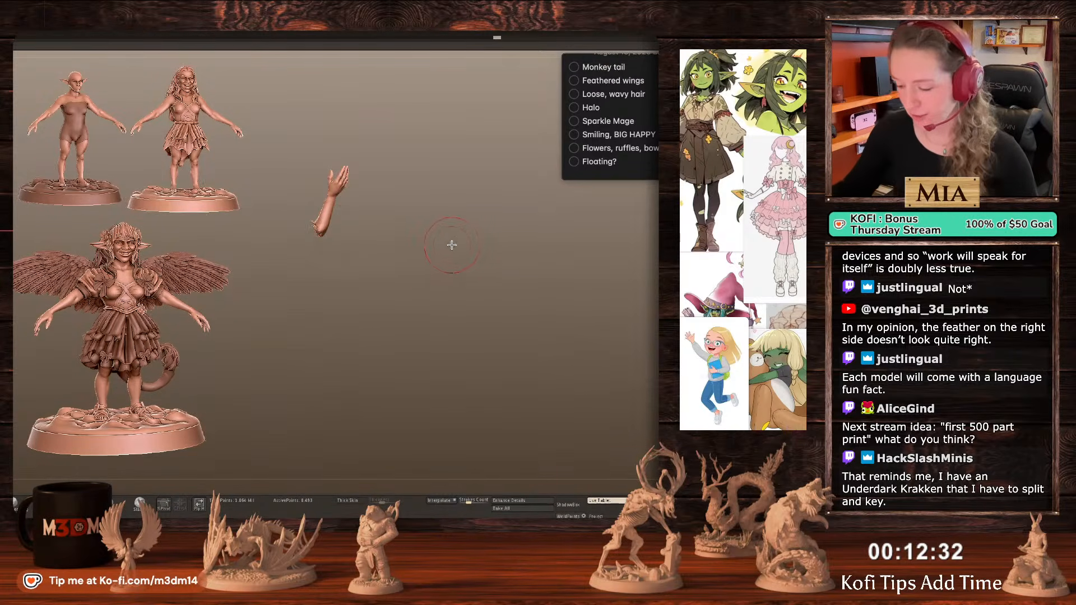
drag(449, 242, 450, 275)
key(space)
drag(443, 266, 426, 247)
key(space)
drag(331, 238, 326, 241)
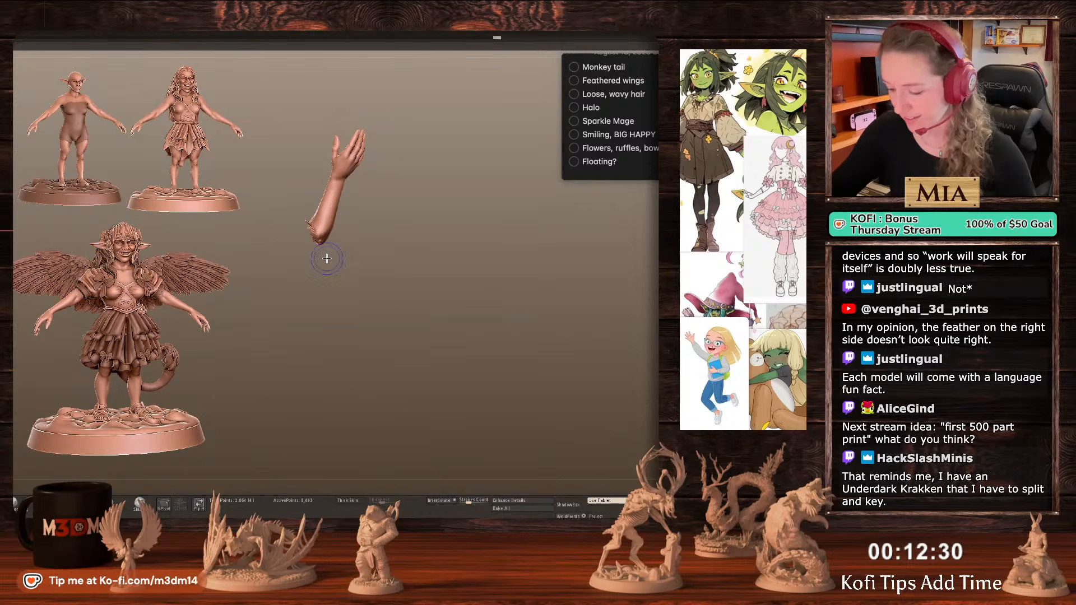
ctrl+shift+click(429, 271)
Paint a mask over the waving arm's sleeve, adjust the exposed elbow from several angles, then clear the mask.
key(space)
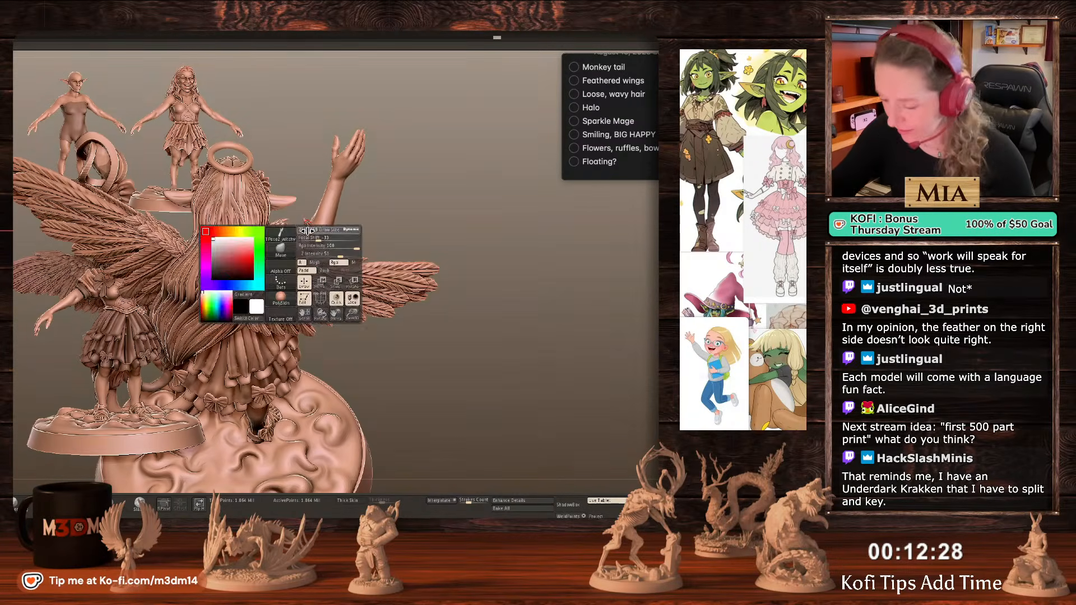
mouse_move(286, 233)
ctrl+mouse_down()
mouse_move(275, 269)
mouse_move(286, 264)
mouse_move(295, 283)
ctrl+mouse_up()
key(space)
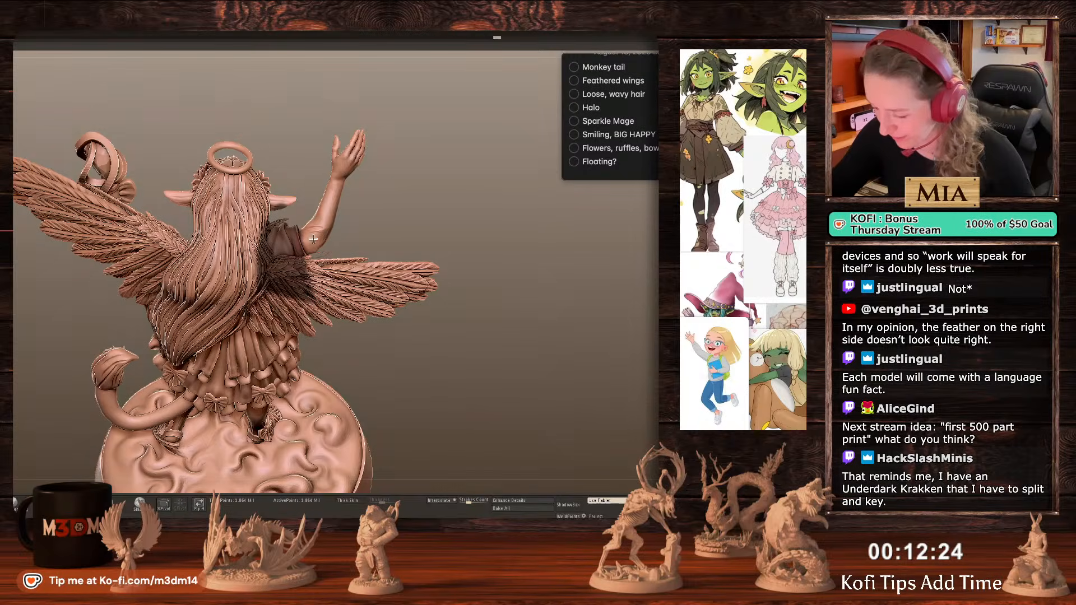
drag(522, 223, 556, 268)
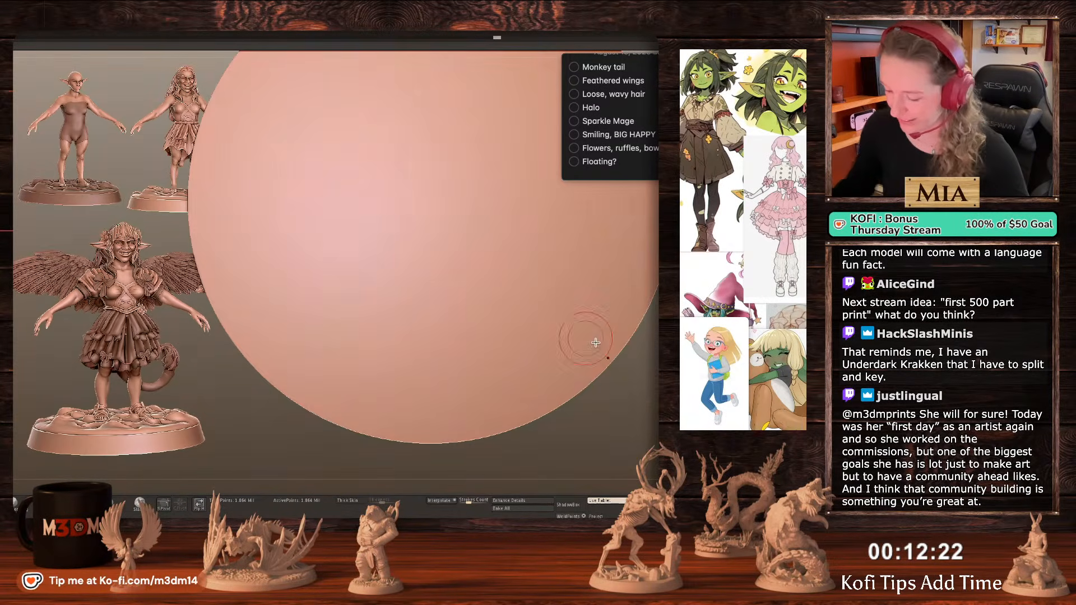
drag(596, 342, 636, 394)
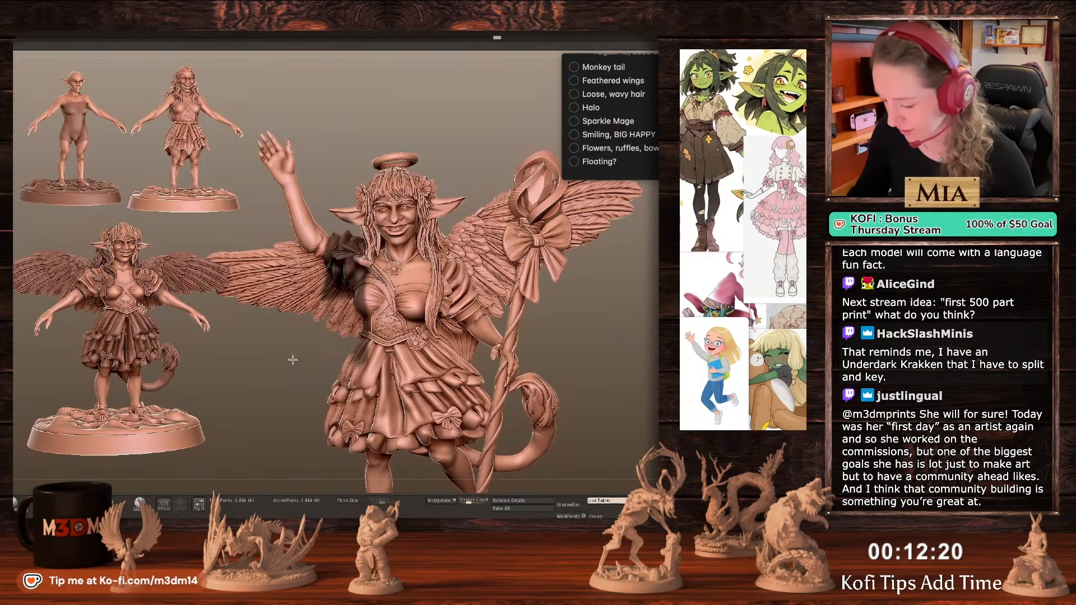
drag(293, 360, 311, 258)
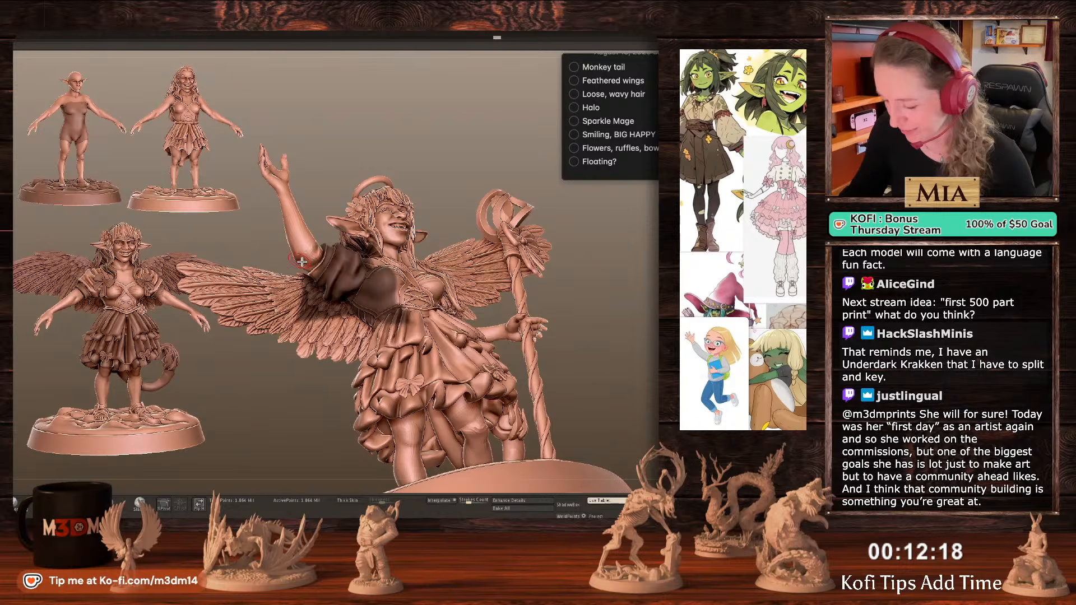
drag(639, 303, 318, 254)
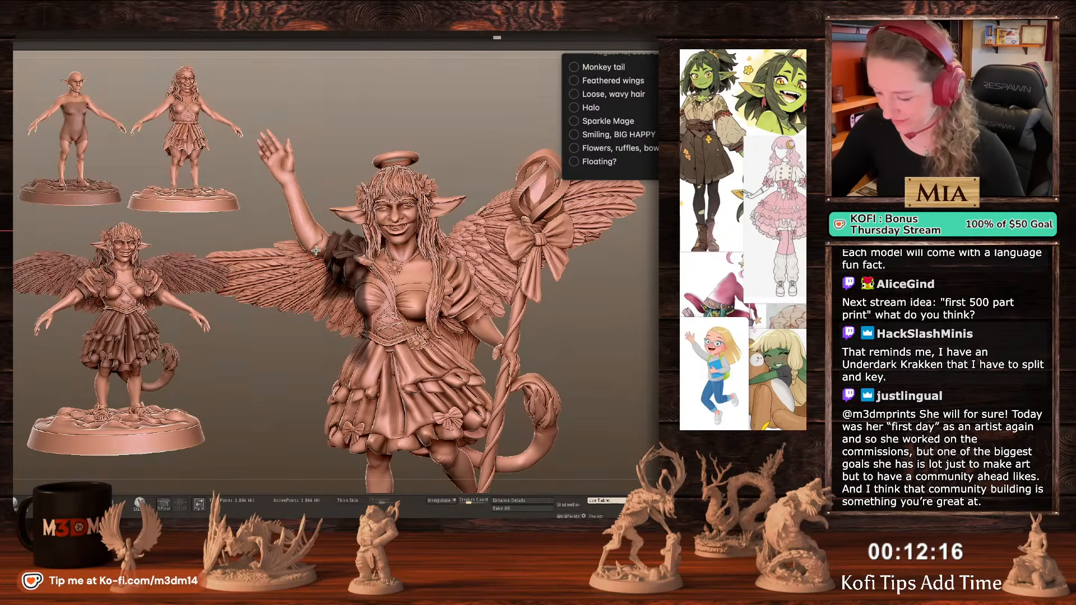
ctrl+click(634, 227)
ctrl+click(634, 227)
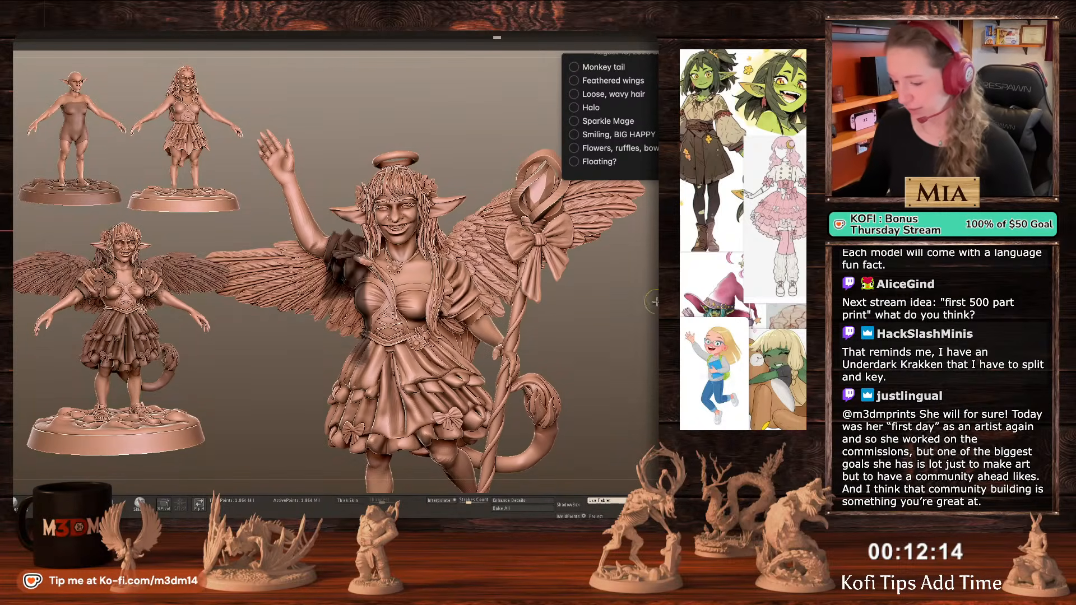
ctrl+drag(625, 216, 635, 227)
Frame the whole figure and examine the pose as a flat black silhouette.
key(f)
drag(609, 310, 538, 295)
key(space)
click(553, 331)
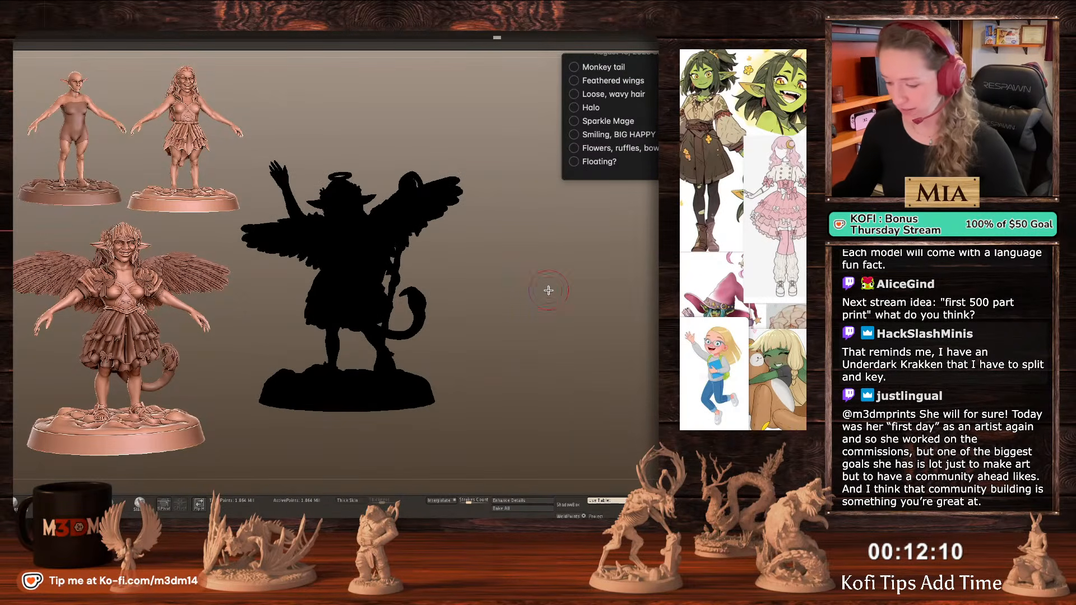
key(w)
click(288, 147)
key(q)
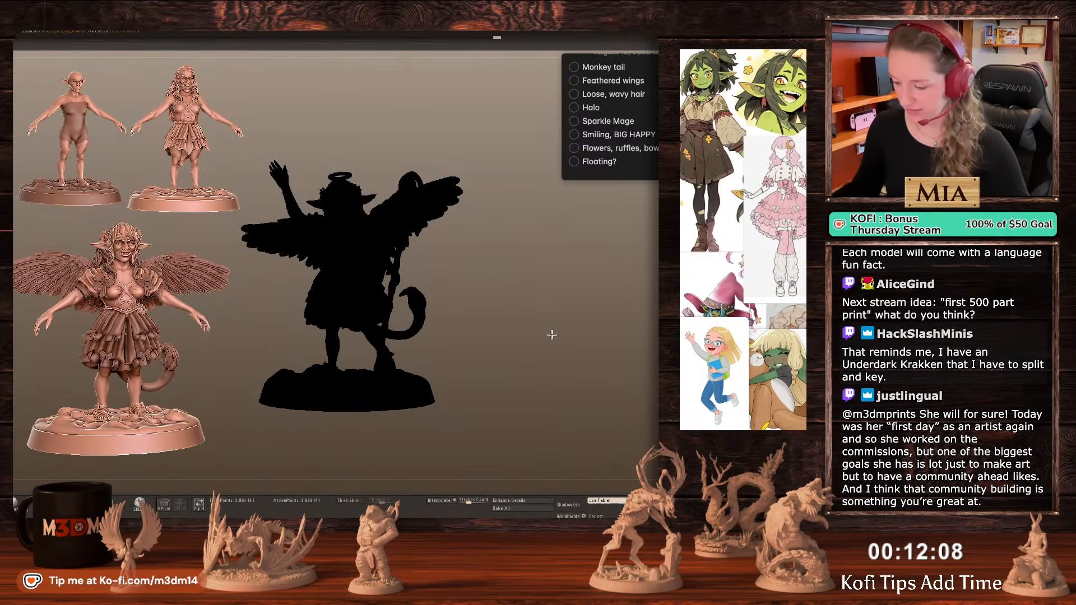
drag(552, 335, 589, 329)
key(w)
Return the figure to its shaded display and check the overall pose from the front.
key(space)
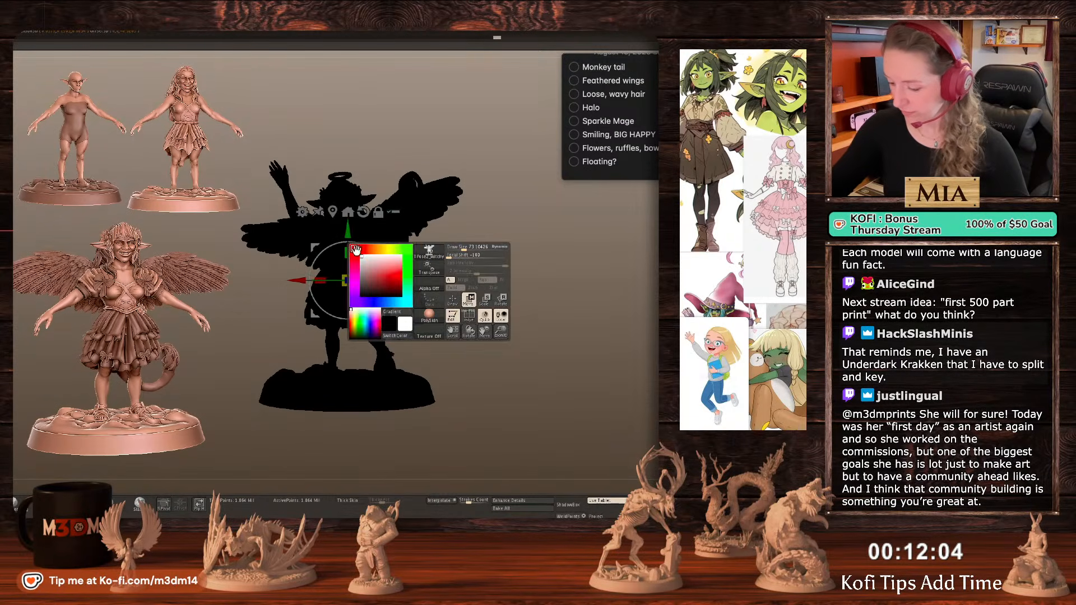
click(405, 324)
key(q)
alt+drag(566, 291, 557, 300)
key(w)
drag(384, 281, 377, 282)
key(q)
alt+drag(571, 305, 589, 301)
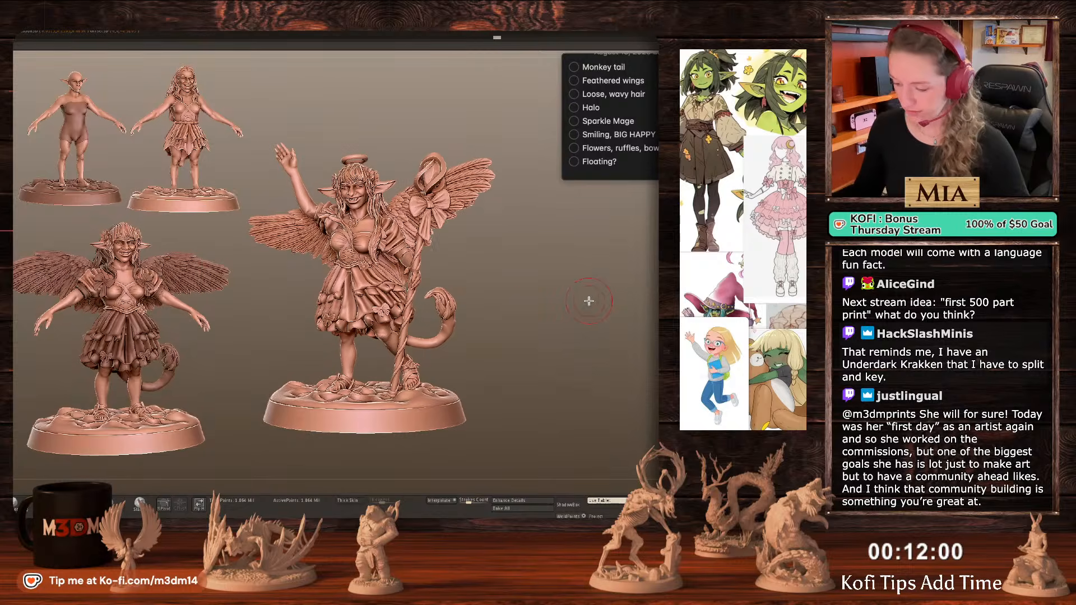
Transfer the finished pose back to the original subtools with Transpose Master's TPose|SubT.
key(space)
key(v)
key(v)
click(383, 34)
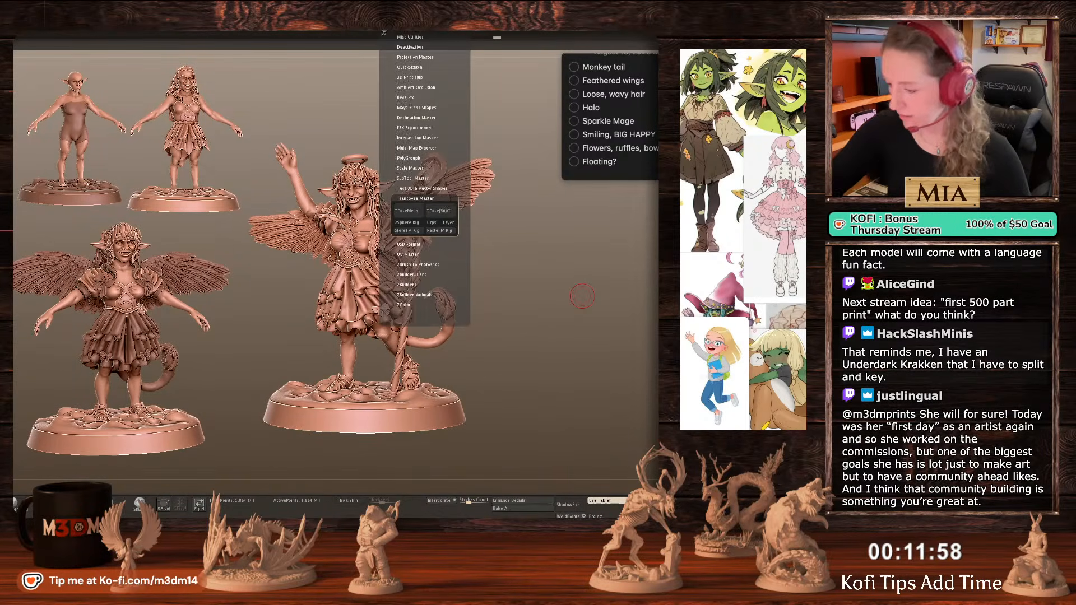
click(442, 210)
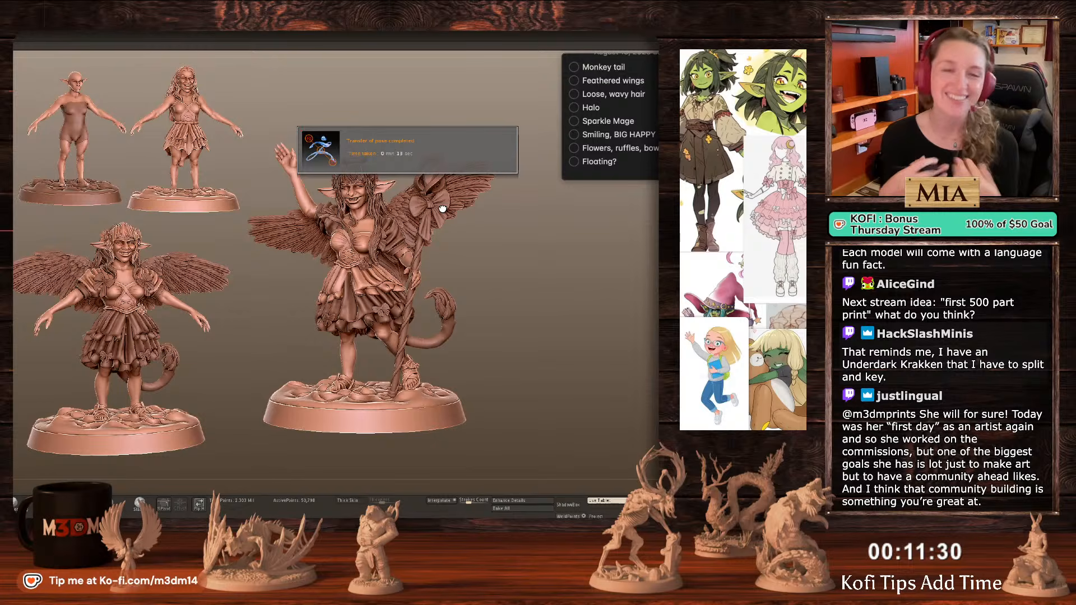
right_click(531, 269)
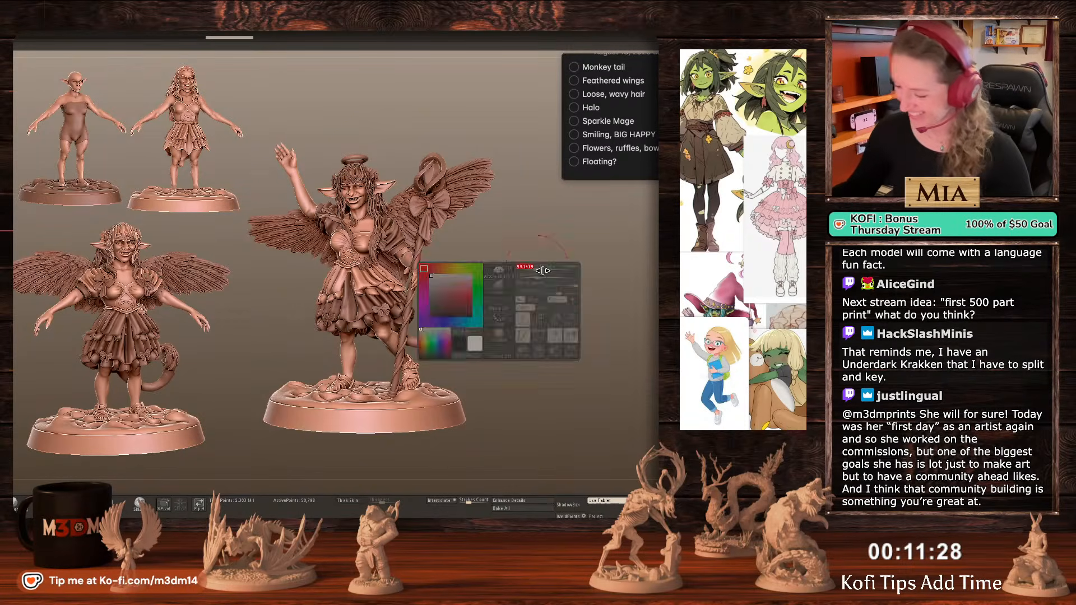
Show the pair of feathered wings alone and inspect their polygroups.
alt+click(399, 210)
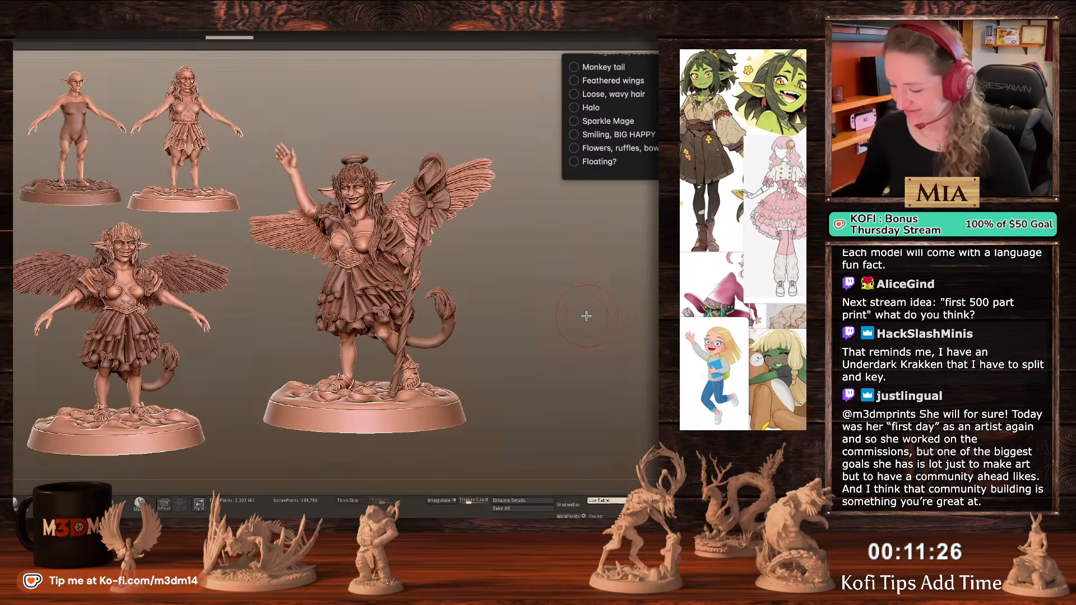
key(alt+s)
right_click(498, 290)
mouse_move(498, 290)
ctrl+right_down()
mouse_move(512, 330)
mouse_move(502, 402)
ctrl+right_up()
key(shift+f)
key(shift+f)
mouse_move(578, 226)
ctrl+mouse_down()
mouse_move(528, 170)
mouse_move(330, 254)
mouse_move(329, 289)
mouse_move(394, 399)
mouse_move(610, 306)
ctrl+mouse_up()
ctrl+drag(526, 293, 574, 327)
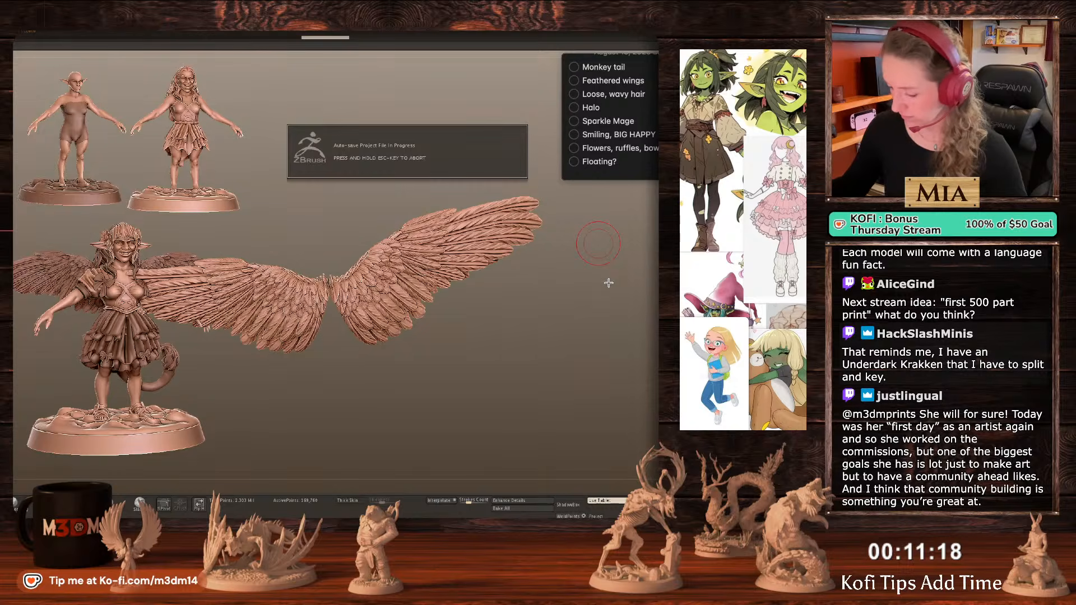
Mask the wing behind the staff using its polygroup and split the two wings into separate subtools.
mouse_move(609, 283)
mouse_down()
mouse_move(591, 327)
mouse_move(528, 160)
mouse_move(306, 269)
mouse_move(311, 333)
mouse_move(570, 347)
mouse_up()
key(ctrl+w)
ctrl+shift+click(444, 256)
ctrl+click(555, 334)
ctrl+shift+click(557, 334)
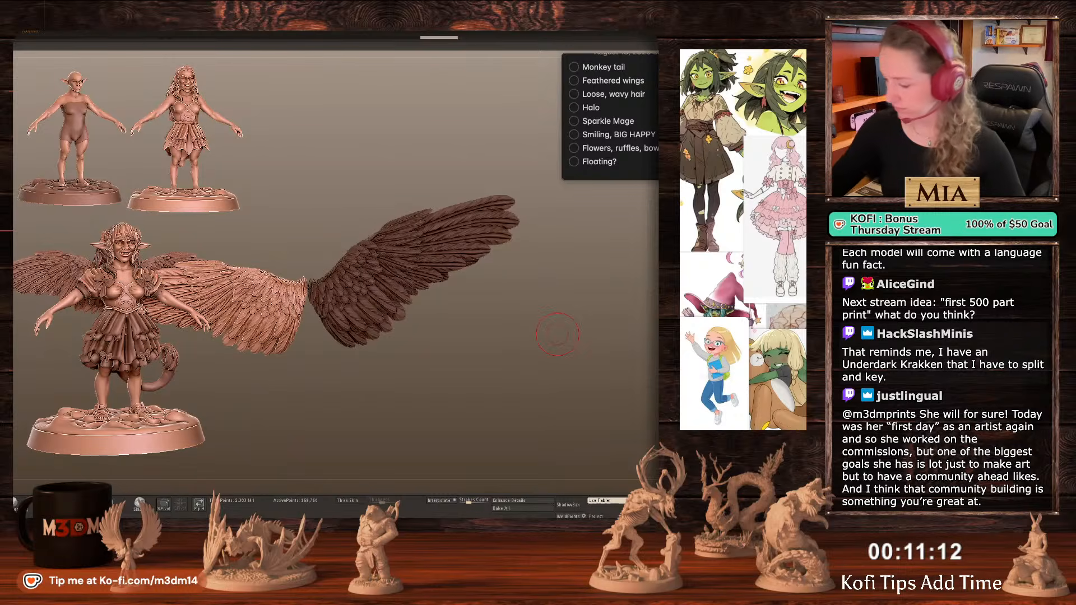
drag(560, 342, 560, 353)
key(shift+f)
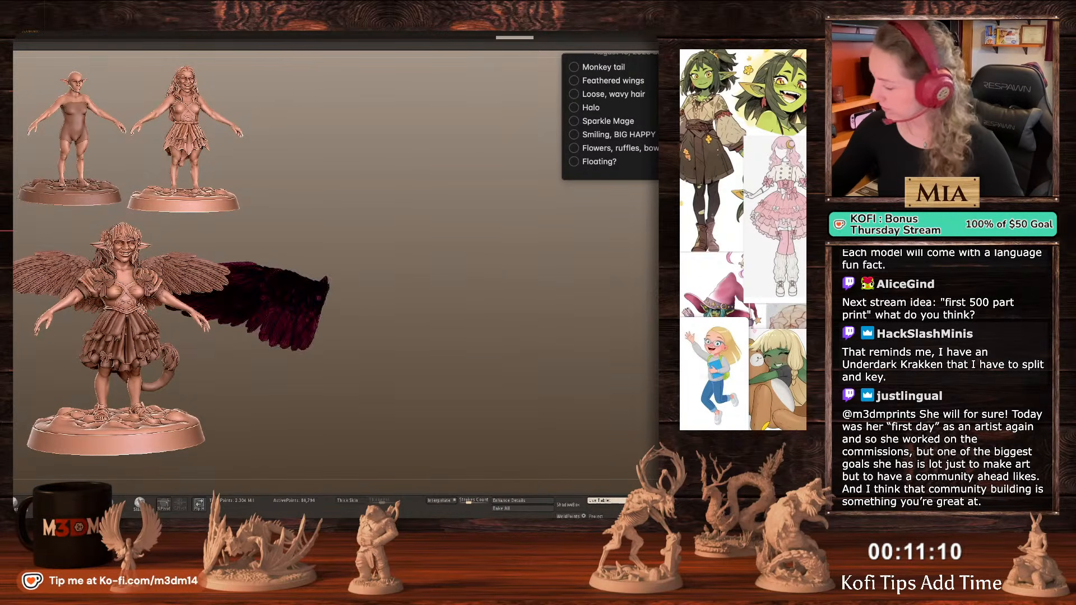
Bring back the whole figure, select the wing behind the staff, and check that the wings are separate pieces.
key(shift+f)
key(alt+s)
alt+click(455, 248)
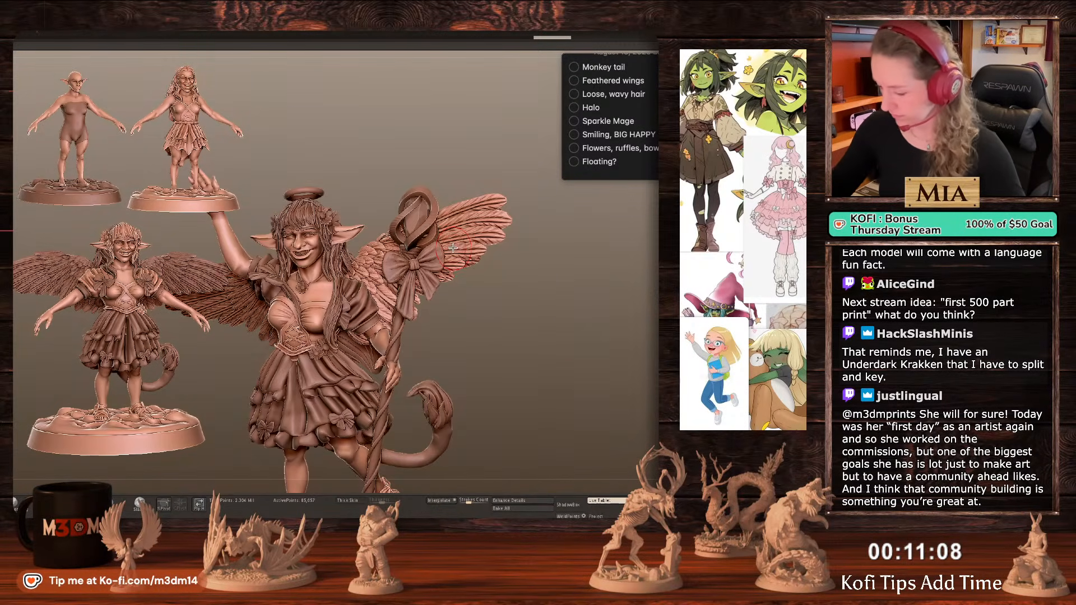
key(alt+s)
key(alt+s)
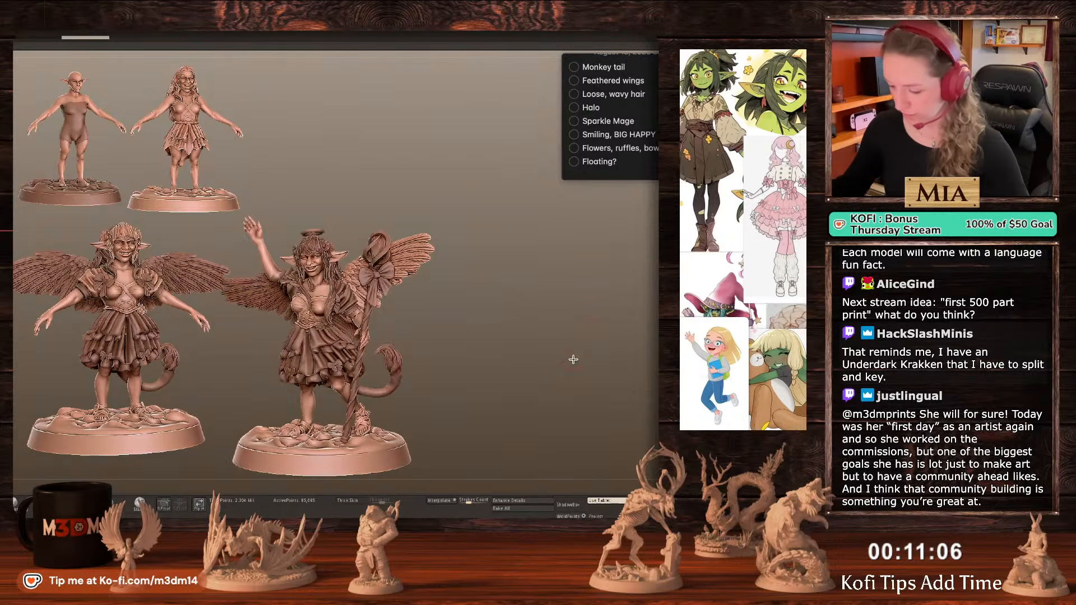
drag(566, 324, 573, 303)
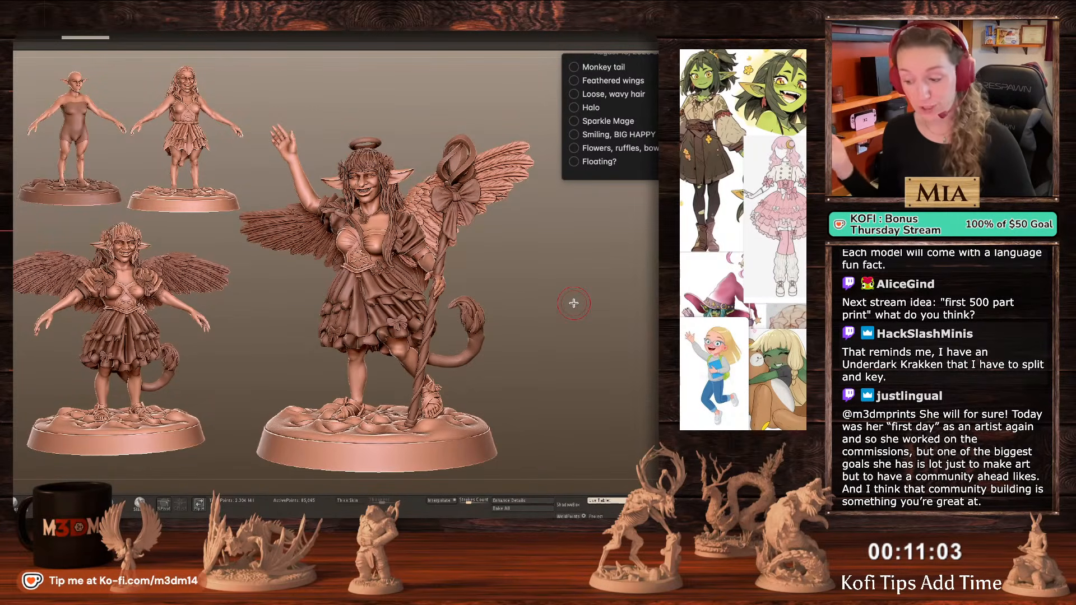
Isolate the body and remove the staff arm's hand at the wrist, keeping the rest of the figure.
alt+click(379, 249)
alt+click(444, 286)
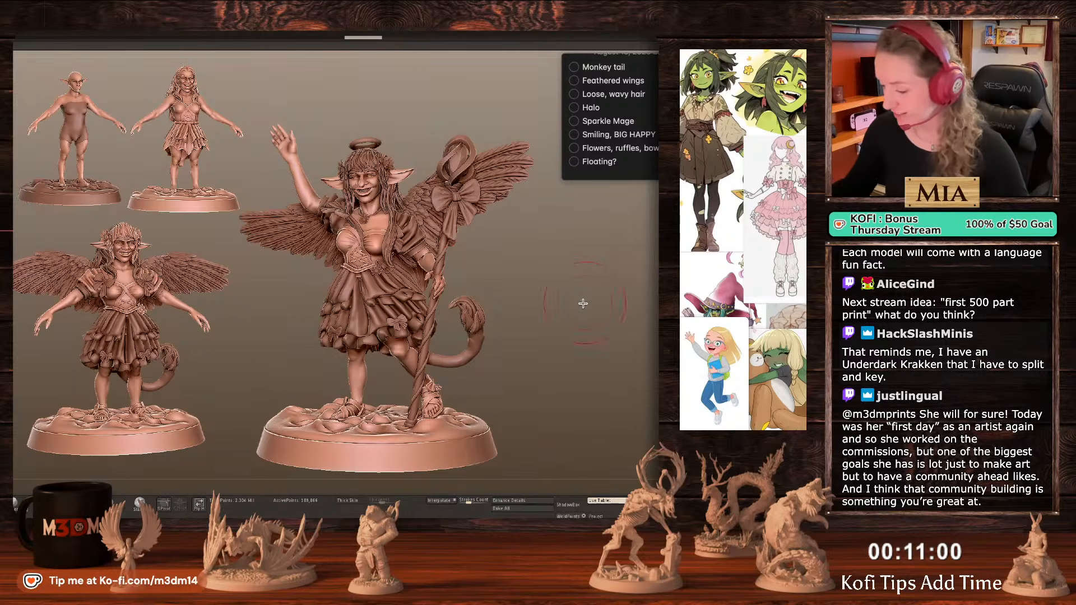
drag(584, 302, 603, 288)
key(alt+s)
mouse_move(554, 319)
mouse_down()
mouse_move(423, 249)
mouse_move(493, 342)
mouse_up()
ctrl+shift+click(457, 292)
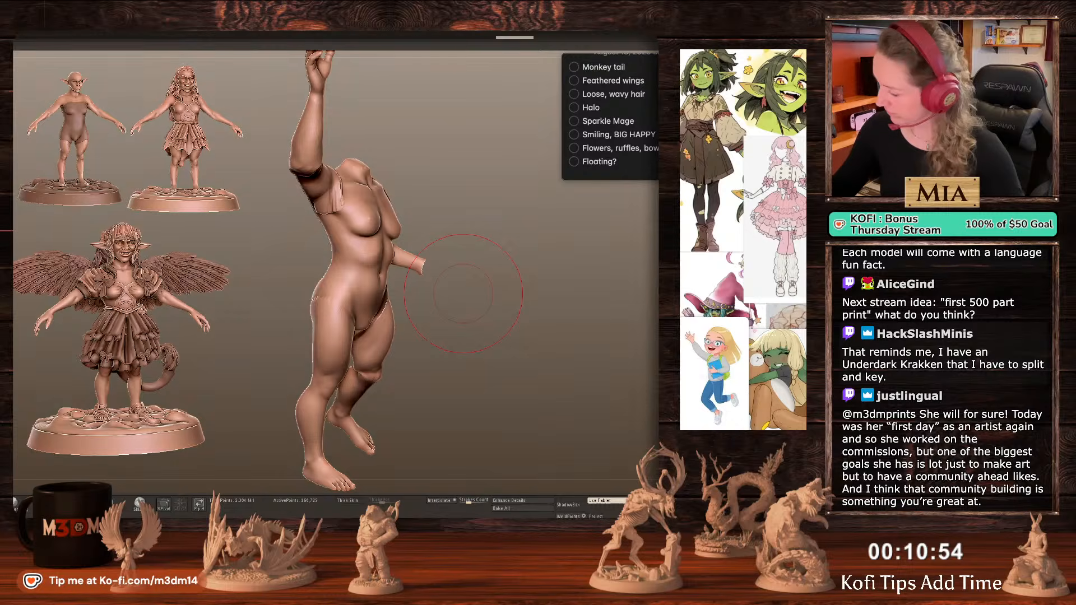
drag(538, 326, 392, 303)
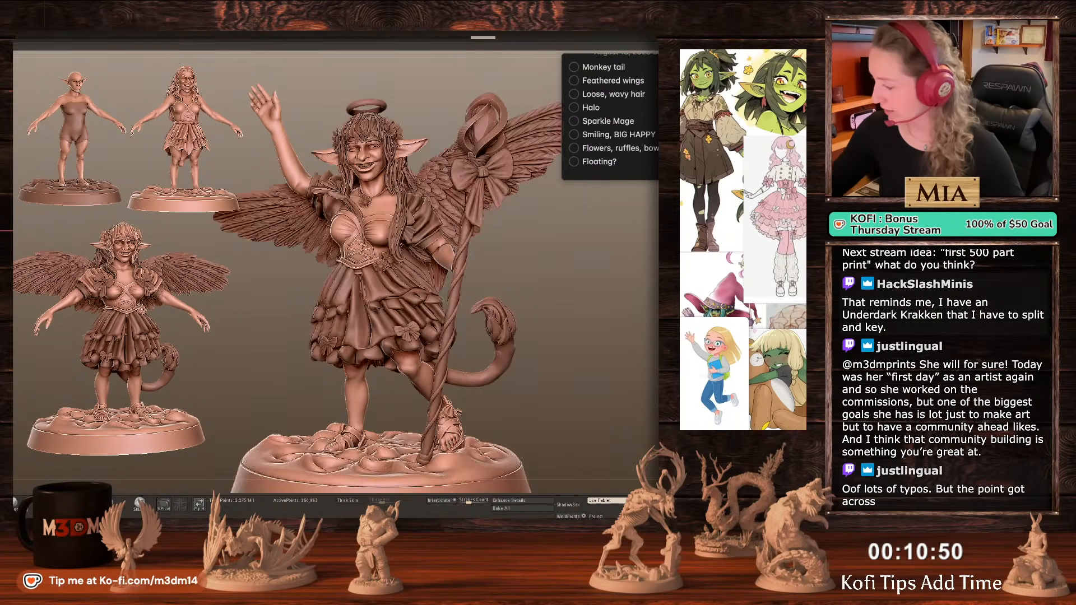
Search the computer for "hand" and open the Shoulder Sleeve Hand.ztl parts library.
key(ctrl+o)
click(527, 97)
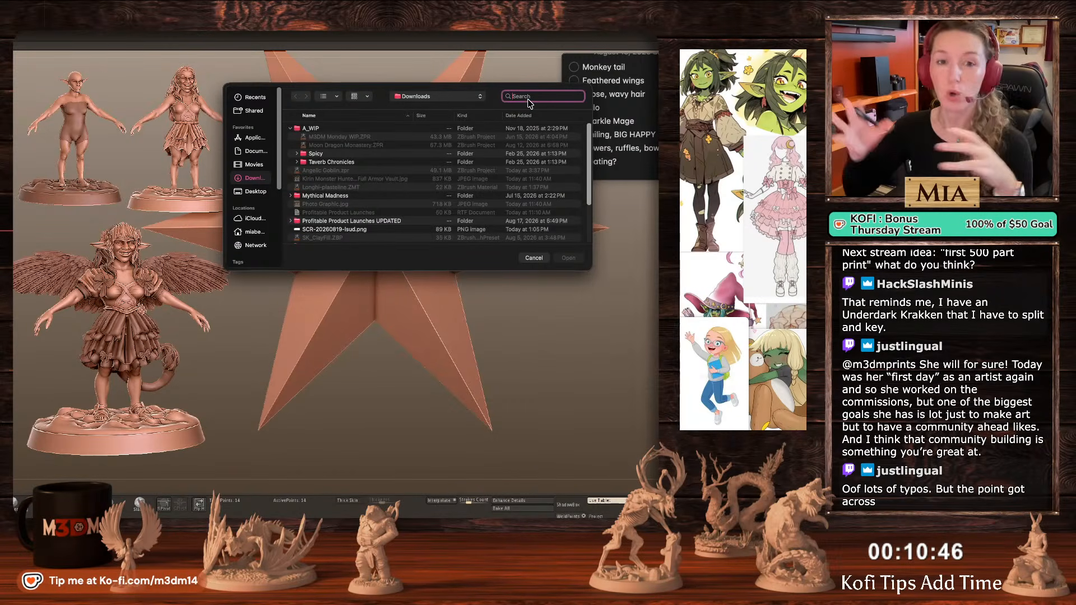
text(hand)
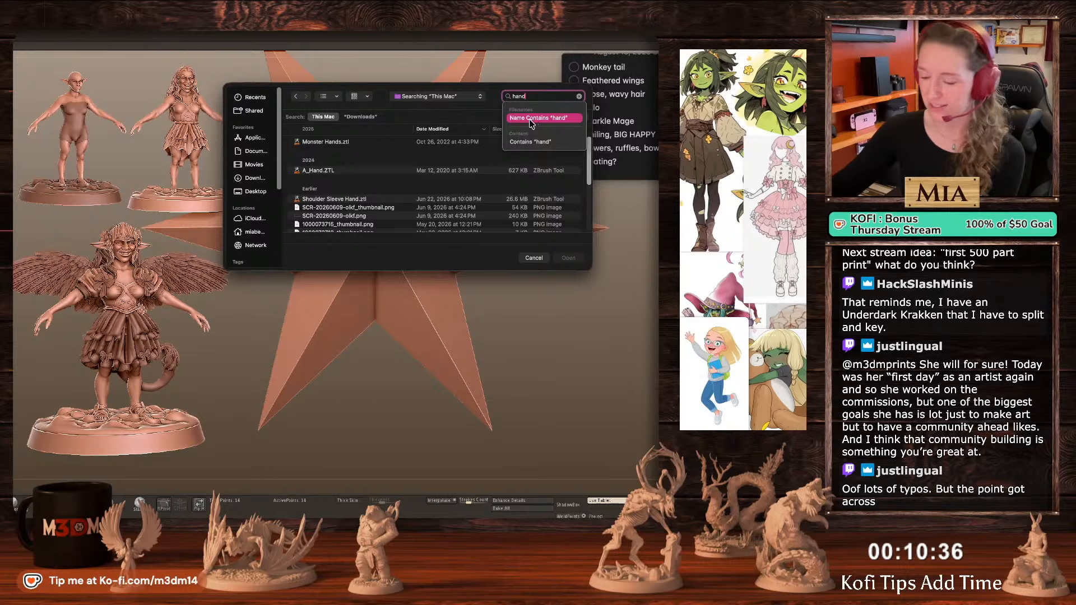
click(365, 202)
double_click(365, 200)
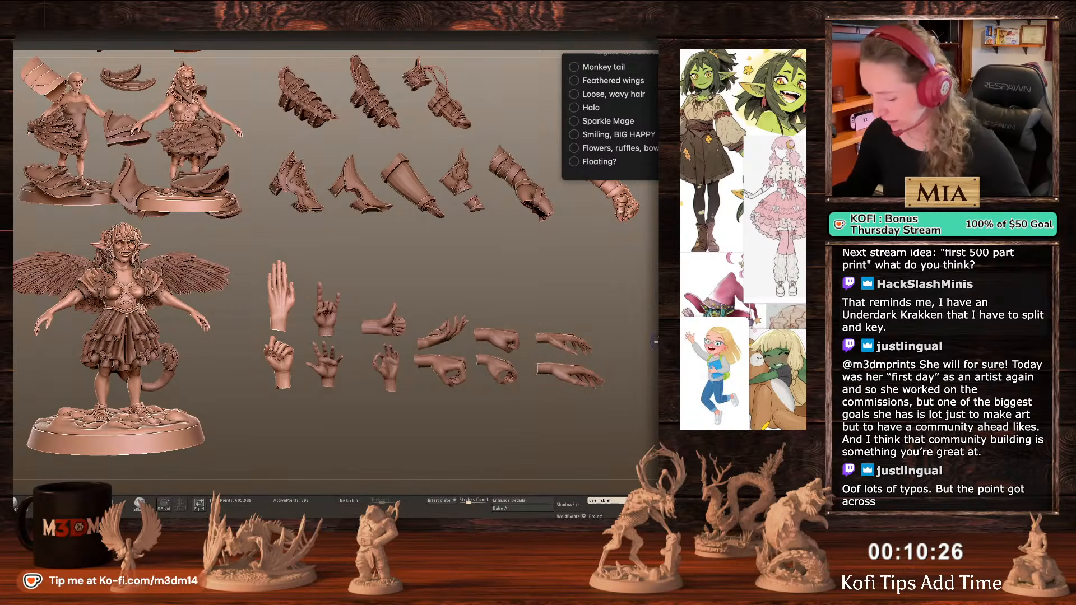
Choose a gripping hand from the library's lower row and append it to the goblin figure as a subtool.
click(493, 370)
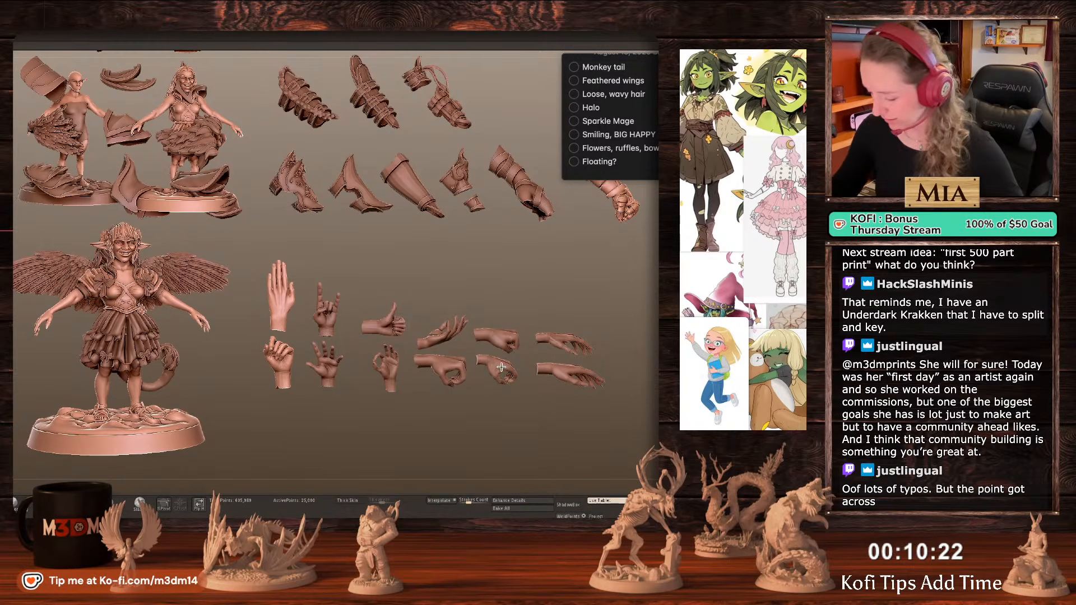
click(503, 366)
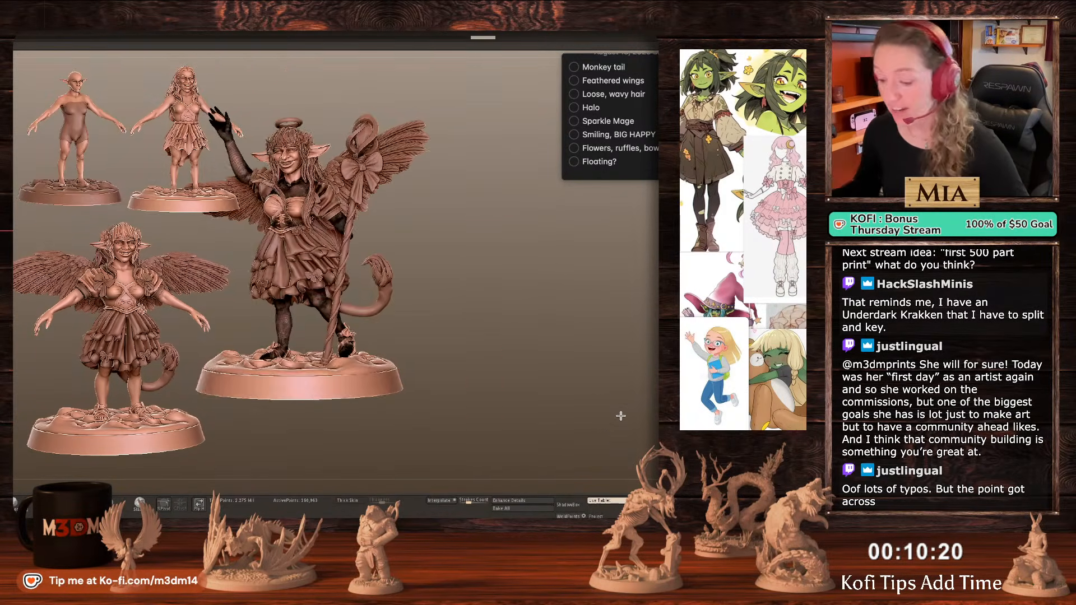
key(f)
alt+drag(541, 325, 645, 398)
key(F1)
click(599, 424)
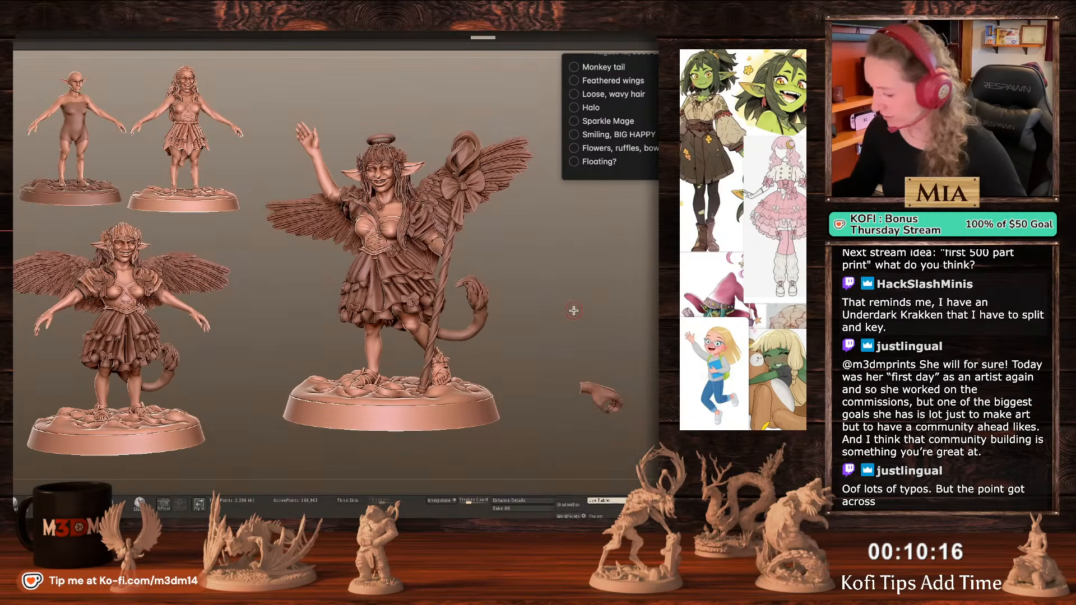
Turn the appended gripping hand upright, scale it down to the figure, and move it to the staff arm.
key(w)
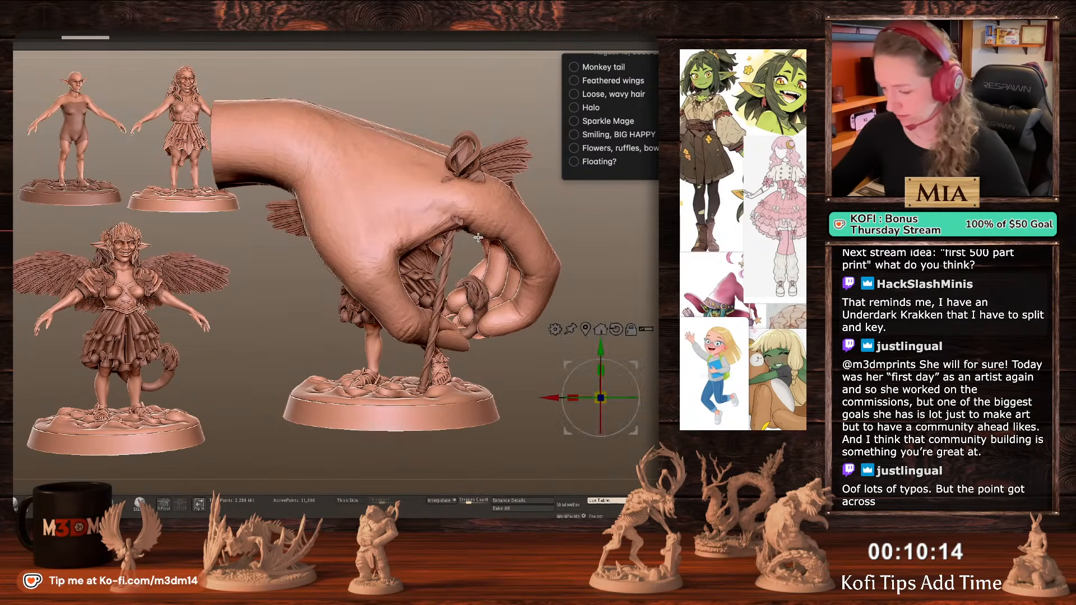
alt+click(424, 202)
click(410, 133)
shift+drag(387, 248, 392, 190)
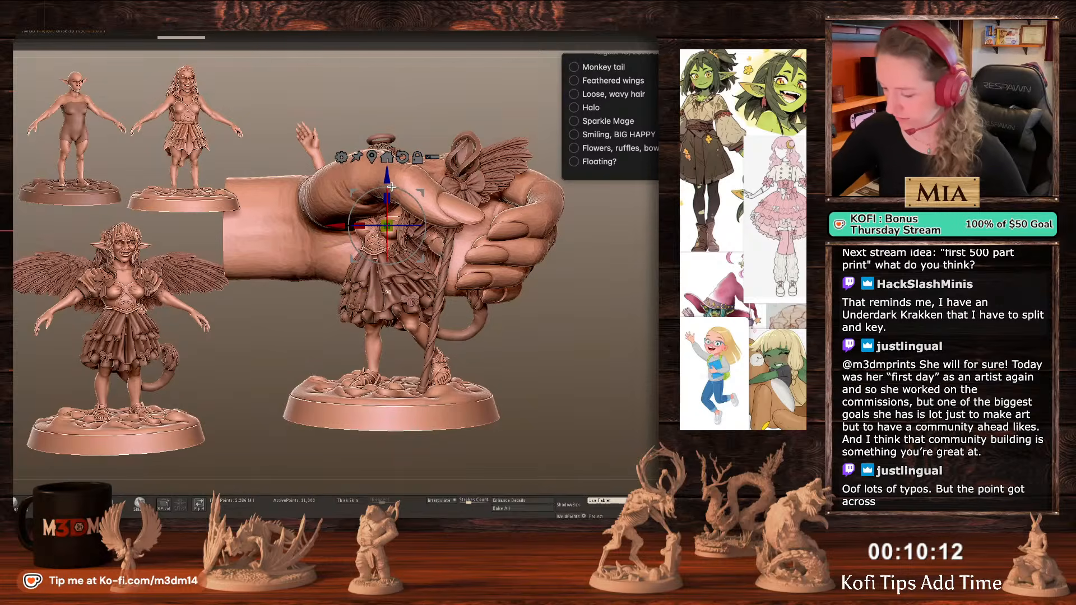
drag(405, 226, 364, 264)
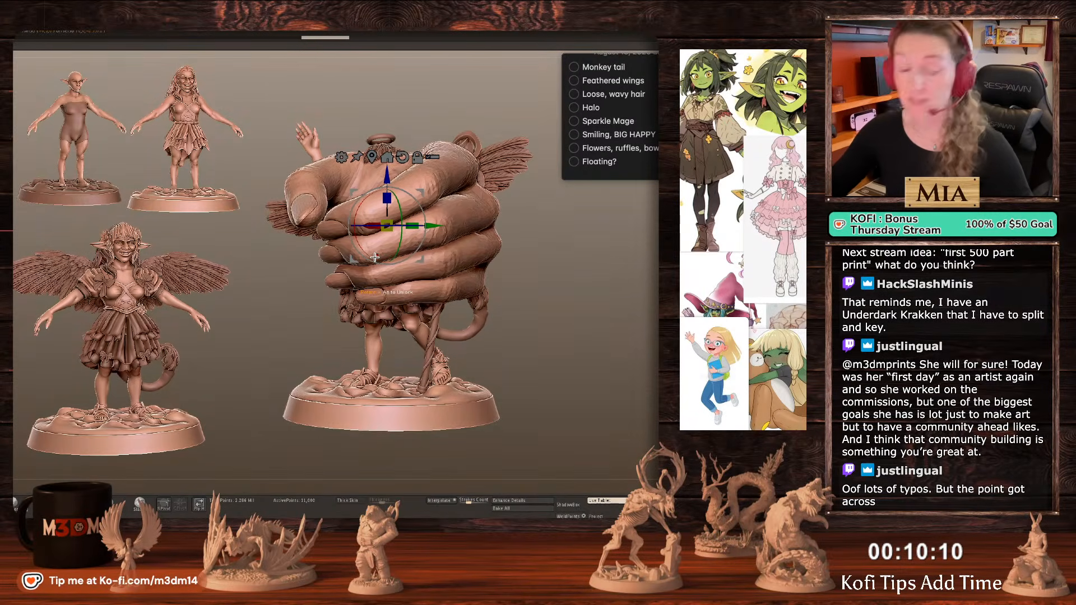
drag(387, 226, 417, 300)
drag(450, 267, 431, 274)
key(q)
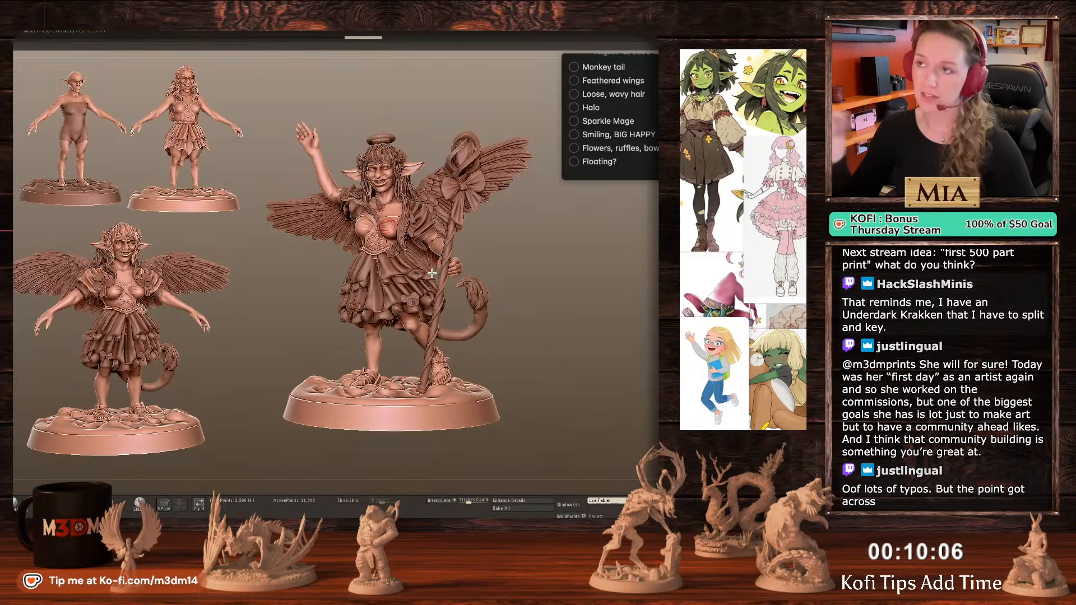
drag(657, 314, 637, 334)
key(w)
drag(482, 235, 430, 231)
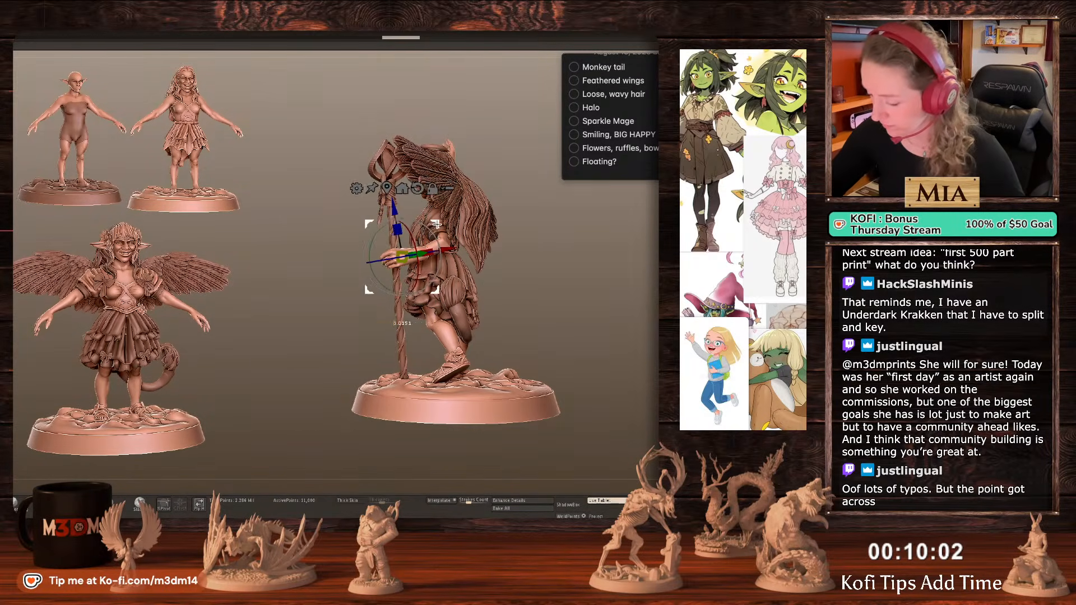
Try to fit the gripping hand around the staff, adjusting its position and rotation from the side, above and front.
key(q)
drag(639, 305, 623, 310)
key(w)
drag(414, 251, 408, 255)
key(q)
drag(519, 264, 510, 359)
key(w)
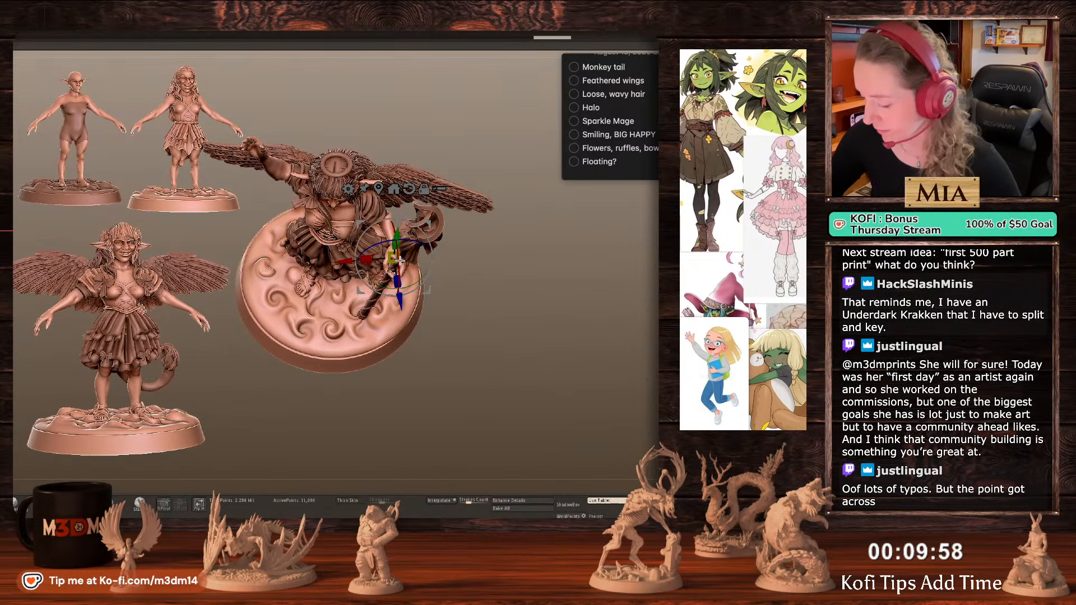
drag(390, 261, 392, 259)
key(q)
drag(526, 342, 535, 262)
key(w)
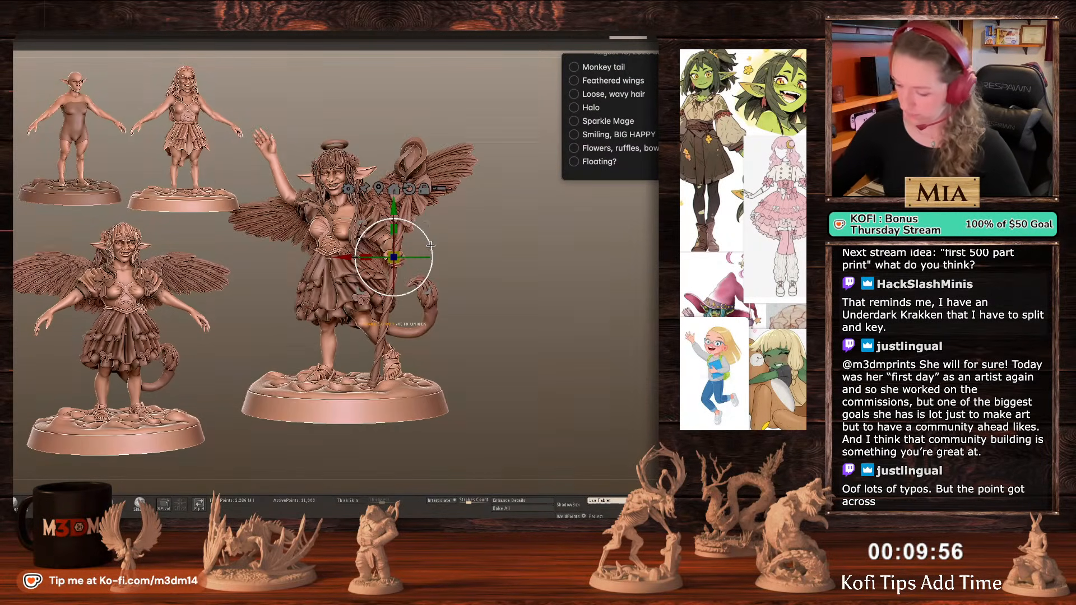
mouse_move(429, 246)
mouse_down()
mouse_move(433, 254)
mouse_move(396, 259)
mouse_up()
Delete the ill-fitting hand and append the neighbouring gripping hand from the library in its place.
key(q)
key(space)
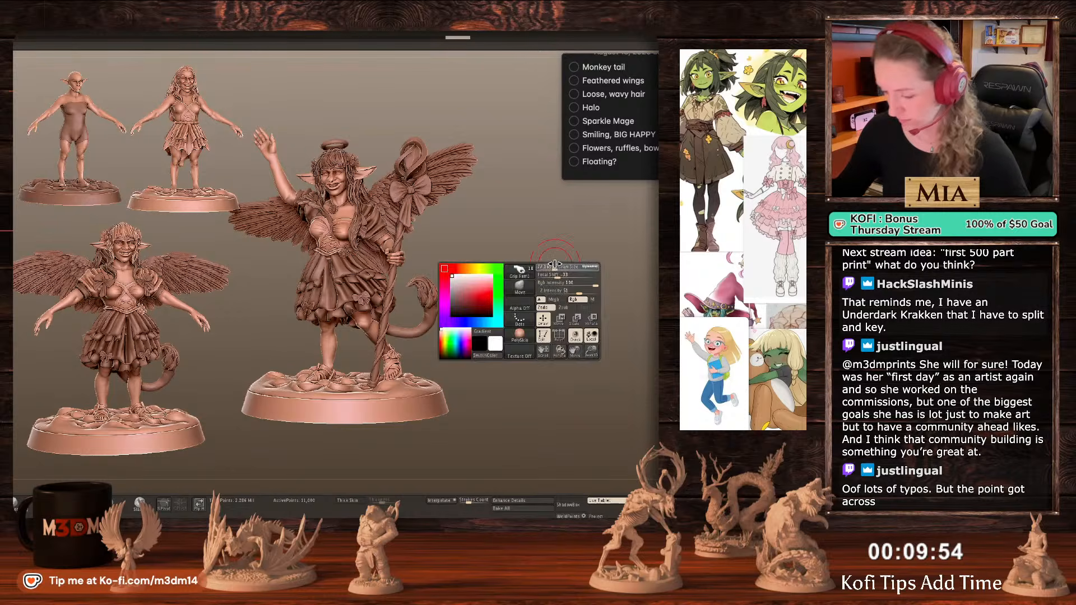
key(Delete)
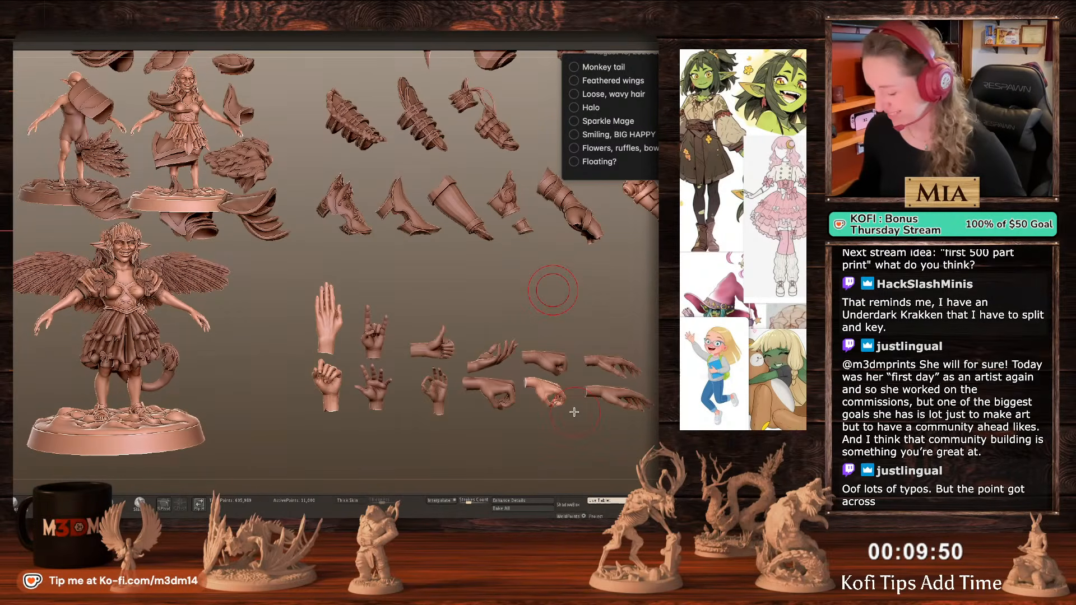
alt+click(510, 385)
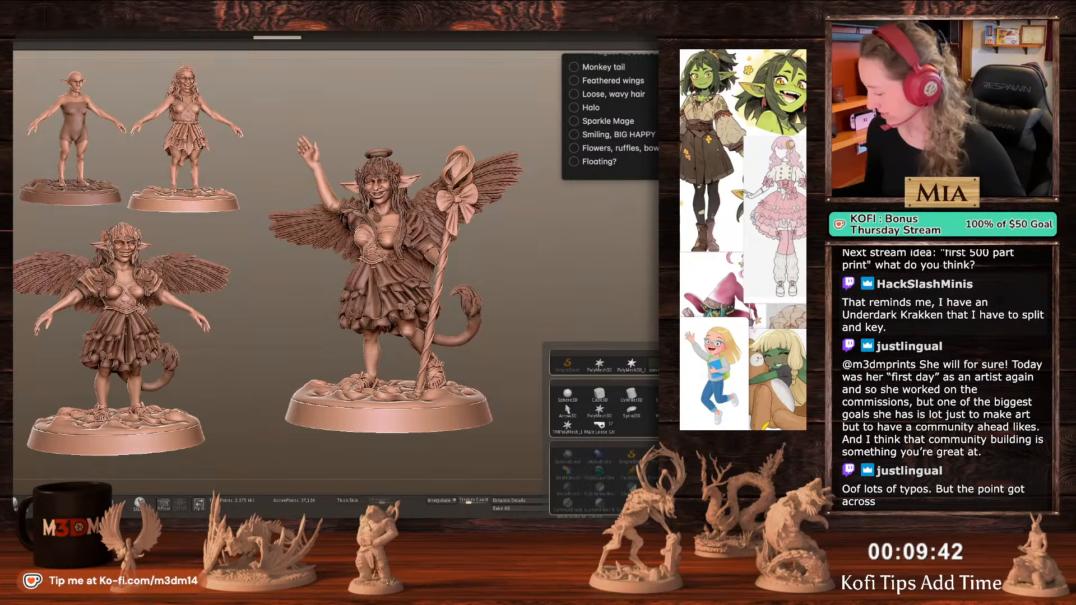
click(599, 427)
alt+click(534, 399)
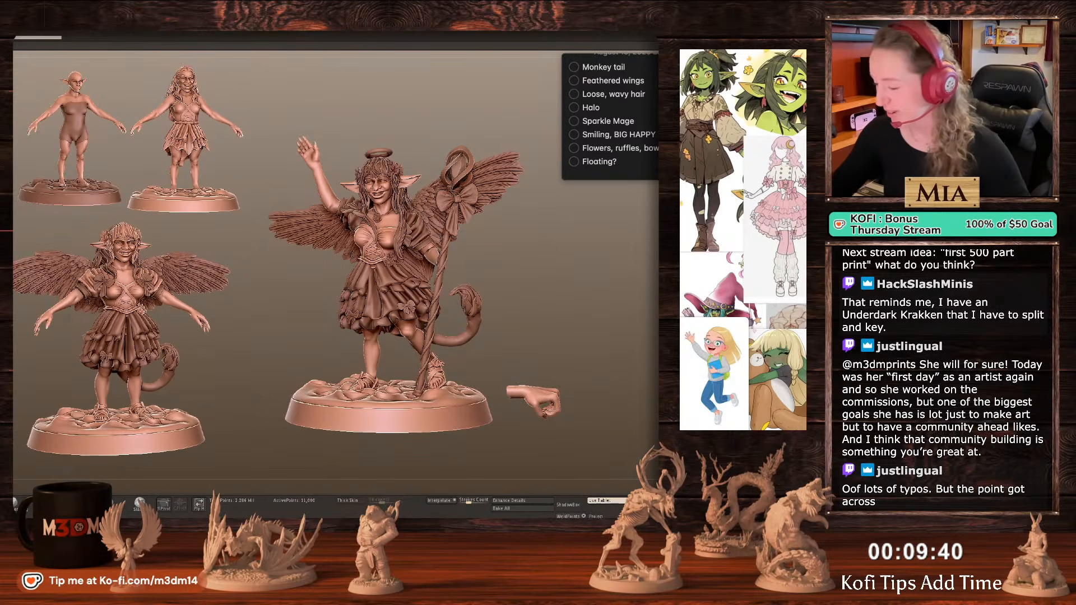
Rotate the replacement hand to a gripping orientation and move it to the staff arm's wrist.
key(w)
alt+click(548, 333)
shift+drag(533, 416, 541, 474)
shift+drag(617, 396, 614, 345)
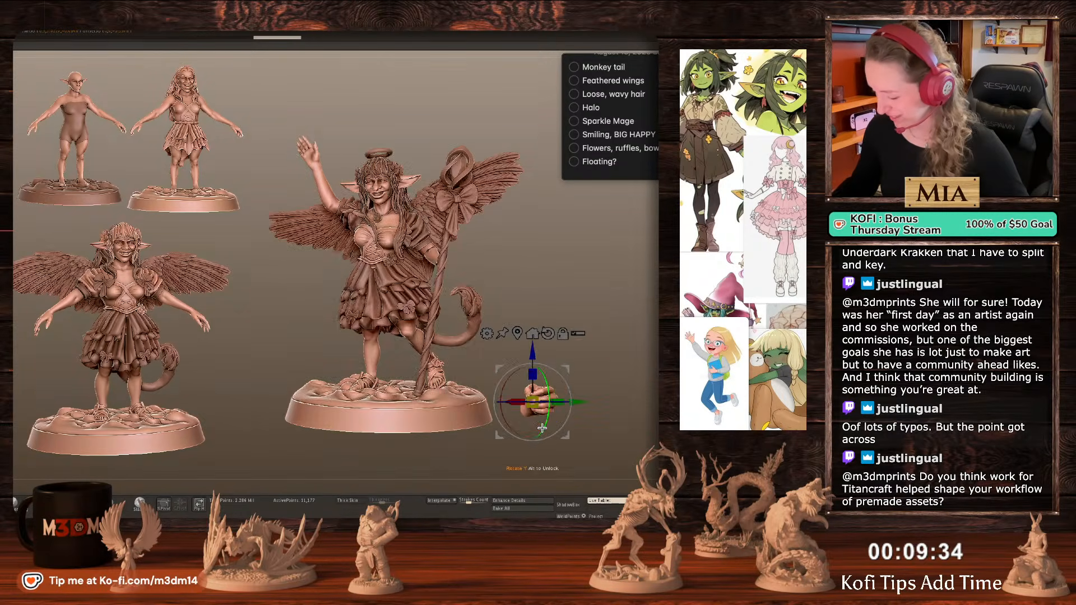
drag(543, 374, 496, 269)
drag(608, 259, 606, 349)
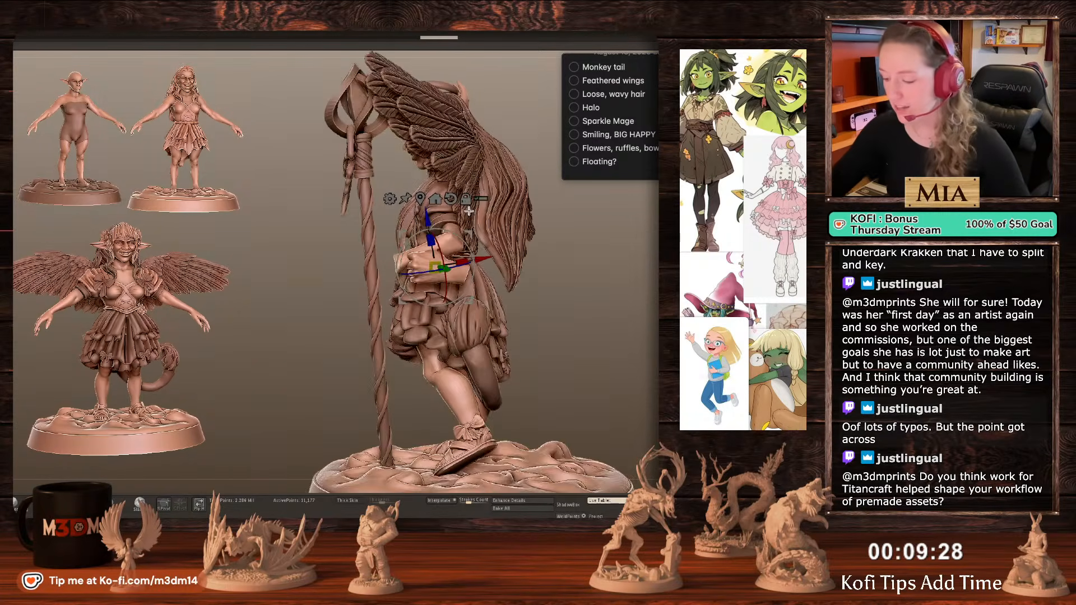
Reset the gizmo's orientation and fit the hand around the staff, shifting and tilting it to meet the wrist.
click(449, 197)
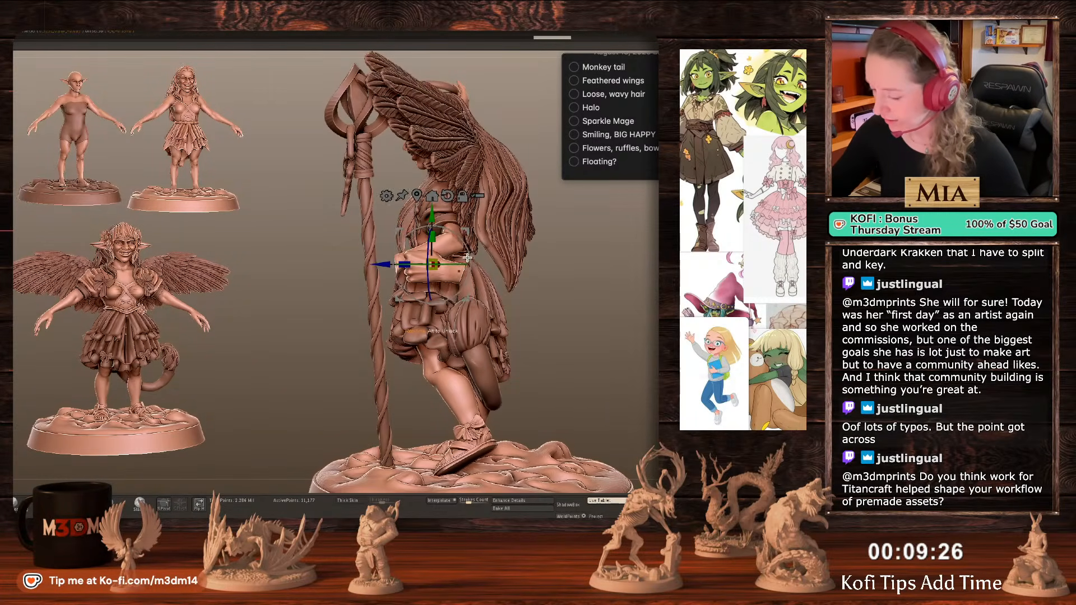
drag(472, 256, 423, 227)
key(q)
mouse_move(589, 312)
mouse_down()
mouse_move(643, 318)
mouse_move(637, 334)
mouse_move(604, 318)
mouse_up()
key(w)
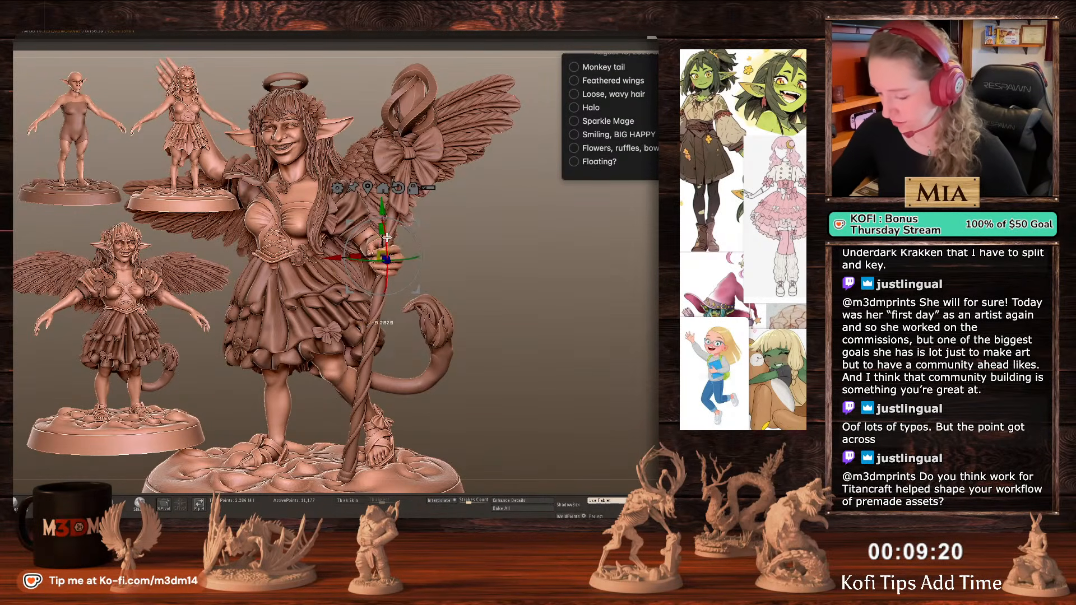
mouse_move(410, 257)
mouse_down()
mouse_move(416, 275)
mouse_move(412, 260)
mouse_up()
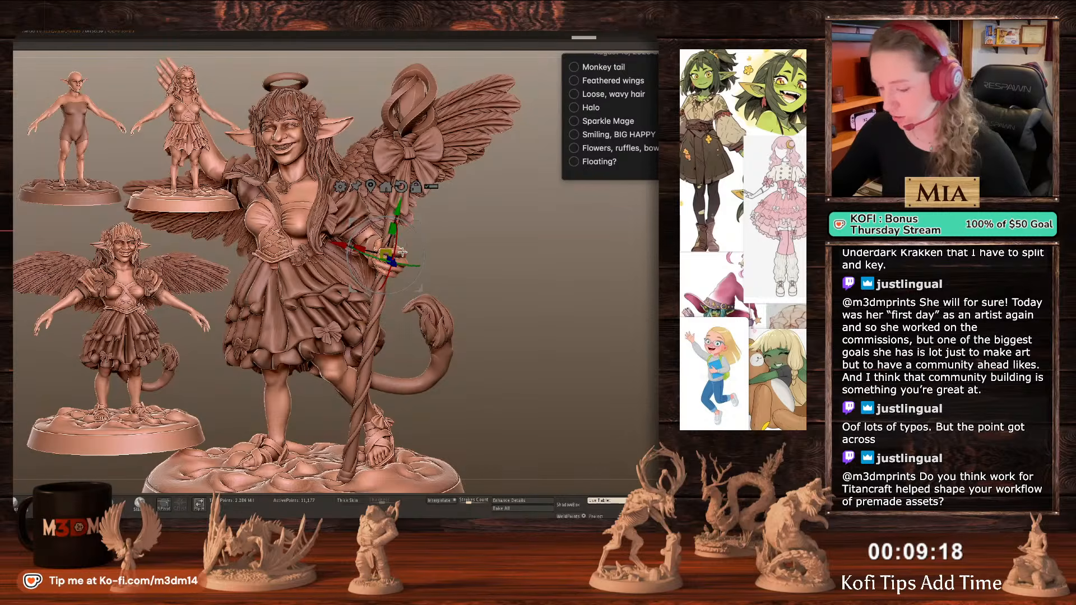
drag(588, 335, 592, 328)
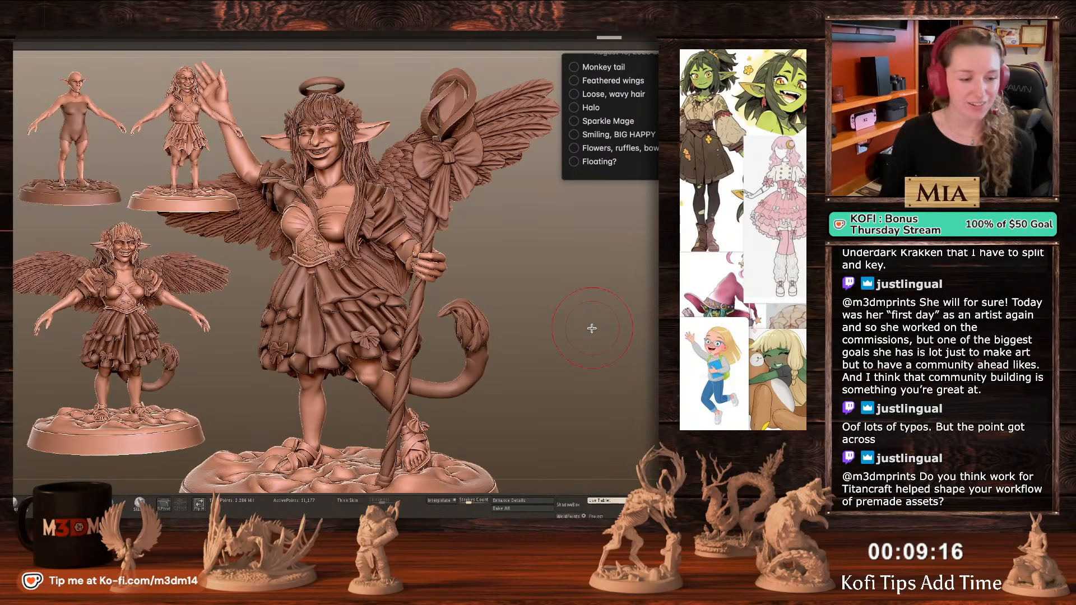
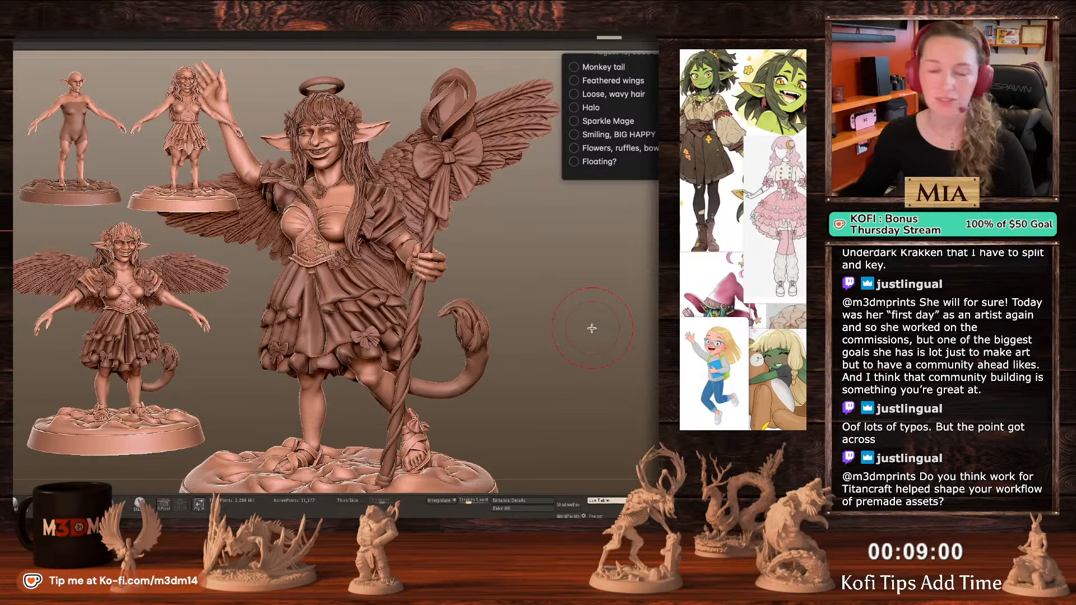
Nudge the gripping hand around the staff from the front with the transform gizmo.
key(space)
click(545, 299)
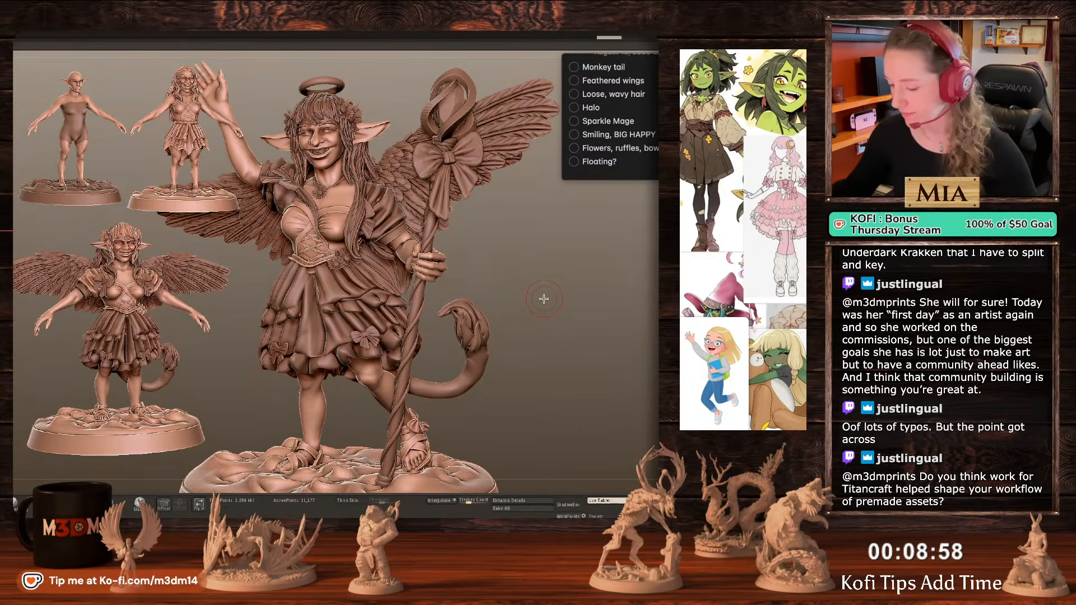
key(w)
click(439, 192)
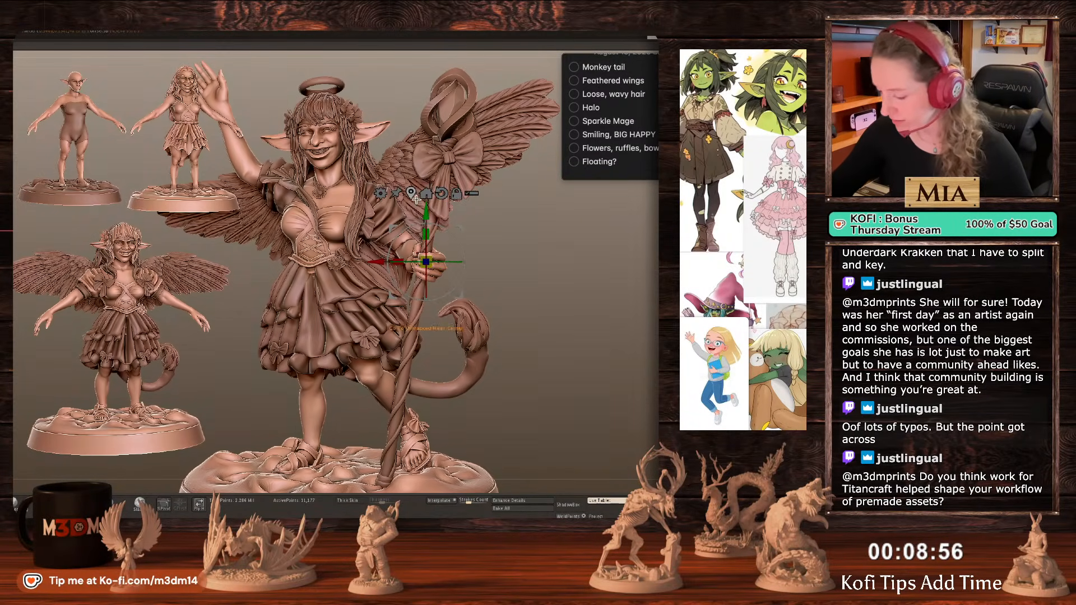
key(q)
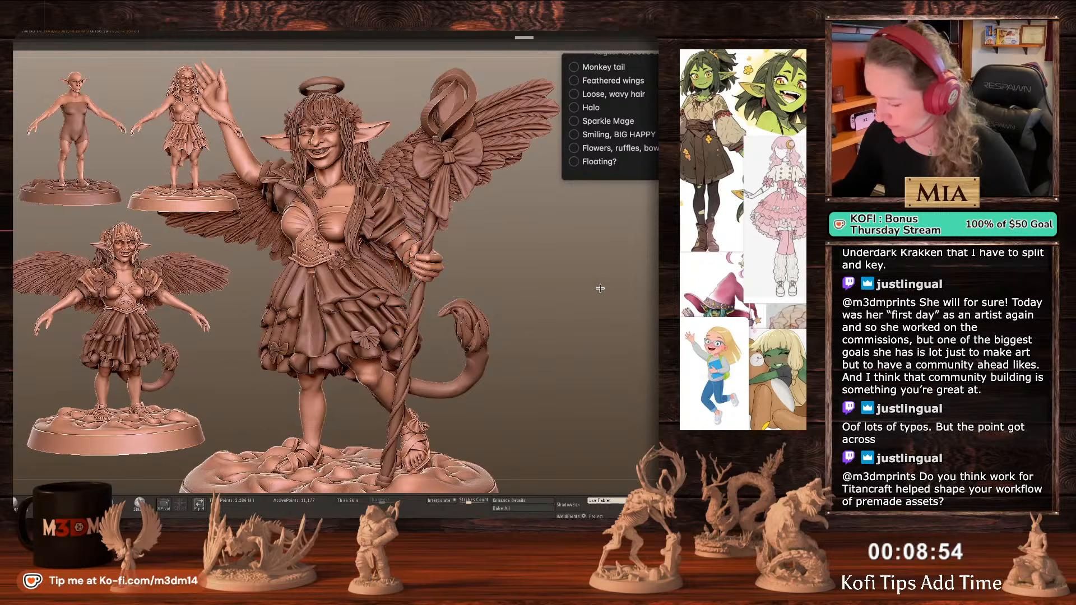
Refine the gripping hand's position and rotation on the staff from the side.
mouse_move(600, 288)
mouse_down()
mouse_move(613, 300)
mouse_move(641, 276)
mouse_up()
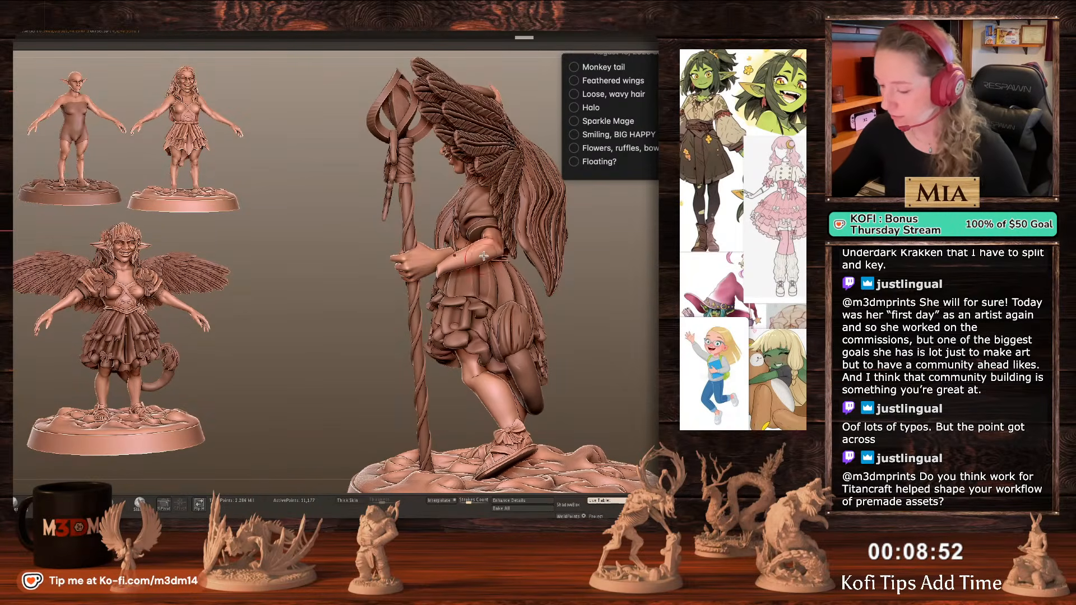
key(w)
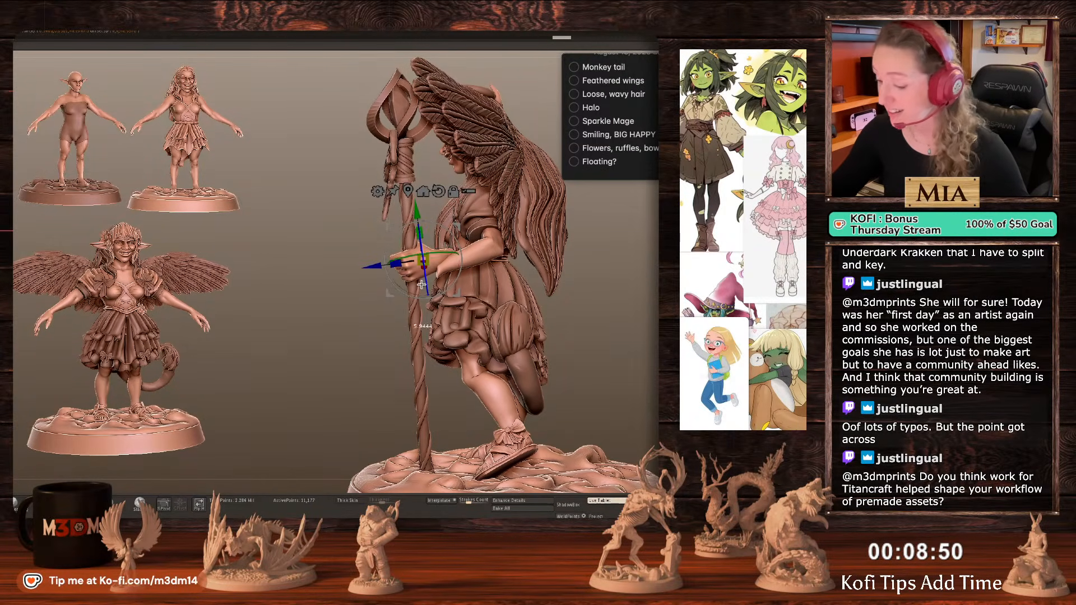
key(q)
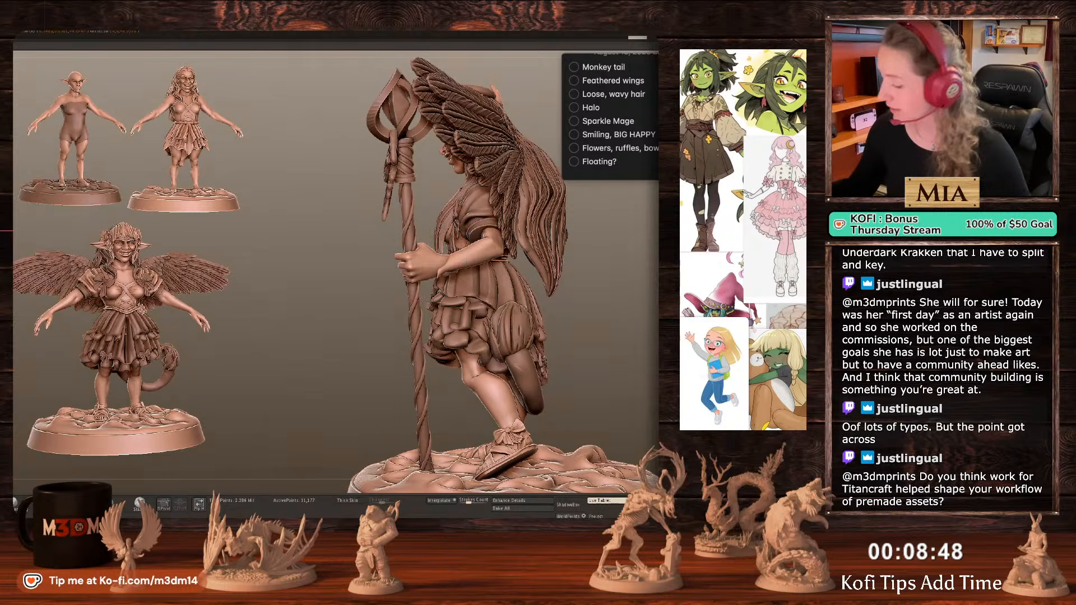
key(w)
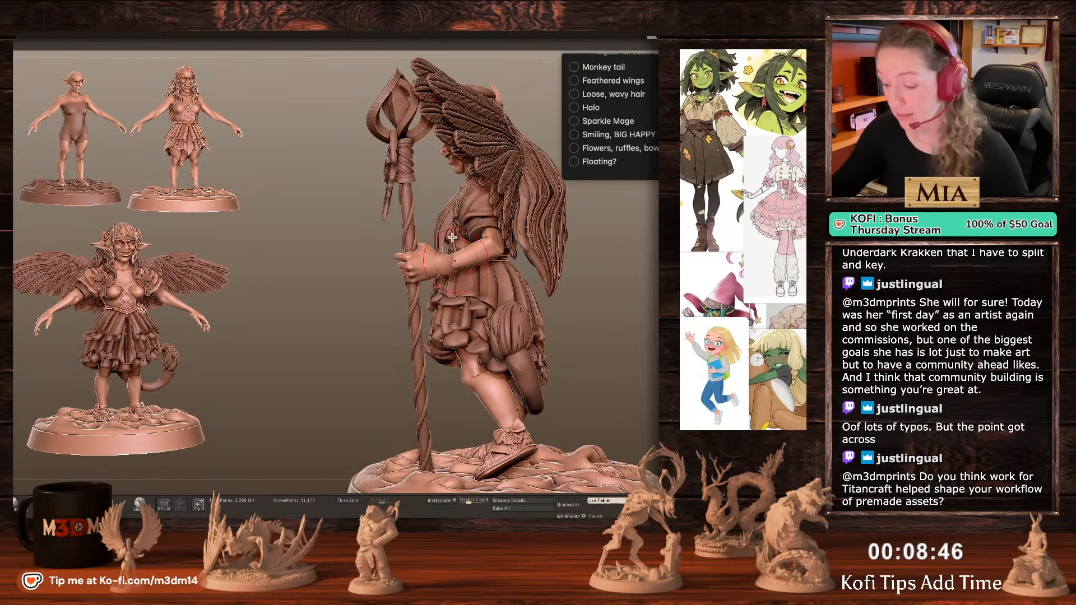
key(w)
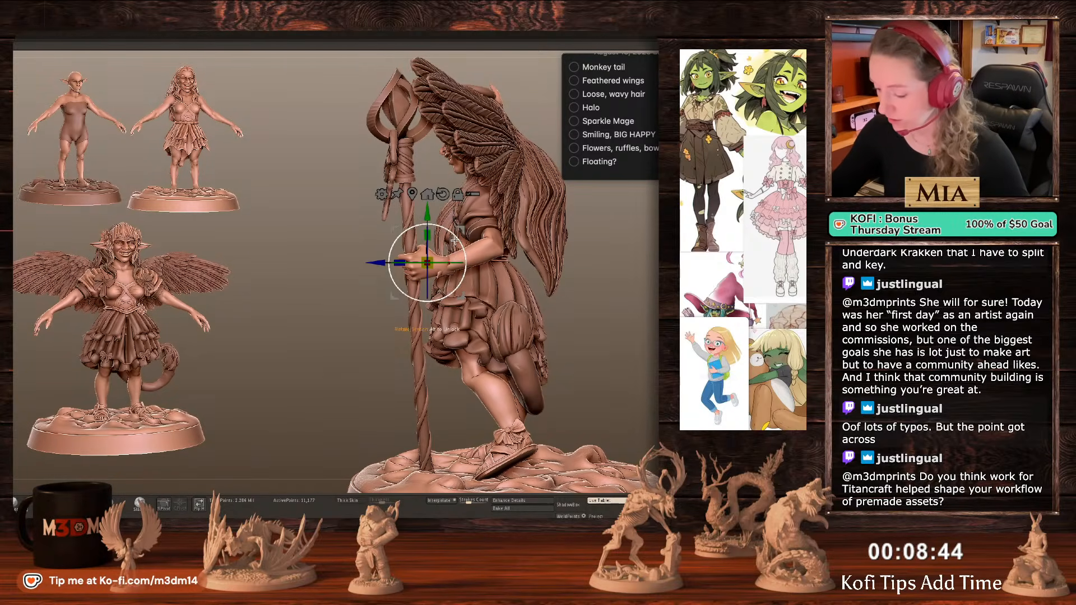
key(q)
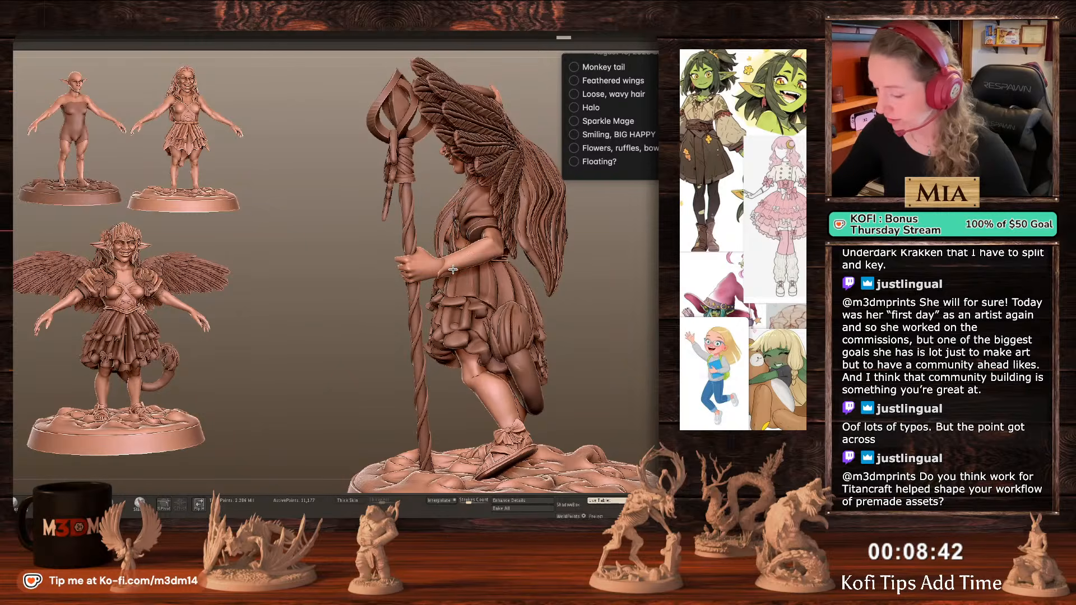
Adjust the staff arm's forearm where it meets the gripping hand, and make the hand the active subtool again.
right_click(413, 308)
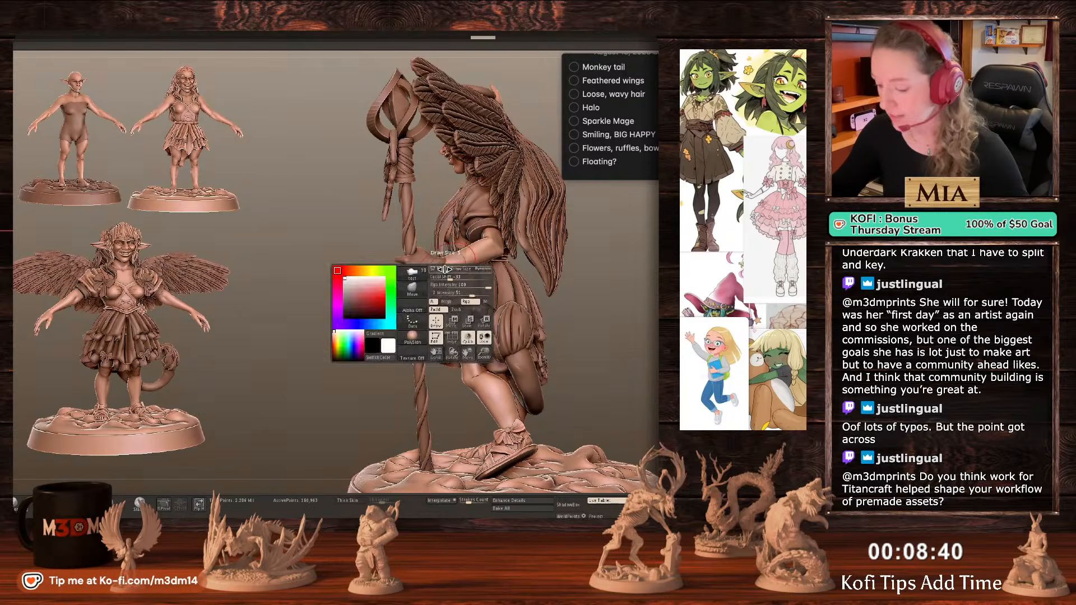
alt+click(475, 273)
alt+click(431, 270)
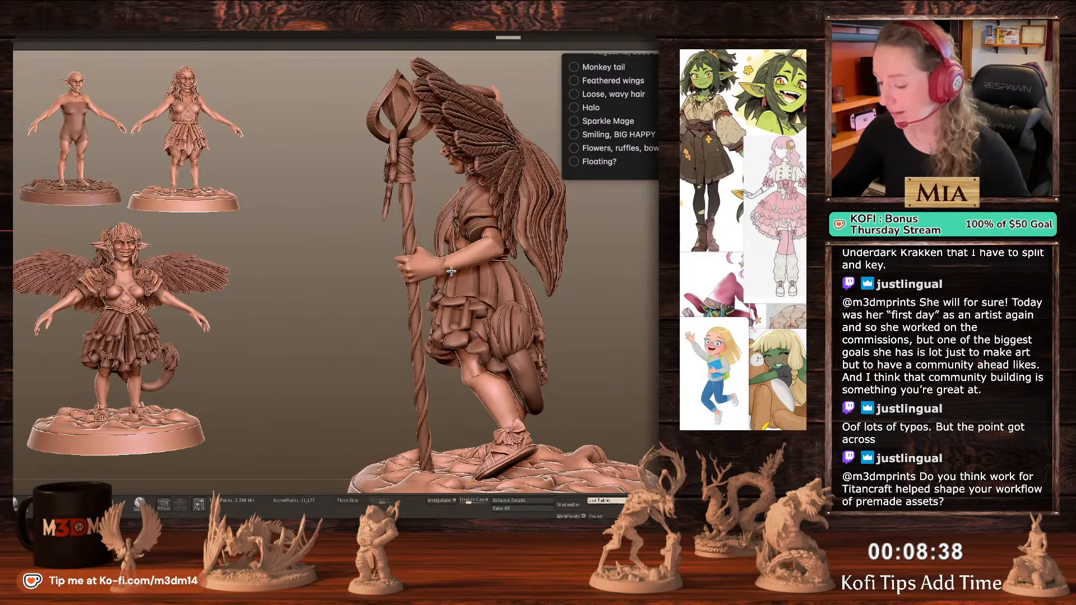
mouse_move(632, 311)
mouse_down()
mouse_move(644, 312)
mouse_move(634, 323)
mouse_move(587, 294)
mouse_up()
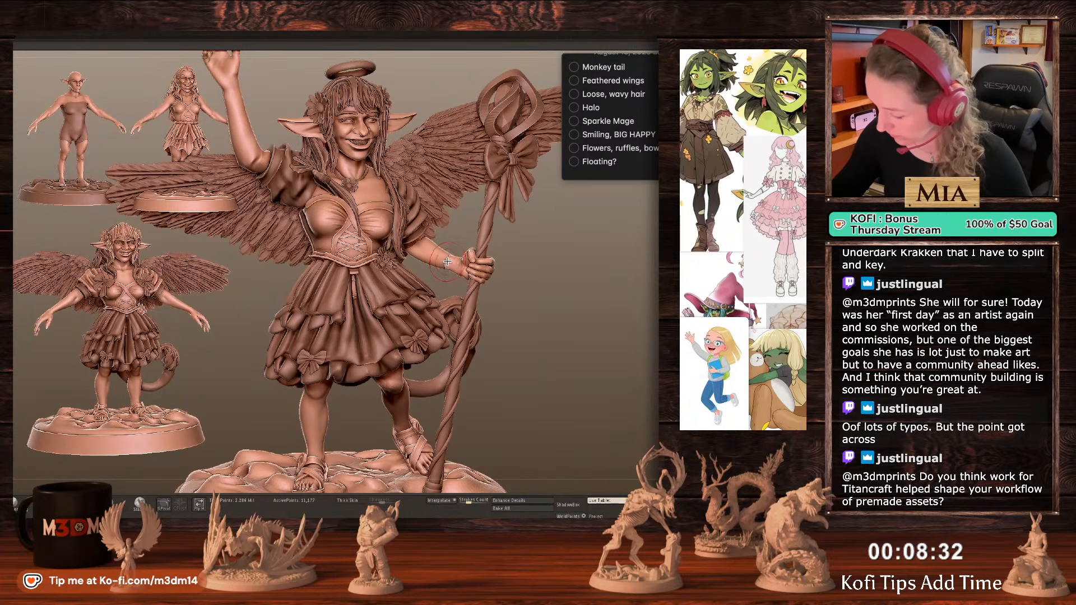
drag(530, 263, 513, 268)
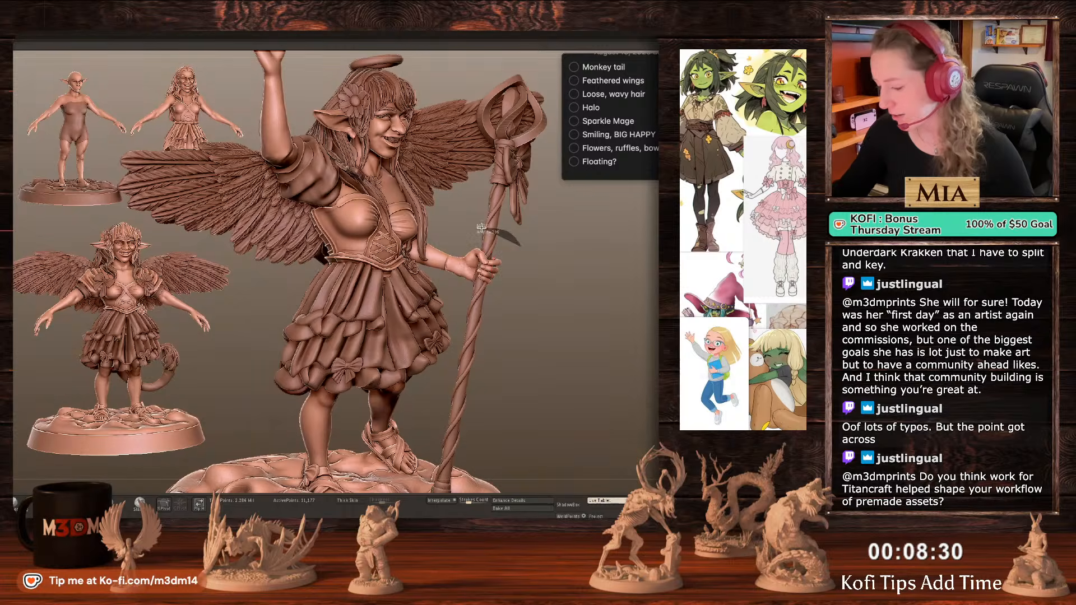
Mask the gripping hand up to the wrist, refine the mask's edge, and clear it.
ctrl+drag(447, 270, 497, 253)
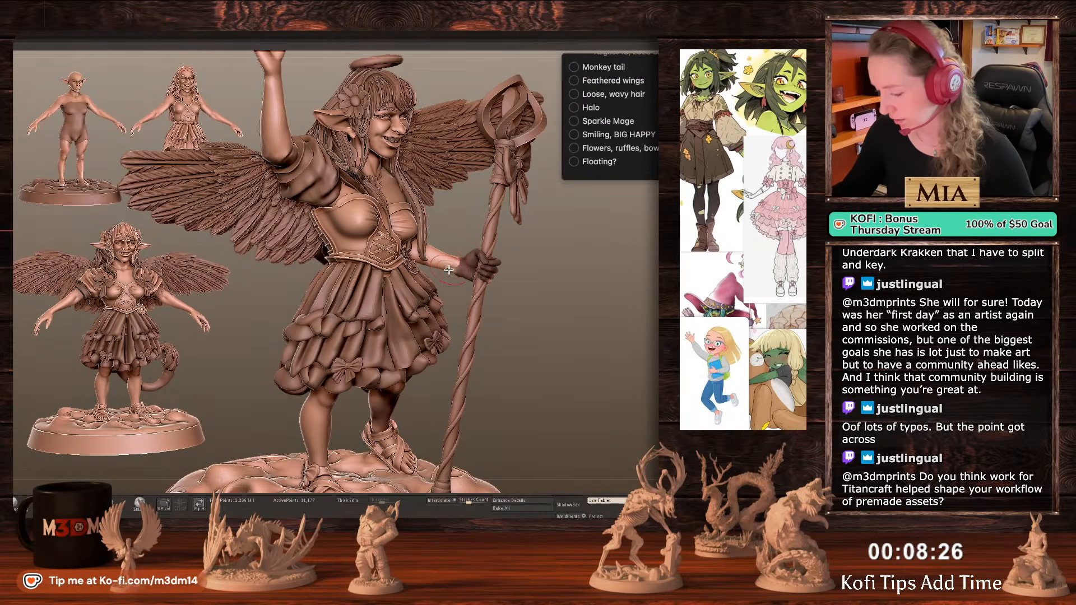
ctrl+drag(581, 268, 571, 275)
ctrl+drag(491, 262, 476, 269)
mouse_move(550, 257)
ctrl+mouse_down()
mouse_move(561, 266)
mouse_move(476, 269)
mouse_move(515, 276)
ctrl+mouse_up()
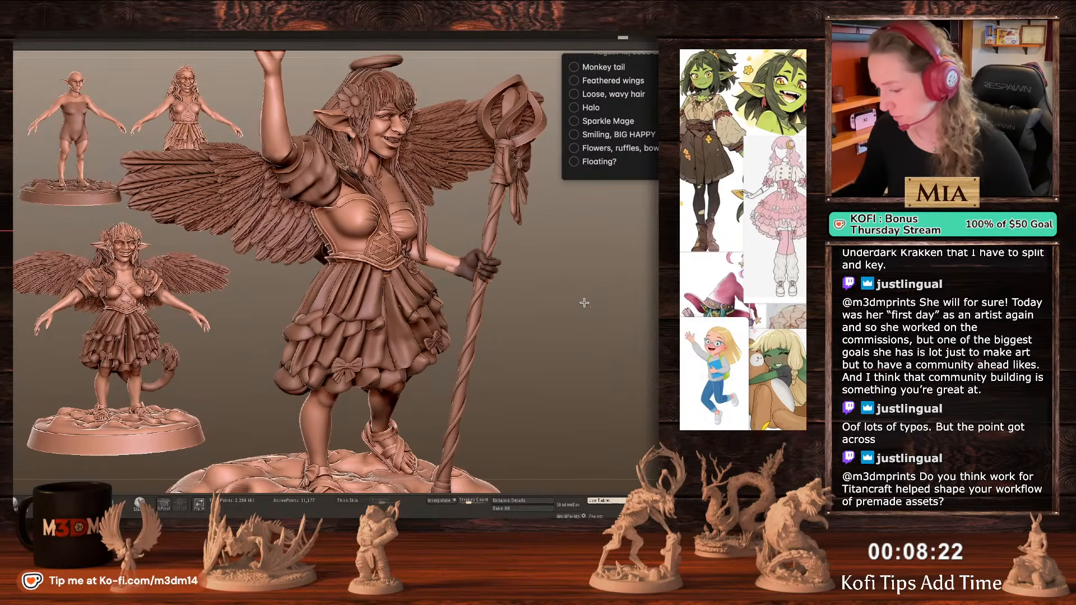
mouse_move(585, 303)
mouse_down()
mouse_move(580, 291)
mouse_move(583, 315)
mouse_up()
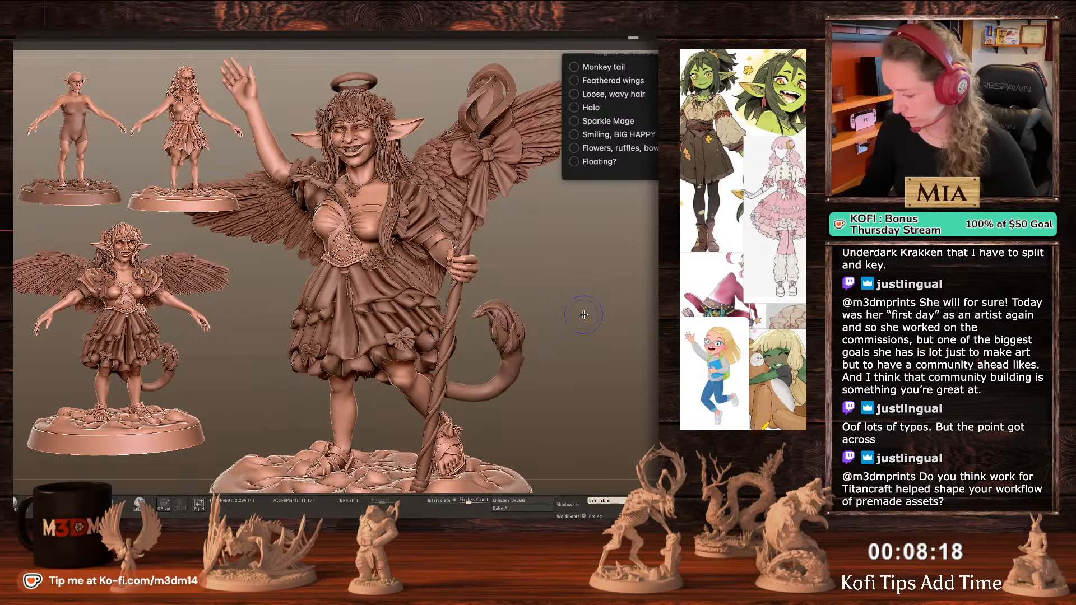
Fine-tune the gripping hand's placement on the staff from the front with the transform gizmo.
key(w)
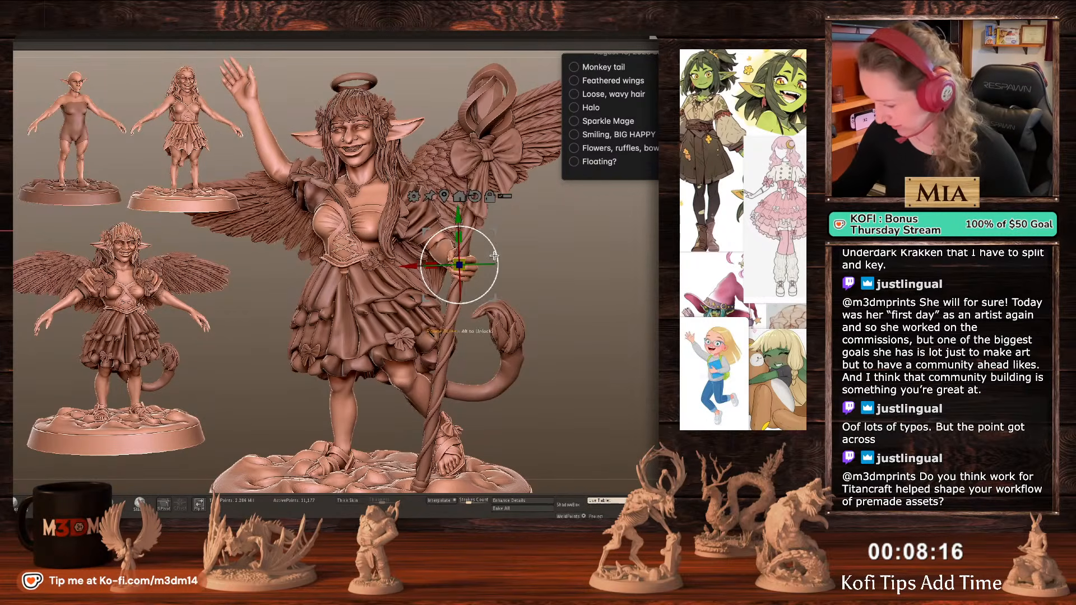
key(q)
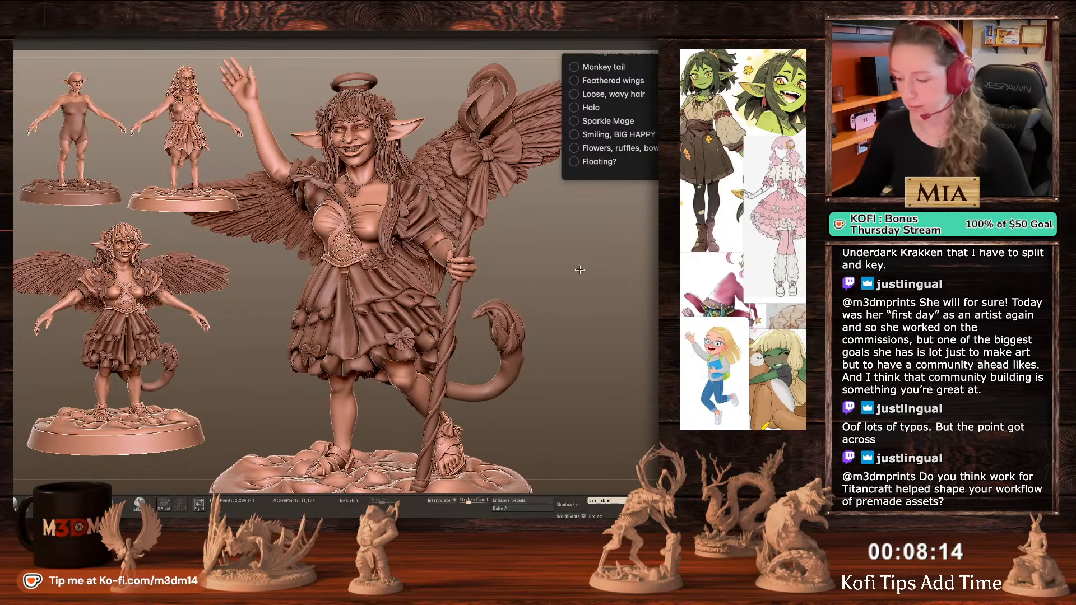
alt+drag(579, 270, 585, 259)
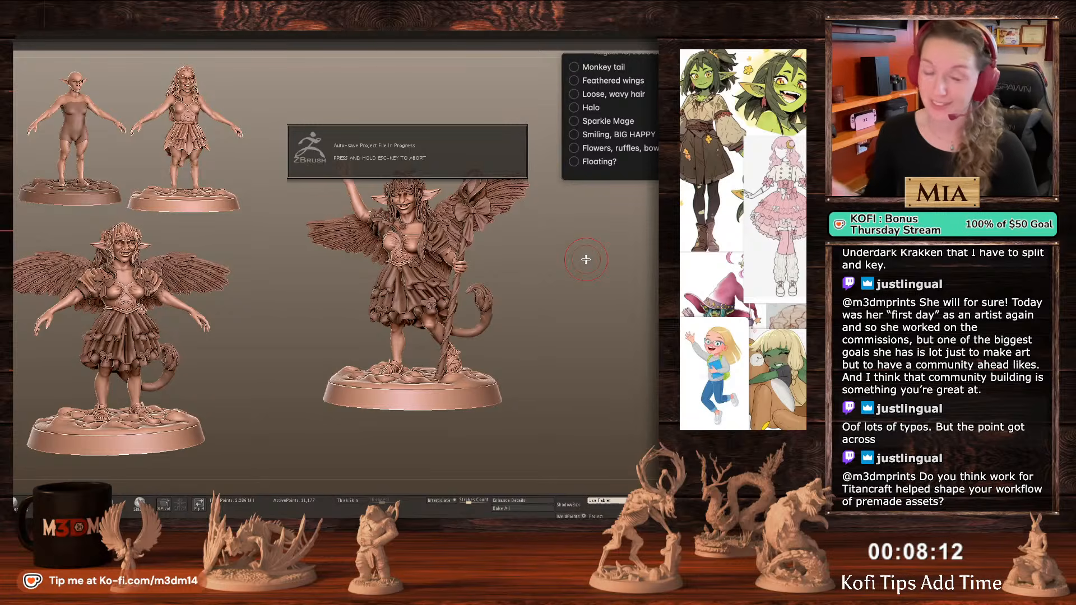
drag(567, 320, 553, 332)
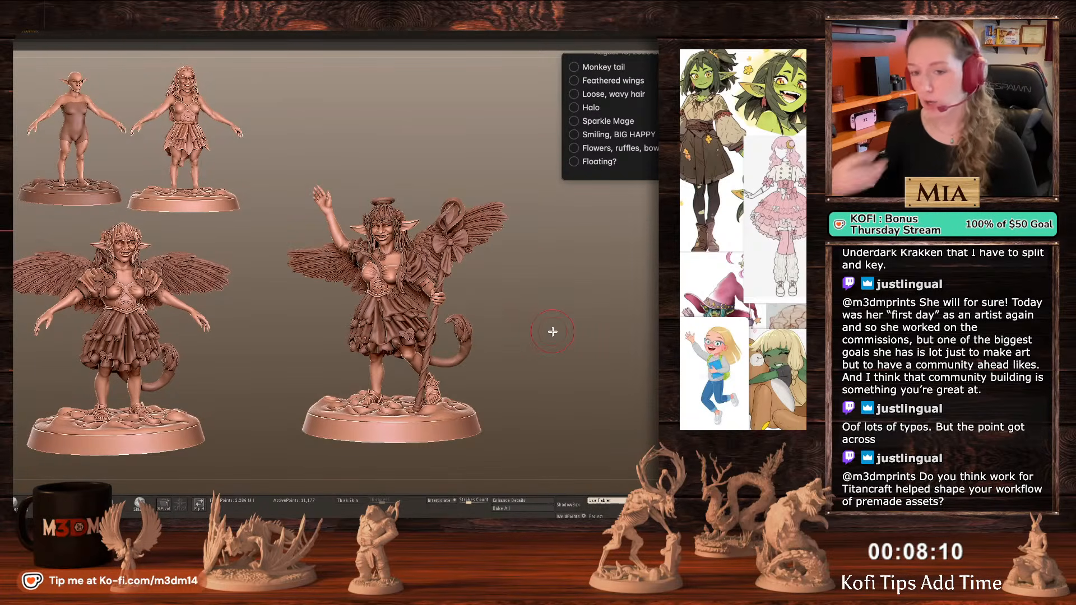
Recentre the gizmo on the gripping hand from above and align the hand with the wrist and staff.
key(w)
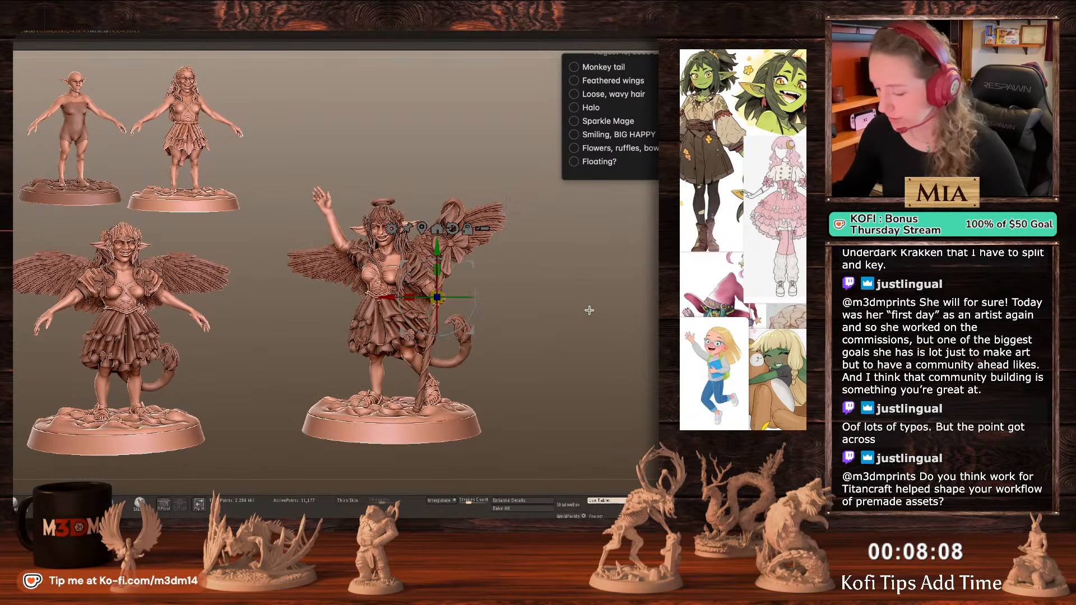
alt+drag(590, 310, 585, 343)
alt+drag(470, 329, 467, 299)
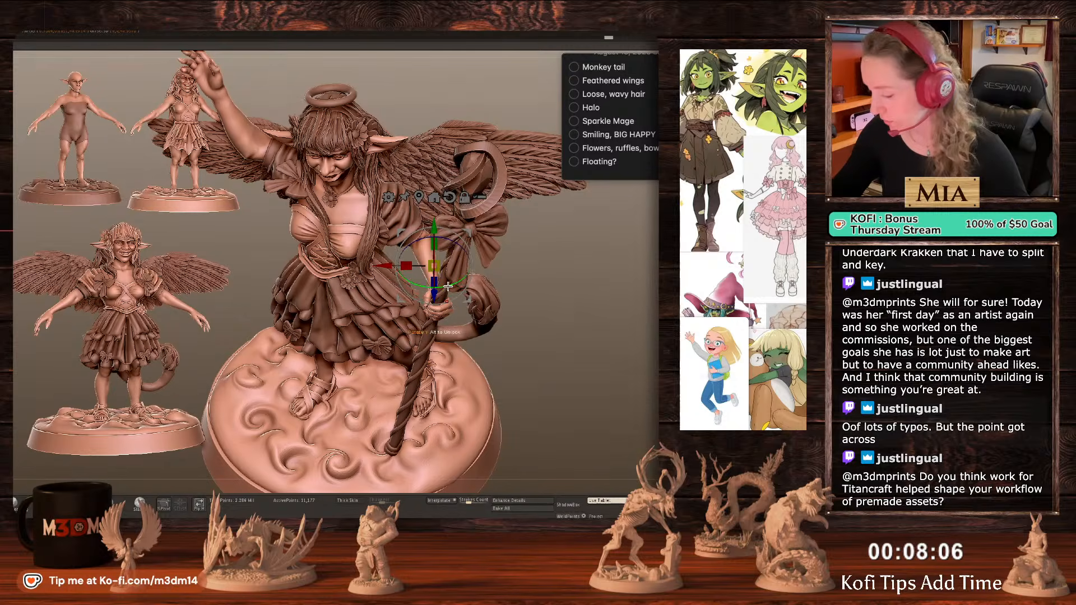
drag(542, 259, 576, 297)
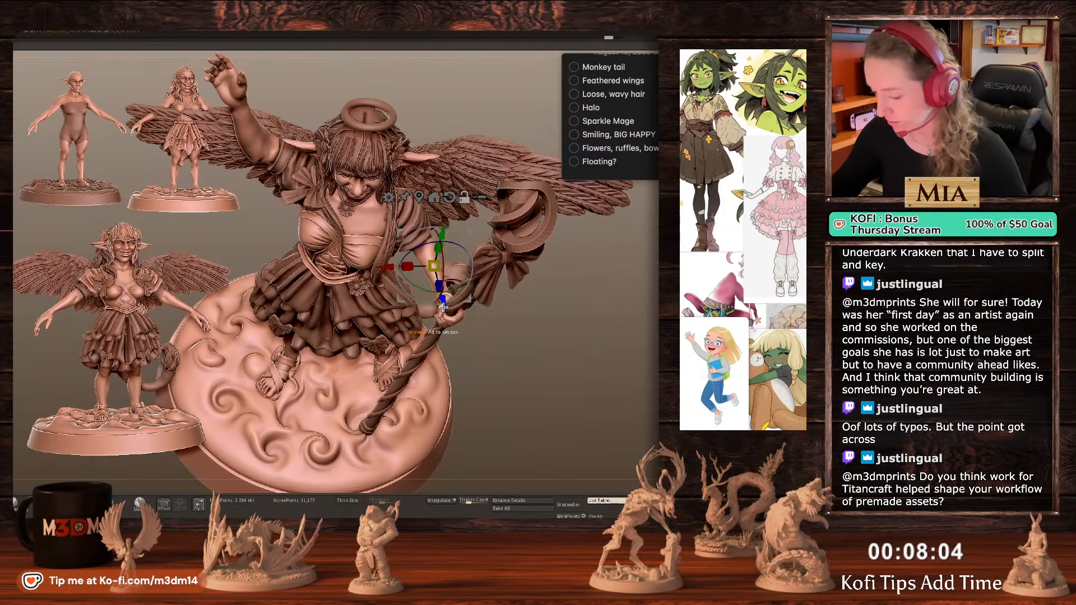
alt+drag(445, 299, 454, 326)
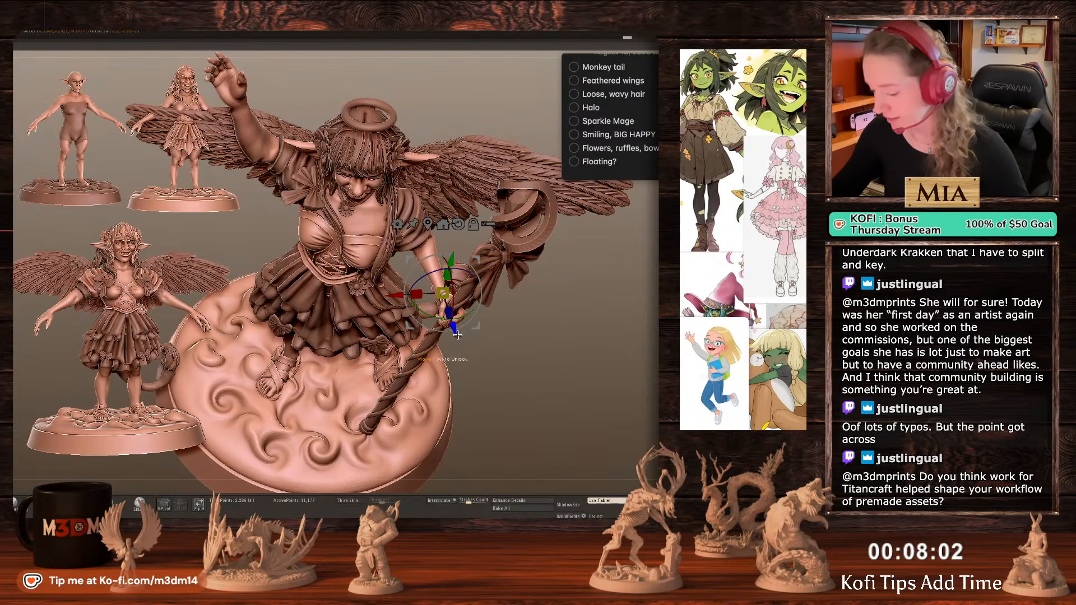
mouse_move(590, 319)
mouse_down()
mouse_move(598, 319)
mouse_move(521, 300)
mouse_up()
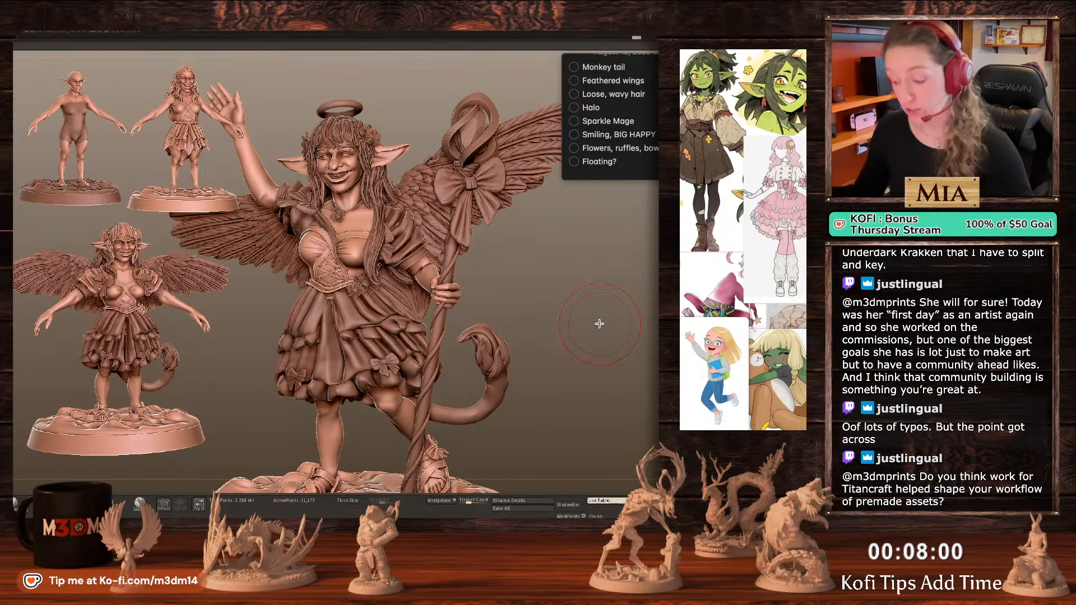
Make the body the active subtool and check the whole posed figure from the front.
alt+click(453, 296)
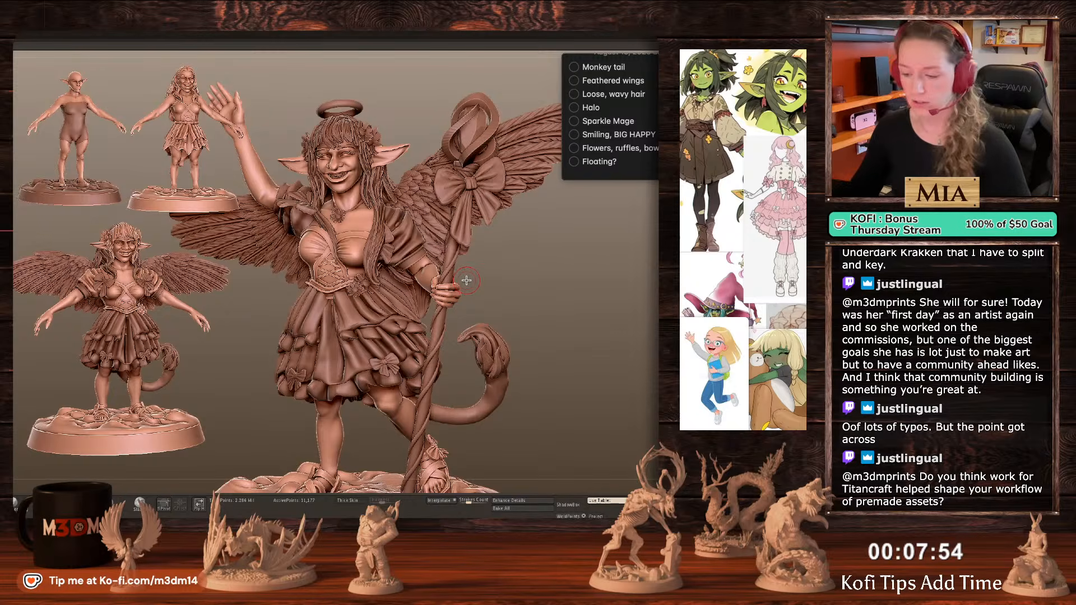
mouse_move(607, 302)
alt+mouse_down()
mouse_move(599, 312)
mouse_move(617, 322)
mouse_move(613, 340)
alt+mouse_up()
alt+click(338, 223)
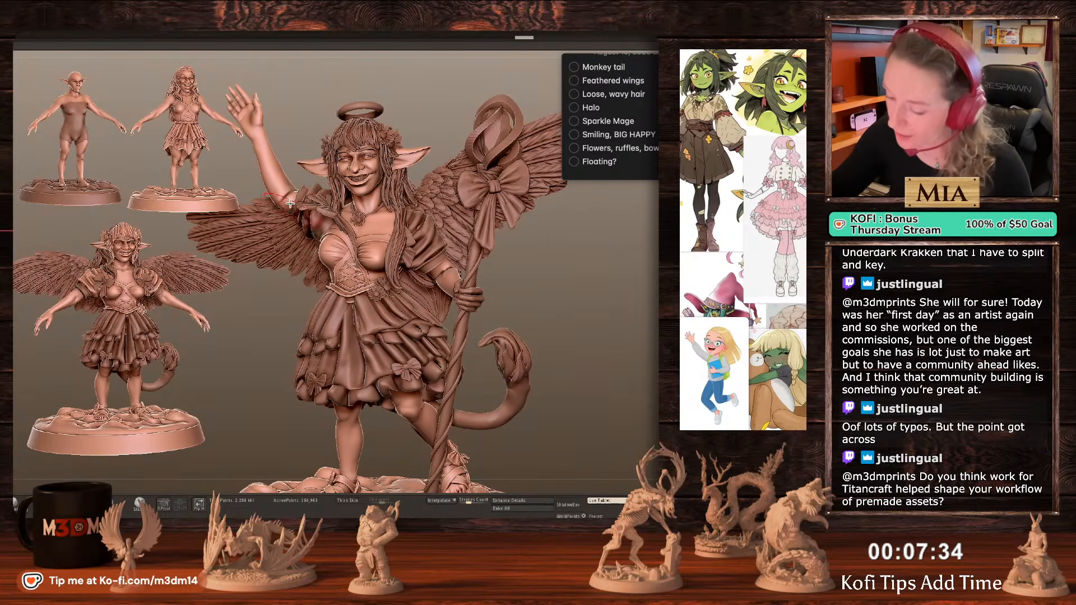
ctrl+right_drag(591, 244, 596, 365)
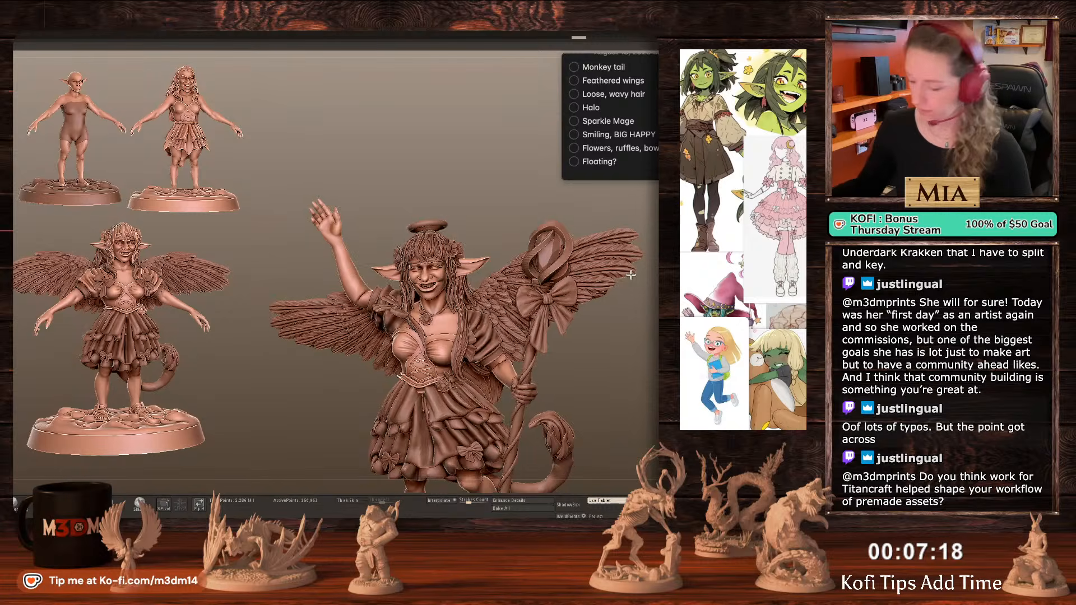
key(f)
drag(625, 321, 591, 345)
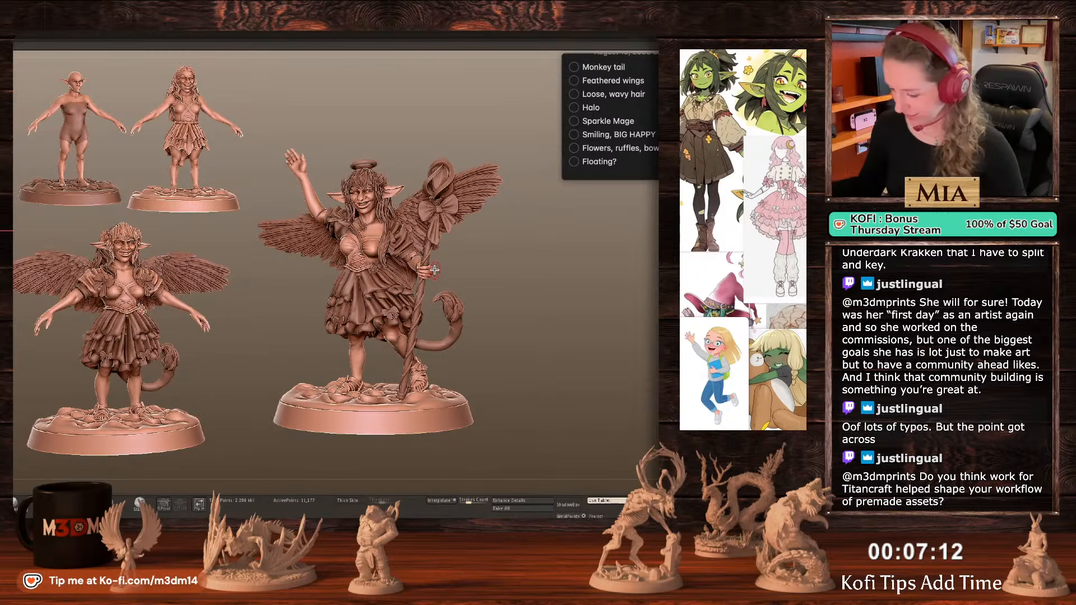
Isolate the body, touch up the crease at the staff arm's elbow, and show all parts again.
alt+click(411, 261)
key(f)
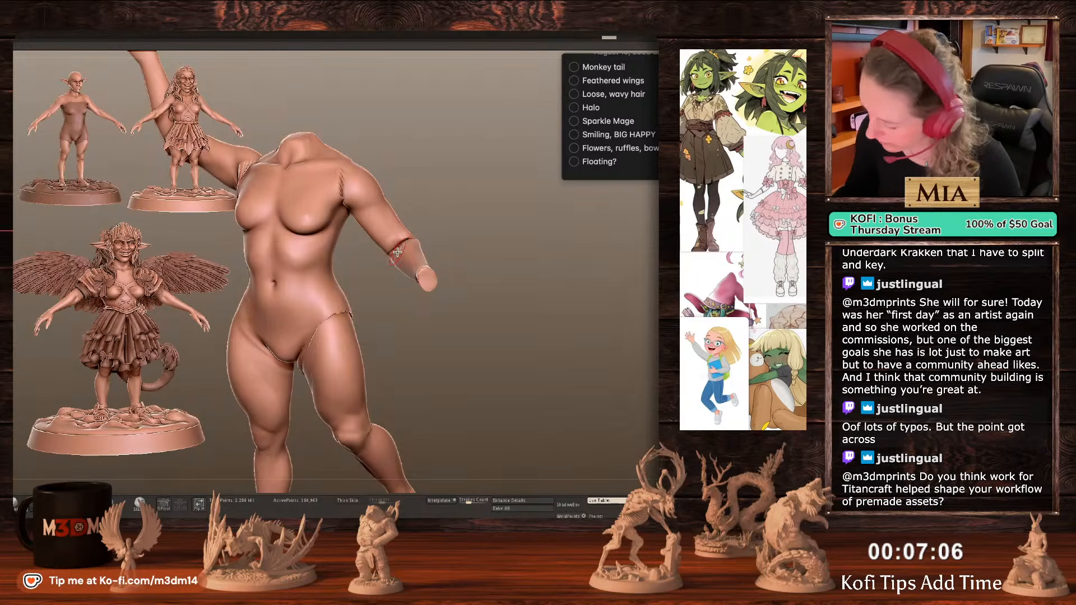
drag(400, 253, 408, 249)
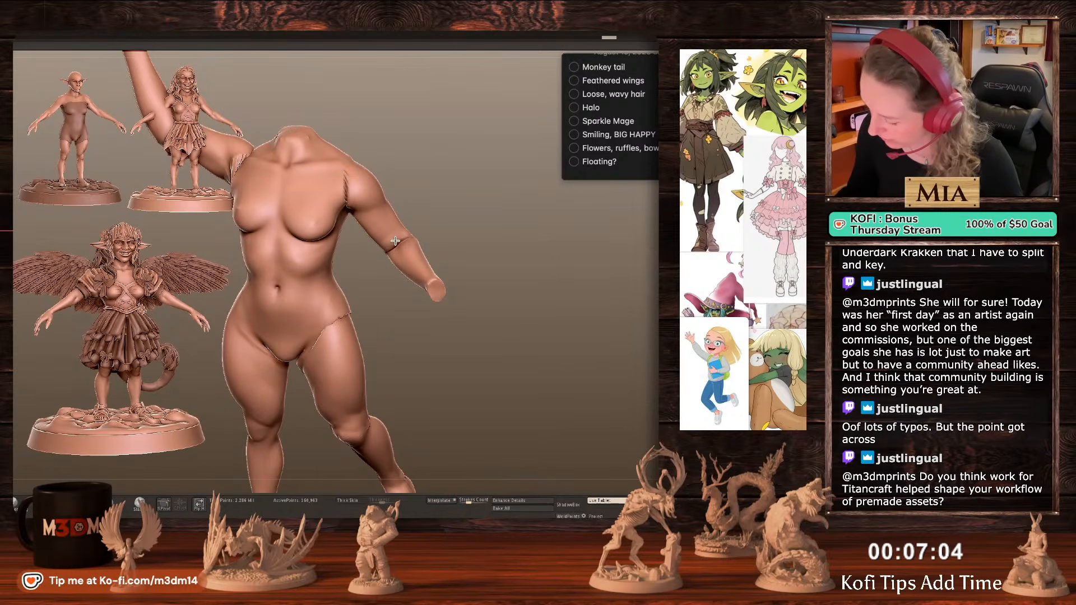
drag(486, 231, 500, 228)
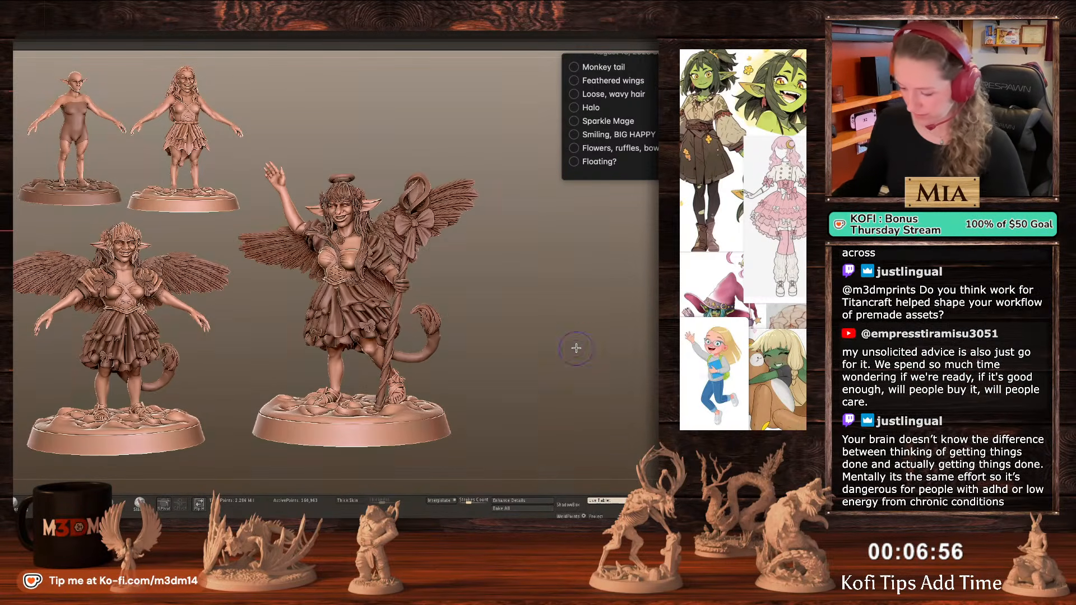
Check the posed figure part by part, activating the body, wings, dress bodice and skirt tiers in turn.
alt+click(291, 207)
alt+click(353, 297)
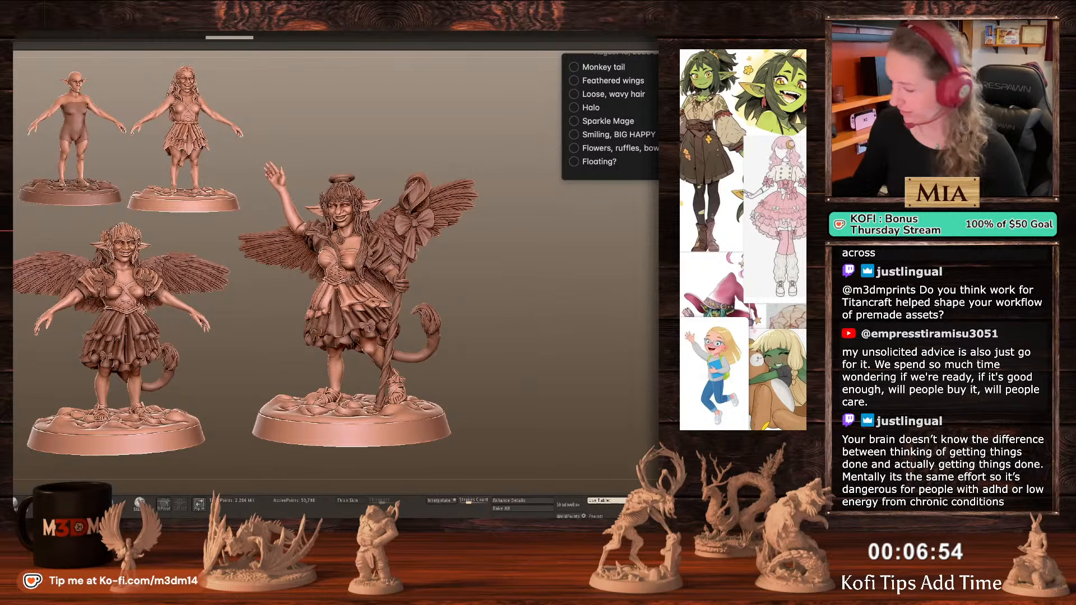
right_click(370, 305)
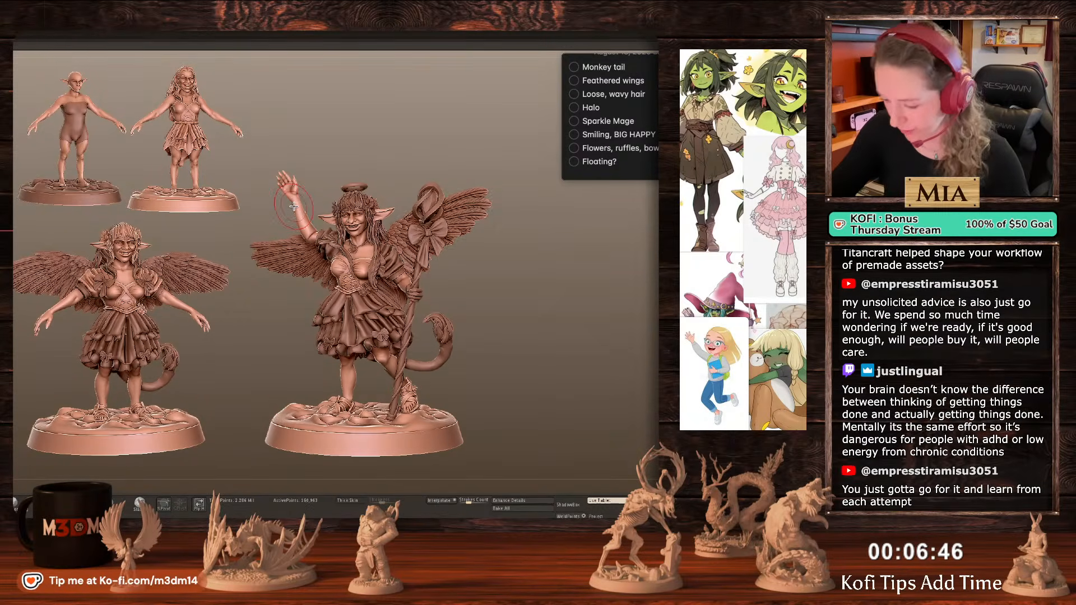
right_click(583, 264)
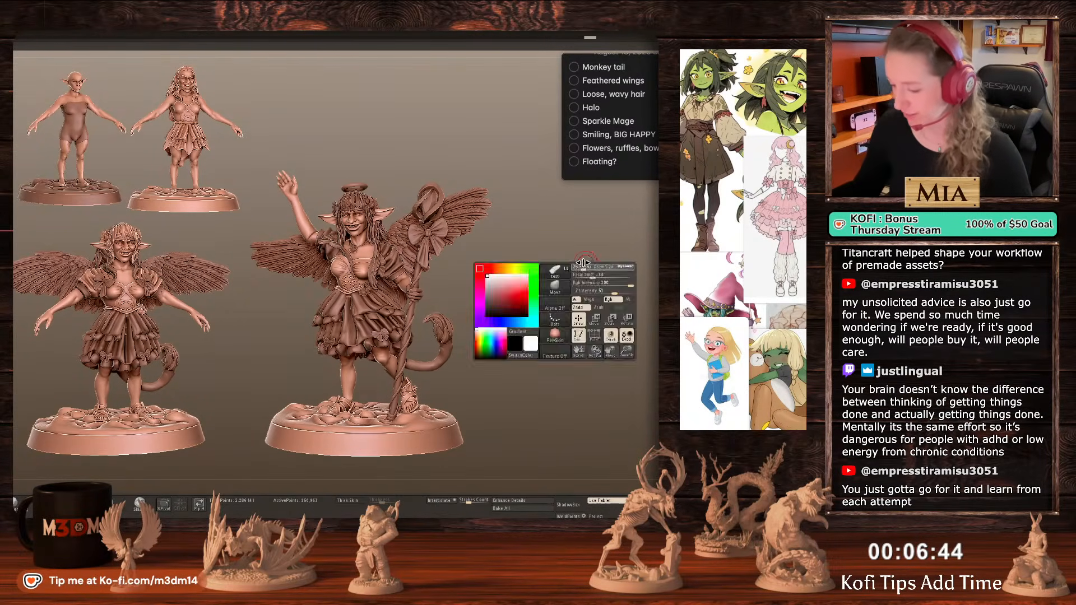
alt+click(468, 219)
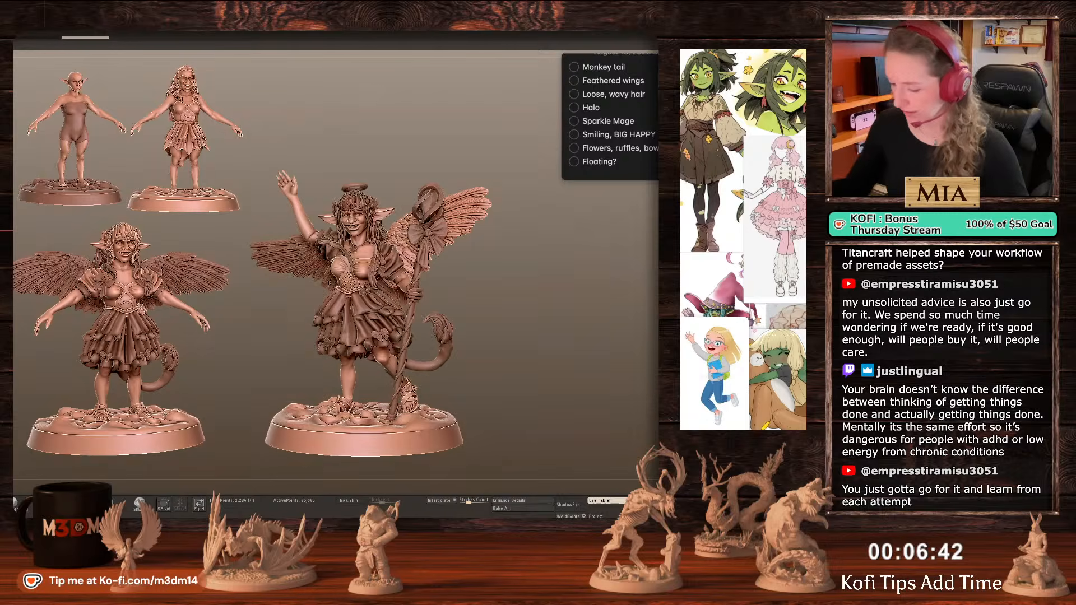
alt+click(343, 368)
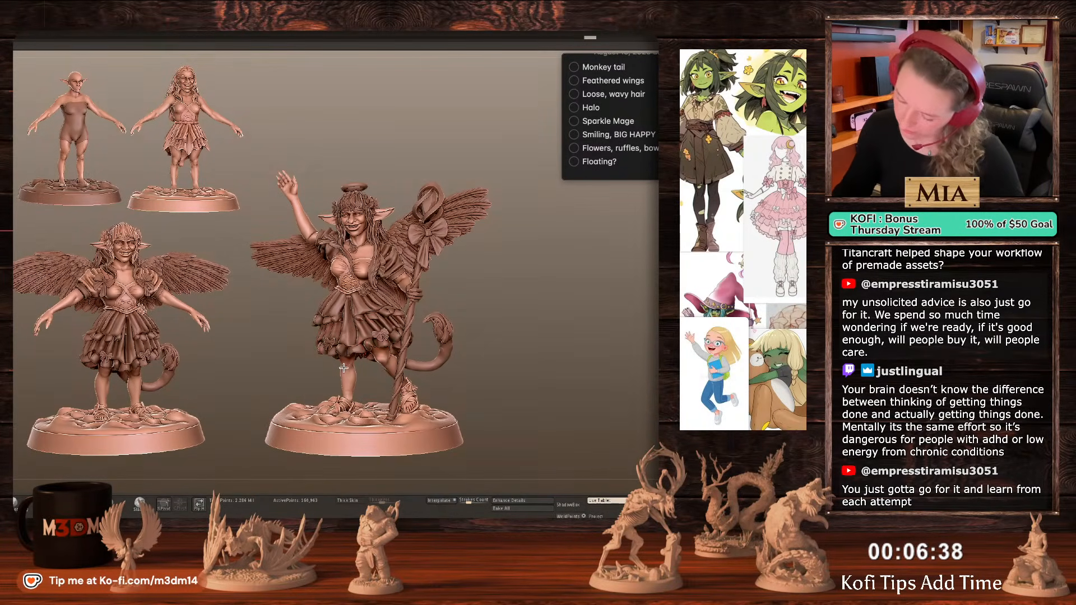
alt+click(403, 330)
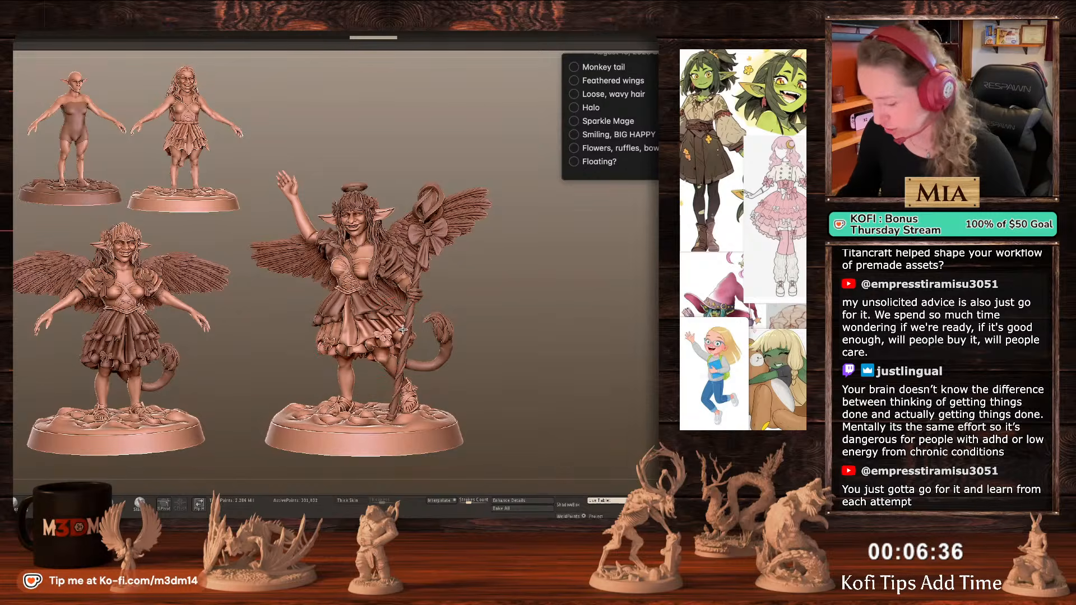
alt+click(332, 312)
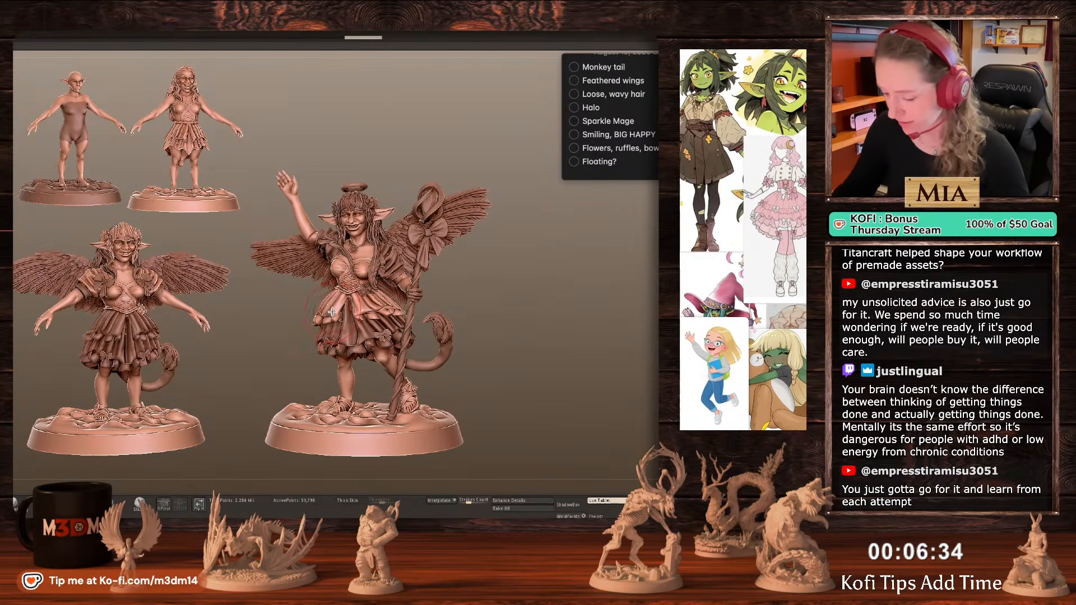
alt+click(326, 349)
alt+drag(566, 320, 566, 292)
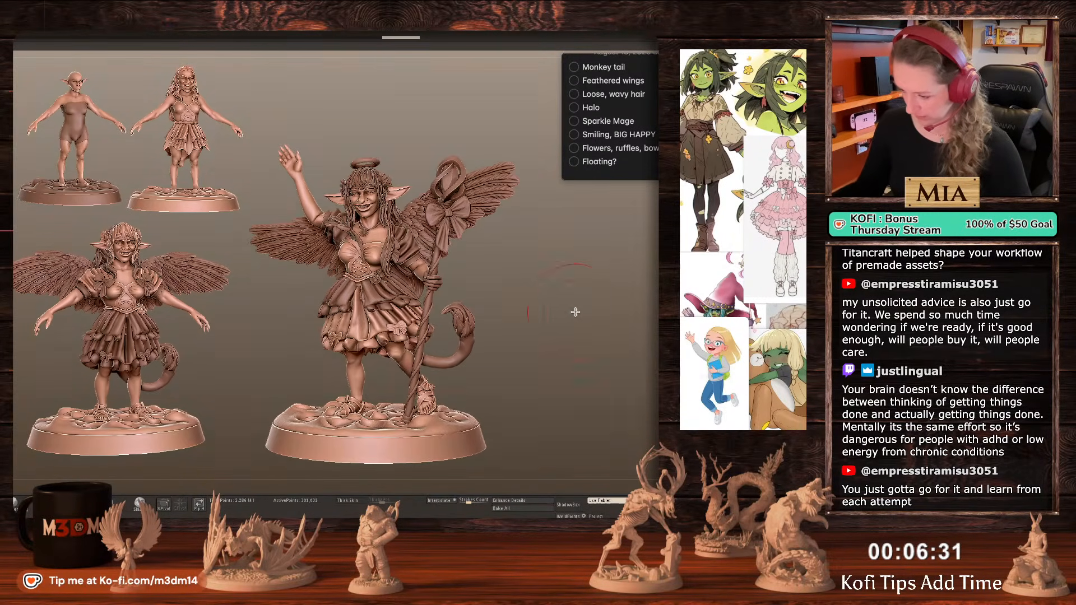
Isolate the puffed sleeves, clear their mask and hide part of their polygroups.
alt+click(329, 237)
key(space)
key(ctrl+a)
key(alt+shift+s)
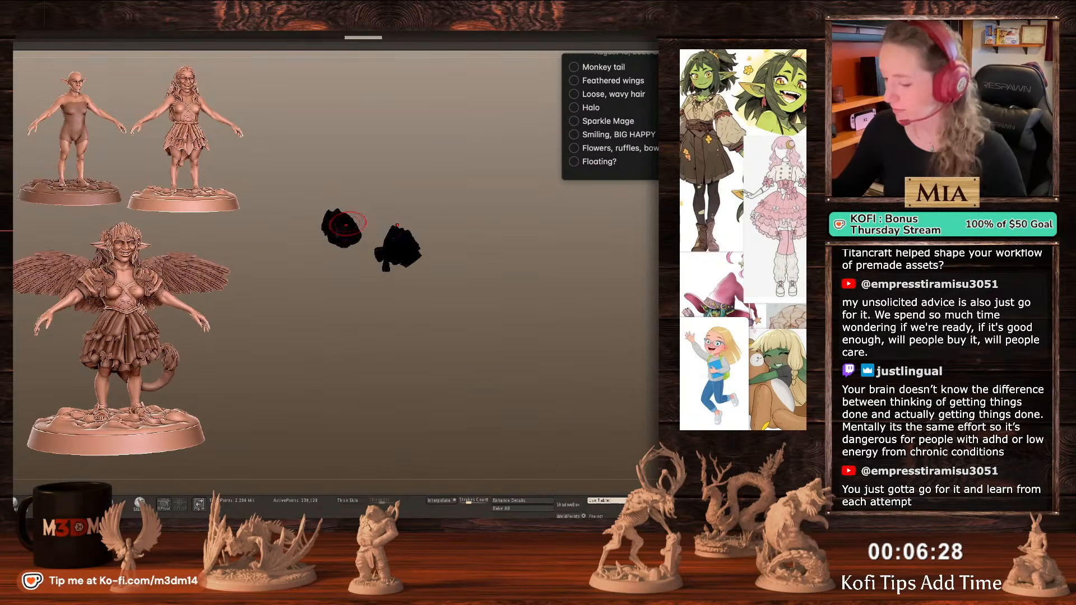
ctrl+drag(498, 259, 504, 269)
ctrl+shift+click(333, 212)
ctrl+shift+click(332, 212)
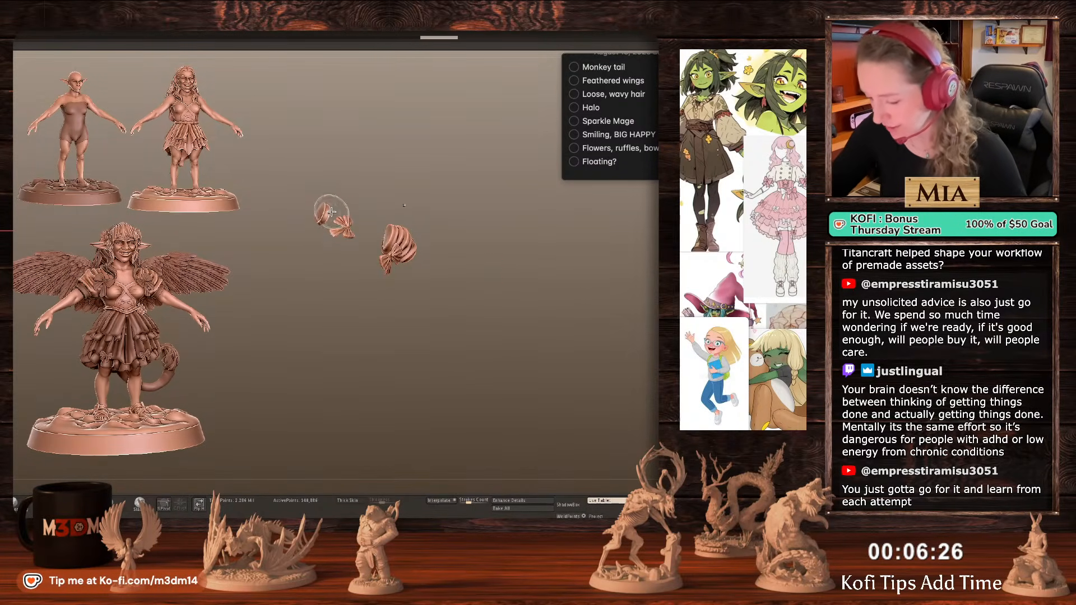
Separate the leftover outer piece of the raised arm's sleeve with a mask and hide it.
mouse_move(315, 194)
ctrl+mouse_down()
mouse_move(364, 264)
mouse_move(336, 246)
ctrl+mouse_up()
mouse_move(511, 255)
ctrl+mouse_down()
mouse_move(522, 264)
mouse_move(488, 249)
ctrl+mouse_up()
key(ctrl+z)
ctrl+drag(451, 191, 400, 194)
ctrl+drag(534, 280, 513, 259)
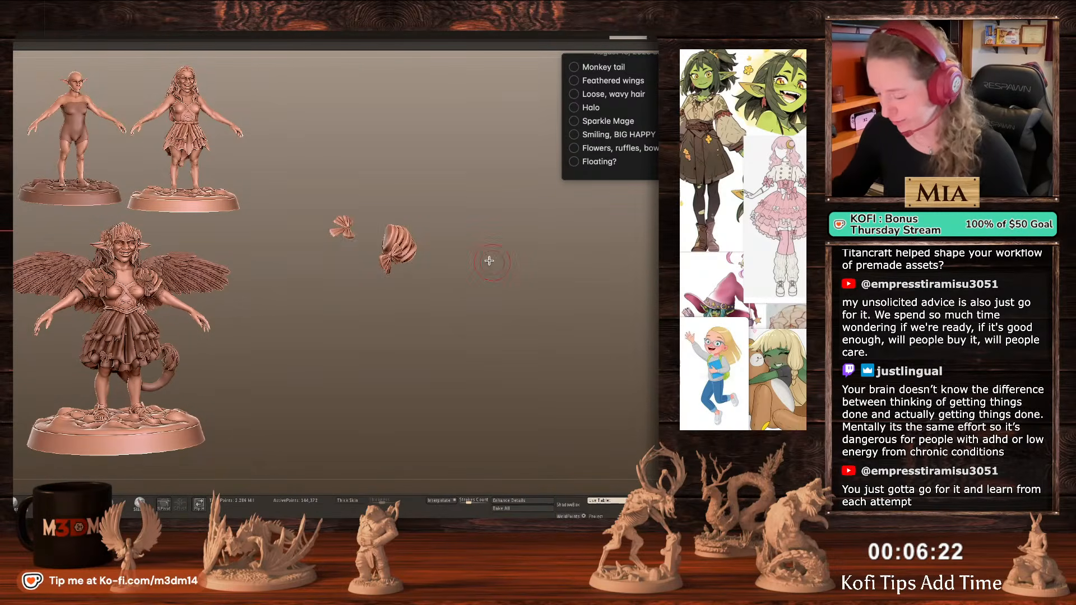
Group the staff arm's sleeve as its own polygroup, check the grouping, and show the full sleeves and figure again.
ctrl+drag(463, 197, 393, 332)
key(ctrl+w)
ctrl+shift+click(398, 243)
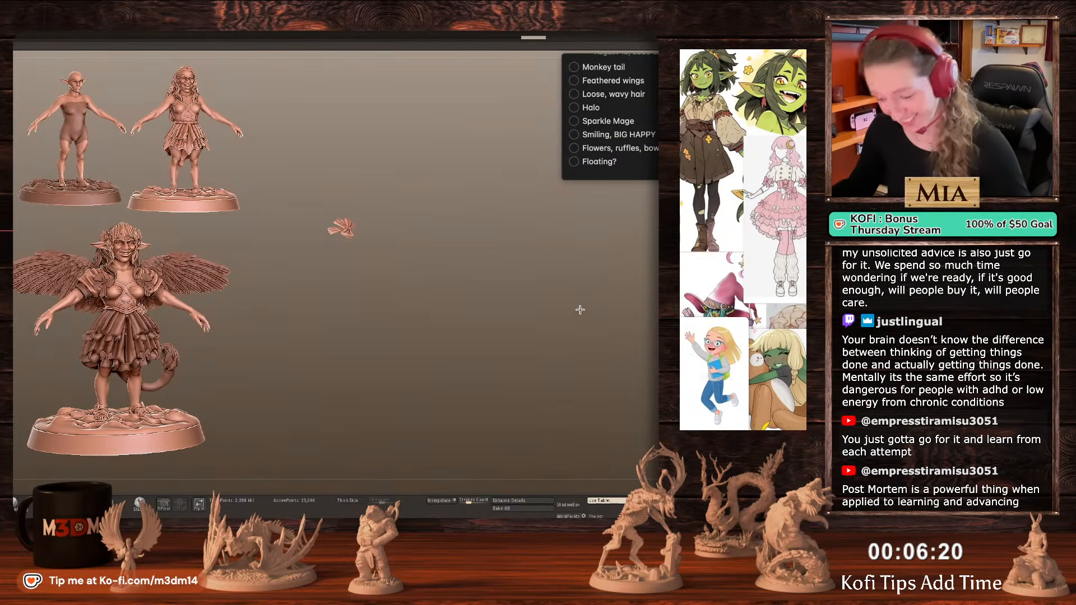
ctrl+shift+click(625, 293)
ctrl+shift+click(604, 294)
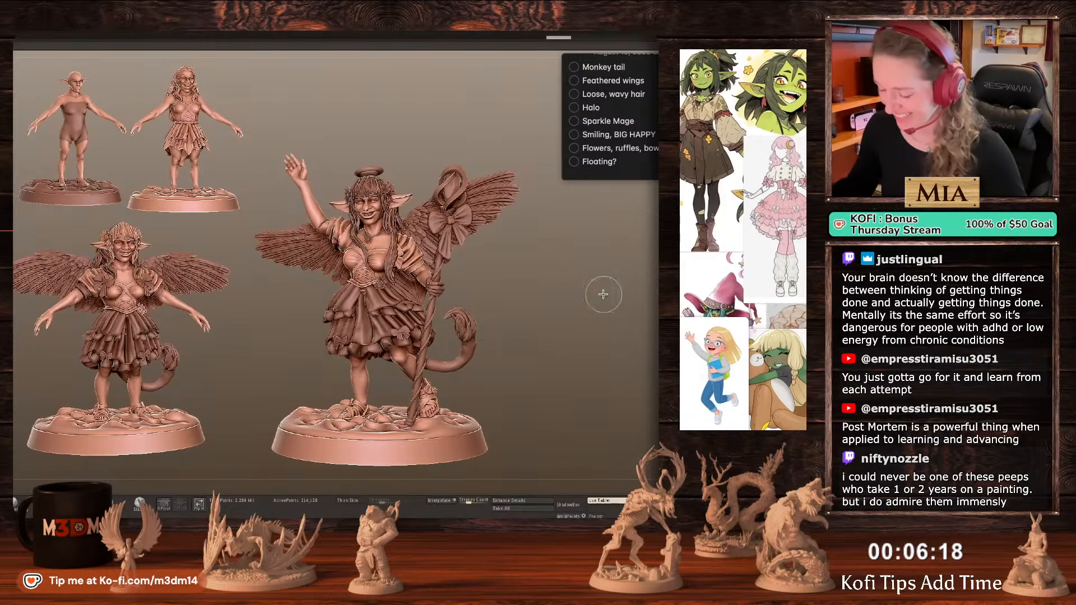
Place the transform gizmo on the raised arm's sleeve and shift it slightly down at the shoulder.
key(w)
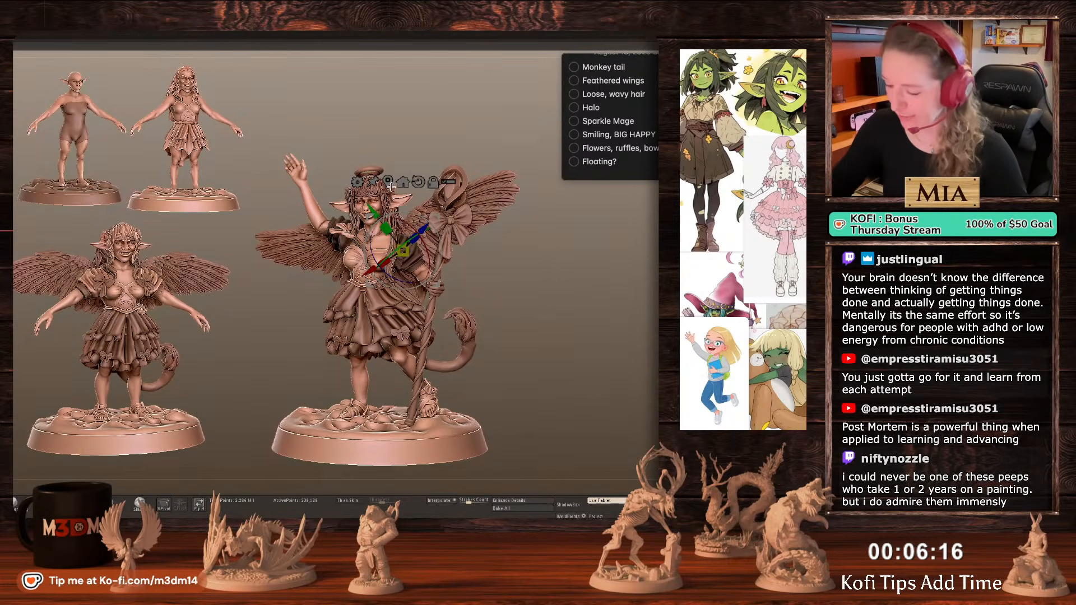
click(343, 230)
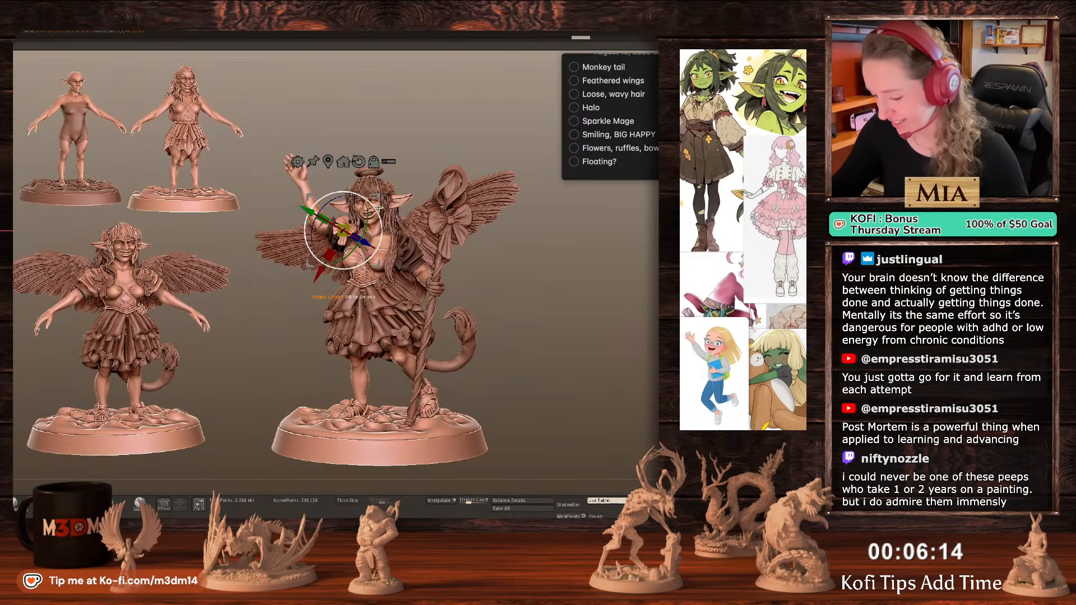
drag(379, 201, 380, 214)
click(552, 281)
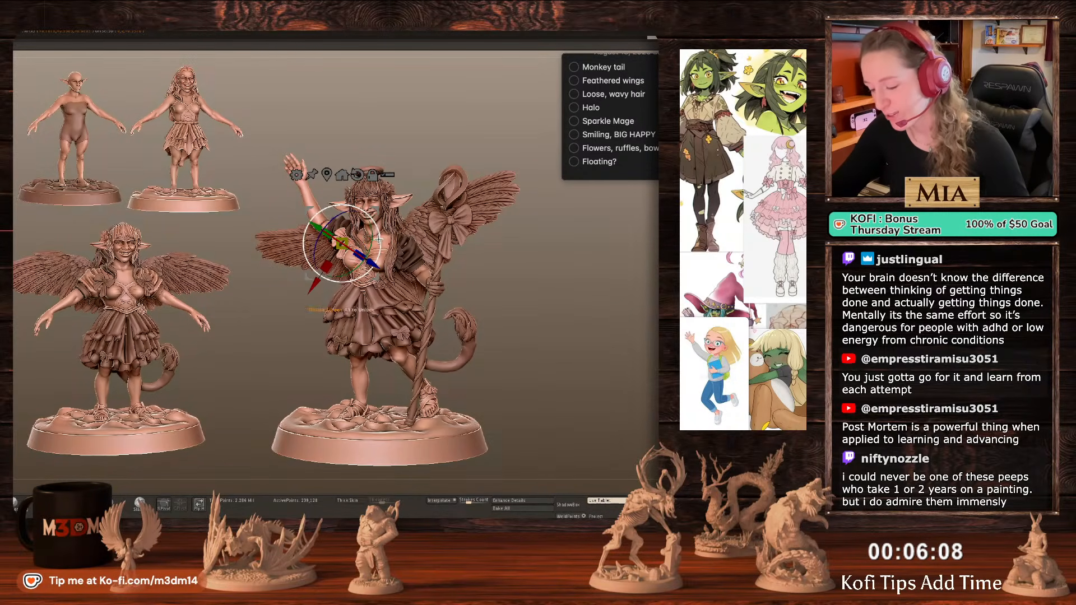
Return to brushing and adjust the inner edge of the raised arm's sleeve with a larger brush.
key(q)
key(space)
drag(378, 241, 346, 242)
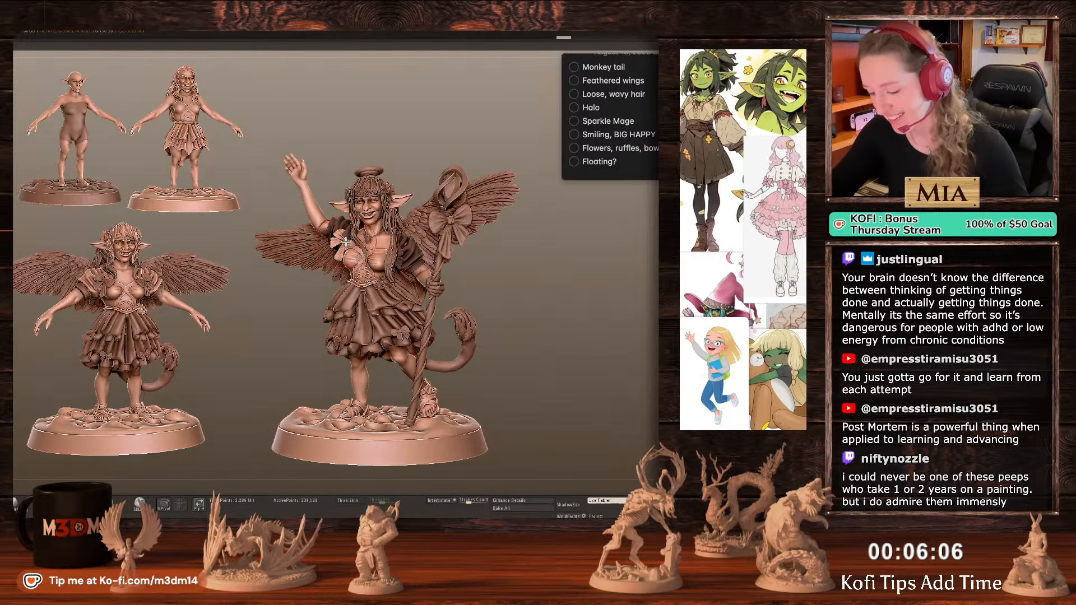
key(bracketright)
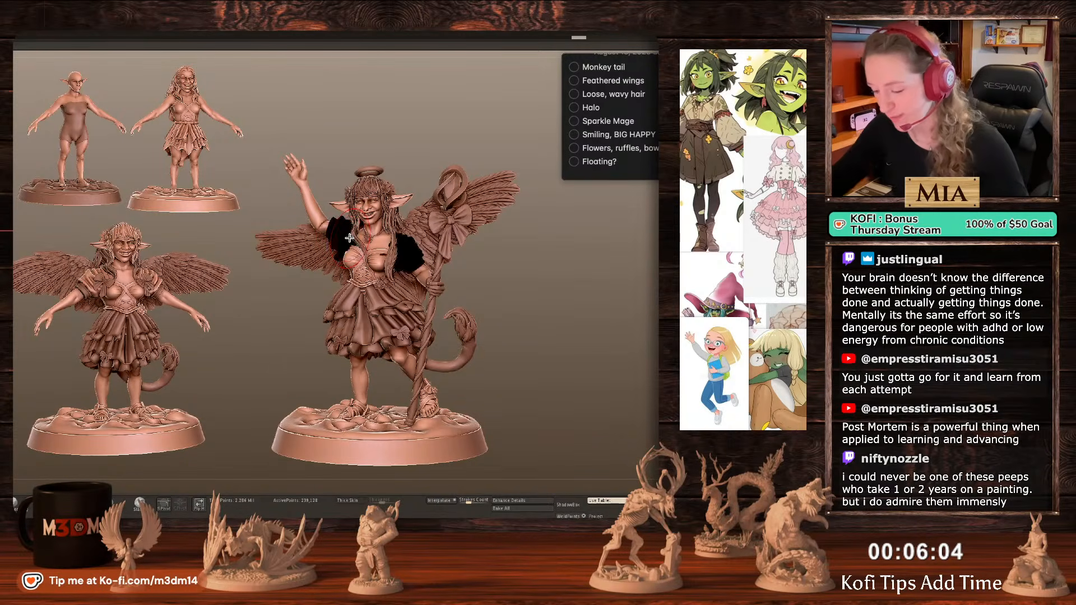
Make the hair the active subtool, push the locks near the staff arm's sleeve inward, and isolate the hair.
alt+click(392, 247)
key(space)
drag(400, 259, 365, 258)
key(space)
key(alt+s)
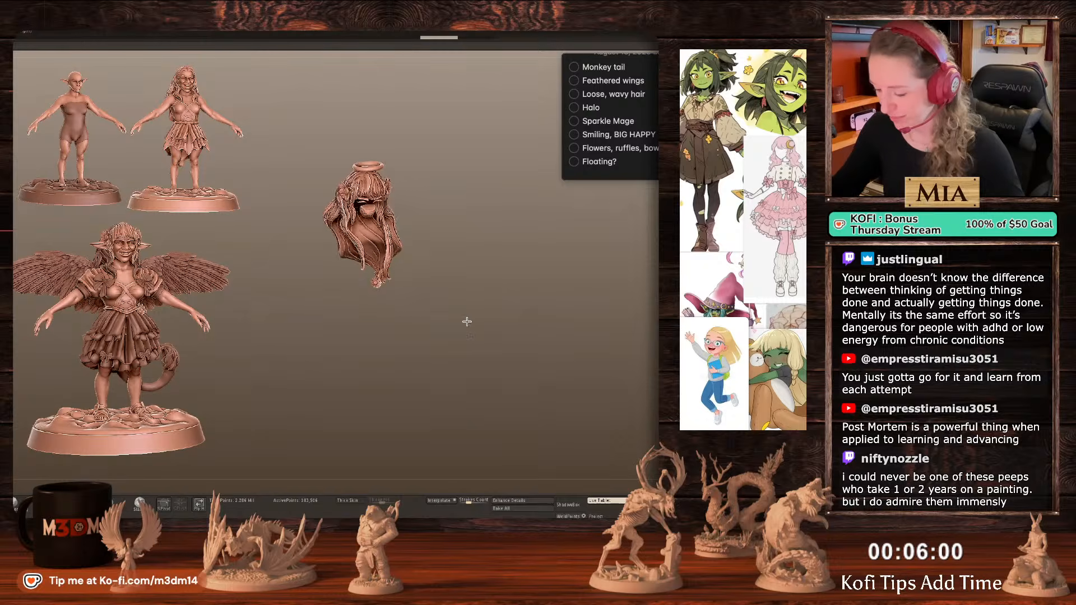
Display the isolated hair's polygroups and hide the group at the tip of the front lock.
mouse_move(467, 322)
mouse_down()
mouse_move(495, 305)
mouse_move(472, 311)
mouse_up()
key(shift+f)
ctrl+shift+click(372, 288)
ctrl+shift+click(372, 289)
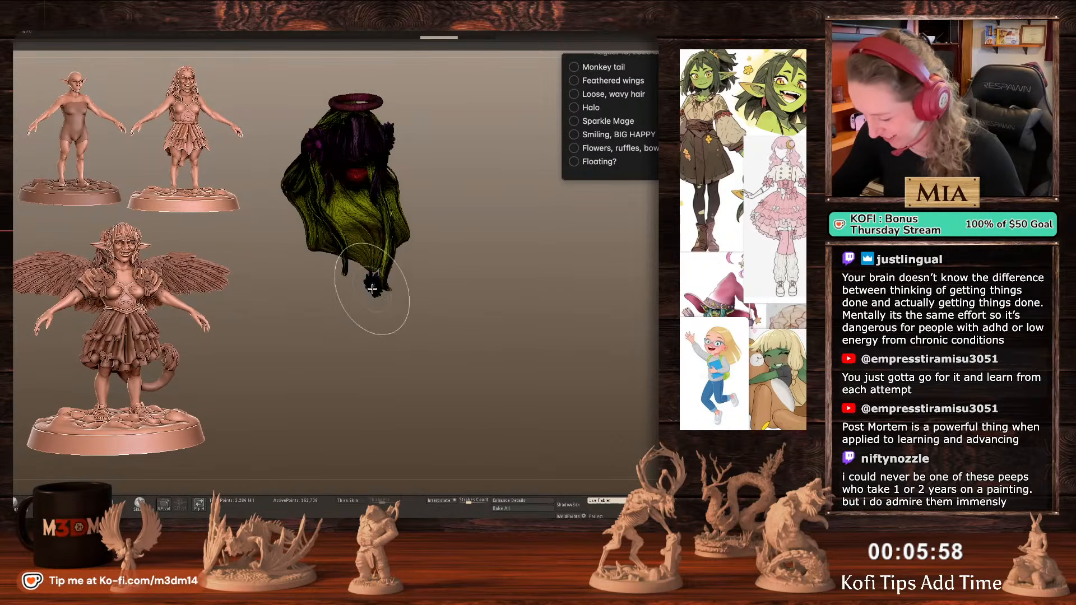
ctrl+click(443, 323)
ctrl+shift+click(444, 324)
drag(543, 317, 562, 325)
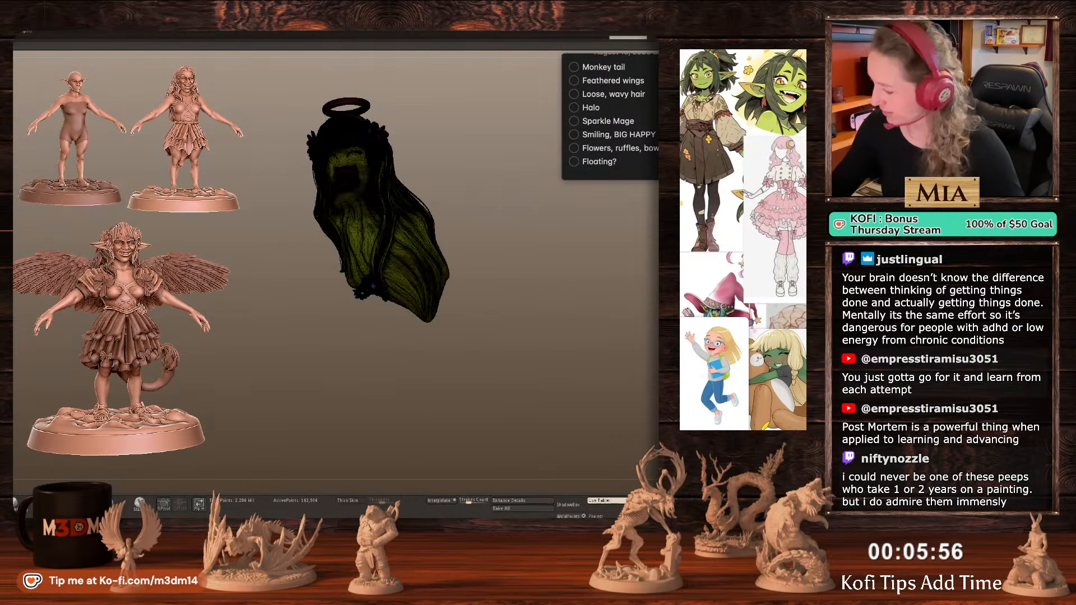
Show all parts again, adjust the front hair across the chest with a brush, and turn off the polygroup display.
key(alt+s)
alt+click(384, 233)
key(space)
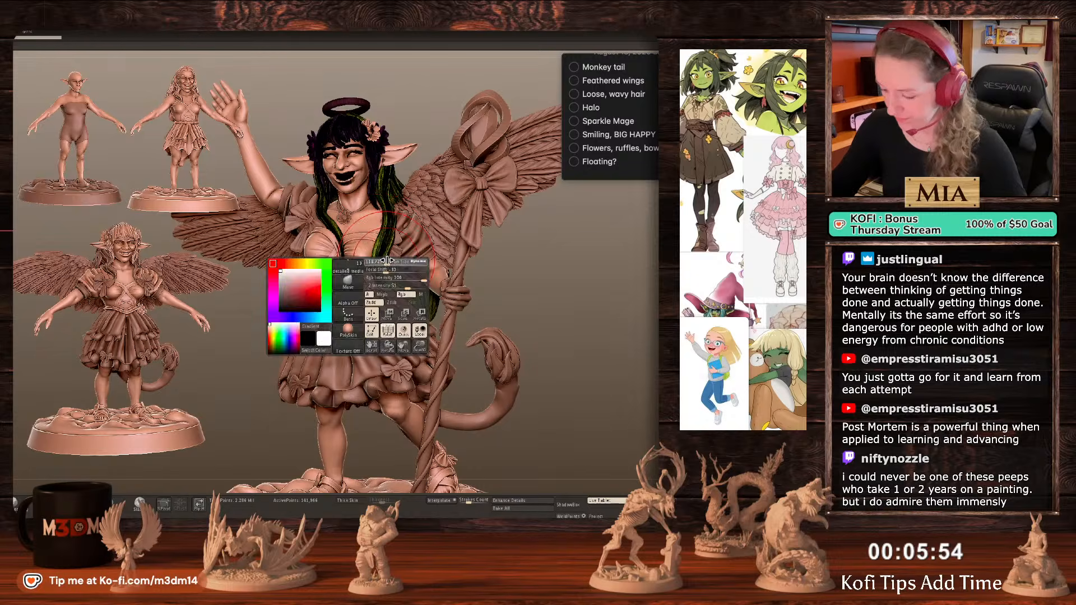
key(ctrl+shift+a)
key(shift+f)
mouse_move(343, 262)
mouse_down()
mouse_move(388, 252)
mouse_move(390, 273)
mouse_up()
key(f)
drag(594, 302, 585, 289)
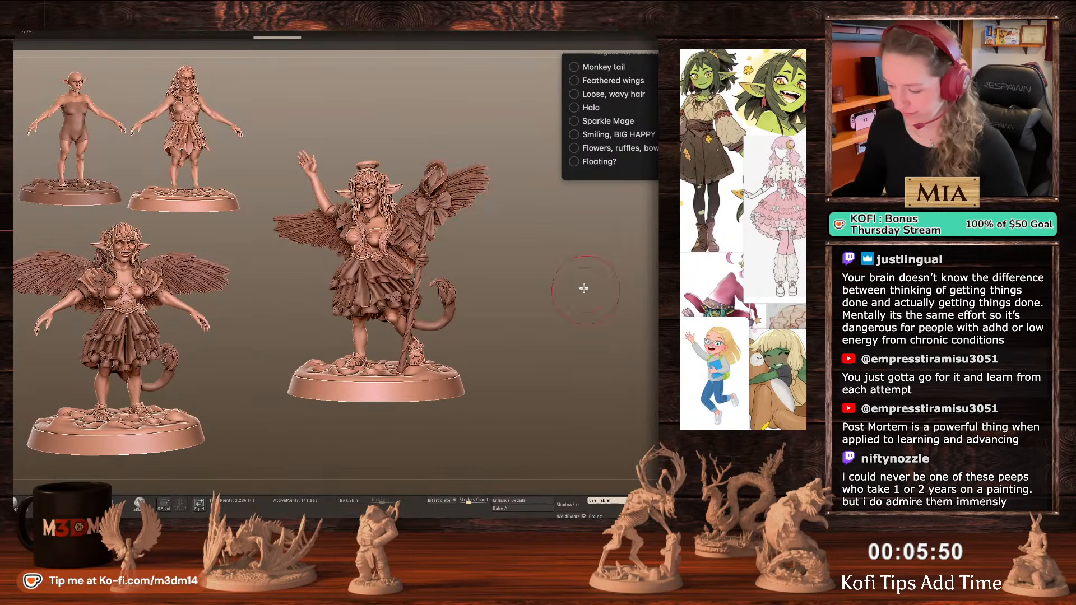
Inspect the wings and the hair from the front and back, displaying the hair's polygroups.
alt+click(467, 183)
alt+click(318, 231)
key(w)
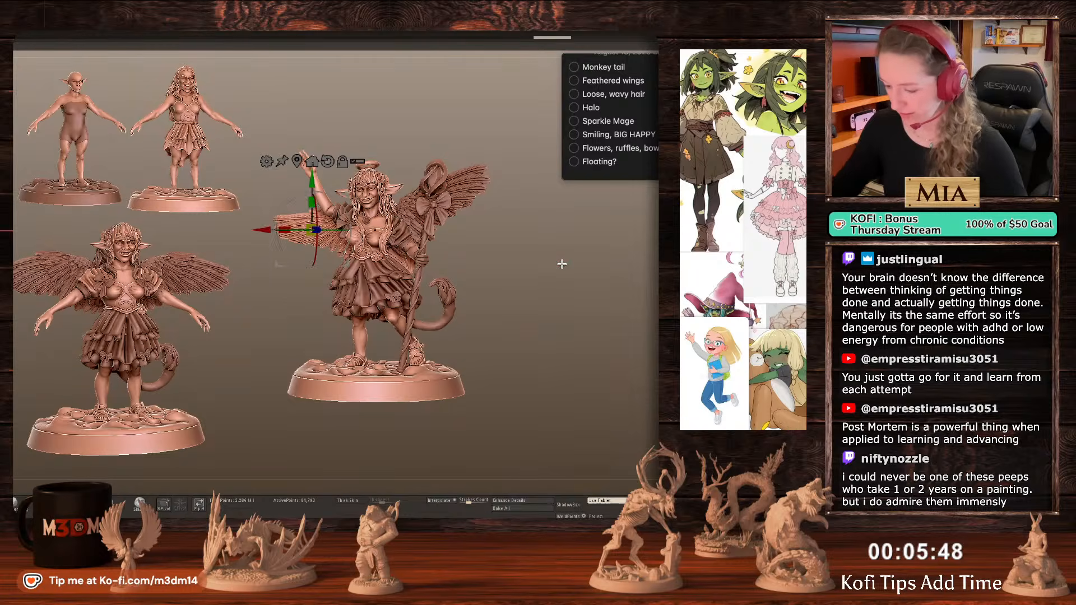
drag(563, 264, 613, 324)
key(f)
key(q)
alt+click(372, 273)
key(shift+f)
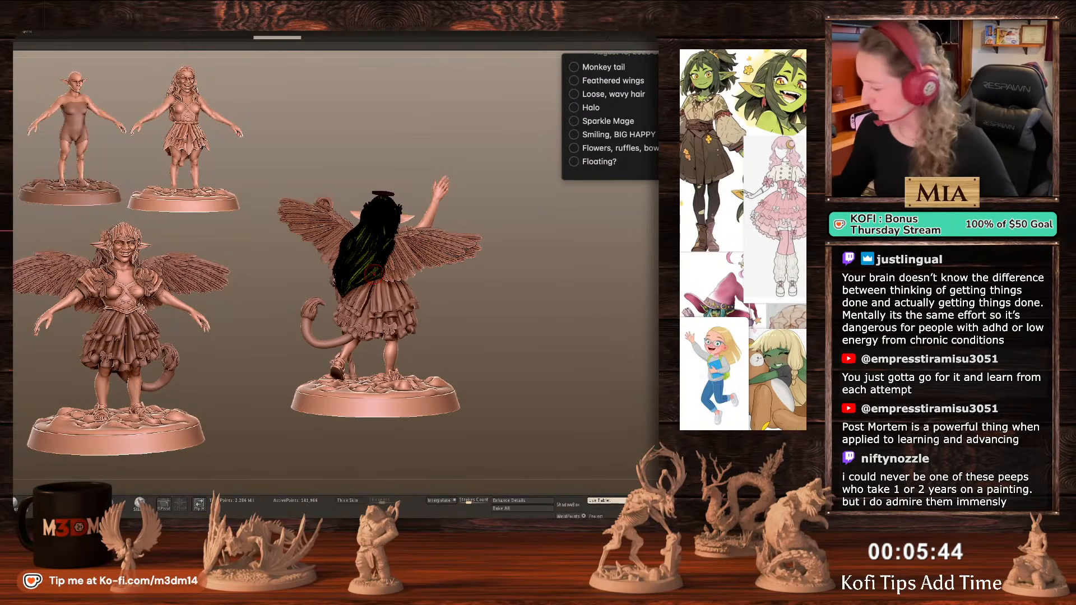
Hide the hair, activate the wing on the raised-arm side, and realign the gizmo along it from above.
alt+click(418, 261)
mouse_move(561, 317)
mouse_down()
mouse_move(580, 339)
mouse_move(558, 325)
mouse_up()
right_click(557, 324)
key(w)
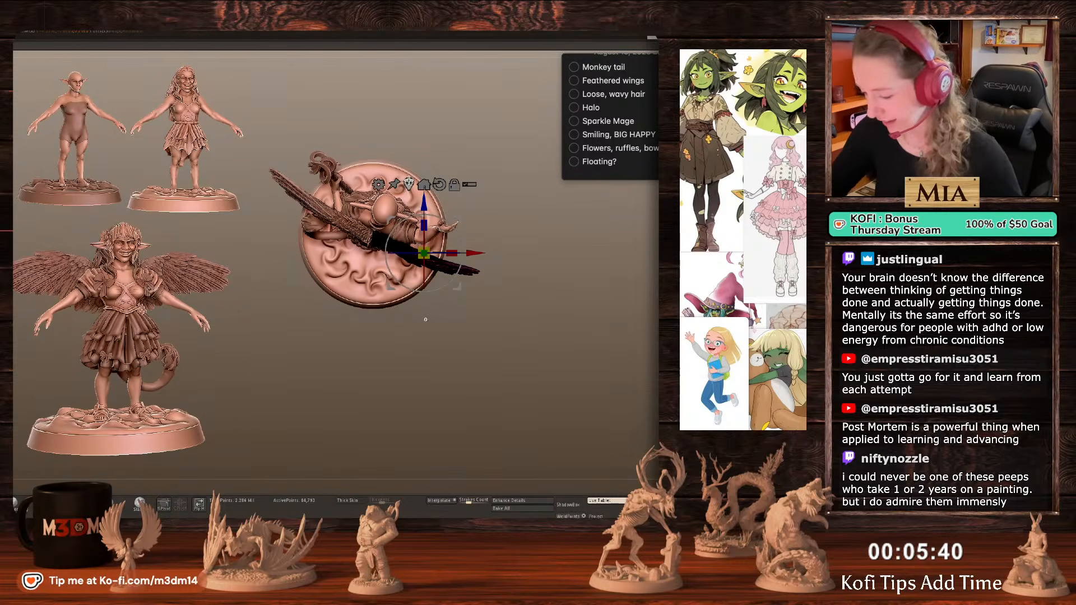
alt+drag(457, 241, 419, 234)
alt+drag(414, 216, 419, 216)
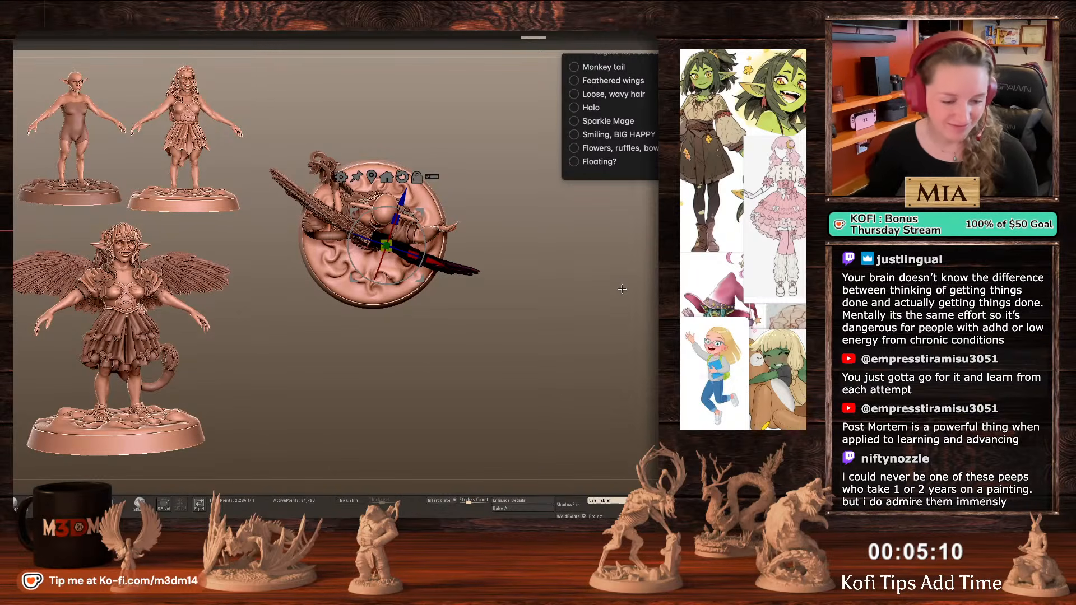
Clear the wing's mask and choose a bending deformer from the gizmo's options.
drag(563, 390, 567, 386)
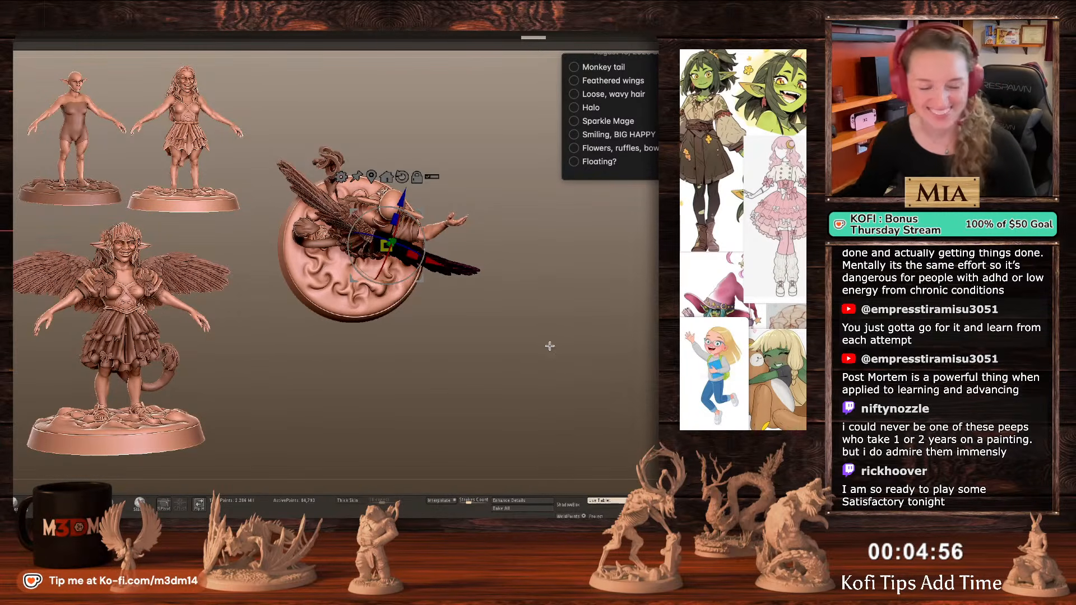
mouse_move(554, 345)
mouse_down()
mouse_move(556, 332)
mouse_move(571, 346)
mouse_move(572, 370)
mouse_move(565, 354)
mouse_up()
ctrl+click(567, 352)
ctrl+click(575, 363)
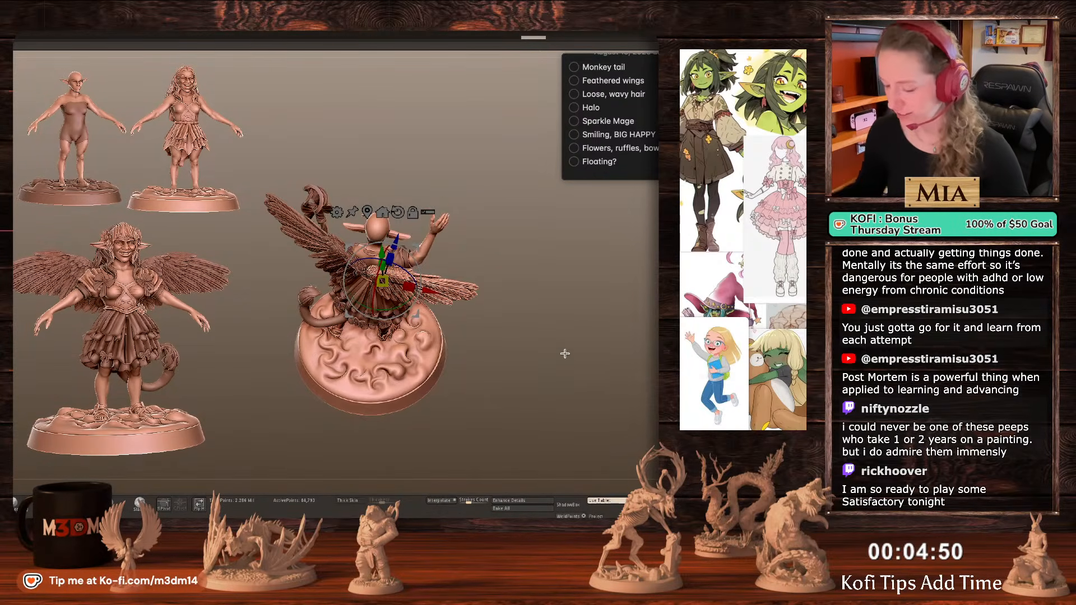
click(338, 212)
click(418, 235)
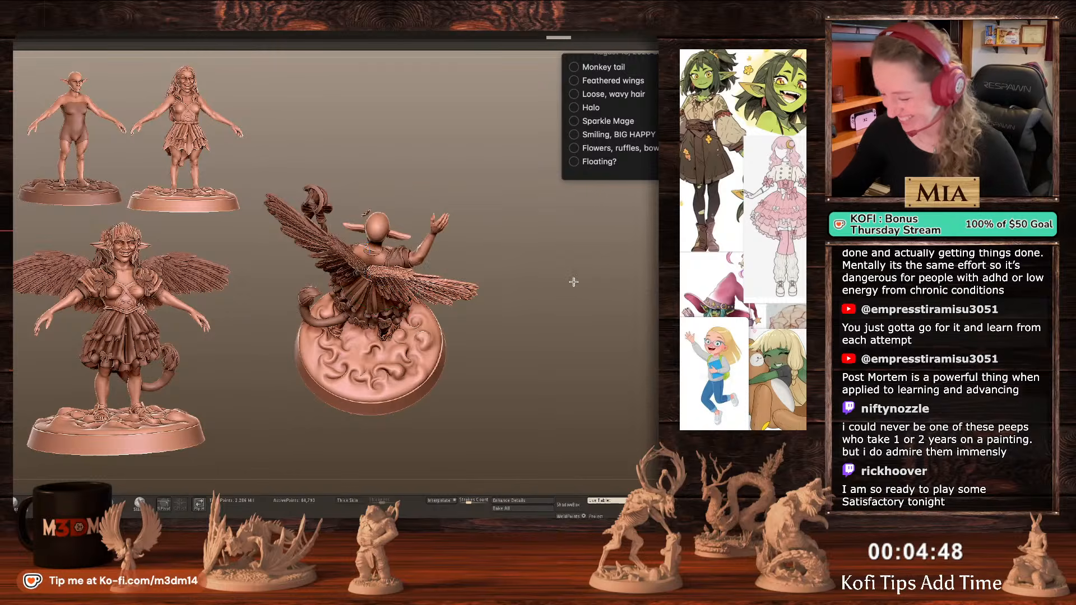
Bend the raised-arm wing with the curve deformer, checking it from above and from the front with the hair shown.
shift+drag(574, 282, 571, 270)
drag(480, 287, 494, 255)
shift+drag(627, 308, 505, 278)
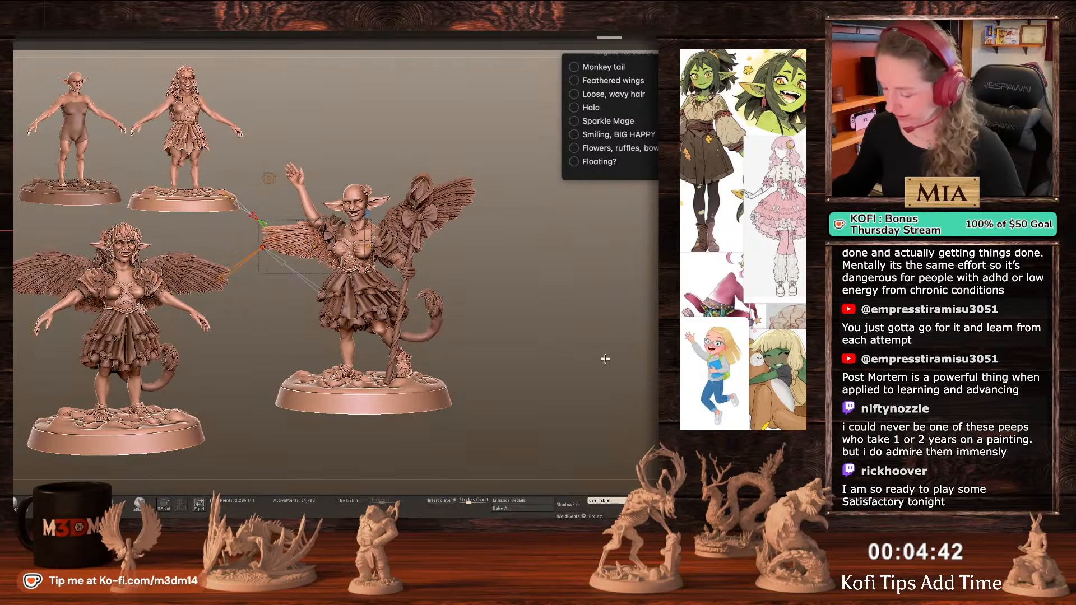
alt+drag(605, 359, 634, 331)
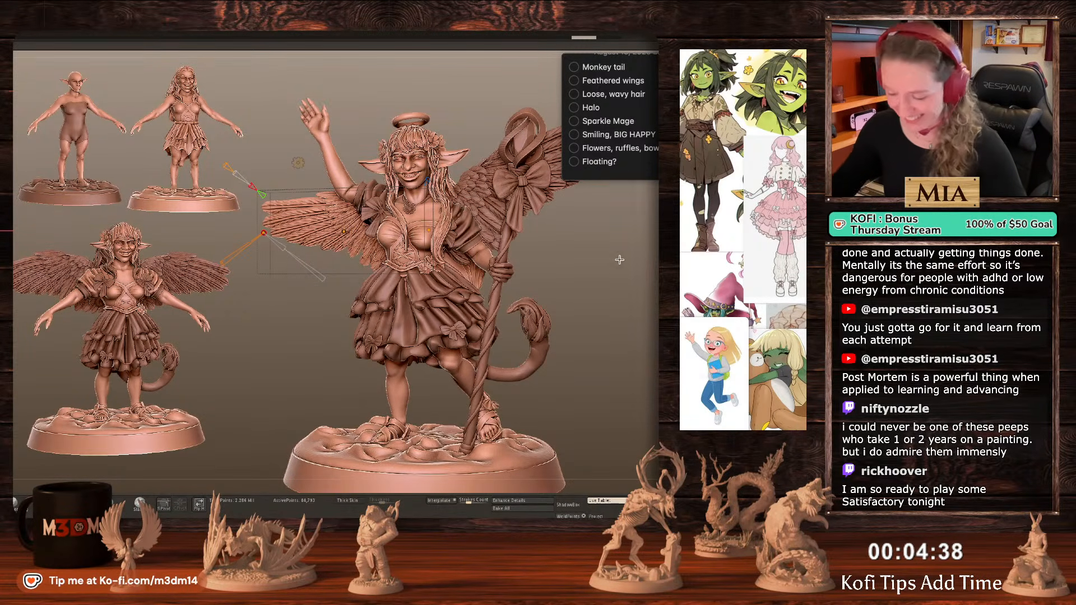
alt+drag(619, 260, 591, 263)
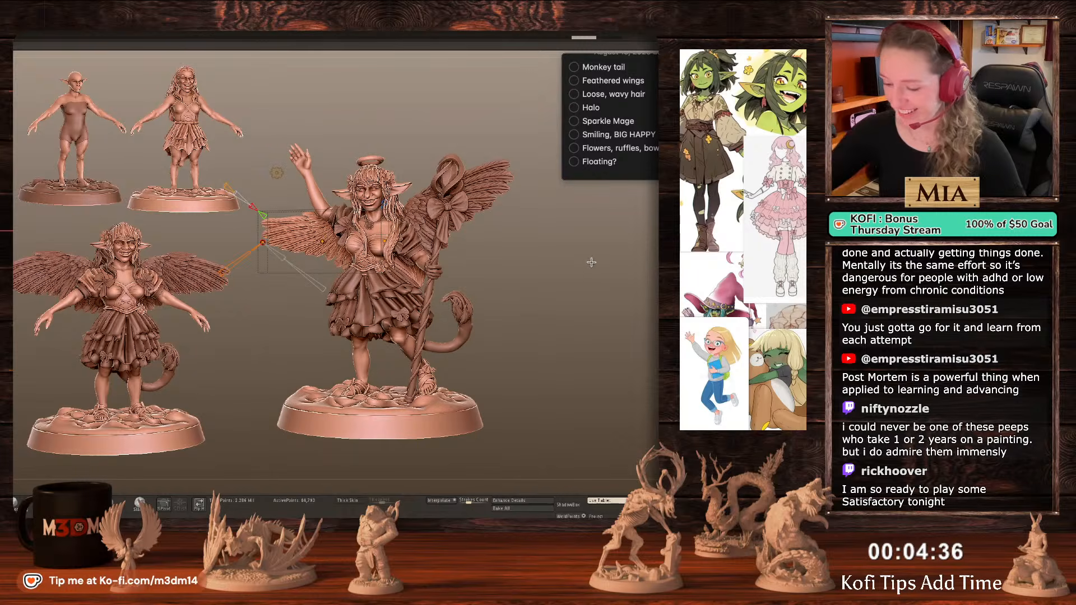
key(q)
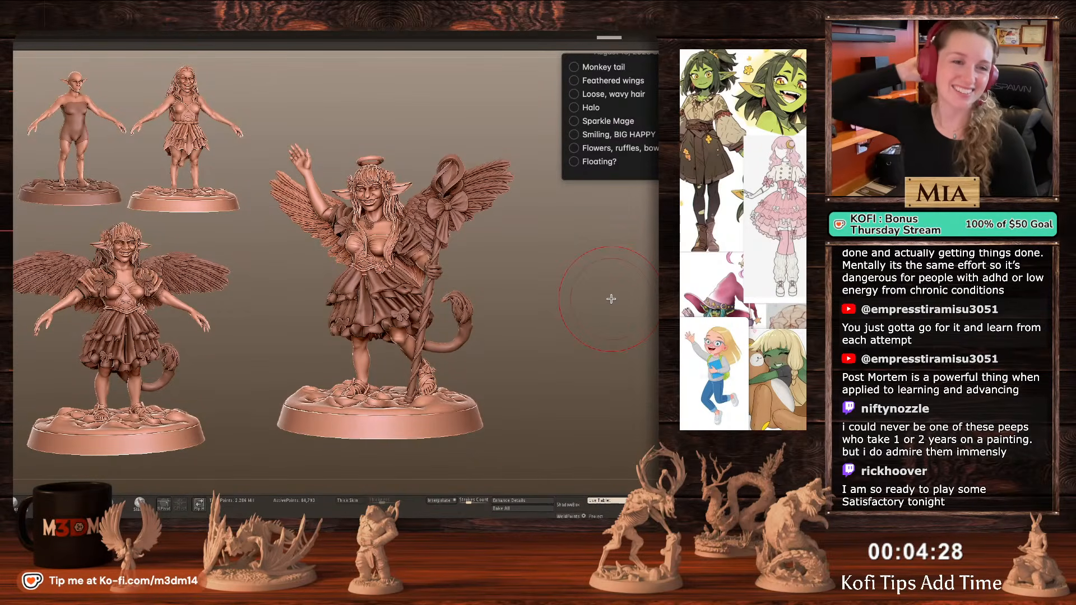
Try to pull the raised-arm wing's bend curve upward behind the raised arm, and undo the last change.
key(w)
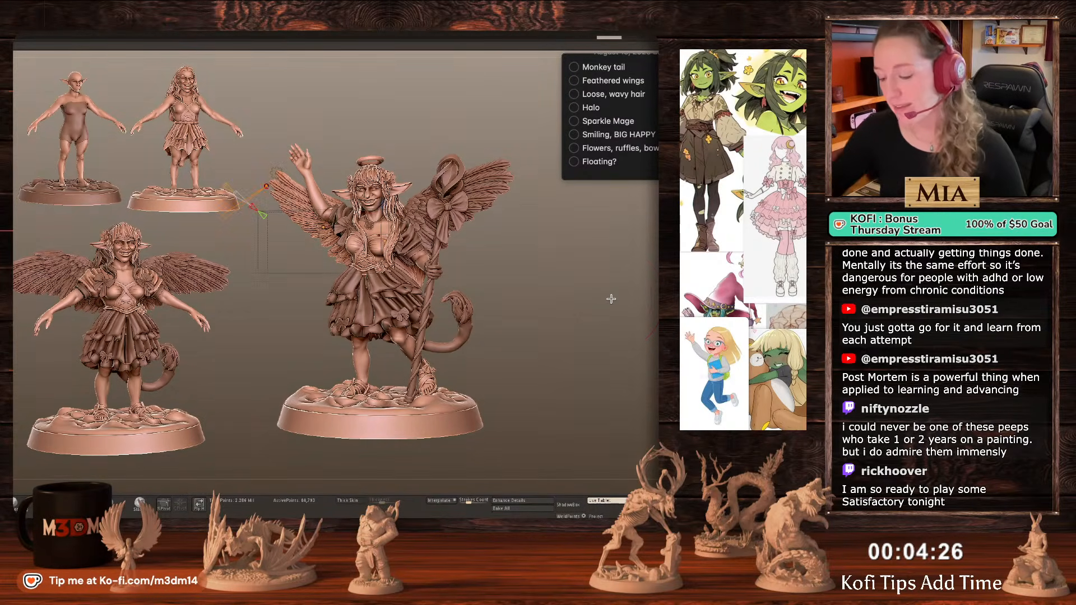
drag(277, 183, 325, 176)
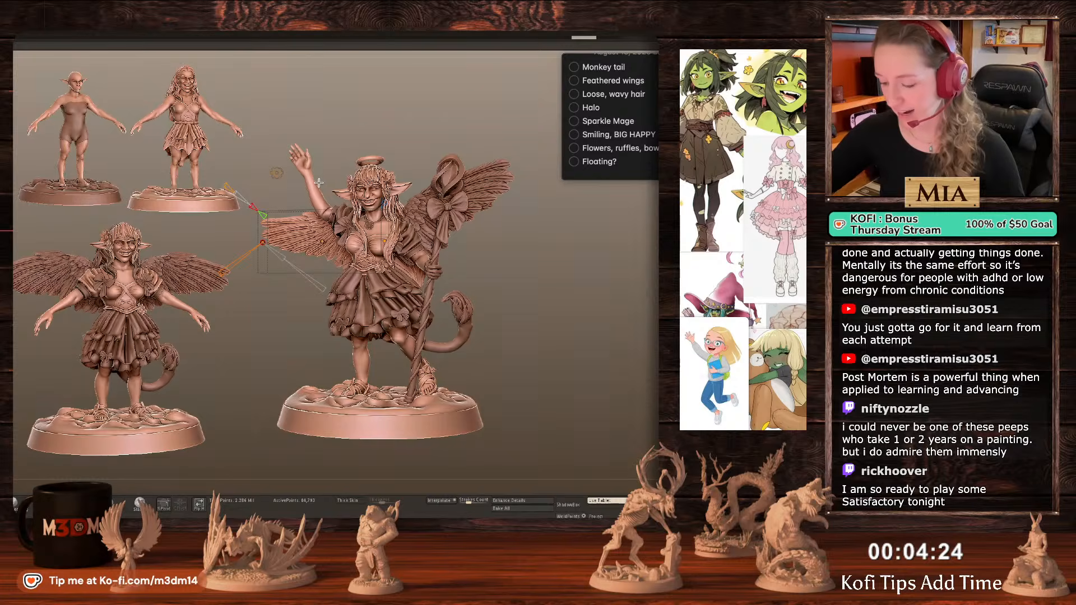
drag(262, 242, 298, 162)
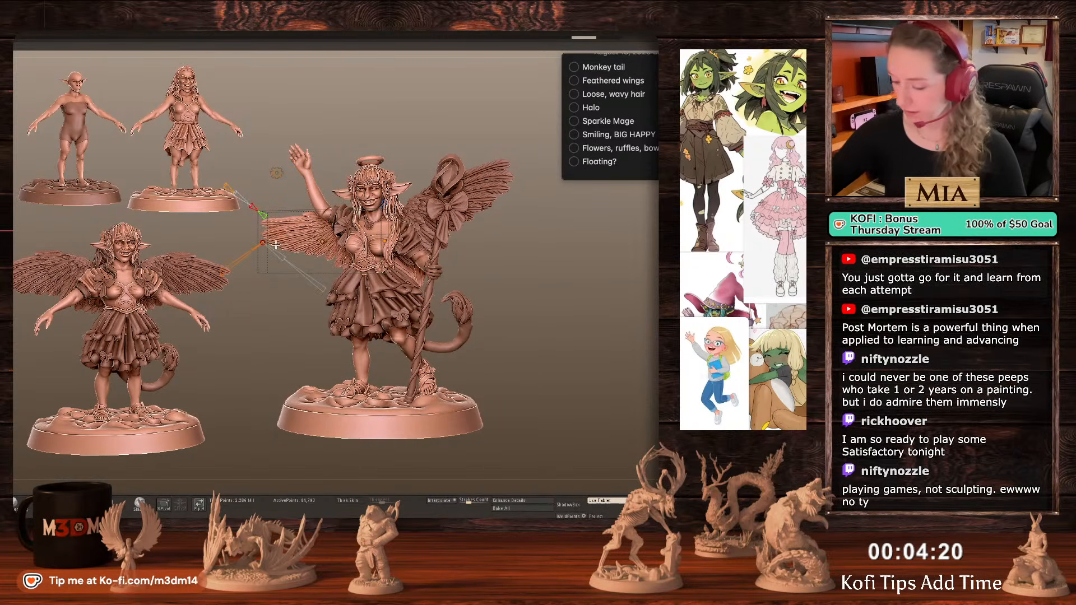
drag(261, 241, 278, 178)
click(274, 179)
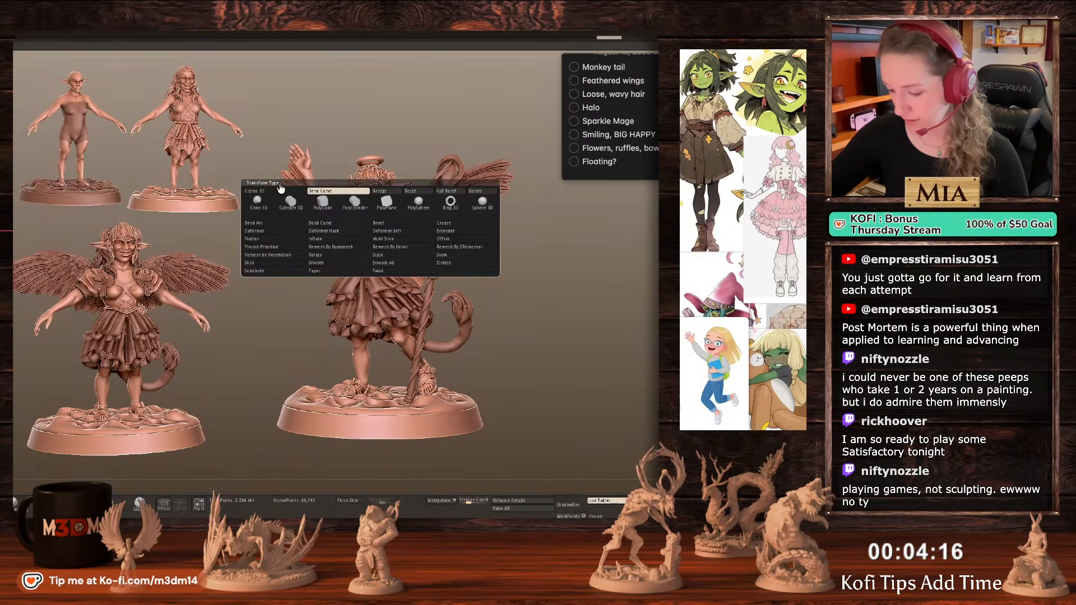
key(super+z)
Bend the wing upward behind the raised hand with the bend curve, refine the curve, and return to the standard gizmo.
drag(265, 242, 285, 157)
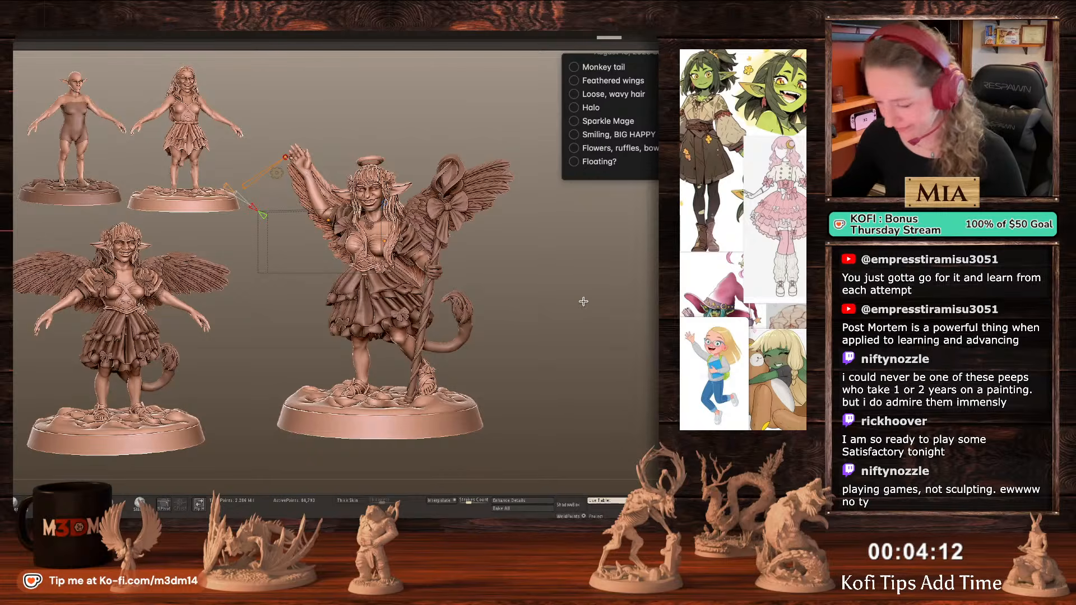
mouse_move(583, 302)
mouse_down()
mouse_move(392, 280)
mouse_move(565, 311)
mouse_up()
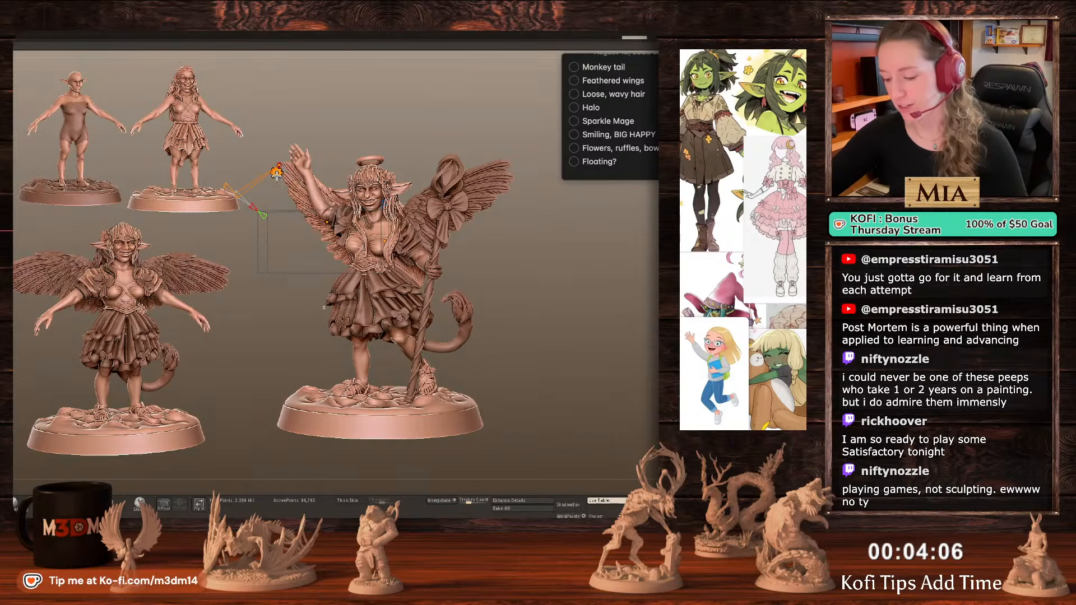
key(space)
drag(303, 147, 357, 148)
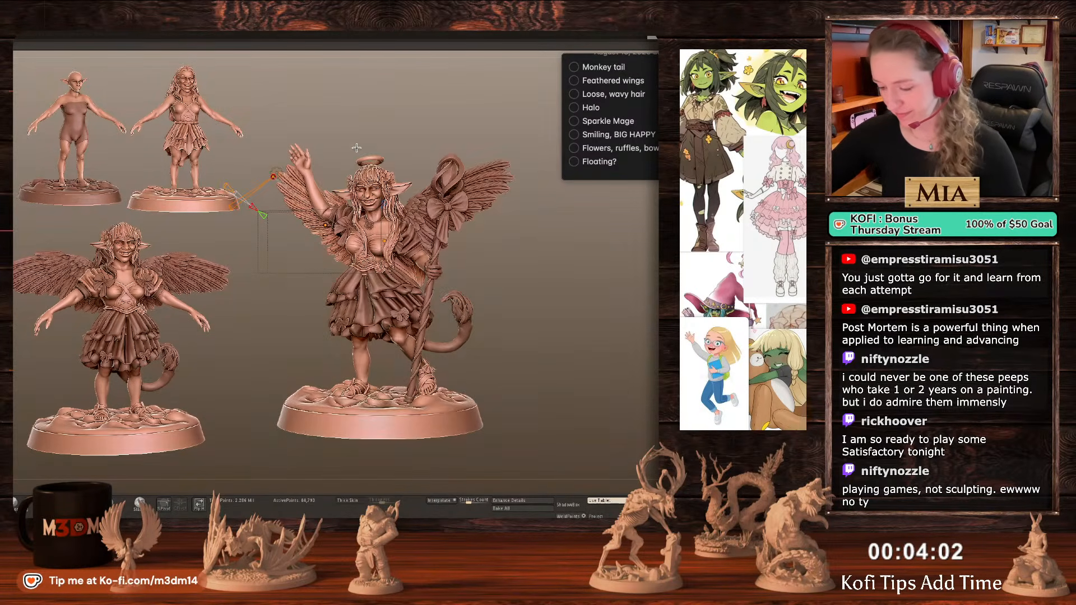
click(277, 174)
click(325, 179)
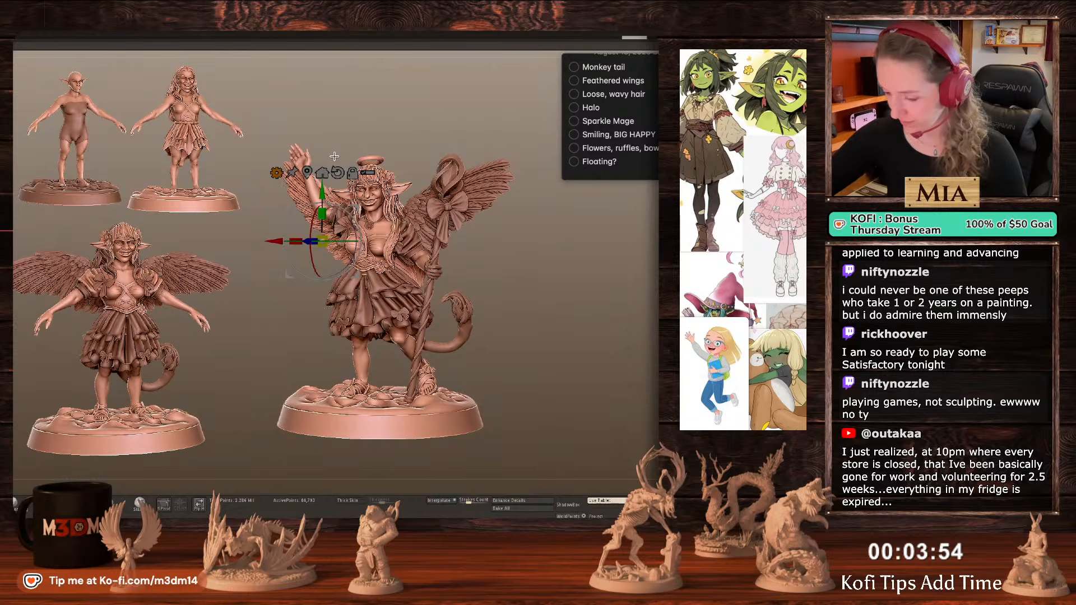
Switch to brush mode and nudge the outer feathers of the raised-arm wing with different brush sizes.
key(q)
key(space)
key(space)
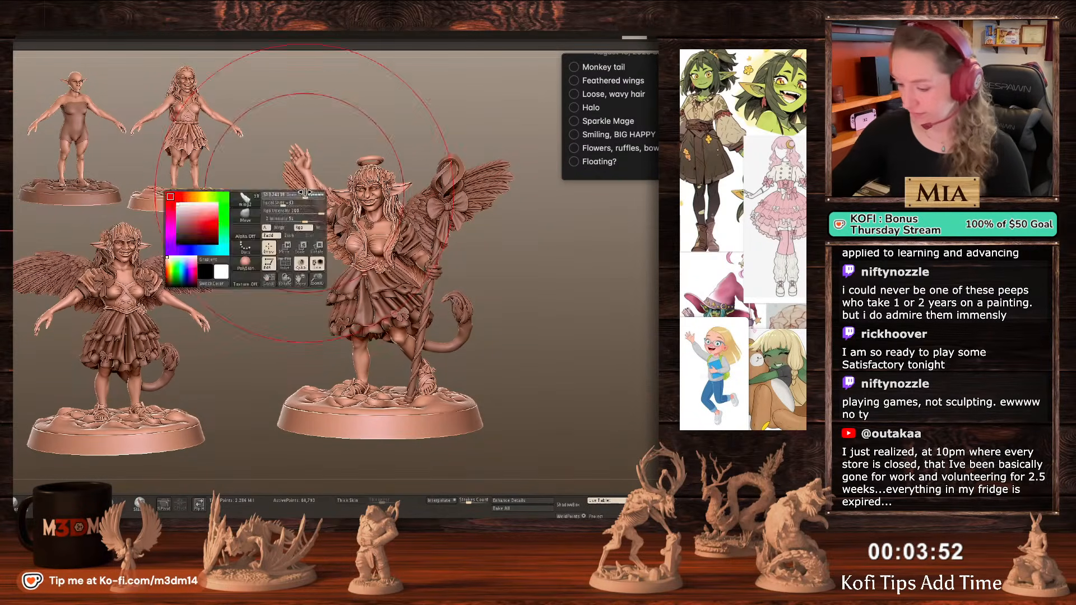
key(space)
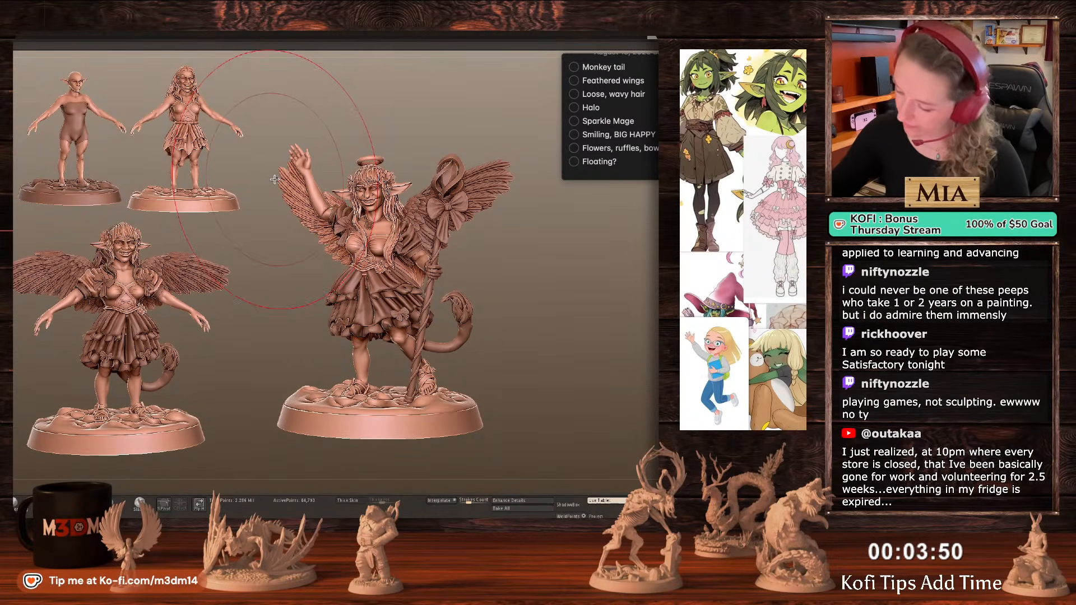
key(space)
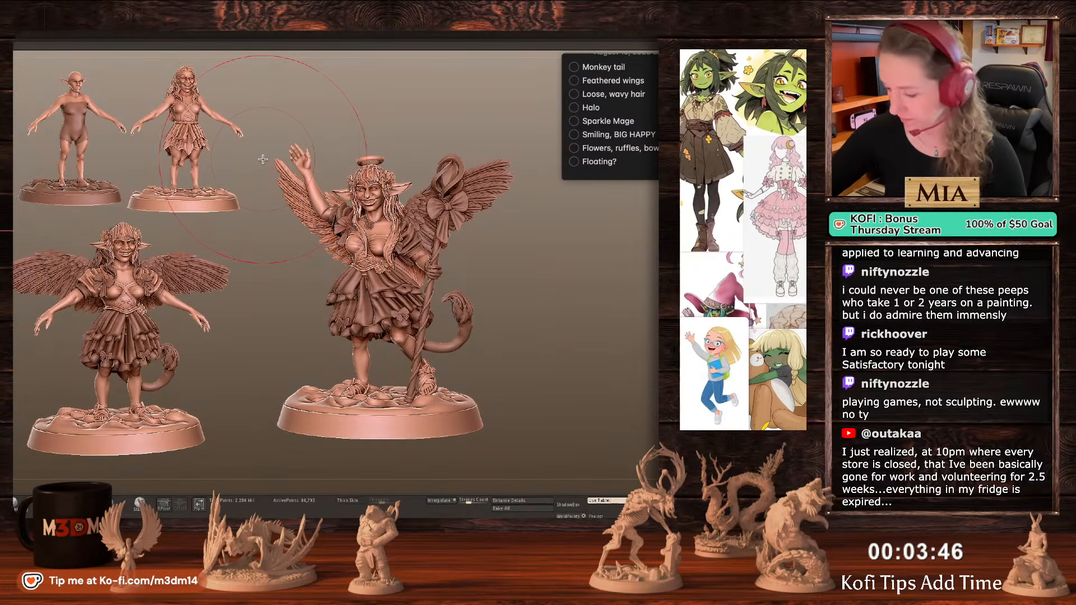
key(space)
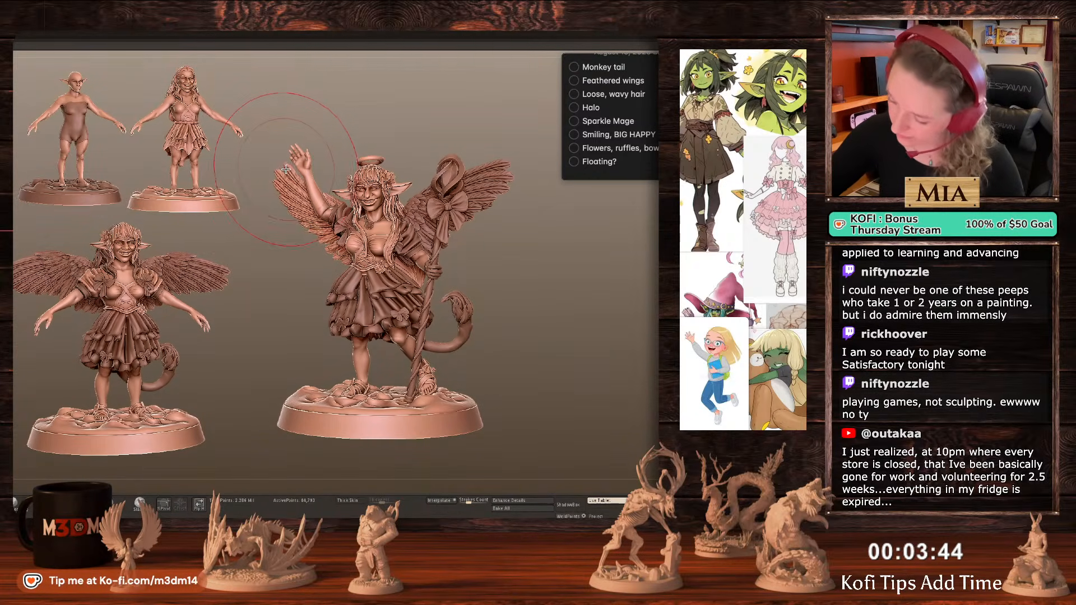
Mask the feathers behind the raised arm, touch up the wing with a smaller brush, and clear the mask.
ctrl+drag(294, 169, 322, 236)
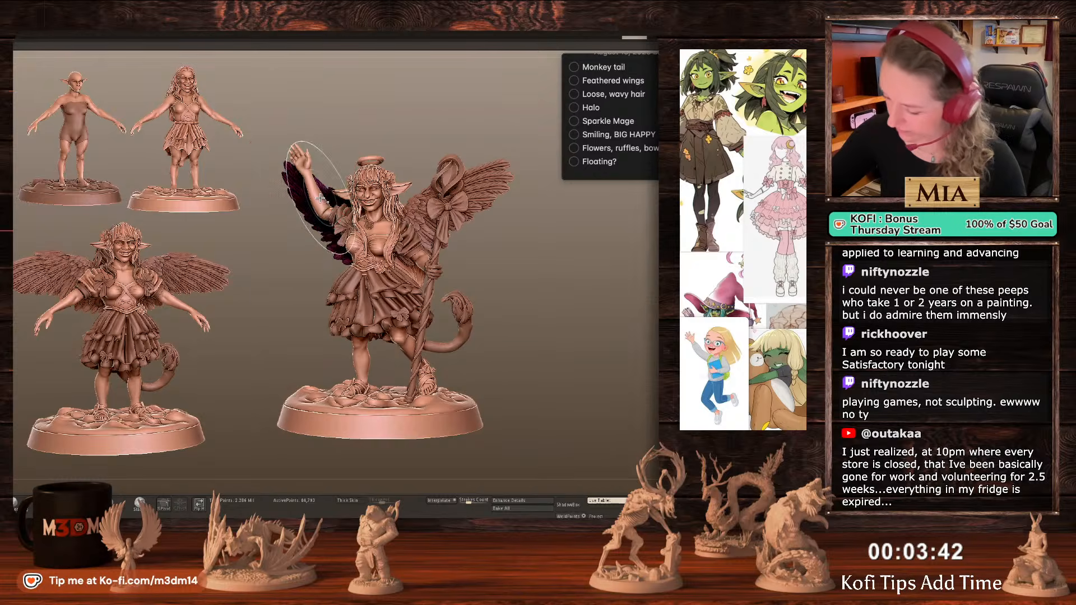
key(space)
key(space)
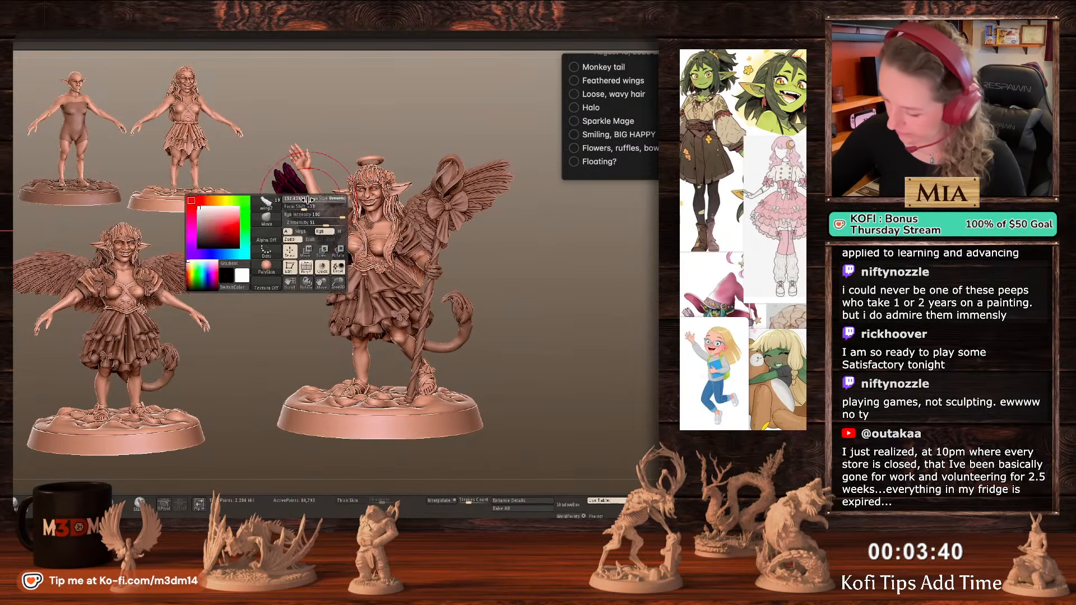
key(space)
ctrl+drag(600, 269, 612, 276)
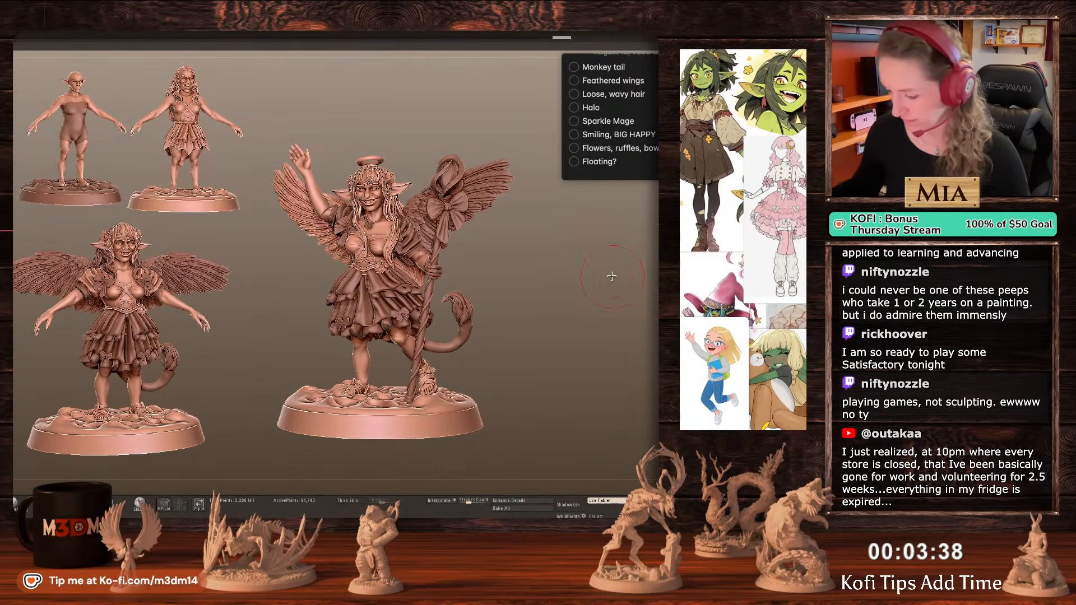
Activate the staff-side wing and make it a single polygroup, checking it with the polygroup display.
alt+click(472, 194)
key(space)
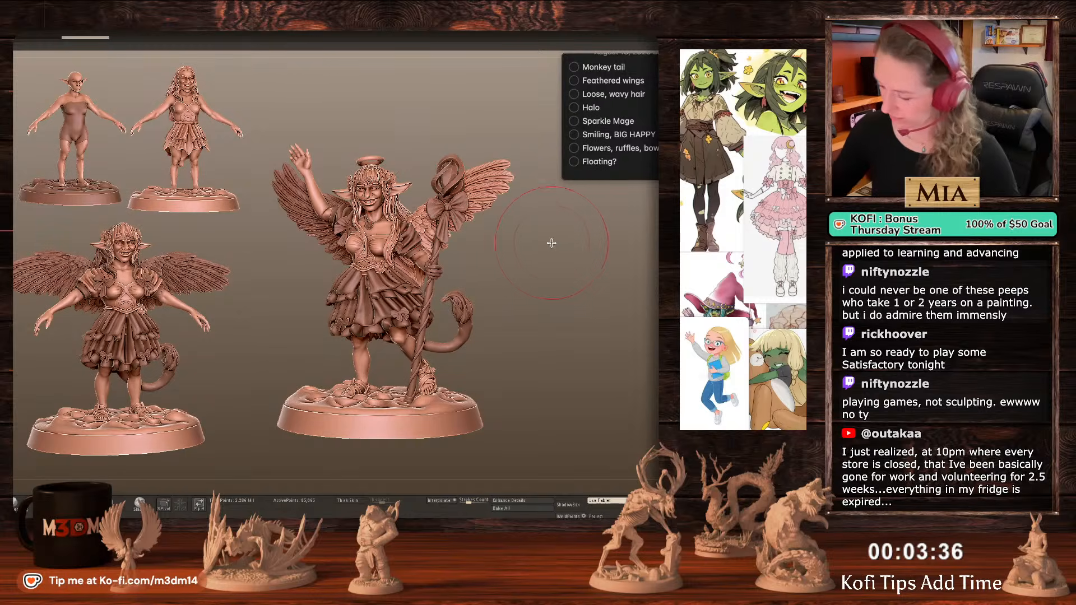
key(ctrl+w)
key(shift+f)
key(shift+f)
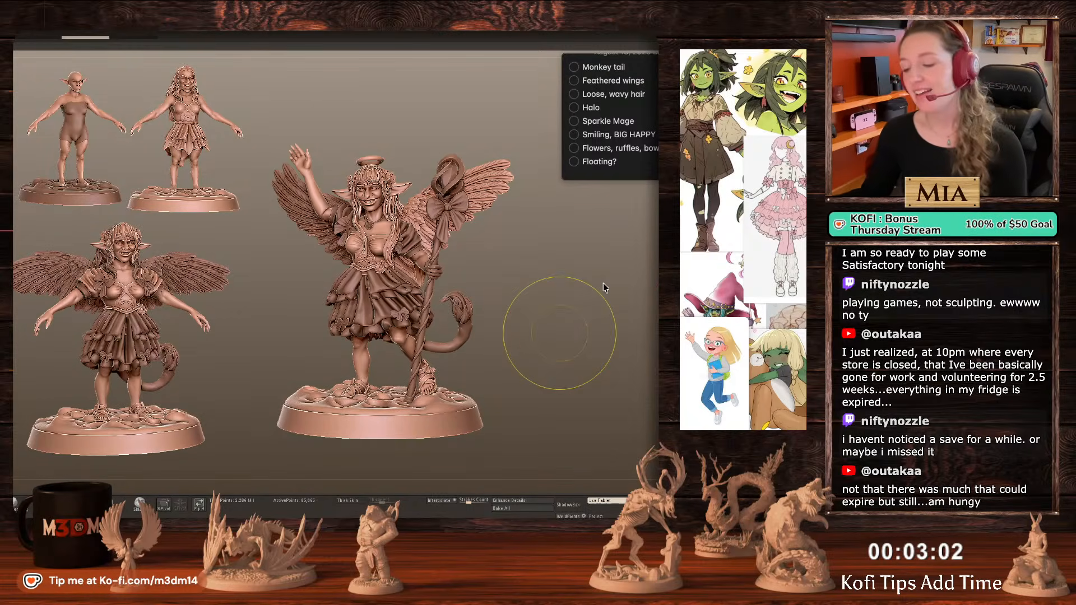
Save the project as Angelic Goblin.zpr in Downloads, replacing the existing file.
key(super+s)
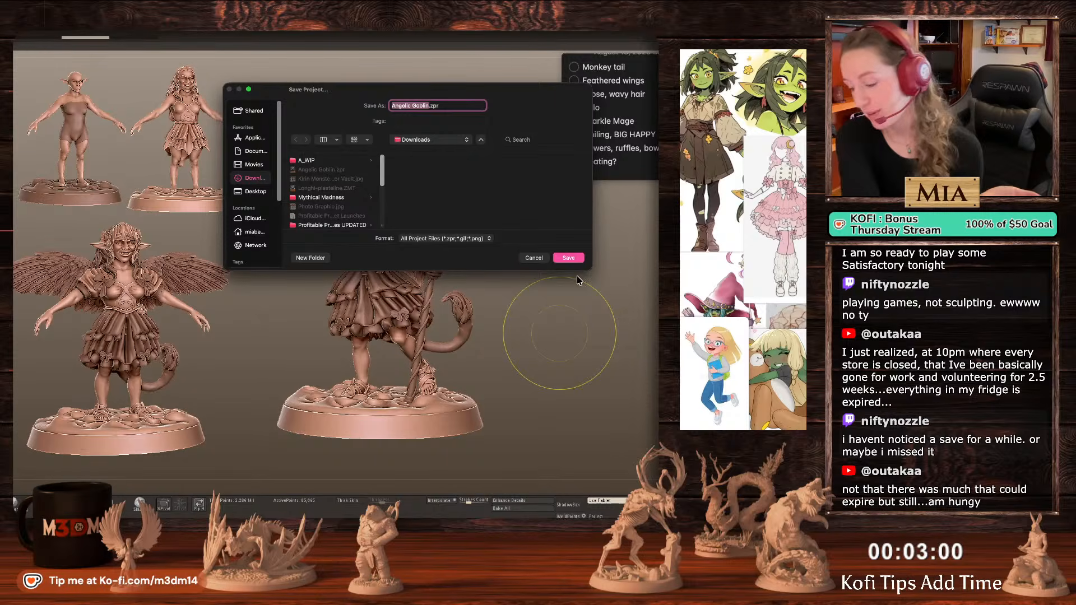
click(568, 259)
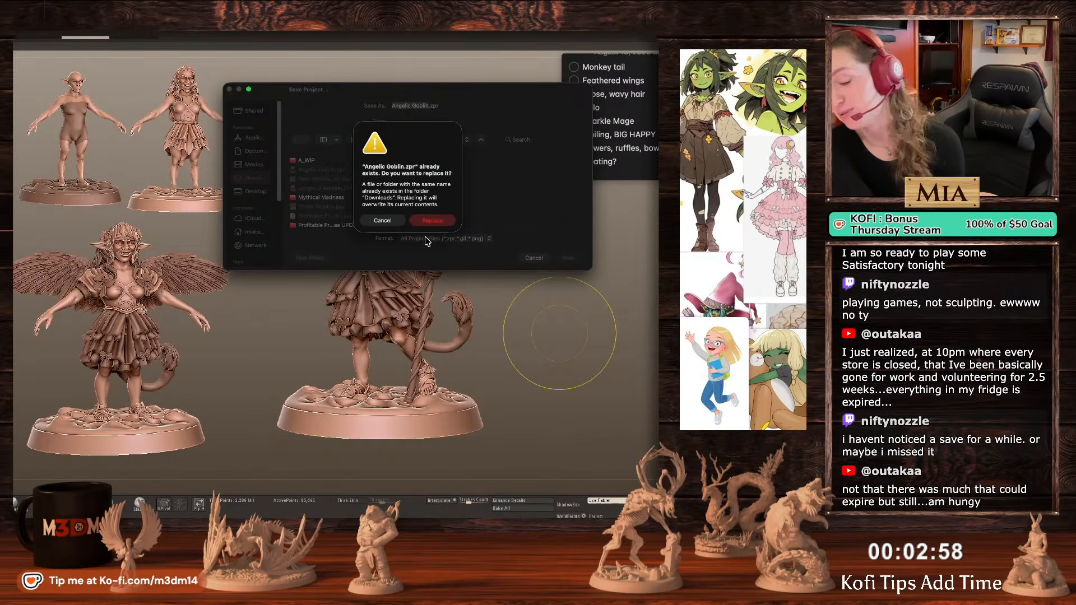
click(431, 222)
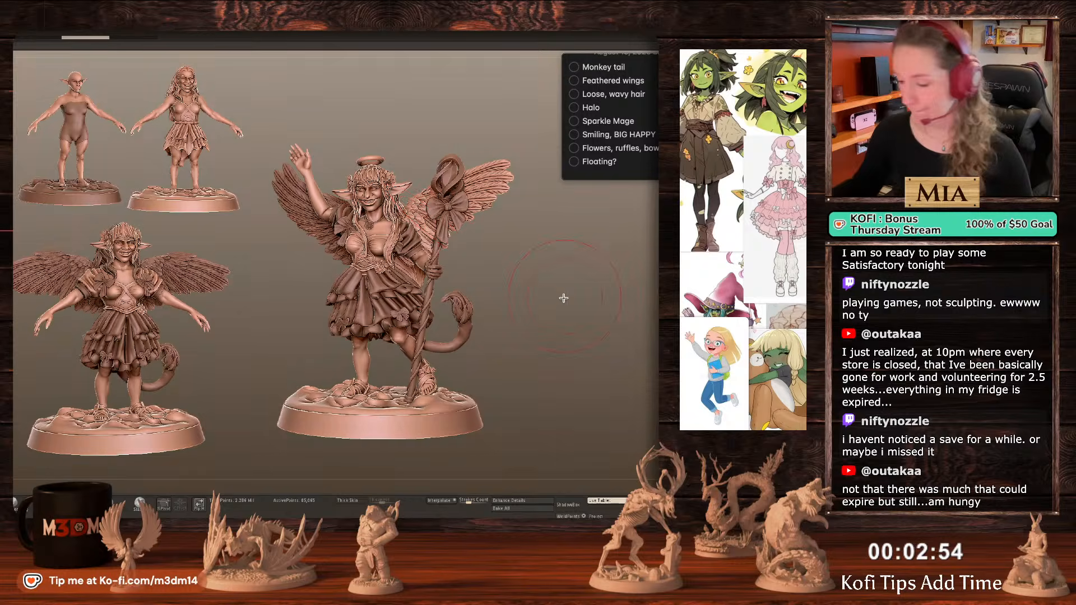
Isolate the staff-side wing, realign the gizmo along its length, and show all parts again.
drag(572, 311, 579, 302)
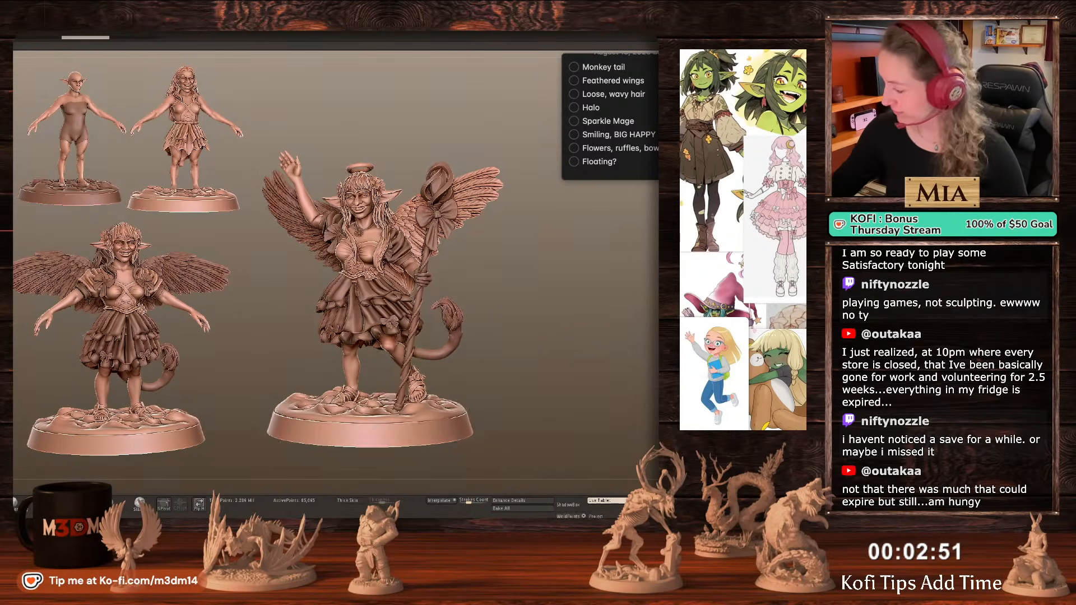
key(alt+s)
key(w)
alt+click(386, 238)
drag(529, 253, 526, 286)
alt+drag(425, 250, 419, 265)
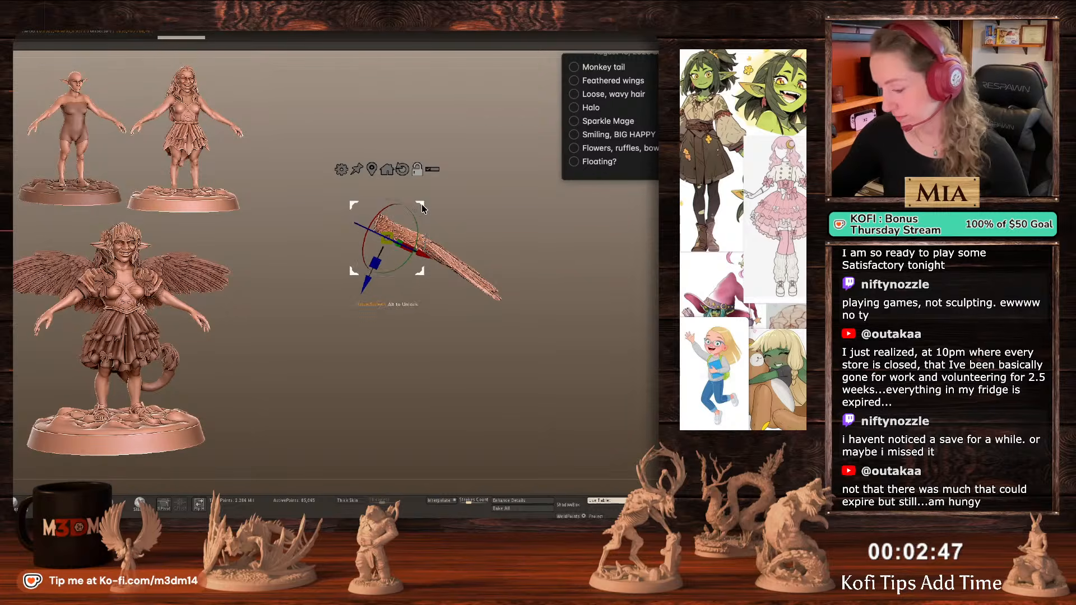
alt+drag(422, 204, 426, 194)
alt+drag(430, 234, 429, 241)
drag(591, 274, 610, 285)
key(alt+s)
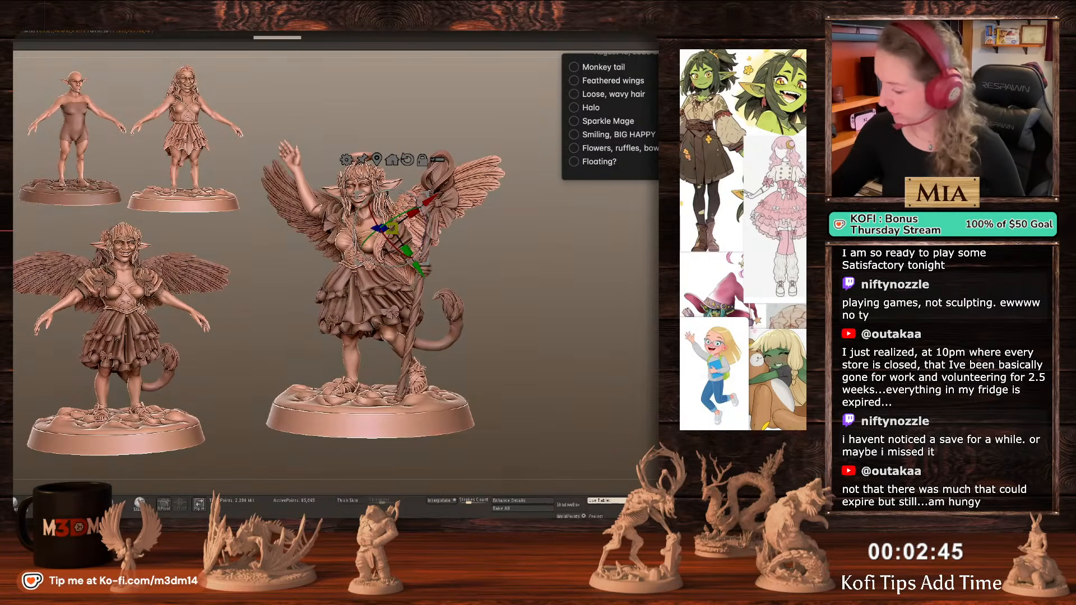
Apply the Bend Curve deformer to the staff-side wing and bend it upward behind the staff.
click(346, 160)
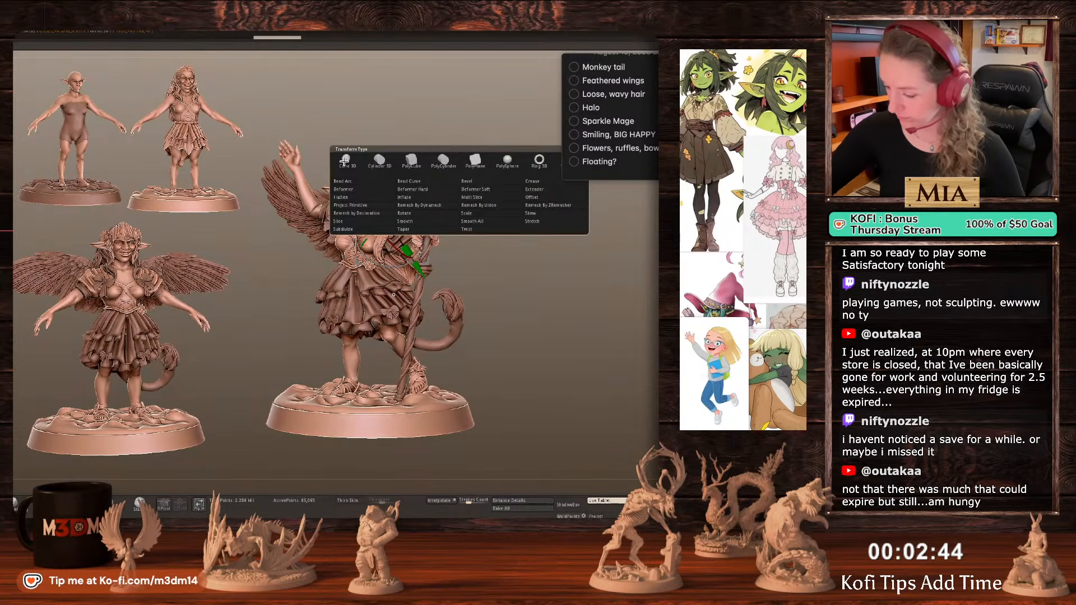
click(417, 181)
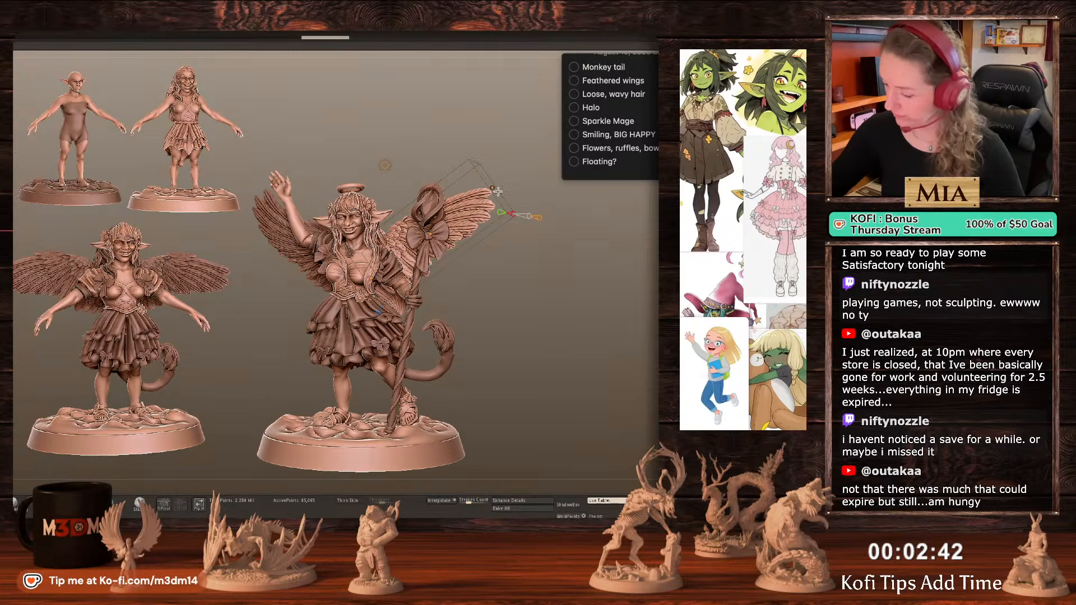
drag(498, 191, 440, 241)
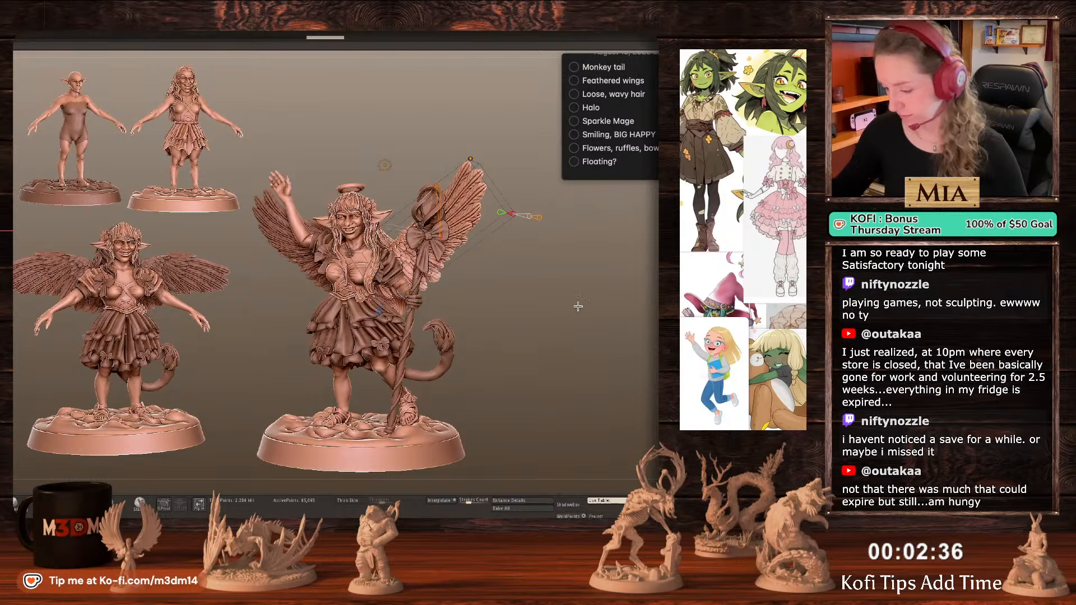
drag(579, 306, 370, 222)
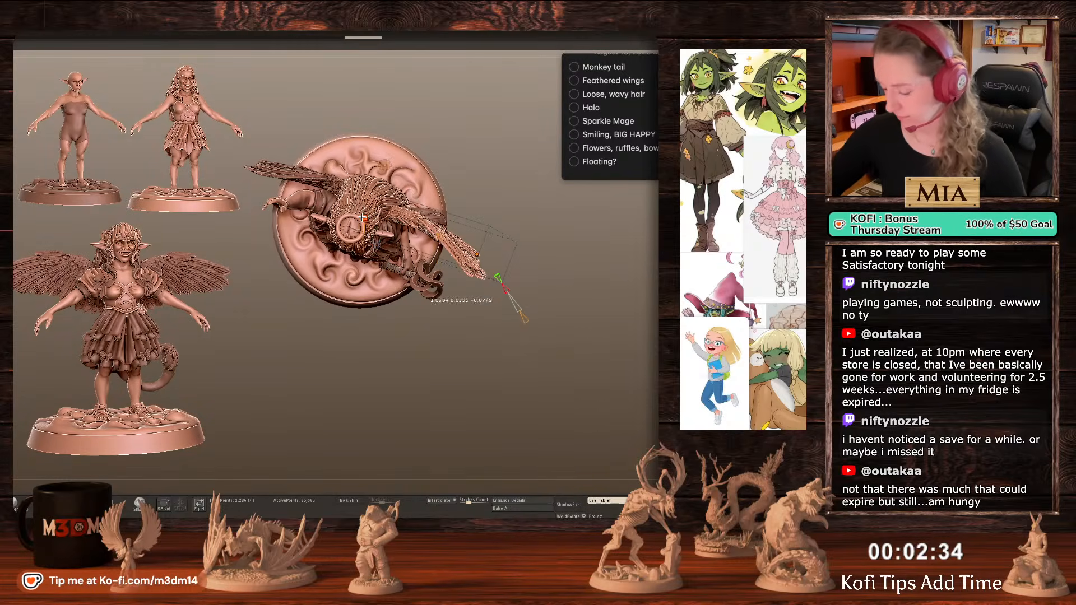
shift+drag(617, 326, 617, 320)
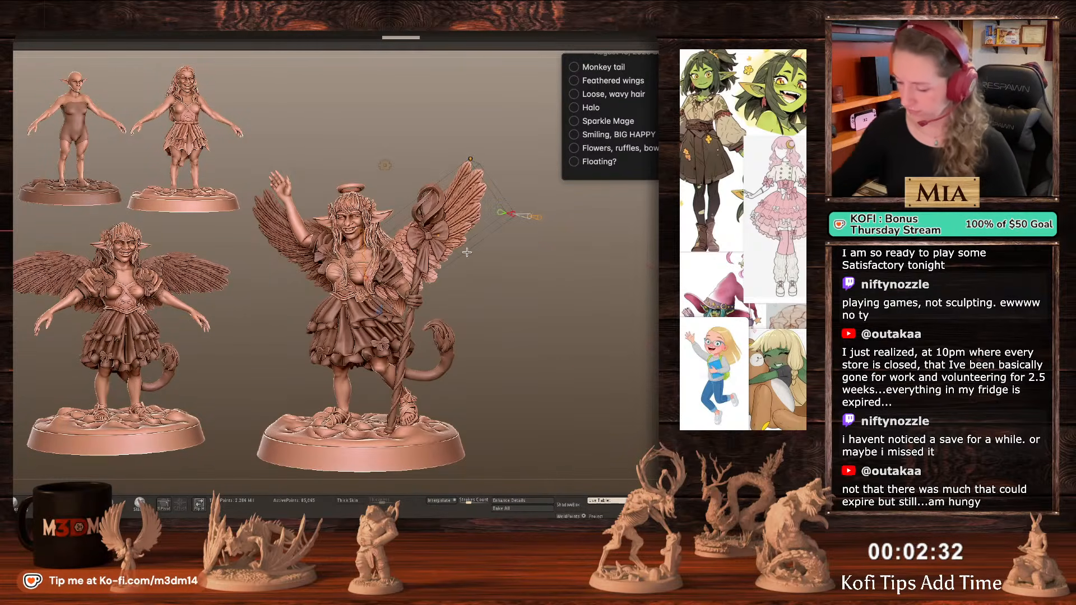
drag(440, 236, 447, 244)
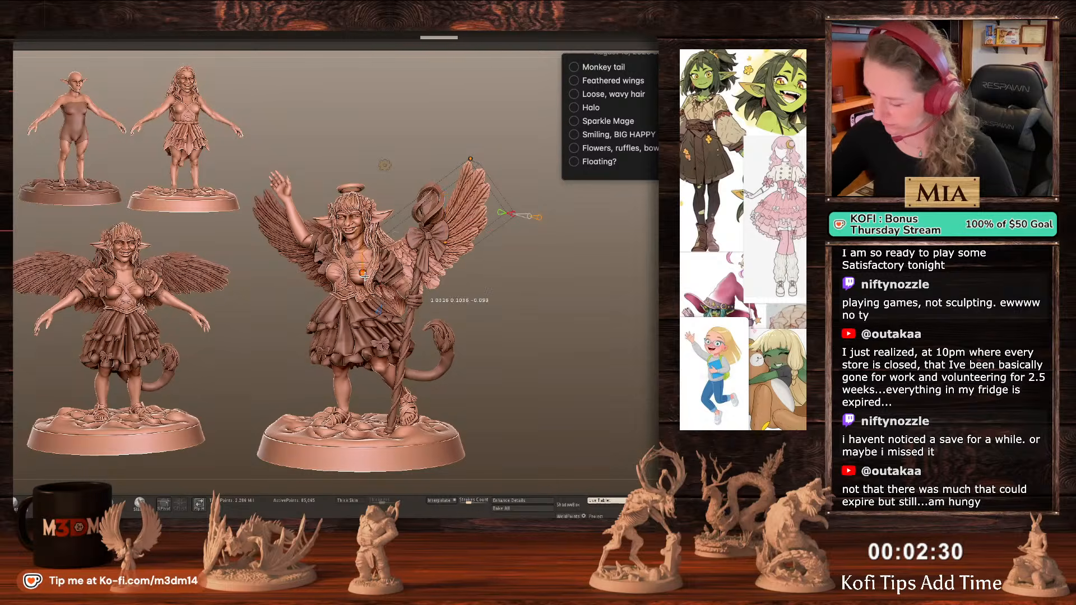
drag(365, 276, 369, 276)
Return to brush mode and activate the long hair on the miniature's back.
key(q)
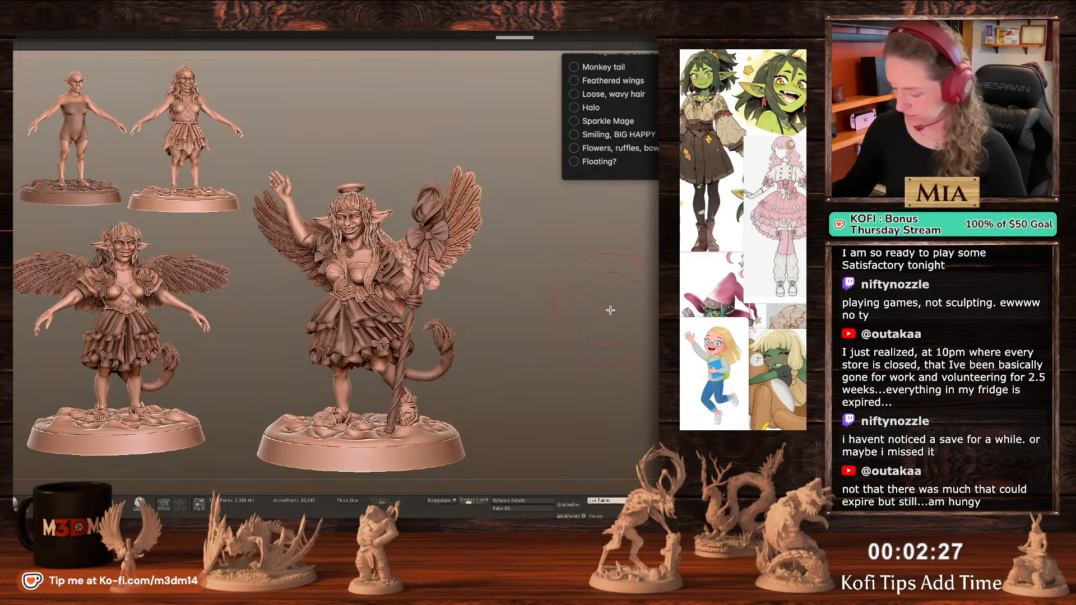
mouse_move(604, 311)
shift+mouse_down()
mouse_move(569, 255)
mouse_move(584, 322)
mouse_move(649, 314)
mouse_move(616, 303)
shift+mouse_up()
alt+click(491, 248)
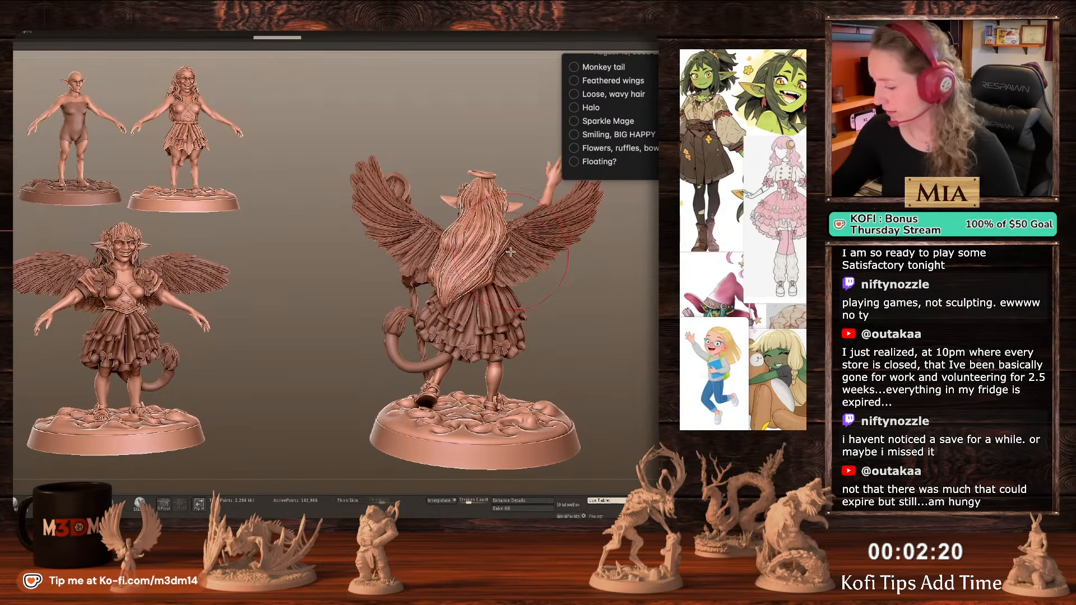
Refit the long back hair against the wings and nudge the base of the staff-side wing into place.
drag(511, 252, 515, 249)
drag(468, 276, 455, 281)
drag(649, 316, 424, 241)
alt+click(423, 240)
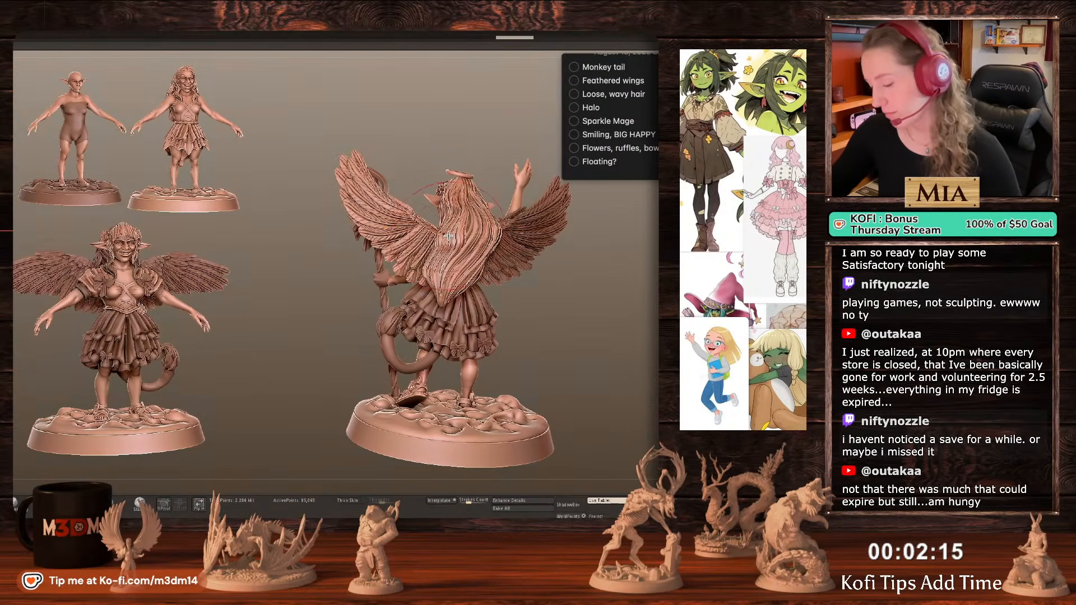
drag(449, 236, 454, 232)
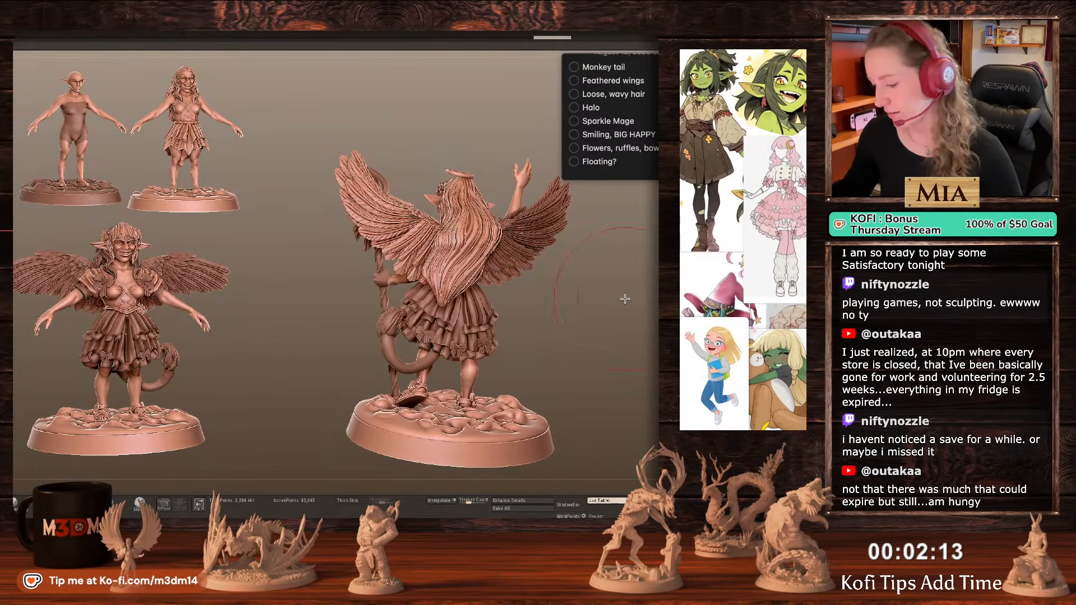
Adjust the inner base of the raised-arm-side wing where it meets the hair and back.
drag(627, 300, 600, 289)
alt+click(520, 266)
key(space)
drag(502, 255, 509, 255)
drag(500, 258, 487, 263)
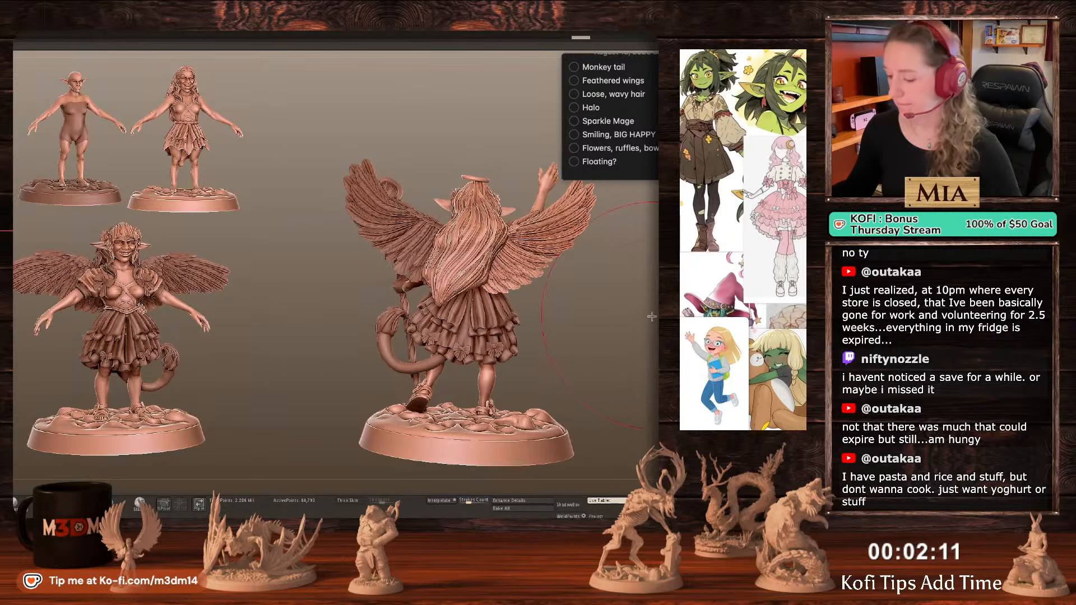
Check the bows, puffed sleeves and ruffled skirt with polyframe display and clear their leftover masks.
drag(652, 317, 593, 288)
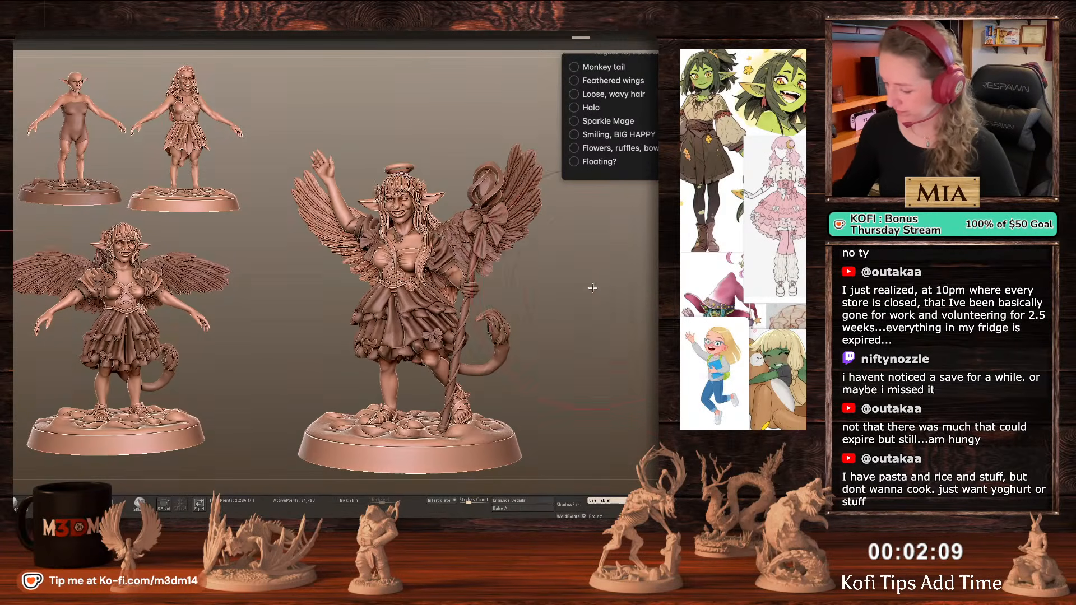
alt+click(348, 250)
alt+click(370, 244)
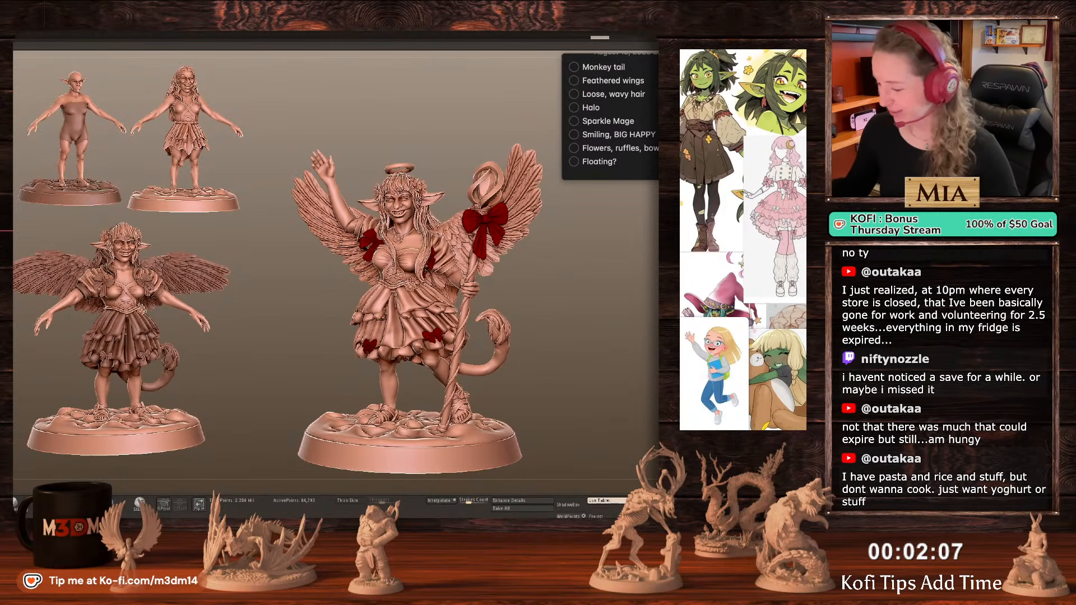
alt+click(481, 236)
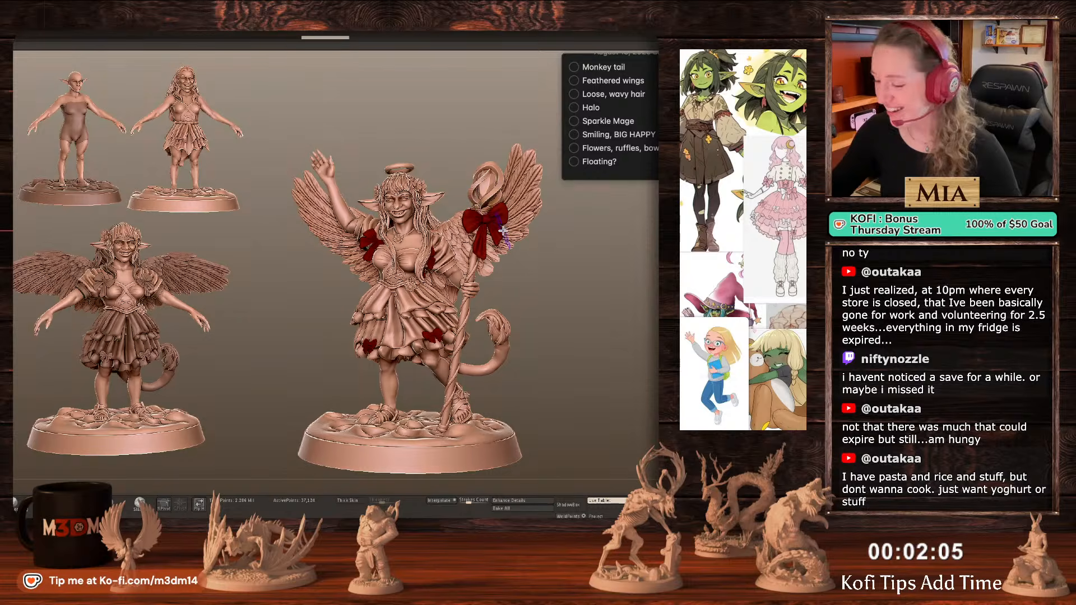
alt+click(502, 232)
alt+click(429, 267)
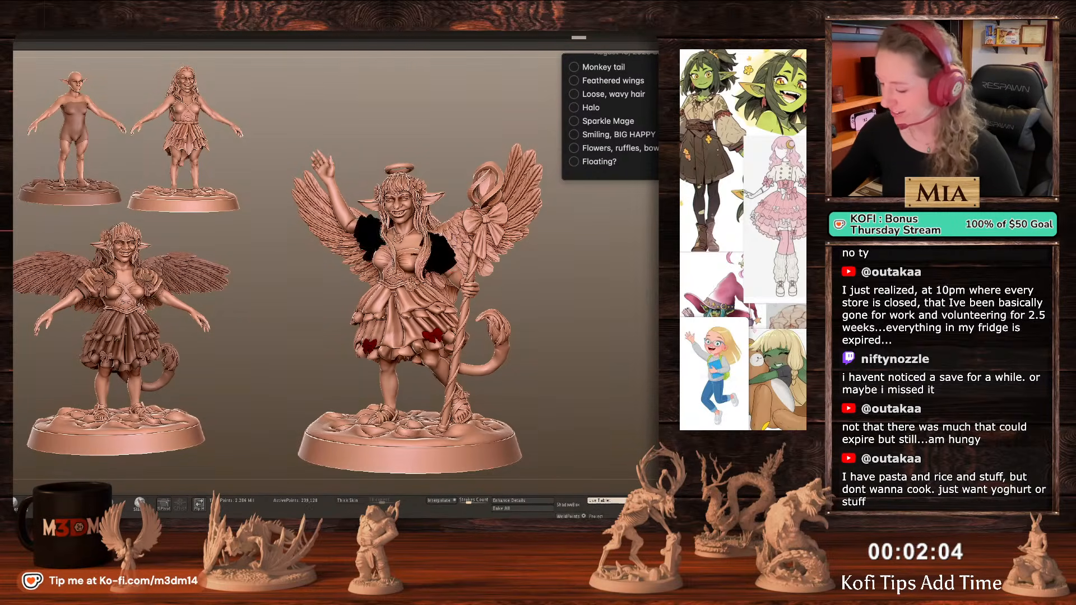
ctrl+click(529, 282)
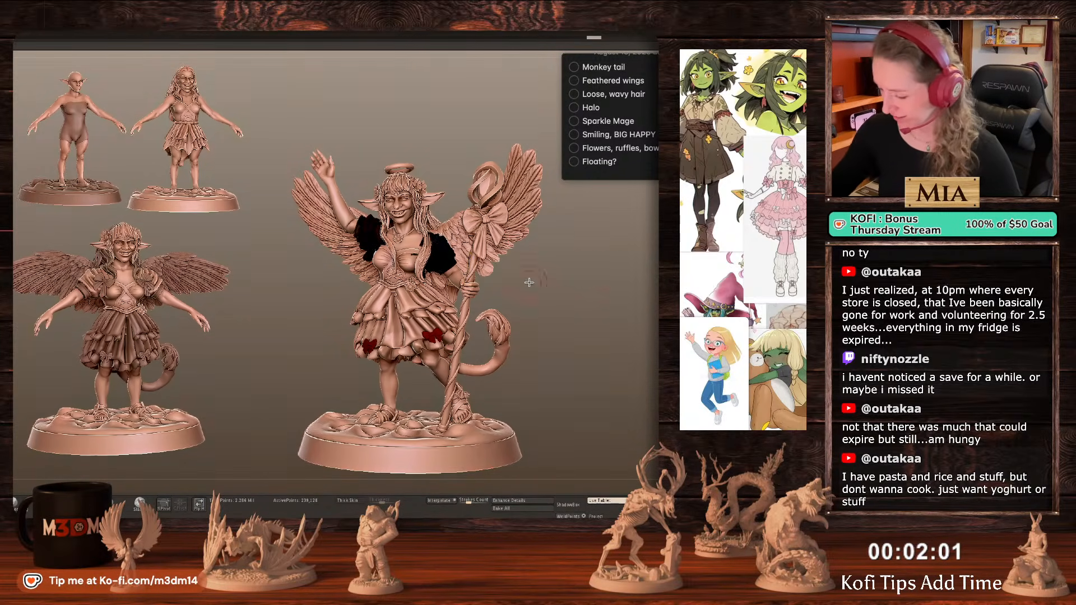
key(shift+f)
alt+click(440, 339)
key(shift+f)
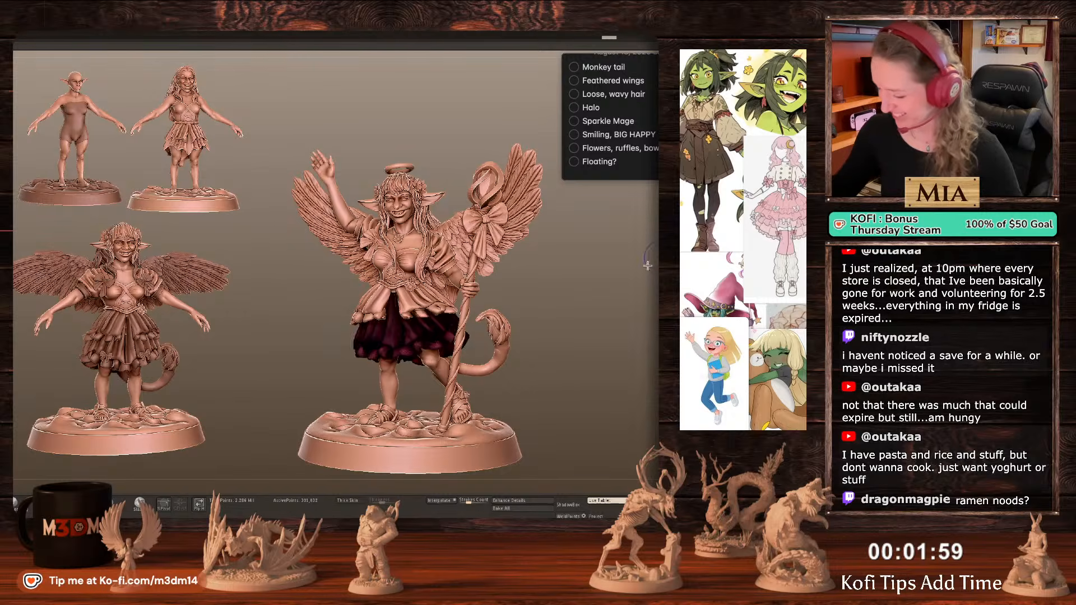
key(shift+f)
drag(598, 327, 593, 330)
Examine the miniature's front up close, activating the body, sleeves, hair and hair flower in turn.
ctrl+right_drag(594, 331, 571, 386)
right_click(572, 387)
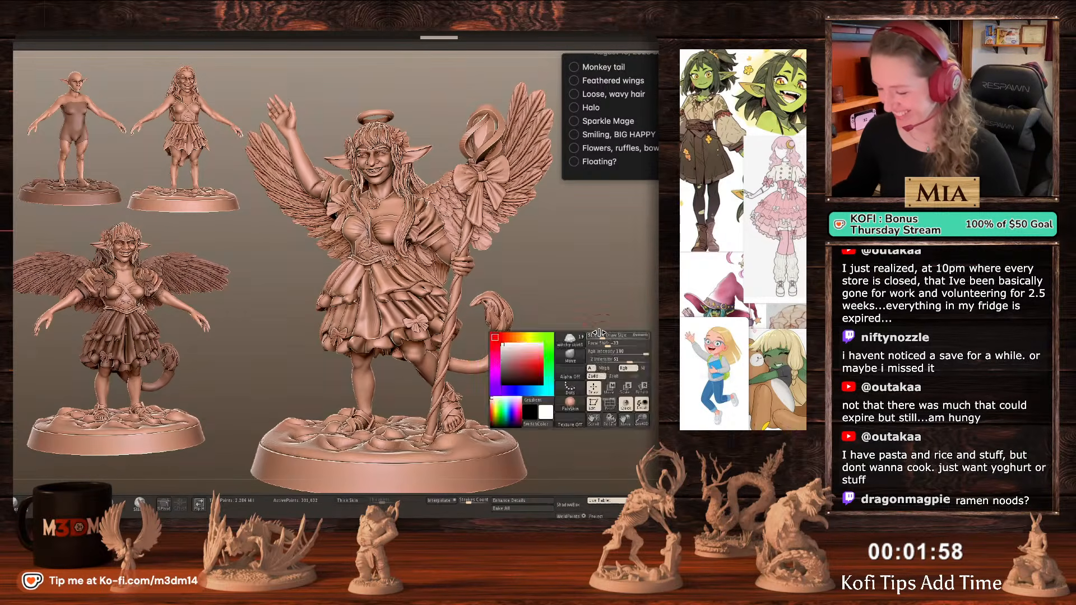
alt+click(391, 208)
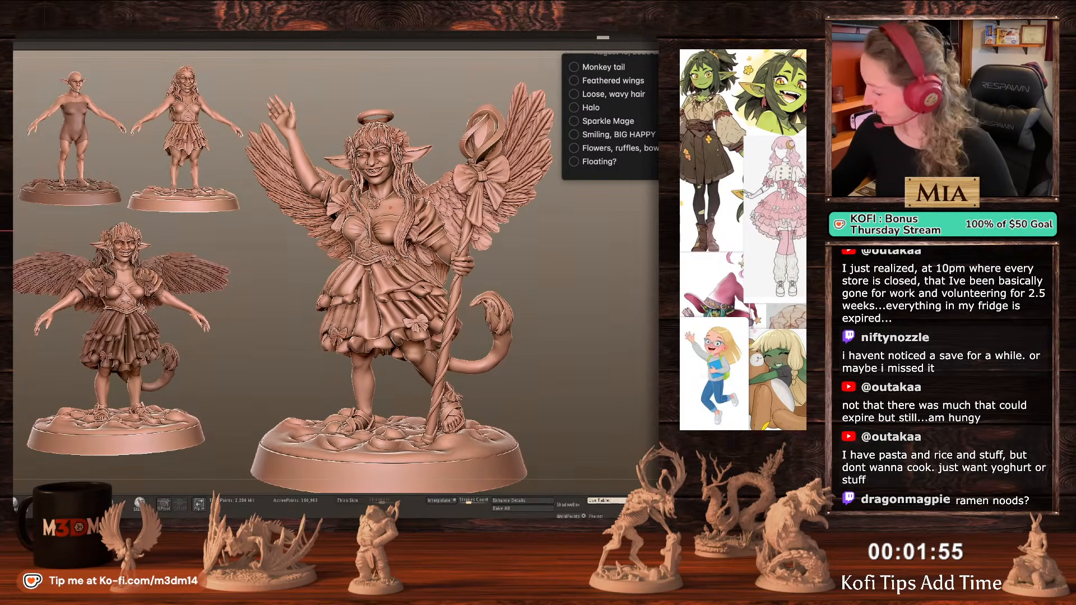
alt+click(392, 180)
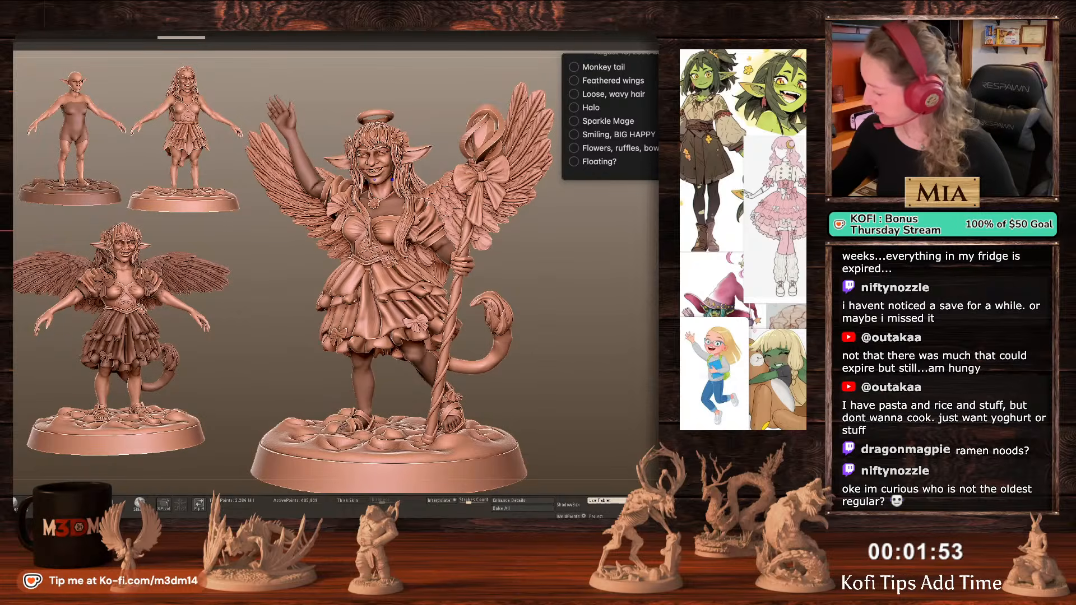
alt+click(435, 225)
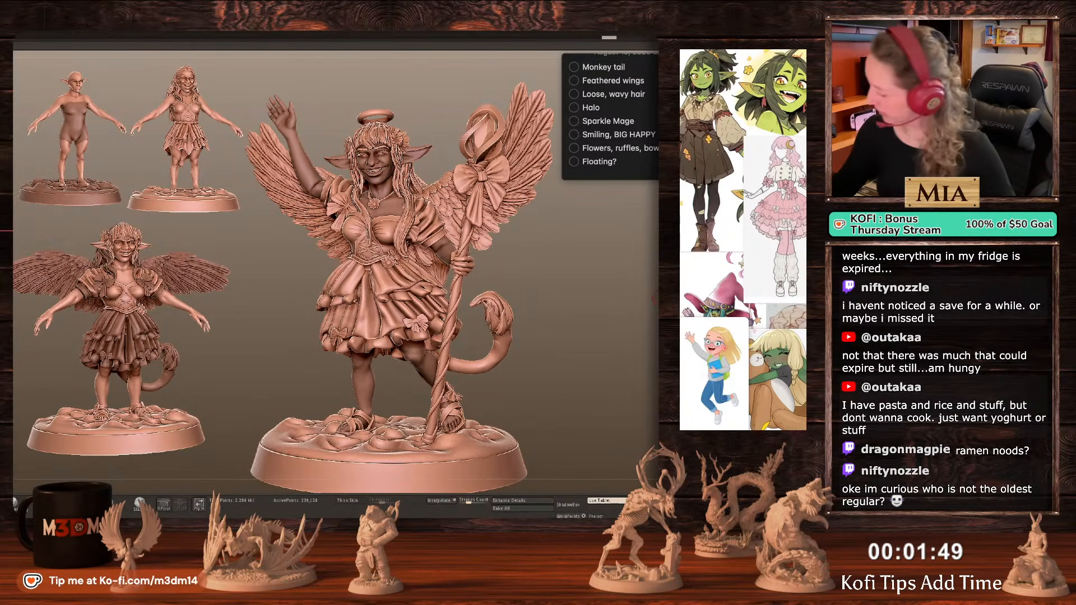
key(x)
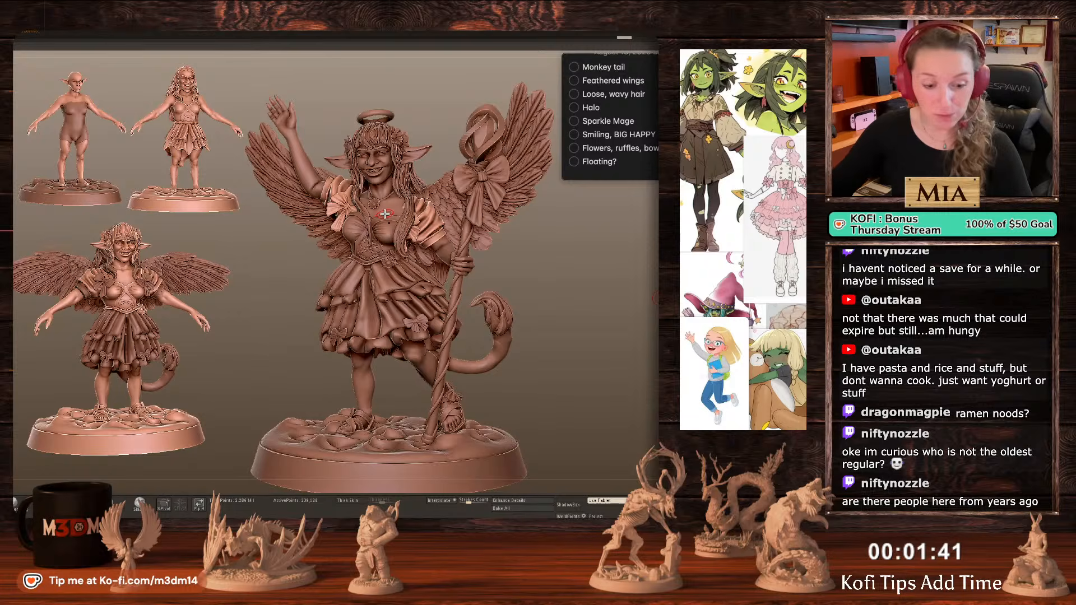
alt+click(384, 207)
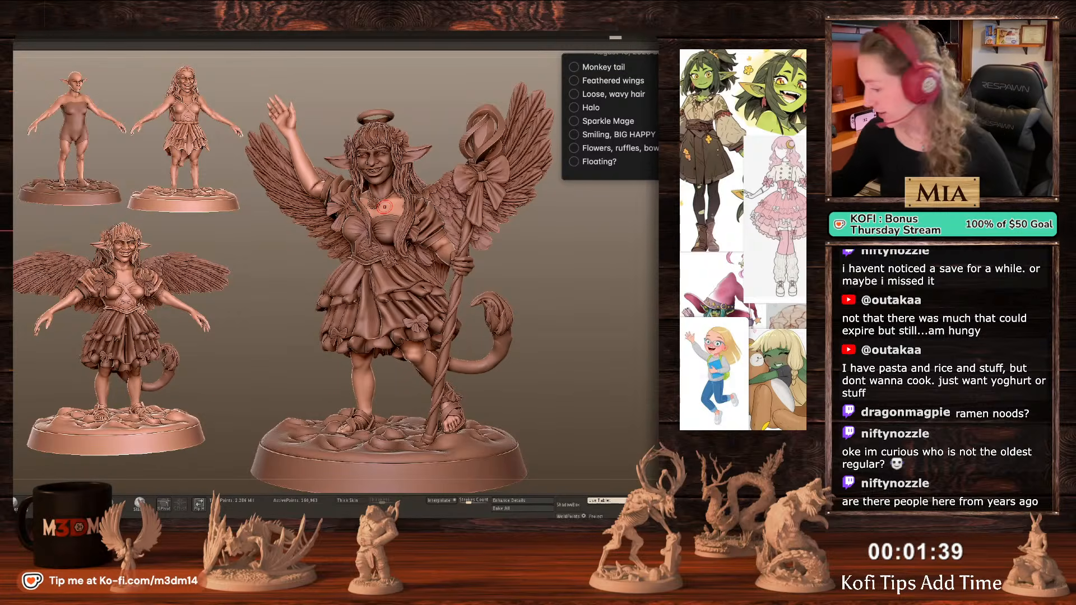
alt+click(384, 181)
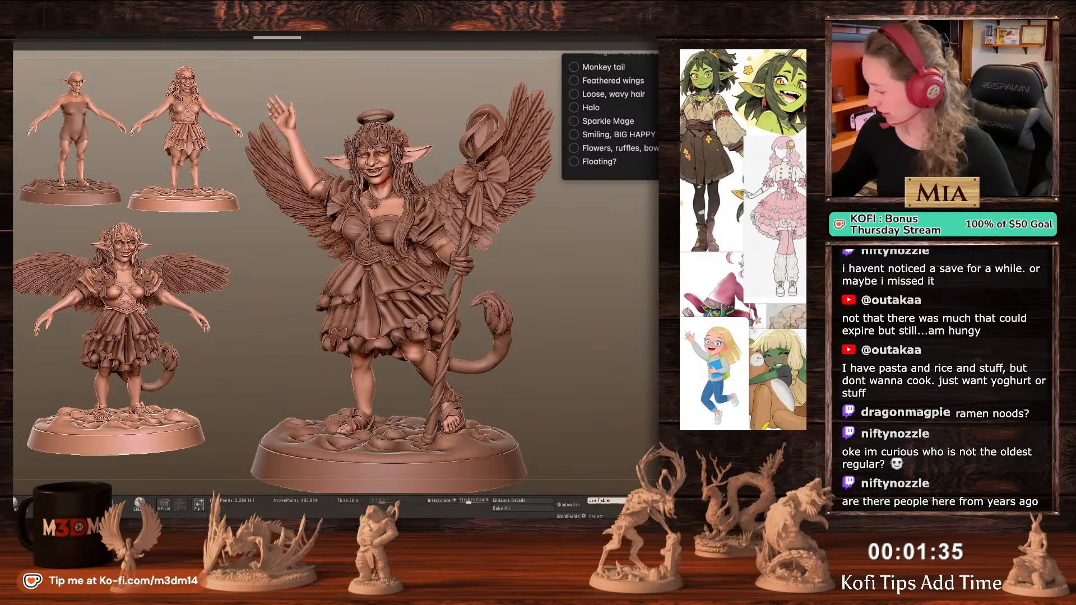
alt+click(381, 172)
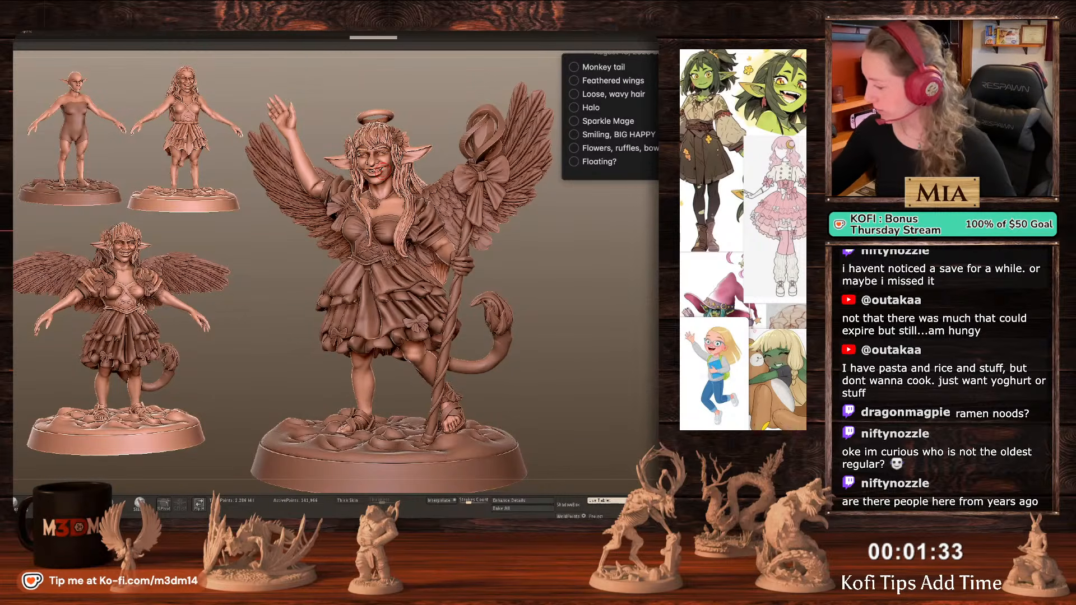
alt+click(393, 138)
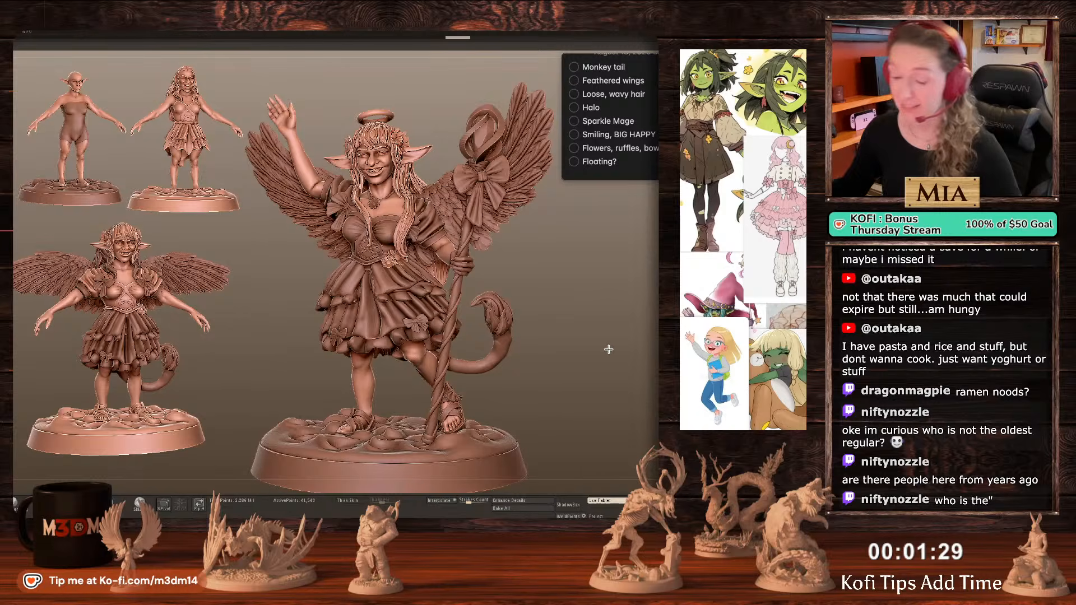
Isolate the masked flower at the waist, show all parts again, and activate the flower in the hair.
drag(608, 350, 607, 351)
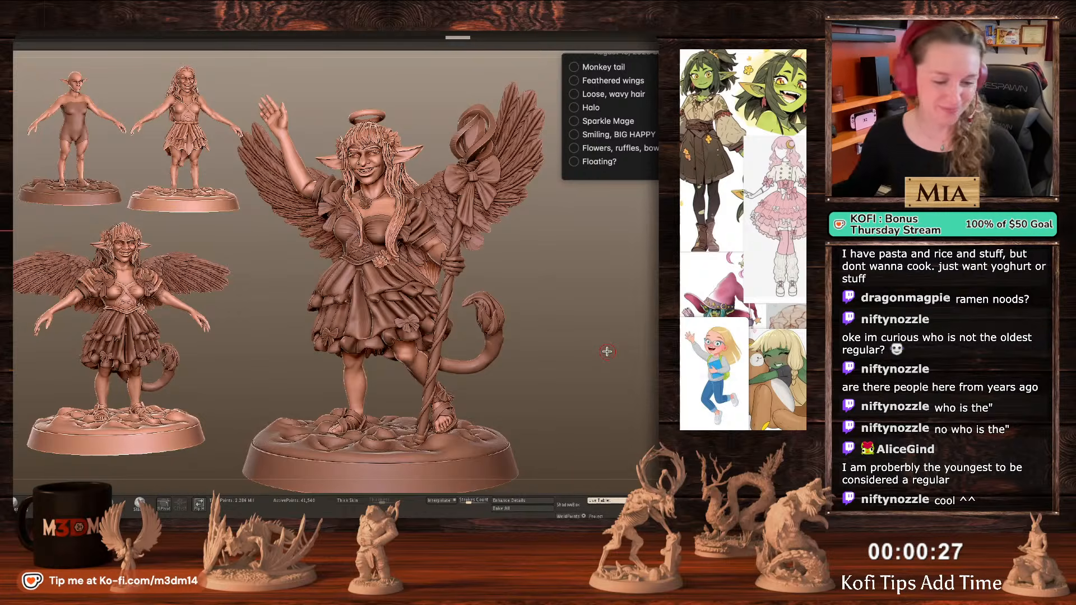
drag(571, 295, 576, 307)
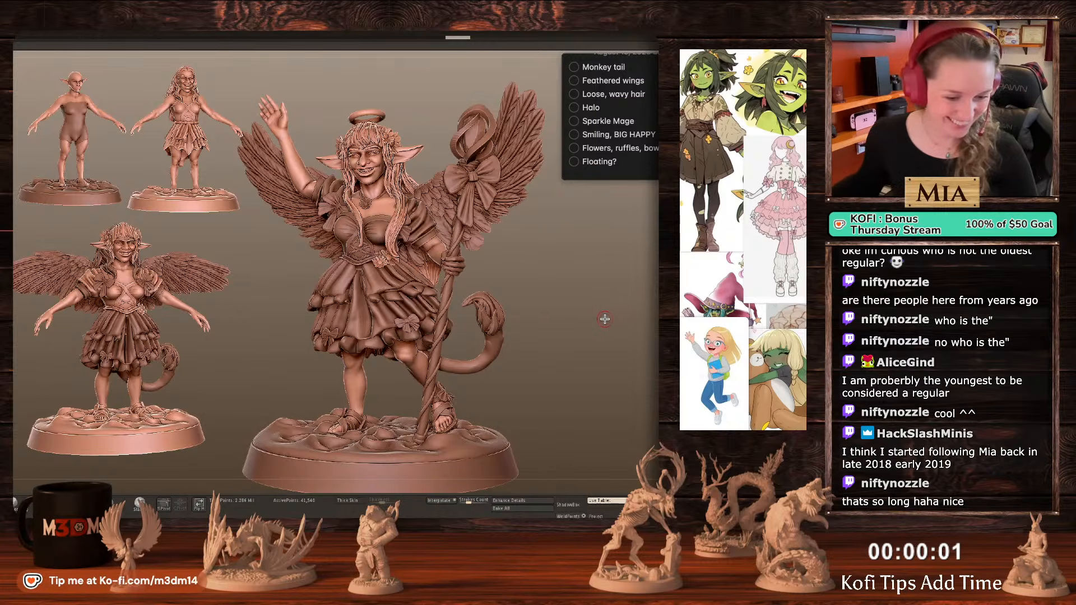
drag(604, 319, 600, 337)
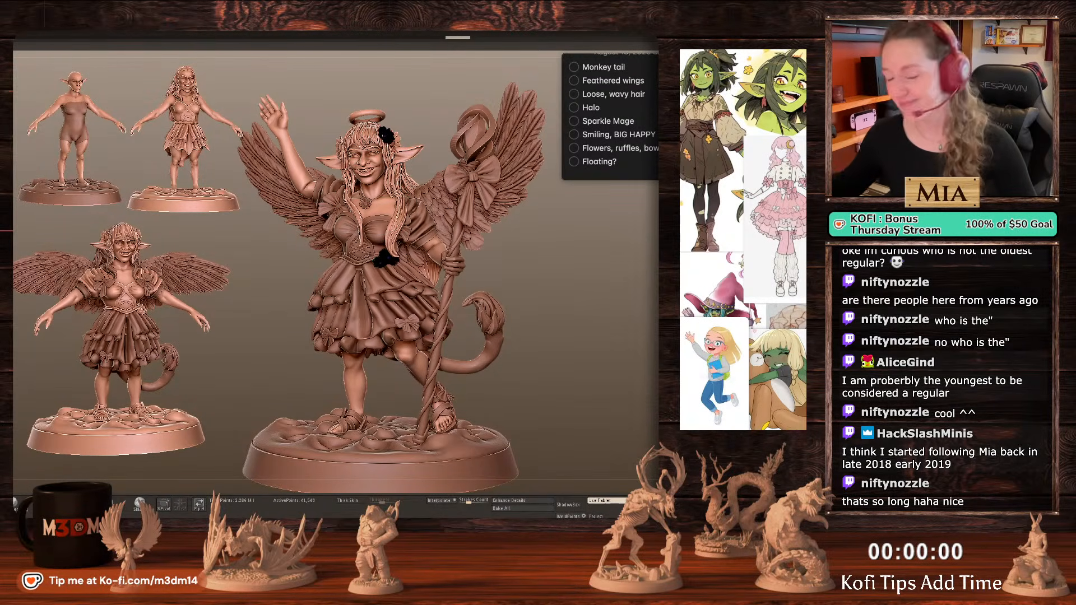
click(667, 359)
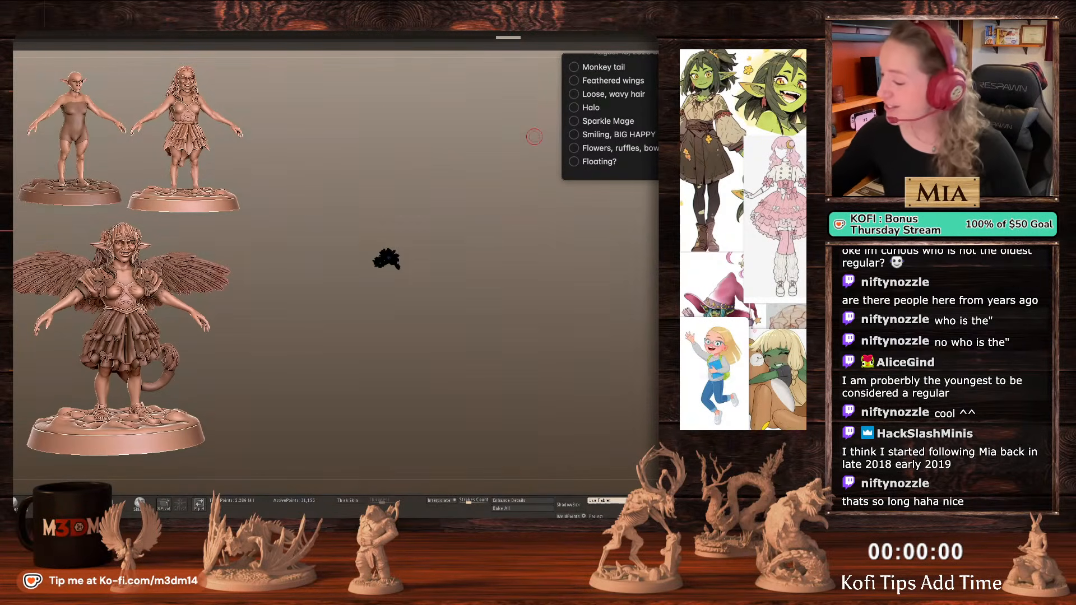
click(667, 359)
alt+click(393, 141)
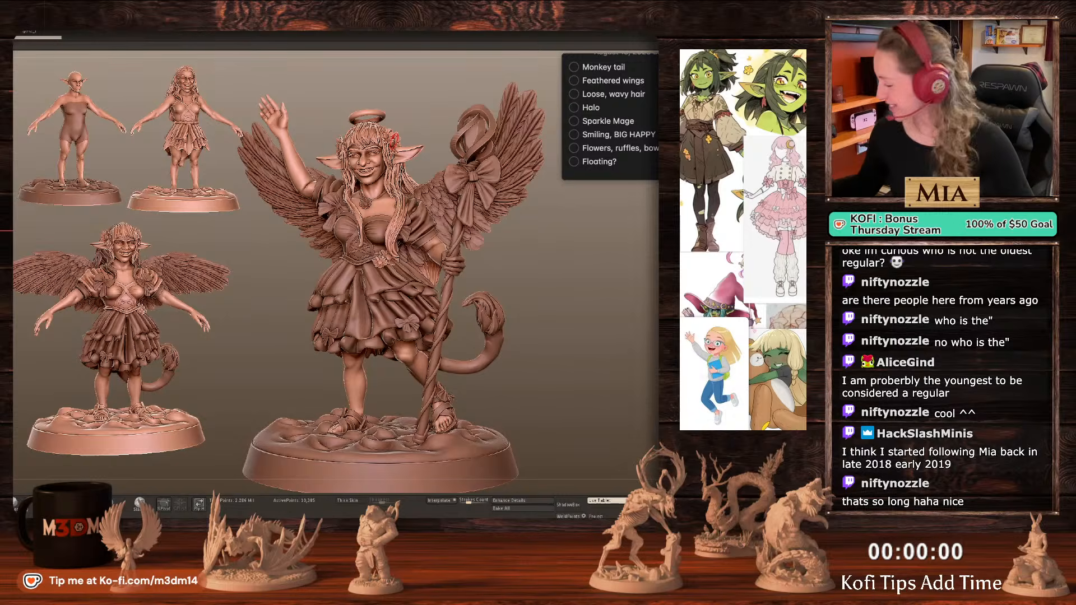
Activate the hair, clear its leftover mask, and turn off the polyframe display.
alt+click(362, 135)
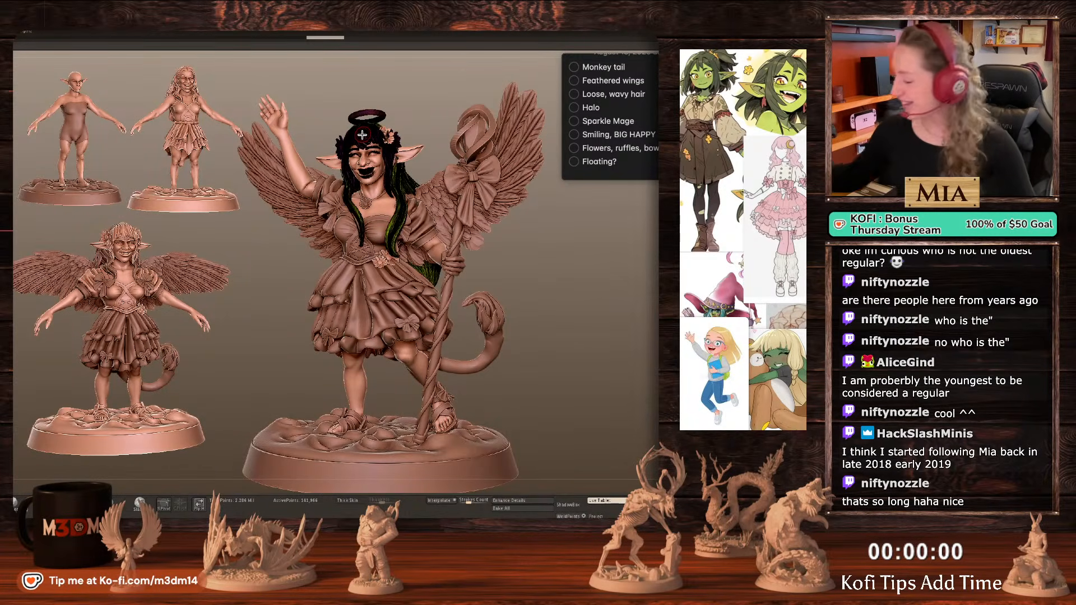
ctrl+drag(647, 341, 636, 330)
key(shift+f)
key(shift+f)
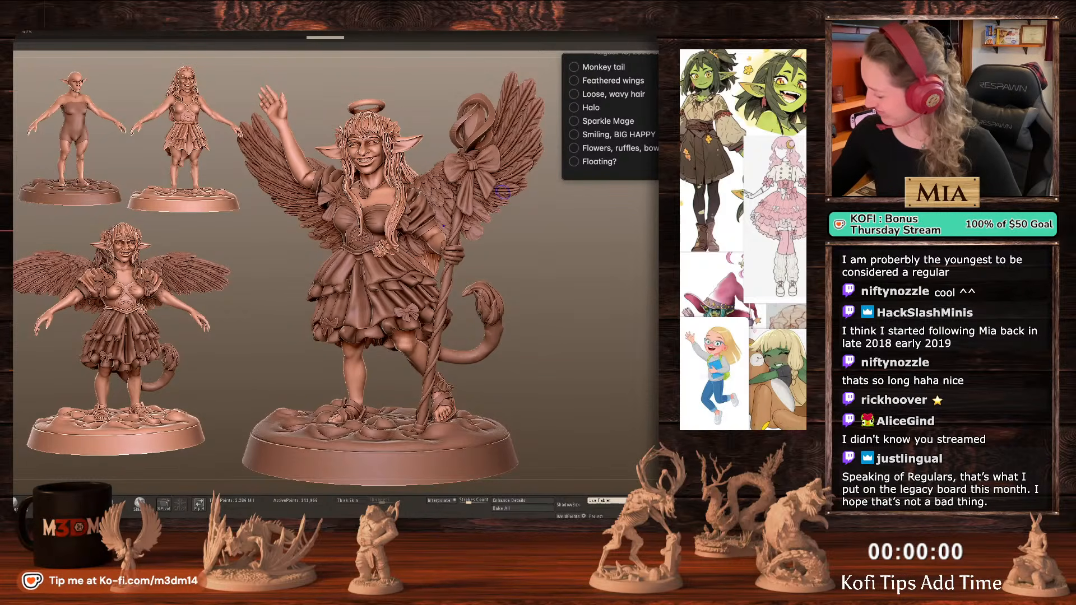
Activate the staff and inspect the complete posed miniature from the front.
alt+click(503, 192)
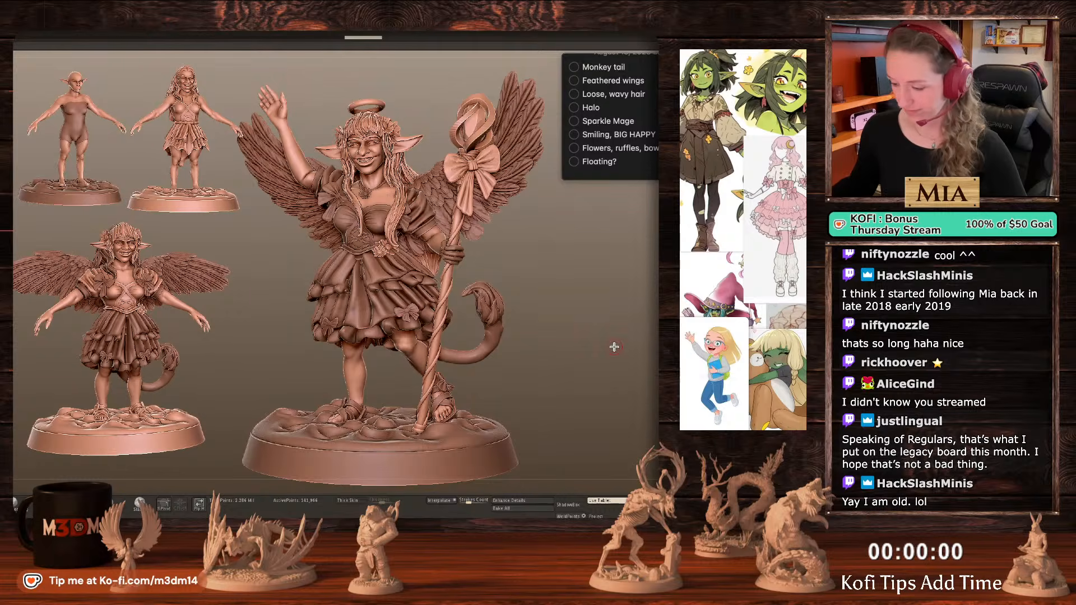
alt+drag(615, 346, 616, 370)
key(space)
key(shift+f)
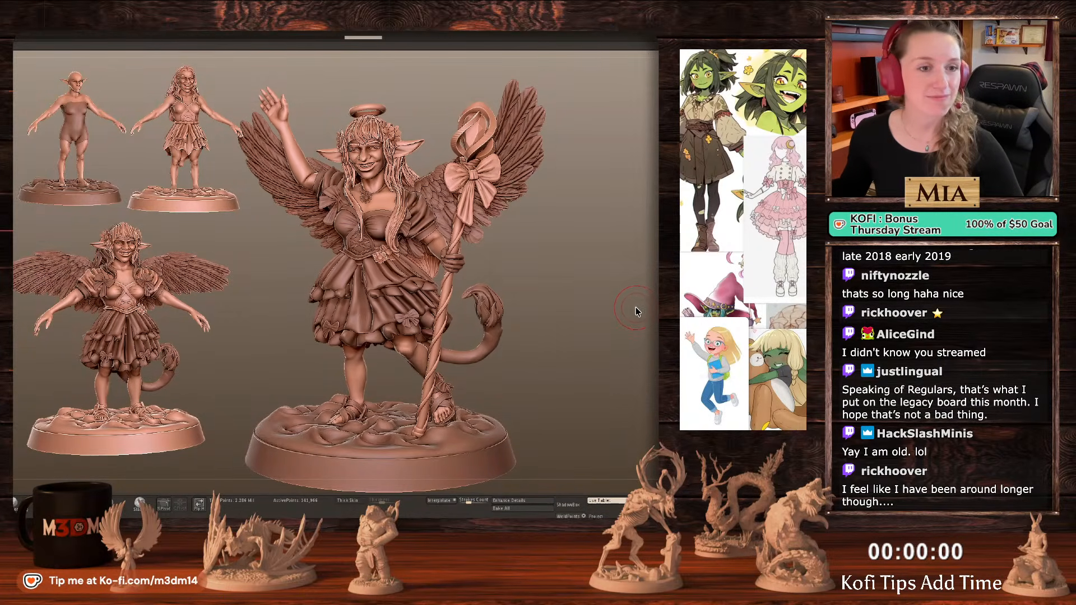
mouse_move(646, 310)
mouse_down()
mouse_move(615, 309)
mouse_move(634, 311)
mouse_up()
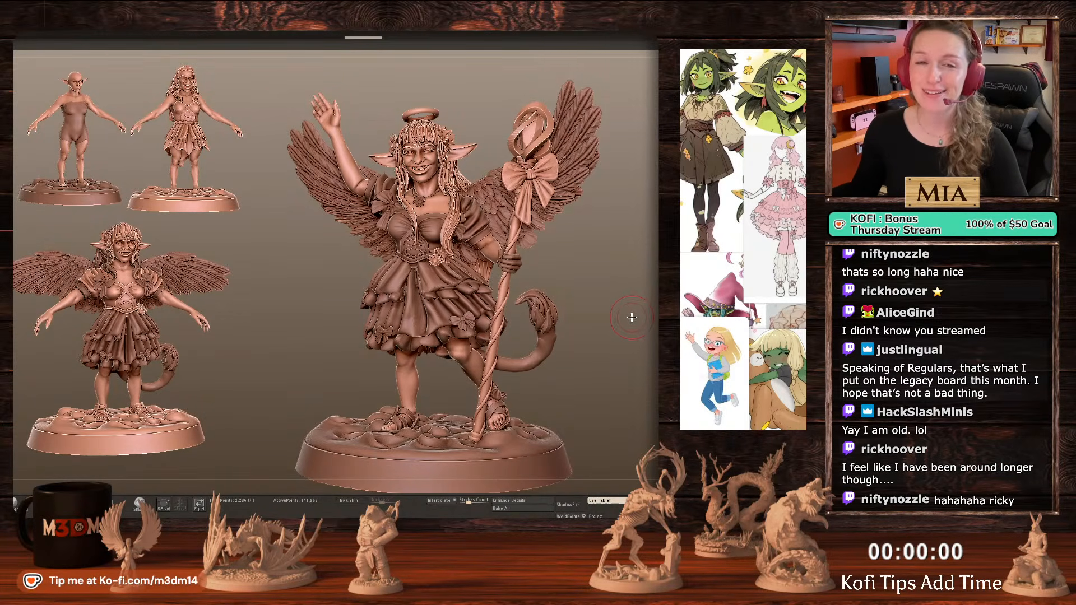
drag(631, 317, 627, 305)
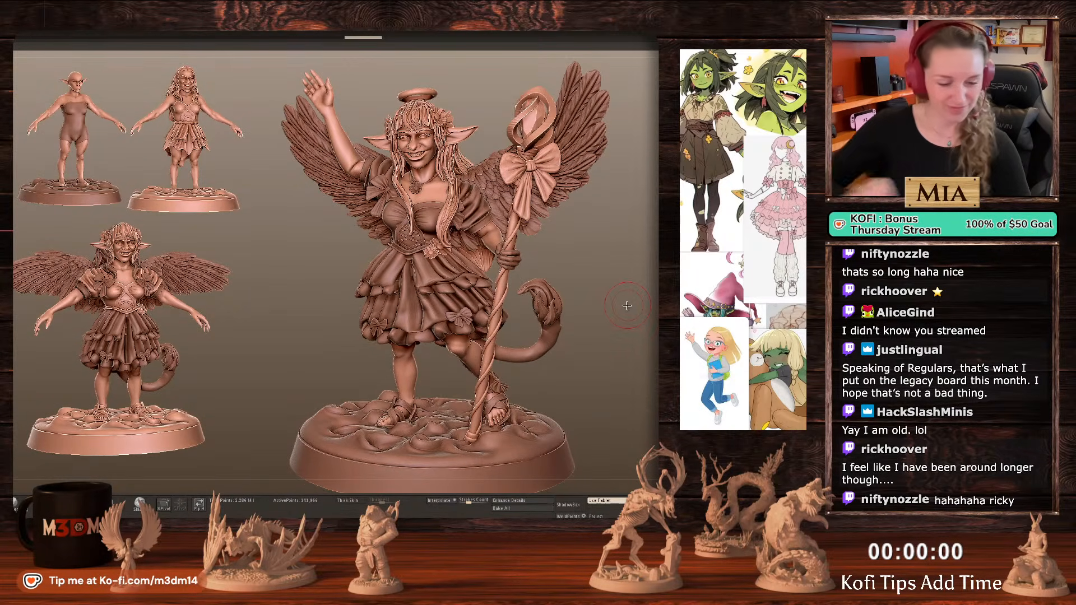